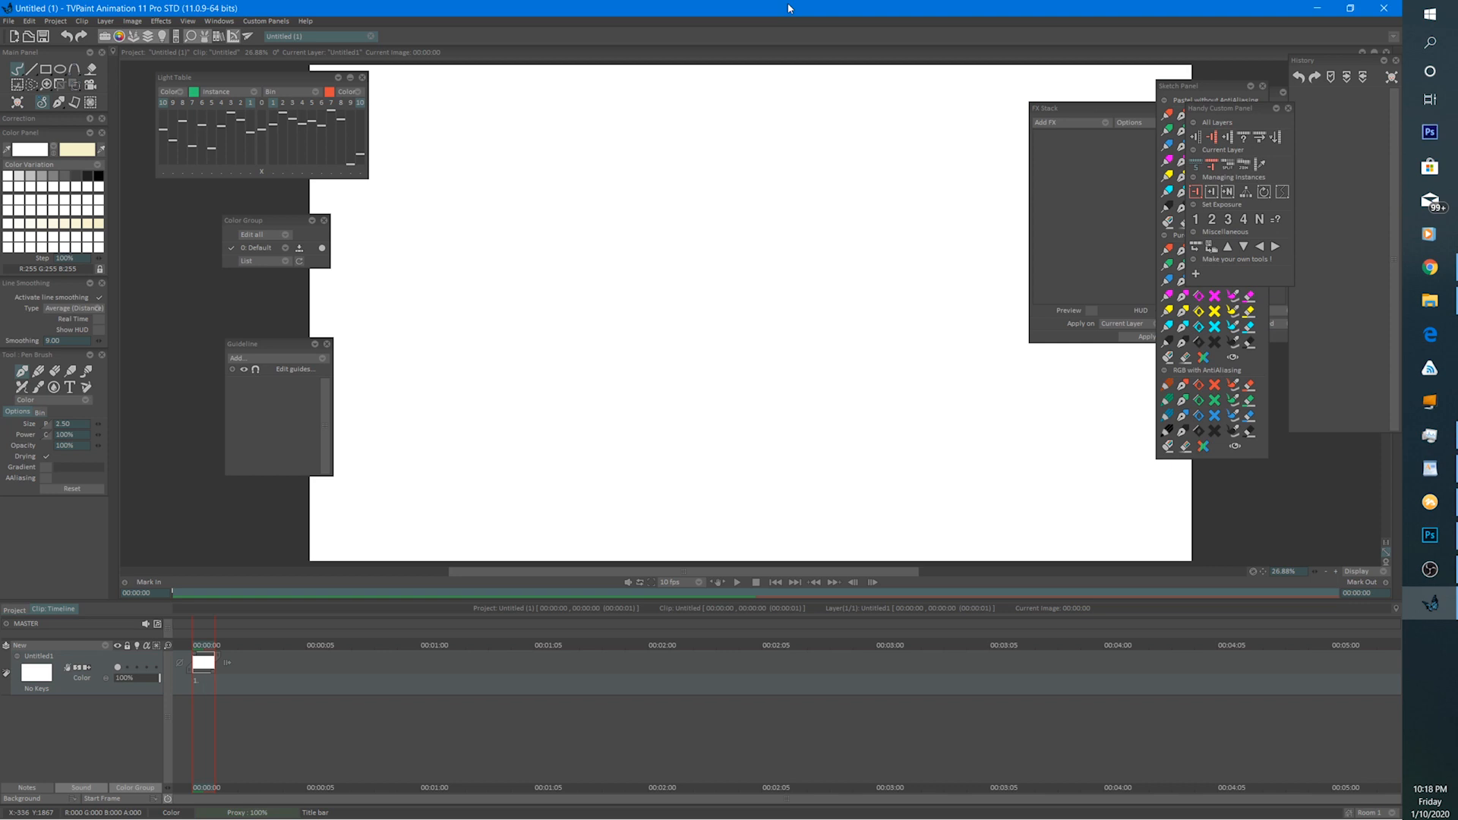
Create a new project without a template at 5760 x 3240, frame rate 10, aspect ratio 1.000 and progressive field.
click(8, 21)
click(56, 34)
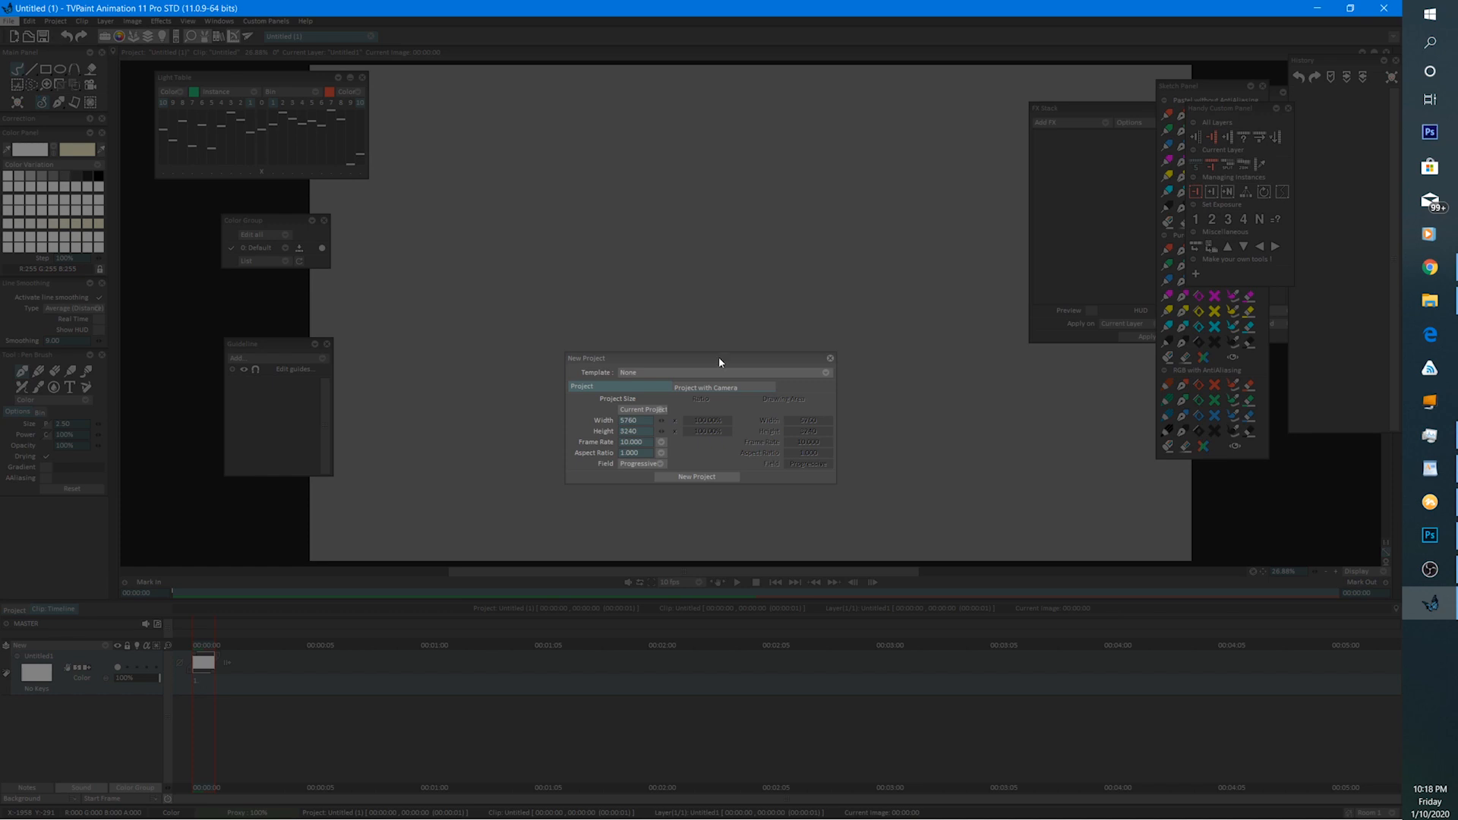
drag(719, 357, 751, 339)
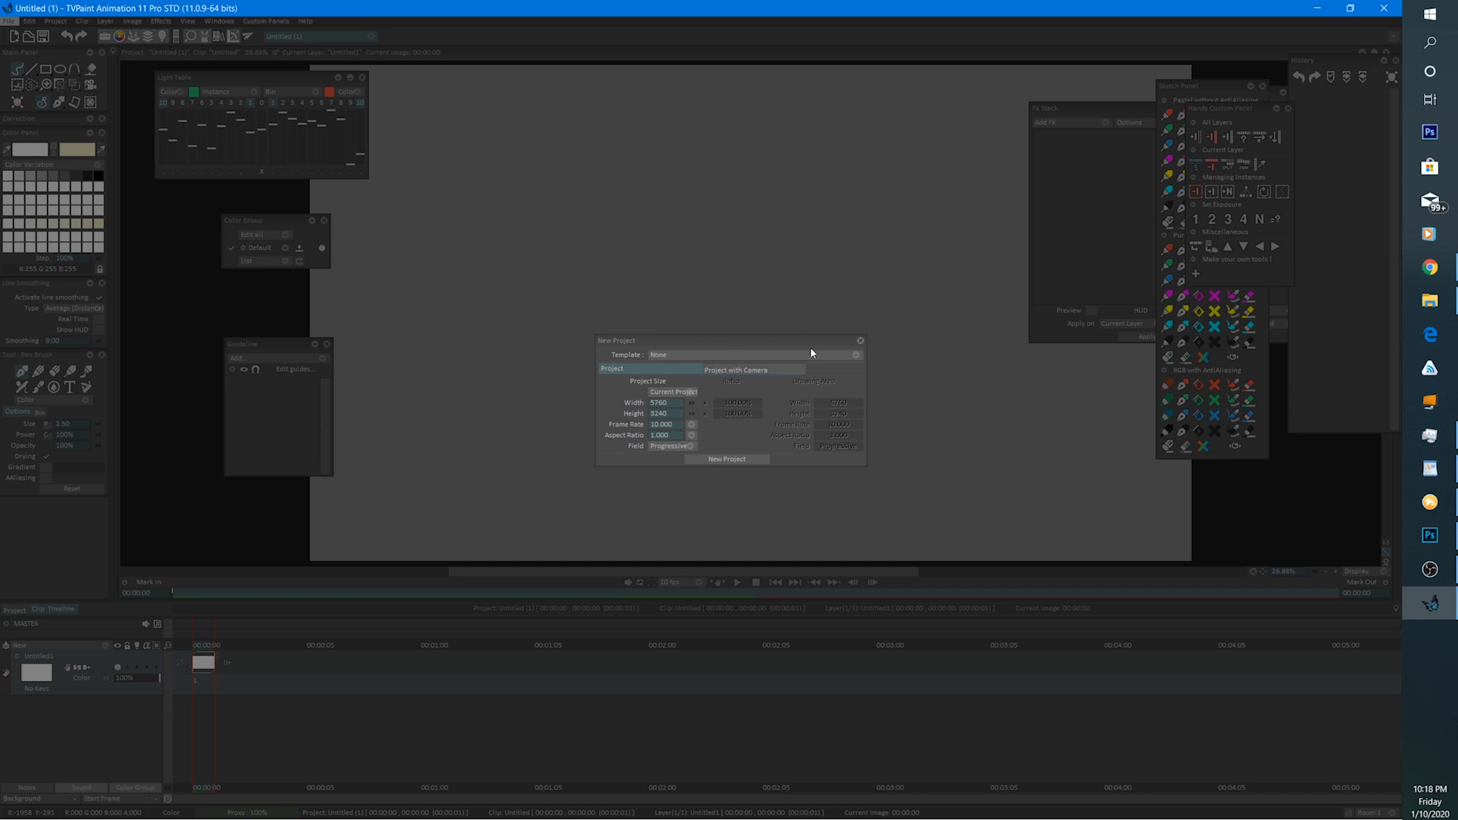
click(843, 354)
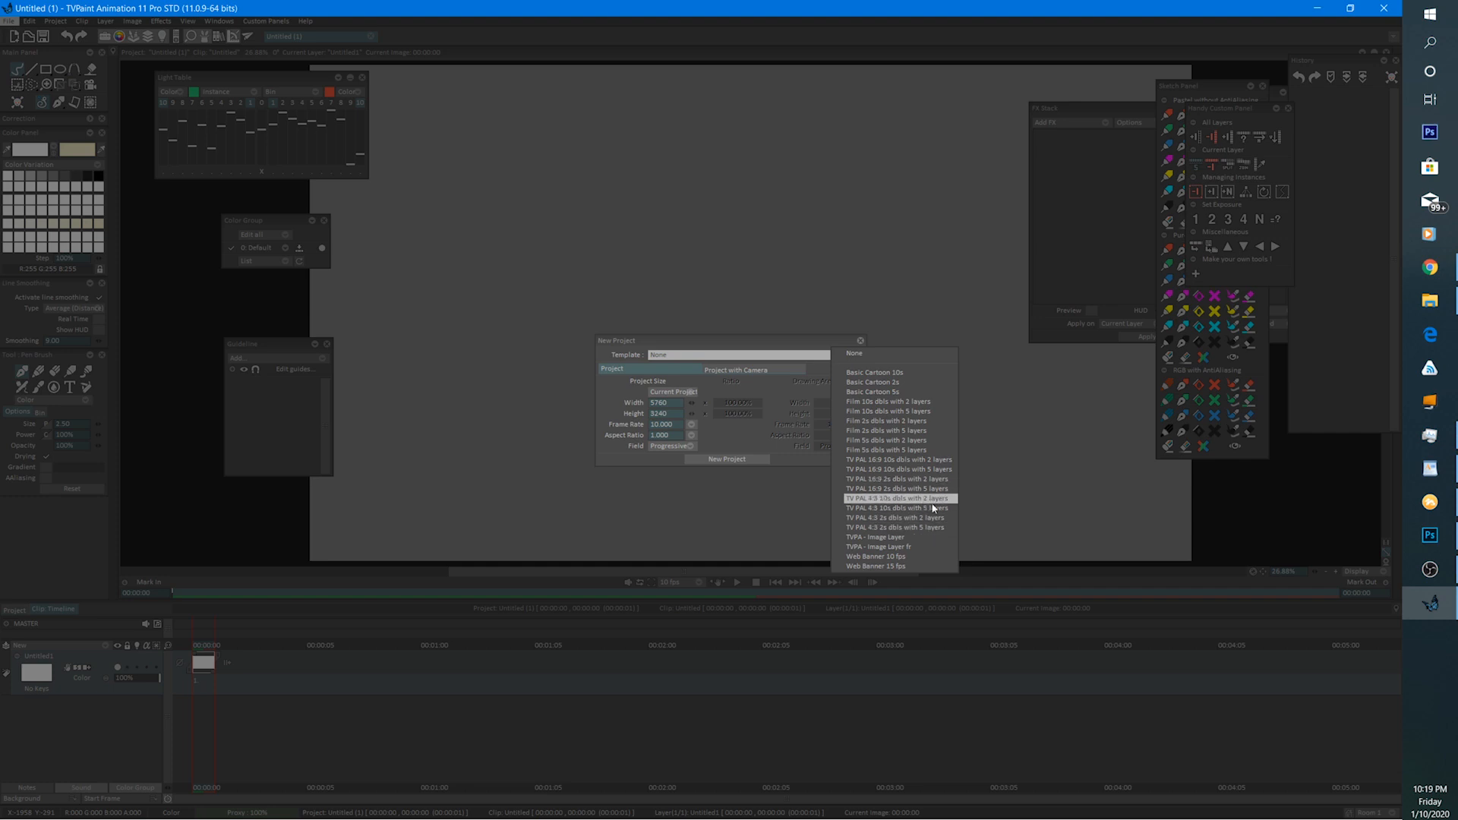
click(778, 384)
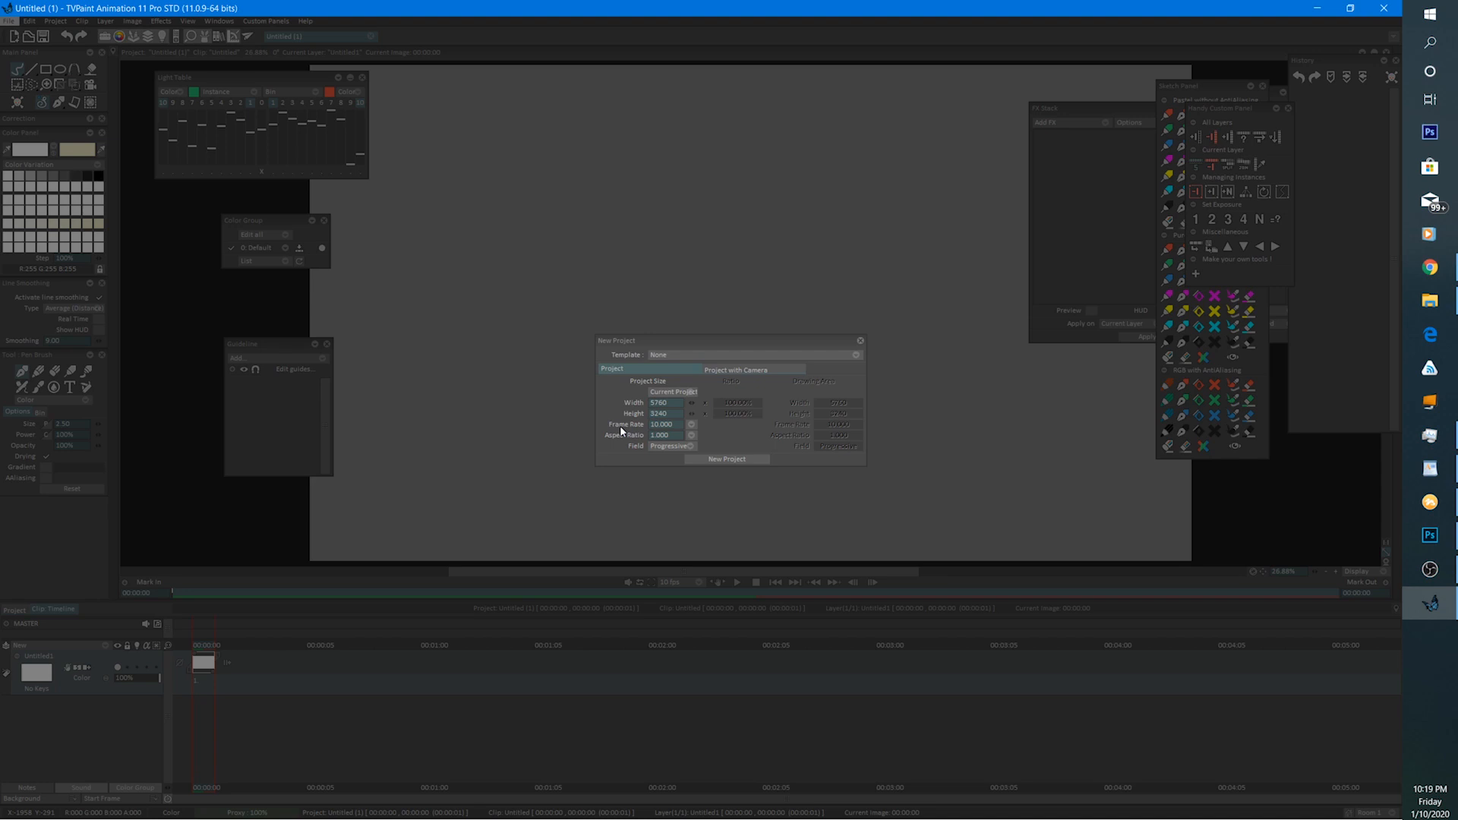
click(719, 459)
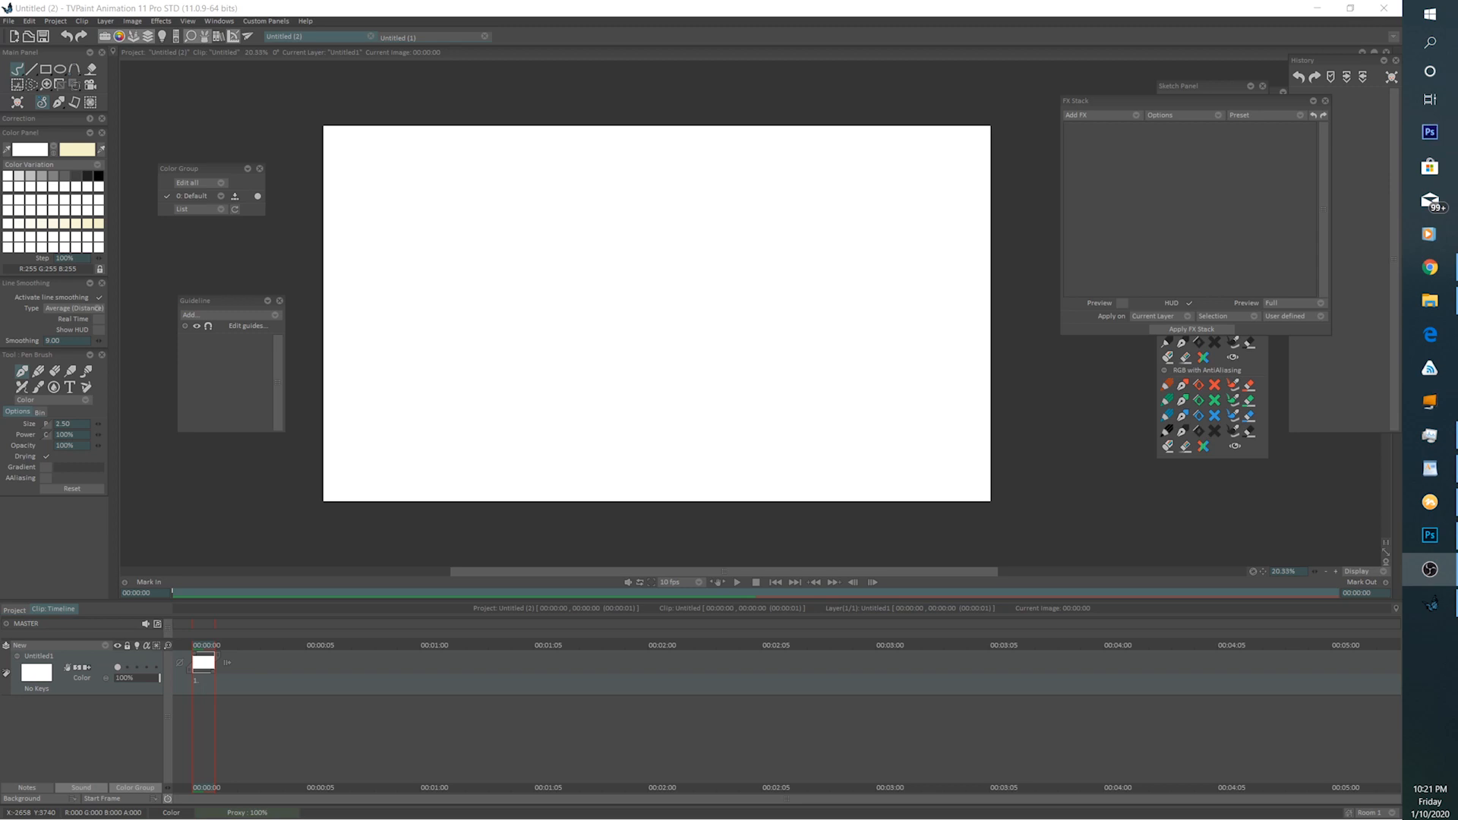
Set the drawing colour to black and choose the pencil brush for freehand strokes.
click(98, 175)
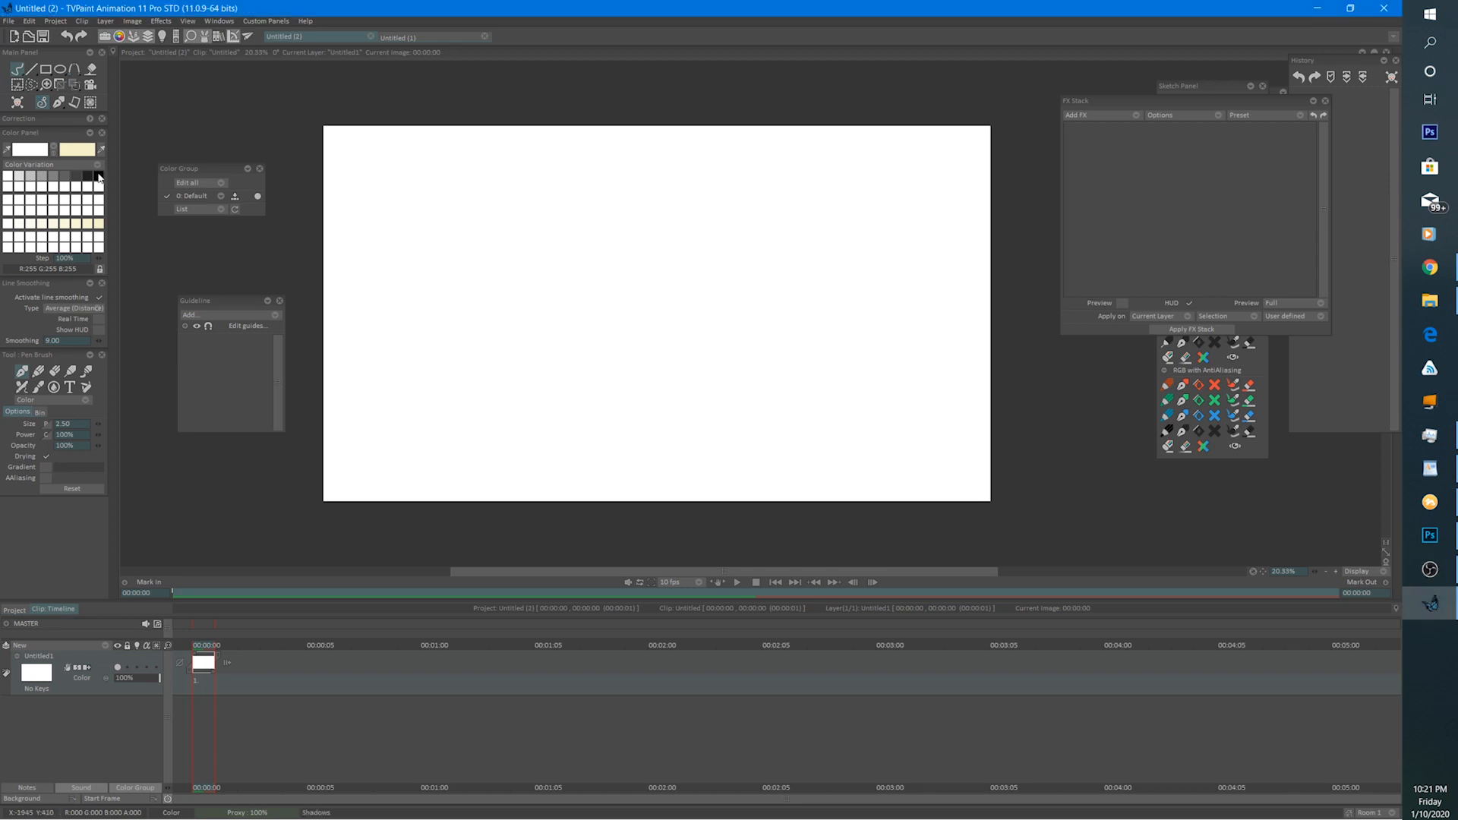
right_click(18, 71)
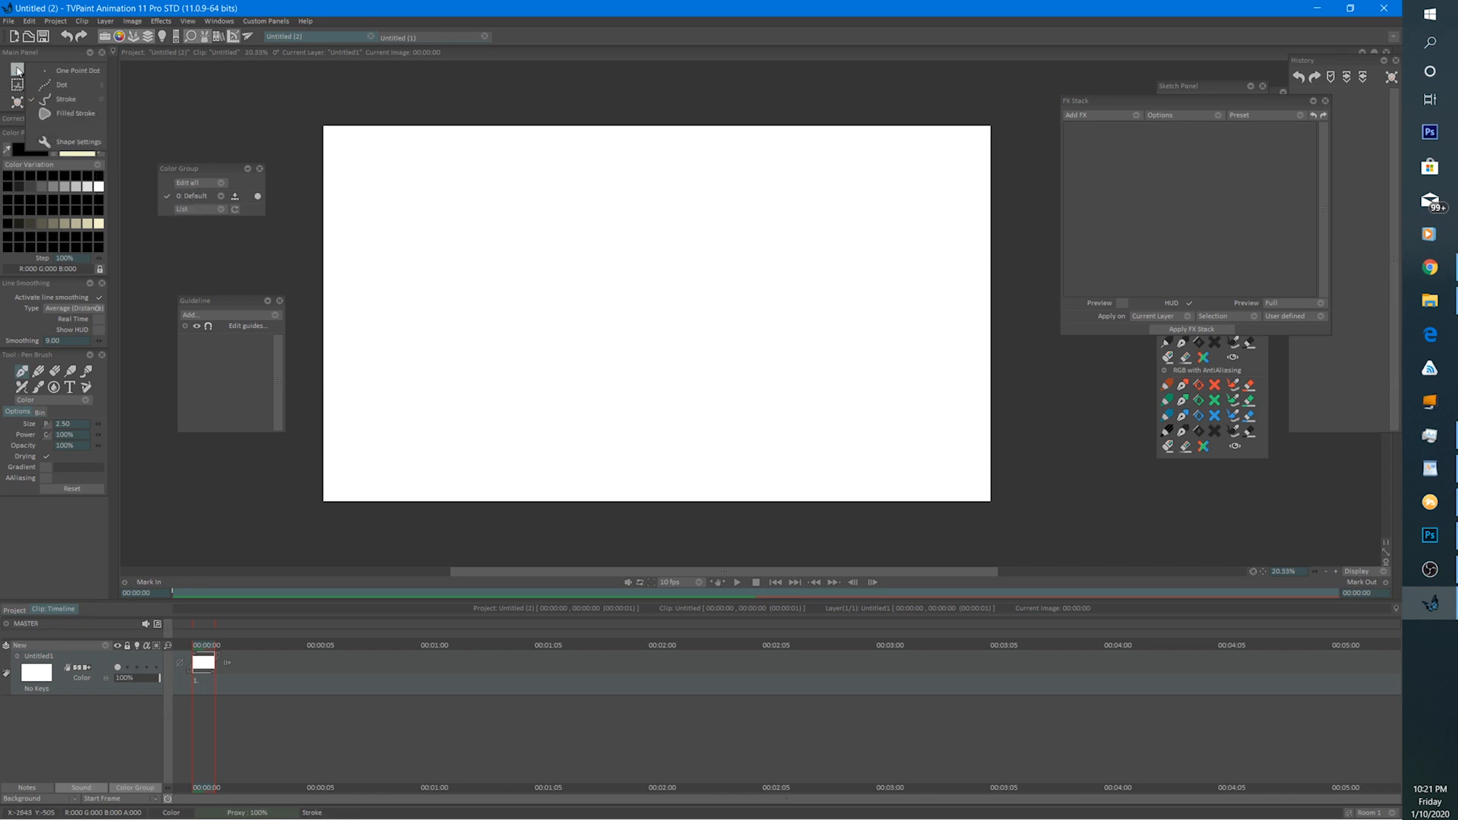
click(18, 71)
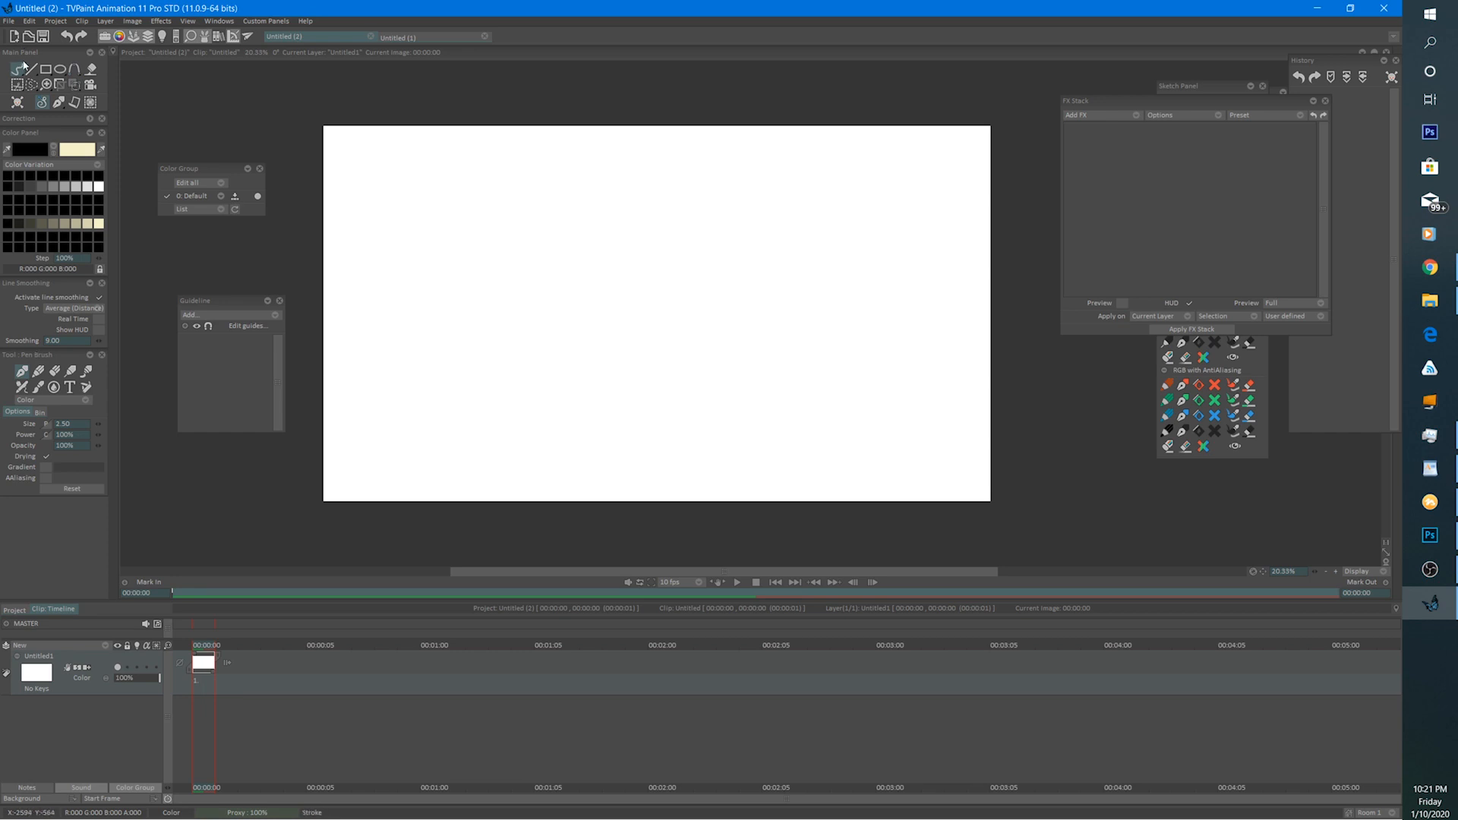
click(38, 373)
click(54, 371)
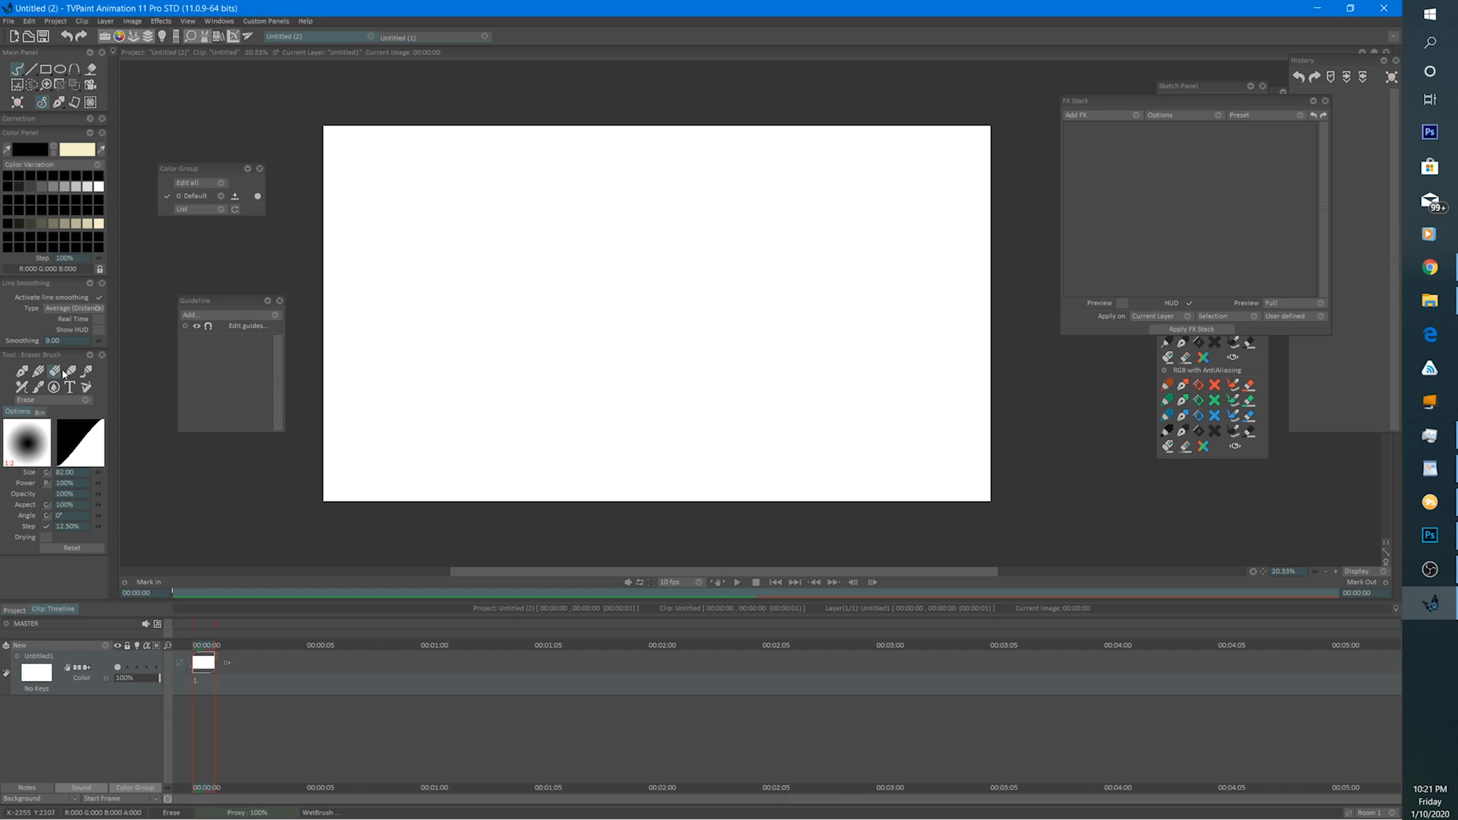
click(22, 387)
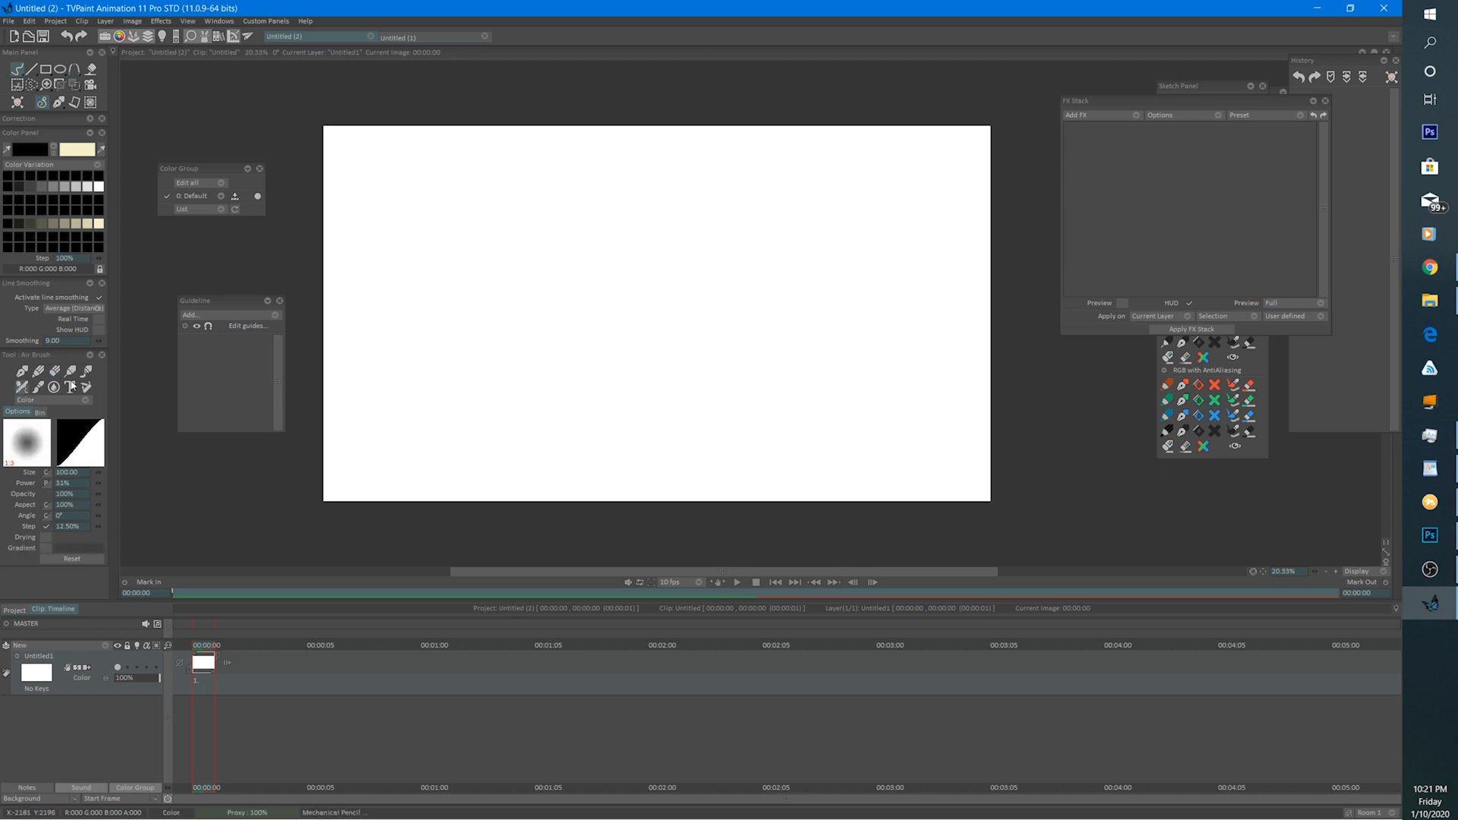
click(36, 372)
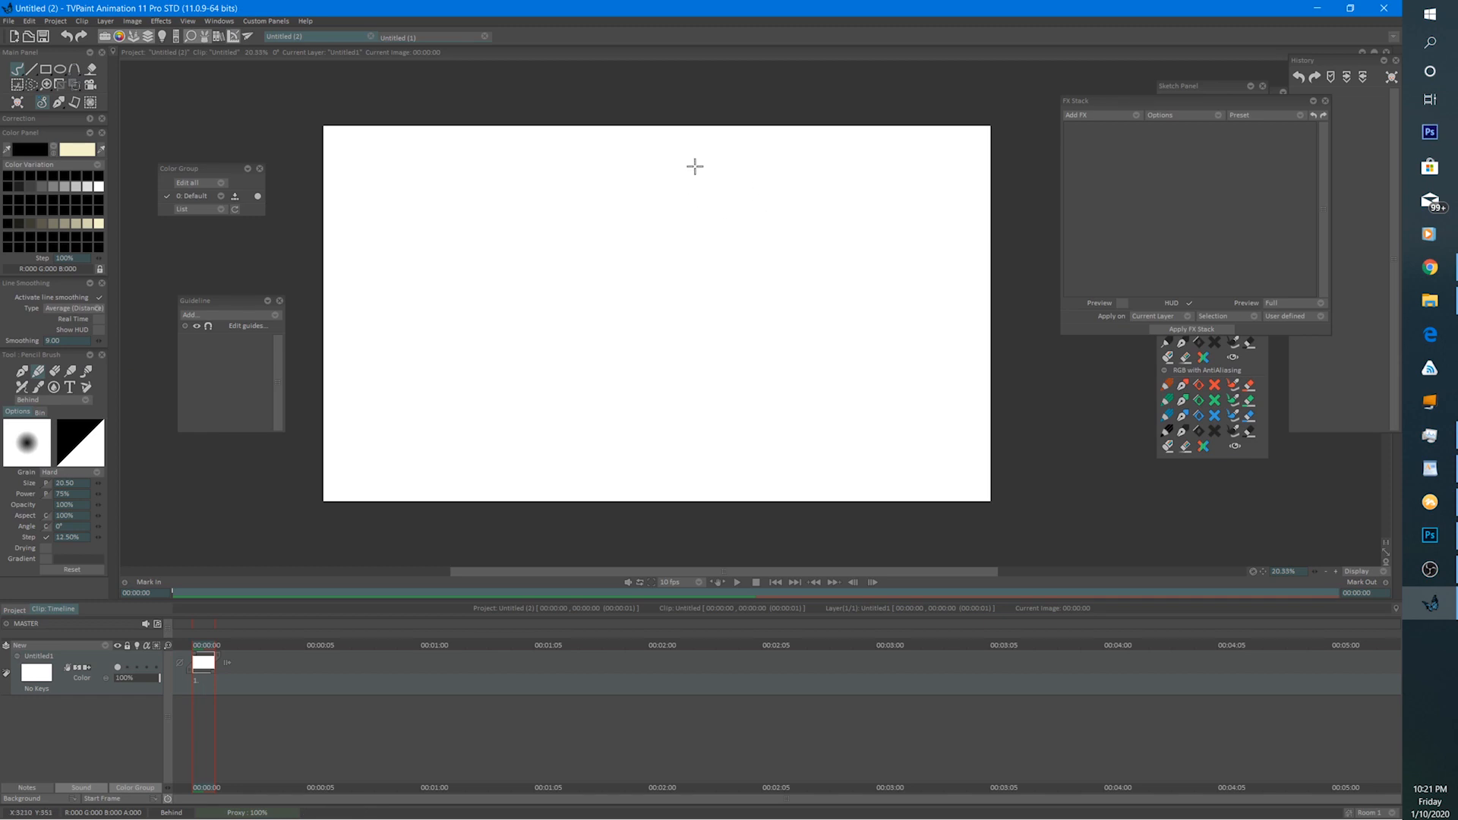
Set the pencil brush size to 22.50.
key(alt+Tab)
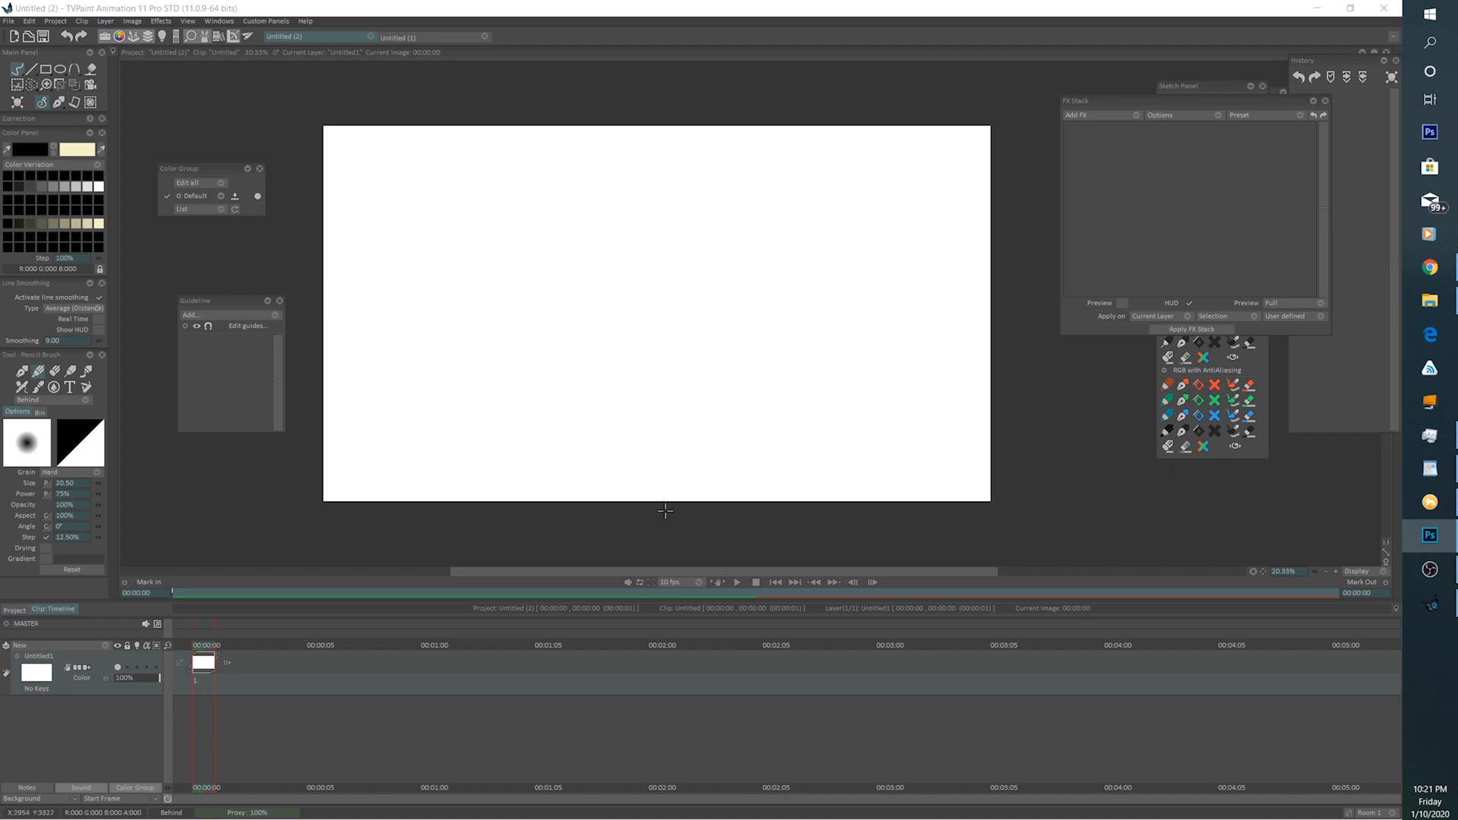
key(alt+Tab)
scroll(699, 360, down, 1)
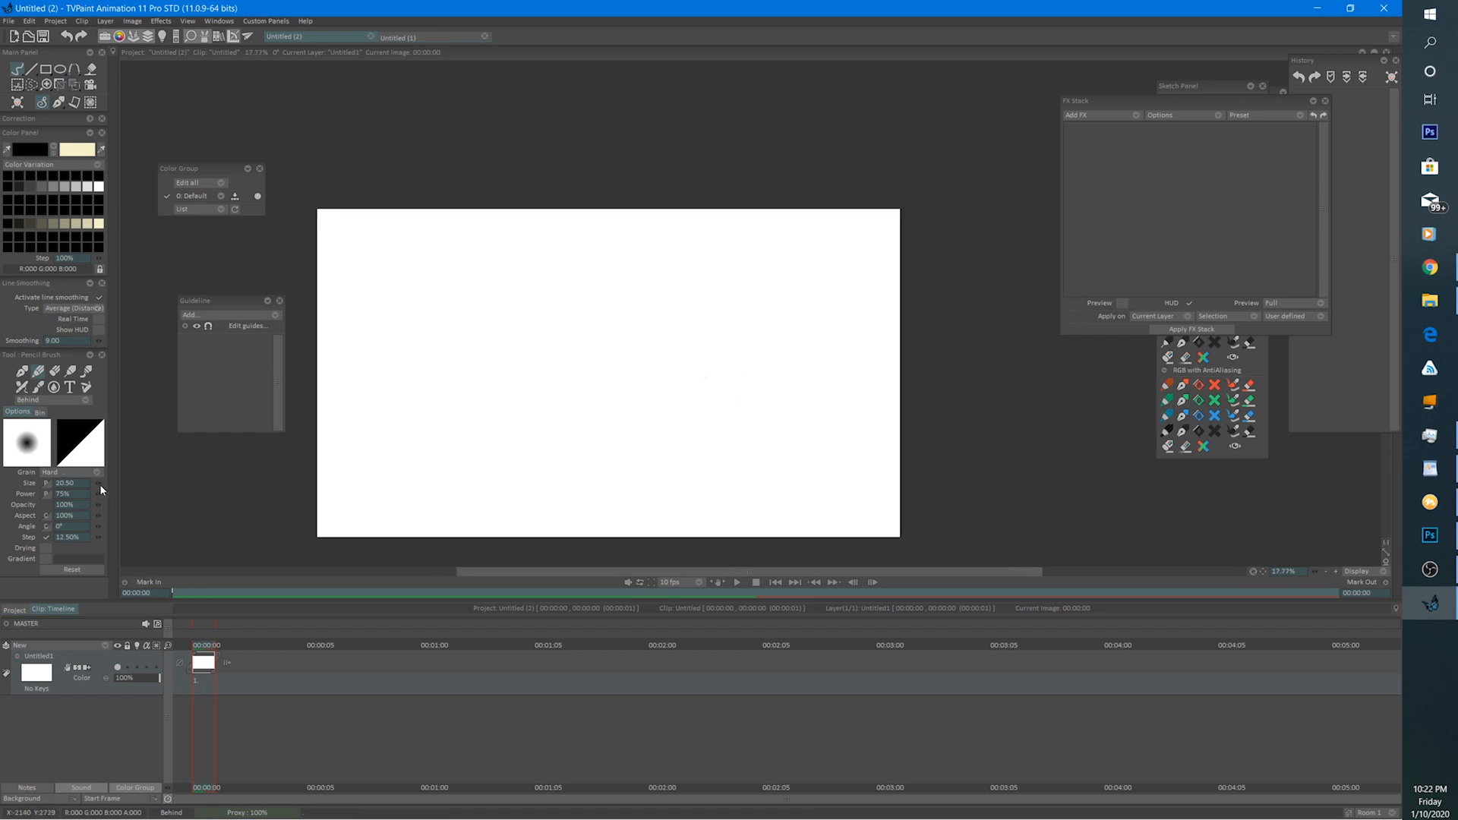
drag(97, 483, 104, 489)
drag(571, 353, 587, 336)
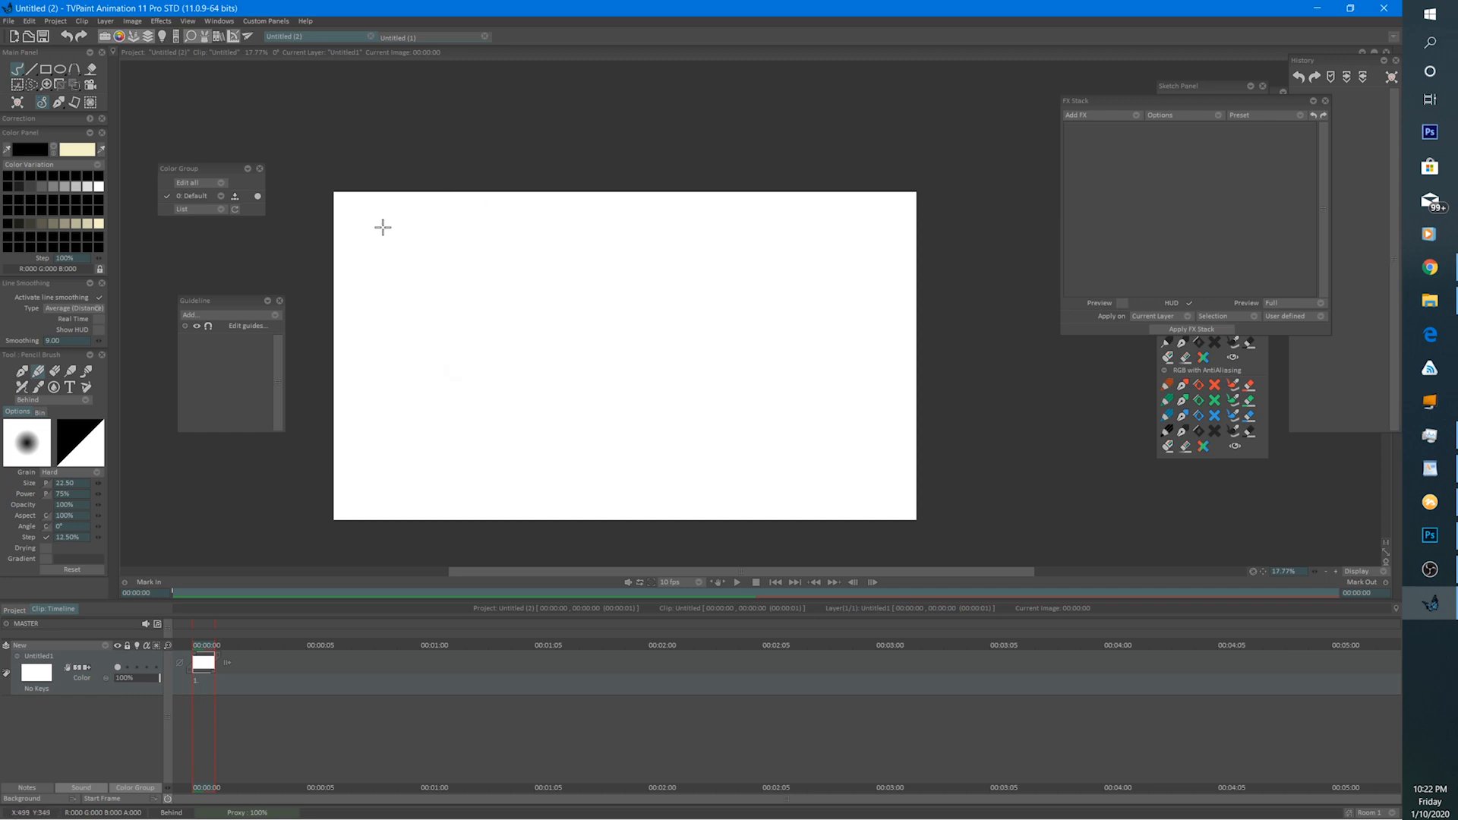
Draw a horizontal timing line near the canvas's upper-left corner and letter its ends A and B.
drag(382, 227, 541, 232)
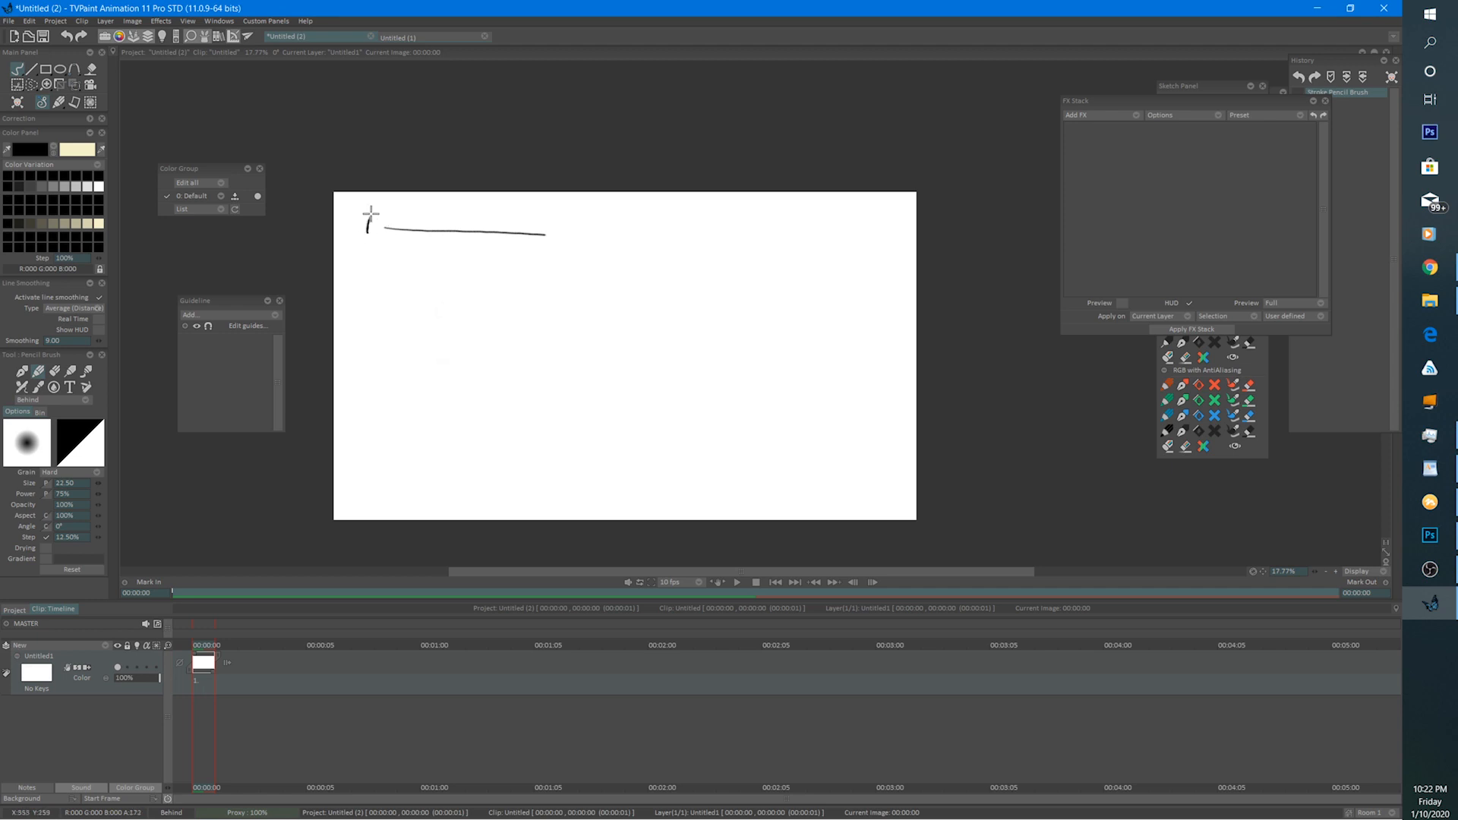
drag(367, 232, 385, 219)
mouse_move(542, 211)
mouse_down()
mouse_move(542, 233)
mouse_move(547, 217)
mouse_up()
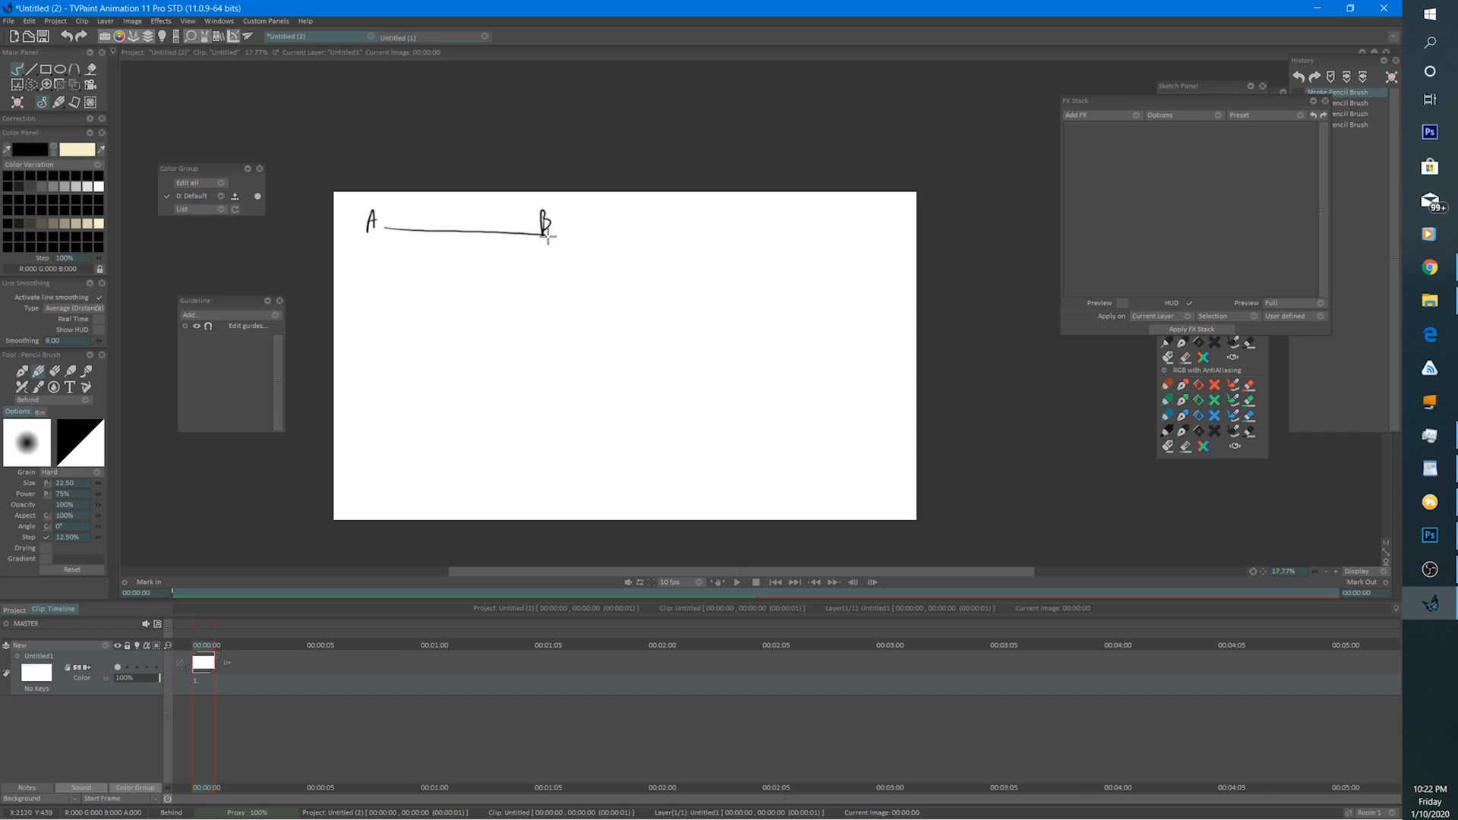
Mark the timing line's midpoint as B, reletter its far end as C, and add short marks beneath all three points.
drag(455, 218, 454, 251)
drag(537, 221, 544, 232)
drag(451, 193, 459, 191)
mouse_move(371, 239)
mouse_down()
mouse_move(370, 254)
mouse_move(454, 261)
mouse_up()
drag(543, 250, 542, 260)
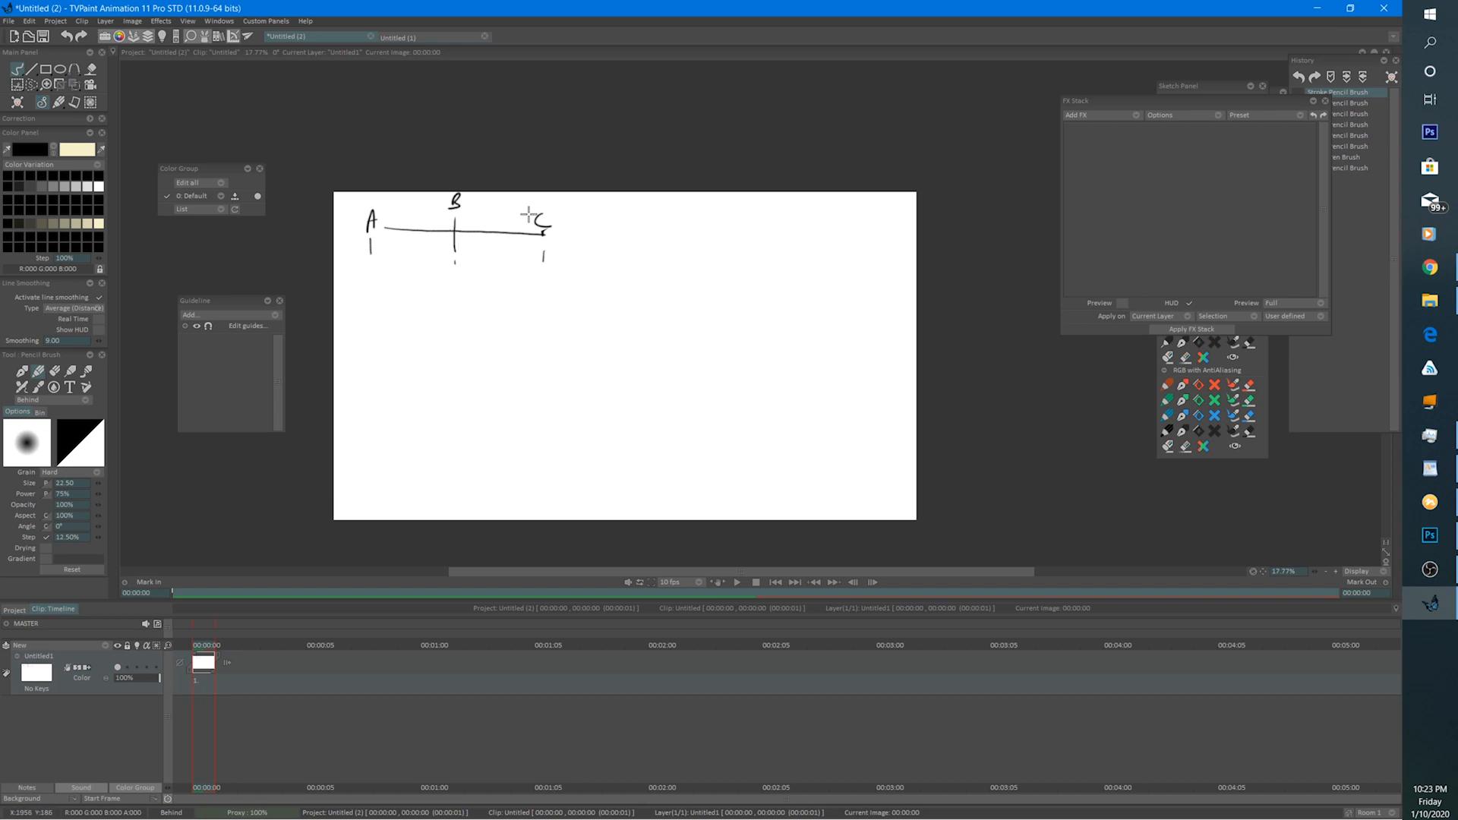
Add in-between ticks on the timing line, one between A and B and two near C, and draw linked arcs beneath it.
drag(508, 221, 508, 245)
drag(410, 223, 410, 232)
drag(524, 220, 524, 244)
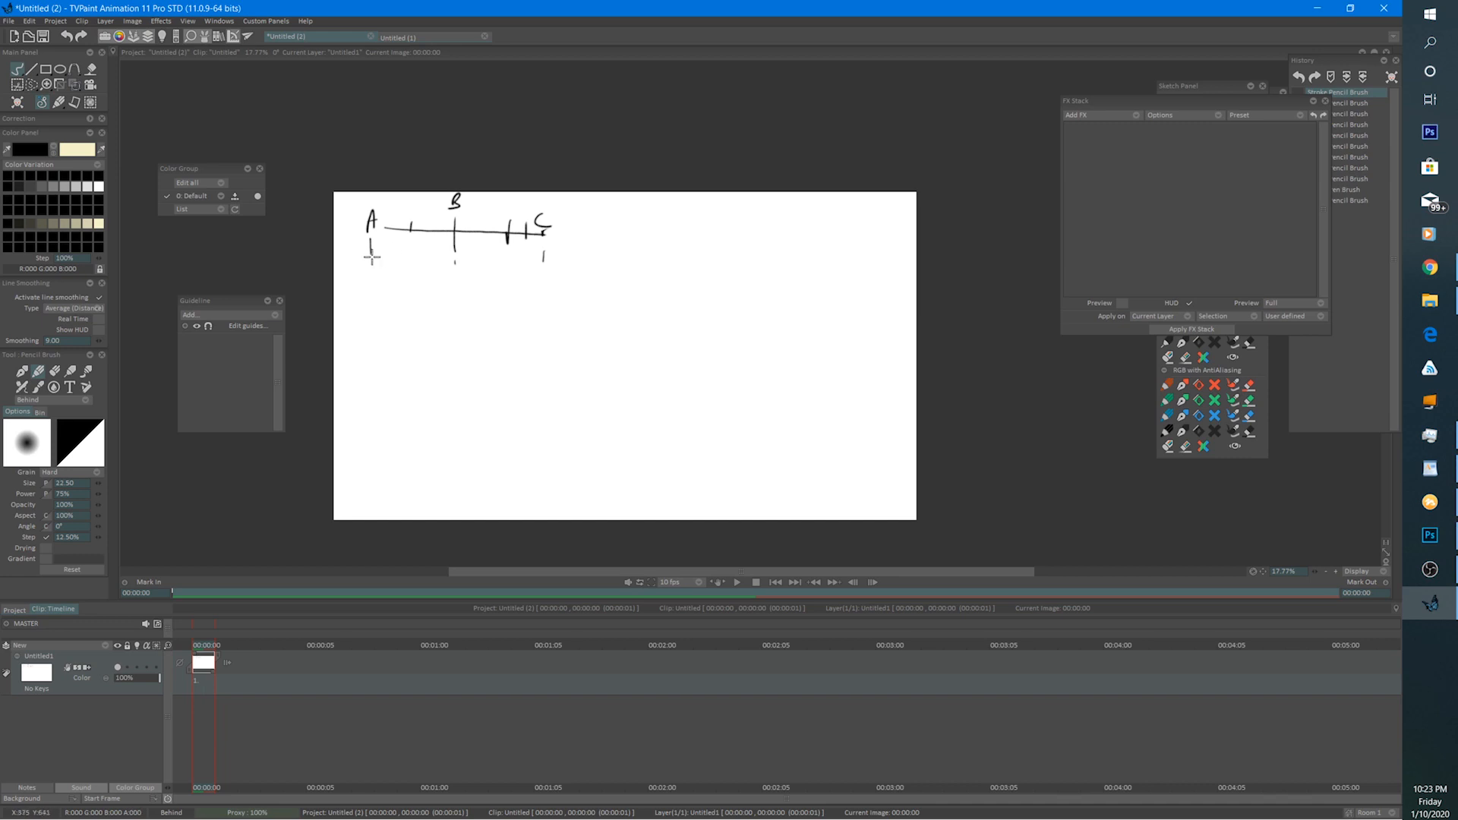
mouse_move(369, 255)
mouse_down()
mouse_move(463, 265)
mouse_move(503, 249)
mouse_move(543, 258)
mouse_move(548, 241)
mouse_up()
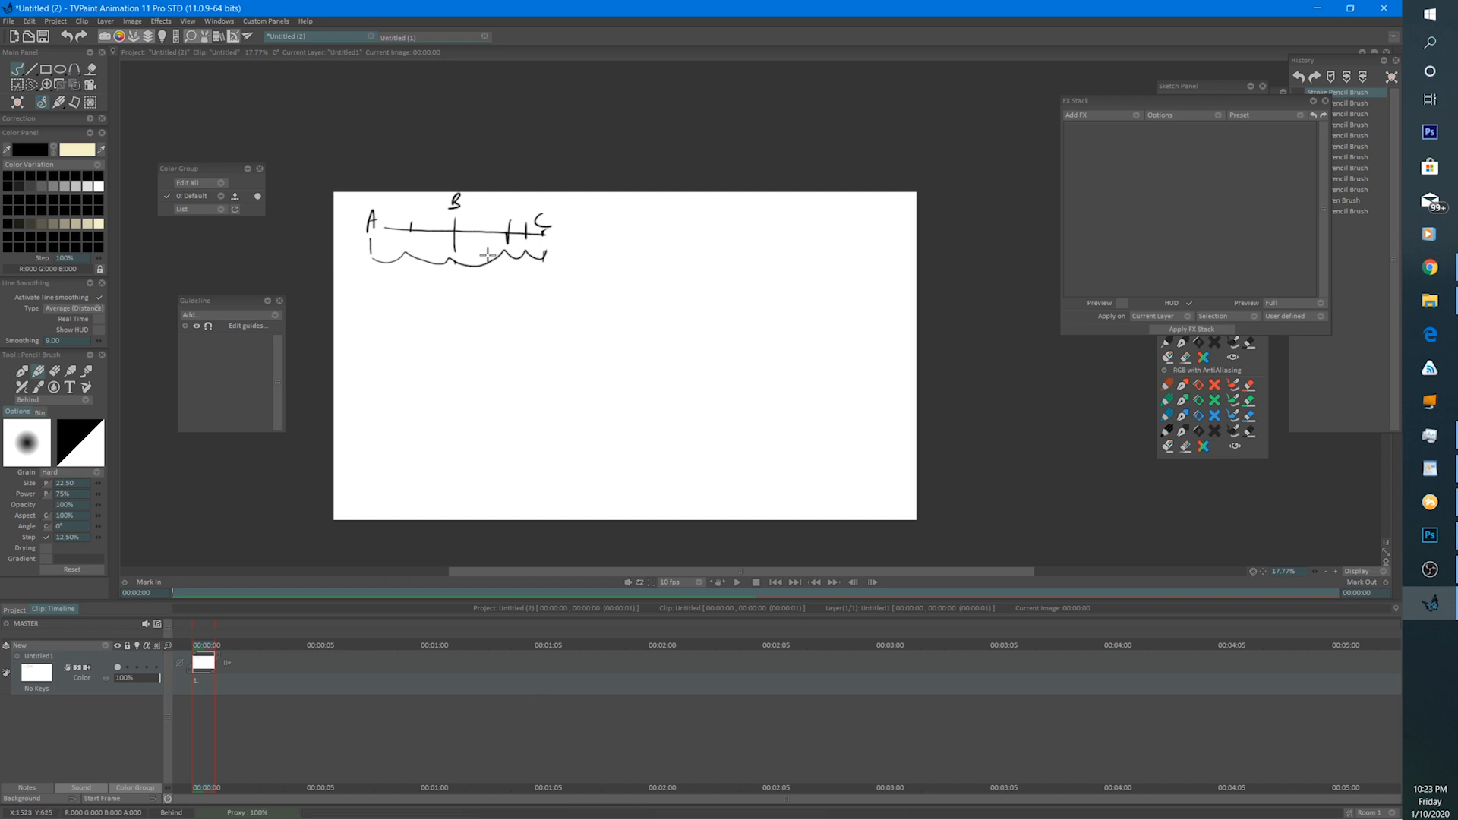
Add a new animation layer and lower the timing chart layer's opacity to 25%.
click(104, 646)
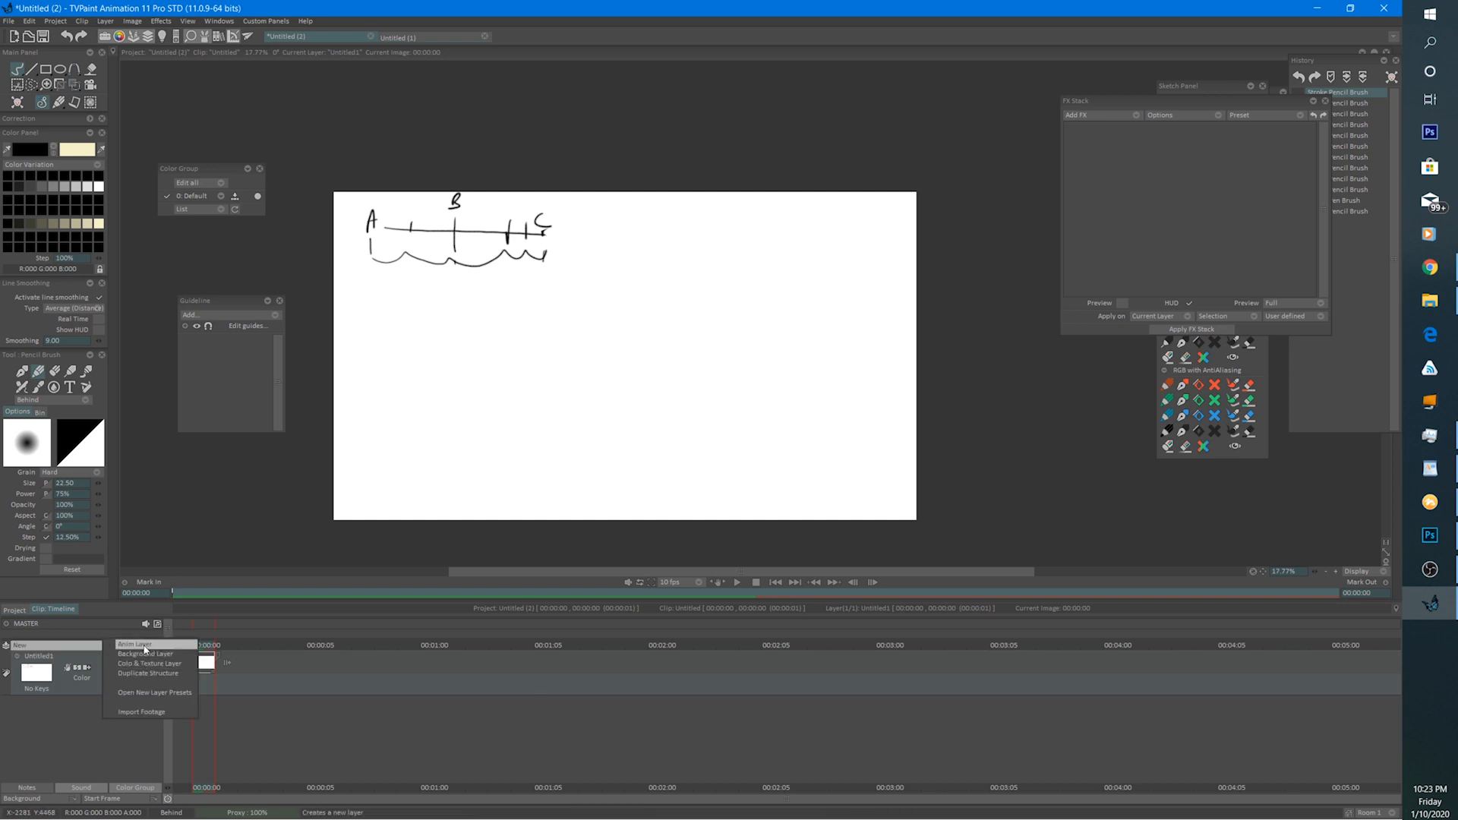
click(135, 644)
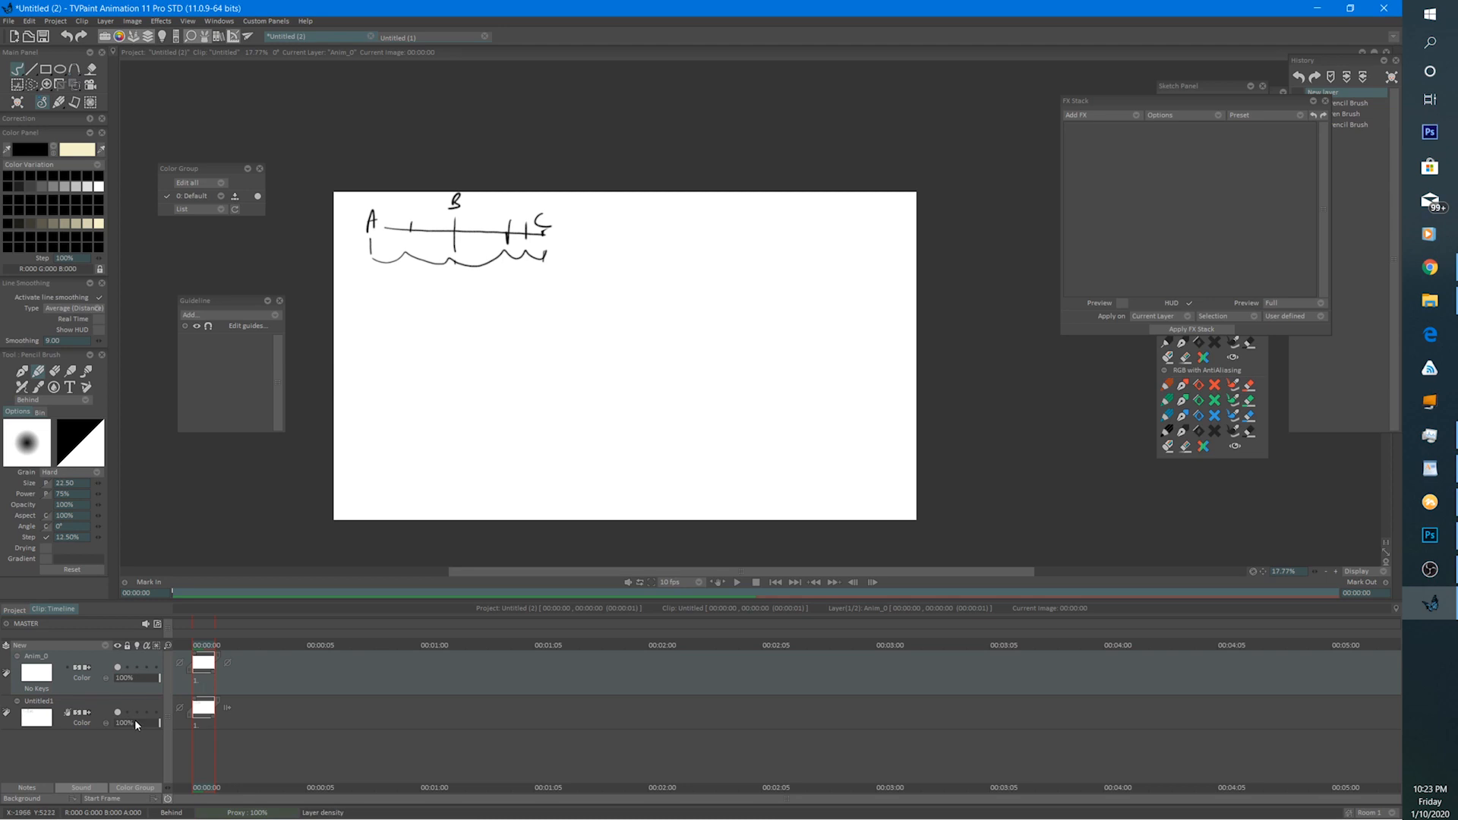
drag(135, 722, 127, 725)
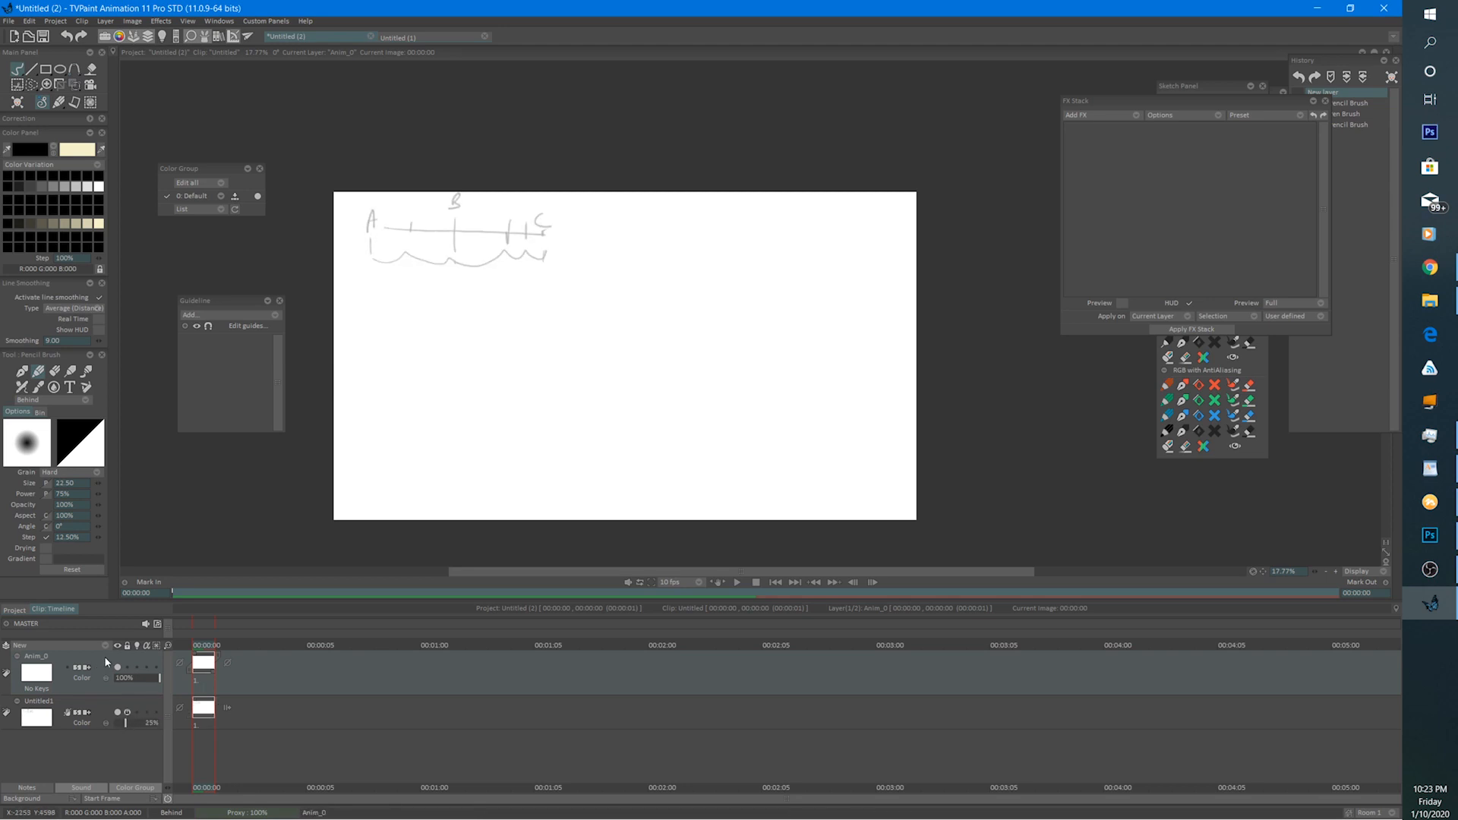
Sketch a large rough circle for the head in the centre of the canvas on the new layer.
scroll(599, 334, down, 1)
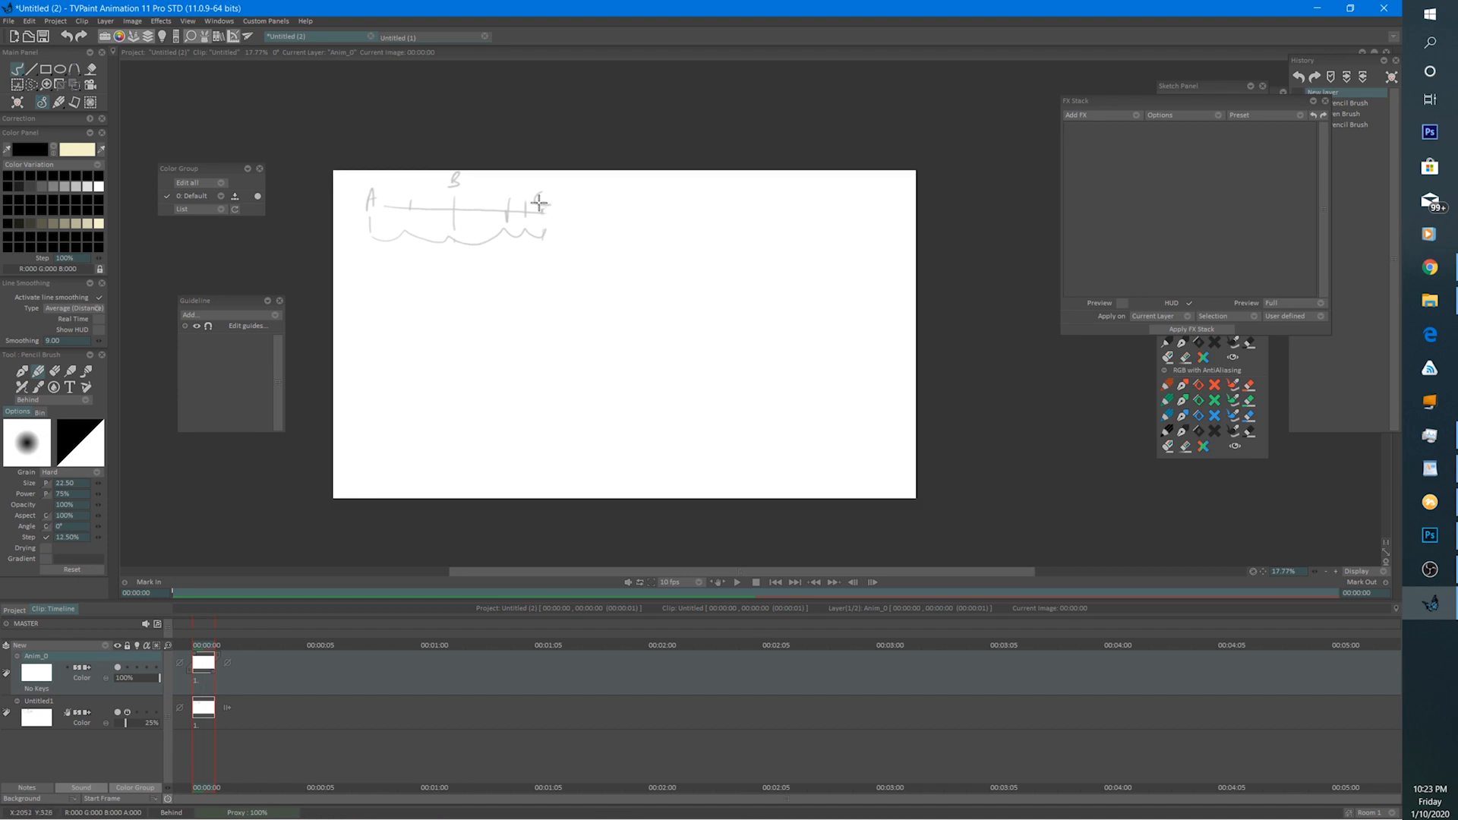
mouse_move(500, 314)
mouse_down()
mouse_move(525, 213)
mouse_move(519, 223)
mouse_move(646, 180)
mouse_move(640, 194)
mouse_move(724, 247)
mouse_move(705, 241)
mouse_move(687, 346)
mouse_up()
mouse_move(504, 246)
mouse_down()
mouse_move(526, 346)
mouse_move(703, 312)
mouse_move(713, 268)
mouse_move(635, 368)
mouse_move(507, 313)
mouse_move(536, 363)
mouse_move(520, 222)
mouse_move(684, 206)
mouse_move(681, 353)
mouse_up()
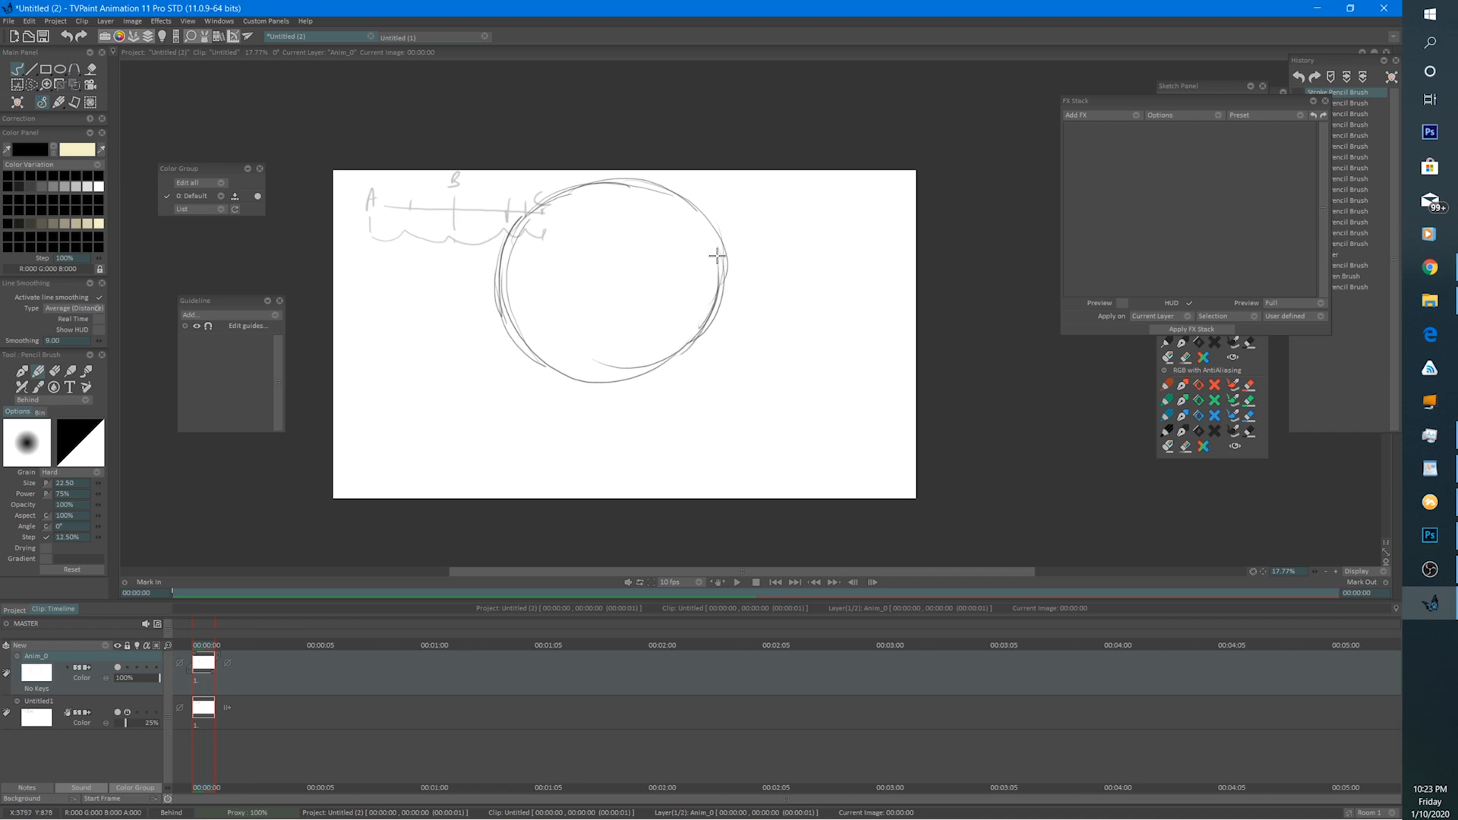
drag(719, 251, 657, 367)
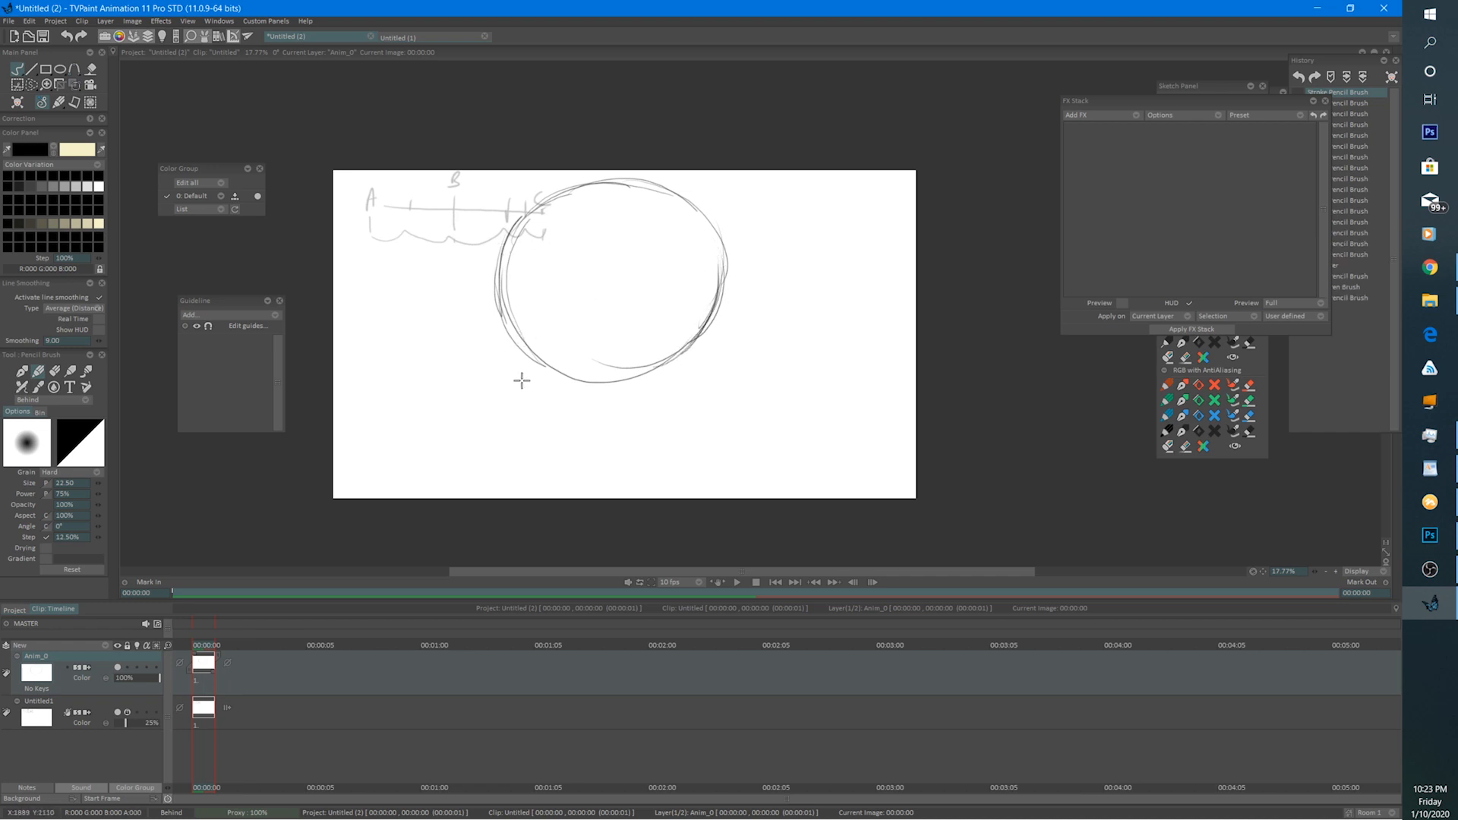
Sketch the face and jaw line below the head circle, the ear inside it, and the start of the neck.
mouse_move(514, 324)
mouse_down()
mouse_move(511, 369)
mouse_move(577, 431)
mouse_up()
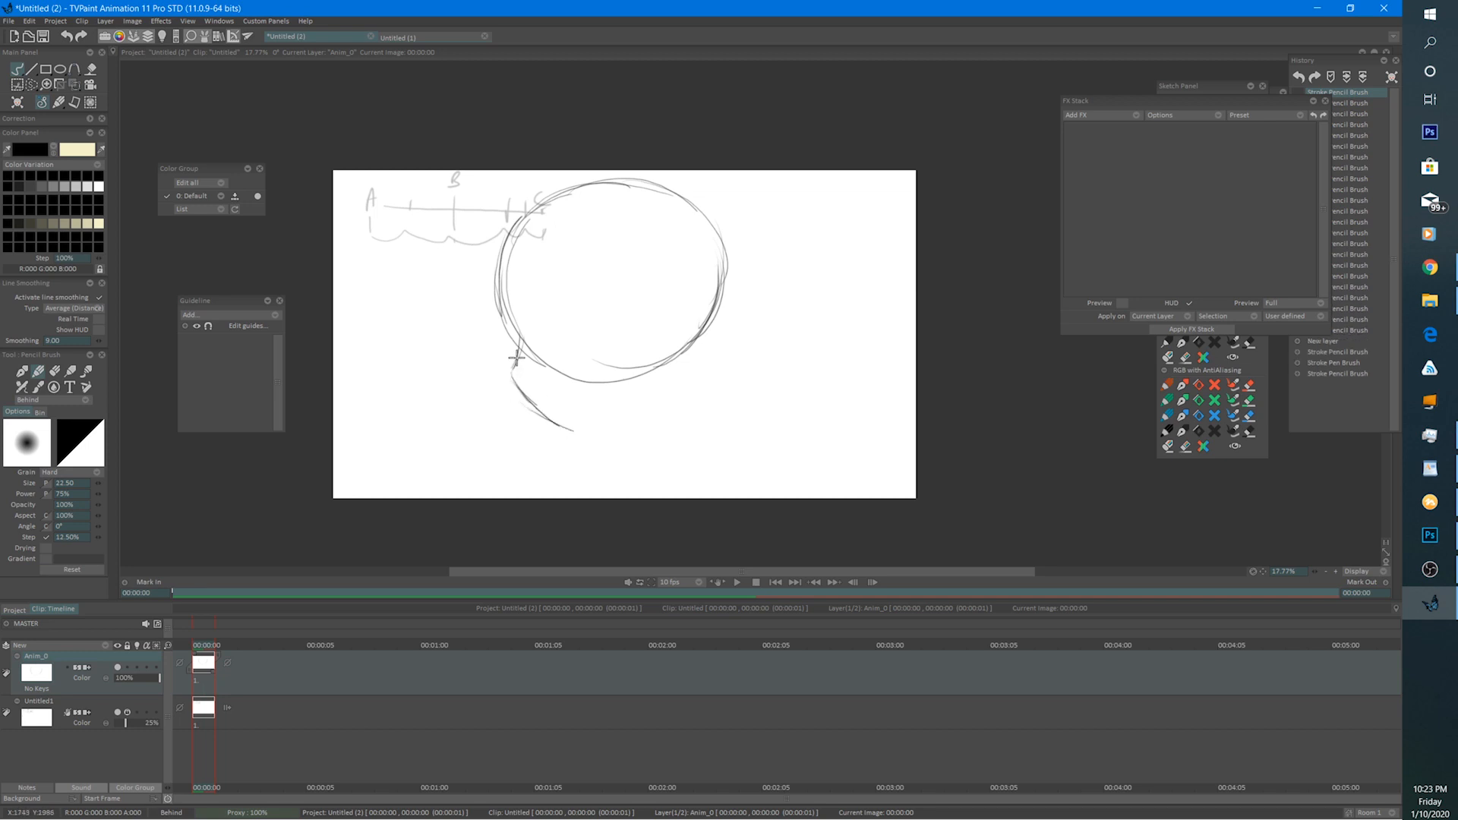
mouse_move(509, 351)
mouse_down()
mouse_move(520, 399)
mouse_move(610, 438)
mouse_up()
mouse_move(644, 302)
mouse_down()
mouse_move(674, 307)
mouse_move(648, 338)
mouse_up()
mouse_move(644, 274)
mouse_down()
mouse_move(655, 397)
mouse_move(625, 425)
mouse_move(552, 420)
mouse_move(605, 451)
mouse_up()
drag(696, 334, 698, 387)
mouse_move(695, 338)
mouse_down()
mouse_move(704, 406)
mouse_move(646, 456)
mouse_up()
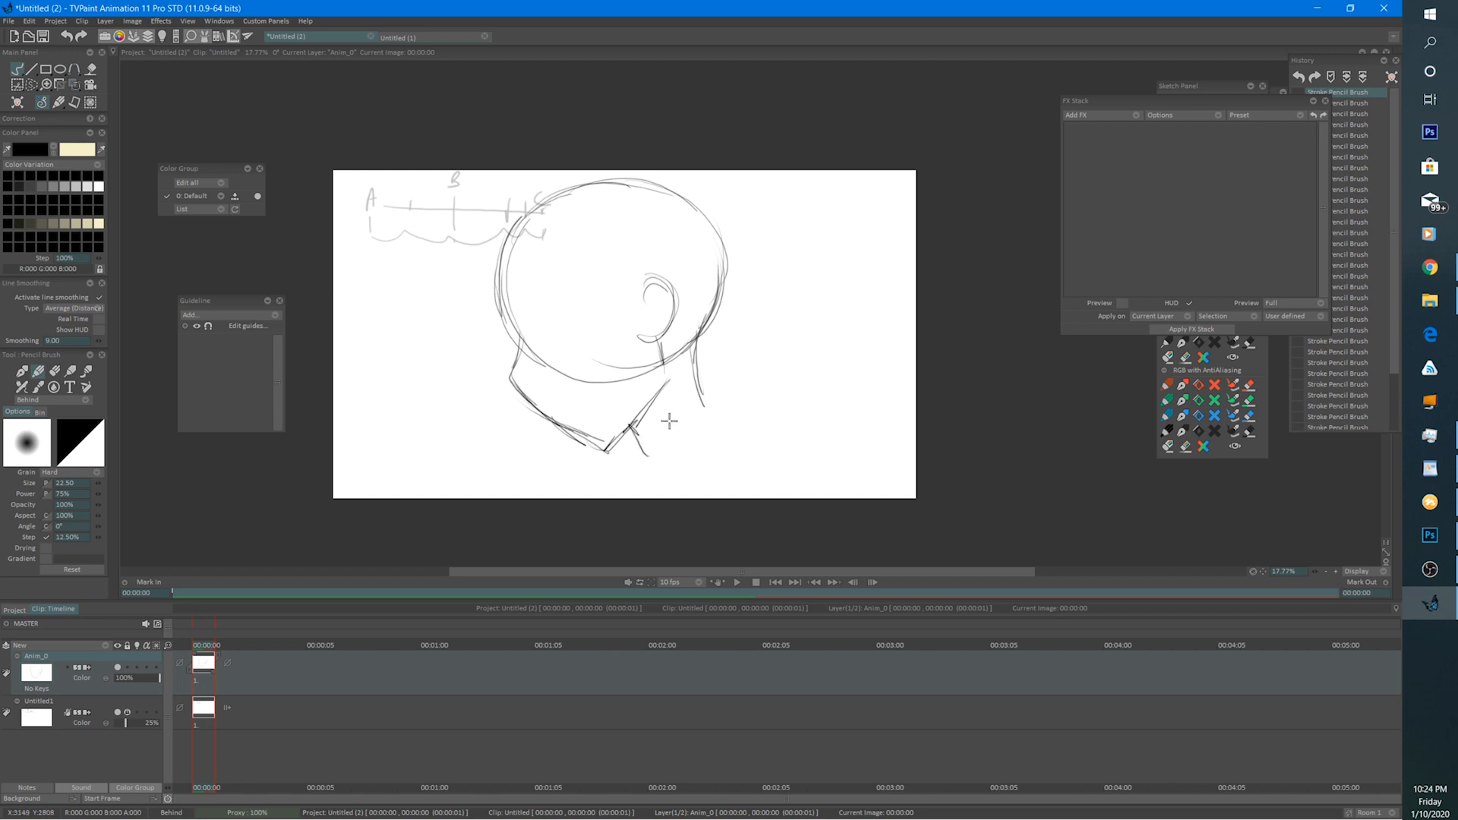
Sketch the sloping back shoulder from the neck to the canvas's lower edge and the chest lines below the chin.
drag(694, 375, 810, 504)
drag(740, 405, 797, 499)
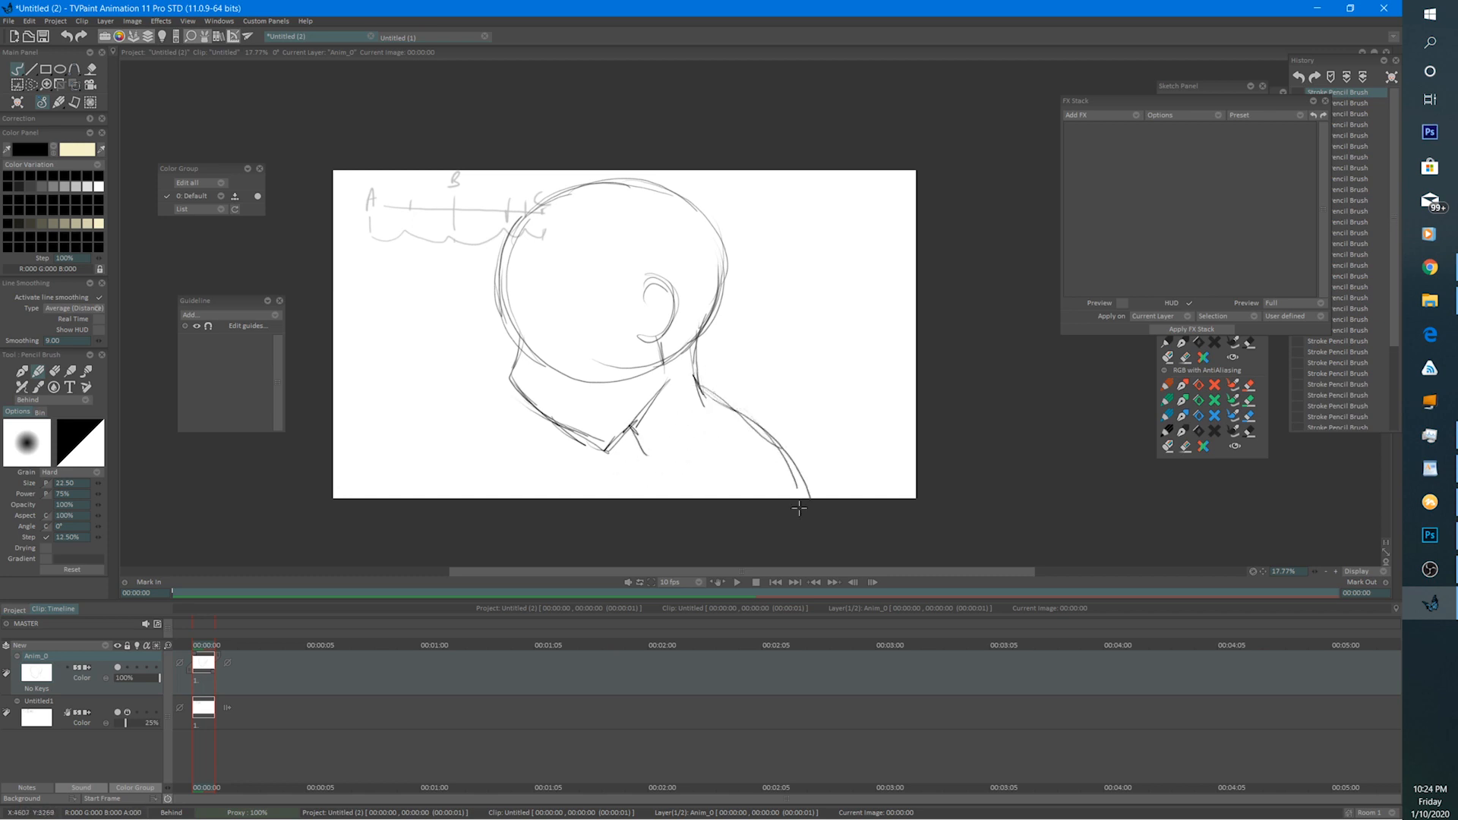
mouse_move(632, 430)
mouse_down()
mouse_move(655, 477)
mouse_move(670, 443)
mouse_move(646, 497)
mouse_move(652, 455)
mouse_move(662, 467)
mouse_up()
mouse_move(665, 459)
mouse_down()
mouse_move(634, 514)
mouse_move(713, 399)
mouse_move(770, 464)
mouse_up()
drag(706, 386, 793, 486)
Erase the sloping back shoulder line and return to the pencil brush.
key(e)
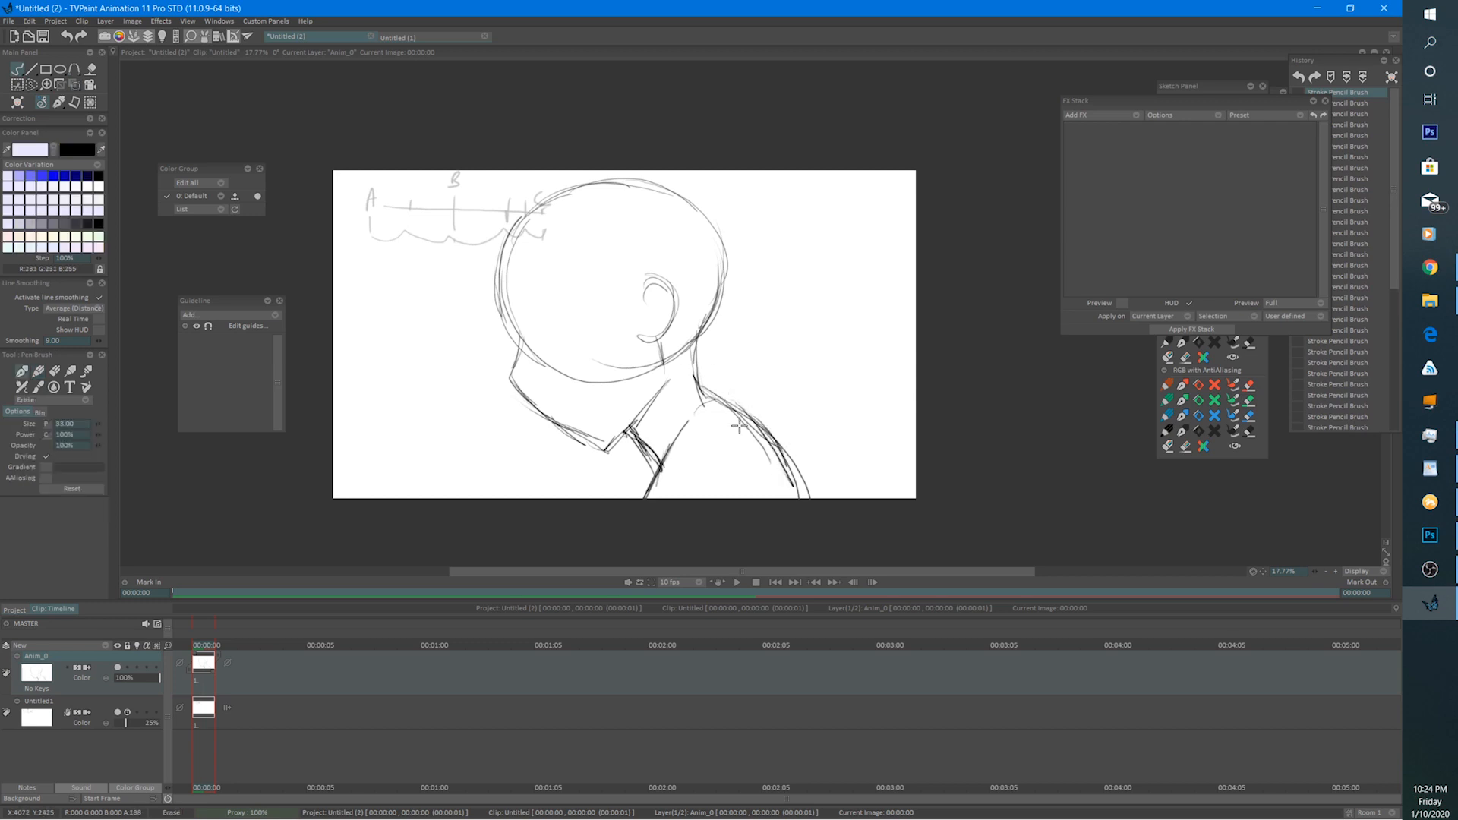
drag(729, 408, 798, 479)
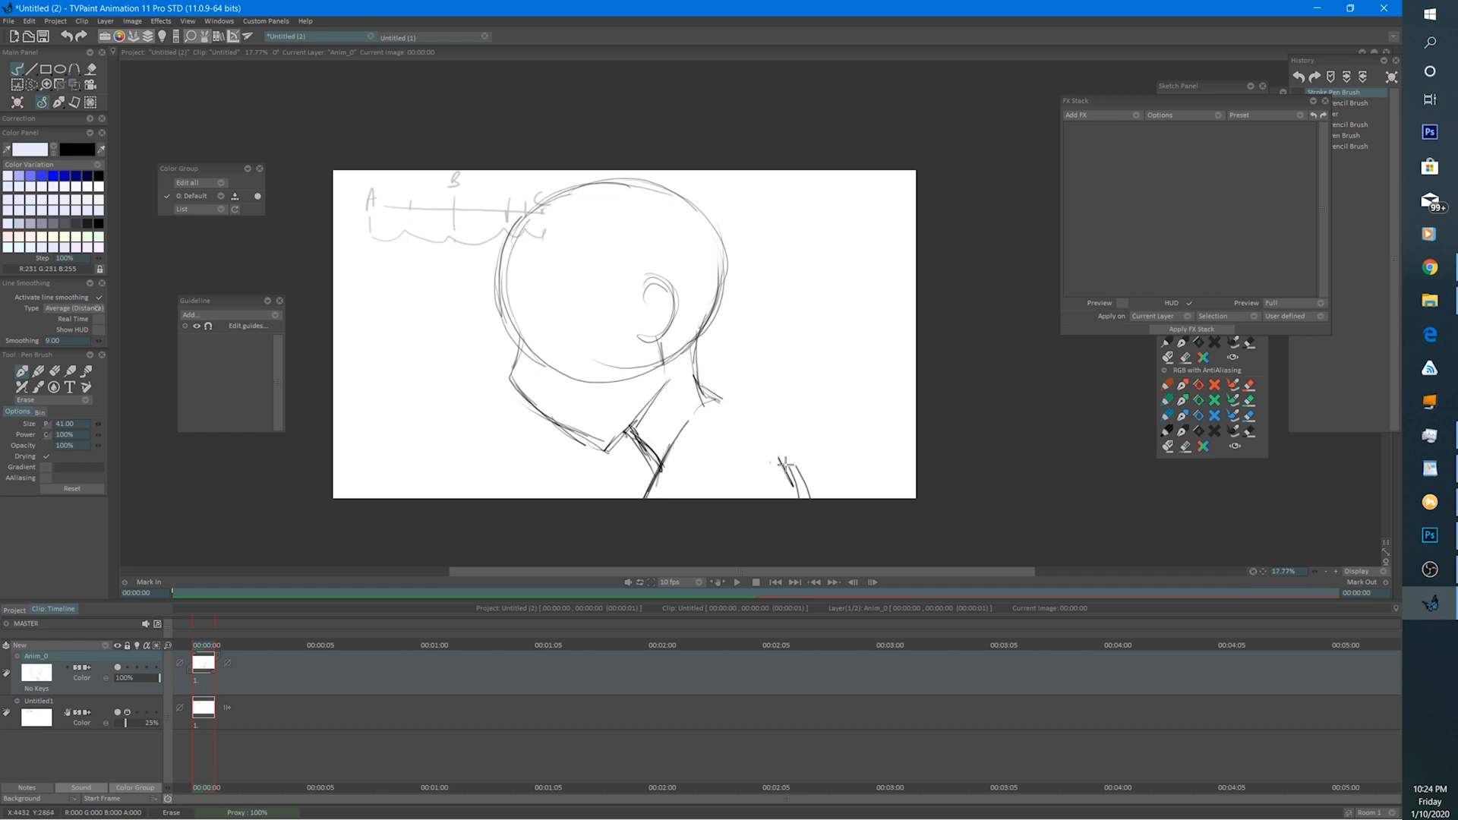
drag(786, 464, 804, 490)
key(e)
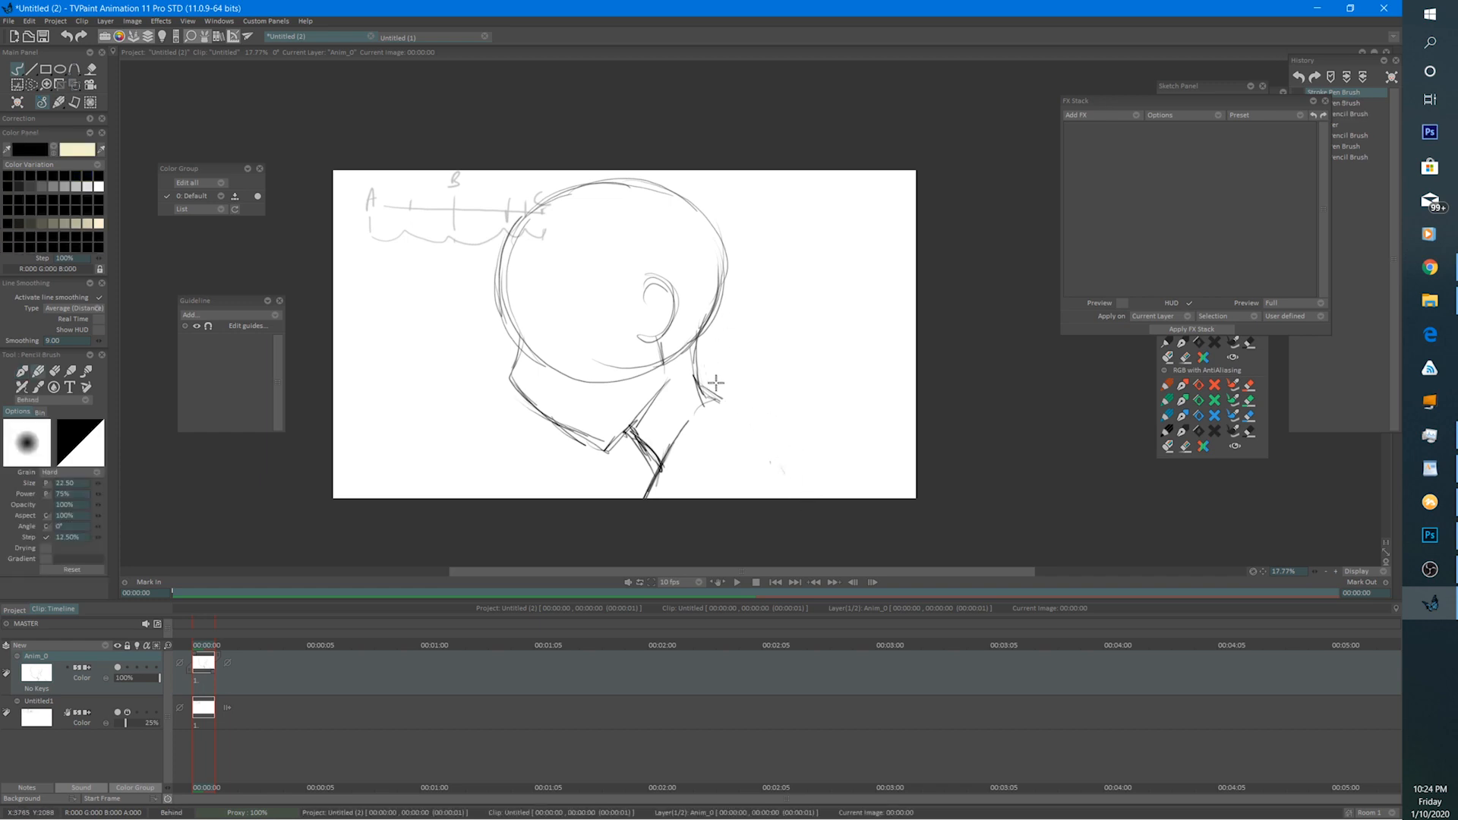
Redraw the back shoulder as a rounder curve and reinforce the chest line below the chin.
mouse_move(699, 396)
mouse_down()
mouse_move(748, 407)
mouse_move(799, 445)
mouse_move(748, 402)
mouse_move(810, 504)
mouse_up()
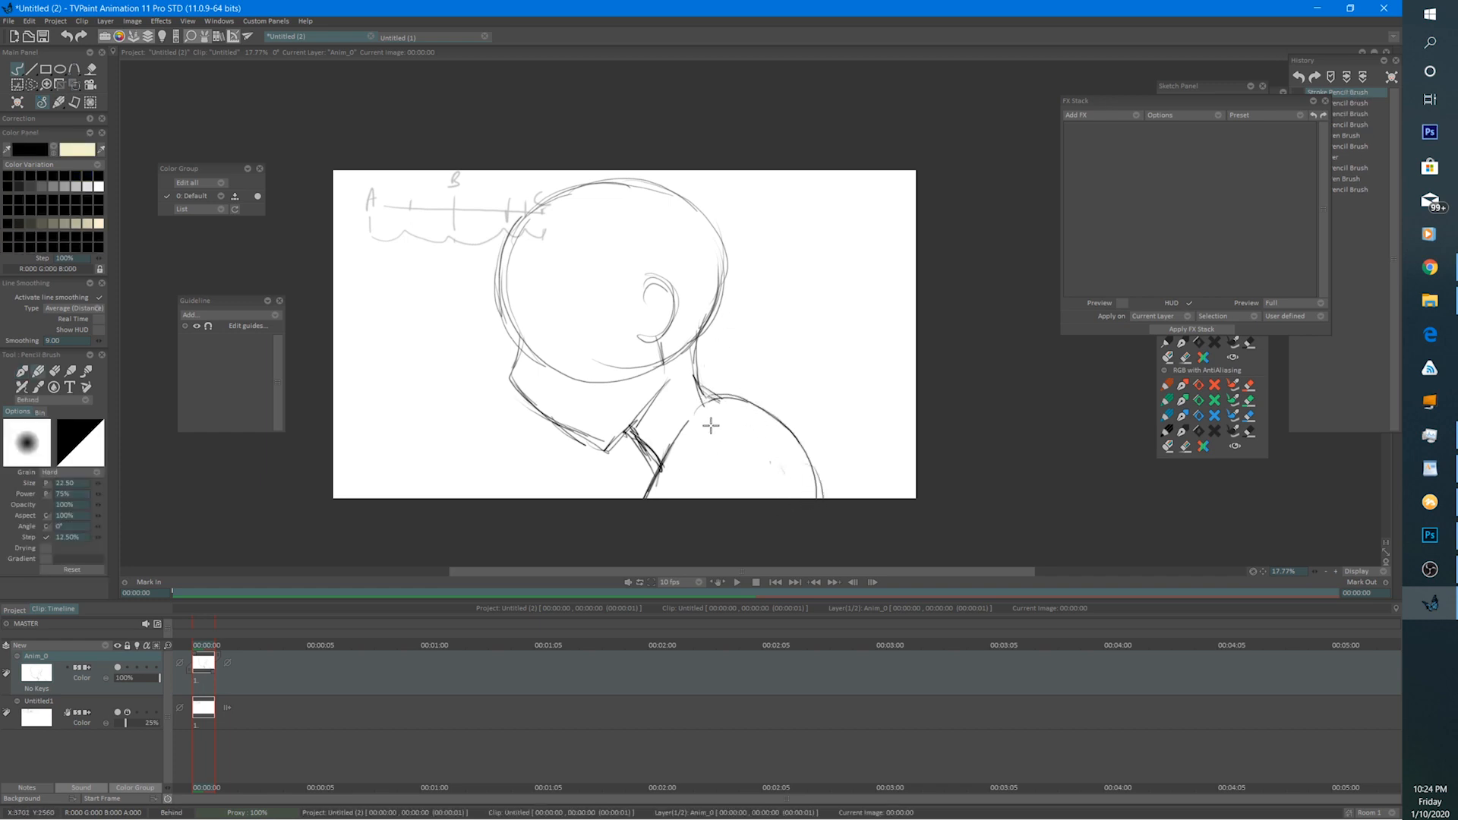
mouse_move(710, 396)
mouse_down()
mouse_move(813, 446)
mouse_move(828, 497)
mouse_up()
drag(666, 440, 654, 495)
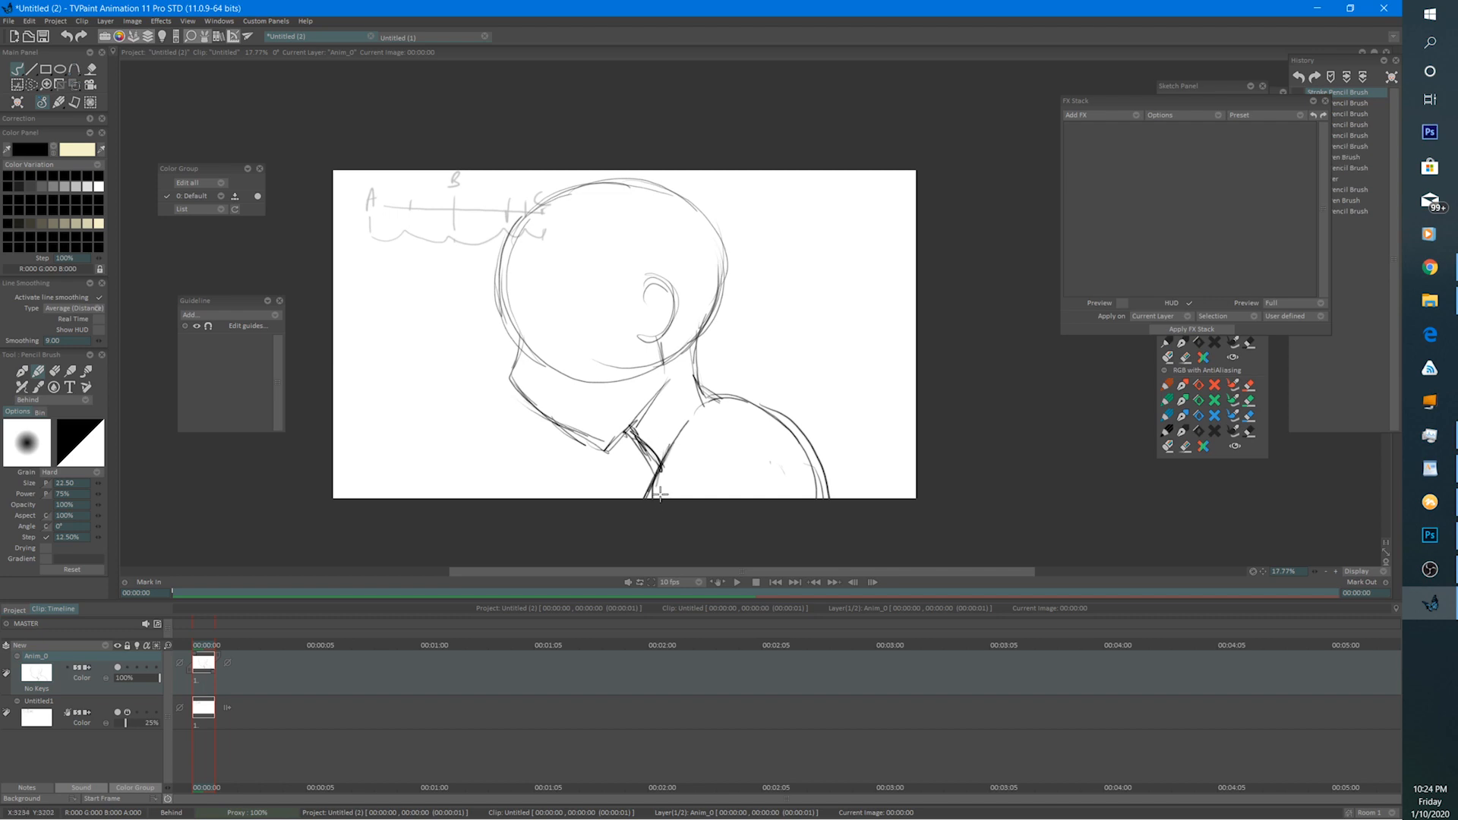
Transform the whole character sketch, enlarging it slightly and shifting it down and to the right on the canvas.
key(ctrl+t)
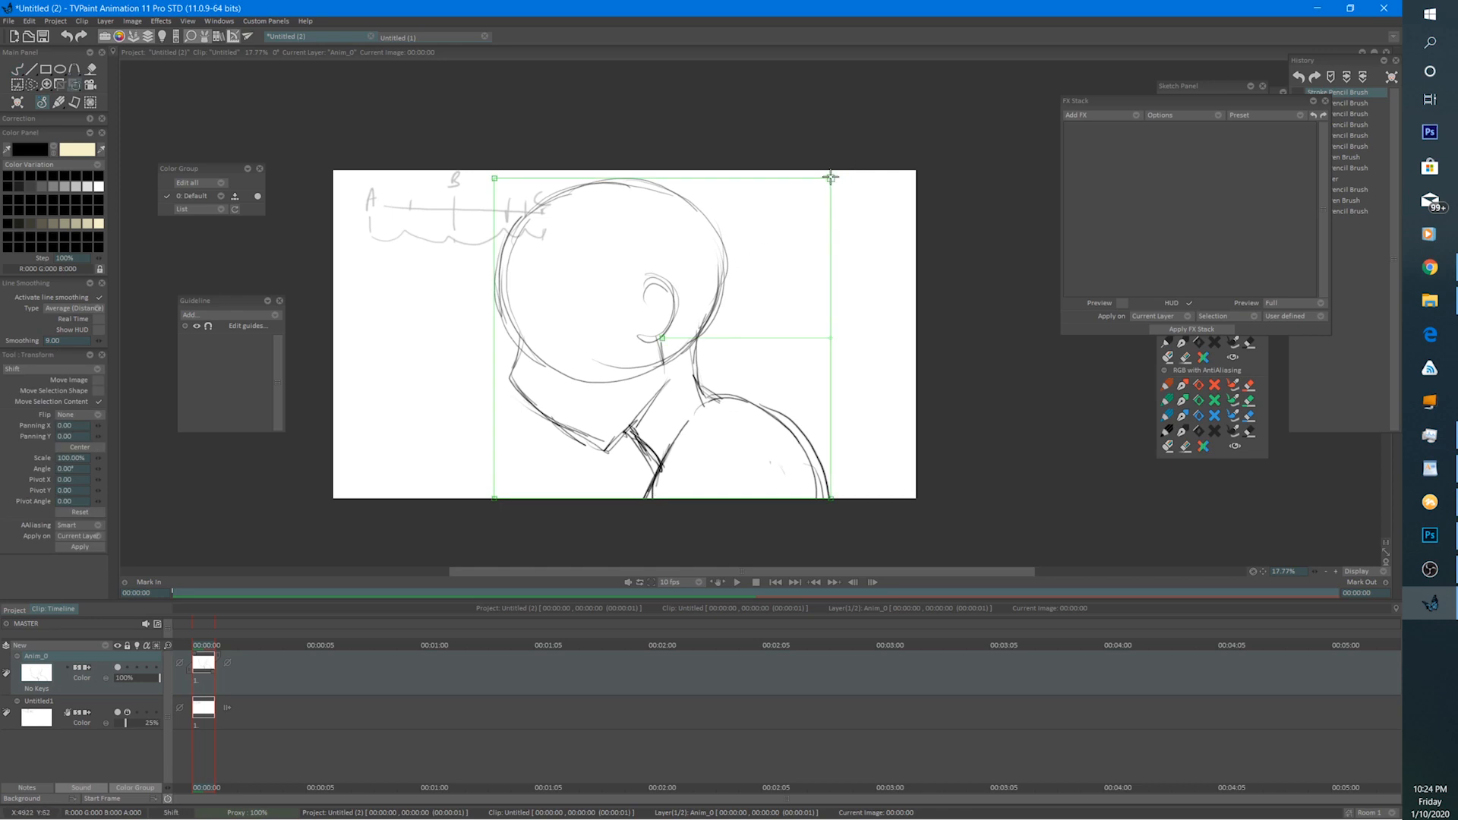
drag(830, 177, 856, 156)
drag(764, 288, 777, 301)
key(Return)
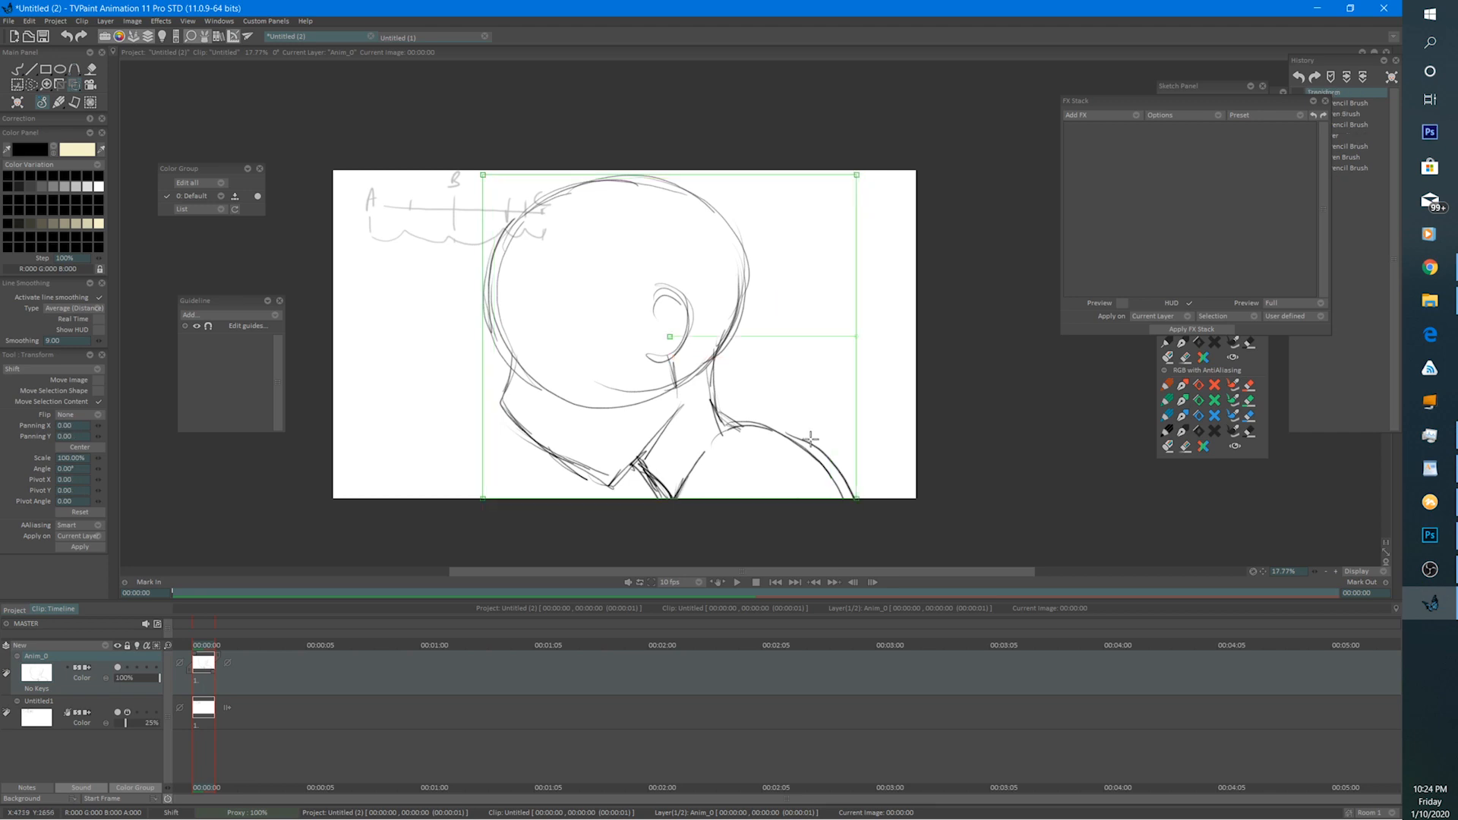
Erase the back shoulder line and redraw it wider from the nape to the canvas's lower edge, darkening the neck curve.
key(e)
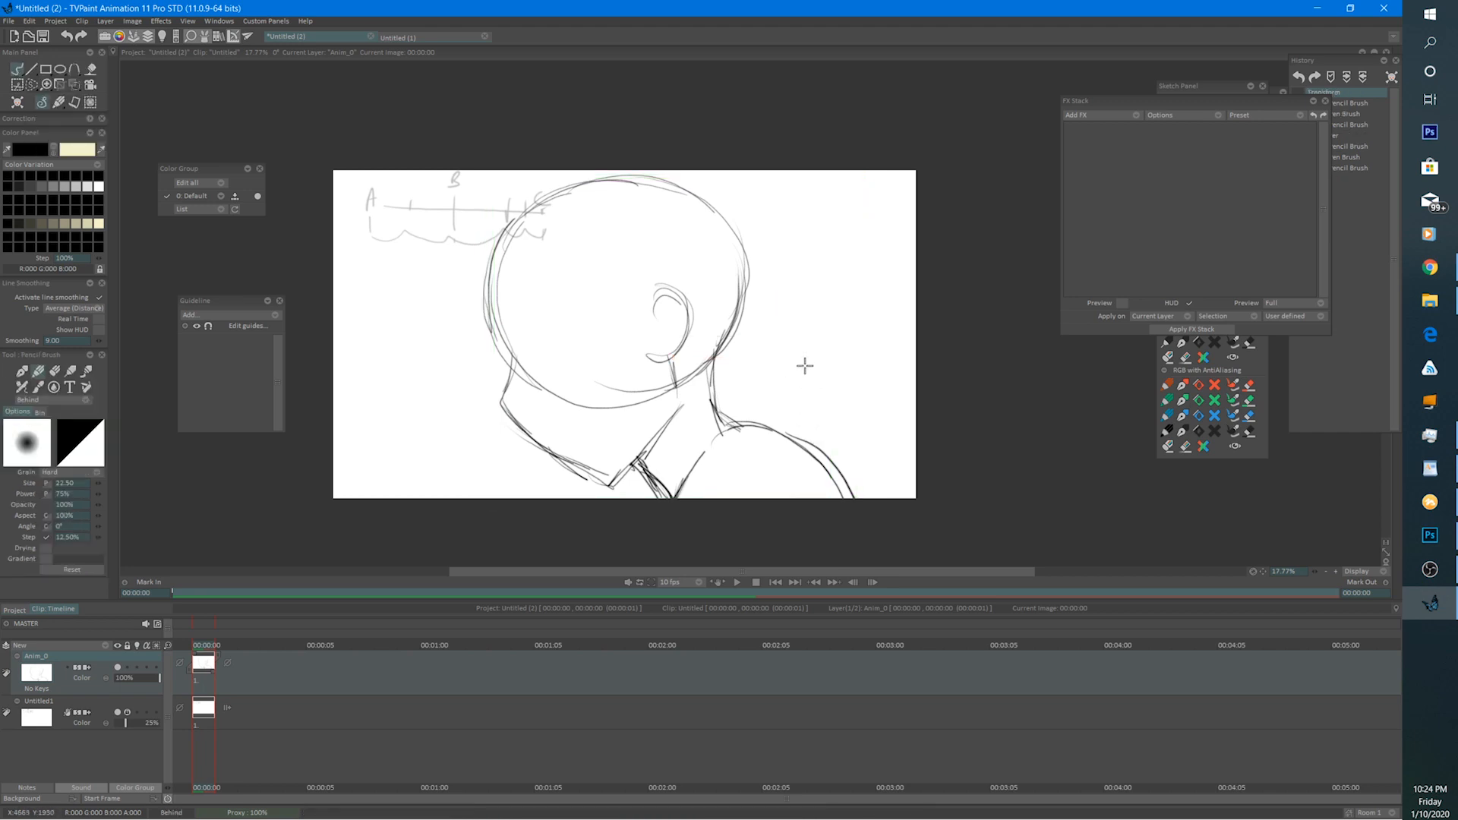
mouse_move(752, 413)
mouse_down()
mouse_move(818, 444)
mouse_move(855, 501)
mouse_up()
key(e)
mouse_move(717, 433)
mouse_down()
mouse_move(754, 420)
mouse_move(803, 434)
mouse_move(862, 497)
mouse_up()
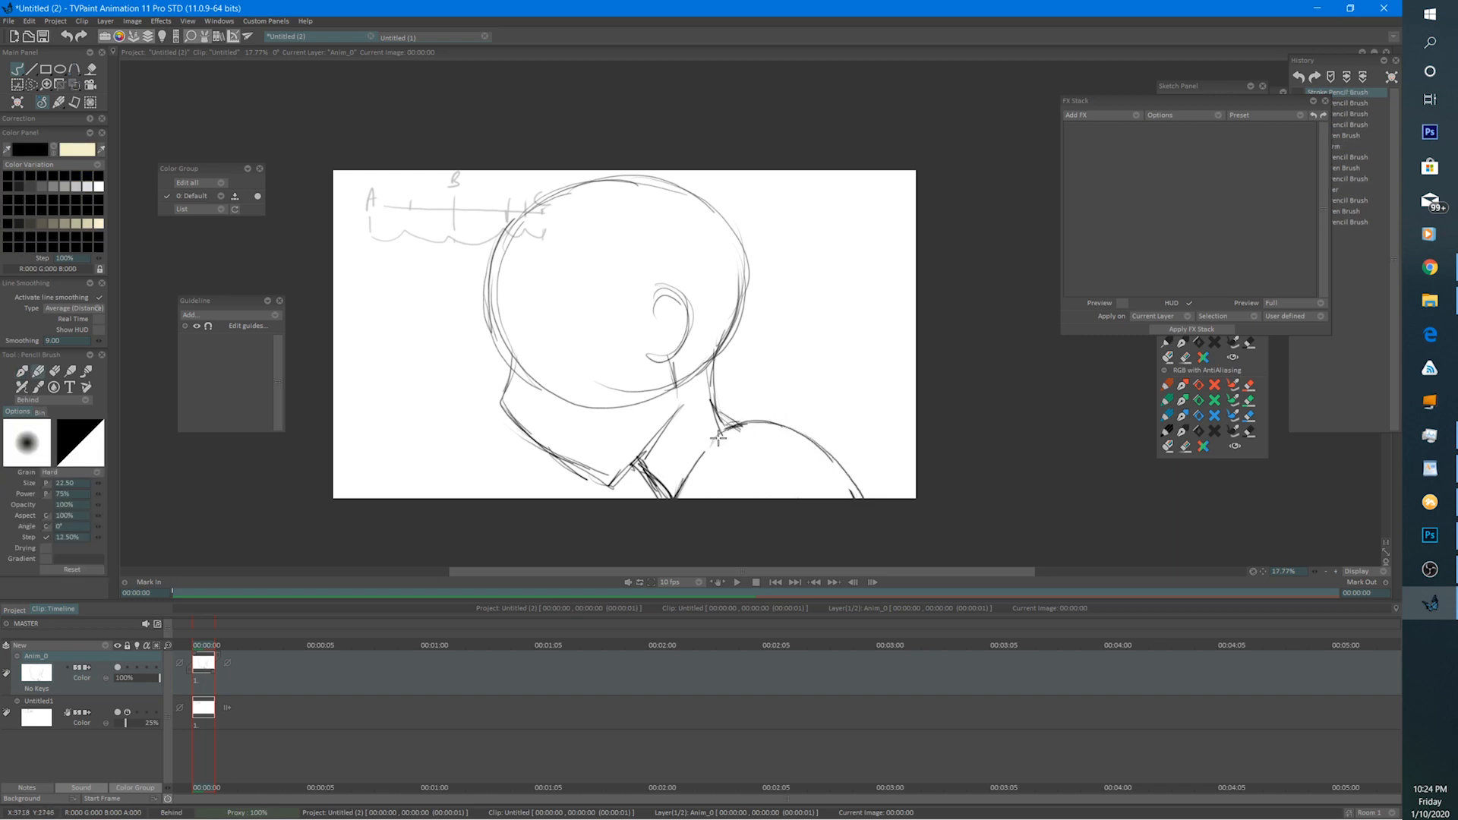
mouse_move(717, 438)
mouse_down()
mouse_move(717, 410)
mouse_move(857, 482)
mouse_up()
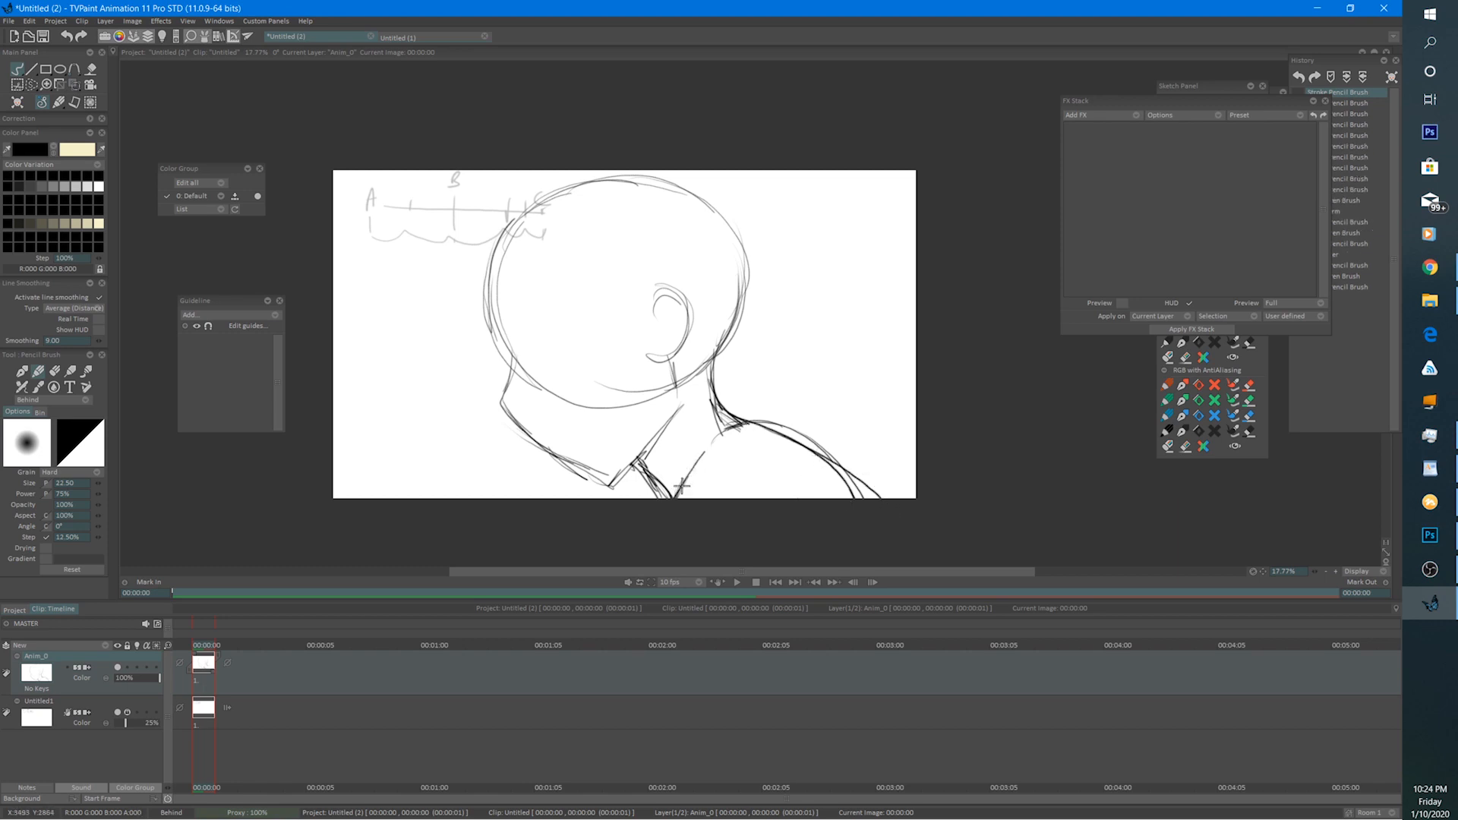
Erase and redraw the curved chest line below the chin, and reinforce the front contour of the face.
key(e)
key(e)
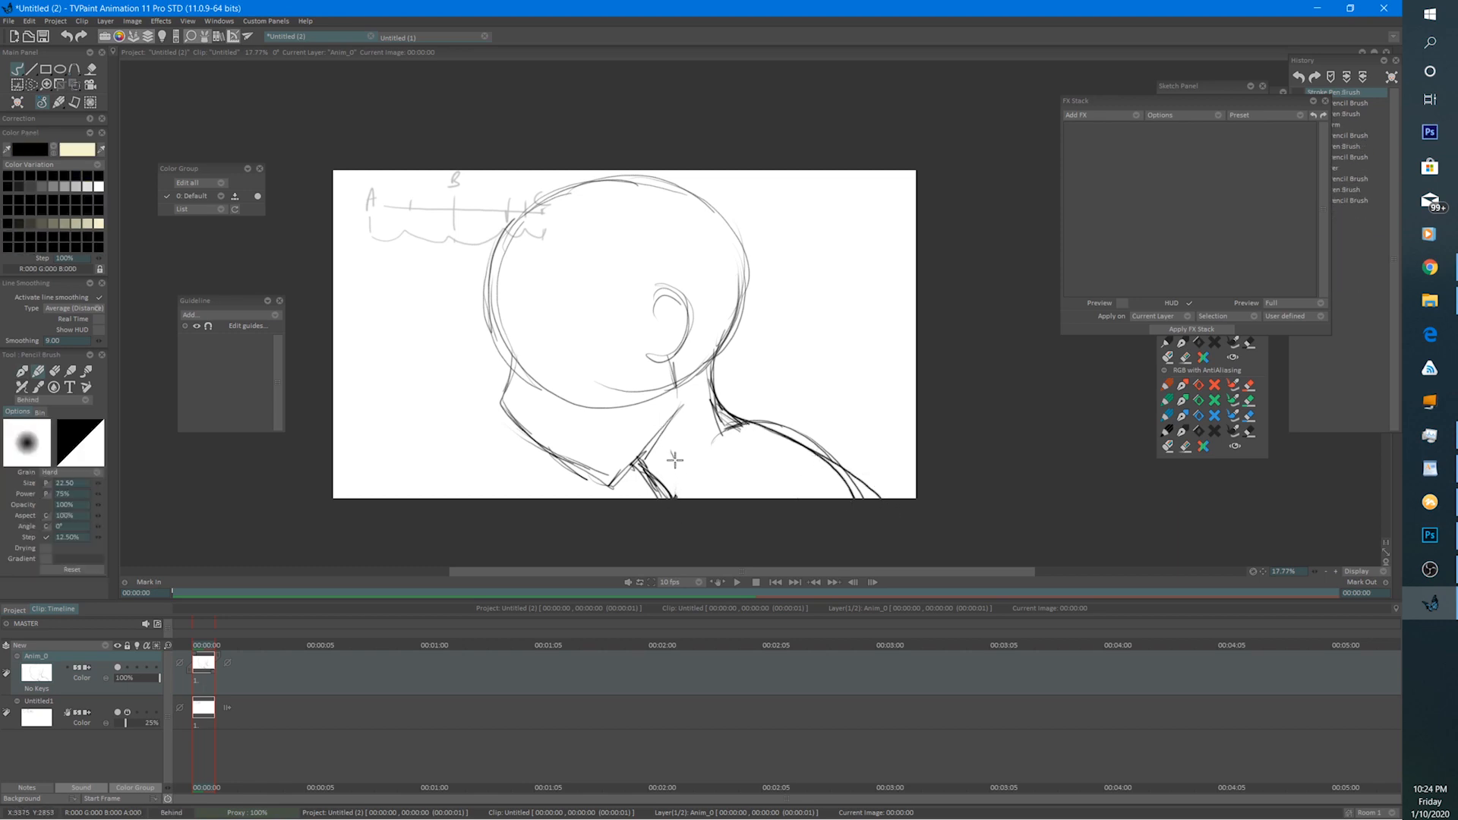
mouse_move(671, 451)
mouse_down()
mouse_move(675, 509)
mouse_move(734, 426)
mouse_move(820, 447)
mouse_move(769, 422)
mouse_move(855, 498)
mouse_up()
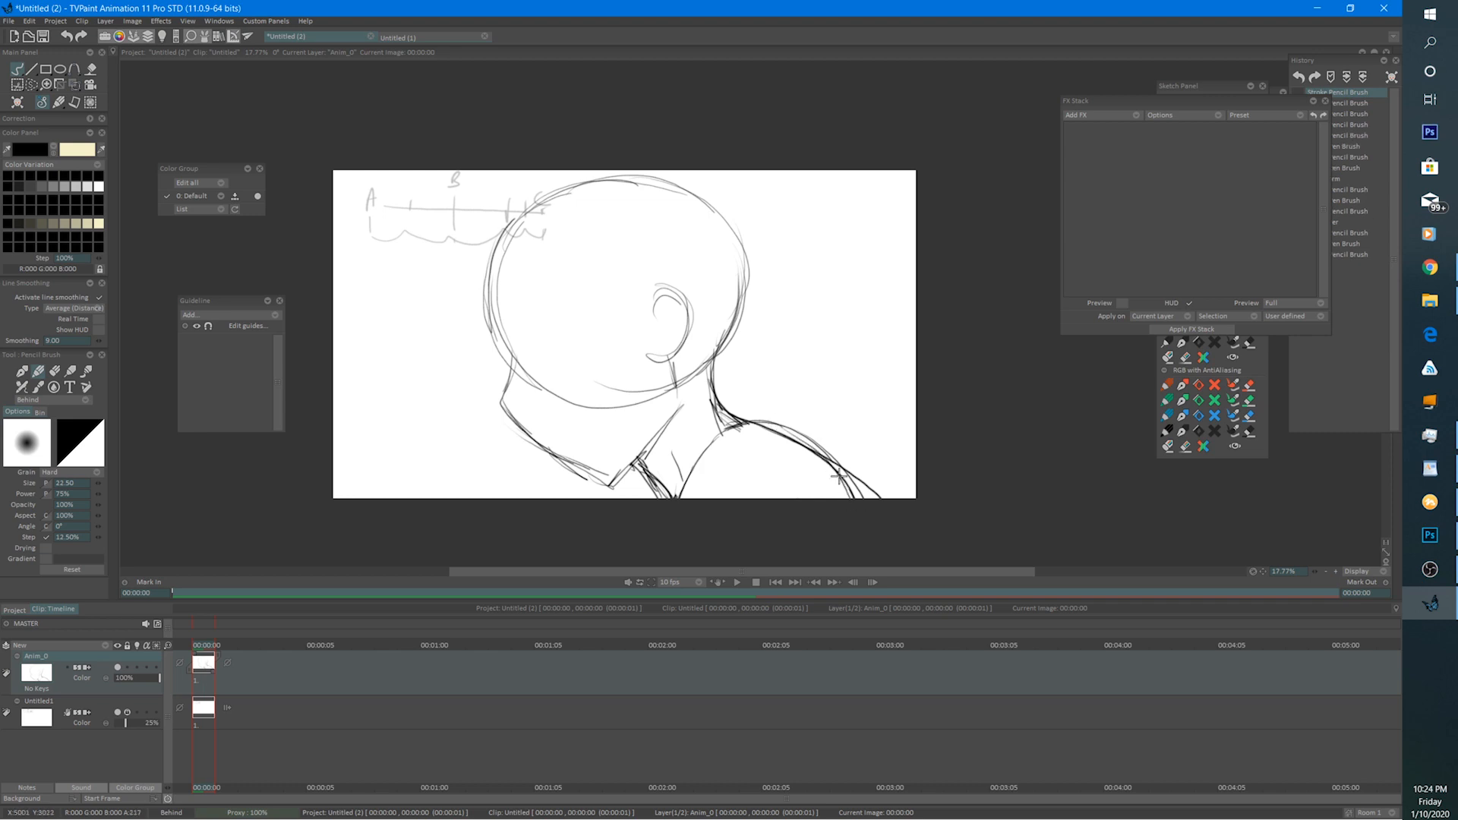
drag(509, 356, 499, 405)
drag(499, 405, 567, 465)
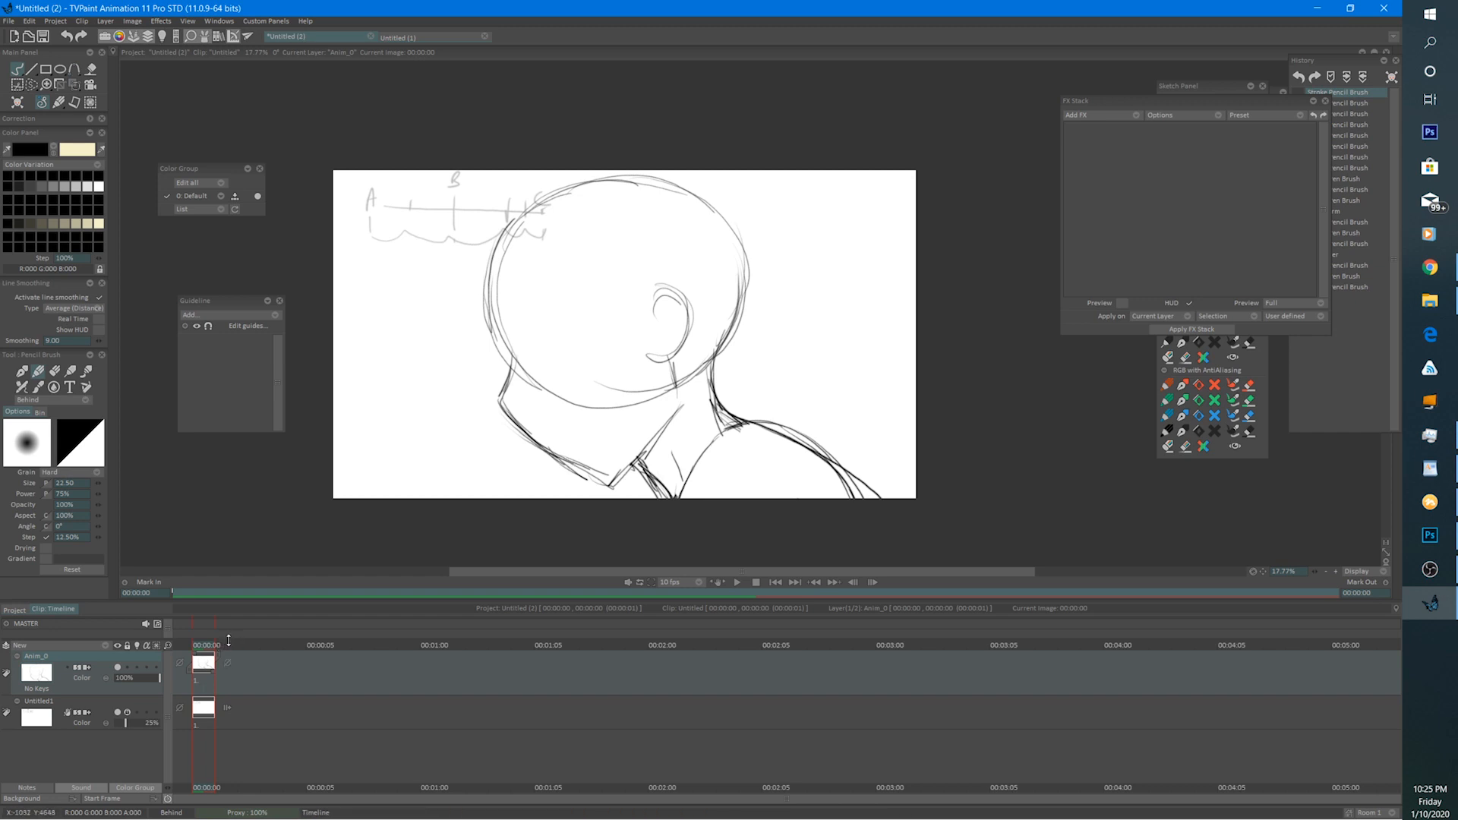
Extend the character layer to a second frame using Add Empty Instances.
click(229, 640)
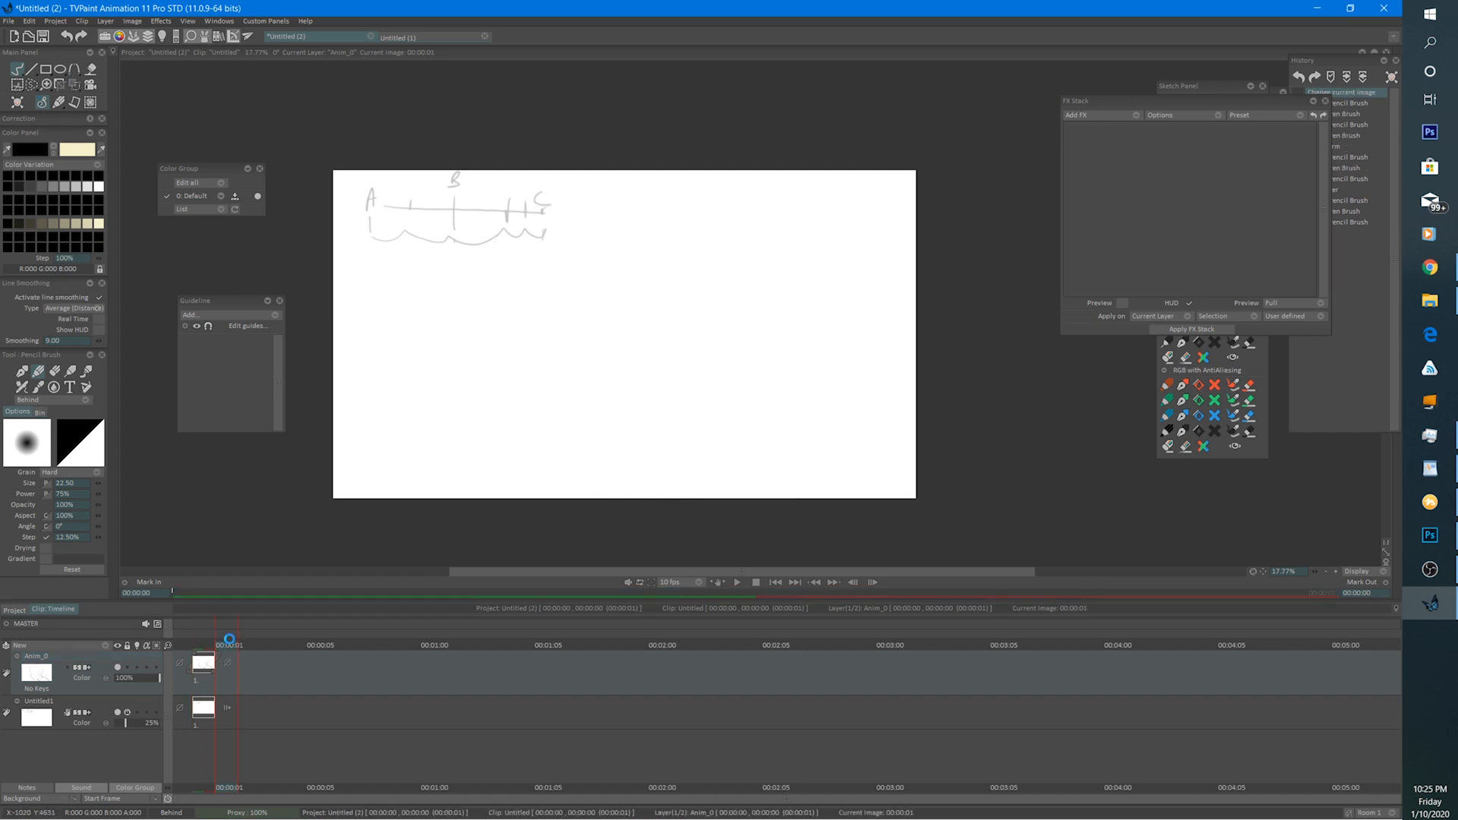
click(227, 662)
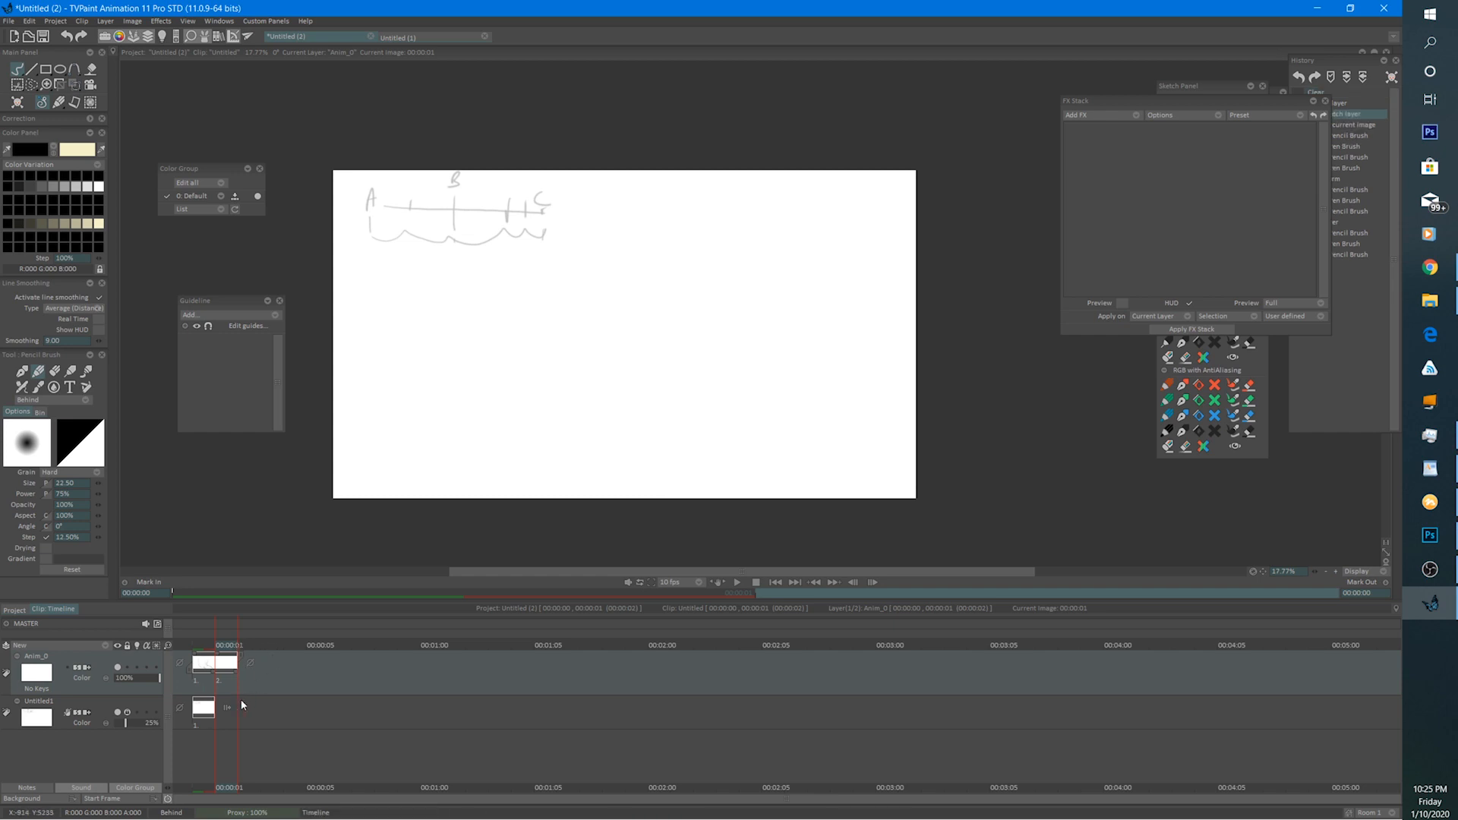
key(Delete)
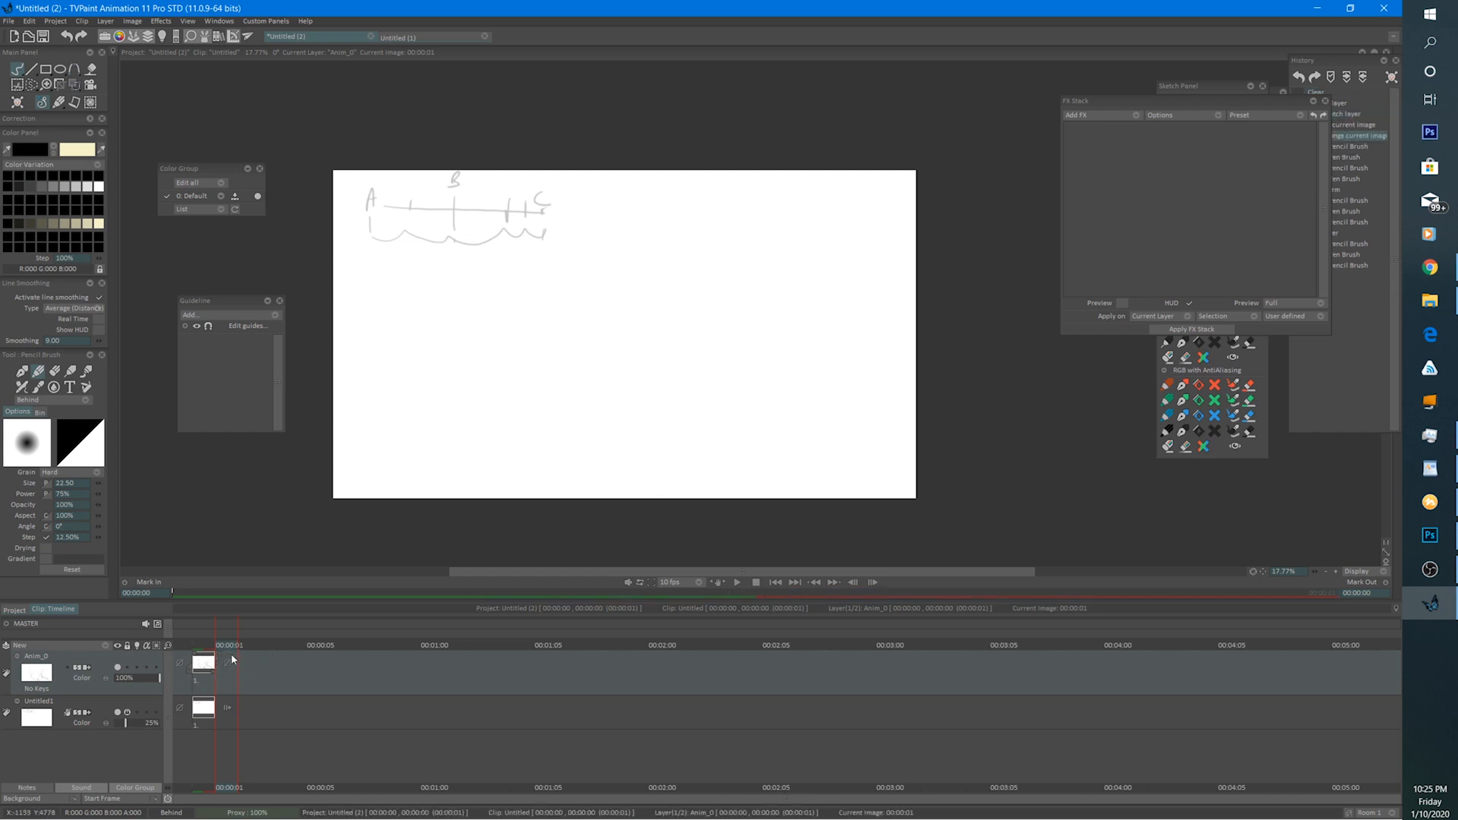
drag(231, 656, 255, 650)
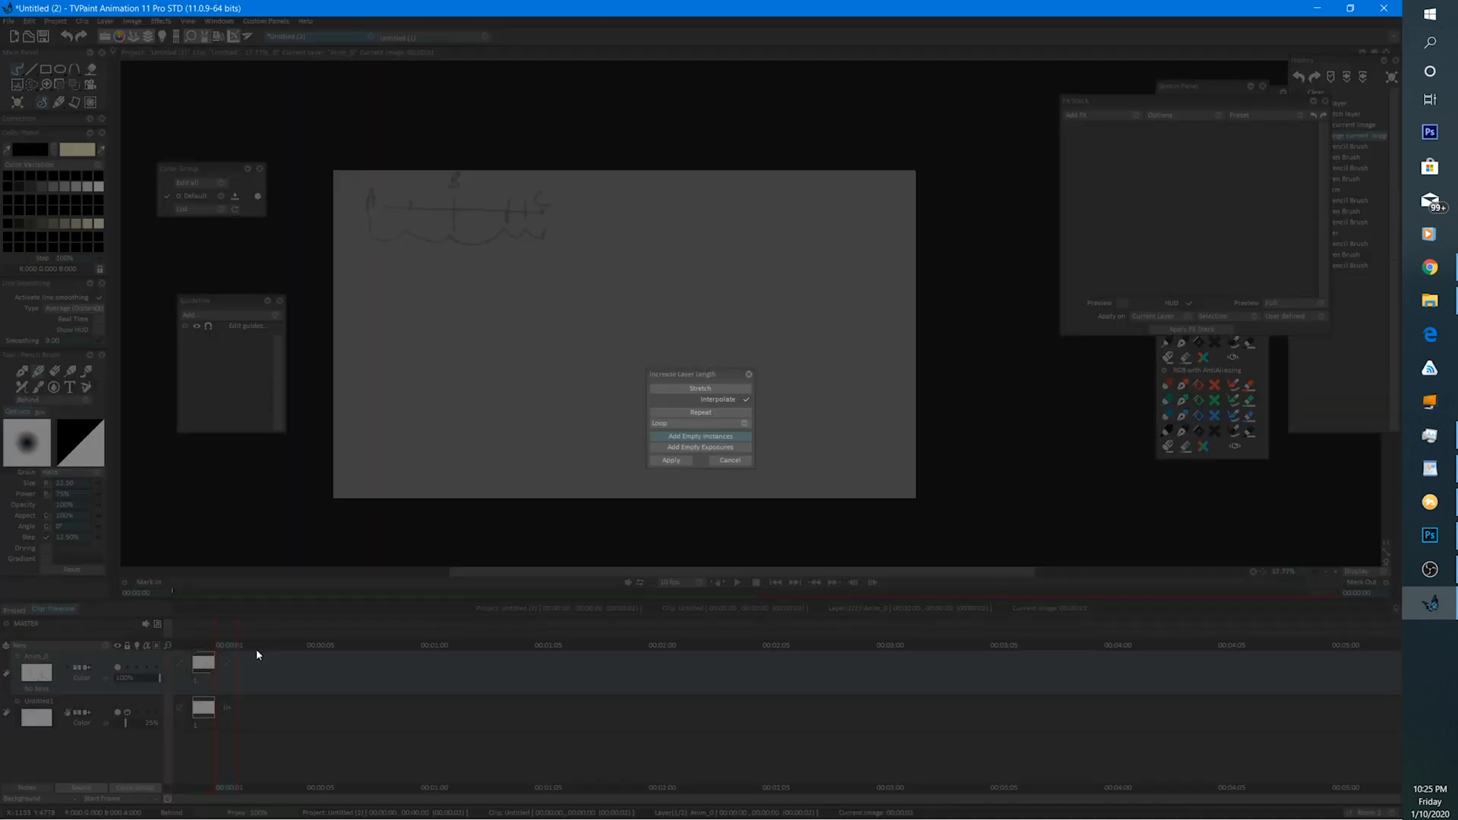
click(671, 461)
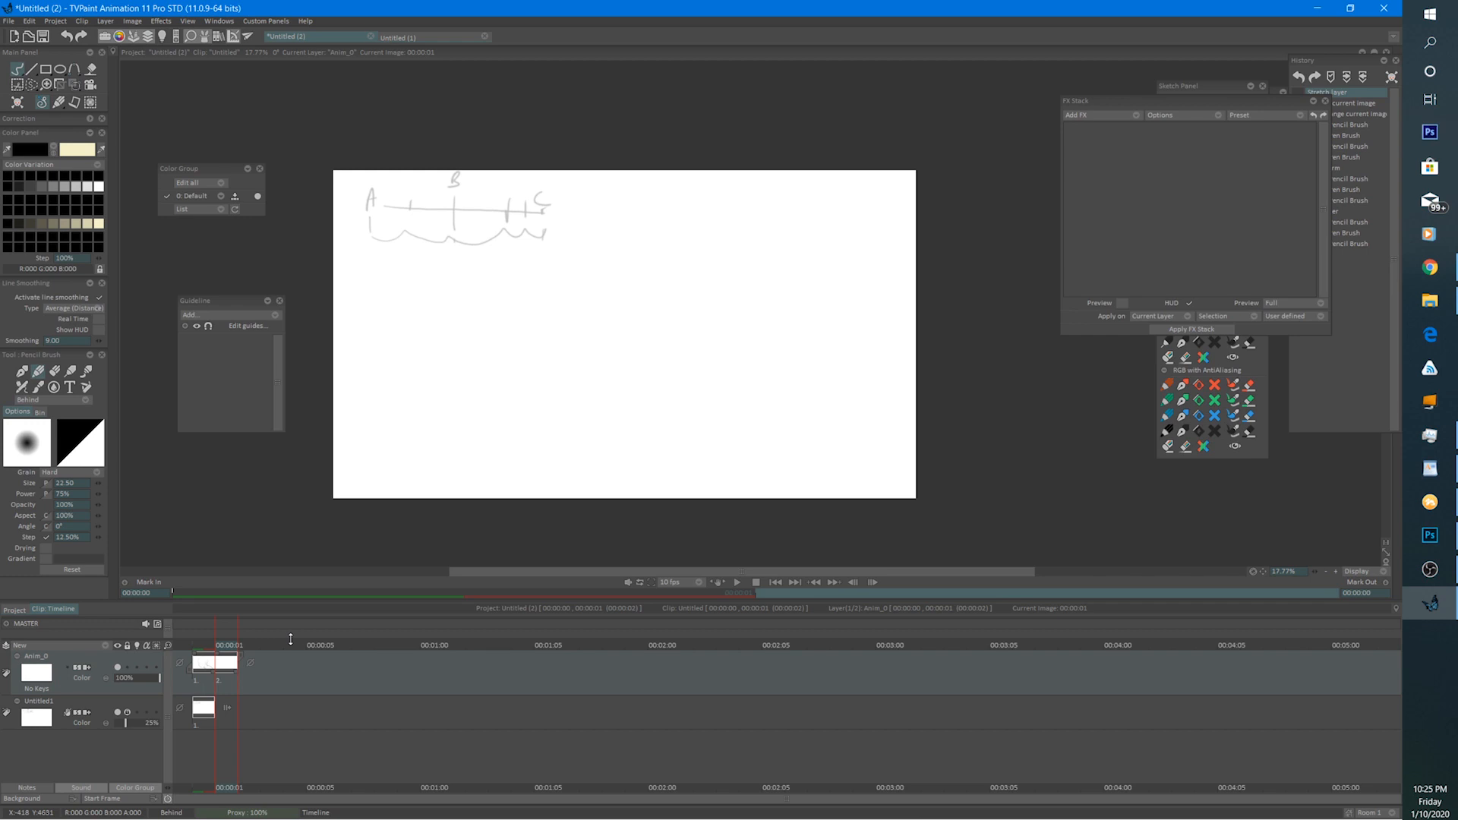
Open the light table parameters and place them above the canvas, clear of the character sketch.
click(137, 643)
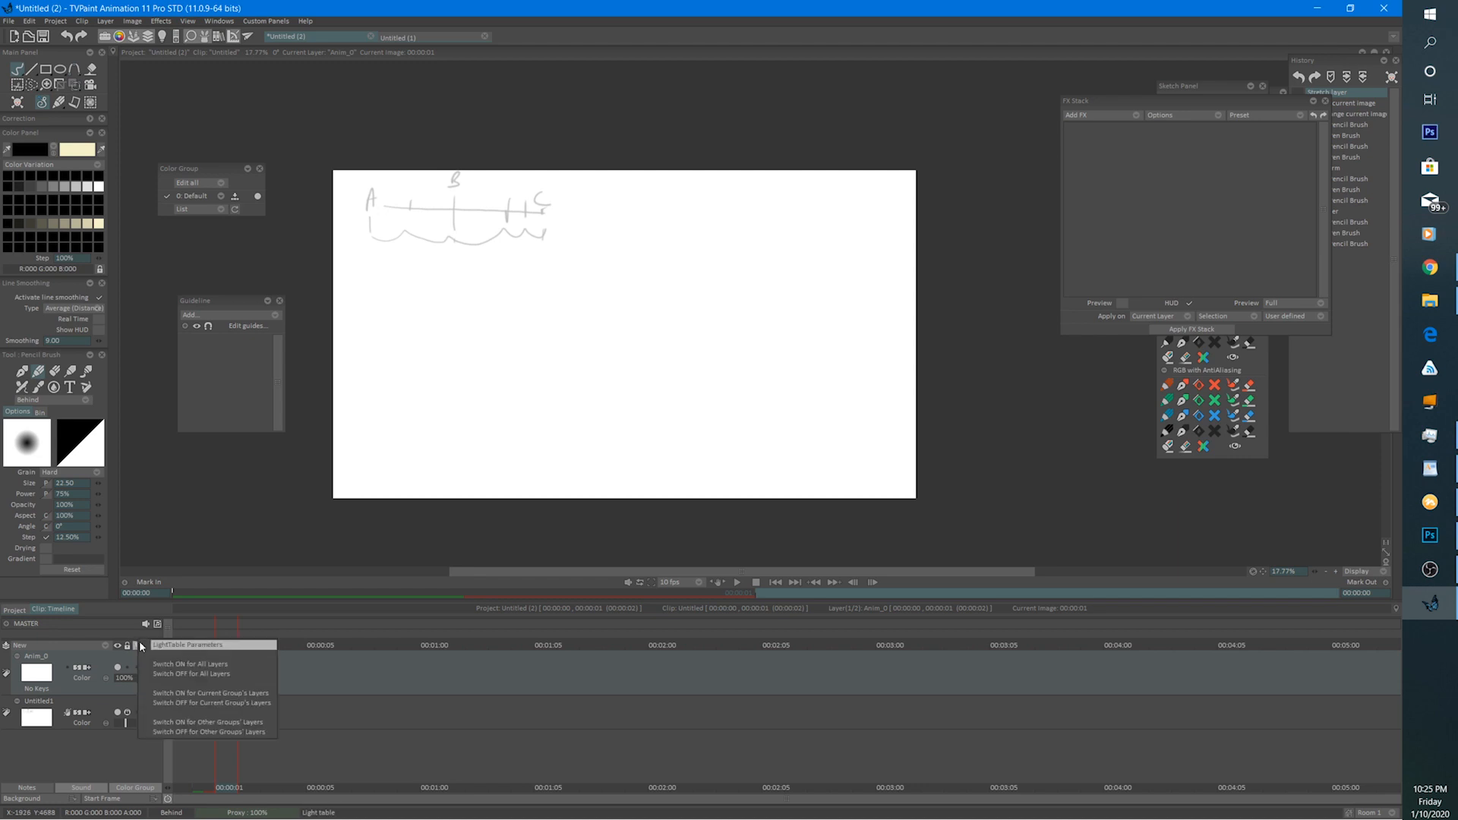
click(209, 645)
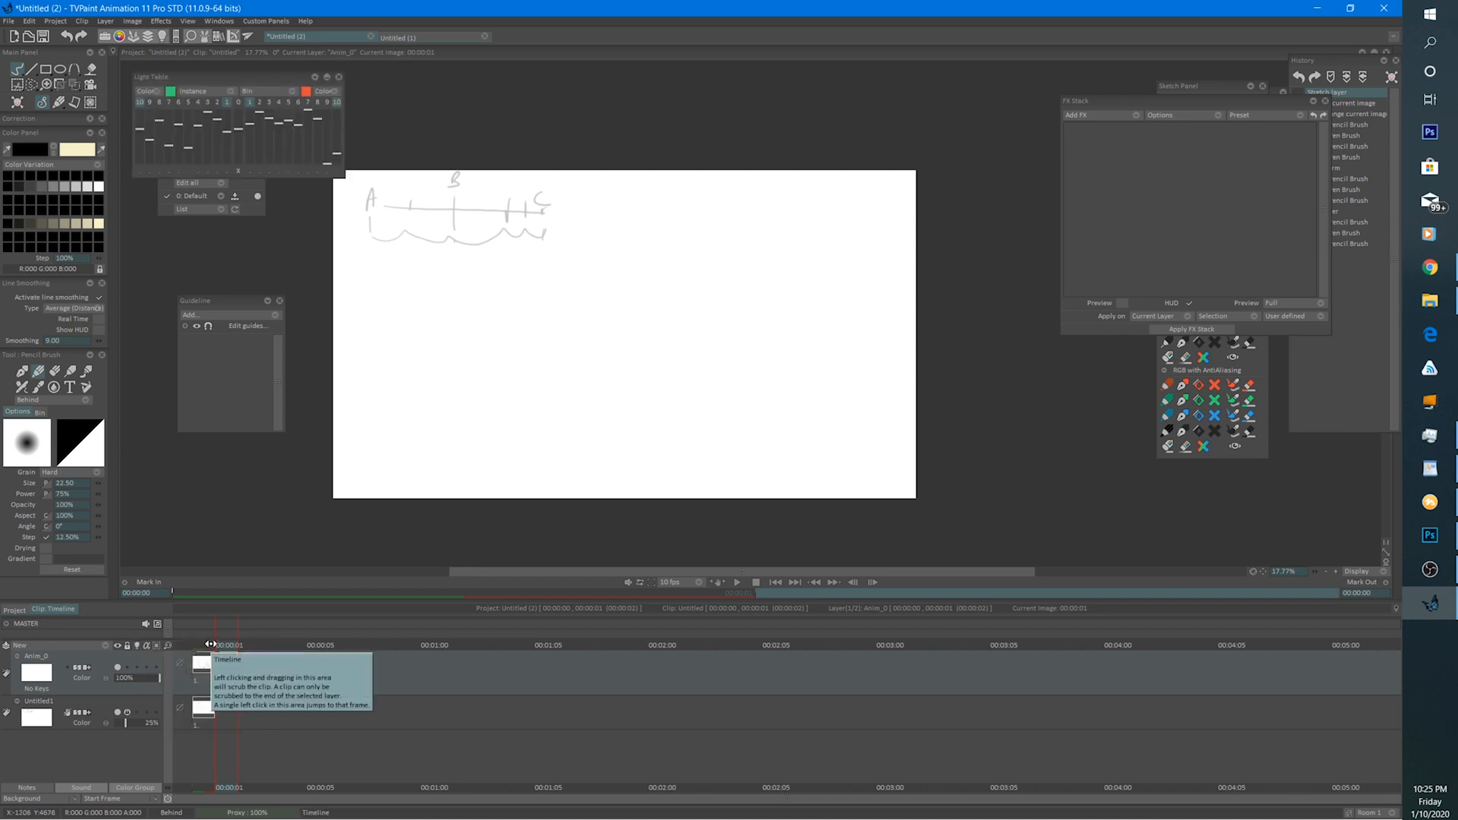
drag(279, 79, 884, 67)
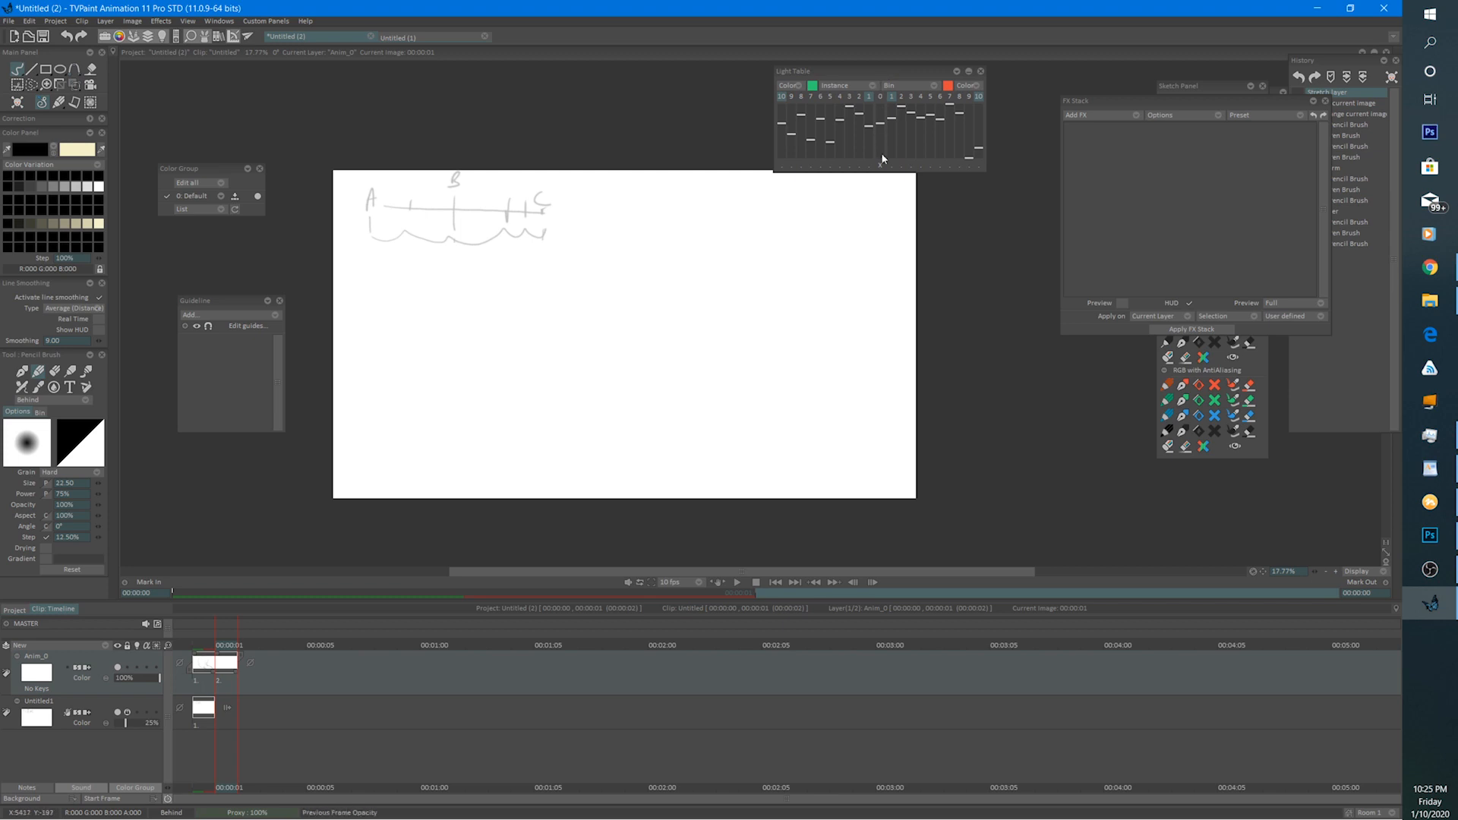
click(879, 97)
click(198, 656)
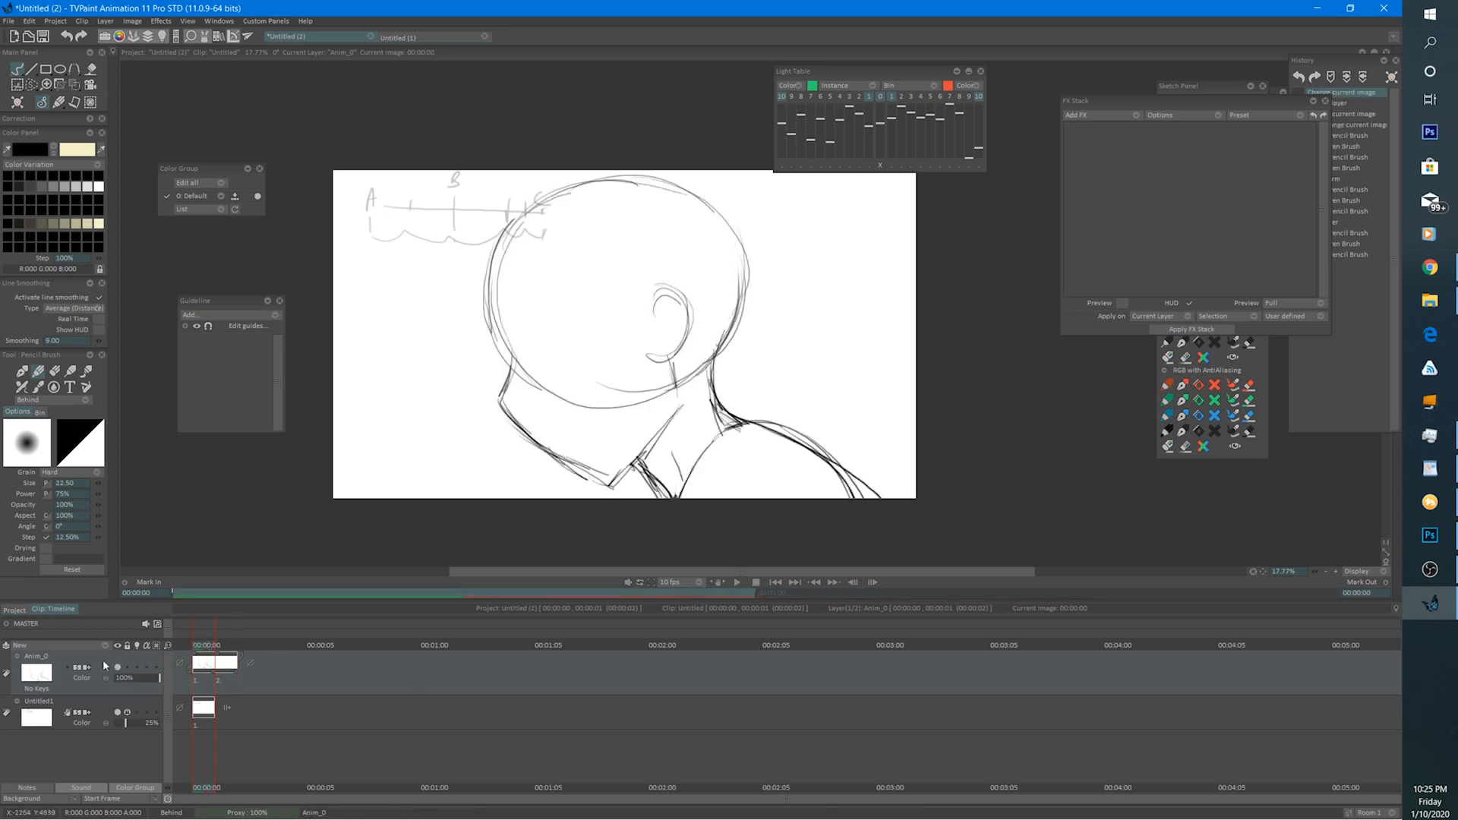
drag(873, 79, 952, 77)
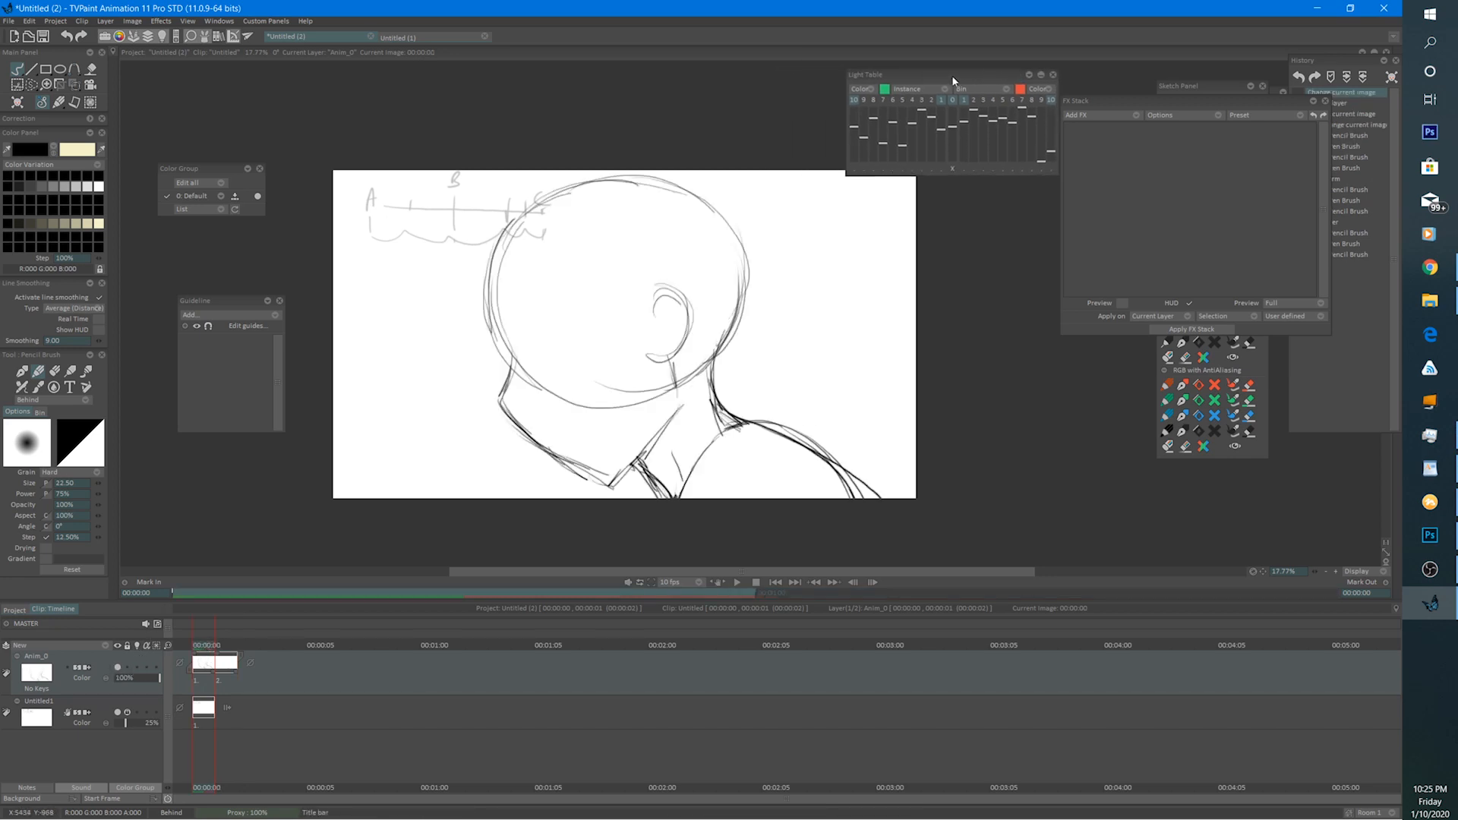
Turn on the light table for the character layer and go to its empty second frame.
click(136, 666)
click(226, 645)
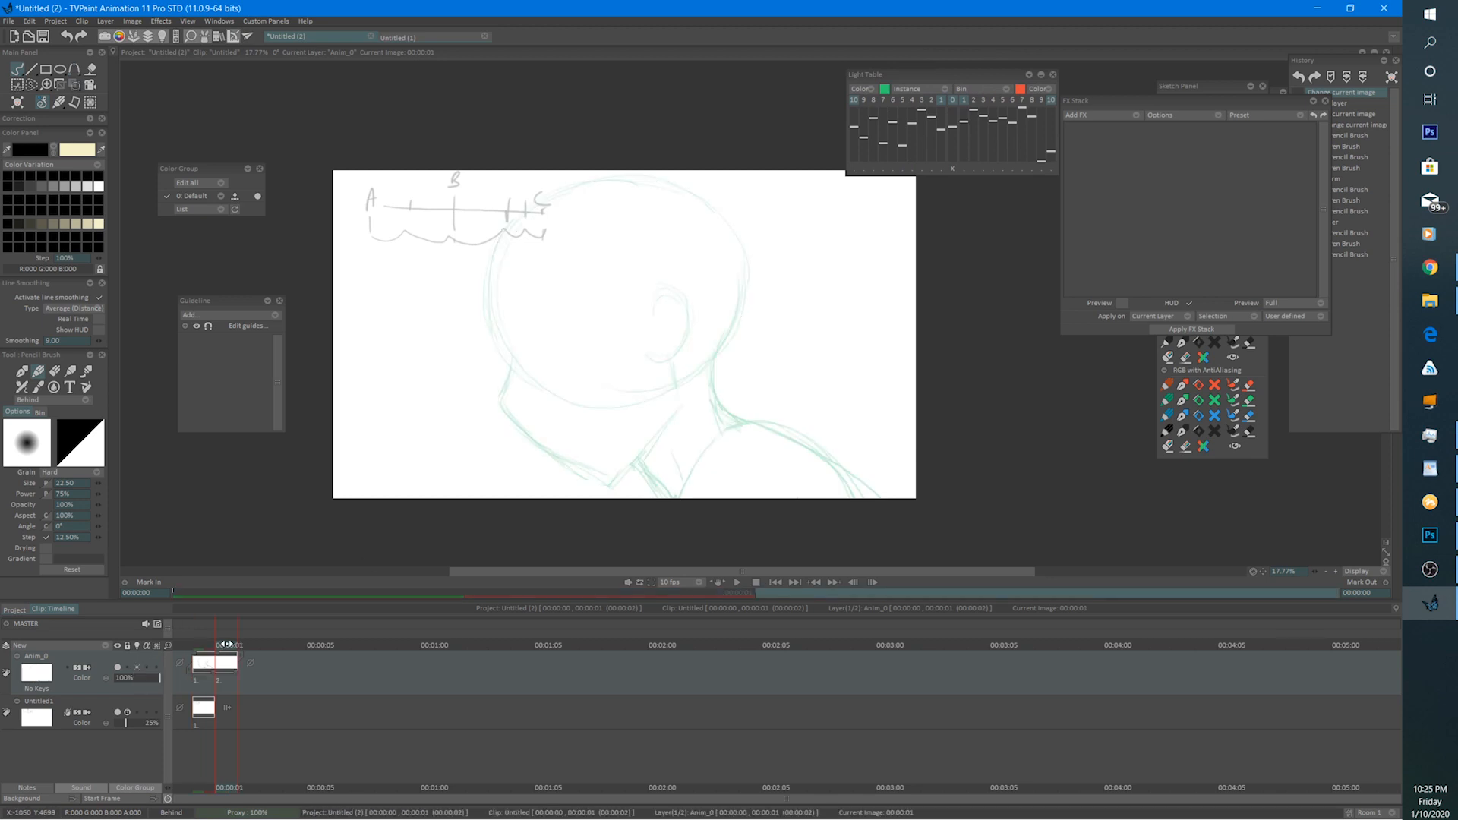
scroll(639, 391, up, 2)
scroll(639, 391, down, 2)
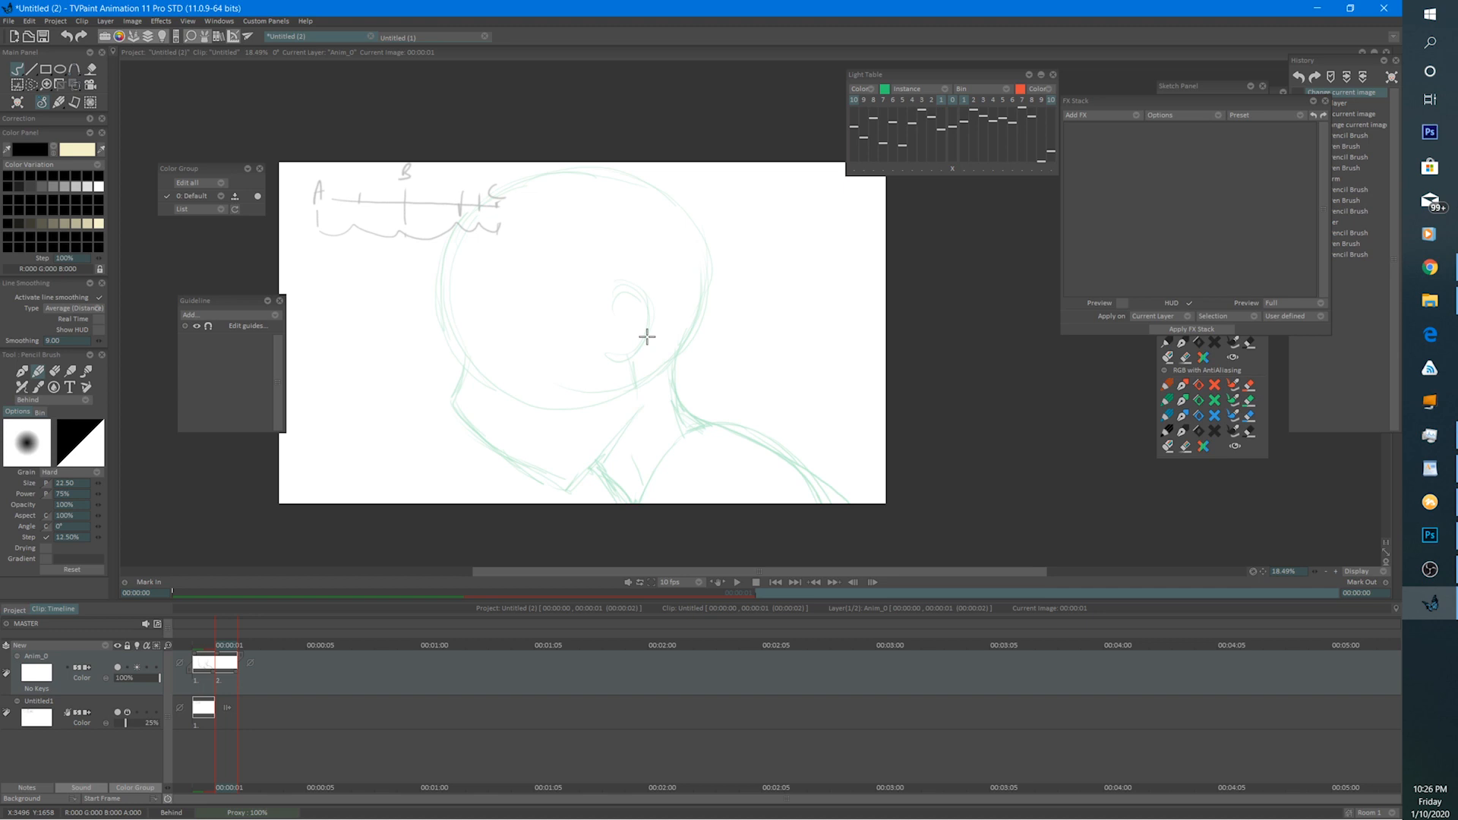
mouse_move(637, 342)
mouse_down()
mouse_move(663, 350)
mouse_move(640, 341)
mouse_up()
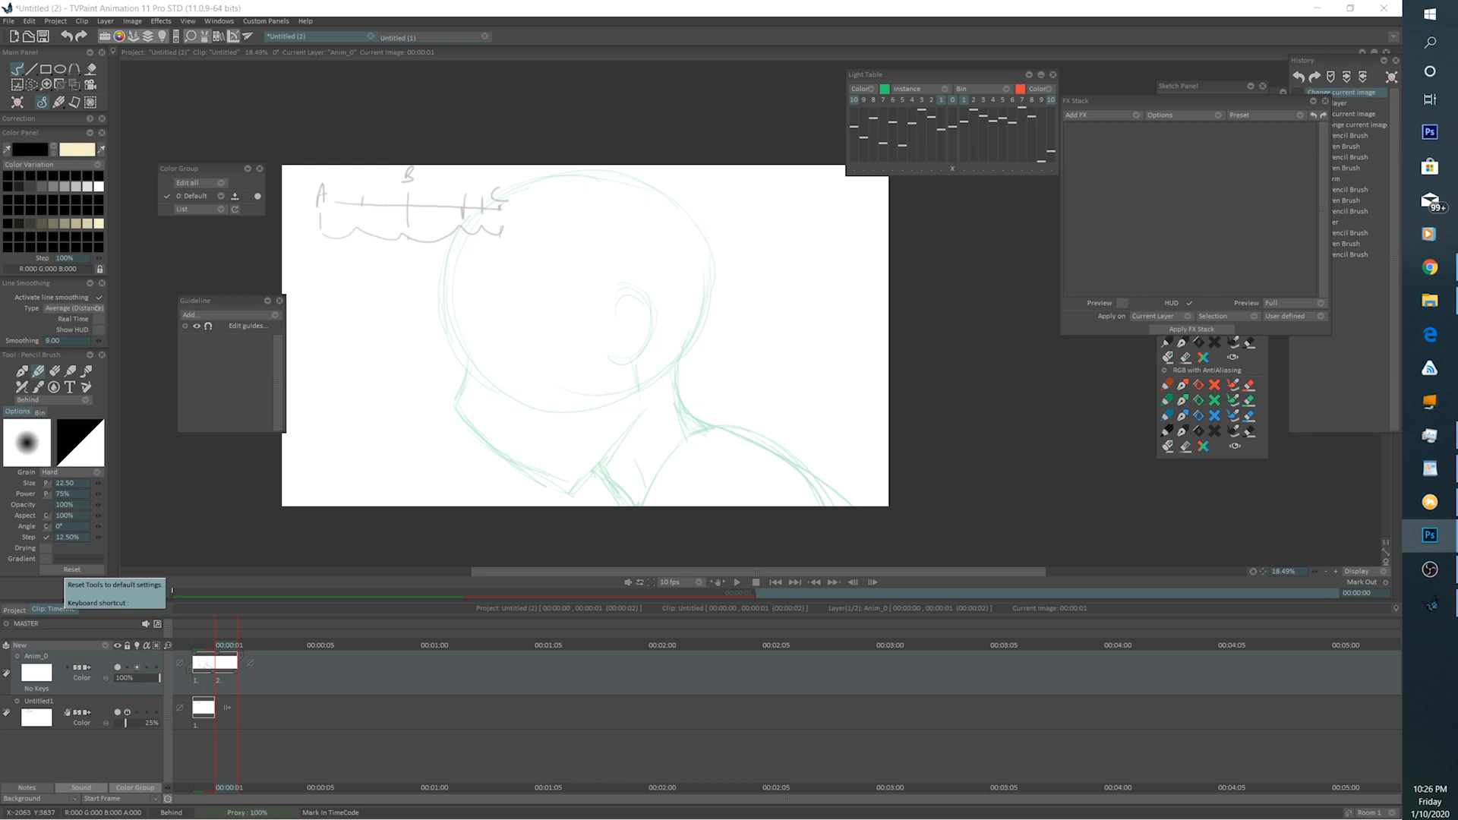
click(606, 166)
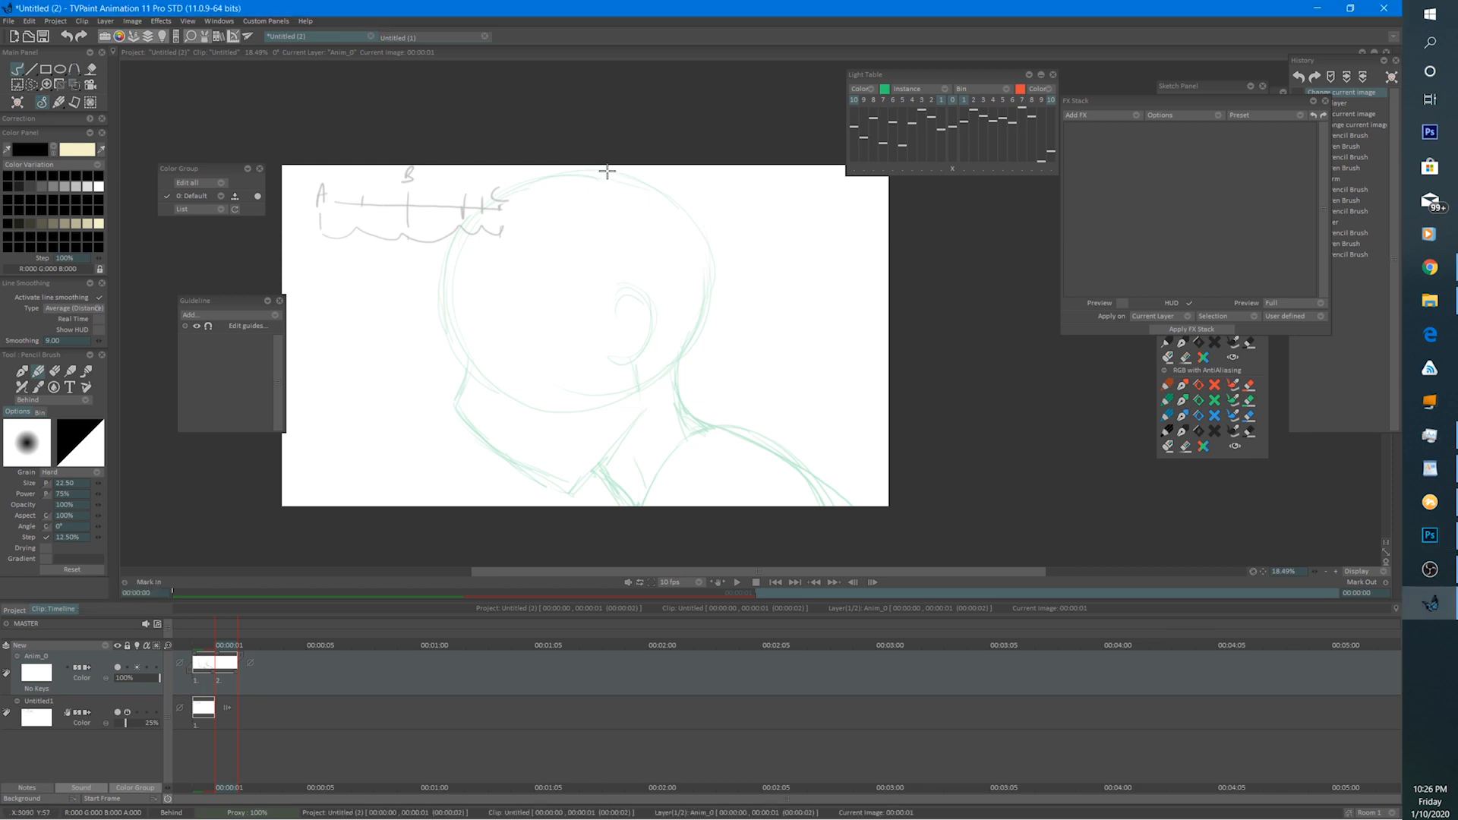
drag(606, 167, 556, 174)
key(ctrl+z)
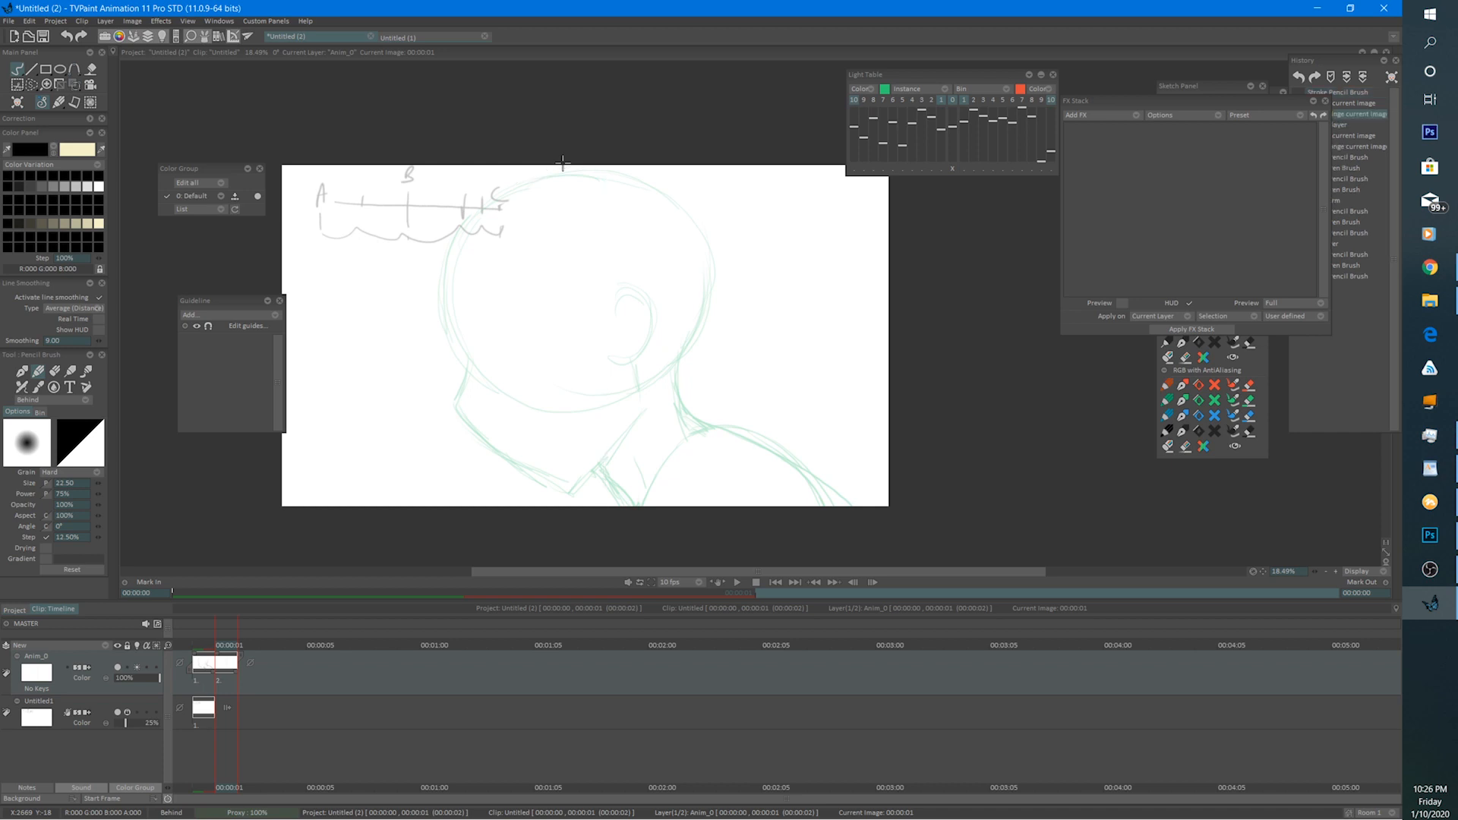
mouse_move(498, 227)
mouse_down()
mouse_move(595, 169)
mouse_move(504, 212)
mouse_up()
key(e)
key(e)
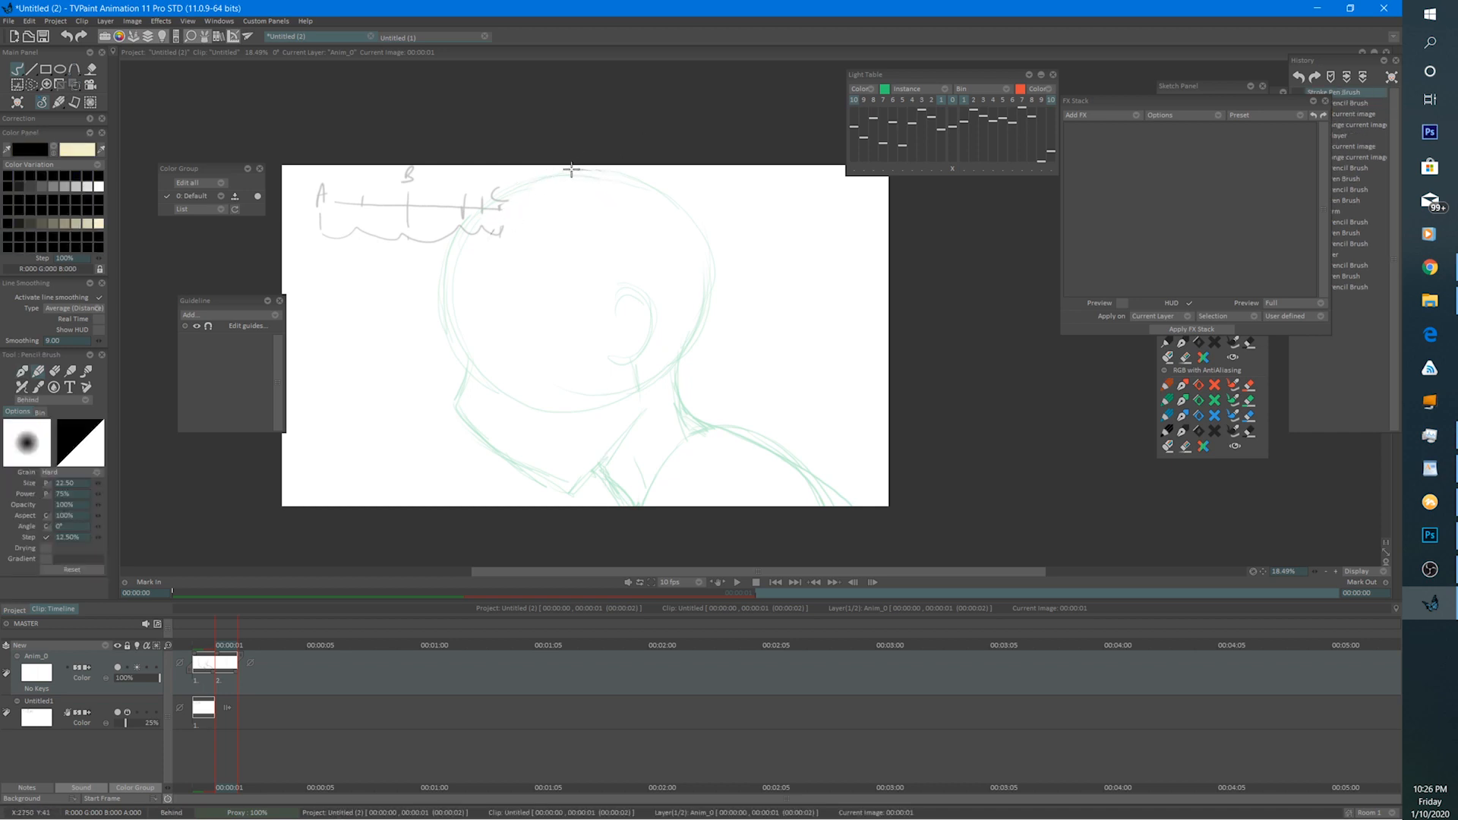
Sketch the head on the second frame over the light-table guide: a curved face line to the chin, a round skull and a short cheek line.
mouse_move(571, 168)
mouse_down()
mouse_move(534, 177)
mouse_move(485, 283)
mouse_move(537, 425)
mouse_move(611, 479)
mouse_up()
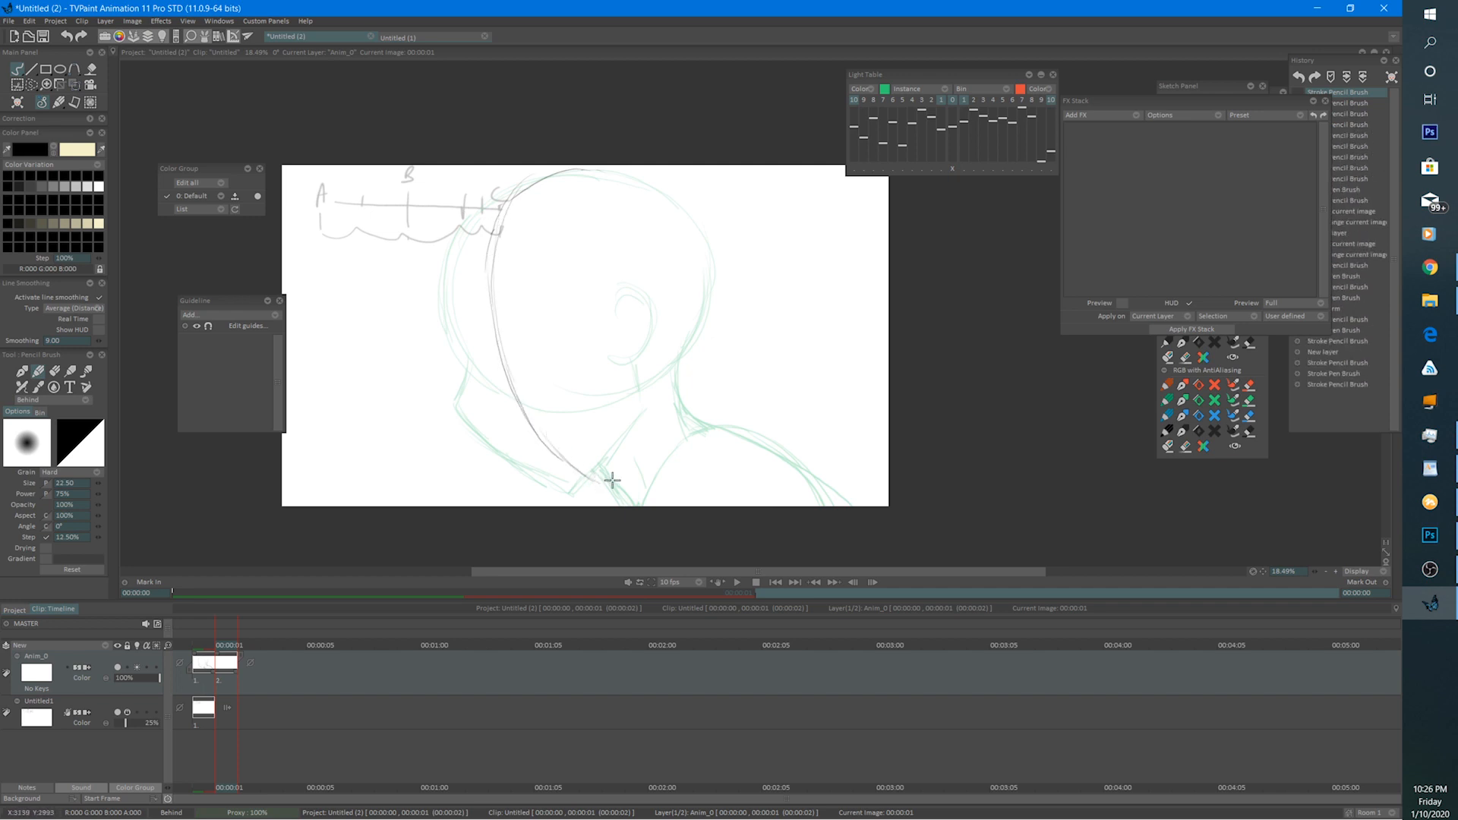
mouse_move(598, 168)
mouse_down()
mouse_move(462, 235)
mouse_move(452, 309)
mouse_move(480, 374)
mouse_up()
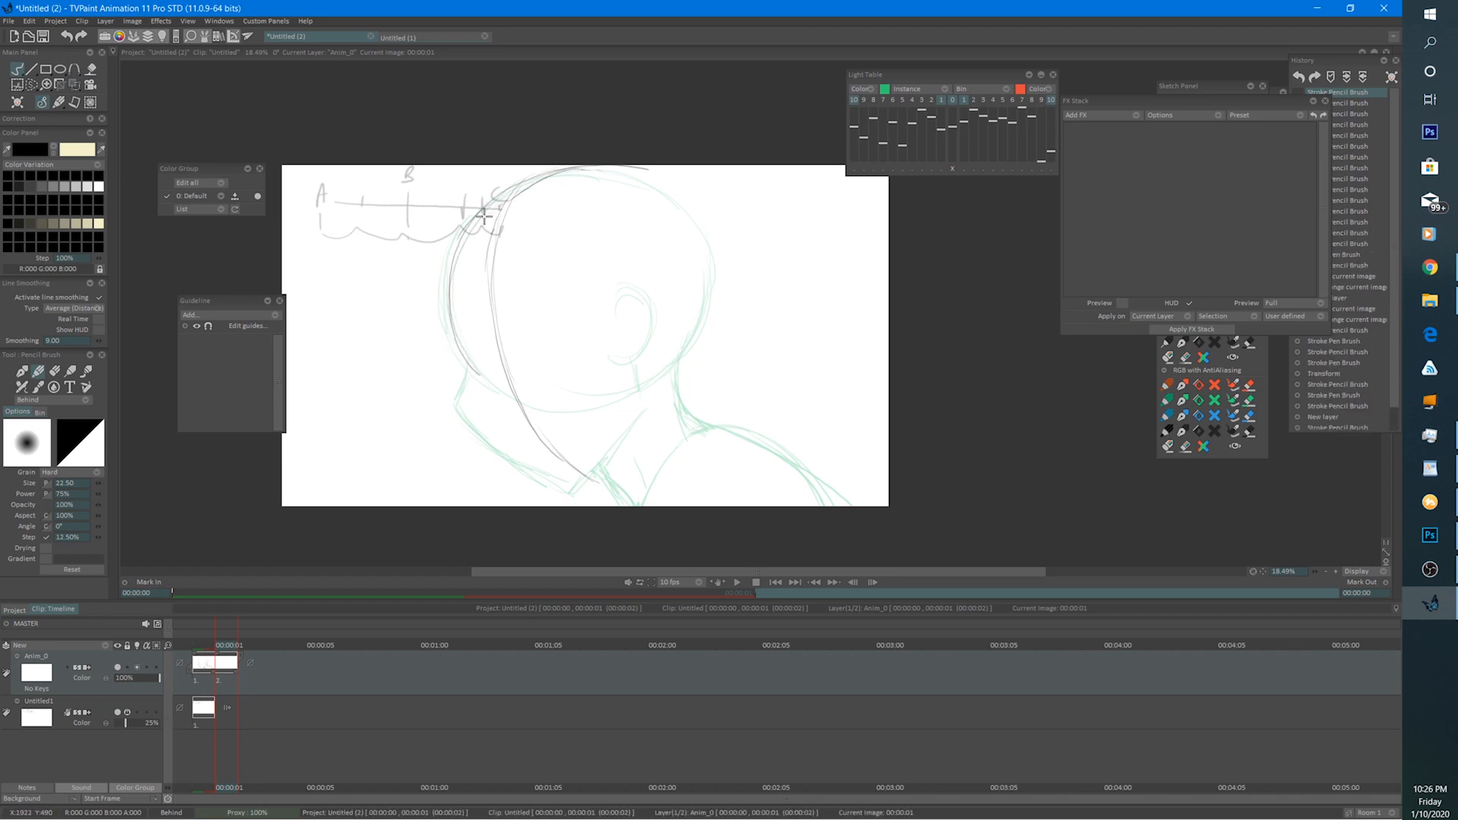
mouse_move(589, 165)
mouse_down()
mouse_move(685, 222)
mouse_move(703, 319)
mouse_move(708, 280)
mouse_move(677, 359)
mouse_up()
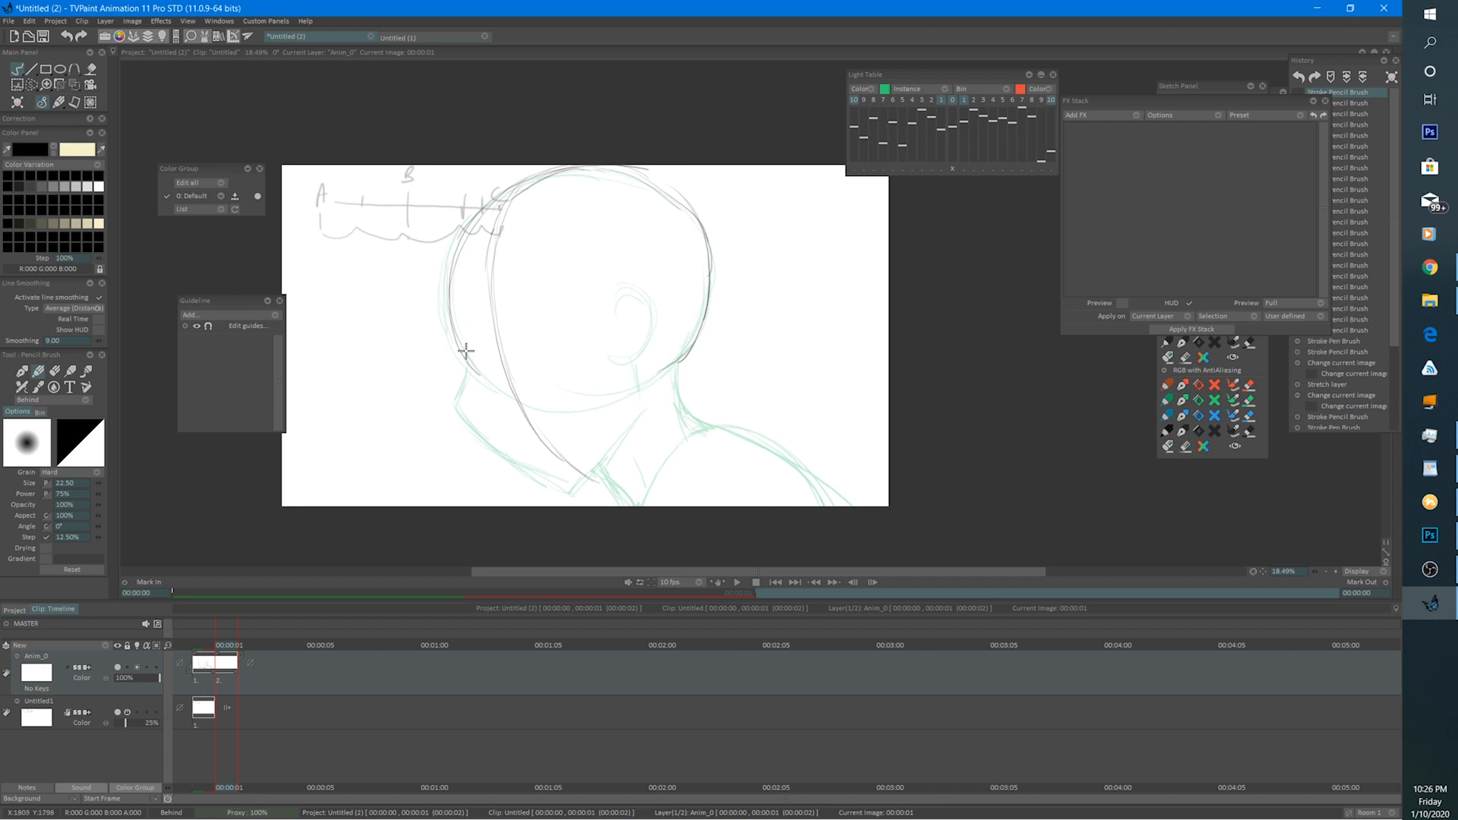
mouse_move(465, 351)
mouse_down()
mouse_move(539, 397)
mouse_move(631, 379)
mouse_move(687, 342)
mouse_up()
drag(657, 363, 688, 343)
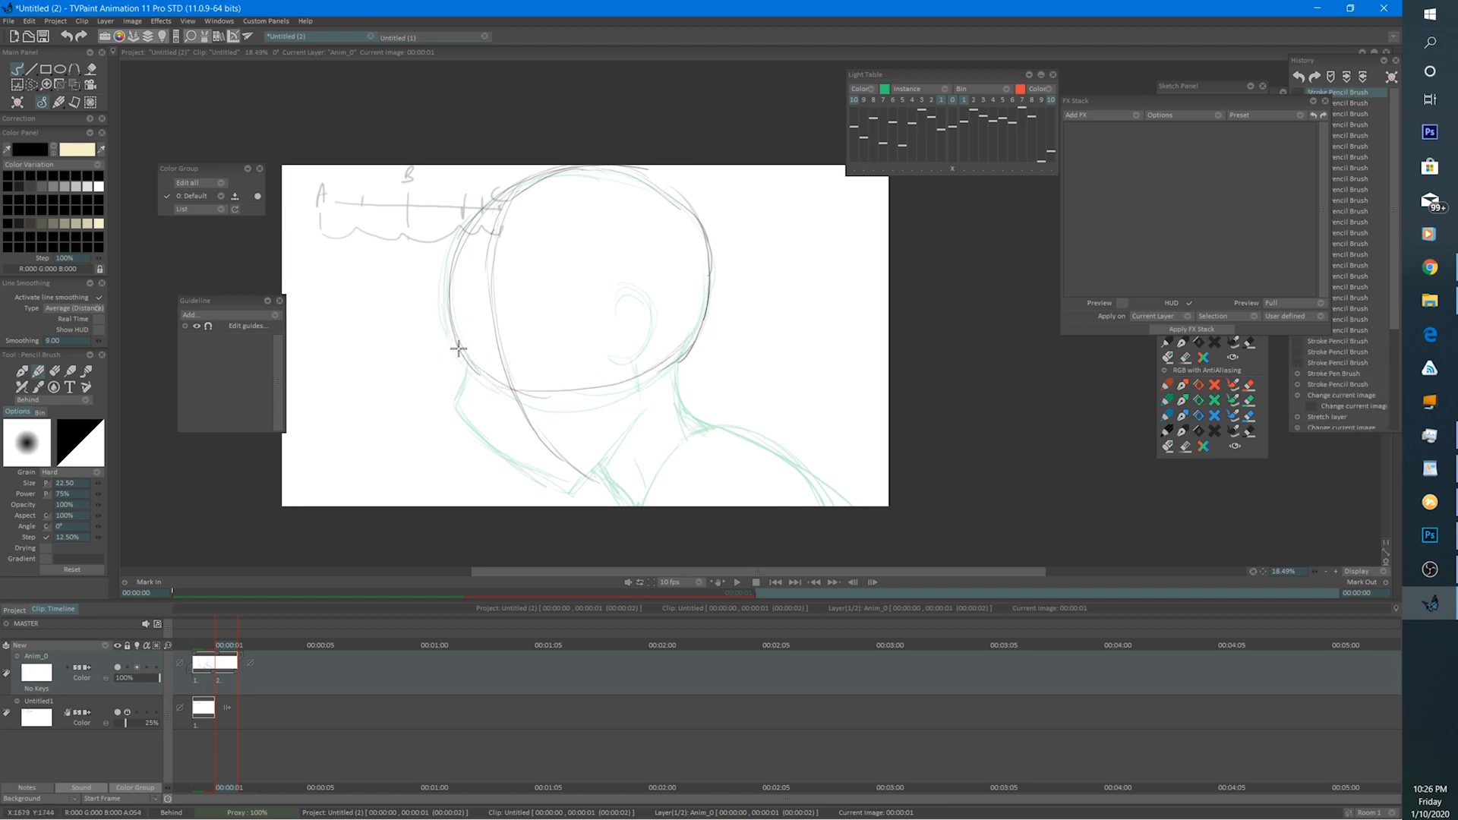
mouse_move(457, 348)
mouse_down()
mouse_move(488, 413)
mouse_move(471, 401)
mouse_move(486, 407)
mouse_move(479, 388)
mouse_move(494, 426)
mouse_up()
mouse_move(475, 377)
mouse_down()
mouse_move(492, 423)
mouse_move(486, 400)
mouse_up()
Erase the long curved face line inside the head and return to the pencil brush.
key(e)
drag(497, 259, 519, 403)
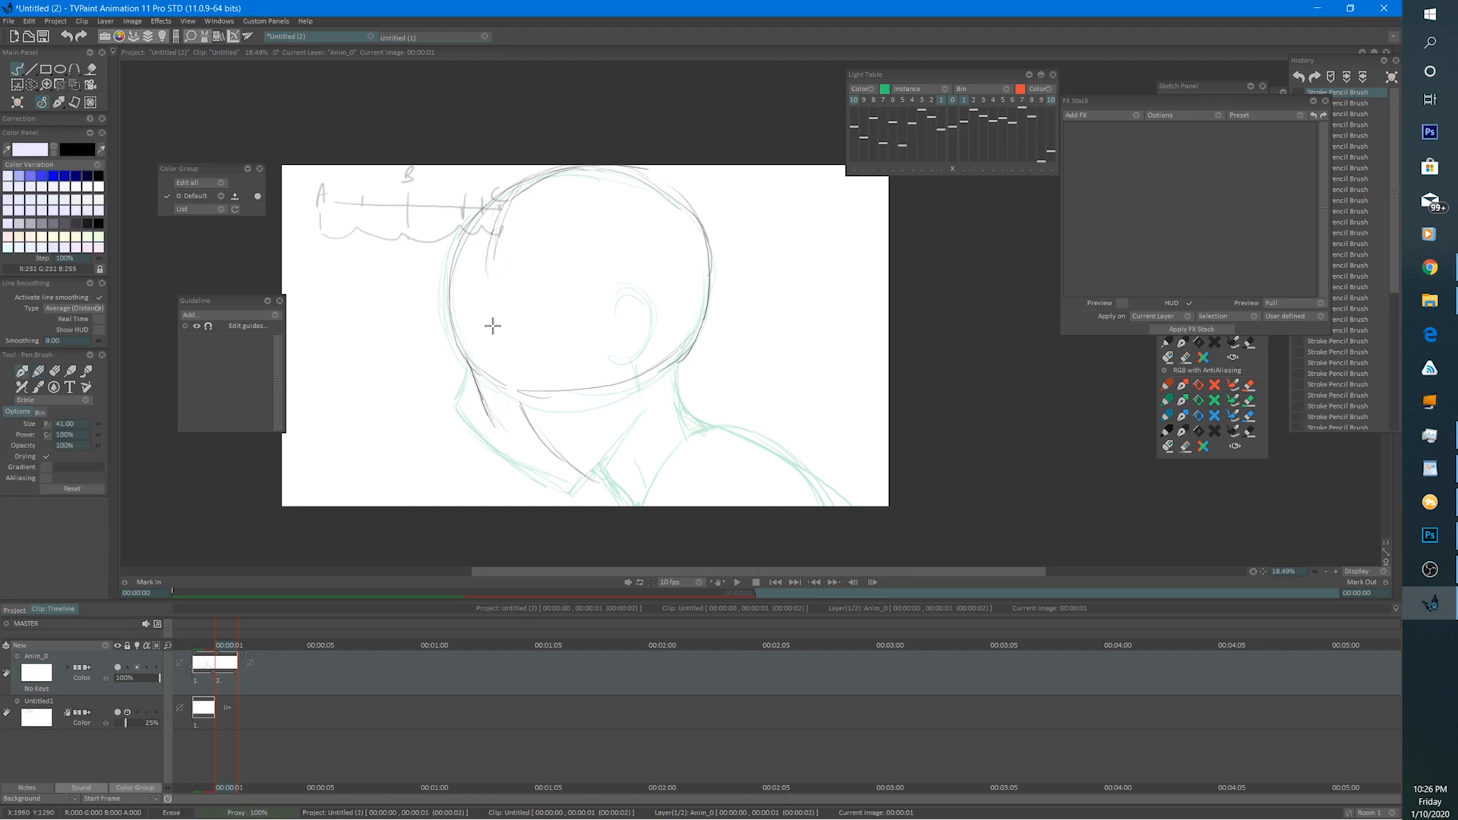
mouse_move(492, 326)
mouse_down()
mouse_move(562, 458)
mouse_move(498, 216)
mouse_up()
mouse_move(483, 266)
mouse_down()
mouse_move(582, 469)
mouse_move(552, 448)
mouse_up()
key(e)
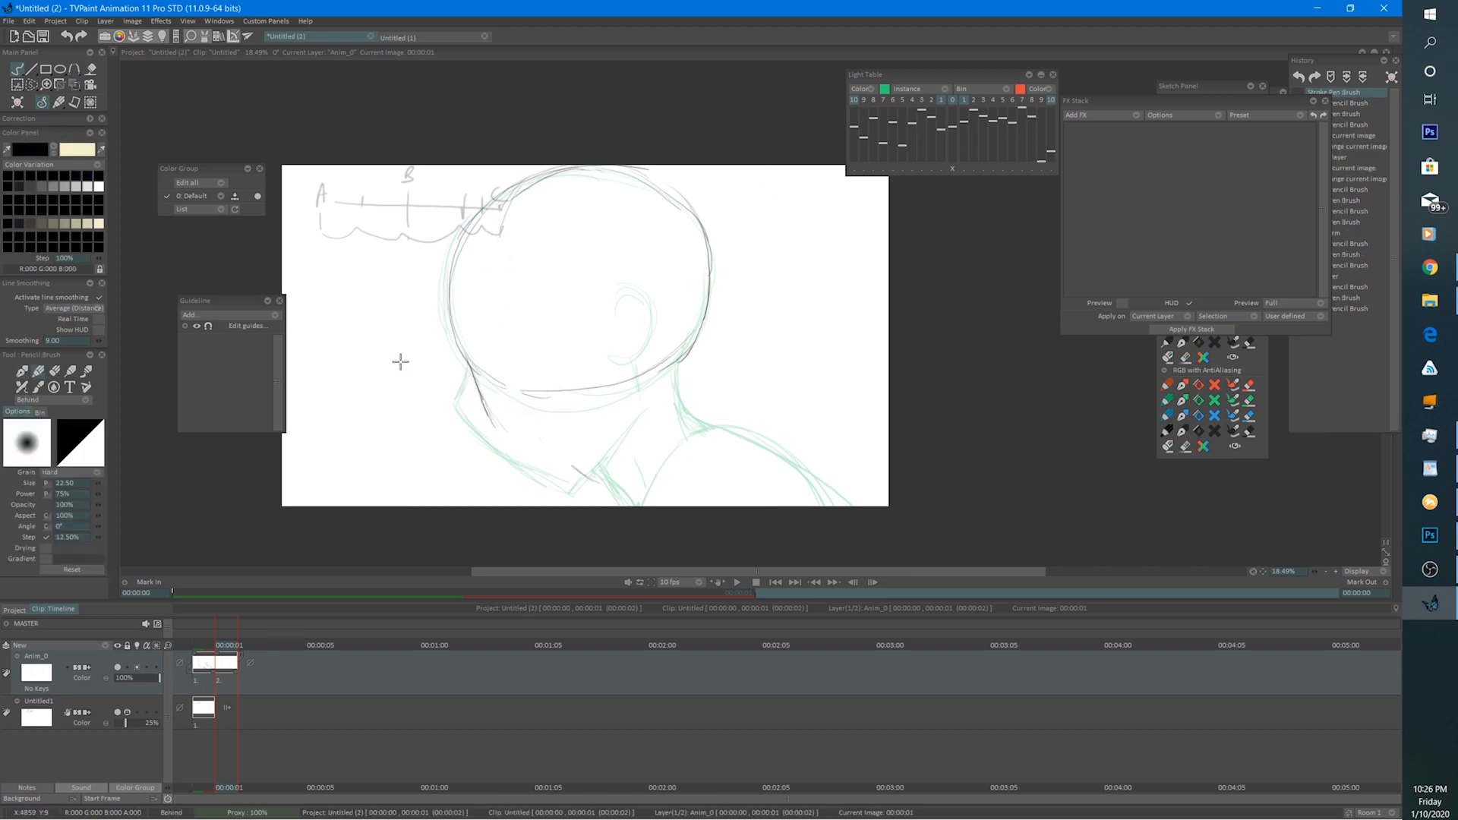
key(e)
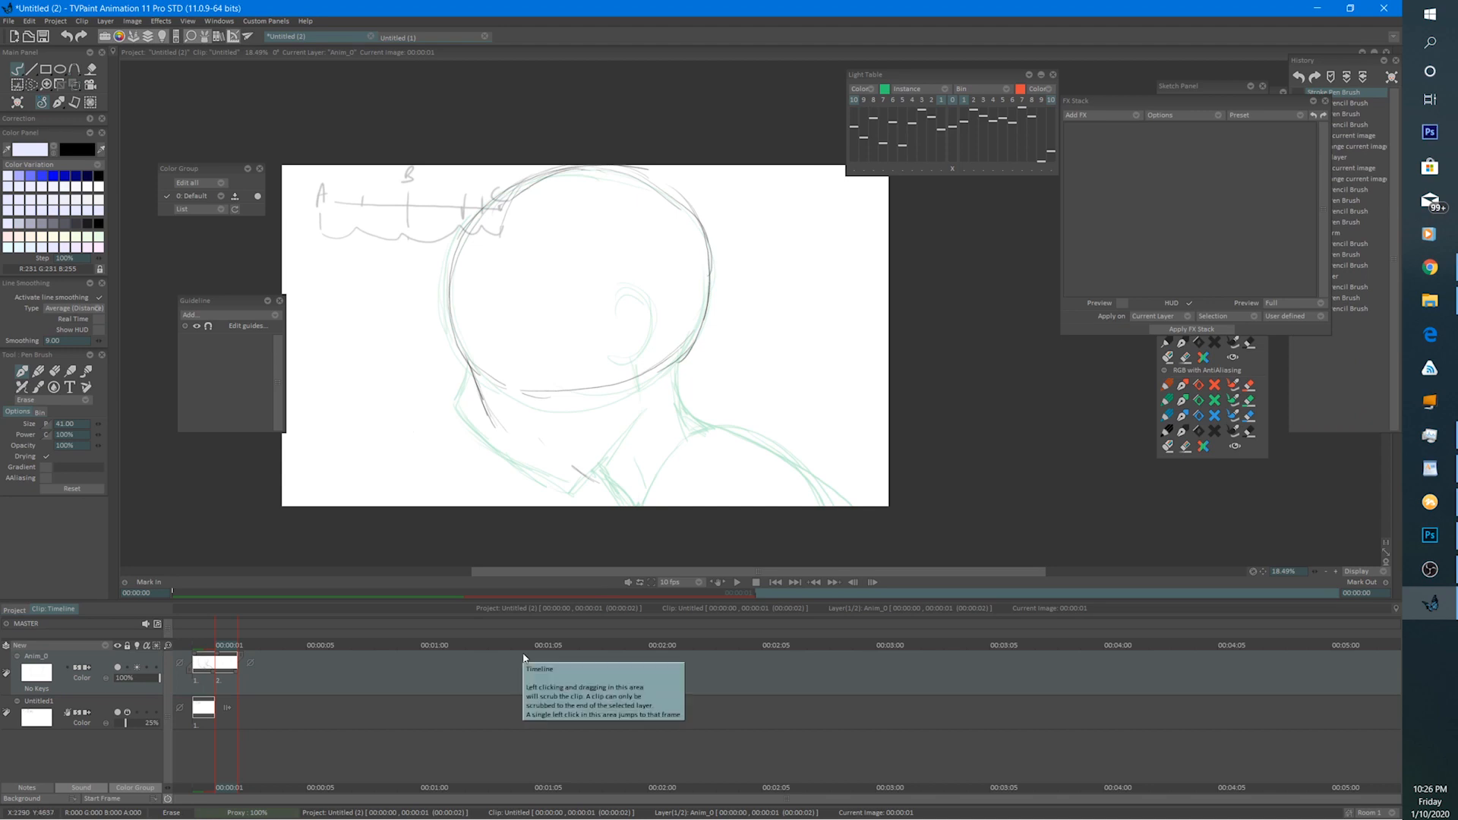
key(e)
Redraw the curved face line closer to the front of the head and add the eye-socket and cheek strokes.
mouse_move(481, 310)
mouse_down()
mouse_move(484, 230)
mouse_move(483, 363)
mouse_move(573, 474)
mouse_up()
drag(464, 353, 483, 391)
drag(489, 358, 481, 402)
drag(492, 363, 480, 403)
mouse_move(489, 379)
mouse_down()
mouse_move(476, 411)
mouse_move(524, 433)
mouse_up()
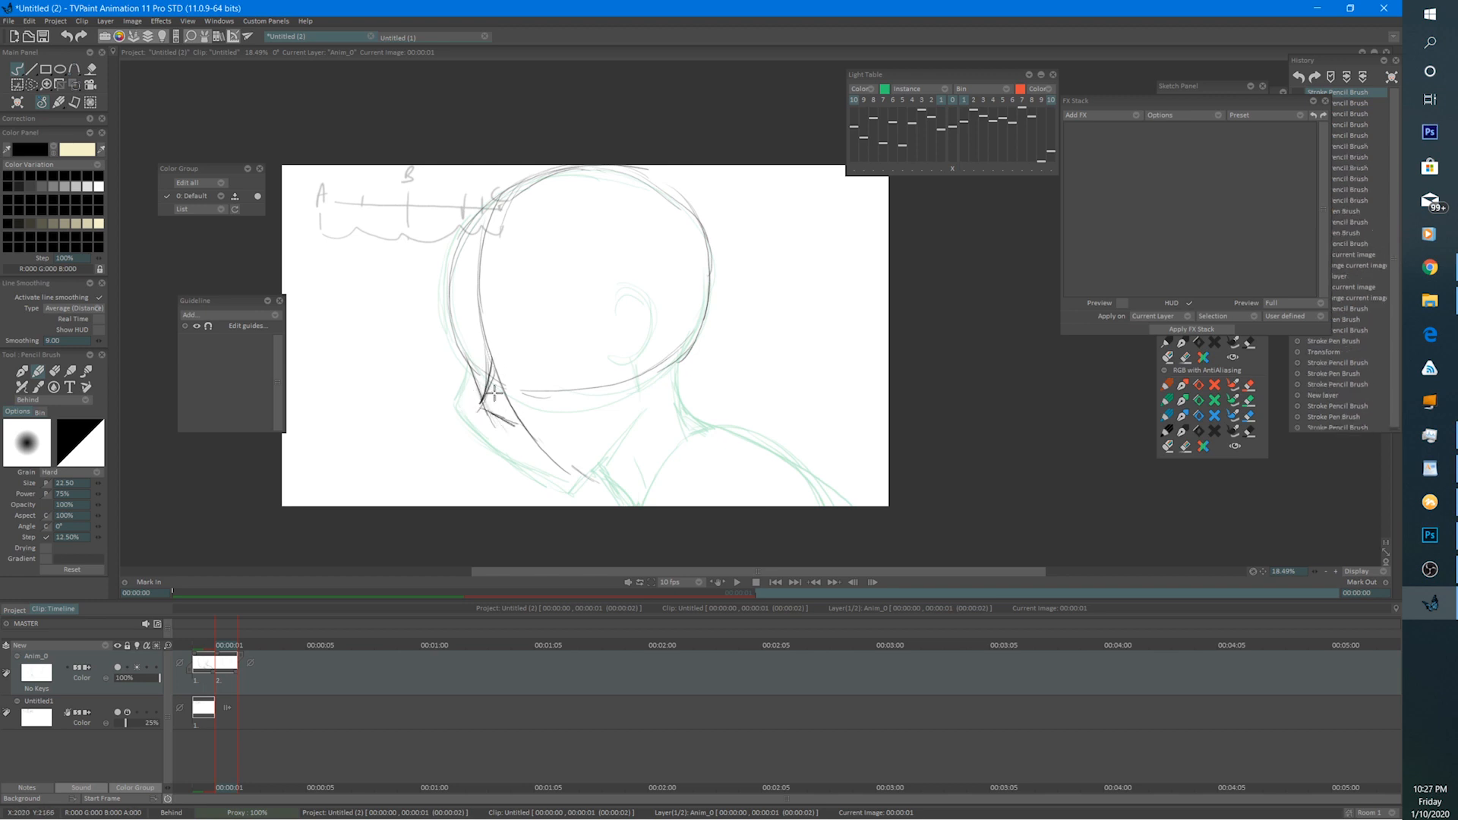
Rework the brow and cheek strokes and sketch the jaw contour from the cheek down to the chin.
key(ctrl+z)
key(ctrl+z)
key(ctrl+z)
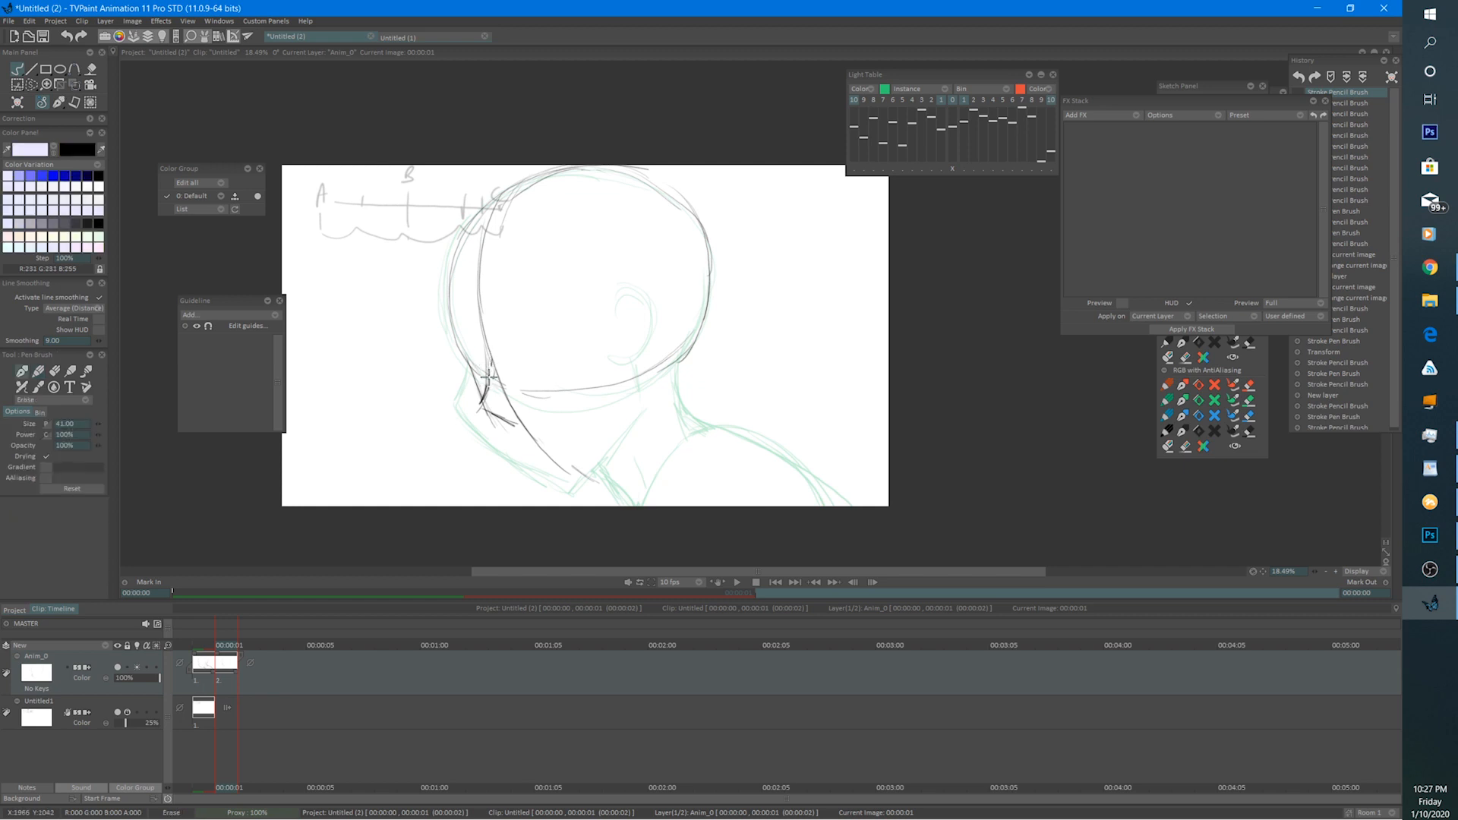
drag(478, 349, 494, 372)
drag(492, 361, 481, 397)
mouse_move(489, 390)
mouse_down()
mouse_move(479, 404)
mouse_move(492, 397)
mouse_move(517, 427)
mouse_move(531, 467)
mouse_move(581, 493)
mouse_move(591, 477)
mouse_up()
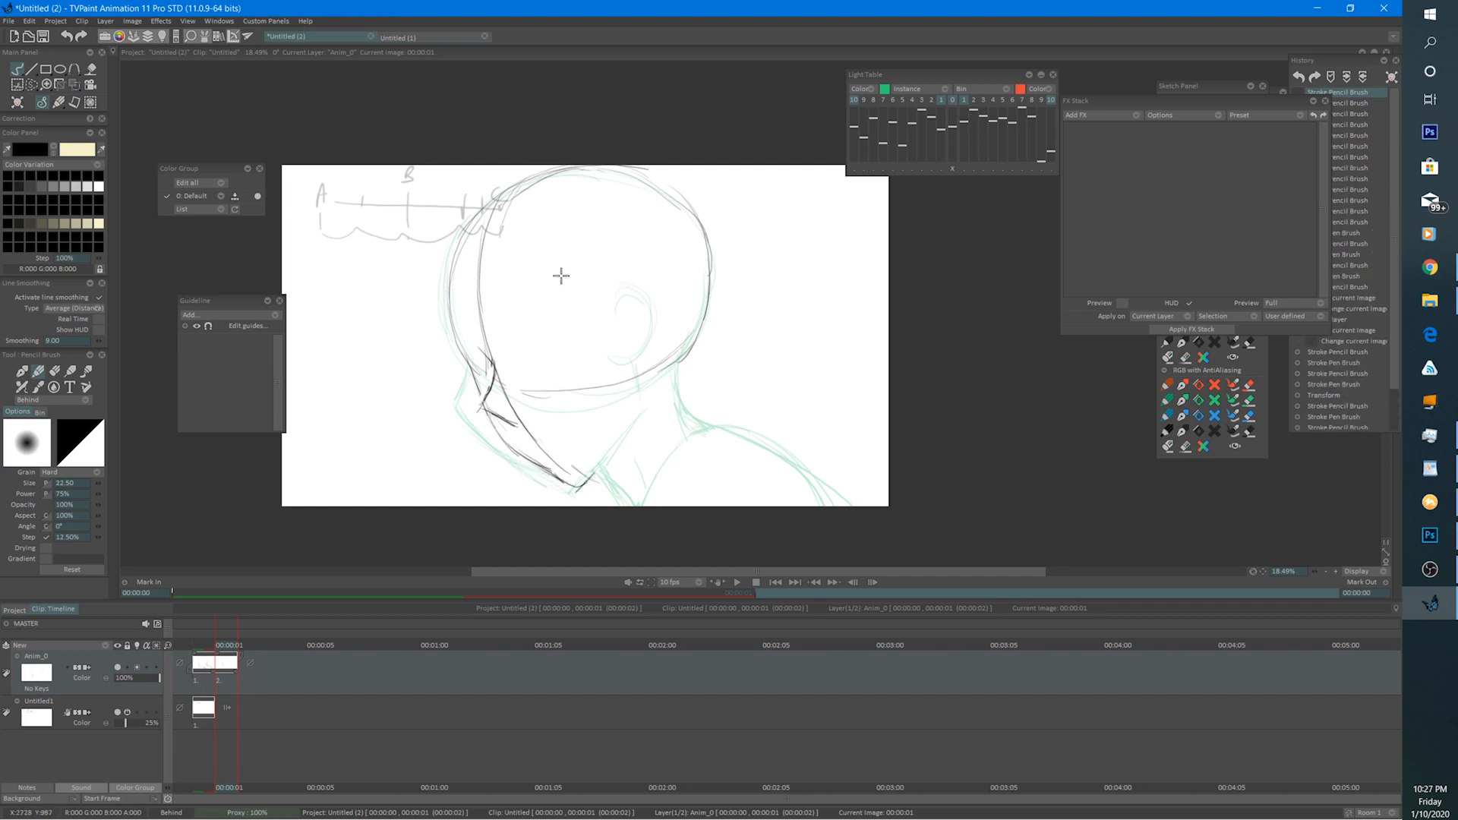
Sketch a curved guideline from the brow to the ear, the ear, the back of the jaw and the nape line.
click(477, 366)
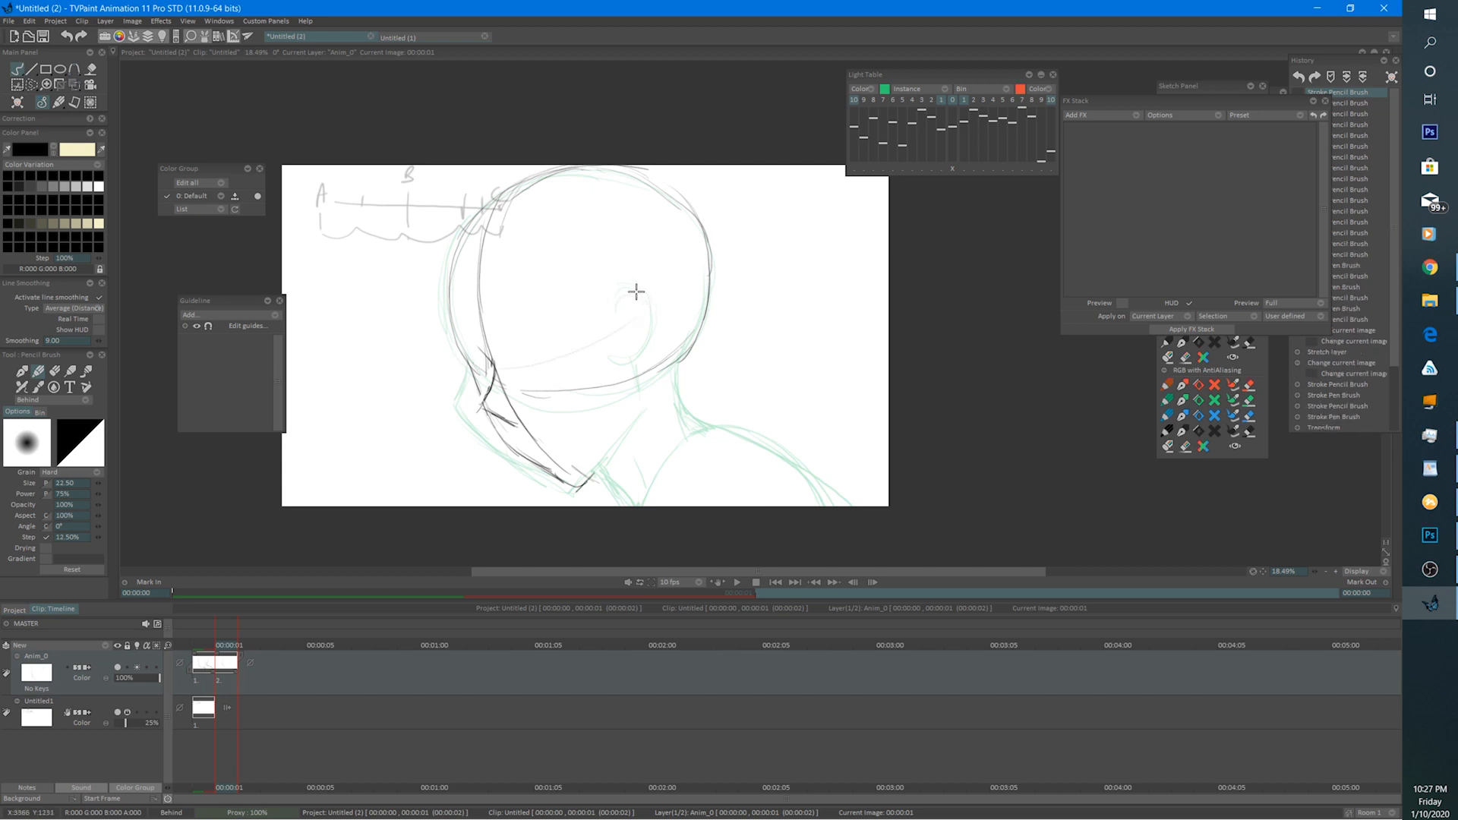
mouse_move(635, 293)
mouse_down()
mouse_move(663, 304)
mouse_move(660, 290)
mouse_move(627, 288)
mouse_move(669, 315)
mouse_move(643, 365)
mouse_move(651, 414)
mouse_move(608, 467)
mouse_move(651, 399)
mouse_up()
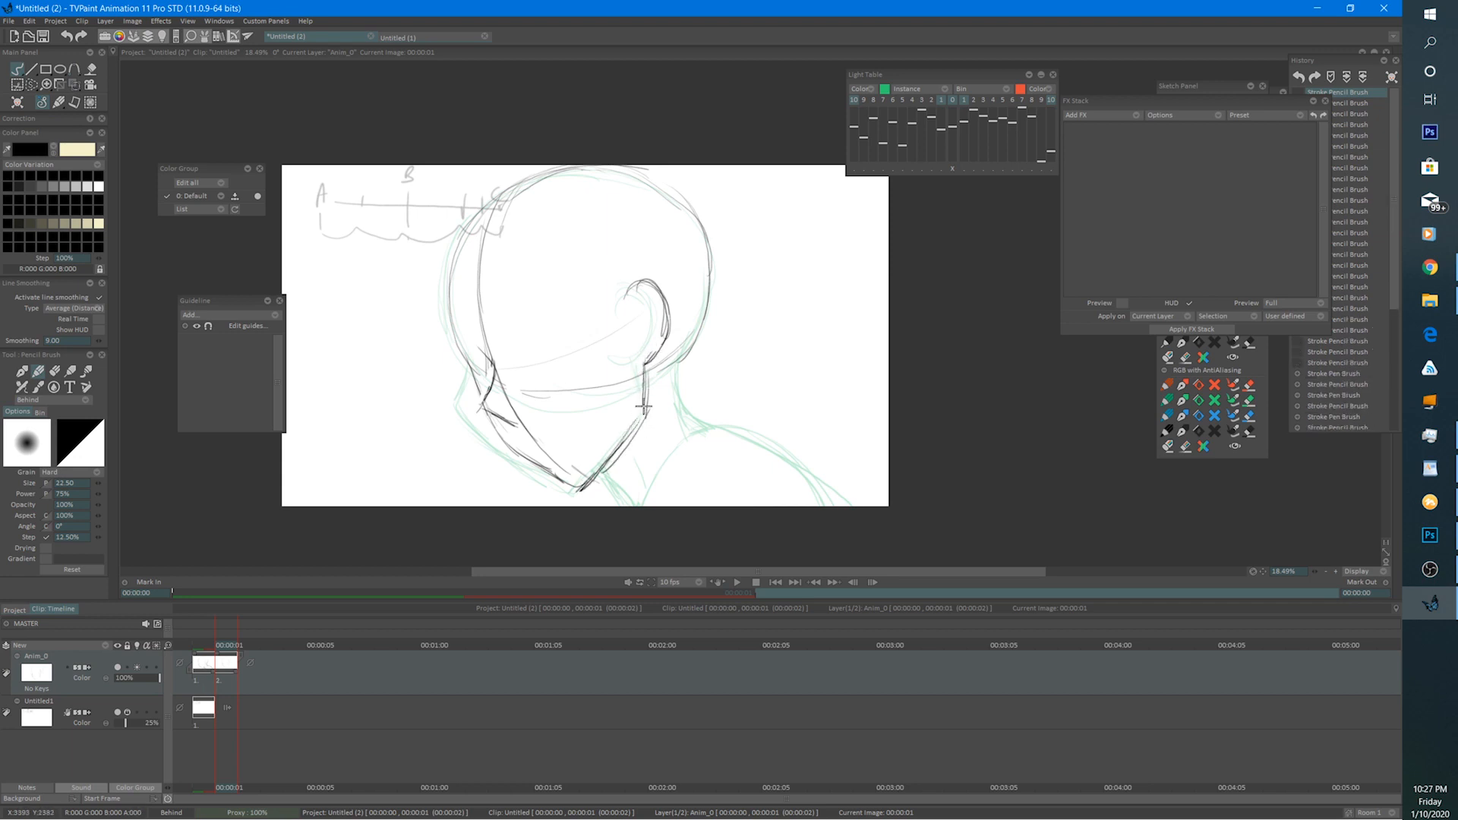
mouse_move(711, 297)
mouse_down()
mouse_move(678, 393)
mouse_move(679, 365)
mouse_move(706, 427)
mouse_up()
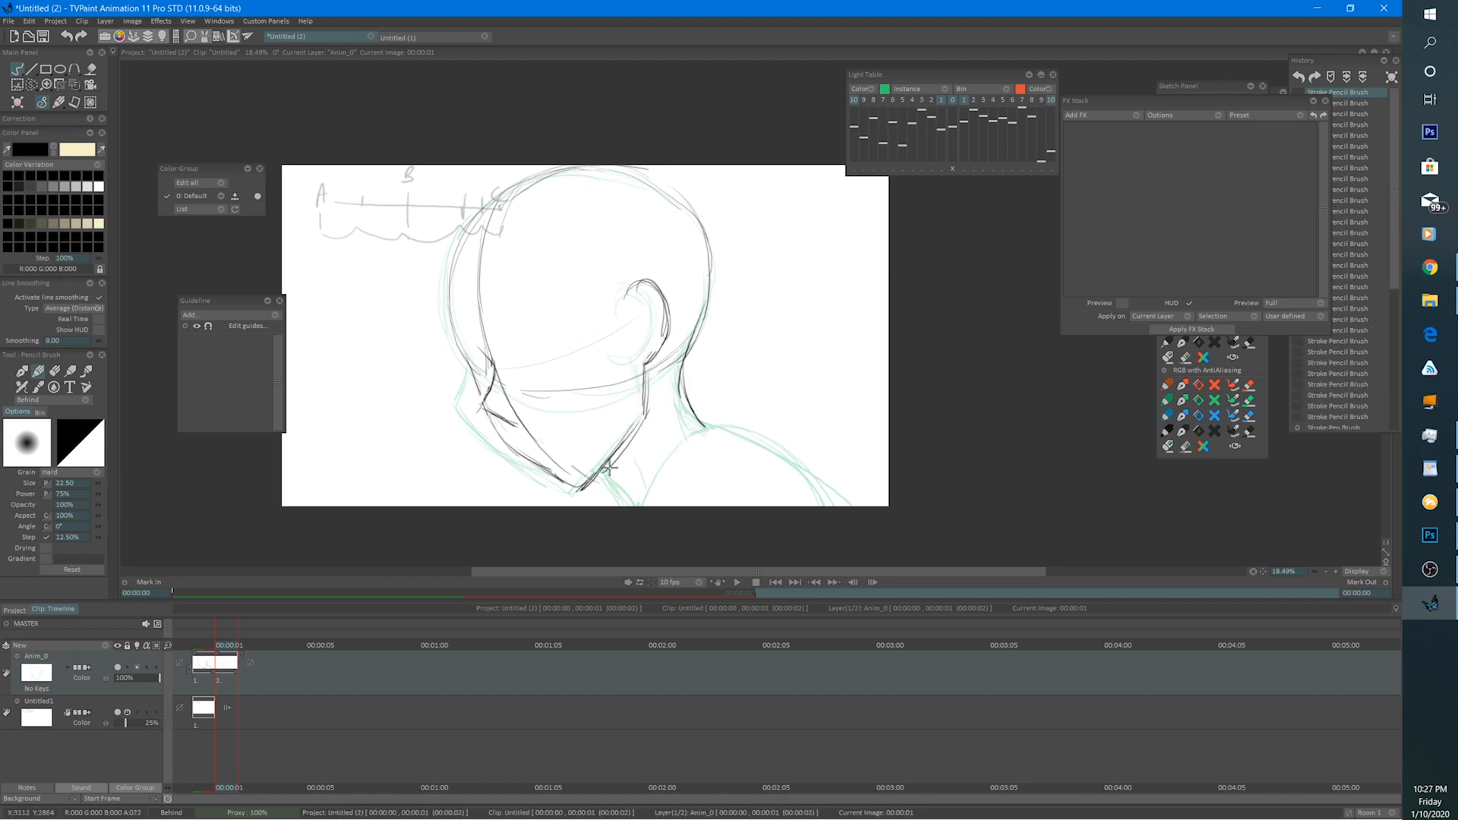
Sketch the front neck line and the shoulder contour of the second drawing down to the canvas edge.
mouse_move(597, 467)
mouse_down()
mouse_move(655, 507)
mouse_move(749, 430)
mouse_move(846, 504)
mouse_up()
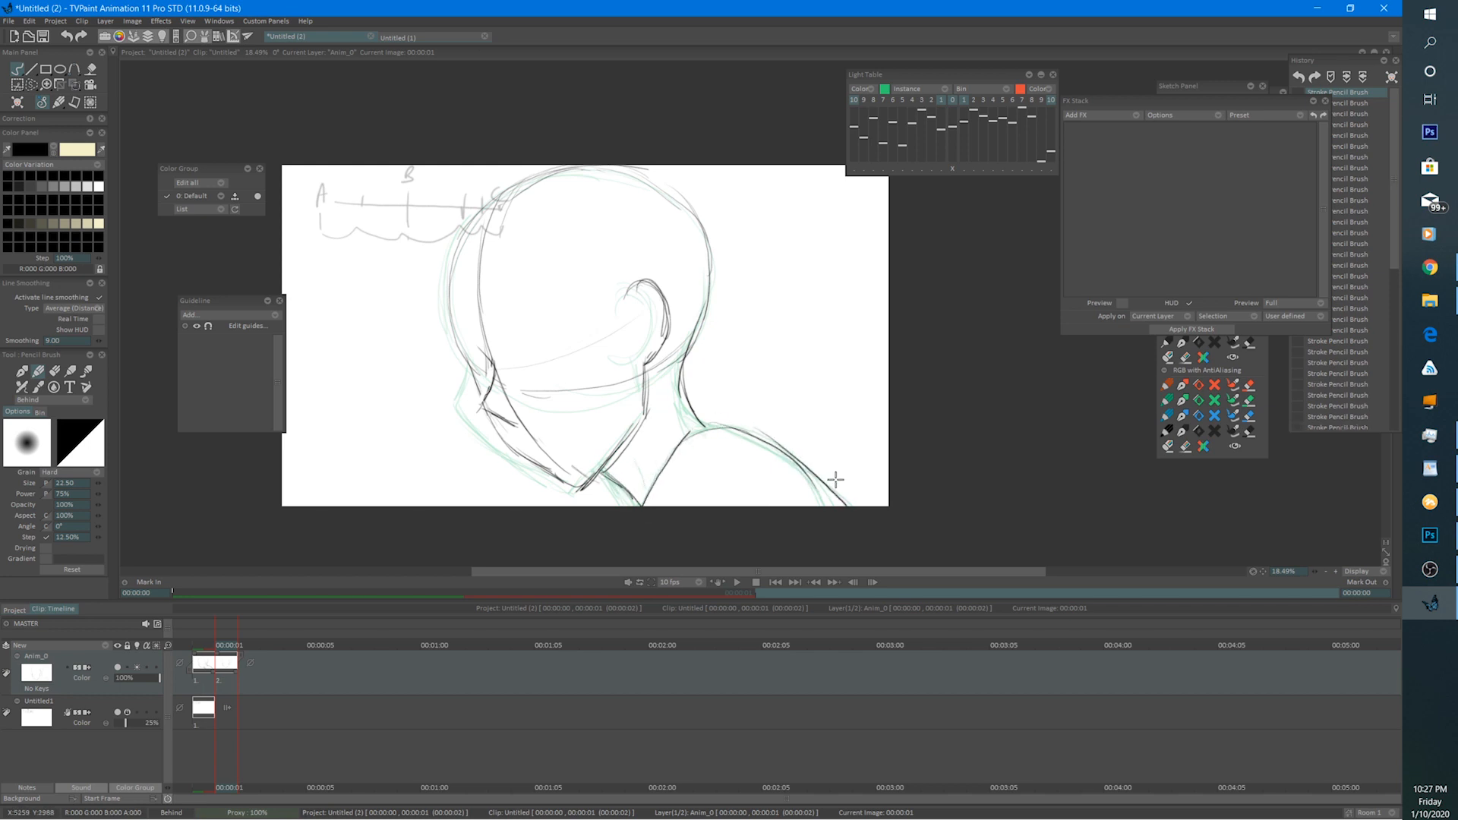
On the first drawing, clean up the brow corner and redraw the eye-socket, cheek and jaw strokes.
key(Left)
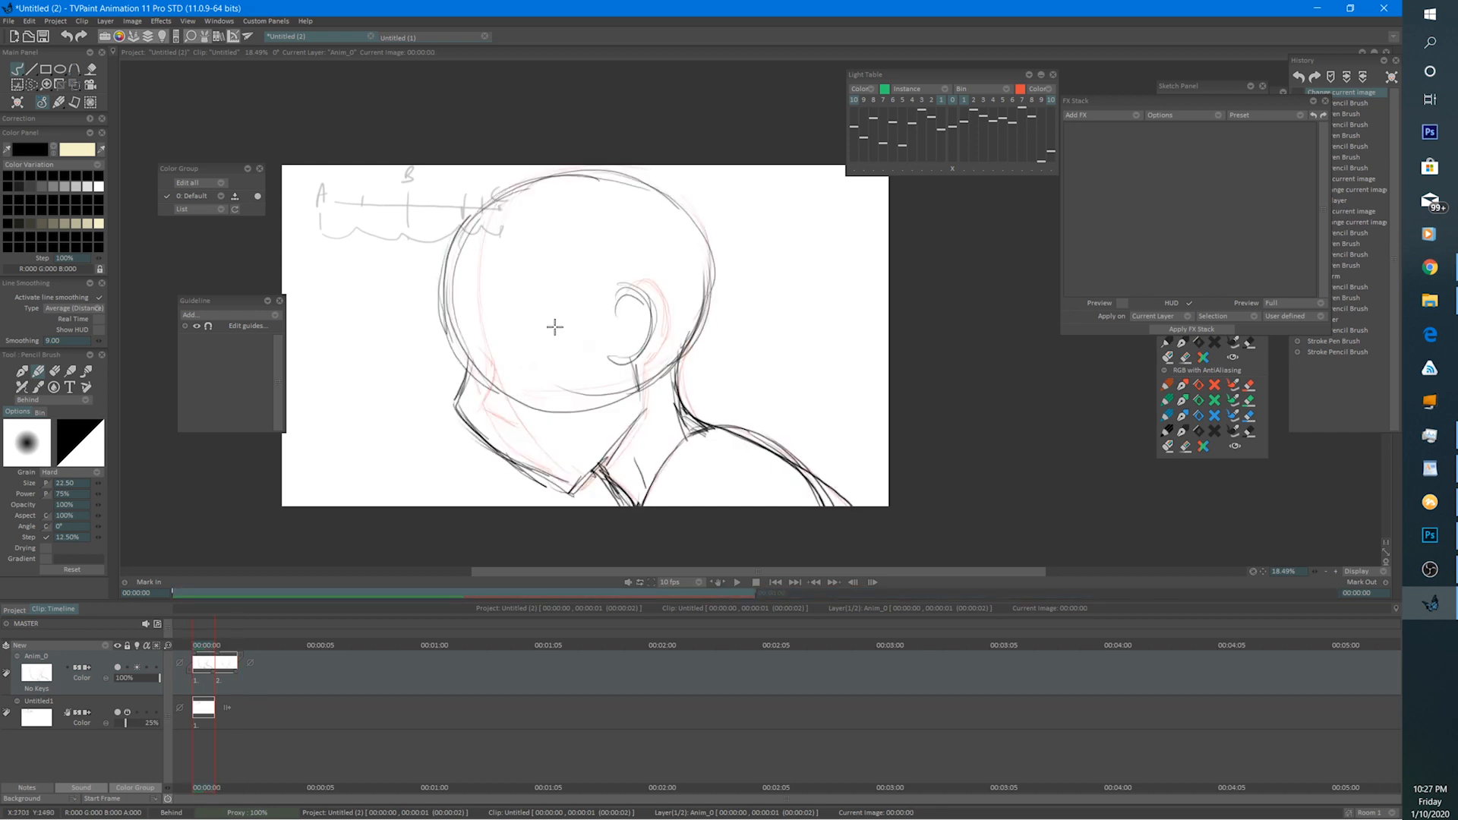
key(e)
mouse_move(460, 384)
mouse_down()
mouse_move(479, 439)
mouse_move(453, 342)
mouse_move(463, 392)
mouse_up()
key(b)
mouse_move(469, 372)
mouse_down()
mouse_move(455, 401)
mouse_move(475, 427)
mouse_up()
drag(460, 410, 486, 438)
drag(469, 421, 547, 478)
key(e)
key(b)
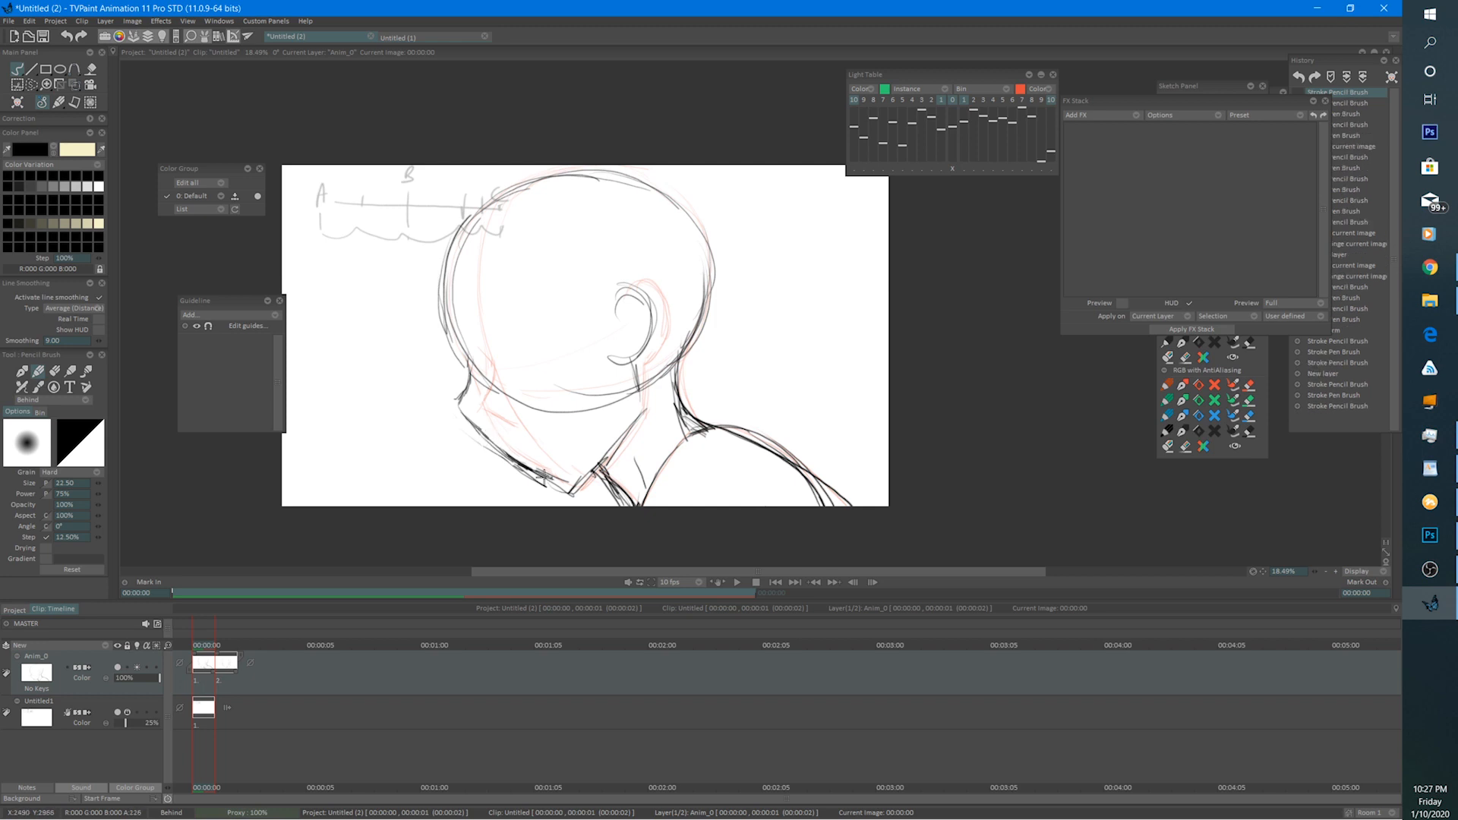
Compare both drawings, then erase and redraw the eye-socket and cheek strokes on the second drawing.
key(Right)
key(Left)
key(Right)
key(e)
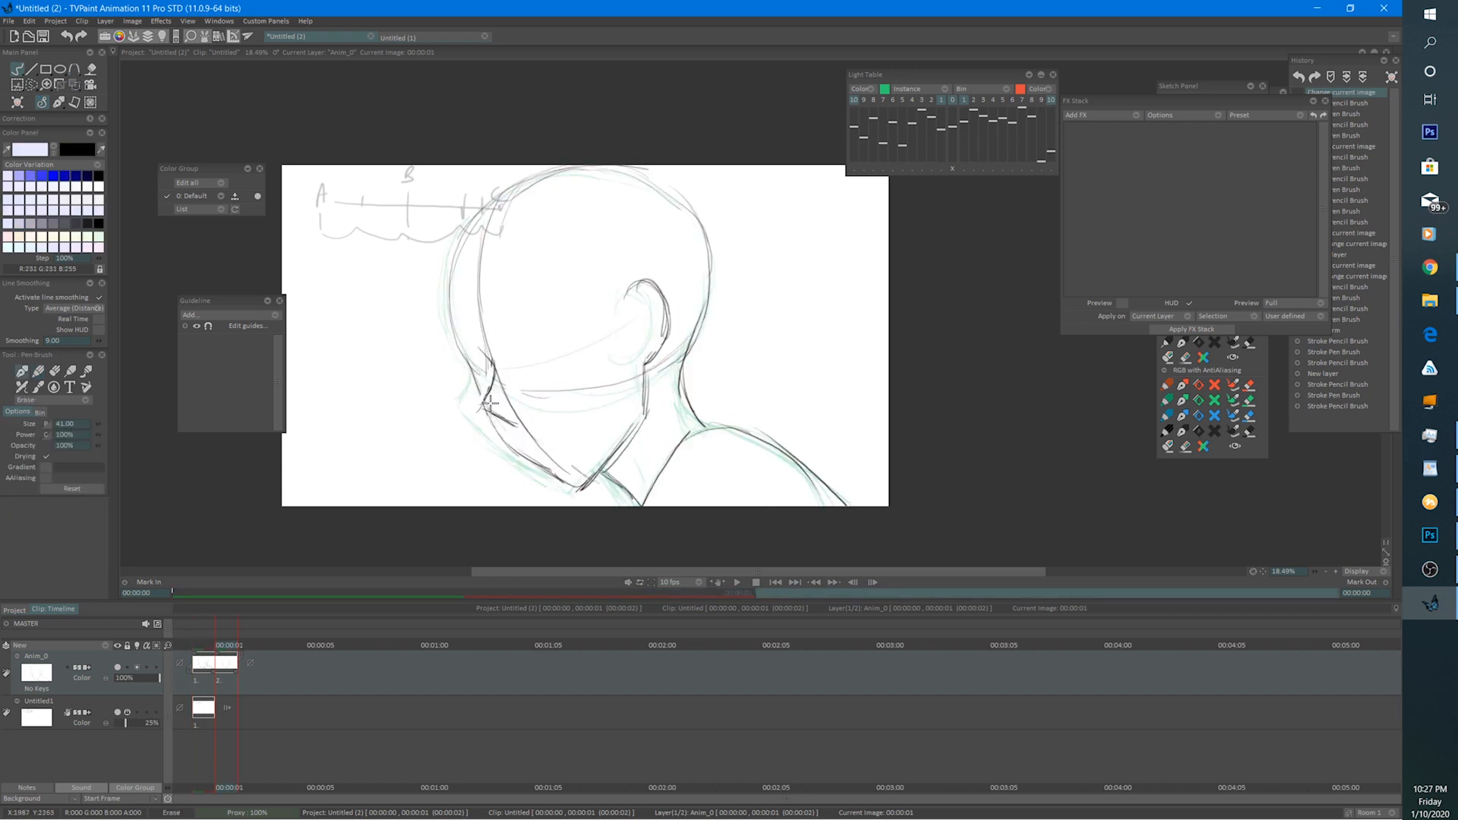
key(Left)
key(Right)
key(e)
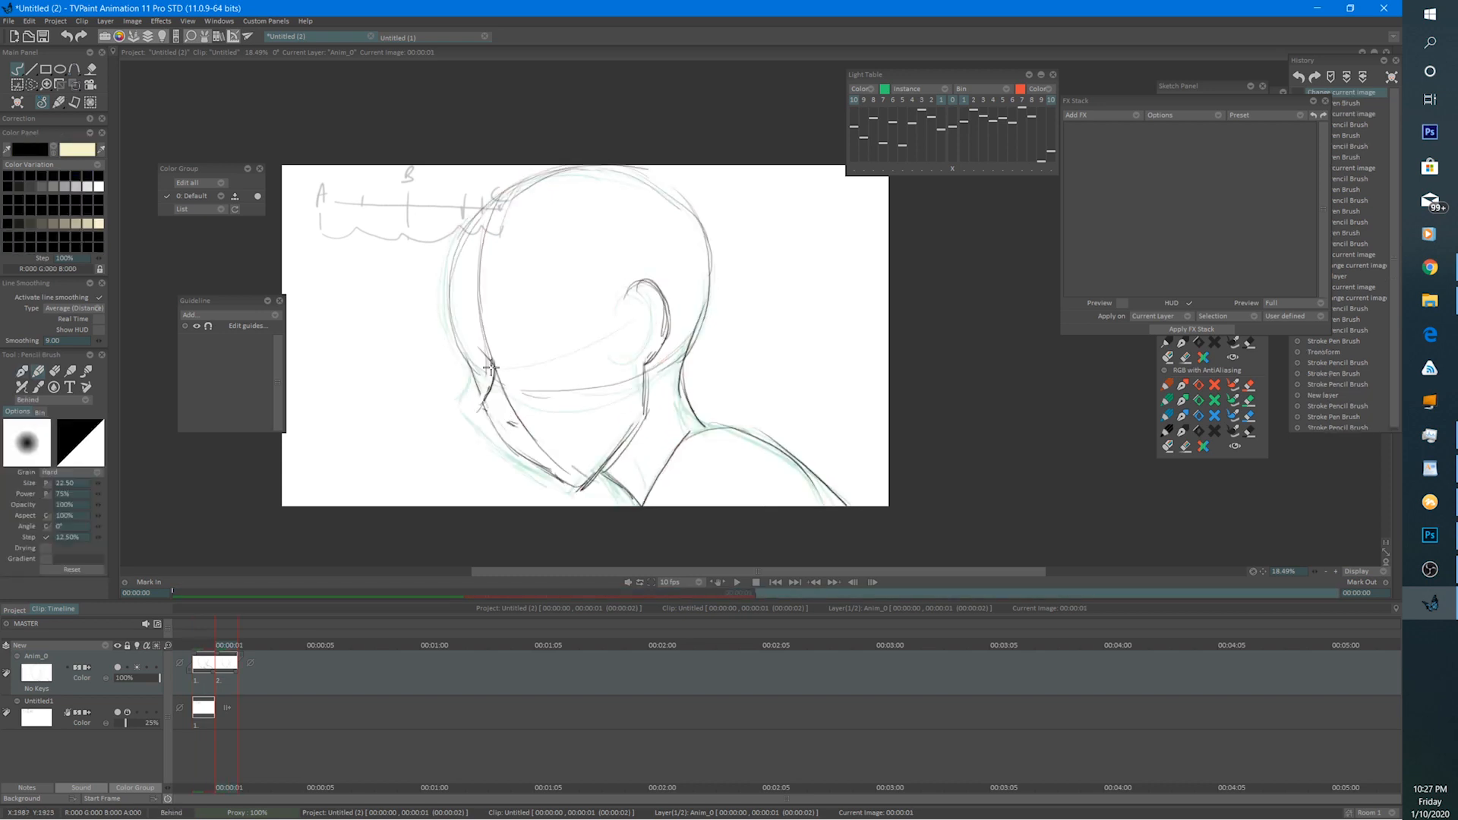
mouse_move(493, 361)
mouse_down()
mouse_move(481, 412)
mouse_move(516, 417)
mouse_up()
Check the second drawing against the first and reinforce its skull outline from the crown down the back of the head.
key(Left)
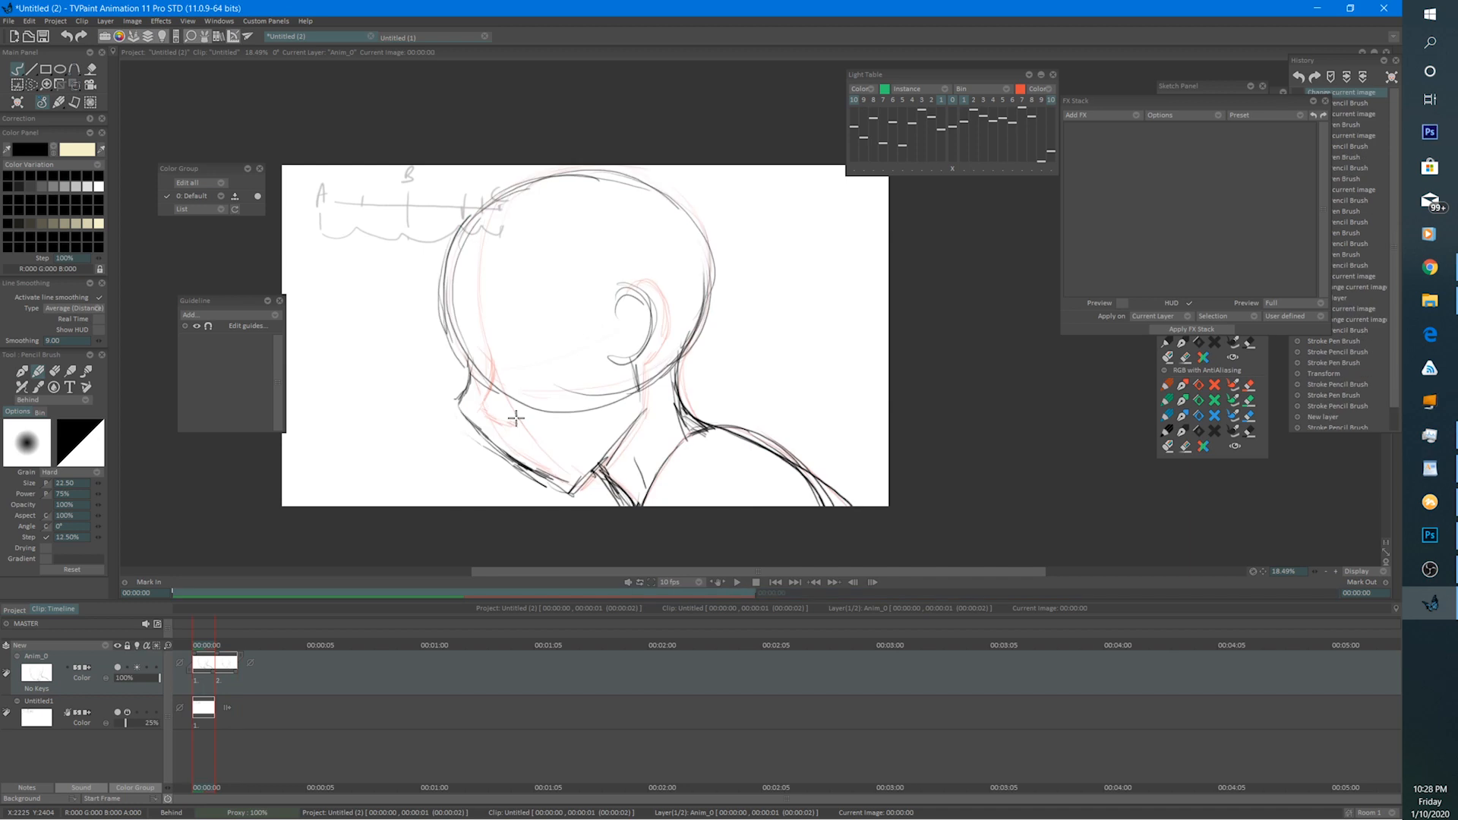
key(Right)
key(Left)
key(Right)
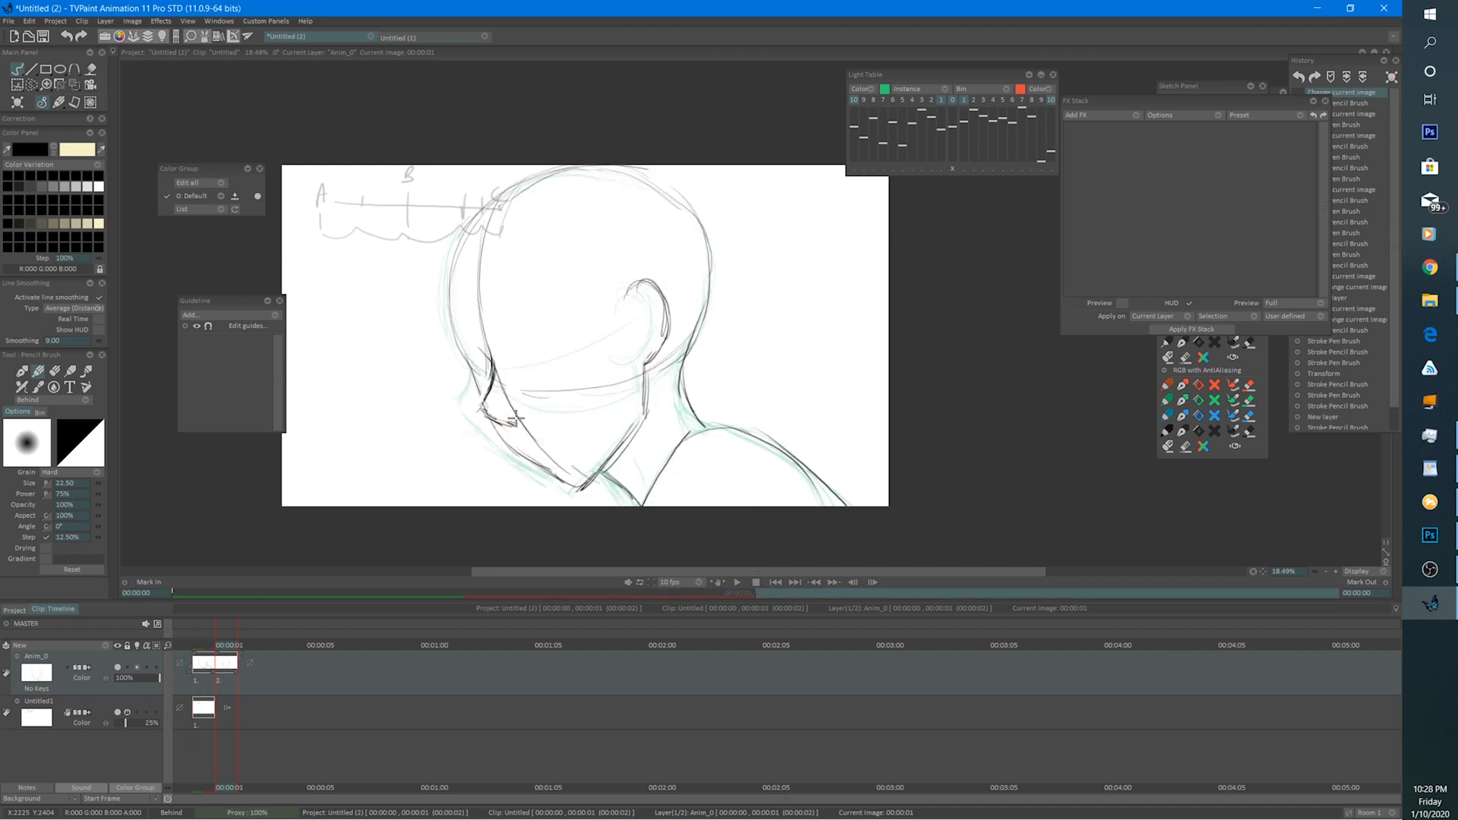
drag(607, 167, 674, 200)
mouse_move(655, 184)
mouse_down()
mouse_move(705, 236)
mouse_move(679, 202)
mouse_move(712, 286)
mouse_up()
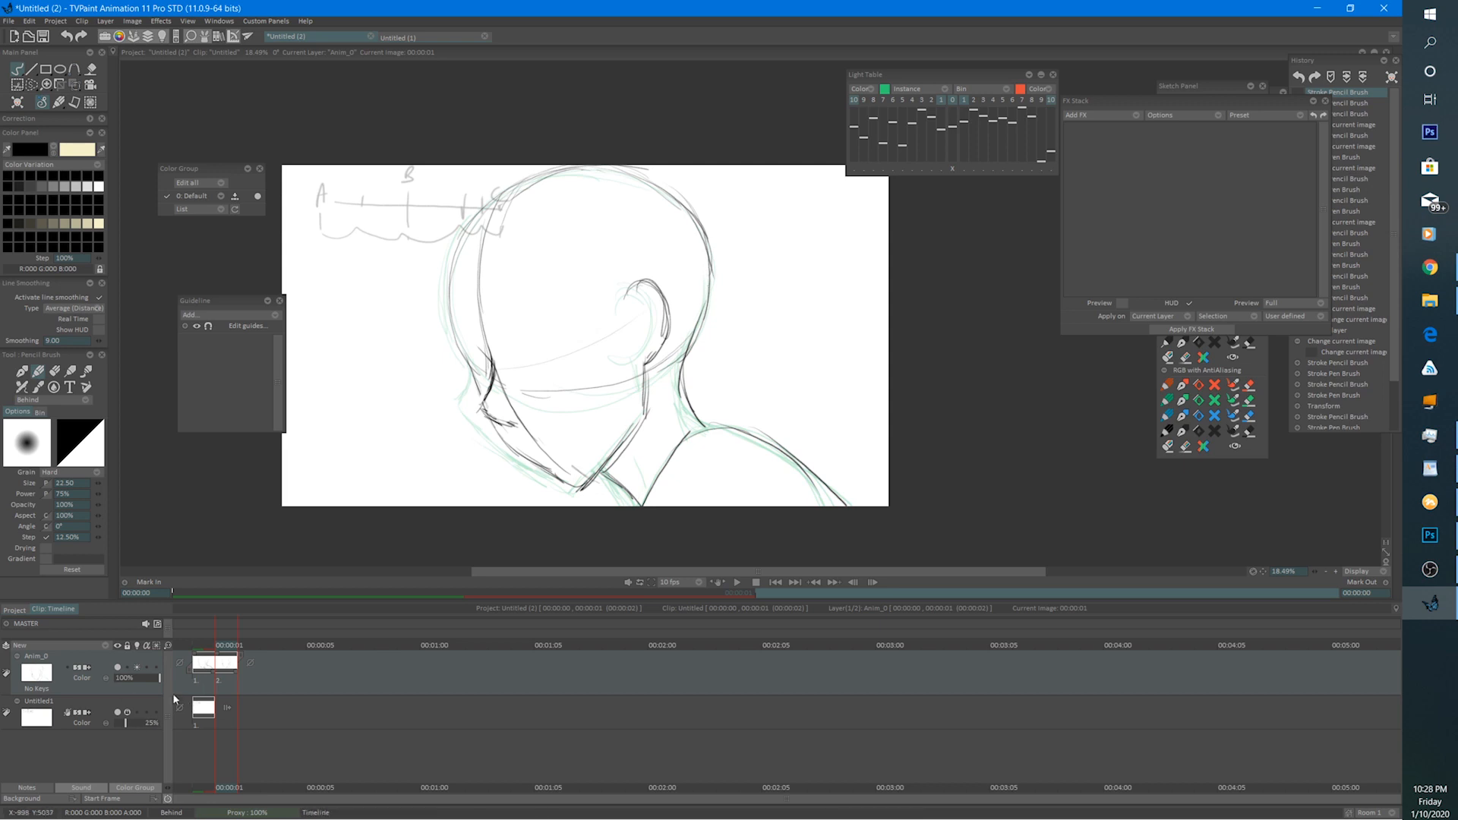
Return to the first frame, make the Untitled1 layer active and unlock it.
click(209, 643)
click(145, 698)
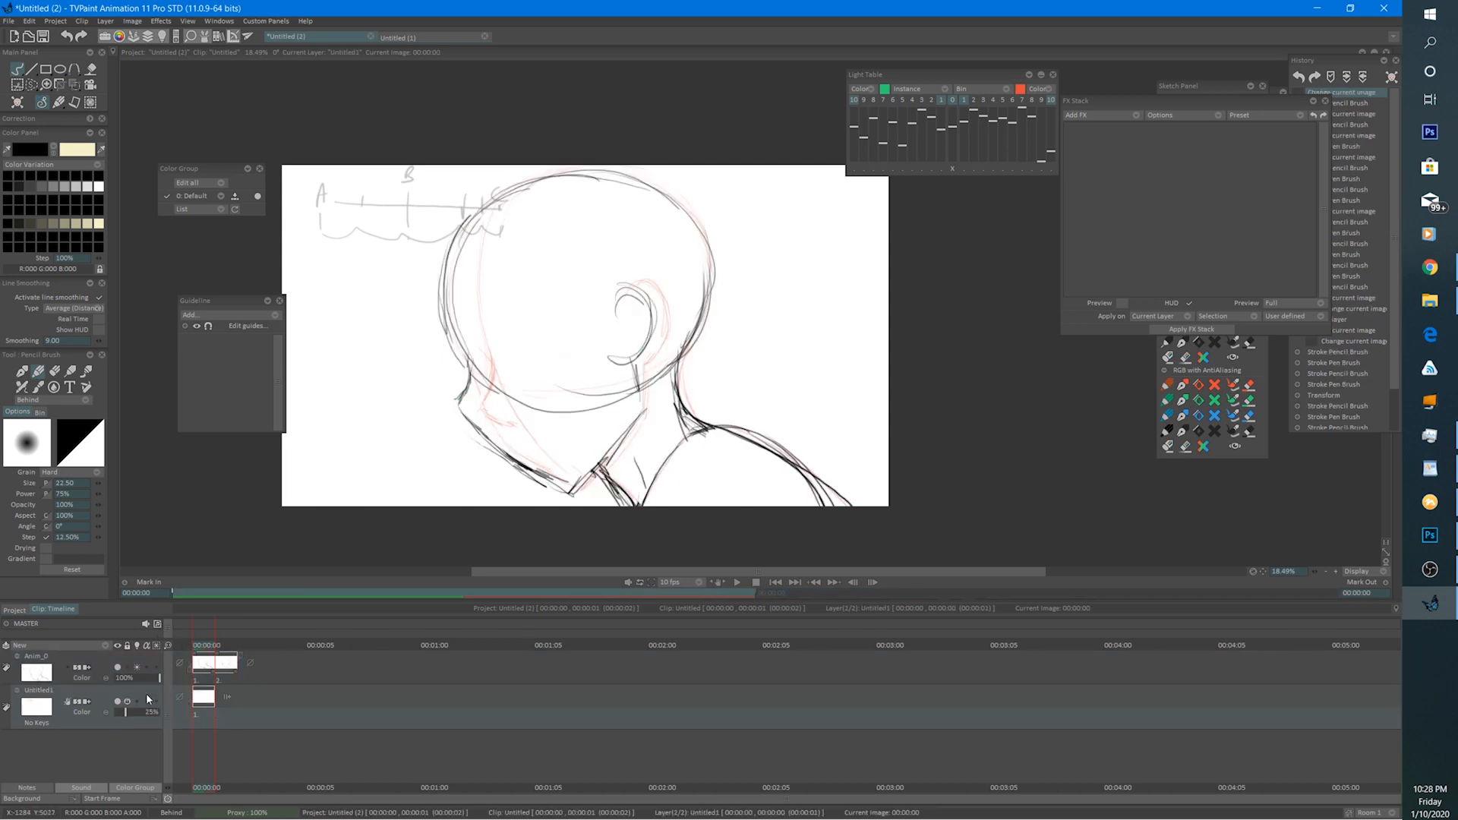
click(128, 700)
drag(464, 404, 449, 397)
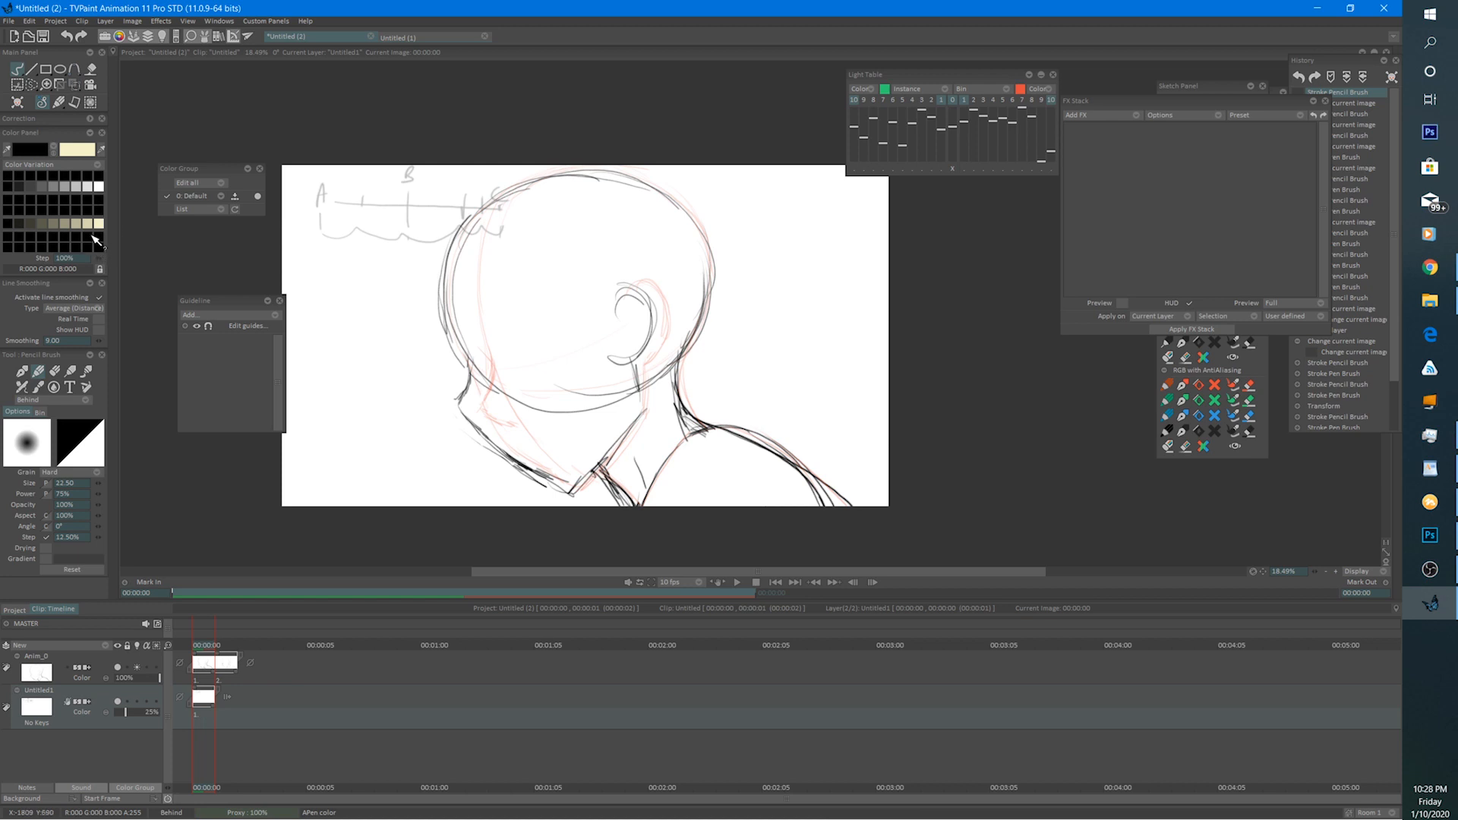
click(1170, 381)
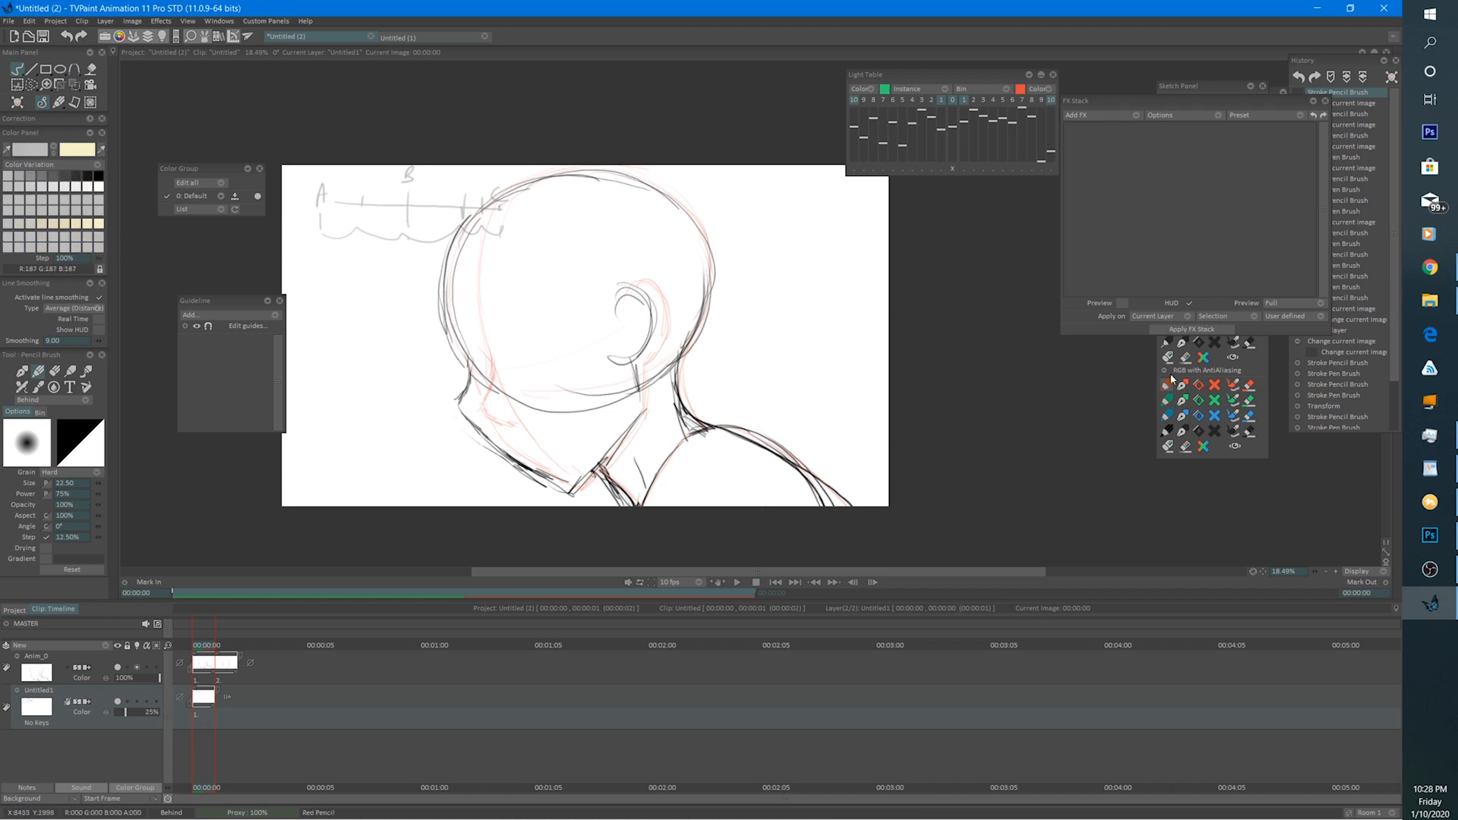
drag(101, 481, 96, 482)
click(519, 410)
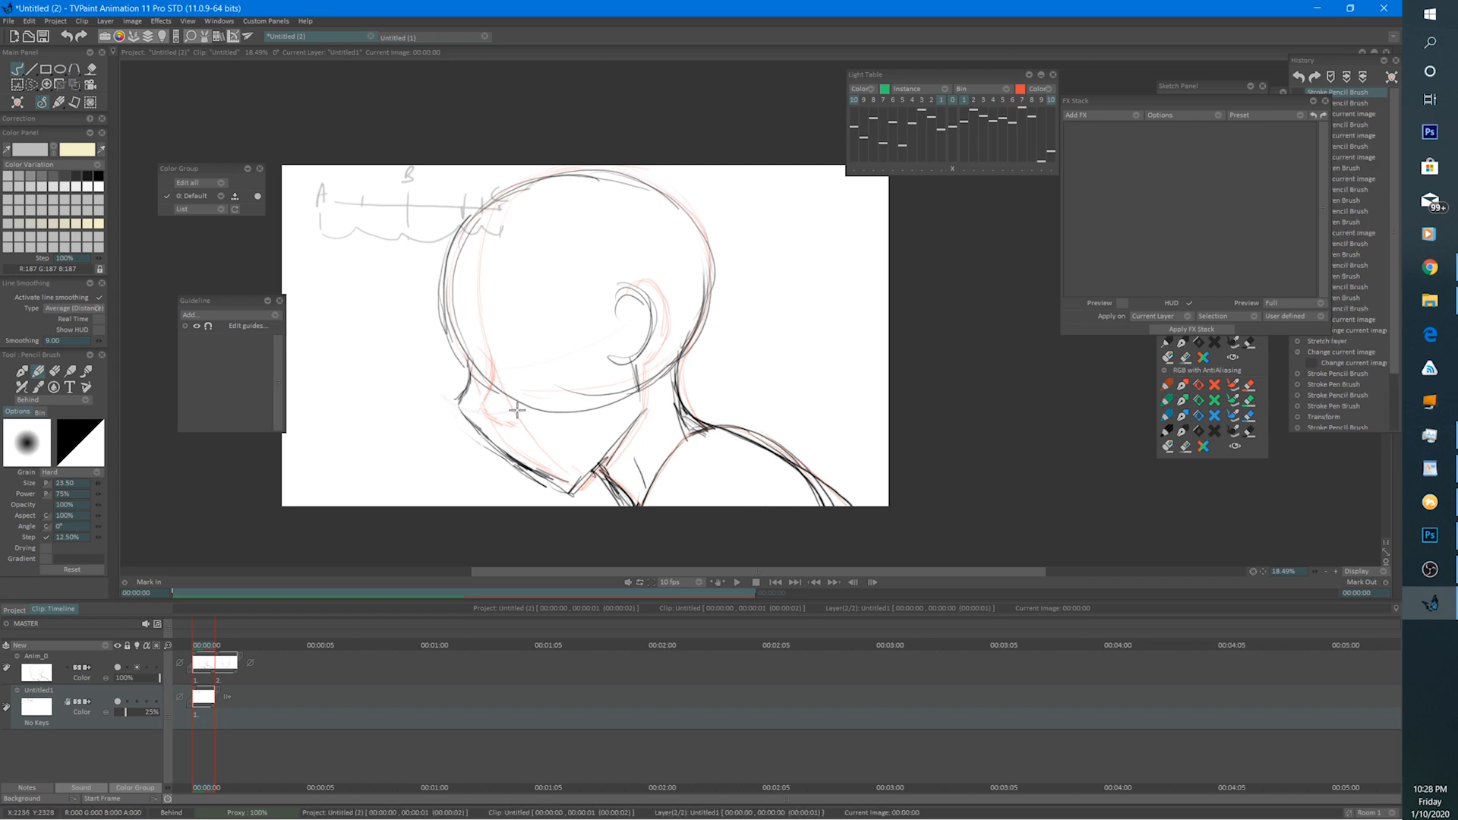
key(ctrl+z)
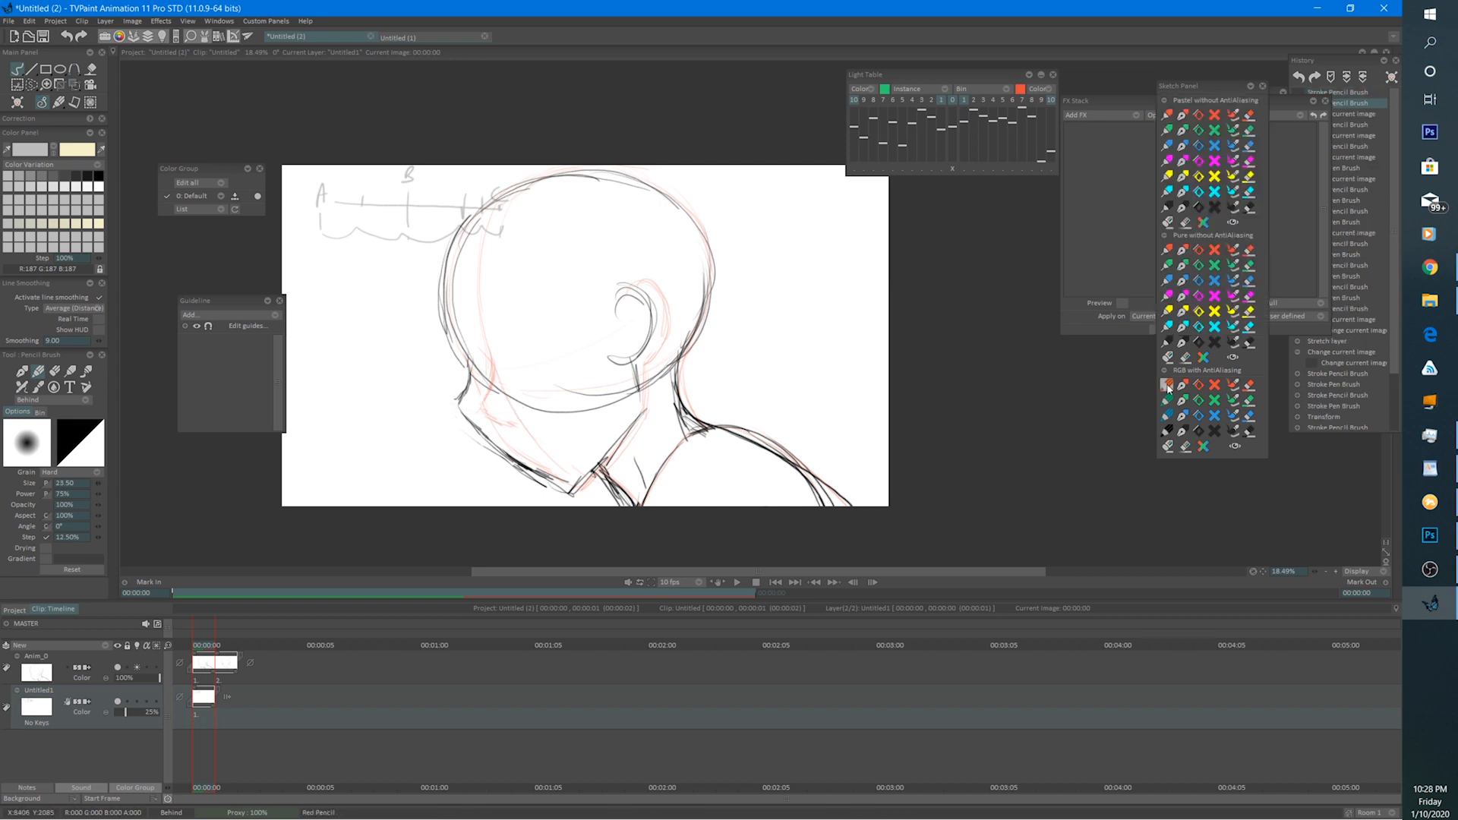
With the red pencil at size 12, draw a shallow arc across the eye area on the Untitled1 layer.
key(1)
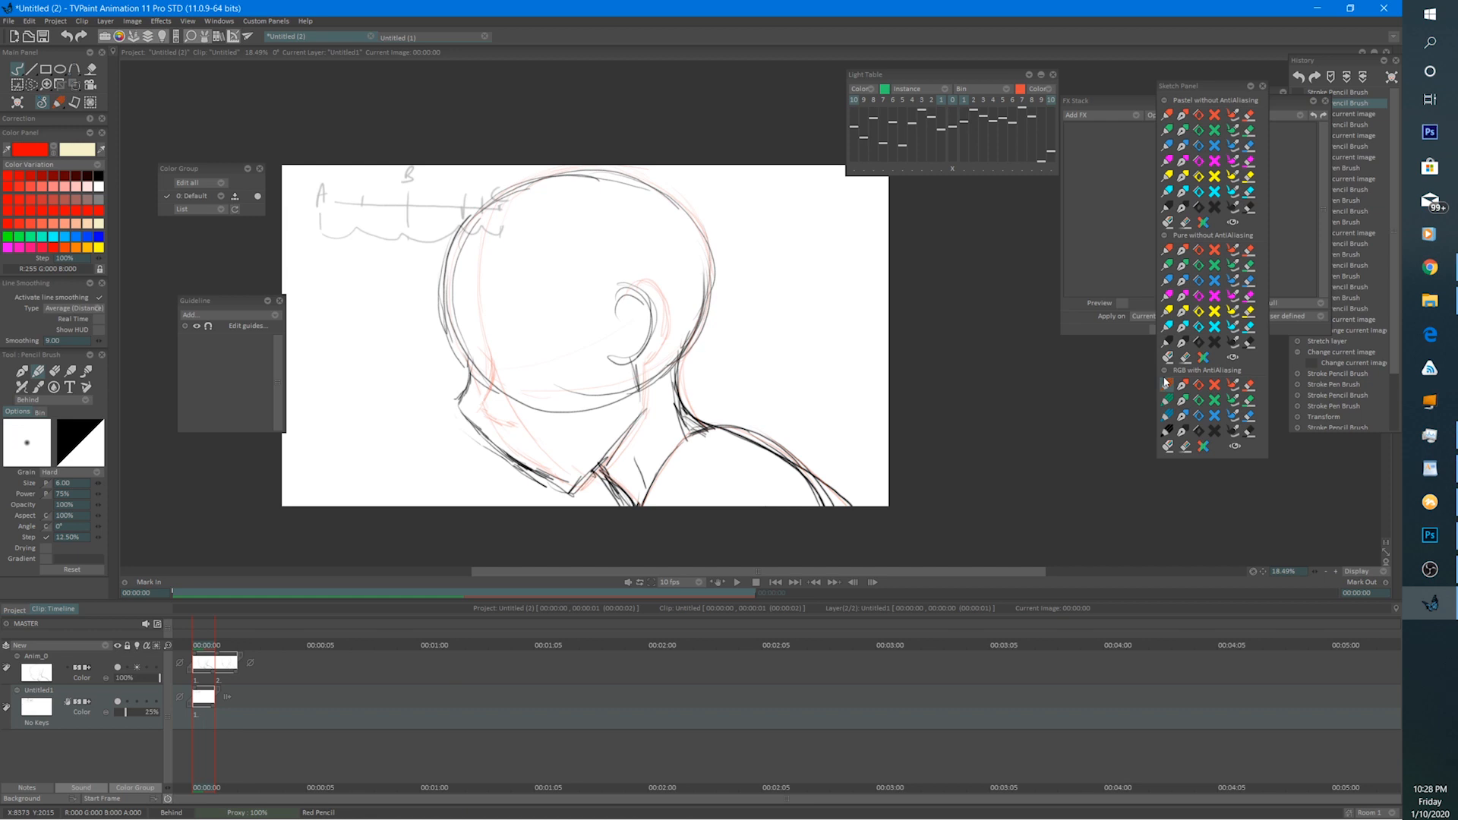
click(487, 411)
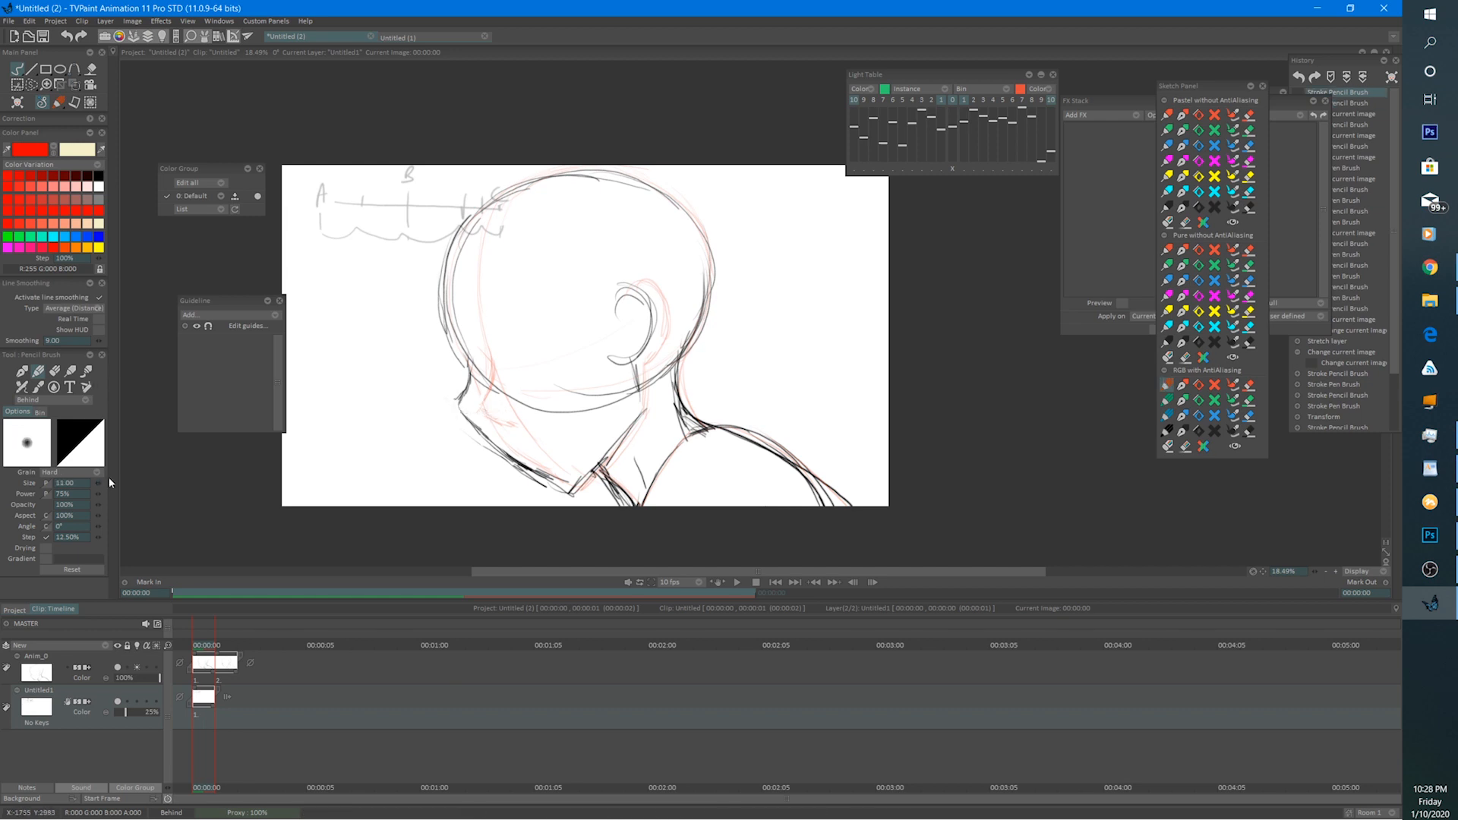
mouse_move(465, 400)
mouse_down()
mouse_move(509, 400)
mouse_move(460, 413)
mouse_move(442, 405)
mouse_move(504, 402)
mouse_move(423, 388)
mouse_move(510, 399)
mouse_move(493, 406)
mouse_move(435, 401)
mouse_move(521, 389)
mouse_up()
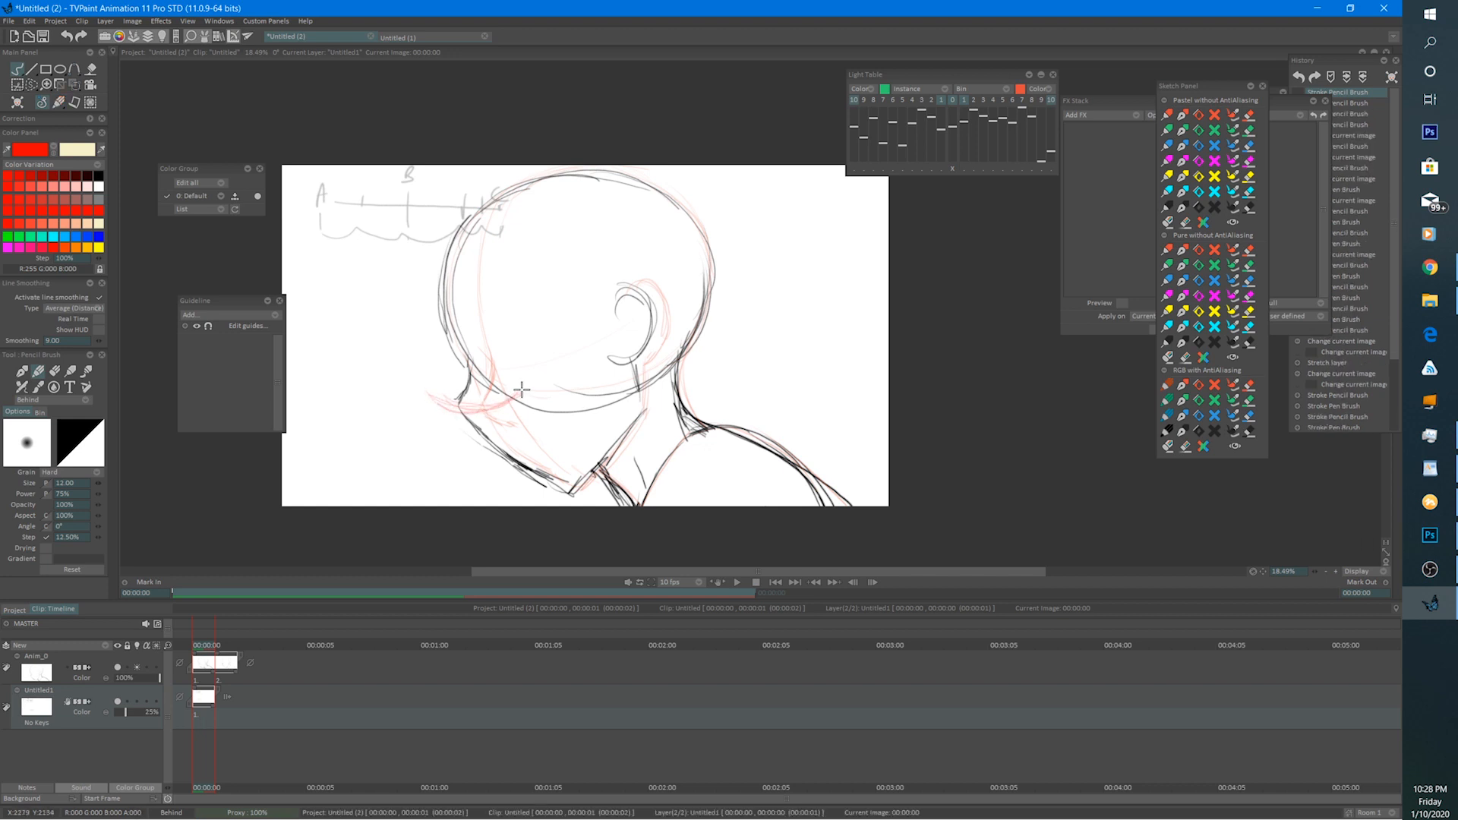
Extend the Untitled1 layer's exposure over the second frame and switch to the black pencil at size 11.
drag(215, 706, 242, 703)
key(Return)
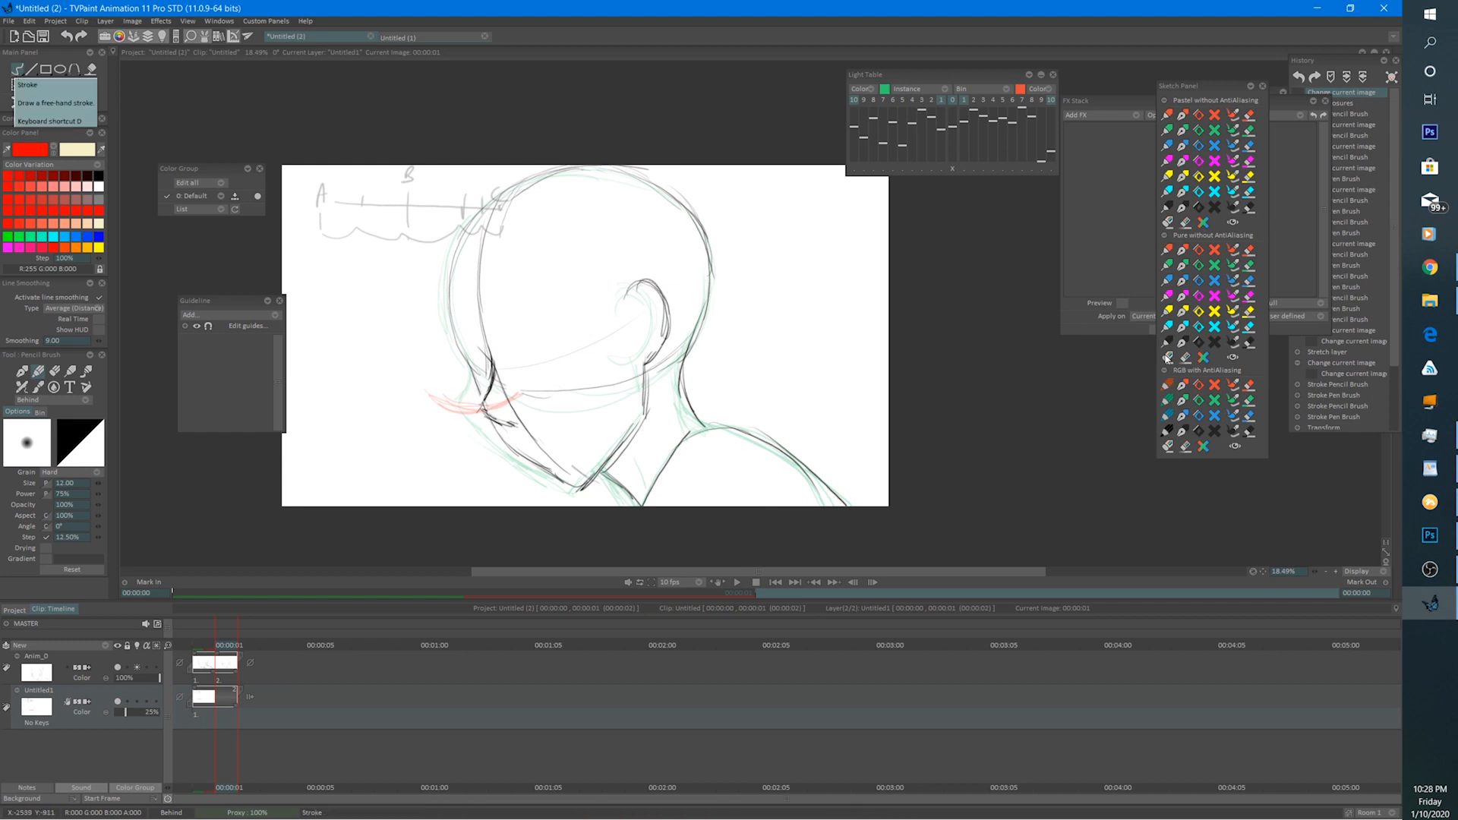
click(1167, 431)
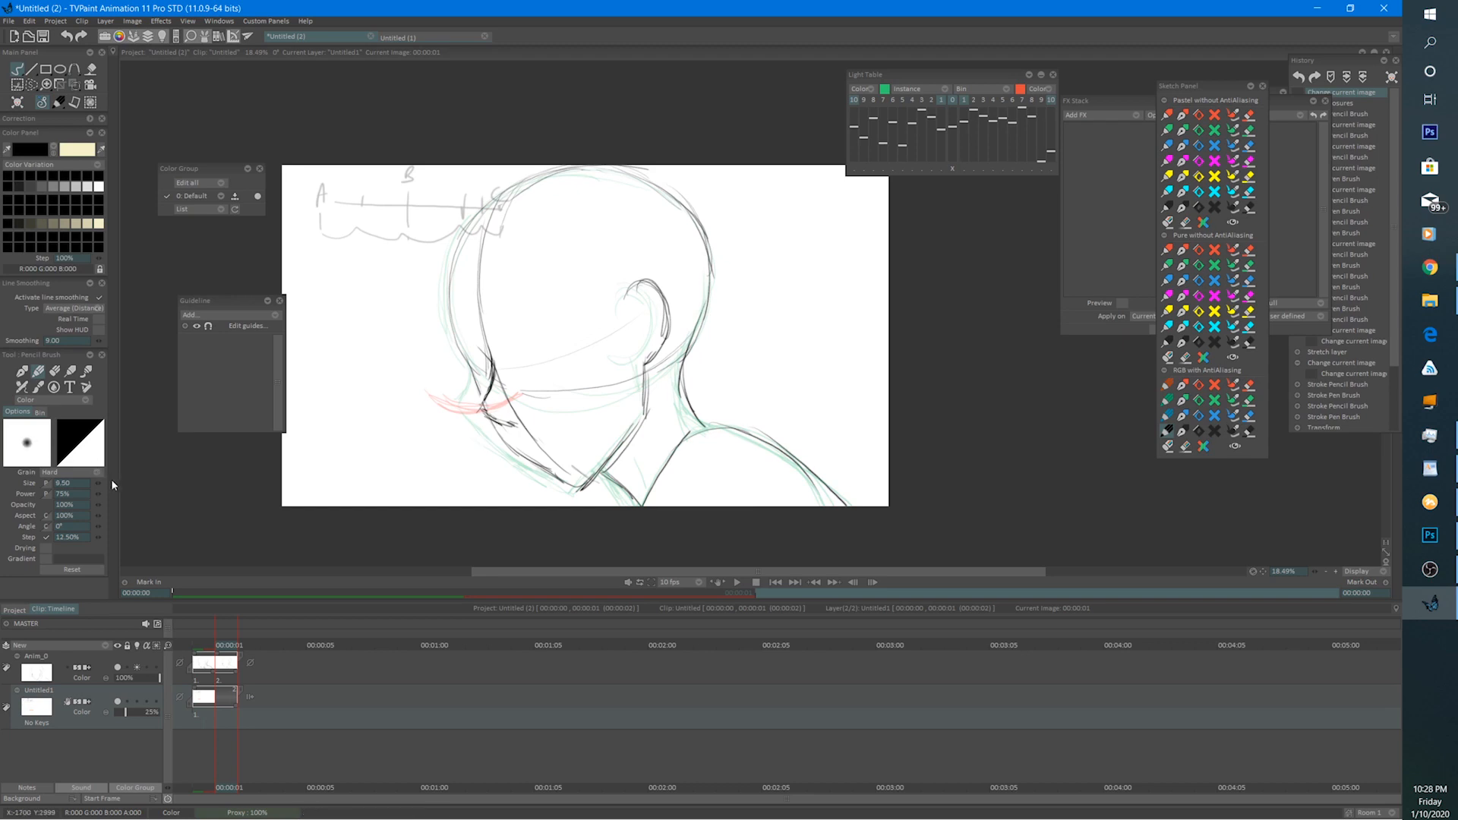
key(space)
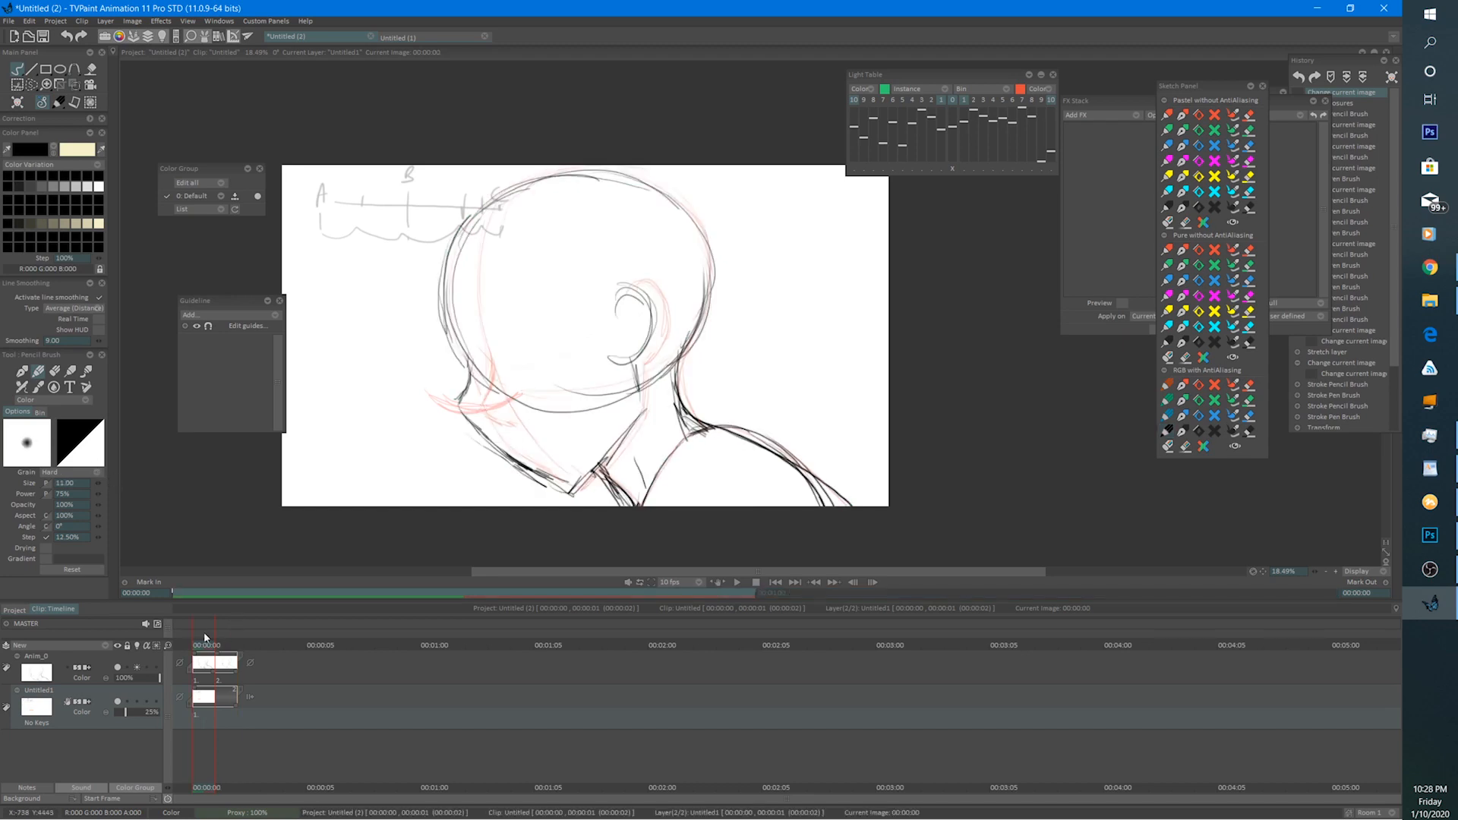
Compare both drawings along the red arc and try erasing the cheek stroke while the Untitled1 layer is active.
key(Left)
key(Right)
key(e)
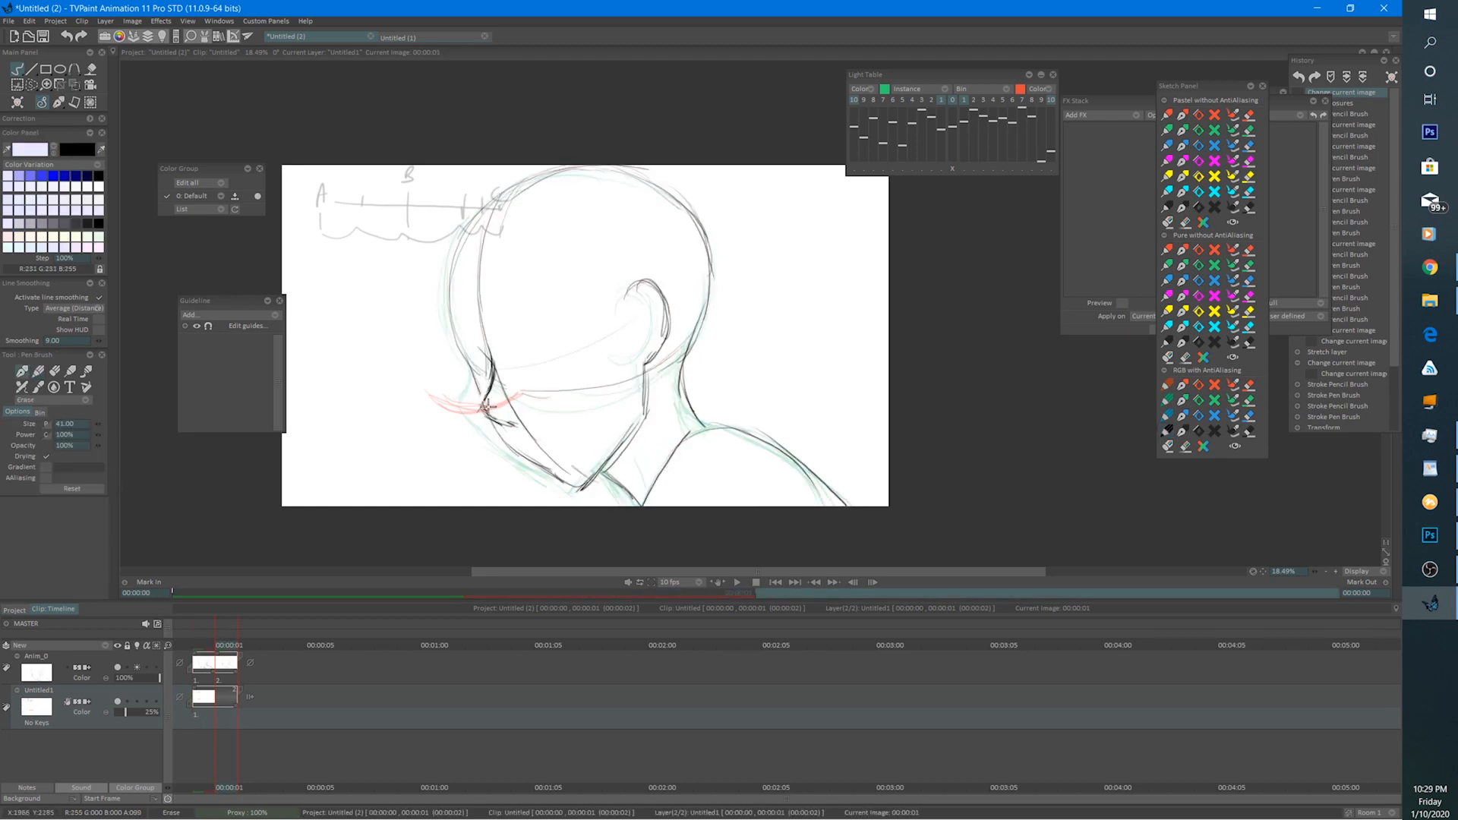
key(Left)
key(e)
key(Right)
key(Left)
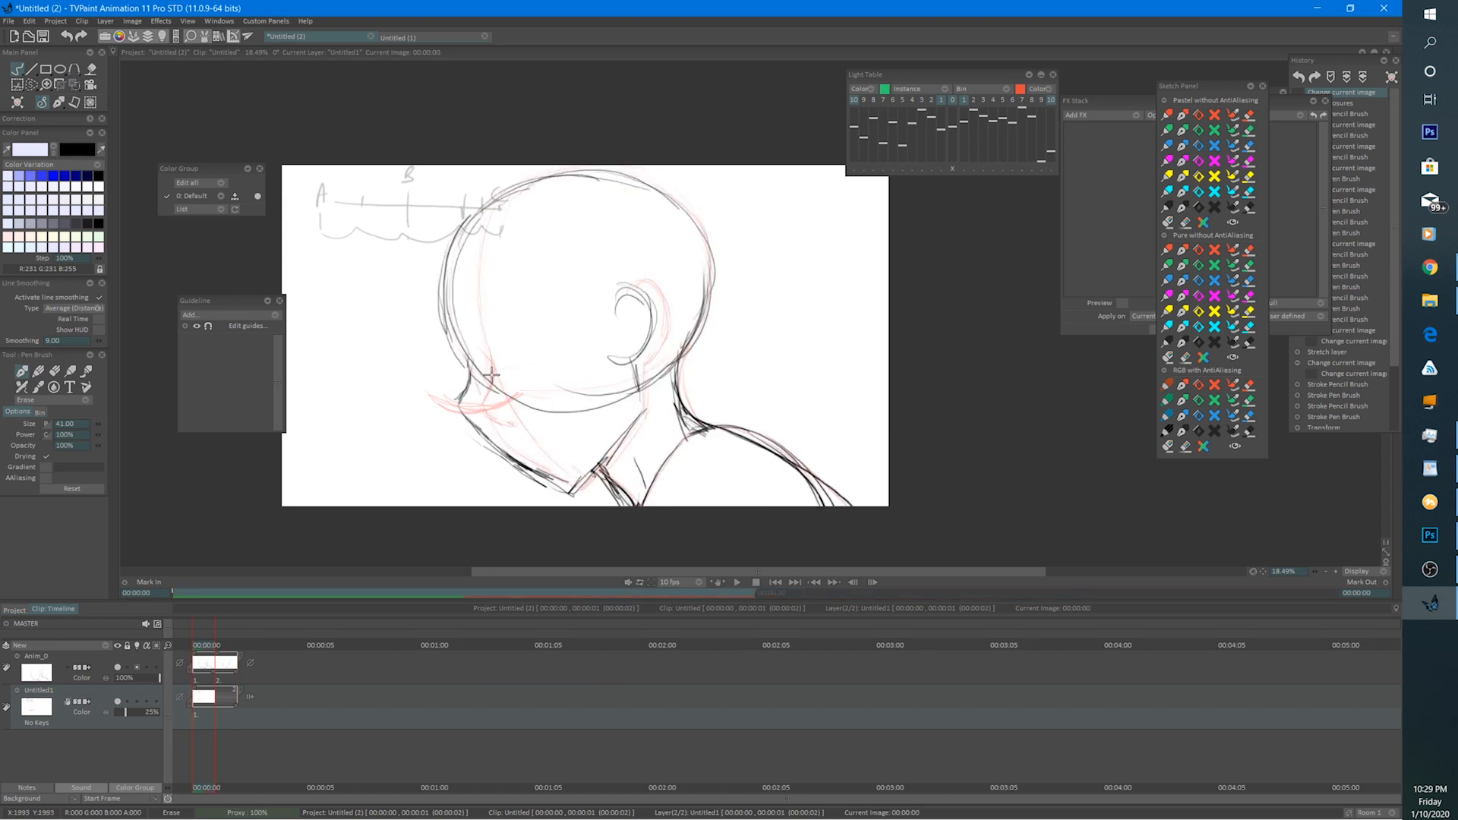
key(Right)
key(e)
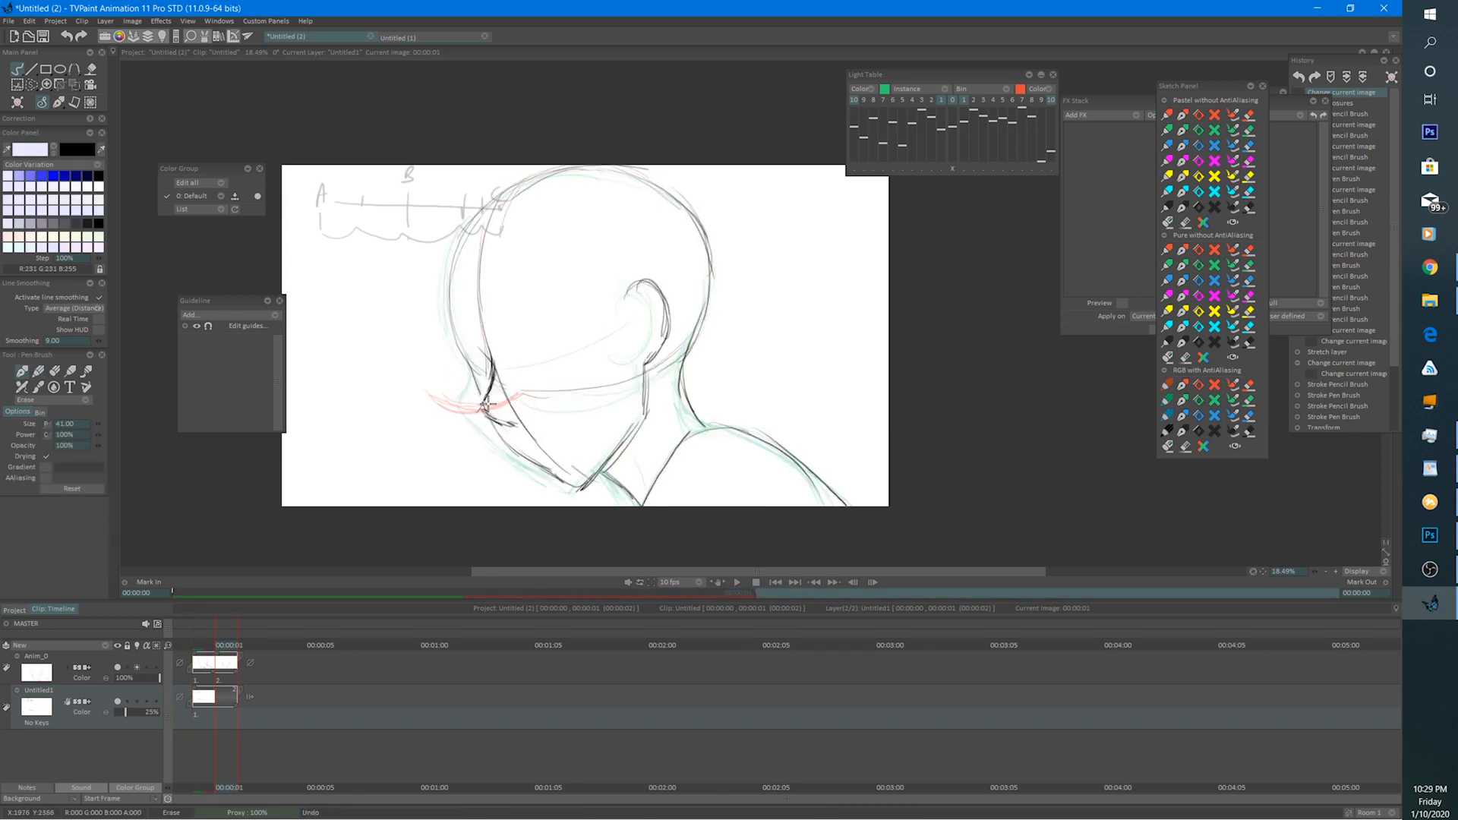
click(484, 408)
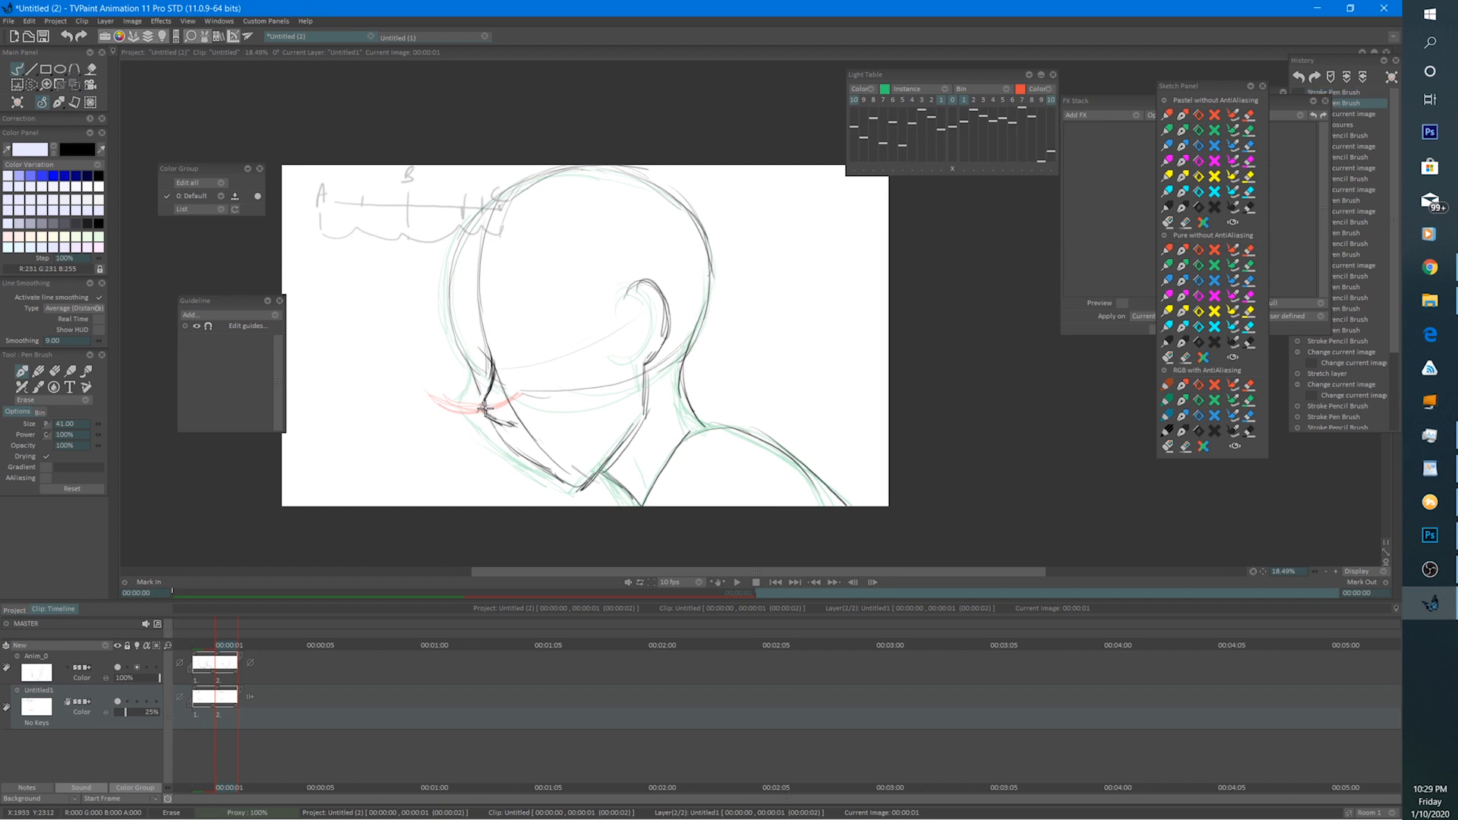
key(e)
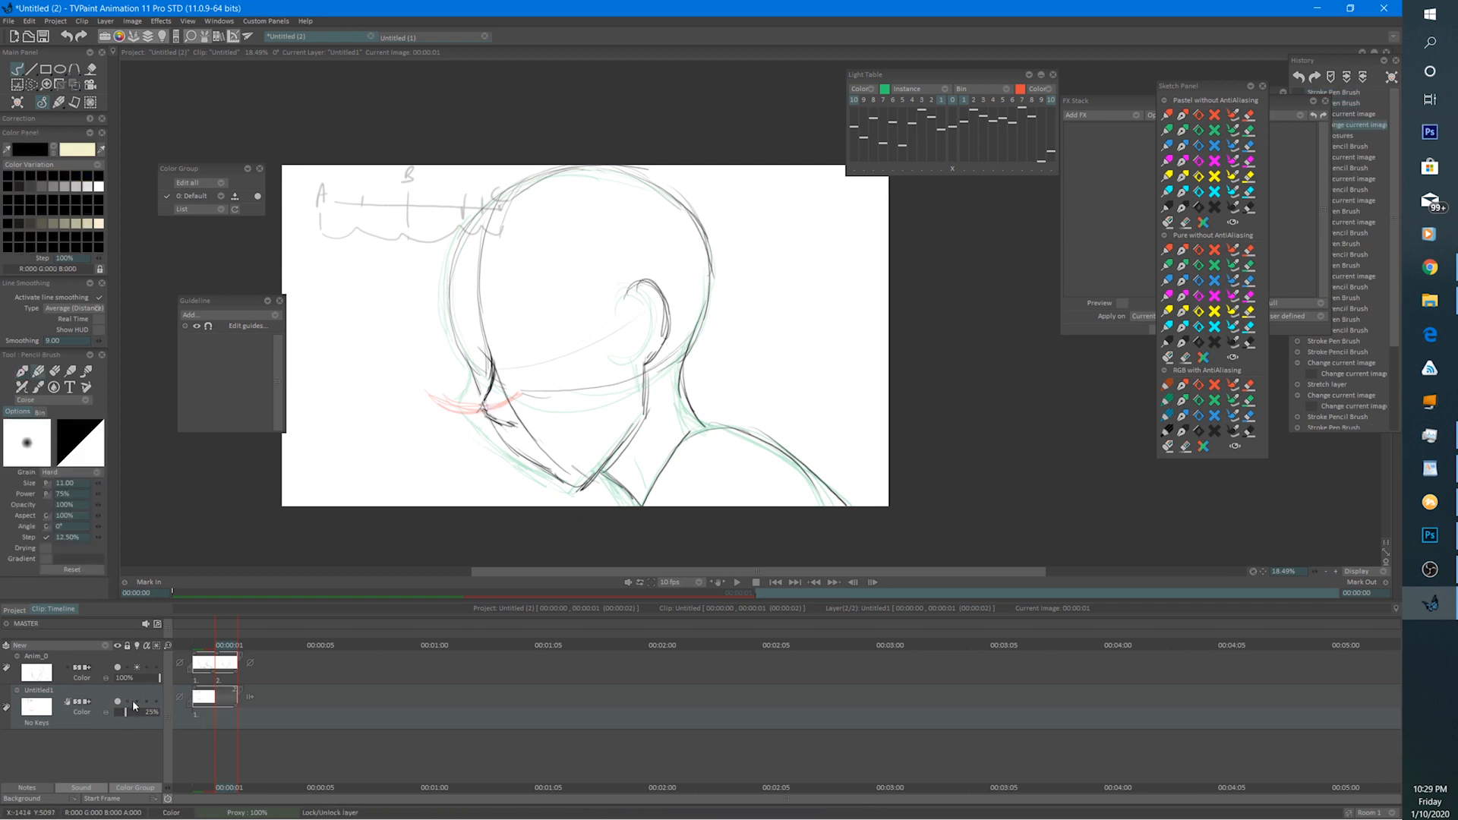
Lock Untitled1, activate Anim_0, and rework the second drawing's eye-socket and cheek strokes around the red arc.
click(138, 658)
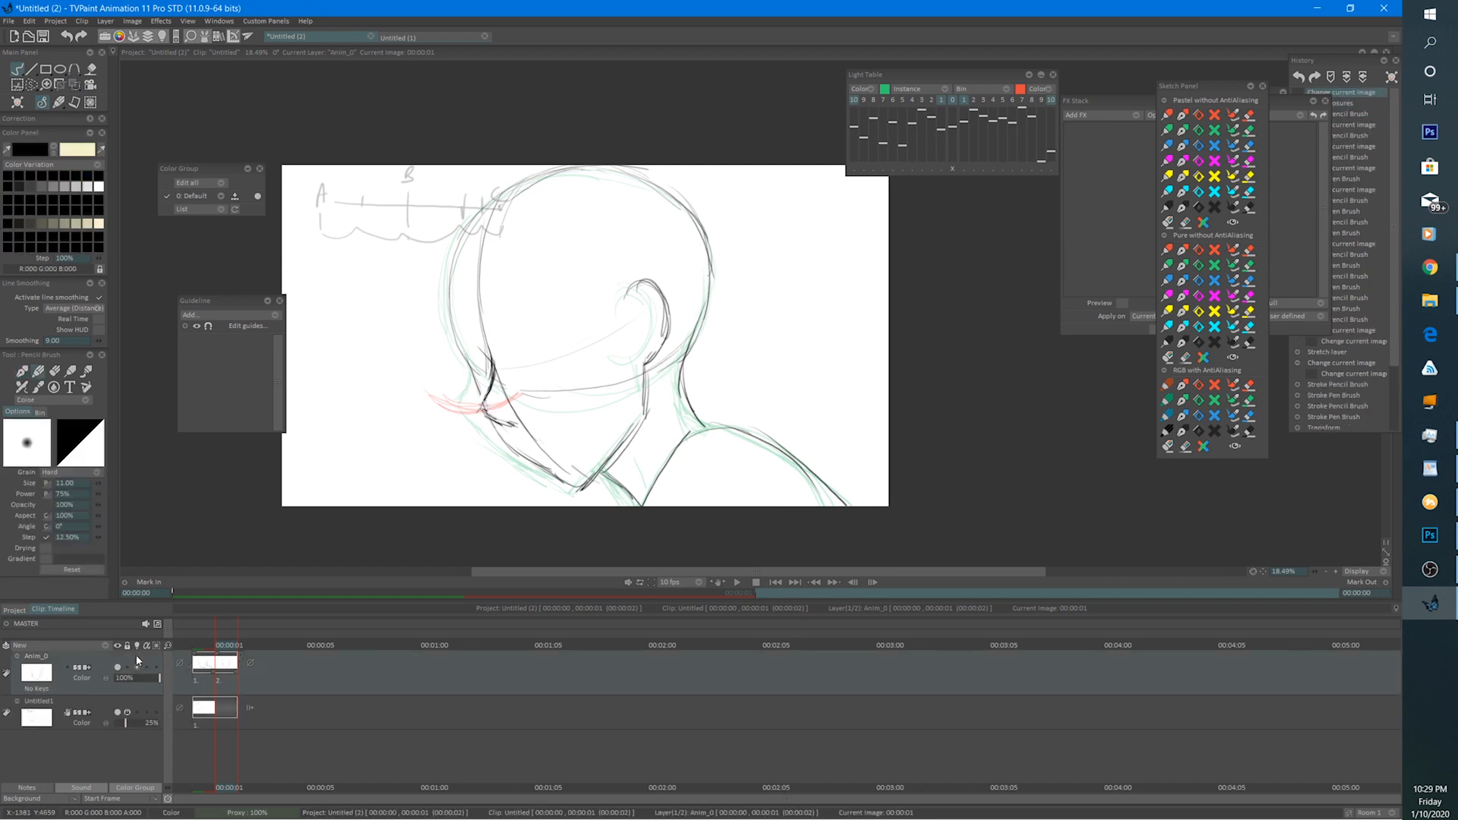
key(e)
mouse_move(488, 397)
mouse_down()
mouse_move(501, 425)
mouse_move(489, 374)
mouse_move(481, 385)
mouse_move(516, 429)
mouse_move(492, 414)
mouse_move(497, 425)
mouse_move(539, 464)
mouse_move(507, 424)
mouse_up()
key(e)
drag(486, 346, 488, 372)
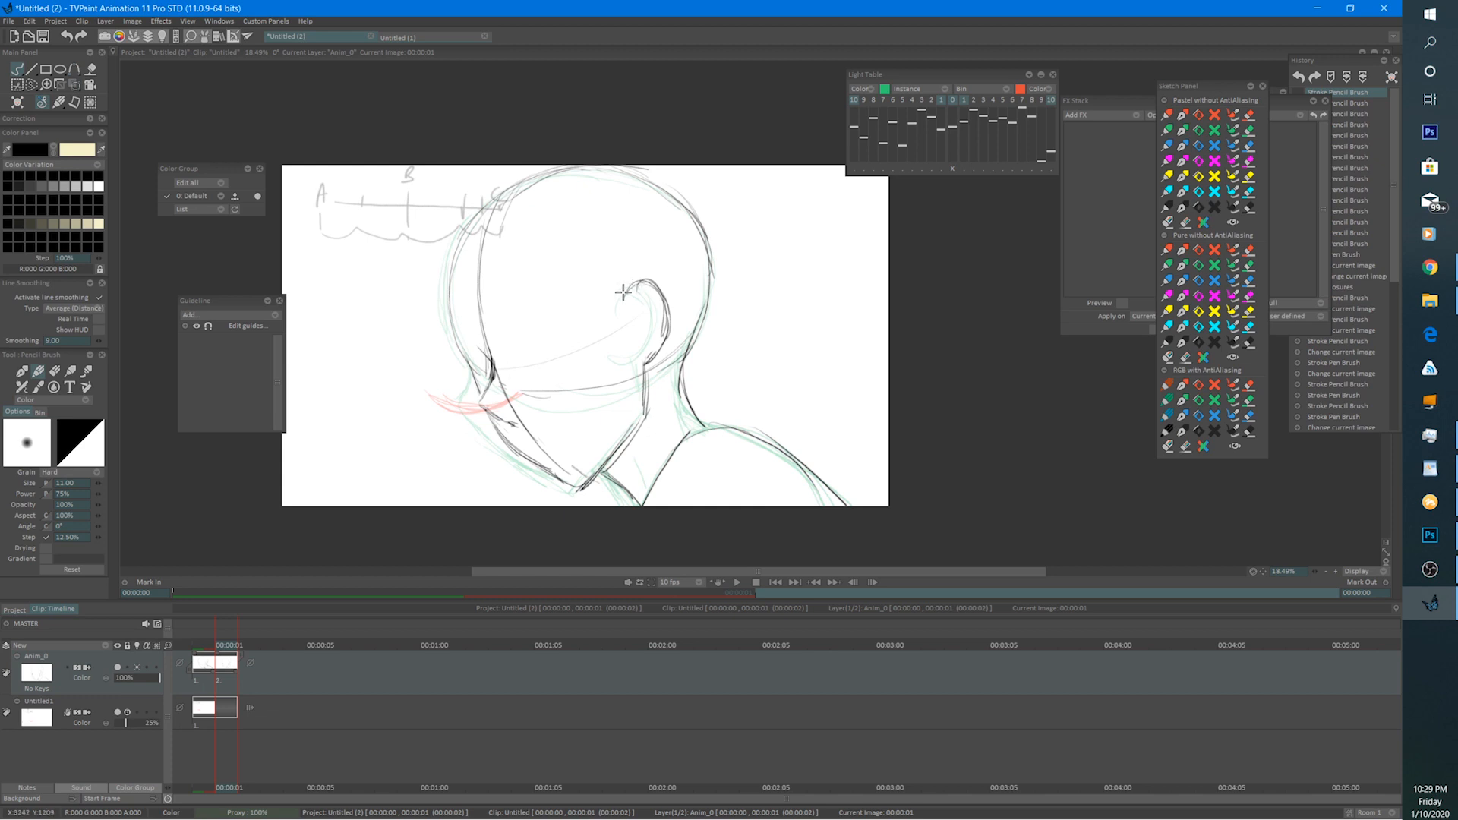
Reinforce the ear and nape lines on the second drawing and compare it with the first.
drag(636, 295, 663, 324)
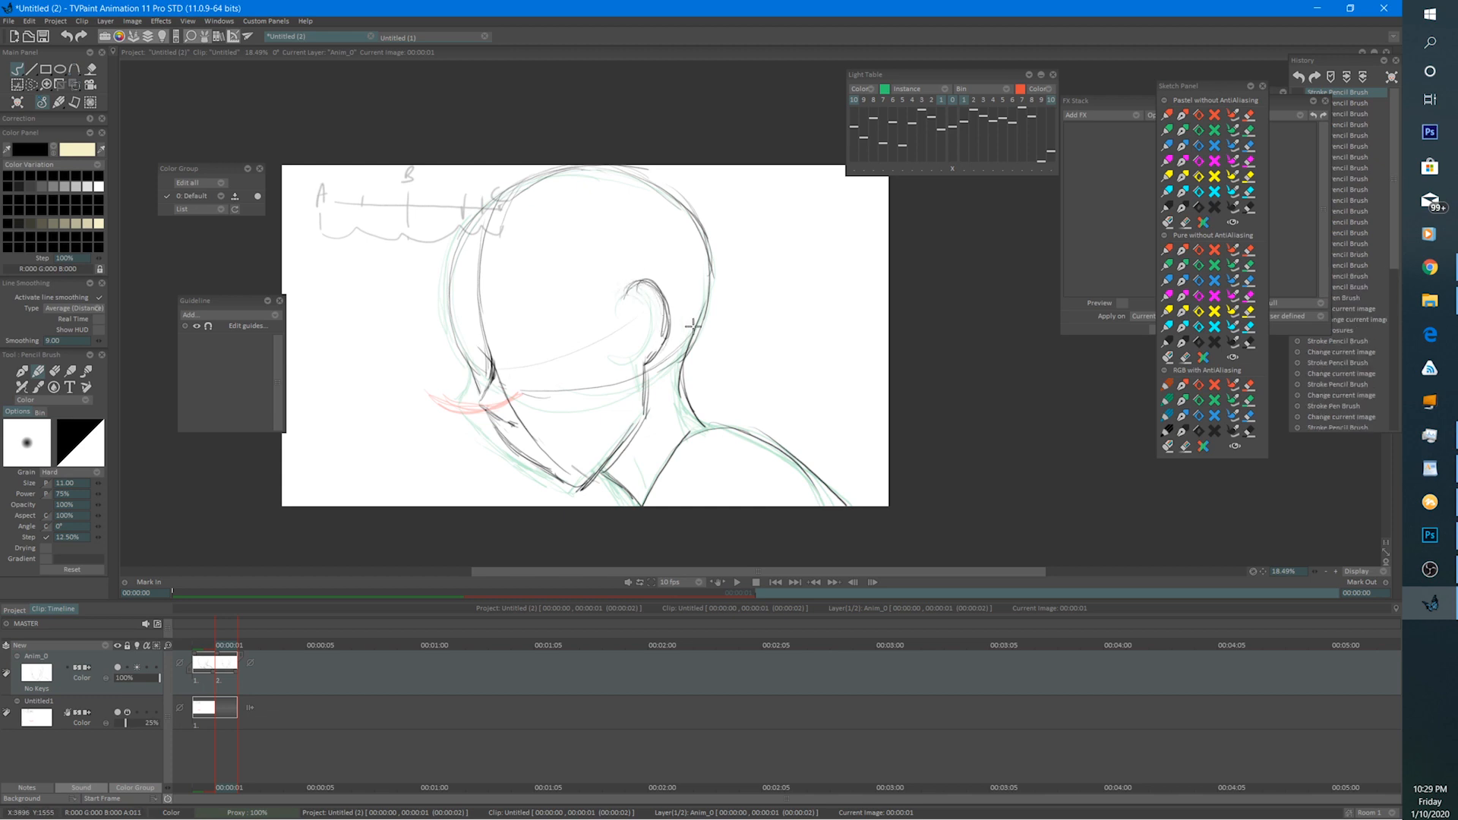
drag(703, 424, 703, 427)
key(Left)
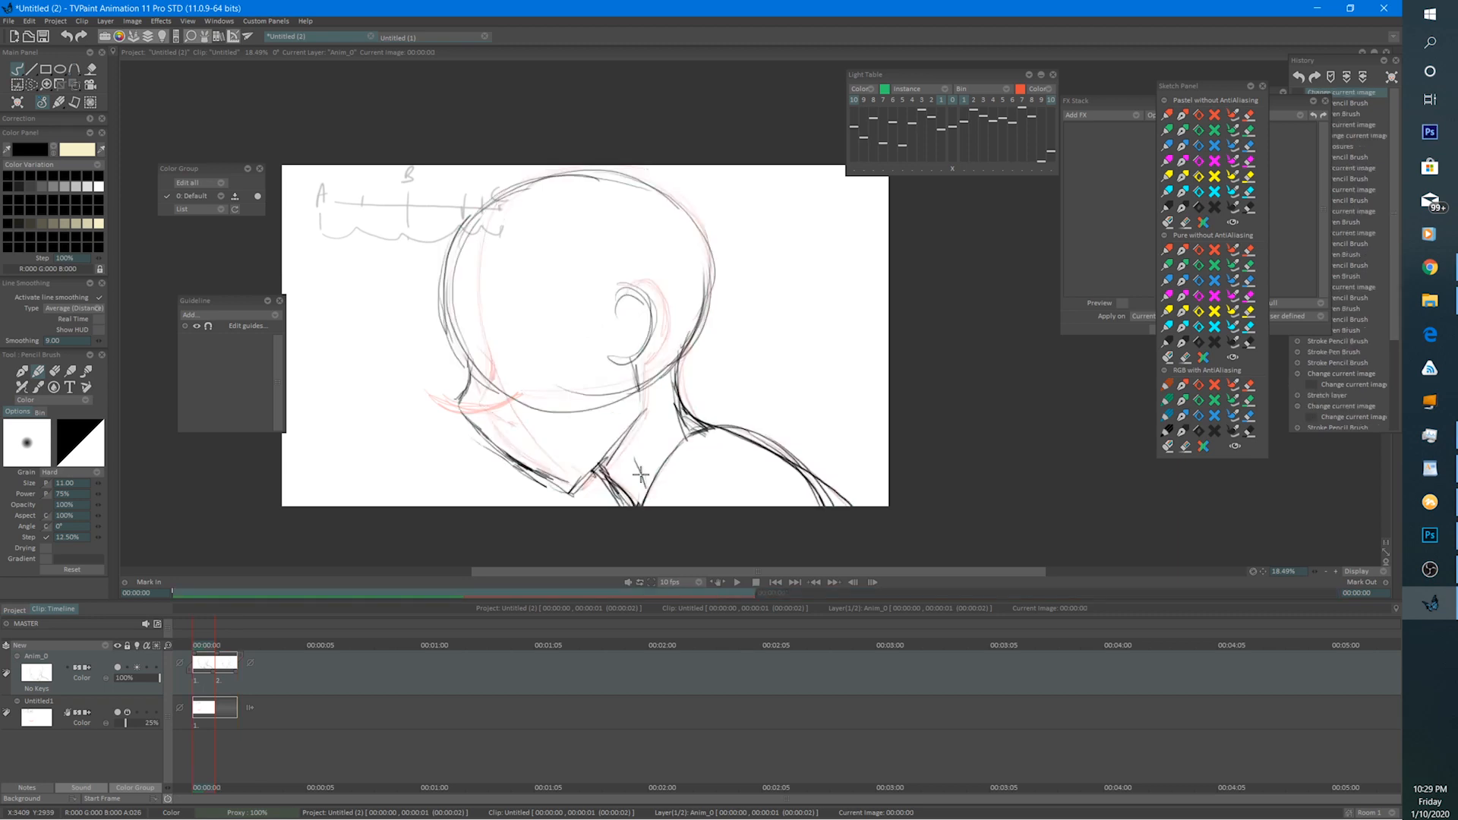
key(Right)
key(Left)
key(Right)
key(Left)
key(Right)
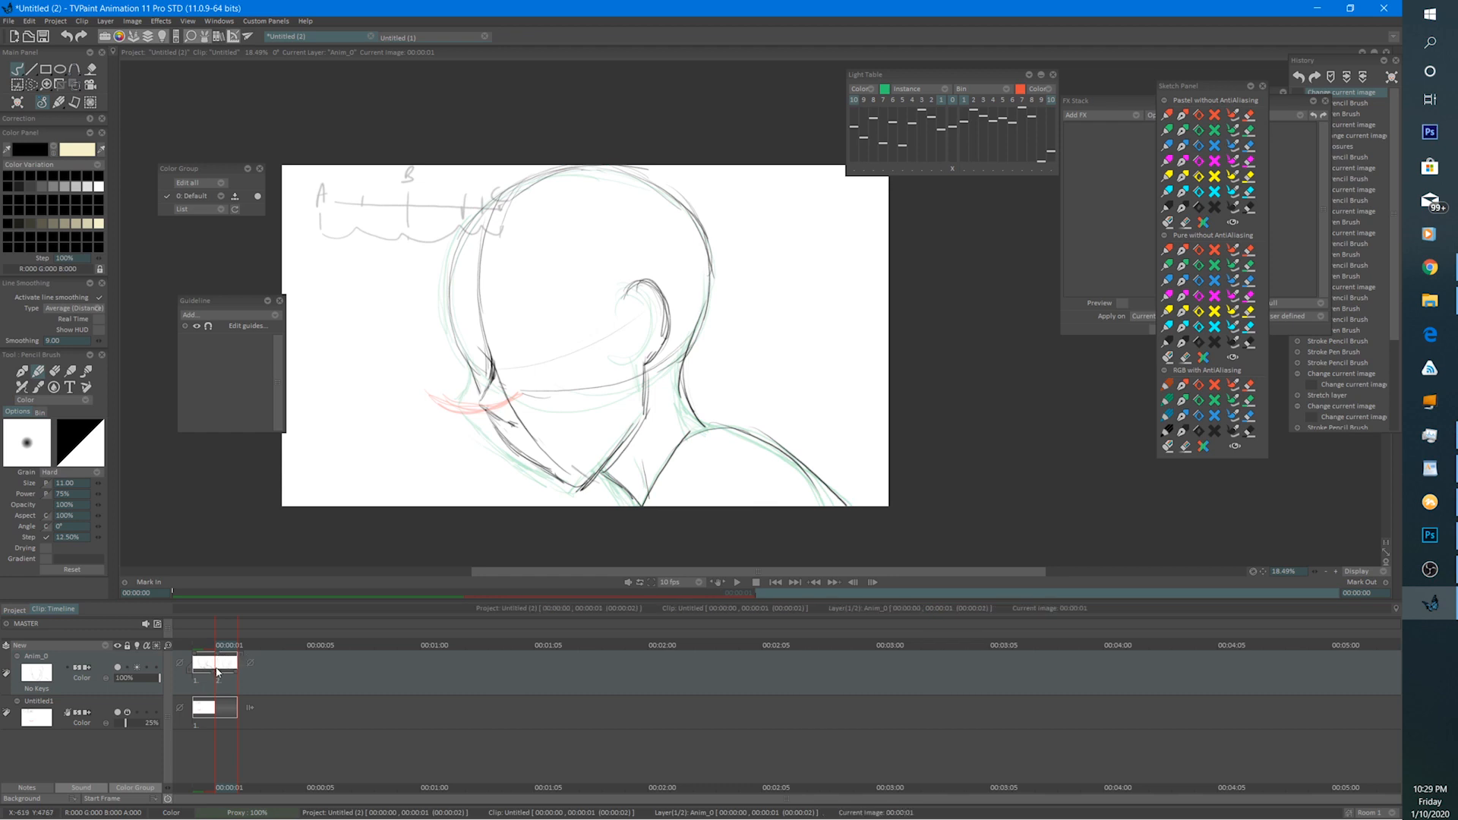
Insert an empty drawing between the two head drawings on the Anim_0 layer.
drag(212, 668, 236, 671)
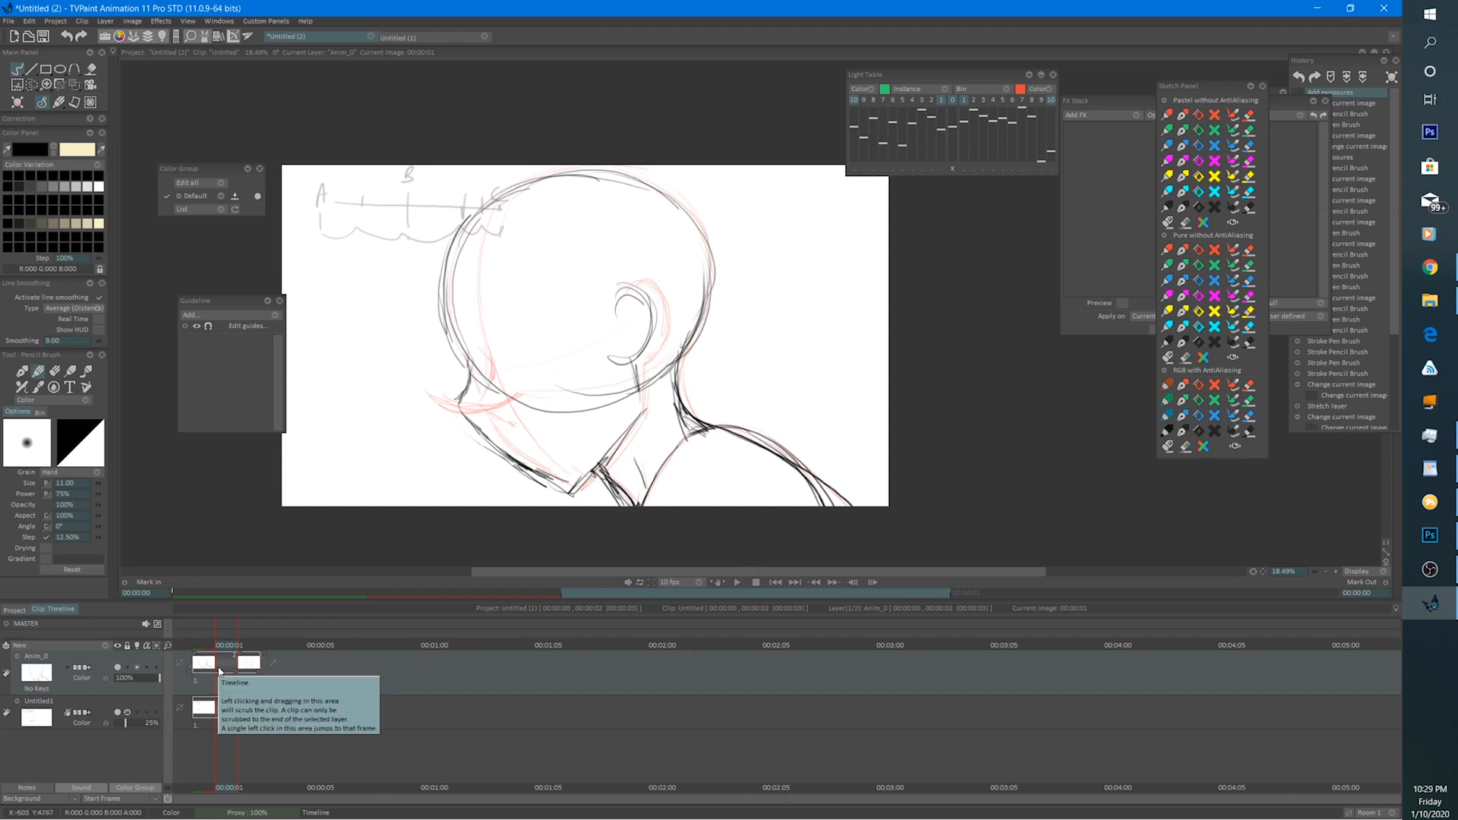
key(BackSpace)
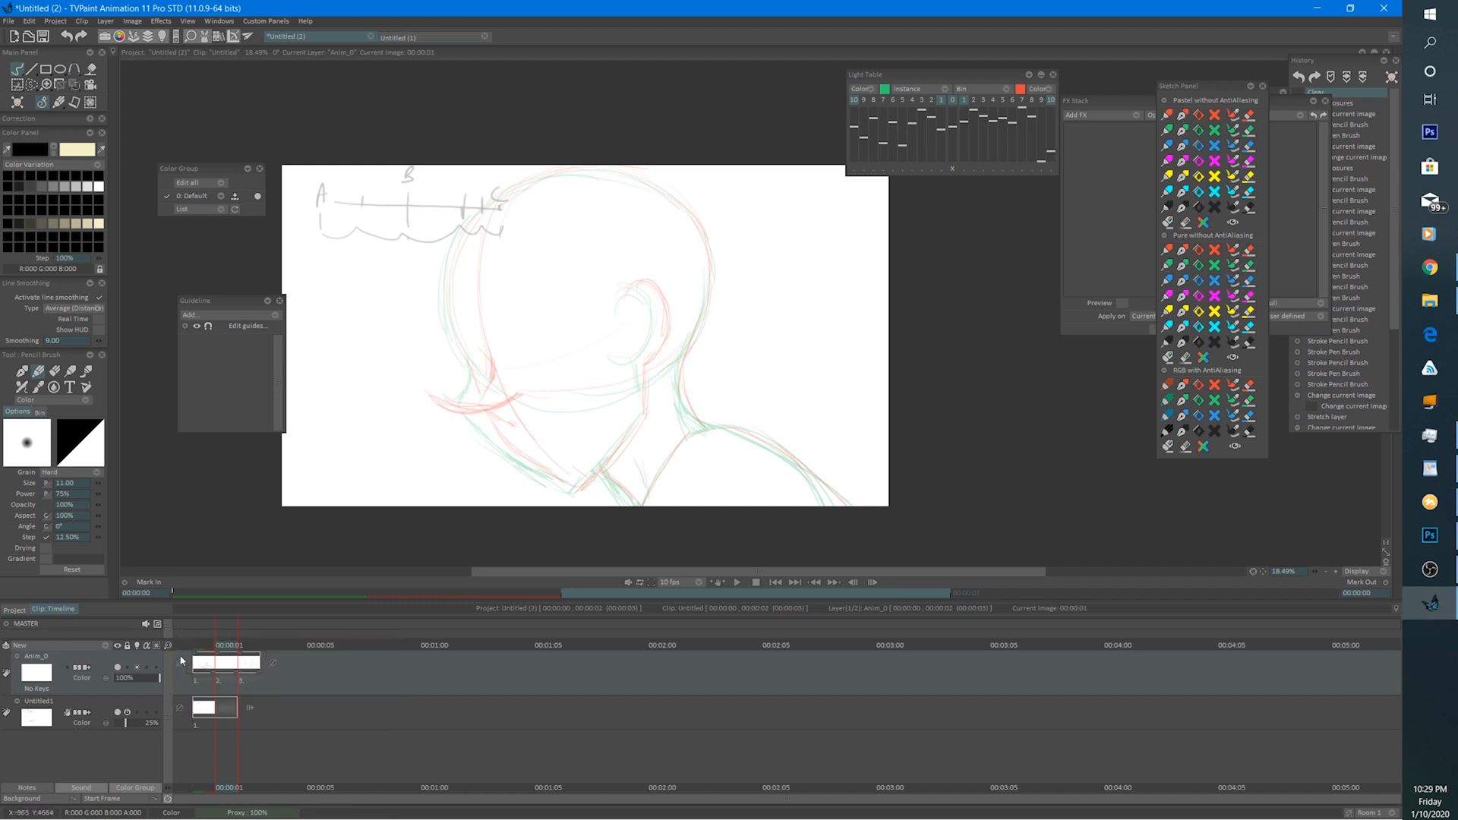
Label the first, middle and last drawings on Anim_0 with the letters A, B and C in front of the face.
key(Left)
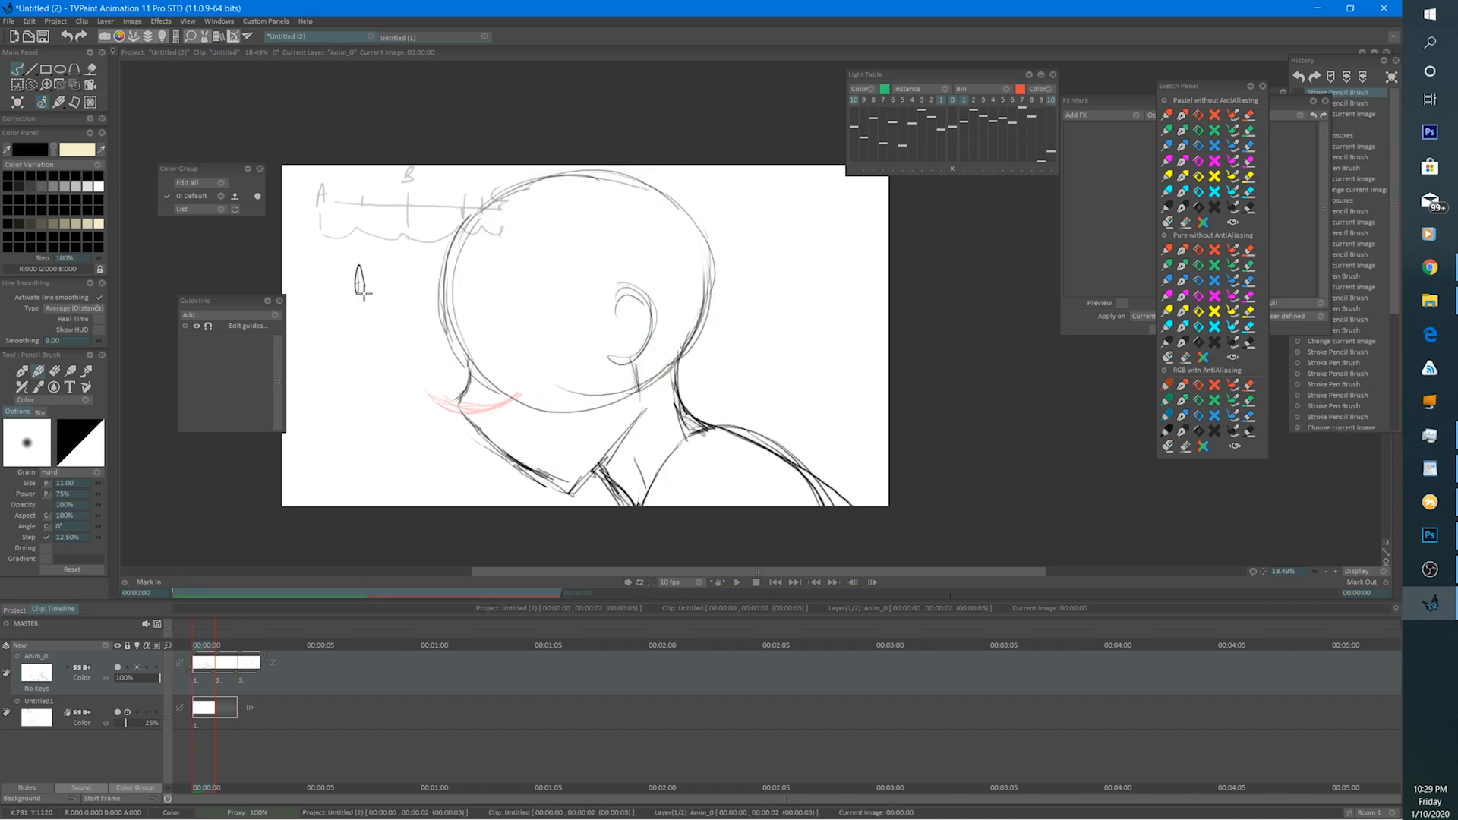
click(245, 648)
drag(370, 272, 360, 346)
key(Left)
Erase the C label on the last drawing and rewrite it lower, below the B.
key(Right)
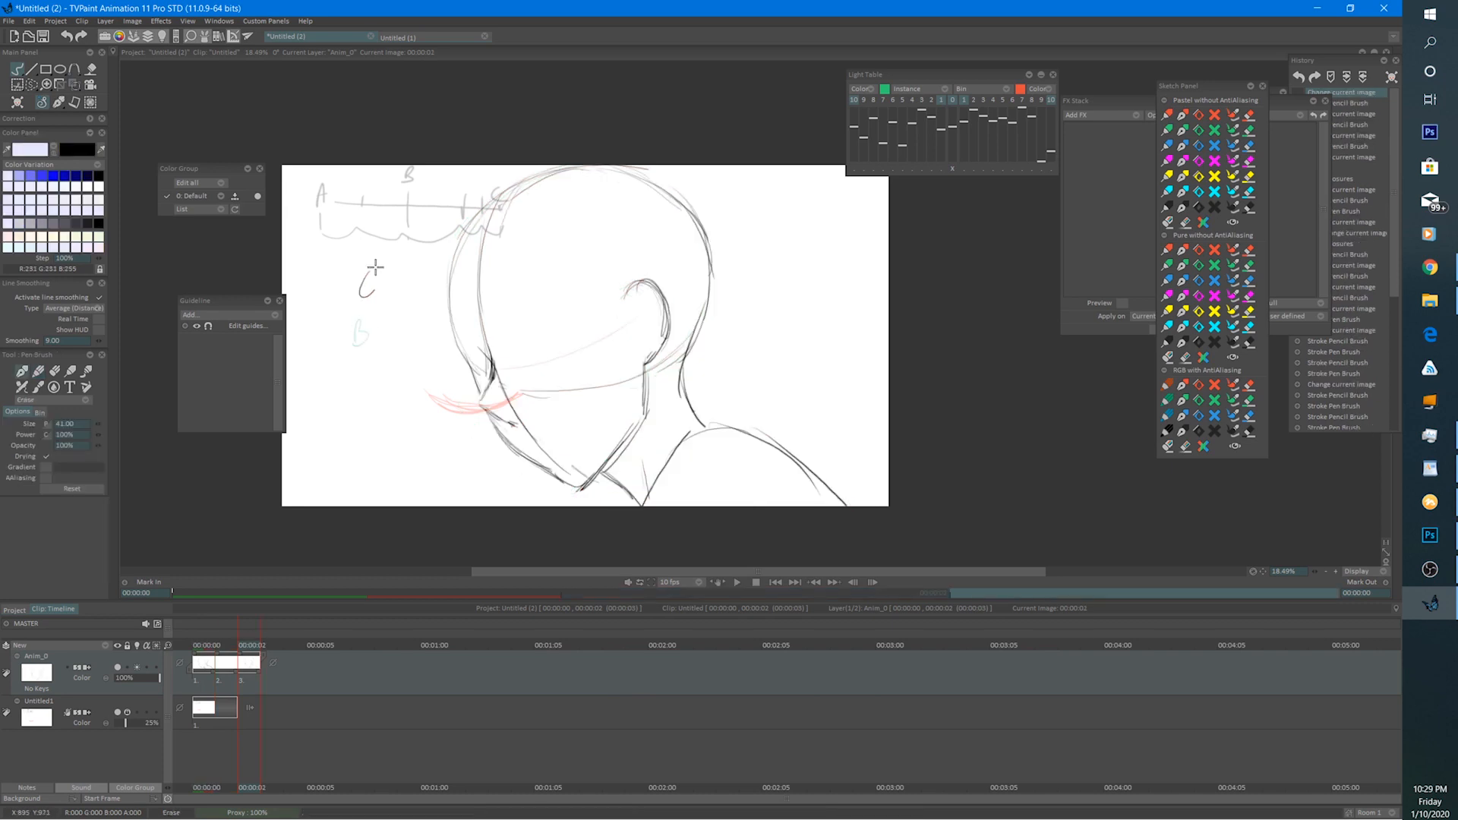
mouse_move(375, 267)
mouse_down()
mouse_move(364, 303)
mouse_move(379, 278)
mouse_up()
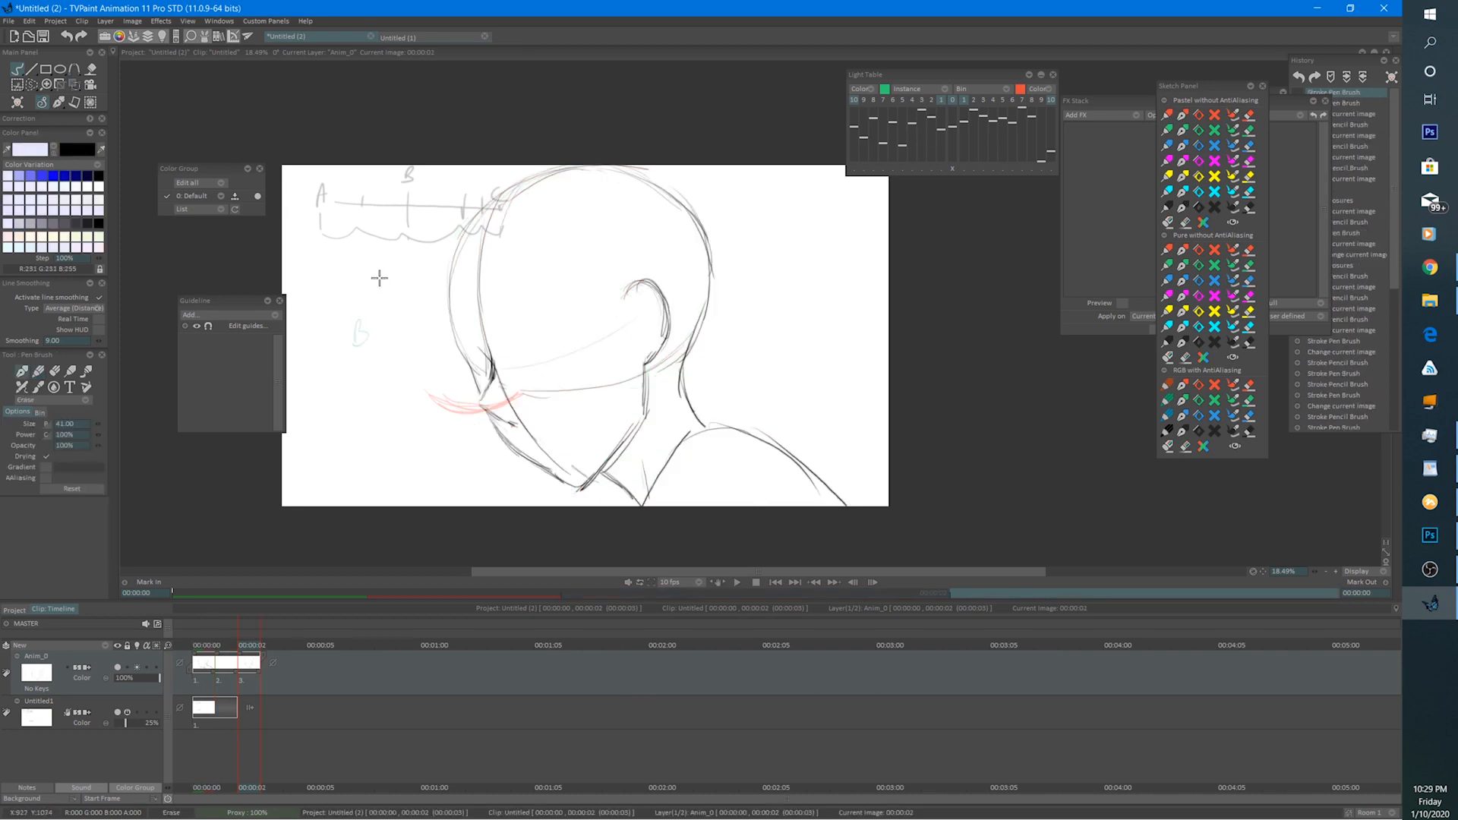
key(b)
drag(351, 404, 357, 423)
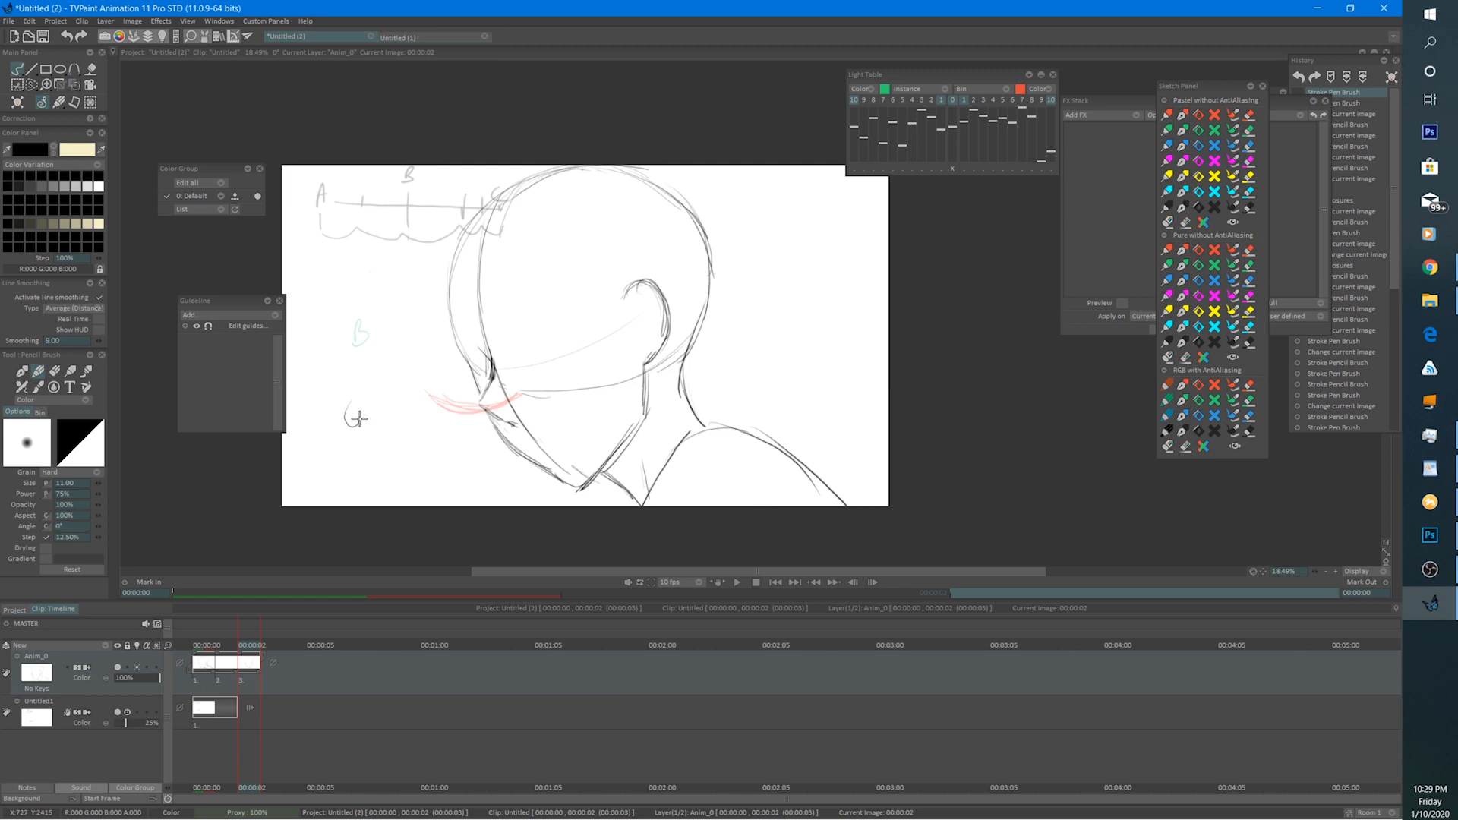
Show the middle B drawing with its onion-skinned neighbours and move the Light Table panel over the head.
click(226, 644)
scroll(653, 296, up, 3)
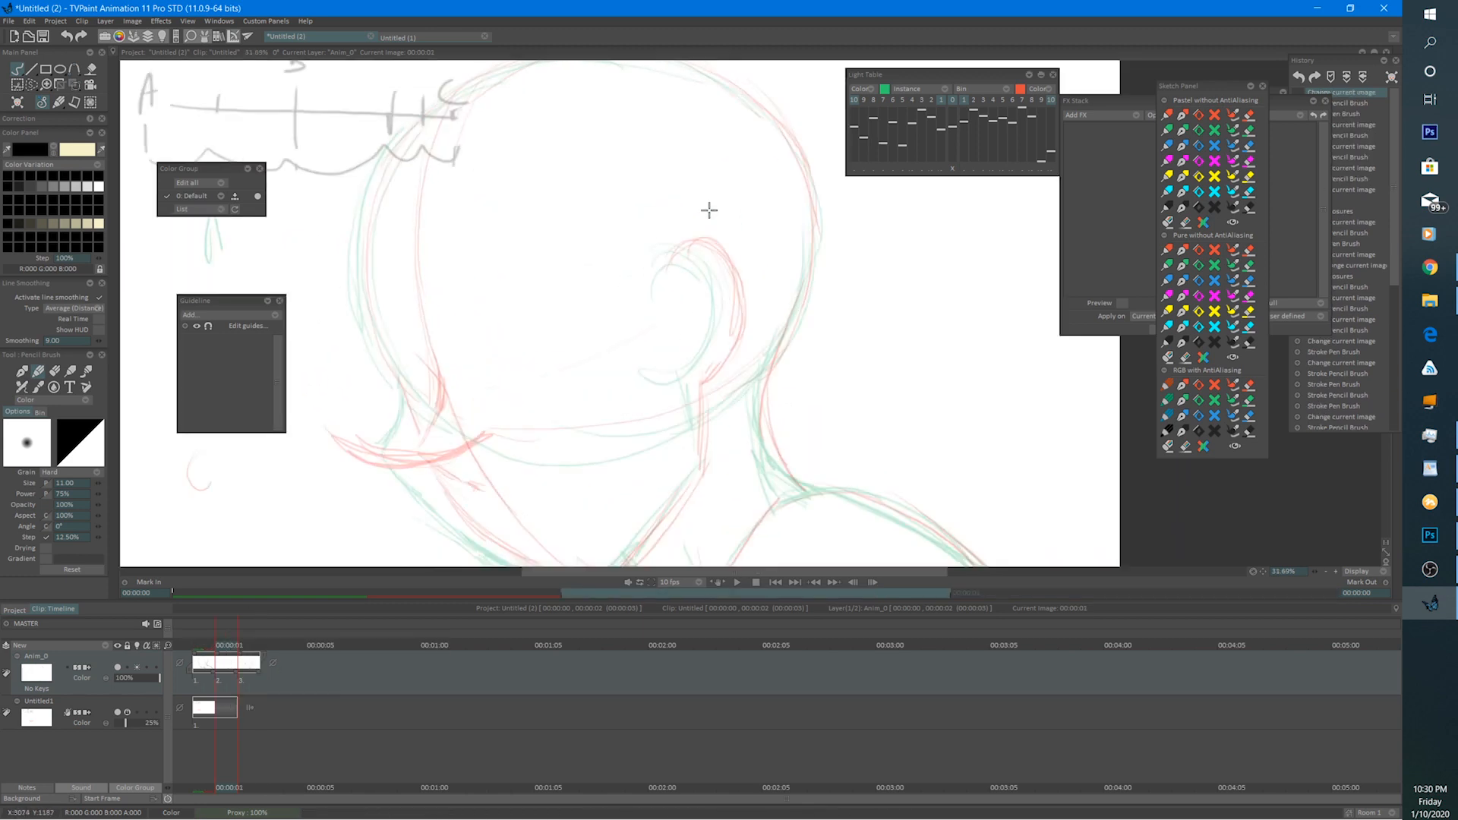
scroll(657, 281, up, 1)
mouse_move(570, 342)
mouse_down()
mouse_move(706, 264)
mouse_move(652, 335)
mouse_move(664, 316)
mouse_up()
scroll(699, 264, down, 2)
scroll(644, 299, down, 1)
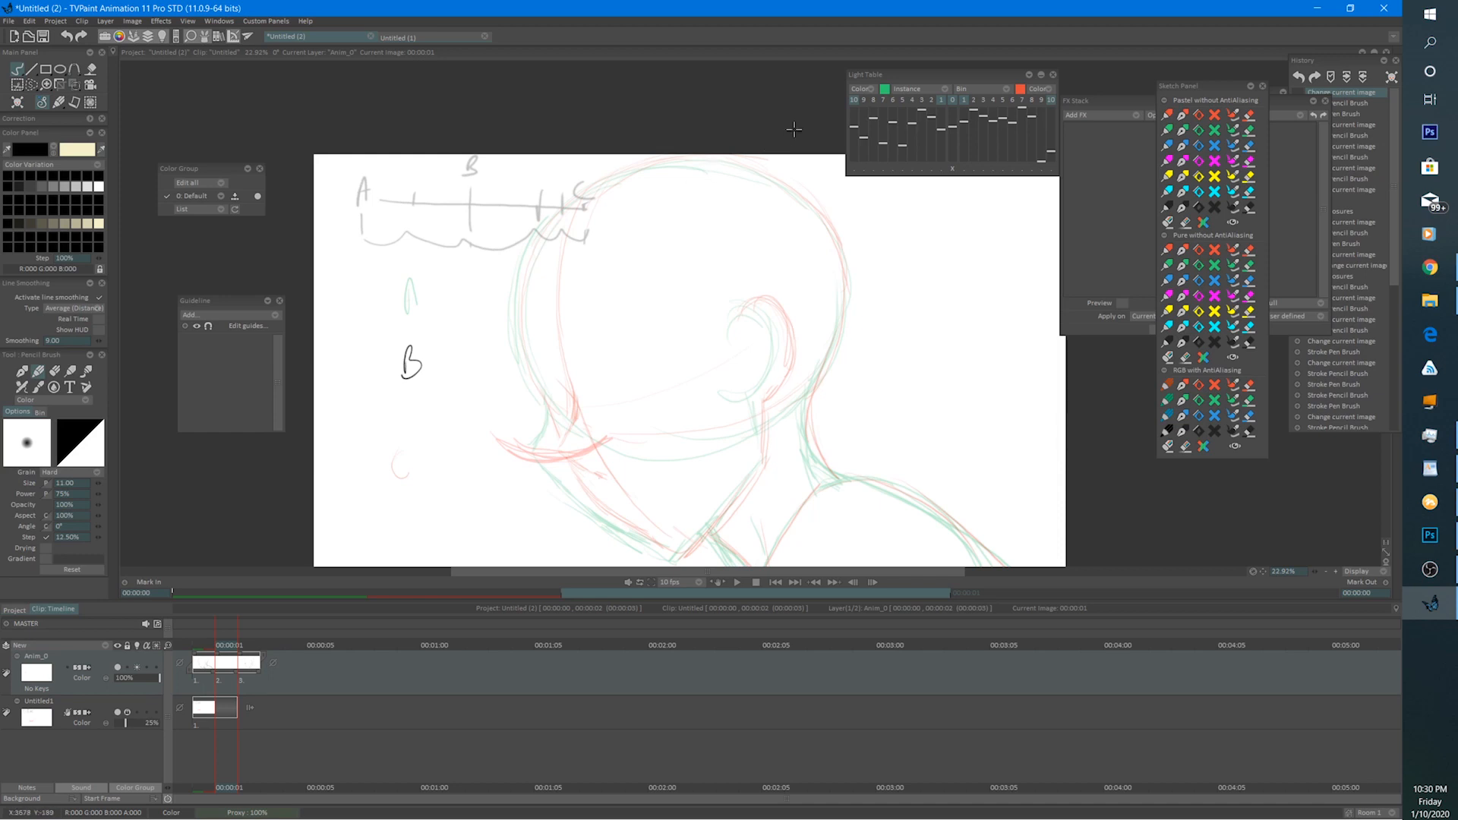
double_click(972, 75)
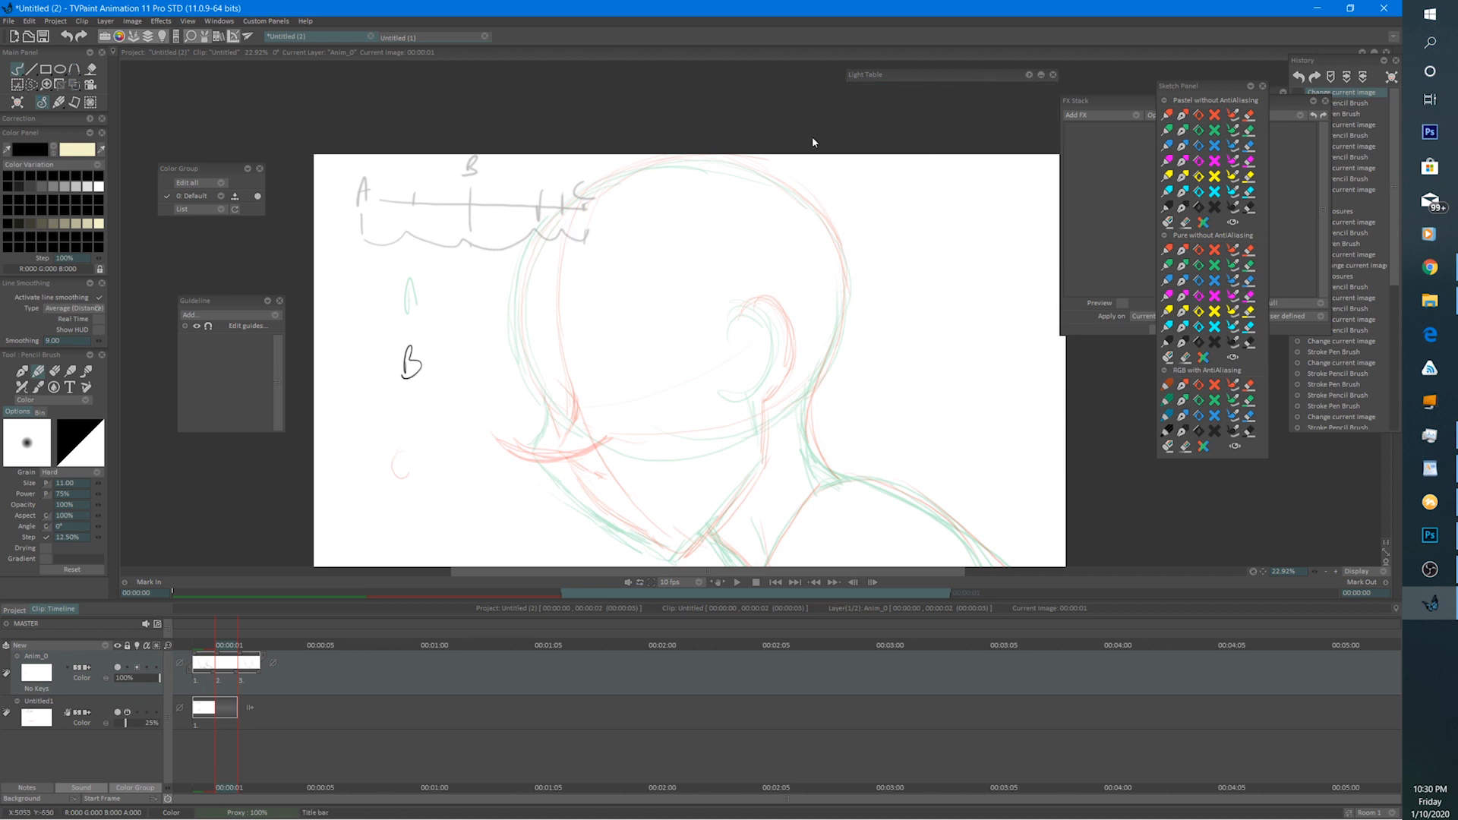
double_click(1026, 73)
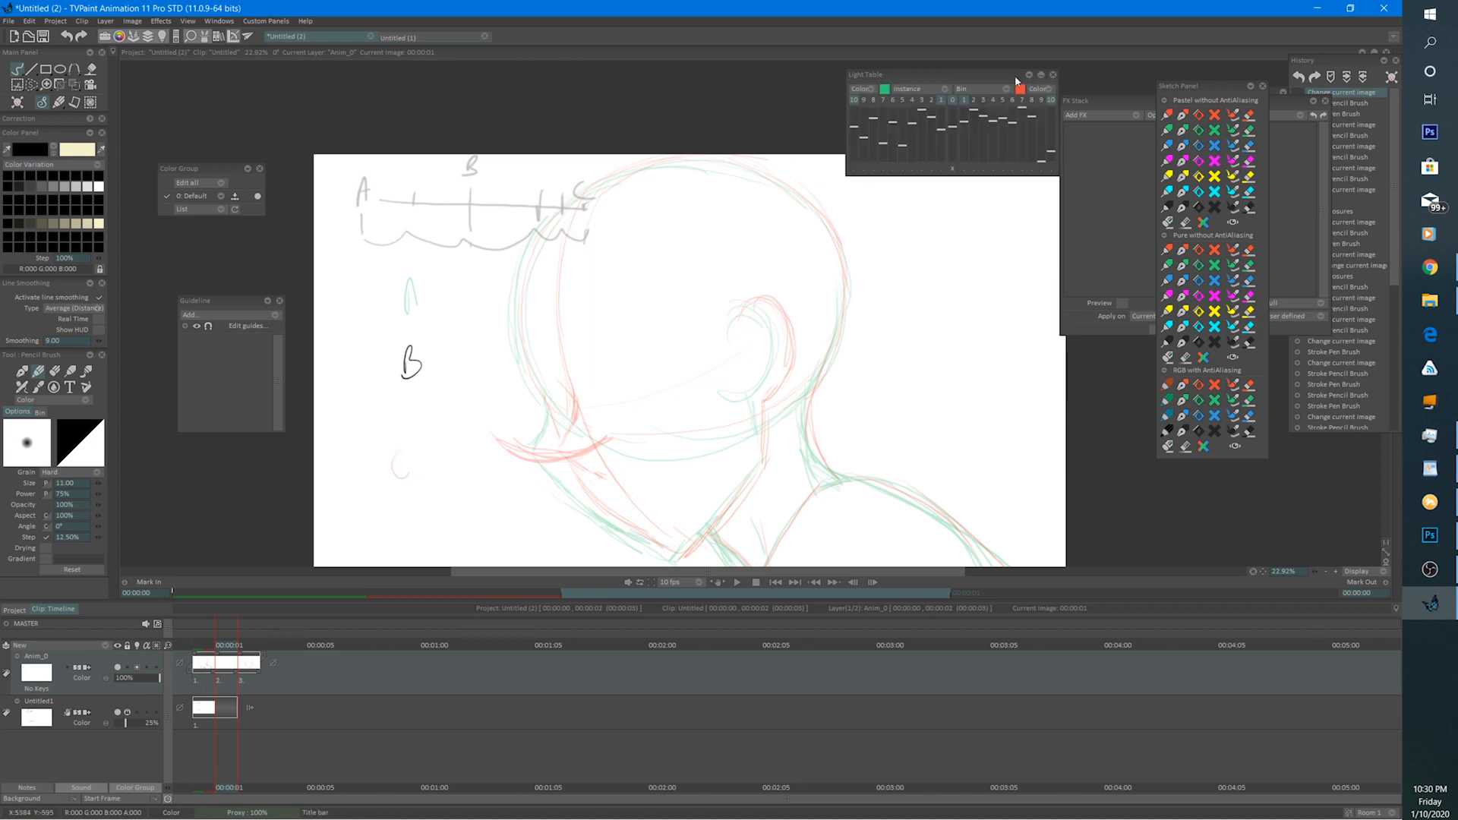
drag(970, 78, 775, 204)
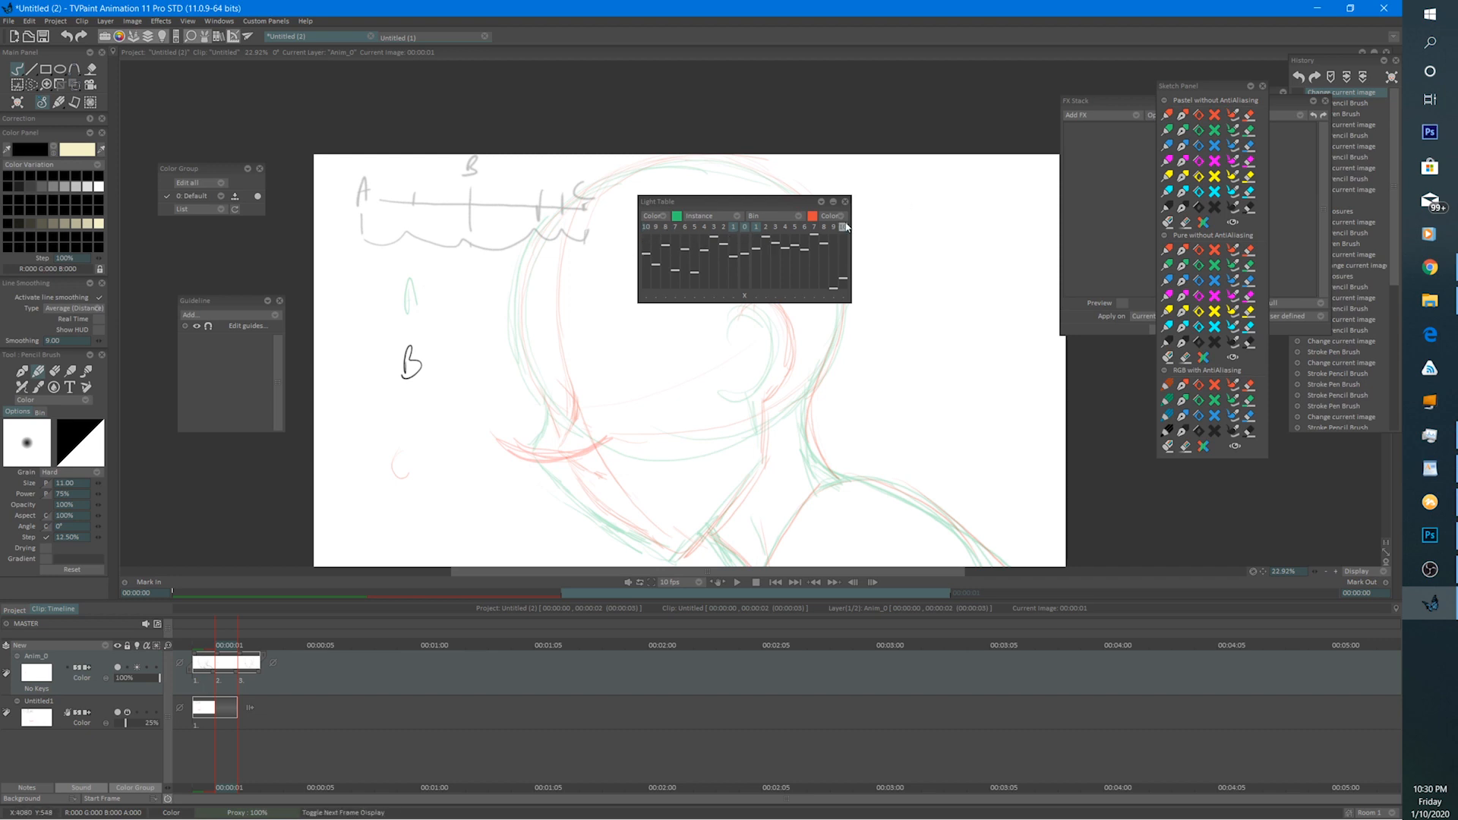
Compare the A and C overlays on the B drawing by toggling the light table's previous and next frames off and on.
click(733, 227)
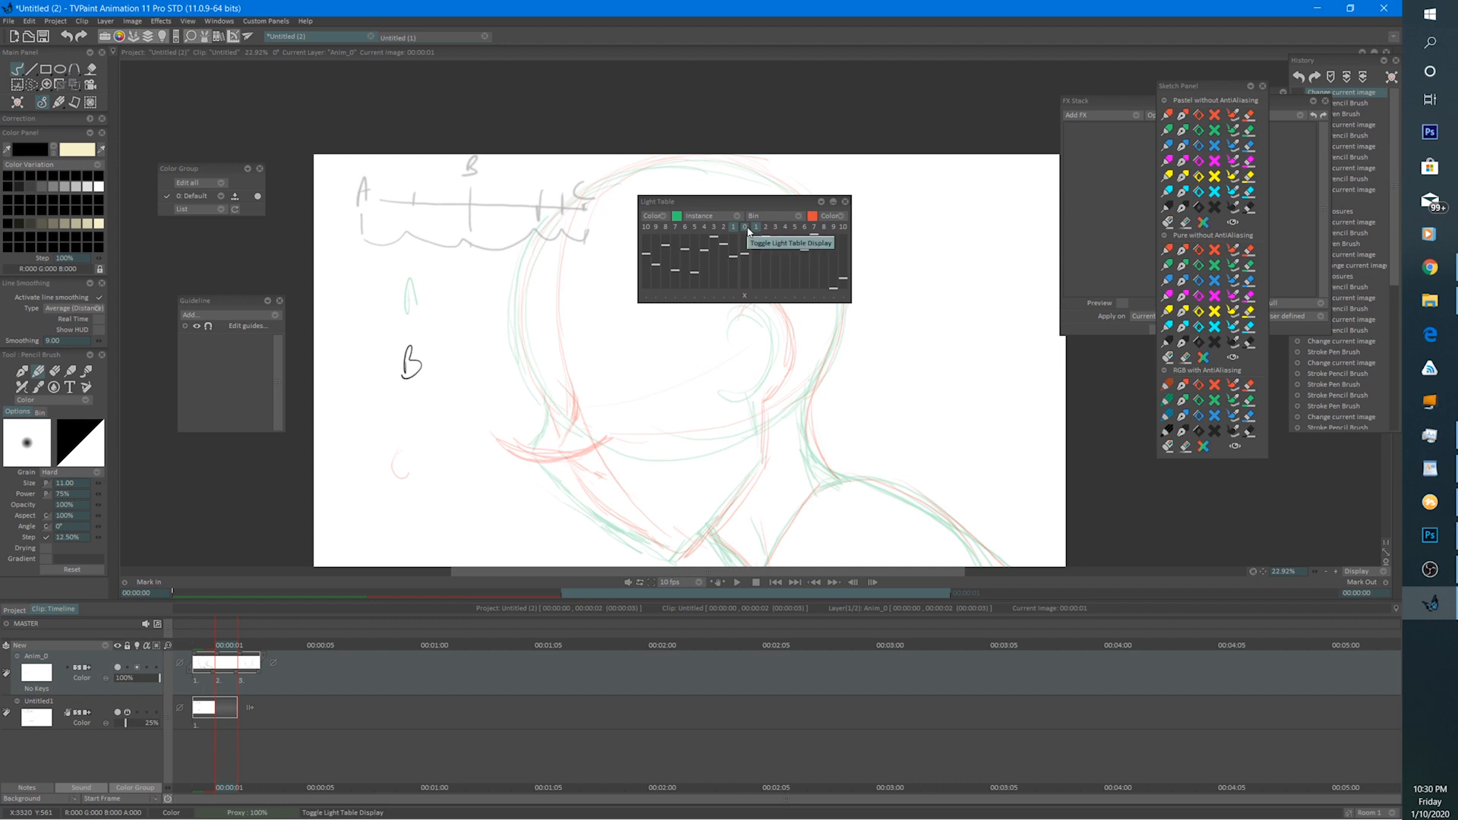
click(748, 231)
click(748, 232)
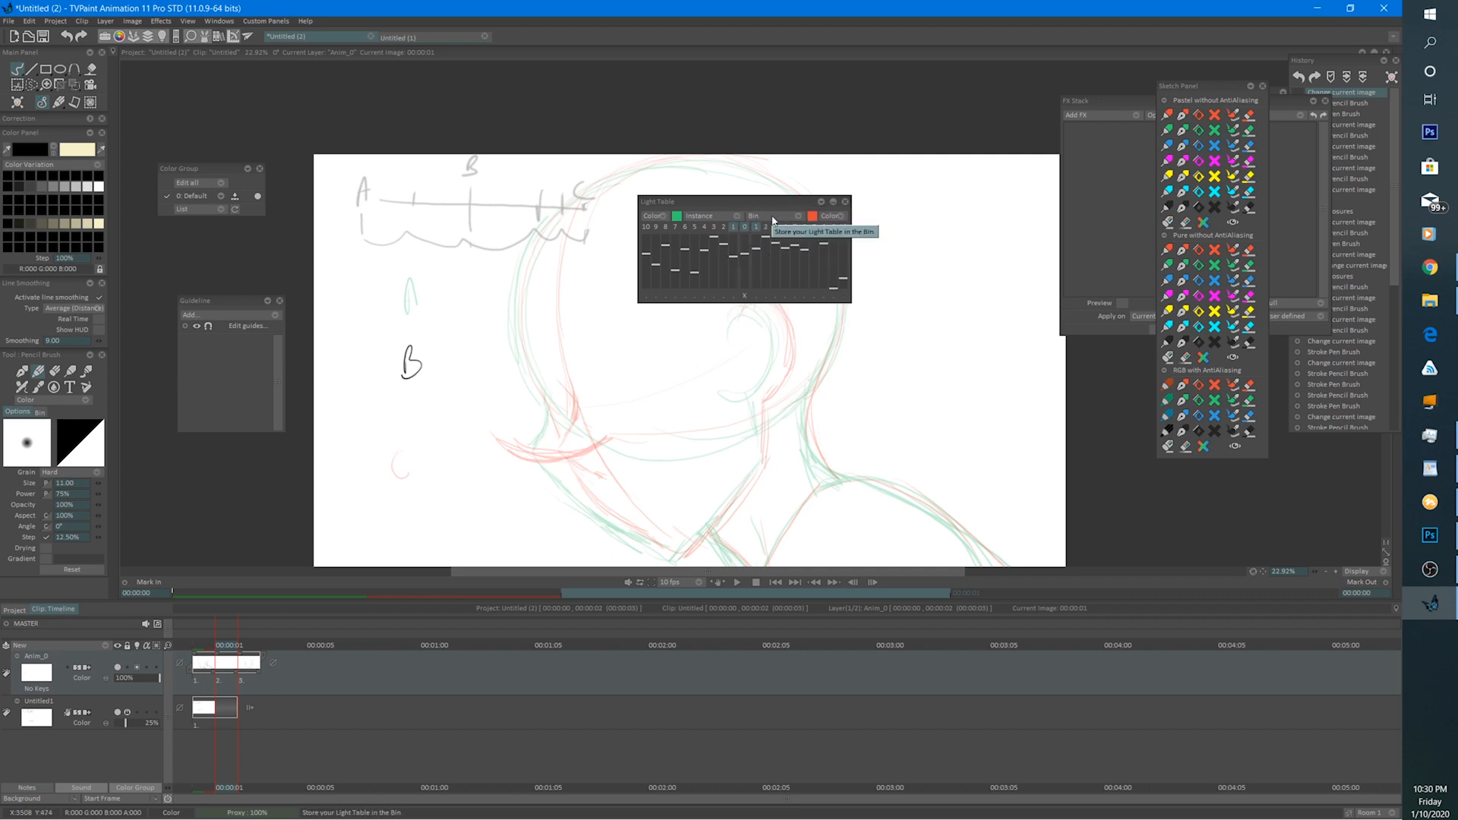
click(756, 230)
click(757, 231)
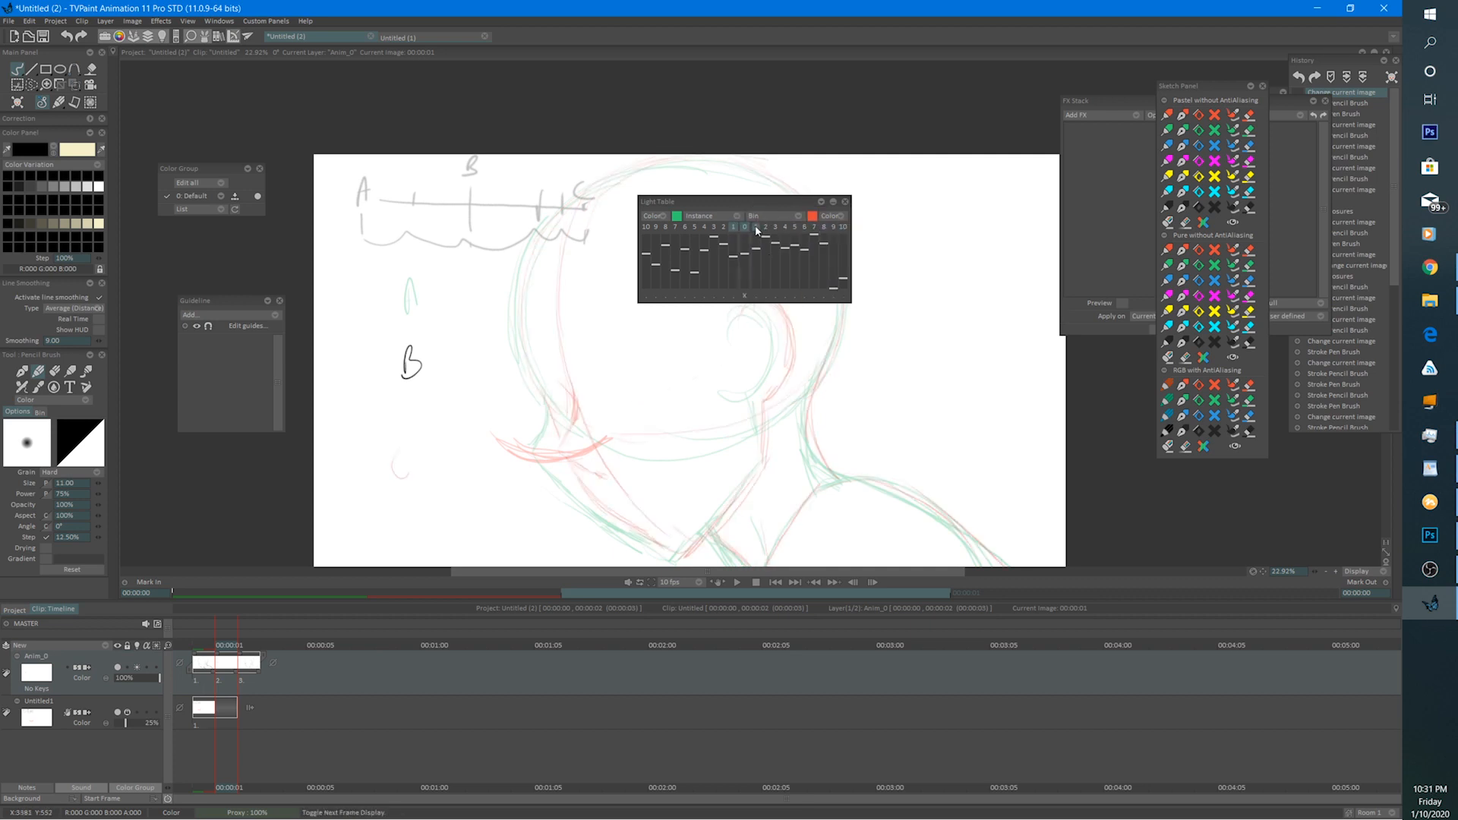
drag(754, 226, 908, 186)
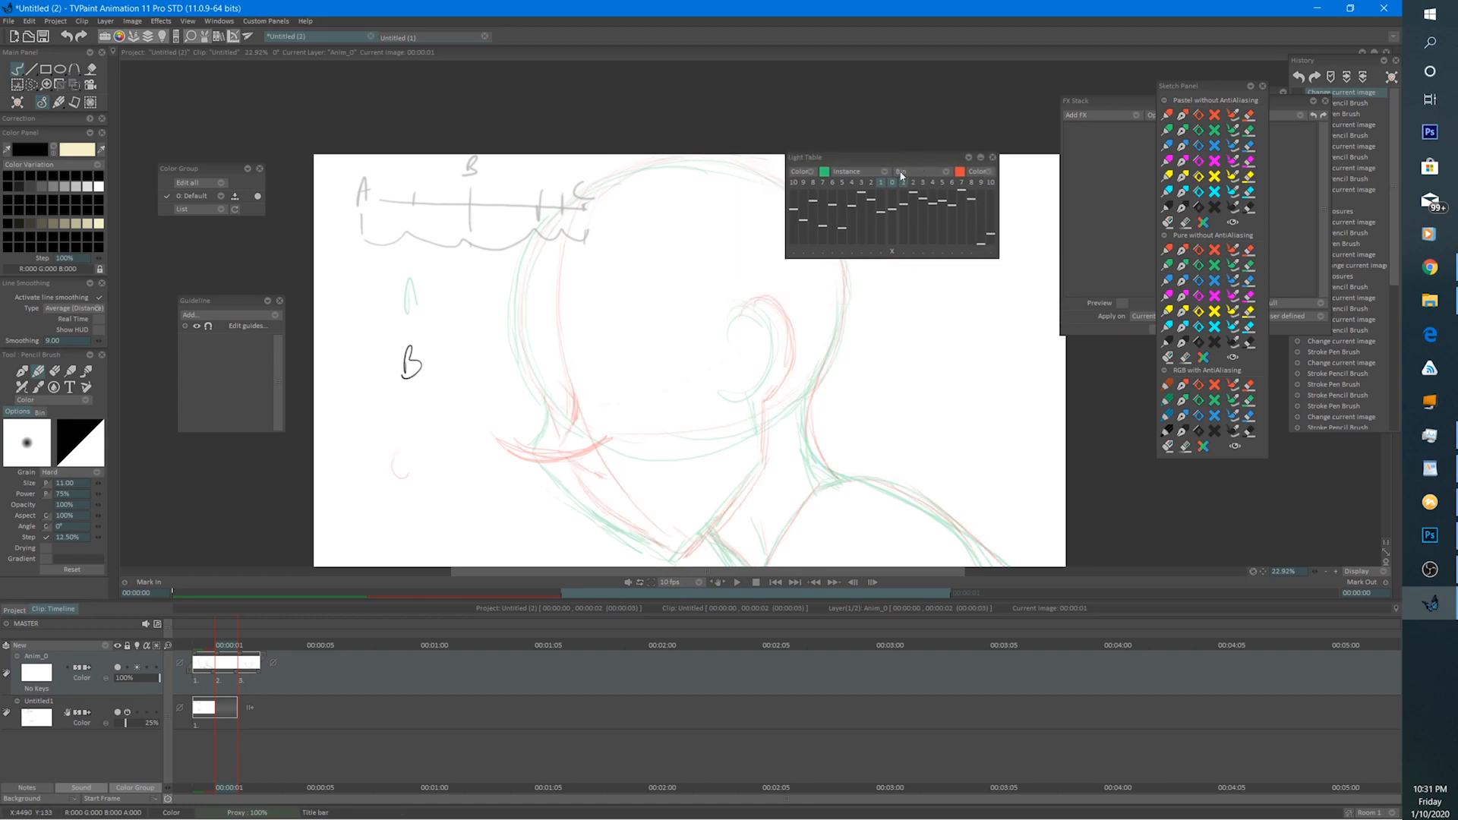
click(906, 186)
click(903, 186)
click(880, 183)
click(880, 186)
click(880, 187)
click(880, 187)
drag(905, 211, 905, 217)
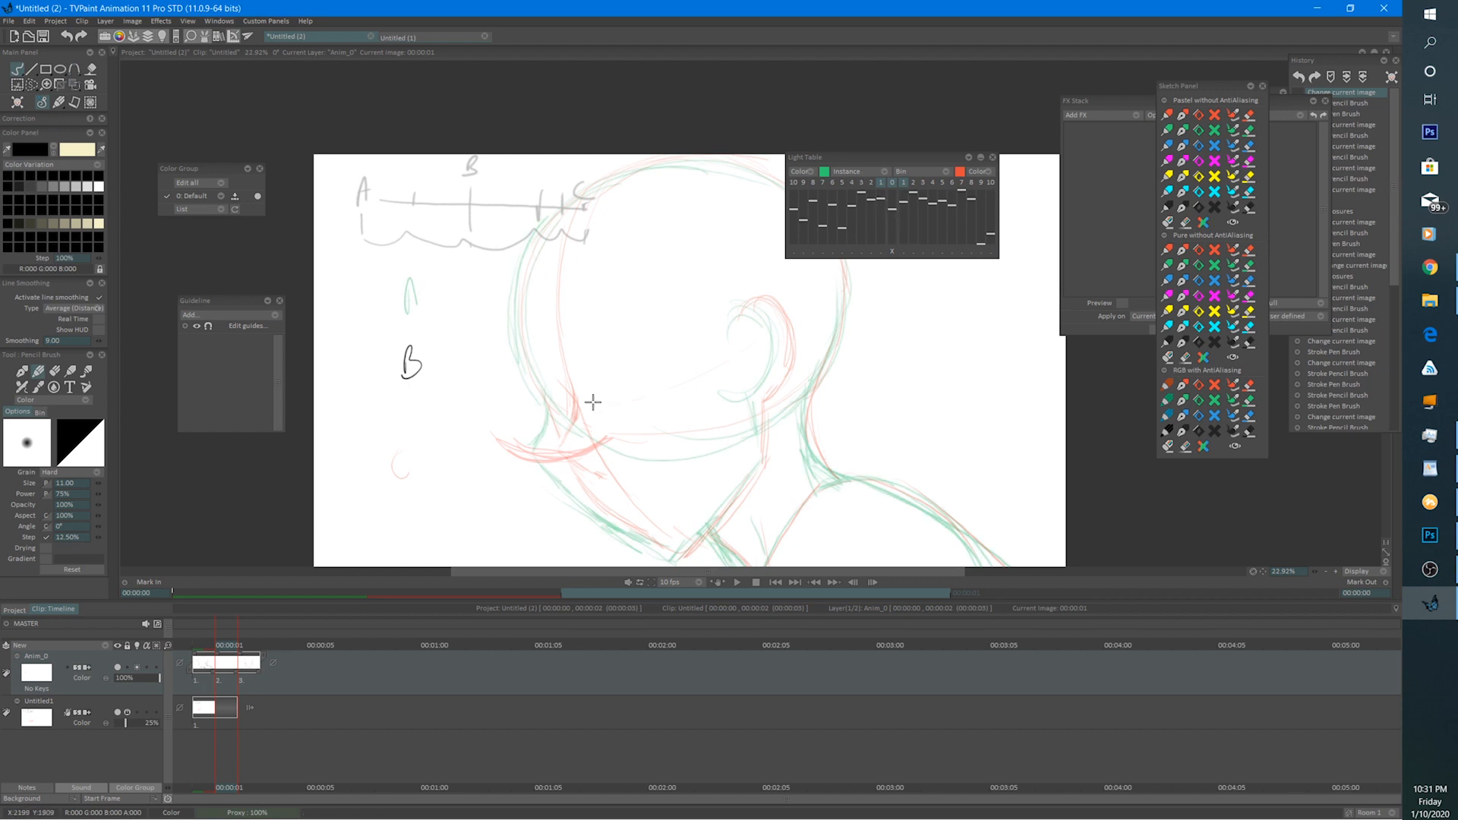
Reposition the Light Table panel just above the ear area of the head drawing.
drag(595, 400, 511, 364)
scroll(565, 300, up, 5)
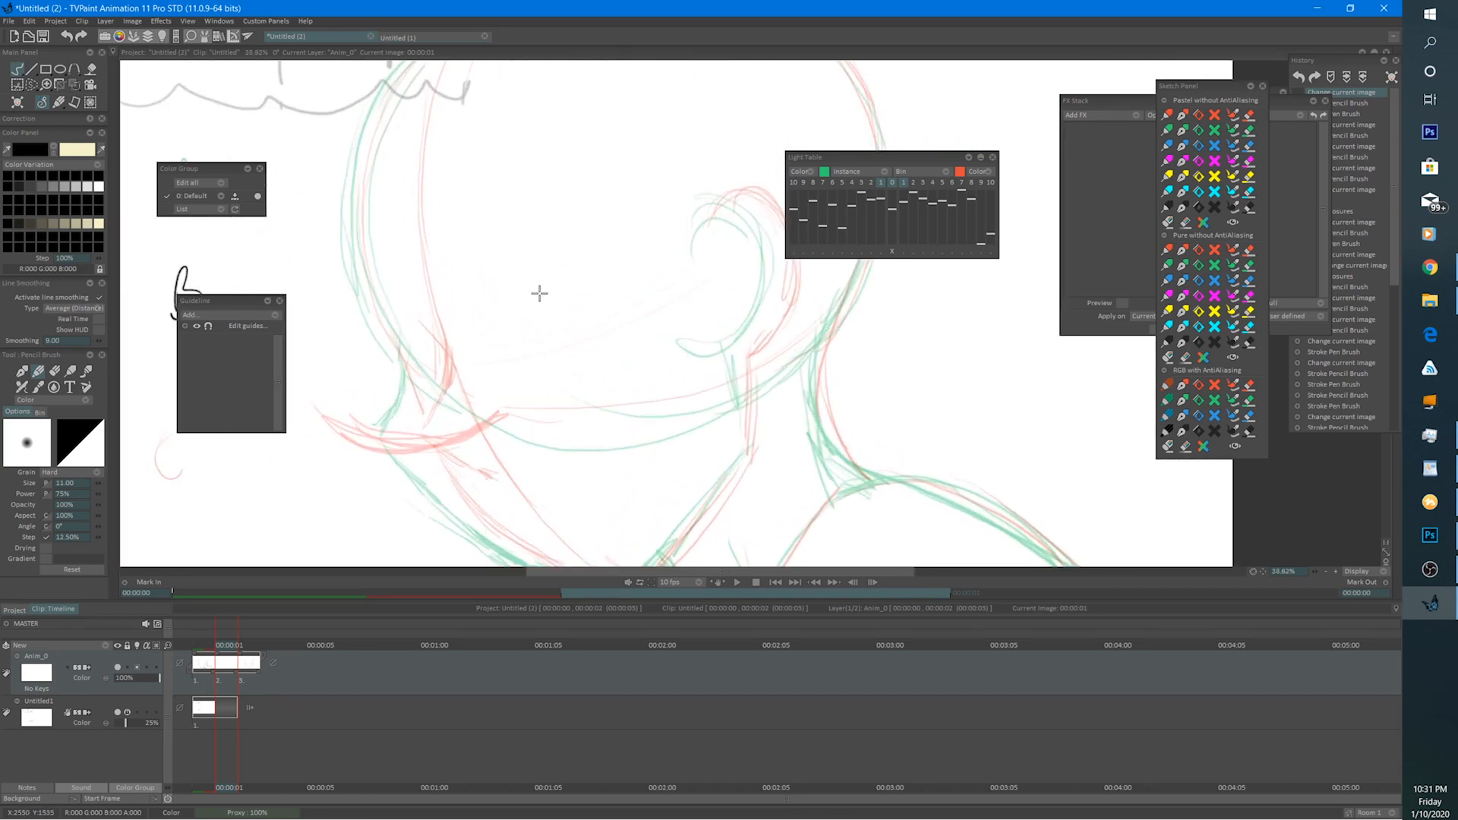
drag(826, 157, 785, 190)
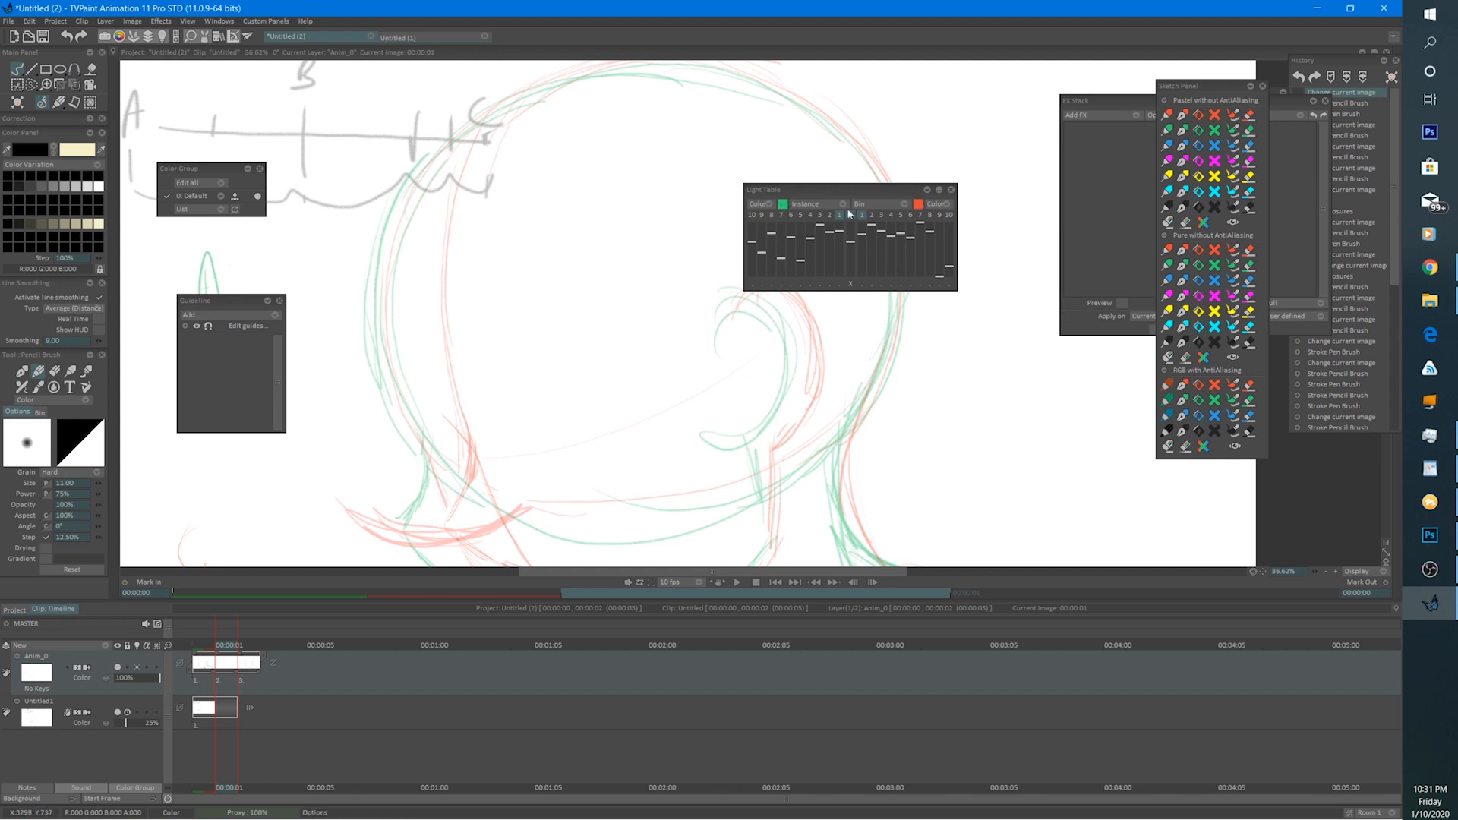
mouse_move(849, 195)
mouse_down()
mouse_move(902, 179)
mouse_move(825, 180)
mouse_up()
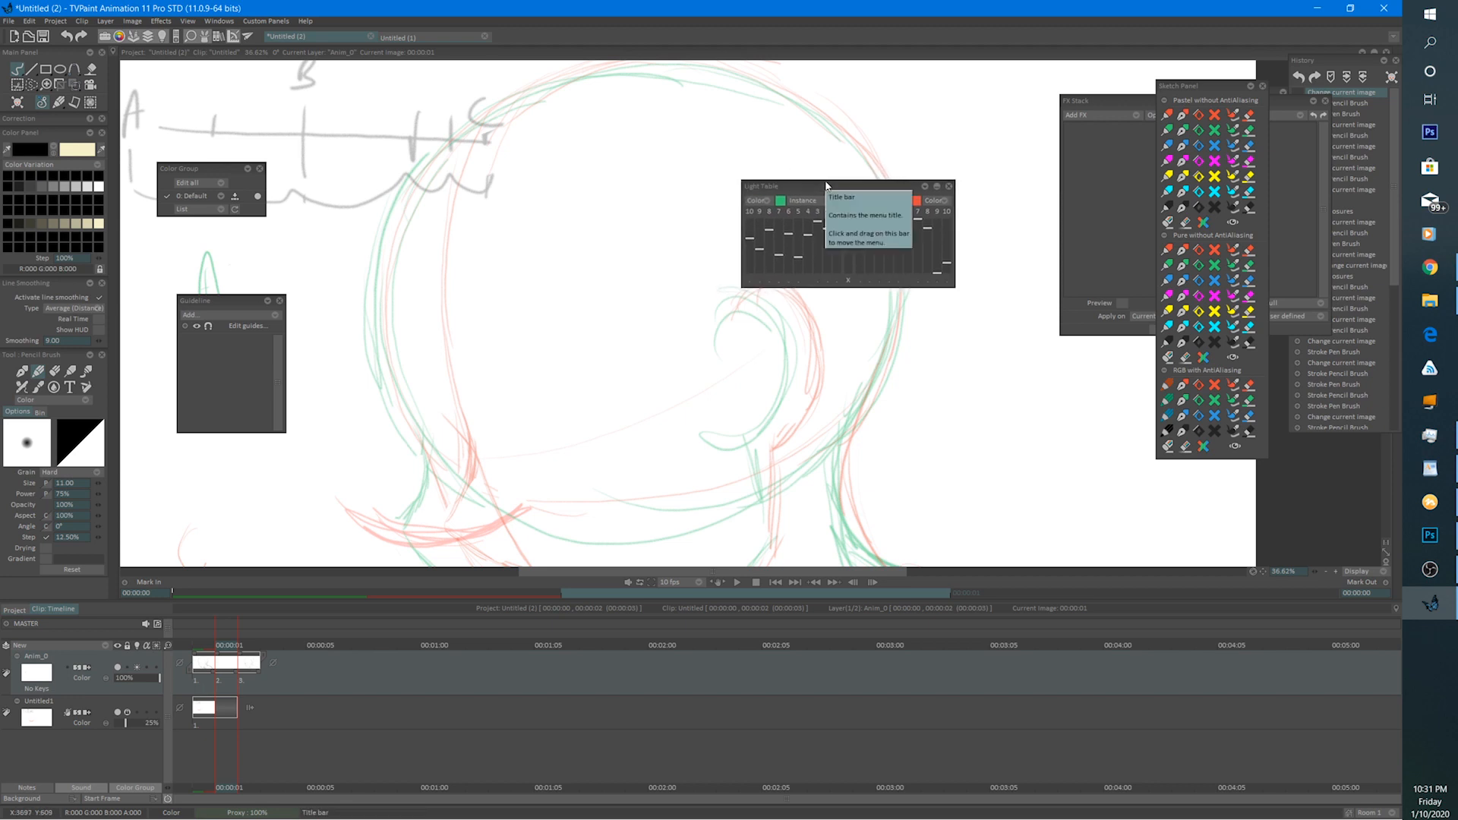
Sketch the forehead and front cranium curve of the B head midway between the green A and red C outlines.
mouse_move(519, 432)
mouse_down()
mouse_move(553, 383)
mouse_move(519, 408)
mouse_up()
scroll(531, 349, down, 3)
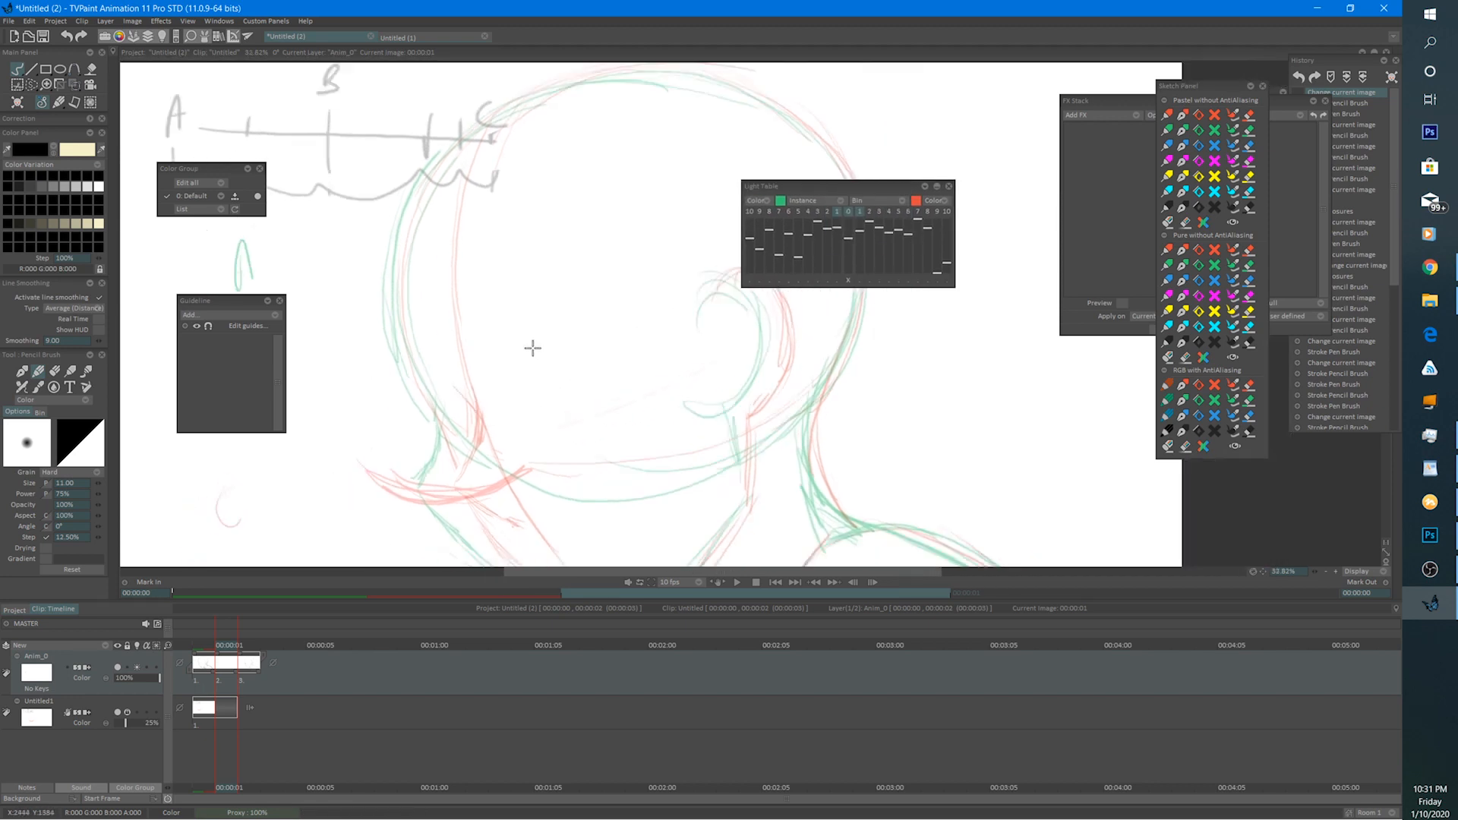
drag(576, 295, 532, 295)
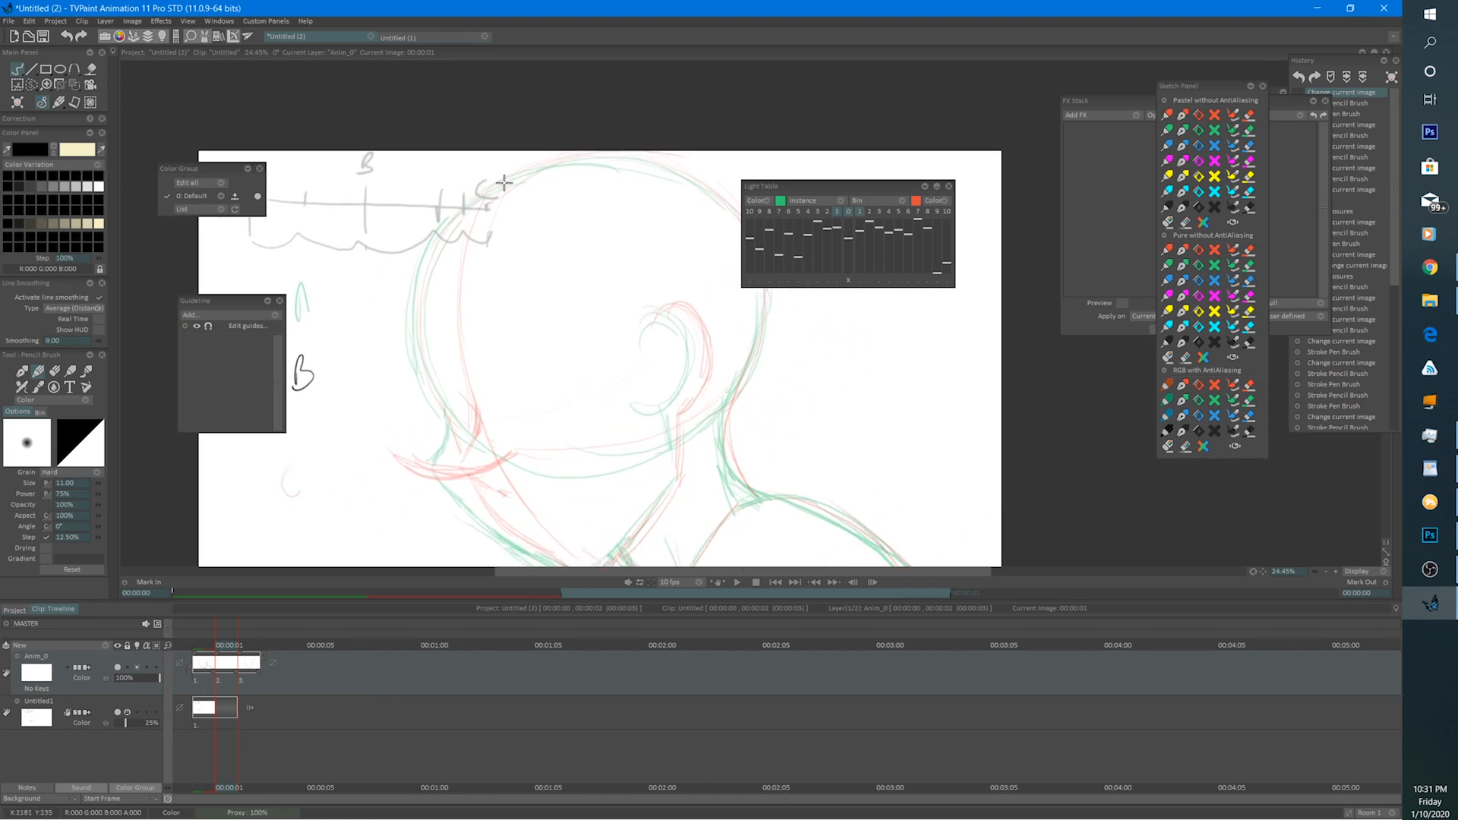
mouse_move(574, 161)
mouse_down()
mouse_move(466, 207)
mouse_move(480, 196)
mouse_move(433, 249)
mouse_move(419, 315)
mouse_move(463, 431)
mouse_up()
drag(422, 297, 428, 364)
drag(544, 280, 472, 296)
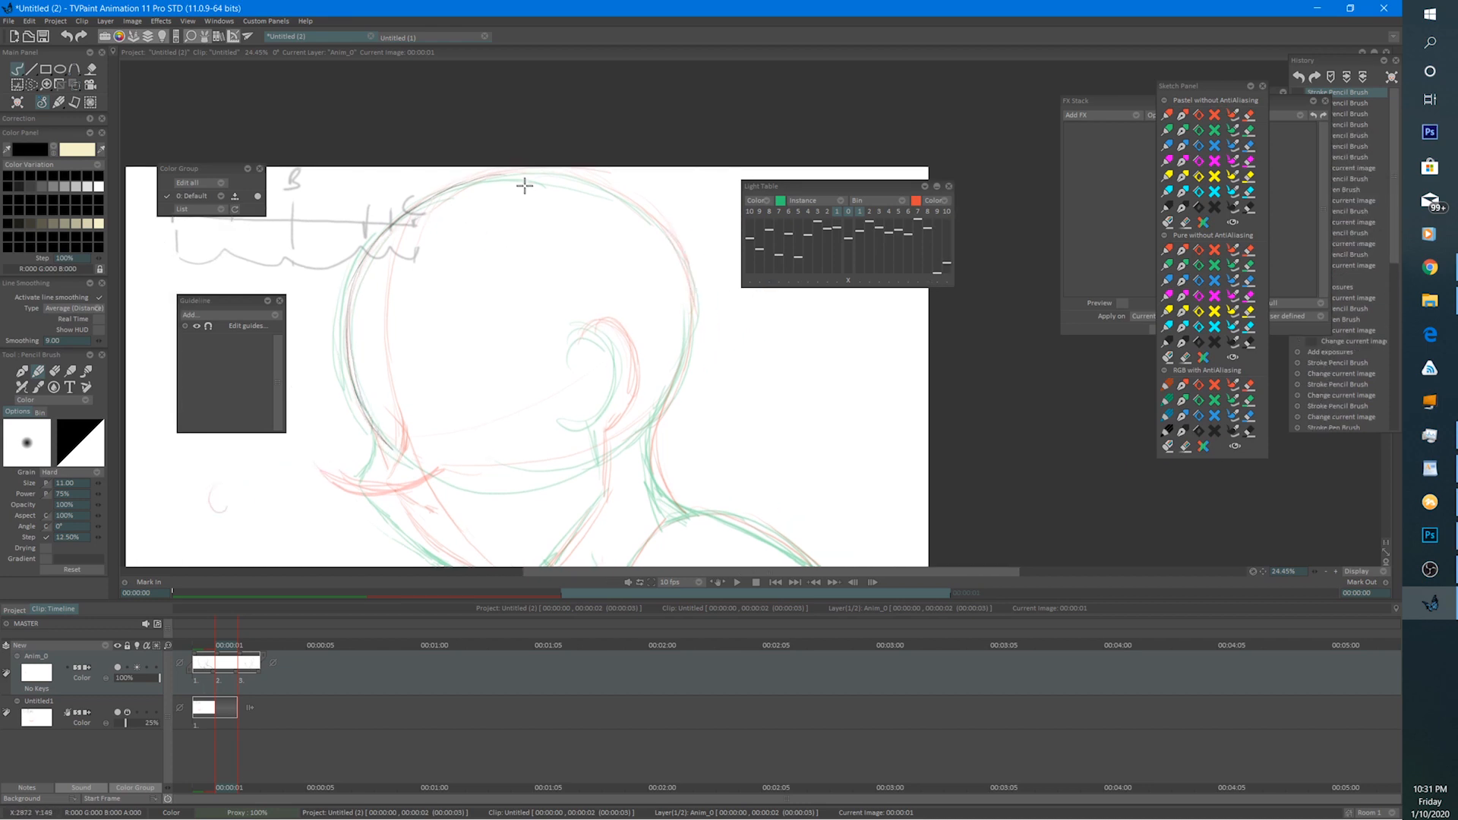
Sketch the crown and back of the skull on the B head between the A and C outlines.
mouse_move(526, 174)
mouse_down()
mouse_move(617, 205)
mouse_move(583, 183)
mouse_move(641, 227)
mouse_move(633, 202)
mouse_move(686, 327)
mouse_up()
drag(660, 235, 674, 385)
drag(683, 362, 661, 410)
mouse_move(678, 287)
mouse_down()
mouse_move(634, 208)
mouse_move(538, 172)
mouse_move(471, 185)
mouse_up()
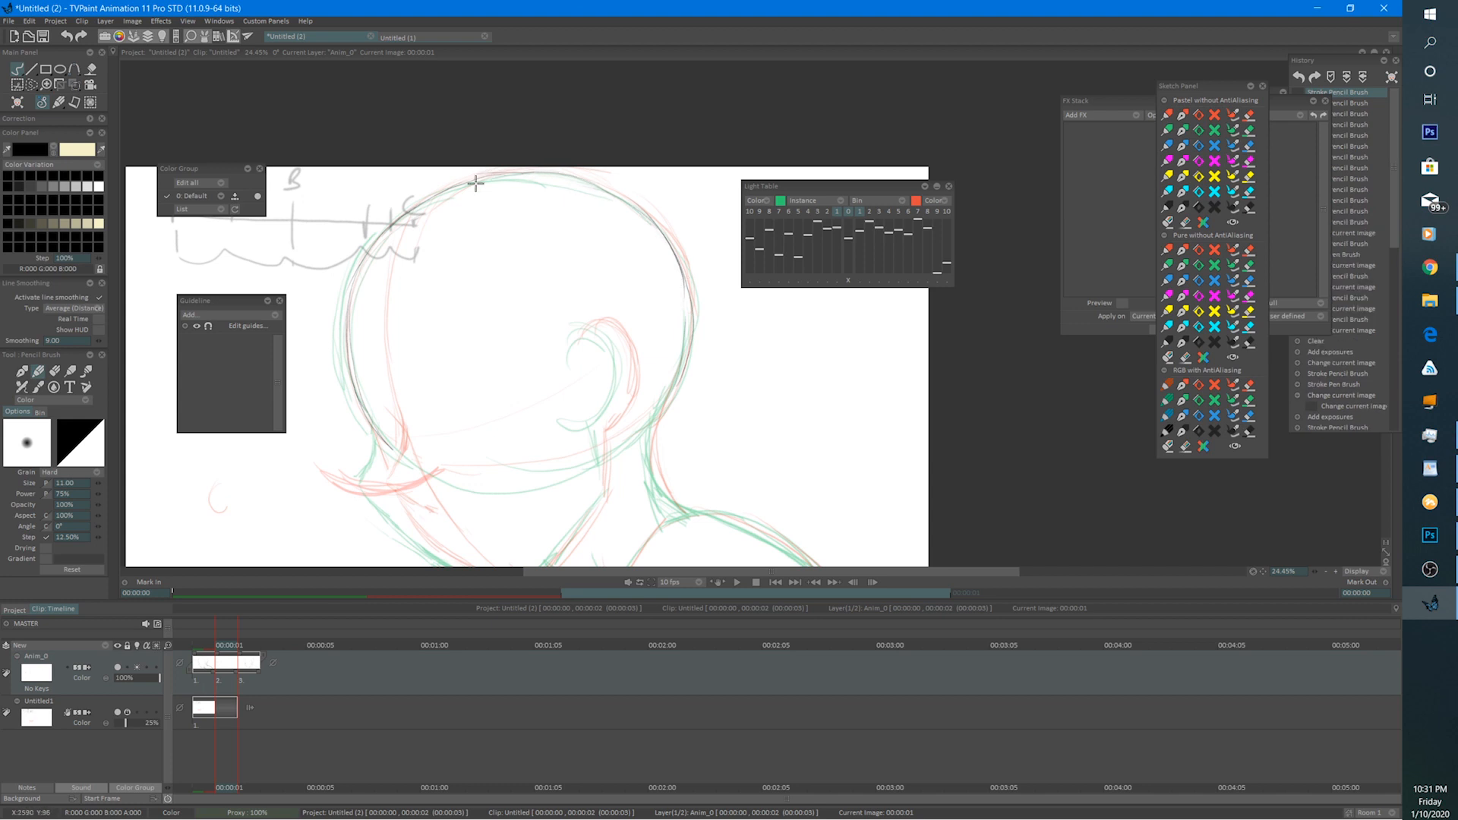
drag(564, 227, 618, 205)
drag(569, 317, 618, 269)
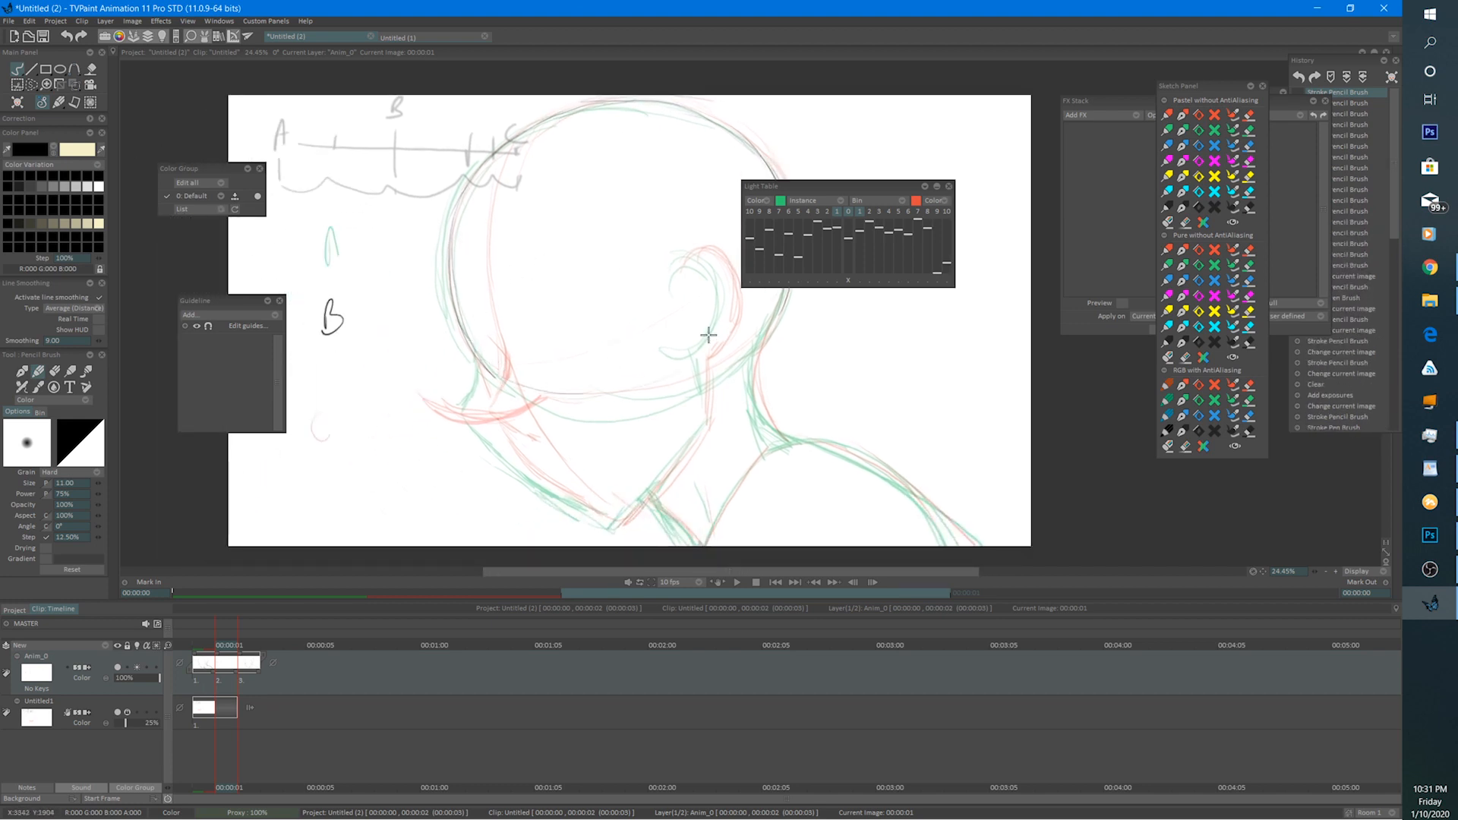
mouse_move(758, 328)
mouse_down()
mouse_move(560, 417)
mouse_move(618, 329)
mouse_move(602, 362)
mouse_move(654, 359)
mouse_up()
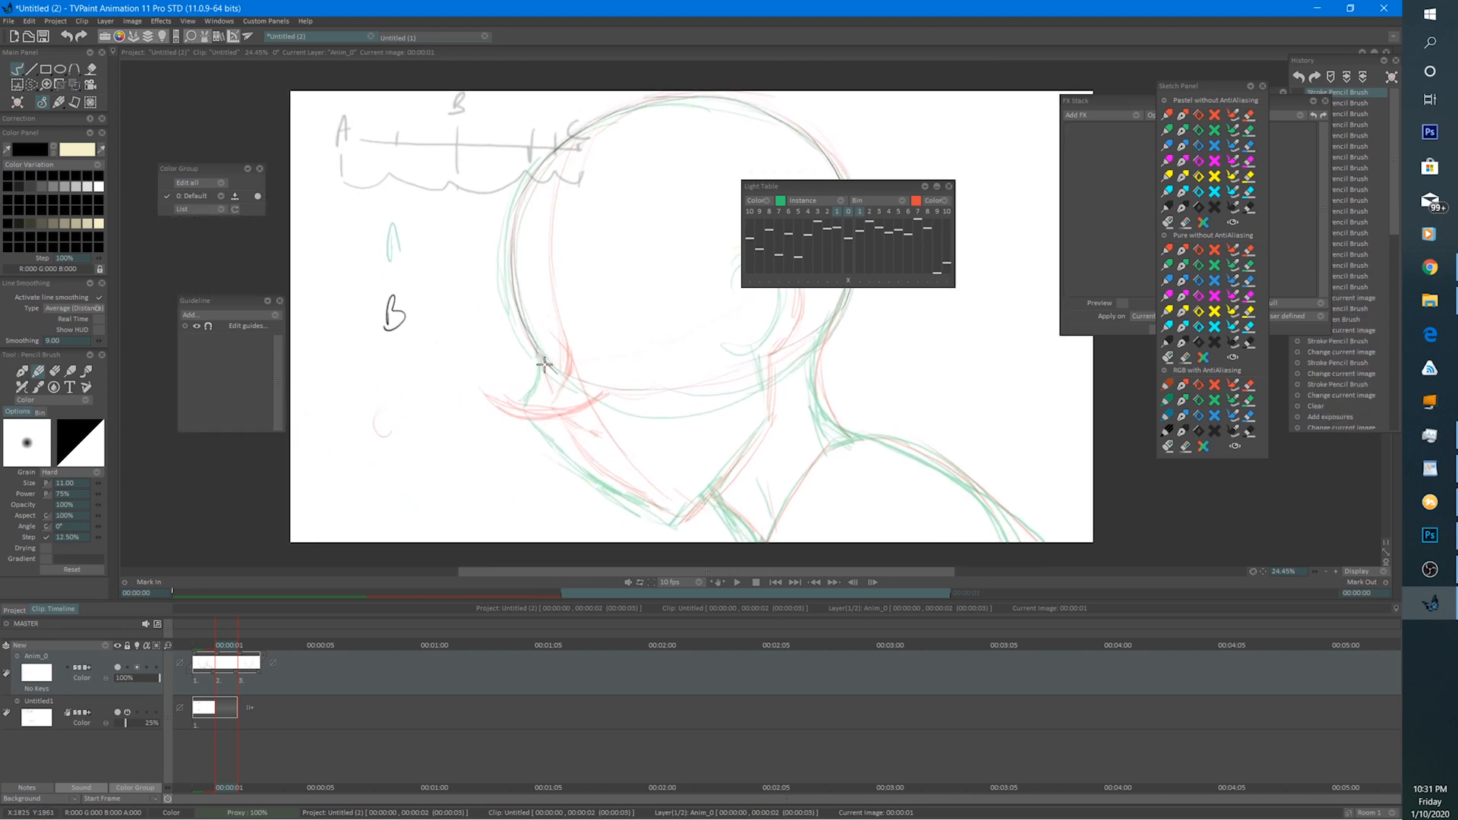
Draw the B head's brow, cheek, ear and rear jaw lines down to the chin.
mouse_move(543, 359)
mouse_down()
mouse_move(533, 411)
mouse_move(540, 368)
mouse_move(536, 410)
mouse_move(592, 473)
mouse_move(683, 514)
mouse_move(686, 481)
mouse_move(686, 521)
mouse_move(719, 488)
mouse_move(641, 521)
mouse_up()
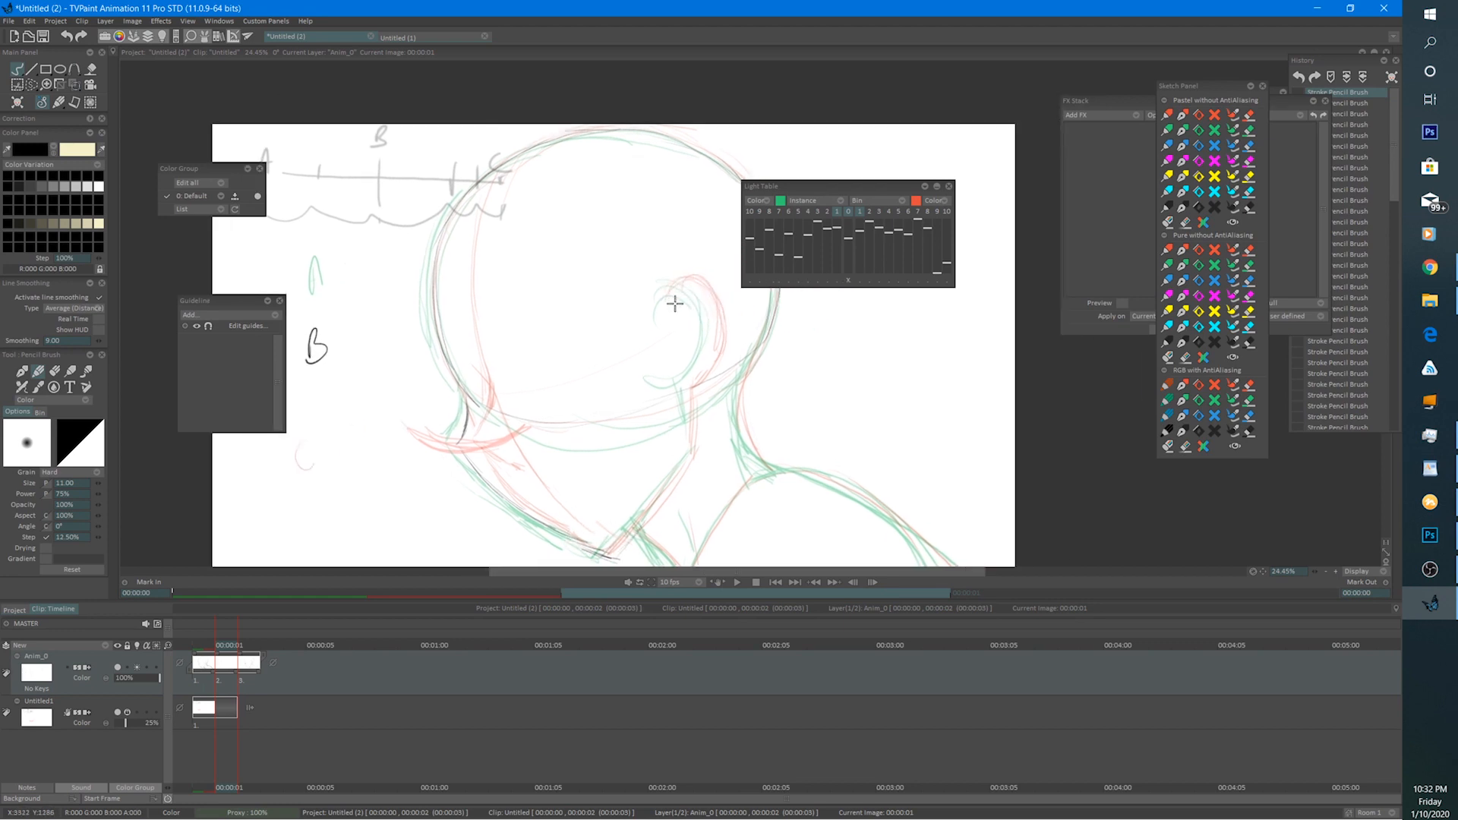
mouse_move(662, 305)
mouse_down()
mouse_move(695, 287)
mouse_move(708, 362)
mouse_move(678, 379)
mouse_move(686, 462)
mouse_move(689, 444)
mouse_move(608, 565)
mouse_up()
drag(679, 464, 612, 347)
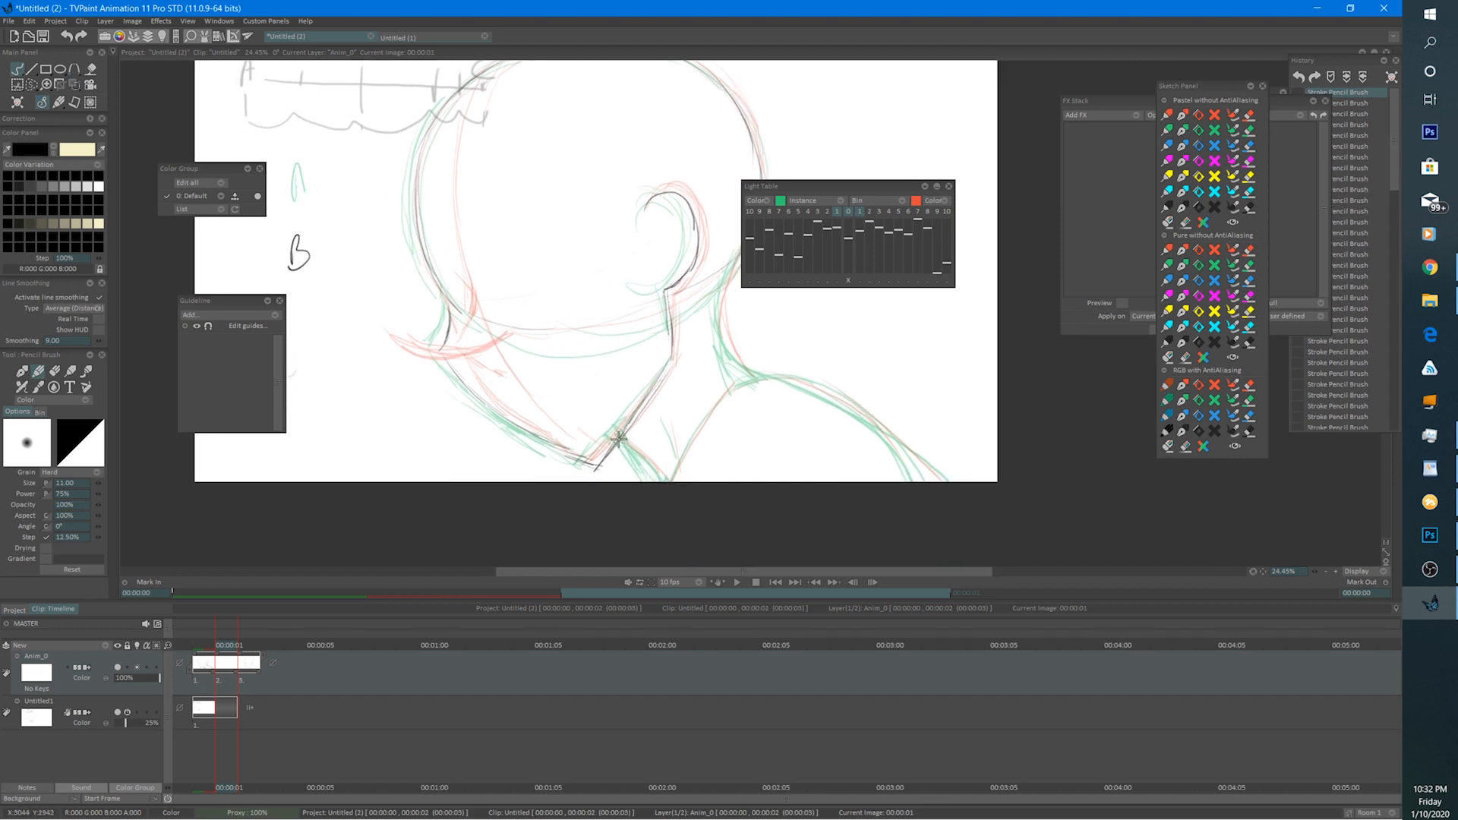
Draw the neck, nape and shoulder lines on the B drawing and reinforce the cheek line towards the chin.
drag(617, 437, 660, 479)
mouse_move(697, 426)
mouse_down()
mouse_move(722, 385)
mouse_move(668, 369)
mouse_up()
key(e)
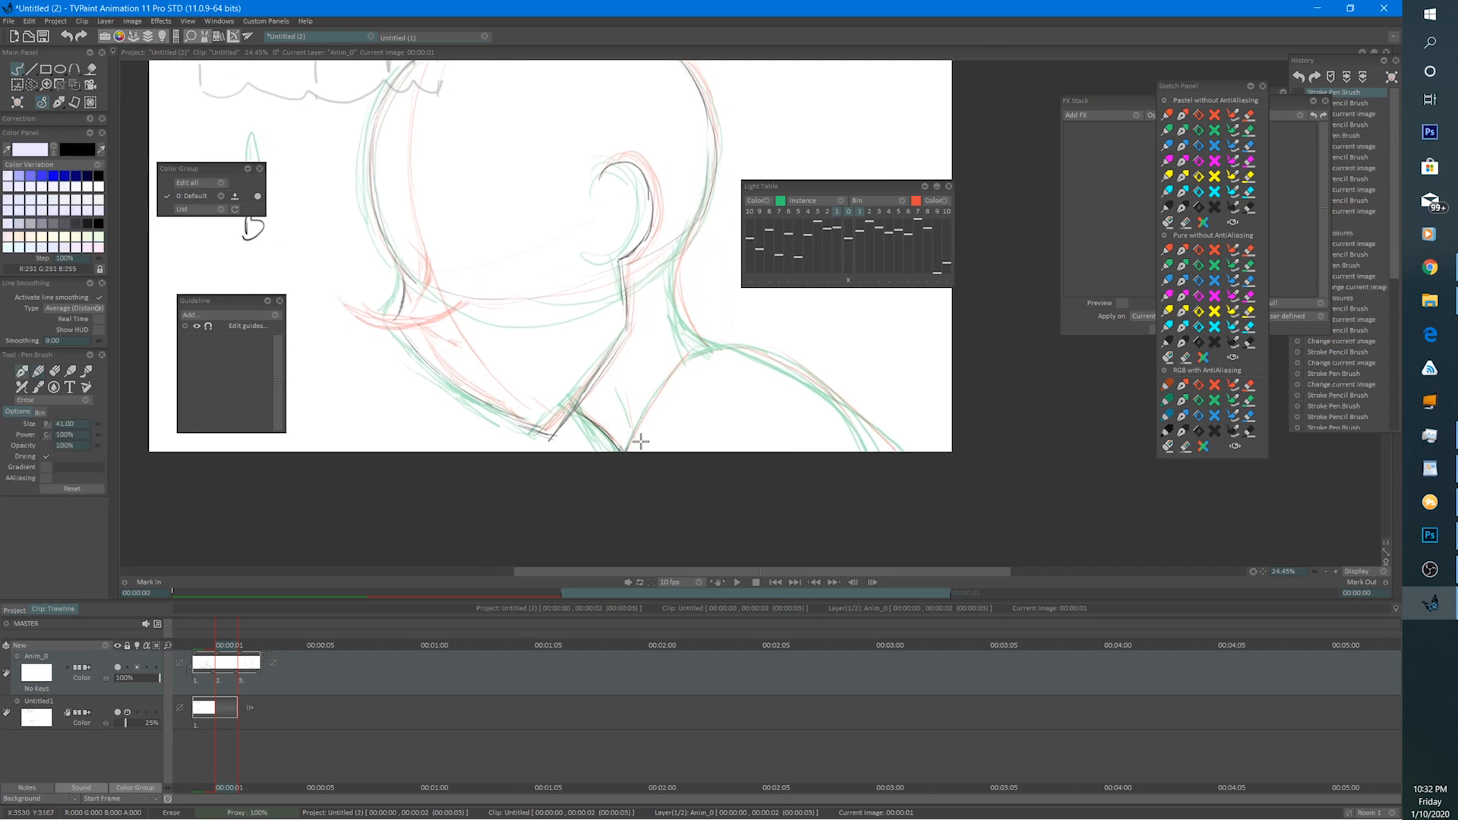
key(e)
mouse_move(626, 449)
mouse_down()
mouse_move(687, 356)
mouse_move(744, 346)
mouse_move(611, 383)
mouse_move(677, 414)
mouse_move(748, 486)
mouse_up()
drag(627, 360, 692, 451)
drag(645, 334, 619, 465)
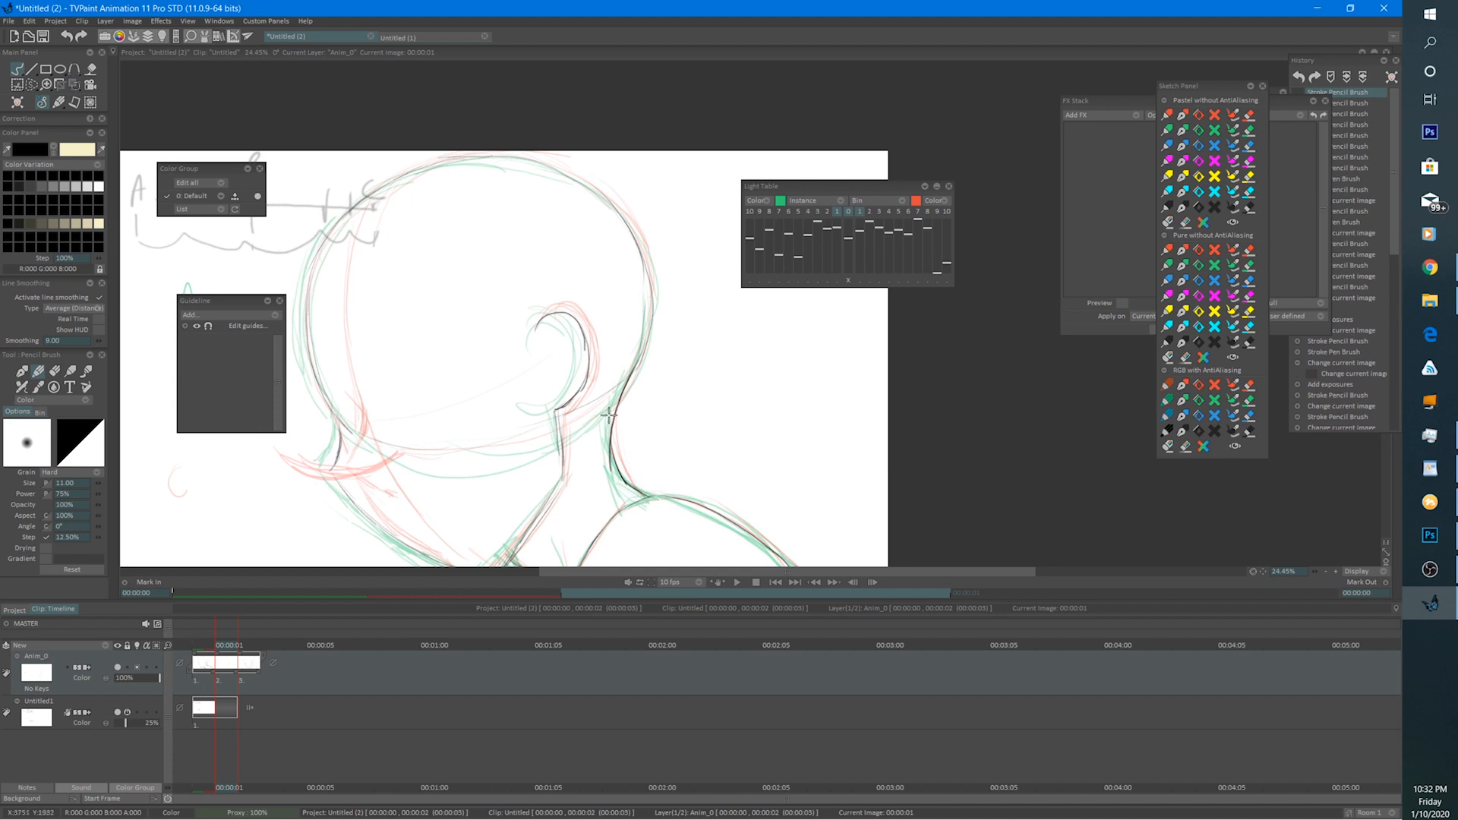
mouse_move(654, 375)
mouse_down()
mouse_move(664, 361)
mouse_move(707, 365)
mouse_up()
mouse_move(448, 387)
mouse_down()
mouse_move(442, 421)
mouse_move(514, 486)
mouse_up()
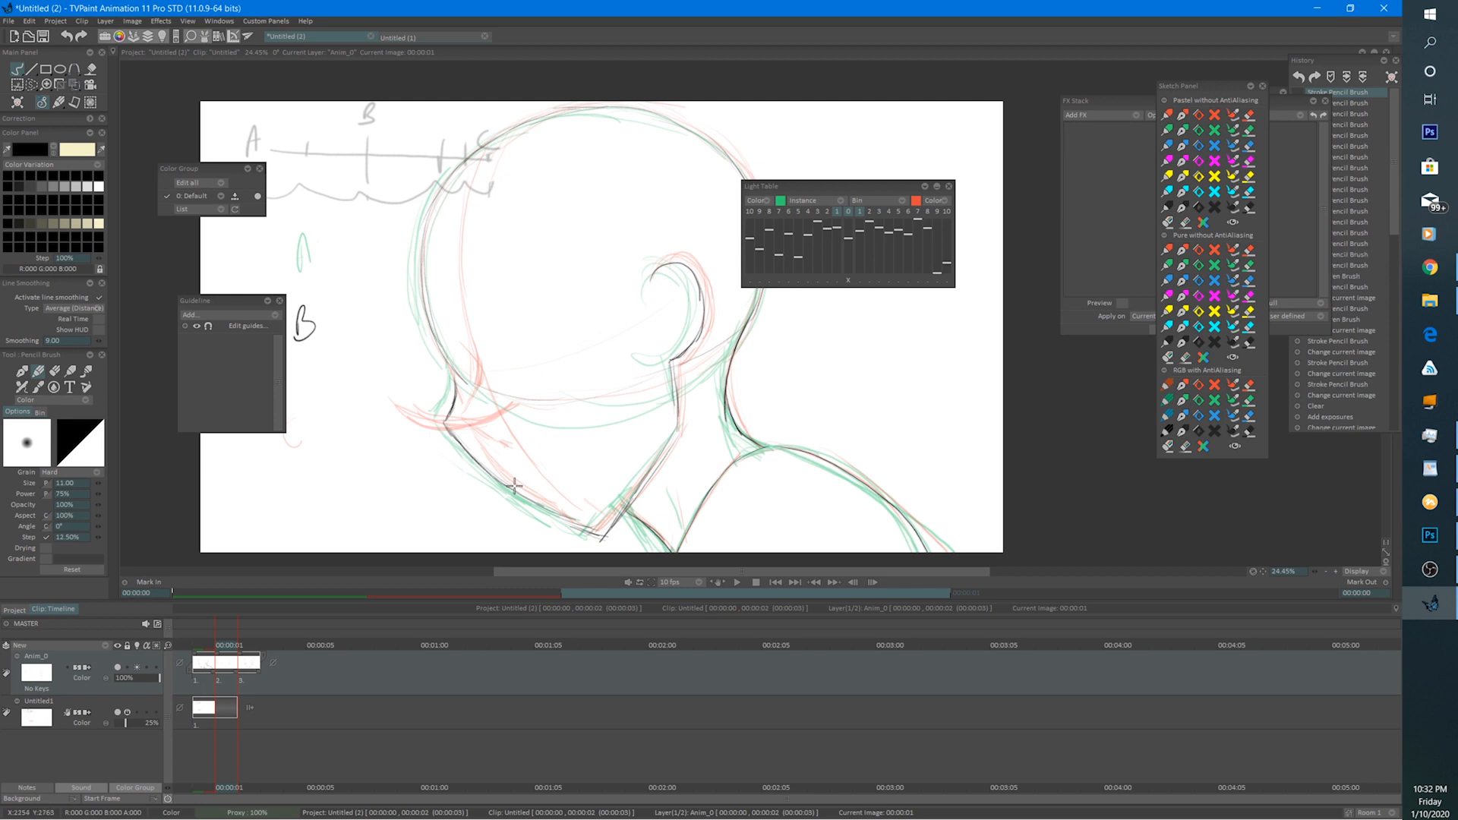
Play the A, B and C head drawings from the first frame and examine the C drawing against the timing chart.
click(202, 681)
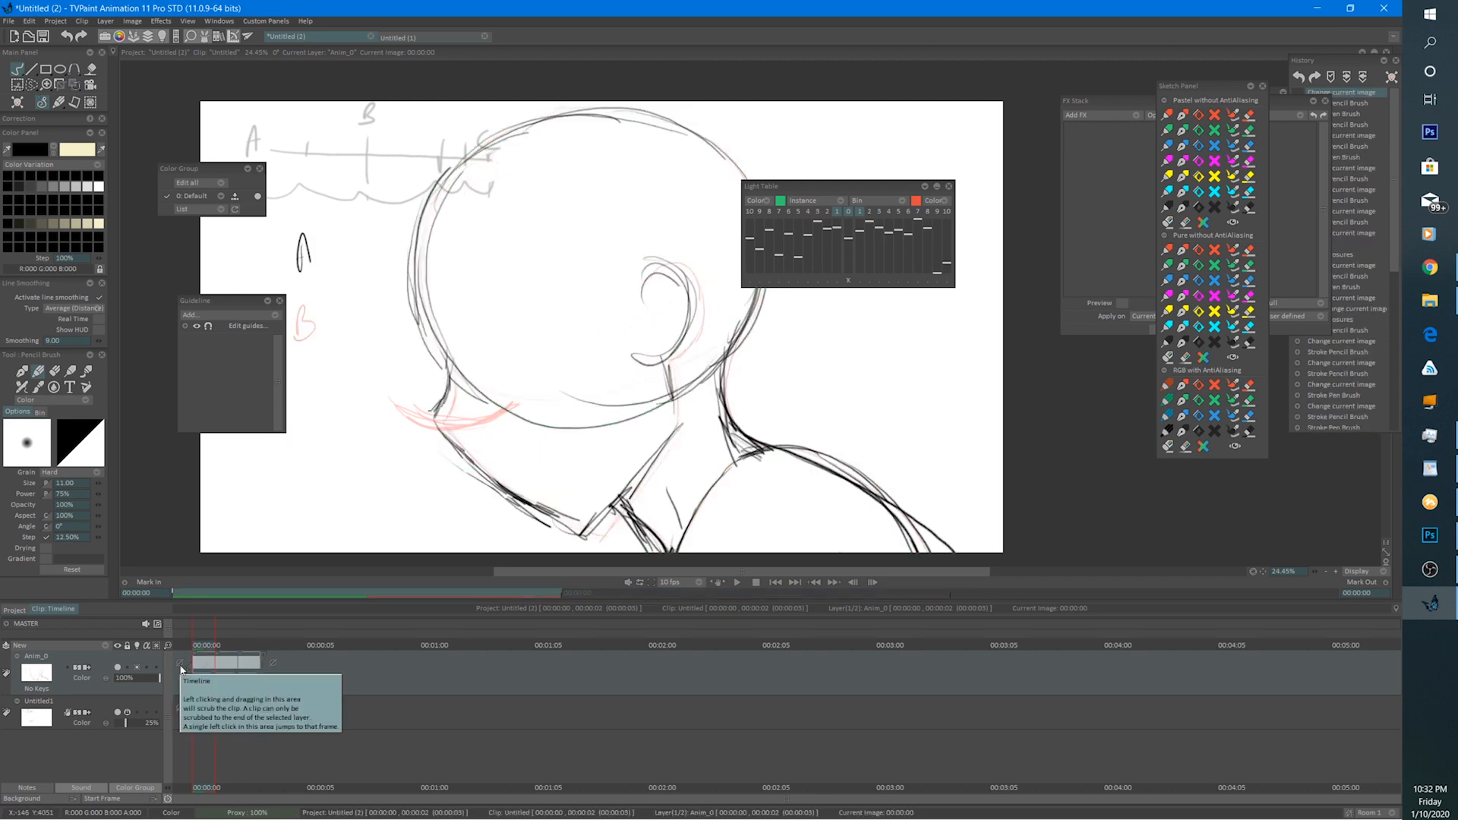
click(734, 582)
scroll(727, 515, down, 3)
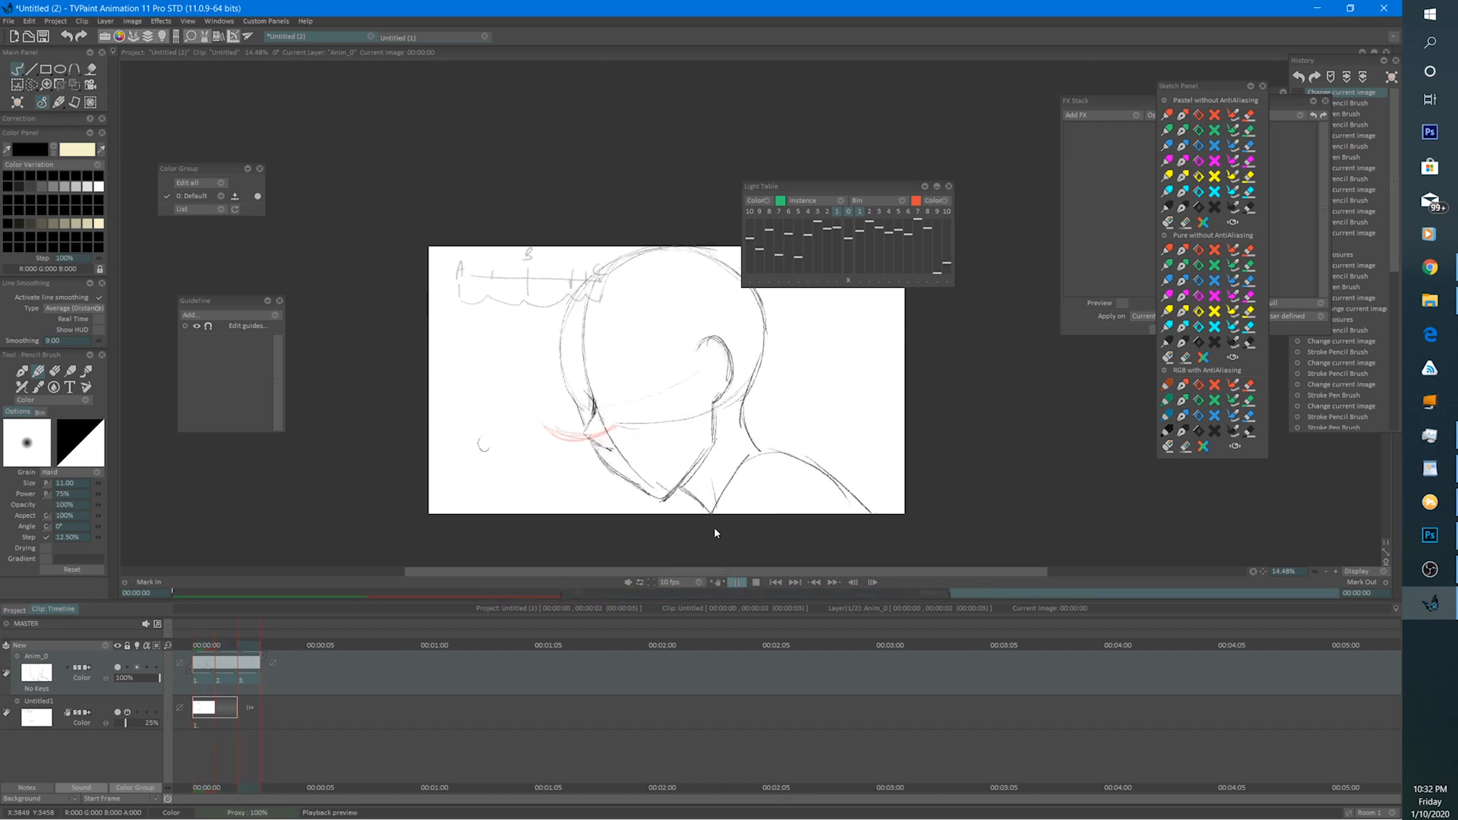
key(Return)
drag(552, 287, 515, 340)
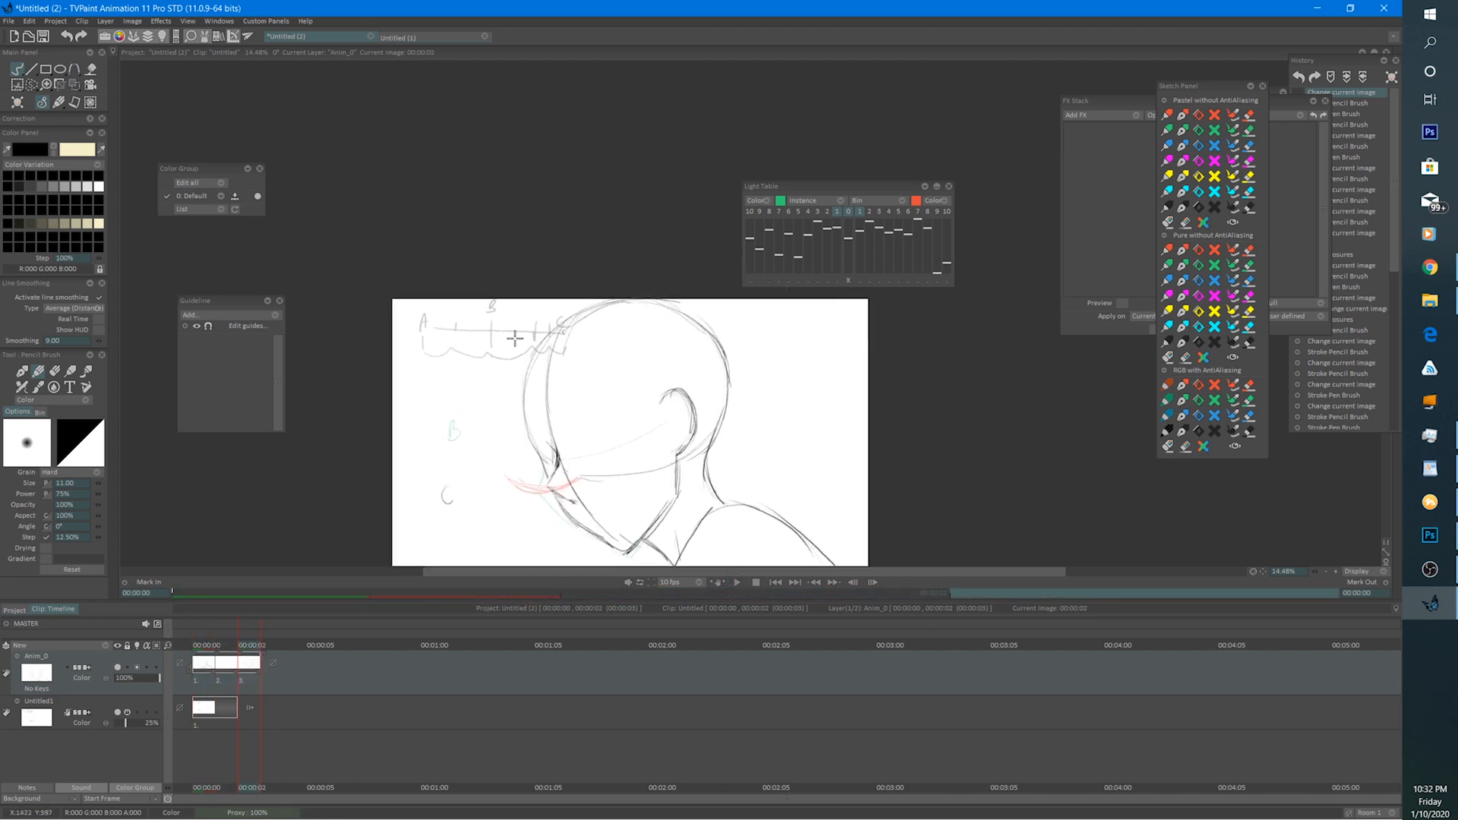
scroll(514, 340, up, 3)
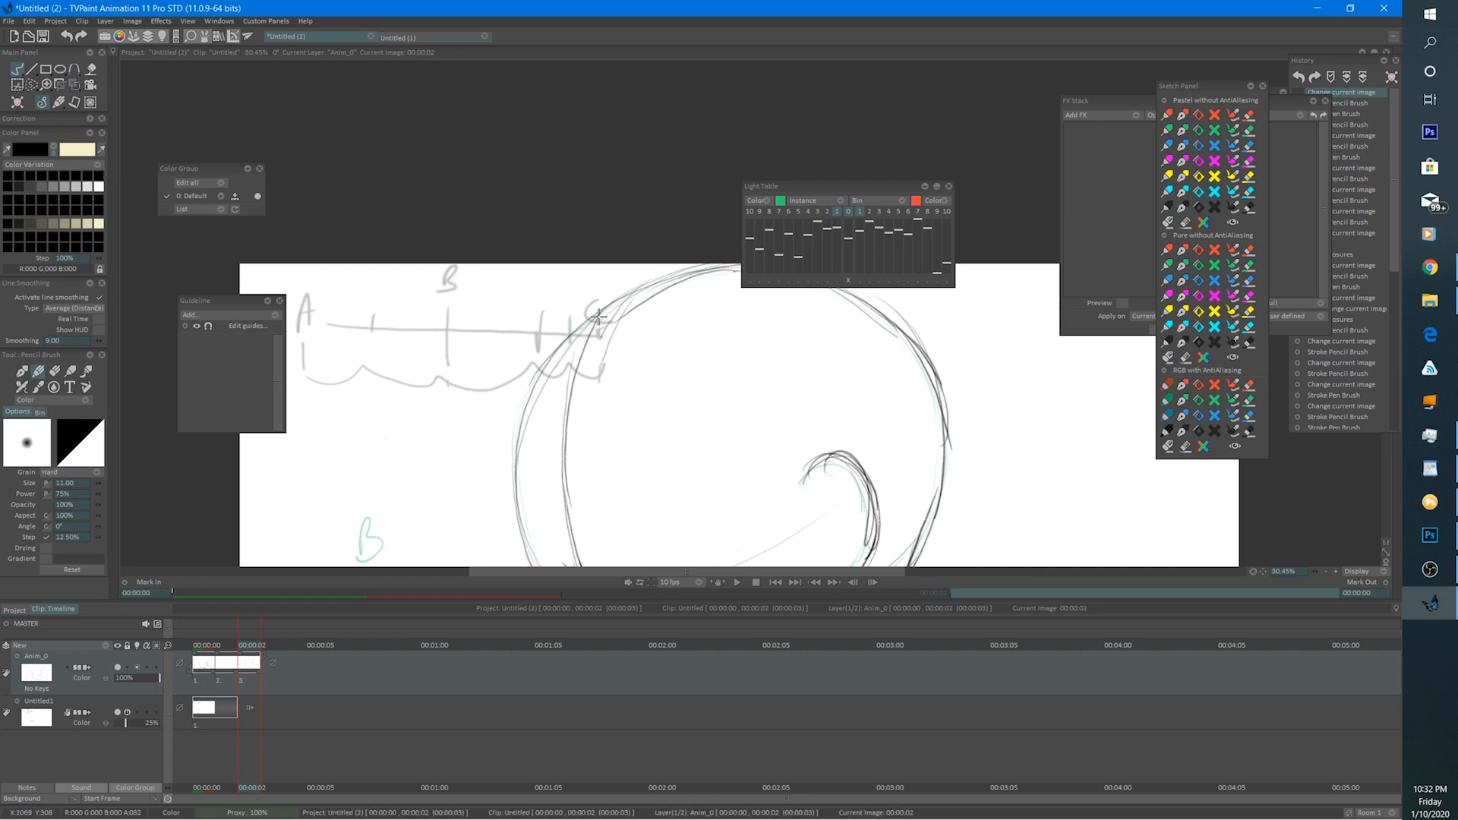
scroll(709, 368, down, 3)
scroll(615, 345, down, 2)
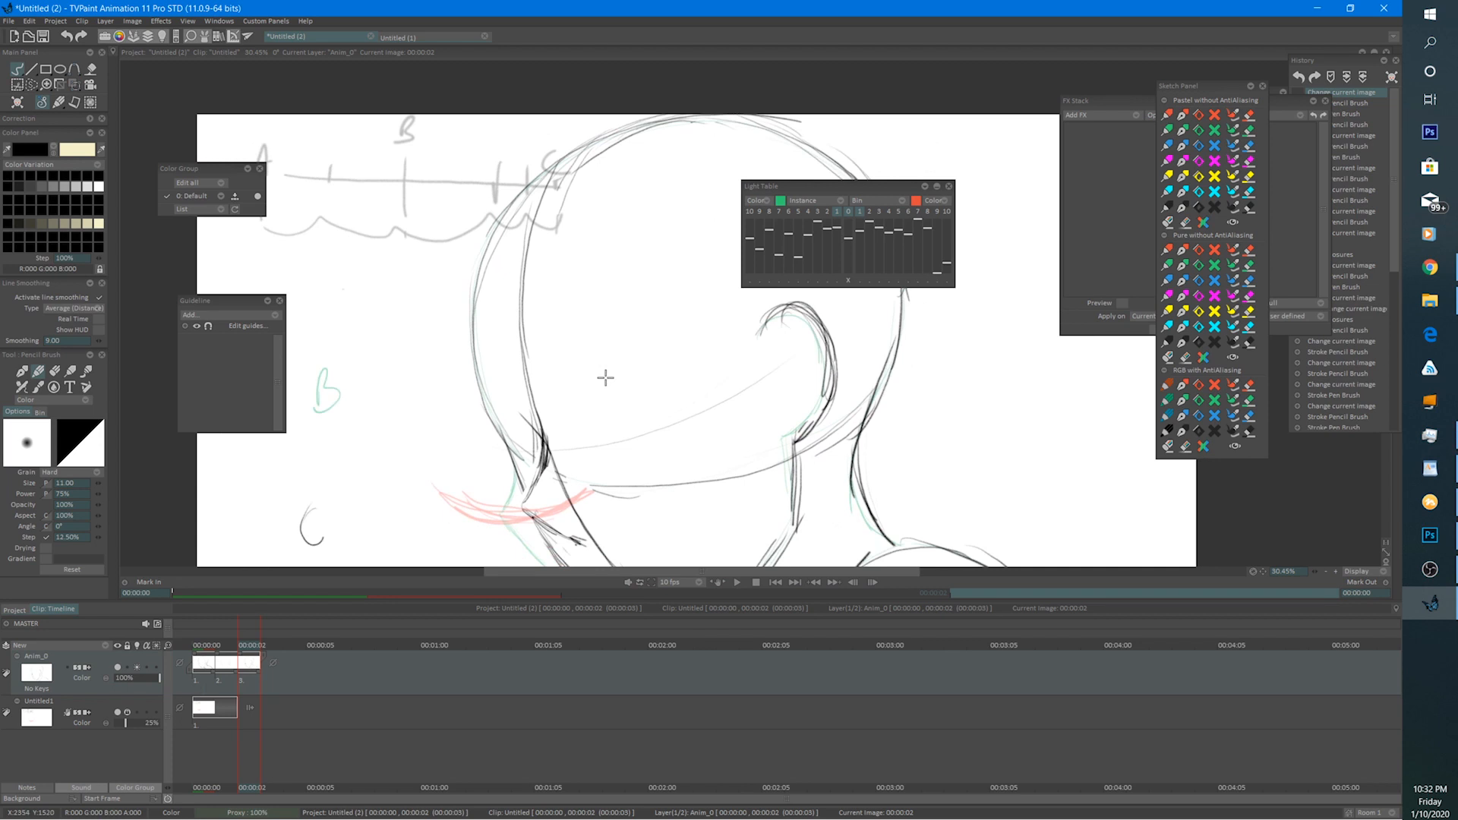
scroll(605, 377, down, 2)
scroll(577, 349, up, 1)
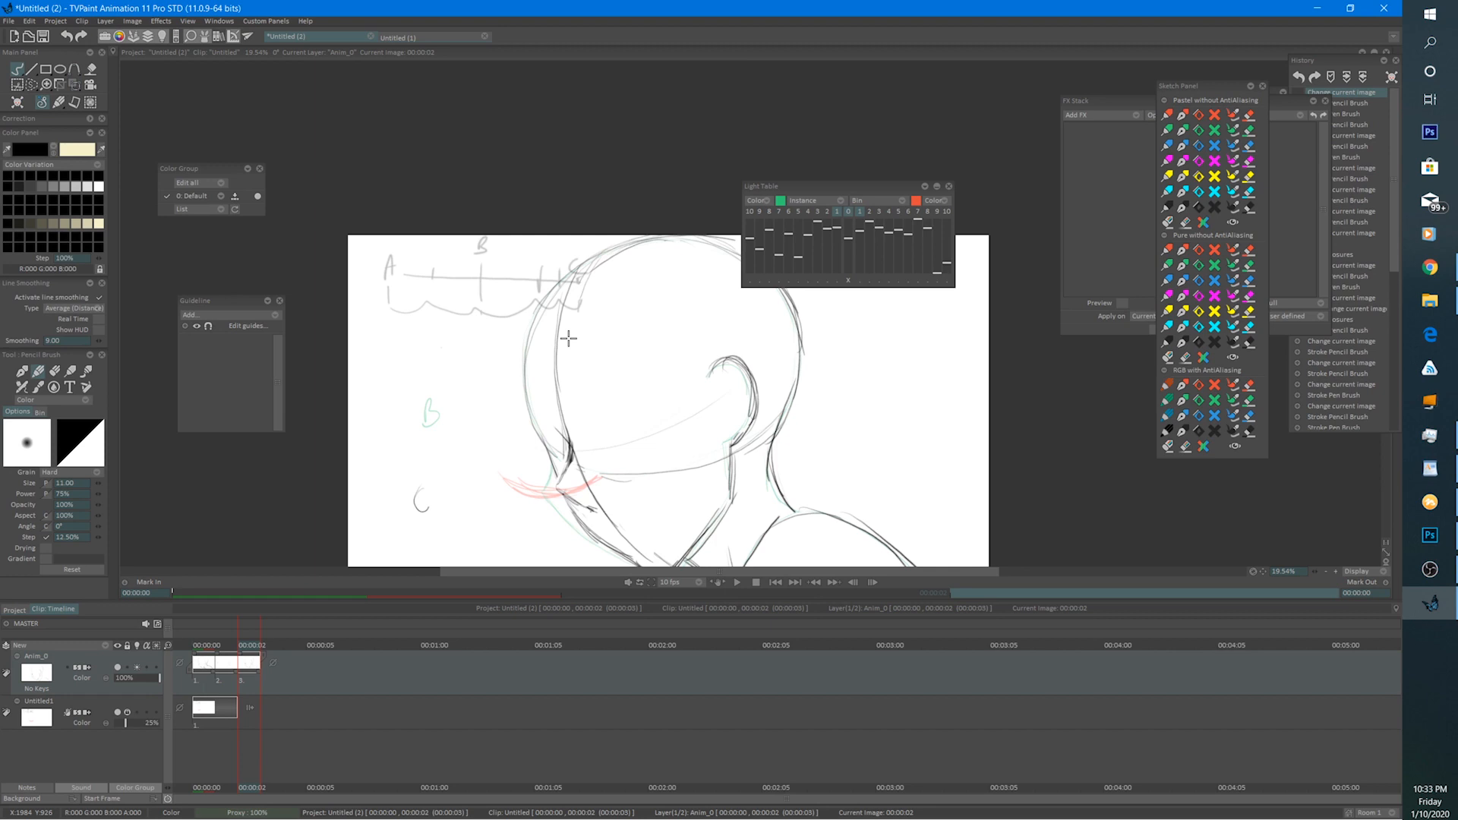
click(559, 251)
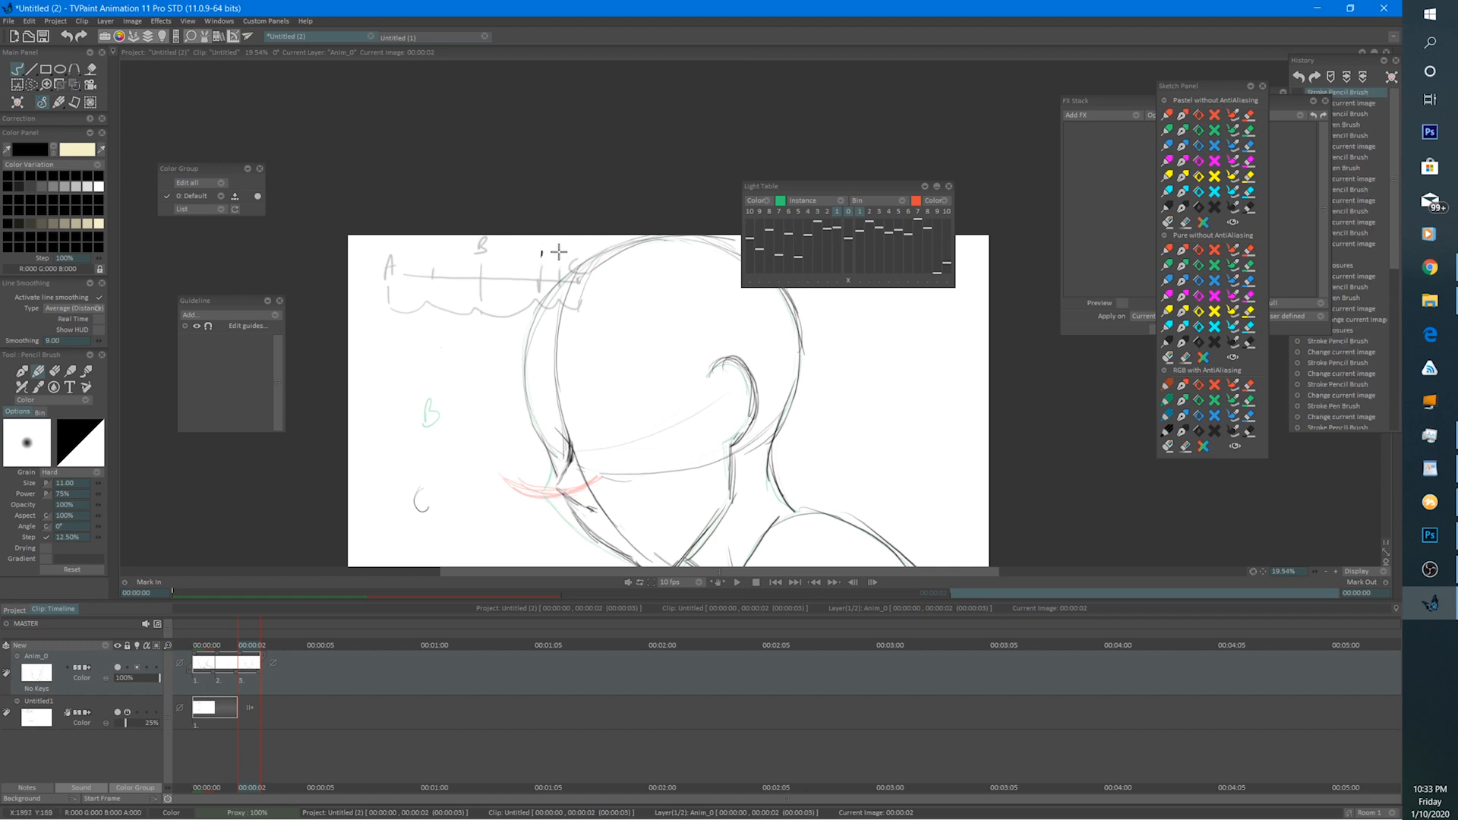
key(e)
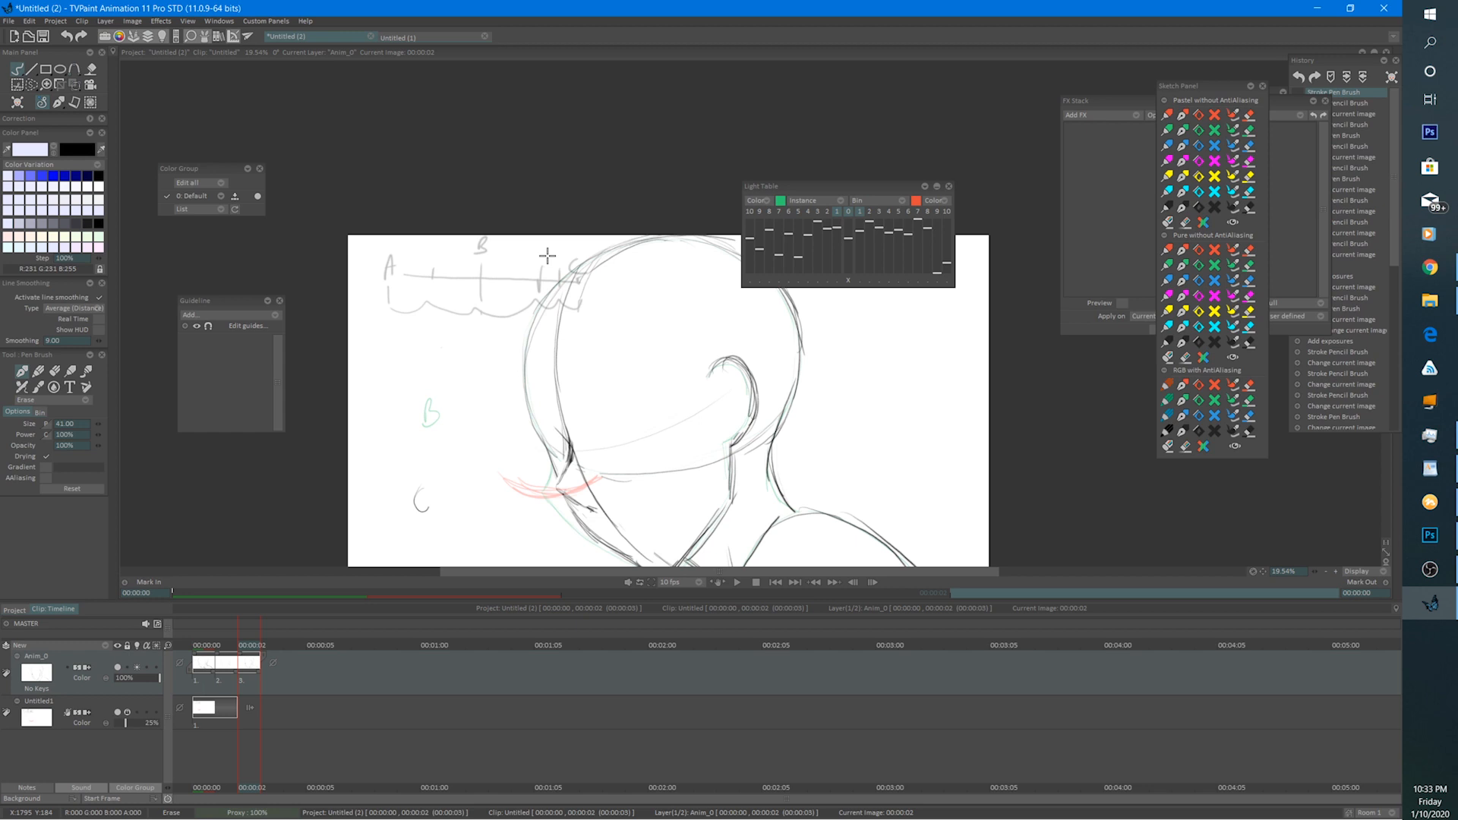
key(e)
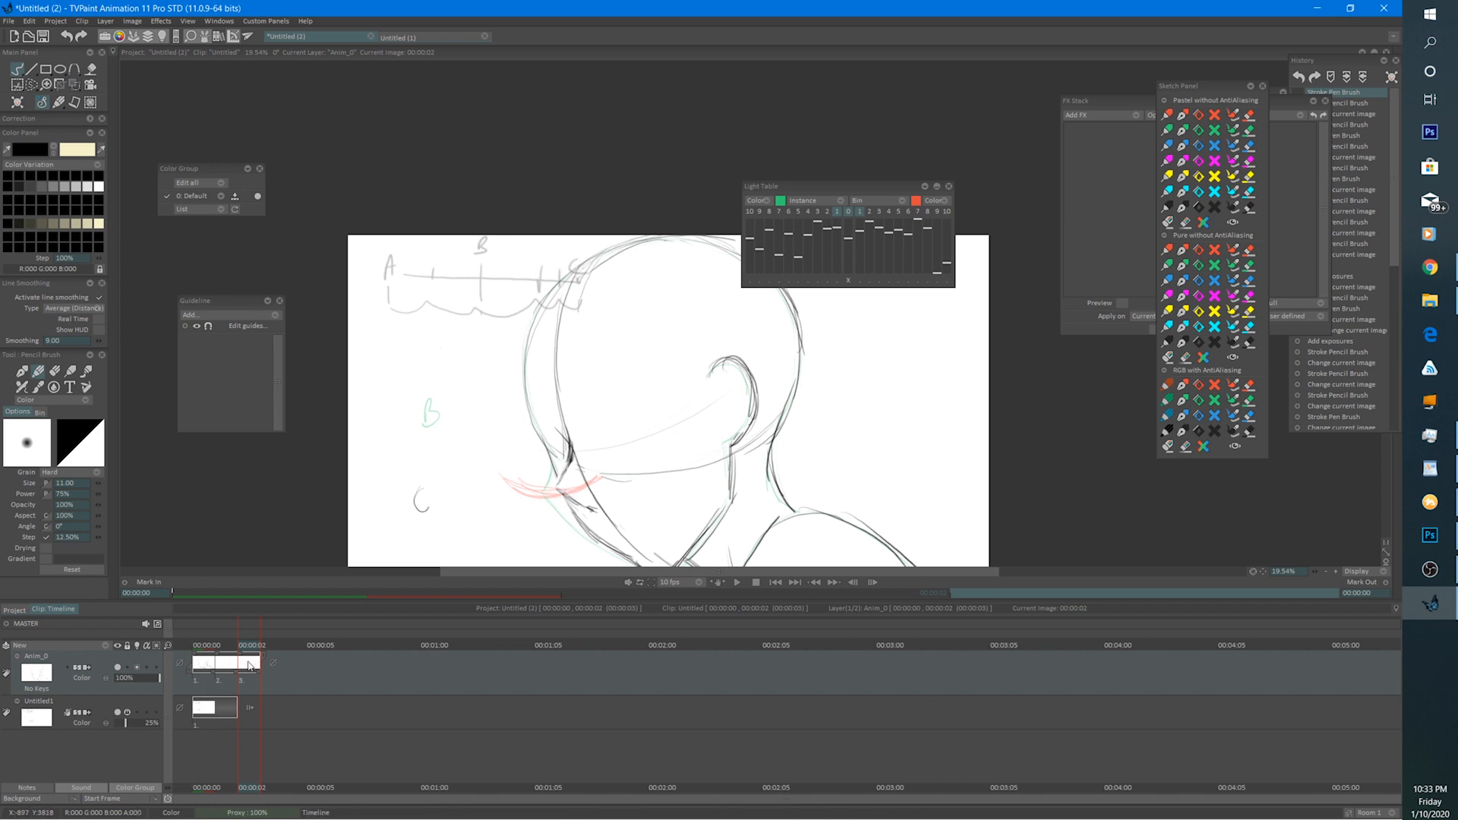
Extend the B drawing's exposure by four frames on Anim_0 and insert an empty drawing between B and C.
drag(237, 673, 334, 678)
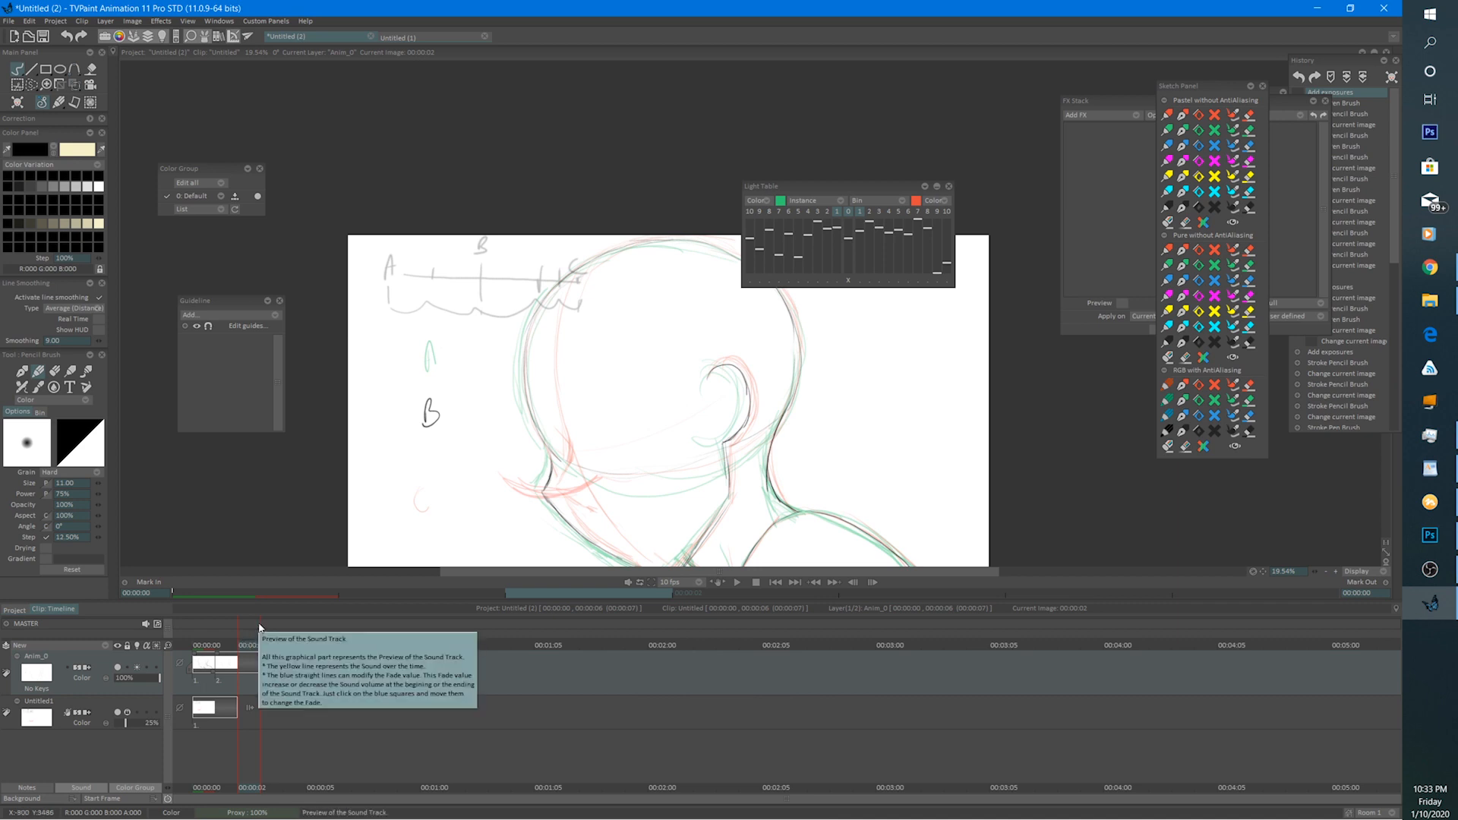
key(BackSpace)
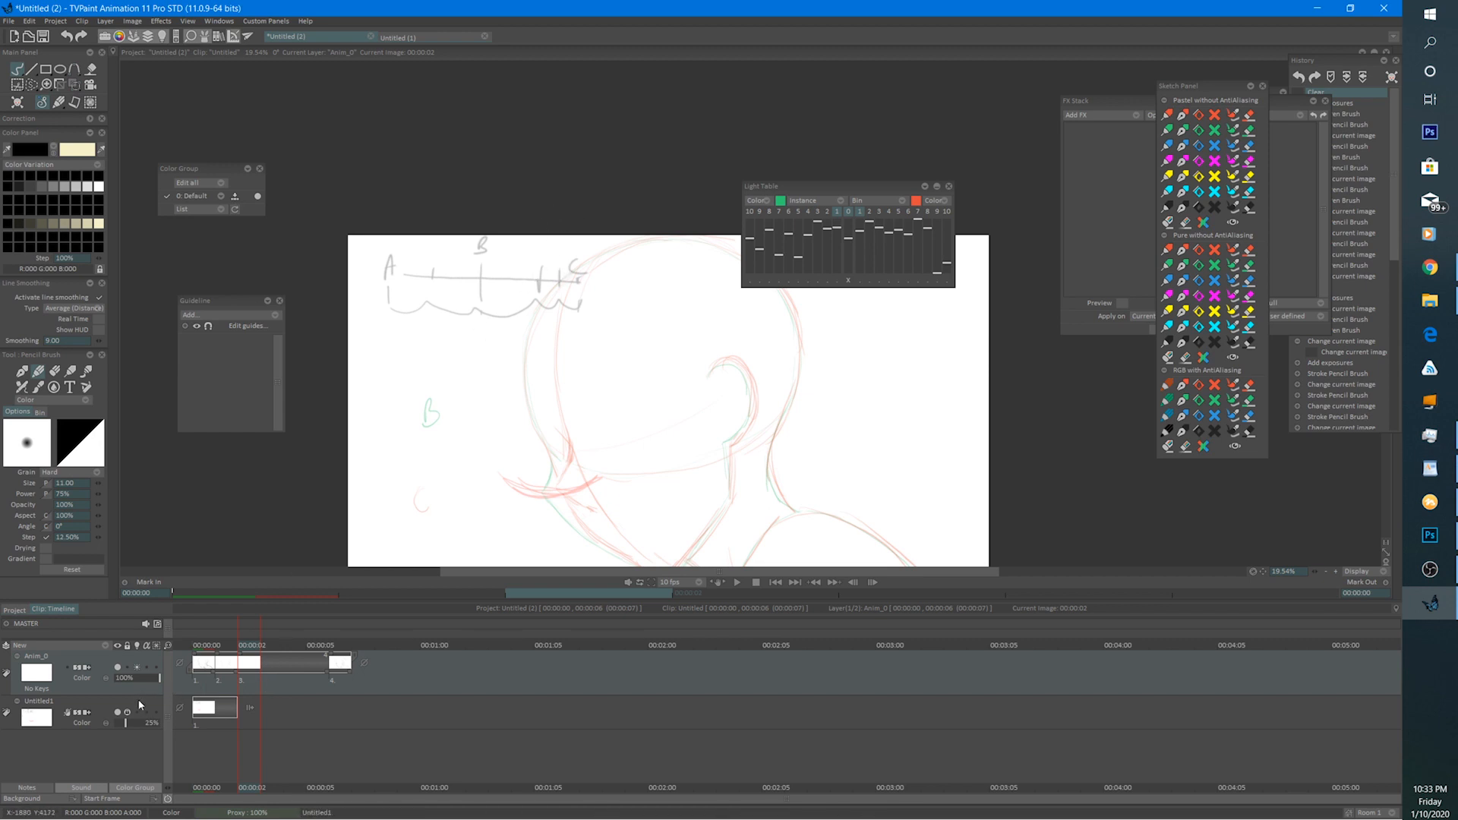
Unlock the timing chart layer and number the chart's first three marks 1 to 3 on the first frame.
click(126, 714)
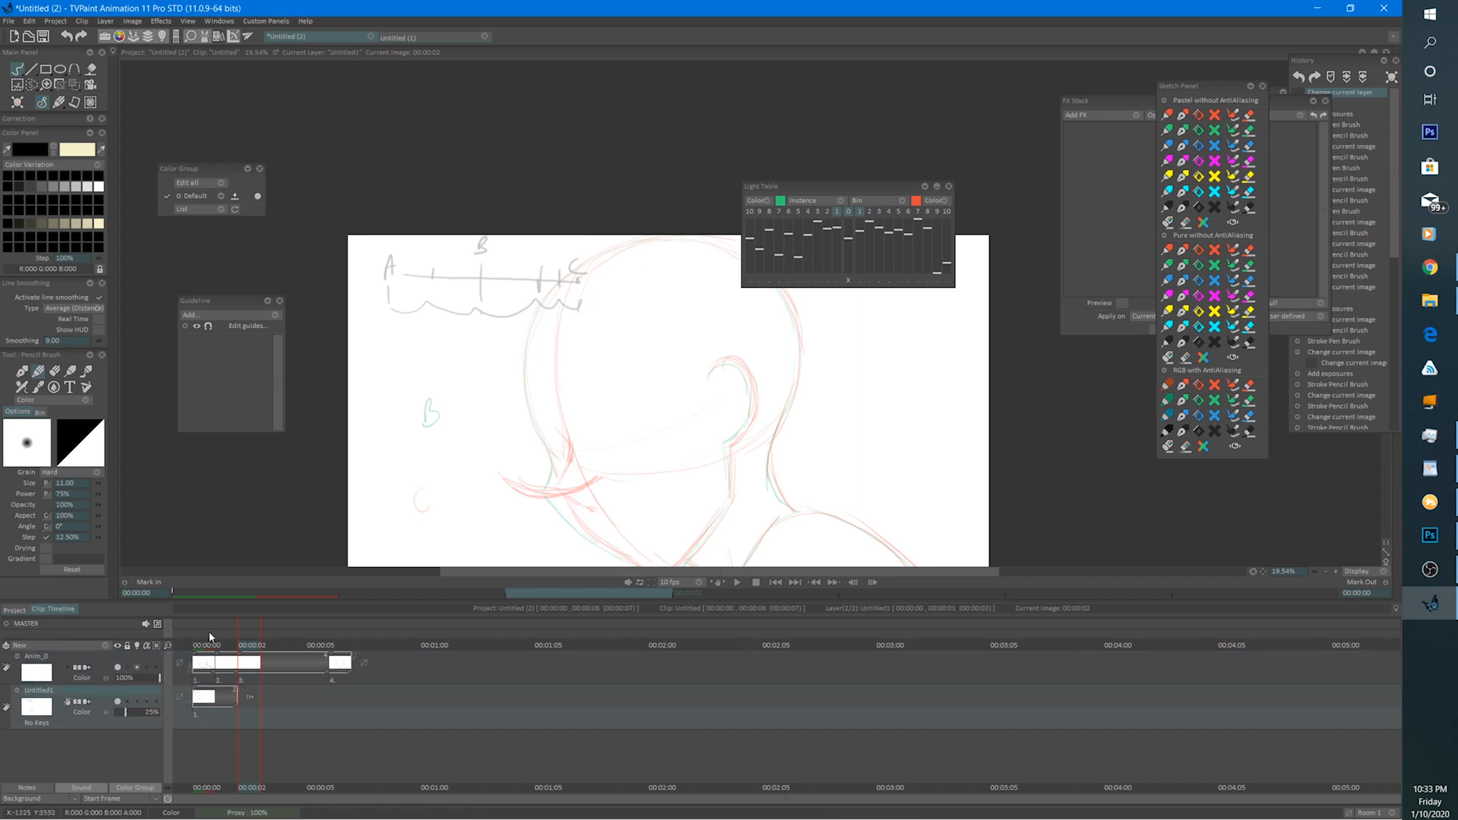
click(206, 644)
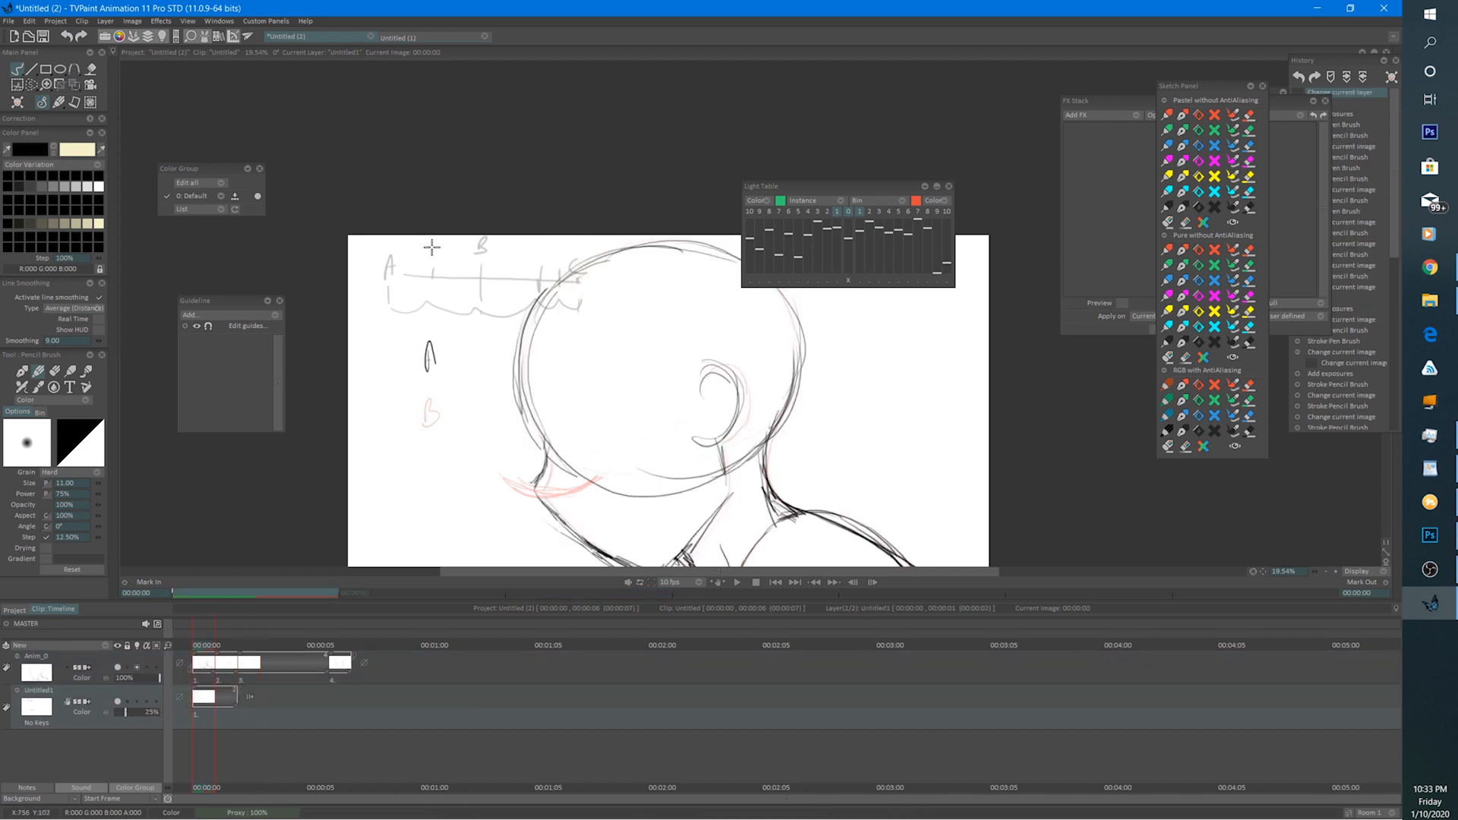
click(389, 238)
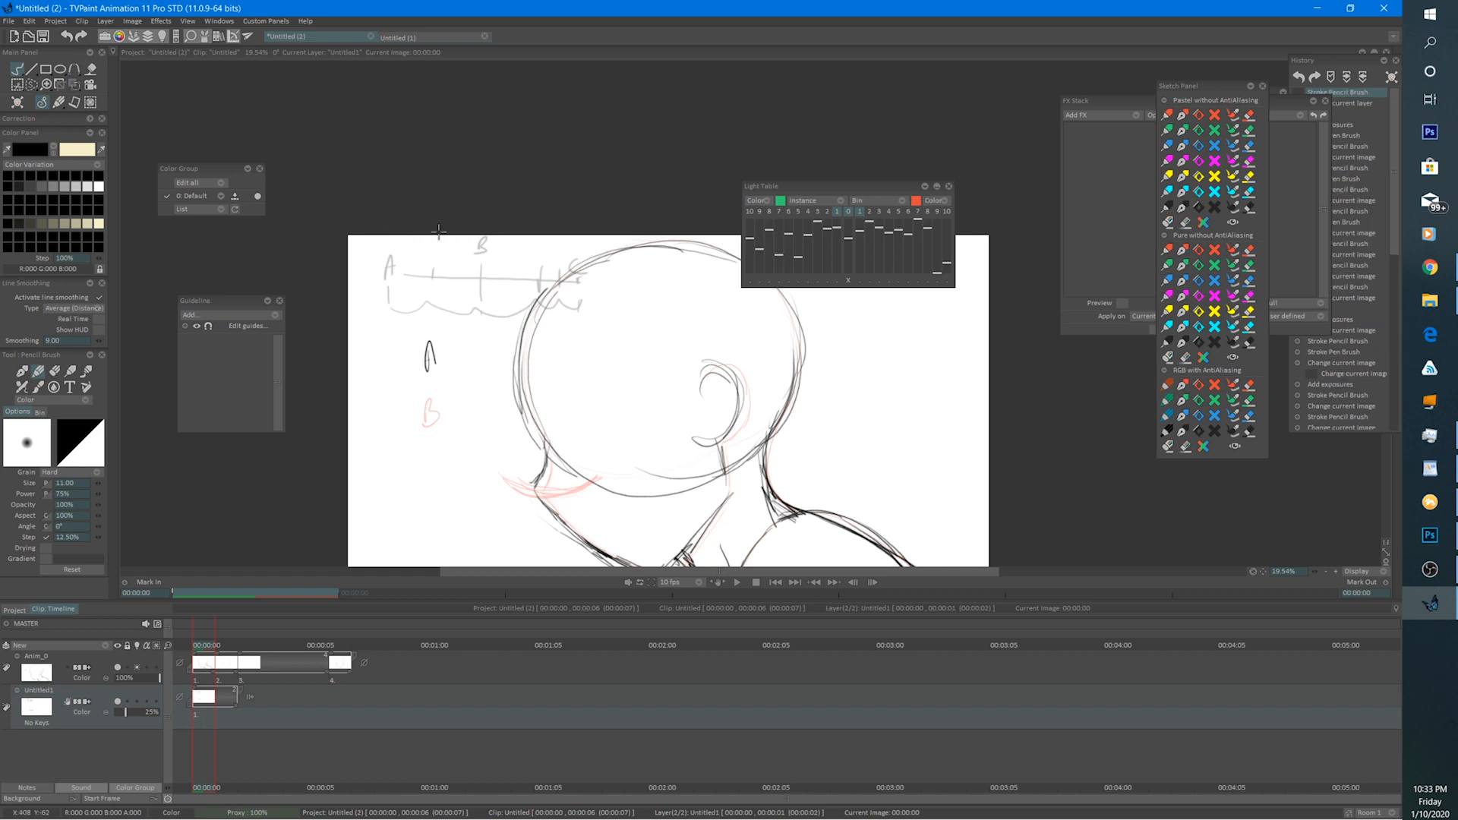
click(389, 240)
click(387, 244)
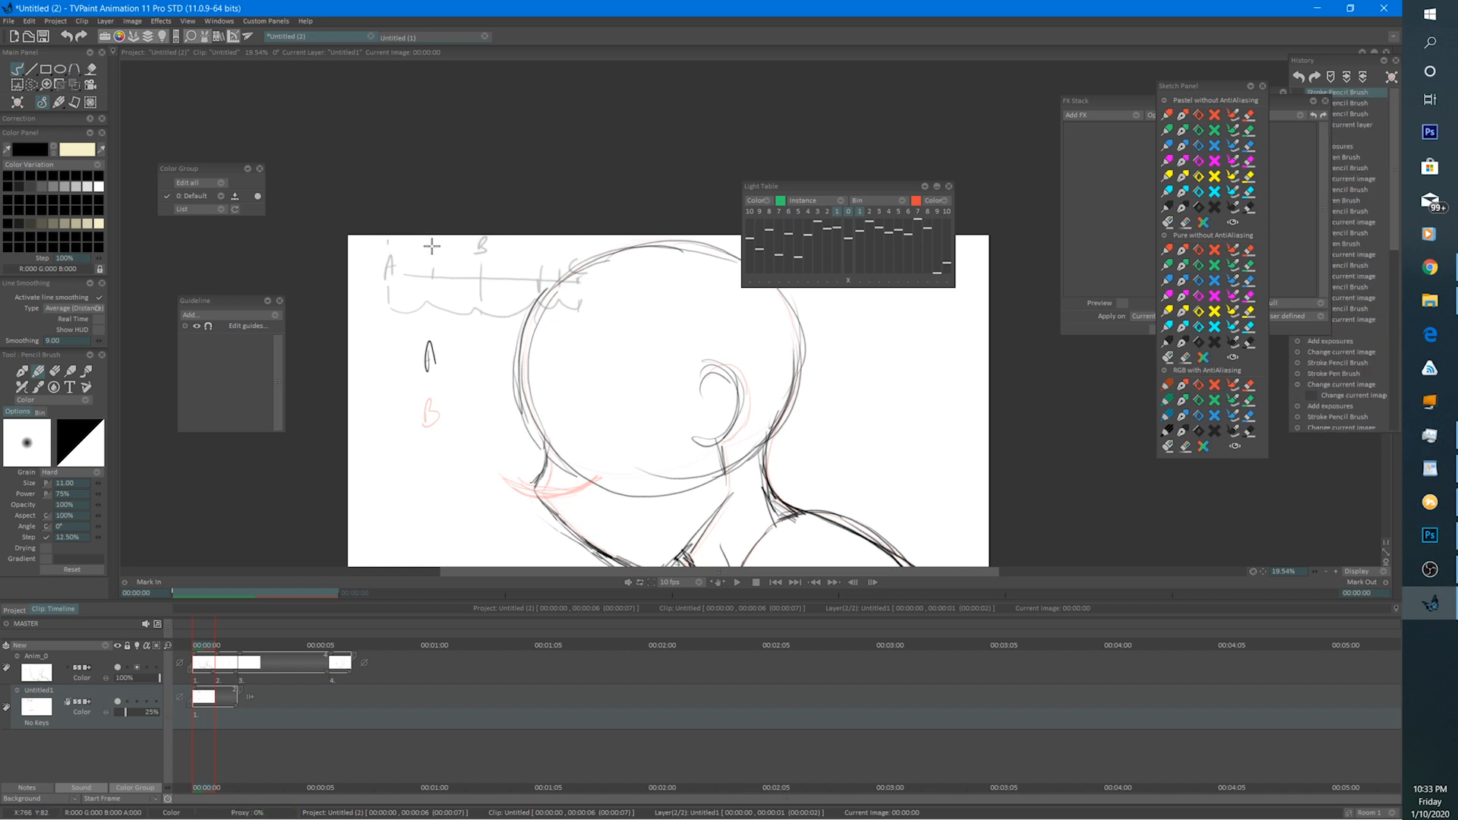
click(433, 243)
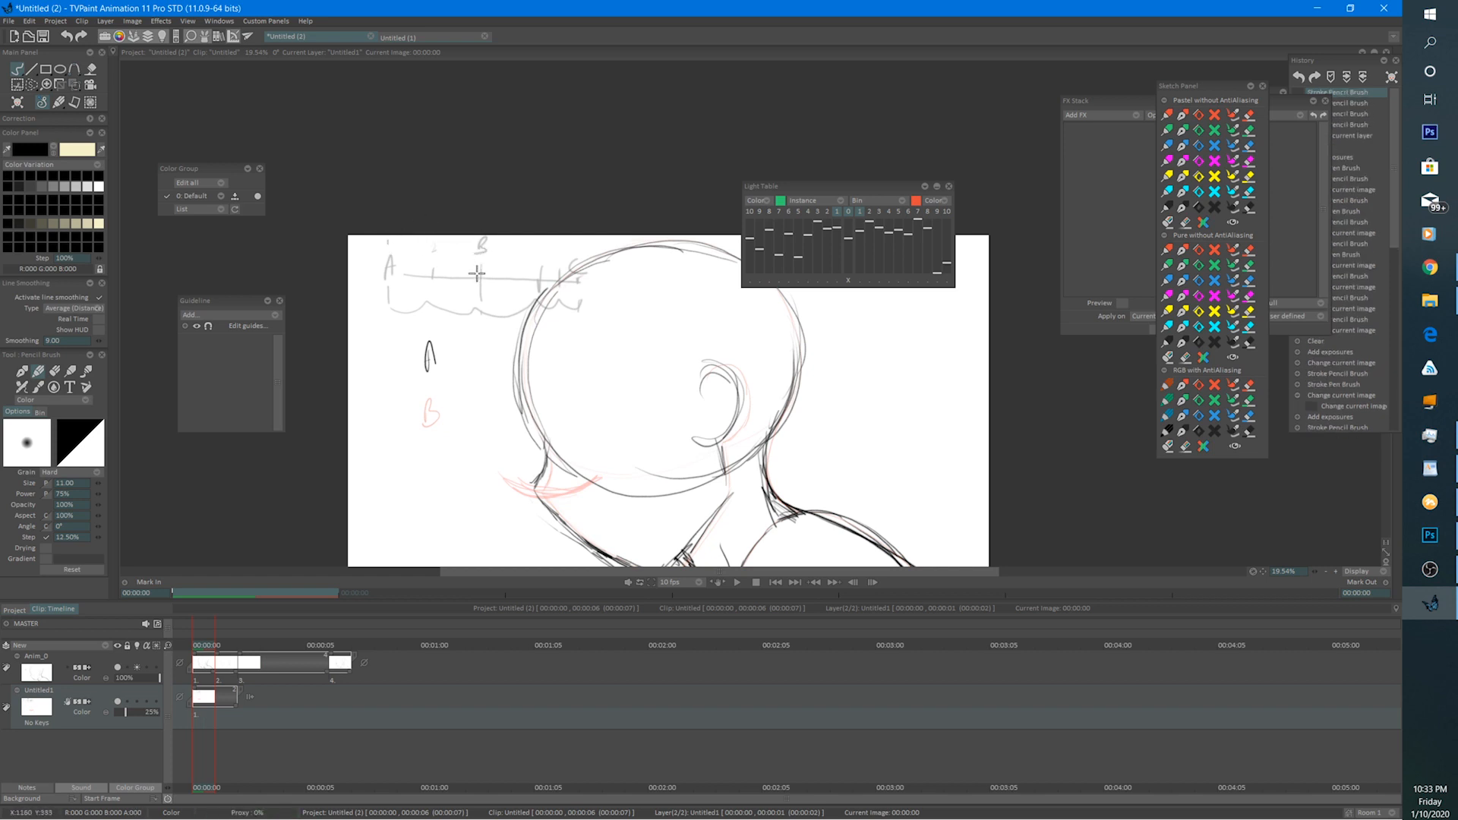
click(478, 244)
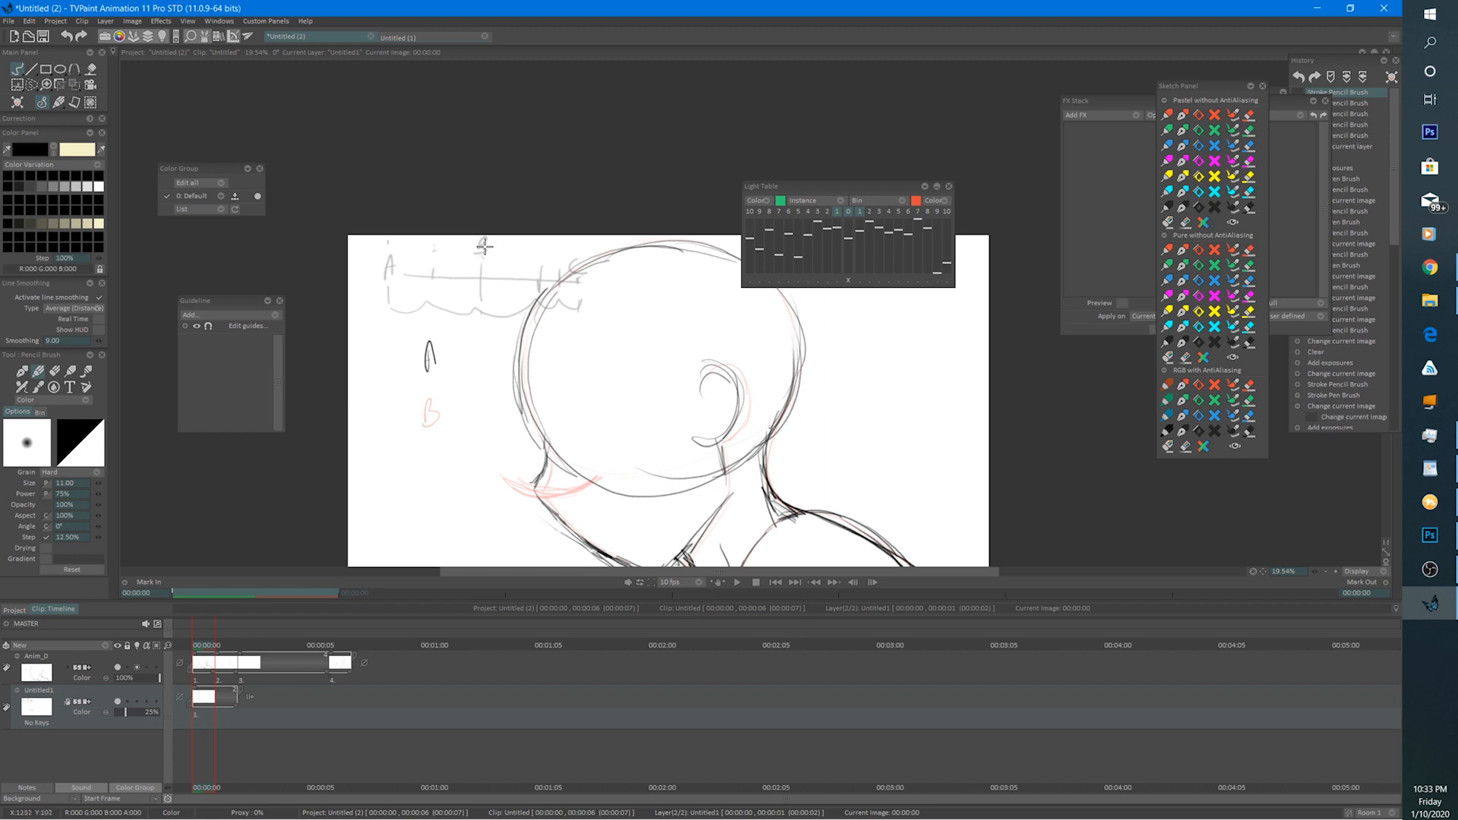
Number the chart's remaining marks 4 to 6 and lock the timing chart layer again.
click(545, 254)
drag(483, 253, 574, 258)
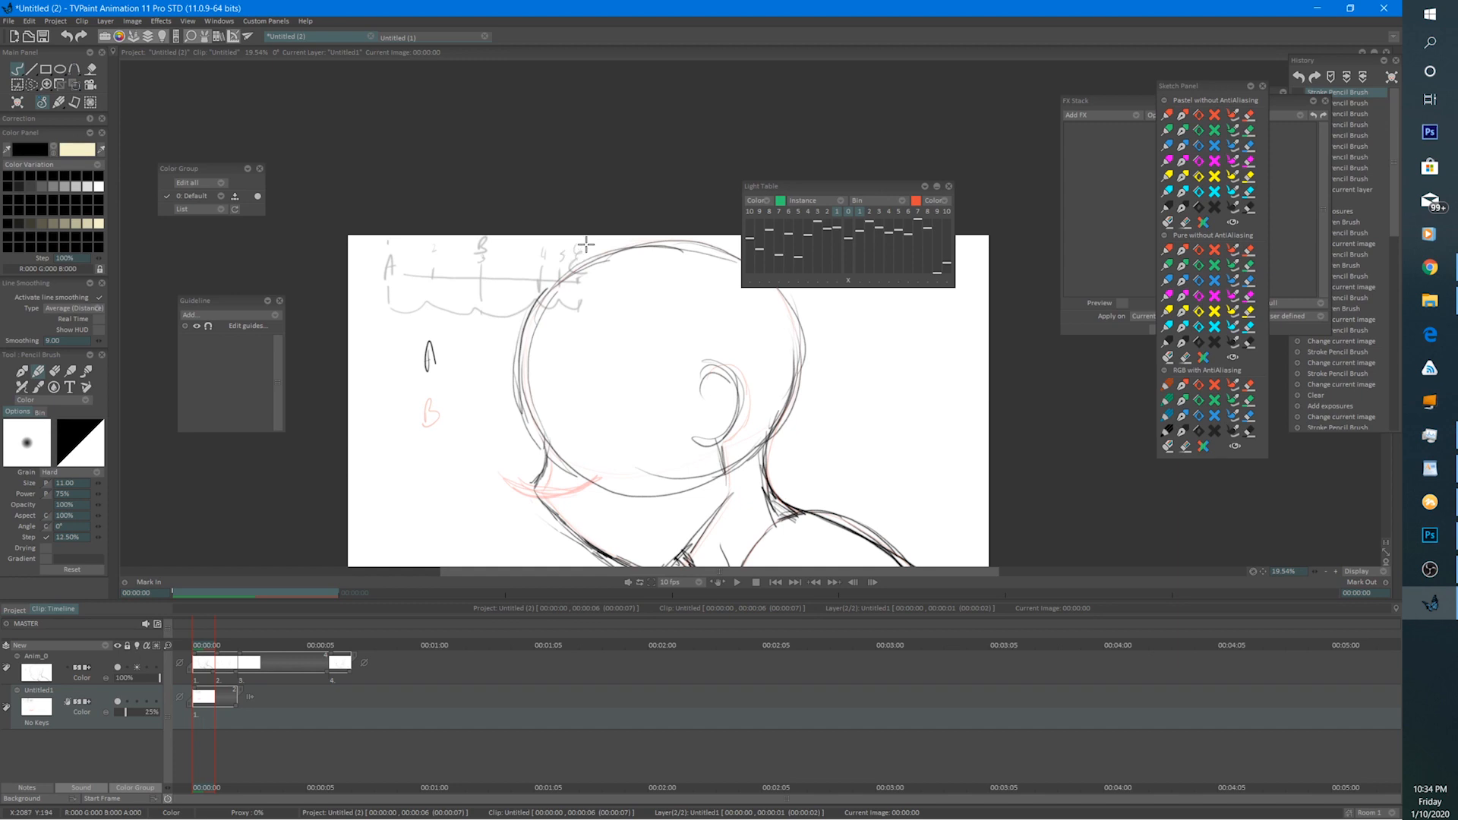
click(128, 700)
On Anim_0, draw the forehead and front skull contour in the empty third-frame drawing between the B and C keys.
drag(613, 351, 594, 335)
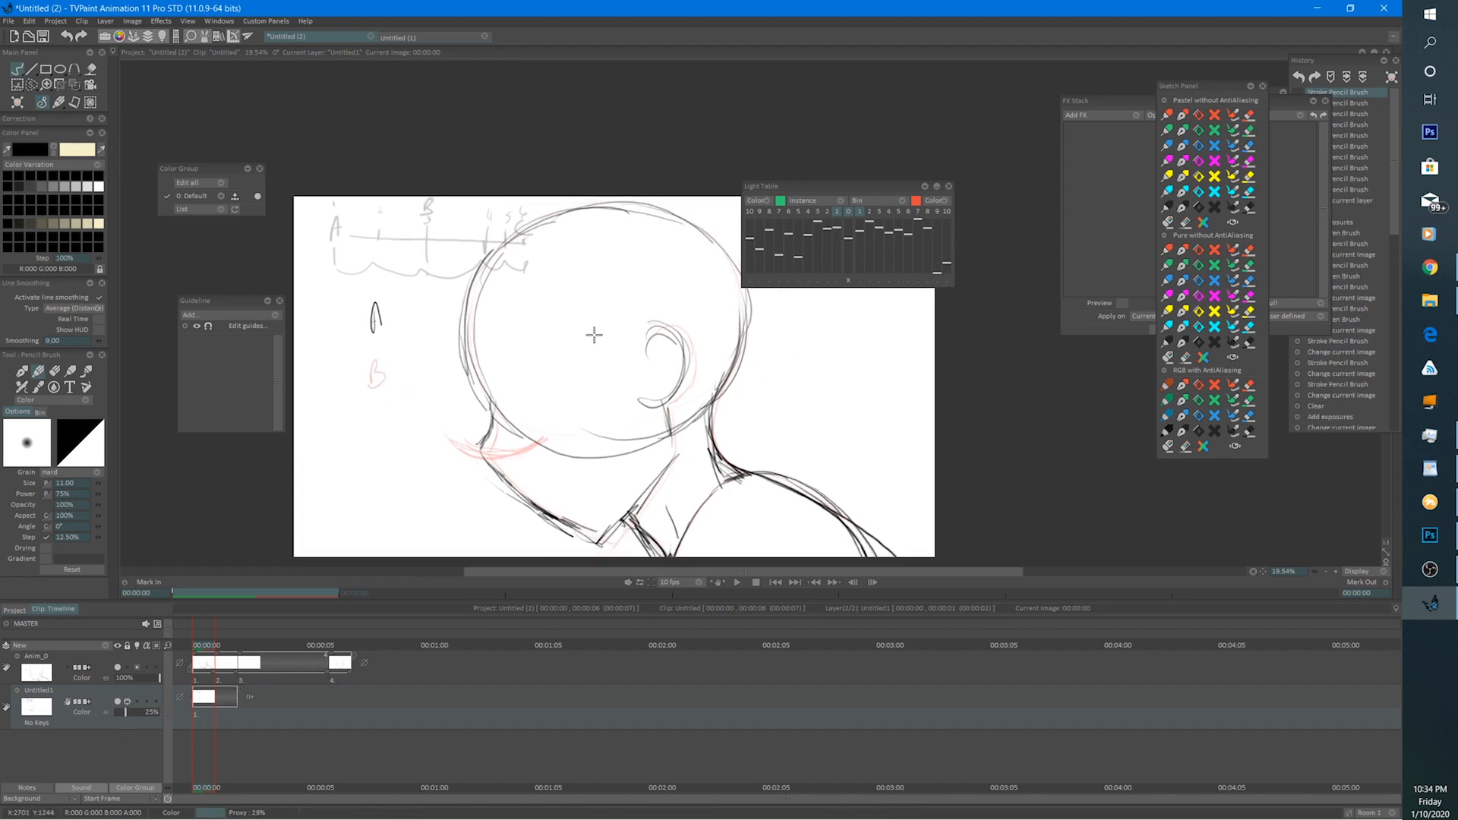
click(247, 645)
scroll(578, 291, up, 3)
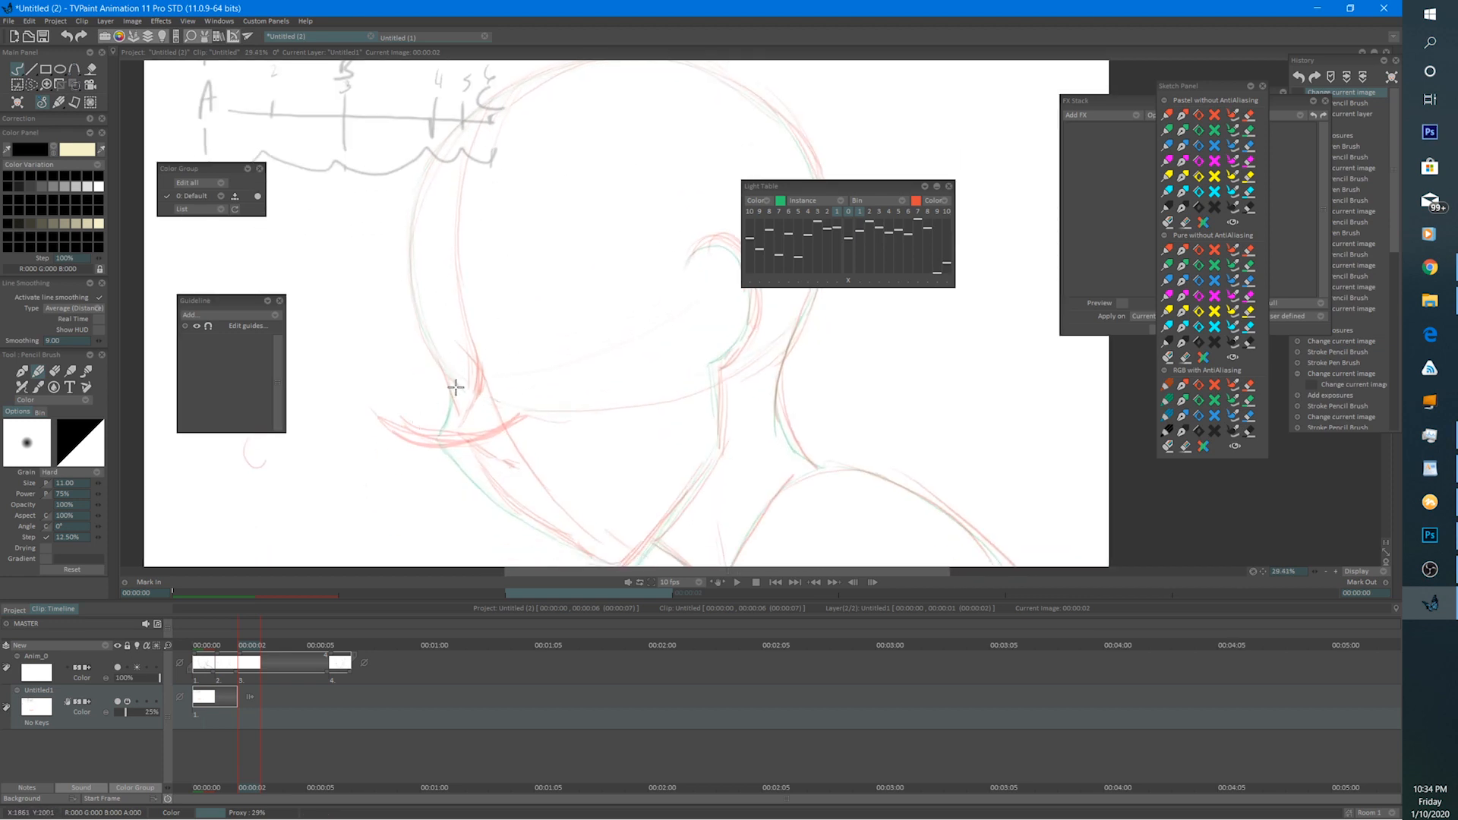
drag(514, 443, 554, 488)
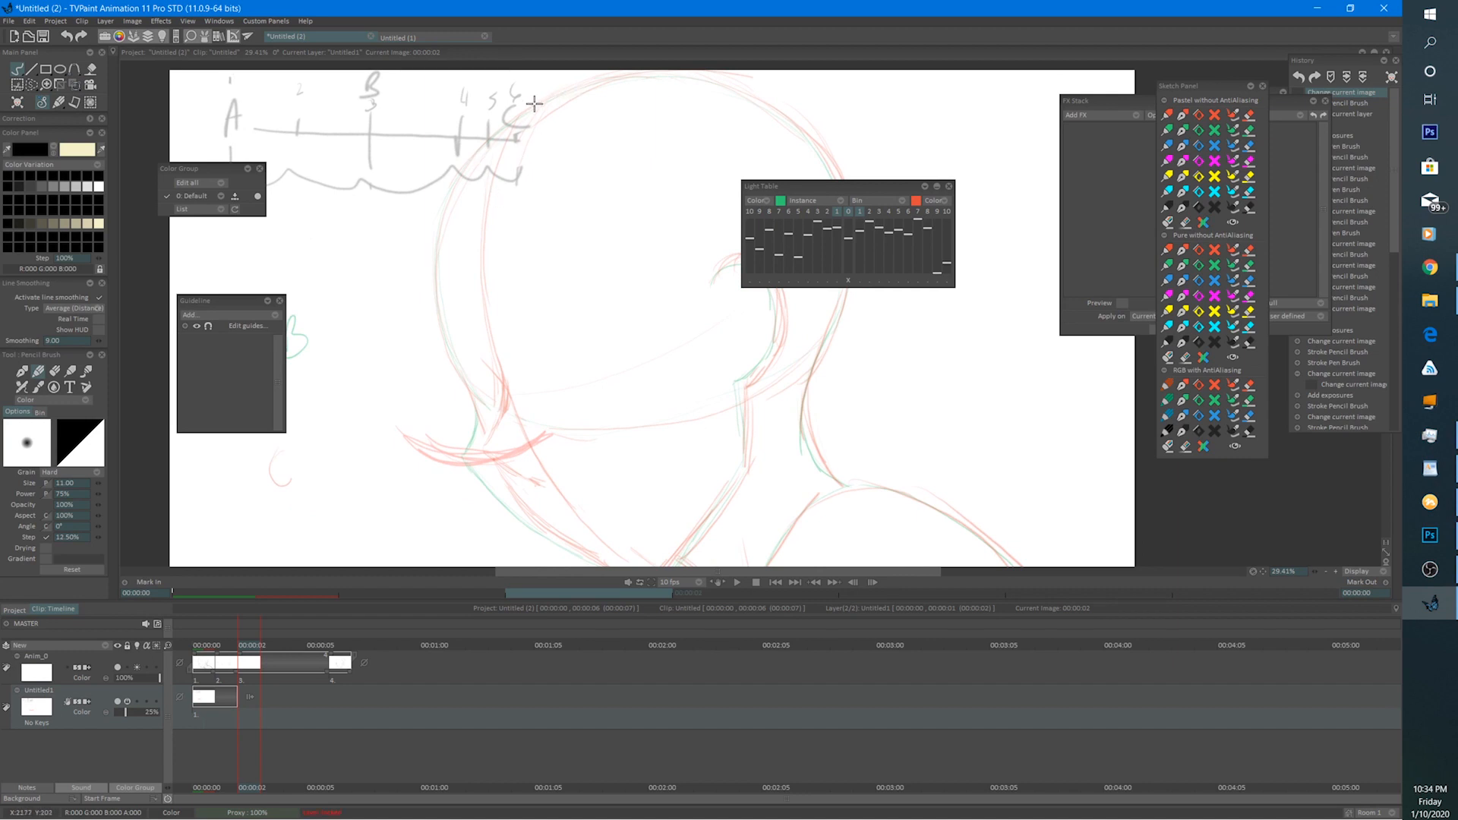
click(129, 666)
mouse_move(558, 95)
mouse_down()
mouse_move(463, 184)
mouse_move(503, 127)
mouse_move(456, 193)
mouse_up()
mouse_move(447, 248)
mouse_down()
mouse_move(452, 328)
mouse_move(444, 311)
mouse_move(471, 376)
mouse_up()
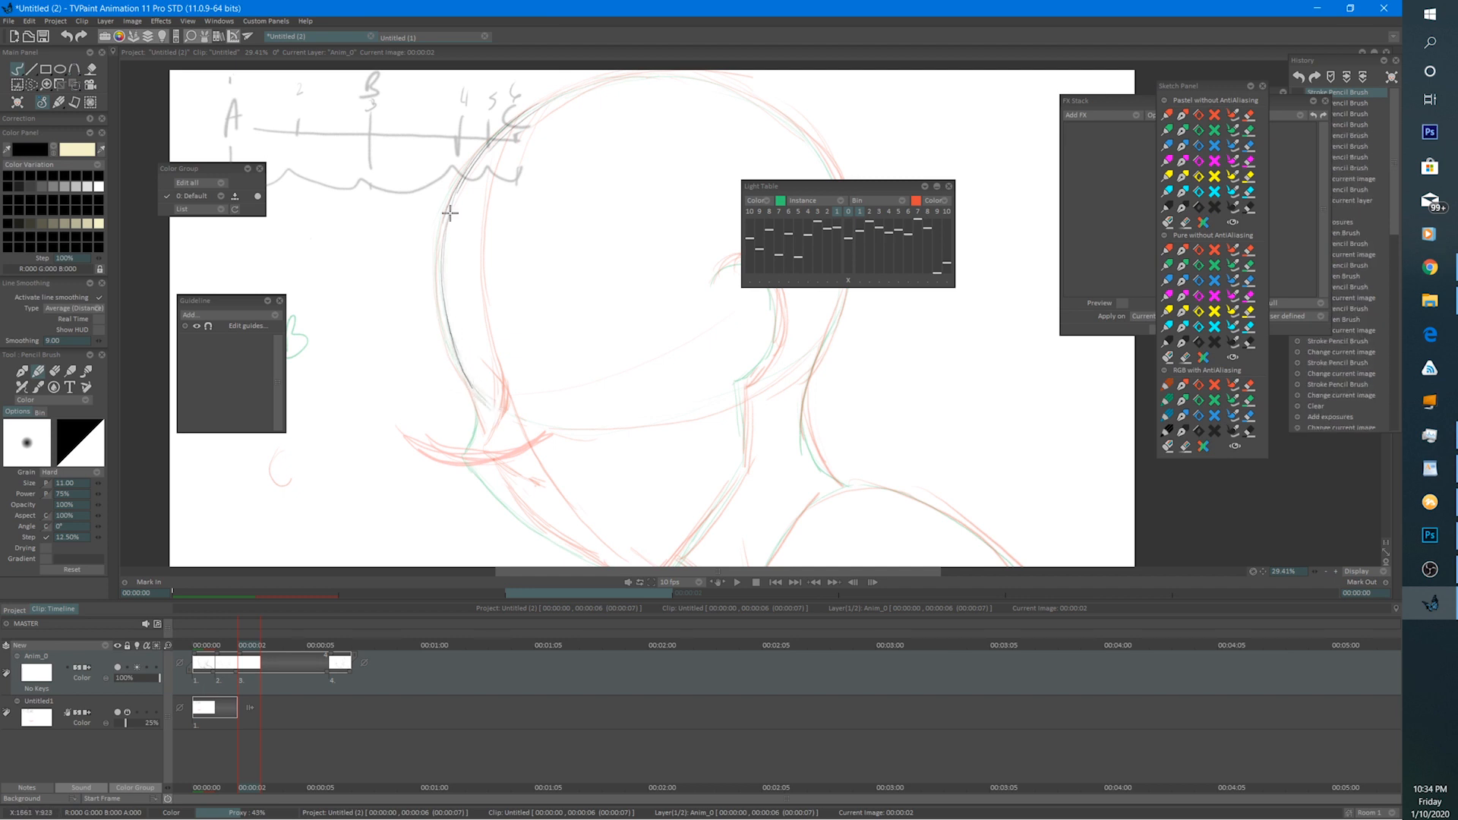
drag(450, 215, 458, 225)
drag(470, 284, 439, 317)
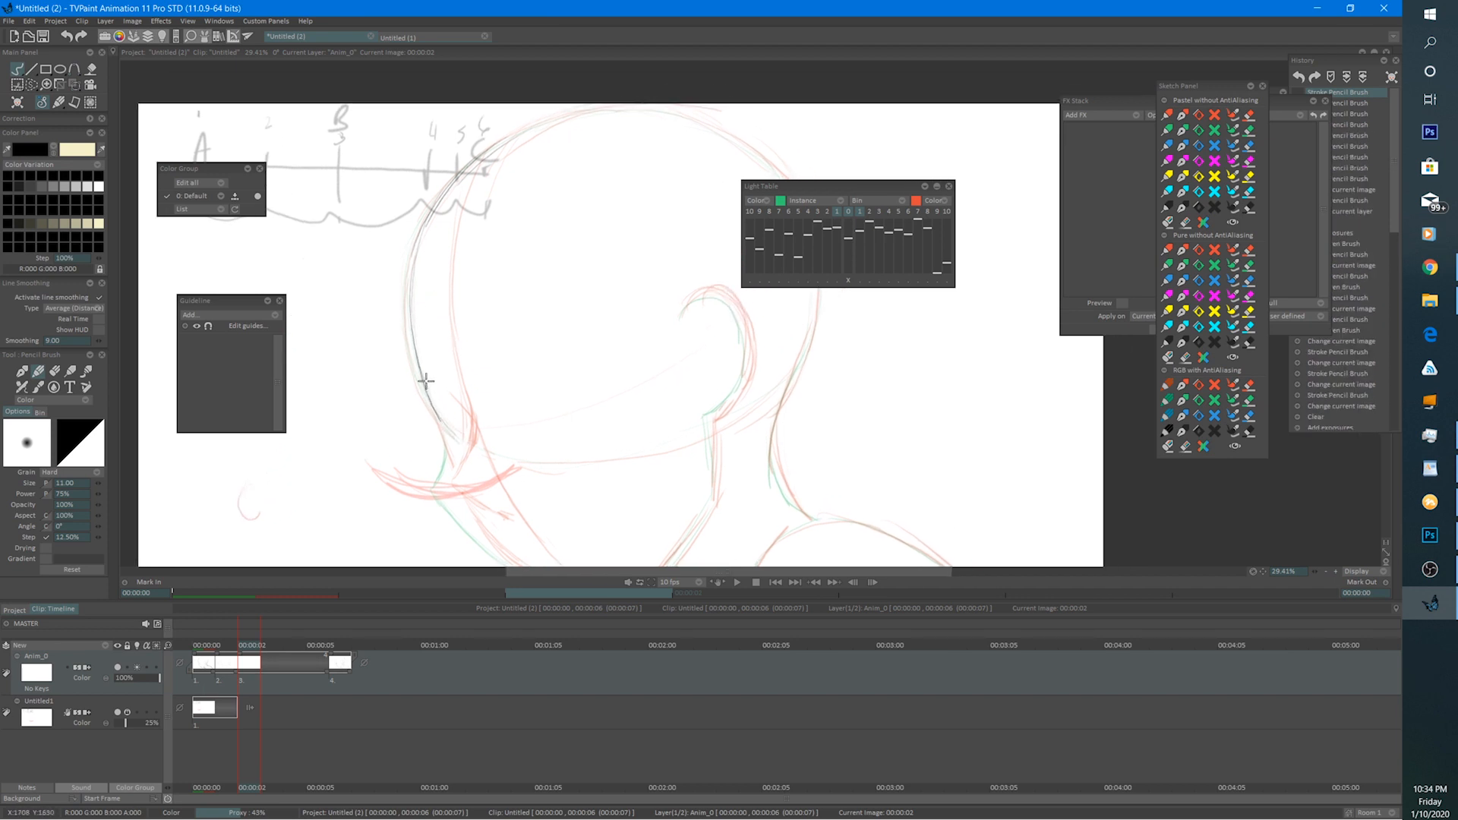
drag(426, 381, 439, 413)
Draw the crown and back of the skull on the inbetween, moving the light table panel clear of the head.
mouse_move(422, 241)
mouse_down()
mouse_move(498, 145)
mouse_move(468, 170)
mouse_move(562, 119)
mouse_up()
mouse_move(562, 119)
mouse_down()
mouse_move(607, 113)
mouse_move(538, 110)
mouse_move(641, 144)
mouse_move(727, 211)
mouse_move(735, 237)
mouse_up()
mouse_move(698, 176)
mouse_down()
mouse_move(729, 286)
mouse_move(722, 201)
mouse_move(738, 347)
mouse_move(707, 404)
mouse_up()
drag(822, 186, 946, 65)
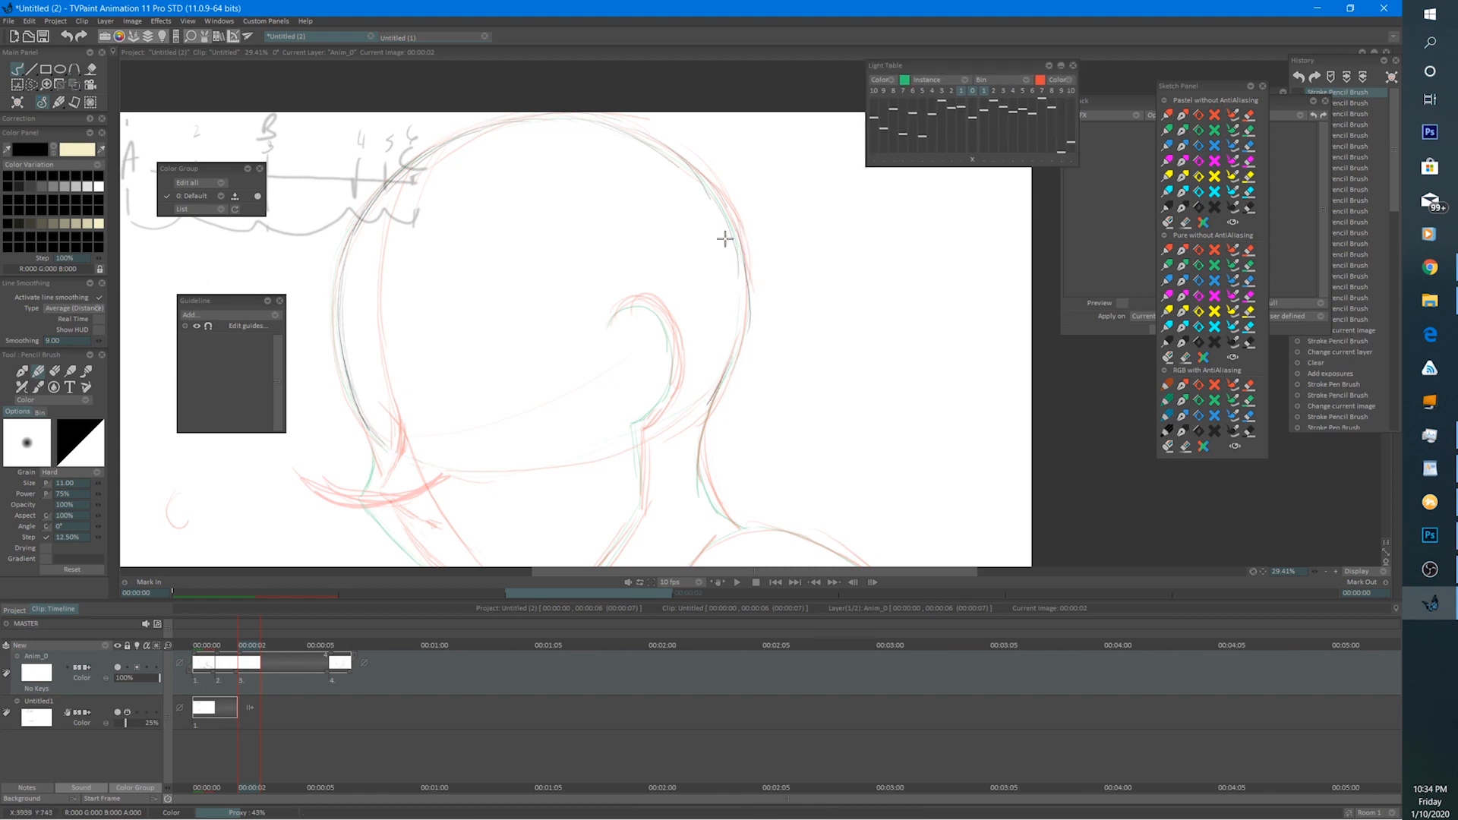
drag(746, 284, 729, 368)
drag(747, 310, 693, 407)
drag(624, 331, 694, 290)
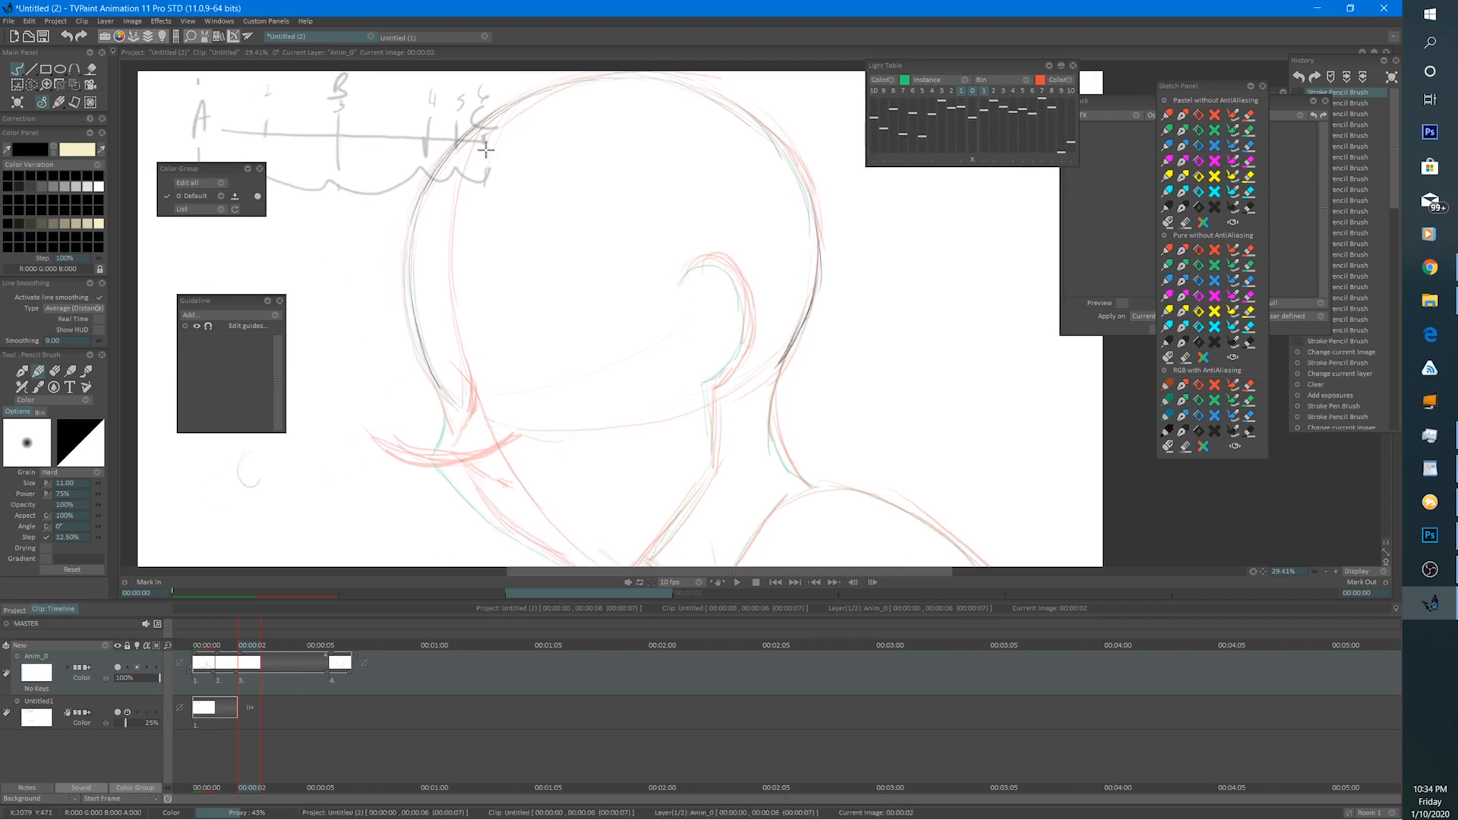
Draw the forehead's inner line, the brow and eye socket, and the cheek line down to the chin.
drag(441, 173, 425, 196)
mouse_move(492, 114)
mouse_down()
mouse_move(433, 213)
mouse_move(439, 186)
mouse_up()
drag(435, 209, 430, 295)
mouse_move(428, 236)
mouse_down()
mouse_move(458, 417)
mouse_move(447, 381)
mouse_move(456, 421)
mouse_move(453, 393)
mouse_move(430, 462)
mouse_up()
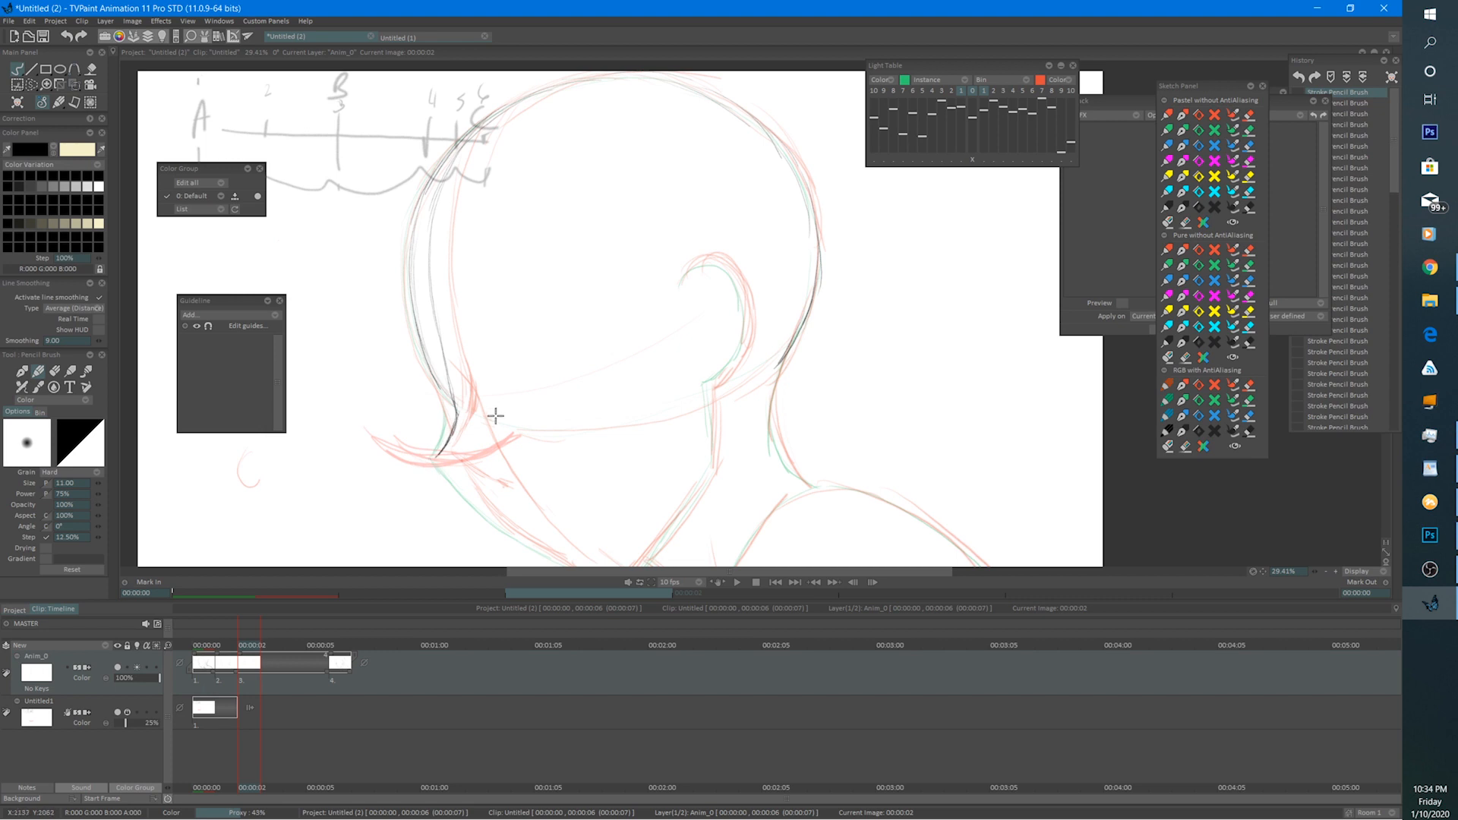
drag(473, 395, 476, 359)
mouse_move(448, 425)
mouse_down()
mouse_move(507, 494)
mouse_move(626, 554)
mouse_up()
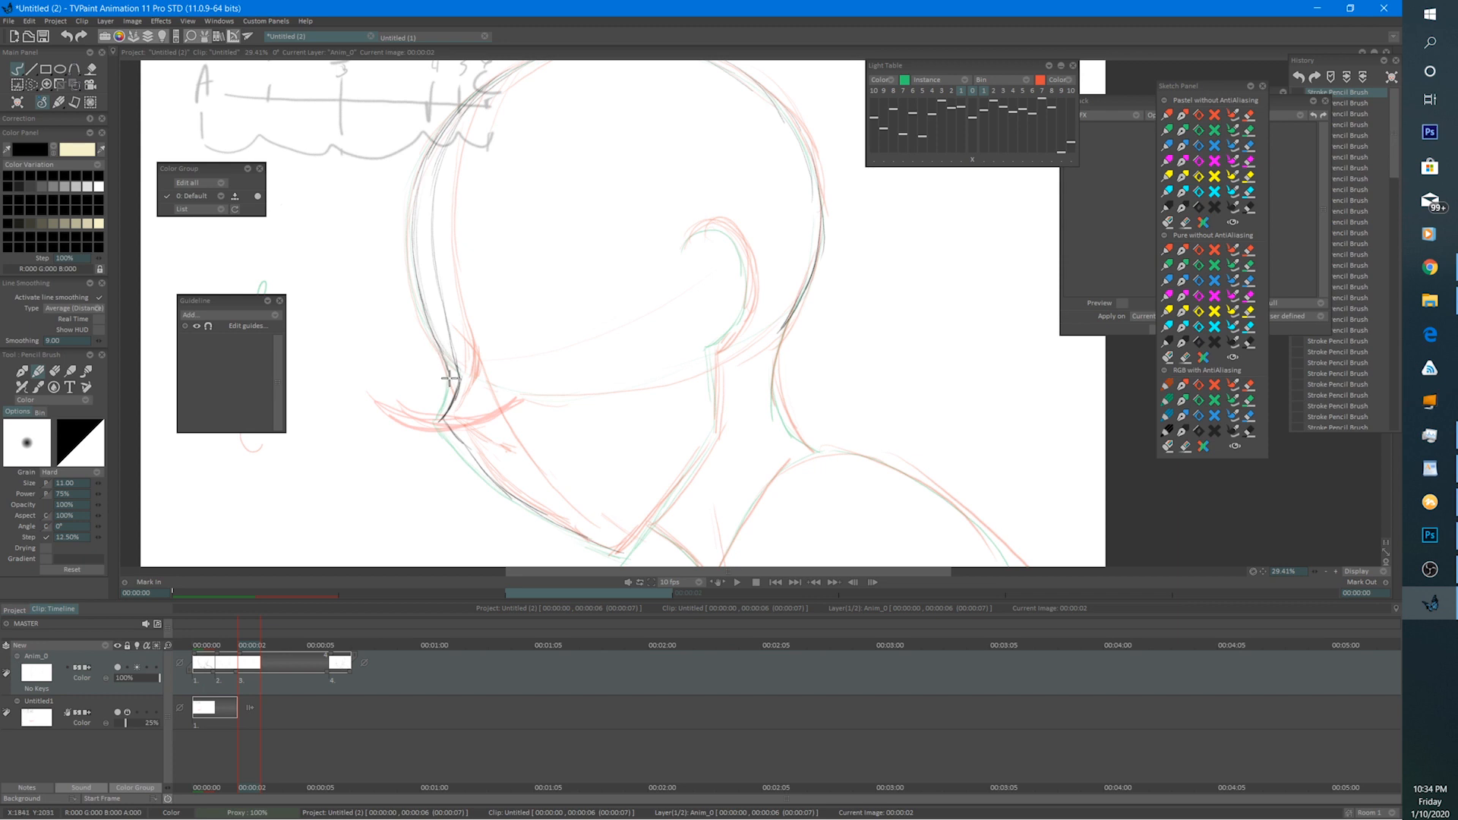
Erase the overlapping strokes at the brow and redraw the brow line into the eye socket.
drag(454, 363, 444, 390)
drag(548, 168, 481, 236)
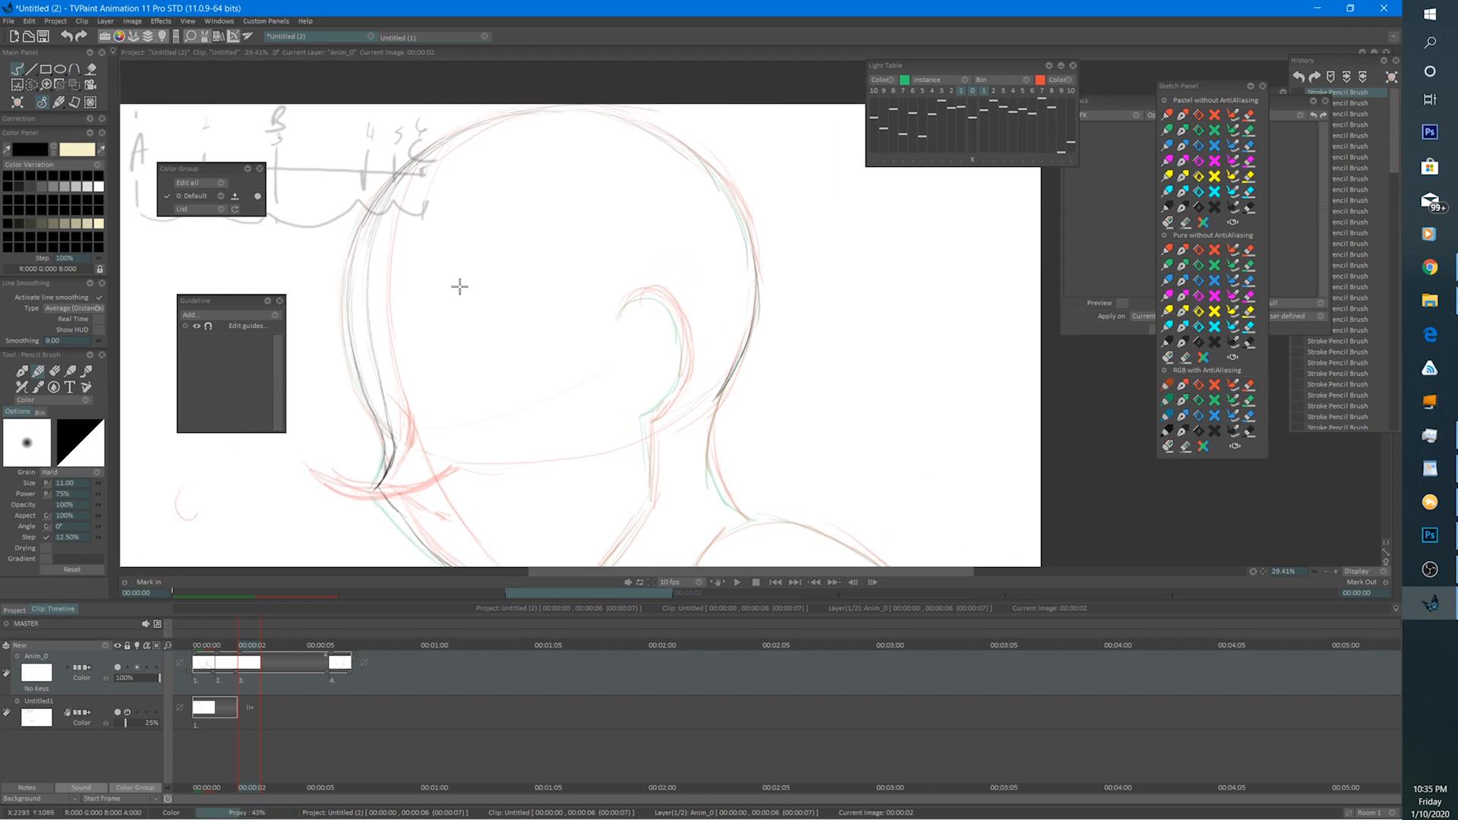
key(e)
drag(385, 403, 387, 436)
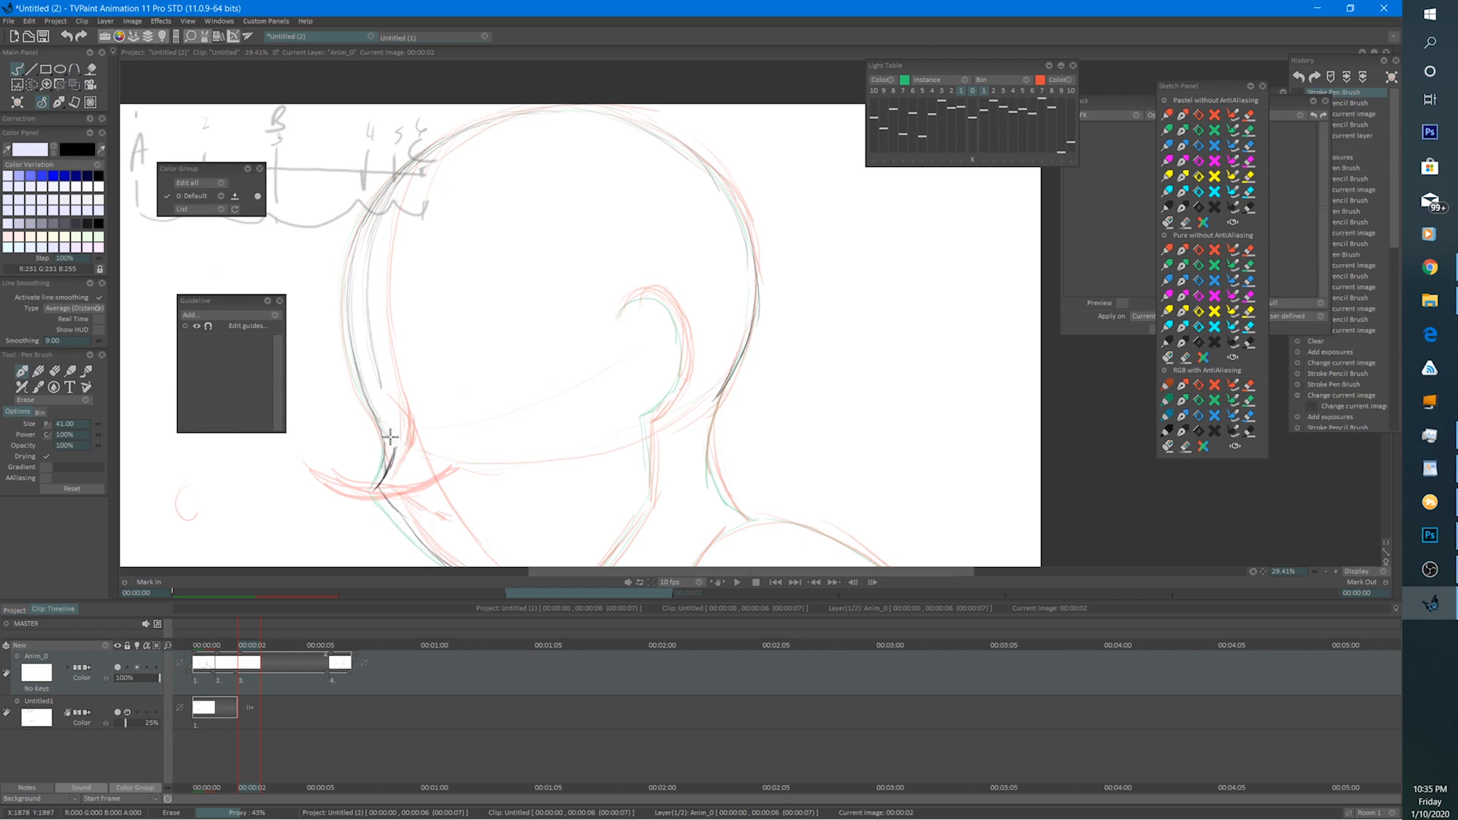
key(b)
drag(372, 380, 396, 442)
Reinforce the crown and back of the skull, and draw the ear and rear jaw line down to the chin.
mouse_move(548, 106)
mouse_down()
mouse_move(637, 113)
mouse_move(590, 107)
mouse_move(692, 163)
mouse_move(658, 137)
mouse_move(746, 214)
mouse_move(723, 194)
mouse_move(758, 278)
mouse_up()
drag(742, 354, 746, 299)
mouse_move(625, 262)
mouse_down()
mouse_move(648, 238)
mouse_move(681, 256)
mouse_move(691, 316)
mouse_move(658, 369)
mouse_up()
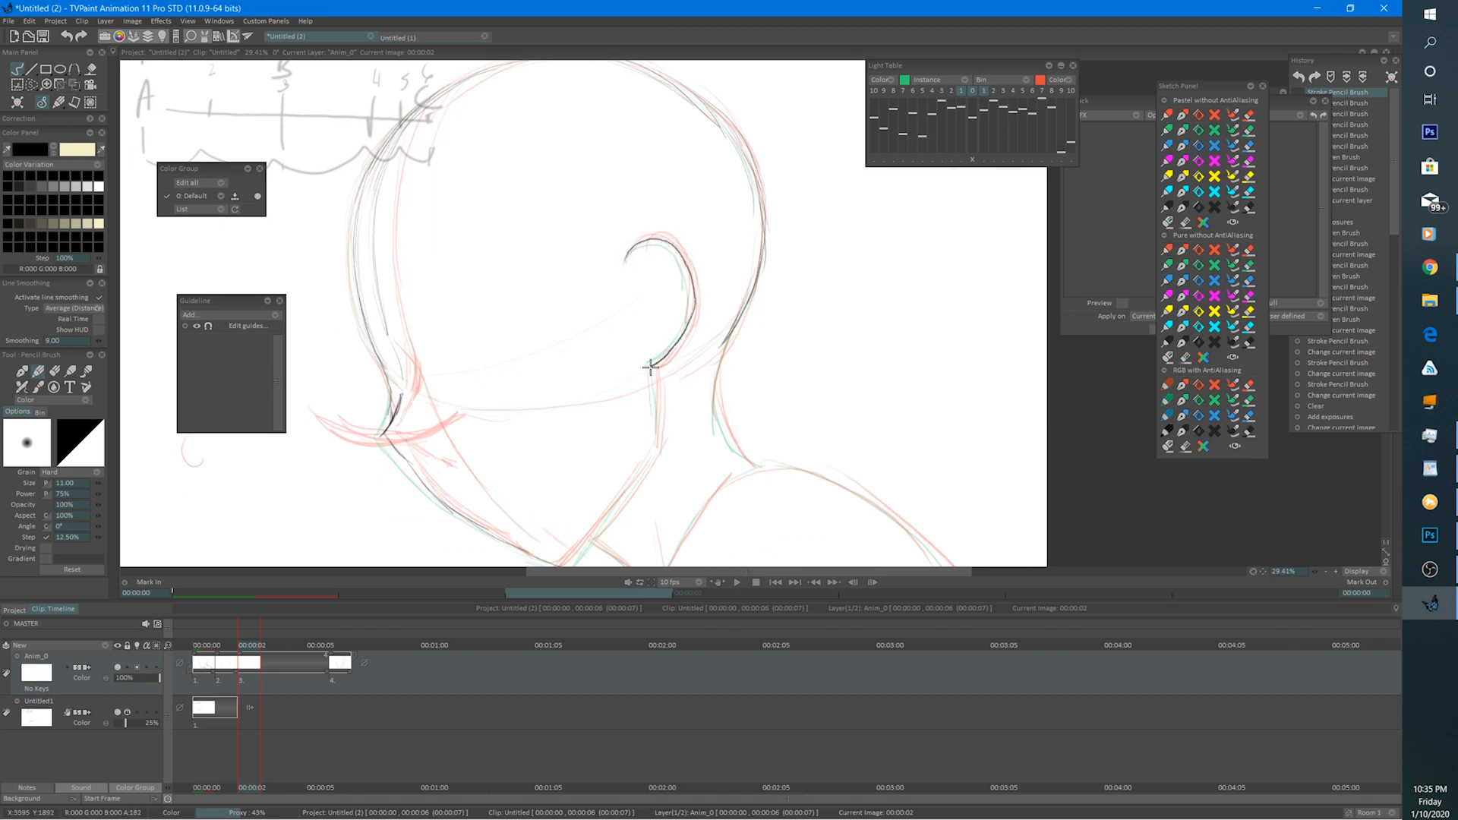
mouse_move(665, 261)
mouse_down()
mouse_move(669, 337)
mouse_move(570, 462)
mouse_up()
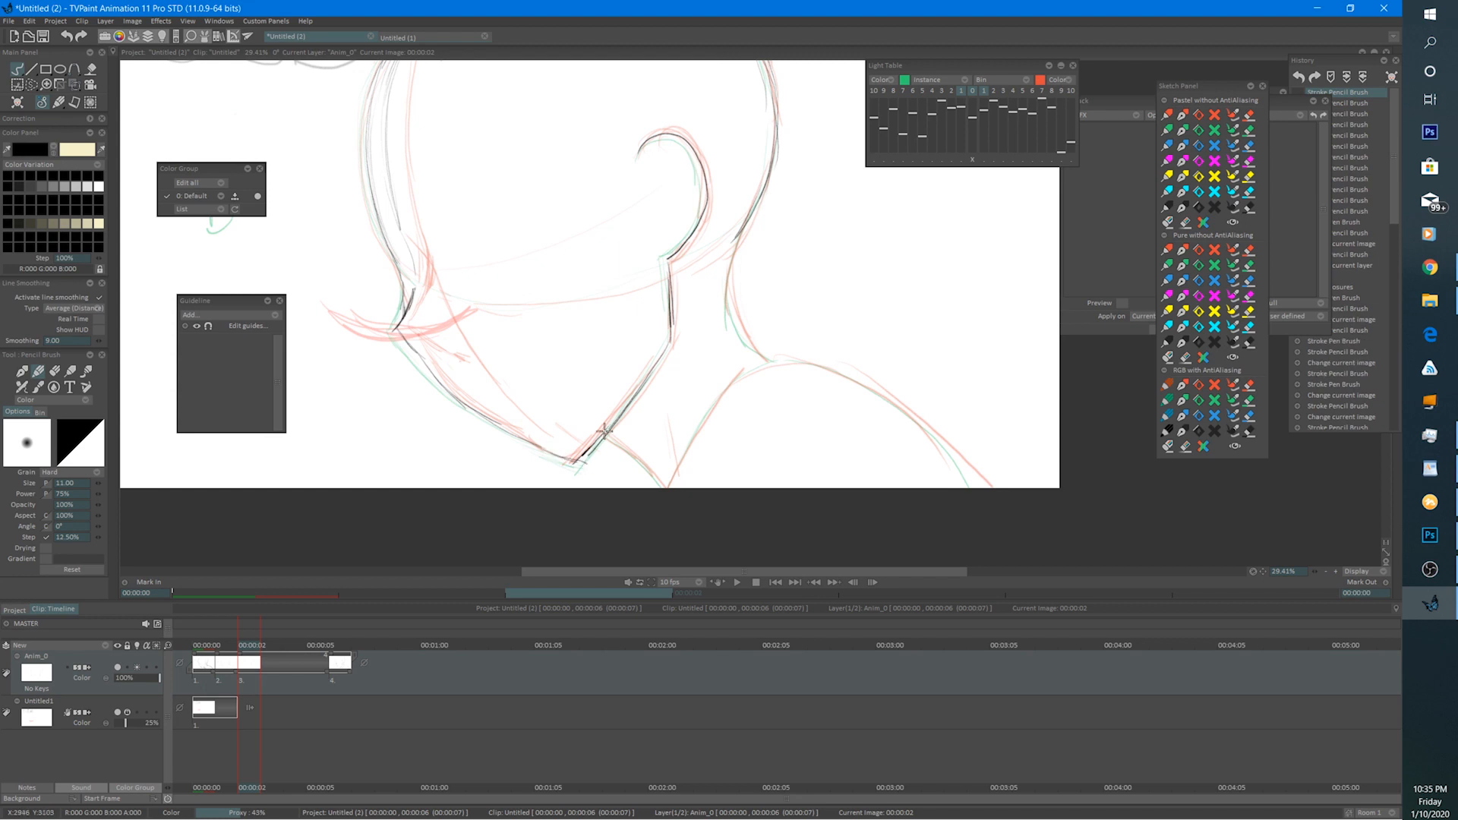
Draw the front neck, shoulder and nape lines on the third-frame inbetween.
mouse_move(550, 376)
mouse_down()
mouse_move(594, 410)
mouse_move(724, 303)
mouse_up()
mouse_move(706, 310)
mouse_down()
mouse_move(804, 326)
mouse_move(852, 356)
mouse_move(898, 399)
mouse_move(915, 445)
mouse_up()
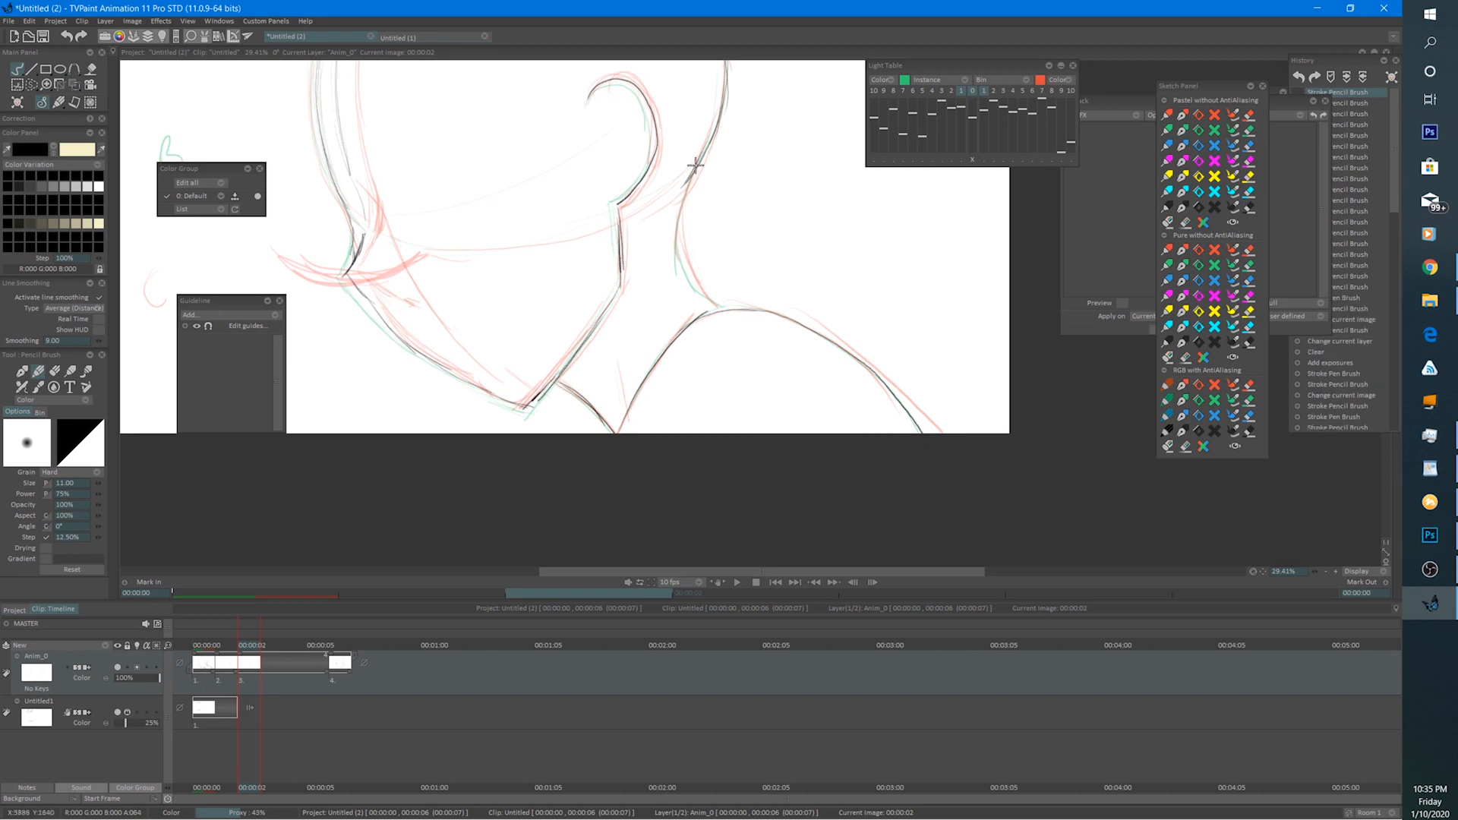
mouse_move(690, 178)
mouse_down()
mouse_move(681, 263)
mouse_move(679, 202)
mouse_move(702, 290)
mouse_move(685, 264)
mouse_move(720, 307)
mouse_up()
drag(644, 212, 739, 312)
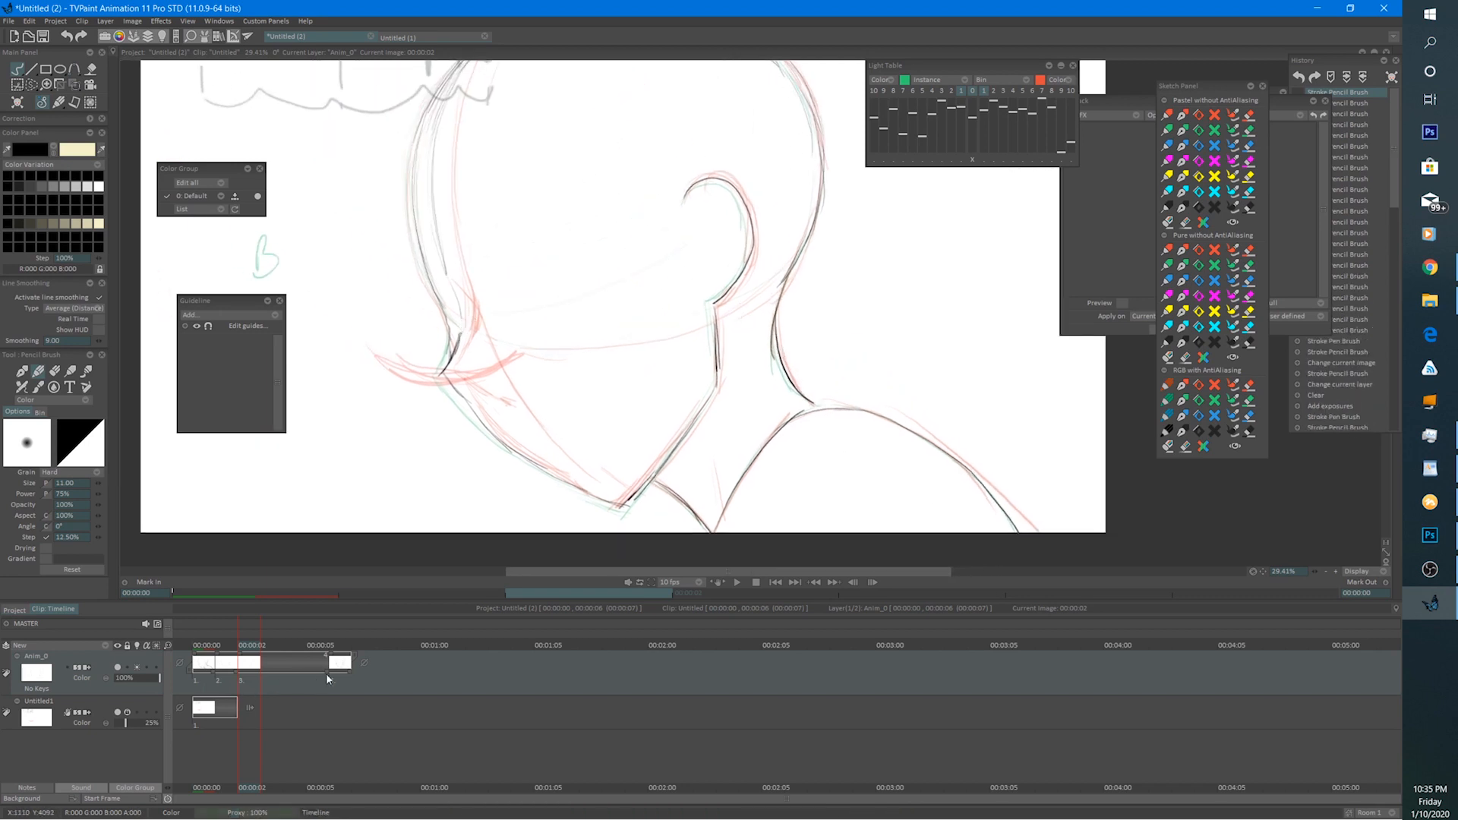
Shorten the new inbetween's exposure to one frame and play back the head turn.
drag(326, 669, 262, 672)
click(736, 583)
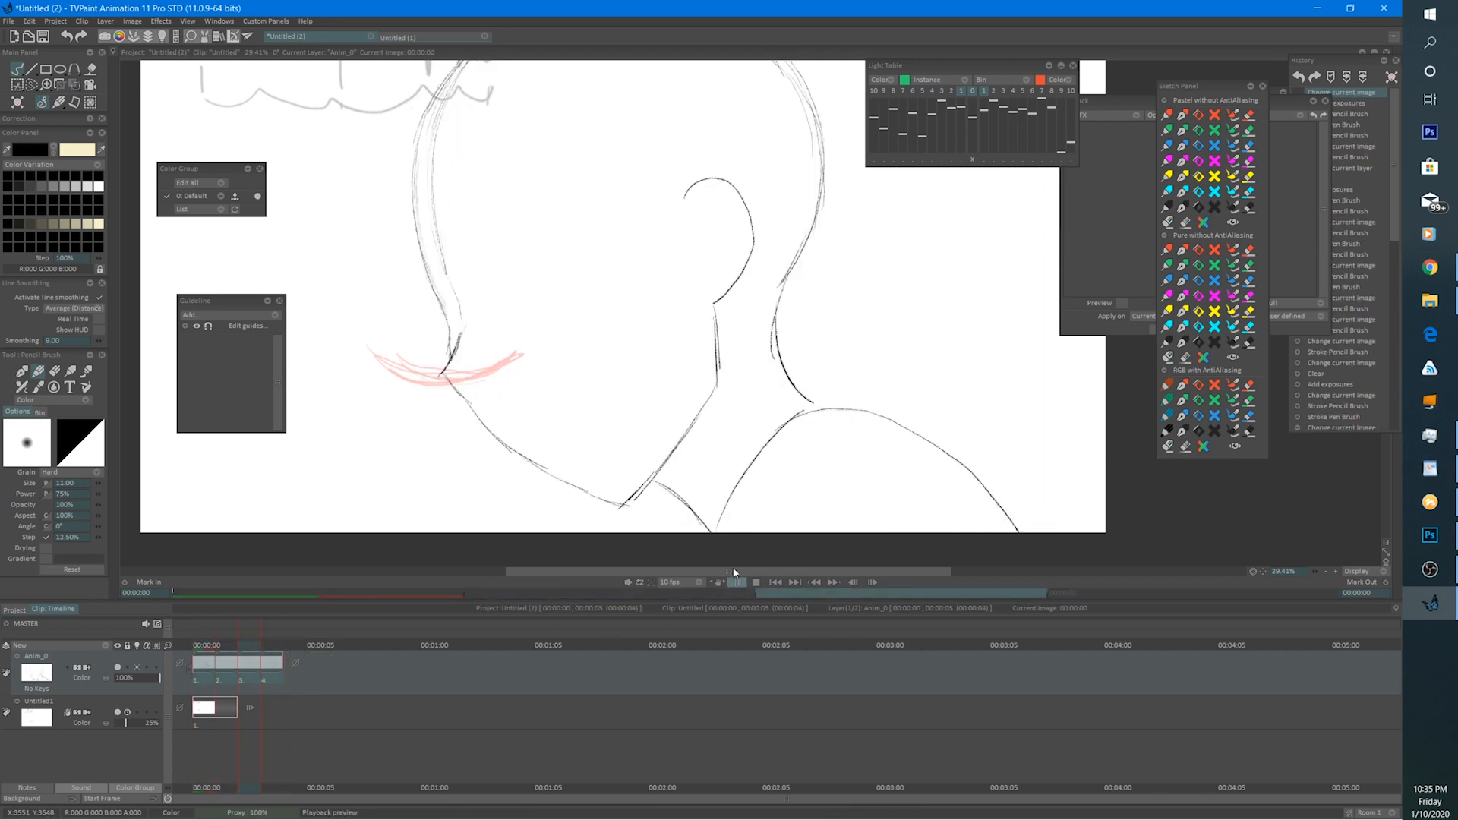
click(752, 580)
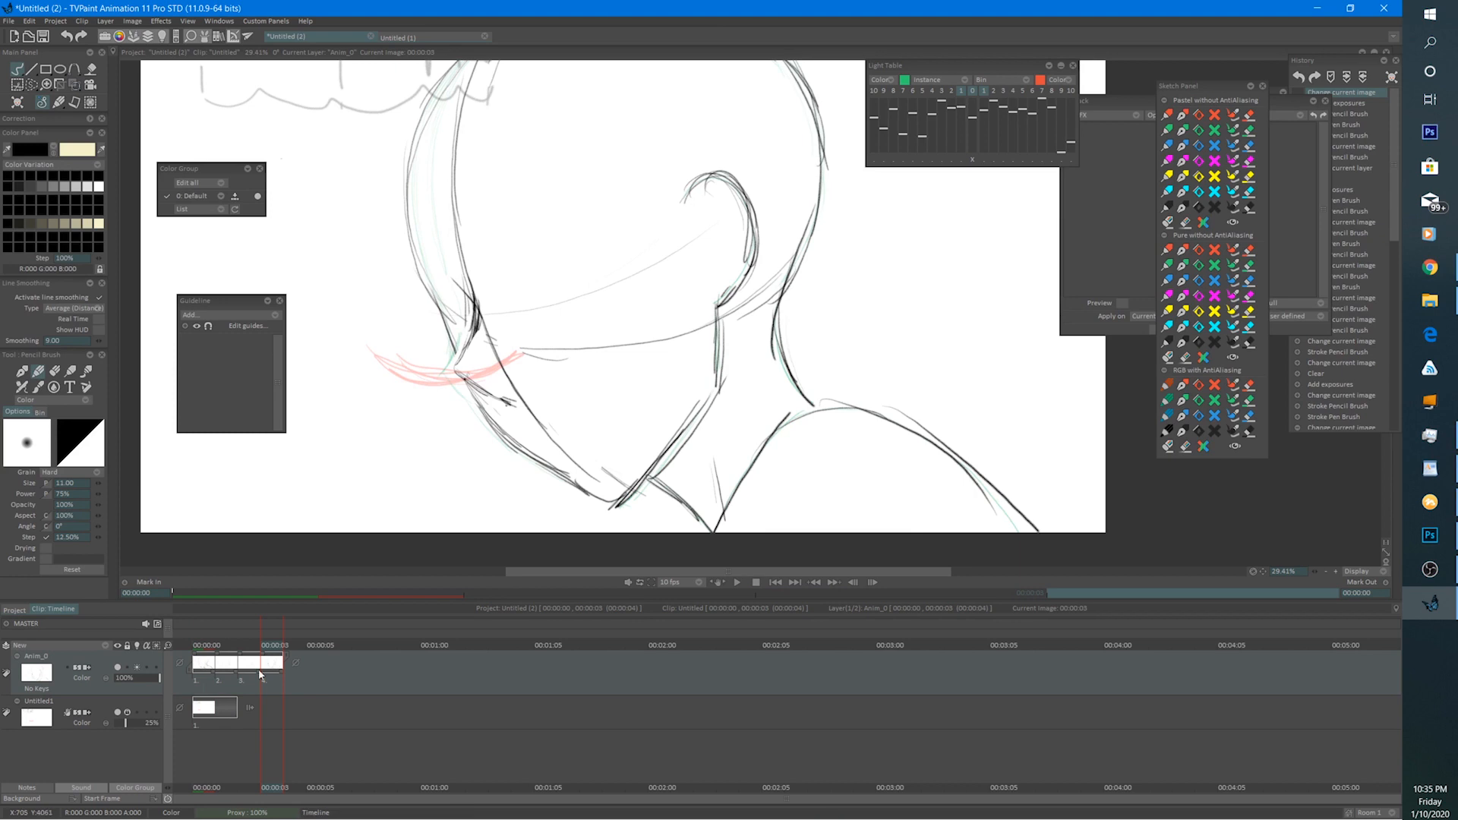
Extend the third drawing's exposure by one frame and insert an empty drawing before the C key.
drag(263, 668, 276, 667)
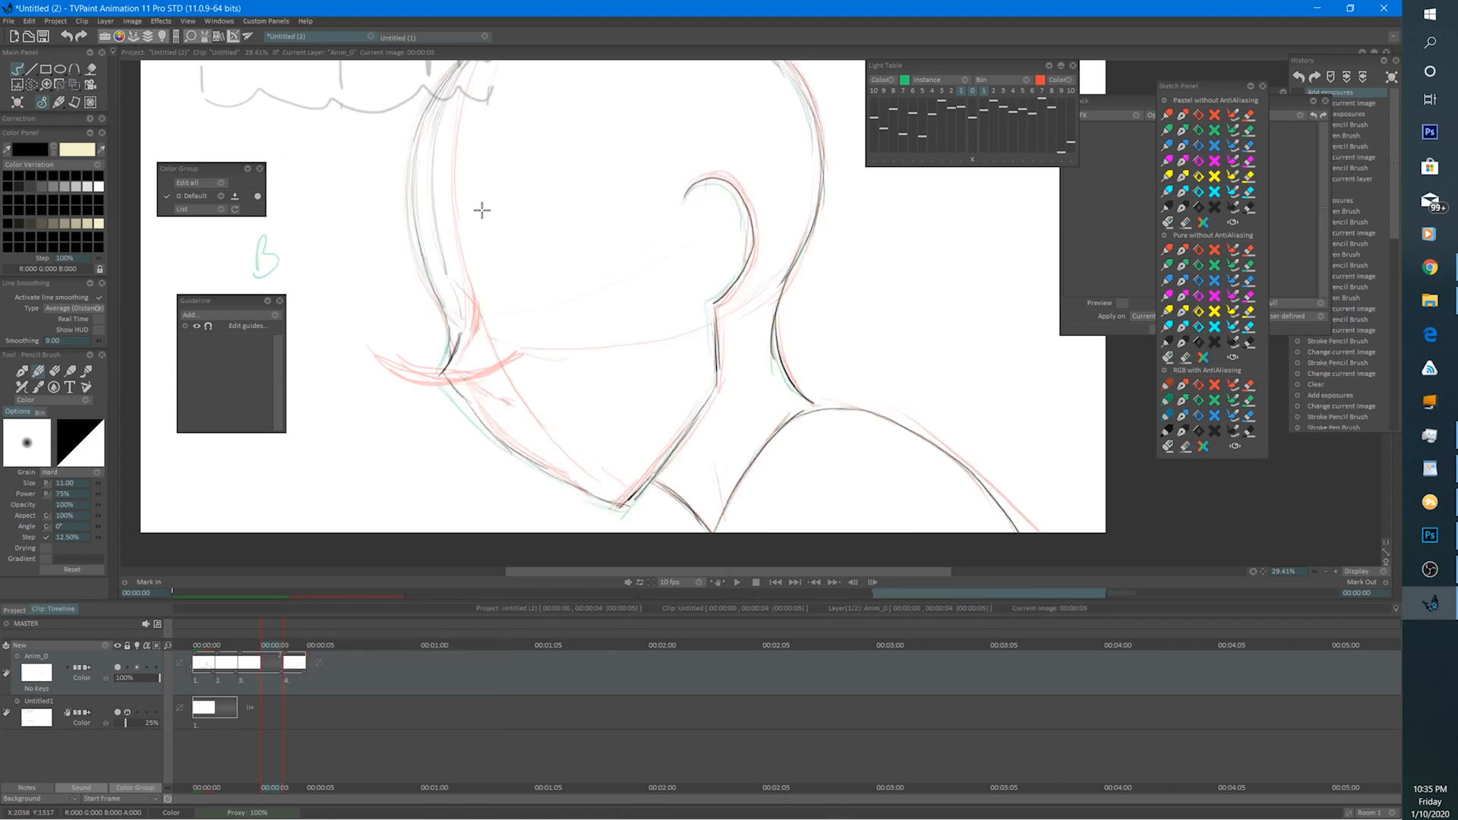
mouse_move(482, 208)
mouse_down()
mouse_move(496, 444)
mouse_move(546, 360)
mouse_up()
mouse_move(559, 252)
mouse_down()
mouse_move(575, 241)
mouse_move(599, 325)
mouse_move(609, 283)
mouse_move(619, 319)
mouse_move(681, 303)
mouse_up()
key(BackSpace)
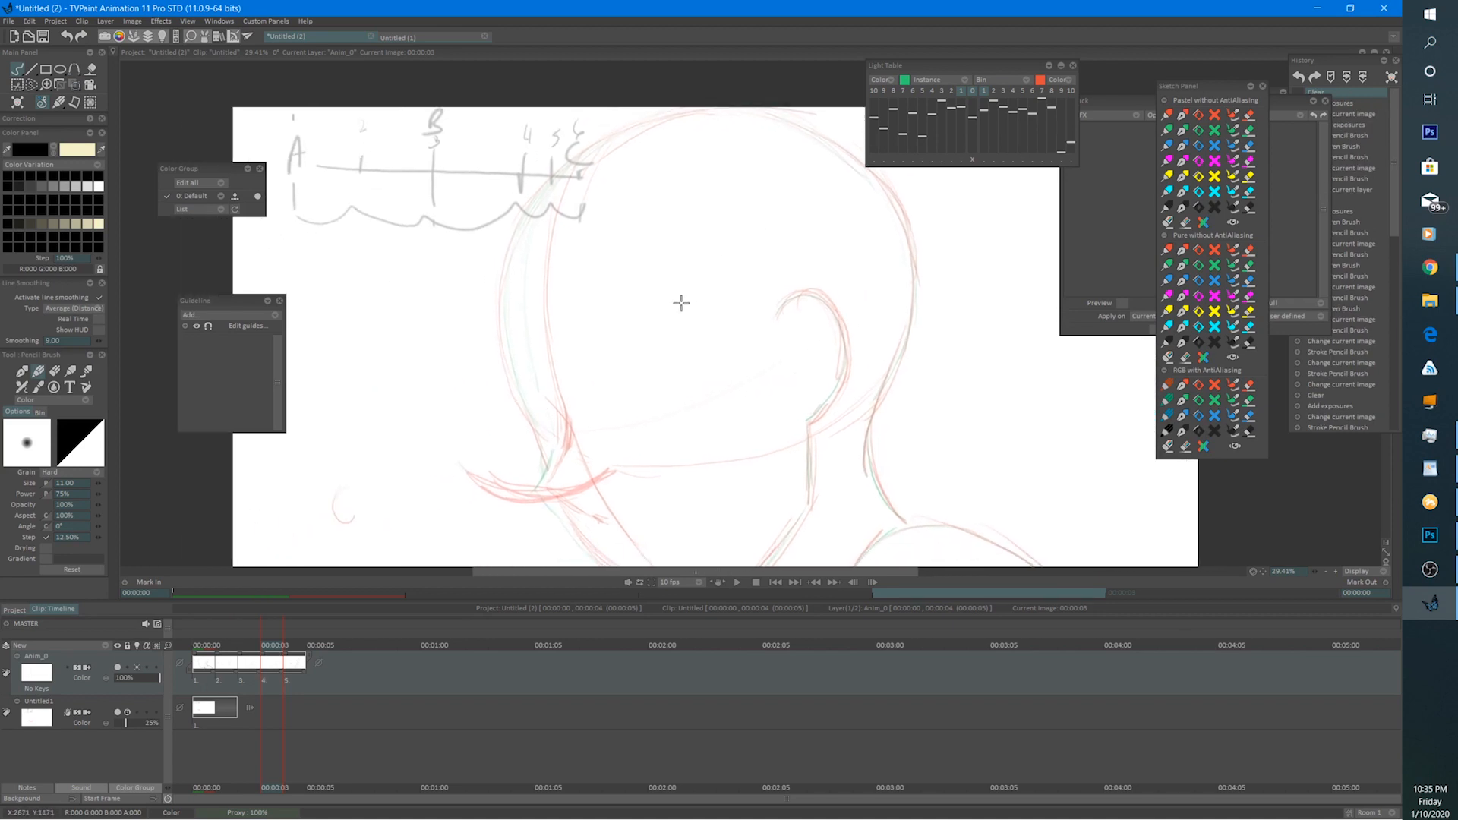
Draw the eye socket, forehead, crown and back of the skull on the fourth-frame inbetween.
scroll(681, 303, up, 3)
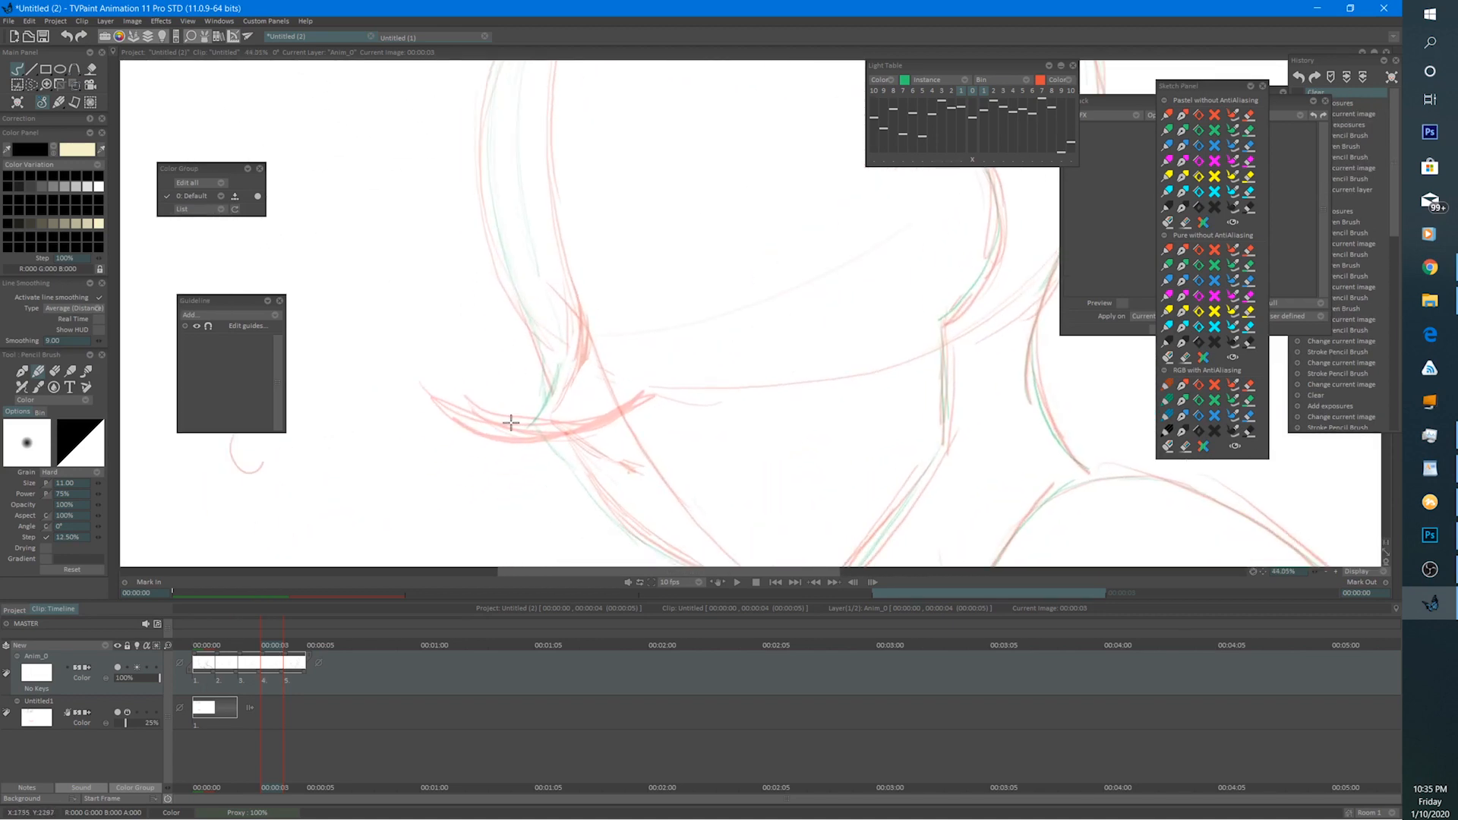
mouse_move(577, 412)
mouse_down()
mouse_move(553, 349)
mouse_move(565, 358)
mouse_move(537, 405)
mouse_move(548, 427)
mouse_up()
drag(548, 427, 552, 435)
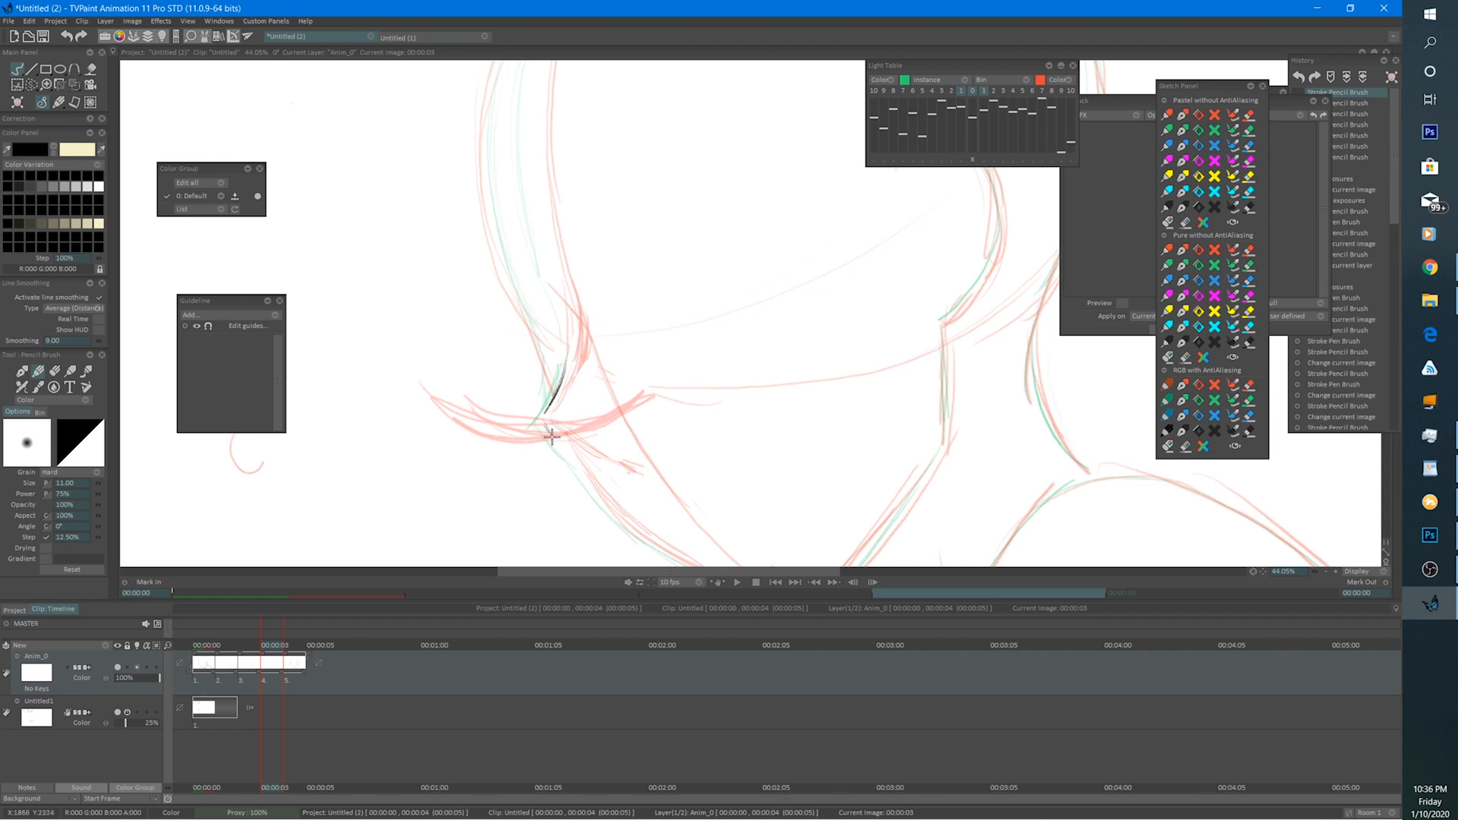
mouse_move(521, 361)
mouse_down()
mouse_move(572, 442)
mouse_move(571, 521)
mouse_up()
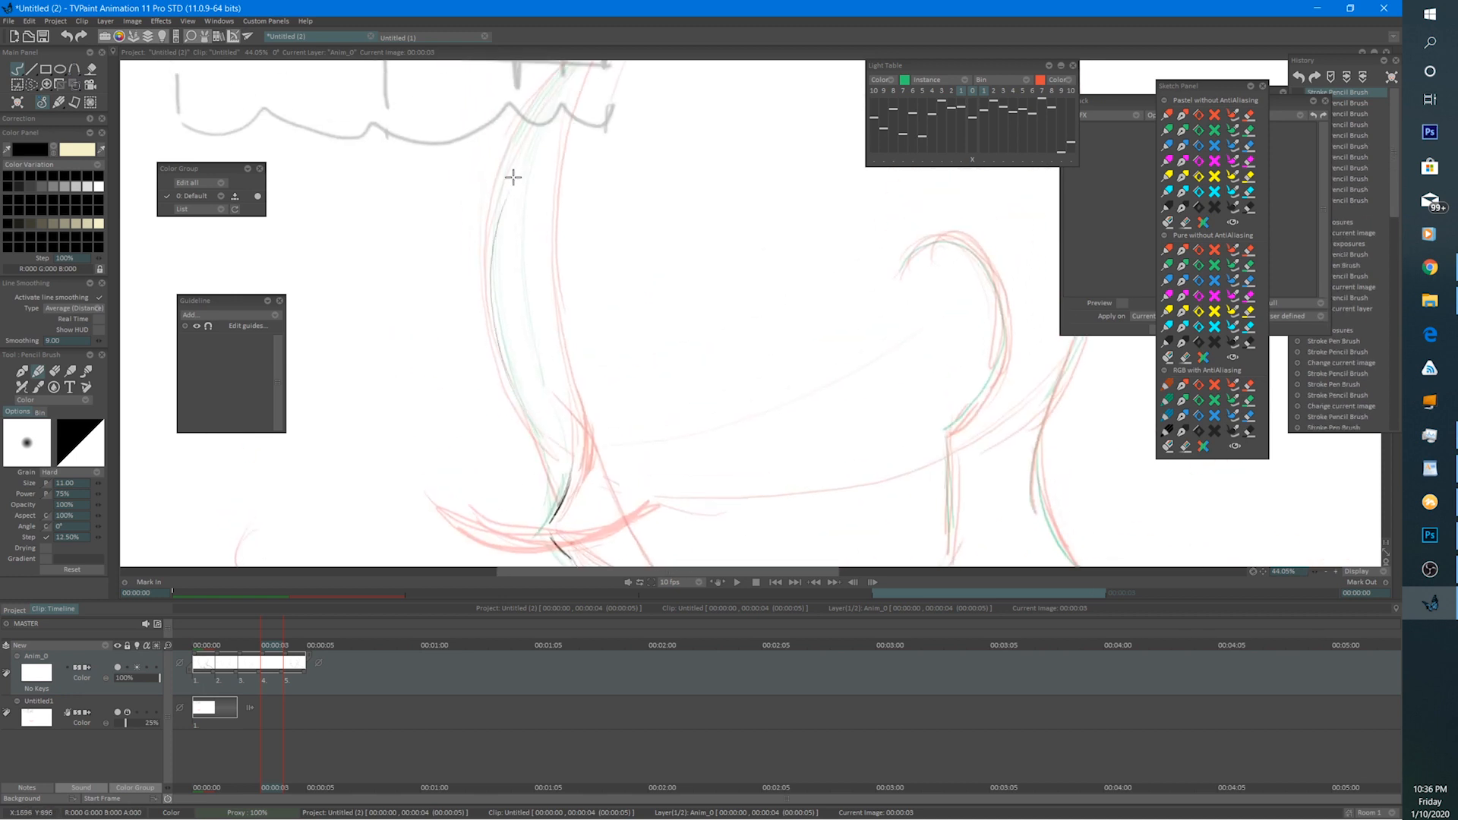
mouse_move(511, 172)
mouse_down()
mouse_move(476, 300)
mouse_move(608, 195)
mouse_move(750, 190)
mouse_move(843, 242)
mouse_move(875, 285)
mouse_move(888, 346)
mouse_move(880, 404)
mouse_move(827, 473)
mouse_up()
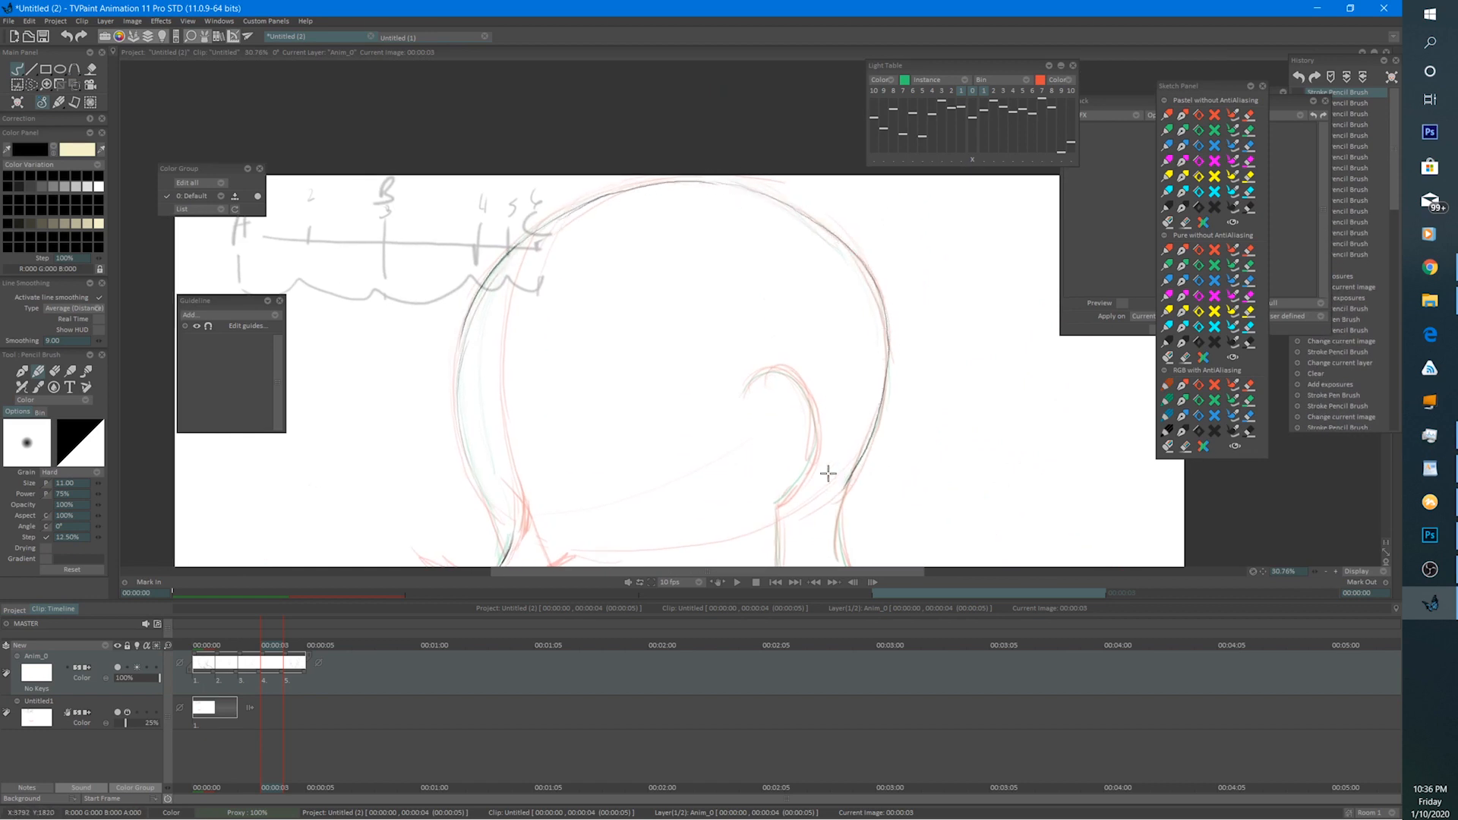
Draw the ear, rear jaw line and nape on the fourth-frame inbetween.
drag(829, 401, 775, 201)
mouse_move(809, 255)
mouse_down()
mouse_move(786, 342)
mouse_move(826, 418)
mouse_up()
mouse_move(692, 199)
mouse_down()
mouse_move(711, 169)
mouse_move(759, 194)
mouse_move(742, 169)
mouse_move(748, 205)
mouse_move(732, 172)
mouse_move(765, 205)
mouse_move(767, 266)
mouse_move(722, 303)
mouse_move(725, 372)
mouse_move(701, 426)
mouse_move(649, 494)
mouse_move(607, 507)
mouse_up()
key(e)
key(e)
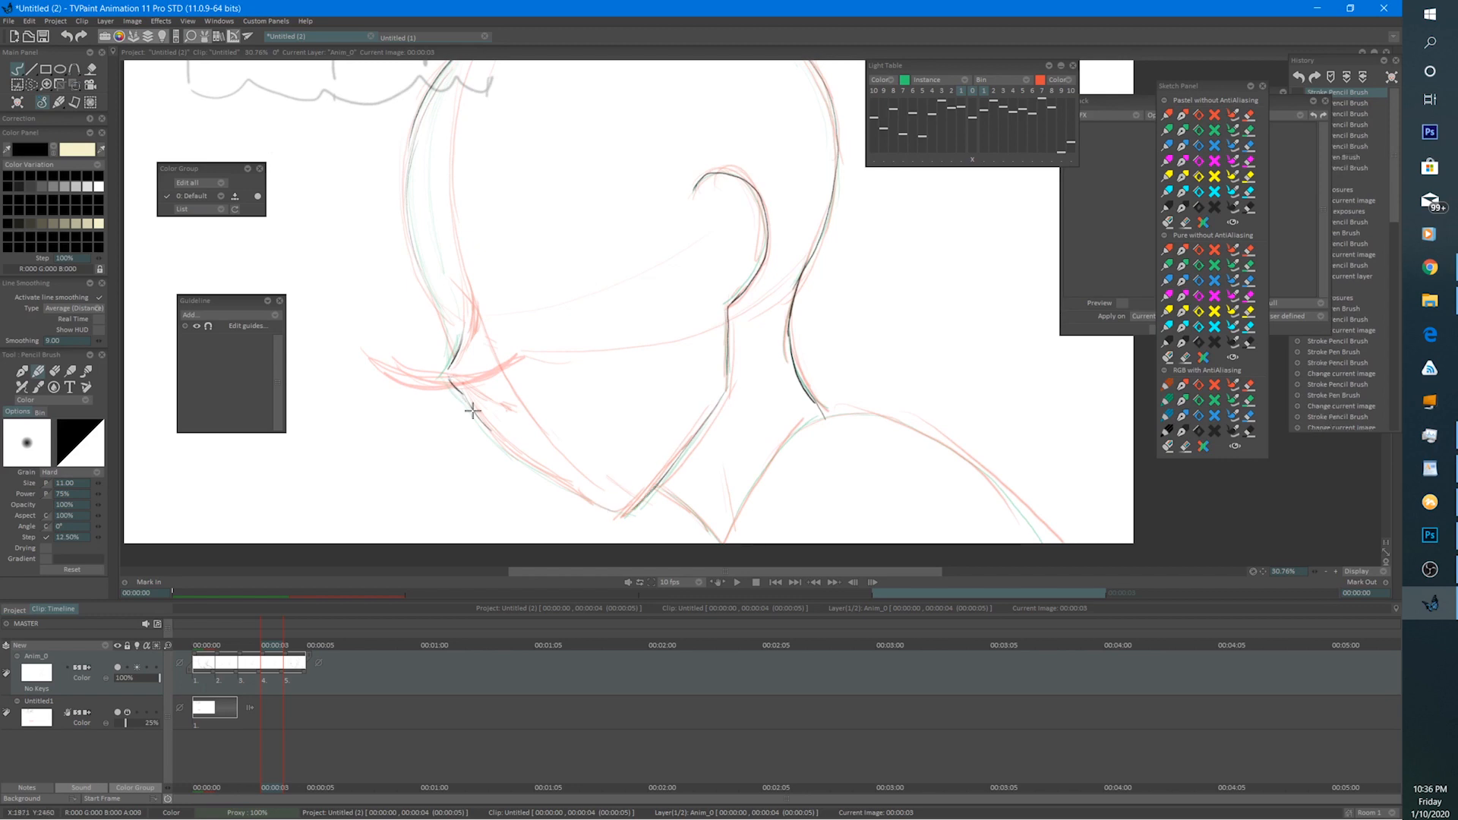
Draw the cheek line down to the chin and the inner forehead line on the fourth-frame inbetween.
drag(472, 410, 572, 489)
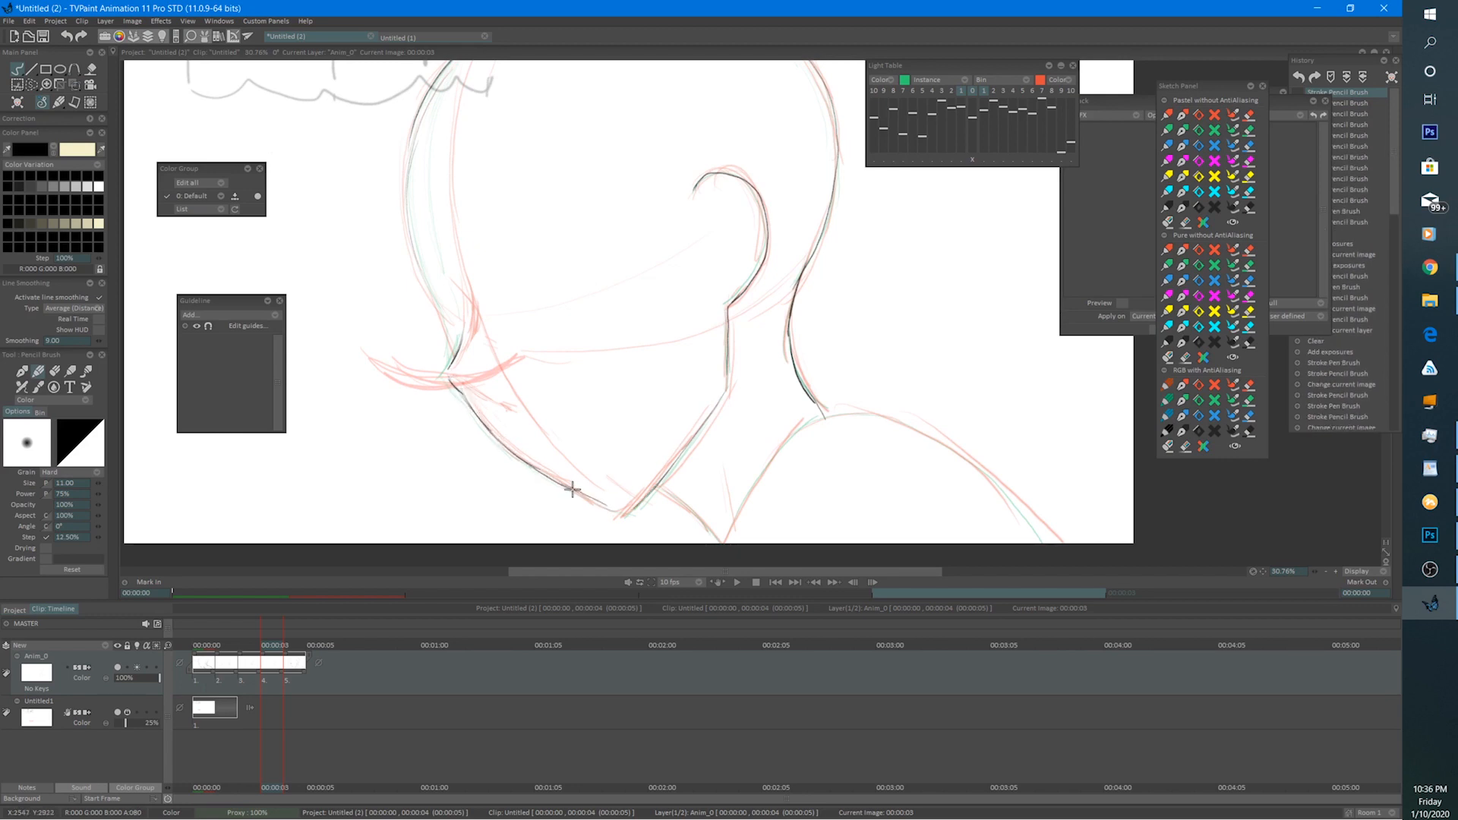
drag(470, 250, 545, 326)
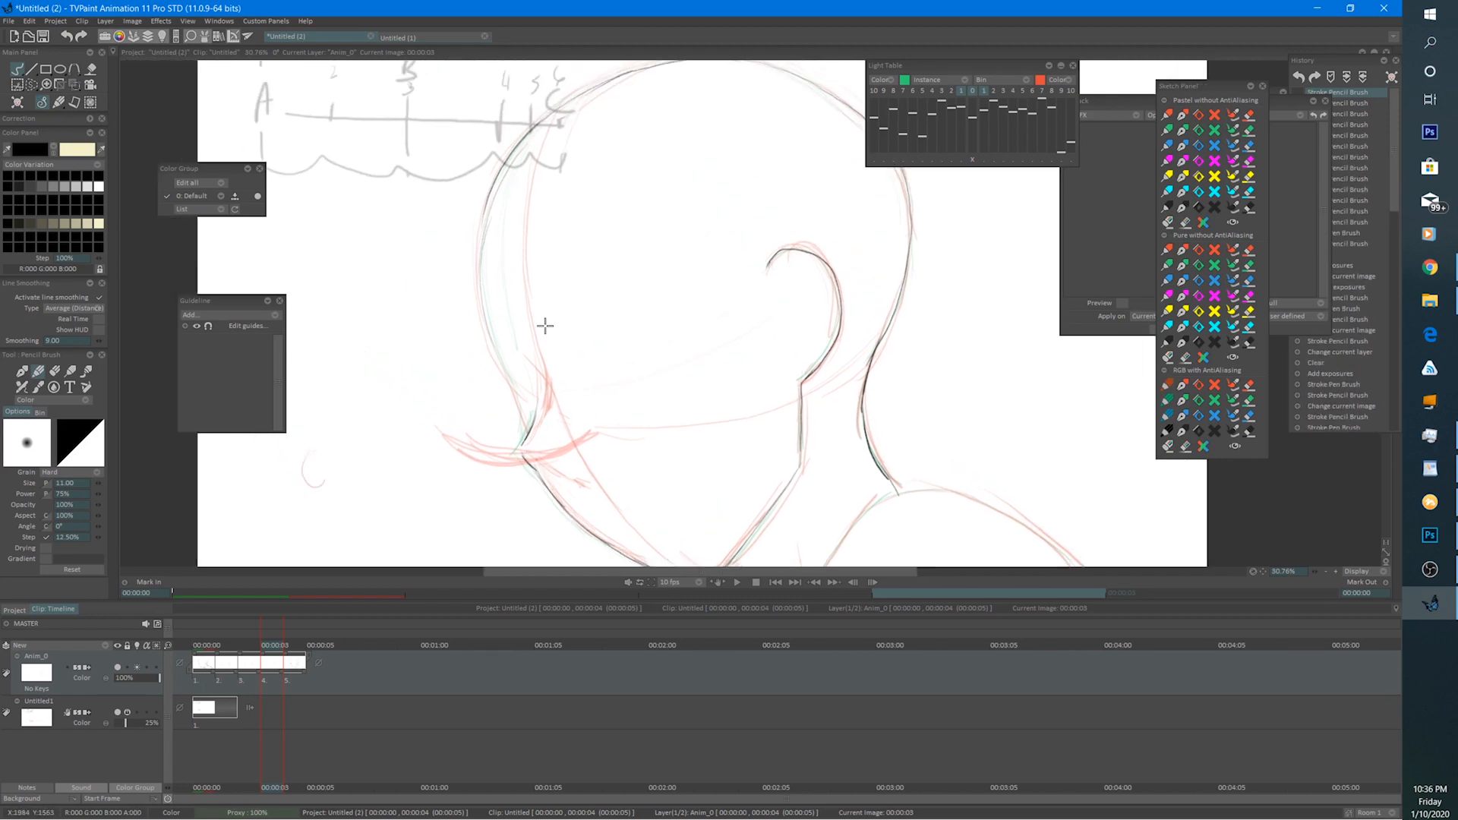
mouse_move(524, 429)
mouse_down()
mouse_move(479, 294)
mouse_move(489, 195)
mouse_move(522, 137)
mouse_move(564, 139)
mouse_move(543, 154)
mouse_move(572, 94)
mouse_move(535, 164)
mouse_move(537, 416)
mouse_move(531, 169)
mouse_up()
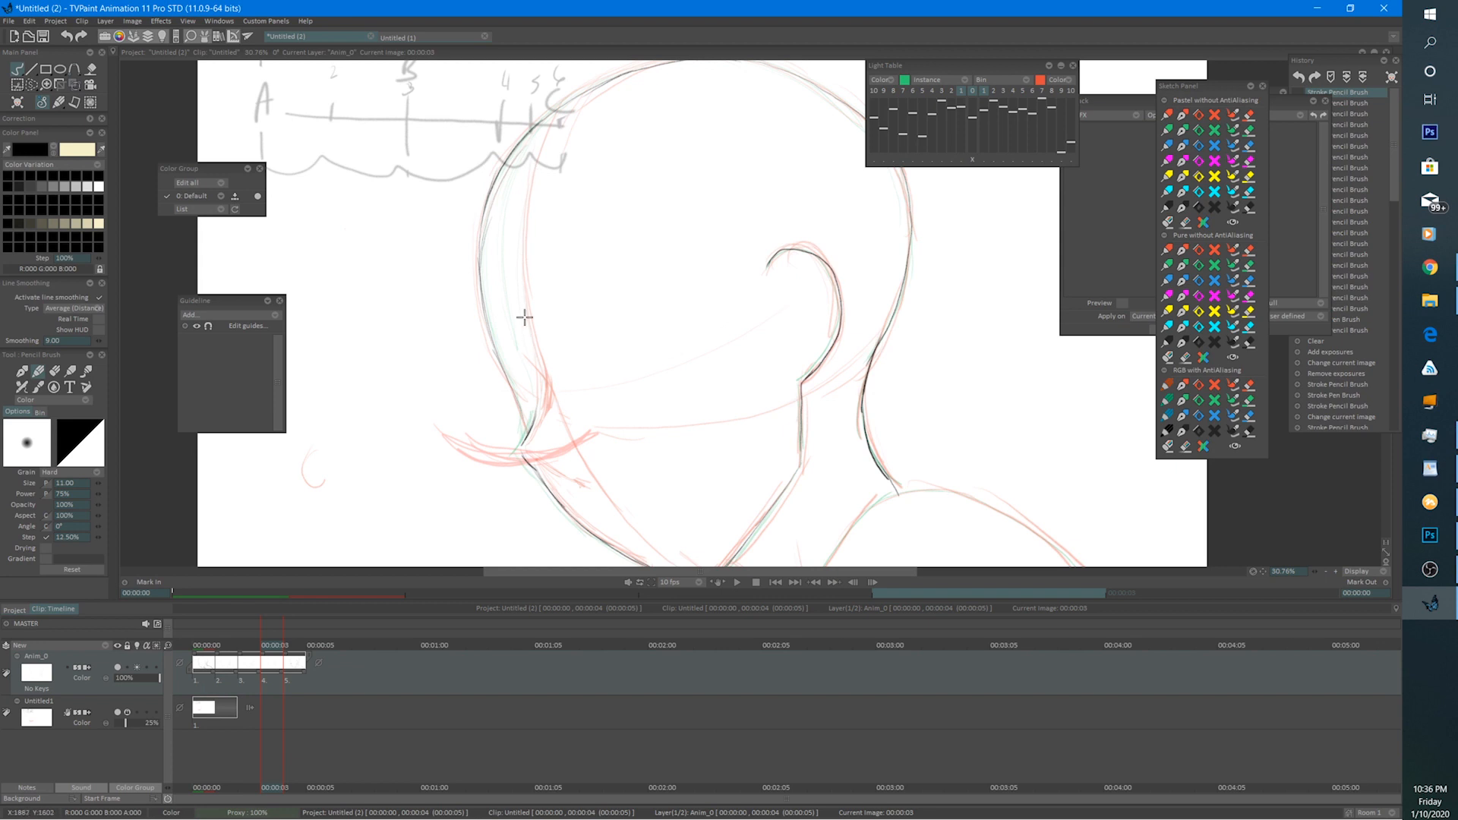
scroll(562, 238, down, 1)
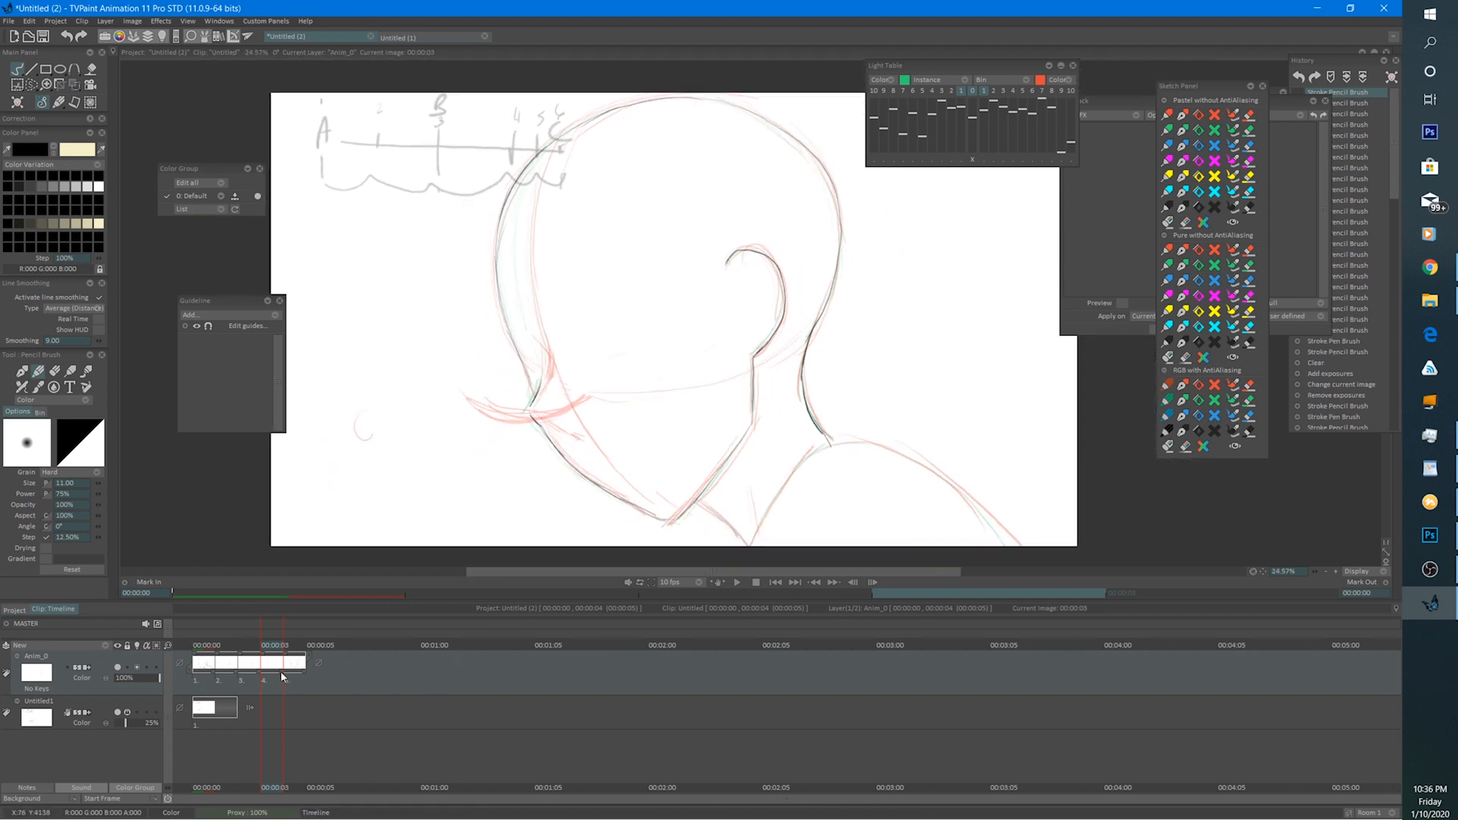
Play back the head turn across all five drawings to check the motion.
drag(282, 676, 185, 663)
click(718, 583)
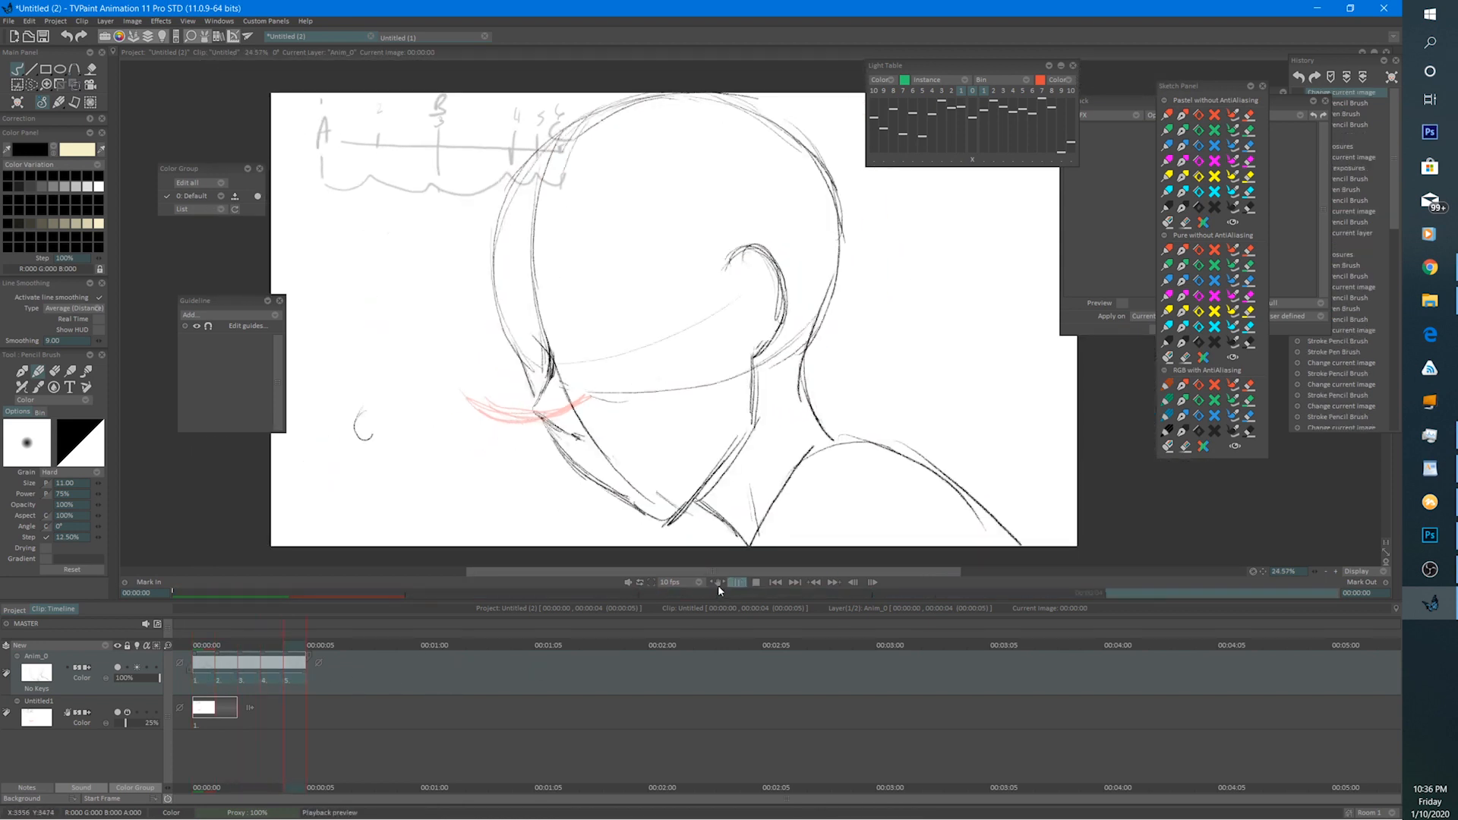
scroll(764, 495, down, 2)
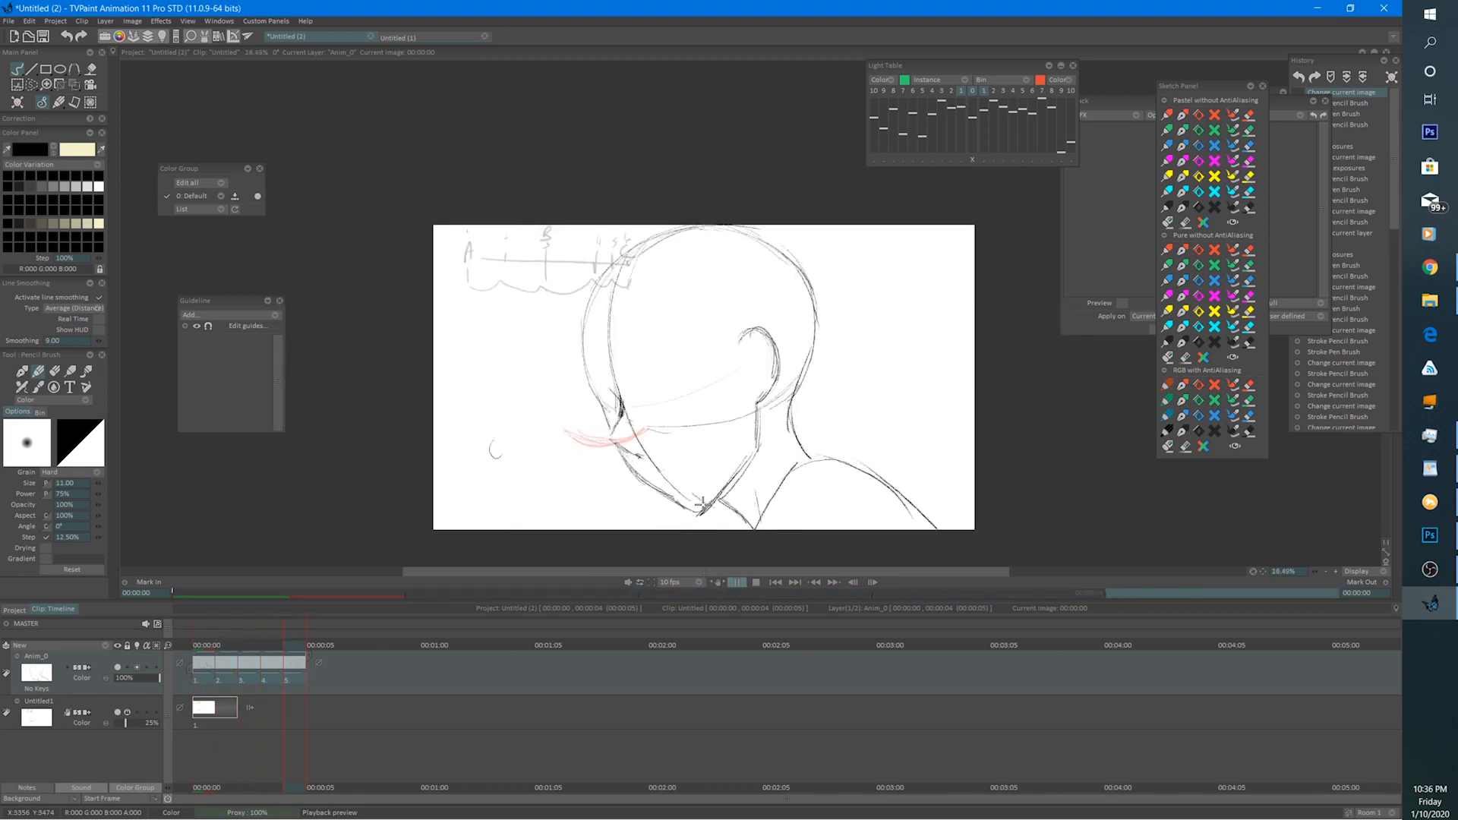
click(757, 582)
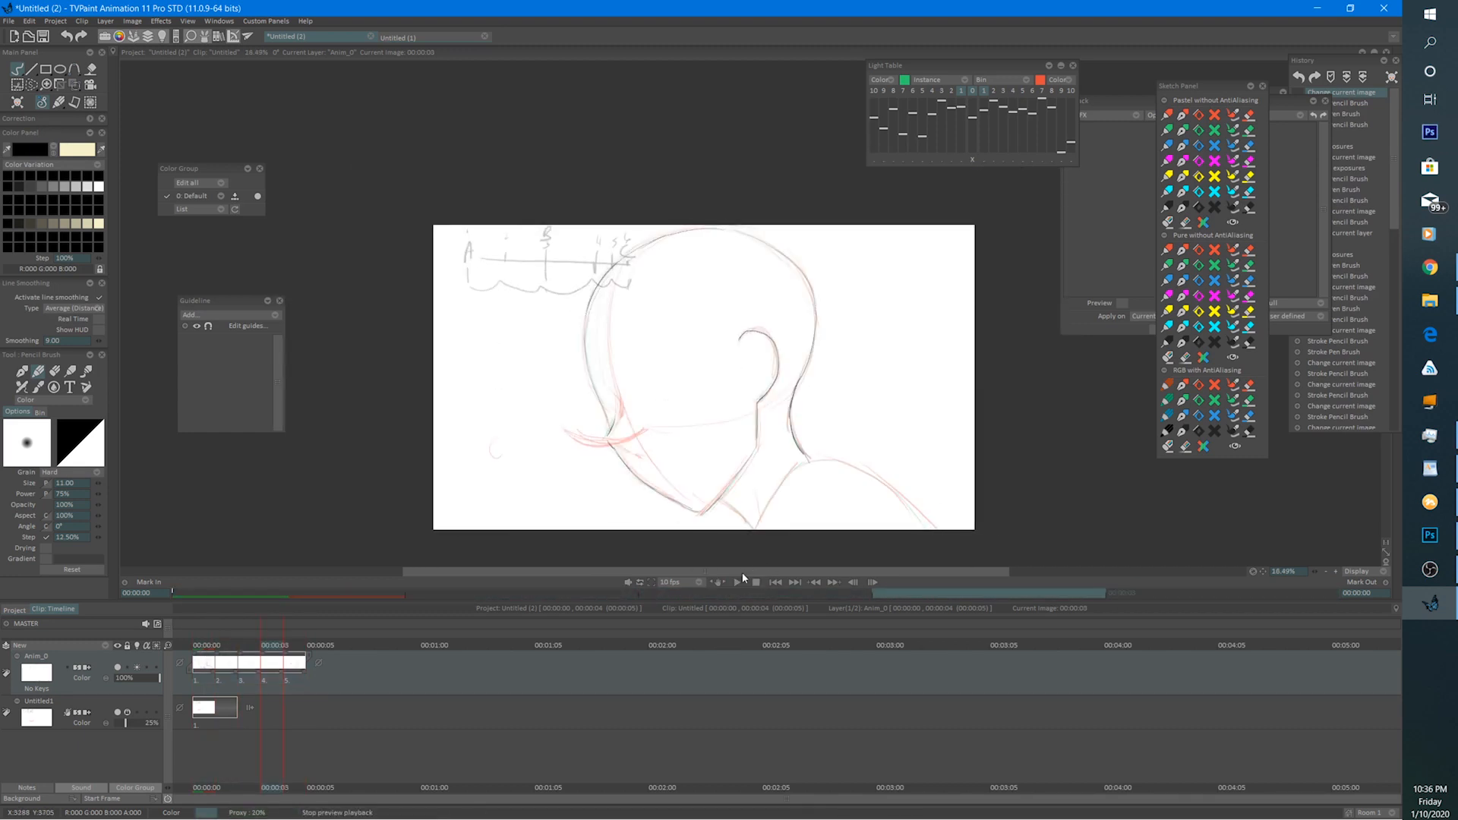
scroll(767, 325, up, 2)
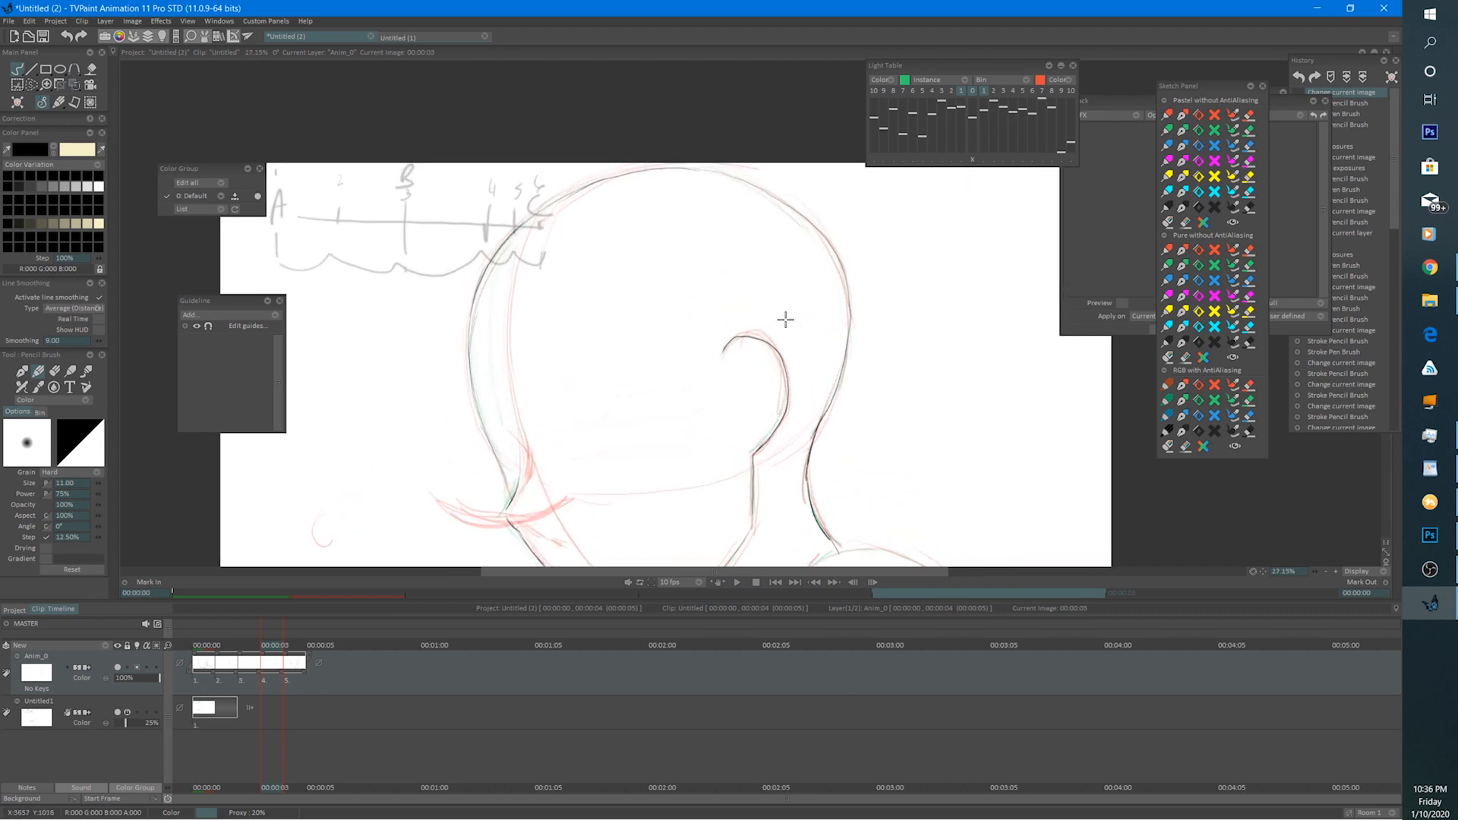
Erase and redraw the upper curve of the ear on the first drawing, the A key.
key(Left)
key(Left)
key(Left)
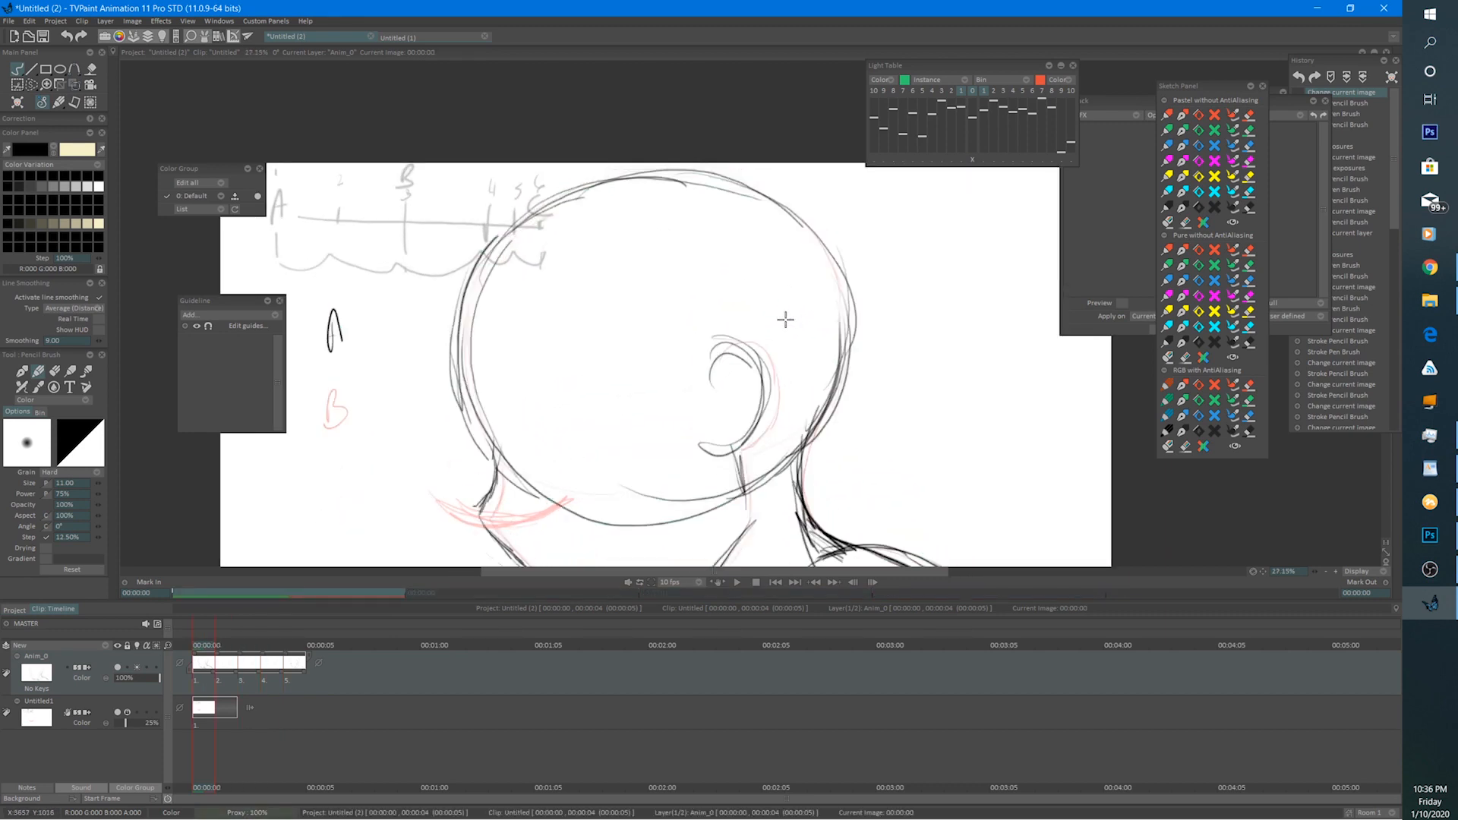
key(e)
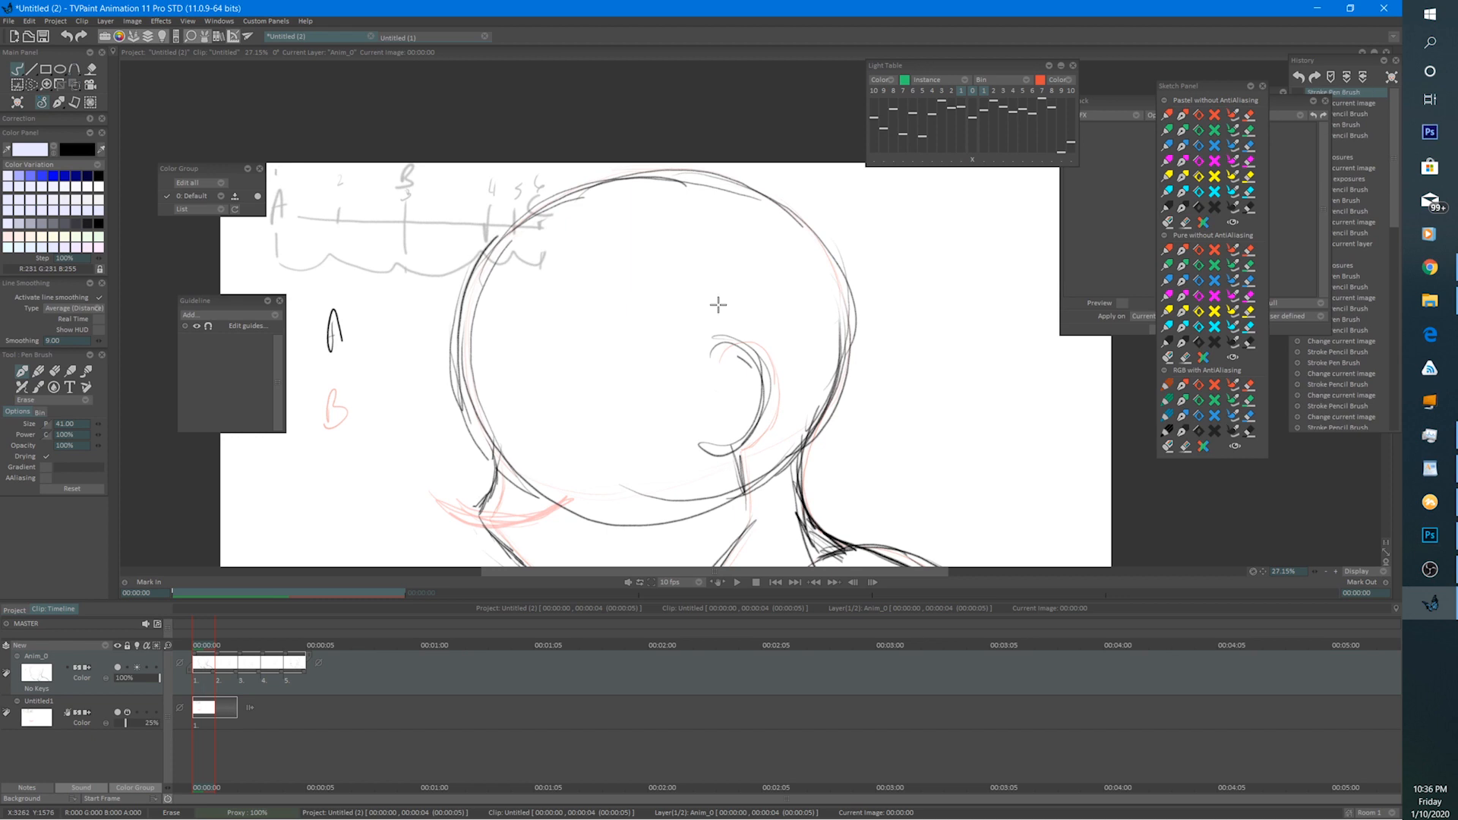
key(e)
drag(702, 363, 738, 349)
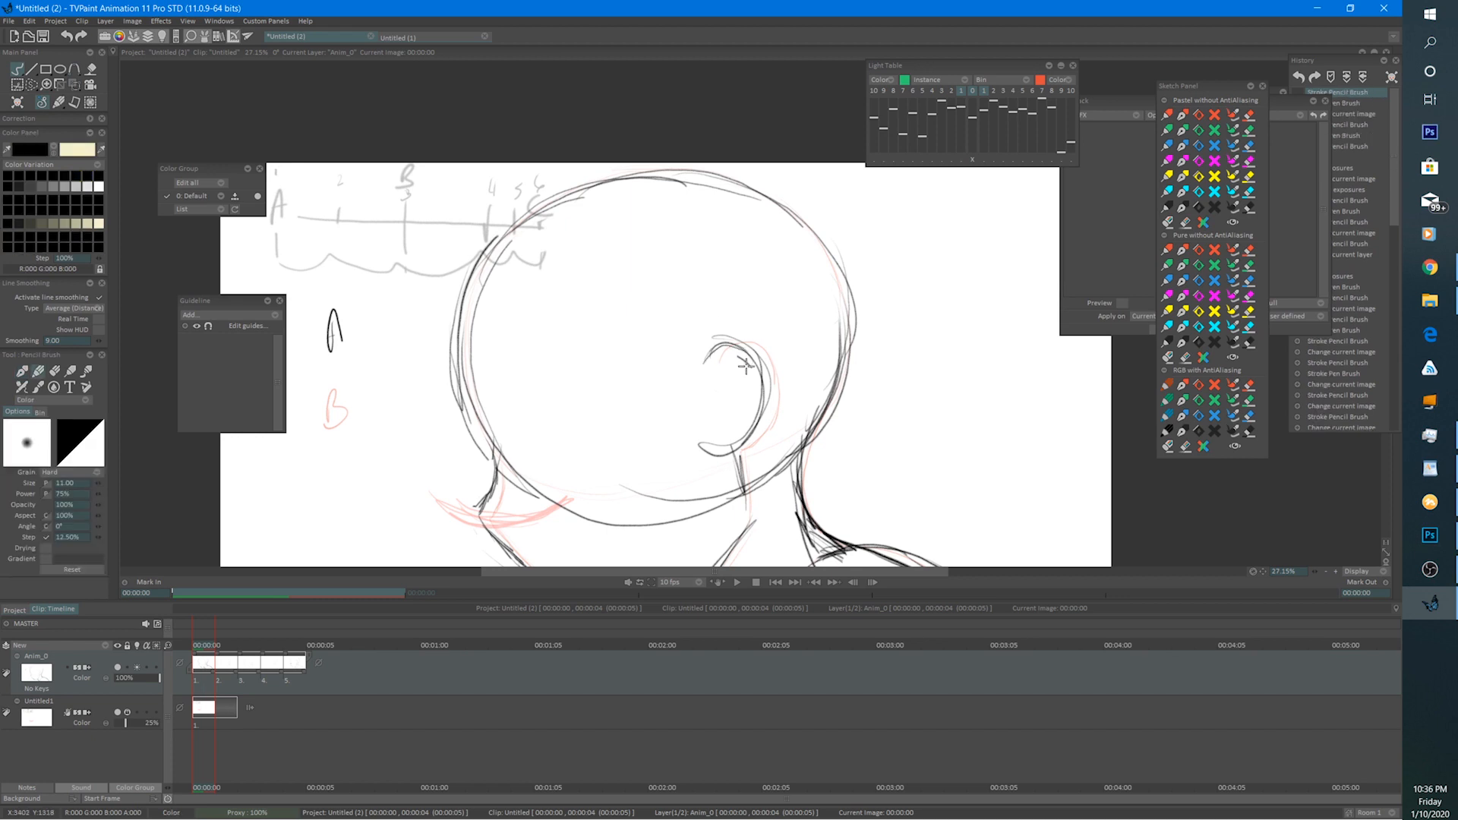
Erase and redraw the upper curve of the ear on the third drawing.
key(Right)
key(Right)
key(e)
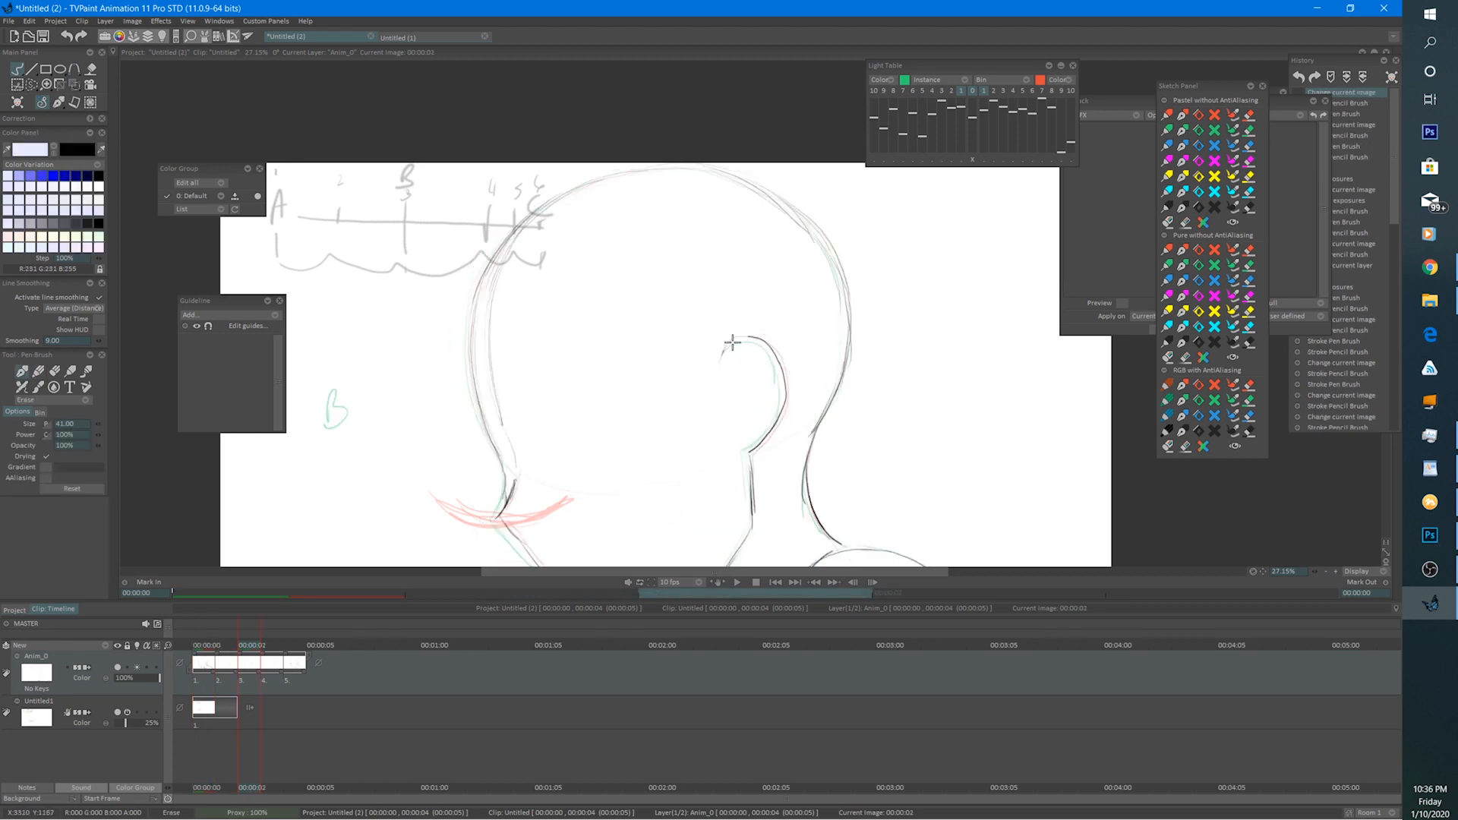
key(e)
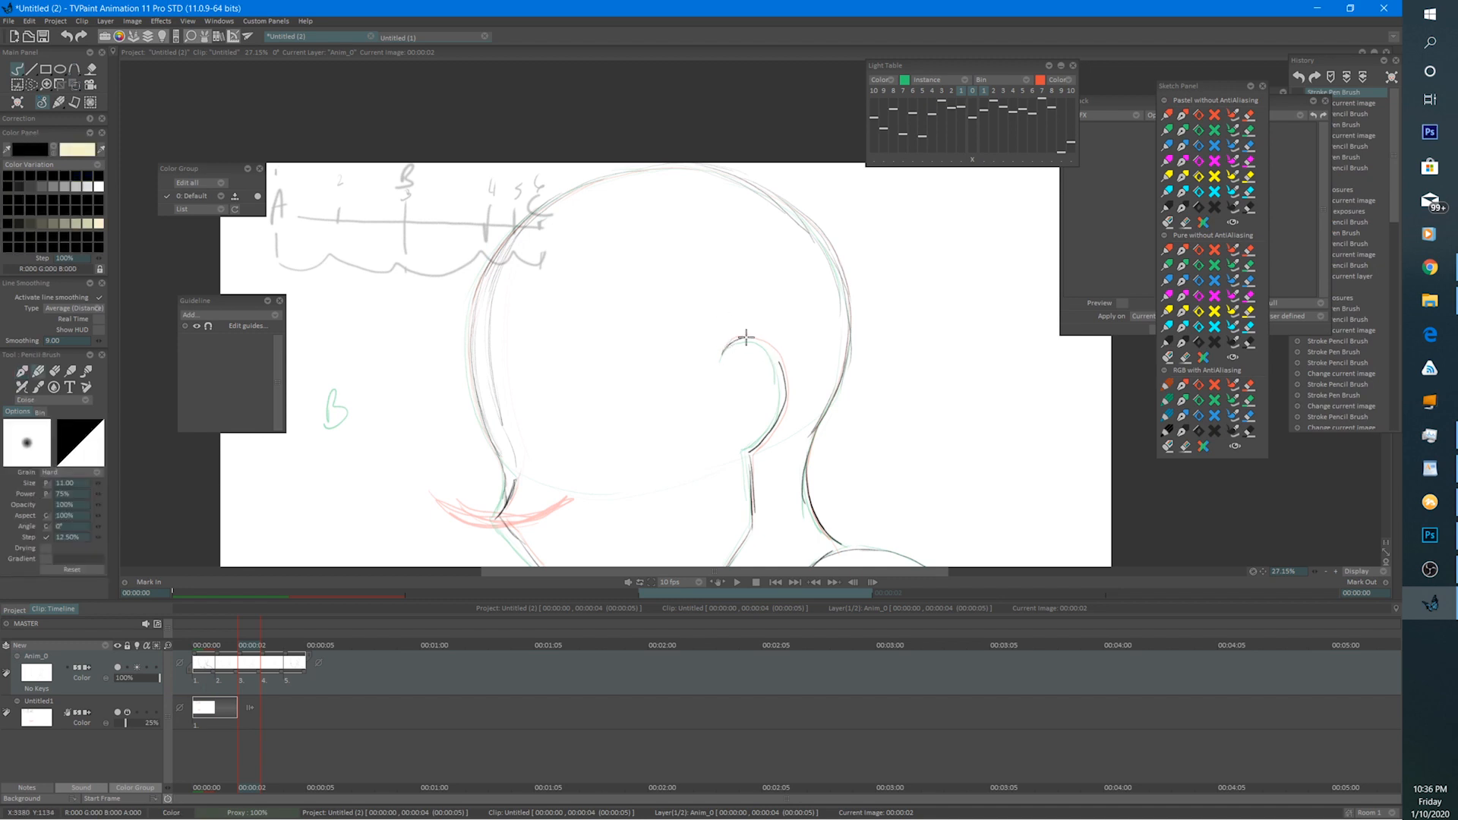
drag(746, 337, 750, 337)
mouse_move(736, 339)
mouse_down()
mouse_move(781, 372)
mouse_move(781, 356)
mouse_move(786, 378)
mouse_up()
Clean up the ear's upper curve on the fourth drawing by erasing and redrawing it.
key(Right)
key(e)
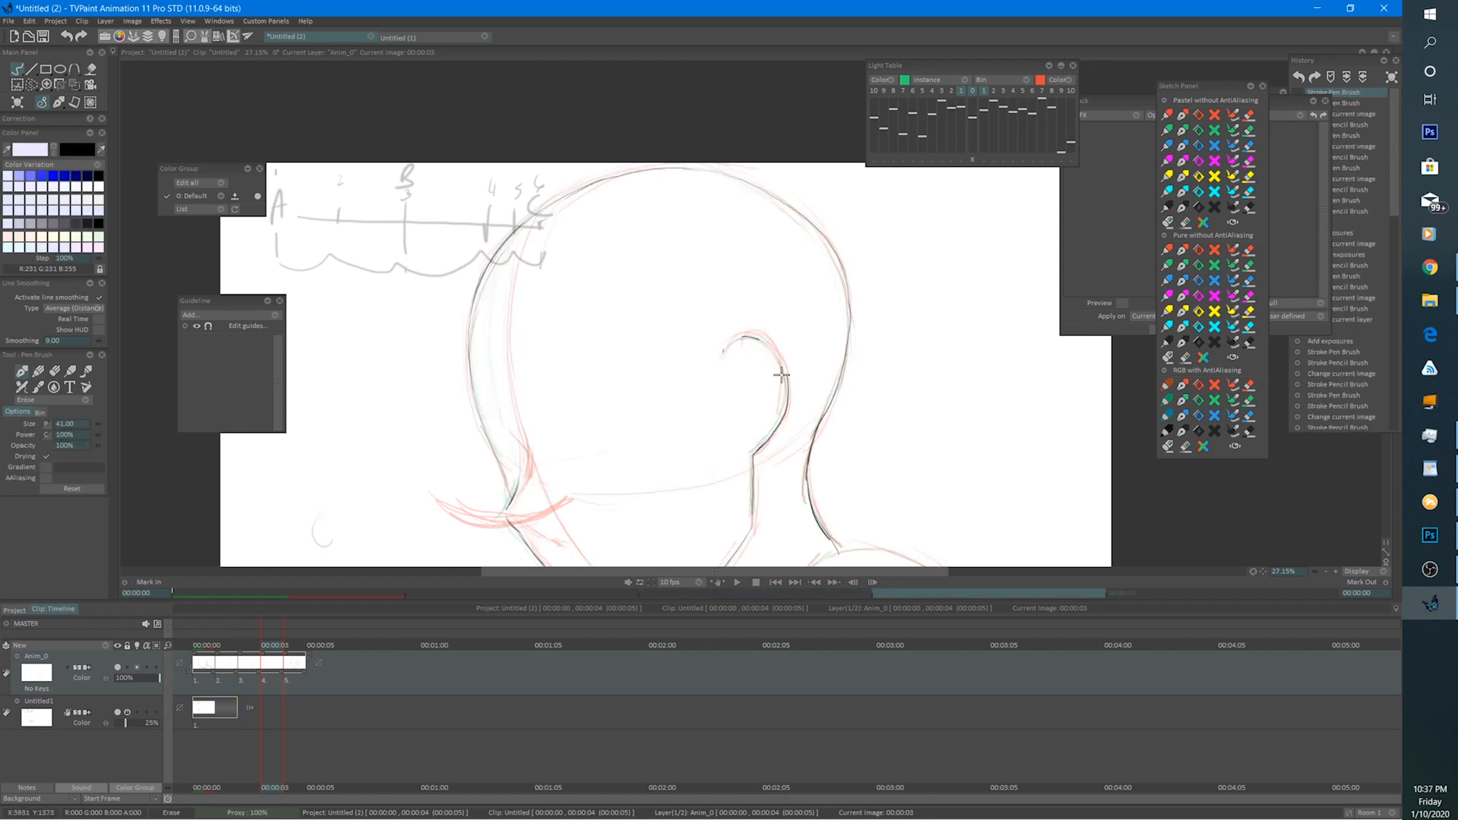
key(e)
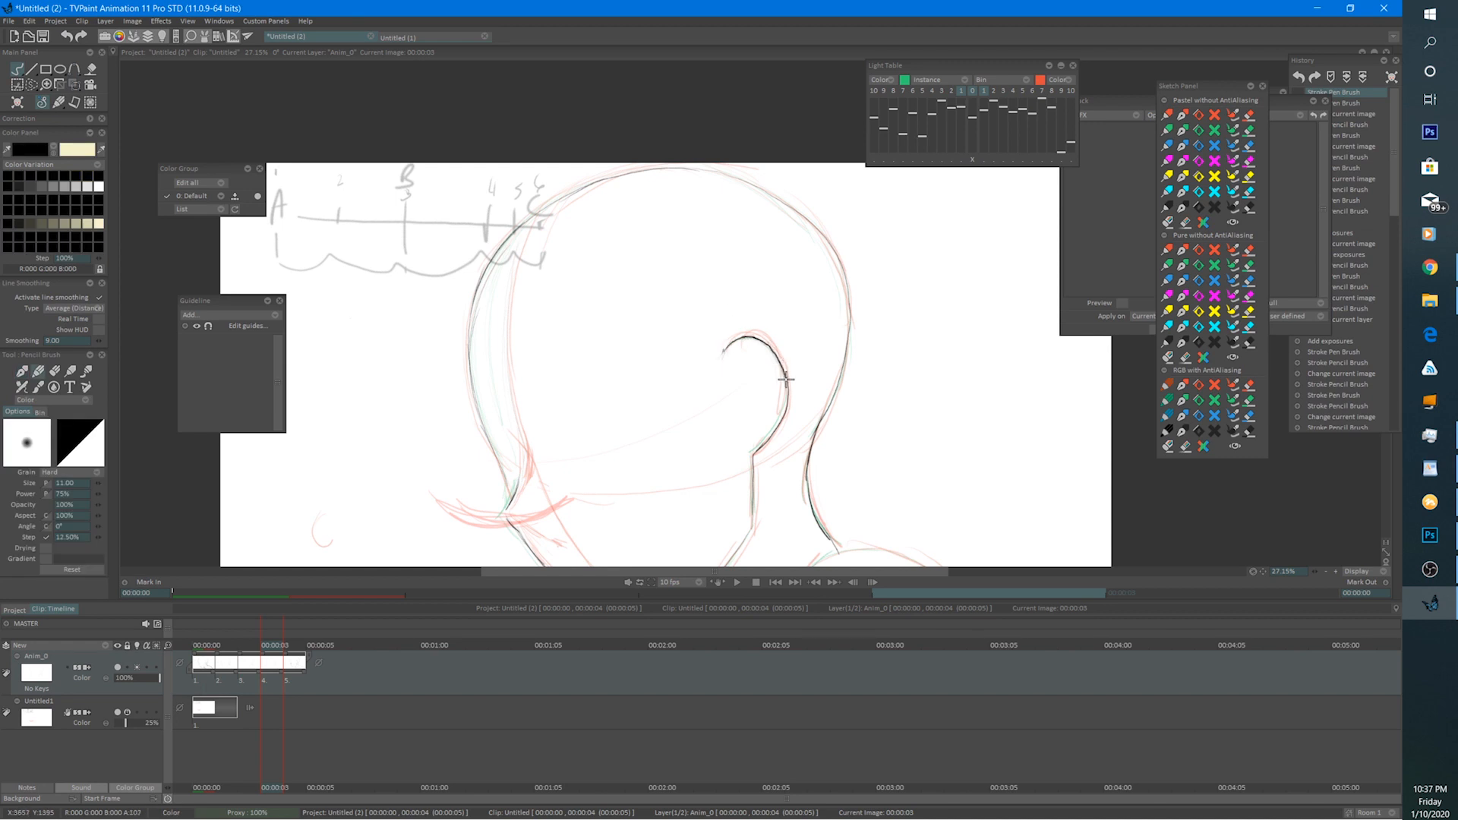
Erase the rough ear lines on the fifth drawing, the C key, and redraw the ear's outline.
key(Right)
key(e)
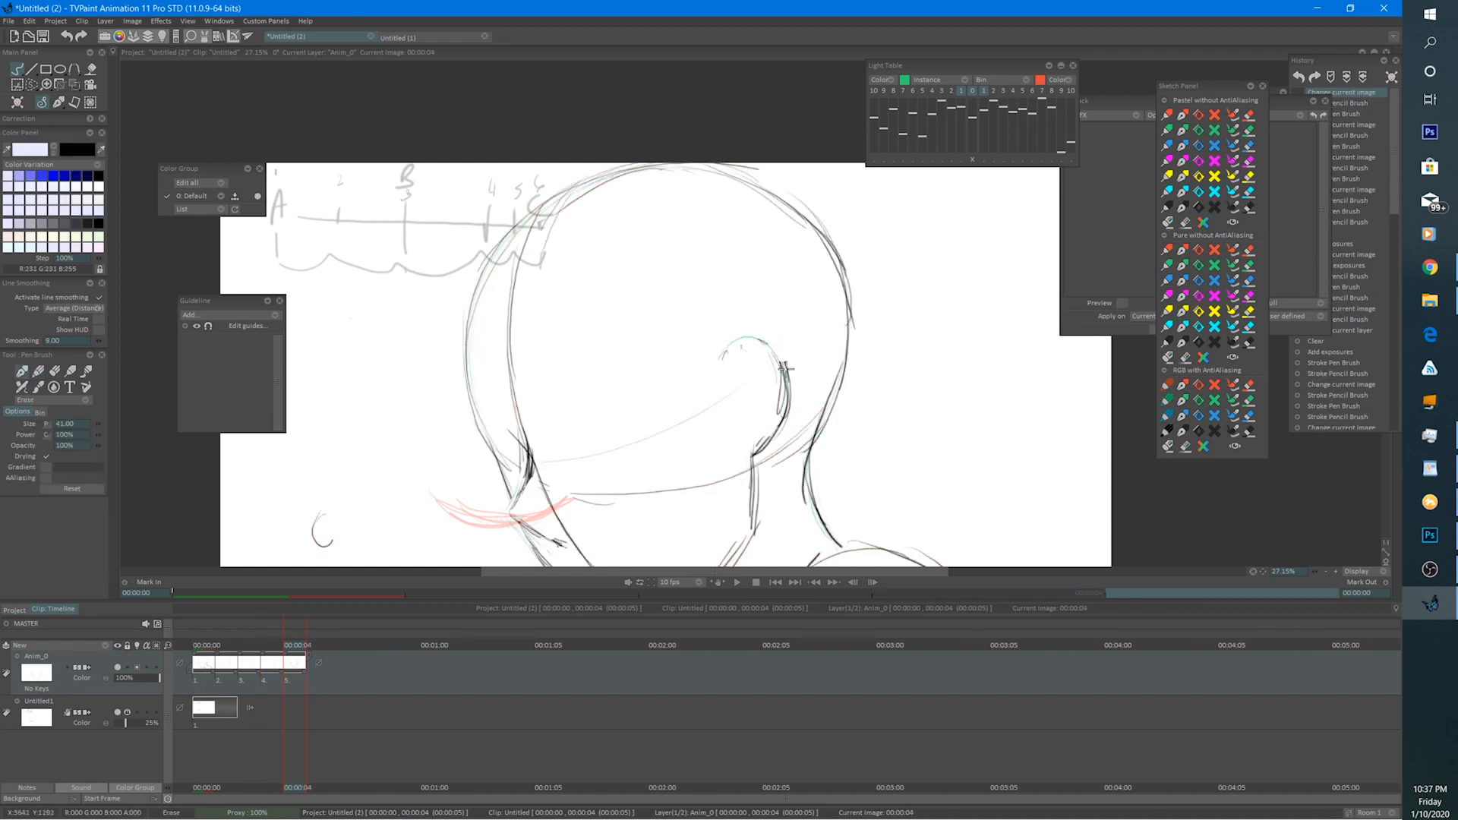
mouse_move(786, 368)
mouse_down()
mouse_move(787, 410)
mouse_move(768, 424)
mouse_up()
key(e)
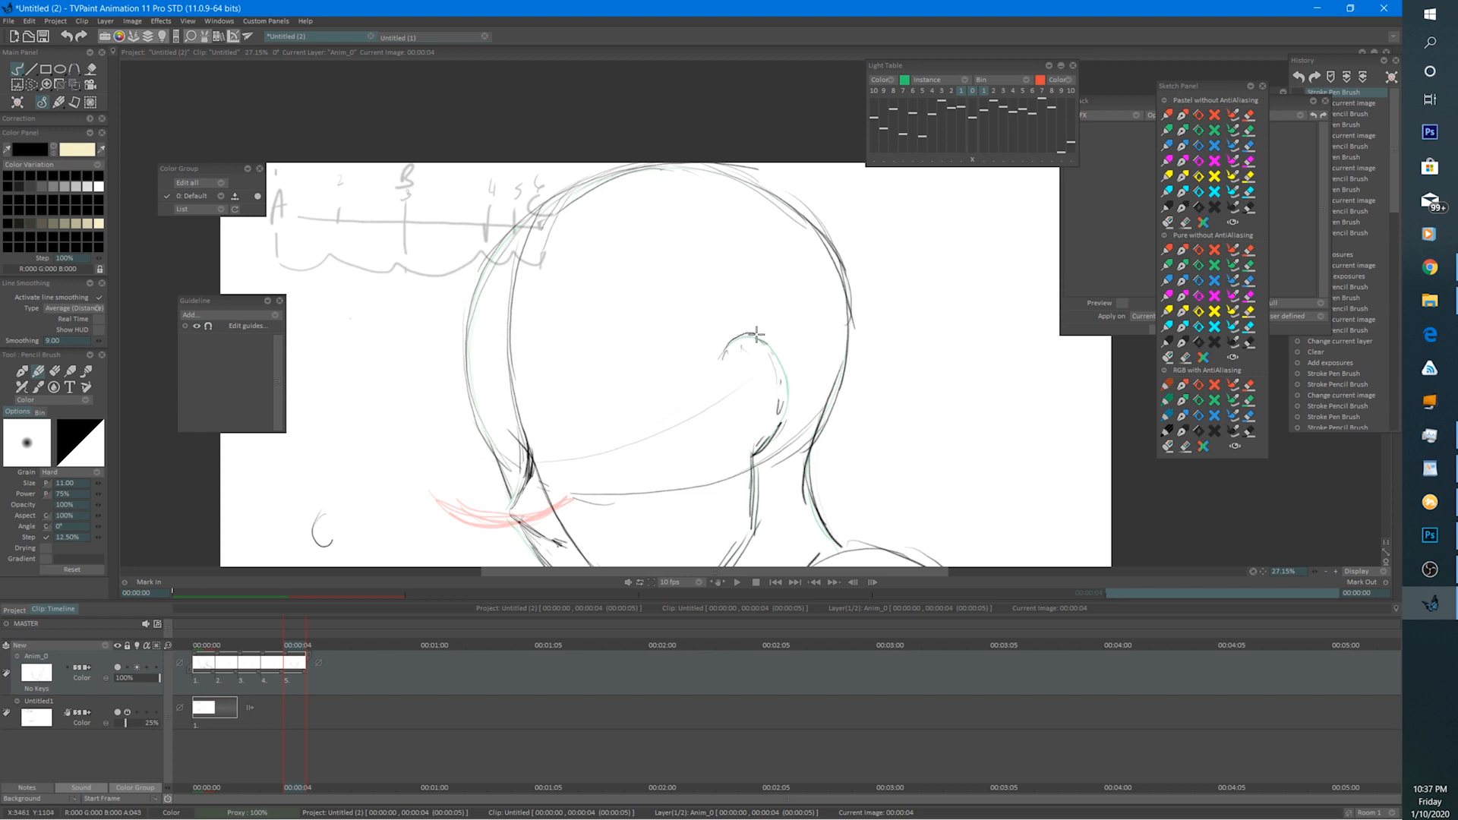
mouse_move(757, 334)
mouse_down()
mouse_move(782, 384)
mouse_move(779, 424)
mouse_move(754, 449)
mouse_up()
Play the animation from the first frame to review the reworked ears.
drag(297, 675, 195, 683)
click(735, 582)
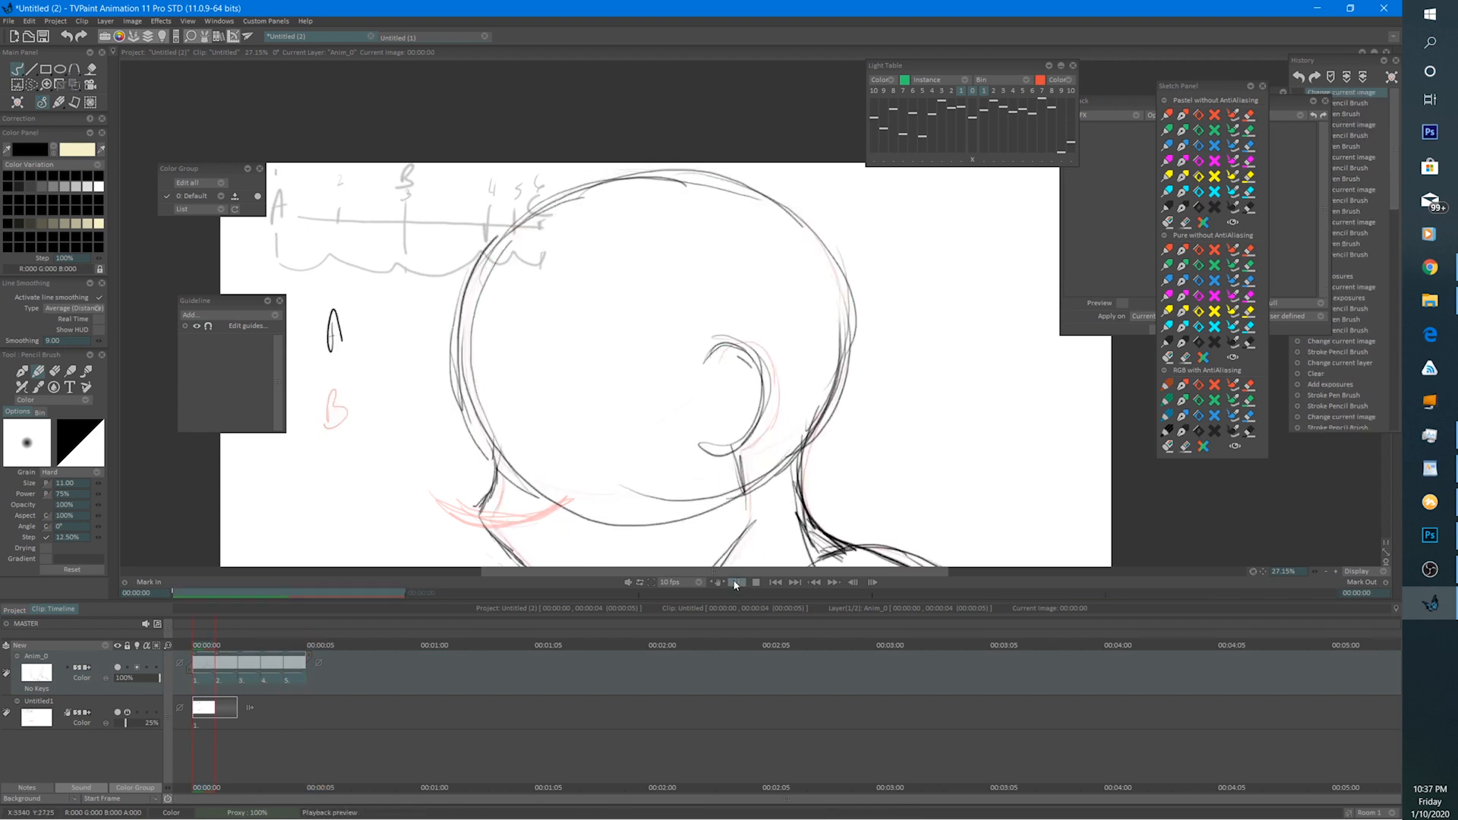
scroll(771, 527, down, 2)
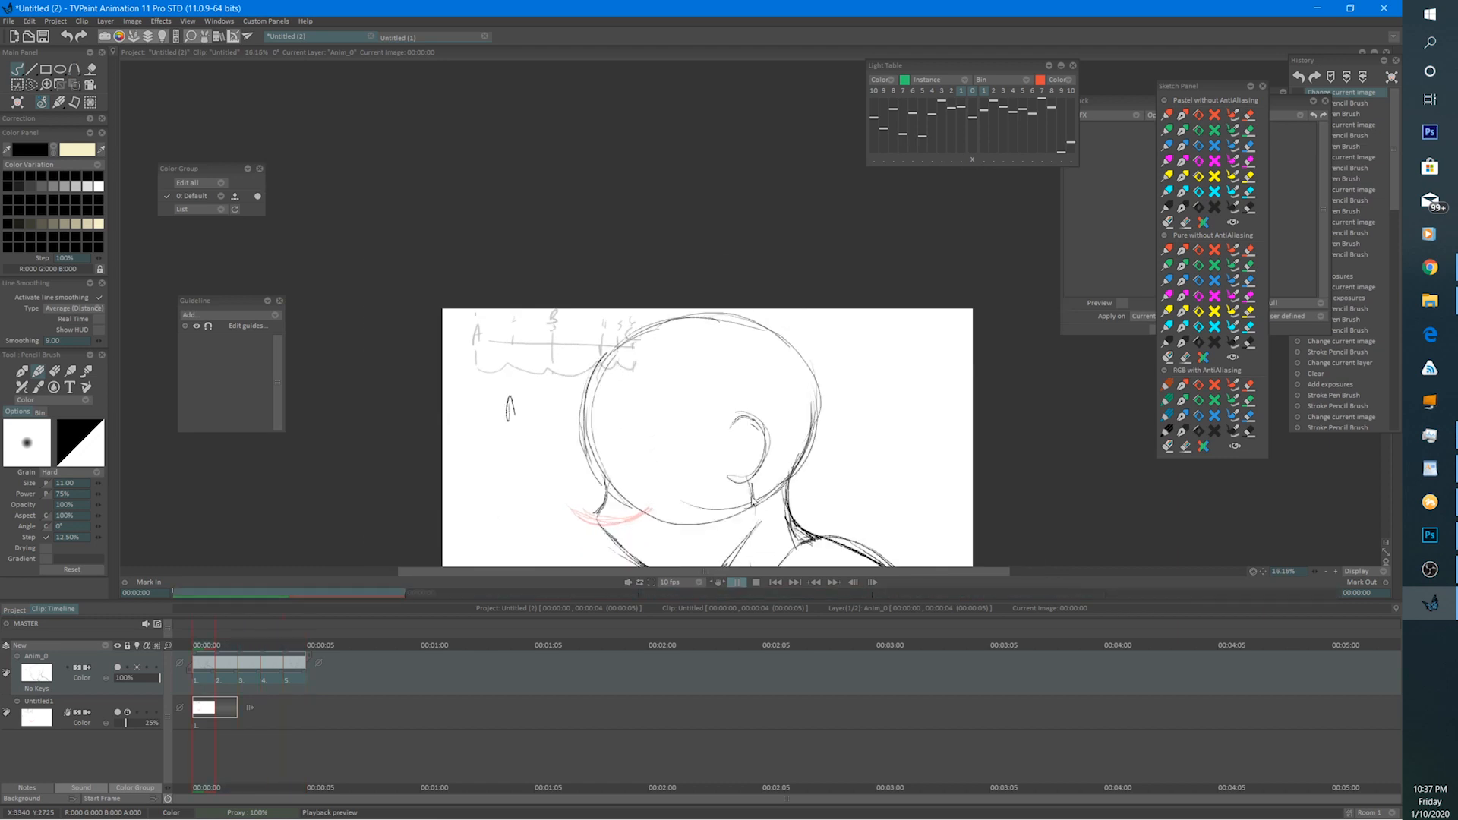
drag(719, 471, 709, 369)
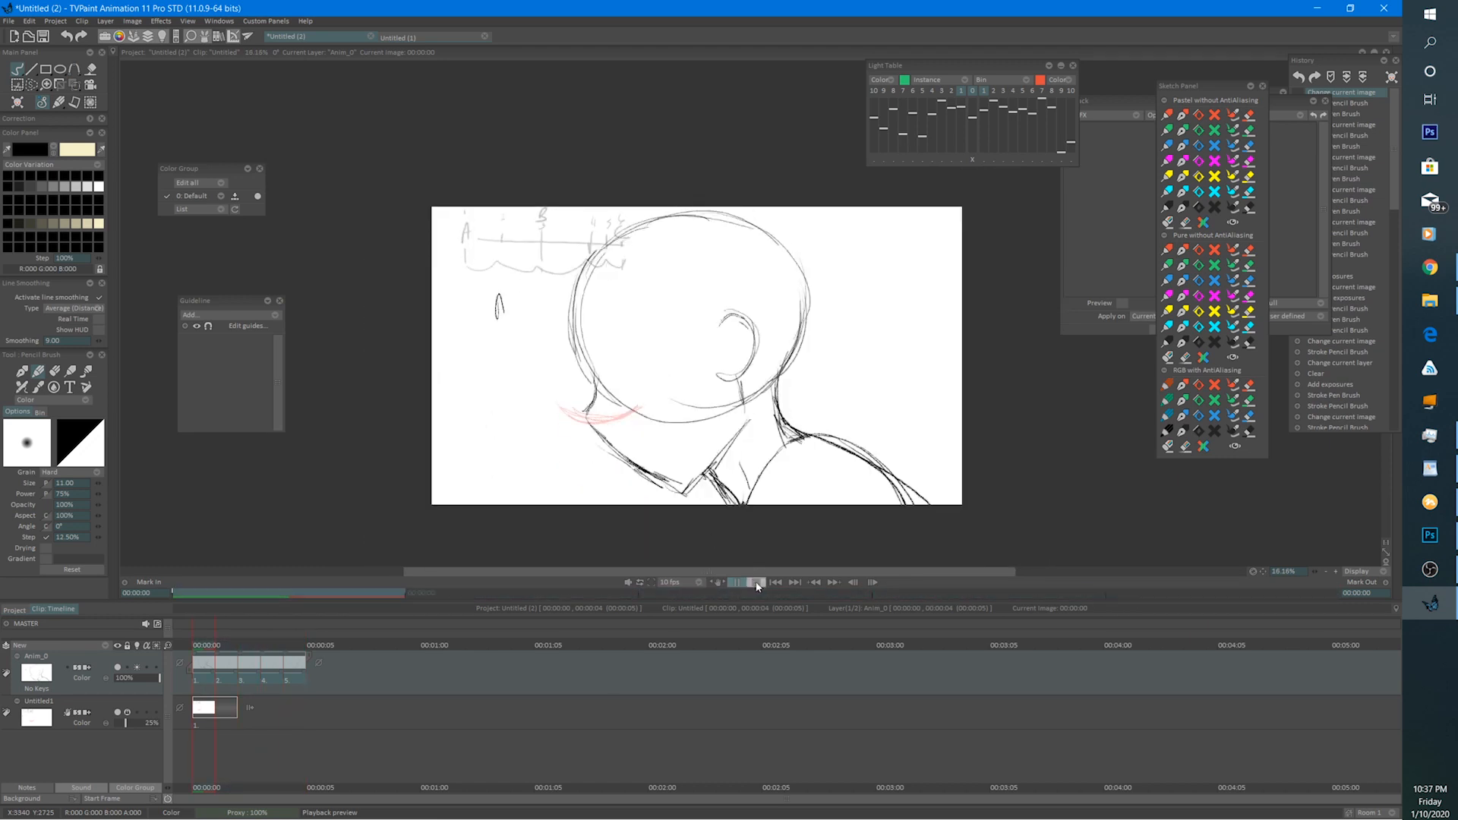
Step through the frames between the B and C keys to compare the spacing of the head drawings.
click(224, 647)
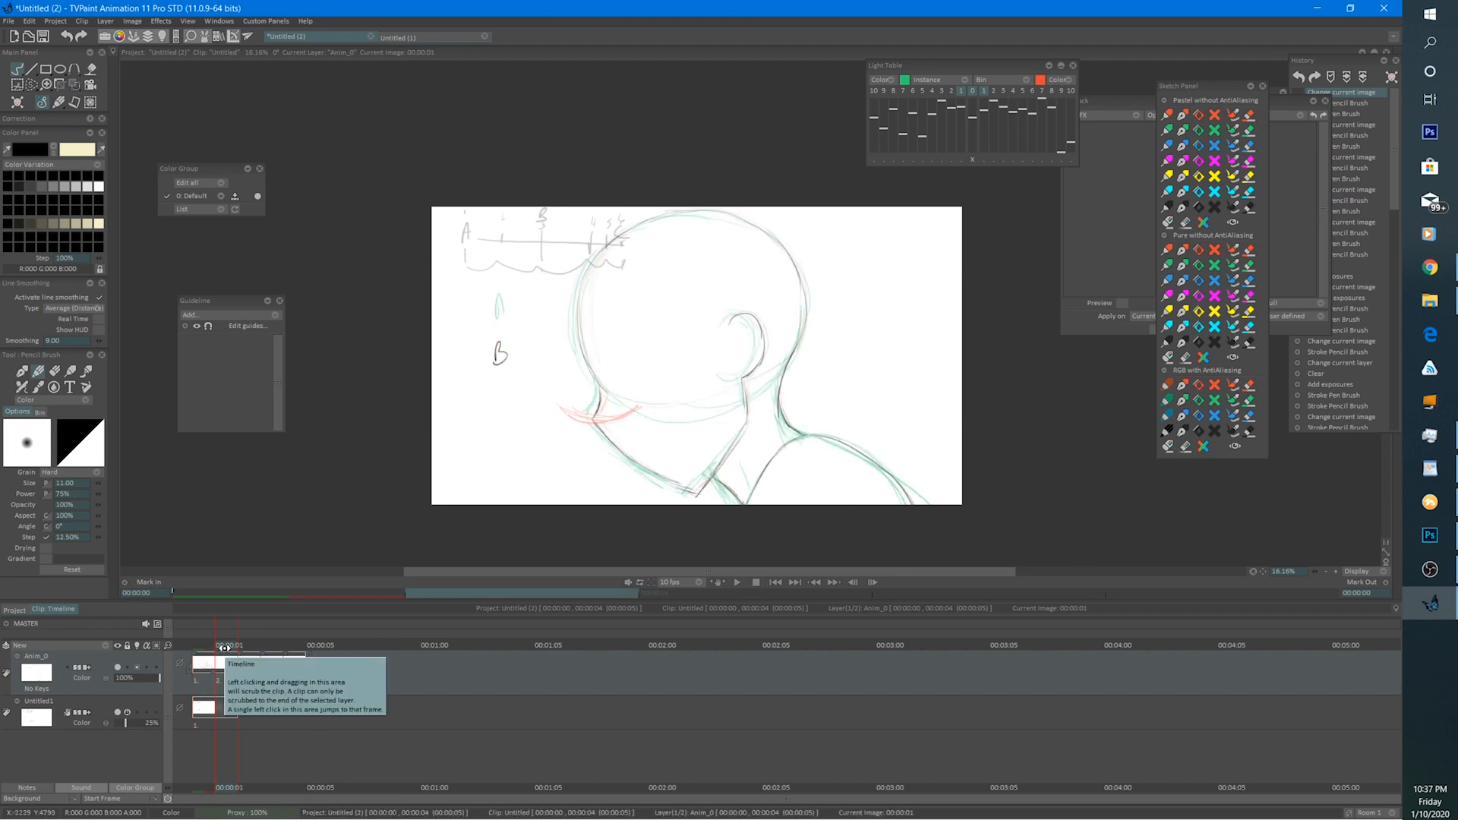
key(Right)
key(Right)
key(Right)
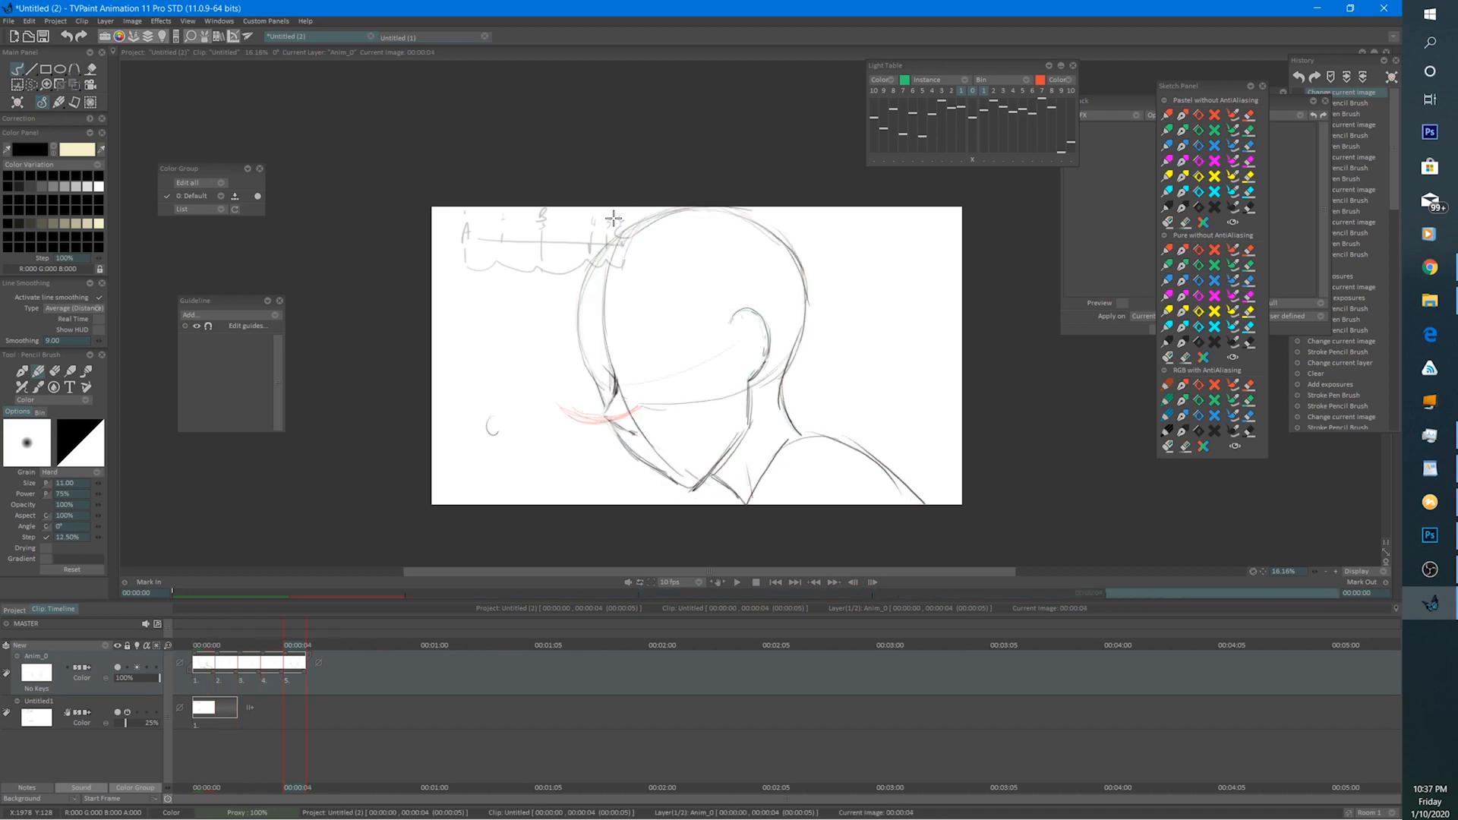
key(Left)
key(Right)
key(Left)
key(Left)
key(Left)
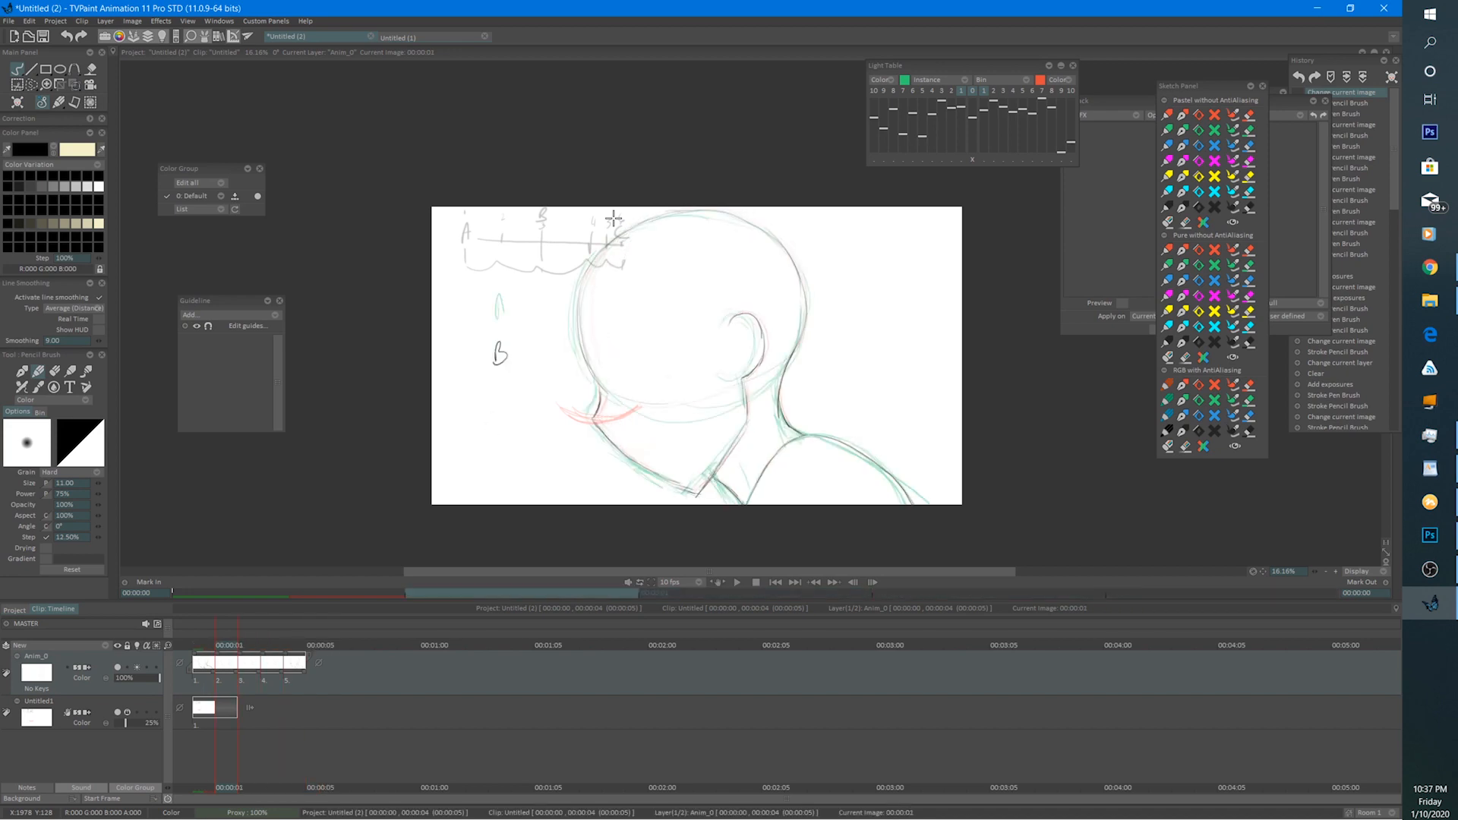
Clear the B drawing on the second frame and undo the clearing.
key(BackSpace)
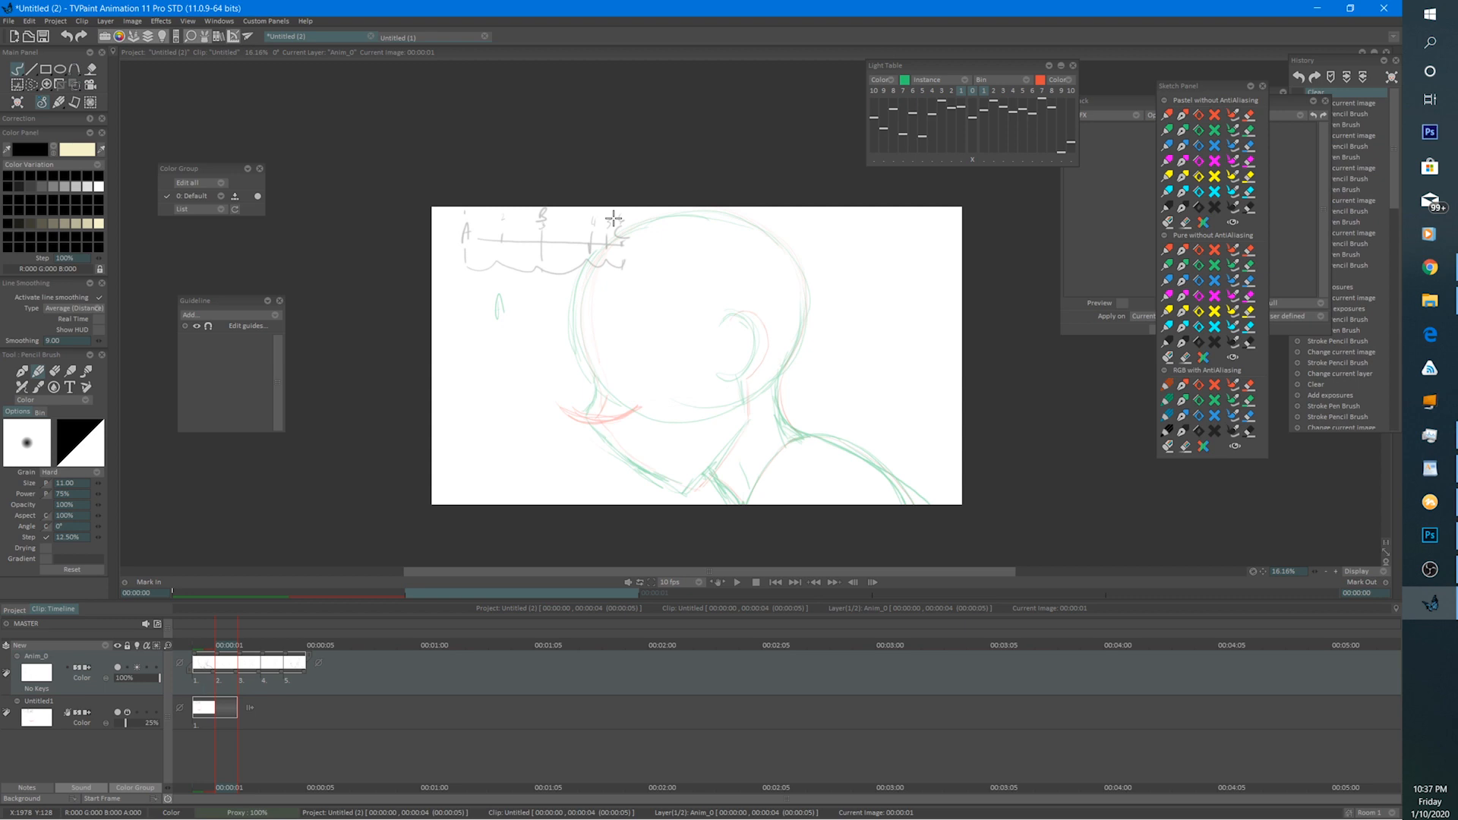
key(ctrl+z)
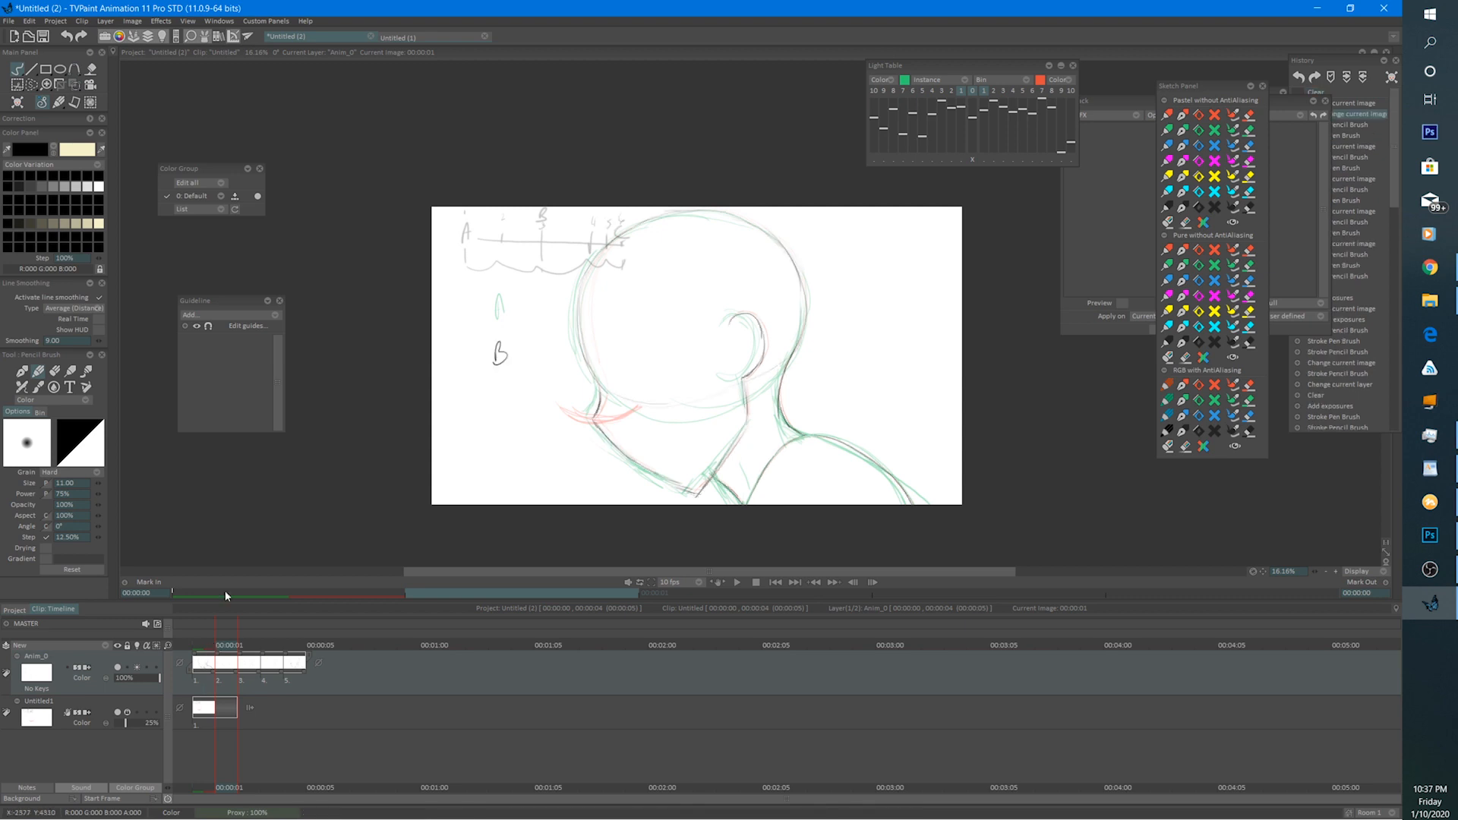
Extend the A drawing's exposure by one frame and insert an empty drawing between the A and B keys.
scroll(636, 282, up, 4)
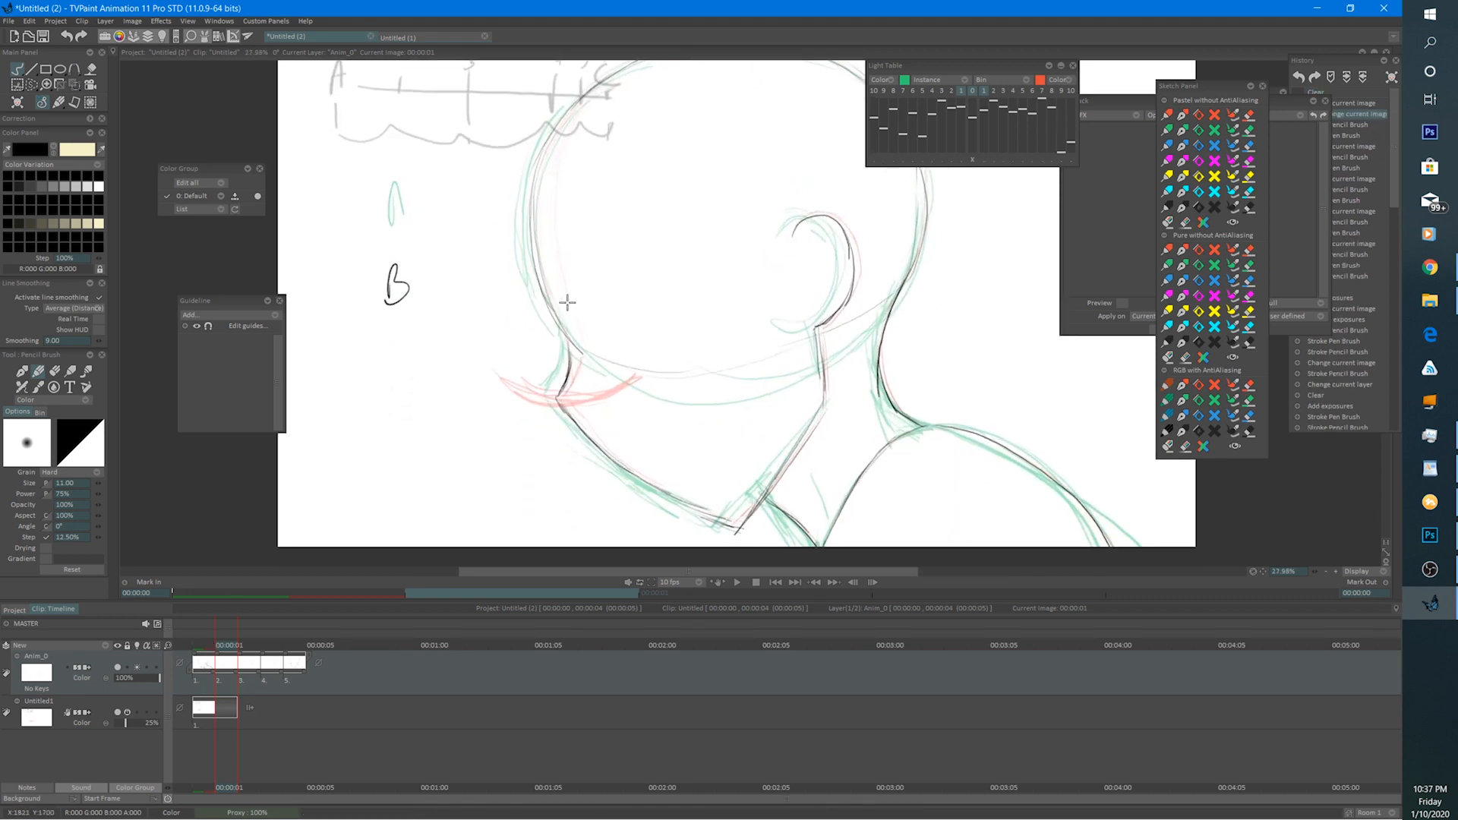
drag(579, 329, 576, 326)
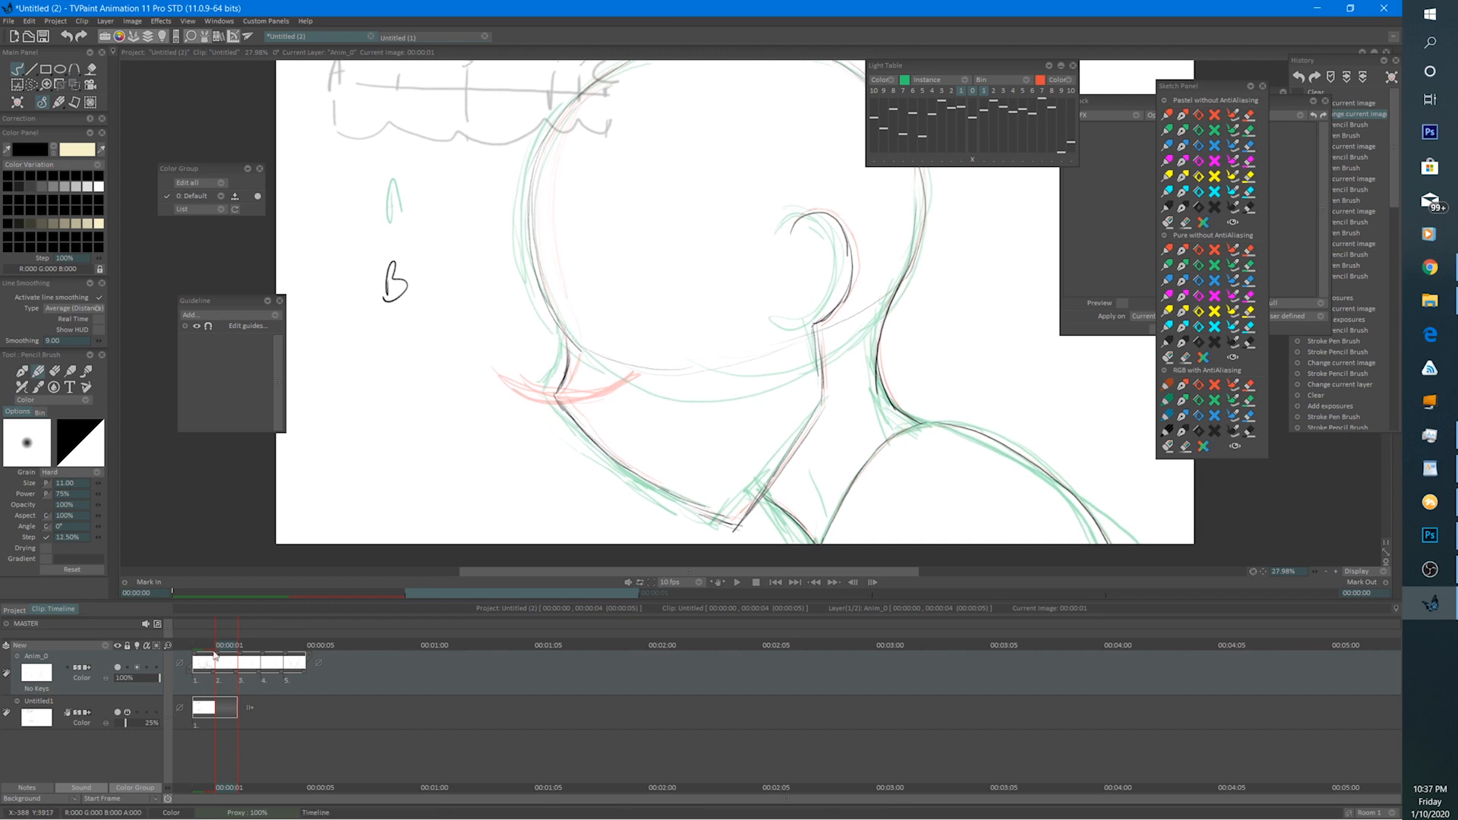
click(210, 648)
click(225, 645)
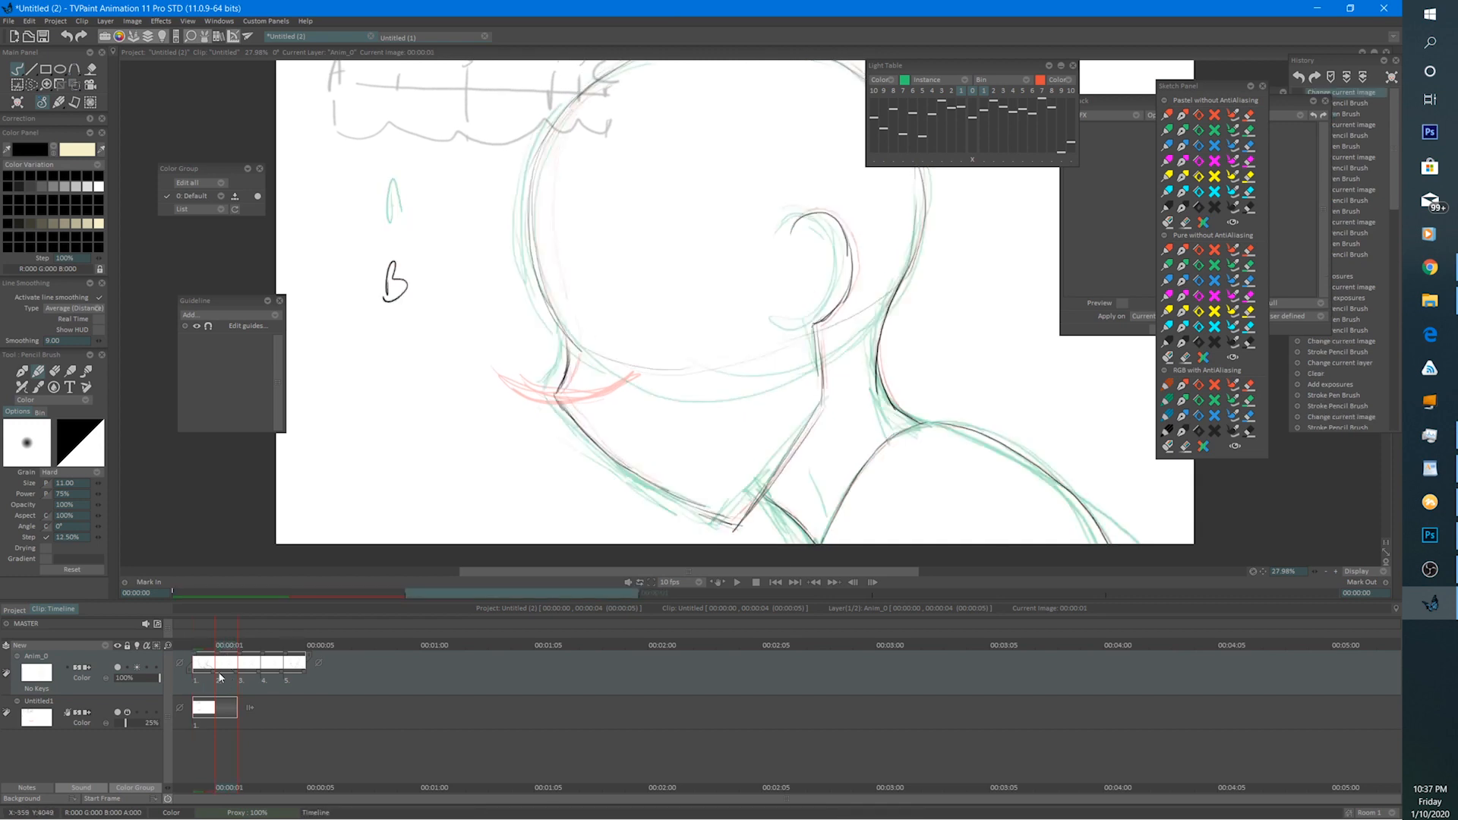
click(230, 678)
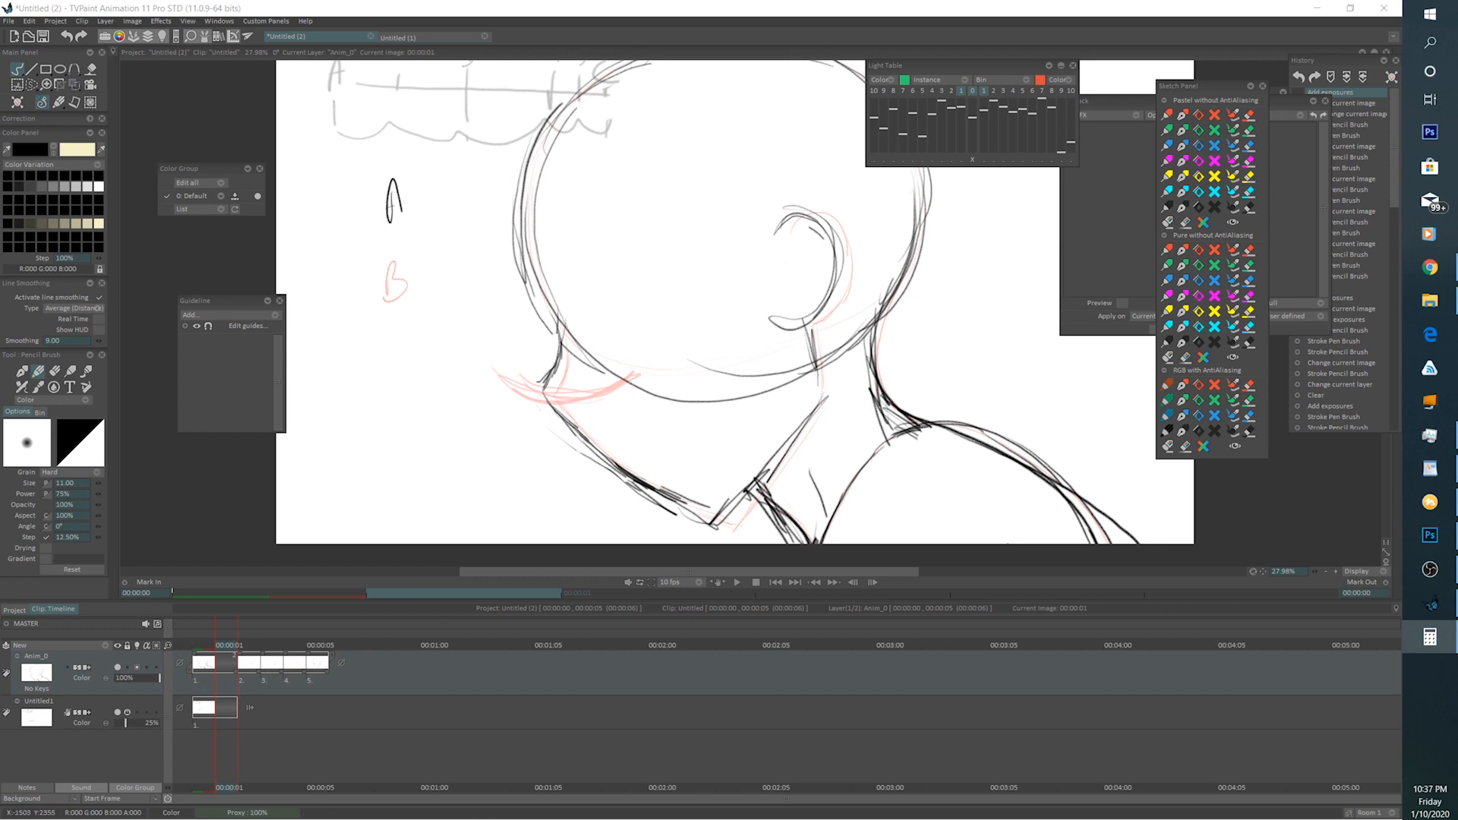
click(1430, 604)
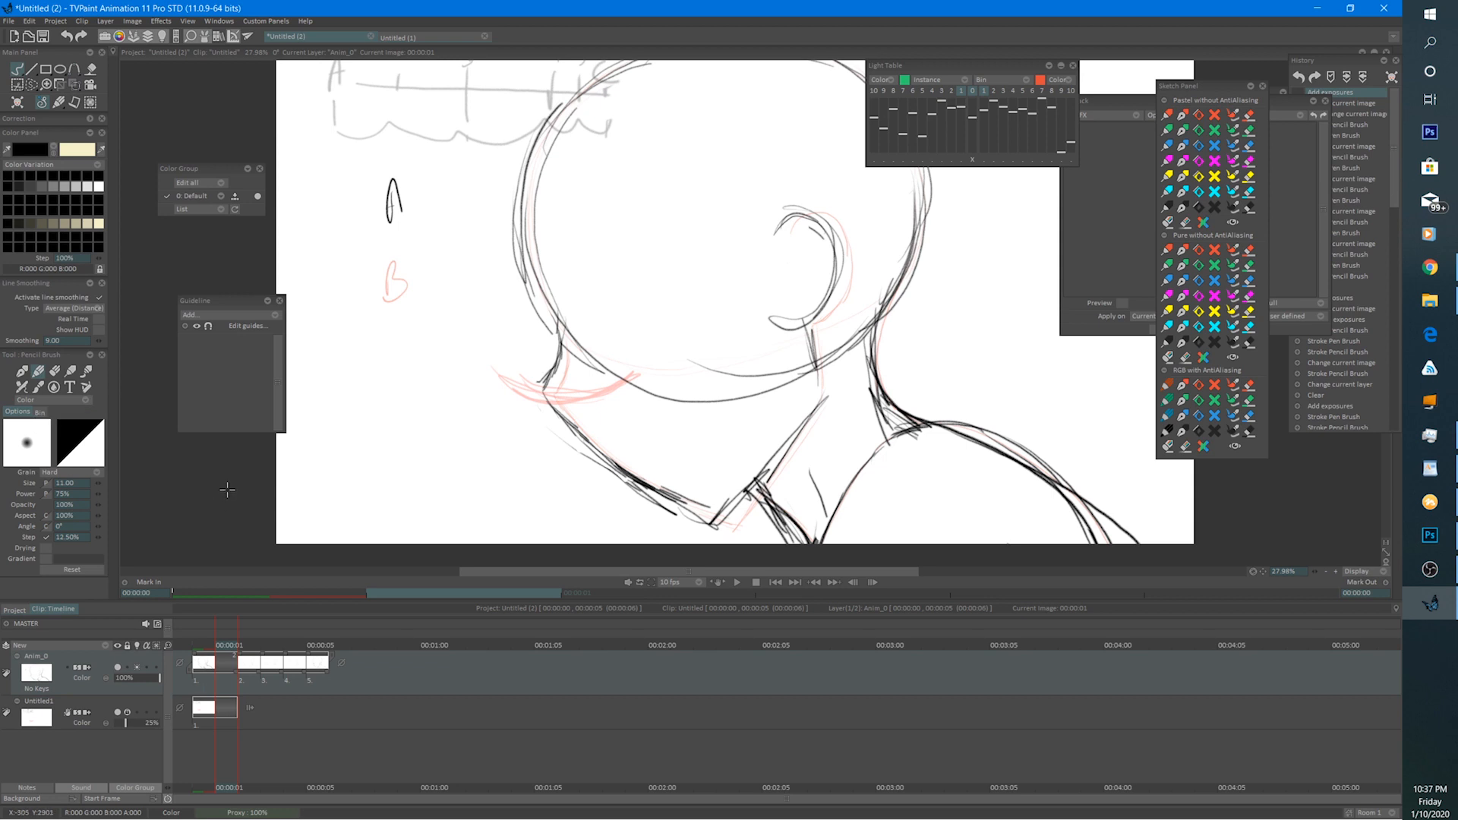
key(BackSpace)
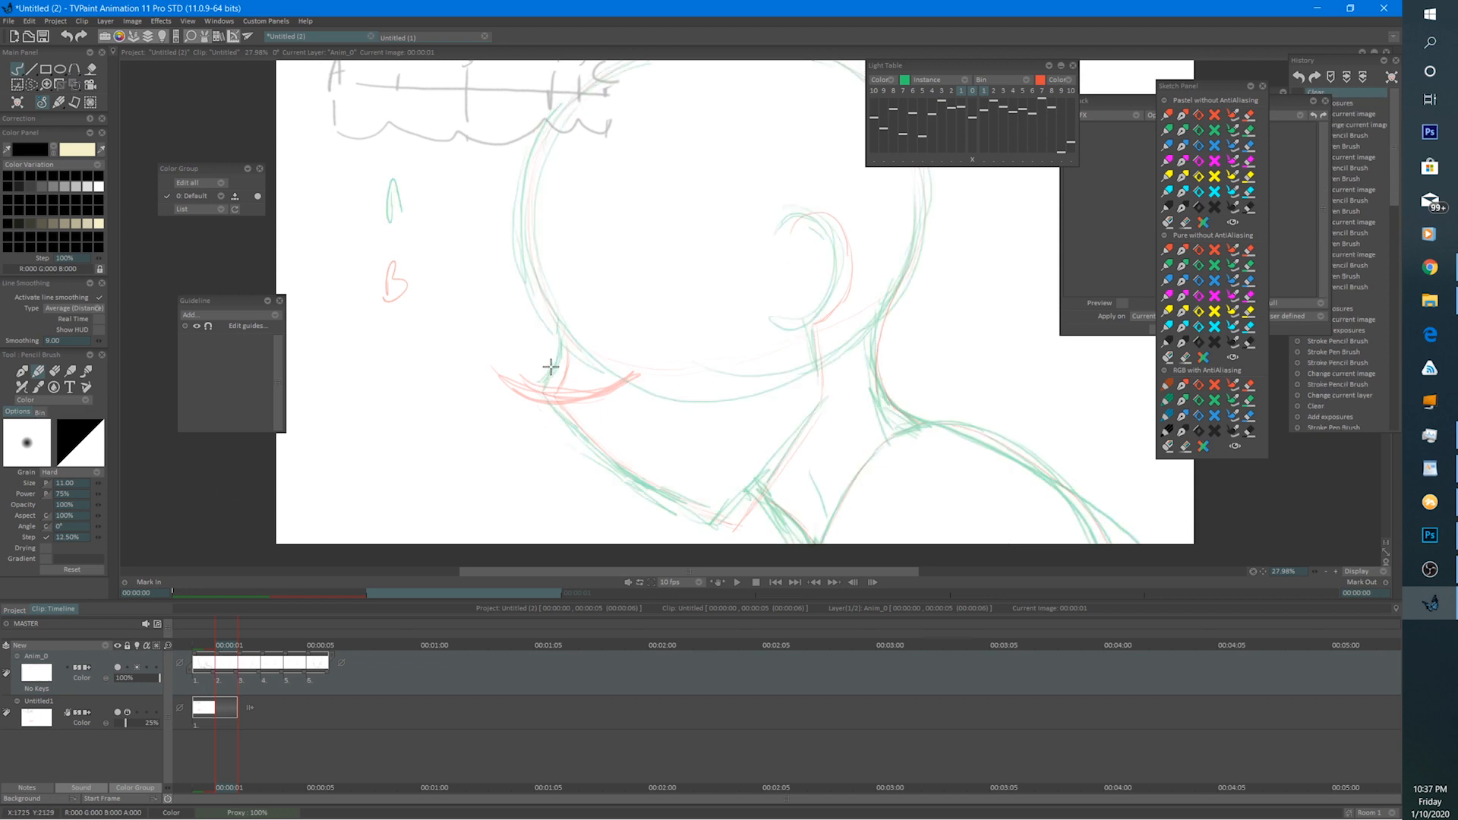
Draw the forehead, crown, back of the skull and nape on the new inbetween between A and B.
scroll(550, 367, up, 2)
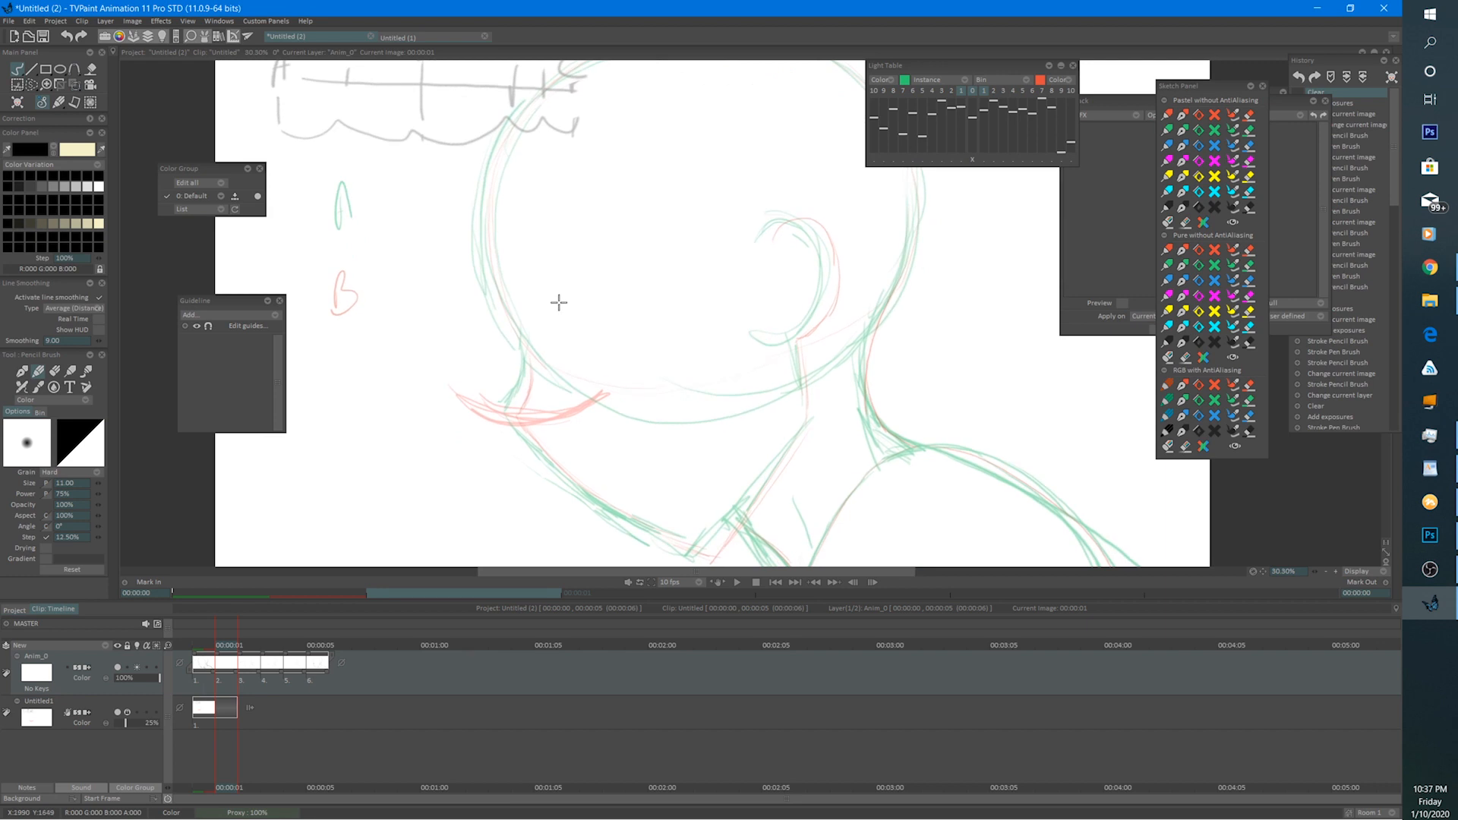
scroll(498, 312, up, 2)
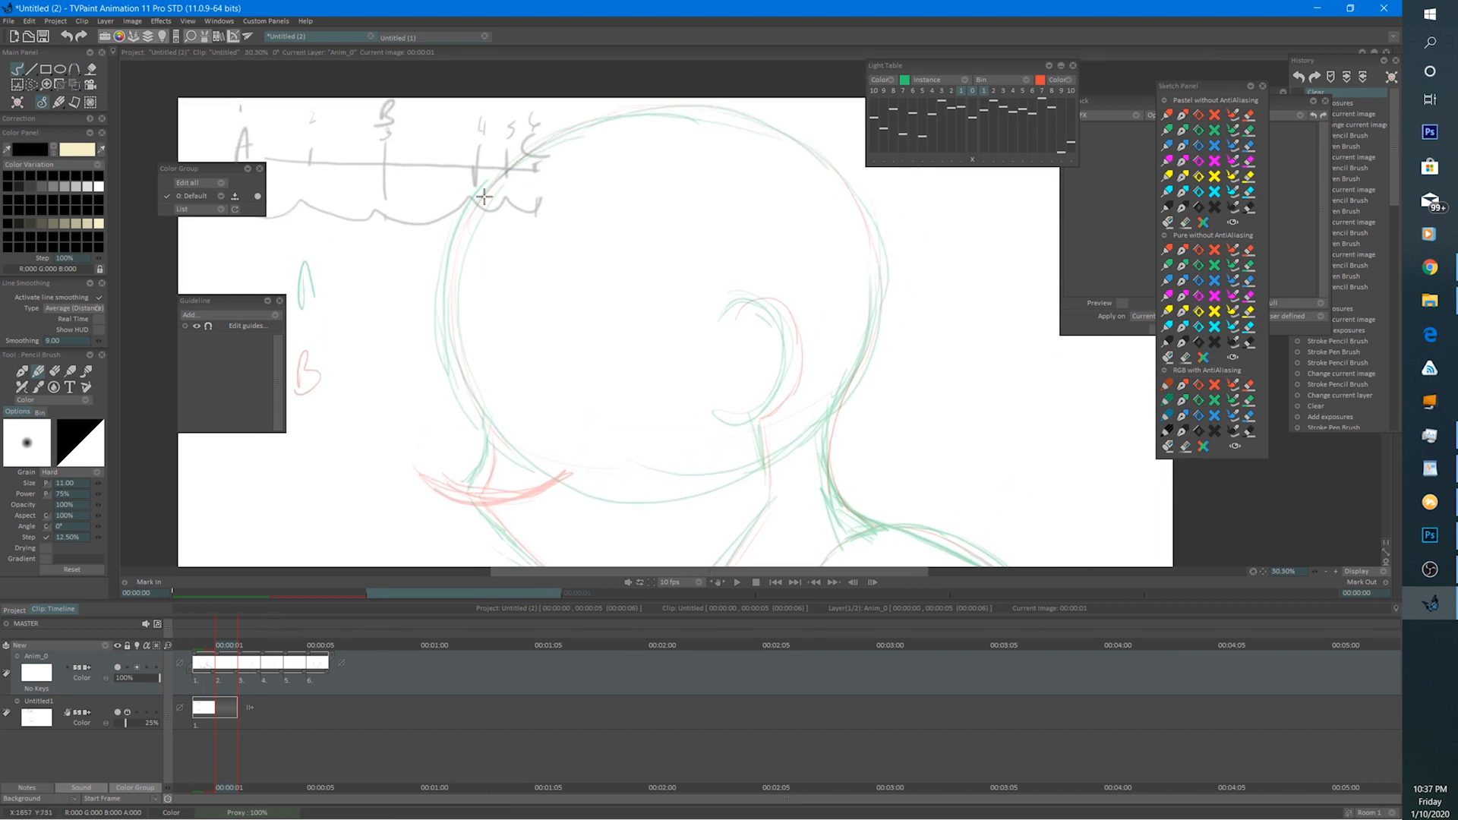
mouse_move(483, 197)
mouse_down()
mouse_move(449, 266)
mouse_move(478, 404)
mouse_move(449, 286)
mouse_move(489, 195)
mouse_move(560, 137)
mouse_up()
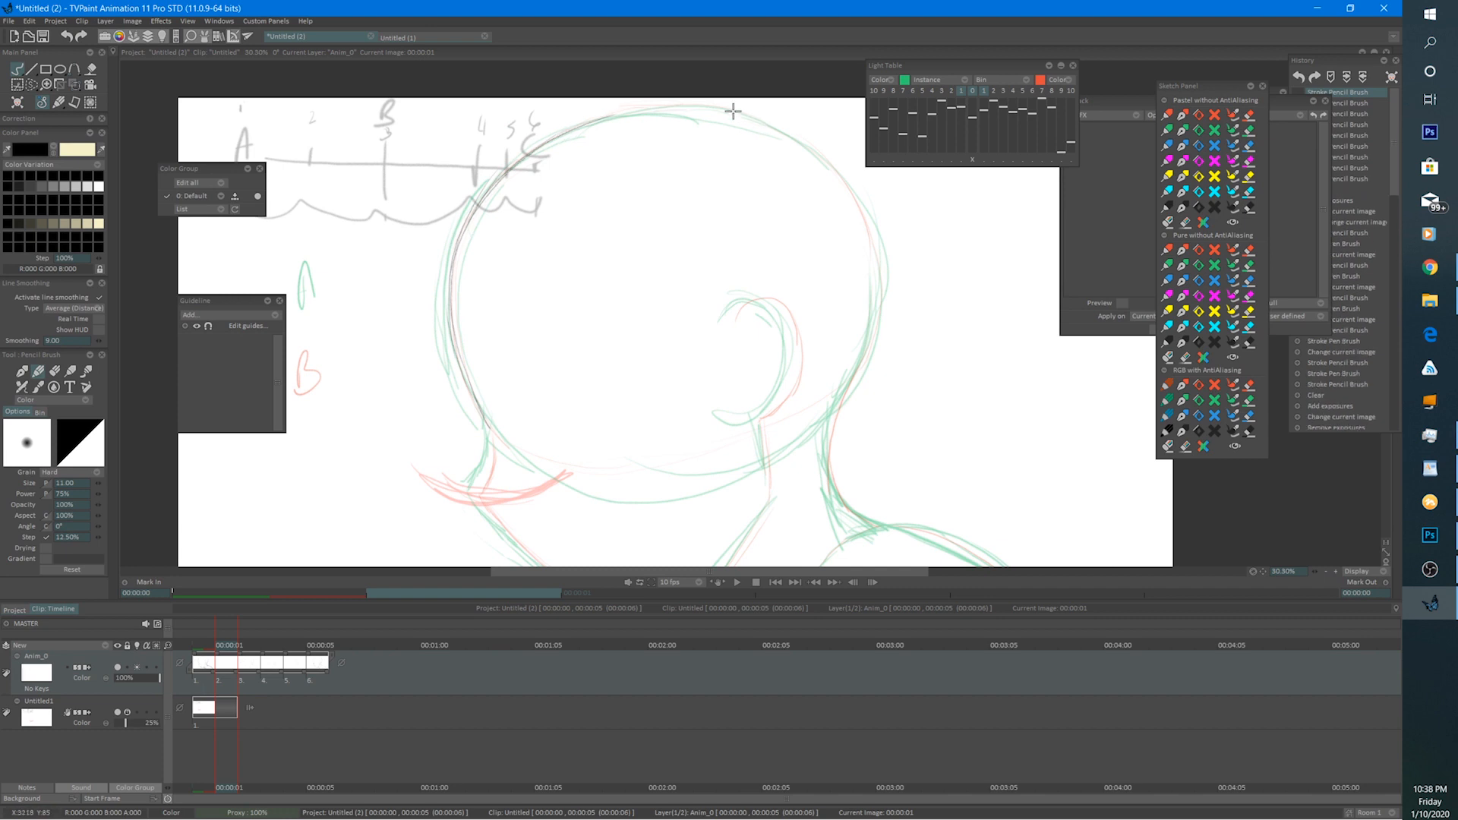
mouse_move(842, 180)
mouse_down()
mouse_move(875, 261)
mouse_move(874, 338)
mouse_move(838, 401)
mouse_move(827, 472)
mouse_up()
mouse_move(840, 406)
mouse_down()
mouse_move(829, 473)
mouse_move(857, 515)
mouse_up()
Draw the ear and the rear jaw line on the A-B inbetween.
mouse_move(757, 283)
mouse_down()
mouse_move(803, 402)
mouse_move(770, 461)
mouse_move(772, 349)
mouse_move(780, 418)
mouse_up()
mouse_move(767, 362)
mouse_down()
mouse_move(778, 433)
mouse_move(775, 375)
mouse_move(681, 515)
mouse_up()
drag(765, 393, 703, 562)
mouse_move(752, 188)
mouse_down()
mouse_move(654, 151)
mouse_move(533, 161)
mouse_up()
drag(735, 177, 667, 173)
Draw the eye socket and the cheek line down to the chin on the A-B inbetween.
drag(513, 314, 516, 338)
drag(513, 315, 502, 377)
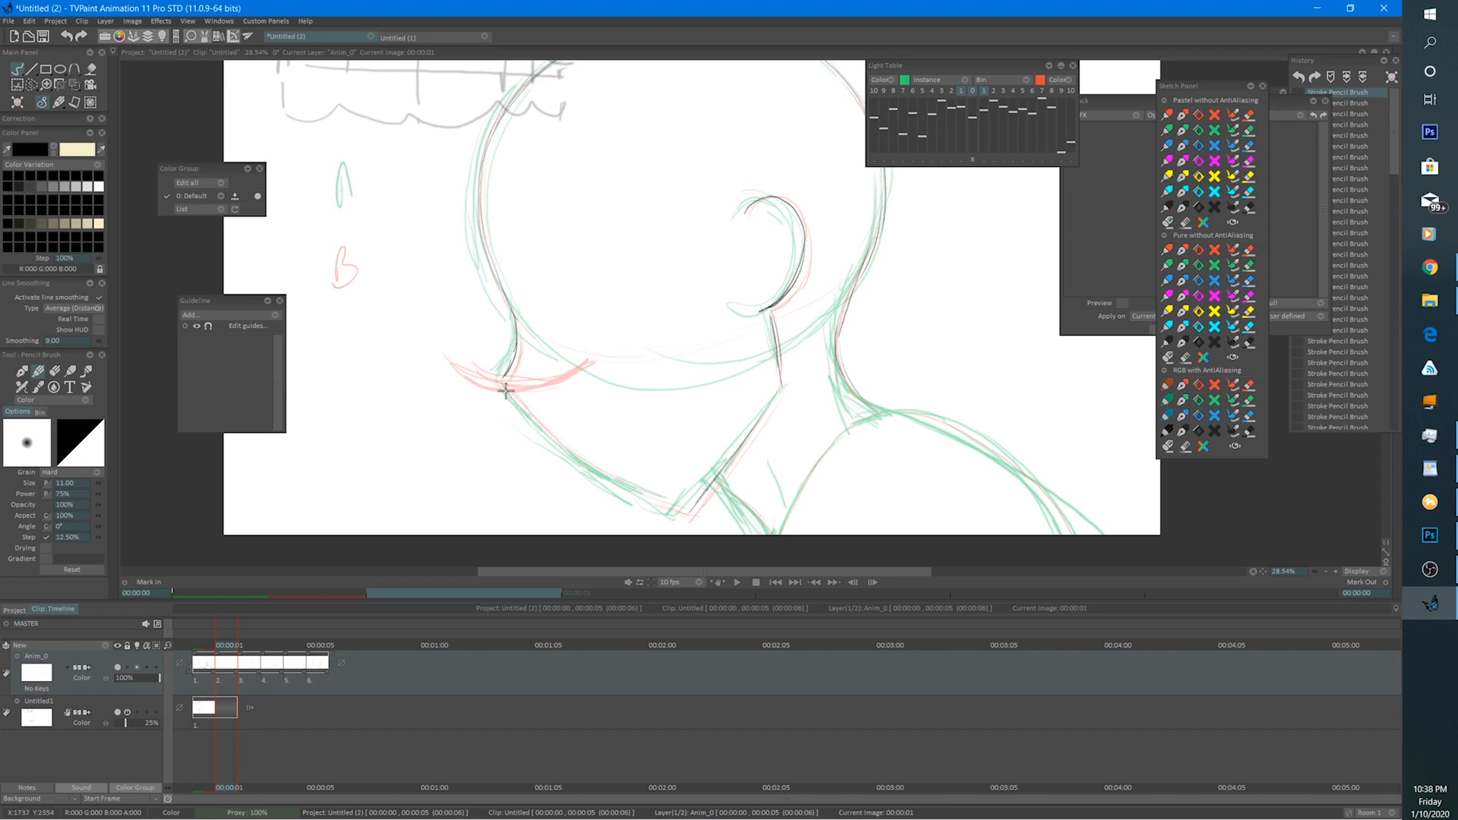
mouse_move(519, 408)
mouse_down()
mouse_move(582, 465)
mouse_move(545, 433)
mouse_move(686, 514)
mouse_up()
Draw the front neck line and the shoulder lines on the A-B inbetween.
drag(705, 444, 658, 348)
drag(688, 403, 722, 437)
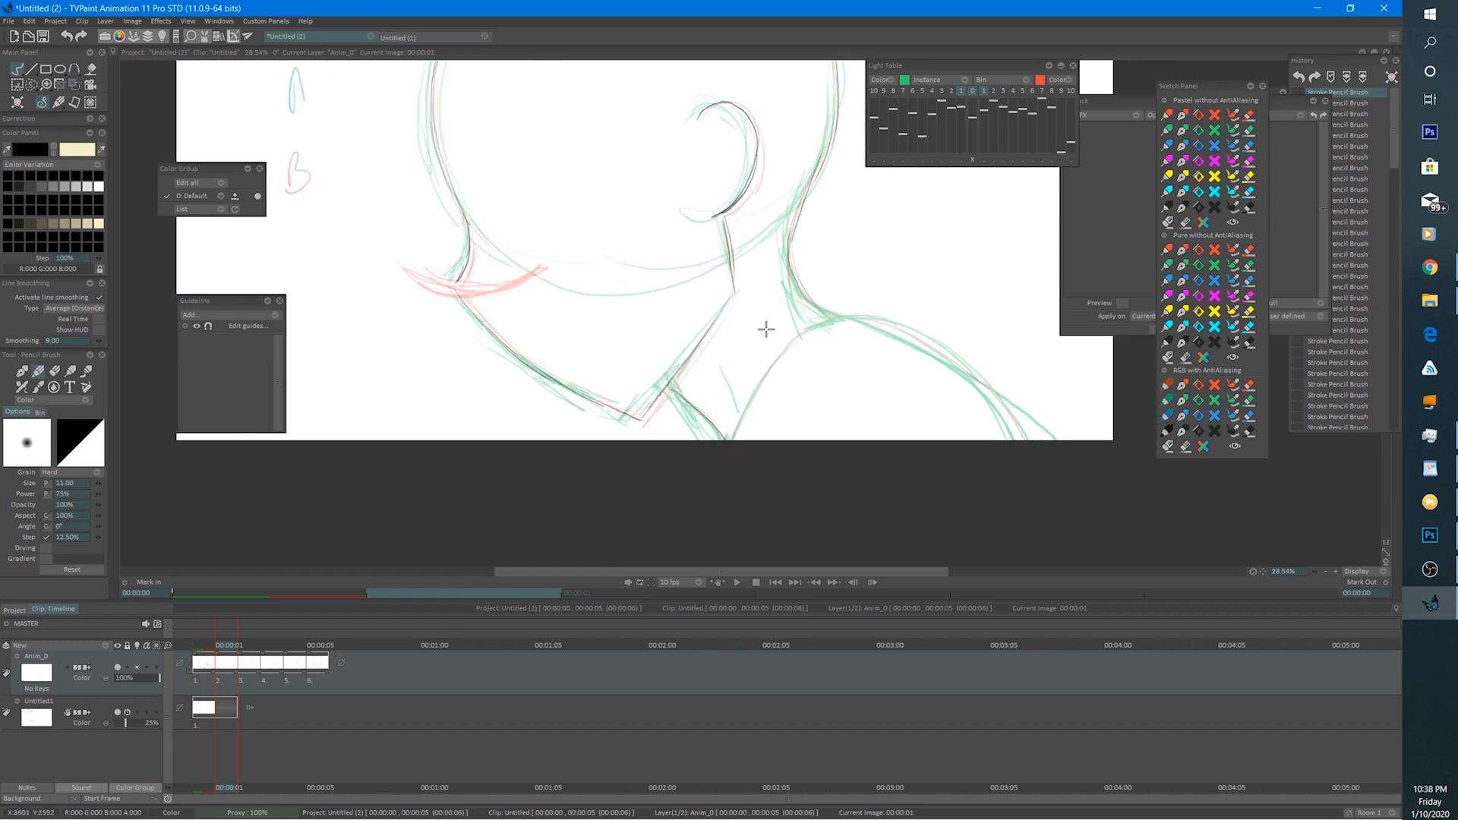
mouse_move(885, 328)
mouse_down()
mouse_move(808, 331)
mouse_move(726, 448)
mouse_up()
mouse_move(925, 339)
mouse_down()
mouse_move(980, 381)
mouse_move(1019, 441)
mouse_up()
scroll(786, 264, down, 2)
drag(788, 257, 756, 323)
Play back the head turn with the new A-B inbetween included.
click(738, 583)
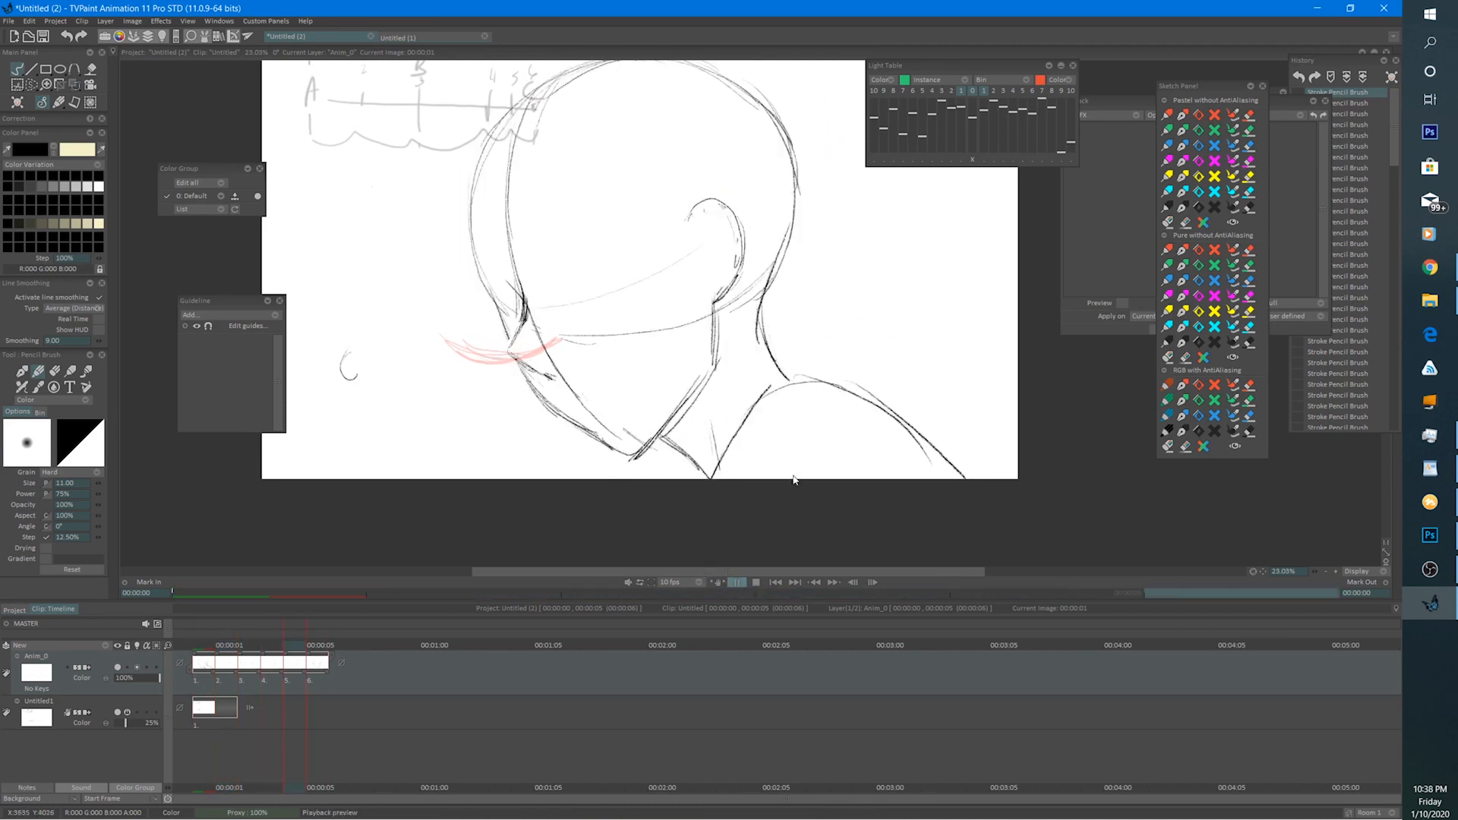
scroll(703, 502, down, 3)
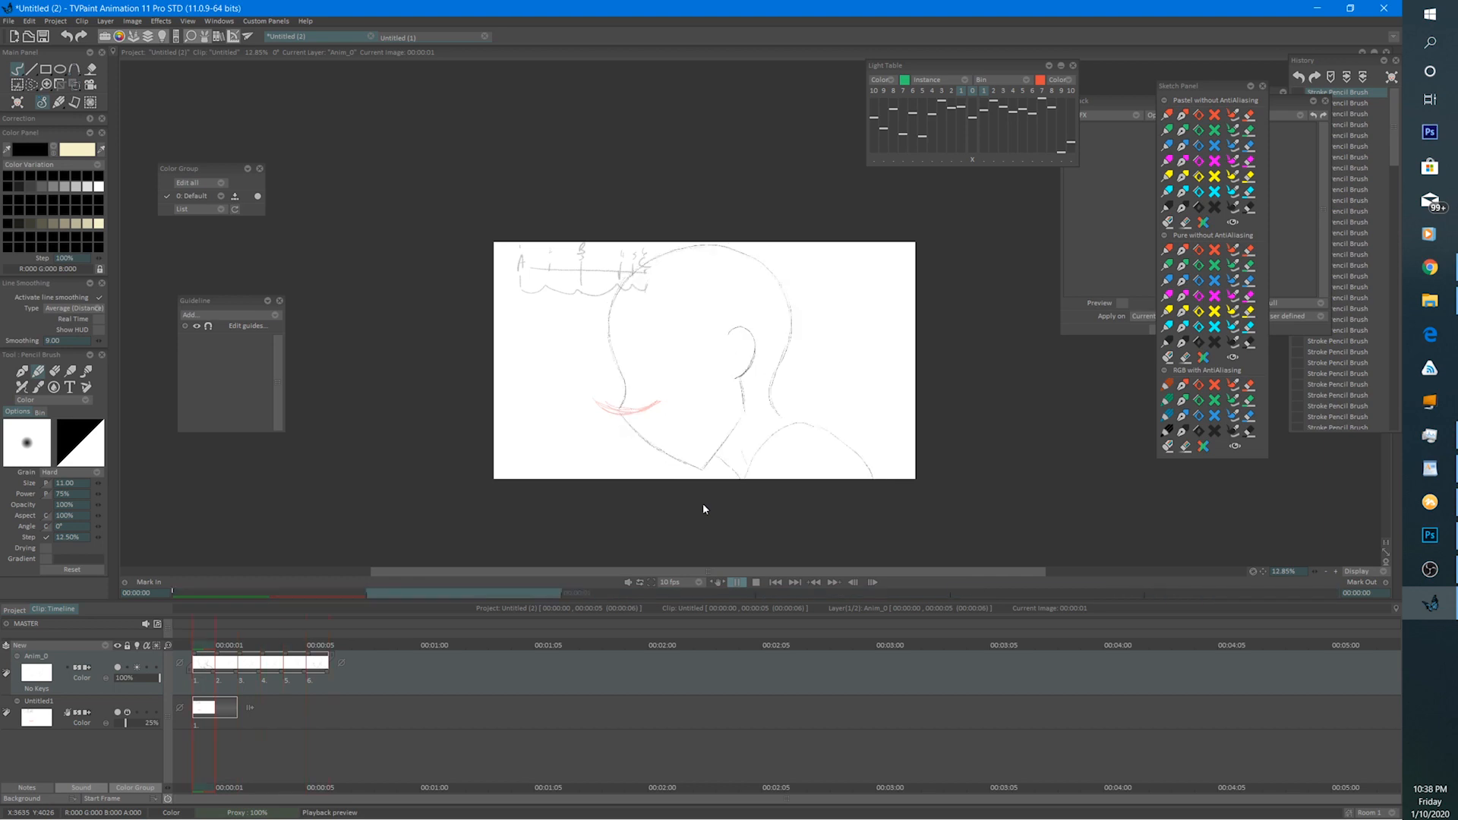
scroll(703, 508, up, 3)
drag(603, 443, 641, 481)
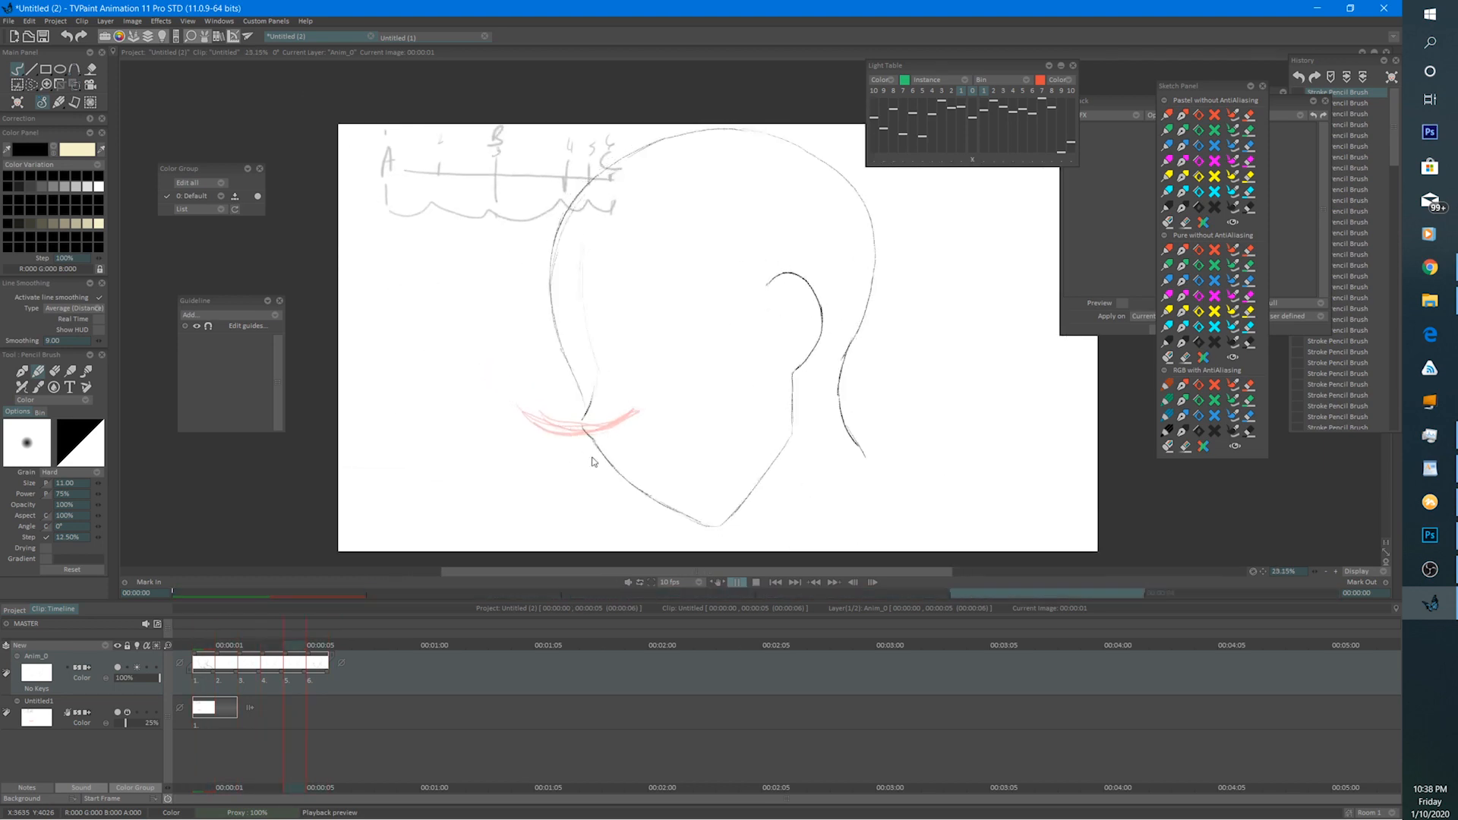
Sketch a straight stroke and a curved stroke beside the neck on drawing B, and undo both.
click(756, 583)
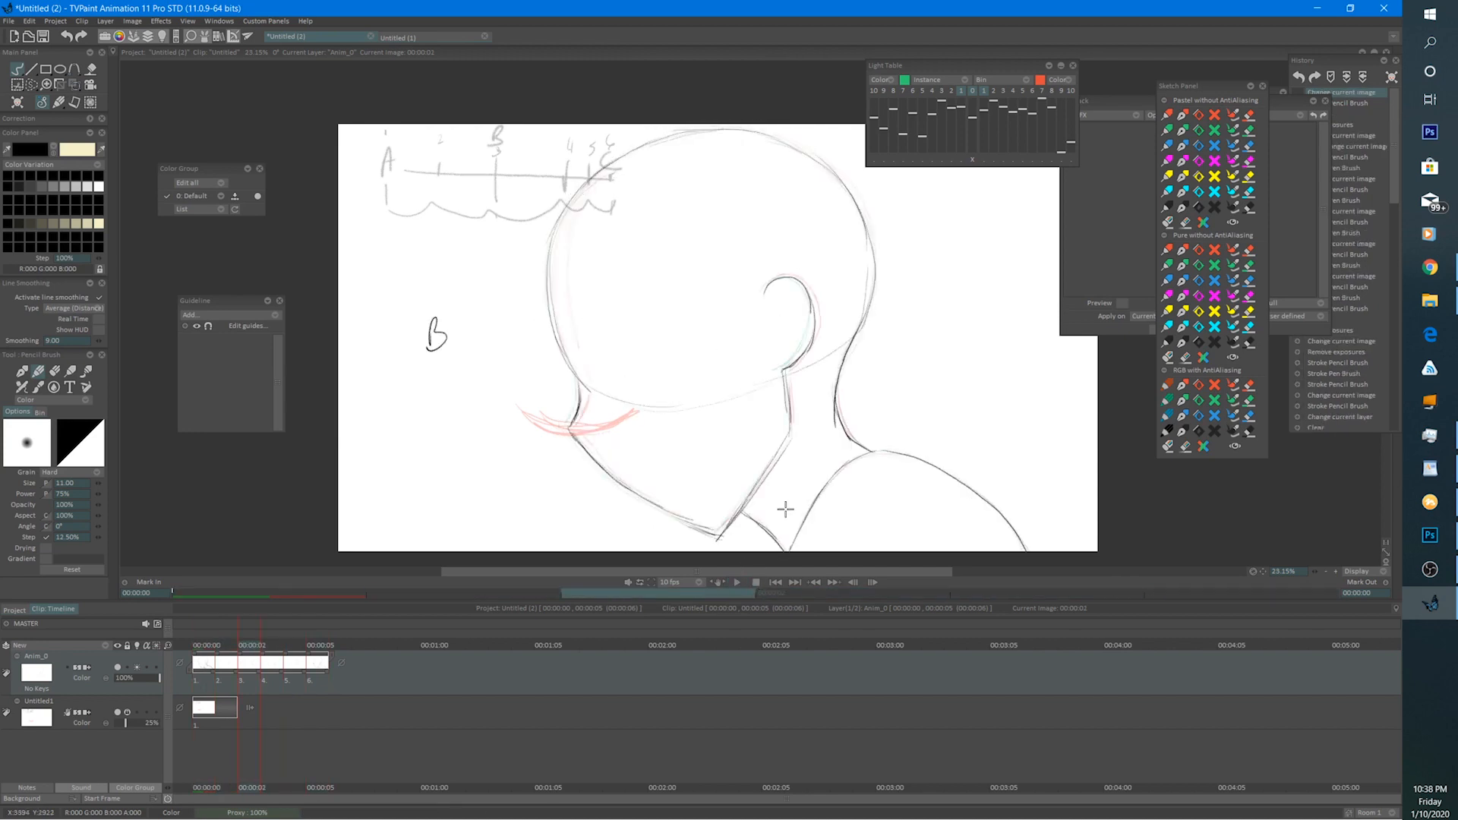
drag(902, 342, 1025, 346)
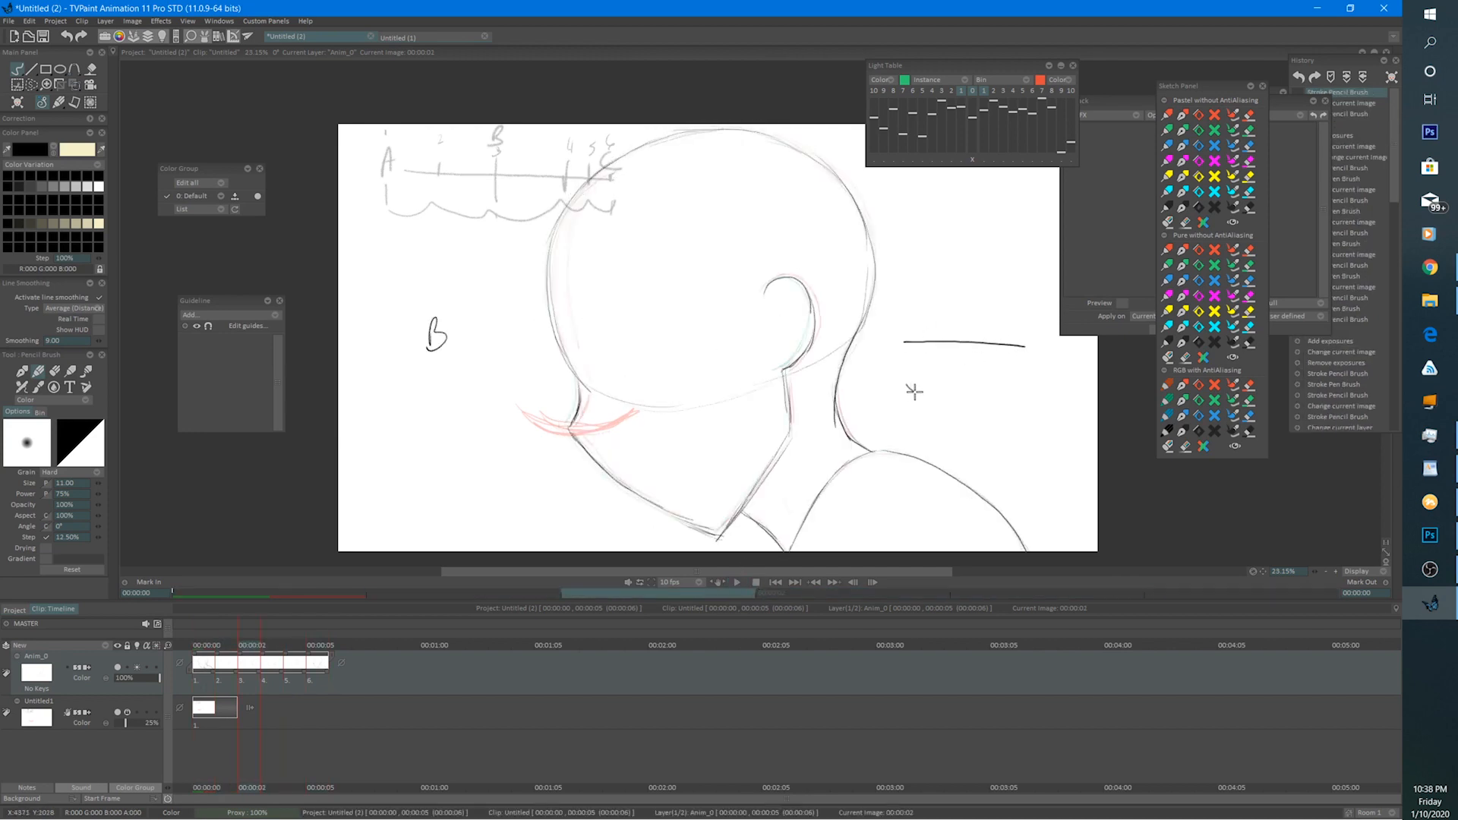
drag(908, 388, 1007, 378)
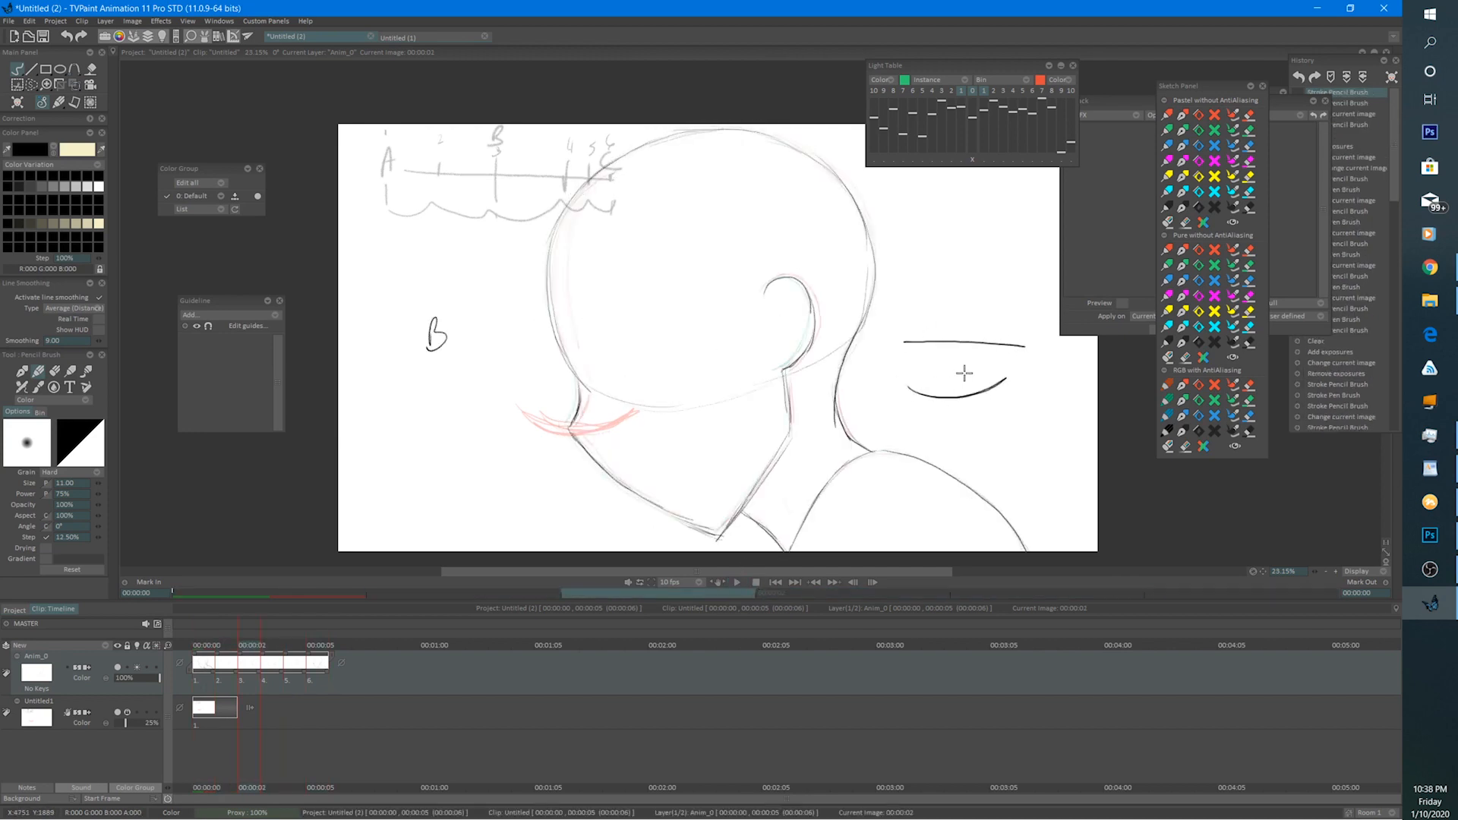
key(ctrl+z)
key(ctrl+z)
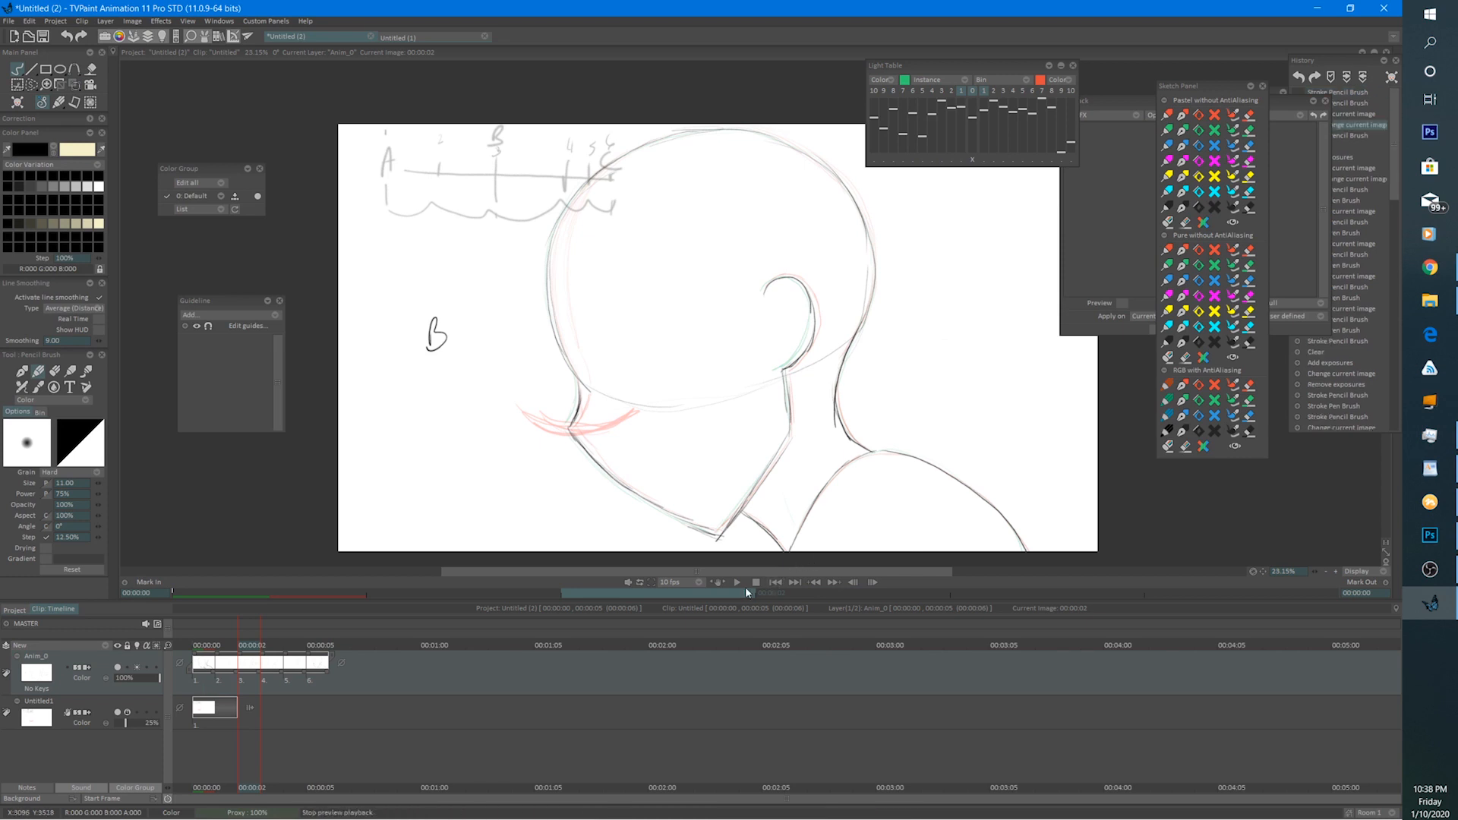
Play back the full head turn from A through B to C to check the motion.
click(739, 581)
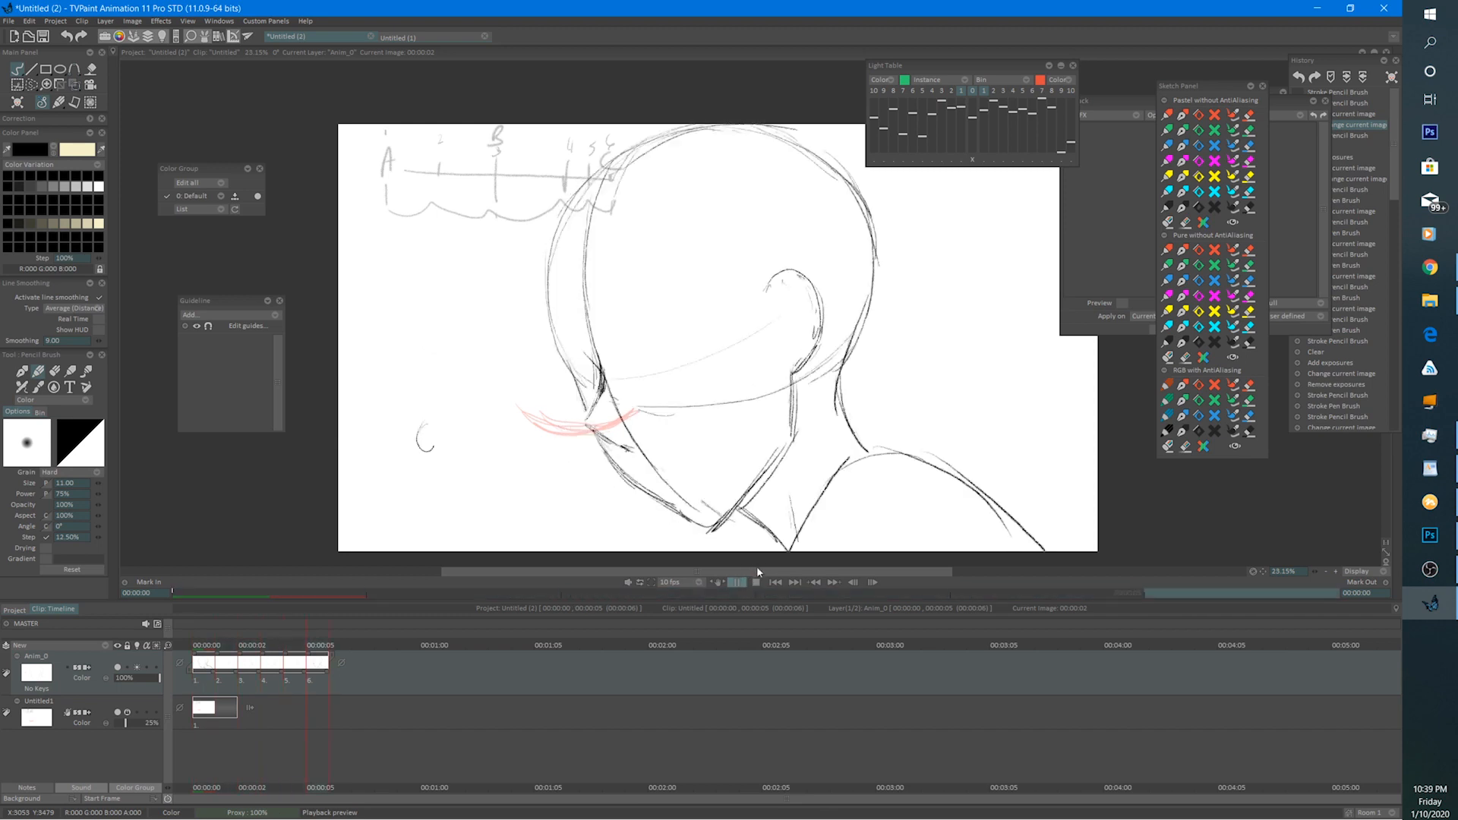
click(758, 582)
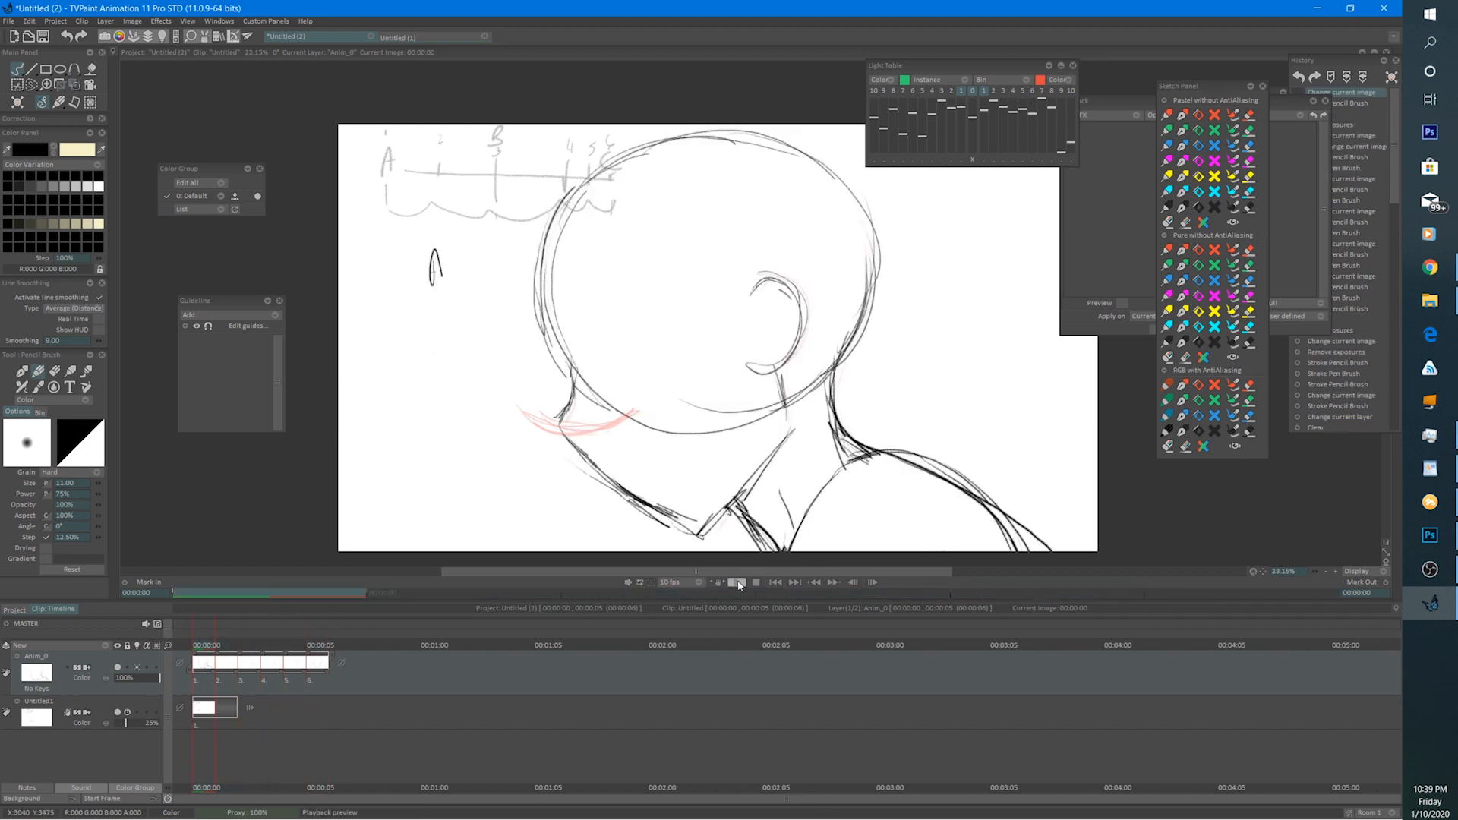
click(737, 582)
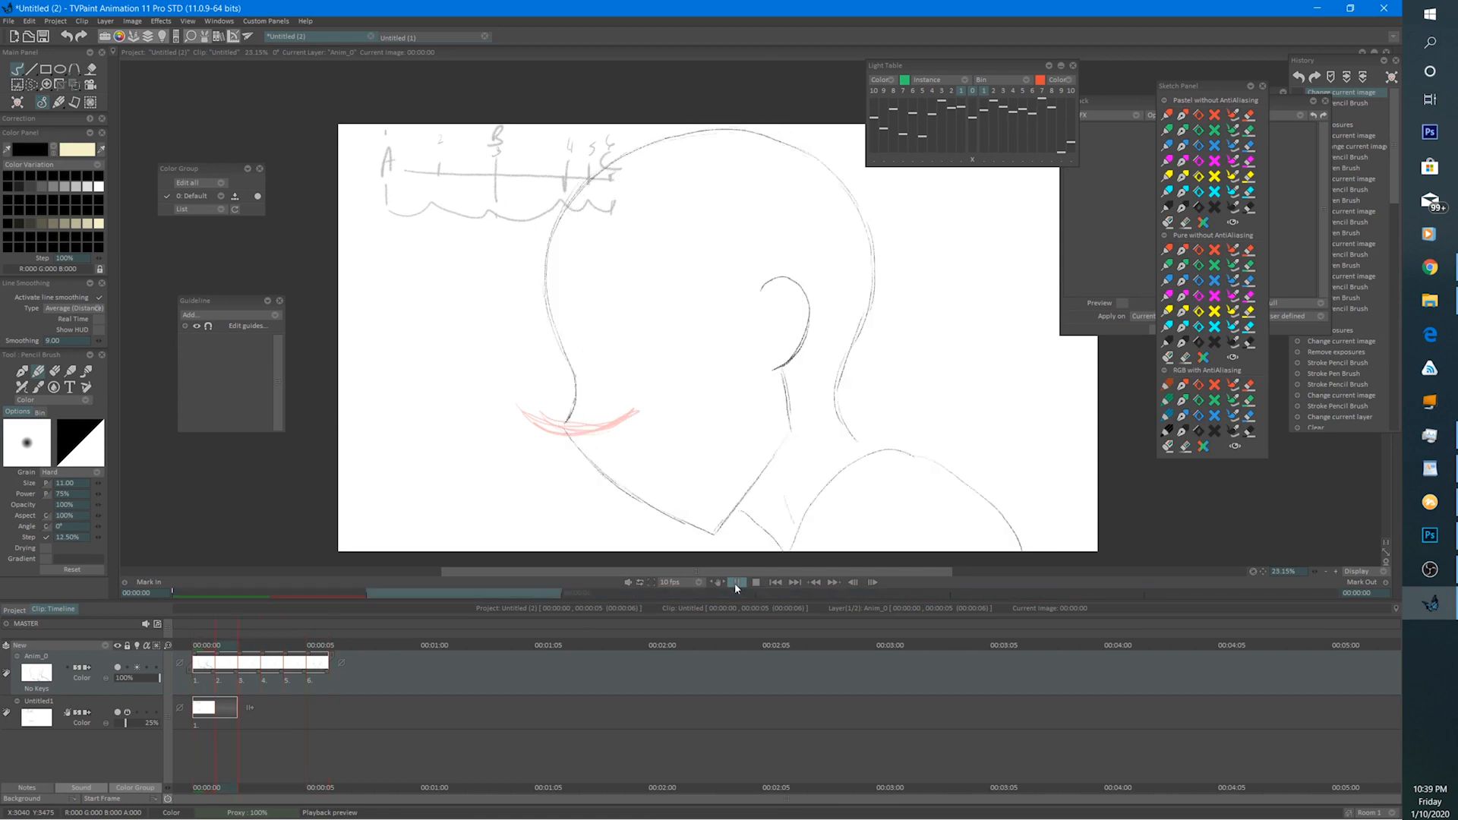
click(735, 582)
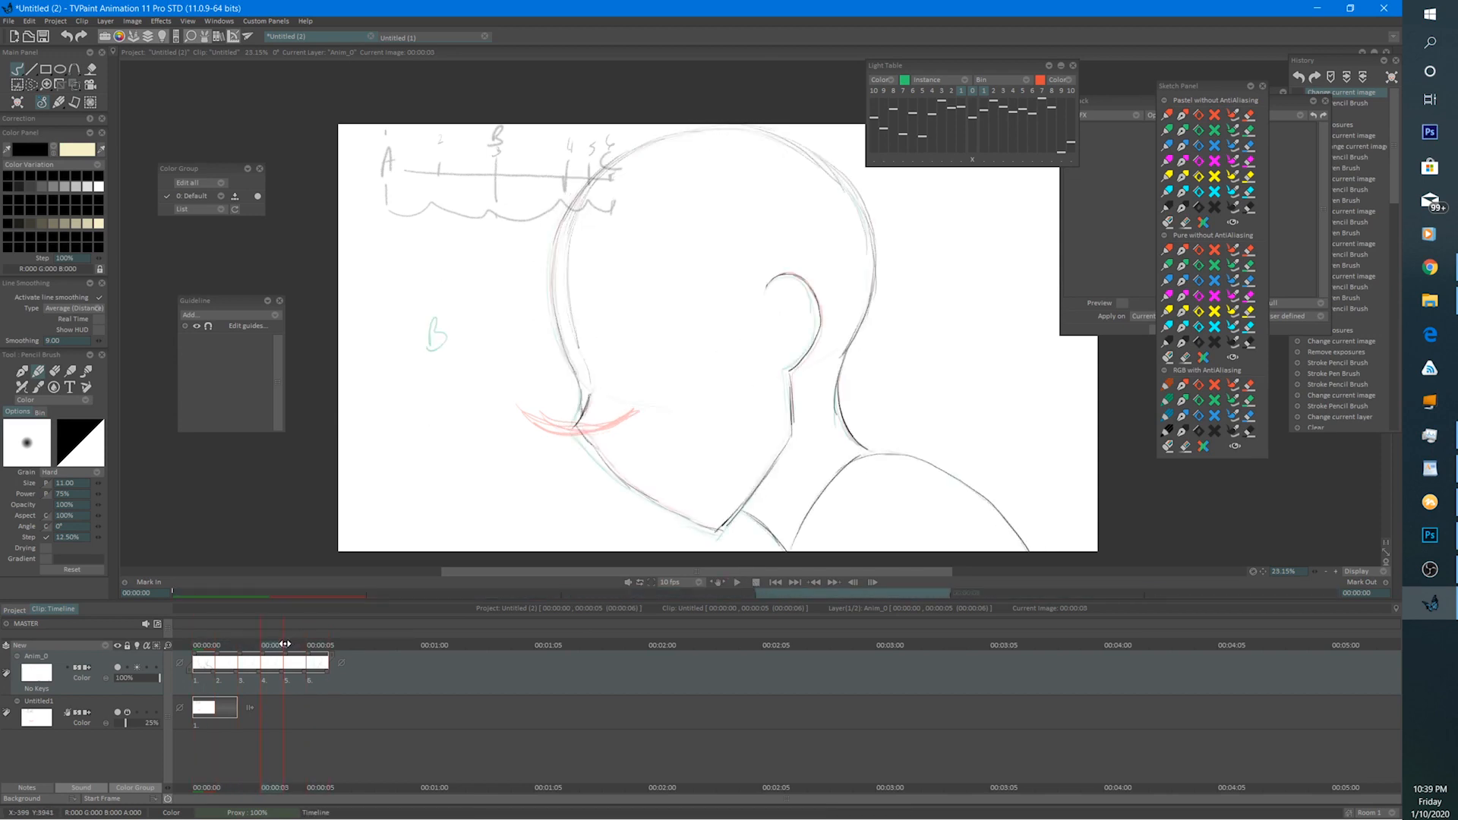
Insert a blank drawing between drawing 5 and drawing C on the Anim_0 layer.
mouse_move(234, 647)
mouse_down()
mouse_move(199, 647)
mouse_move(311, 650)
mouse_move(293, 647)
mouse_up()
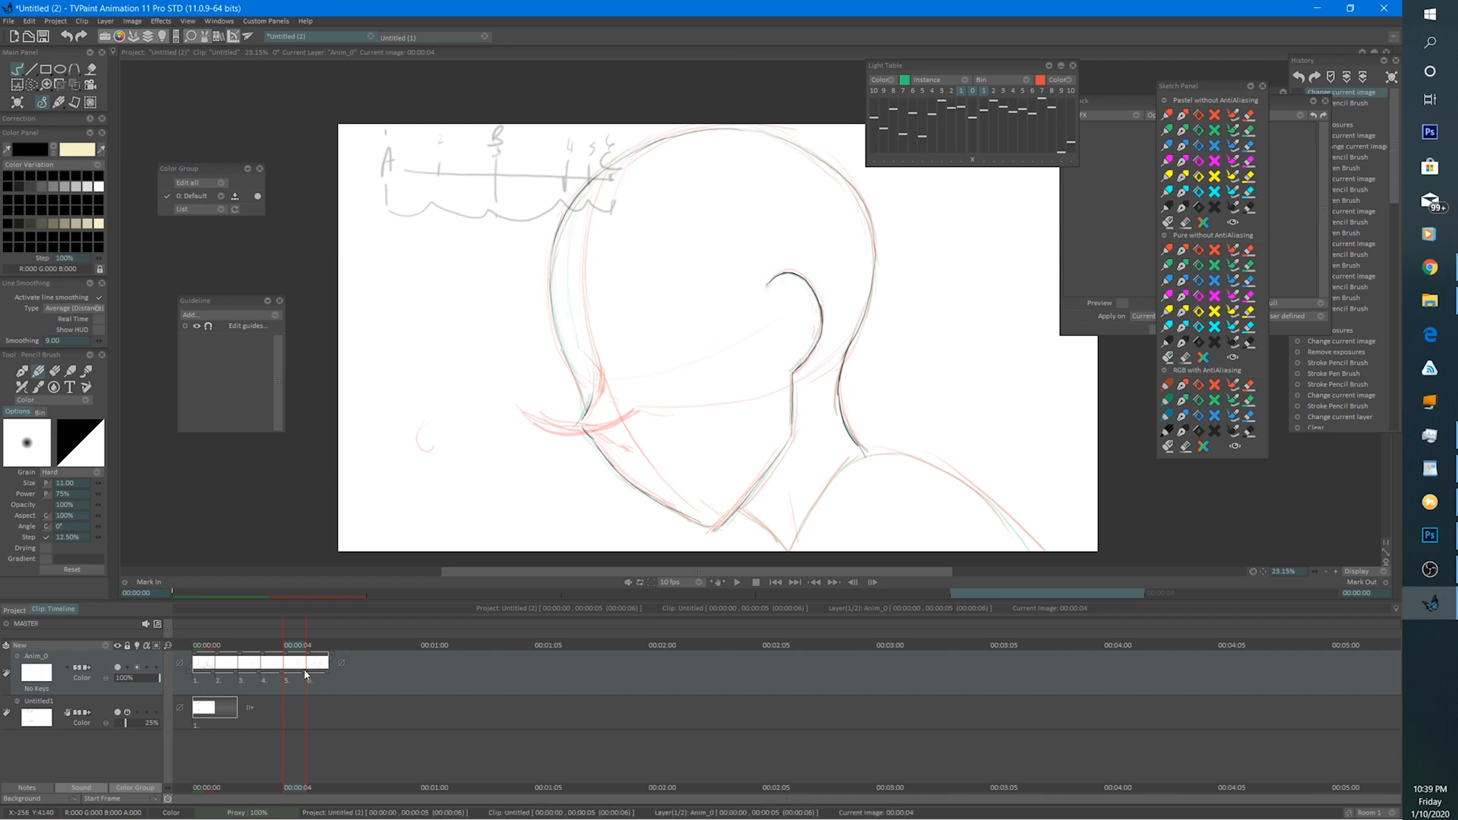
key(plus)
click(312, 646)
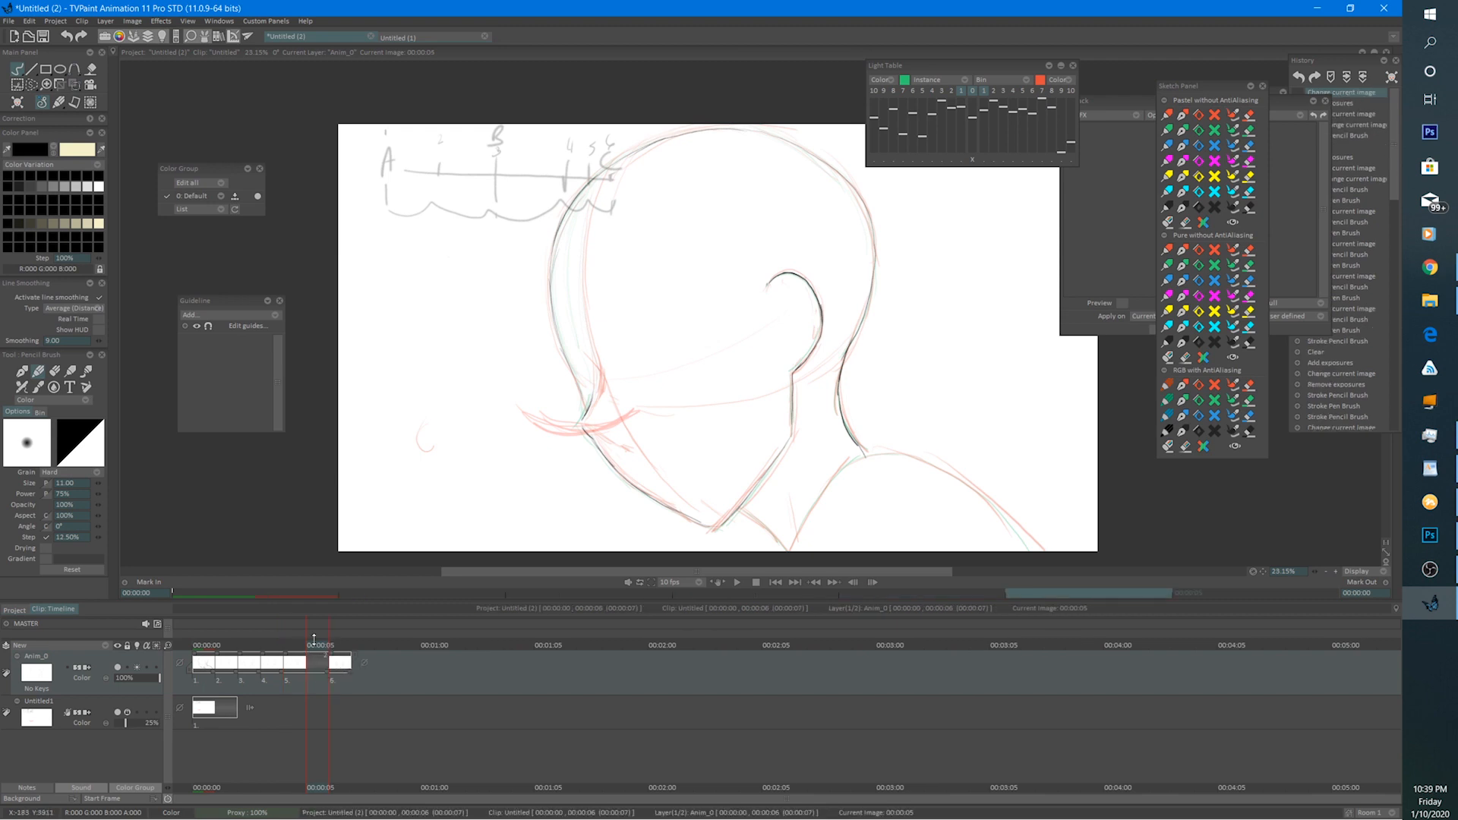
key(BackSpace)
Draw the forehead contour on the new inbetween between drawing 5 and drawing C.
scroll(650, 335, up, 2)
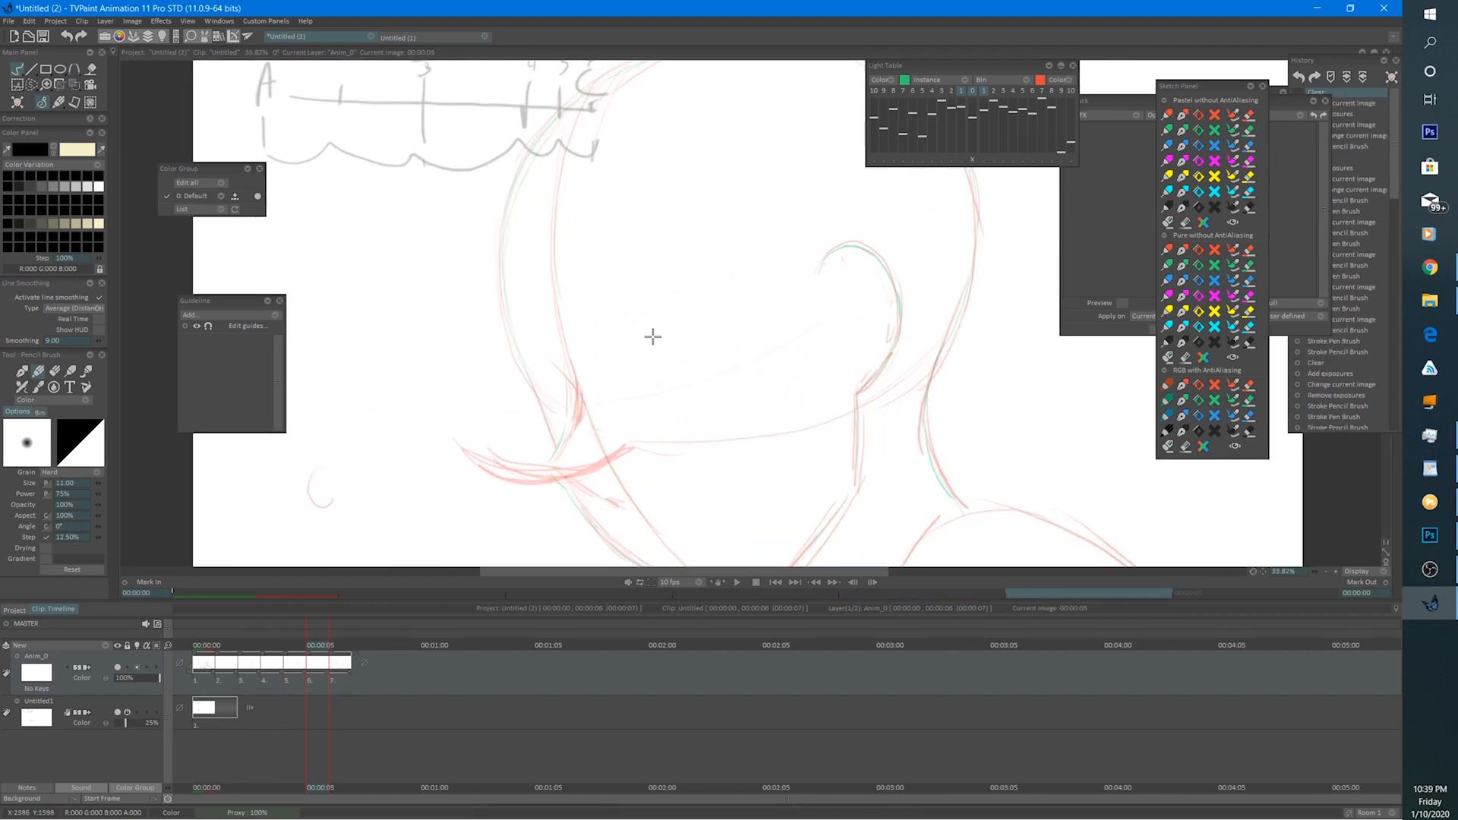
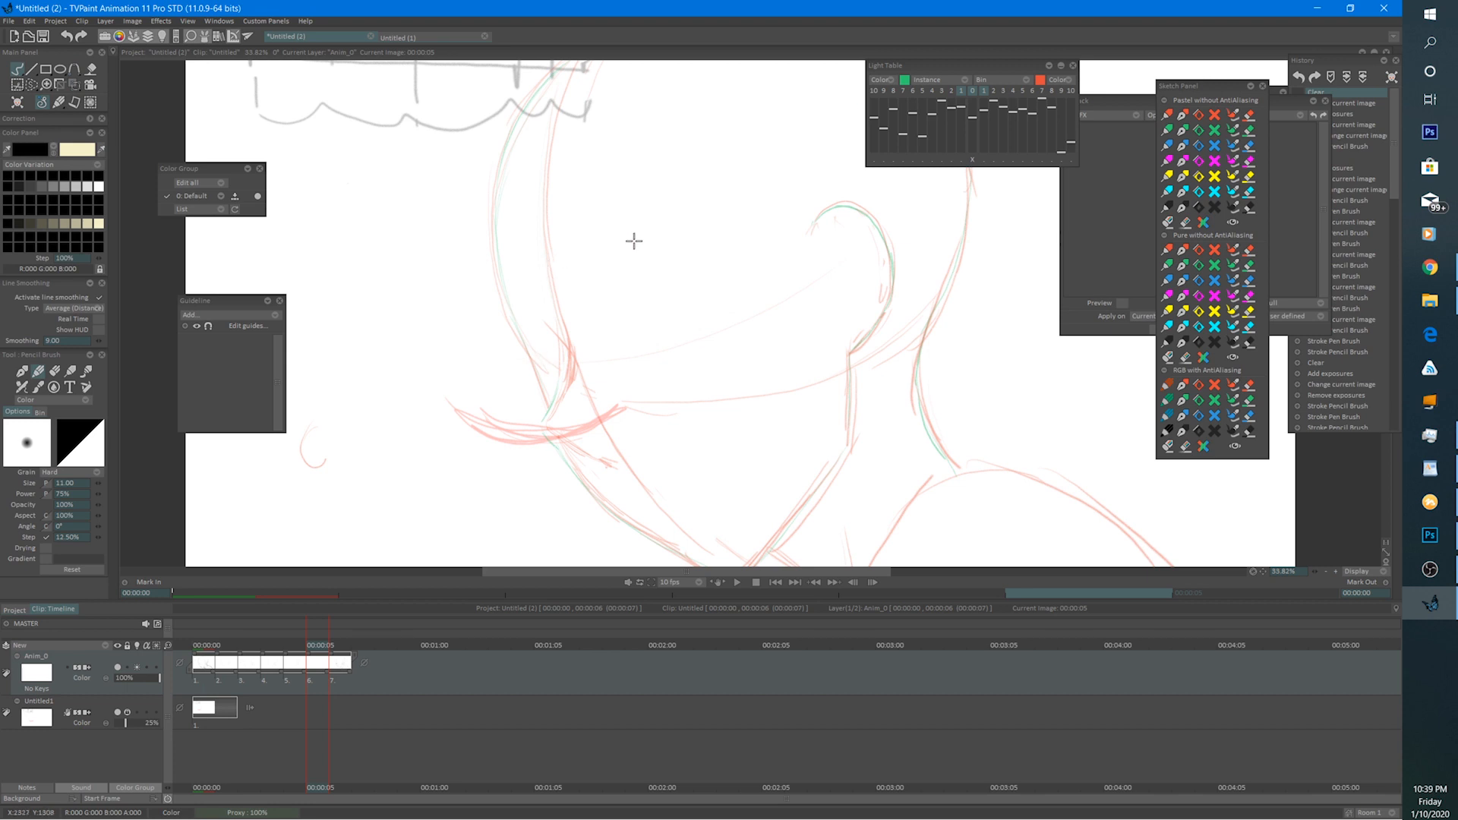
scroll(581, 282, down, 1)
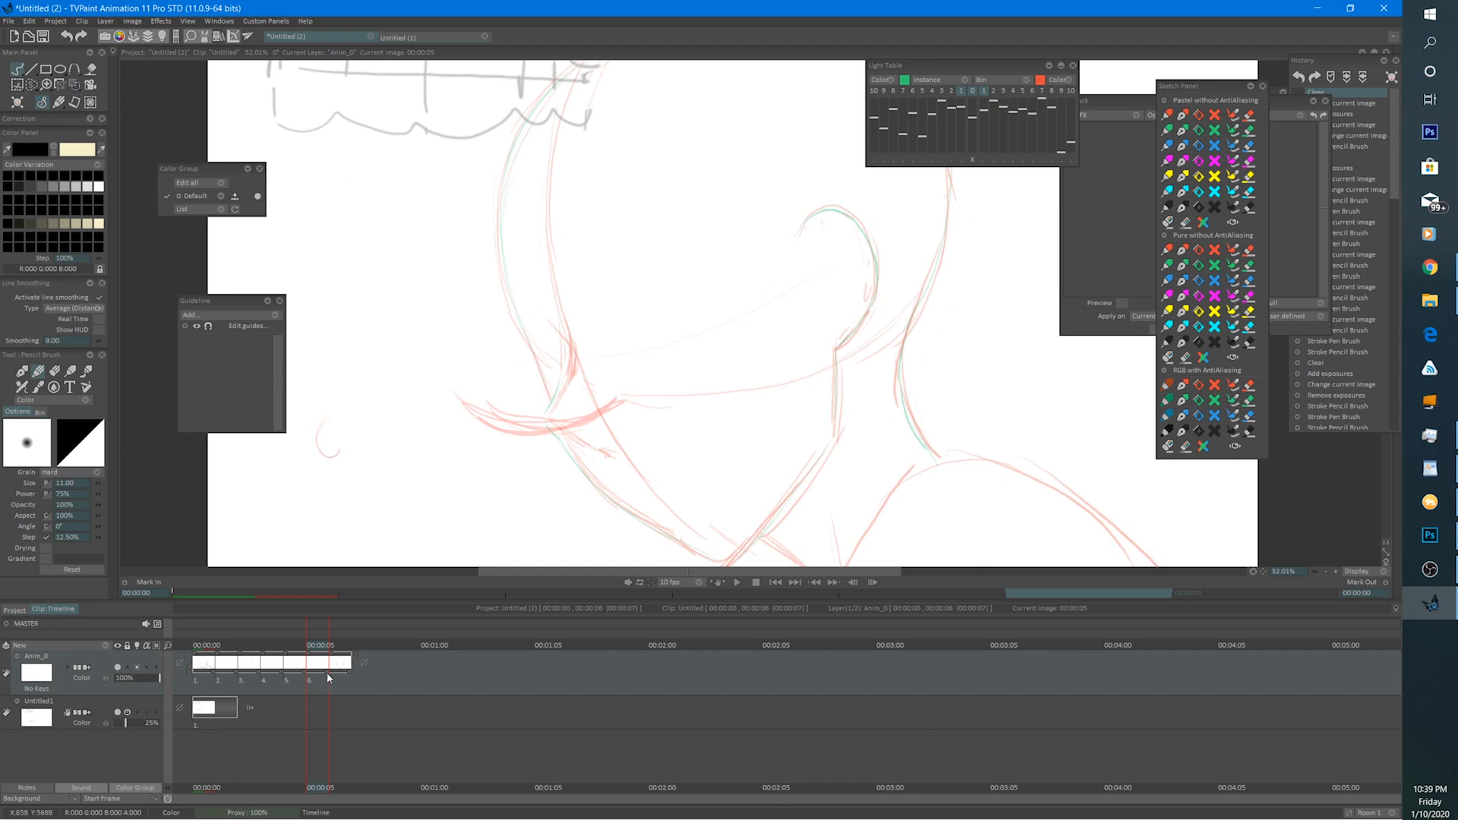
mouse_move(576, 147)
mouse_down()
mouse_move(489, 253)
mouse_move(518, 195)
mouse_move(474, 325)
mouse_move(485, 252)
mouse_move(479, 371)
mouse_move(473, 331)
mouse_move(498, 430)
mouse_move(487, 402)
mouse_move(522, 456)
mouse_move(472, 330)
mouse_move(501, 406)
mouse_move(508, 388)
mouse_move(496, 387)
mouse_move(504, 448)
mouse_up()
scroll(524, 343, up, 2)
scroll(521, 488, up, 5)
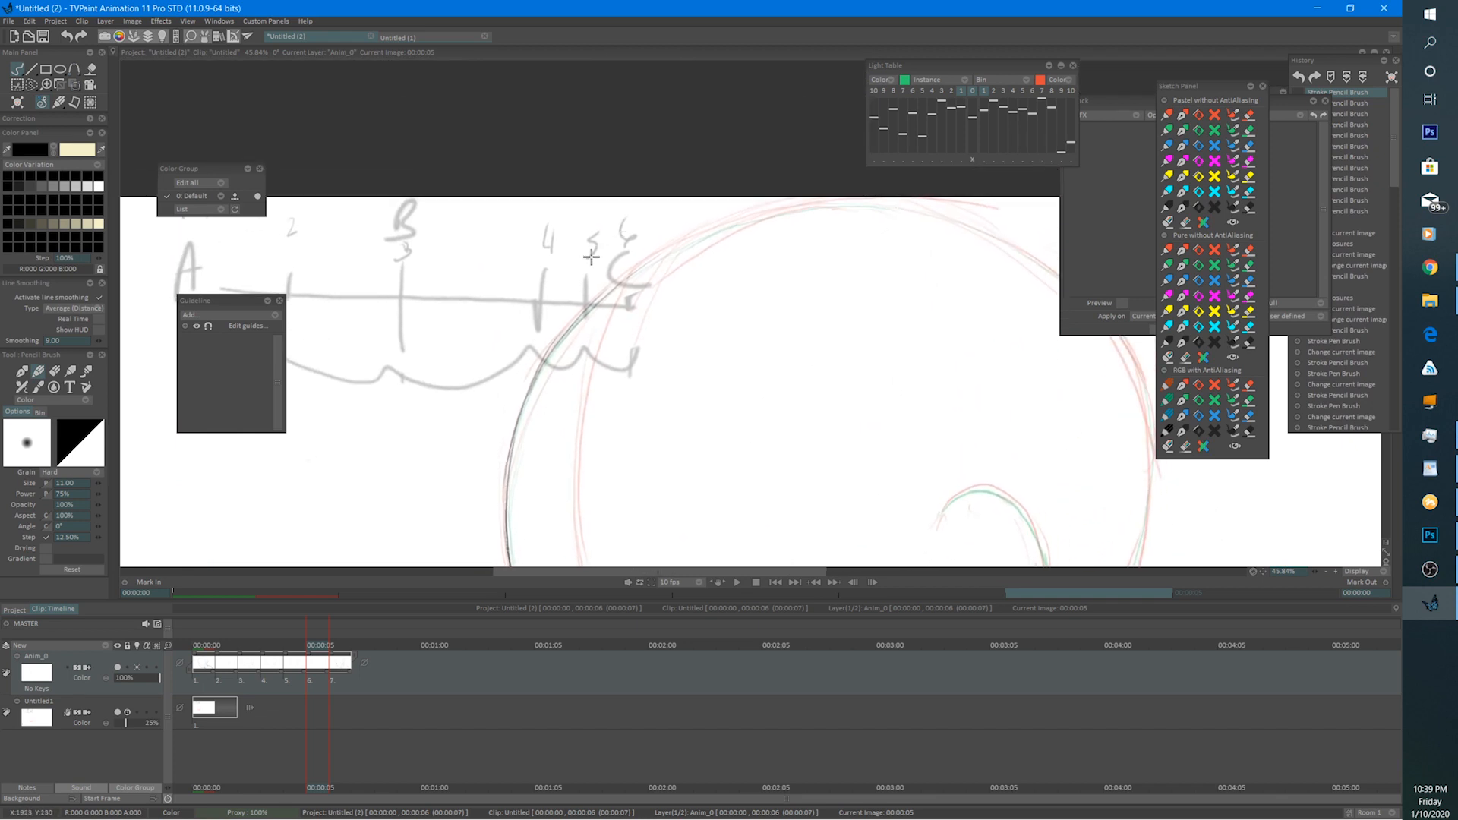
Extend the timing chart layer through the sixth frame and add a tick between 5 and C on the chart.
click(124, 713)
click(123, 713)
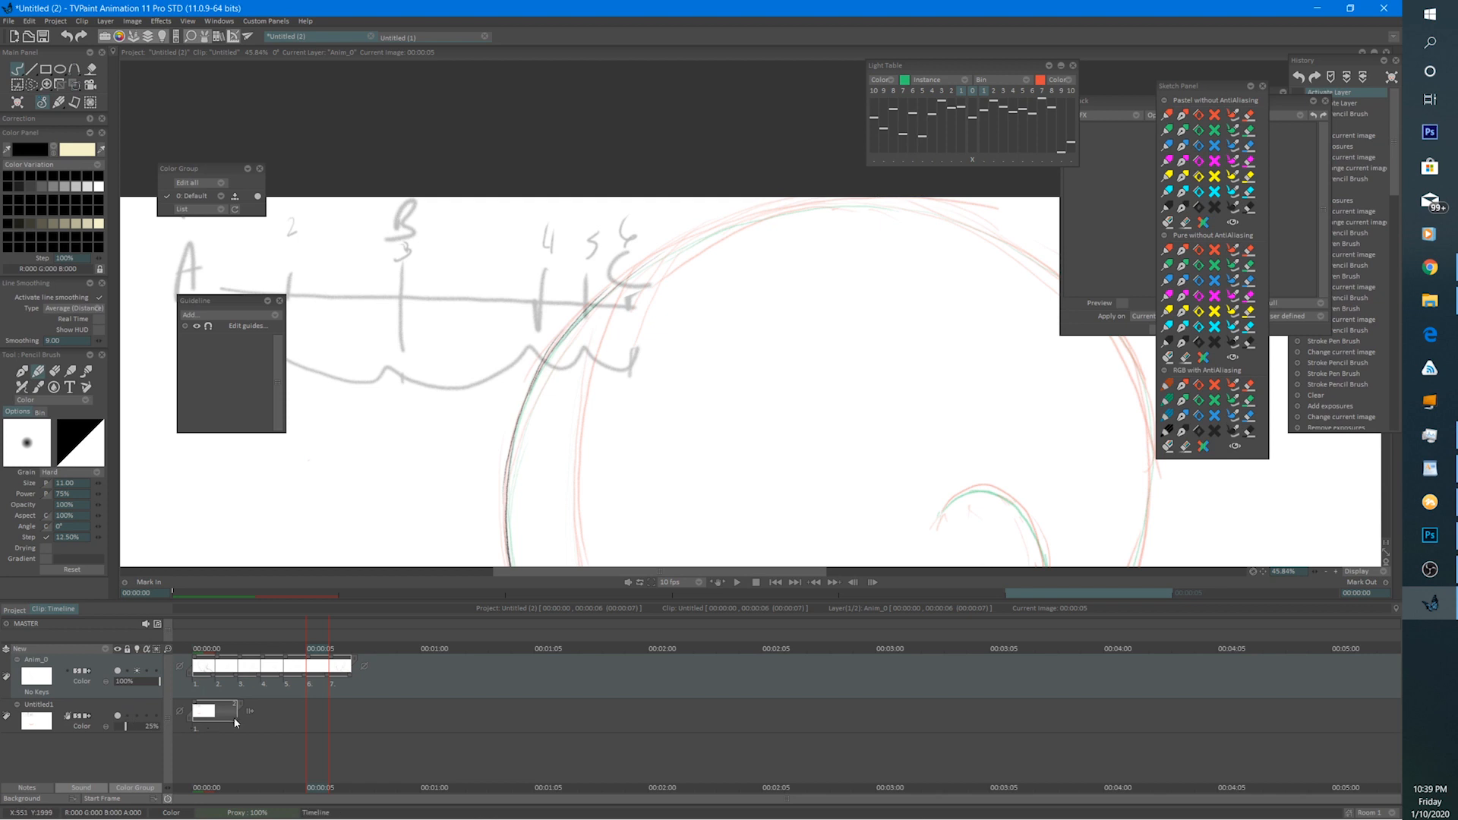
drag(237, 721, 327, 721)
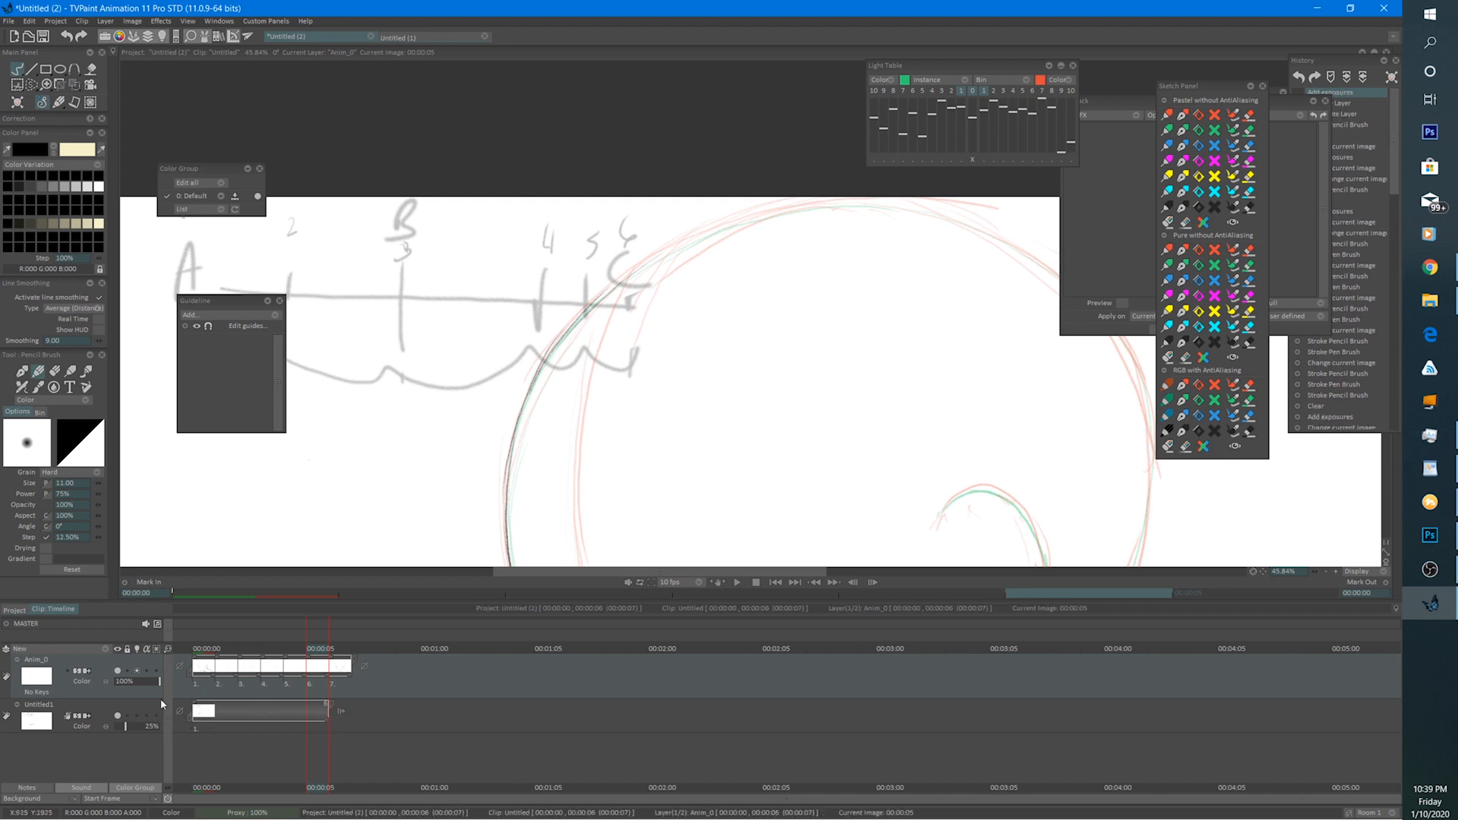
click(143, 697)
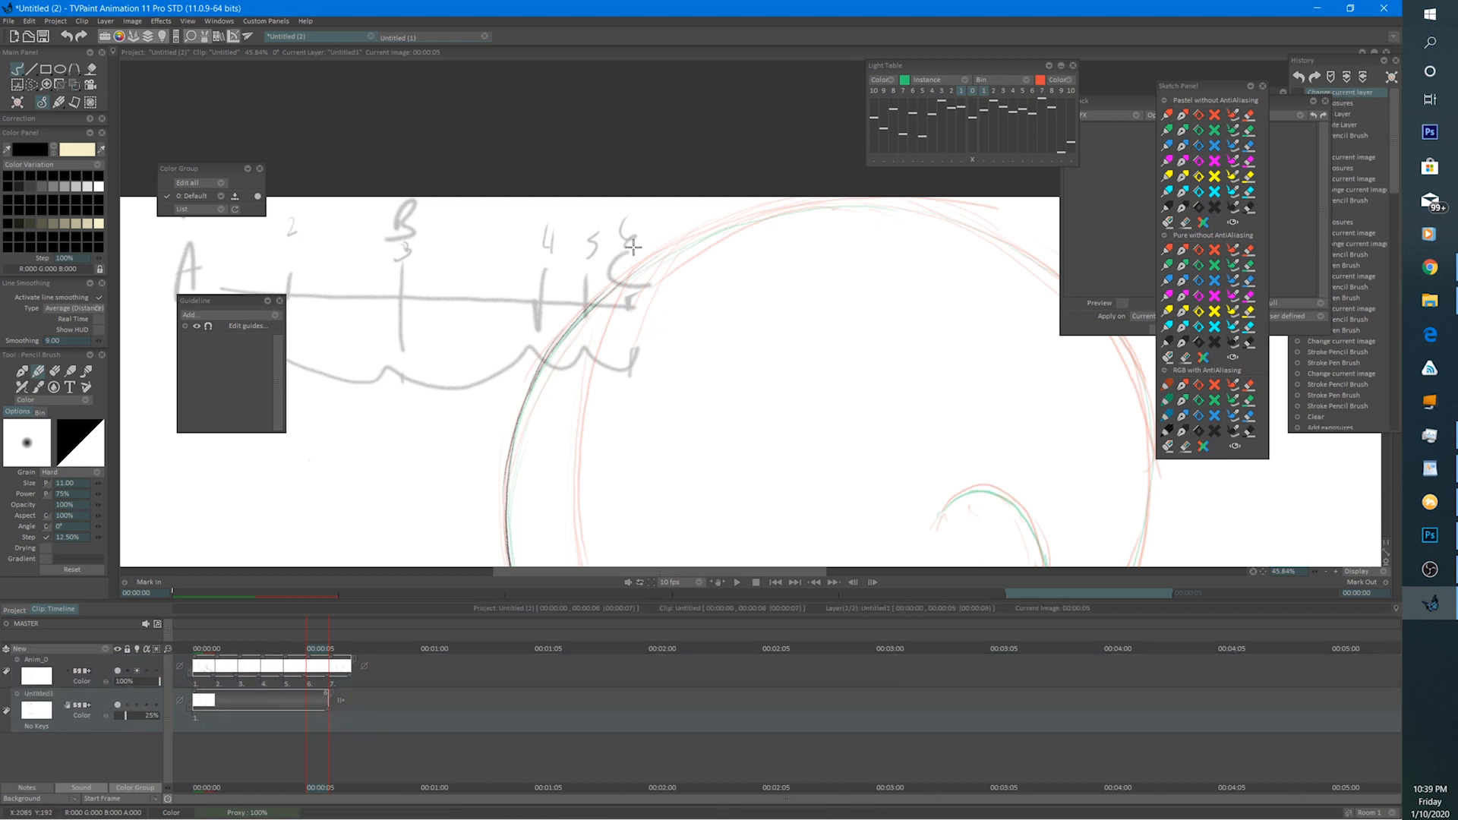
mouse_move(668, 281)
mouse_down()
mouse_move(638, 293)
mouse_move(566, 272)
mouse_move(570, 258)
mouse_move(567, 289)
mouse_move(573, 222)
mouse_up()
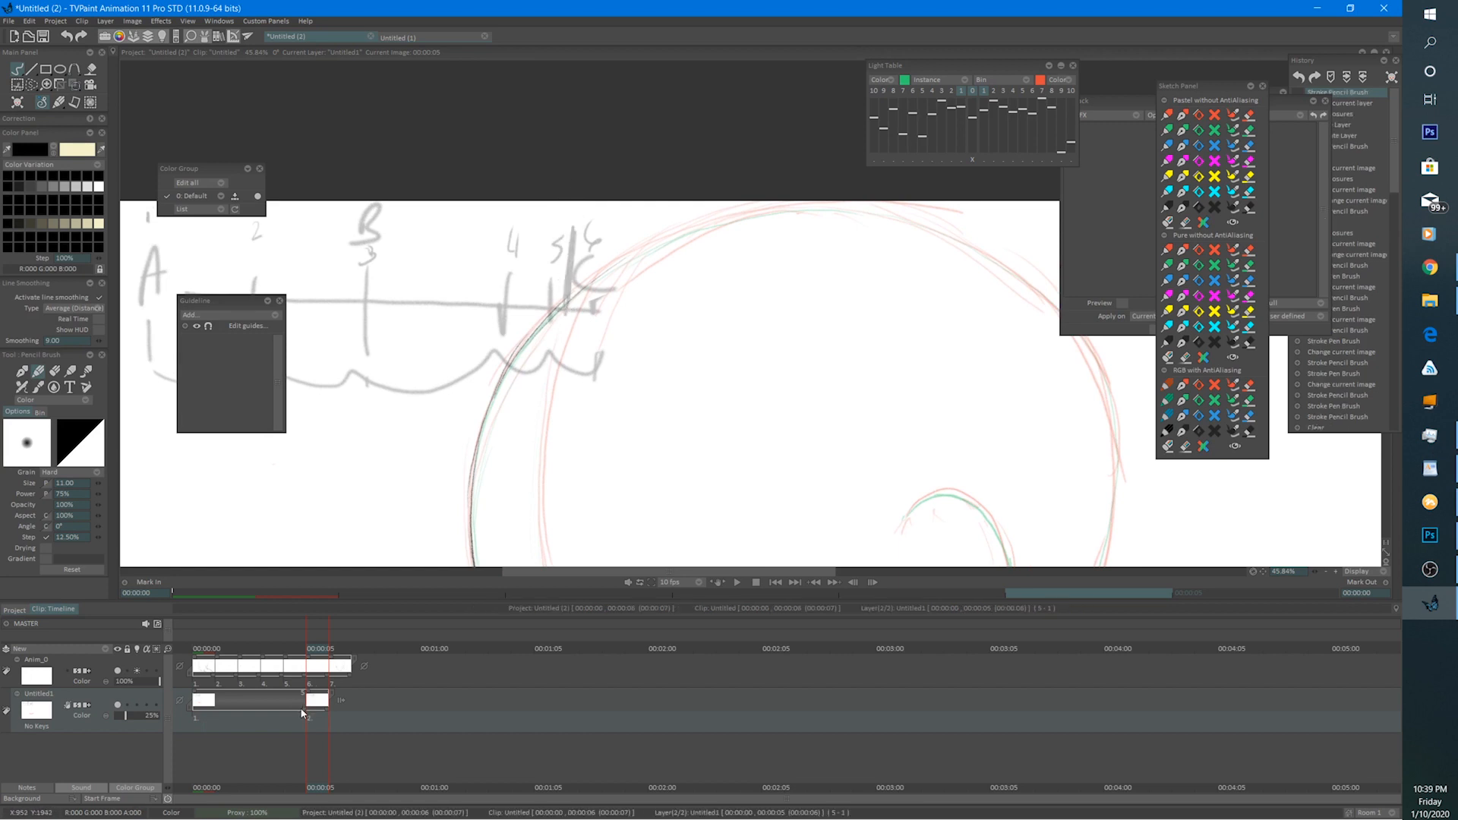
Stretch the updated timing chart over all seven frames and label its new tick 5.5.
drag(237, 699, 350, 699)
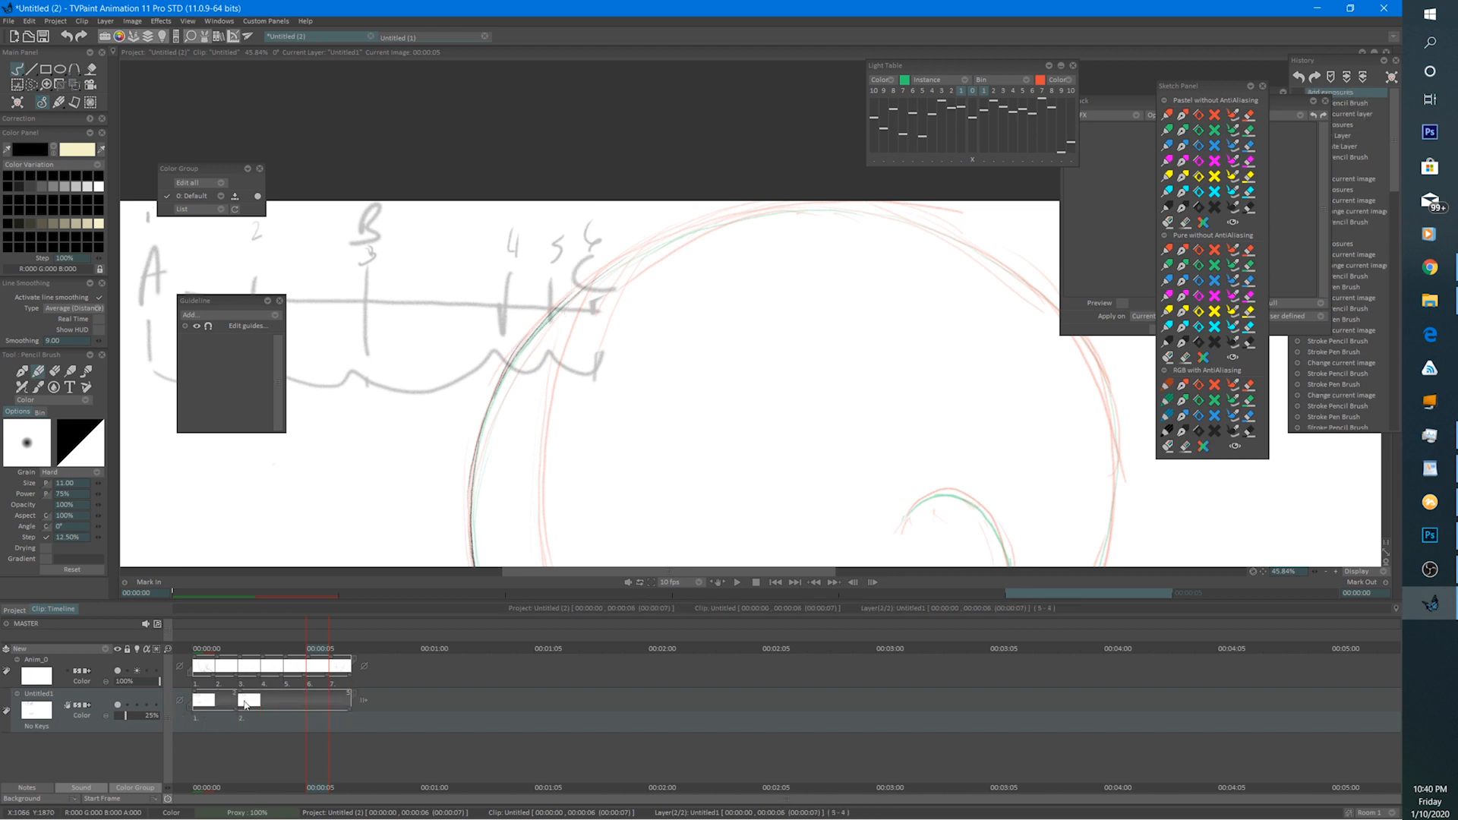
drag(194, 700, 196, 699)
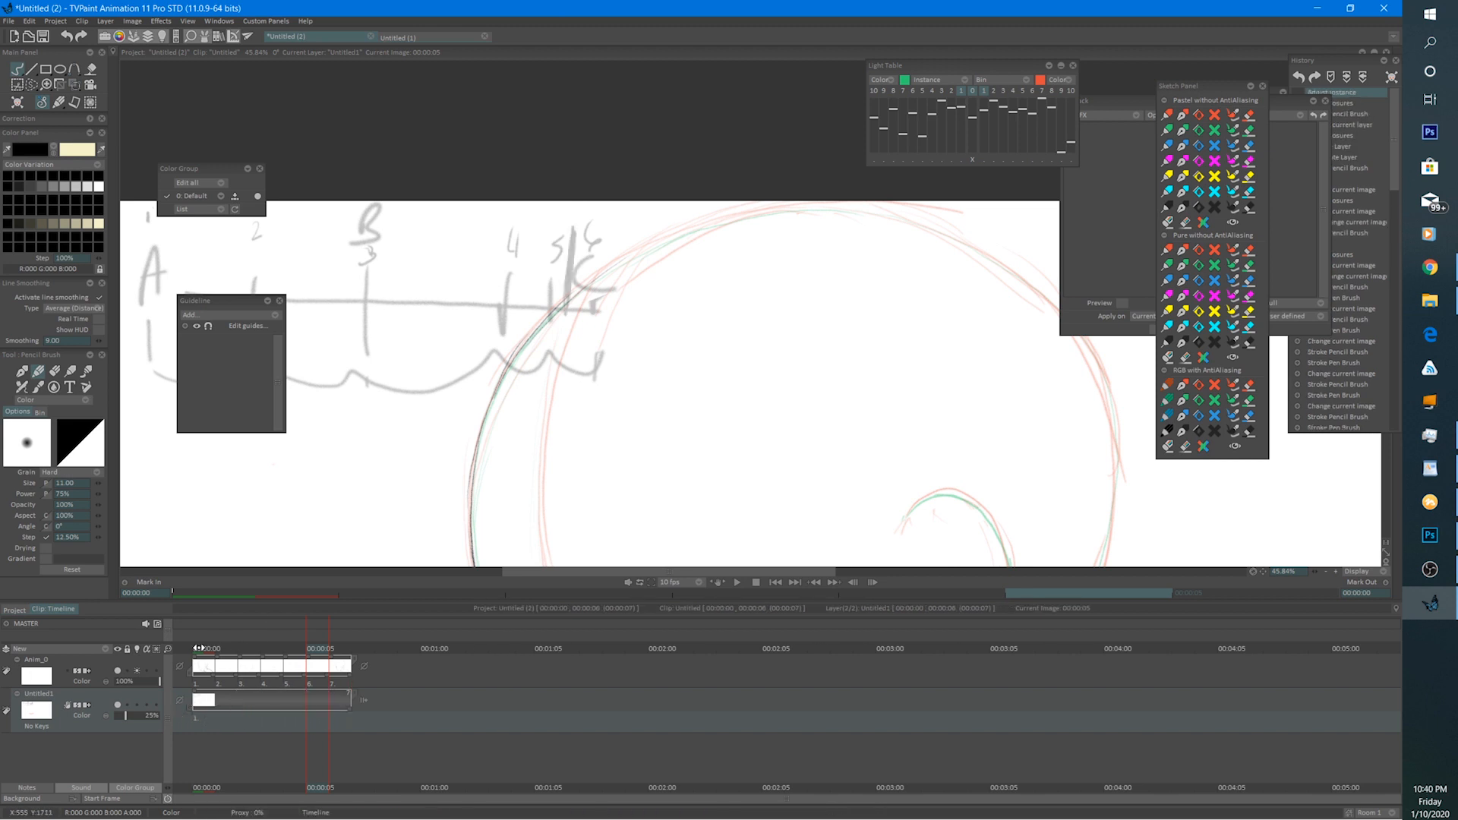
click(199, 648)
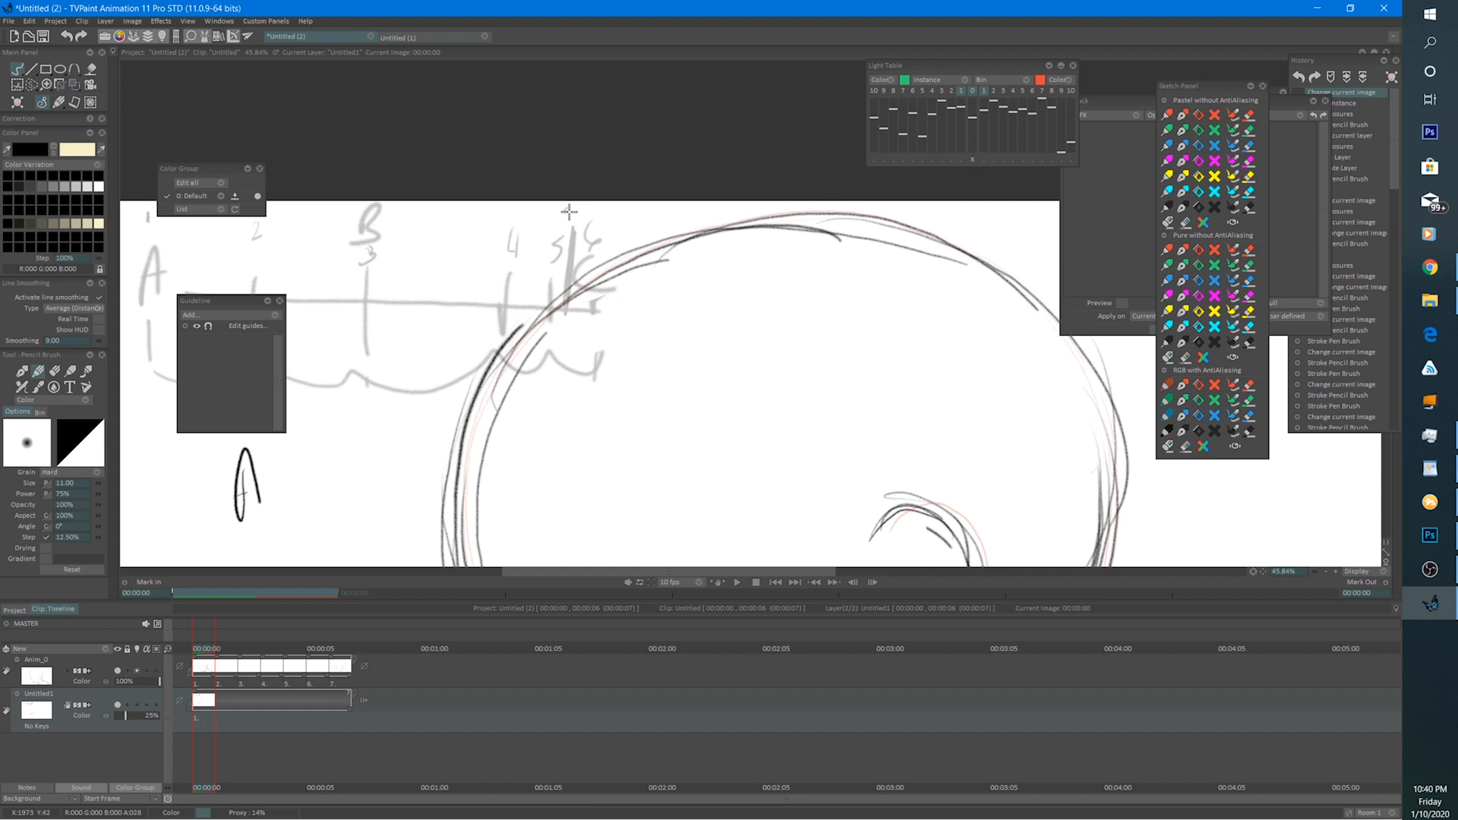
drag(565, 207, 581, 214)
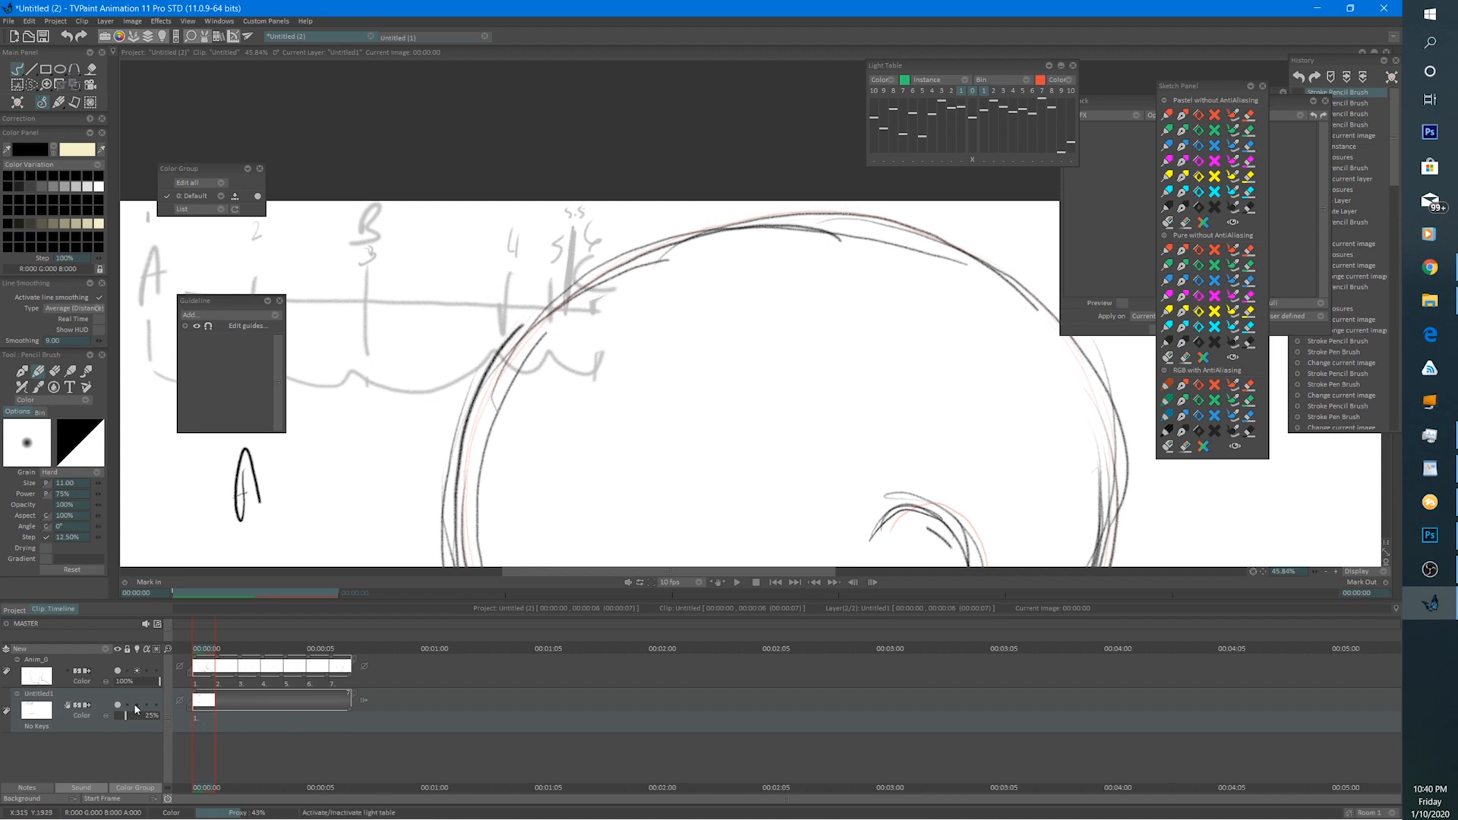
Return to the sixth frame of the Anim_0 layer and draw the eye socket and upper cheek line on the 5.5 inbetween.
click(152, 676)
scroll(591, 296, down, 3)
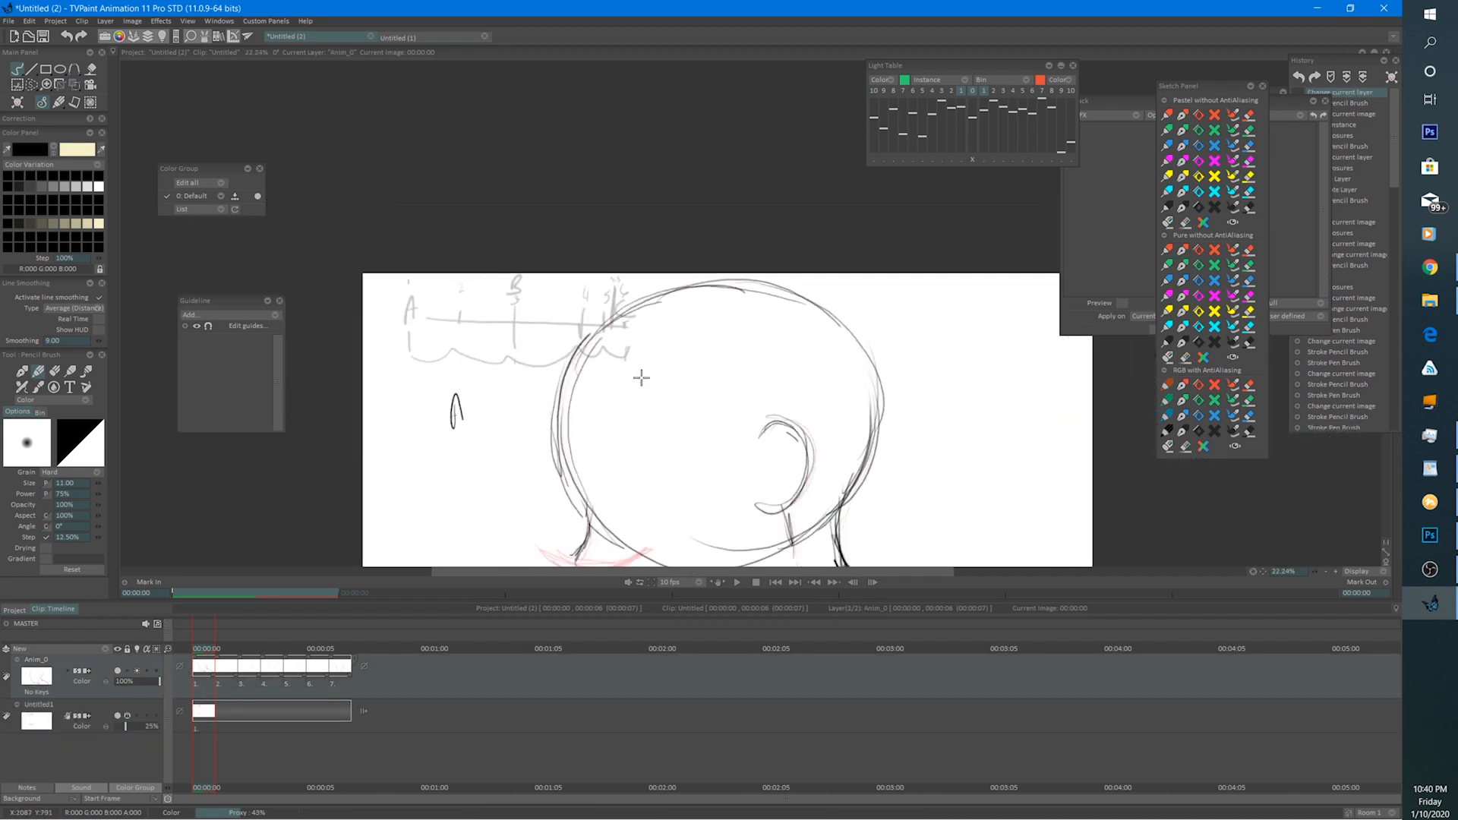
click(325, 649)
scroll(621, 345, up, 1)
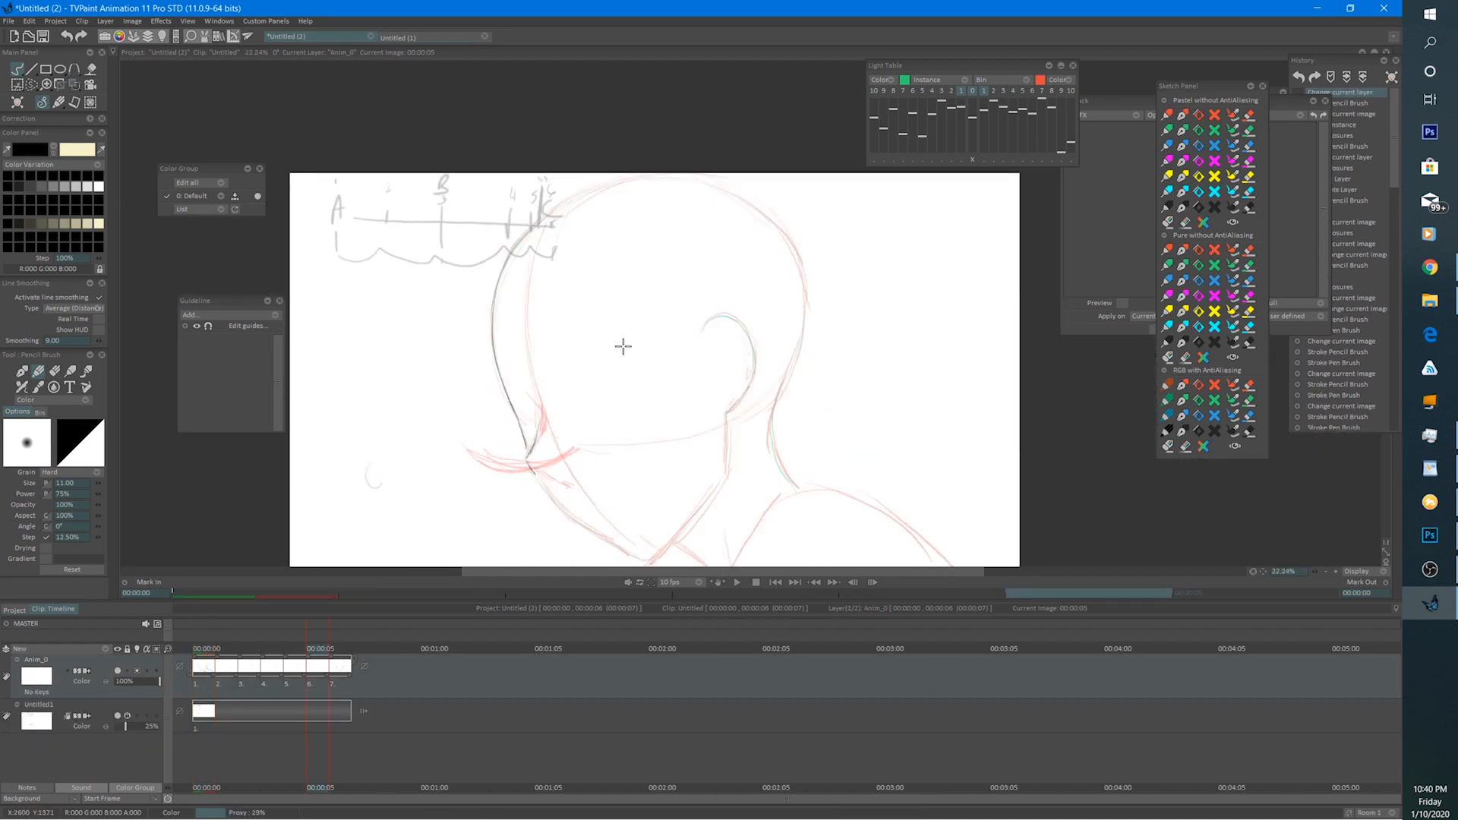
scroll(643, 330, up, 1)
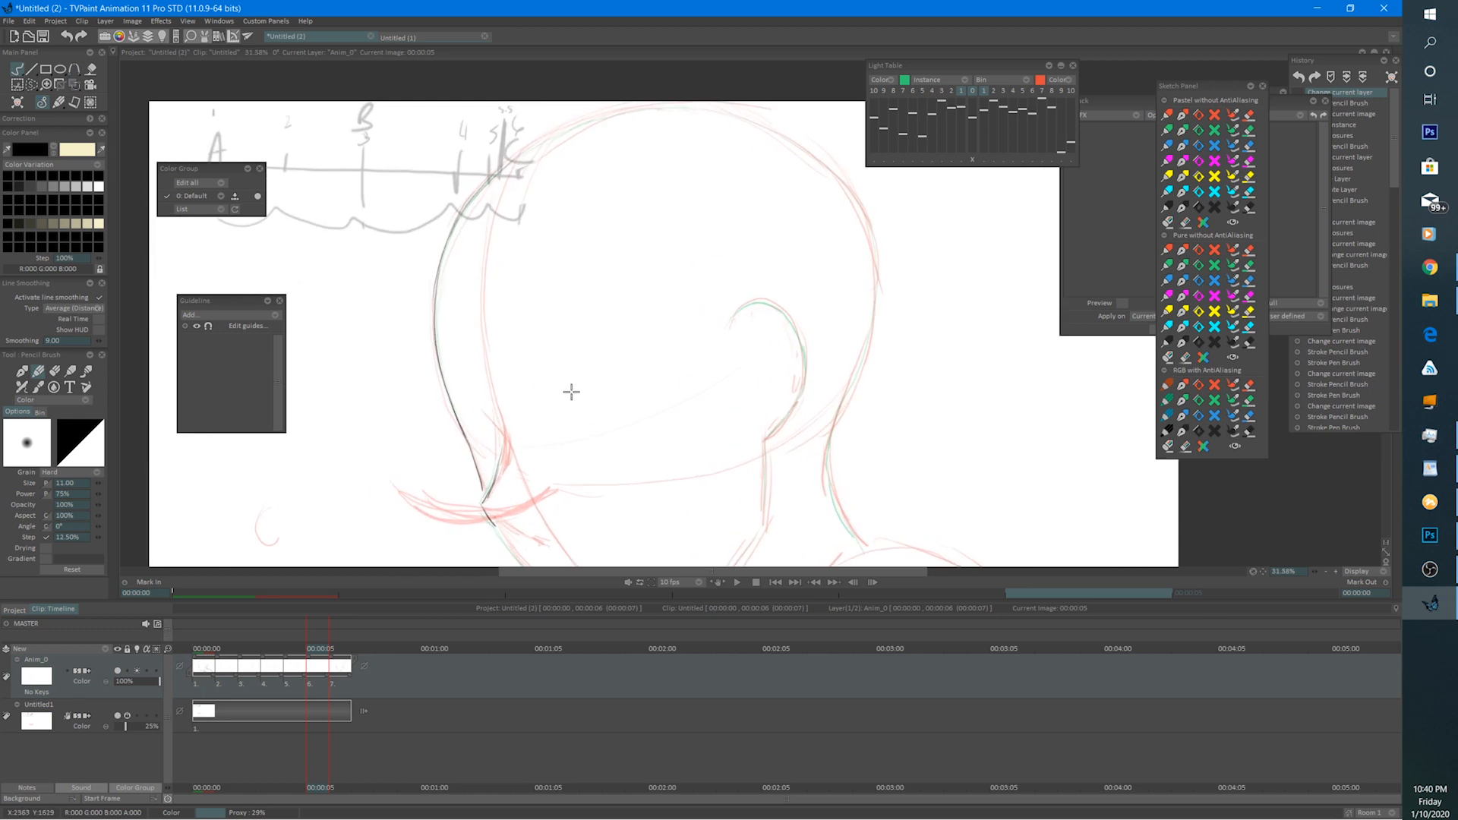
mouse_move(500, 424)
mouse_down()
mouse_move(477, 488)
mouse_move(452, 376)
mouse_move(540, 433)
mouse_up()
scroll(494, 413, up, 2)
drag(464, 380, 560, 440)
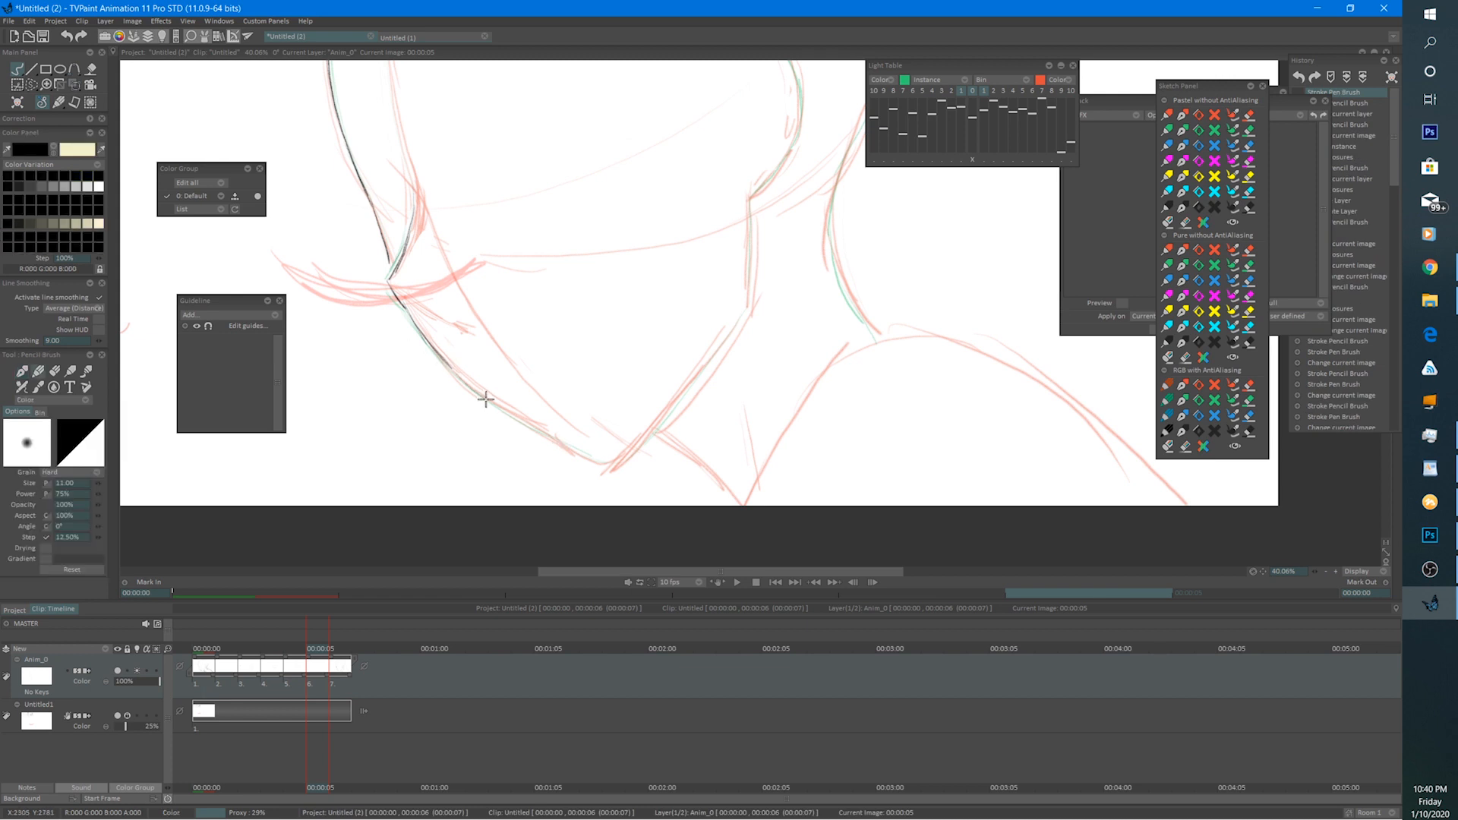
Continue the cheek line to the chin and draw the rear jaw line up to the ear on the 5.5 inbetween.
mouse_move(448, 366)
mouse_down()
mouse_move(506, 413)
mouse_move(489, 402)
mouse_move(611, 464)
mouse_move(733, 331)
mouse_up()
drag(757, 222, 653, 353)
mouse_move(697, 257)
mouse_down()
mouse_move(663, 312)
mouse_move(644, 437)
mouse_up()
mouse_move(629, 191)
mouse_down()
mouse_move(595, 324)
mouse_move(584, 294)
mouse_up()
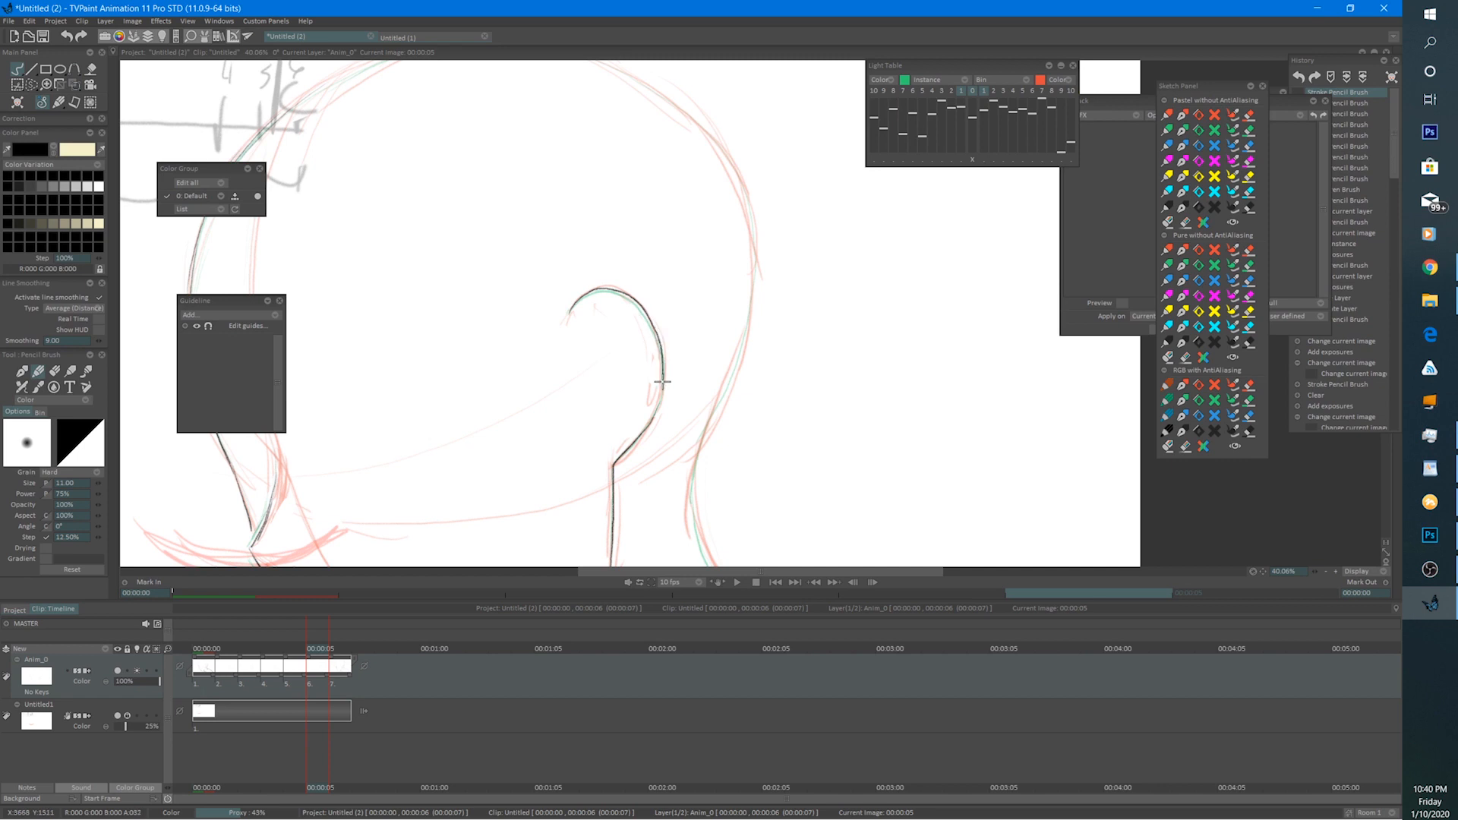
Finish the ear outline and draw the back of the head down into the neck on the 5.5 inbetween.
drag(662, 382, 642, 433)
drag(682, 296, 628, 214)
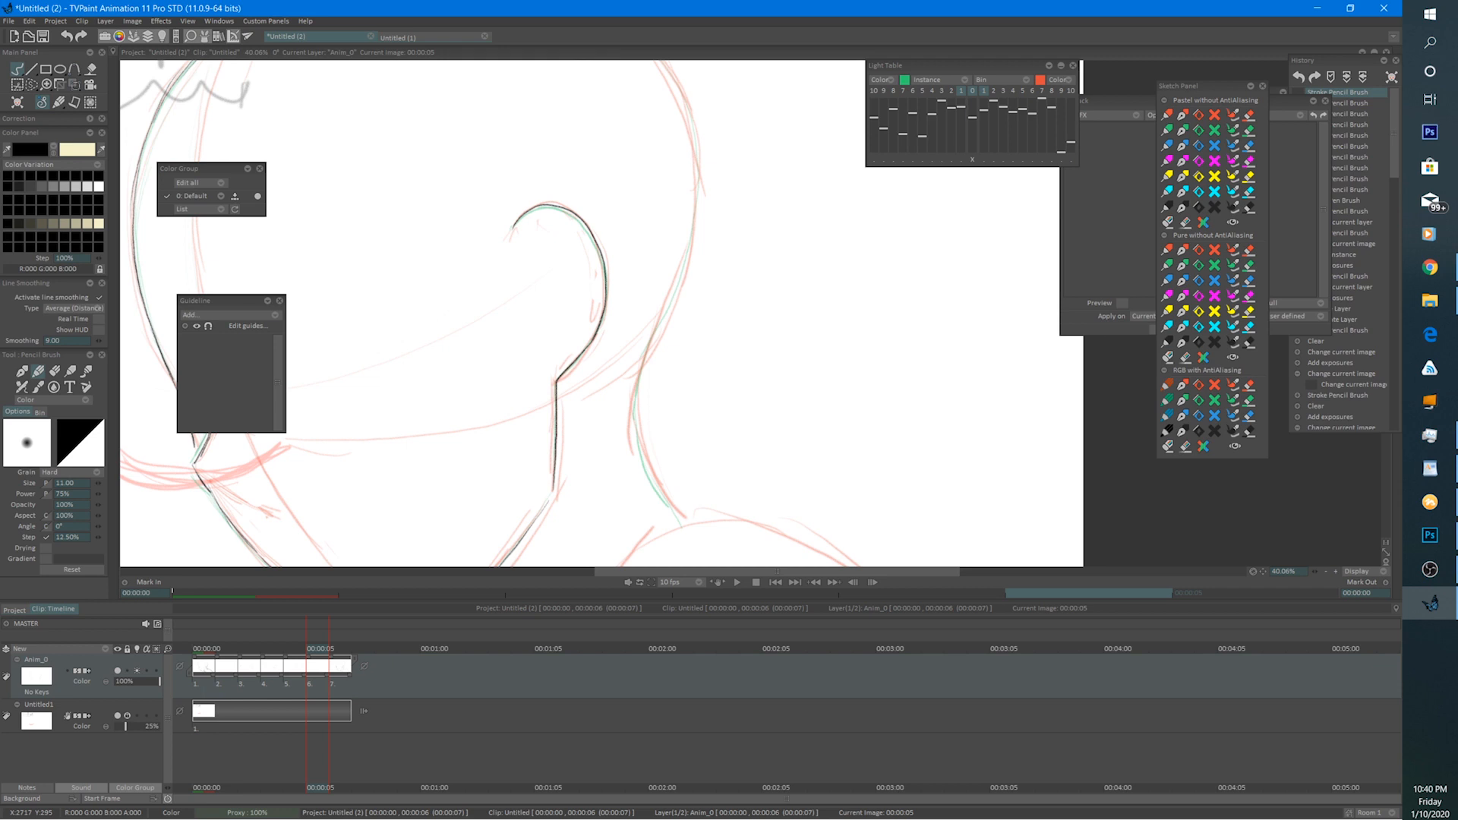
key(alt+Tab)
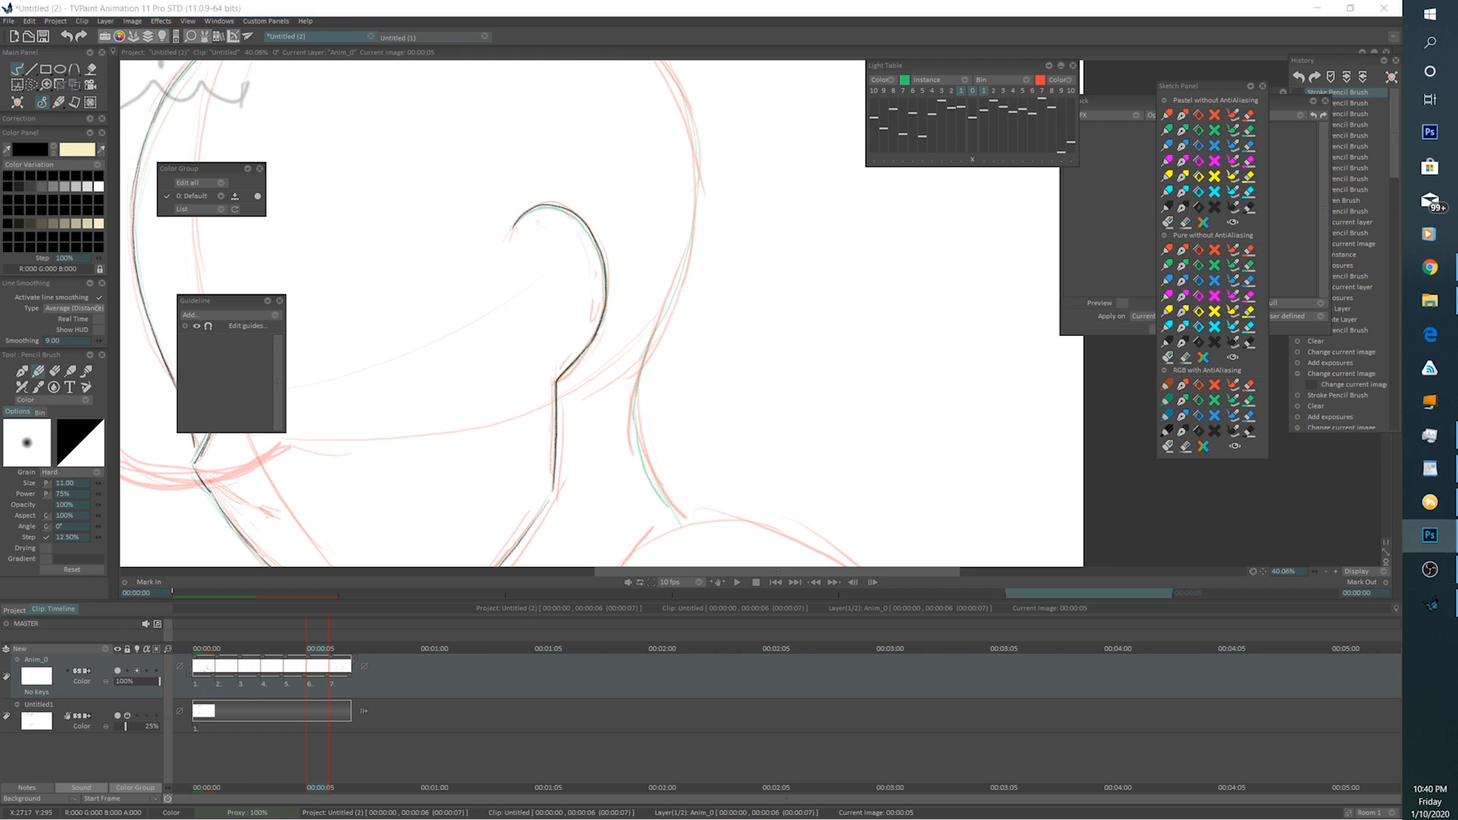
mouse_move(688, 242)
mouse_down()
mouse_move(635, 407)
mouse_move(670, 510)
mouse_move(755, 218)
mouse_move(666, 343)
mouse_move(638, 415)
mouse_up()
Draw the missing front neck line and both shoulder lines on drawing 5.
click(297, 647)
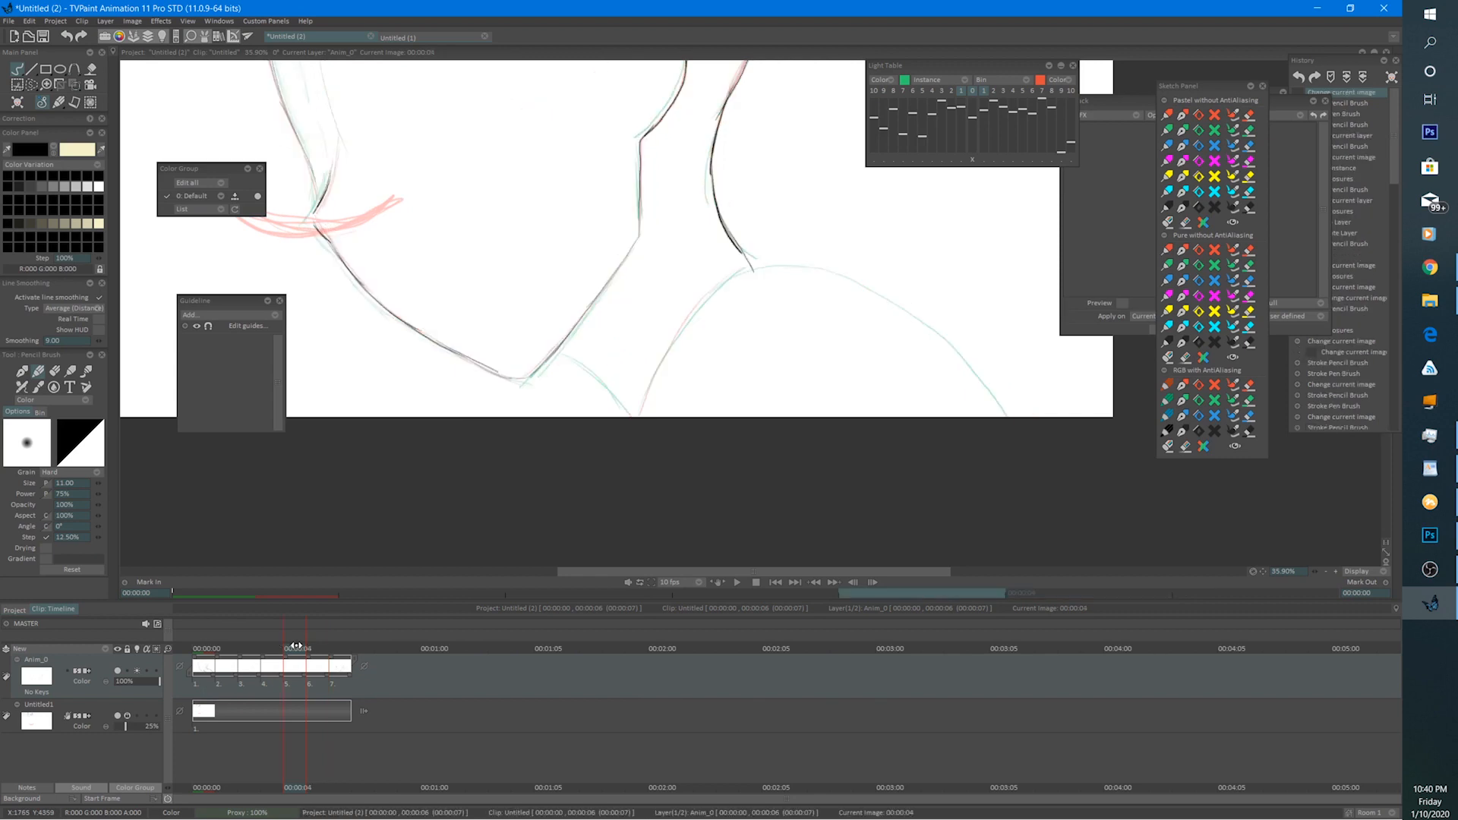
drag(558, 354, 629, 415)
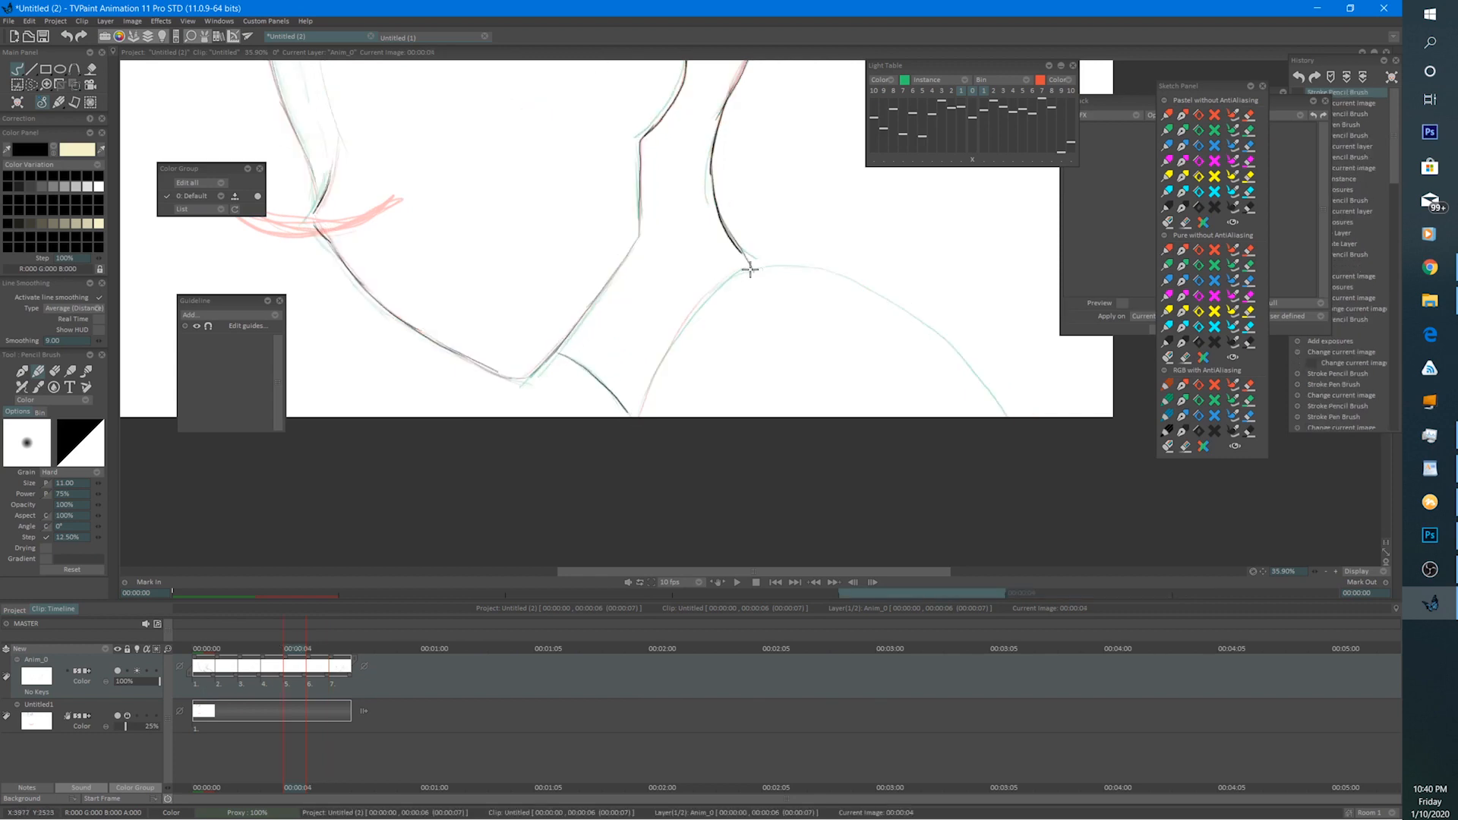
mouse_move(744, 268)
mouse_down()
mouse_move(699, 306)
mouse_move(637, 418)
mouse_up()
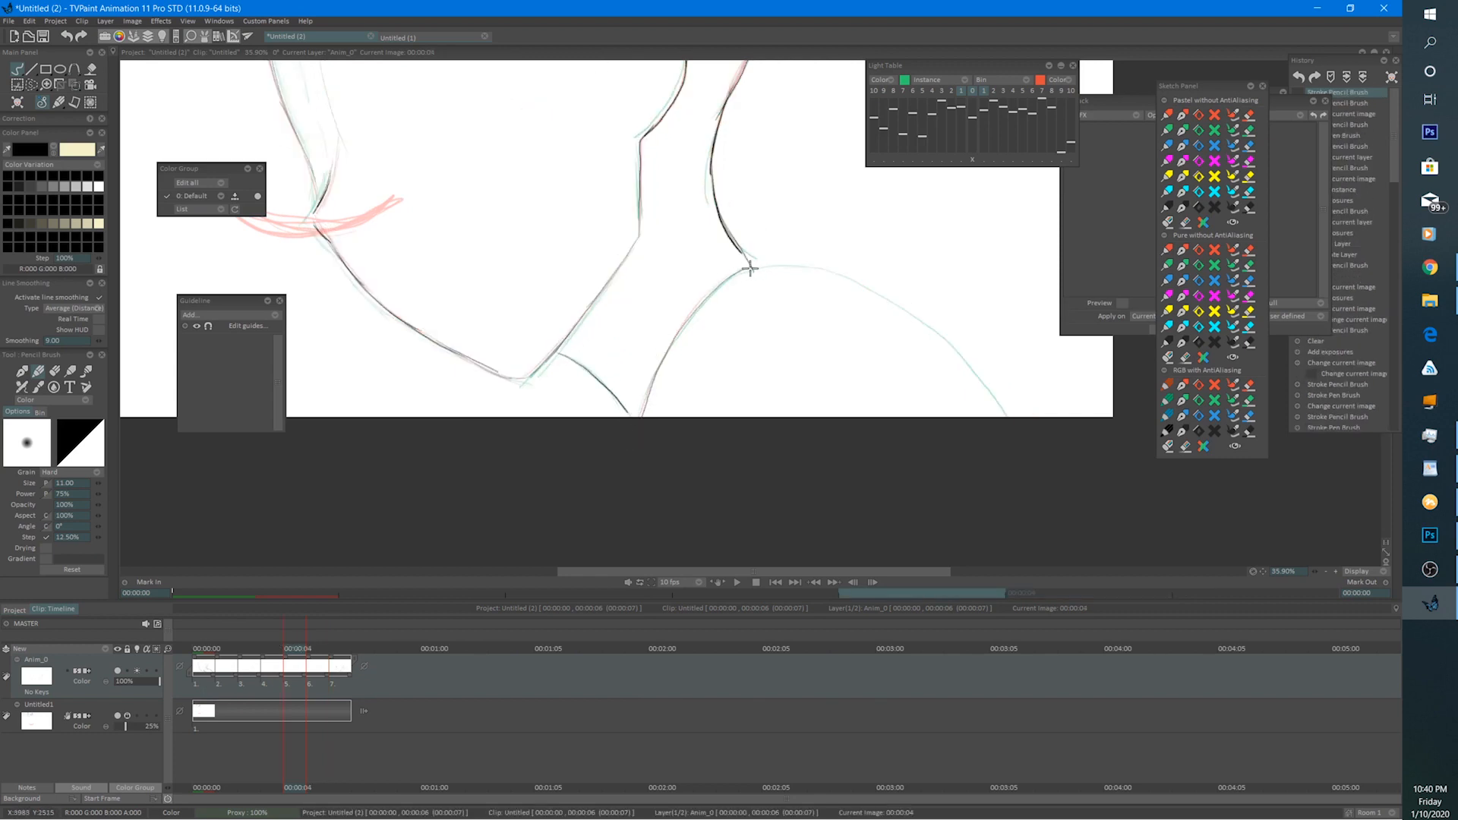
mouse_move(811, 266)
mouse_down()
mouse_move(885, 296)
mouse_move(970, 368)
mouse_move(1008, 437)
mouse_up()
Draw the front neck line and the shoulder lines on the 5.5 inbetween.
click(311, 634)
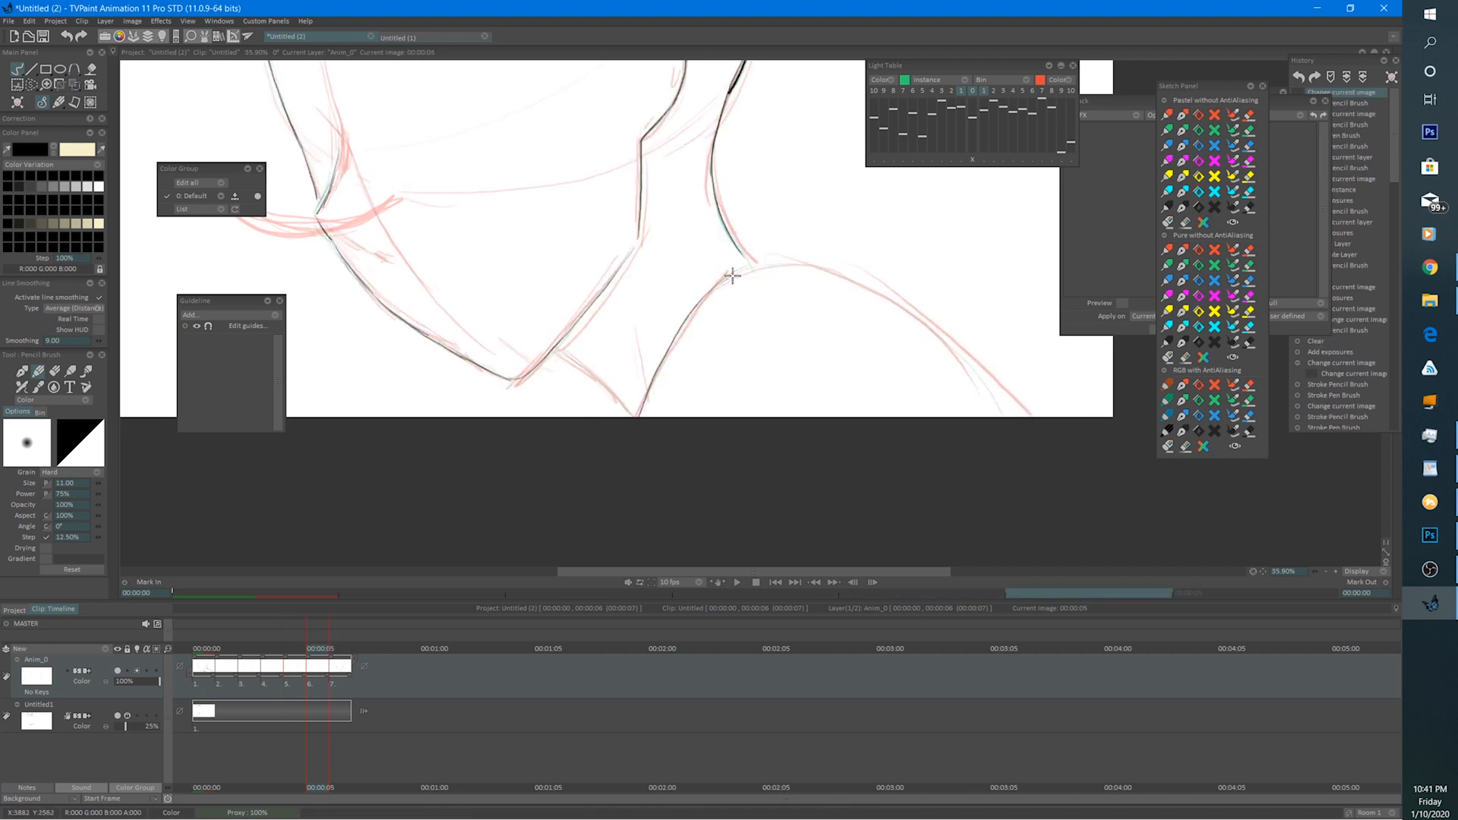
mouse_move(732, 276)
mouse_down()
mouse_move(554, 351)
mouse_move(635, 416)
mouse_up()
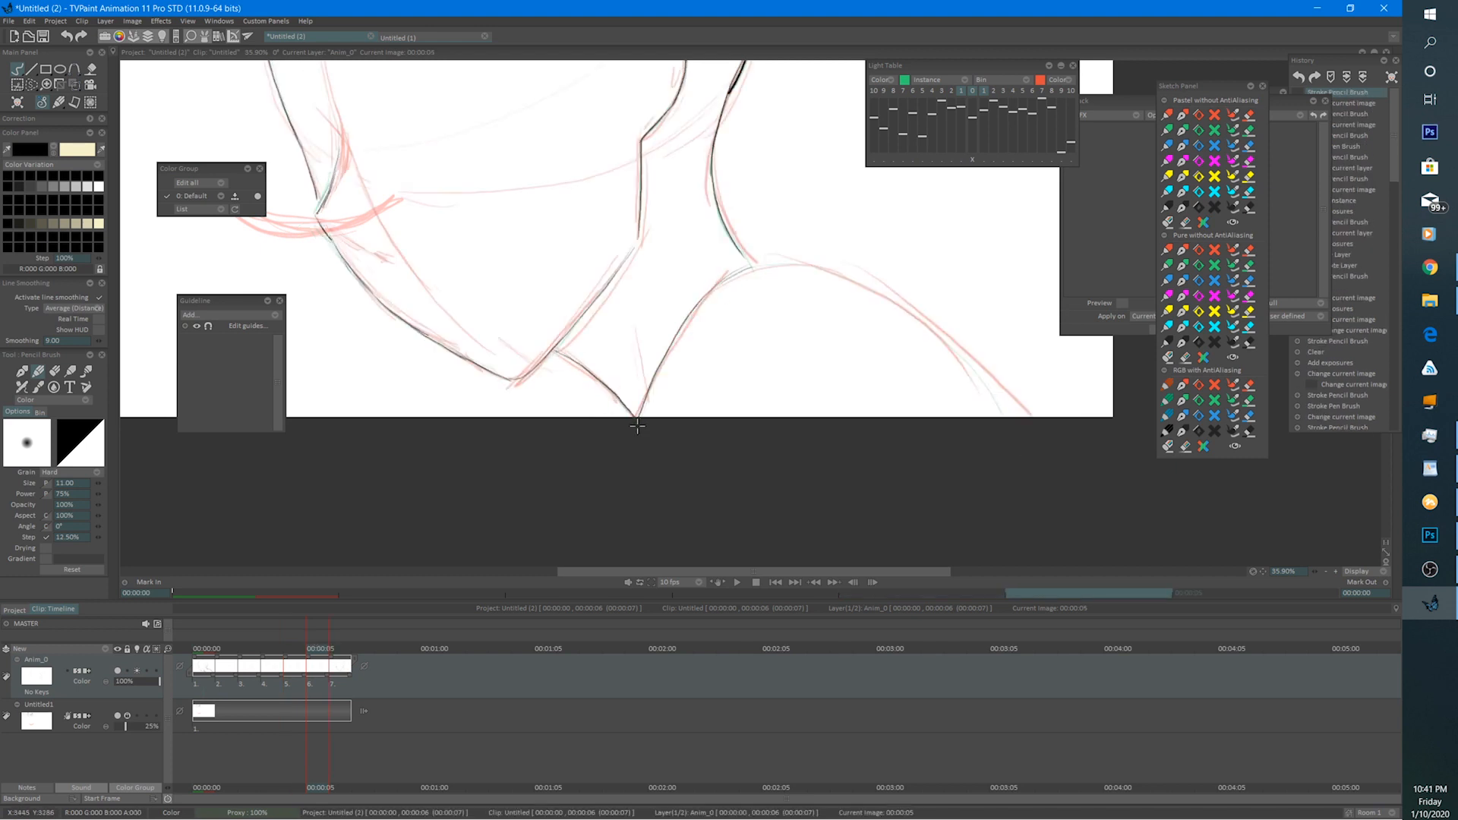
drag(817, 314, 695, 355)
mouse_move(630, 307)
mouse_down()
mouse_move(690, 309)
mouse_move(768, 339)
mouse_move(882, 457)
mouse_up()
scroll(747, 291, down, 5)
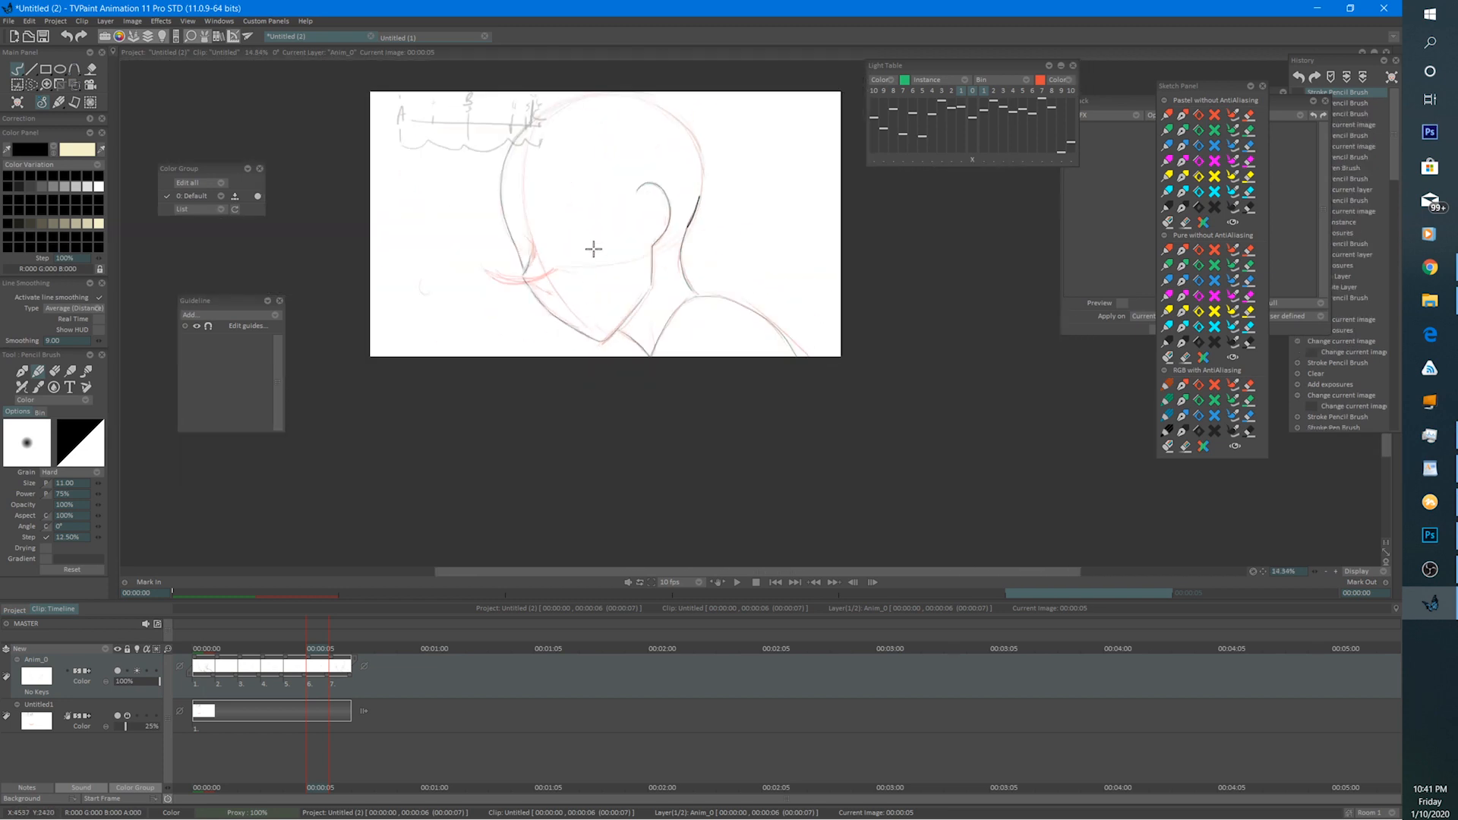
Draw the back of the head over the crown to the forehead on the 5.5 inbetween, erasing the overlapping line end.
scroll(622, 274, up, 5)
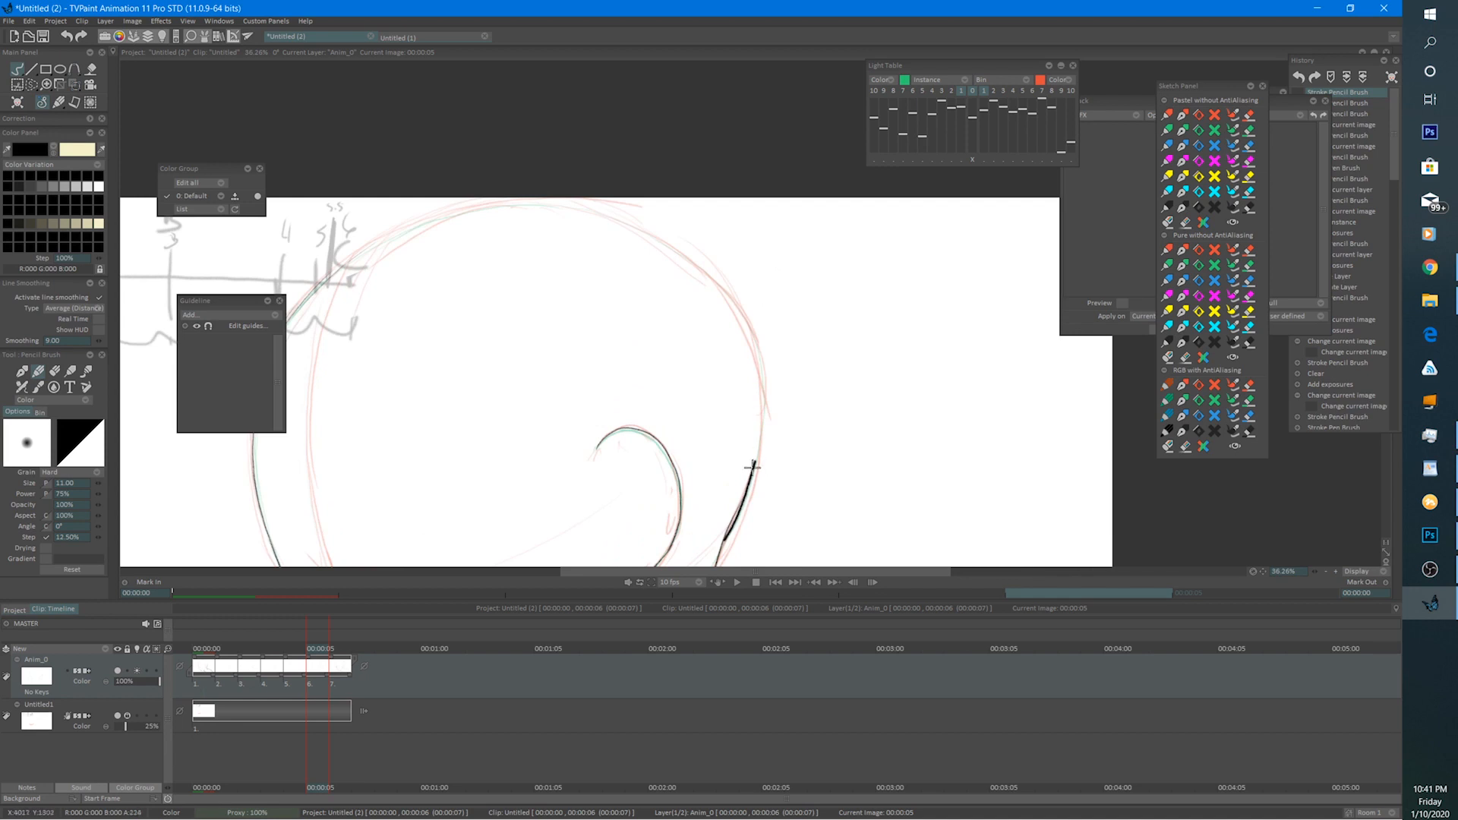
mouse_move(752, 465)
mouse_down()
mouse_move(761, 410)
mouse_move(727, 300)
mouse_move(645, 236)
mouse_move(529, 209)
mouse_move(395, 237)
mouse_move(339, 272)
mouse_up()
scroll(535, 274, down, 5)
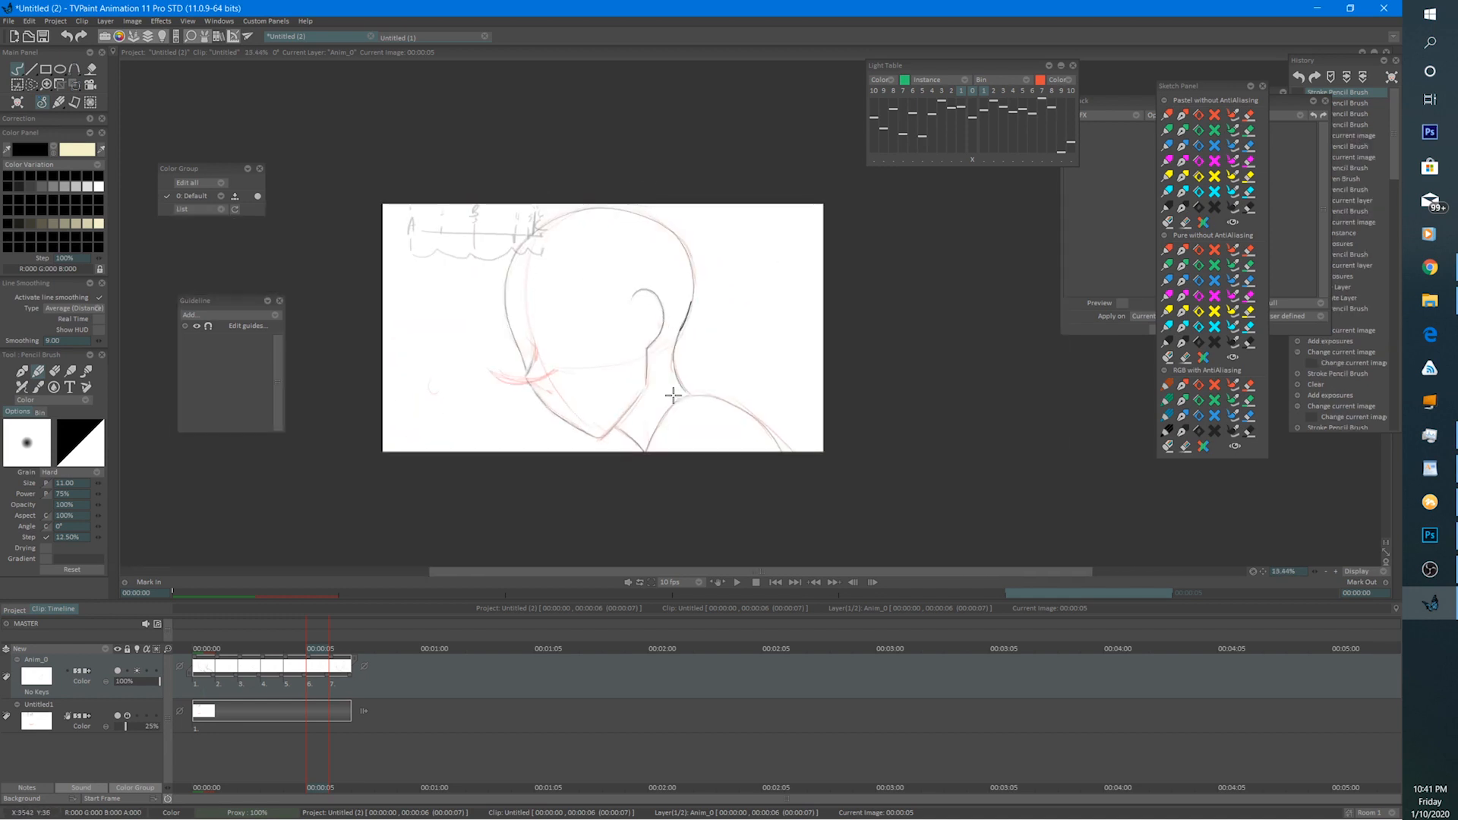
scroll(684, 201, up, 7)
key(e)
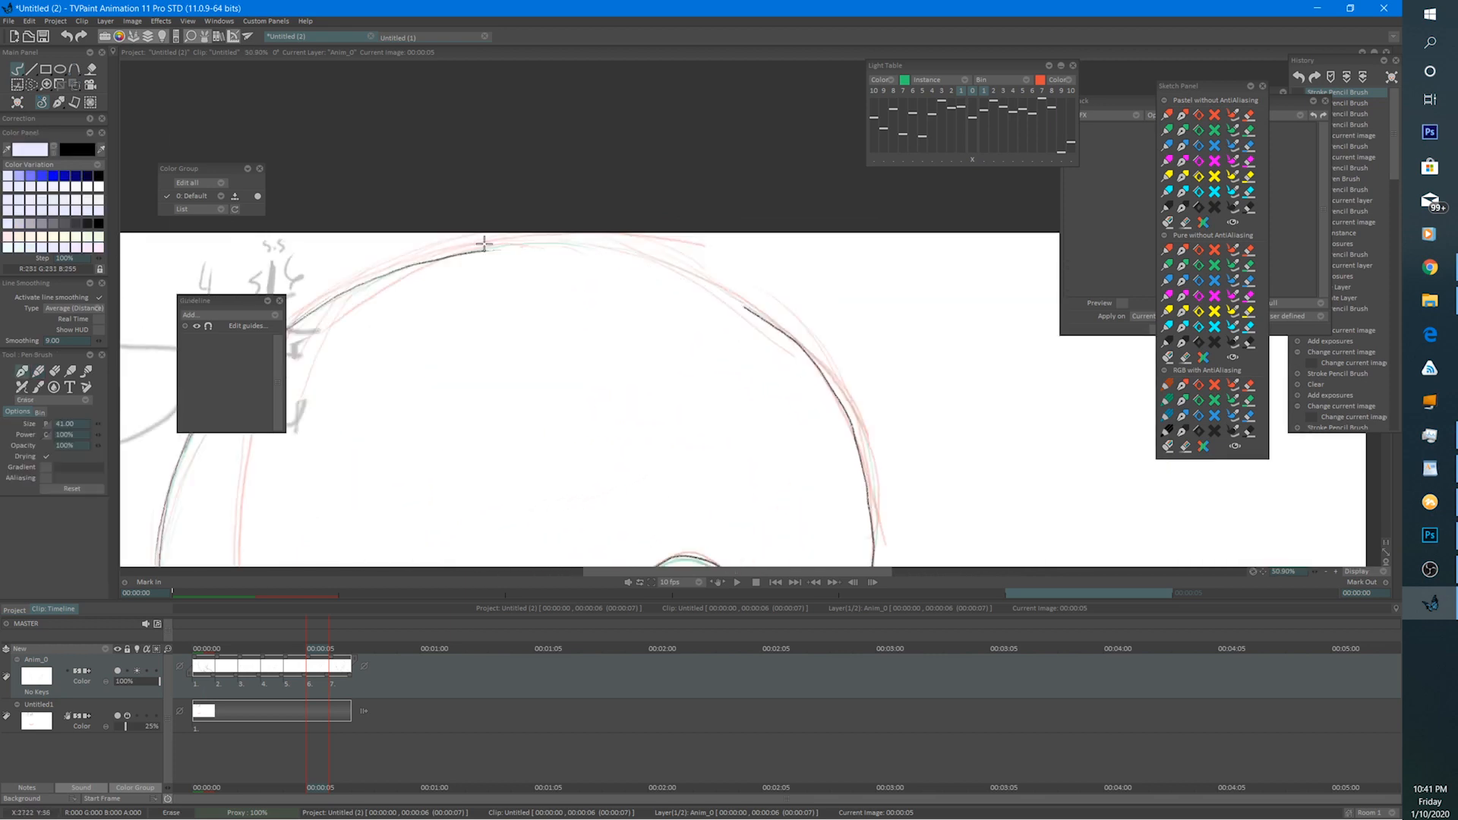
drag(484, 243, 408, 264)
key(e)
mouse_move(751, 312)
mouse_down()
mouse_move(689, 273)
mouse_move(511, 240)
mouse_move(384, 277)
mouse_up()
scroll(548, 288, down, 4)
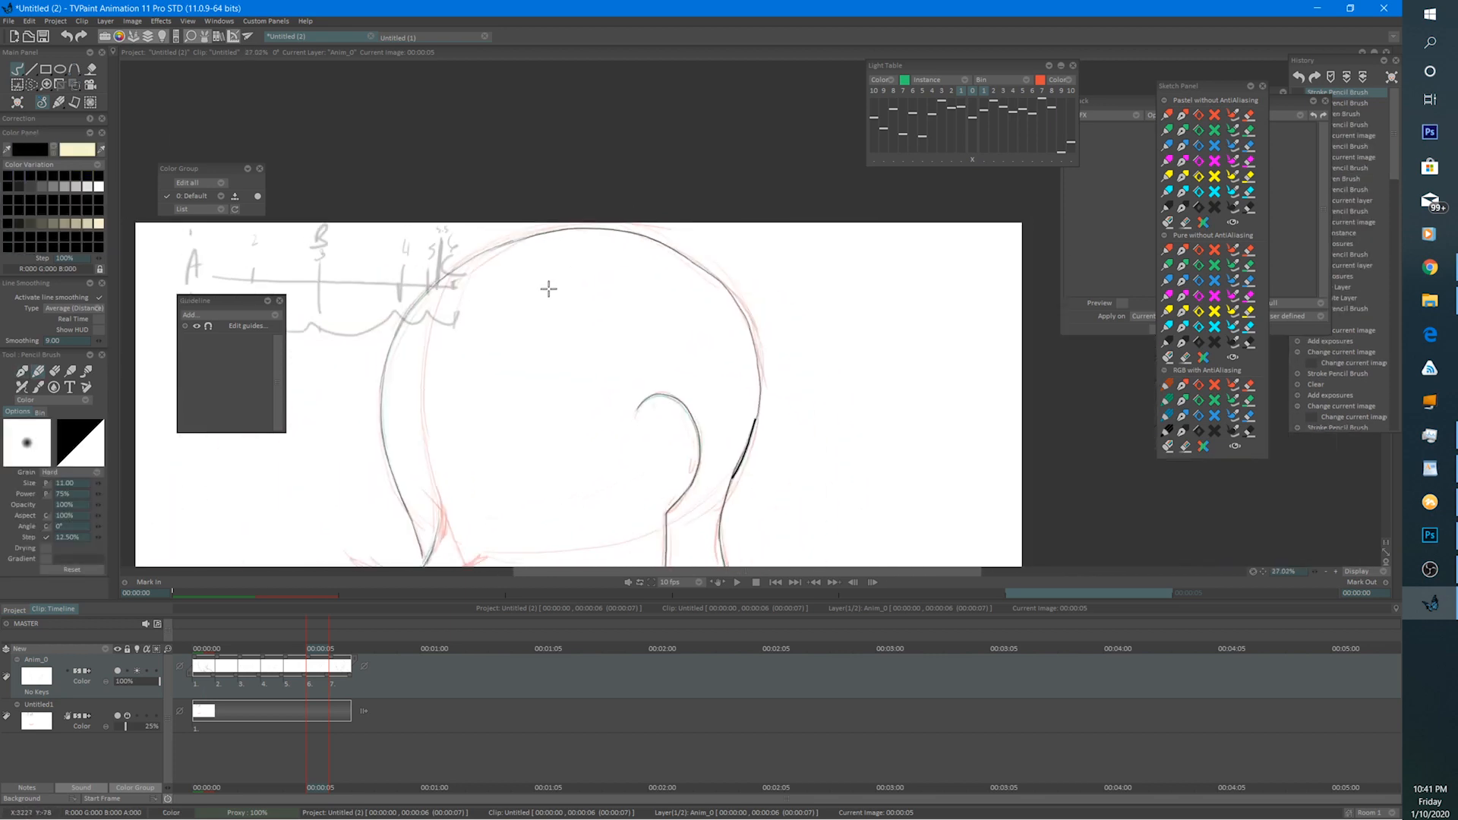
Play back the full head turn to check the completed 5.5 inbetween and end on the last drawing.
scroll(548, 289, down, 5)
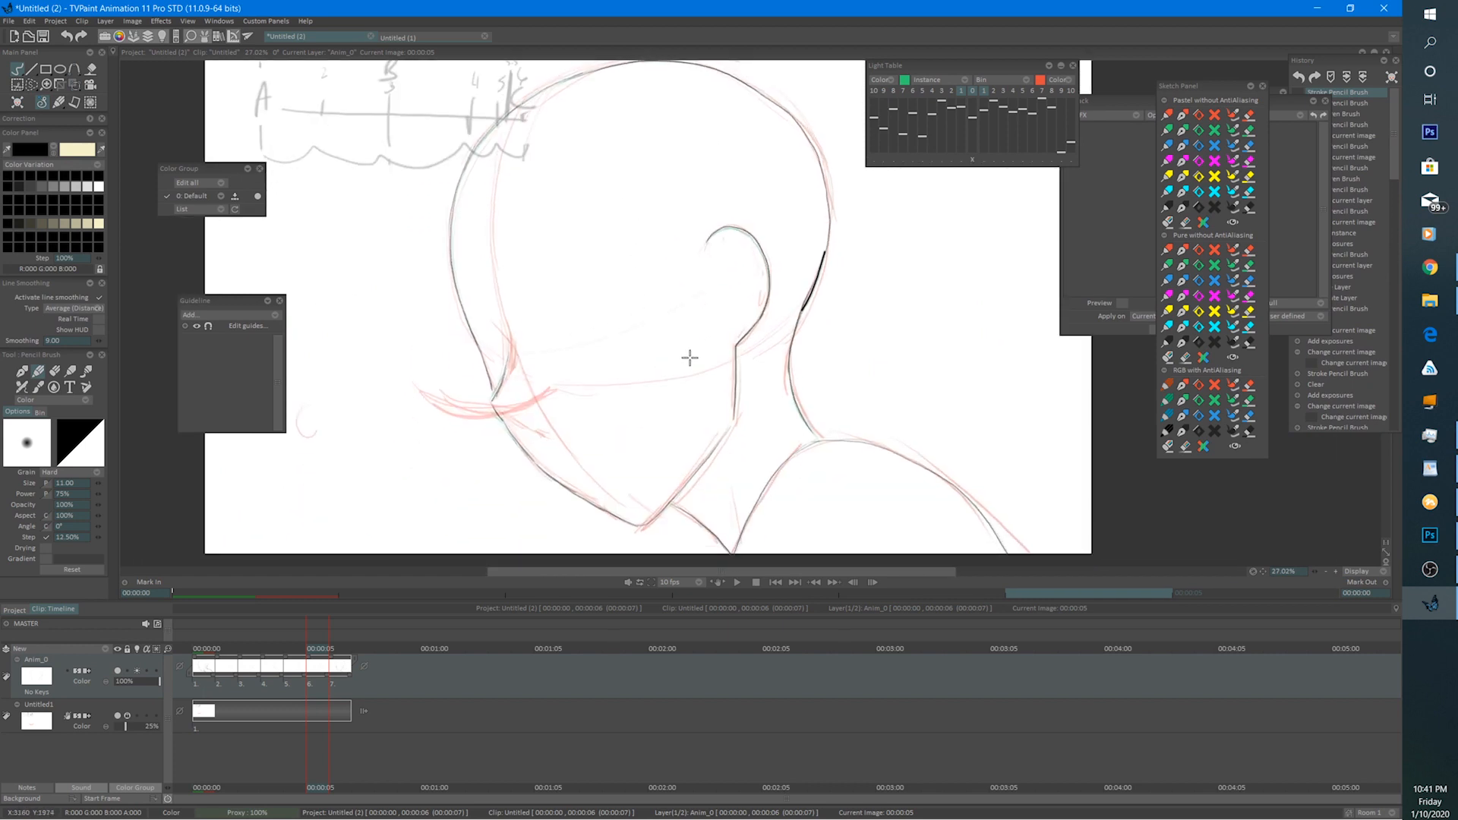
drag(689, 358, 636, 296)
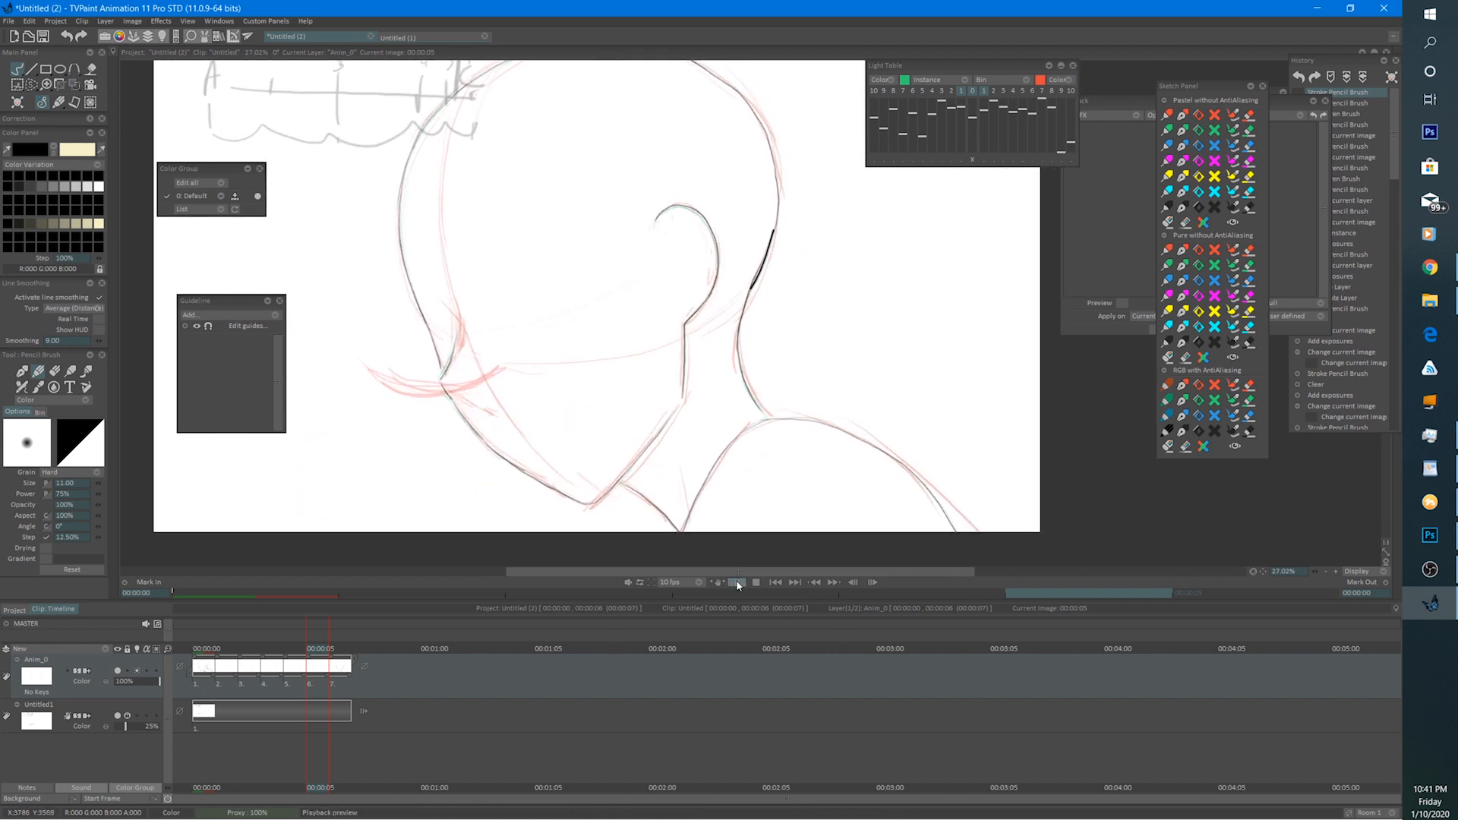
click(737, 583)
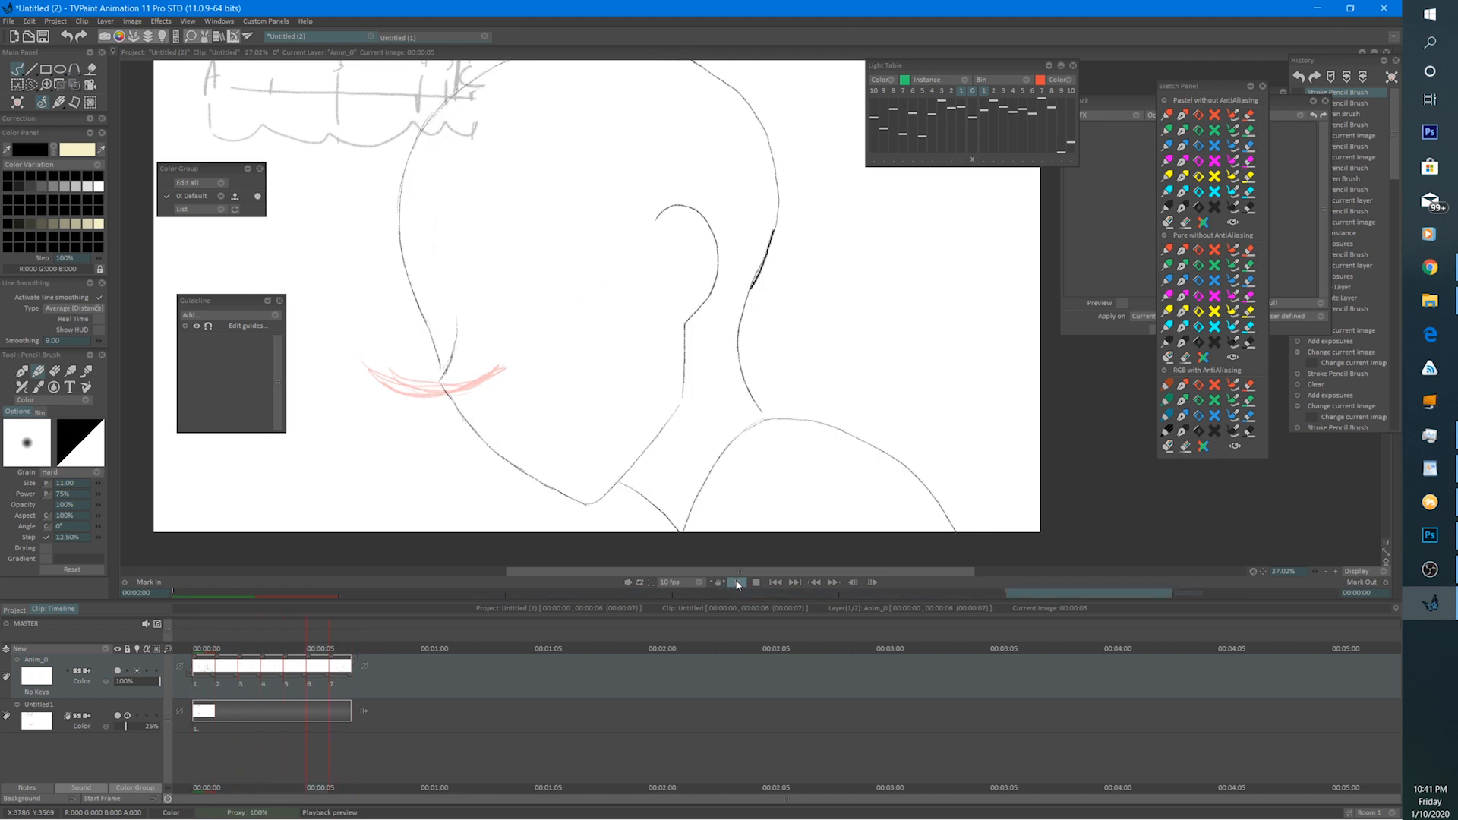
scroll(549, 395, down, 4)
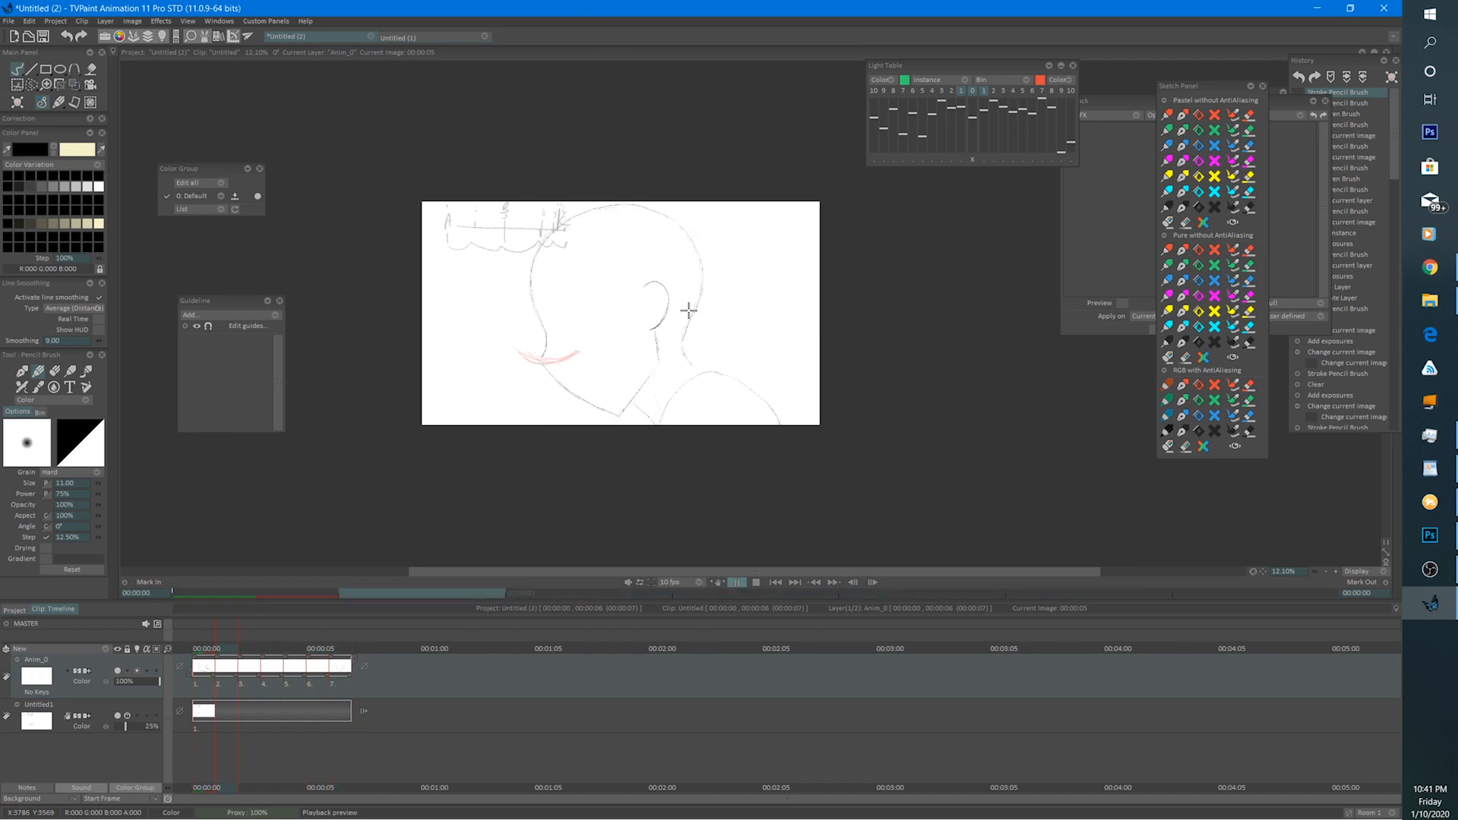
scroll(703, 358, up, 3)
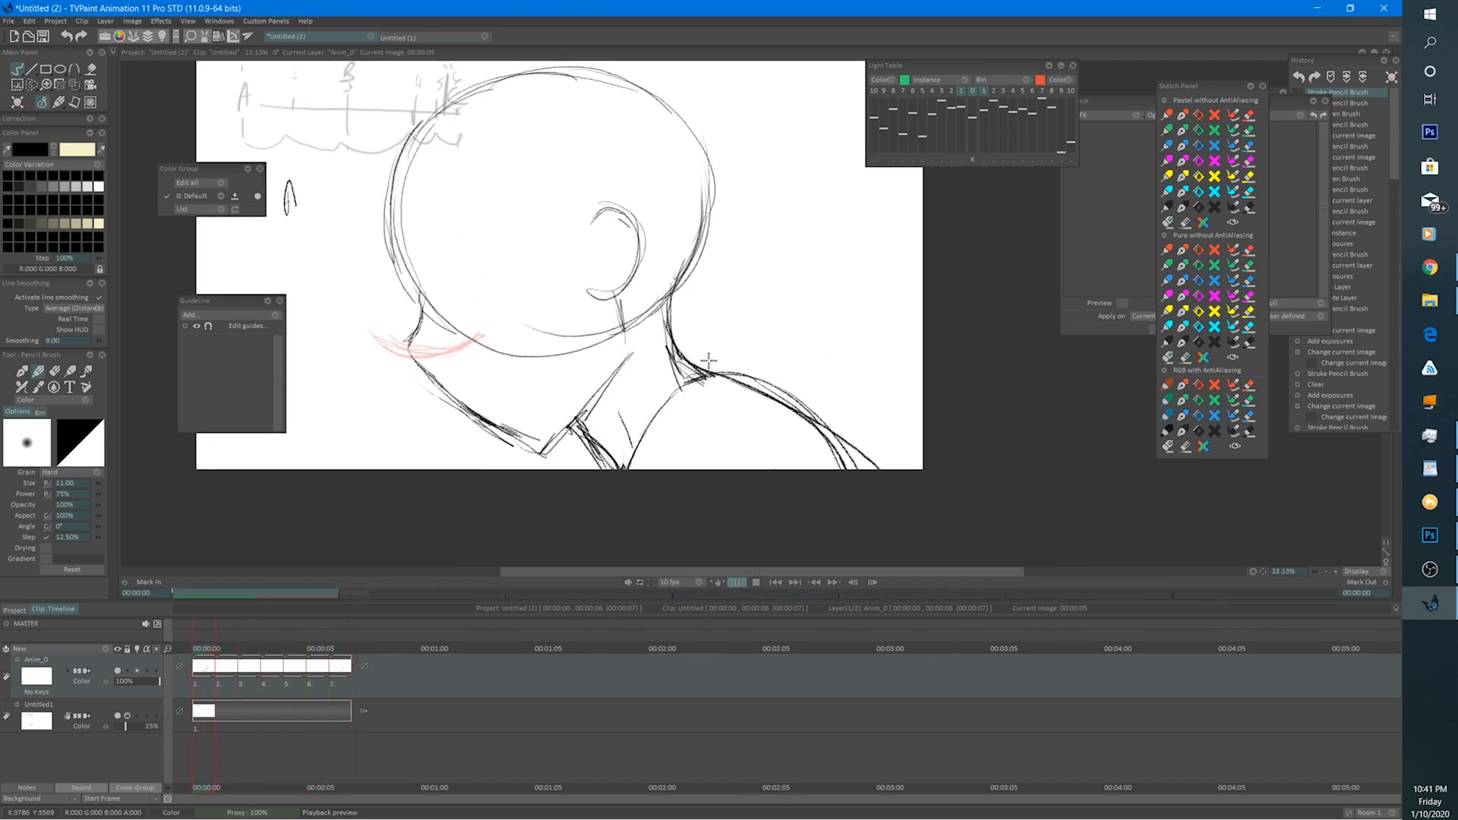
click(326, 693)
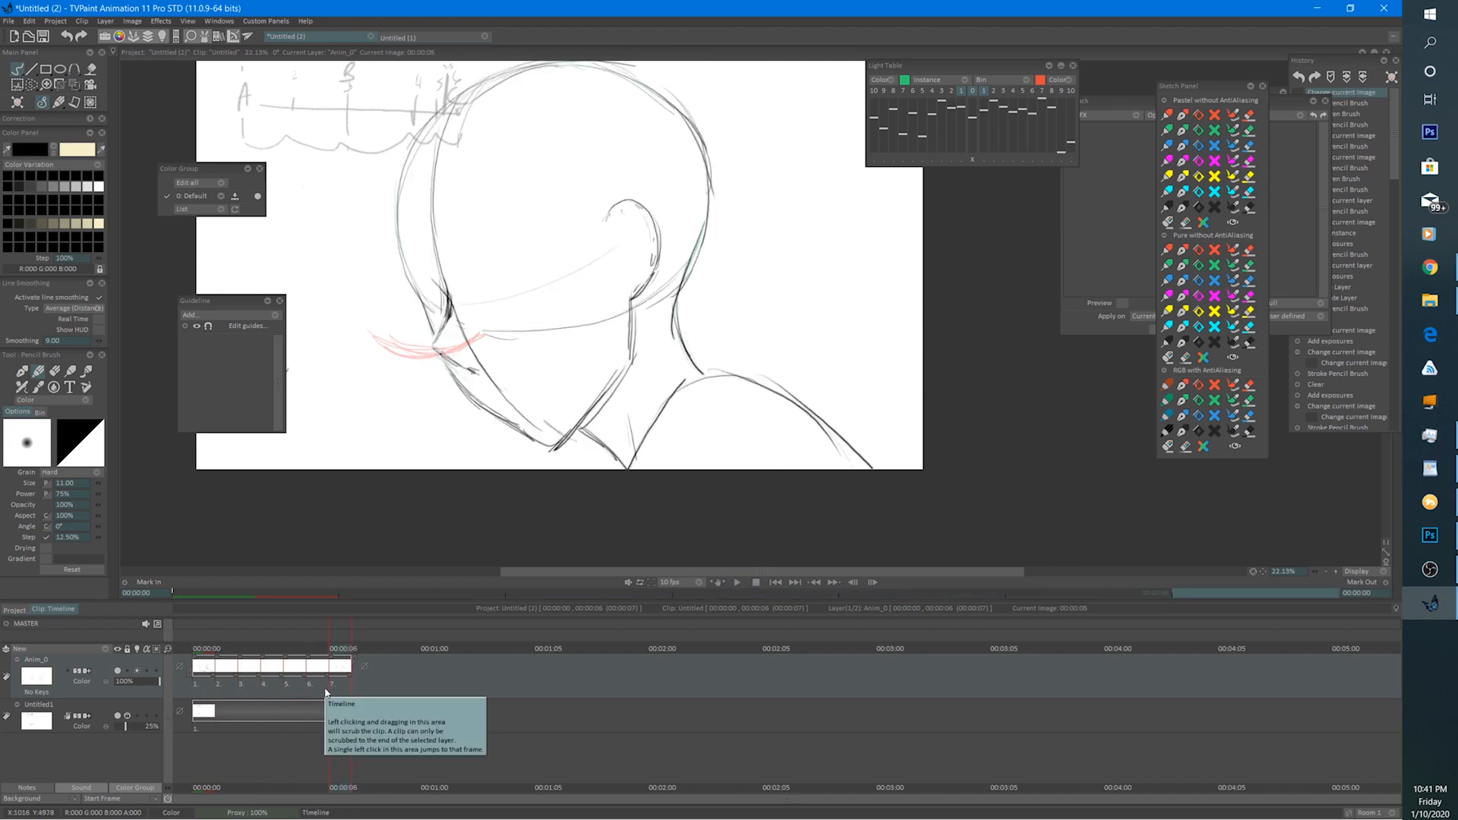
Extend the exposure of the first drawing to 6 frames and of the final drawing to 19 frames.
click(200, 650)
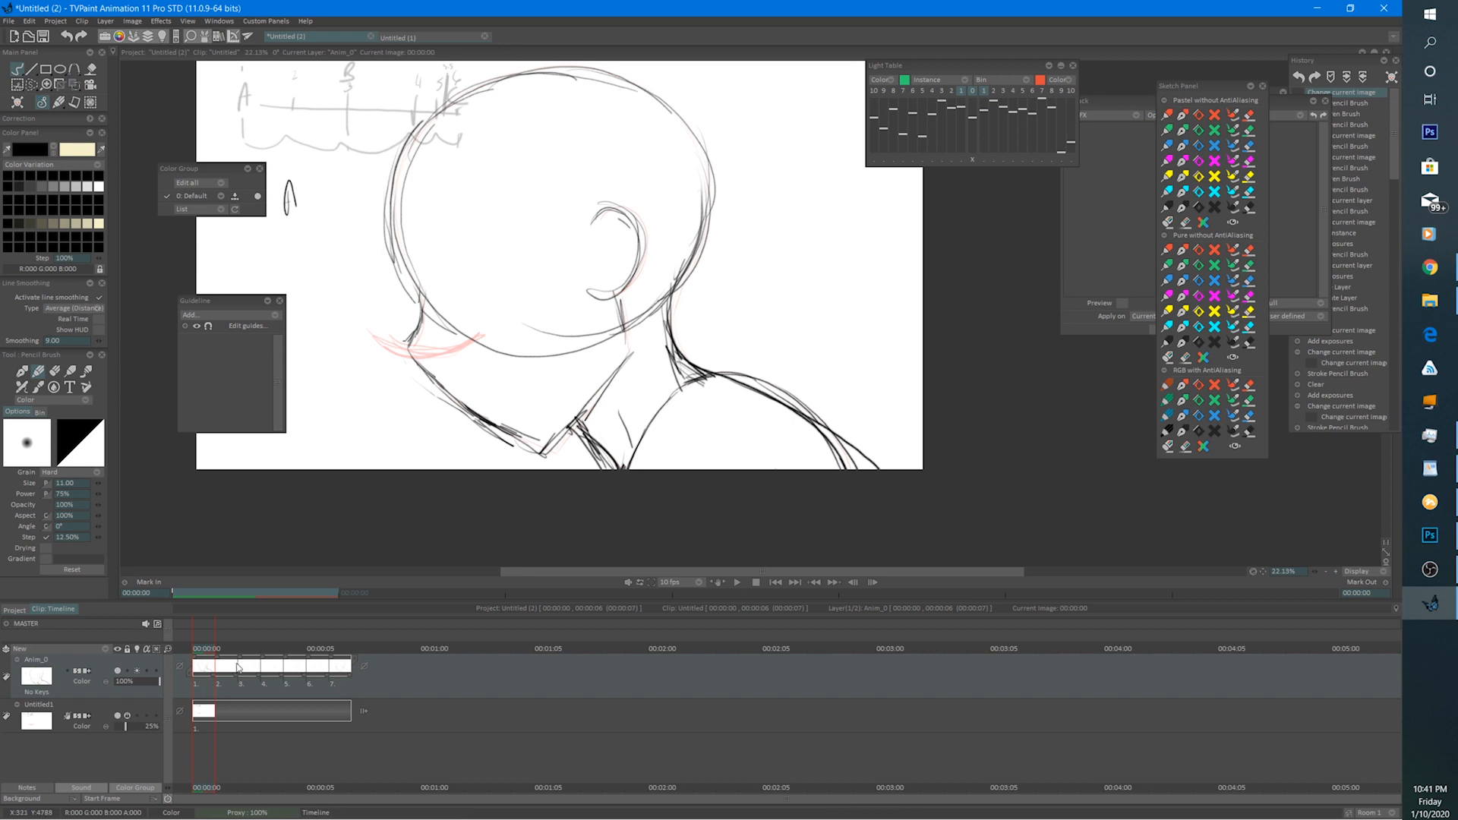
drag(214, 678, 351, 685)
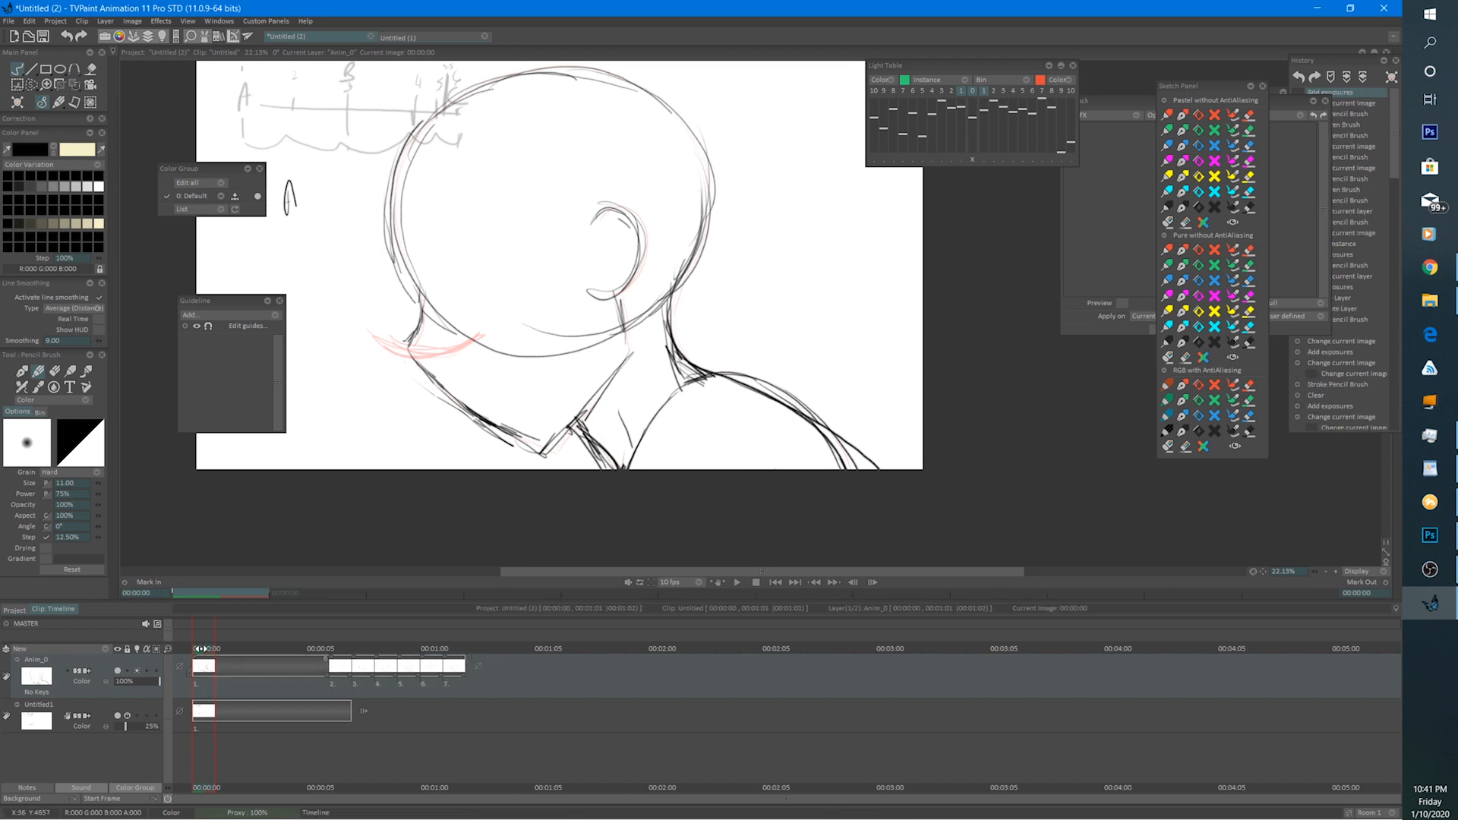
mouse_move(203, 648)
mouse_down()
mouse_move(459, 636)
mouse_move(466, 679)
mouse_move(873, 672)
mouse_up()
Play back the retimed head turn and extend the final drawing's exposure to 23 frames.
click(728, 582)
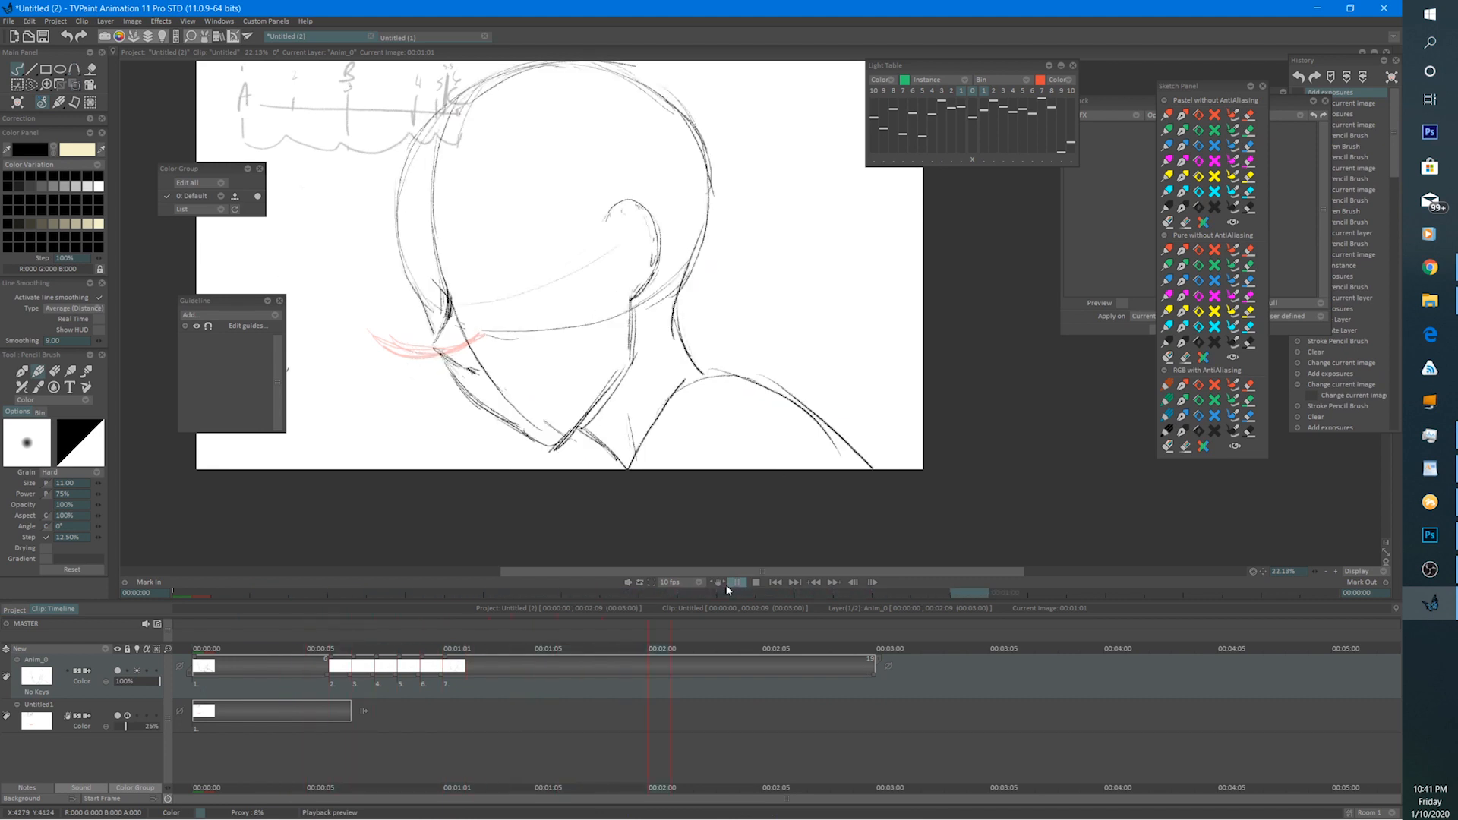
click(726, 587)
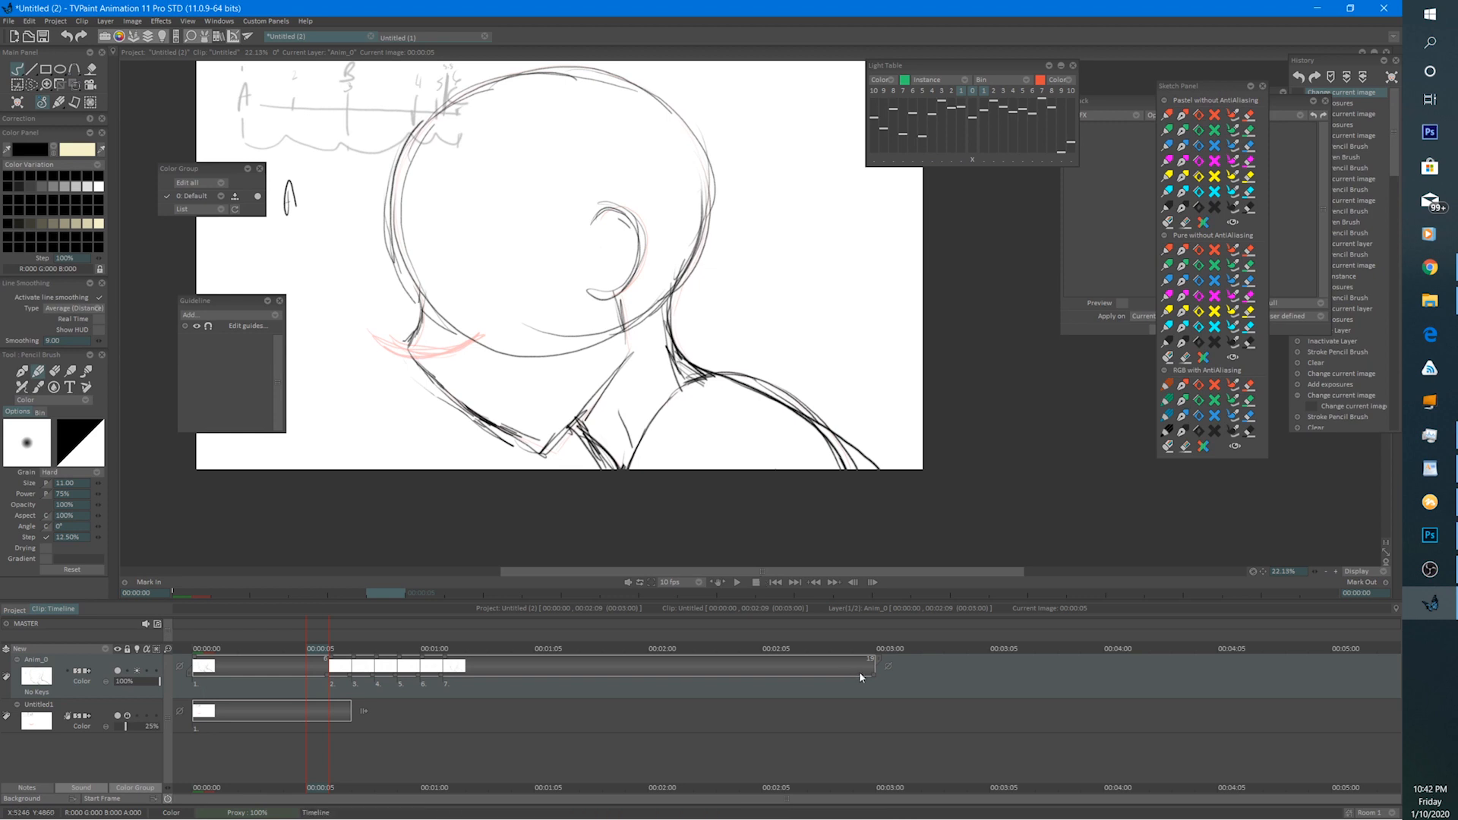
drag(775, 681, 835, 667)
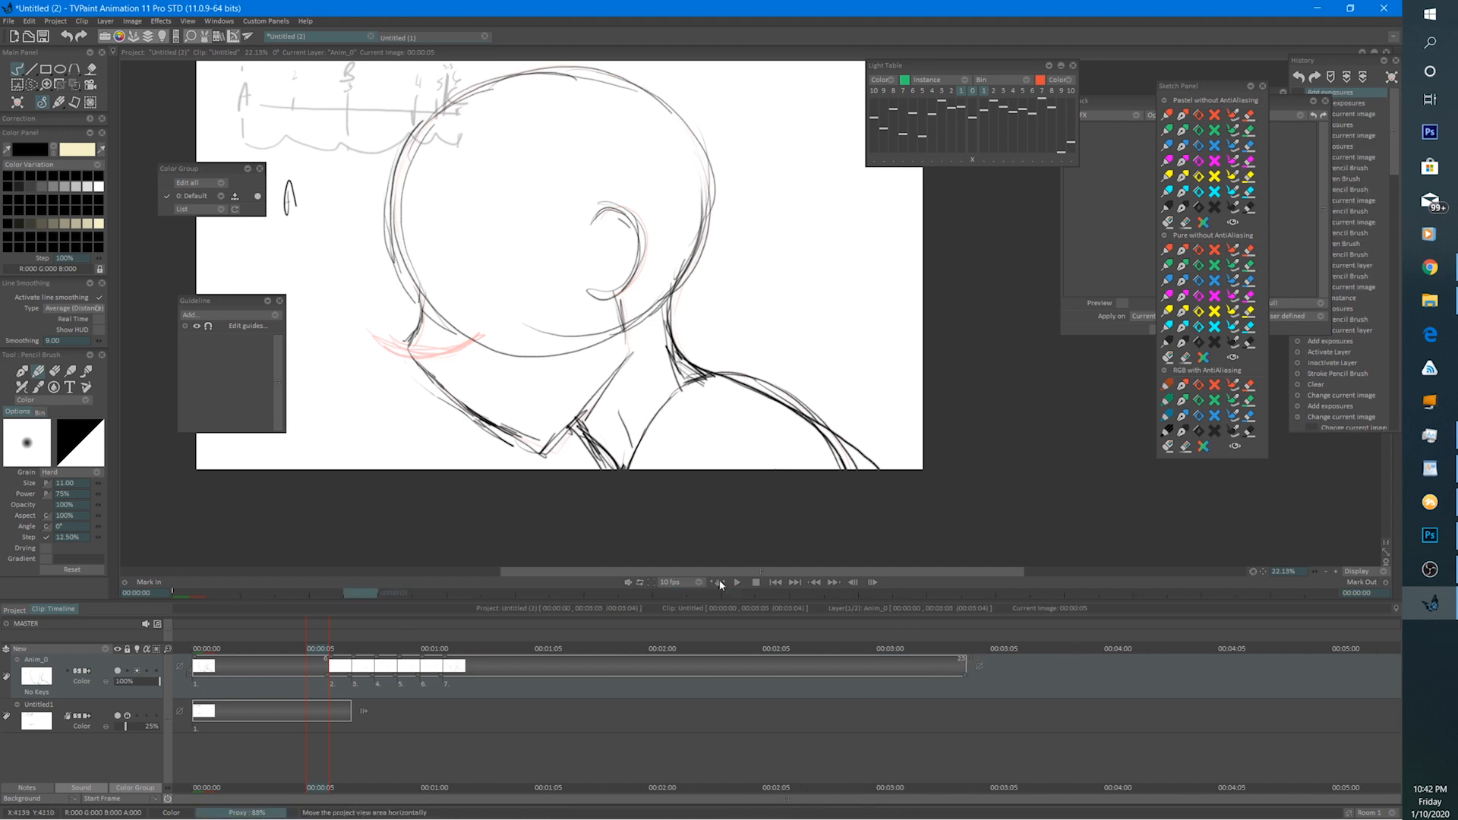
Review the head turn from the first frame with the longer final hold, stopping the playback on drawing C.
click(206, 650)
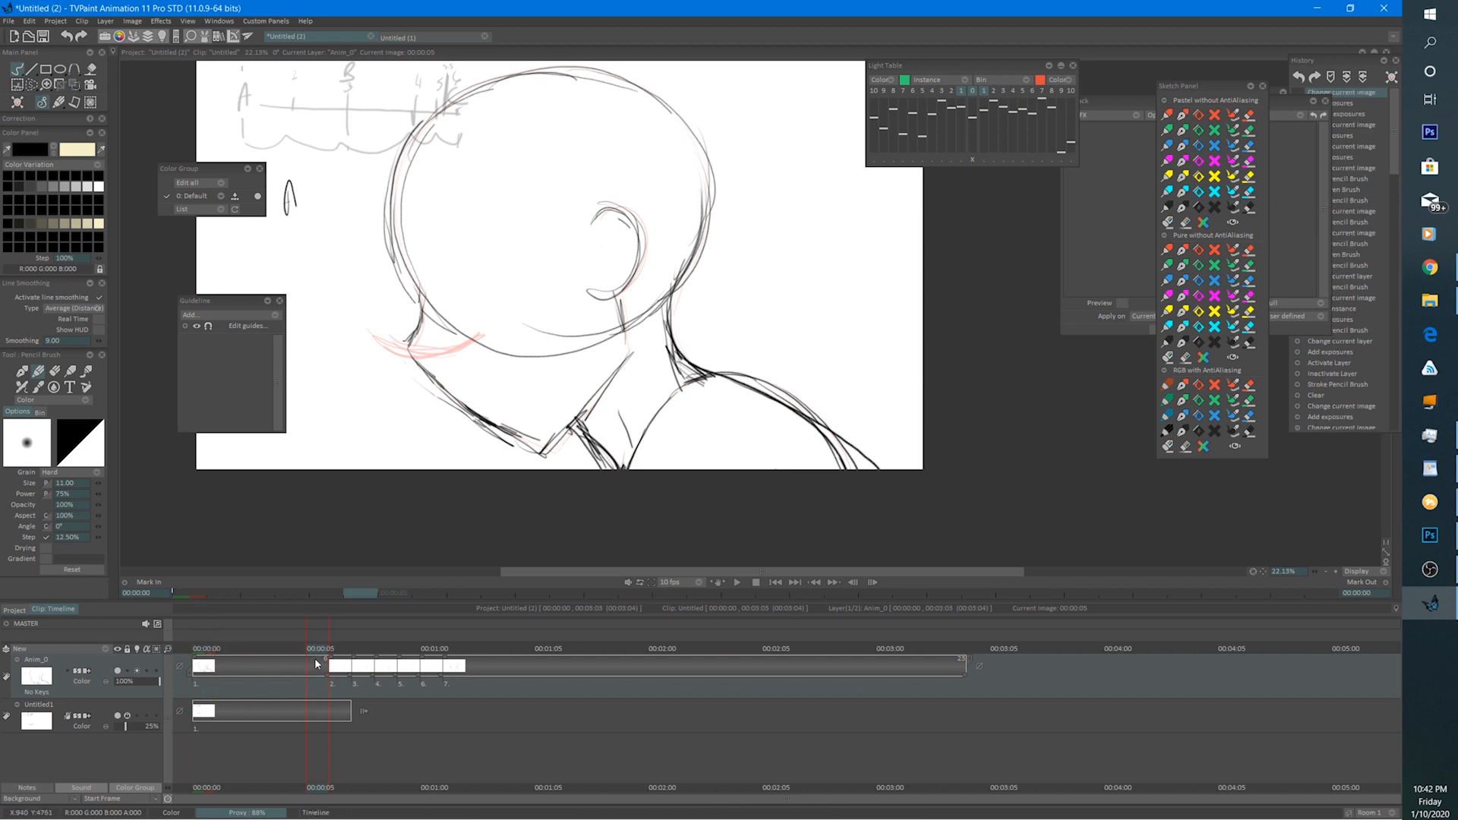
click(736, 582)
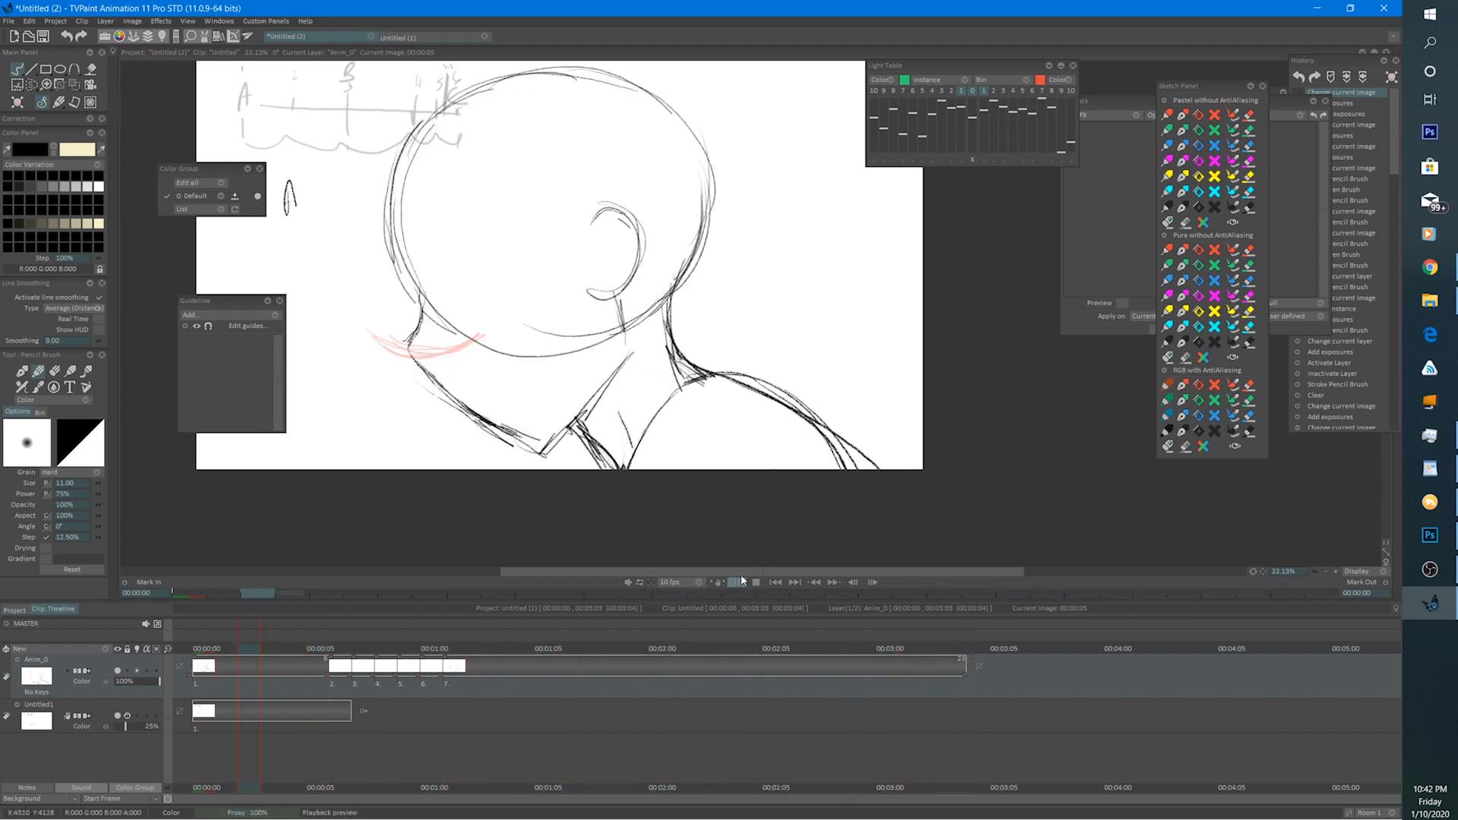
scroll(732, 437, down, 3)
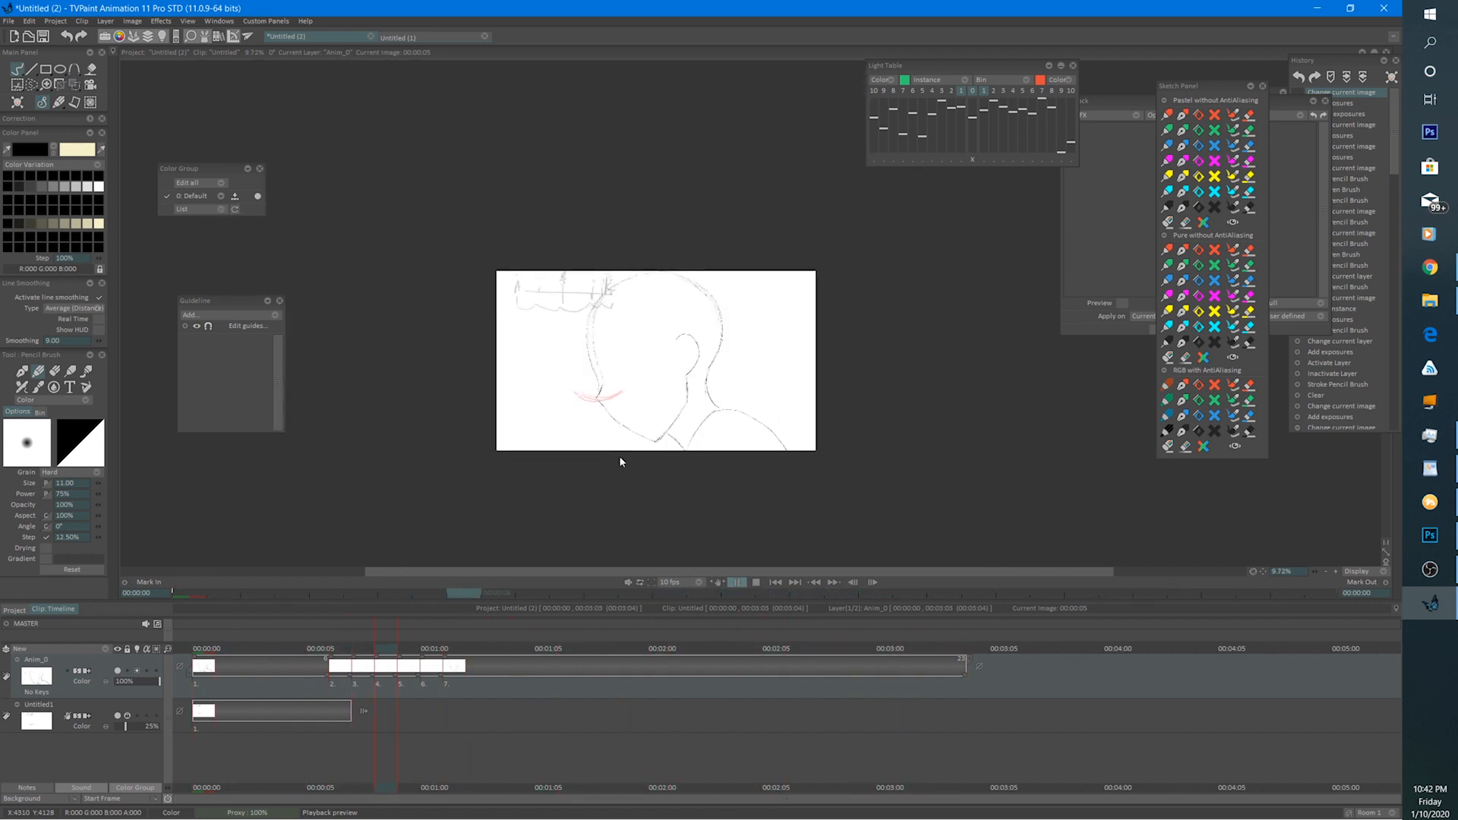
scroll(729, 388, up, 1)
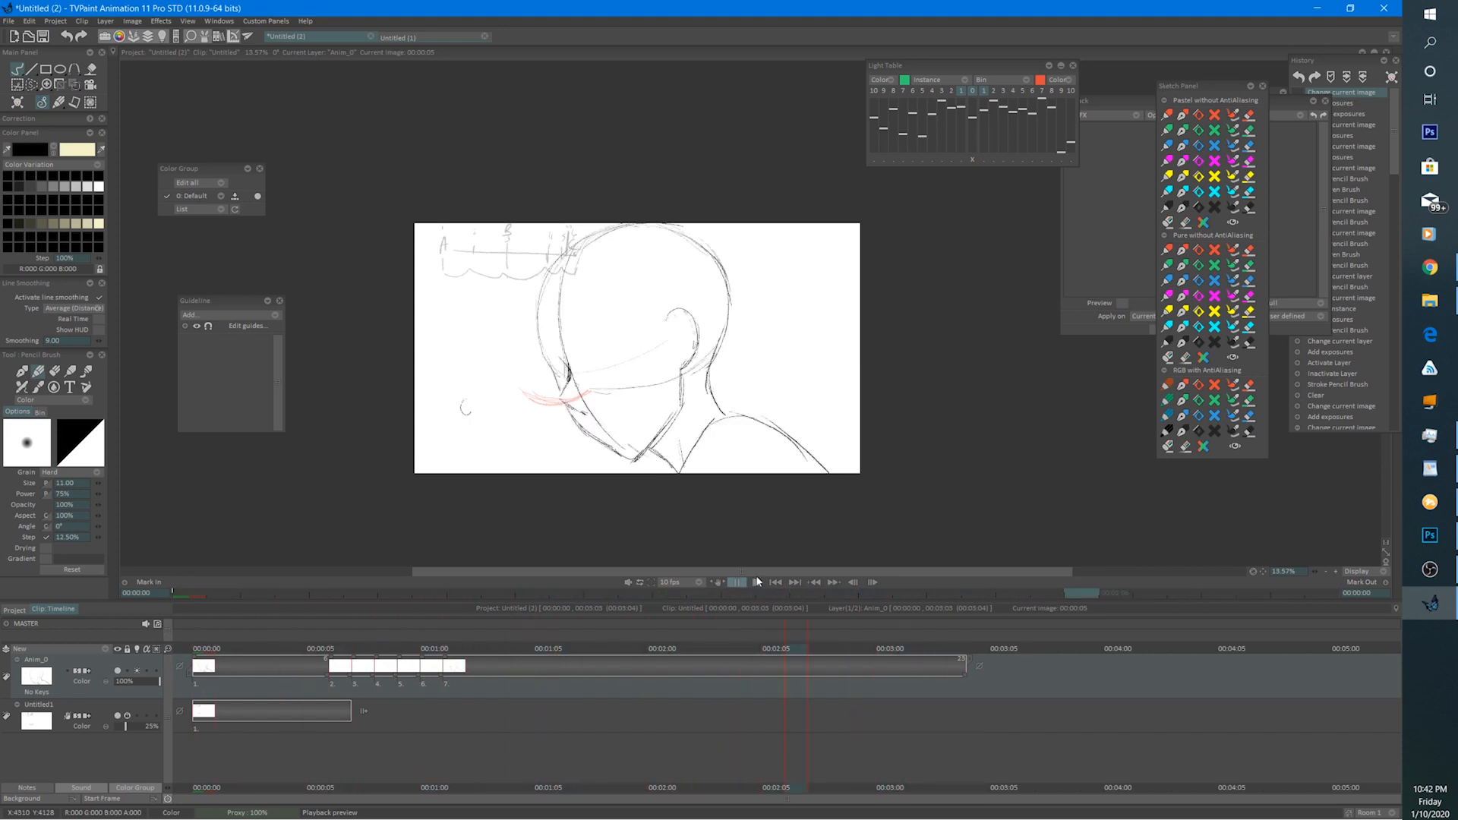
click(737, 581)
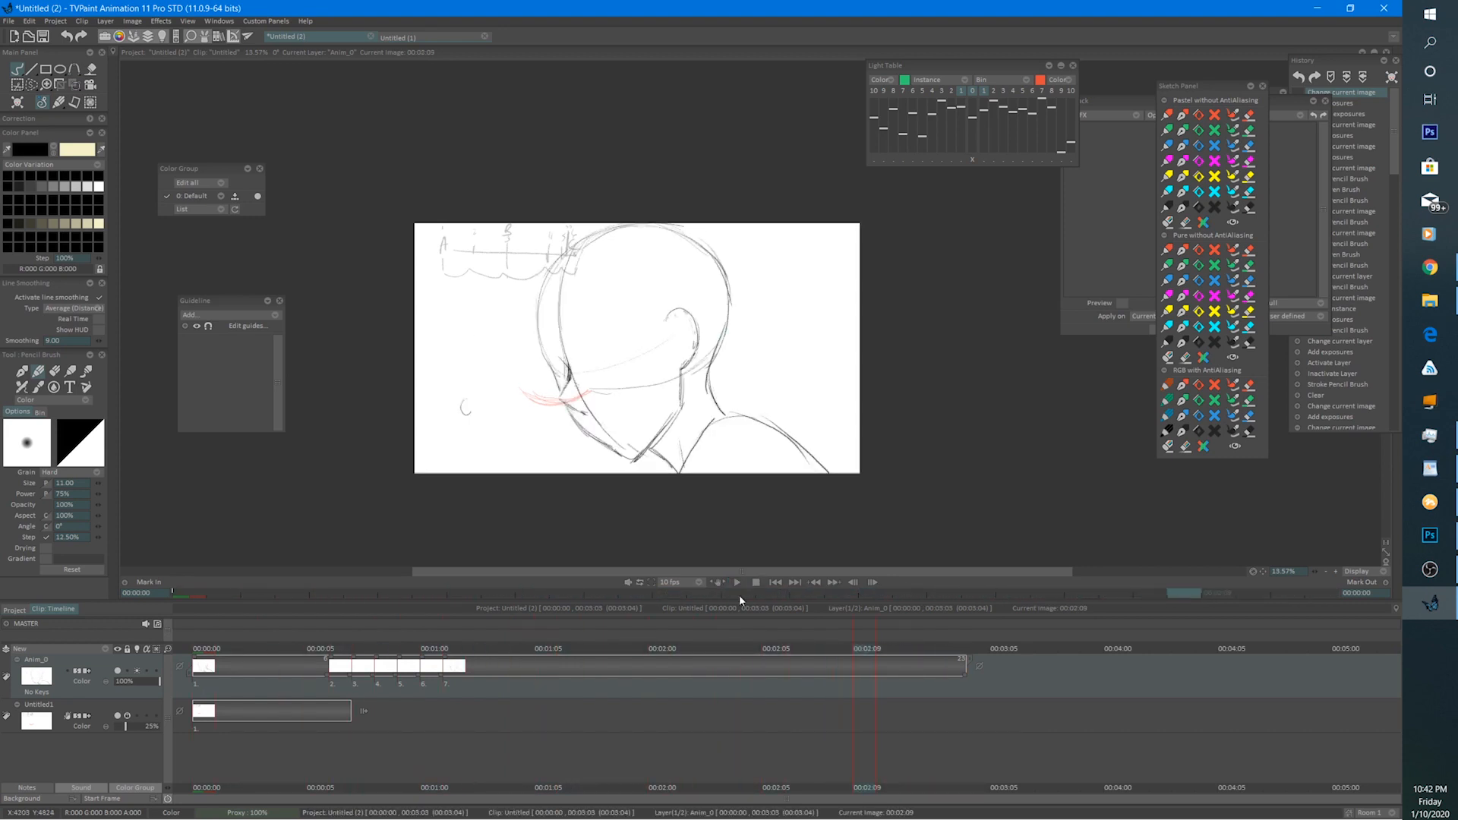
Try the playback with the 5.5 inbetween removed from the timeline, and undo the removal.
click(443, 678)
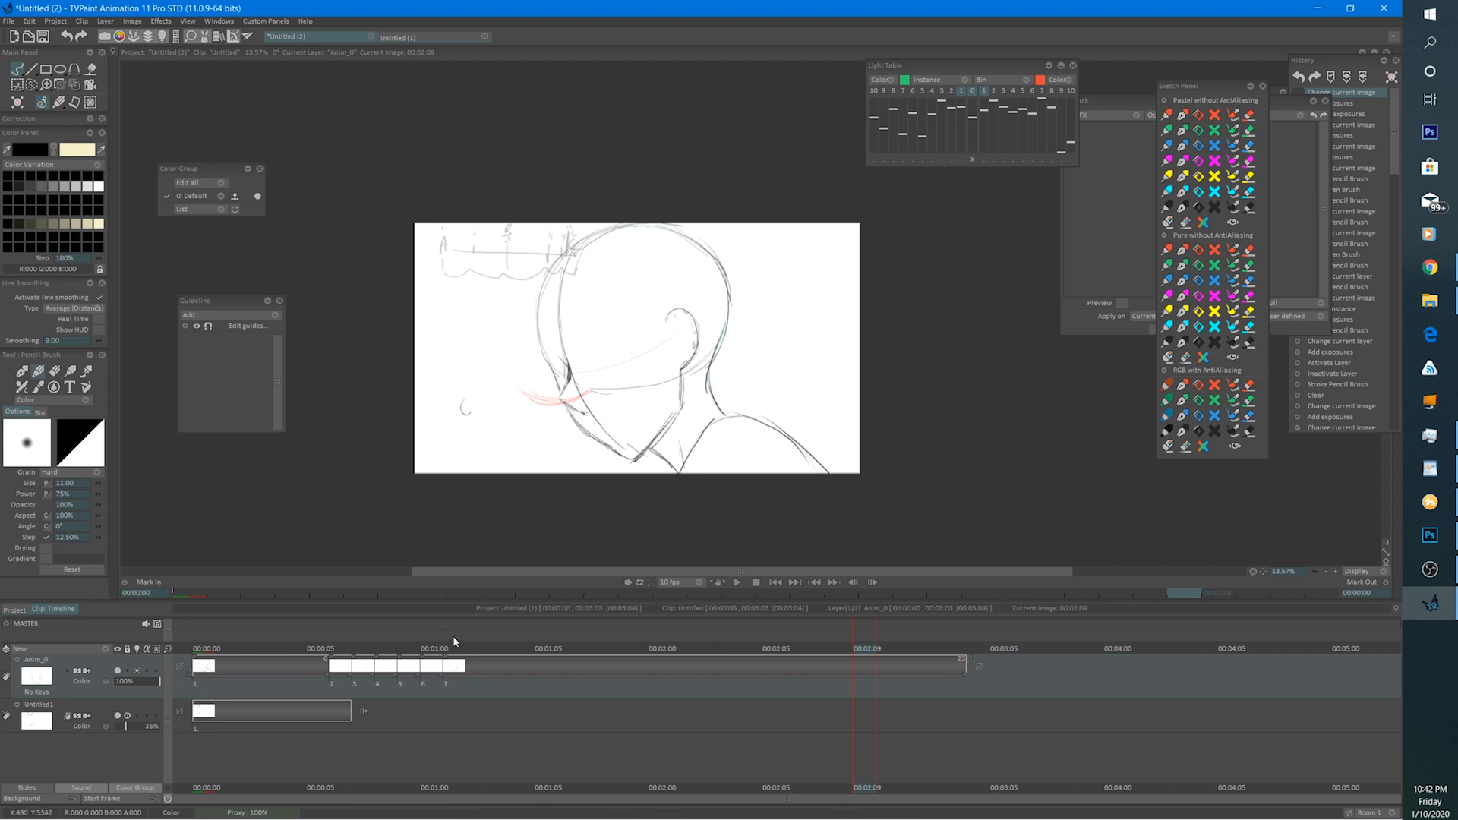
scroll(544, 514, down, 2)
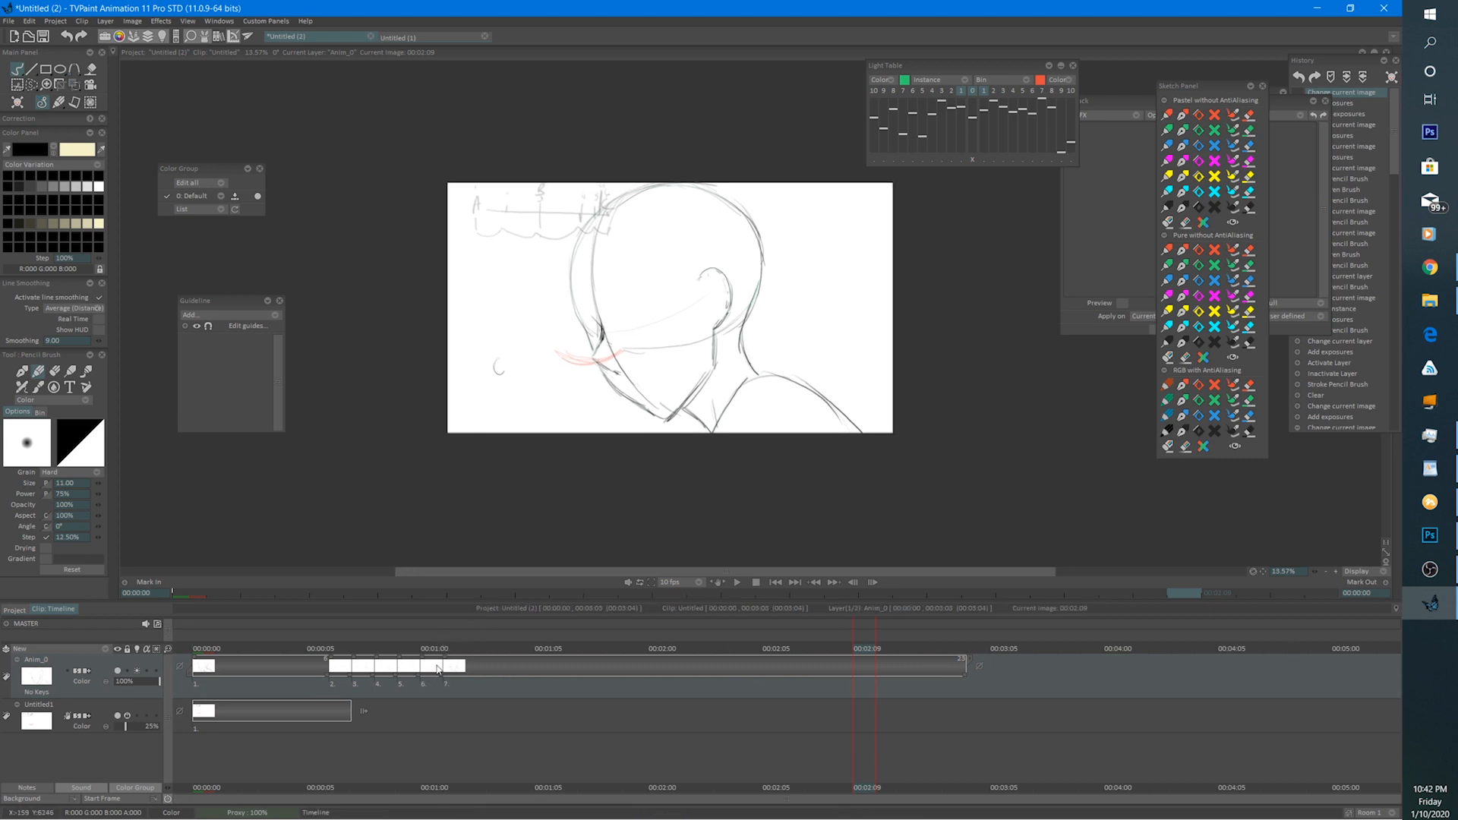
key(Delete)
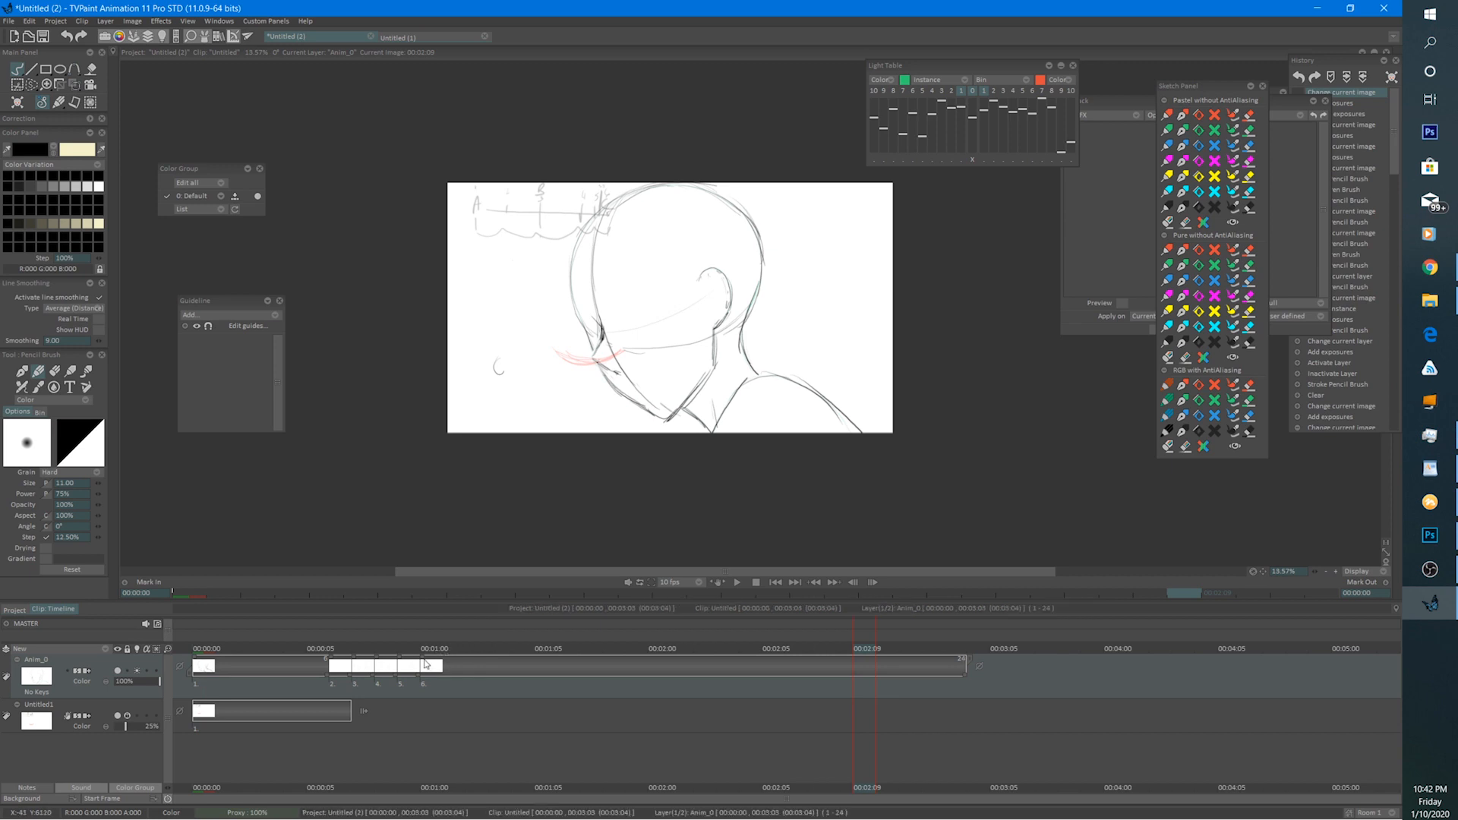
click(735, 582)
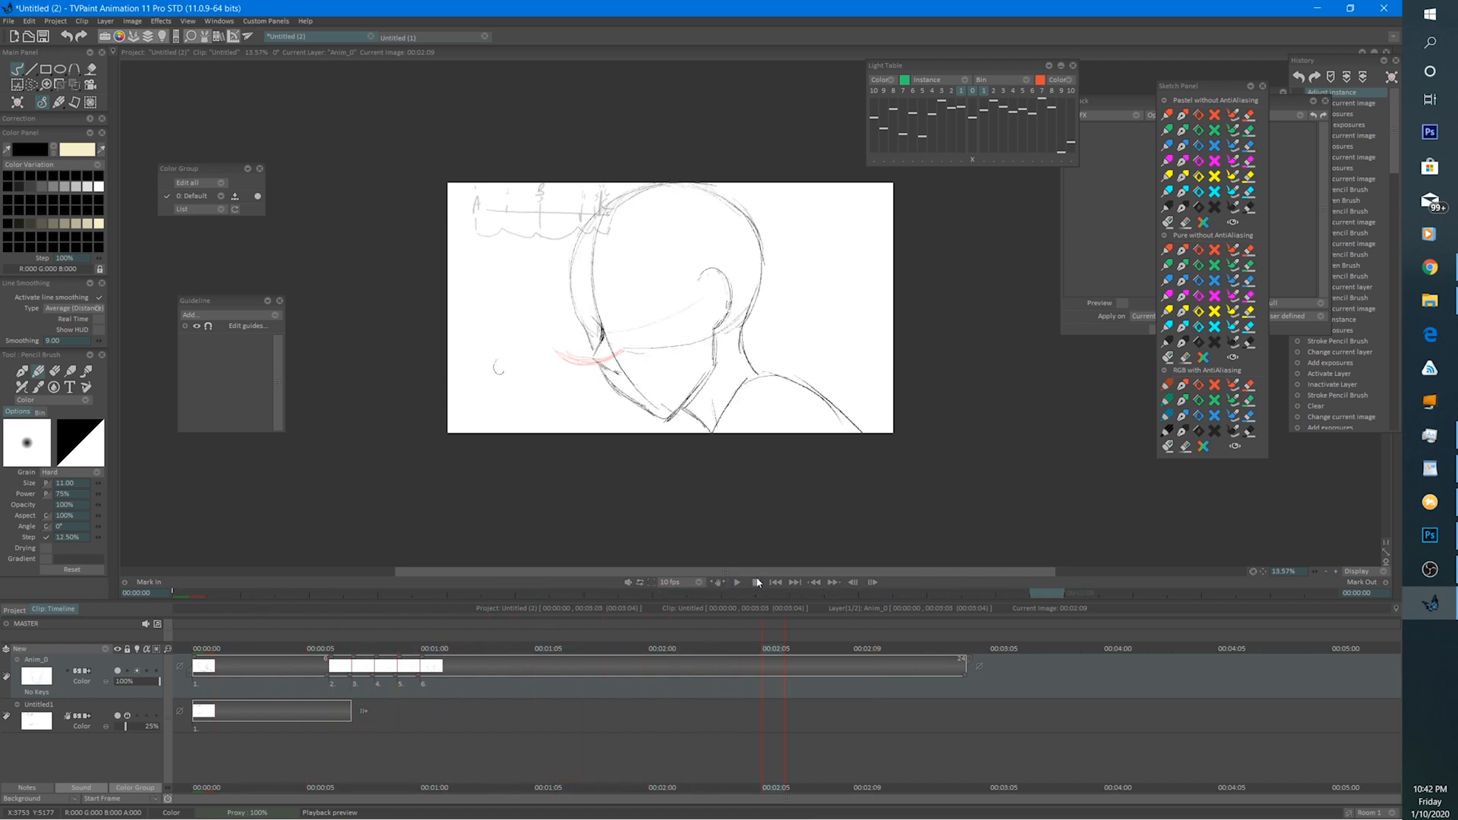
click(756, 581)
key(Return)
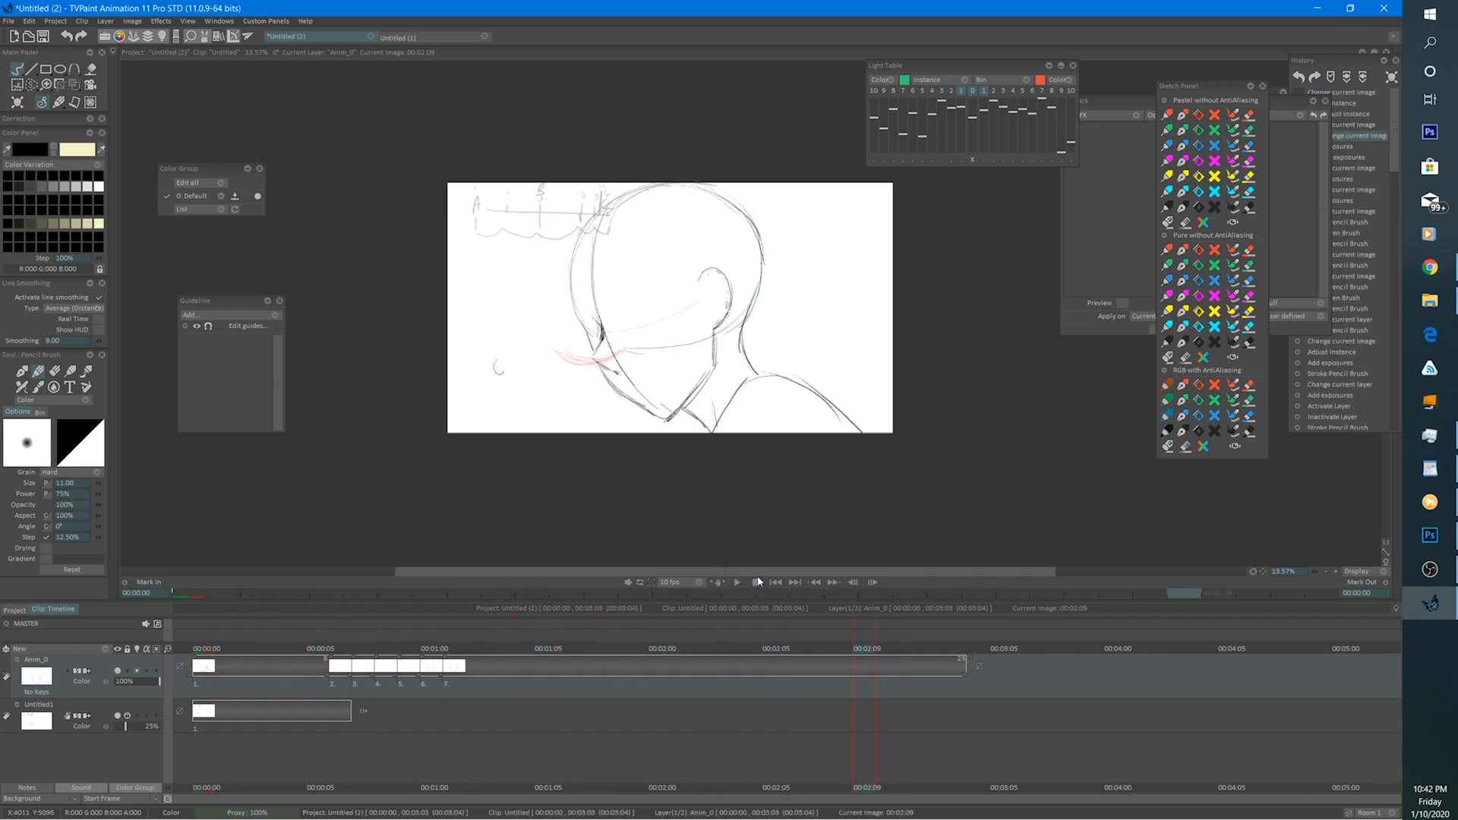
Play back the animation with the 5.5 inbetween restored and scrub through the inbetweens to judge the turn's spacing.
drag(199, 647, 525, 645)
click(737, 583)
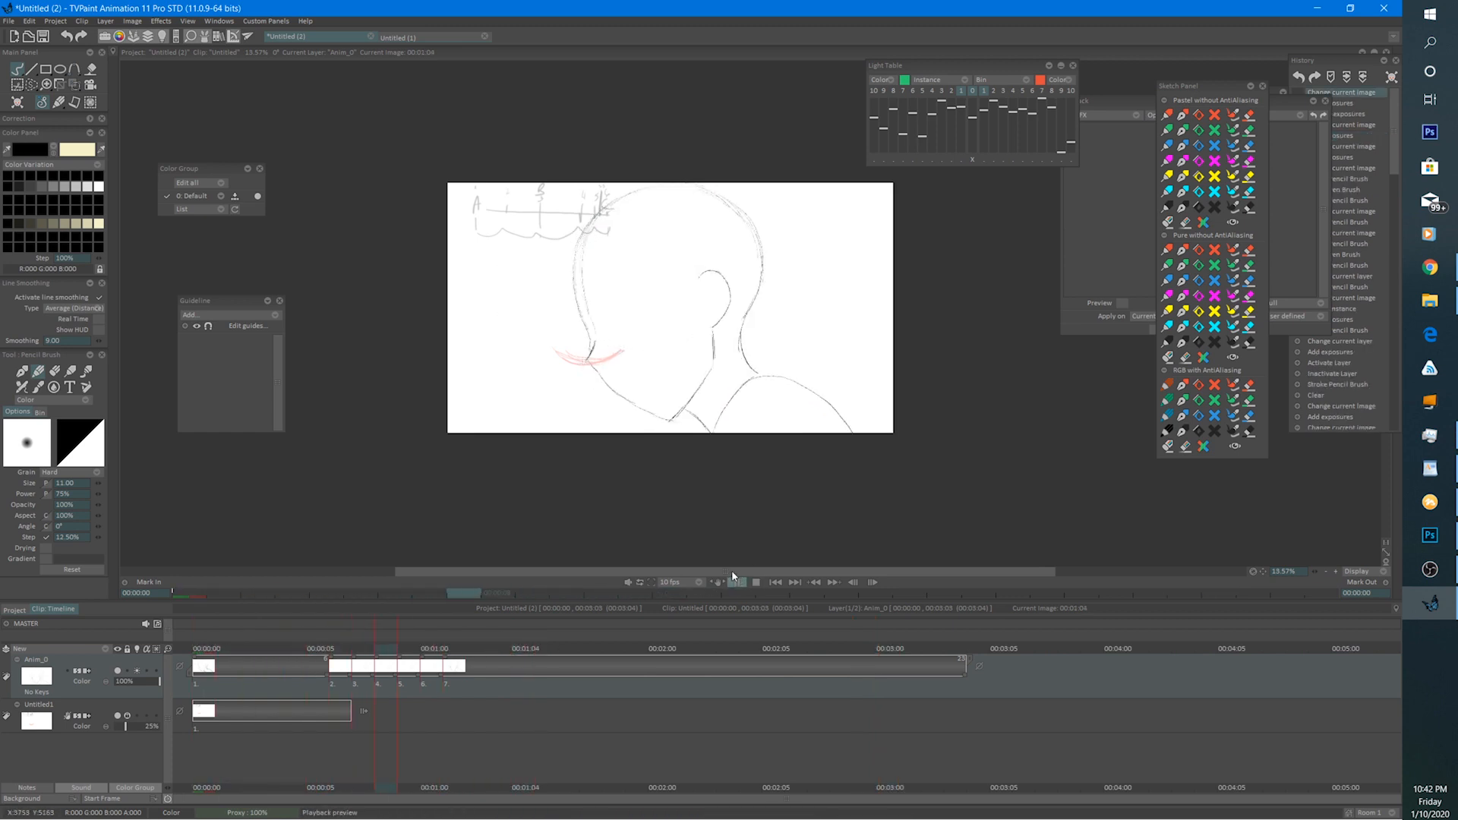
scroll(667, 299, up, 2)
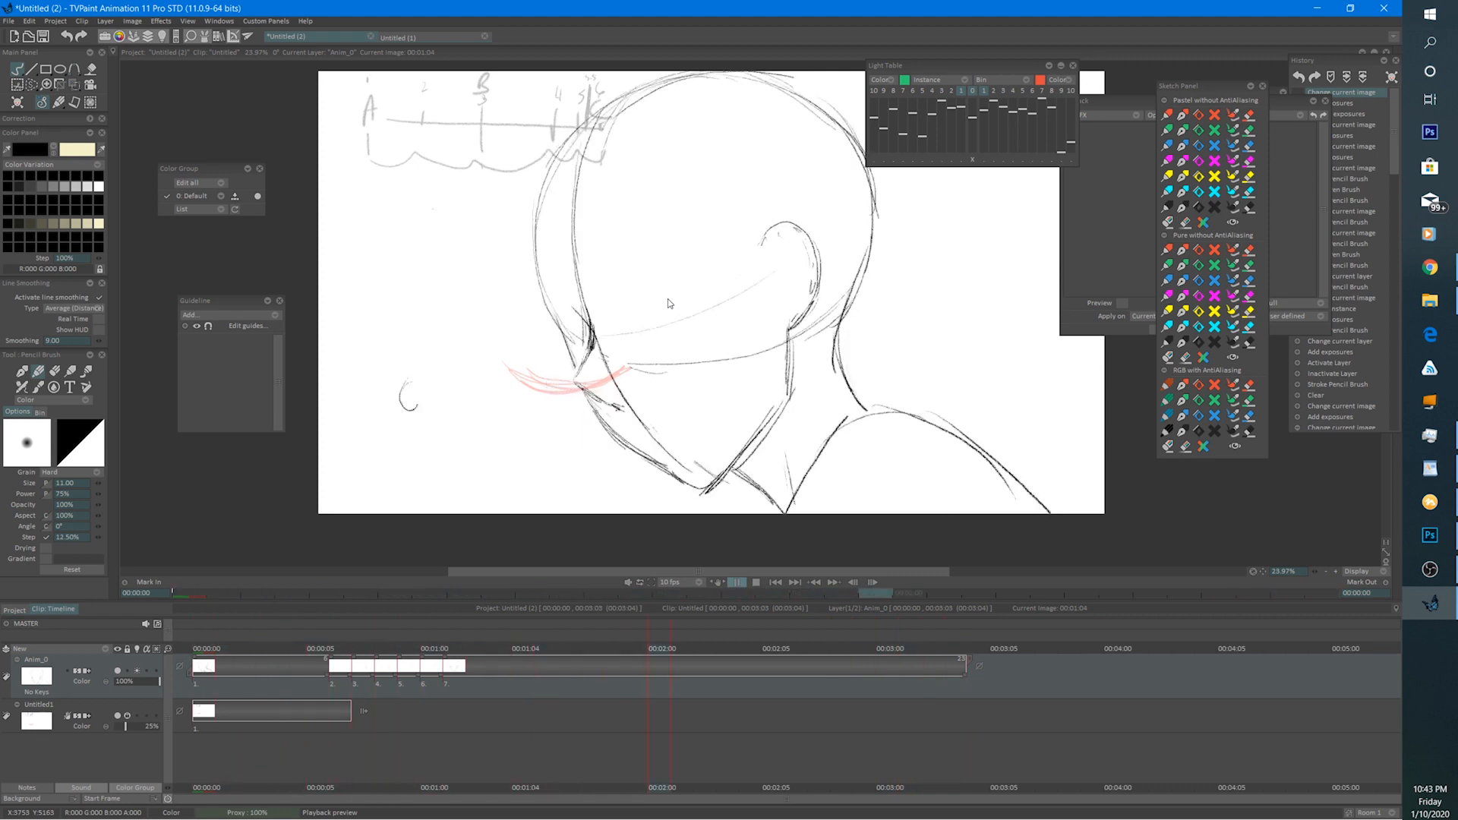
click(756, 582)
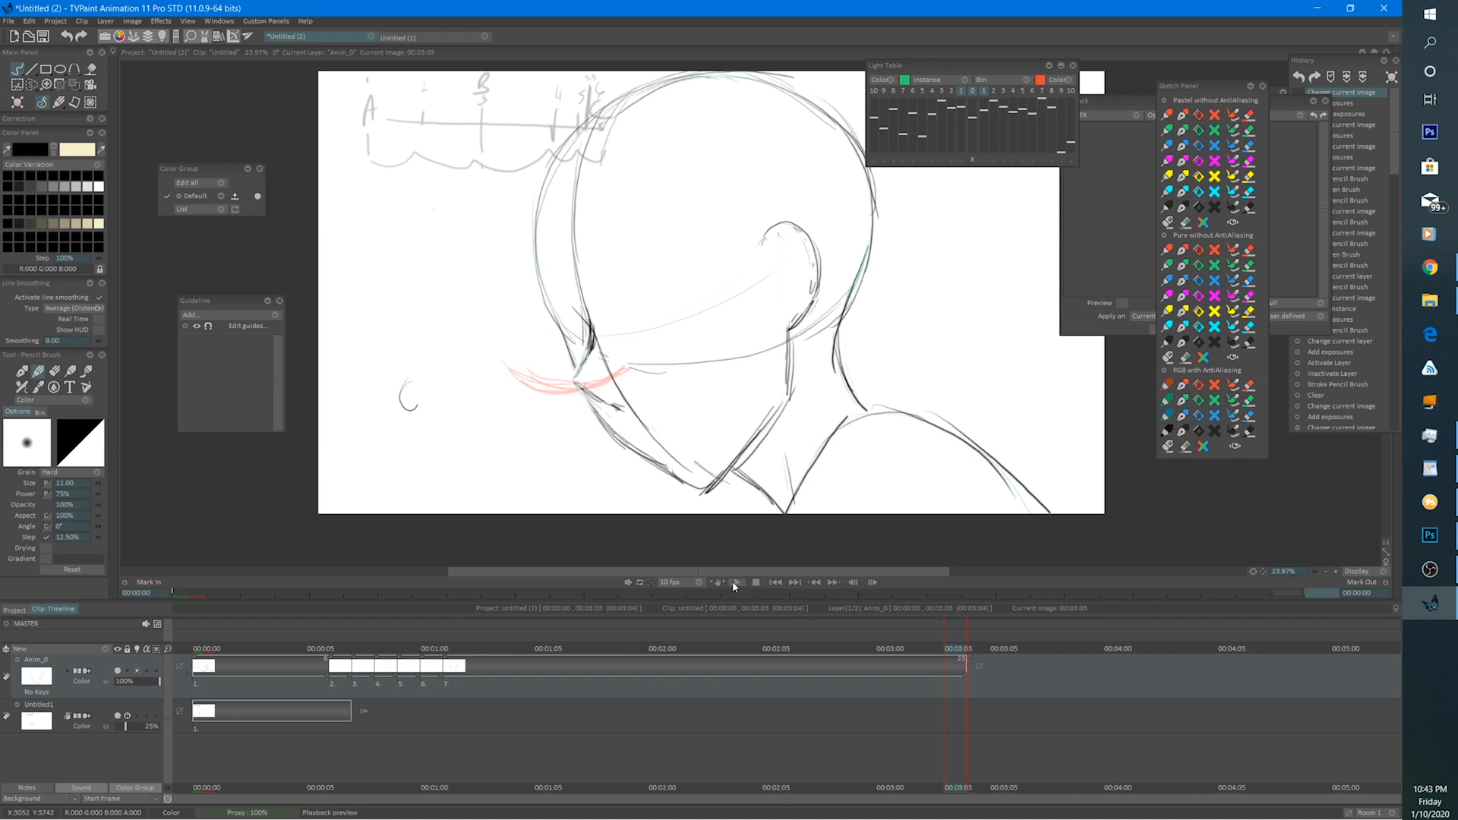
mouse_move(271, 646)
mouse_down()
mouse_move(213, 648)
mouse_move(455, 648)
mouse_move(341, 648)
mouse_move(417, 659)
mouse_up()
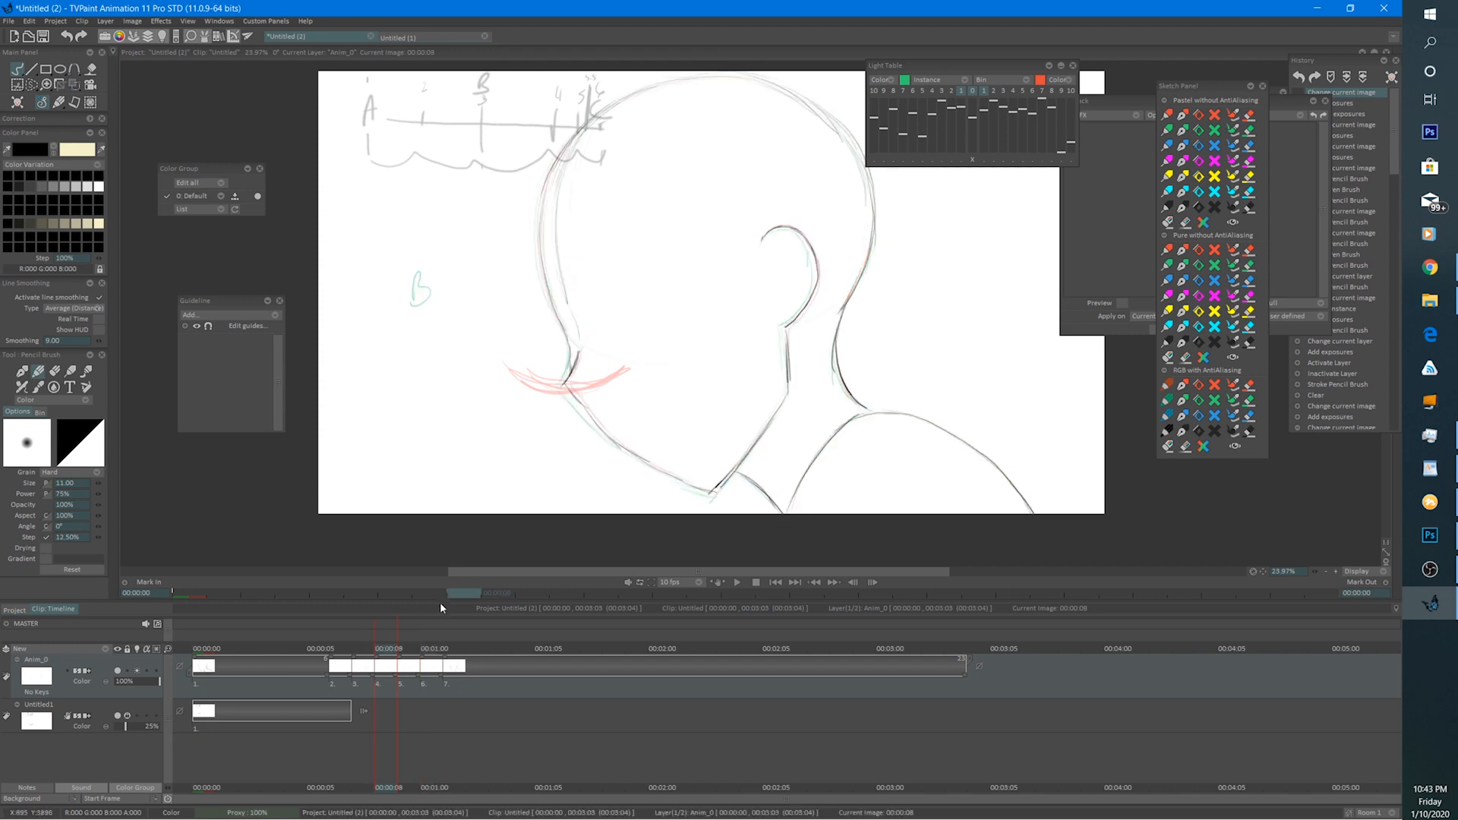
click(738, 582)
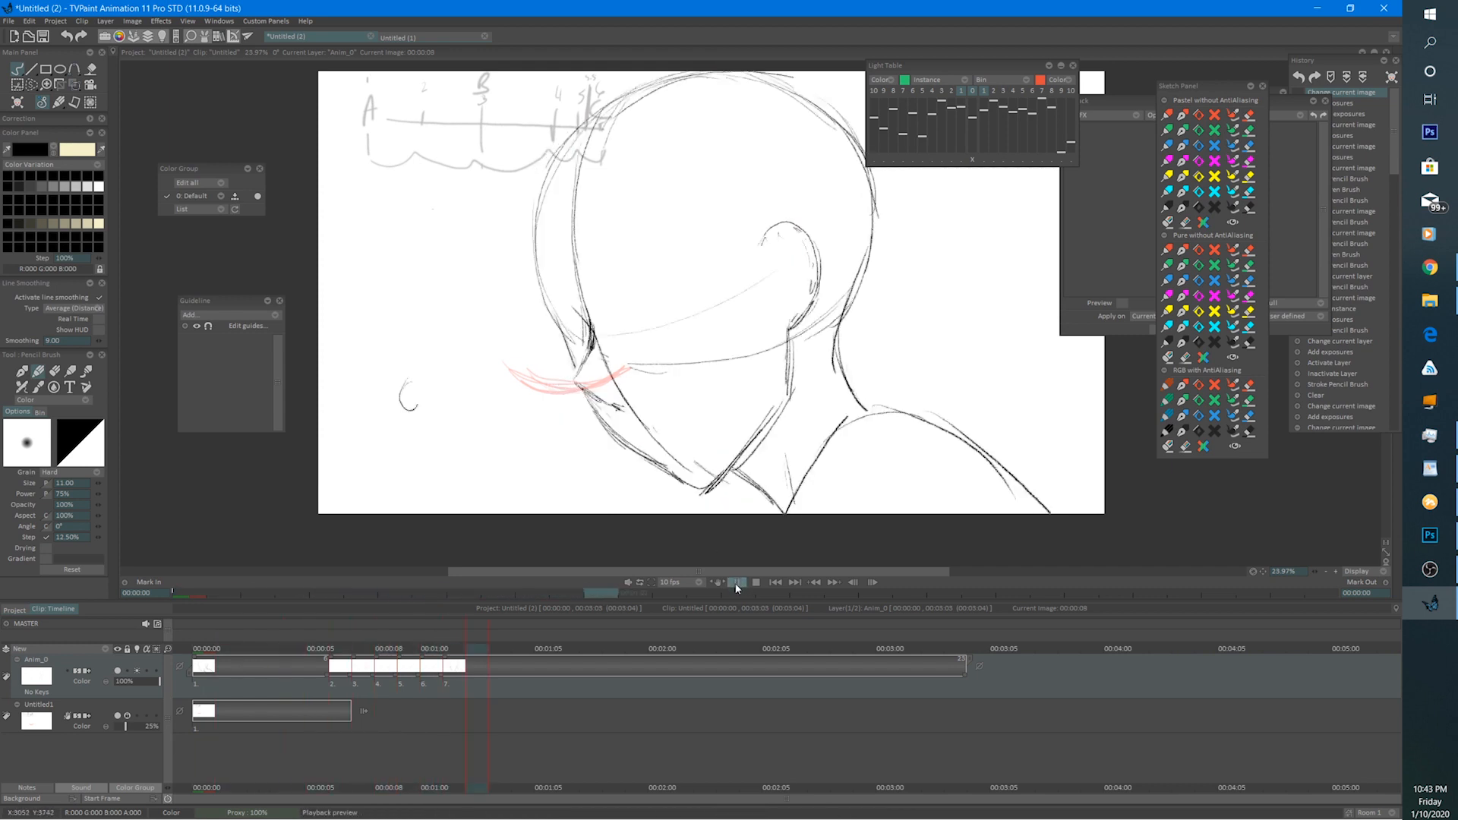
click(745, 585)
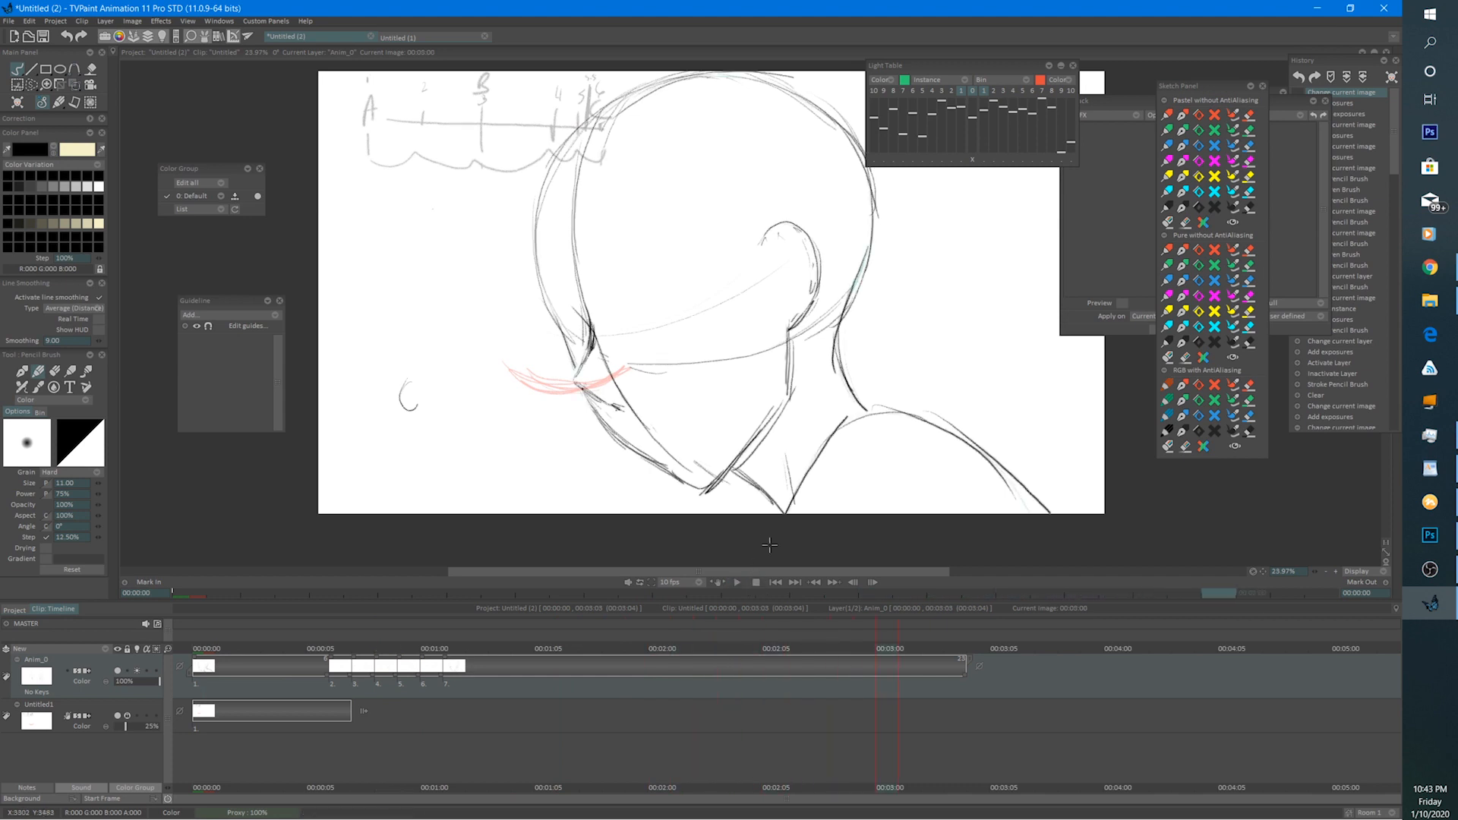
Replay the head turn at a smaller view size and shorten the final drawing's exposure to 19 frames.
click(731, 584)
scroll(678, 458, down, 3)
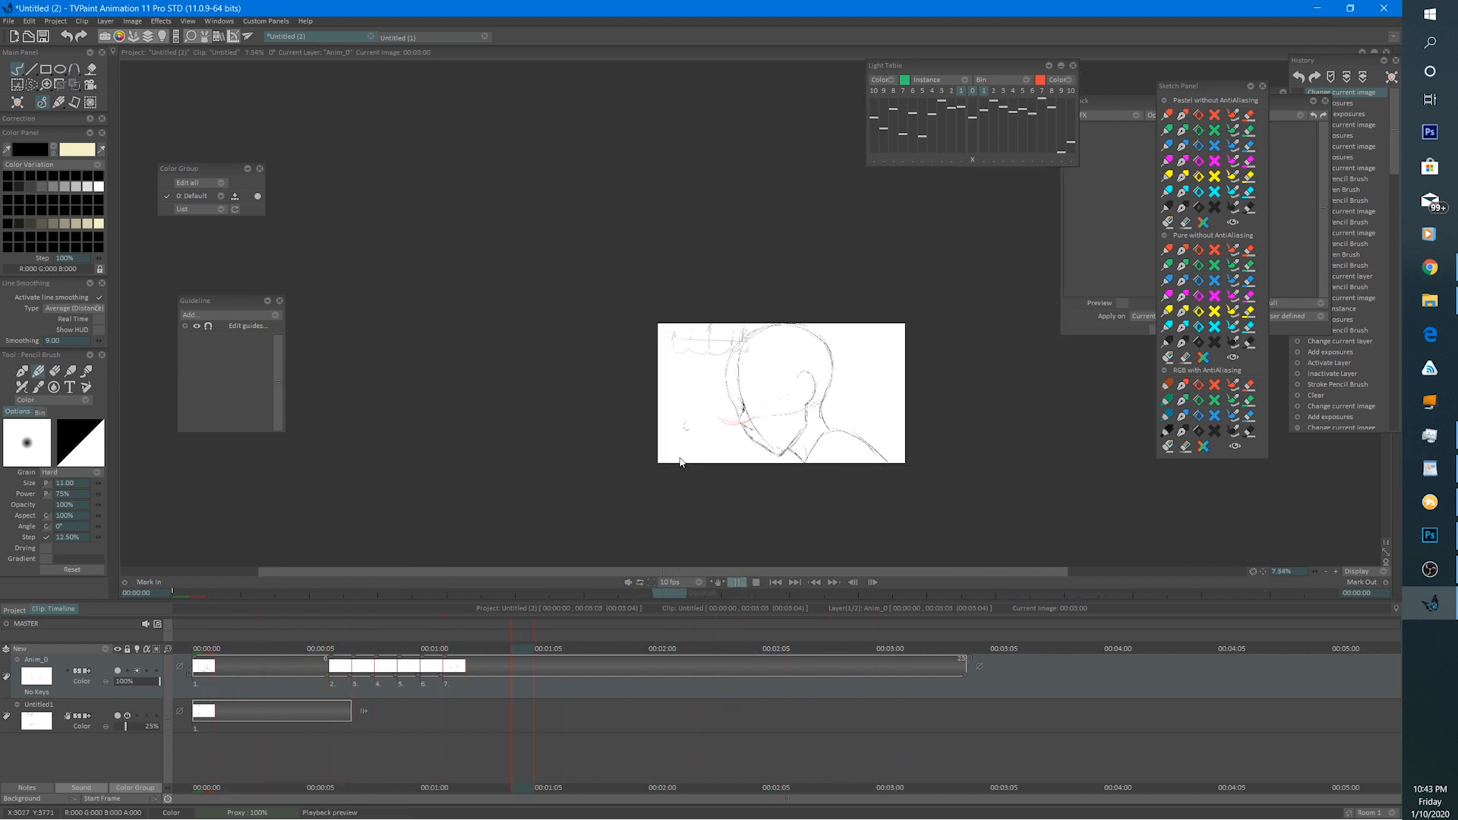
scroll(675, 458, up, 2)
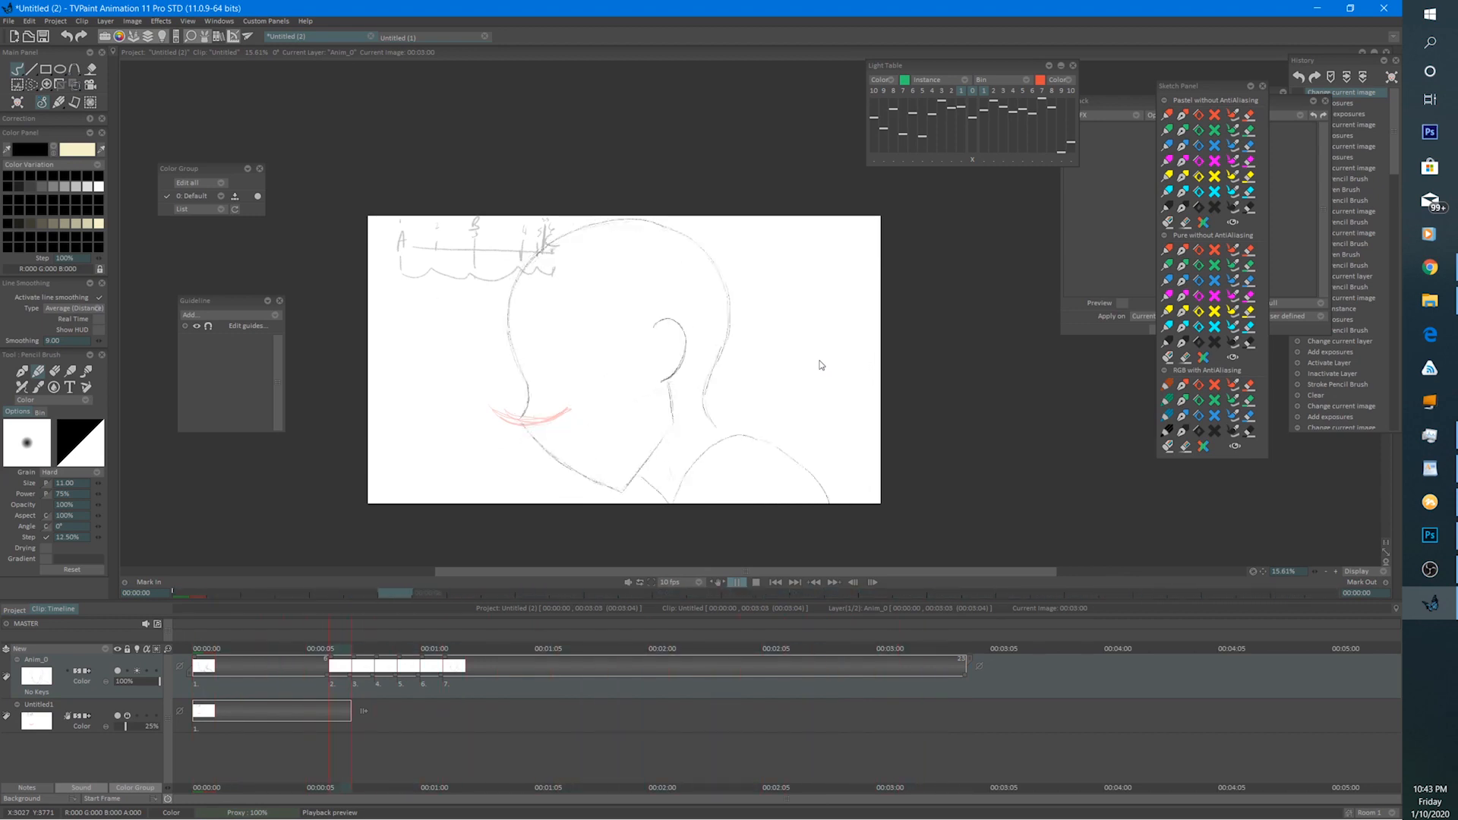
click(737, 581)
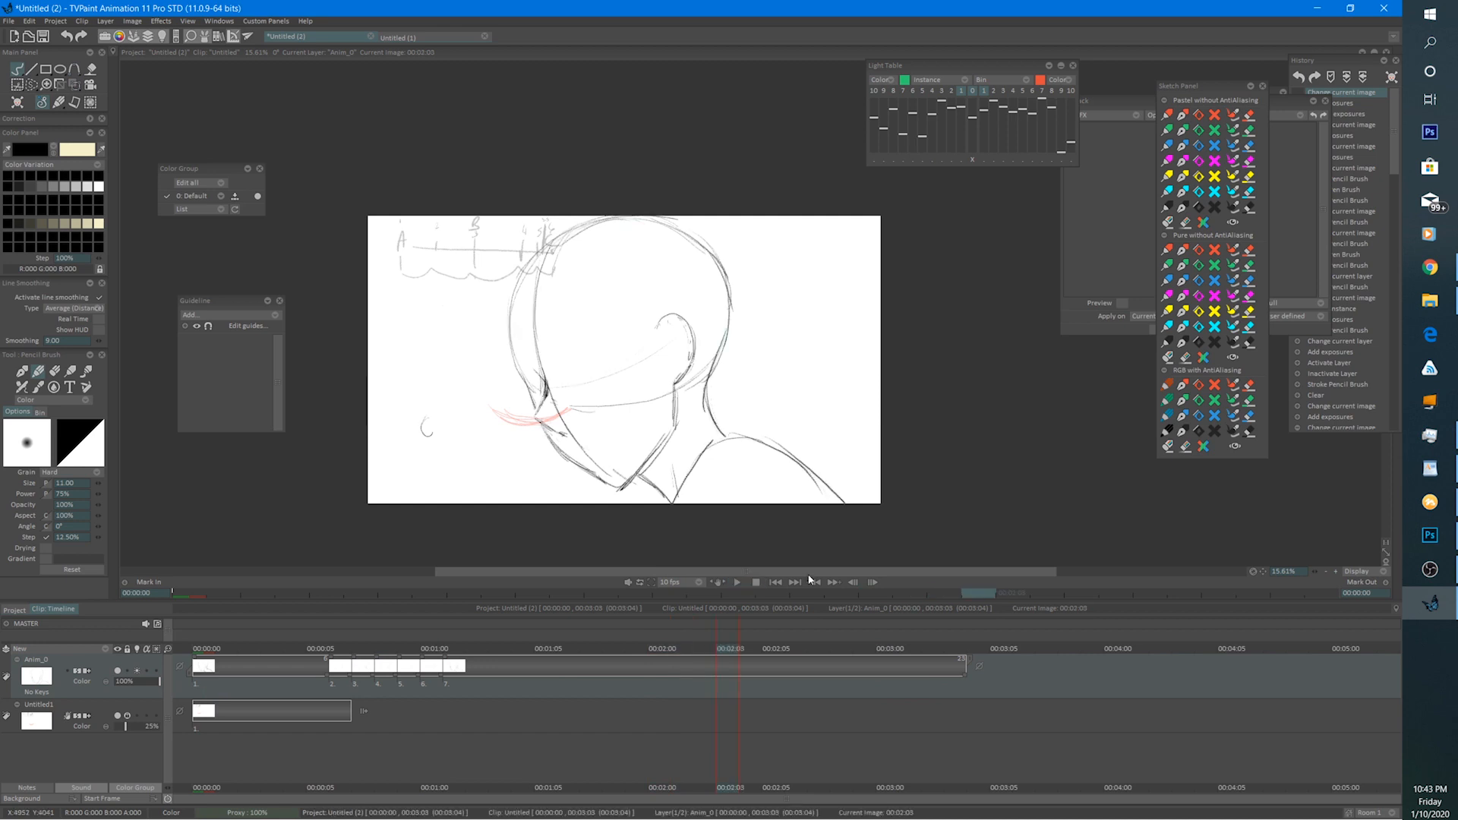
drag(963, 674, 858, 681)
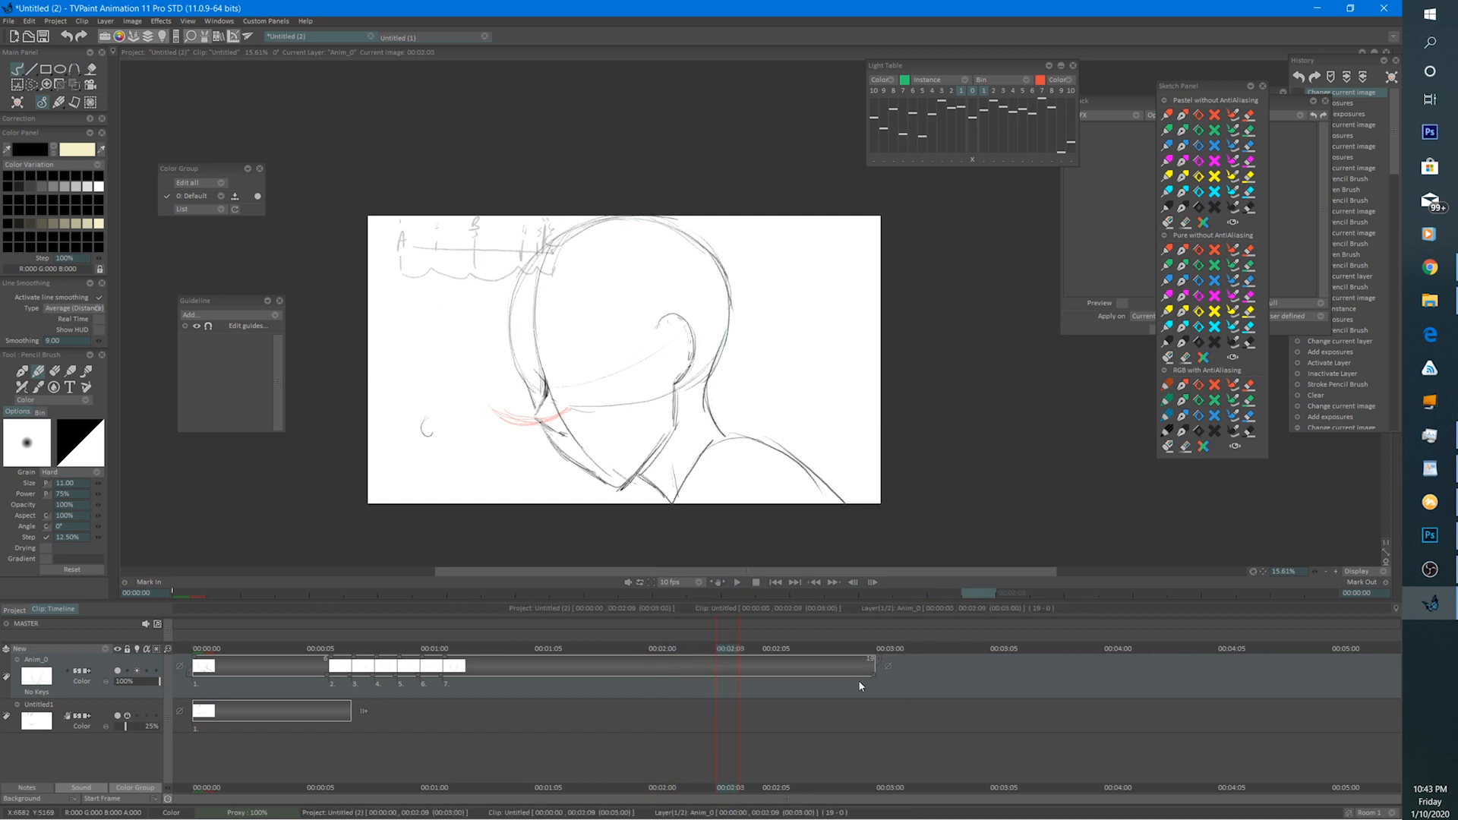
Shorten the final drawing's exposure to 17 frames and replay the head turn to check the timing.
click(735, 581)
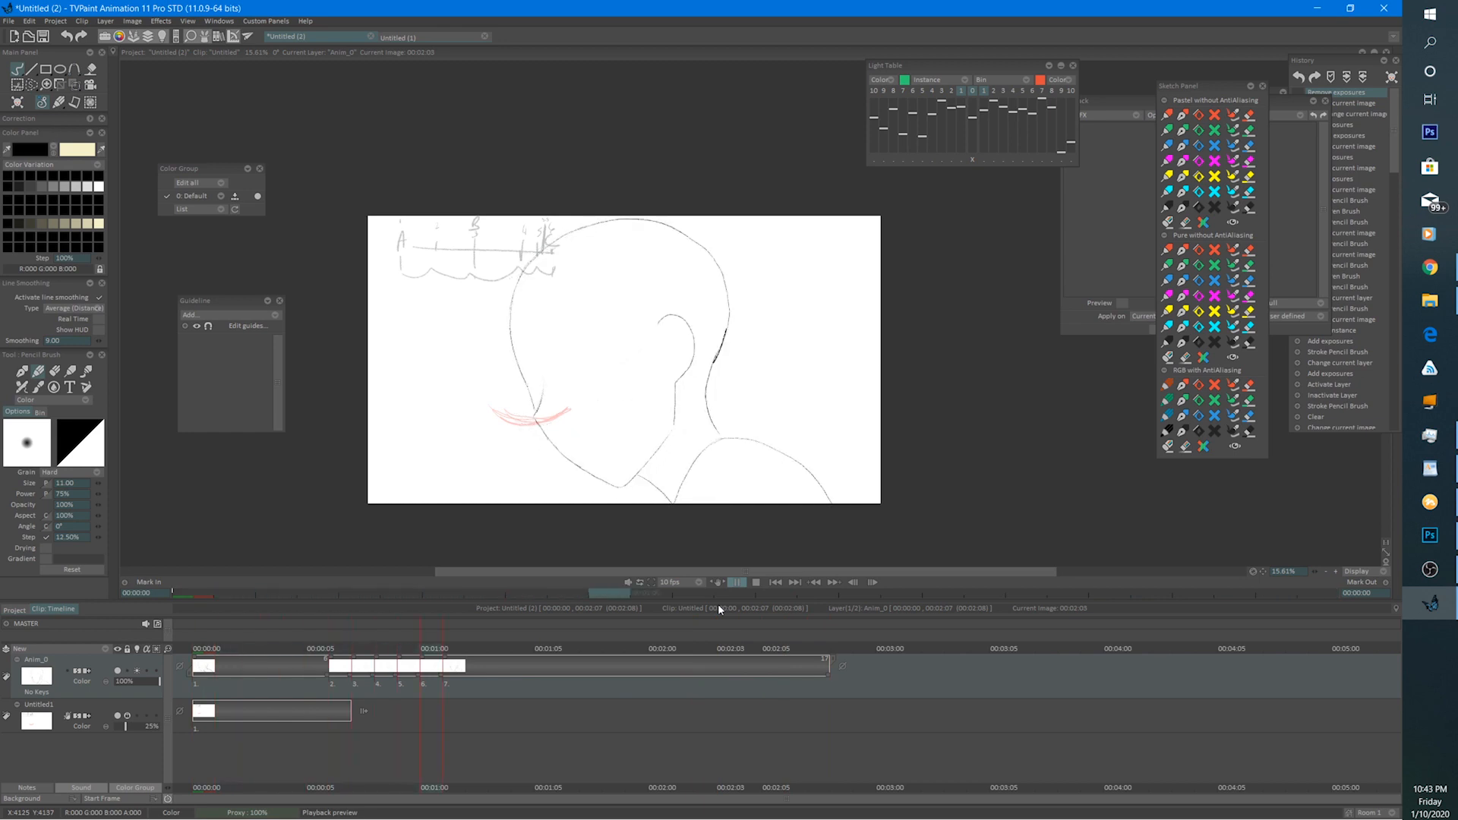
click(755, 584)
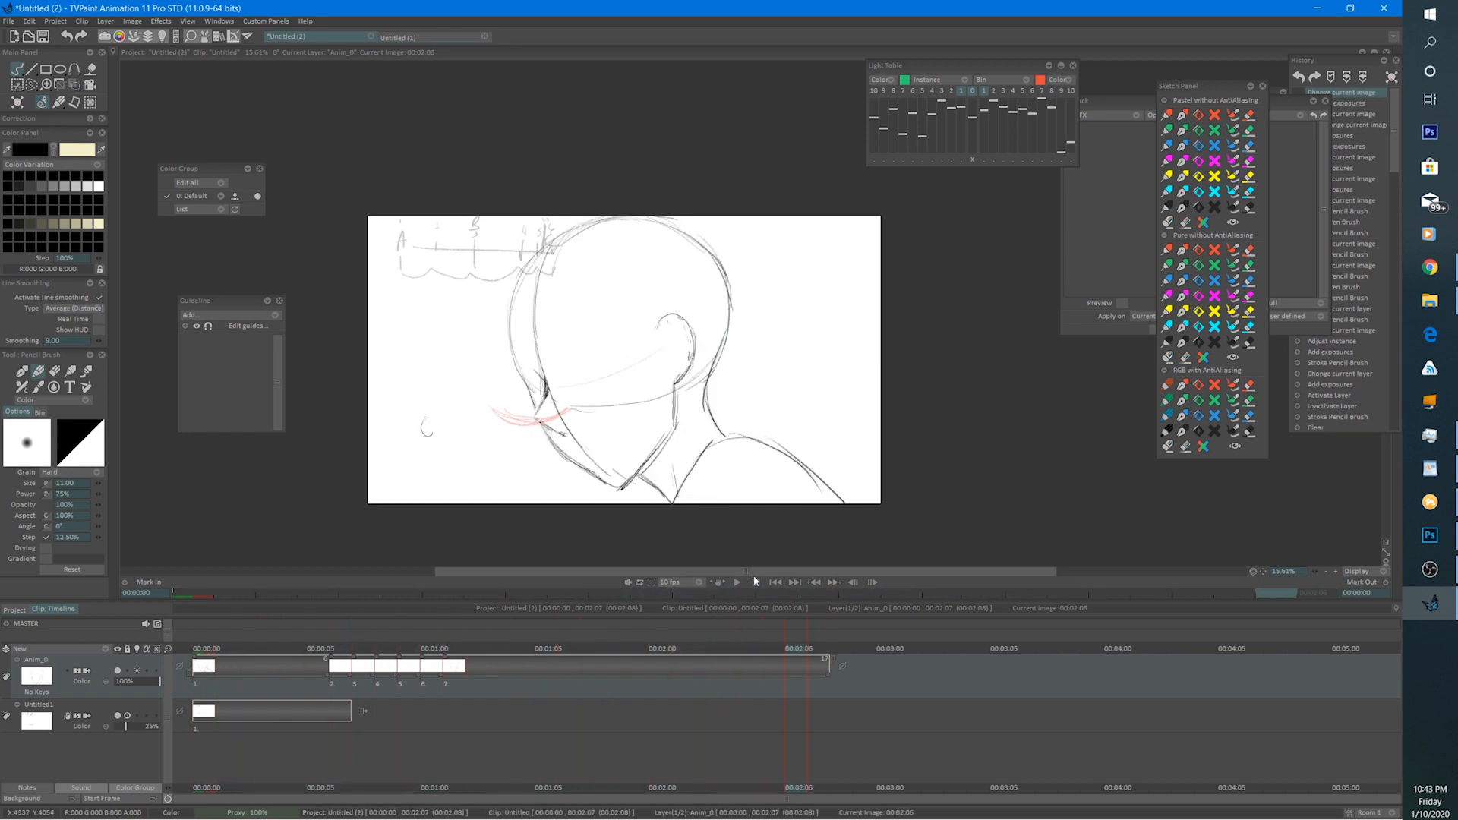
click(737, 583)
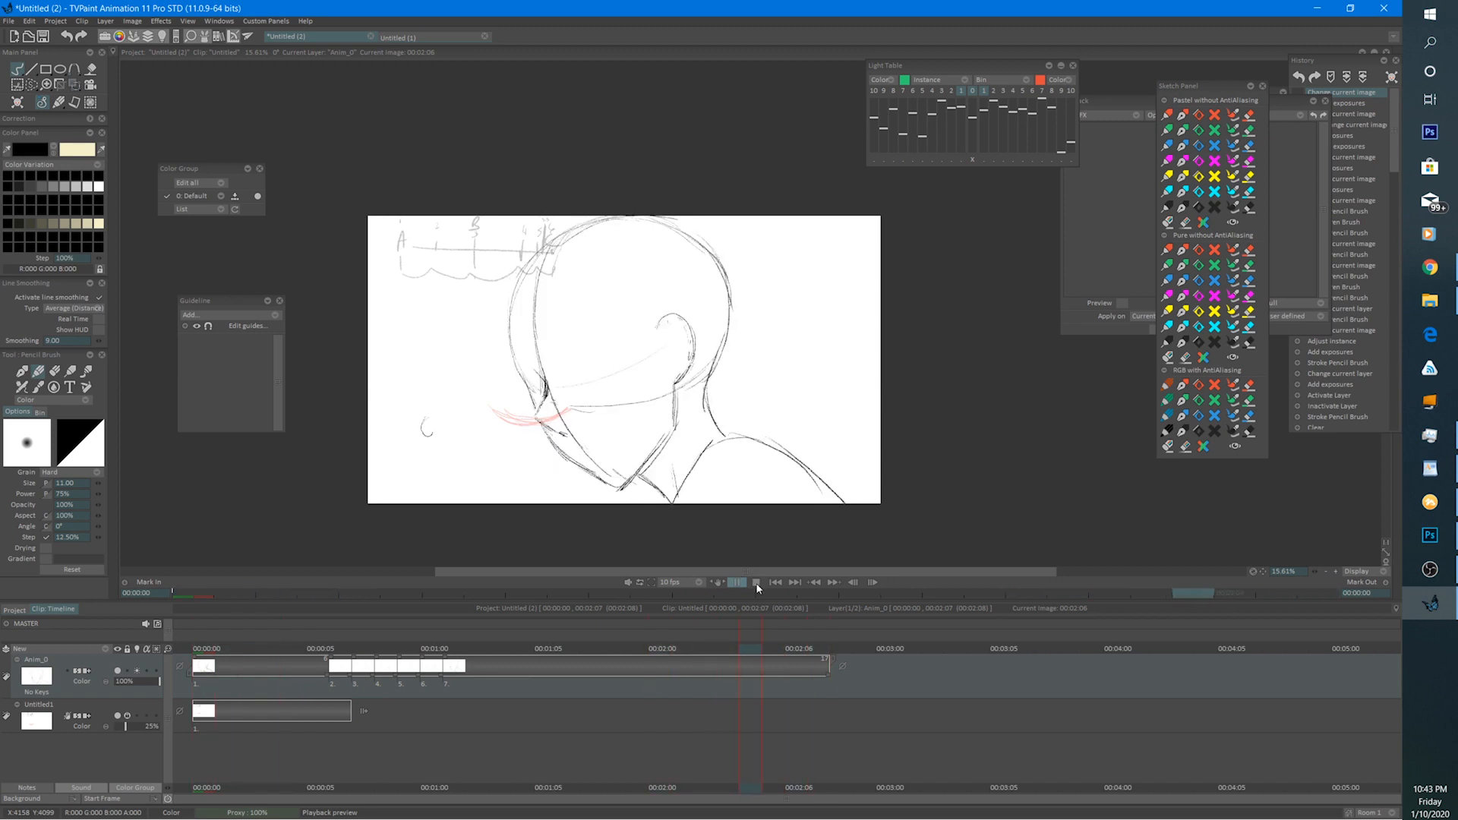
click(756, 582)
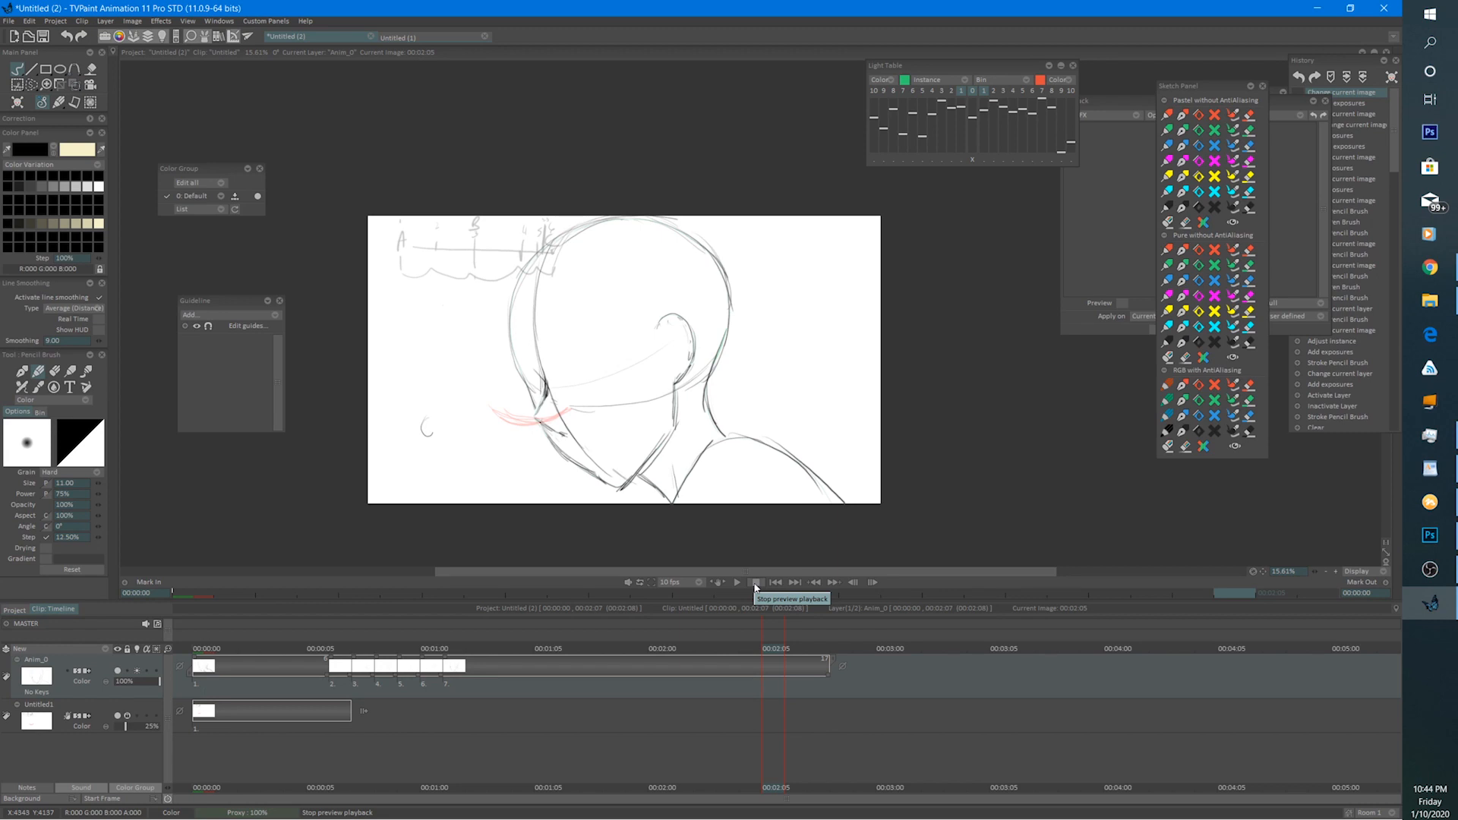
Add a layer above Anim_0 that duplicates its instance timing with blank drawings, and check it across the inbetweens.
click(205, 648)
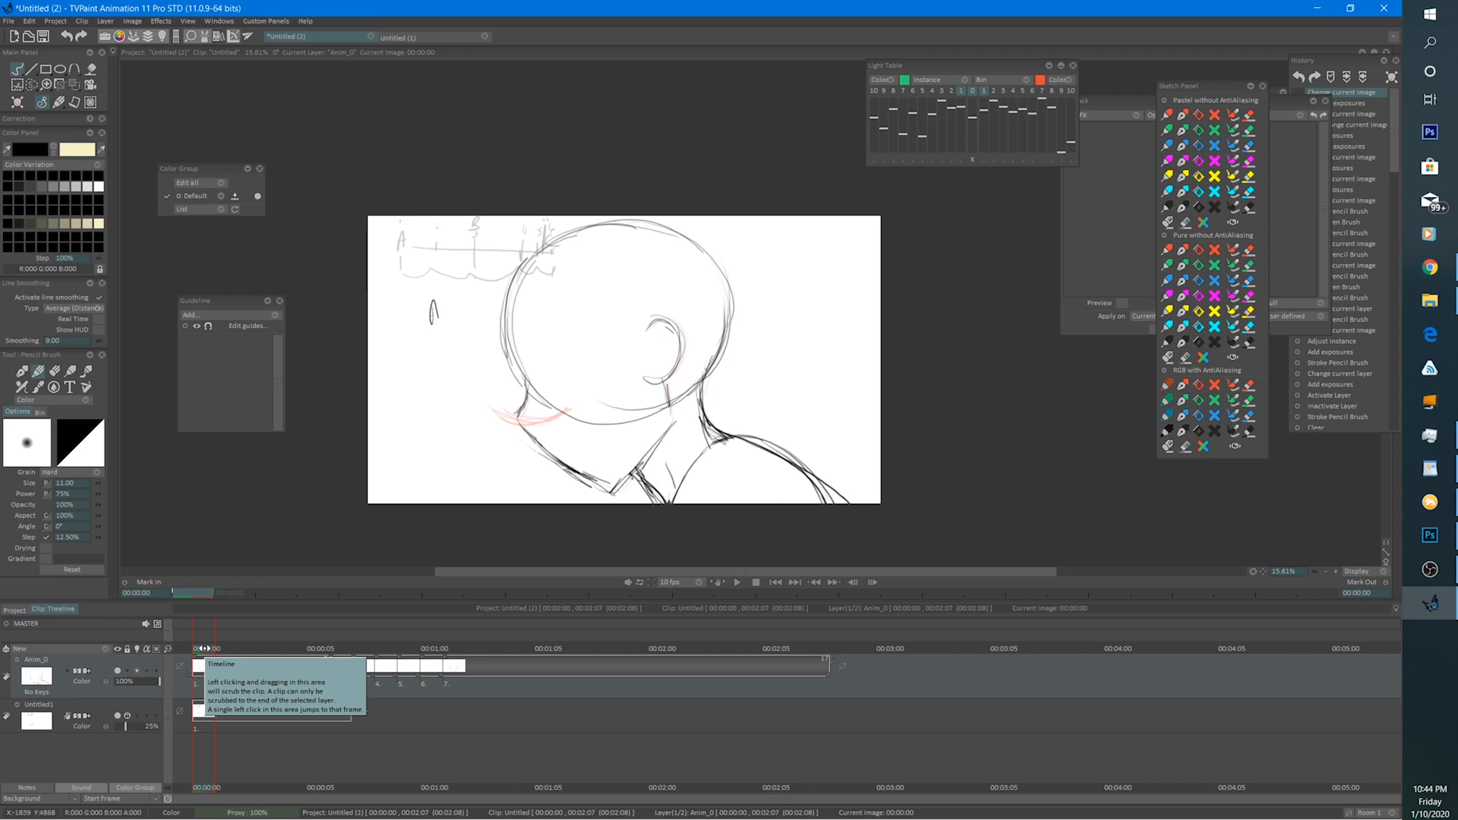
click(131, 646)
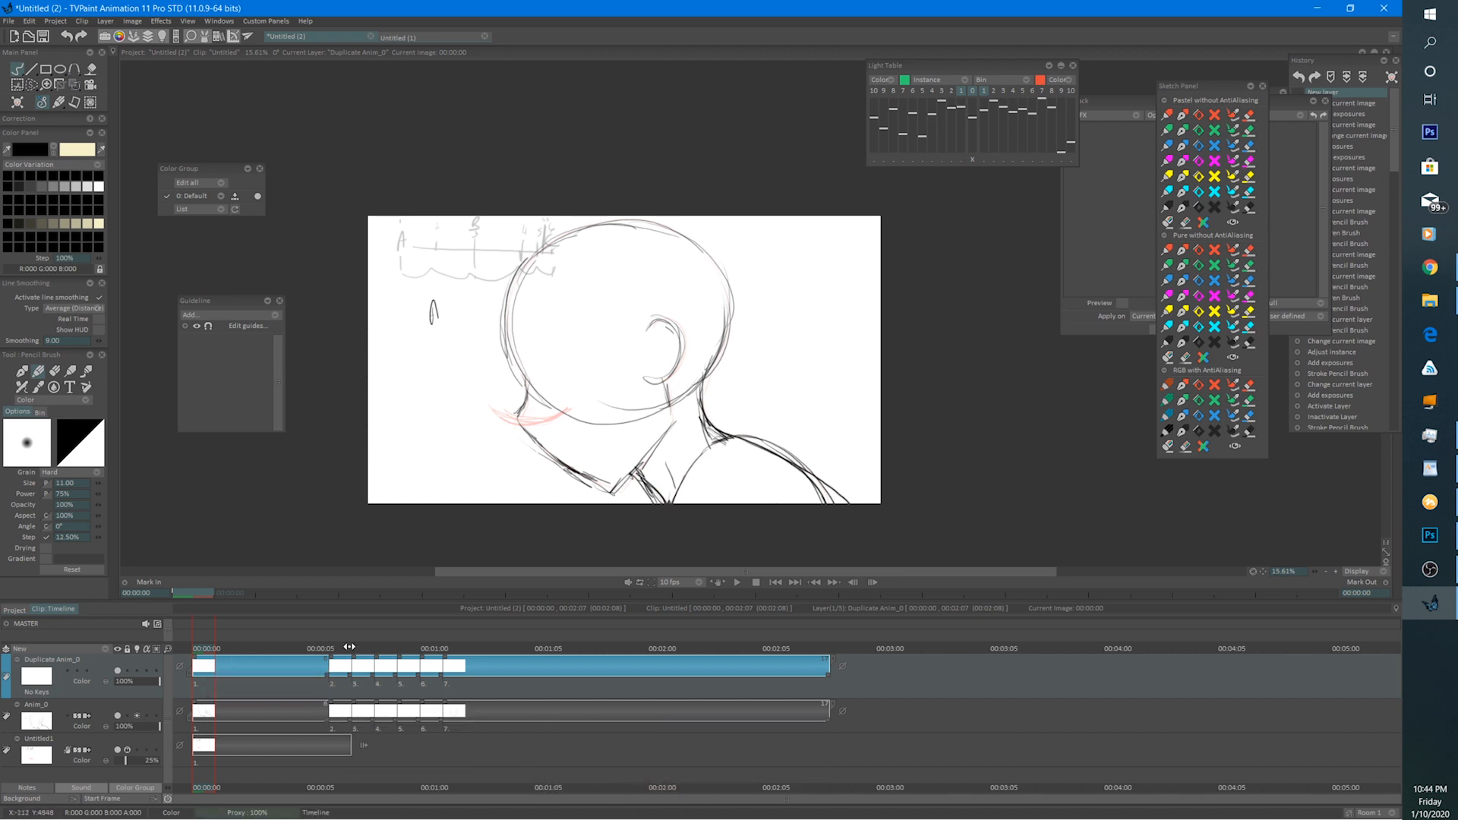
drag(337, 650, 398, 651)
click(454, 648)
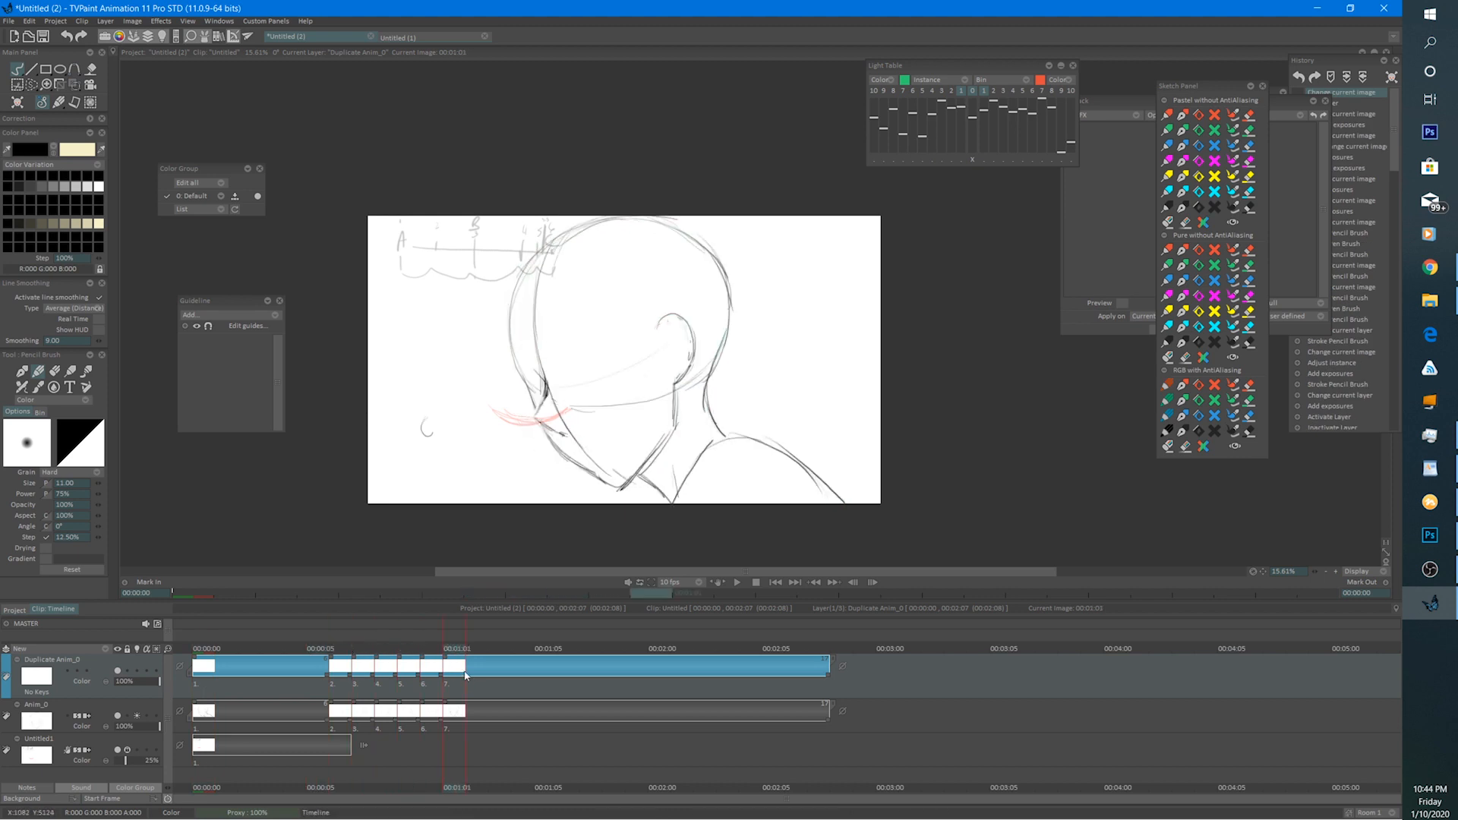
click(202, 649)
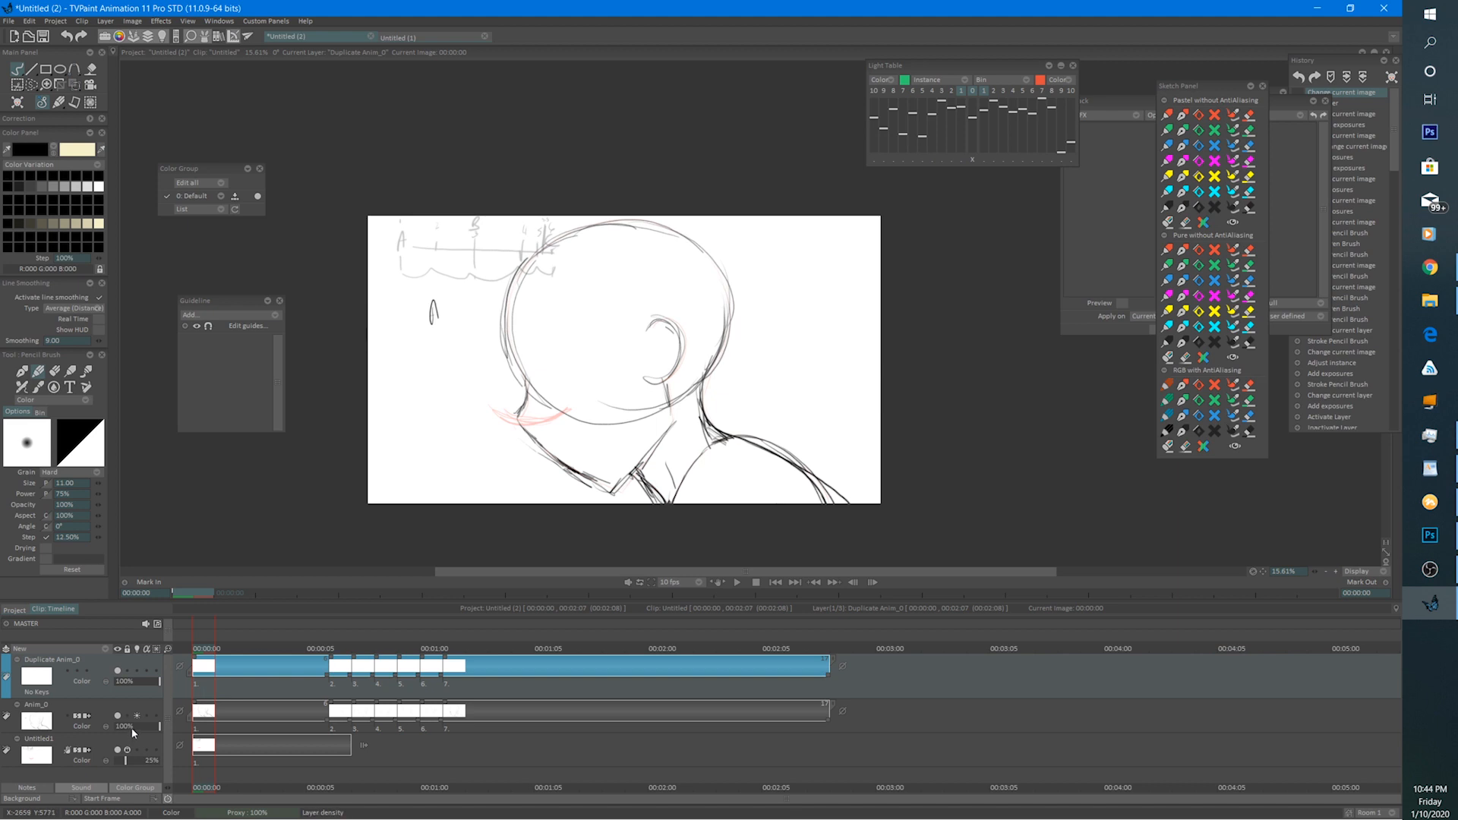
Lower the Anim_0 layer's opacity to about 23% and hide the layer holding the timing chart.
drag(133, 732, 127, 731)
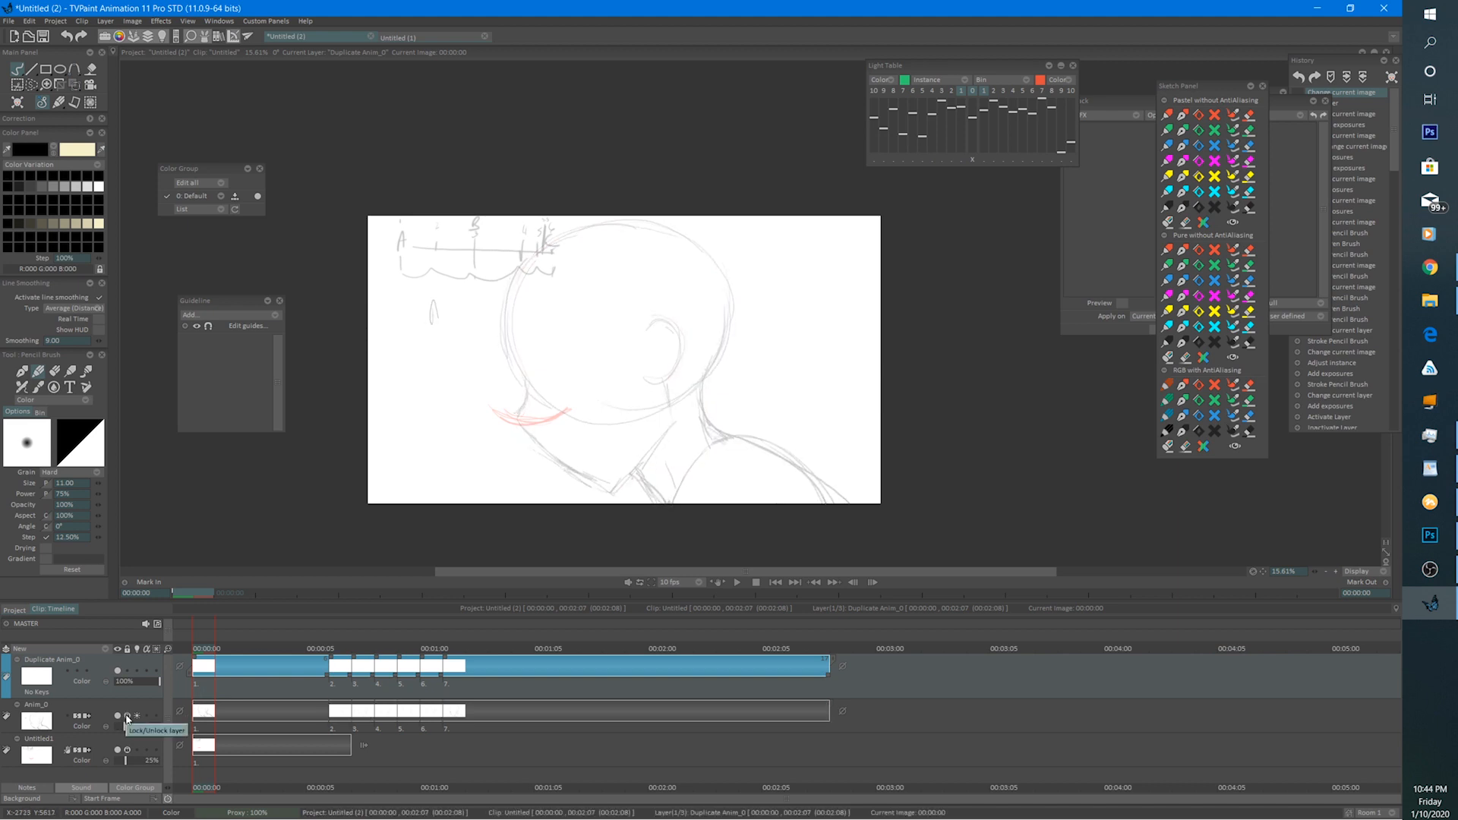
click(116, 750)
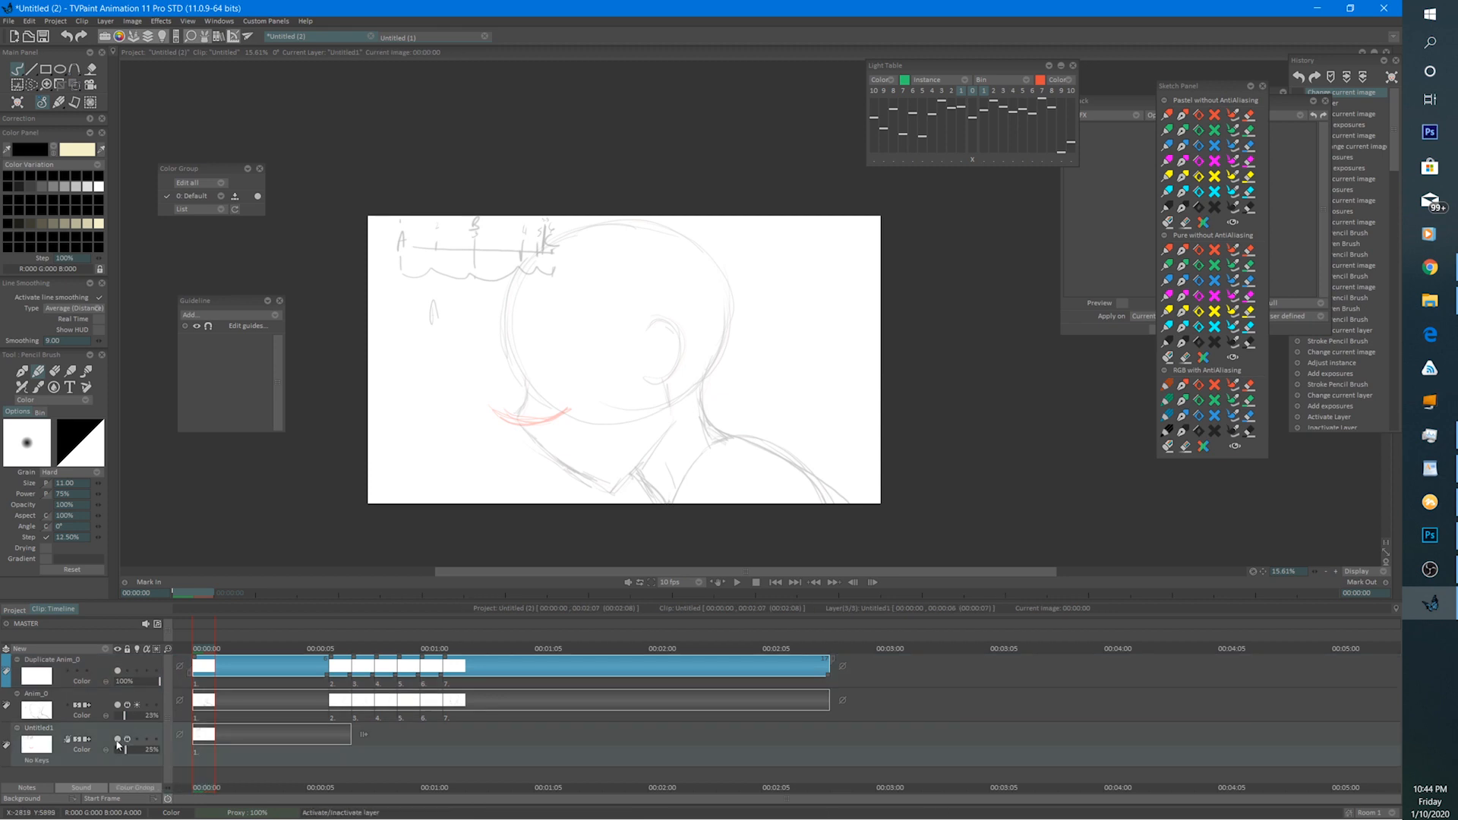
click(117, 739)
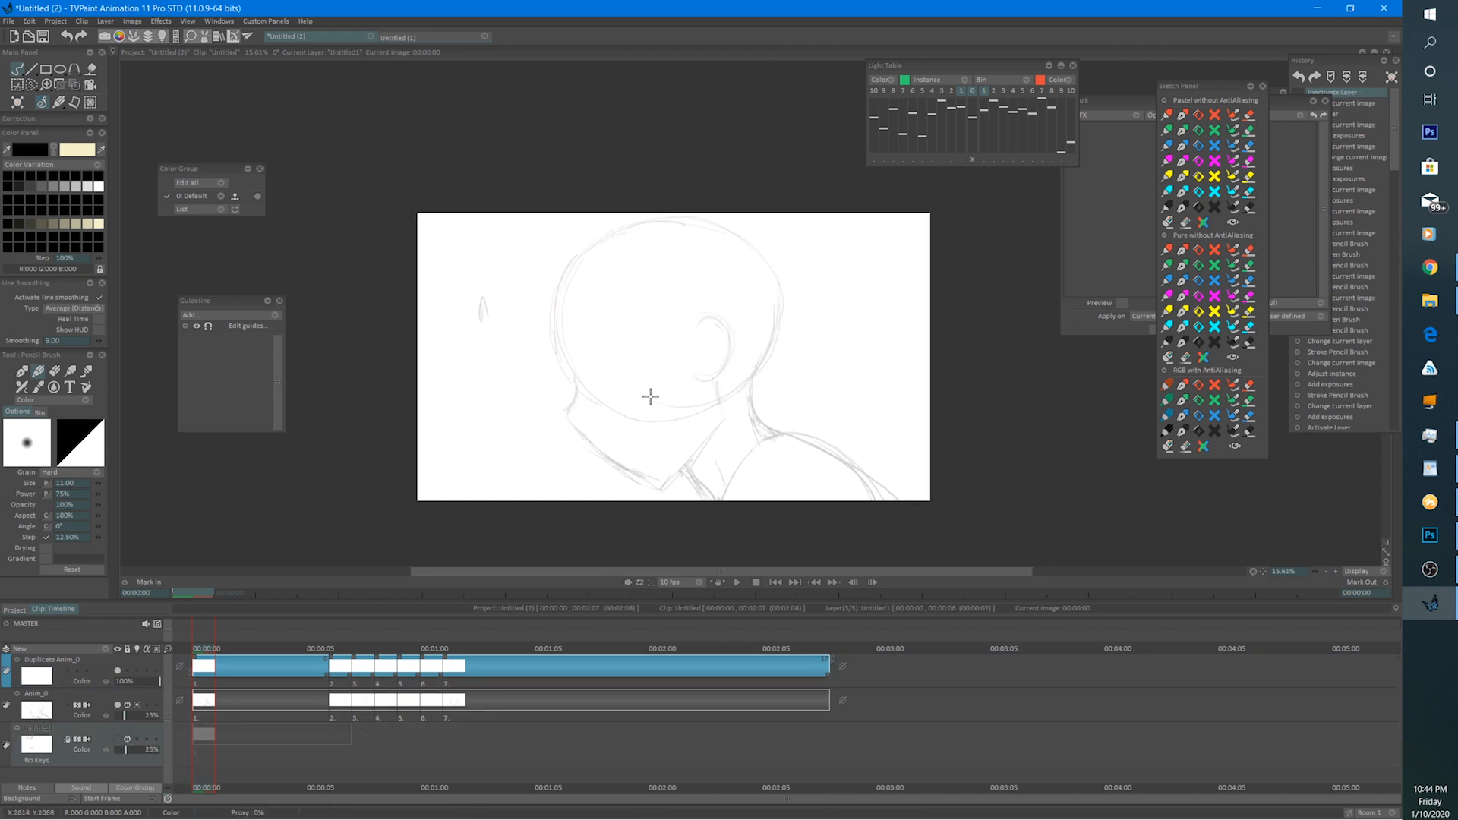
Draw the refined head for drawing A on the duplicate layer, with face profile, eye, brows, pointed ear, neck and shoulder.
scroll(709, 339, up, 5)
scroll(669, 311, down, 2)
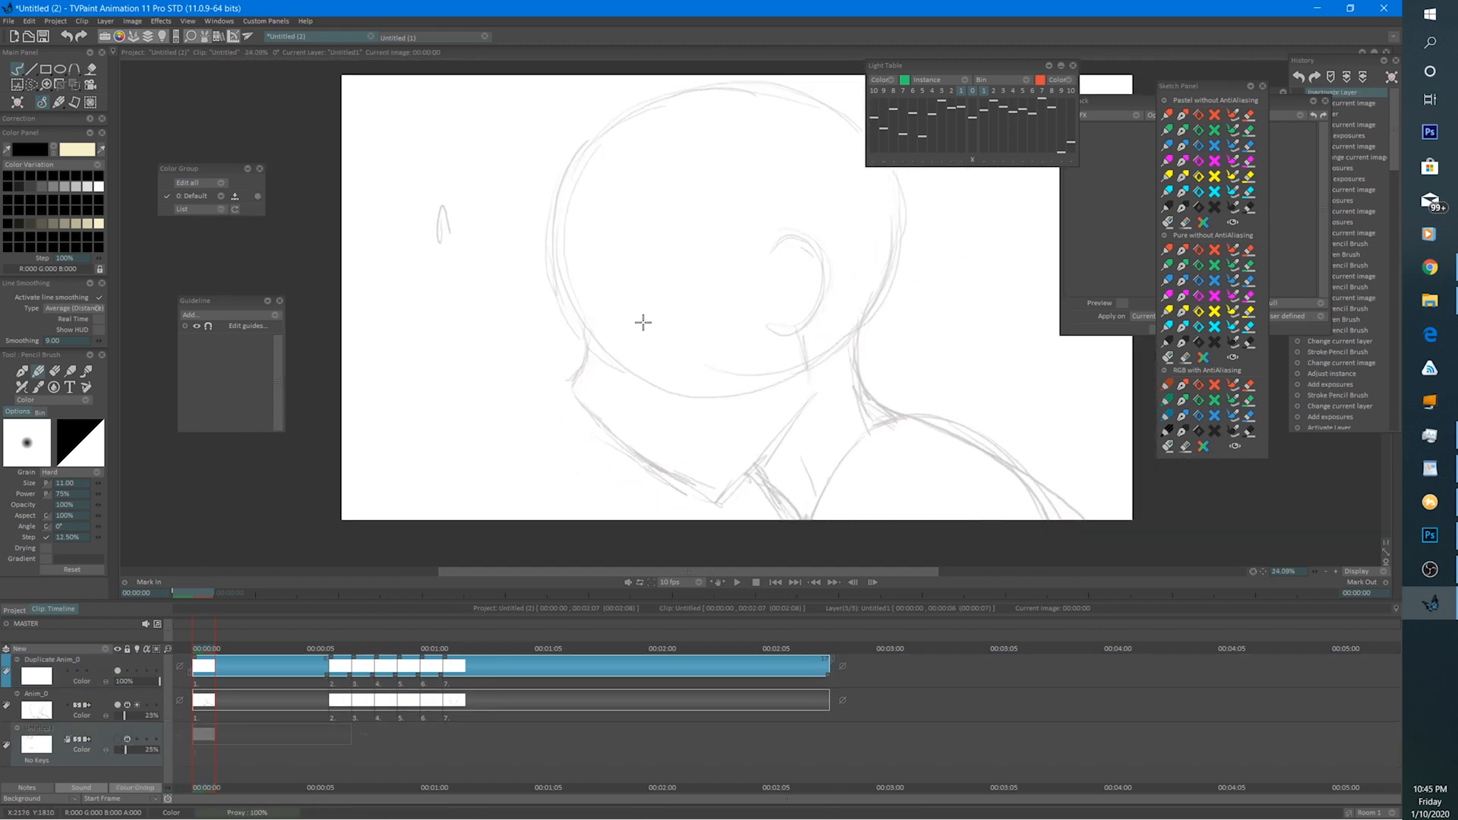
drag(656, 296, 632, 364)
scroll(634, 366, up, 3)
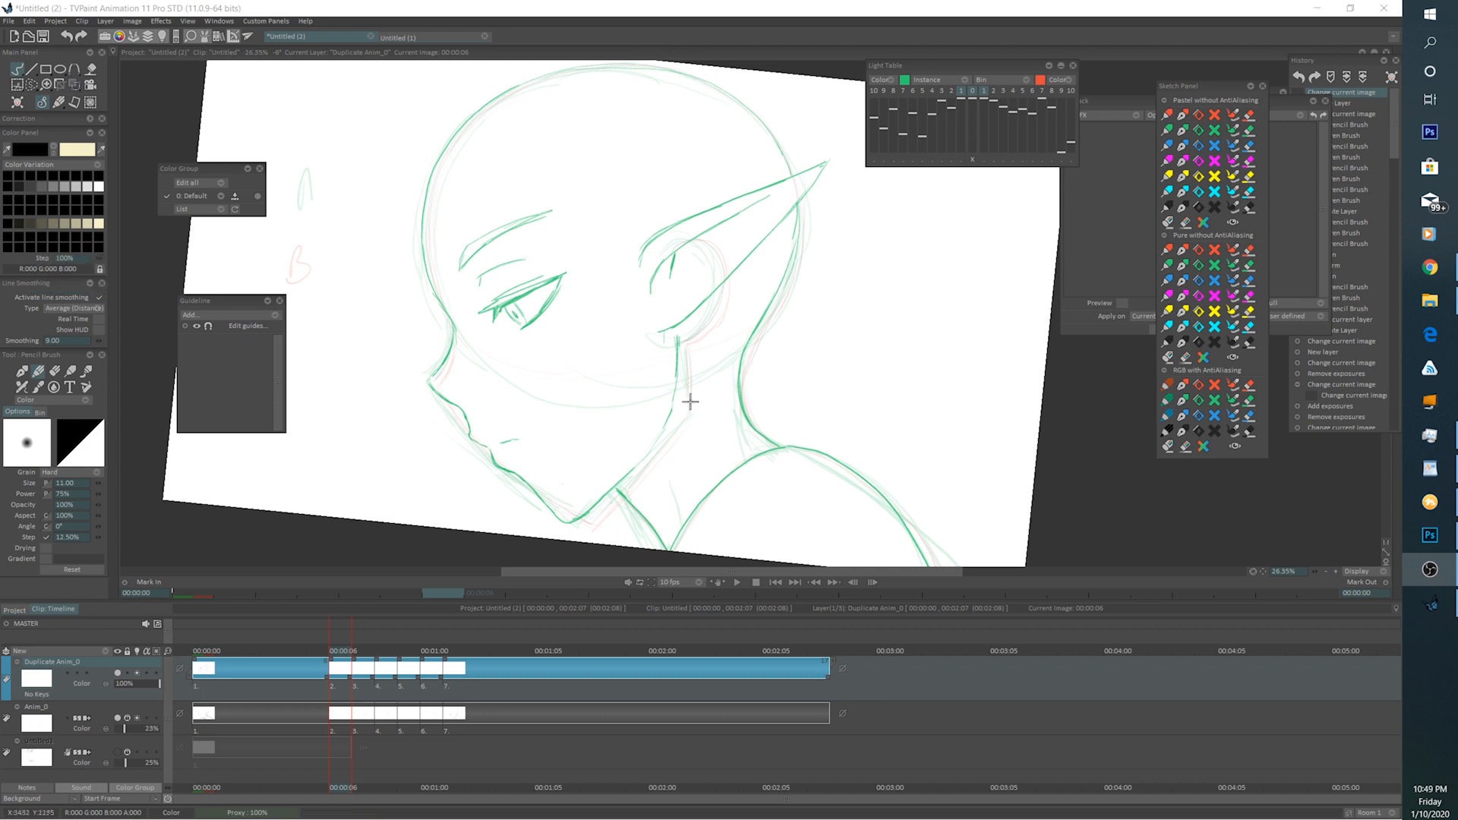
Compare refined drawing A with the rough drawing B on frame 7 and turn off the next instance in the light table.
click(695, 363)
drag(702, 392, 727, 351)
click(202, 641)
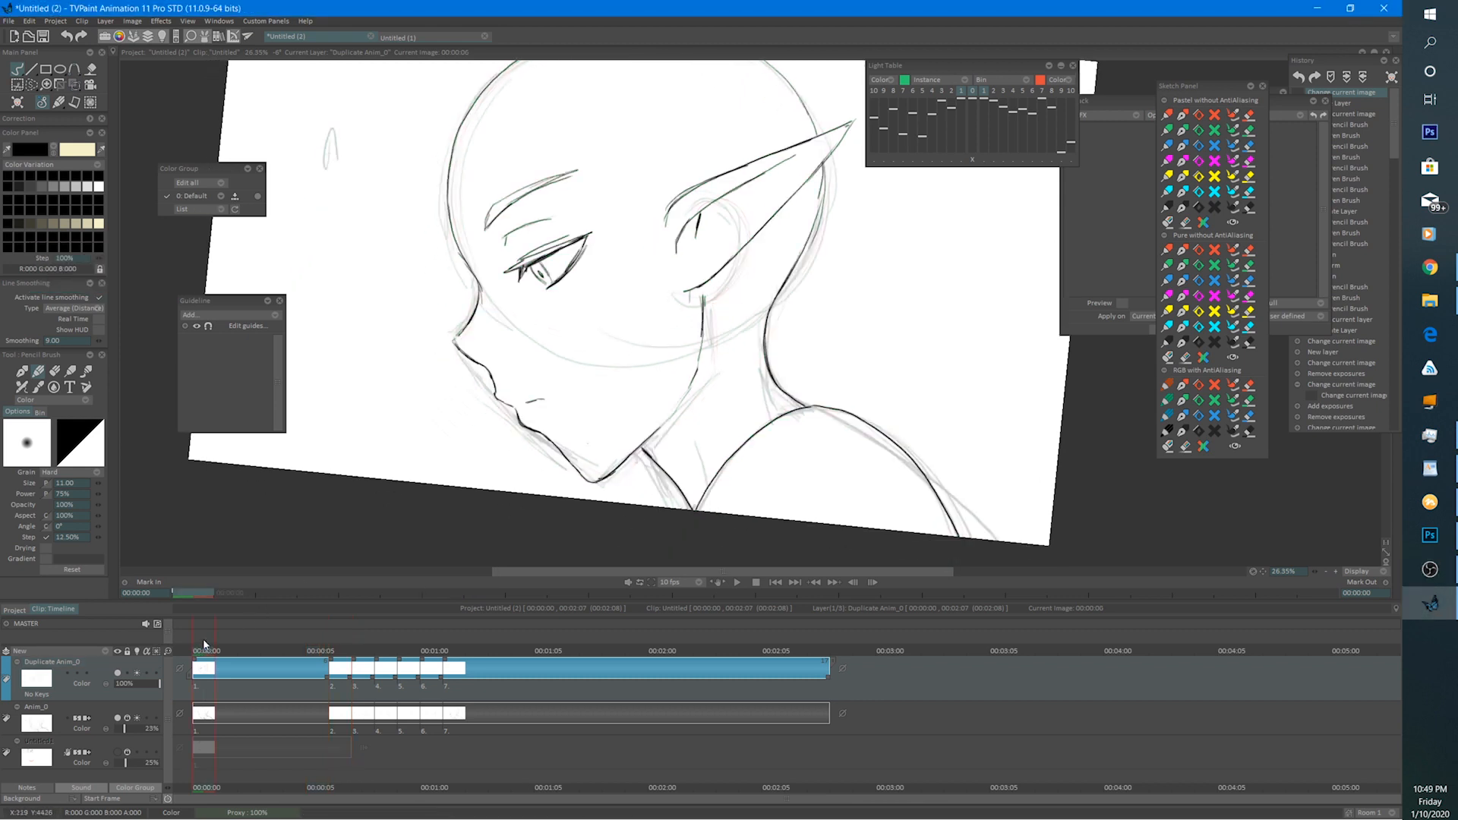
click(349, 641)
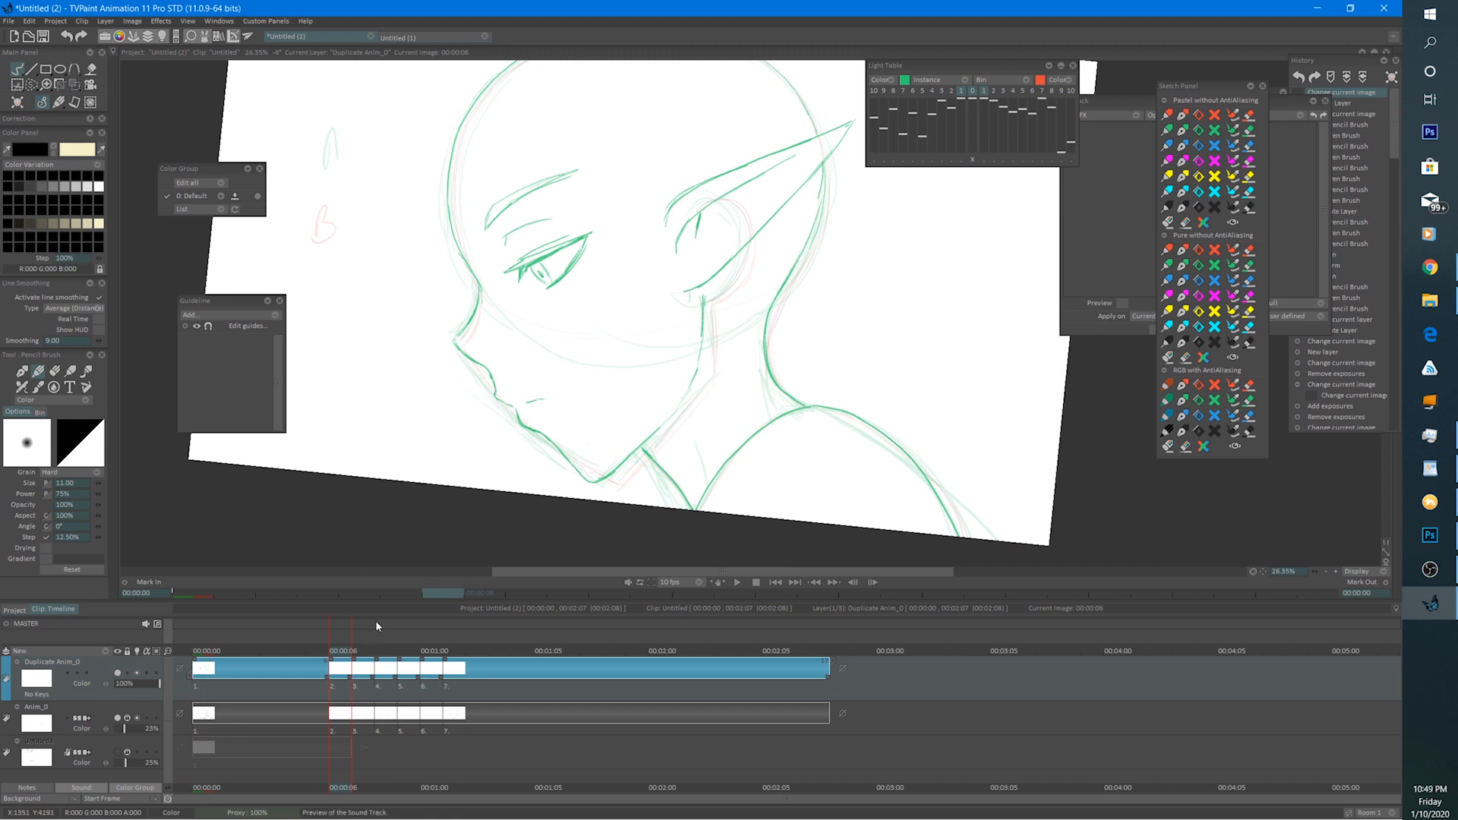
drag(597, 319, 598, 387)
click(361, 657)
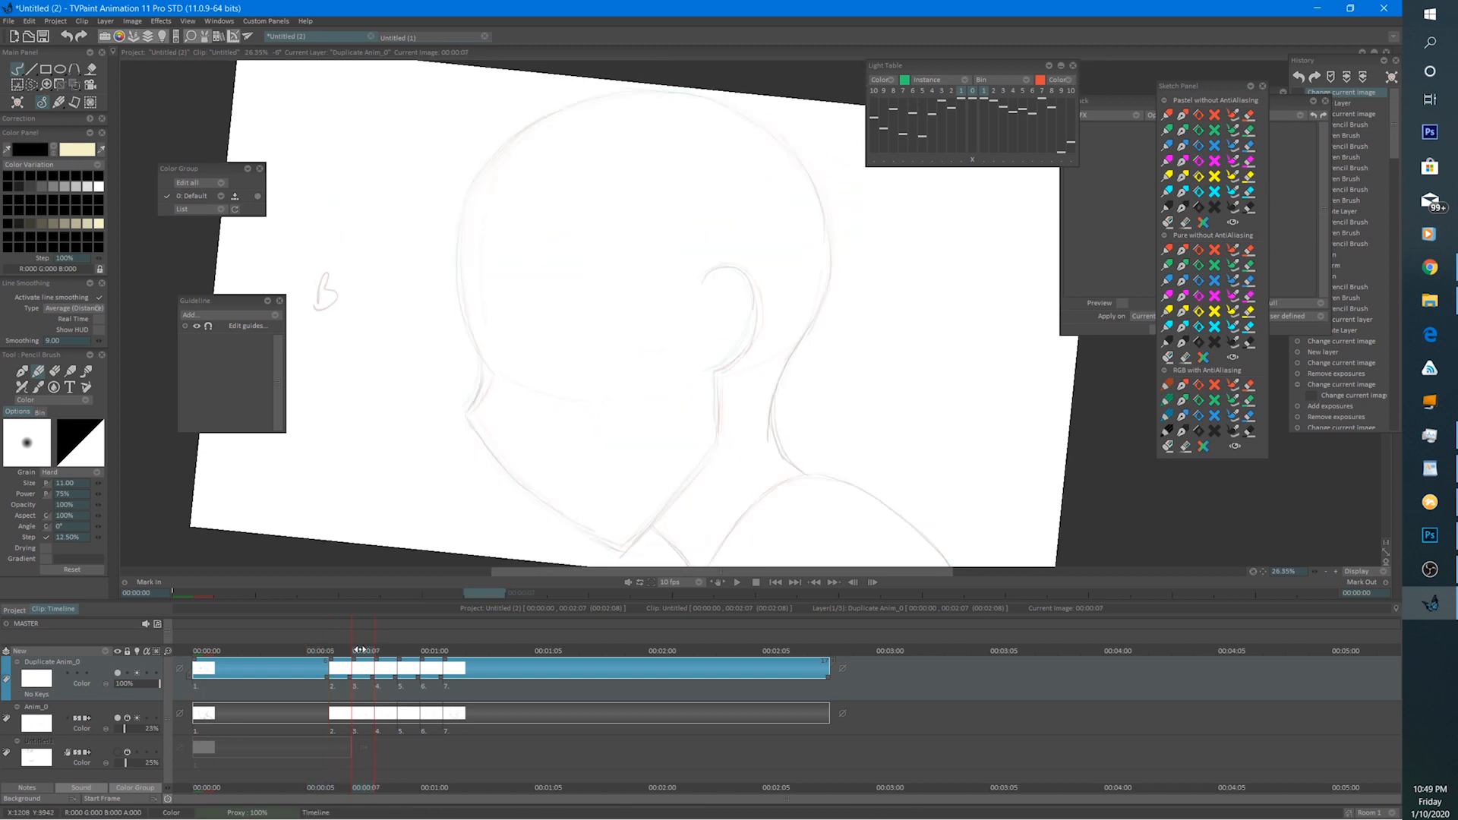
click(983, 92)
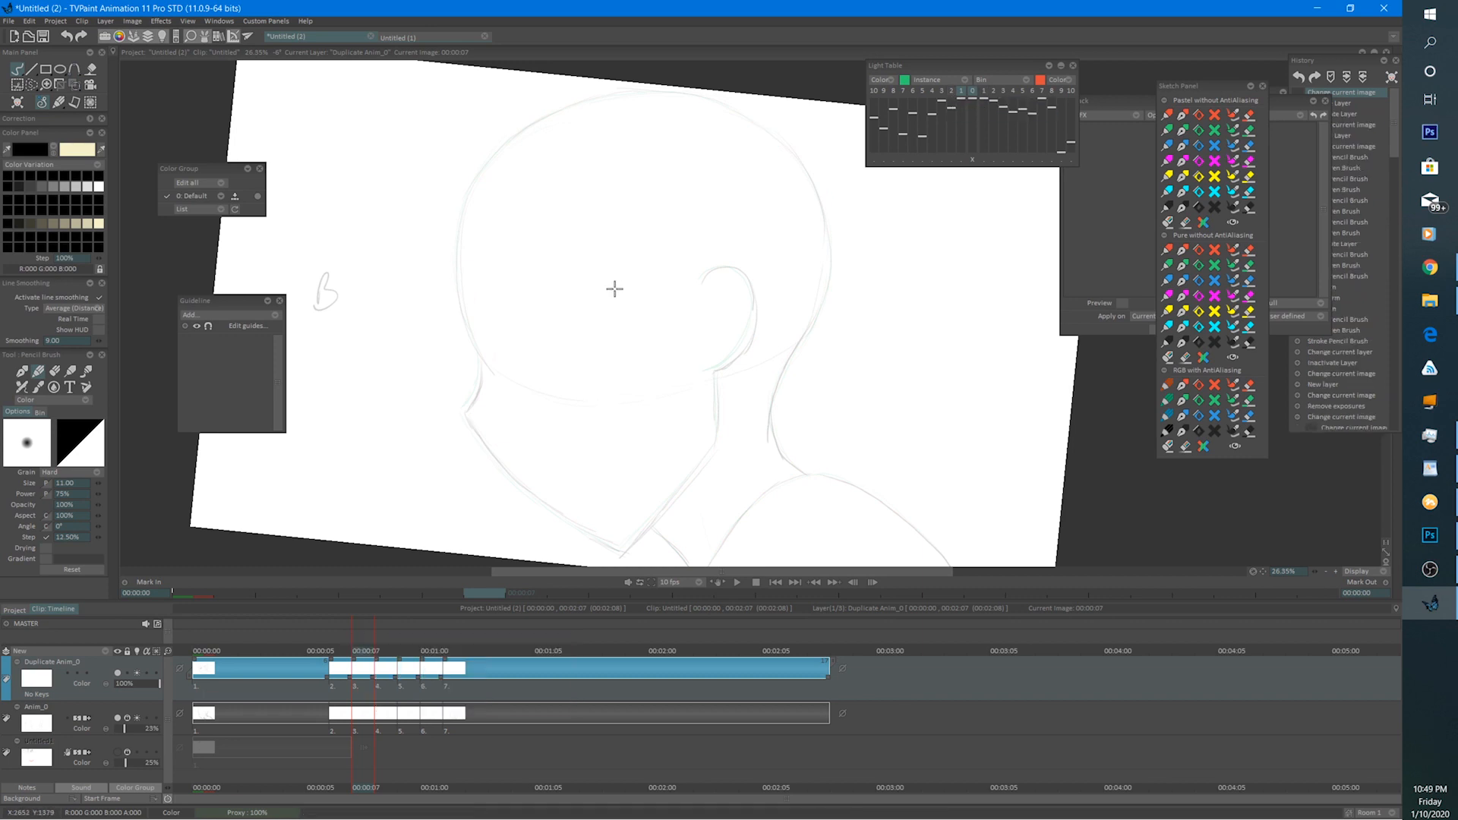
Flip between drawings A and B, and turn on the second previous instance in the light table for drawing B.
scroll(612, 287, up, 2)
drag(790, 267, 710, 279)
scroll(565, 340, down, 3)
drag(340, 646, 360, 650)
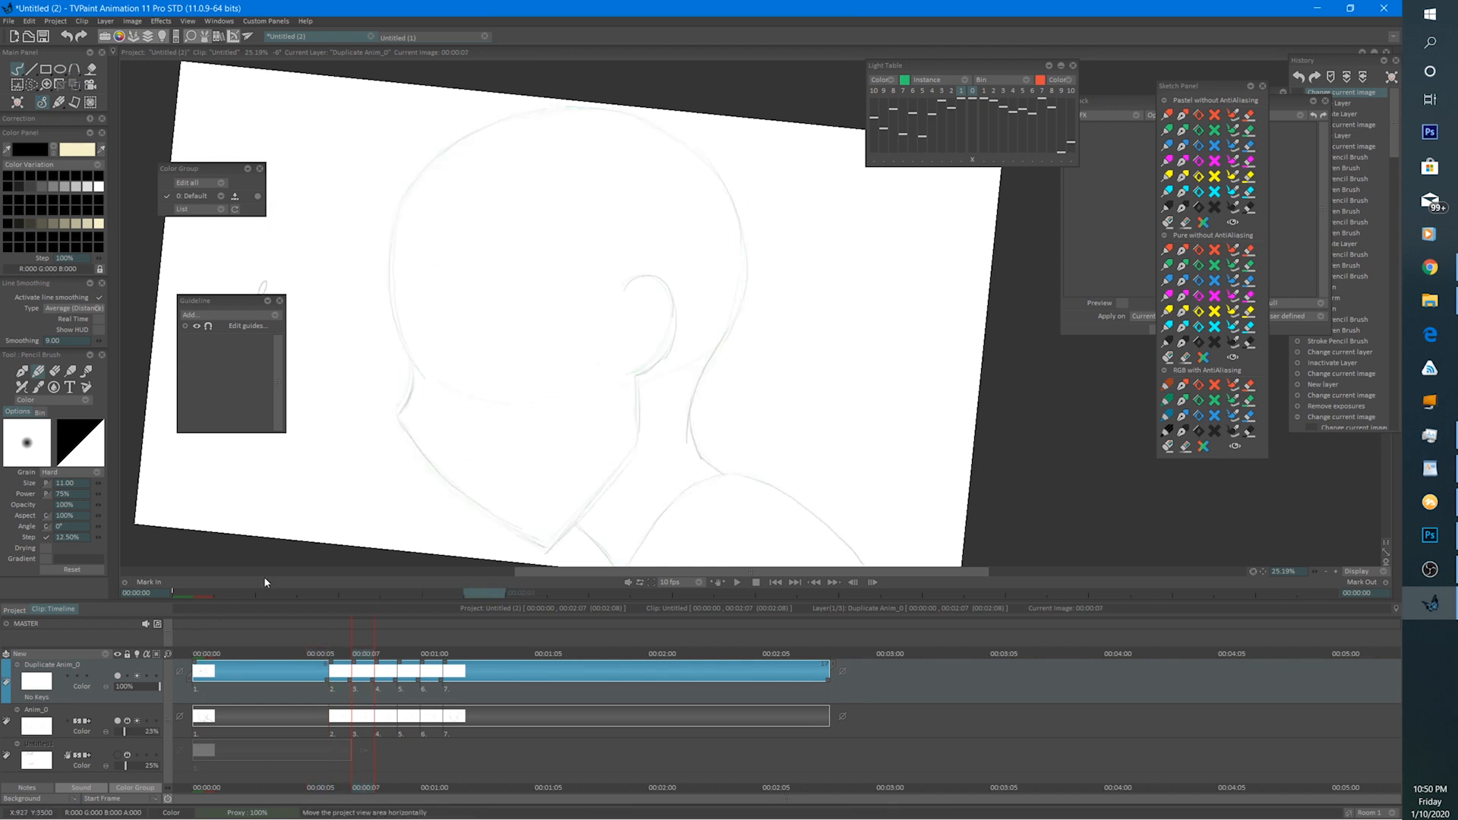
click(202, 647)
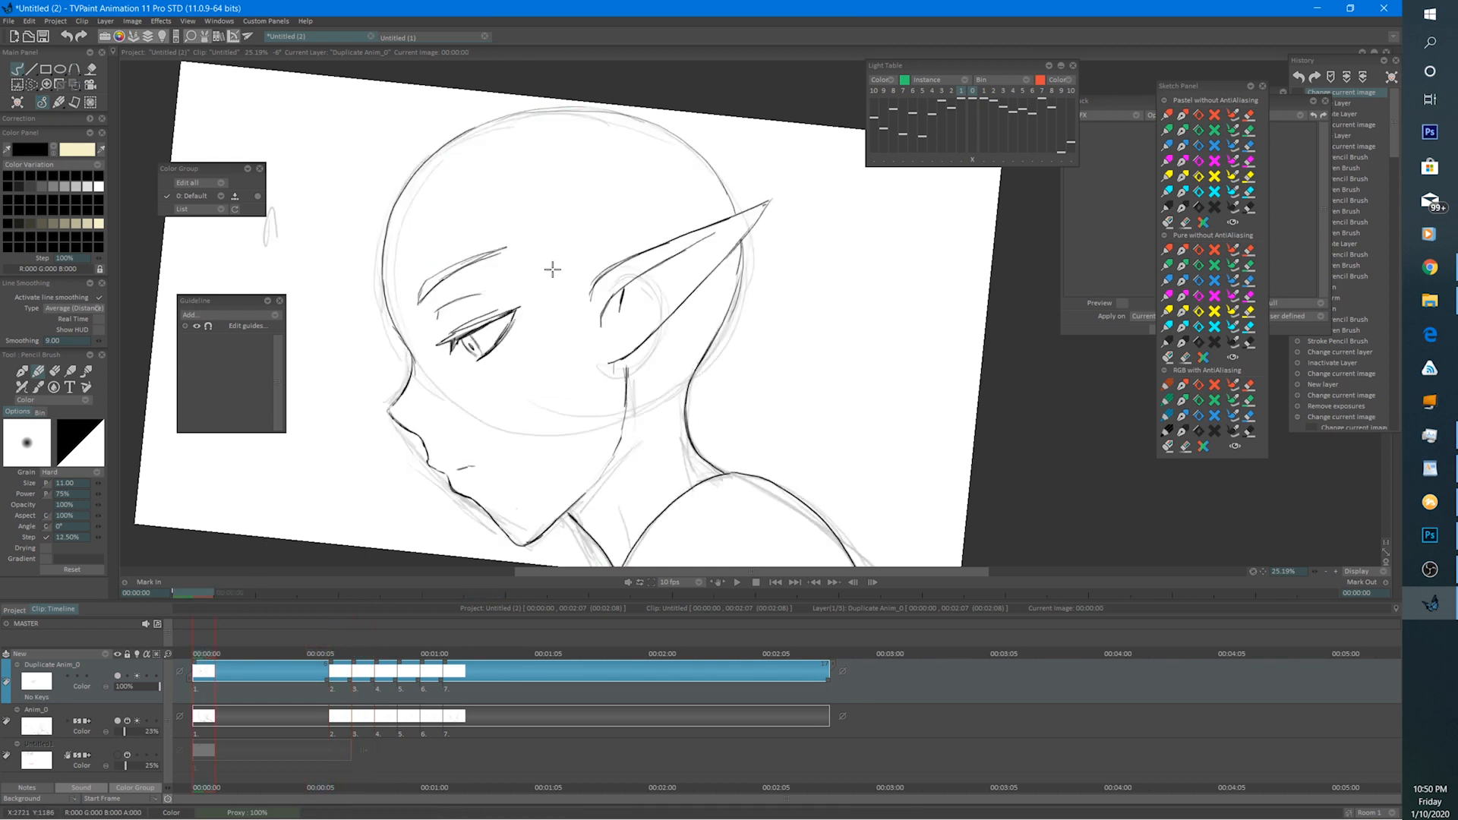
click(339, 655)
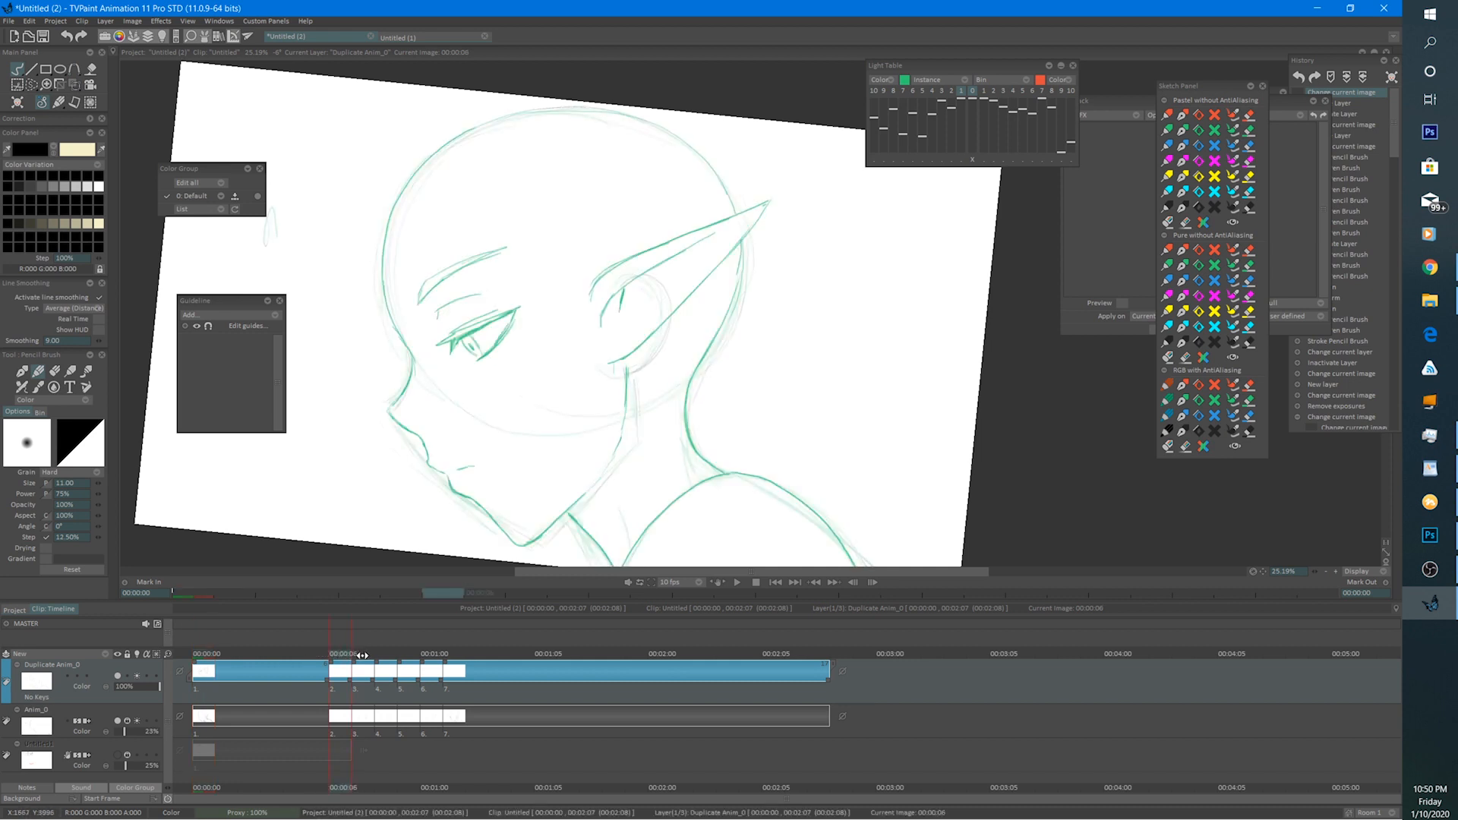
click(363, 655)
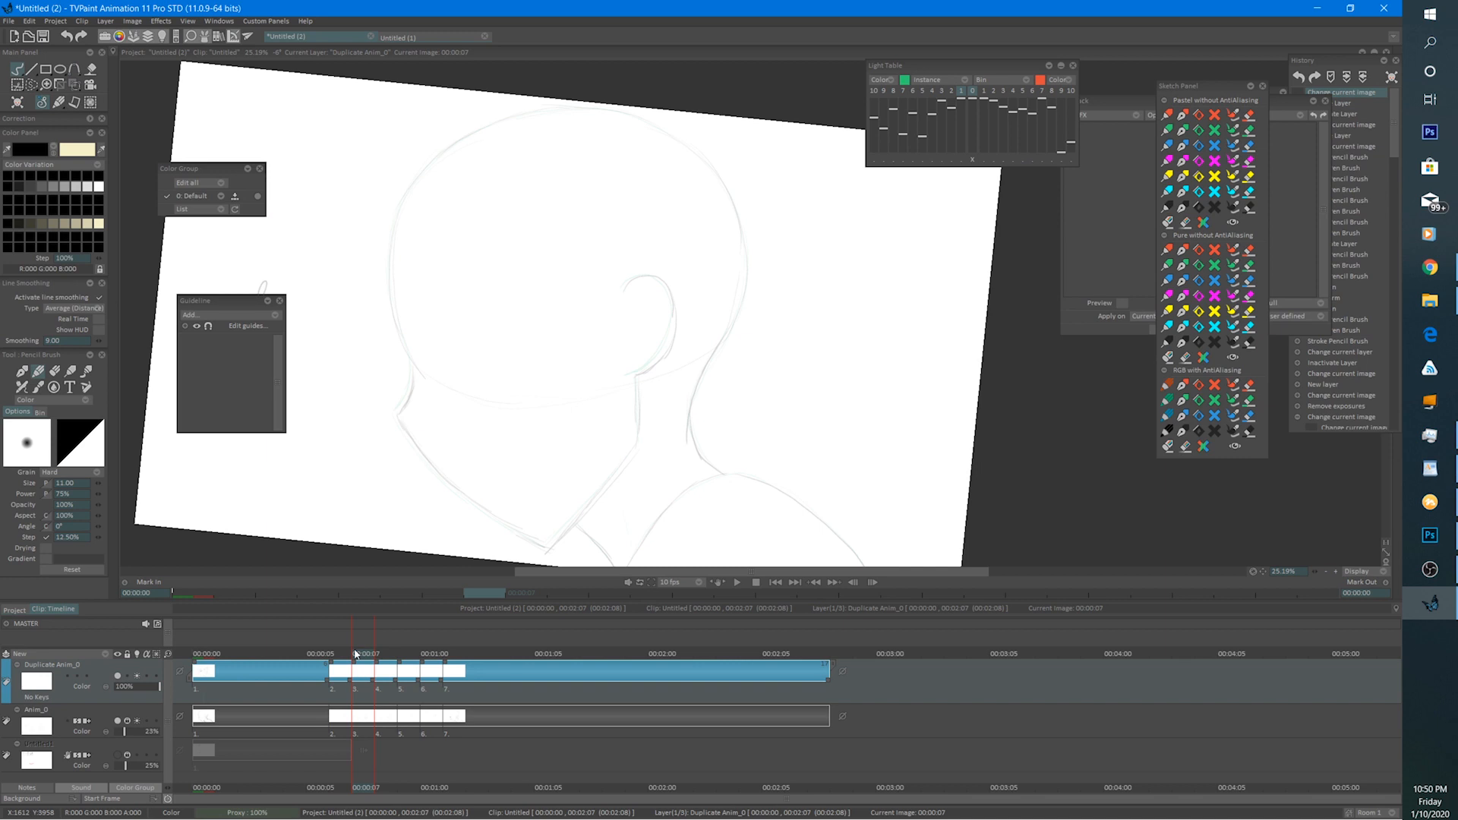
drag(965, 65, 884, 132)
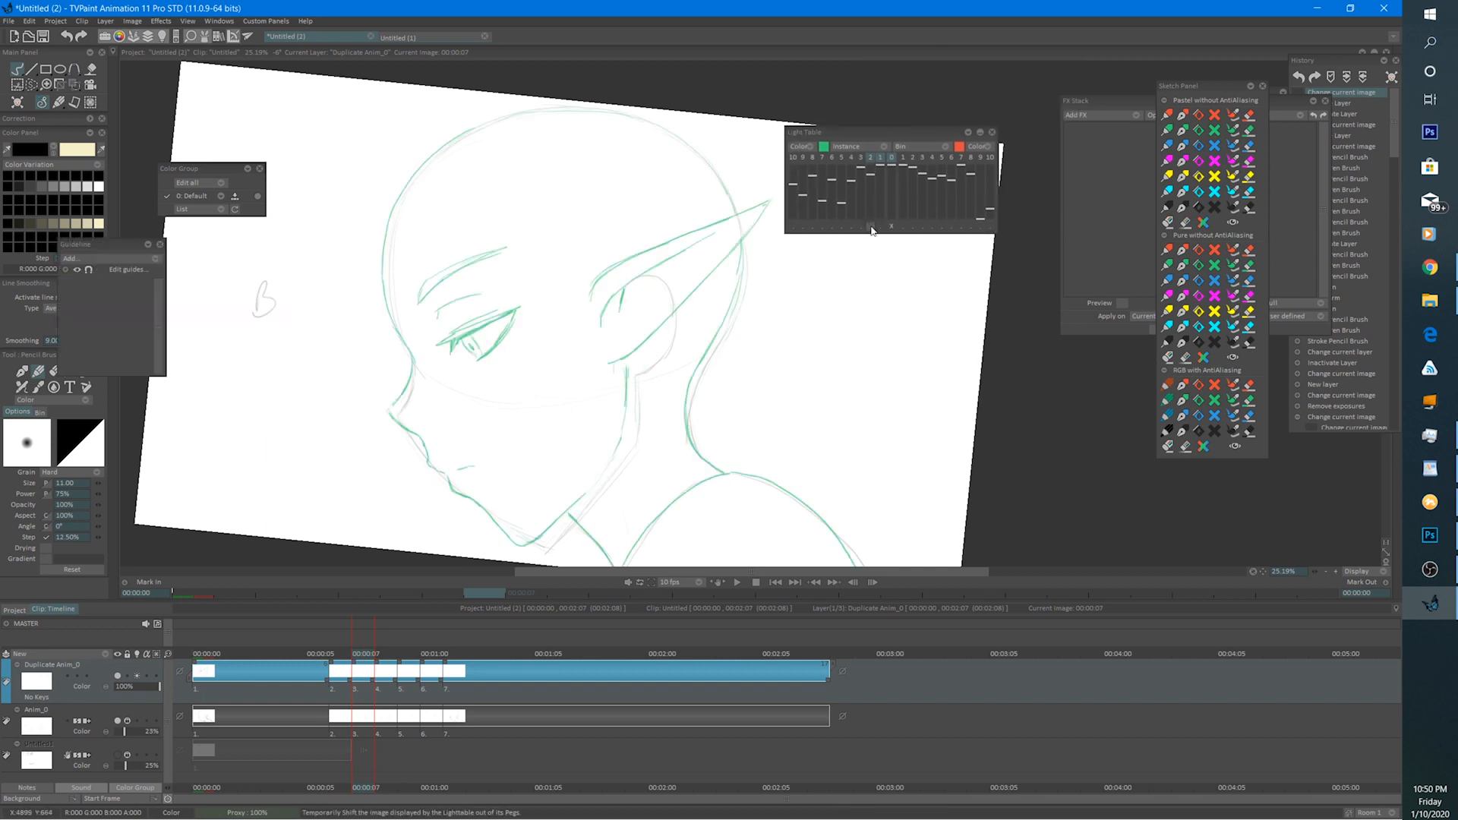
Try shifting drawing A's light table image toward the back of the head on frame 7, flip to compare, and reset the shift.
click(871, 226)
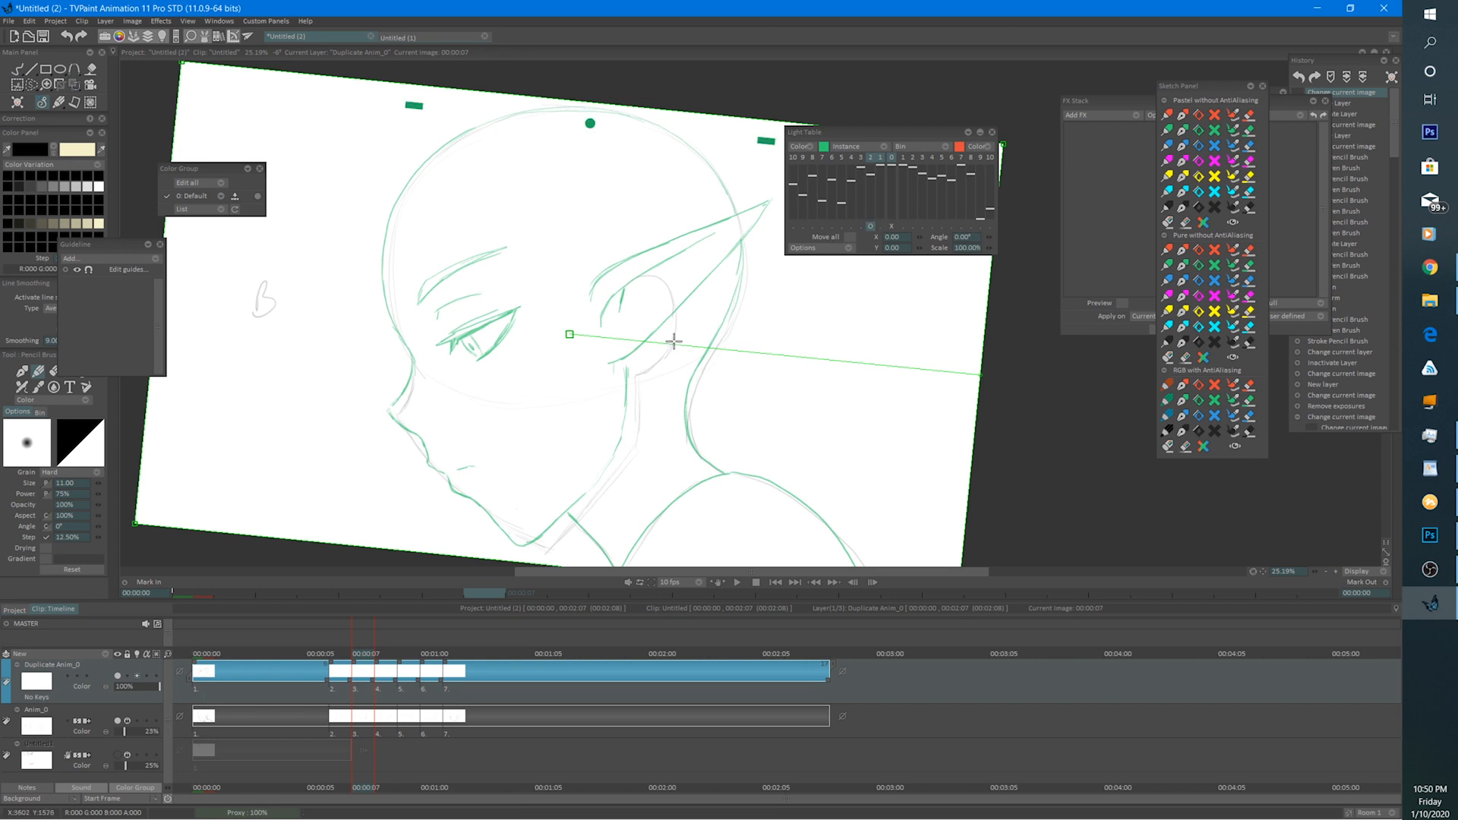
drag(682, 347, 697, 351)
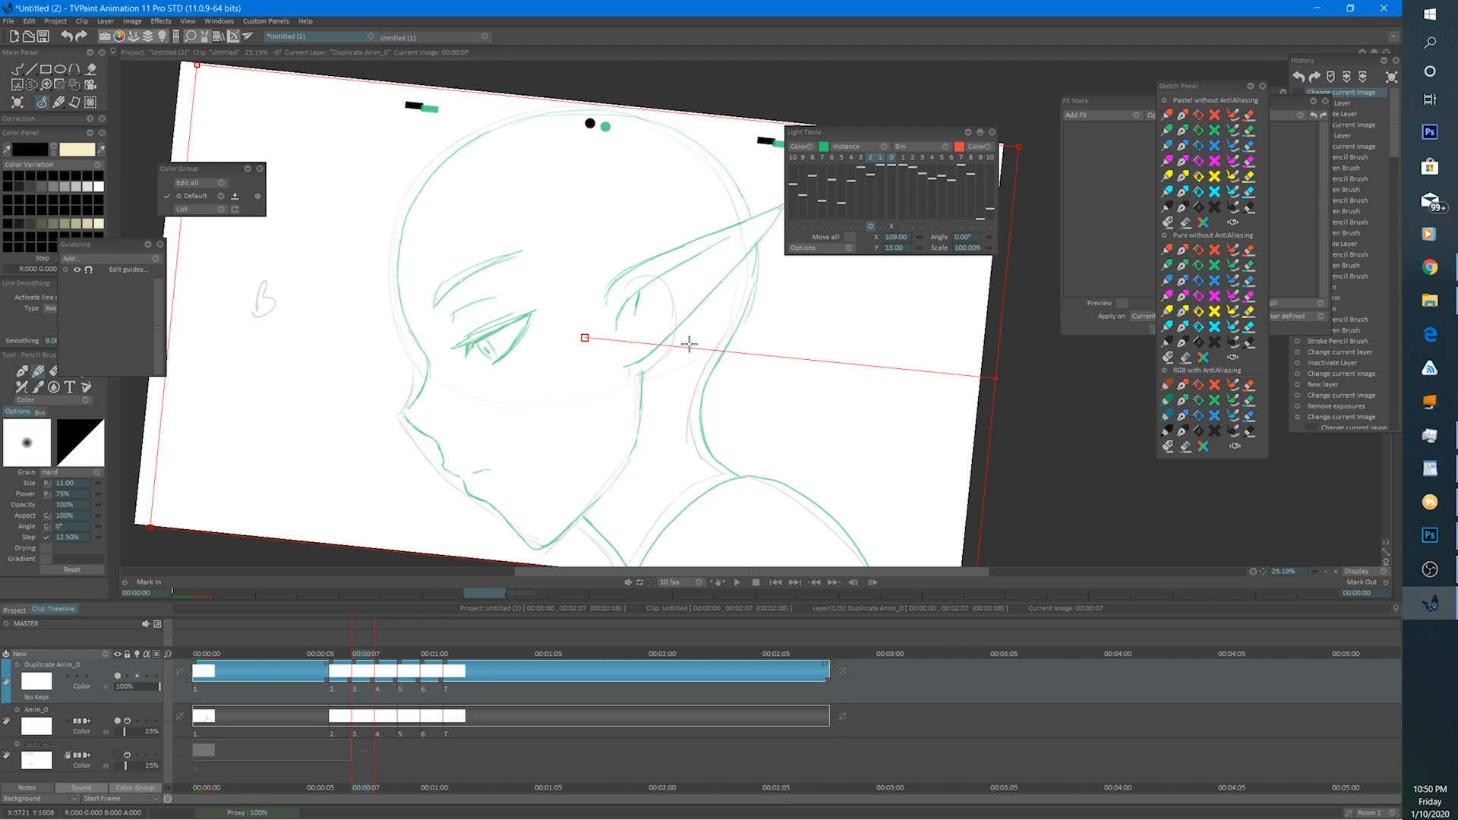
click(17, 70)
key(Home)
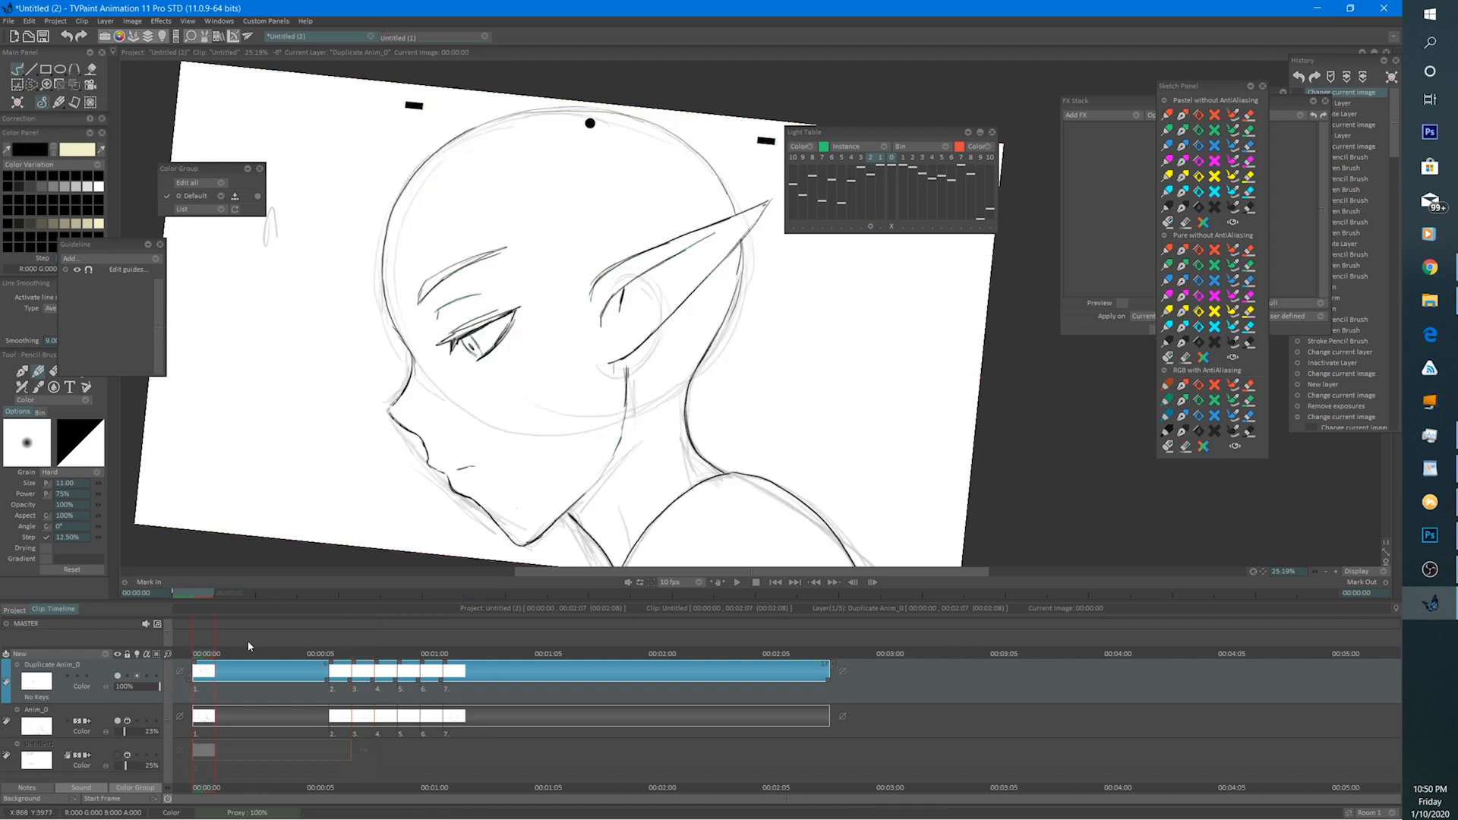
click(357, 657)
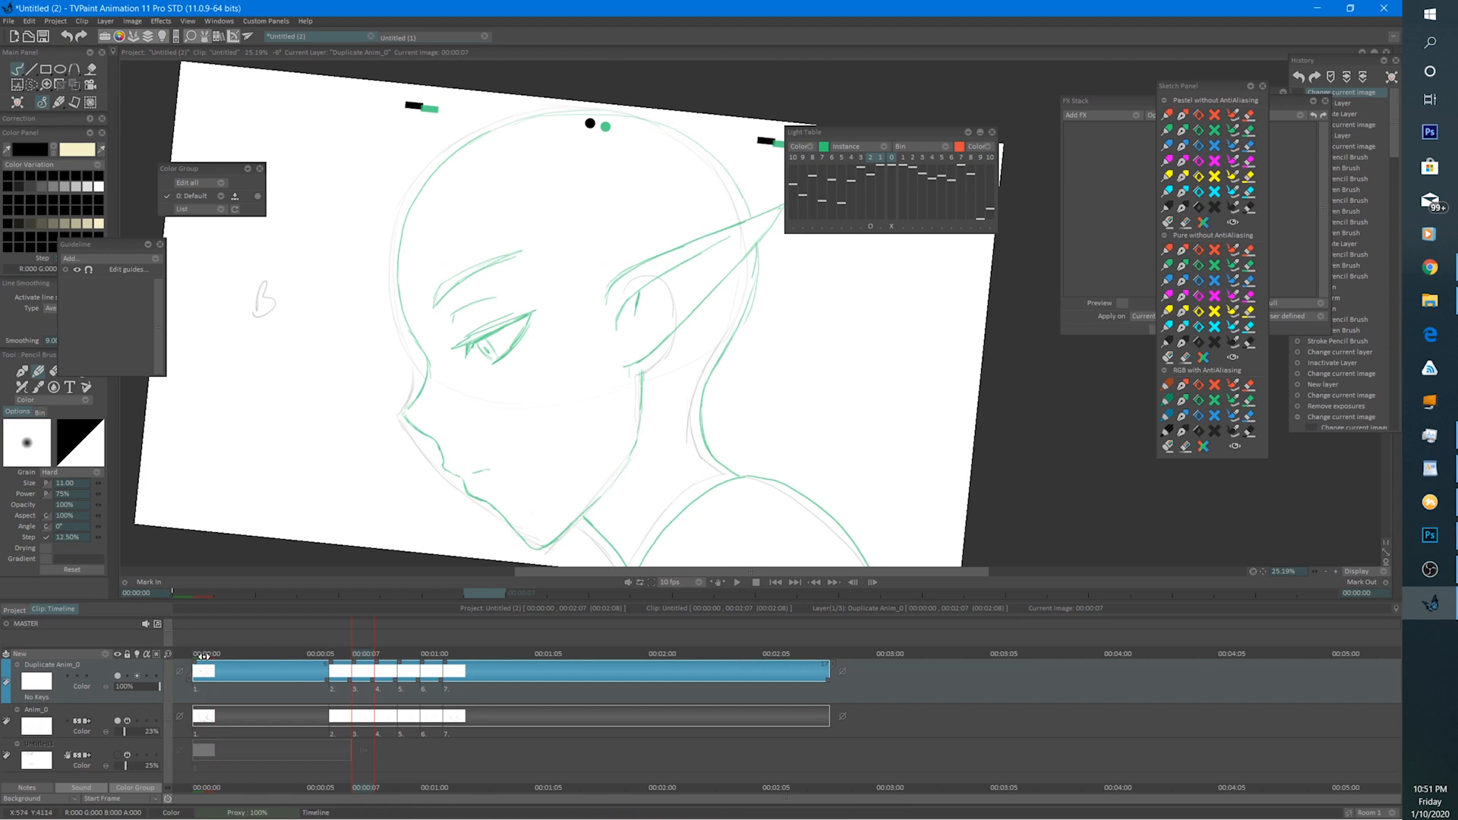
mouse_move(359, 657)
mouse_down()
mouse_move(280, 653)
mouse_move(383, 661)
mouse_move(370, 632)
mouse_up()
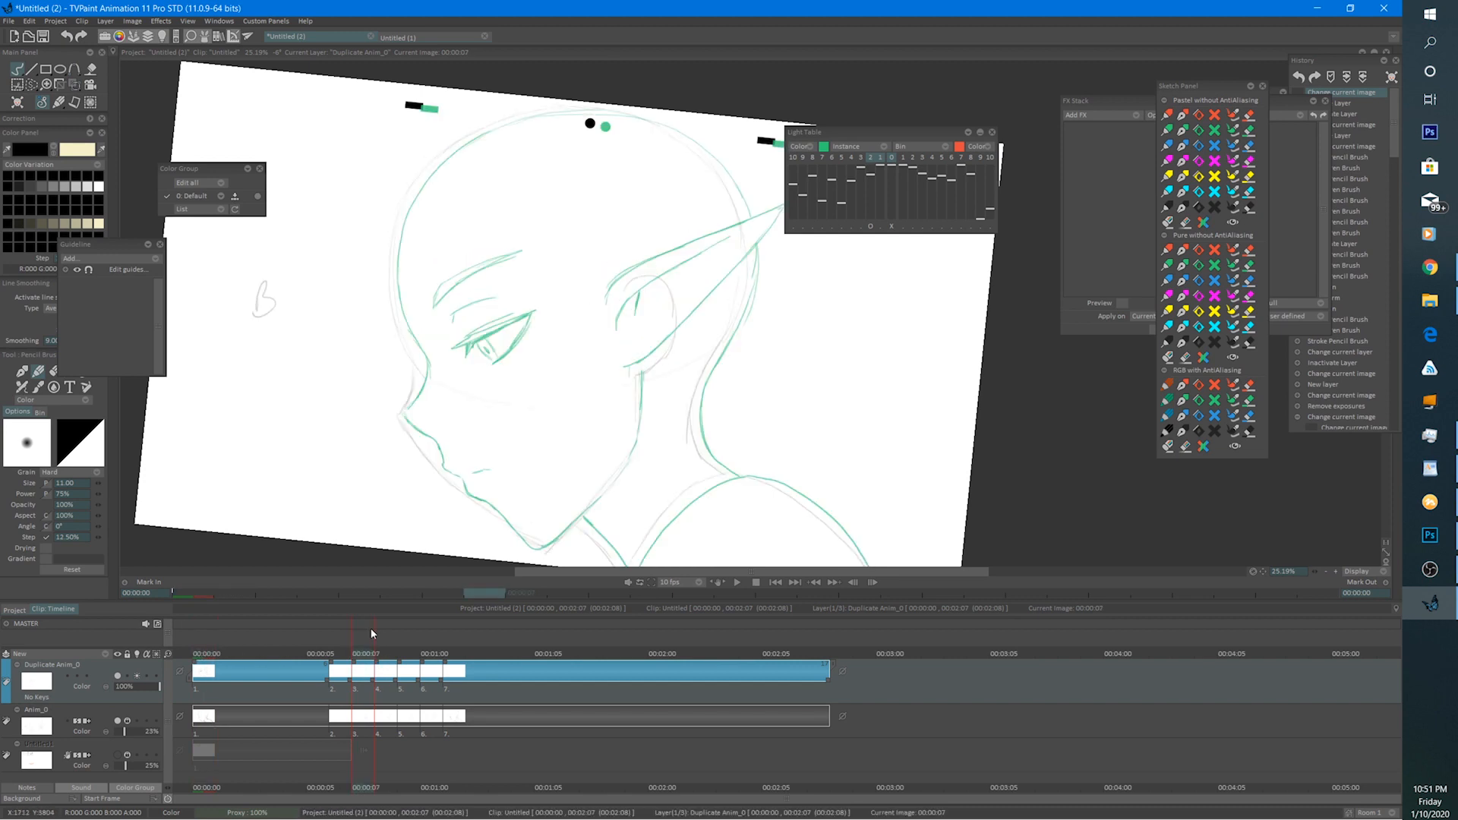
click(890, 228)
Shift drawing A's light table image slightly down and toward the back of the head to match rough B, and flip to check.
click(205, 650)
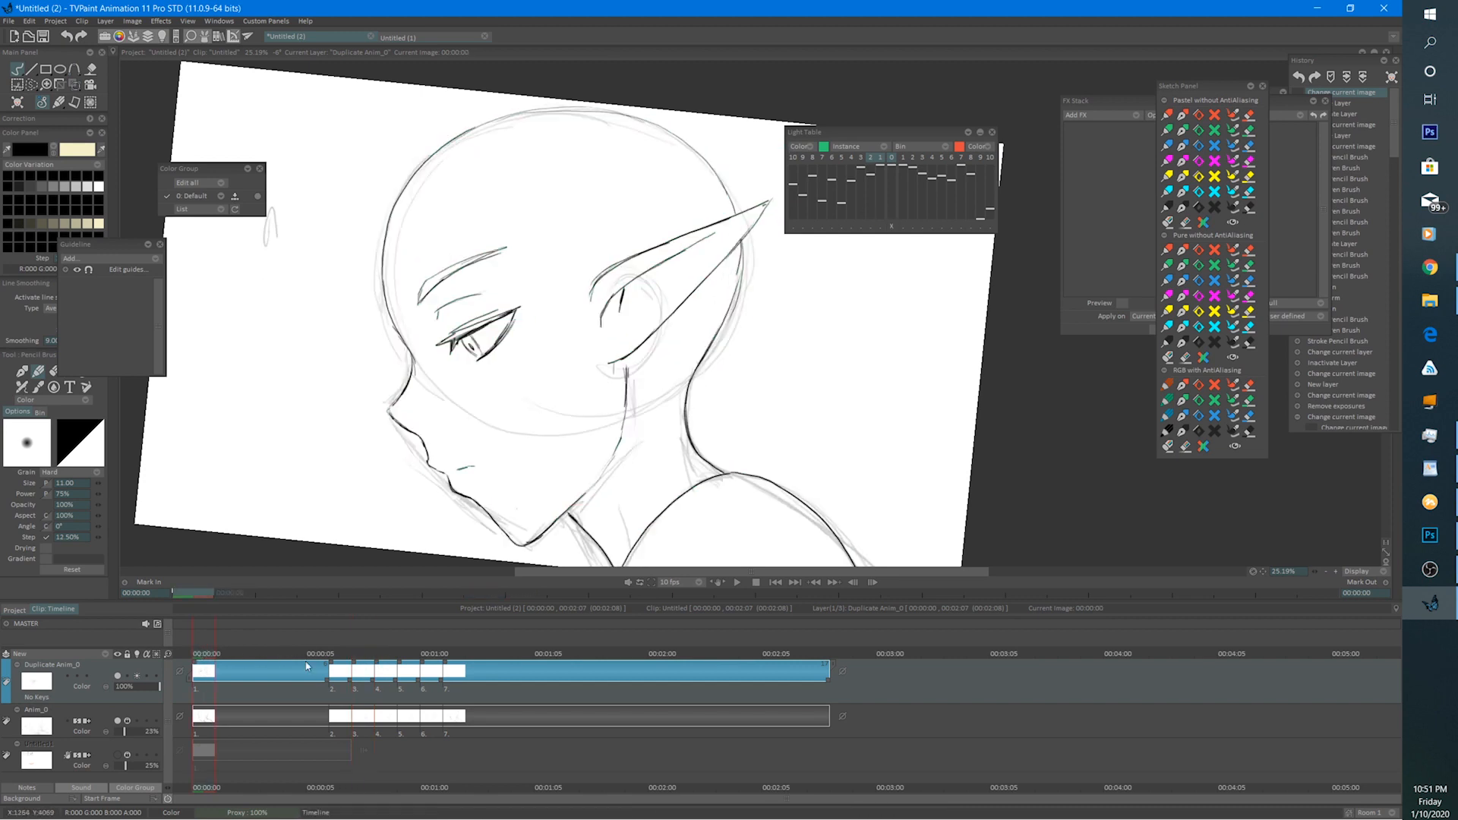
click(359, 656)
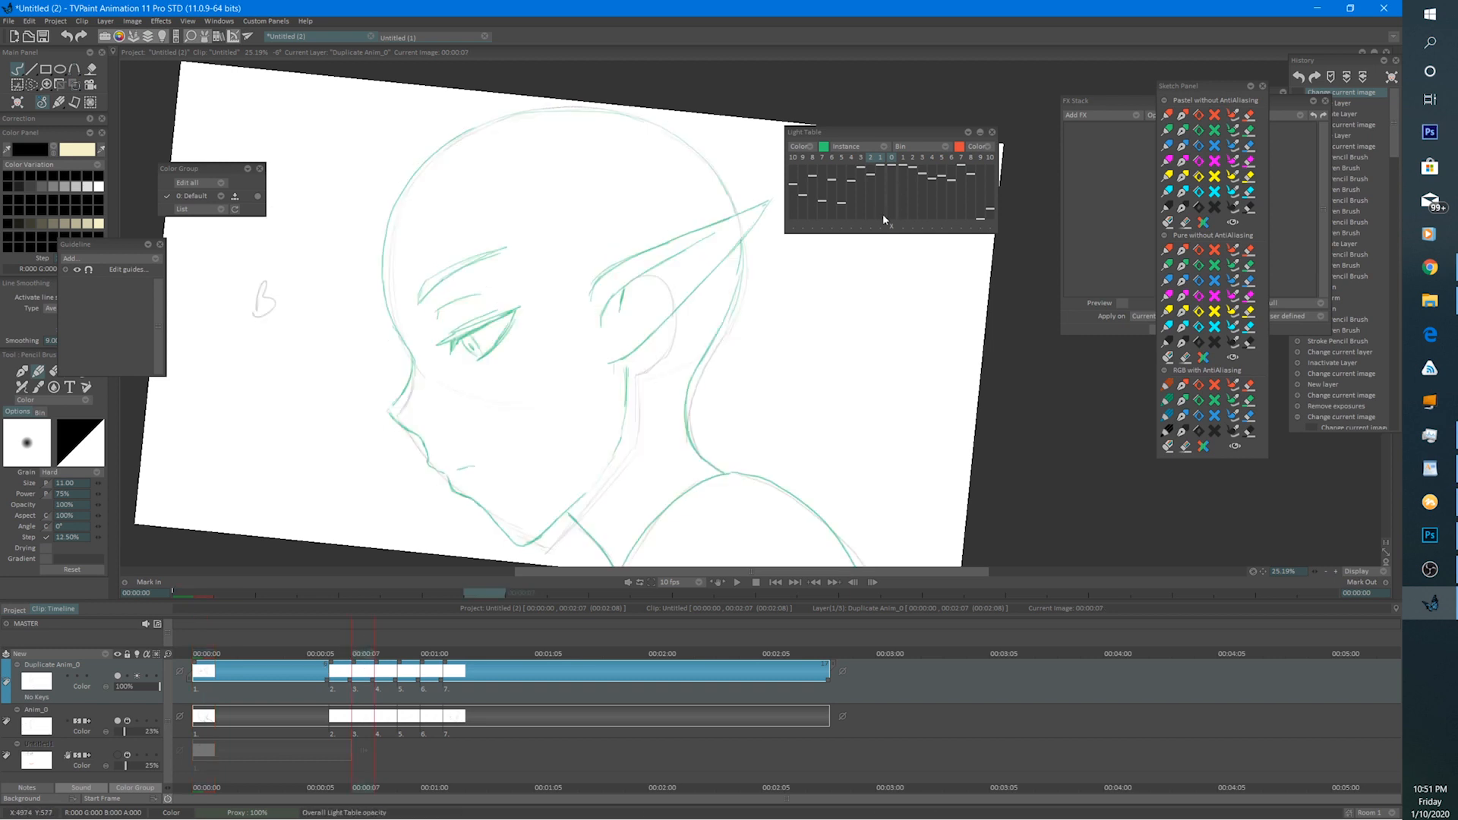
click(205, 666)
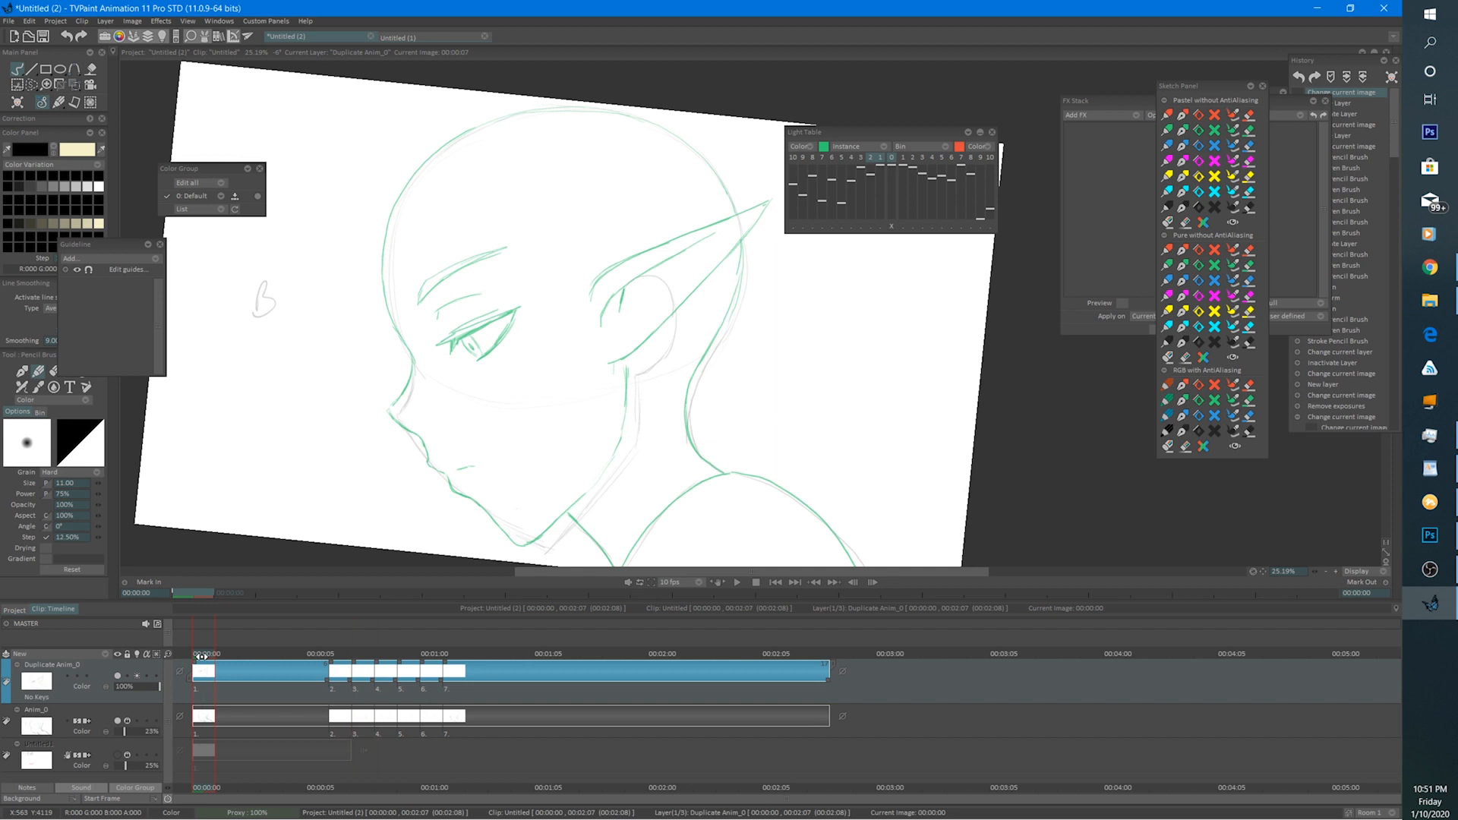
click(361, 654)
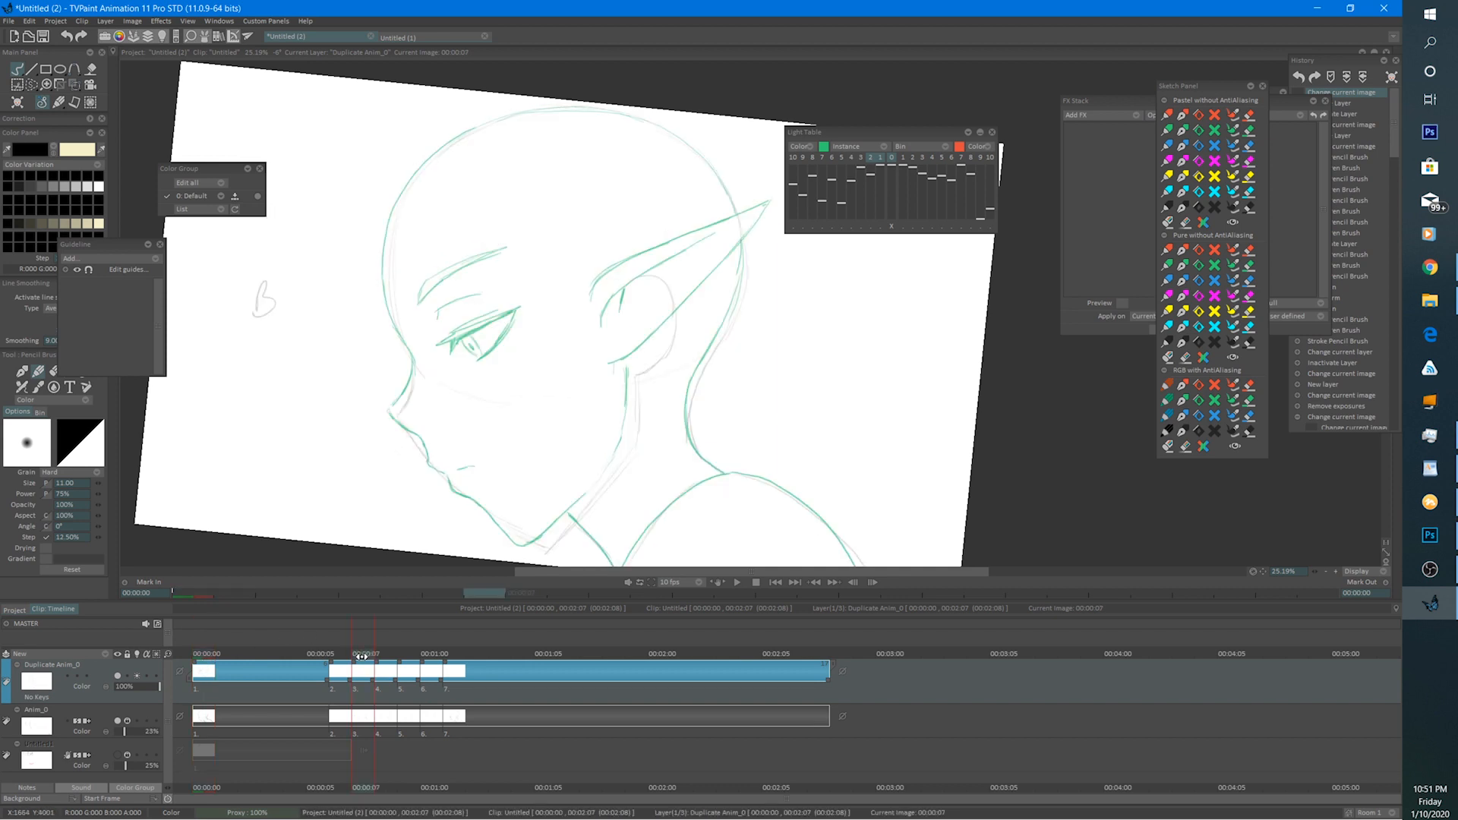
click(870, 227)
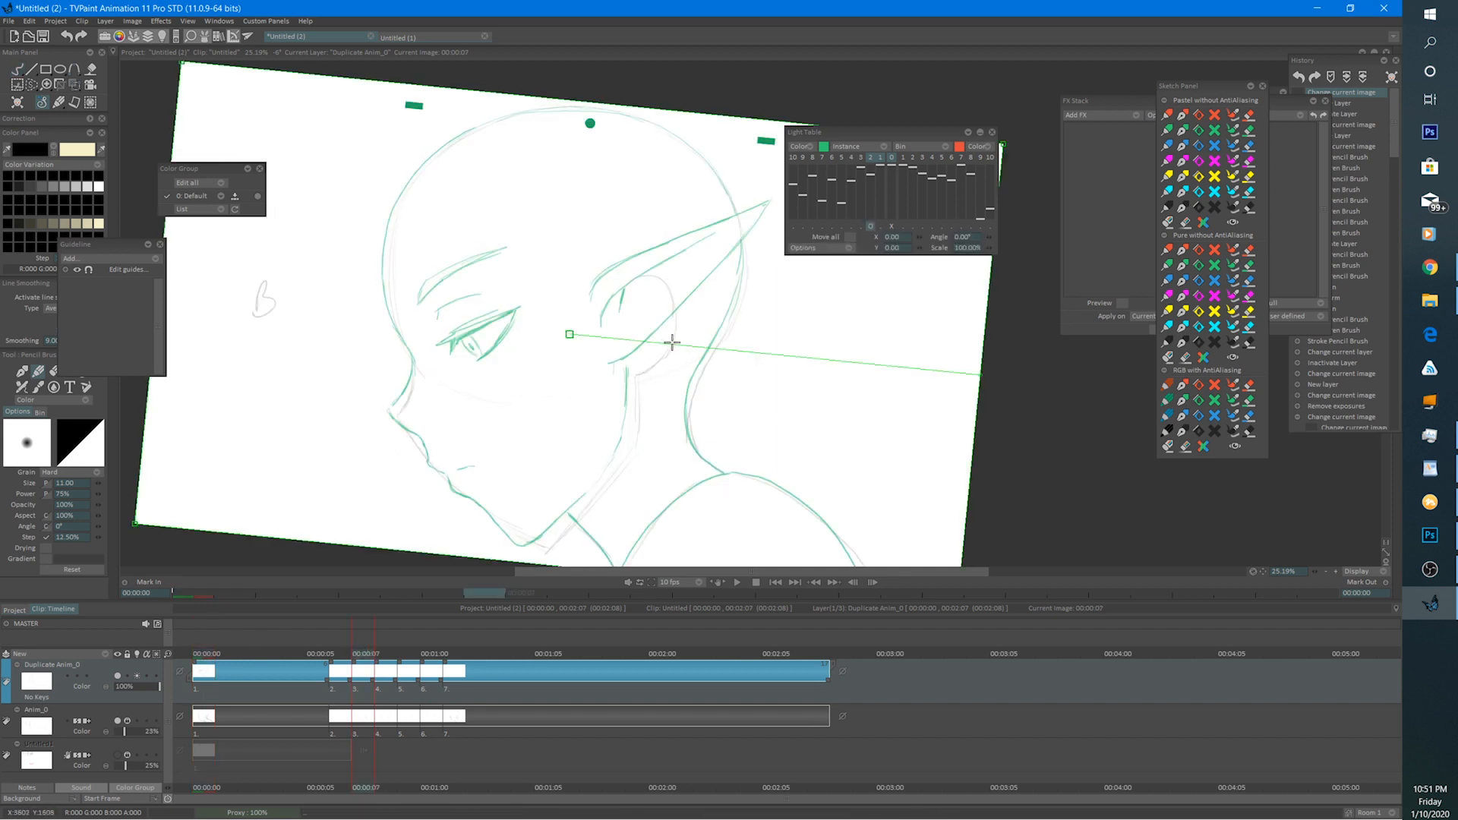
drag(671, 342, 676, 346)
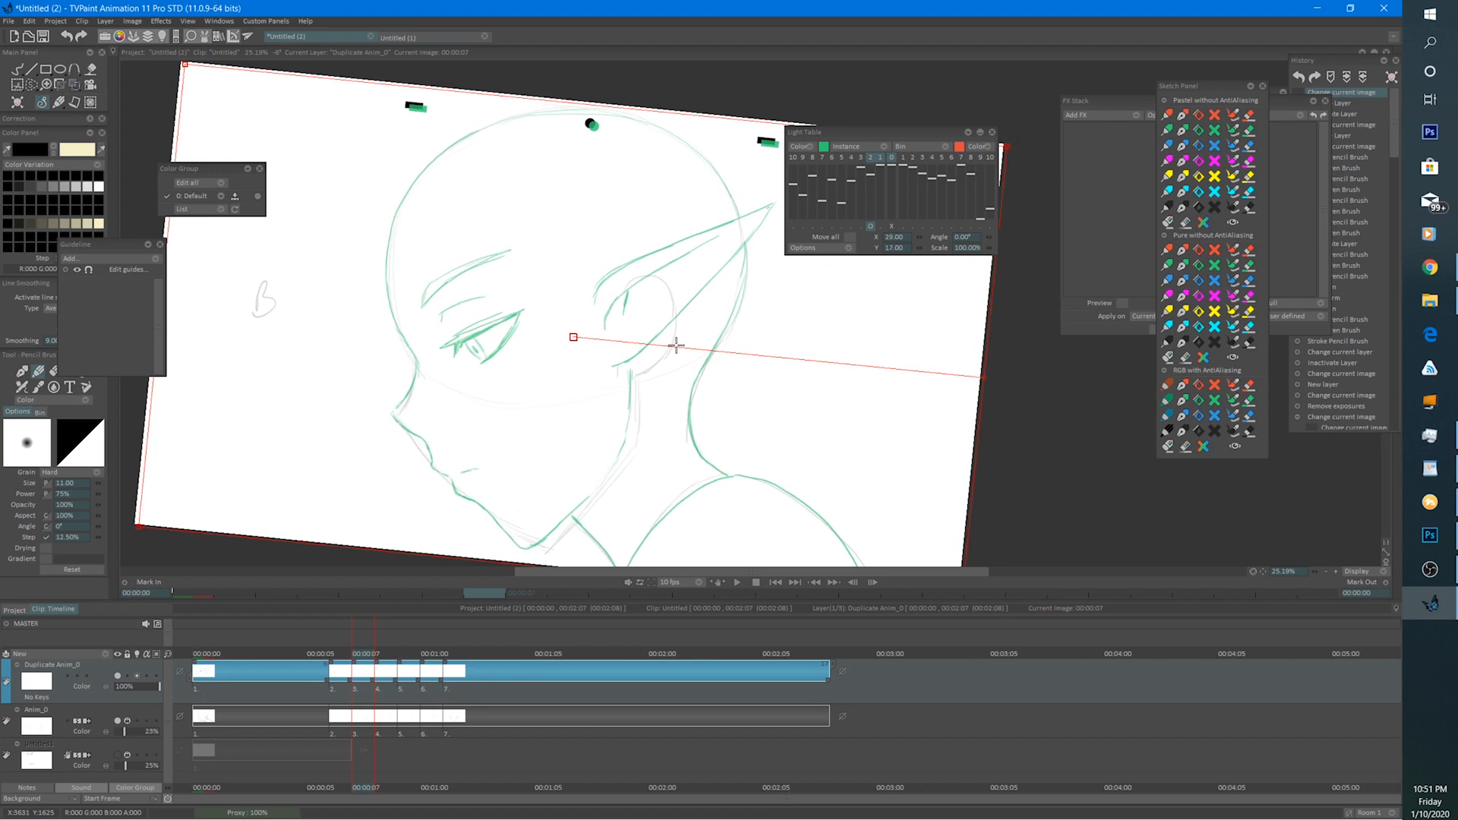
click(16, 71)
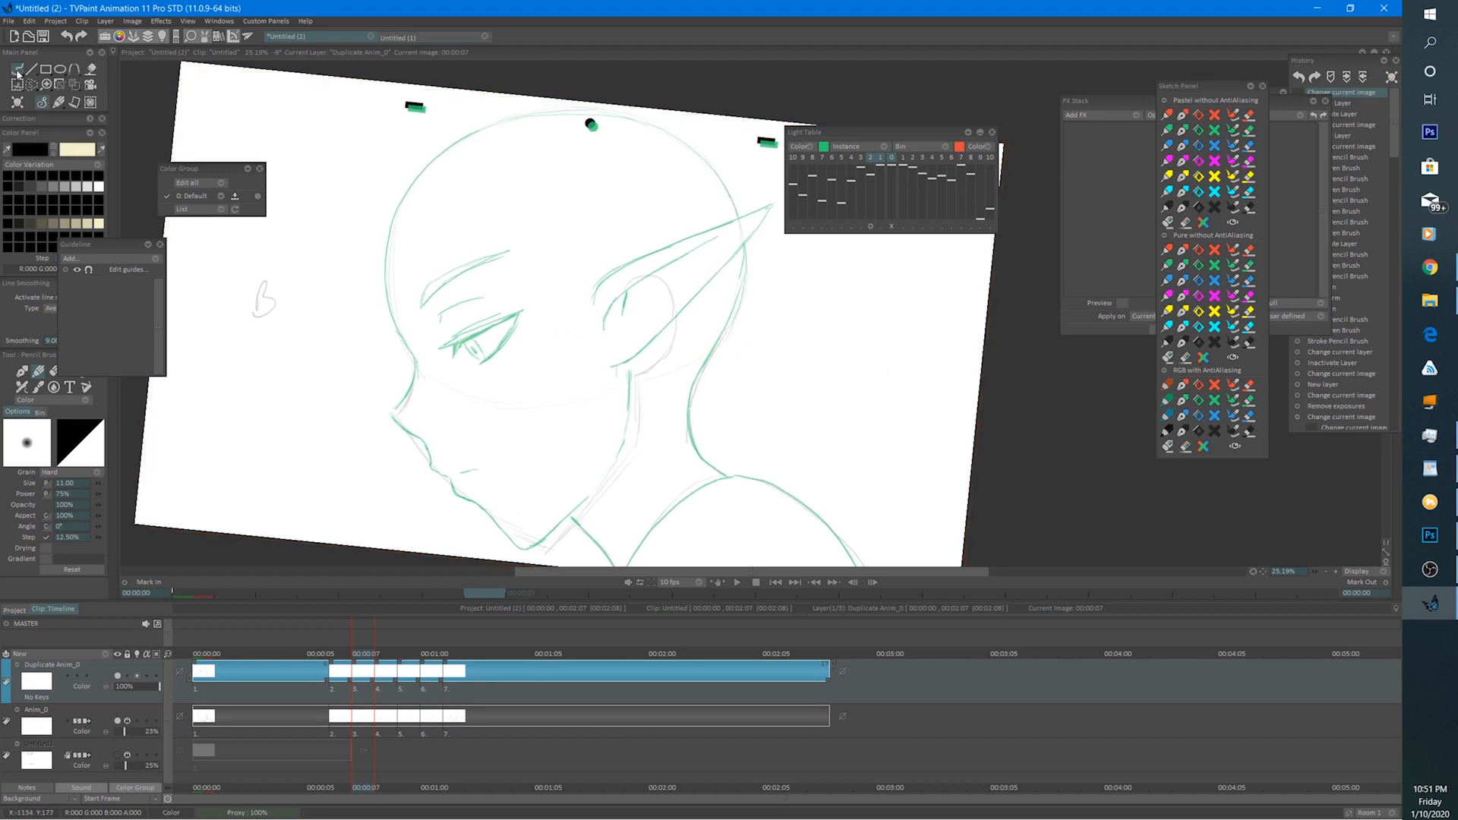
click(343, 655)
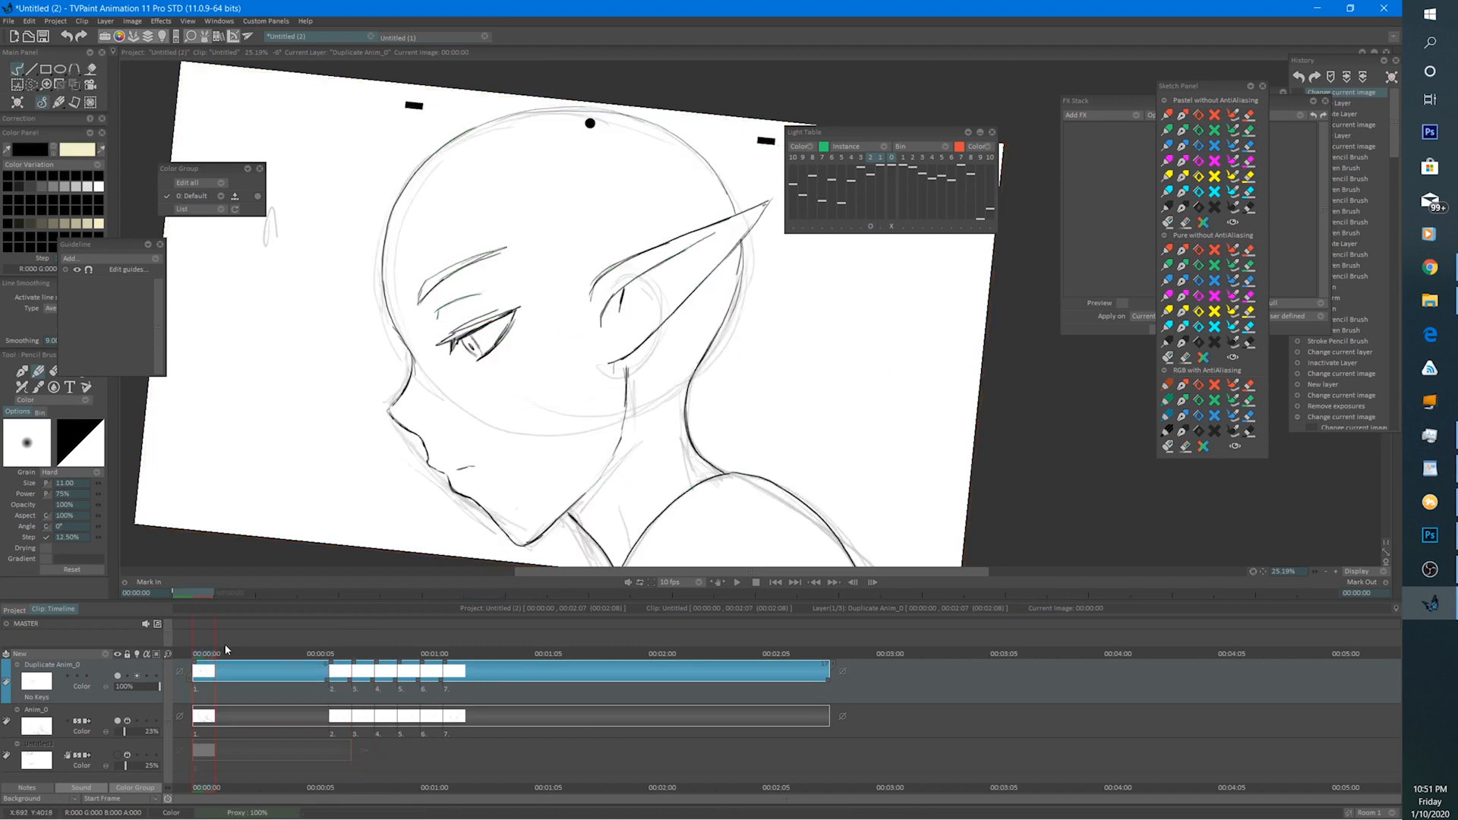
Trace the forehead, cranium, back of the head and nape of drawing B on frame 7.
click(359, 654)
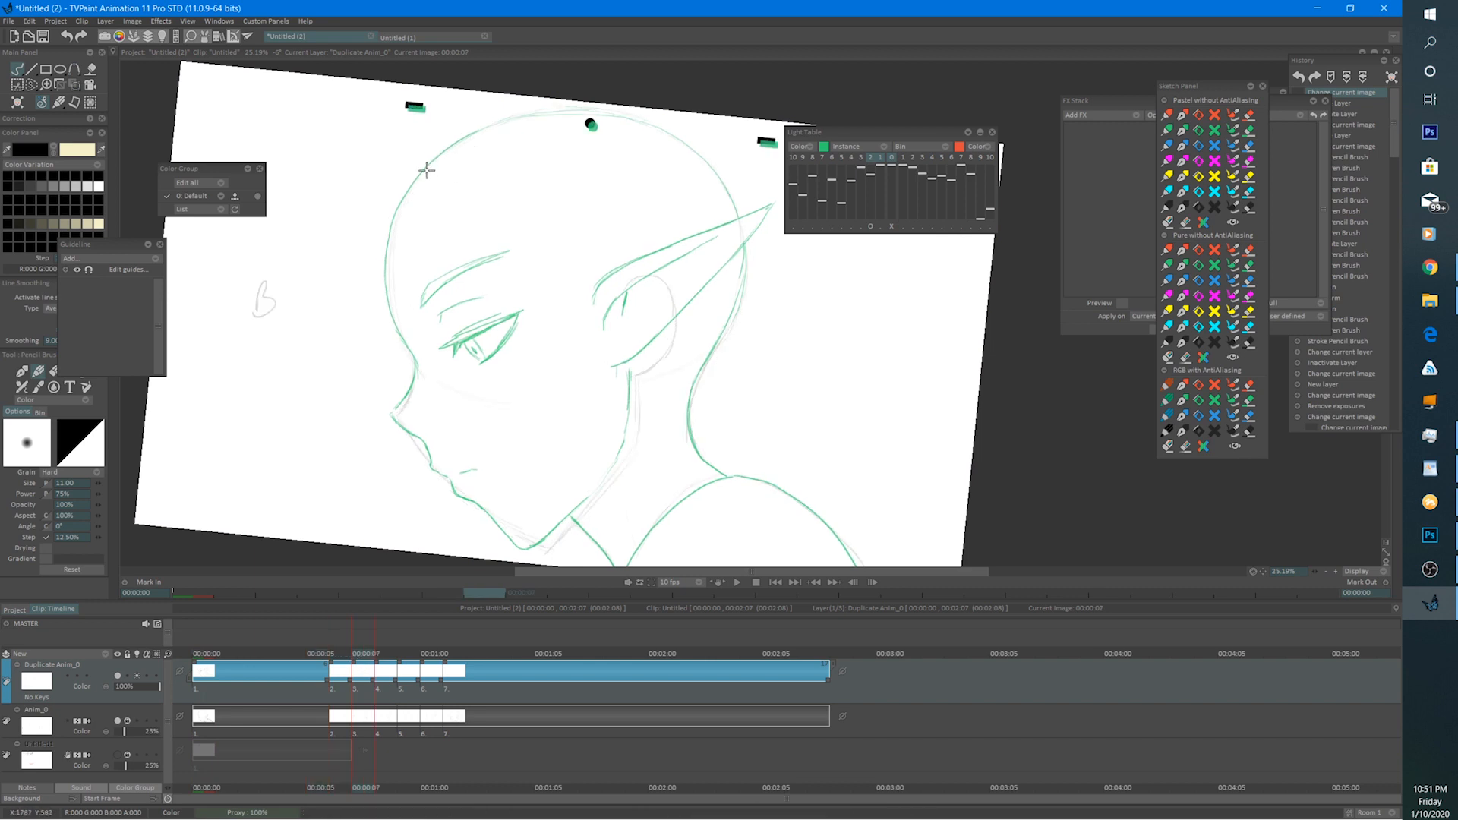
mouse_move(427, 170)
mouse_down()
mouse_move(445, 146)
mouse_move(391, 202)
mouse_move(384, 276)
mouse_move(417, 369)
mouse_up()
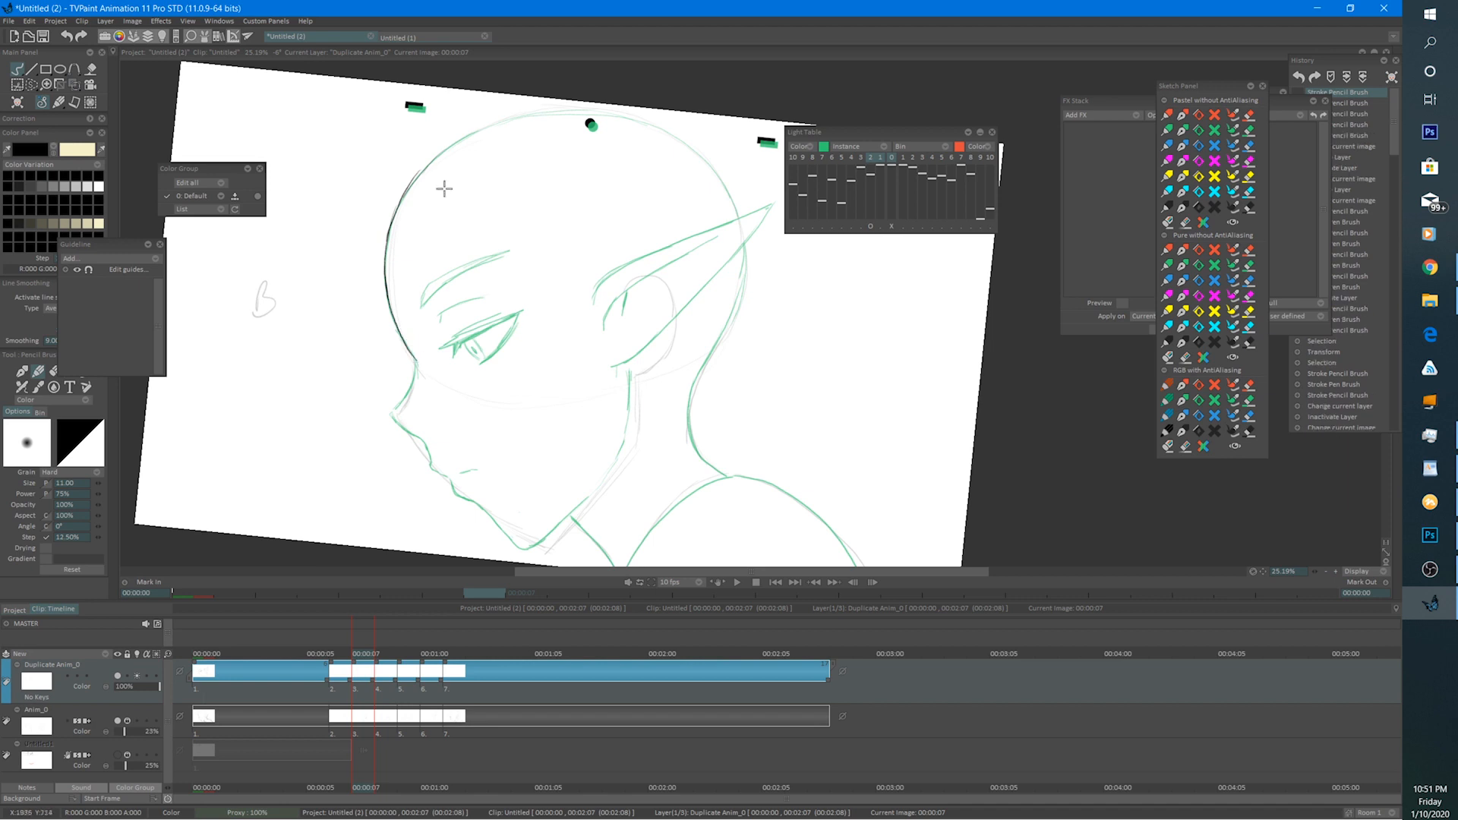
drag(403, 195, 513, 114)
mouse_move(744, 249)
mouse_down()
mouse_move(647, 282)
mouse_move(591, 474)
mouse_move(593, 448)
mouse_up()
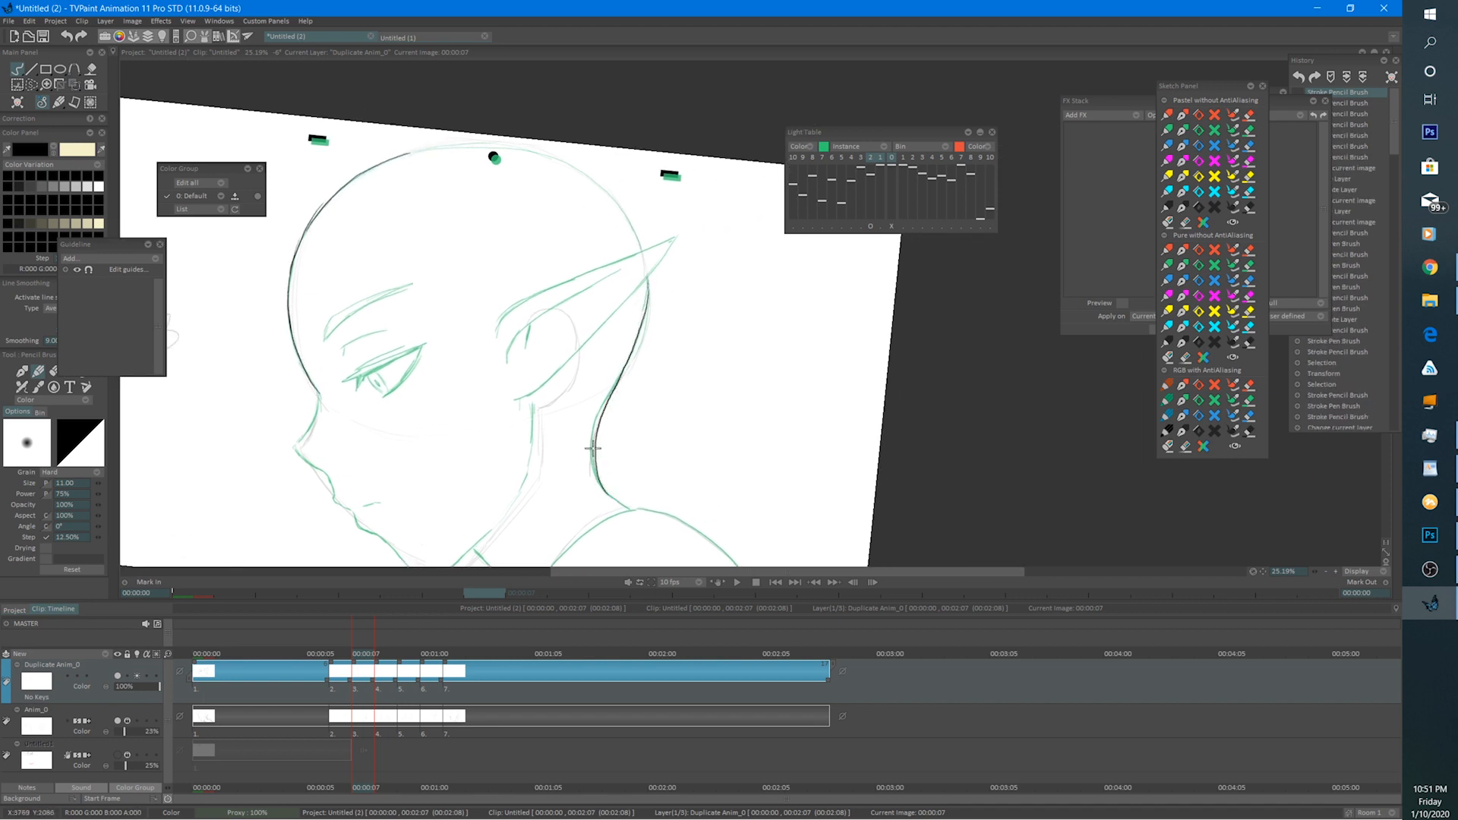
mouse_move(639, 246)
mouse_down()
mouse_move(571, 161)
mouse_move(485, 144)
mouse_move(390, 152)
mouse_move(529, 146)
mouse_up()
Draw drawing B's face profile from the brow down through the nose, mouth and chin, and along the lower jaw.
scroll(351, 296, up, 3)
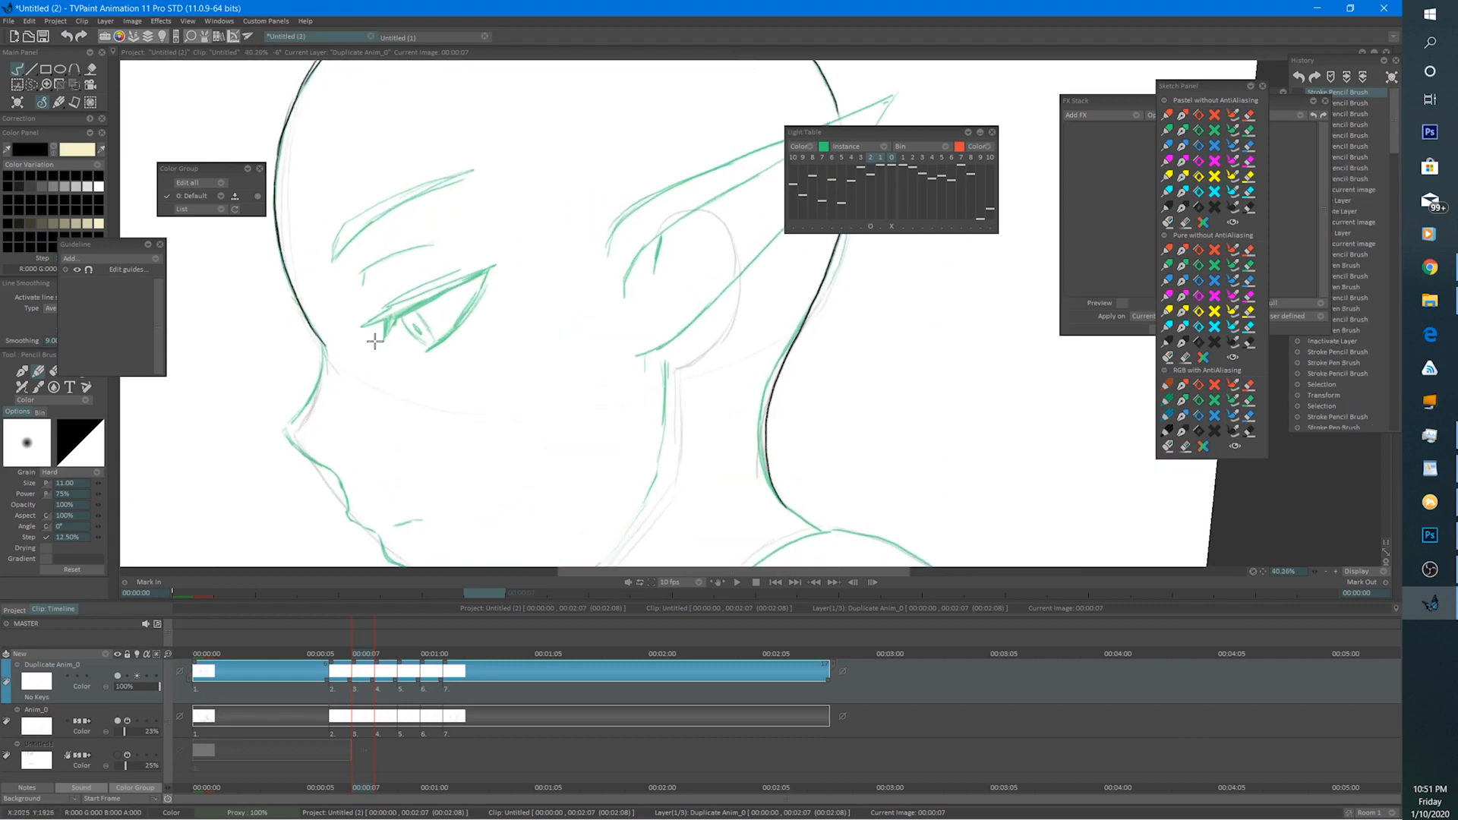
mouse_move(325, 378)
mouse_down()
mouse_move(393, 333)
mouse_move(473, 415)
mouse_move(398, 436)
mouse_move(418, 455)
mouse_move(448, 406)
mouse_move(425, 263)
mouse_move(425, 336)
mouse_move(400, 372)
mouse_move(377, 351)
mouse_move(426, 405)
mouse_up()
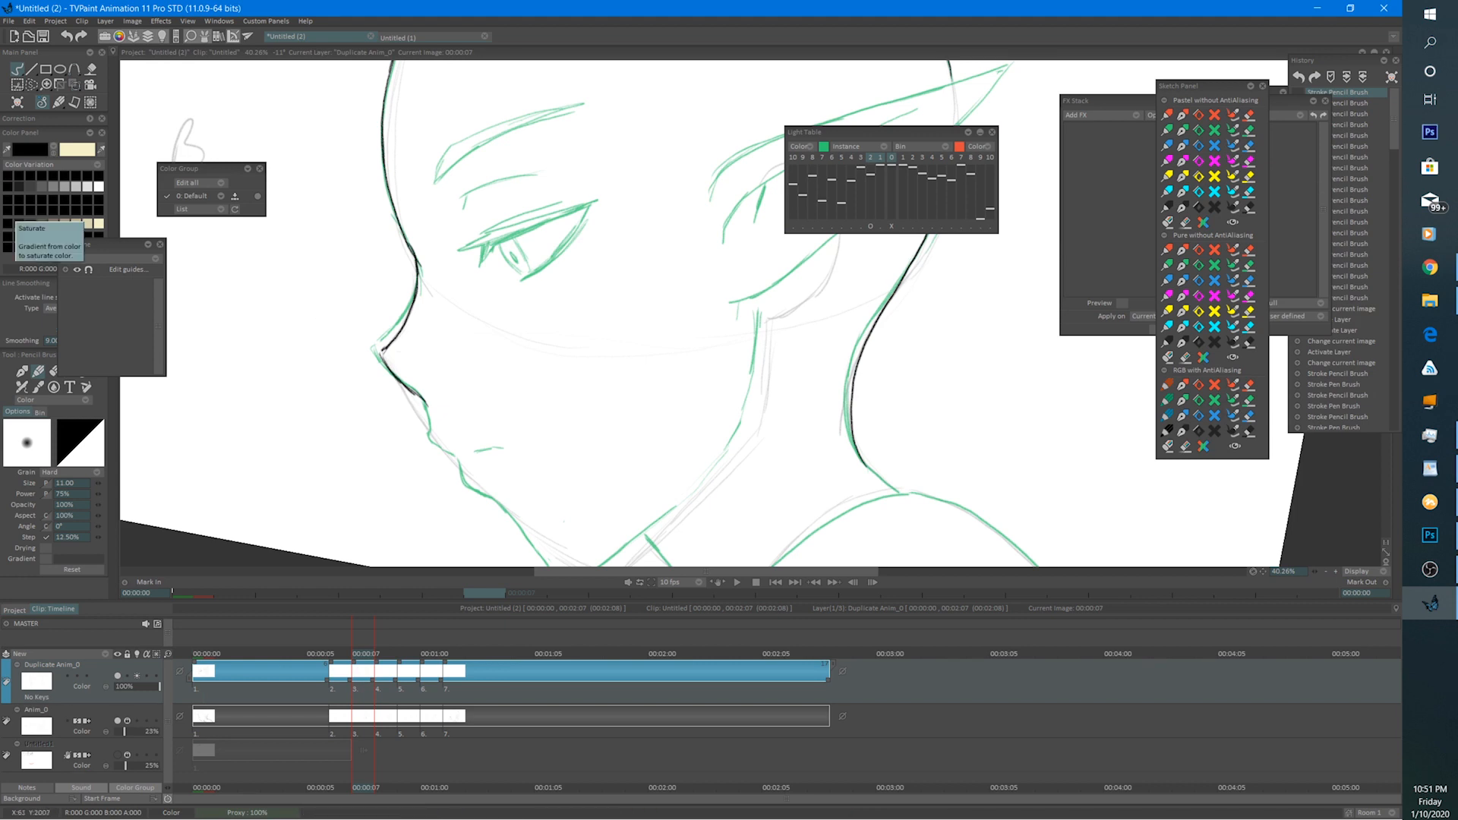
key(alt+Tab)
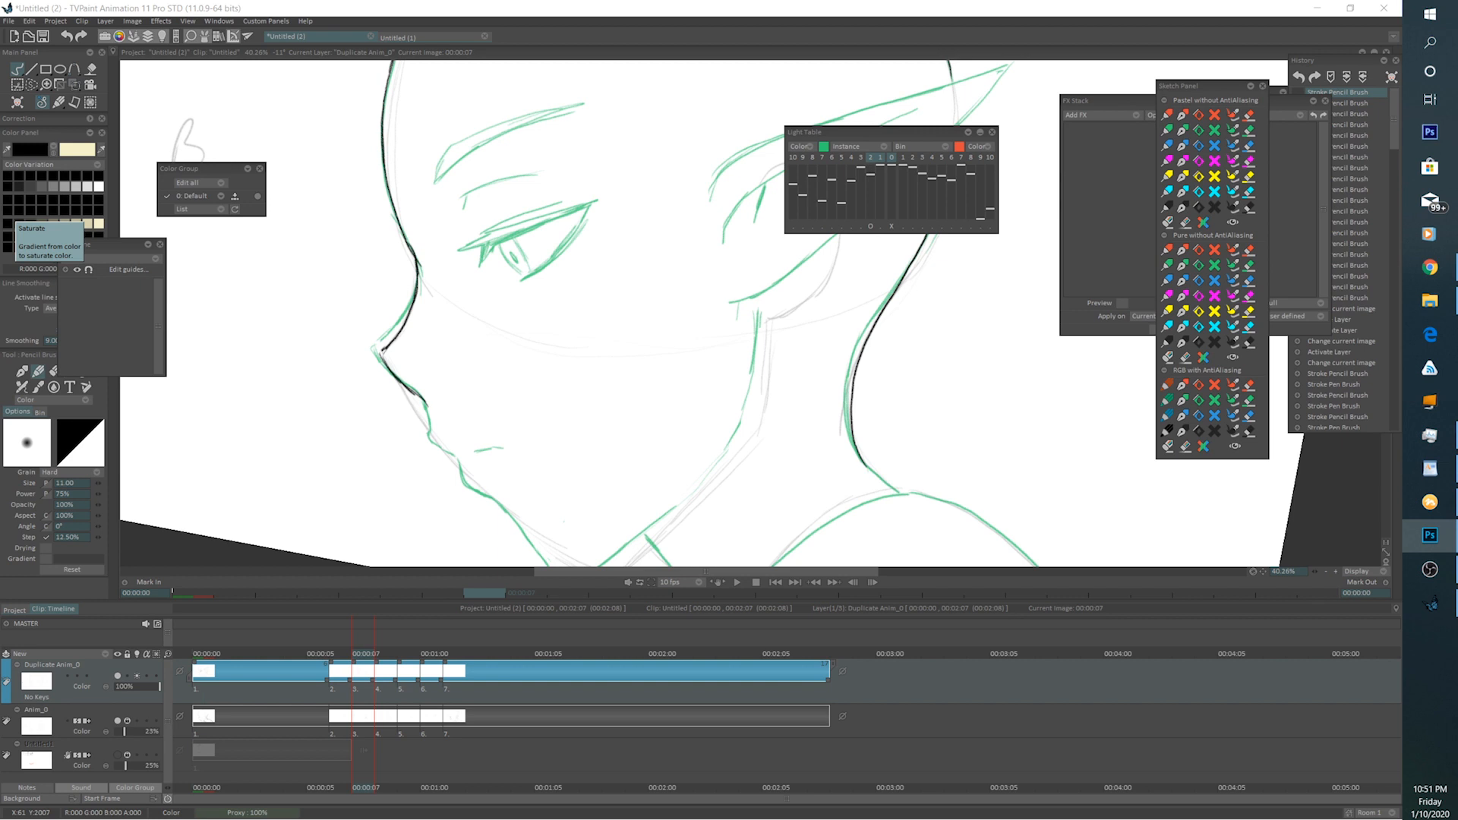
key(alt+Tab)
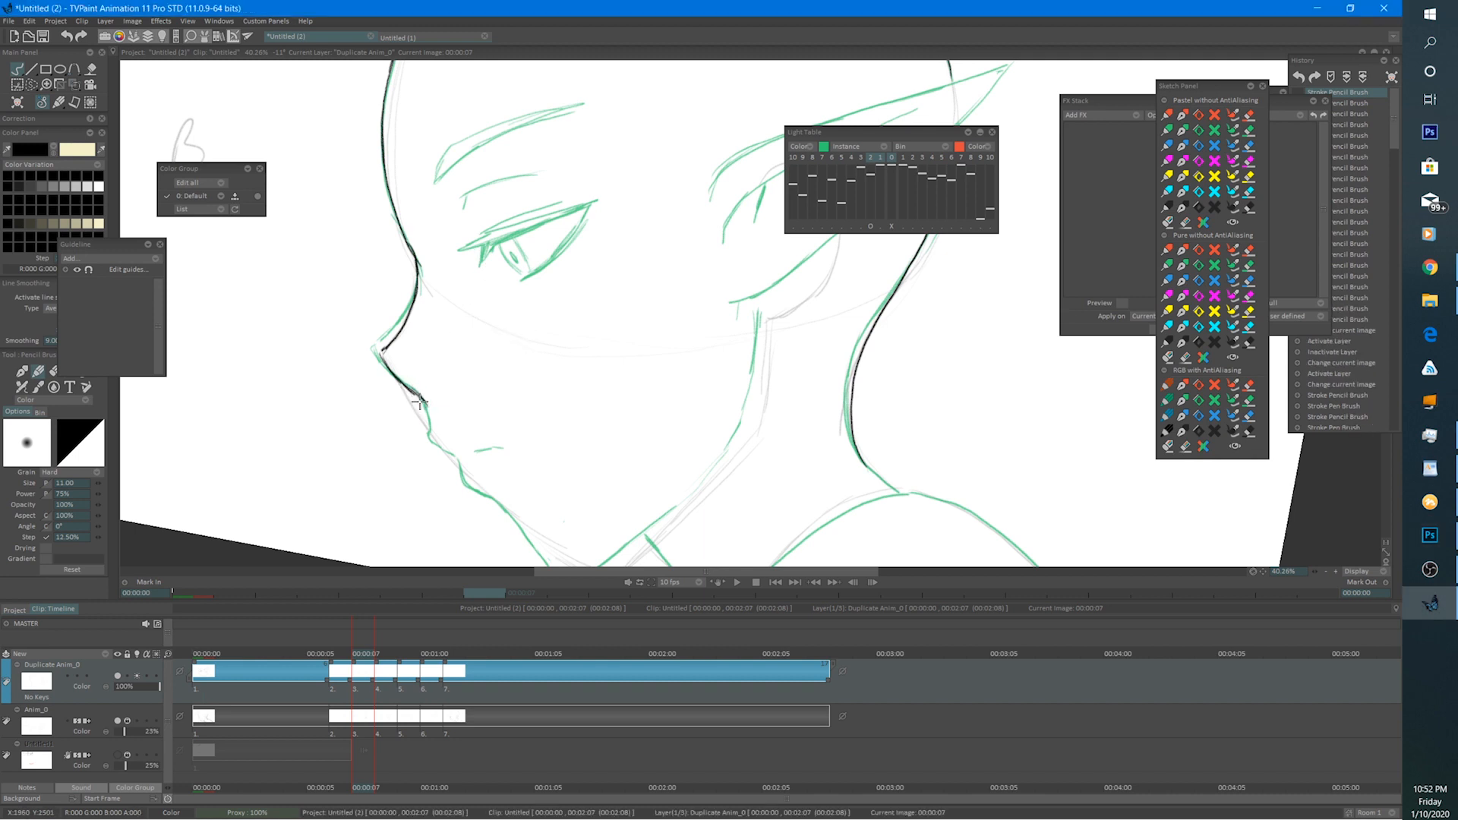
mouse_move(414, 392)
mouse_down()
mouse_move(495, 514)
mouse_move(432, 413)
mouse_move(515, 514)
mouse_move(580, 492)
mouse_move(627, 451)
mouse_up()
mouse_move(539, 516)
mouse_down()
mouse_move(658, 423)
mouse_move(610, 499)
mouse_up()
scroll(638, 319, down, 3)
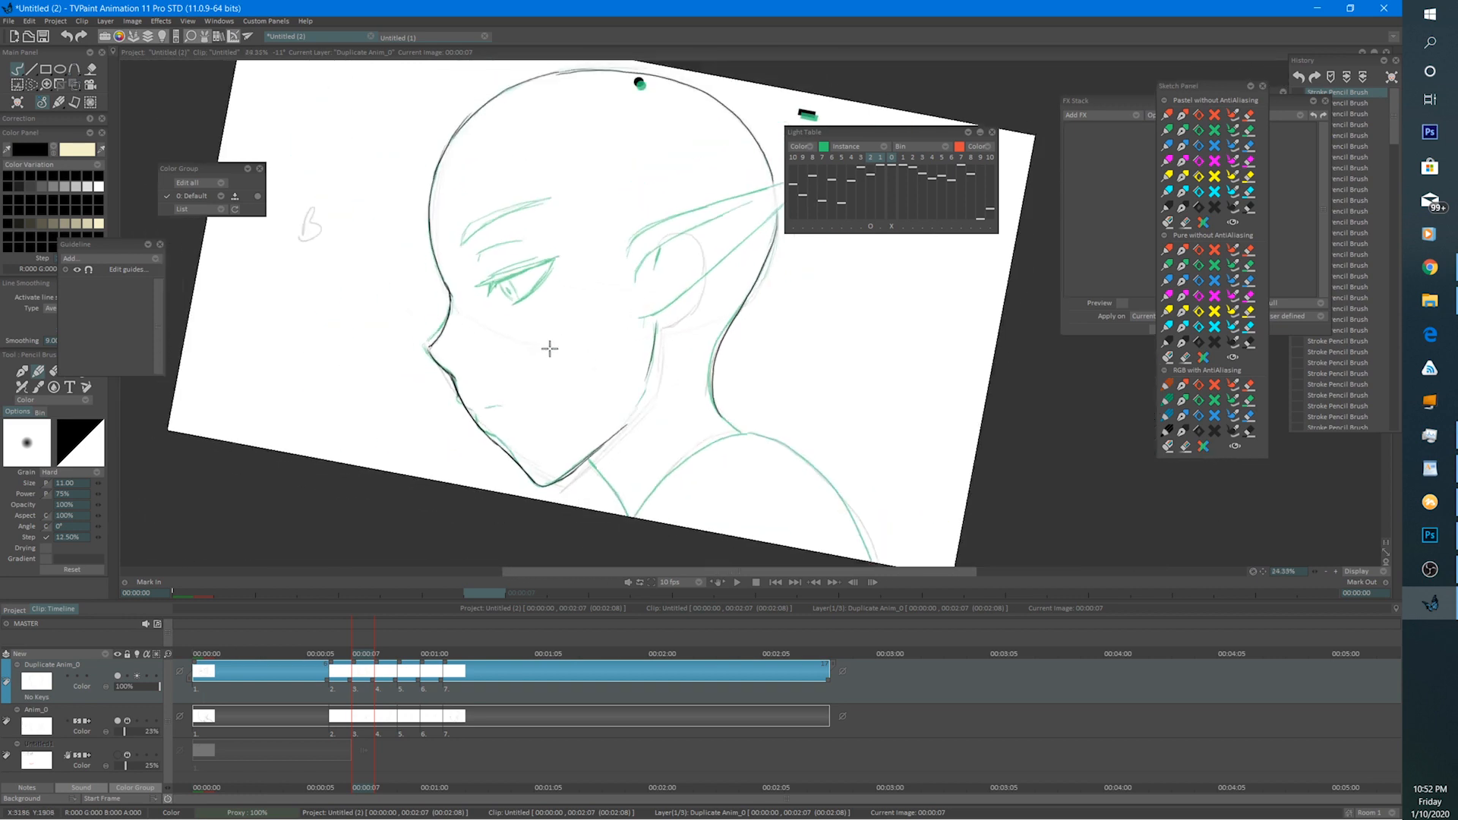
Flip between frames 6 and 7 to compare the eye, and draw drawing B's upper lash line and lower eyelid.
drag(570, 390, 591, 332)
scroll(475, 394, up, 3)
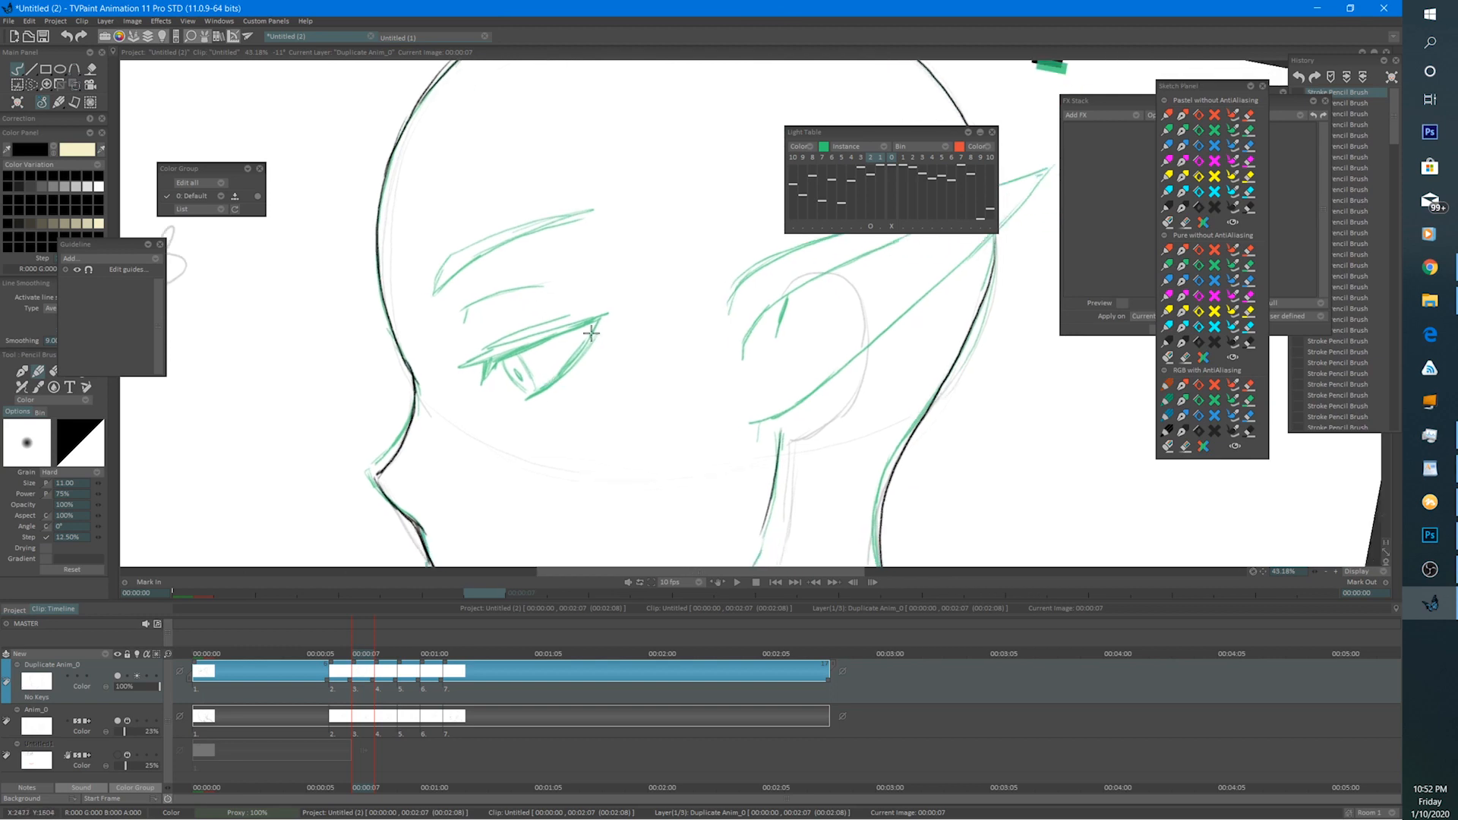
click(339, 655)
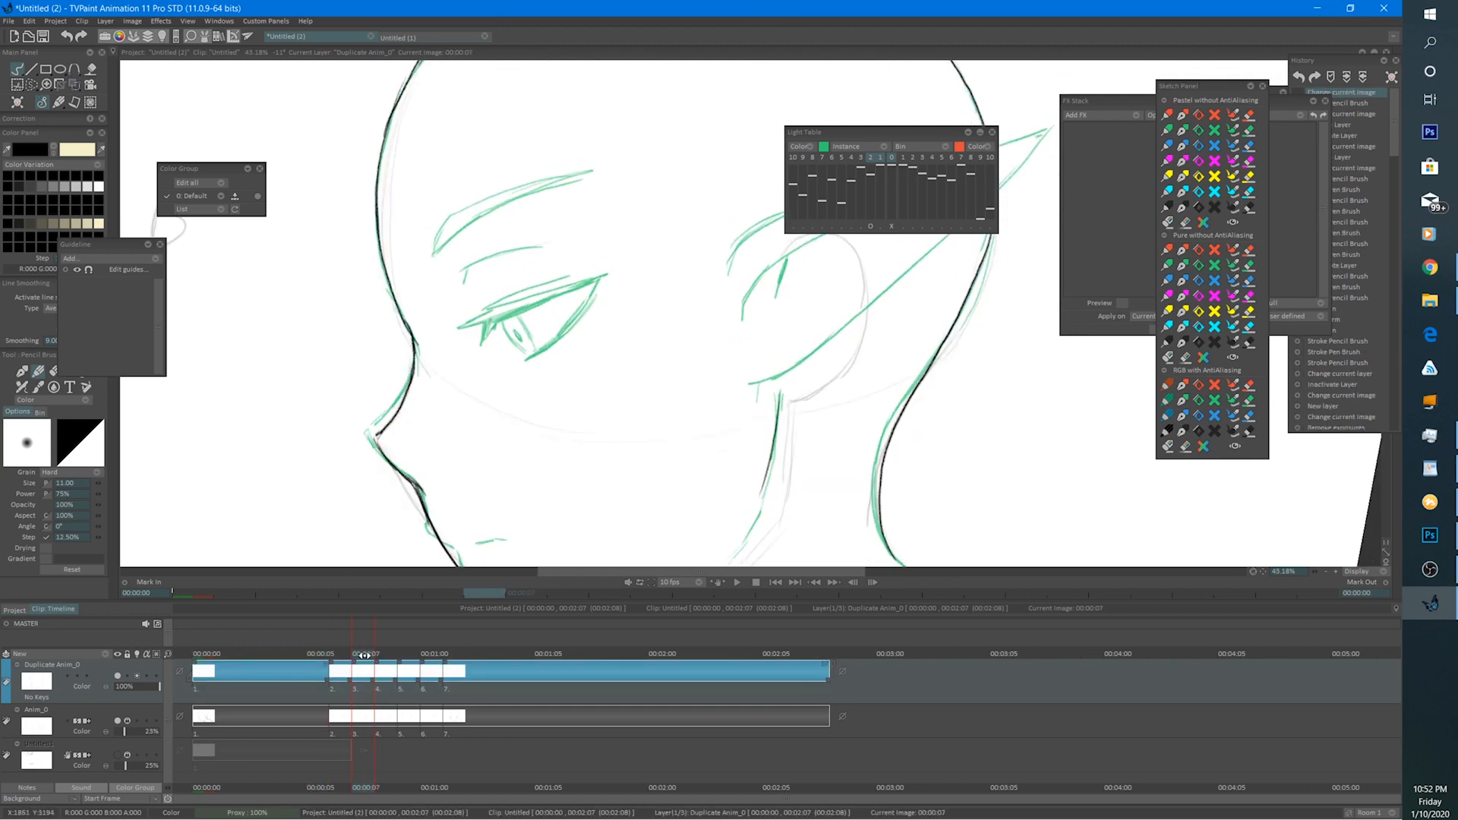
click(363, 651)
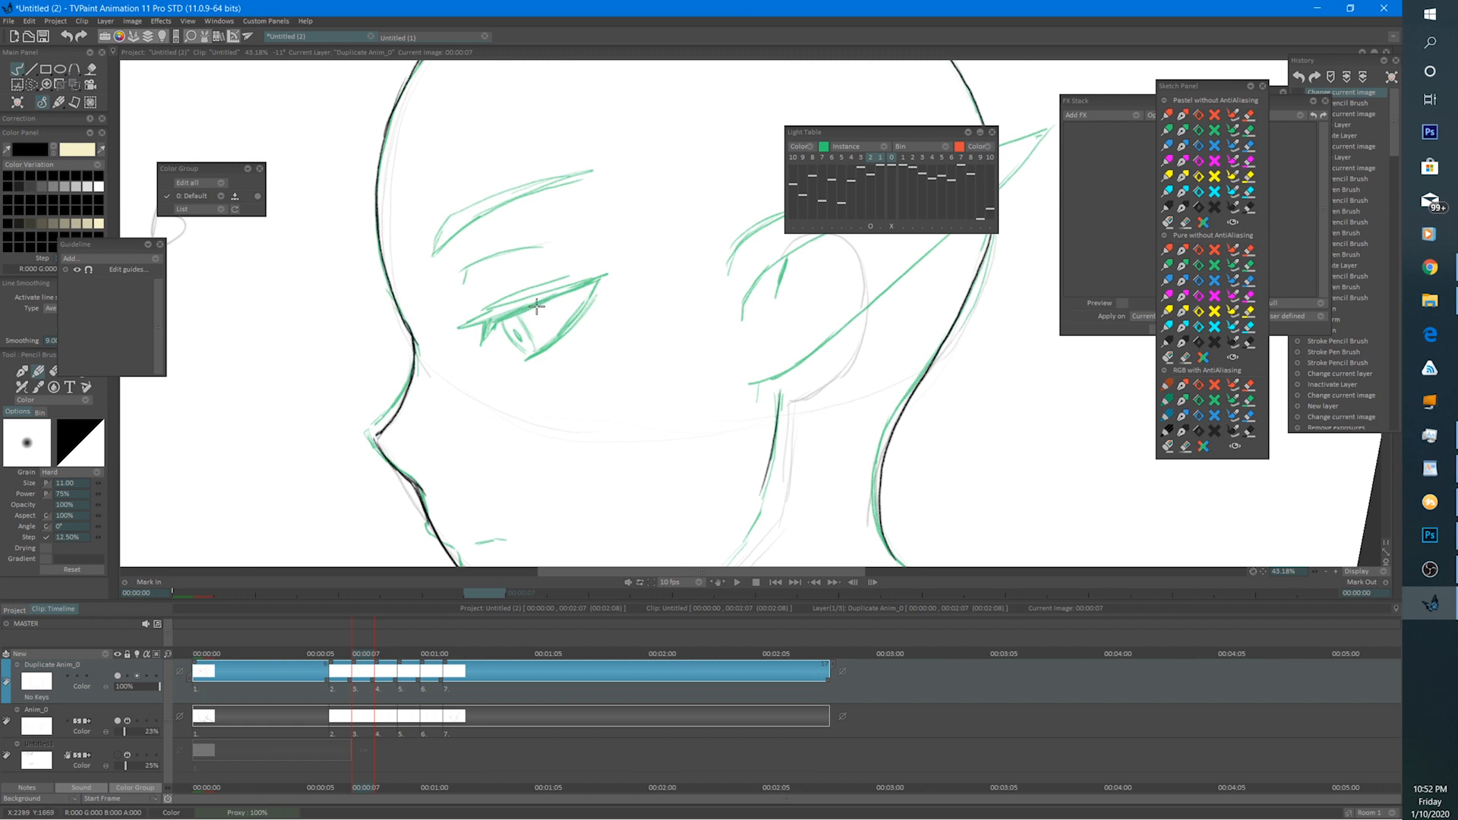
mouse_move(563, 296)
mouse_down()
mouse_move(602, 276)
mouse_move(556, 334)
mouse_move(583, 309)
mouse_move(480, 345)
mouse_move(486, 319)
mouse_move(460, 328)
mouse_move(608, 275)
mouse_move(532, 354)
mouse_up()
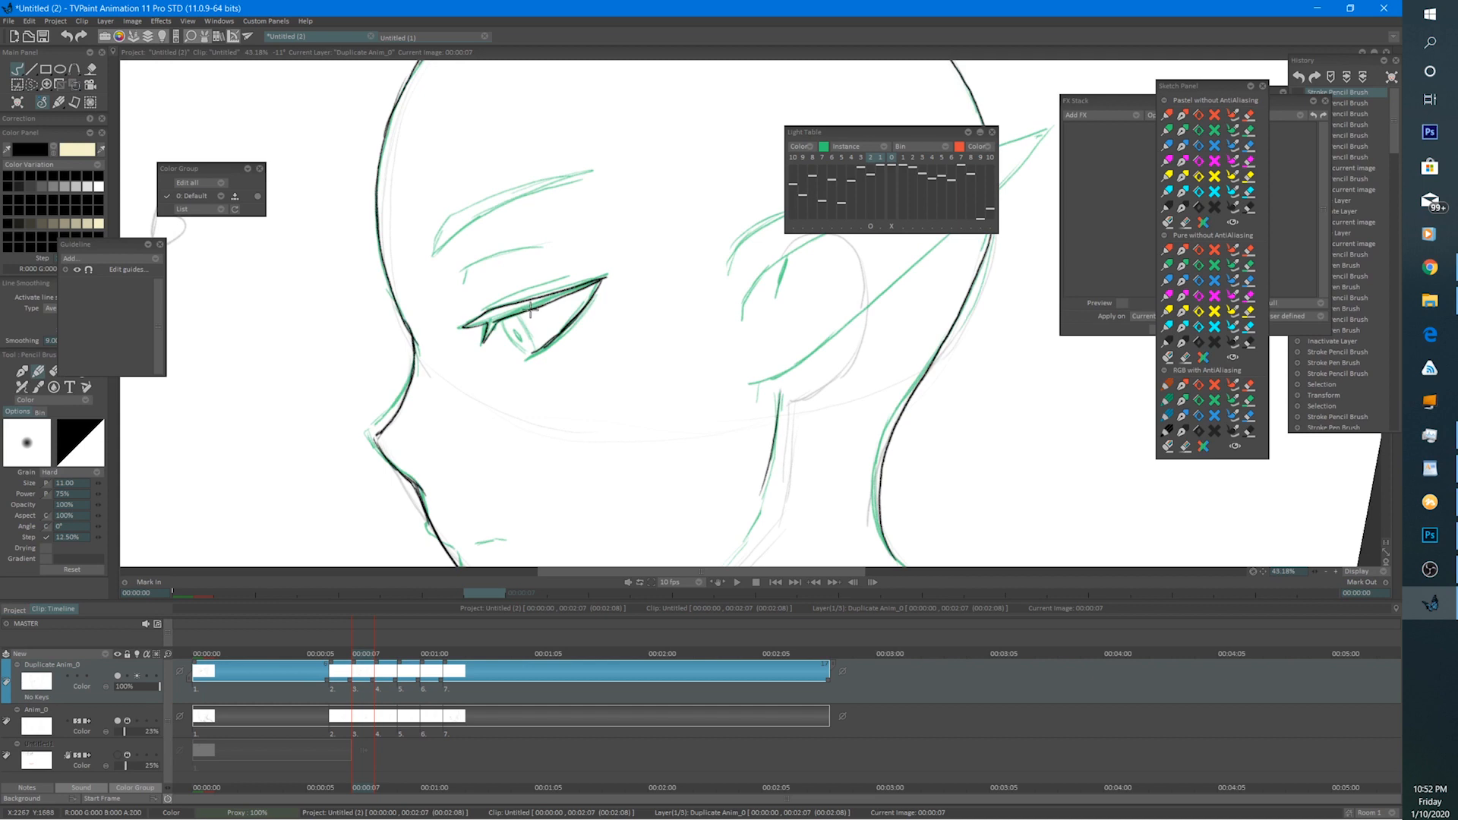
Draw the iris and pupil inside drawing B's eye.
drag(546, 322, 551, 334)
mouse_move(541, 308)
mouse_down()
mouse_move(551, 334)
mouse_move(529, 339)
mouse_move(536, 347)
mouse_up()
mouse_move(517, 316)
mouse_down()
mouse_move(536, 346)
mouse_move(535, 332)
mouse_up()
drag(517, 315, 534, 346)
mouse_move(538, 334)
mouse_down()
mouse_move(519, 360)
mouse_move(576, 322)
mouse_move(538, 353)
mouse_up()
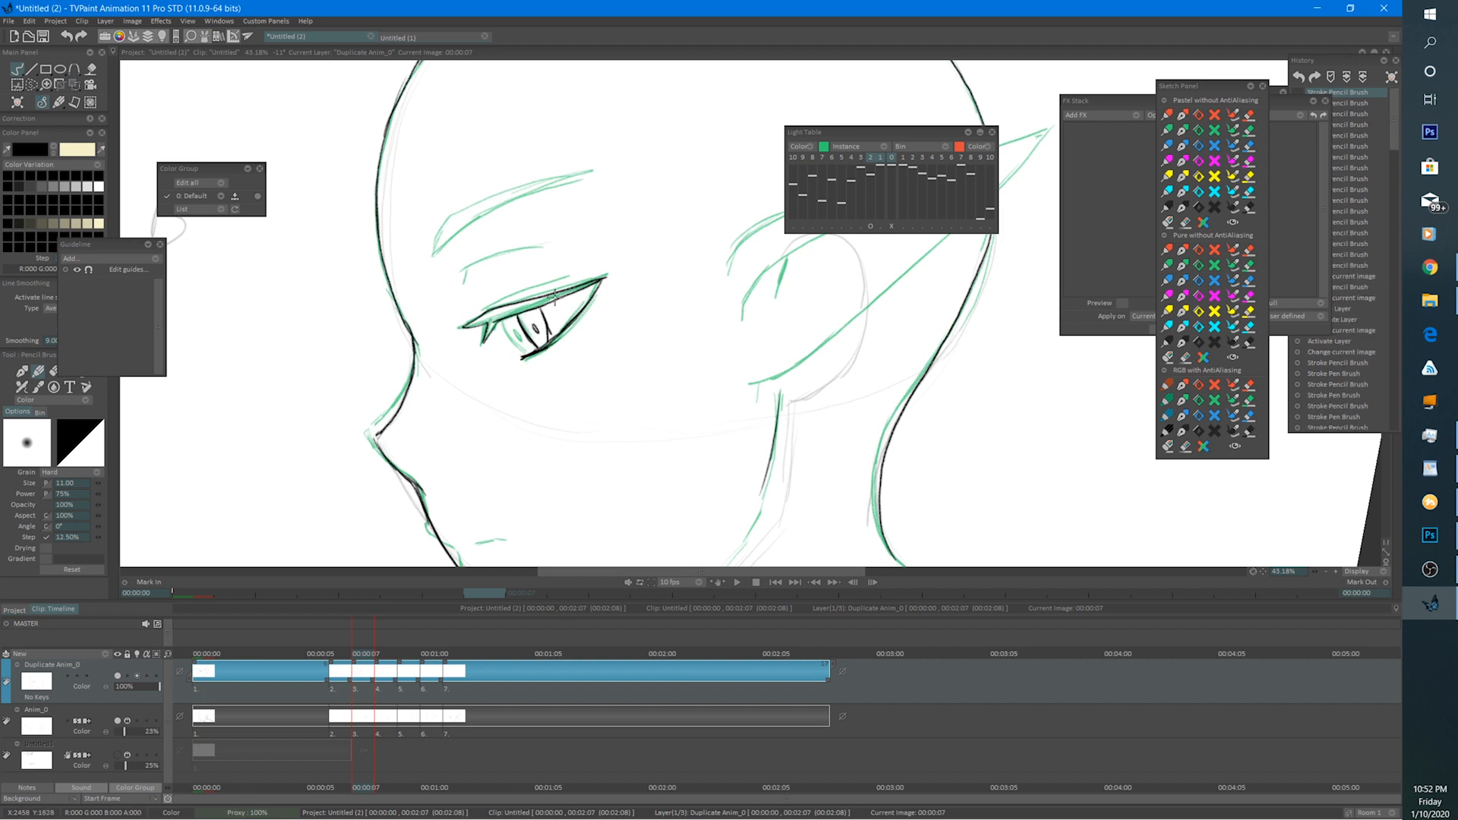
Draw the eyelid crease, the short line above it and the eyebrow outline over drawing B's eye.
drag(488, 295, 575, 271)
drag(462, 271, 545, 244)
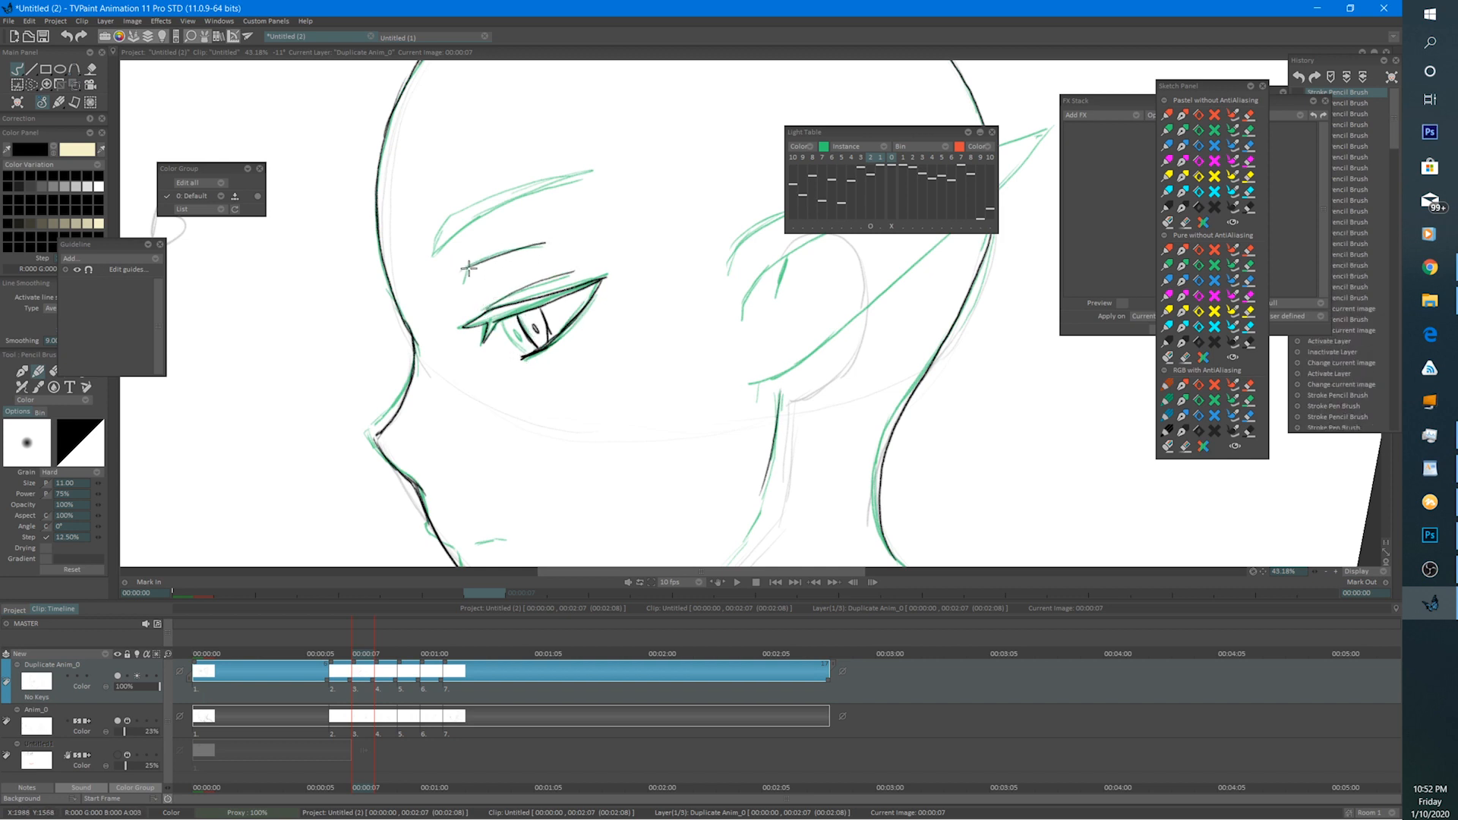
mouse_move(434, 254)
mouse_down()
mouse_move(515, 190)
mouse_move(601, 173)
mouse_up()
key(e)
drag(448, 221, 585, 169)
key(b)
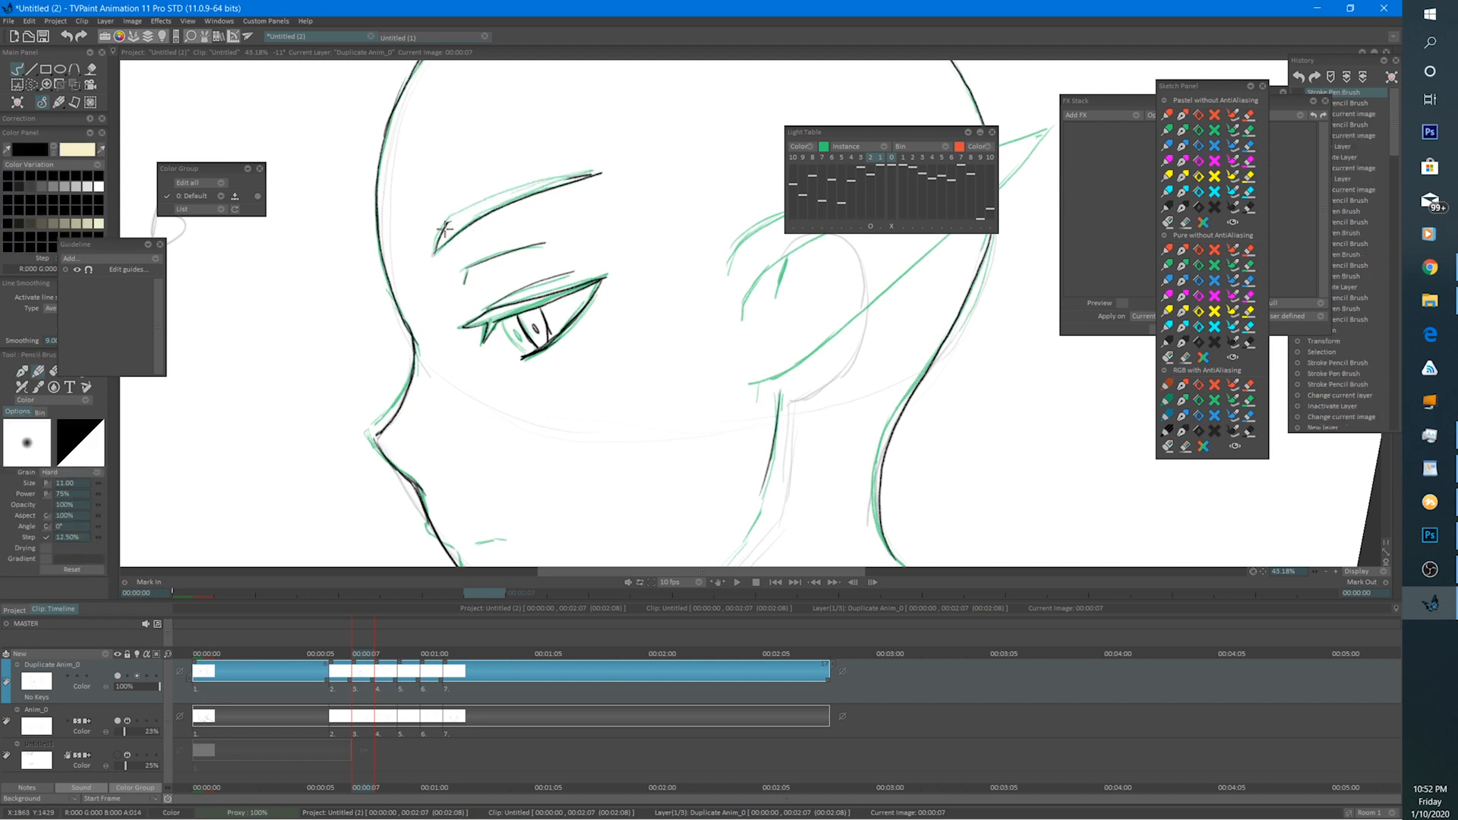
drag(447, 226, 600, 173)
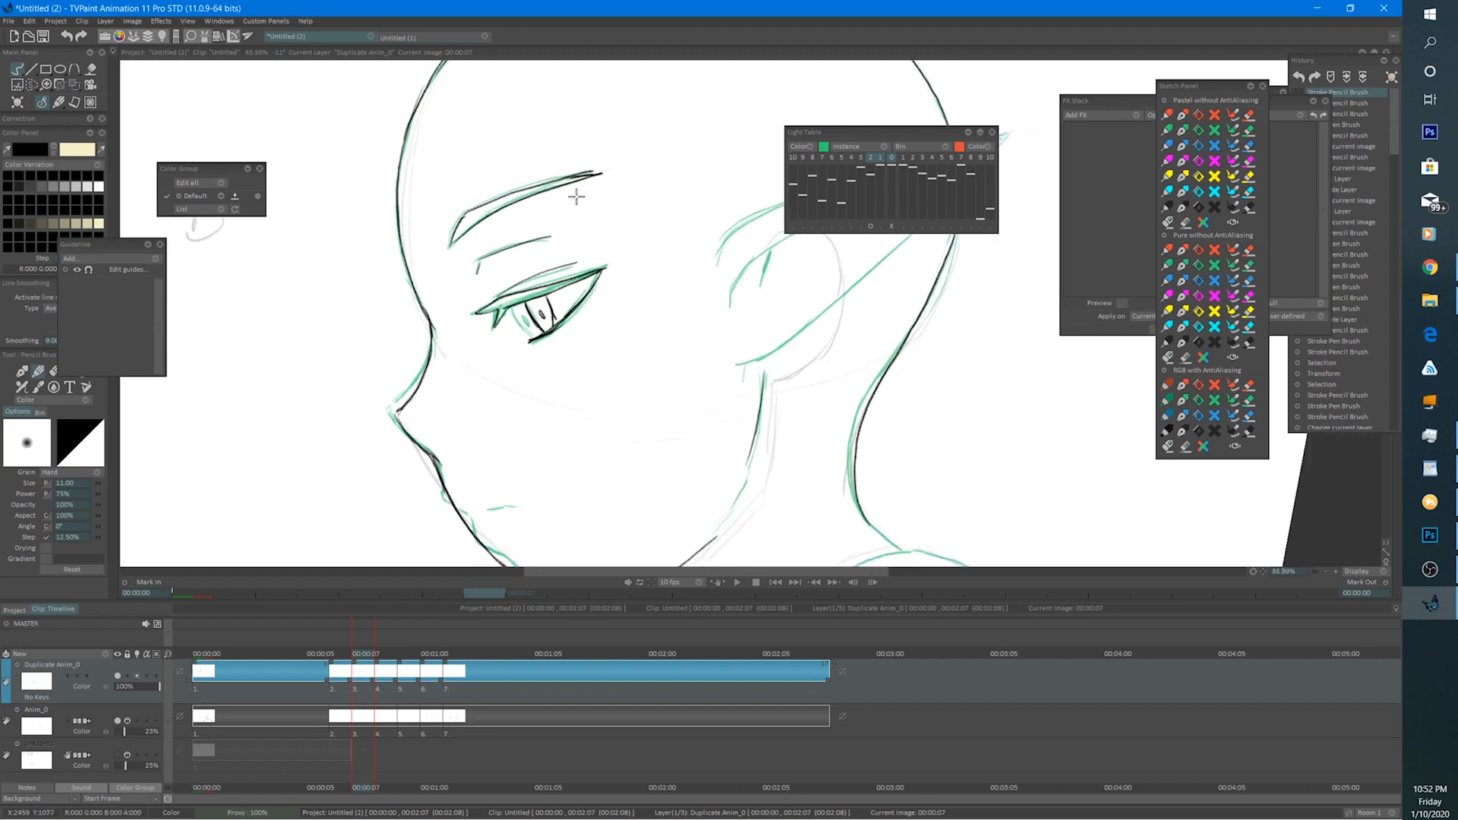
Flip between frames 6 and 7 to check the face, and erase and redraw the front corner of drawing B's eye.
scroll(595, 174, down, 2)
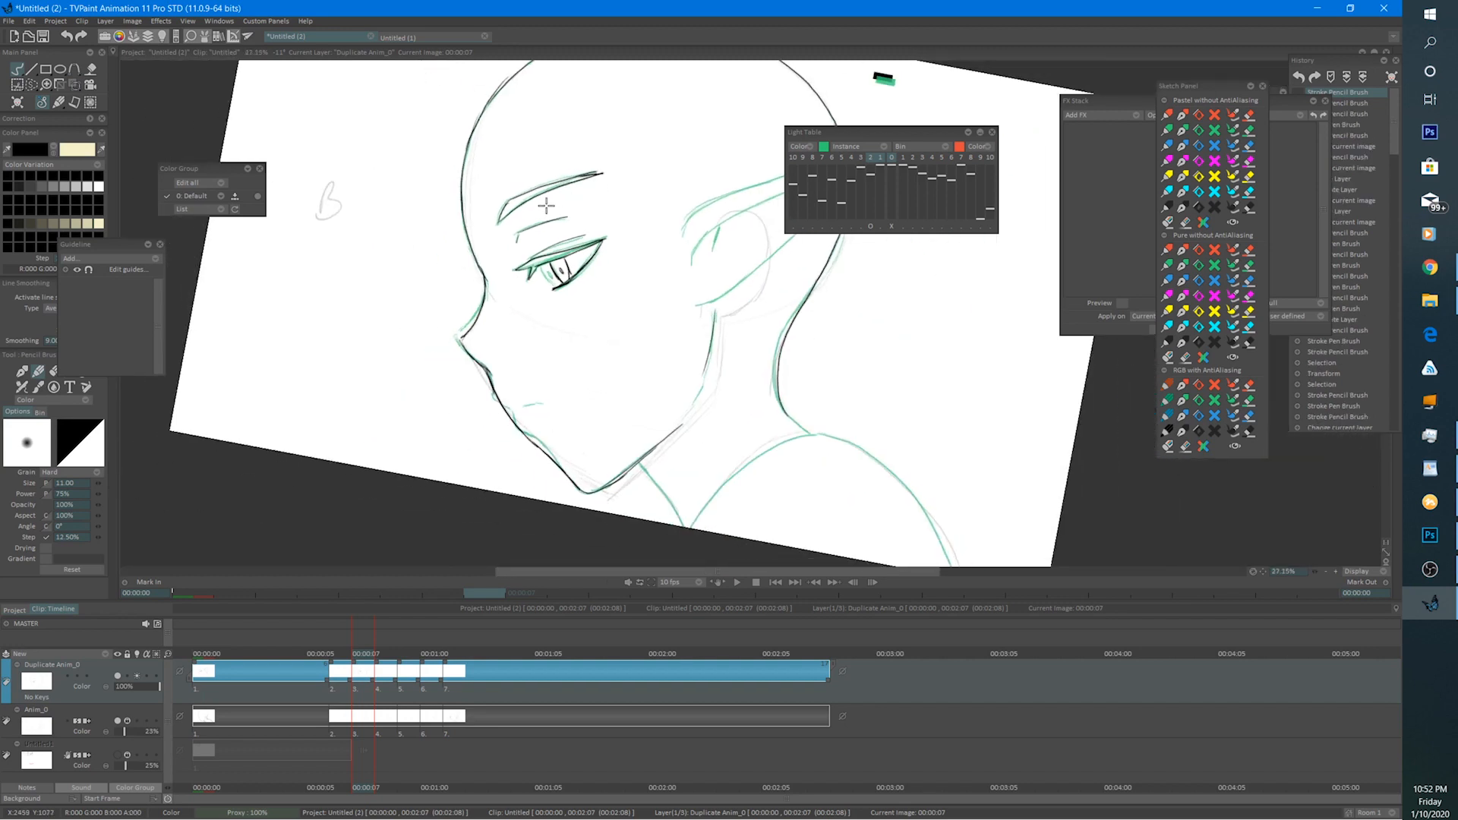
click(344, 642)
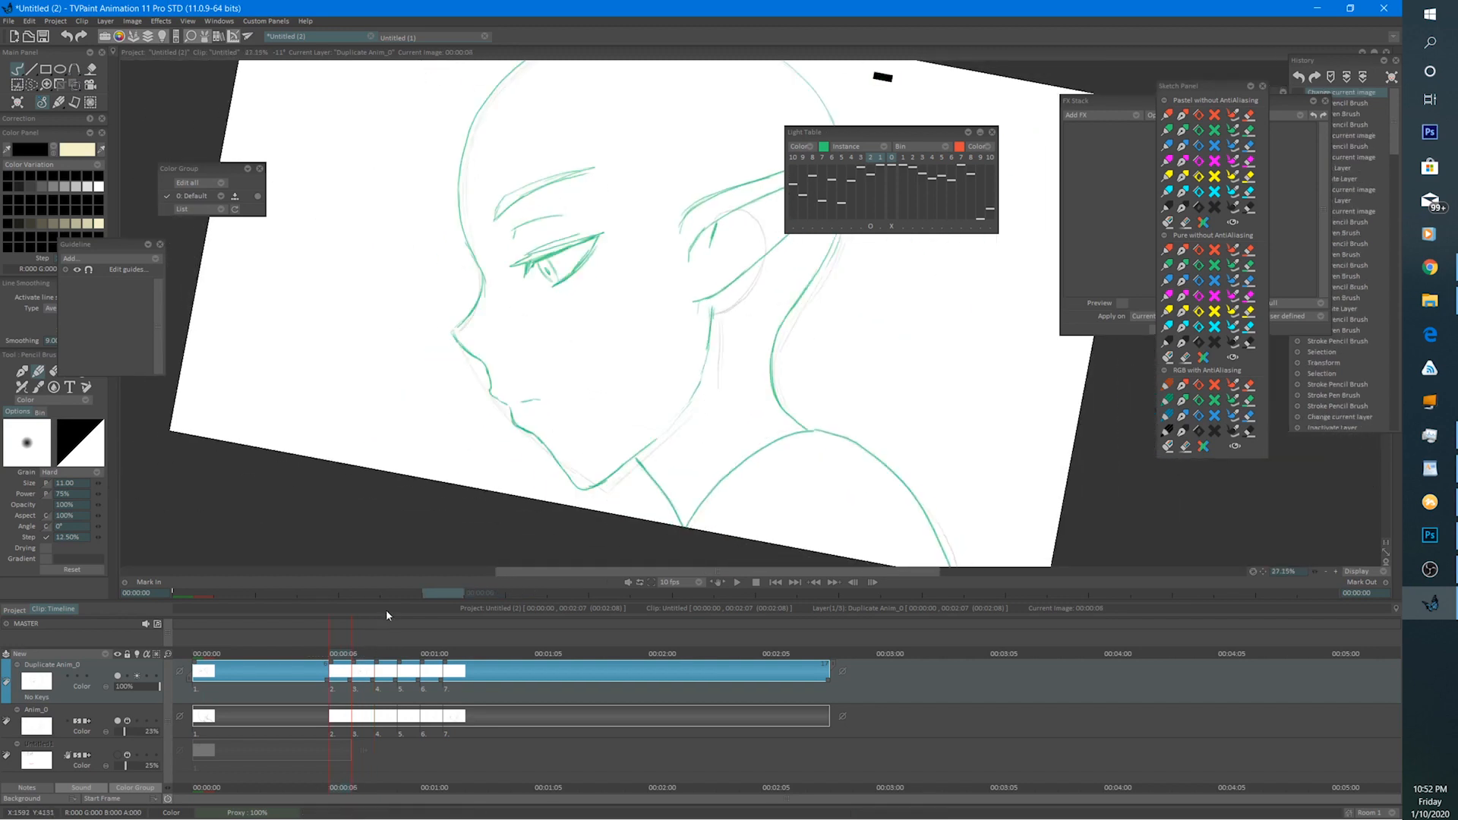
key(Right)
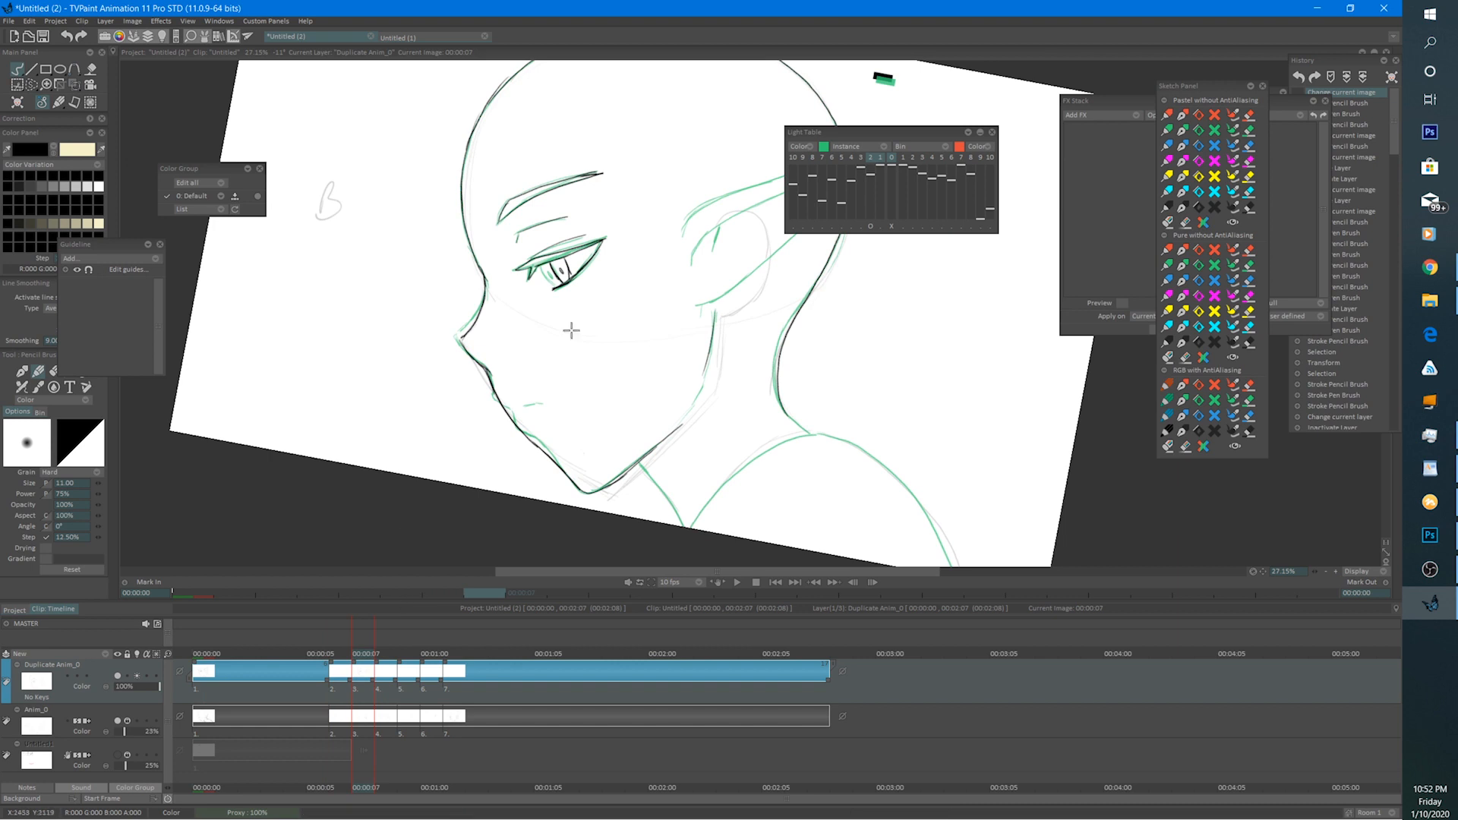
scroll(560, 378, up, 2)
key(e)
mouse_move(492, 354)
mouse_down()
mouse_move(581, 324)
mouse_move(503, 381)
mouse_up()
key(e)
mouse_move(529, 331)
mouse_down()
mouse_move(477, 367)
mouse_move(501, 383)
mouse_move(494, 353)
mouse_up()
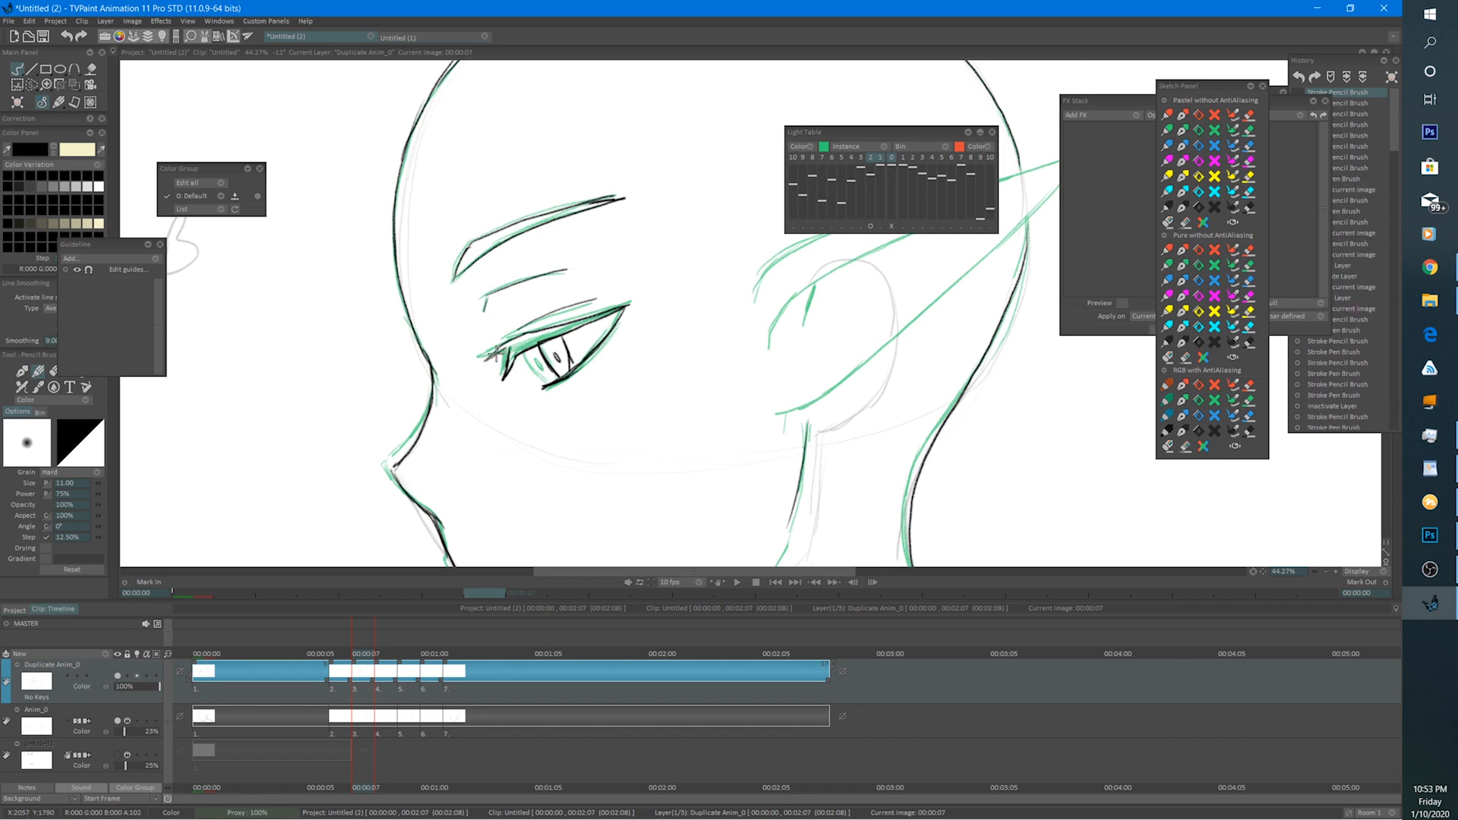
Compare frames 00:00:06 and 00:00:07, then draw the short mouth line on the Duplicate Anim_0 drawing at frame 00:00:07.
click(334, 655)
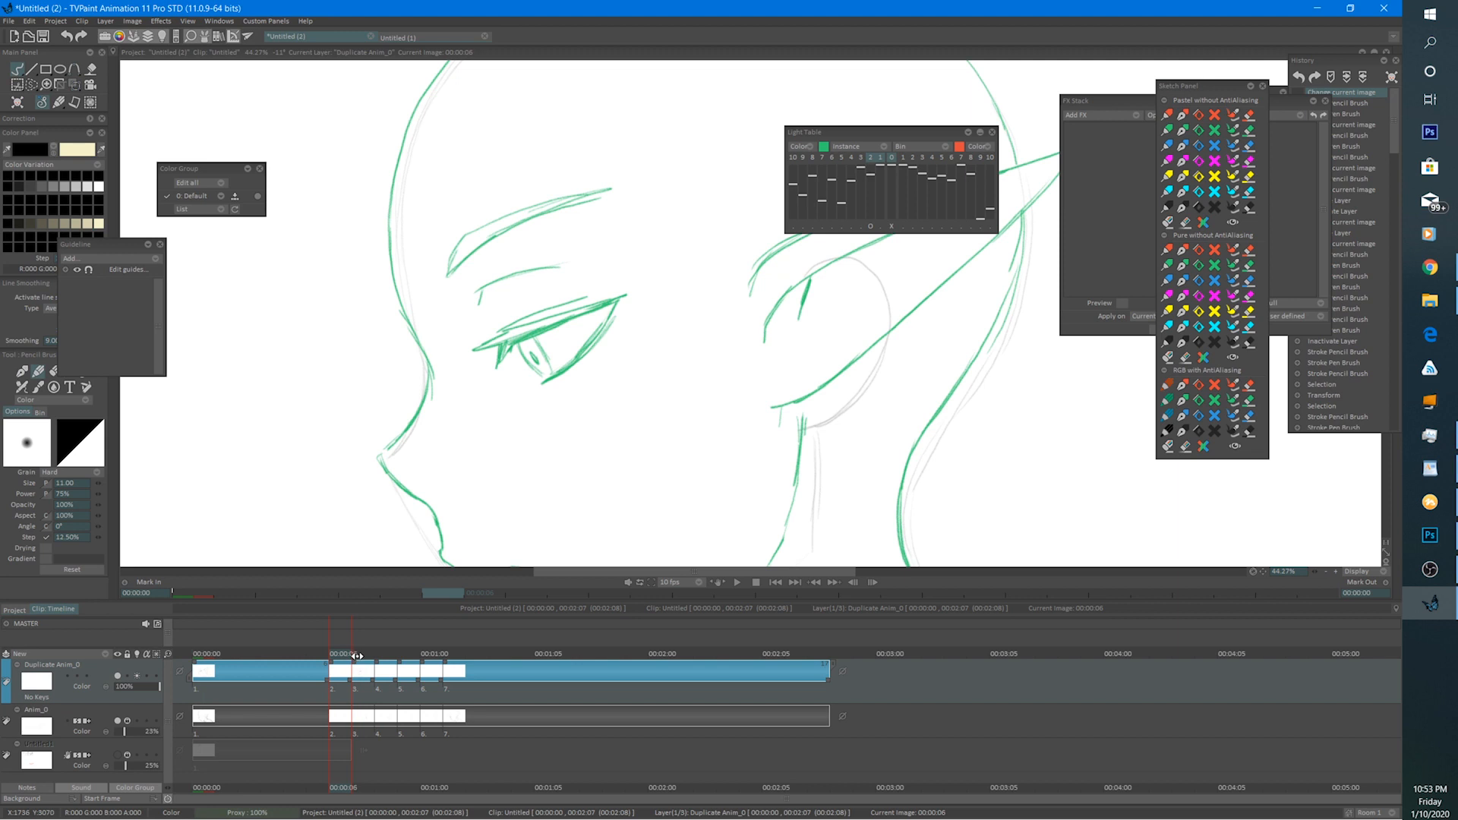
click(359, 656)
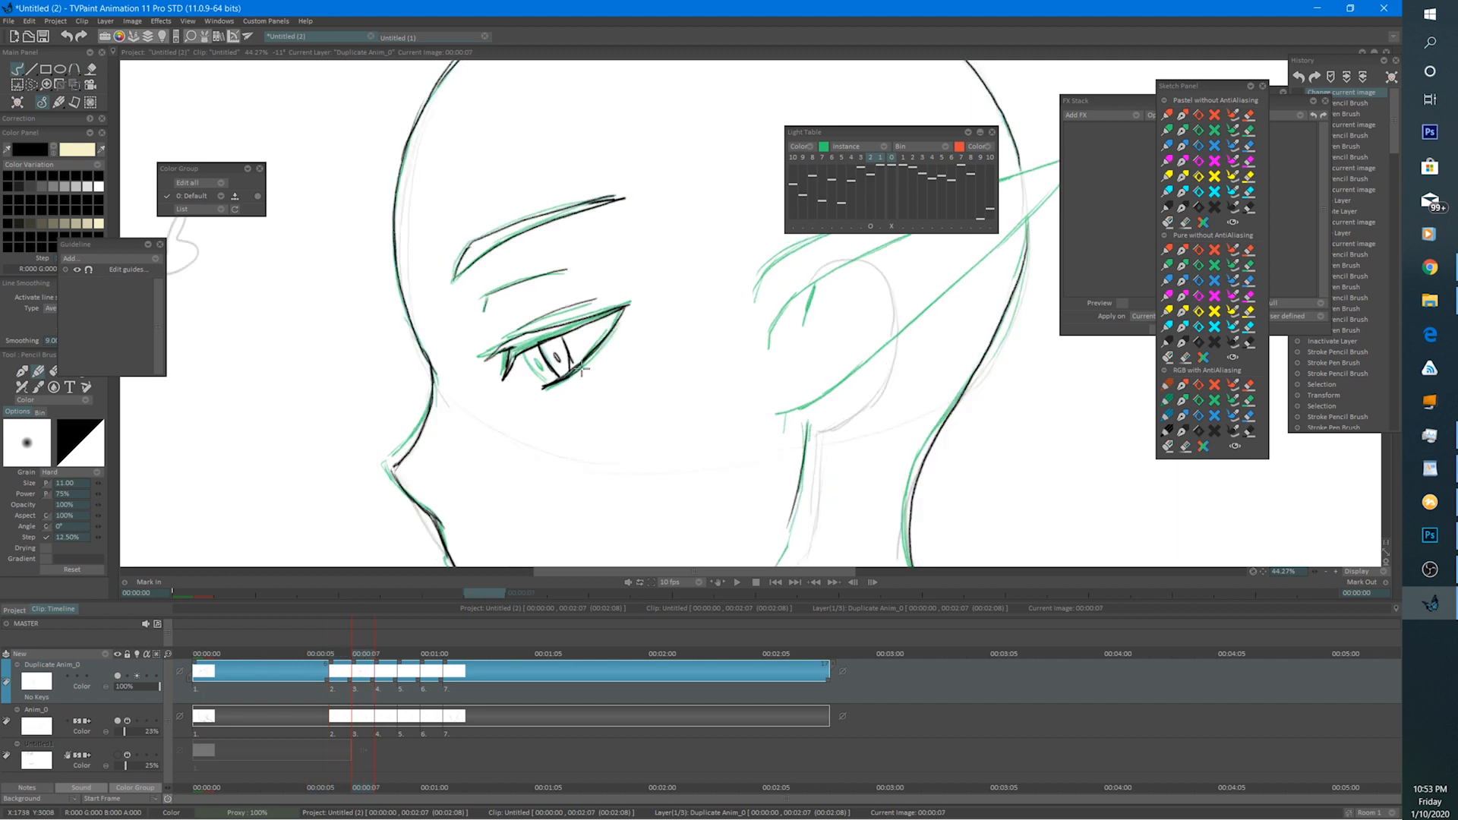
mouse_move(566, 323)
mouse_down()
mouse_move(567, 289)
mouse_move(527, 358)
mouse_up()
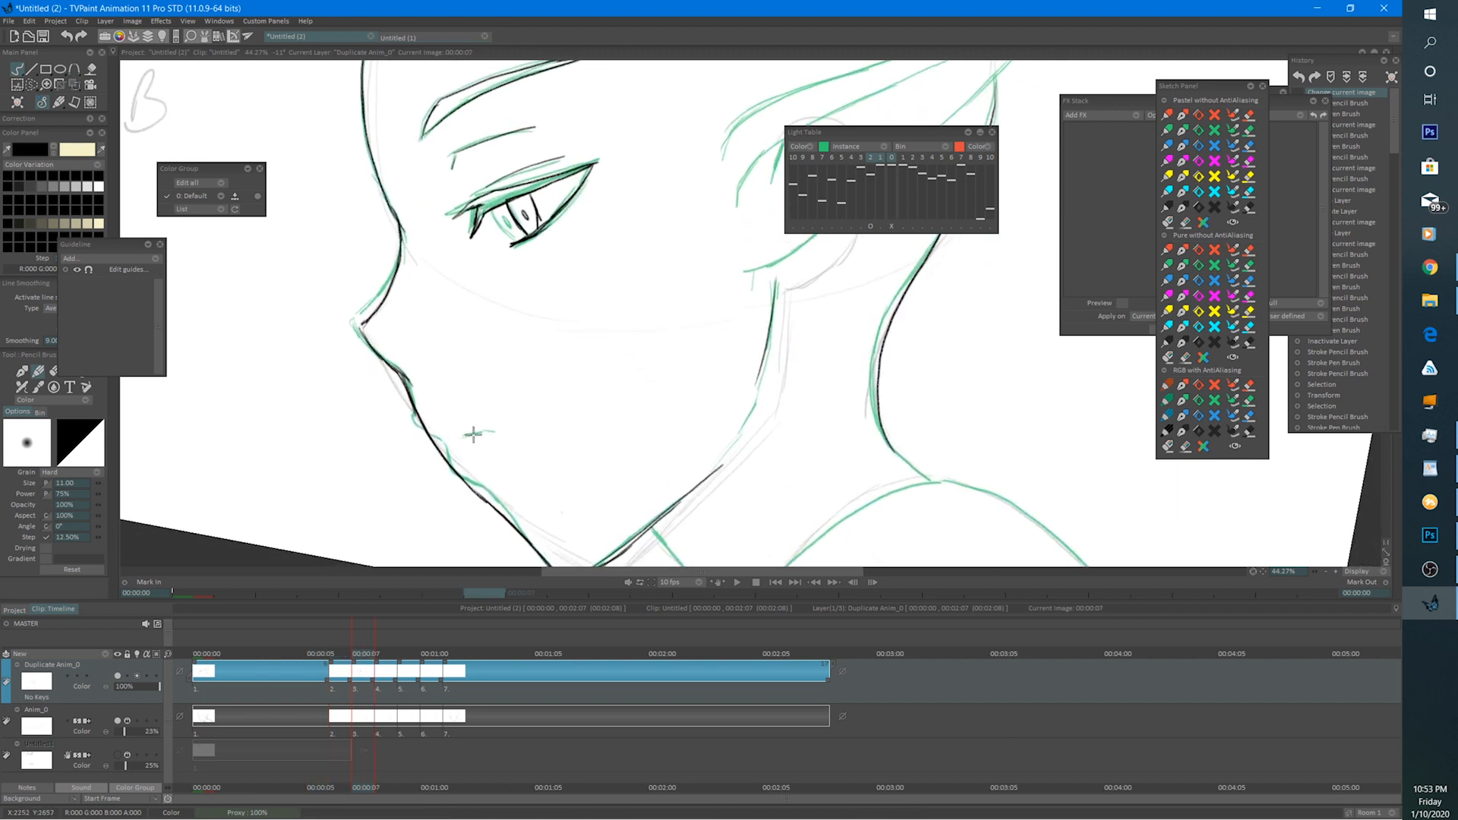
mouse_move(465, 435)
mouse_down()
mouse_move(516, 428)
mouse_move(592, 450)
mouse_move(599, 300)
mouse_move(613, 289)
mouse_move(600, 400)
mouse_up()
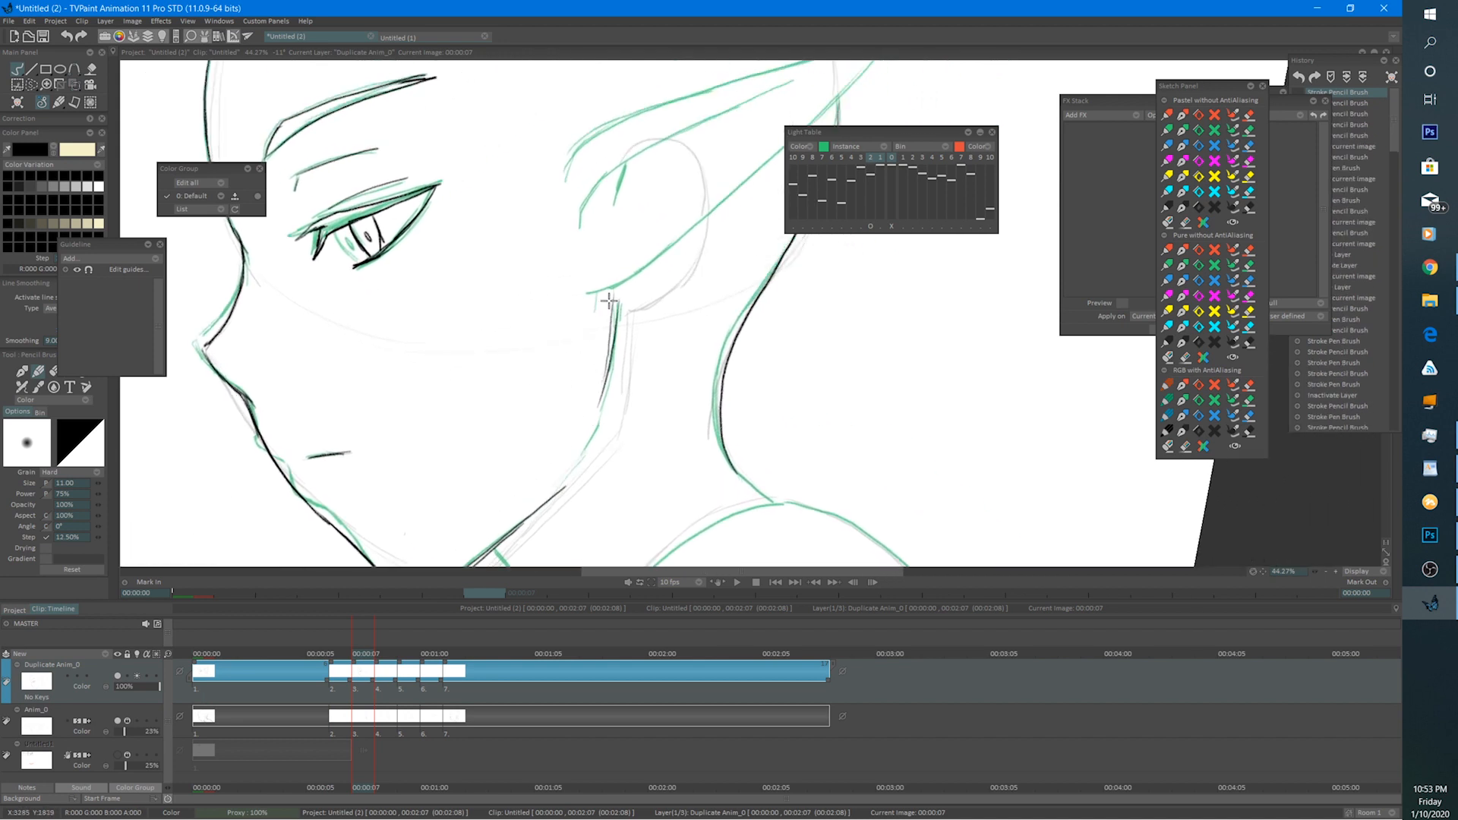
Erase the jaw line below the ear and redraw it along the green onion-skin guide.
key(e)
drag(613, 297, 589, 431)
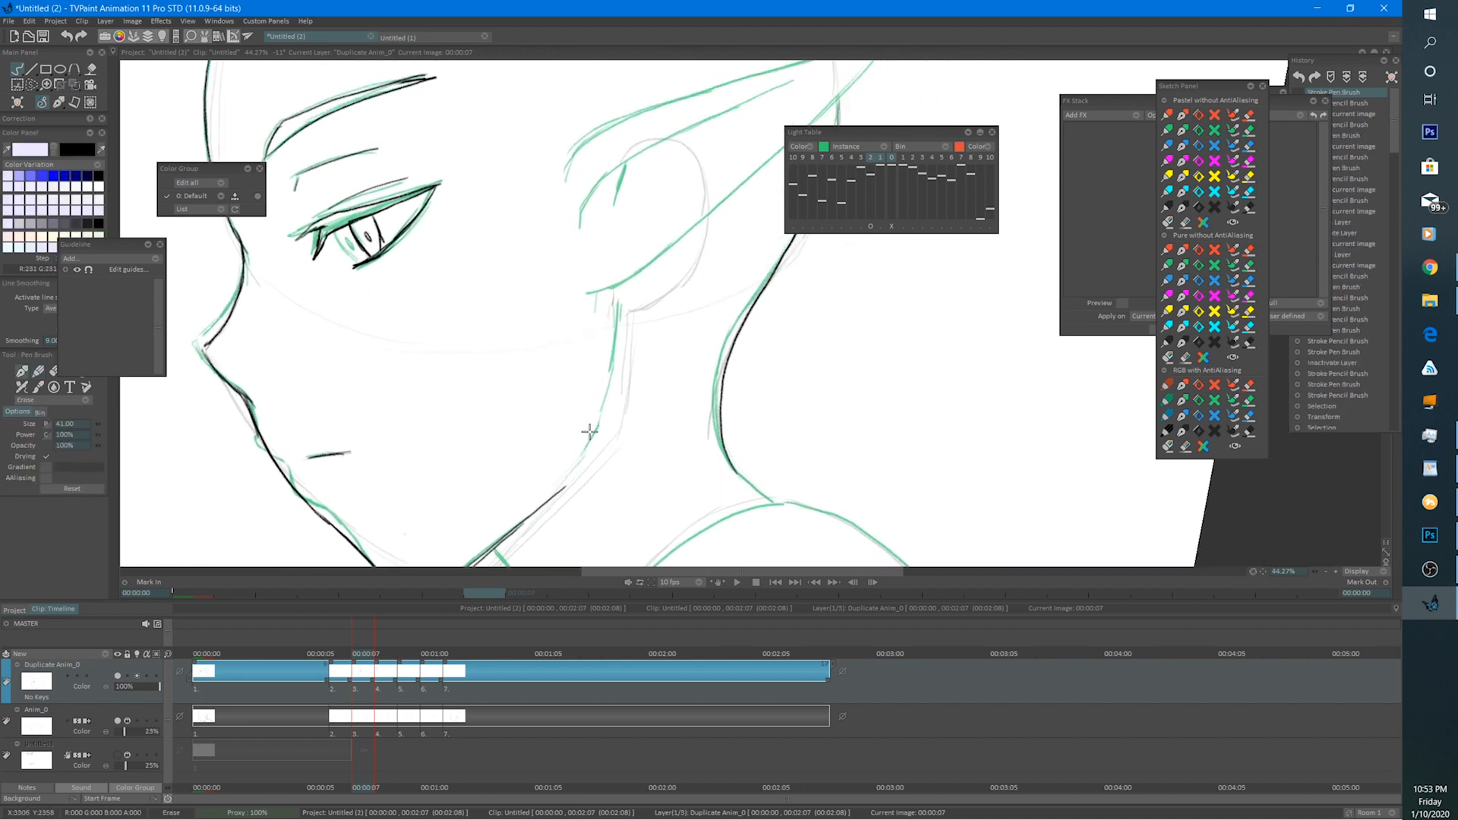
key(e)
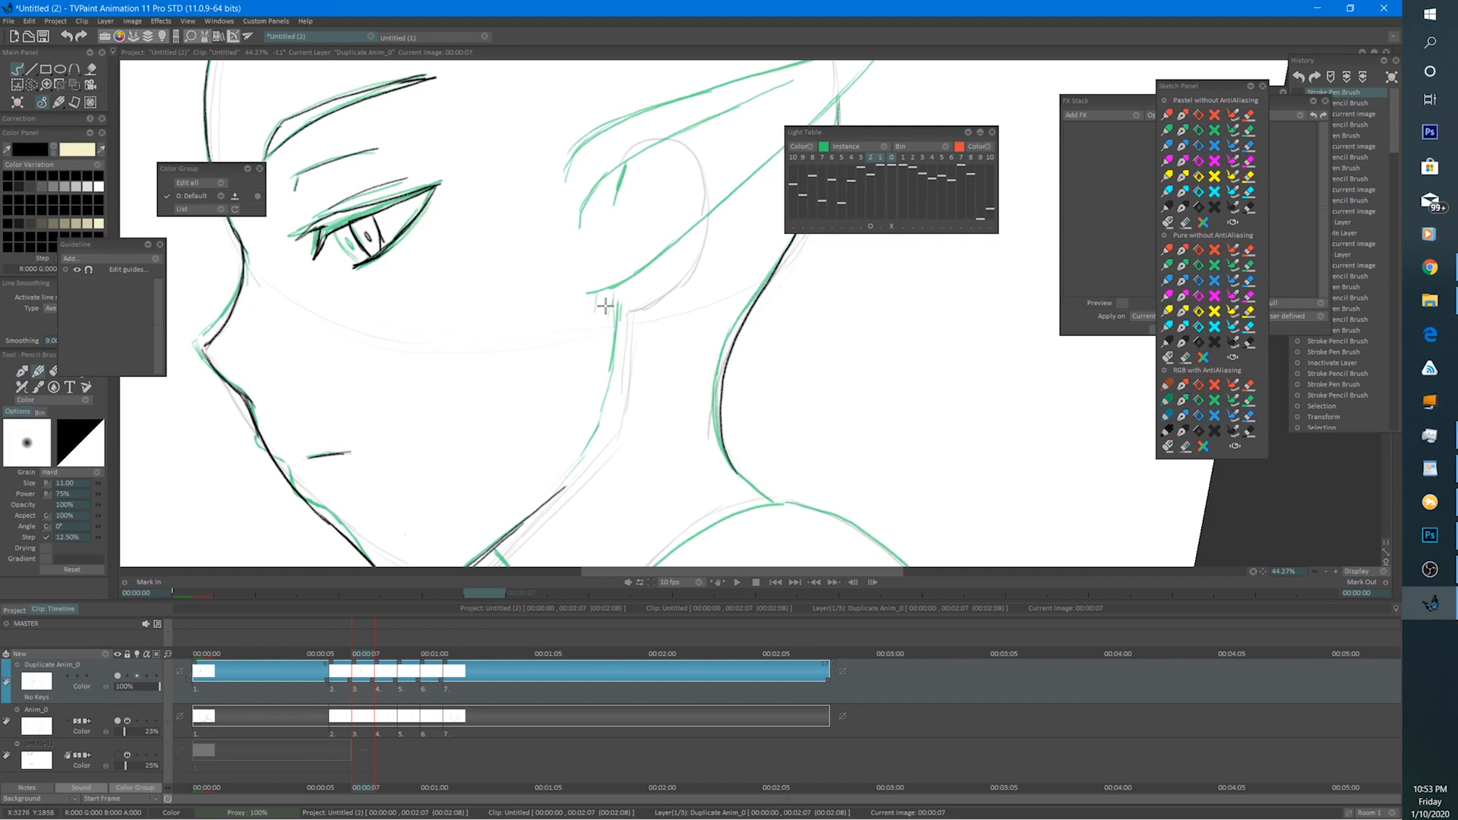
drag(616, 301, 605, 385)
mouse_move(611, 369)
mouse_down()
mouse_move(591, 439)
mouse_move(586, 629)
mouse_up()
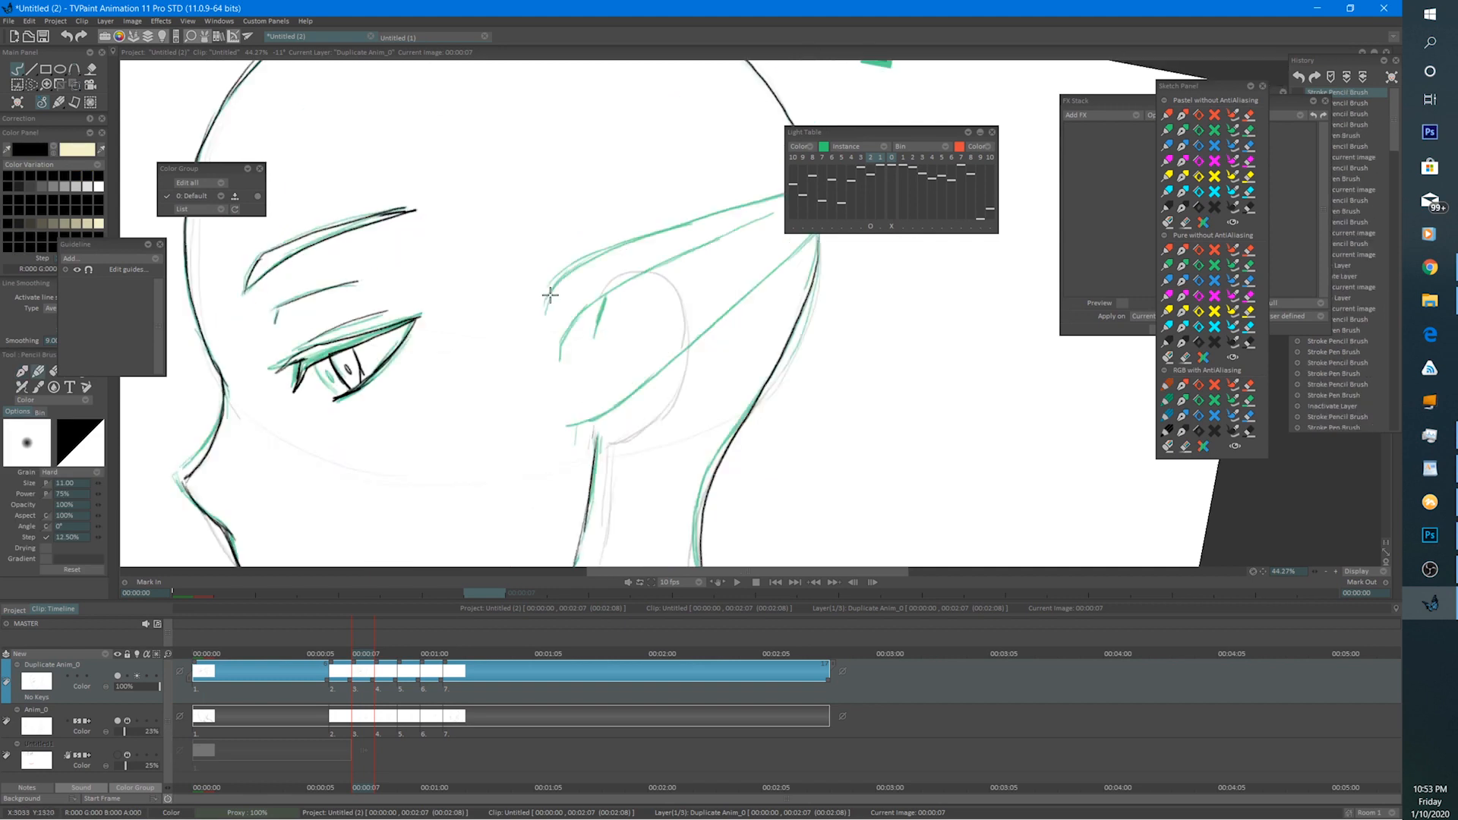
Trace the pointed ear's upper edge, inner fold lines and lower edge over the green onion skin.
drag(546, 303, 518, 339)
drag(498, 349, 718, 268)
mouse_move(687, 277)
mouse_down()
mouse_move(803, 240)
mouse_move(734, 317)
mouse_up()
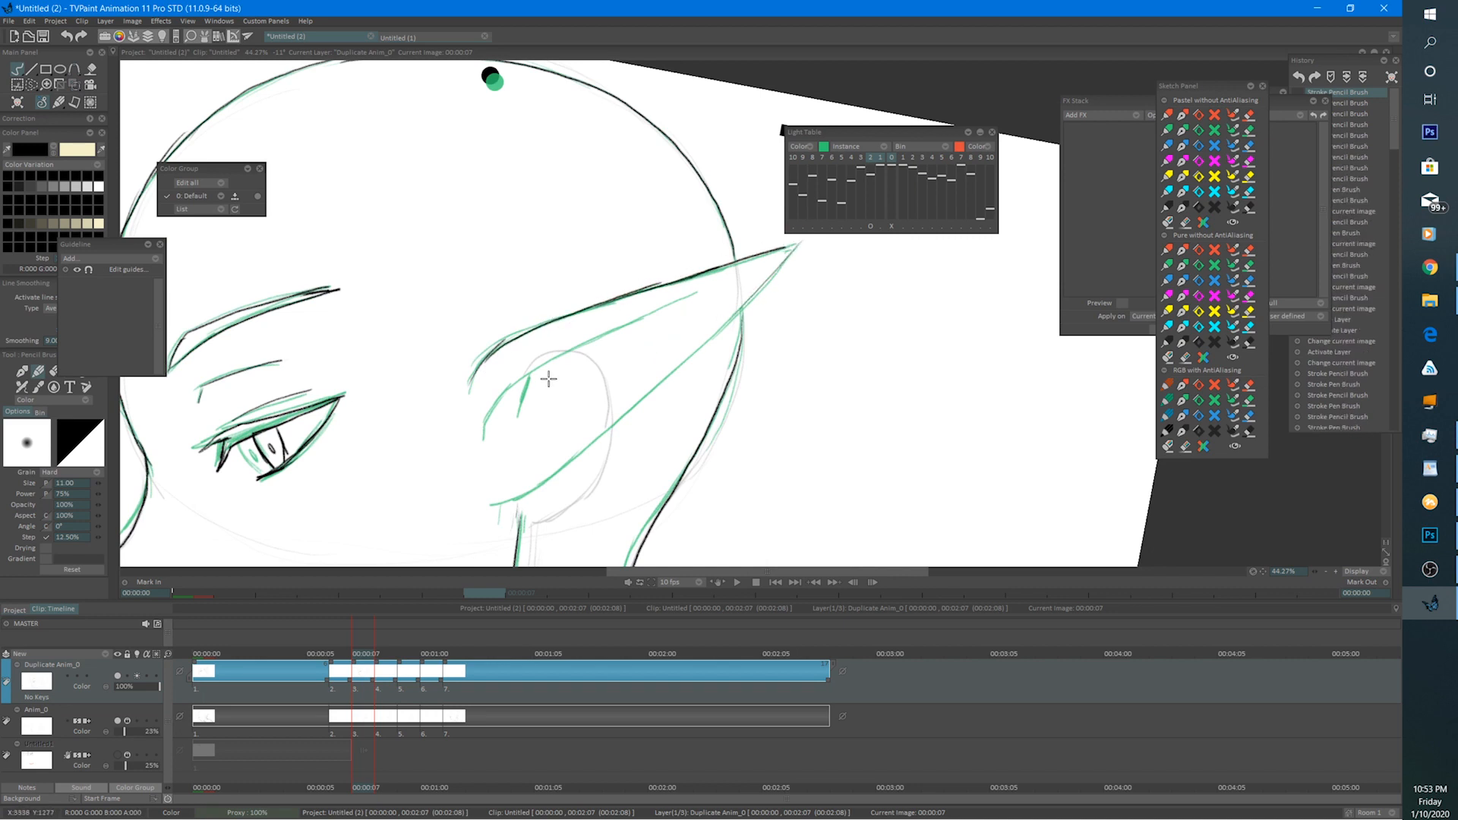
drag(491, 414, 696, 292)
drag(535, 370, 520, 404)
mouse_move(598, 368)
mouse_down()
mouse_move(585, 332)
mouse_move(537, 383)
mouse_move(498, 395)
mouse_up()
mouse_move(681, 241)
mouse_down()
mouse_move(571, 356)
mouse_move(386, 499)
mouse_up()
Erase the part of the head outline that crosses the ear.
key(e)
mouse_move(634, 253)
mouse_down()
mouse_move(673, 247)
mouse_move(602, 313)
mouse_move(596, 265)
mouse_move(676, 243)
mouse_move(578, 358)
mouse_move(570, 325)
mouse_move(624, 264)
mouse_up()
key(b)
drag(553, 389, 619, 253)
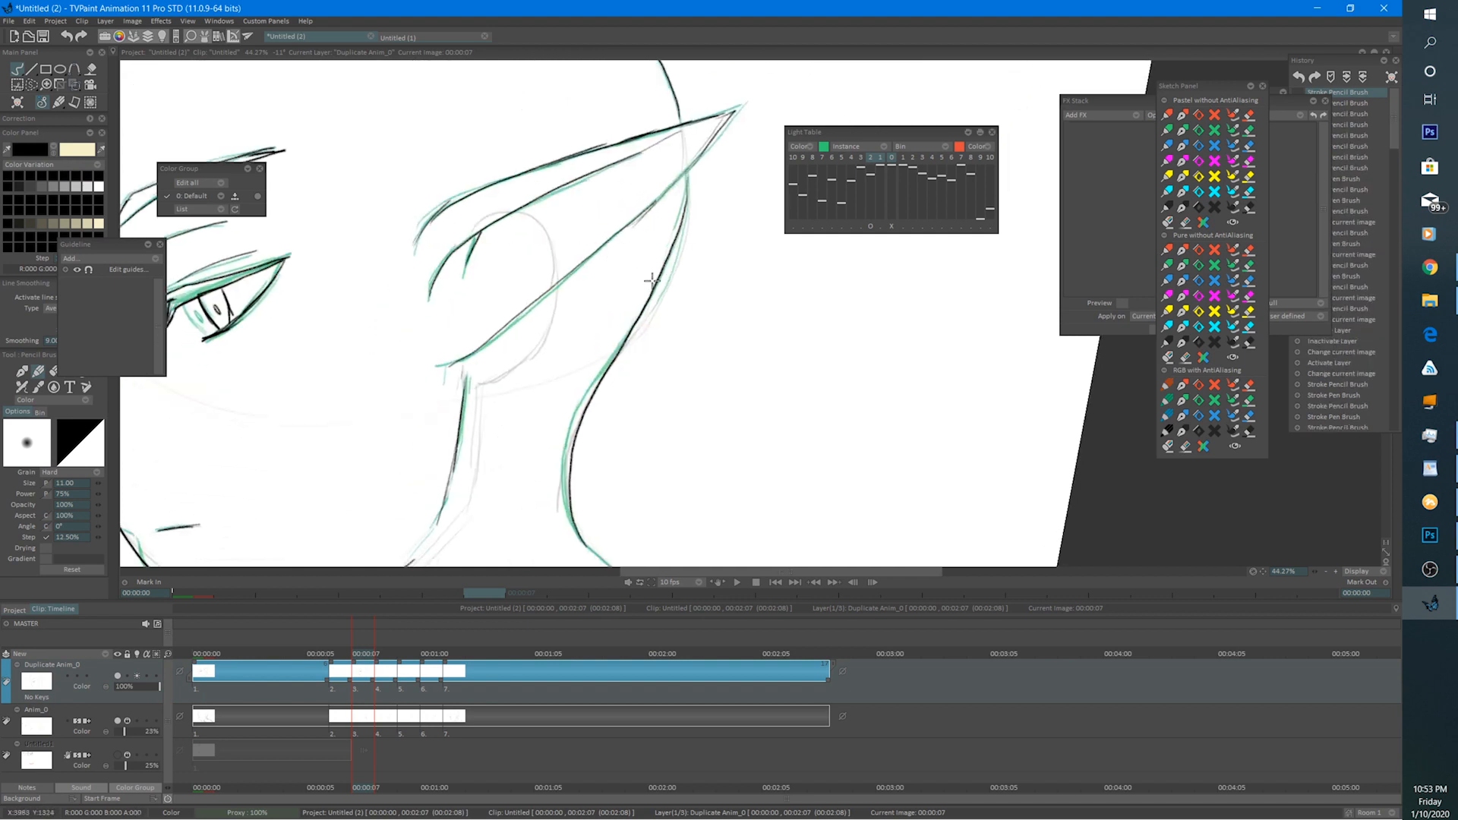
Trace the neck line under the jaw, the back of the neck and the shoulder curve over the green guide lines.
scroll(623, 304, down, 3)
drag(595, 372, 550, 354)
scroll(530, 371, up, 3)
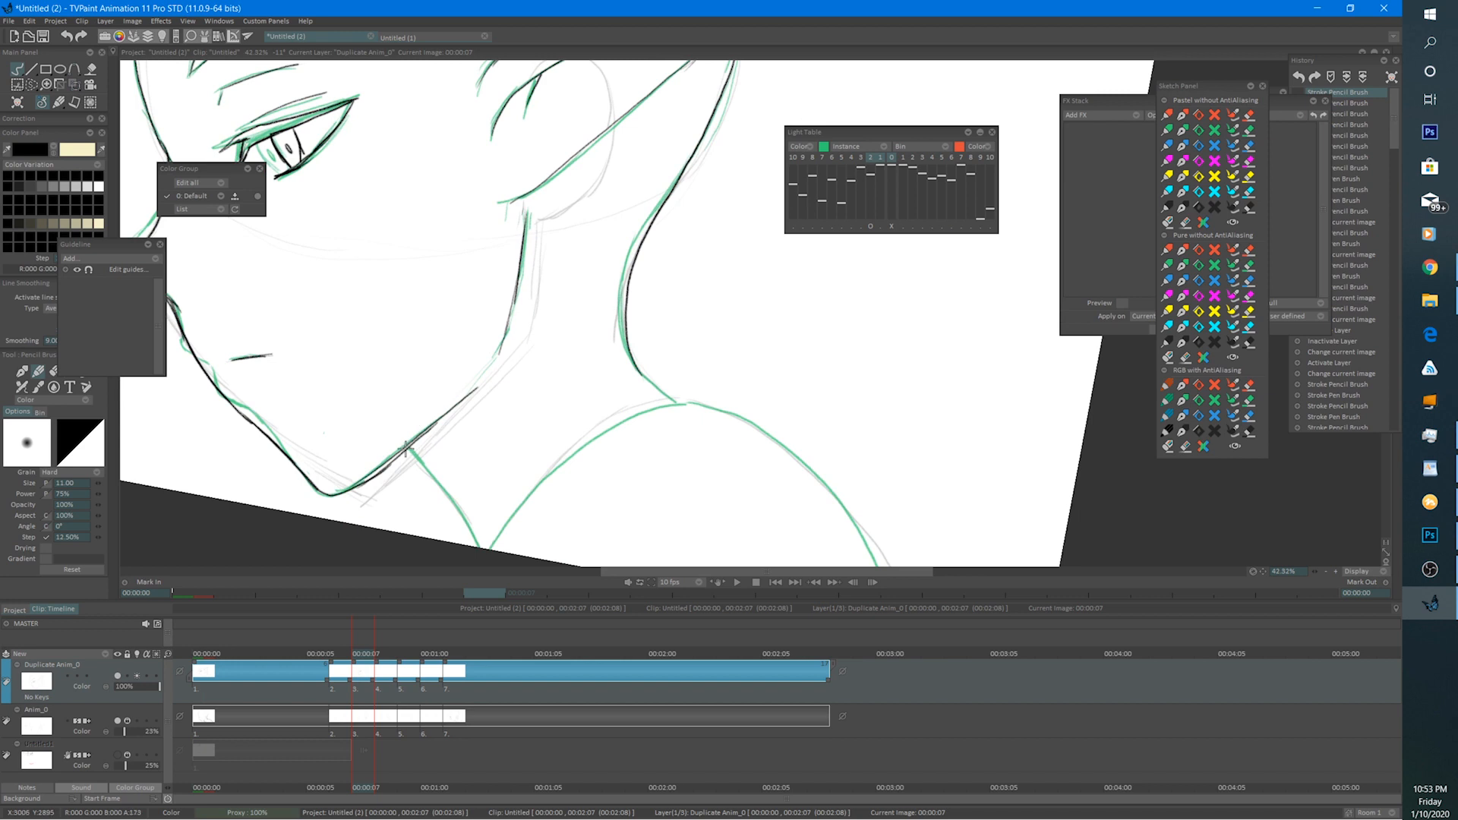
drag(405, 448, 480, 548)
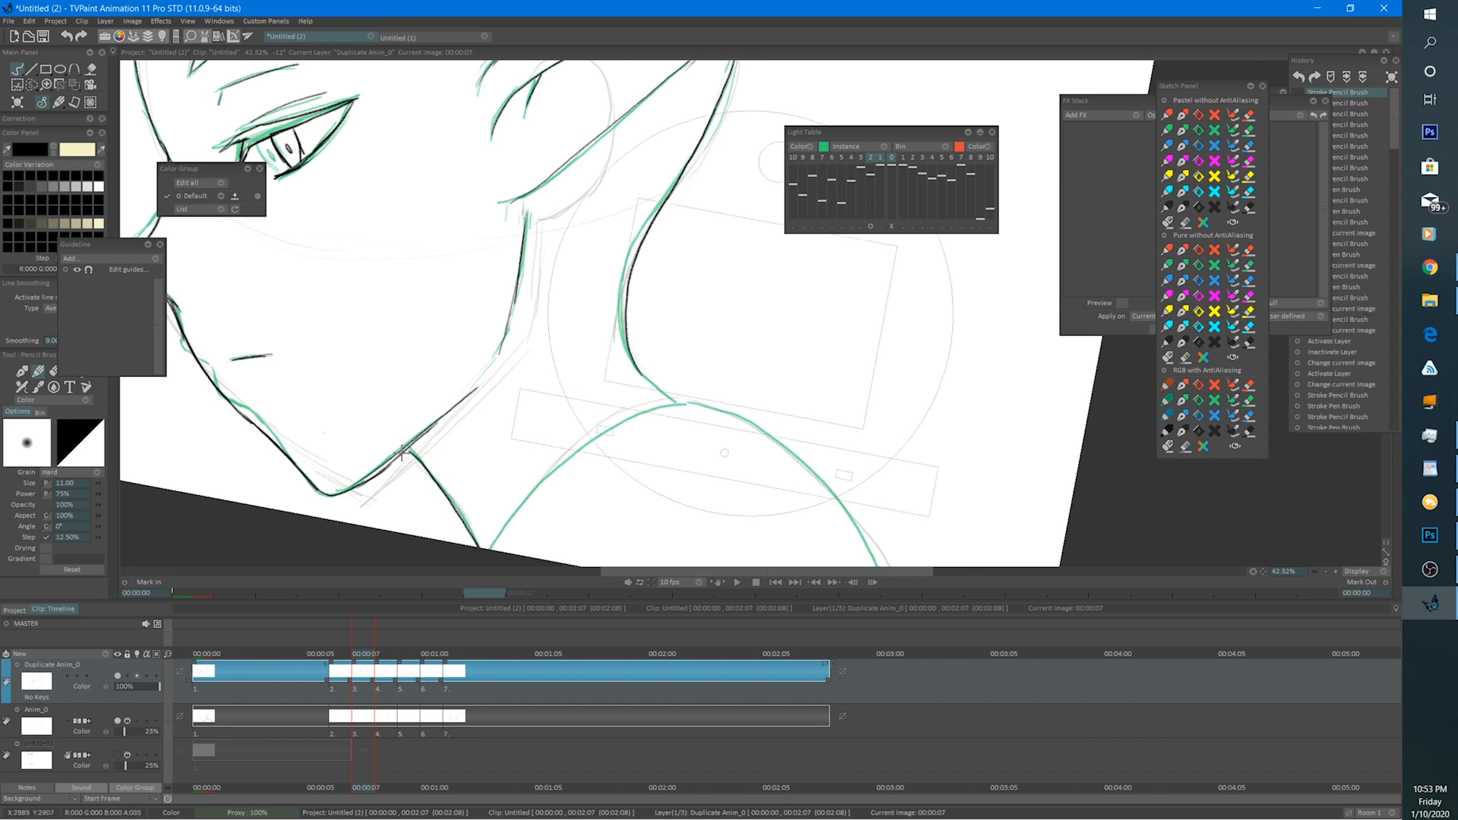
mouse_move(401, 453)
mouse_down()
mouse_move(647, 498)
mouse_move(635, 387)
mouse_move(714, 354)
mouse_up()
mouse_move(698, 365)
mouse_down()
mouse_move(731, 346)
mouse_move(1008, 350)
mouse_up()
mouse_move(668, 473)
mouse_down()
mouse_move(608, 459)
mouse_move(608, 378)
mouse_up()
mouse_move(649, 324)
mouse_down()
mouse_move(539, 402)
mouse_move(483, 499)
mouse_up()
drag(546, 361, 507, 417)
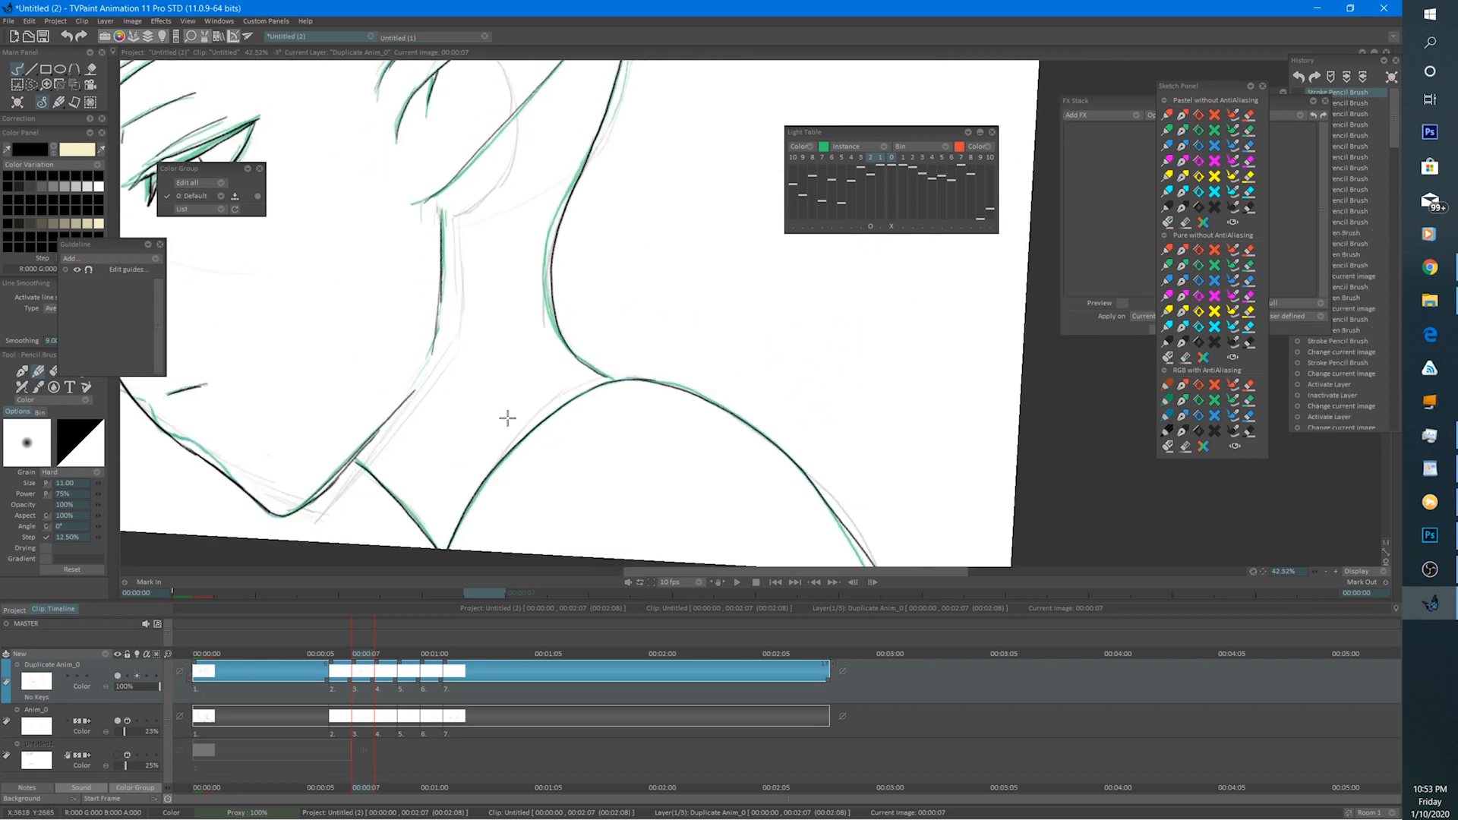
Hide the Anim_0 rough layer and play back the clean head-turn drawings to check the motion.
scroll(507, 417, down, 3)
click(119, 720)
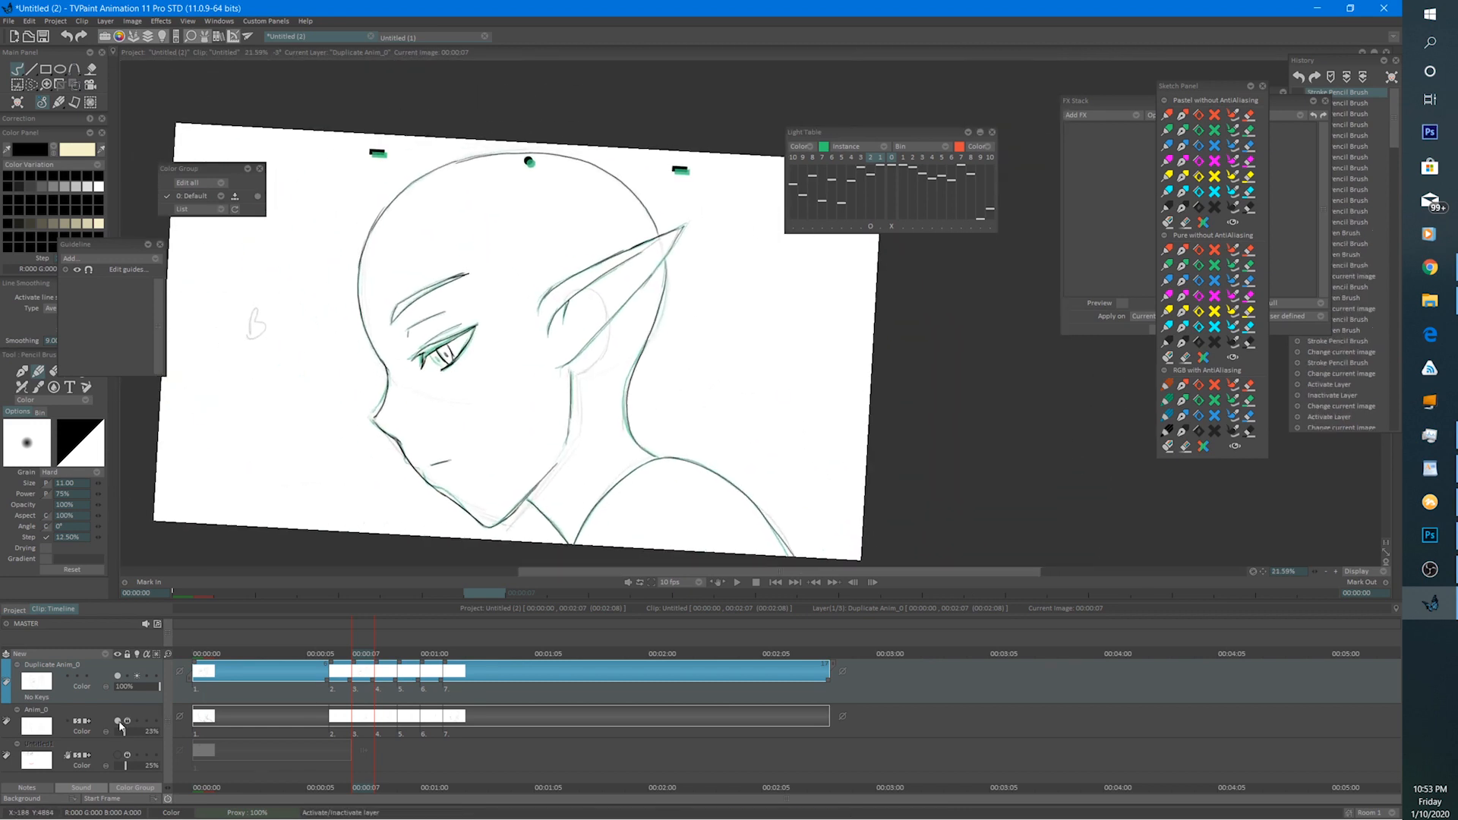
click(736, 582)
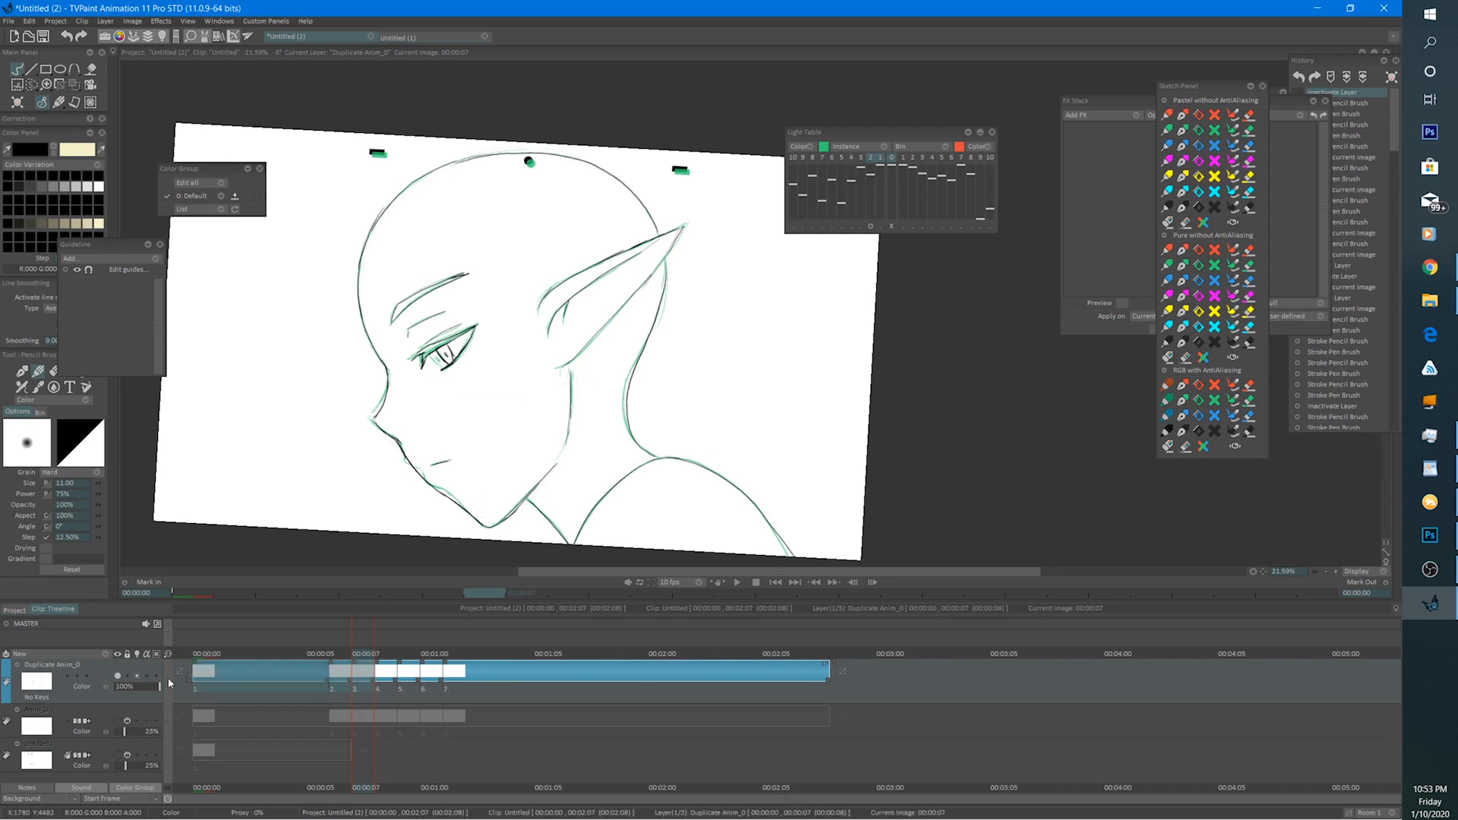
click(756, 582)
drag(356, 651, 371, 657)
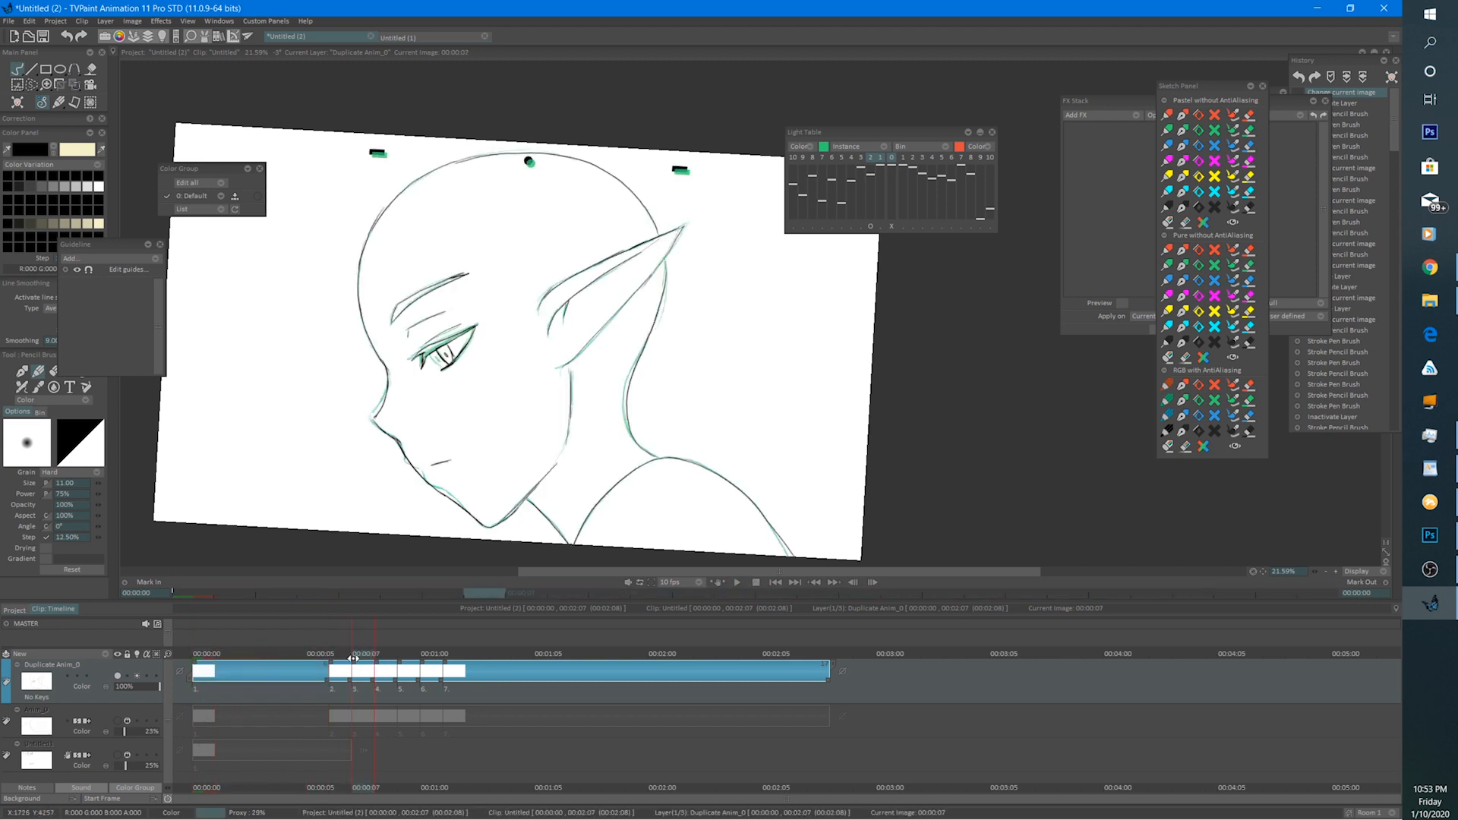
Erase the pupil and iris line on frame 00:00:07 and redraw them closer to the front of the eye.
scroll(505, 325, up, 5)
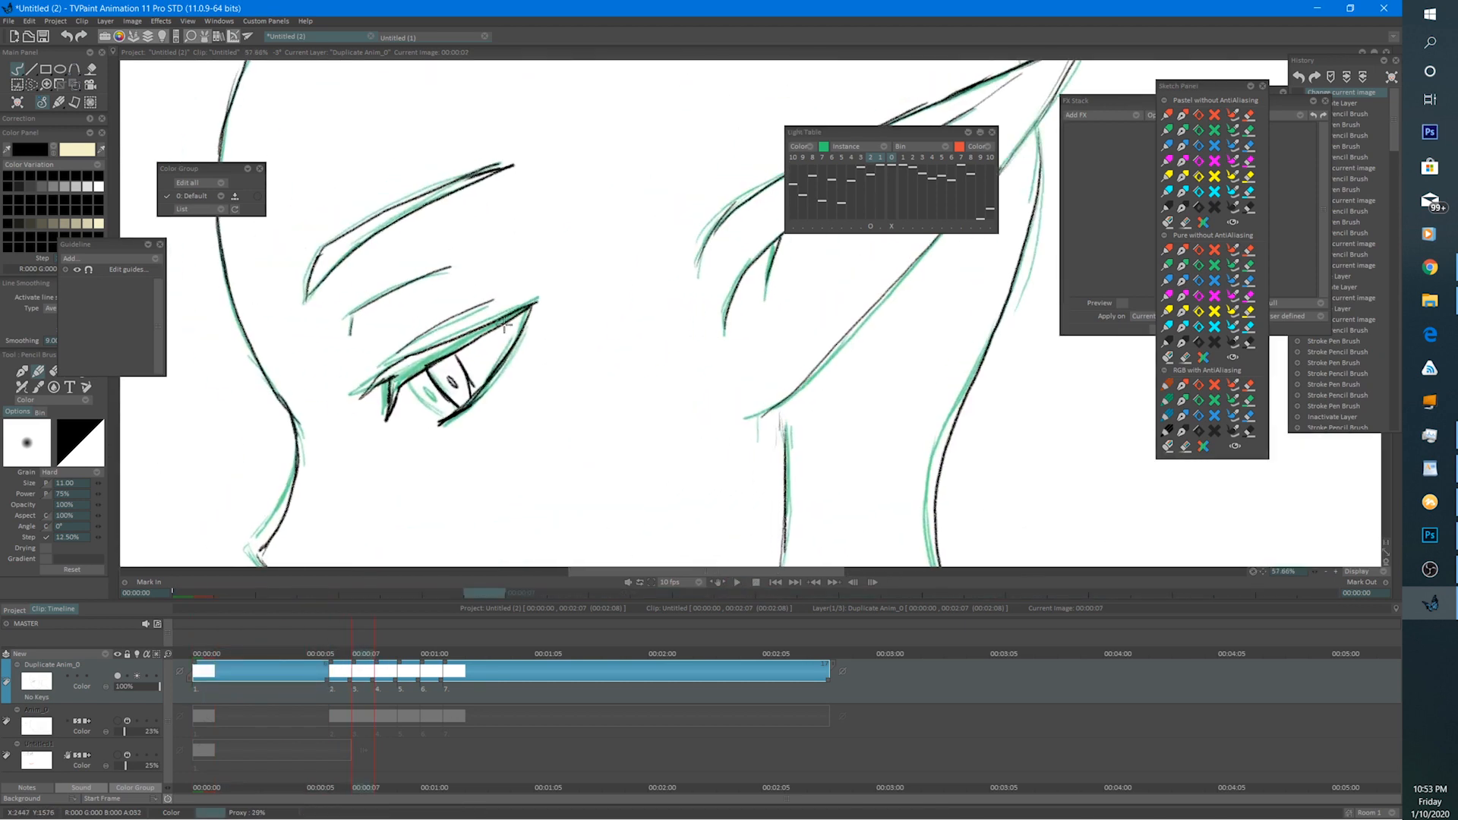
key(e)
mouse_move(457, 378)
mouse_down()
mouse_move(462, 362)
mouse_move(438, 381)
mouse_move(455, 392)
mouse_move(423, 397)
mouse_move(441, 412)
mouse_up()
key(b)
mouse_move(417, 383)
mouse_down()
mouse_move(451, 416)
mouse_move(440, 394)
mouse_up()
drag(414, 380, 459, 408)
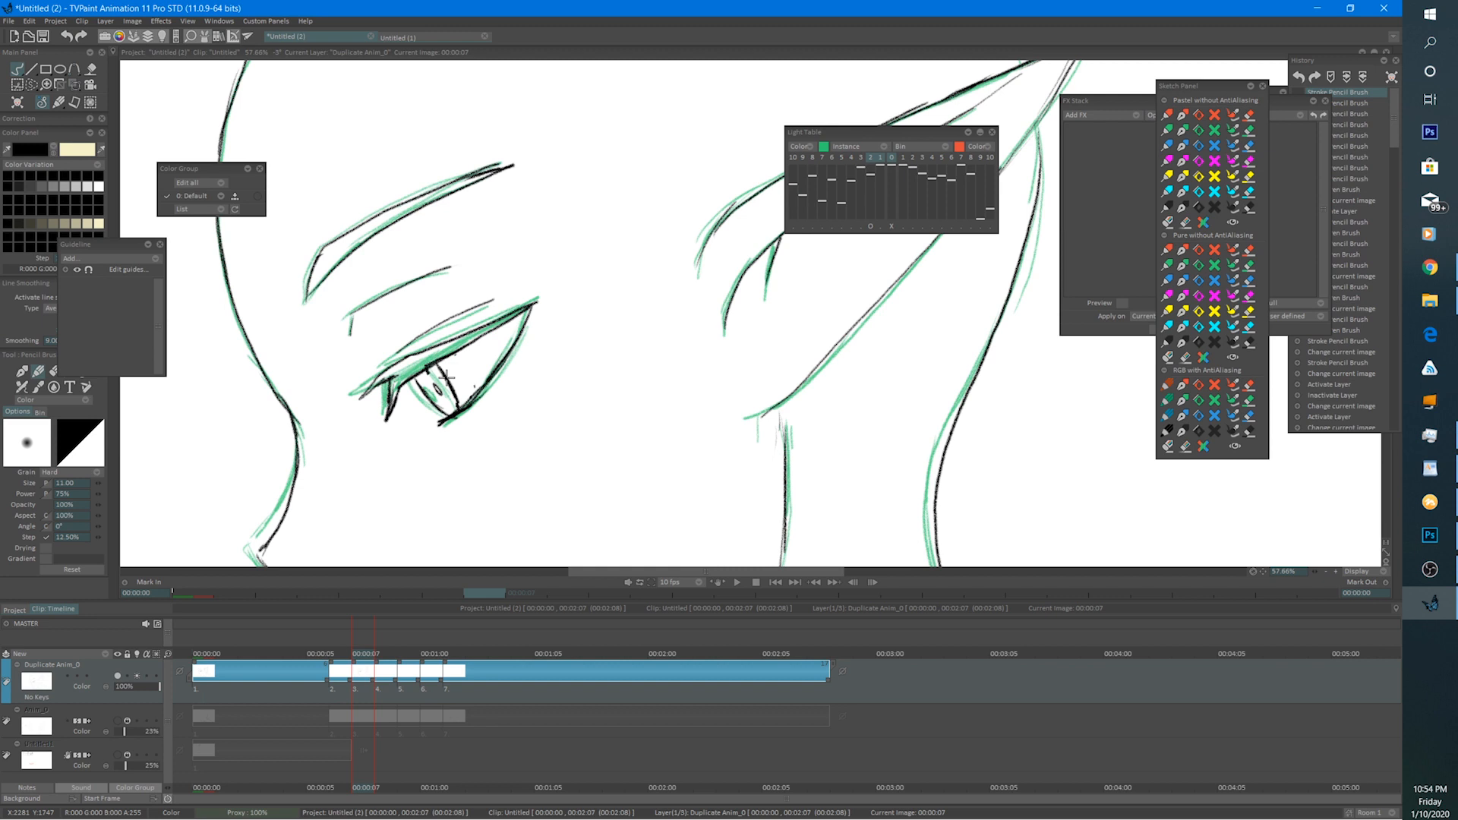
Go to the empty drawing at frame 00:01:01 and show the Anim_0 rough layer again.
click(449, 655)
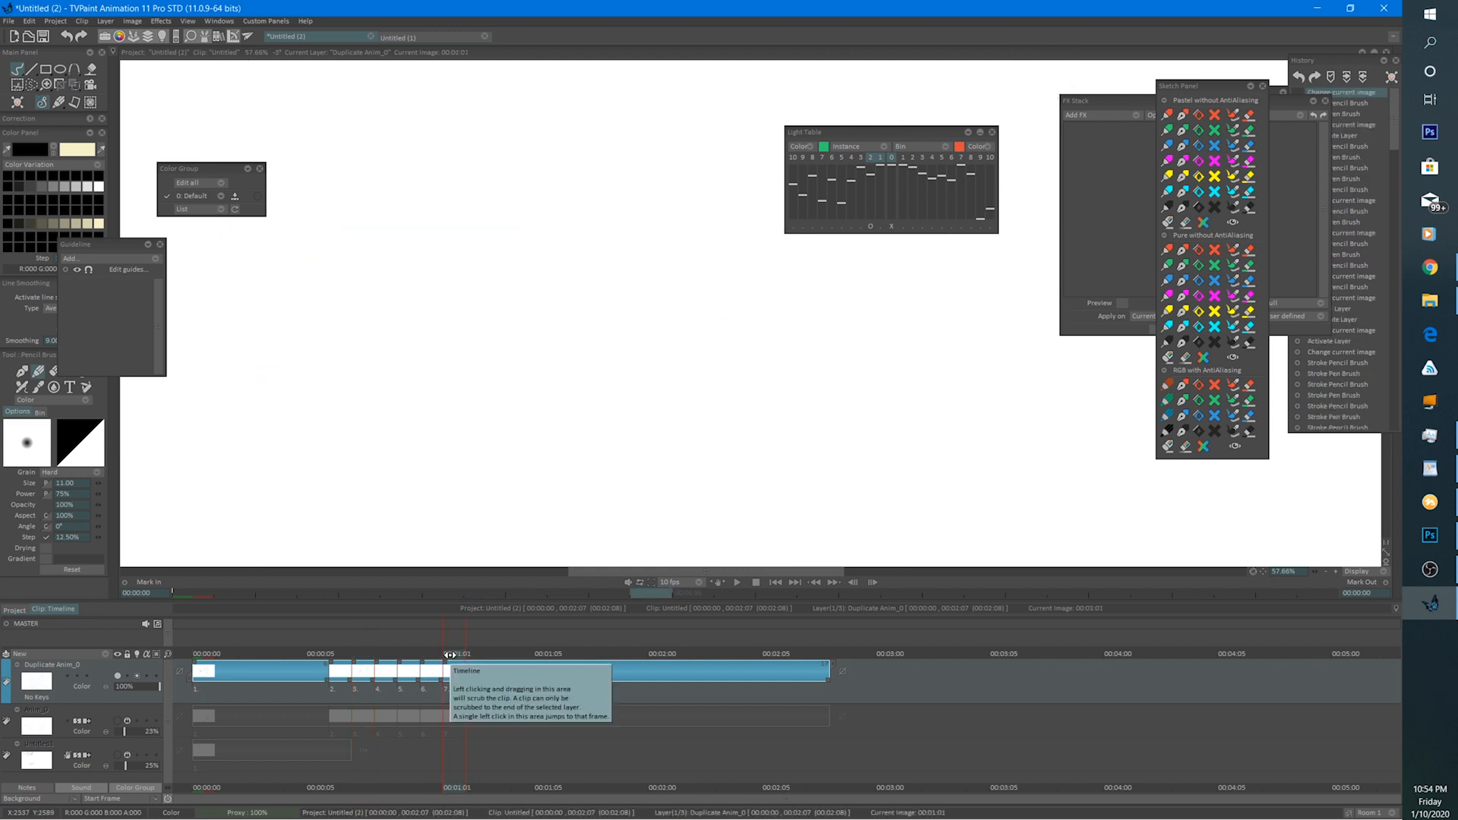
scroll(602, 472, down, 3)
drag(602, 471, 514, 433)
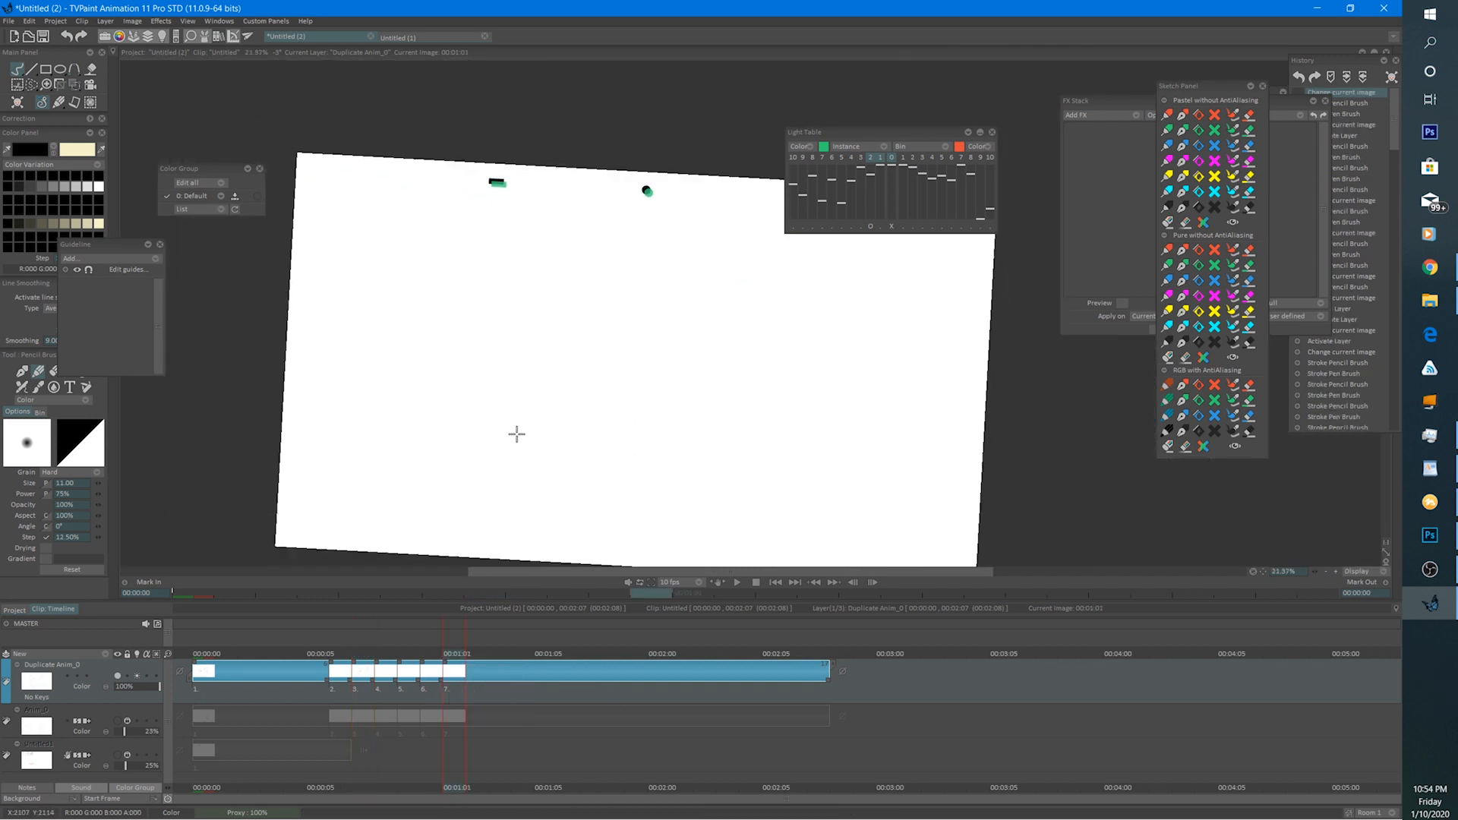
click(126, 722)
drag(638, 402, 593, 406)
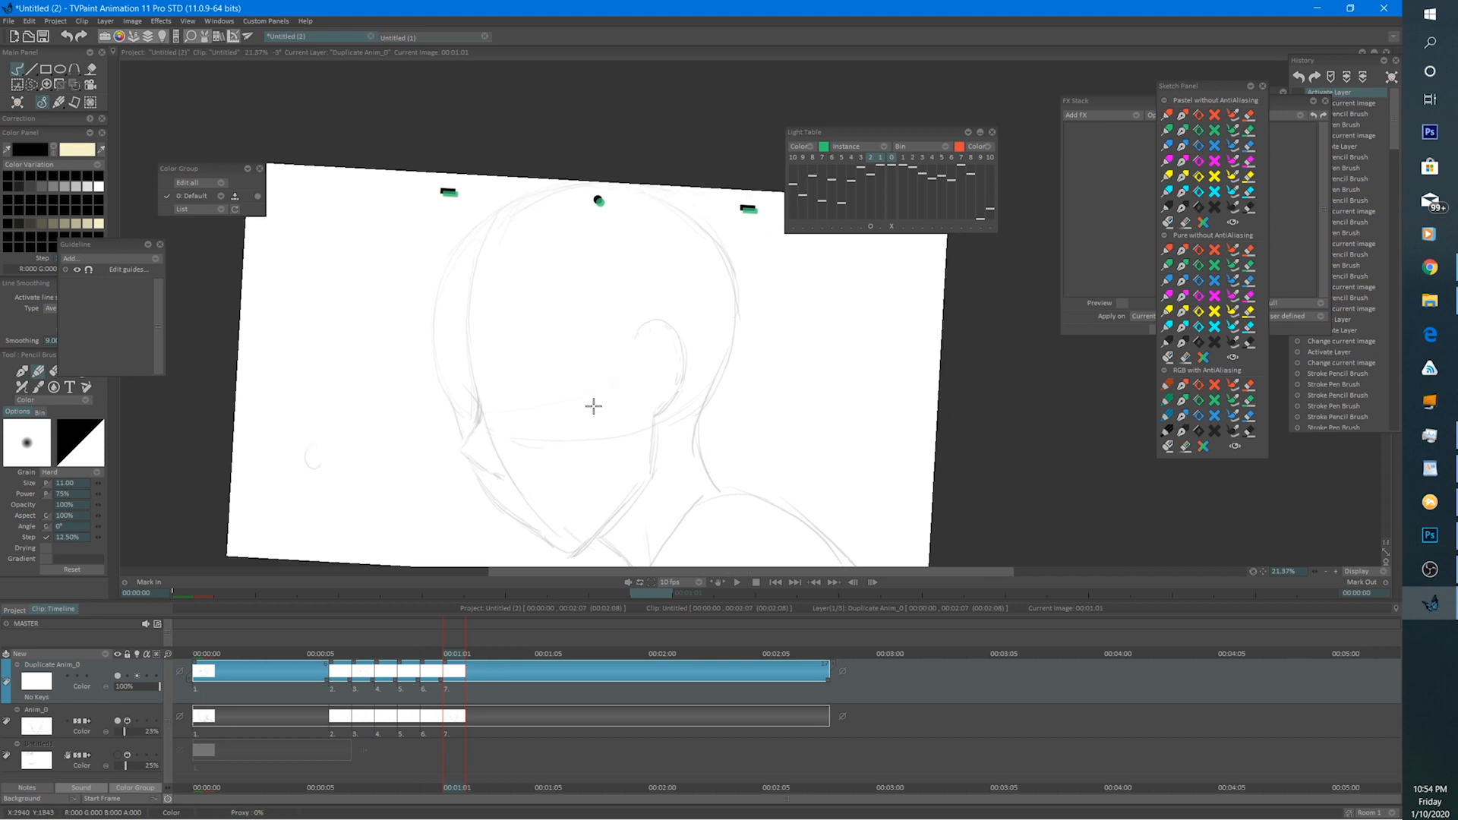
Compare the rough at frame 00:01:01 with the drawings at frames 00:00:00 and 00:00:07.
click(205, 653)
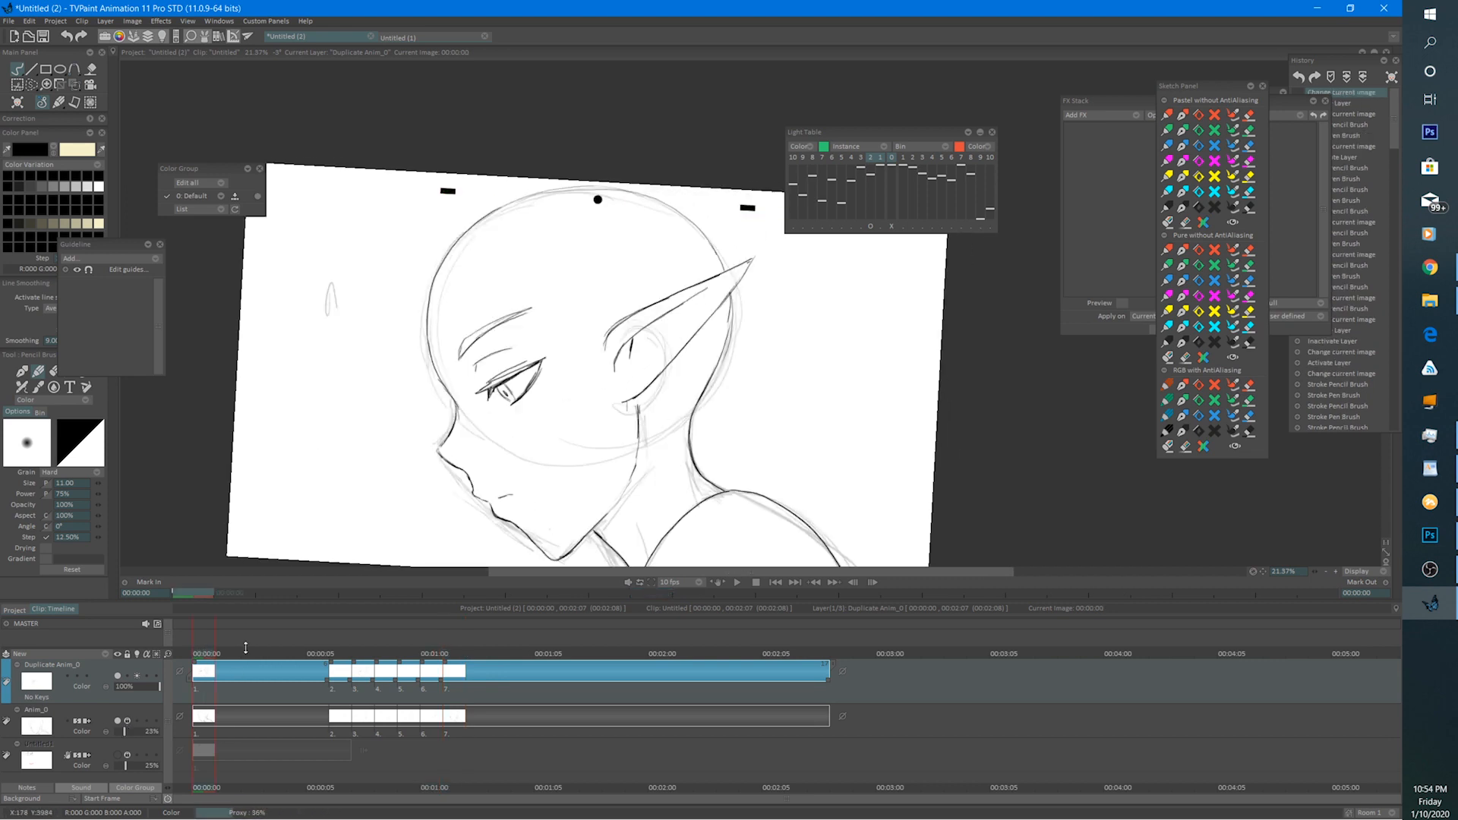
click(438, 654)
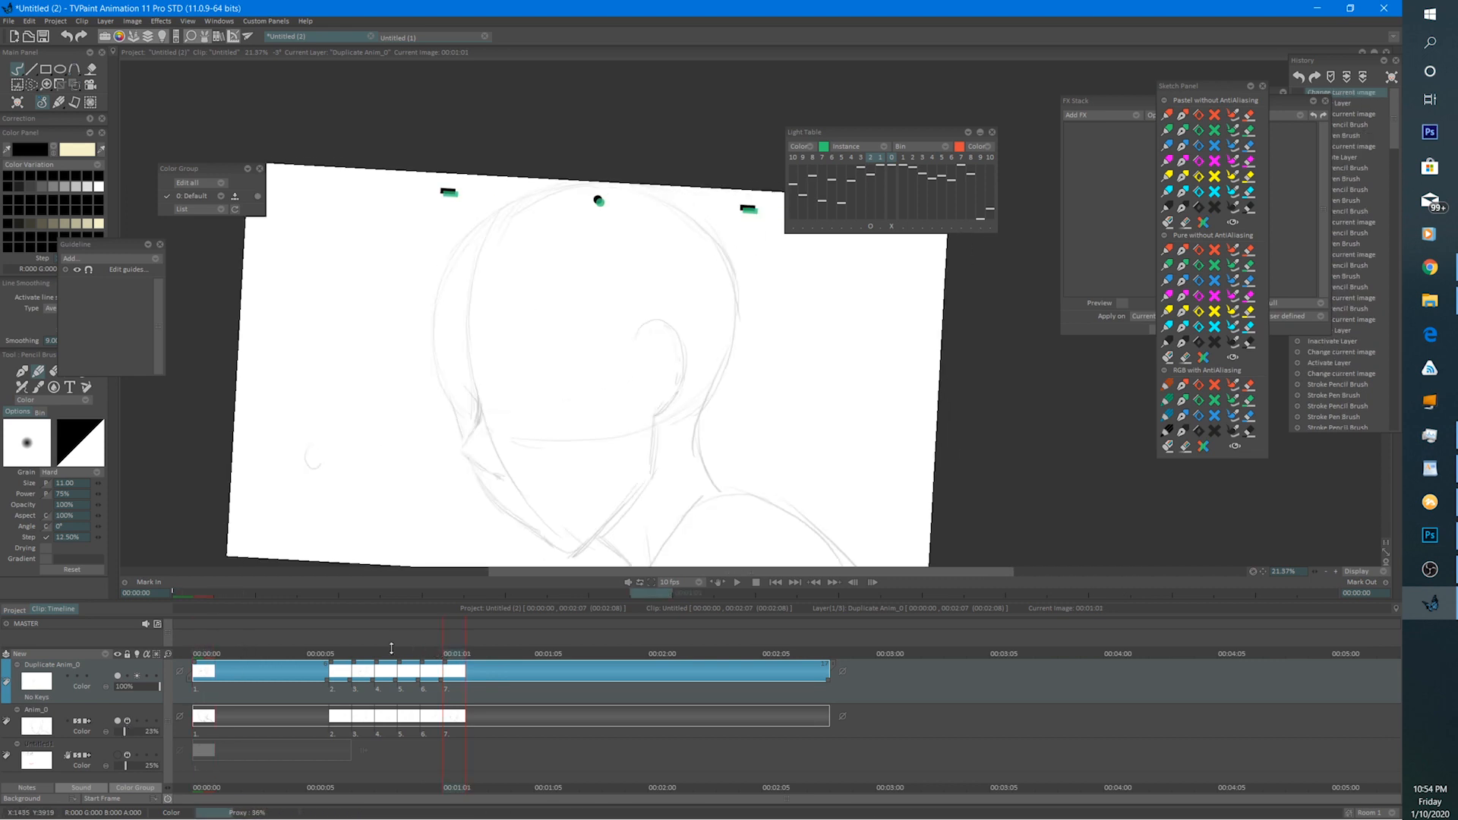
click(355, 653)
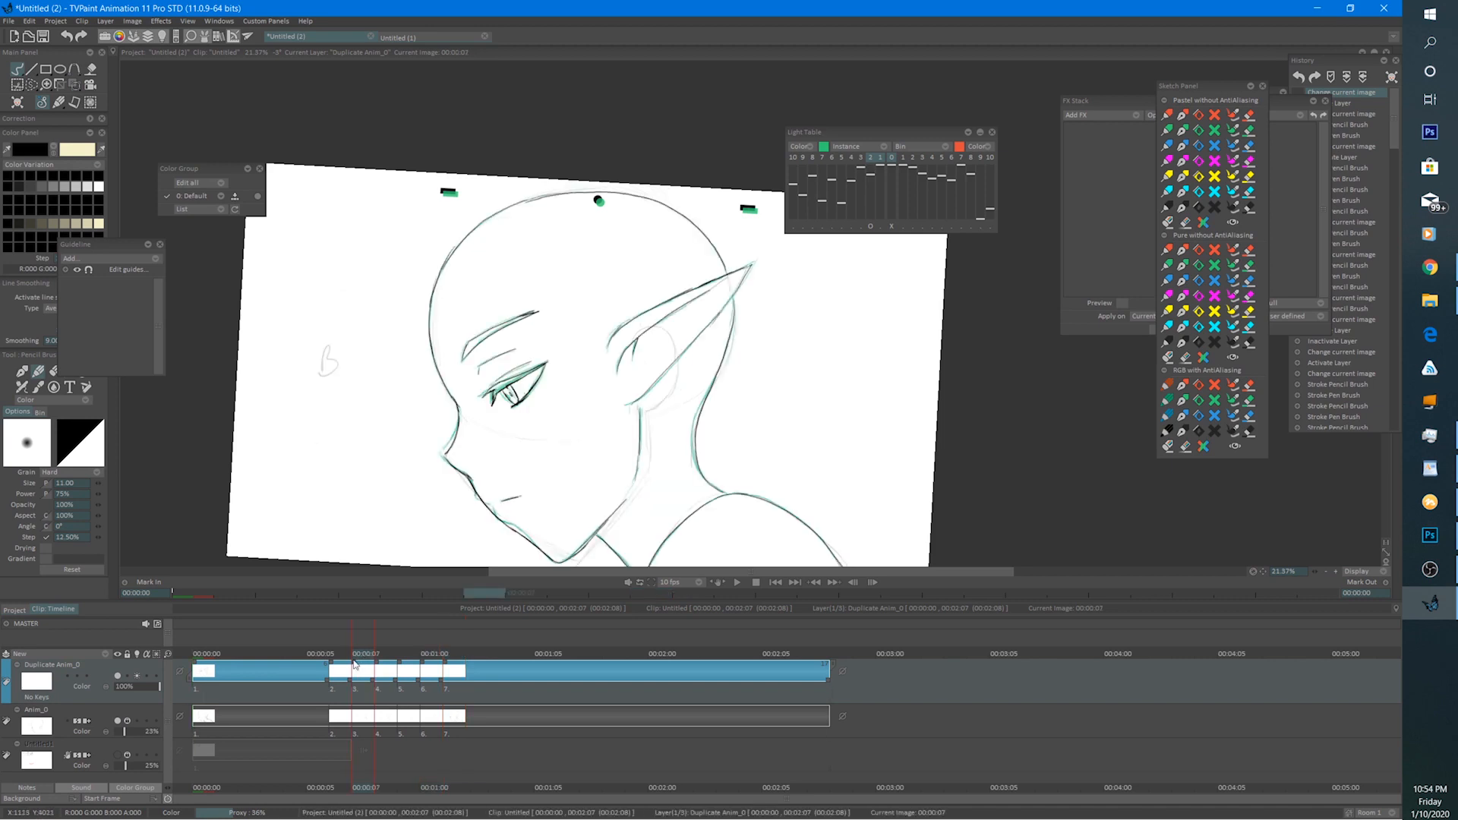
click(456, 654)
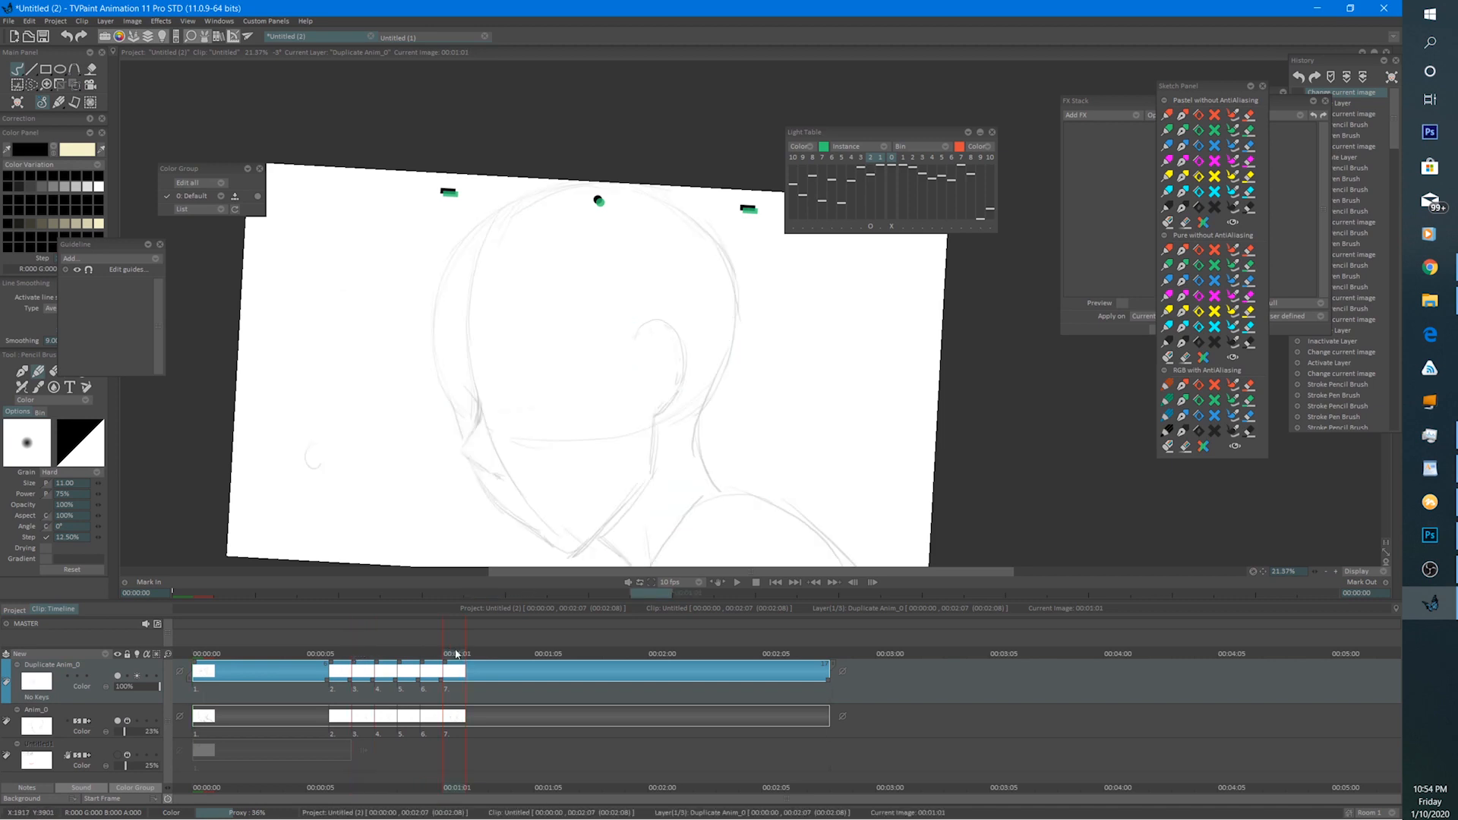
Display the sixth previous instance in the light table as the onion-skin reference for frame 00:01:01.
drag(570, 373, 544, 321)
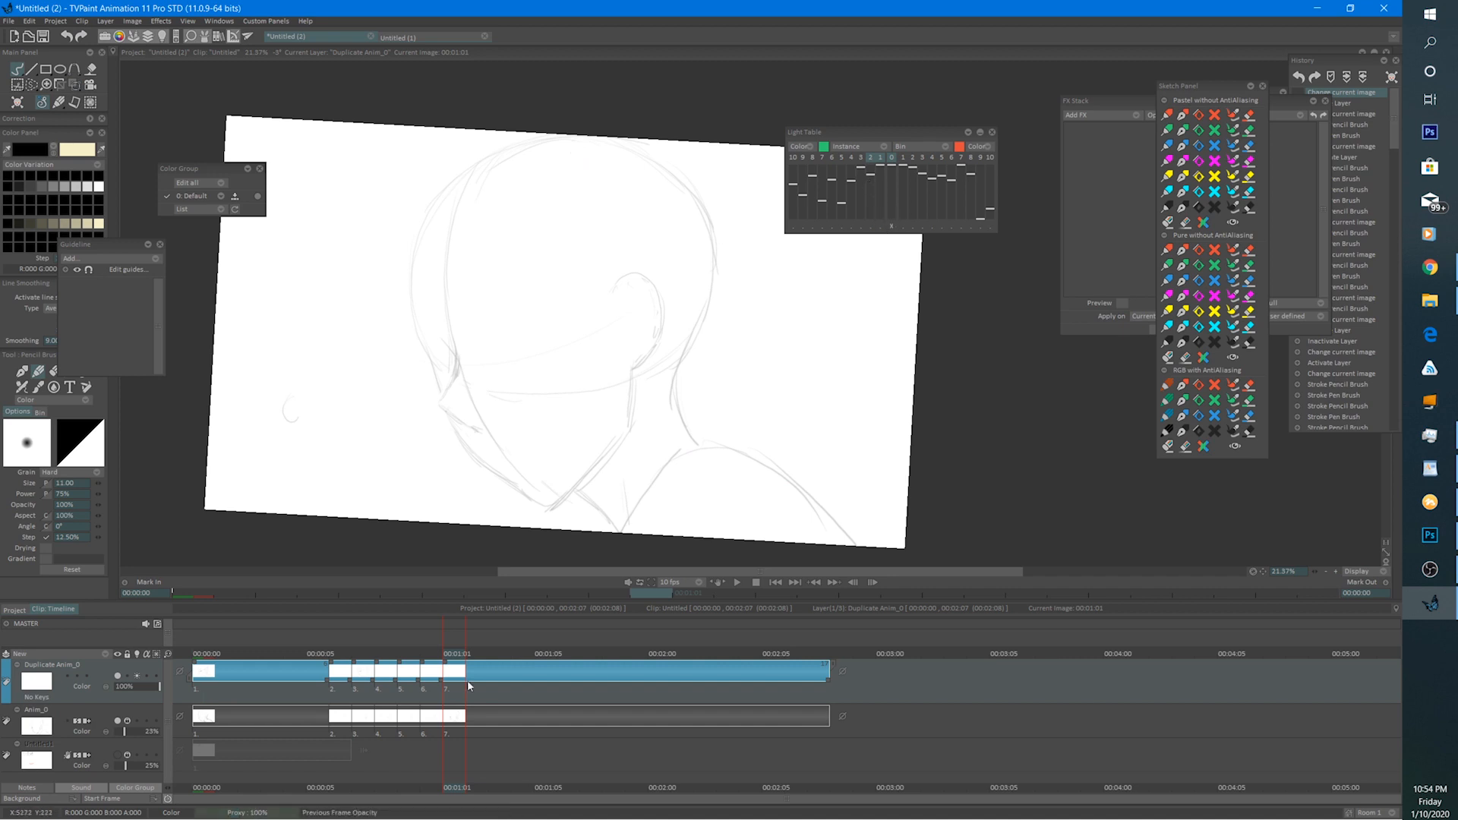
click(829, 156)
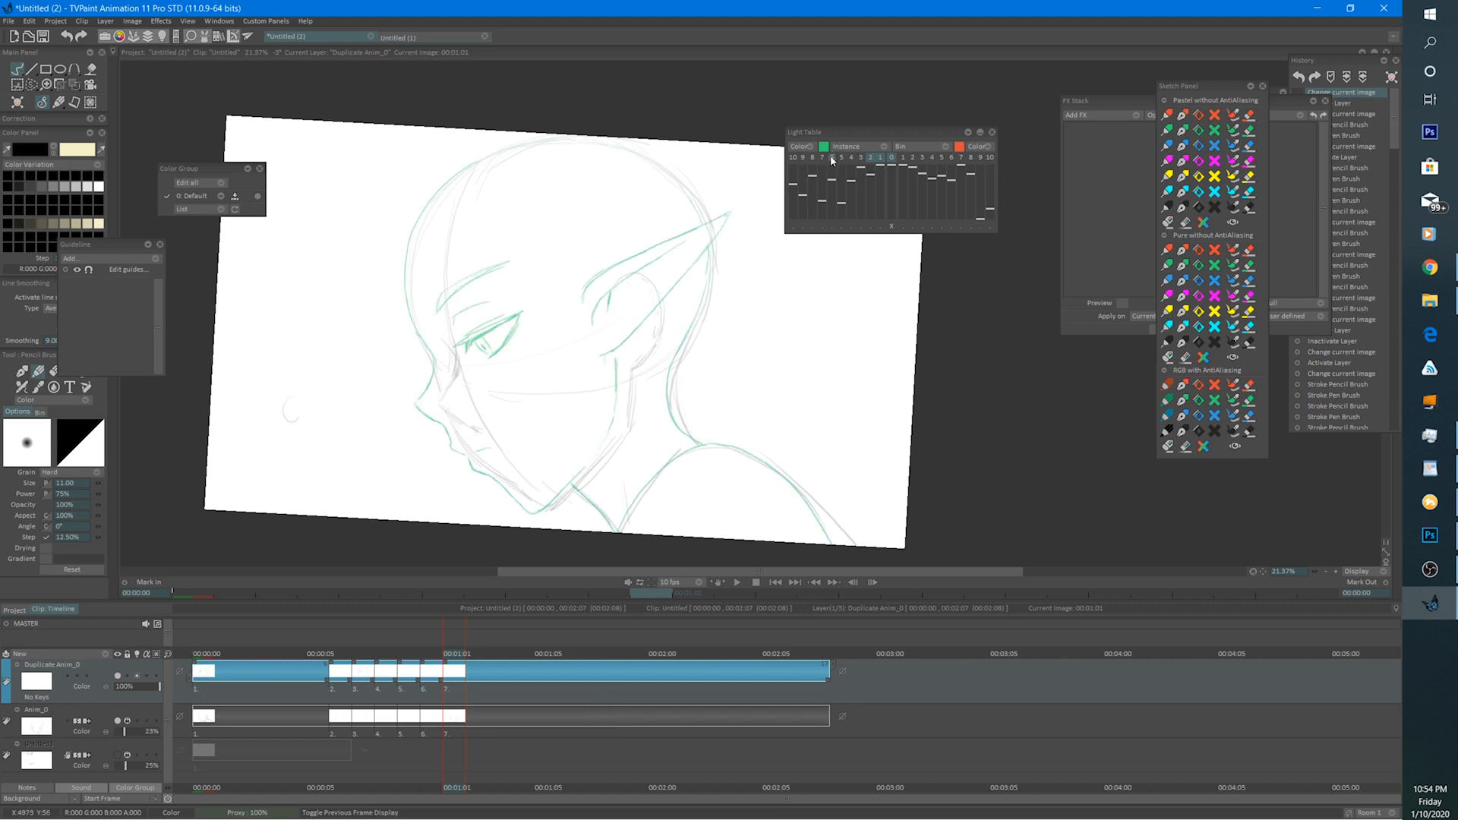
click(831, 155)
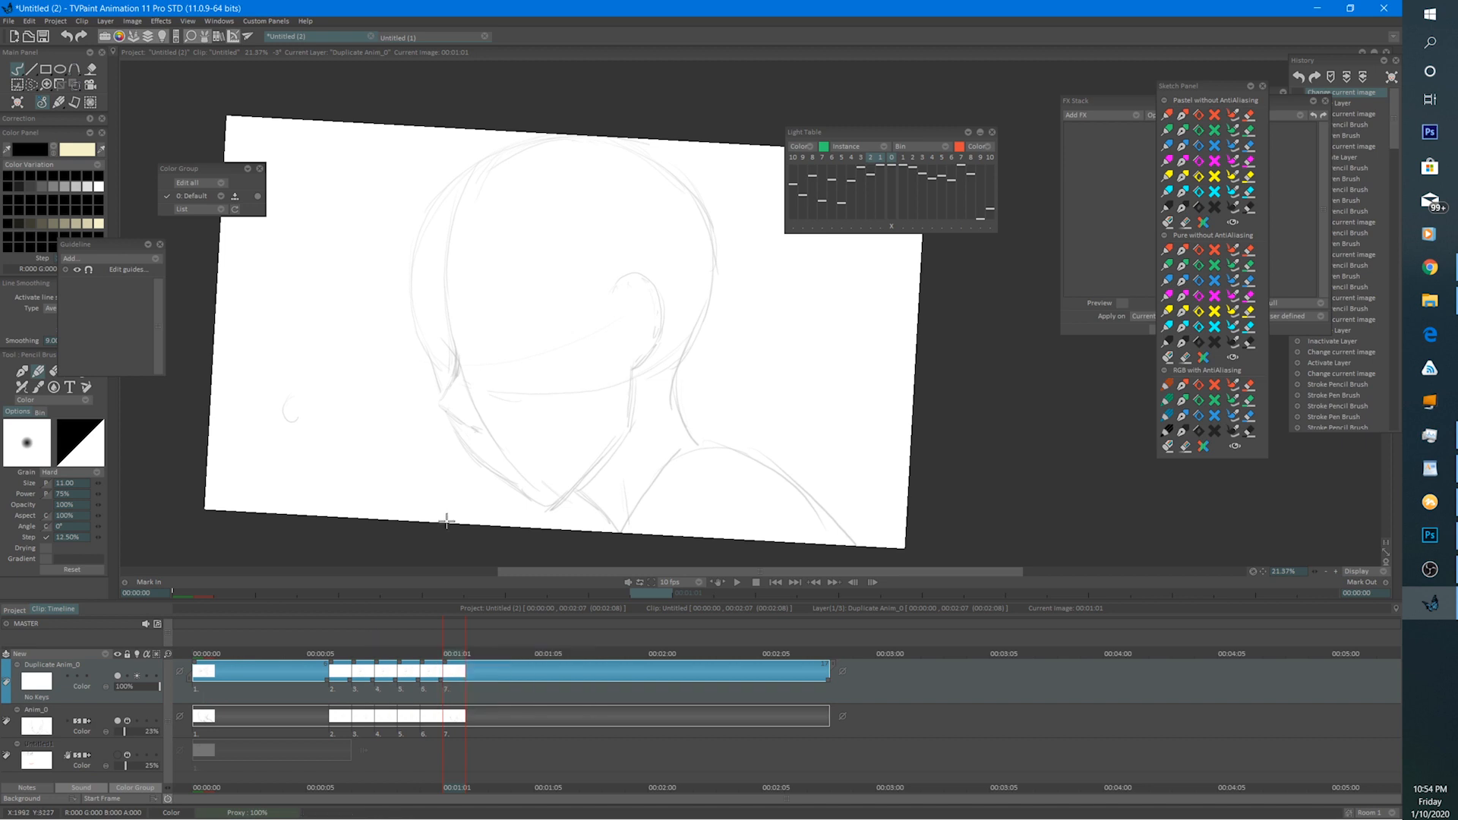
click(833, 157)
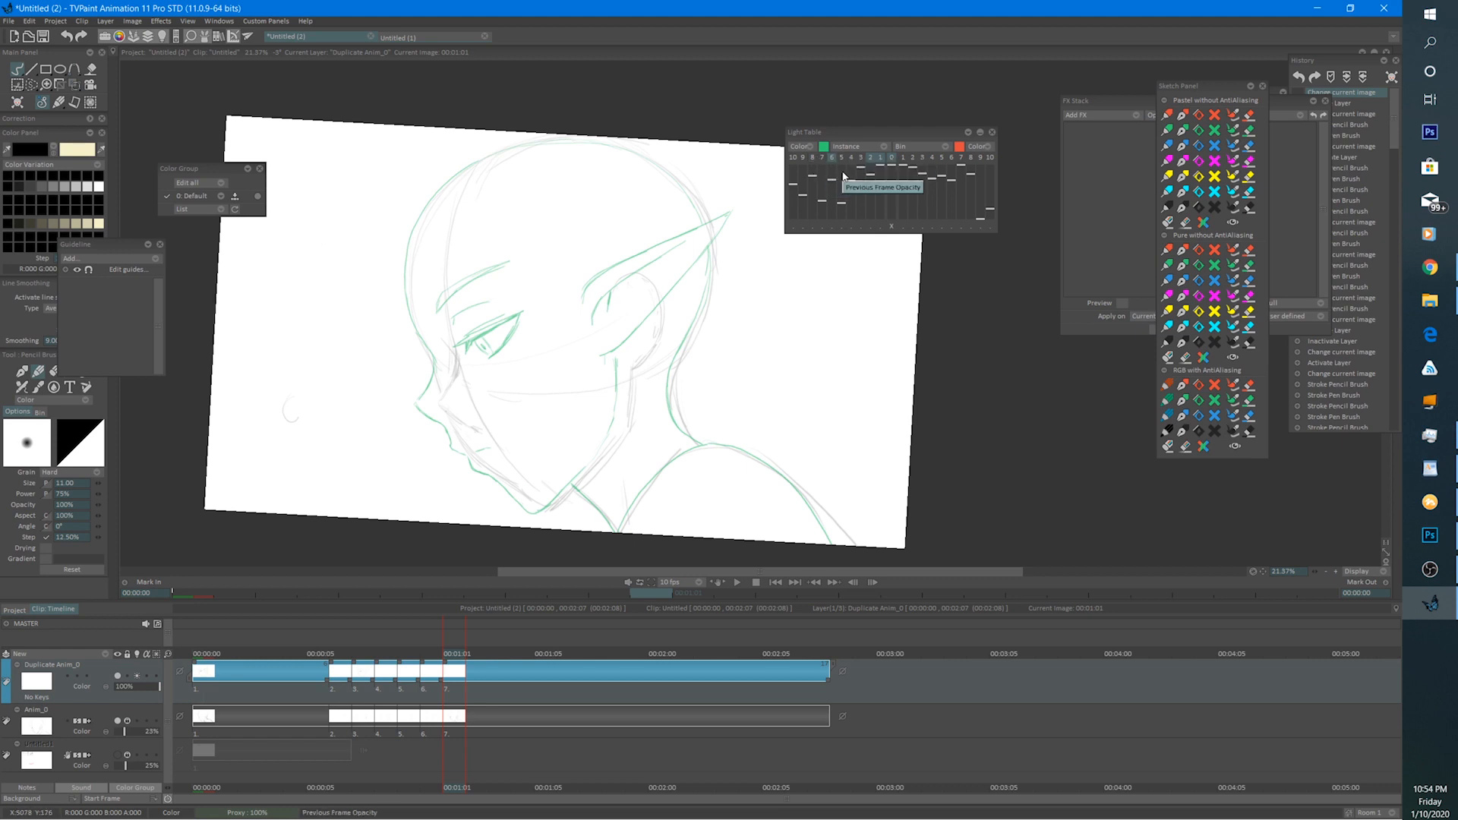
click(832, 157)
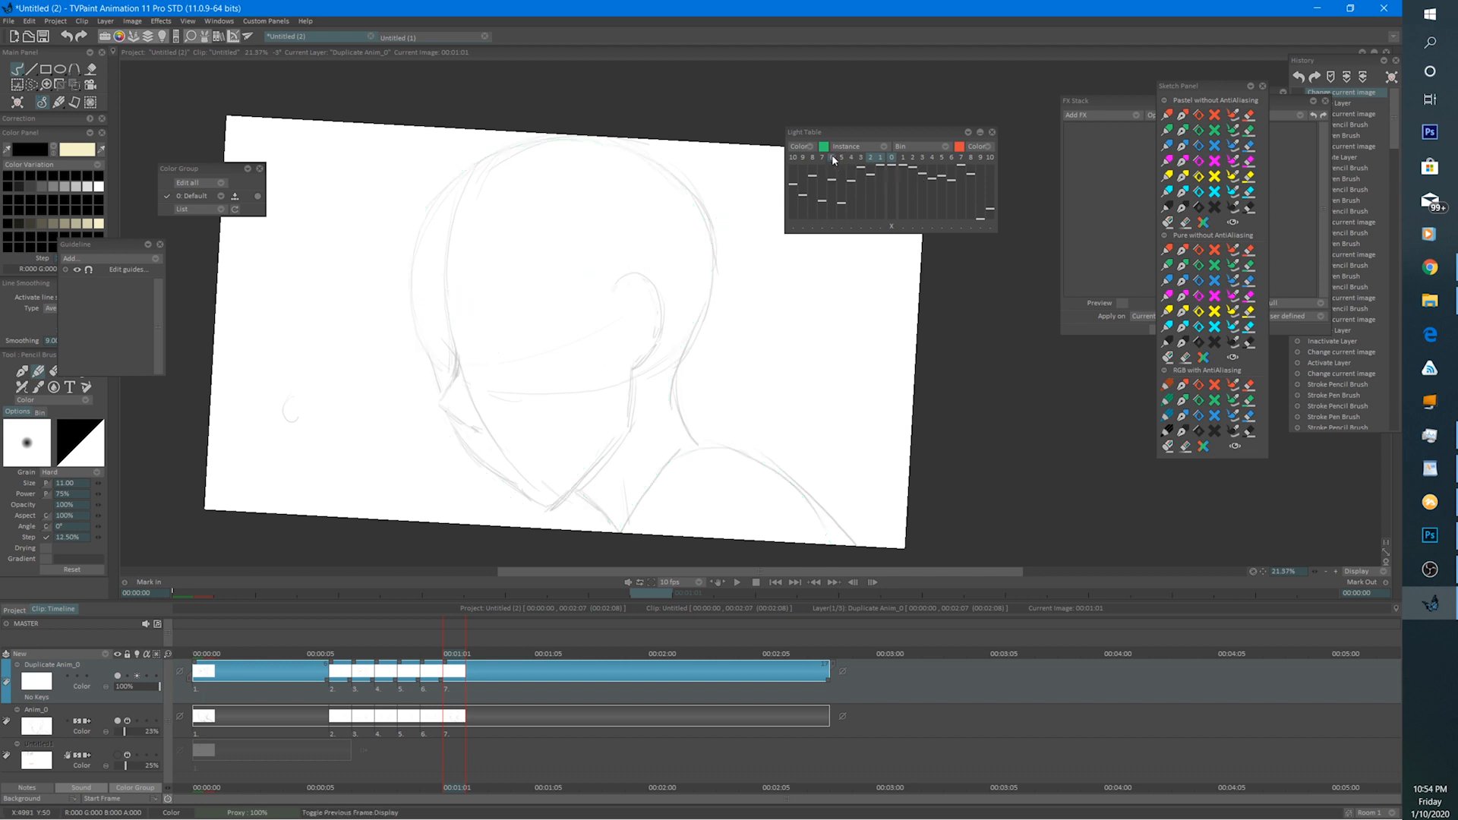
click(831, 157)
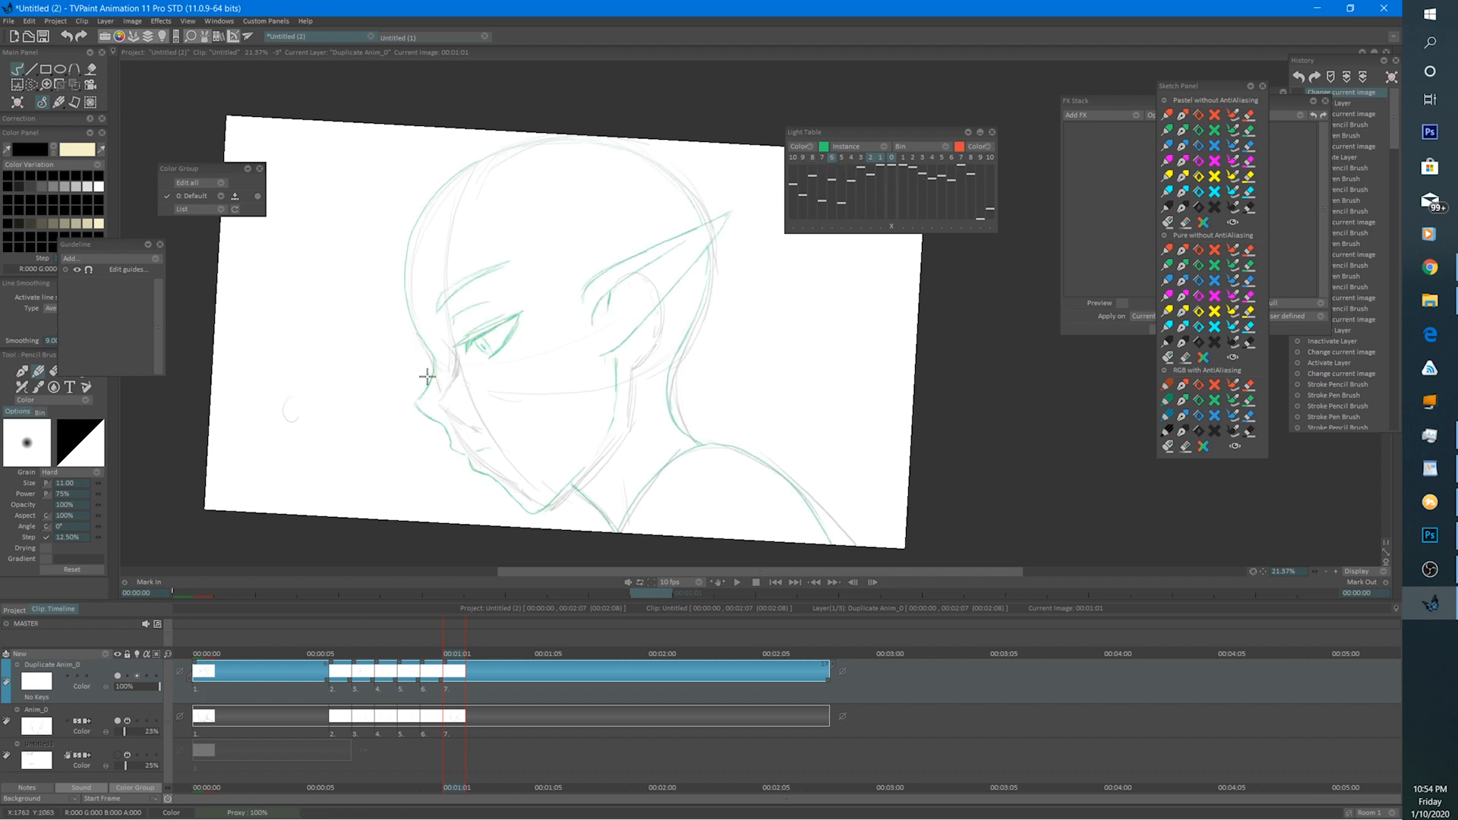
Draw the upper eyelid line across the face rough at frame 00:01:01.
scroll(597, 363, up, 3)
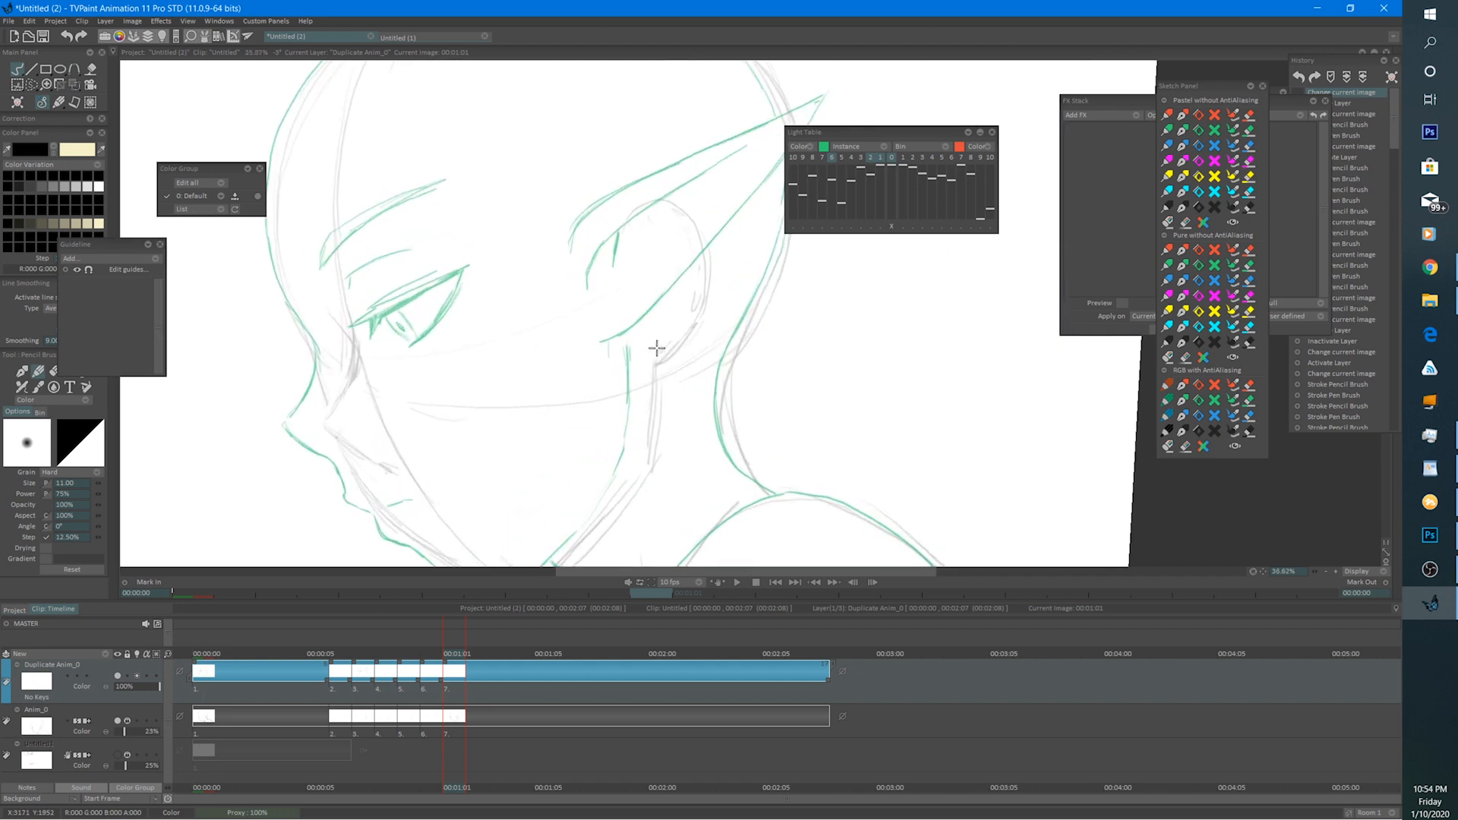
mouse_move(559, 350)
mouse_down()
mouse_move(472, 462)
mouse_move(514, 390)
mouse_move(599, 345)
mouse_move(646, 381)
mouse_move(595, 420)
mouse_move(686, 387)
mouse_up()
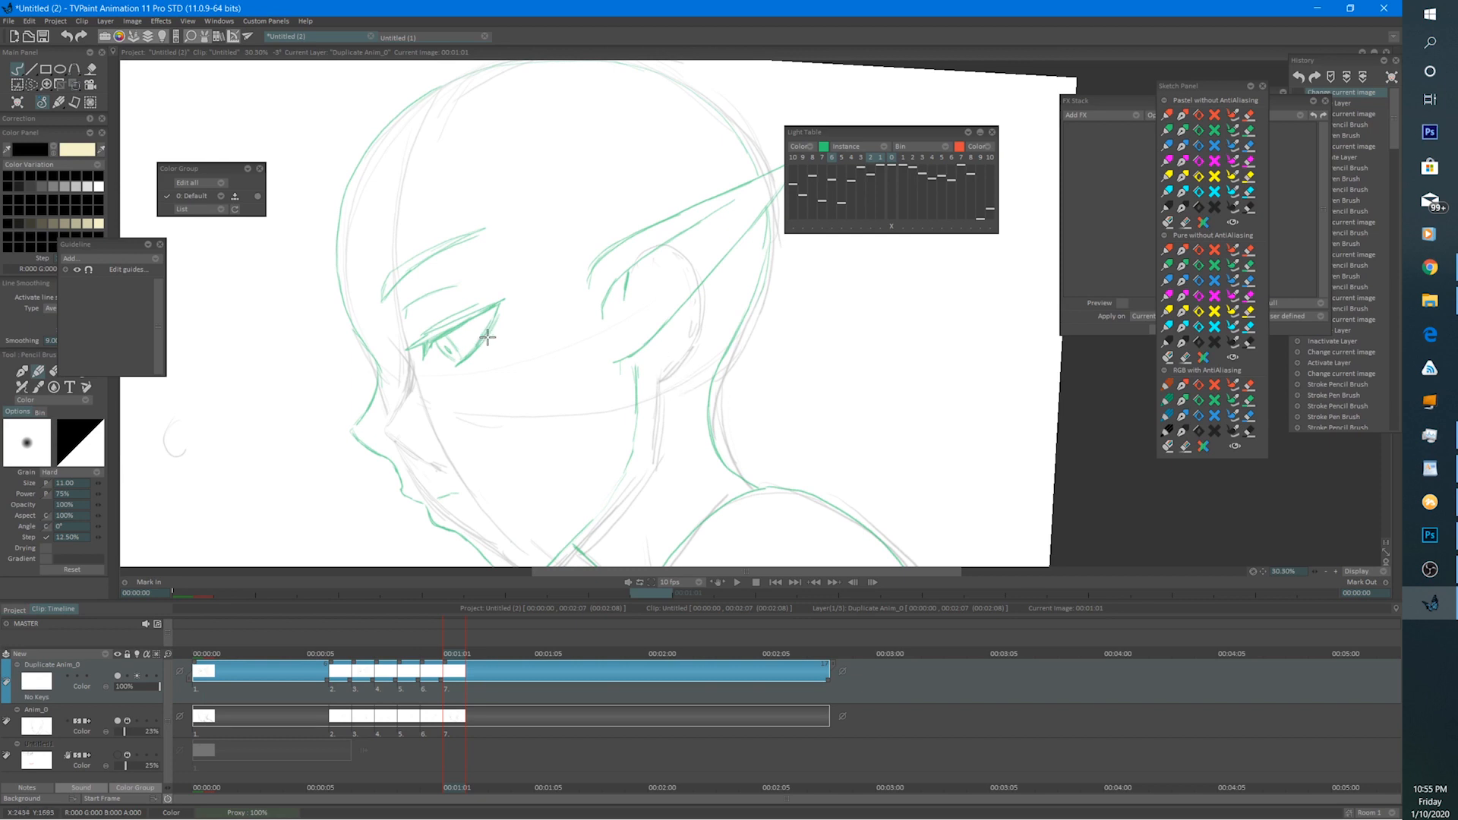
mouse_move(497, 342)
mouse_down()
mouse_move(606, 284)
mouse_move(643, 274)
mouse_move(586, 294)
mouse_move(691, 282)
mouse_up()
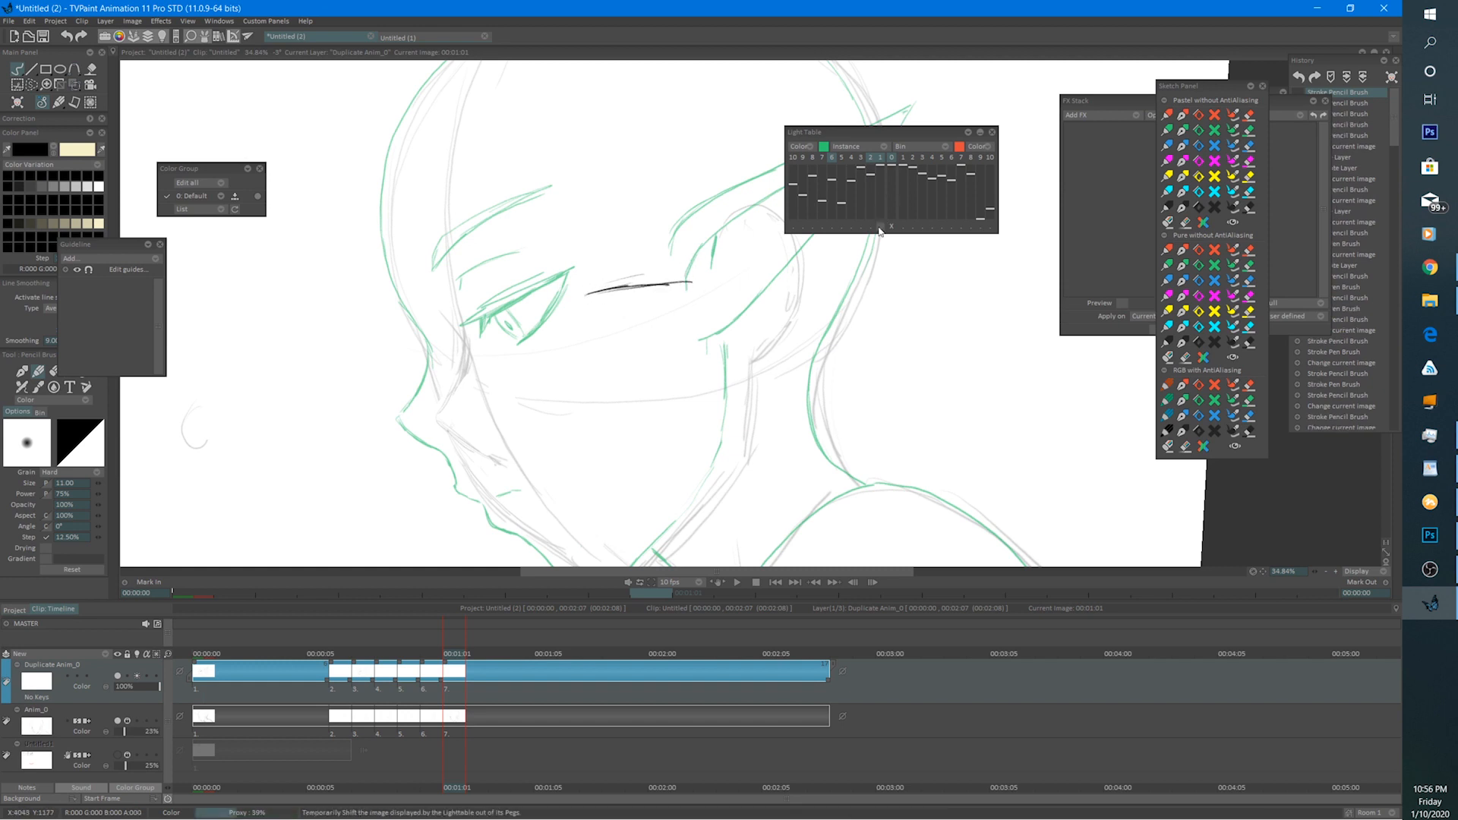
Shift the sixth previous light table image out of its pegs to X 599, Y -82, placing its eye on the new eyelid line.
click(830, 158)
click(830, 158)
click(839, 228)
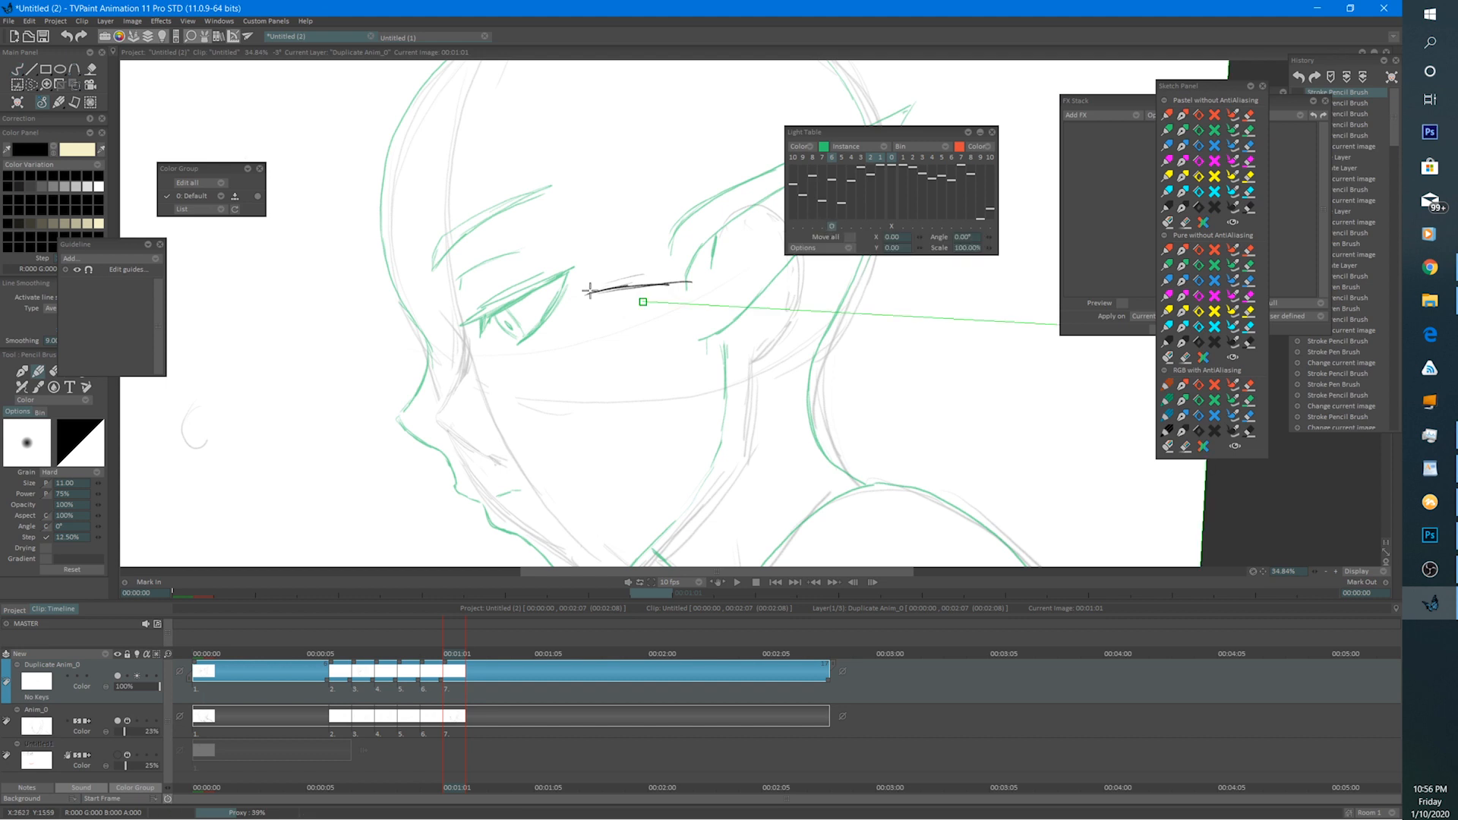
mouse_move(659, 303)
mouse_down()
mouse_move(774, 290)
mouse_move(759, 287)
mouse_up()
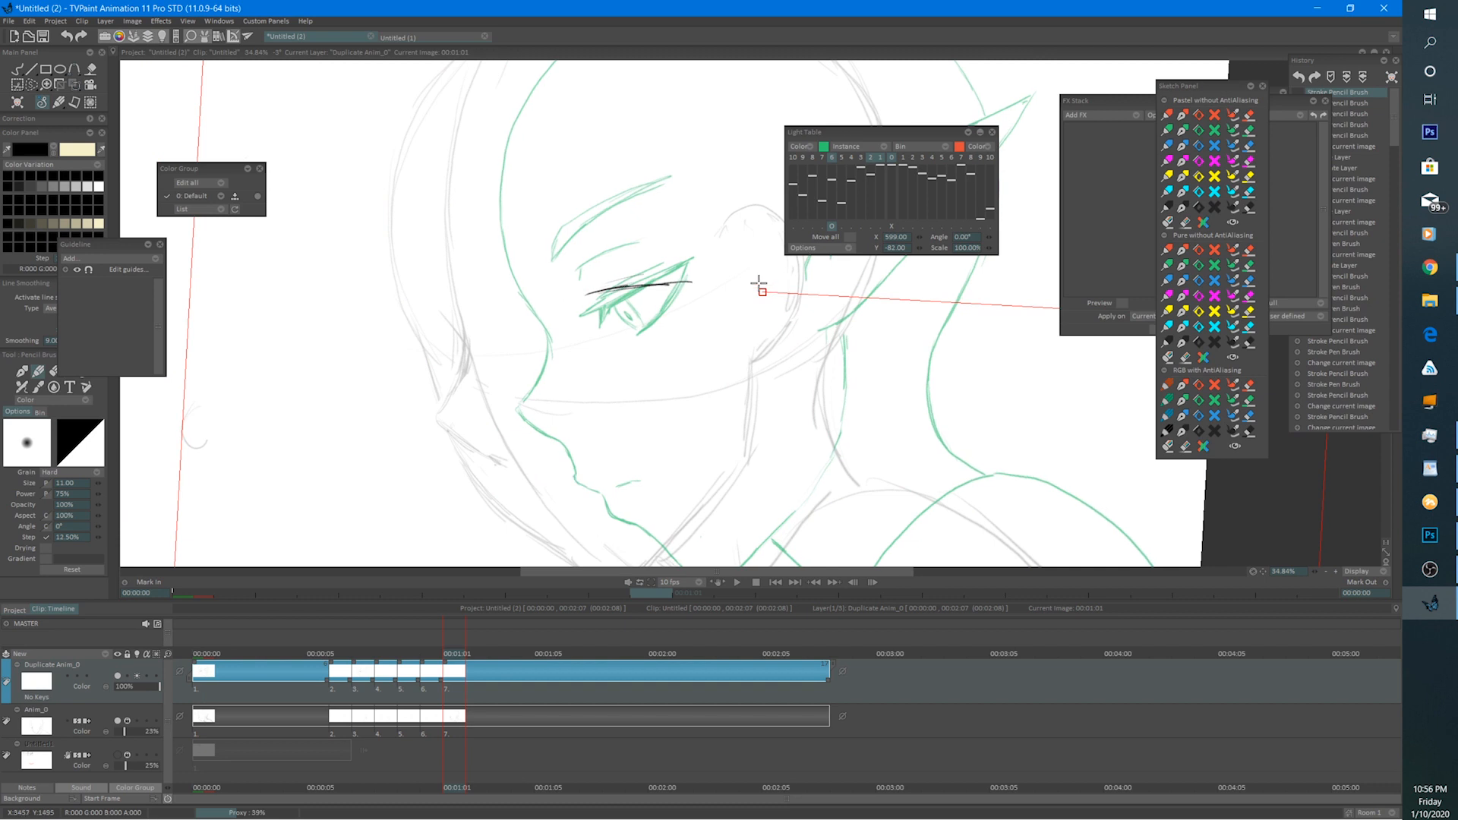
Draw the near eye's thick upper lid, lower lid and iris over the shifted green reference at frame 00:01:01.
click(23, 69)
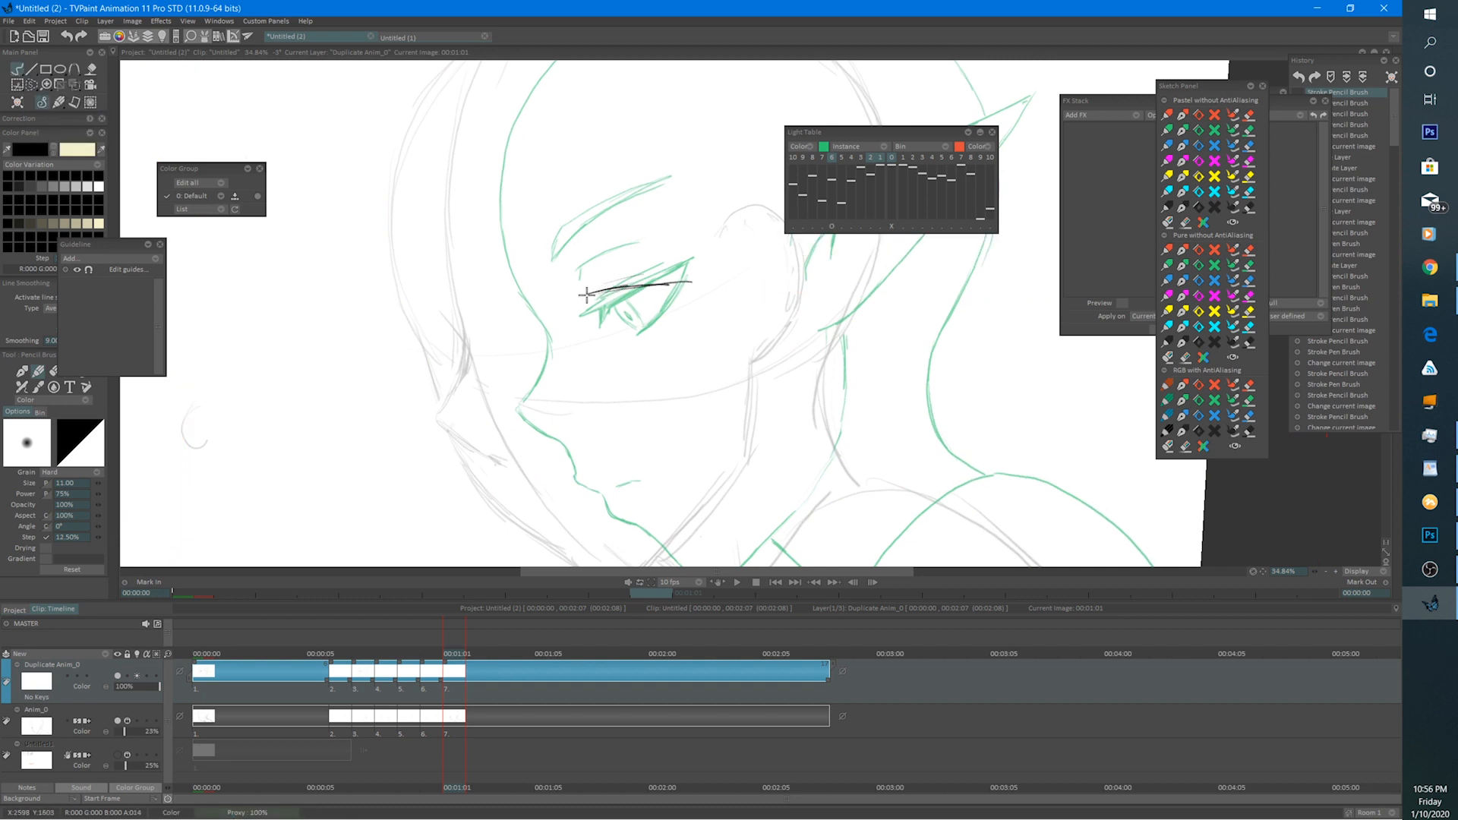
mouse_move(586, 294)
mouse_down()
mouse_move(706, 278)
mouse_move(587, 297)
mouse_move(641, 288)
mouse_move(660, 317)
mouse_move(688, 300)
mouse_move(607, 329)
mouse_move(697, 293)
mouse_up()
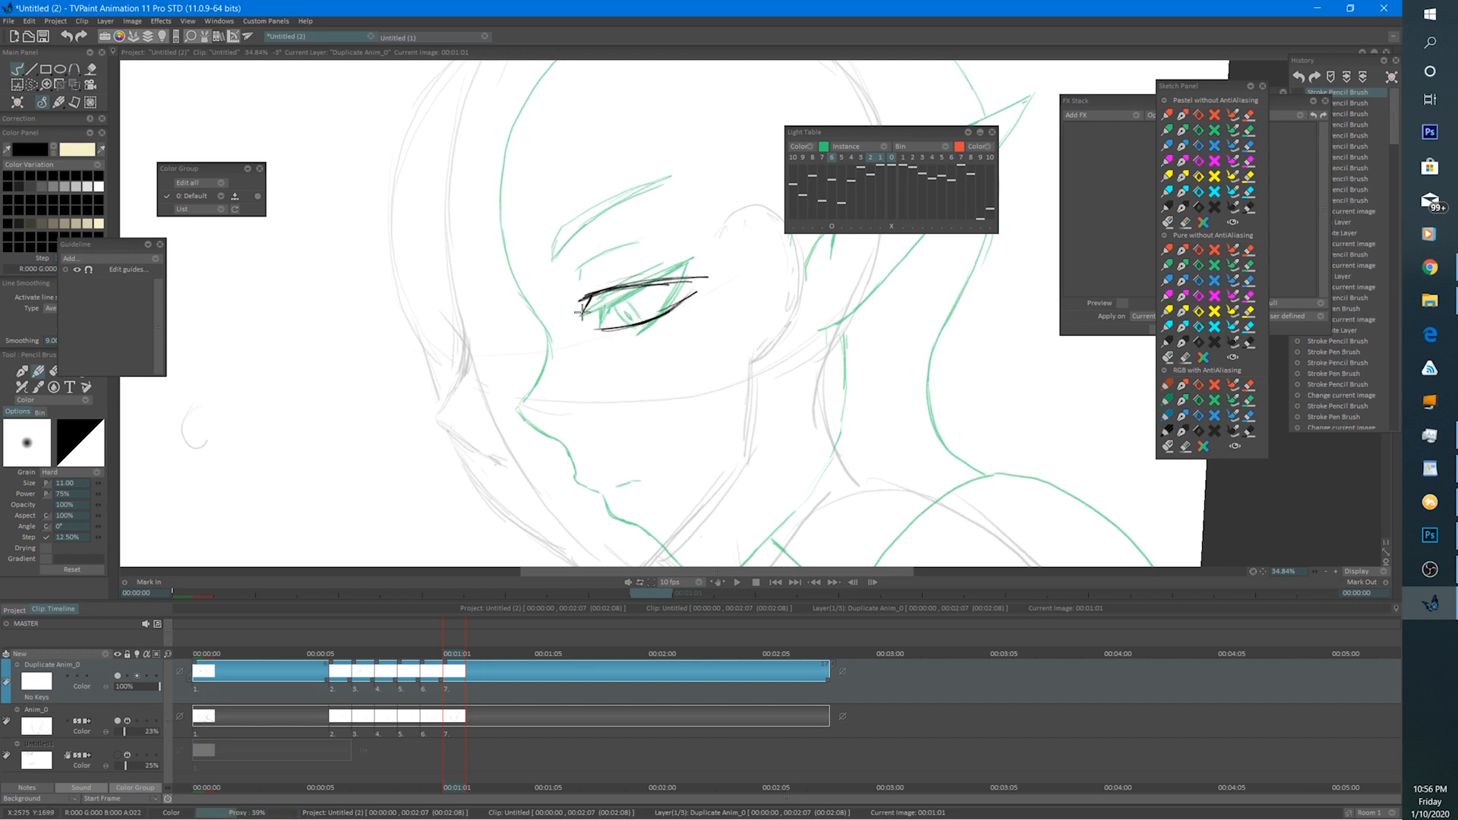
mouse_move(585, 307)
mouse_down()
mouse_move(705, 275)
mouse_move(624, 319)
mouse_move(636, 317)
mouse_up()
drag(628, 288, 638, 319)
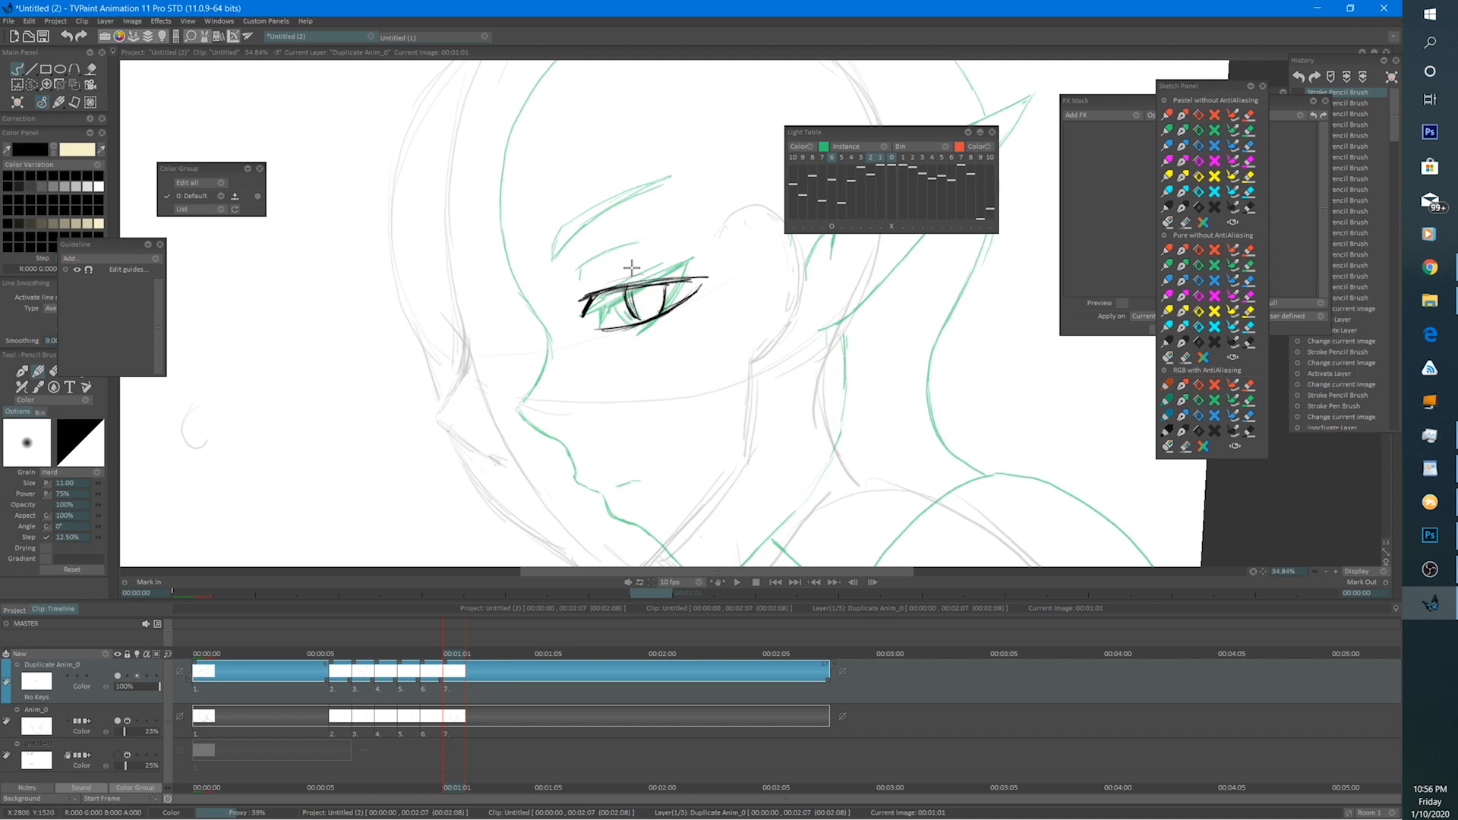
Draw the near eyebrow and the eyelid crease above the eye, and reinforce the upper lid's outer end.
mouse_move(678, 246)
mouse_down()
mouse_move(587, 261)
mouse_move(595, 228)
mouse_move(693, 203)
mouse_up()
mouse_move(560, 250)
mouse_down()
mouse_move(566, 225)
mouse_move(700, 202)
mouse_up()
drag(665, 283, 703, 276)
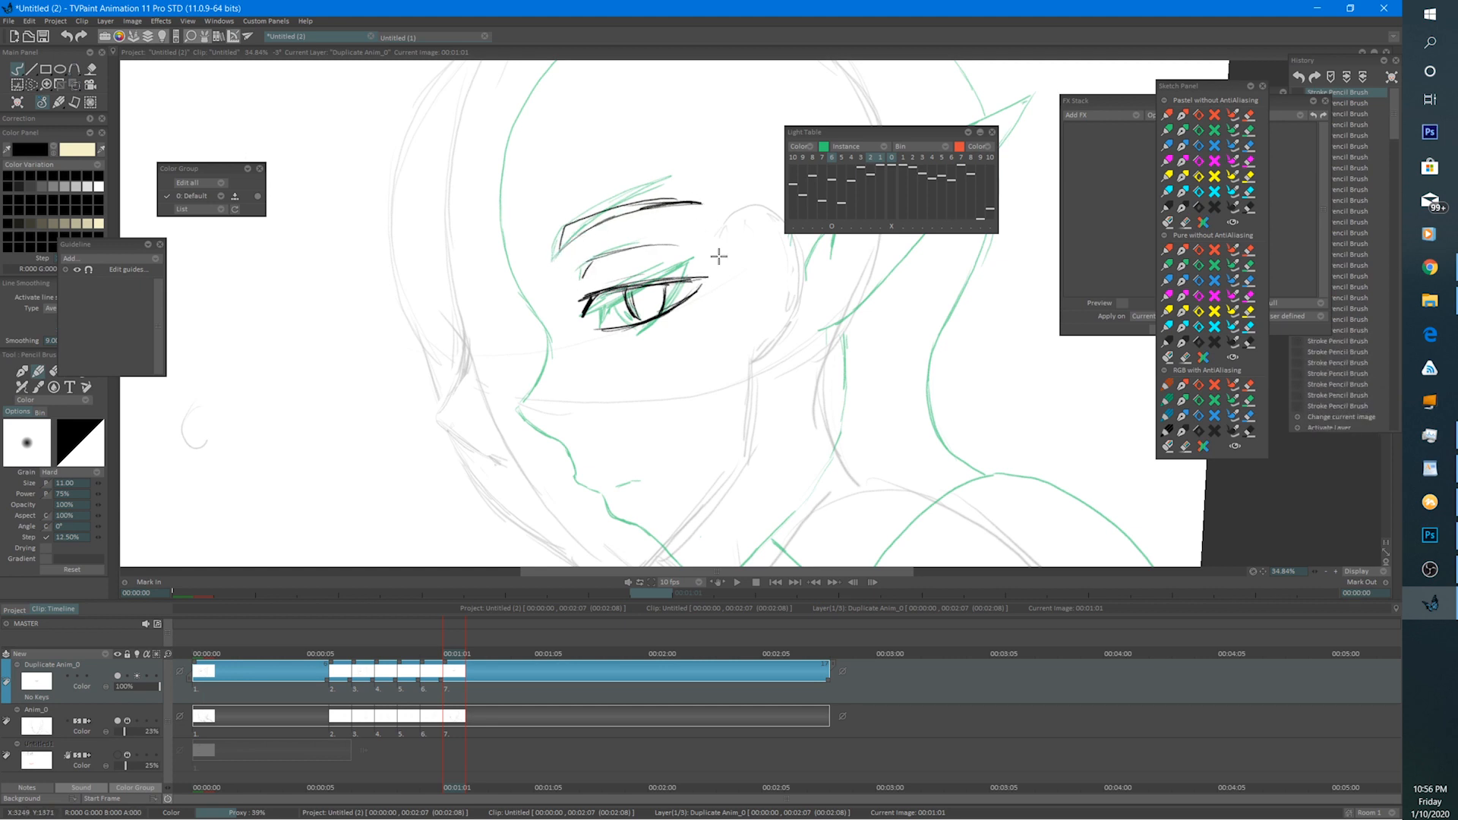
Return the light table reference to its pegs and compare the new eye with the Anim_0 rough hidden and shown.
click(892, 226)
scroll(676, 274, down, 2)
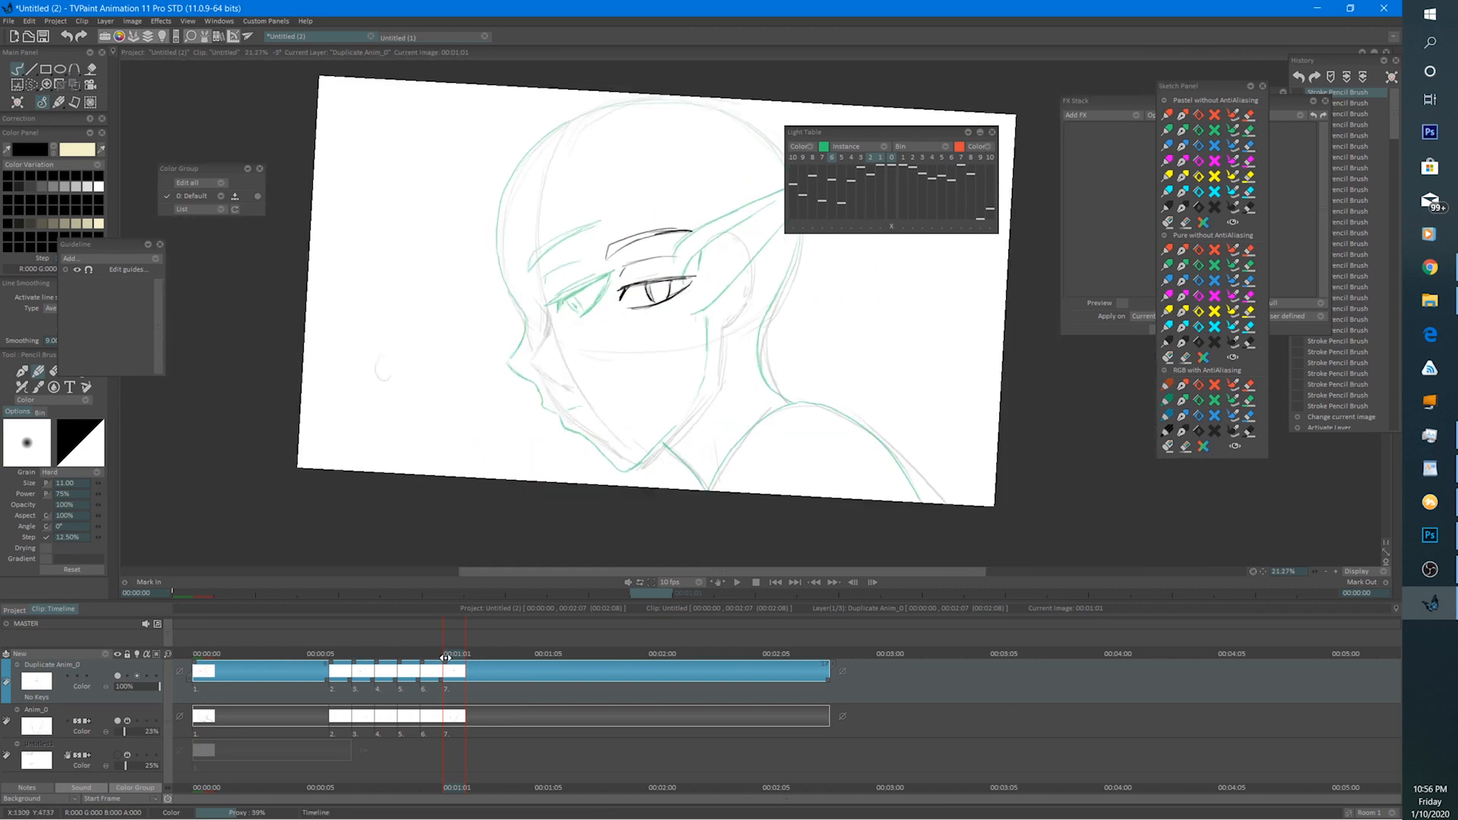
click(118, 721)
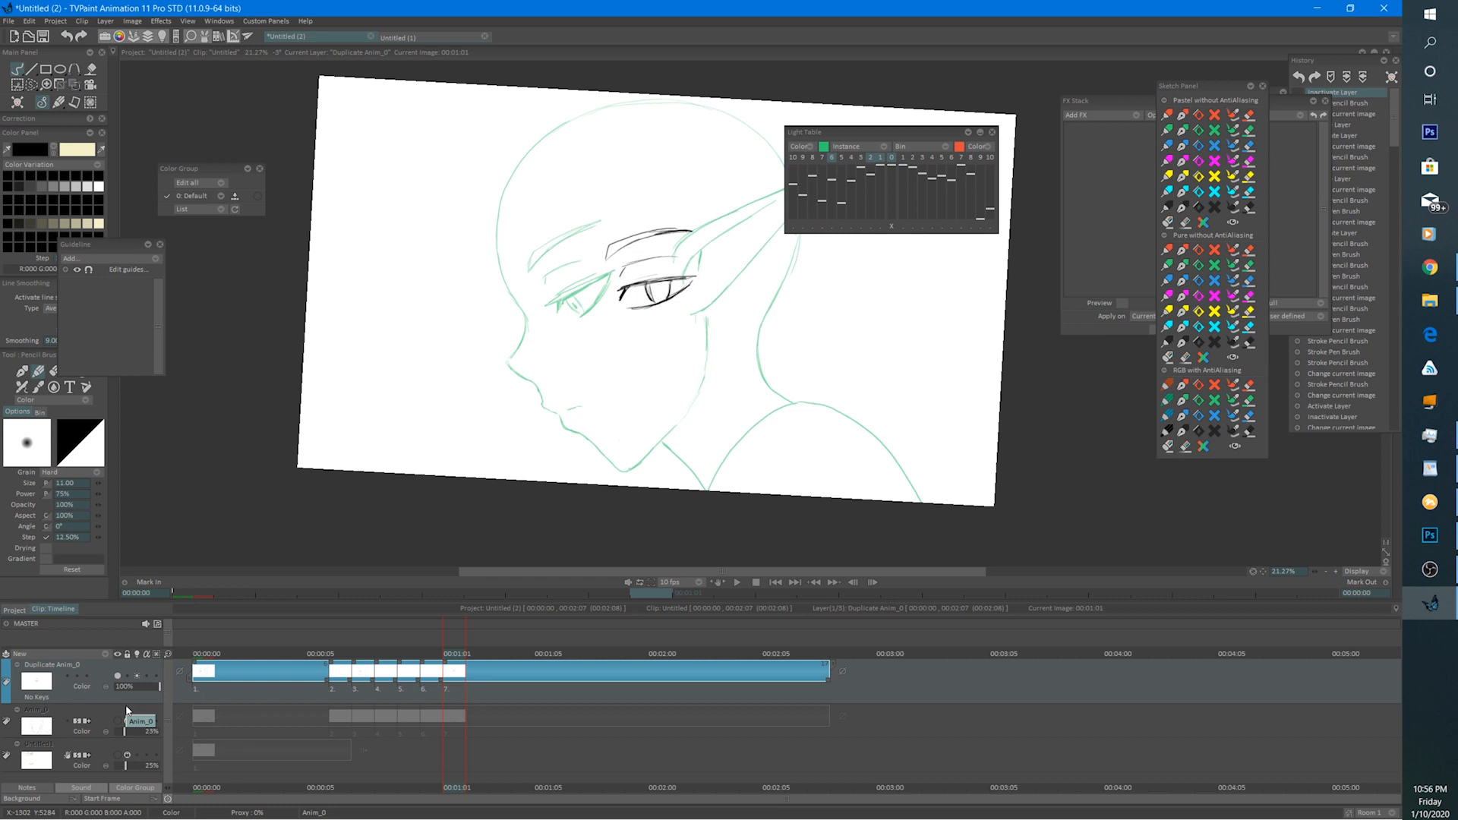
click(118, 721)
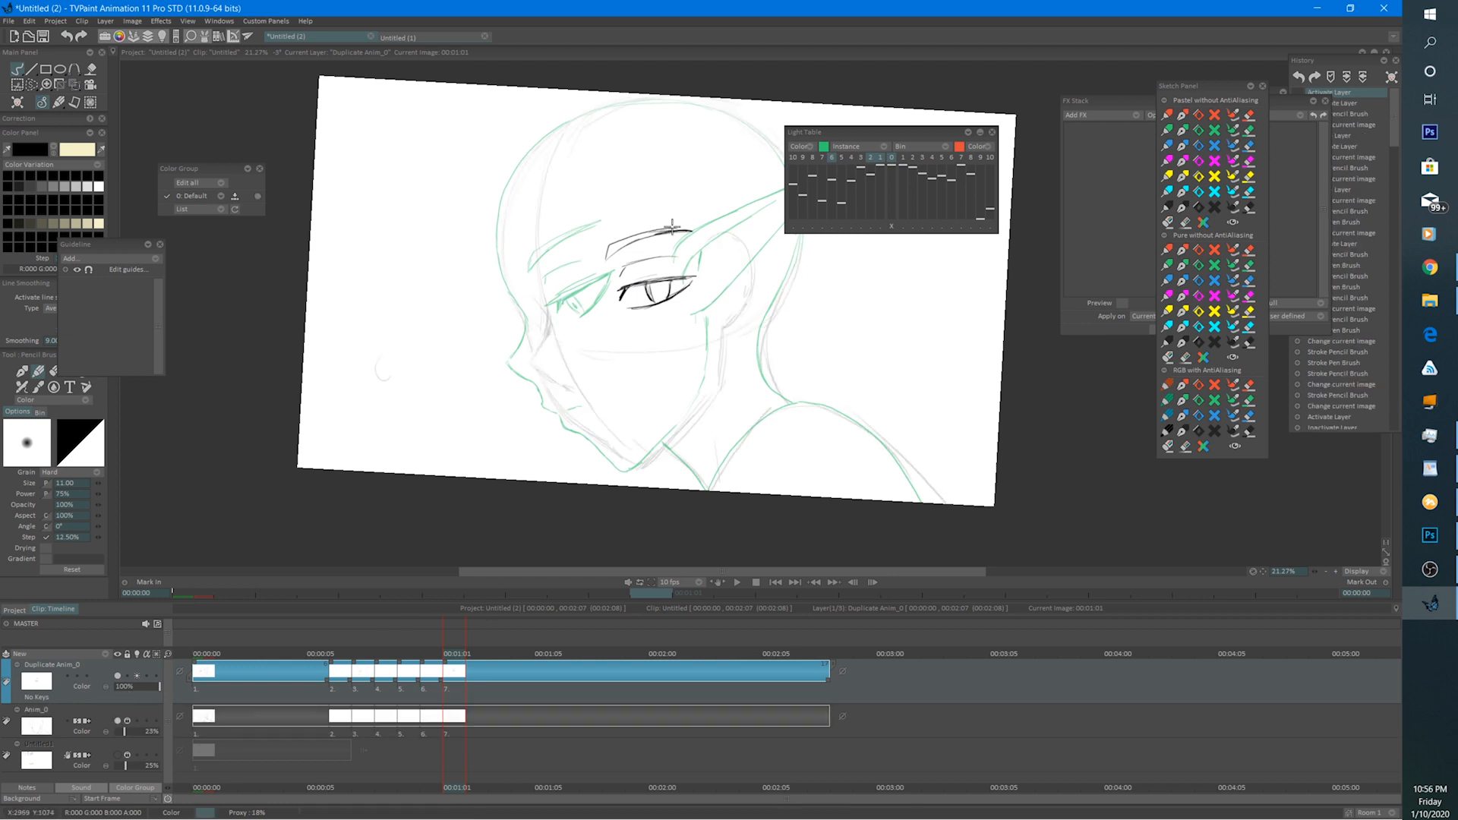
scroll(728, 212, up, 2)
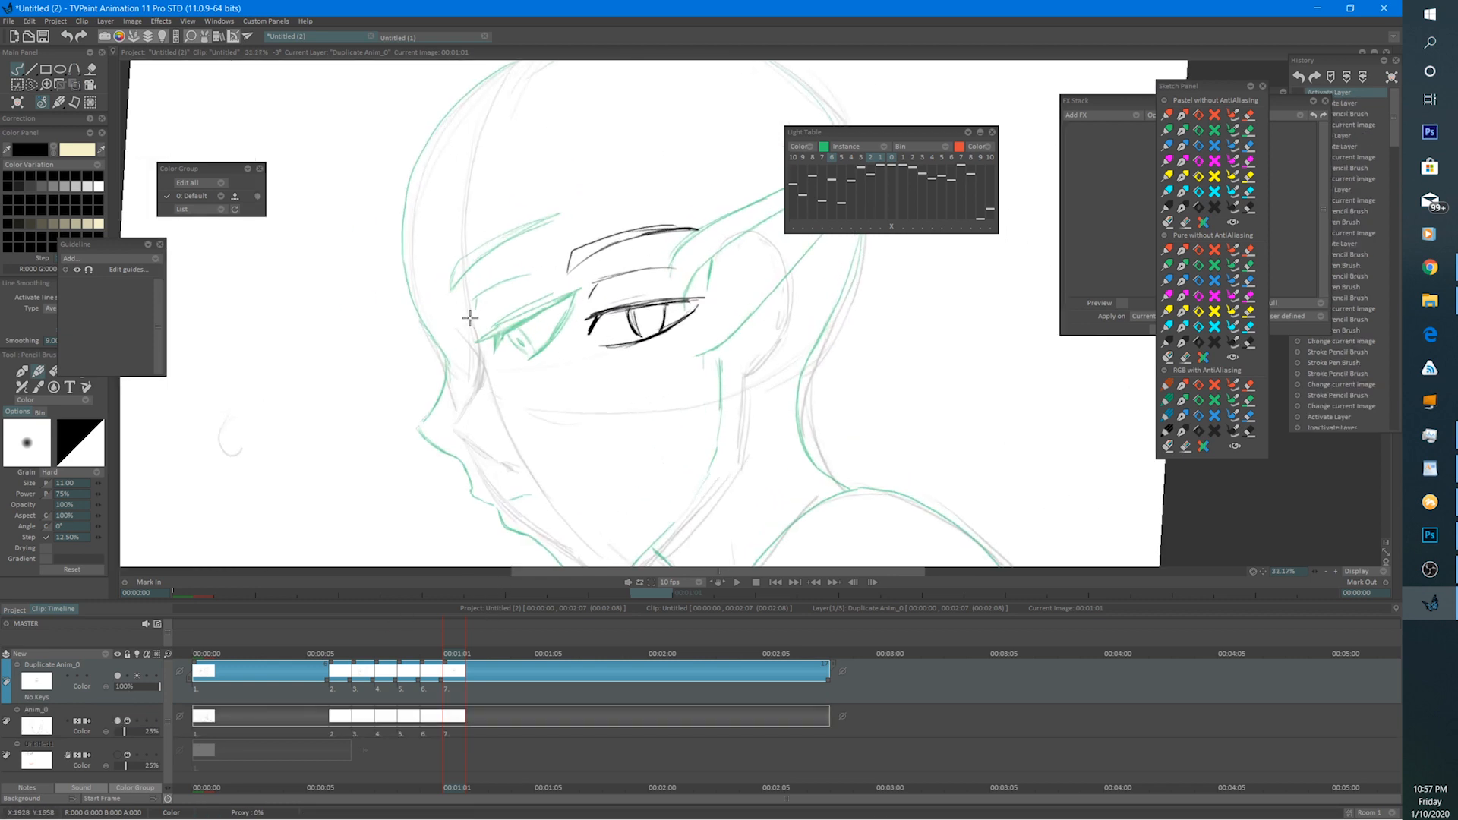
mouse_move(469, 317)
mouse_down()
mouse_move(471, 390)
mouse_move(483, 369)
mouse_move(456, 400)
mouse_up()
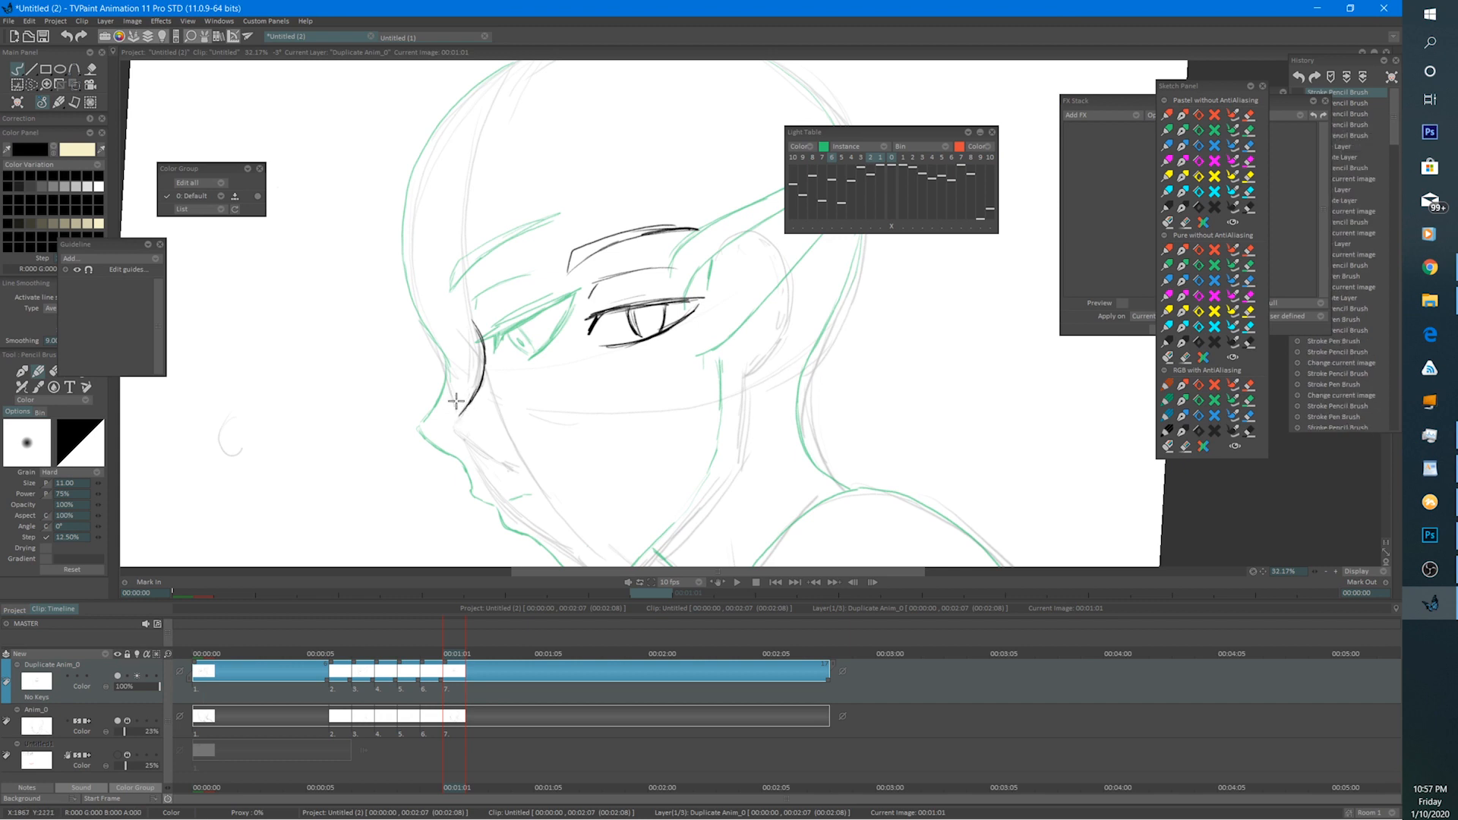
click(205, 652)
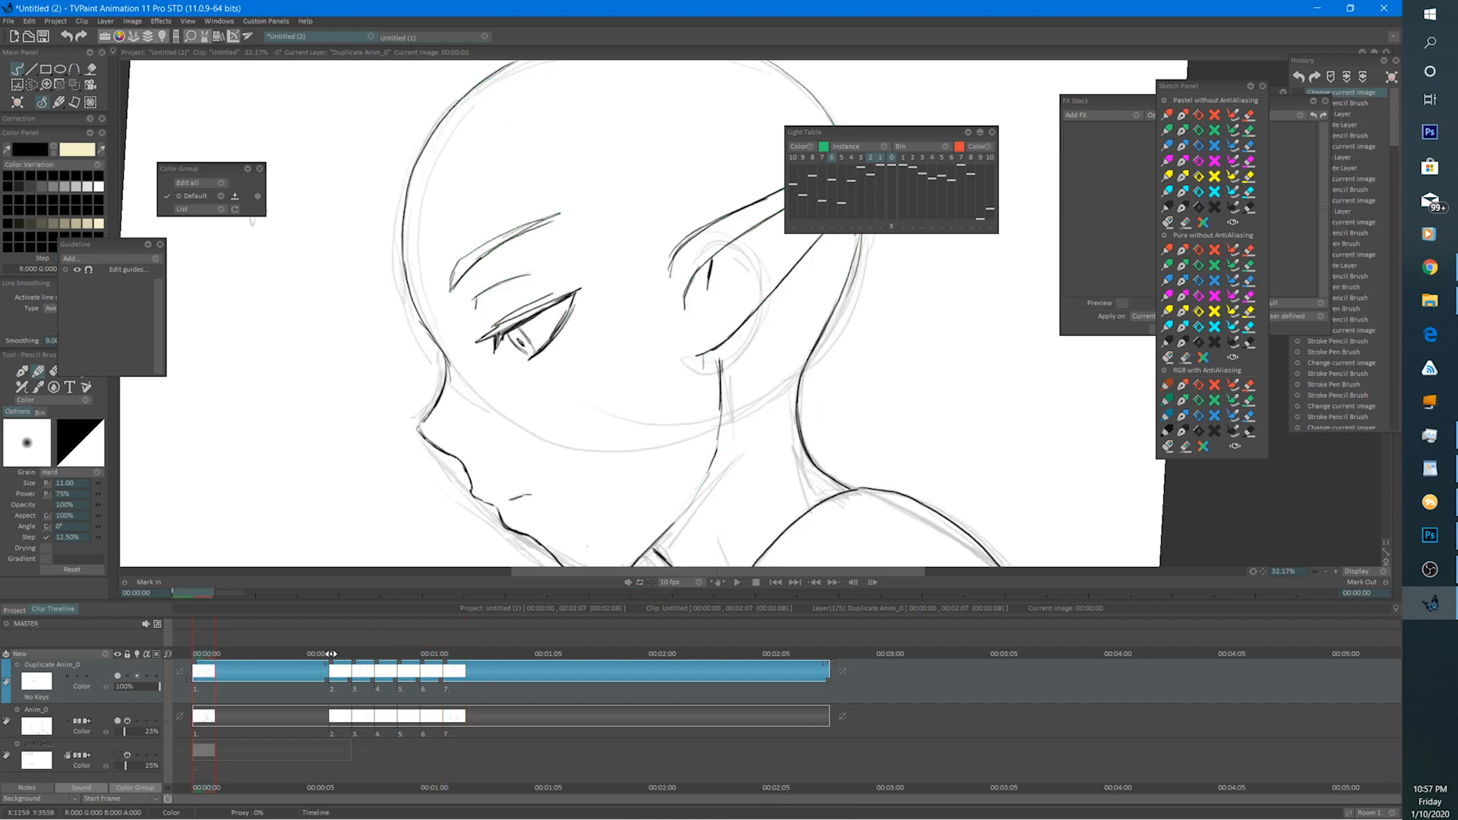
click(369, 654)
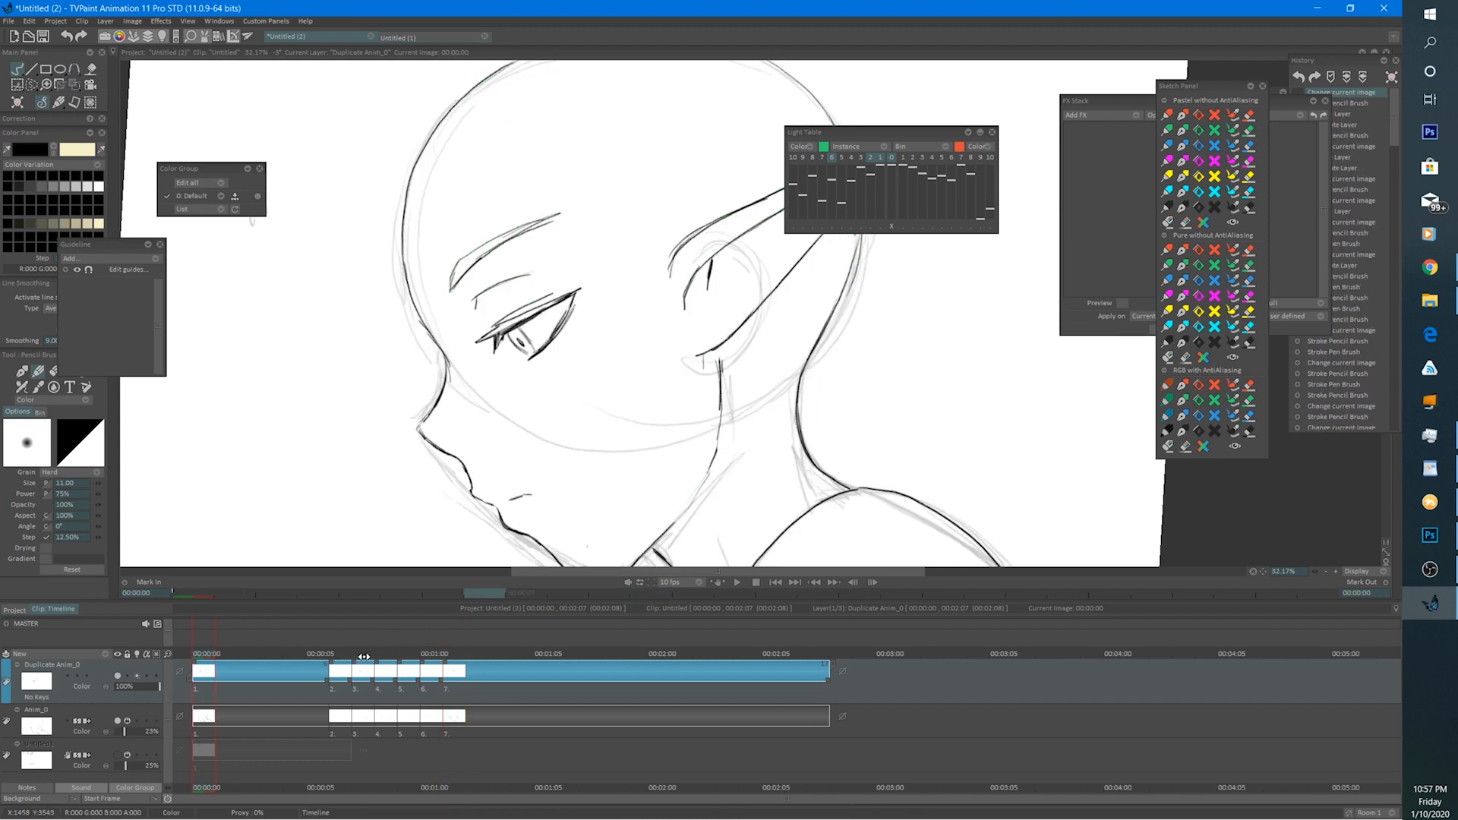
click(452, 654)
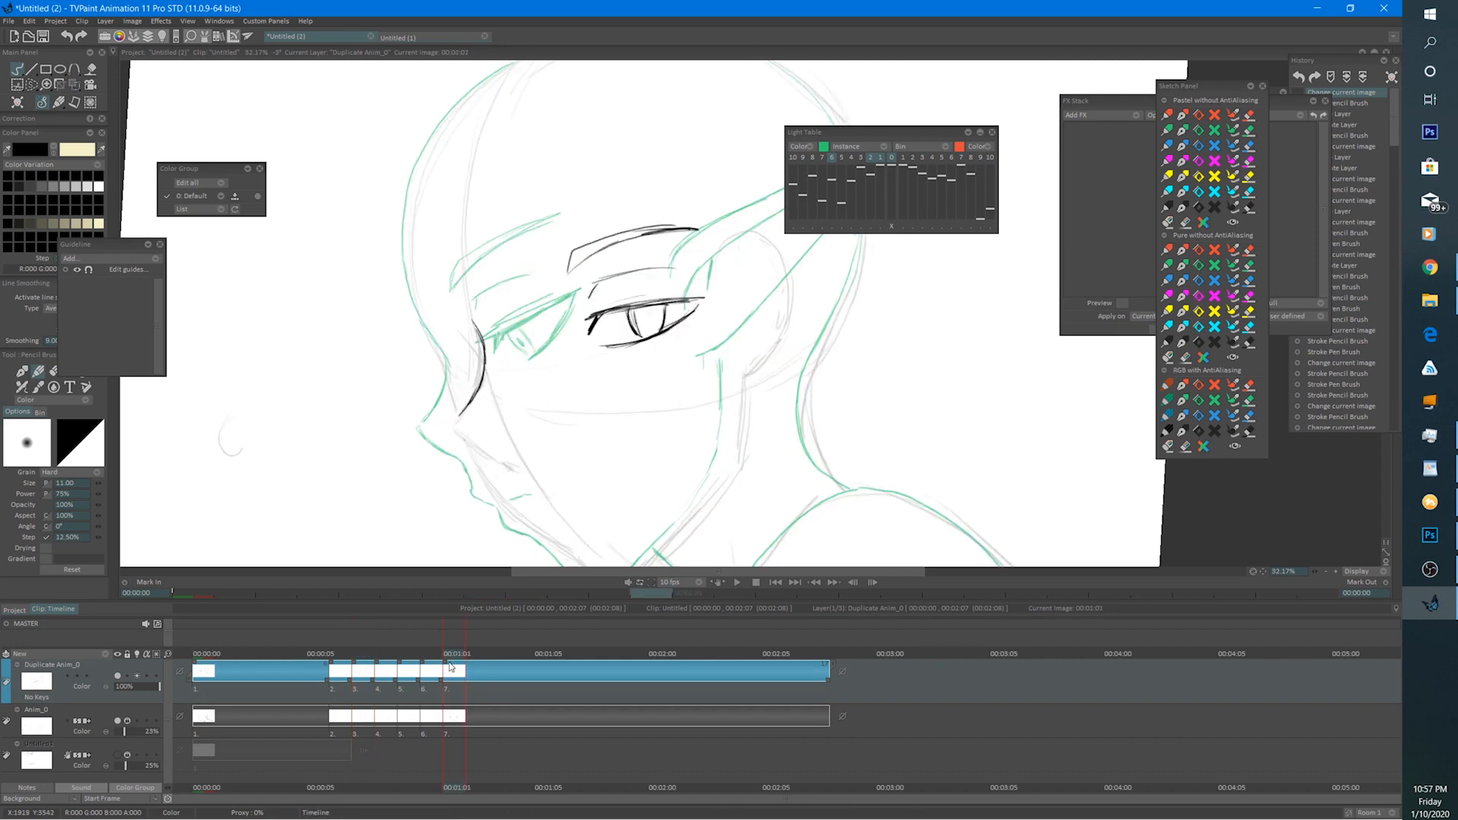
key(e)
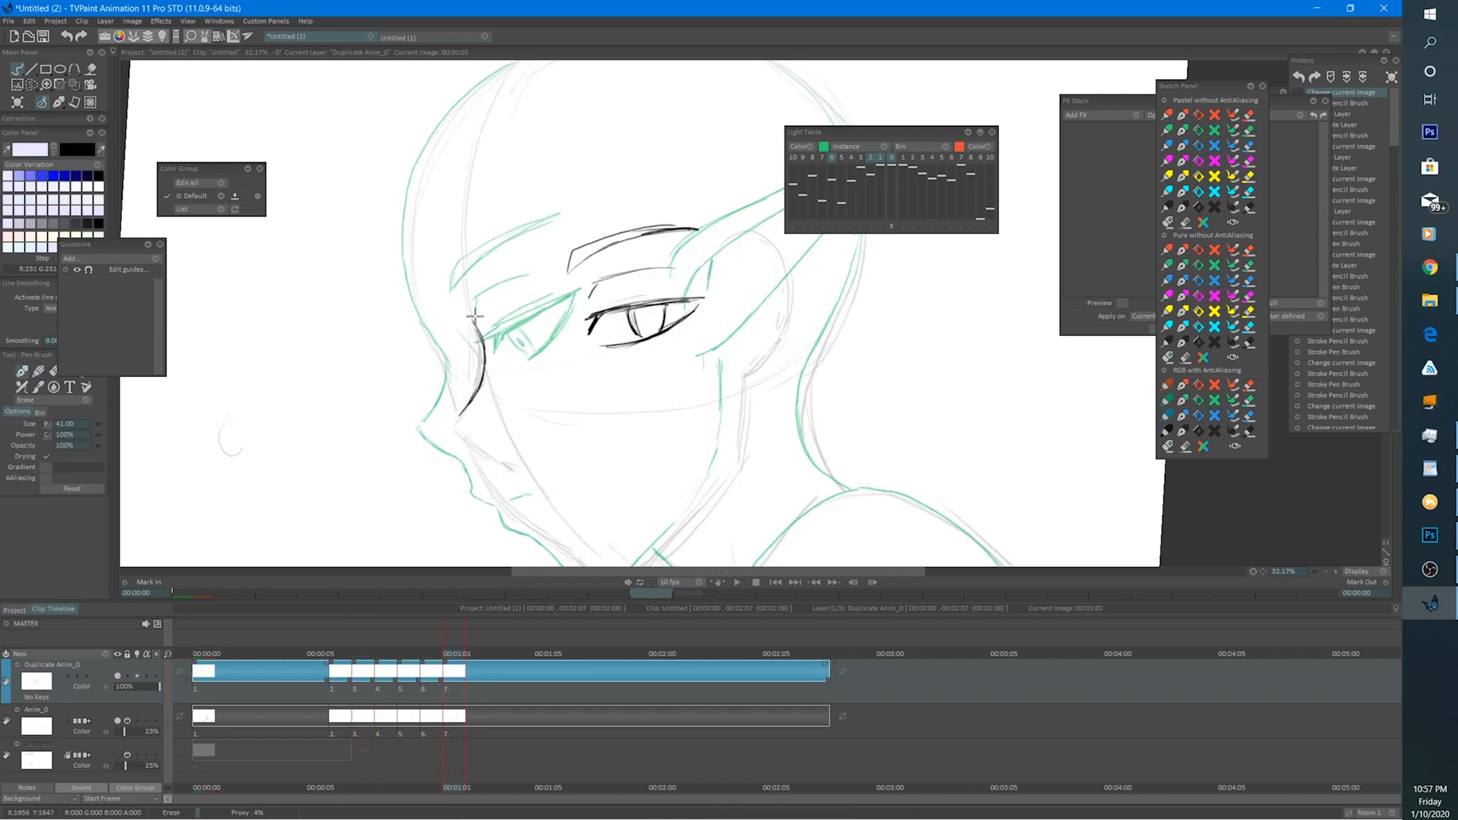
mouse_move(476, 325)
mouse_down()
mouse_move(488, 342)
mouse_move(454, 407)
mouse_up()
key(e)
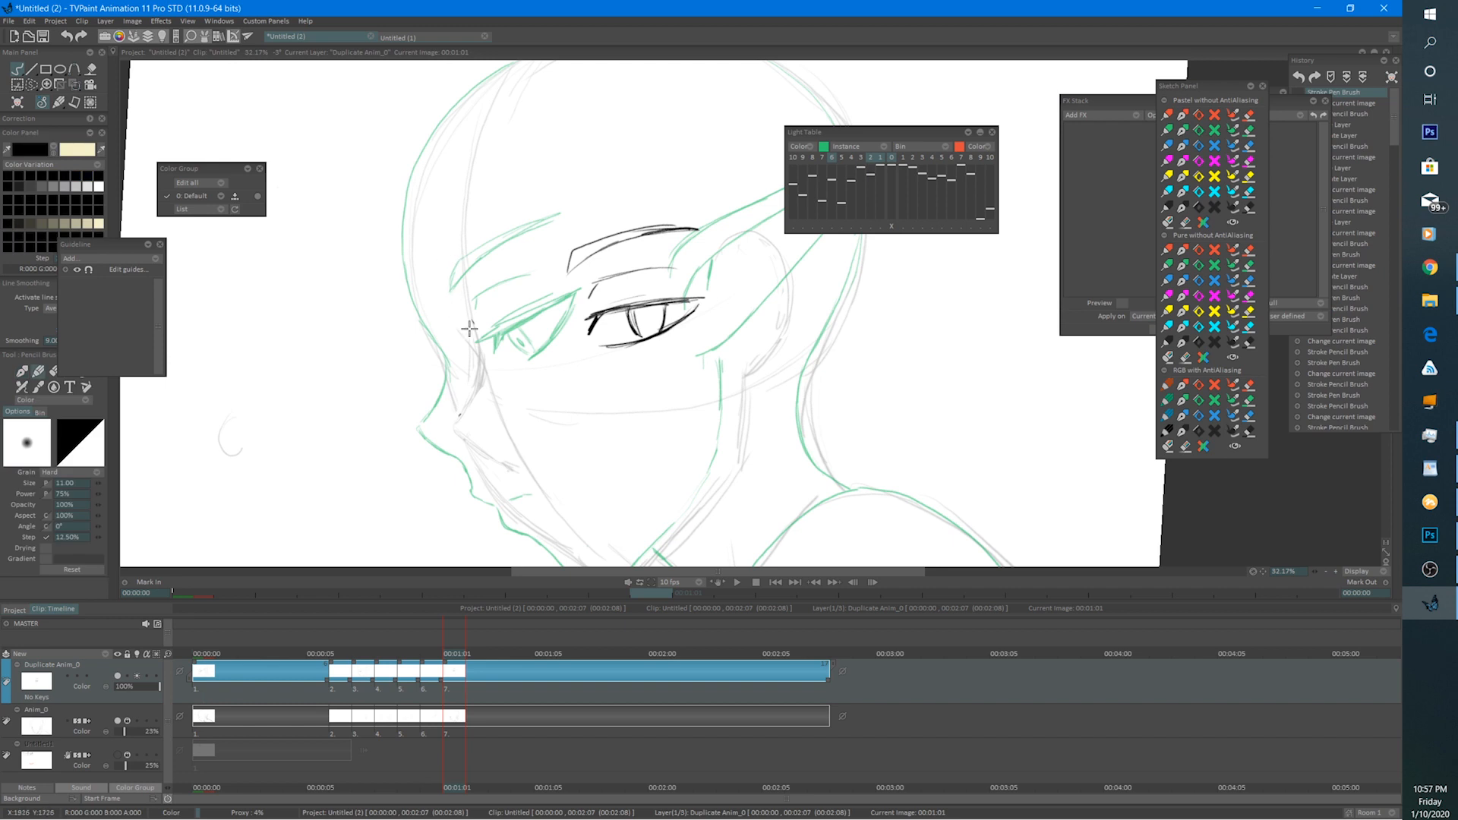
Draw the nose bridge contour, the nose tip and the cheek, chin and jaw line over the rough at frame 00:01:01.
mouse_move(472, 328)
mouse_down()
mouse_move(478, 353)
mouse_move(457, 396)
mouse_up()
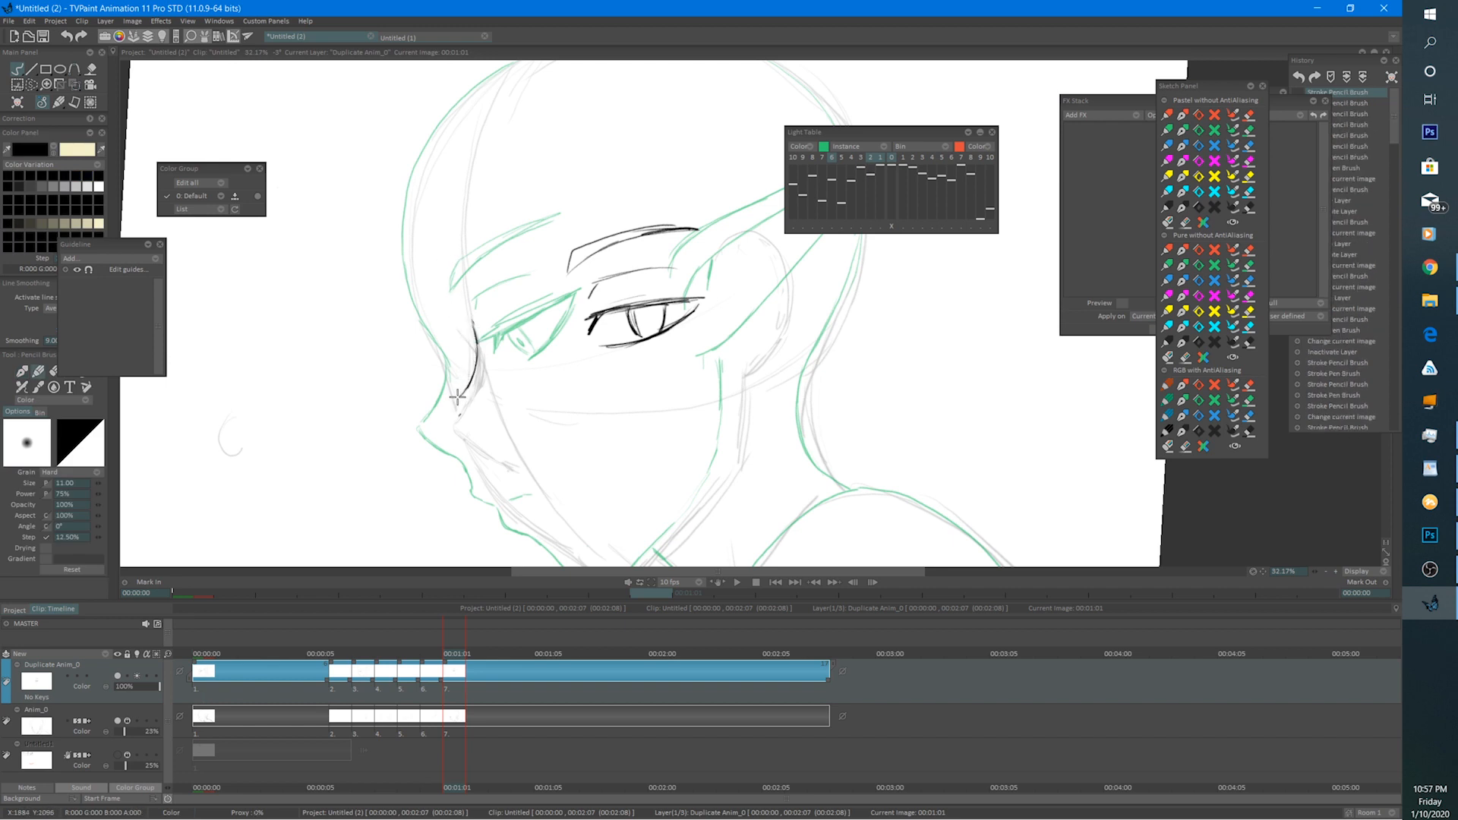
click(429, 657)
click(452, 651)
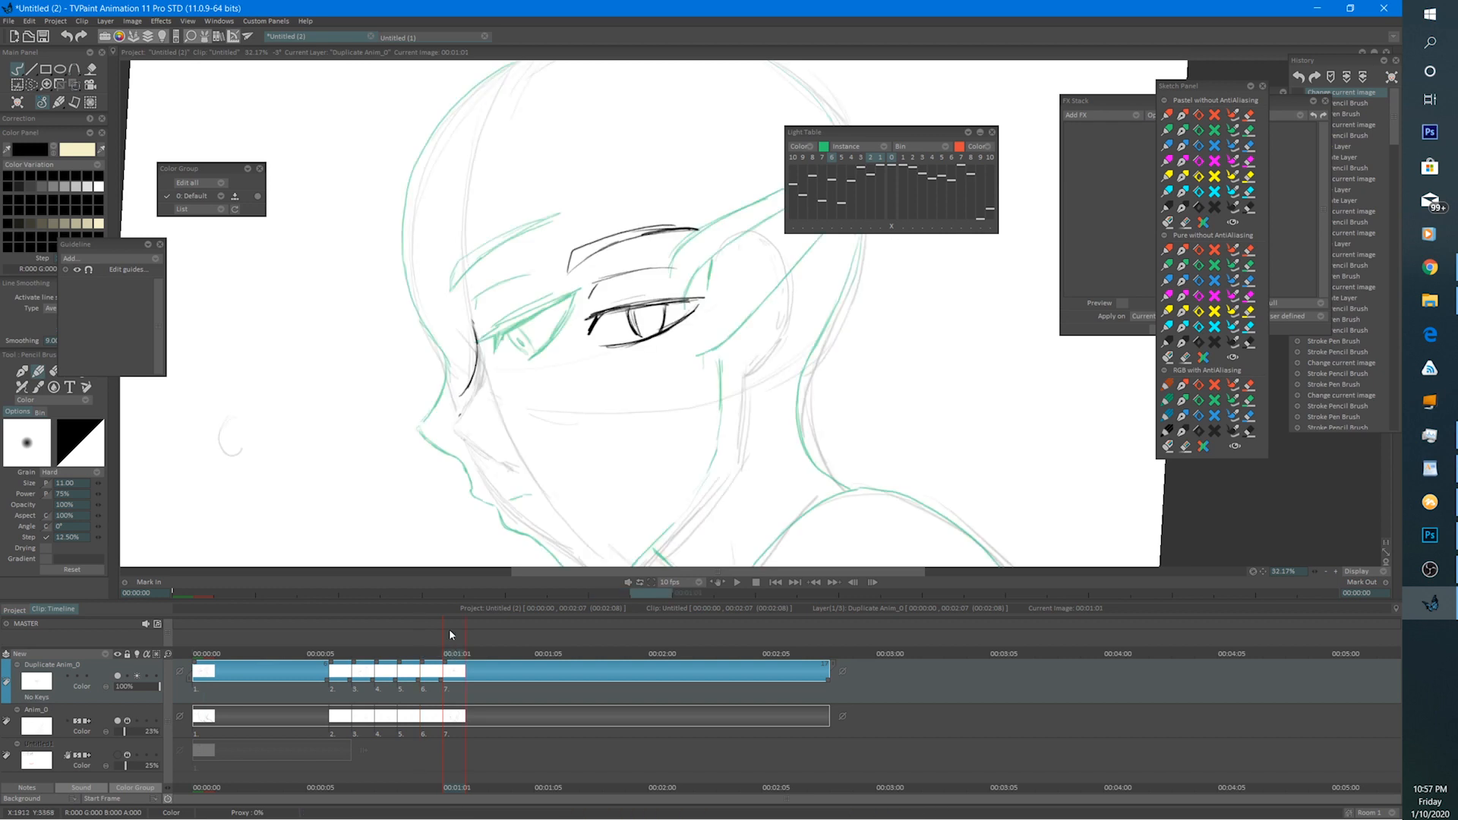
mouse_move(472, 369)
mouse_down()
mouse_move(442, 411)
mouse_move(481, 451)
mouse_up()
mouse_move(478, 451)
mouse_down()
mouse_move(511, 464)
mouse_move(499, 493)
mouse_move(439, 383)
mouse_move(489, 459)
mouse_move(568, 526)
mouse_move(634, 503)
mouse_move(676, 452)
mouse_up()
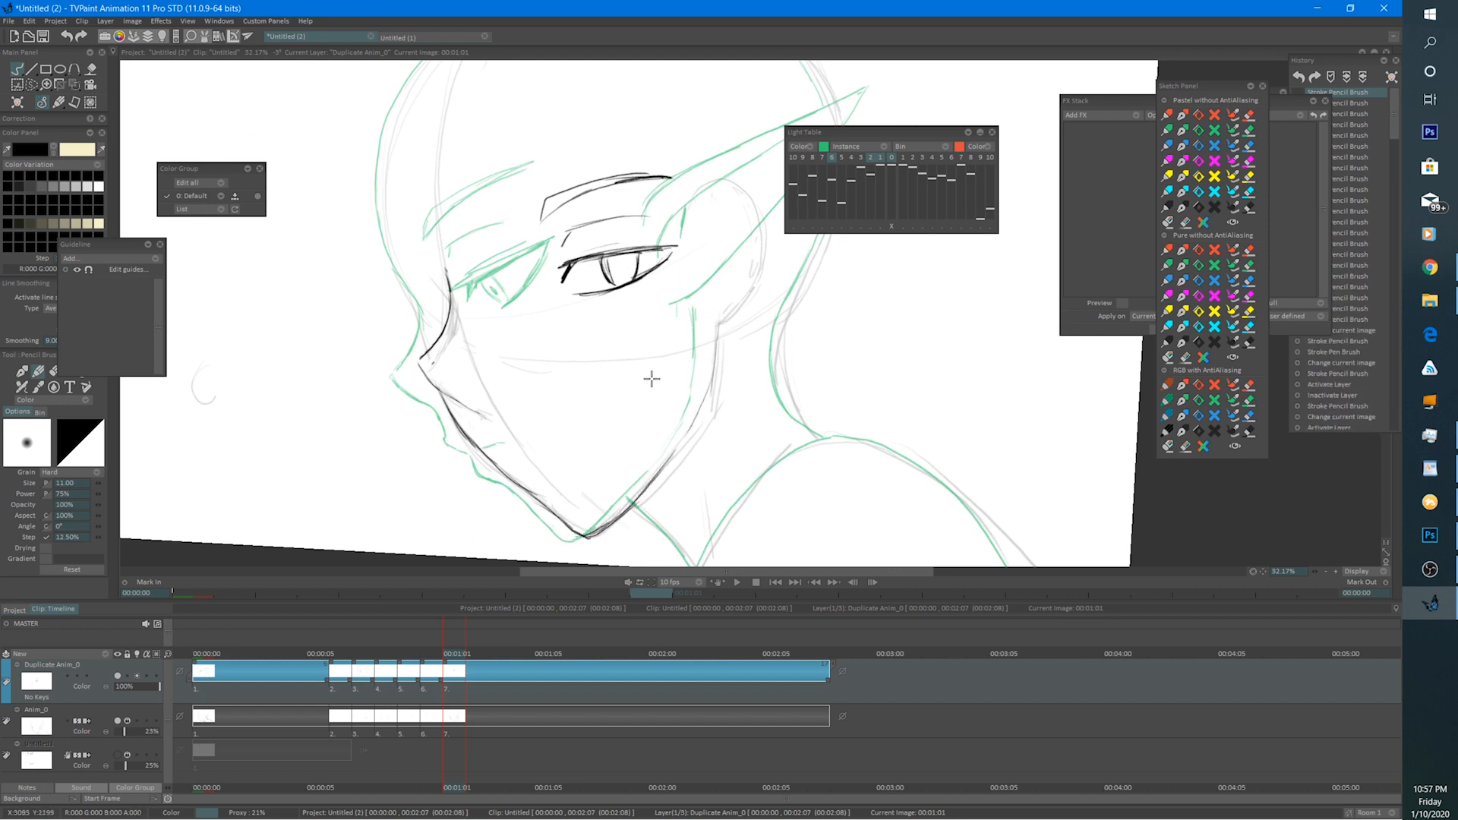
Add a short brow line above the nose bridge and draw the forehead and front skull curve.
drag(650, 380, 659, 476)
drag(441, 368, 463, 384)
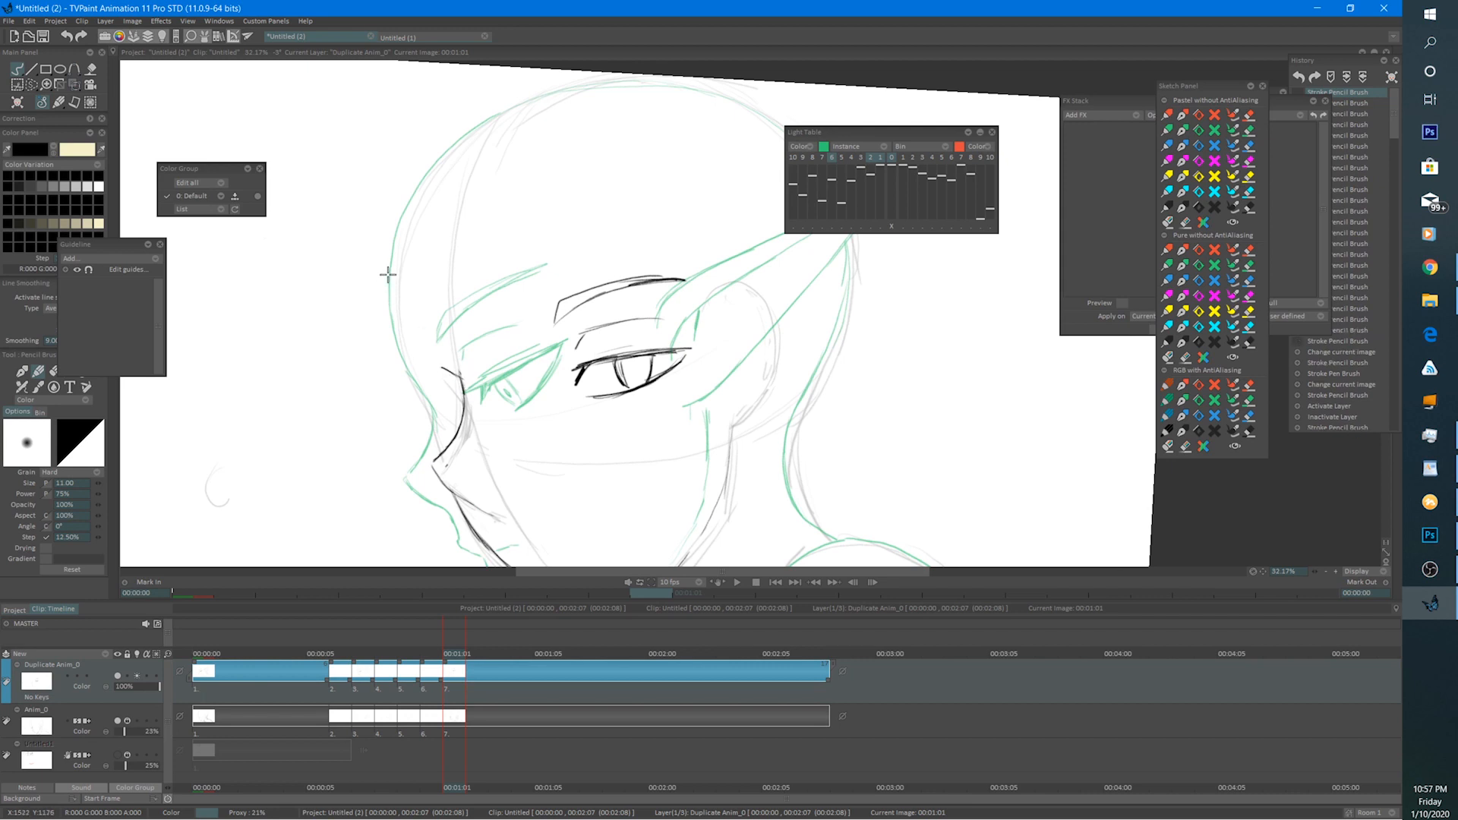
drag(396, 232, 397, 338)
drag(395, 288, 437, 457)
mouse_move(396, 346)
mouse_down()
mouse_move(392, 251)
mouse_move(448, 151)
mouse_move(557, 92)
mouse_up()
scroll(557, 91, down, 5)
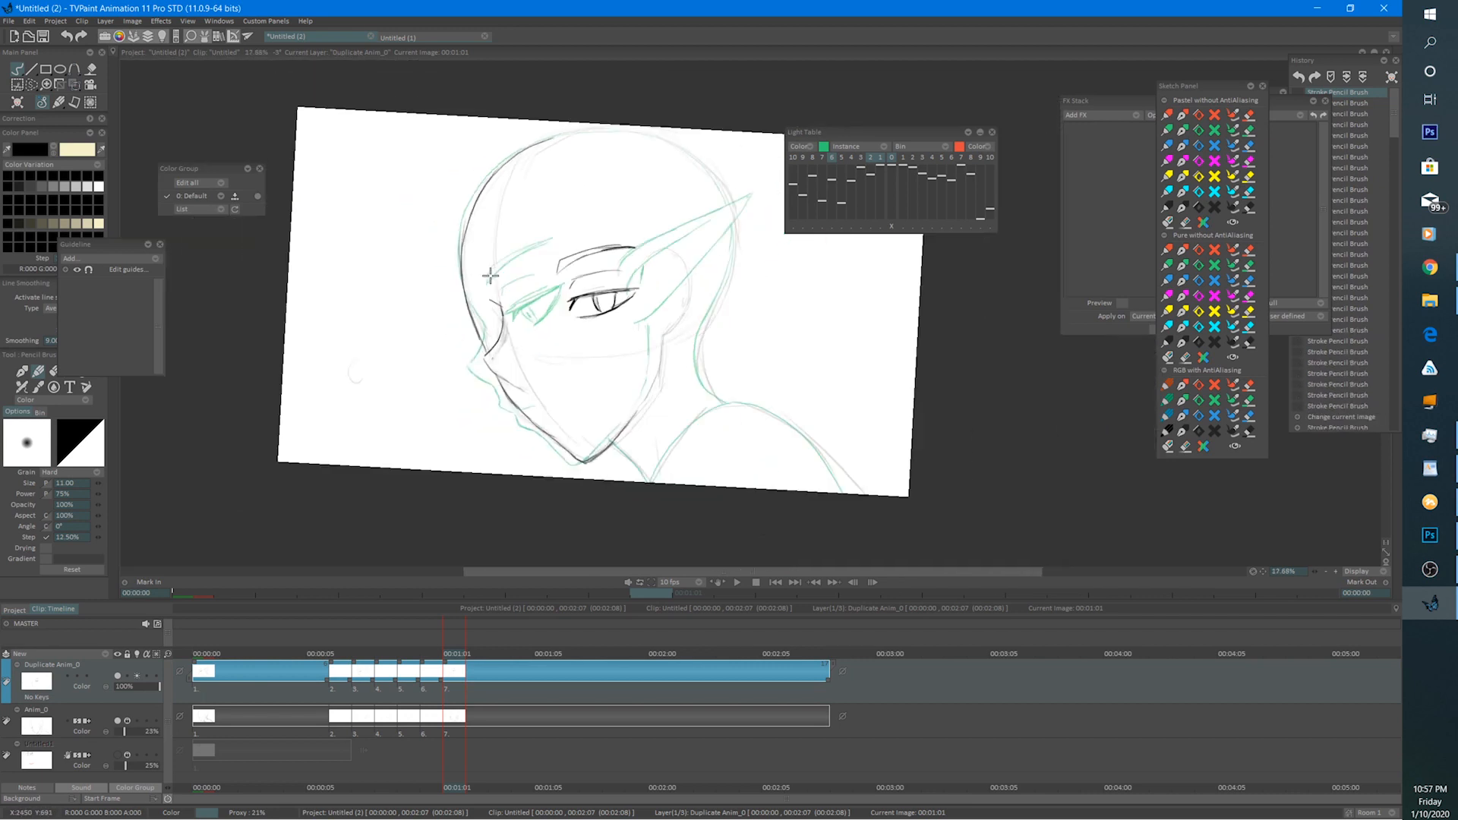
Select the near eye with its eyebrow and shift them toward the nose by X -260, Y 8.
click(31, 84)
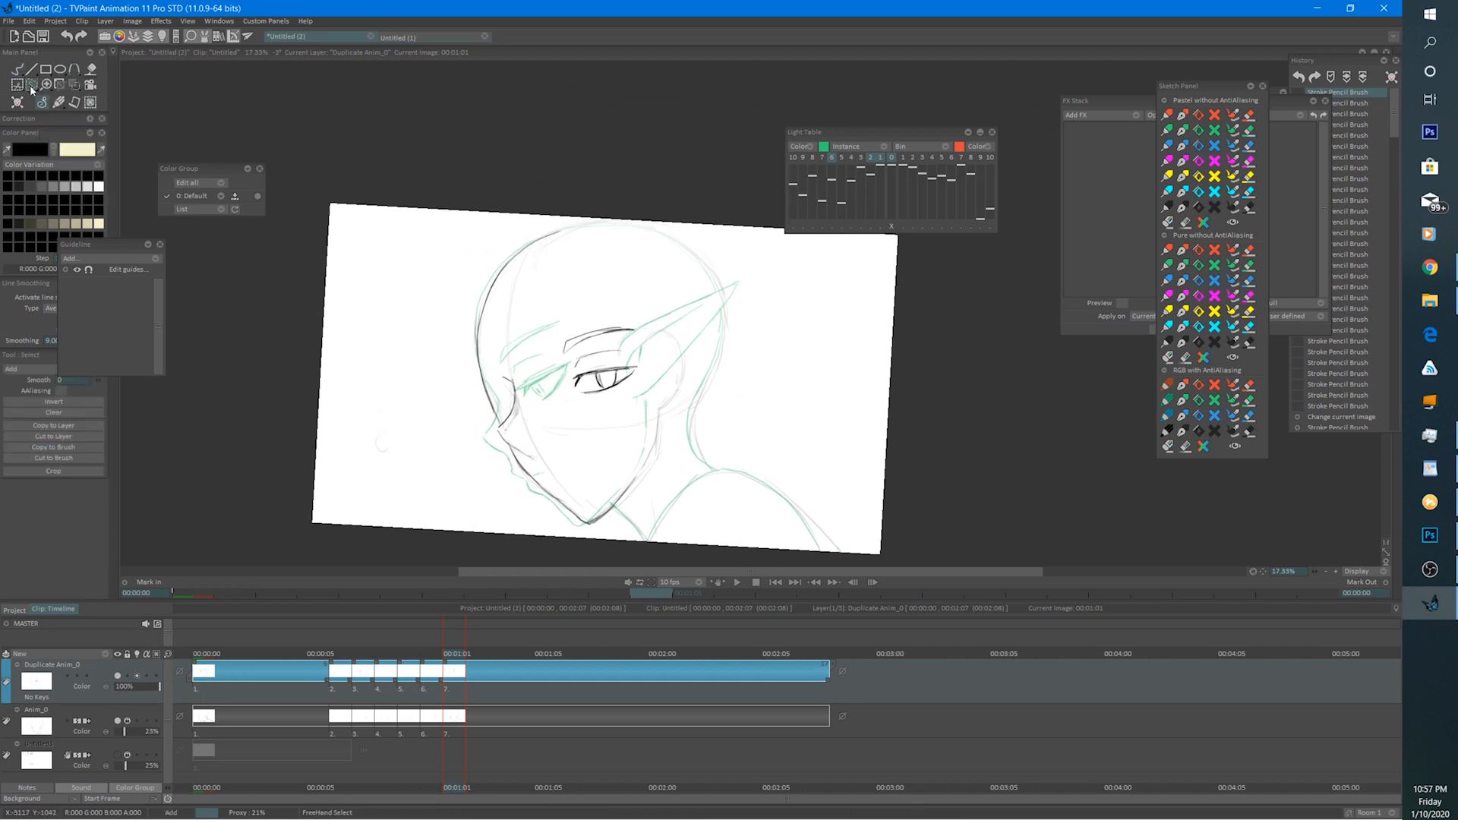
mouse_move(607, 309)
mouse_down()
mouse_move(551, 380)
mouse_move(600, 310)
mouse_up()
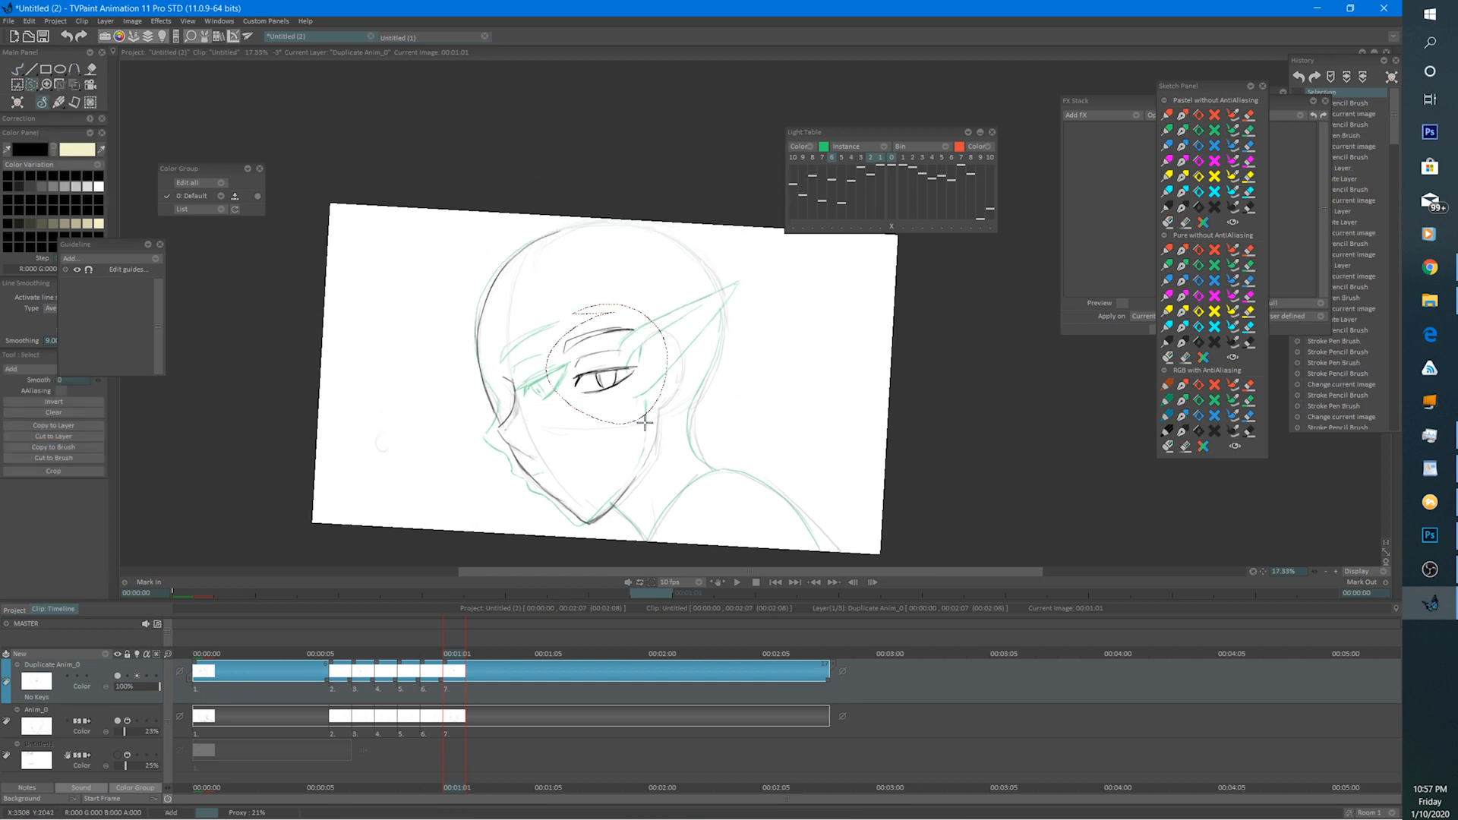
key(ctrl+t)
drag(642, 370, 616, 367)
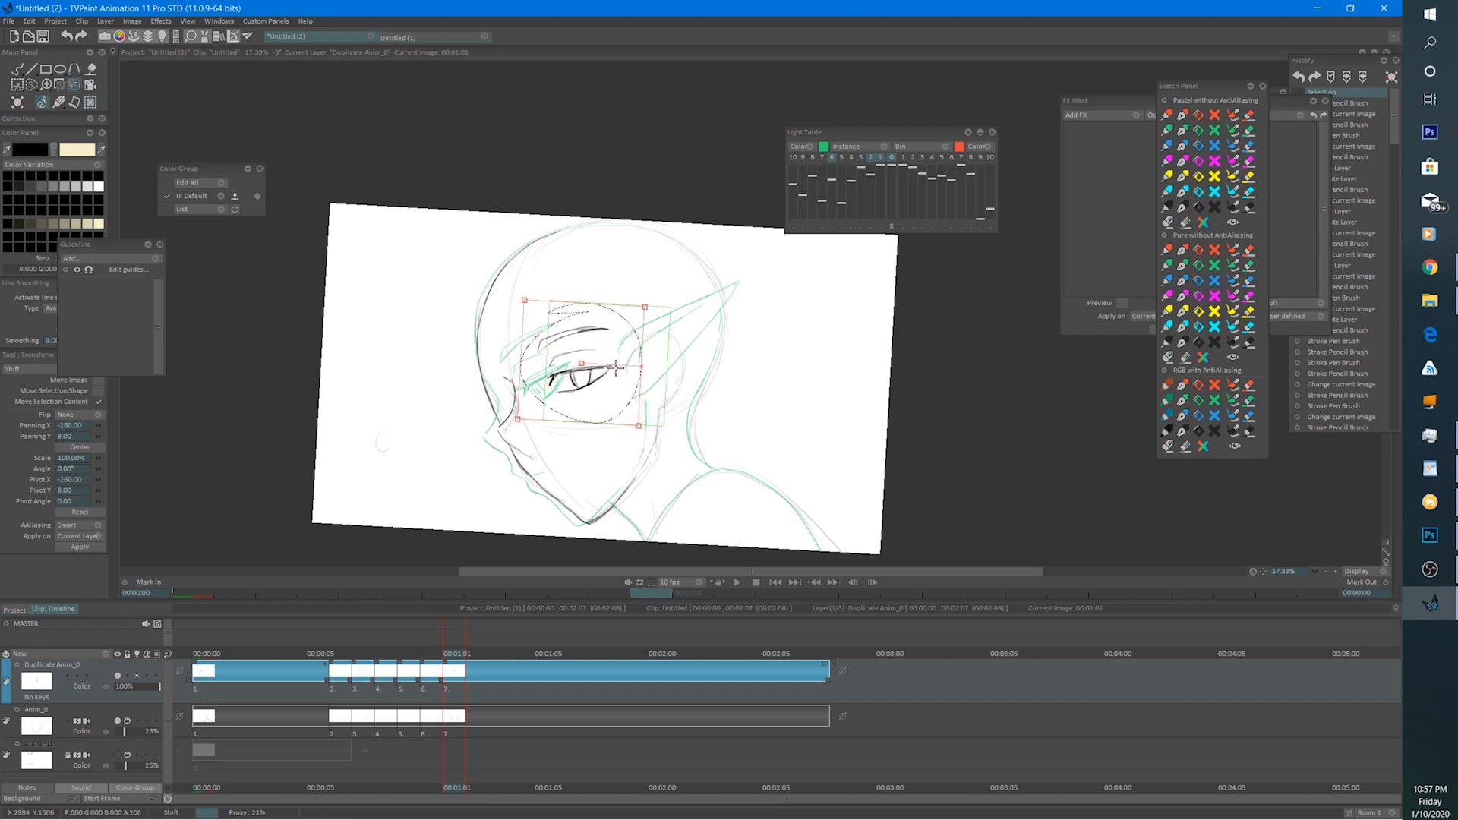
key(Return)
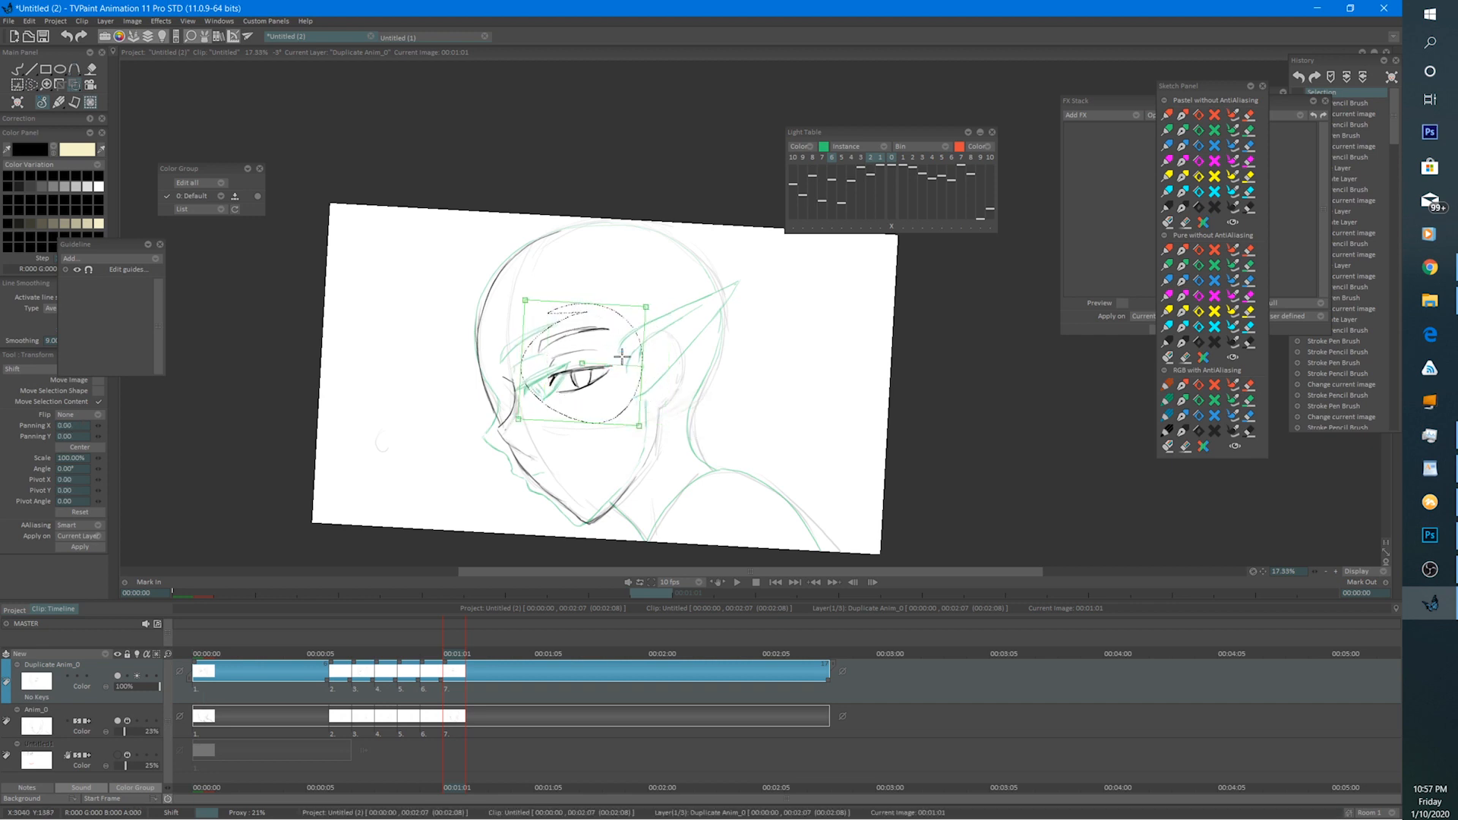
right_click(17, 71)
click(20, 73)
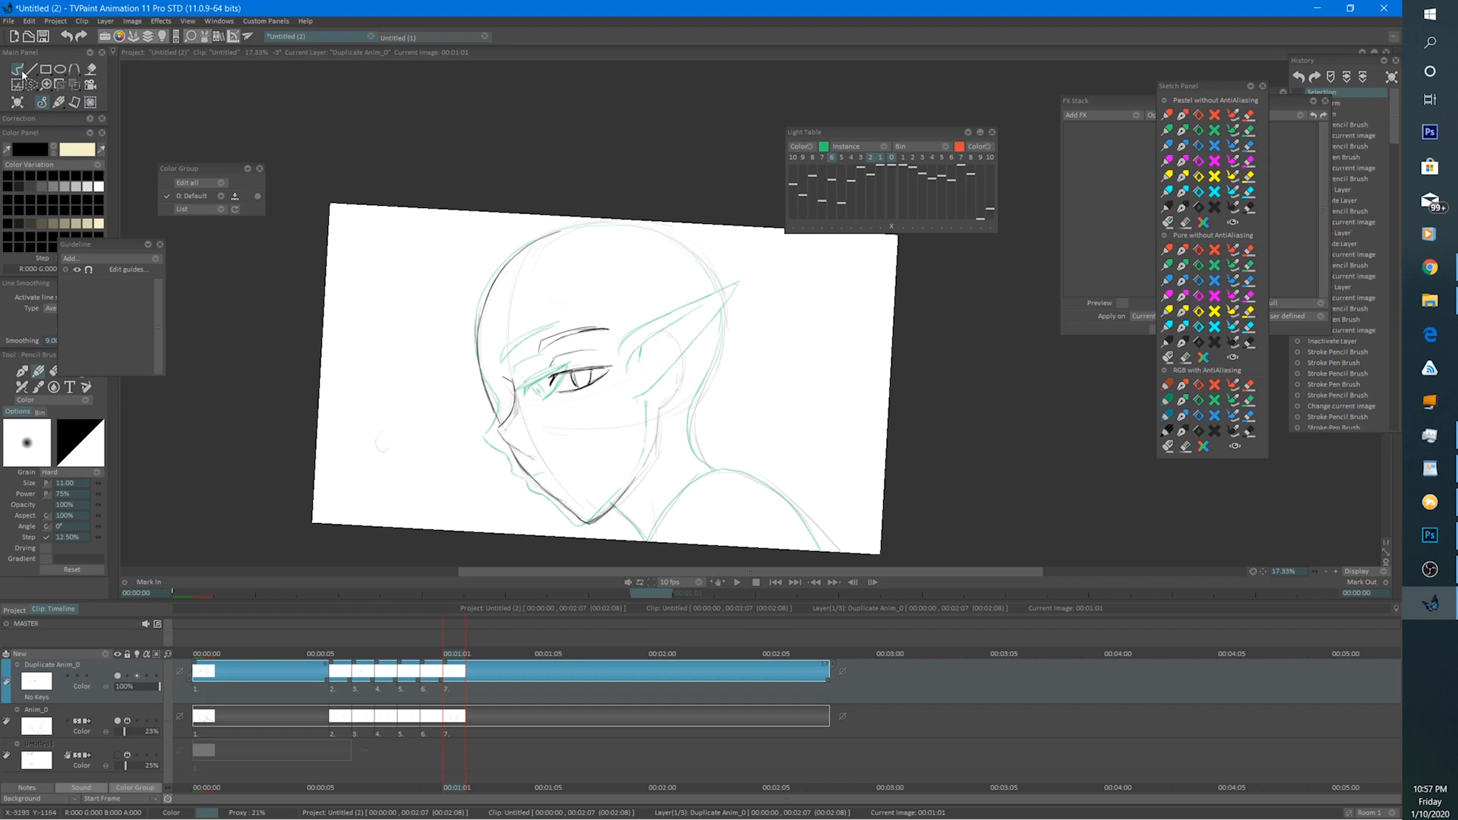
Draw the far eye beside the nose bridge and the far eyebrow at the face's edge.
key(Left)
scroll(583, 340, up, 3)
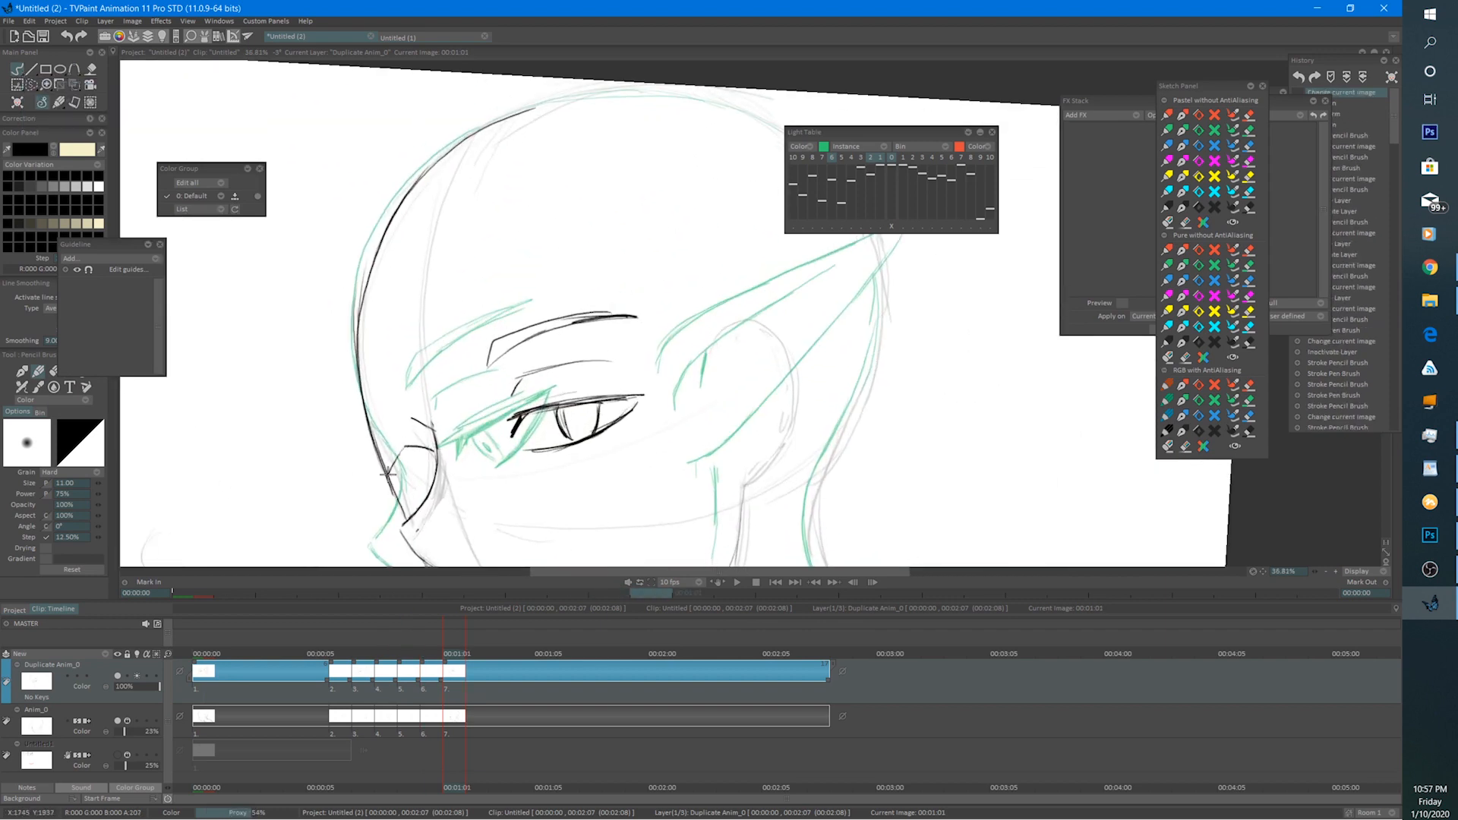
mouse_move(400, 454)
mouse_down()
mouse_move(402, 490)
mouse_move(429, 458)
mouse_up()
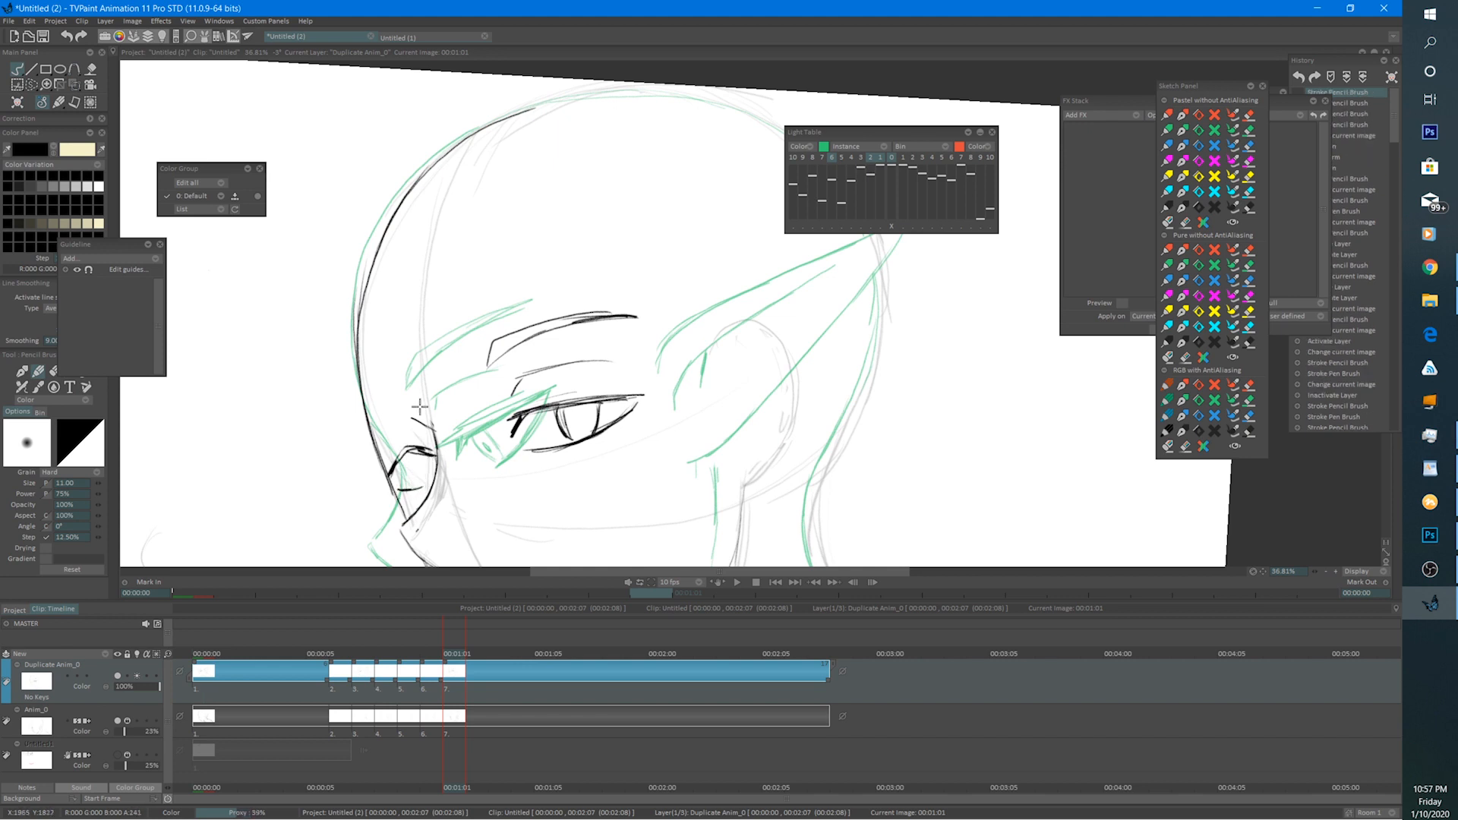
mouse_move(419, 407)
mouse_down()
mouse_move(403, 389)
mouse_move(366, 391)
mouse_move(391, 380)
mouse_move(395, 405)
mouse_move(365, 411)
mouse_move(378, 395)
mouse_move(417, 398)
mouse_up()
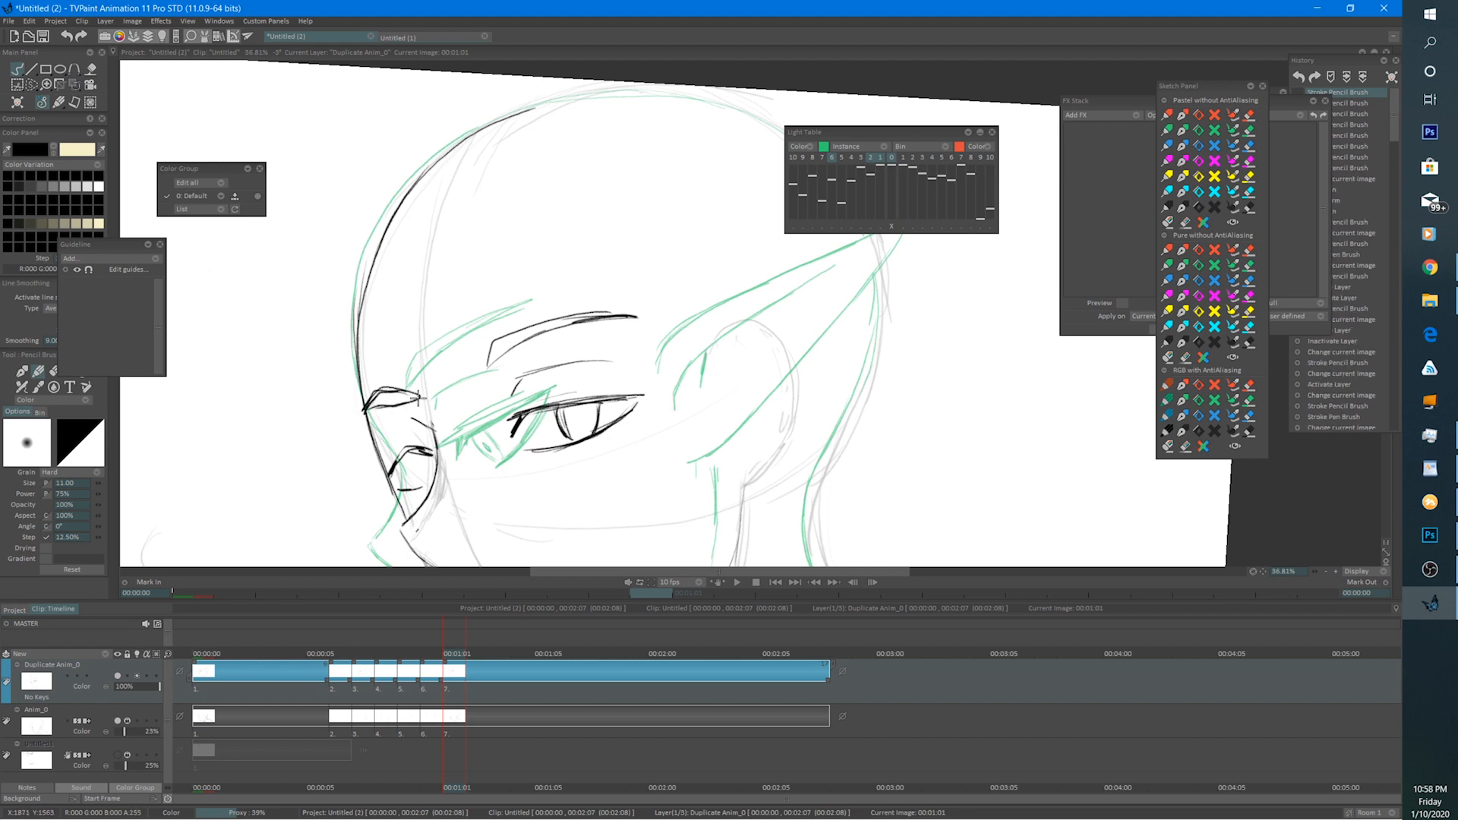
mouse_move(401, 469)
mouse_down()
mouse_move(407, 459)
mouse_move(388, 481)
mouse_move(432, 477)
mouse_up()
scroll(476, 298, down, 2)
key(s)
key(b)
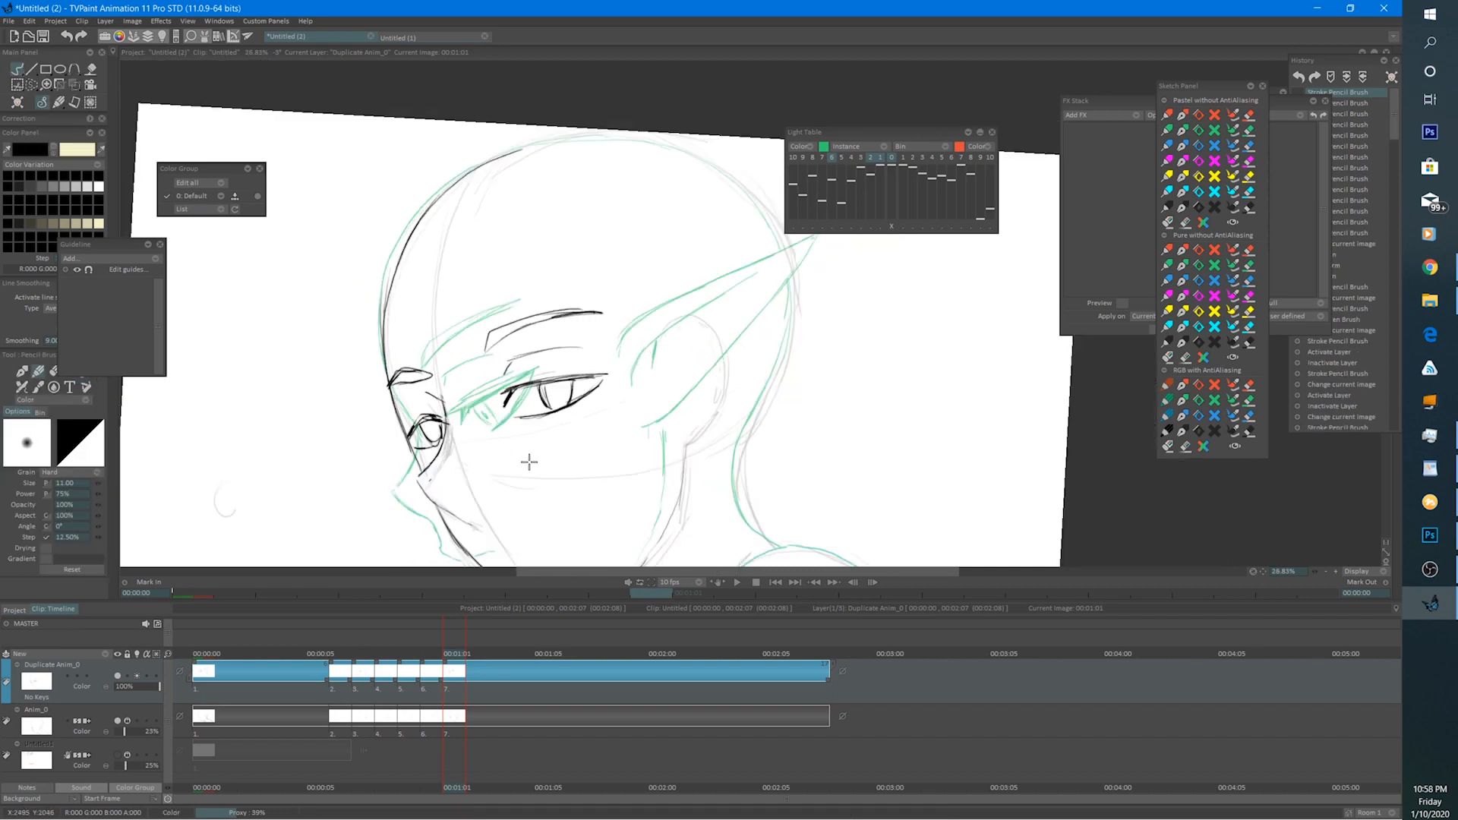
Refine the far eye's iris and draw a short mouth line above the chin.
drag(527, 462, 516, 394)
drag(409, 407, 414, 419)
drag(408, 411, 420, 425)
drag(498, 484, 533, 480)
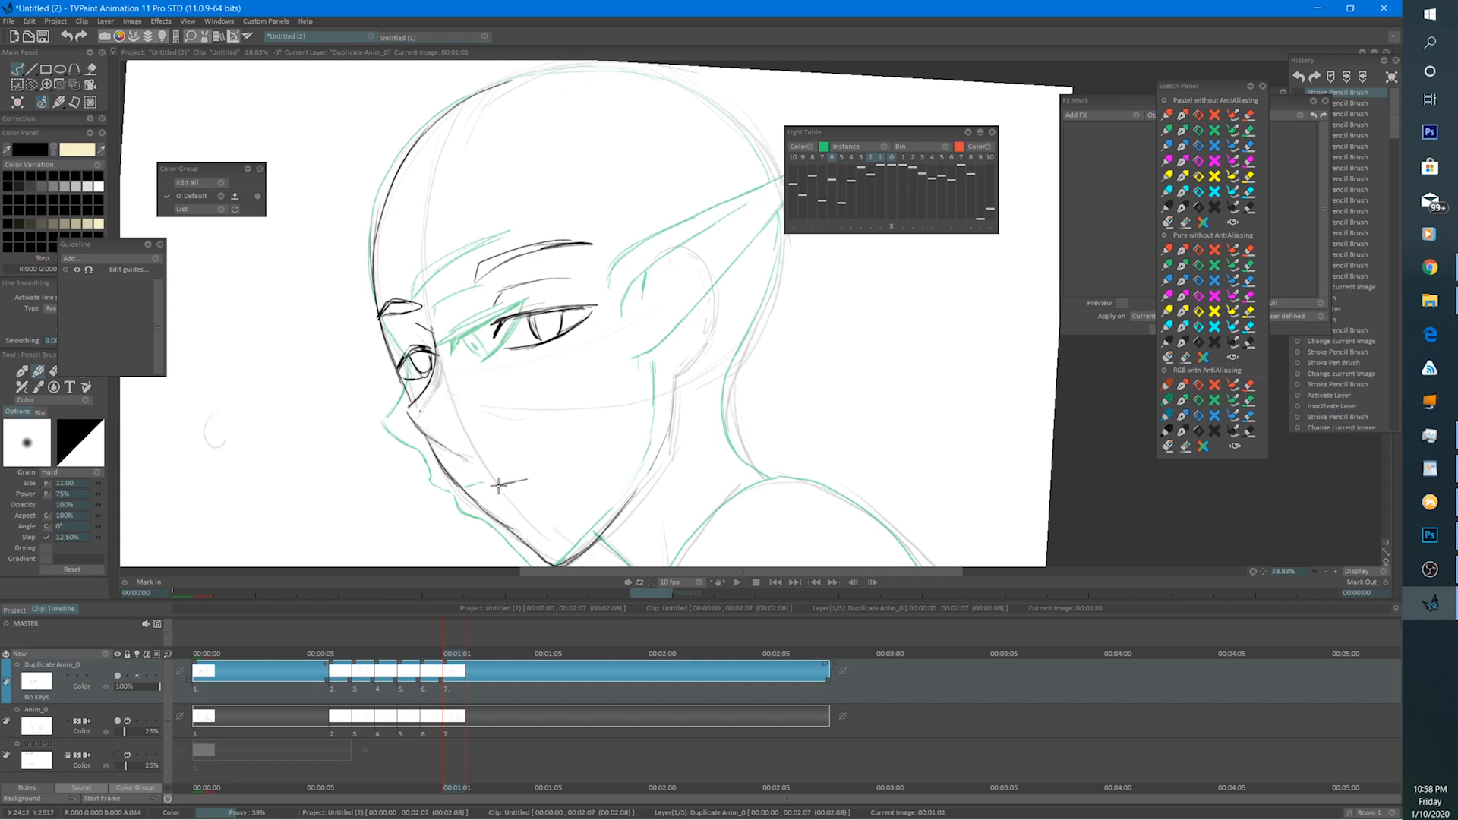
Hide the Anim_0 rough layer and play back the clip to check the head turn.
drag(453, 687, 173, 678)
click(736, 582)
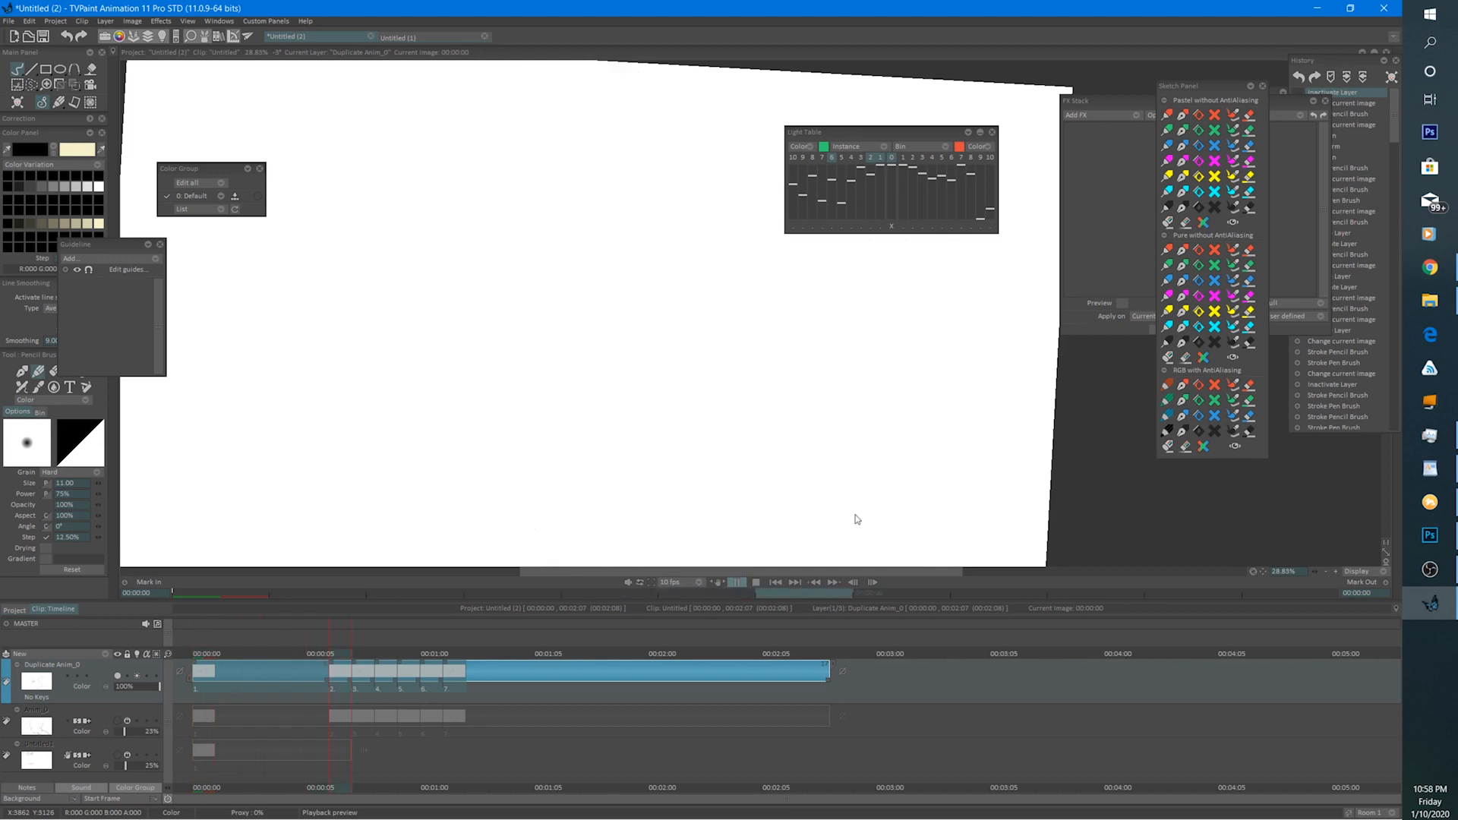
scroll(852, 511, down, 2)
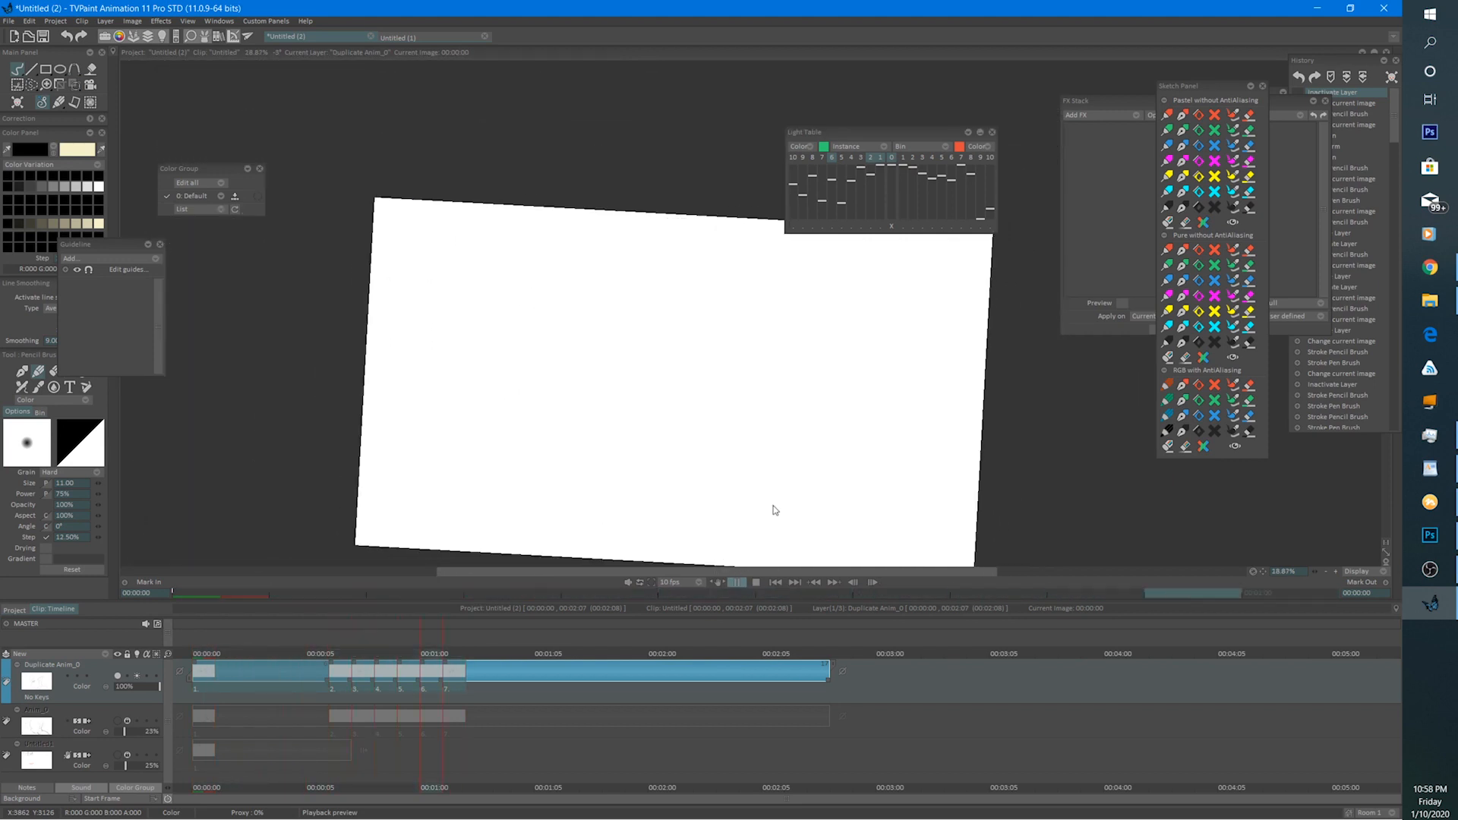
click(756, 581)
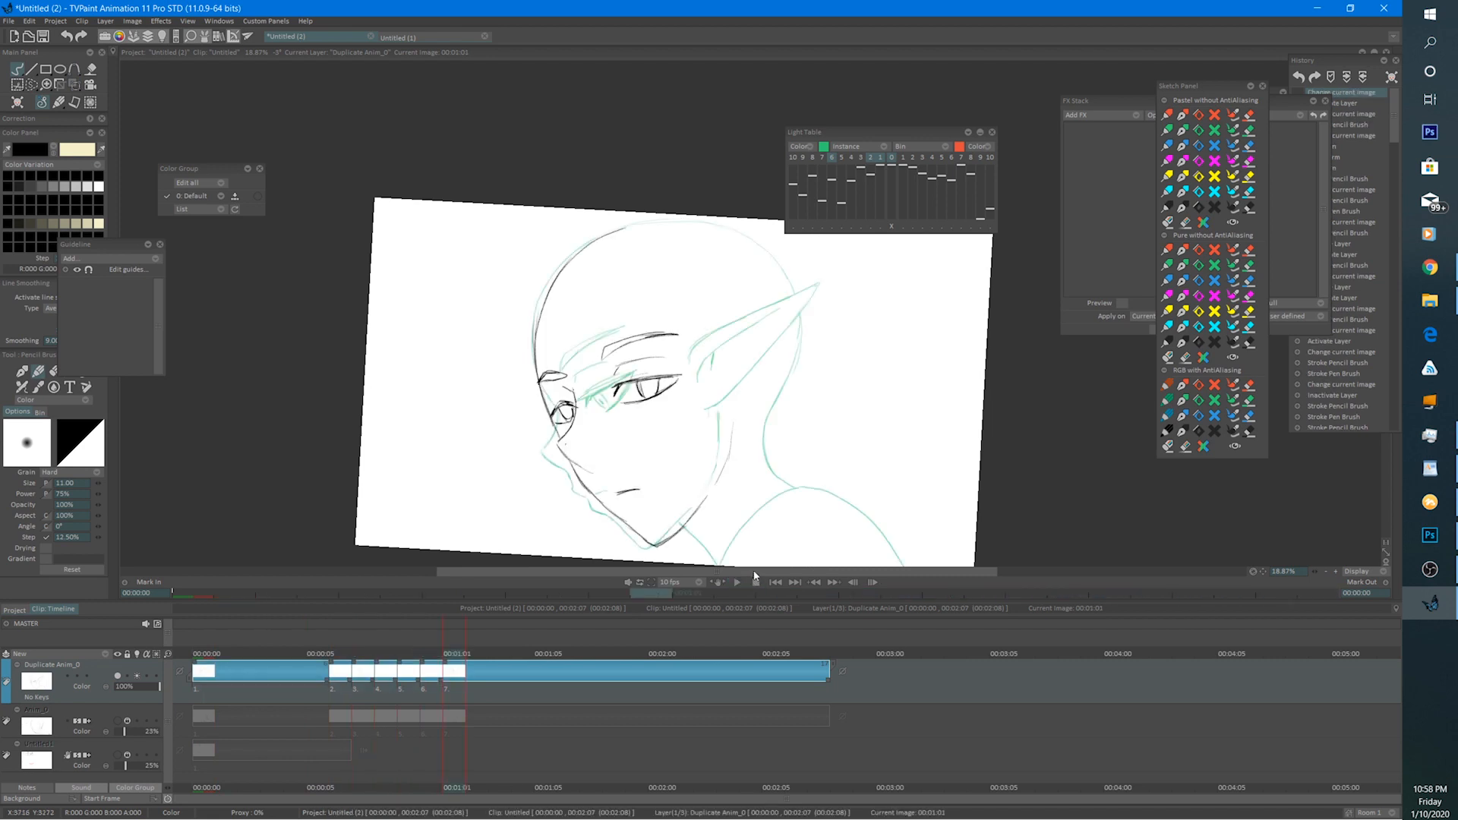
Select the near eye below its eyebrow and rotate it about 9.13°, shifting it to X -23, Y -72.
click(30, 85)
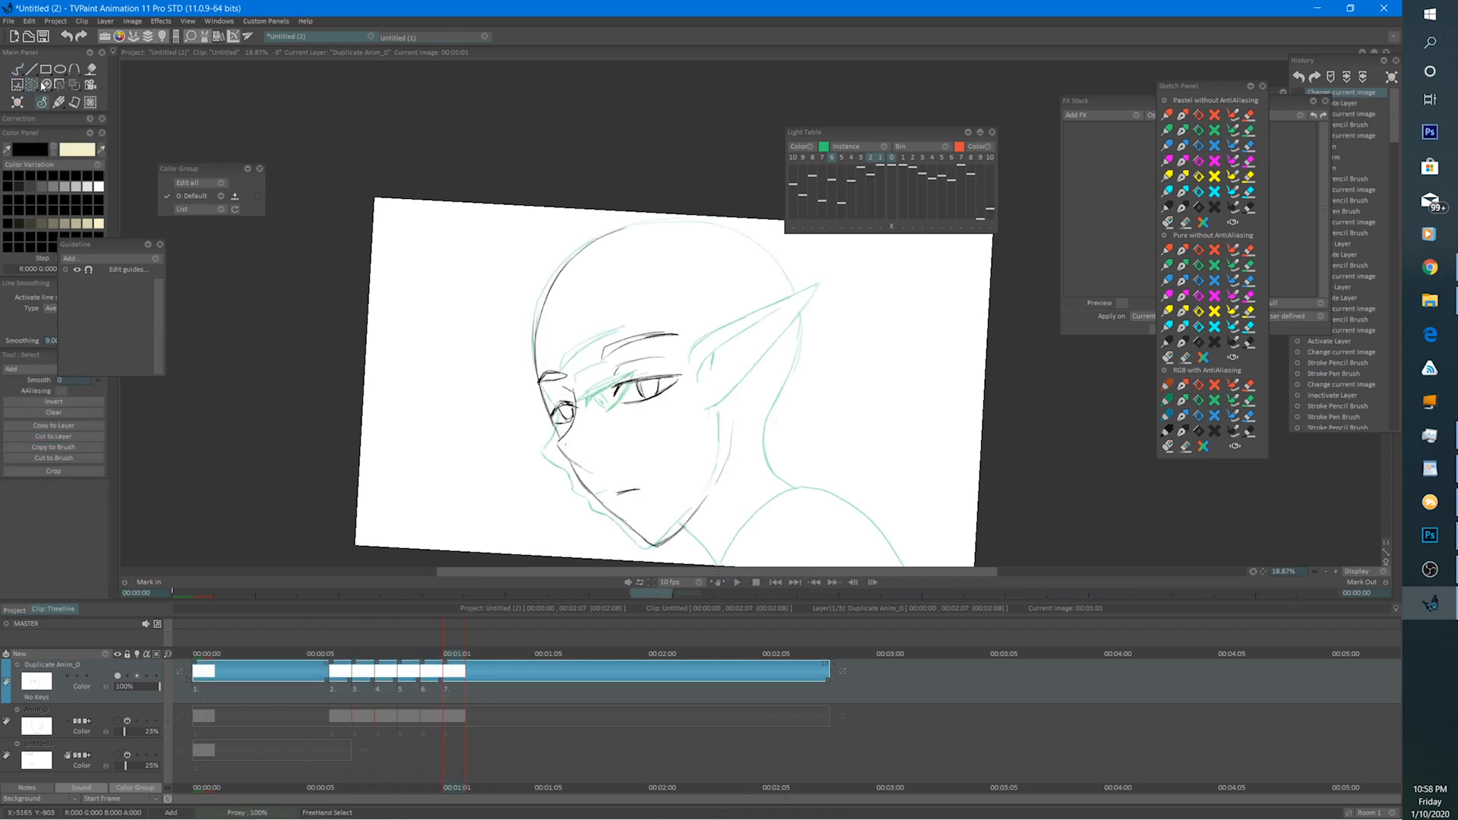
scroll(668, 379, up, 2)
mouse_move(712, 374)
mouse_down()
mouse_move(563, 409)
mouse_move(706, 351)
mouse_move(710, 375)
mouse_move(677, 380)
mouse_move(710, 371)
mouse_move(683, 366)
mouse_up()
key(shift+t)
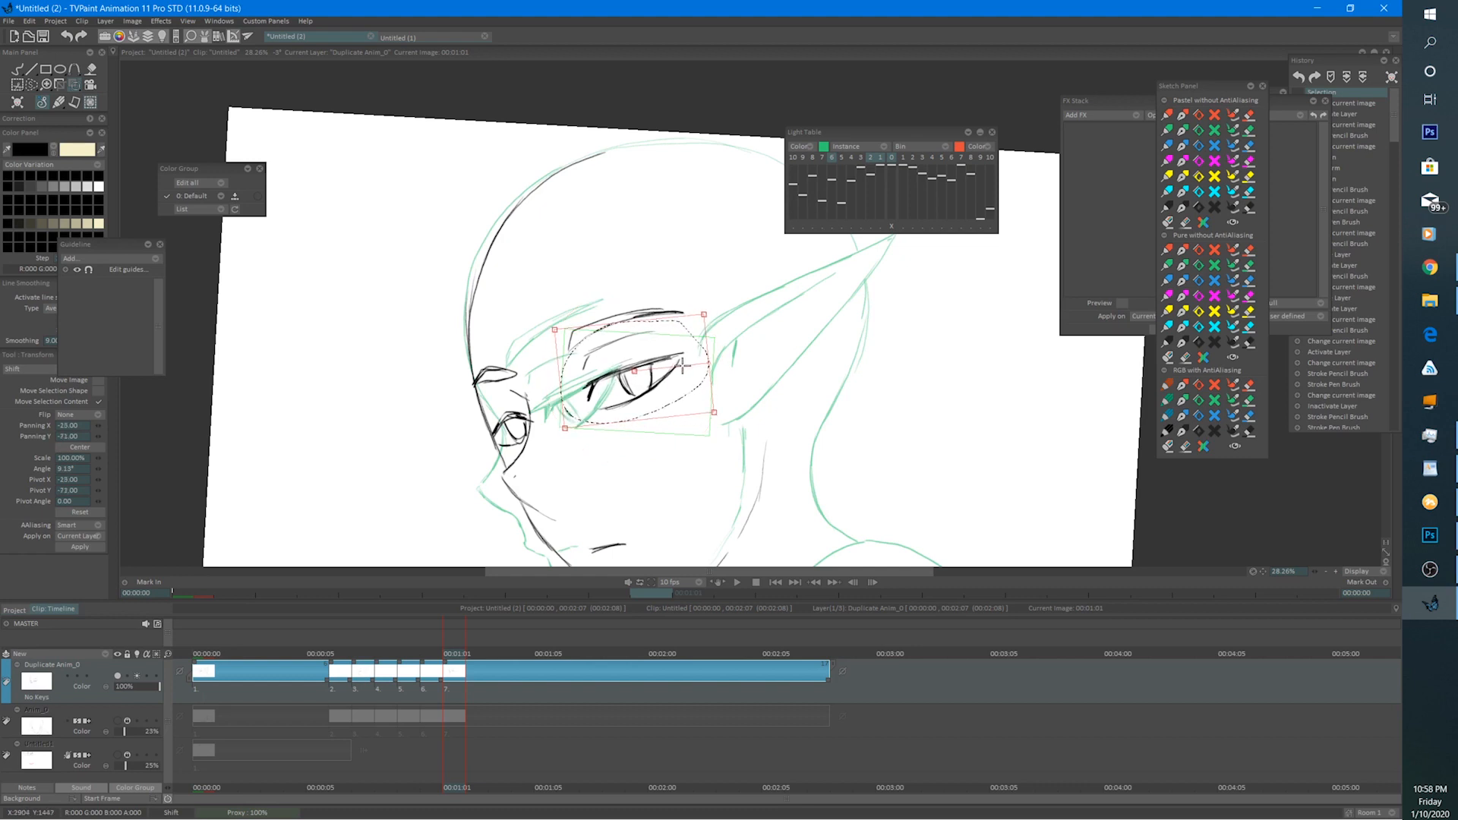
click(22, 72)
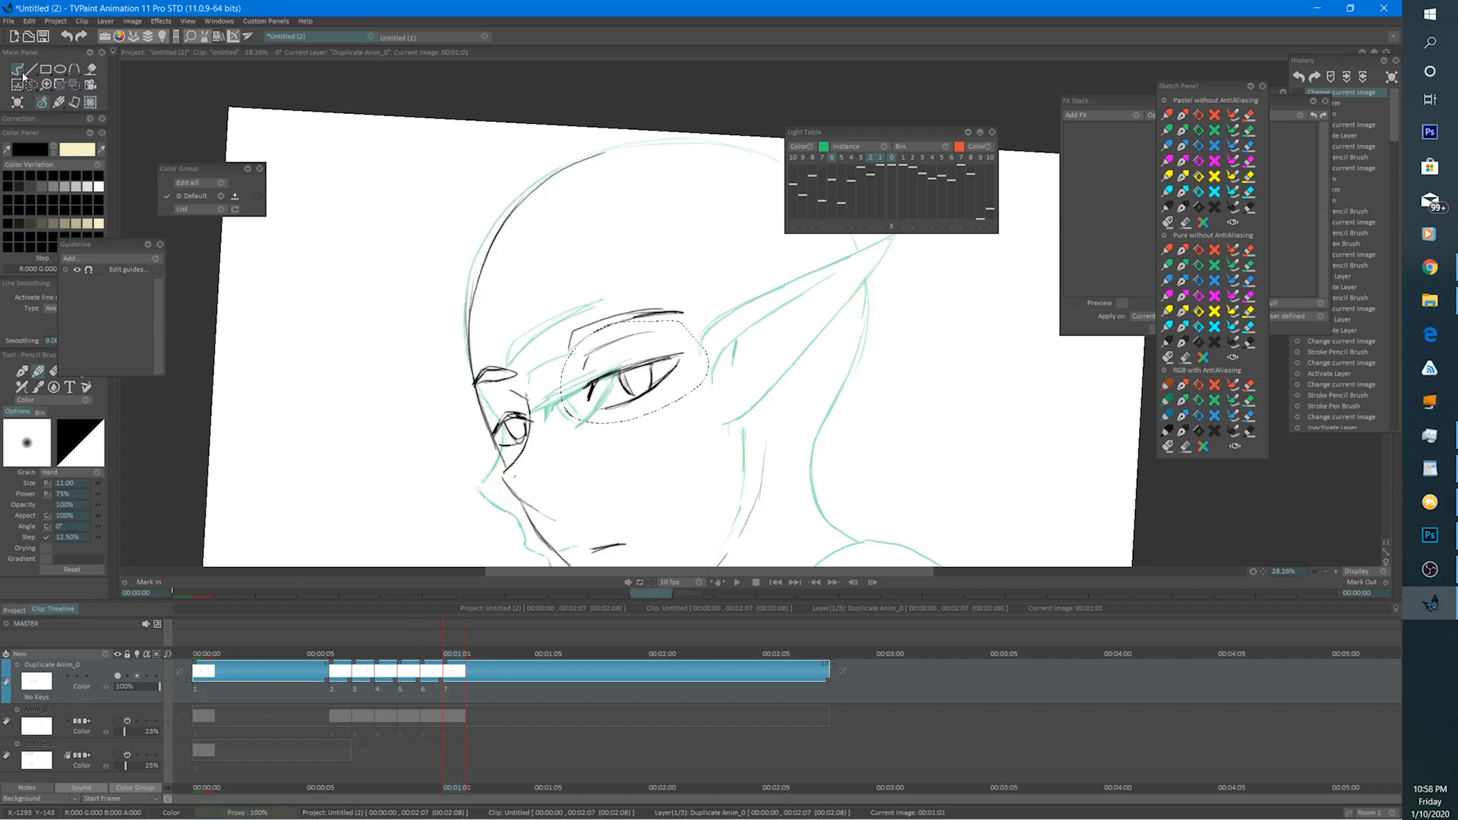
Clear the selection around the near eye and scrub between frame 00:00:00 and frame 00:01:01 to compare the drawings.
click(17, 70)
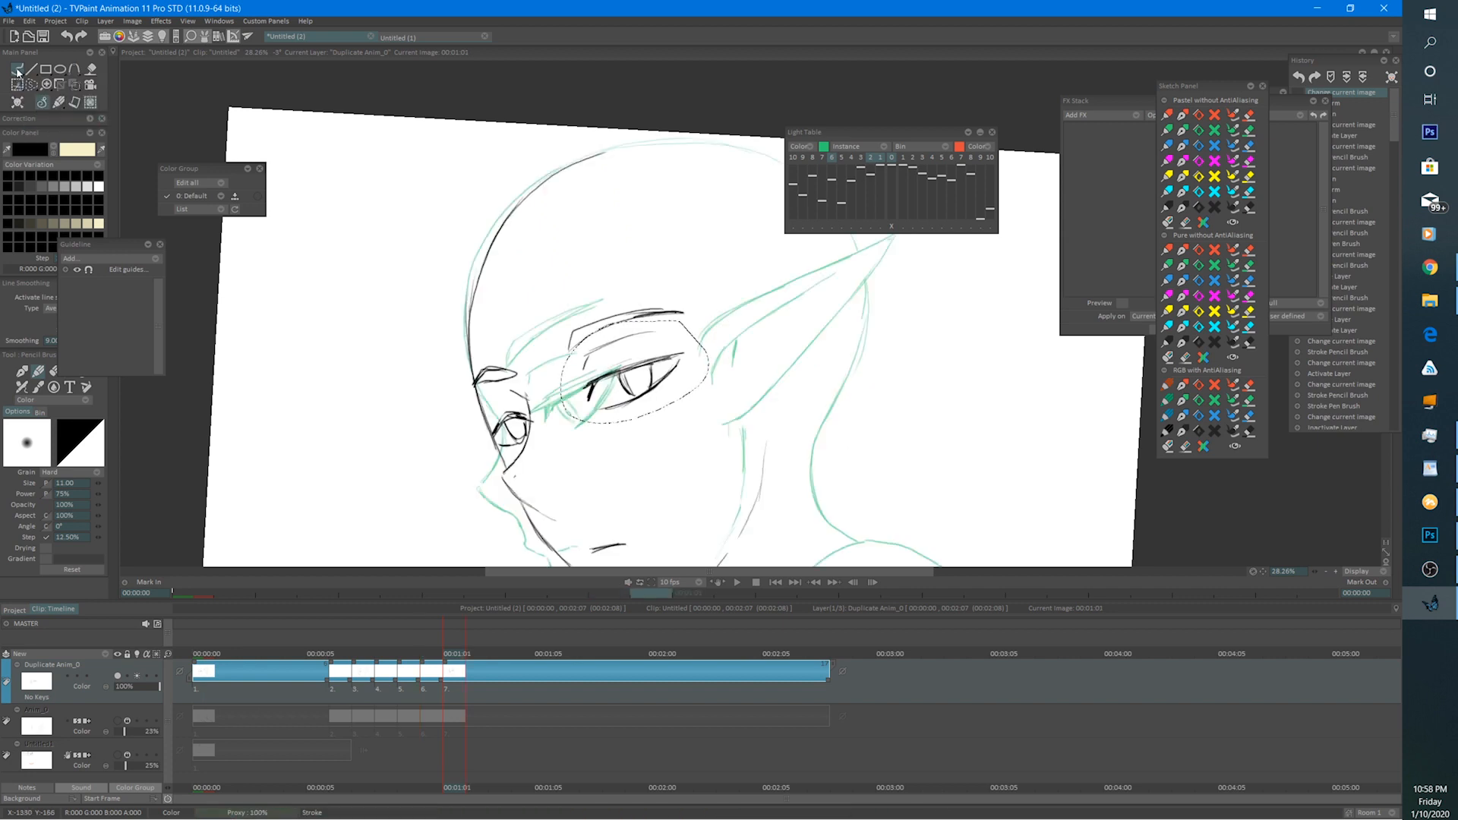
key(ctrl+d)
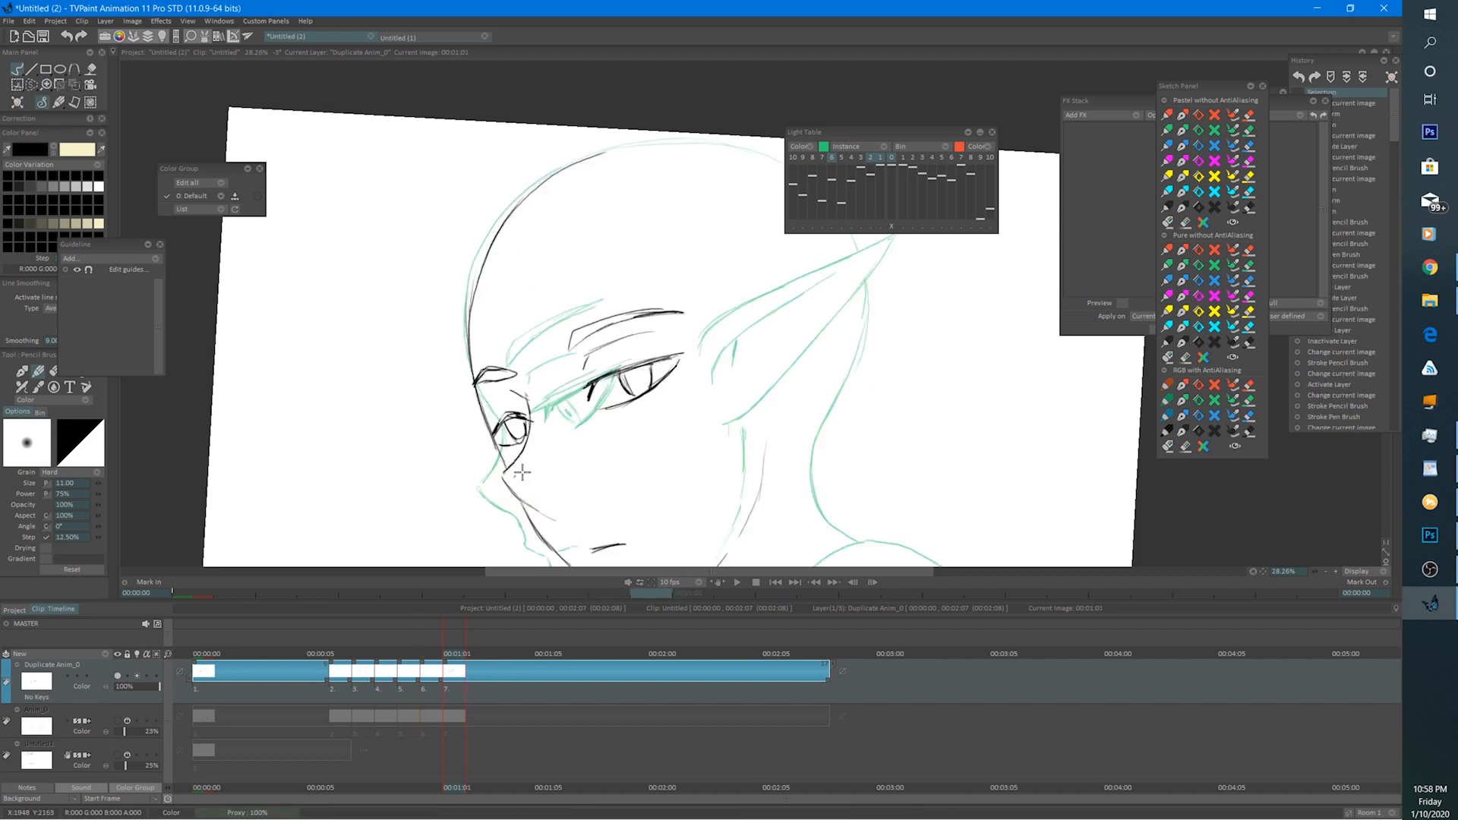
key(Home)
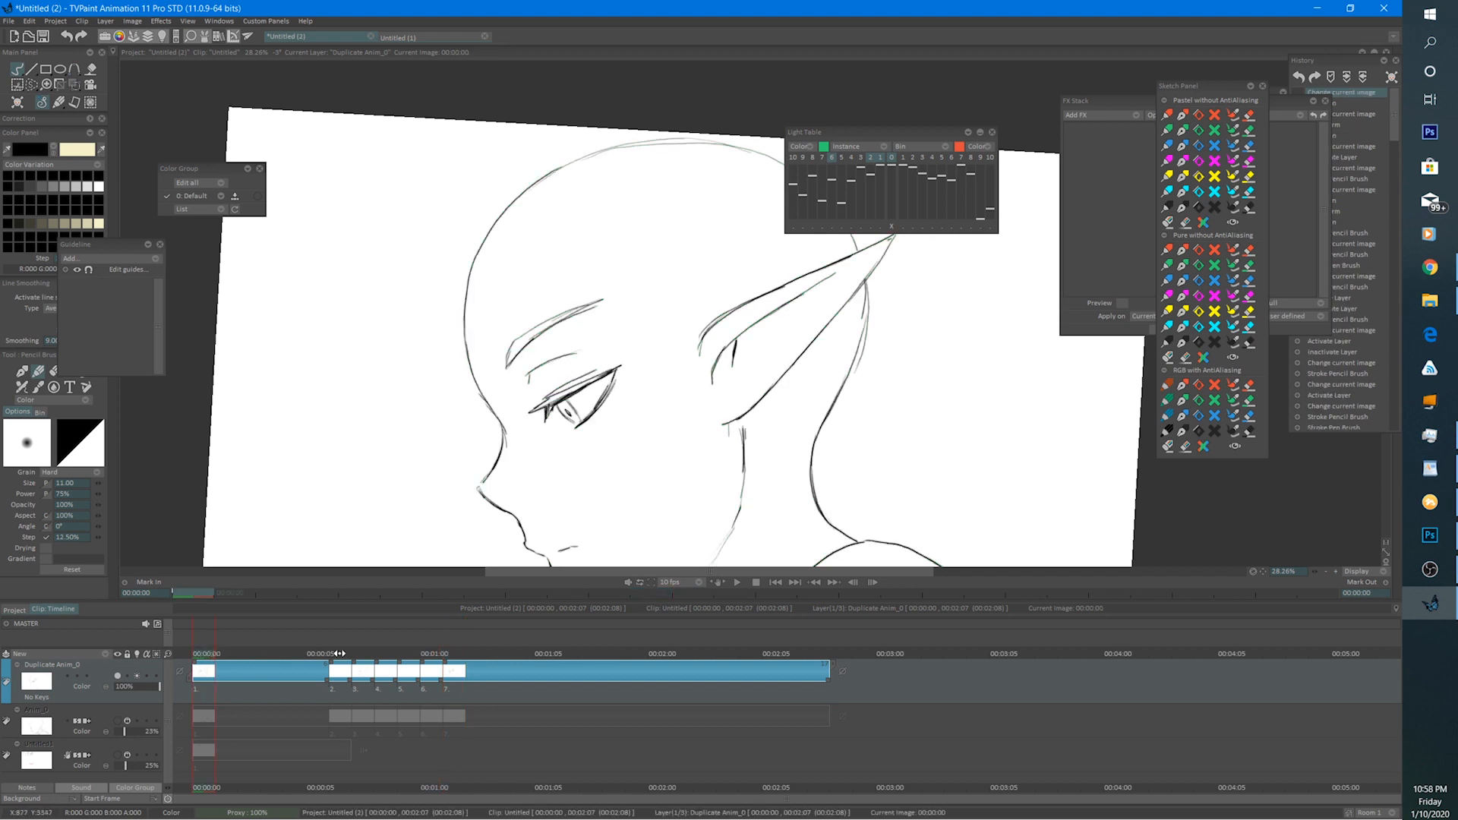
click(362, 655)
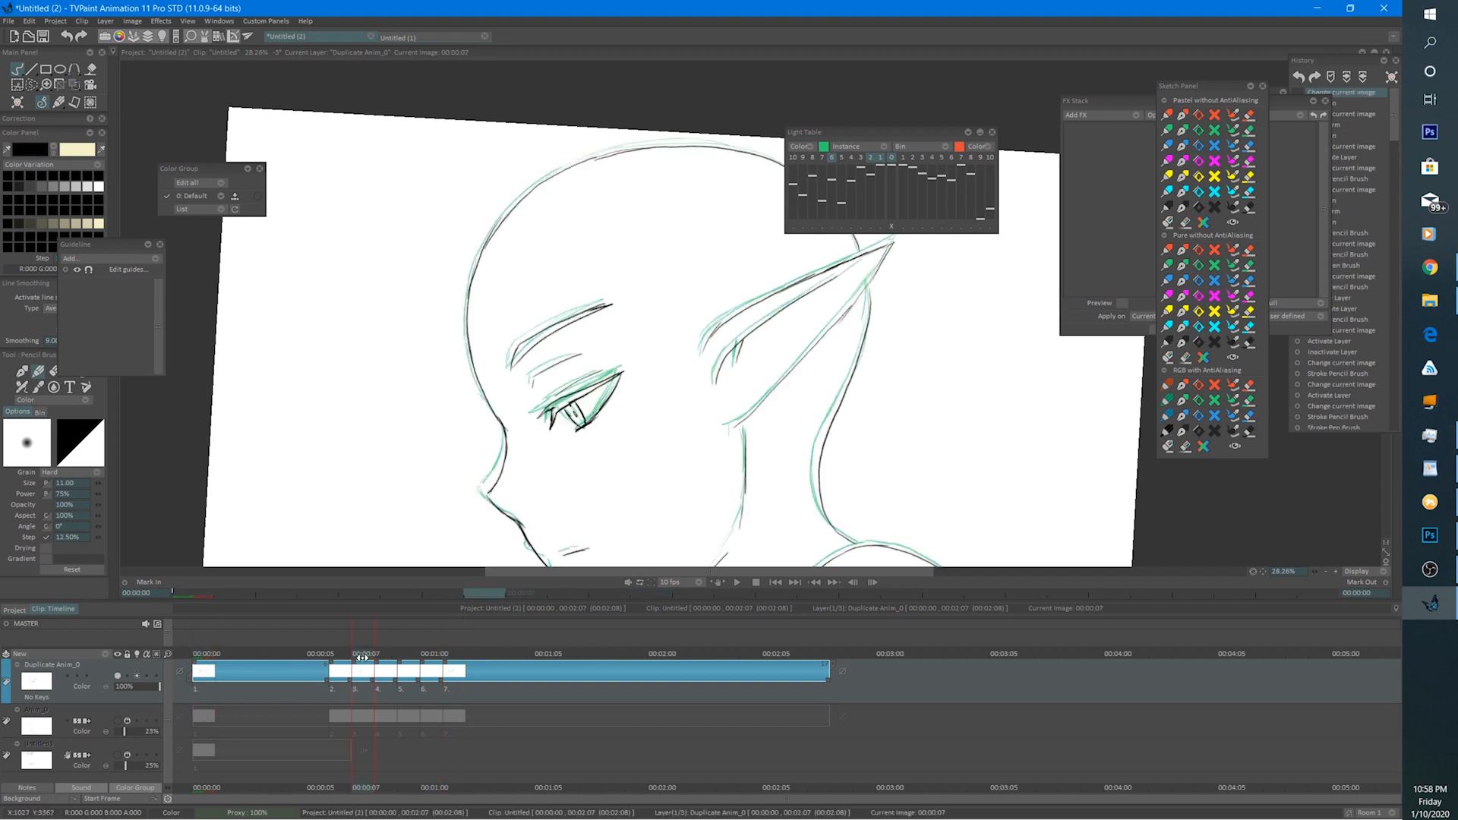
click(446, 654)
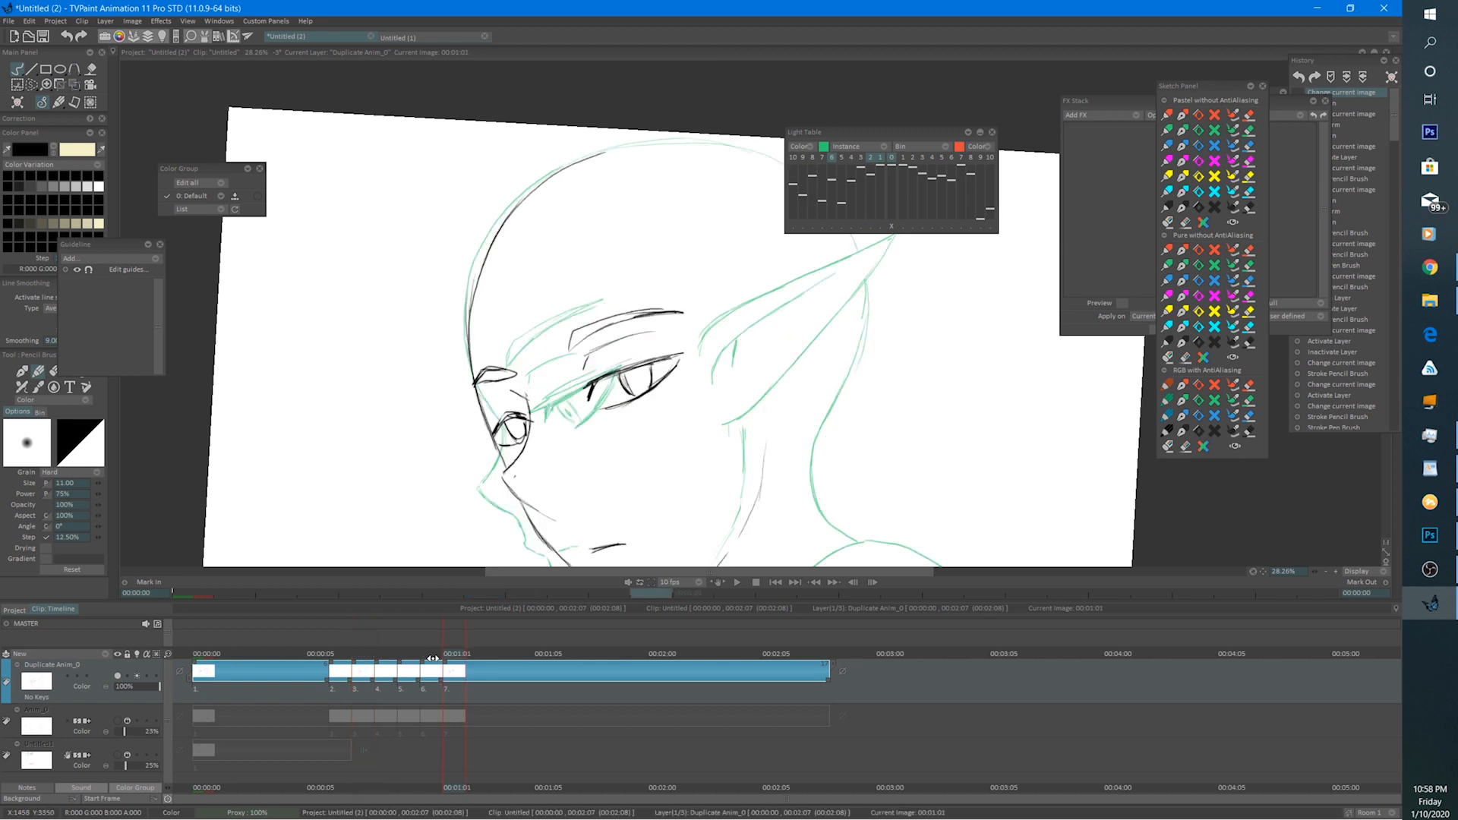
click(357, 654)
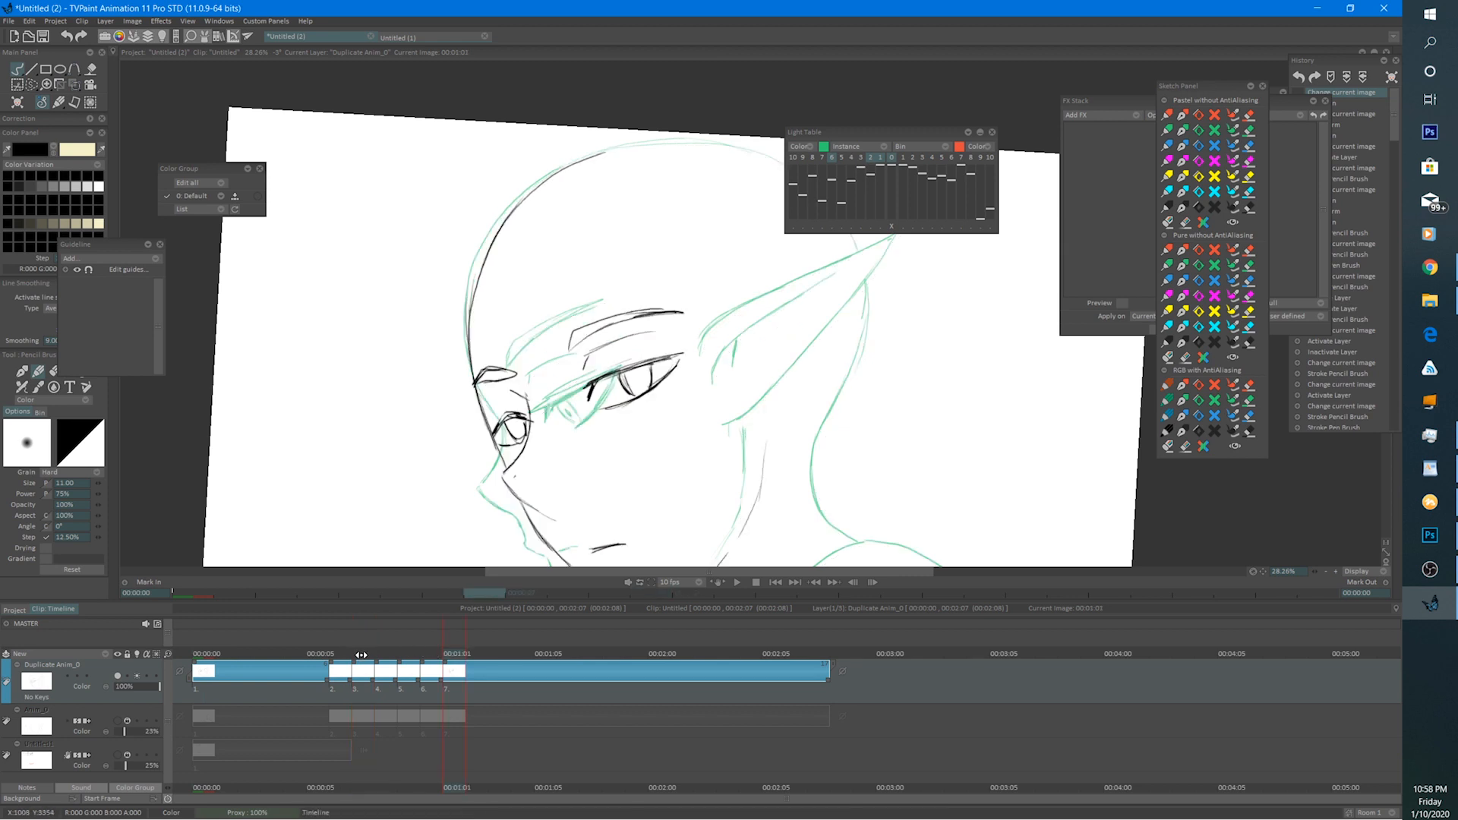
click(444, 655)
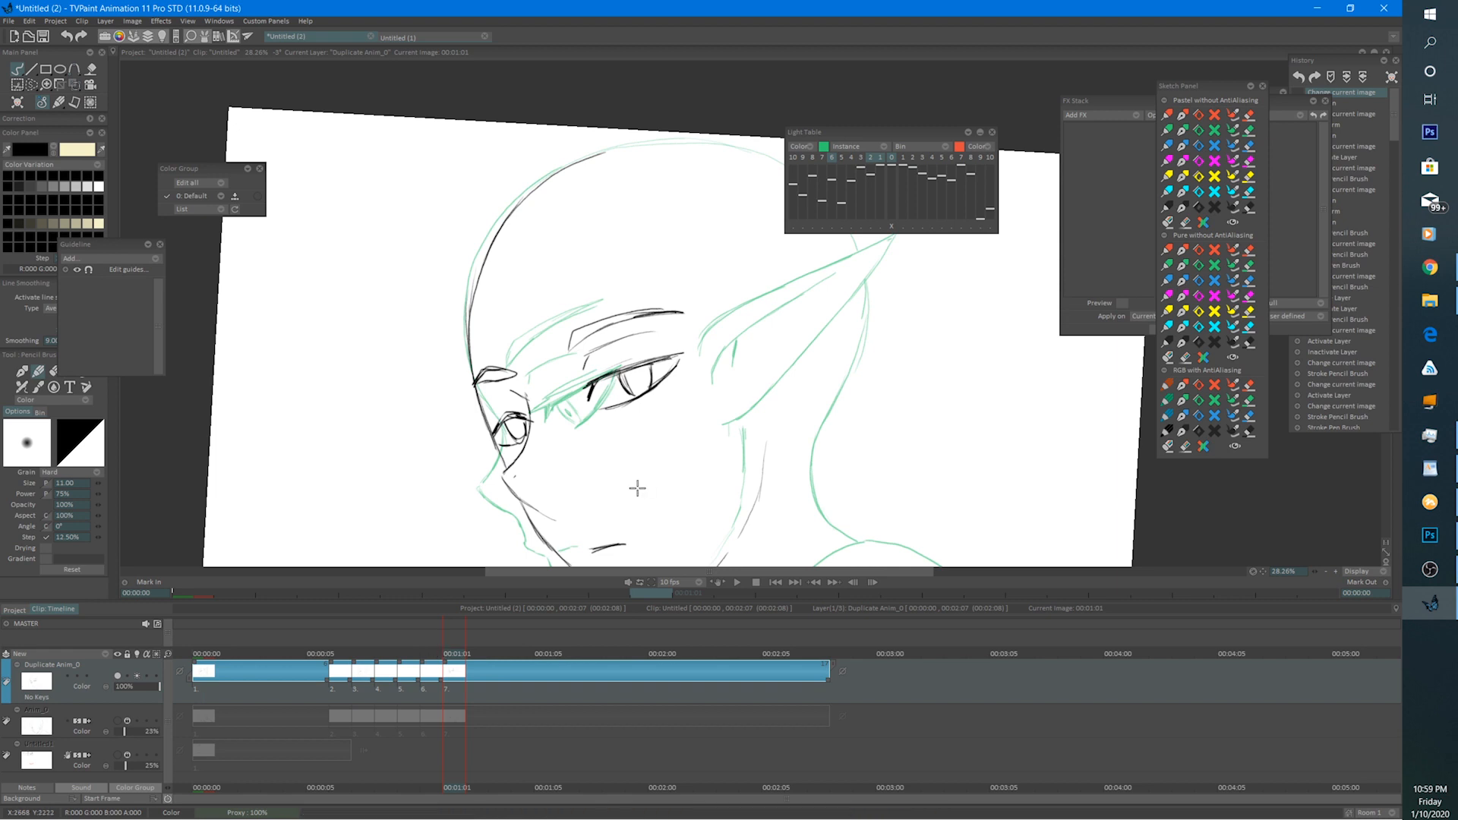
Erase the old nose bridge line beside the far eye and redraw it from the brow down toward the nose.
key(e)
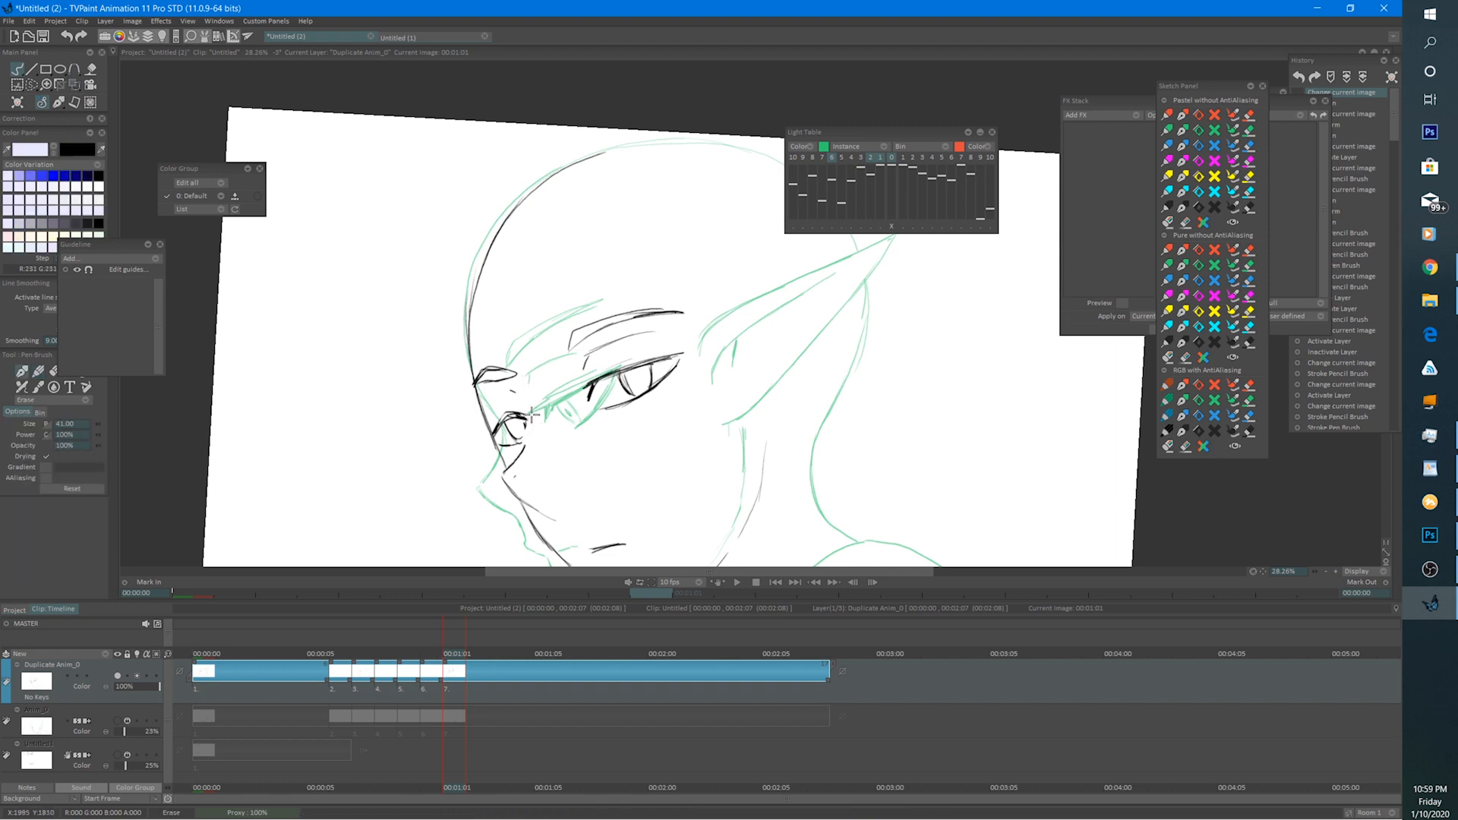
key(e)
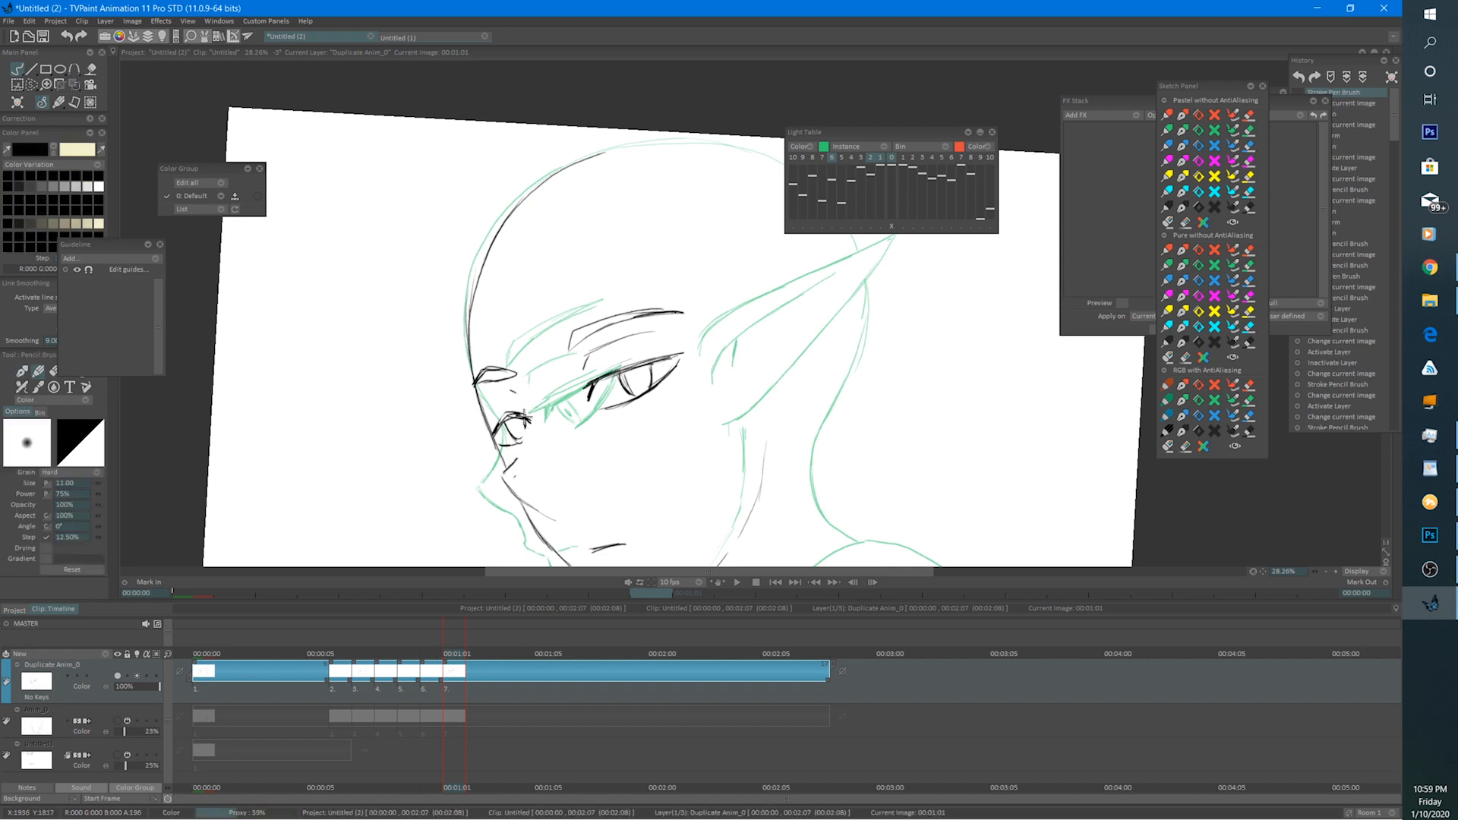
drag(524, 413, 504, 445)
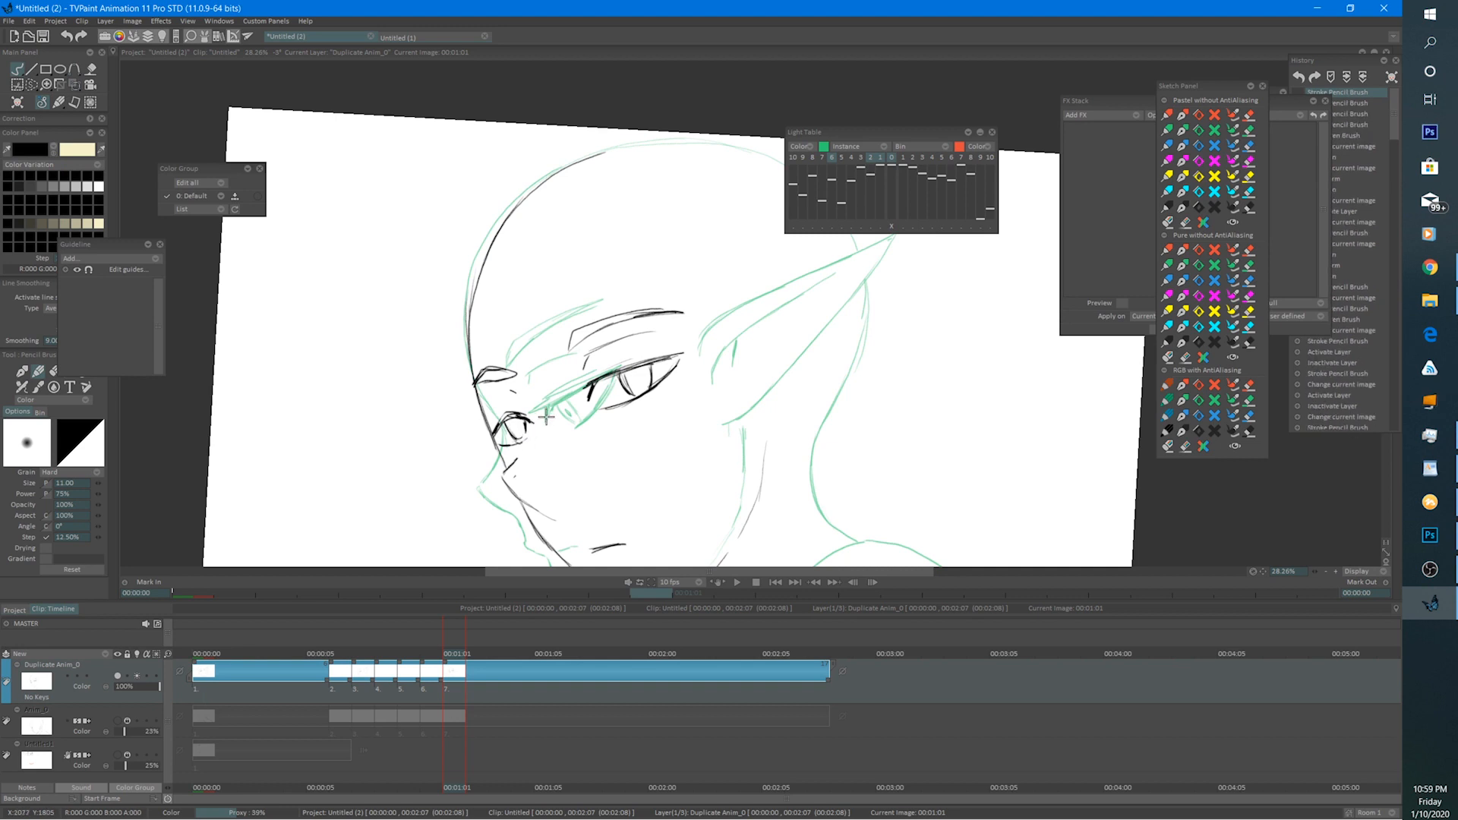
mouse_move(525, 391)
mouse_down()
mouse_move(536, 434)
mouse_move(536, 420)
mouse_move(506, 469)
mouse_move(525, 442)
mouse_move(507, 473)
mouse_move(540, 512)
mouse_move(502, 462)
mouse_move(531, 517)
mouse_up()
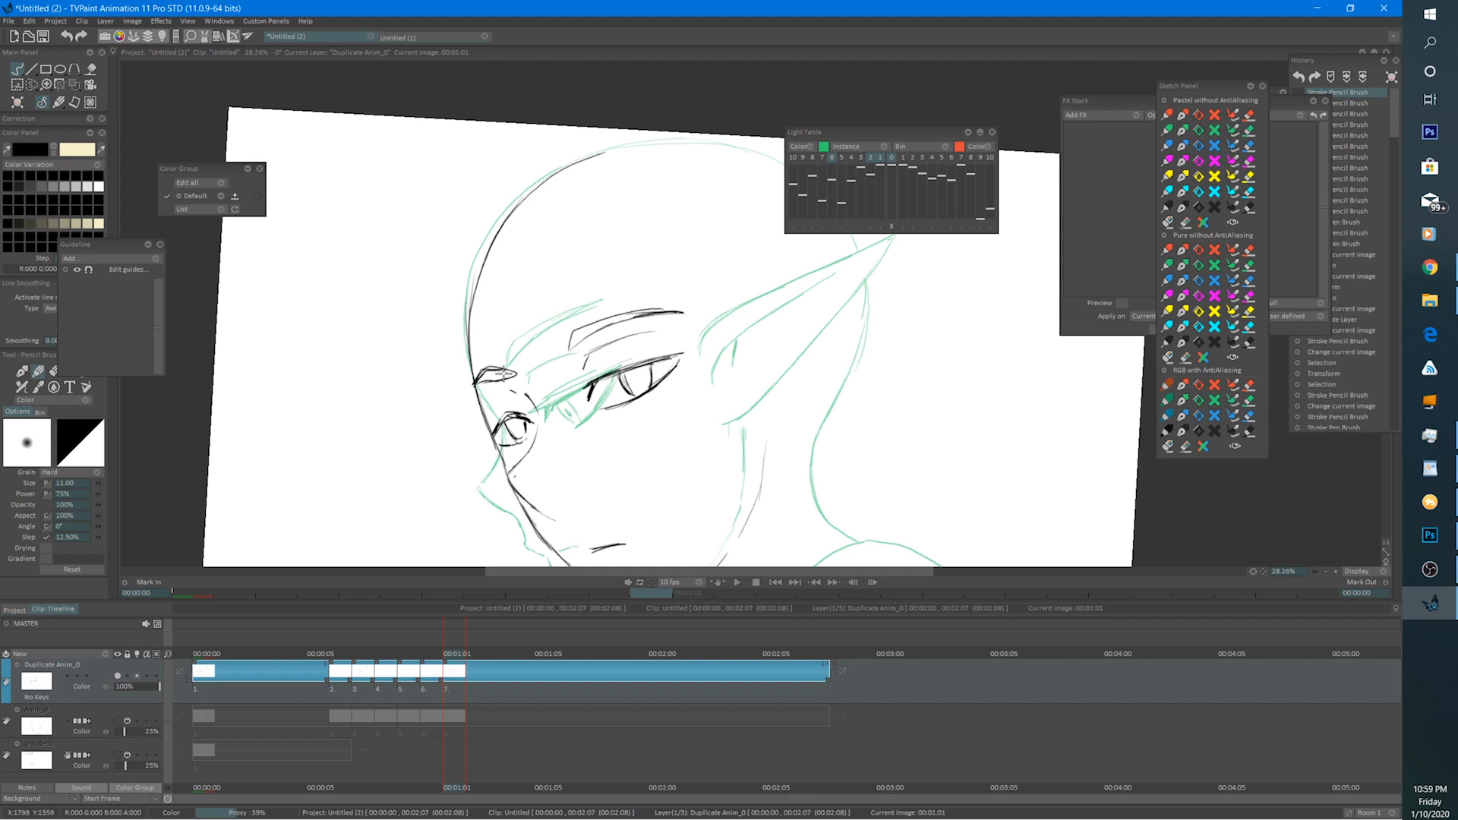
Clean up the far cheek contour near the nose and refine the nose line from the bridge to the tip.
scroll(562, 440, down, 3)
scroll(664, 350, down, 1)
drag(665, 428, 650, 481)
scroll(664, 385, up, 2)
key(e)
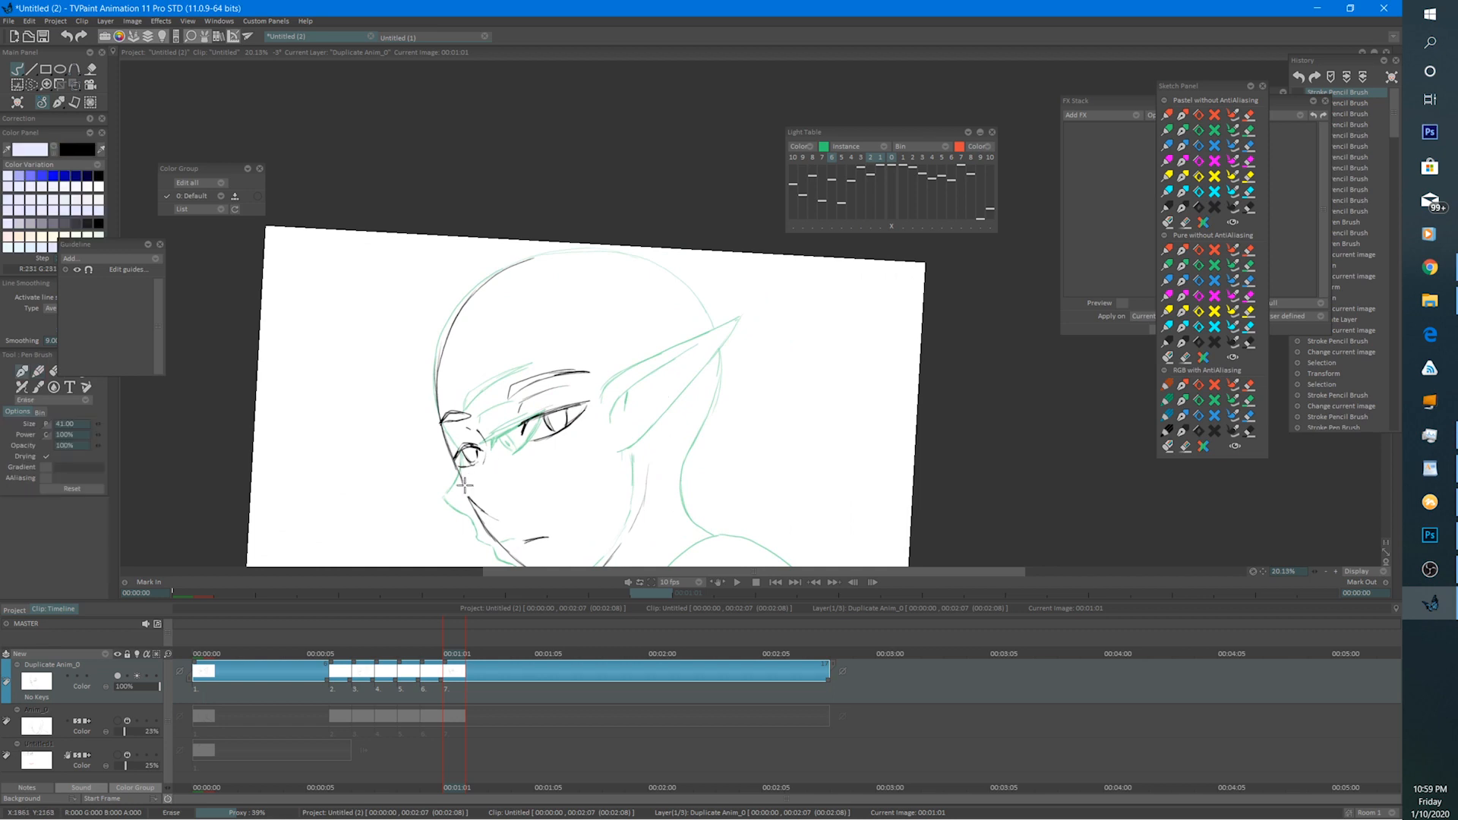
drag(464, 484, 501, 520)
key(e)
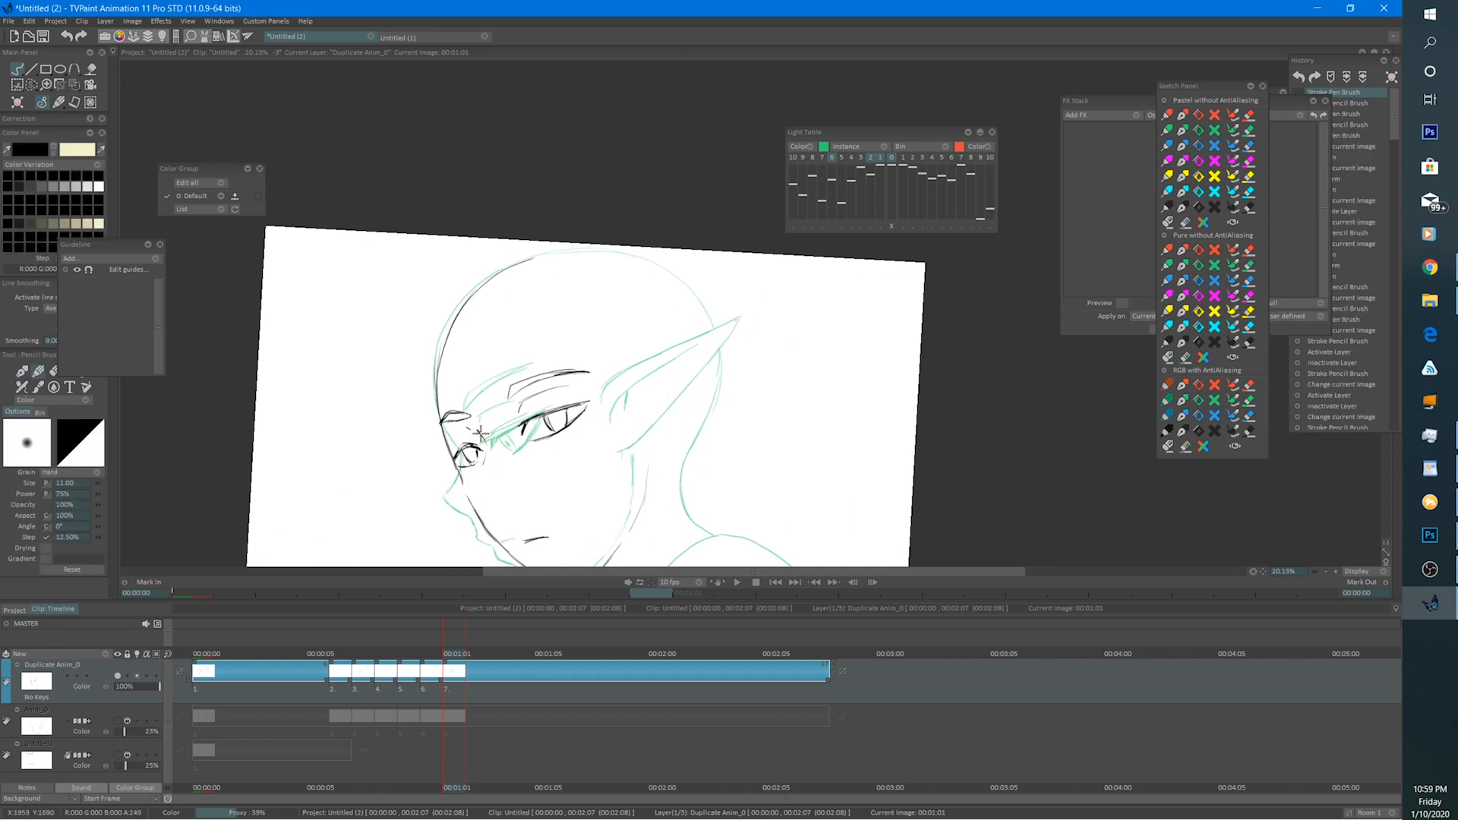
drag(481, 432, 483, 489)
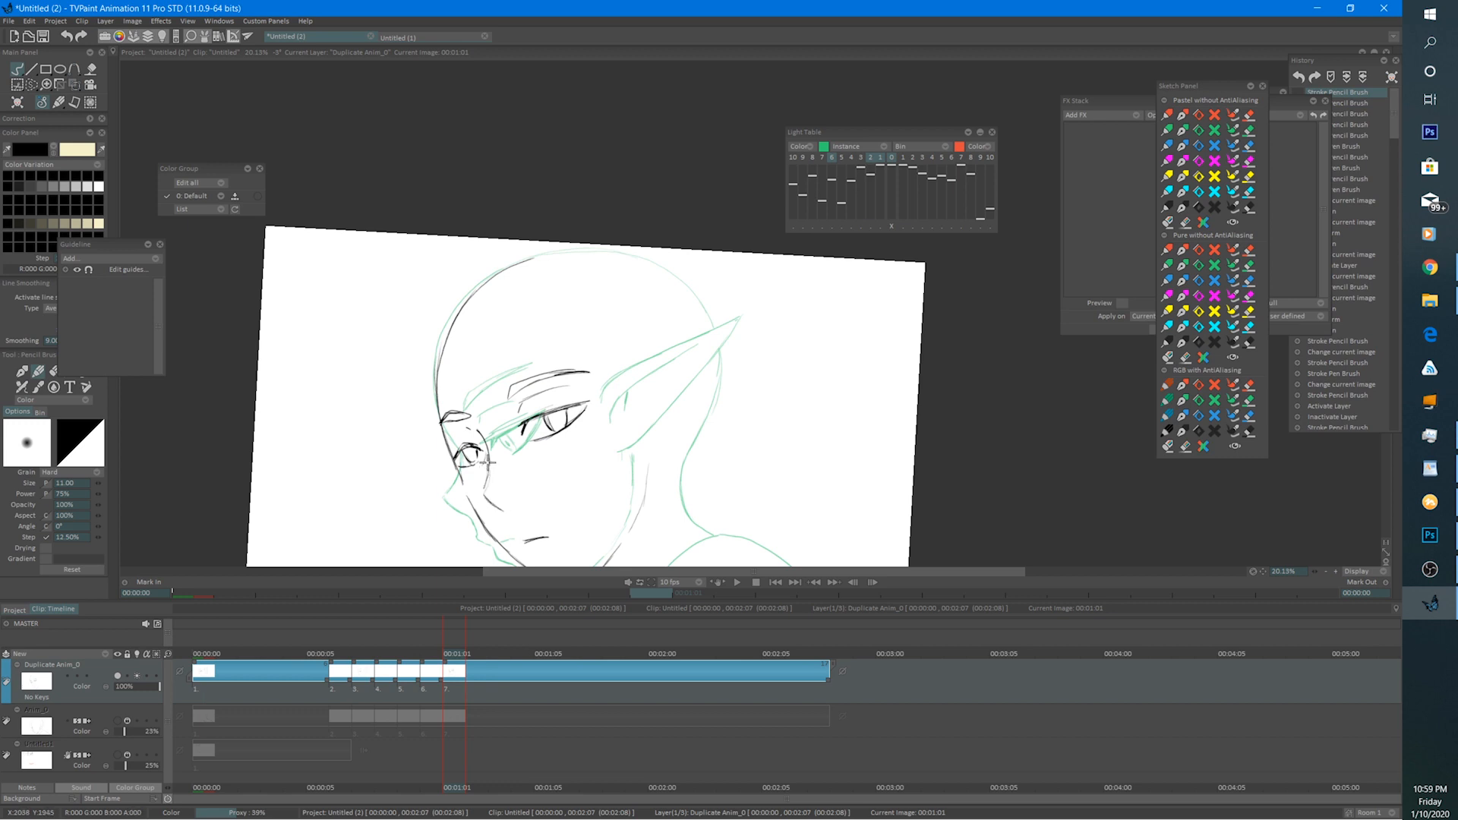
key(e)
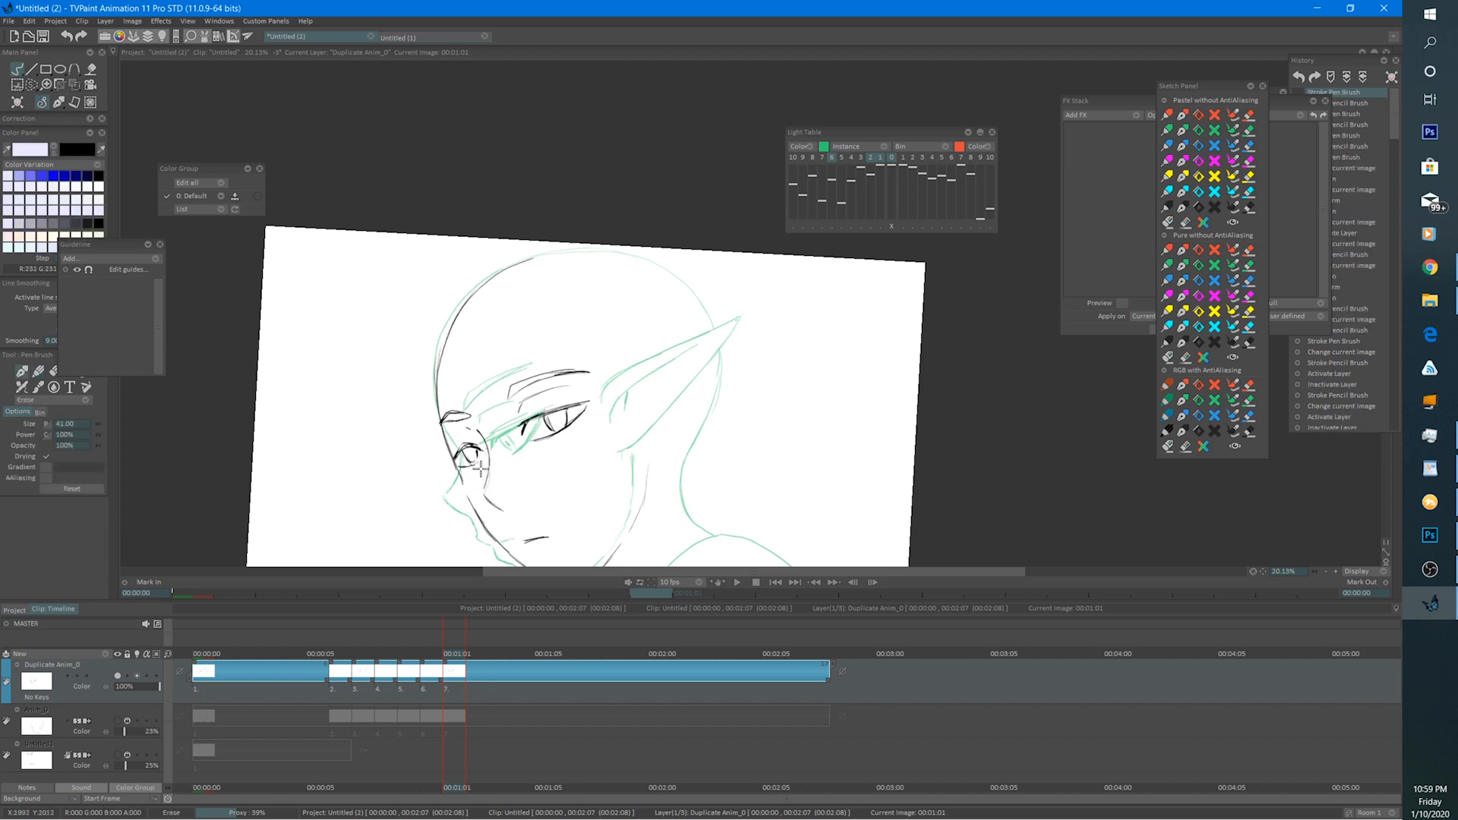
key(e)
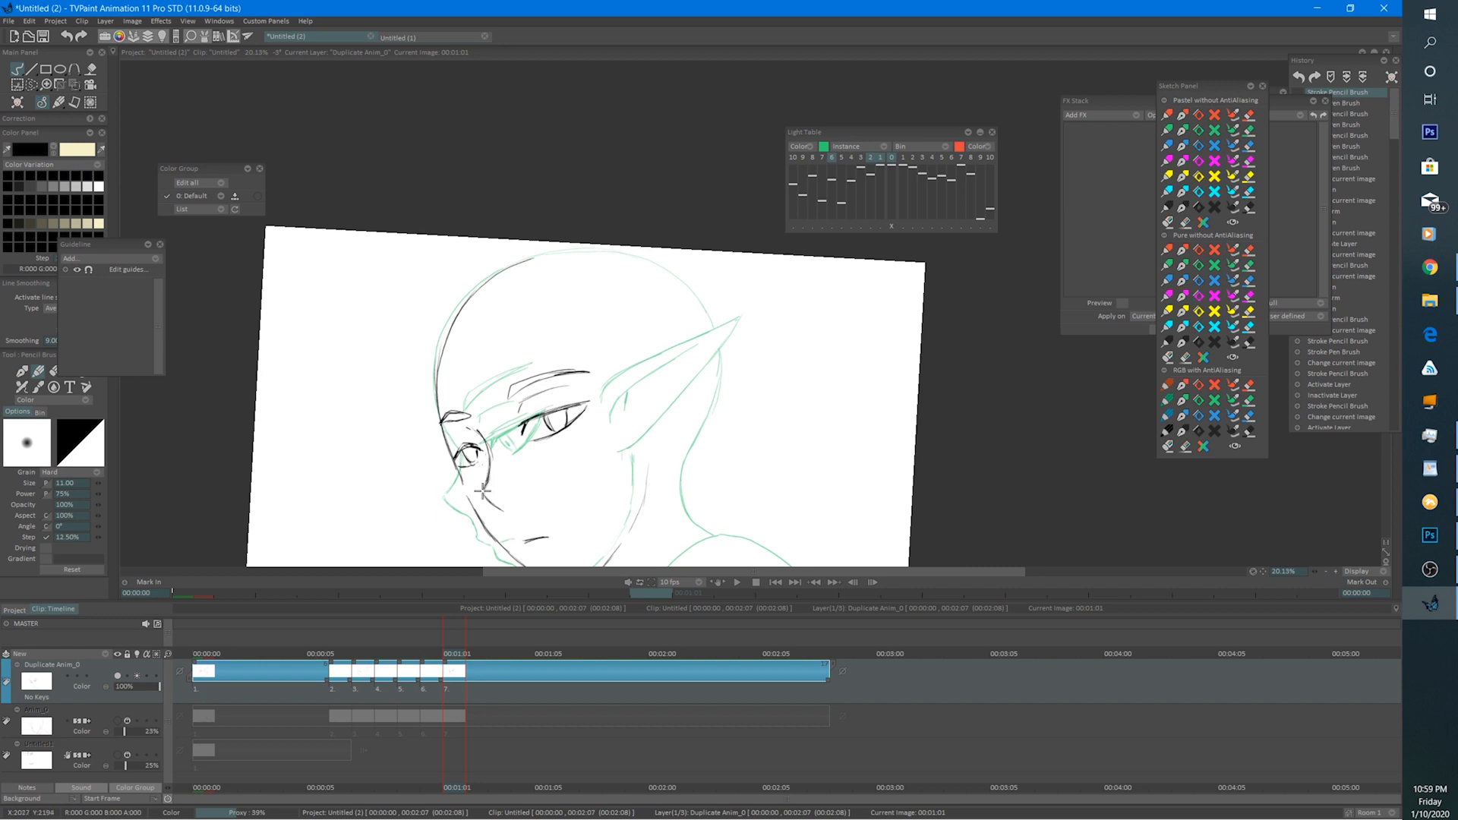
mouse_move(483, 491)
mouse_down()
mouse_move(459, 475)
mouse_move(490, 472)
mouse_up()
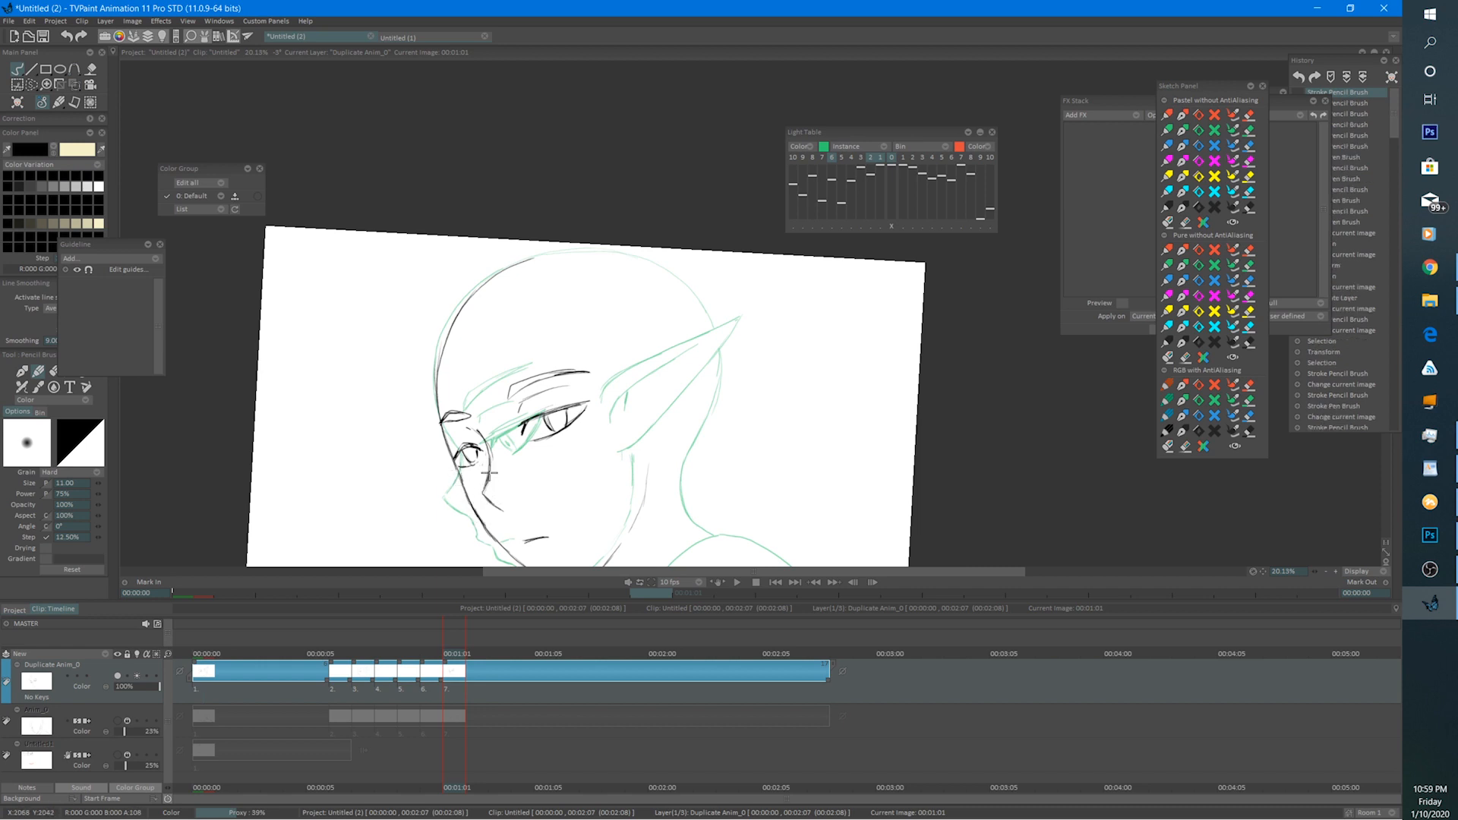
Erase the far eye and the upper part of the far cheek contour beside the nose.
scroll(494, 487, down, 1)
drag(595, 328, 569, 312)
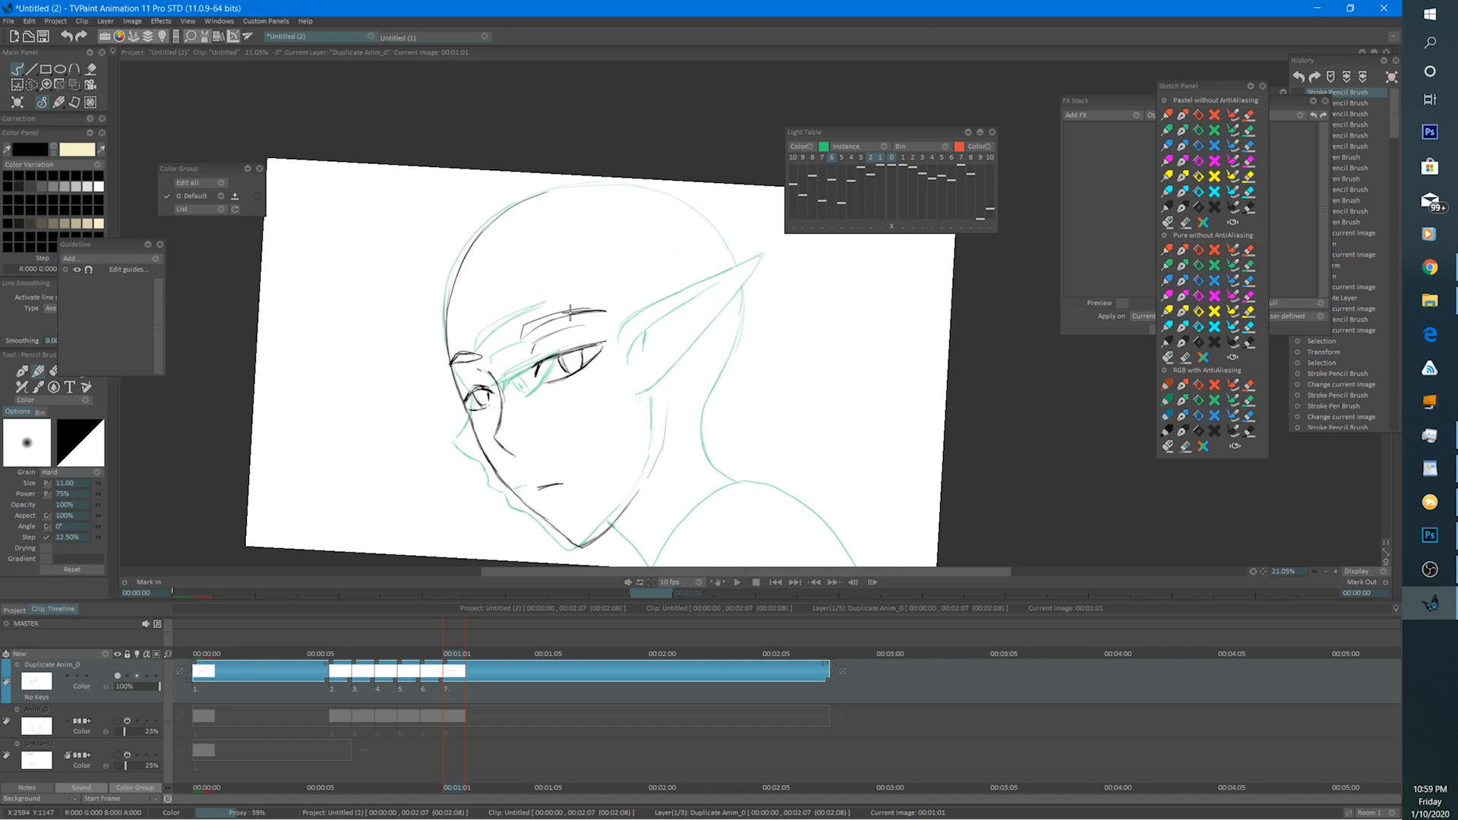
key(e)
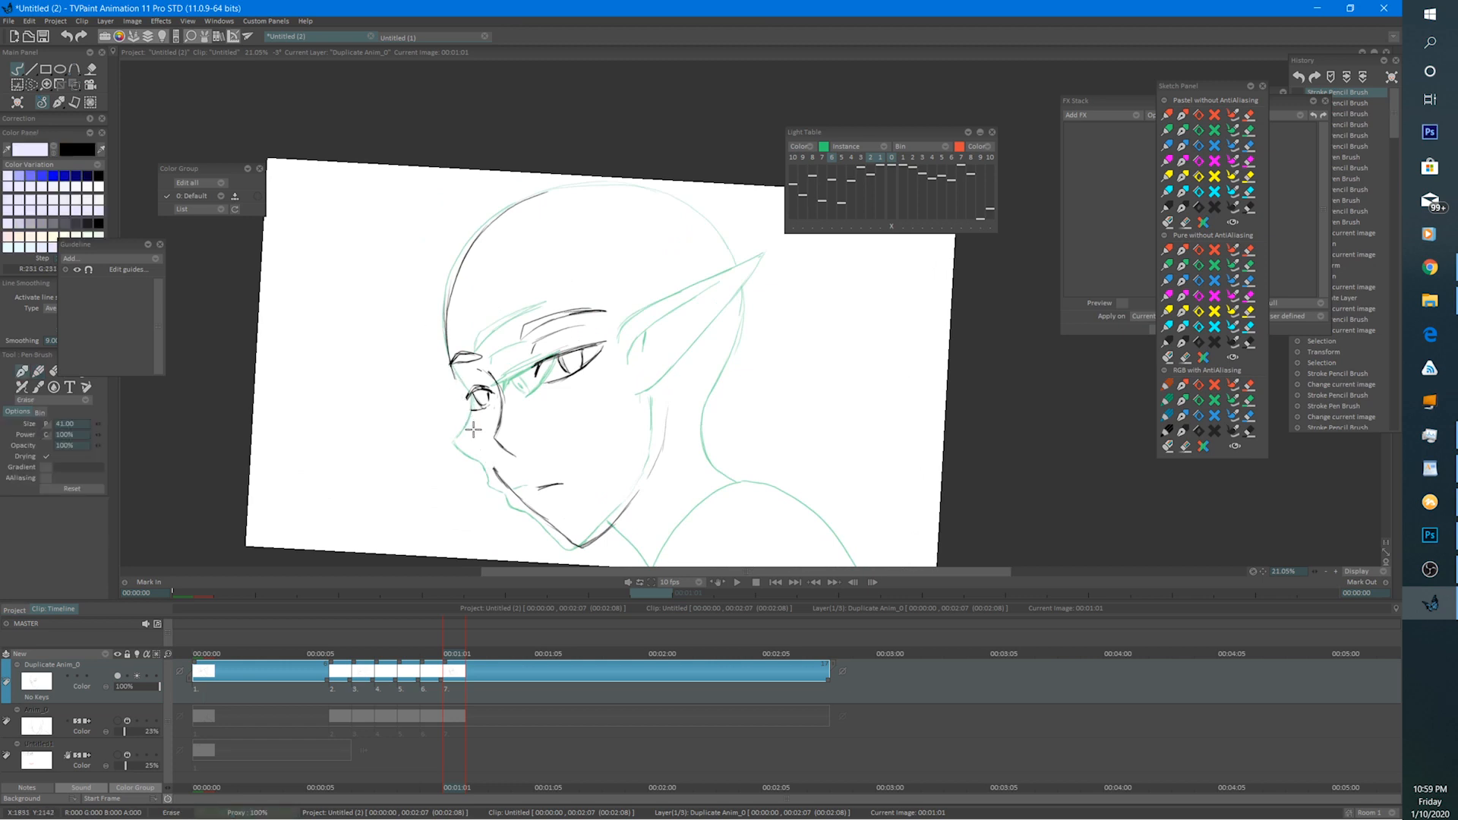
drag(520, 496, 534, 510)
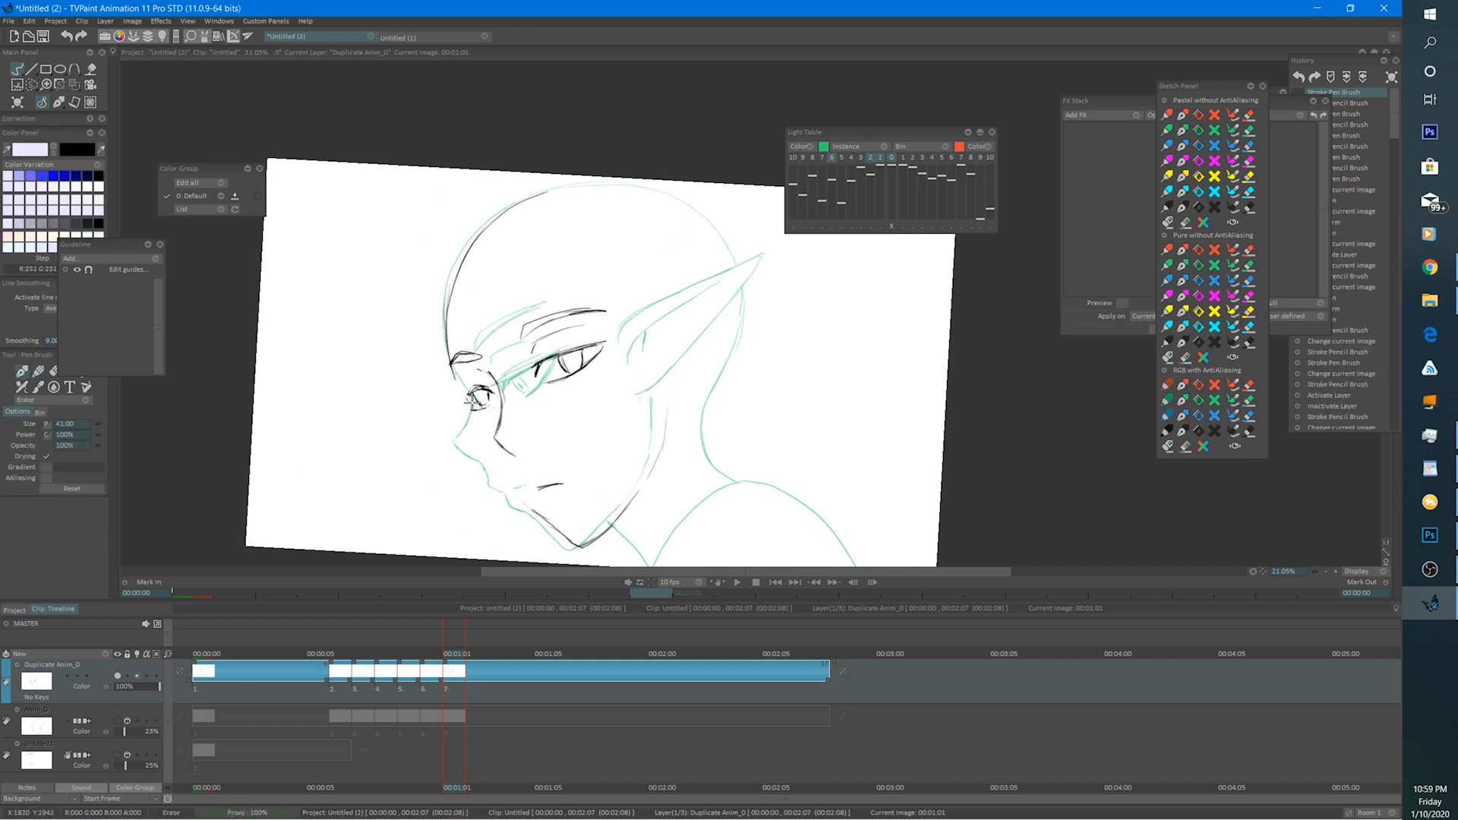
mouse_move(473, 401)
mouse_down()
mouse_move(477, 380)
mouse_move(490, 410)
mouse_move(455, 403)
mouse_up()
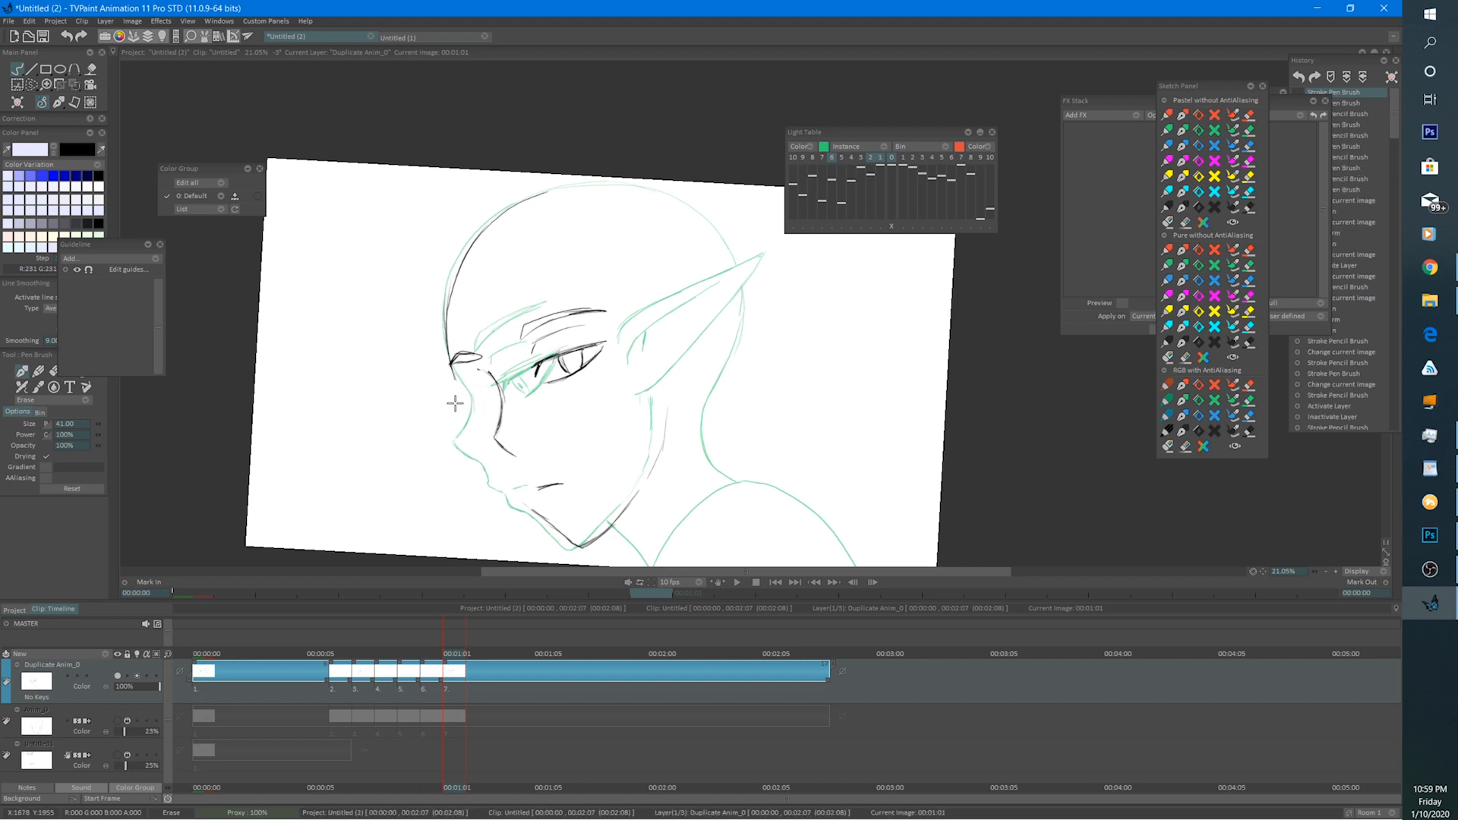
key(b)
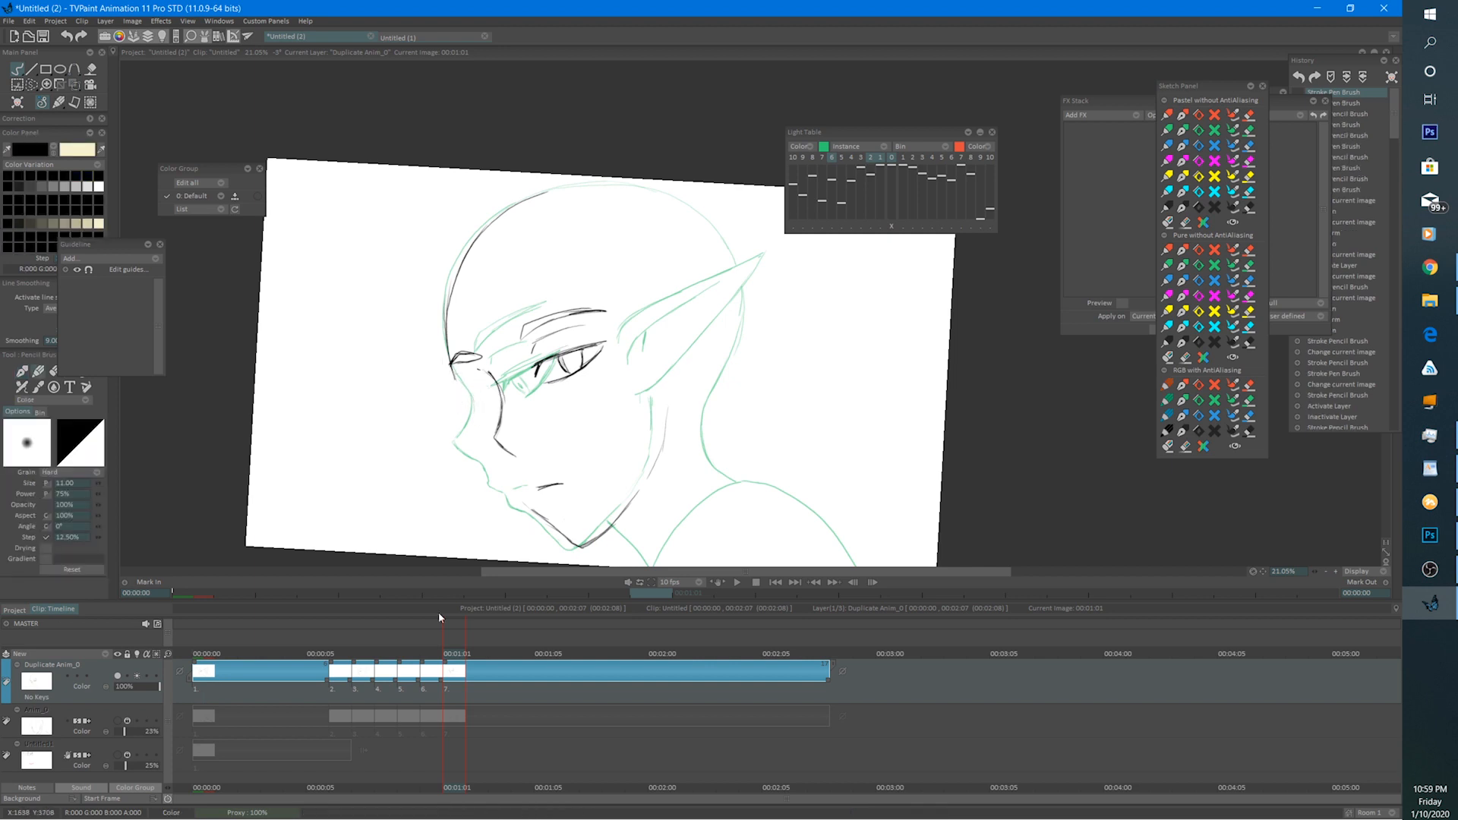
Scrub the clean frames from 00:00:00 to 00:00:08 to check the start of the head turn.
click(206, 654)
click(361, 654)
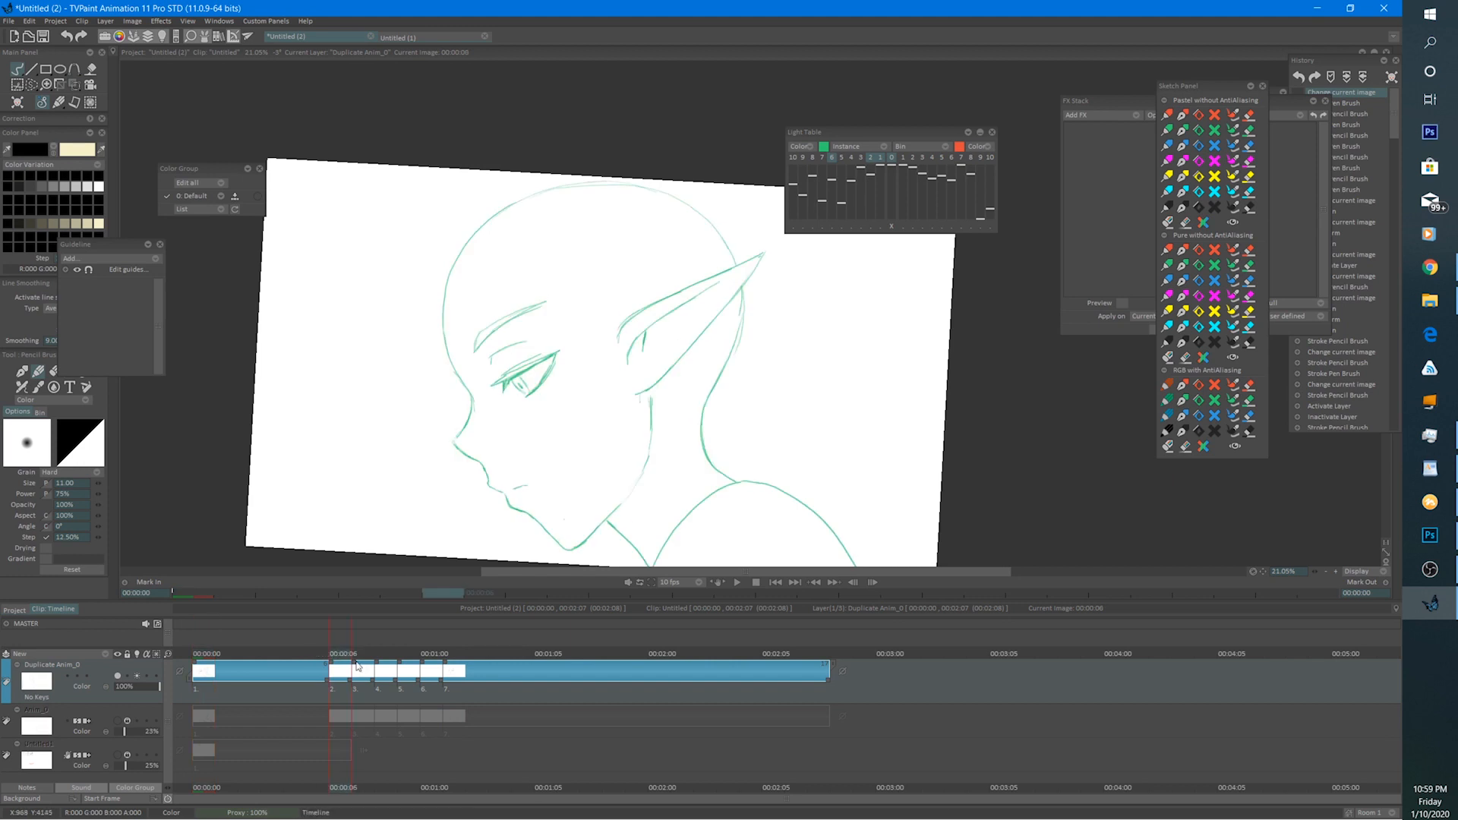
click(387, 654)
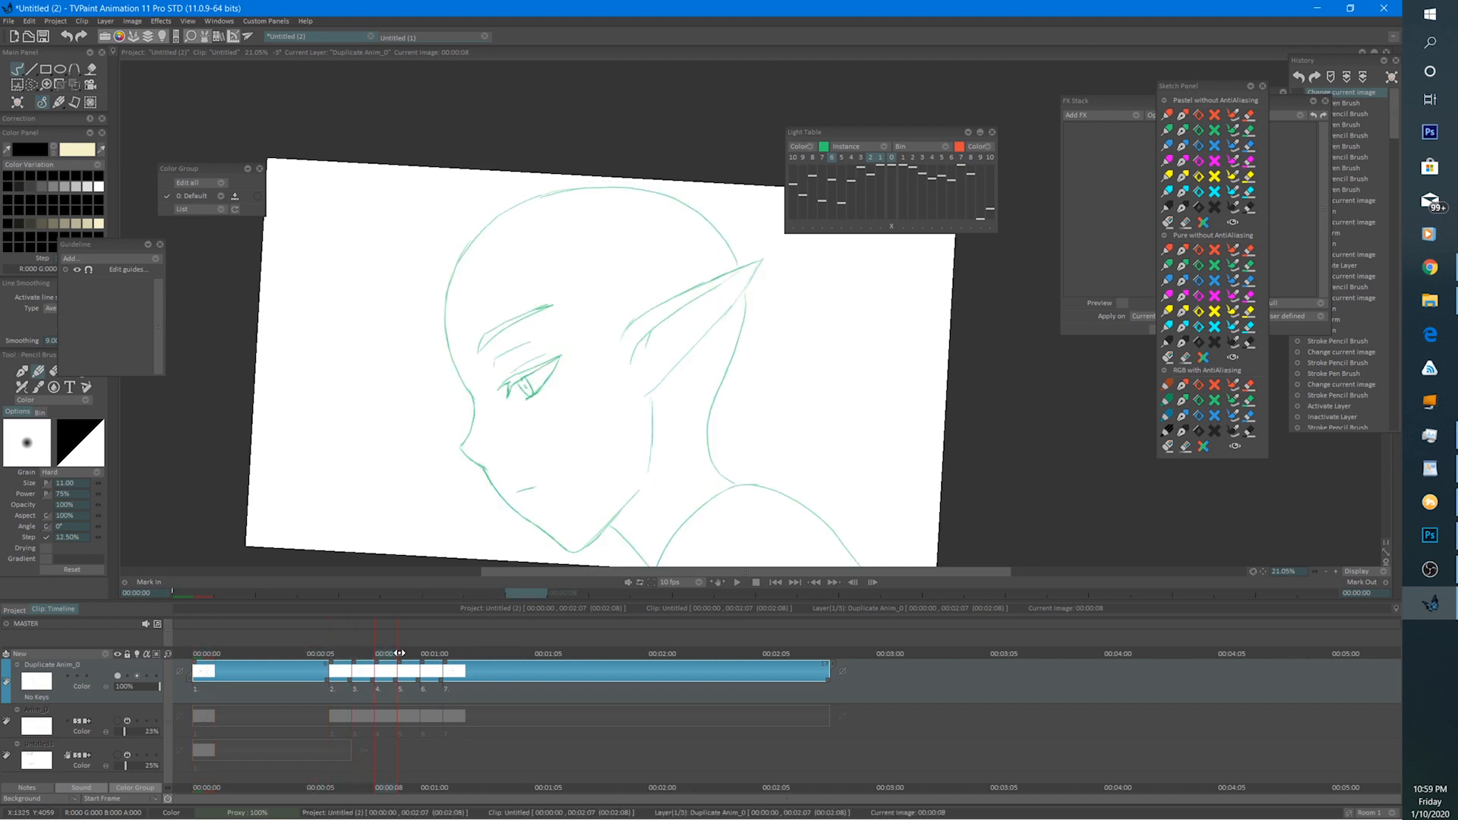
Hide the Duplicate Anim_0 layer, show the rough Anim_0 layer, and play back the rough head turn.
click(117, 675)
click(117, 721)
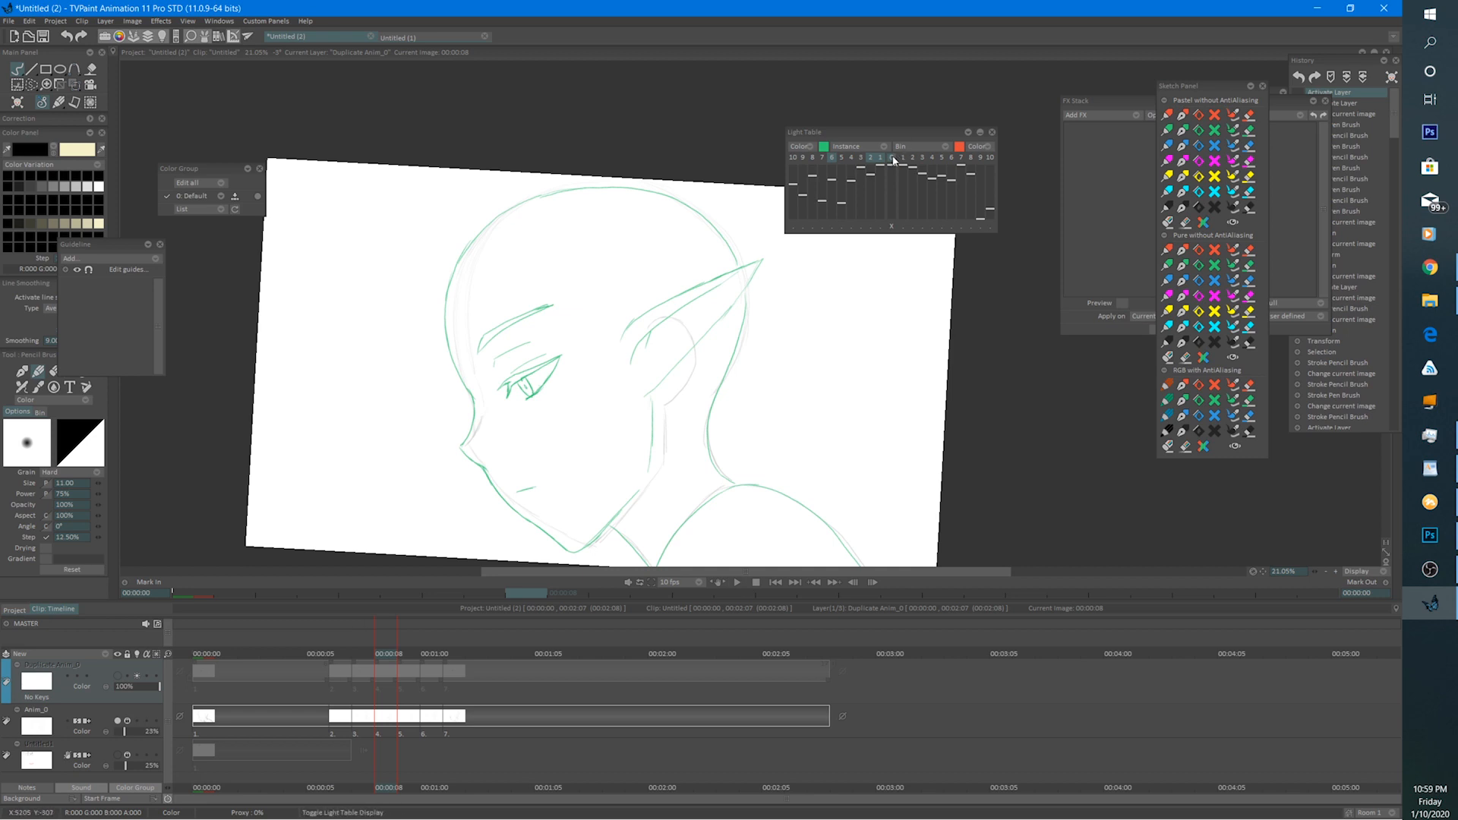
click(737, 583)
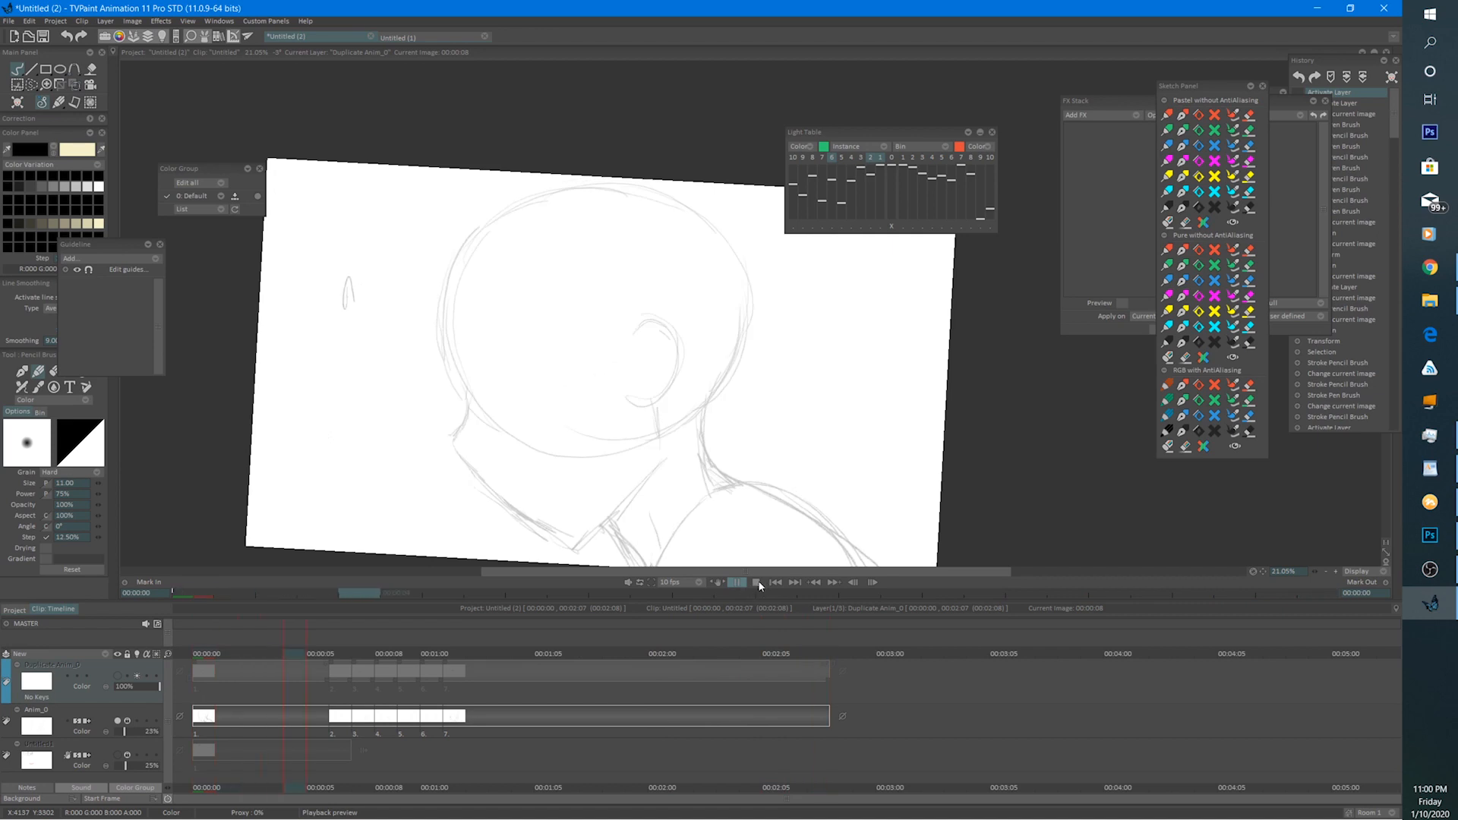
click(575, 621)
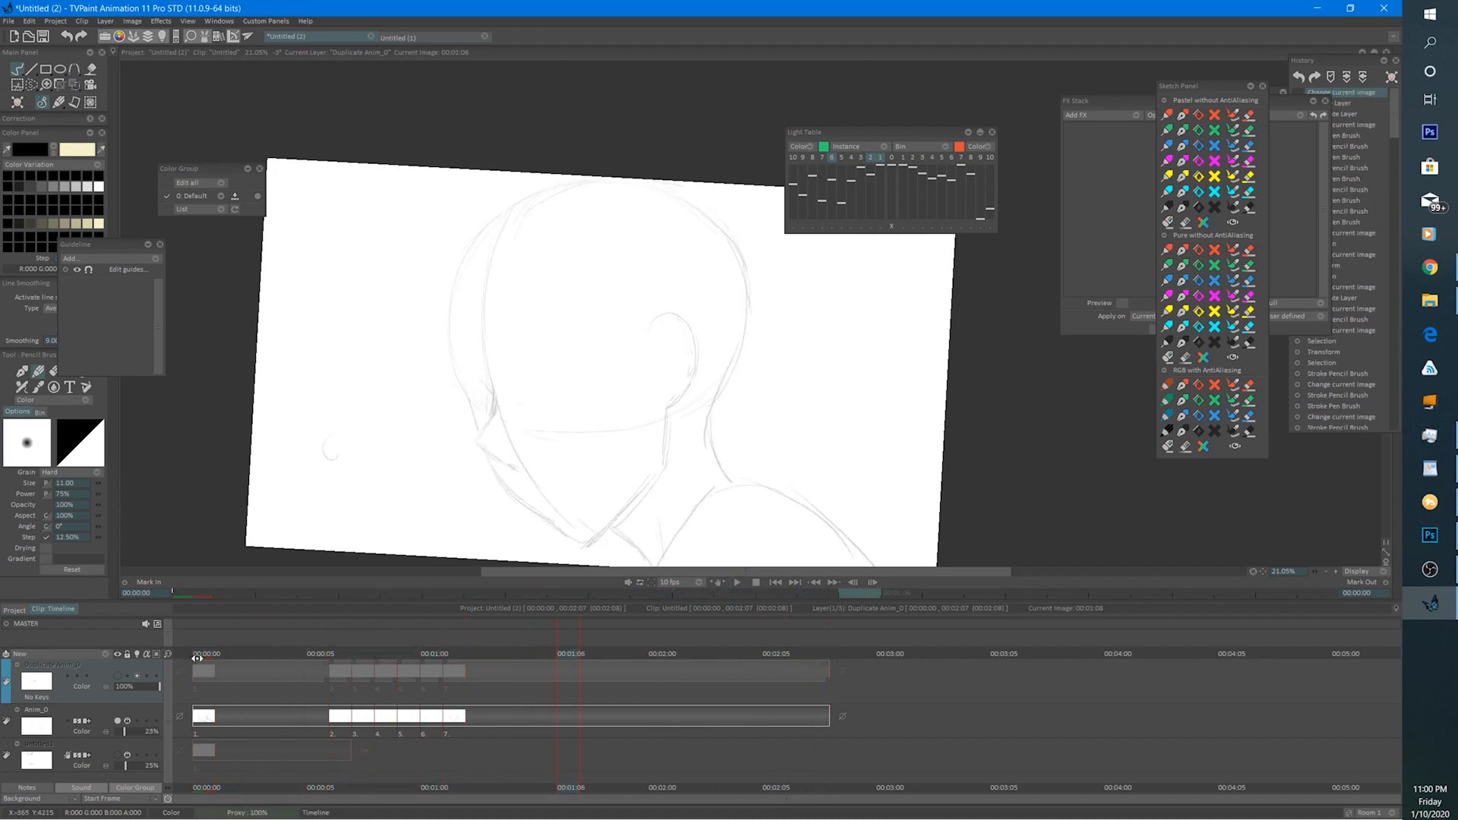
Show the Duplicate Anim_0 layer over the rough sketch again and return to frame 00:01:01.
click(171, 667)
mouse_move(186, 654)
mouse_down()
mouse_move(450, 651)
mouse_move(387, 665)
mouse_move(446, 665)
mouse_up()
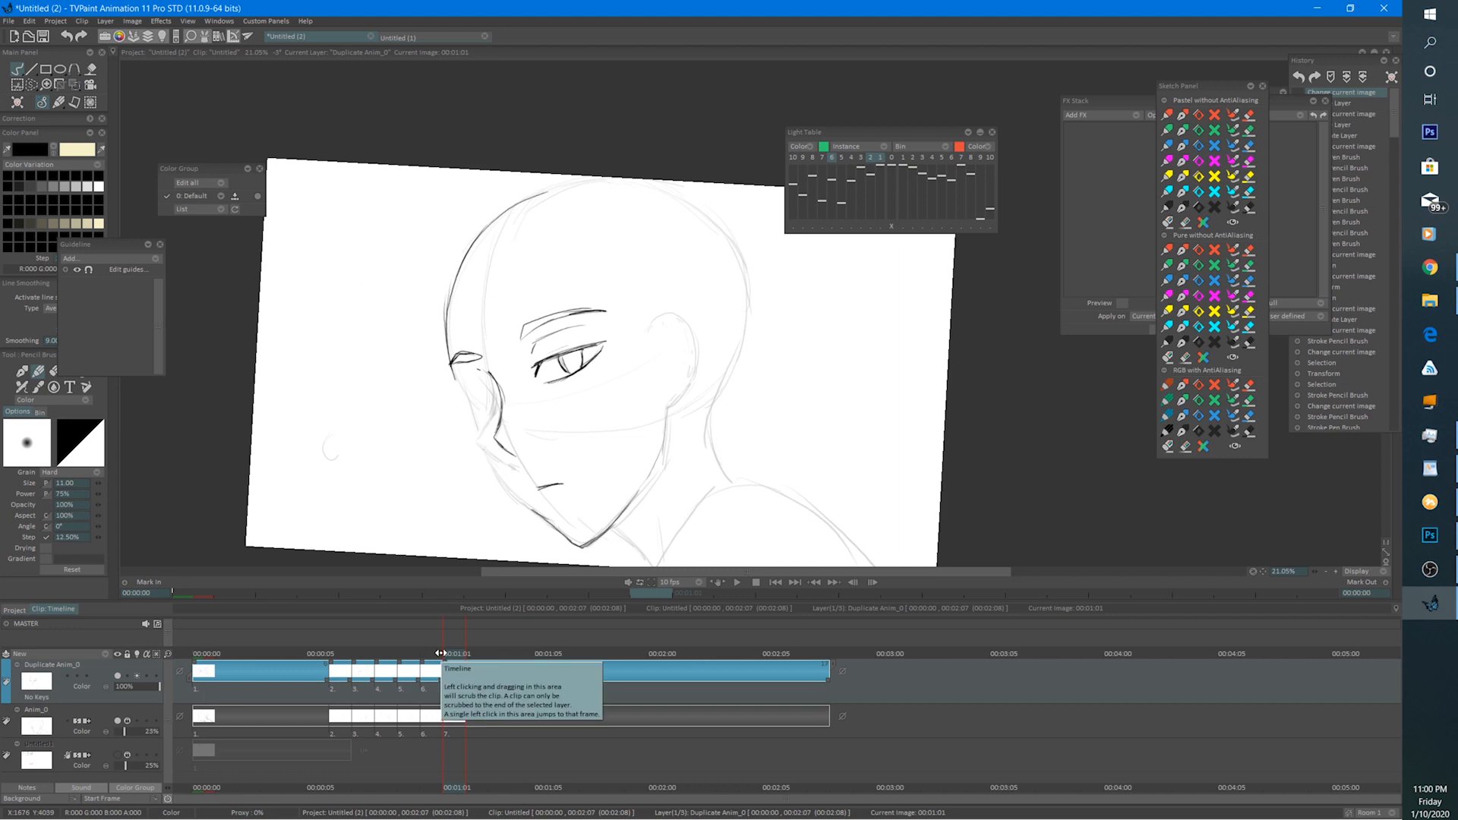
Select the eye, eyebrows and nose together, rotate them clockwise about 5°, scale them down slightly, and clear the selection.
click(31, 84)
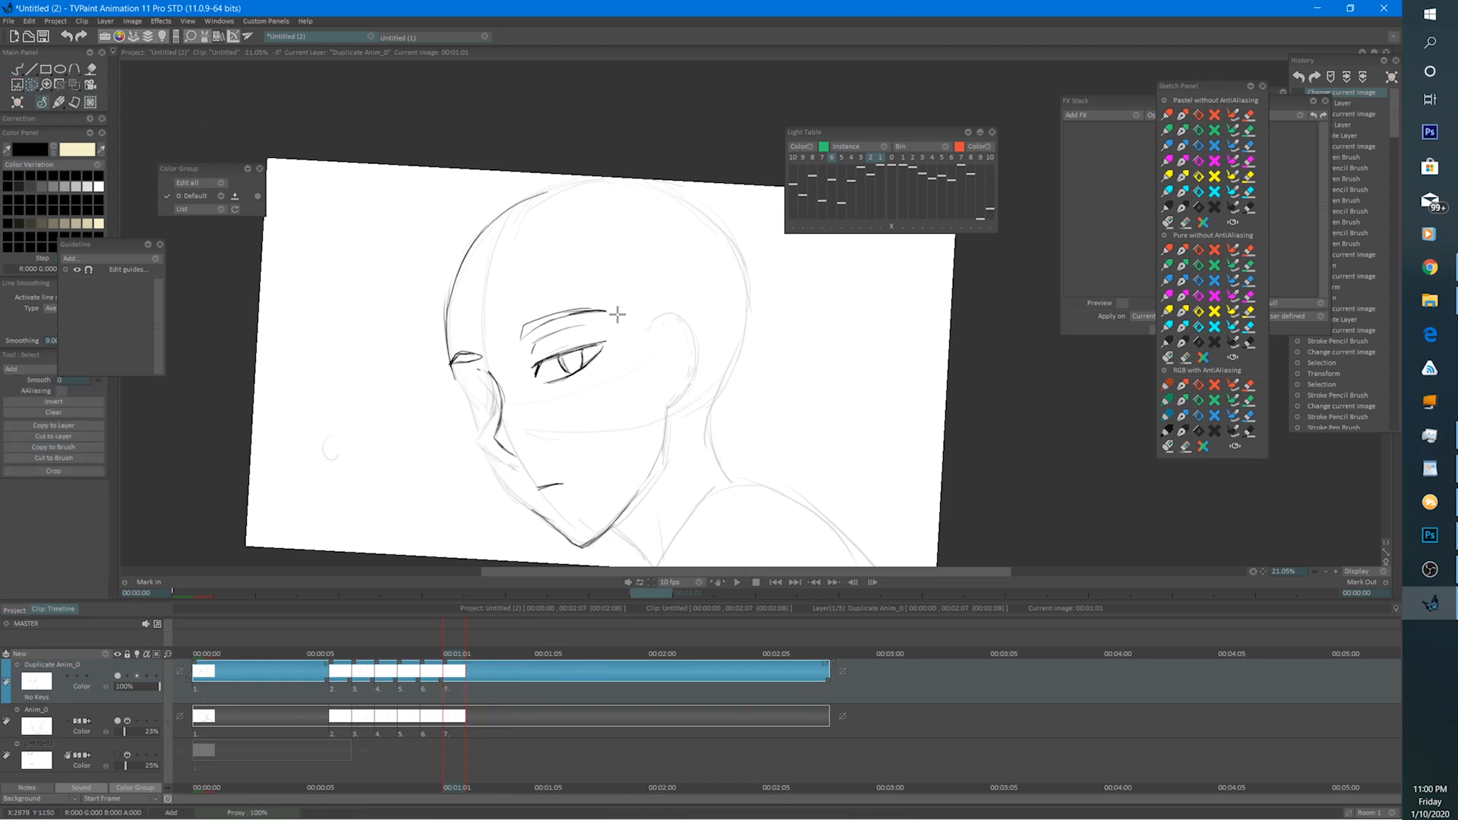
mouse_move(633, 290)
mouse_down()
mouse_move(453, 418)
mouse_move(586, 272)
mouse_up()
mouse_move(489, 429)
mouse_down()
mouse_move(513, 467)
mouse_move(557, 430)
mouse_up()
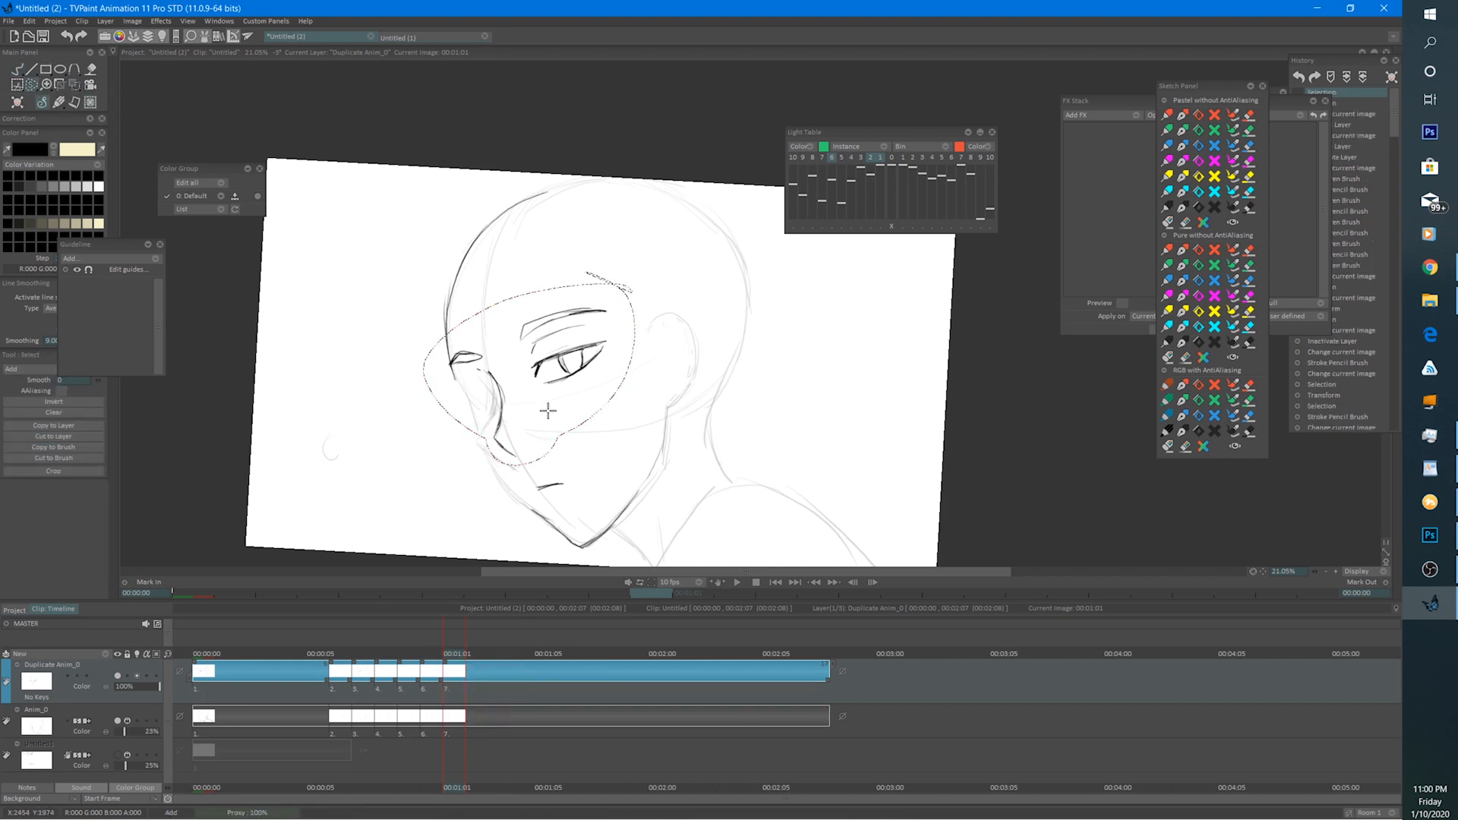
key(ctrl+t)
drag(600, 357, 613, 387)
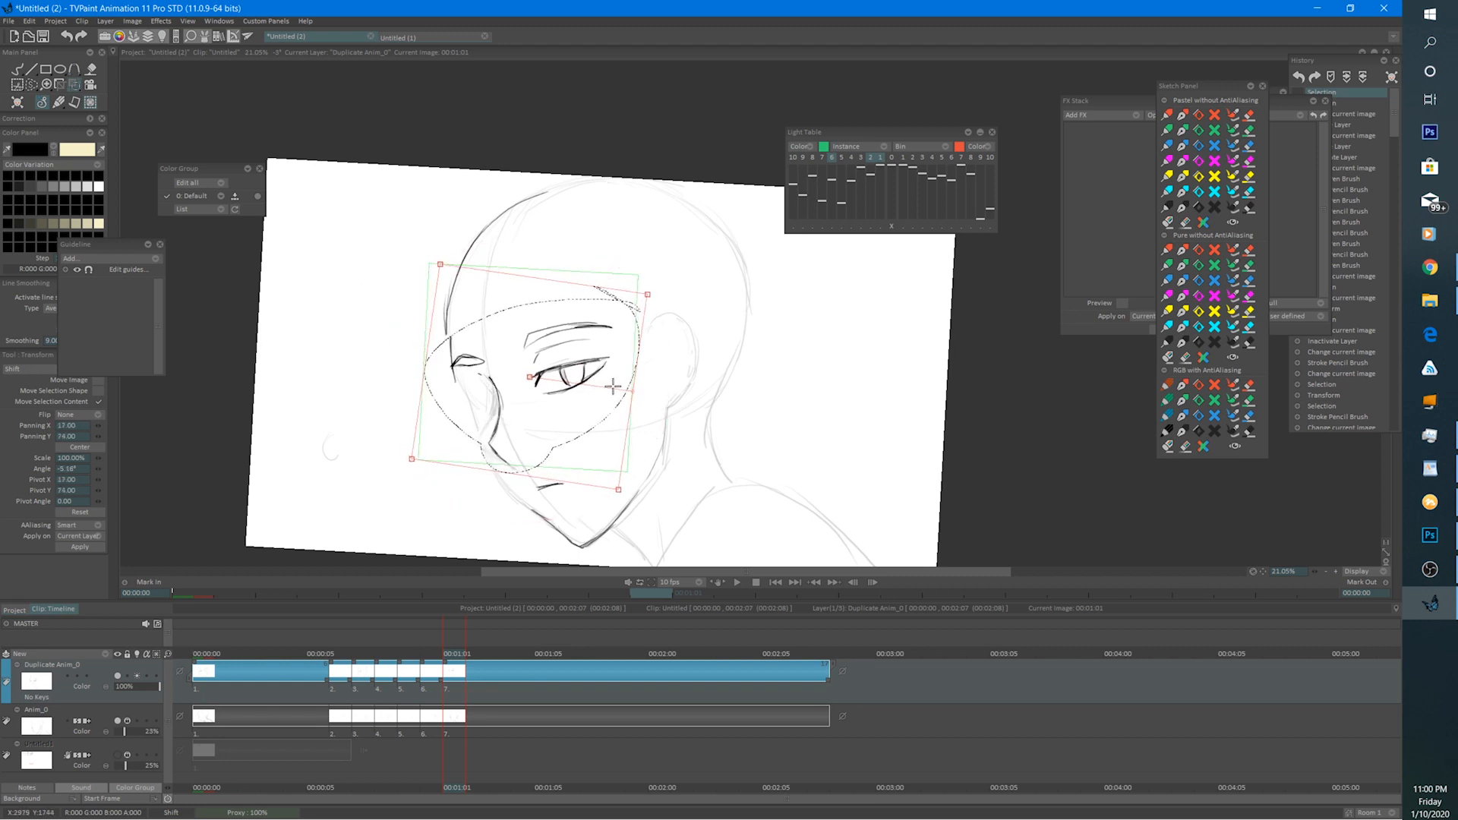
drag(647, 296, 642, 298)
key(Return)
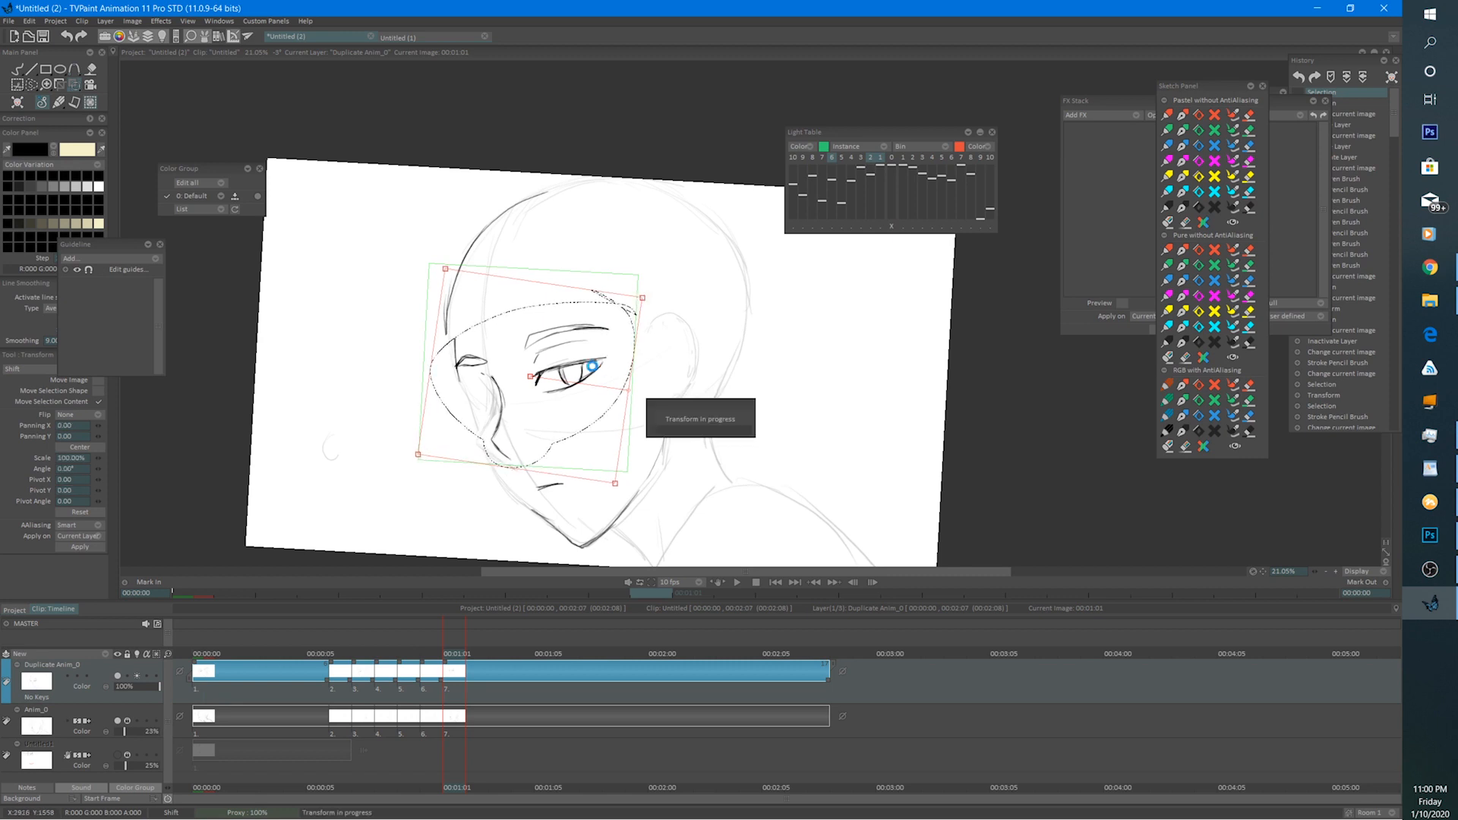
click(17, 69)
key(ctrl+d)
Erase the far eyebrow and nose line, and redraw the nose bridge and tip along the rough face profile.
key(e)
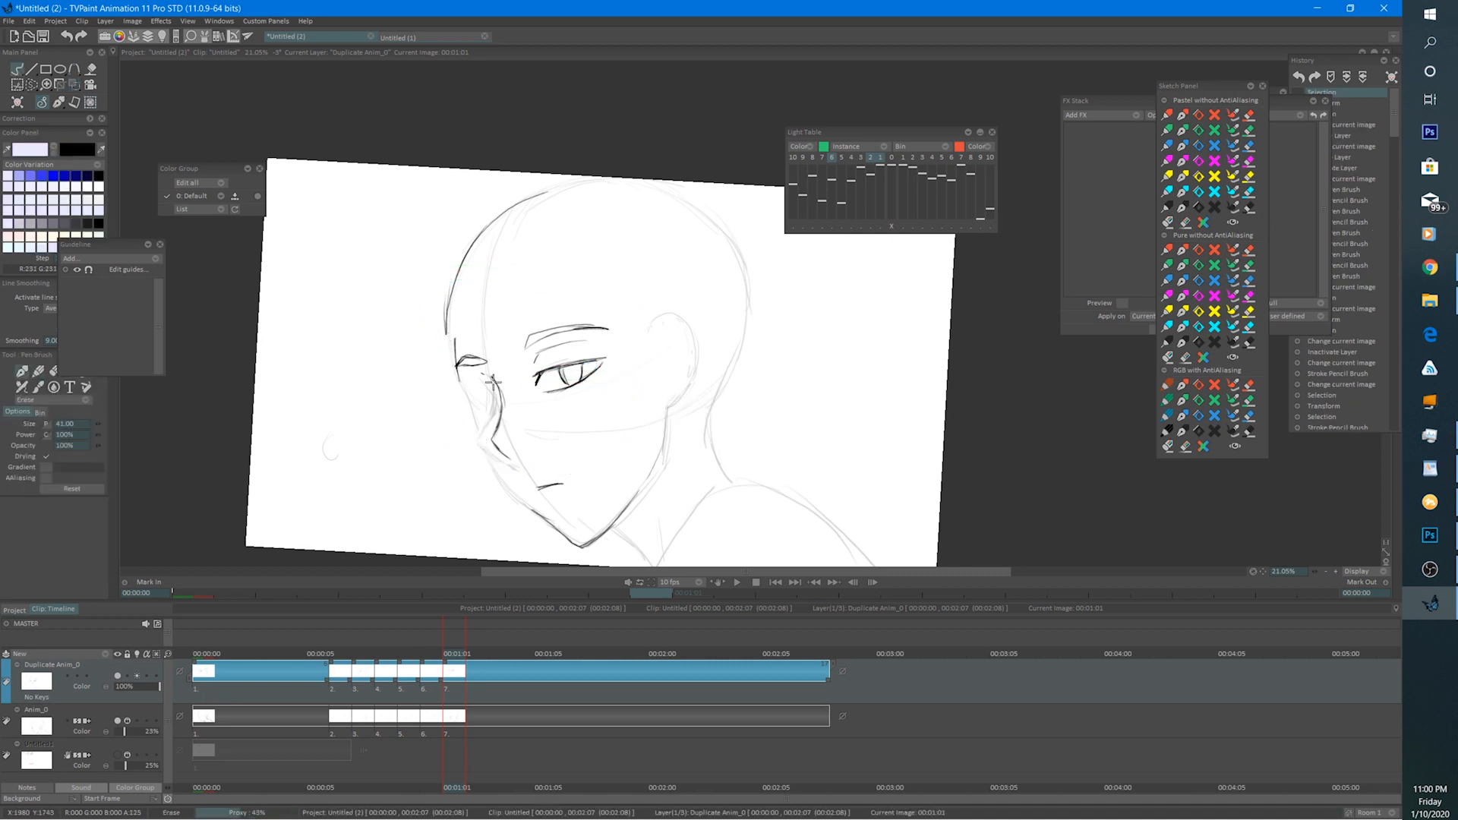
mouse_move(494, 381)
mouse_down()
mouse_move(499, 424)
mouse_move(456, 375)
mouse_move(453, 324)
mouse_move(471, 386)
mouse_move(494, 370)
mouse_move(504, 391)
mouse_move(505, 464)
mouse_up()
key(e)
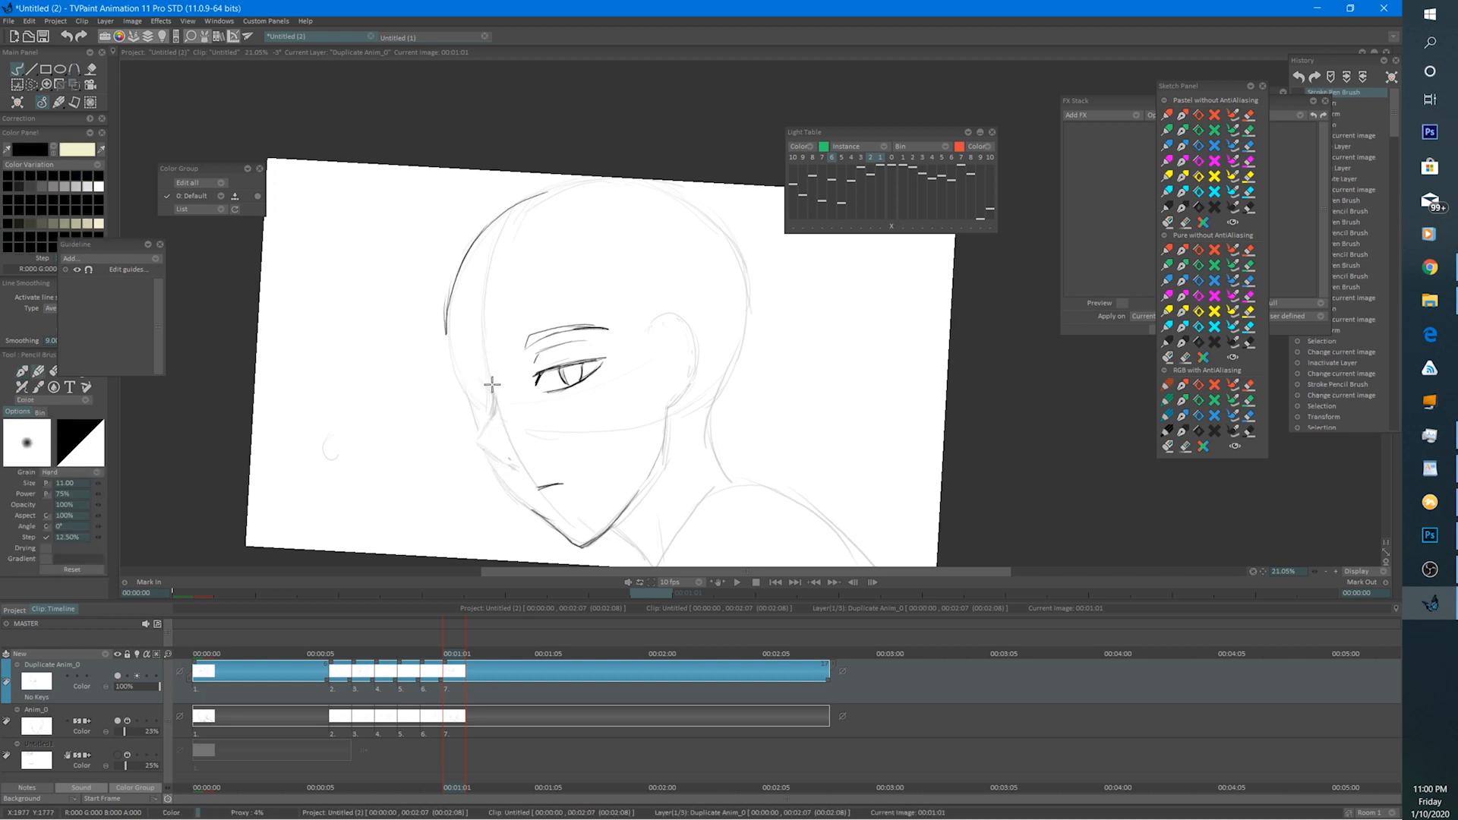
drag(492, 391, 496, 409)
mouse_move(490, 387)
mouse_down()
mouse_move(479, 437)
mouse_move(490, 422)
mouse_move(494, 458)
mouse_up()
drag(486, 451, 501, 464)
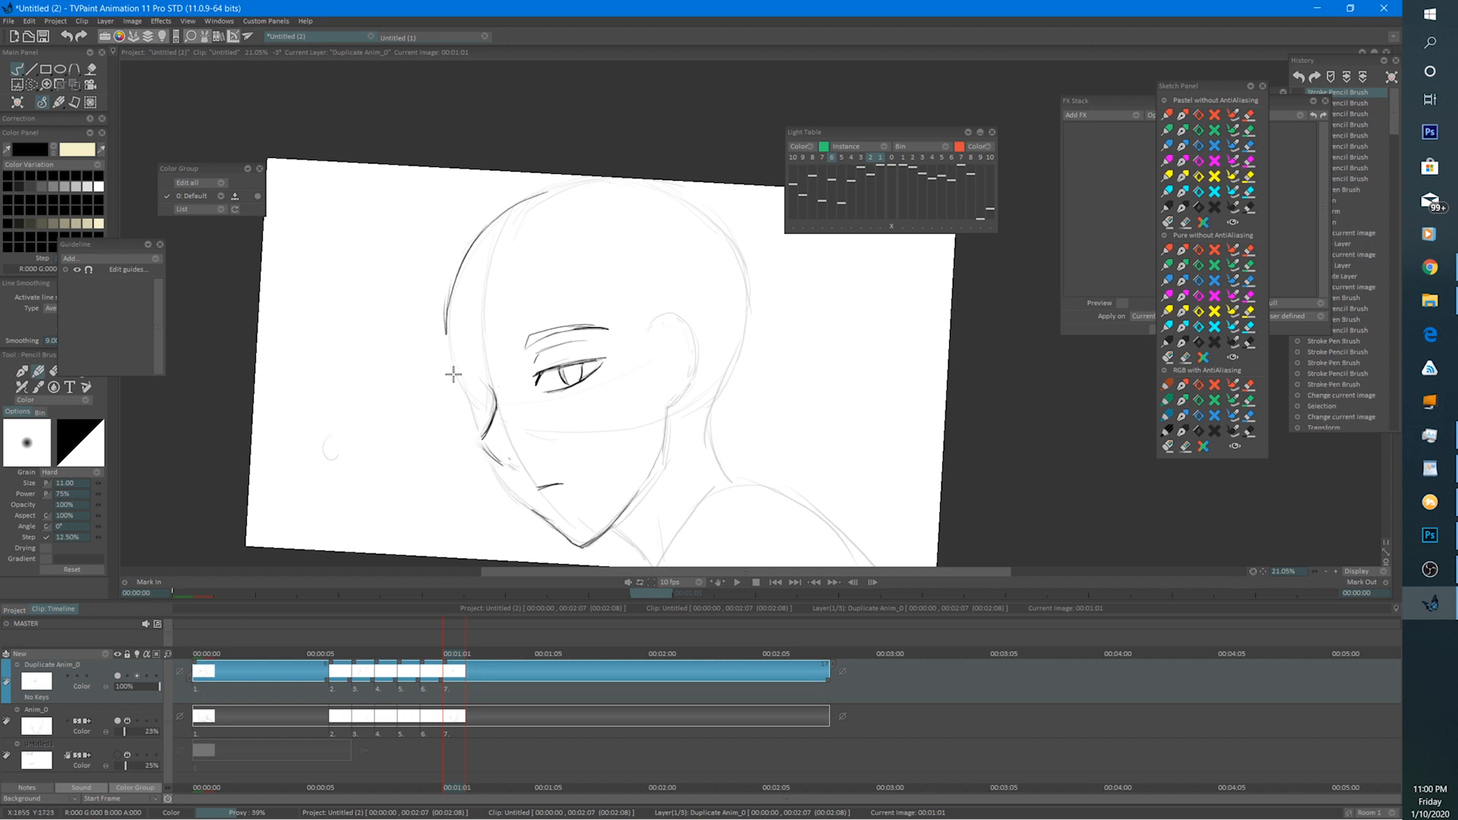
Draw the far side of the face from temple to jaw, with the far eye's outline and a short far eyebrow.
drag(447, 340, 476, 431)
drag(455, 382, 461, 398)
drag(460, 394, 473, 424)
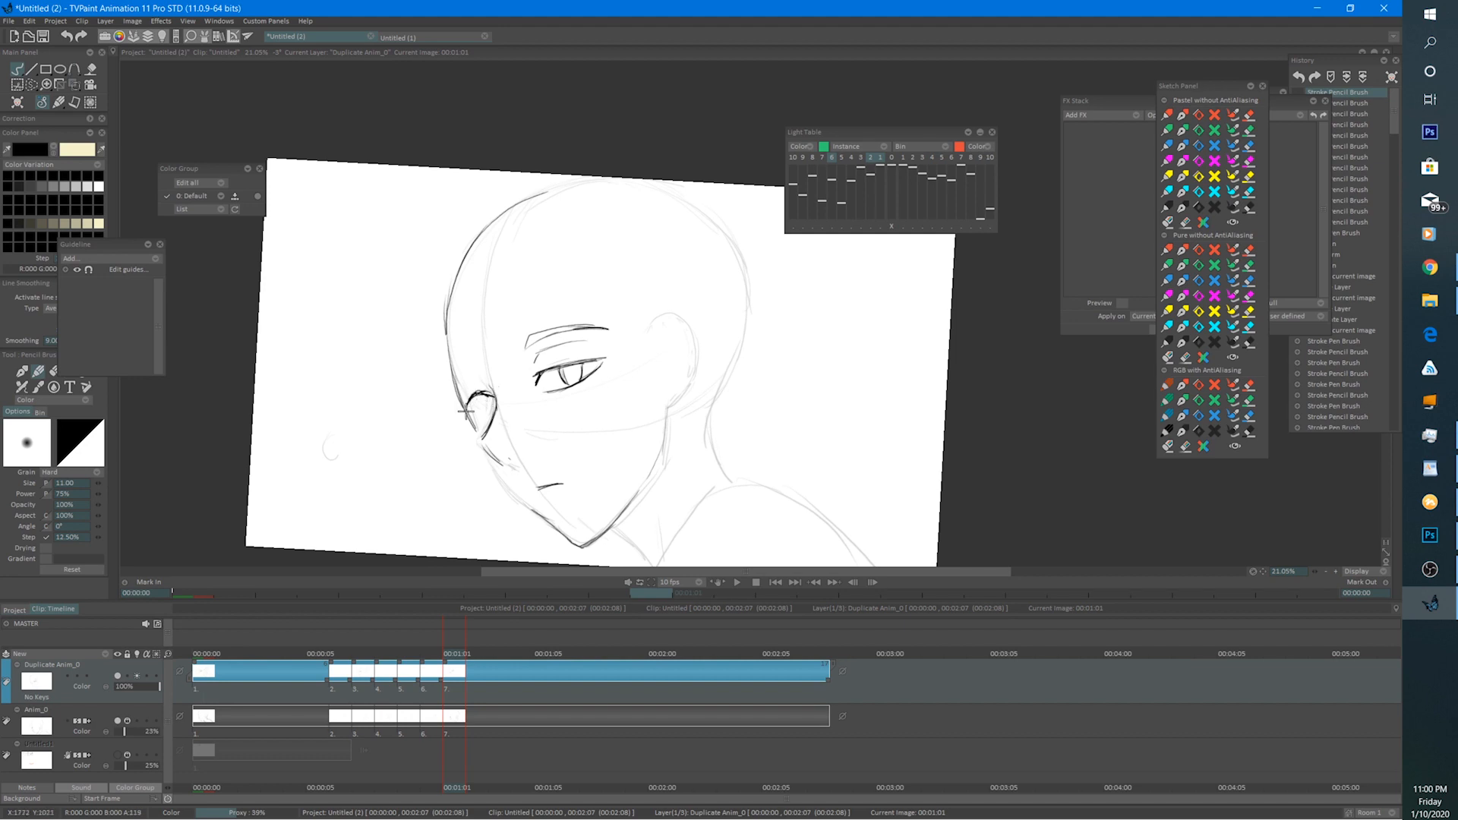
drag(464, 412, 477, 422)
mouse_move(480, 362)
mouse_down()
mouse_move(456, 375)
mouse_move(483, 362)
mouse_up()
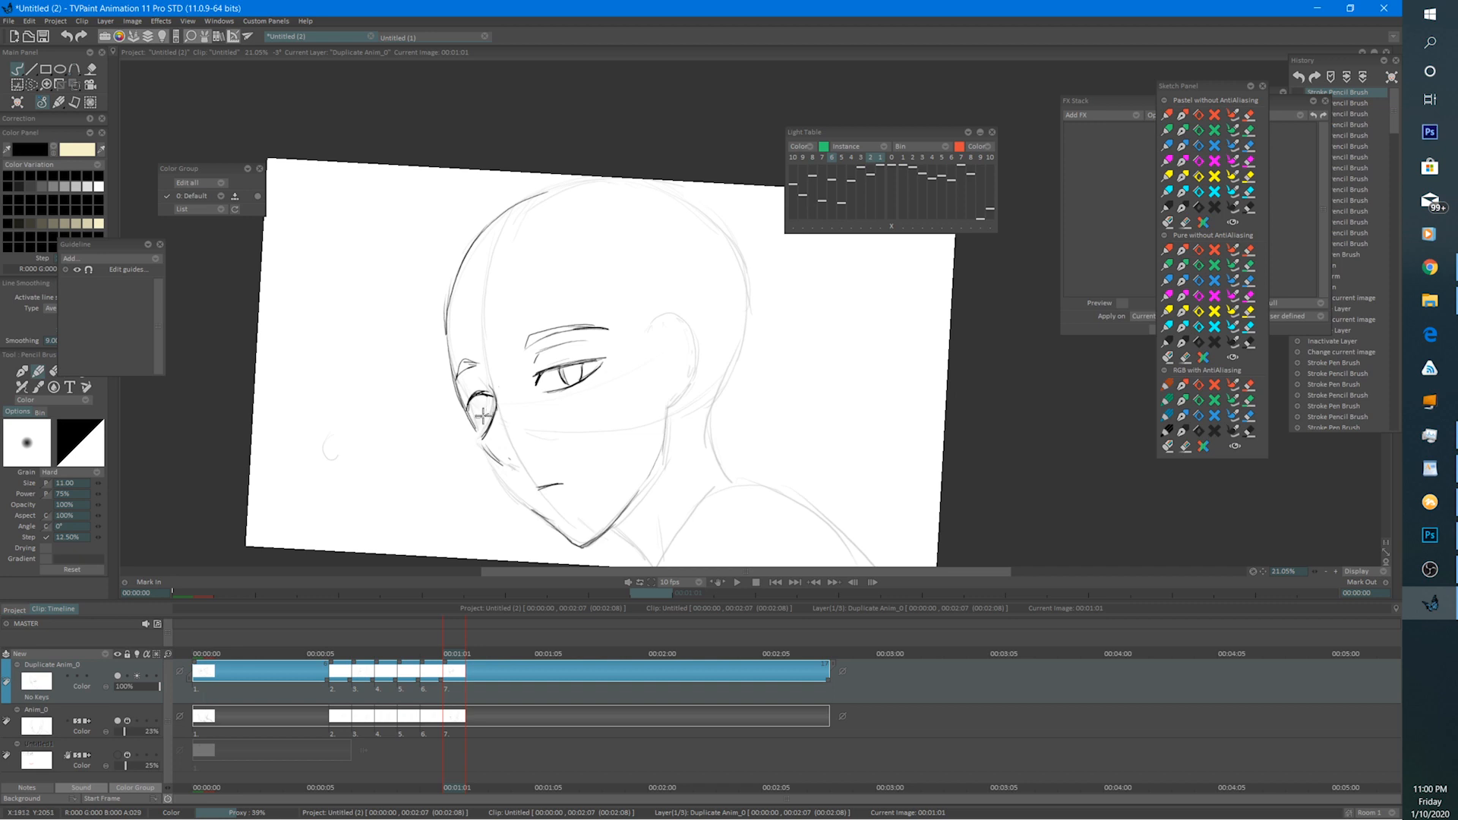
mouse_move(490, 413)
mouse_down()
mouse_move(461, 409)
mouse_move(489, 469)
mouse_move(552, 525)
mouse_up()
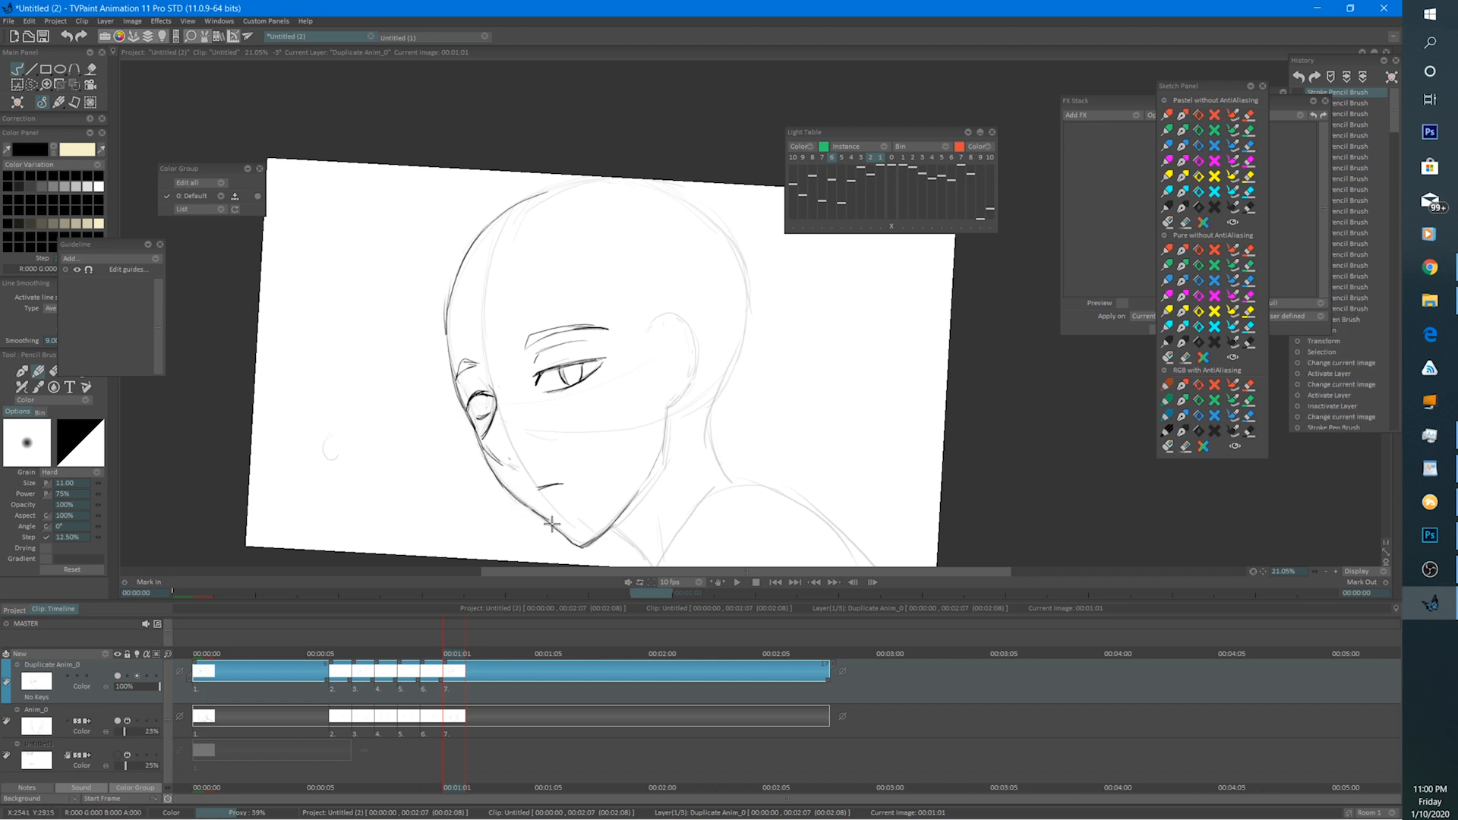
Erase stray lines around the nose tip and draw the iris and lid details of the far eye.
key(e)
mouse_move(495, 457)
mouse_down()
mouse_move(510, 458)
mouse_move(481, 440)
mouse_move(508, 460)
mouse_up()
key(b)
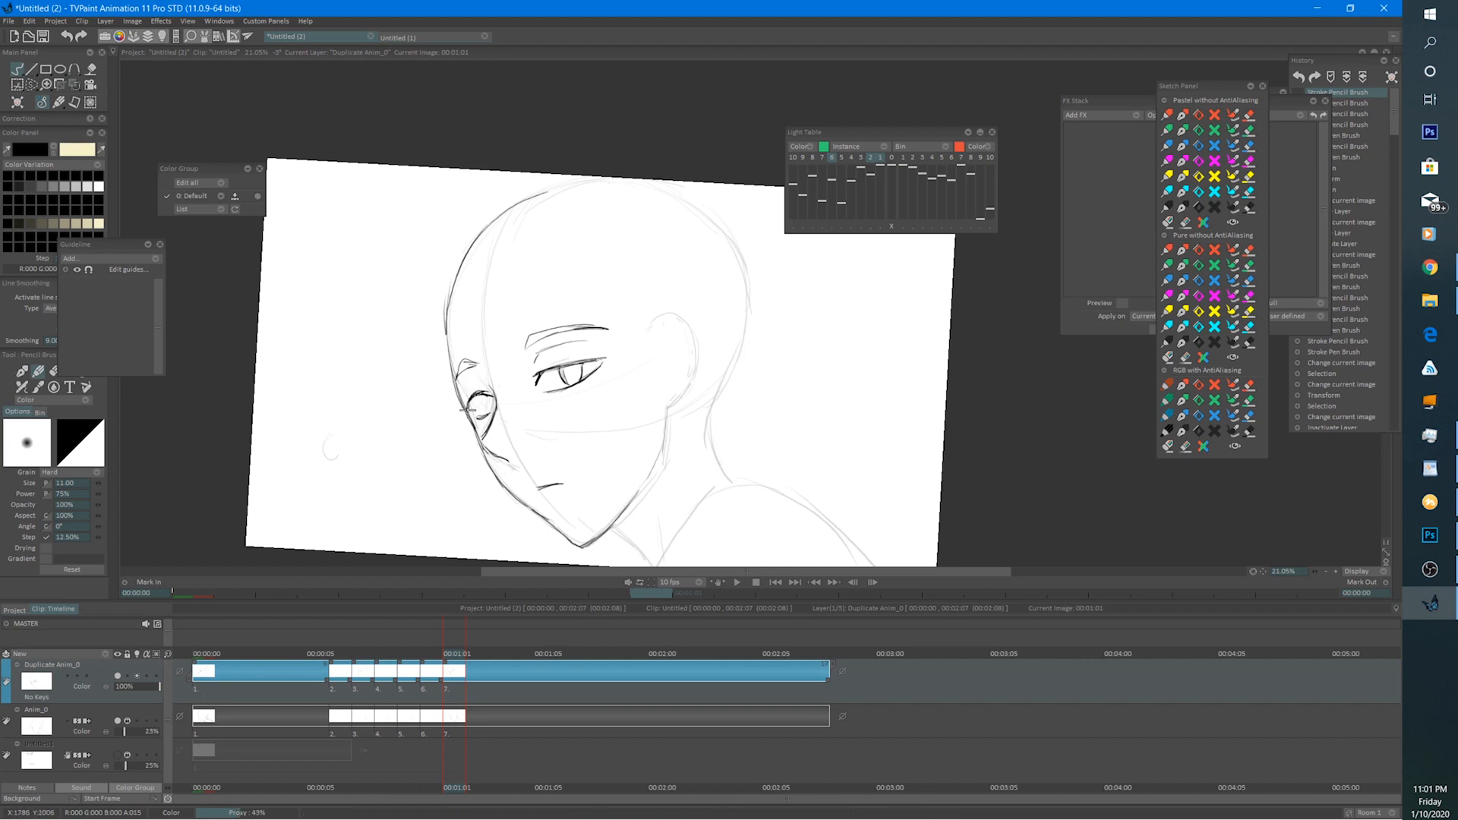
mouse_move(495, 397)
mouse_down()
mouse_move(478, 407)
mouse_move(492, 406)
mouse_up()
drag(482, 389, 498, 419)
scroll(607, 278, down, 2)
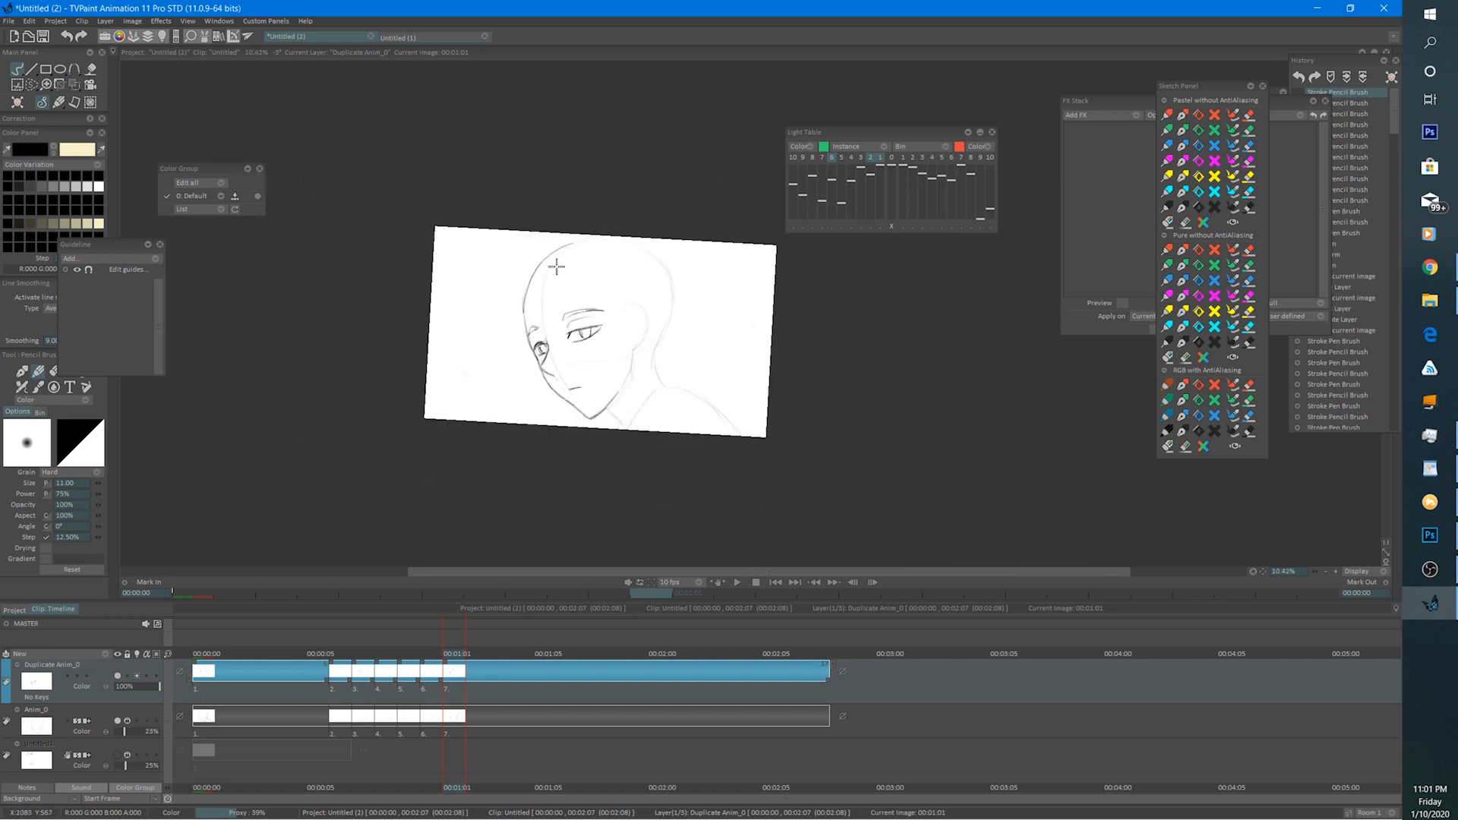
Erase the outer chin line, redraw the far jaw from below the nose to the chin, and compare with the preceding frames.
mouse_move(563, 268)
mouse_down()
mouse_move(576, 286)
mouse_move(621, 224)
mouse_move(596, 282)
mouse_up()
key(e)
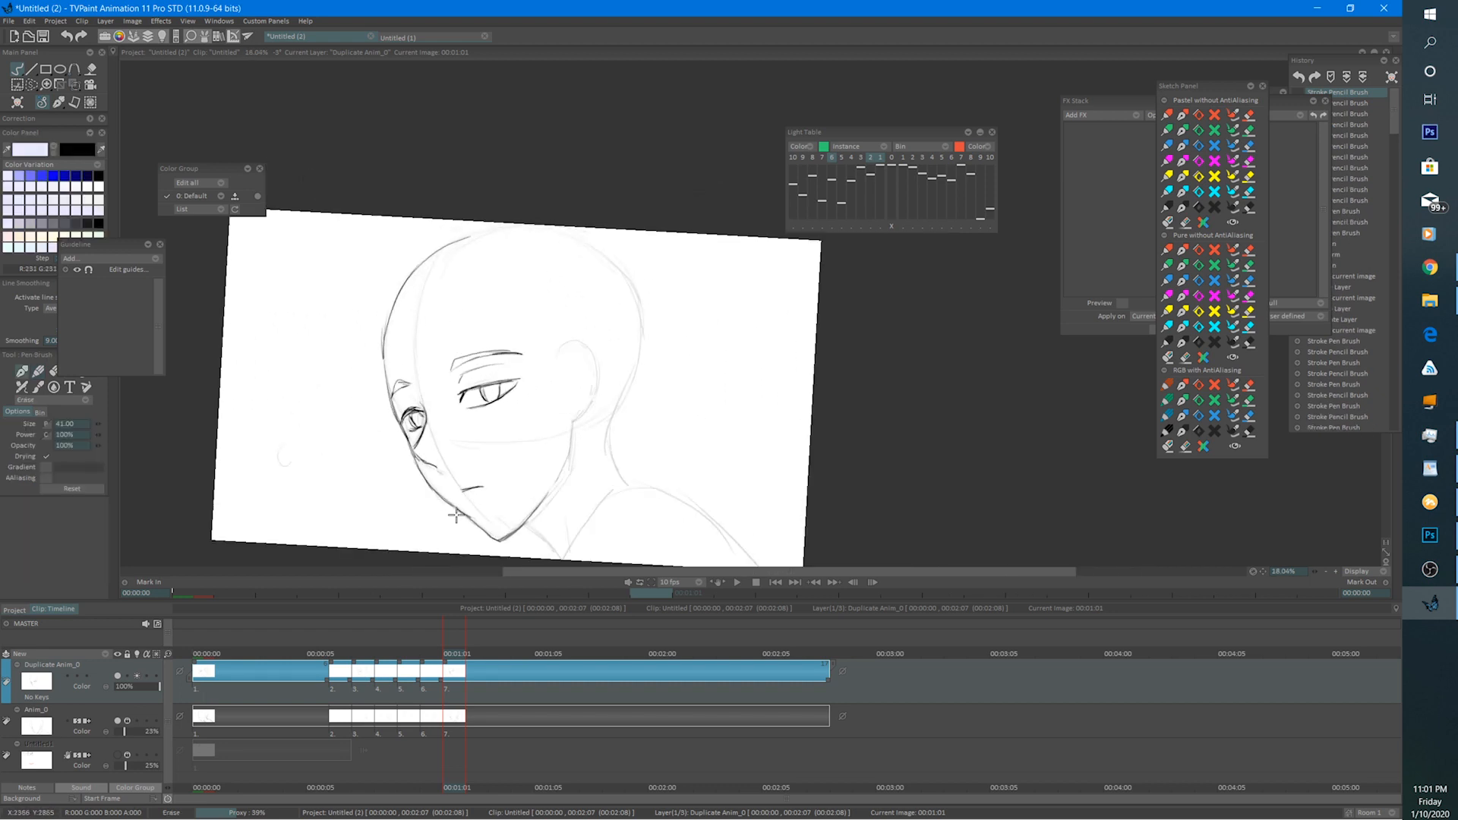
drag(490, 536, 483, 544)
key(e)
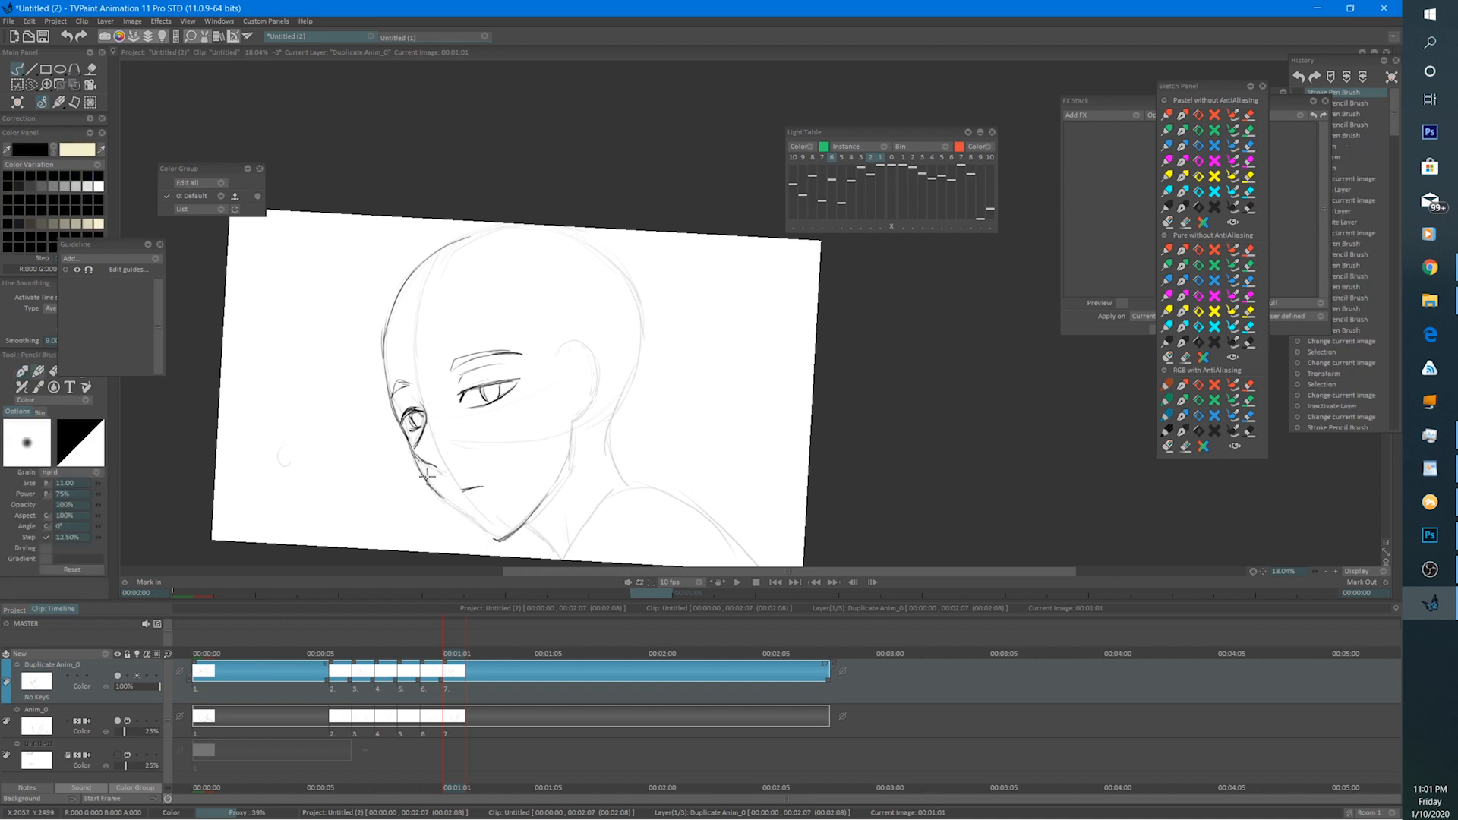
drag(423, 472, 501, 543)
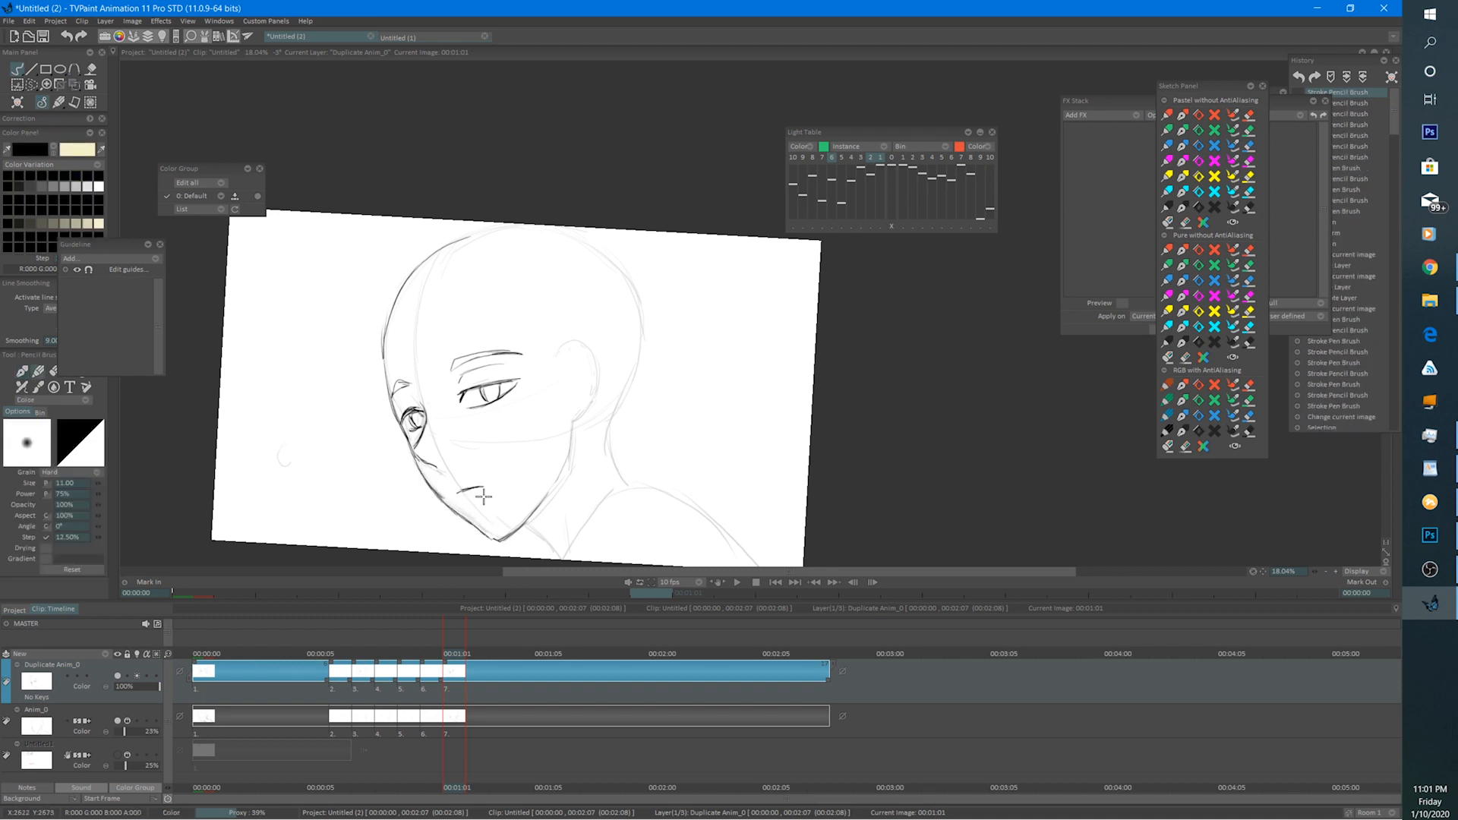
mouse_move(448, 655)
mouse_down()
mouse_move(224, 659)
mouse_move(458, 644)
mouse_move(361, 647)
mouse_up()
drag(396, 652, 450, 644)
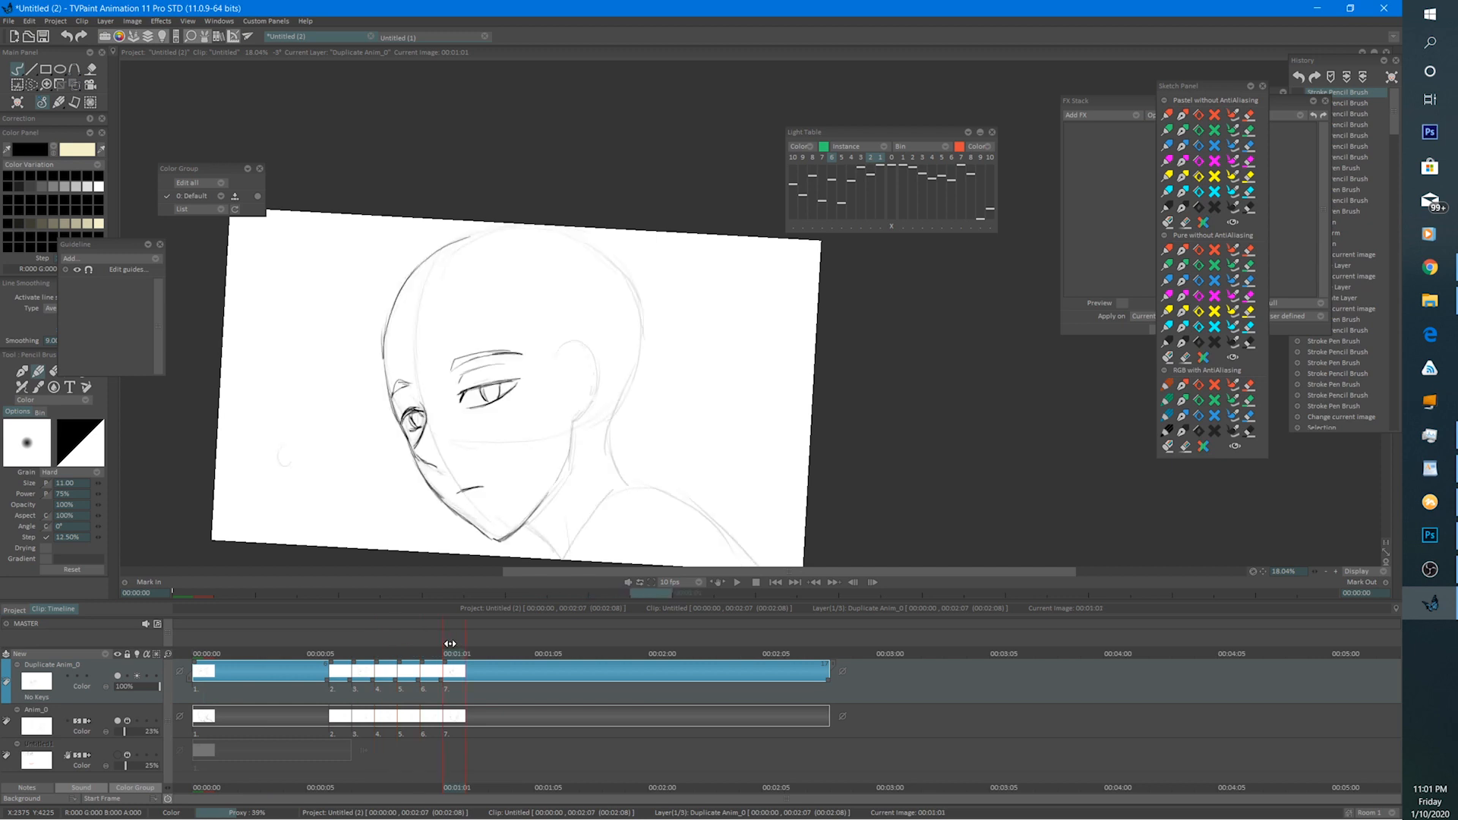
Select the near eye, nudge its position slightly, and turn on the light table to show the earlier drawing.
click(31, 84)
mouse_move(533, 398)
mouse_down()
mouse_move(454, 413)
mouse_move(502, 371)
mouse_move(523, 394)
mouse_up()
key(ctrl+t)
key(Return)
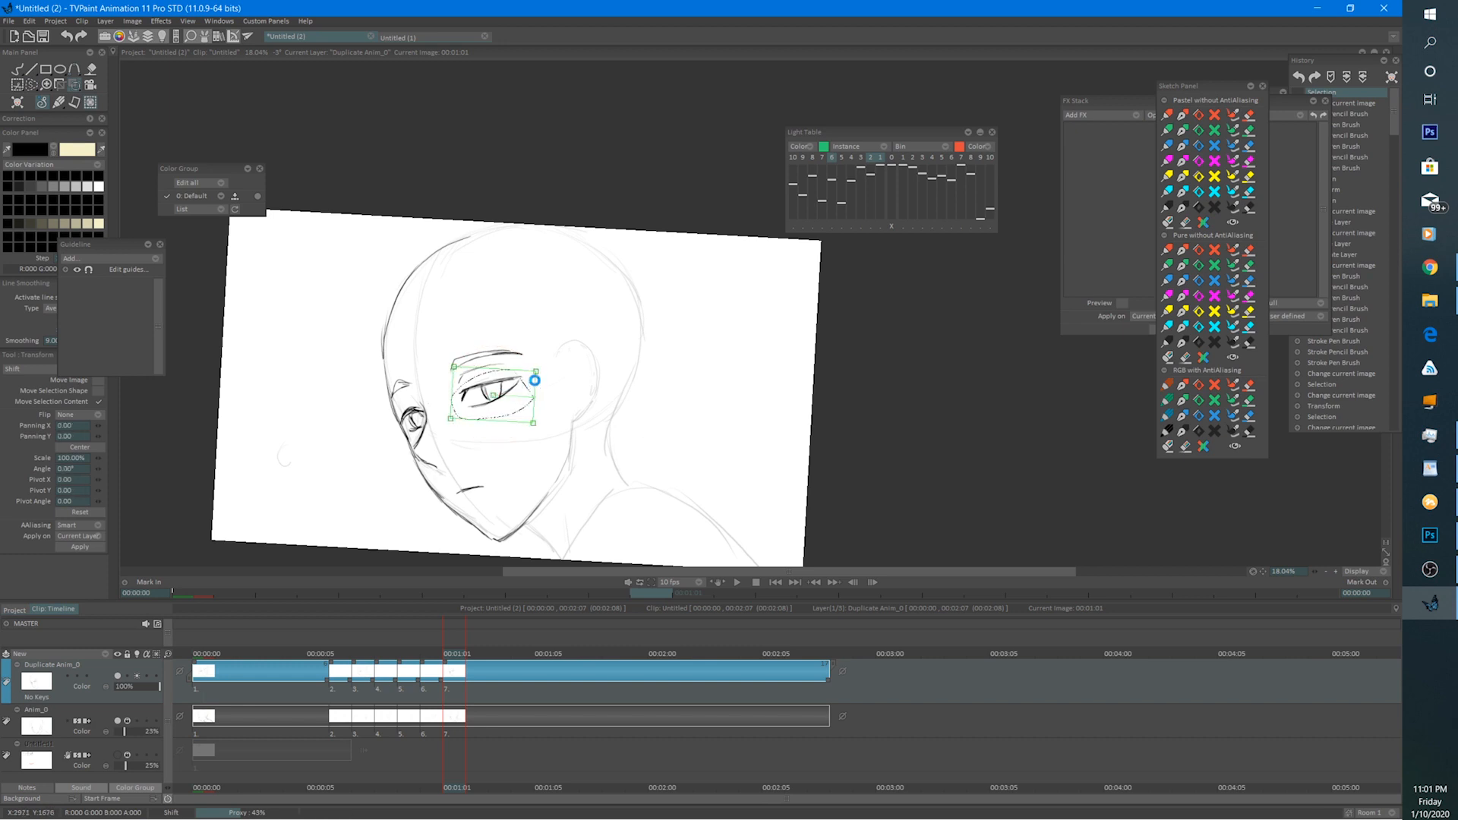
click(891, 158)
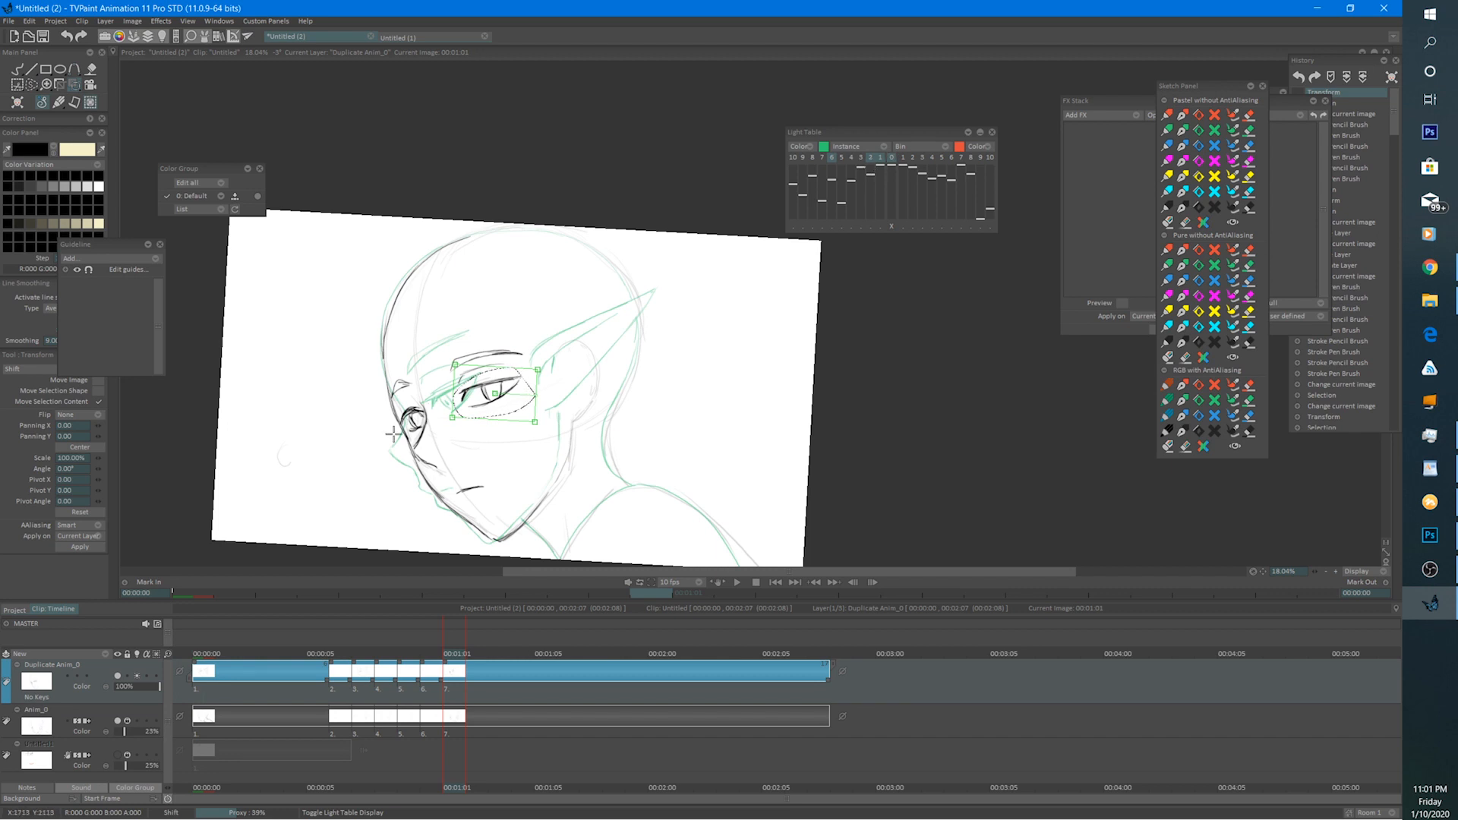
Select the near eye and eyebrow together, shift them by about X -9, Y -62, and return to the freehand drawing brush.
key(ctrl+d)
click(31, 84)
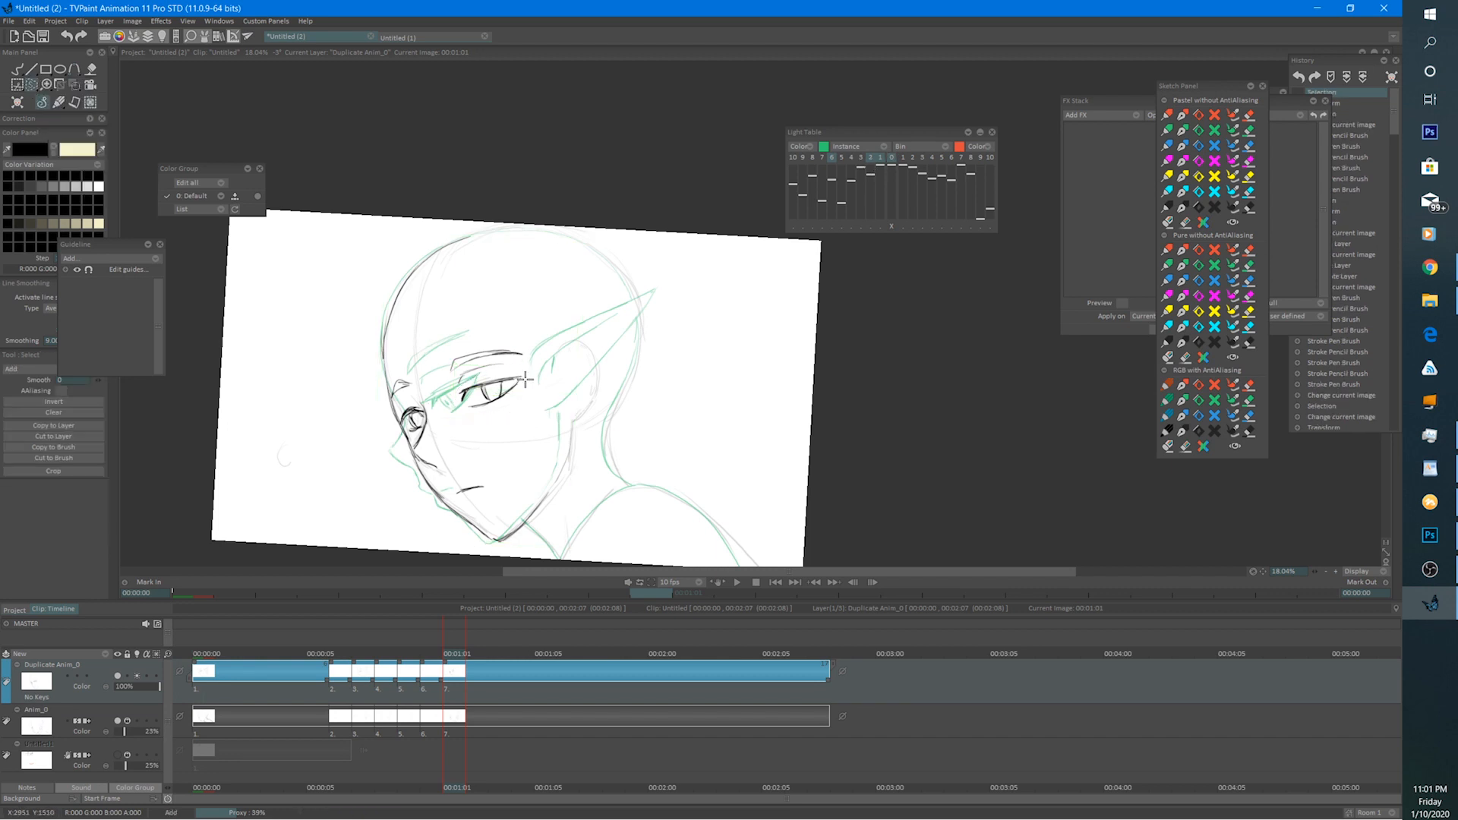
mouse_move(535, 404)
mouse_down()
mouse_move(447, 414)
mouse_move(512, 318)
mouse_move(553, 361)
mouse_up()
key(ctrl+t)
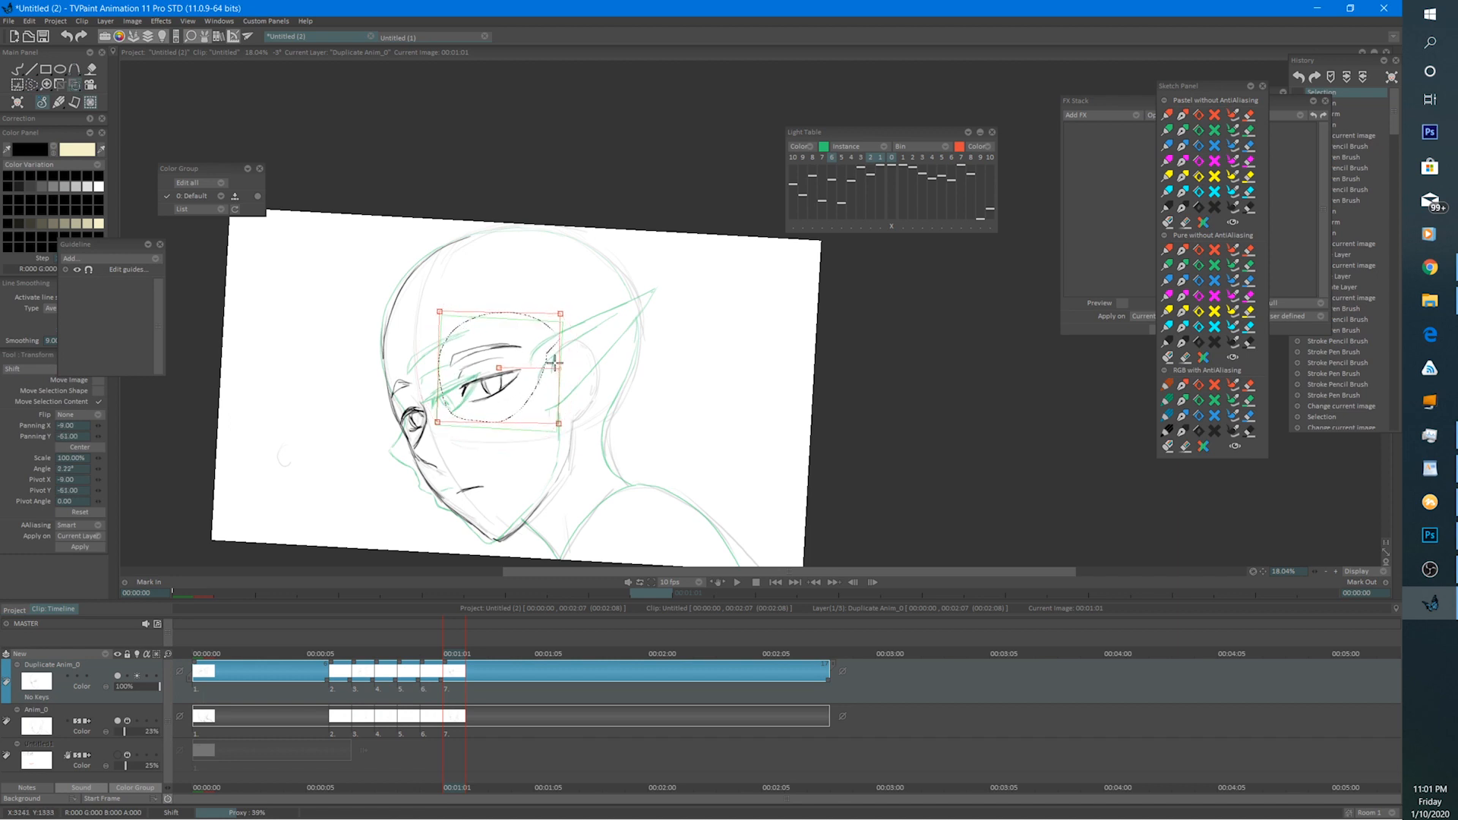
key(Return)
click(89, 101)
click(15, 74)
click(16, 78)
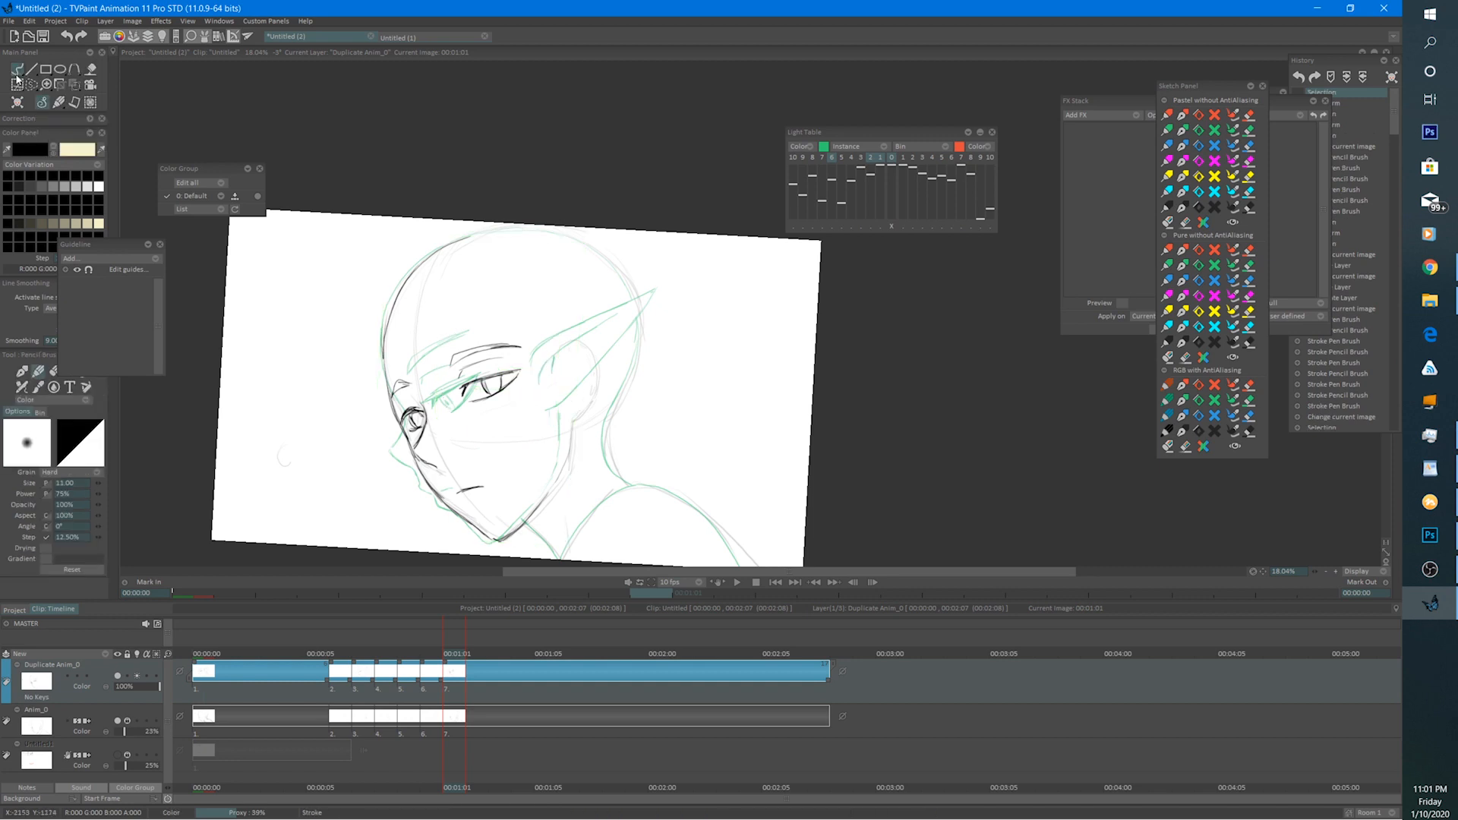
Offset the light-table image from six frames back by X 238, Y -8 so its ear lines up with the current head.
drag(628, 403, 608, 419)
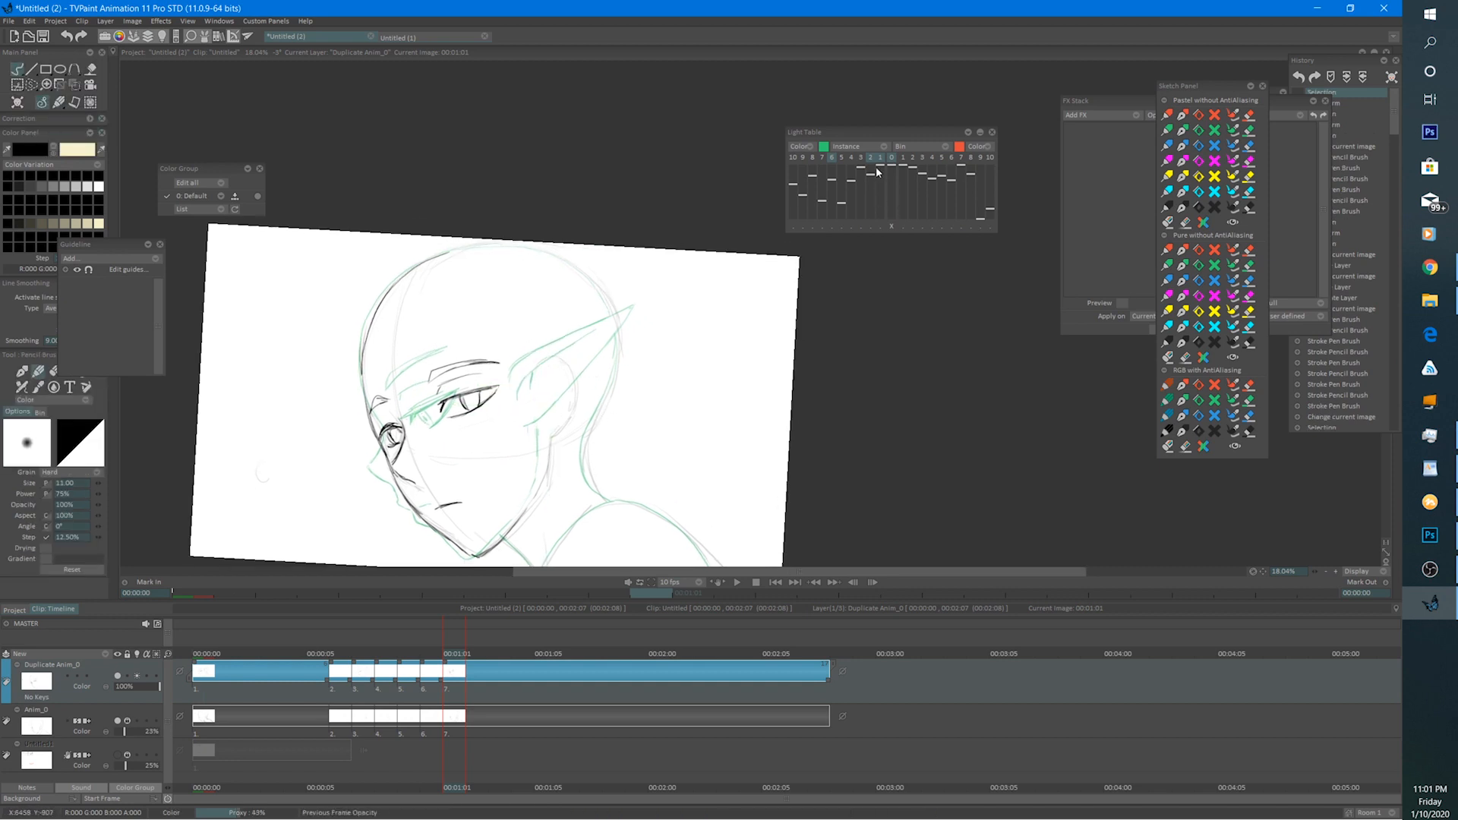
click(832, 158)
click(832, 159)
click(830, 226)
drag(612, 383, 614, 387)
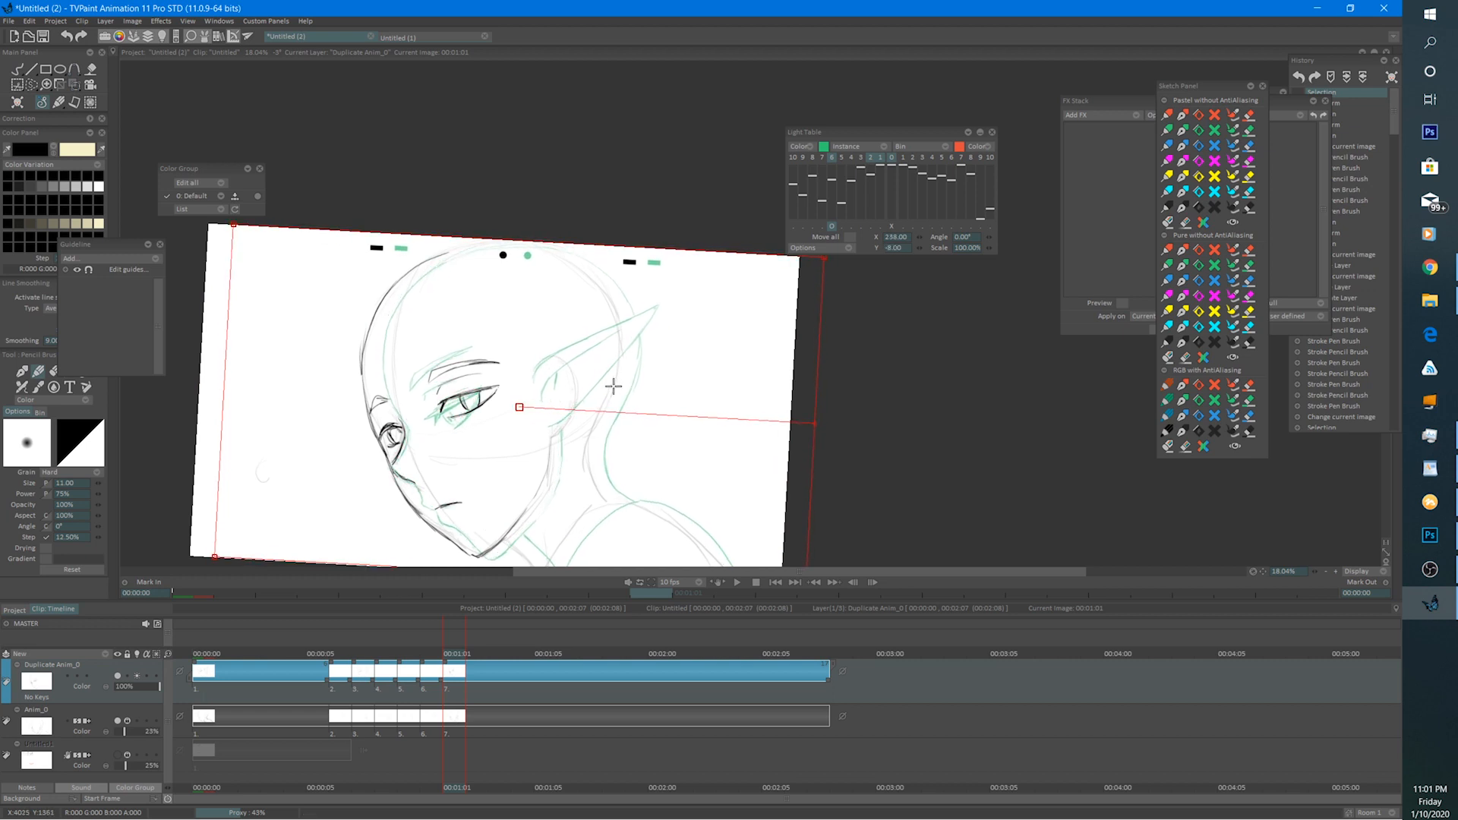
click(22, 70)
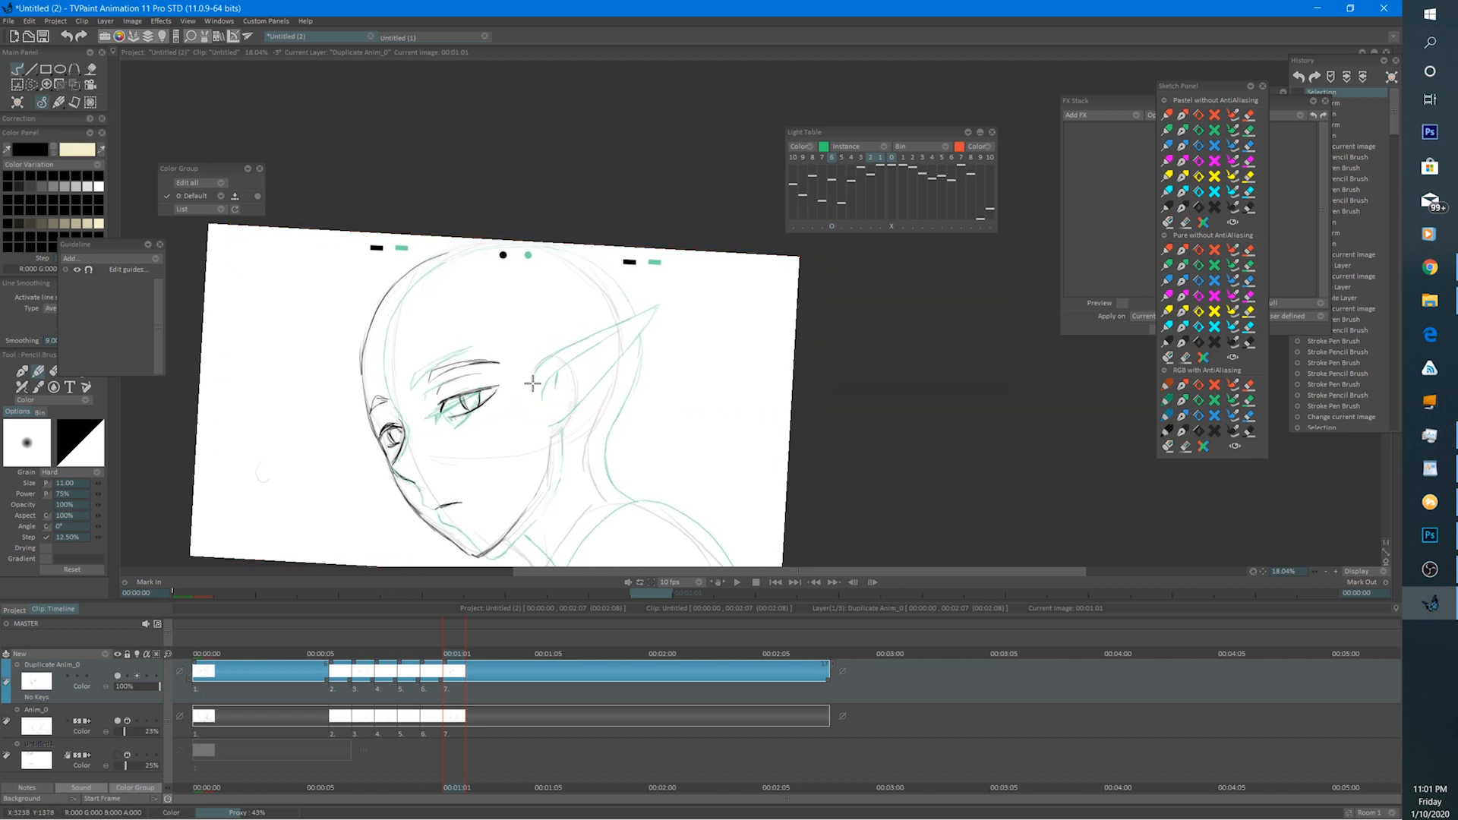
Draw the pointed ear's upper and lower edges and inner fold over the shifted reference, and restore the light-table image's position.
mouse_move(535, 380)
mouse_down()
mouse_move(662, 305)
mouse_move(644, 328)
mouse_up()
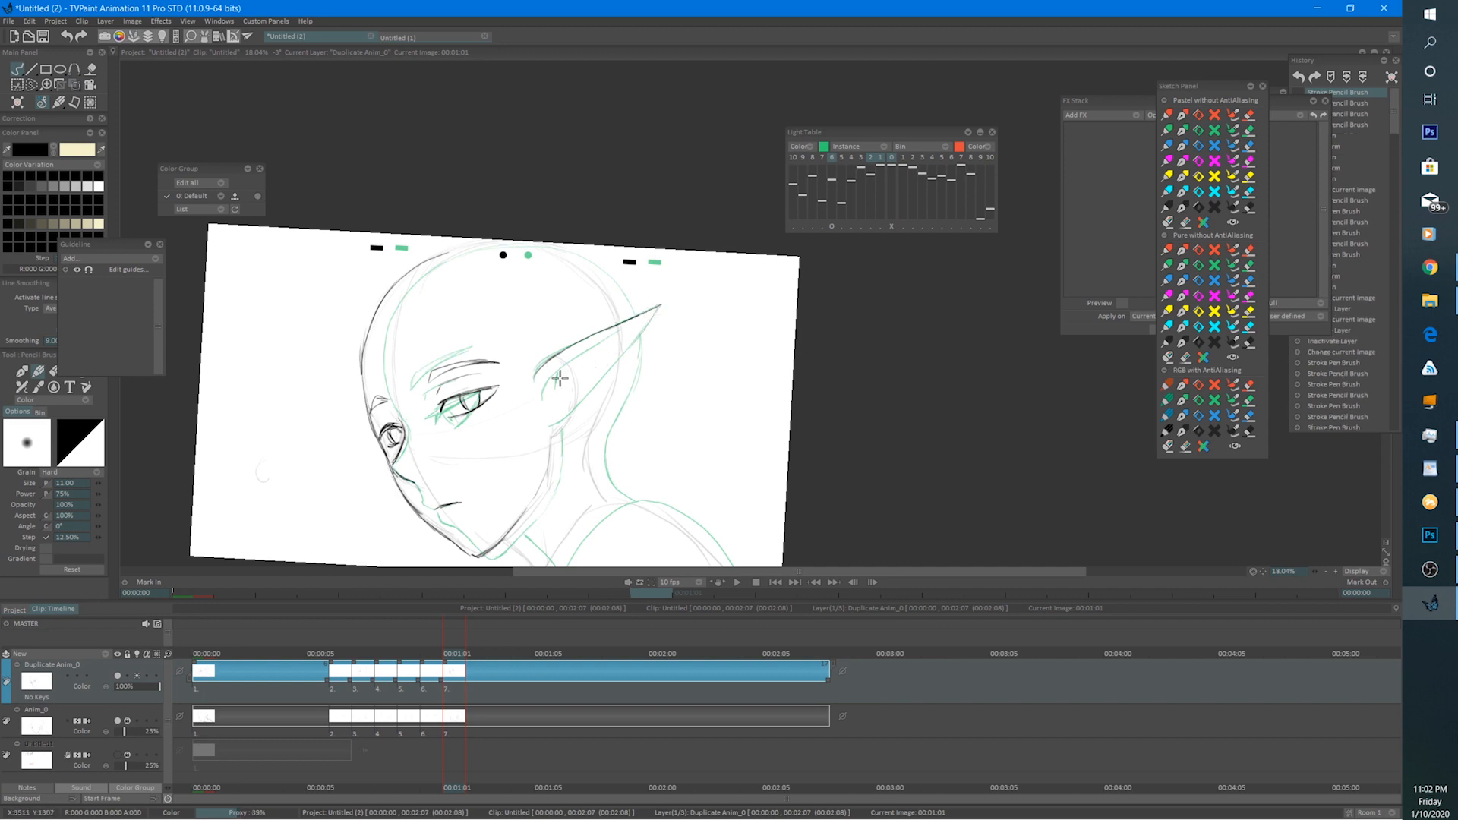
mouse_move(548, 382)
mouse_down()
mouse_move(625, 328)
mouse_move(552, 393)
mouse_up()
drag(649, 323, 552, 427)
drag(582, 400, 555, 424)
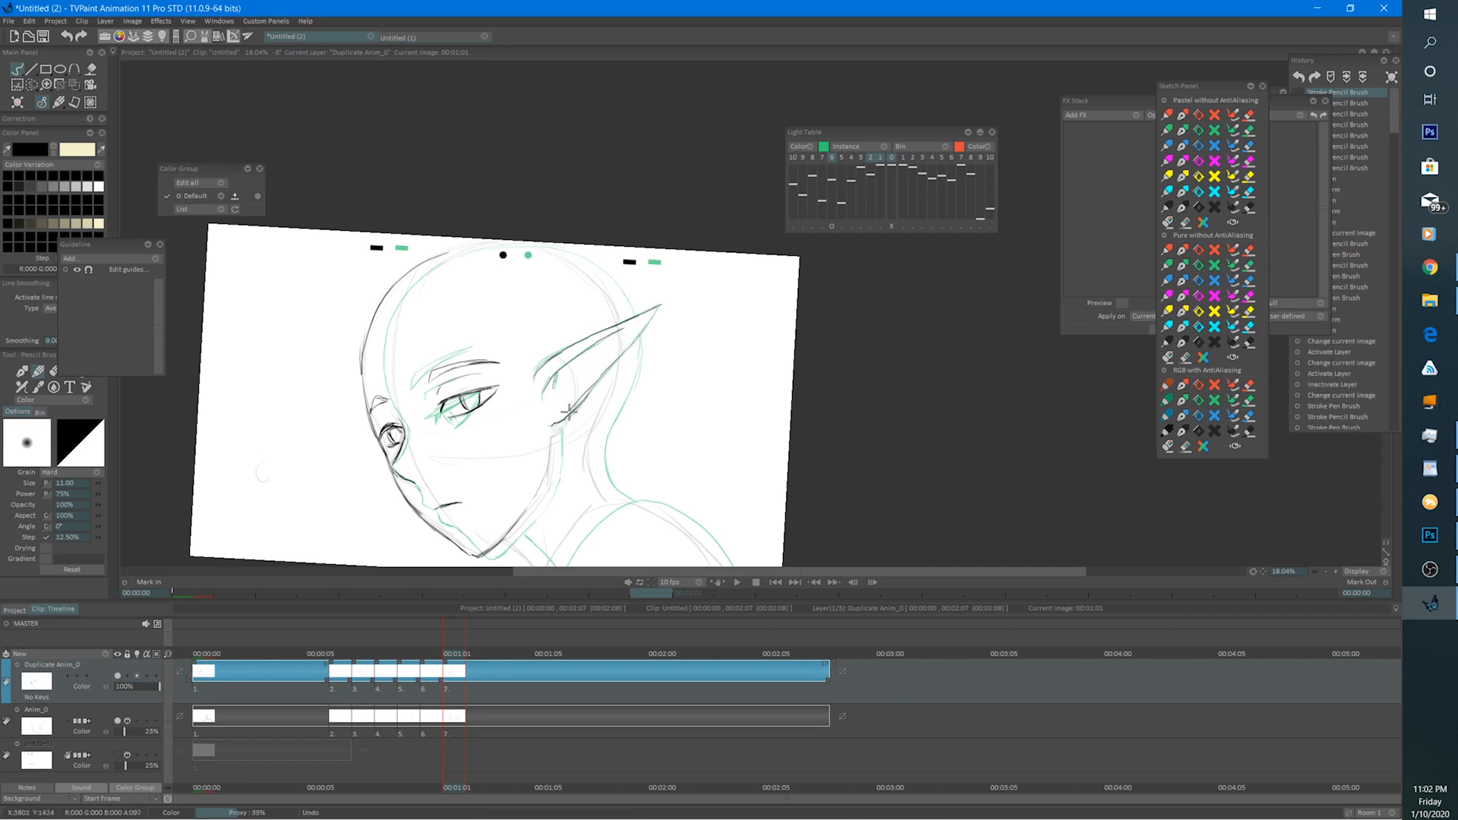
click(885, 220)
Draw the top and back of the skull, the neck, the near jaw and the shoulder line following the light-table reference.
drag(446, 252, 441, 255)
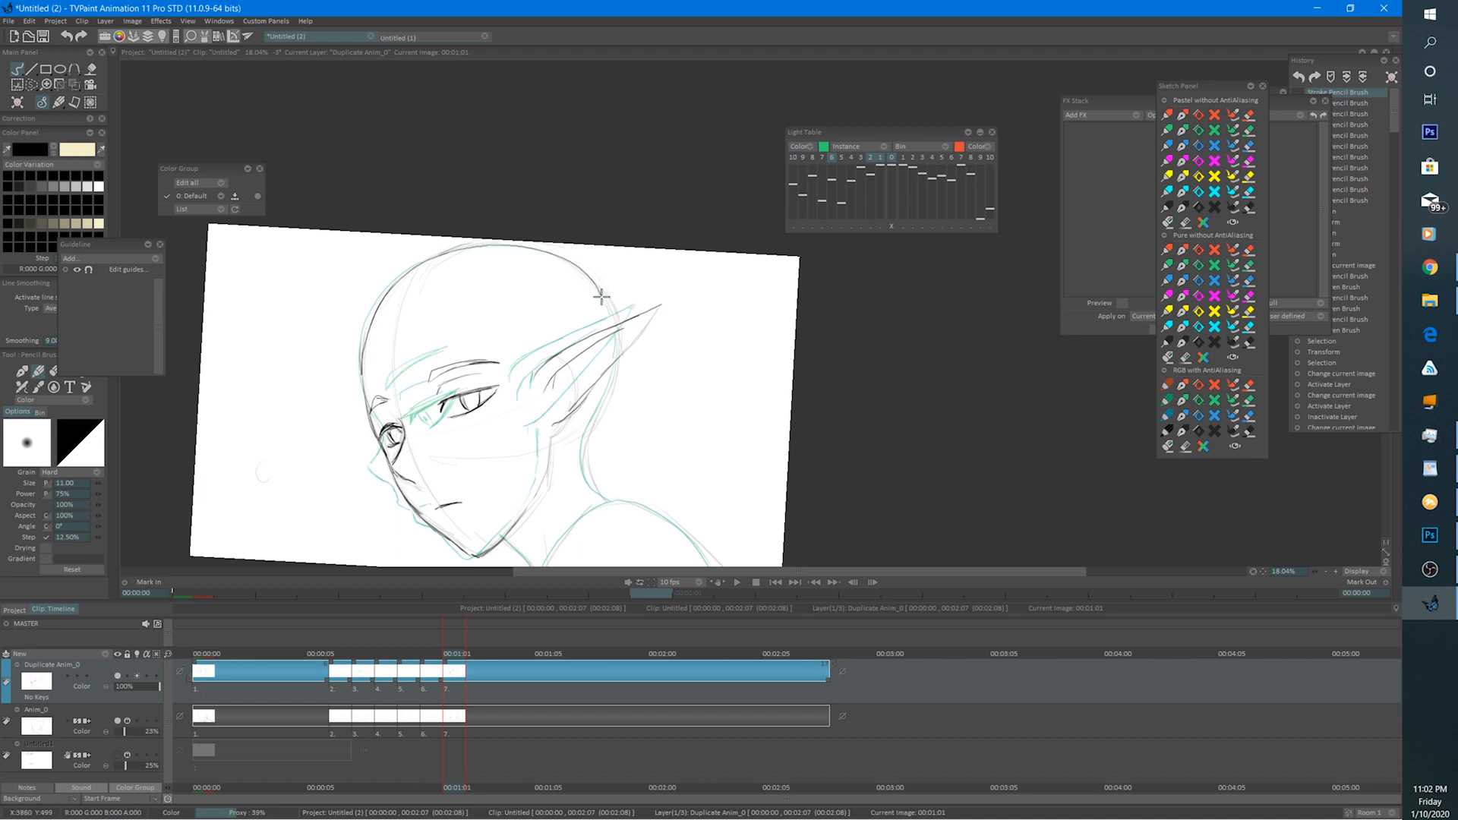
mouse_move(601, 296)
mouse_down()
mouse_move(607, 382)
mouse_move(611, 363)
mouse_move(586, 480)
mouse_up()
mouse_move(554, 428)
mouse_down()
mouse_move(549, 453)
mouse_move(565, 353)
mouse_up()
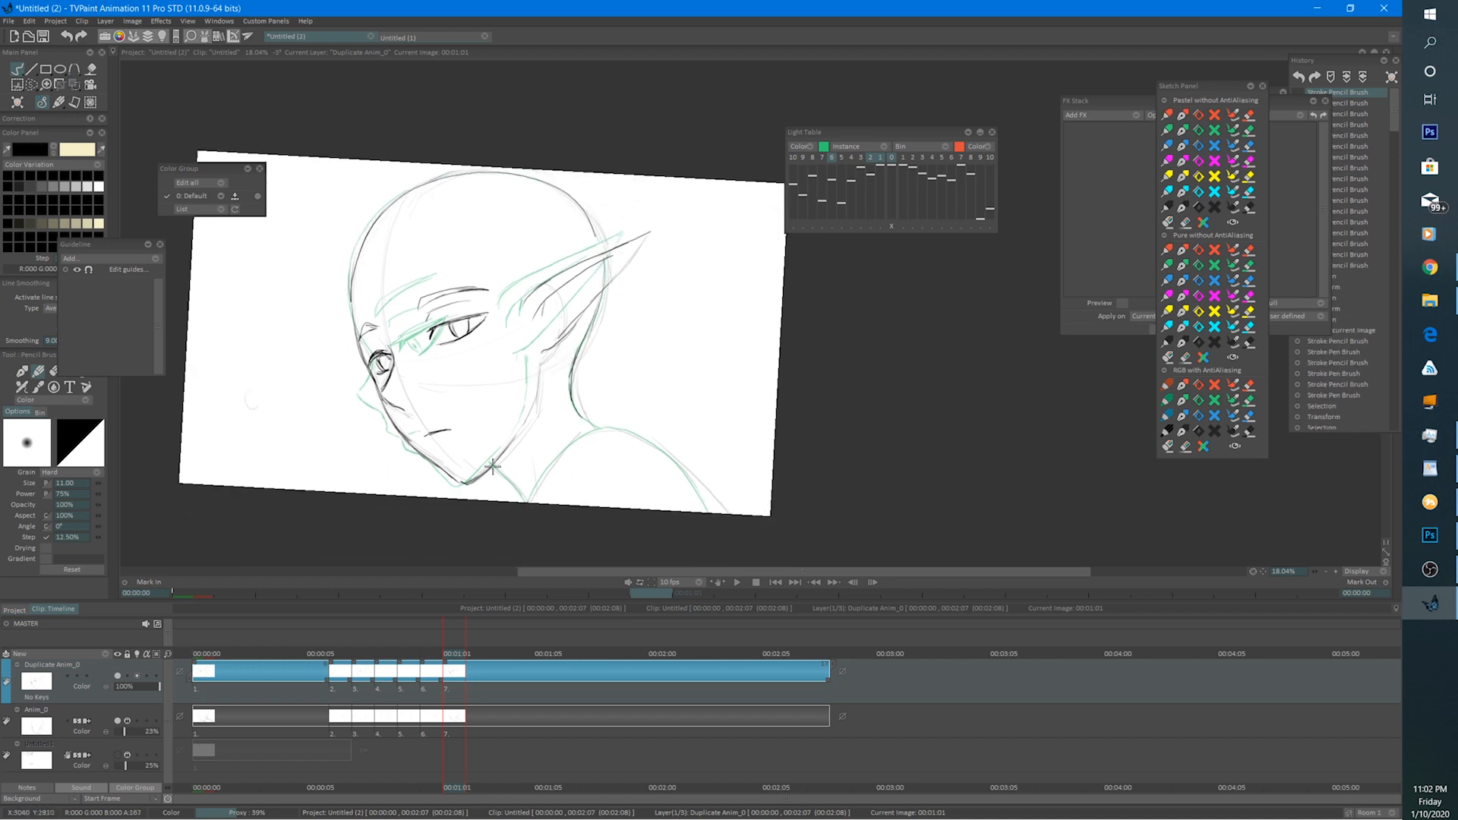
mouse_move(492, 466)
mouse_down()
mouse_move(524, 511)
mouse_move(548, 469)
mouse_move(531, 495)
mouse_move(606, 427)
mouse_move(659, 452)
mouse_move(486, 414)
mouse_move(500, 439)
mouse_move(589, 484)
mouse_move(612, 526)
mouse_up()
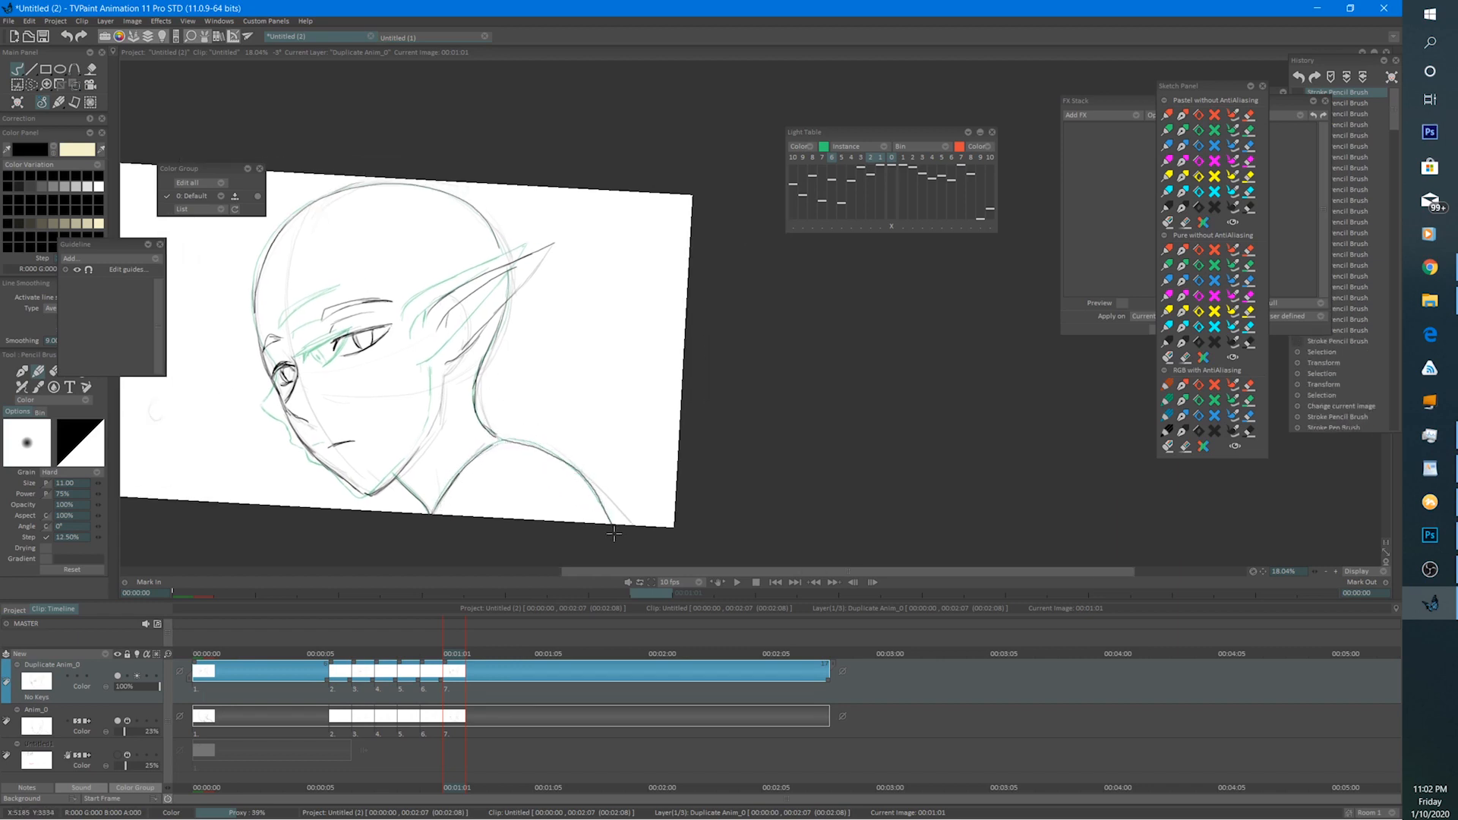
Erase the upper curve of the near shoulder and redraw it as one smooth line.
key(e)
drag(517, 433, 548, 453)
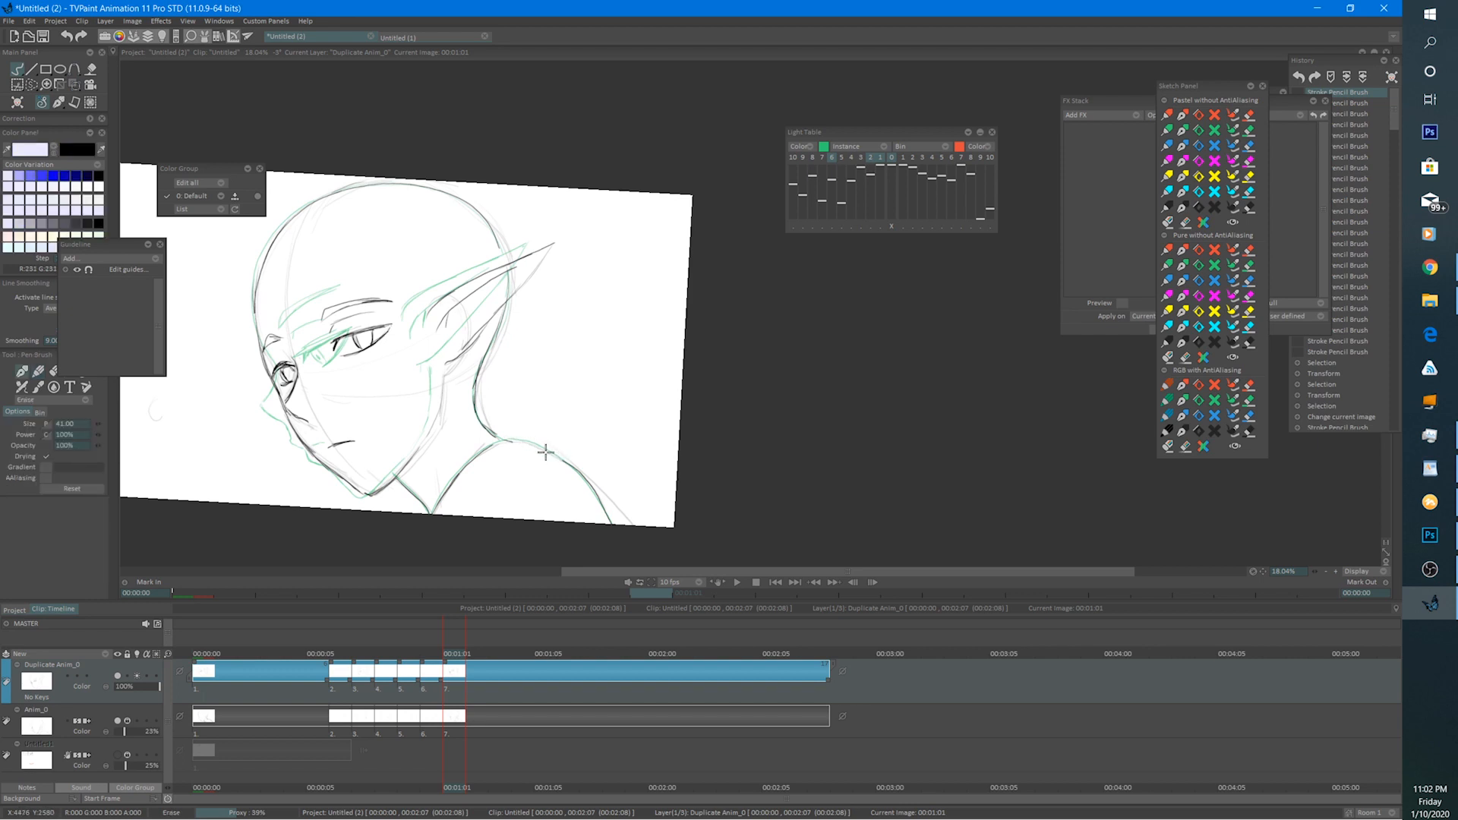
key(e)
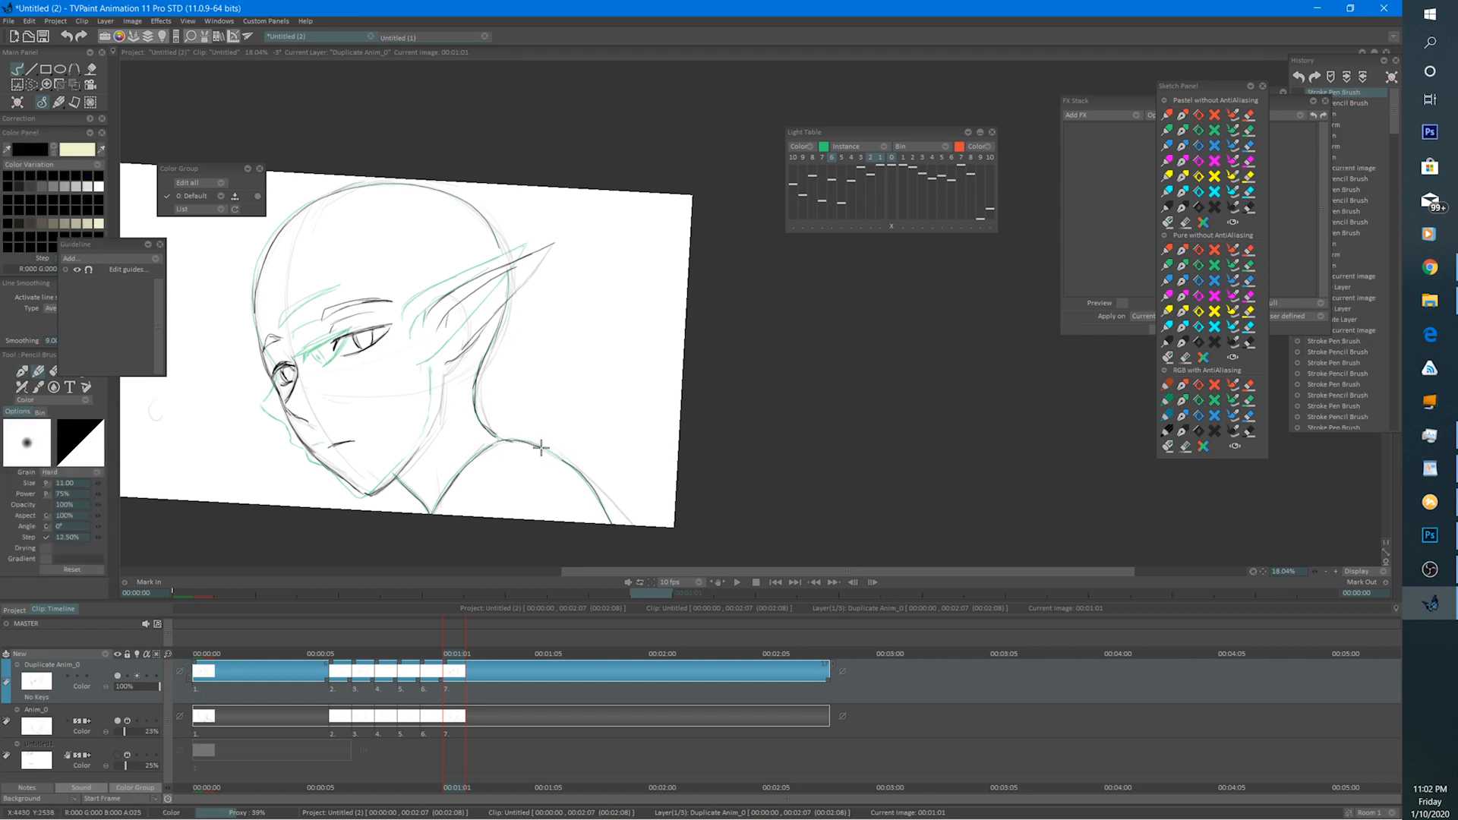
drag(540, 448, 582, 475)
Play back the head-turn animation and return to frame 00:01:01.
drag(543, 347, 690, 399)
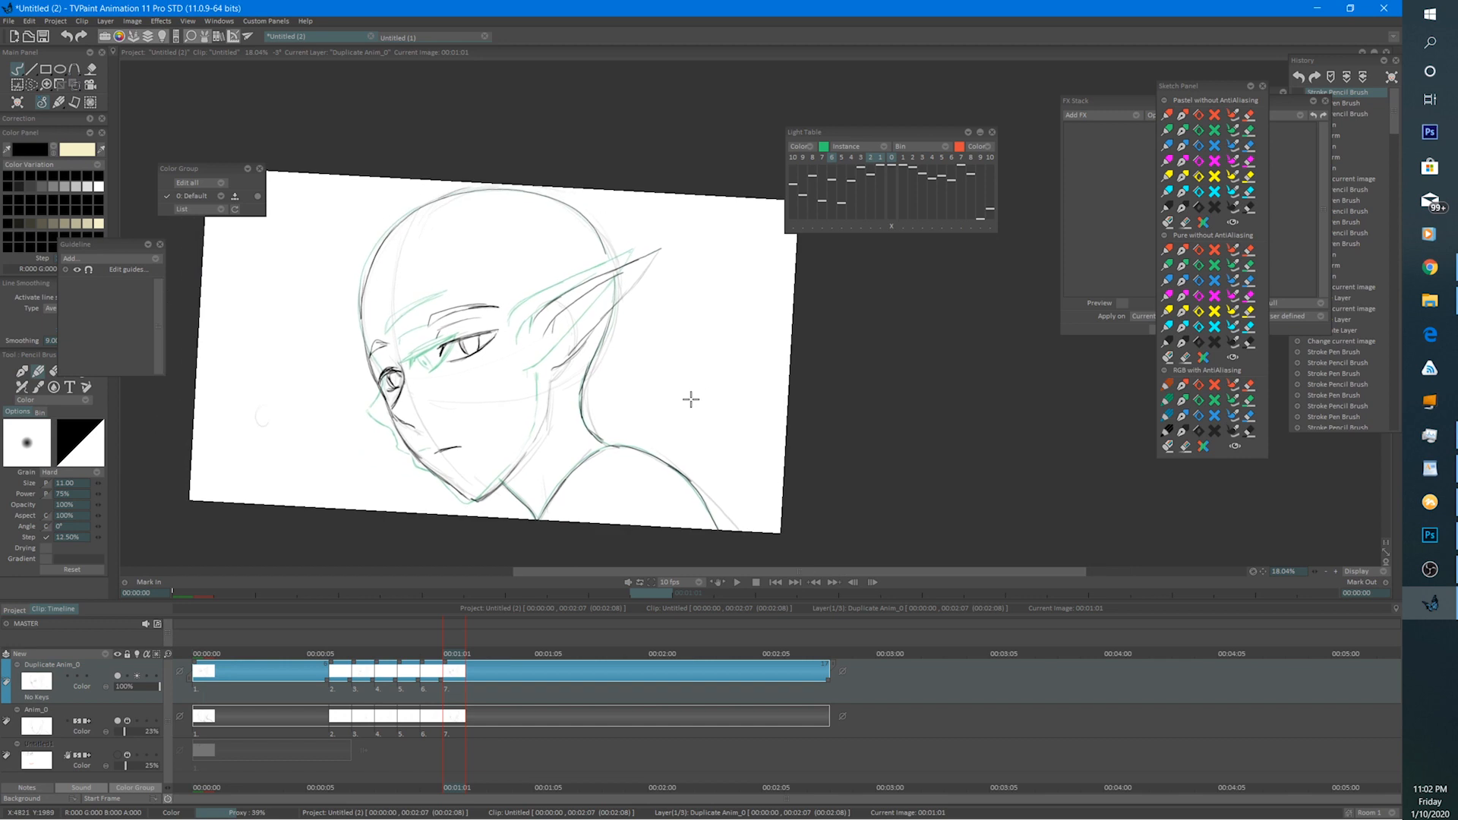
click(735, 583)
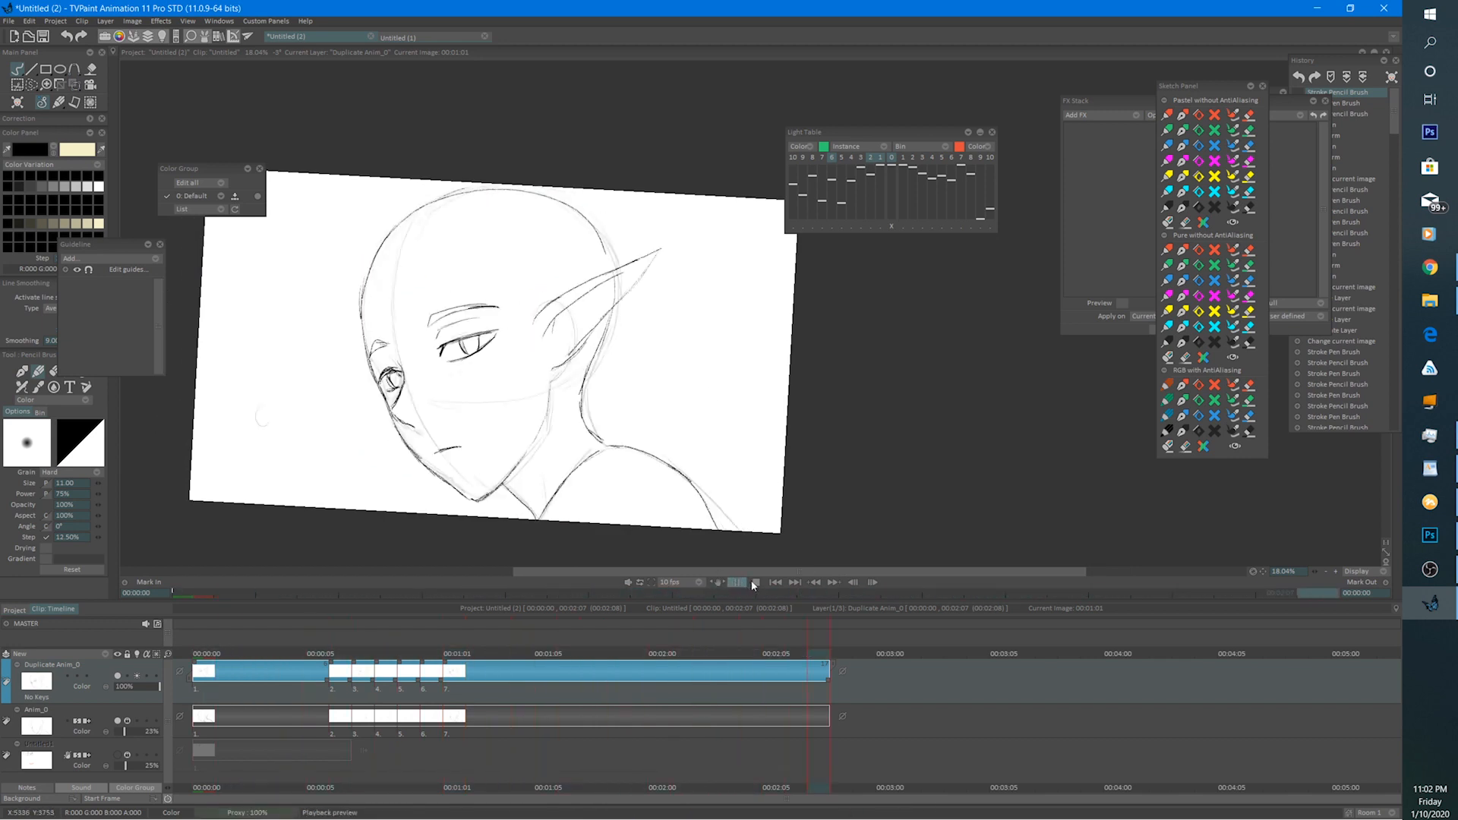
click(732, 580)
click(735, 582)
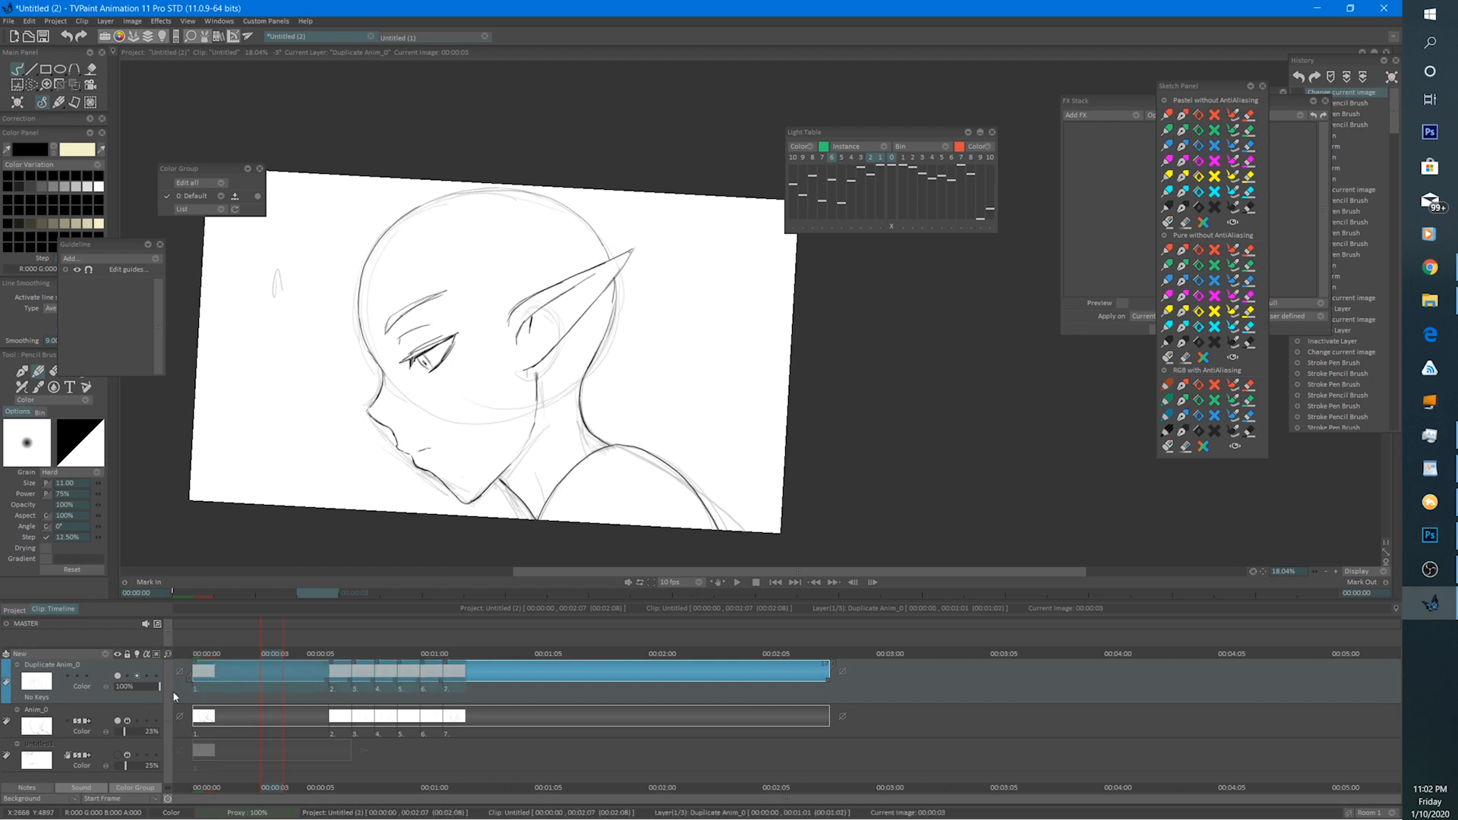
click(755, 584)
click(460, 604)
Select and adjust the near eye over the light-table reference, and reinforce its upper lid and lash line.
scroll(580, 520, up, 3)
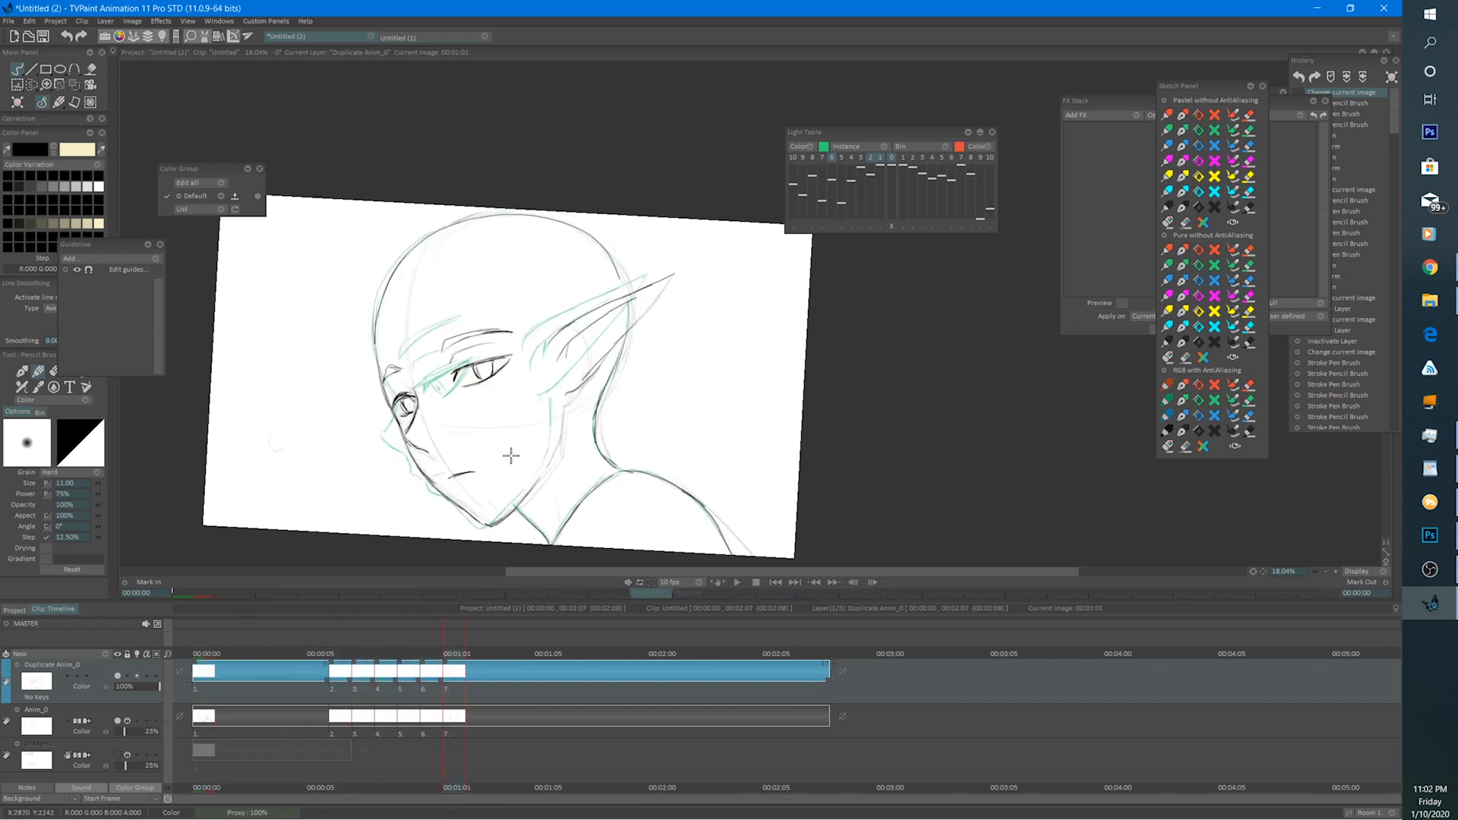
key(s)
mouse_move(501, 351)
mouse_down()
mouse_move(421, 424)
mouse_move(507, 353)
mouse_move(536, 385)
mouse_up()
key(t)
key(Return)
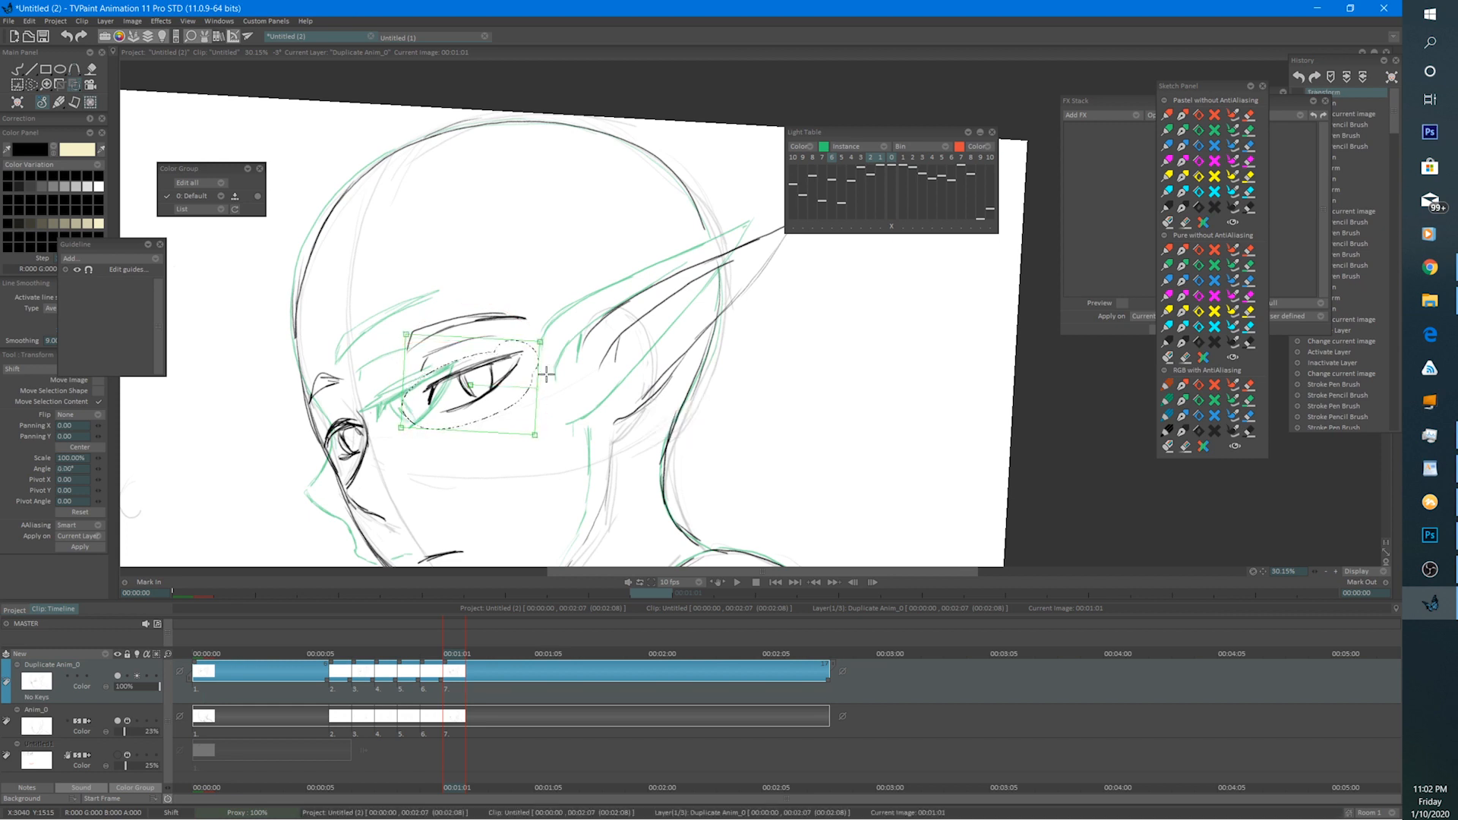
click(19, 70)
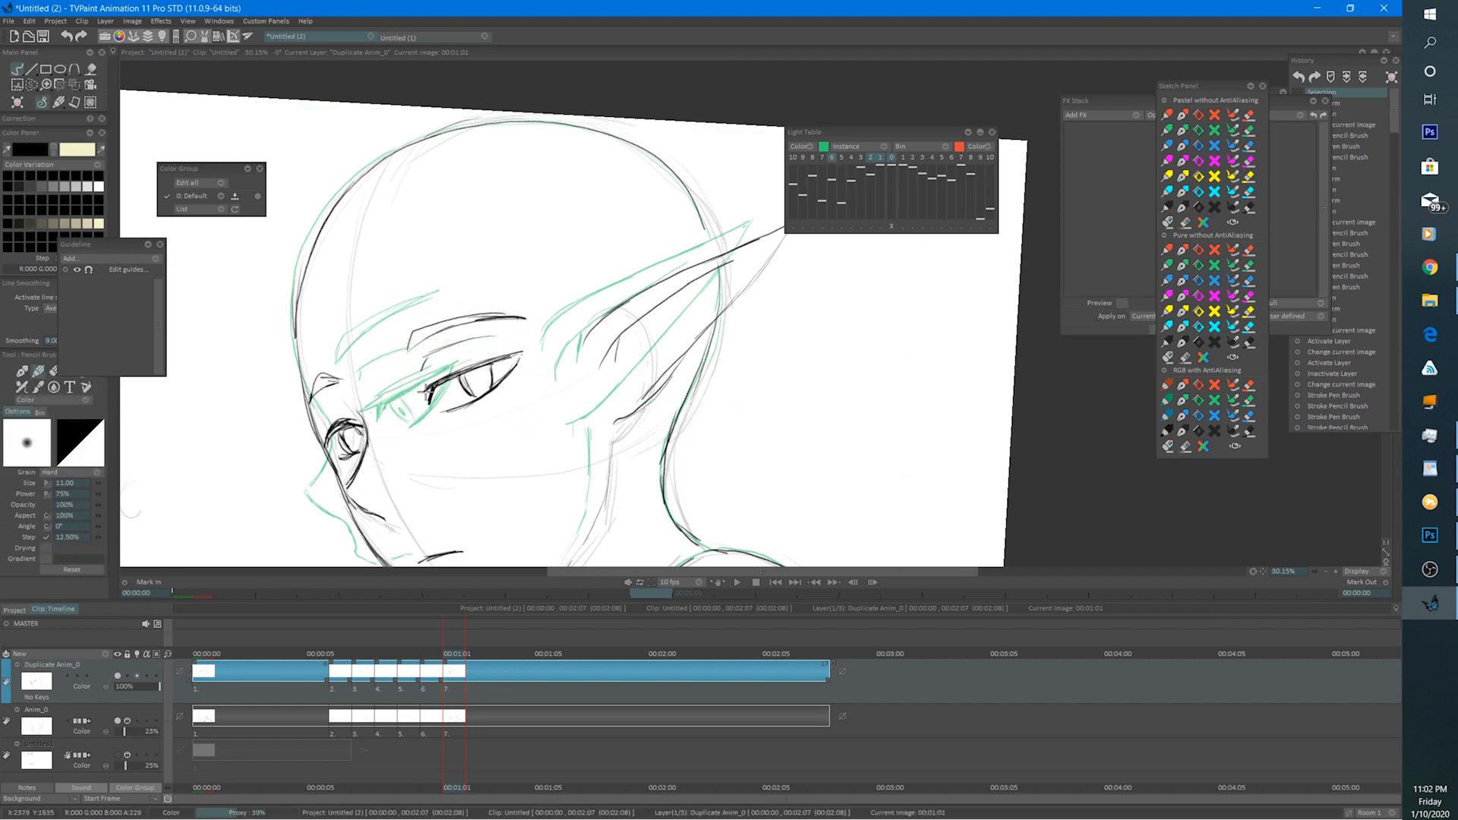
mouse_move(422, 406)
mouse_down()
mouse_move(437, 379)
mouse_move(529, 346)
mouse_up()
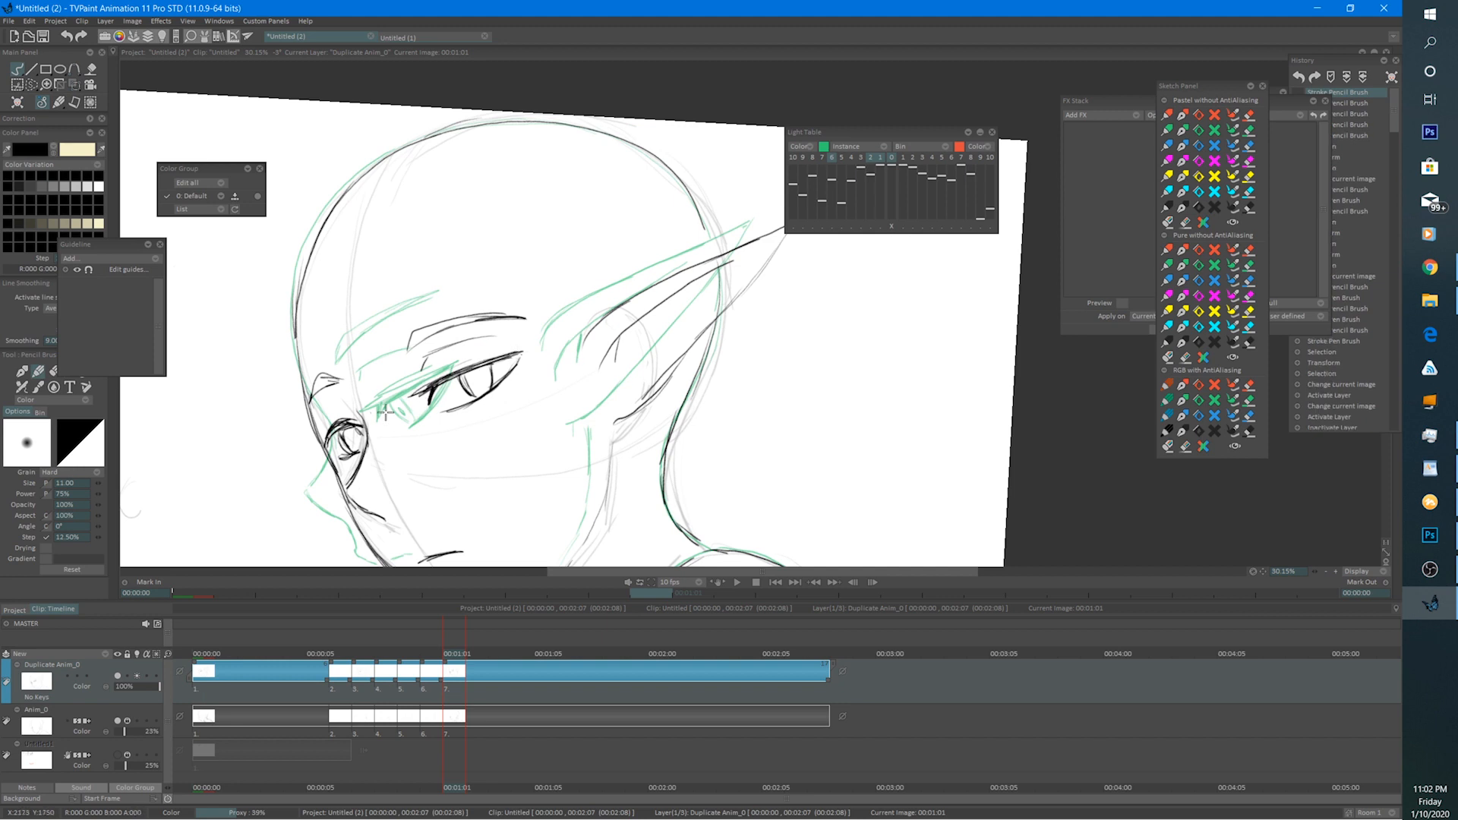
Erase the messy lines around the far eye and redraw its lid and iris more cleanly.
key(e)
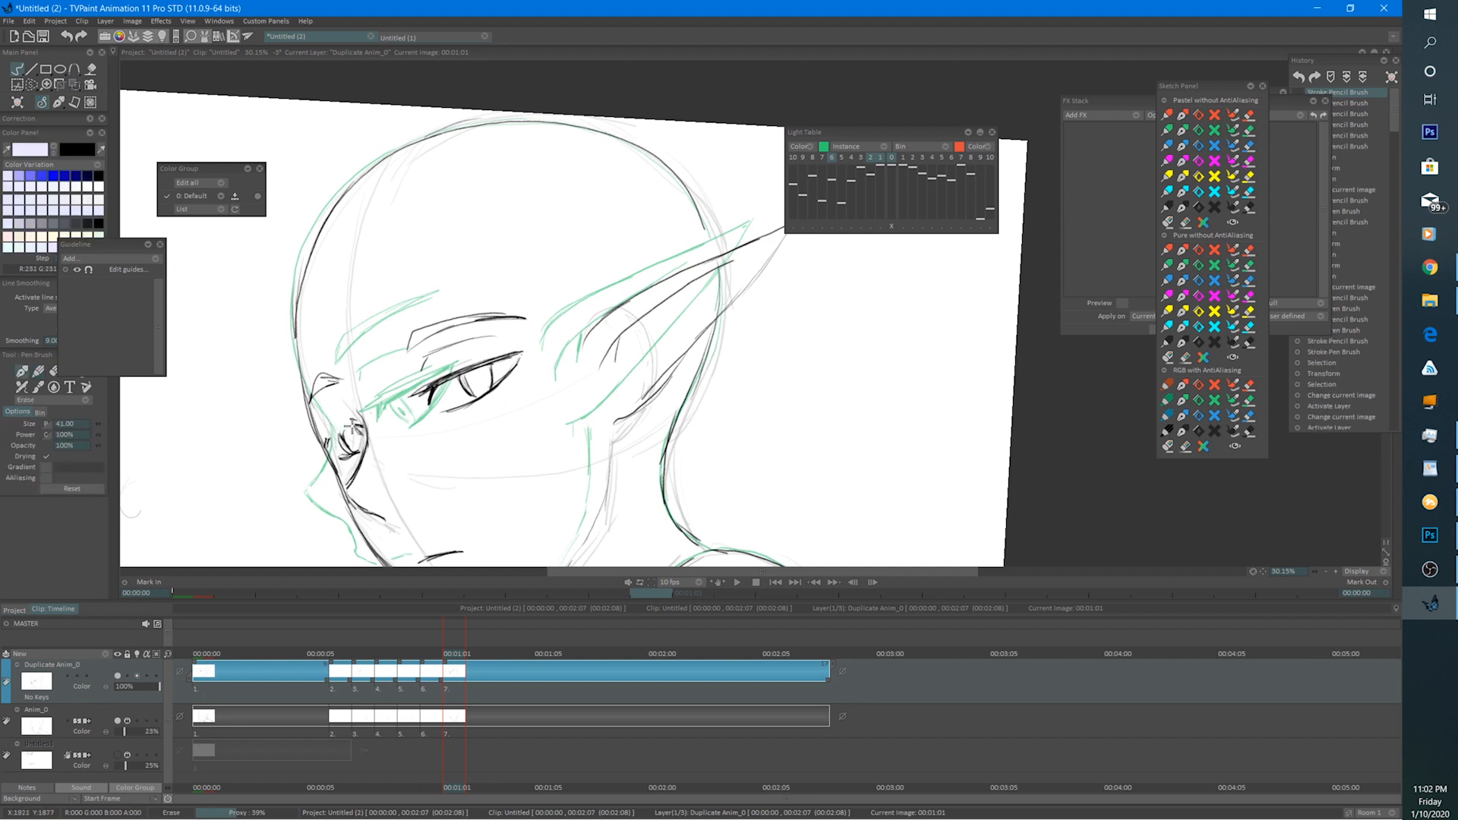
mouse_move(324, 438)
mouse_down()
mouse_move(351, 439)
mouse_move(325, 438)
mouse_move(352, 421)
mouse_move(329, 420)
mouse_move(358, 410)
mouse_move(367, 437)
mouse_move(376, 419)
mouse_up()
key(e)
scroll(452, 450, down, 1)
scroll(532, 364, down, 2)
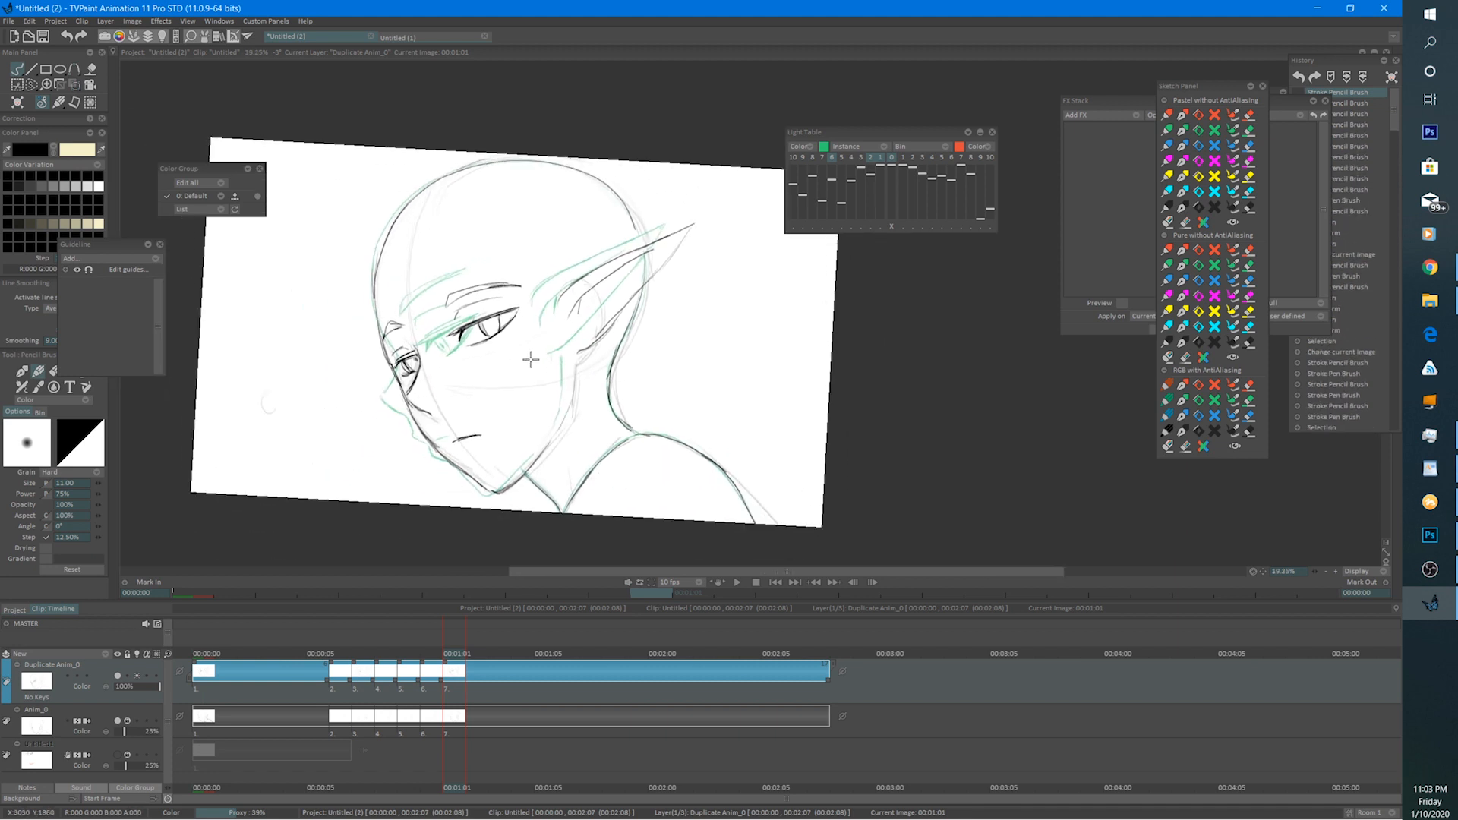
Review the clip from the opening drawing and move ahead to the empty in-between at frame 00:00:08.
click(220, 640)
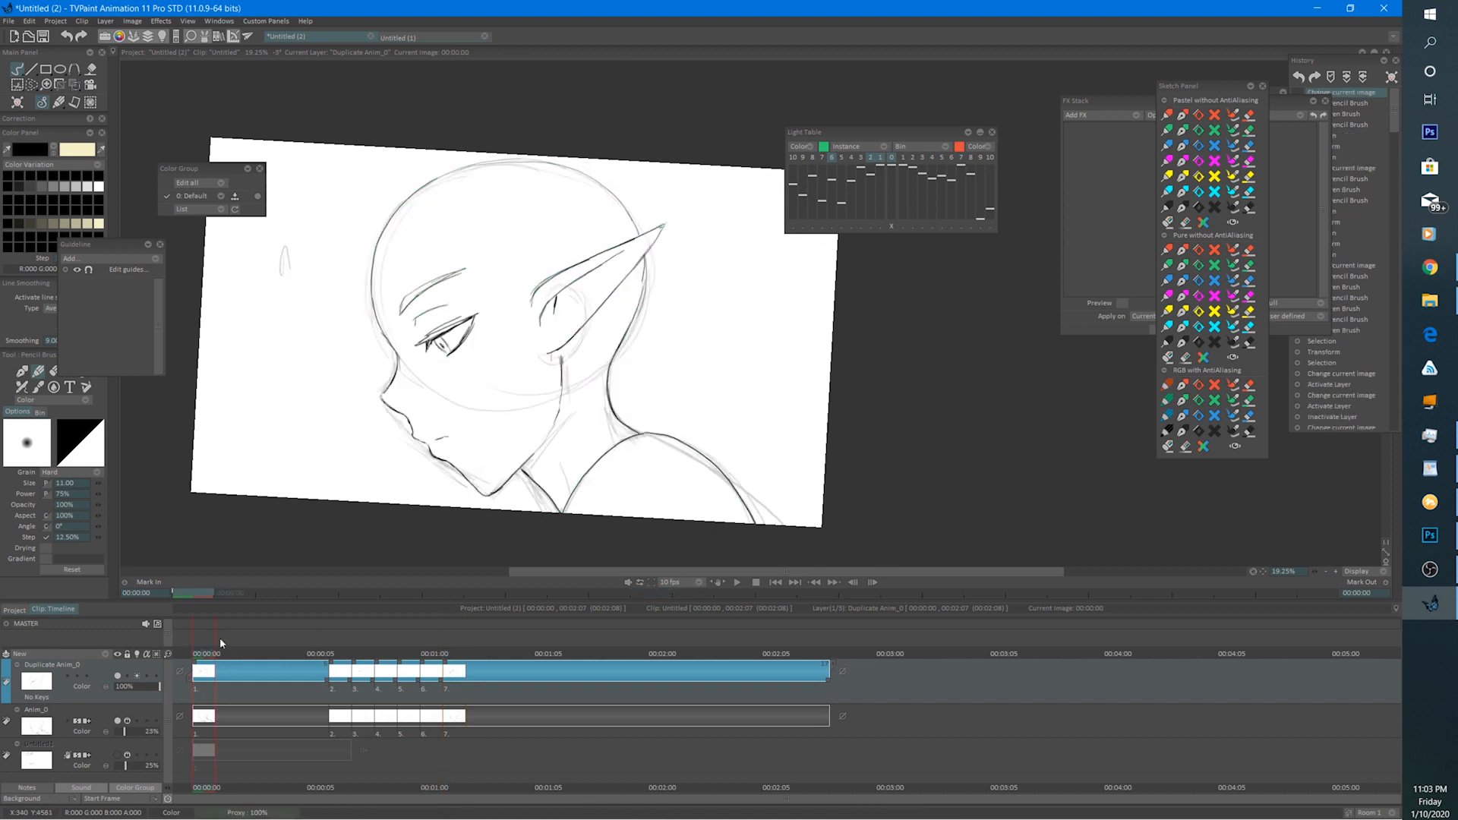
click(360, 655)
click(398, 655)
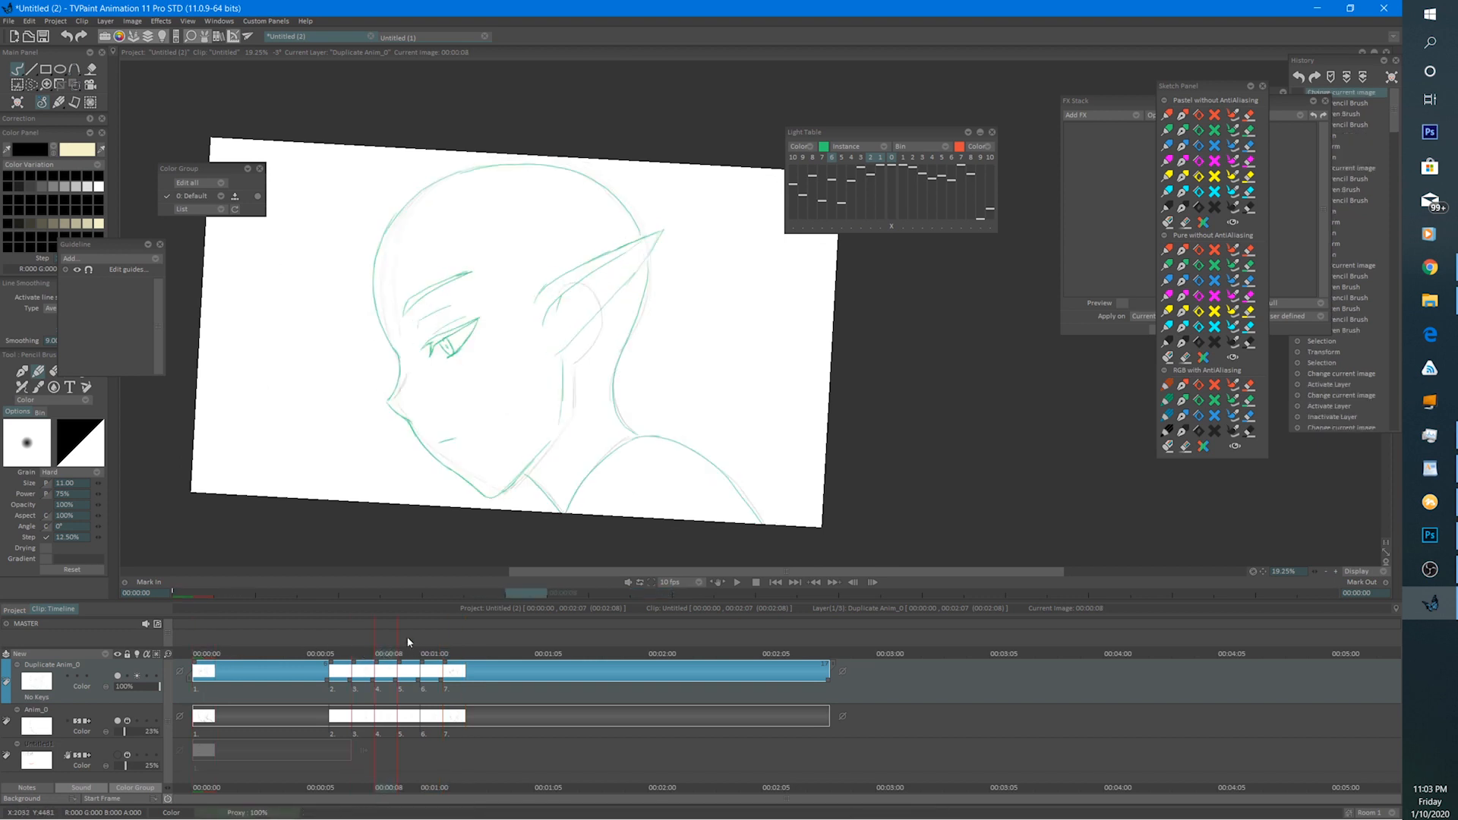
Compare the neighbouring drawings, return to frame 00:00:08 and offset the previous light-table drawing to about X 57, Y -9.
click(351, 653)
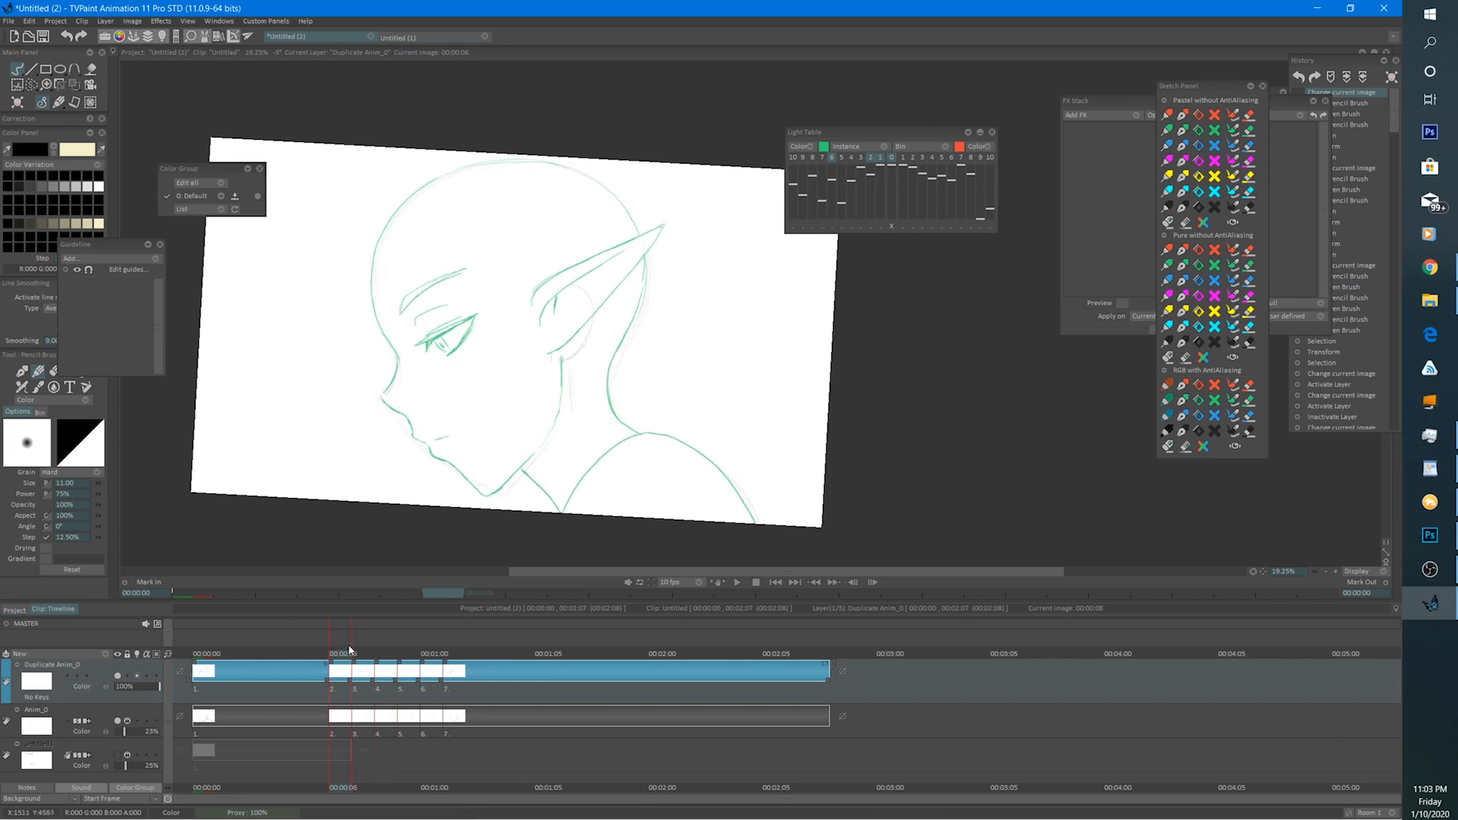
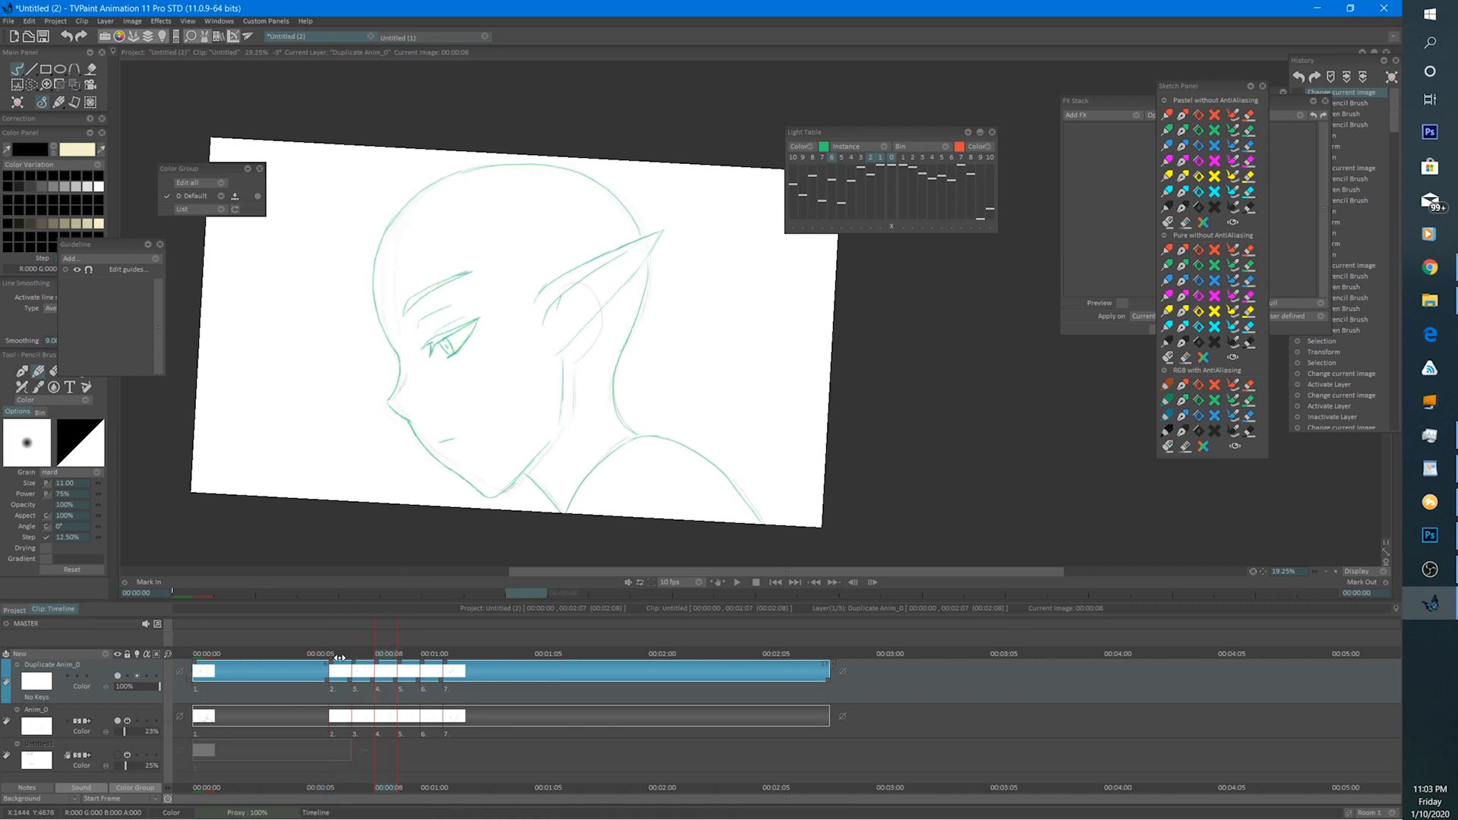
click(393, 654)
scroll(384, 276, up, 3)
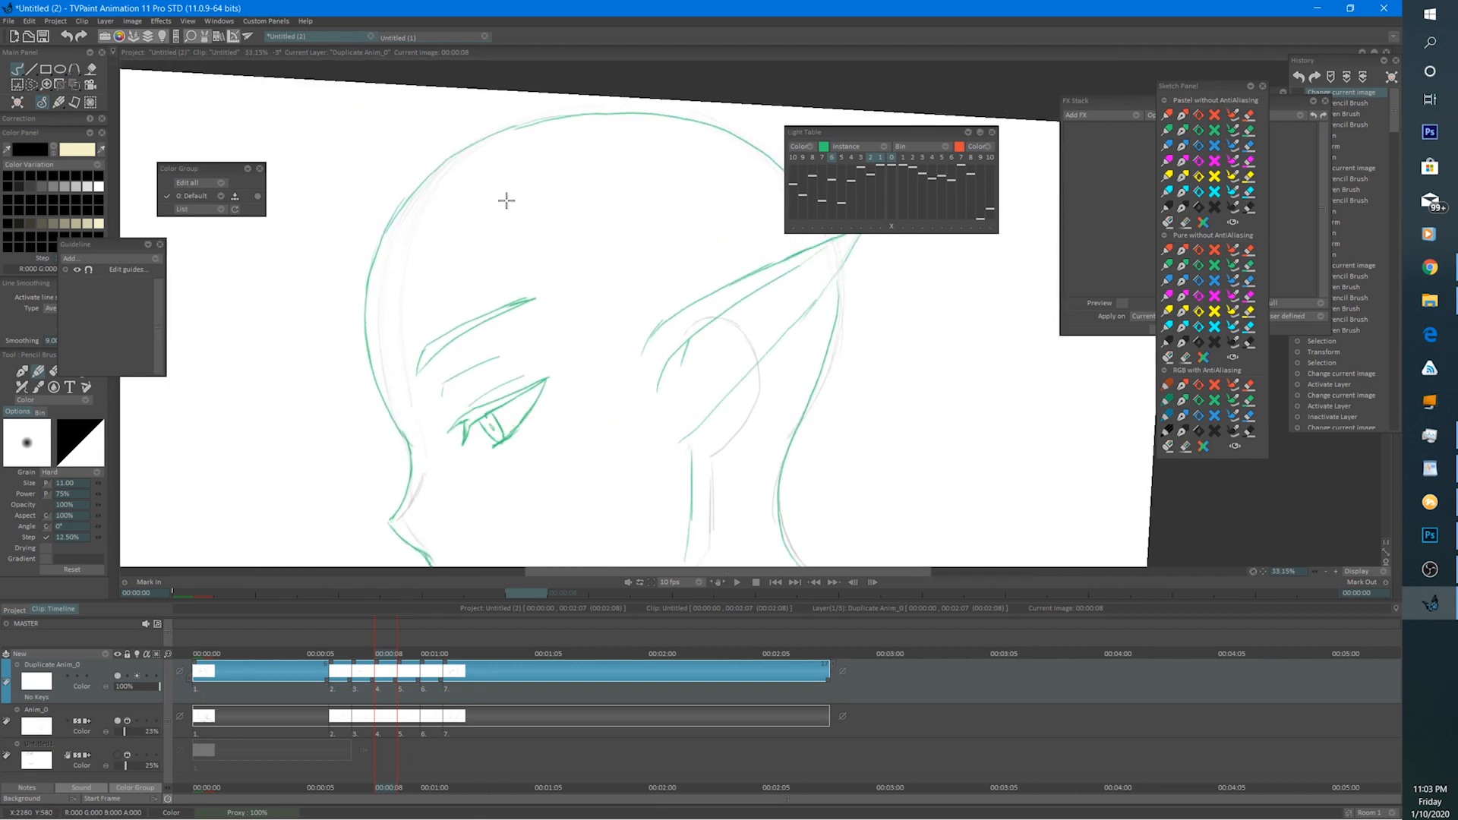
click(880, 226)
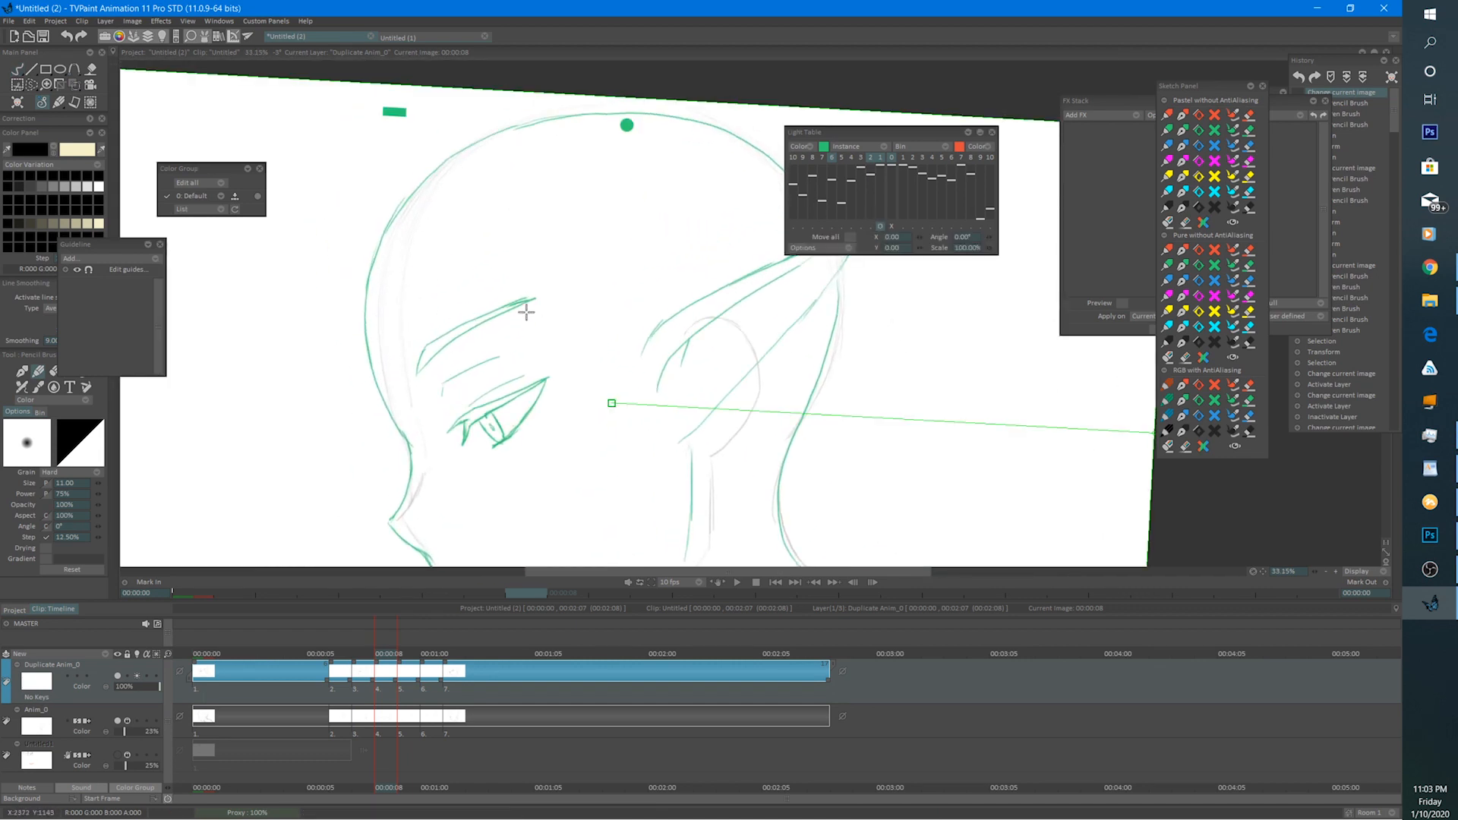
click(880, 225)
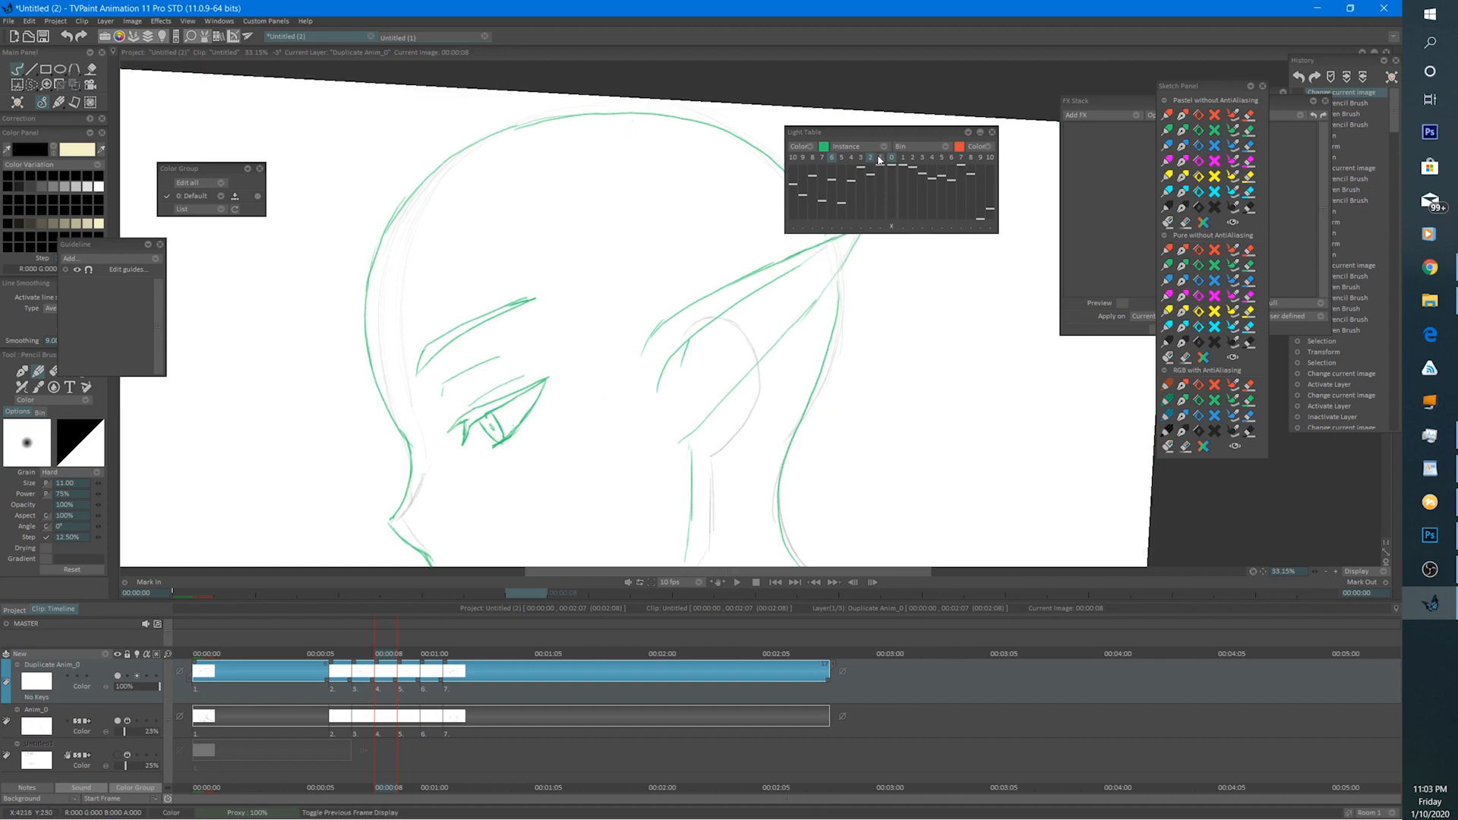
click(881, 223)
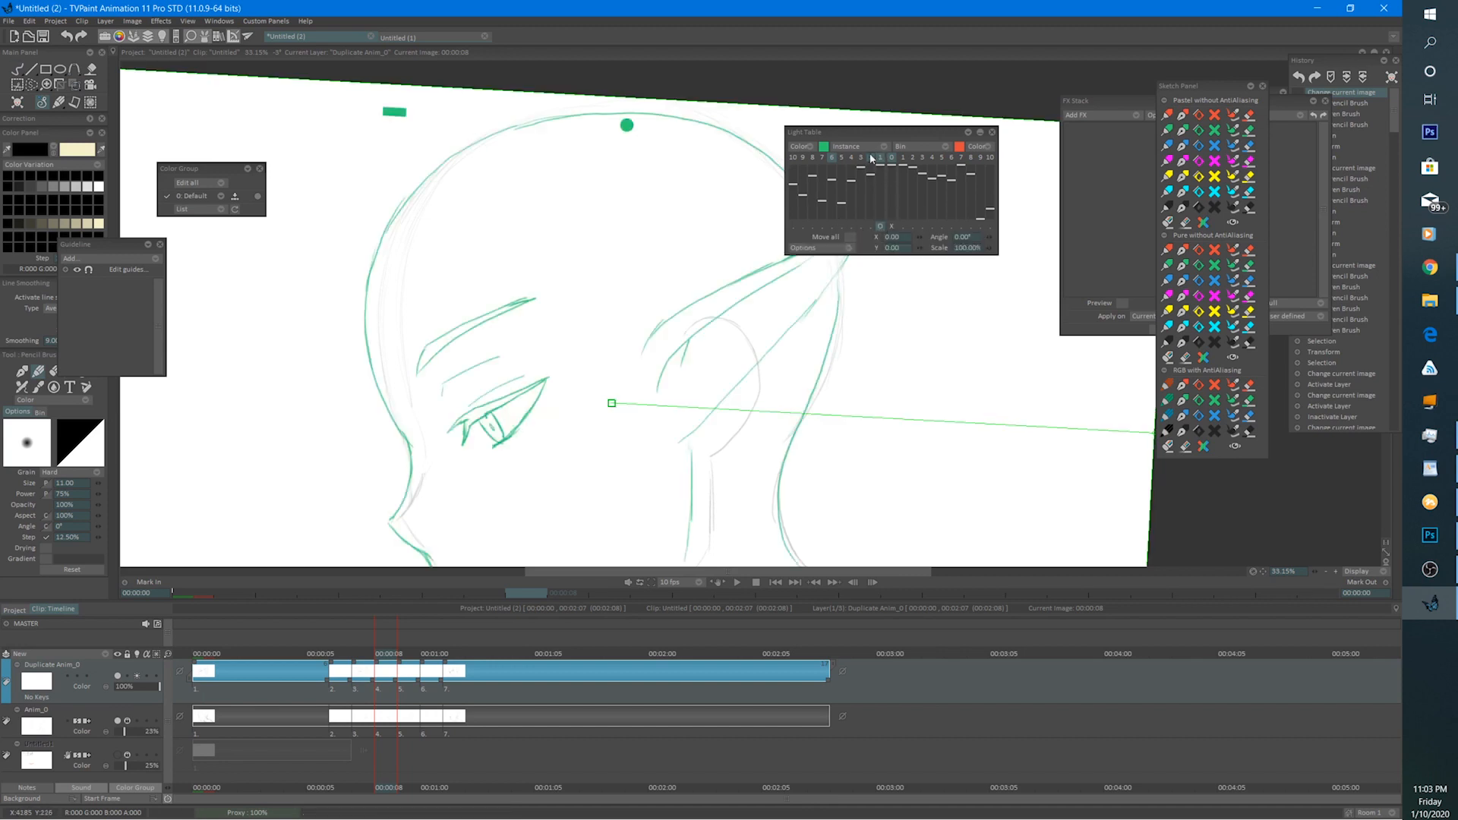
drag(577, 350, 588, 350)
key(b)
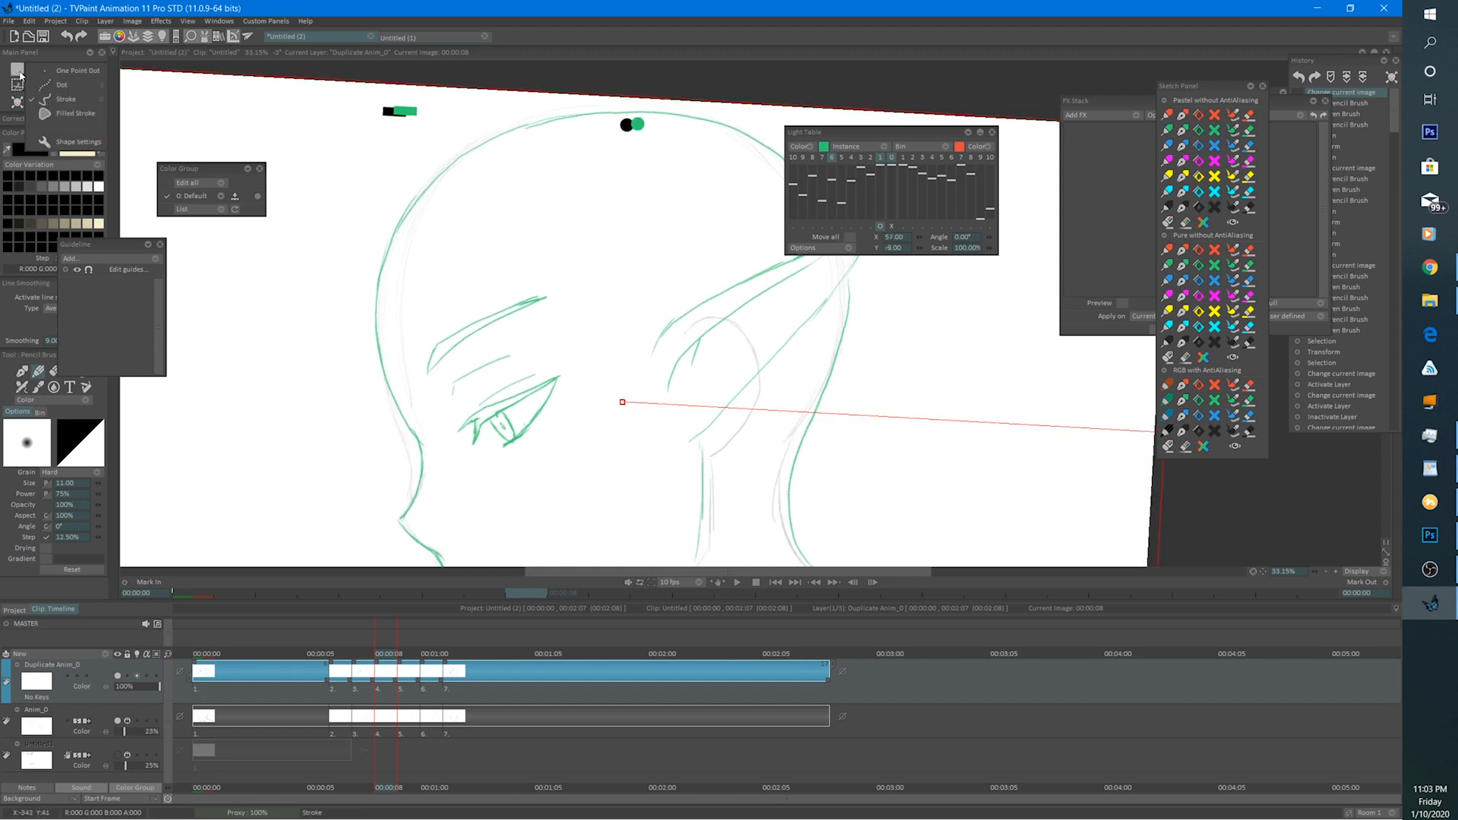
Draw the forehead, crown and back of the head down to the neck in pencil over the shifted reference.
drag(391, 215, 372, 365)
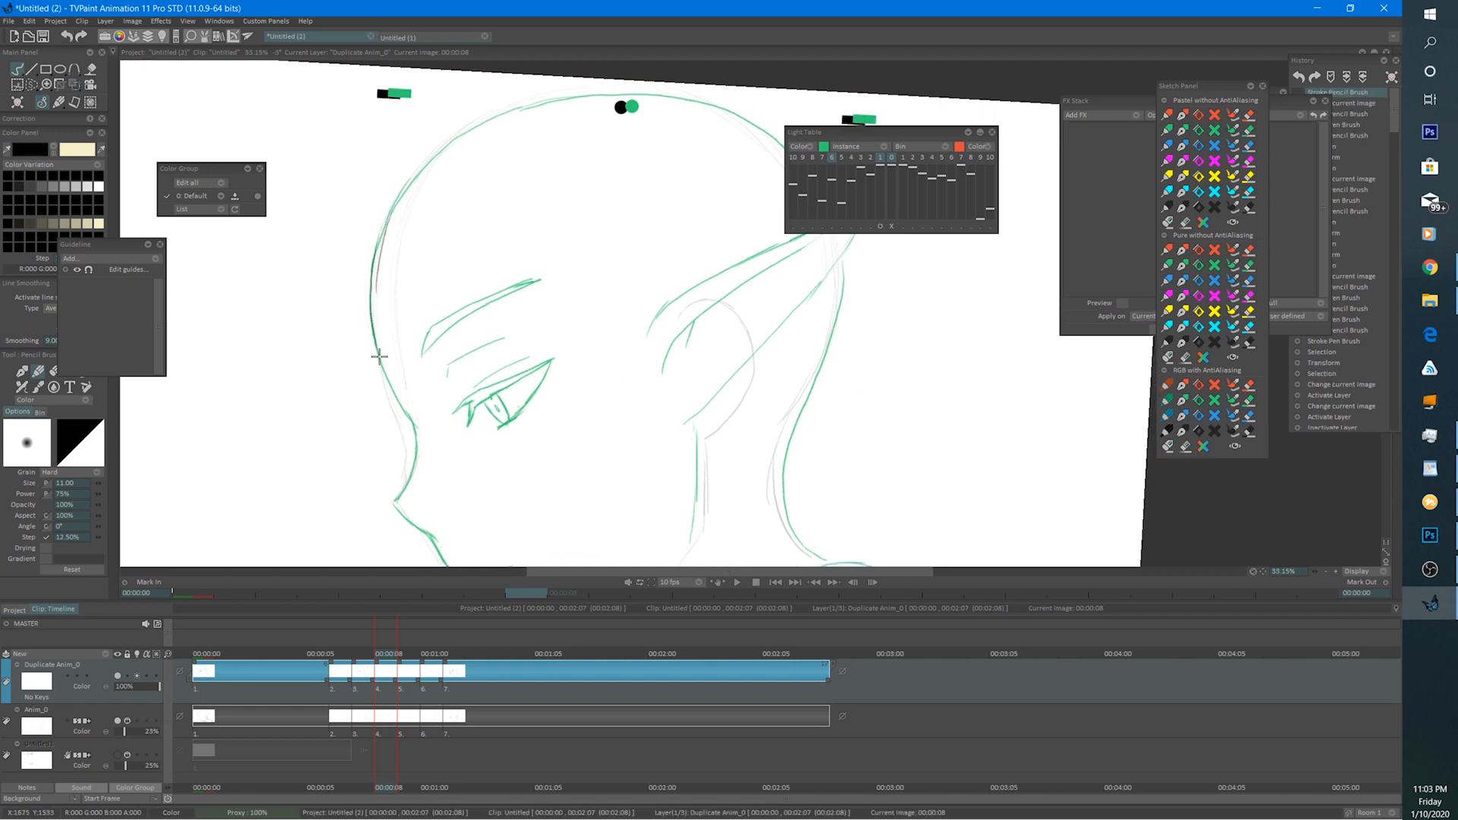
drag(372, 300, 417, 437)
mouse_move(387, 214)
mouse_down()
mouse_move(377, 261)
mouse_move(394, 205)
mouse_move(453, 141)
mouse_move(522, 108)
mouse_move(592, 95)
mouse_up()
drag(624, 172, 453, 201)
mouse_move(514, 133)
mouse_down()
mouse_move(554, 137)
mouse_move(637, 195)
mouse_move(647, 231)
mouse_up()
drag(668, 287, 605, 531)
mouse_move(624, 186)
mouse_down()
mouse_move(520, 129)
mouse_move(402, 112)
mouse_up()
Erase the upper back of the skull and redraw it as a smoother curve.
key(e)
mouse_move(589, 155)
mouse_down()
mouse_move(557, 142)
mouse_move(602, 162)
mouse_move(652, 231)
mouse_up()
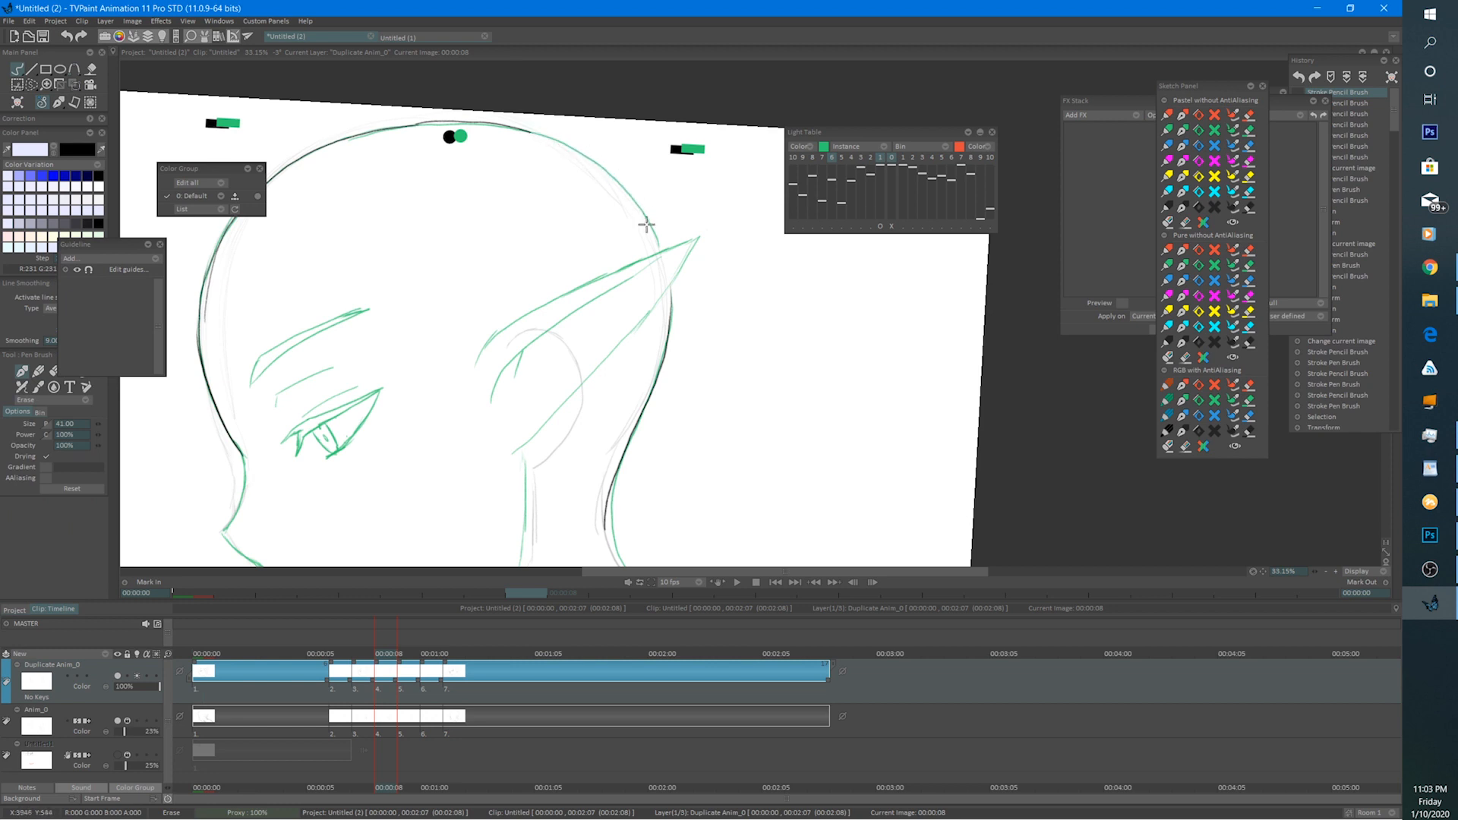
key(e)
mouse_move(540, 131)
mouse_down()
mouse_move(611, 173)
mouse_move(656, 241)
mouse_up()
drag(608, 189, 733, 93)
drag(585, 249, 636, 213)
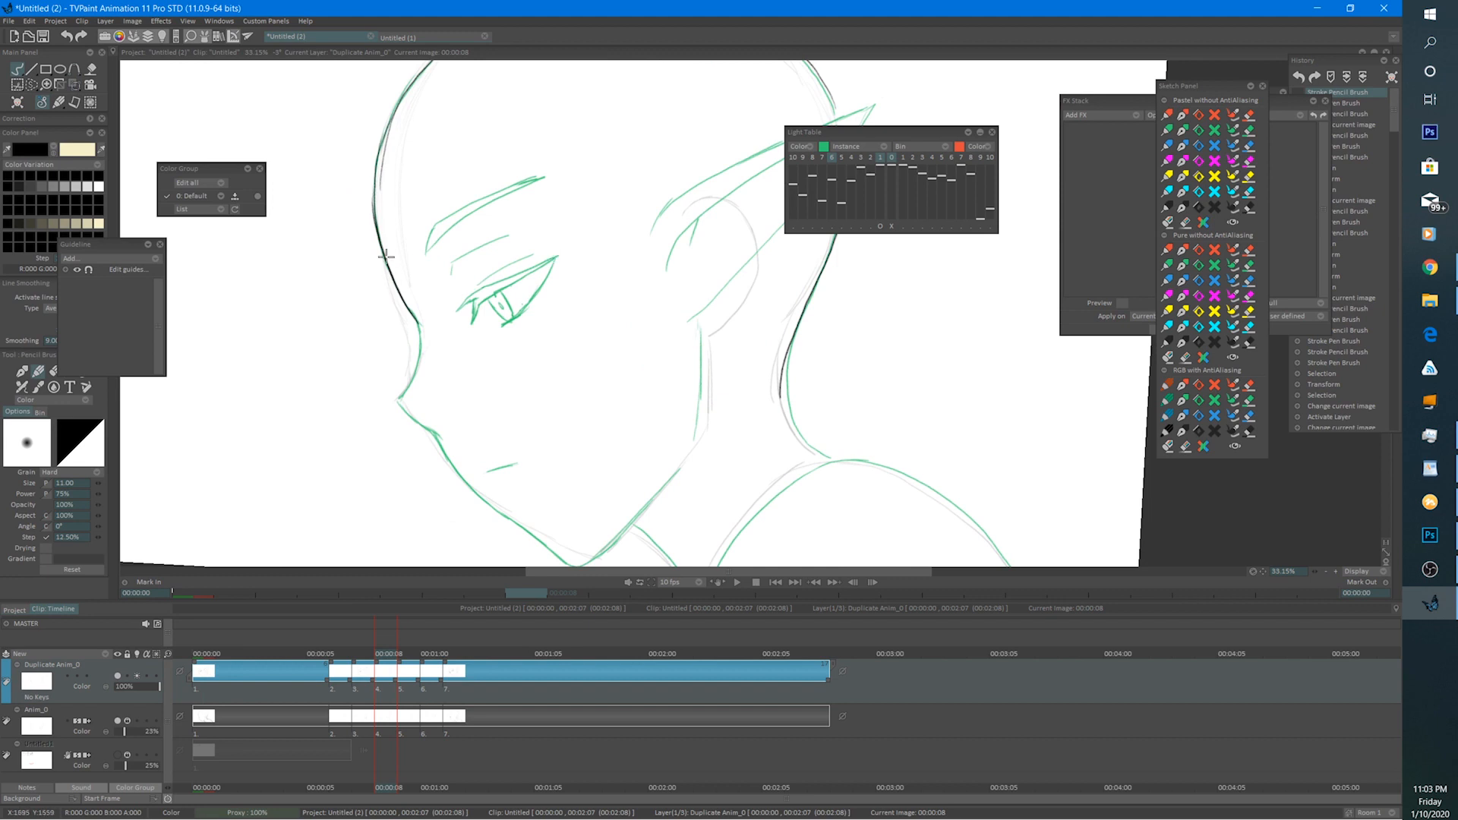
Draw the profile line from the lower forehead to the nose bridge and clean up its stray edge with the eraser.
drag(377, 251, 416, 345)
mouse_move(386, 289)
mouse_down()
mouse_move(419, 375)
mouse_move(410, 393)
mouse_up()
key(e)
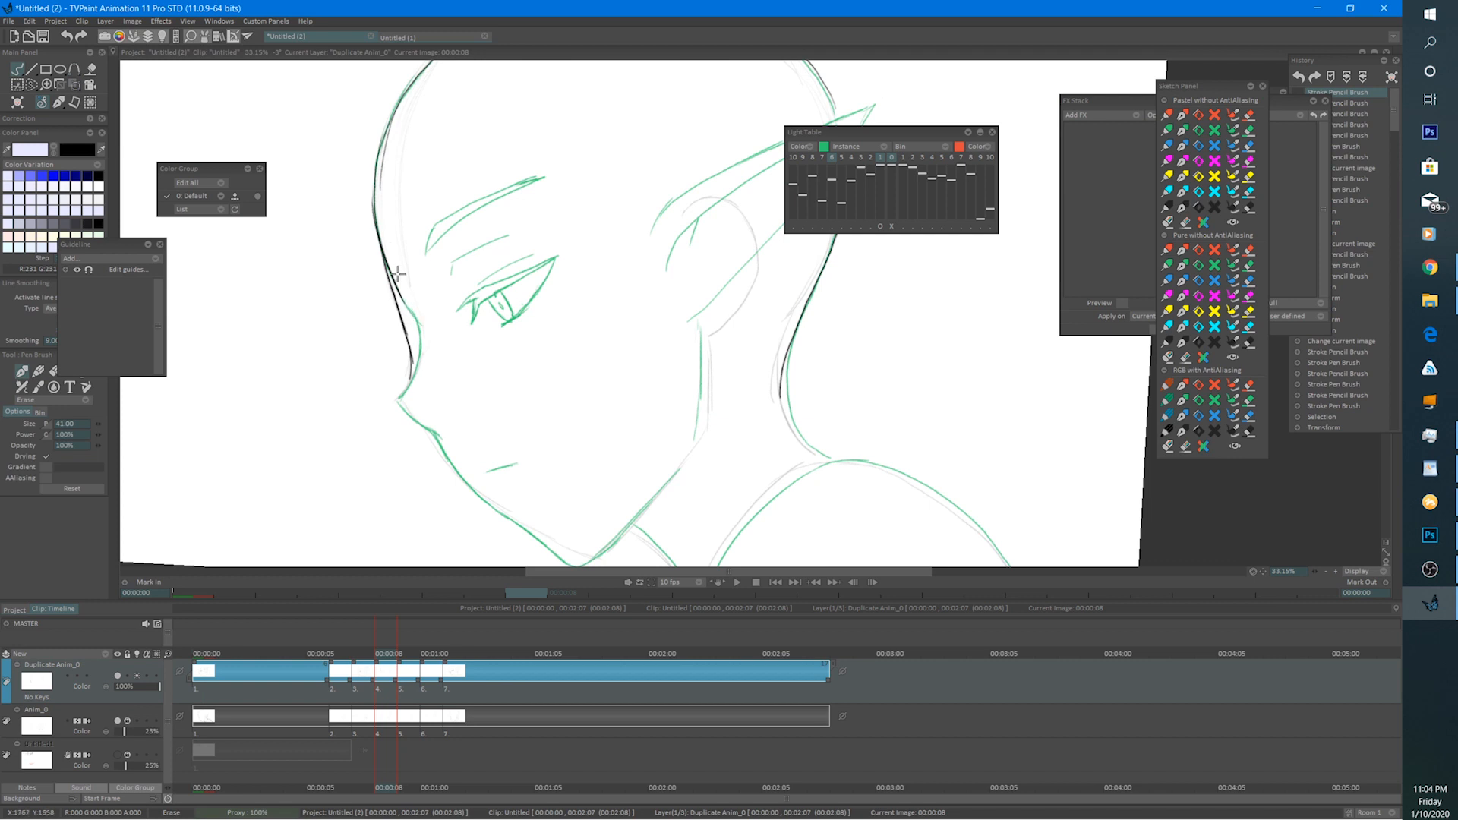
click(422, 322)
key(e)
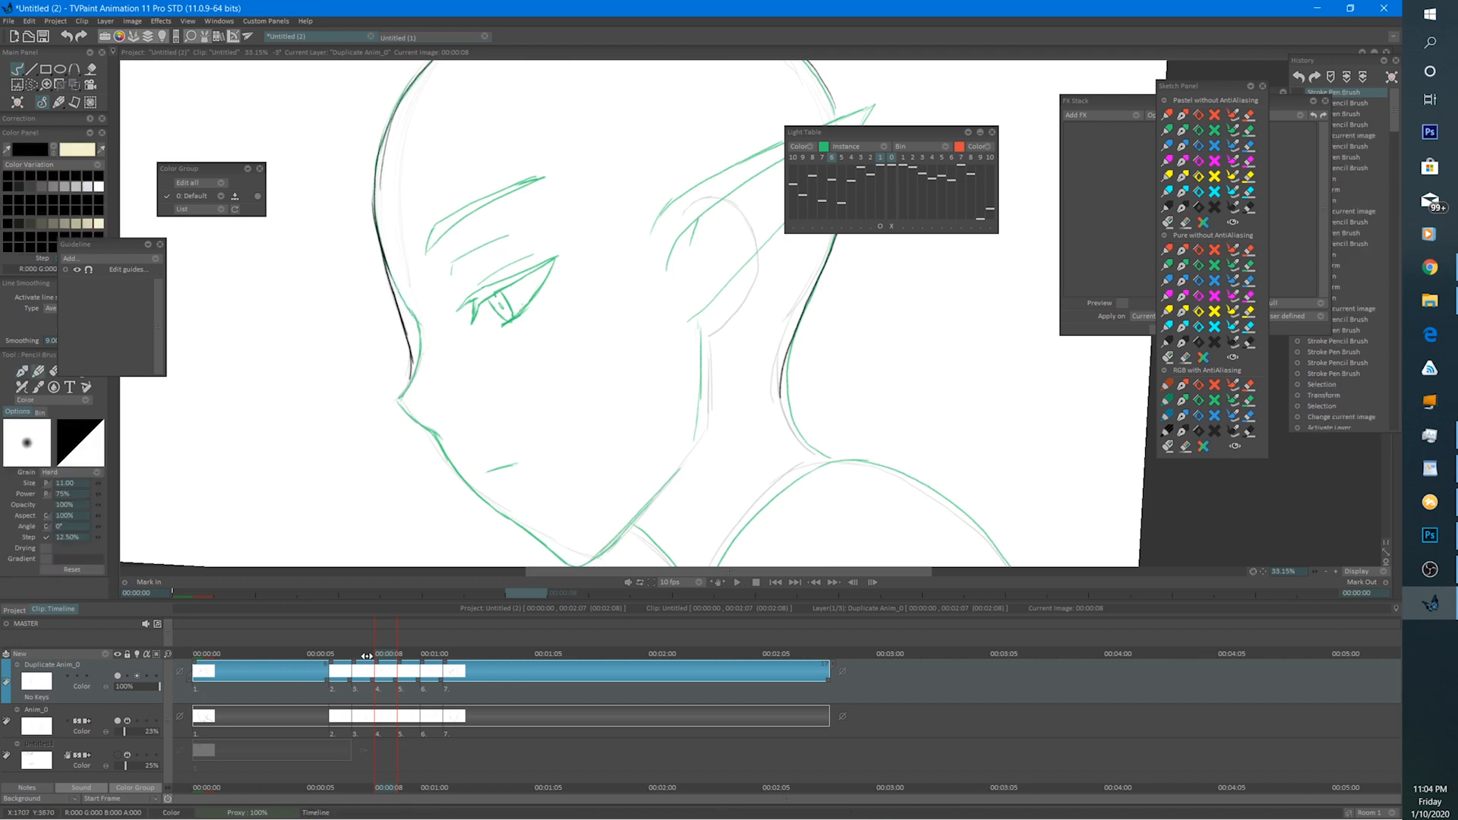
Compare with frame 00:00:07, reinforce the brow and nose bridge, and continue the profile through the nose tip to the jaw.
click(366, 655)
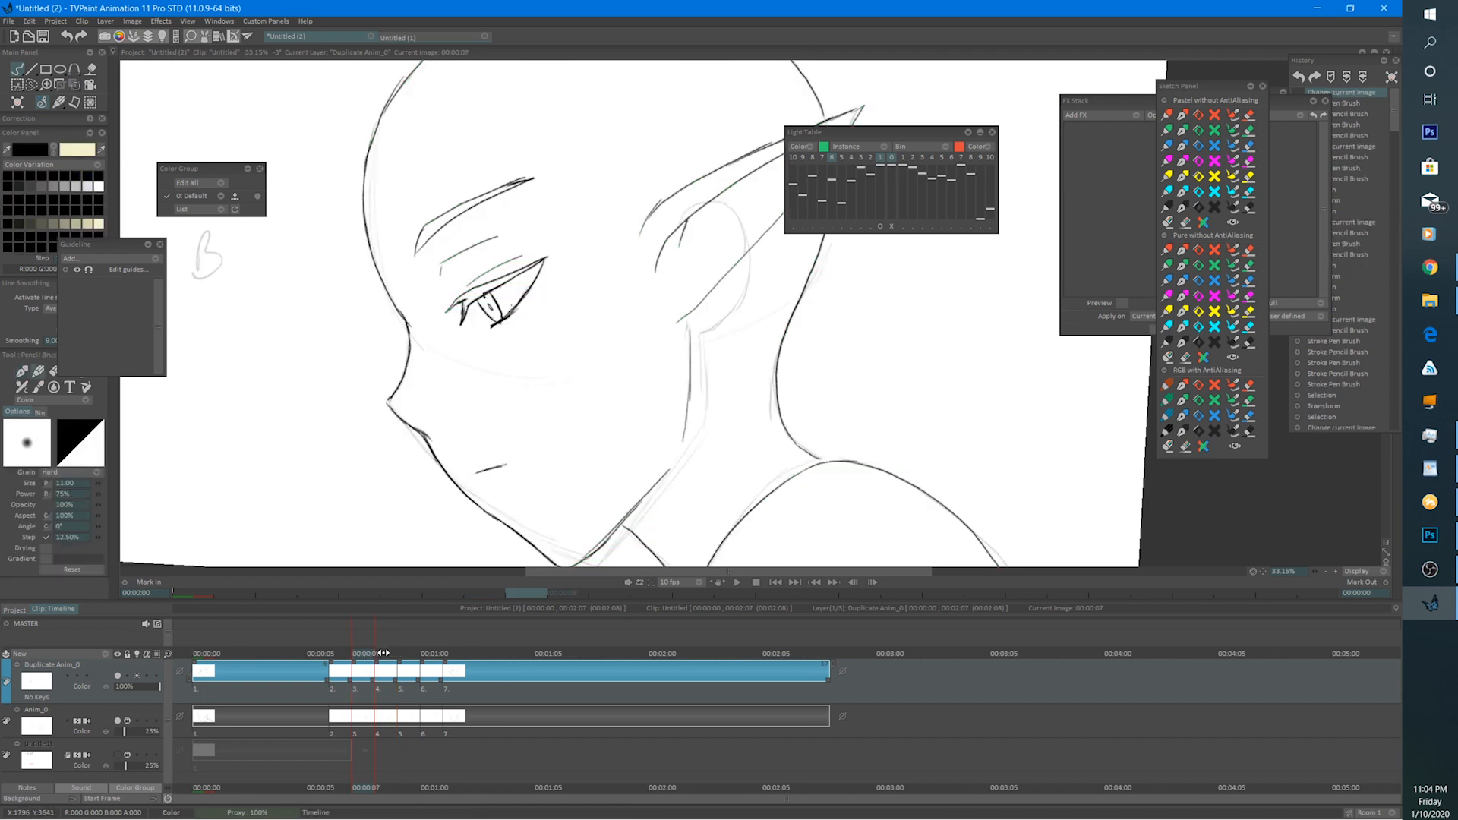
click(378, 652)
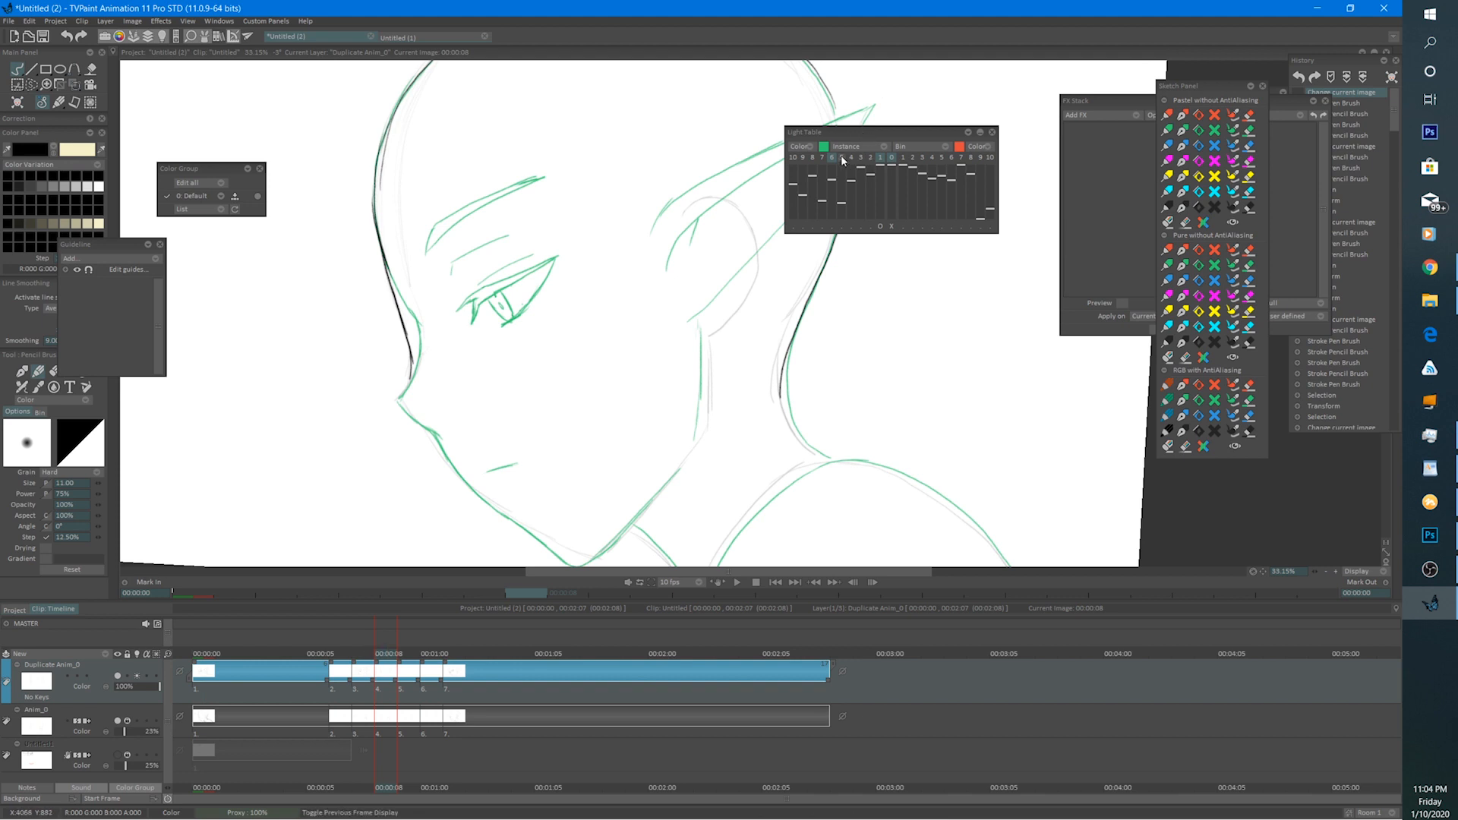
drag(379, 262, 411, 365)
mouse_move(394, 311)
mouse_down()
mouse_move(411, 380)
mouse_move(402, 320)
mouse_move(407, 357)
mouse_move(419, 329)
mouse_move(397, 400)
mouse_move(545, 536)
mouse_up()
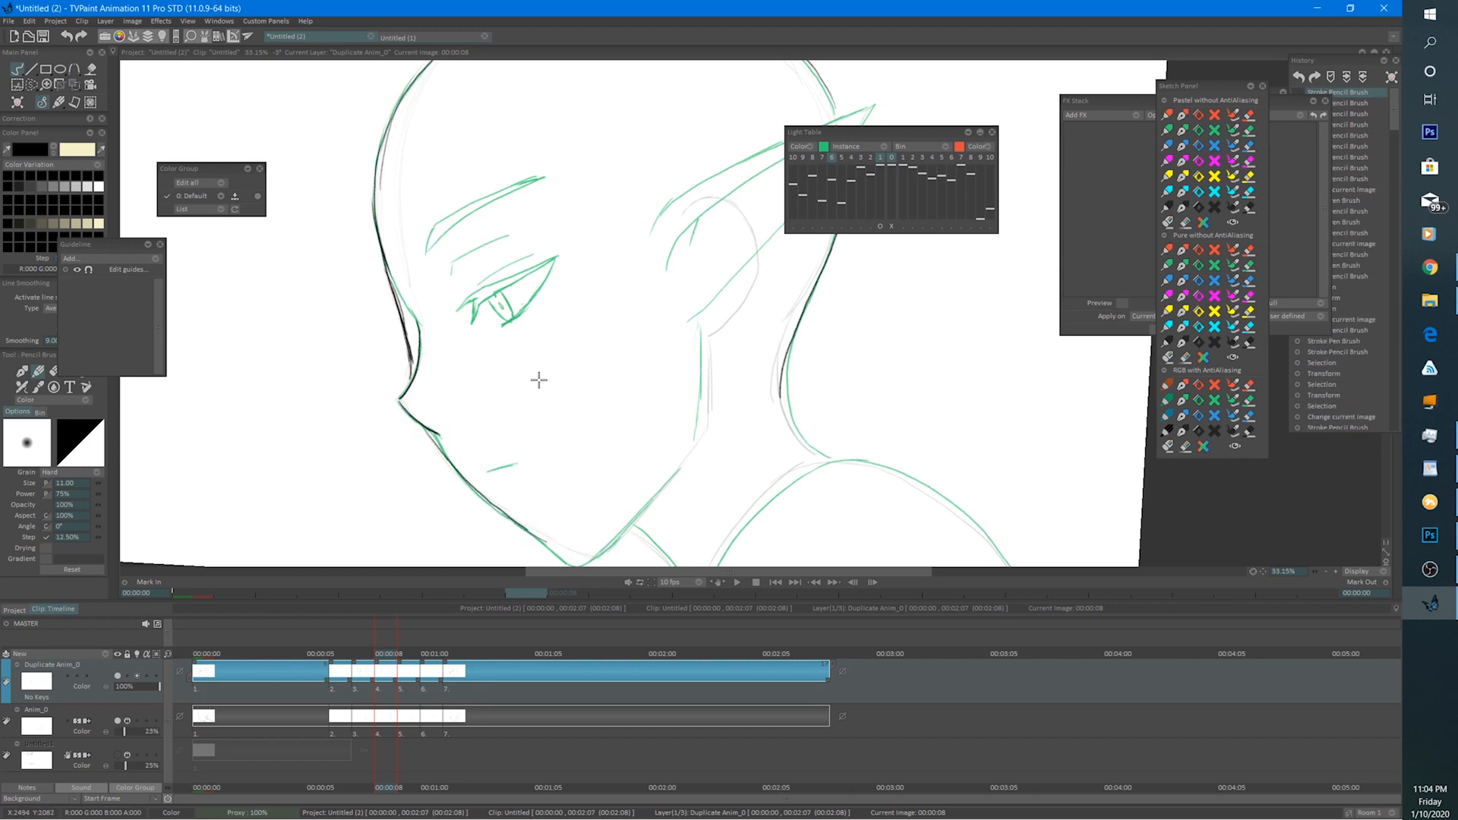
drag(533, 404, 515, 457)
Turn off the light-table offset of the previous drawing and compare frames 00:00:07 and 00:00:08.
click(365, 655)
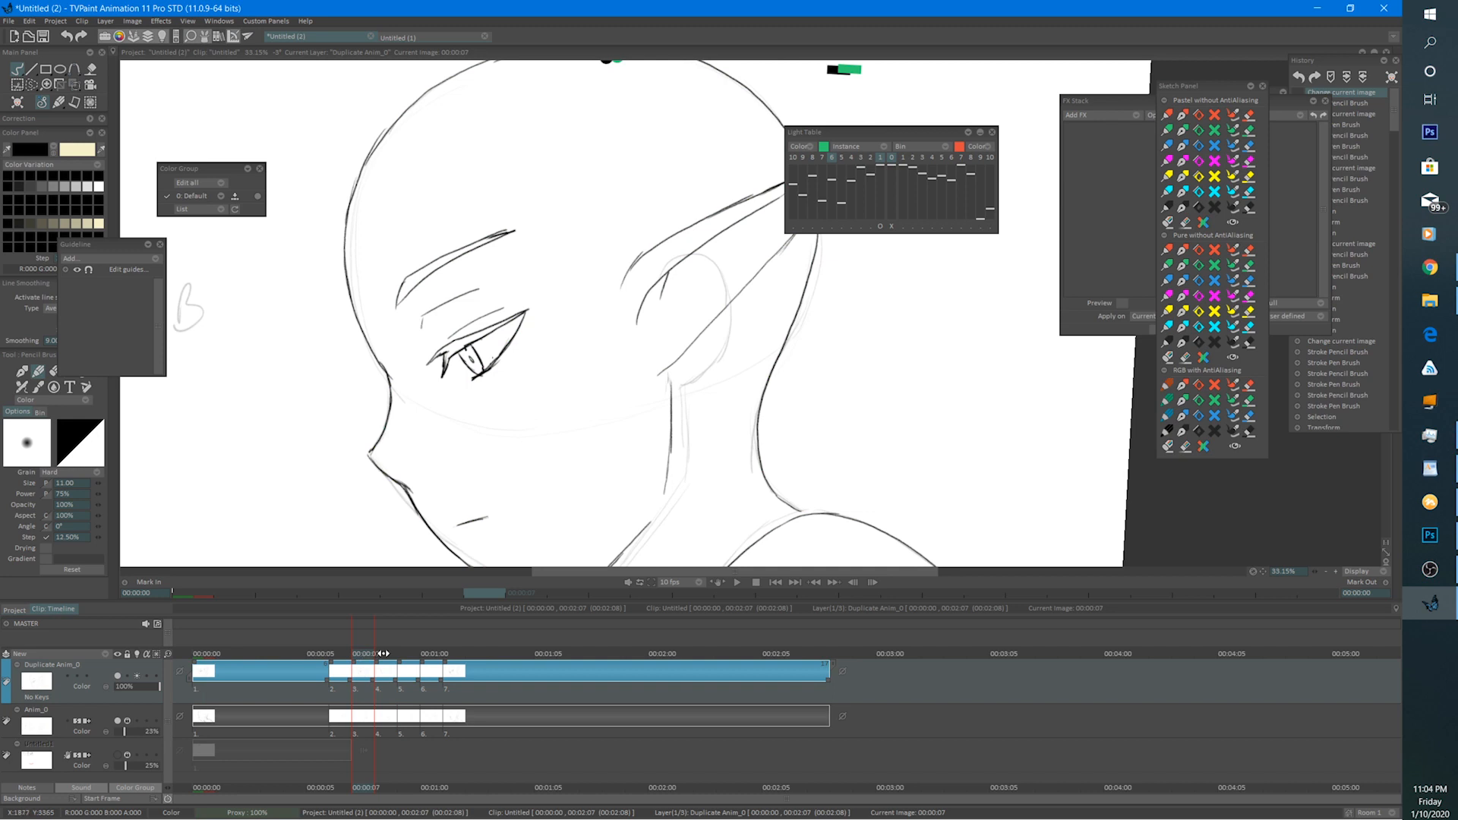
click(385, 654)
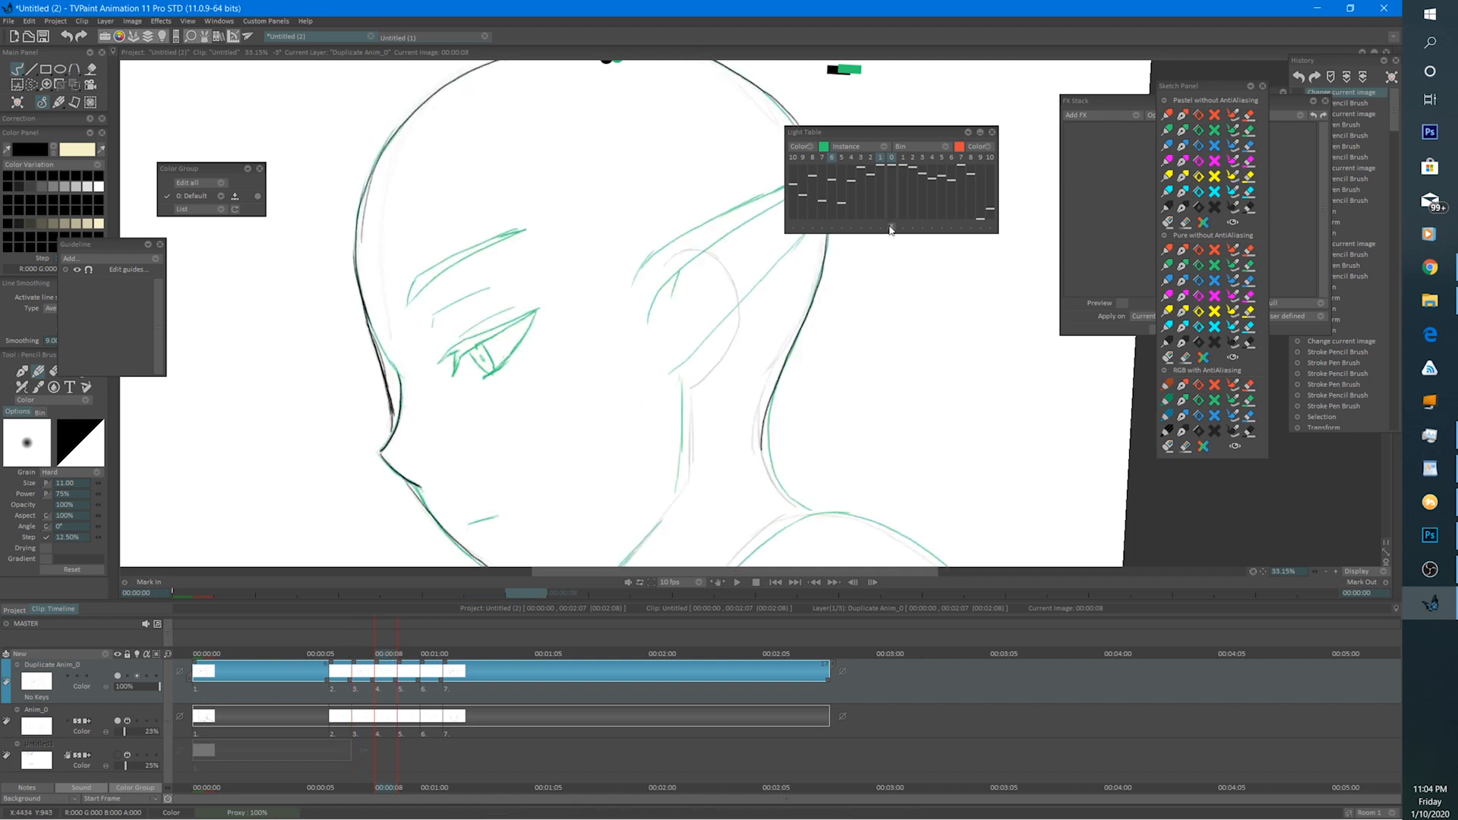
click(890, 227)
click(363, 655)
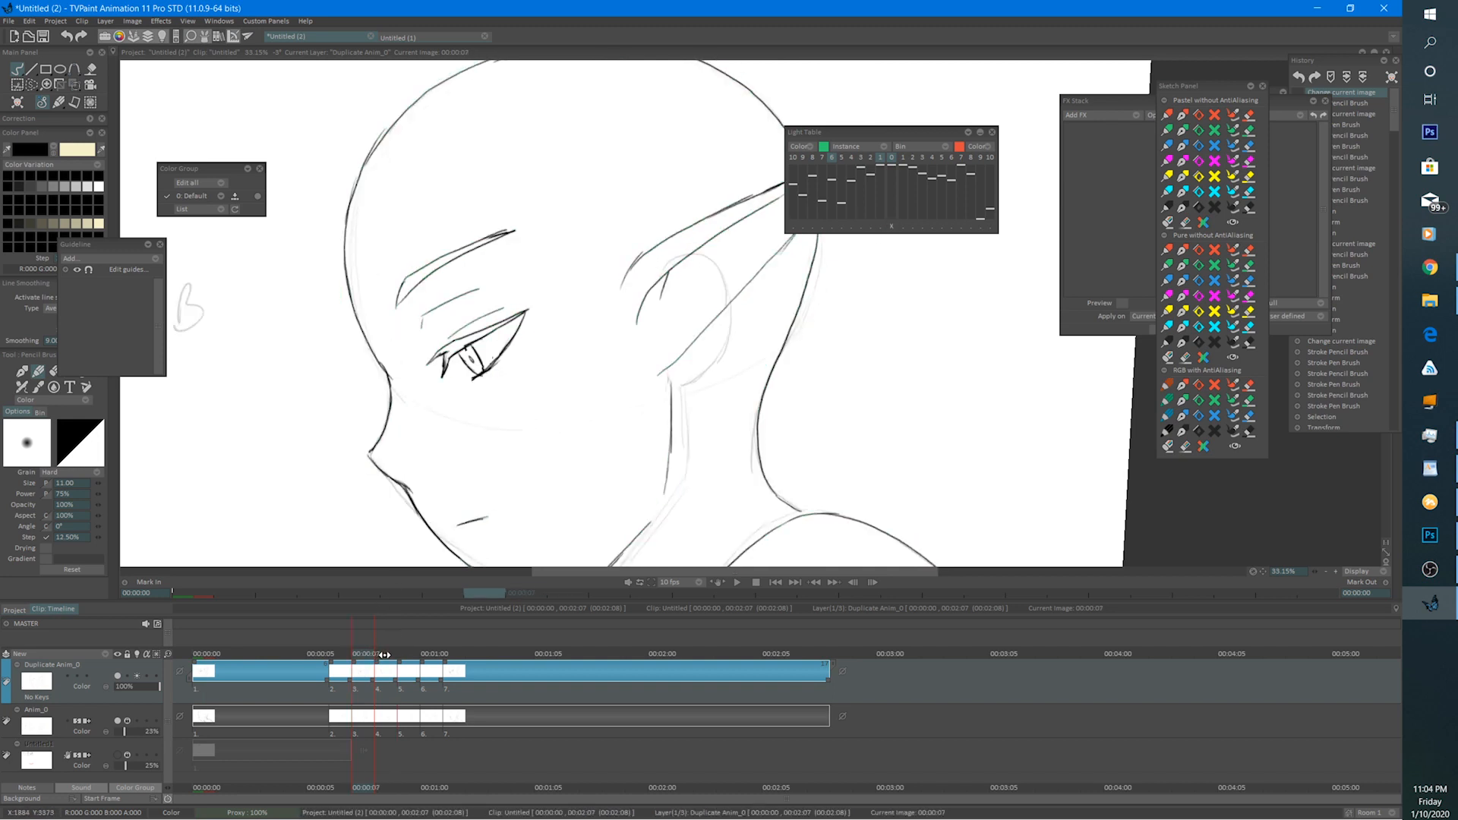
click(386, 654)
Erase the forehead line on frame 00:00:08 and redraw it from the temple to the brow.
drag(356, 198, 386, 384)
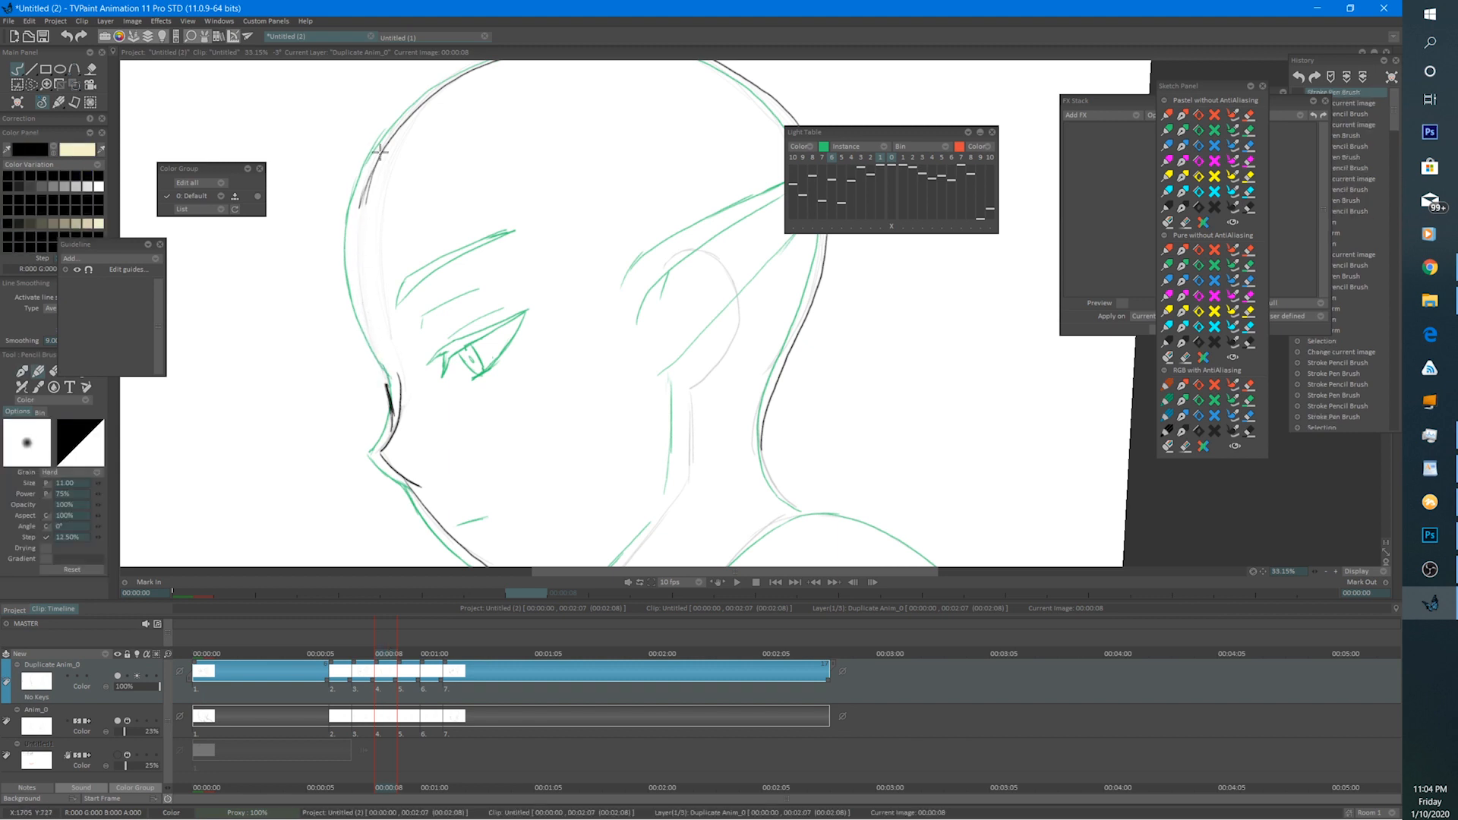
drag(376, 144, 353, 243)
drag(356, 190, 363, 323)
mouse_move(356, 255)
mouse_down()
mouse_move(391, 383)
mouse_move(379, 414)
mouse_move(392, 357)
mouse_up()
key(e)
key(e)
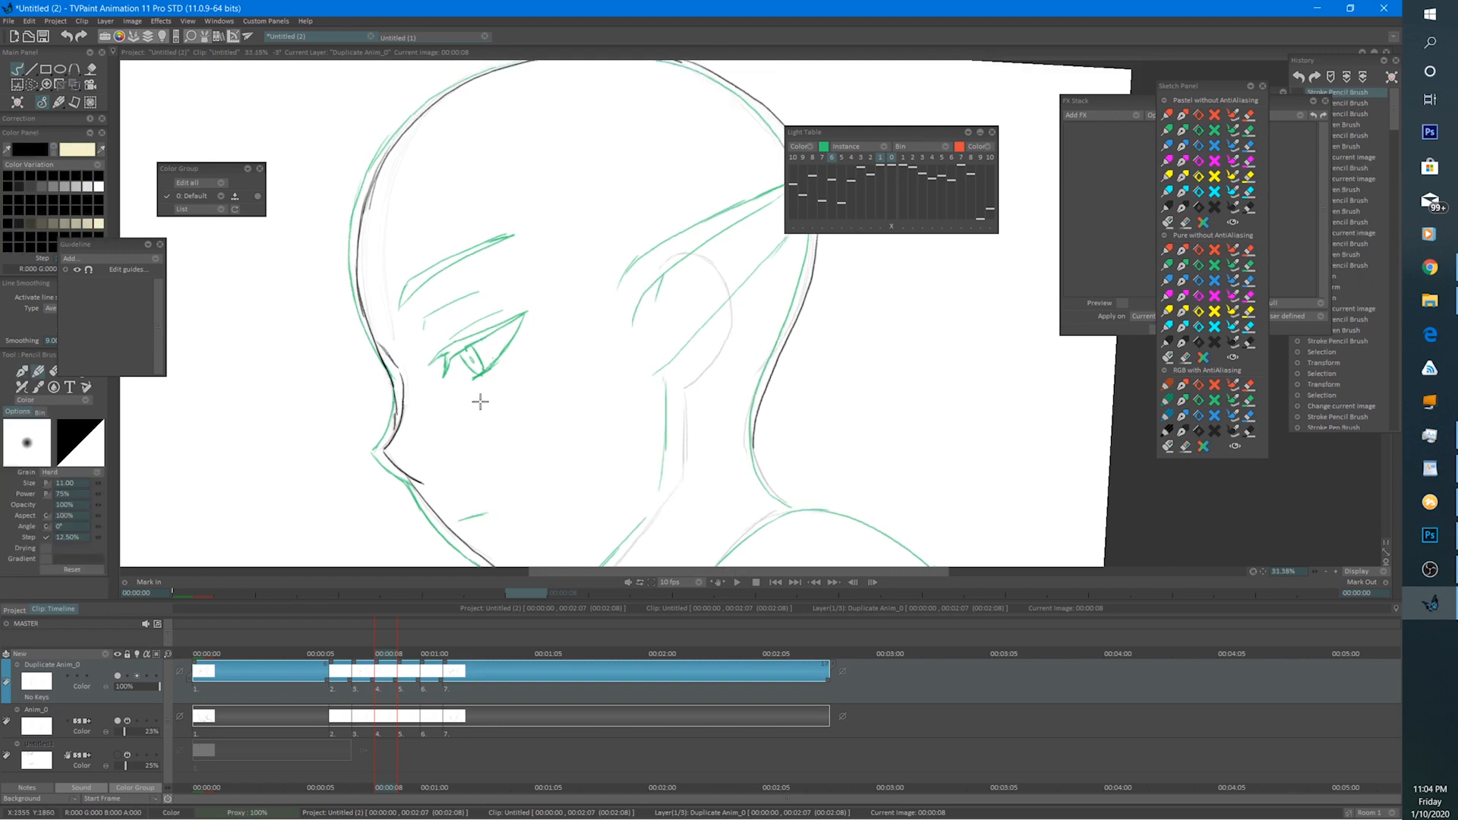
Erase the protruding nose, try a flatter profile from brow to jaw, and compare it with frame 00:00:07.
scroll(478, 401, down, 2)
click(366, 655)
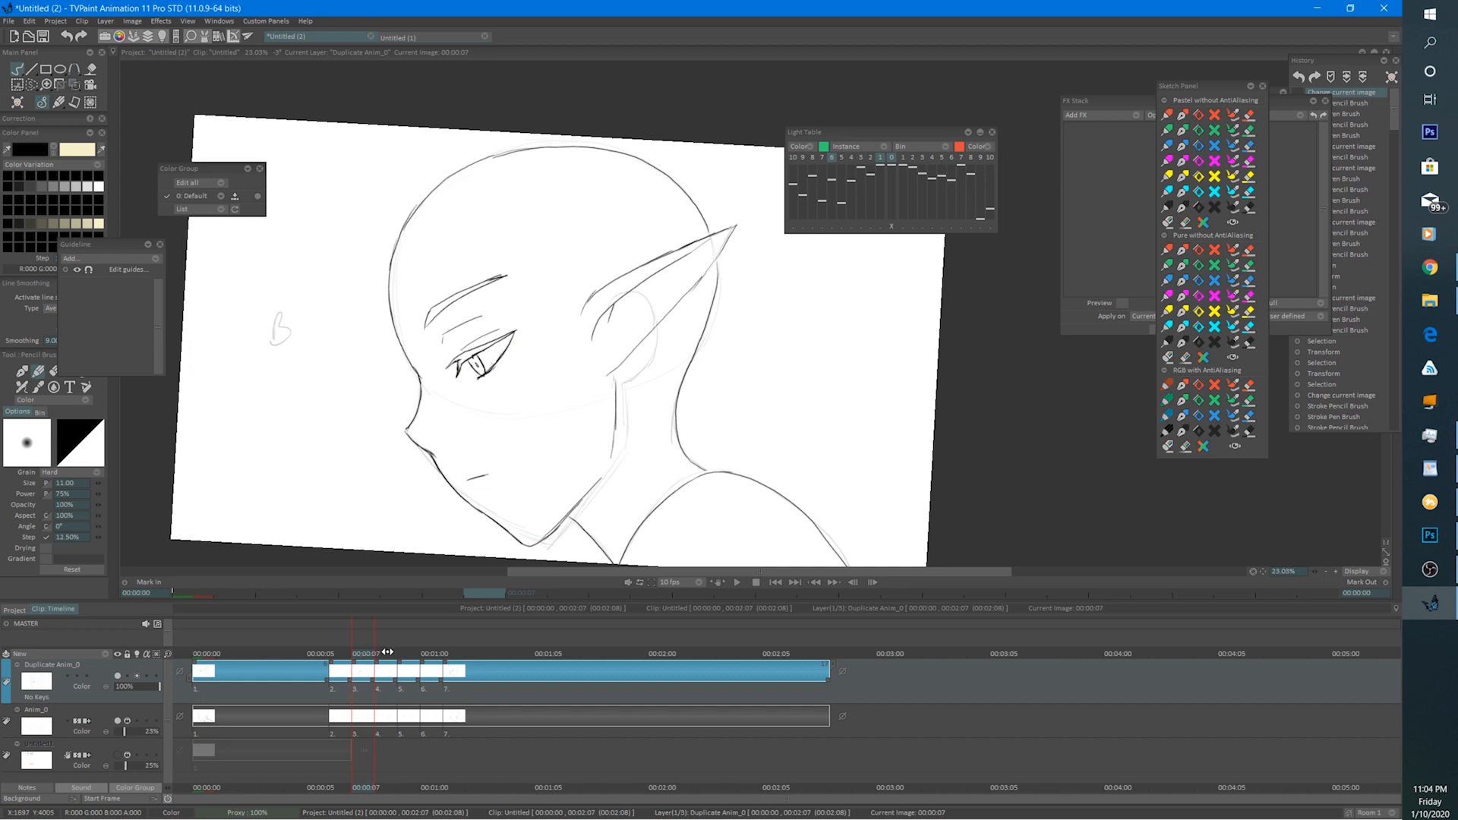
click(387, 651)
key(e)
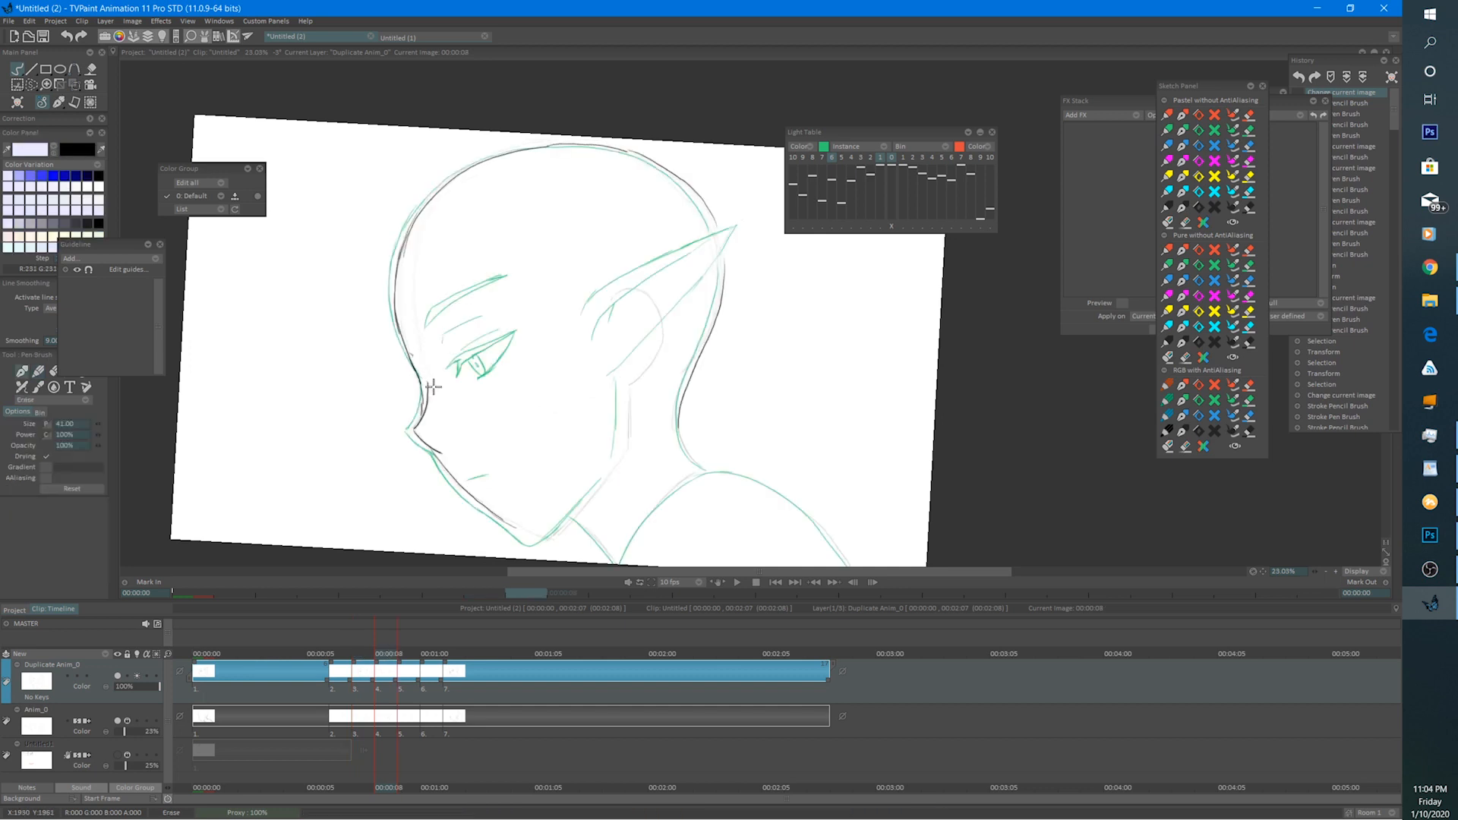
drag(431, 446, 447, 453)
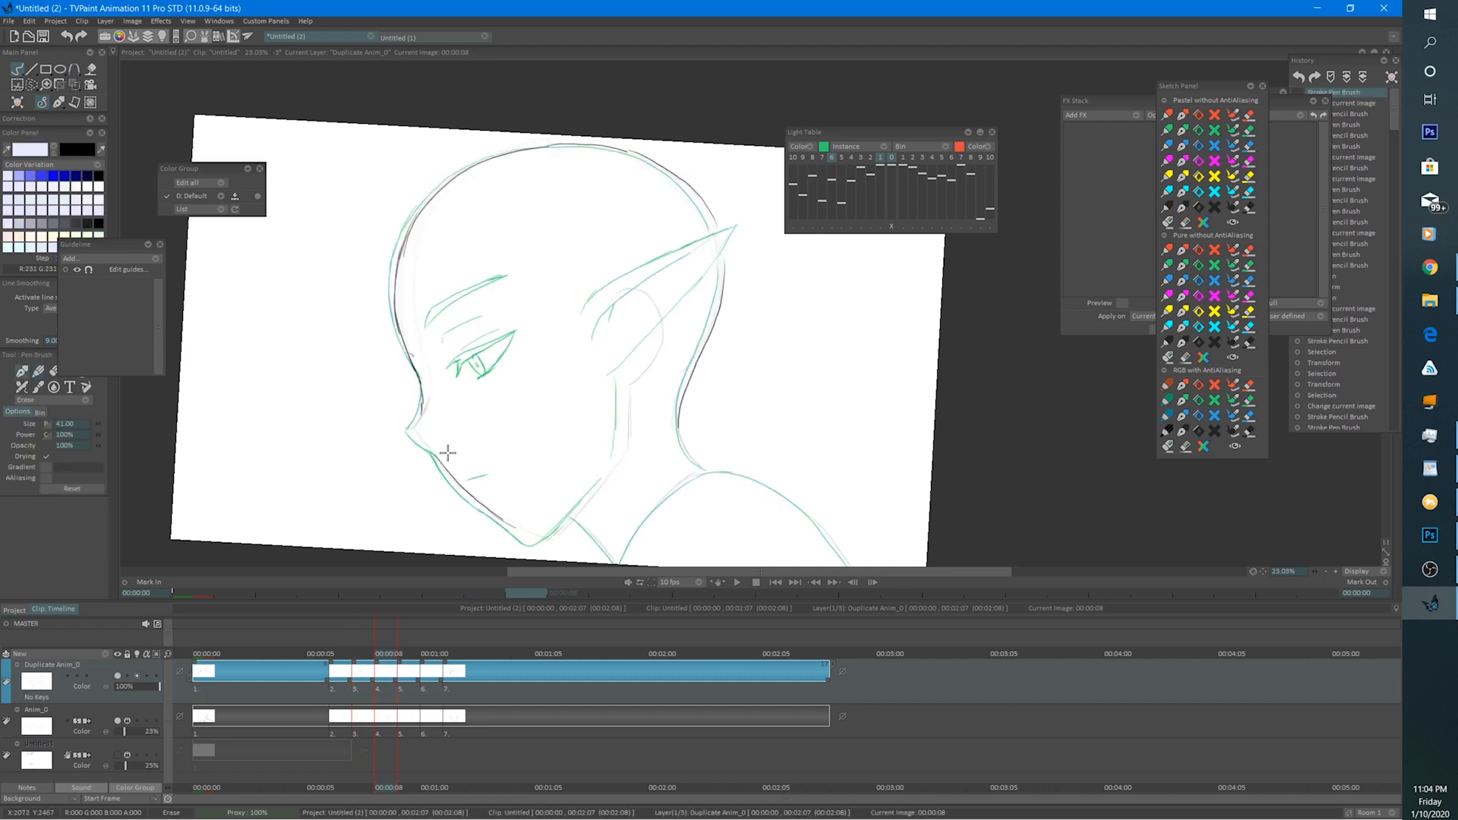
key(e)
drag(419, 363, 431, 398)
mouse_move(419, 378)
mouse_down()
mouse_move(430, 446)
mouse_move(423, 385)
mouse_up()
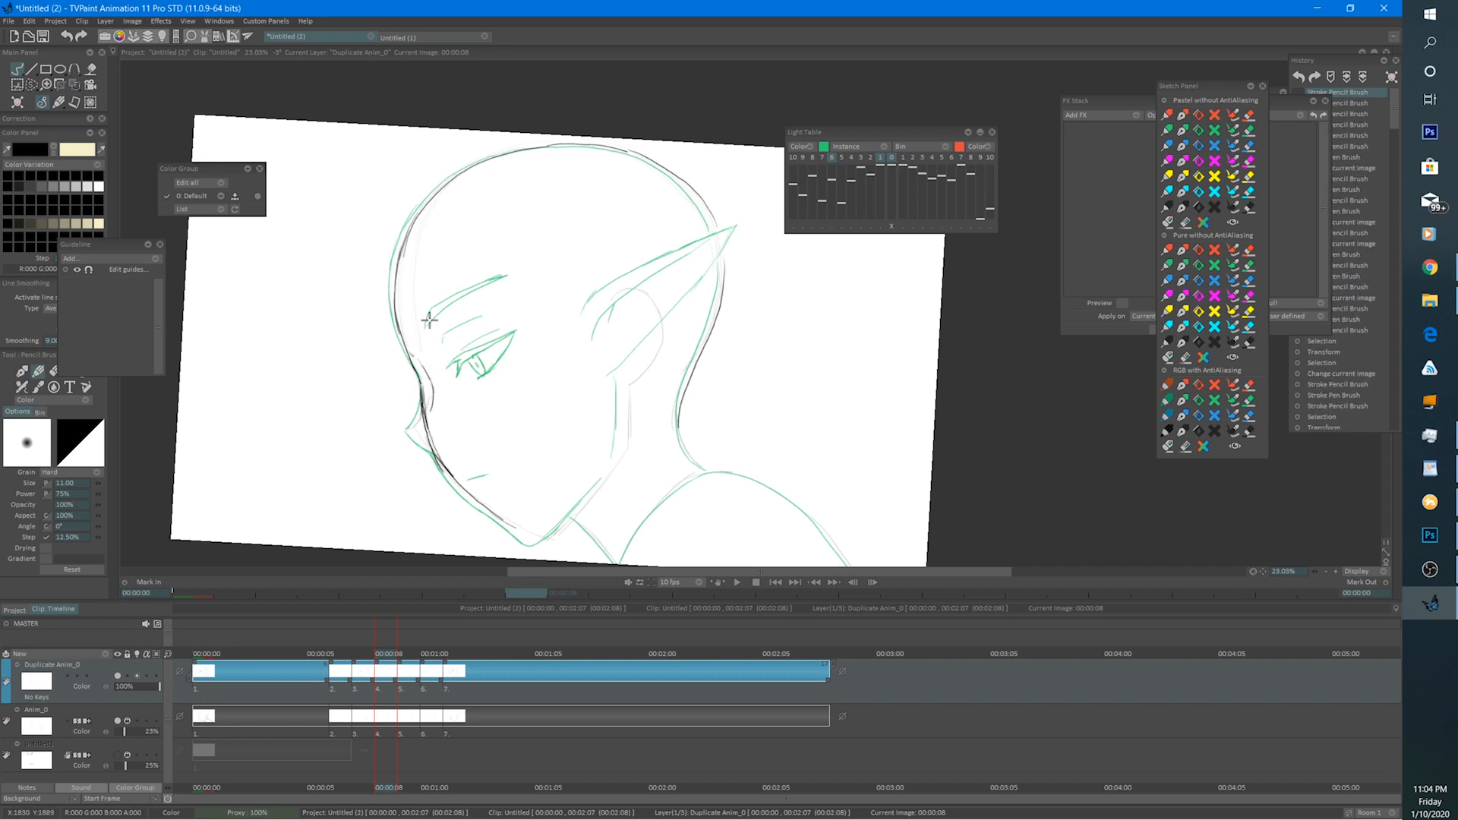
click(347, 645)
click(367, 653)
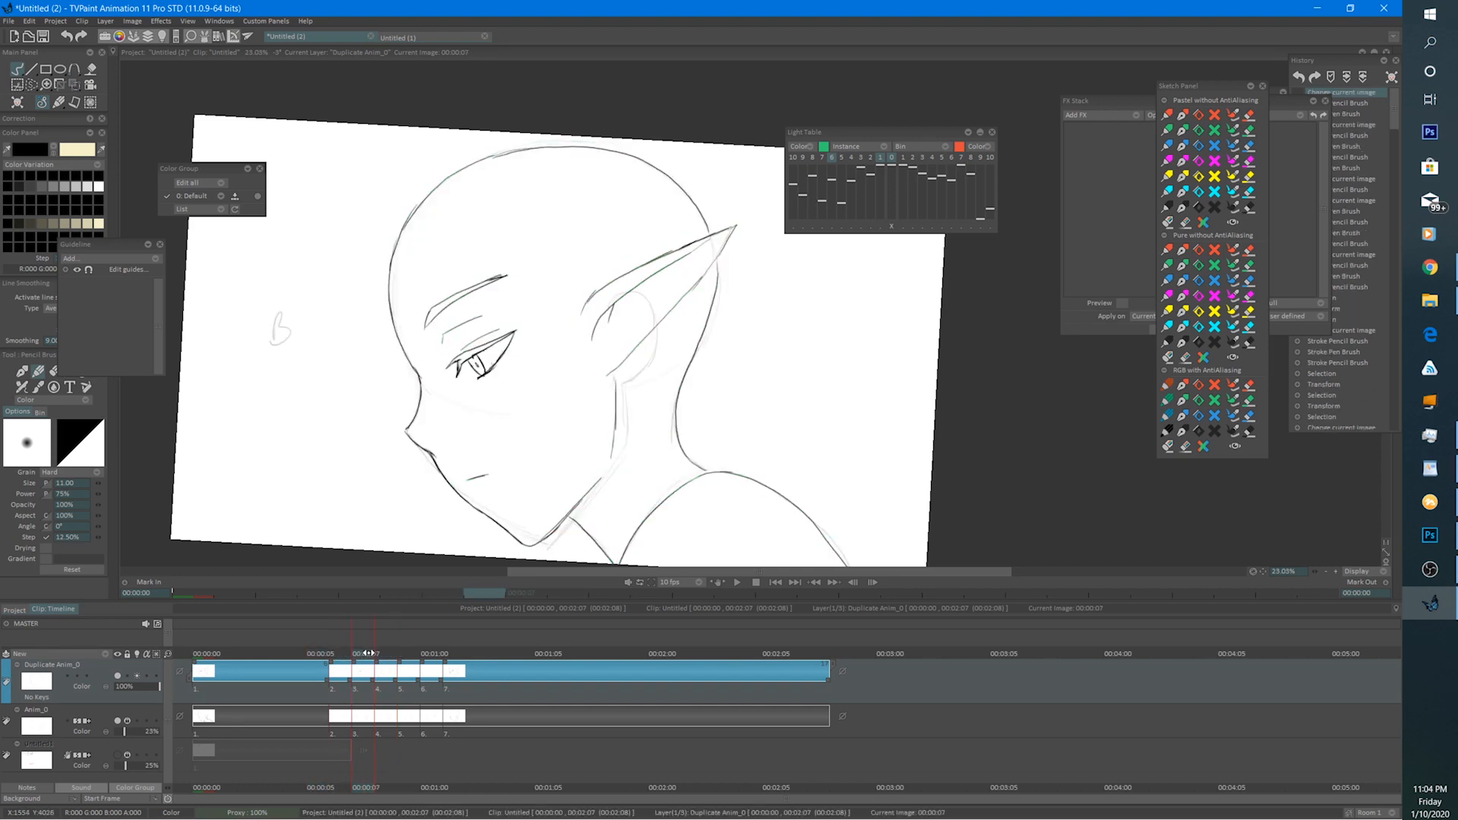
click(386, 653)
Erase the flattened profile line and redraw the nose bridge, nose tip and contour below it.
key(e)
drag(427, 376, 439, 464)
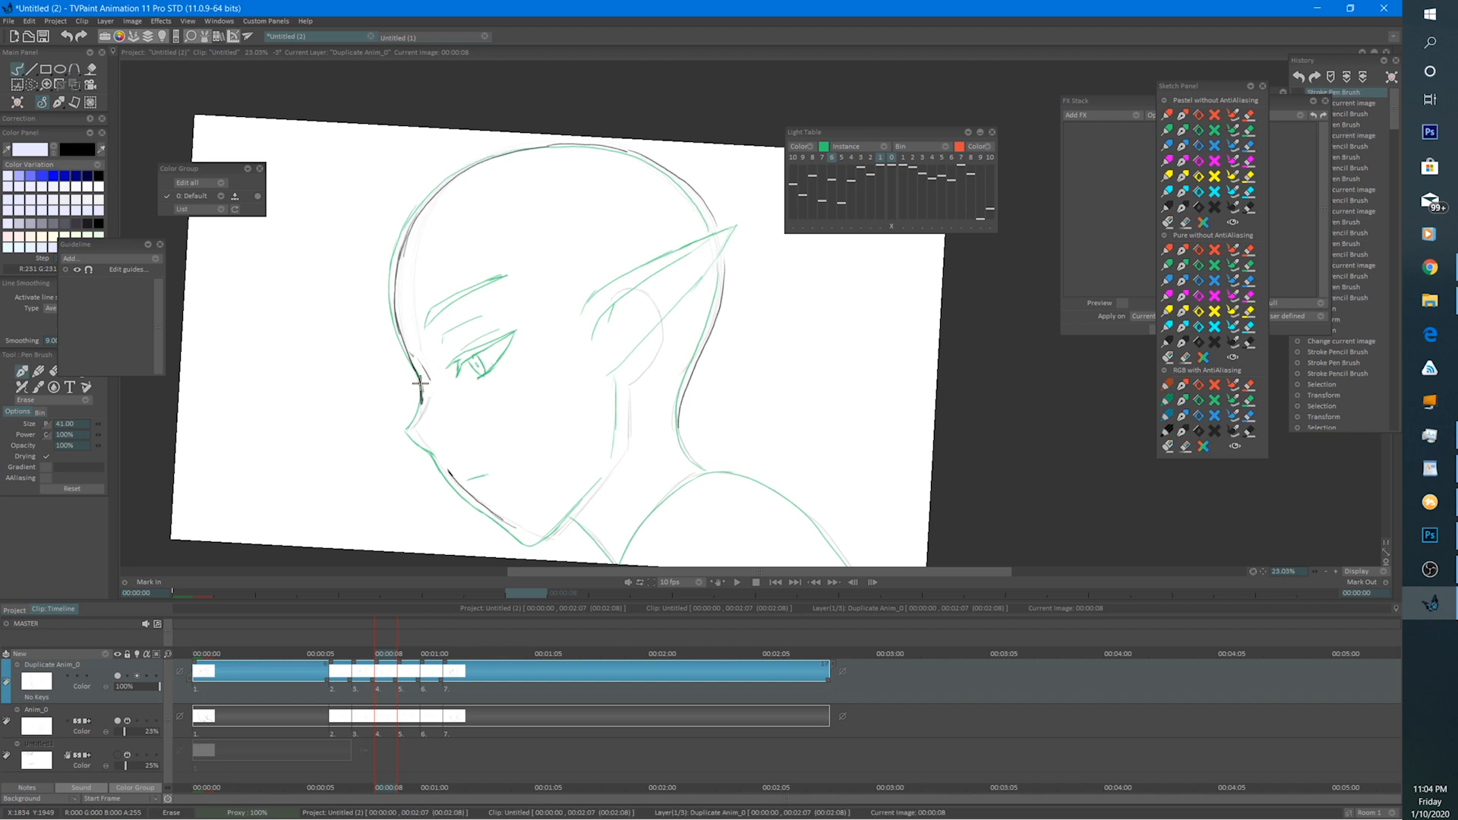
key(b)
drag(421, 365, 416, 440)
scroll(426, 389, up, 2)
mouse_move(430, 401)
mouse_down()
mouse_move(407, 452)
mouse_move(465, 519)
mouse_up()
drag(451, 501, 474, 522)
drag(513, 460, 505, 544)
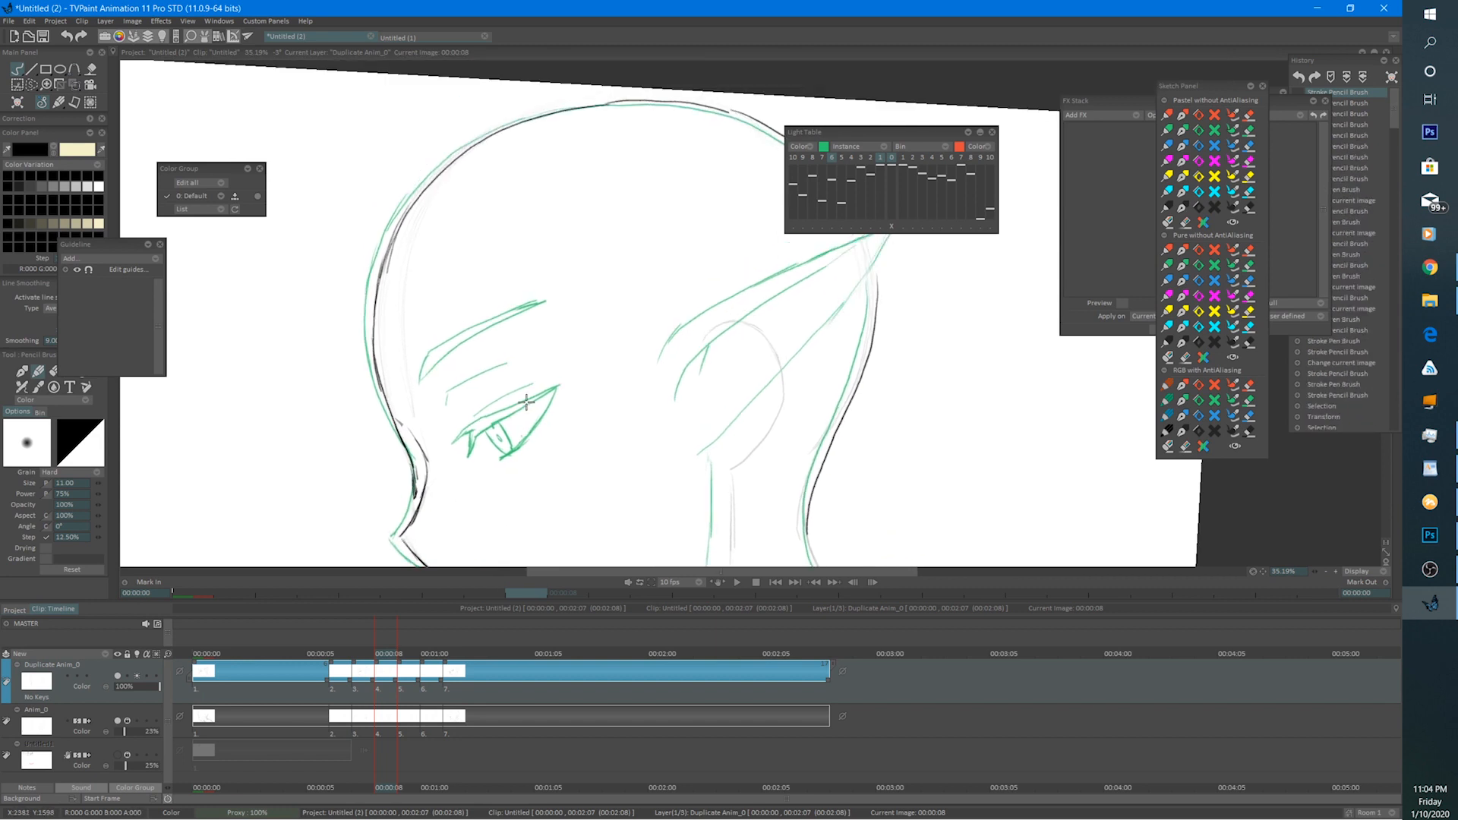
Offset the previous light-table drawing to about X 61, Y -16, rotate it slightly over the new outline, and return to freehand drawing.
click(370, 651)
click(382, 654)
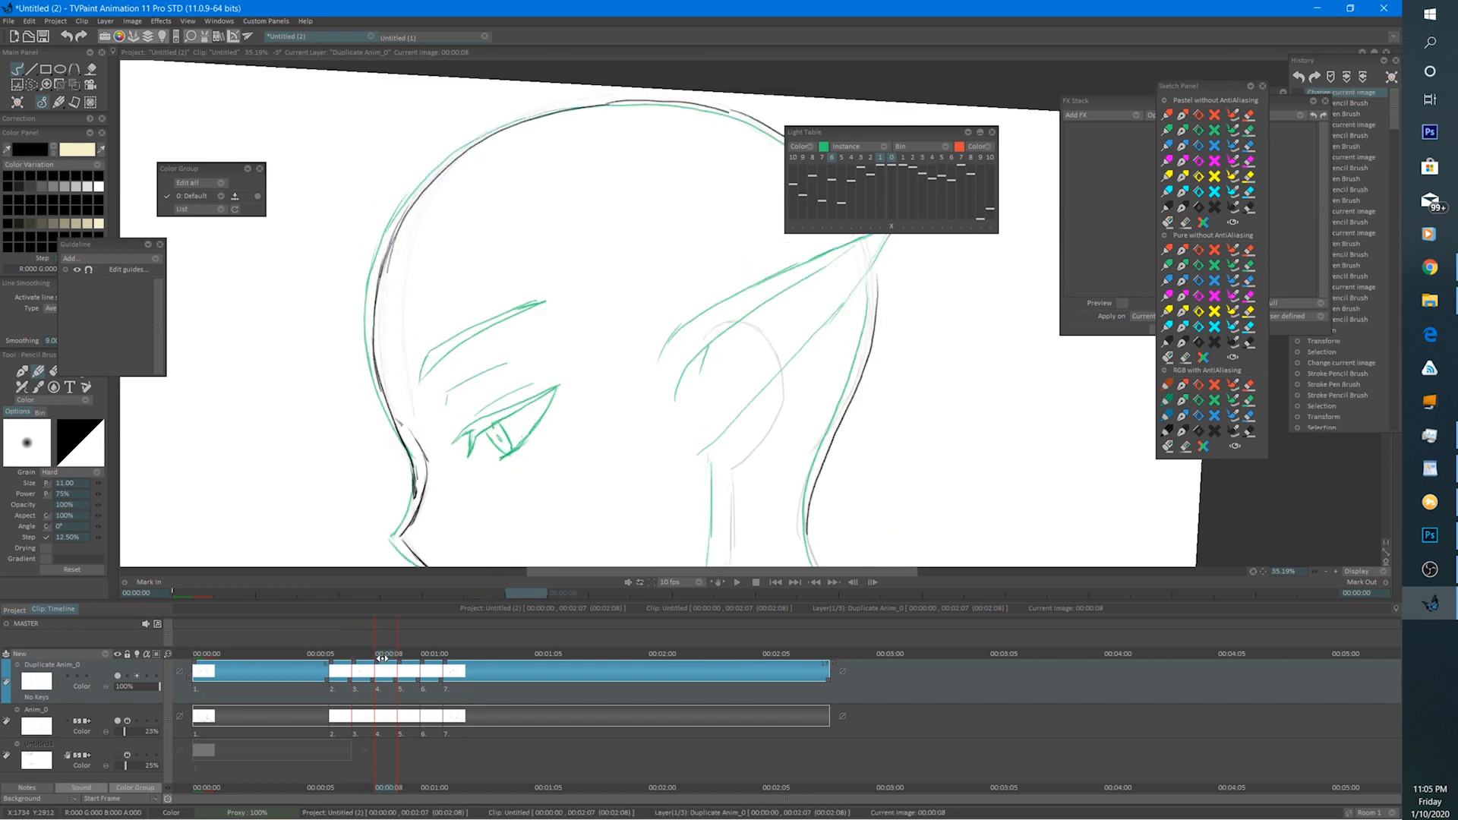
click(880, 226)
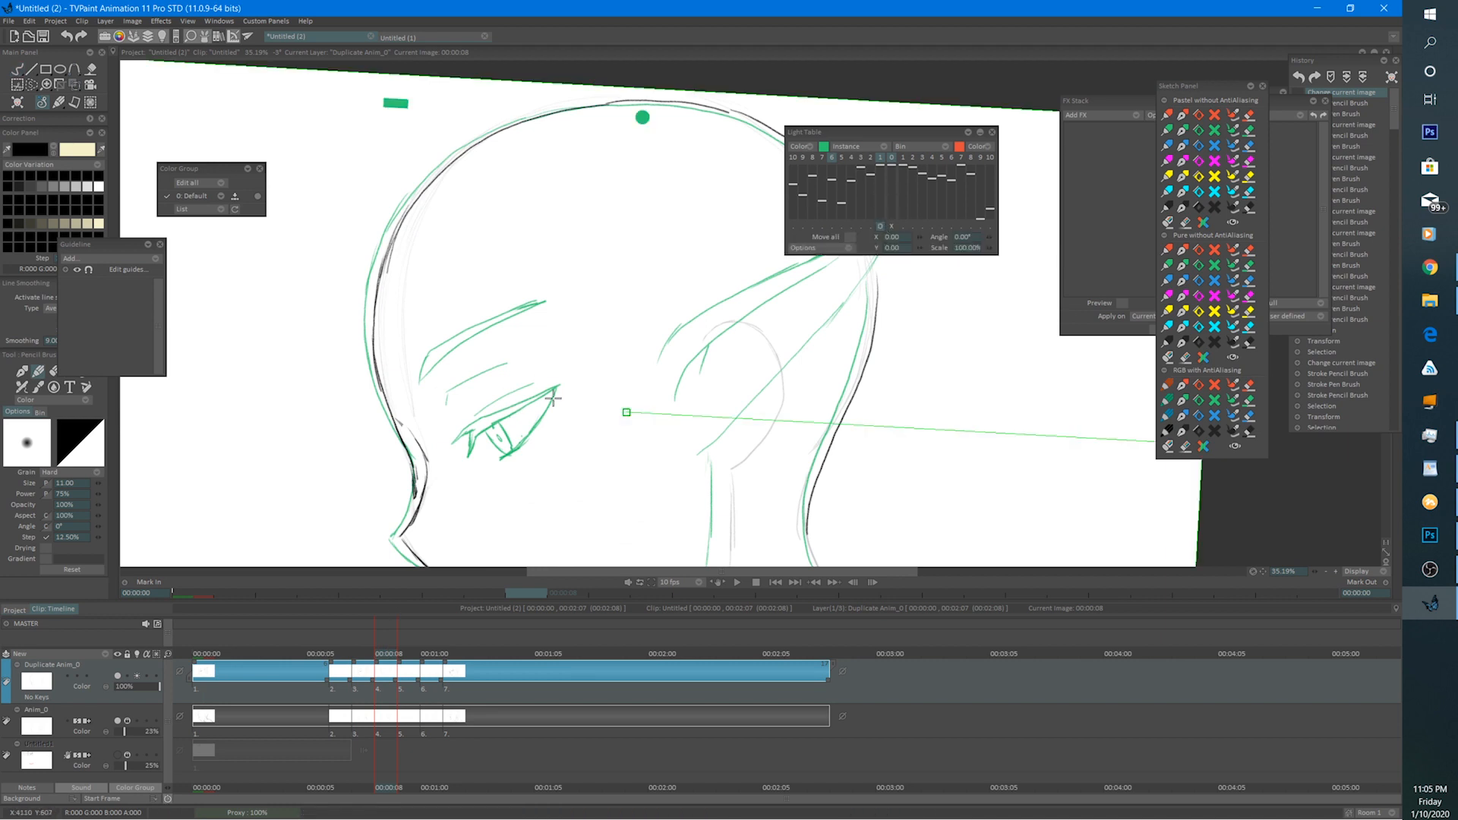
drag(546, 414, 560, 406)
scroll(584, 386, down, 3)
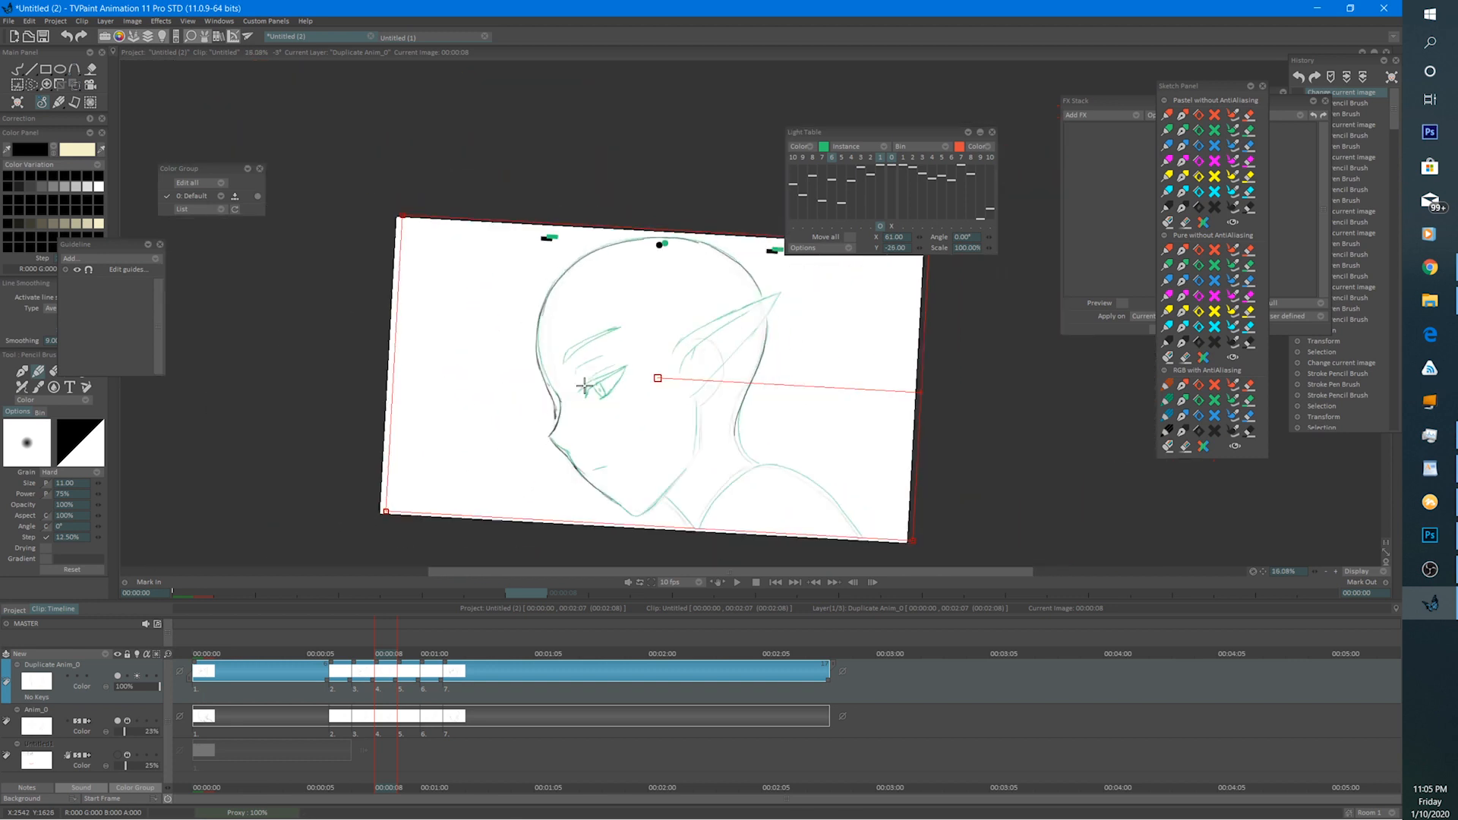
drag(652, 430, 598, 440)
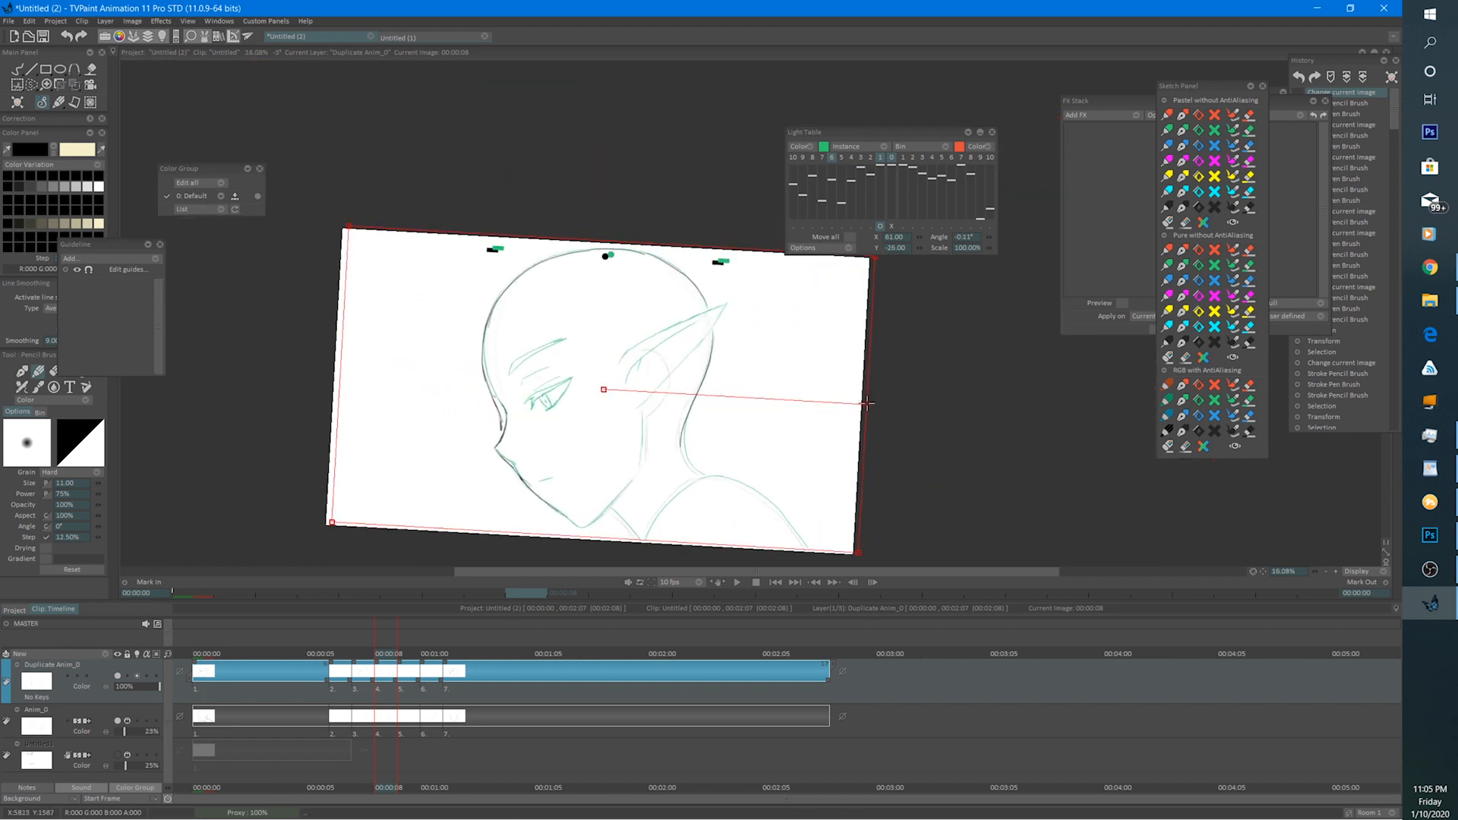
click(18, 69)
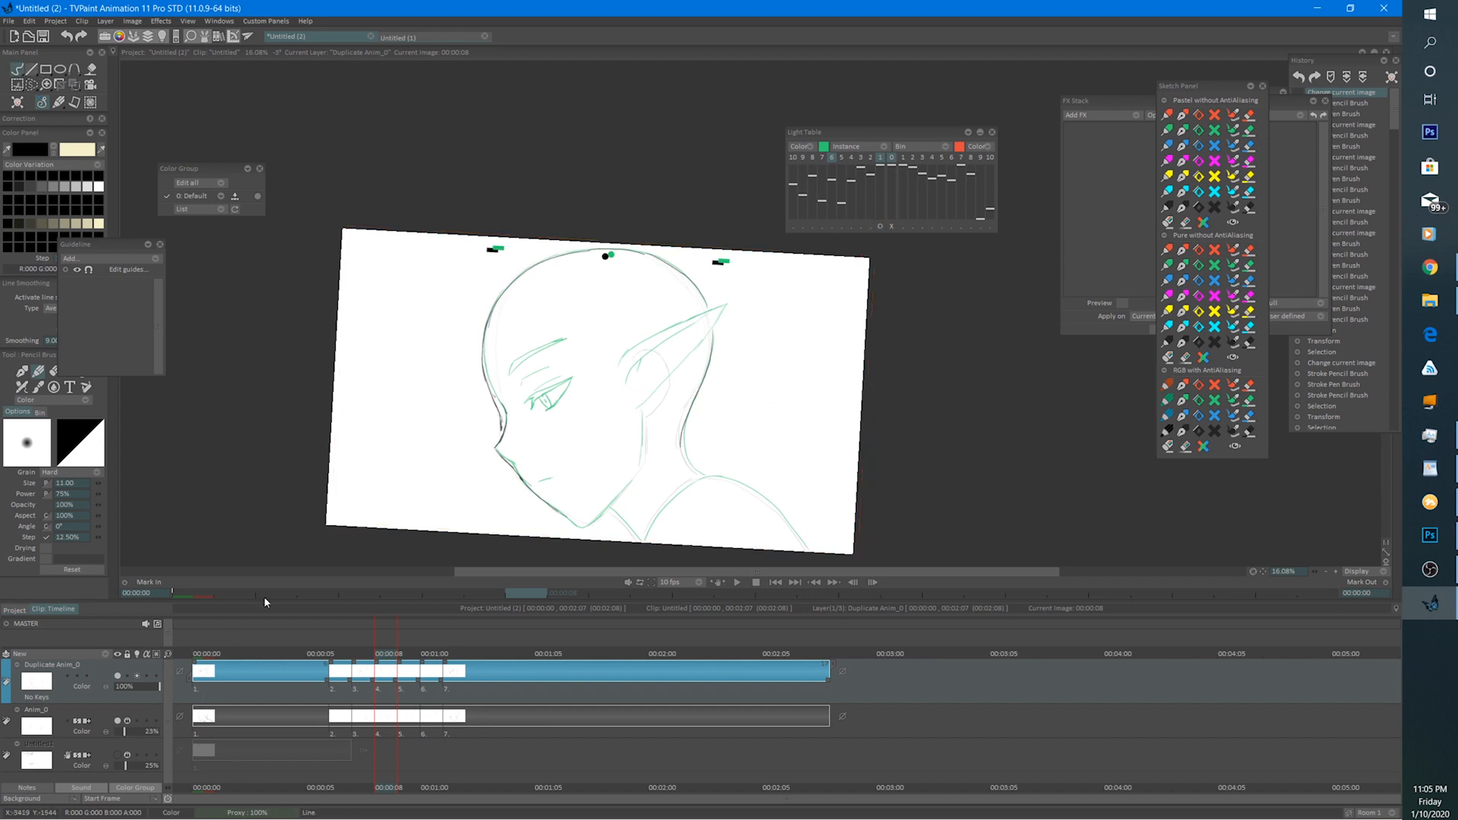
Flip between the opening drawing and frames 00:00:06 and 00:00:07 to examine how the head moves.
click(204, 652)
click(327, 652)
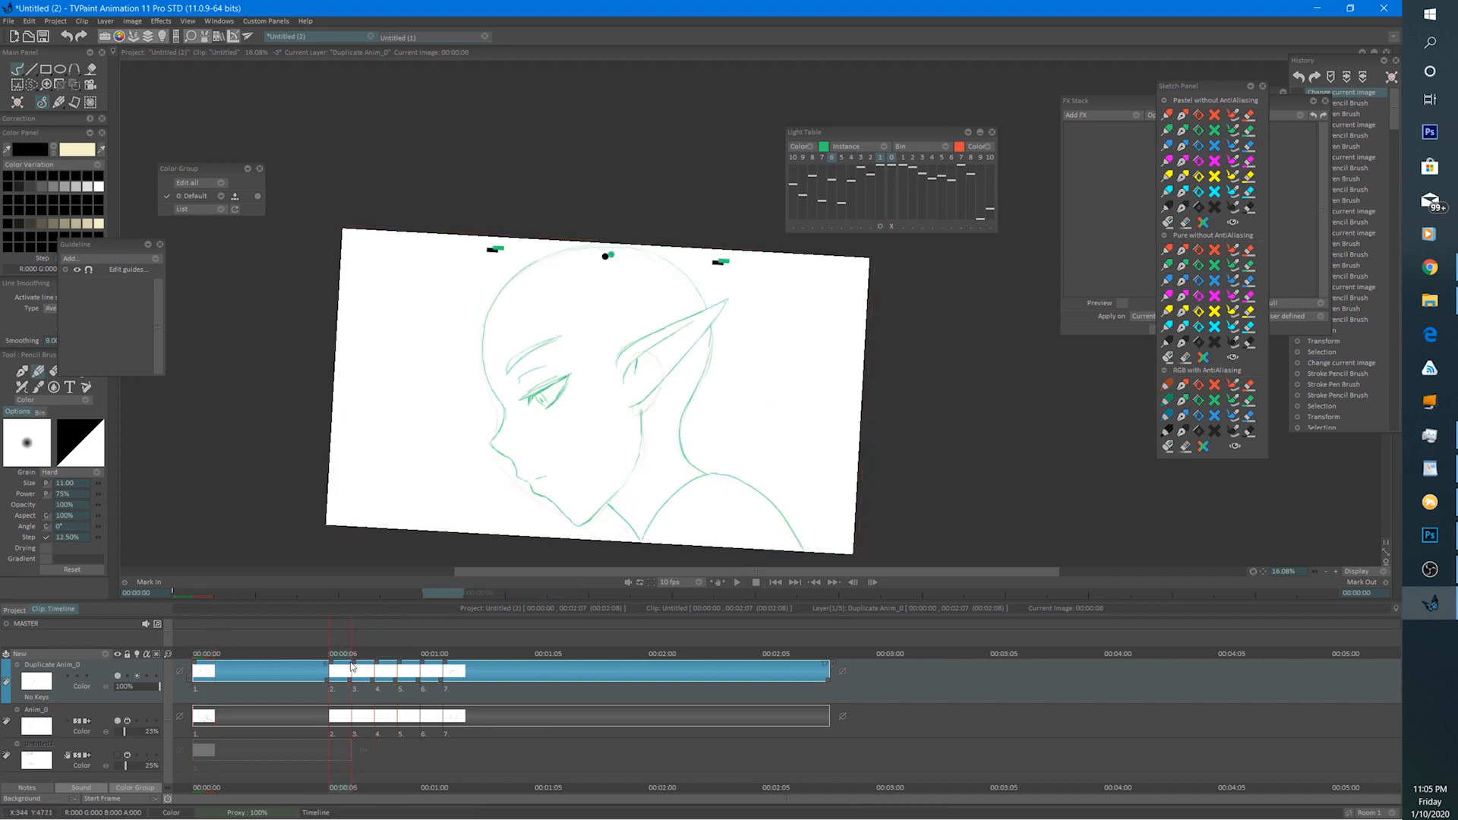
click(360, 654)
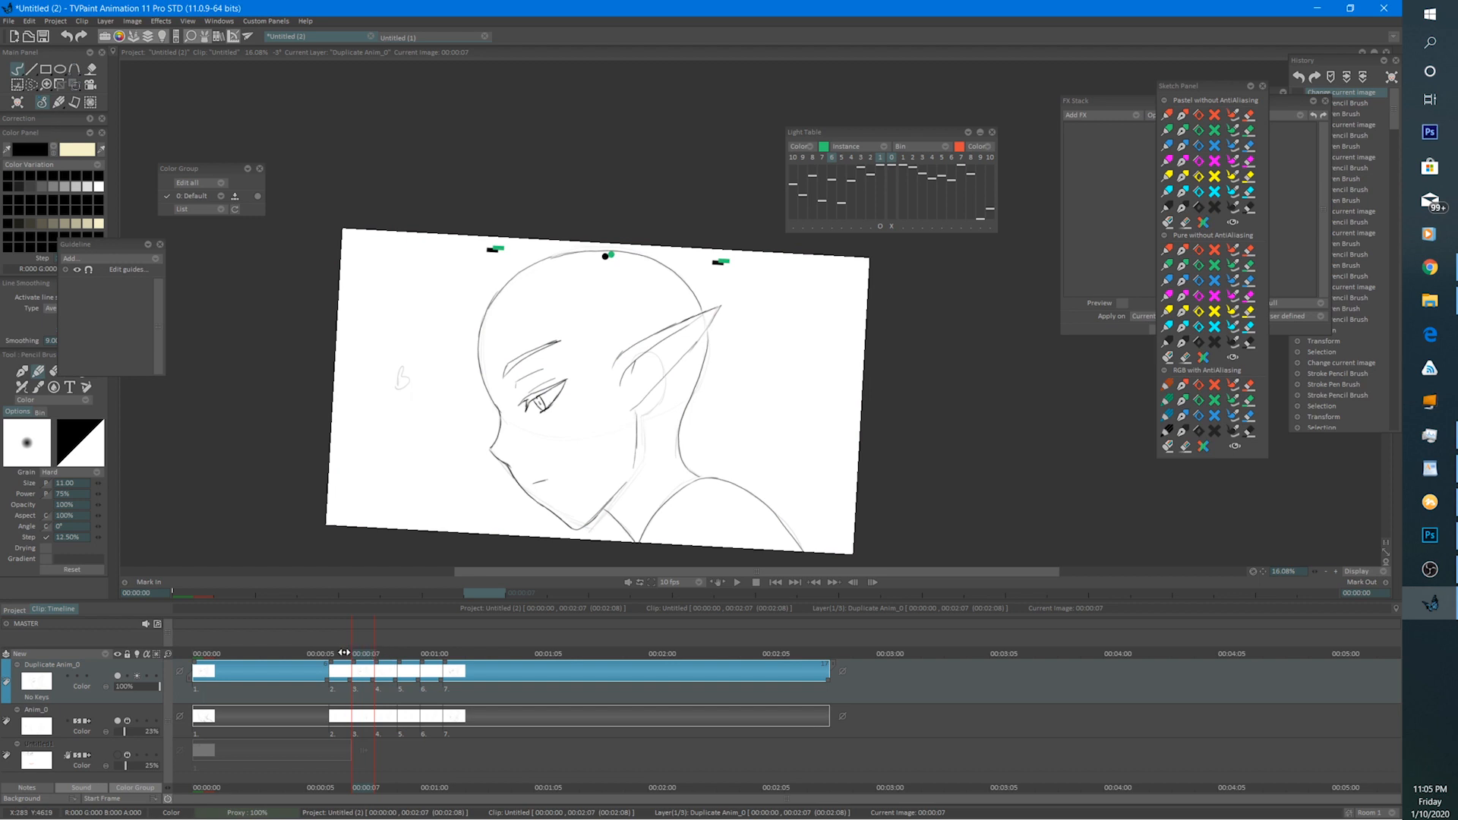
click(344, 652)
click(361, 654)
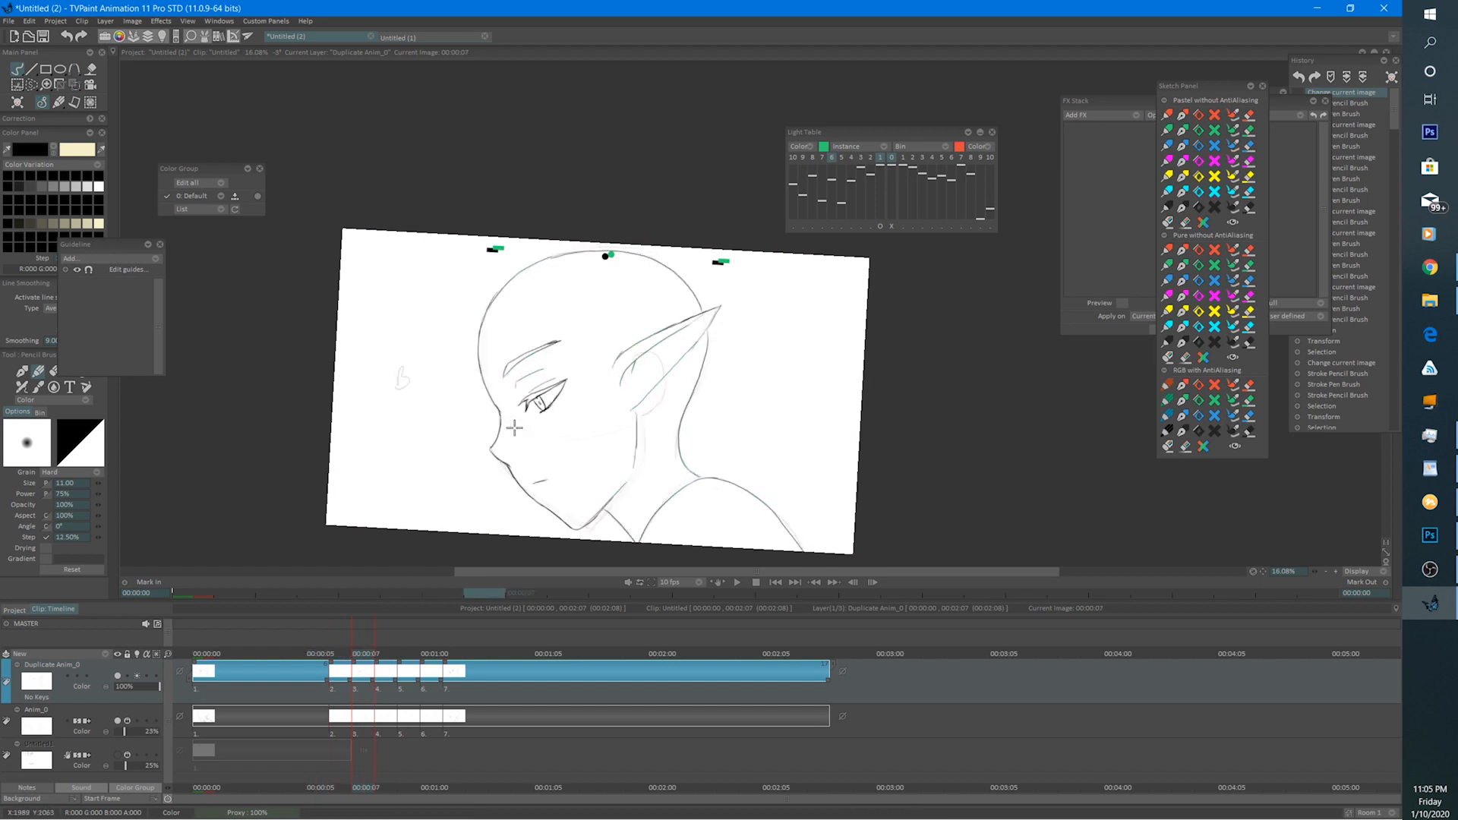
Clean up the eye on frame 00:00:07 by erasing its inner corner and redrawing the upper lid line and corner lashes.
scroll(514, 427, up, 3)
drag(523, 384, 529, 389)
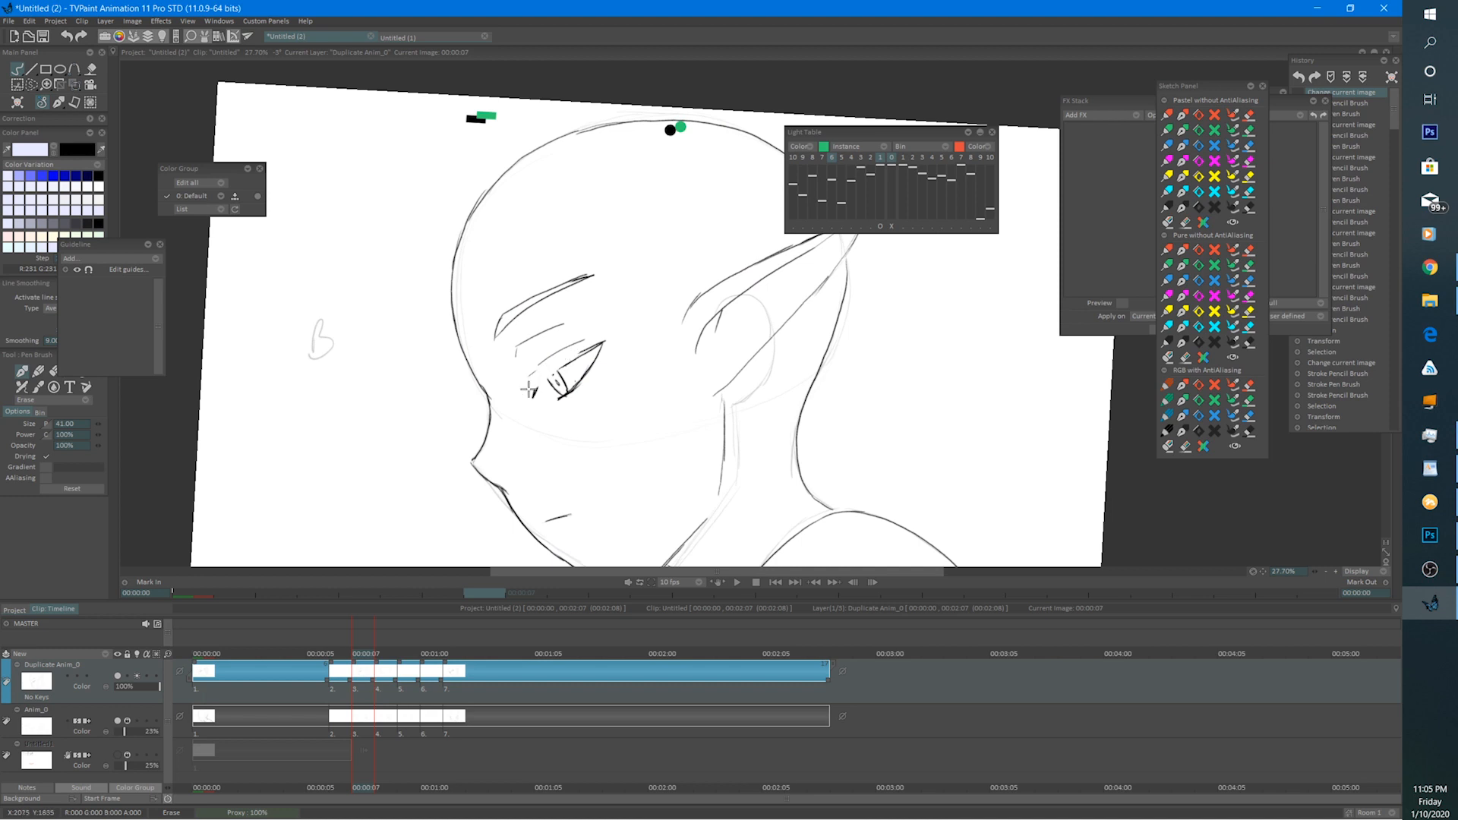
key(b)
scroll(598, 344, up, 3)
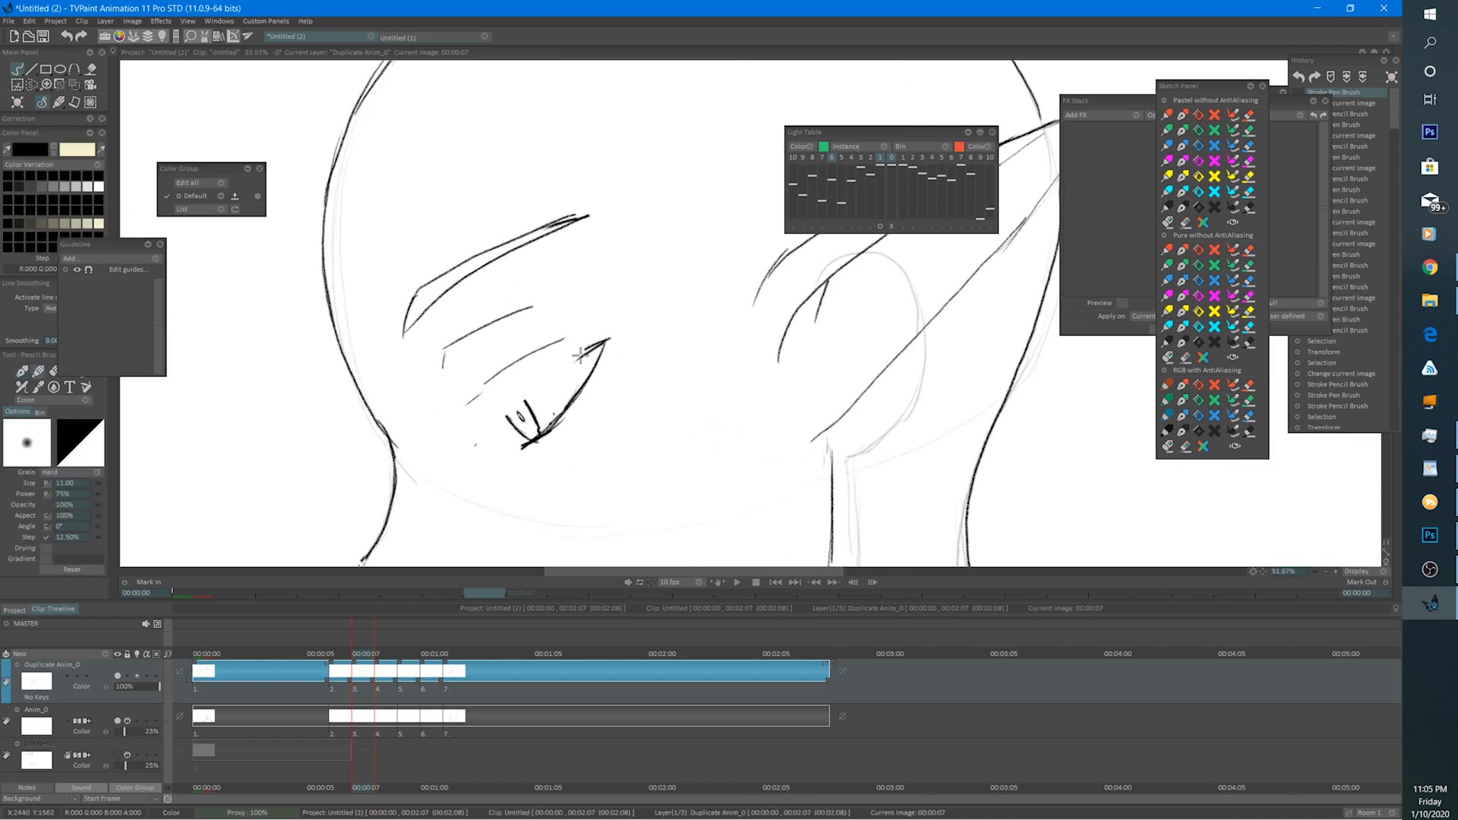
drag(601, 347, 531, 397)
drag(594, 346, 505, 418)
drag(549, 382, 501, 421)
drag(507, 417, 490, 432)
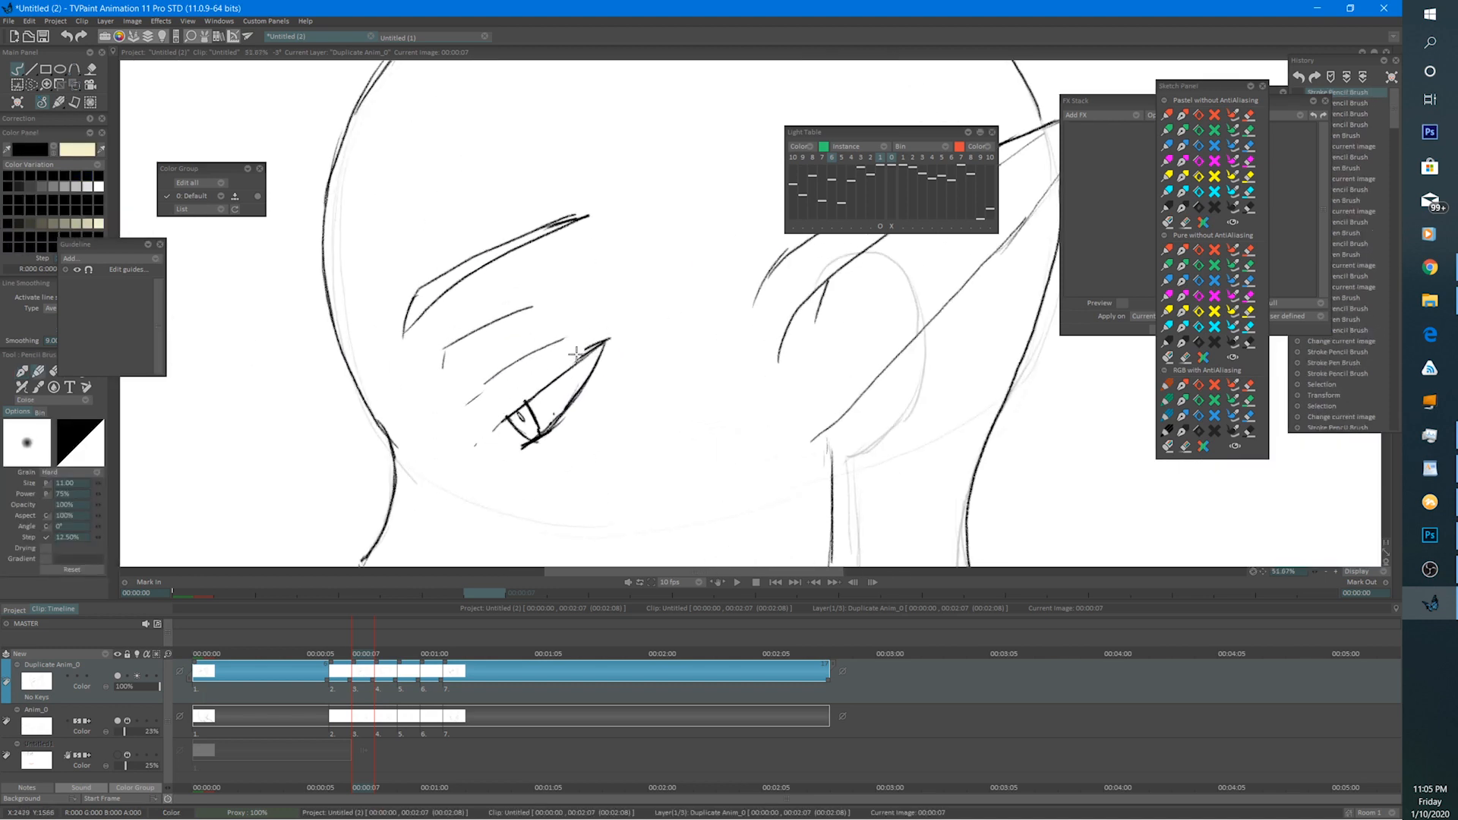
mouse_move(584, 347)
mouse_down()
mouse_move(461, 435)
mouse_move(495, 432)
mouse_move(606, 340)
mouse_up()
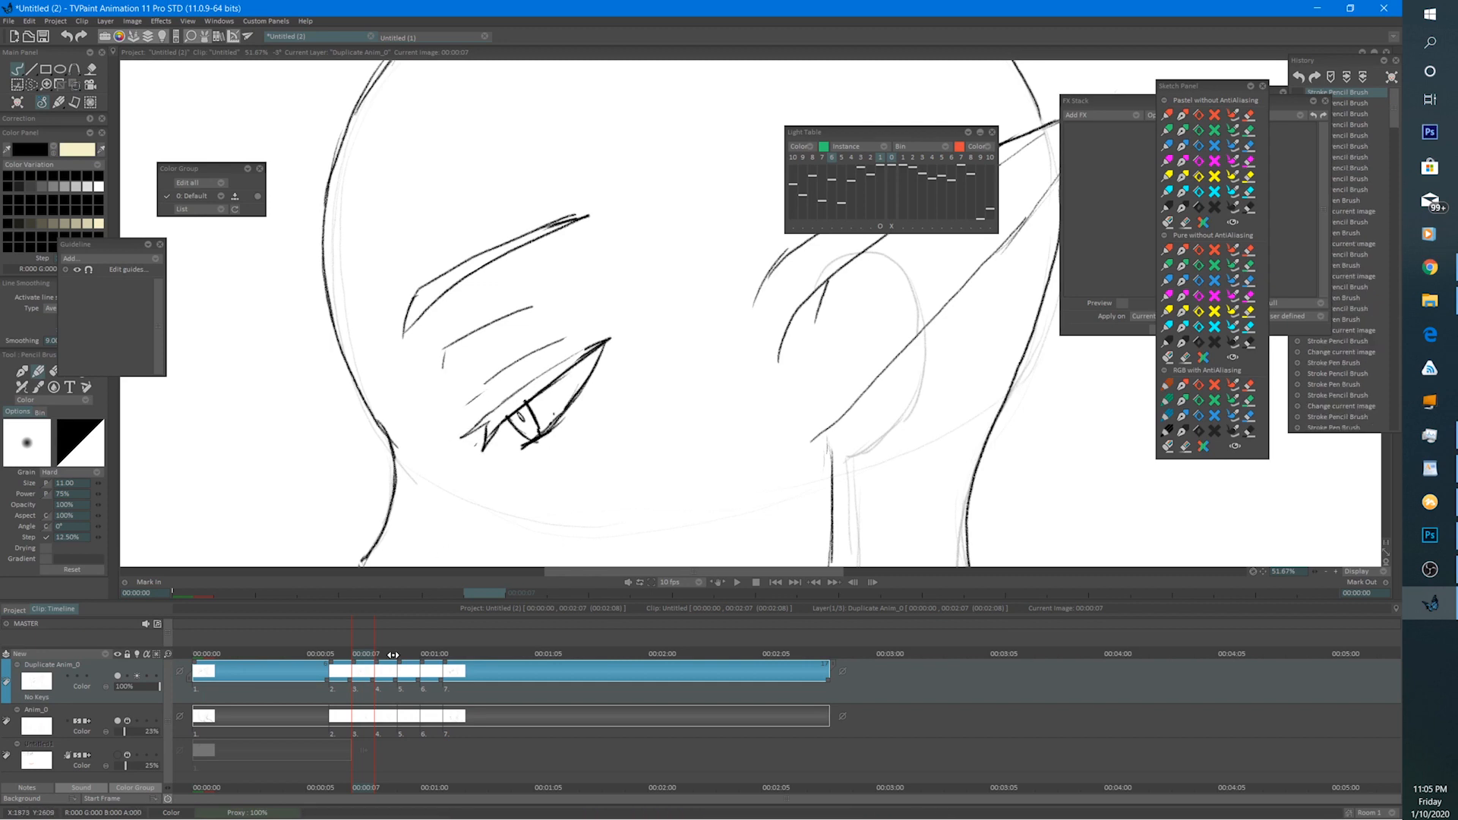
On frame 00:00:08, draw the lowered eye's thick lid line and inner corner lashes over the green reference.
click(383, 652)
click(383, 652)
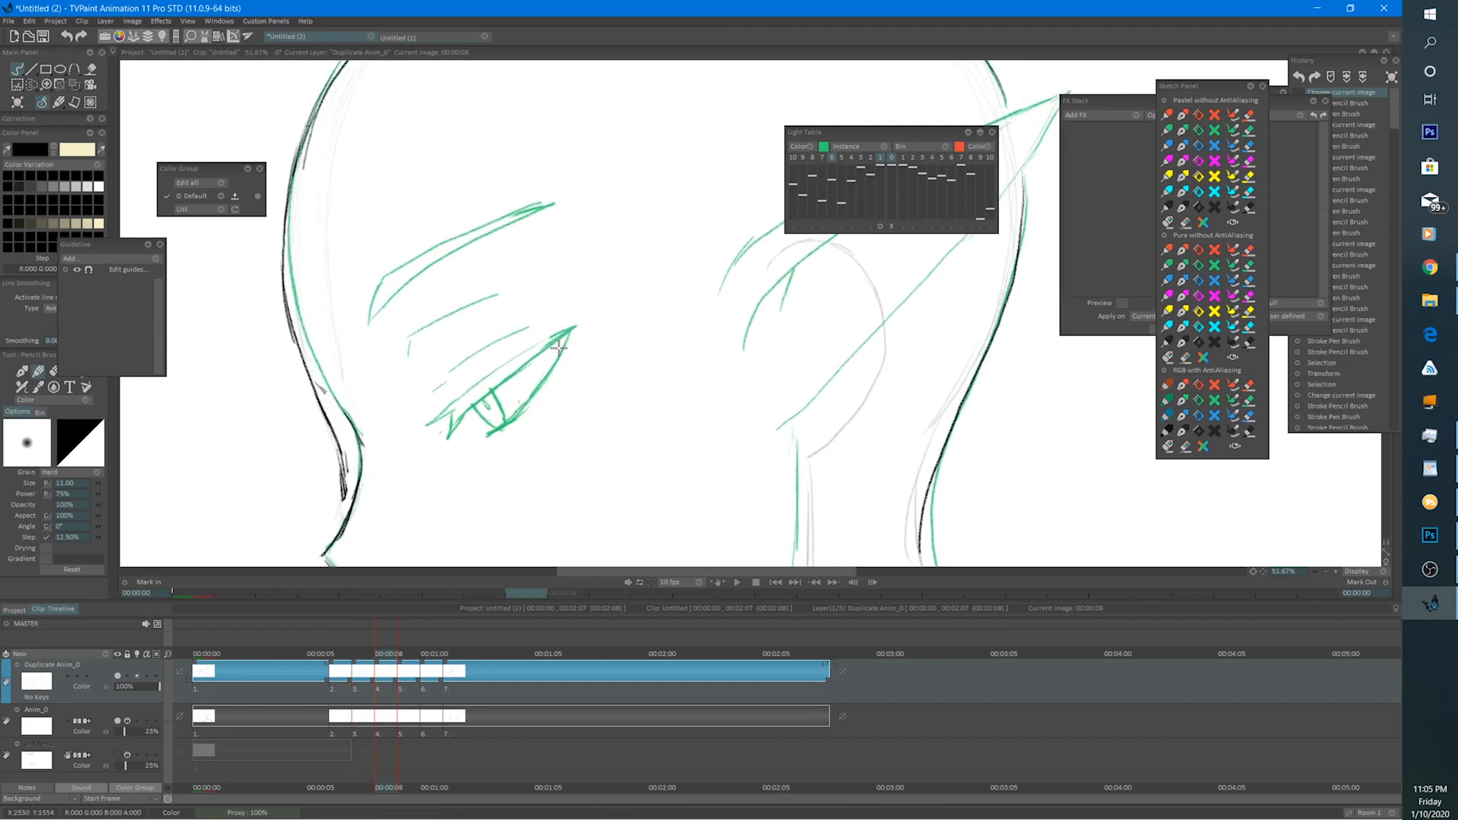
mouse_move(571, 328)
mouse_down()
mouse_move(467, 453)
mouse_move(510, 423)
mouse_up()
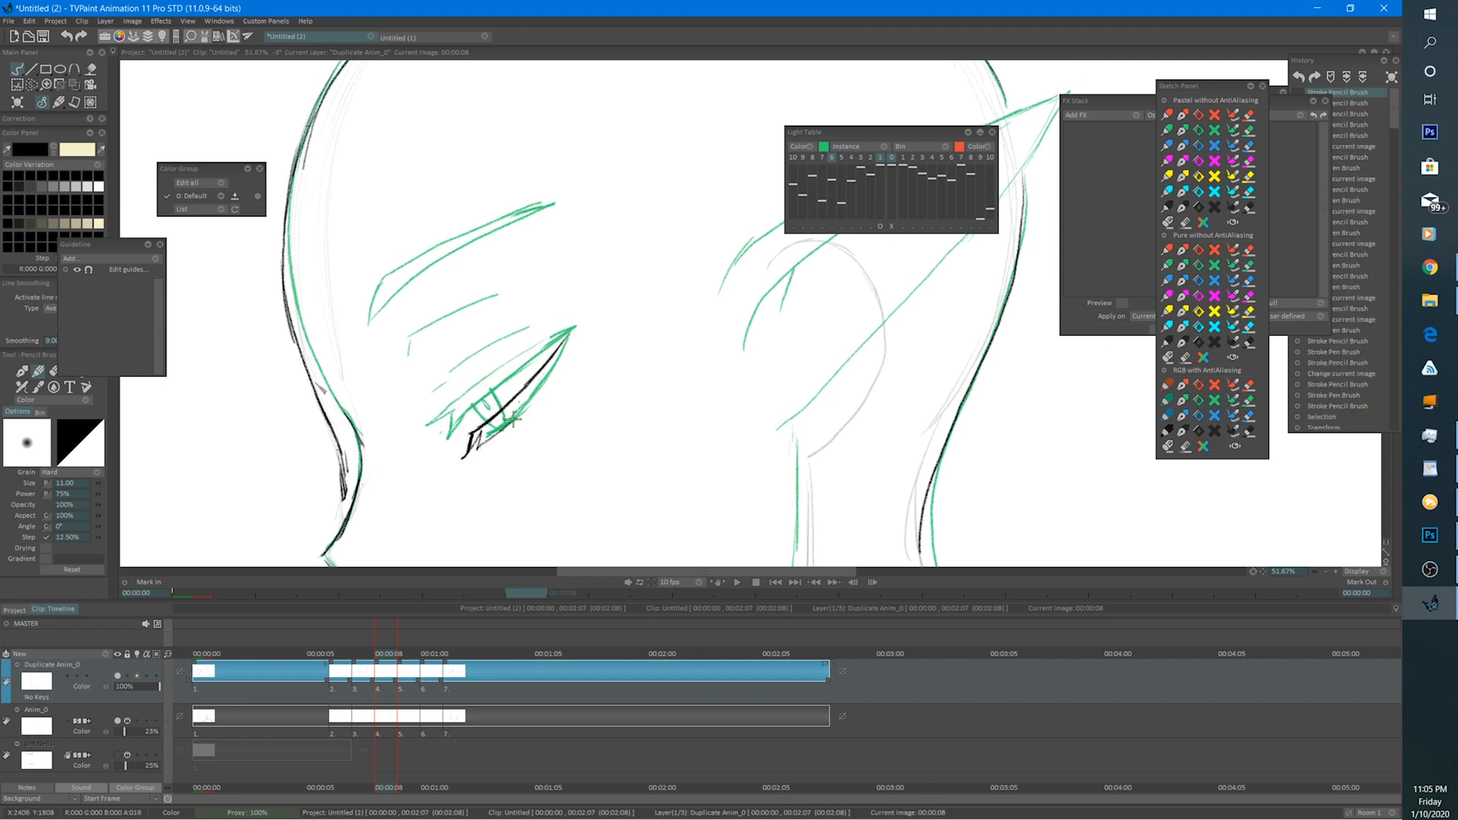
drag(566, 341, 495, 437)
drag(544, 384, 498, 435)
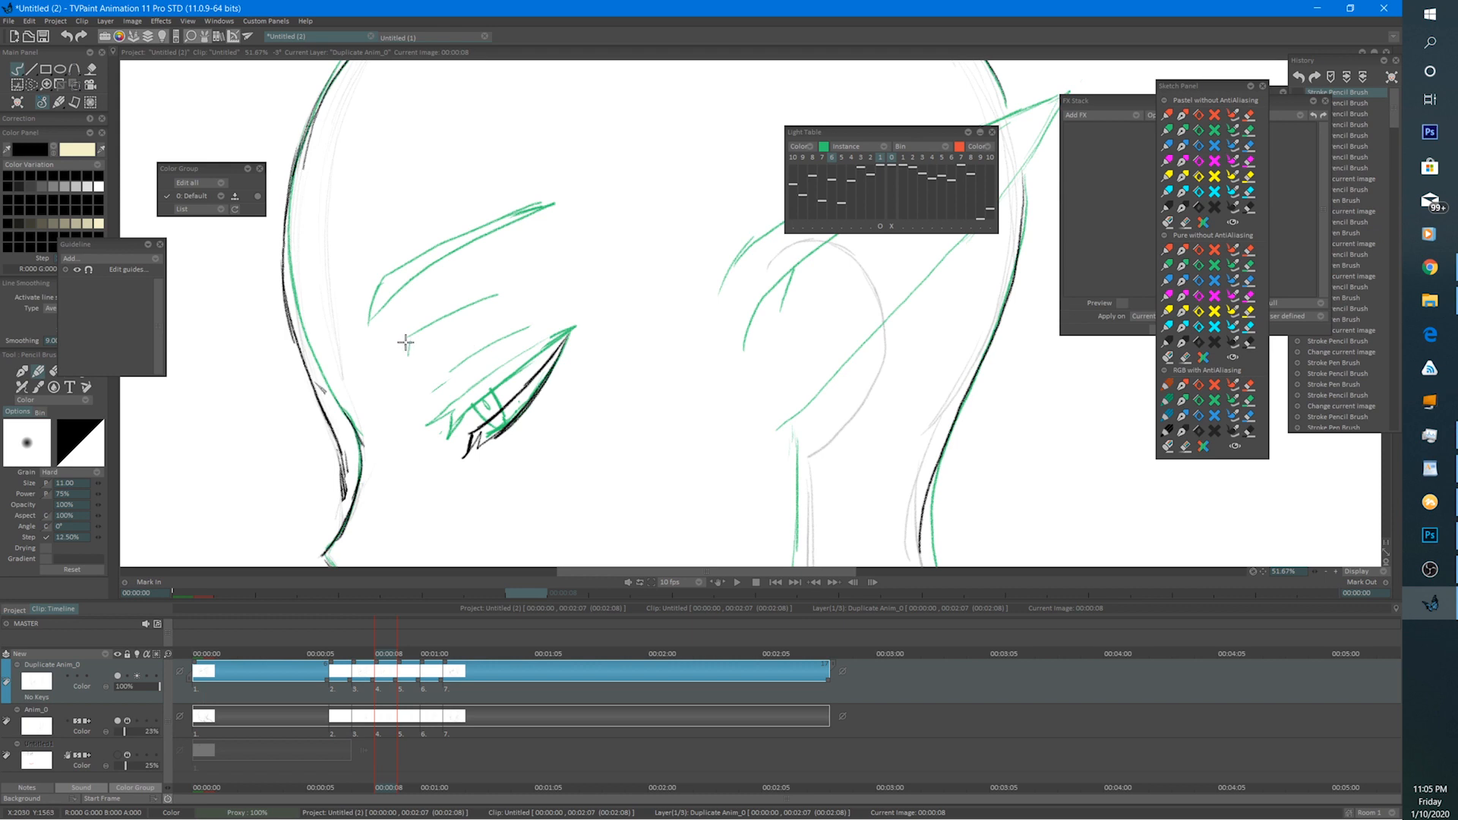
Draw the eyelid creases and the two-line eyebrow above the eye on frame 00:00:08.
drag(405, 343, 504, 294)
drag(553, 343, 461, 395)
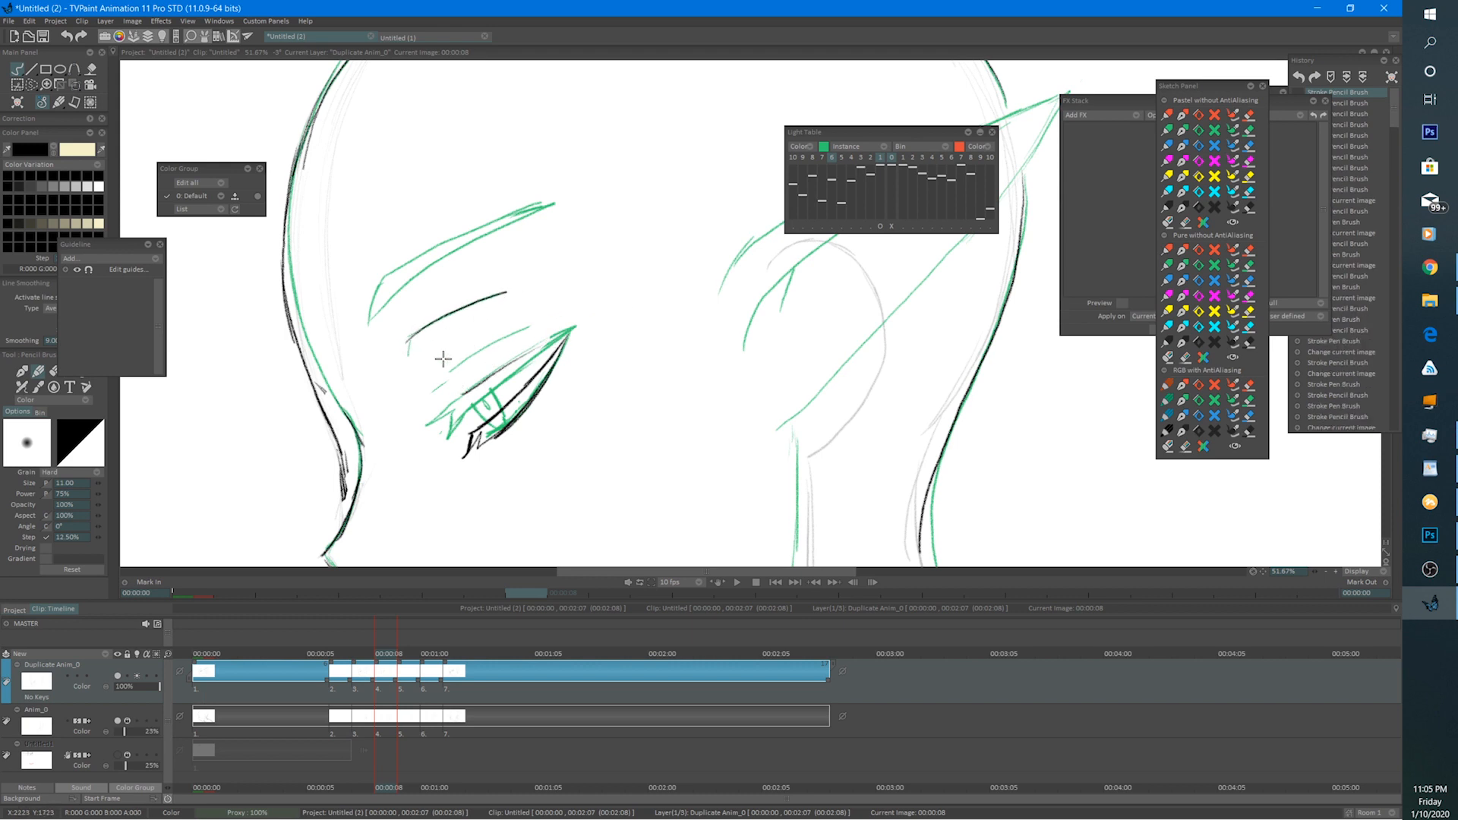
mouse_move(414, 334)
mouse_down()
mouse_move(407, 363)
mouse_move(377, 300)
mouse_move(371, 324)
mouse_move(382, 282)
mouse_move(502, 221)
mouse_up()
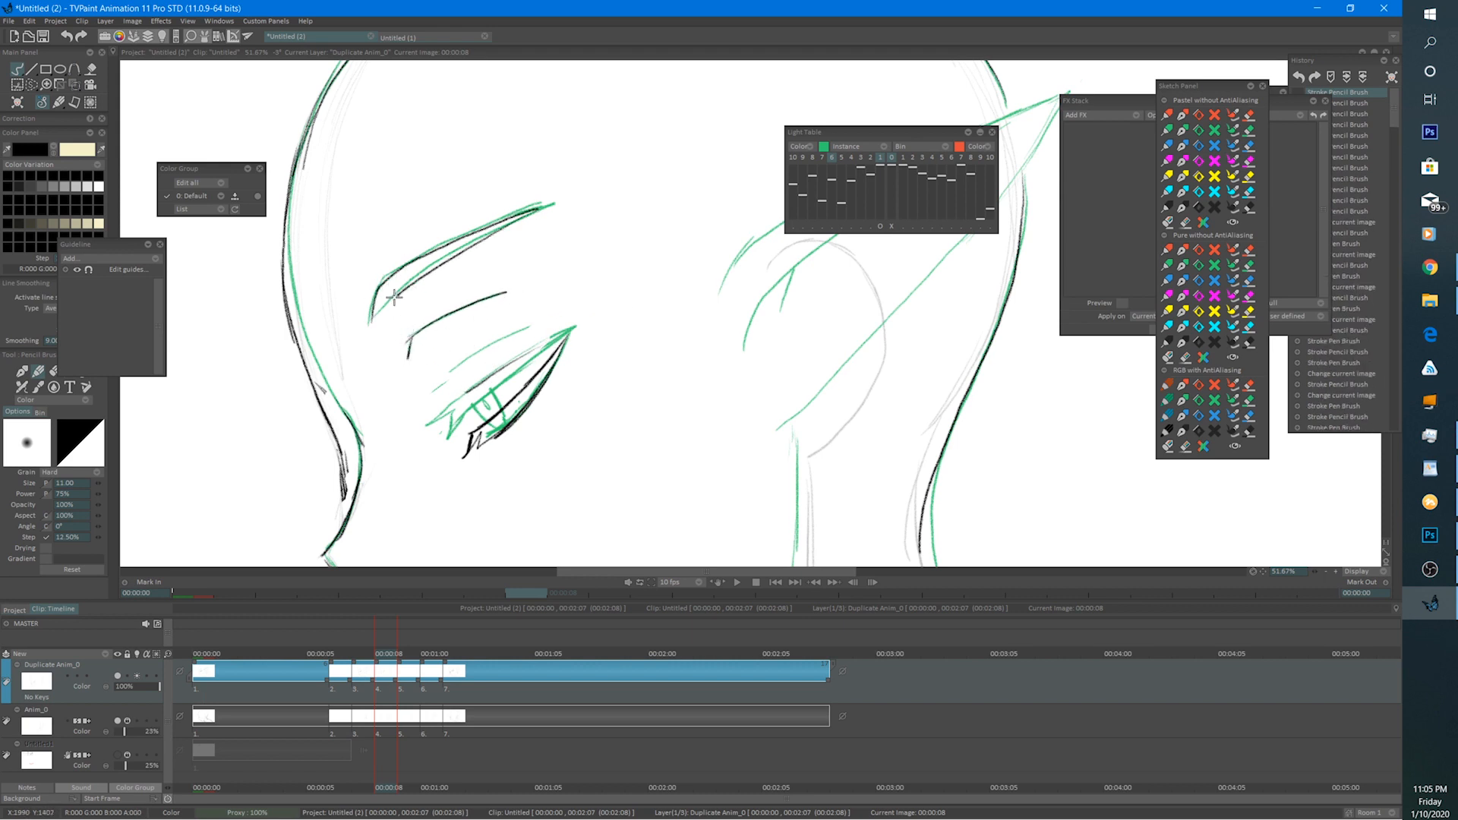
scroll(456, 417, down, 3)
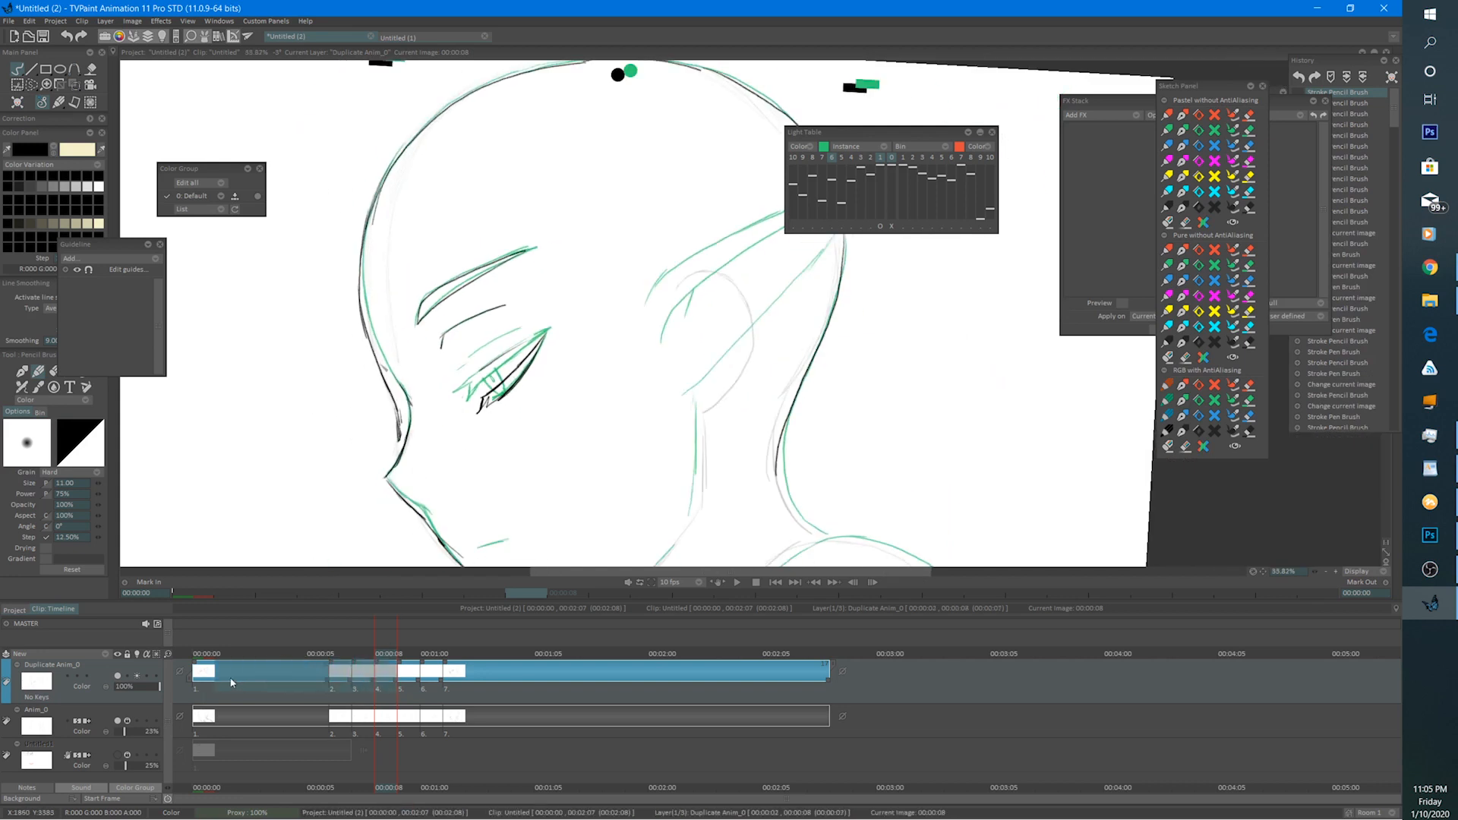
Play the head turn from the opening drawing, stop it, and step through frames 00:00:06 to 00:00:09 to examine the motion.
click(736, 581)
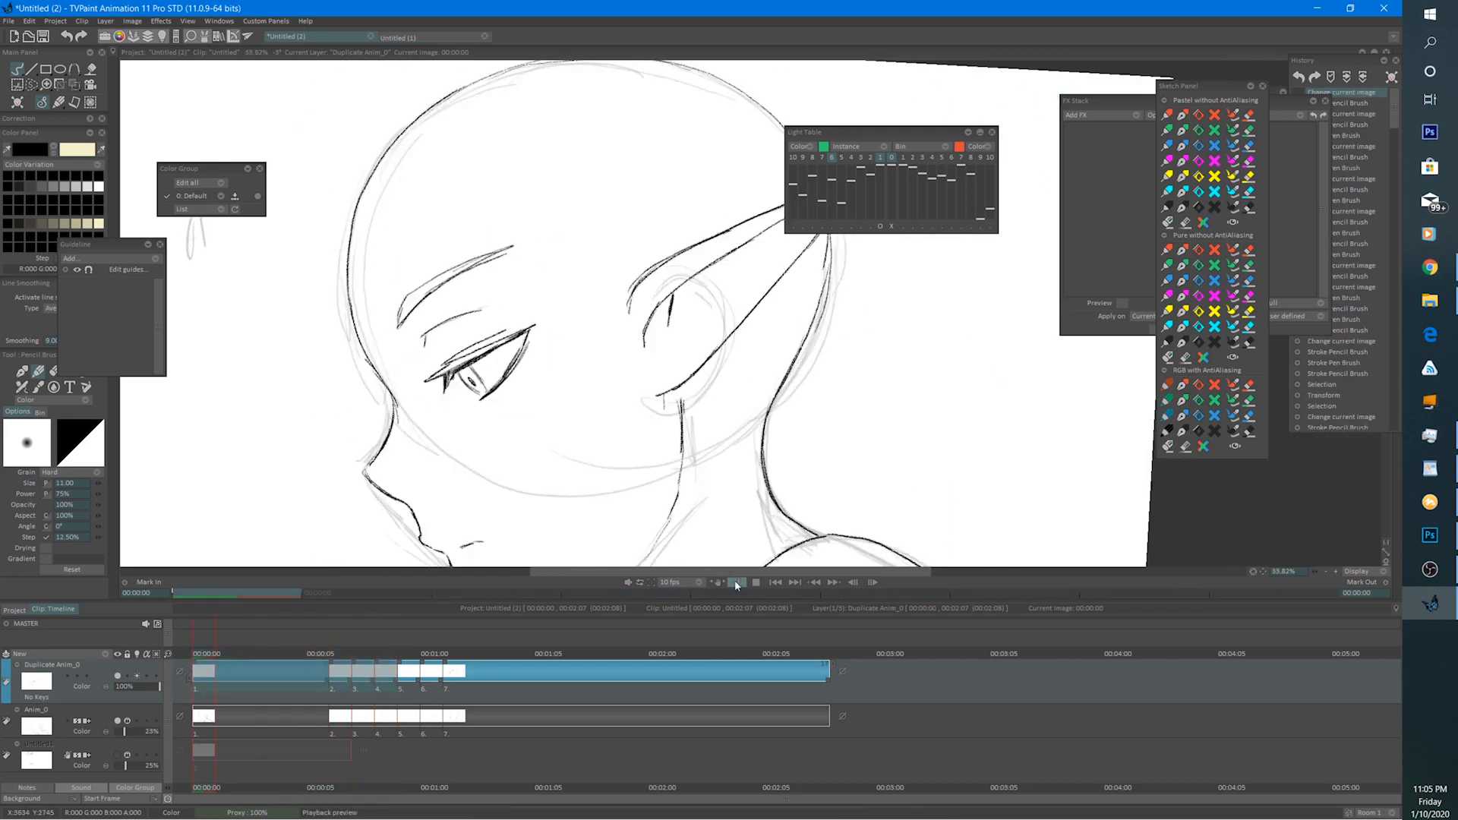
scroll(740, 454, down, 6)
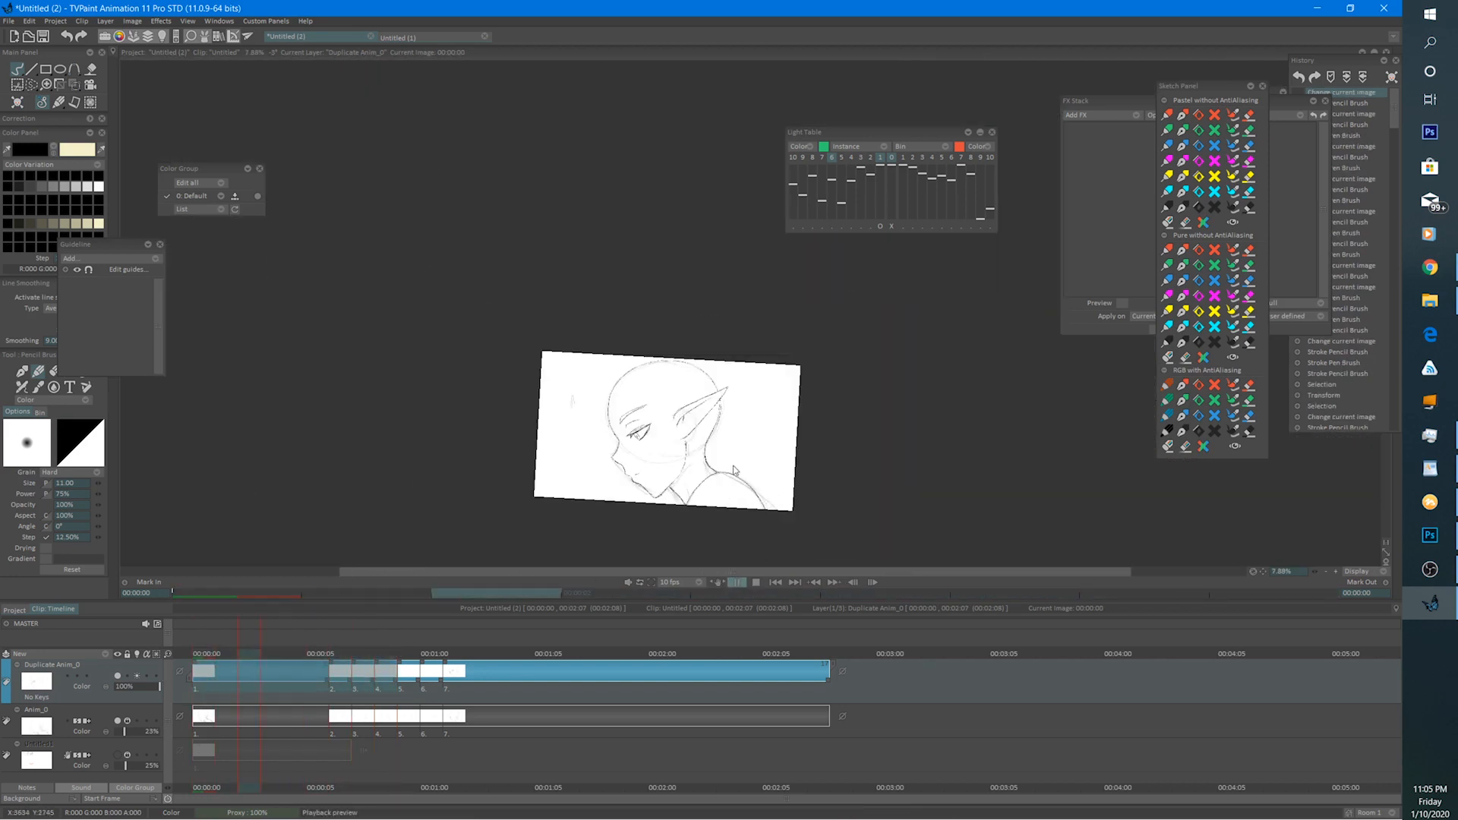
click(754, 581)
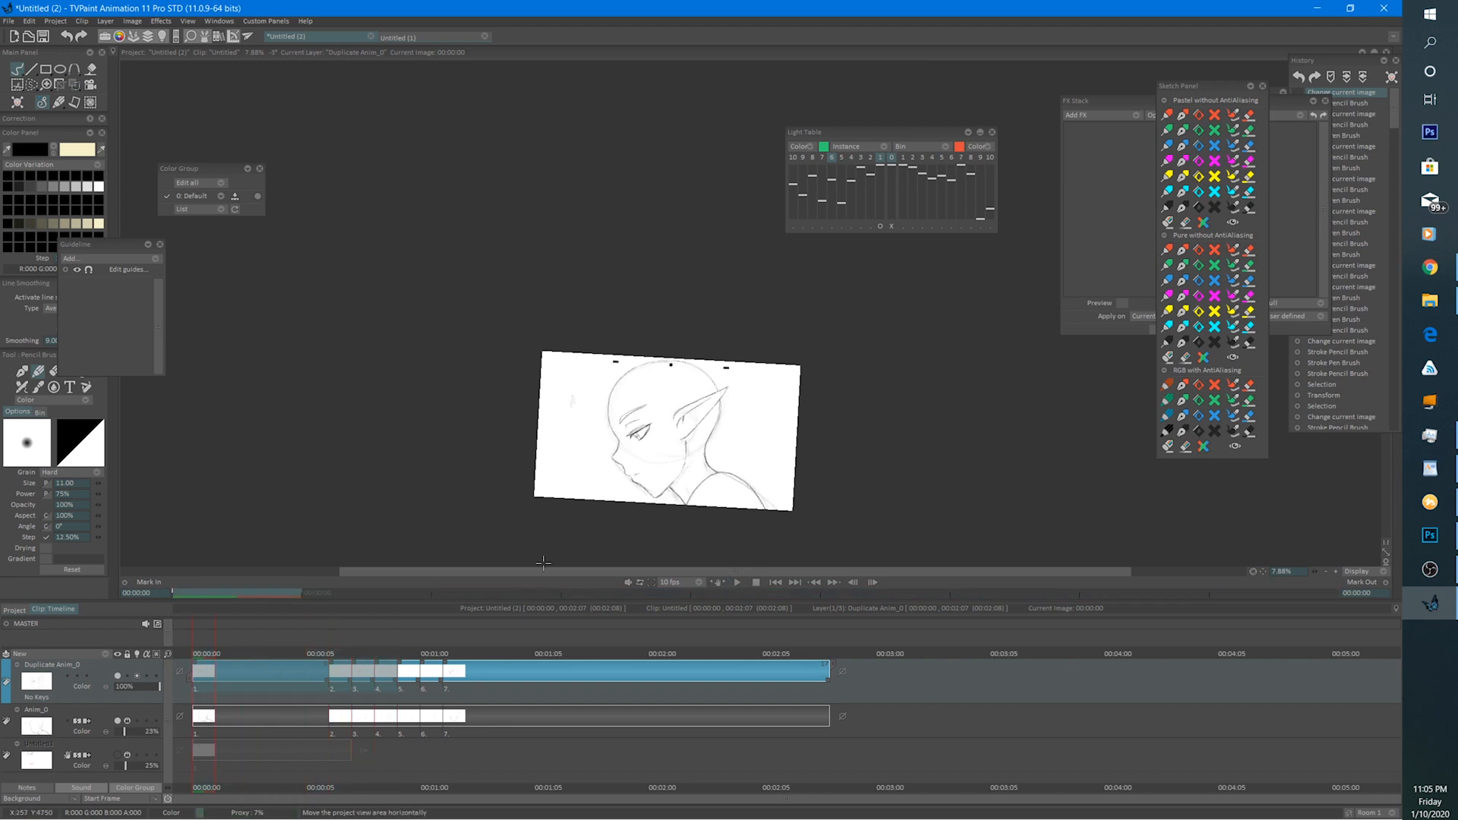
scroll(775, 473, up, 3)
click(338, 652)
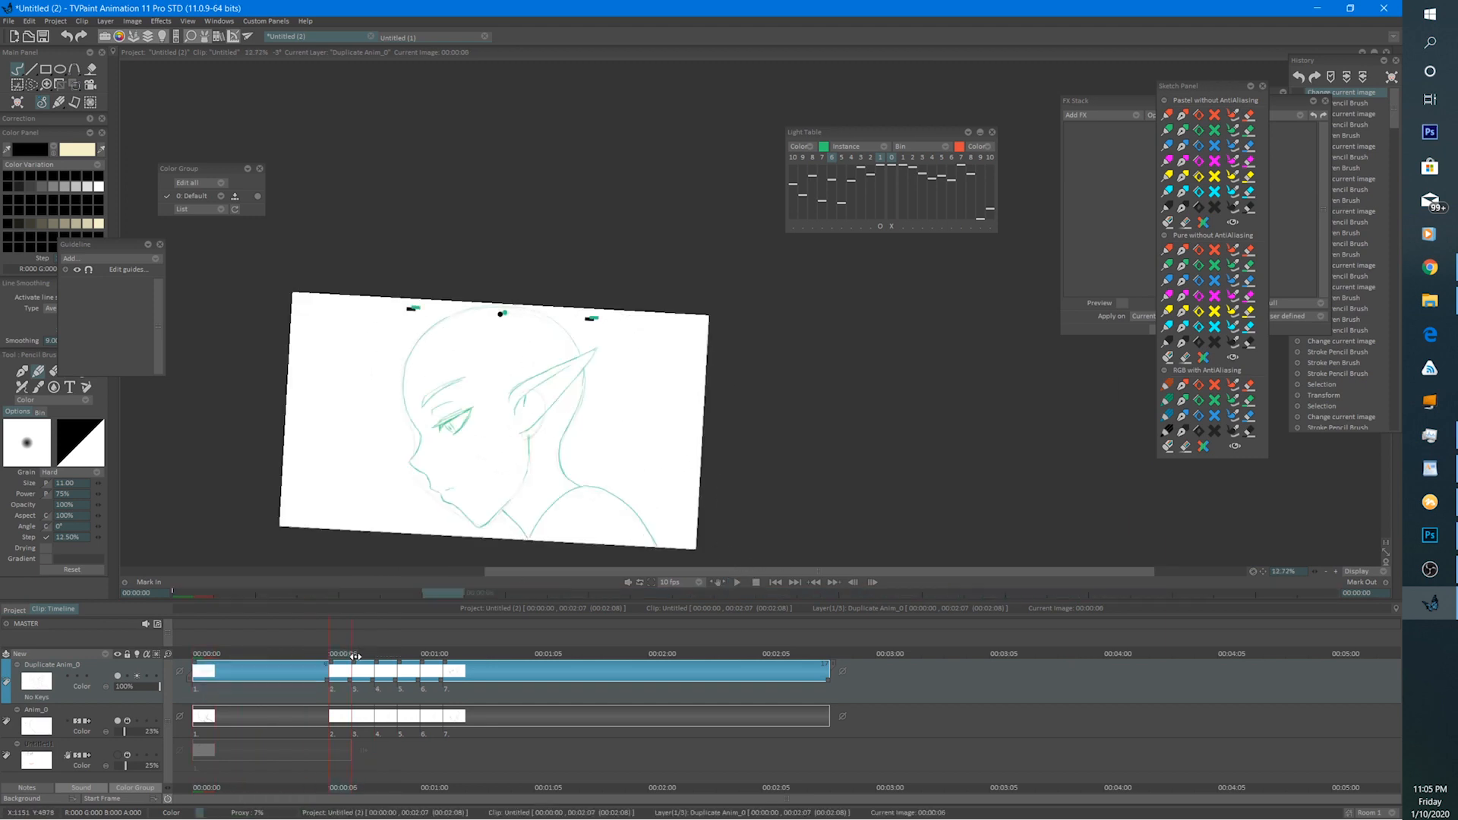
drag(361, 654, 364, 657)
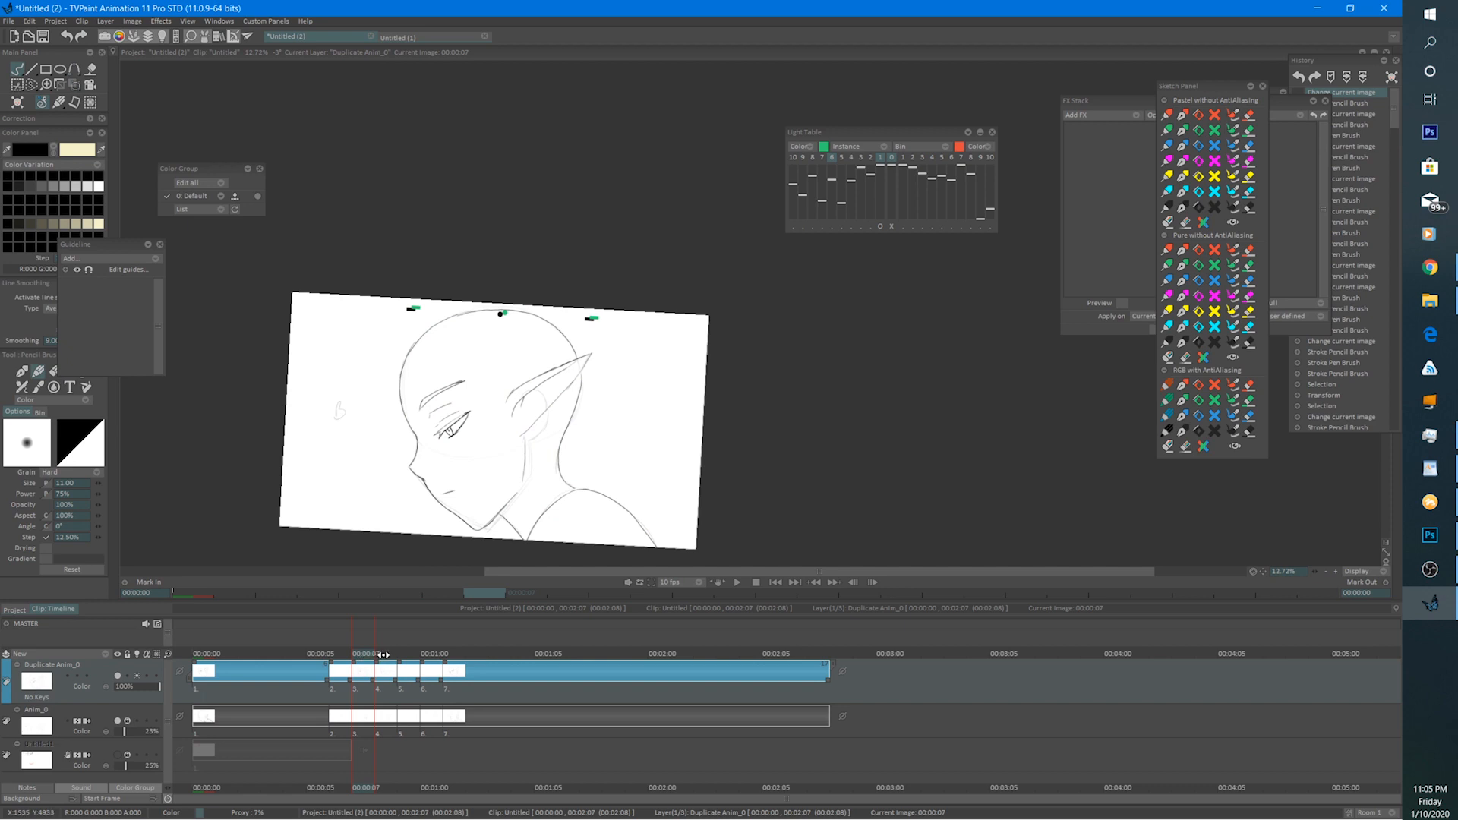
click(385, 655)
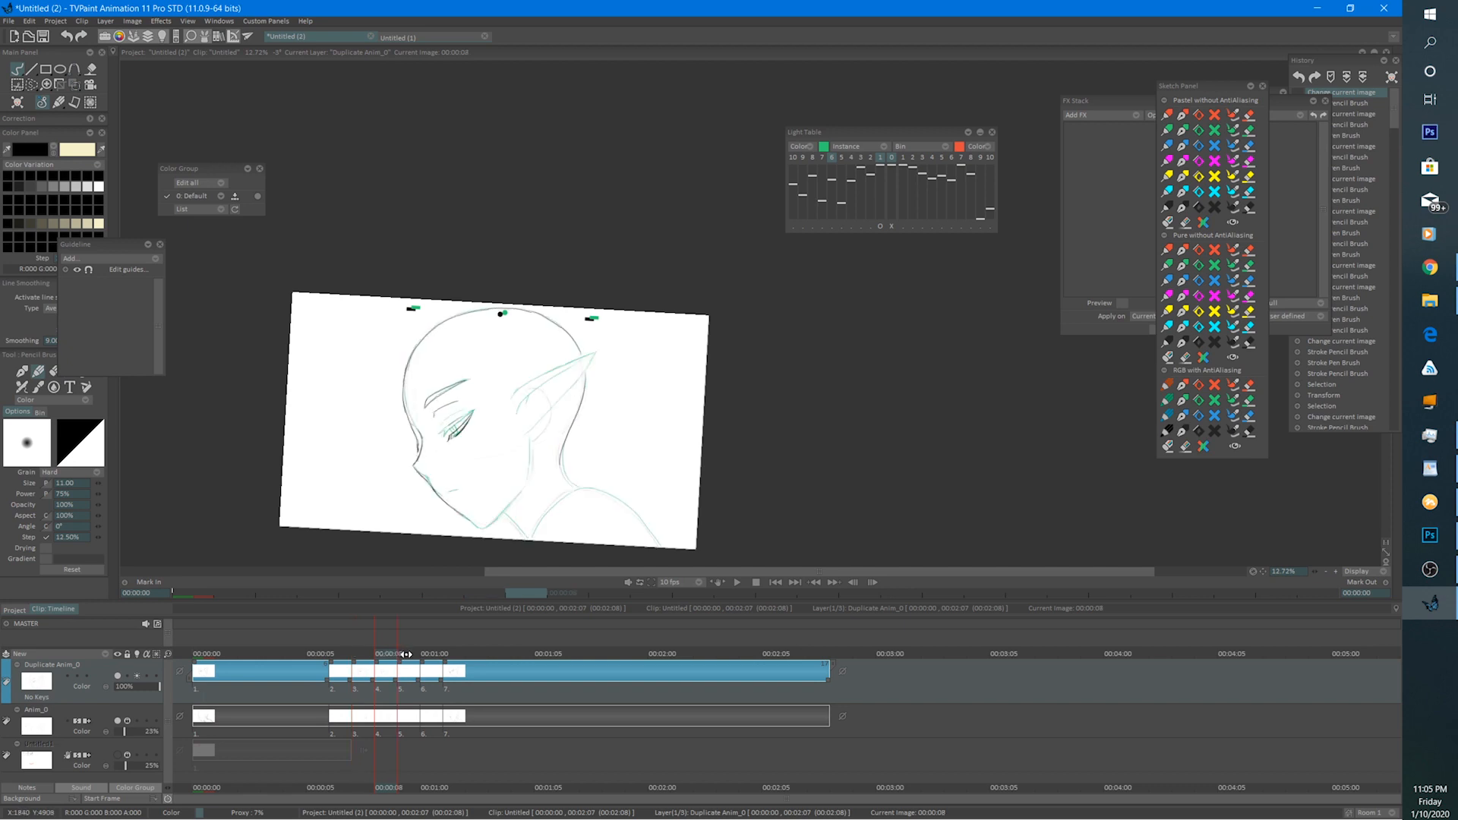
click(408, 655)
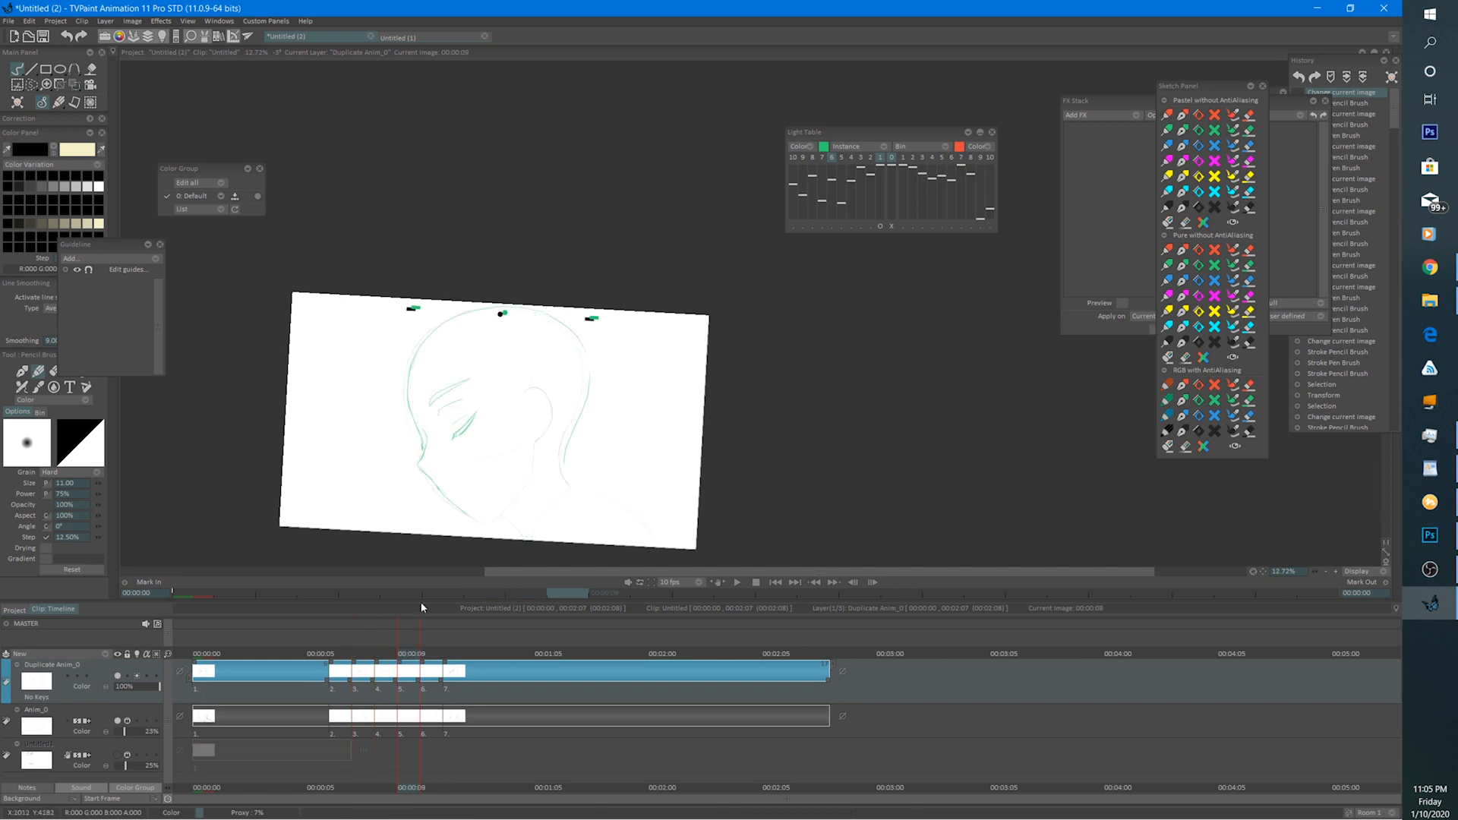
On frame 00:00:09, draw the front head outline, nose bridge and contour below the nose, checking against frame 00:00:08.
scroll(527, 404, up, 5)
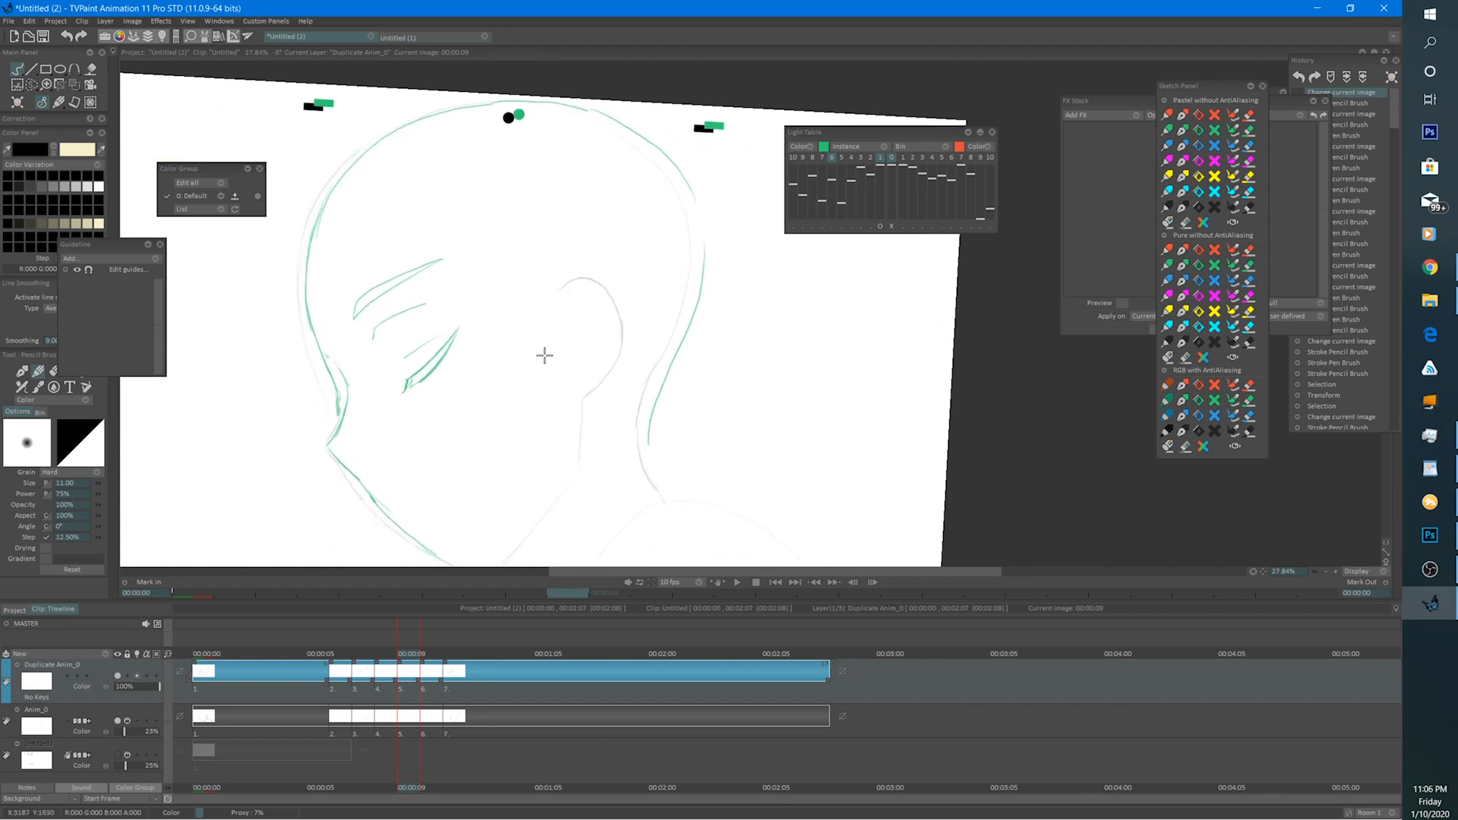
mouse_move(432, 655)
mouse_down()
mouse_move(447, 657)
mouse_move(408, 655)
mouse_up()
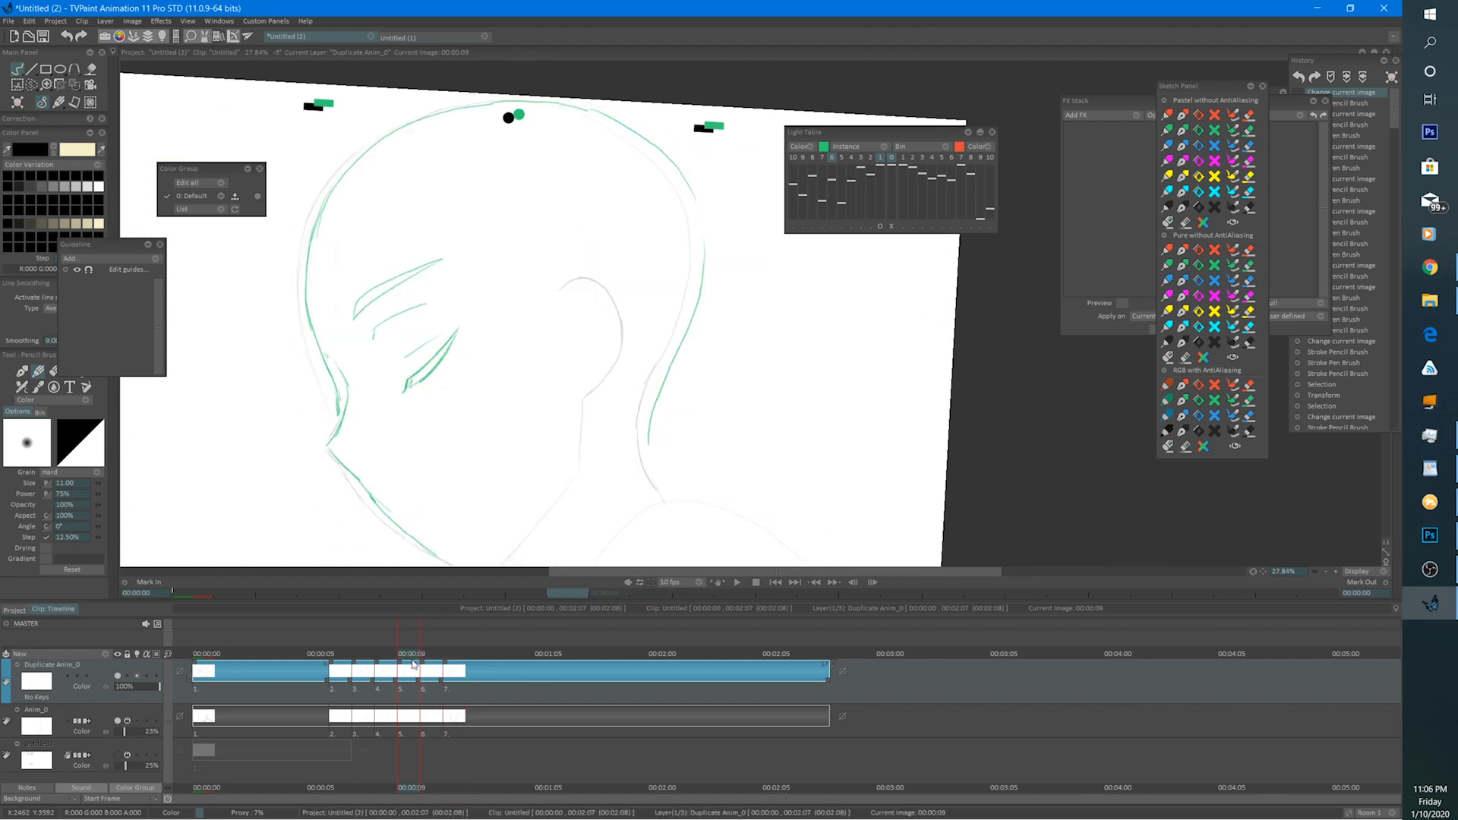
mouse_move(384, 279)
mouse_down()
mouse_move(536, 325)
mouse_move(442, 180)
mouse_up()
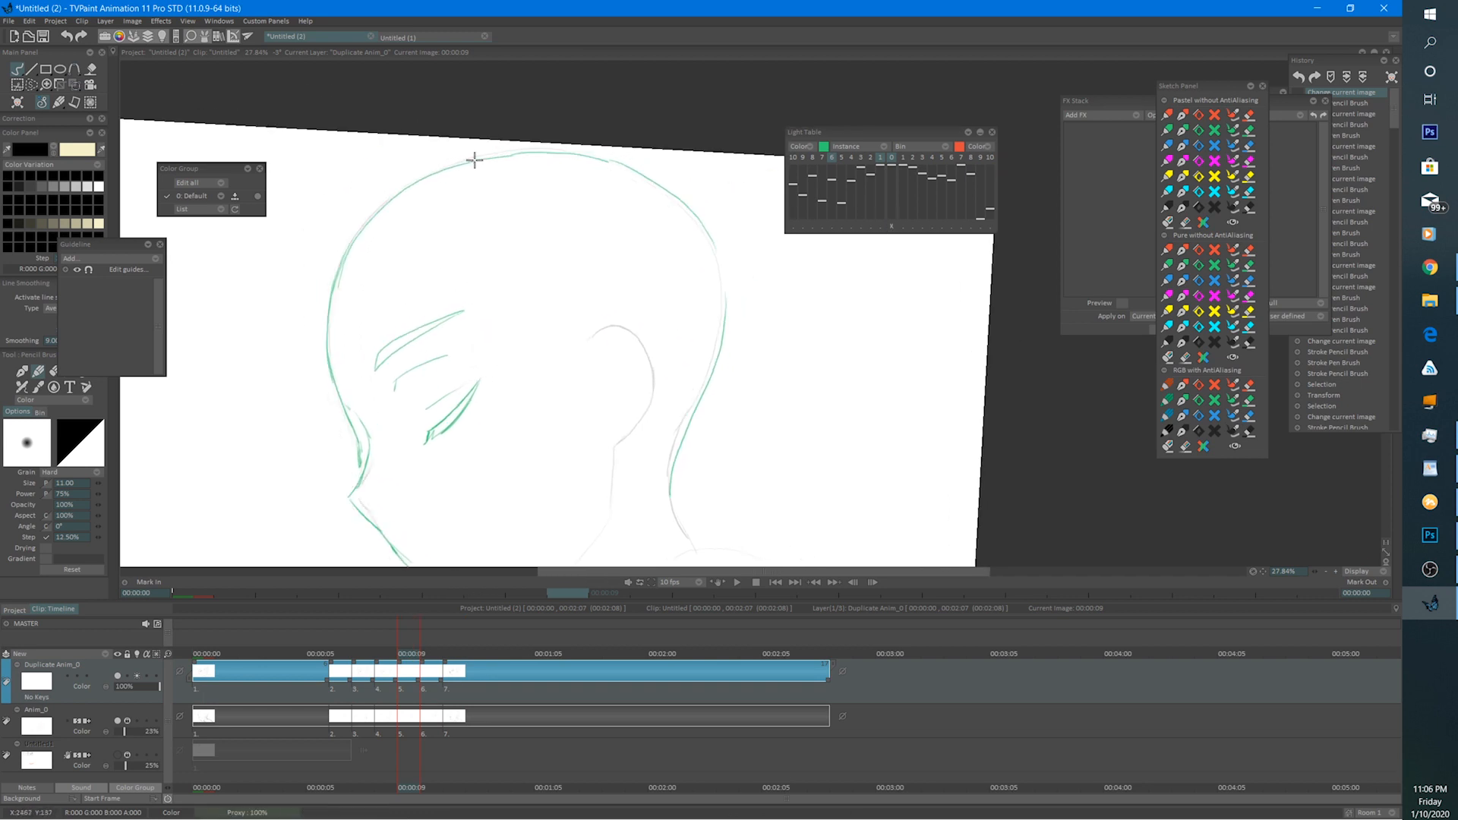
mouse_move(433, 172)
mouse_down()
mouse_move(380, 207)
mouse_move(337, 274)
mouse_move(354, 232)
mouse_move(326, 339)
mouse_move(325, 323)
mouse_move(348, 425)
mouse_up()
click(388, 655)
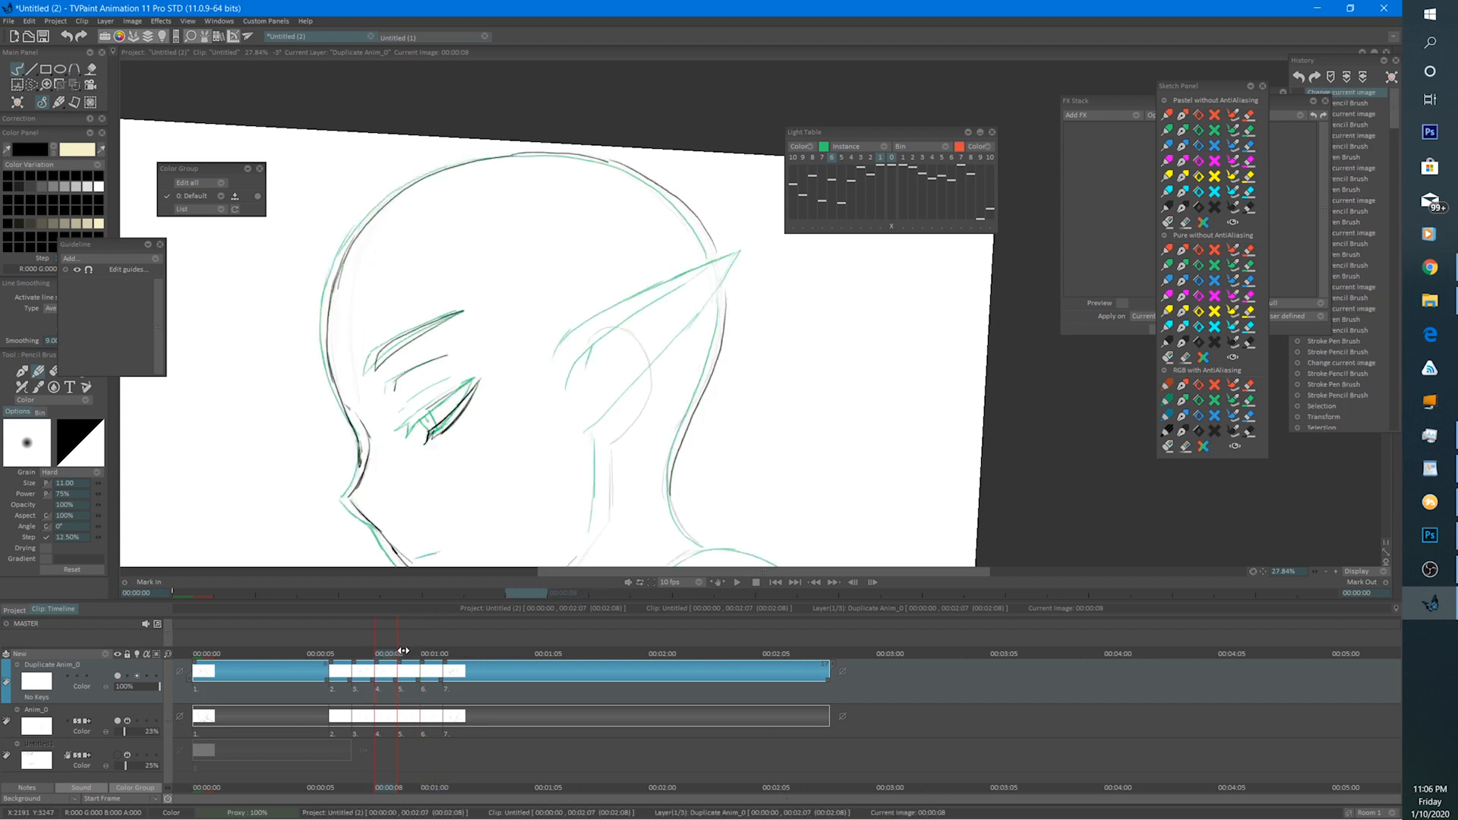
click(403, 651)
drag(325, 325, 350, 448)
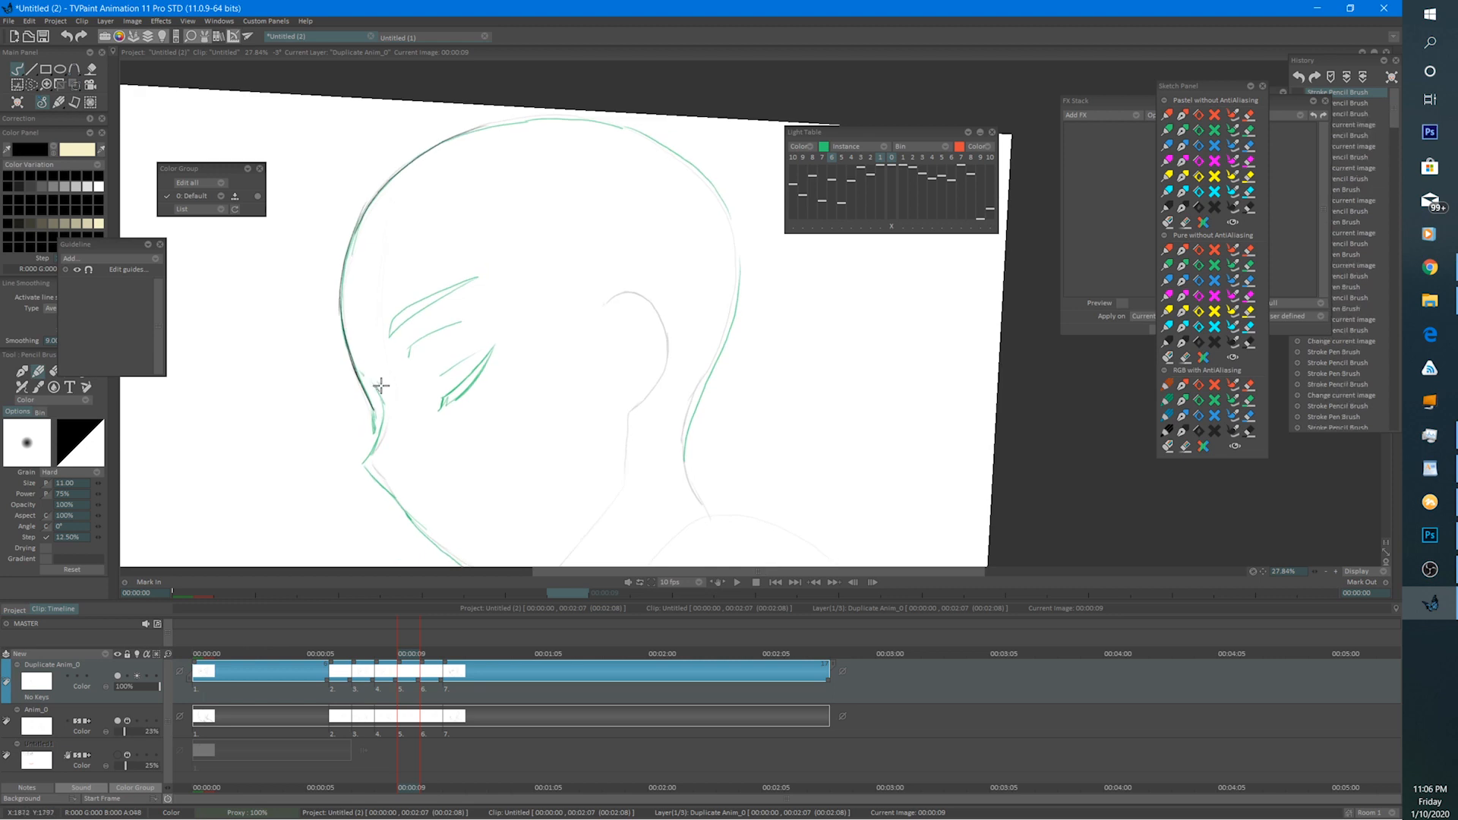
mouse_move(386, 388)
mouse_down()
mouse_move(393, 429)
mouse_move(367, 467)
mouse_move(396, 493)
mouse_up()
mouse_move(378, 428)
mouse_down()
mouse_move(368, 369)
mouse_move(410, 467)
mouse_move(469, 517)
mouse_move(514, 524)
mouse_up()
Shift the previous light-table drawing over the new profile and sketch the lowered eye, lid crease and eyebrow on frame 00:00:09.
drag(489, 308, 549, 404)
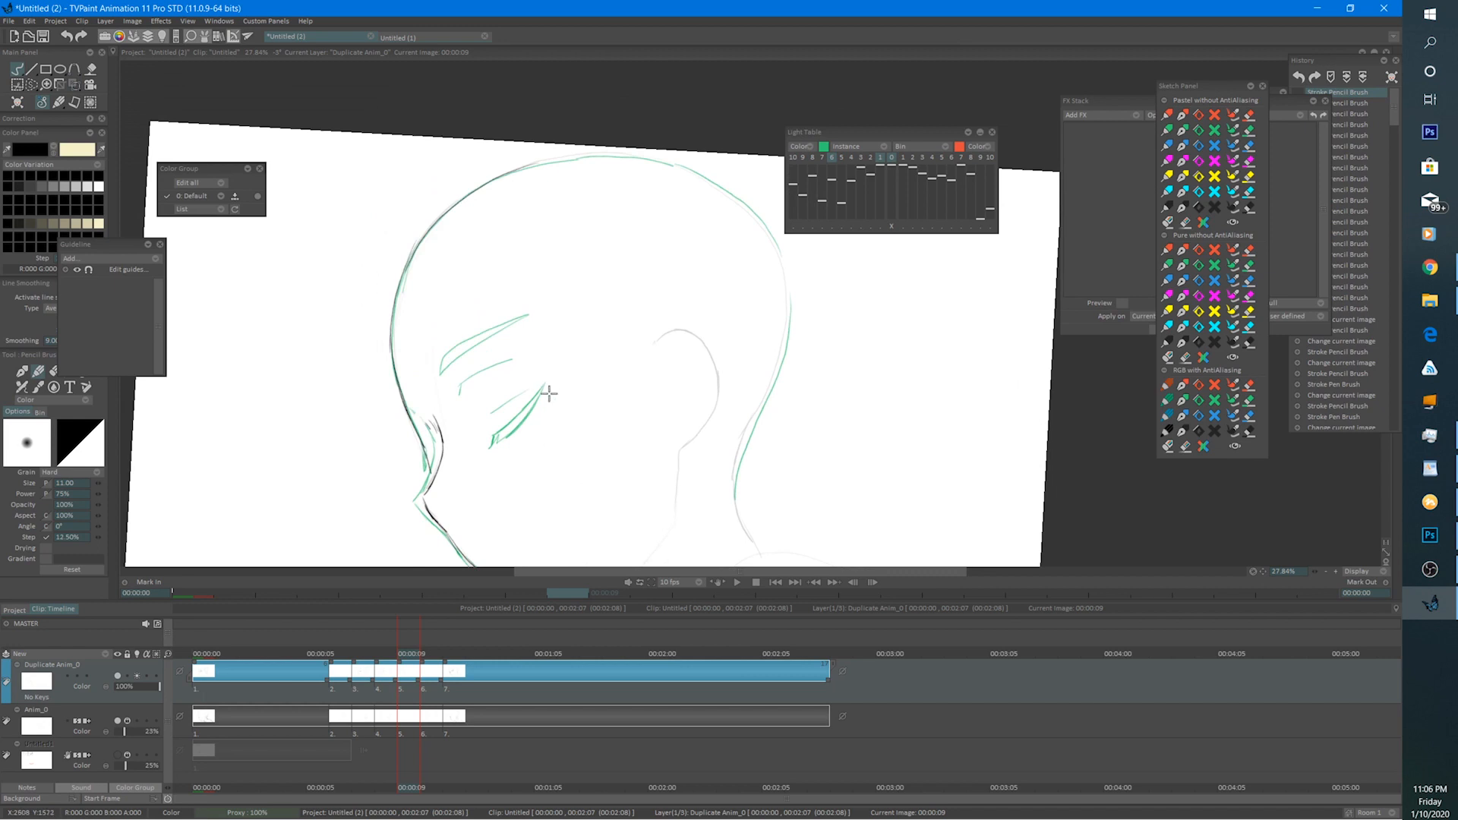
click(880, 225)
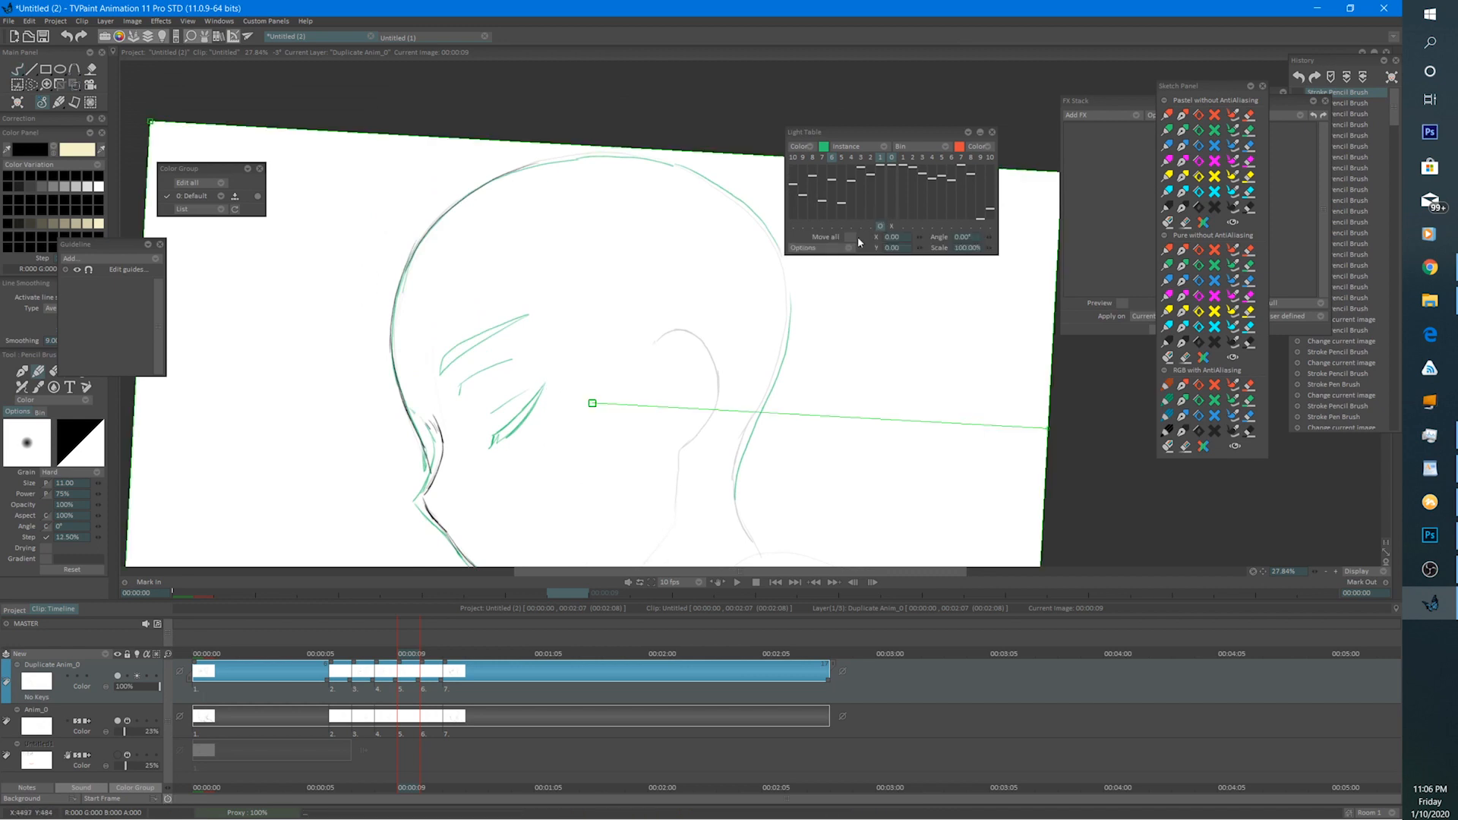
mouse_move(625, 400)
mouse_down()
mouse_move(531, 422)
mouse_move(558, 376)
mouse_move(500, 409)
mouse_up()
key(Escape)
mouse_move(517, 355)
mouse_down()
mouse_move(473, 379)
mouse_move(456, 367)
mouse_move(545, 308)
mouse_move(461, 345)
mouse_move(453, 369)
mouse_move(467, 342)
mouse_up()
scroll(583, 400, down, 3)
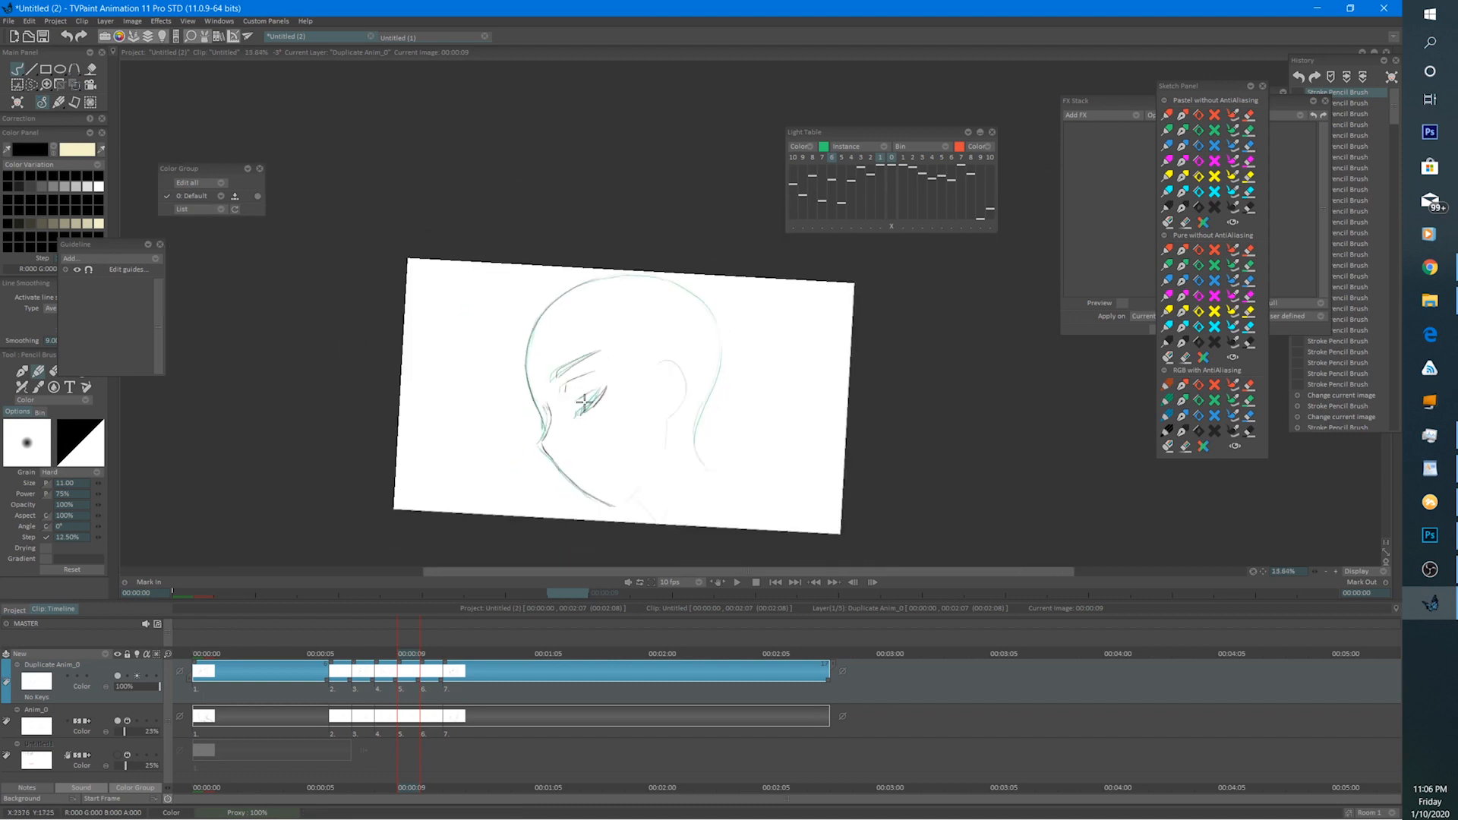
Play back the head turn and flip through frames 00:00:06 to 00:00:09 to examine the new drawing.
click(716, 582)
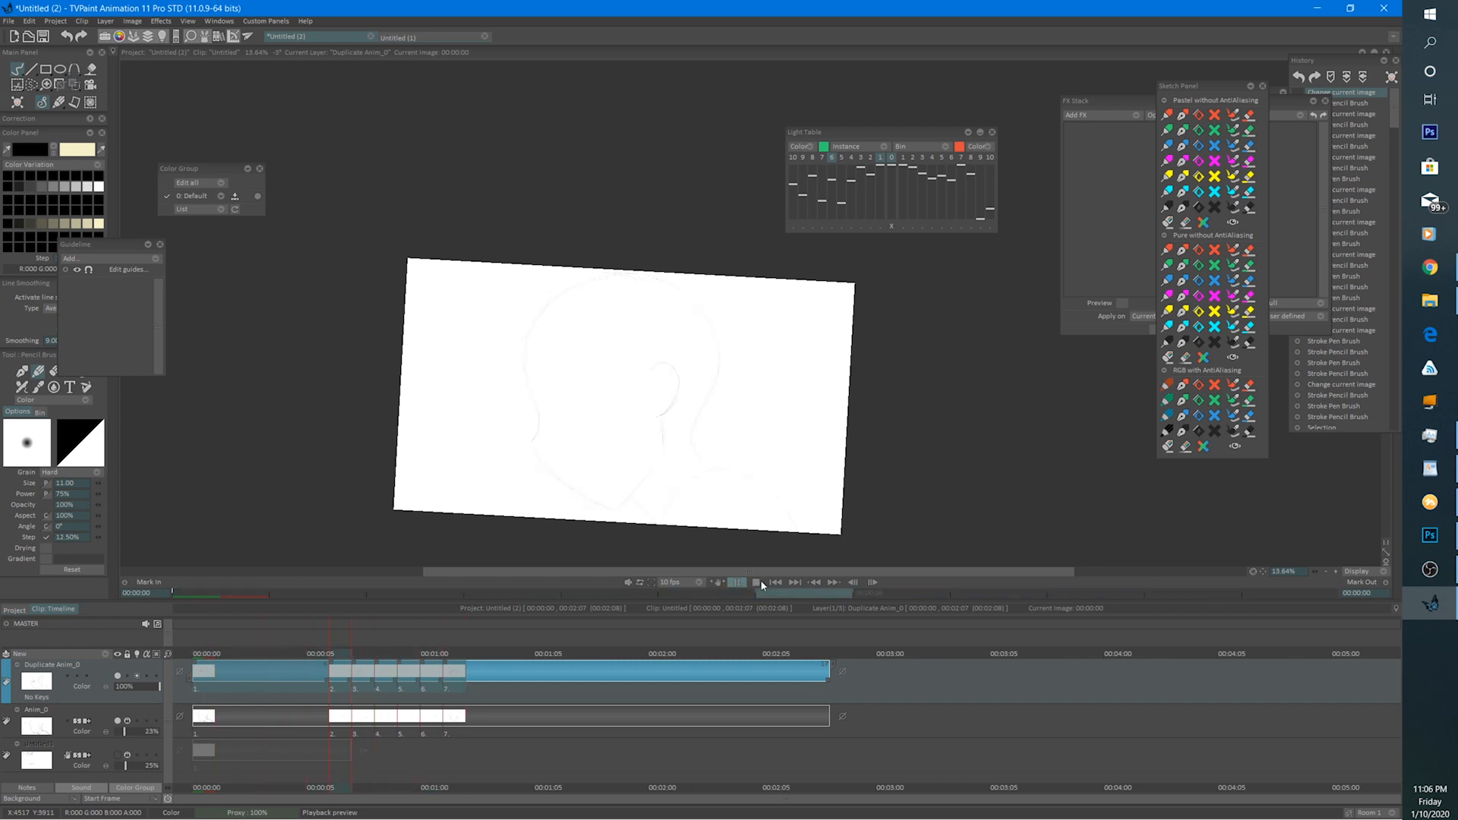
click(394, 674)
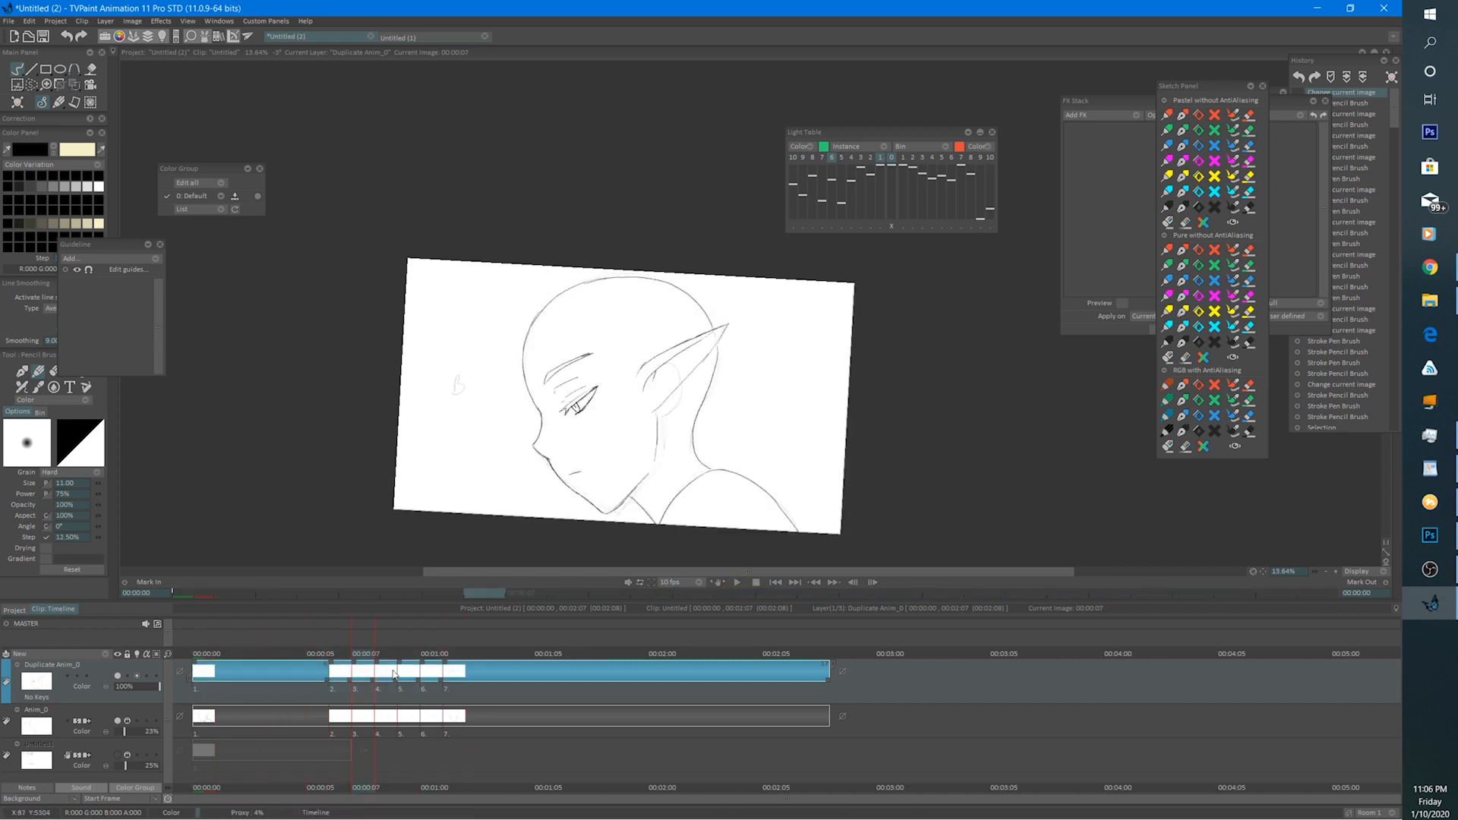
click(339, 663)
click(363, 656)
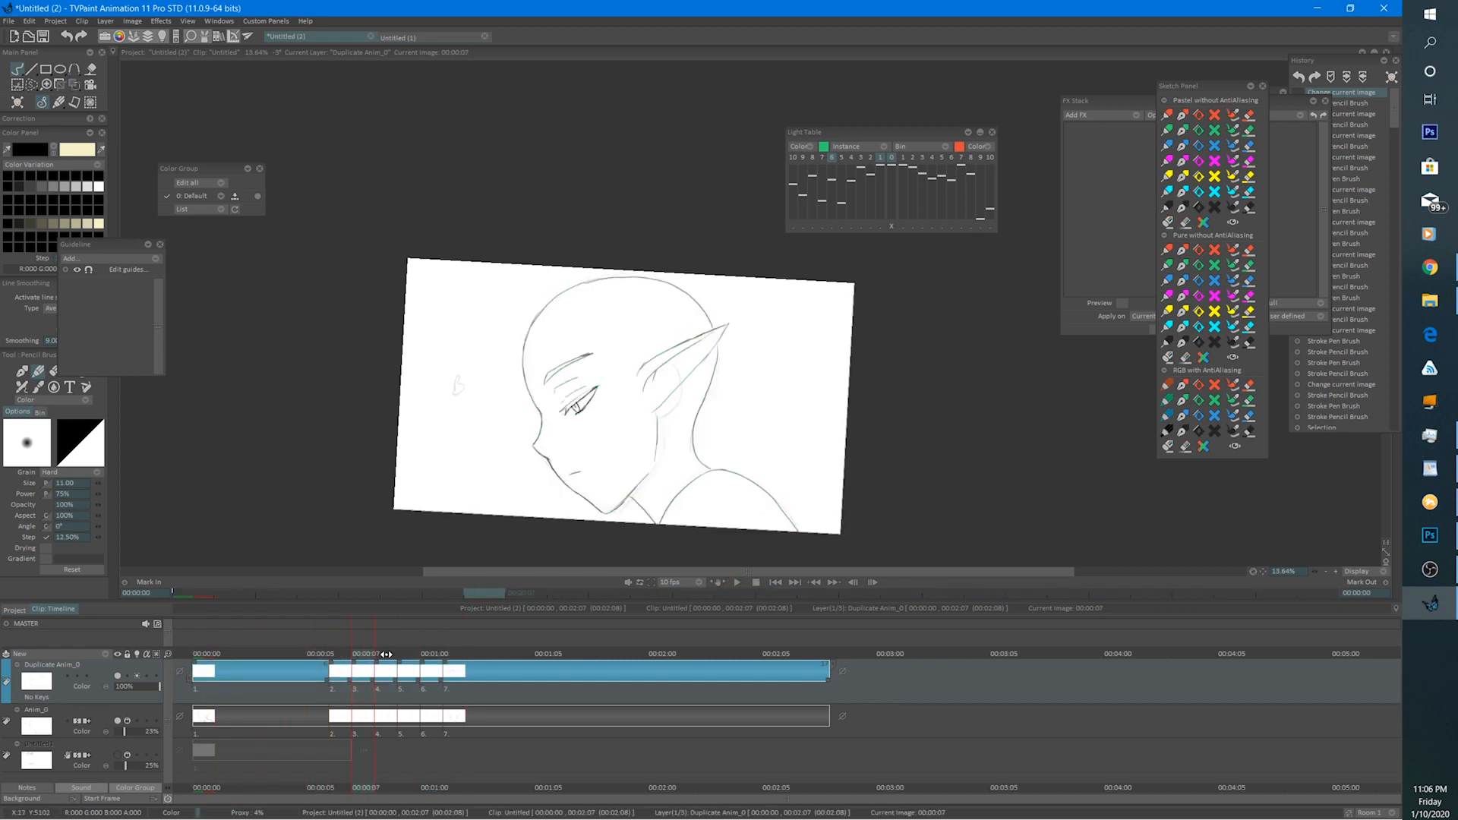
click(386, 654)
click(411, 654)
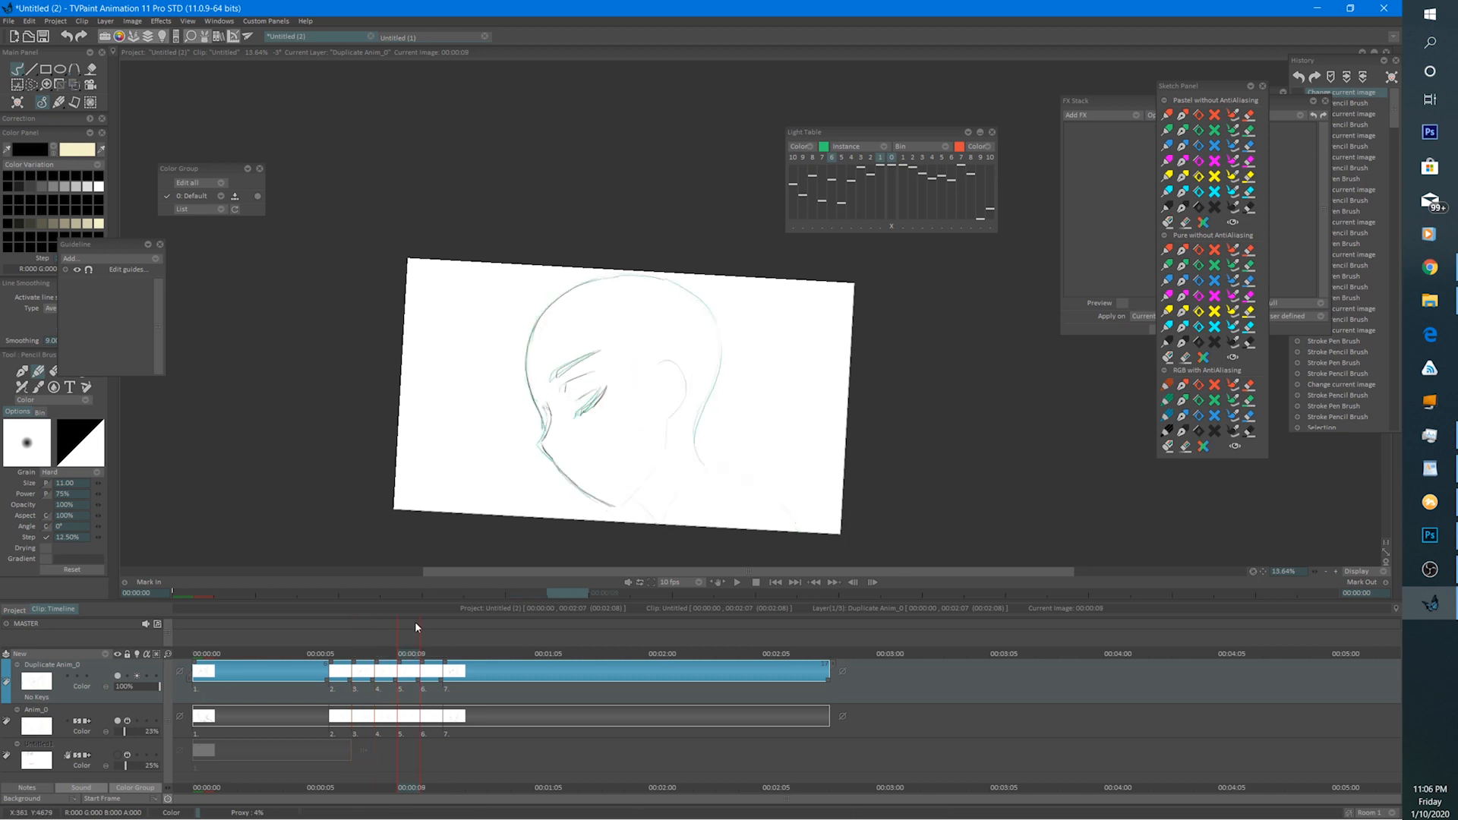
Add the far eyebrow tip, far lid crease and far eye lashes along the face's profile on frame 00:00:09.
scroll(635, 385, up, 3)
key(e)
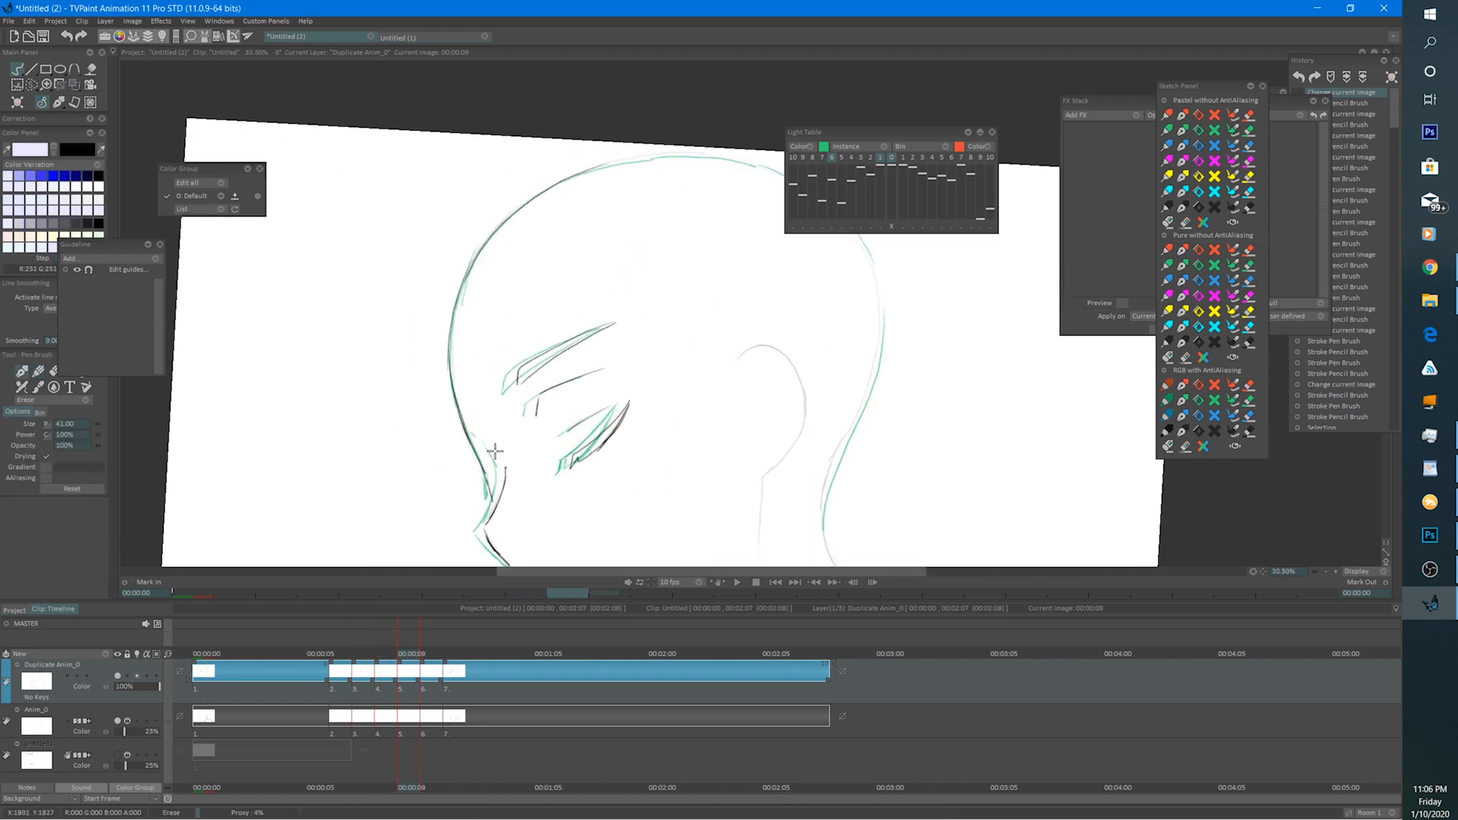
key(e)
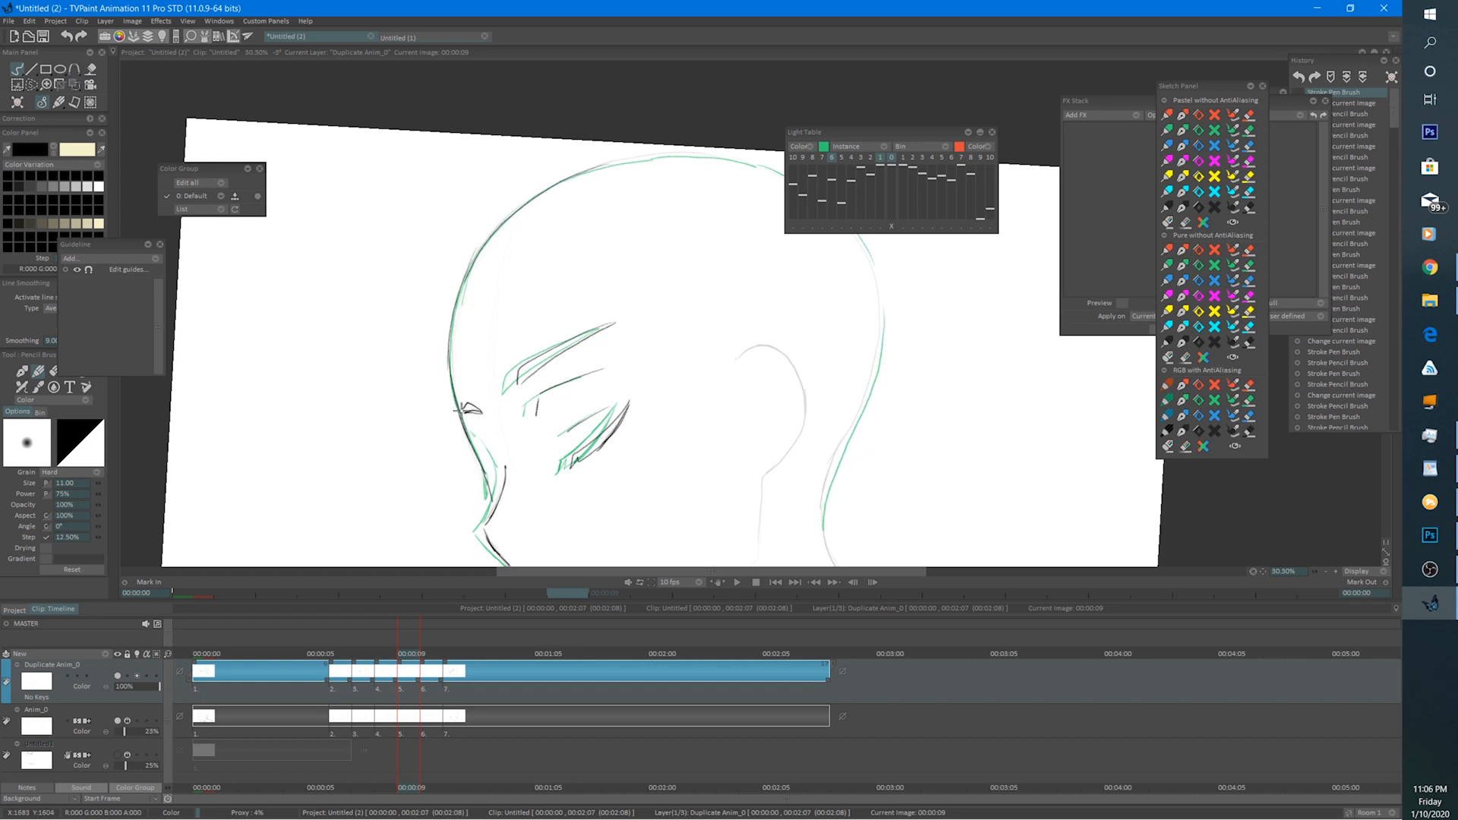
drag(462, 409, 470, 411)
key(e)
key(e)
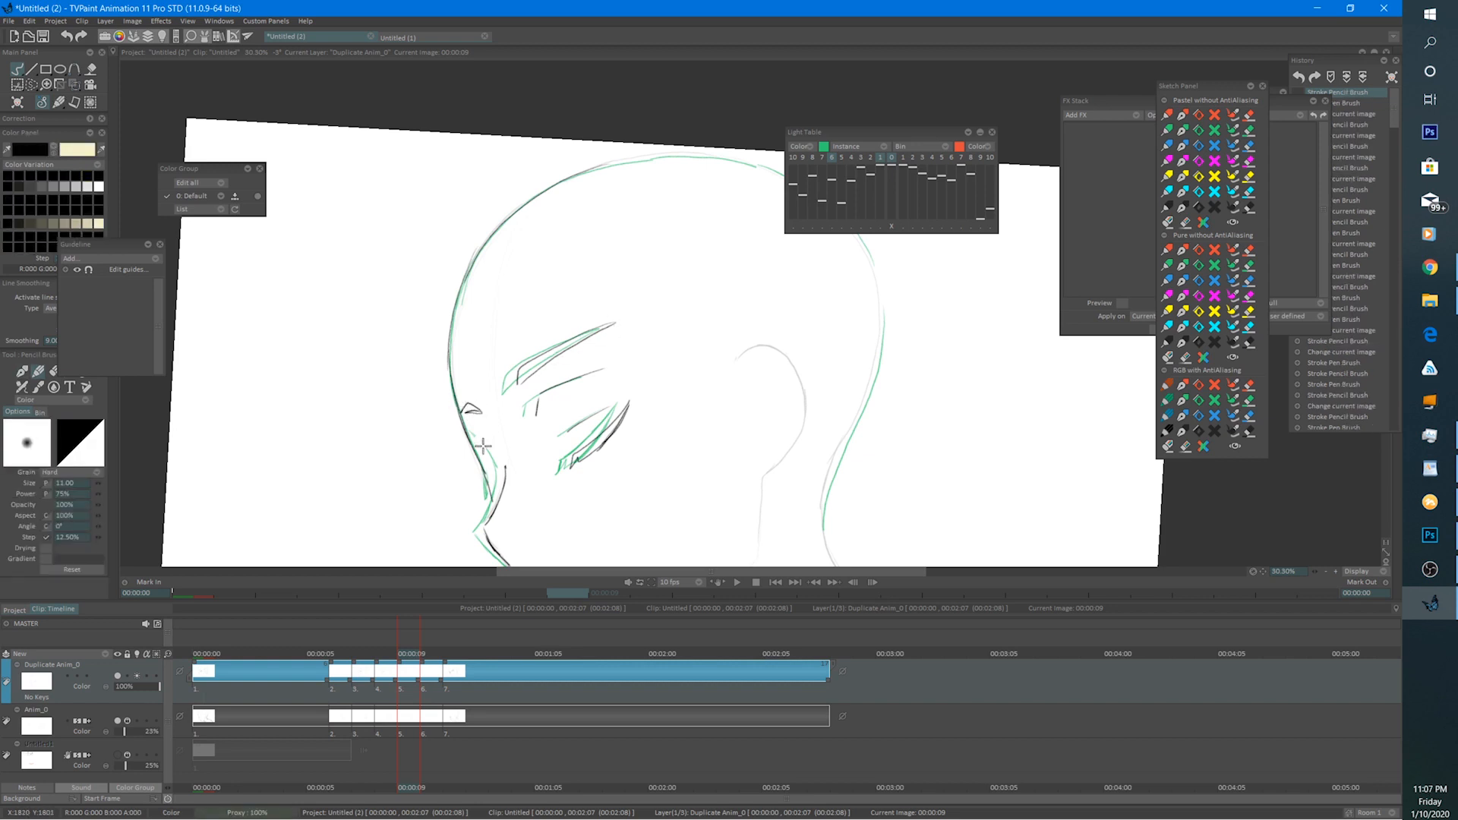
drag(502, 473, 503, 475)
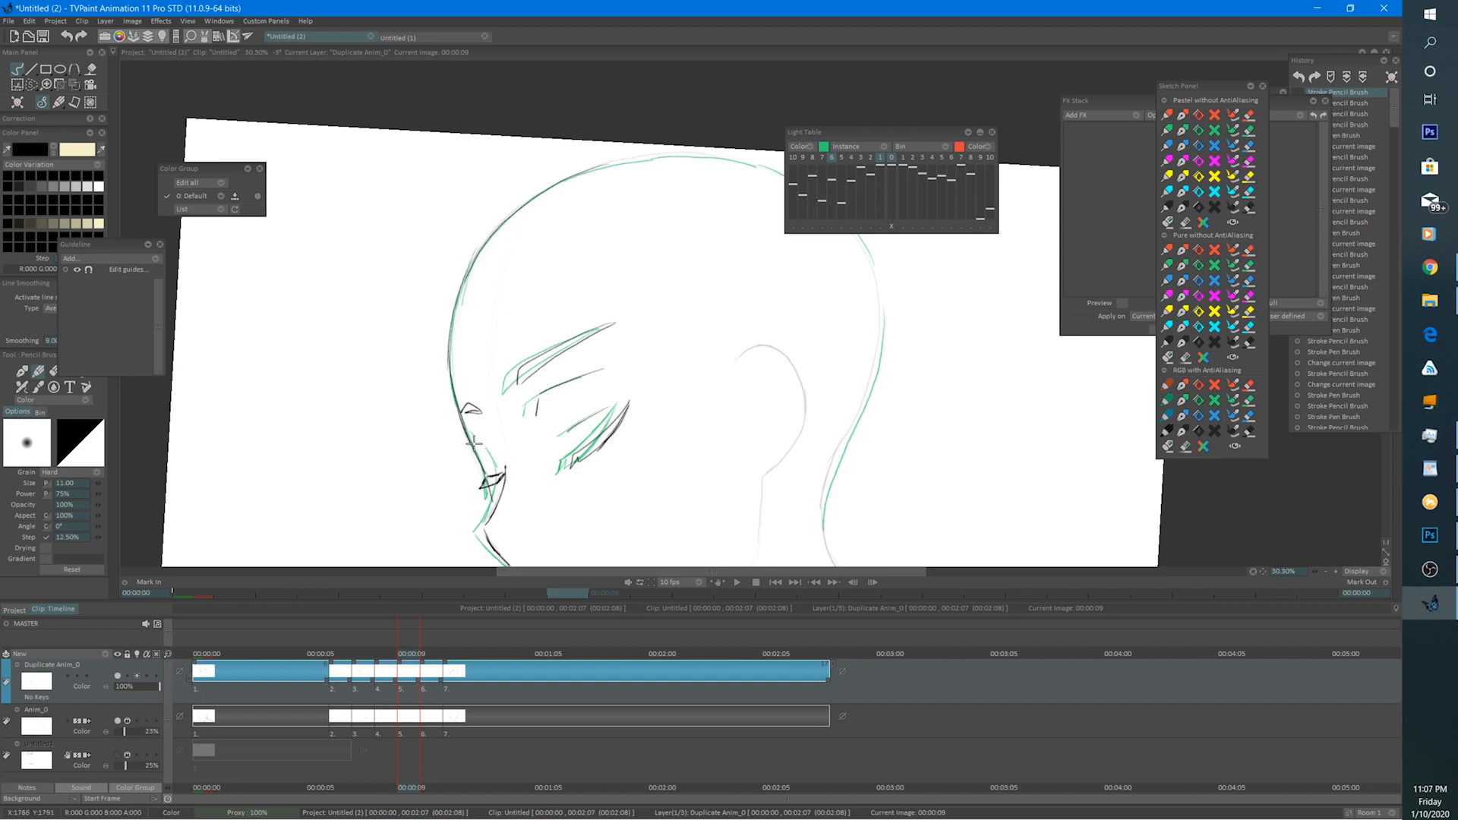
drag(488, 442, 484, 439)
Erase the near eyebrow and lid crease on frame 00:00:09 and redraw the eyebrow higher and farther from the profile.
key(e)
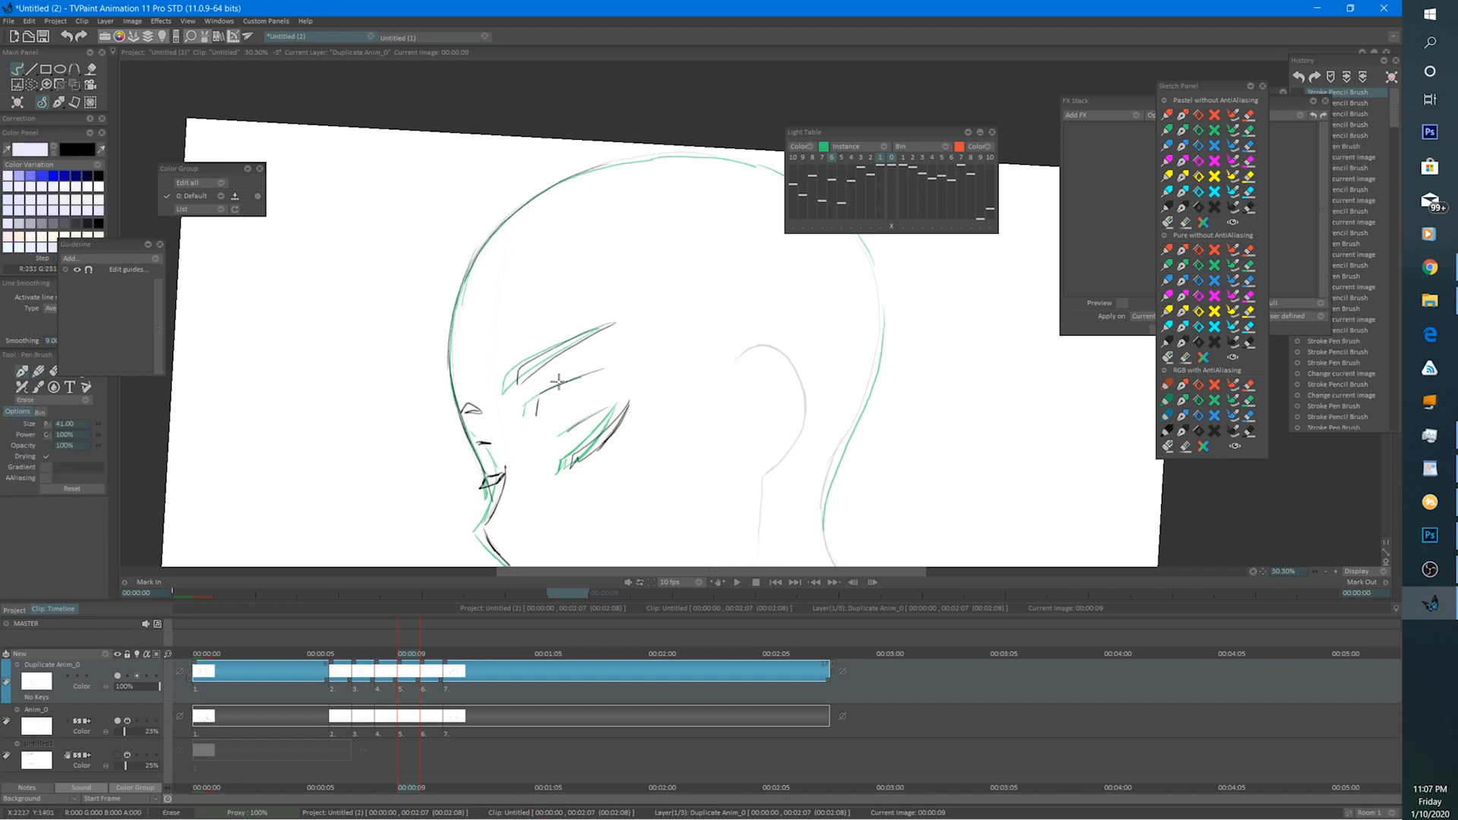
drag(535, 393, 515, 377)
key(e)
mouse_move(631, 319)
mouse_down()
mouse_move(527, 378)
mouse_move(540, 351)
mouse_move(652, 310)
mouse_move(579, 354)
mouse_up()
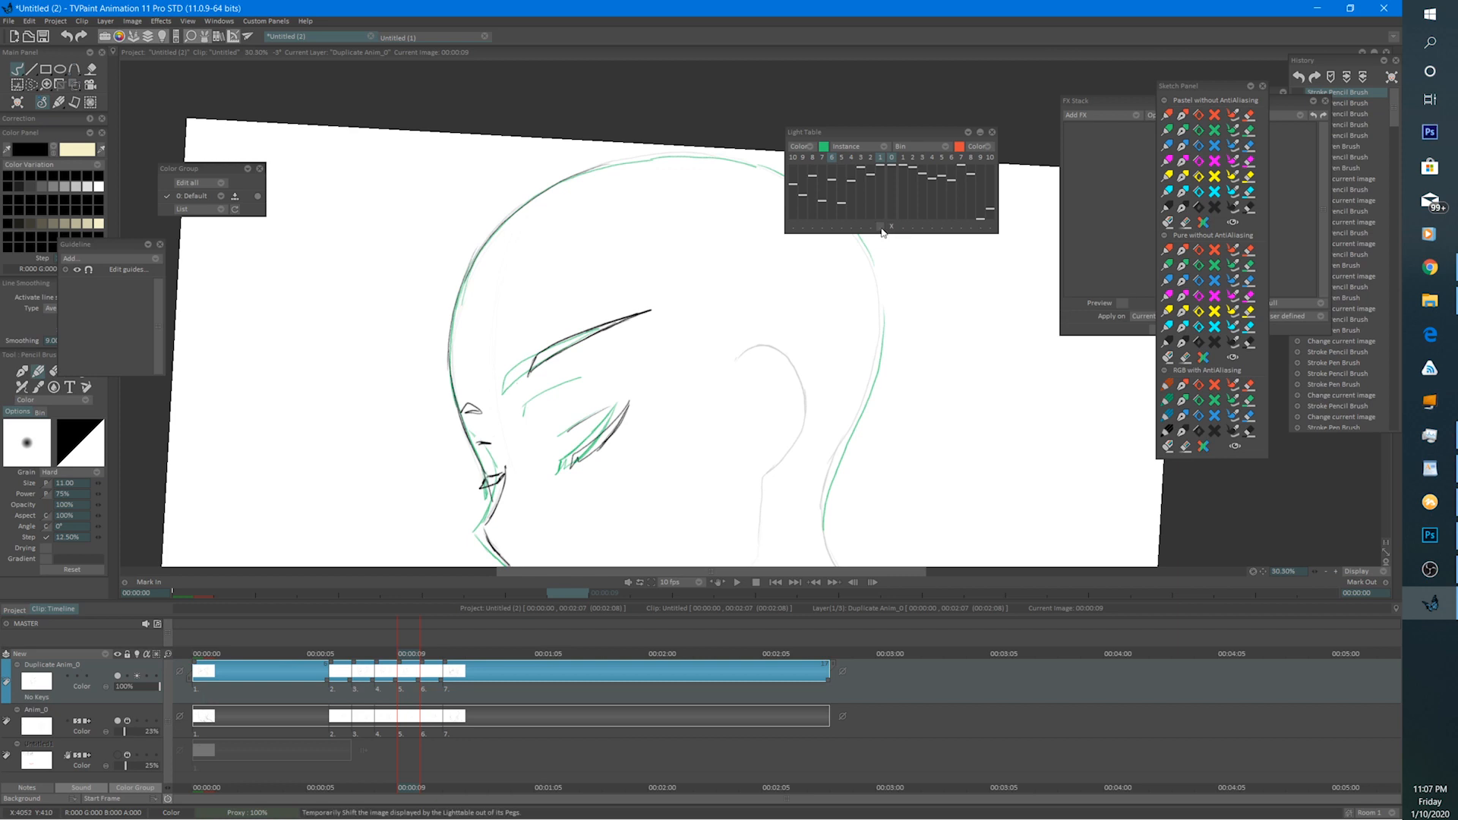
Shift the previous light-table drawing over the new profile on frame 00:00:09 and draw the near eye's lid crease below the eyebrow.
drag(882, 232, 863, 236)
click(880, 226)
drag(725, 424, 752, 403)
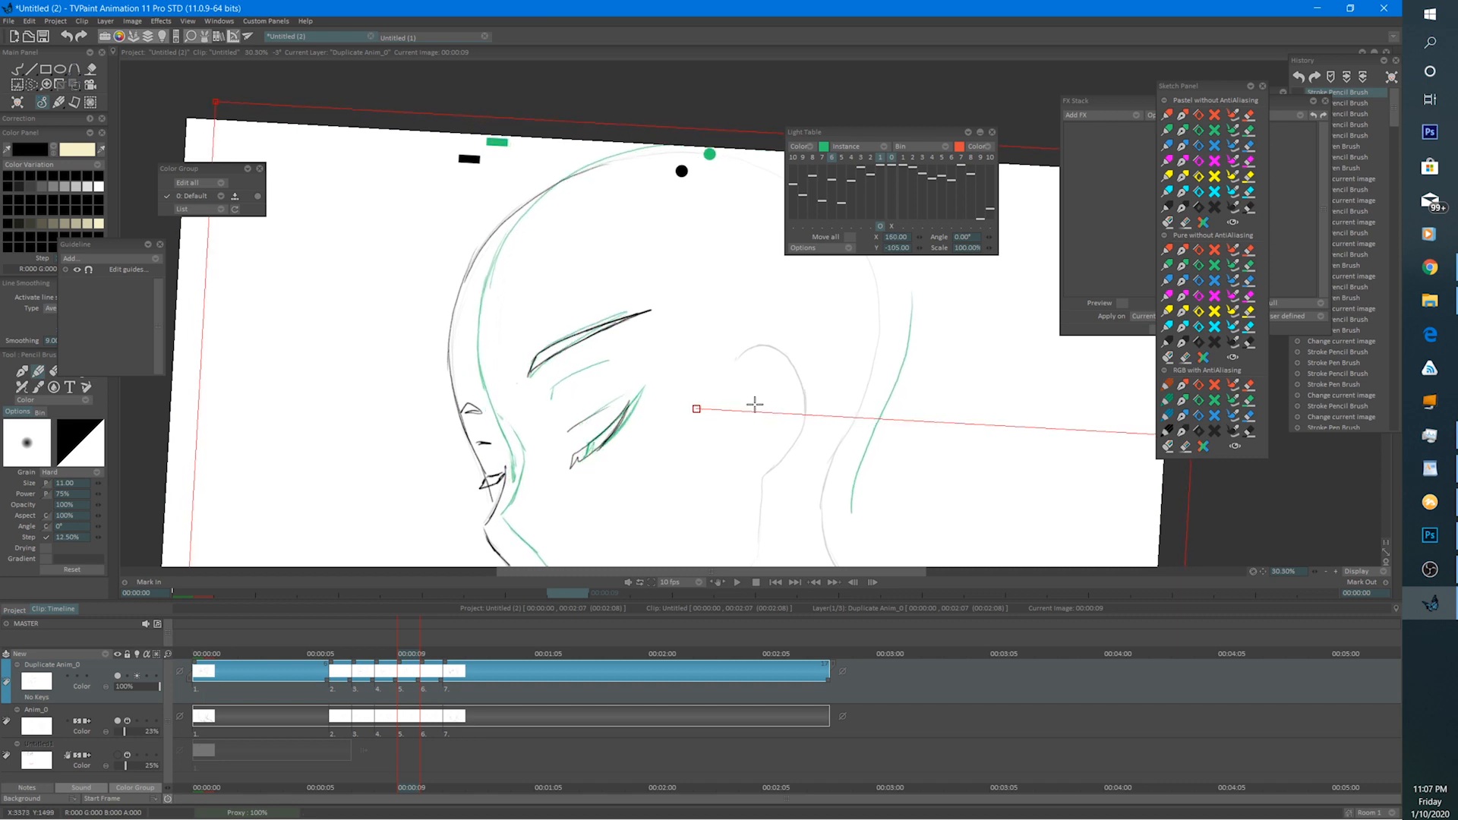
click(19, 71)
drag(626, 354, 545, 399)
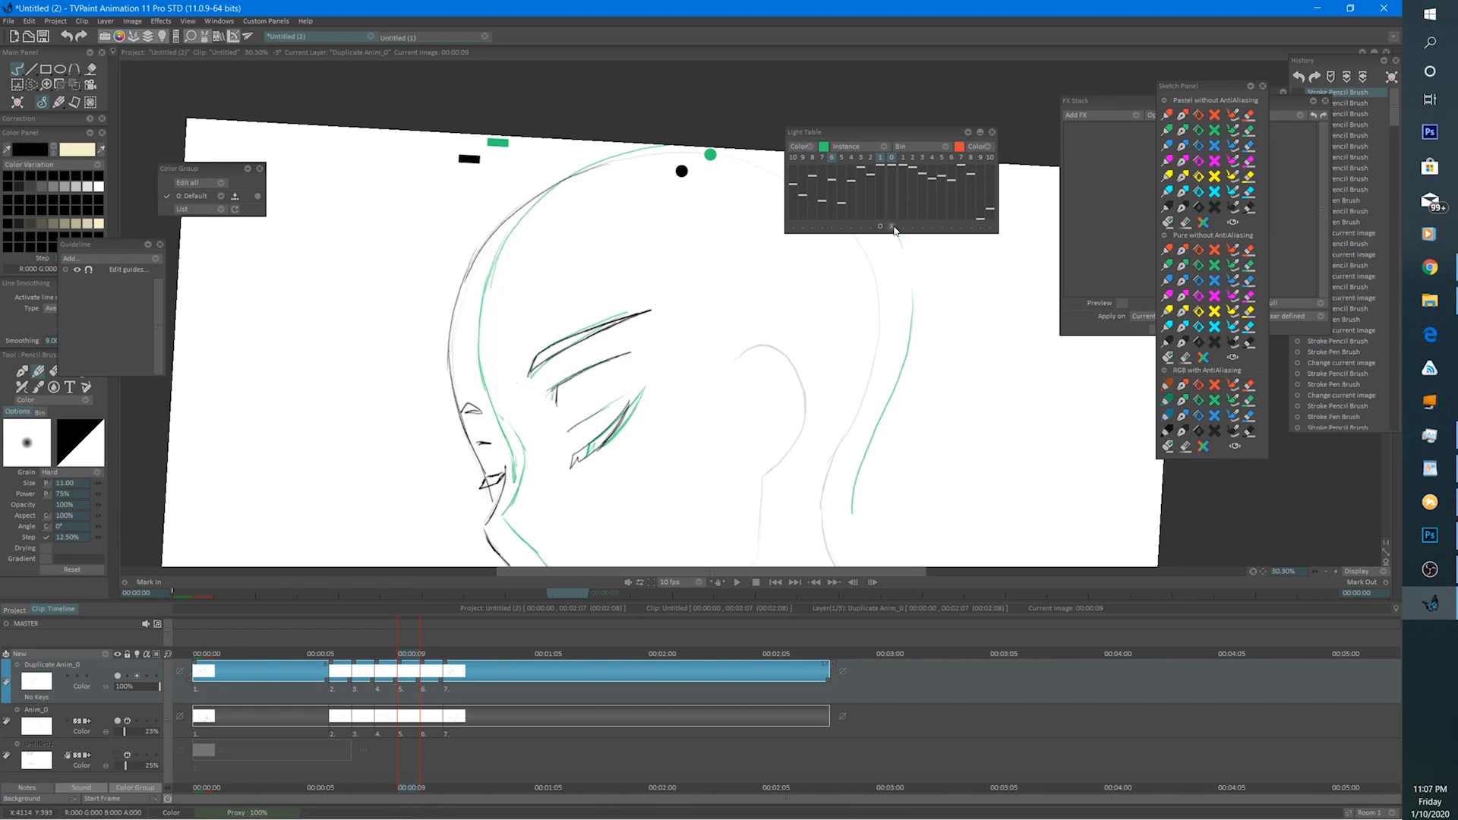
scroll(781, 302, down, 5)
scroll(656, 361, up, 3)
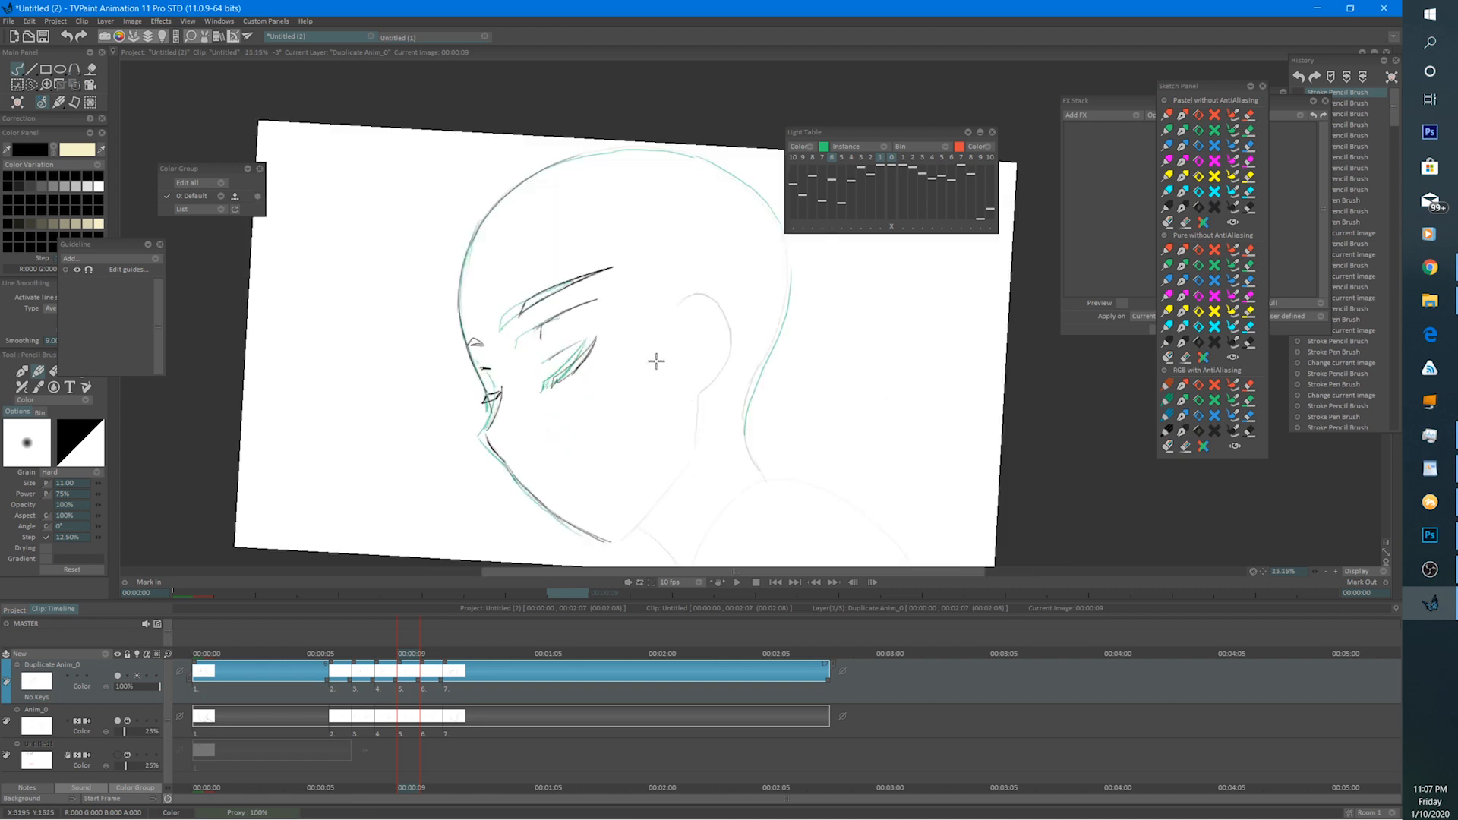
Play back the head turn and flip through frames 00:00:06 to 00:00:09 to examine the redrawn brow and lid crease.
click(385, 654)
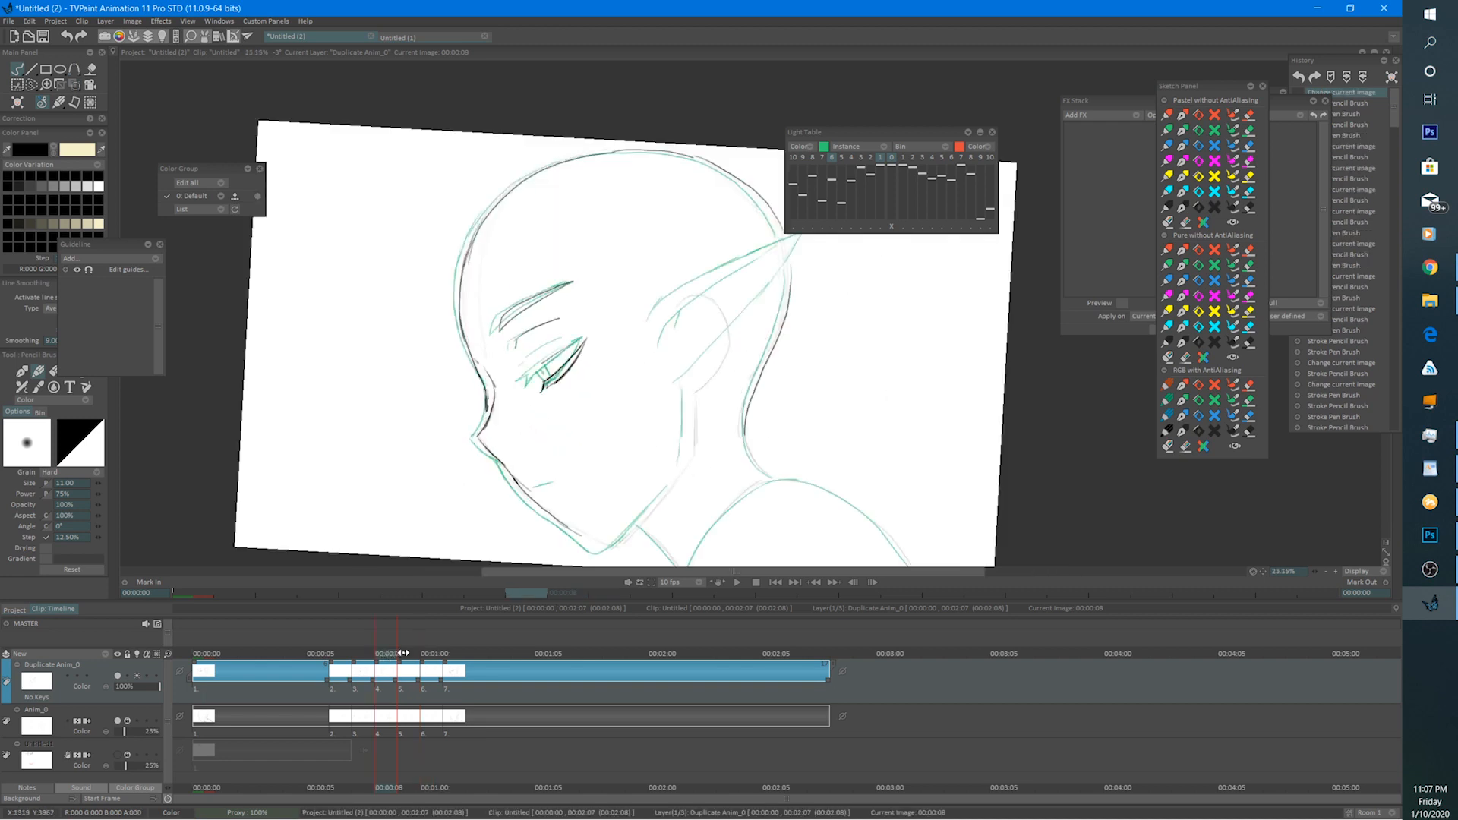
click(405, 653)
click(733, 582)
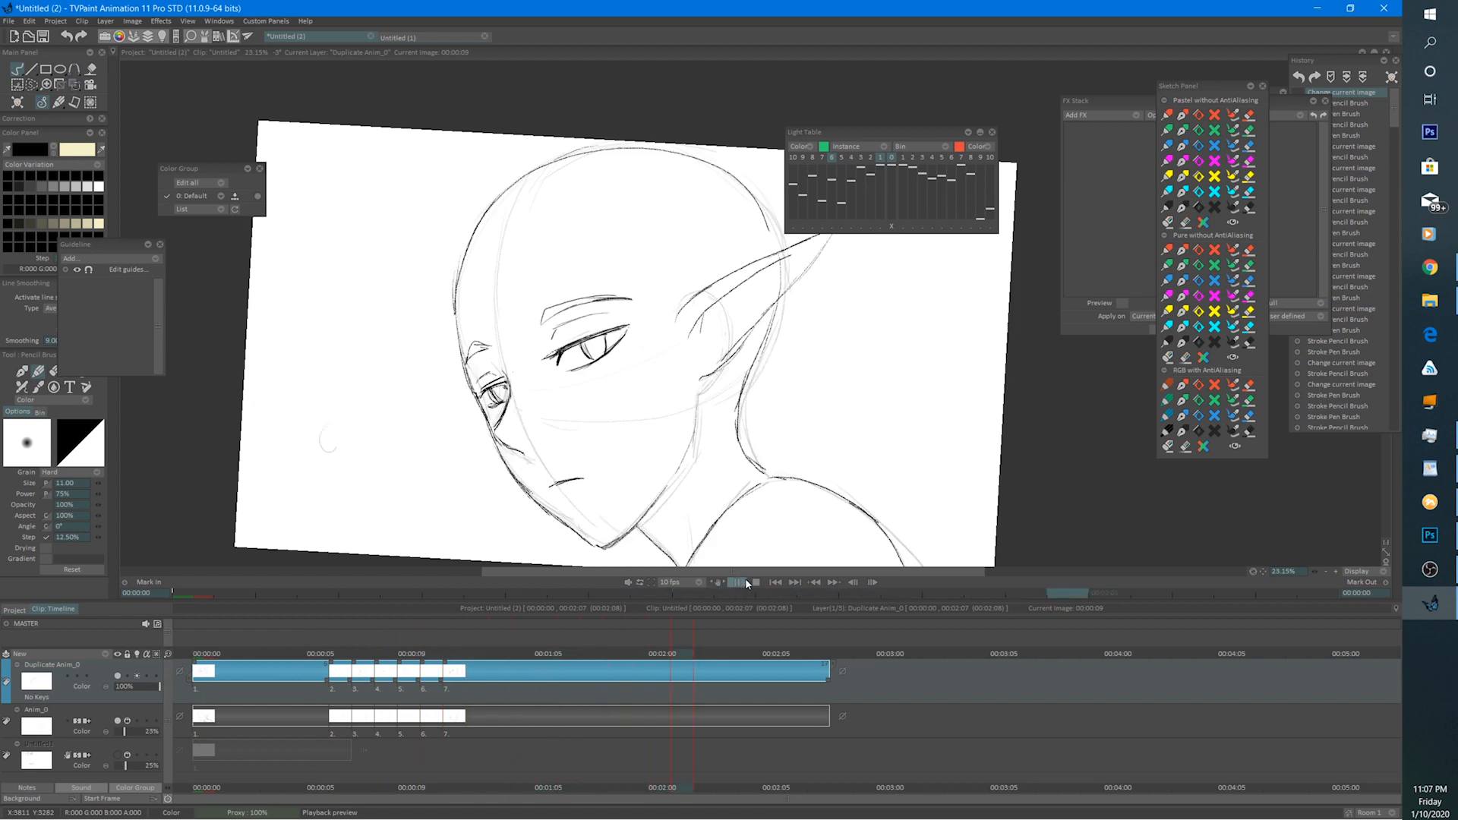
scroll(667, 476, down, 5)
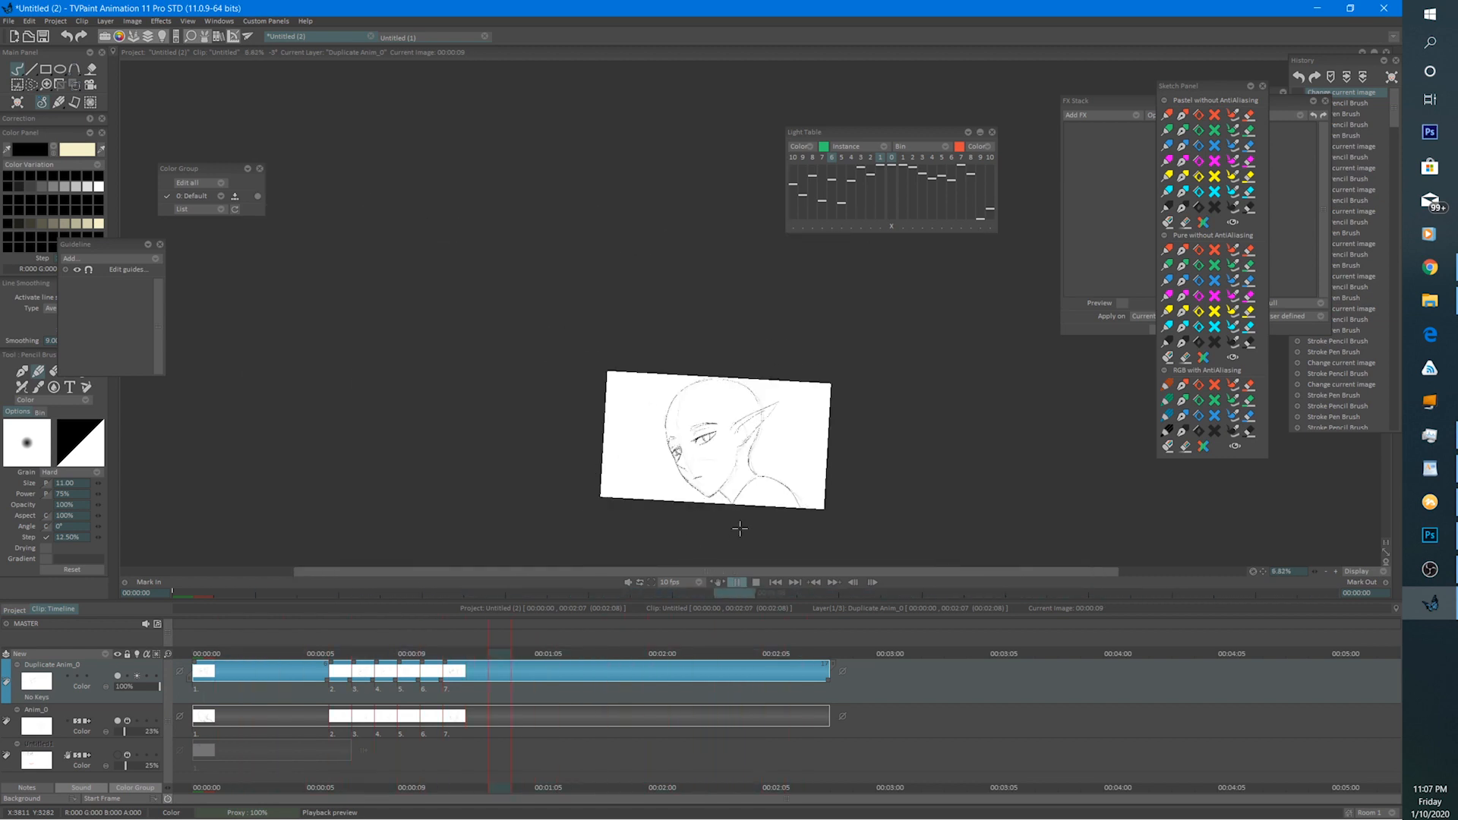
click(757, 582)
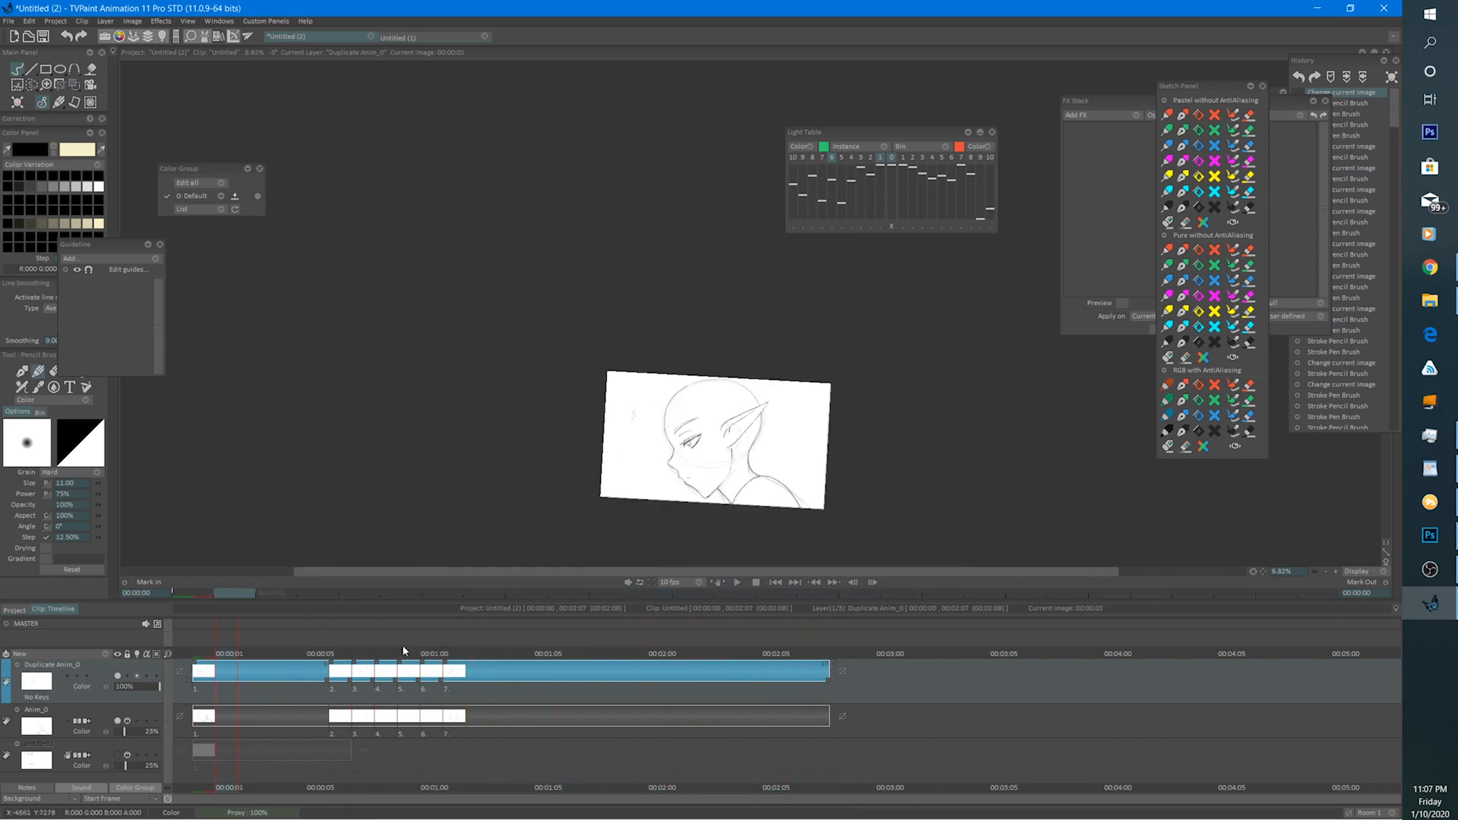
drag(340, 655, 414, 653)
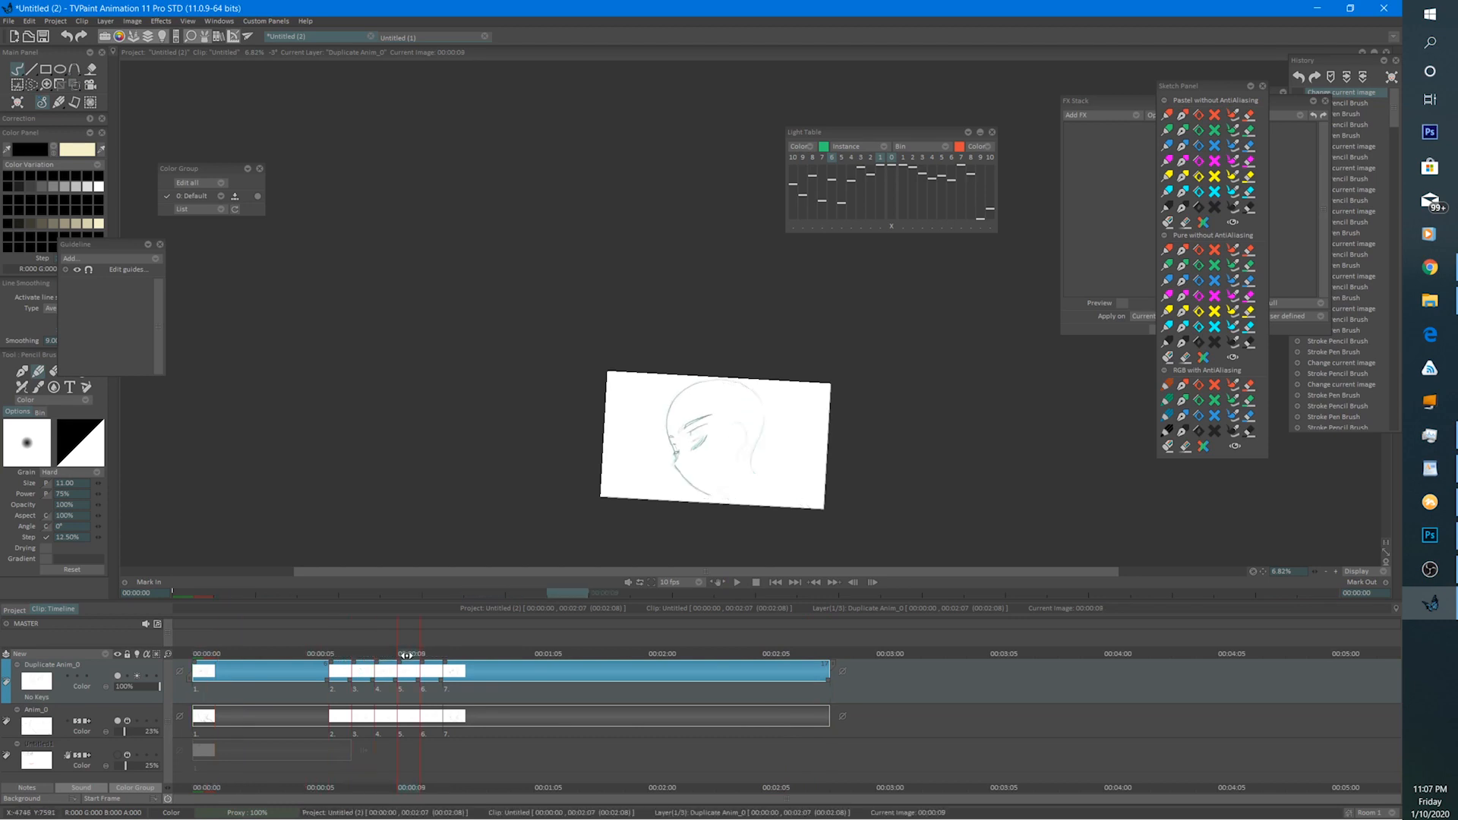
Lasso the near eye on frame 00:00:09, nudge it slightly away from the profile, compare the neighbouring frames and clear the selection.
scroll(729, 448, up, 5)
drag(645, 423, 598, 450)
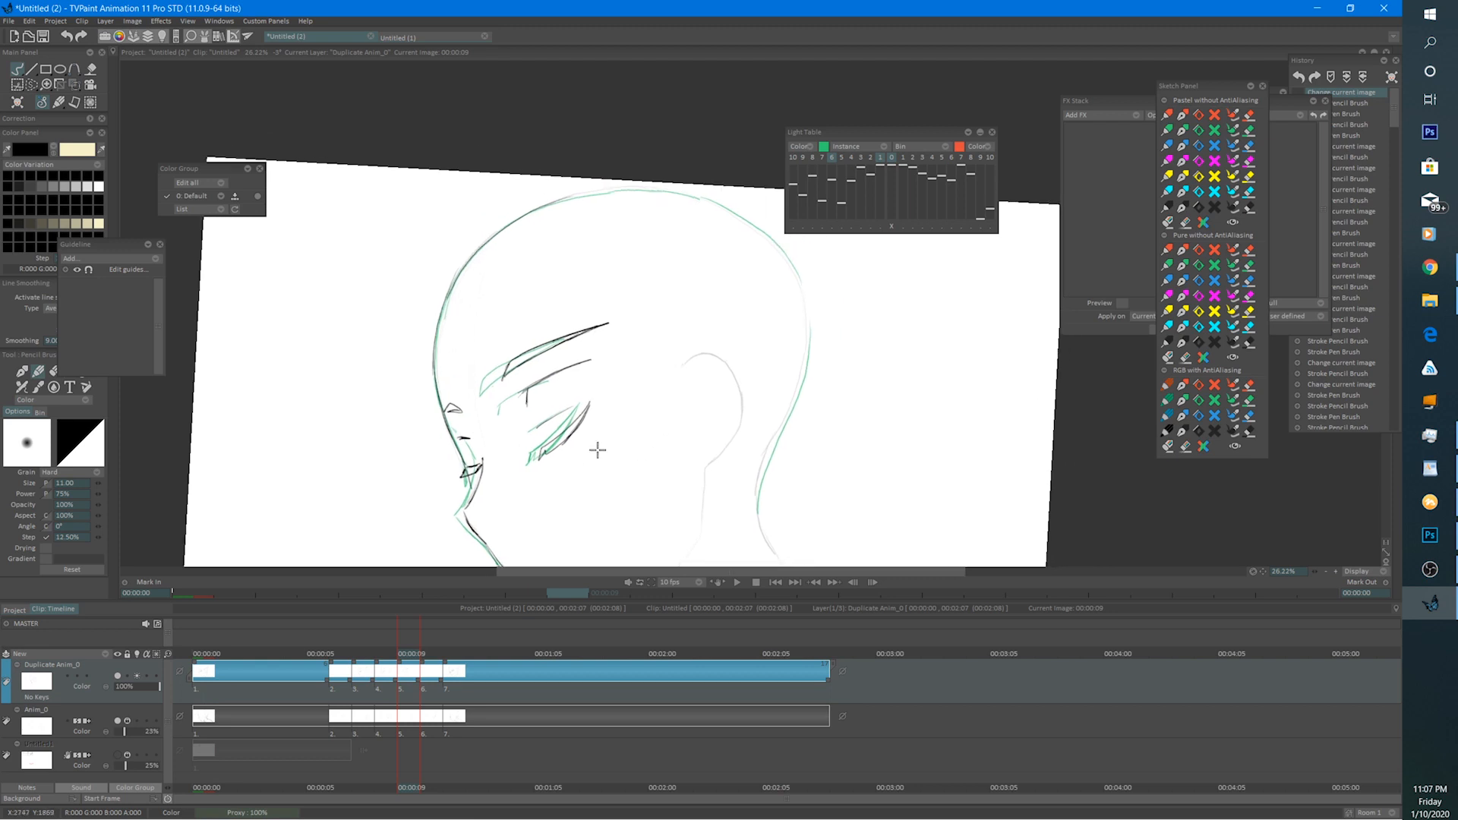
click(31, 84)
mouse_move(607, 388)
mouse_down()
mouse_move(525, 475)
mouse_move(621, 388)
mouse_move(614, 441)
mouse_up()
key(ctrl+t)
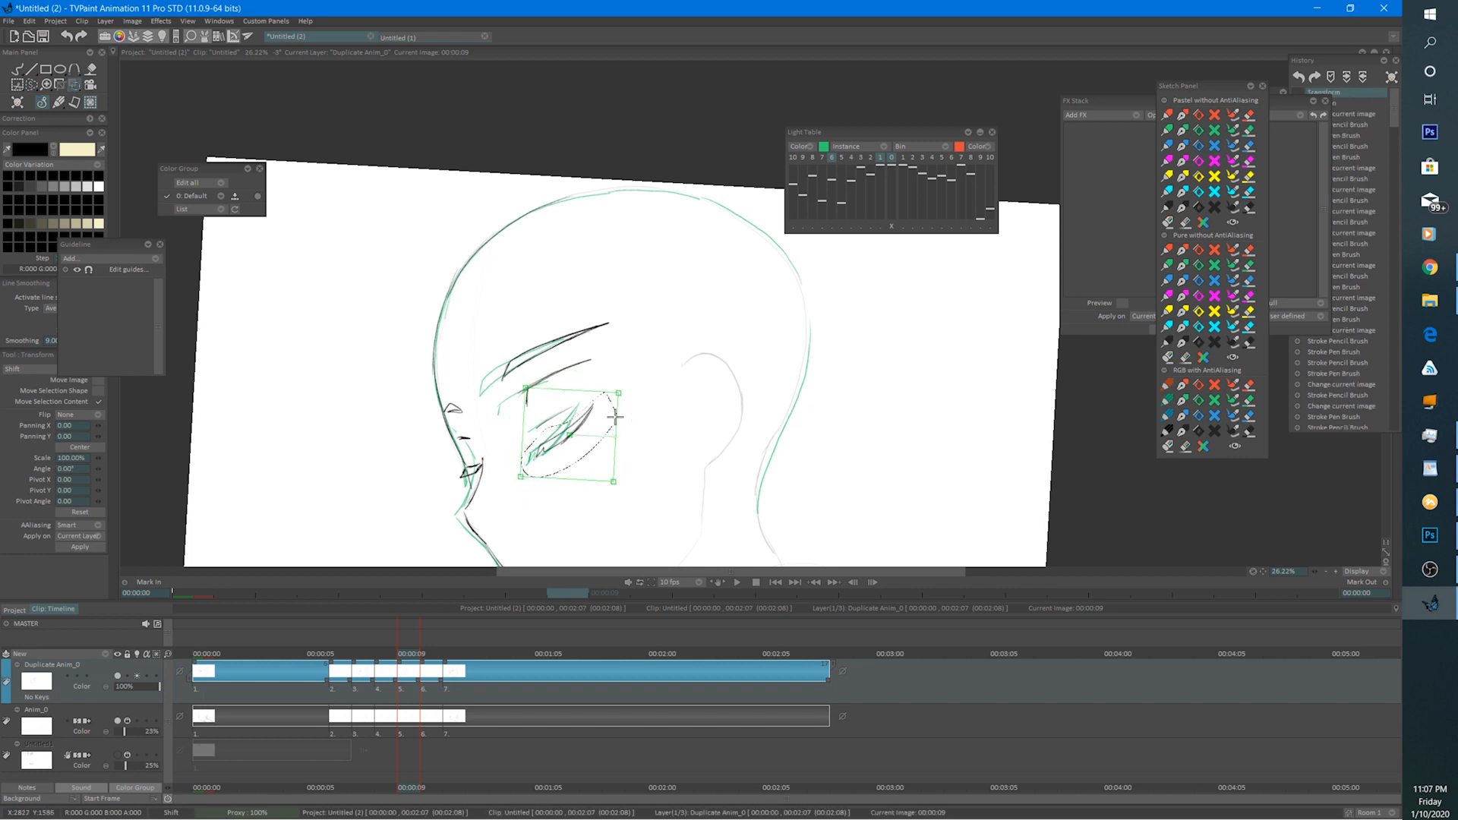
click(23, 73)
click(370, 663)
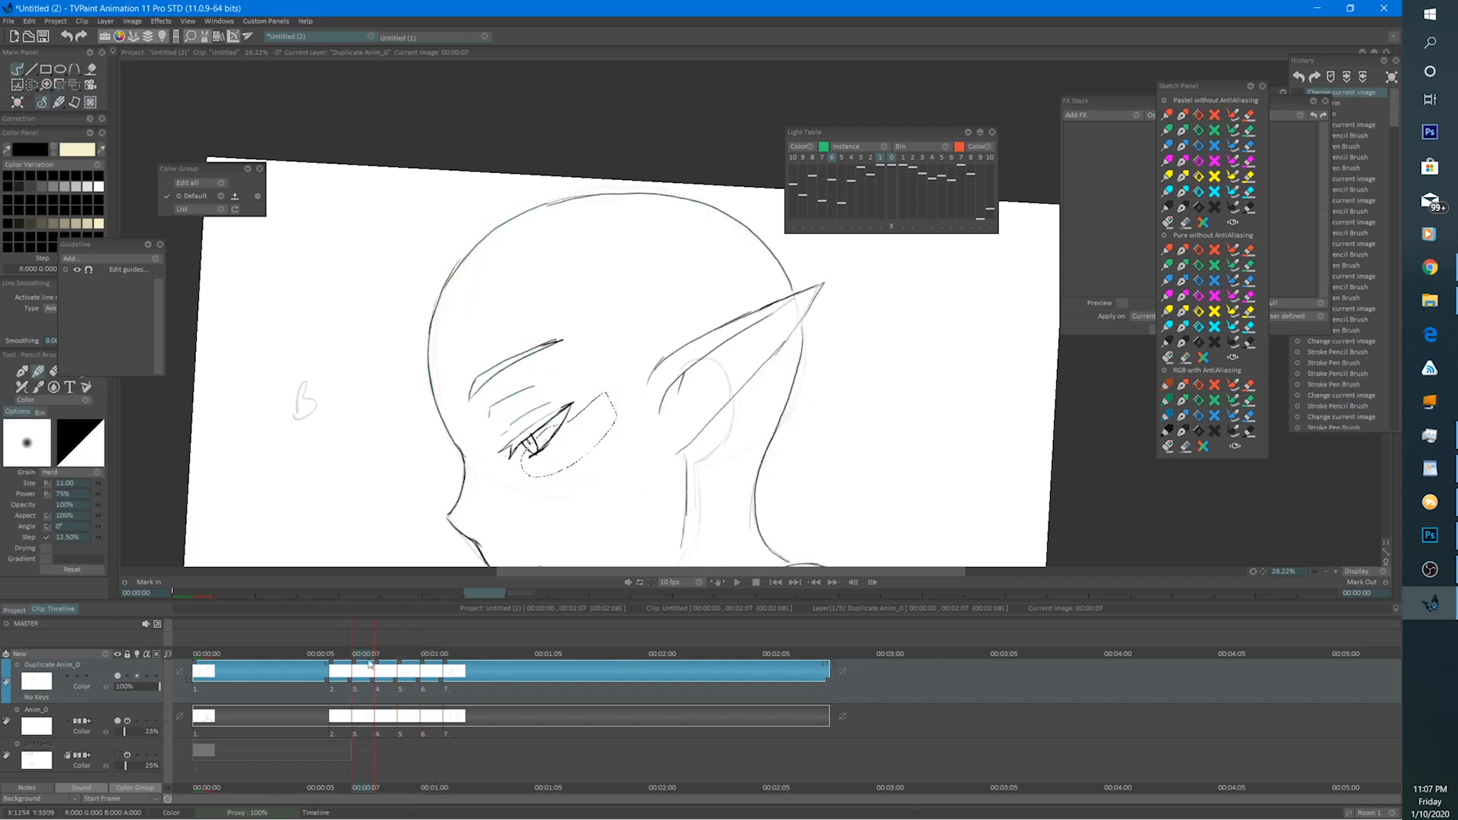
click(391, 653)
click(407, 653)
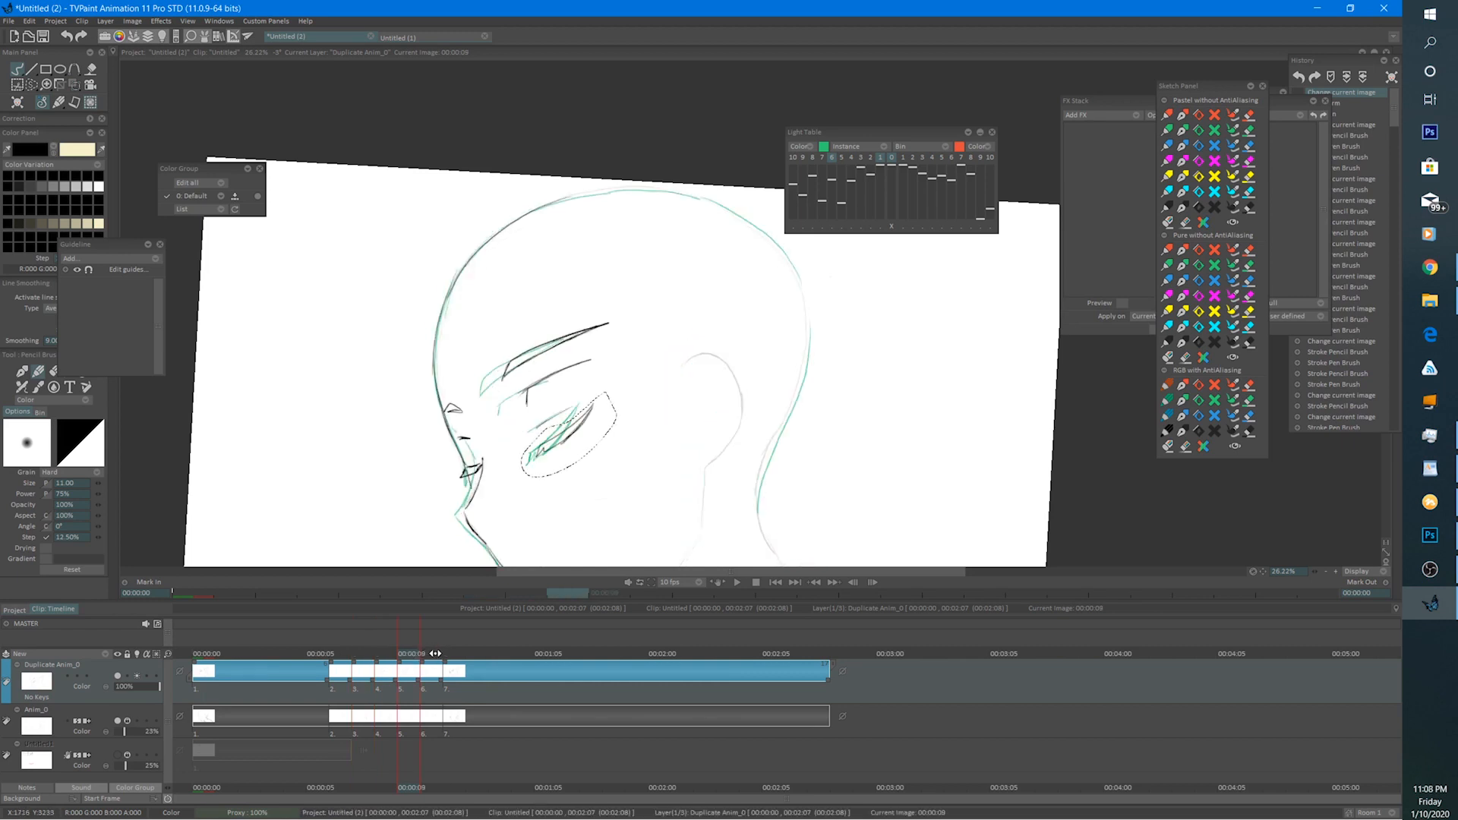
click(432, 655)
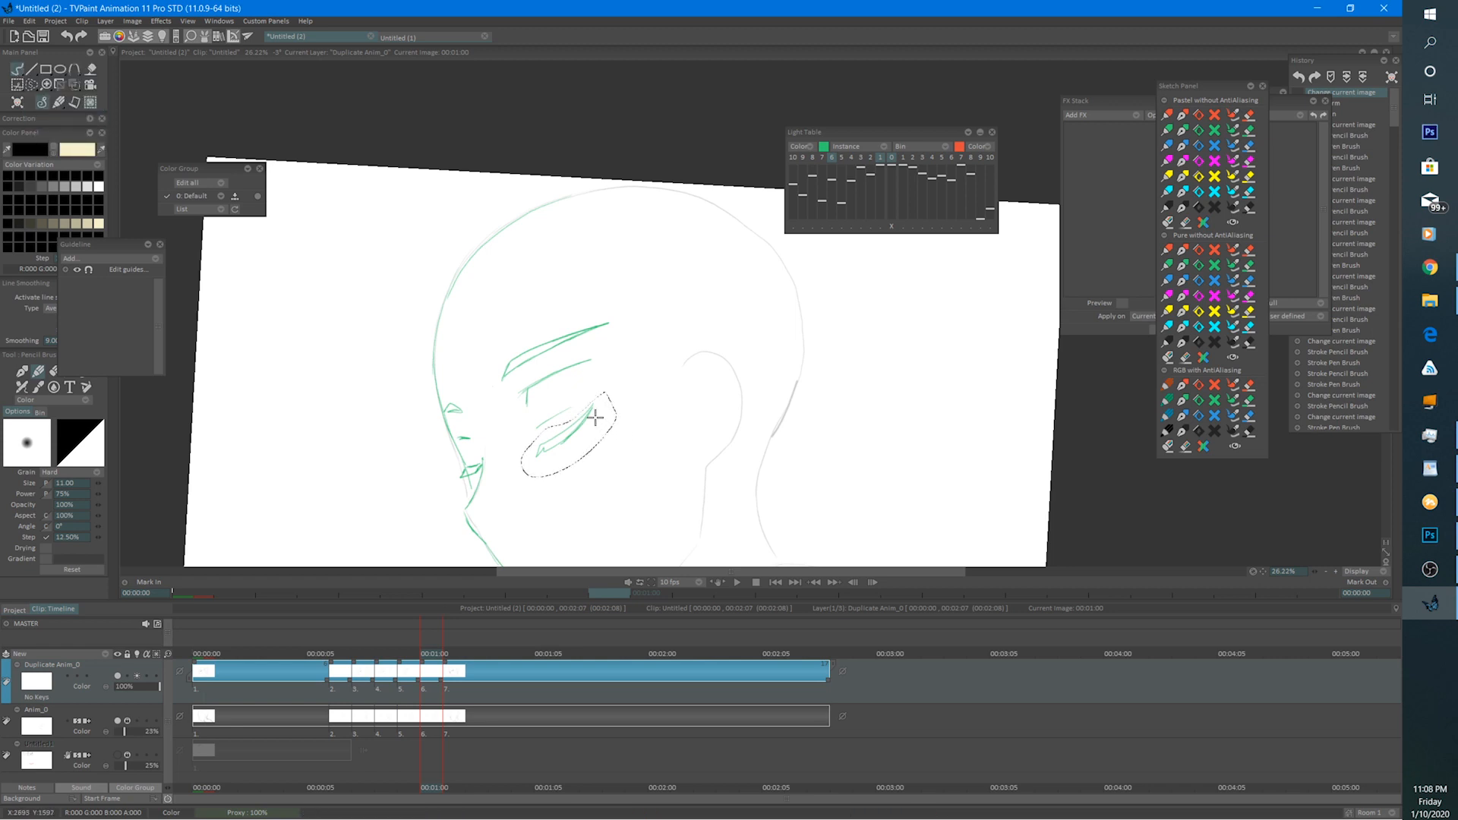
key(ctrl+d)
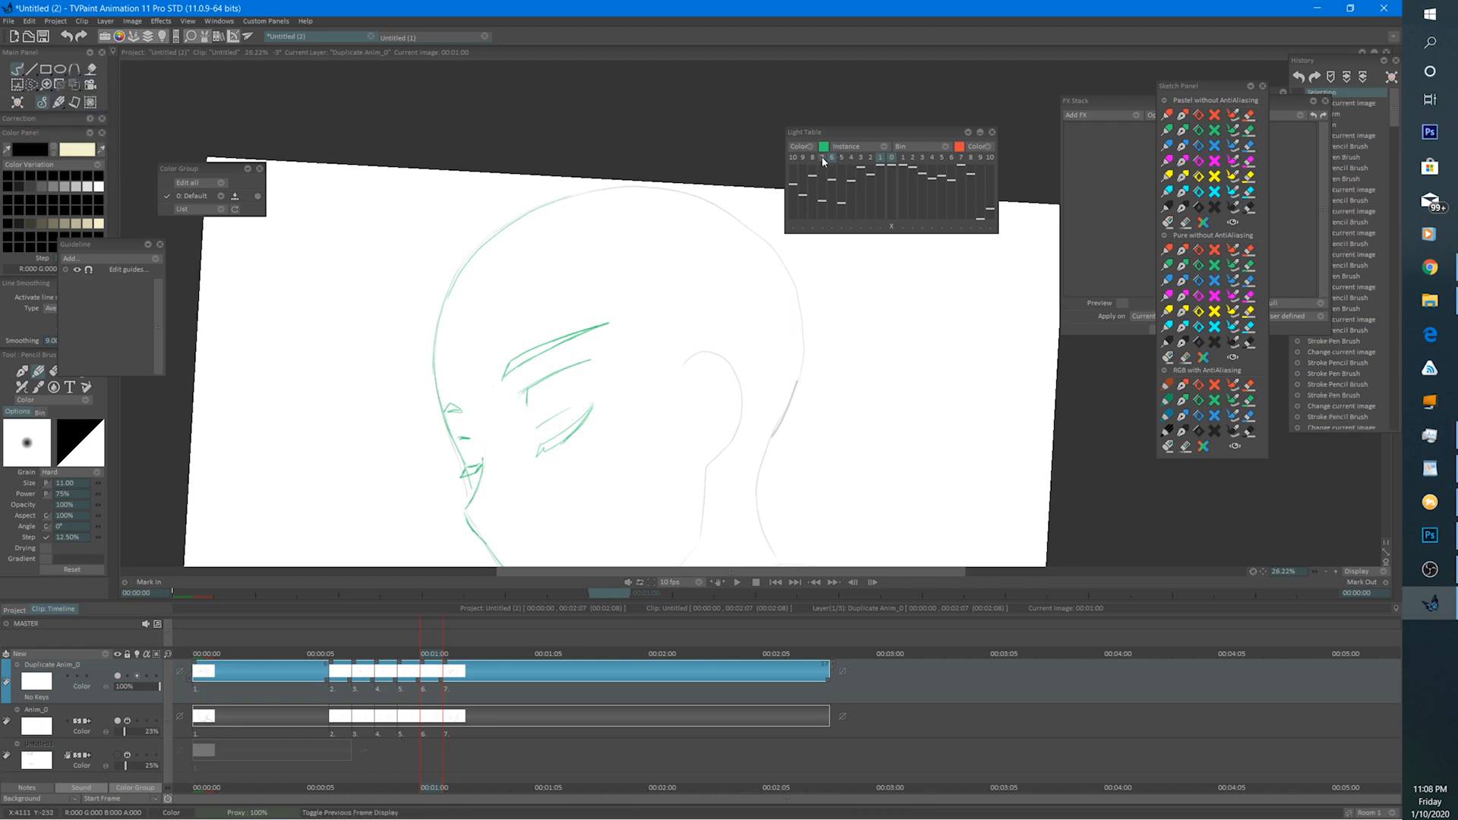
Show the third previous drawing on the light table for frame 00:01:00, and shift and rotate it clockwise to match the new head.
click(859, 158)
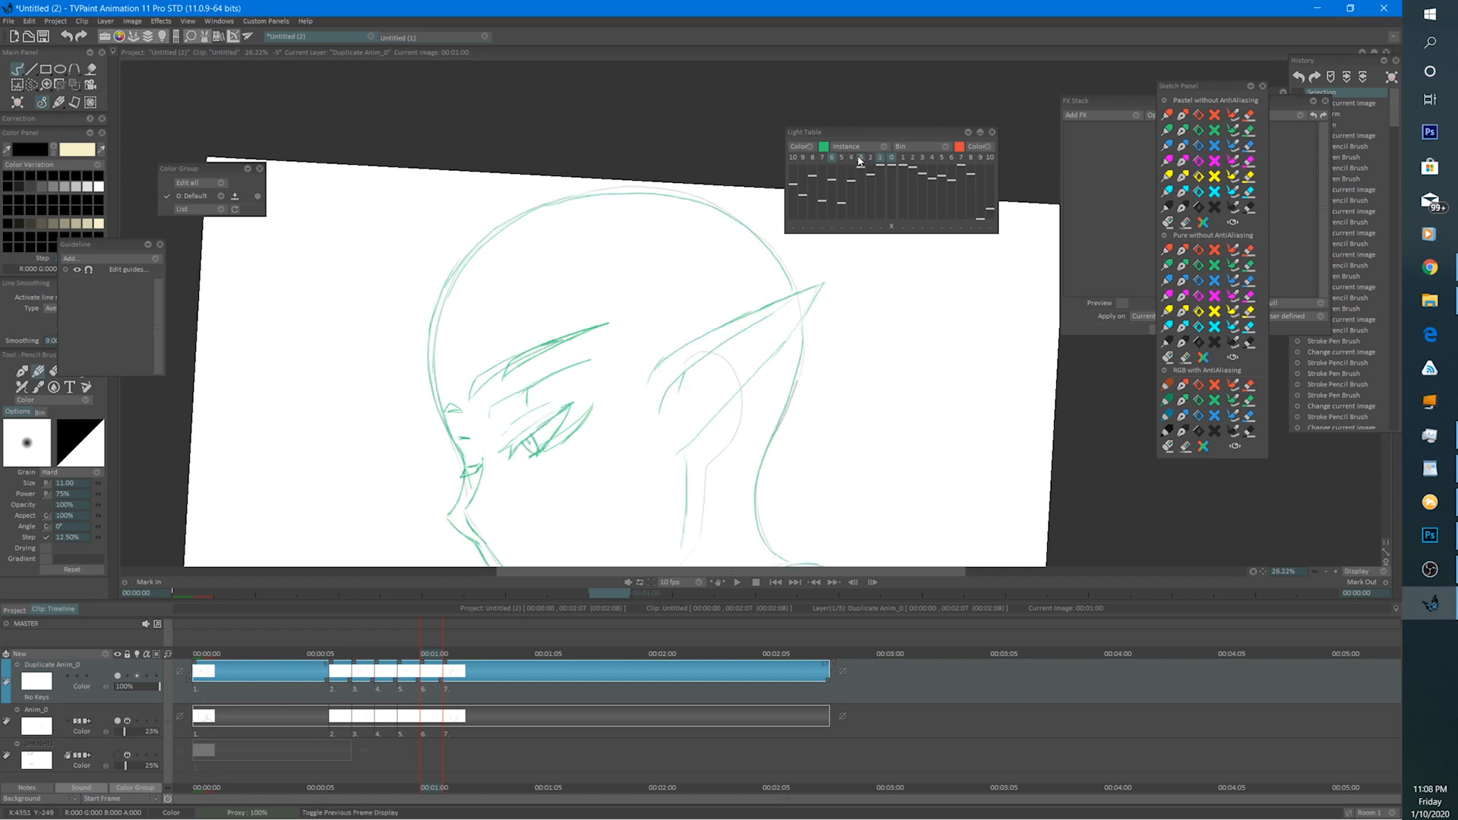
click(860, 227)
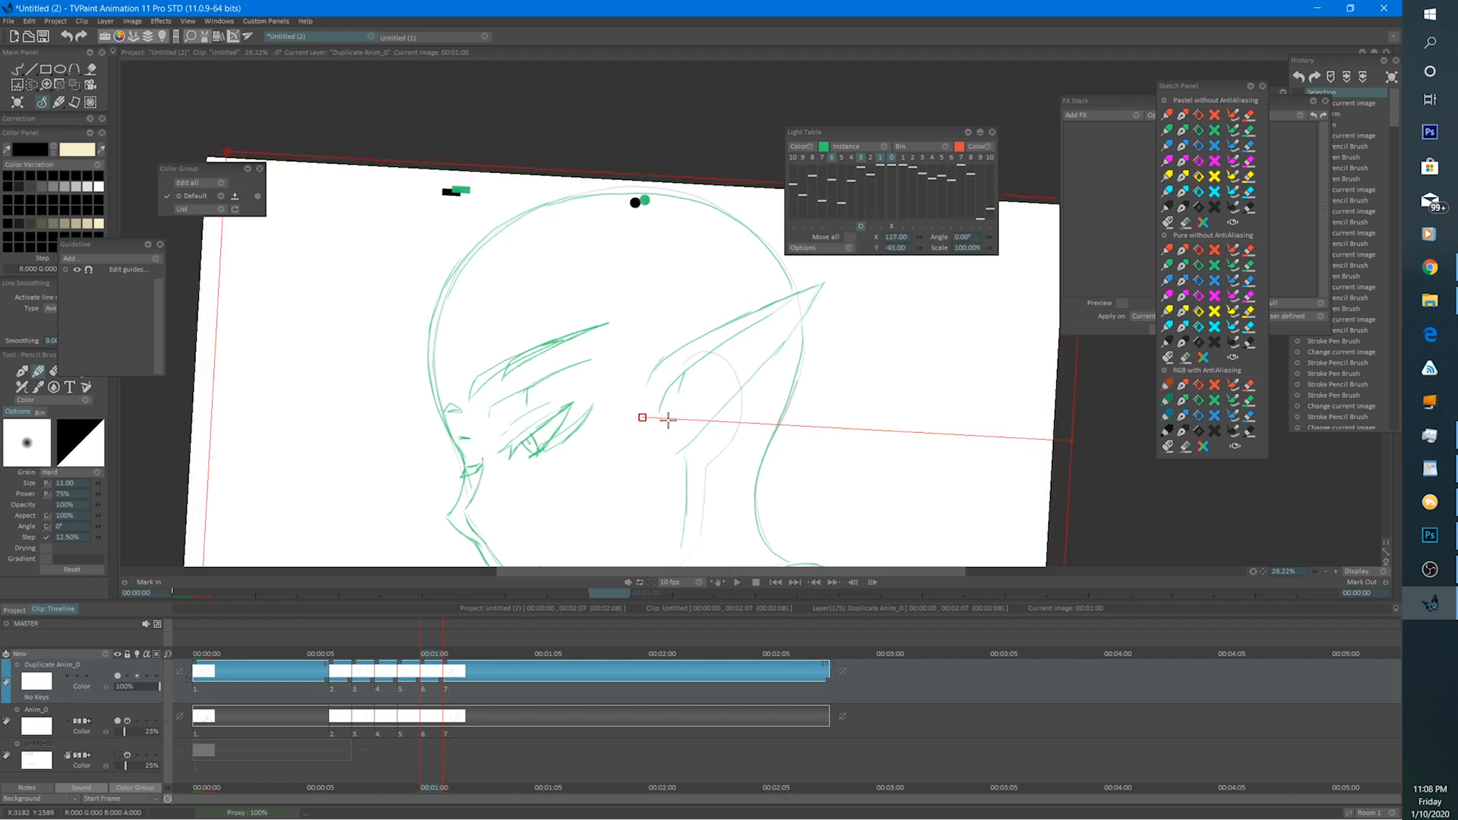
drag(667, 419, 671, 415)
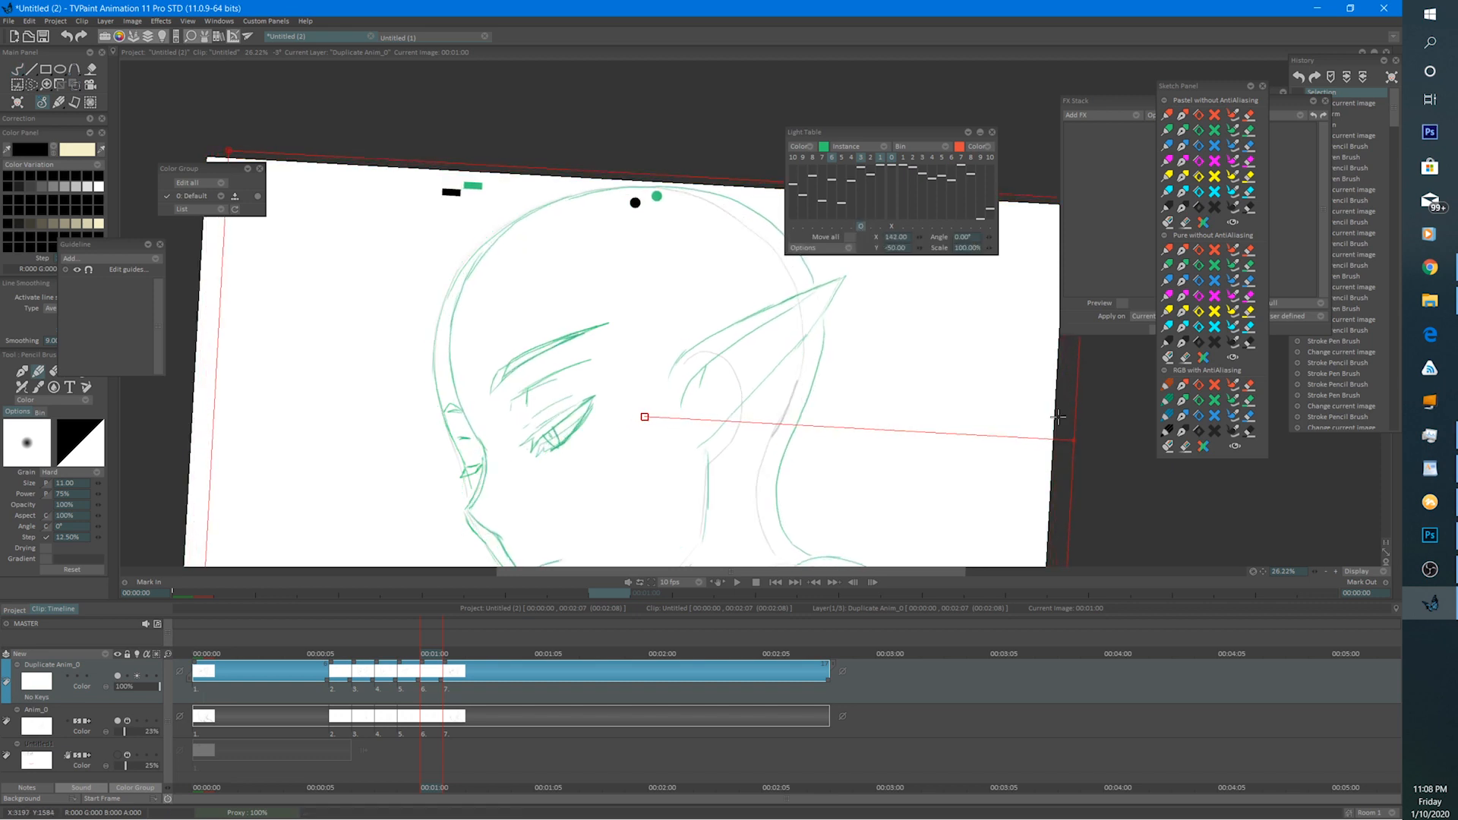
drag(1072, 440, 1062, 484)
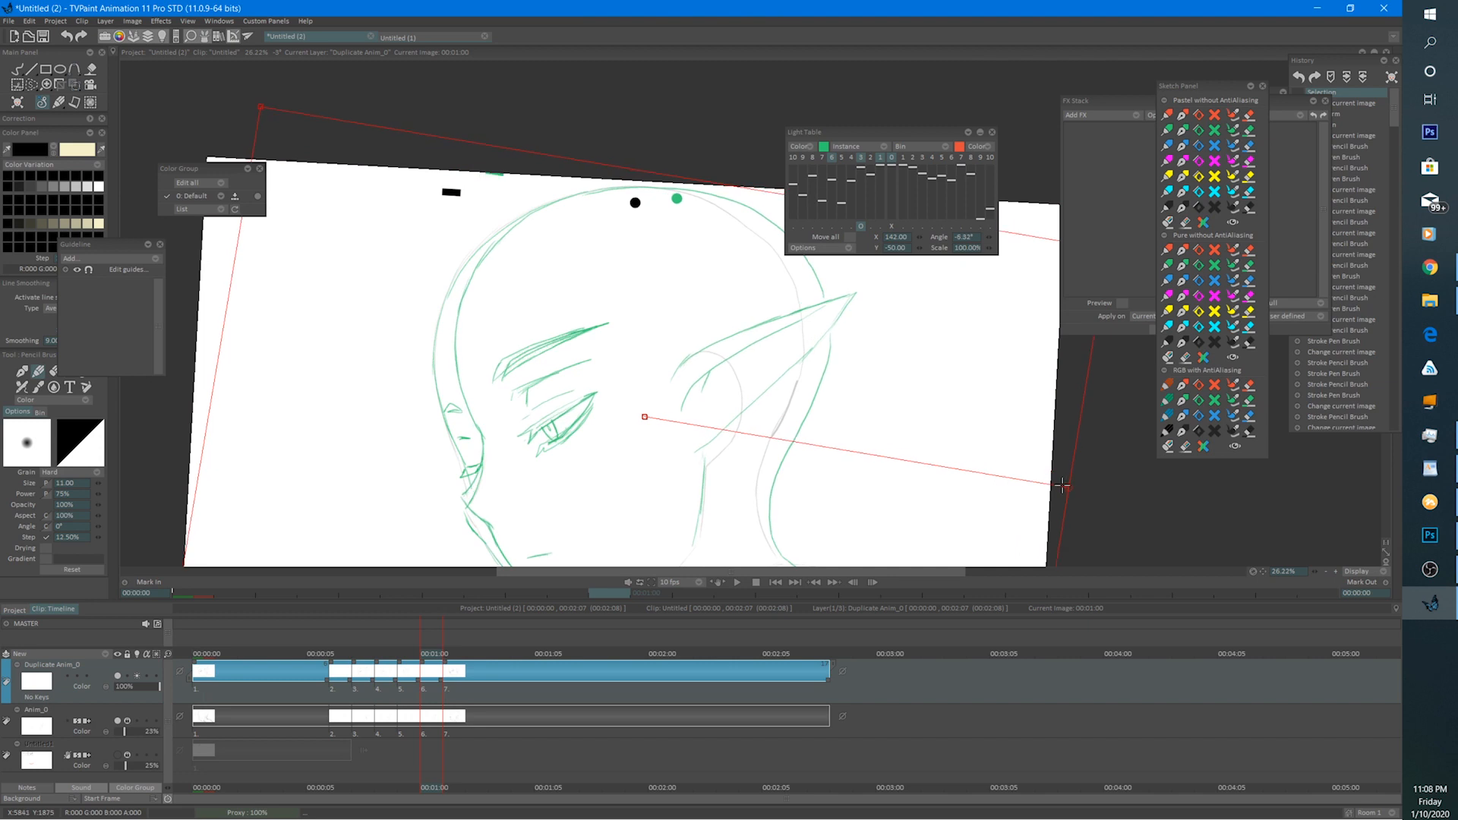
drag(908, 462, 911, 467)
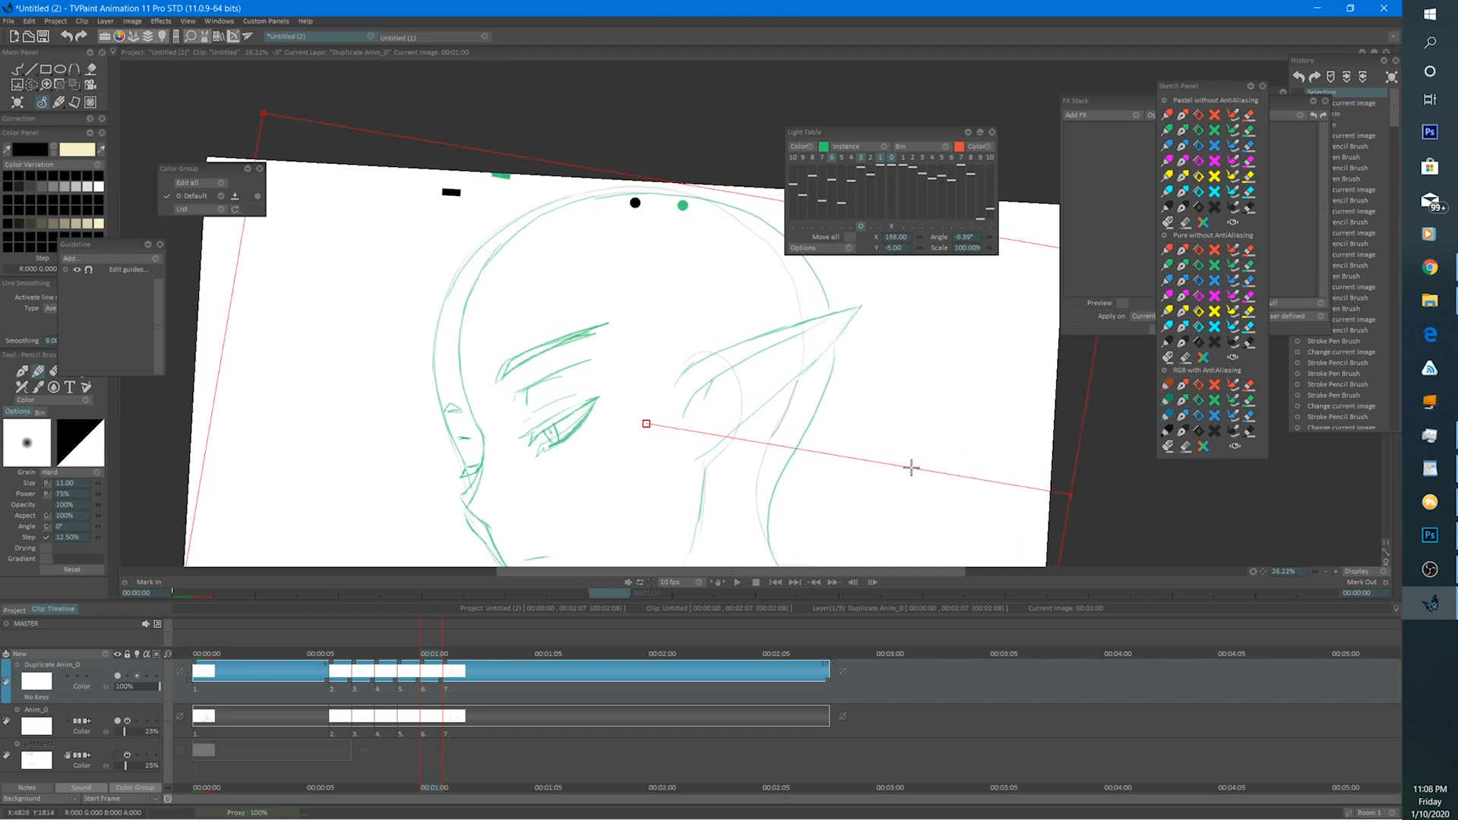
click(17, 69)
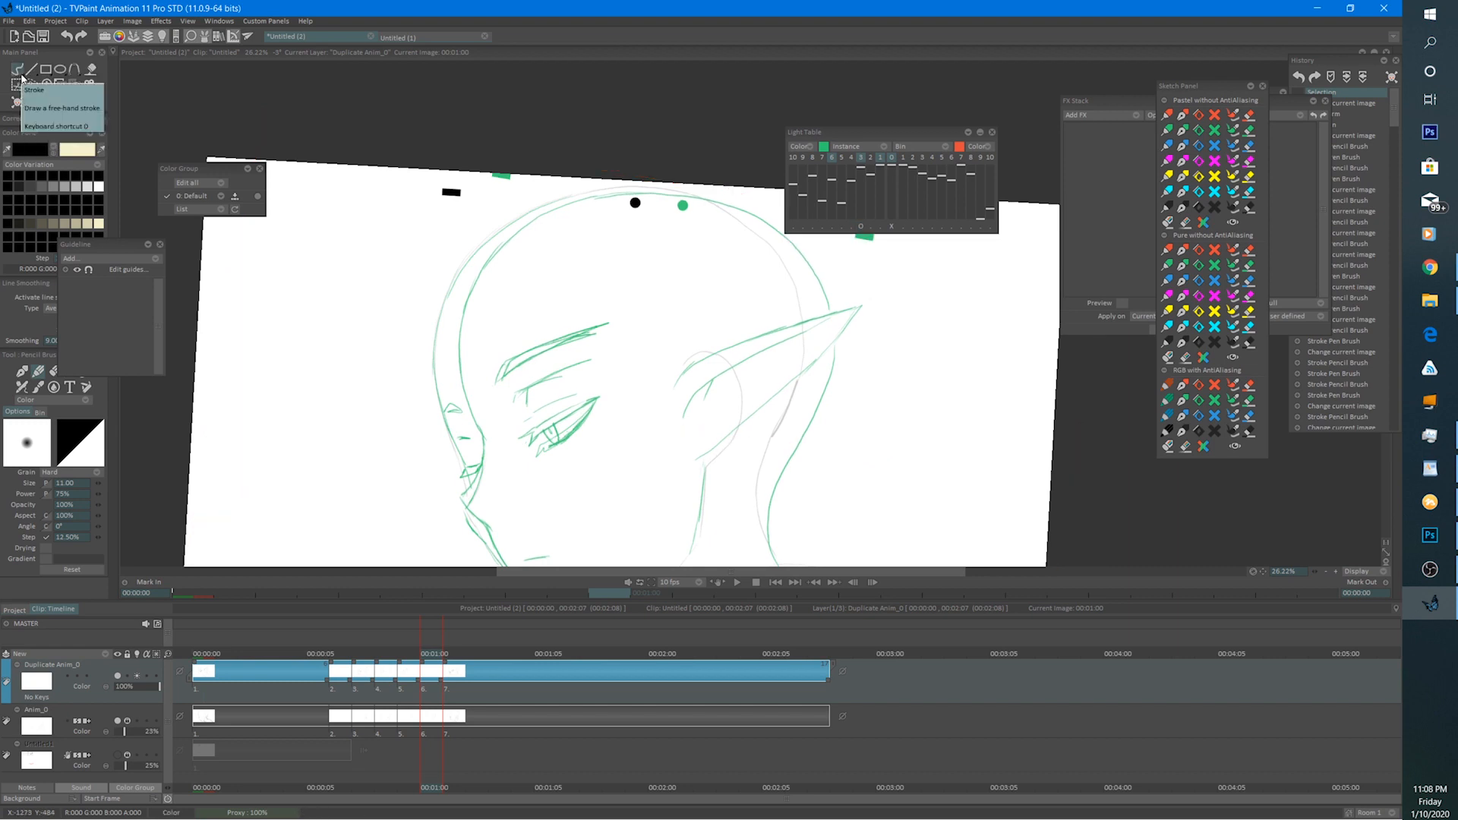
Compare frames 00:00:09 to 00:01:01 and turn on the first next-frame light-table reference for drawing on frame 00:01:00.
click(416, 651)
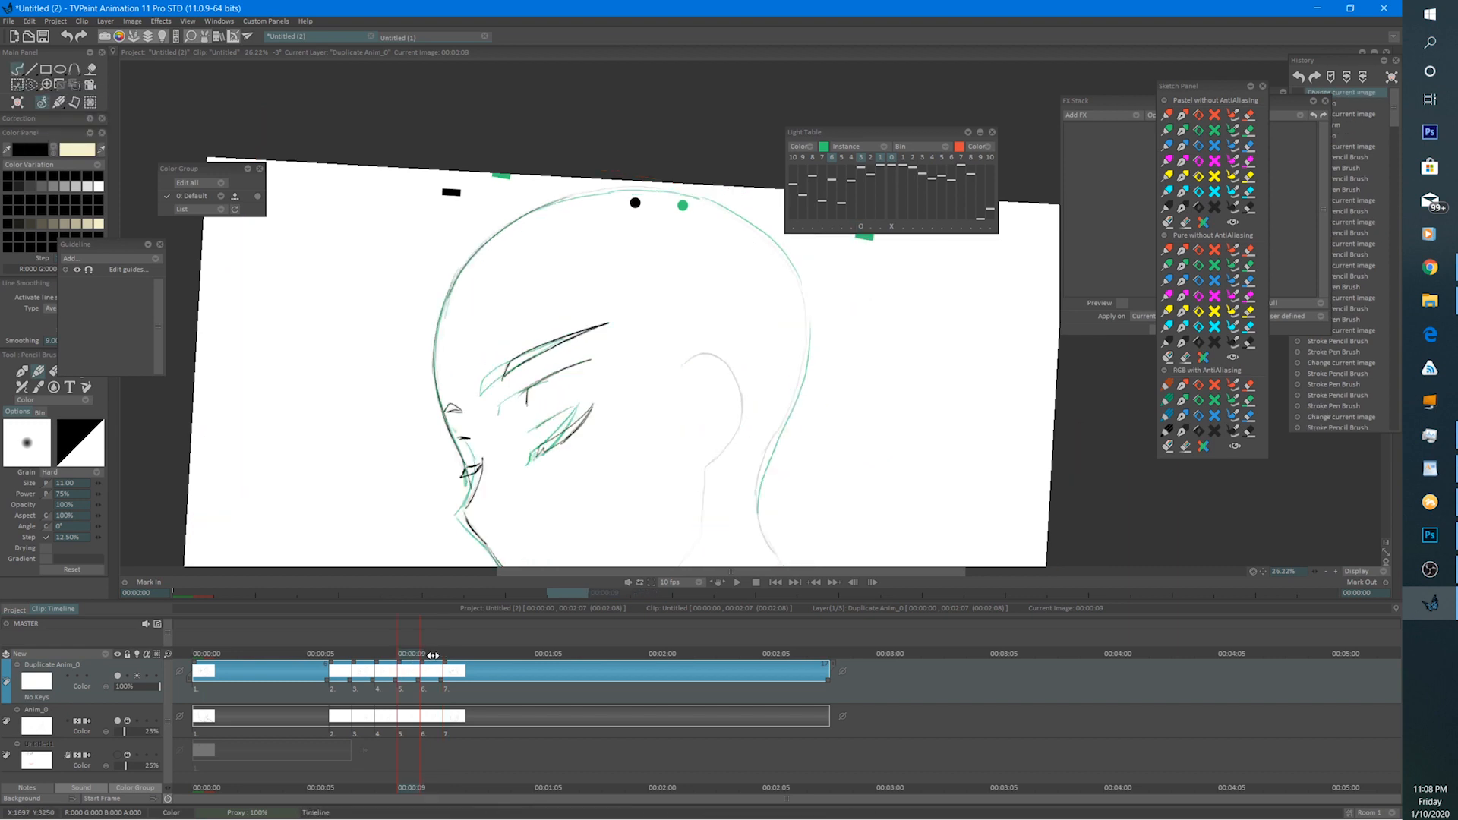
drag(431, 656, 449, 657)
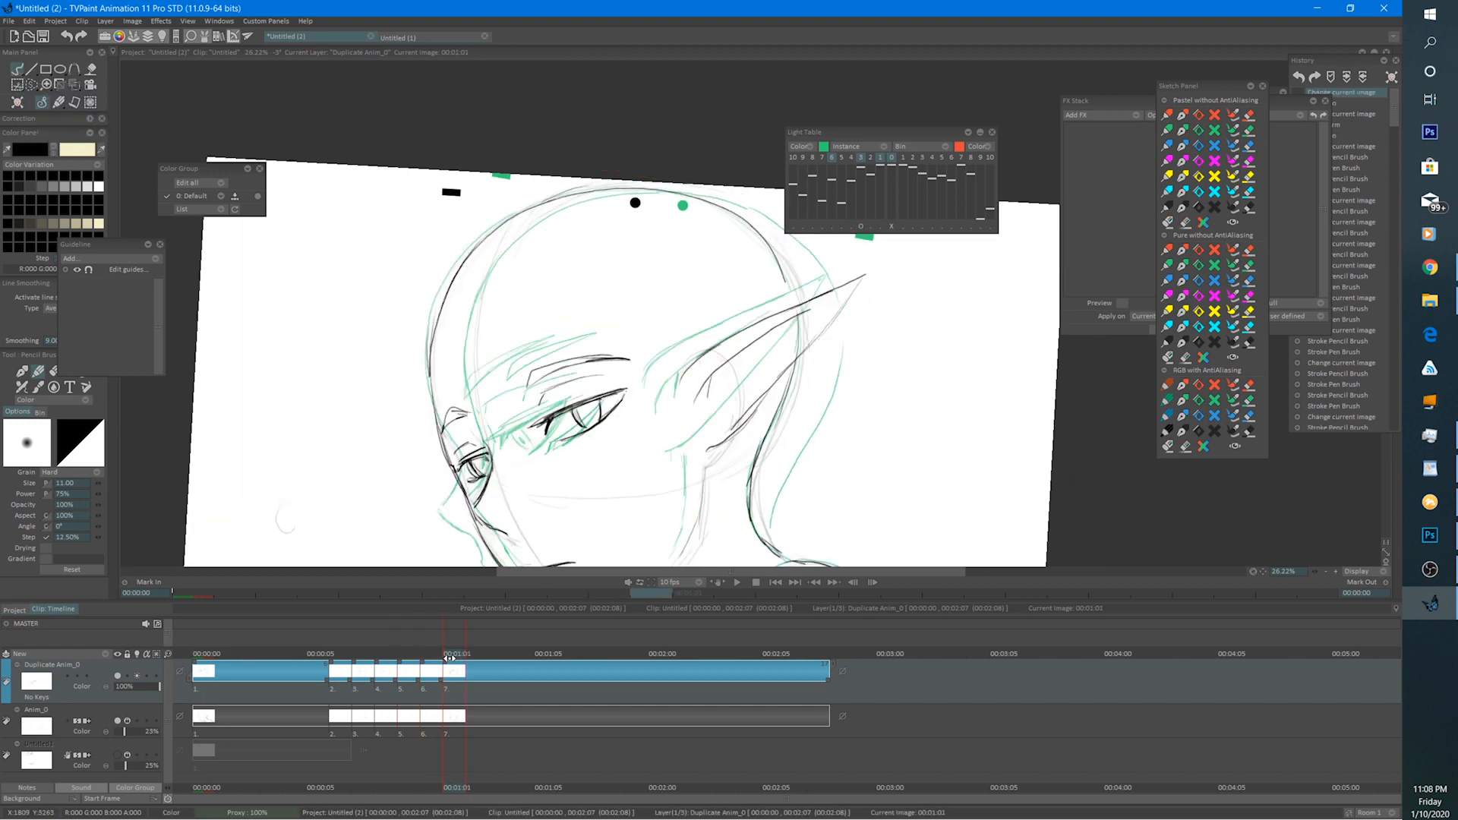
click(435, 656)
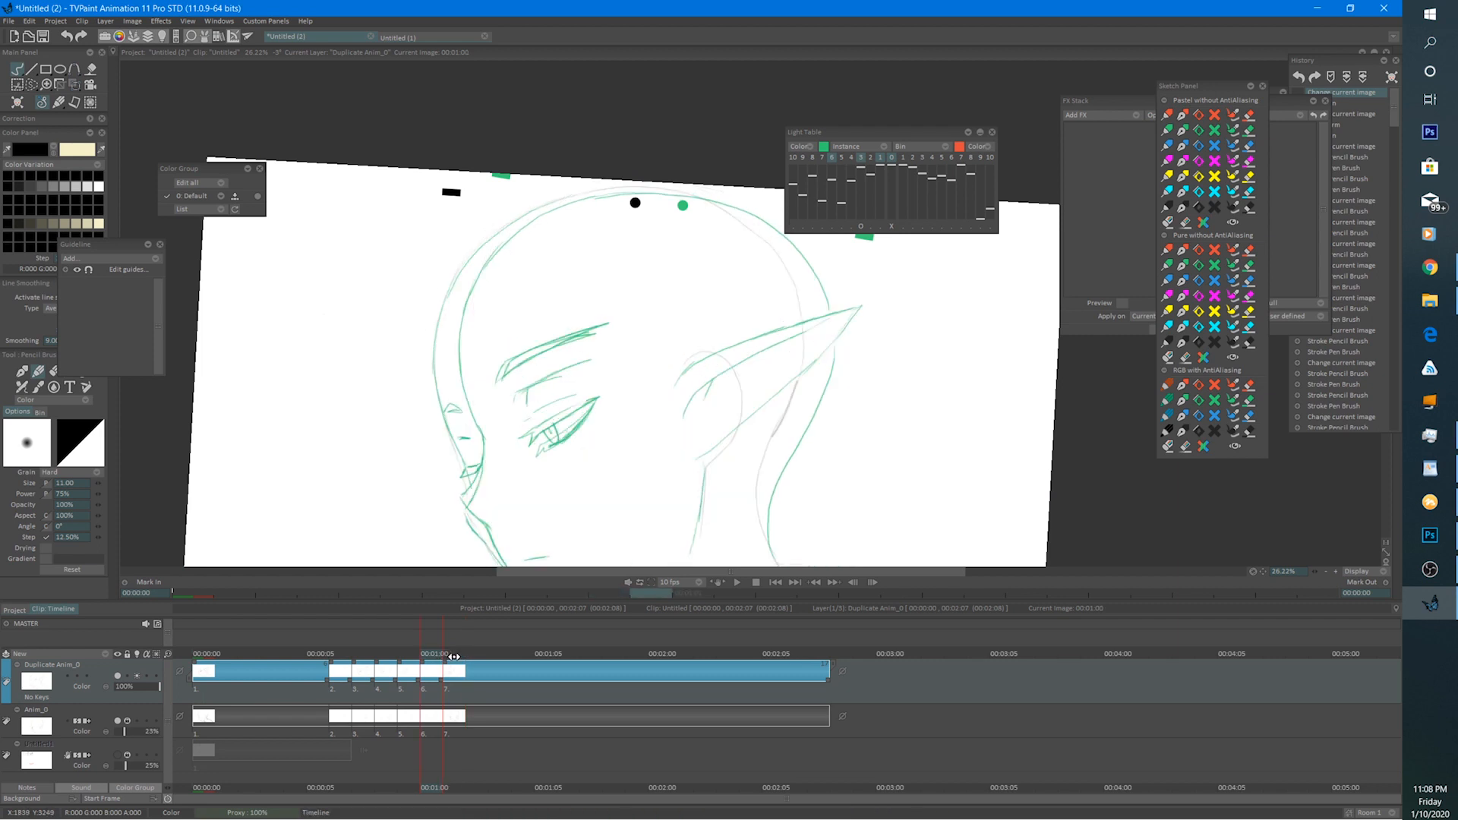
click(451, 666)
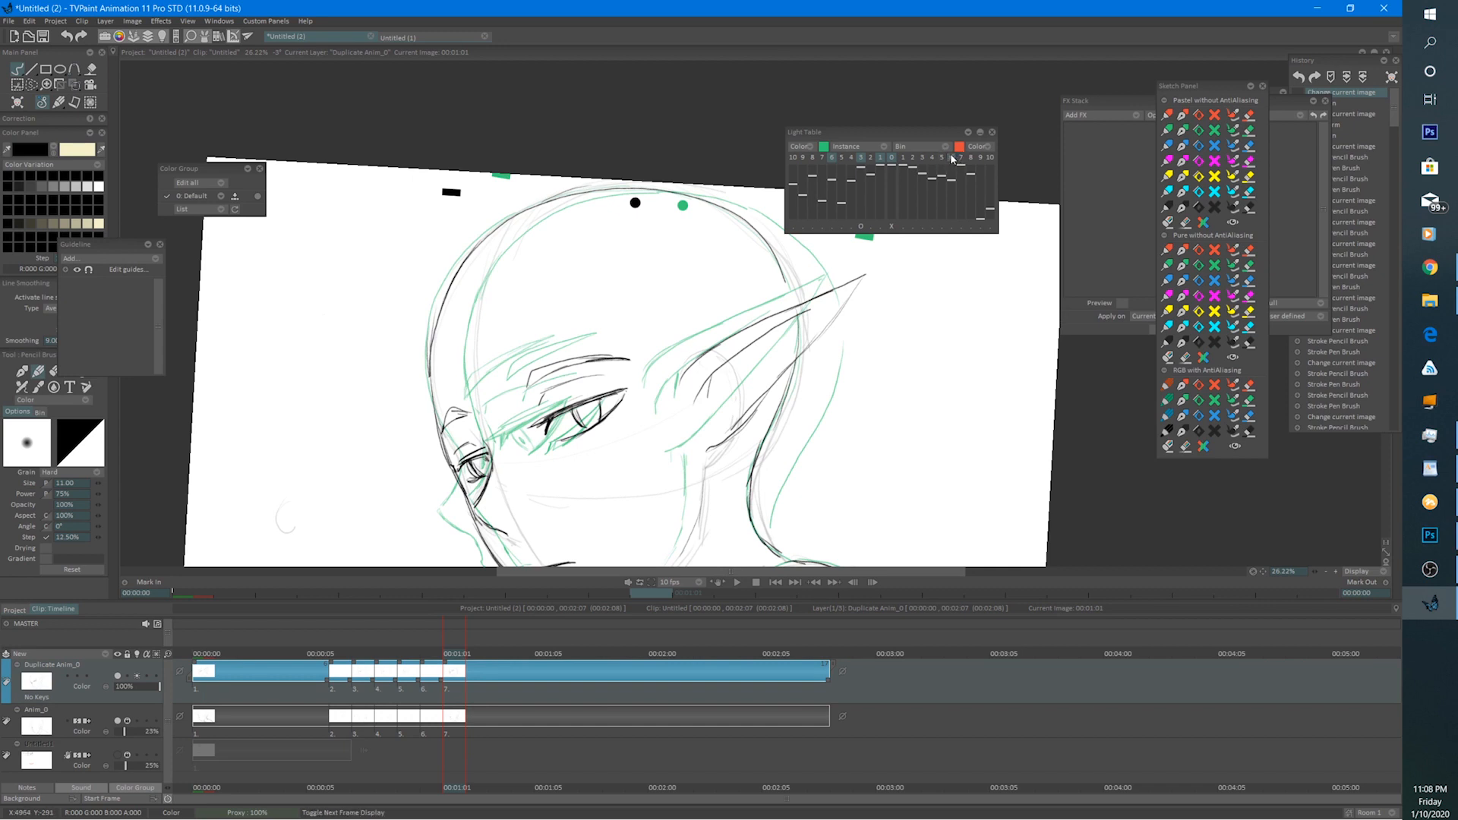
click(442, 645)
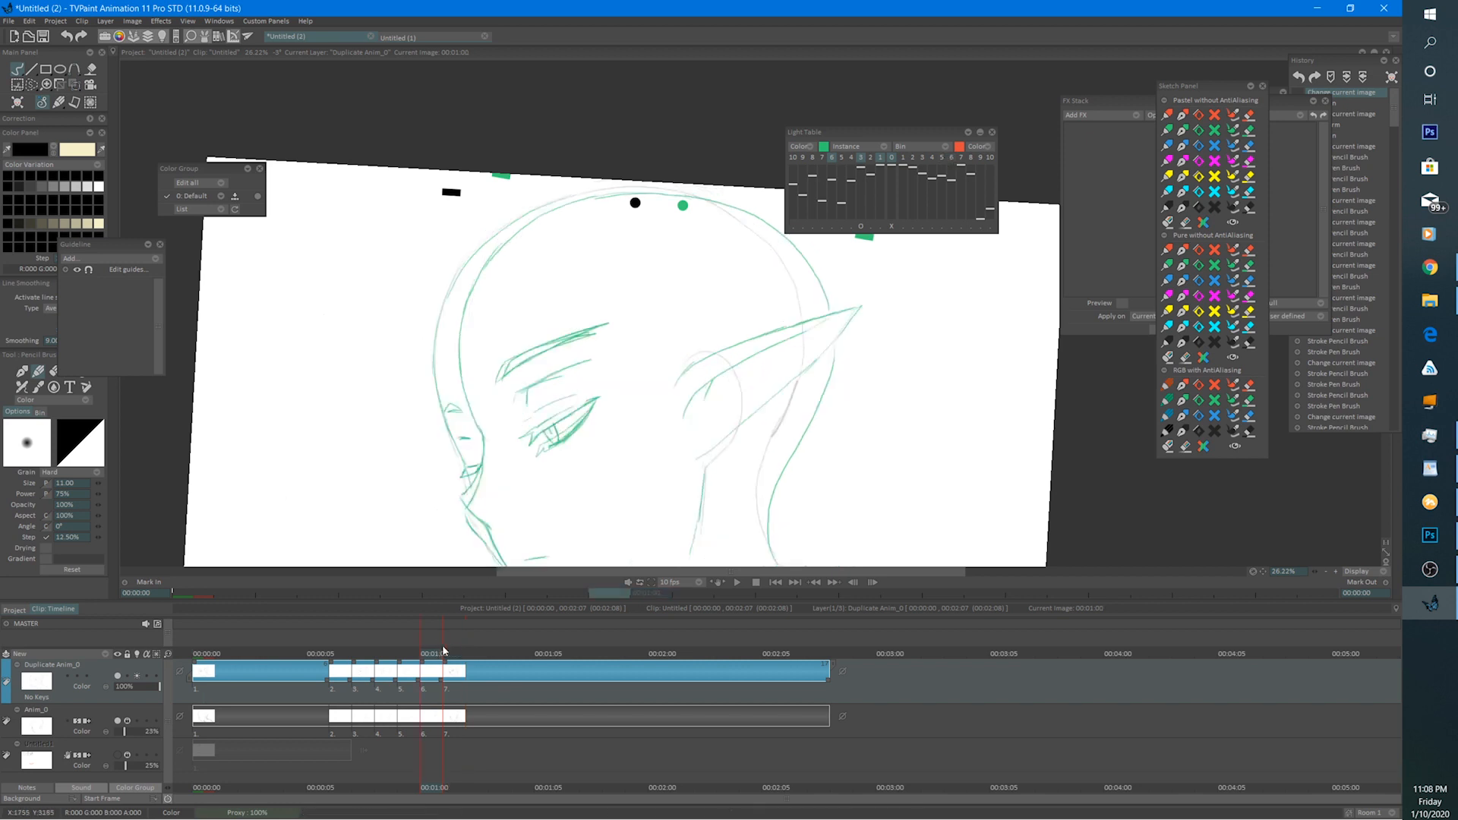
click(452, 654)
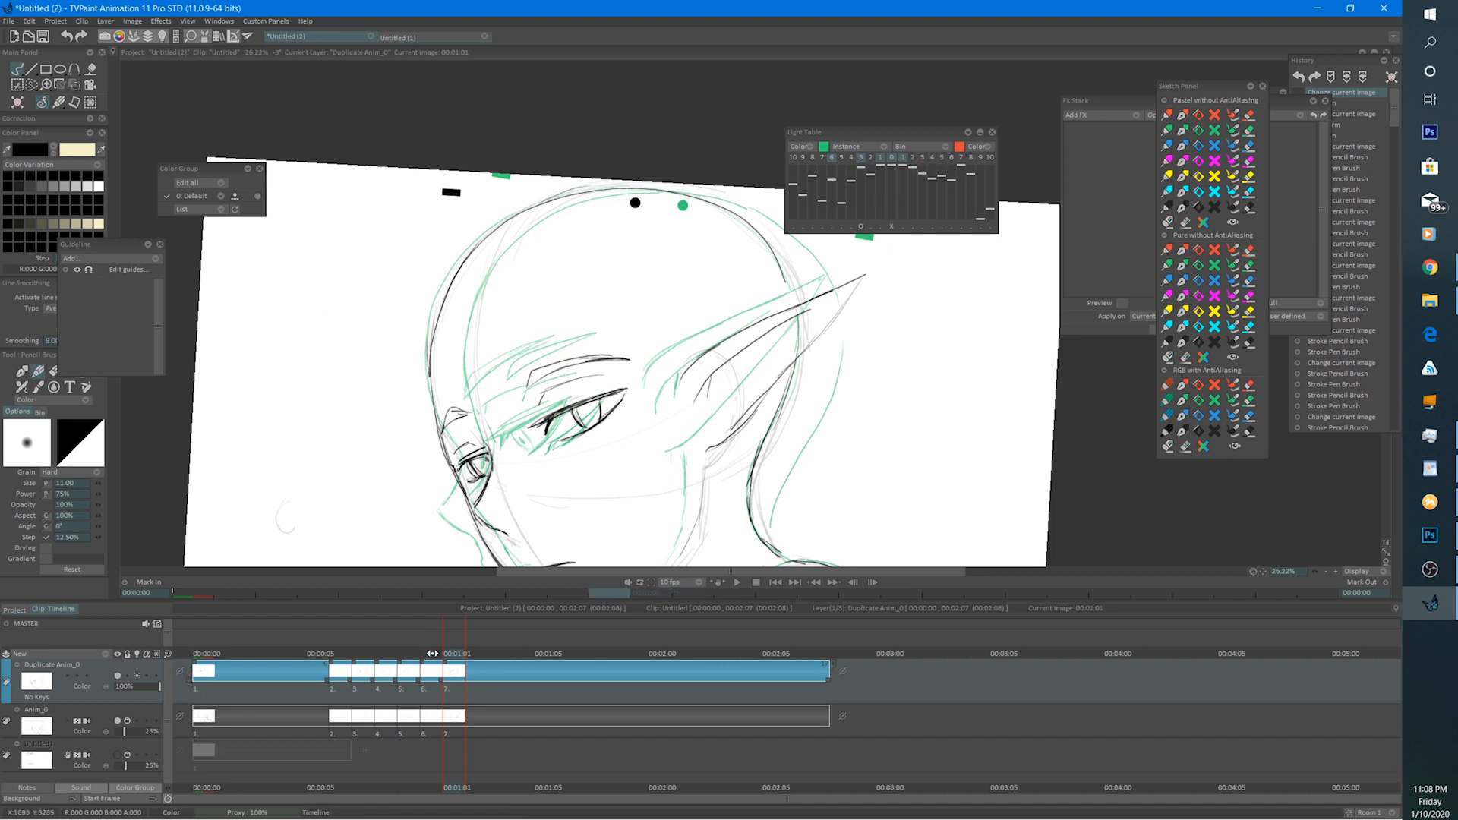
key(Left)
Draw the near eye's lower lid line, upper lid line and inner-corner lashes on frame 00:01:00 between the green and red references.
drag(599, 461, 624, 325)
drag(580, 381, 576, 466)
drag(637, 284, 627, 346)
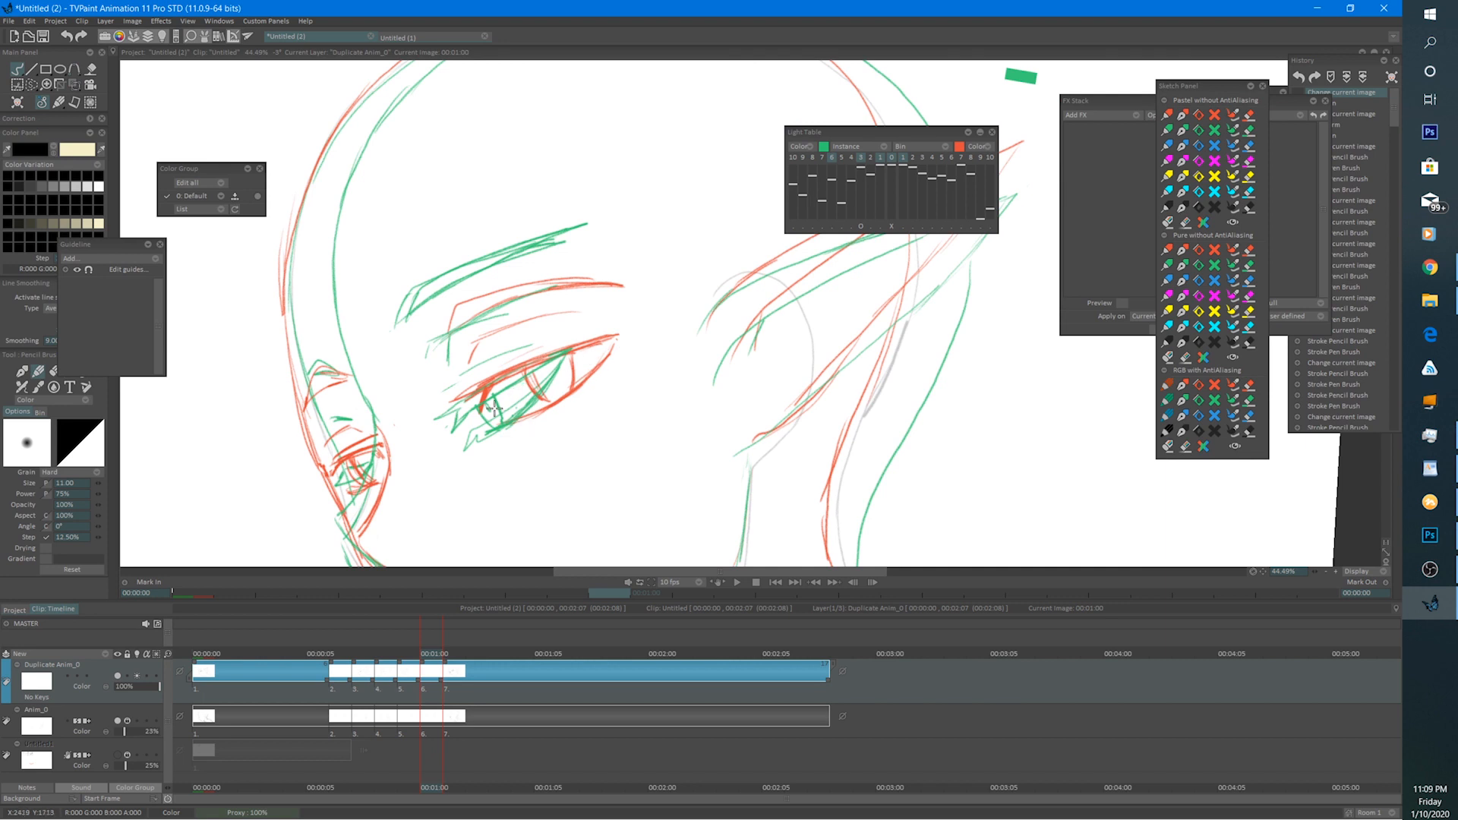
click(408, 653)
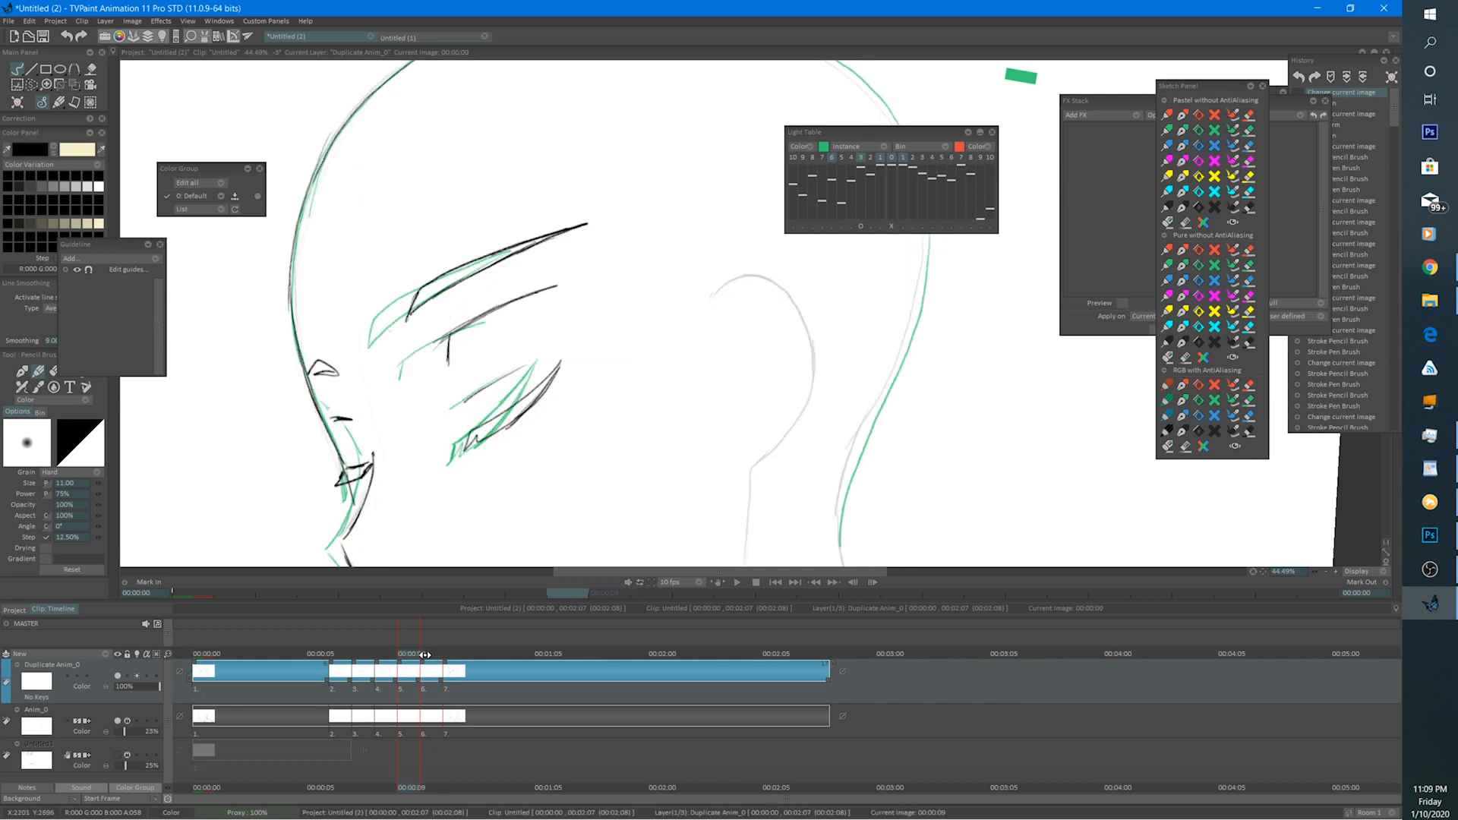
click(423, 654)
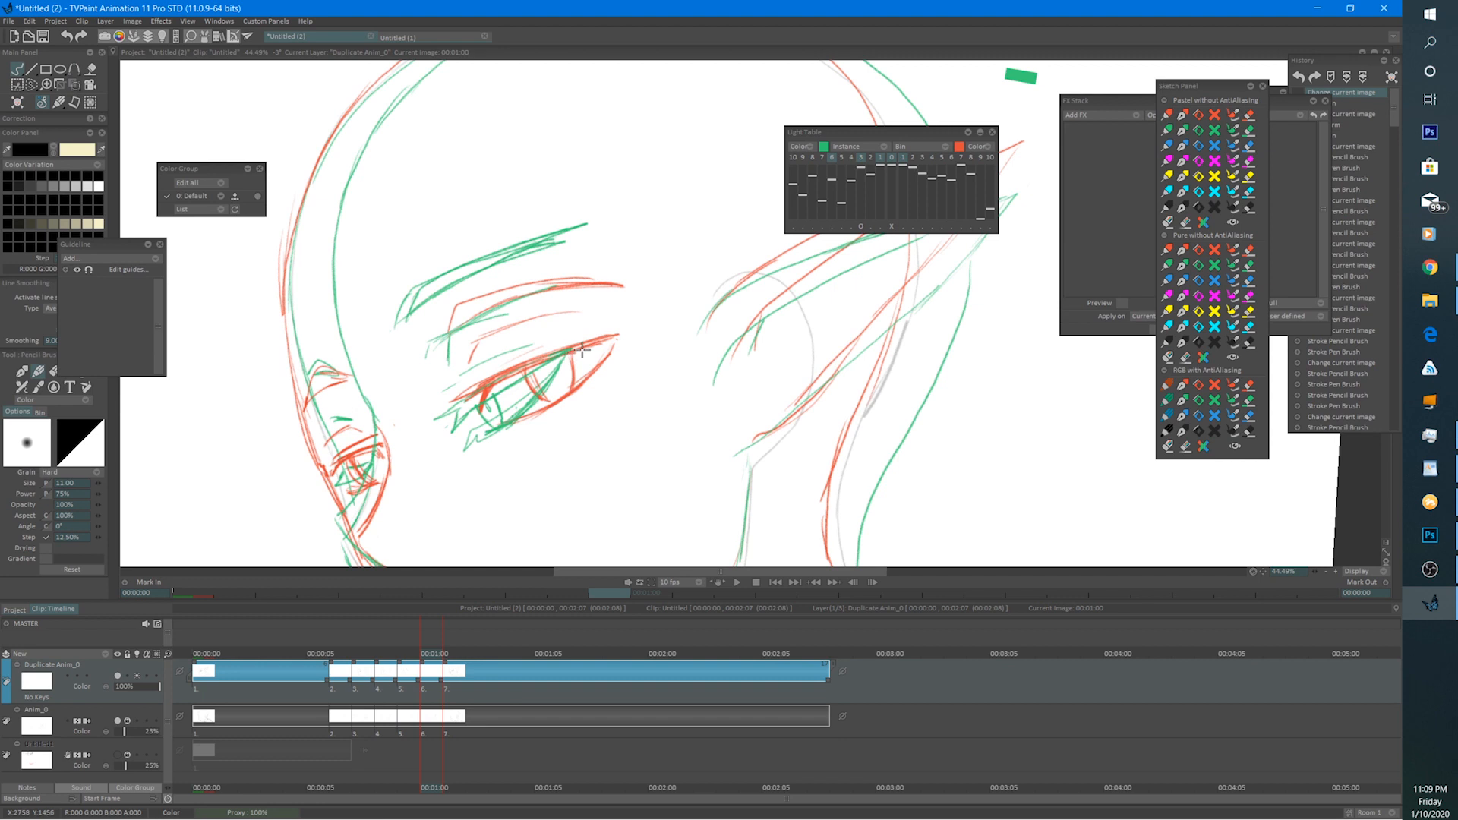
drag(565, 357, 475, 405)
mouse_move(537, 362)
mouse_down()
mouse_move(445, 413)
mouse_move(463, 400)
mouse_move(457, 425)
mouse_move(589, 352)
mouse_move(544, 357)
mouse_move(606, 338)
mouse_move(583, 351)
mouse_move(584, 333)
mouse_move(443, 424)
mouse_move(592, 338)
mouse_up()
key(e)
key(e)
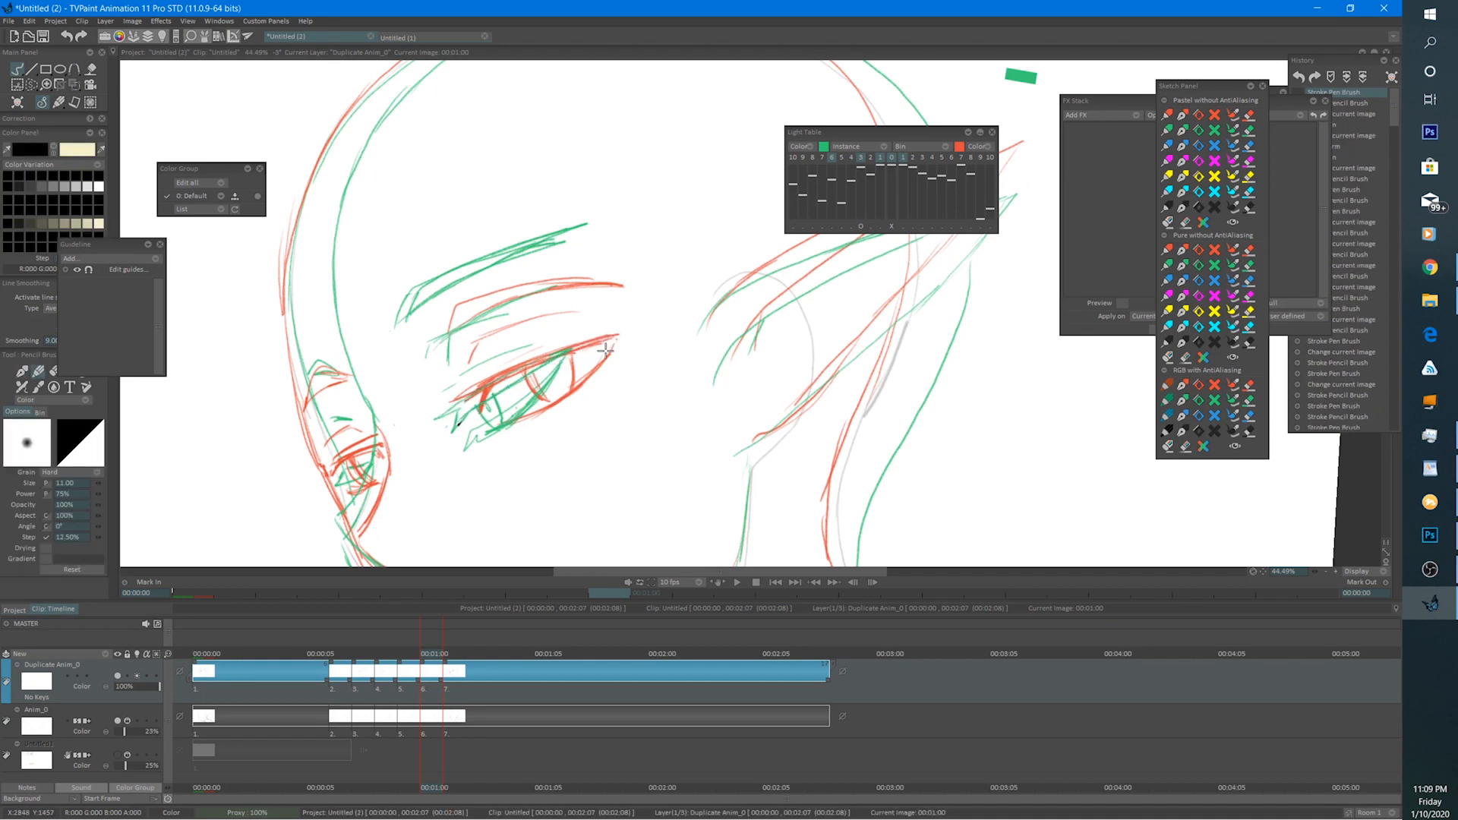
drag(594, 355, 470, 439)
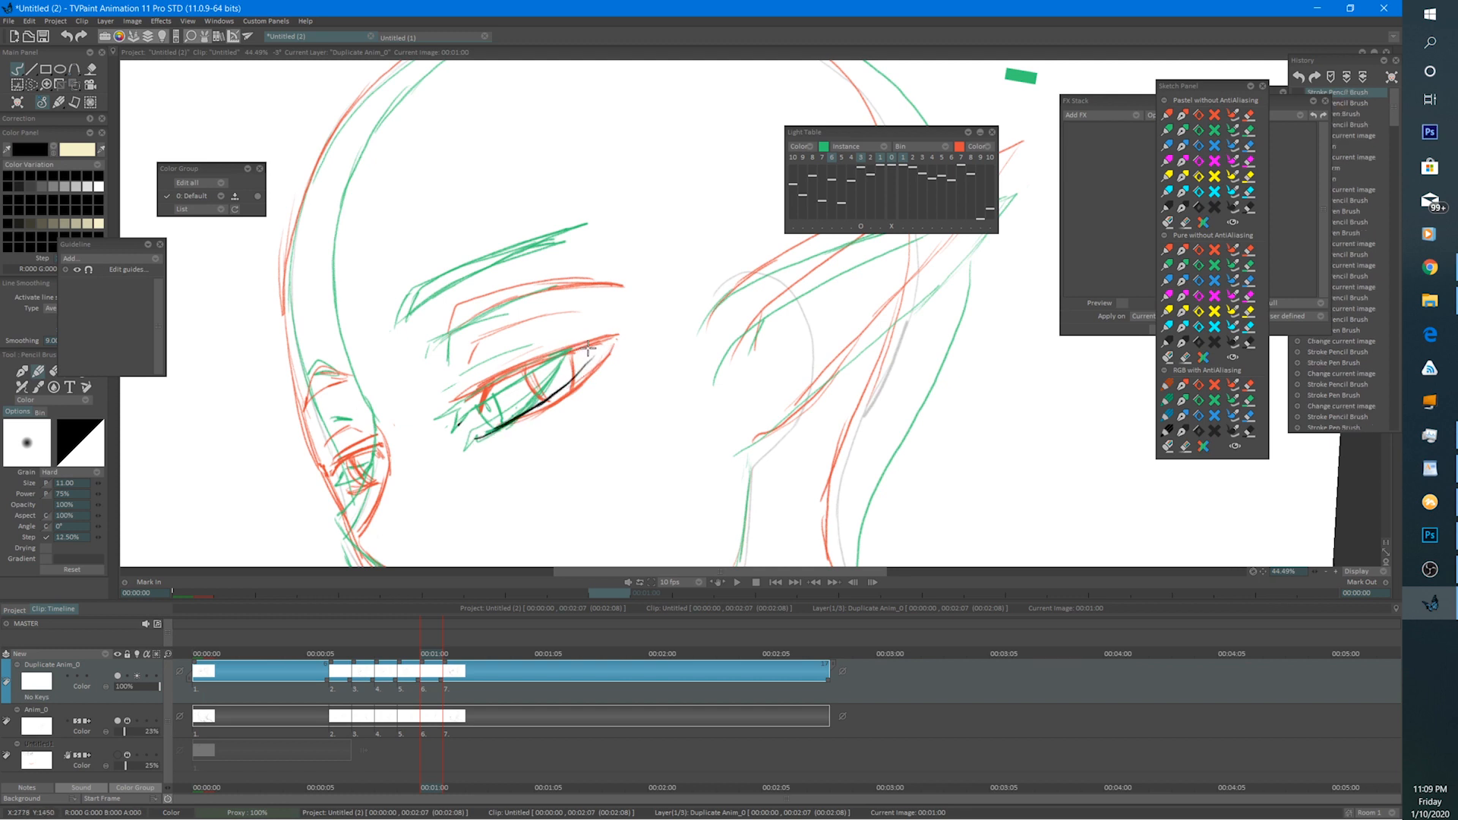
mouse_move(588, 348)
mouse_down()
mouse_move(477, 415)
mouse_move(481, 397)
mouse_move(574, 351)
mouse_move(455, 411)
mouse_move(459, 432)
mouse_up()
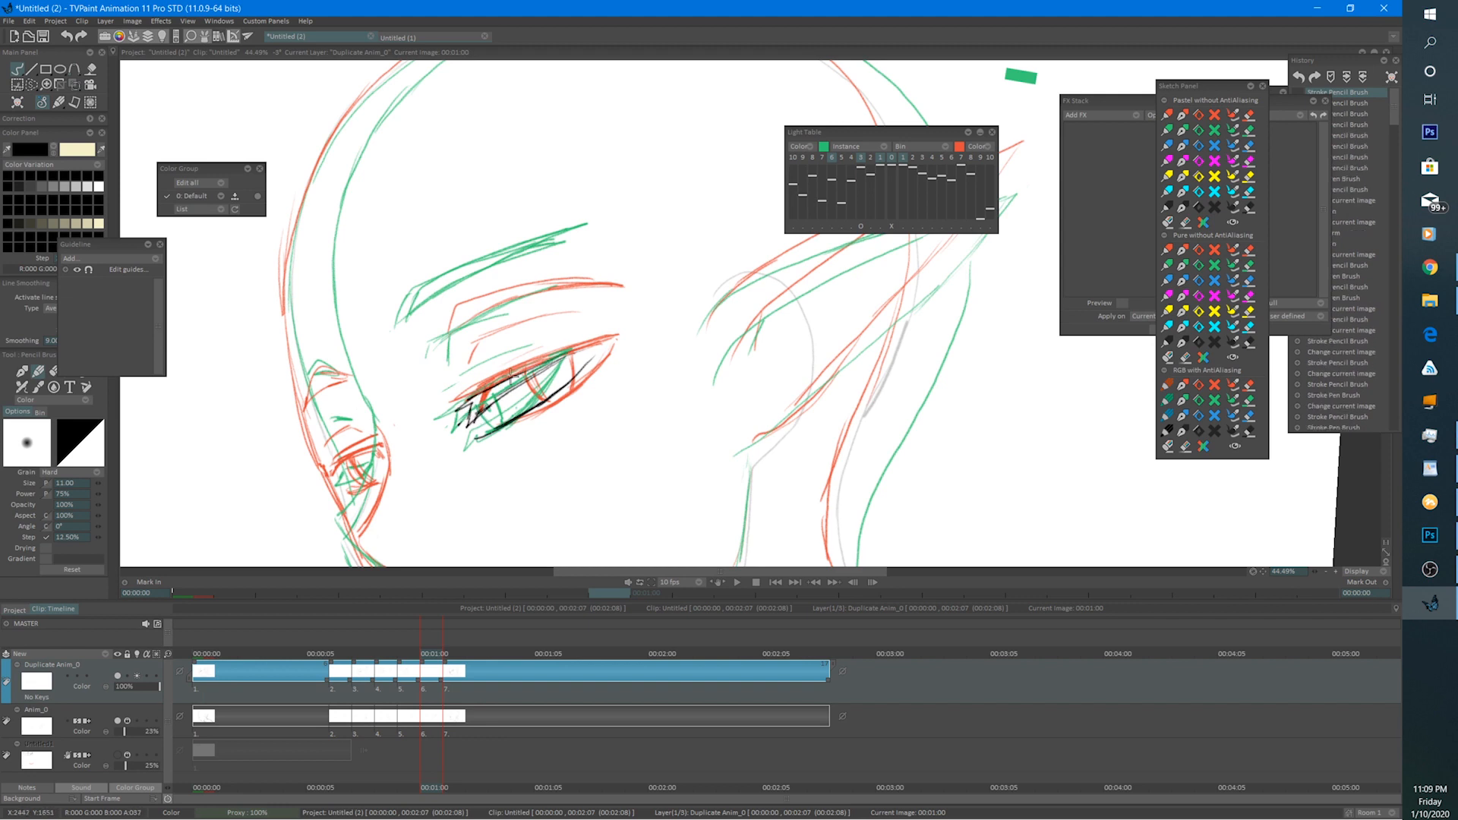
Thicken the near eye's upper lid toward its outer corner and add the iris edges on frame 00:01:00.
drag(535, 376, 589, 334)
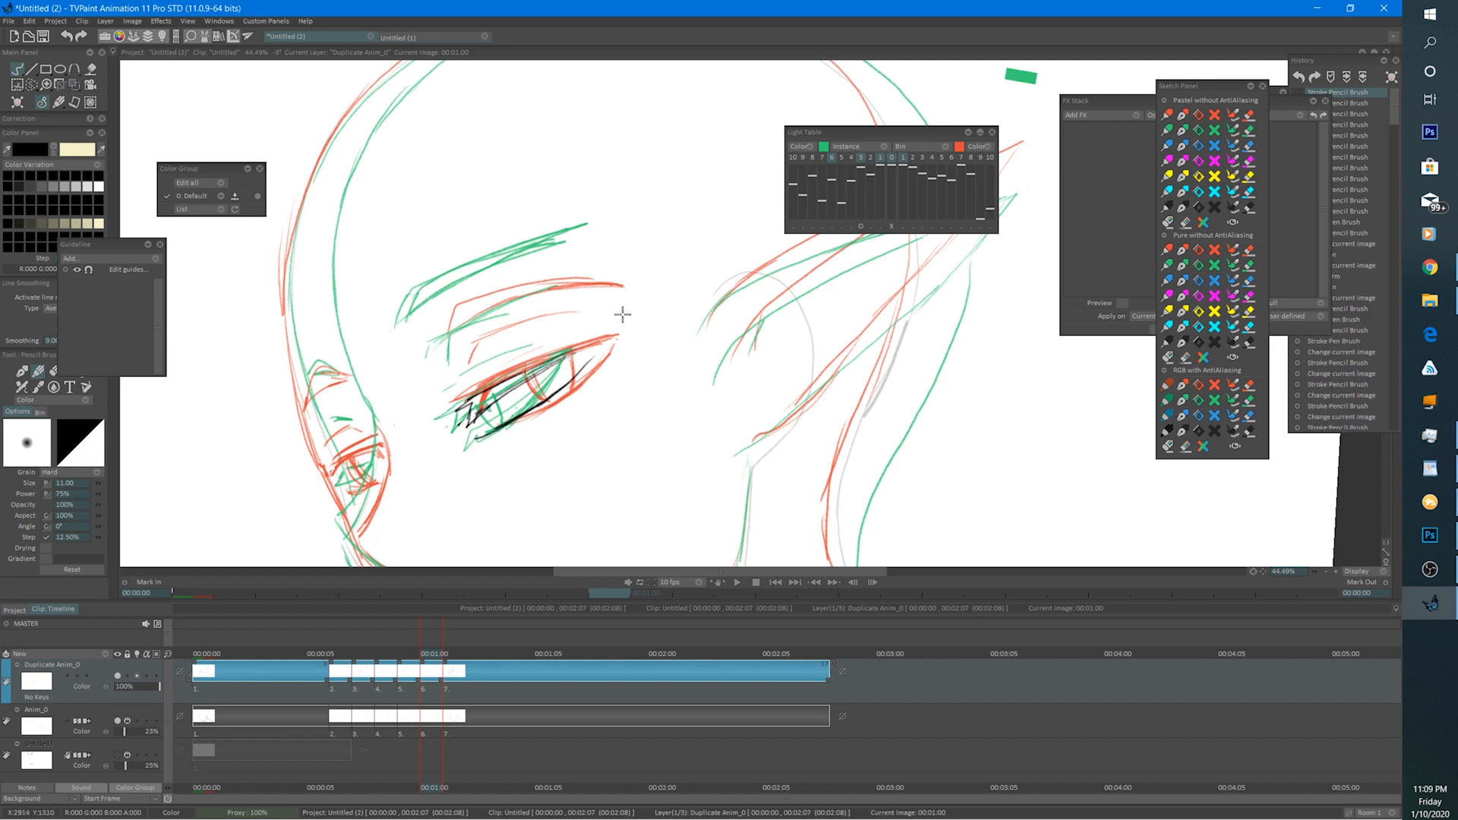
mouse_move(514, 405)
mouse_down()
mouse_move(506, 395)
mouse_move(538, 404)
mouse_move(500, 394)
mouse_move(502, 410)
mouse_up()
mouse_move(554, 368)
mouse_down()
mouse_move(538, 397)
mouse_move(588, 348)
mouse_move(517, 370)
mouse_up()
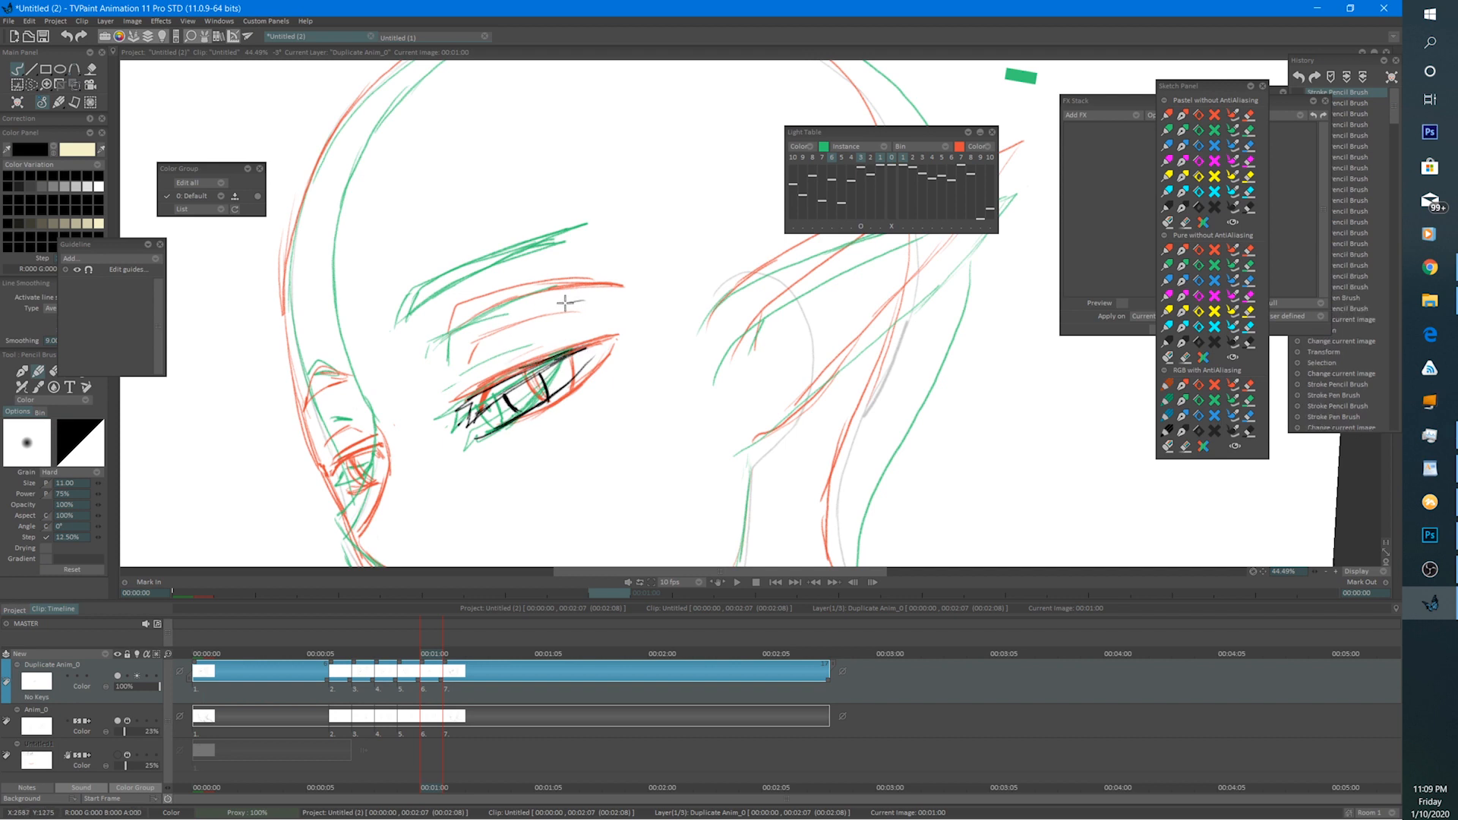
Draw the near eye's lid crease and eyebrow on frame 00:01:00 between the green and red reference brows.
drag(580, 300, 456, 346)
mouse_move(590, 264)
mouse_down()
mouse_move(472, 293)
mouse_move(425, 337)
mouse_move(439, 294)
mouse_move(585, 261)
mouse_up()
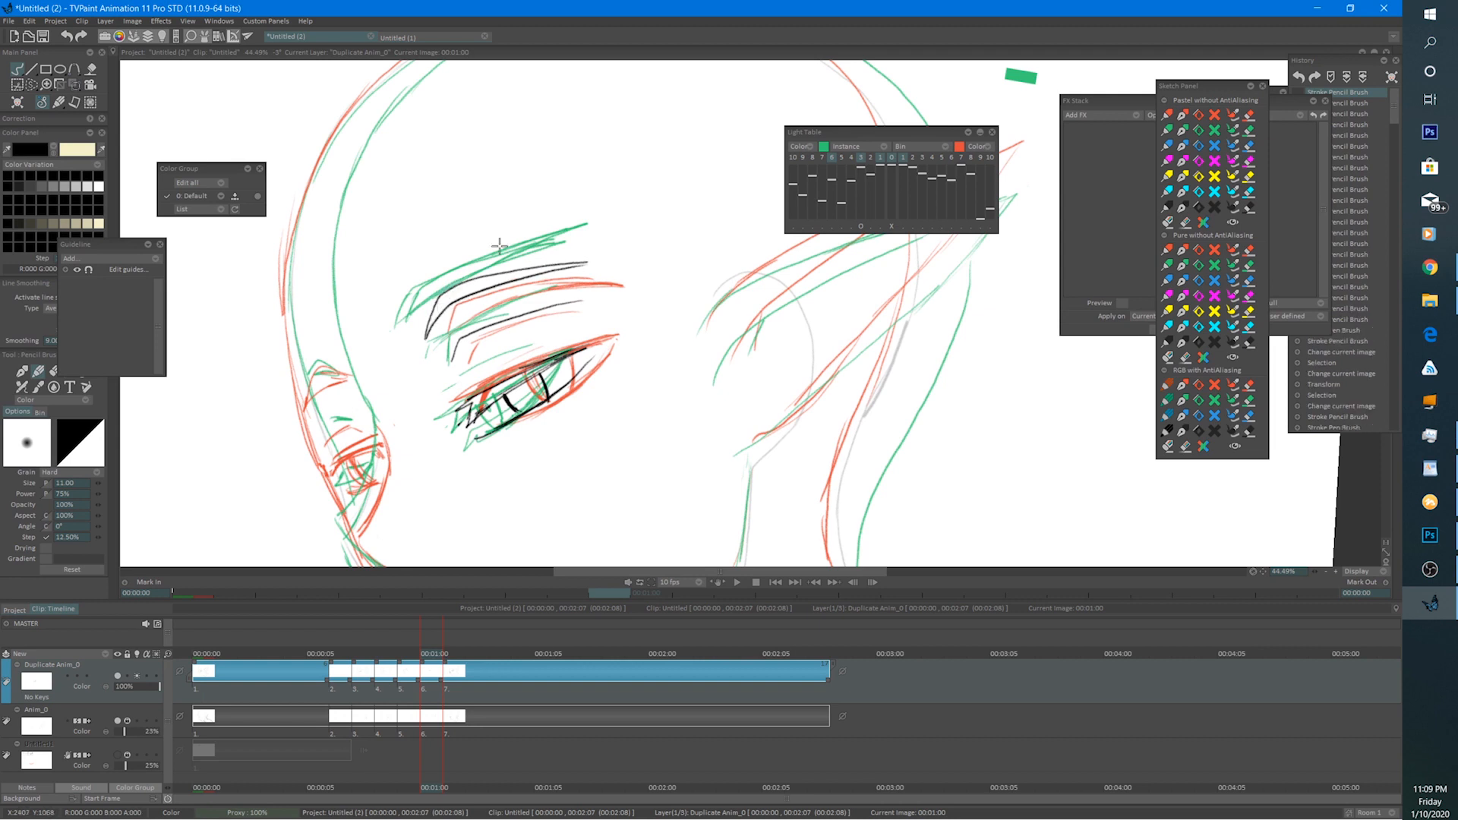
Clean up the near eye's eyebrow and lid crease lines on frame 00:01:00 with the eraser.
key(e)
mouse_move(430, 325)
mouse_down()
mouse_move(460, 303)
mouse_move(429, 338)
mouse_move(427, 294)
mouse_move(428, 329)
mouse_move(573, 262)
mouse_up()
key(e)
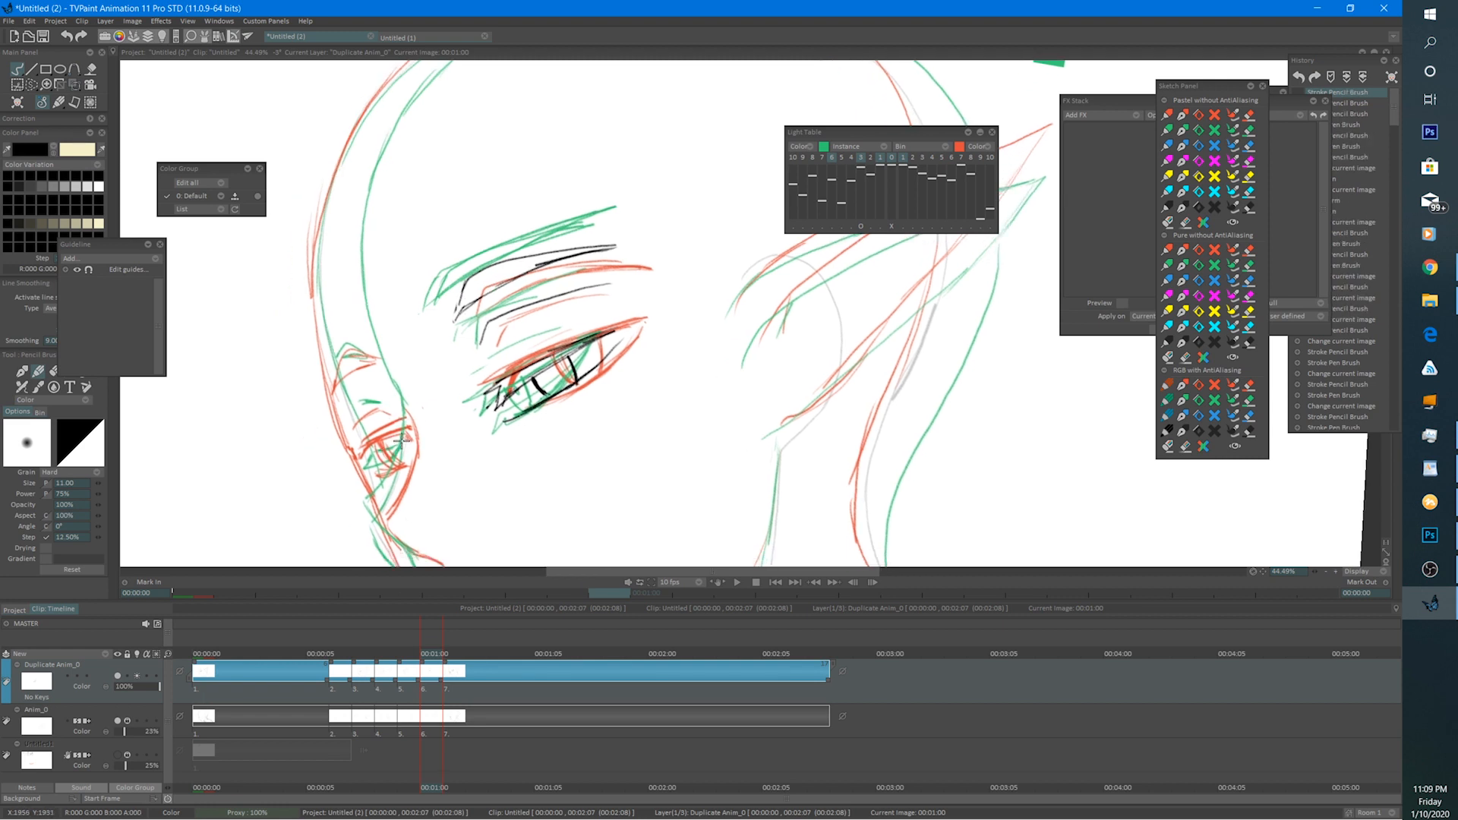
Sketch the far eye's first lines on frame 00:01:00 and erase the excess marks.
drag(402, 439, 368, 459)
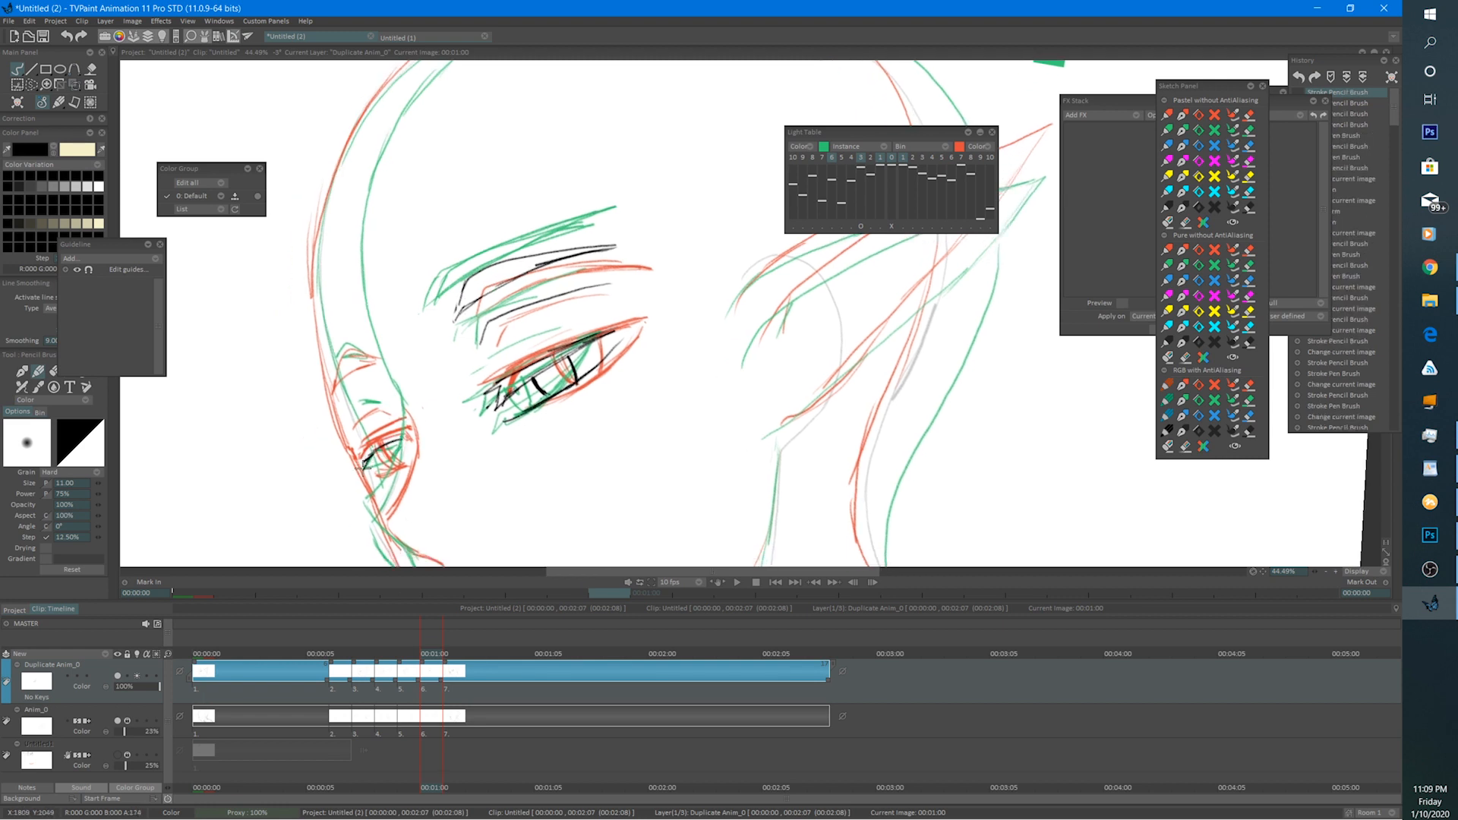
key(e)
mouse_move(380, 448)
mouse_down()
mouse_move(364, 463)
mouse_move(410, 440)
mouse_up()
key(e)
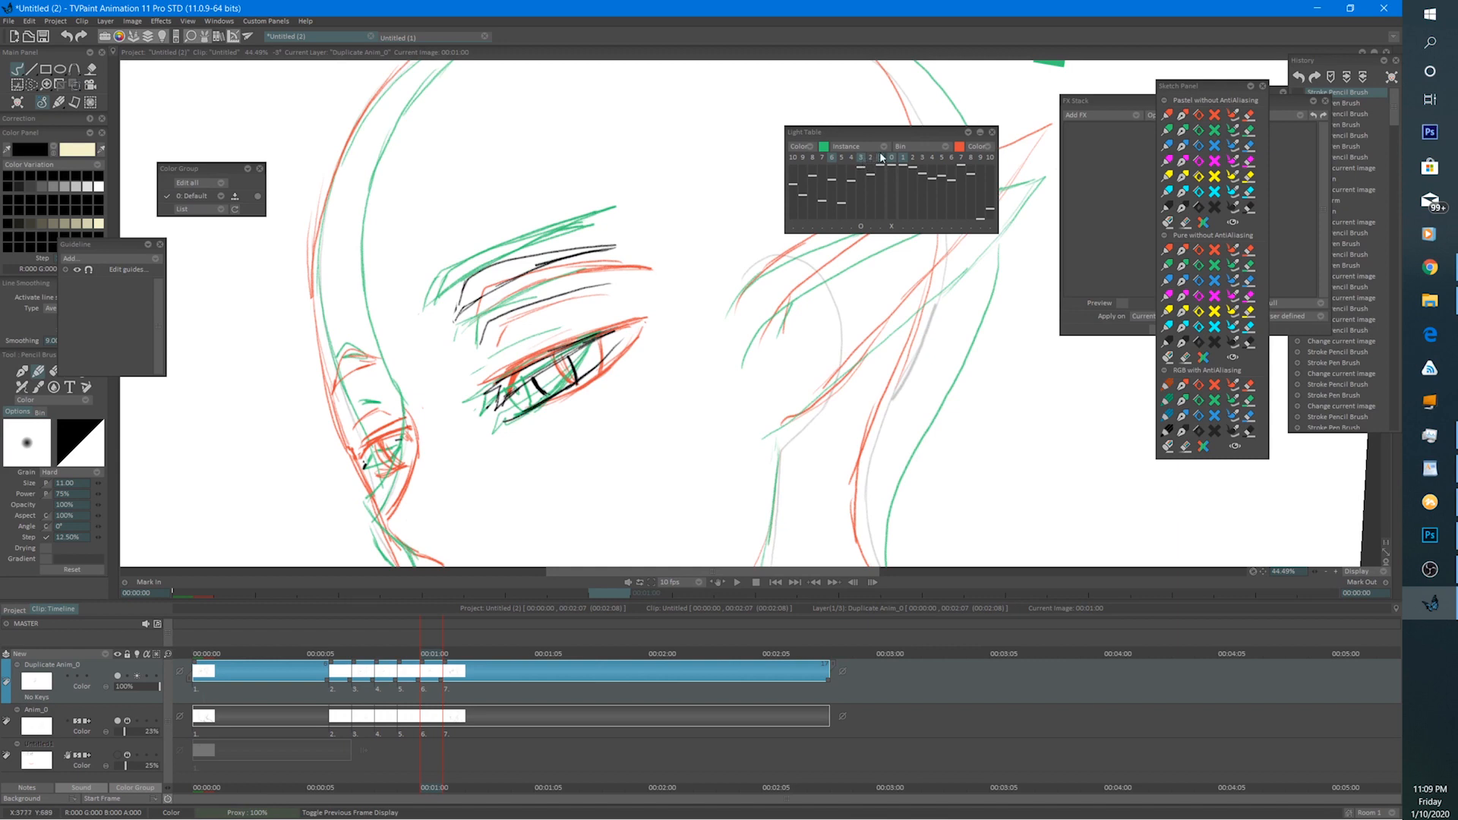
Draw the face contour beside the far eye and down the cheek, checking it against the third previous-frame reference.
scroll(422, 380, down, 2)
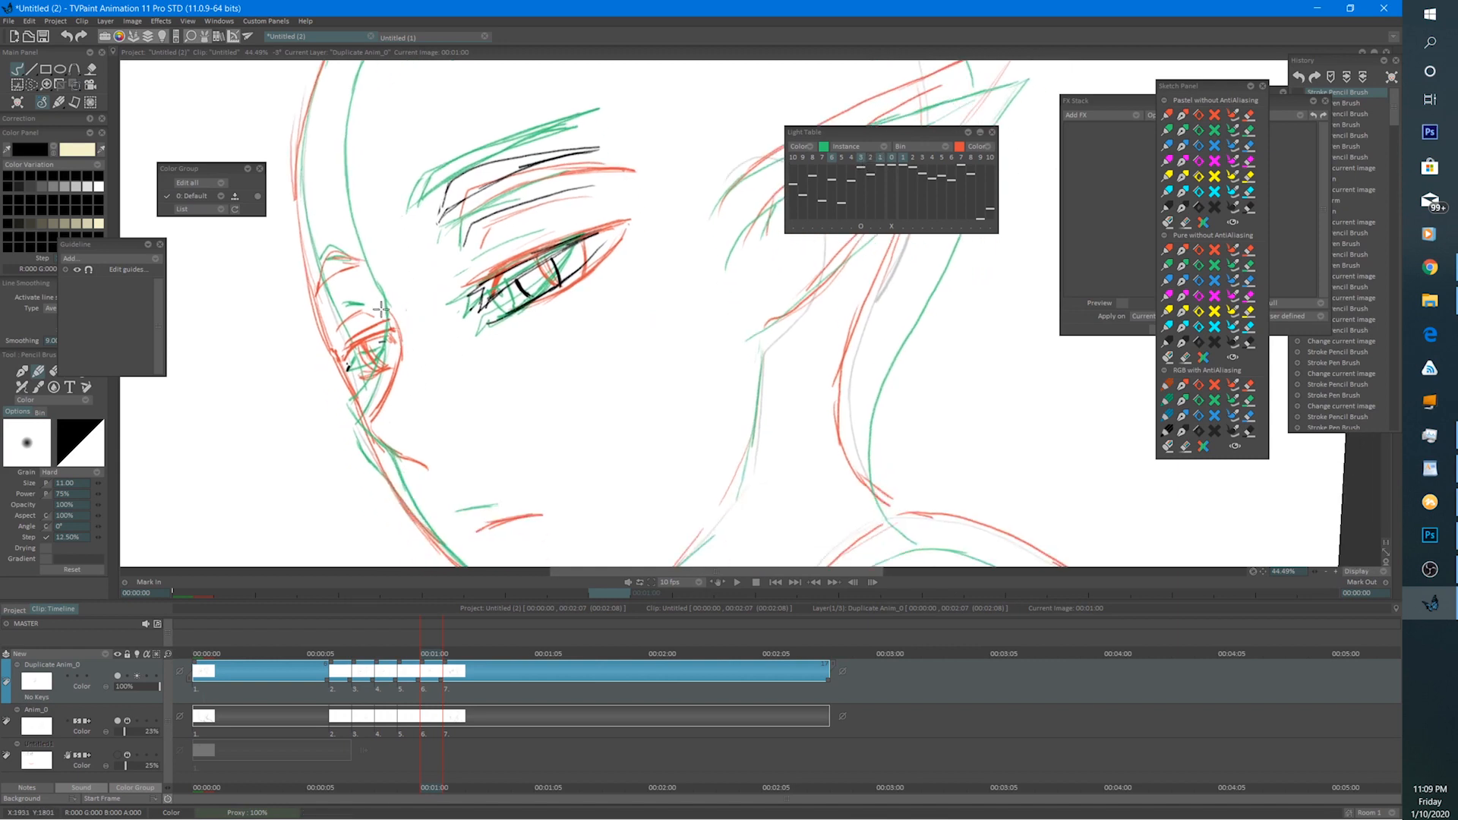
drag(385, 319, 359, 415)
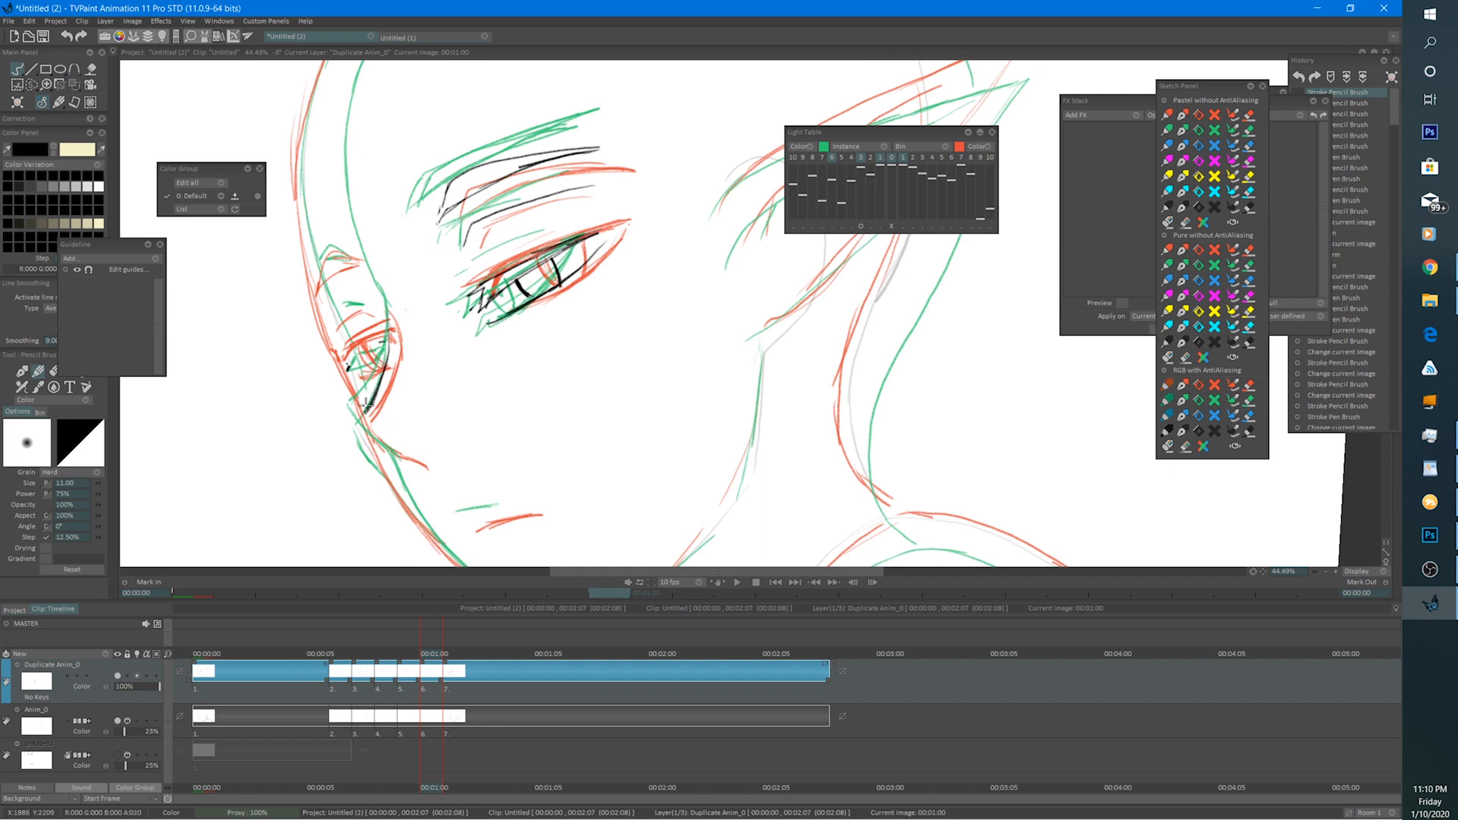
click(860, 158)
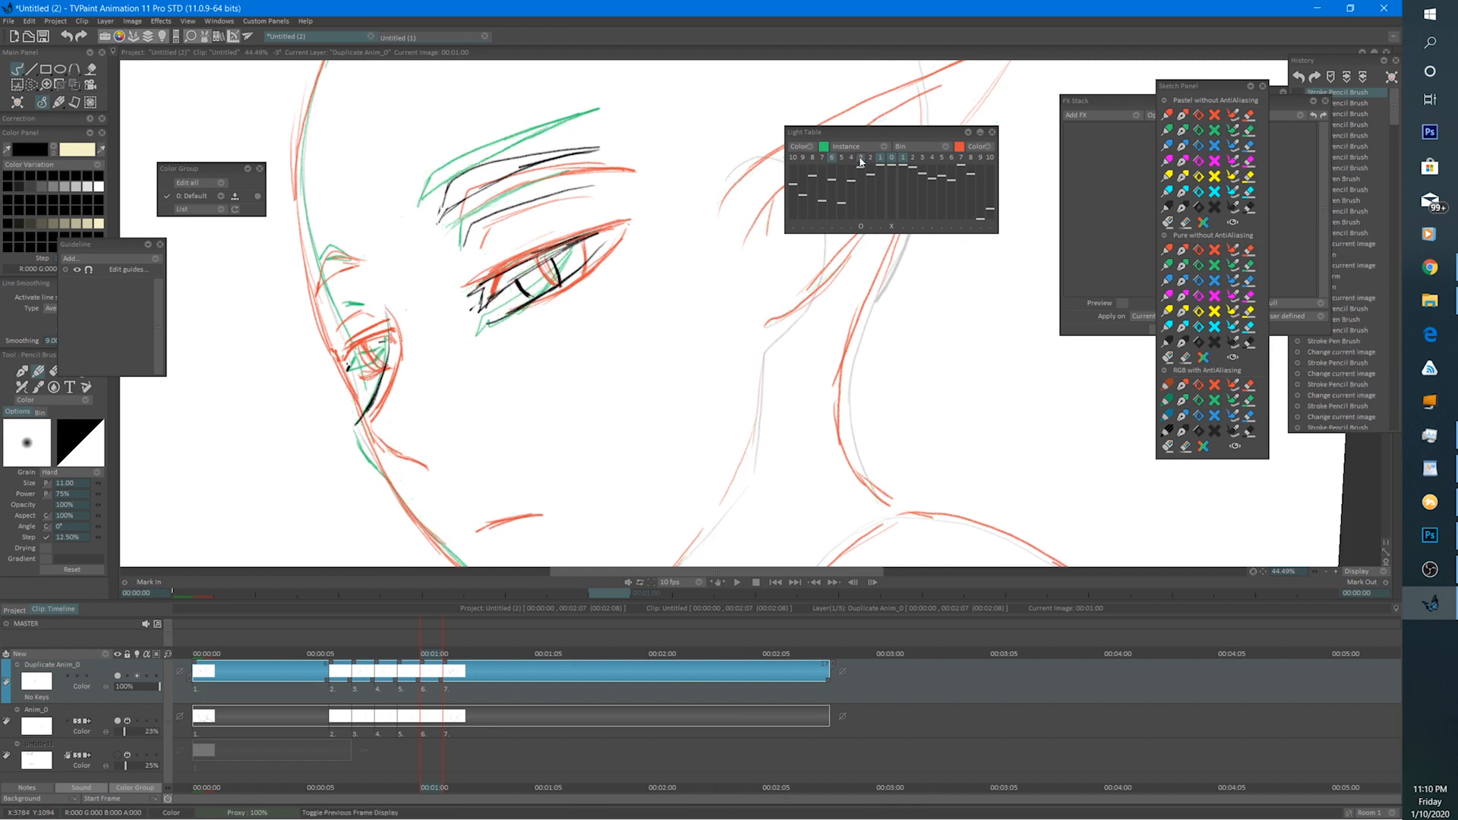
click(861, 160)
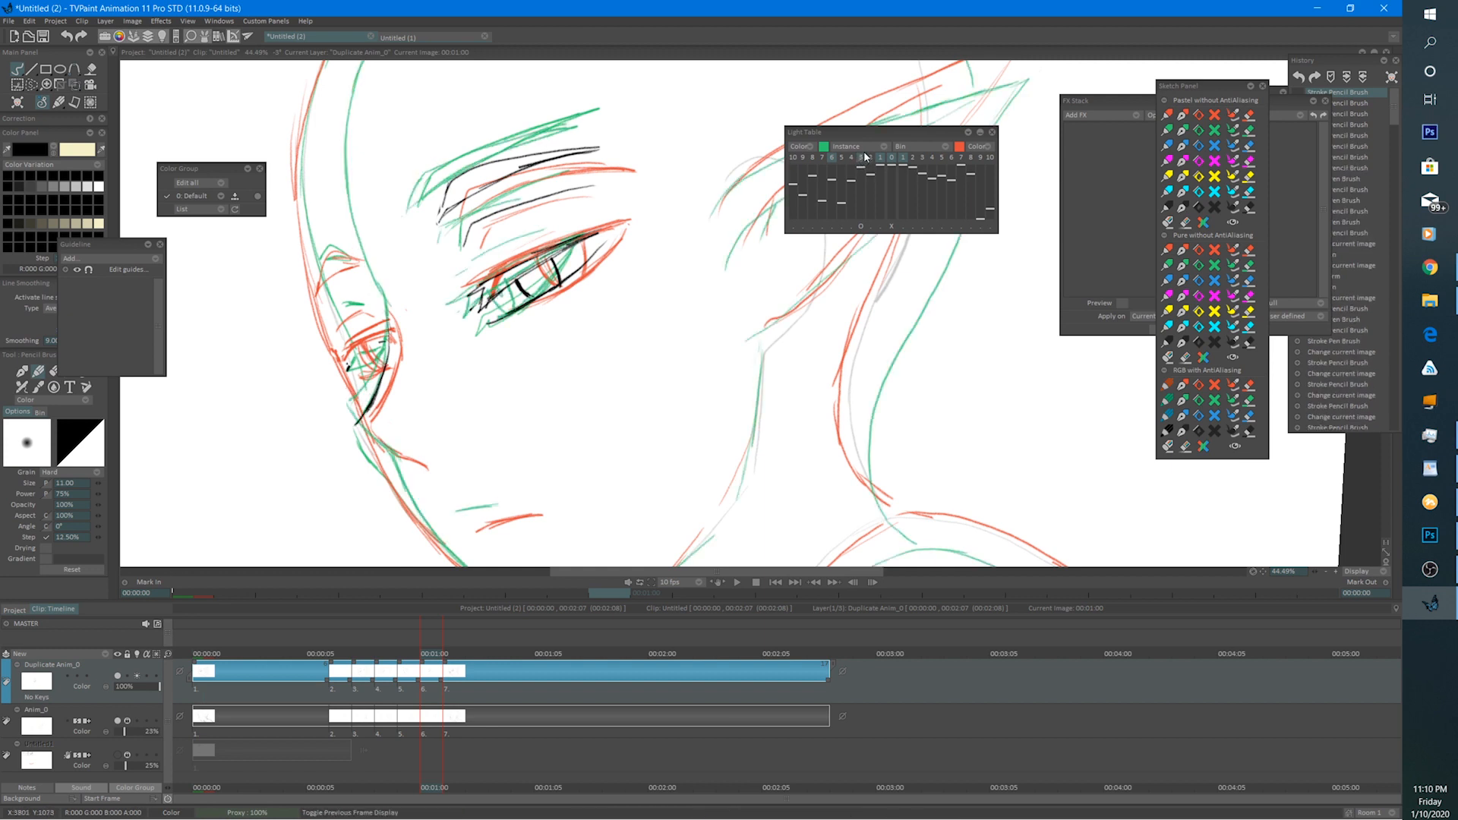
mouse_move(377, 385)
mouse_down()
mouse_move(354, 427)
mouse_move(357, 463)
mouse_move(384, 467)
mouse_move(319, 335)
mouse_move(410, 457)
mouse_move(492, 522)
mouse_move(384, 377)
mouse_move(525, 553)
mouse_up()
Draw the far eye's details, lid crease and eyebrow on frame 00:01:00 and hide the light-table references.
drag(481, 415, 439, 443)
drag(477, 374, 425, 402)
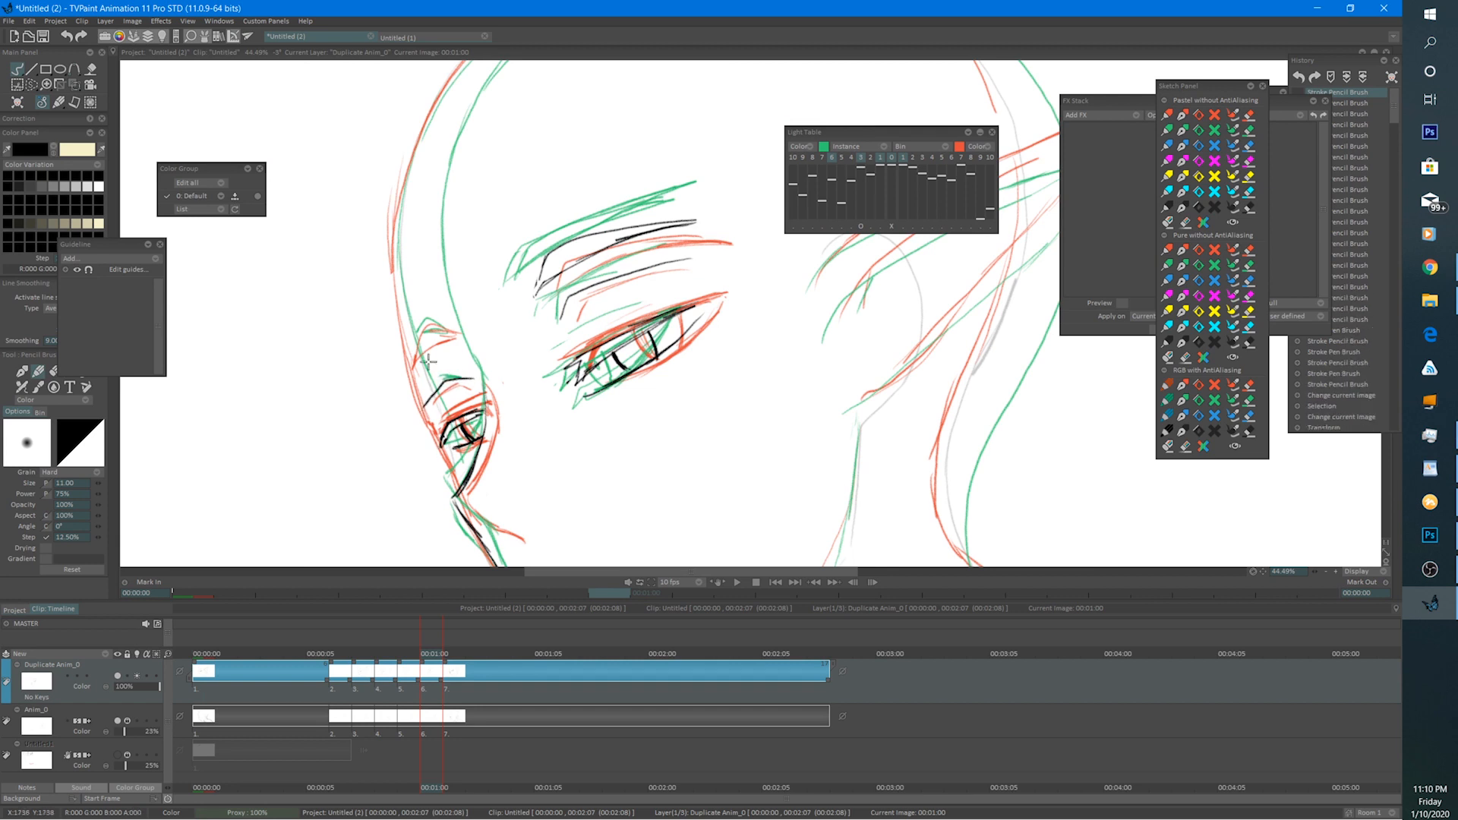
mouse_move(451, 331)
mouse_down()
mouse_move(404, 366)
mouse_move(410, 347)
mouse_move(460, 330)
mouse_up()
click(890, 158)
scroll(502, 343, down, 4)
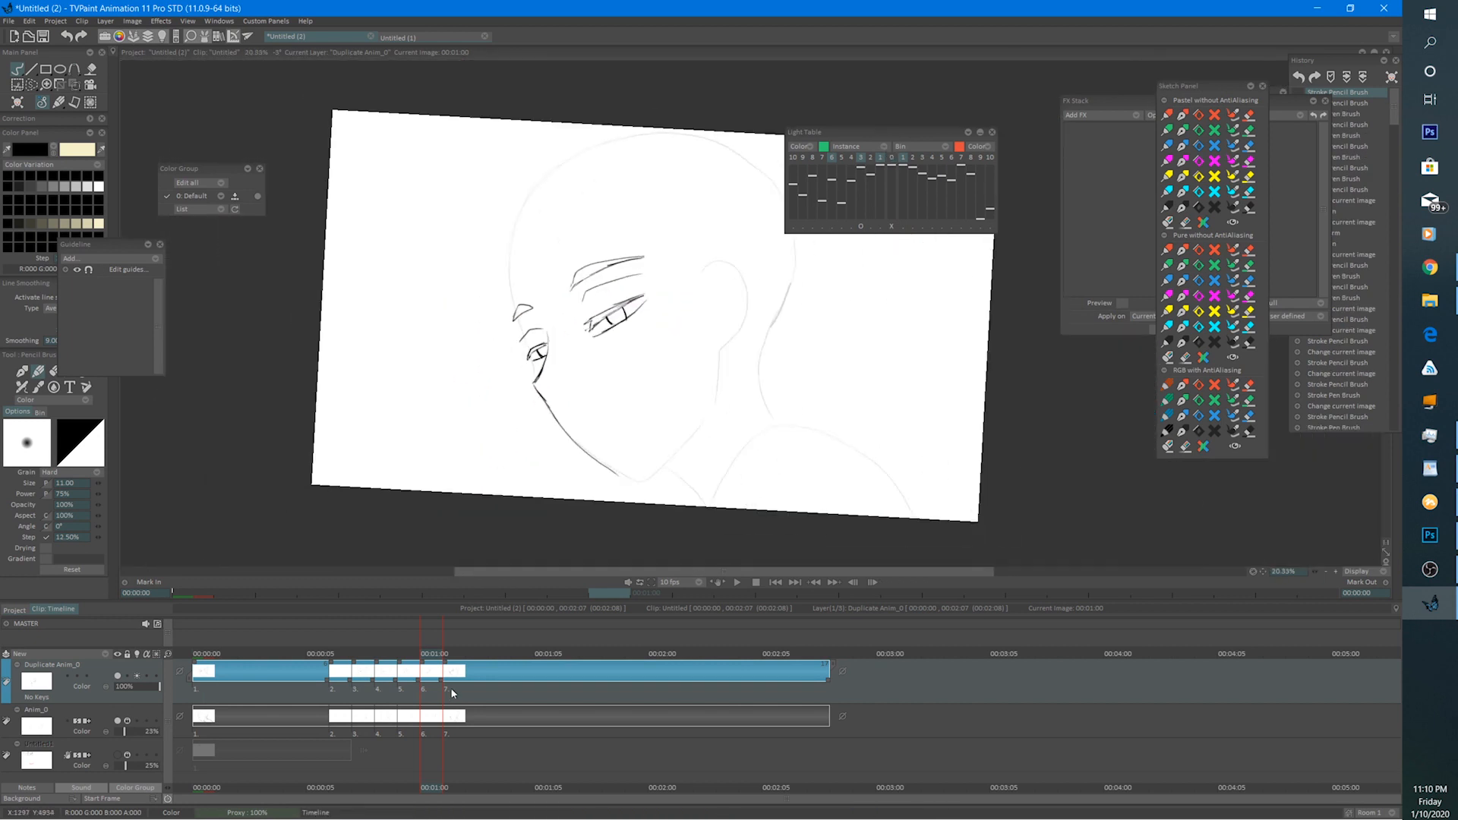
Play the head-turn animation twice to check the motion and return to frame 00:01:00.
click(725, 580)
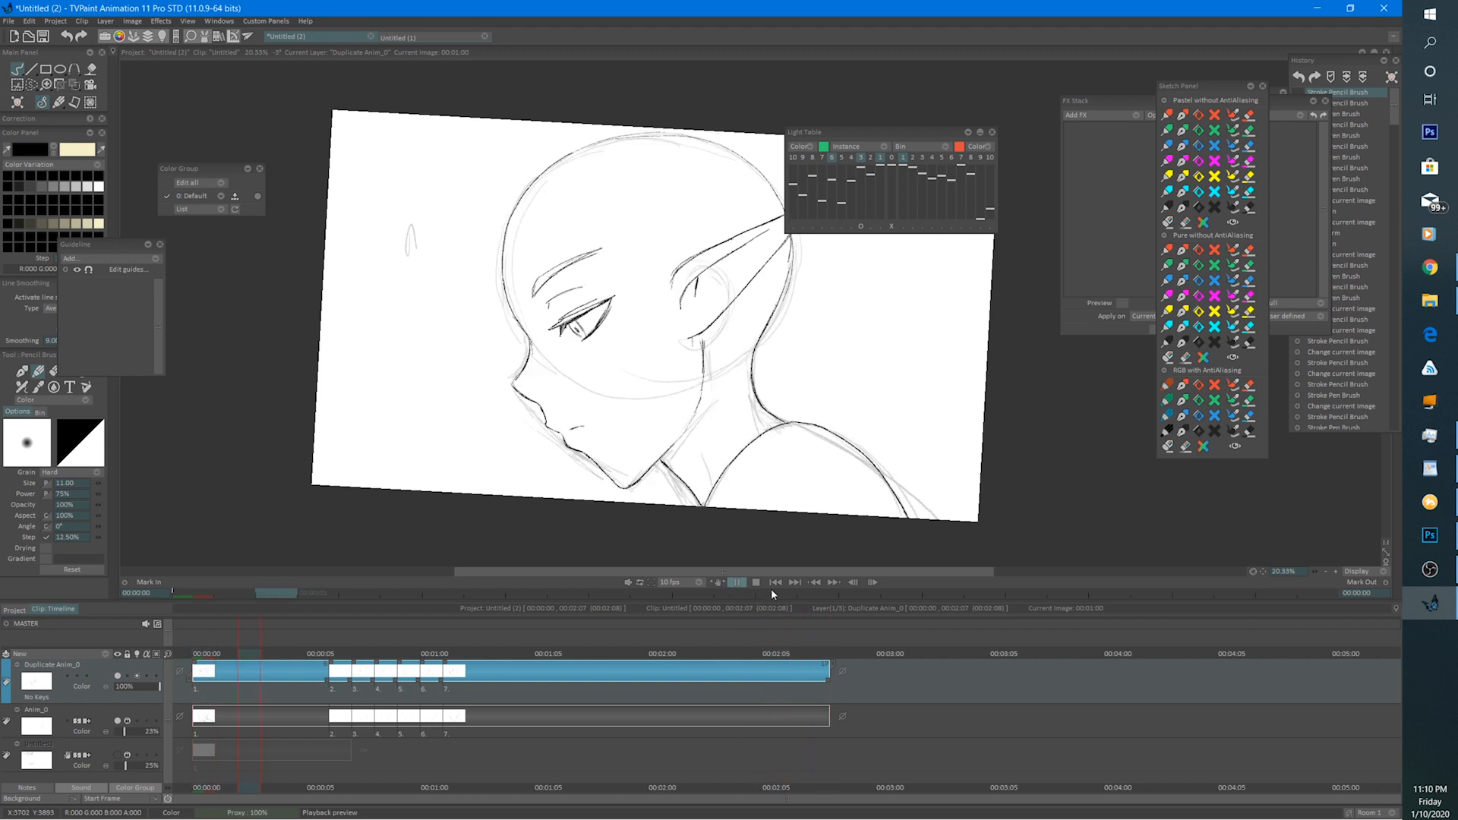
click(757, 582)
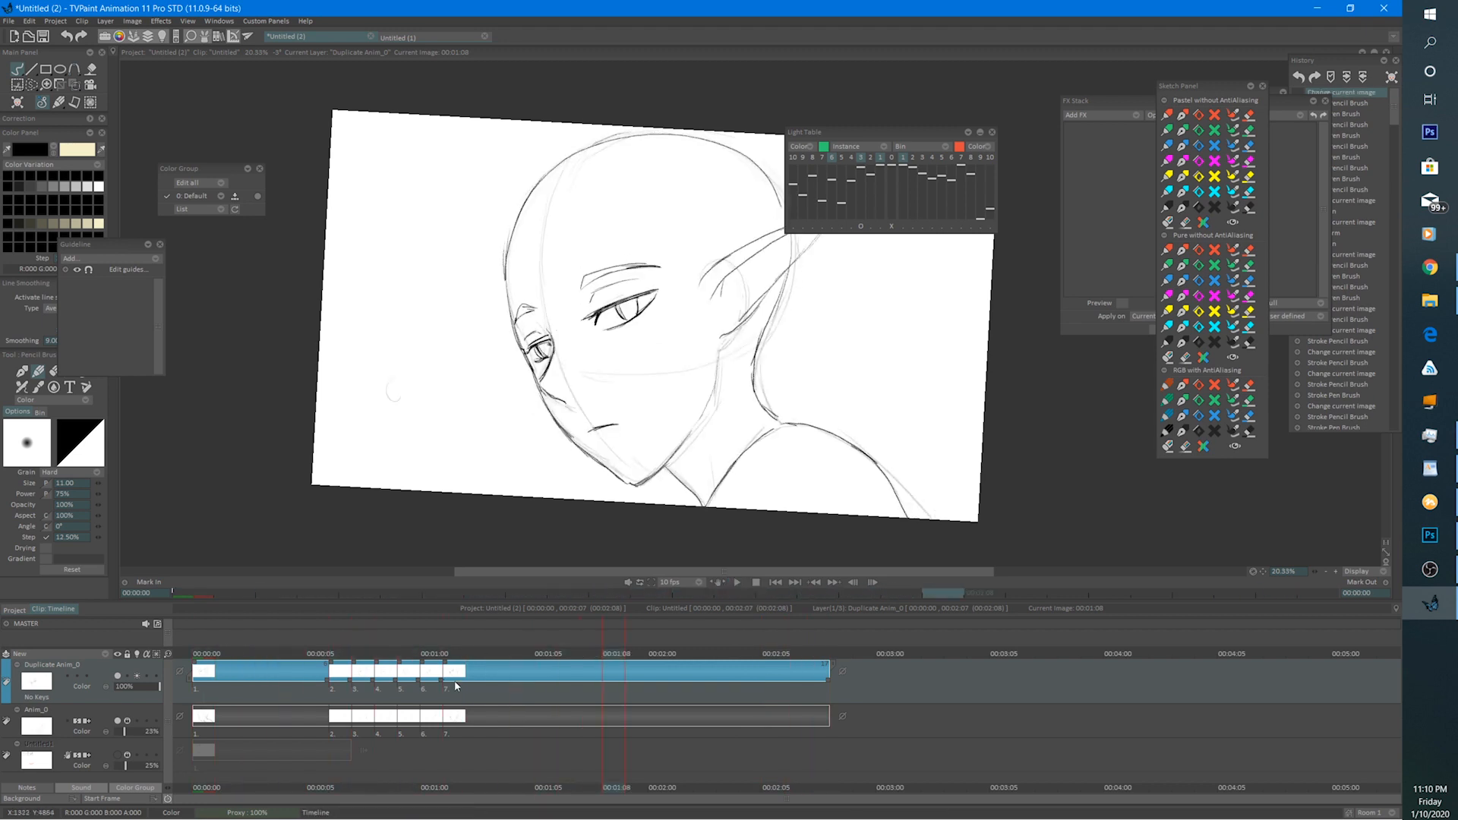
click(733, 582)
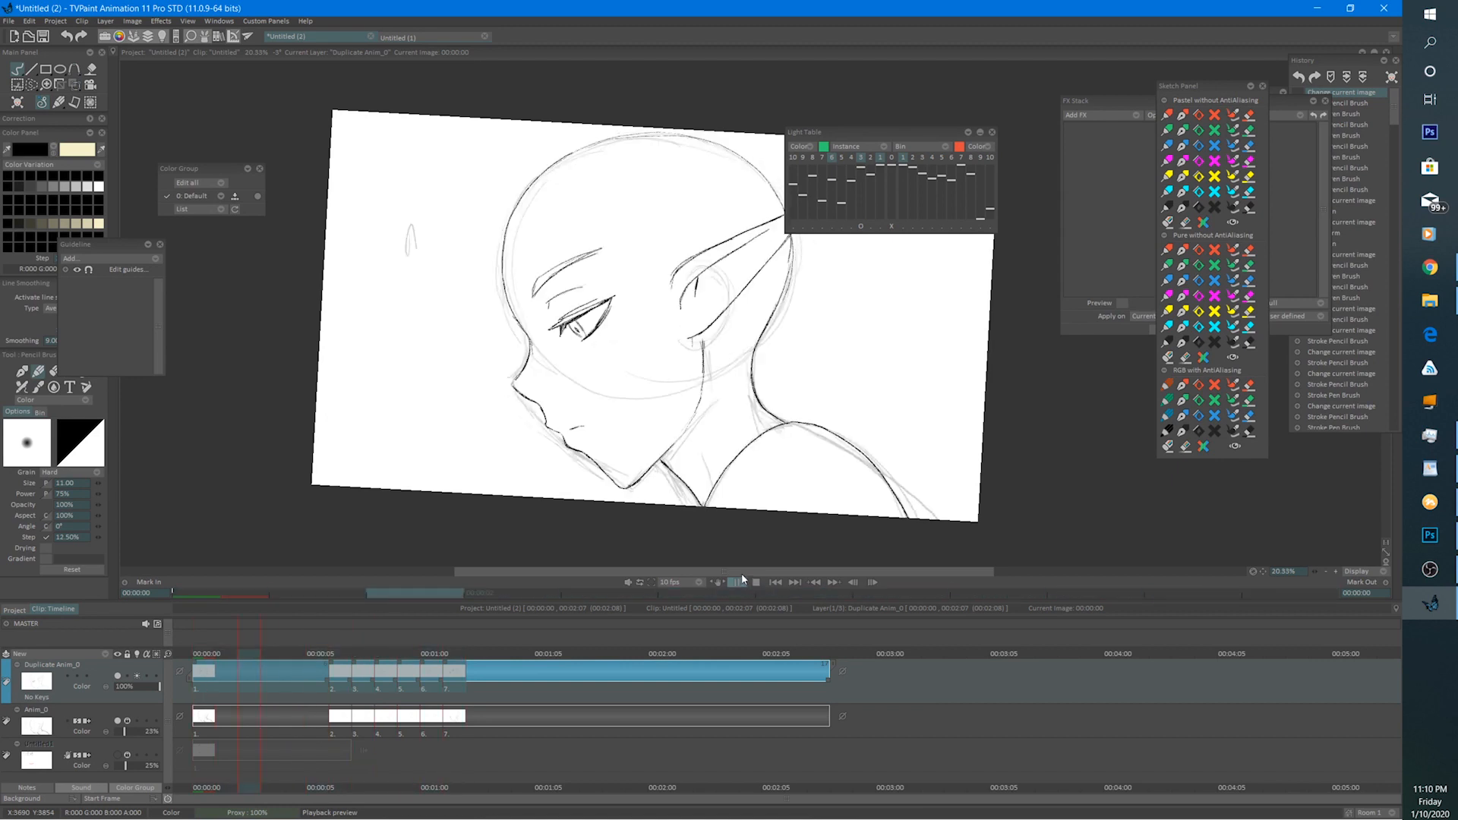
click(756, 581)
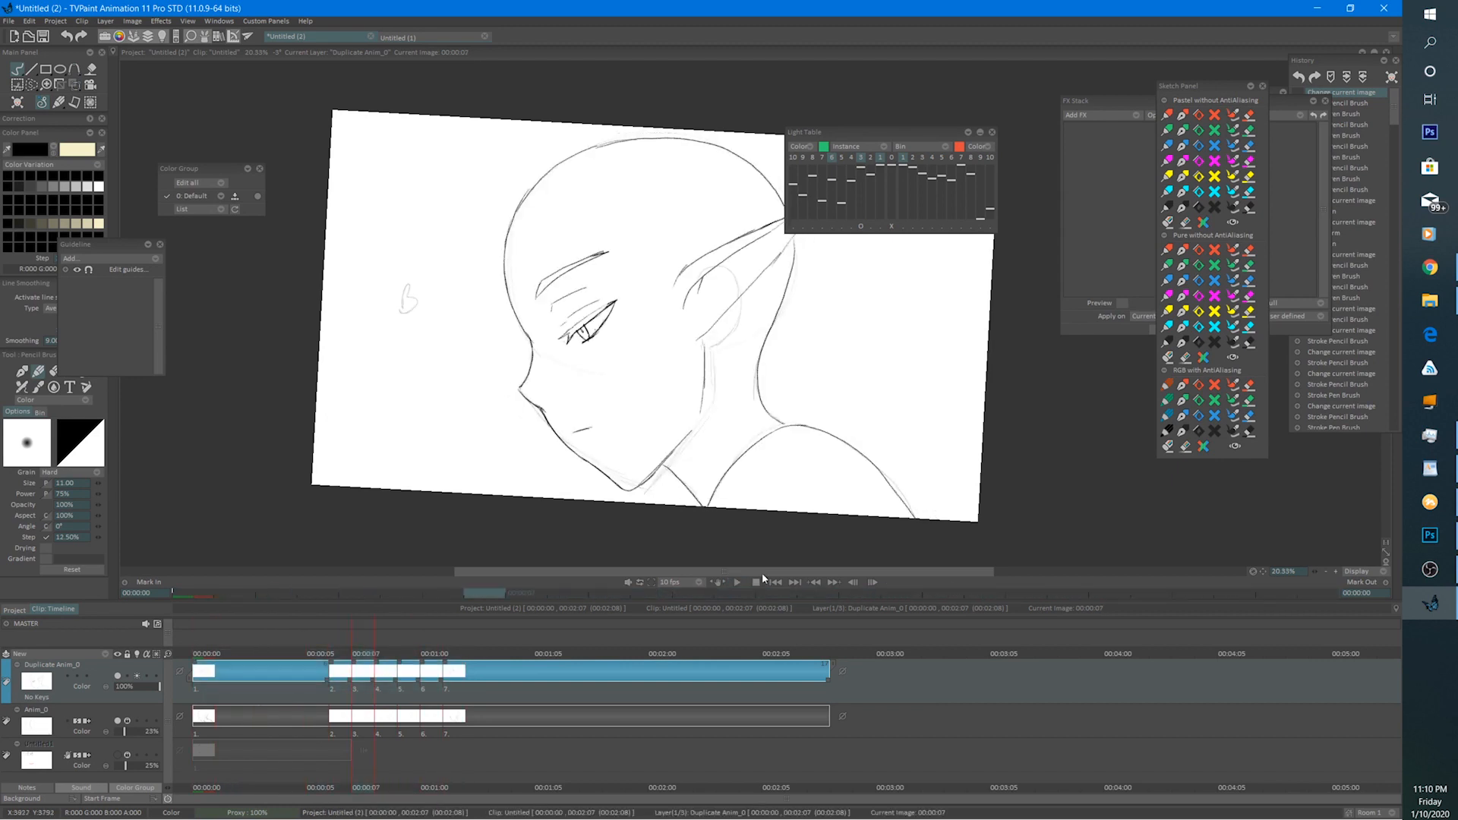
click(435, 618)
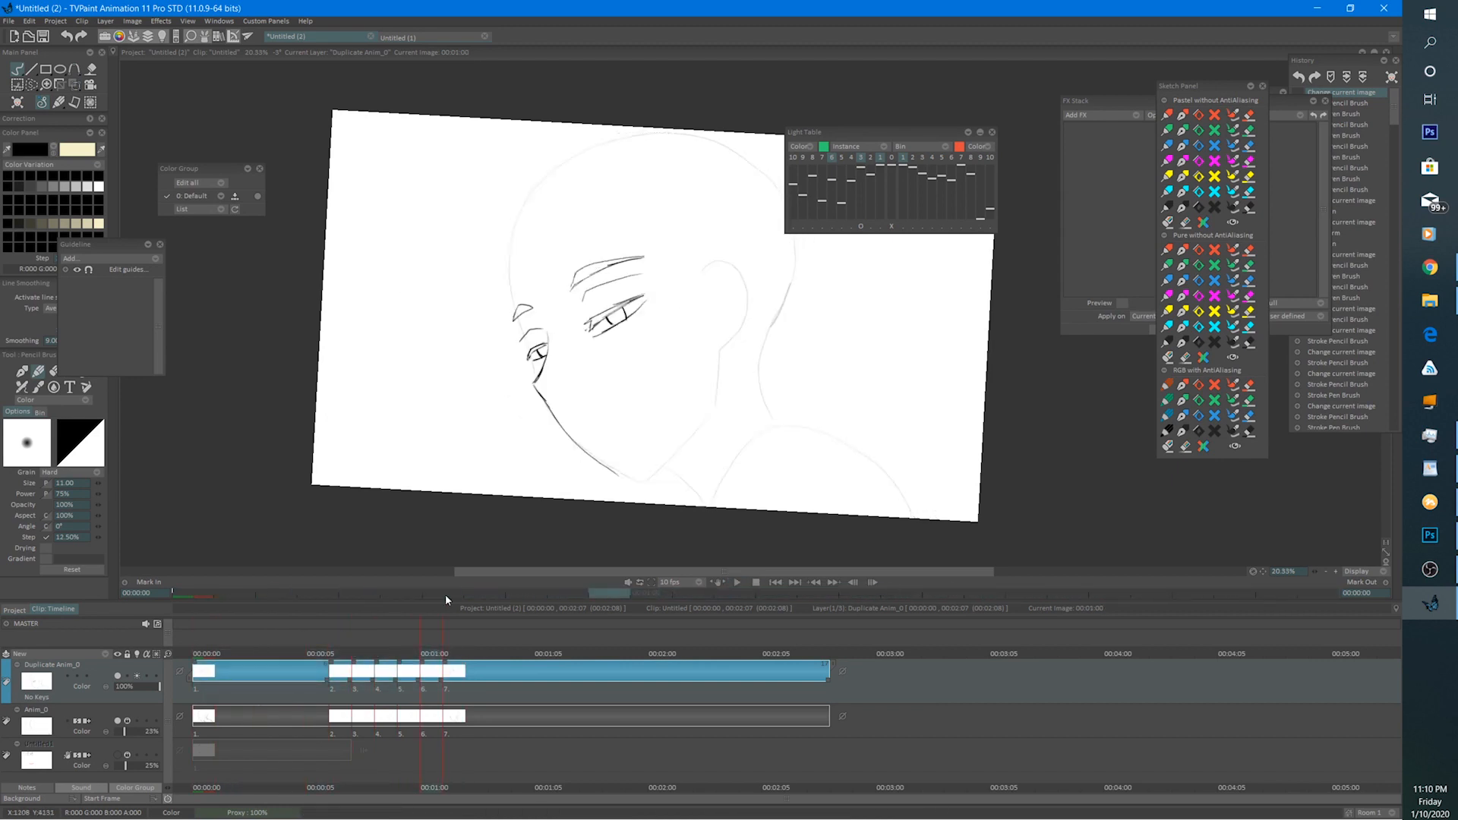
Extend the near eye's upper lid past its outer corner and turn the light-table references back on.
scroll(703, 368, up, 3)
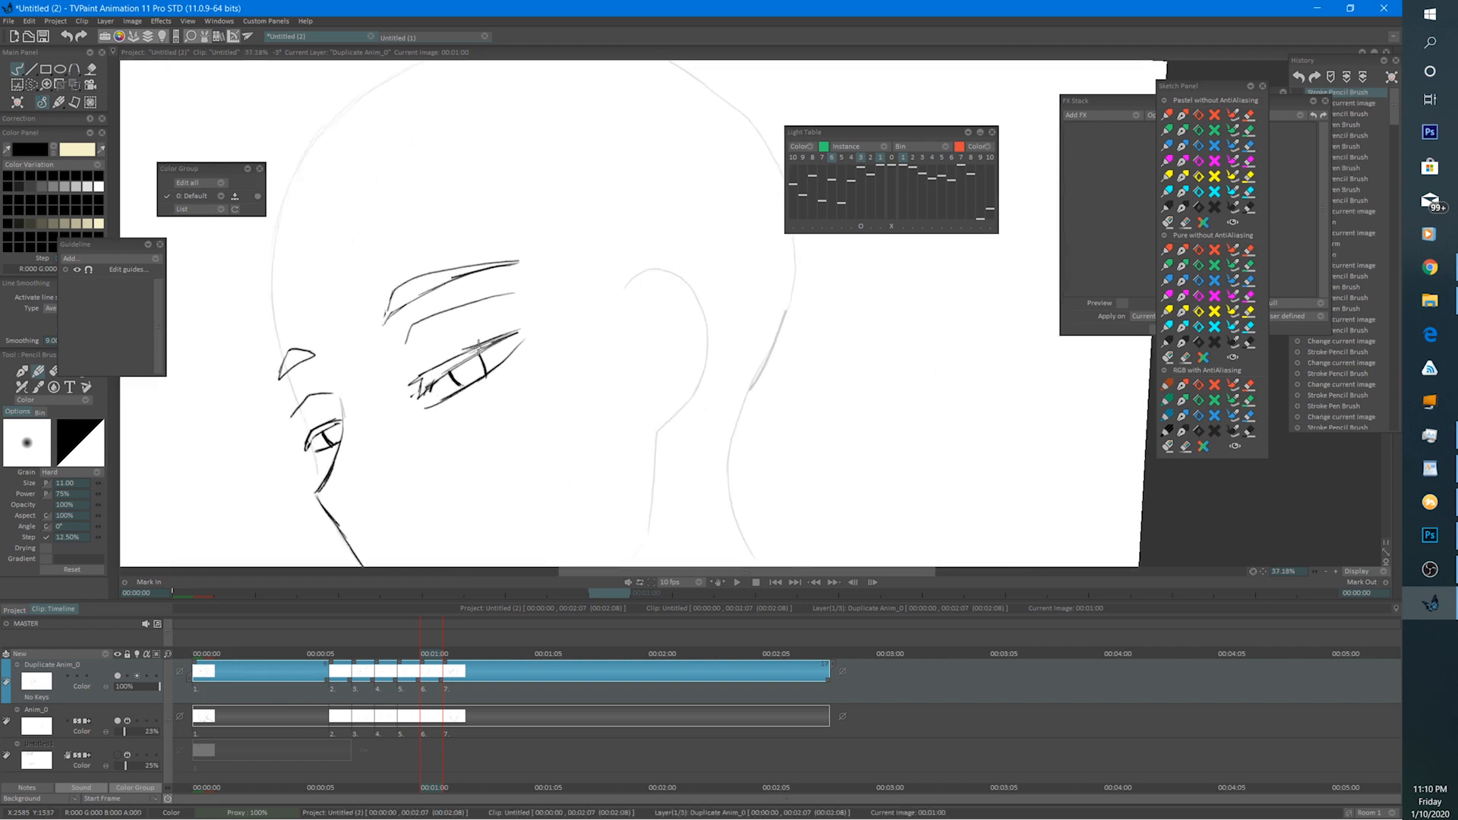
drag(478, 344, 529, 328)
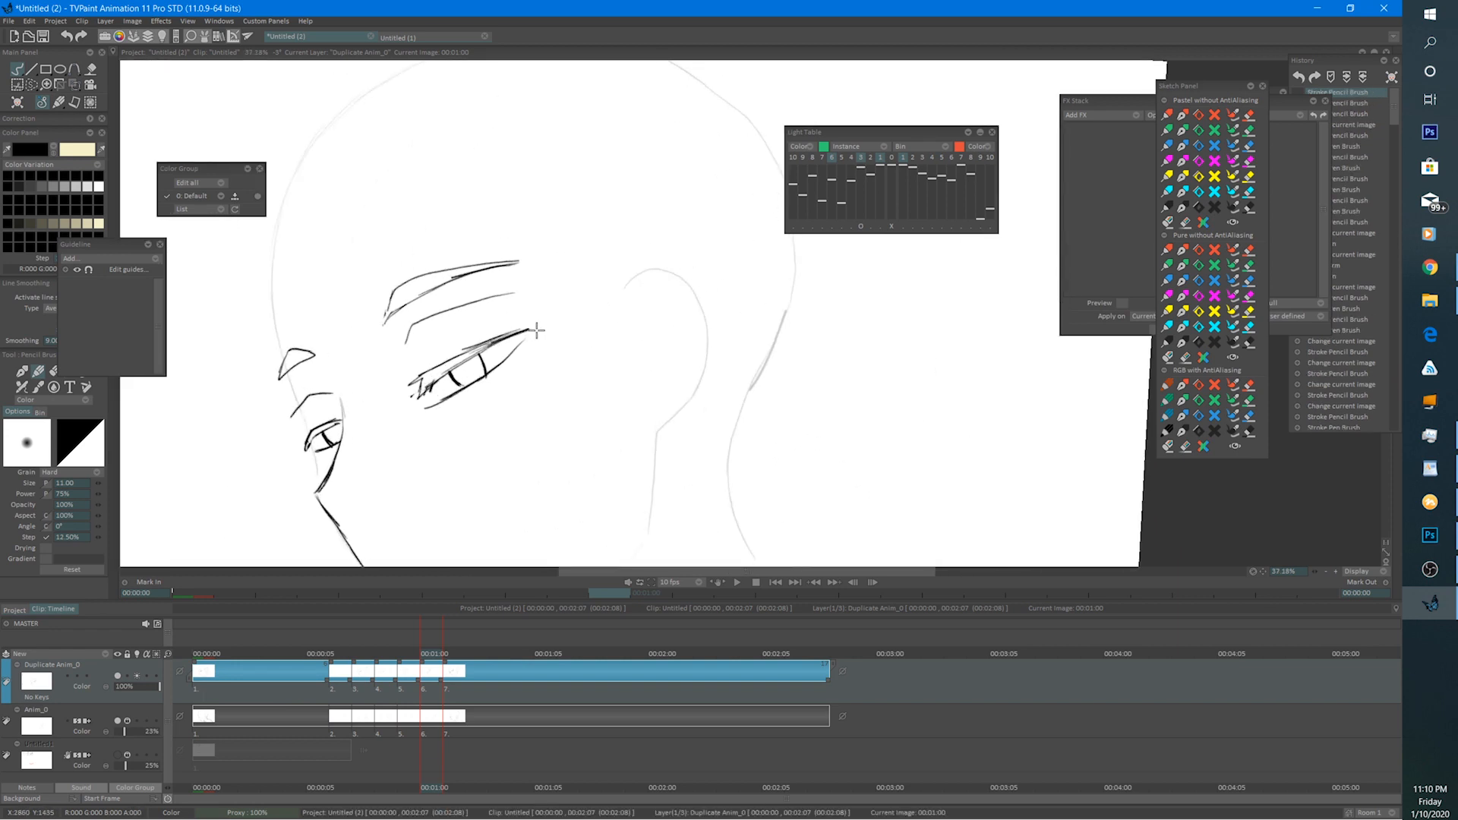
click(891, 159)
scroll(410, 440, down, 3)
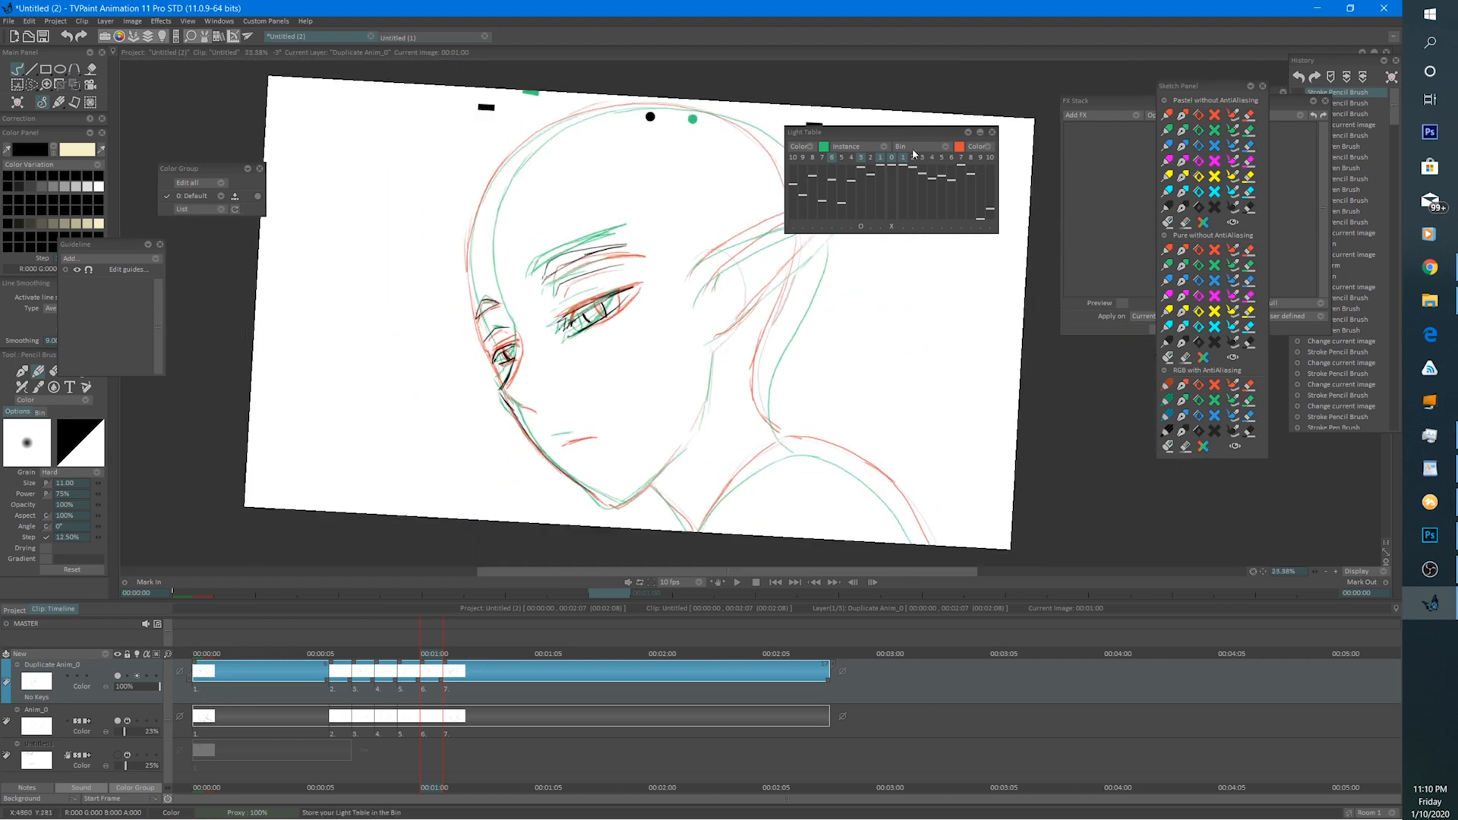
Turn off the first next-frame reference and draw the forehead outline up to the top of the skull on frame 00:01:00.
click(902, 161)
drag(538, 241, 524, 278)
drag(473, 225, 456, 275)
drag(477, 215, 457, 310)
drag(458, 256, 465, 357)
drag(457, 303, 474, 381)
drag(462, 345, 481, 395)
mouse_move(478, 385)
mouse_down()
mouse_move(499, 438)
mouse_move(494, 397)
mouse_up()
drag(559, 297, 563, 405)
drag(462, 376, 523, 276)
mouse_move(485, 321)
mouse_down()
mouse_move(541, 274)
mouse_move(639, 252)
mouse_move(503, 207)
mouse_up()
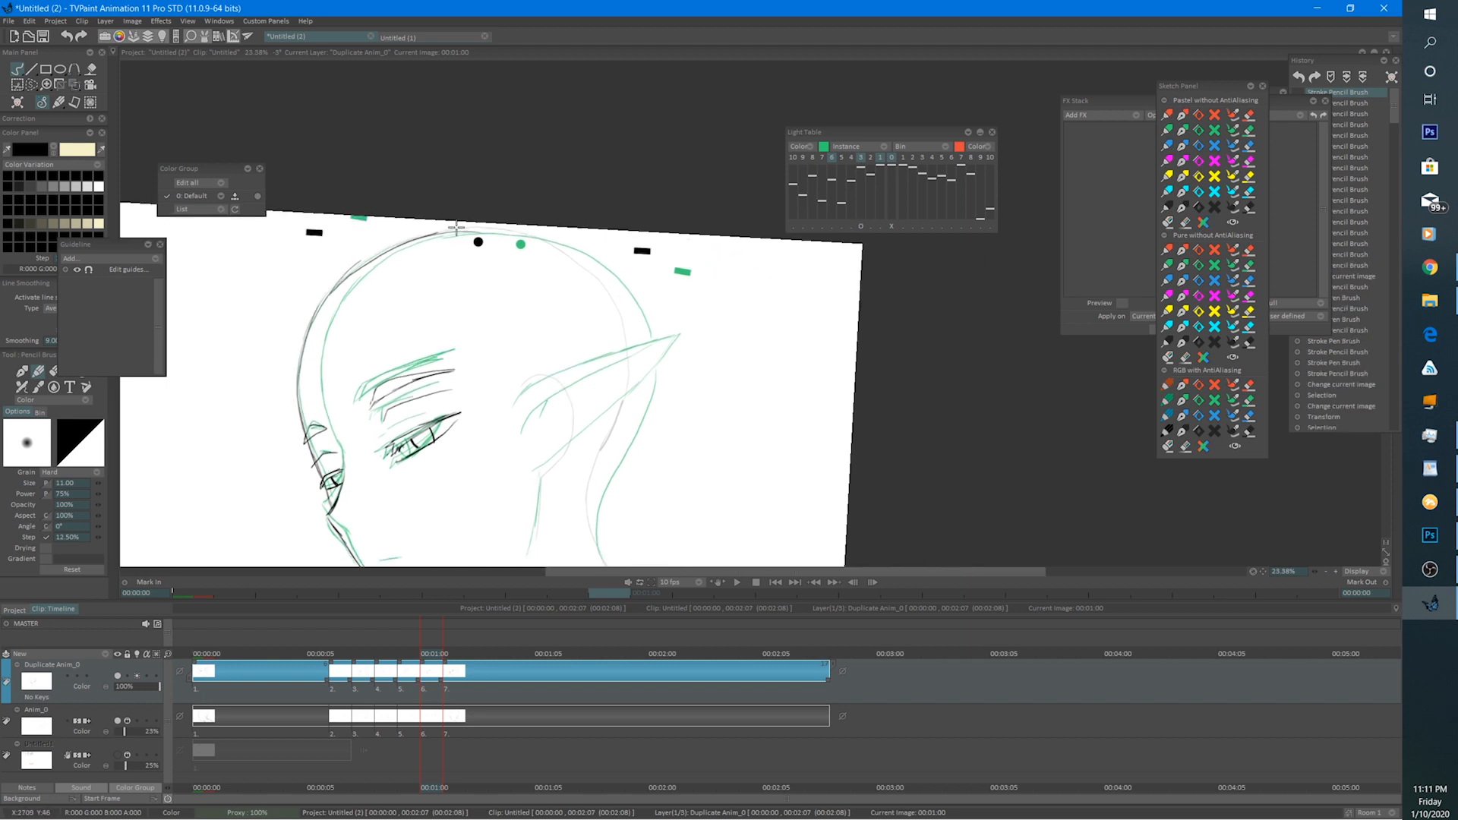
Restore the shifted references' alignment and draw the skull outline over the crown and down the nape.
click(890, 226)
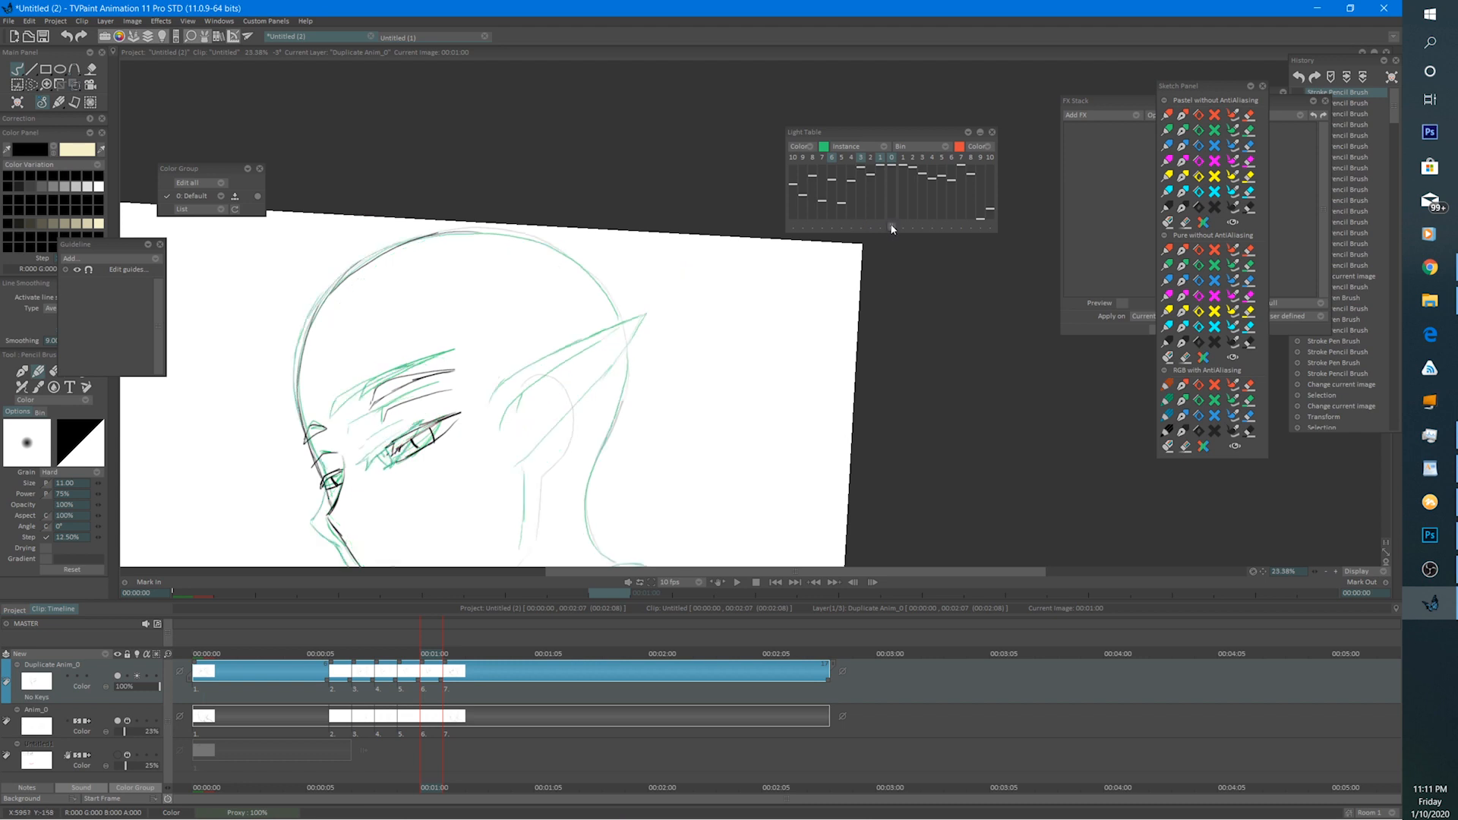
mouse_move(426, 228)
mouse_down()
mouse_move(525, 237)
mouse_move(624, 319)
mouse_up()
scroll(629, 246, down, 2)
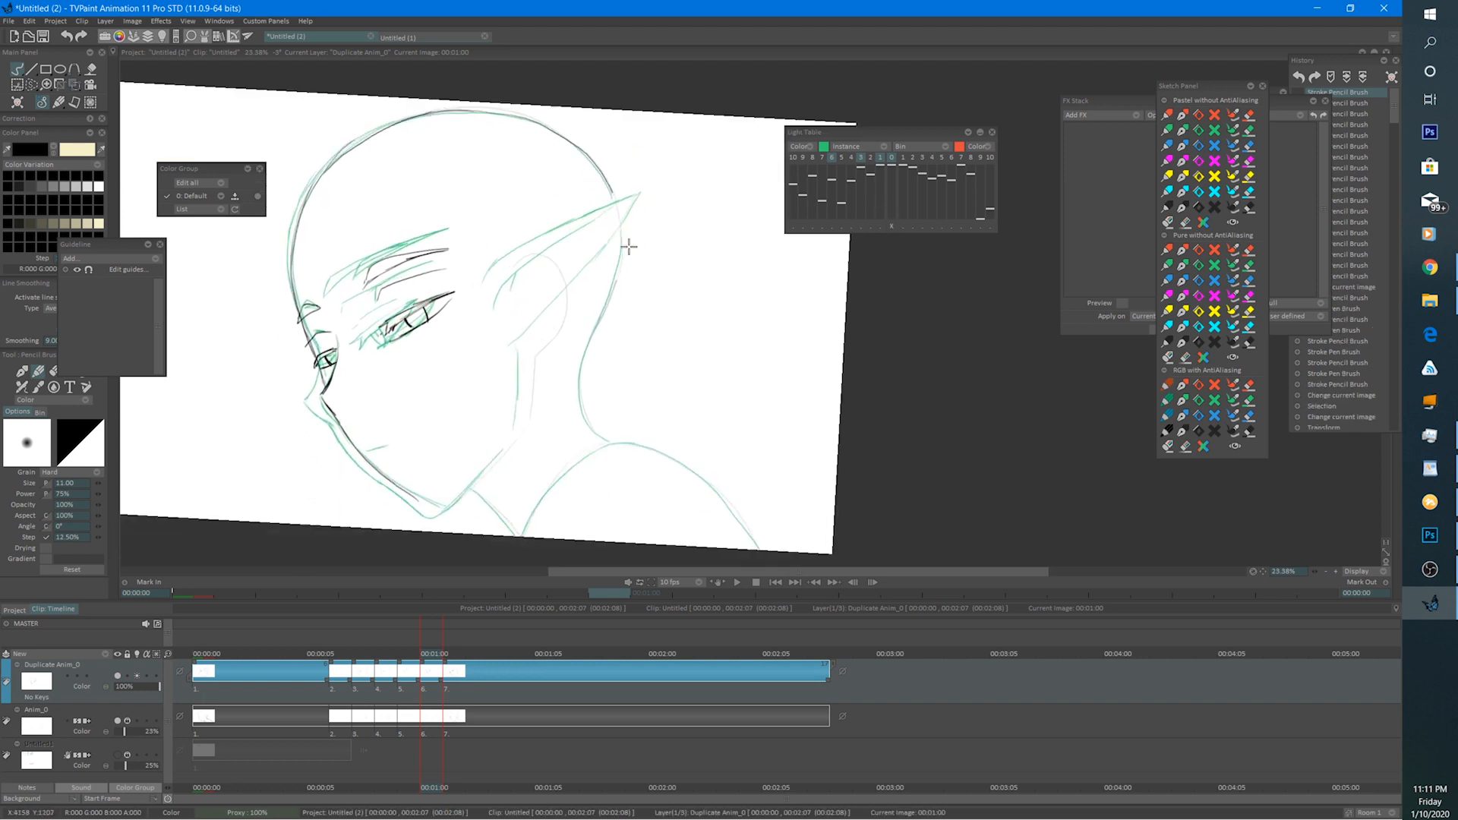
mouse_move(620, 217)
mouse_down()
mouse_move(581, 363)
mouse_move(599, 439)
mouse_up()
mouse_move(526, 346)
mouse_down()
mouse_move(526, 380)
mouse_move(672, 267)
mouse_up()
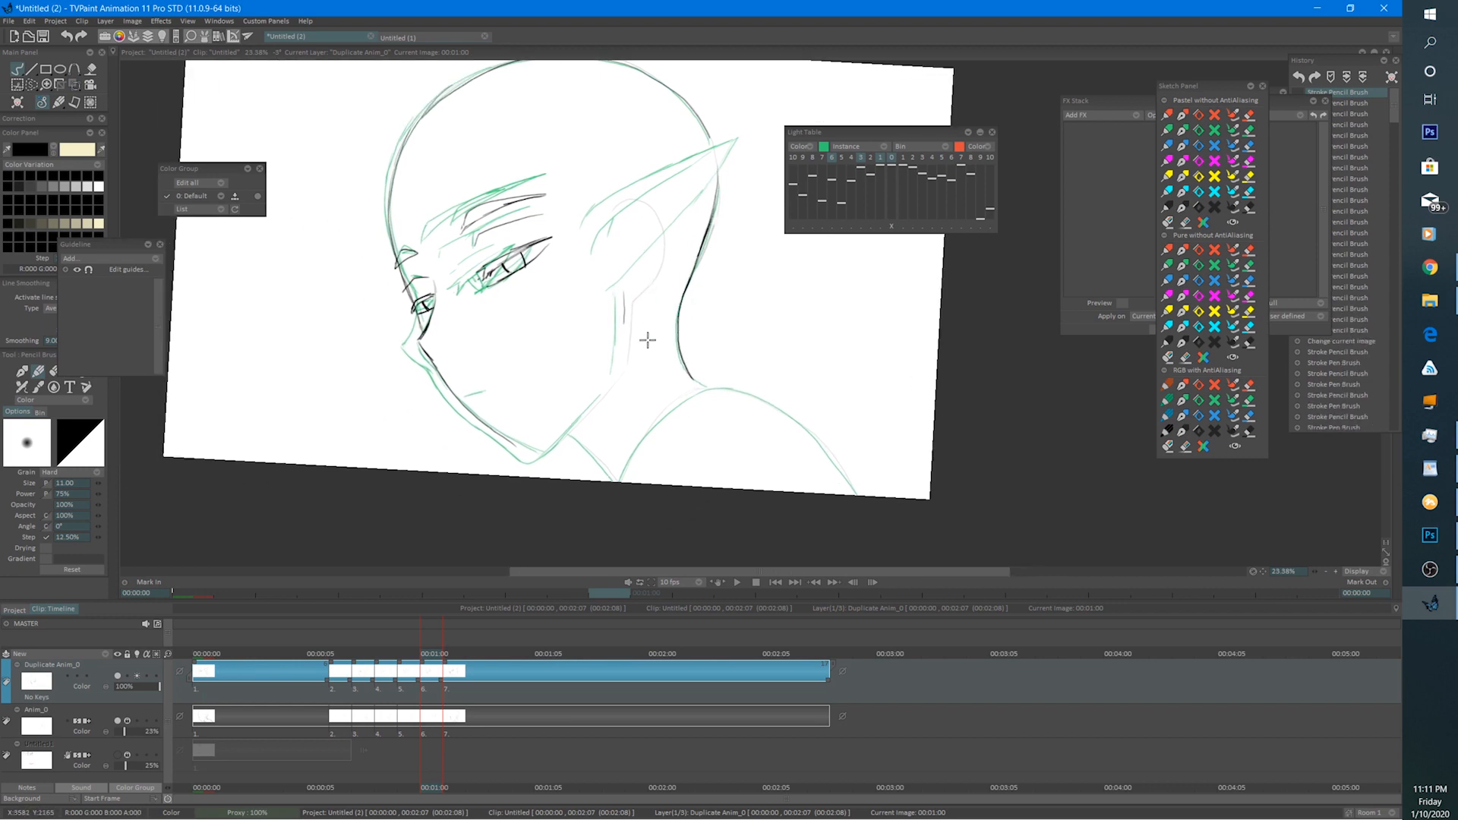
drag(647, 339, 640, 292)
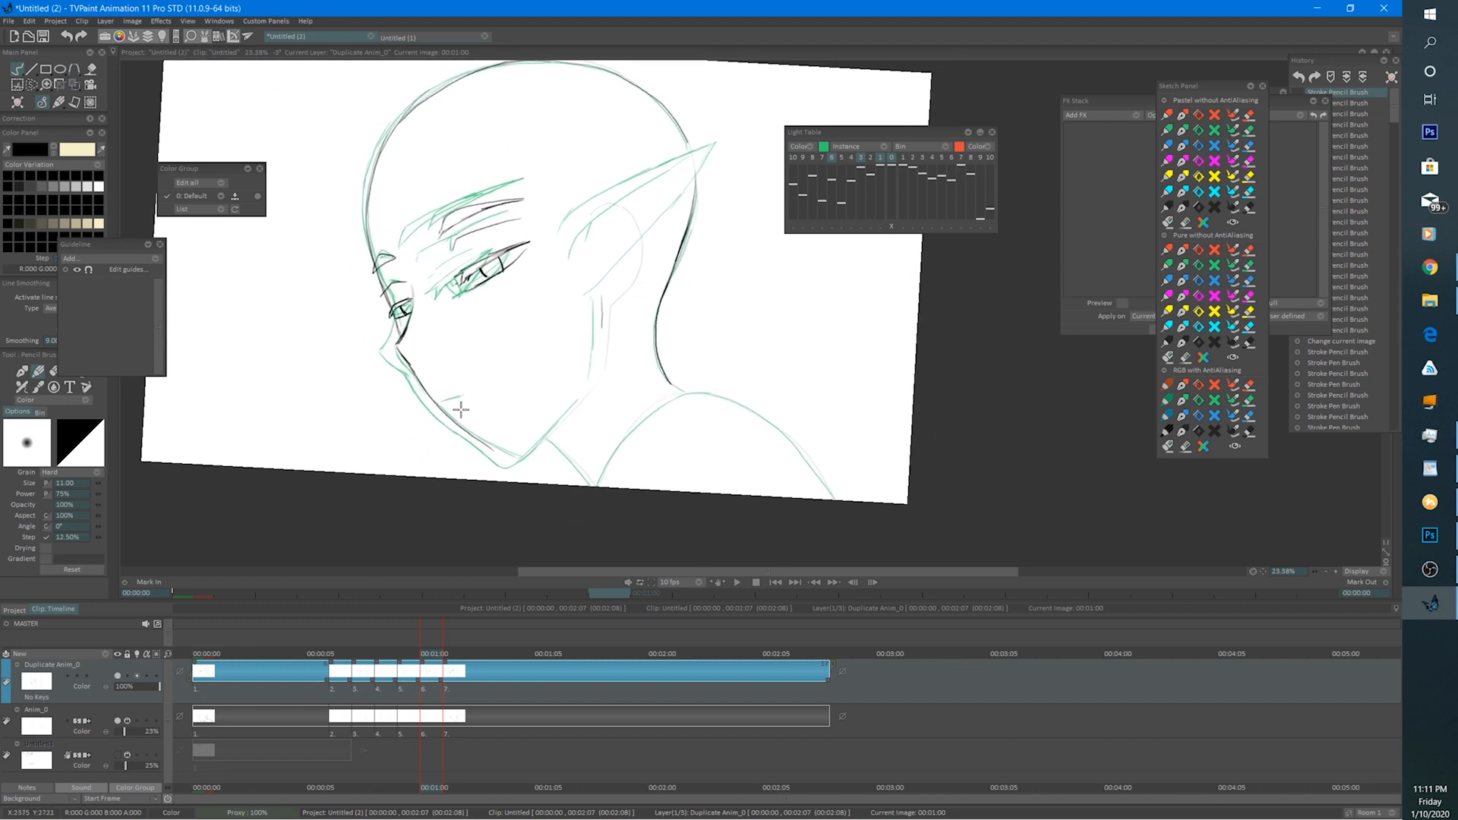
Draw the lower jaw toward the chin, turn on the first next-frame reference, and erase the stray chin lines.
drag(473, 435, 523, 464)
scroll(482, 425, up, 1)
scroll(533, 408, right, 2)
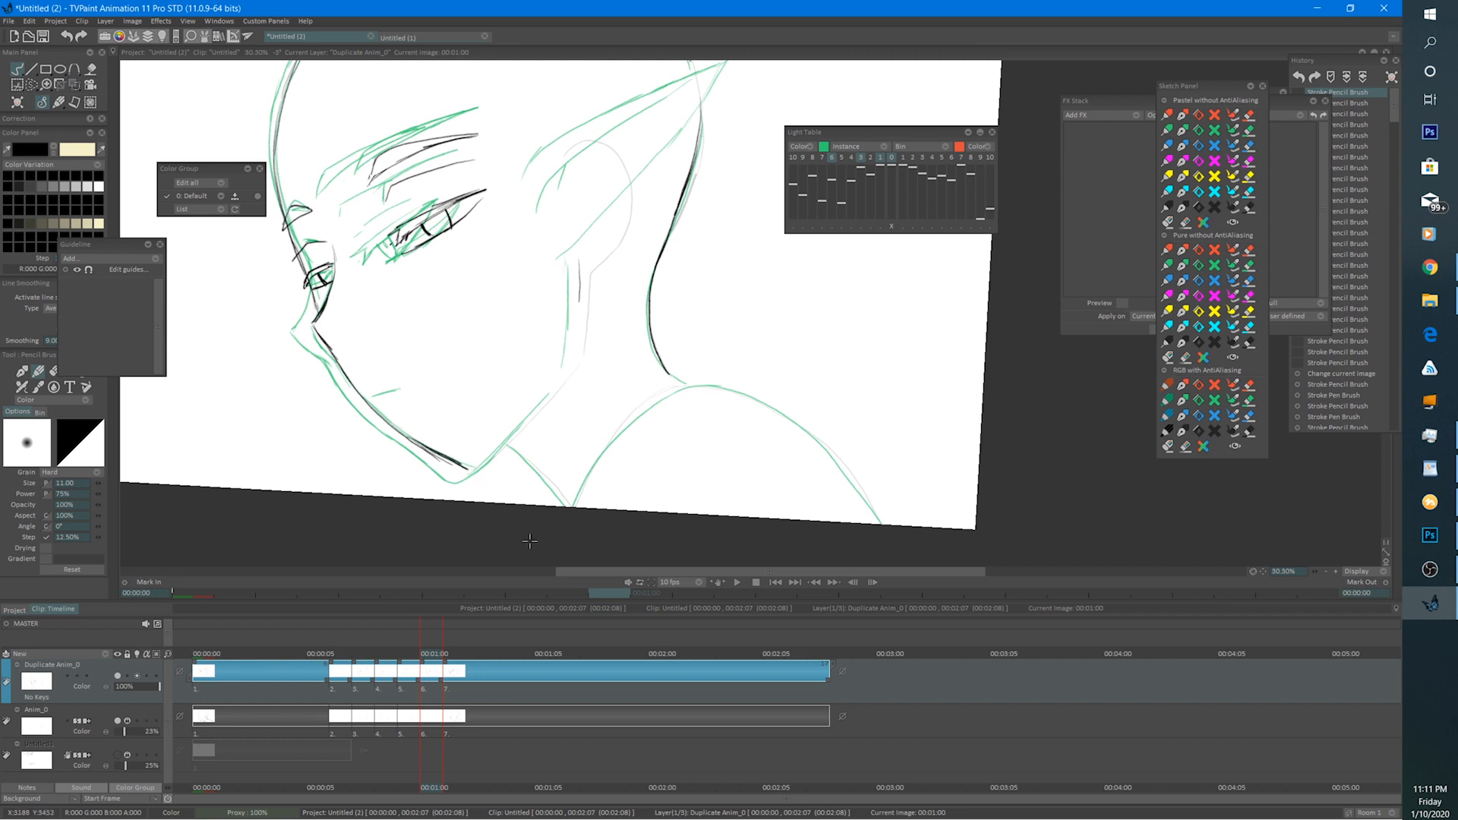
click(903, 158)
key(e)
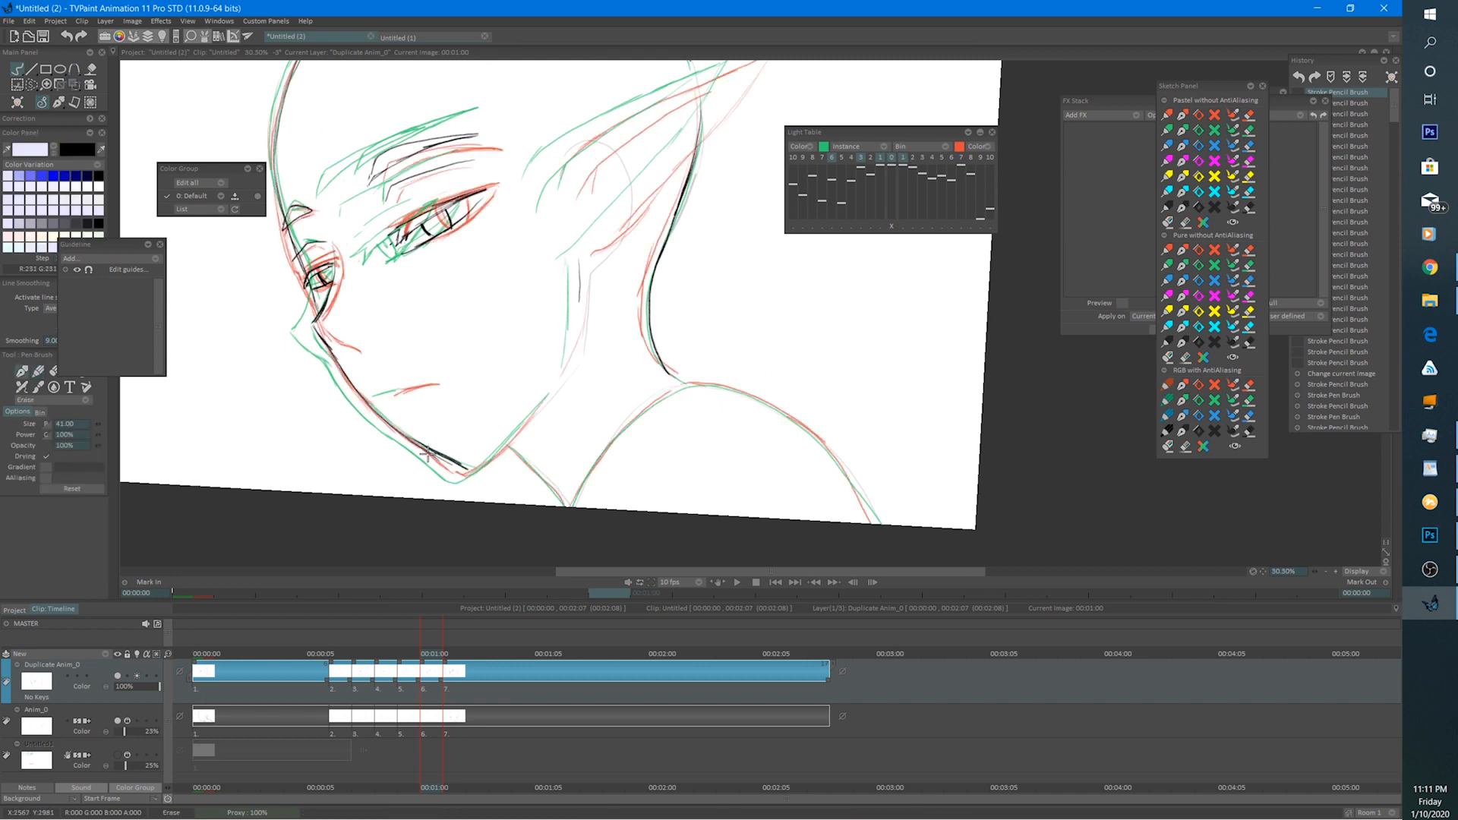
mouse_move(460, 464)
mouse_down()
mouse_move(408, 449)
mouse_move(460, 465)
mouse_up()
key(e)
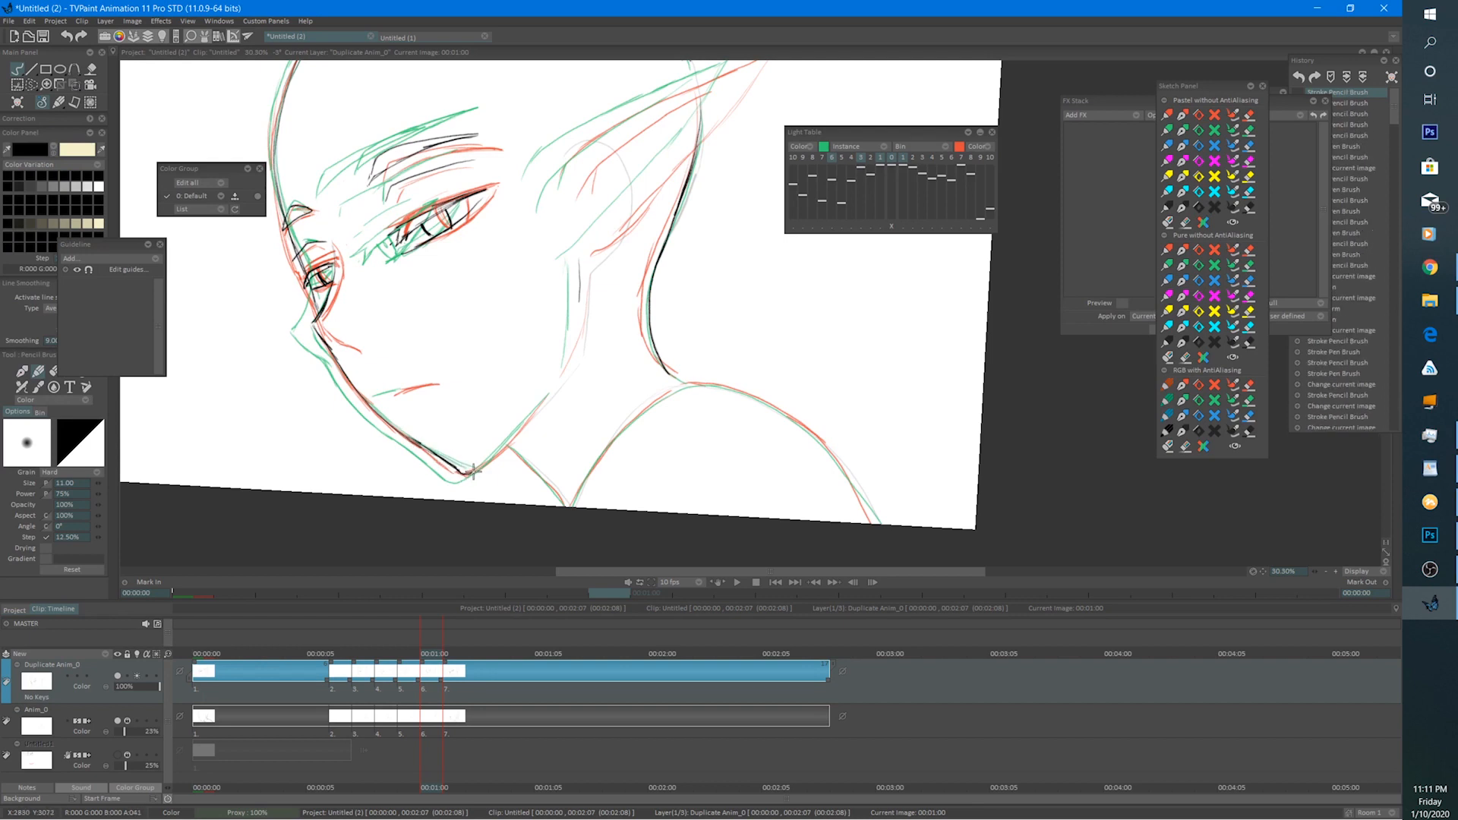
Draw the jawline on frame 00:01:00 from the chin up to below the ear.
drag(472, 471, 542, 398)
mouse_move(574, 265)
mouse_down()
mouse_move(544, 338)
mouse_move(543, 407)
mouse_up()
drag(547, 376, 500, 510)
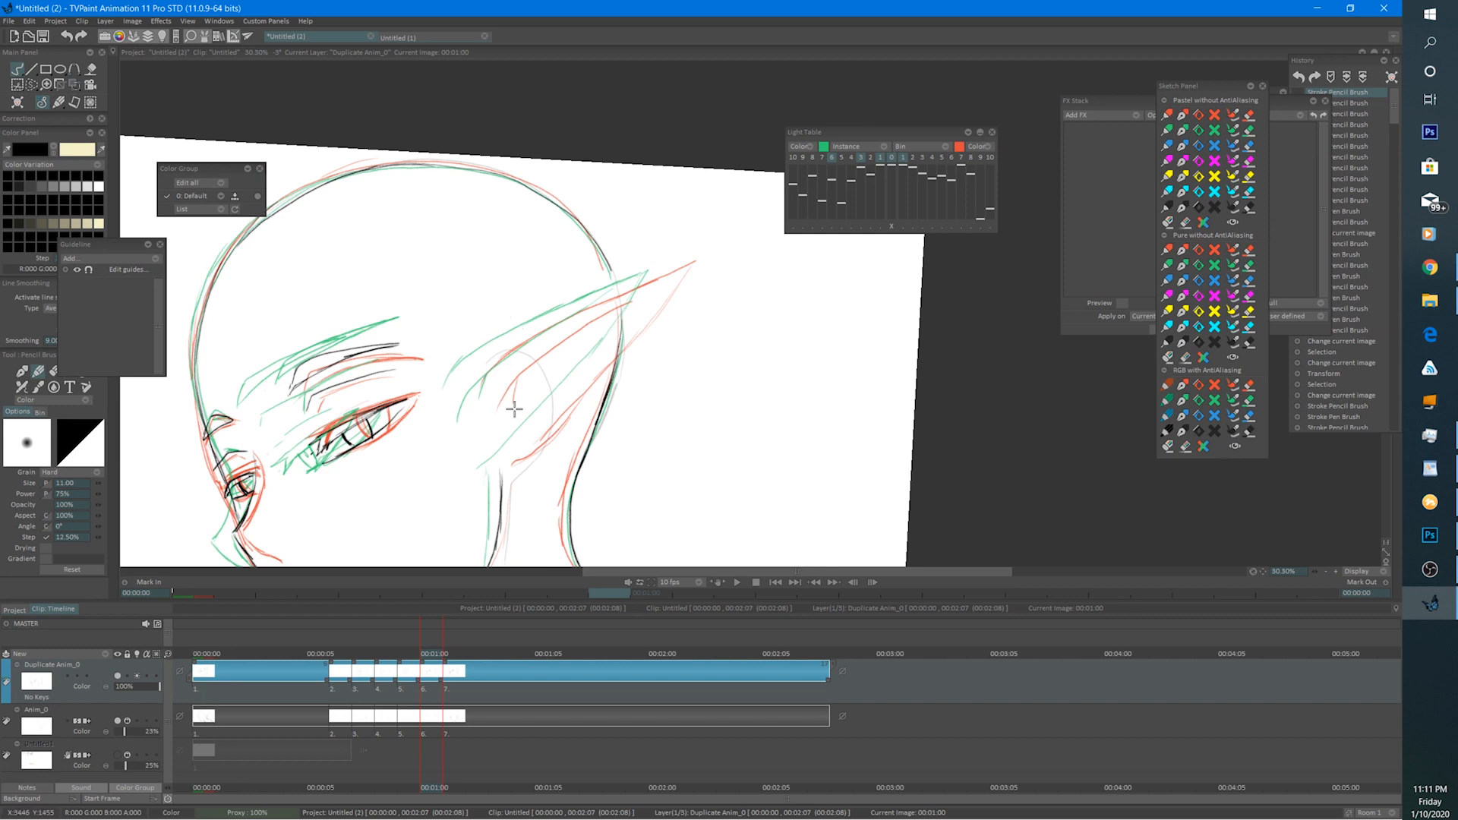
Turn on the fifth previous-frame reference and shift it about 149 in X to line up its ear for frame 00:01:00.
click(871, 158)
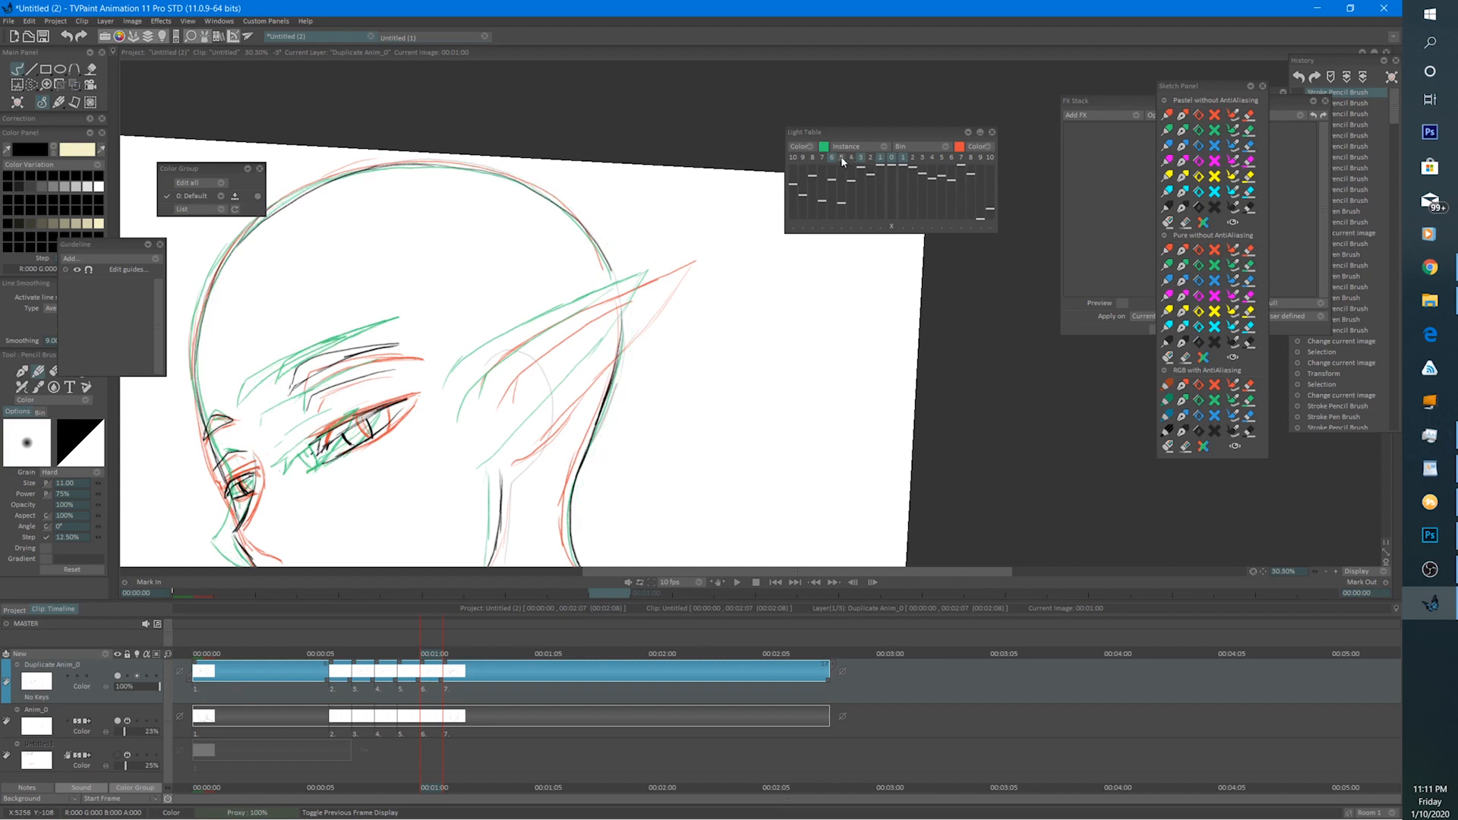
click(841, 157)
click(841, 225)
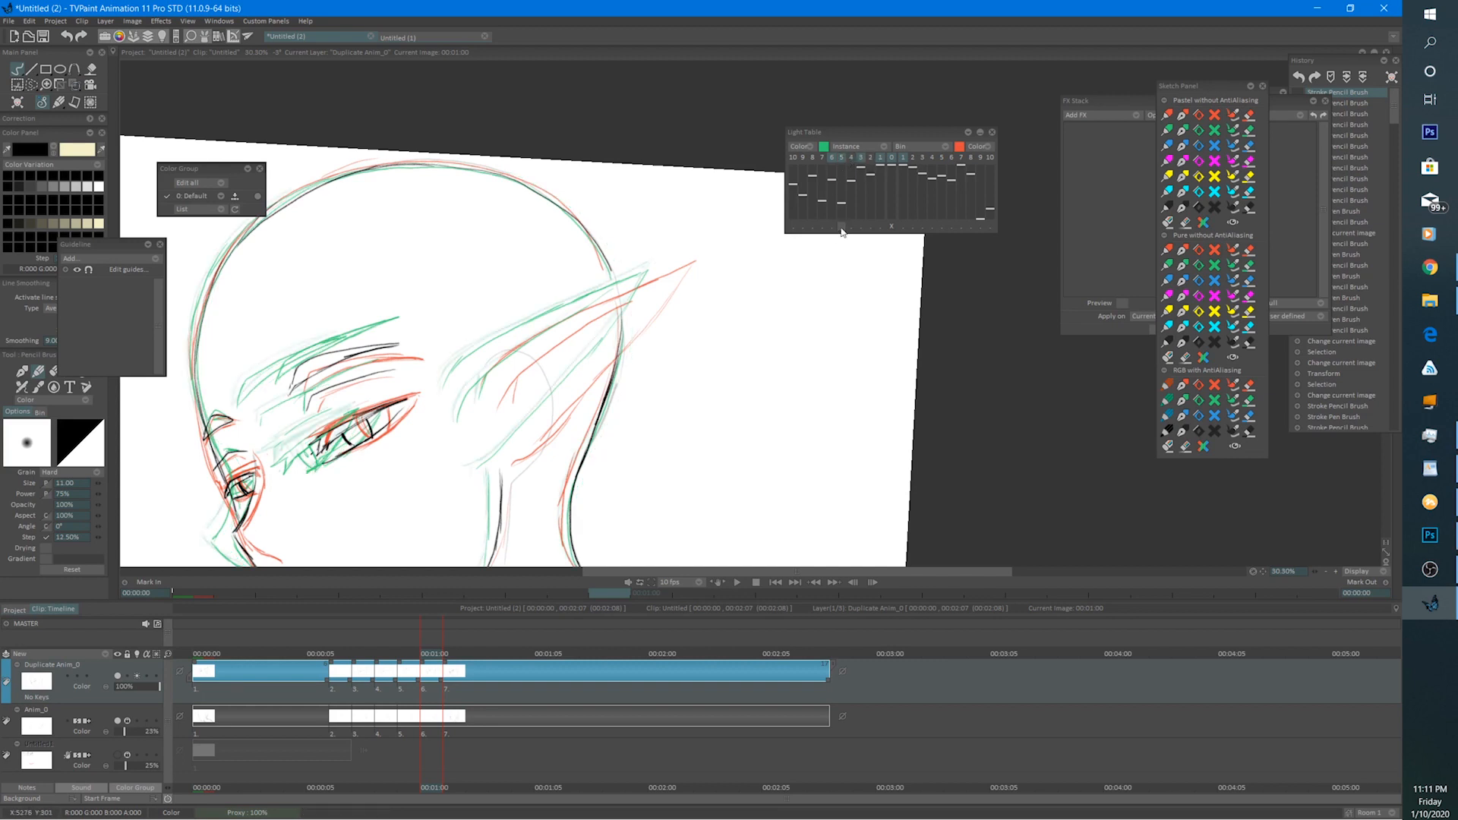
drag(544, 397, 570, 398)
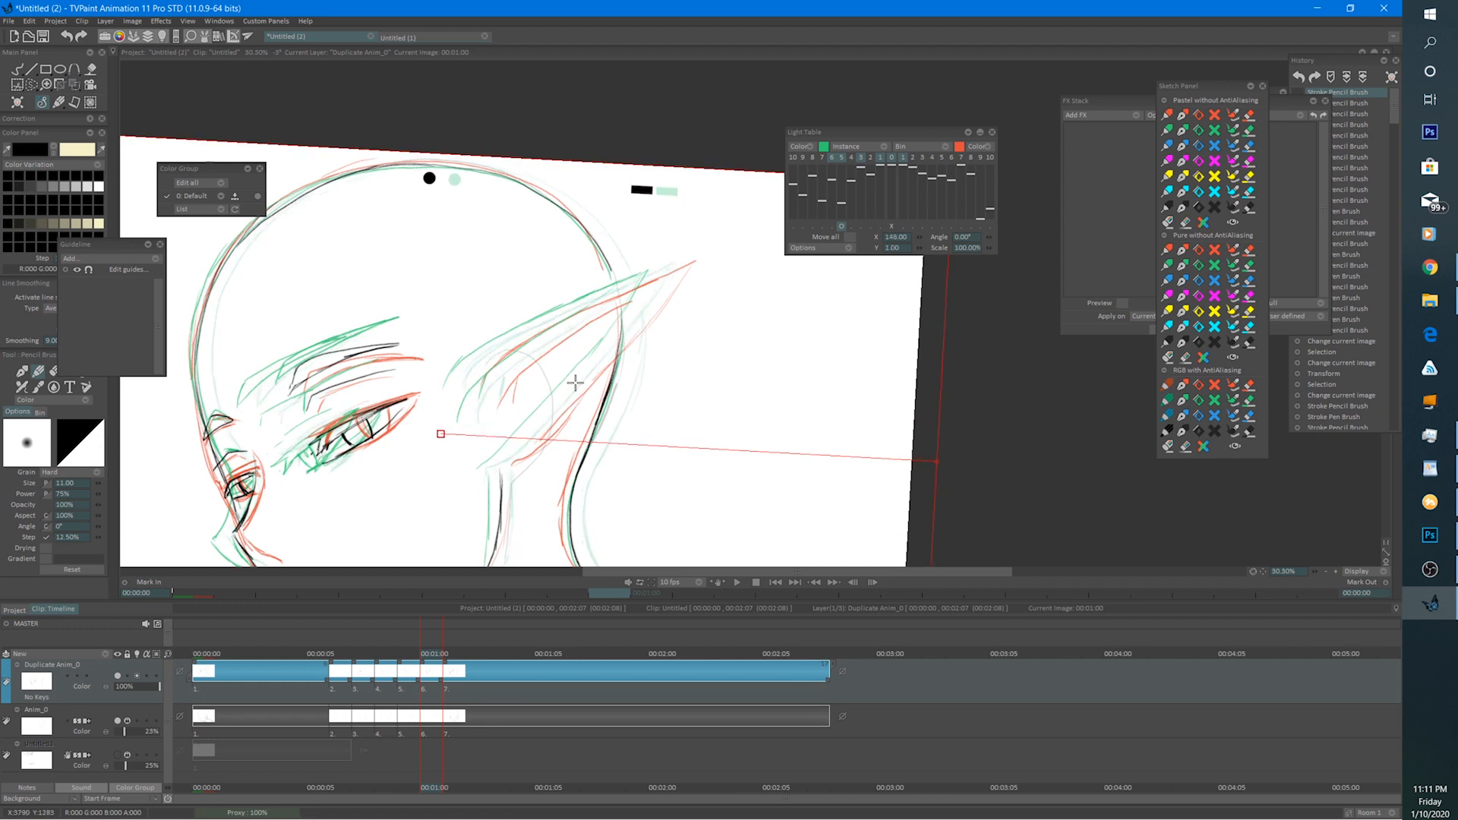
click(24, 70)
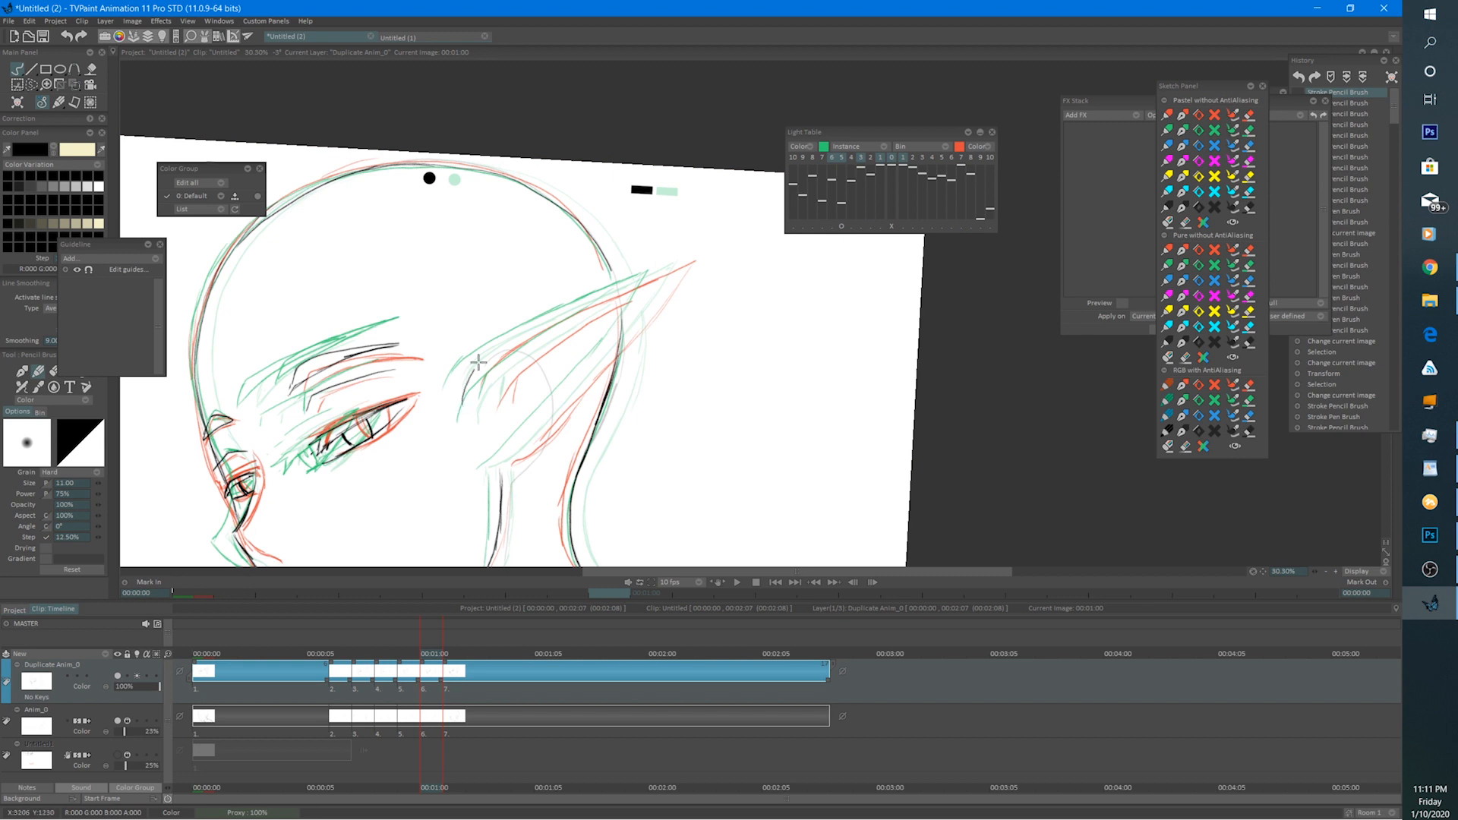
Draw the pointed ear's upper, lower and inner edges, reset the reference alignment and turn off the fifth previous-frame reference.
mouse_move(461, 383)
mouse_down()
mouse_move(497, 348)
mouse_move(678, 262)
mouse_up()
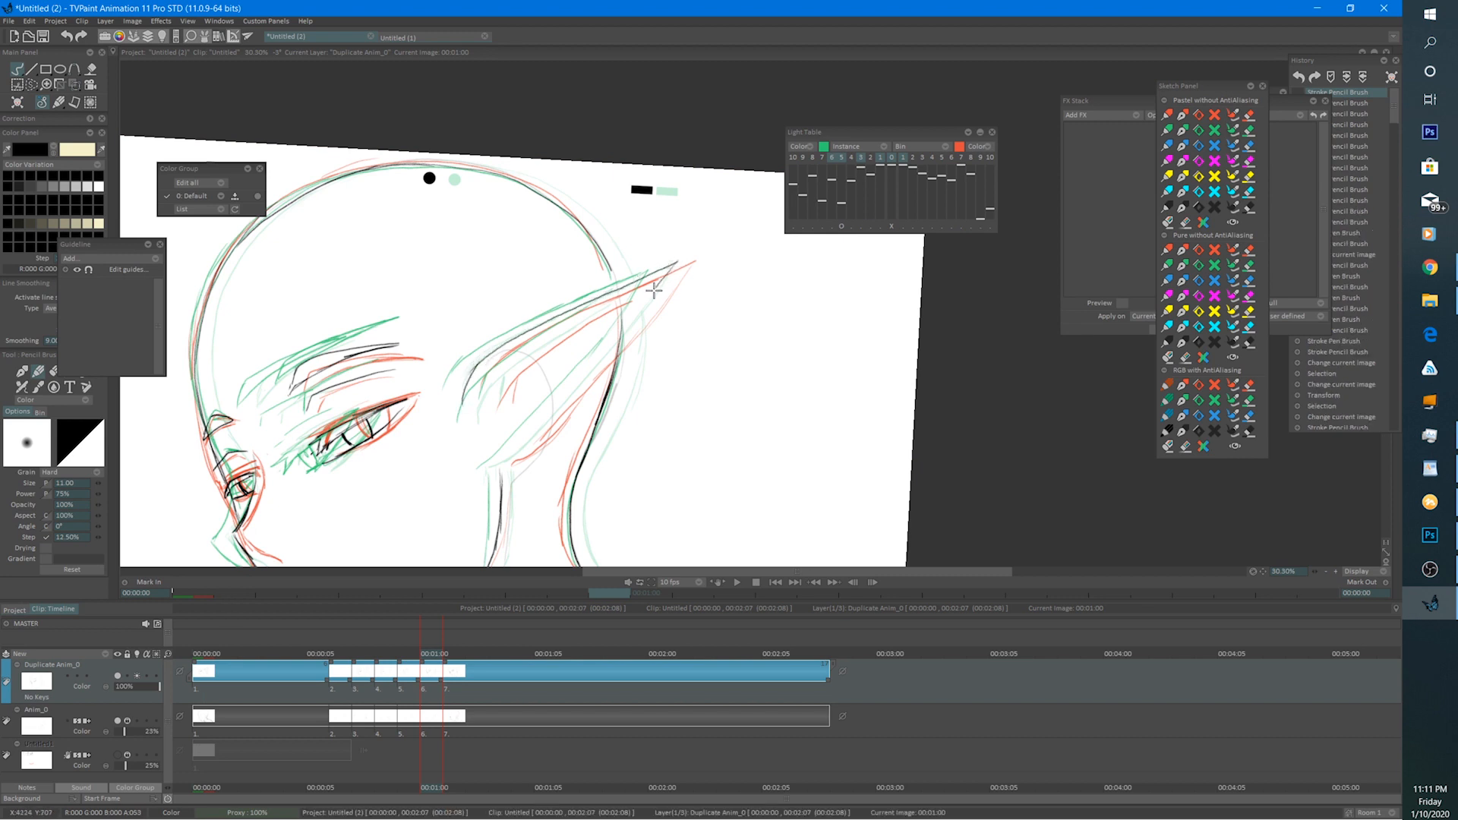
mouse_move(596, 369)
mouse_down()
mouse_move(505, 460)
mouse_move(529, 354)
mouse_move(660, 271)
mouse_up()
mouse_move(499, 411)
mouse_down()
mouse_move(503, 383)
mouse_move(647, 301)
mouse_move(622, 306)
mouse_move(595, 237)
mouse_move(601, 272)
mouse_up()
click(892, 227)
click(842, 157)
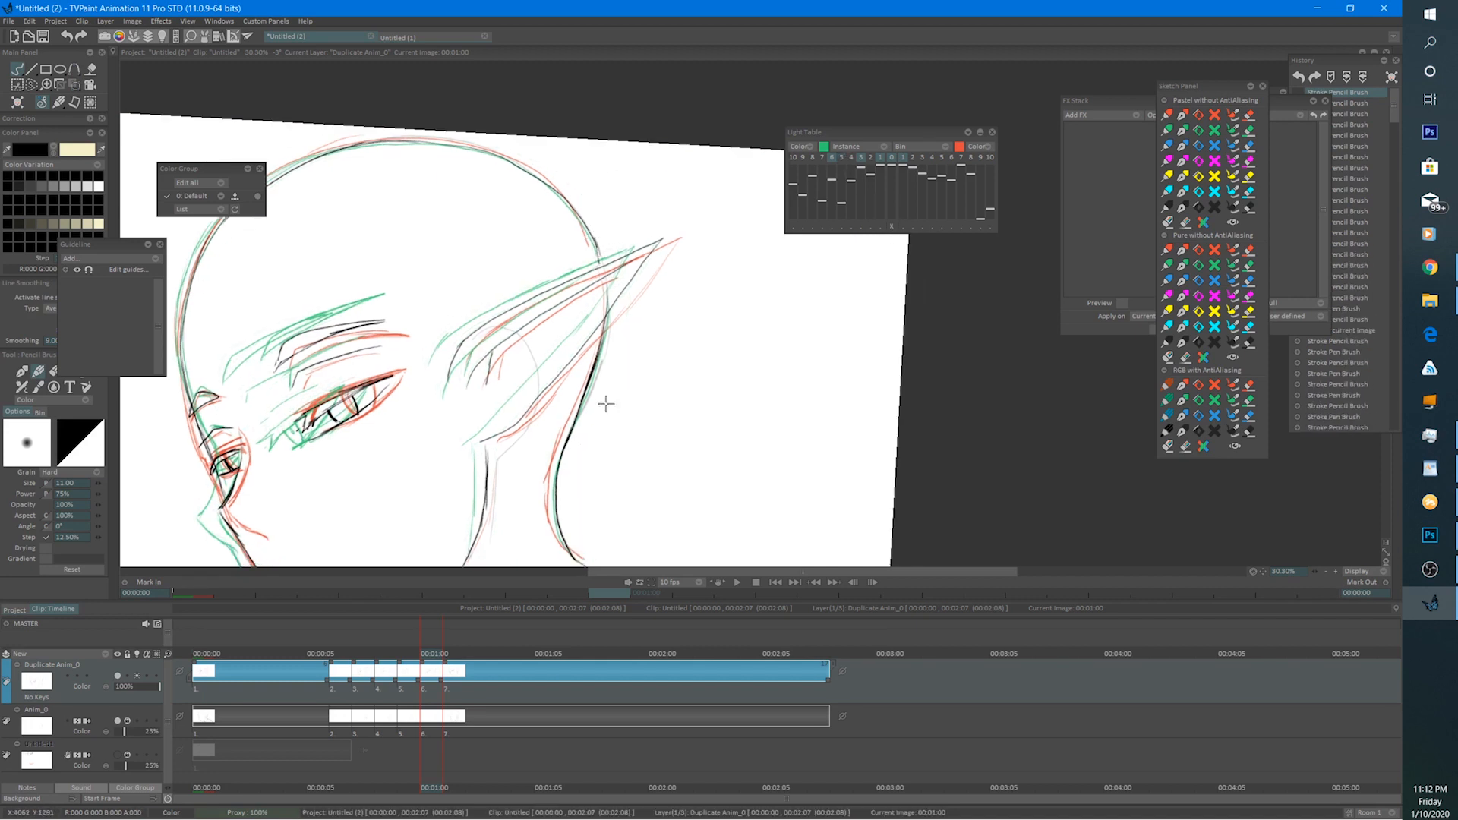
Refine the nape line and draw the front neck and shoulder outlines on frame 00:01:00.
drag(574, 470, 607, 284)
mouse_move(632, 385)
mouse_down()
mouse_move(573, 418)
mouse_move(503, 516)
mouse_up()
drag(464, 464, 507, 510)
mouse_move(639, 354)
mouse_down()
mouse_move(556, 334)
mouse_move(678, 425)
mouse_move(727, 517)
mouse_up()
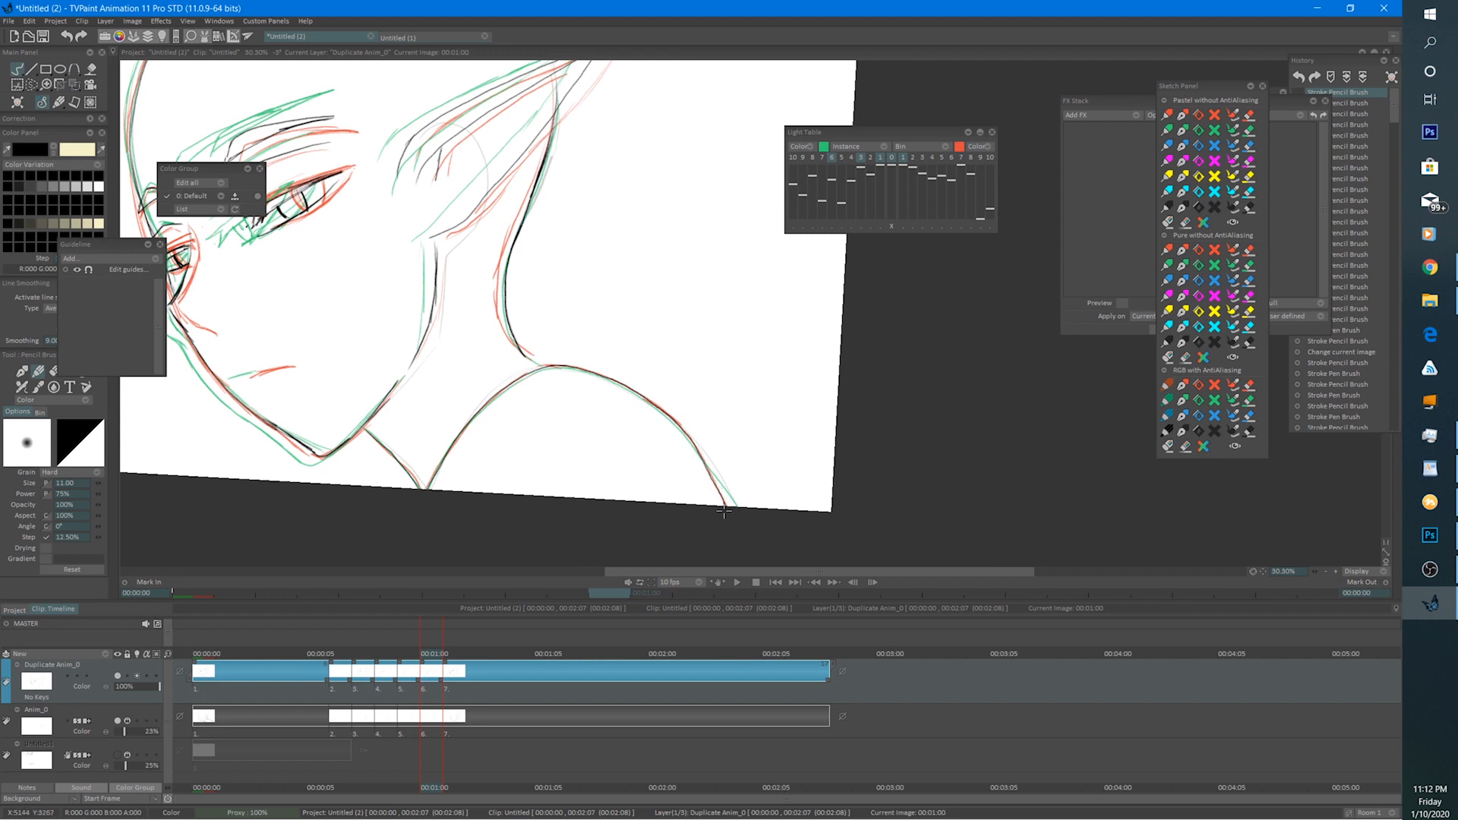
Play back the head turn and step through the in-between frames from 00:00:06 to 00:01:00.
scroll(687, 306, down, 1)
drag(589, 312, 624, 492)
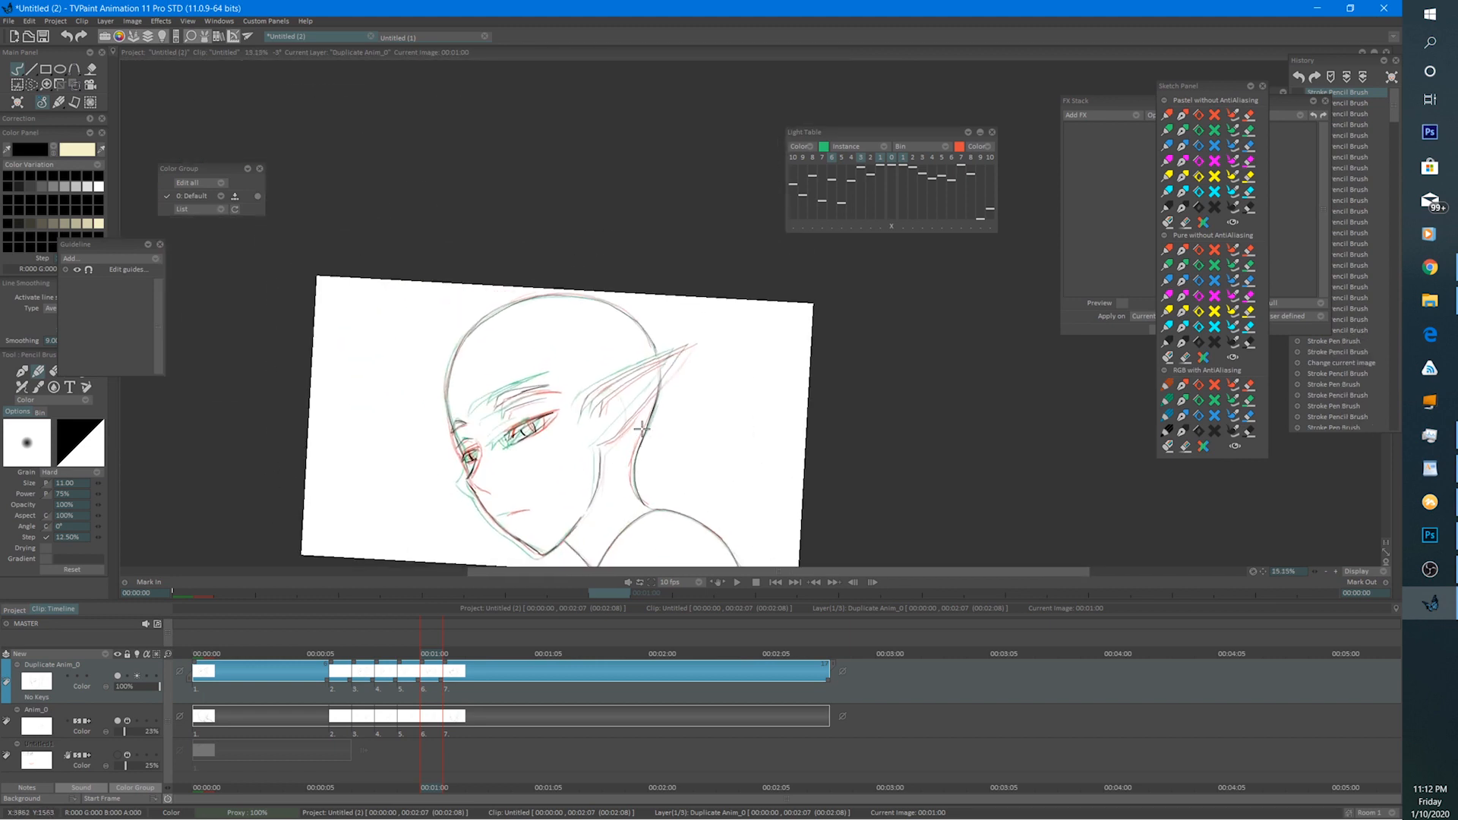
click(735, 582)
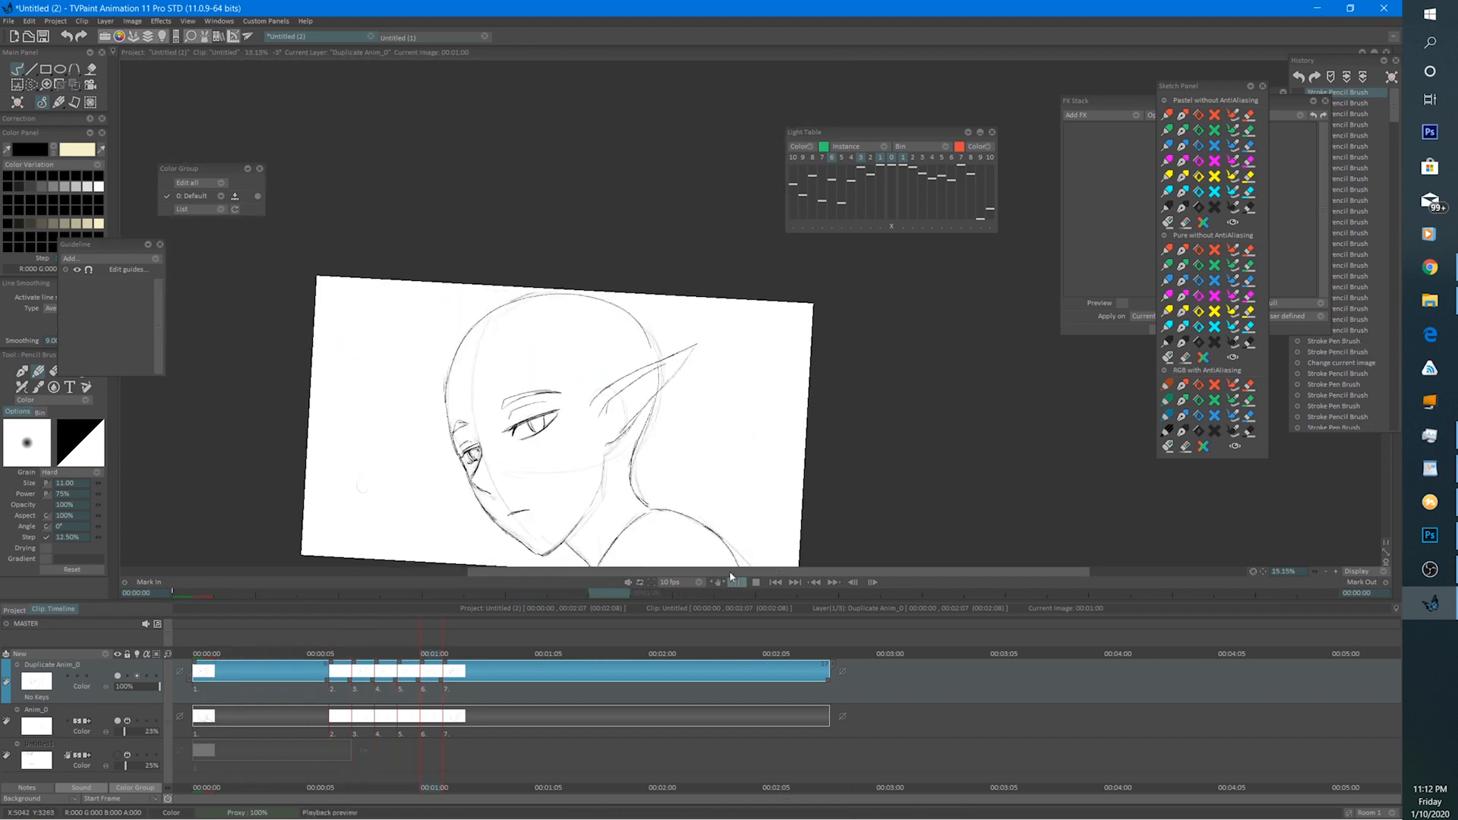
click(349, 662)
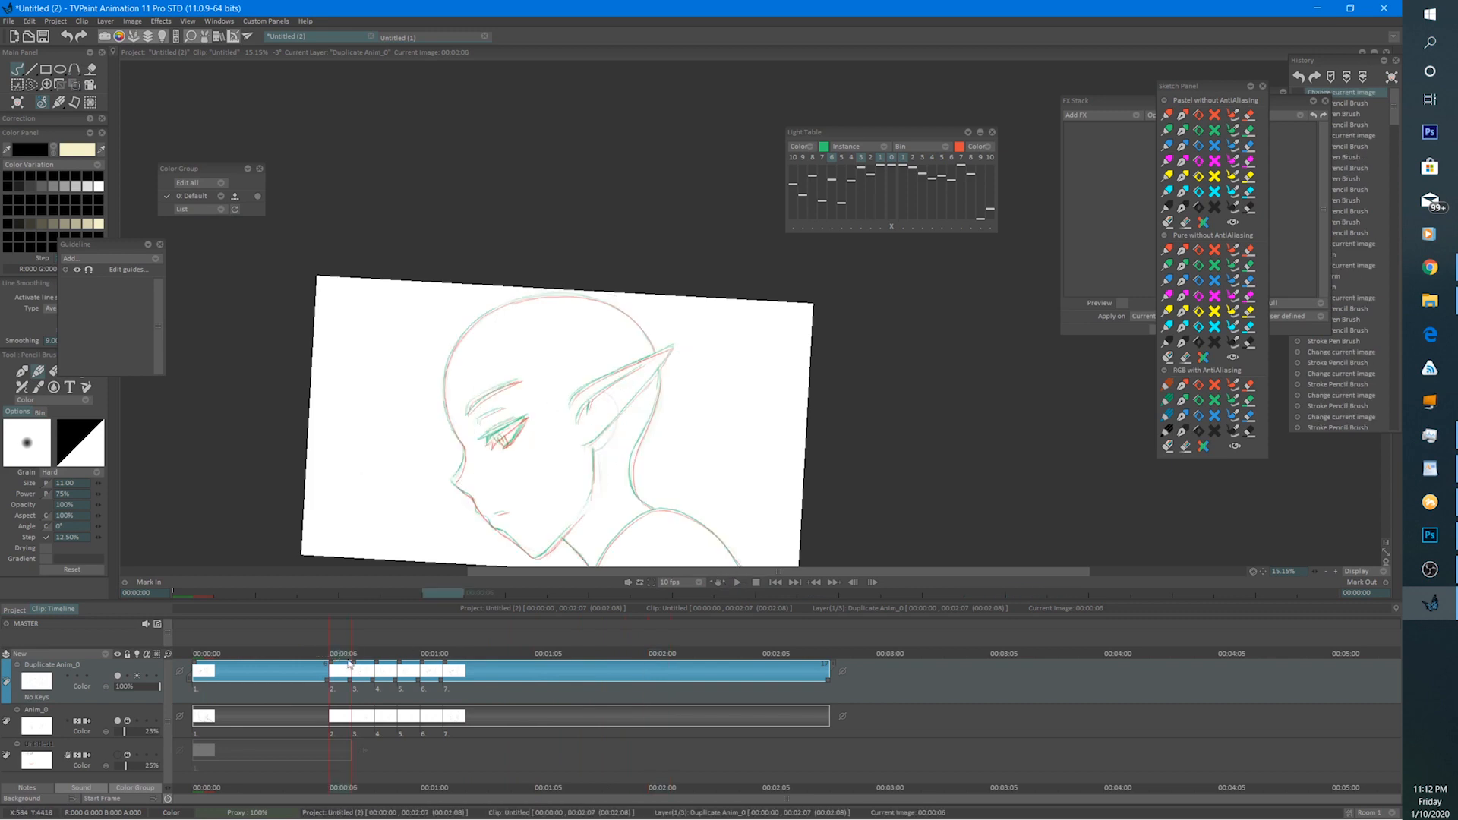
click(365, 658)
click(387, 654)
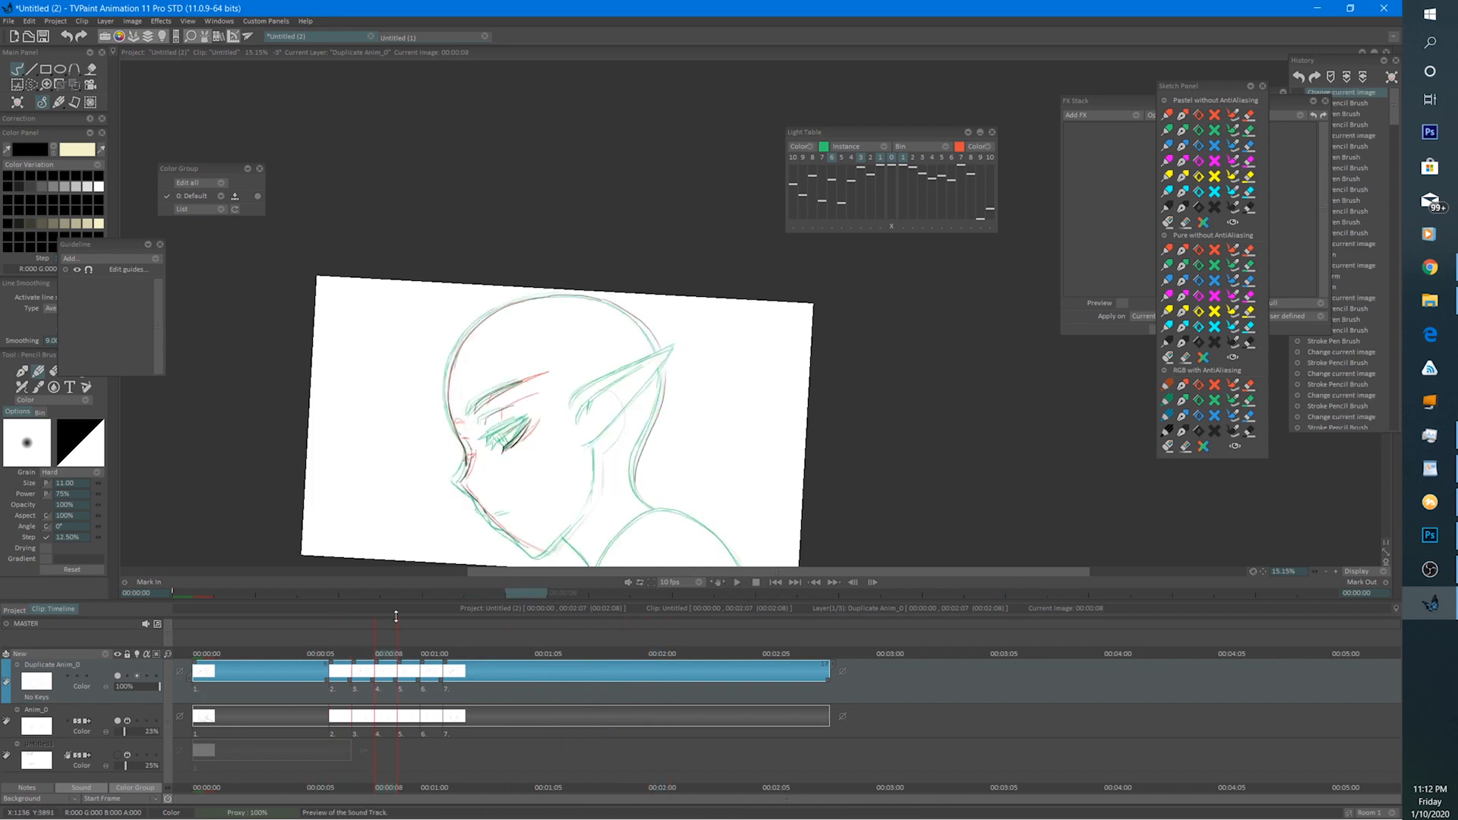
click(411, 655)
click(430, 654)
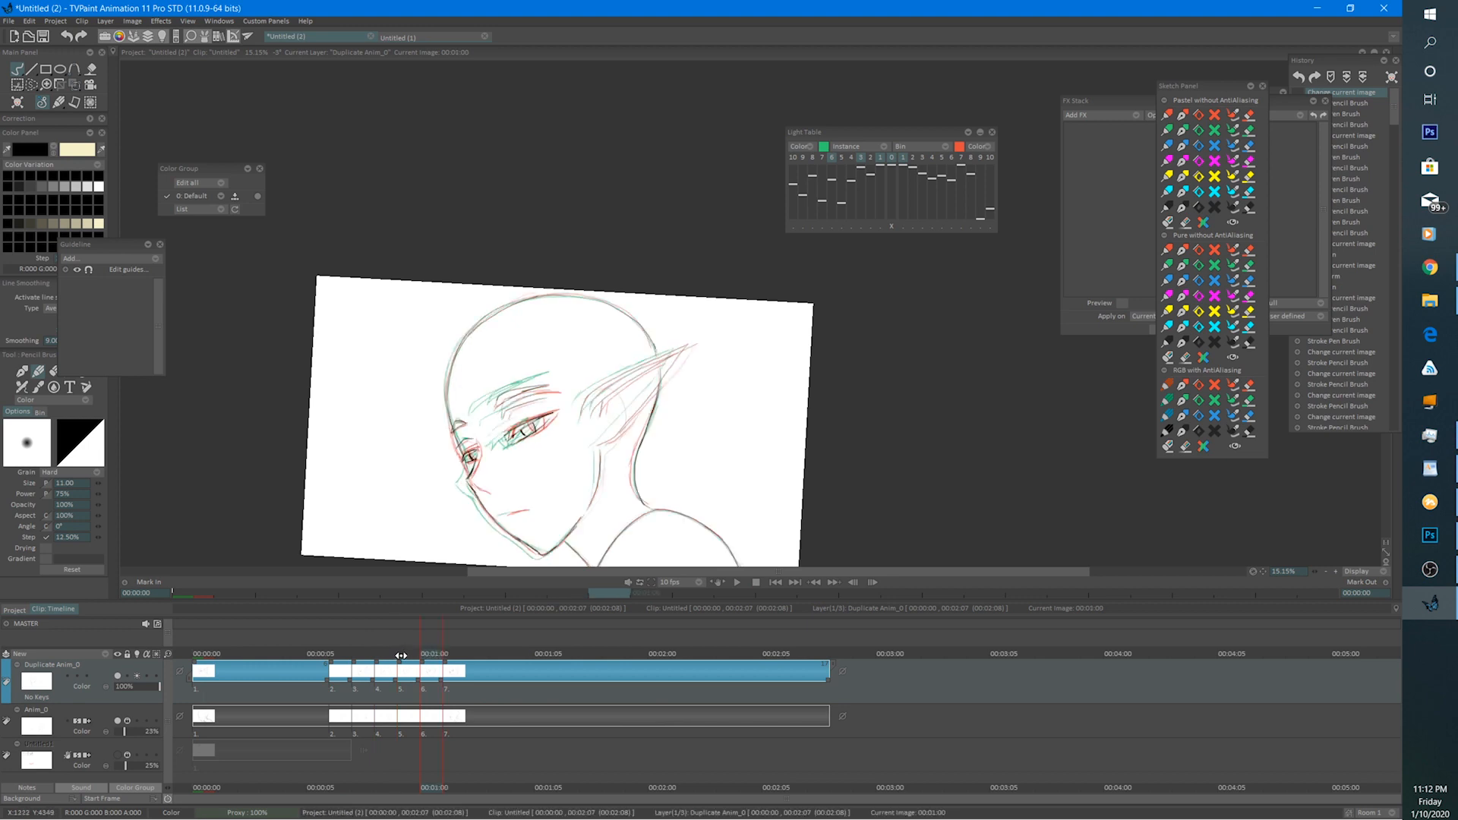
Go to frame 00:00:08 and compare the ear with the third previous-frame reference turned off and back on.
click(398, 655)
scroll(560, 383, up, 4)
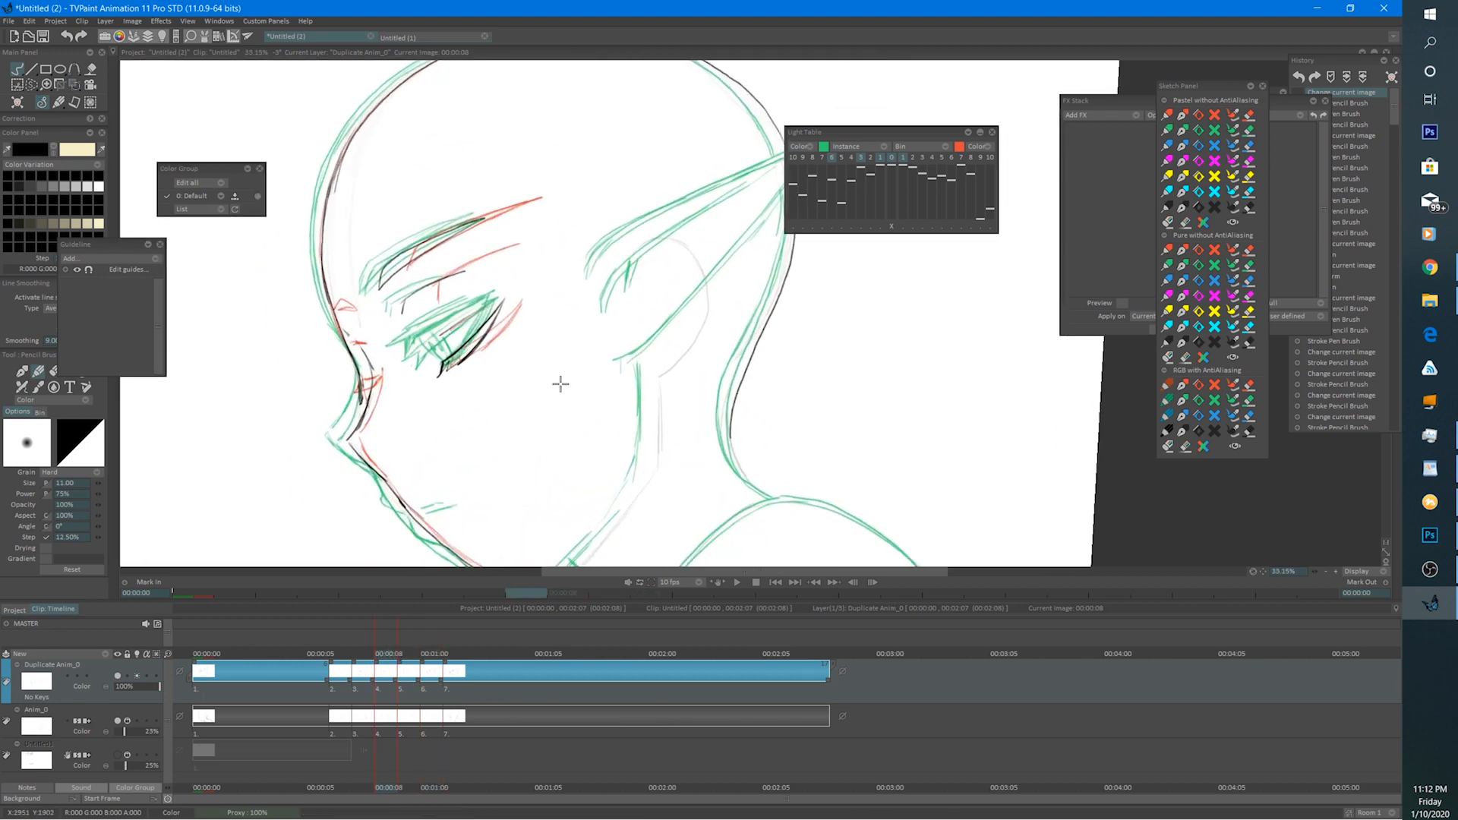
drag(637, 409, 602, 482)
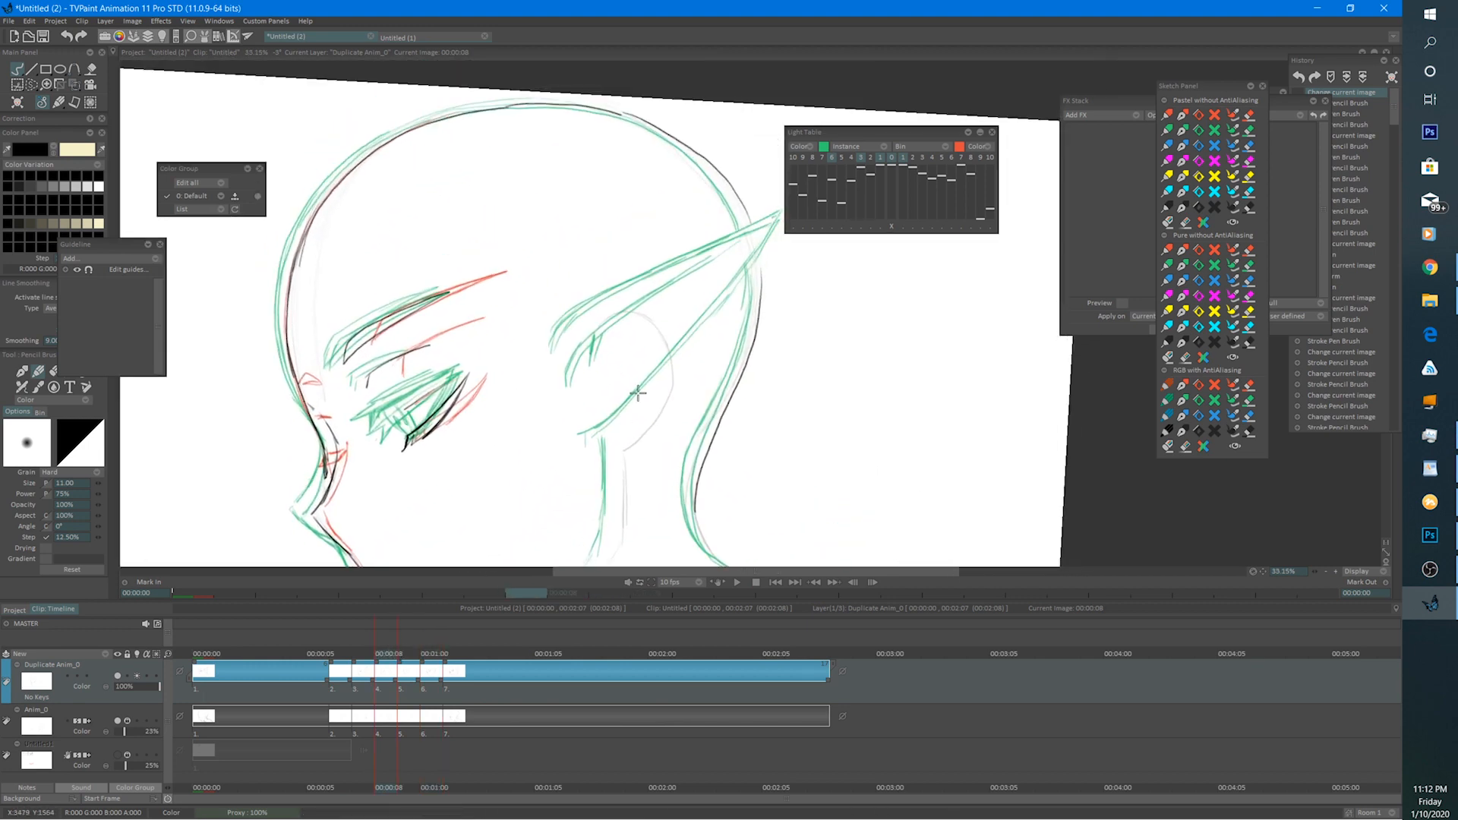
click(861, 158)
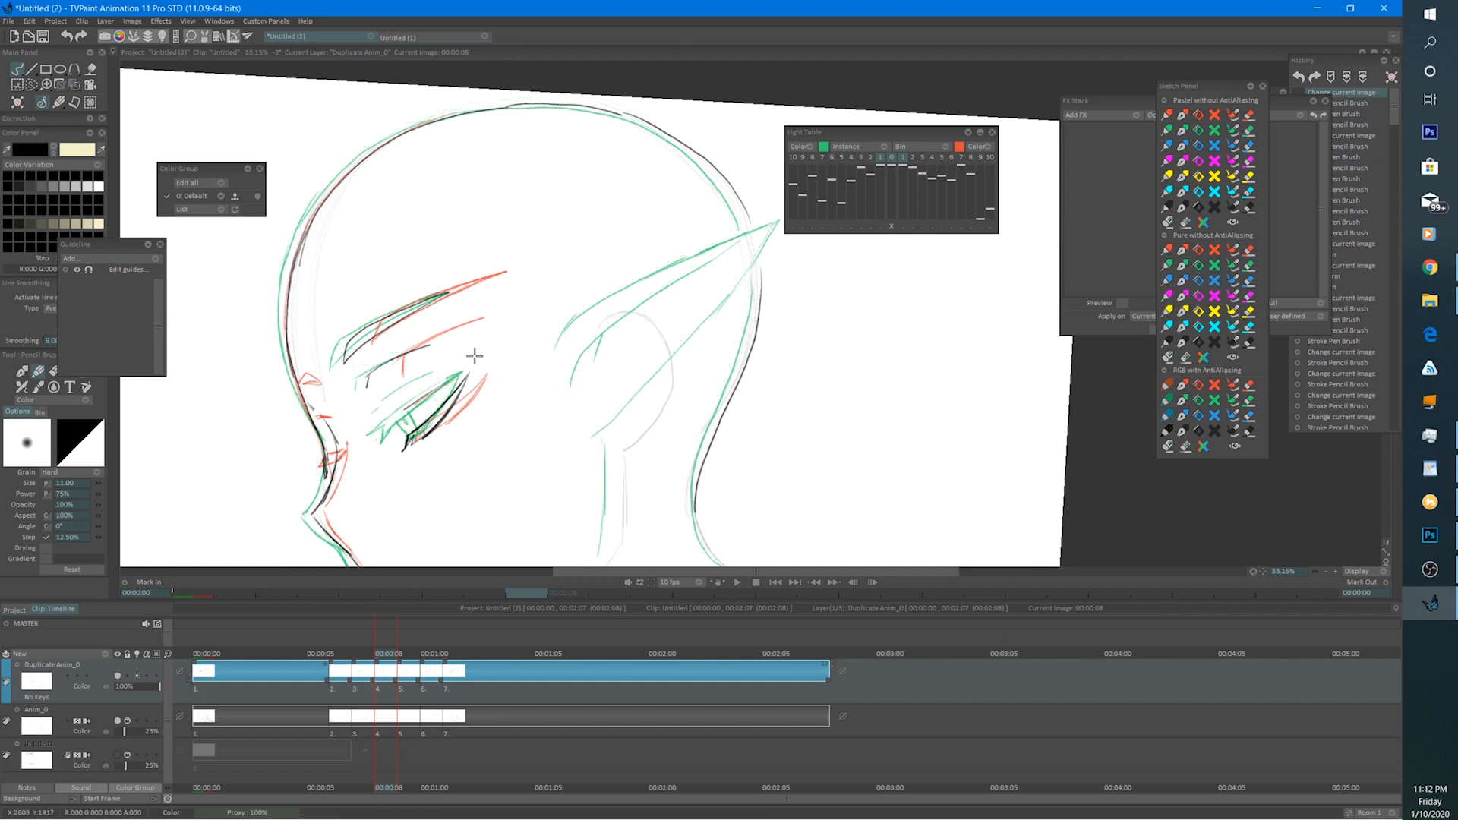
scroll(433, 371, down, 2)
drag(564, 308, 553, 329)
scroll(554, 329, up, 3)
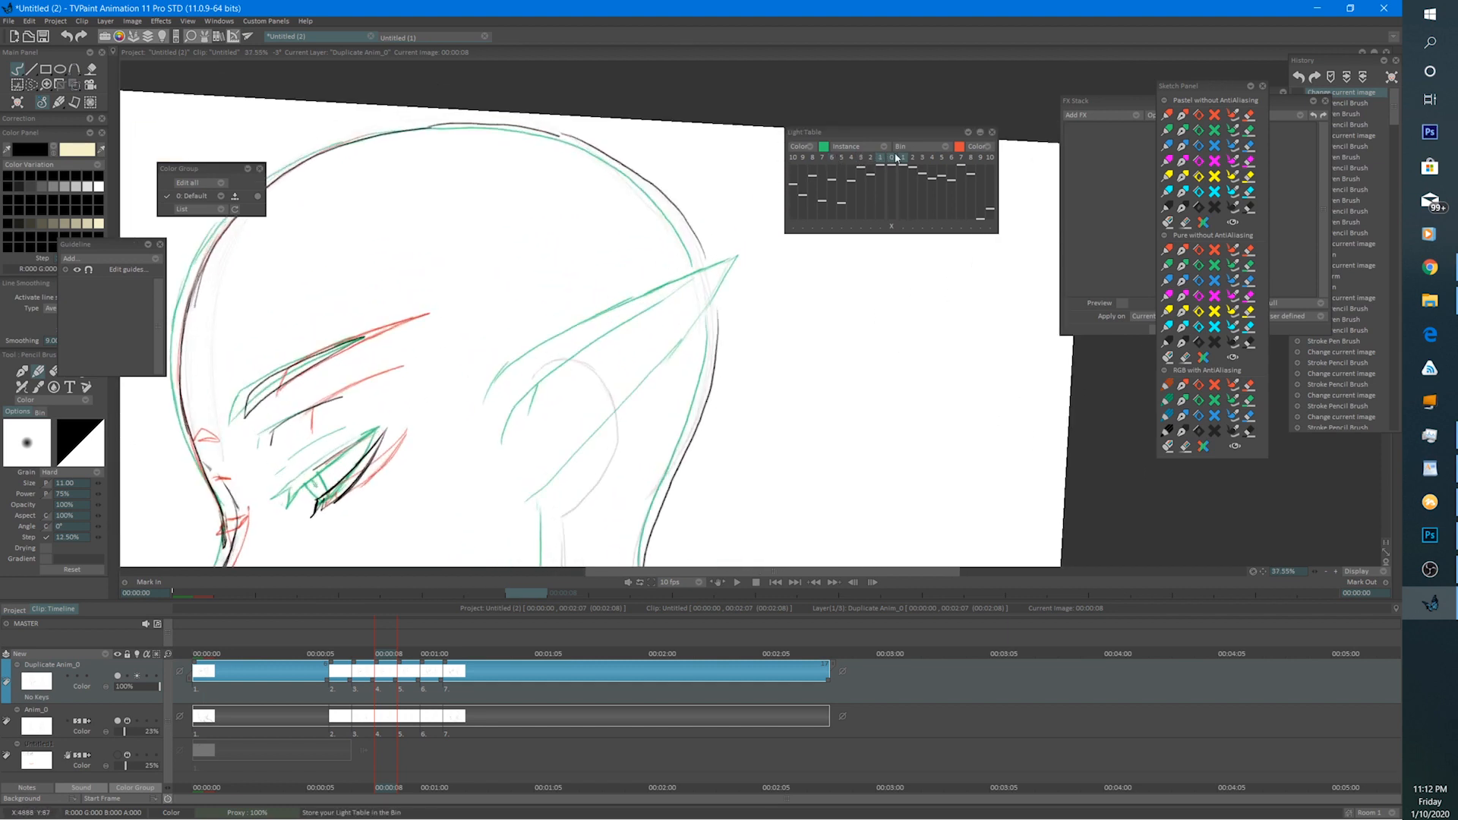
drag(556, 406, 550, 368)
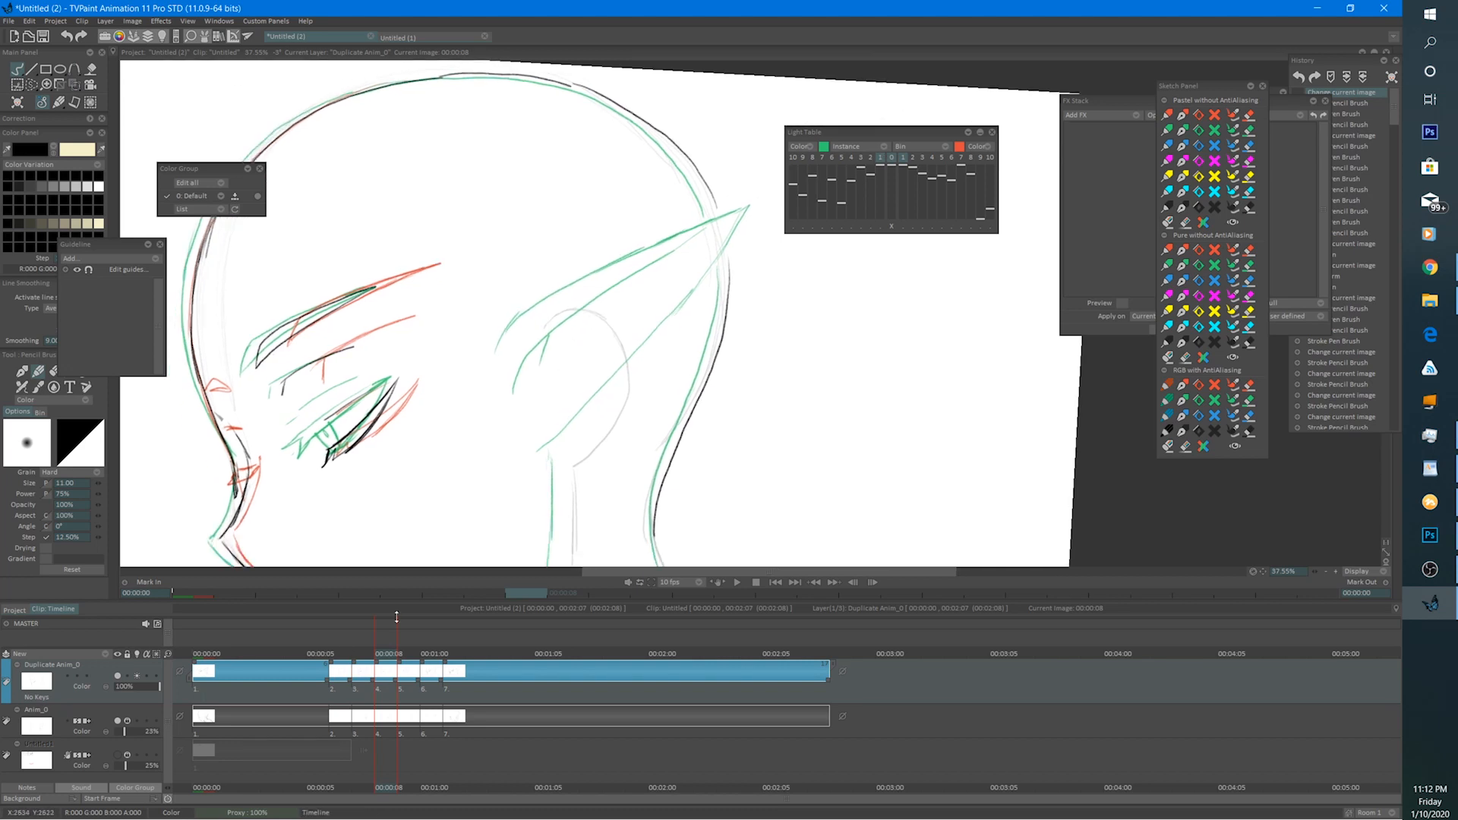
click(871, 159)
click(860, 159)
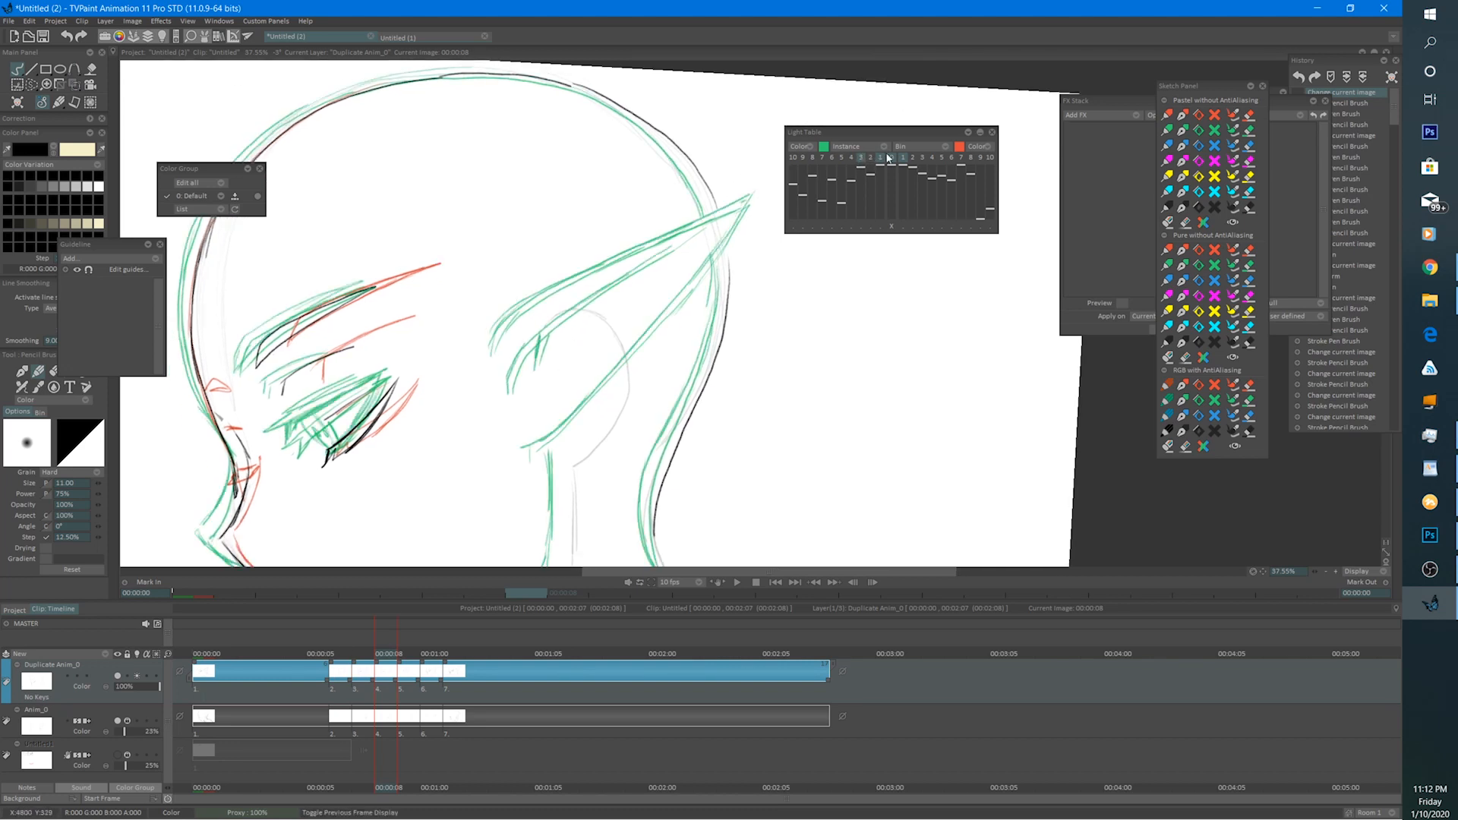
Draw the pointed ear's upper, lower and inner edges on frame 00:00:08, erasing and redrawing the lower edge.
mouse_move(538, 326)
mouse_down()
mouse_move(501, 413)
mouse_move(544, 350)
mouse_move(706, 282)
mouse_move(556, 474)
mouse_up()
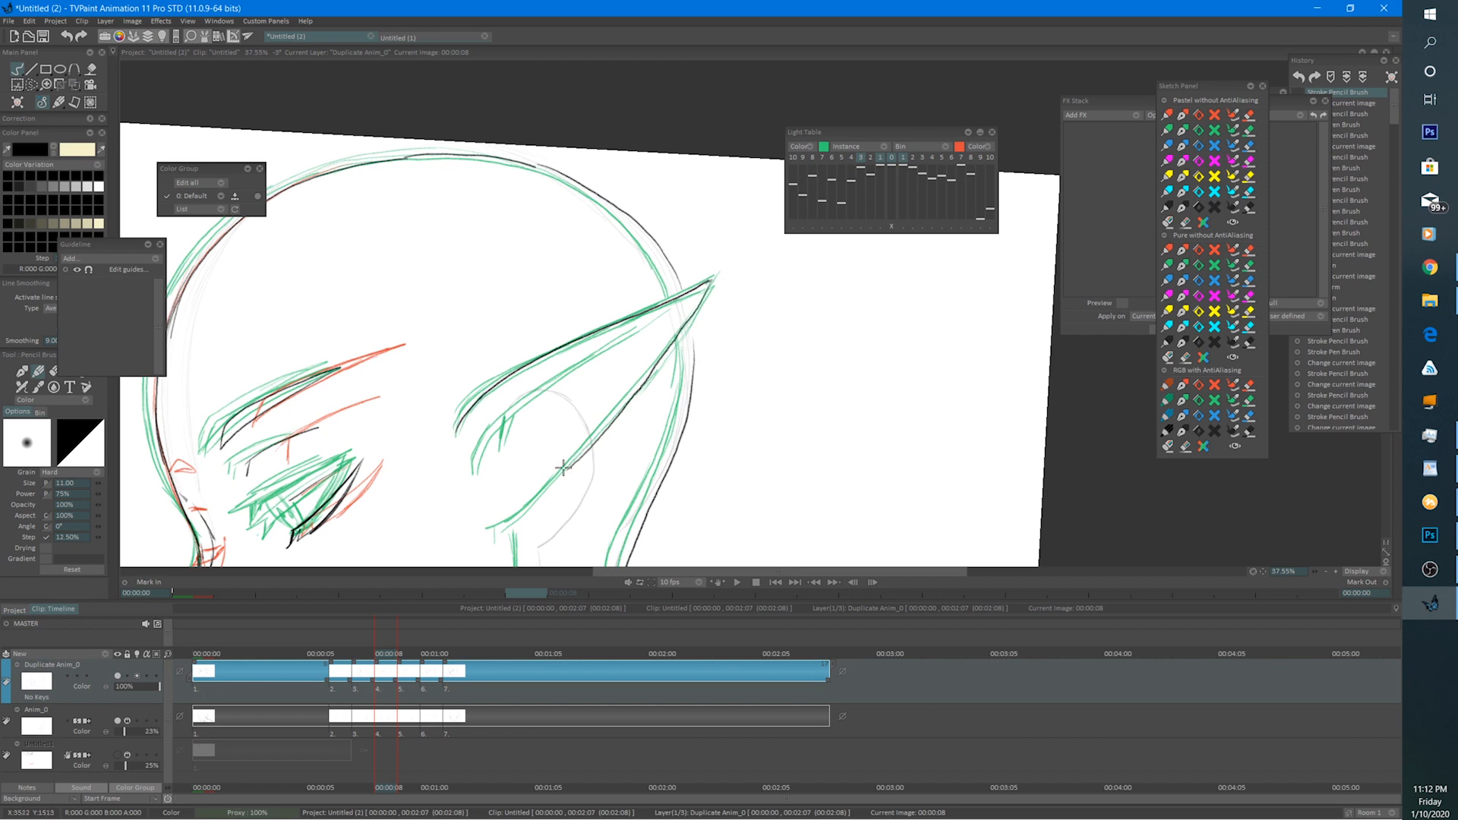
key(e)
drag(686, 325, 556, 477)
key(e)
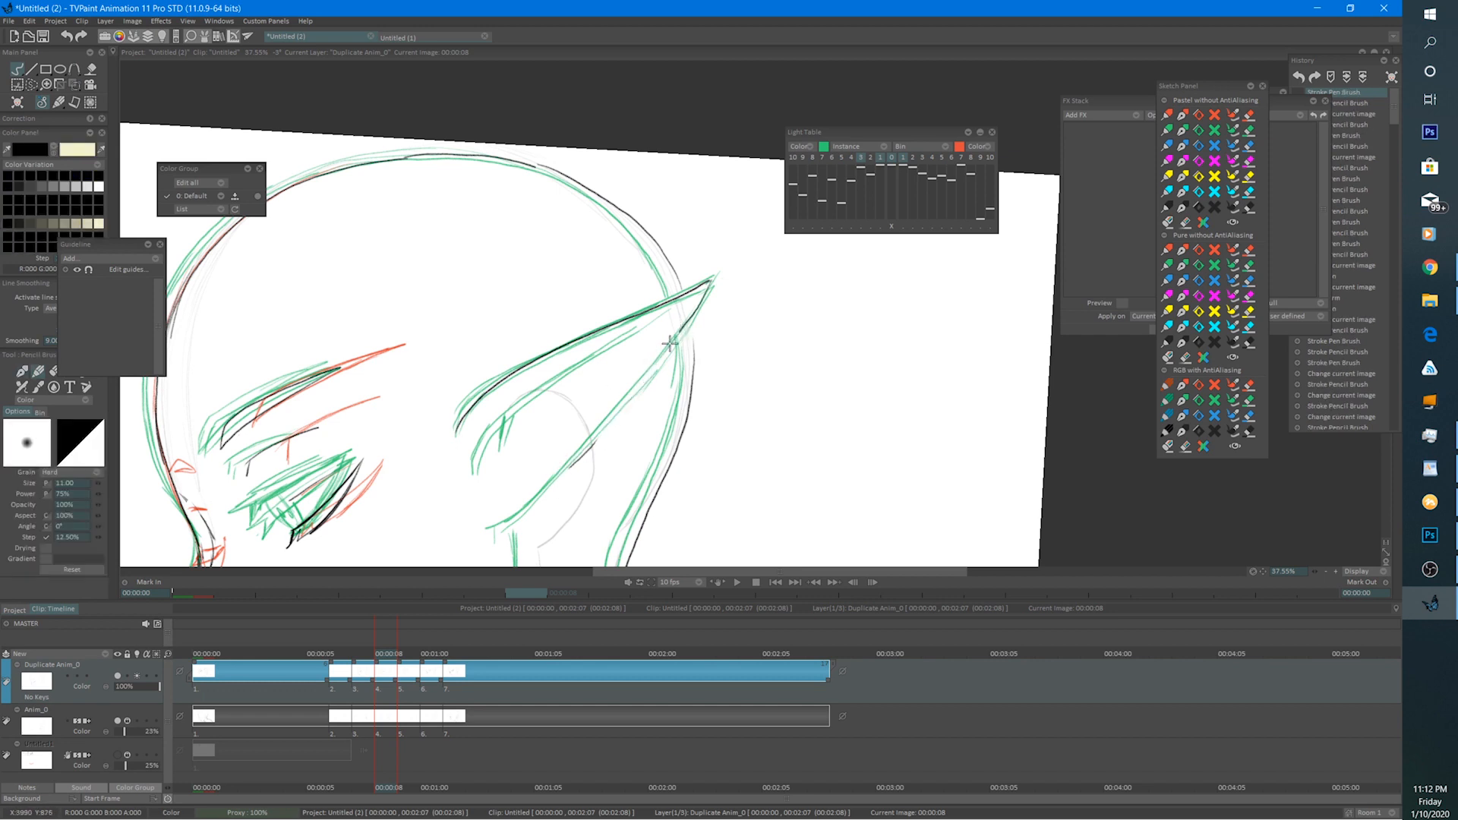
mouse_move(669, 343)
mouse_down()
mouse_move(513, 523)
mouse_move(471, 529)
mouse_up()
mouse_move(471, 477)
mouse_down()
mouse_move(501, 420)
mouse_move(672, 308)
mouse_up()
mouse_move(509, 427)
mouse_down()
mouse_move(563, 326)
mouse_move(547, 327)
mouse_move(649, 304)
mouse_up()
scroll(527, 326, down, 2)
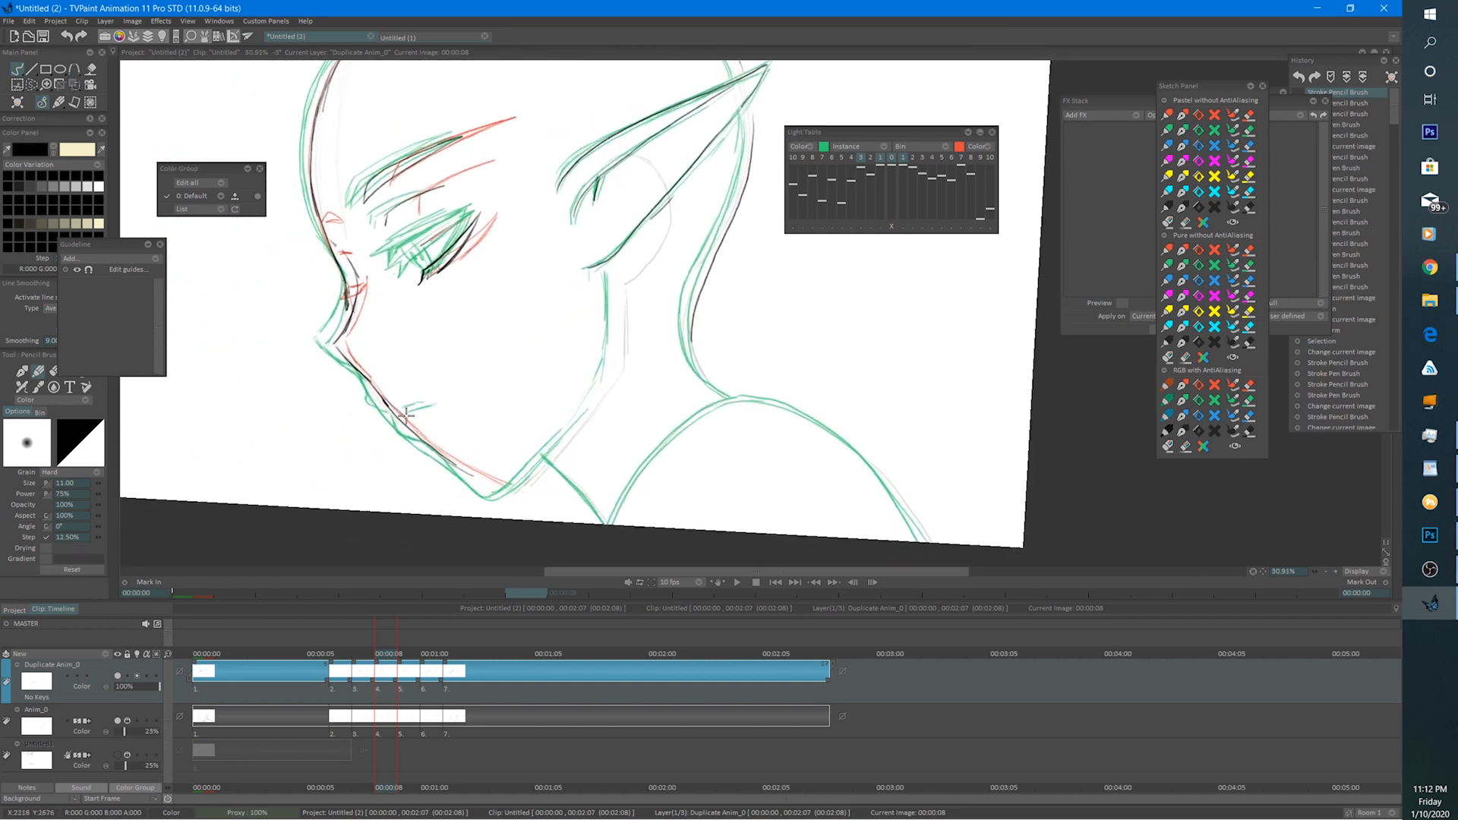
Turn off the third previous-frame reference and complete the jaw, nape, front neck and shoulder outlines on frame 00:00:08.
mouse_move(436, 453)
mouse_down()
mouse_move(502, 493)
mouse_move(559, 442)
mouse_move(533, 470)
mouse_move(618, 284)
mouse_move(523, 478)
mouse_up()
scroll(523, 479, down, 2)
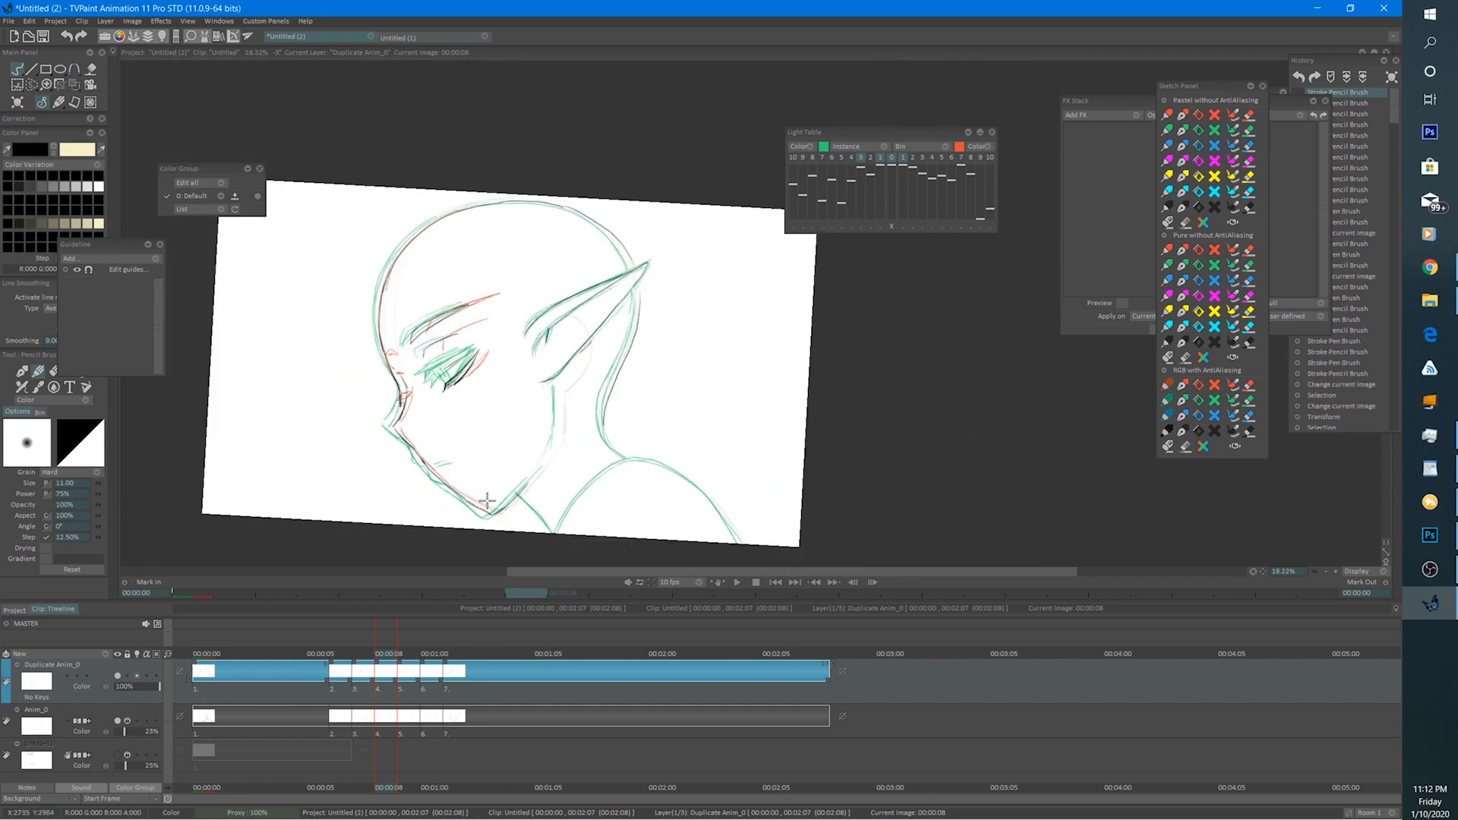
scroll(684, 442, up, 1)
click(861, 157)
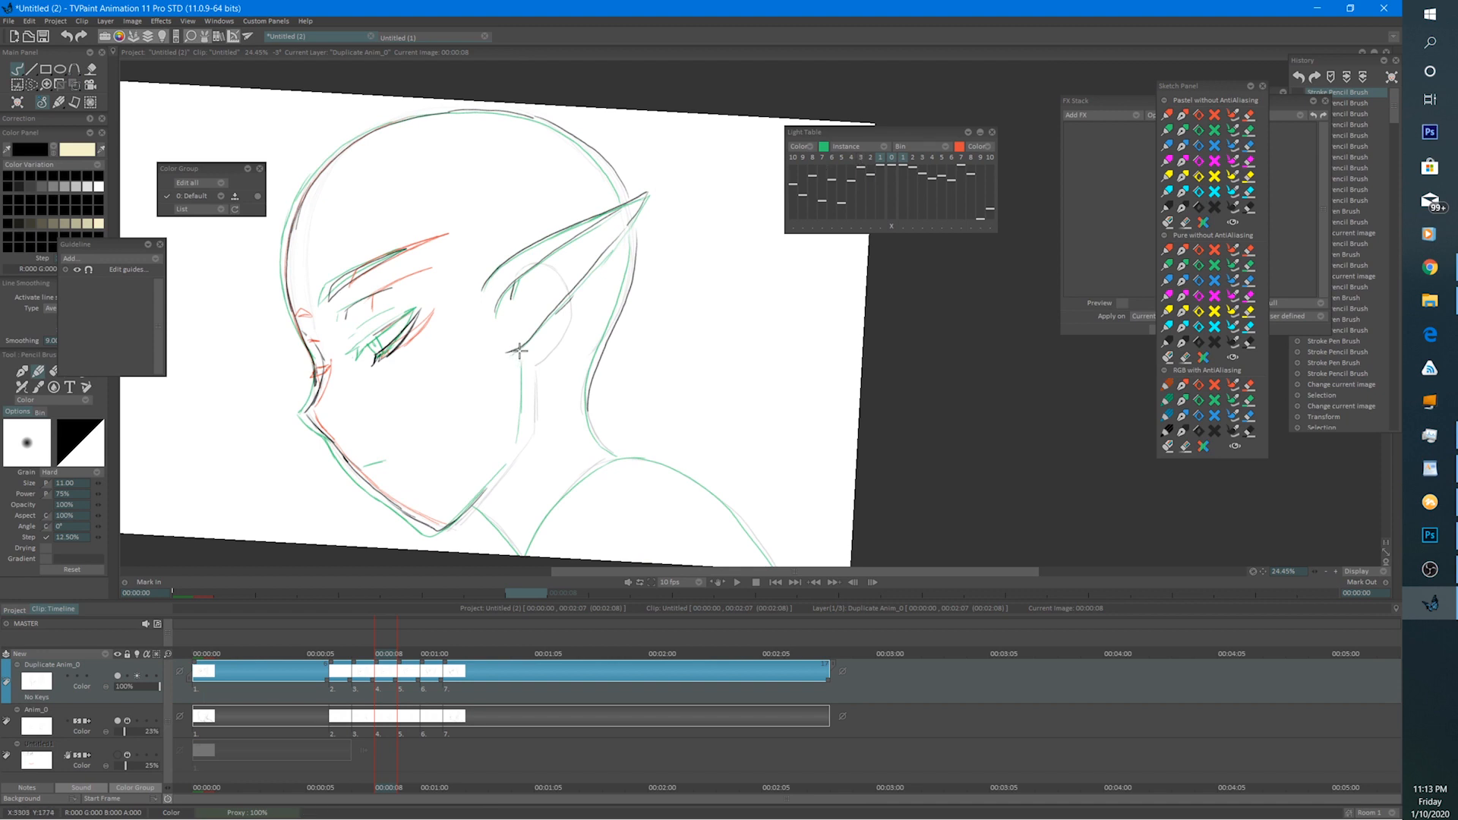
mouse_move(527, 350)
mouse_down()
mouse_move(509, 459)
mouse_move(456, 482)
mouse_move(553, 359)
mouse_up()
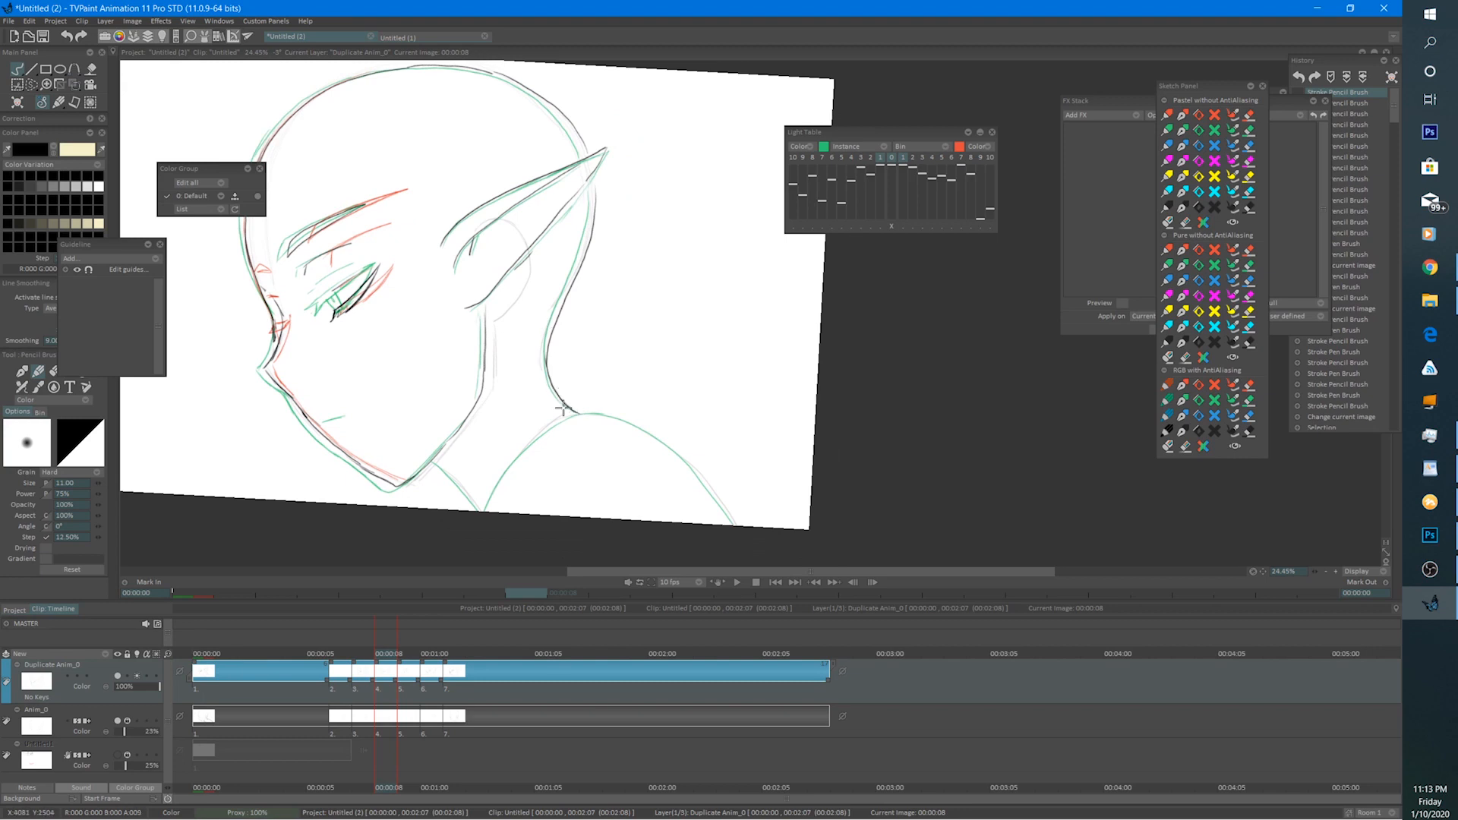
mouse_move(430, 460)
mouse_down()
mouse_move(475, 508)
mouse_move(557, 422)
mouse_move(512, 420)
mouse_move(586, 451)
mouse_move(647, 531)
mouse_up()
scroll(560, 377, down, 1)
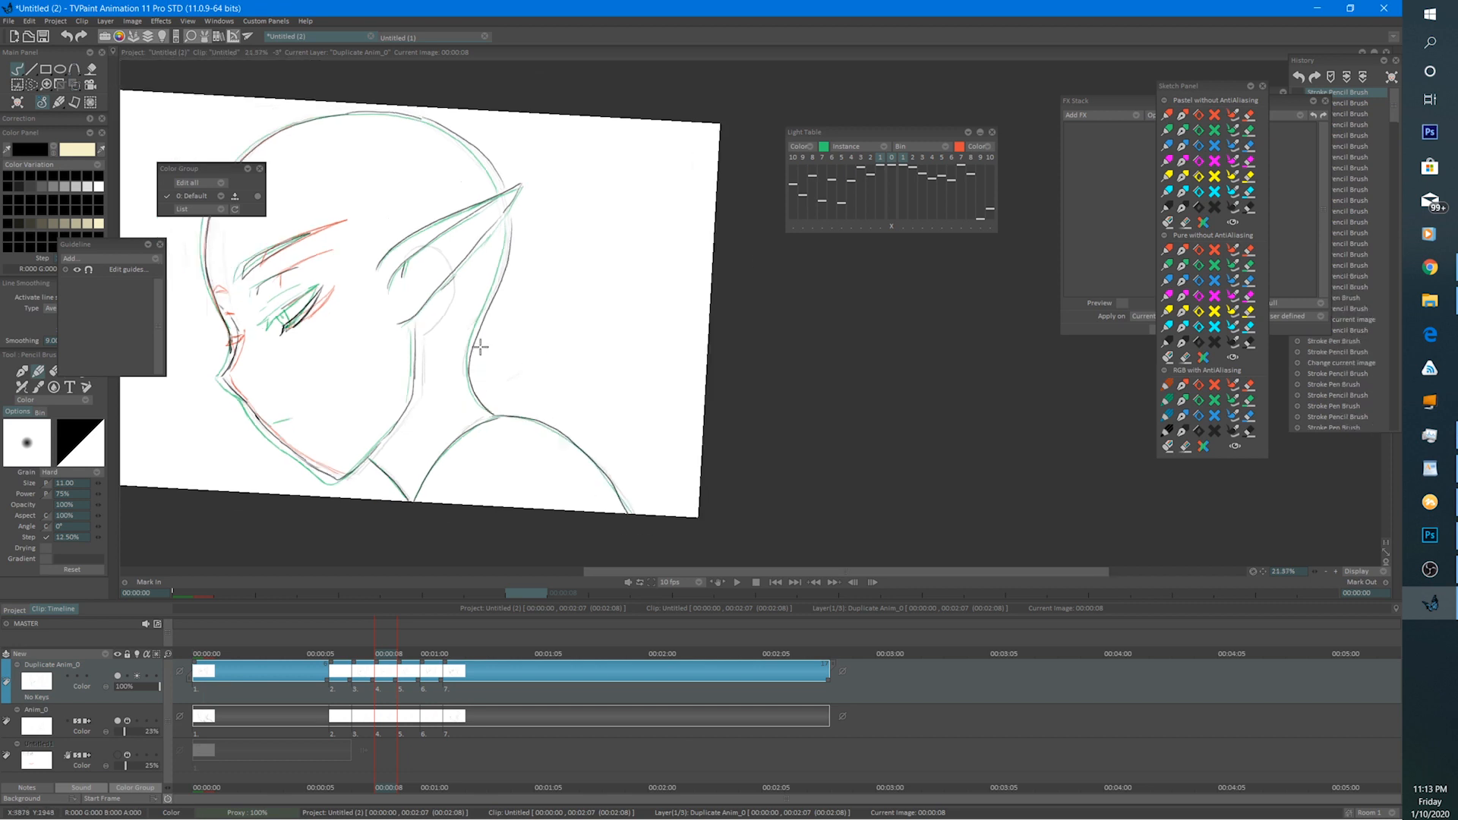
Play back the animation, hide the rough Anim_0 layer and replay the clean lines on their own.
drag(493, 387, 652, 381)
click(737, 581)
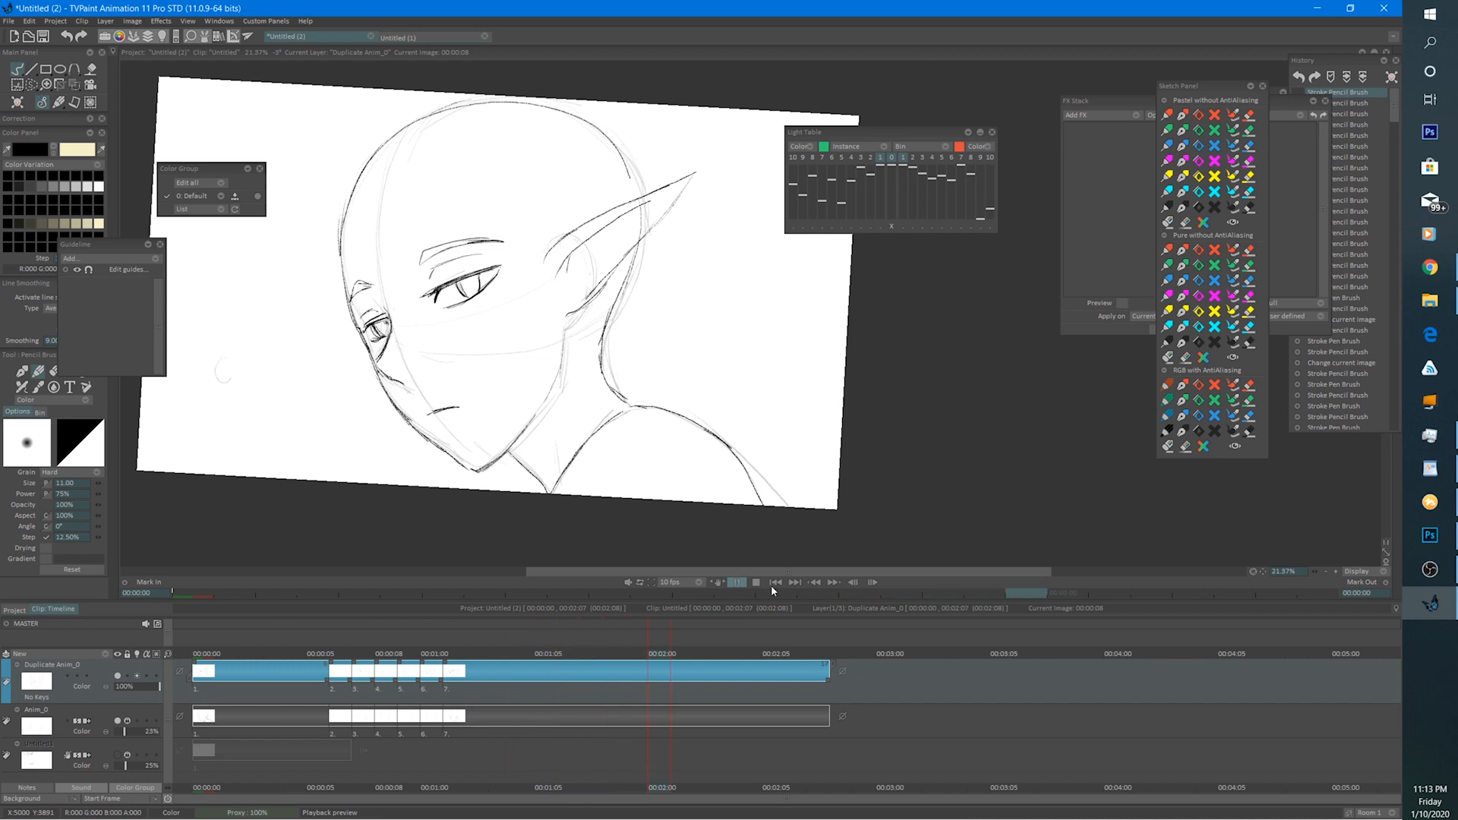
click(758, 581)
click(736, 581)
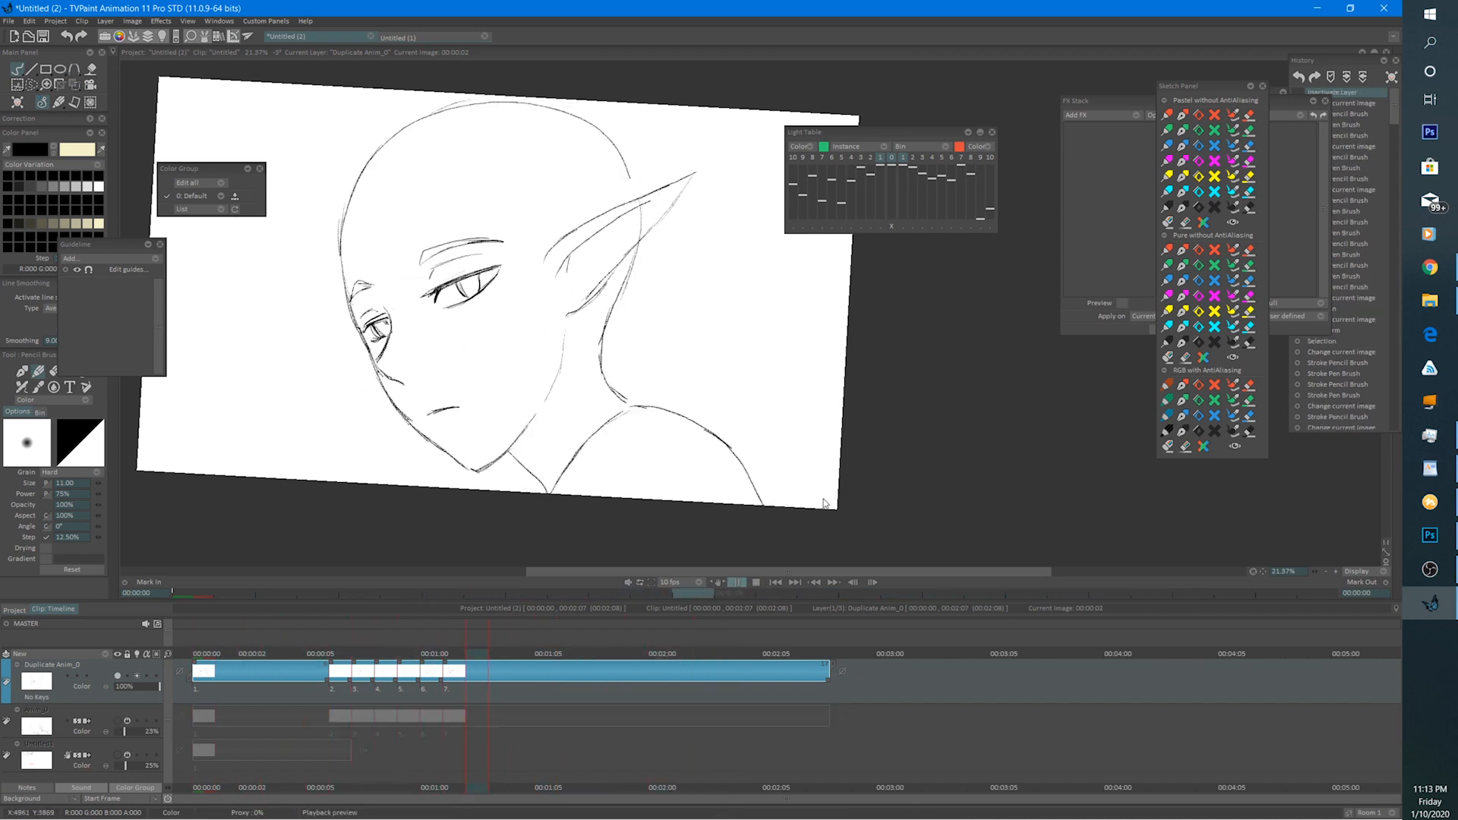
scroll(775, 489, down, 3)
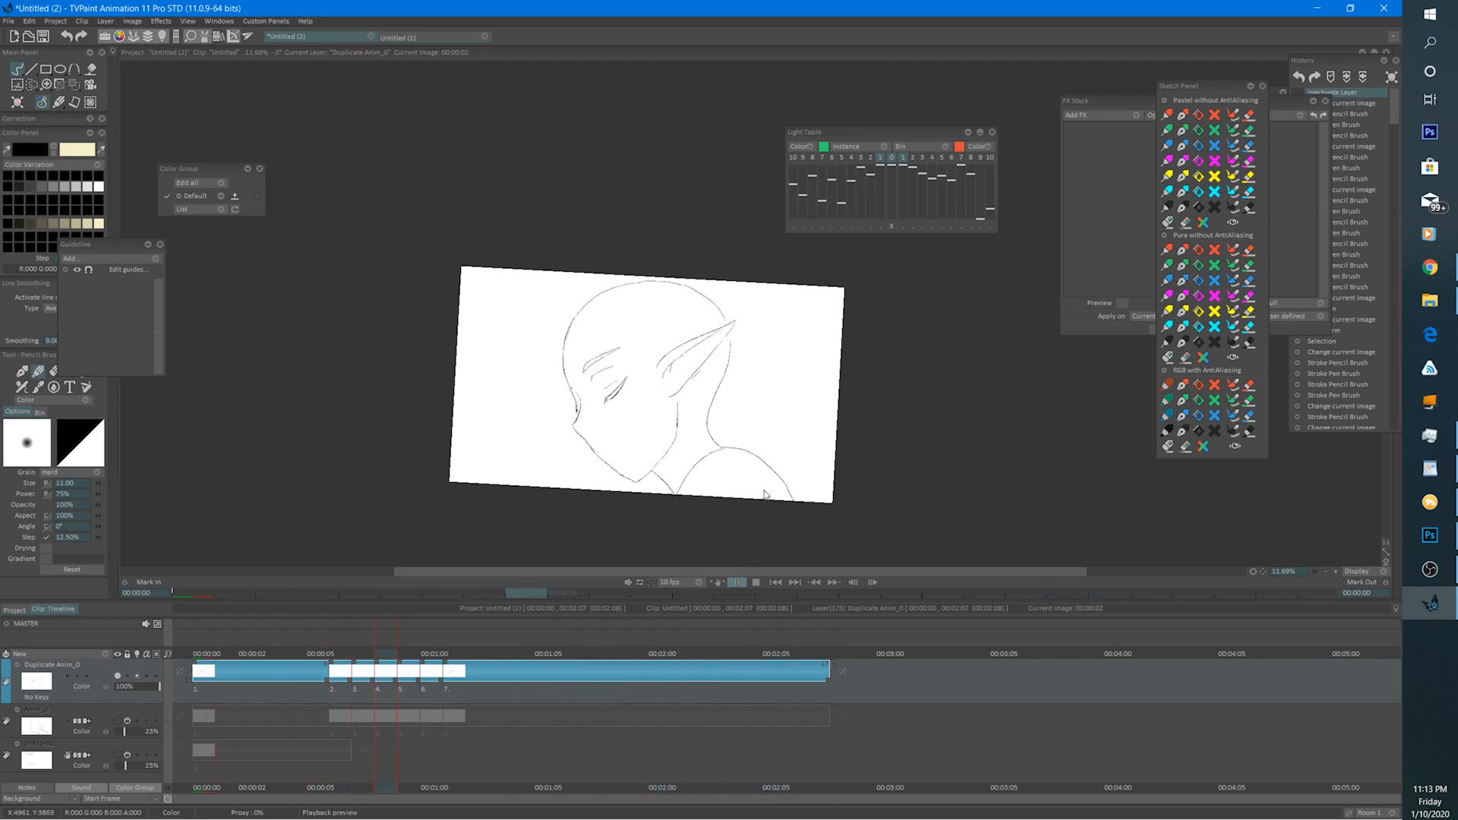
click(737, 581)
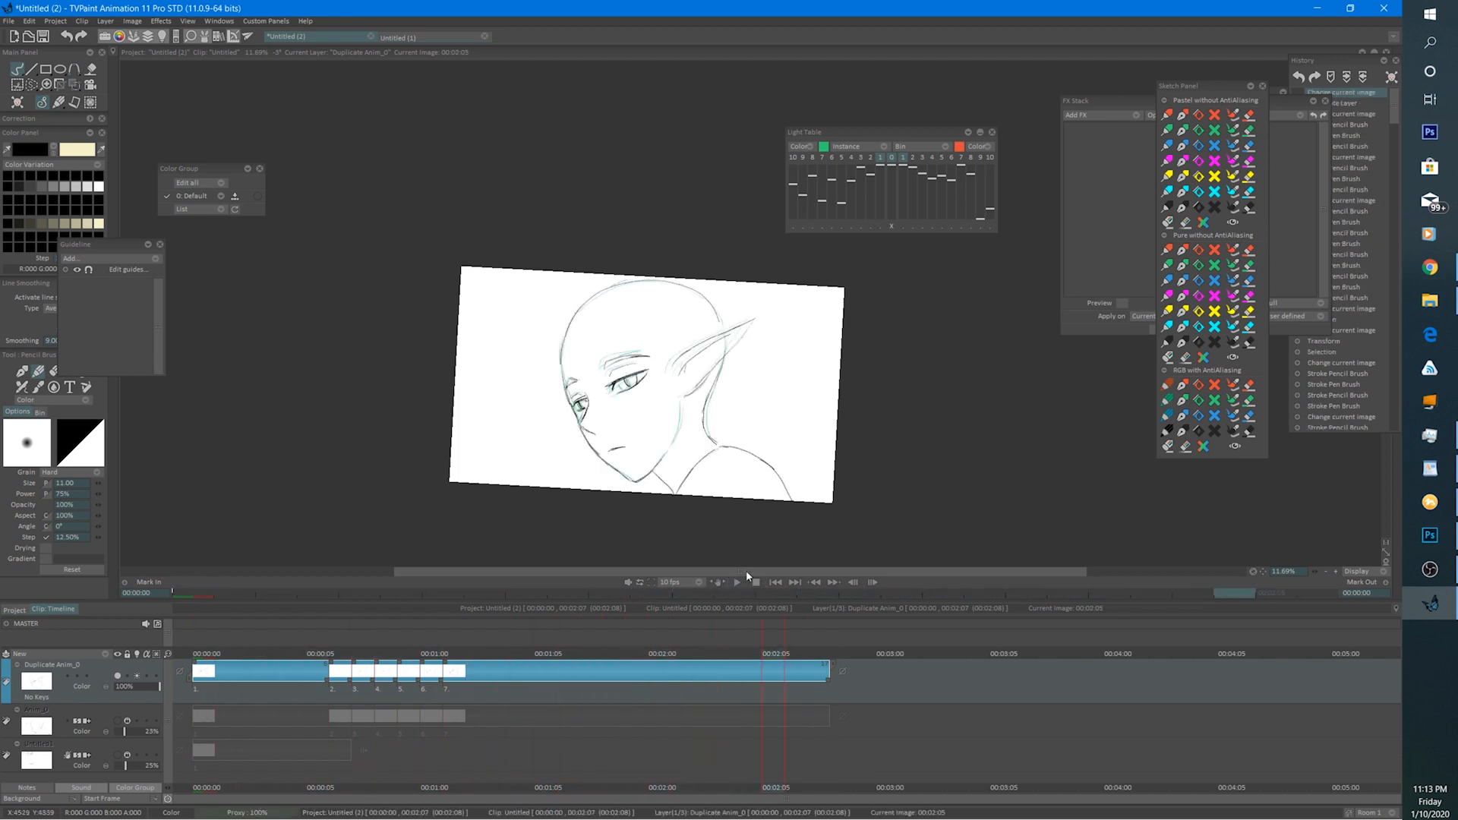
Review the clean in-between frames from 00:00:07 to 00:01:01 for missing outlines.
scroll(607, 426, up, 4)
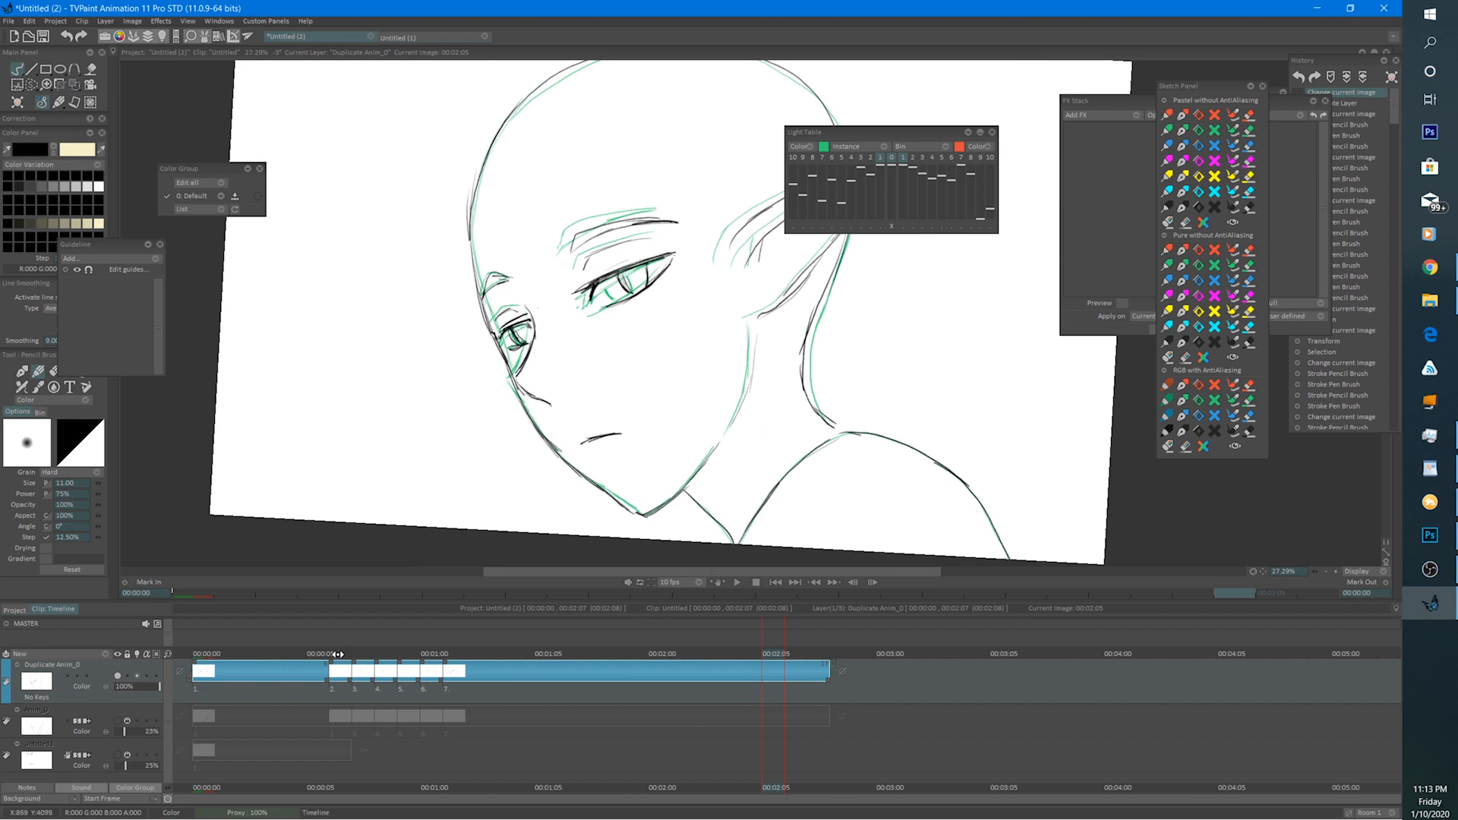
click(368, 650)
drag(368, 653, 429, 658)
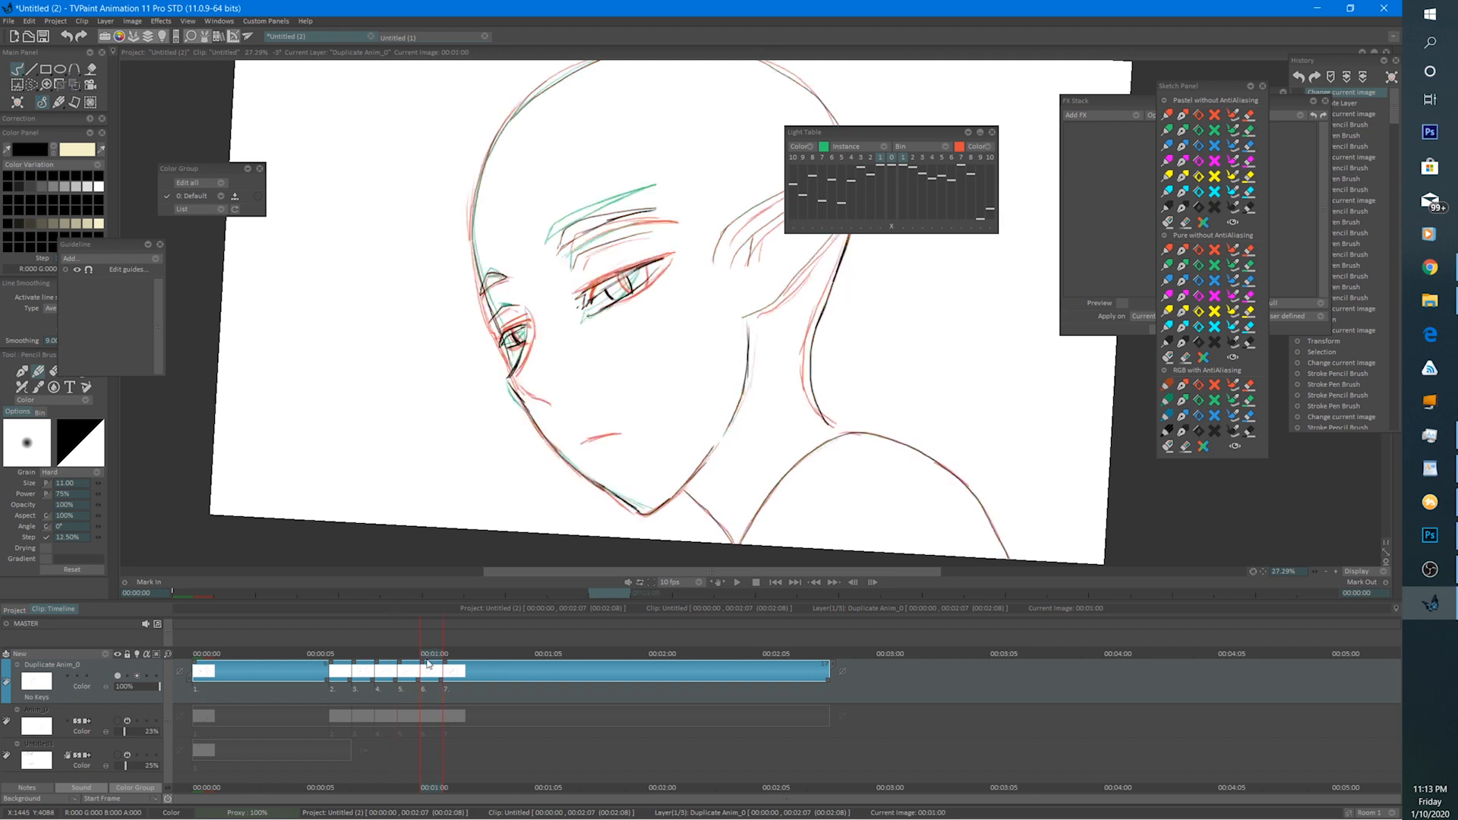
key(Right)
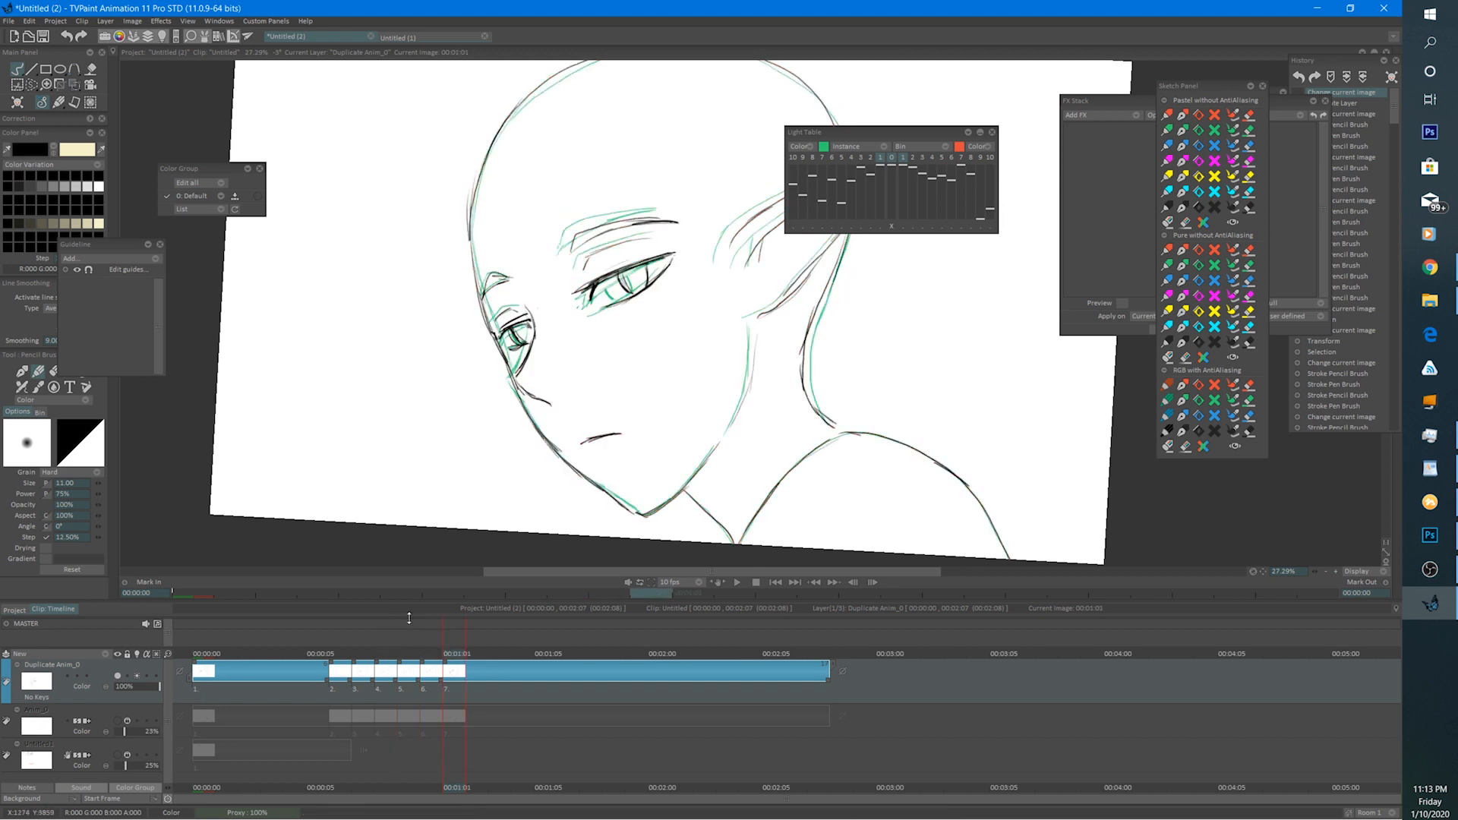
click(368, 652)
click(386, 656)
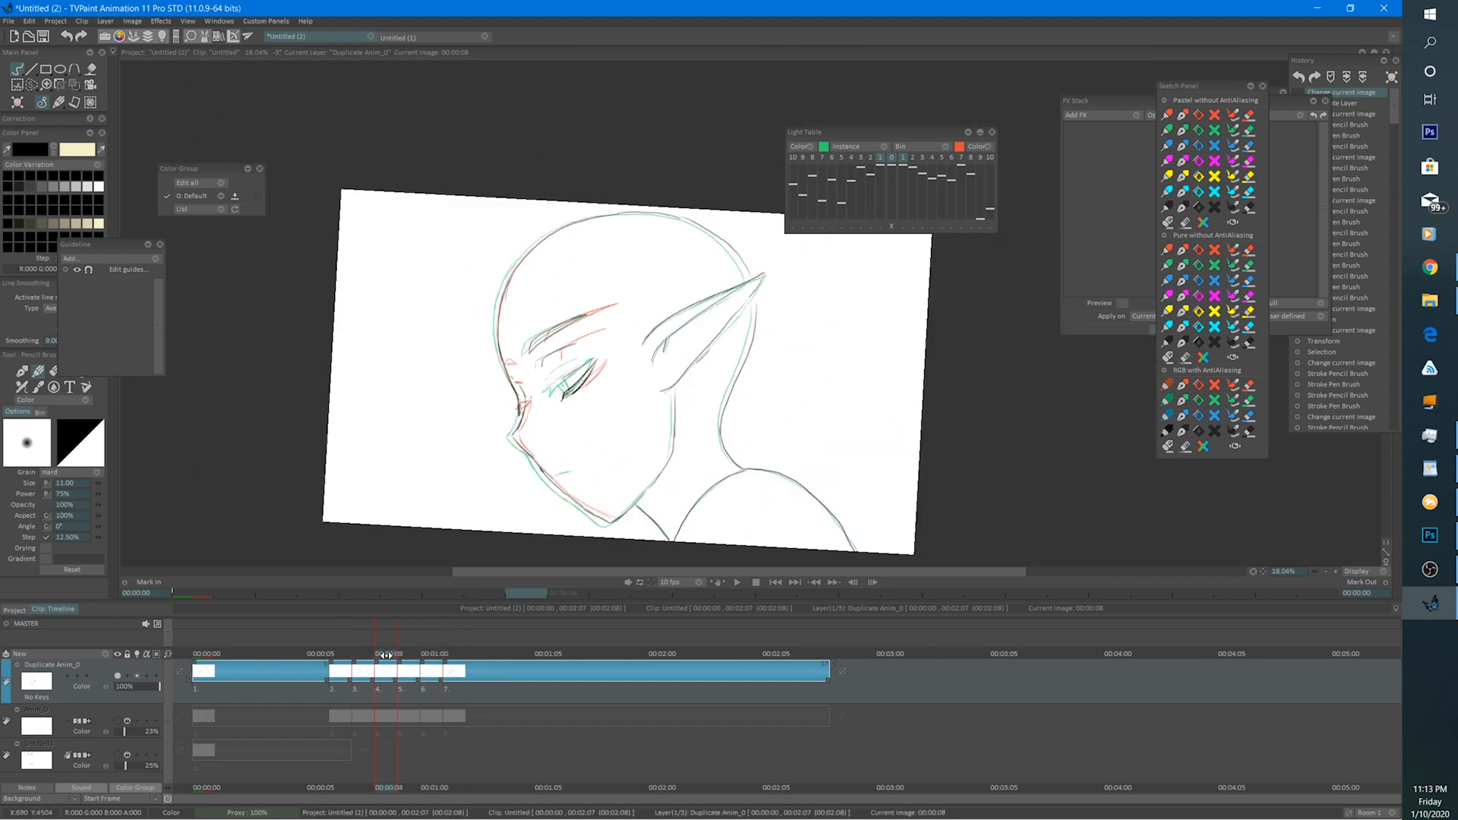
Draw the pointed ear's upper, lower and inner edges on frame 00:00:09 between the neighbouring frame references.
click(403, 654)
drag(716, 401, 627, 422)
scroll(573, 416, up, 2)
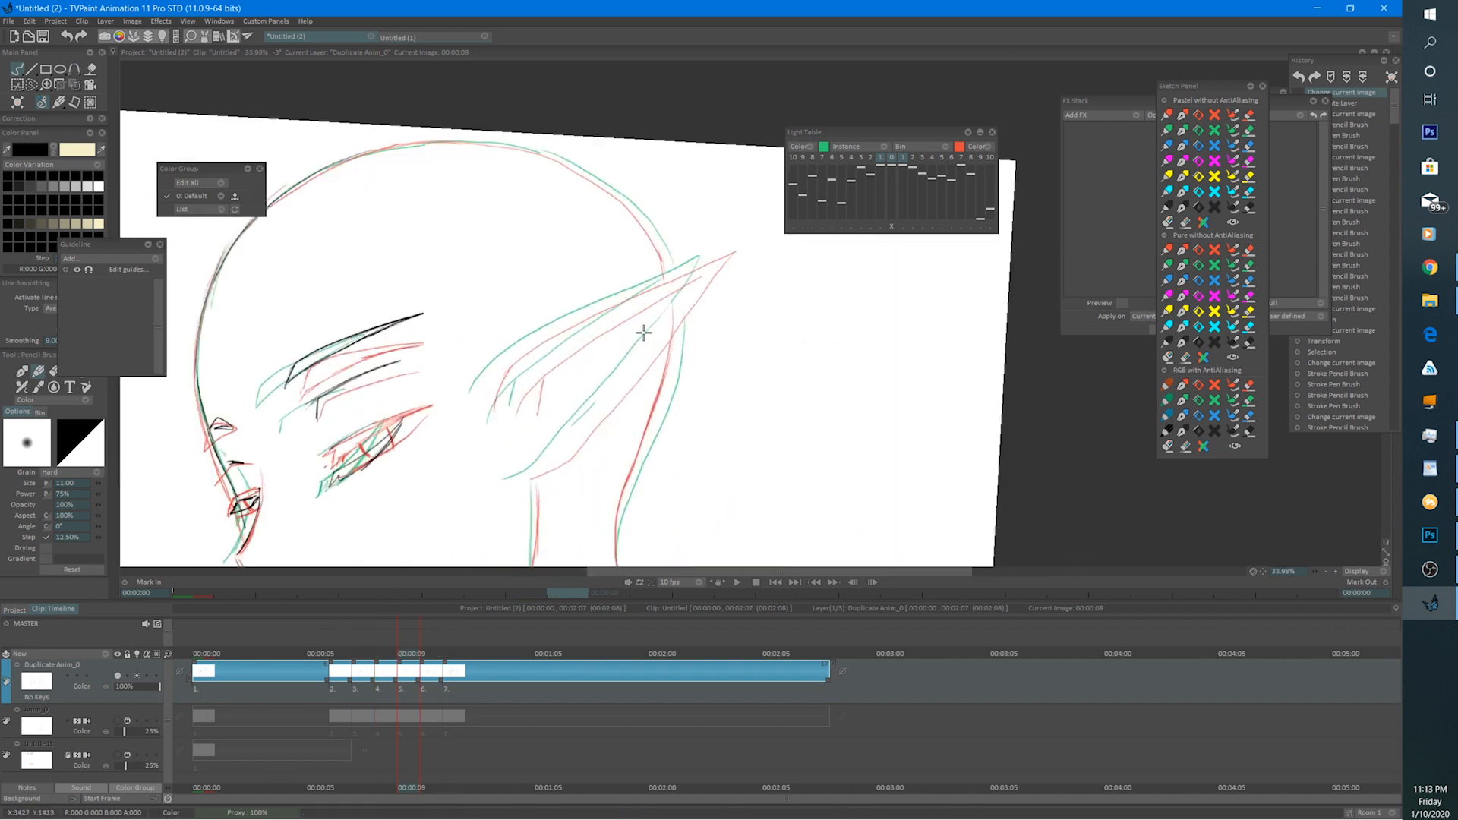
mouse_move(447, 437)
mouse_down()
mouse_move(466, 390)
mouse_move(507, 359)
mouse_move(703, 266)
mouse_move(523, 491)
mouse_up()
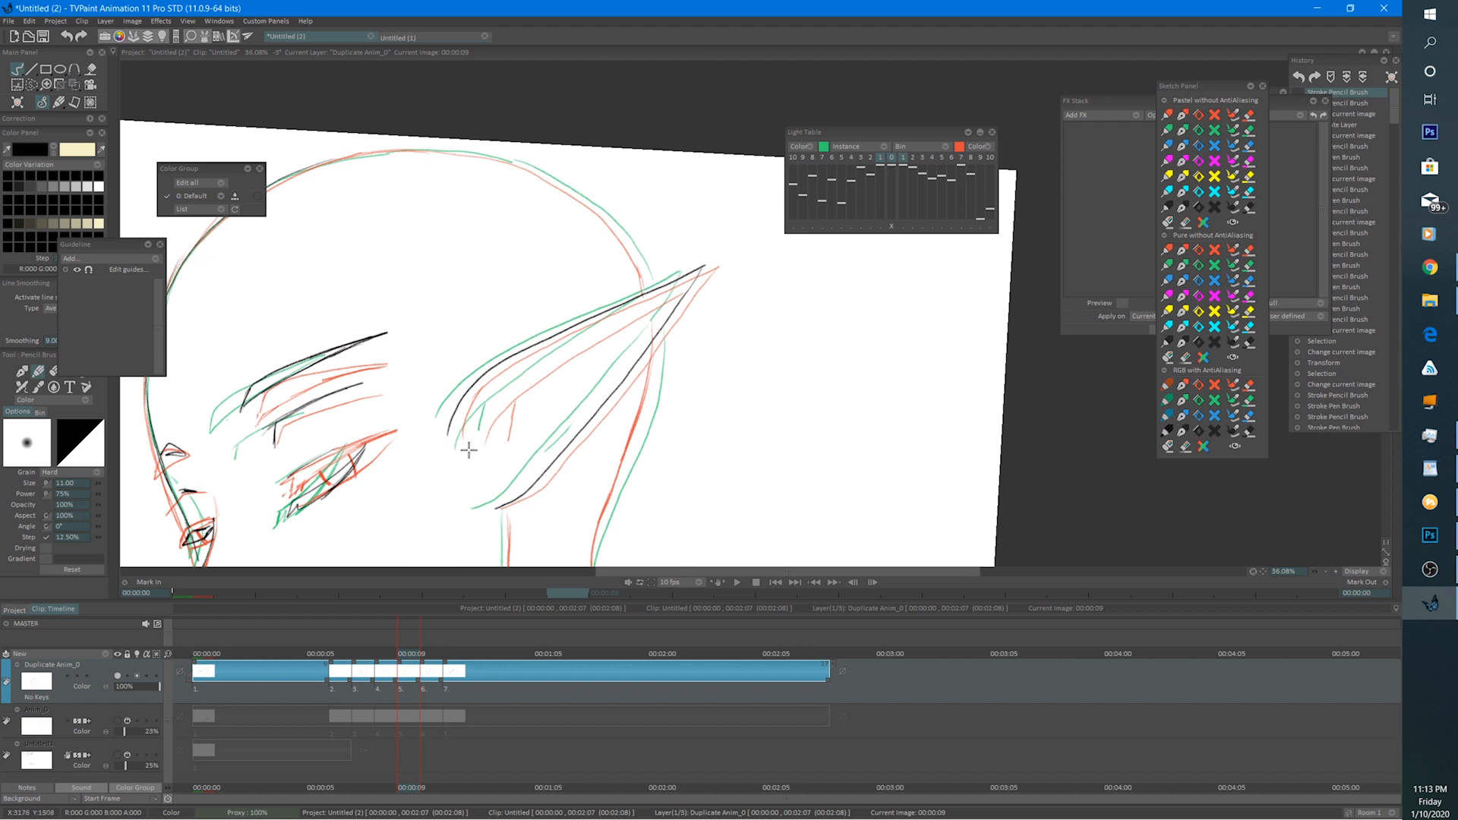
mouse_move(468, 449)
mouse_down()
mouse_move(501, 401)
mouse_move(688, 280)
mouse_up()
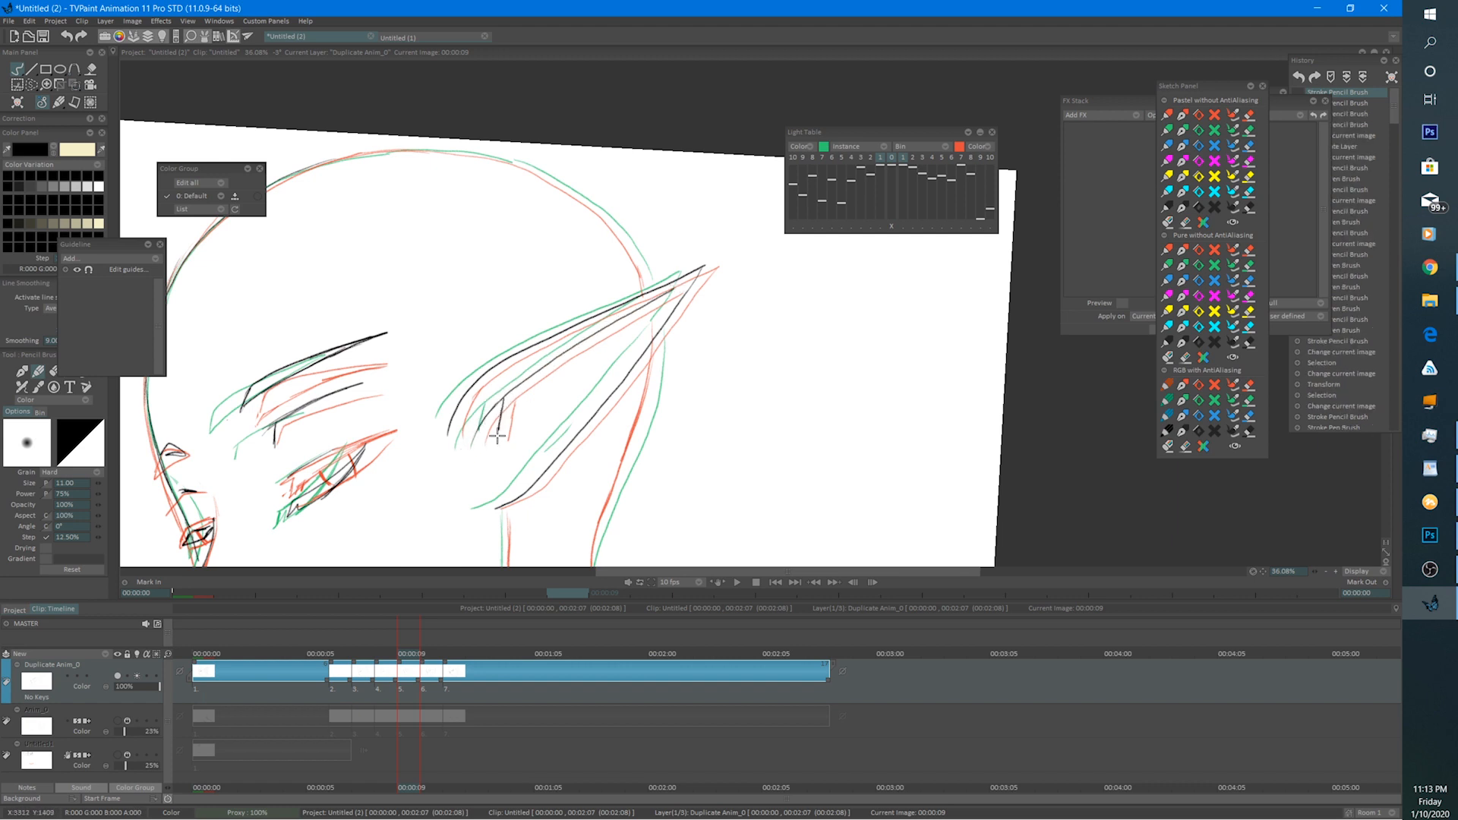
Draw the jawline on frame 00:00:09 from below the ear down to the chin.
scroll(593, 362, down, 2)
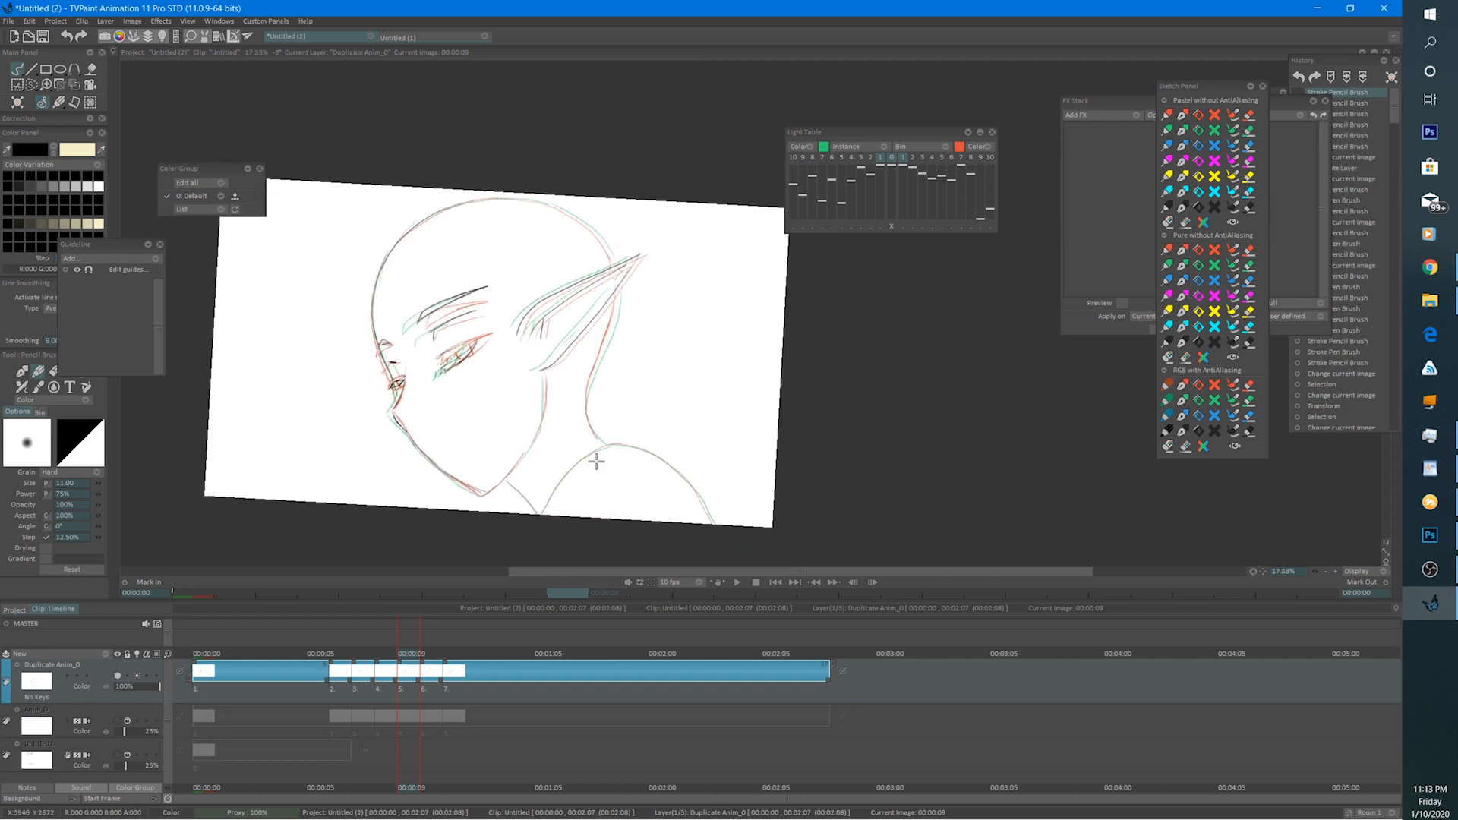
scroll(596, 460, up, 2)
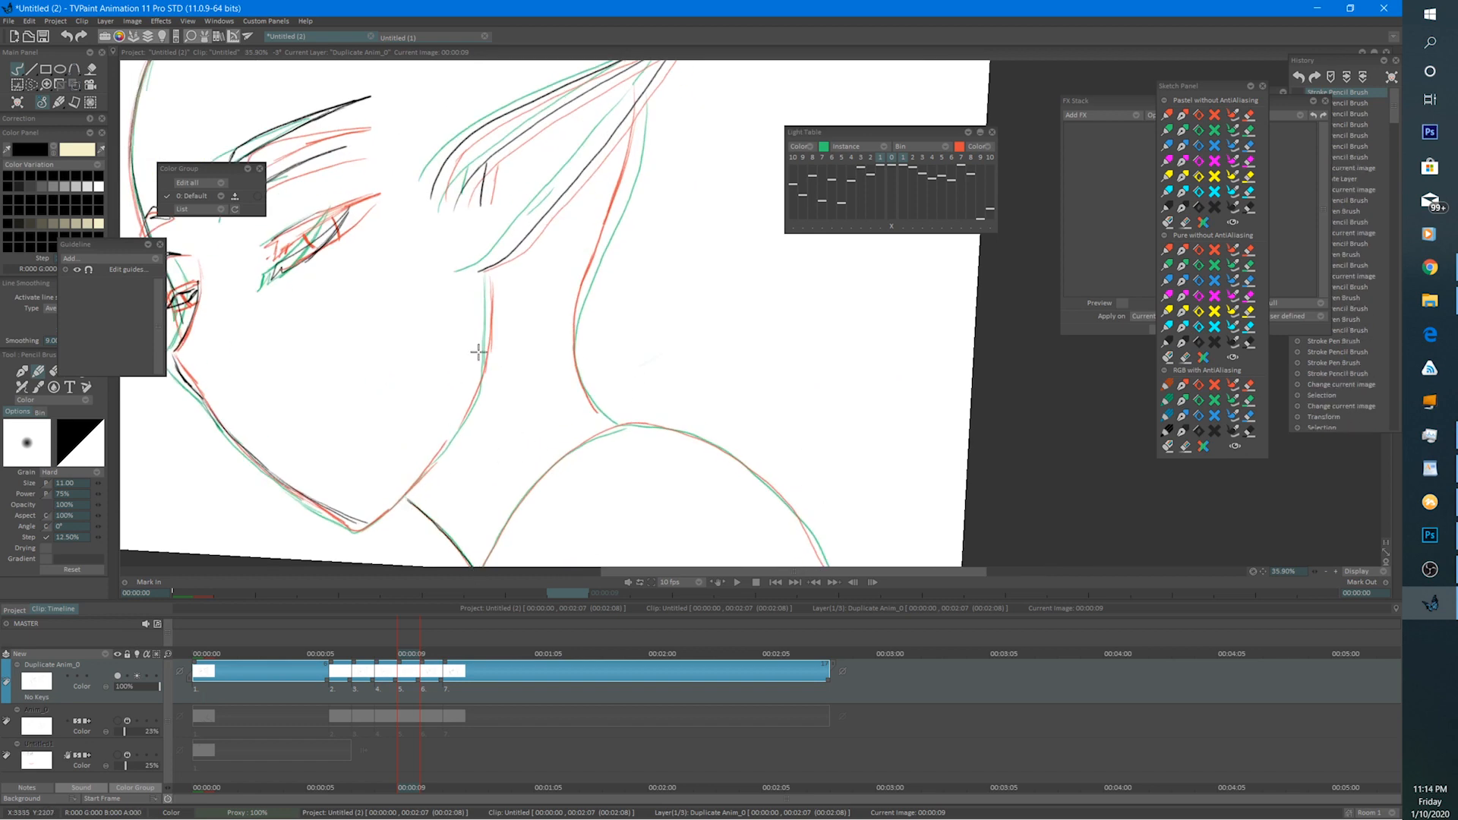
drag(487, 278, 480, 374)
drag(400, 500, 374, 525)
Erase the lower face line leading to the chin on frame 00:00:09 and redraw it to meet the jawline.
key(e)
mouse_move(304, 495)
mouse_down()
mouse_move(368, 521)
mouse_move(353, 528)
mouse_up()
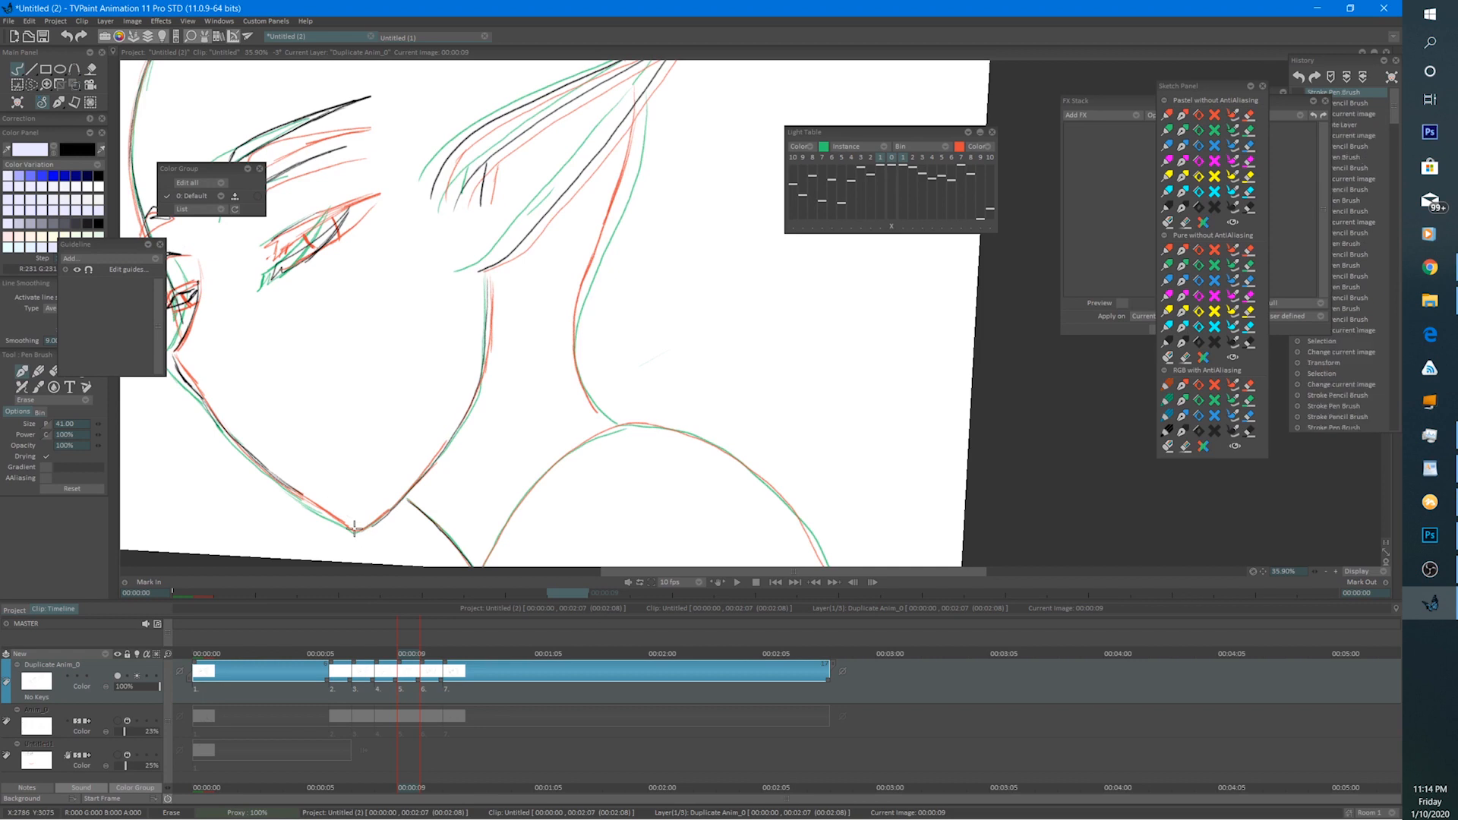
key(b)
key(e)
mouse_move(266, 469)
mouse_down()
mouse_move(227, 433)
mouse_move(307, 504)
mouse_up()
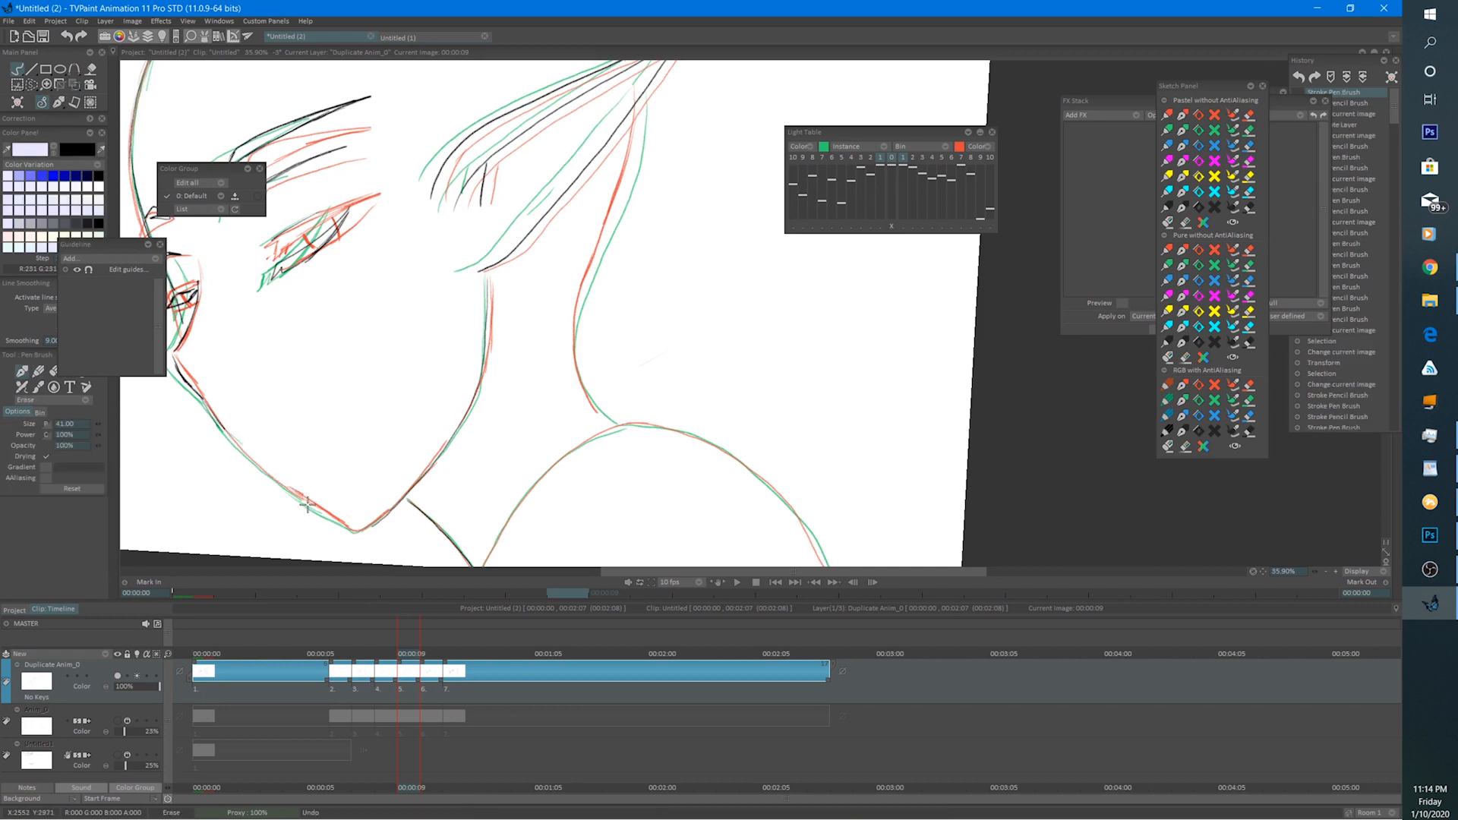
key(b)
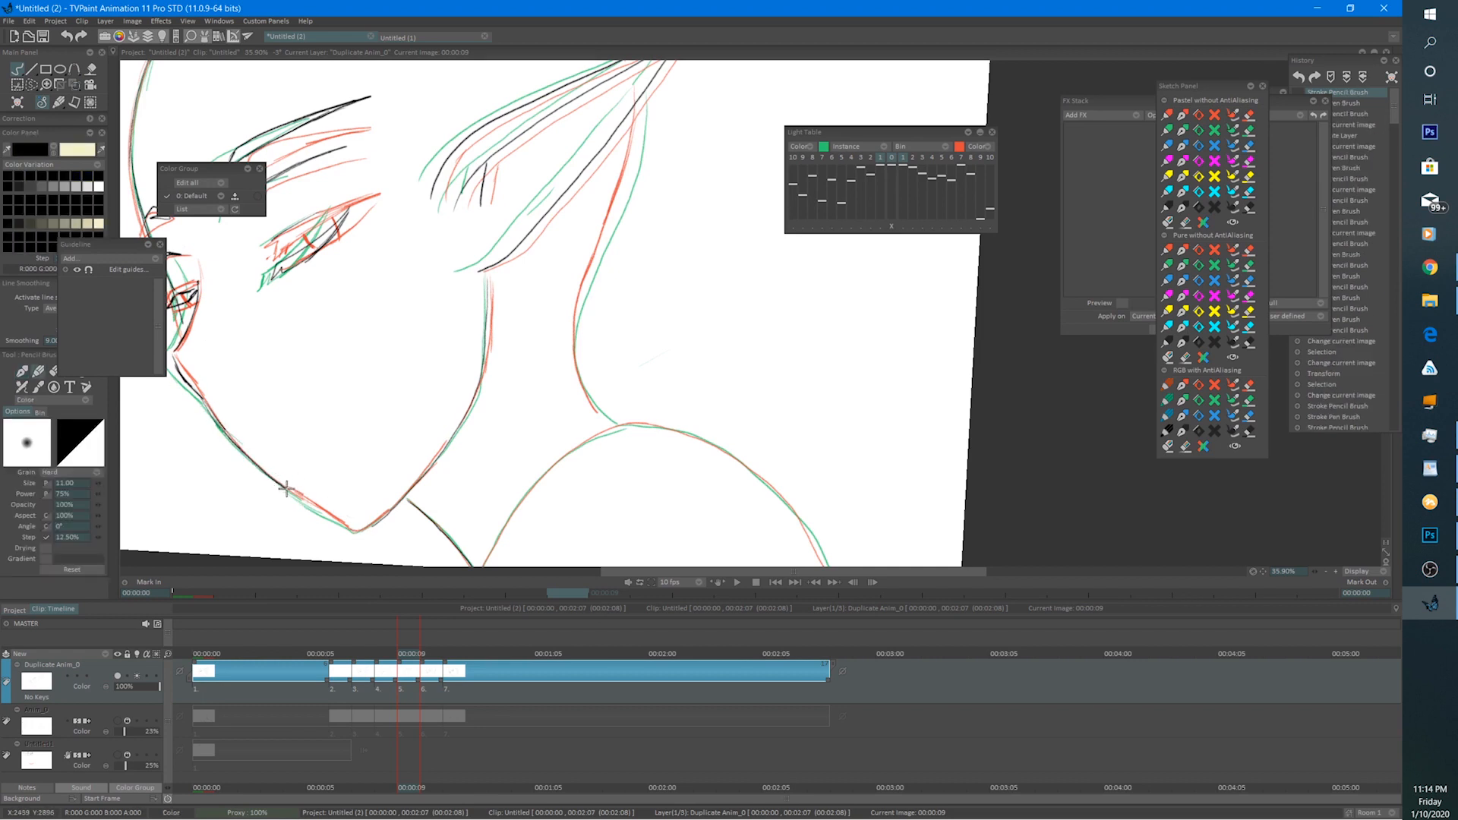
drag(326, 515, 342, 509)
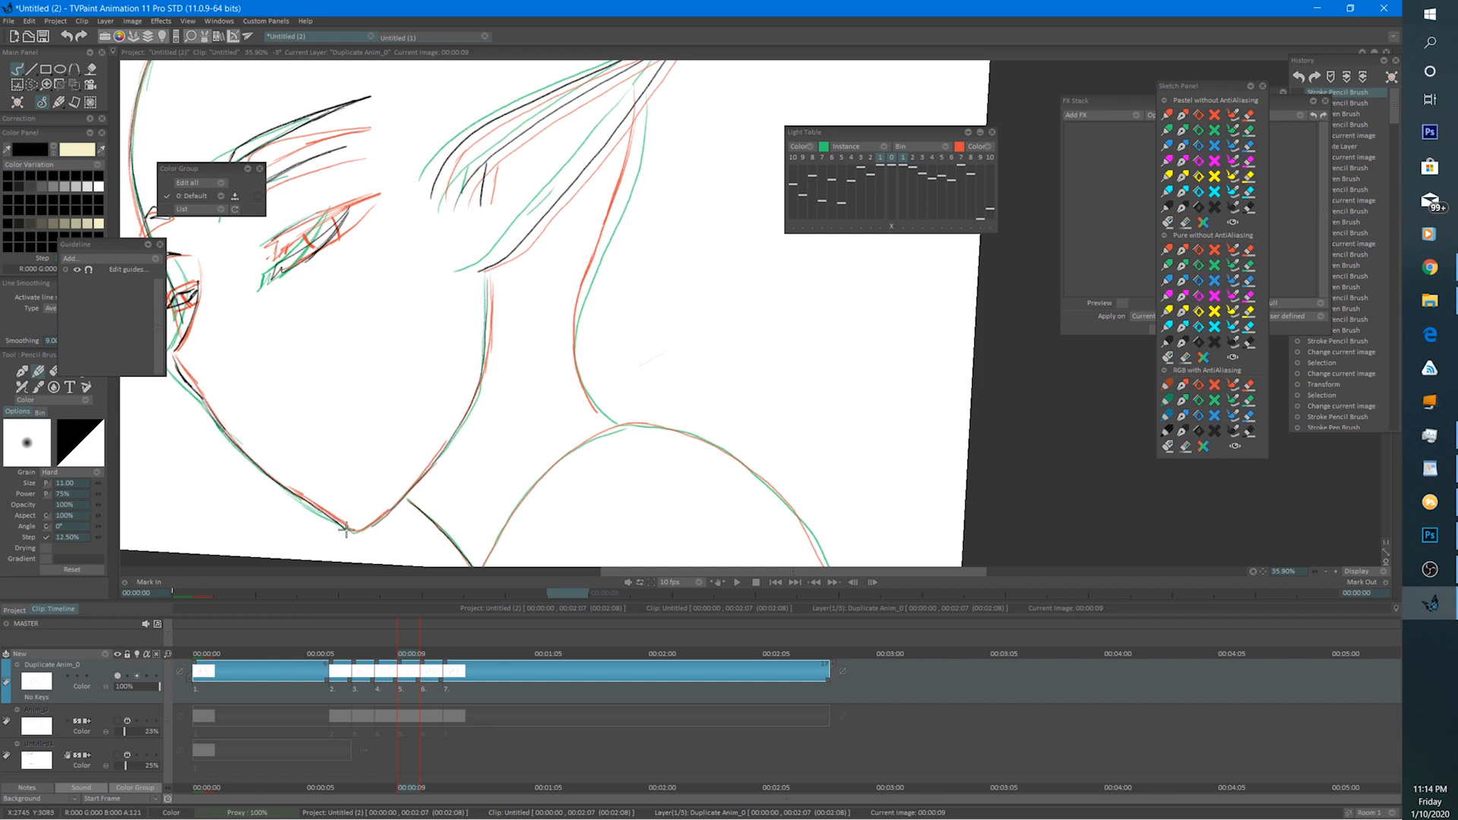
Draw the back-of-neck line and complete the shoulder curve on frame 00:00:09 between the neighbouring frame references.
mouse_move(513, 423)
mouse_down()
mouse_move(440, 512)
mouse_move(414, 519)
mouse_up()
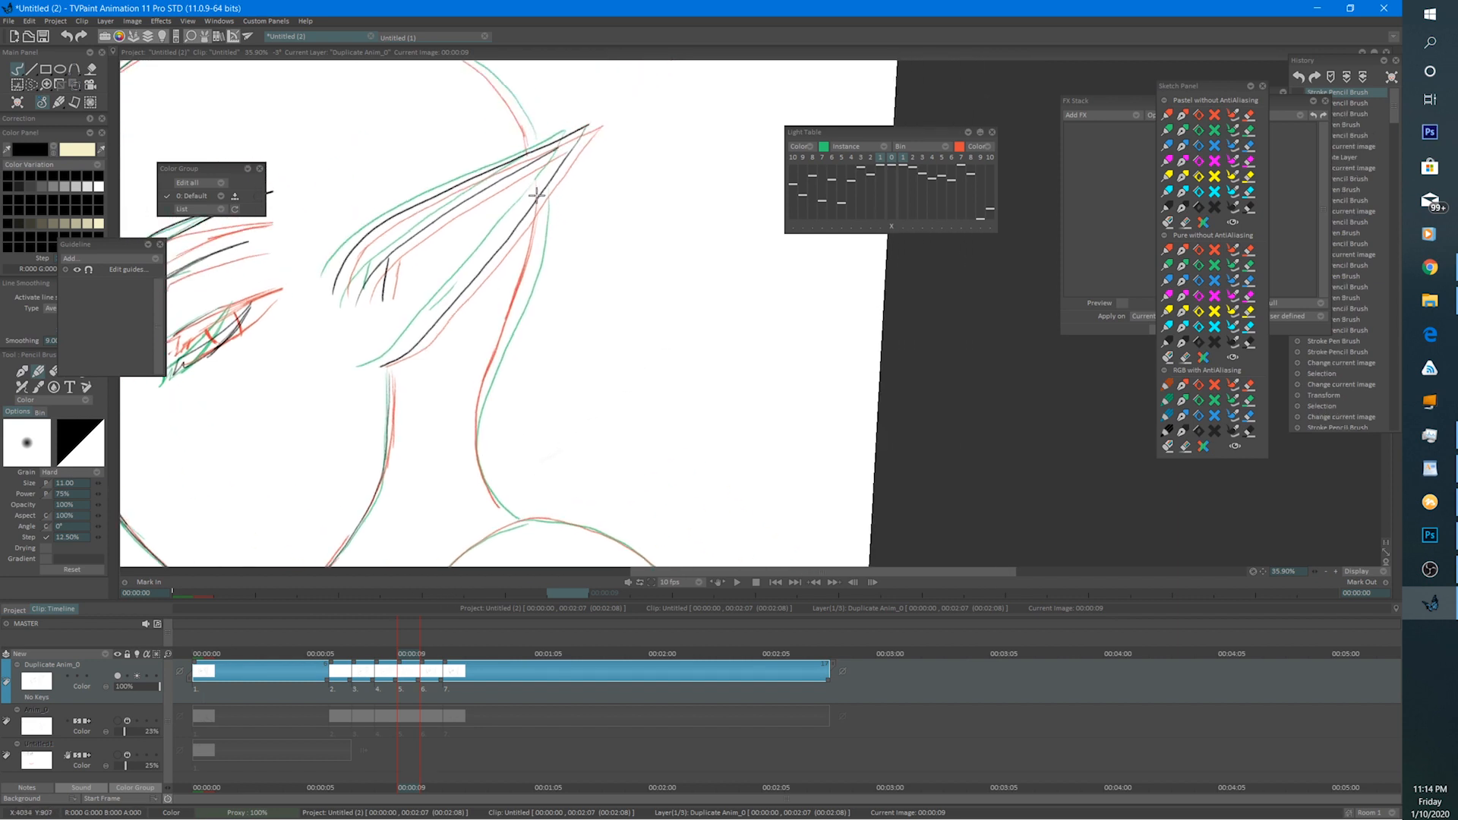
drag(542, 191, 475, 448)
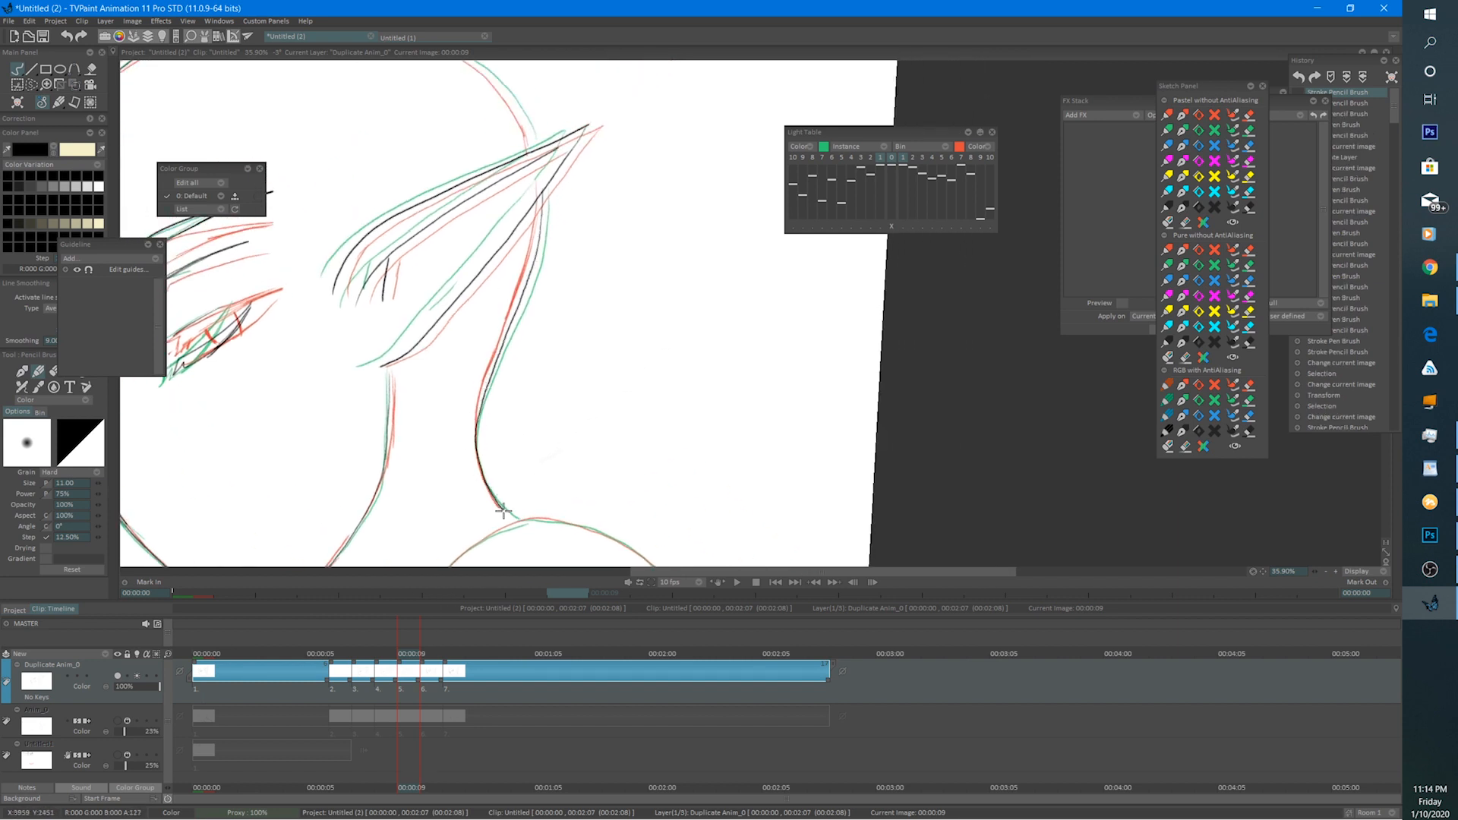
drag(503, 511, 504, 514)
mouse_move(537, 453)
mouse_down()
mouse_move(716, 313)
mouse_move(654, 315)
mouse_move(610, 338)
mouse_move(512, 482)
mouse_up()
drag(688, 386, 526, 436)
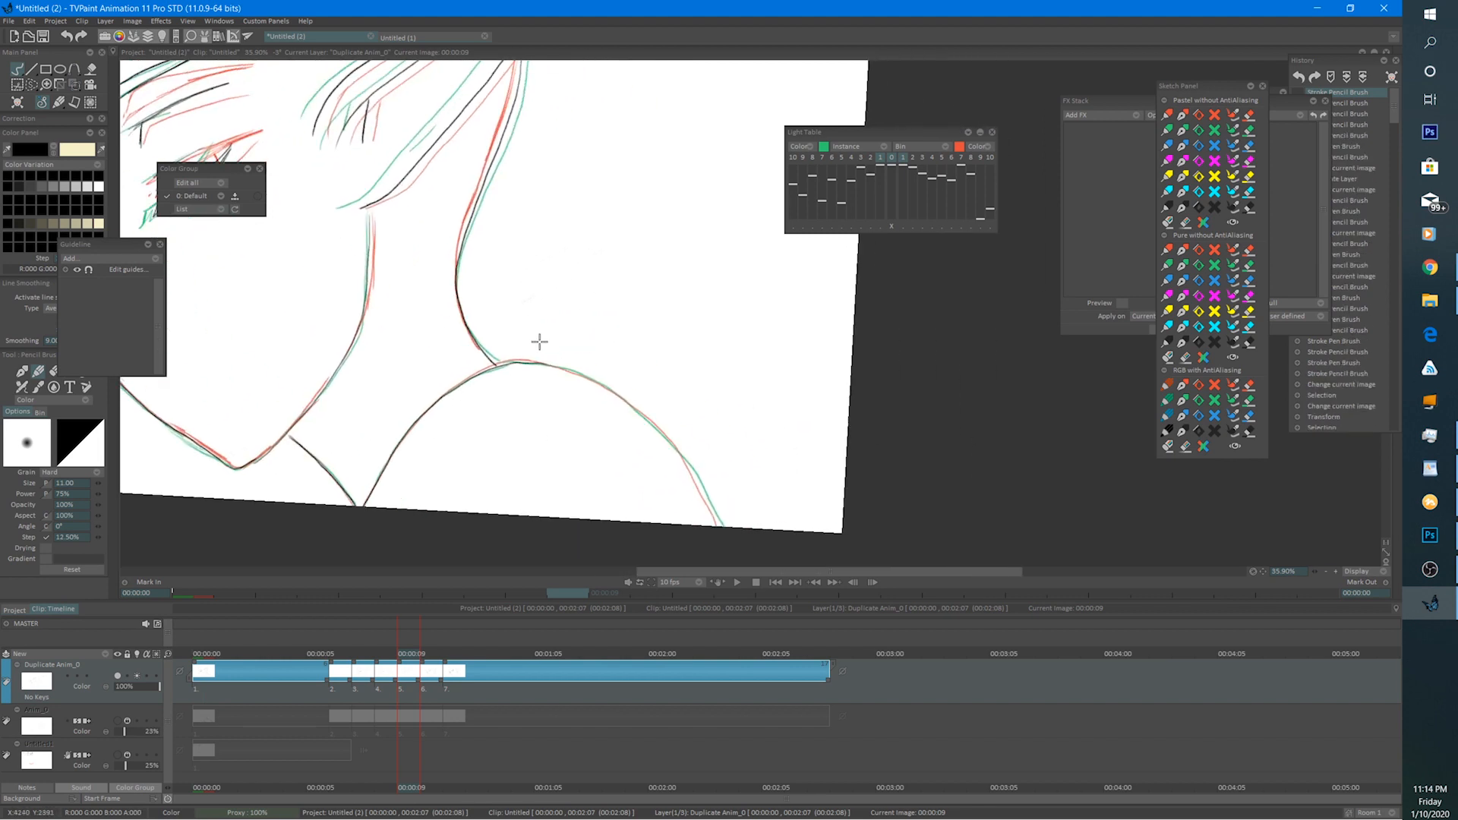
mouse_move(576, 369)
mouse_down()
mouse_move(645, 414)
mouse_move(691, 479)
mouse_up()
Draw the missing skull outline over the top and back of the head down to the ear on frame 00:00:09.
drag(587, 316, 618, 472)
mouse_move(567, 271)
mouse_down()
mouse_move(677, 446)
mouse_move(810, 496)
mouse_up()
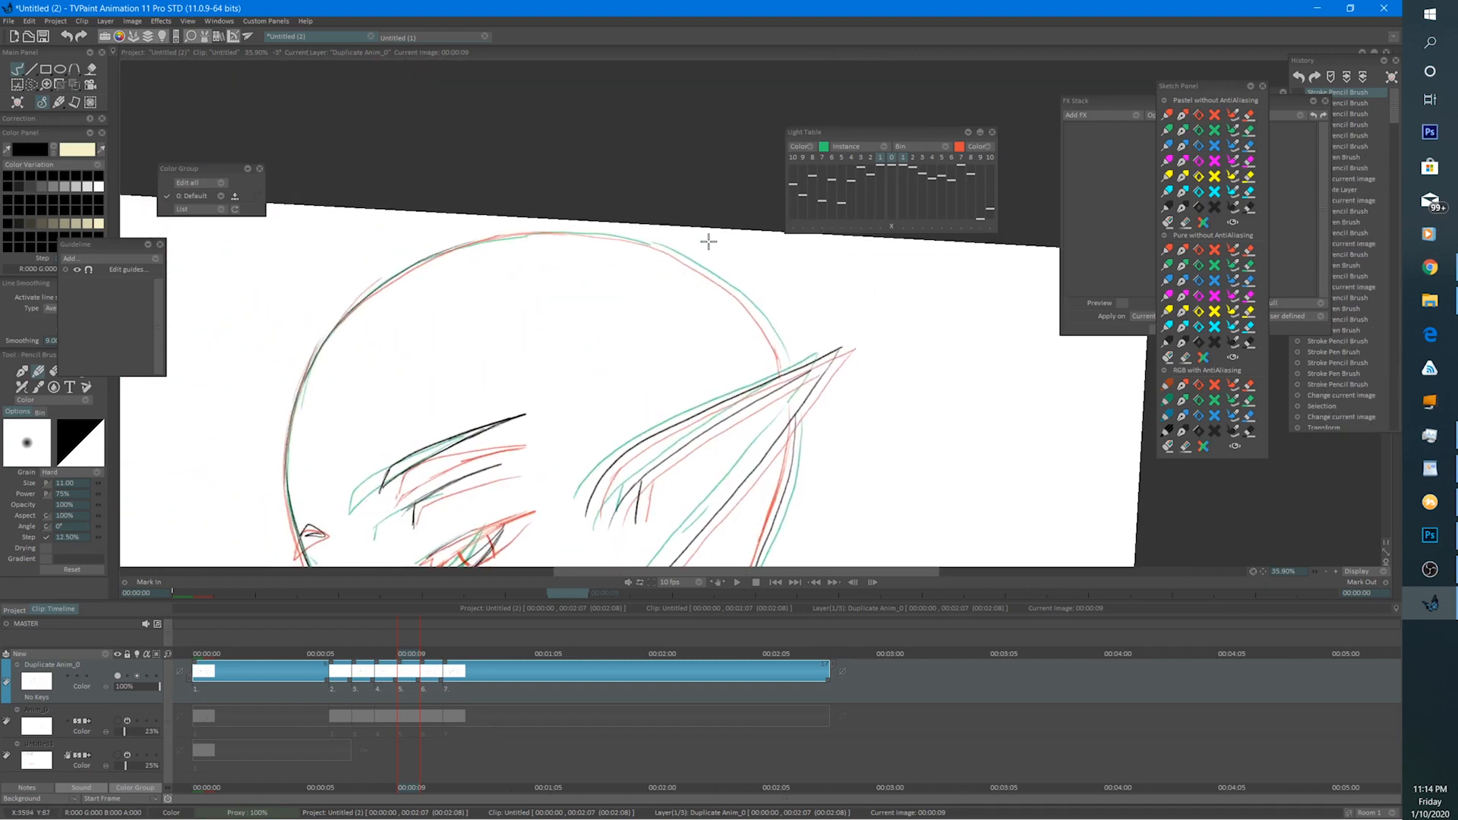
mouse_move(770, 331)
mouse_down()
mouse_move(654, 247)
mouse_move(537, 234)
mouse_move(439, 251)
mouse_up()
Play back the head-turn animation to check the motion of the cleaned in-between frames.
scroll(535, 187, down, 3)
scroll(459, 188, down, 4)
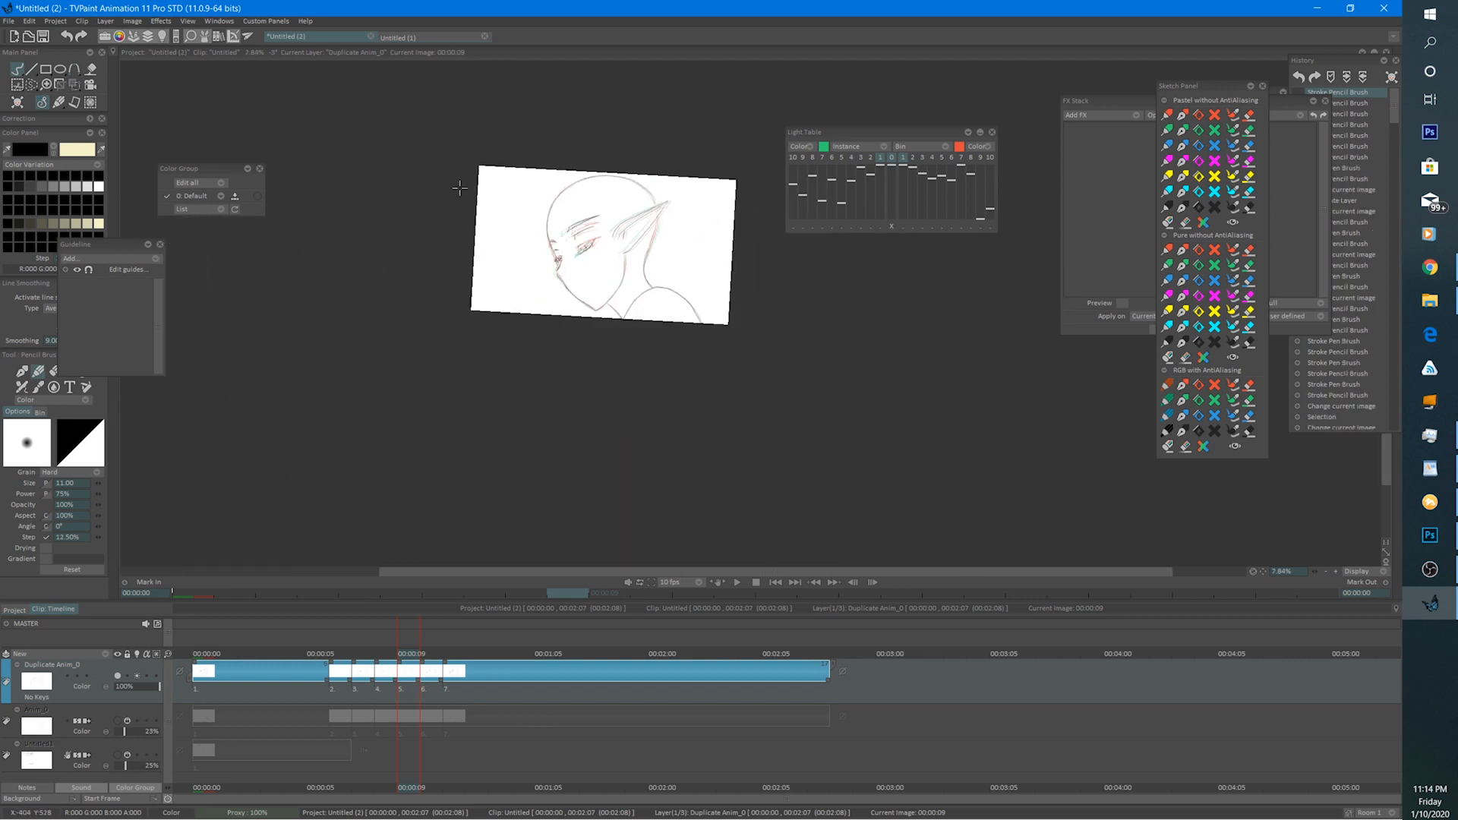
scroll(699, 393, up, 4)
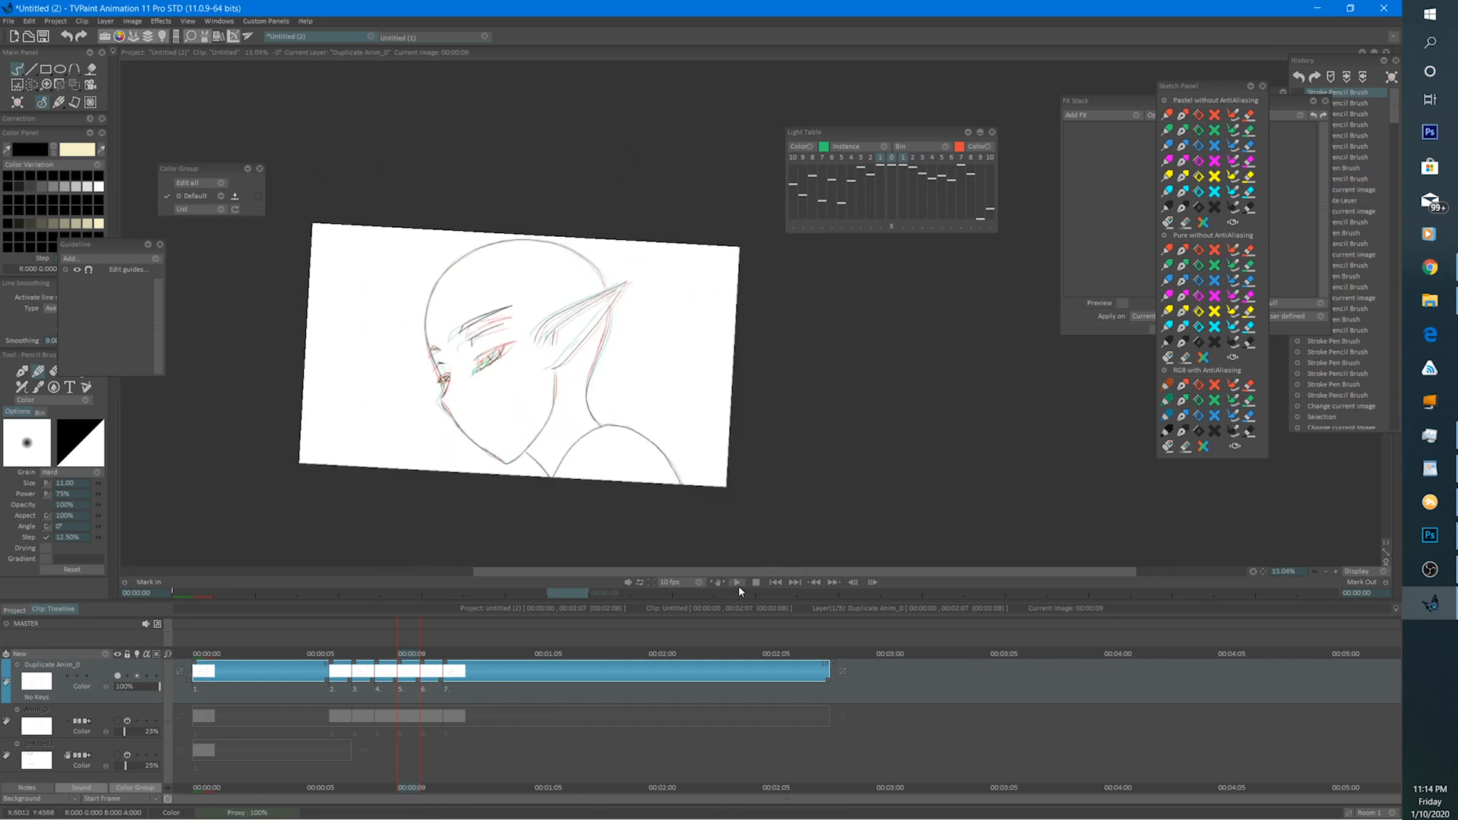
click(736, 583)
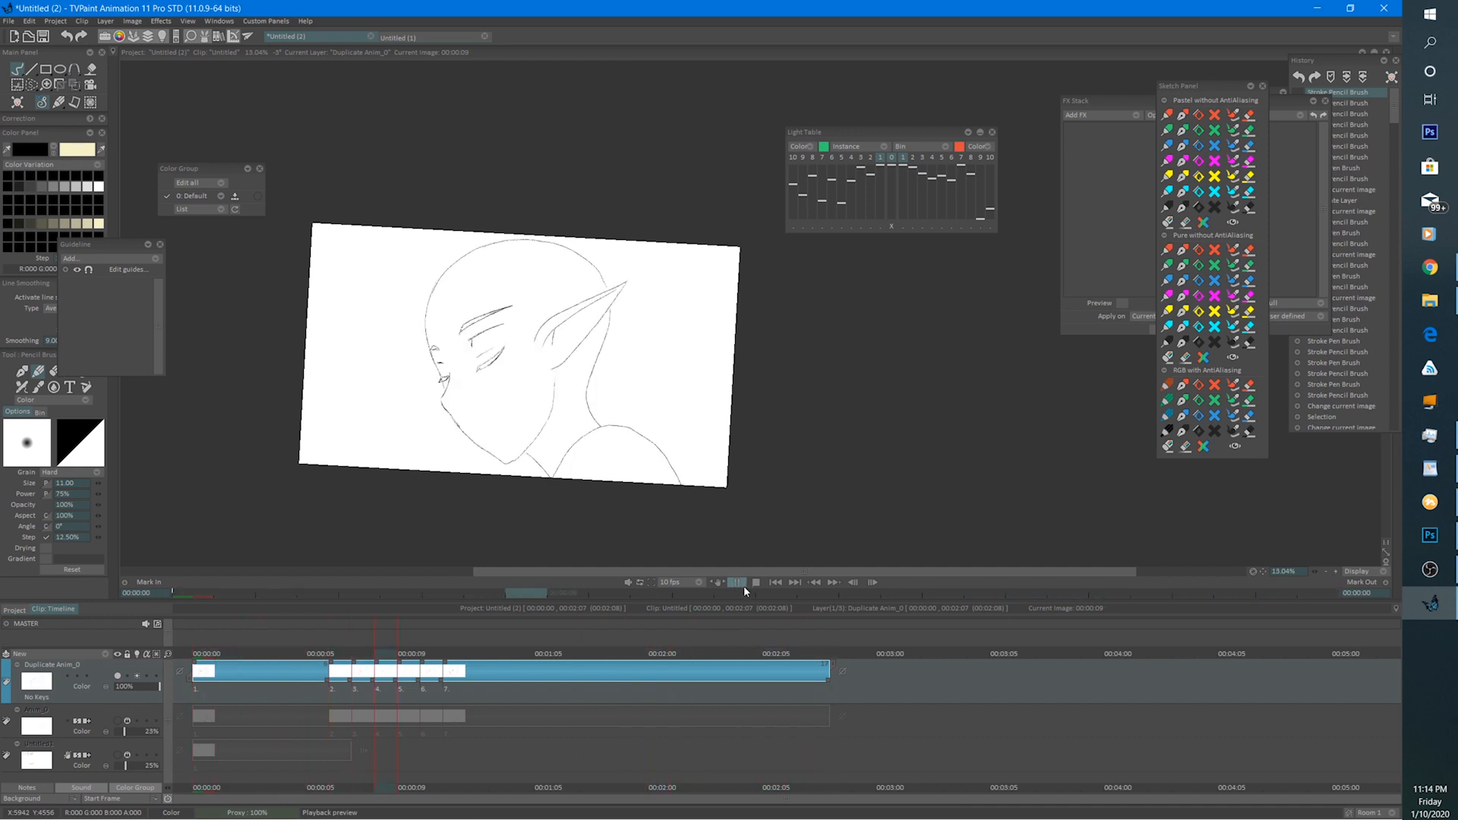
click(744, 582)
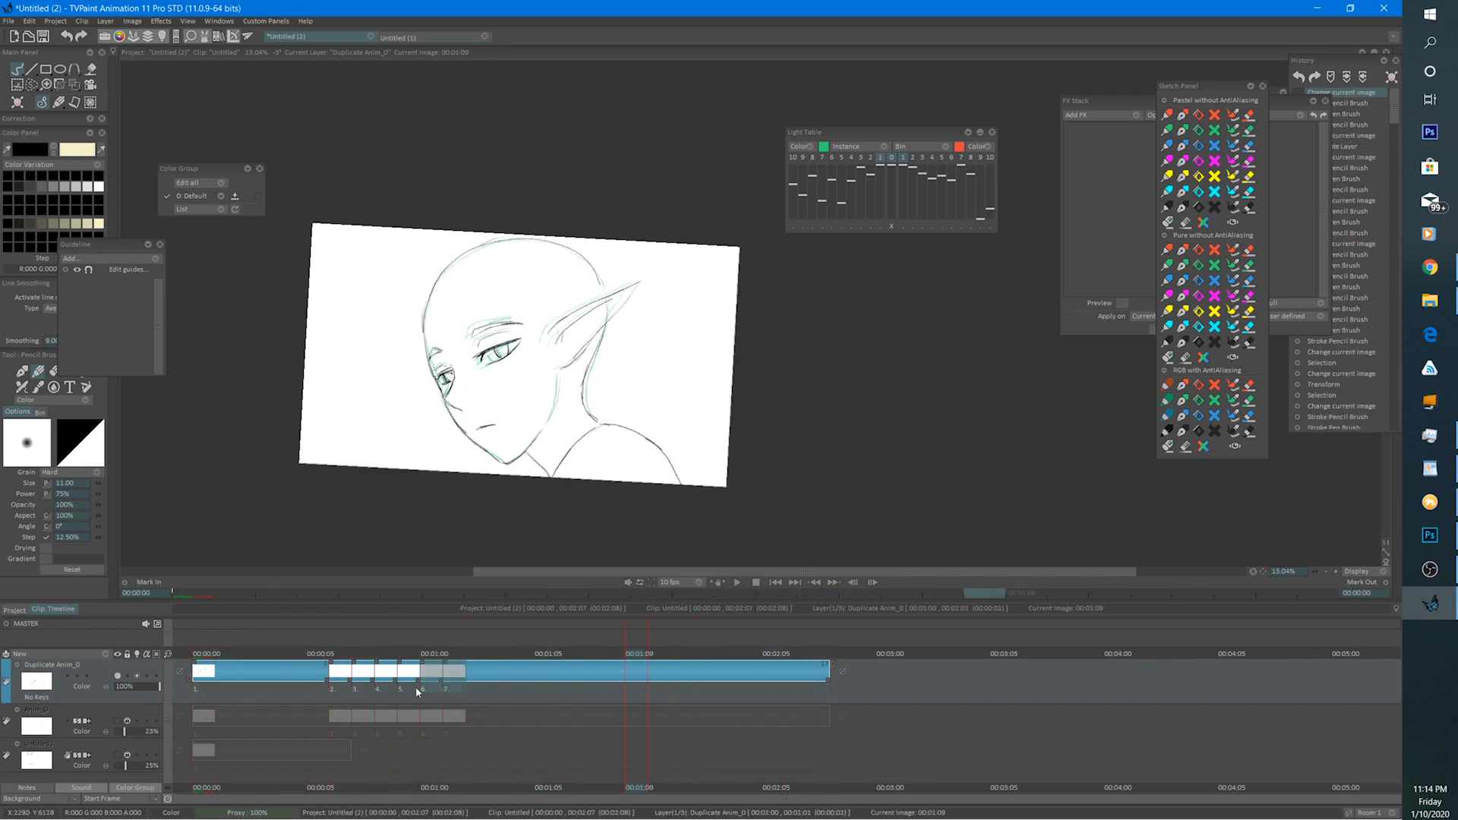
click(736, 581)
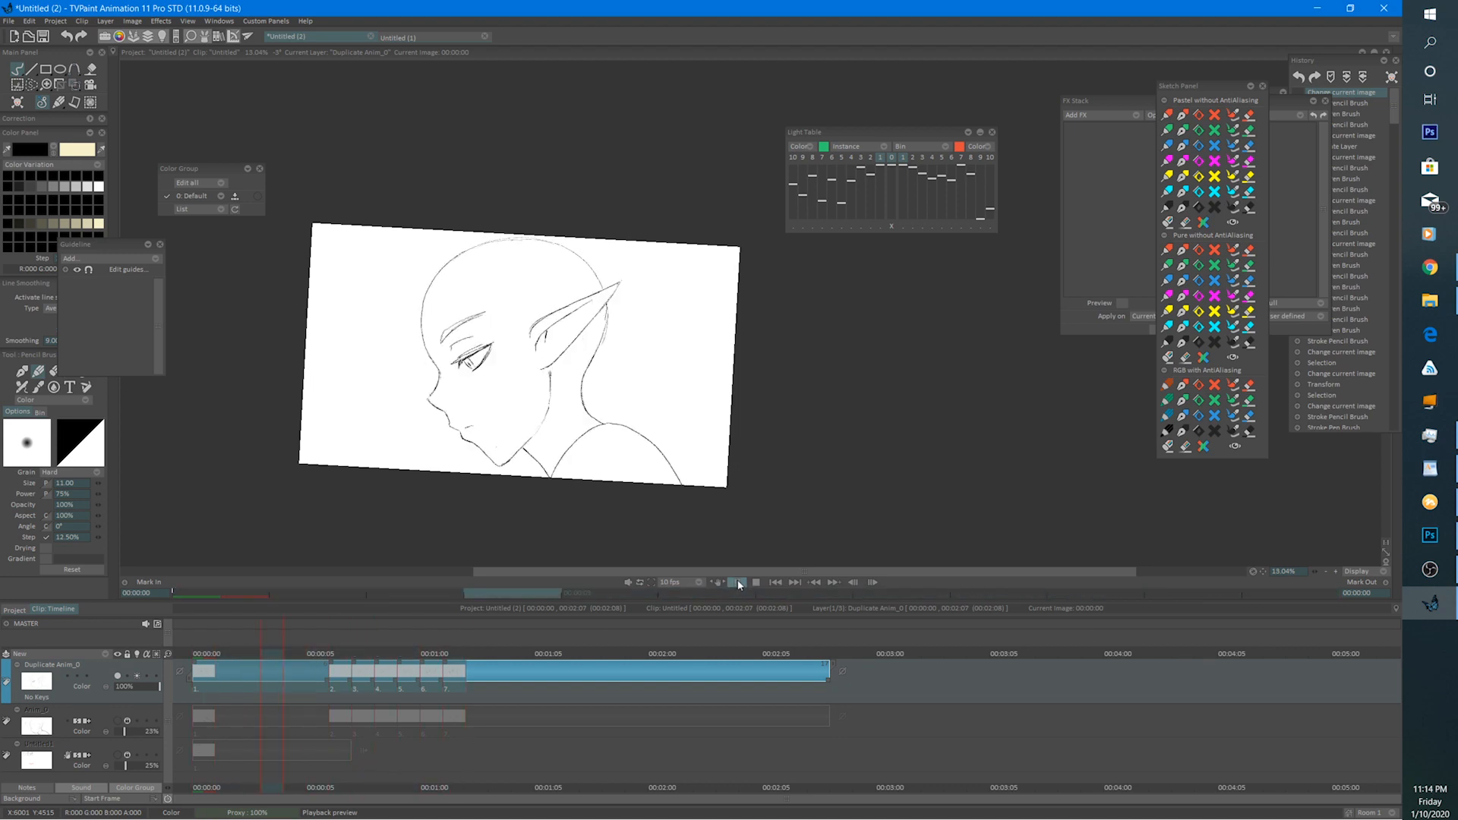
click(739, 582)
Draw the forehead and brow profile down towards the nose on frame 00:00:06, following the neighbouring frame references.
click(342, 654)
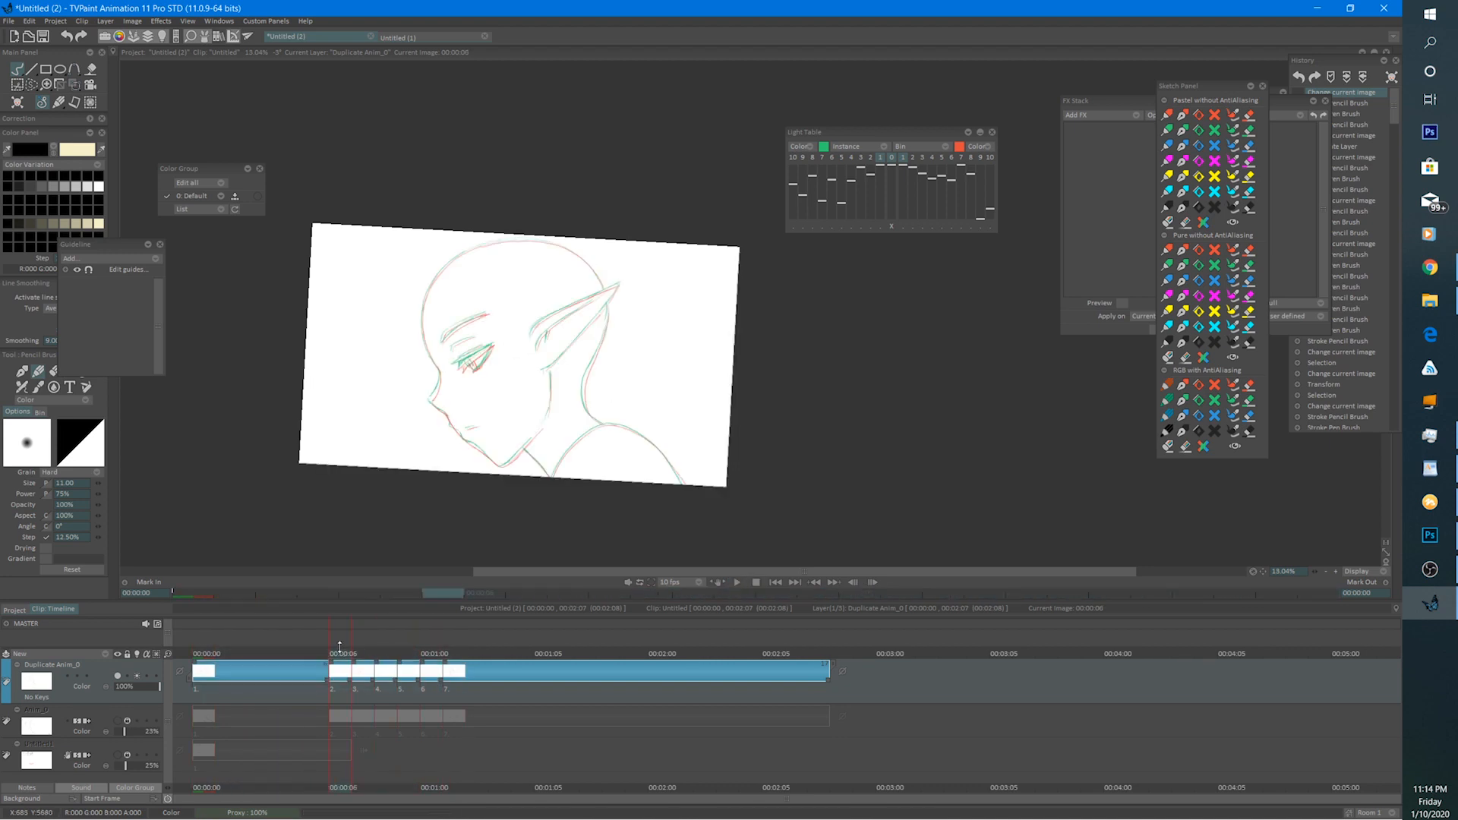
click(363, 654)
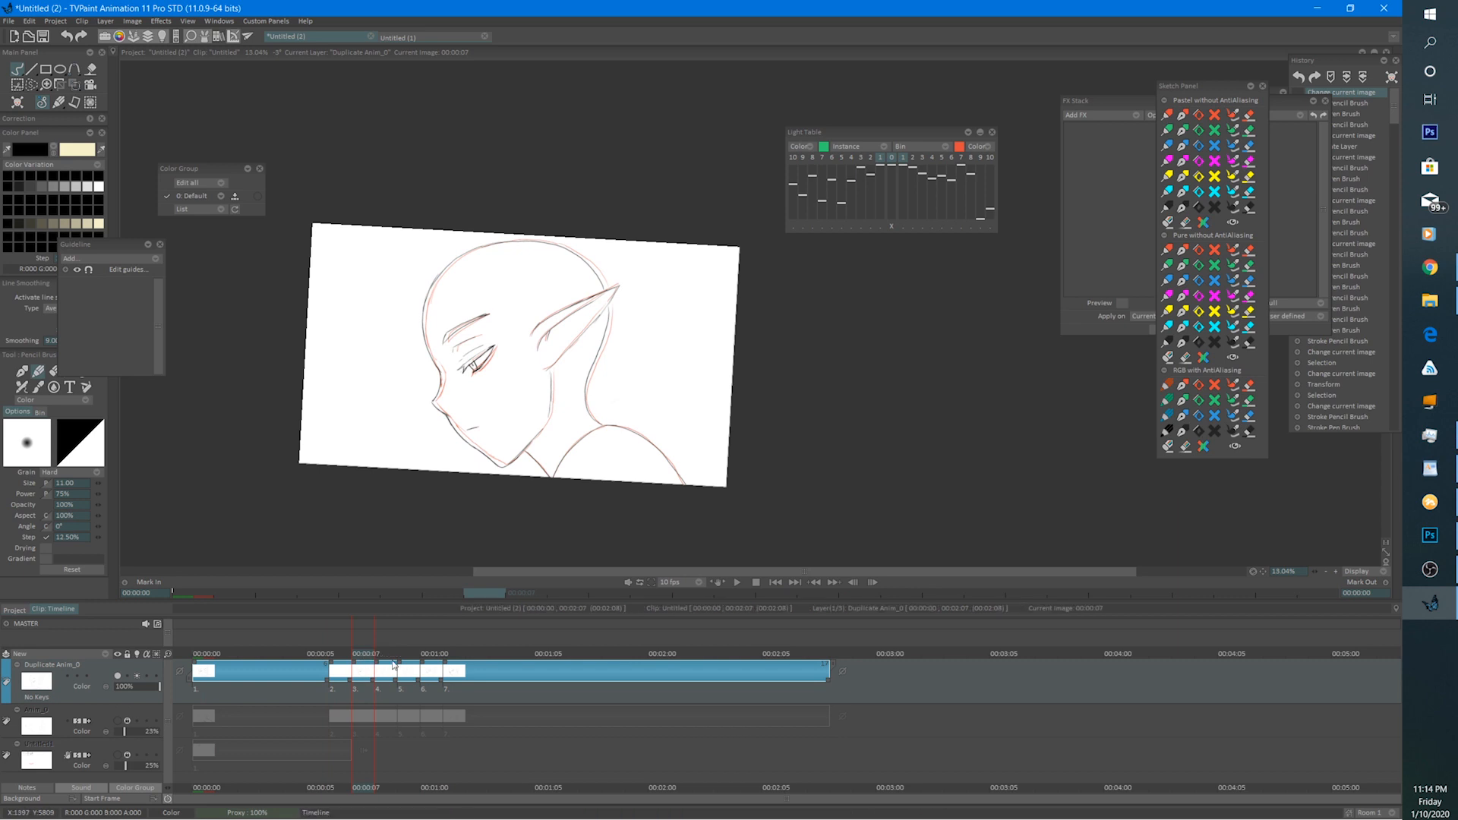
click(386, 653)
click(341, 653)
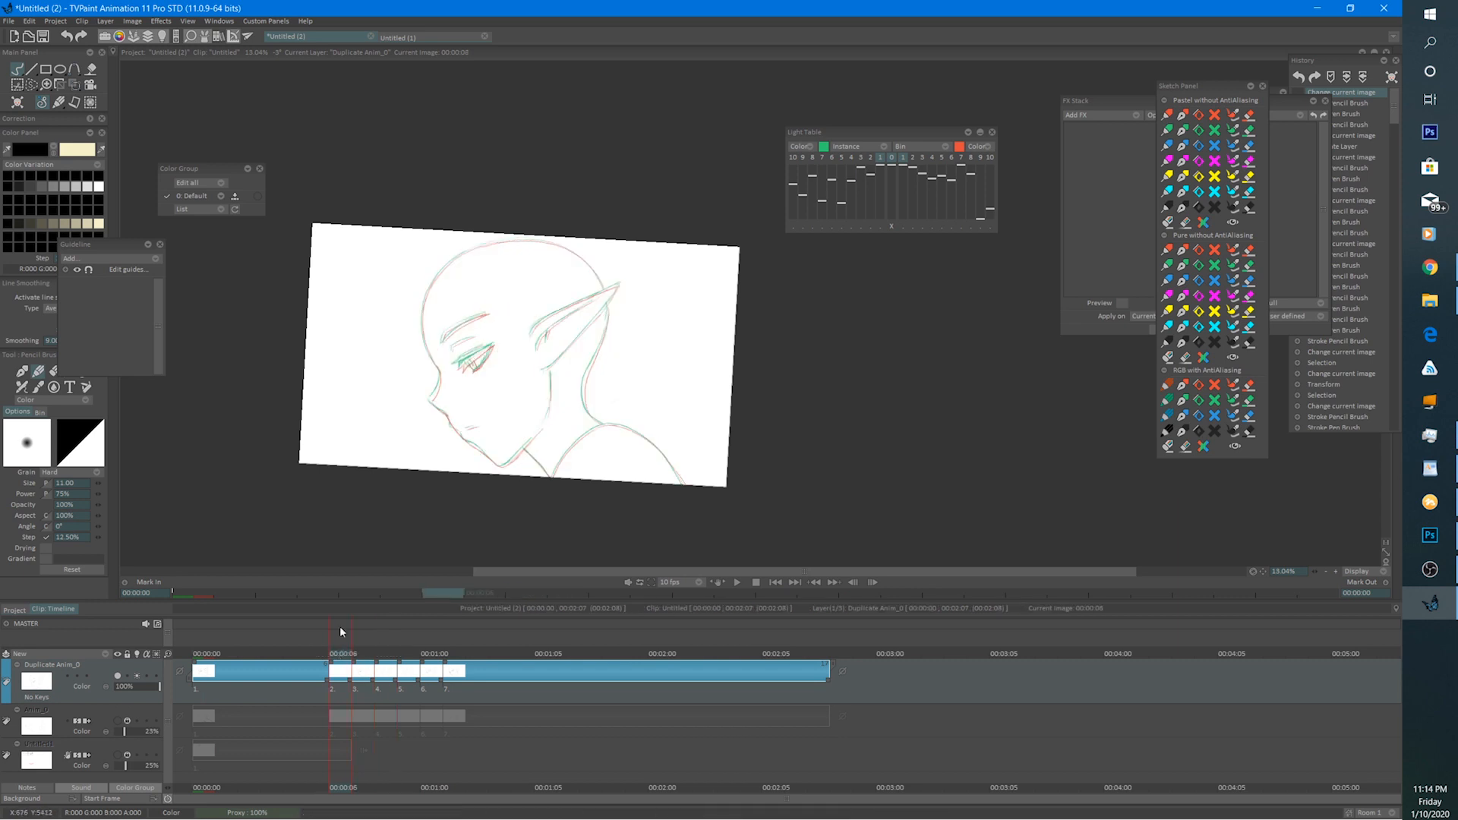
scroll(587, 386, up, 3)
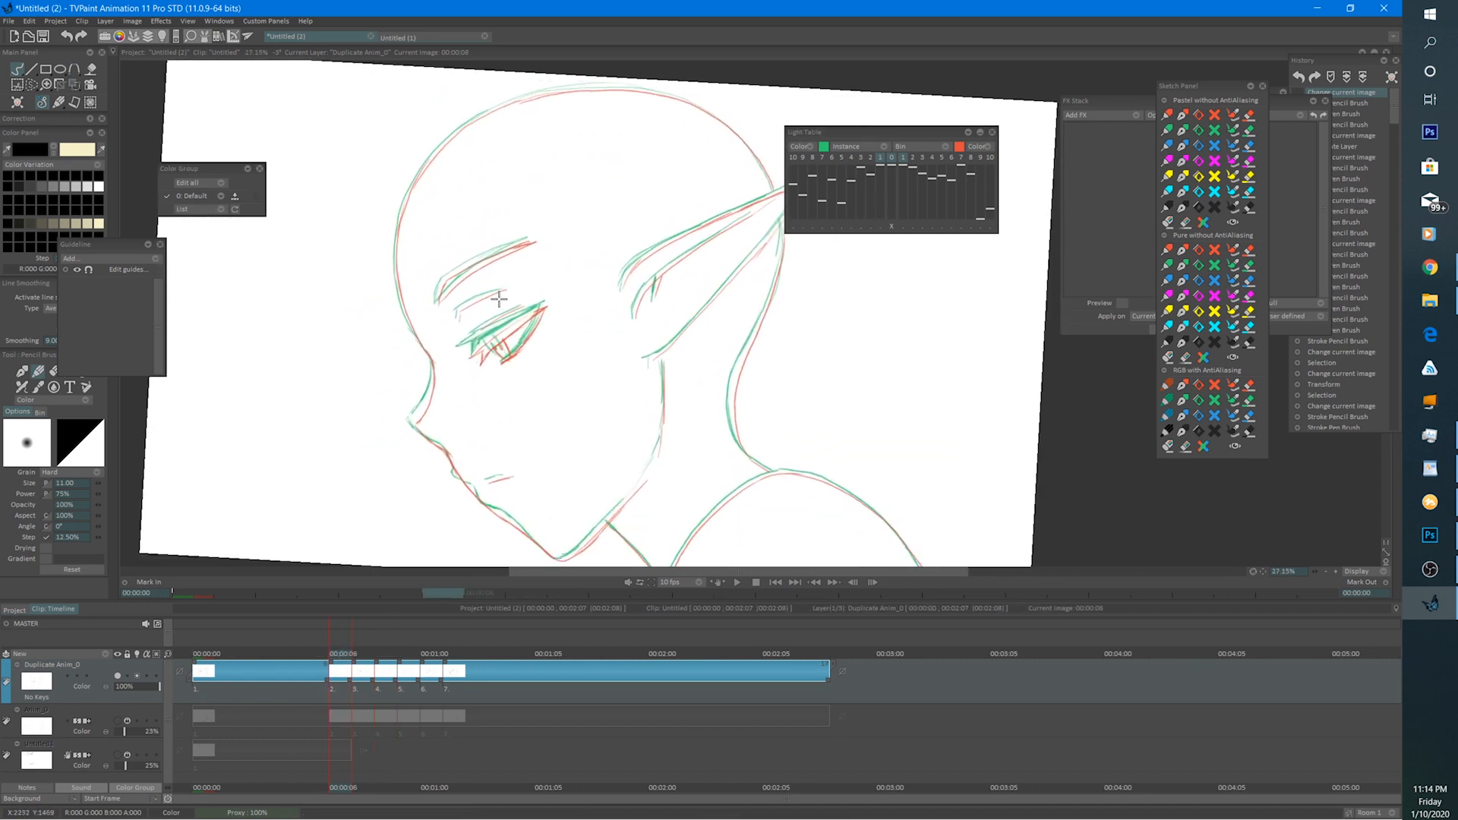
scroll(481, 208, up, 1)
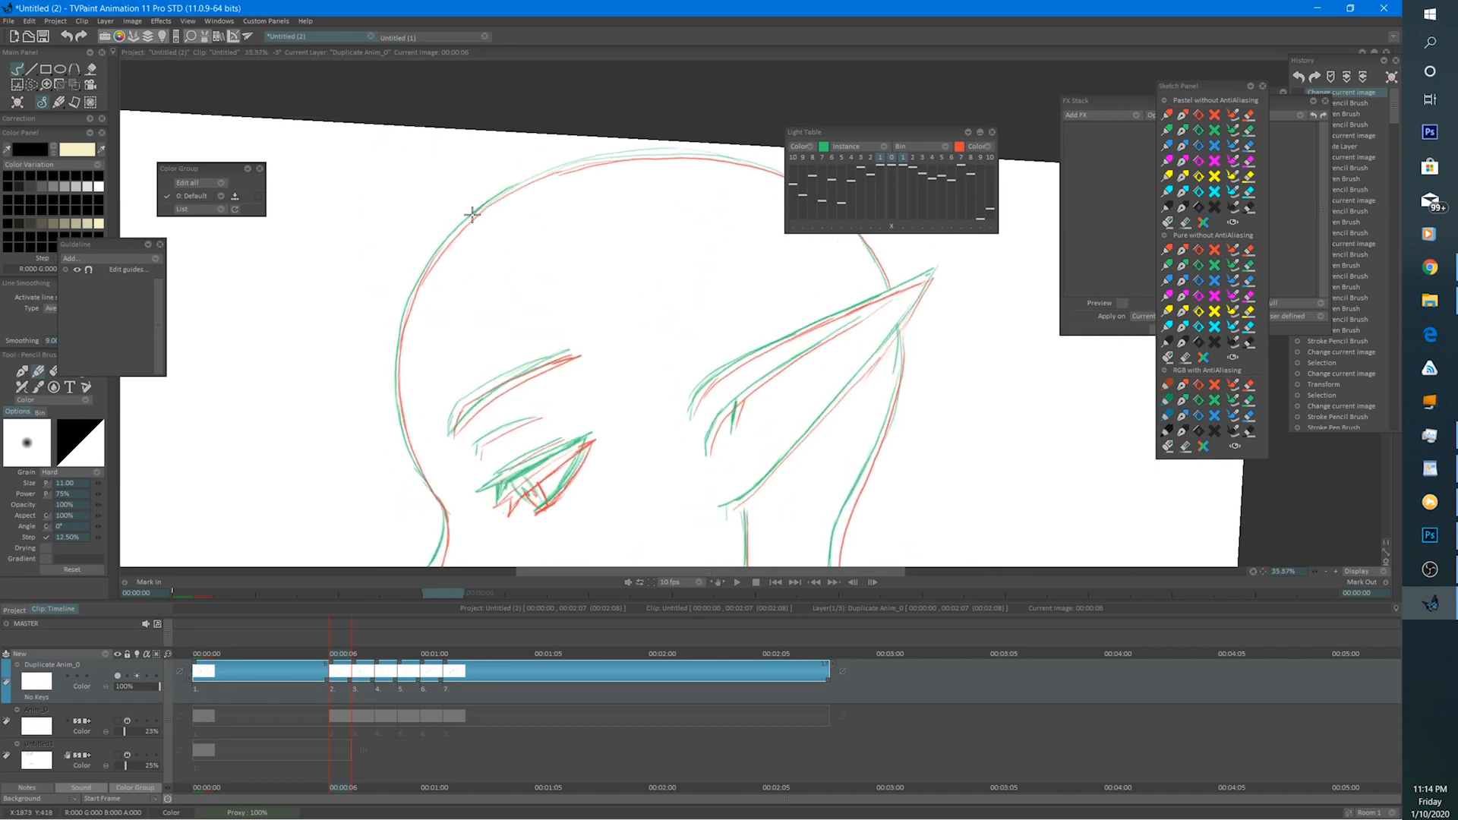
drag(422, 274, 396, 355)
mouse_move(404, 430)
mouse_down()
mouse_move(444, 507)
mouse_move(415, 358)
mouse_up()
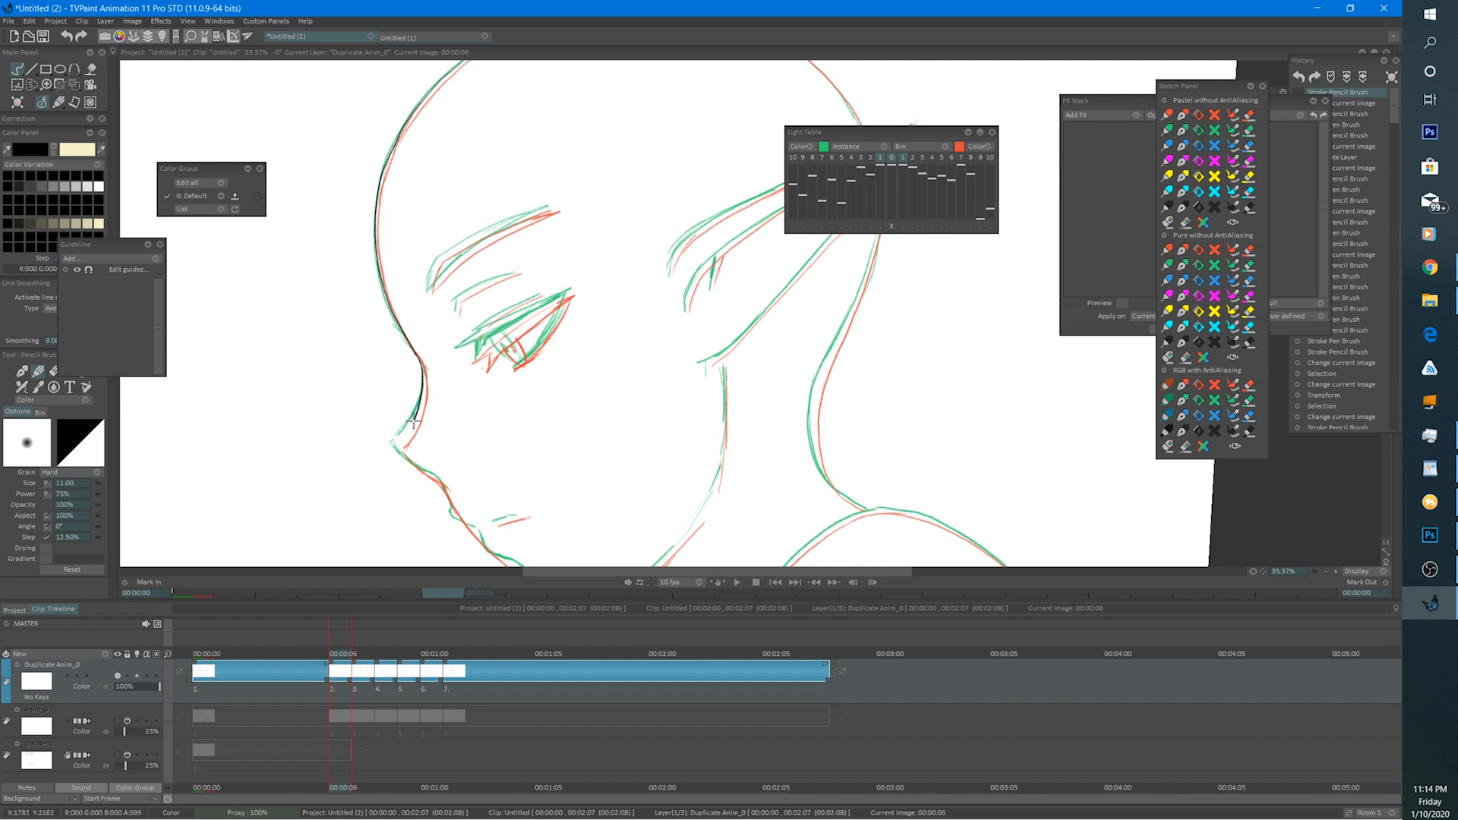
Erase the nose line on frame 00:00:06 and redraw it from the bridge down to the tip.
mouse_move(413, 421)
mouse_down()
mouse_move(394, 445)
mouse_move(426, 368)
mouse_move(376, 464)
mouse_up()
click(118, 721)
click(117, 719)
key(e)
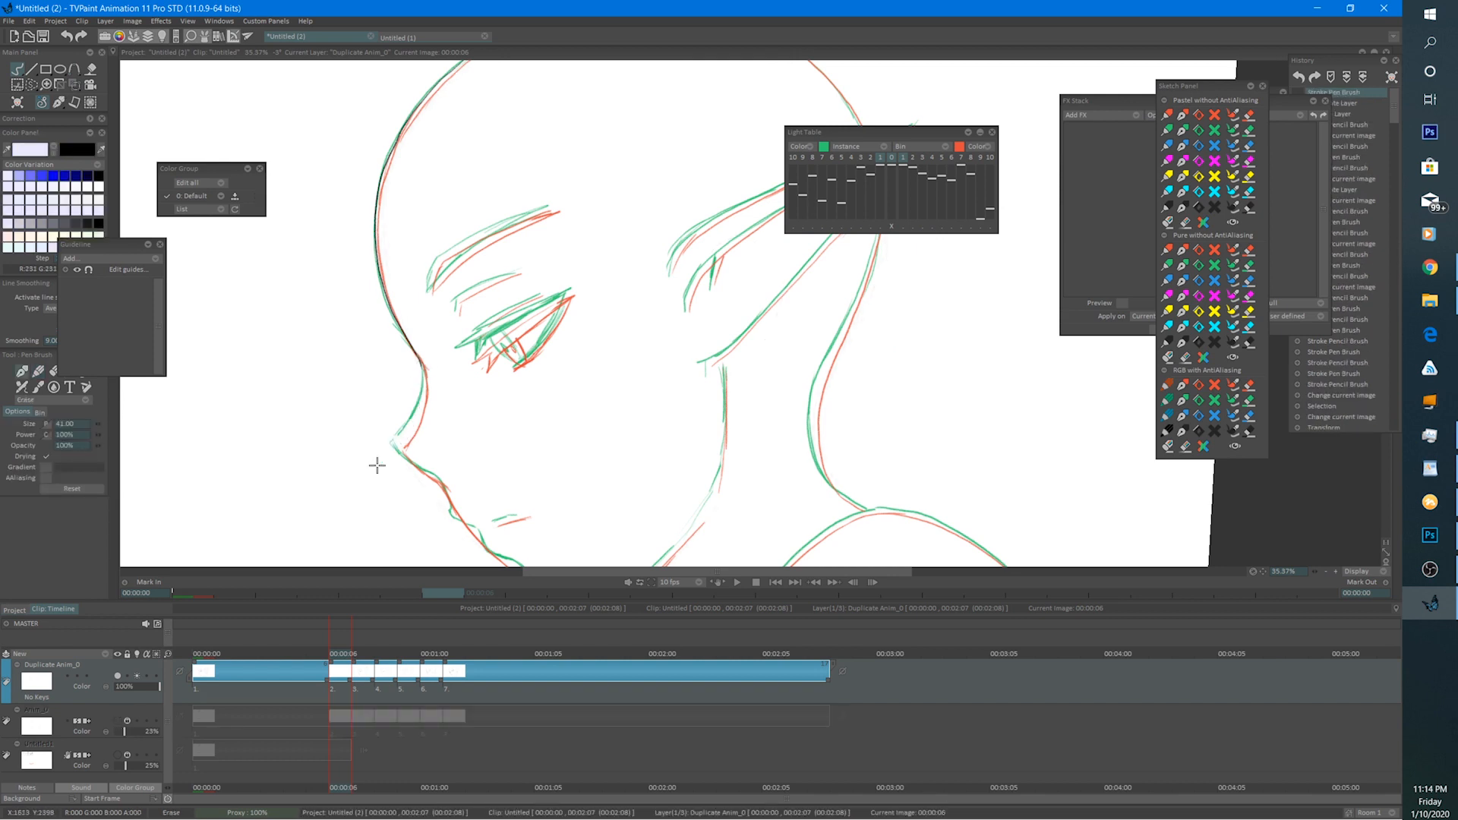
key(b)
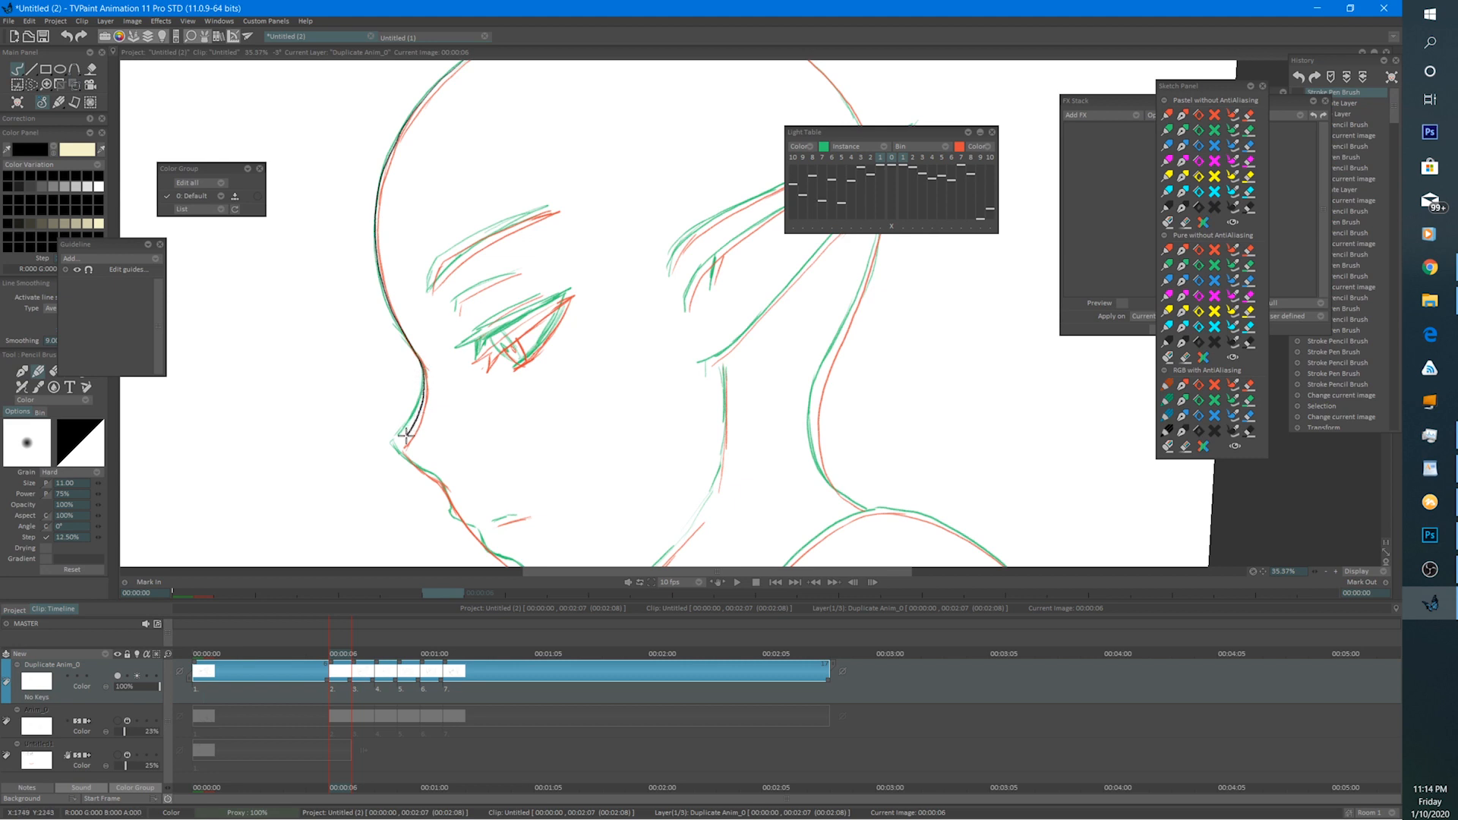
drag(391, 450, 358, 372)
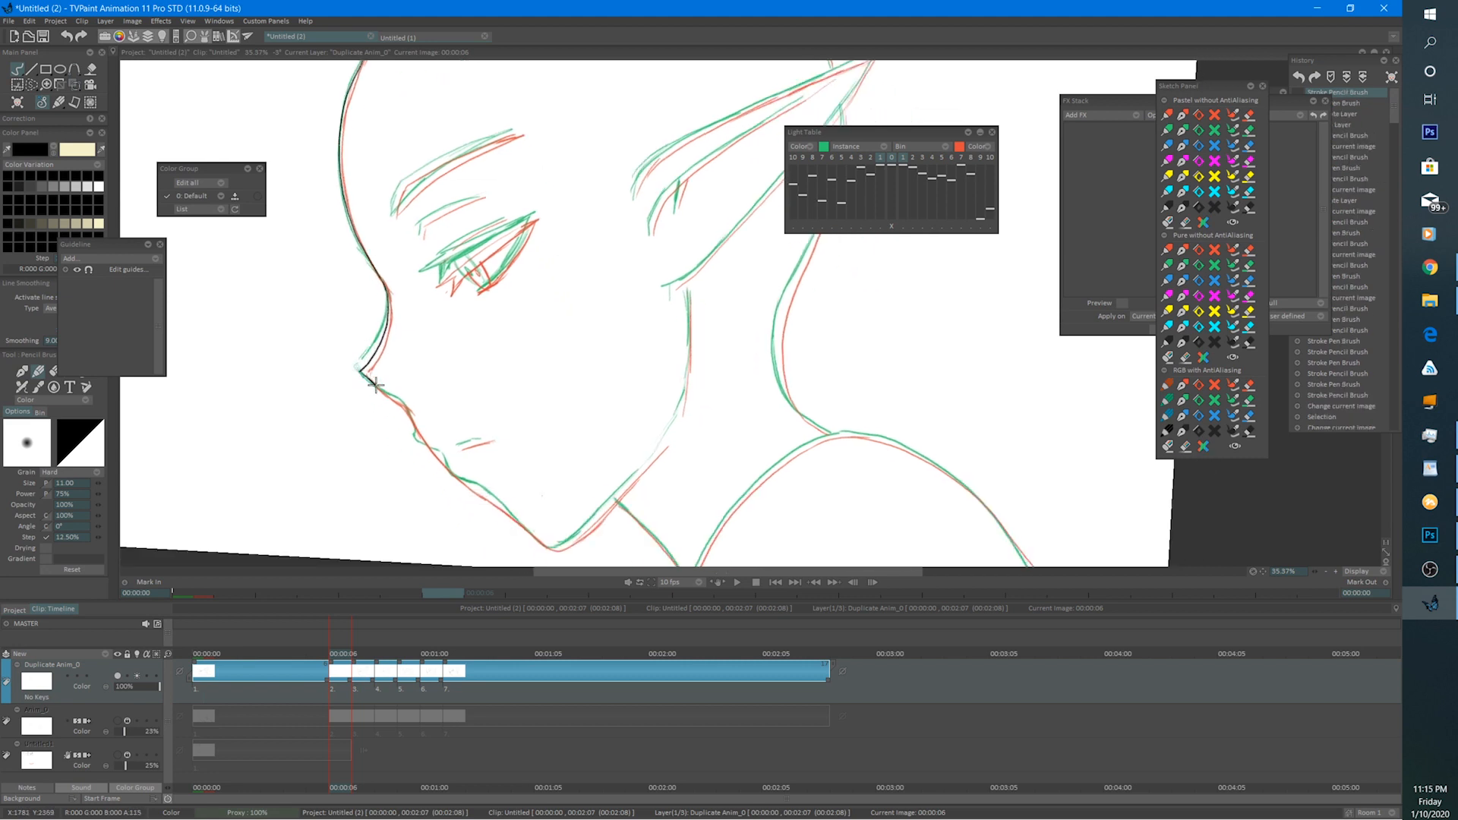
Draw the lower face profile from nose through lips to chin, plus the jawline and mouth line, on frame 00:00:06.
drag(408, 426, 432, 452)
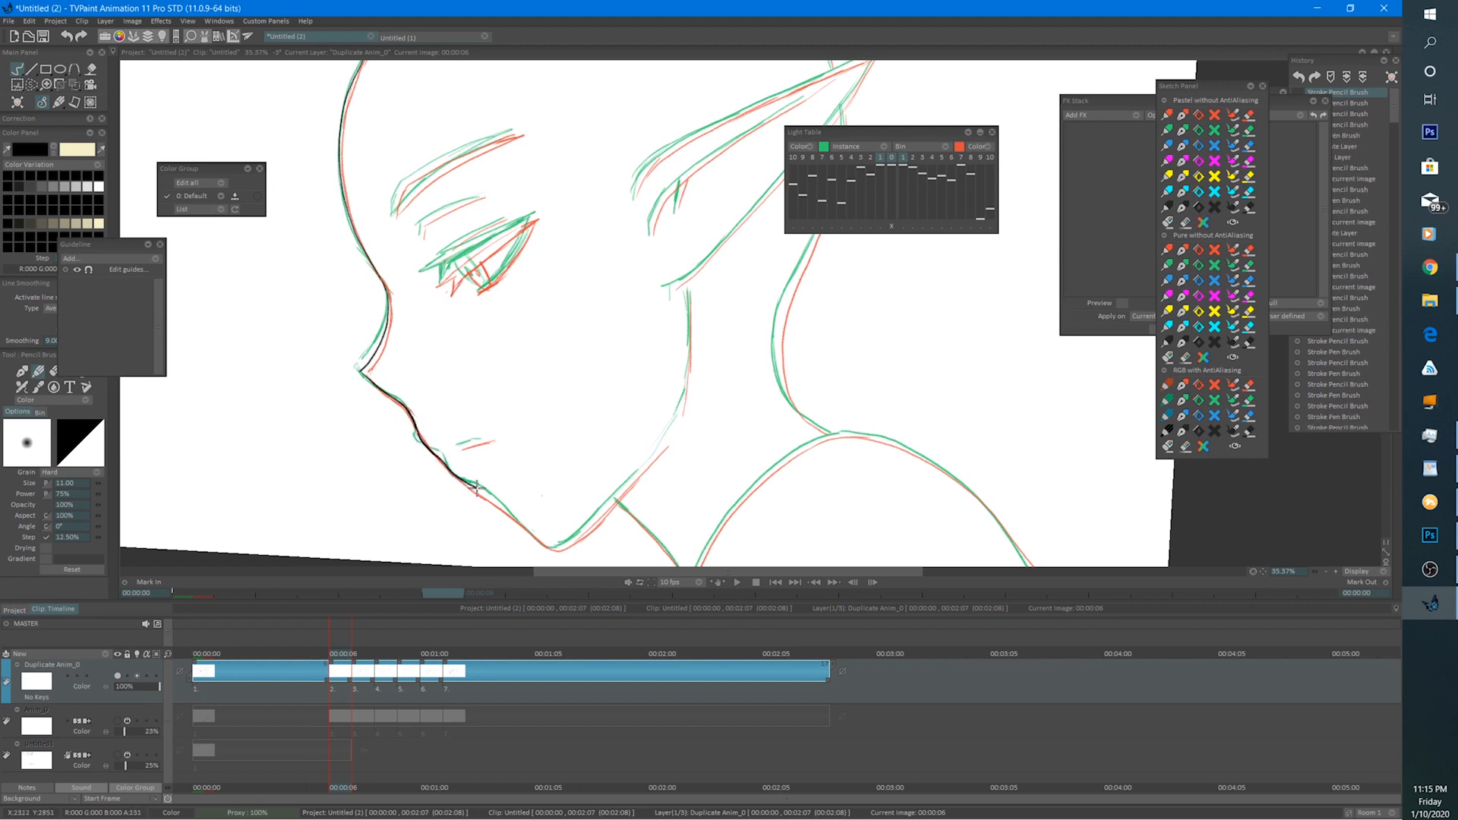
drag(524, 528, 532, 533)
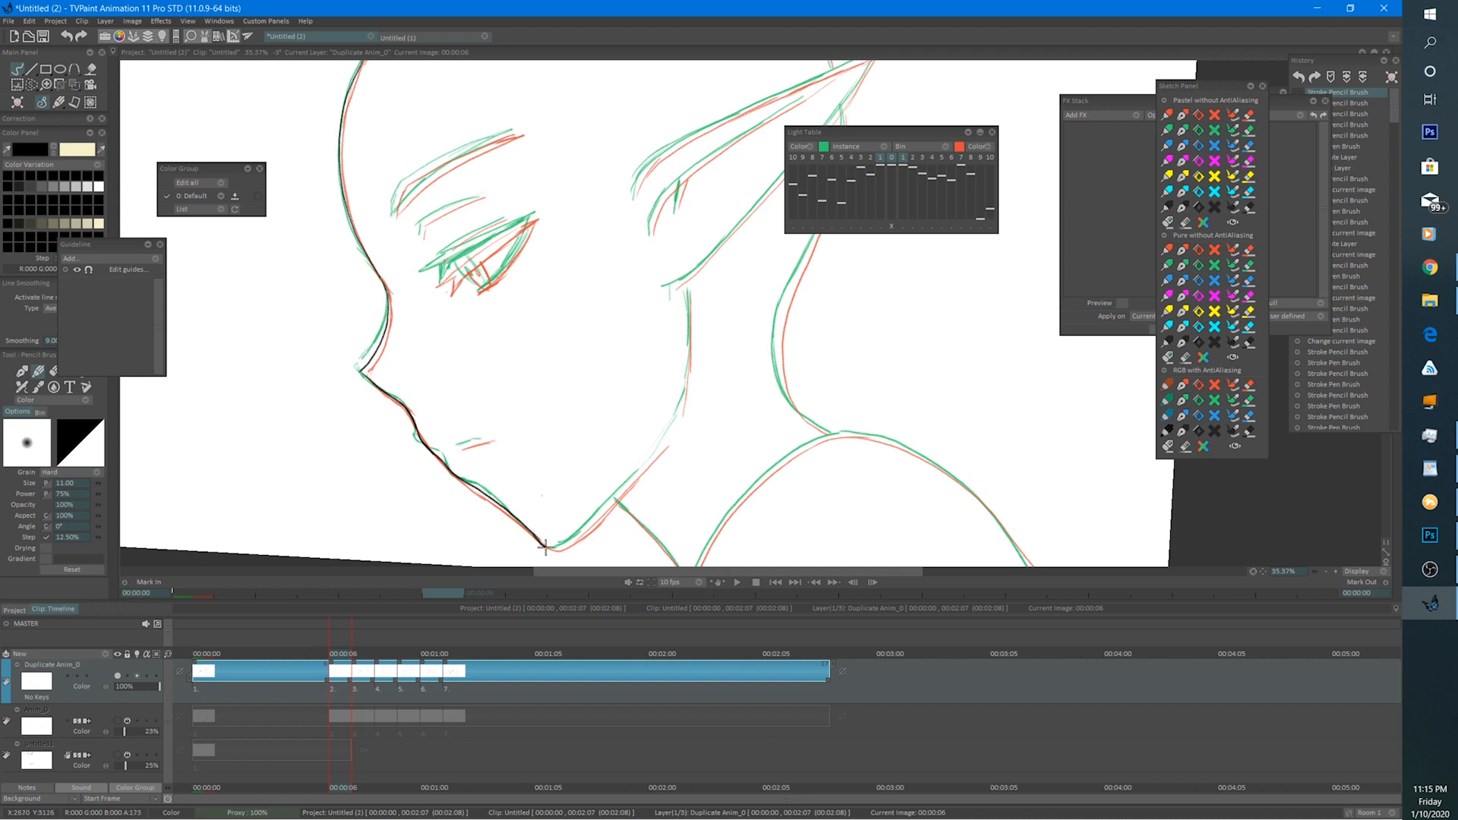
mouse_move(634, 483)
mouse_down()
mouse_move(670, 425)
mouse_move(651, 458)
mouse_up()
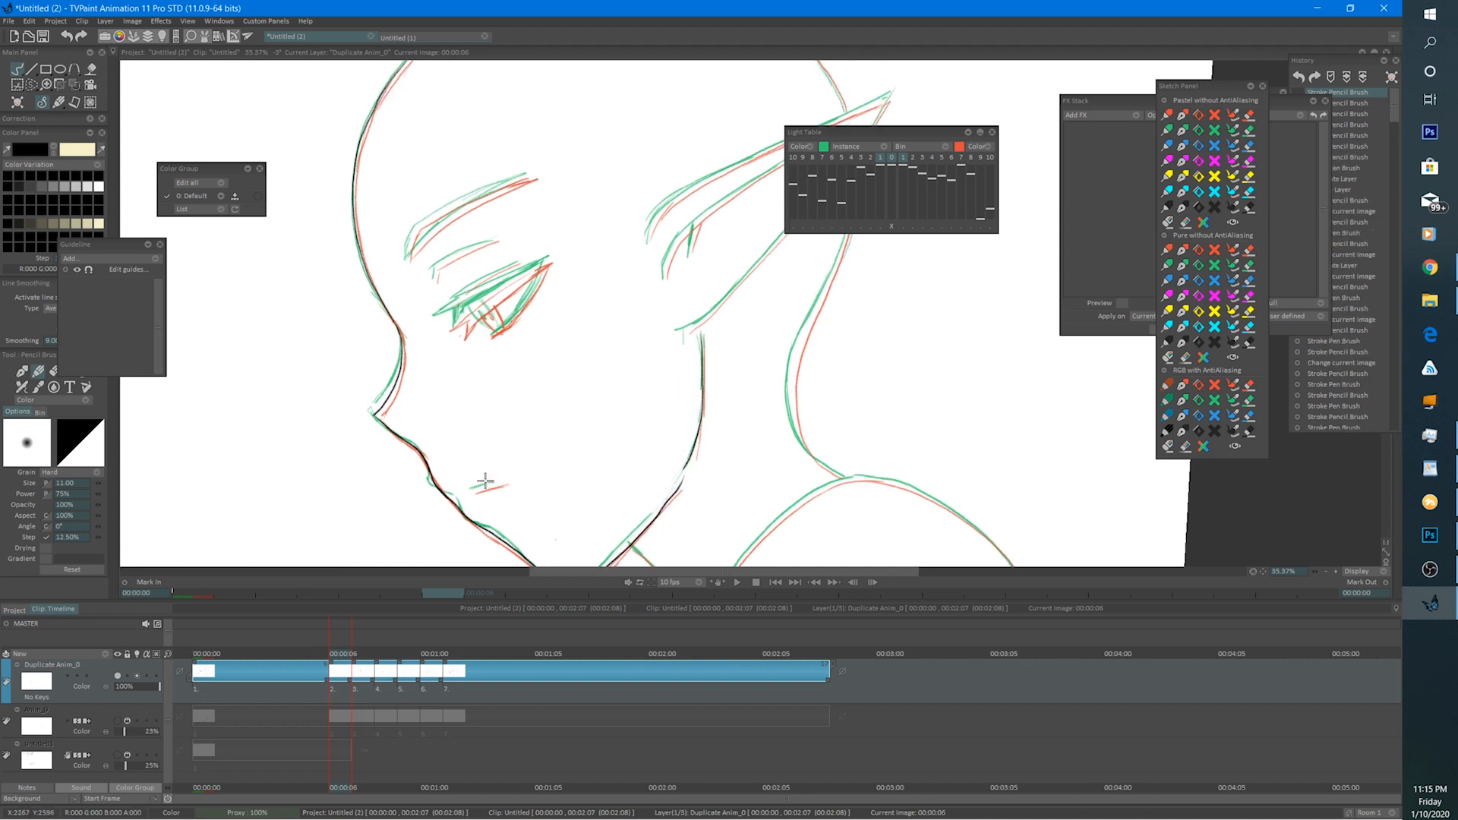
drag(480, 490, 506, 484)
drag(530, 342, 543, 477)
scroll(569, 395, up, 3)
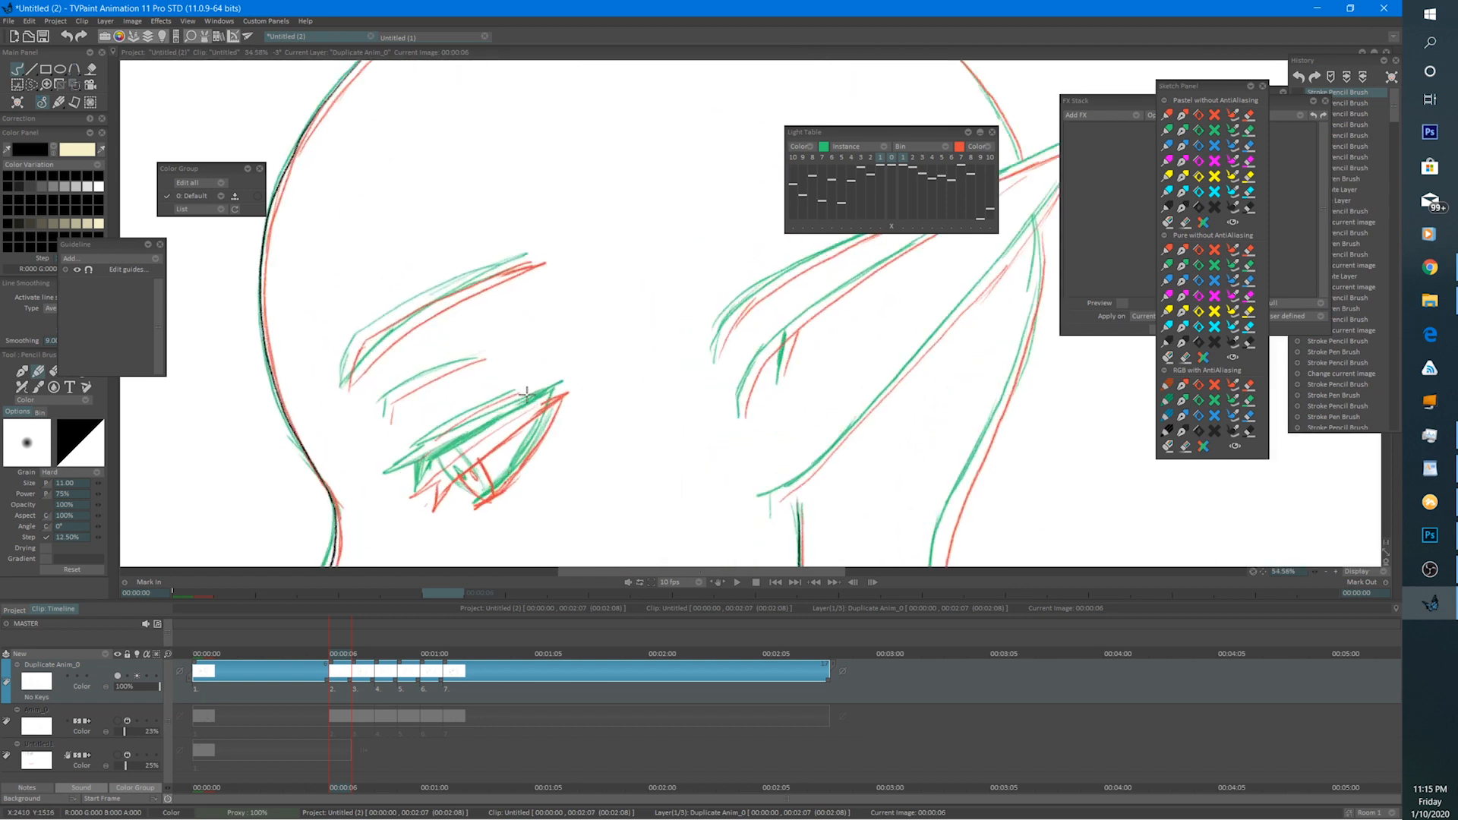
Draw the eye on the second drawing in black, with its lash line, iris and upper lid, between the green and red onion-skin lines.
drag(542, 414, 533, 379)
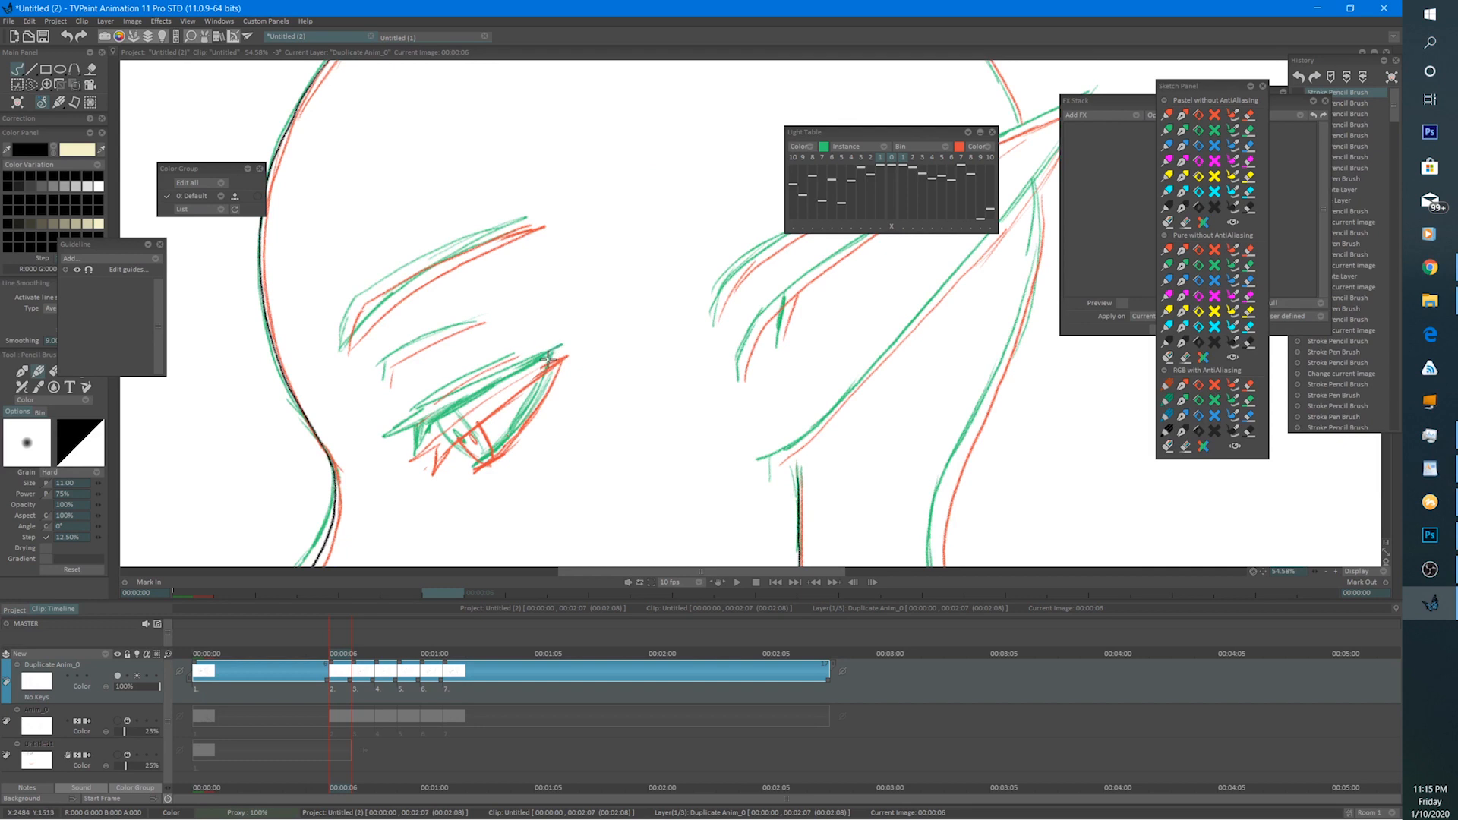
mouse_move(563, 349)
mouse_down()
mouse_move(395, 442)
mouse_move(409, 436)
mouse_move(416, 468)
mouse_move(553, 363)
mouse_up()
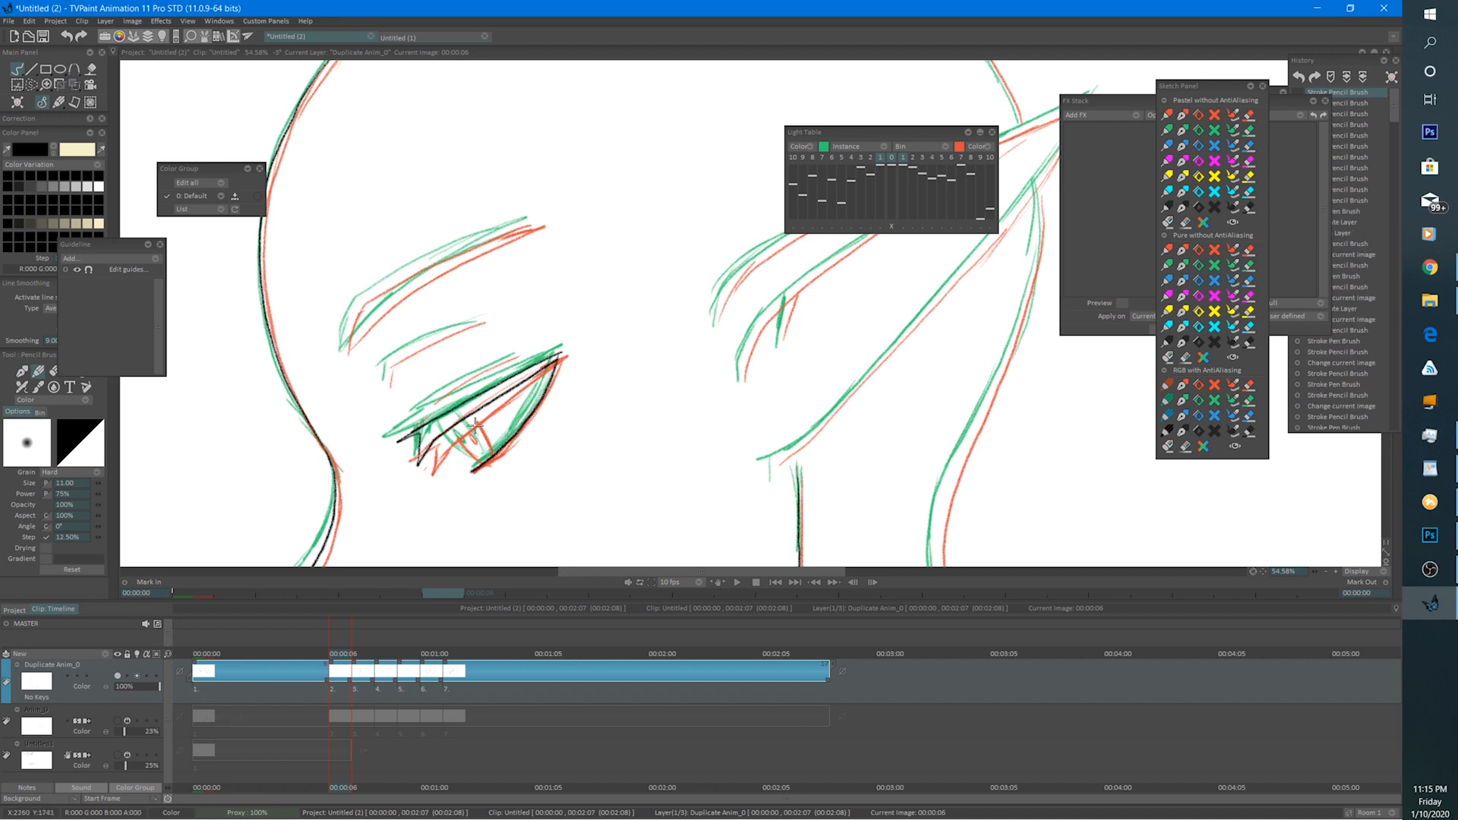
drag(470, 416, 492, 454)
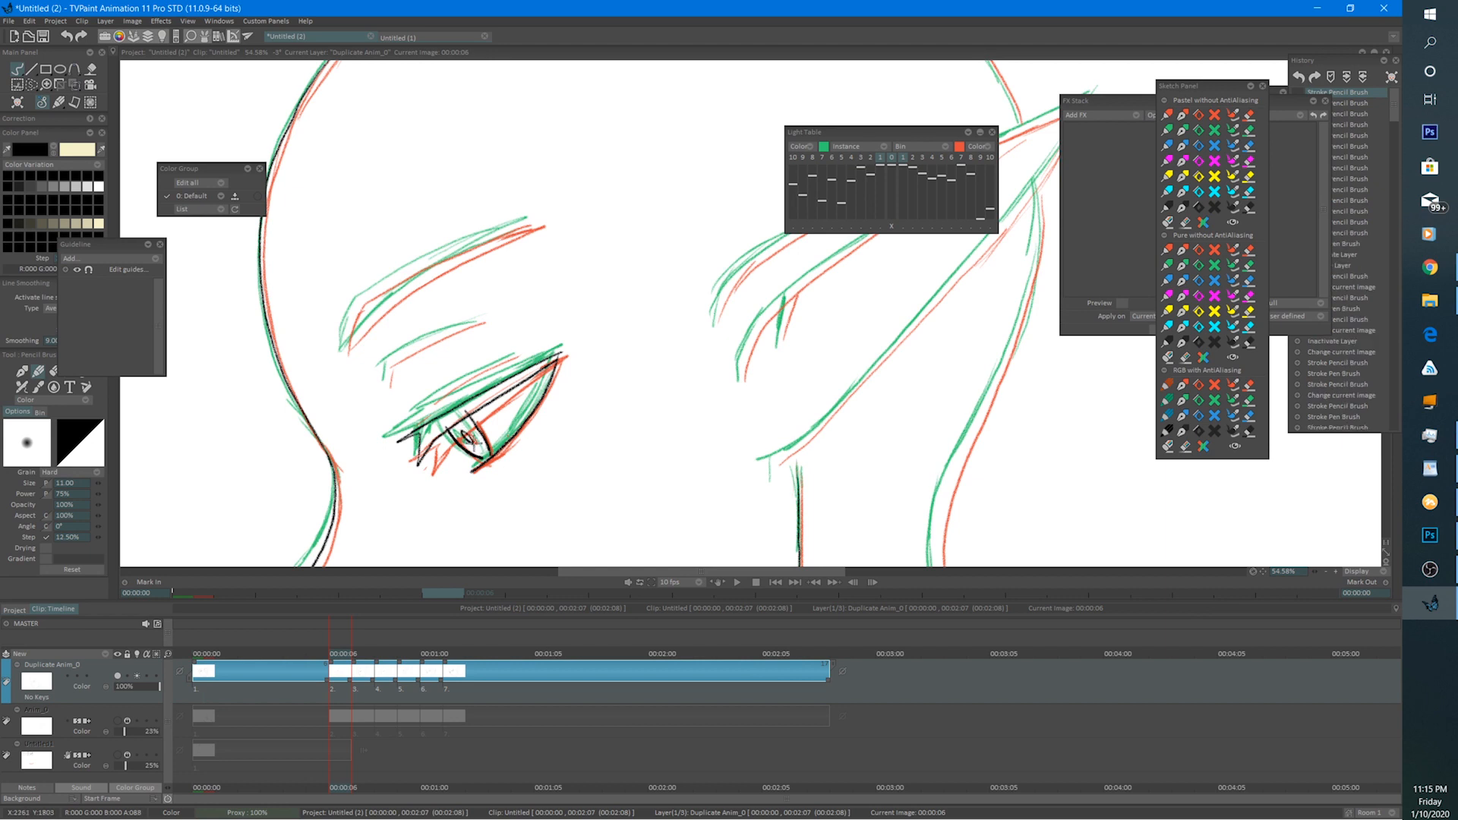
drag(416, 410, 524, 351)
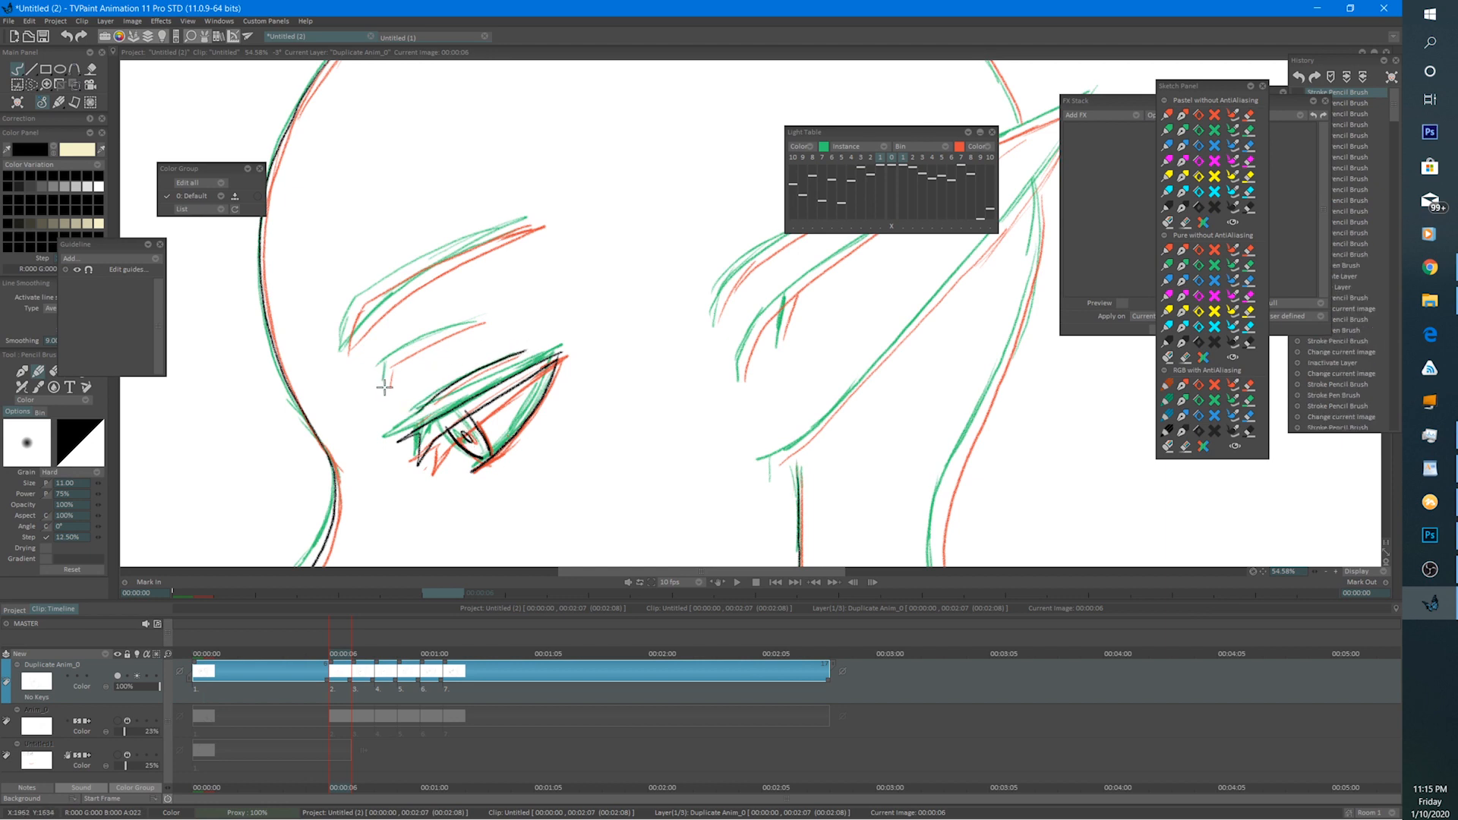
Draw the eyelid crease and the eyebrow above the eye between the onion-skin guides.
mouse_move(386, 386)
mouse_down()
mouse_move(392, 361)
mouse_move(487, 316)
mouse_up()
drag(528, 225, 340, 353)
drag(410, 268, 530, 223)
Draw the pointed ear's upper and lower edges and its inner fold lines between the onion-skin guides.
drag(766, 256, 539, 348)
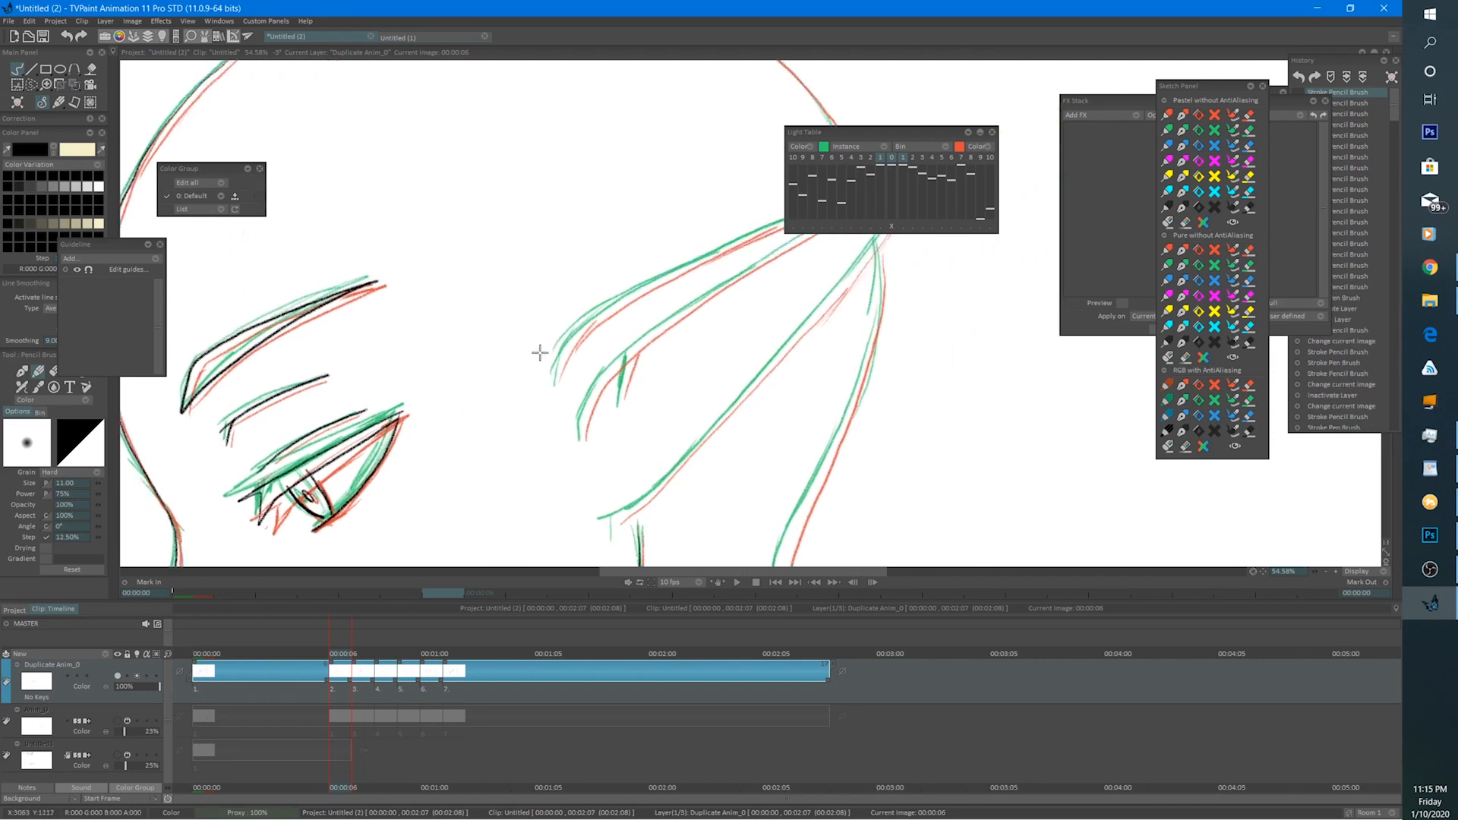
mouse_move(480, 423)
mouse_down()
mouse_move(523, 350)
mouse_move(668, 277)
mouse_move(551, 346)
mouse_move(717, 274)
mouse_move(727, 215)
mouse_move(619, 363)
mouse_move(708, 241)
mouse_up()
drag(576, 381, 584, 299)
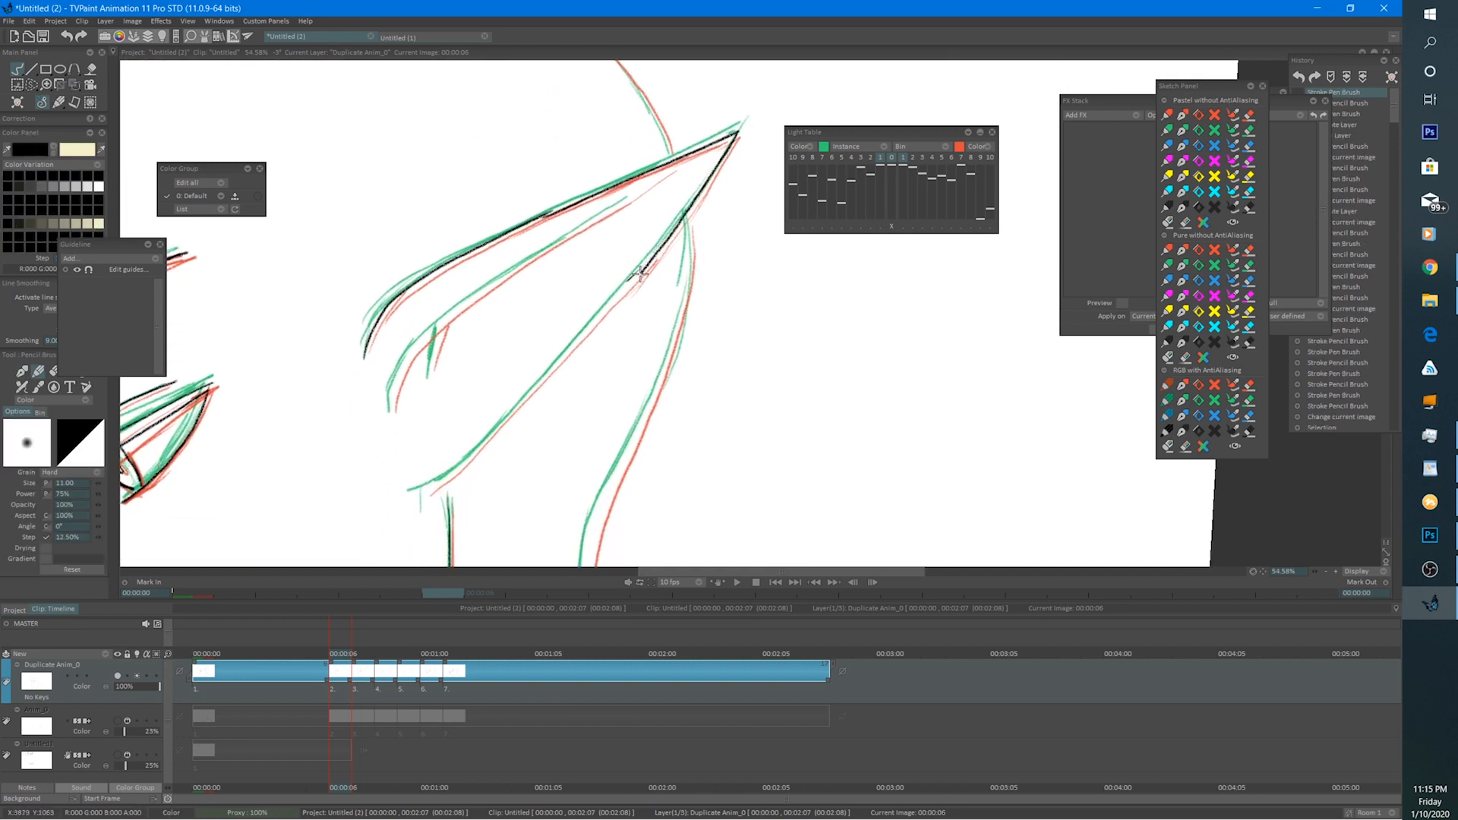
drag(547, 381, 496, 437)
drag(670, 240, 495, 437)
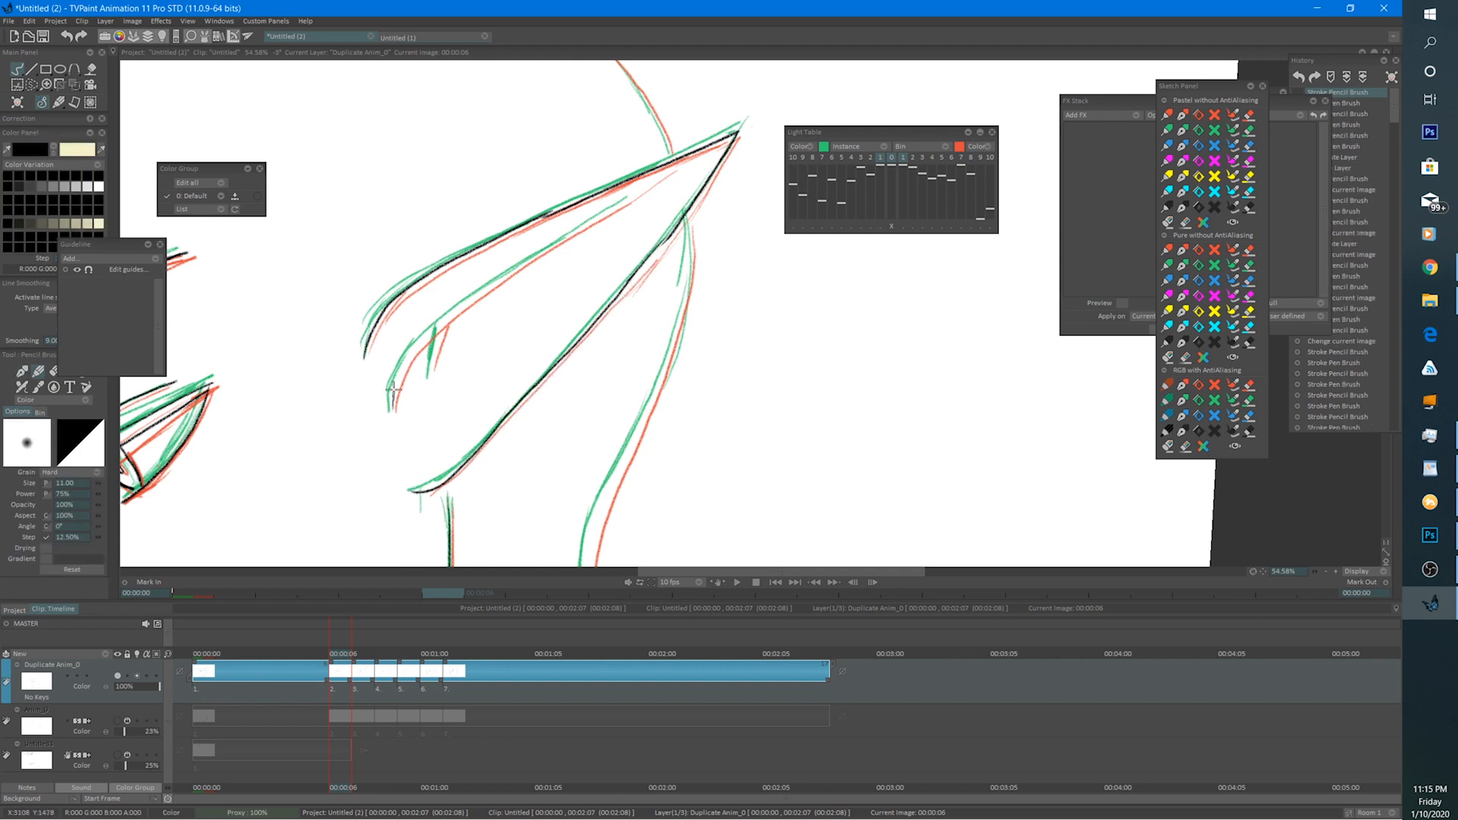
mouse_move(393, 389)
mouse_down()
mouse_move(436, 325)
mouse_move(653, 176)
mouse_up()
drag(447, 320, 431, 376)
Draw the back of the neck from behind the ear down to the shoulder, erasing and redrawing its middle stretch.
drag(614, 381, 517, 325)
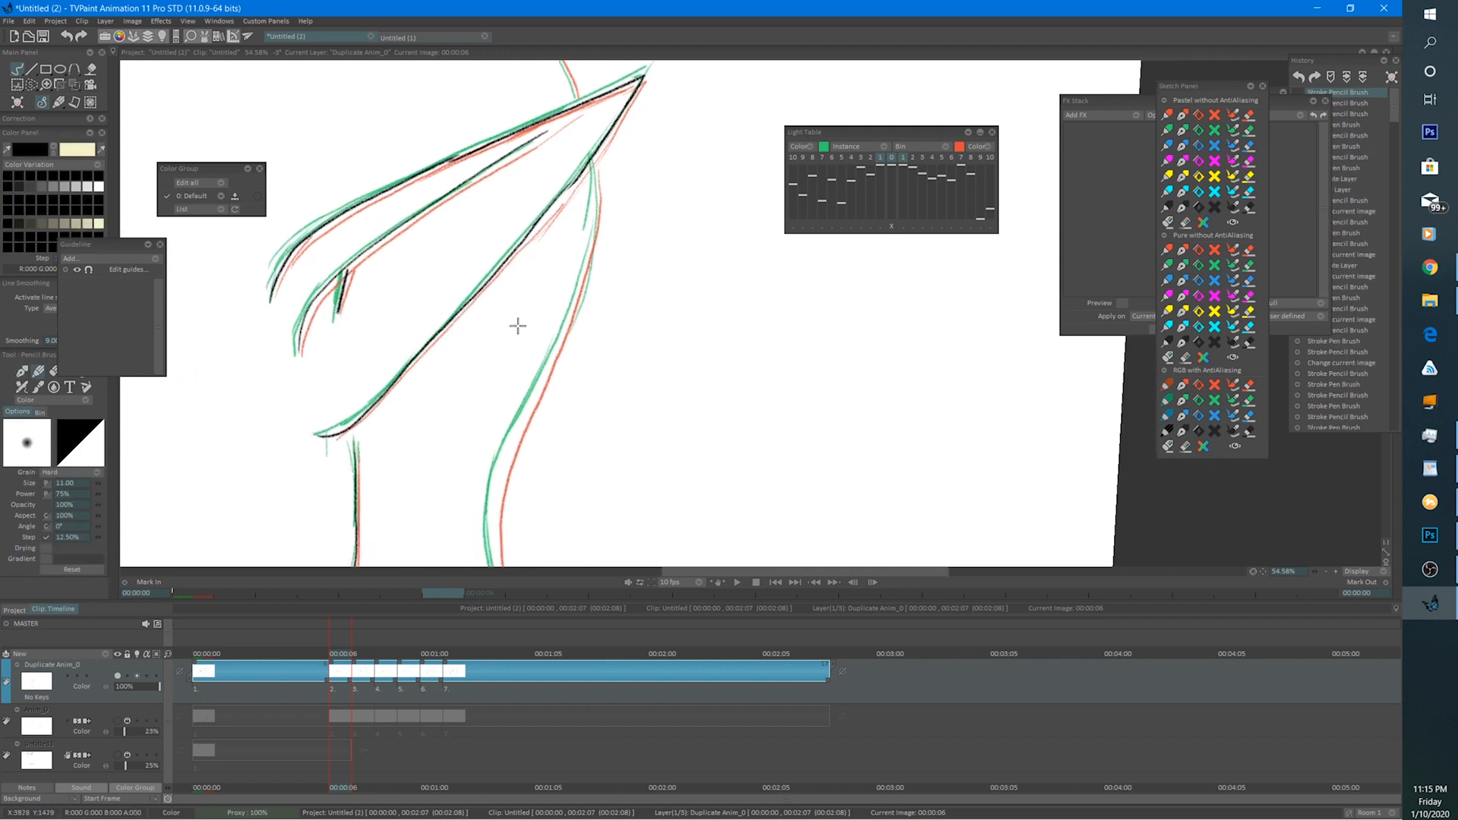
drag(586, 216, 505, 408)
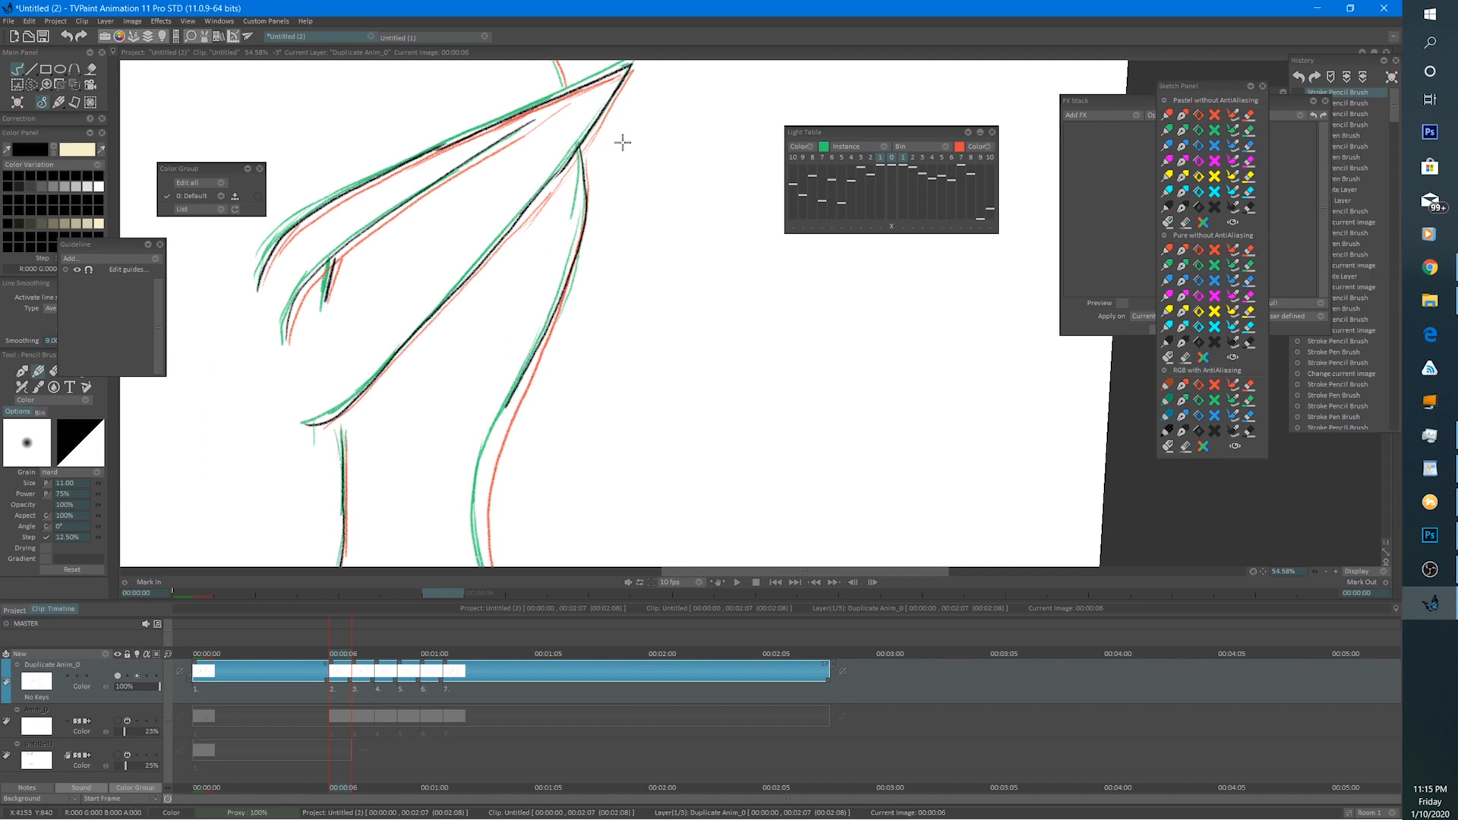
key(e)
drag(588, 189, 526, 406)
key(e)
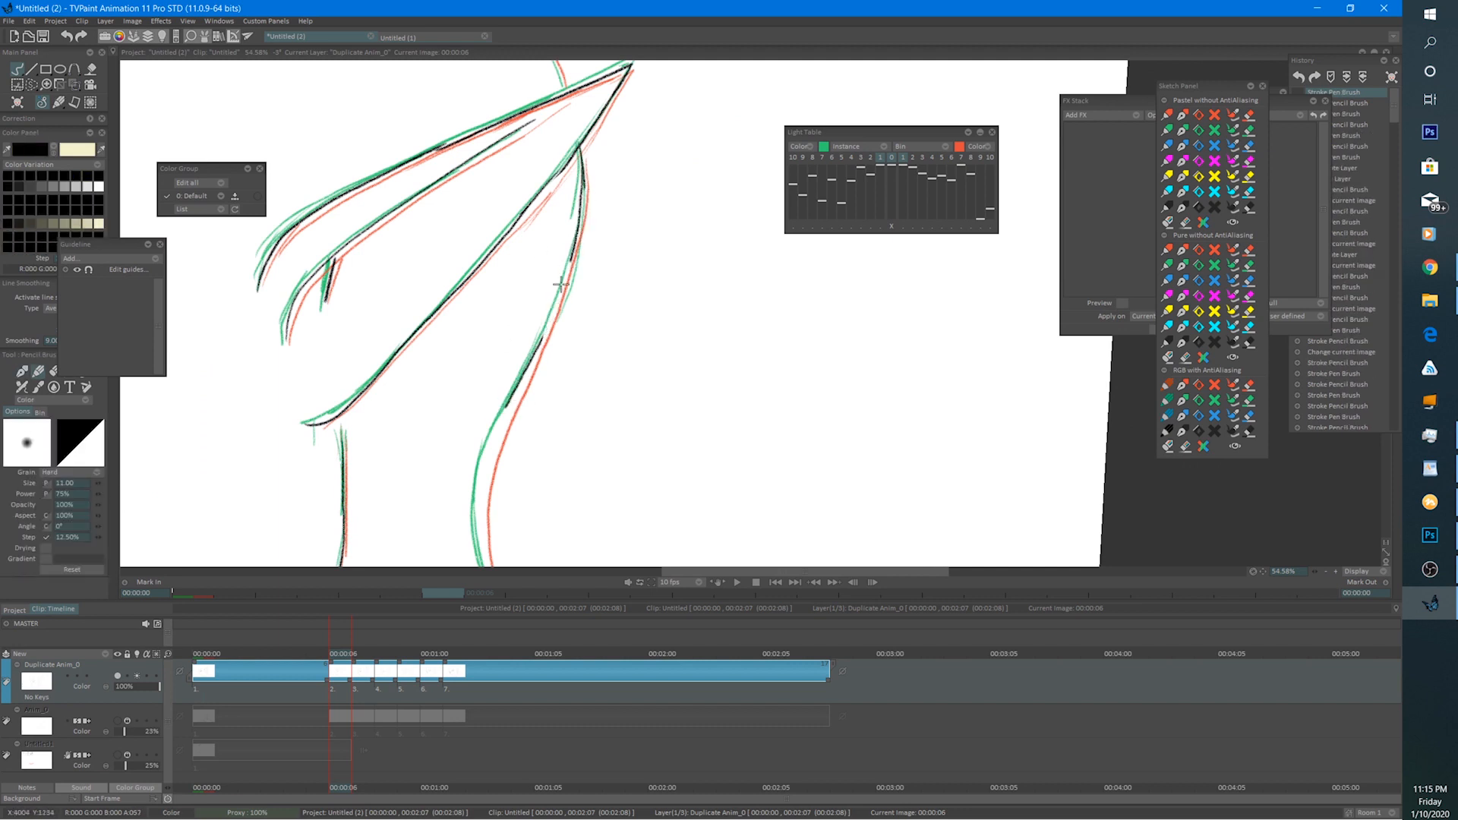
drag(560, 284, 486, 464)
drag(494, 231, 495, 398)
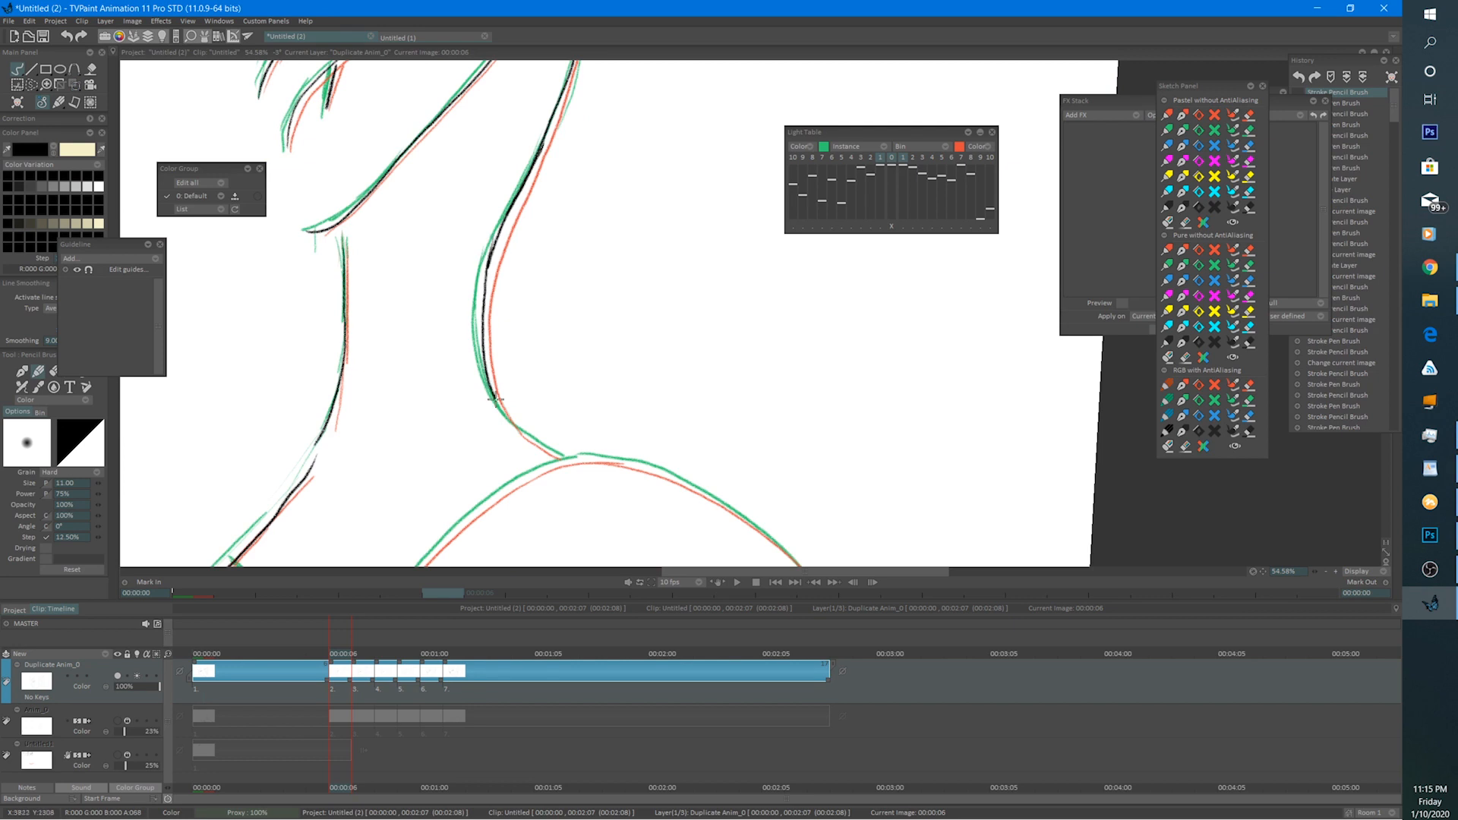
mouse_move(573, 463)
mouse_down()
mouse_move(527, 410)
mouse_move(573, 364)
mouse_move(471, 384)
mouse_up()
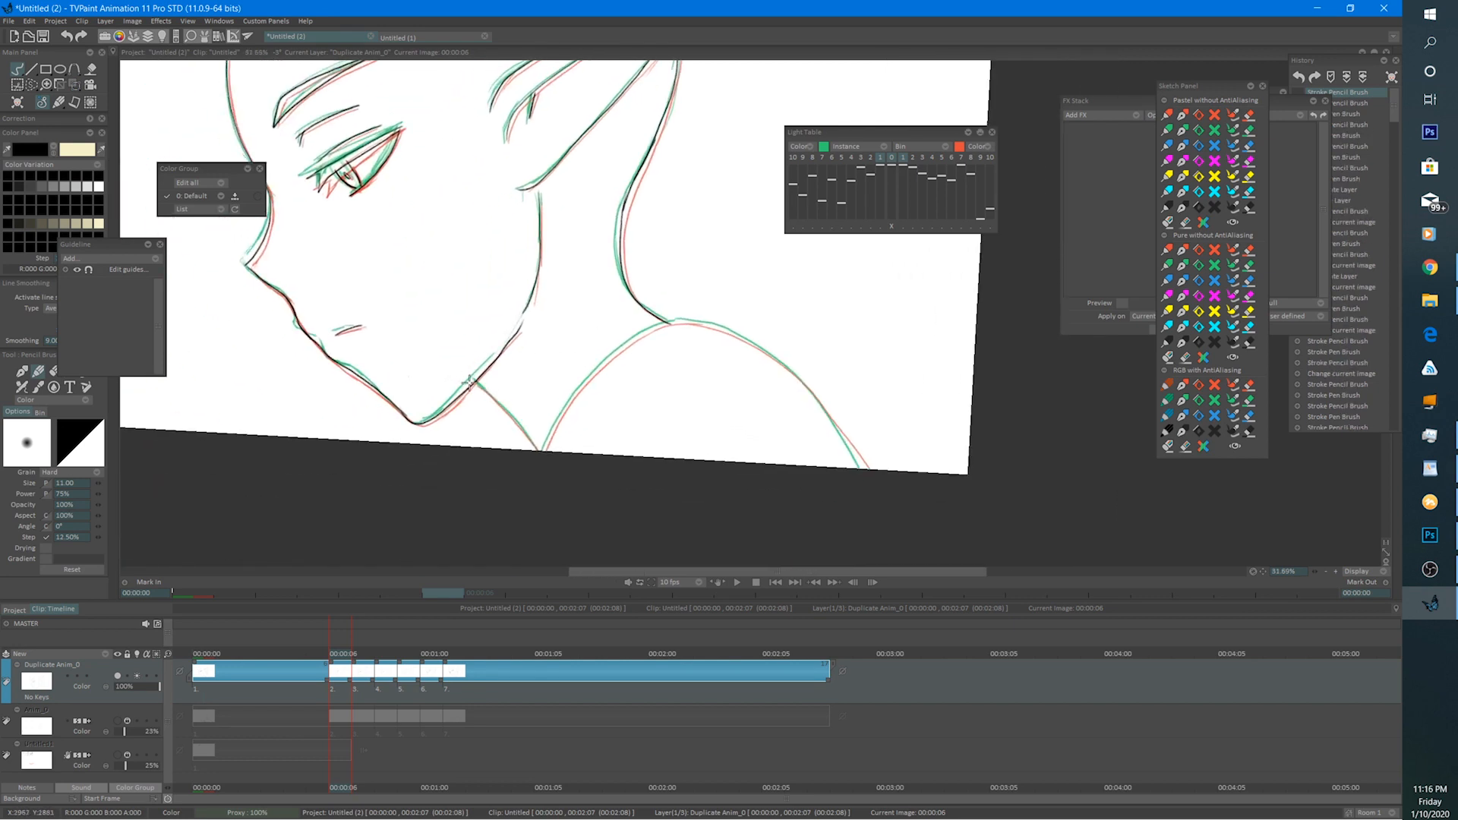
Draw the rounded shoulder line to the canvas edge, erasing and redrawing its outer end between the guides.
scroll(576, 377, up, 3)
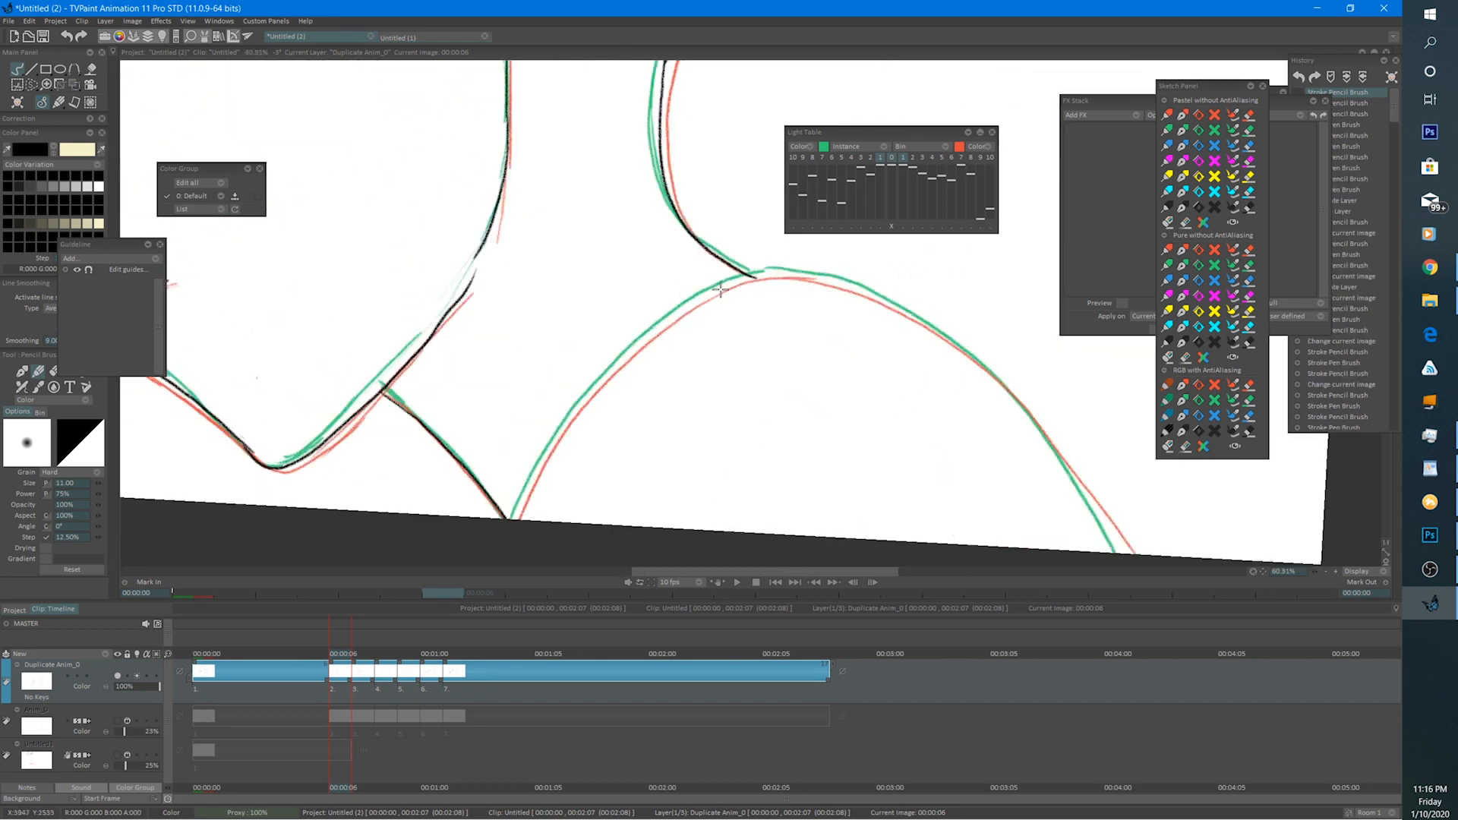
mouse_move(796, 275)
mouse_down()
mouse_move(638, 339)
mouse_move(511, 504)
mouse_move(658, 400)
mouse_move(392, 255)
mouse_up()
mouse_move(529, 292)
mouse_down()
mouse_move(645, 383)
mouse_move(748, 526)
mouse_up()
key(e)
drag(678, 417, 740, 532)
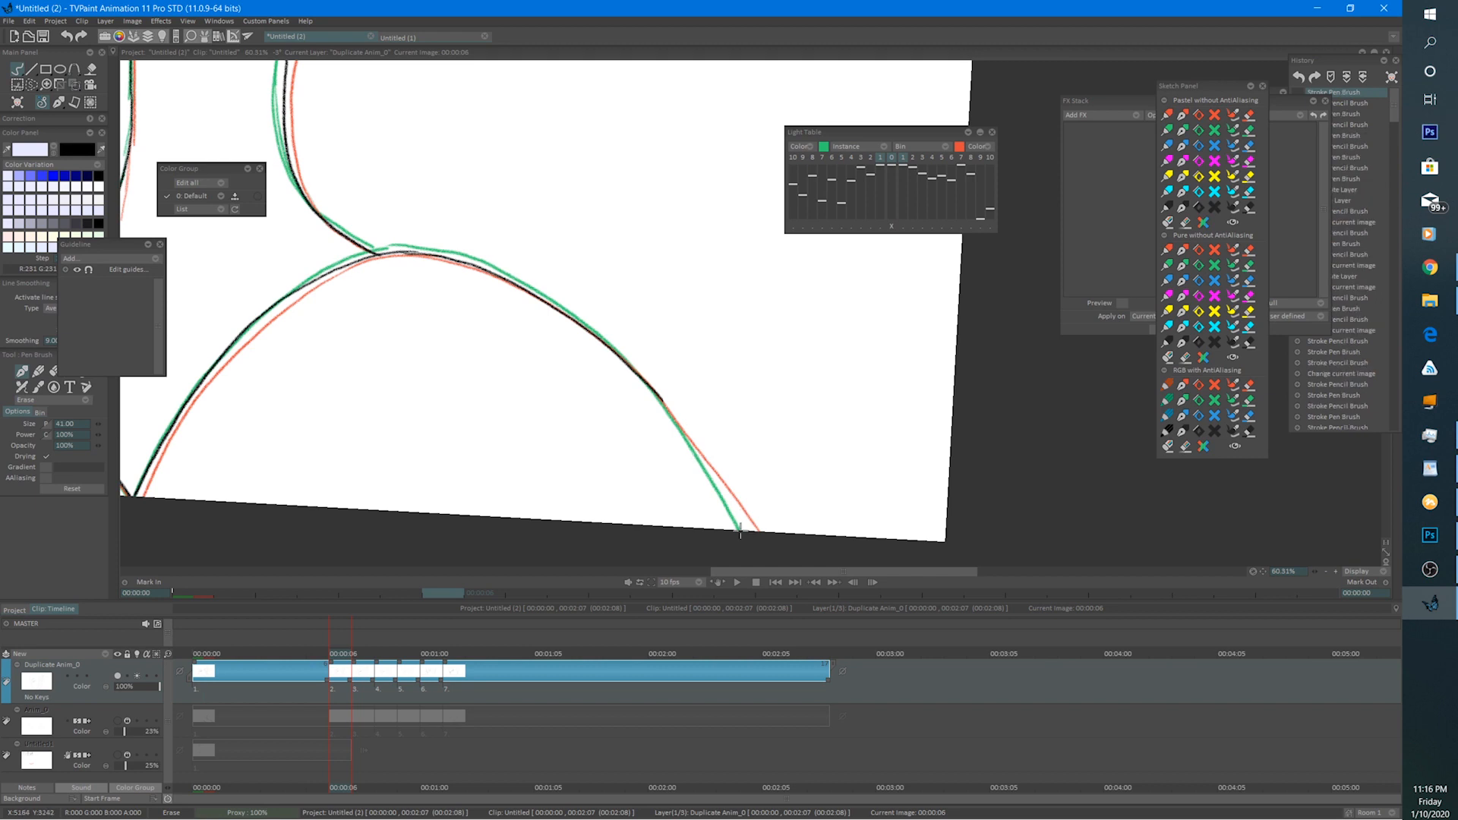
key(e)
drag(666, 406, 744, 530)
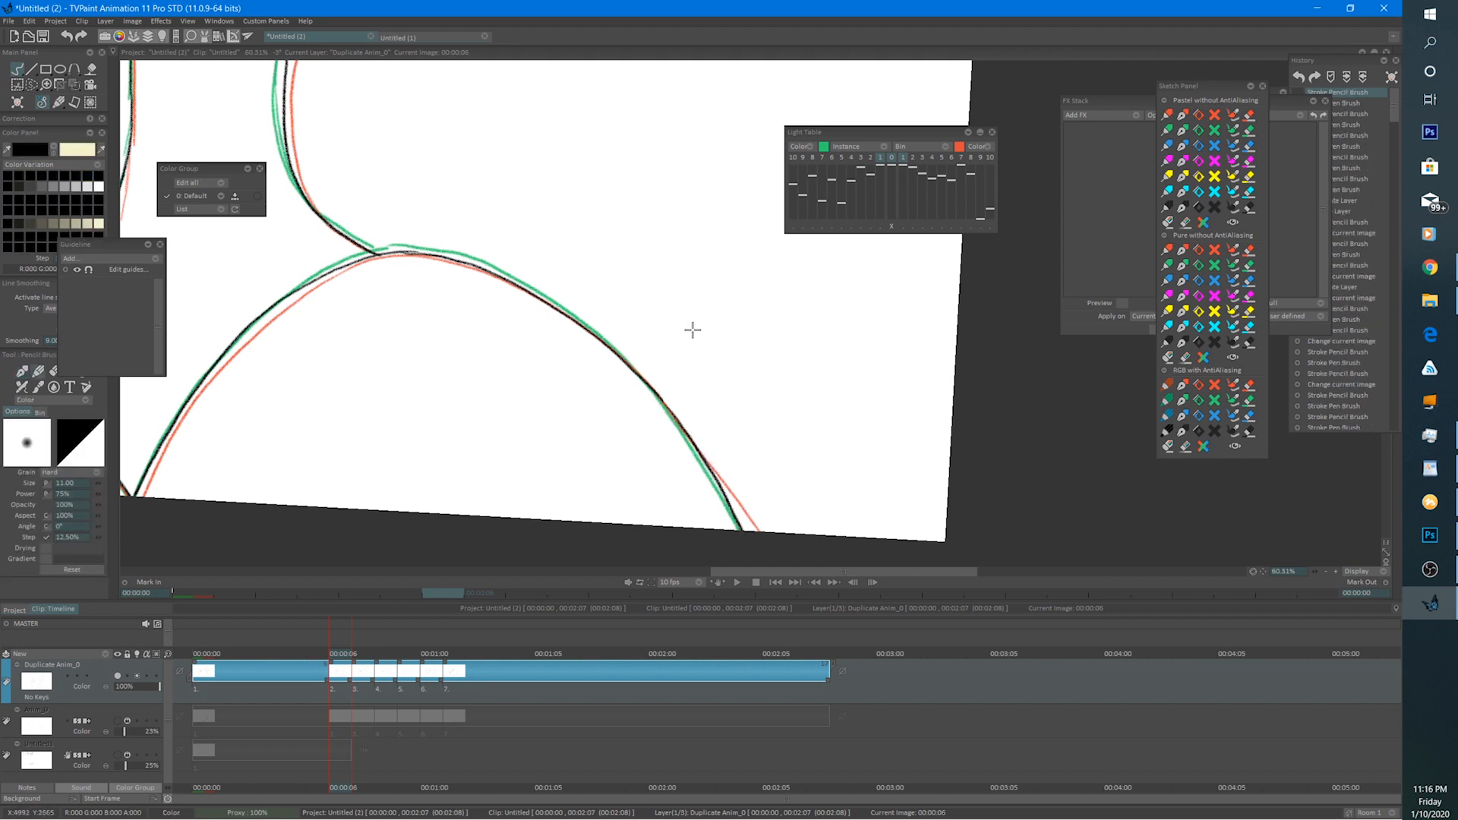
Complete the back of the skull outline from the crown down to the ear.
scroll(690, 326, down, 5)
scroll(795, 359, up, 4)
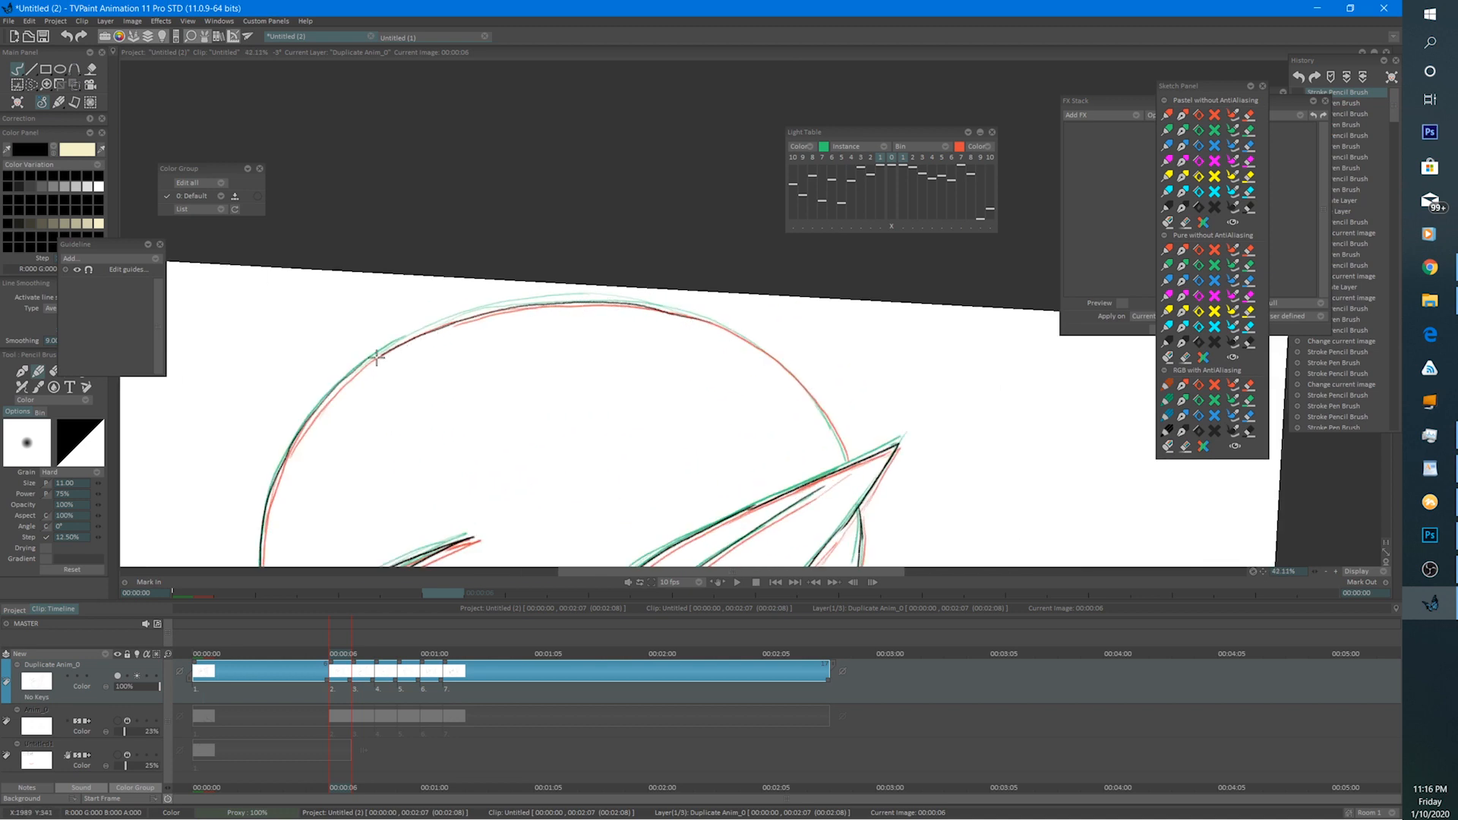
drag(624, 334, 564, 250)
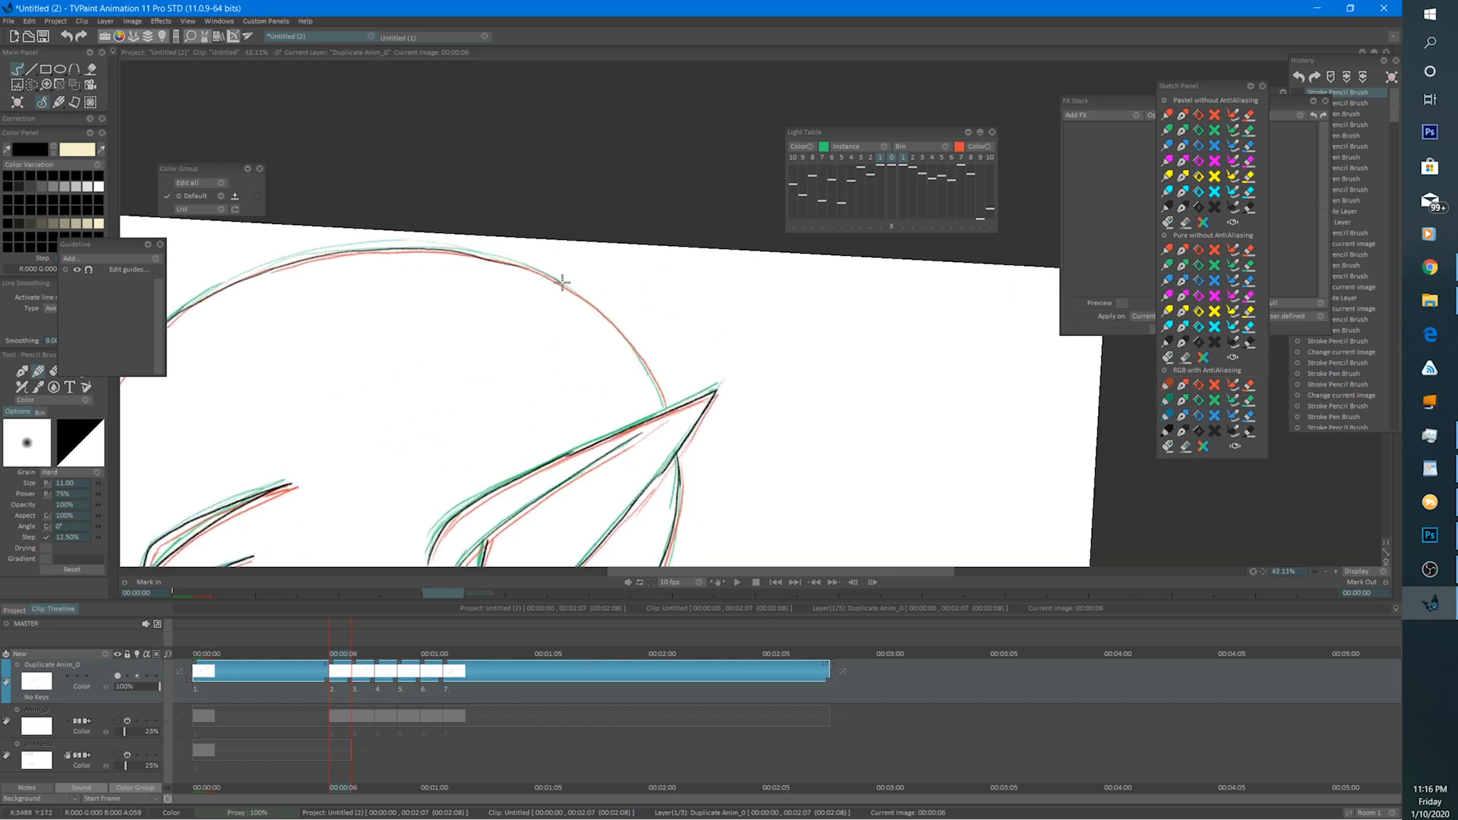
drag(663, 408, 640, 380)
Play back the head-turn animation to check the new in-between drawing, and stop the playback.
scroll(513, 405, down, 5)
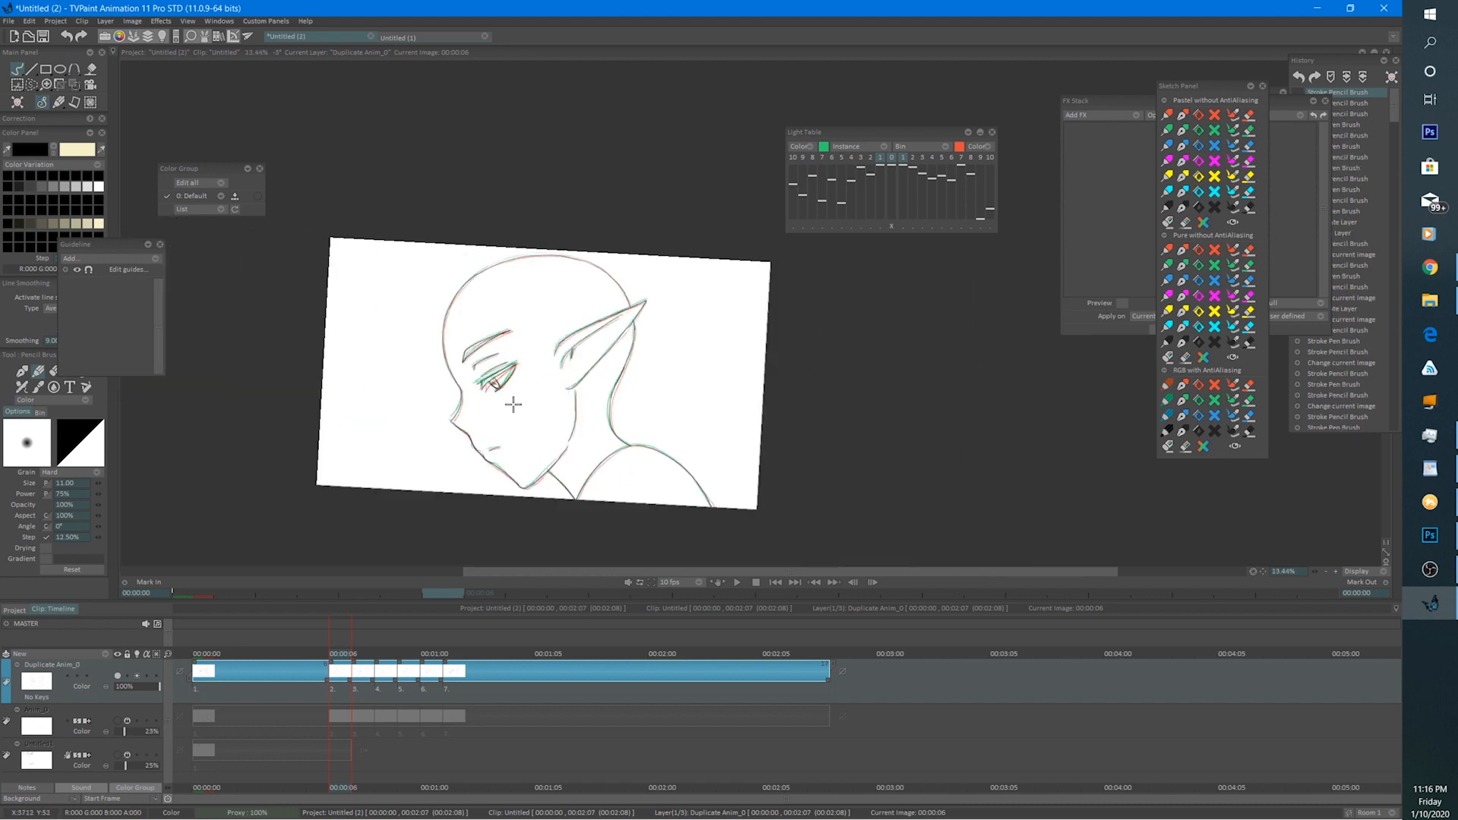
scroll(659, 381, up, 2)
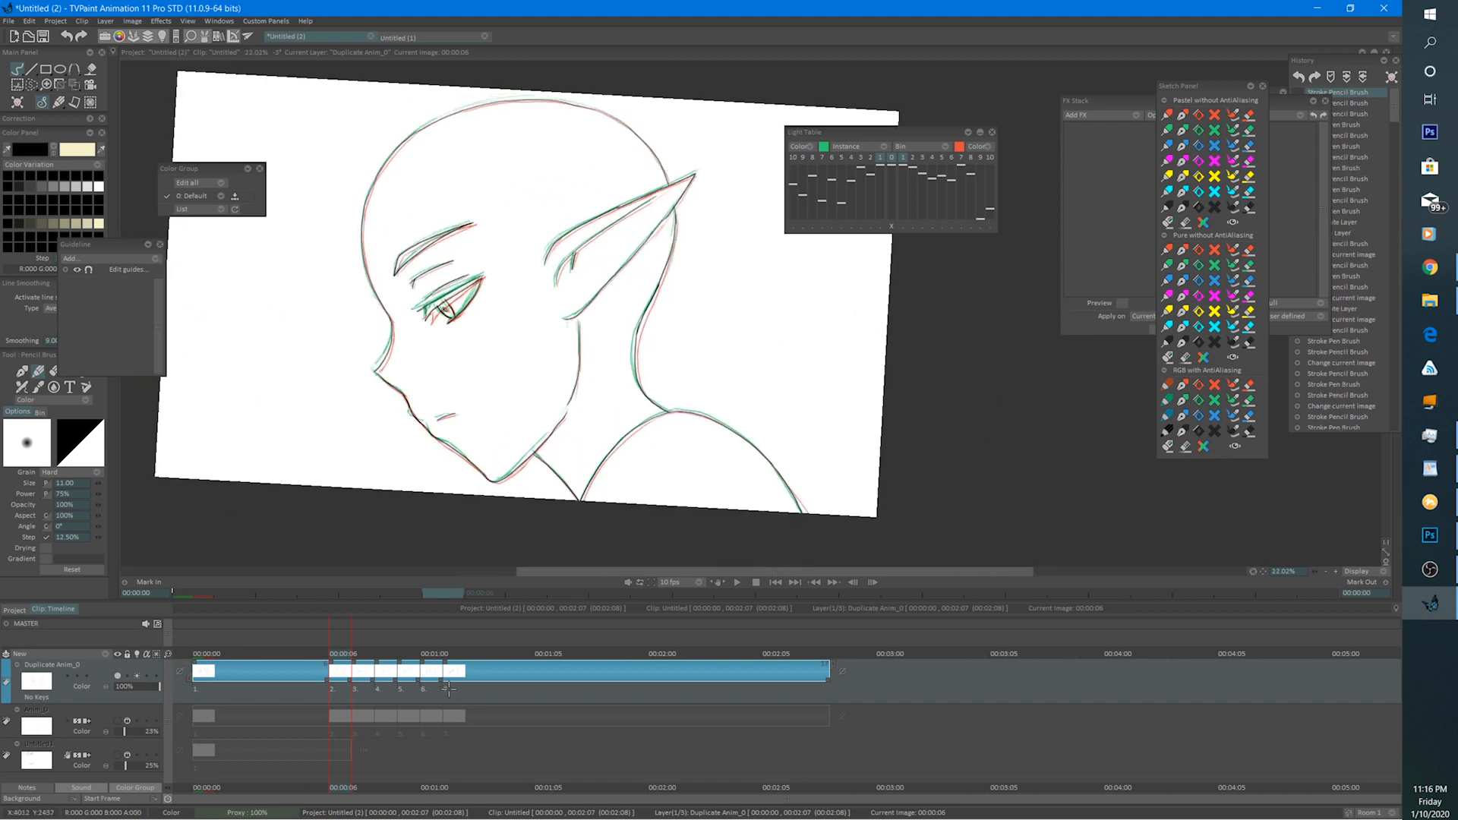
click(738, 582)
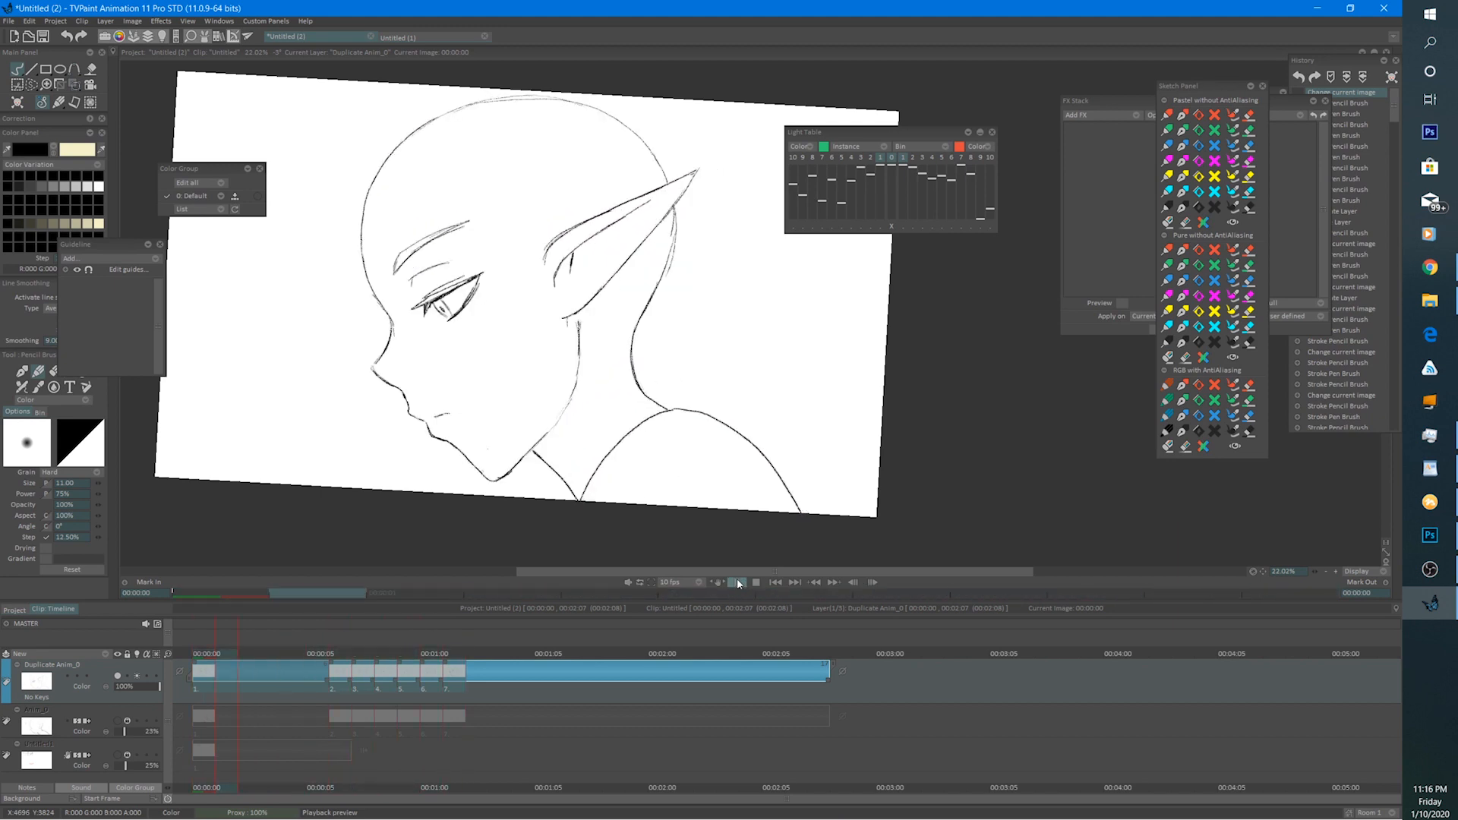
scroll(669, 352, down, 2)
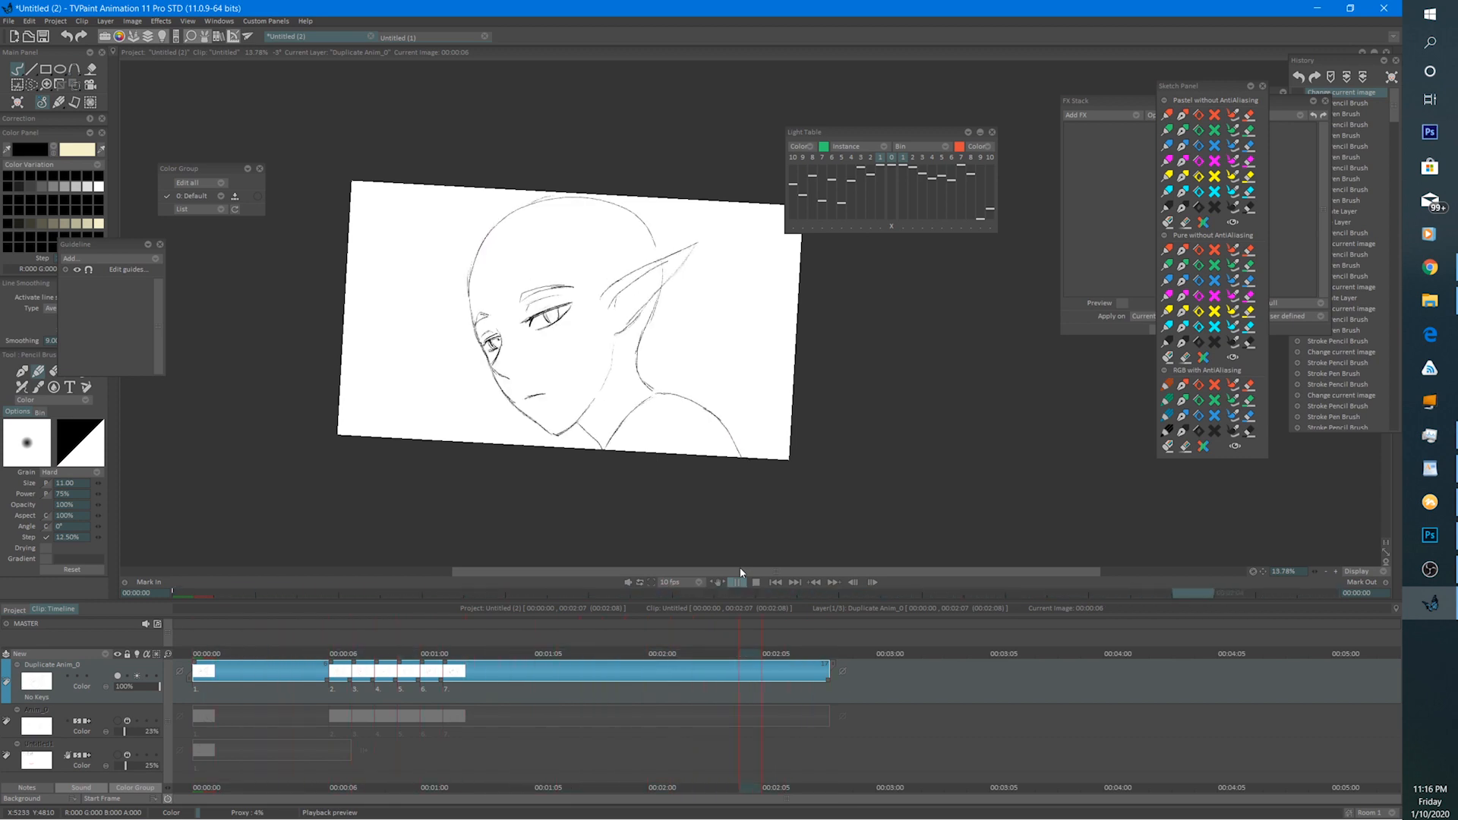
key(space)
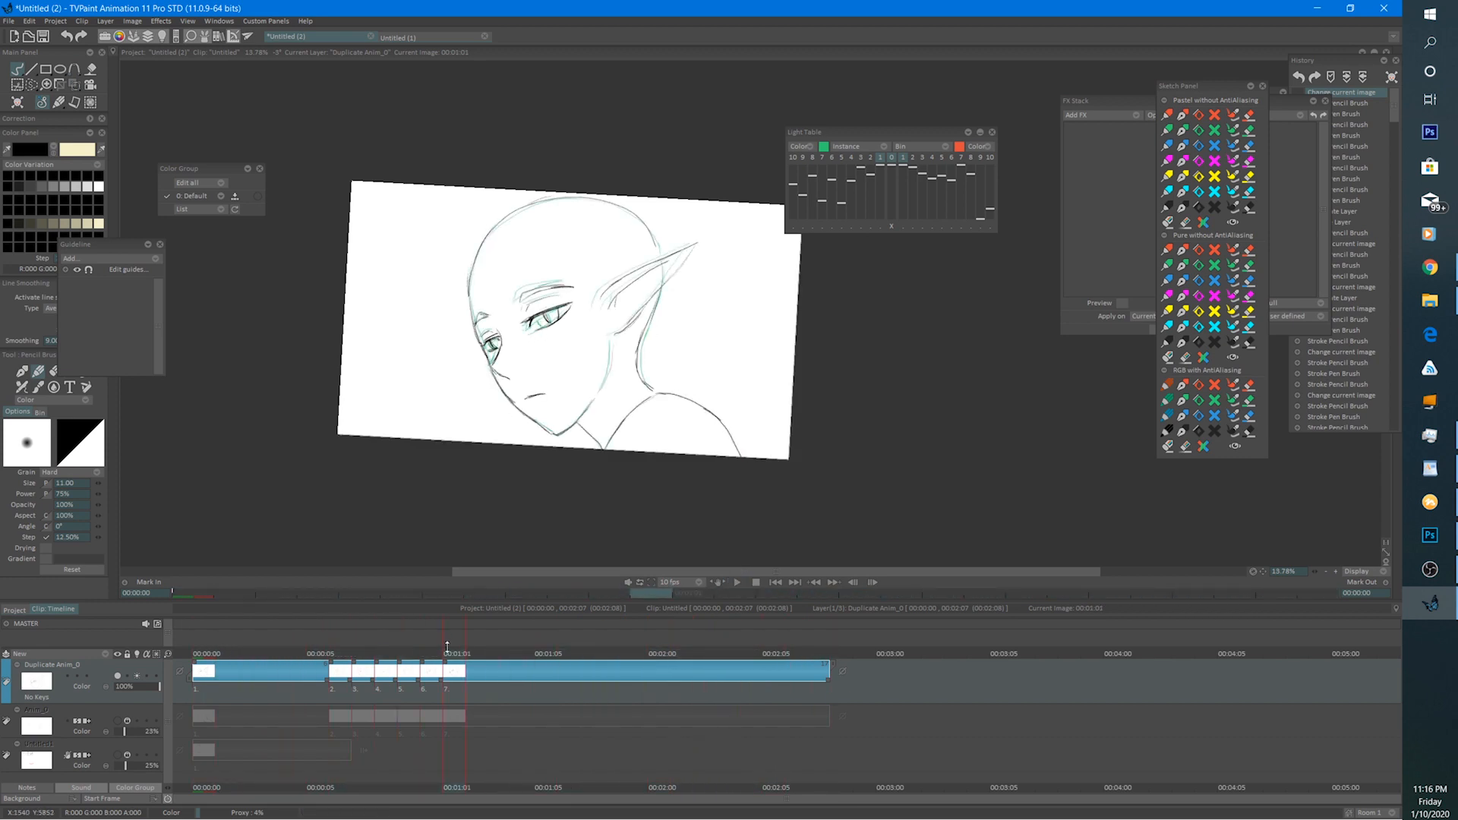
Go to the sixth drawing and strengthen the pupil strokes in the eyes.
scroll(532, 273, up, 3)
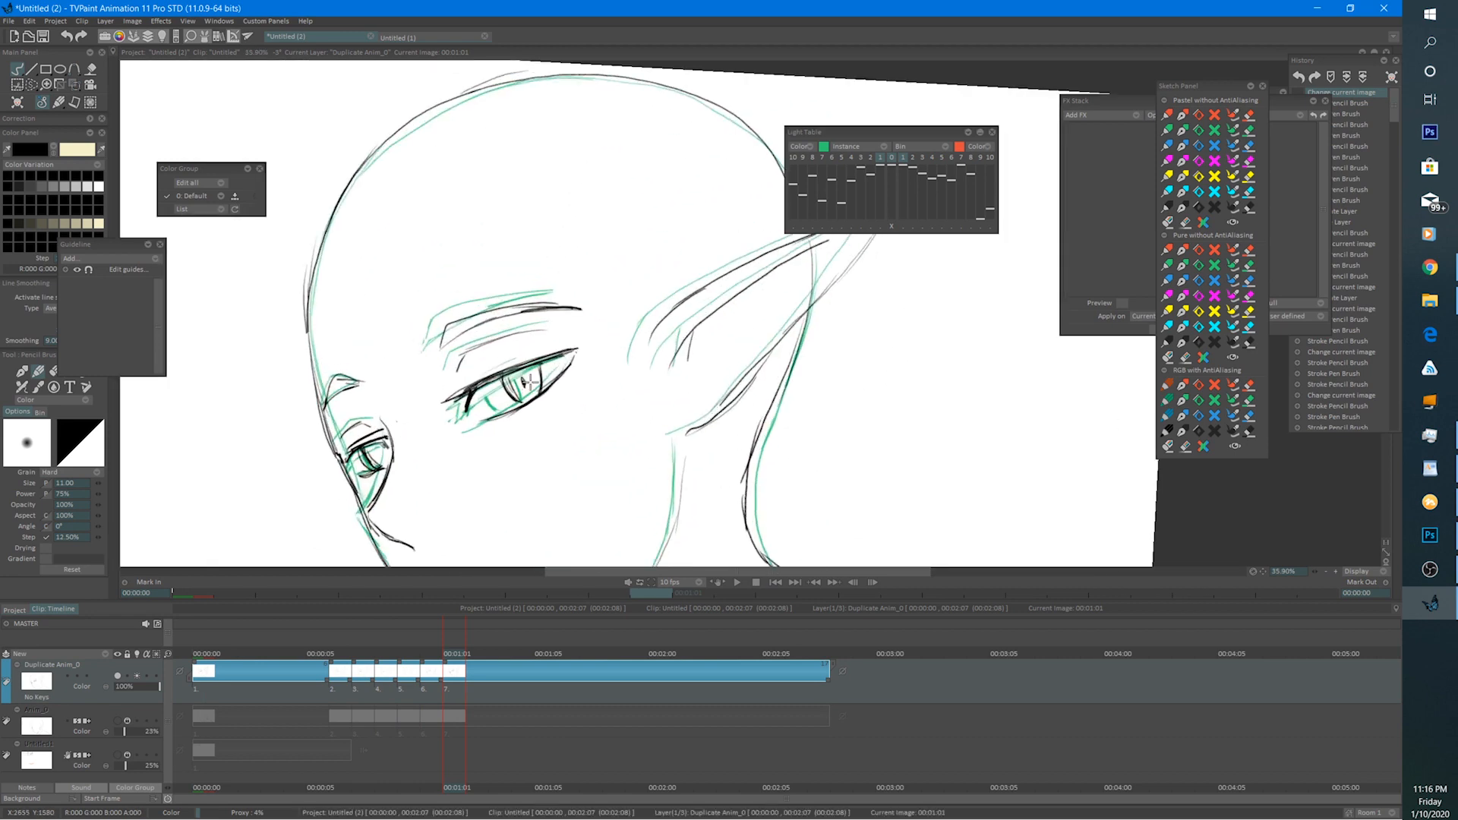
key(Left)
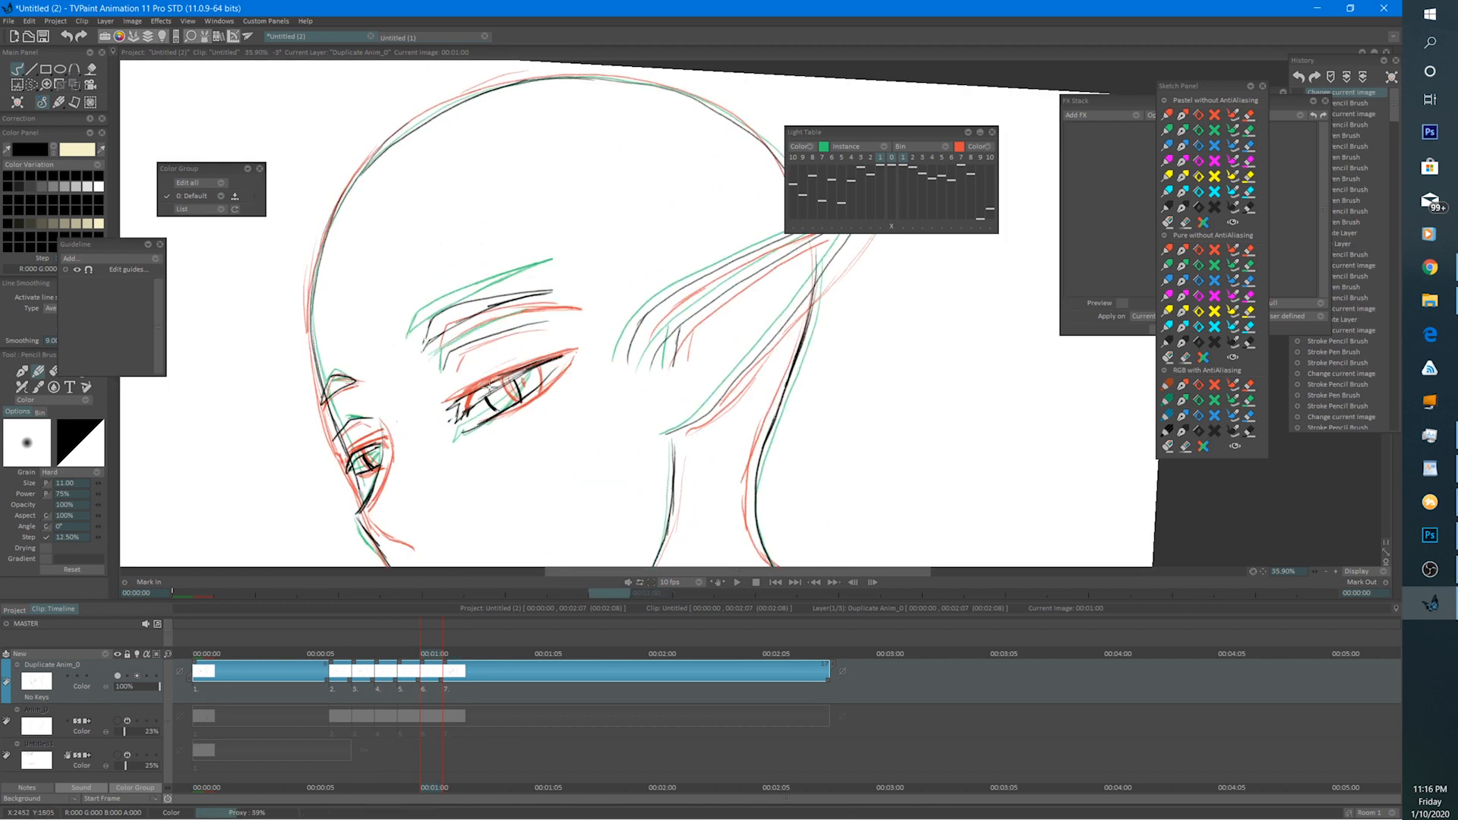
drag(370, 455, 375, 459)
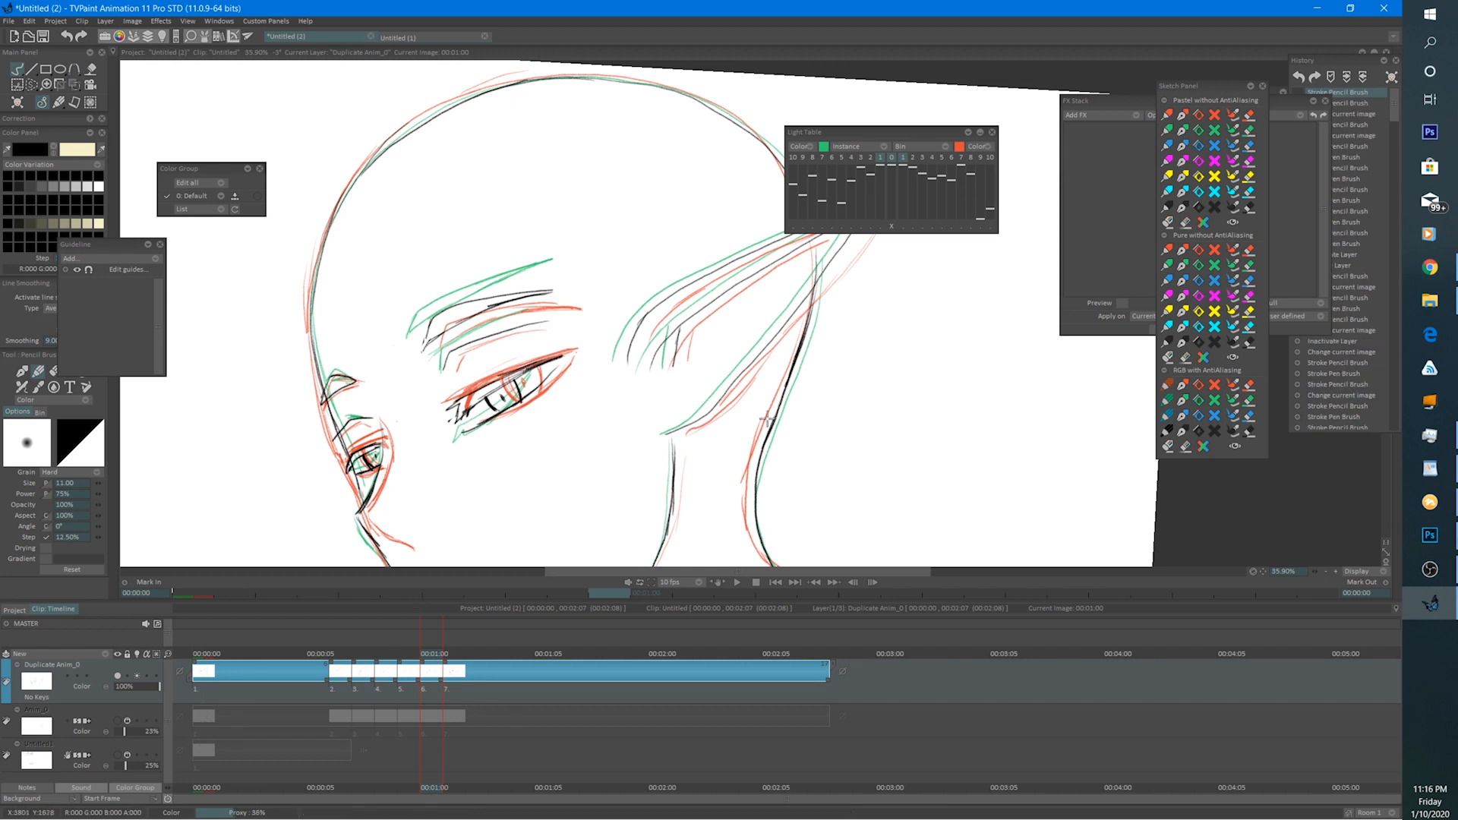
Play back the whole clip to check the eye retouch, and stop the preview.
scroll(748, 543, down, 5)
click(738, 582)
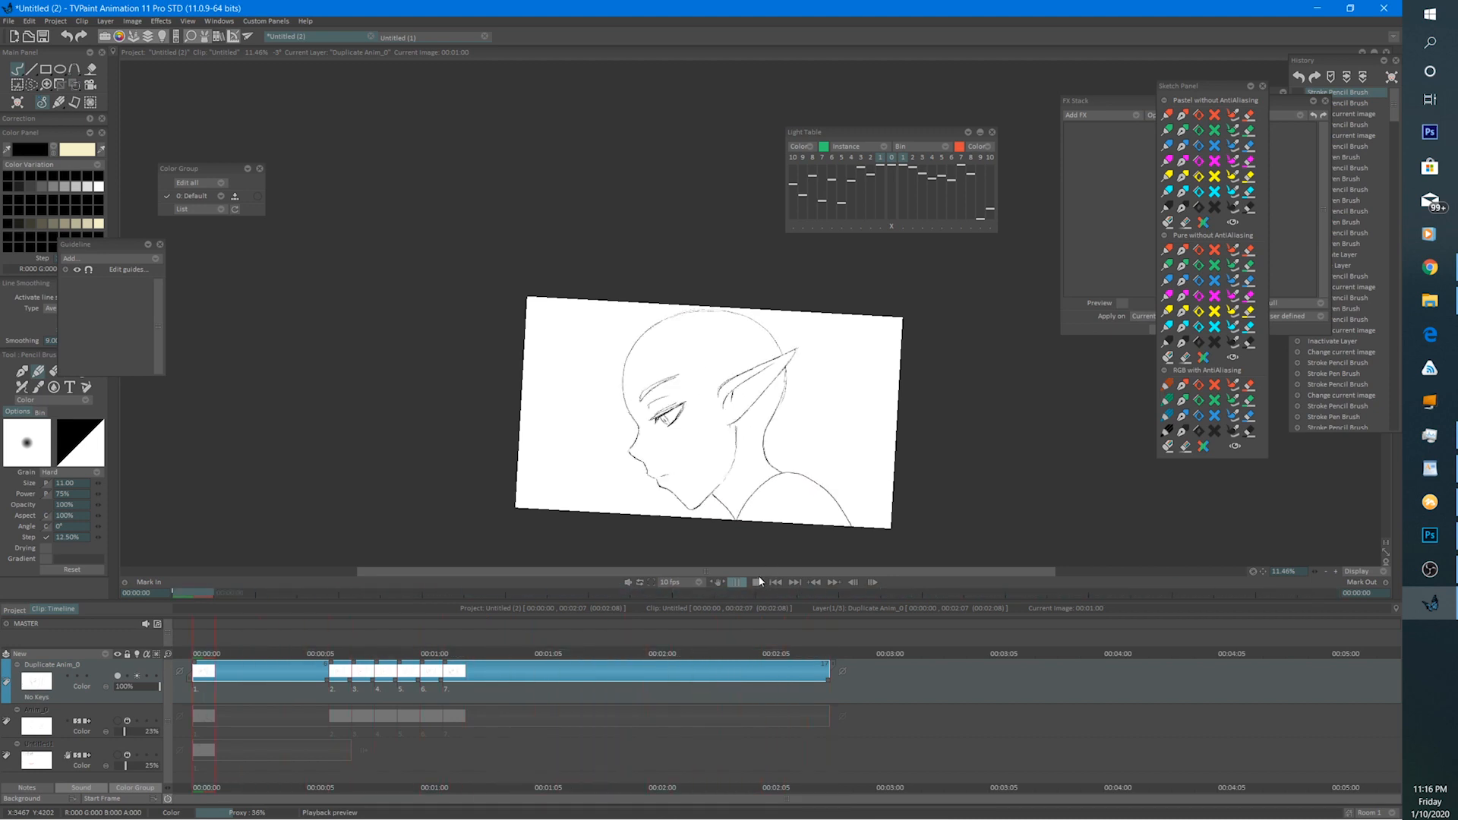
click(760, 583)
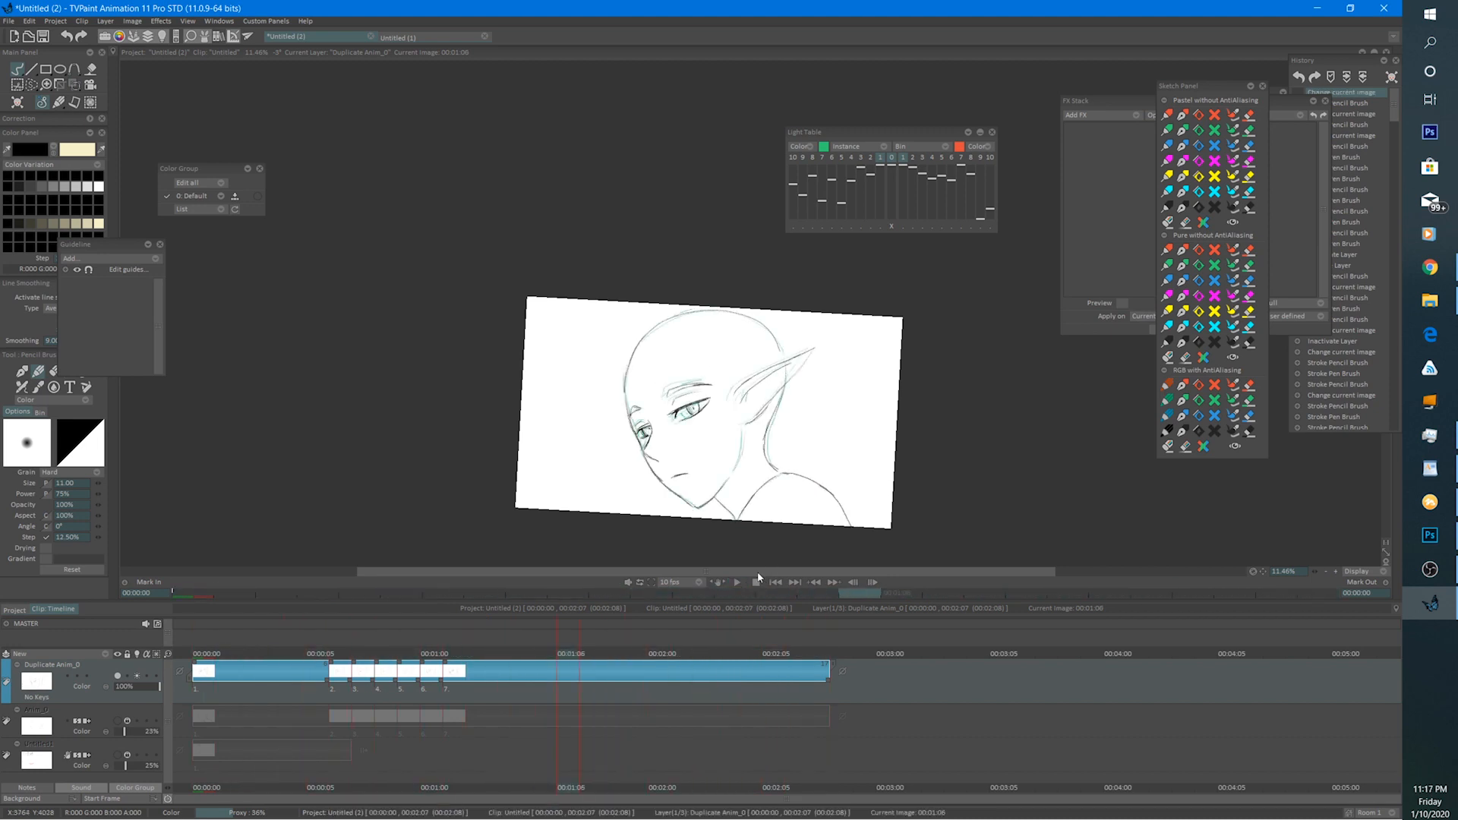
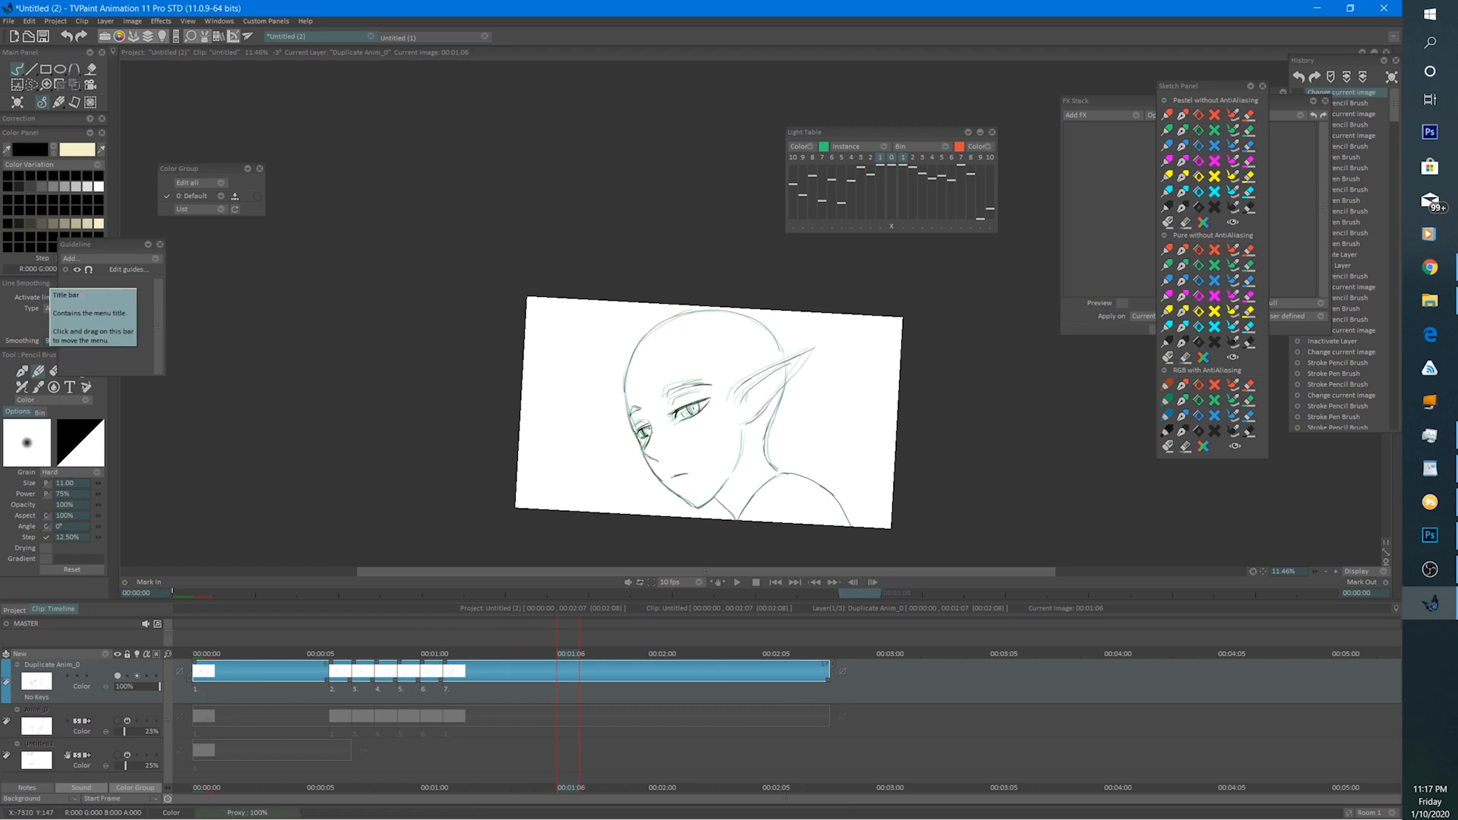
Save the project as "head" in the G:\Youtube Videos\recording folder.
click(9, 21)
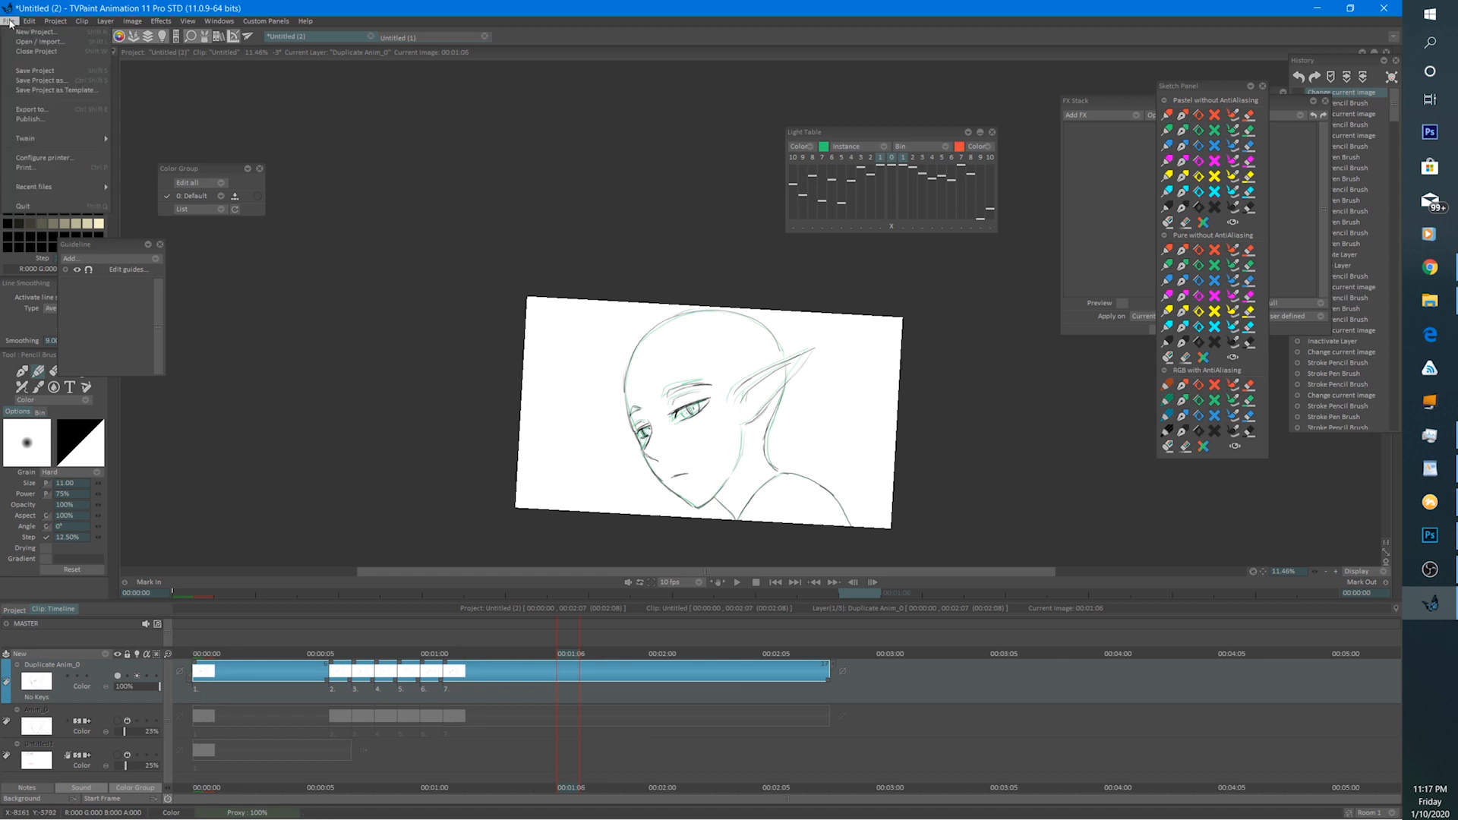
click(35, 71)
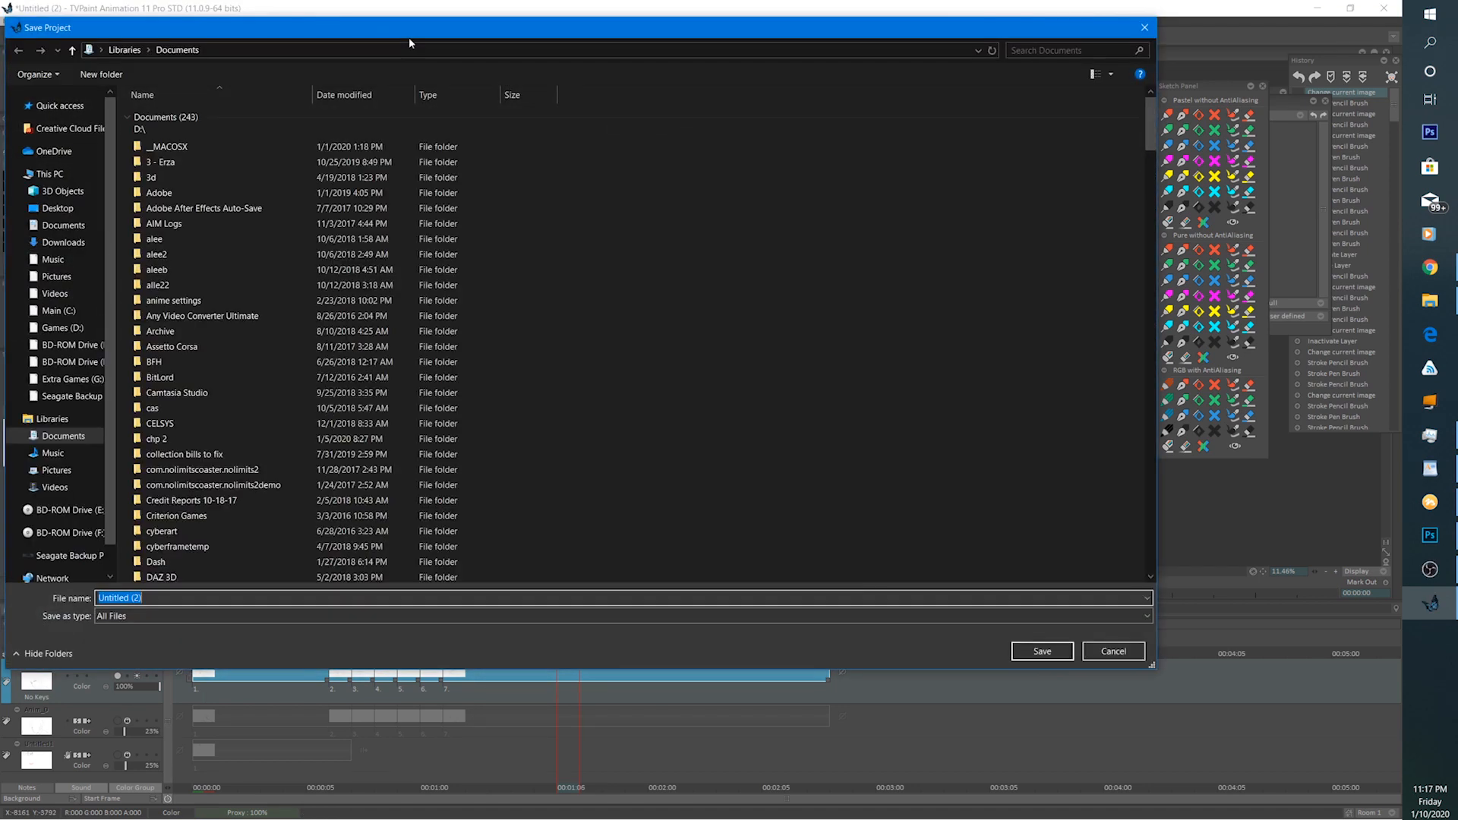
text(head)
key(Return)
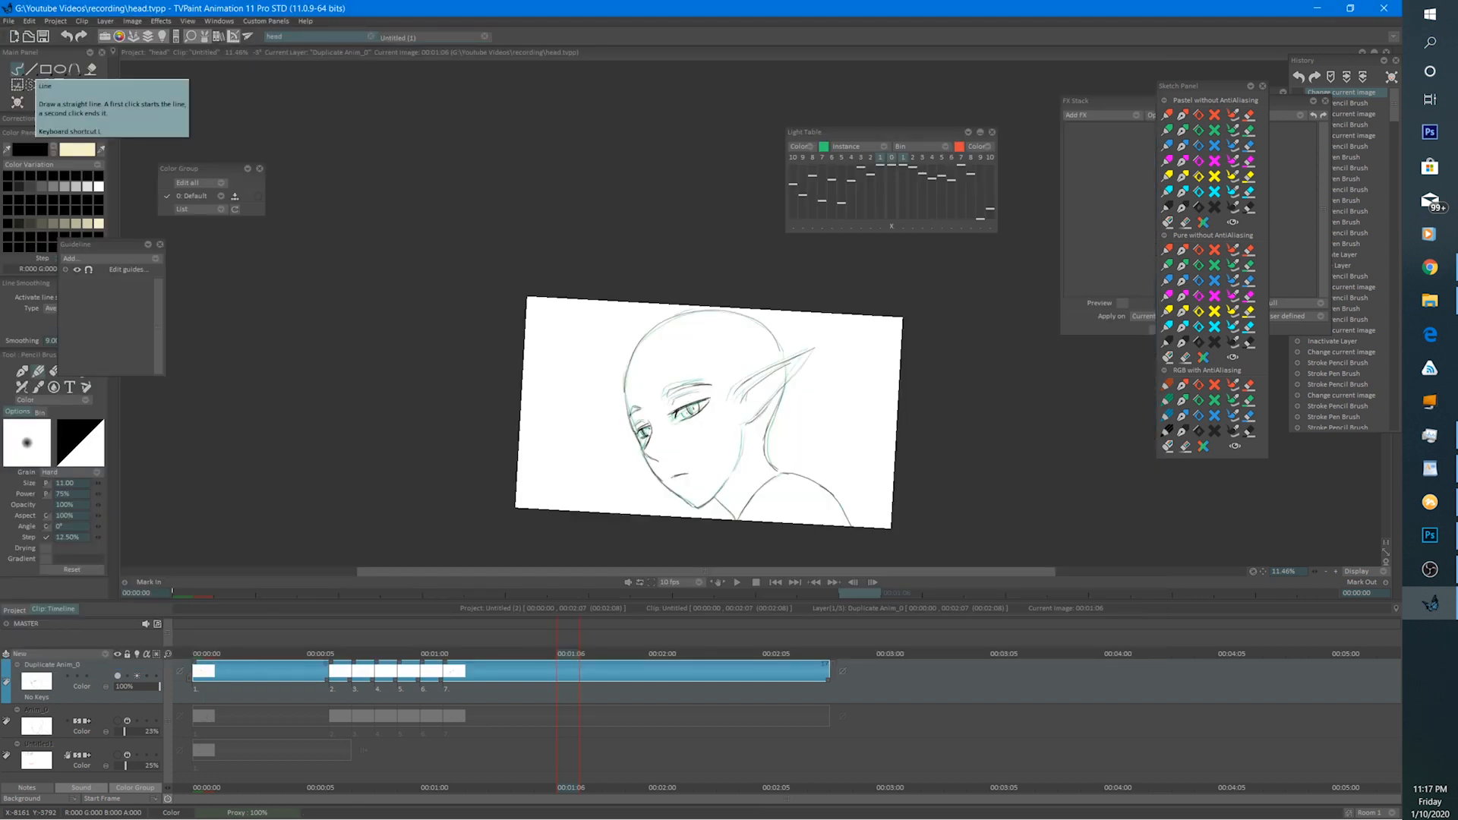
Review the saved head turn in close-up by playing it, scrubbing back to the first drawing and replaying it.
click(736, 581)
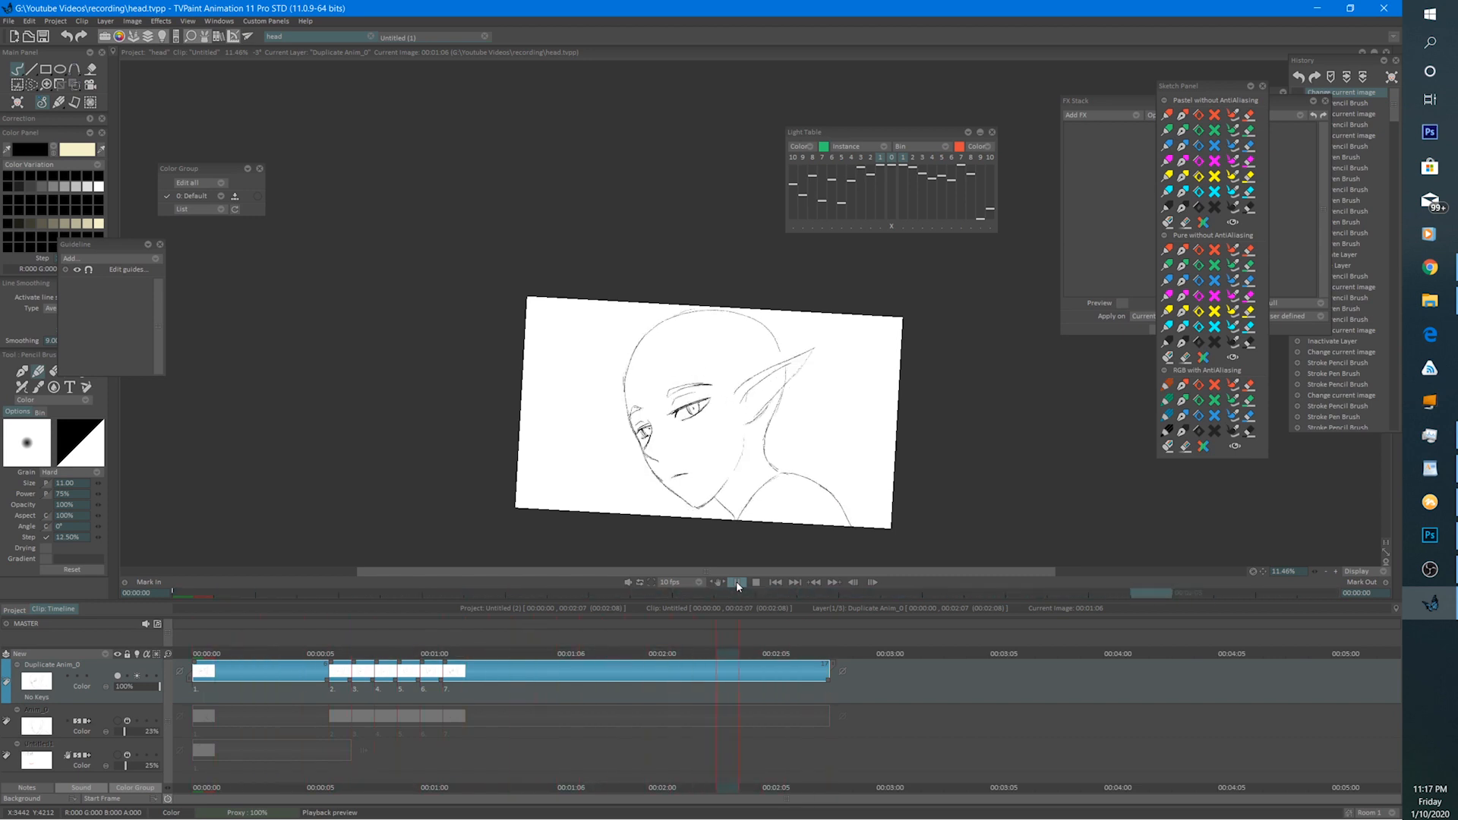
scroll(682, 392, up, 3)
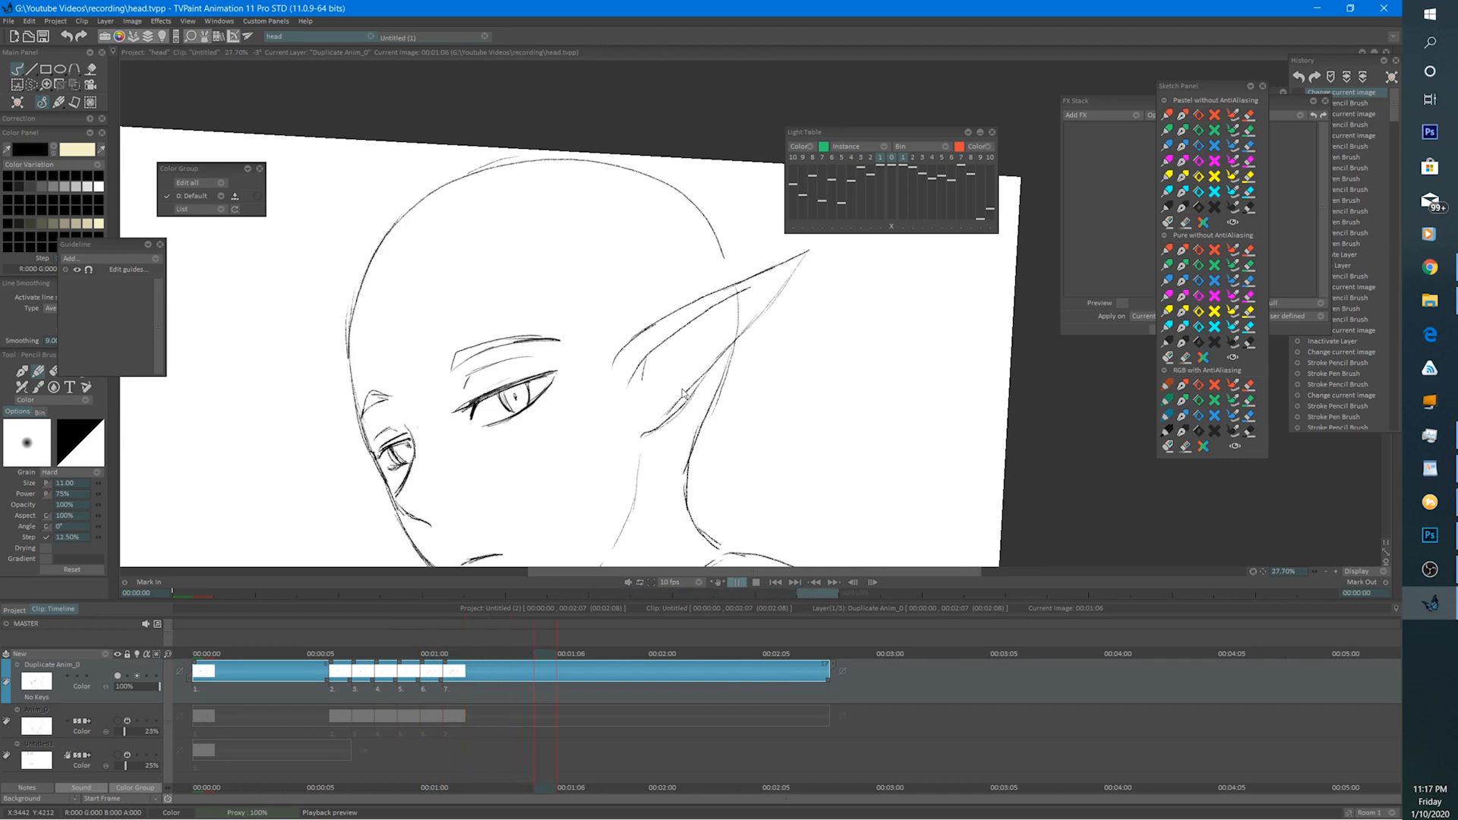
key(space)
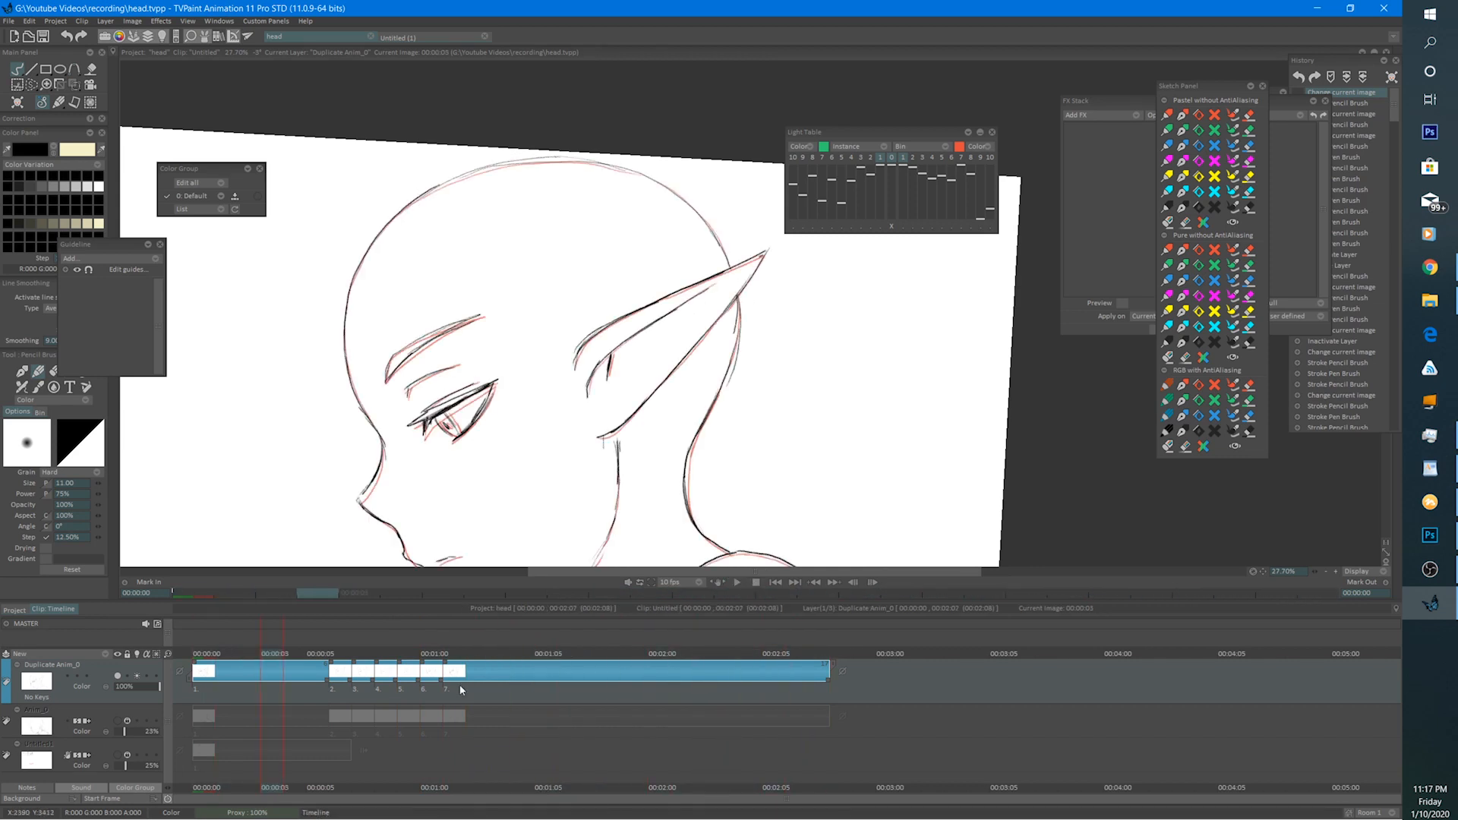
drag(459, 687, 199, 683)
click(731, 582)
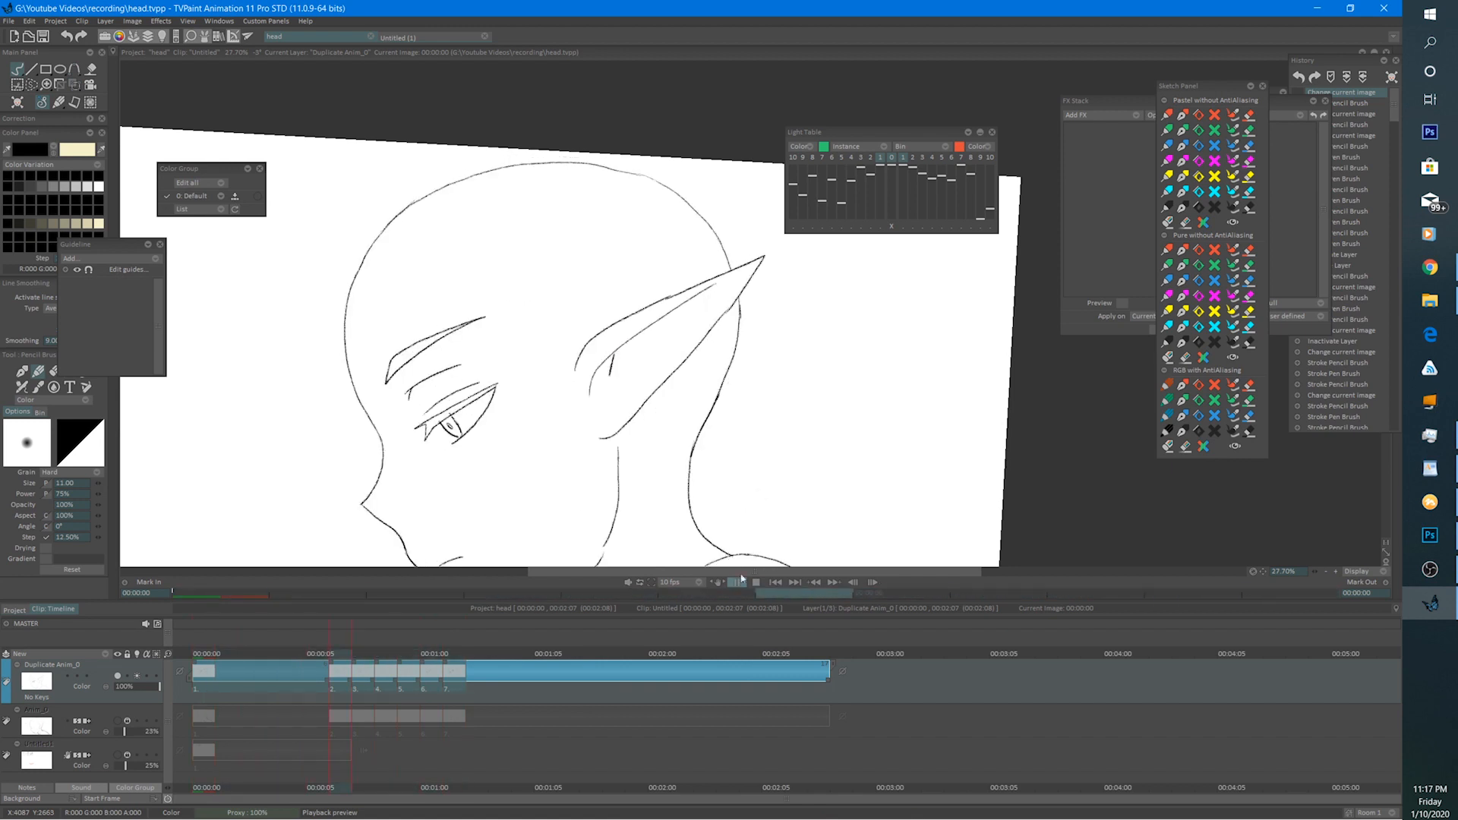
Step through the head turn from the first drawing and back with onion skinning on to examine the ear's spacing.
click(208, 644)
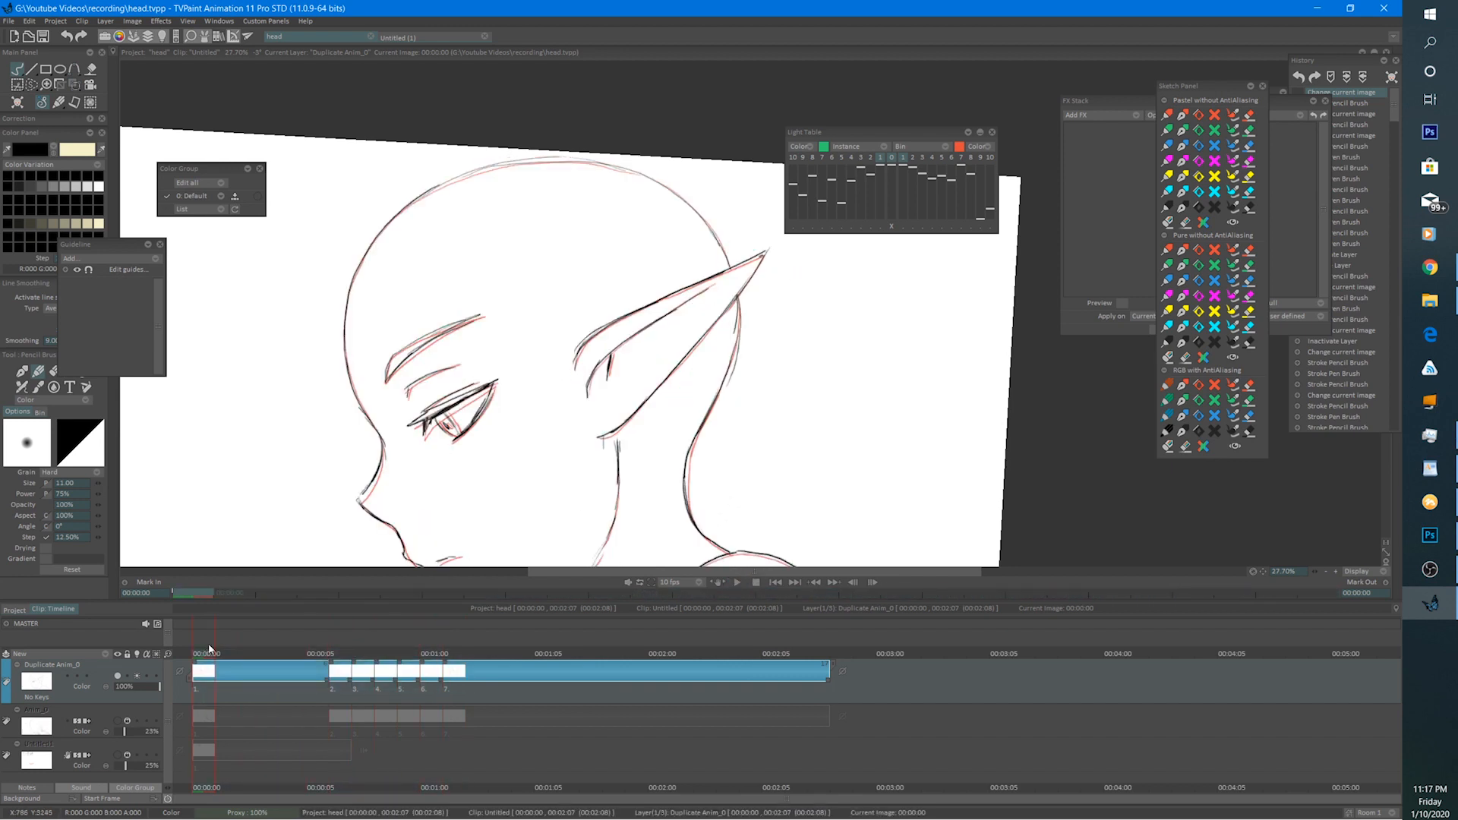
key(Right)
key(Right)
key(Right)
key(Right)
key(Right)
key(Right)
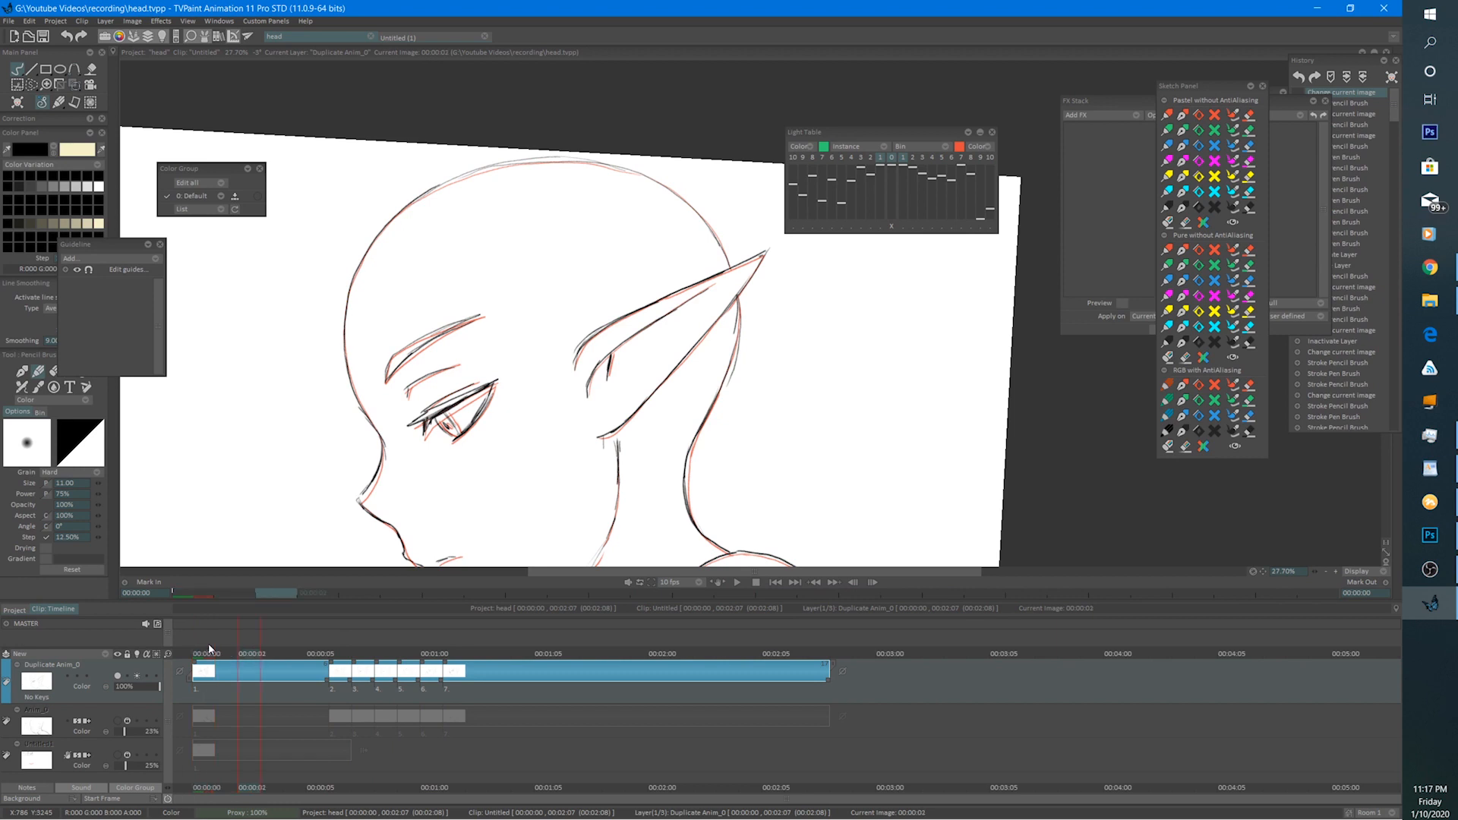
key(Right)
key(Right)
key(Right)
key(Right)
key(Right)
key(Right)
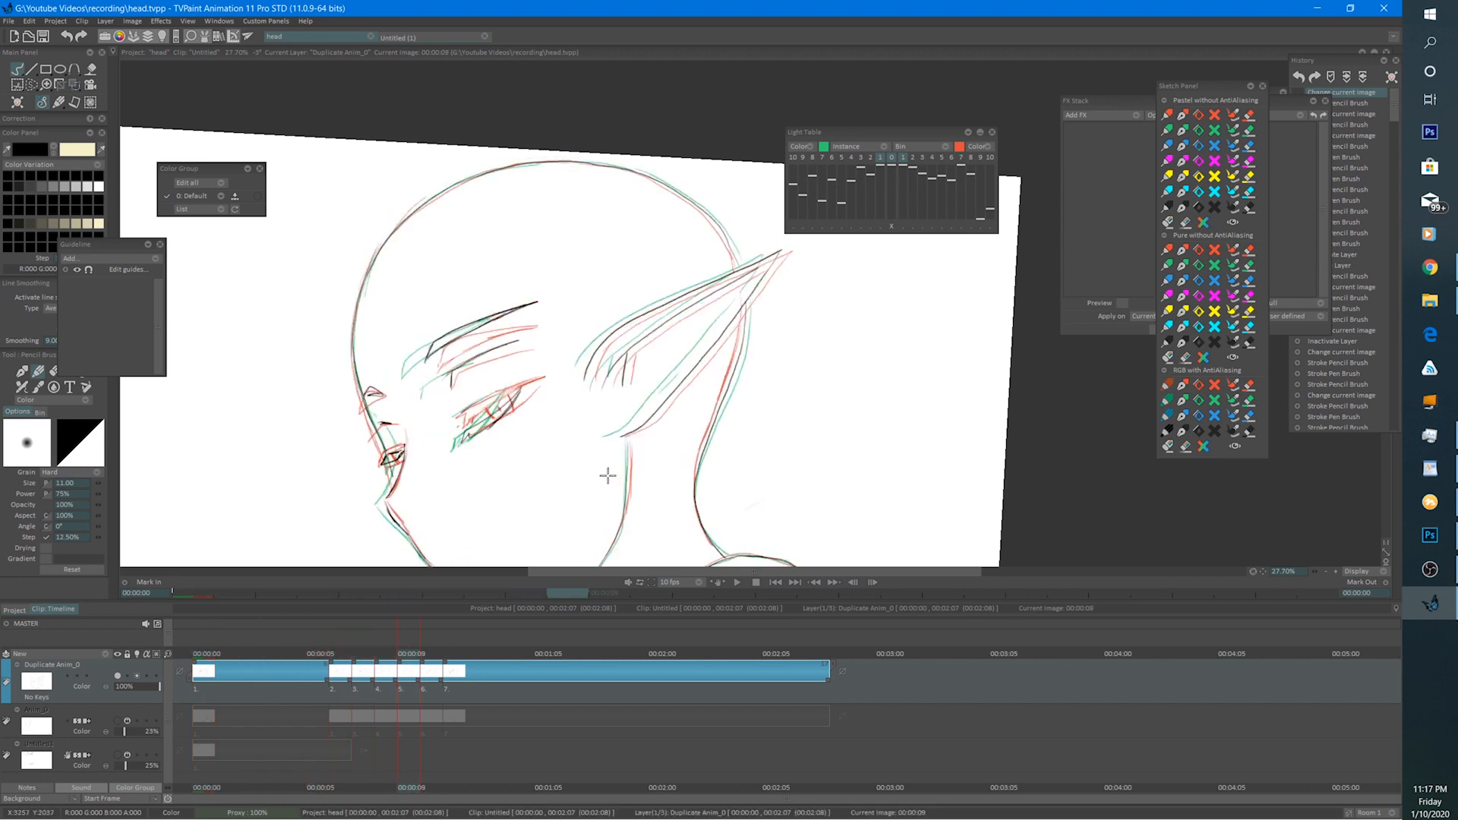
key(Left)
key(Left)
key(Left)
key(Left)
key(Left)
key(Left)
key(Left)
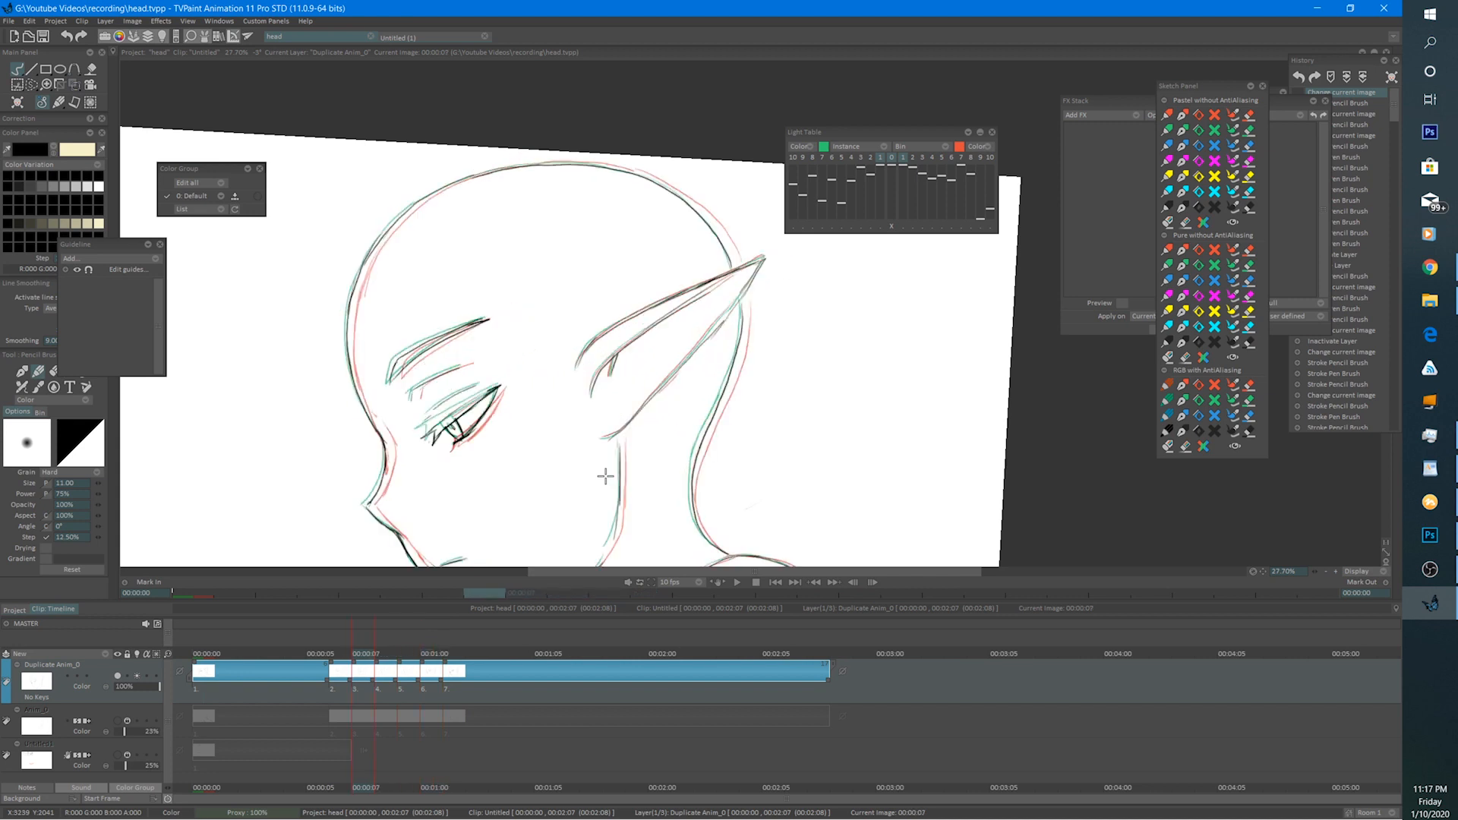
Turn off the light table and flip back and forth through the drawings to examine how the ear moves between frames.
click(893, 160)
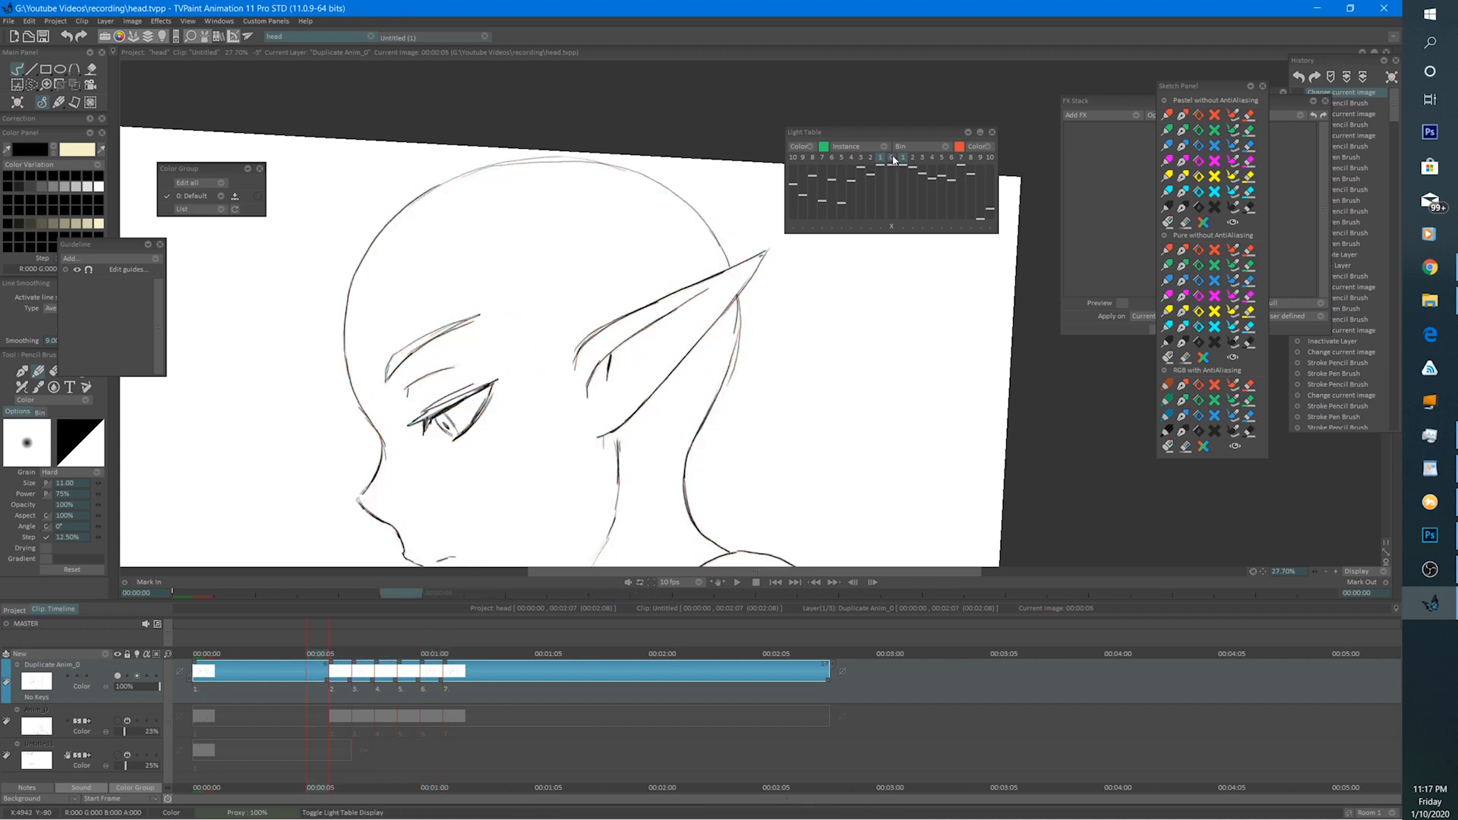
key(Right)
key(Right)
key(Right)
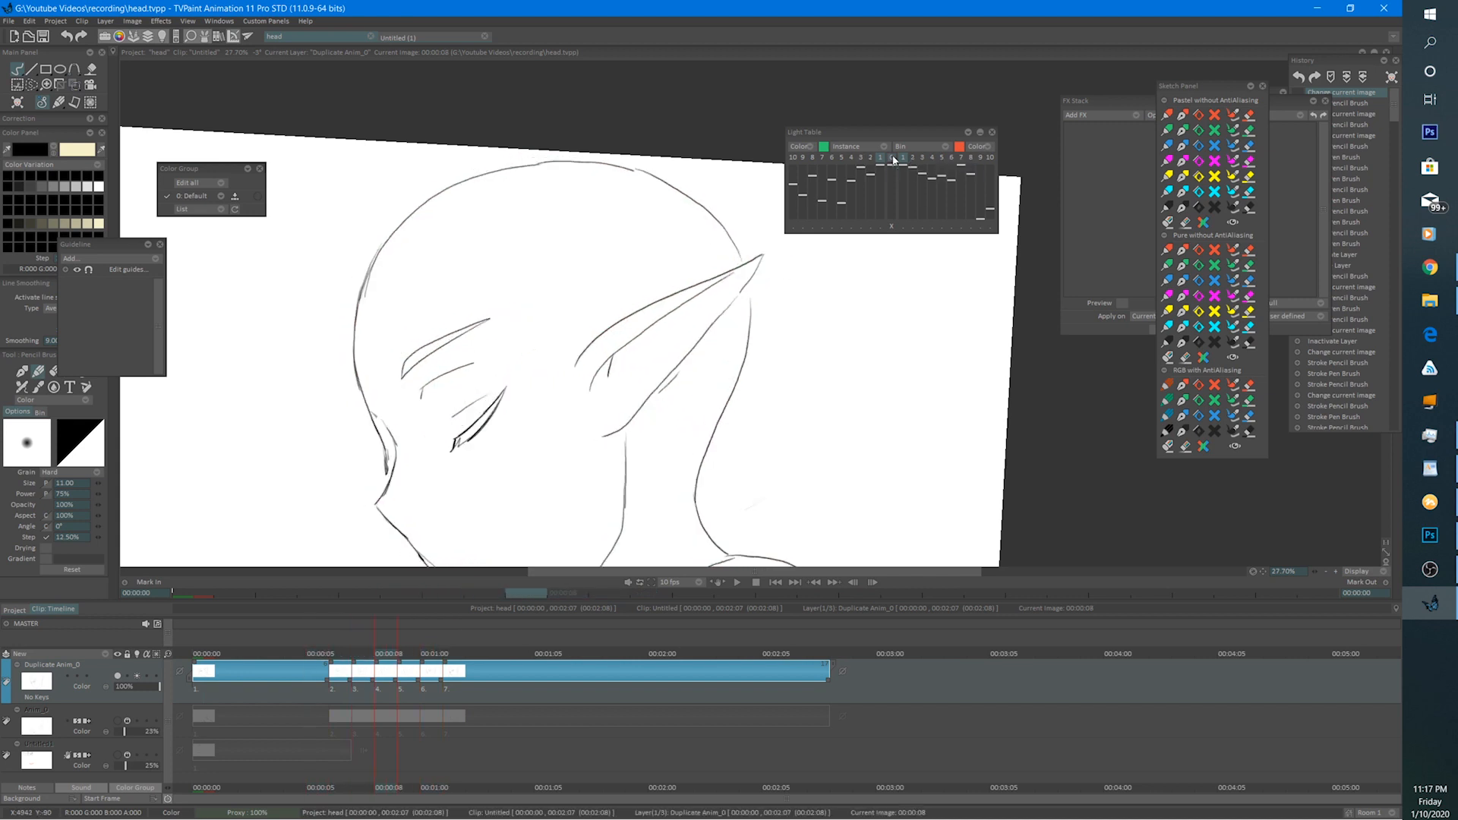
key(Right)
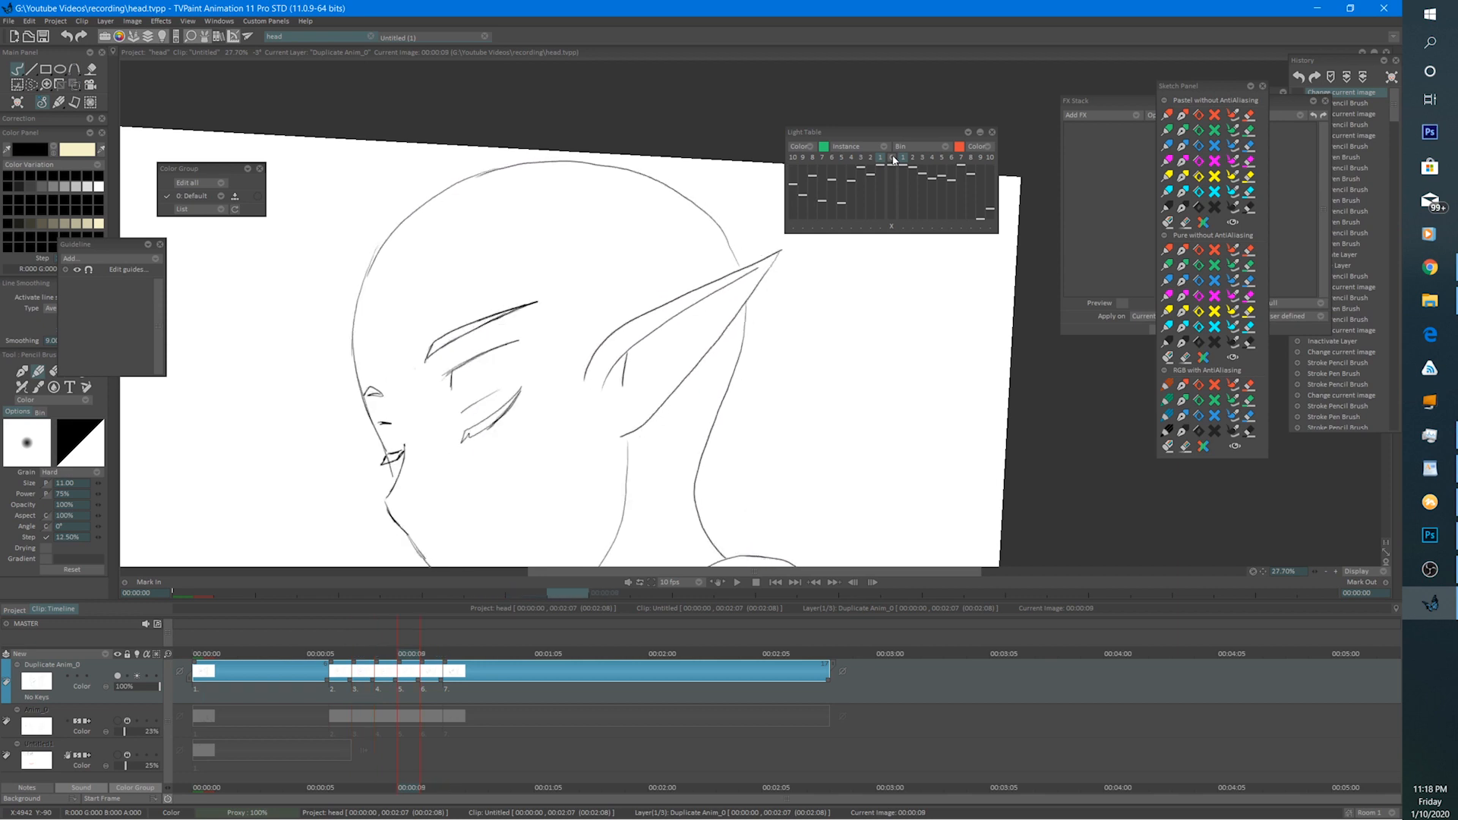
key(Right)
key(Left)
key(Left)
key(Left)
key(Right)
key(Left)
key(Right)
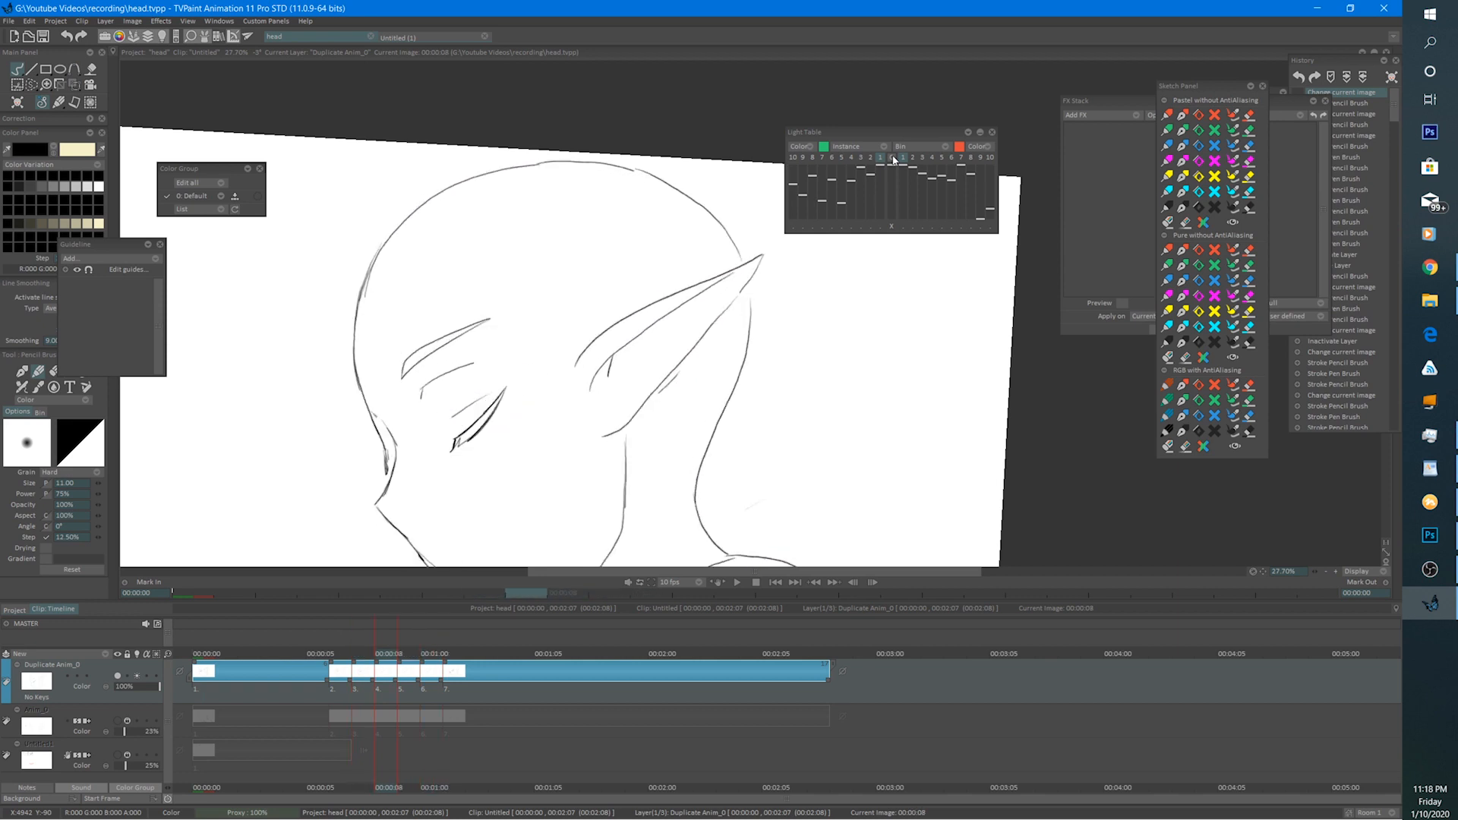
key(Left)
key(Right)
key(Left)
key(Left)
key(Left)
key(Right)
key(Right)
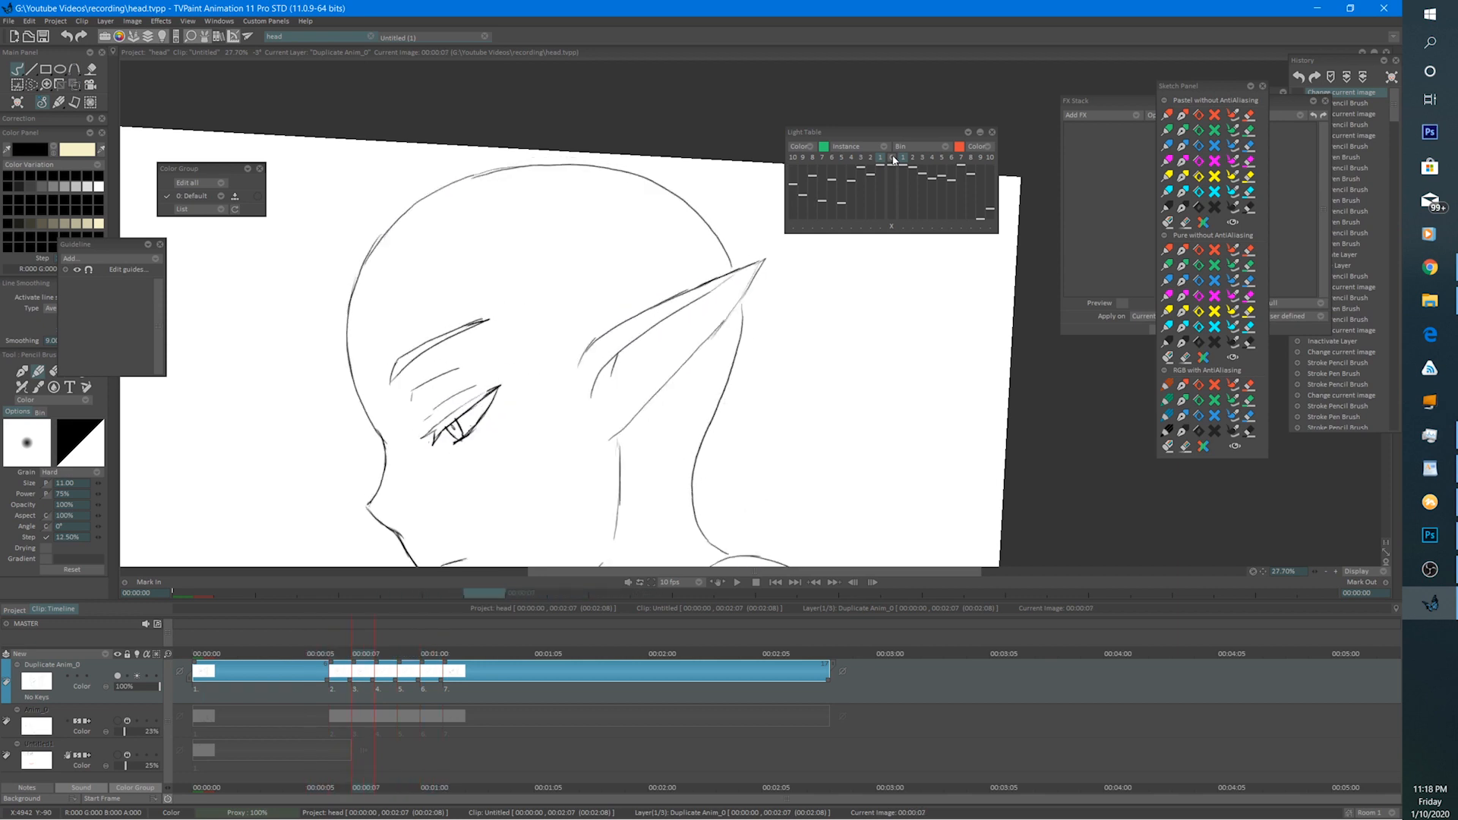
key(Right)
key(Right)
key(Right)
key(Left)
key(Left)
key(Left)
key(Left)
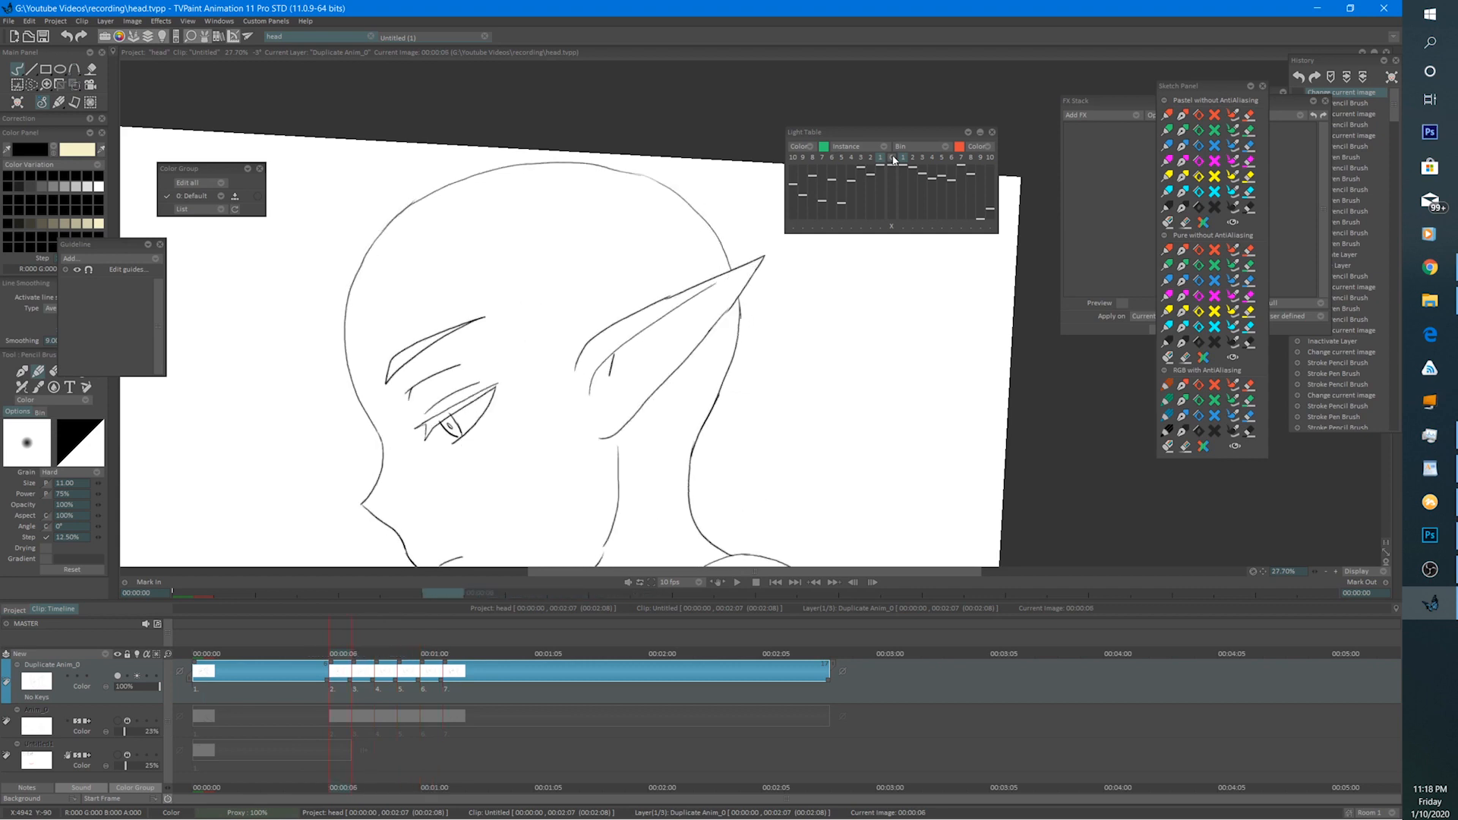
key(Right)
key(Right)
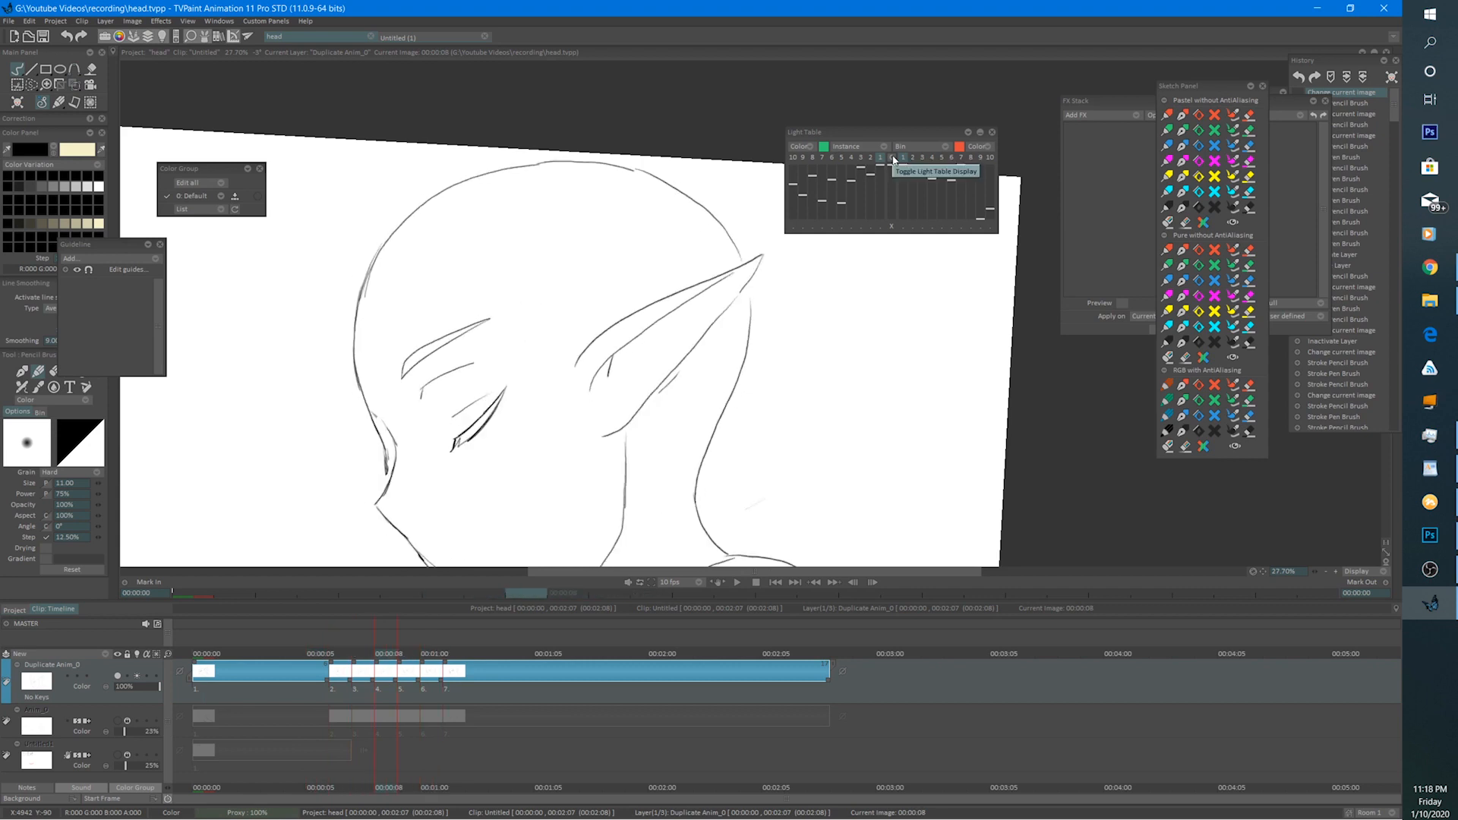
Turn the light table back on, then lasso the fourth drawing's ear and transform it to fit between the neighbouring drawings' ears.
click(894, 159)
scroll(727, 328, up, 2)
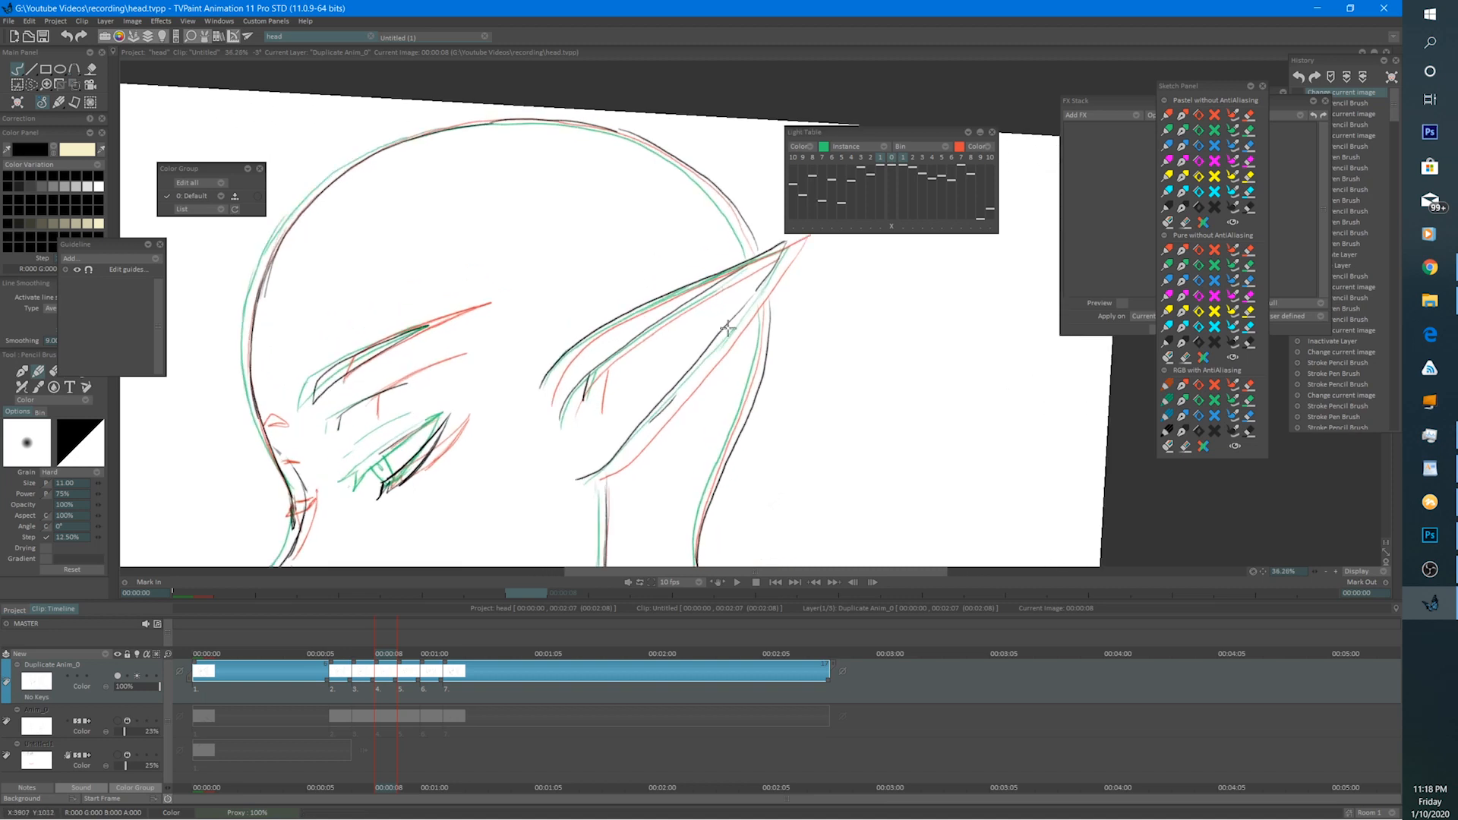
scroll(728, 328, up, 2)
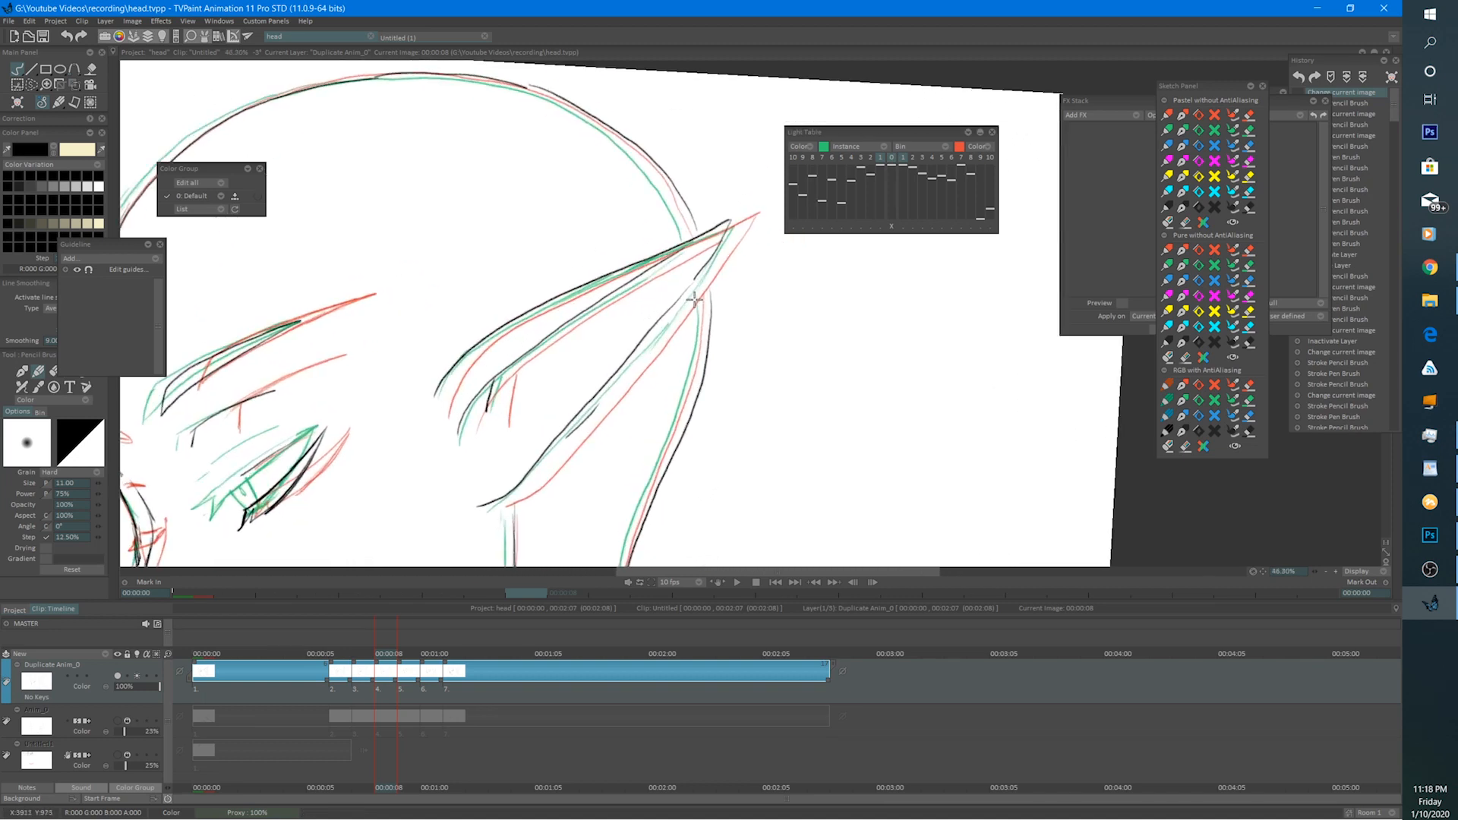
click(35, 85)
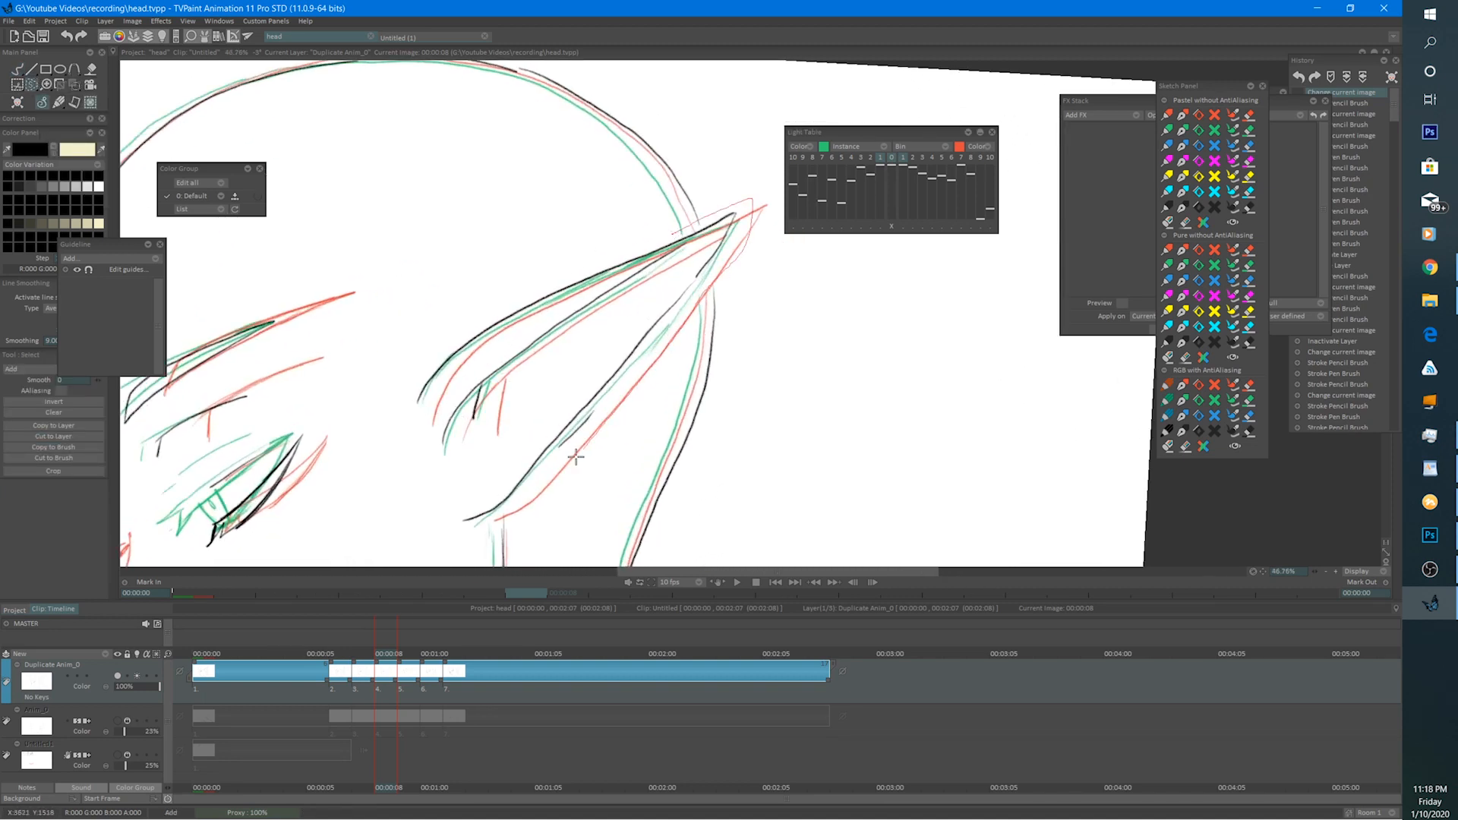
mouse_move(576, 456)
mouse_down()
mouse_move(373, 434)
mouse_move(557, 249)
mouse_move(629, 241)
mouse_move(642, 347)
mouse_up()
key(ctrl+t)
key(Return)
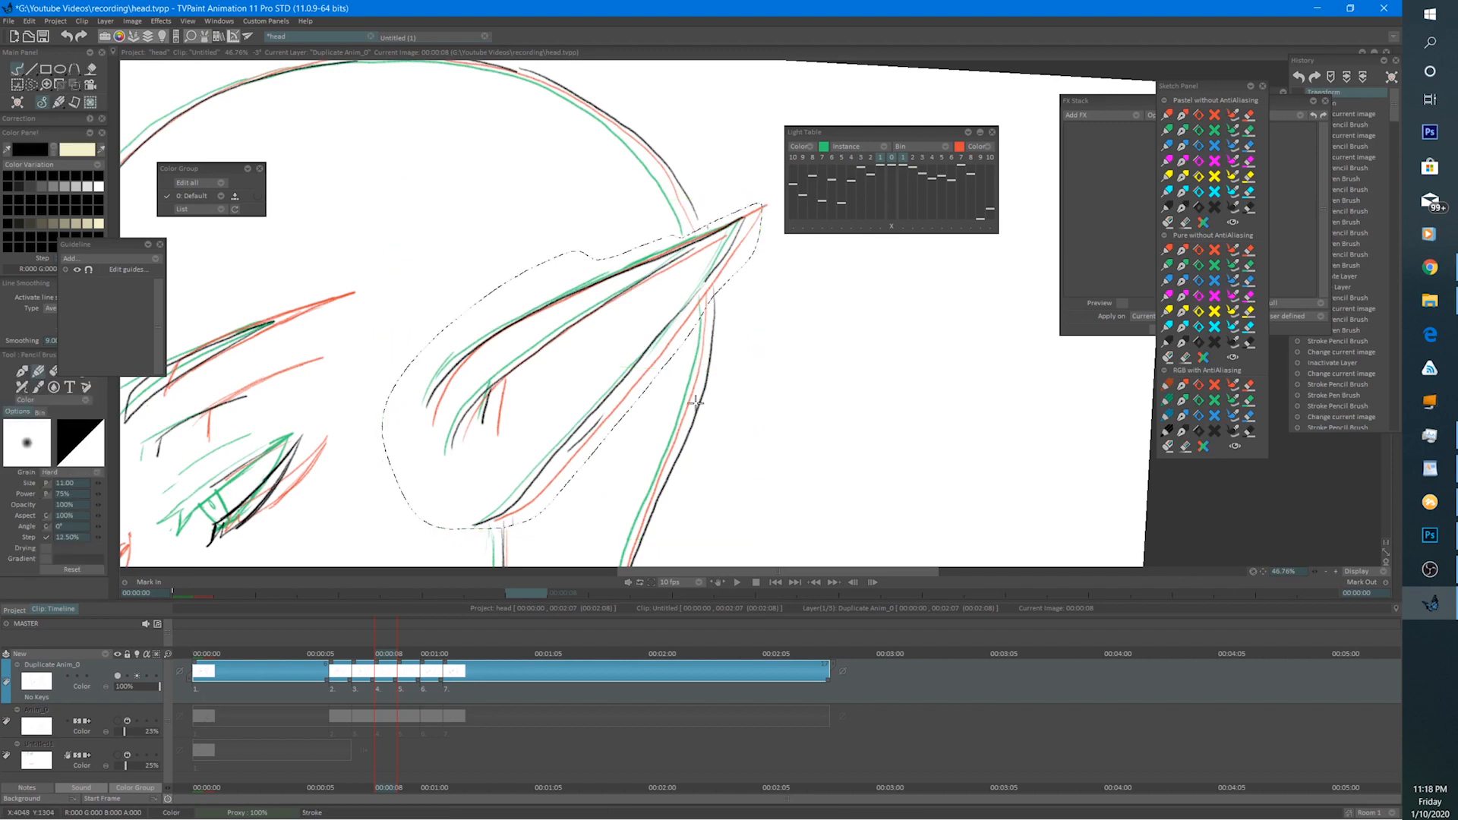
Play back the whole clip to check the repositioned ear, and stop the preview.
scroll(696, 416, down, 5)
click(735, 583)
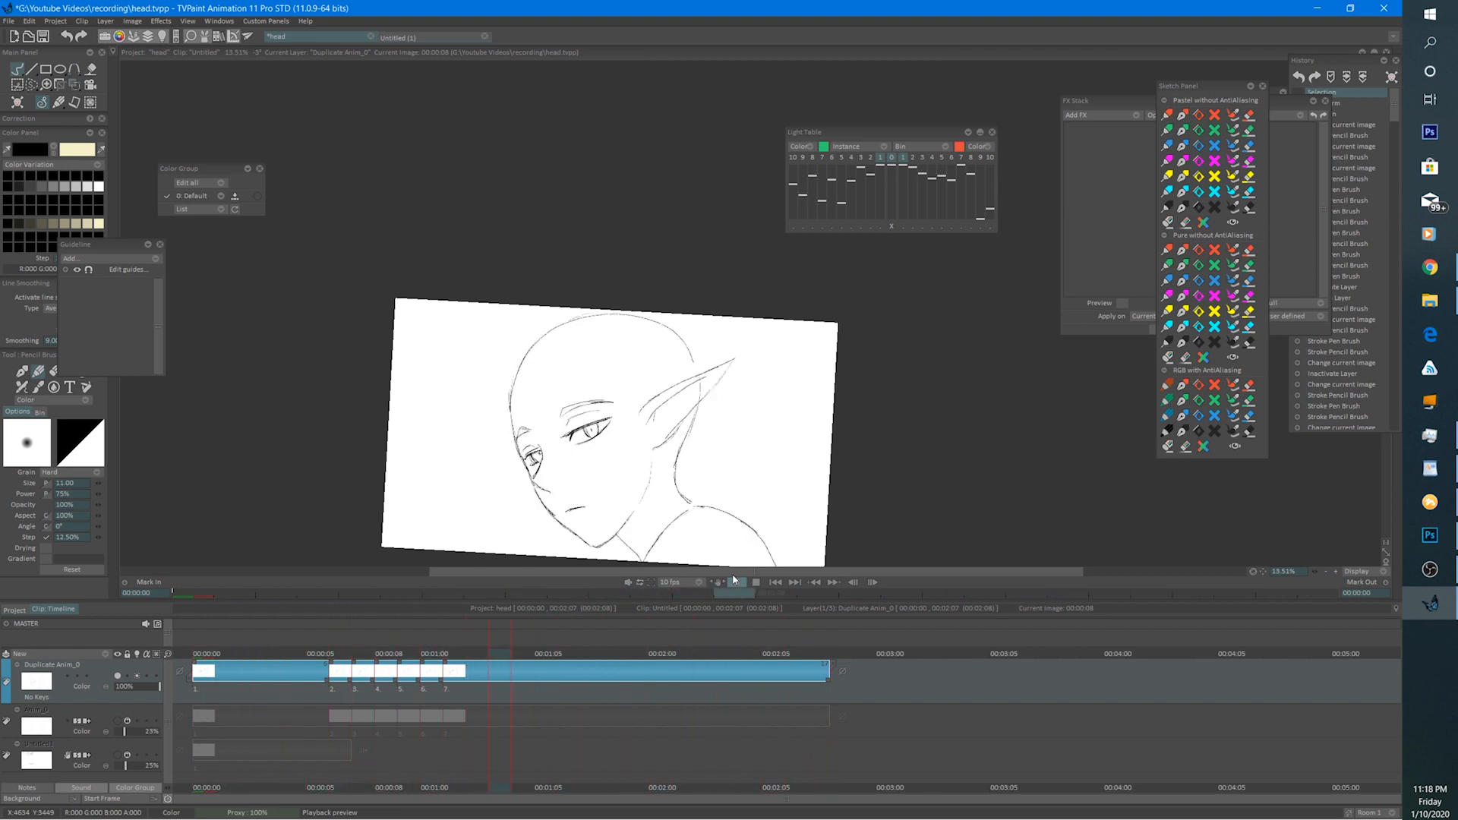
click(756, 582)
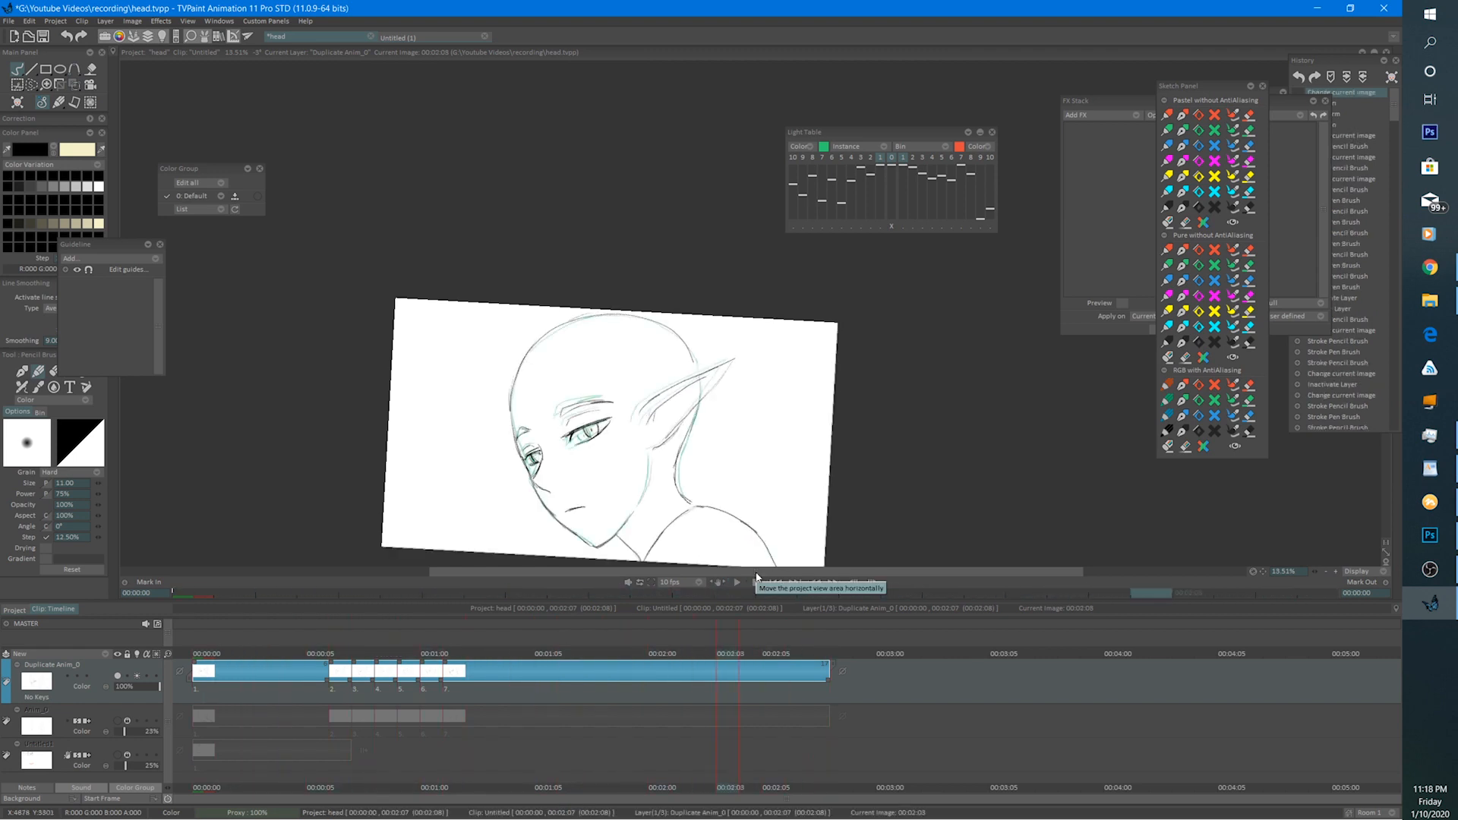
Step from the first drawing to the fifth and compare the third to fifth drawings' ear lines in close-up.
click(209, 631)
scroll(737, 400, up, 2)
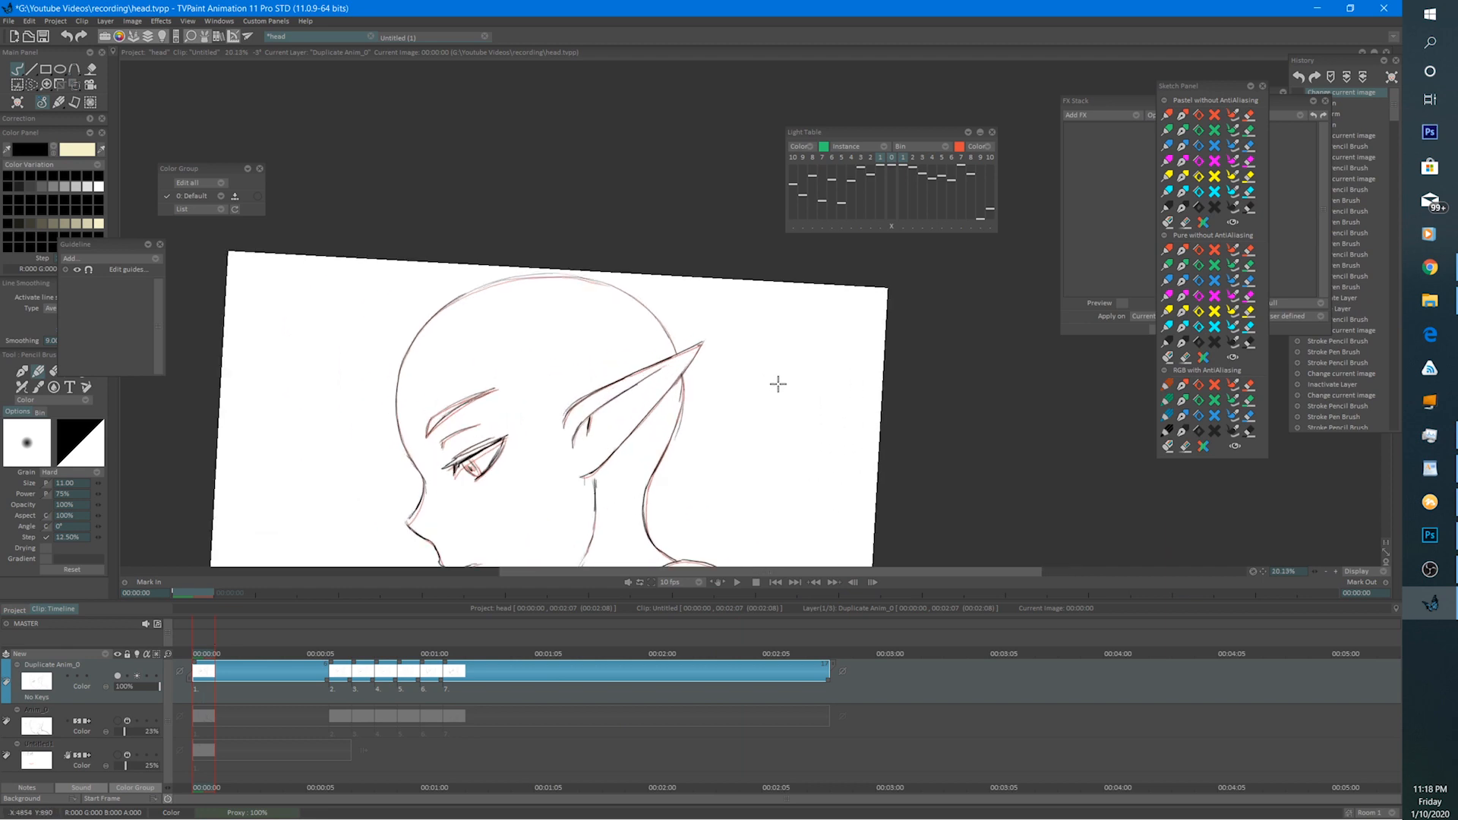
key(Right)
key(Right)
key(Right)
key(Right)
key(Right)
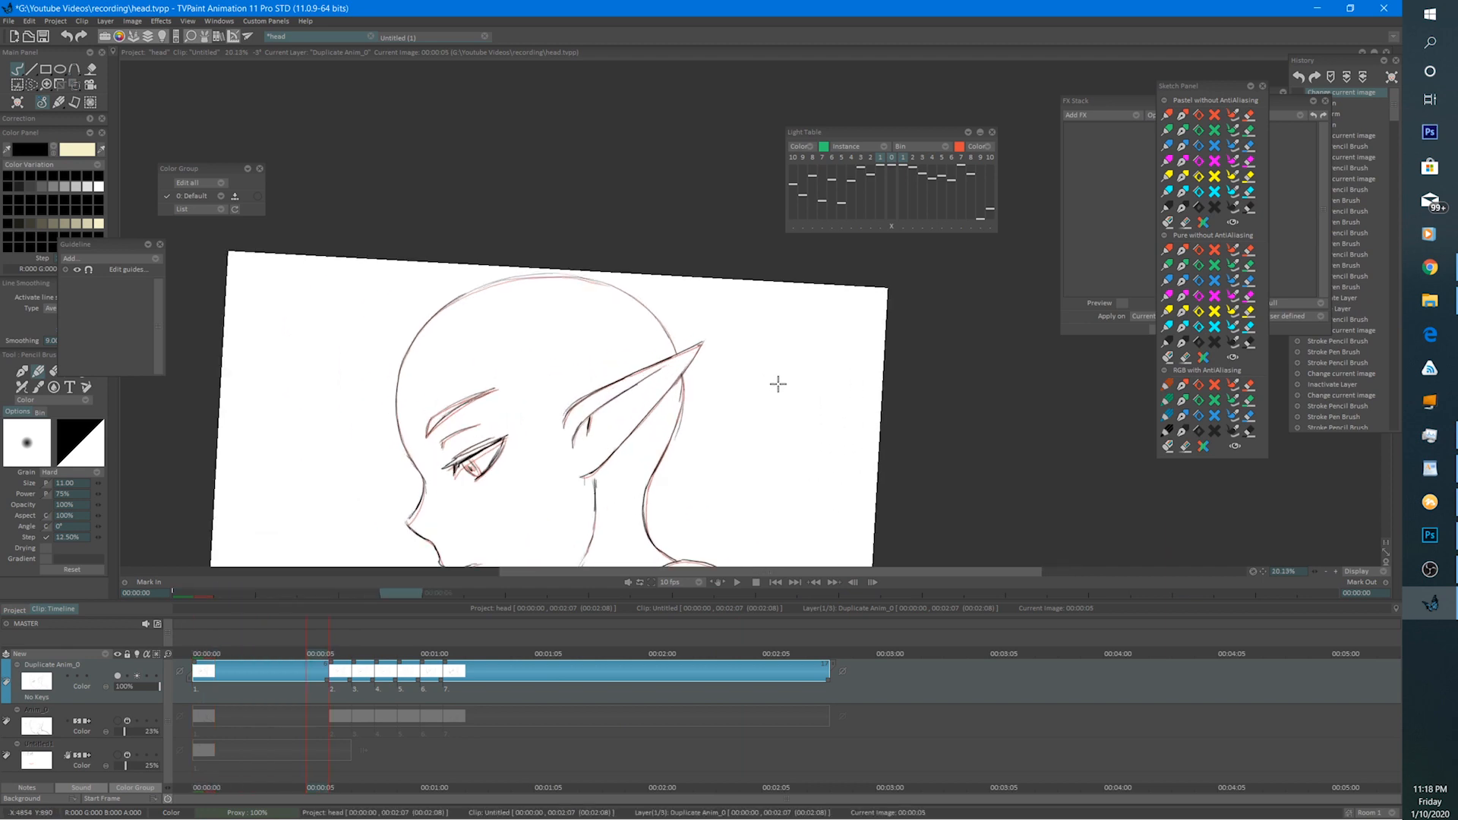
key(Right)
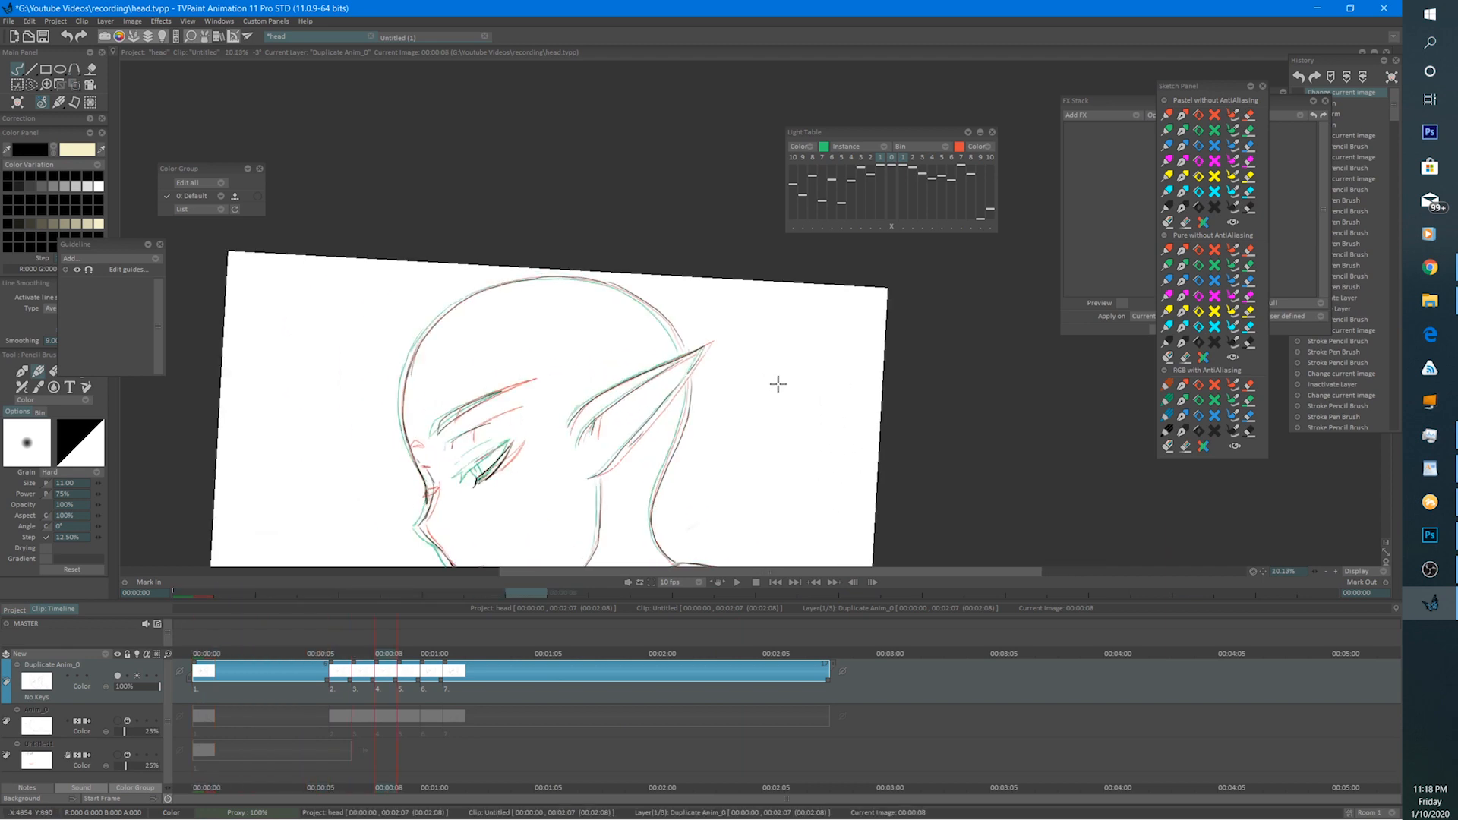
key(Right)
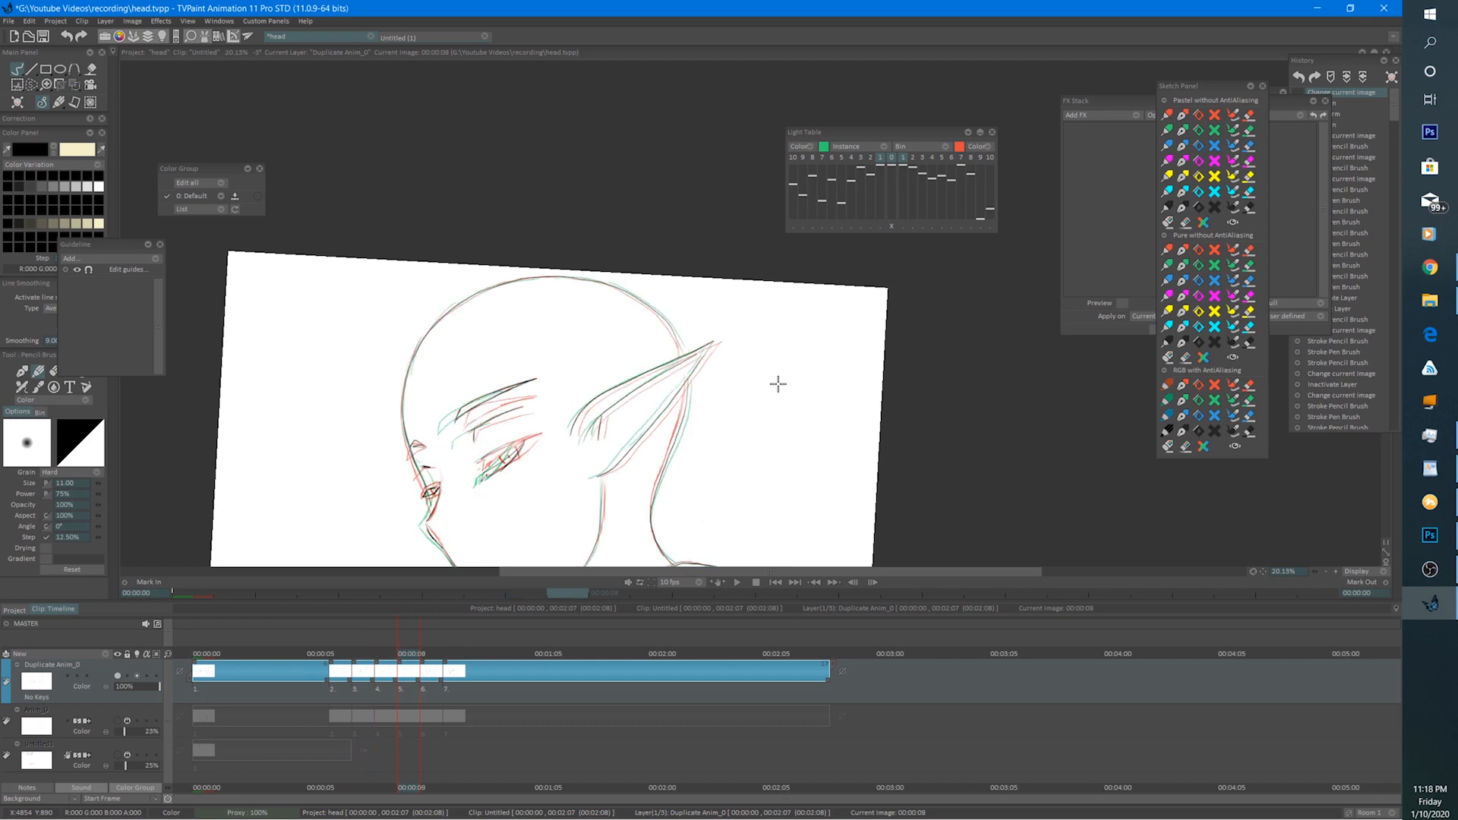
key(Left)
scroll(722, 448, up, 3)
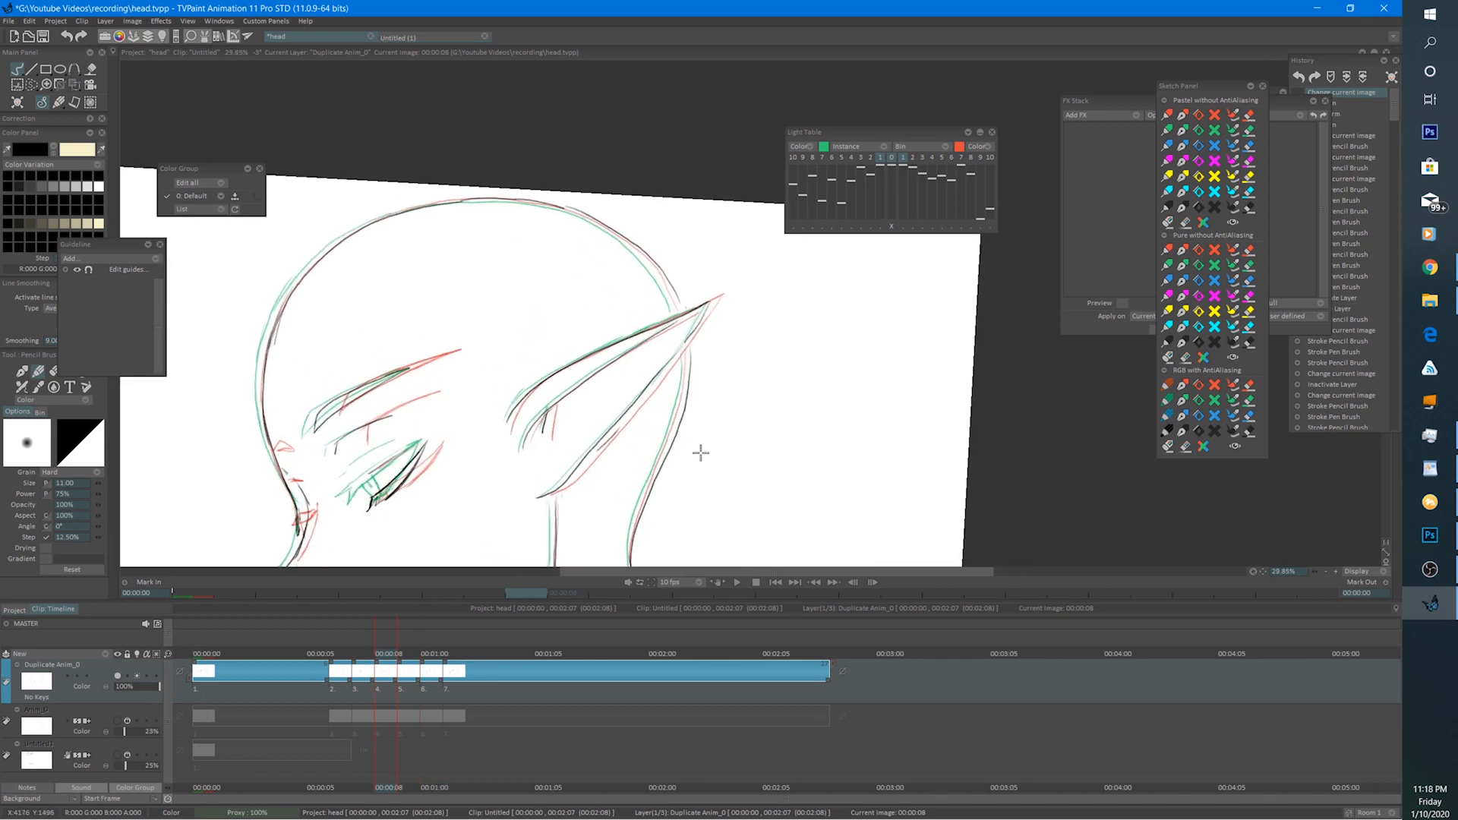
scroll(722, 423, up, 1)
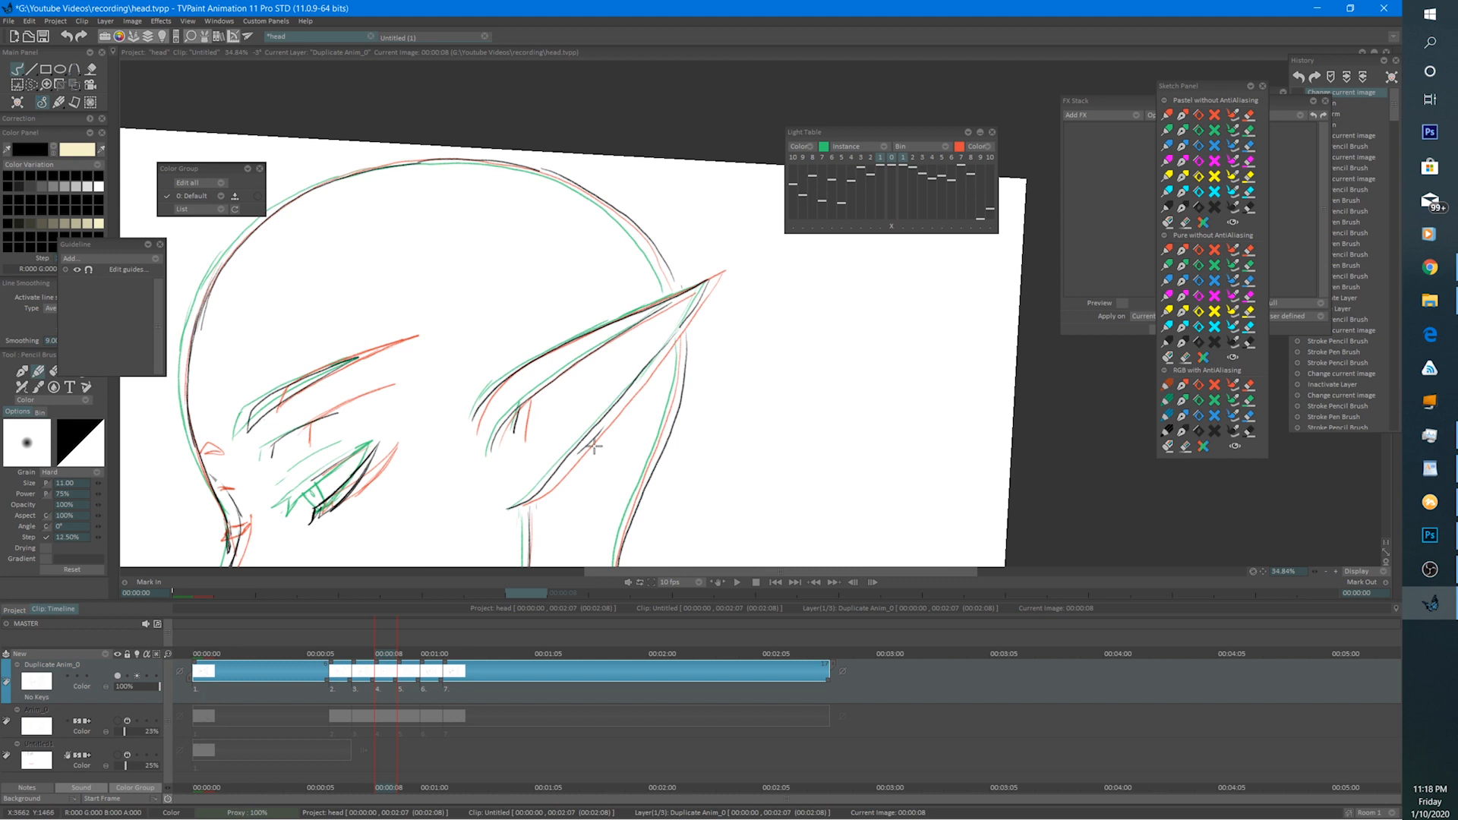
key(Right)
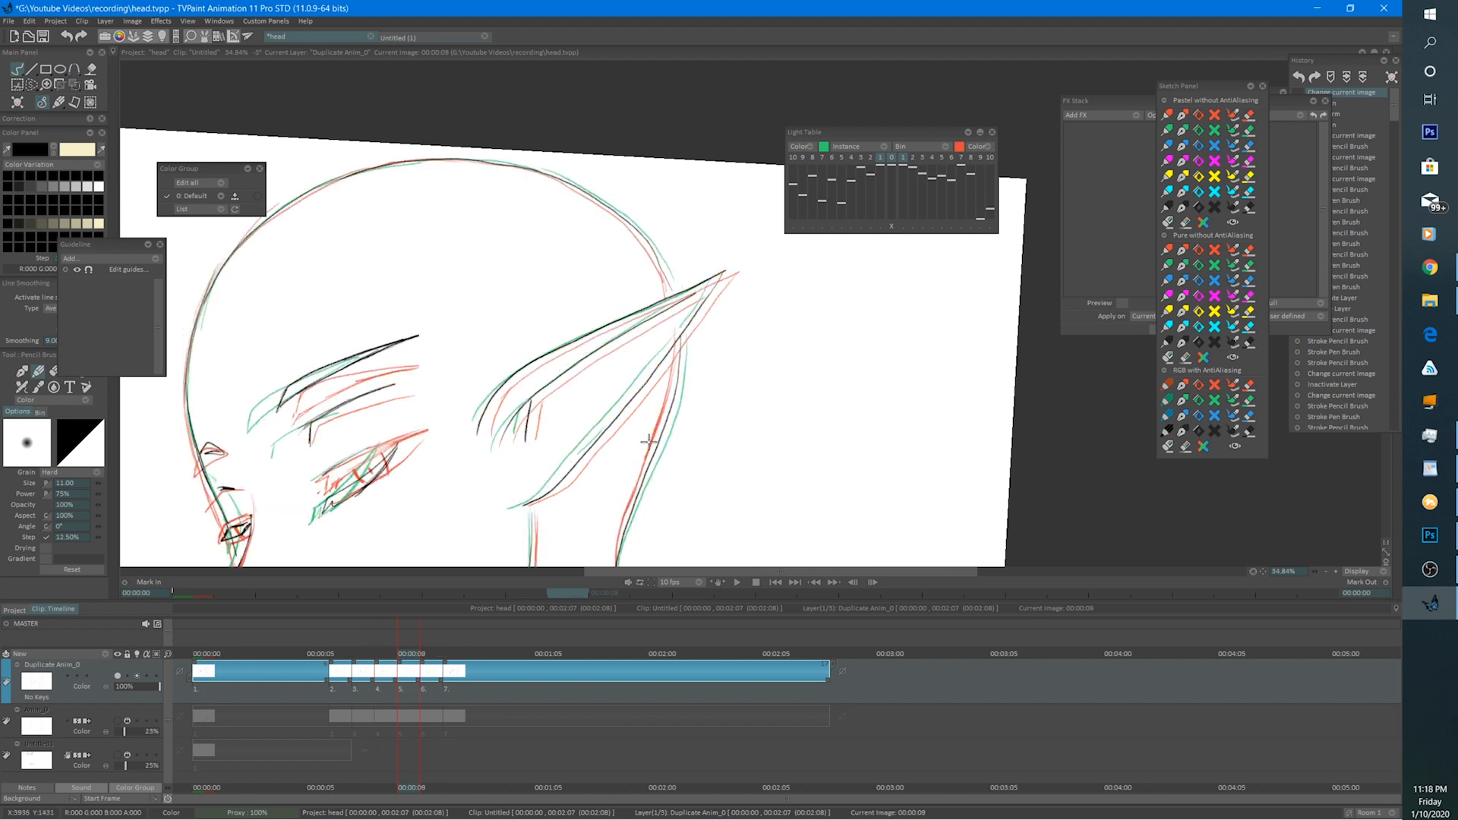
key(Left)
key(Left)
key(Left)
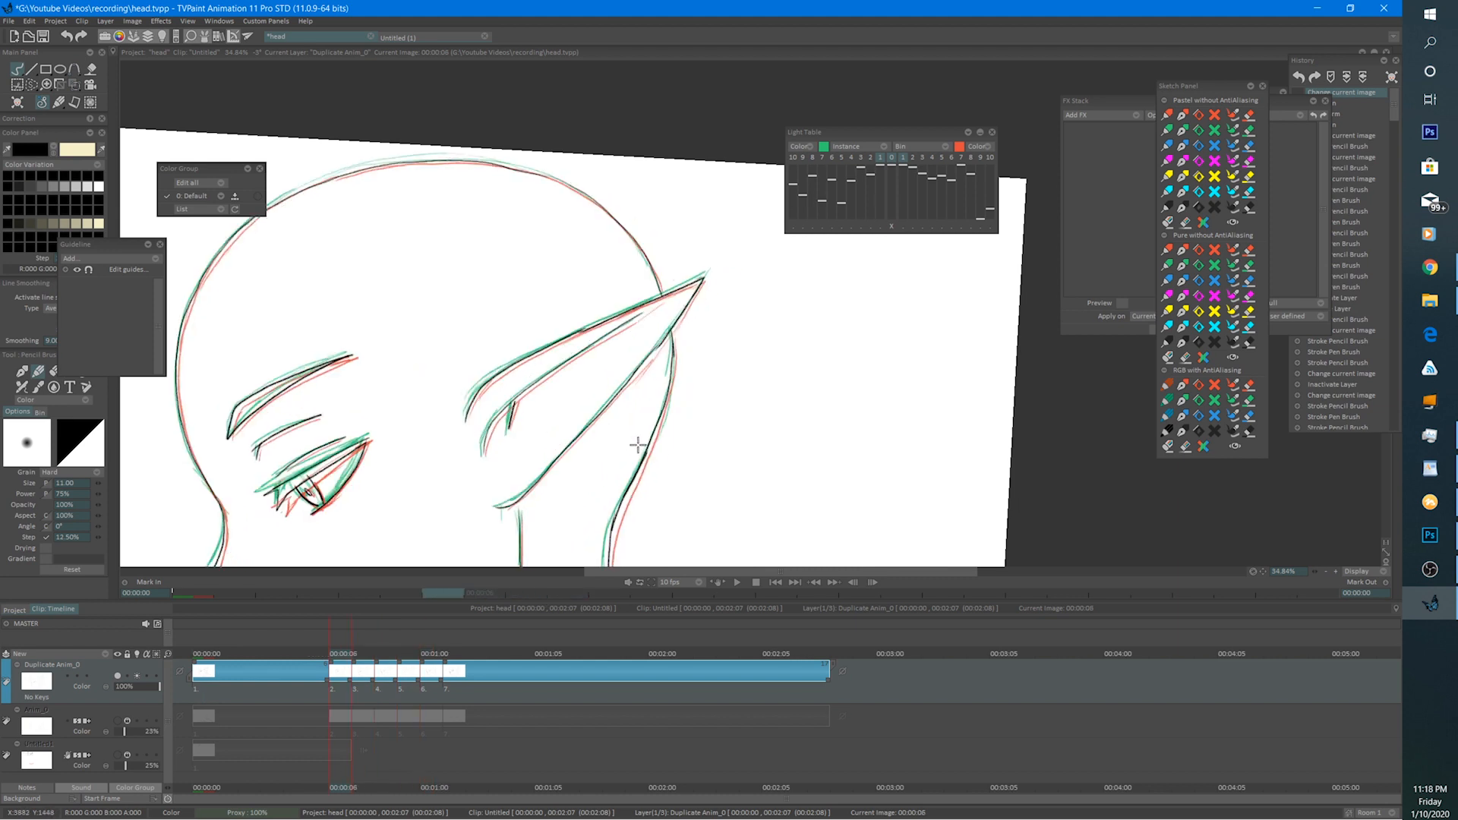
key(Right)
key(Right)
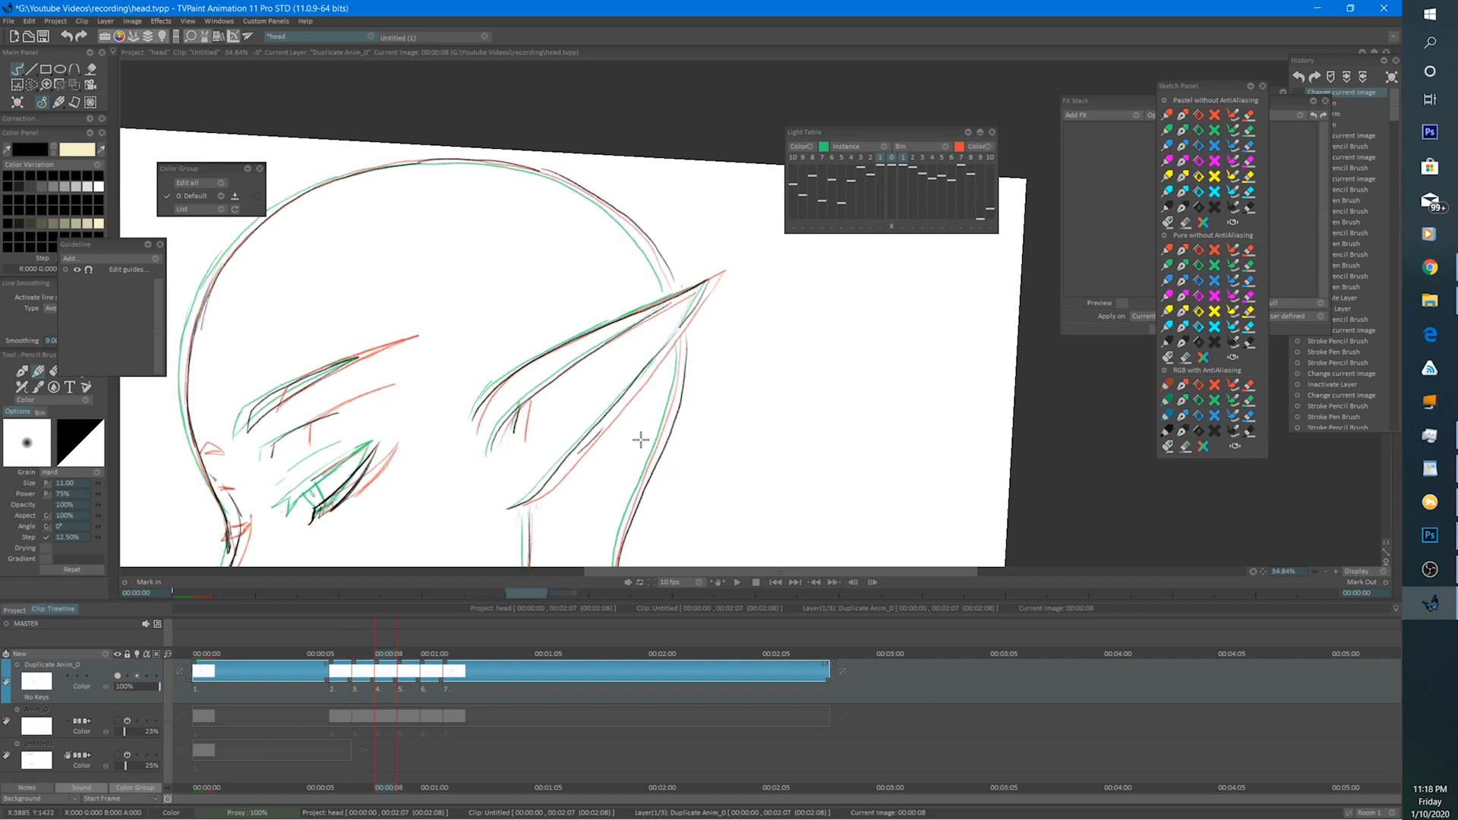
Erase the lower edge of the ear on the fourth drawing and redraw it between the neighbouring onion-skin lines.
key(e)
mouse_move(701, 301)
mouse_down()
mouse_move(539, 487)
mouse_move(563, 458)
mouse_up()
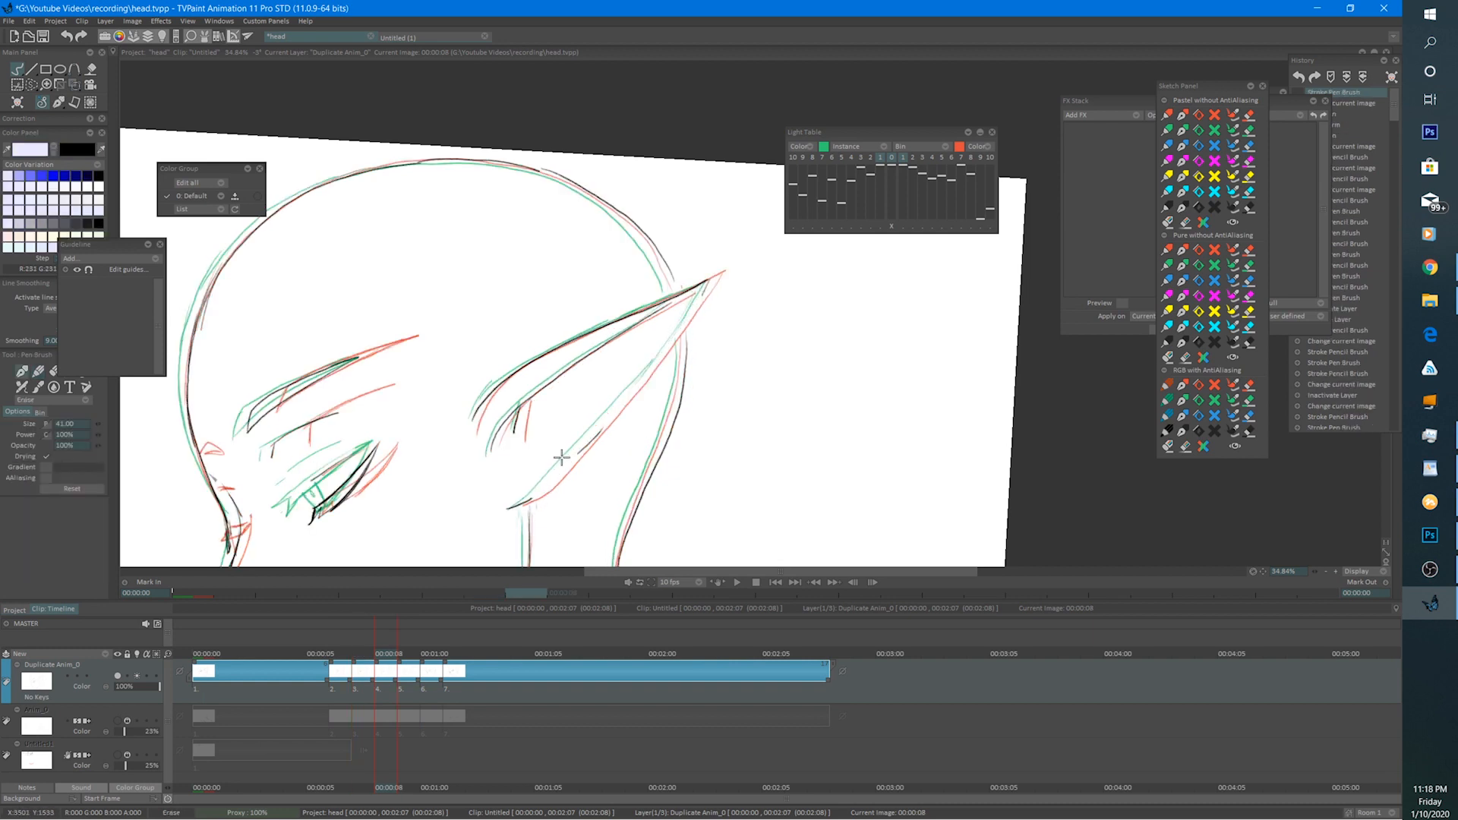
key(e)
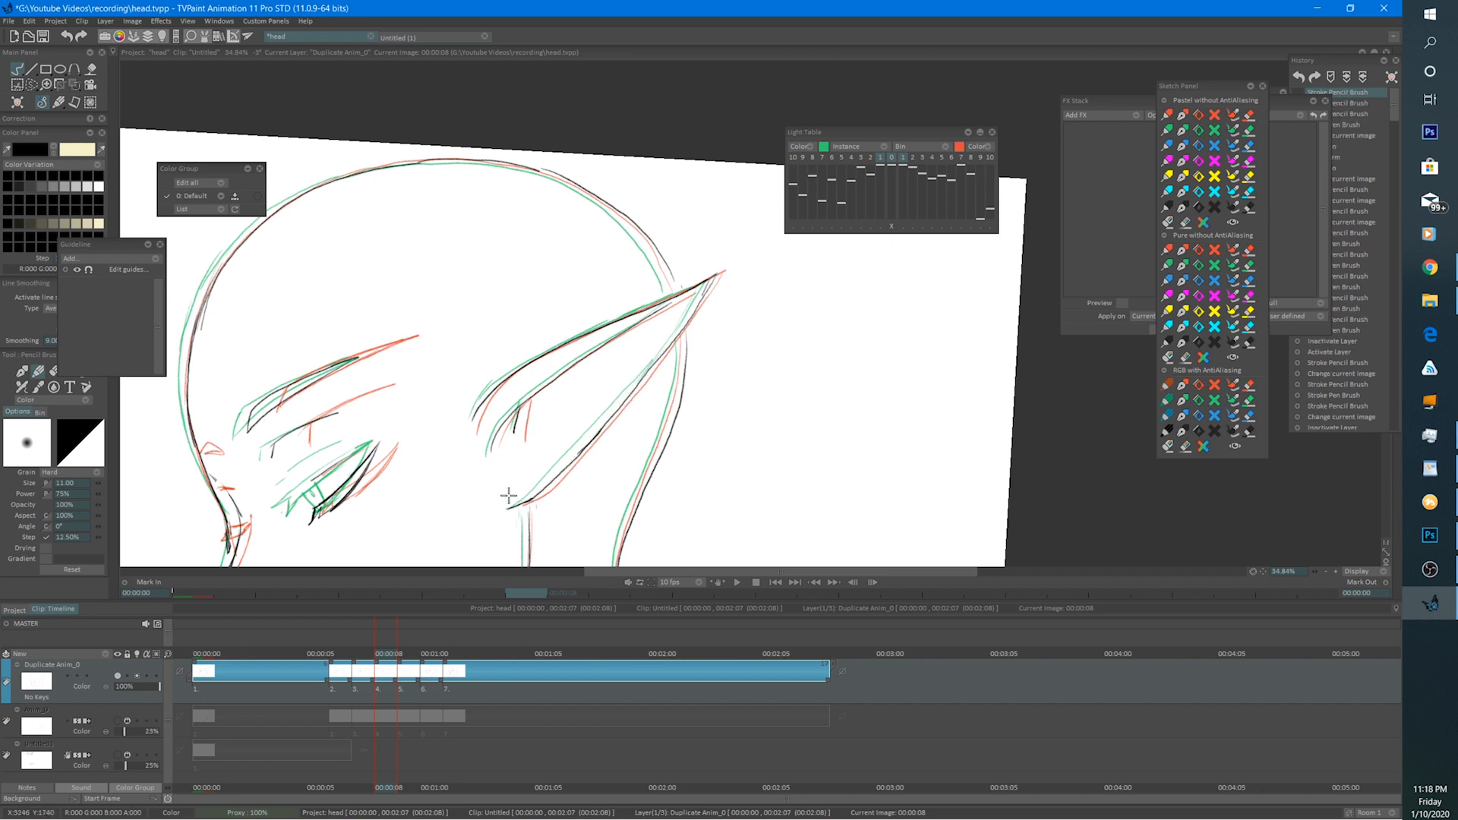
On the fifth drawing, erase and redraw the ear's lower edge near the tip, checking it against the sixth drawing.
key(Right)
key(e)
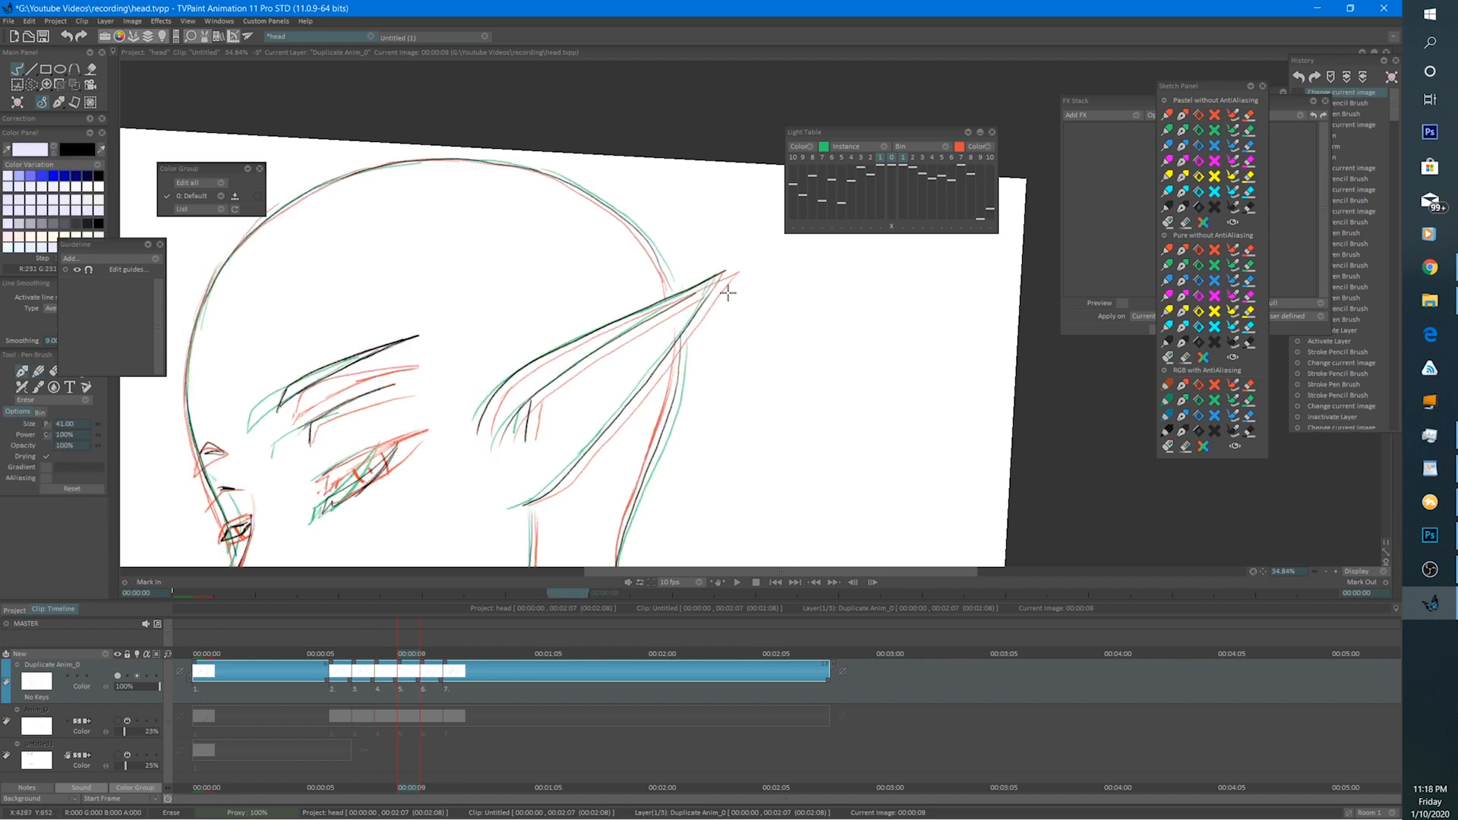
key(Right)
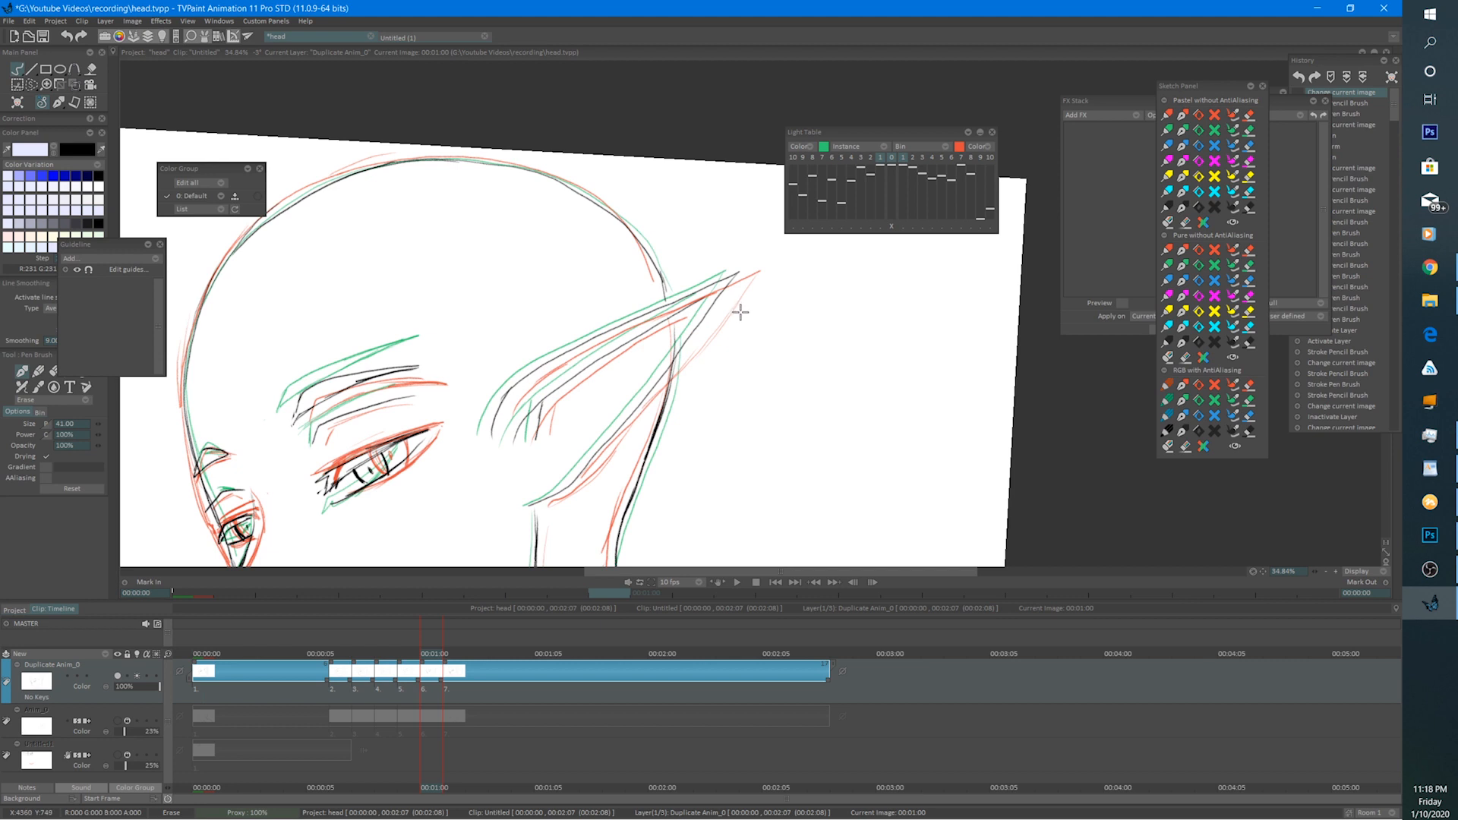
key(Left)
key(e)
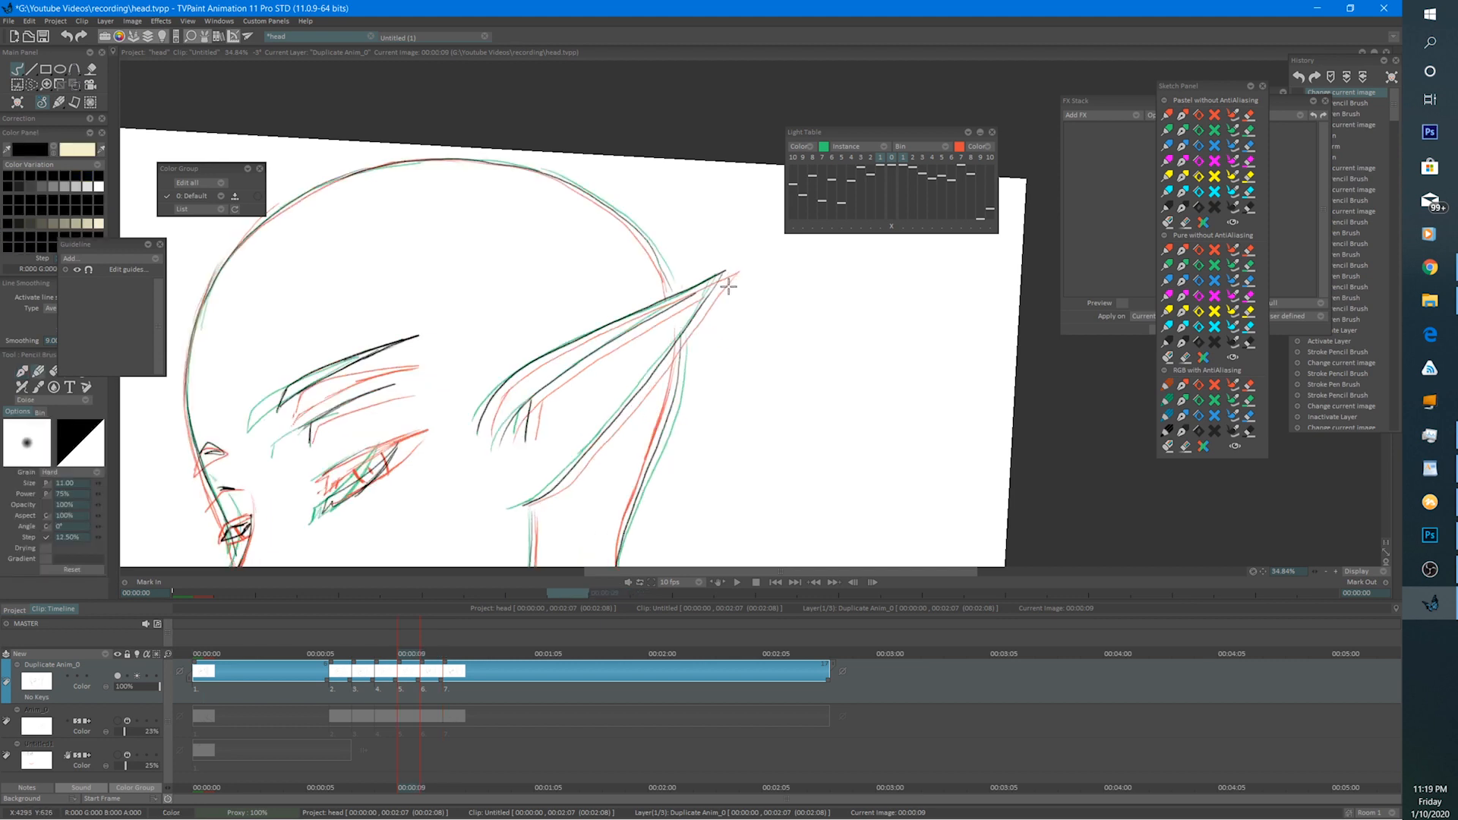
On the sixth drawing, erase the front ends of the ear's upper and inner lines and redraw them between the neighbouring onion-skin lines.
key(Right)
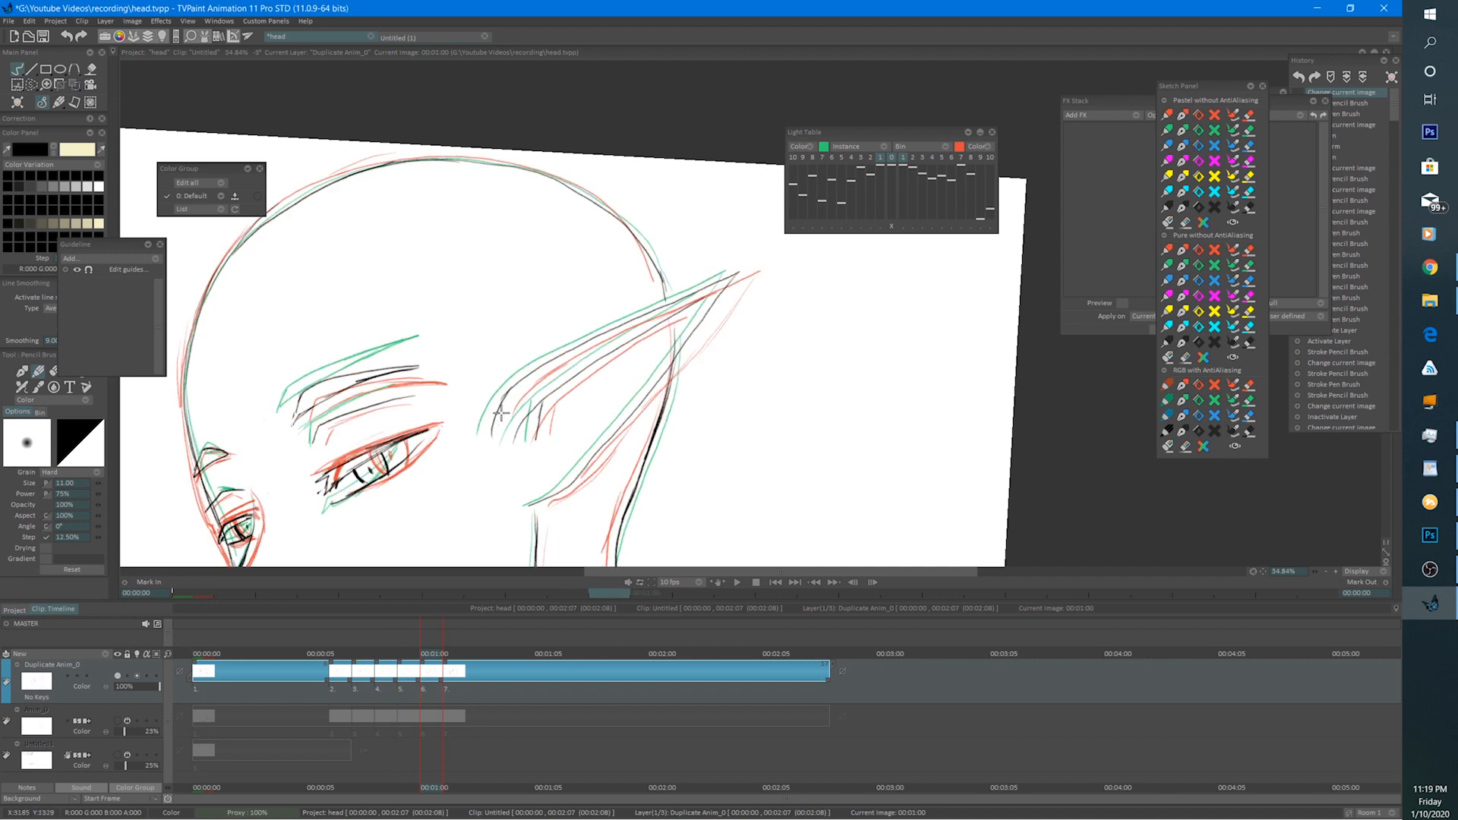
key(e)
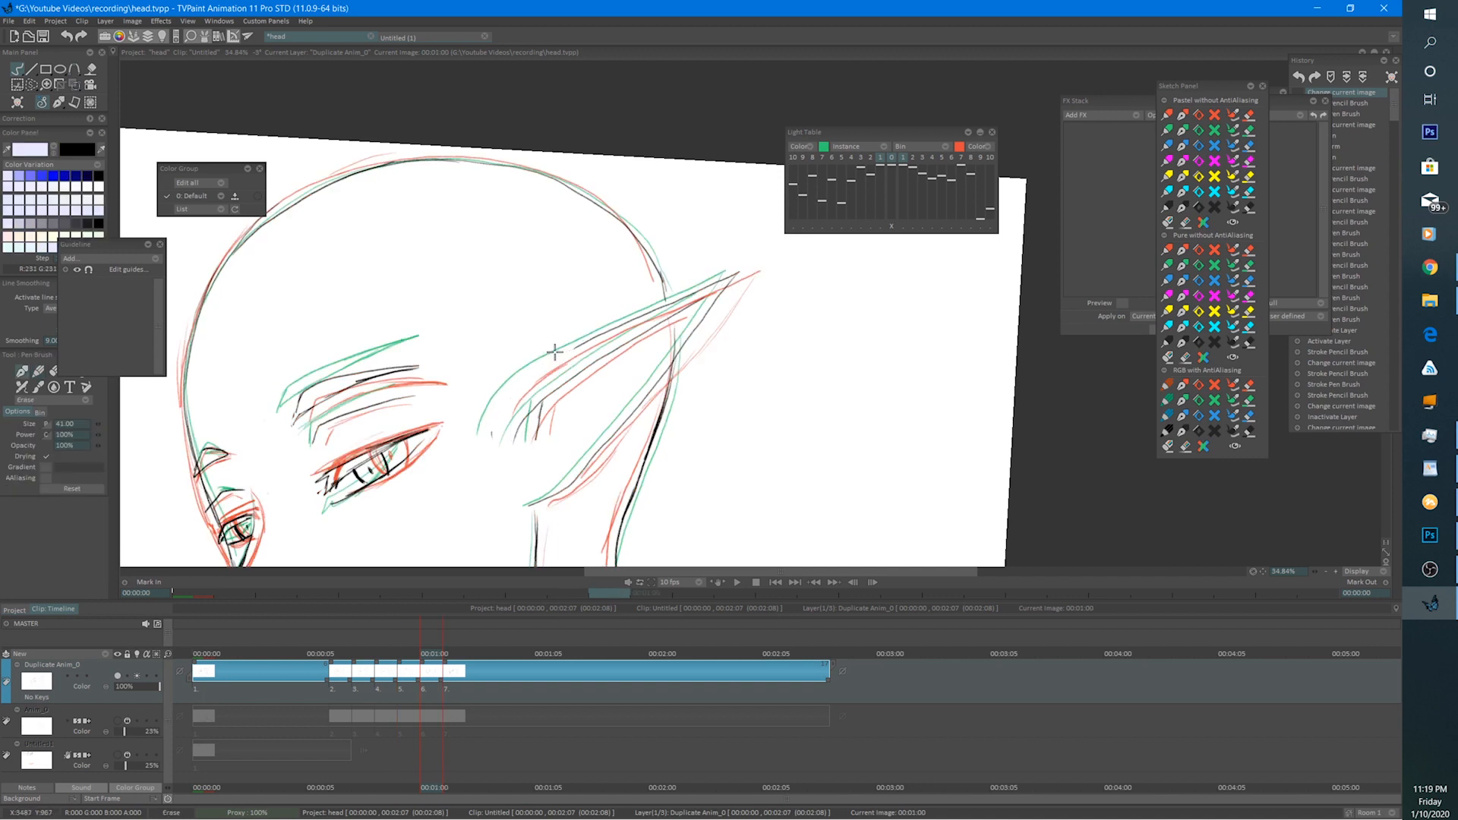
drag(554, 351, 548, 377)
click(524, 441)
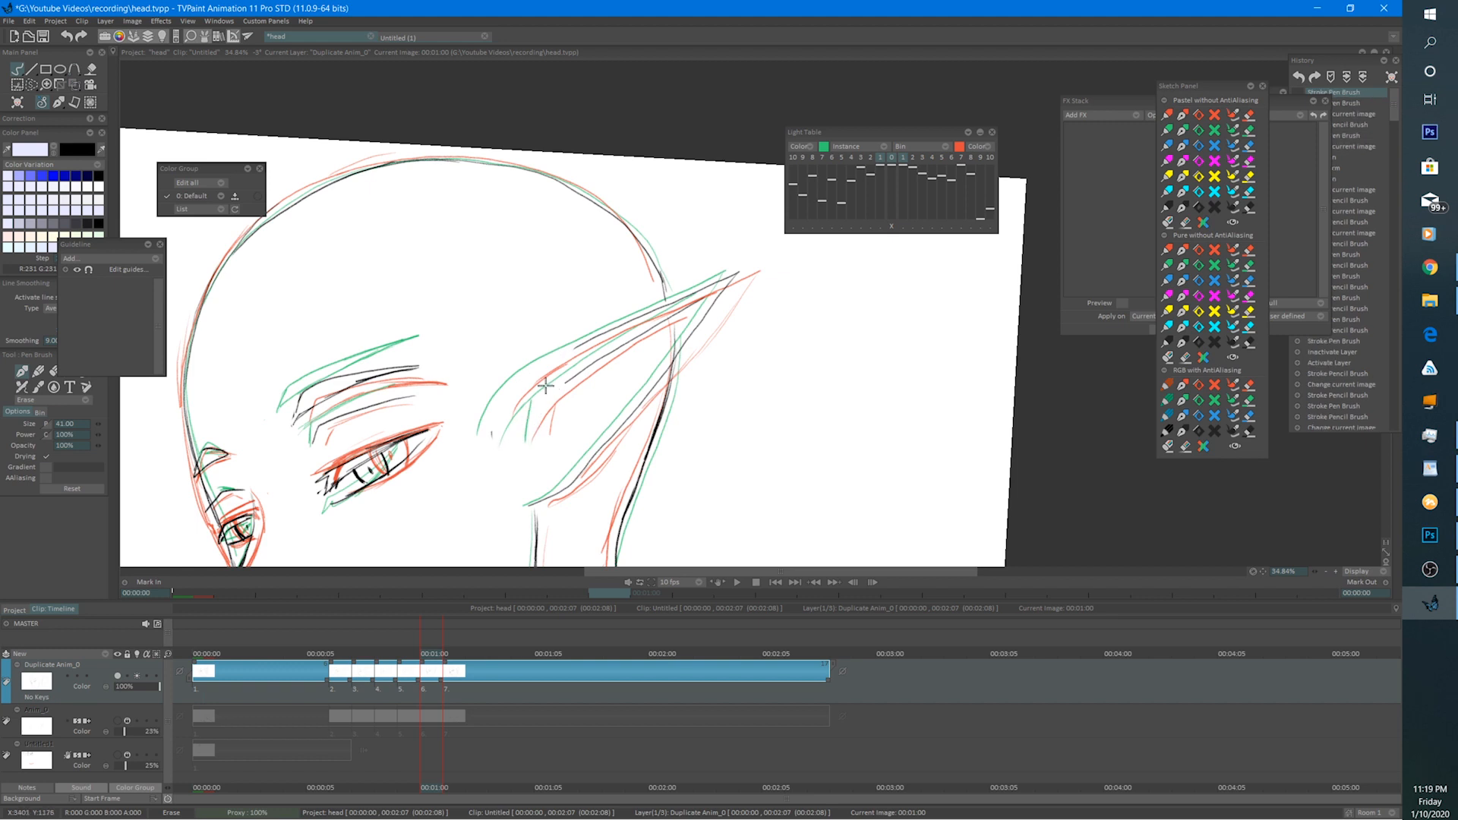
key(b)
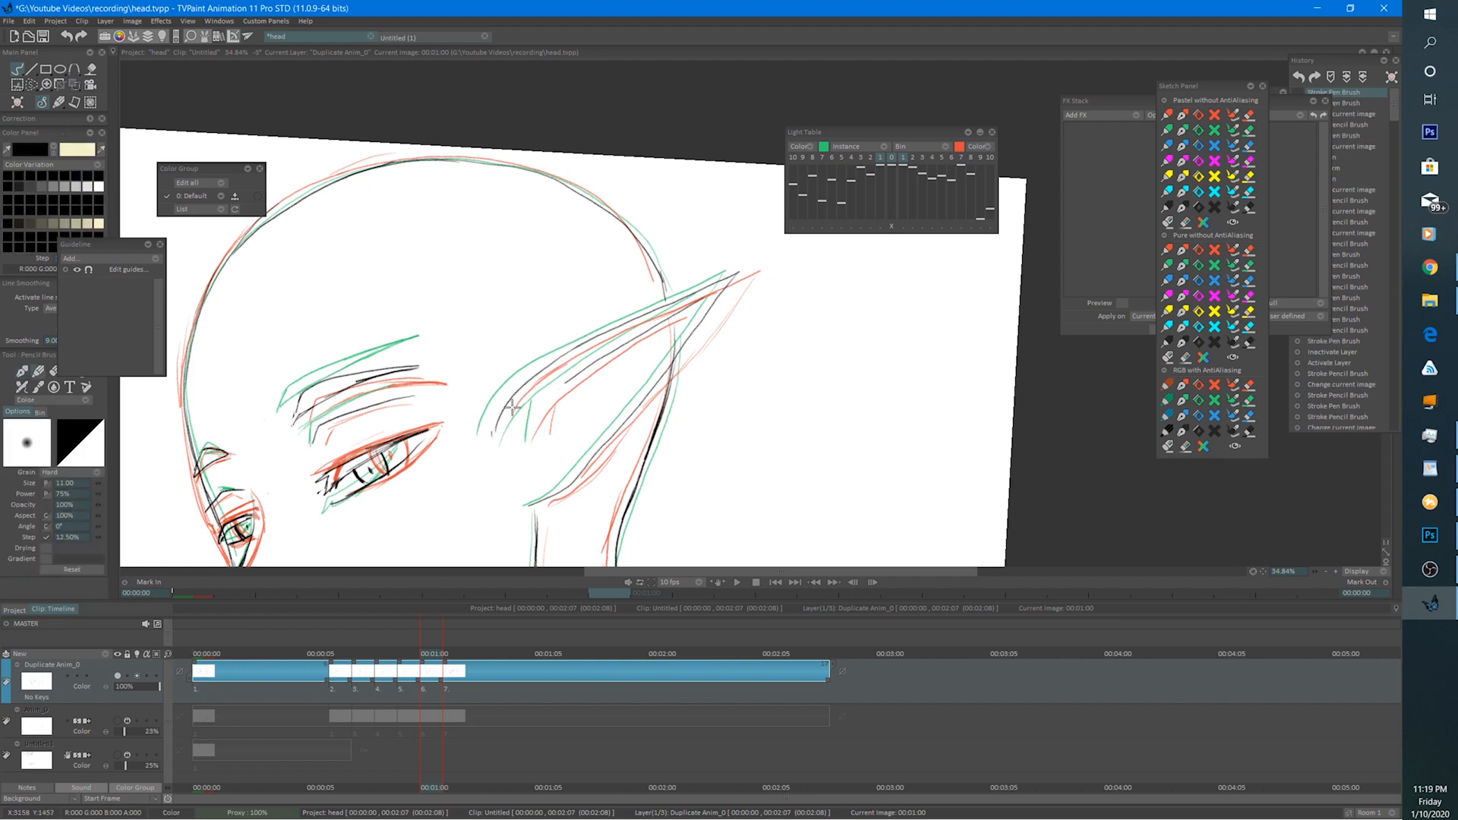
drag(543, 404, 549, 398)
drag(532, 436, 553, 387)
mouse_move(656, 398)
mouse_down()
mouse_move(669, 328)
mouse_move(662, 378)
mouse_up()
key(Right)
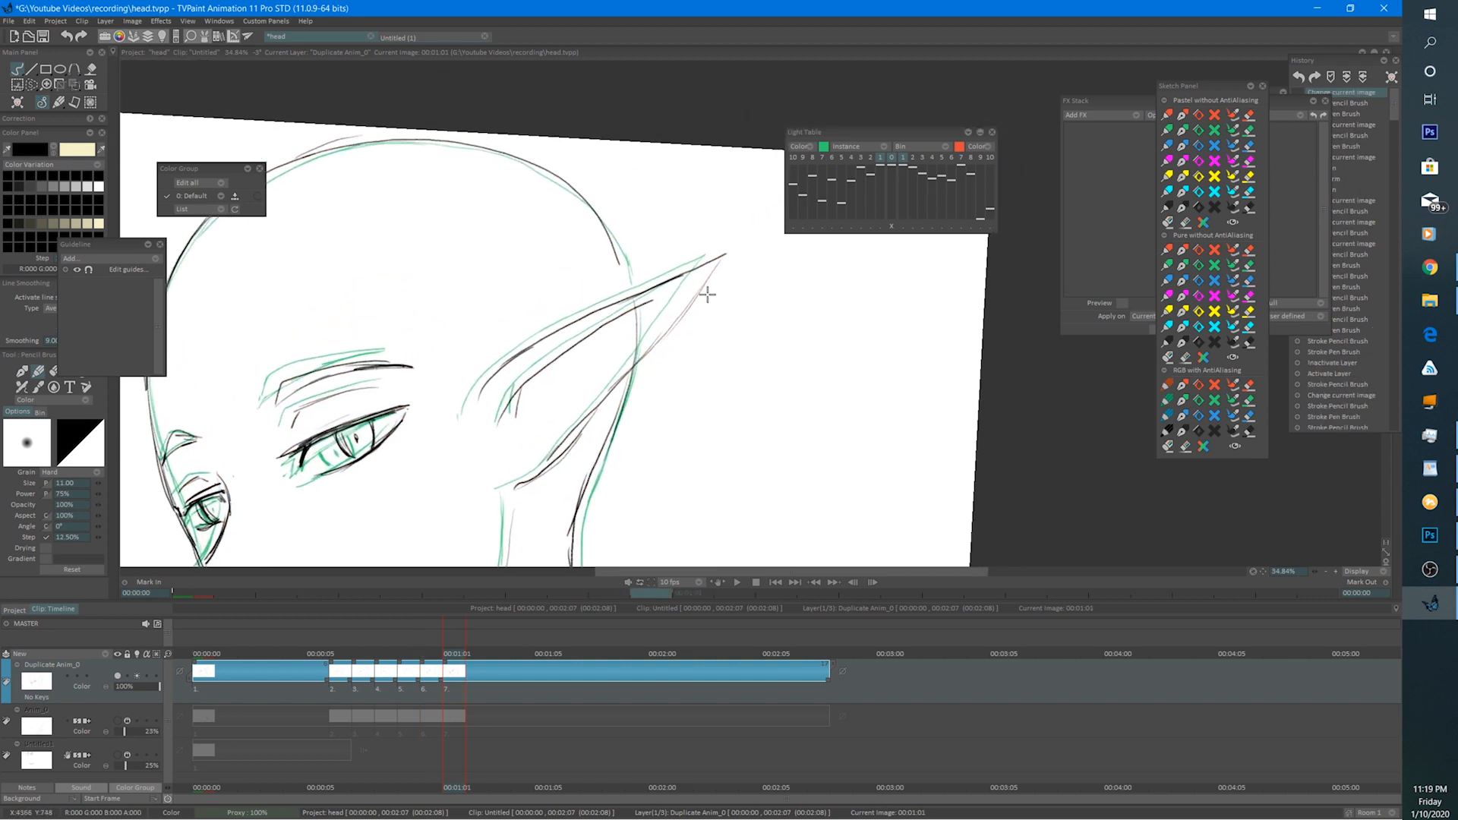
Play back the clip twice, viewing the full head and then the ear closer, and stop the preview.
click(435, 654)
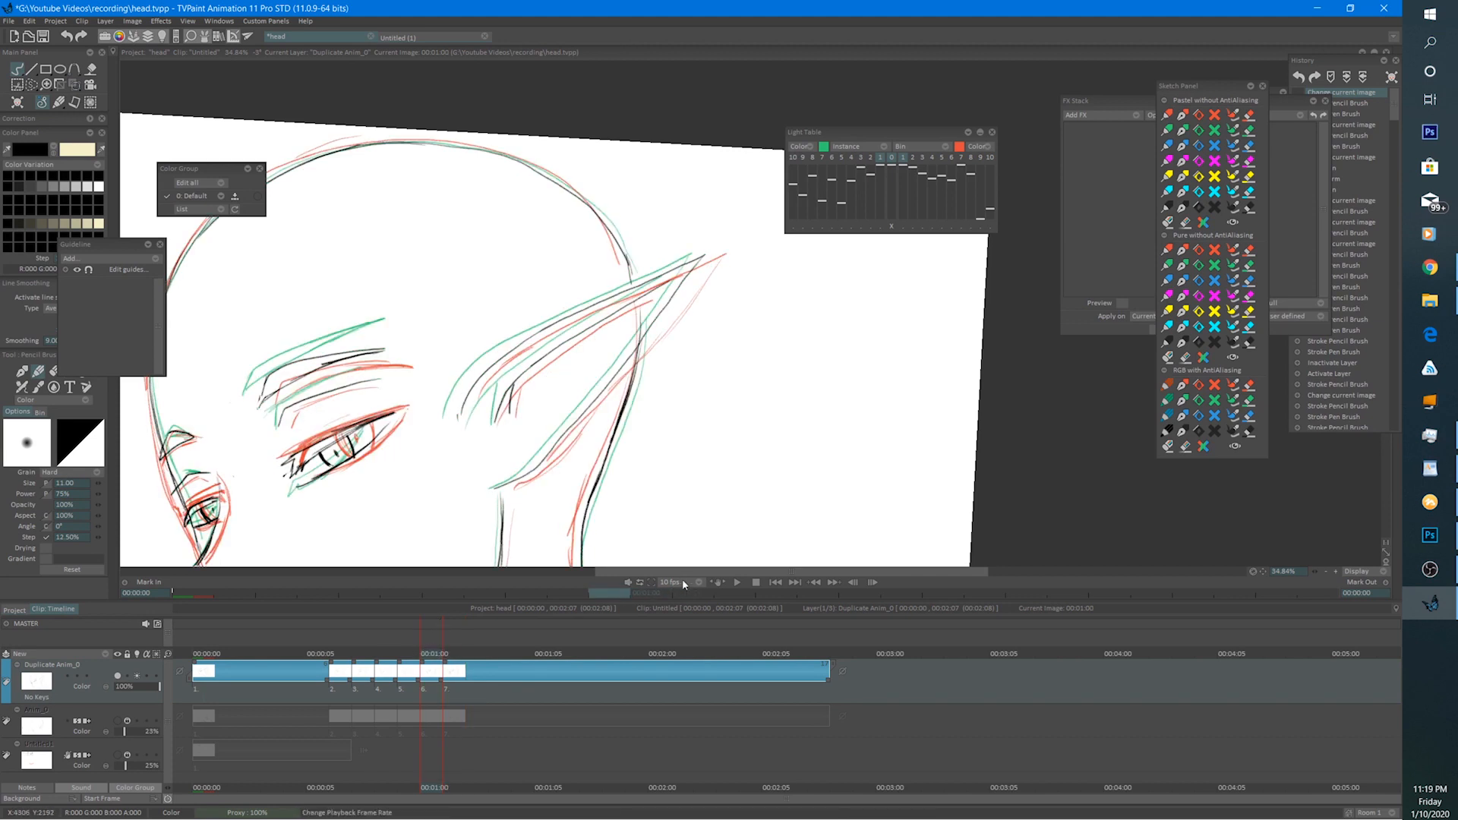
click(737, 583)
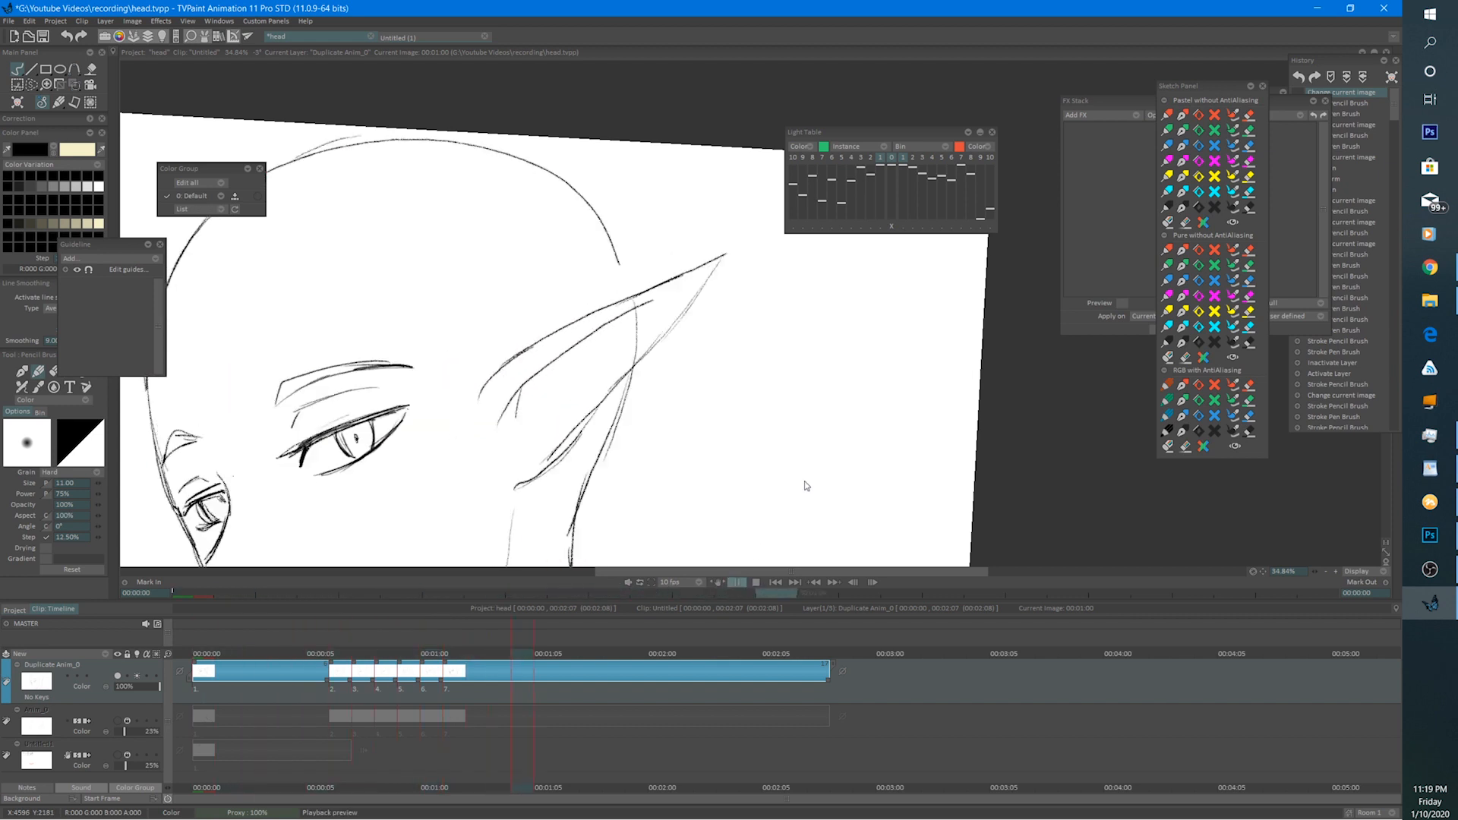
scroll(712, 488, down, 3)
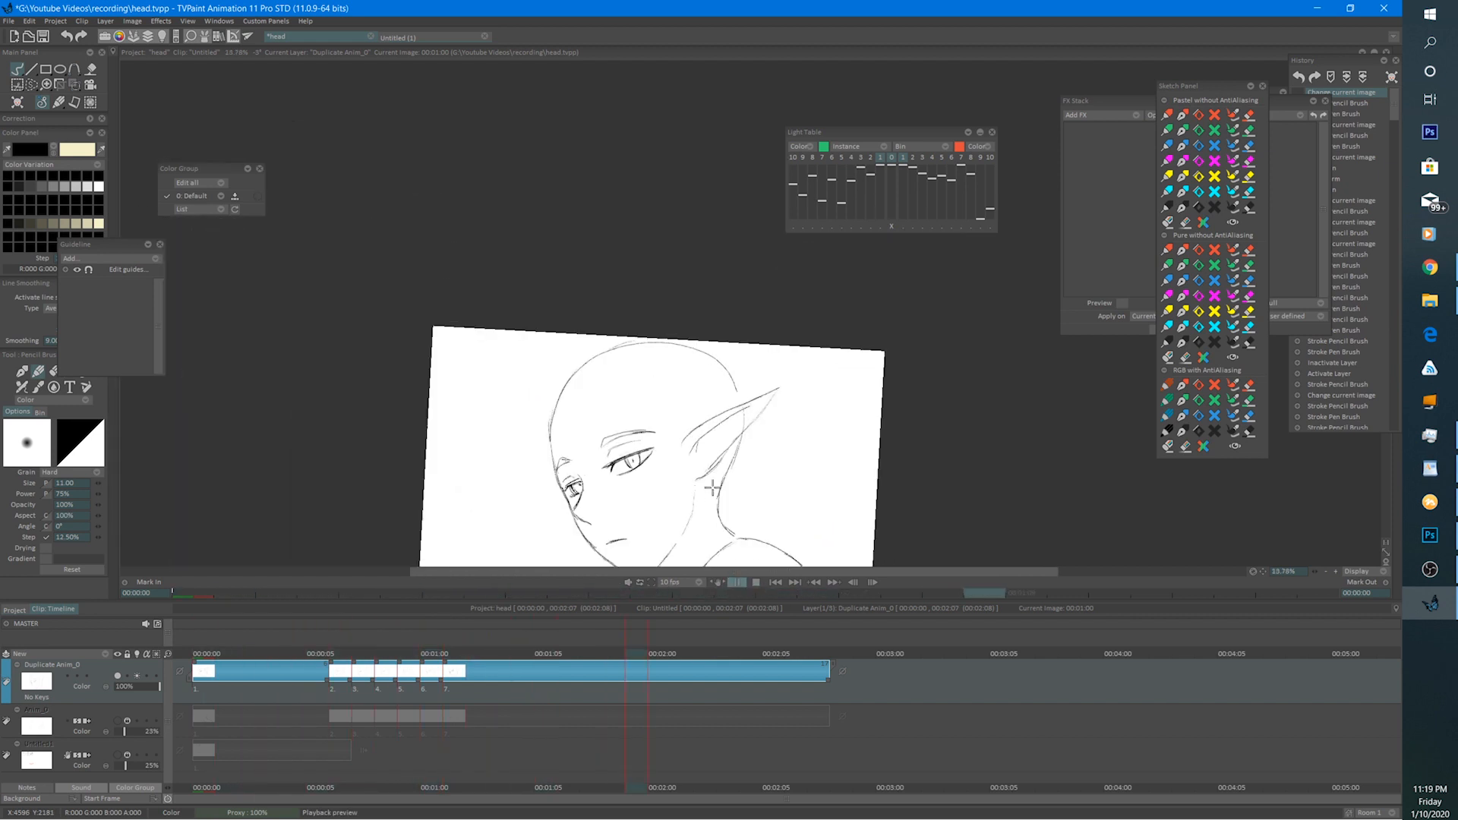
click(756, 583)
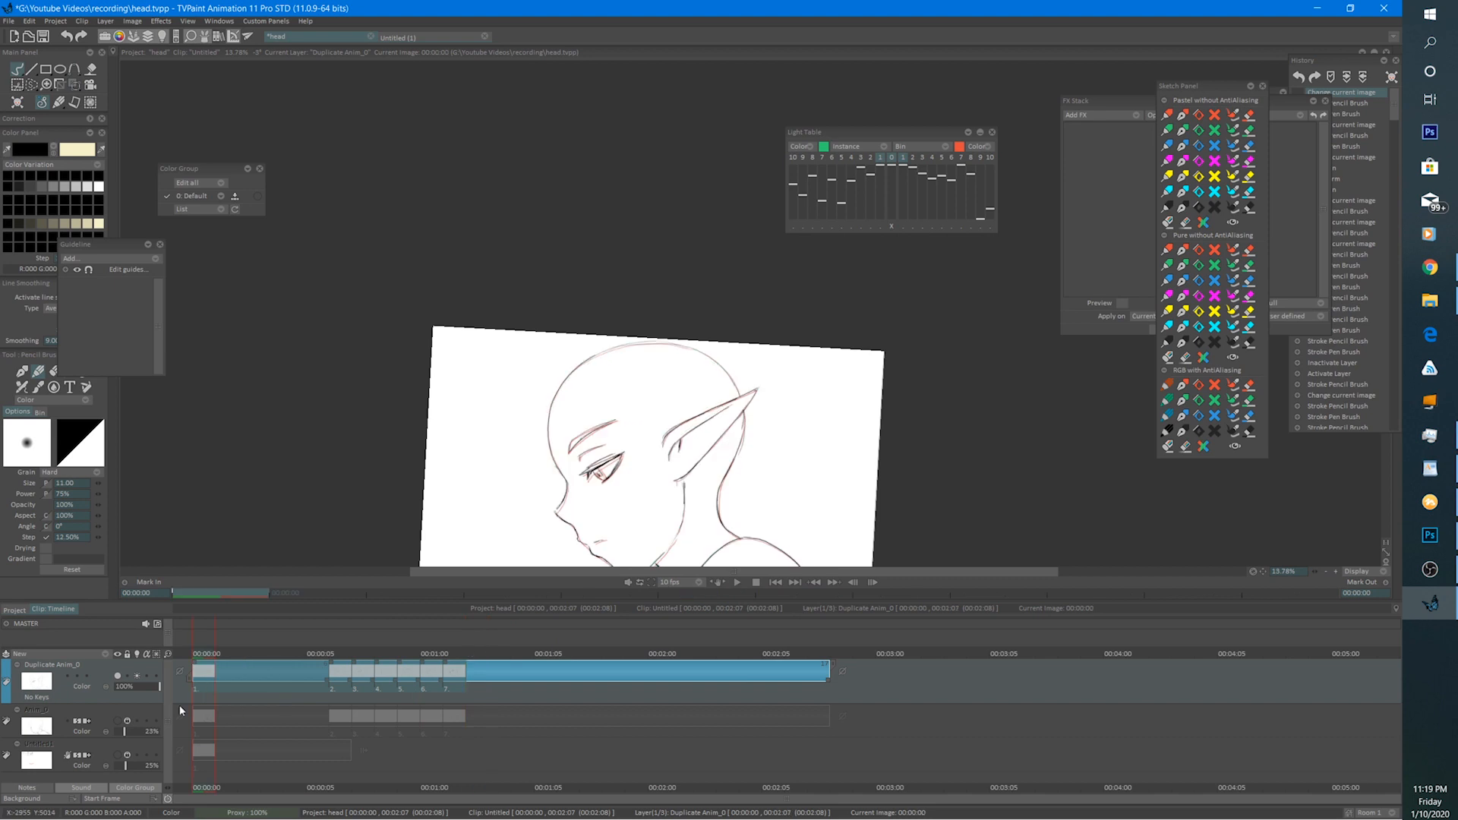
click(737, 583)
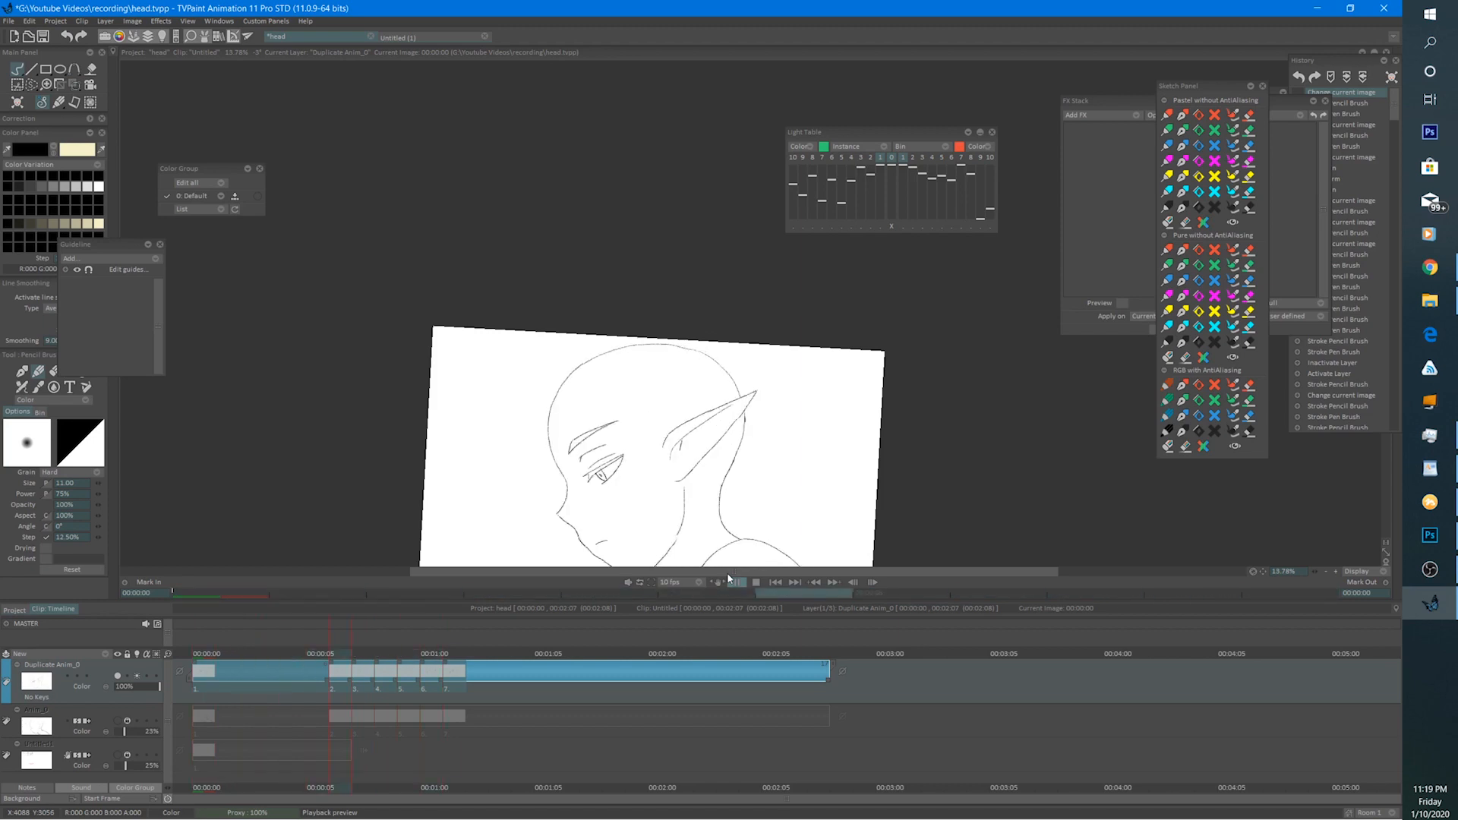
drag(750, 435, 708, 366)
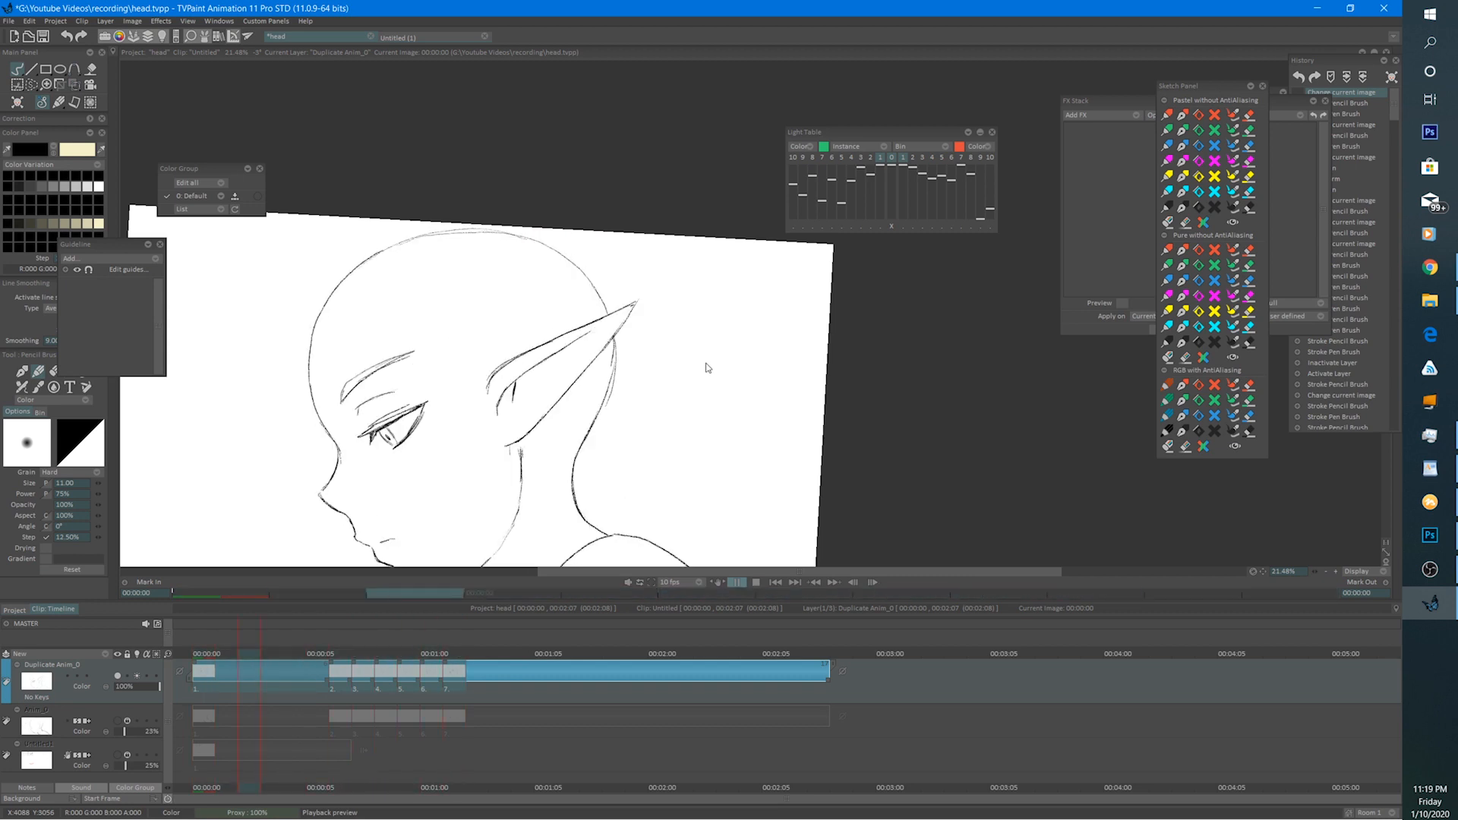
click(756, 583)
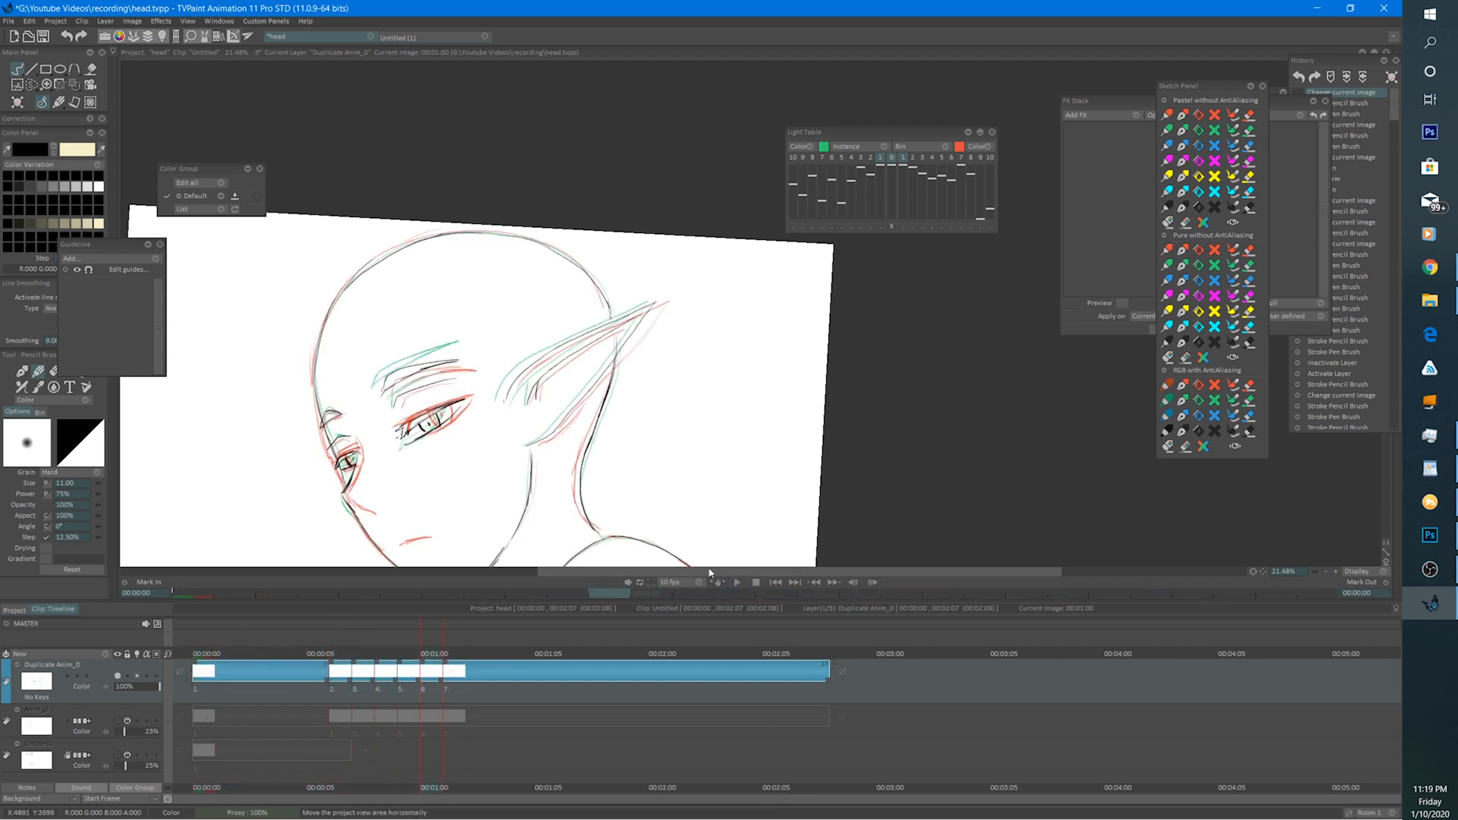
Step back and forth between the held first drawing and the fourth, and compare the ear tip's position in close-up.
click(349, 642)
key(Right)
key(Right)
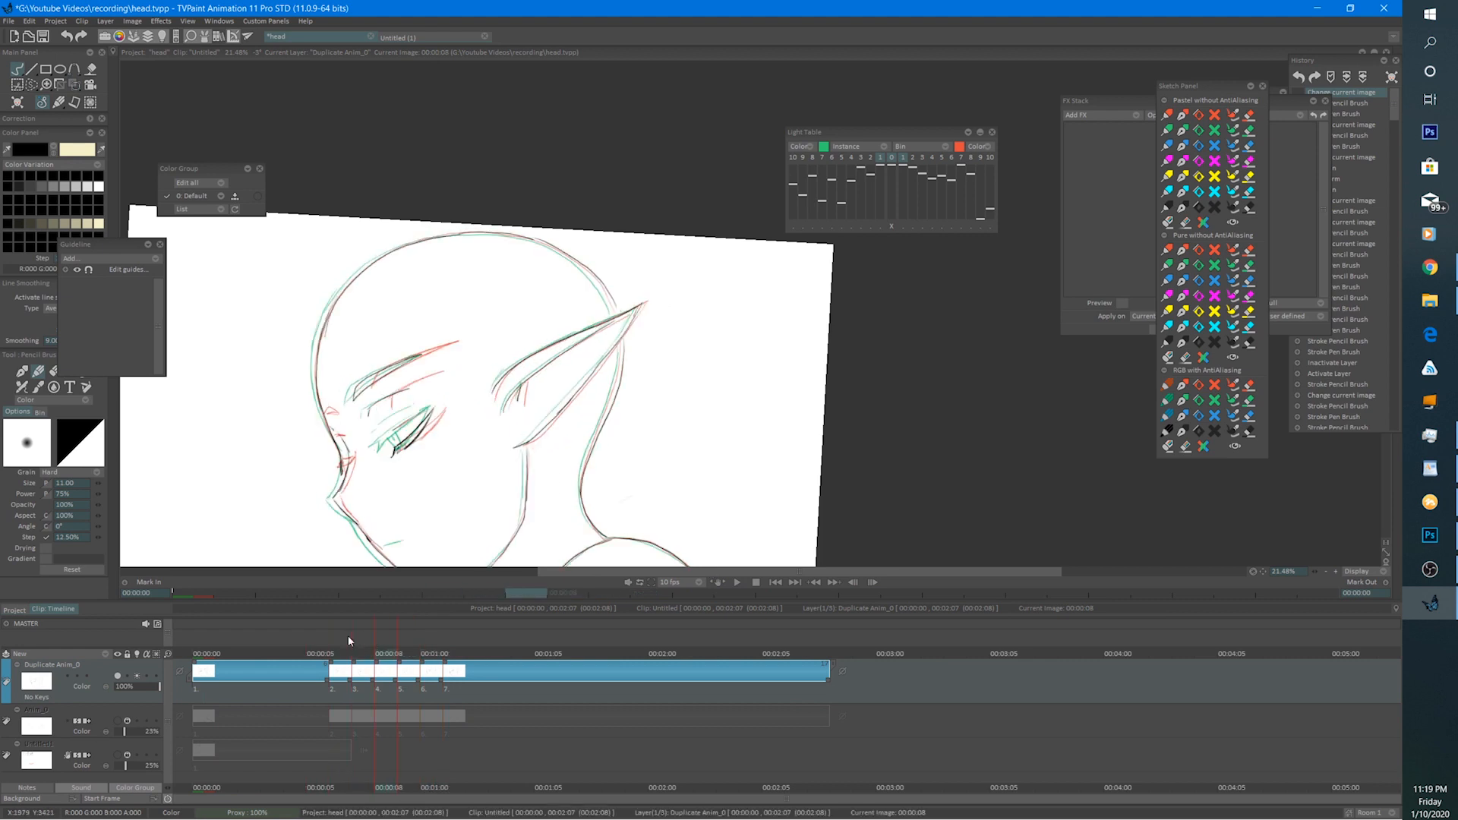
key(Left)
key(Left)
key(Left)
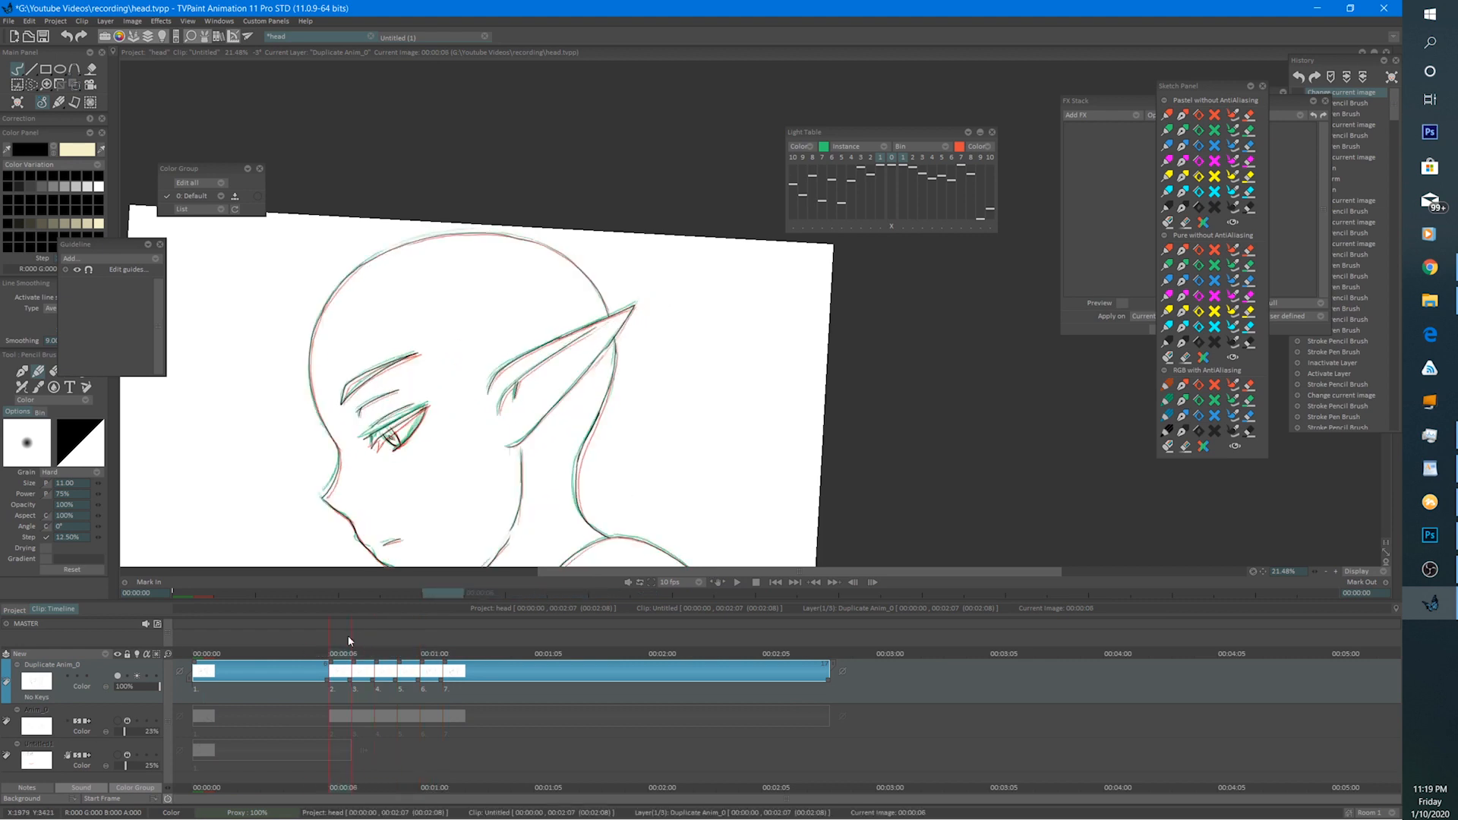
key(Left)
key(Left)
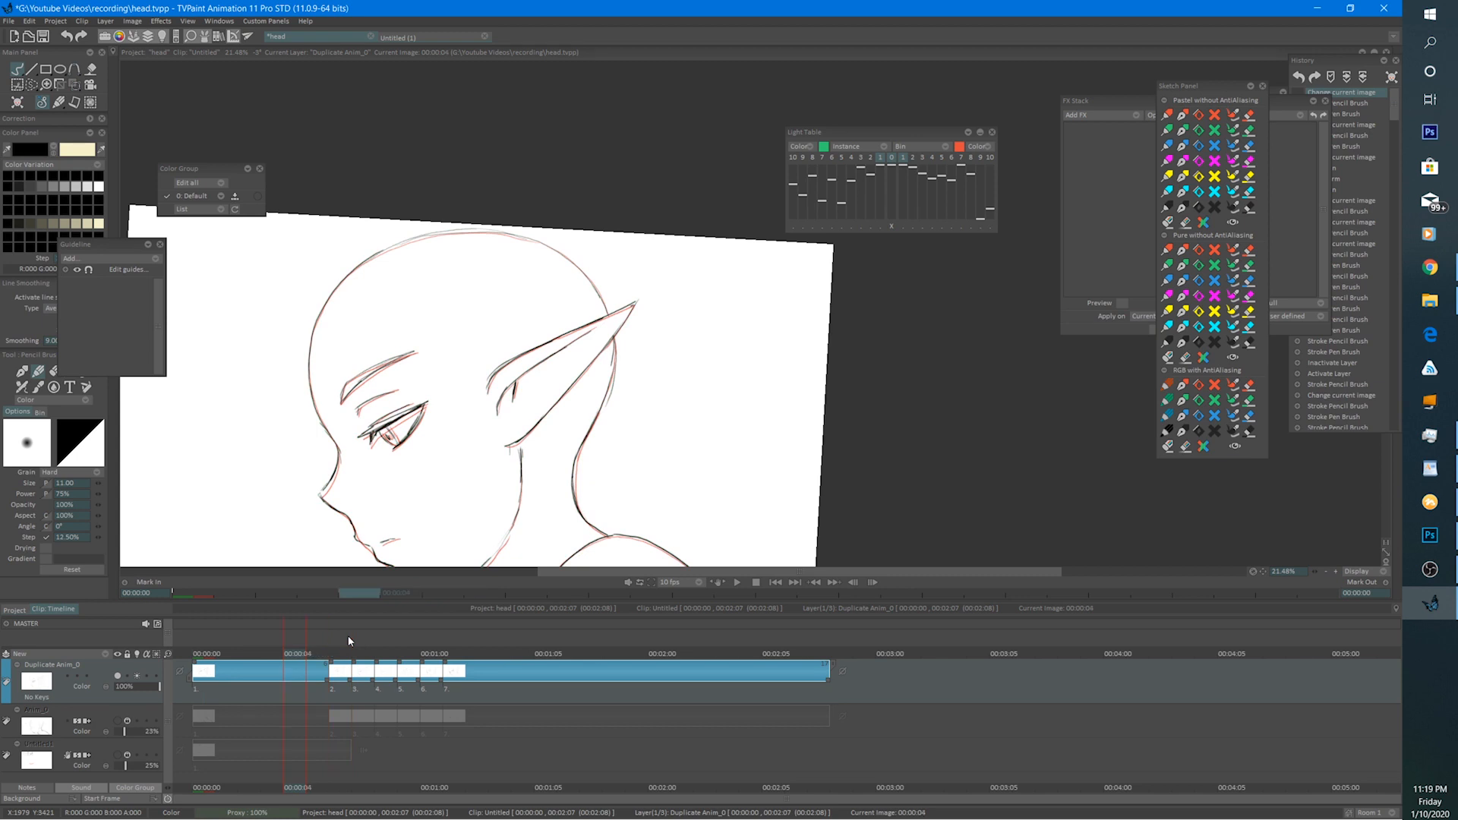
key(Right)
key(Right)
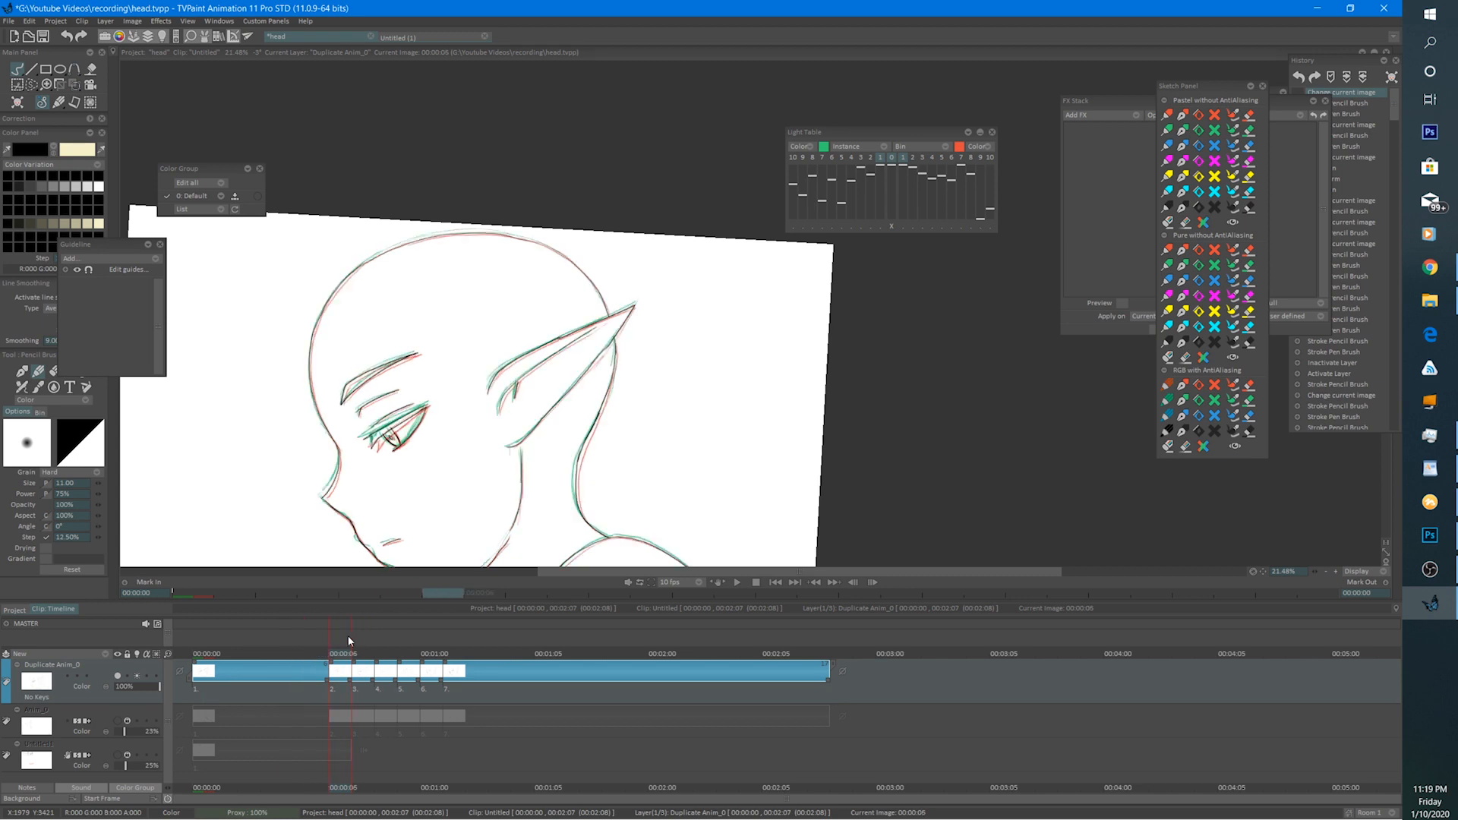
scroll(683, 304, up, 5)
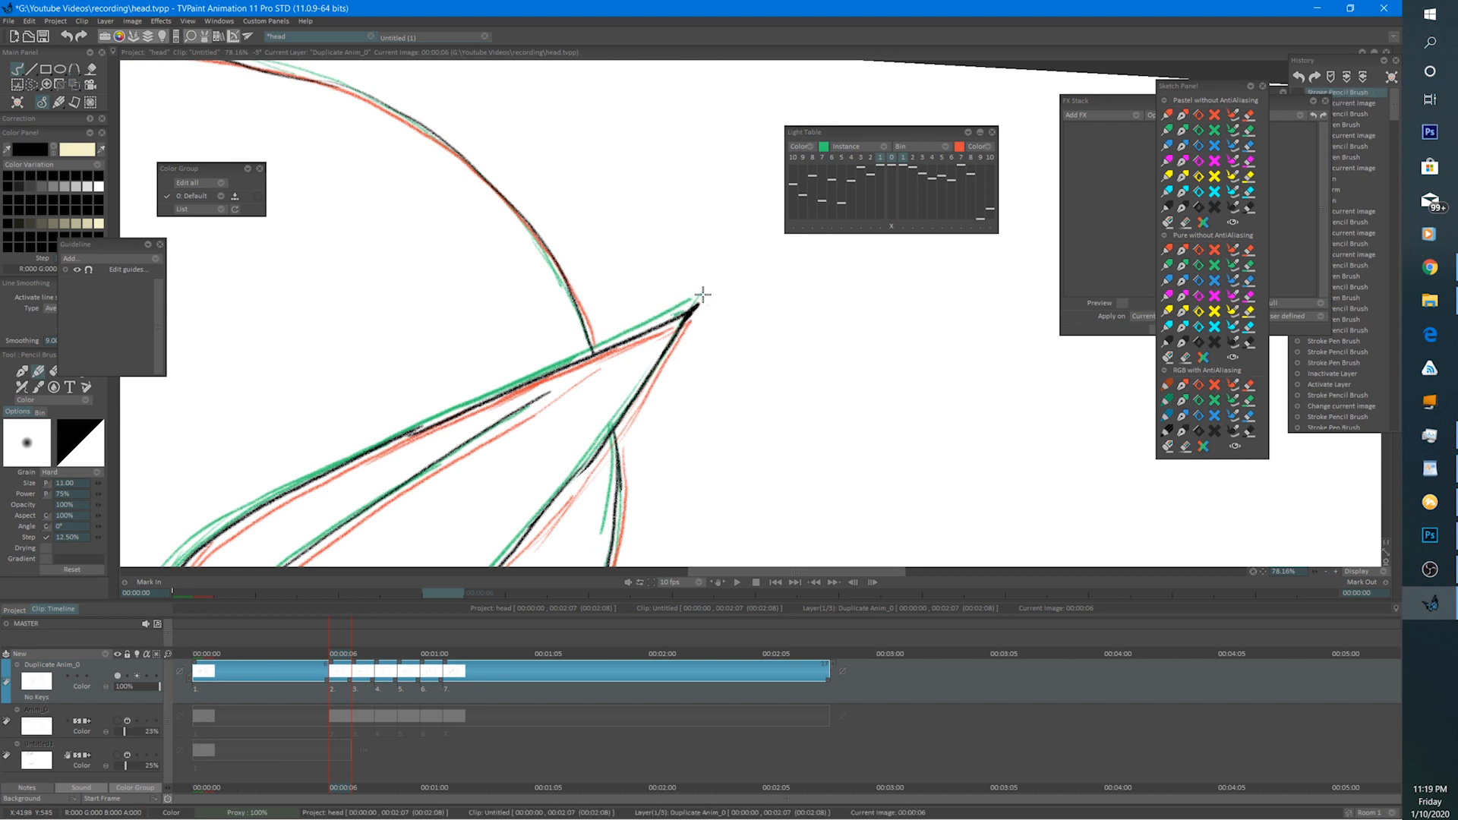
key(Right)
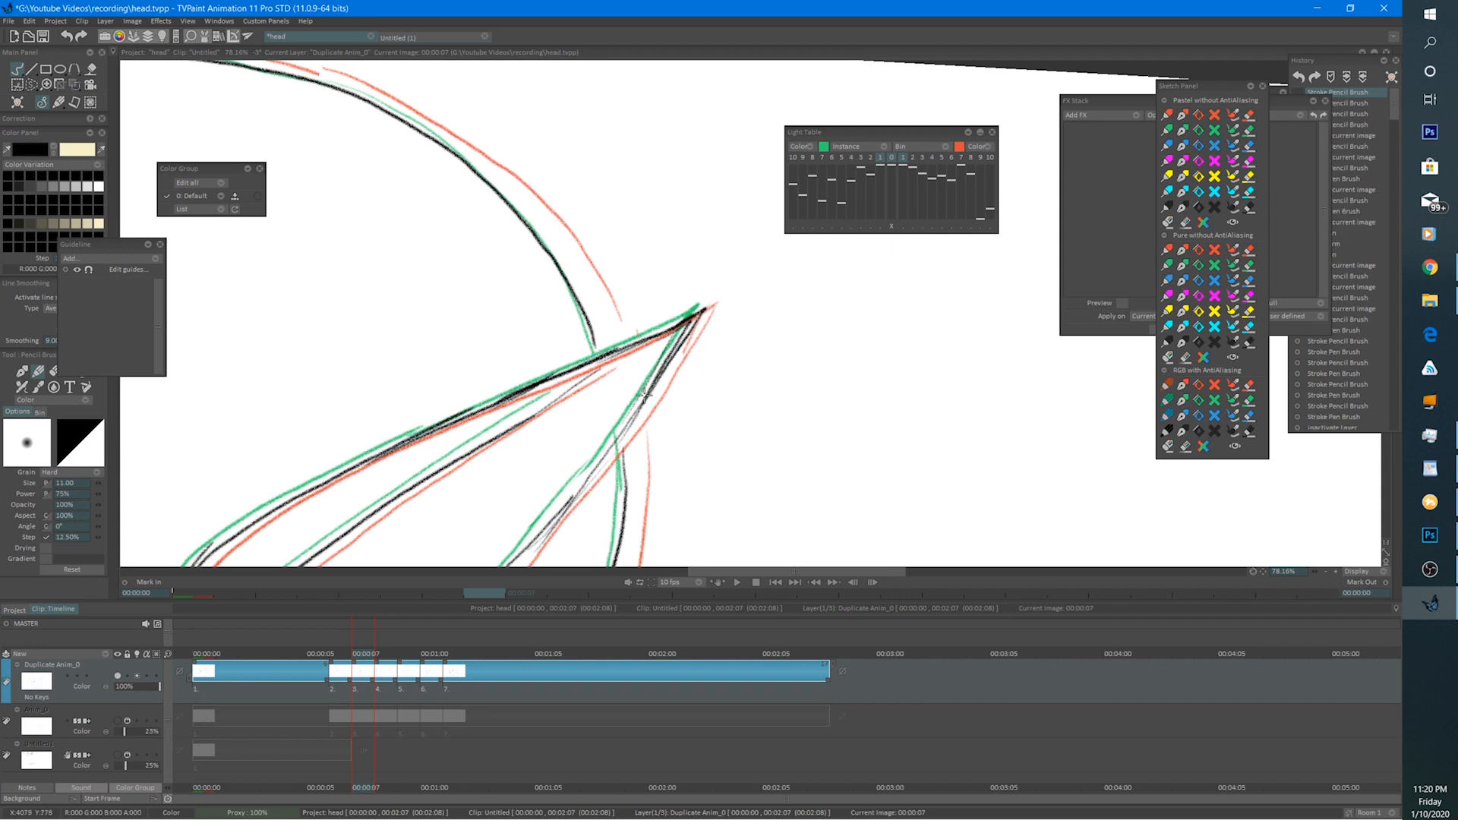
Retouch the ear's lower edge at the tip on the fourth drawing.
key(Right)
key(e)
mouse_move(730, 298)
mouse_down()
mouse_move(675, 377)
mouse_move(702, 330)
mouse_up()
key(e)
Hide the next-frame onion skin, then erase the fifth drawing's ear tip and redraw it slightly shorter, close to the previous drawing's tip.
key(Right)
key(e)
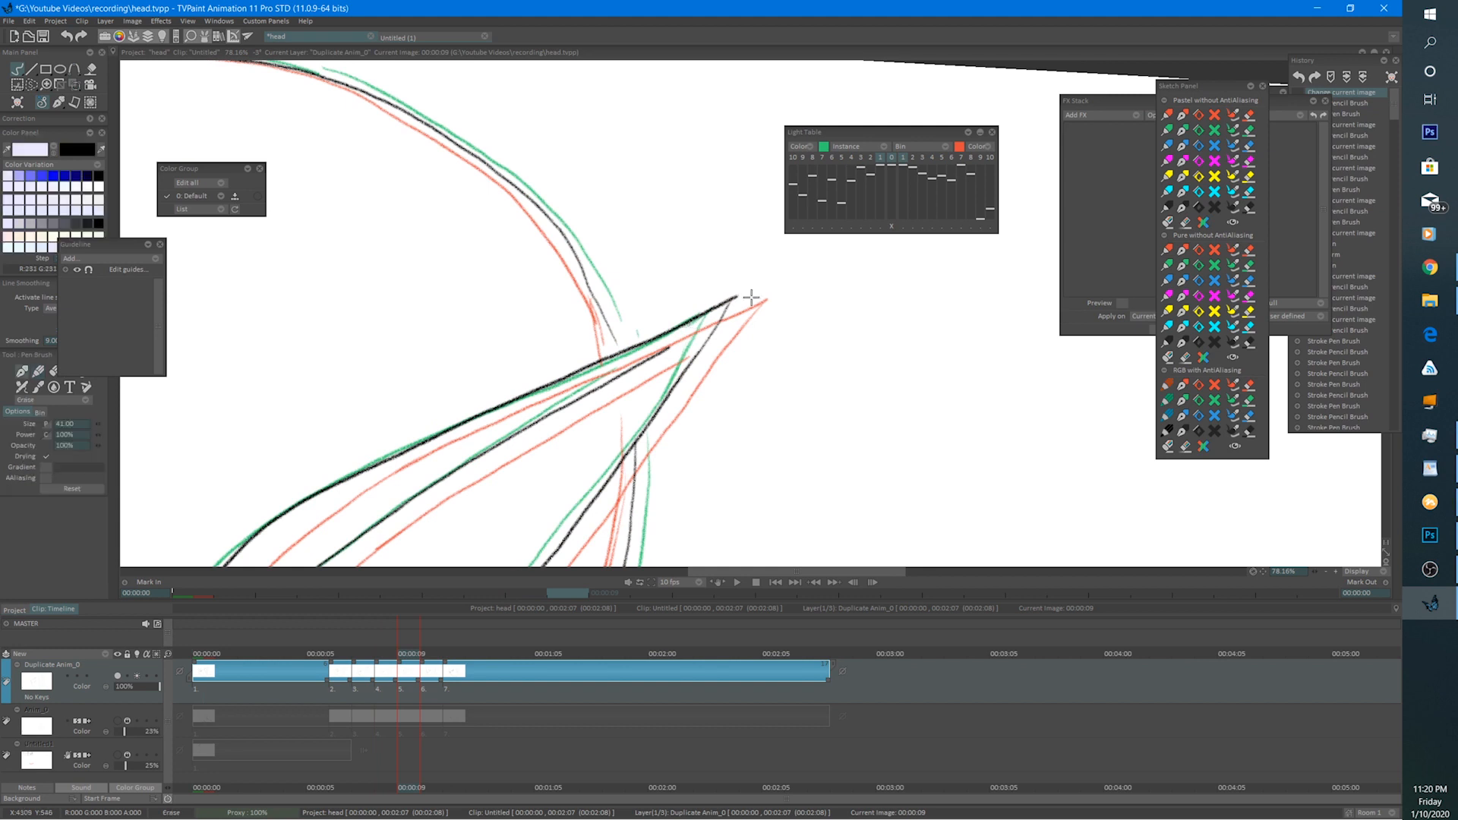
key(e)
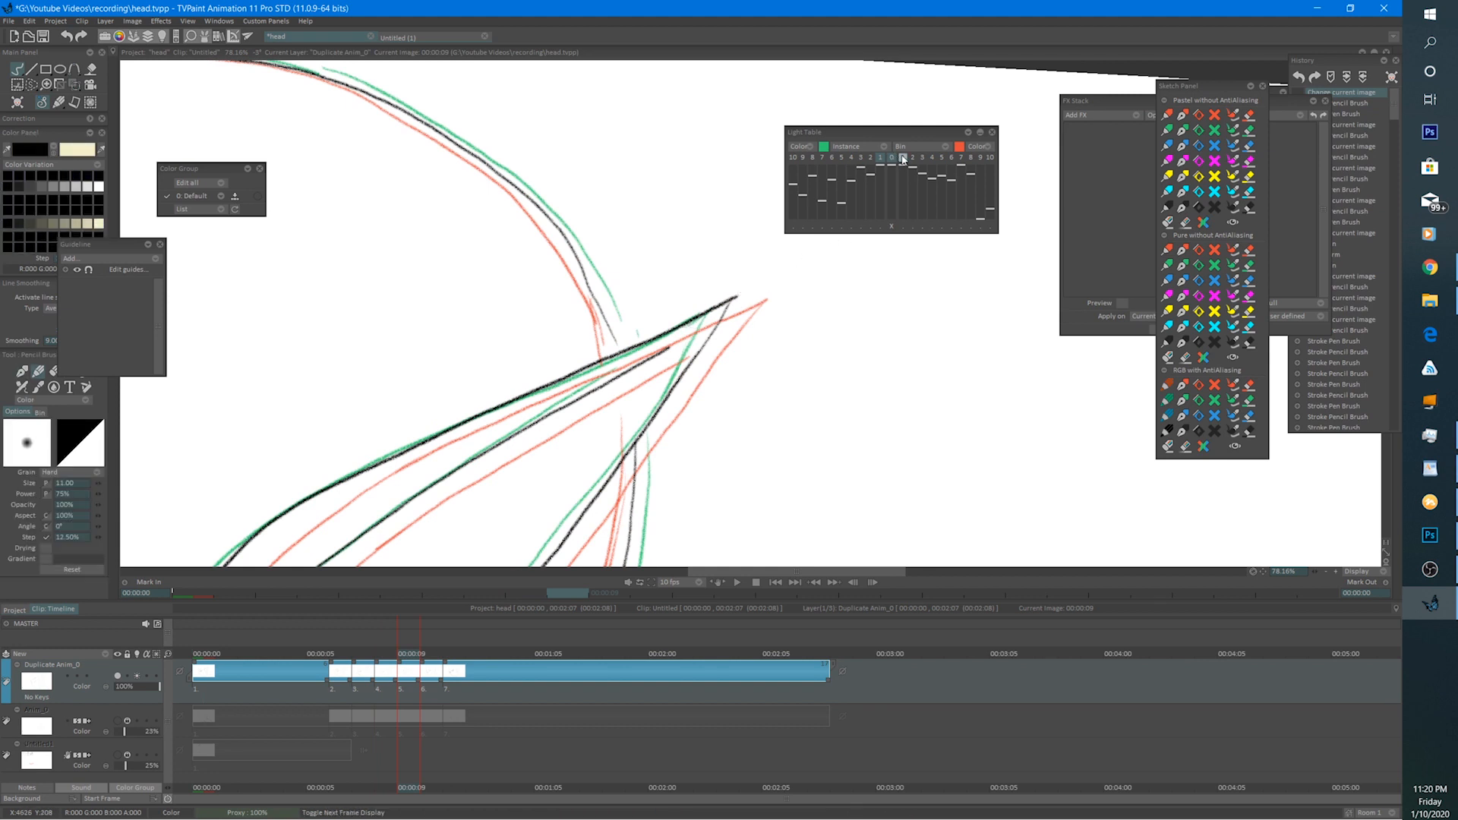
click(902, 157)
key(e)
drag(735, 298, 668, 388)
key(e)
key(ctrl+z)
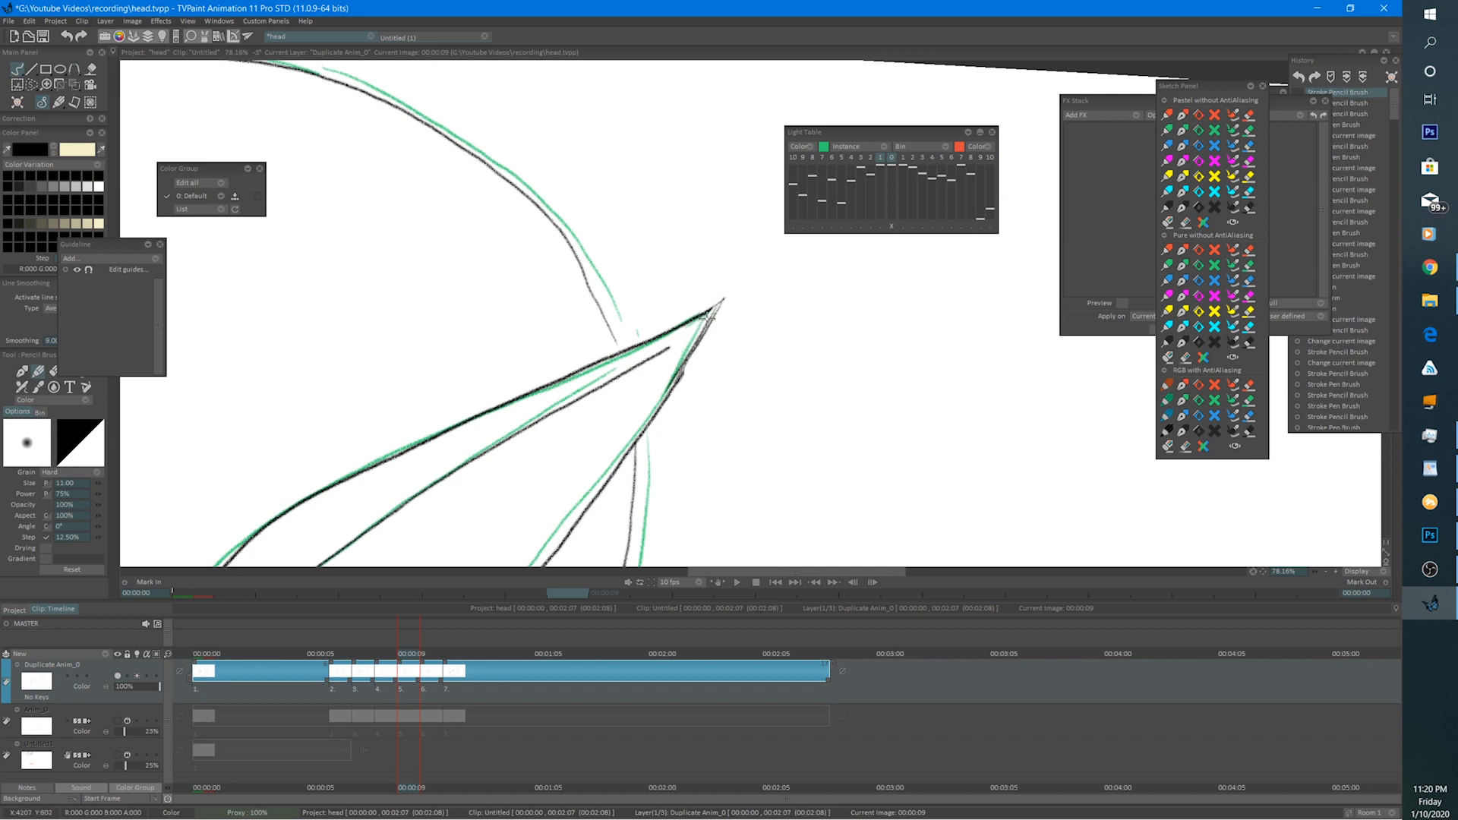
Erase the sixth drawing's ear tip, show the next-frame onion skin again, and redraw the tip shorter.
key(Right)
key(e)
drag(762, 304, 718, 360)
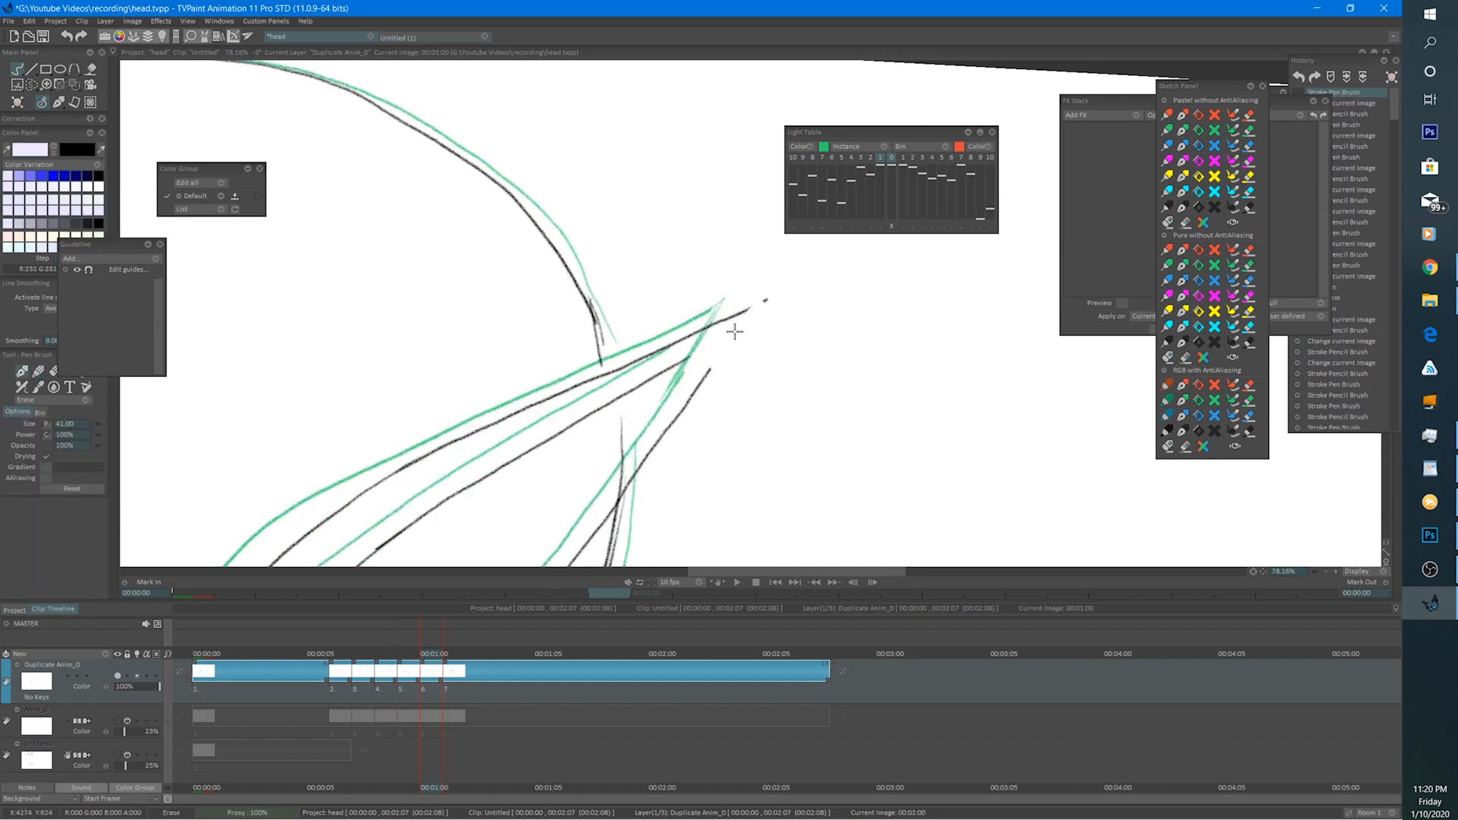
key(e)
click(901, 158)
key(e)
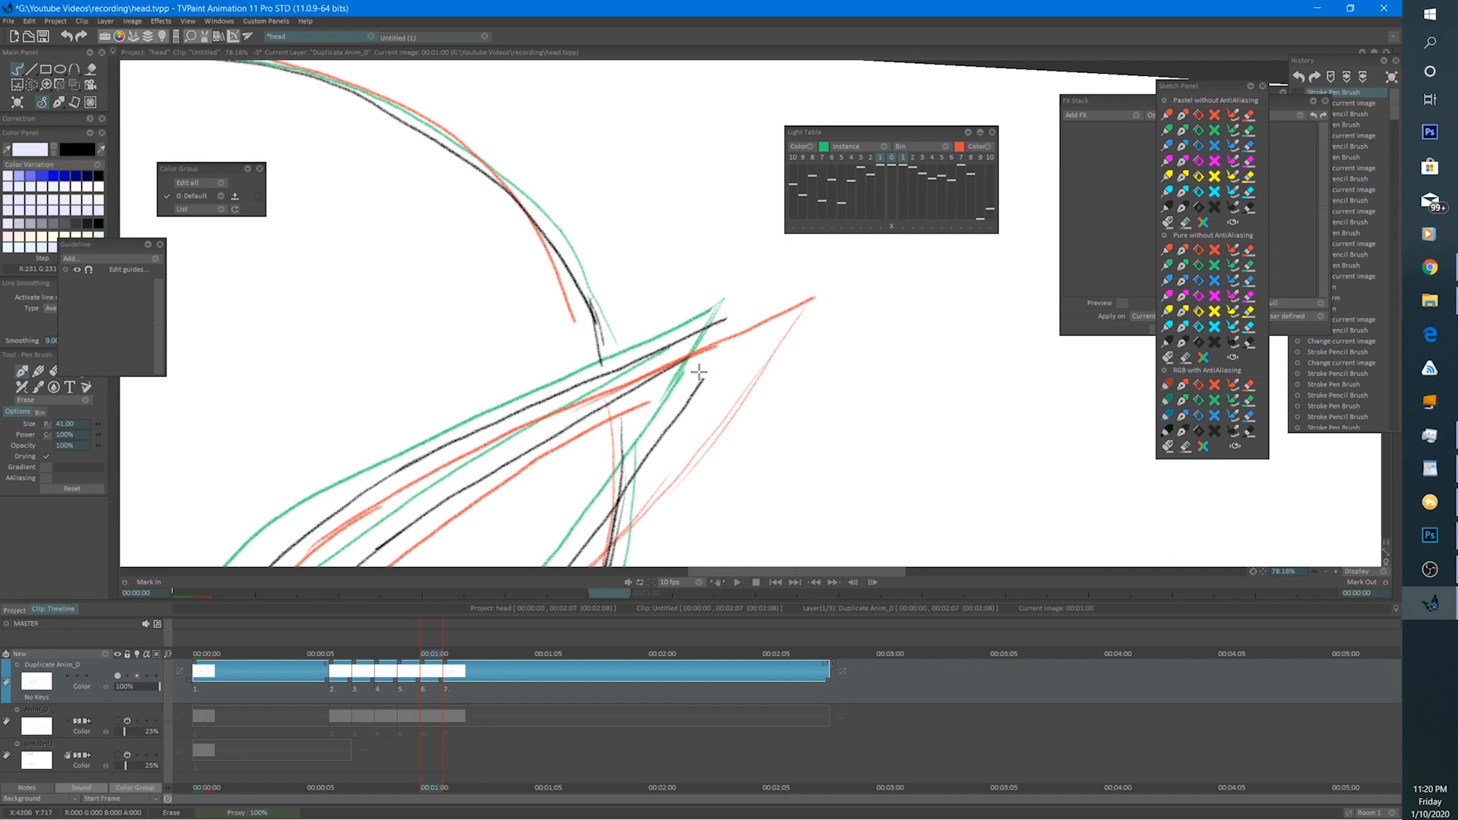
key(e)
mouse_move(668, 357)
mouse_down()
mouse_move(742, 303)
mouse_move(687, 386)
mouse_up()
mouse_move(738, 316)
mouse_down()
mouse_move(674, 407)
mouse_move(697, 383)
mouse_up()
key(Right)
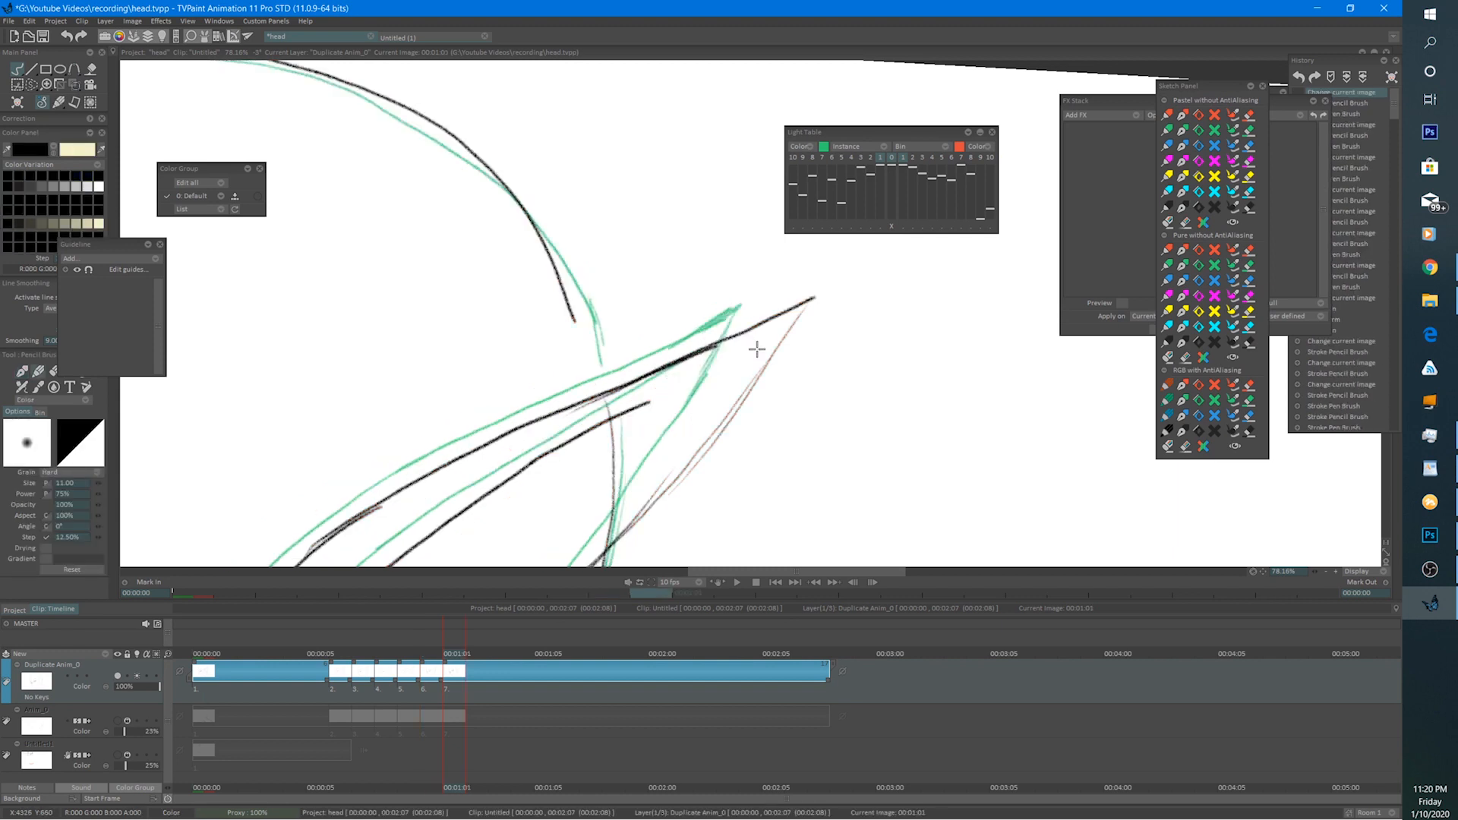
Play back the clip from the start to check the ear tip's motion, and stop the preview.
scroll(756, 349, down, 4)
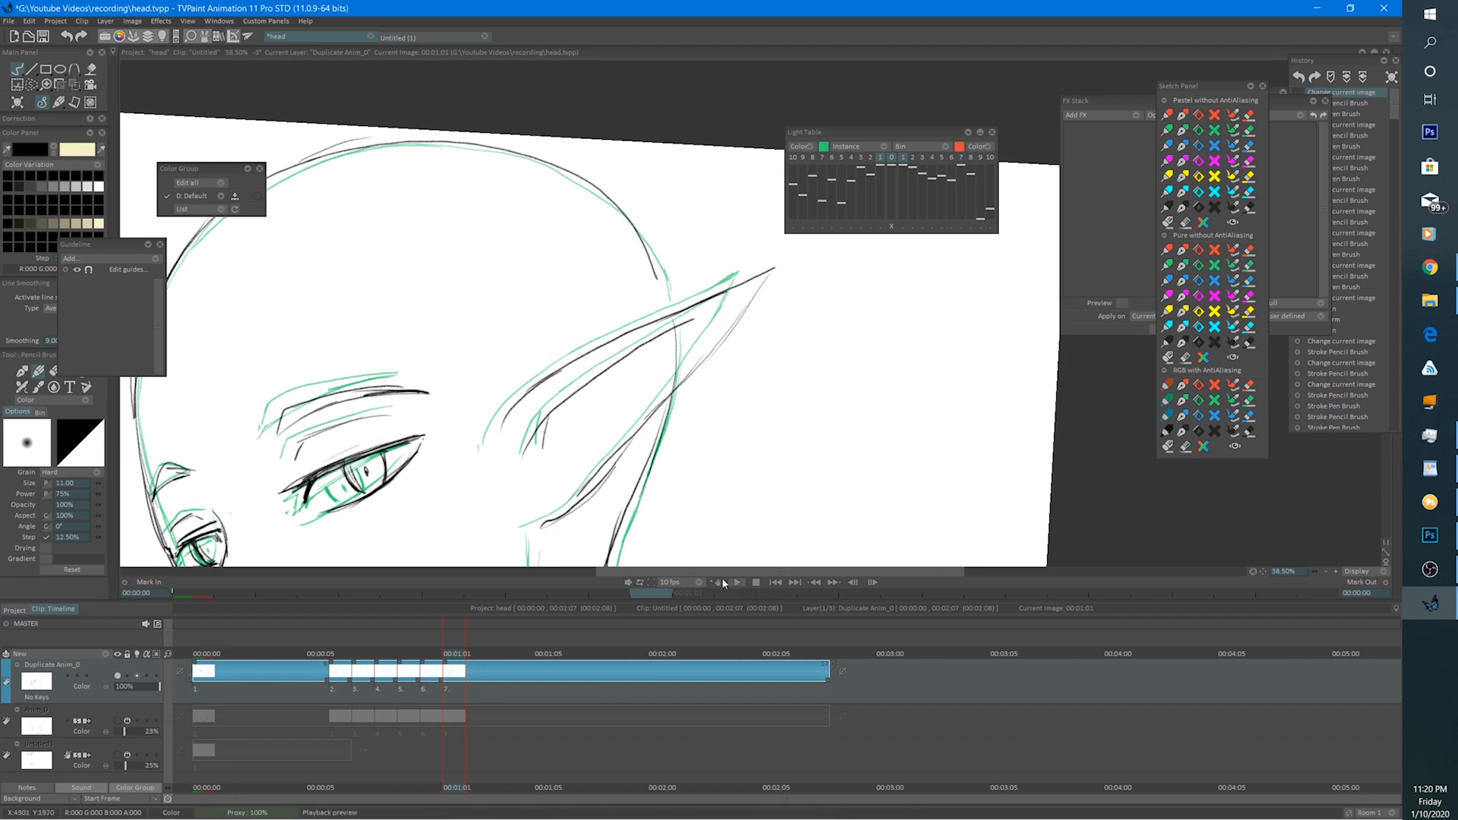
key(Home)
click(735, 582)
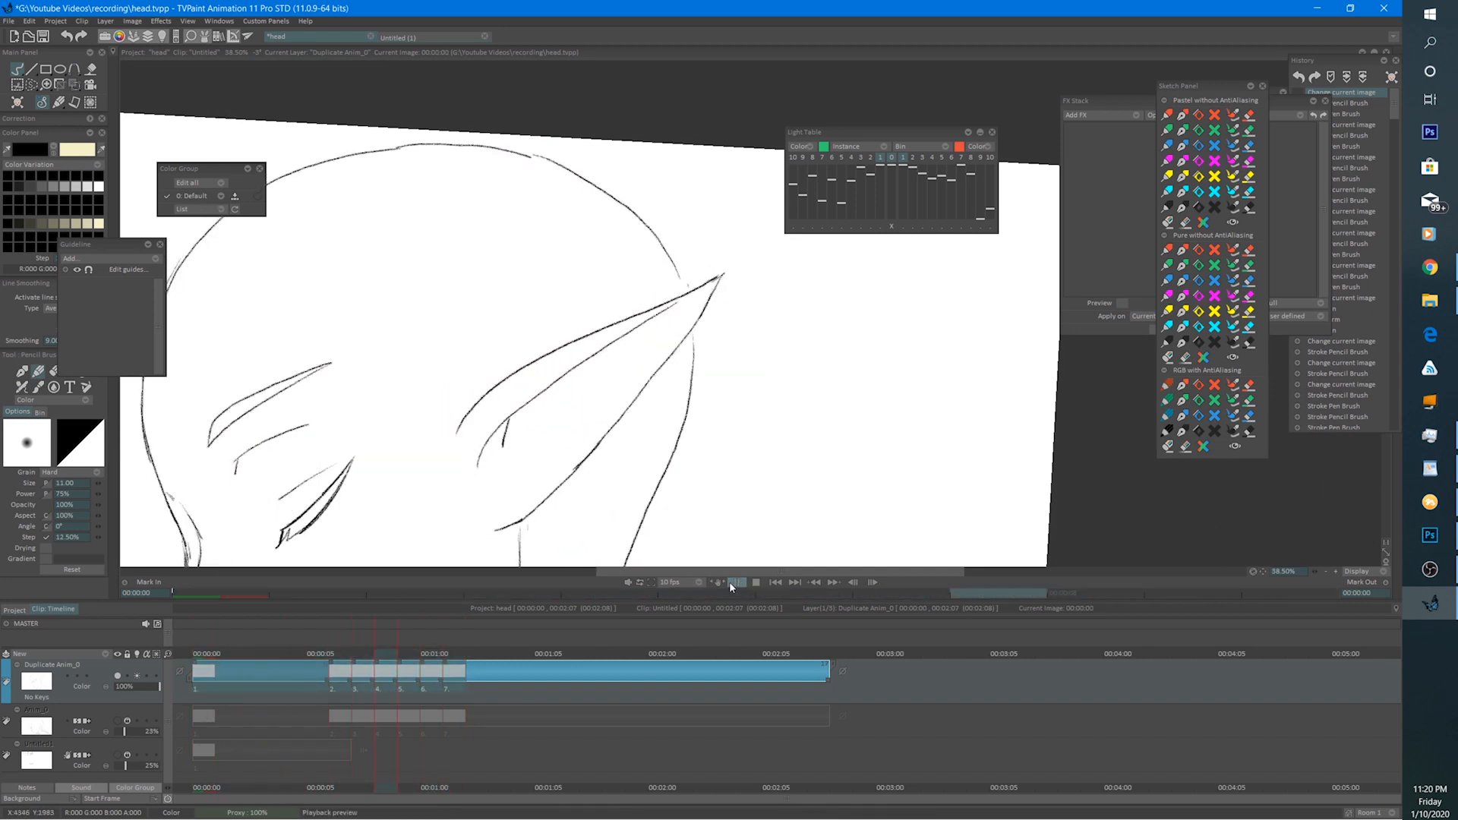
click(757, 582)
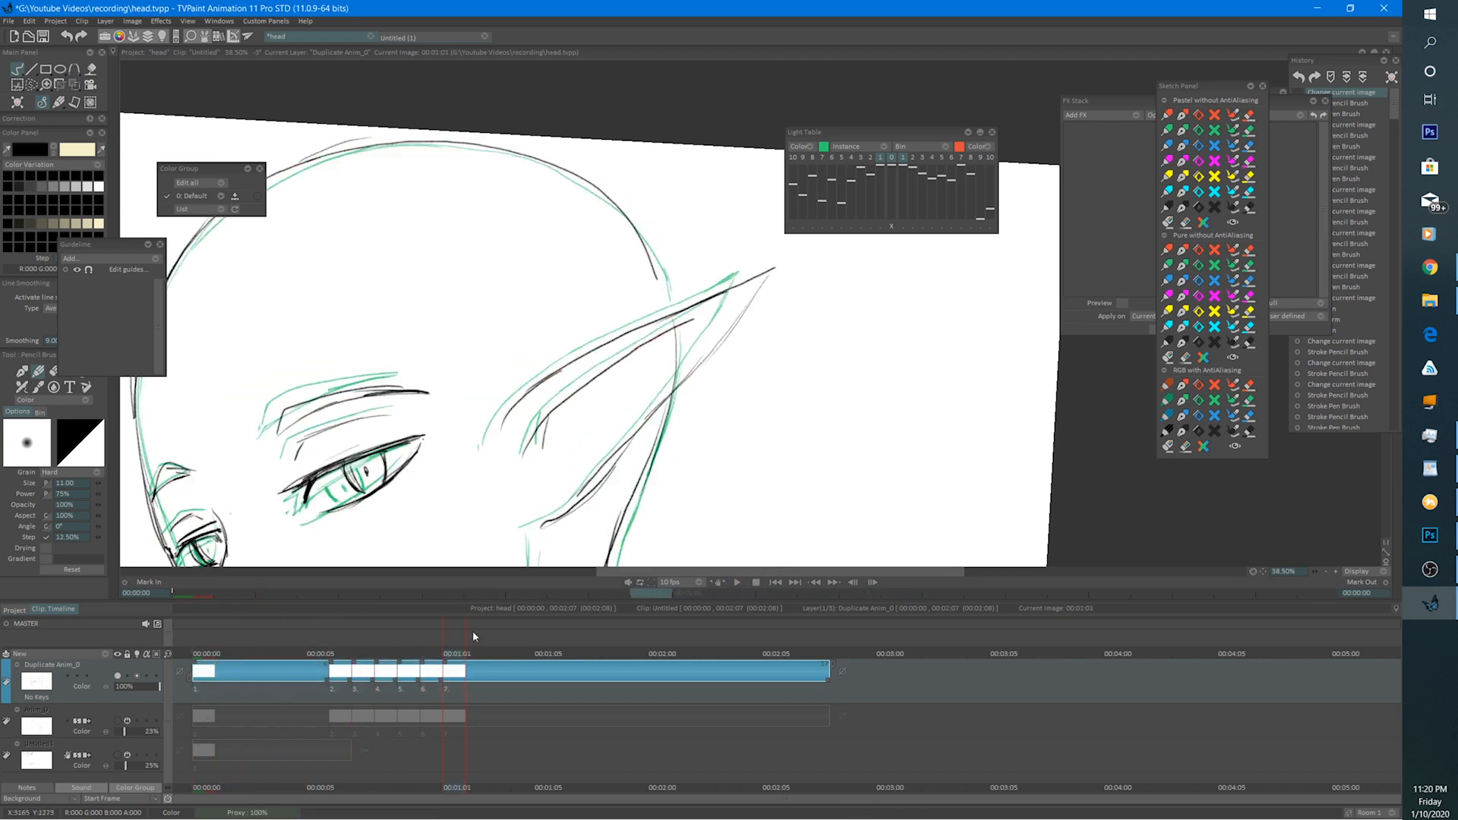
Erase the ear tip on the seventh drawing, clearing the end of the upper edge and the upper half of the lower edge.
drag(716, 328, 636, 313)
key(e)
drag(729, 269, 621, 404)
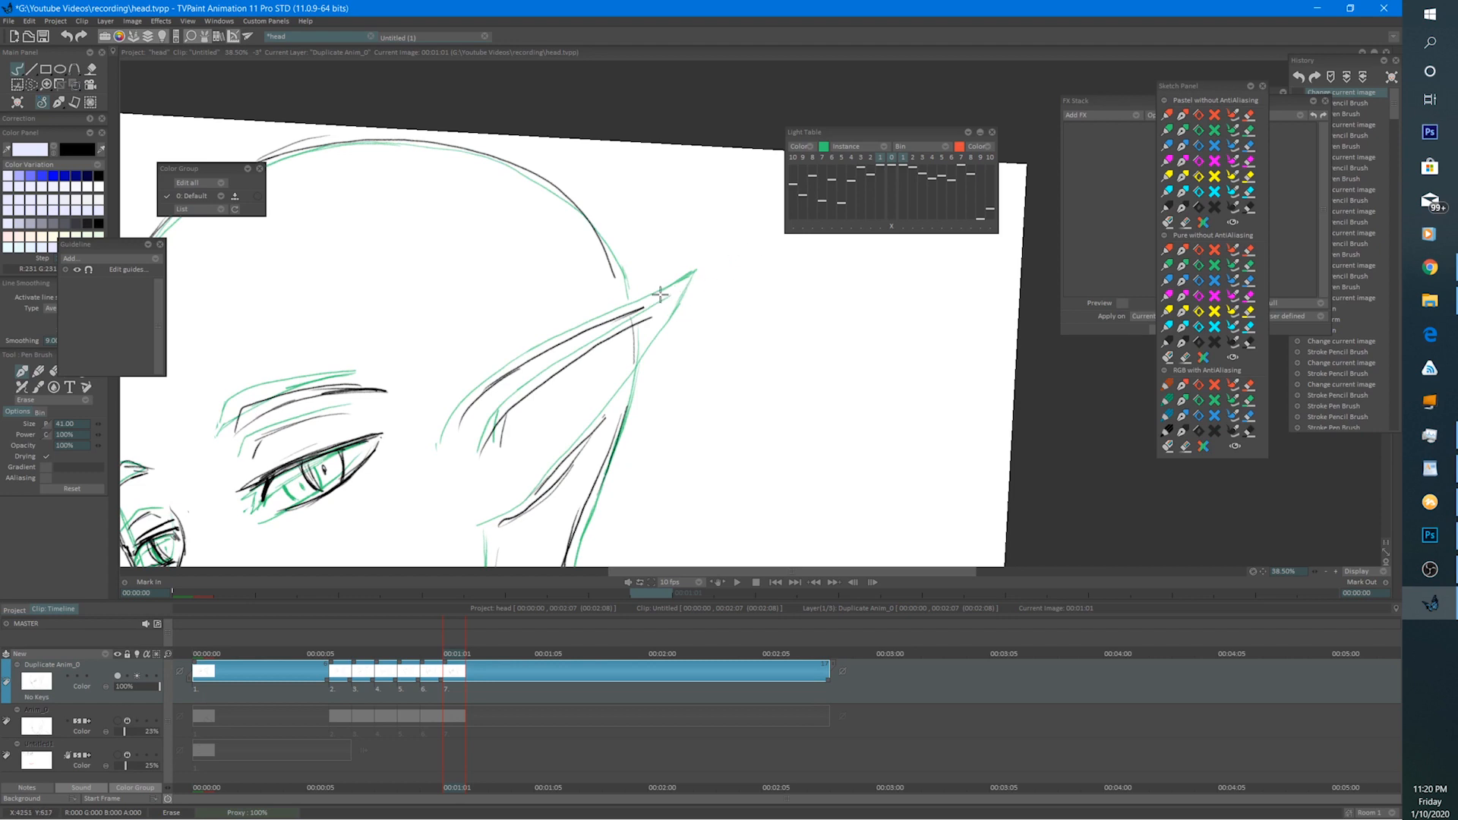
mouse_move(660, 294)
mouse_down()
mouse_move(584, 328)
mouse_move(661, 300)
mouse_up()
key(e)
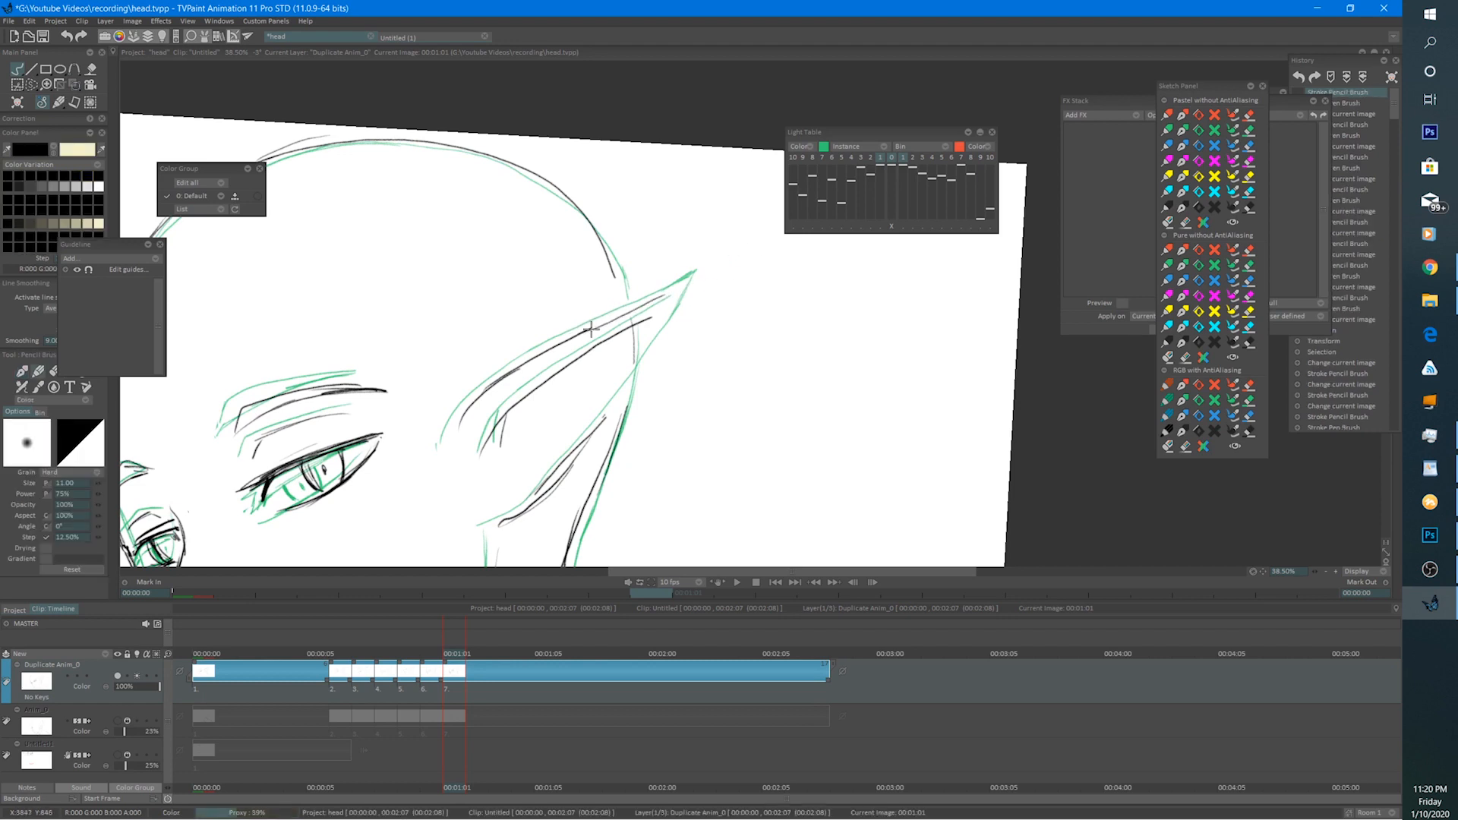
Redraw the seventh drawing's ear tip close to the previous drawing's onion-skin tip, and extend the back of the head down to the ear.
mouse_move(588, 334)
mouse_down()
mouse_move(703, 276)
mouse_move(675, 322)
mouse_up()
drag(708, 272, 607, 402)
drag(658, 351, 574, 442)
drag(678, 302, 658, 316)
drag(688, 292, 654, 314)
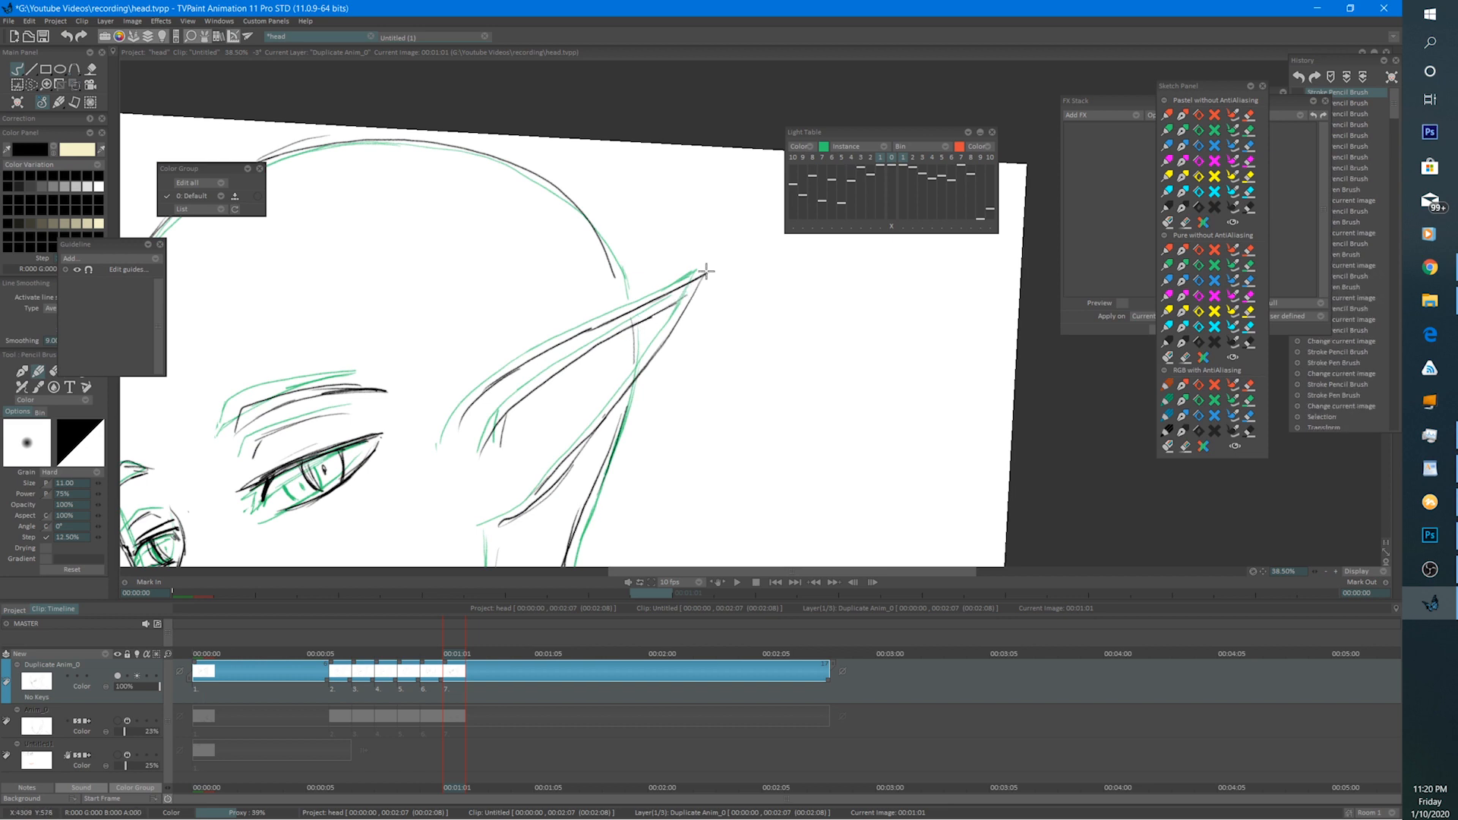
drag(599, 228, 627, 312)
Play back the whole head turn, stop it, and return to the early drawings to review the face.
scroll(670, 488, down, 4)
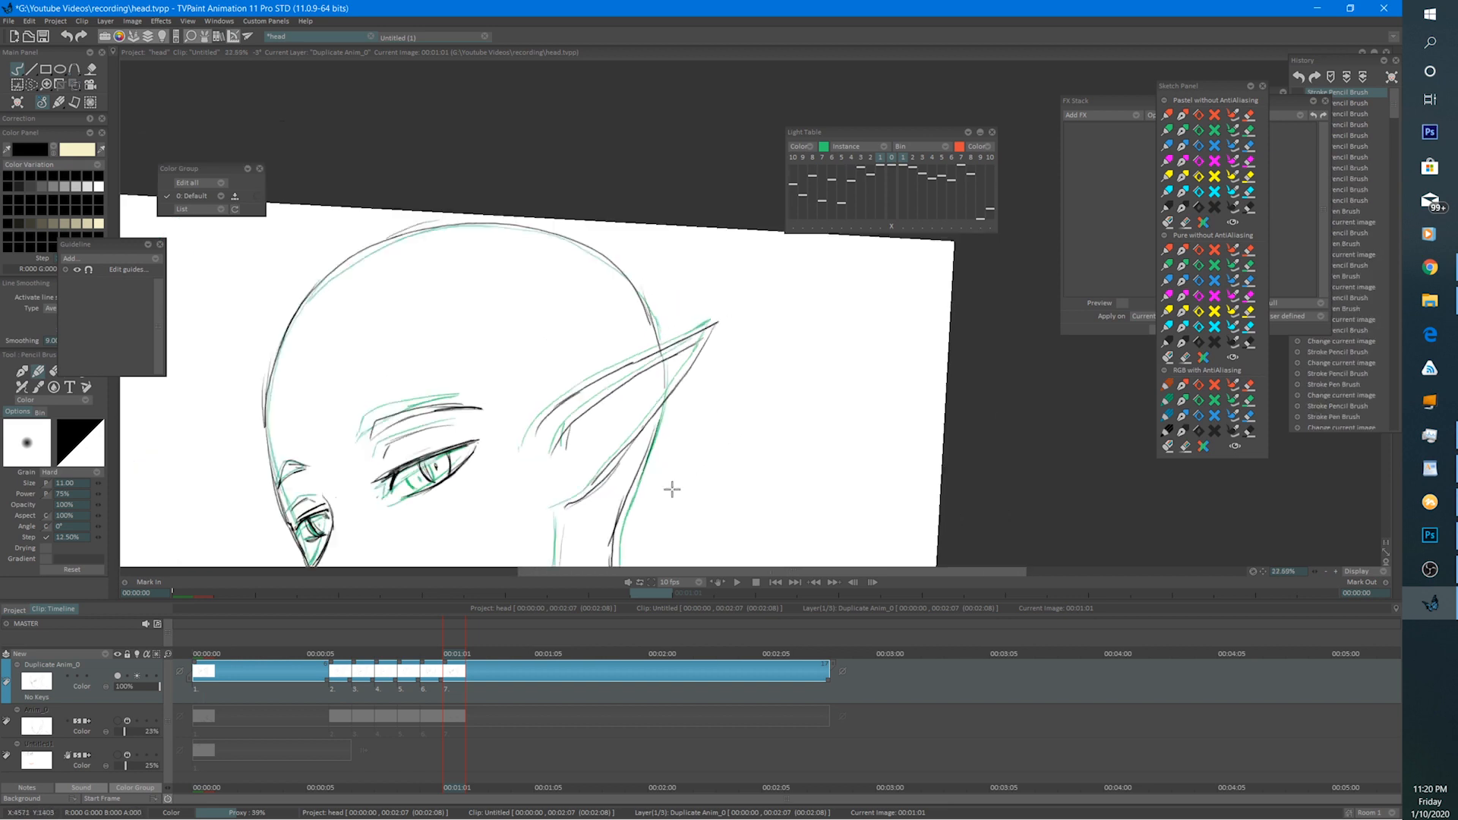
click(737, 582)
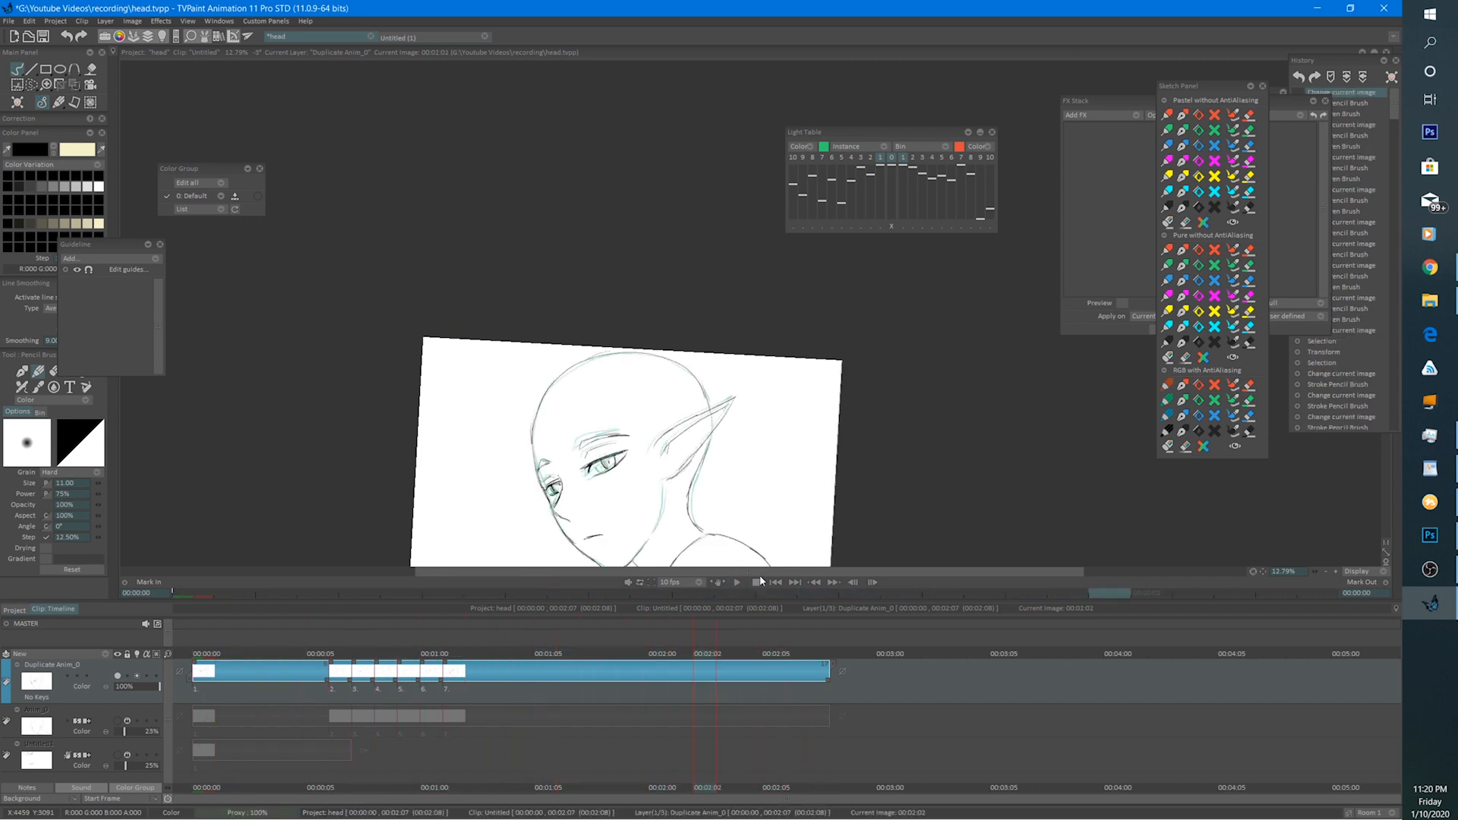
key(space)
scroll(586, 415, up, 3)
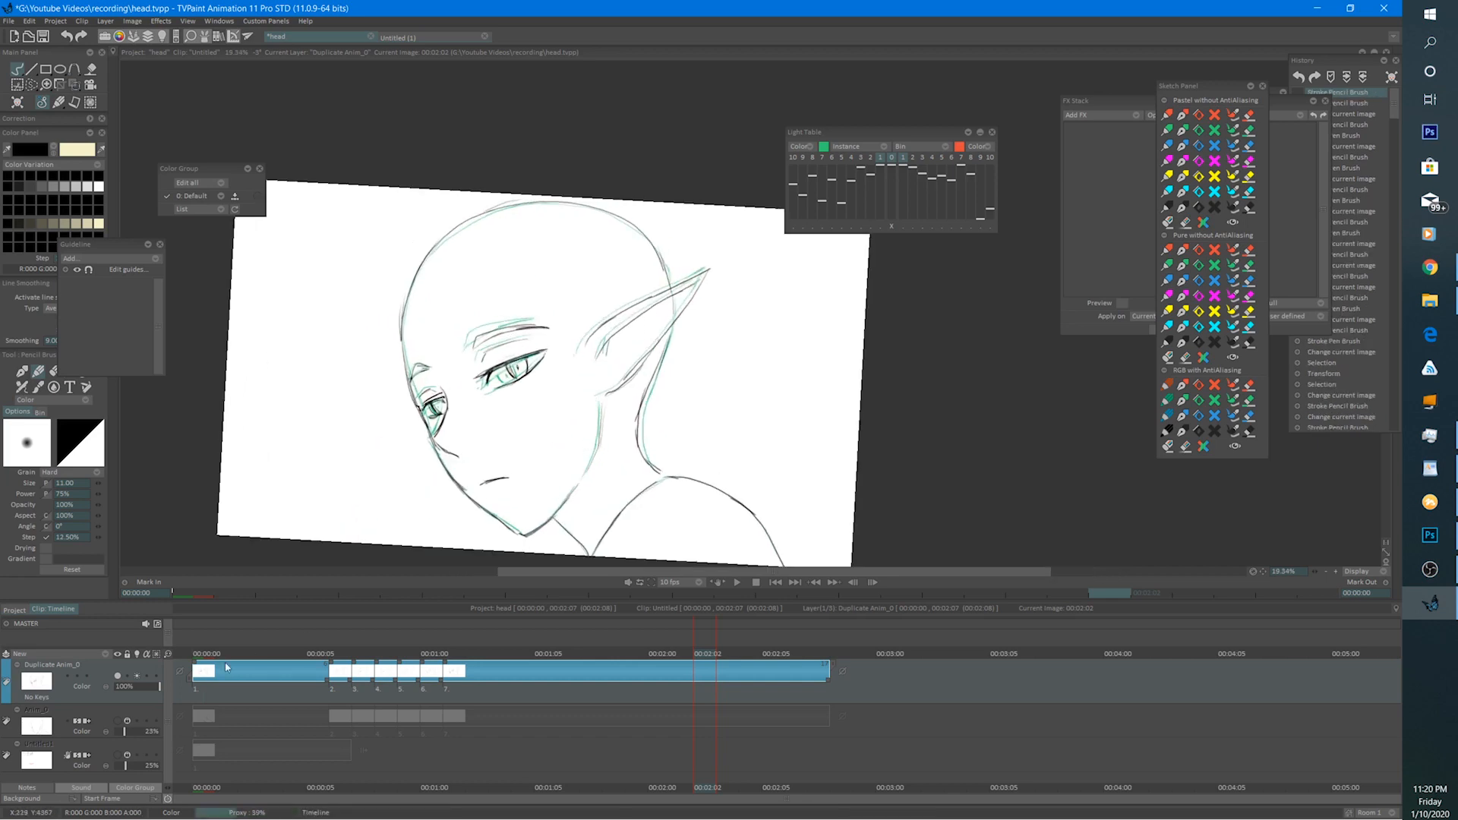
click(223, 635)
key(space)
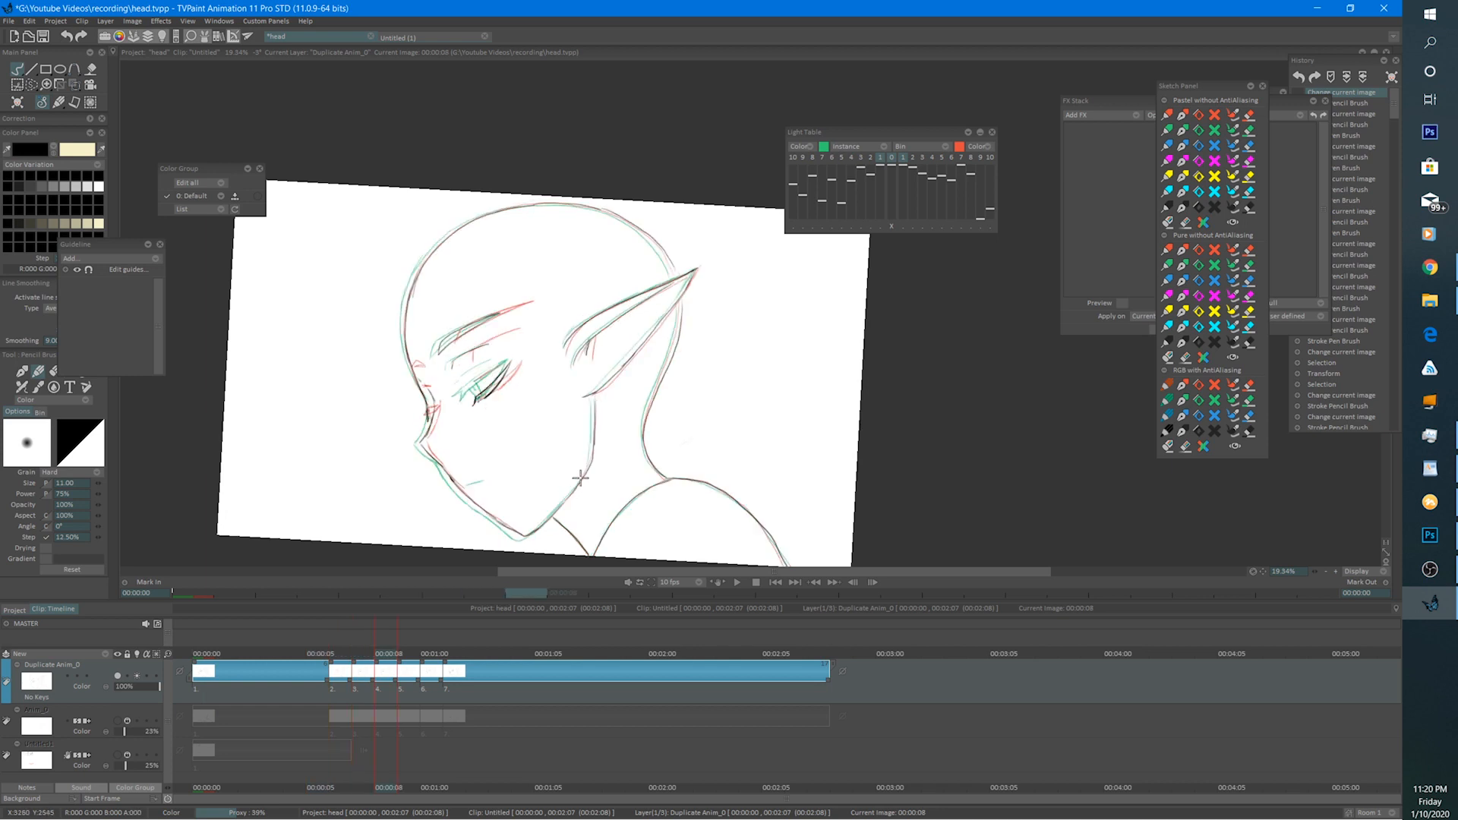
Draw a short slanted mouth line on the fourth drawing and advance to the fifth drawing.
scroll(573, 479, up, 3)
mouse_move(485, 483)
mouse_down()
mouse_move(585, 474)
mouse_move(494, 473)
mouse_move(538, 460)
mouse_up()
key(Right)
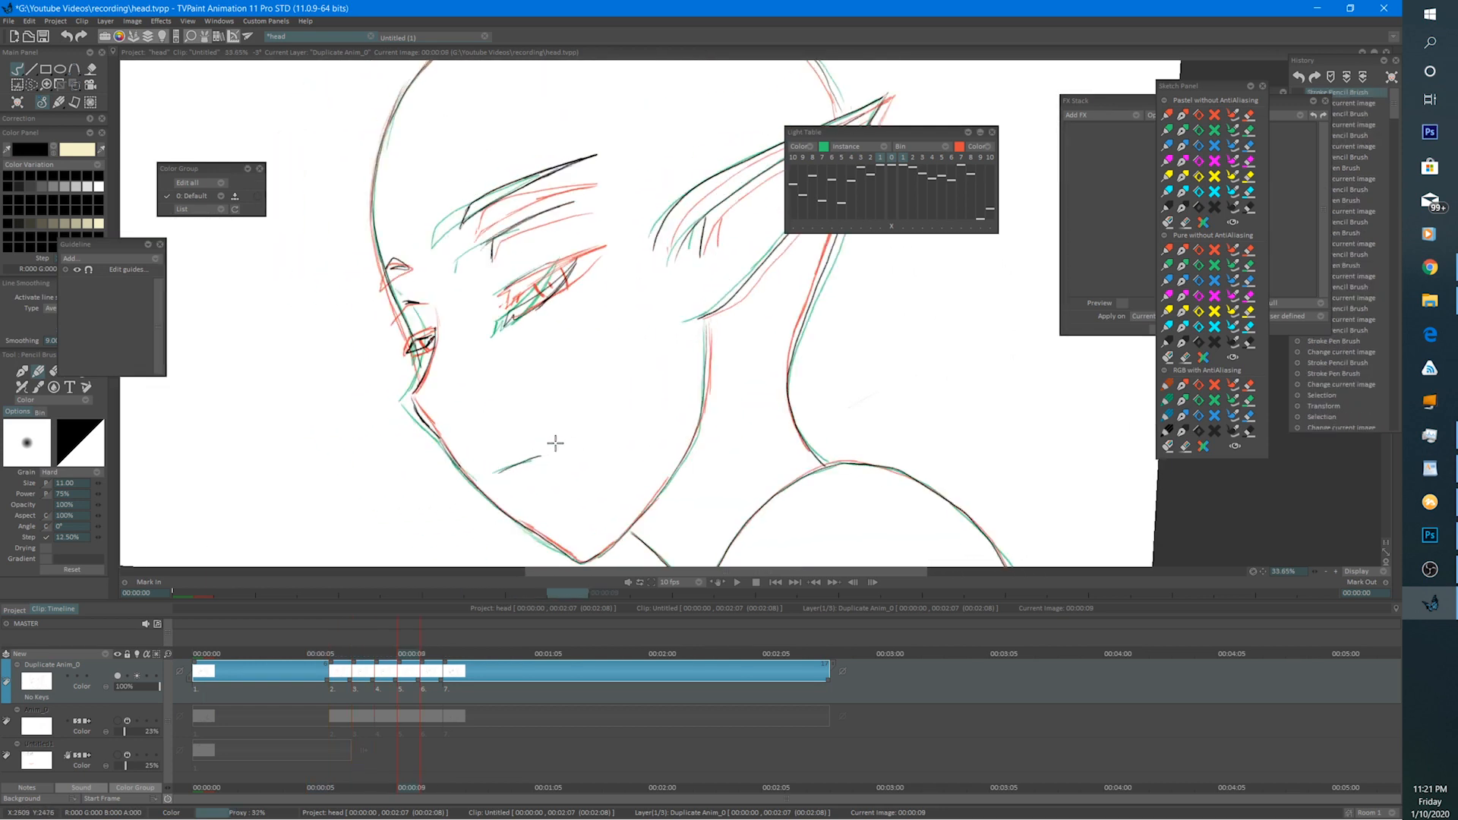
Advance to the seventh drawing, play back the whole head turn and stop the playback.
key(Right)
key(Right)
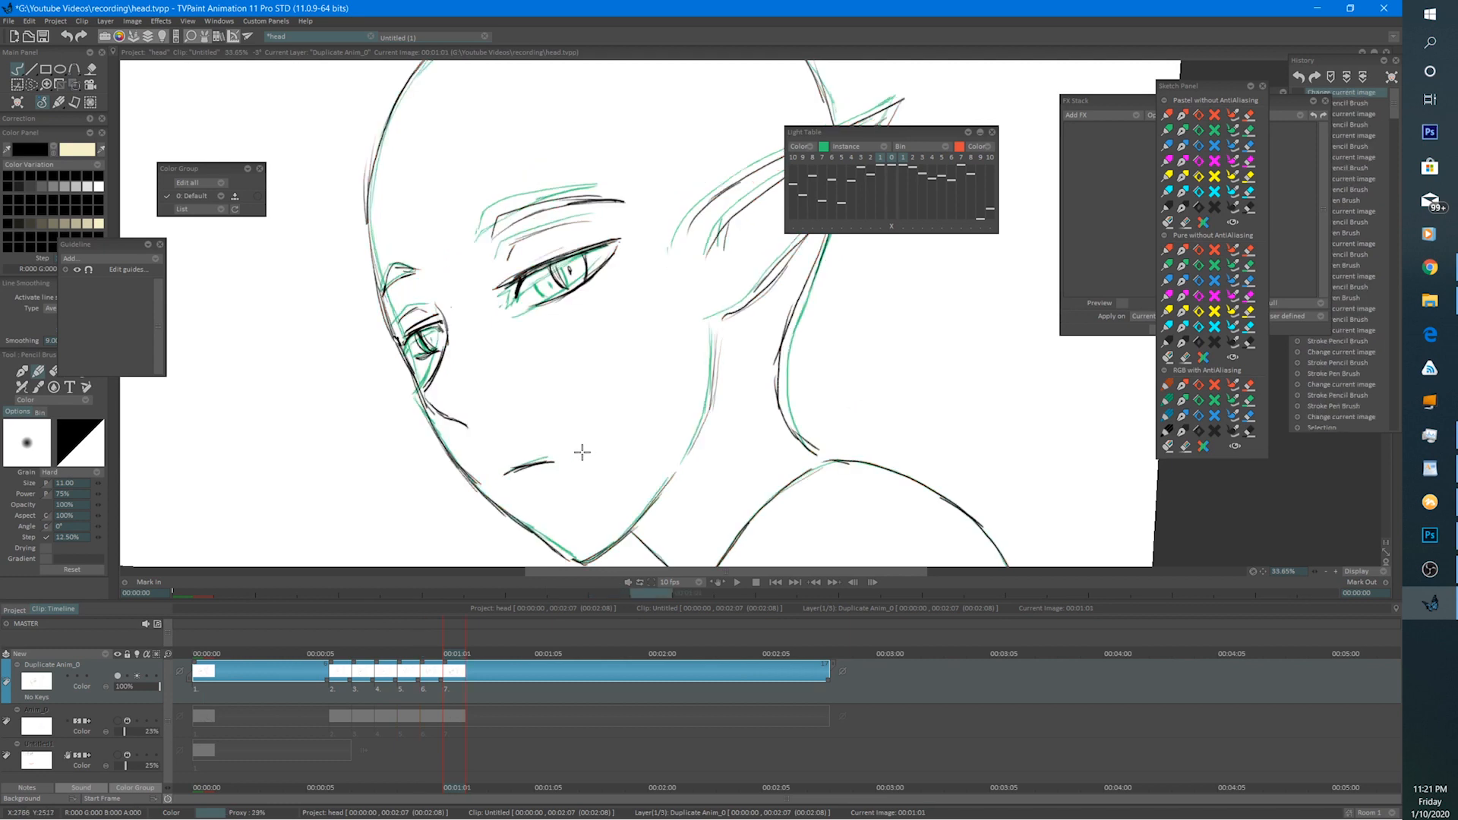
scroll(591, 441, down, 5)
drag(457, 675, 158, 693)
click(727, 577)
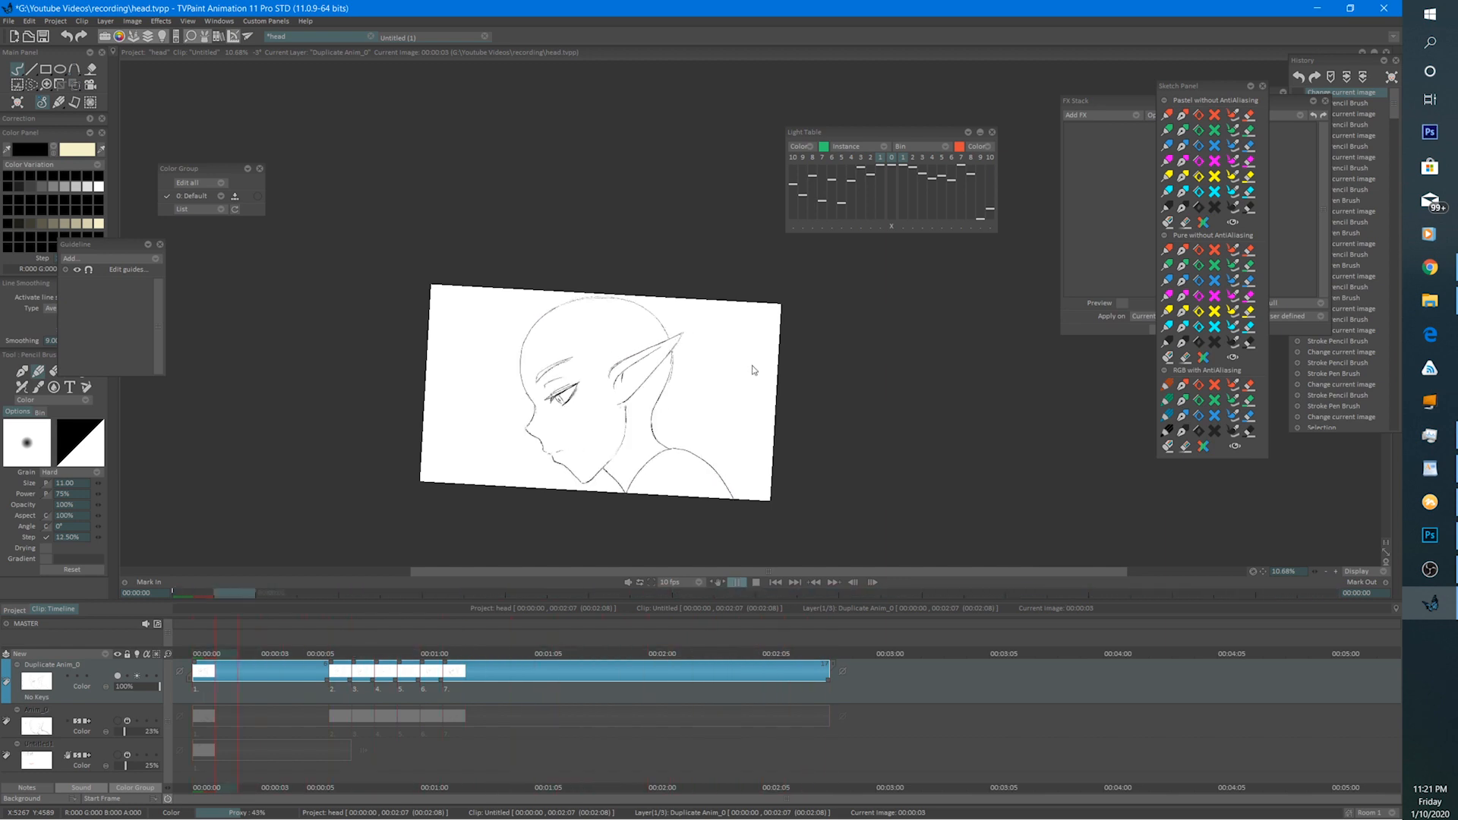
click(755, 582)
Shorten the last drawing's hold so the layer ends at 00:01:05, and play back the shortened loop.
drag(827, 672, 555, 674)
scroll(748, 364, up, 5)
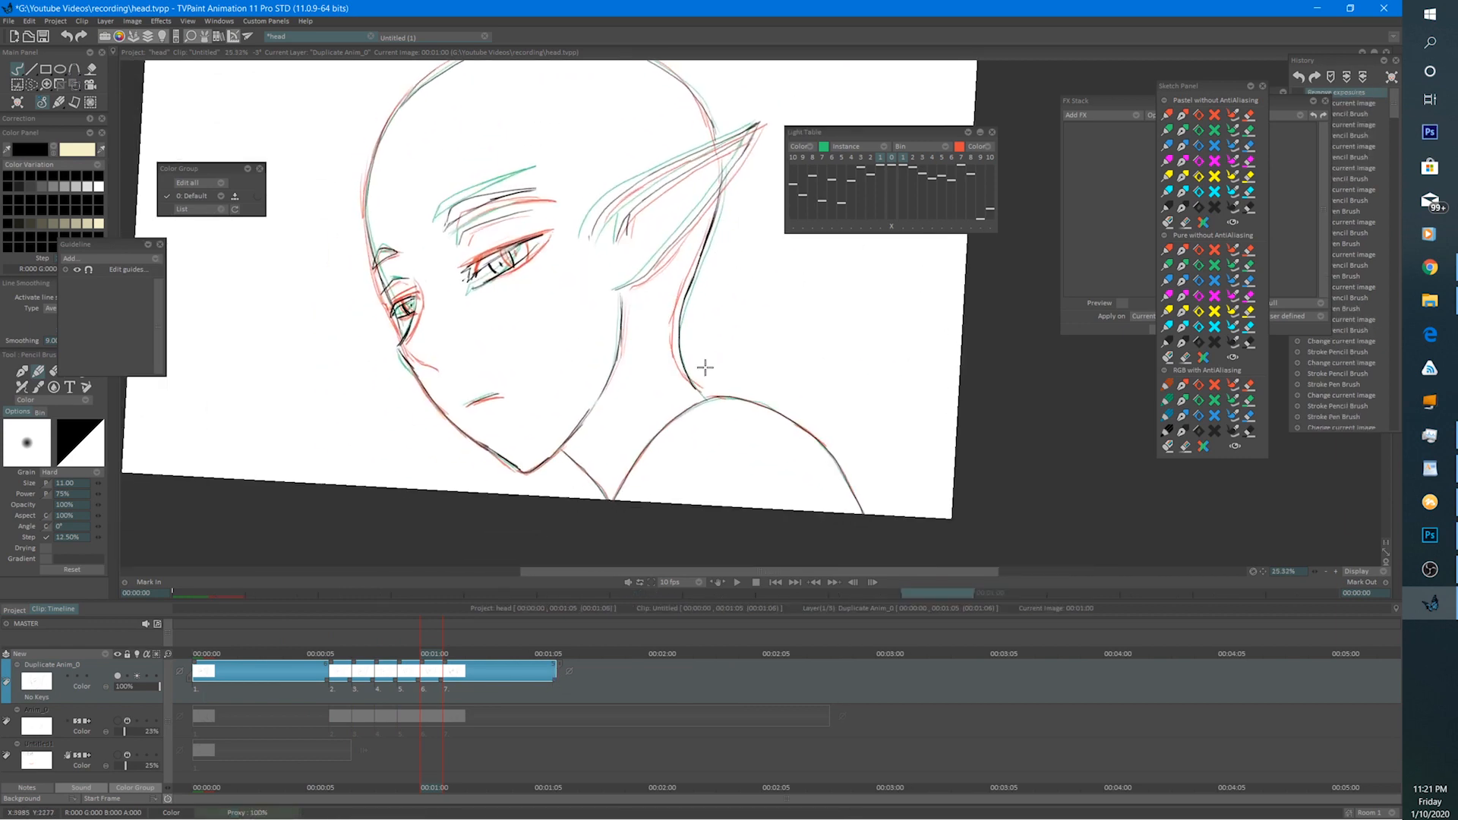
click(735, 582)
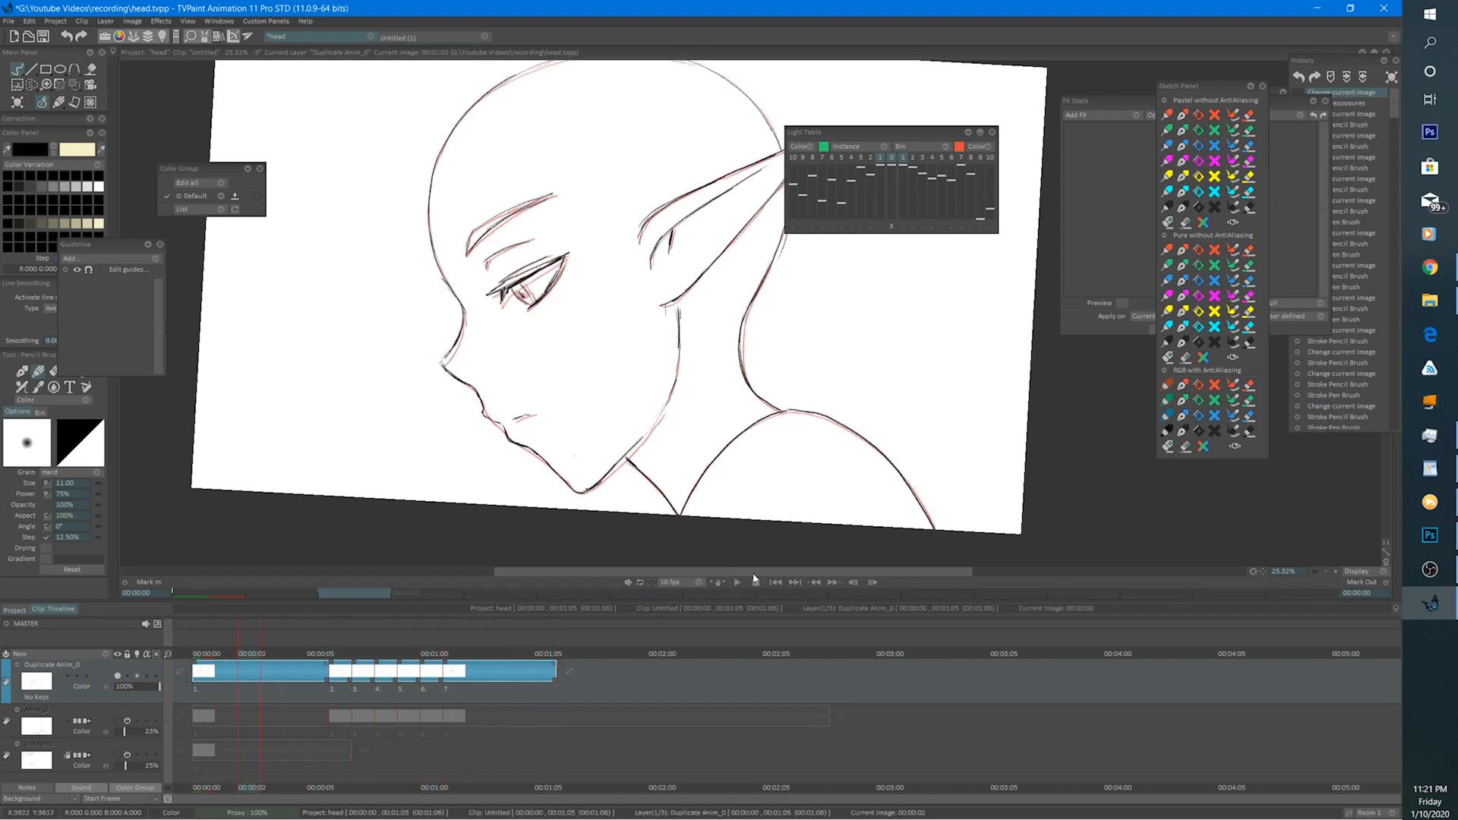
click(735, 582)
On the first drawing, erase the profile line at the lips and redraw the lip contour.
click(207, 655)
scroll(540, 353, up, 2)
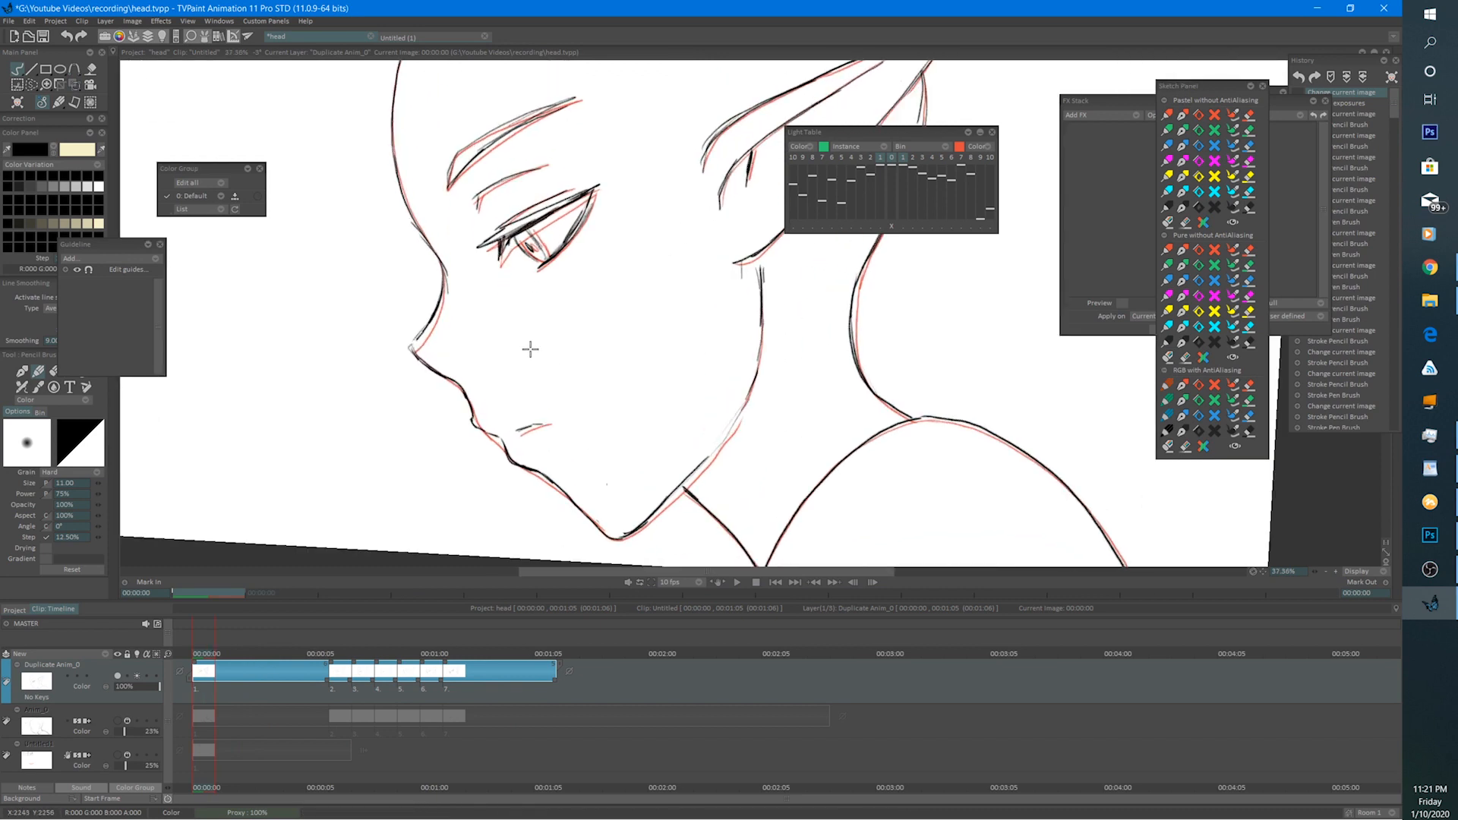
key(e)
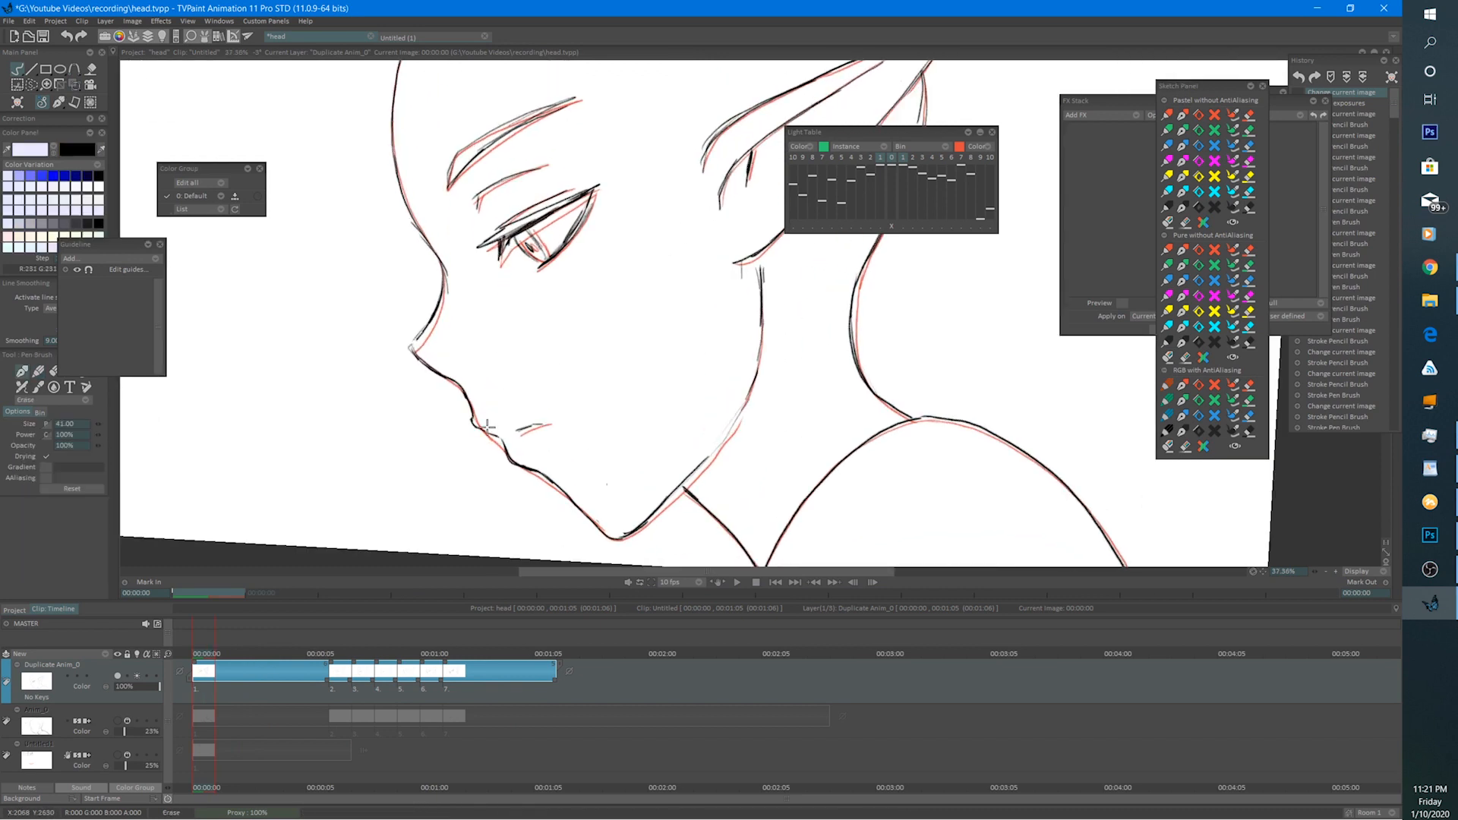
click(494, 432)
key(e)
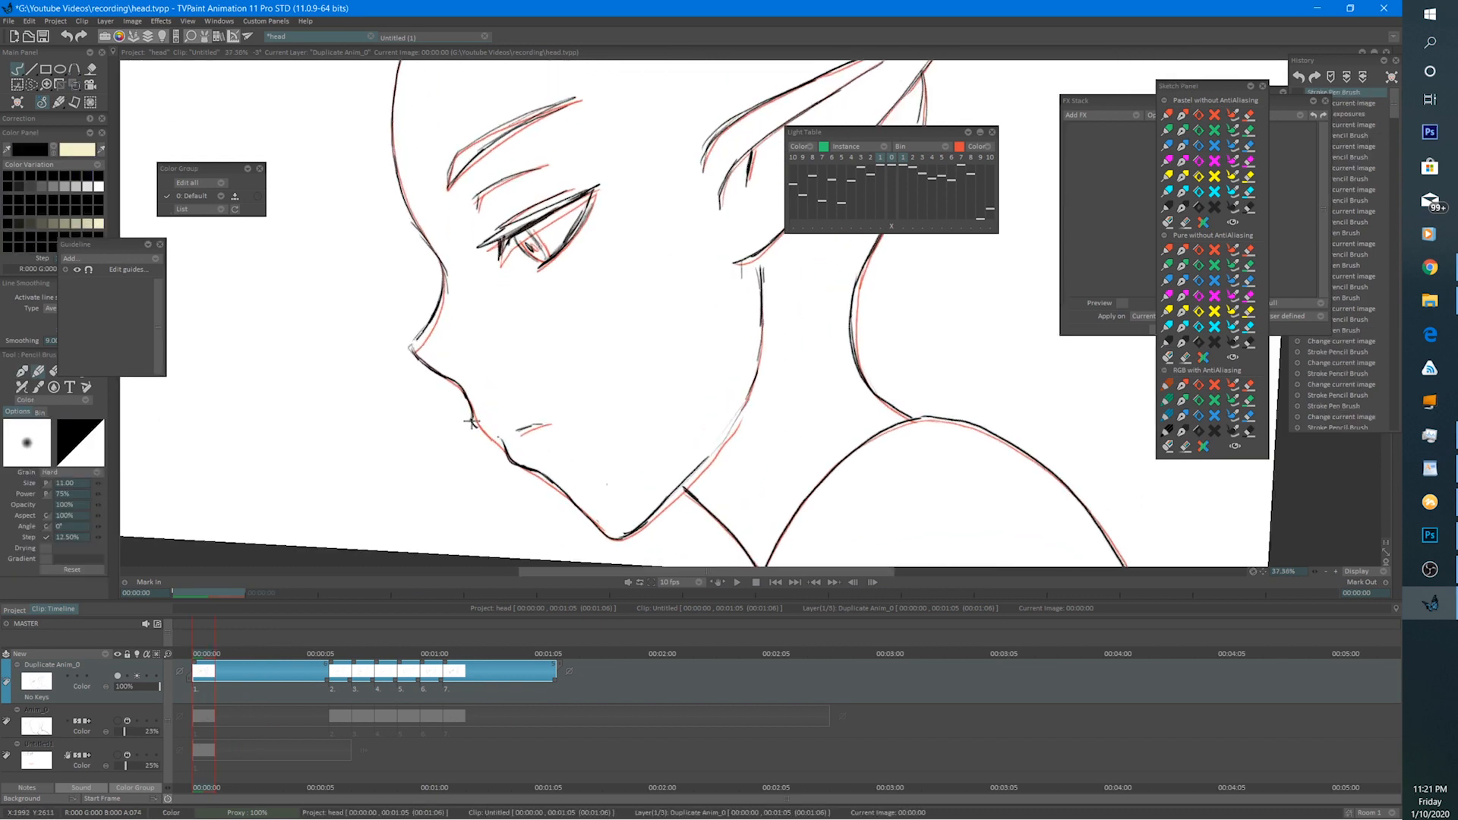
drag(494, 439, 501, 435)
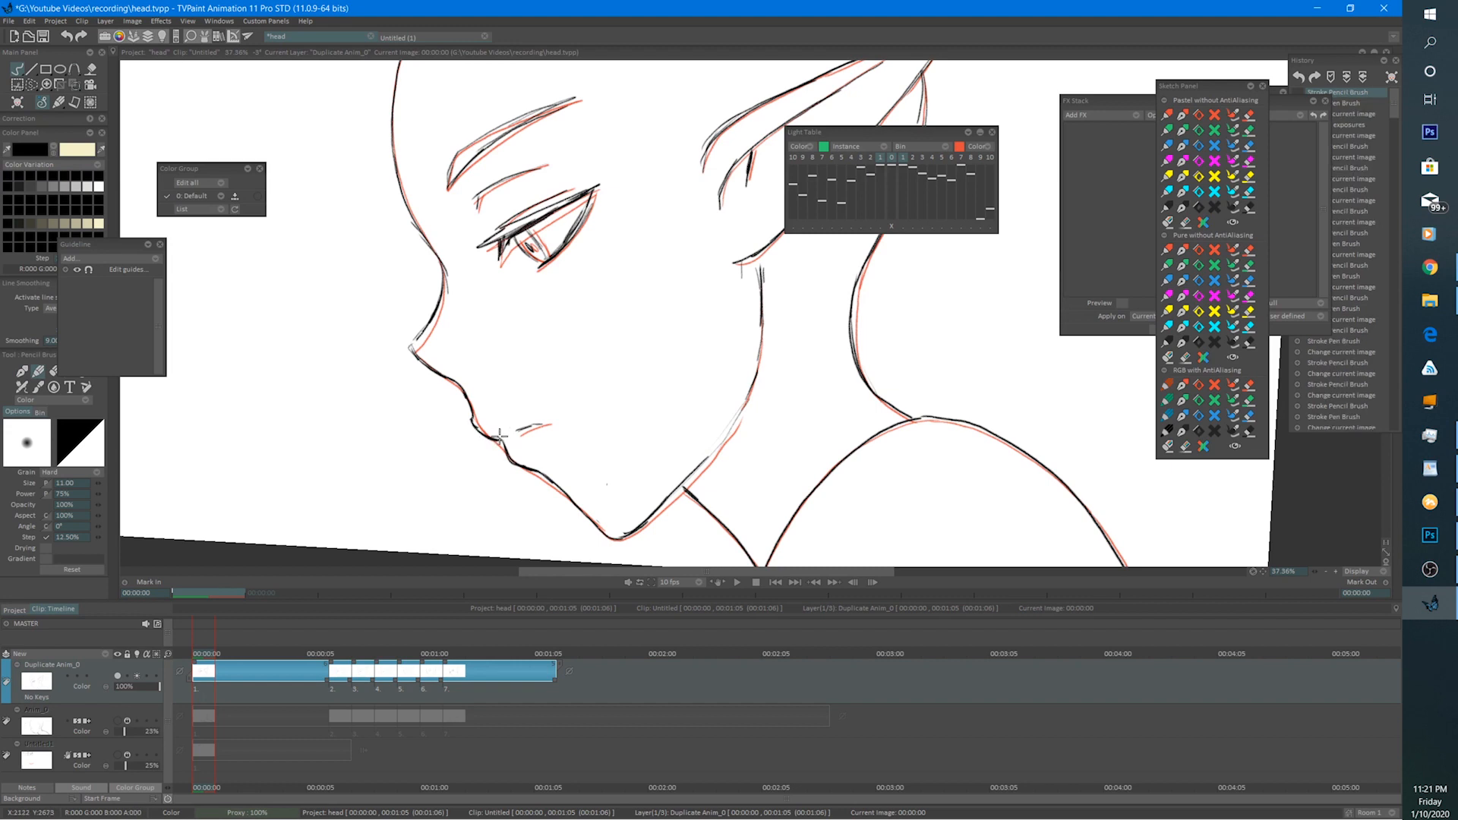
On the second drawing, erase the lip area of the profile and redraw it following the first drawing's onion-skin lips.
key(Right)
key(Right)
key(Right)
key(Right)
key(Right)
key(Right)
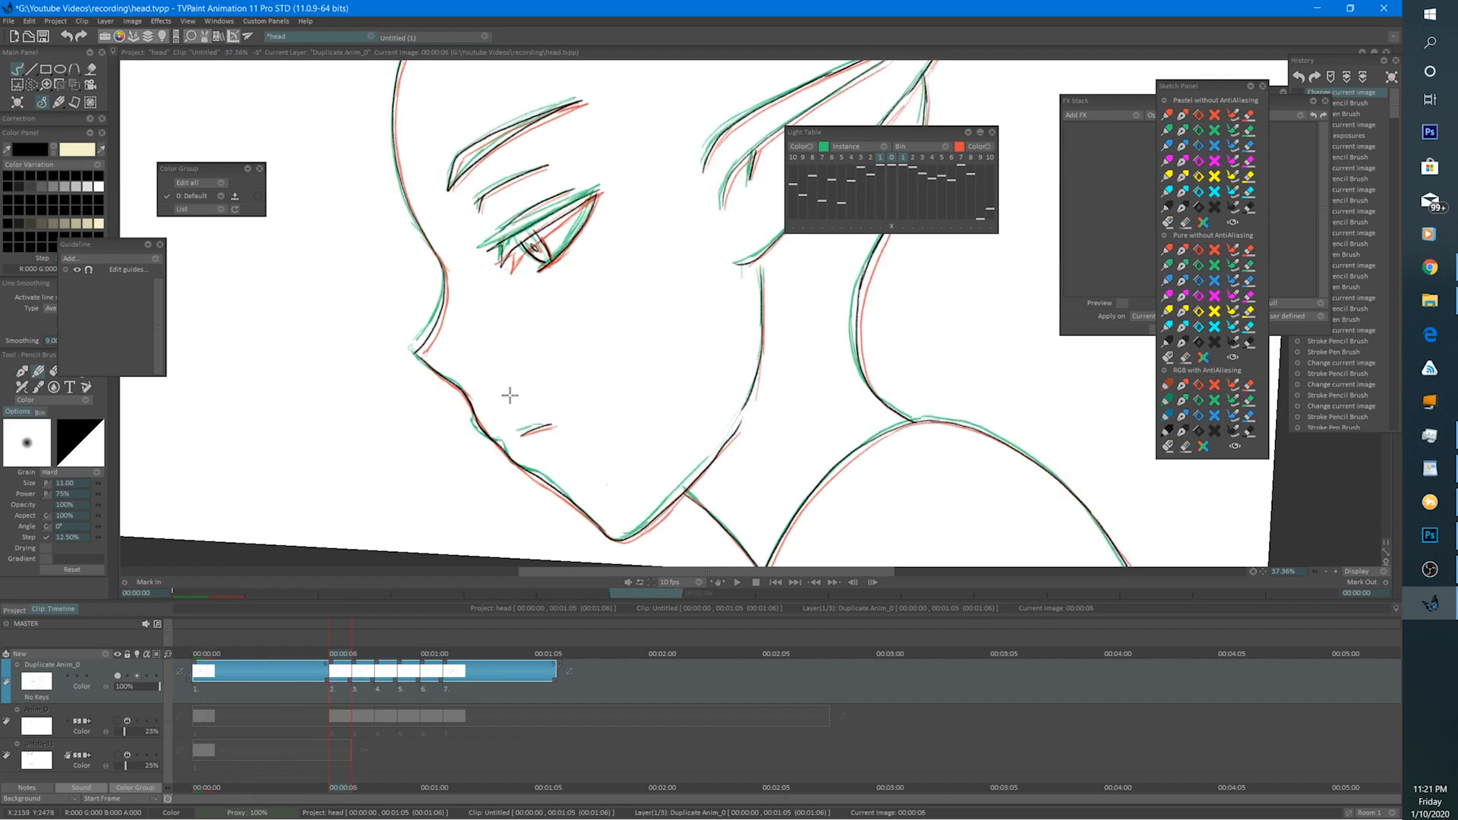
scroll(510, 395, up, 1)
key(e)
mouse_move(476, 439)
mouse_down()
mouse_move(467, 429)
mouse_move(553, 505)
mouse_up()
key(e)
key(e)
key(e)
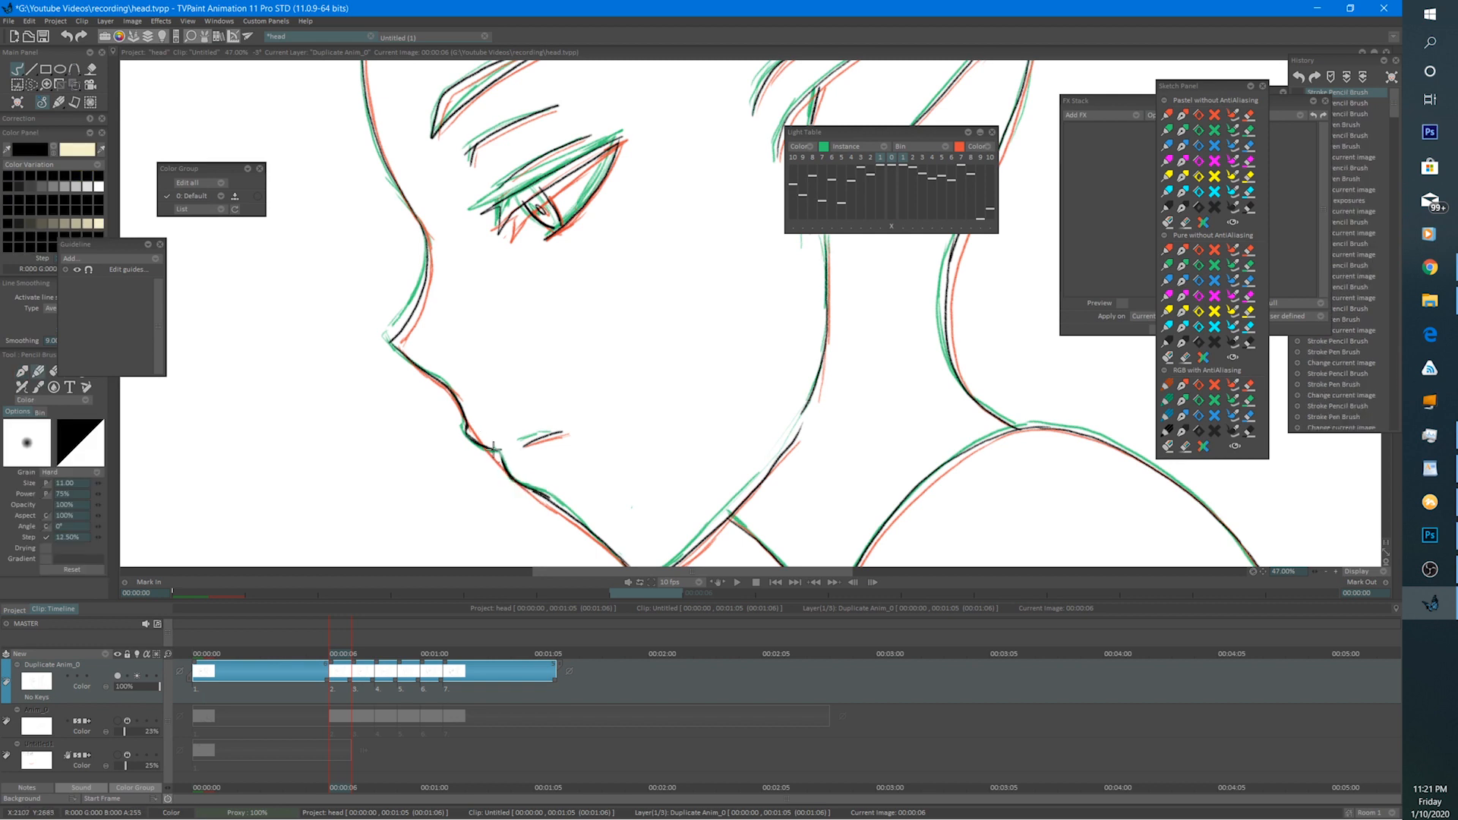
drag(493, 448, 472, 417)
Play back the head turn to check the reworked lips and return to the third drawing.
key(Right)
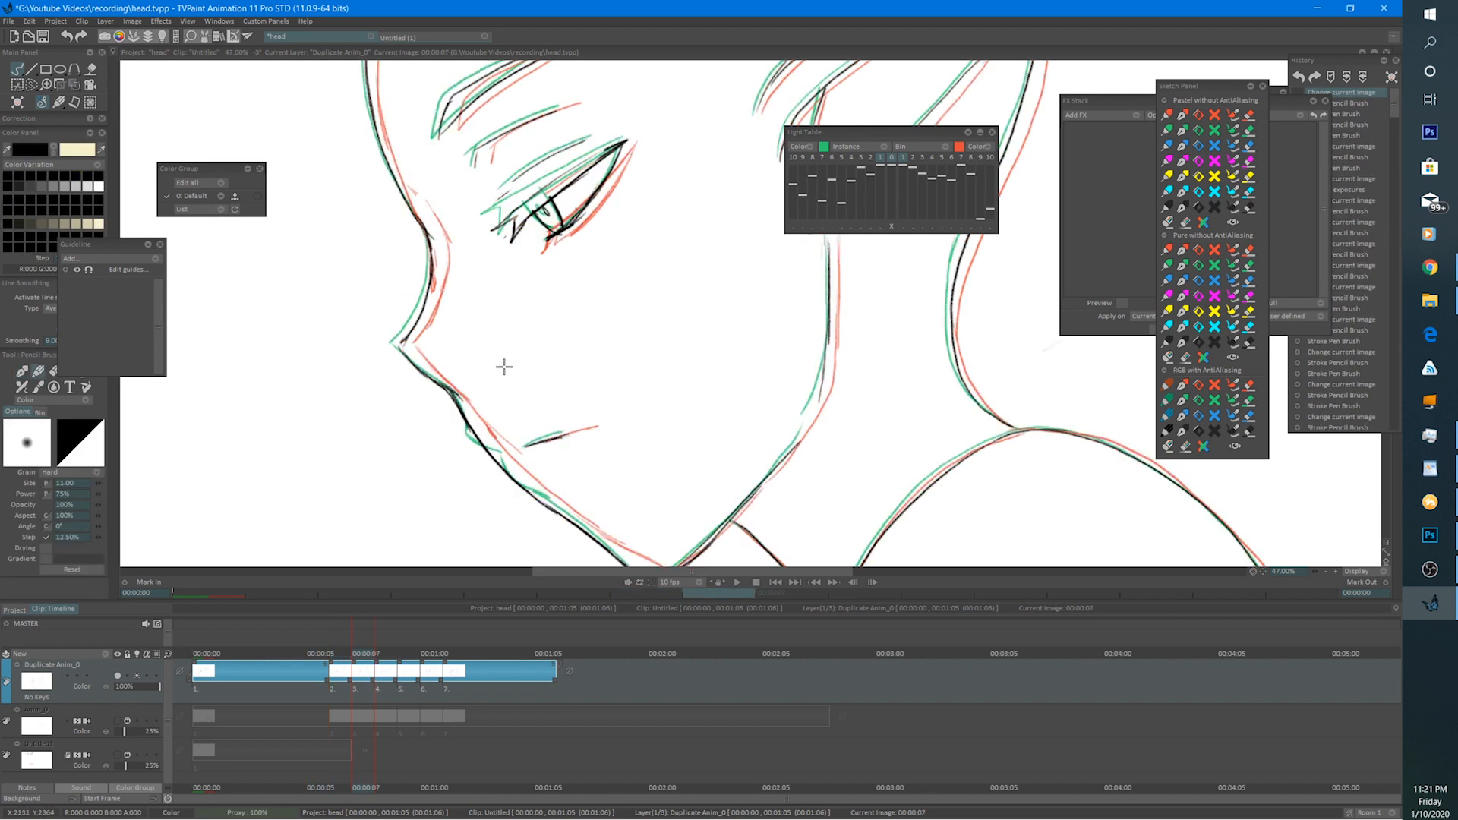
scroll(504, 390, down, 3)
click(736, 582)
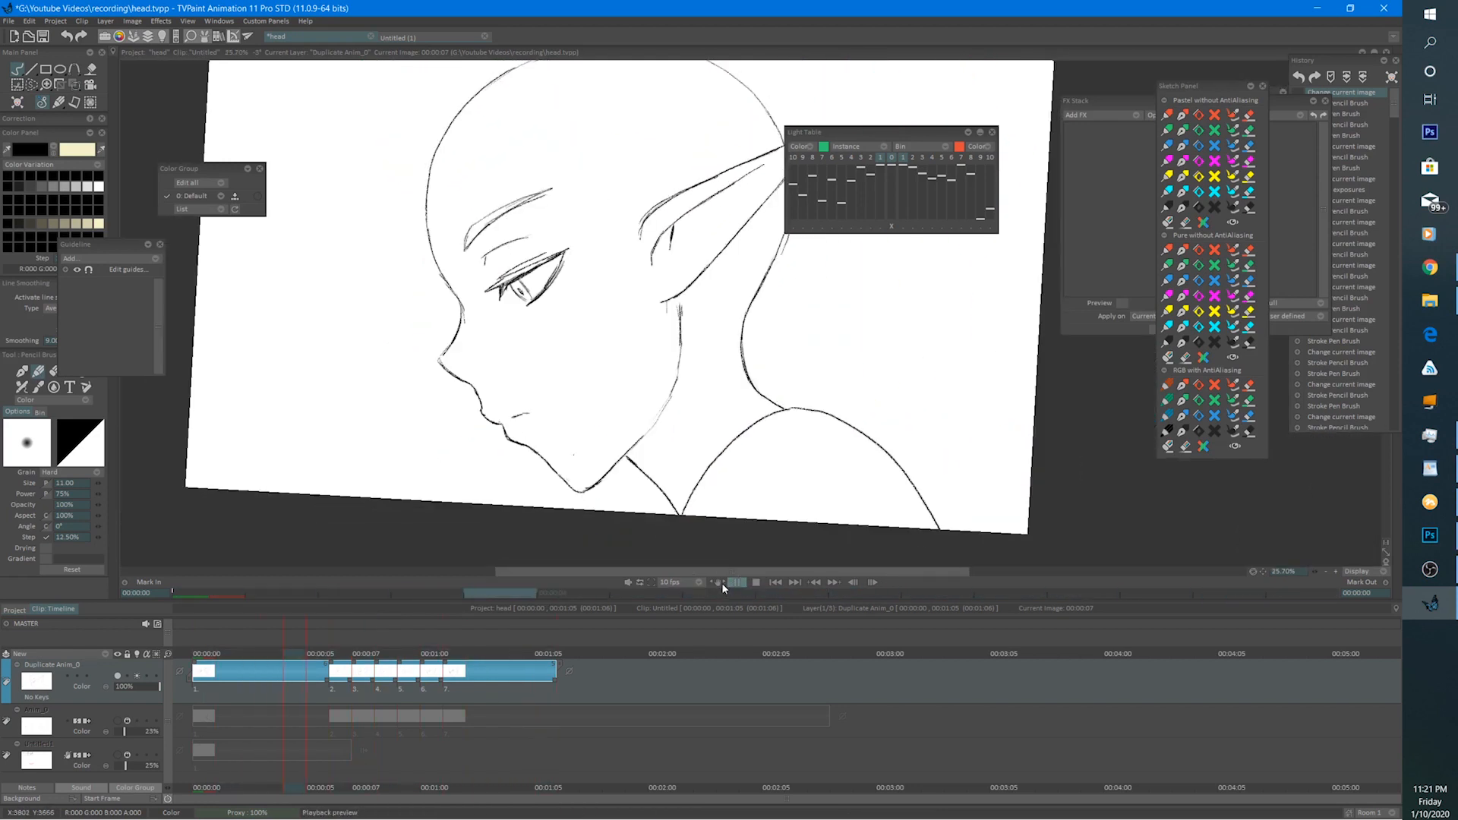
click(738, 581)
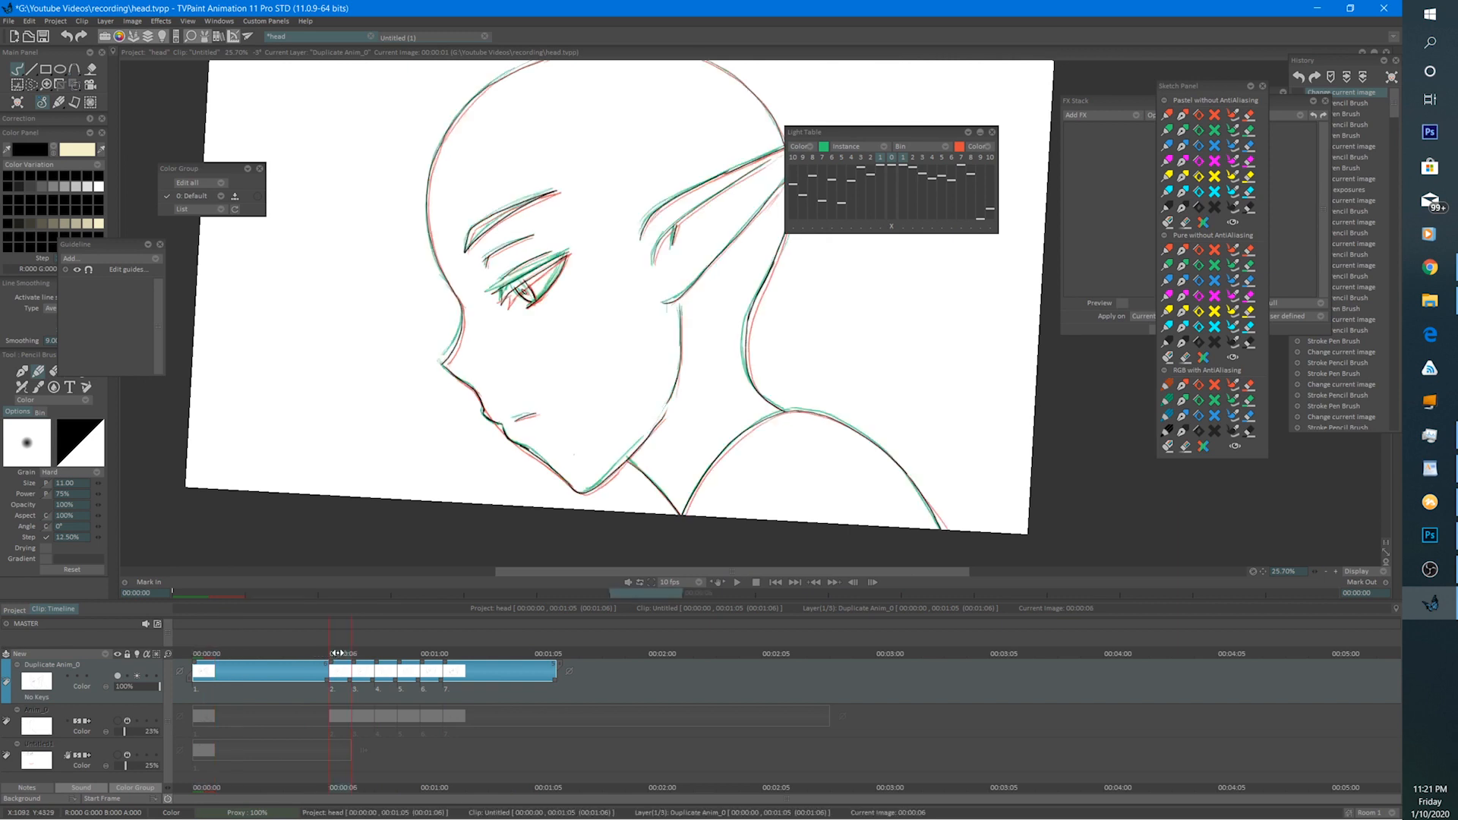
drag(360, 654, 363, 654)
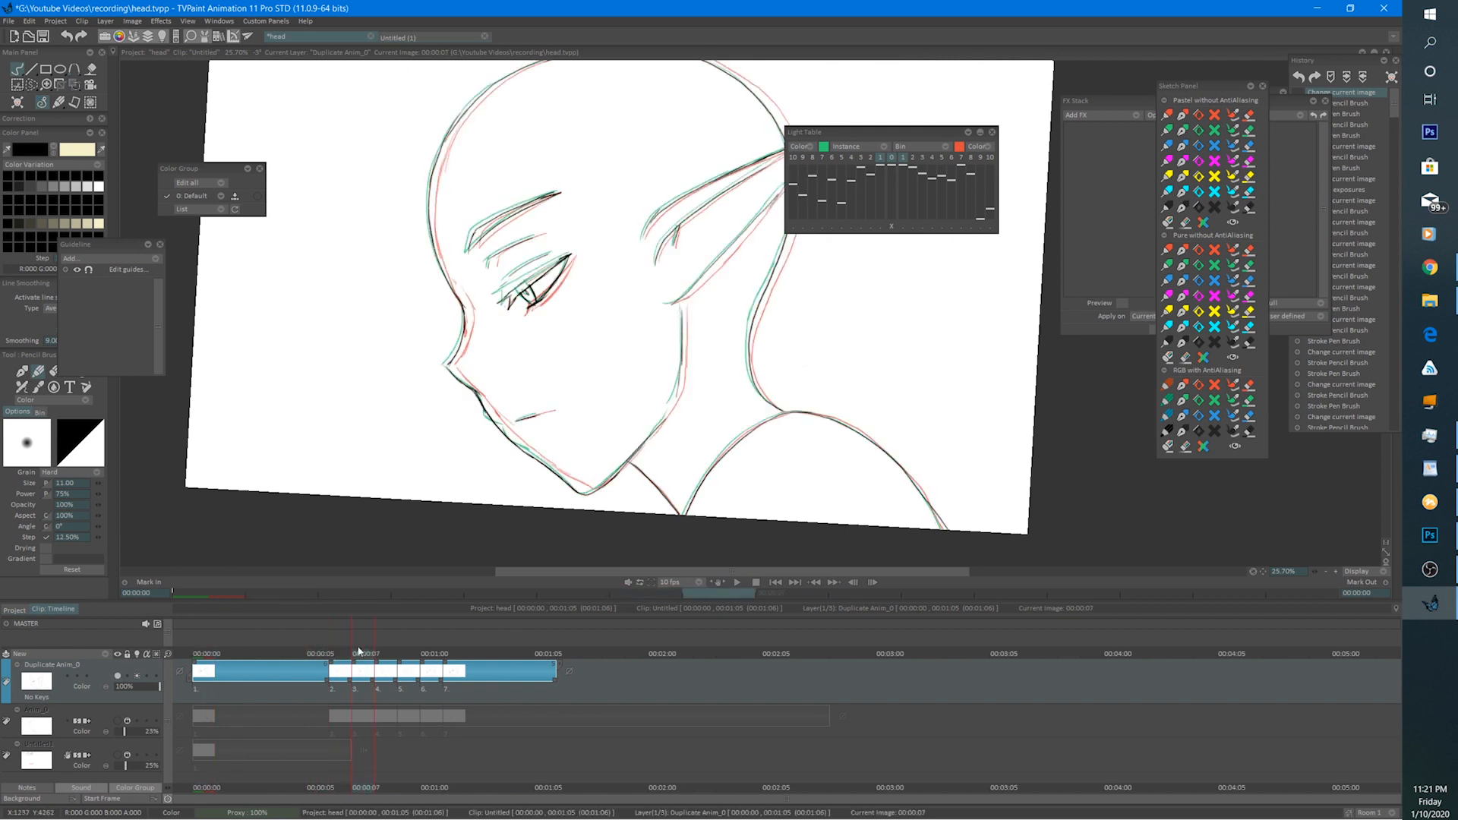
Sketch small lip marks along the face profile of the third drawing, beside the mouth line.
scroll(511, 423, up, 3)
scroll(508, 423, up, 3)
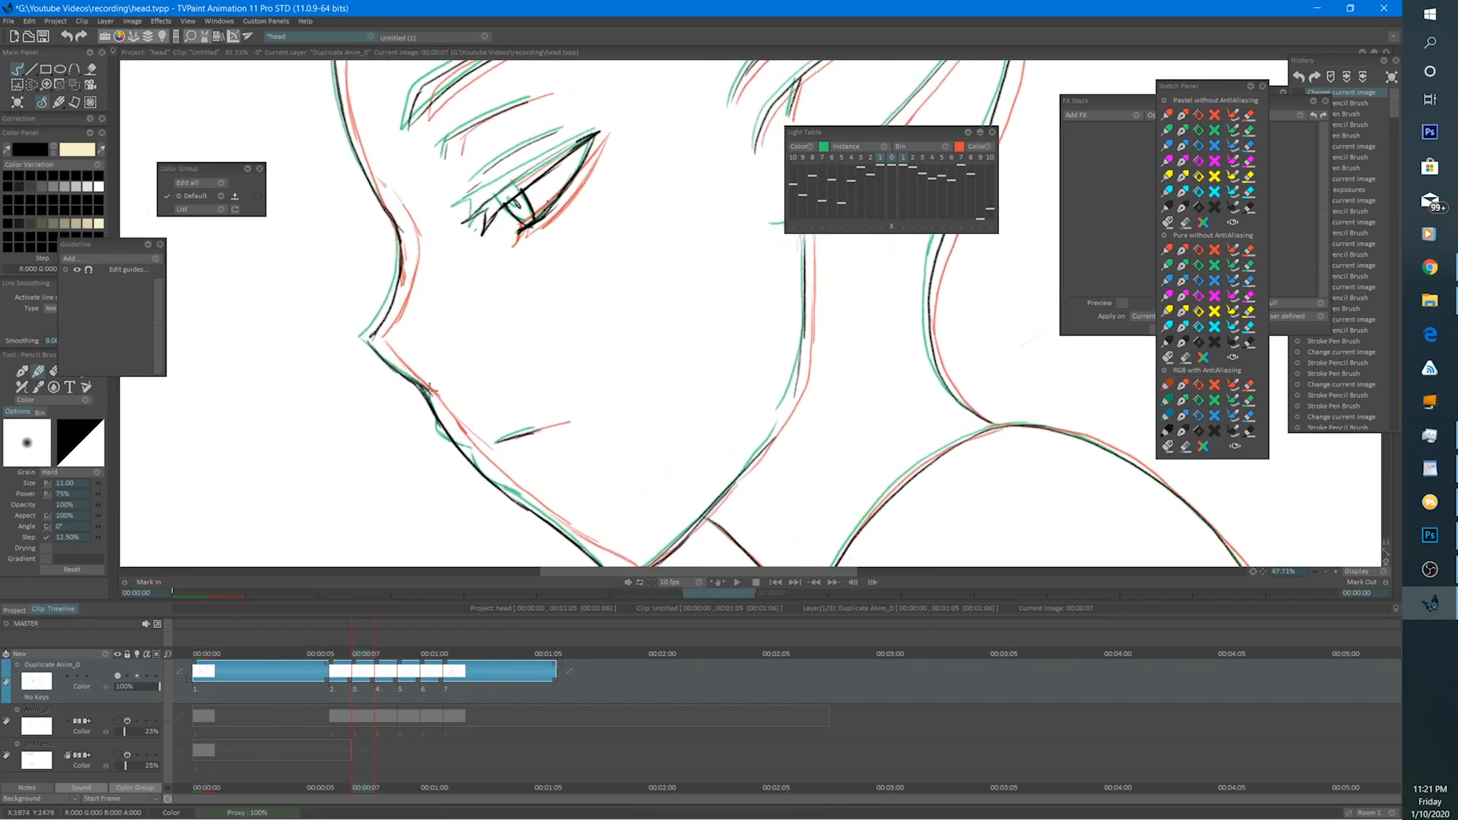
mouse_move(436, 414)
mouse_down()
mouse_move(485, 469)
mouse_move(482, 454)
mouse_up()
key(e)
key(e)
Play back the head turn at a reduced view size to review the third drawing's lips, and stop it.
key(Right)
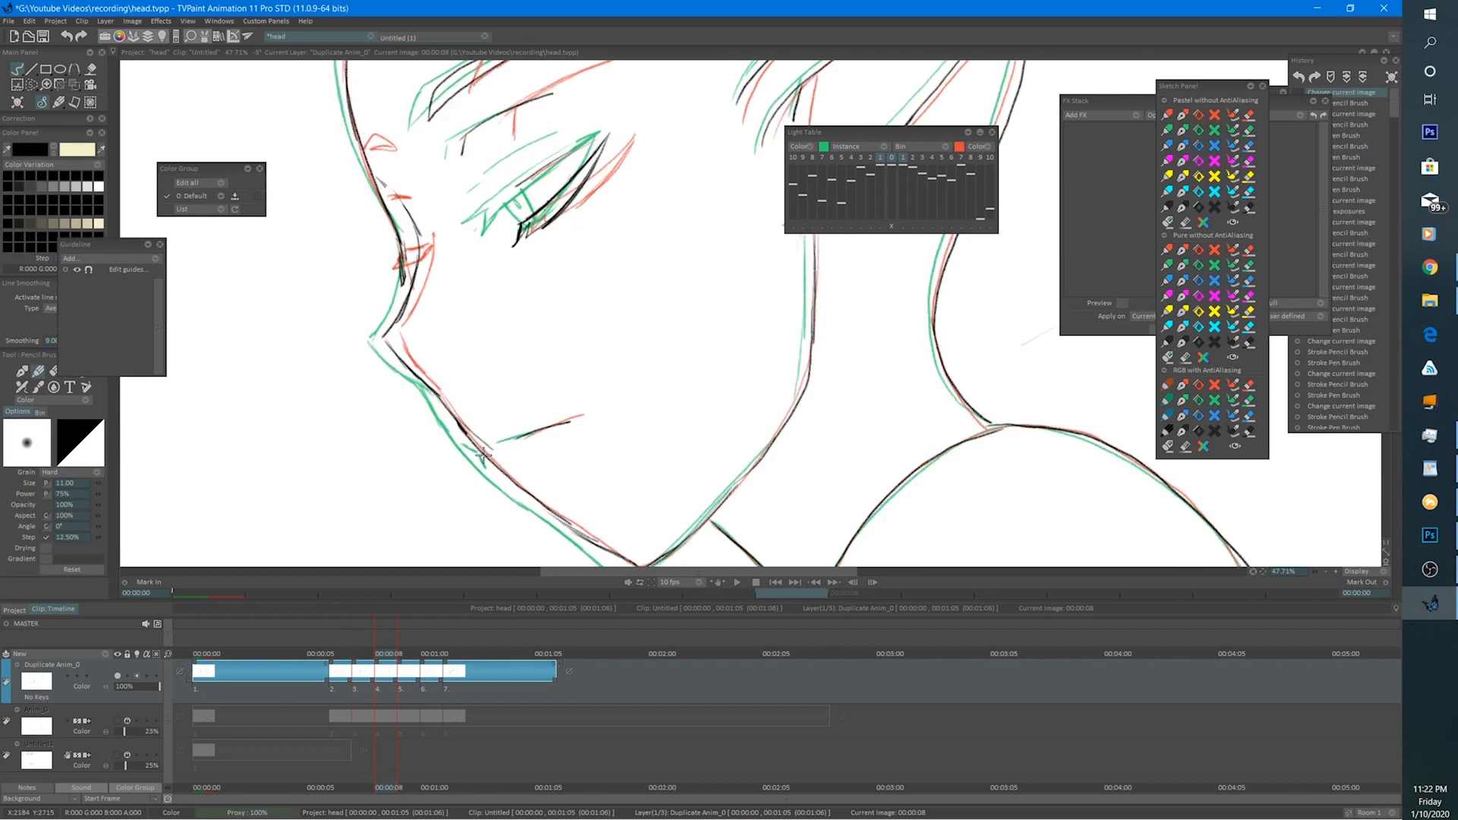
click(736, 582)
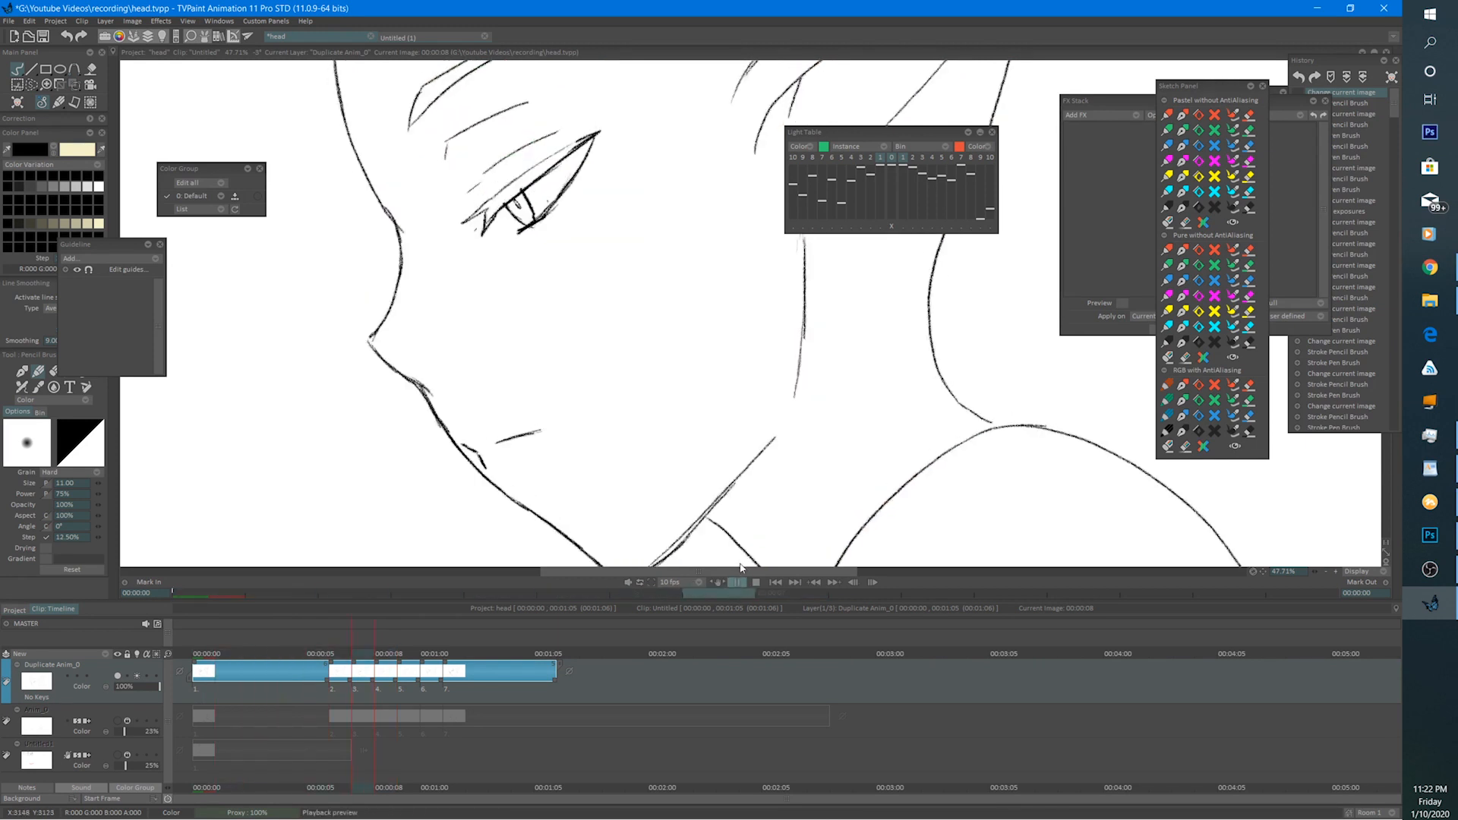
scroll(813, 494, down, 8)
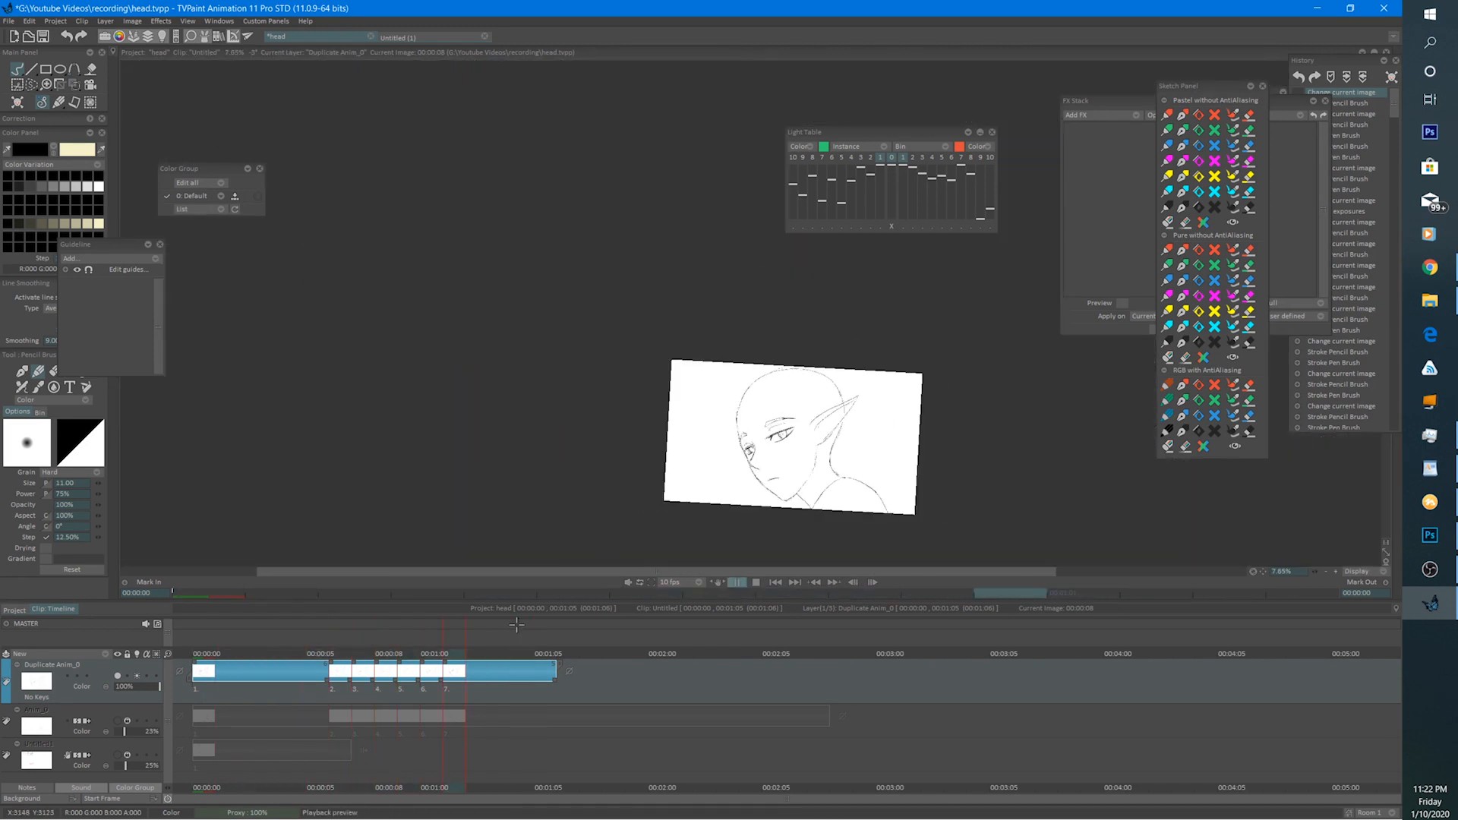
click(758, 580)
drag(745, 474, 603, 398)
scroll(604, 399, up, 4)
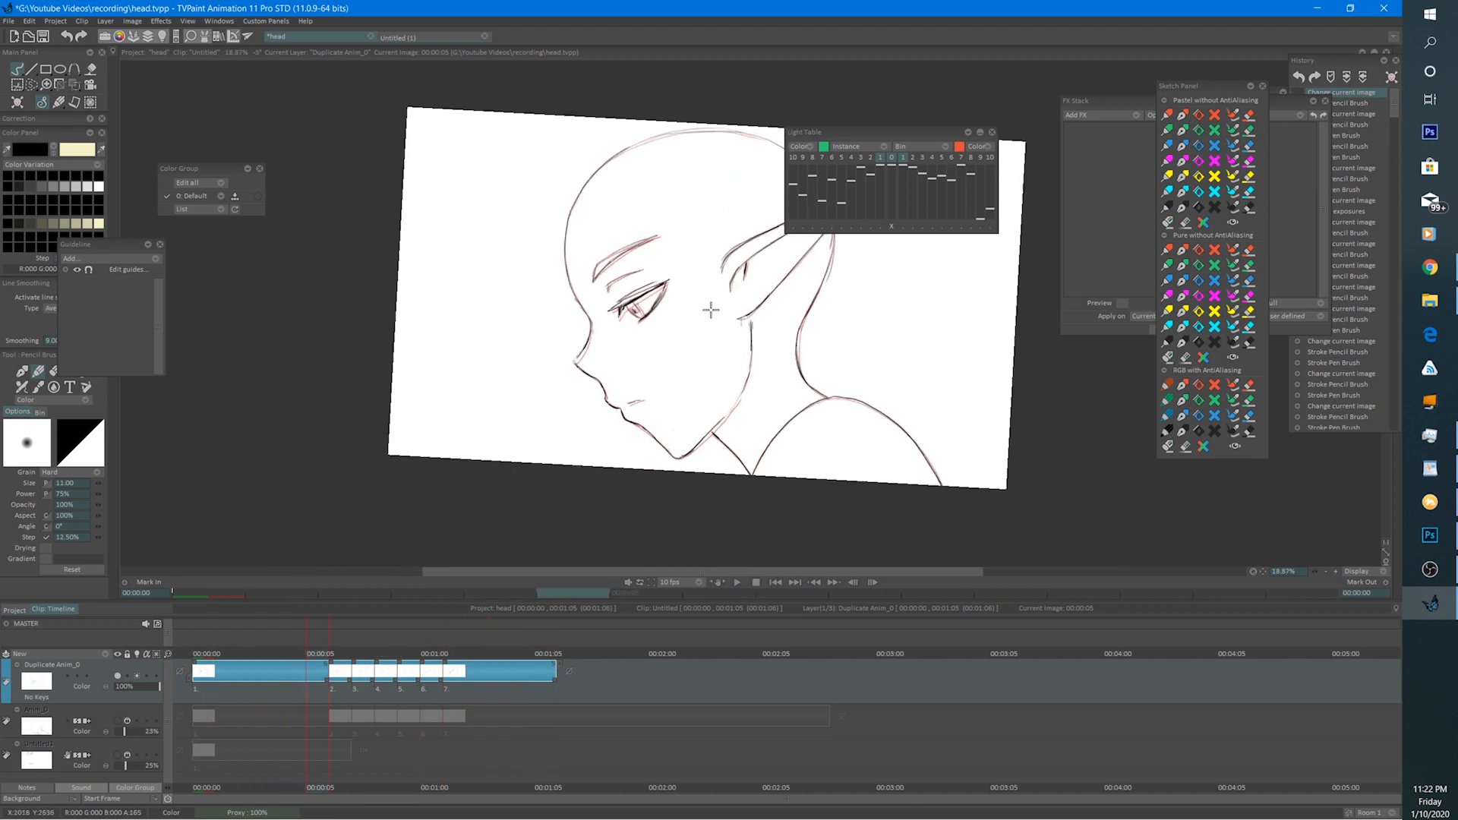
Erase the protruding lower lip mark from the third drawing's profile.
key(e)
key(Right)
key(Right)
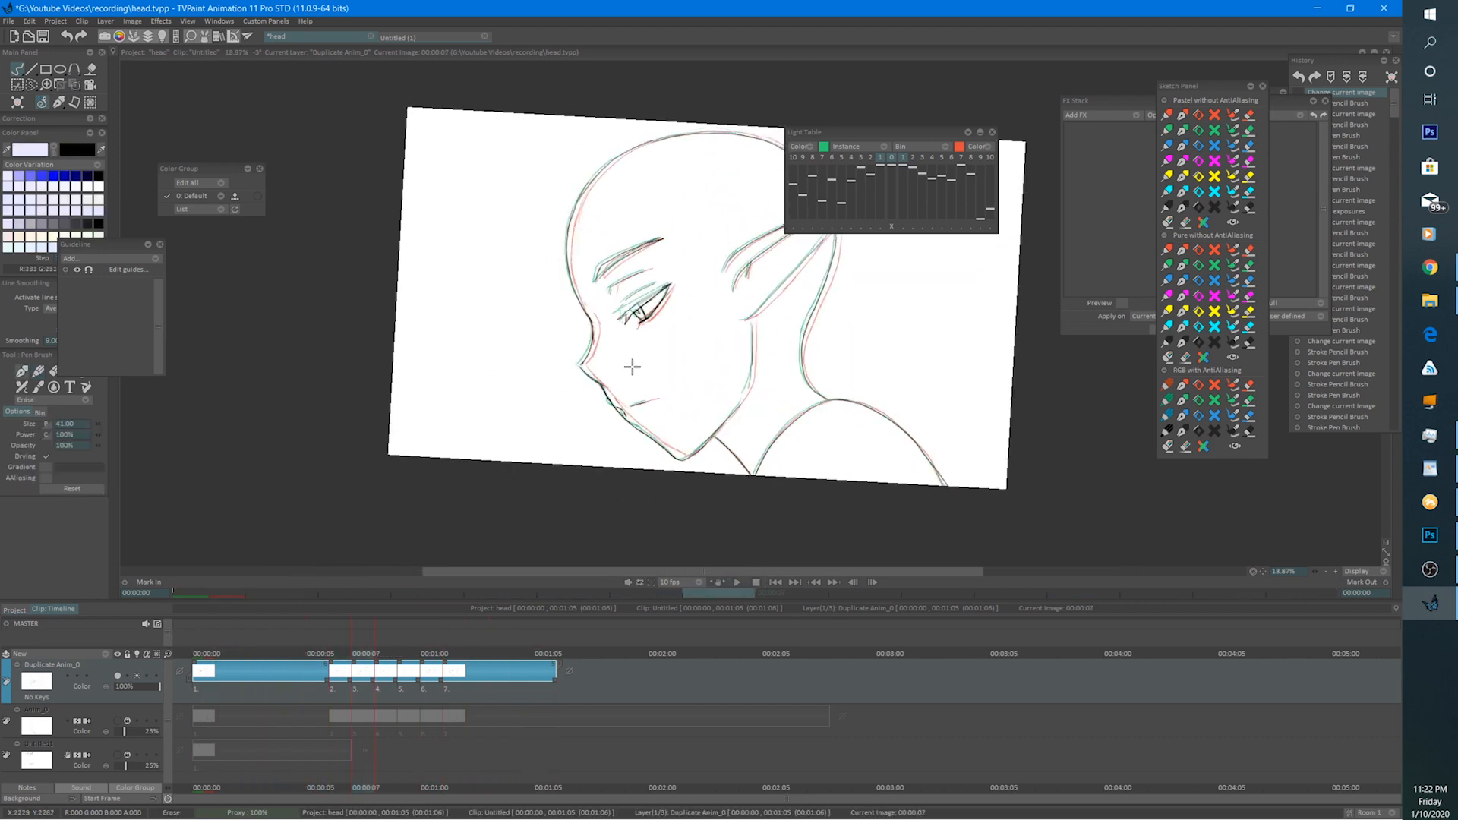
click(625, 408)
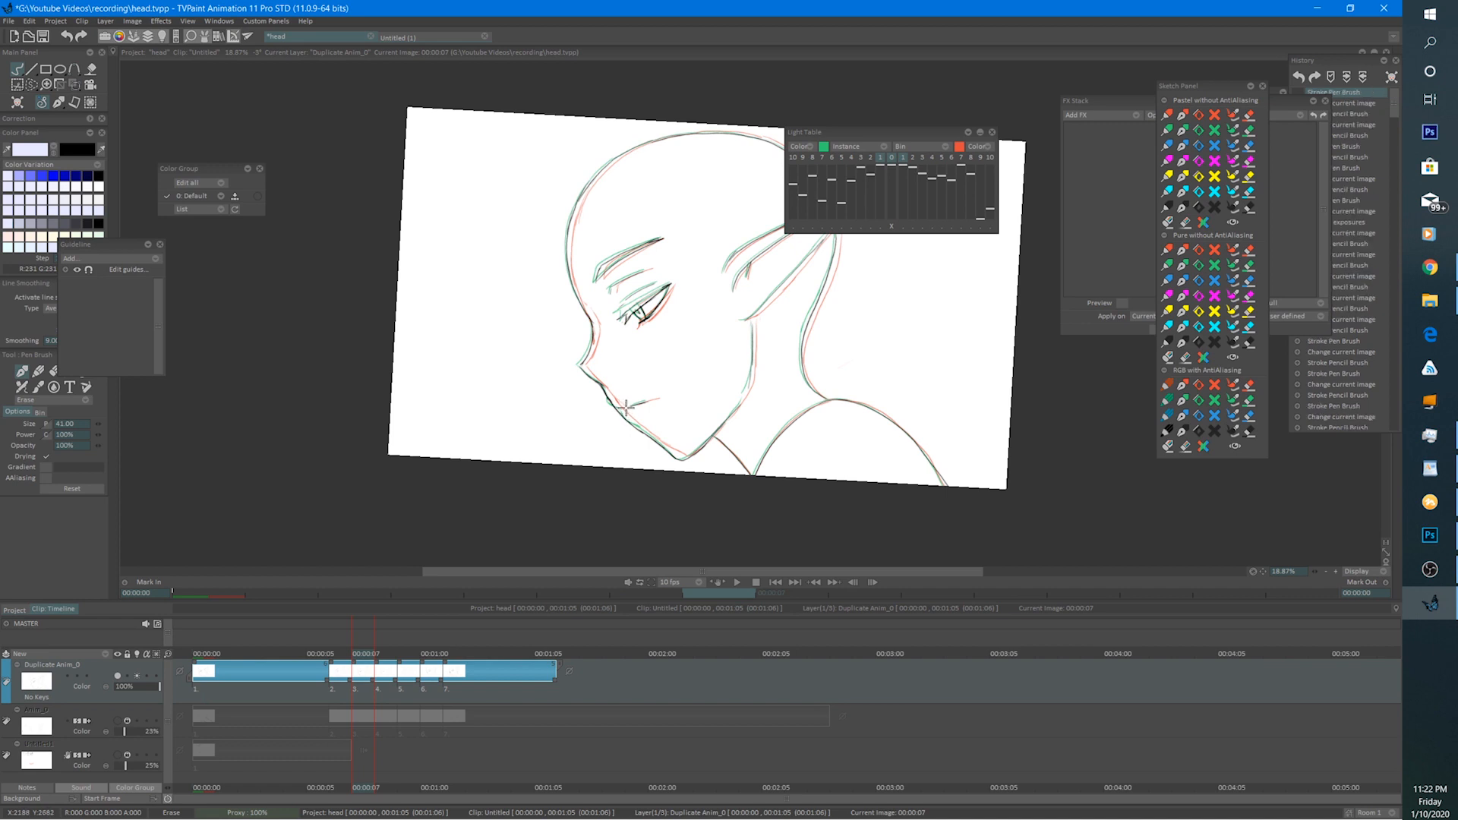
key(b)
Play back the animation, return to the first drawing and examine the face frame by frame up to the third drawing.
click(734, 581)
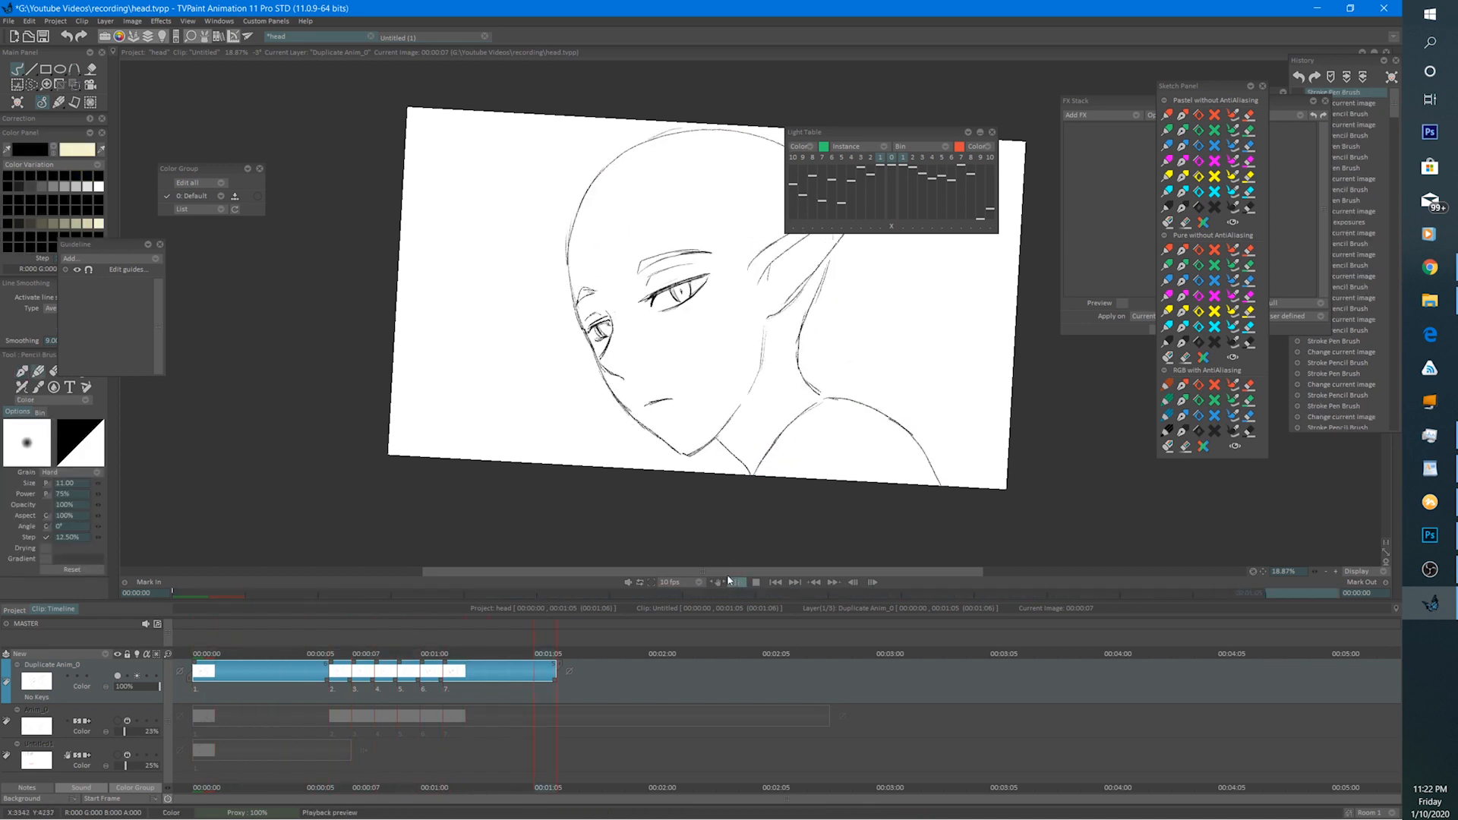
click(215, 626)
scroll(772, 357, up, 5)
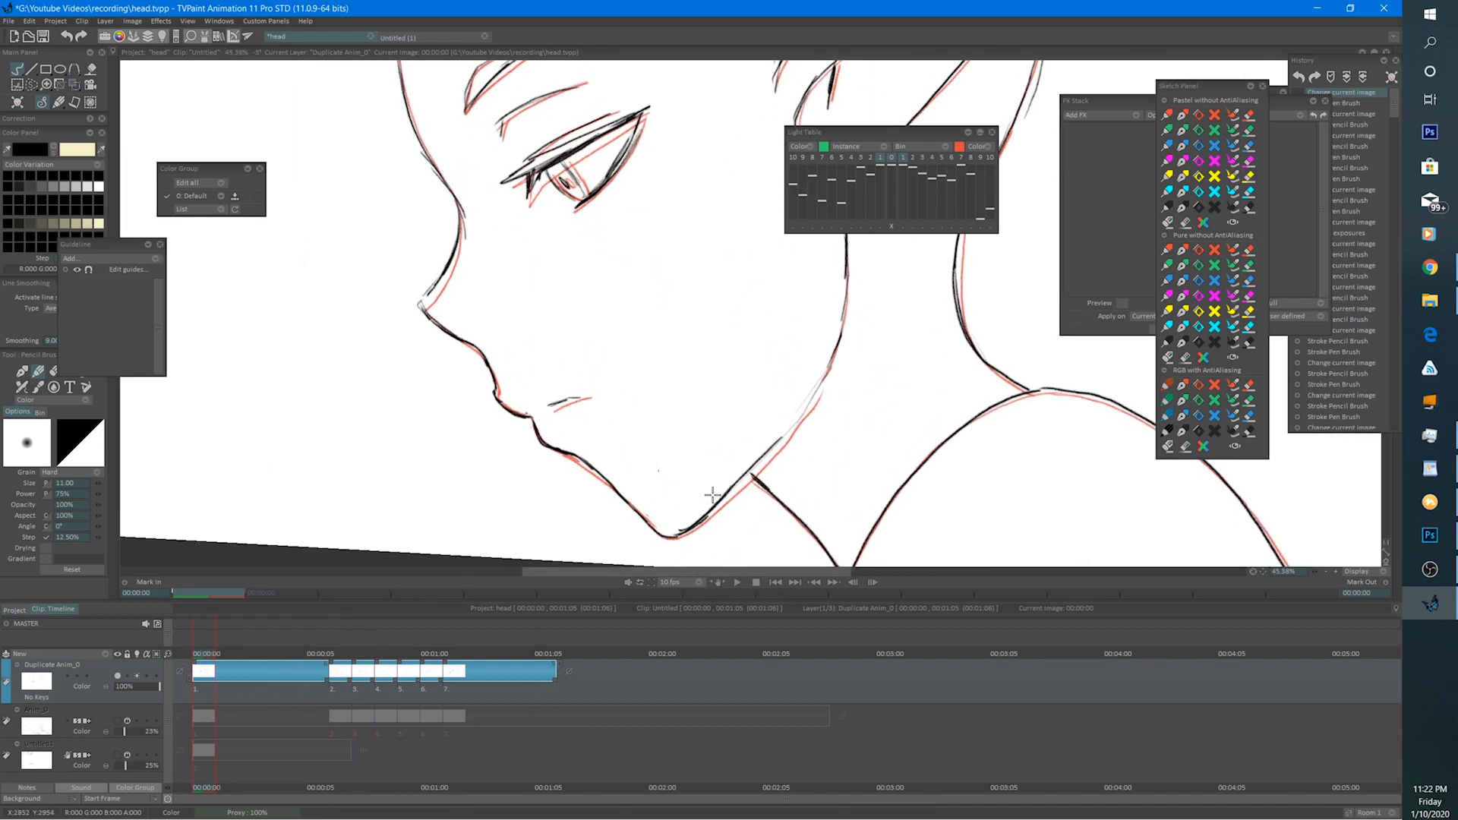
key(Right)
key(Right)
key(Right)
key(Right)
key(Right)
key(Right)
key(Right)
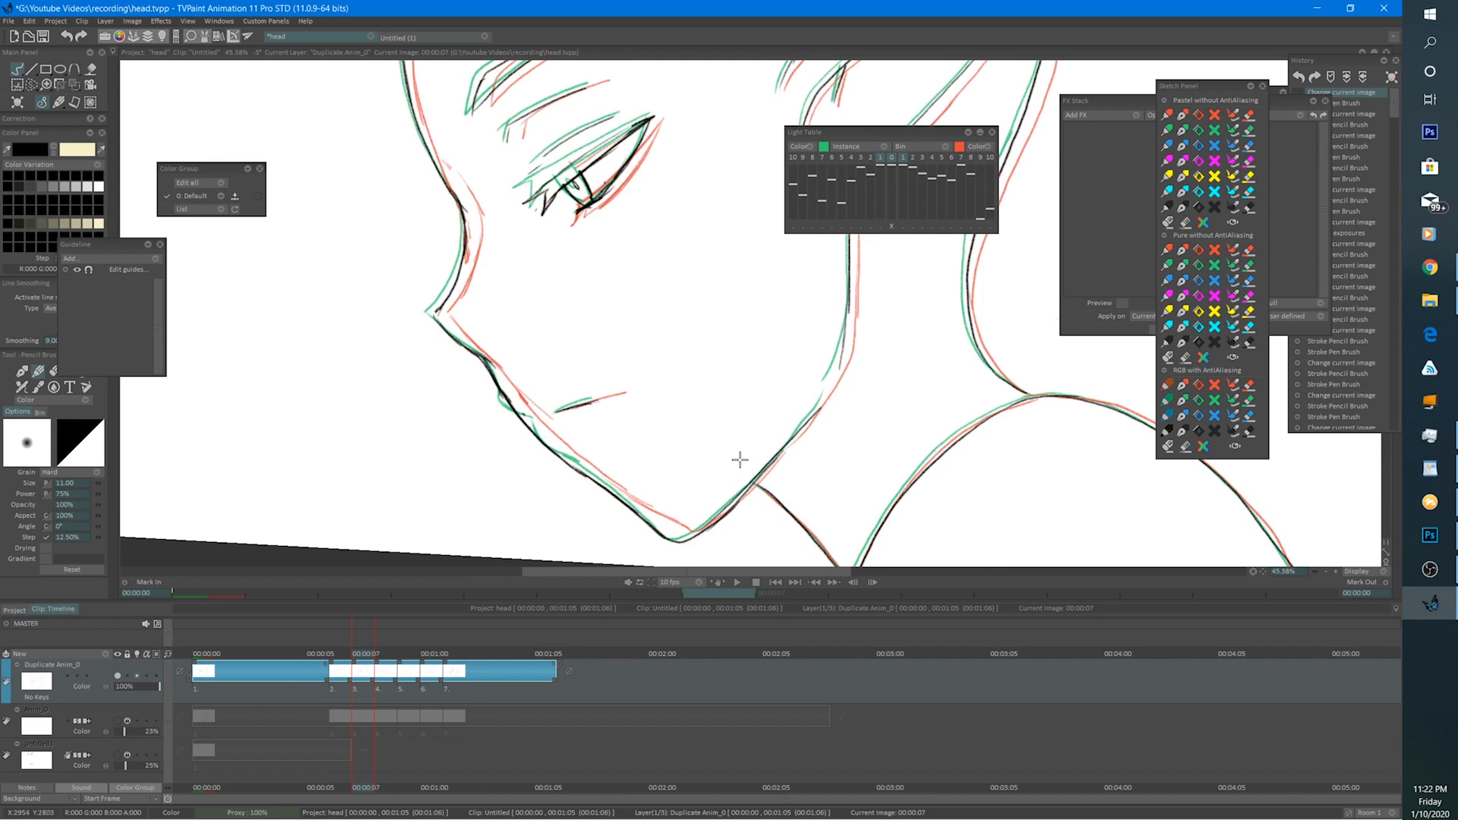
key(Left)
key(Right)
Clean up the jaw line just before the chin tip on the third drawing and advance to the fourth drawing.
drag(759, 506, 642, 475)
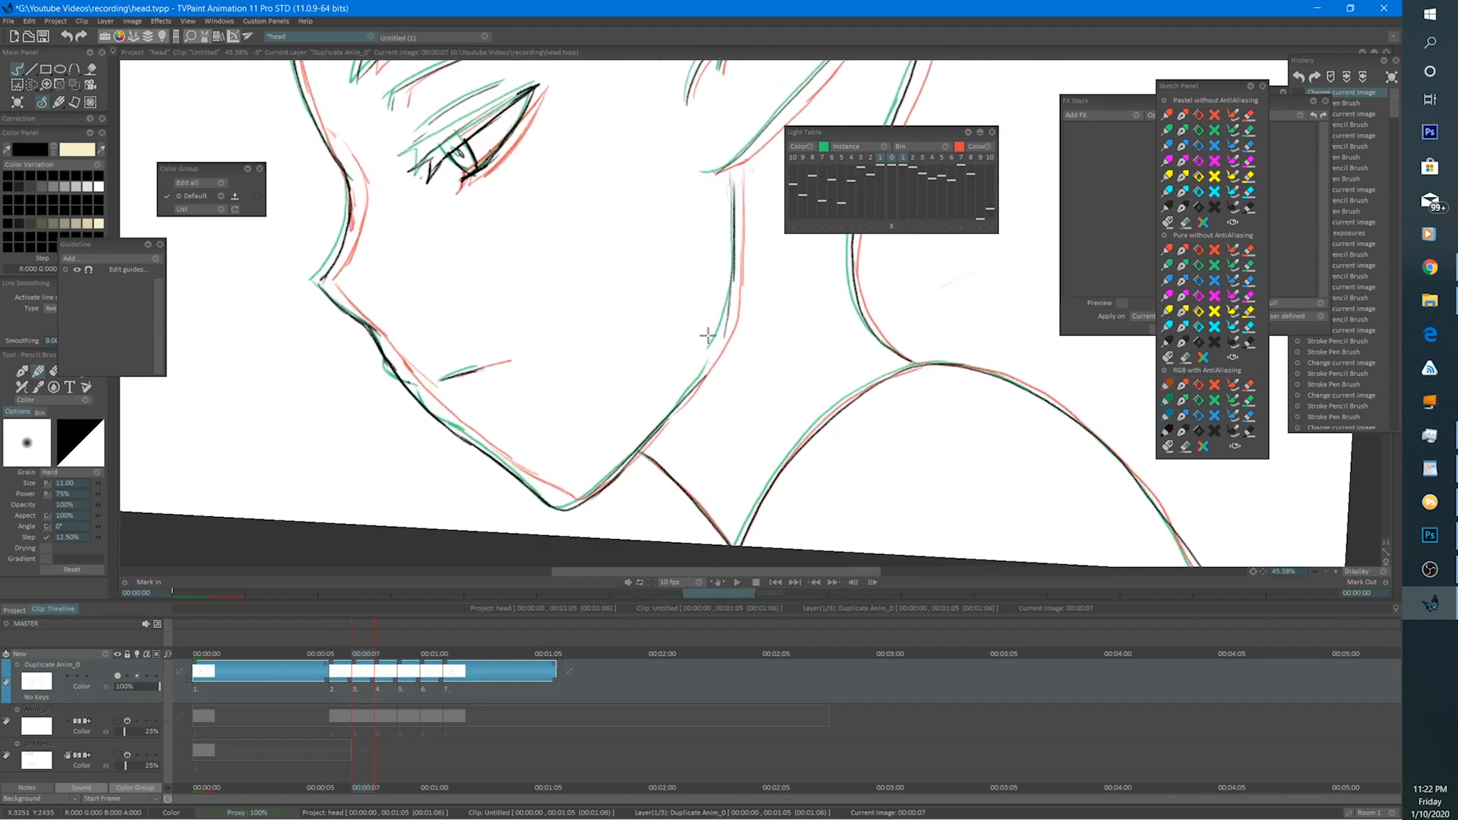
key(e)
drag(524, 485, 548, 502)
key(b)
key(Right)
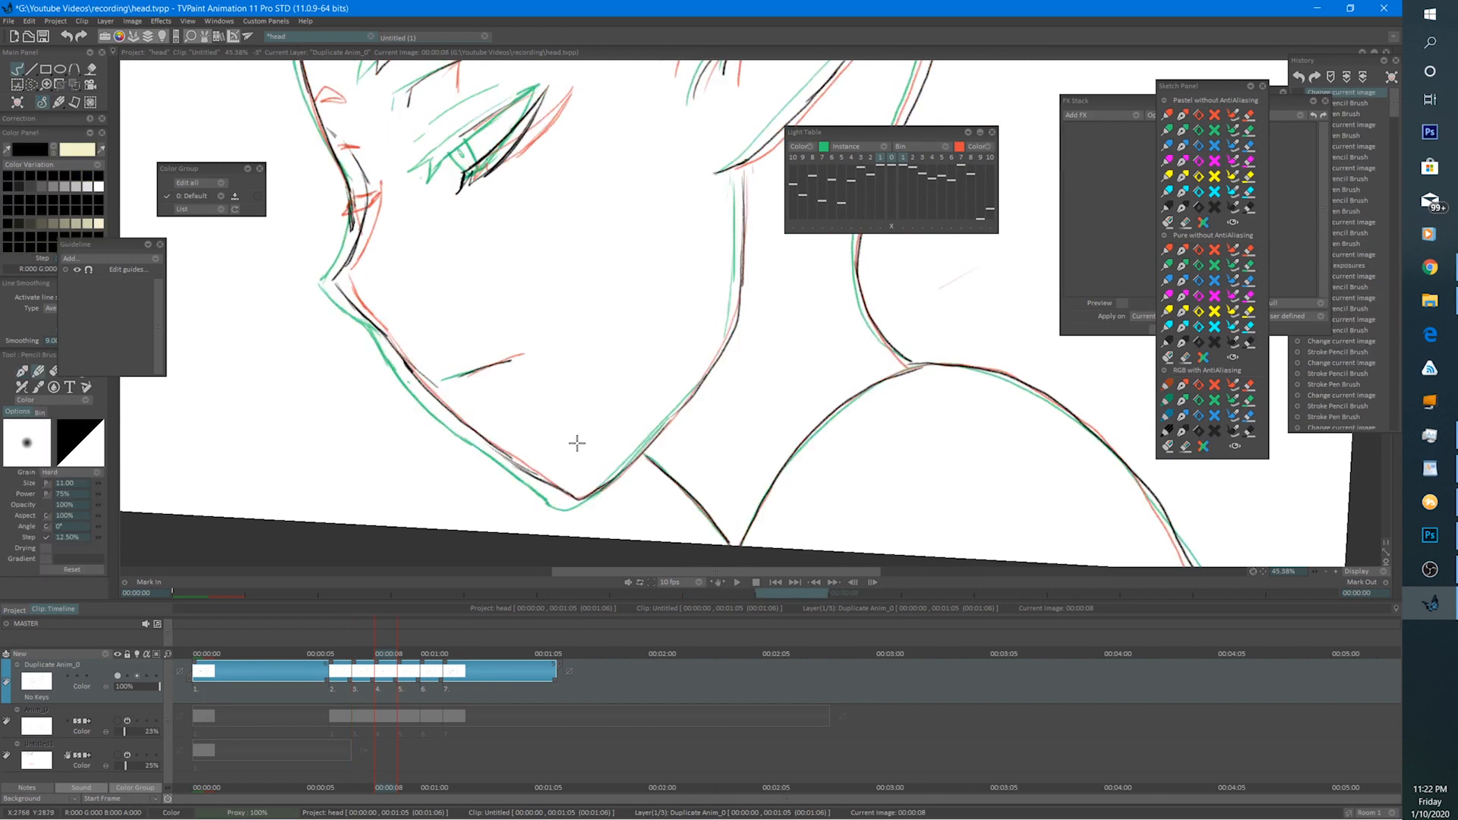
Undo a stray stroke near the mouth on the fourth drawing and rework its jaw line towards the chin.
drag(486, 390, 476, 326)
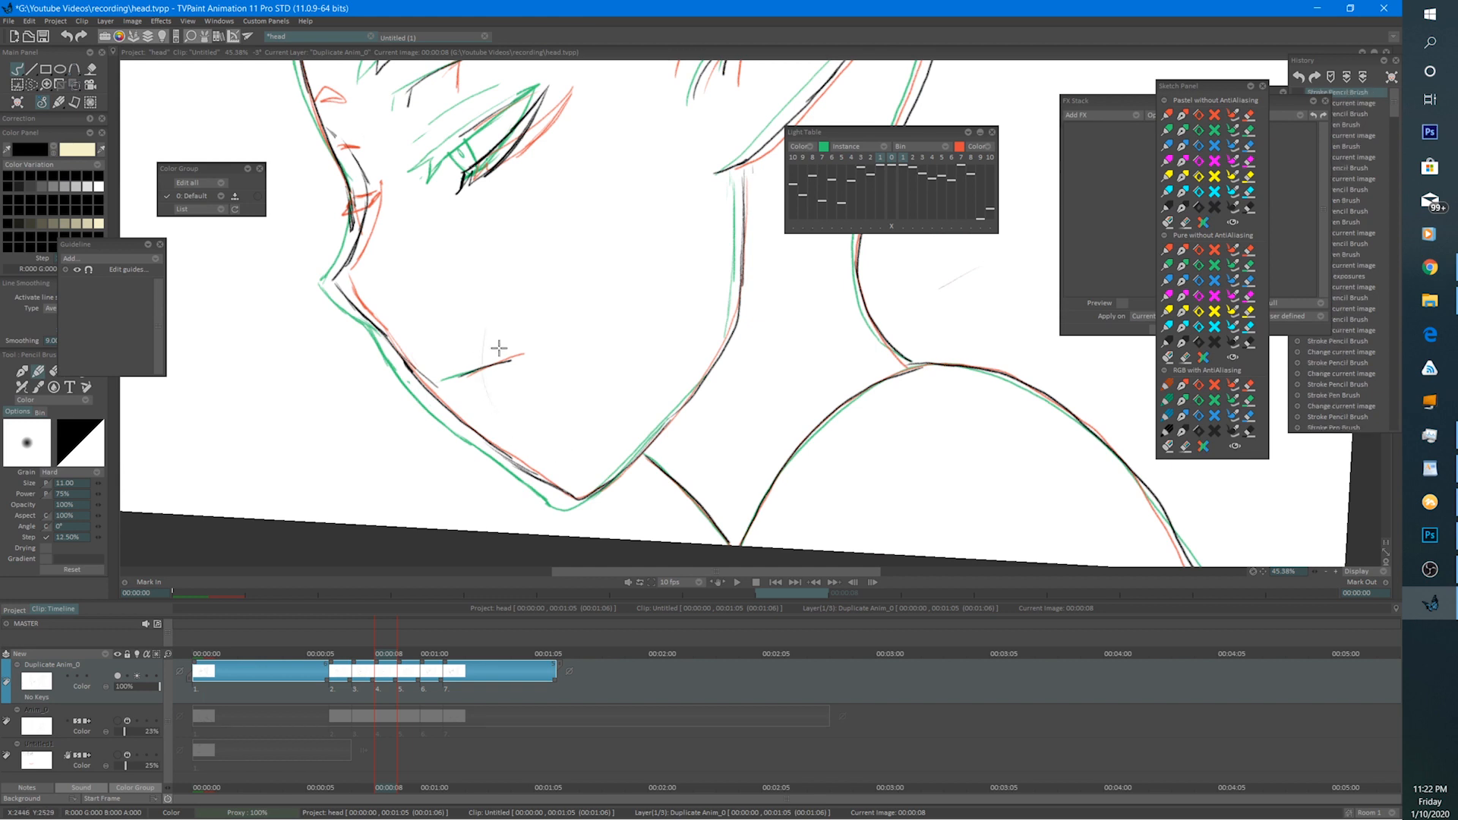
click(69, 38)
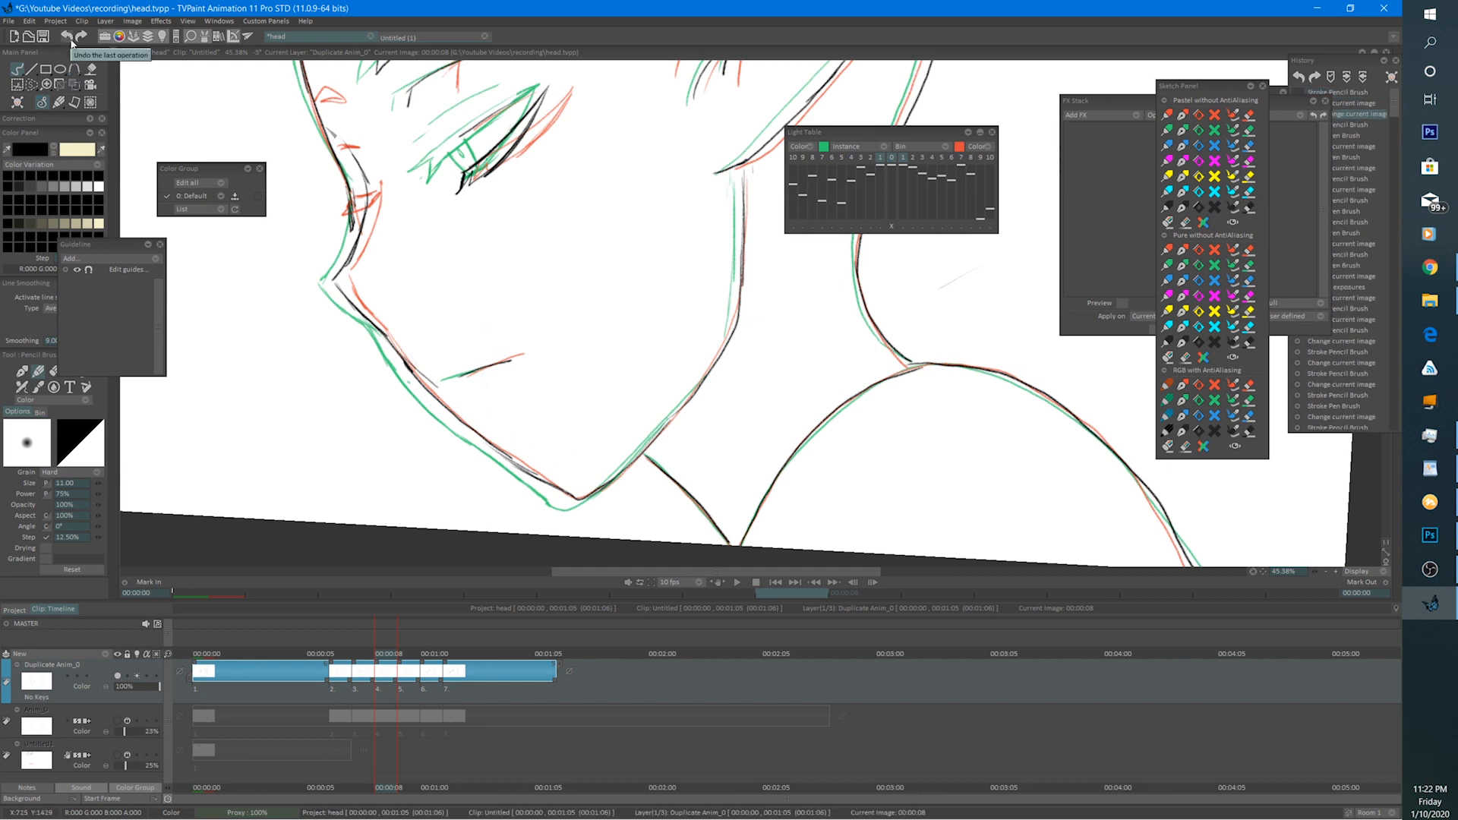
mouse_move(534, 454)
mouse_down()
mouse_move(499, 374)
mouse_move(514, 425)
mouse_move(503, 418)
mouse_up()
key(e)
key(e)
Erase the chin tip on the fifth drawing and redraw it between the neighbouring onion-skin outlines.
mouse_move(494, 403)
mouse_down()
mouse_move(512, 441)
mouse_move(544, 453)
mouse_move(526, 455)
mouse_move(580, 430)
mouse_up()
key(e)
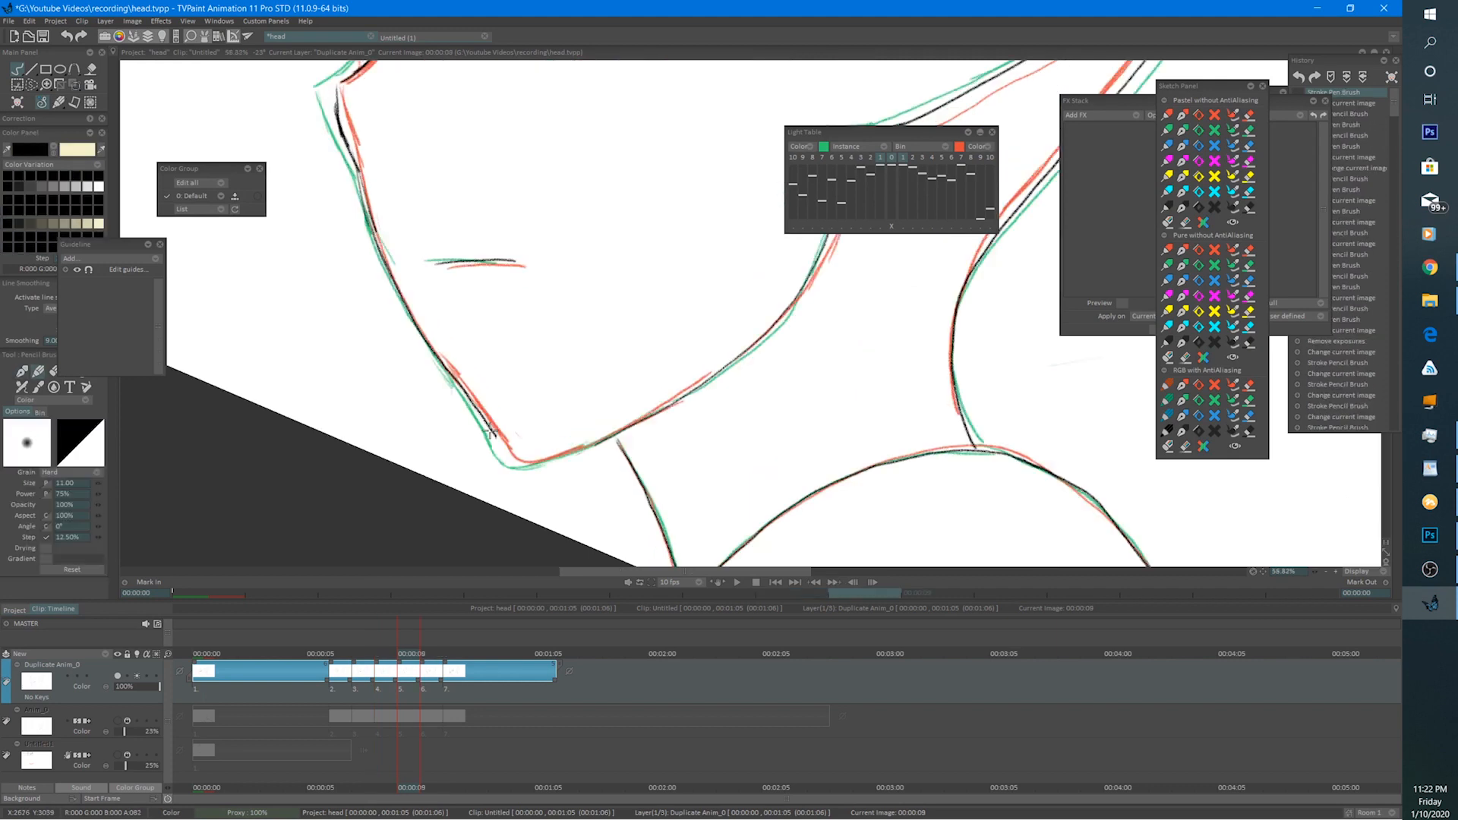
mouse_move(483, 423)
mouse_down()
mouse_move(510, 465)
mouse_move(530, 459)
mouse_move(517, 451)
mouse_move(601, 444)
mouse_up()
Flip between the fifth and sixth drawings to compare their chin, mouth and eye positions, ending on the sixth.
key(Right)
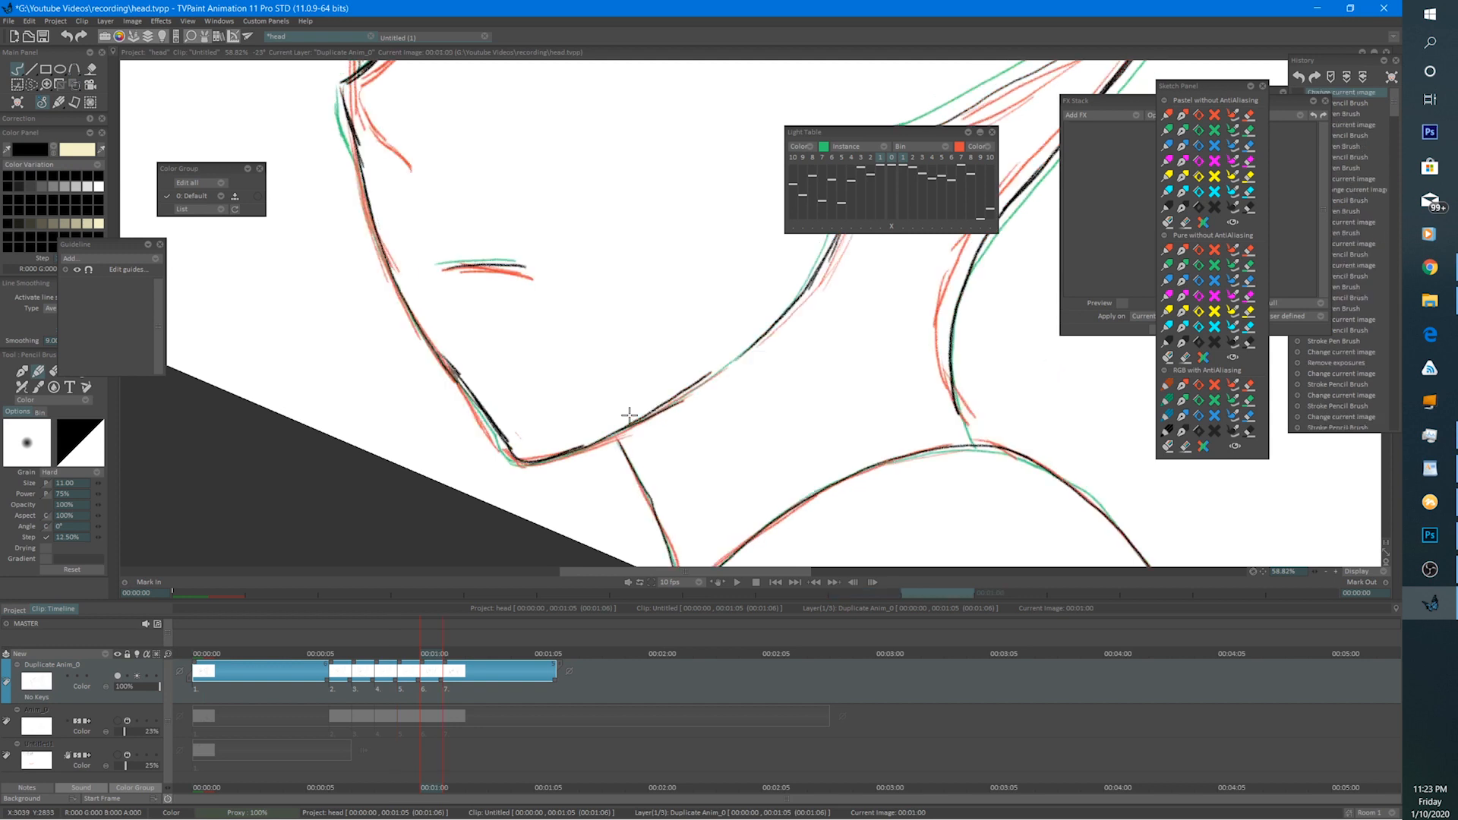
key(Left)
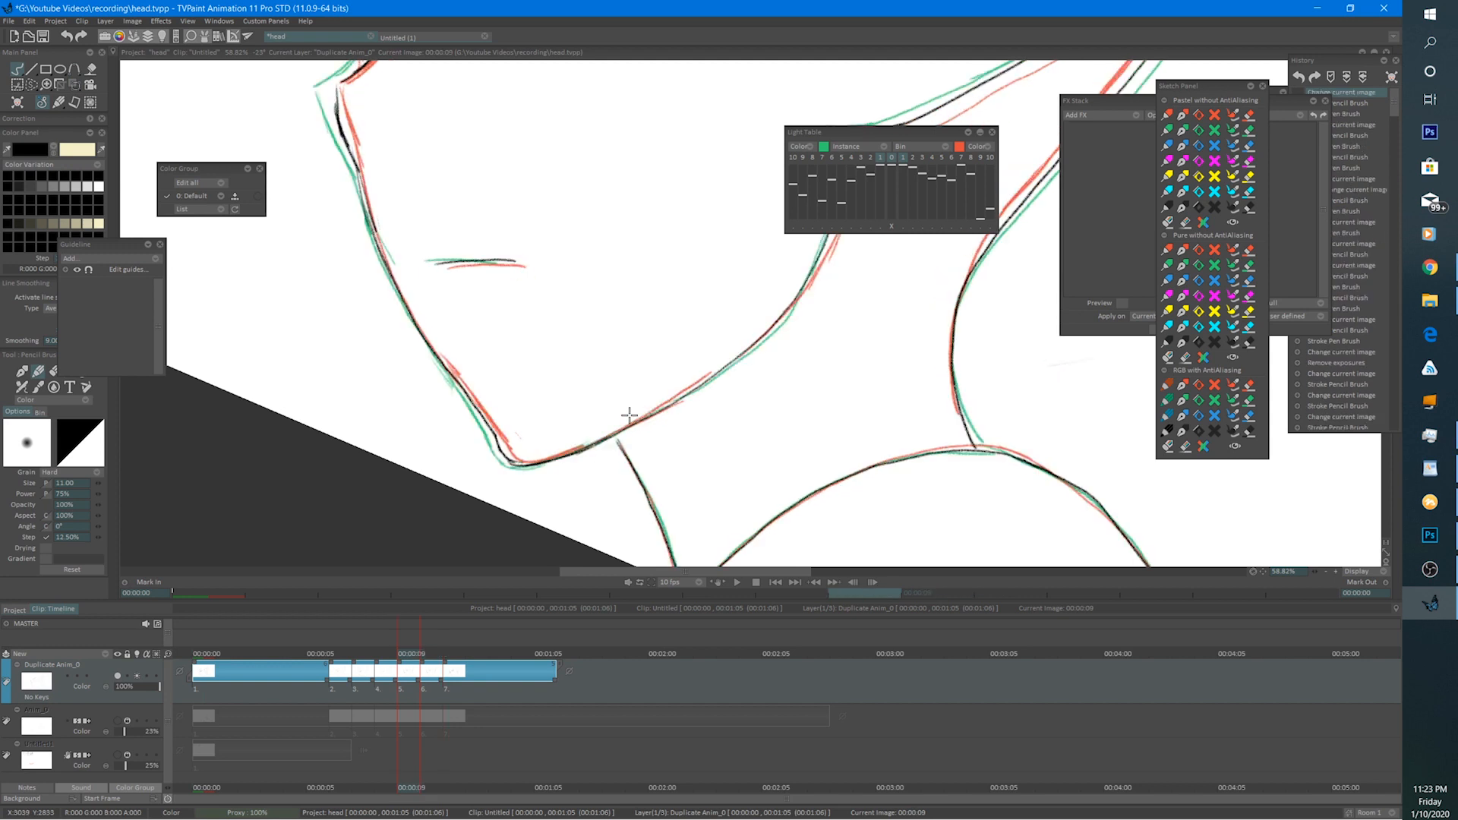
key(Right)
key(e)
key(Left)
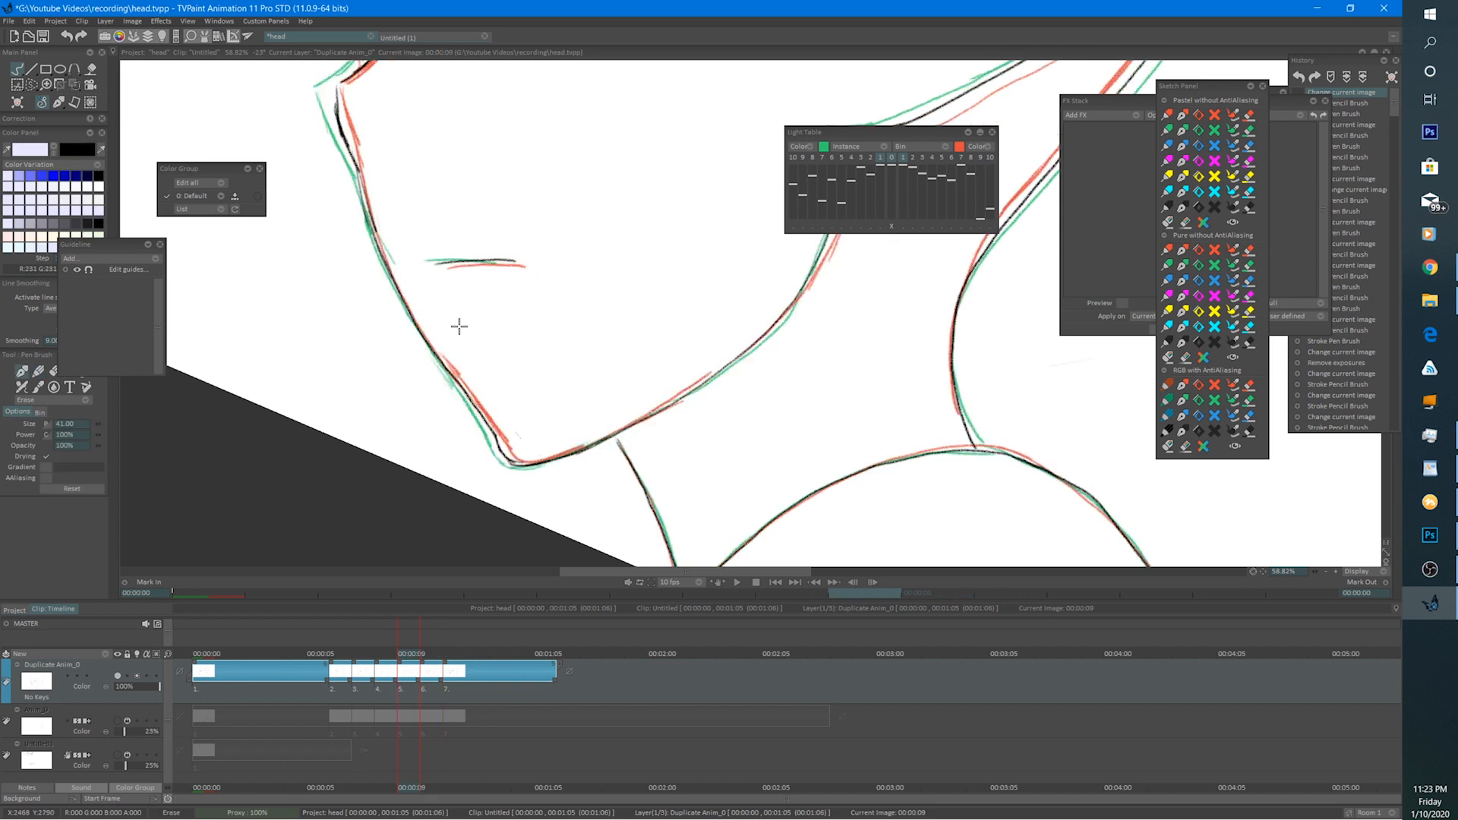
key(Right)
key(Left)
key(e)
key(Left)
scroll(486, 318, down, 1)
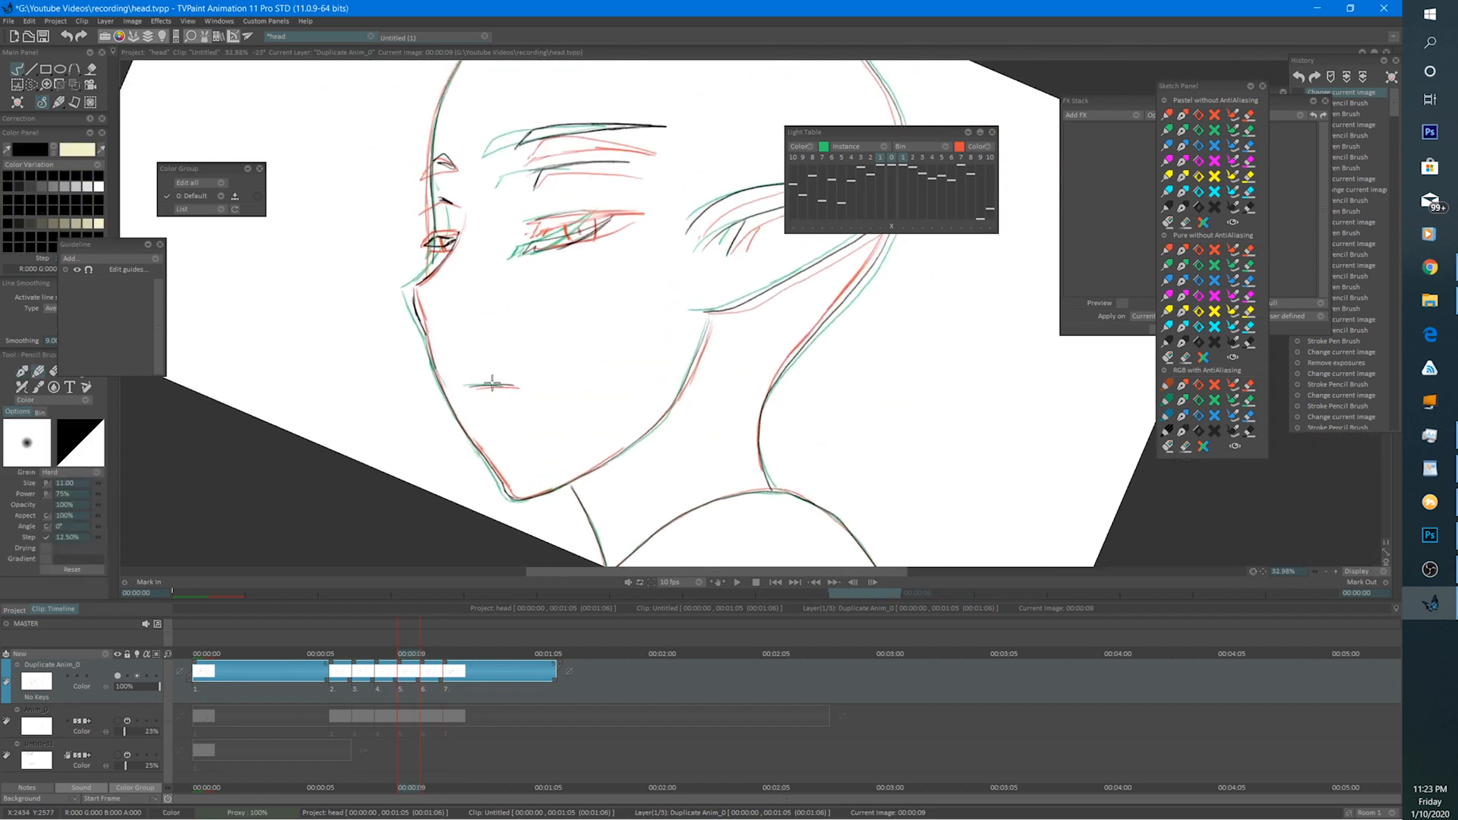
key(Right)
key(Right)
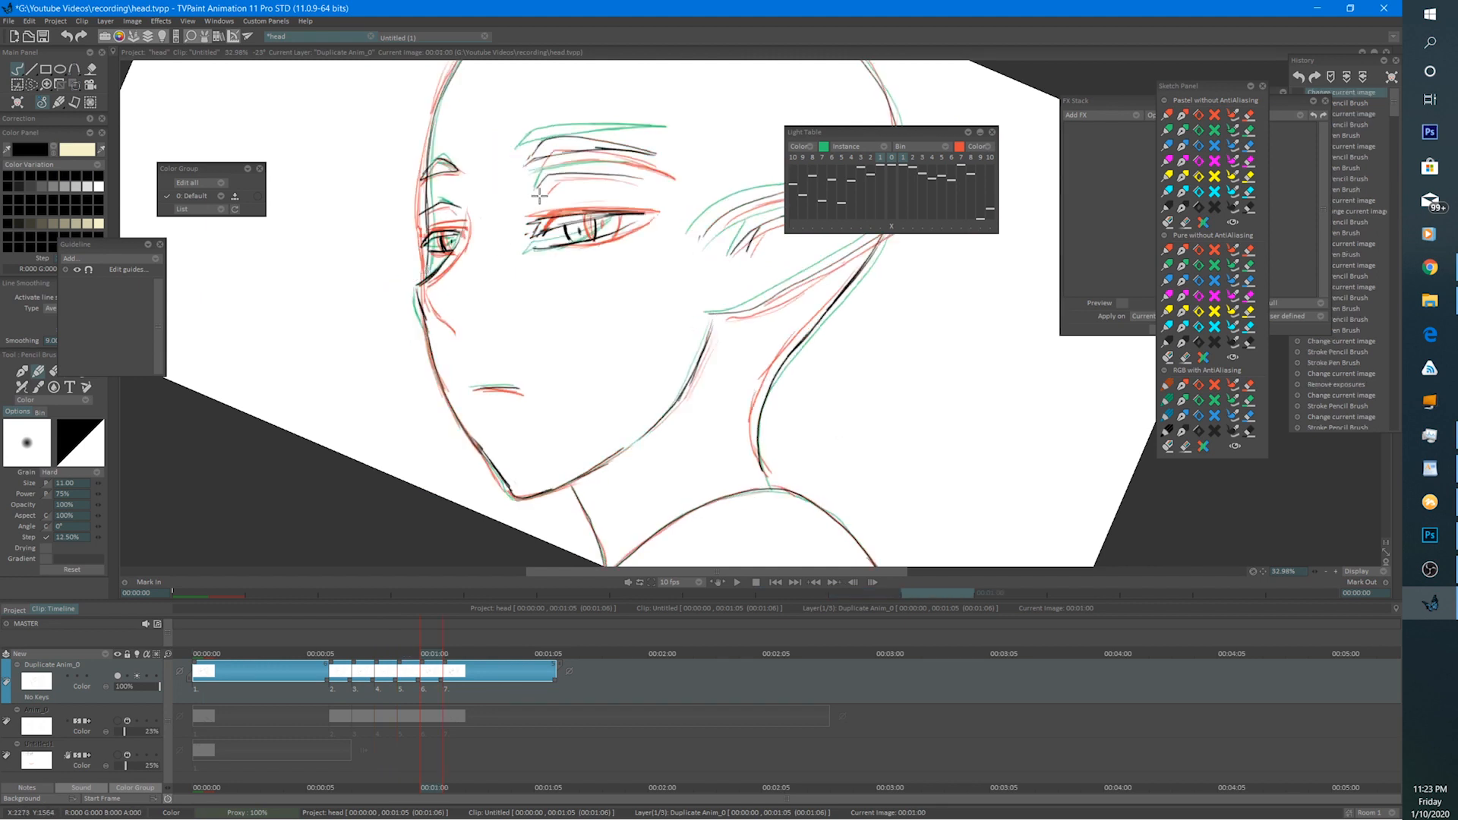
drag(520, 307, 551, 396)
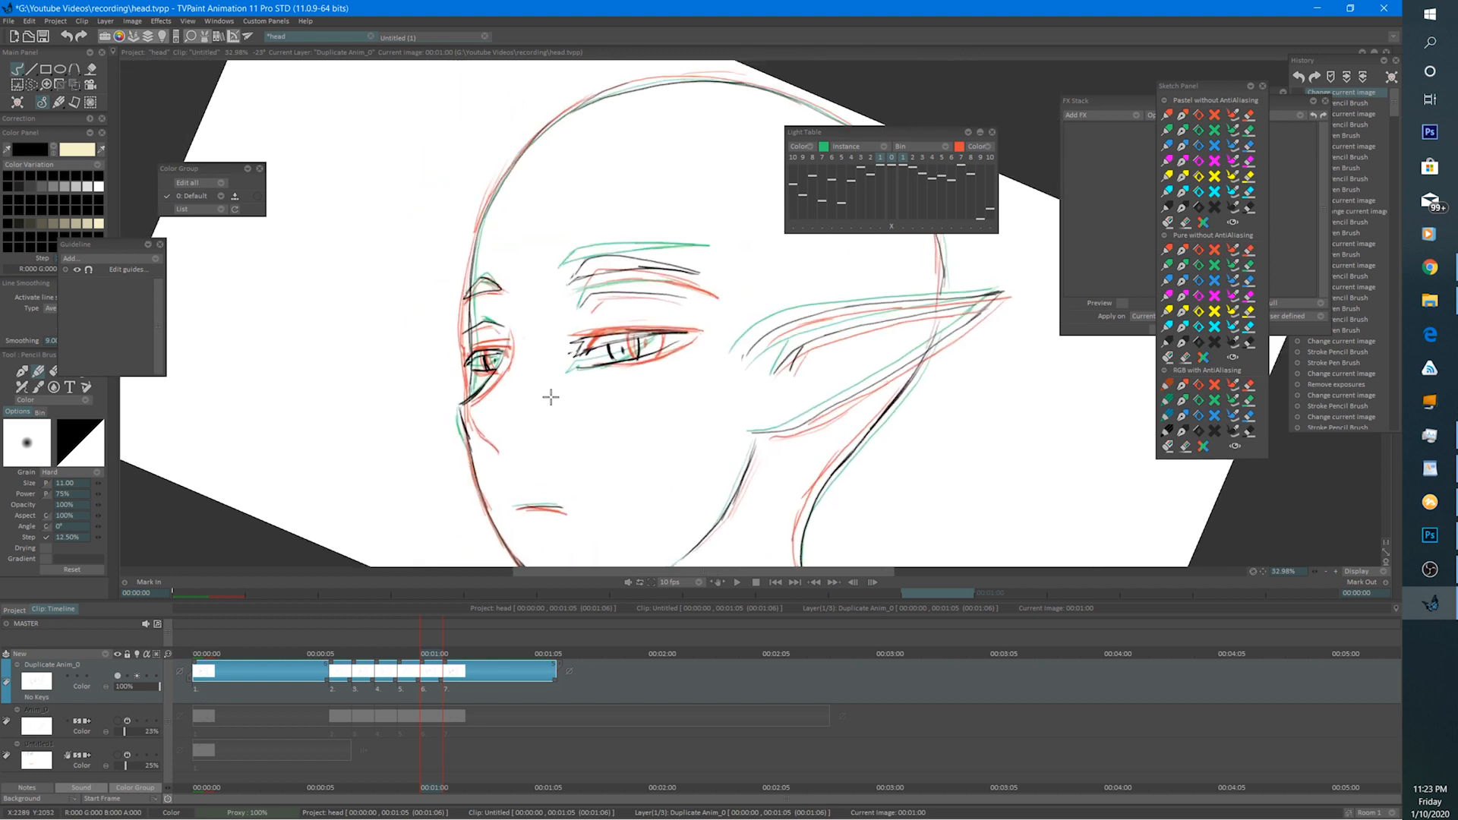
Erase the outline around the nose tip on the sixth drawing and redraw it between the neighbouring onion-skin lines.
key(e)
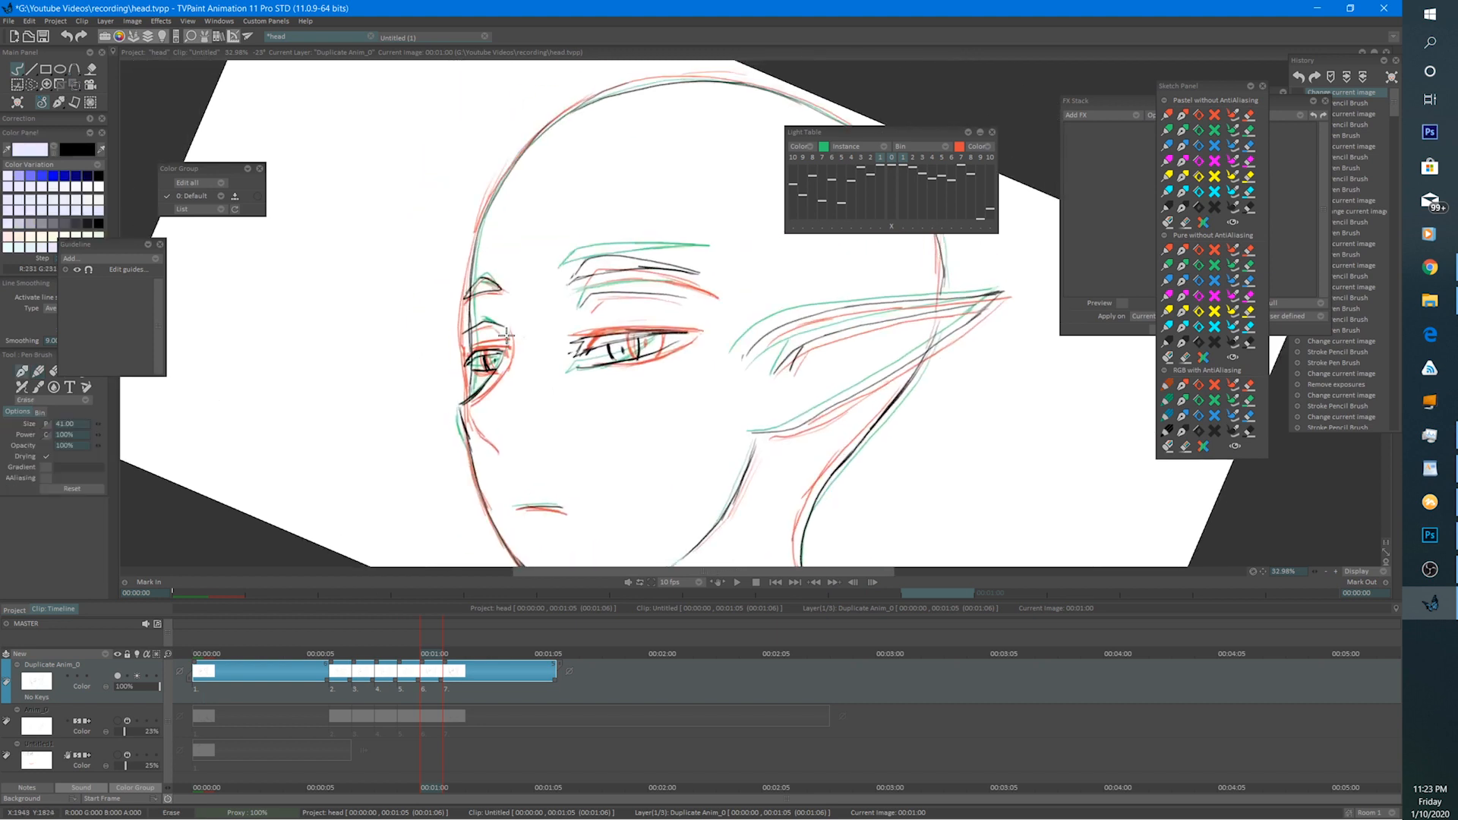
click(471, 433)
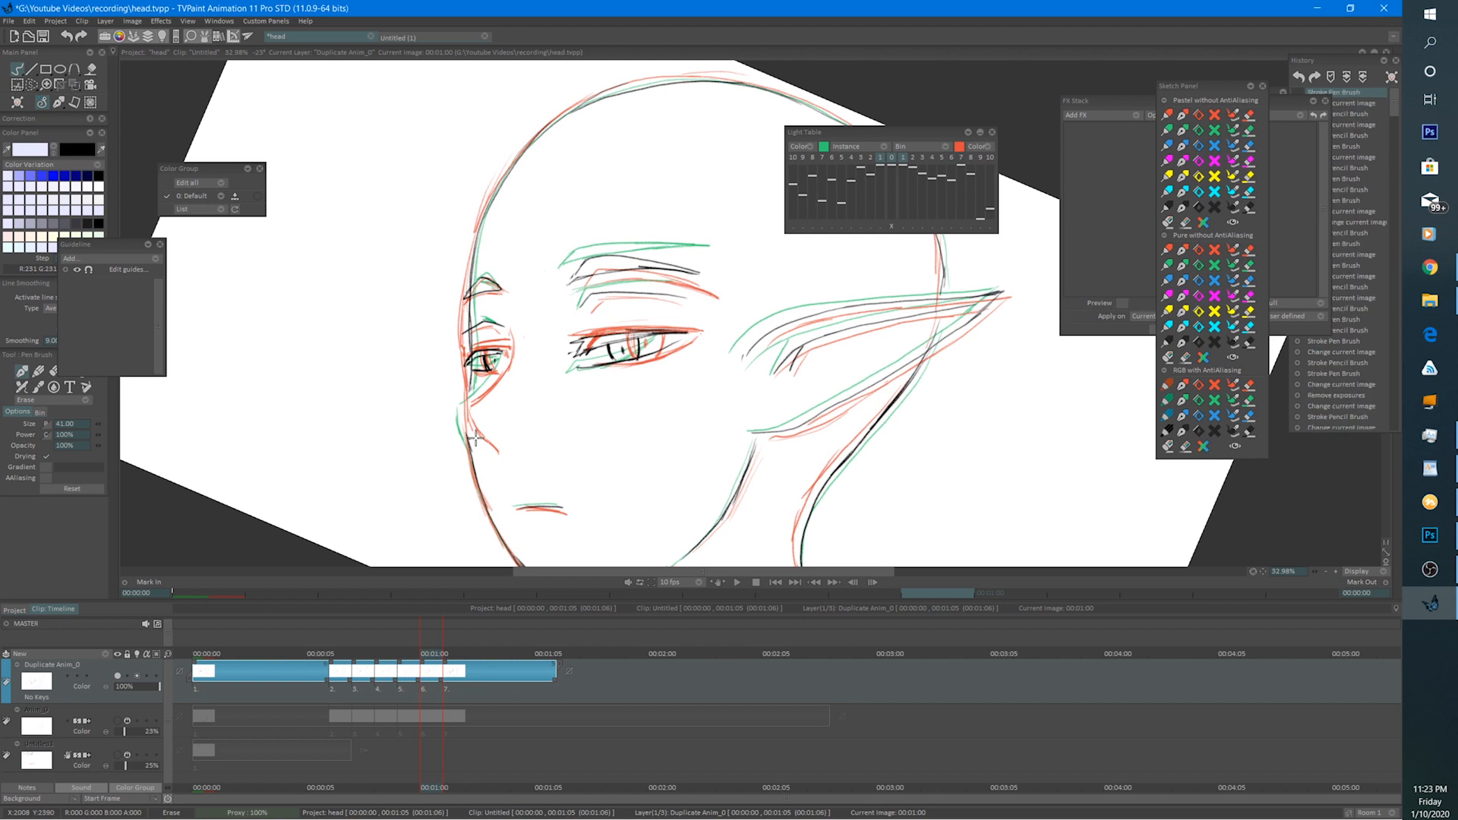
key(e)
scroll(537, 325, up, 2)
mouse_move(504, 343)
mouse_down()
mouse_move(497, 375)
mouse_move(438, 441)
mouse_move(474, 490)
mouse_move(455, 505)
mouse_up()
mouse_move(450, 376)
mouse_down()
mouse_move(453, 421)
mouse_move(442, 404)
mouse_up()
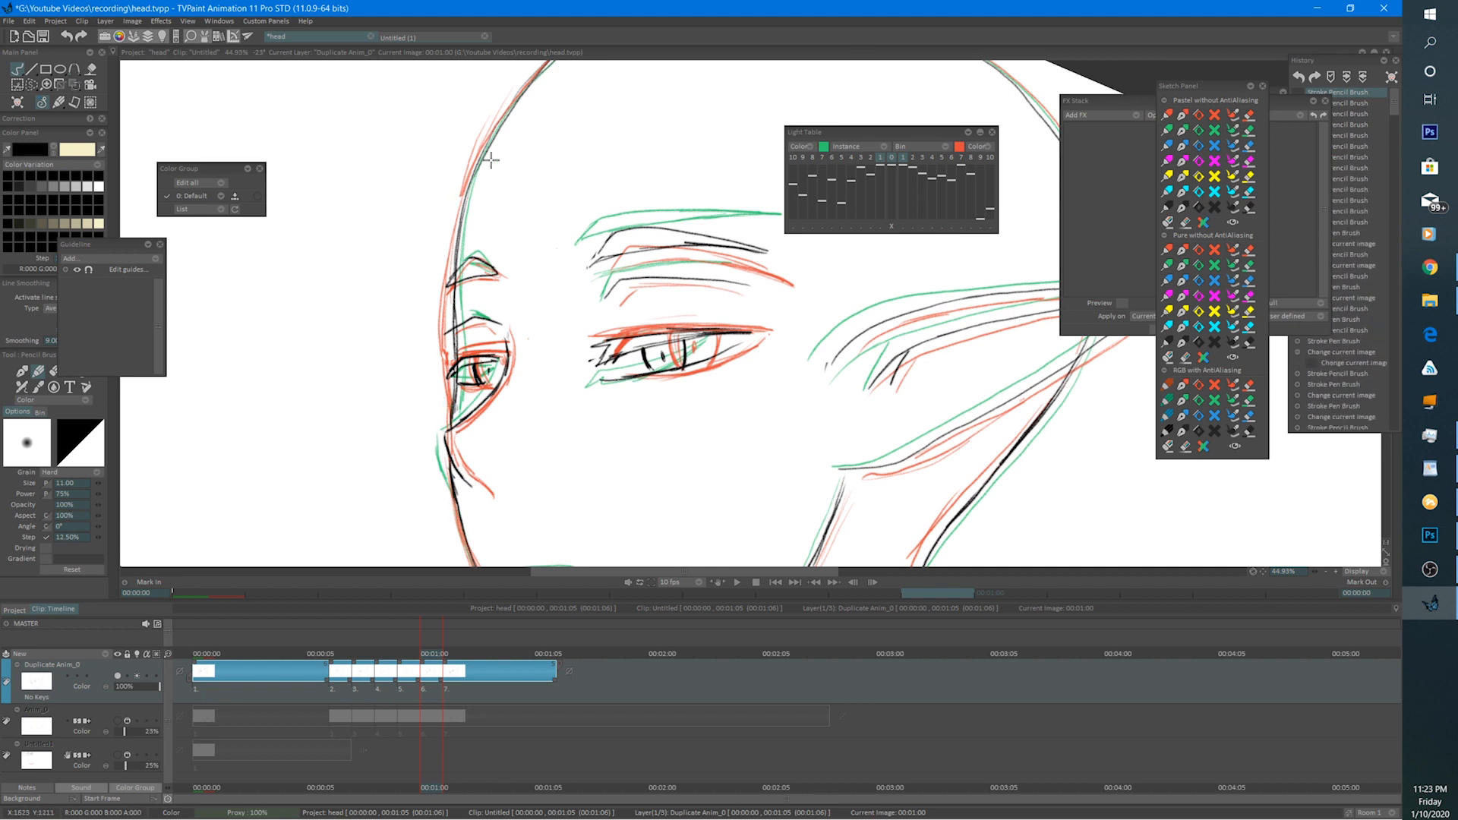
Rework the sixth drawing's forehead edge and its jaw line down towards the chin.
drag(455, 214, 444, 366)
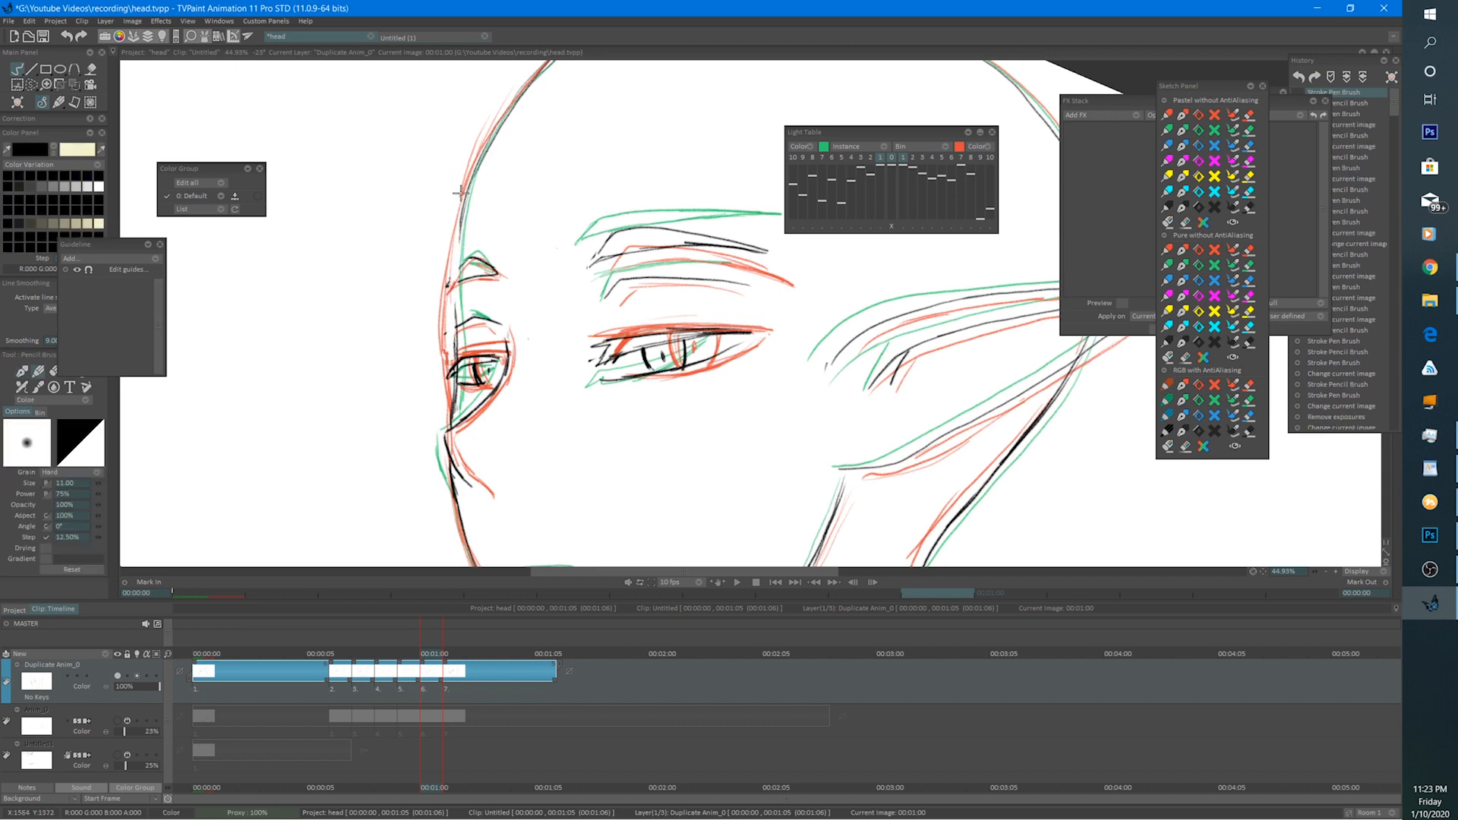
mouse_move(460, 192)
mouse_down()
mouse_move(442, 408)
mouse_move(517, 373)
mouse_up()
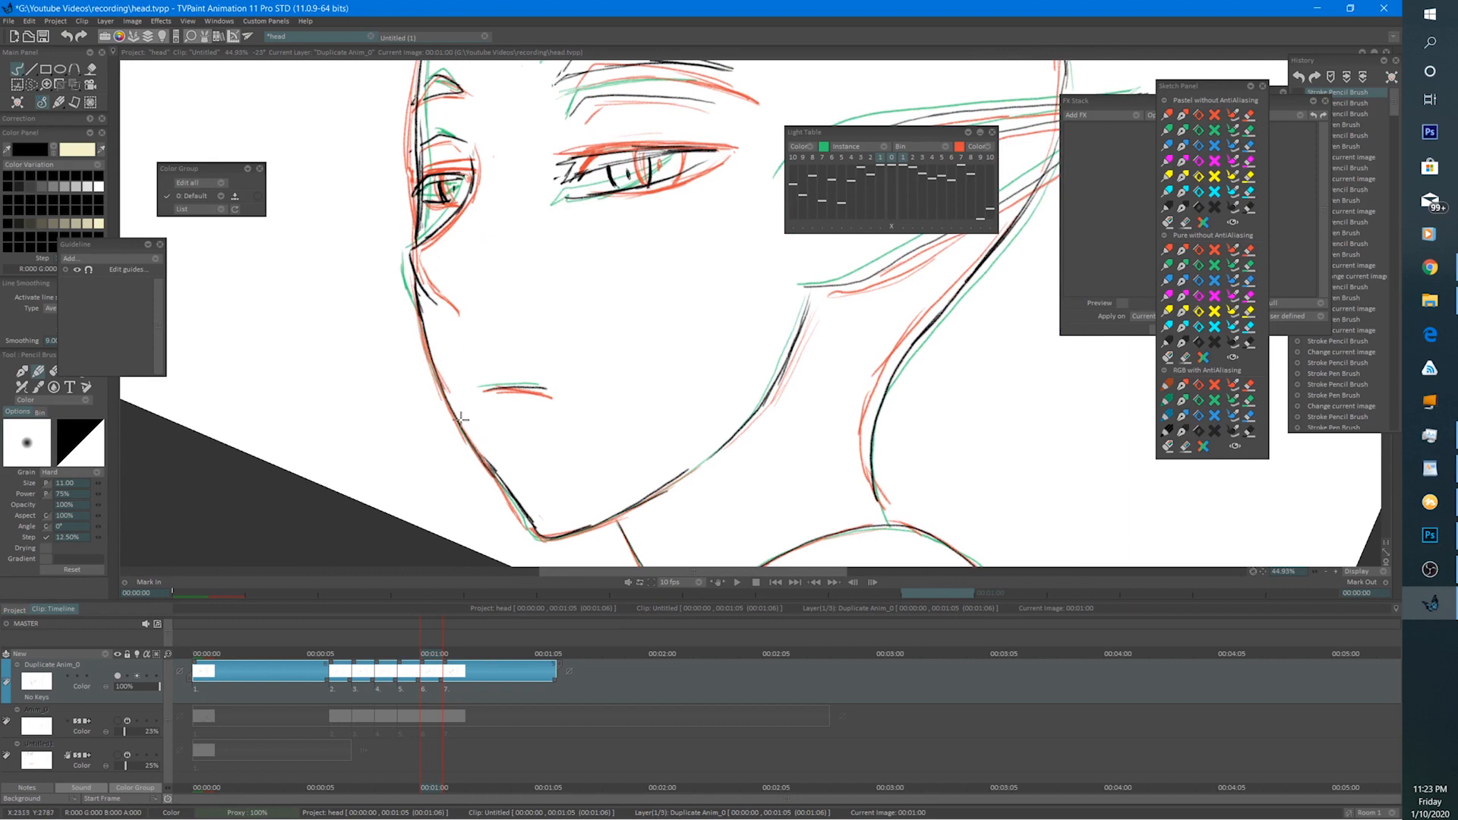
drag(461, 418, 543, 533)
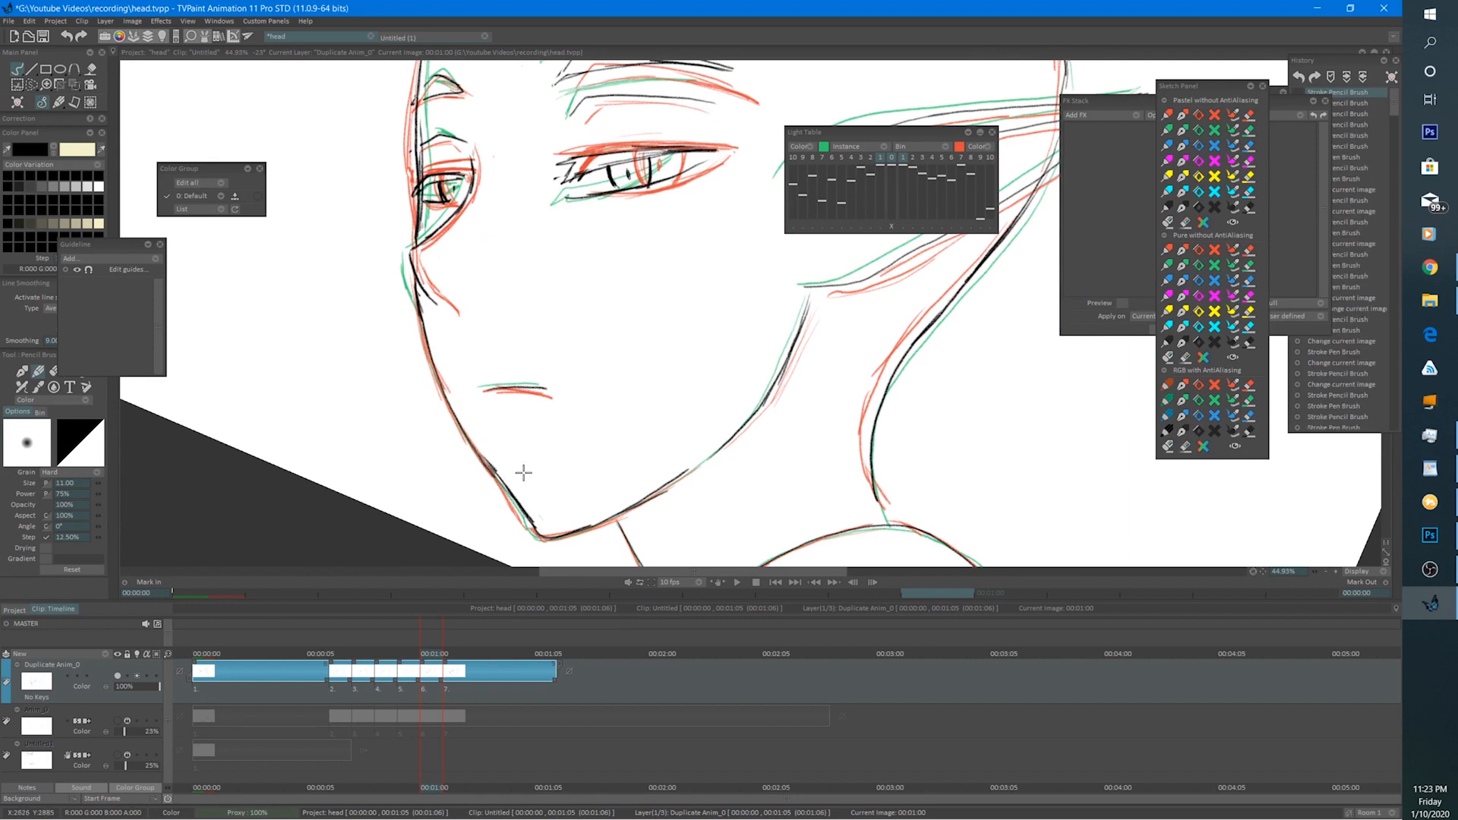
Compare the sixth drawing with the fifth, and erase and redraw the sixth drawing's chin tip.
key(Left)
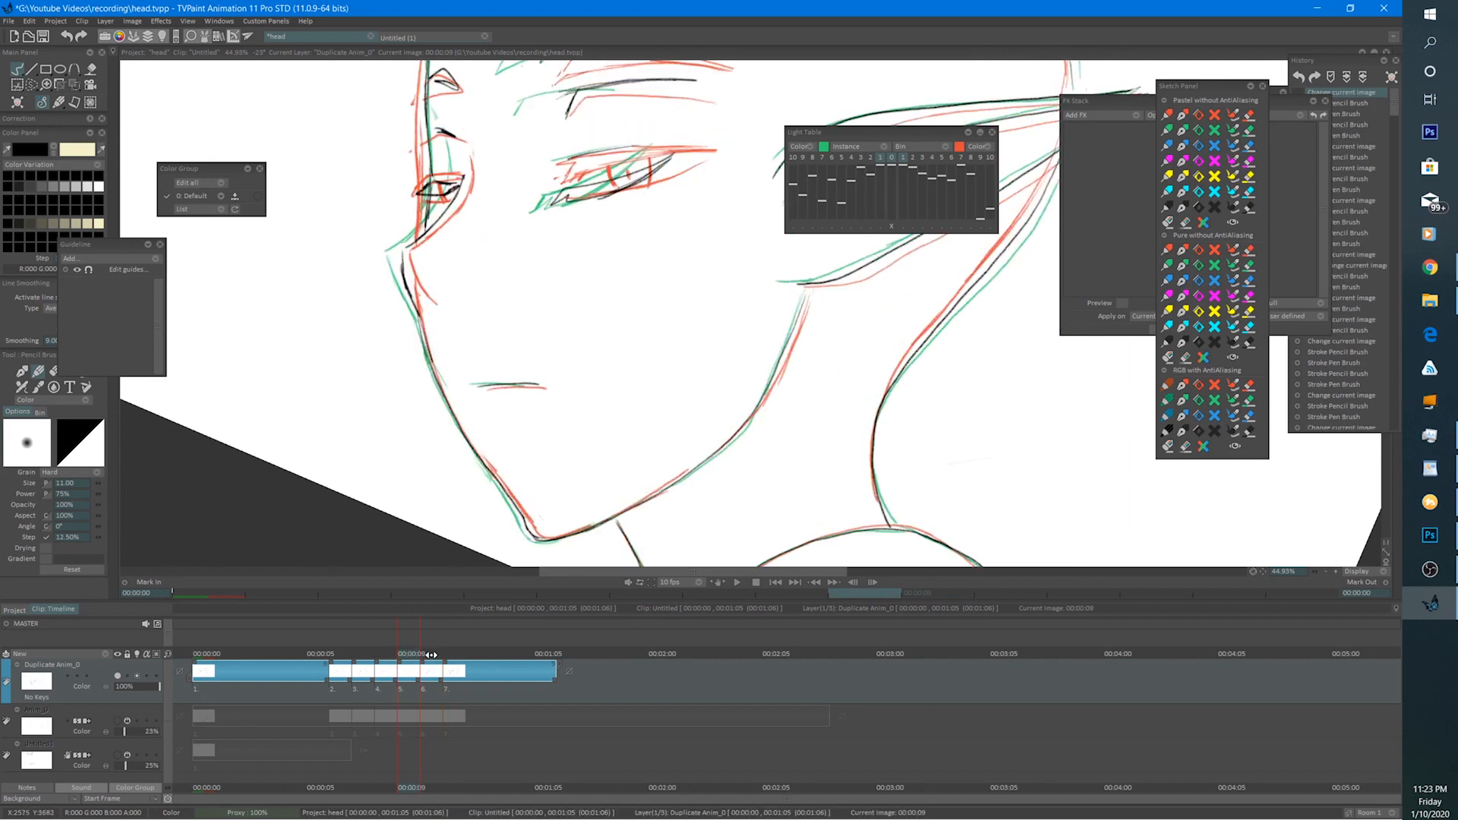
key(Right)
drag(426, 654, 410, 653)
click(429, 654)
key(e)
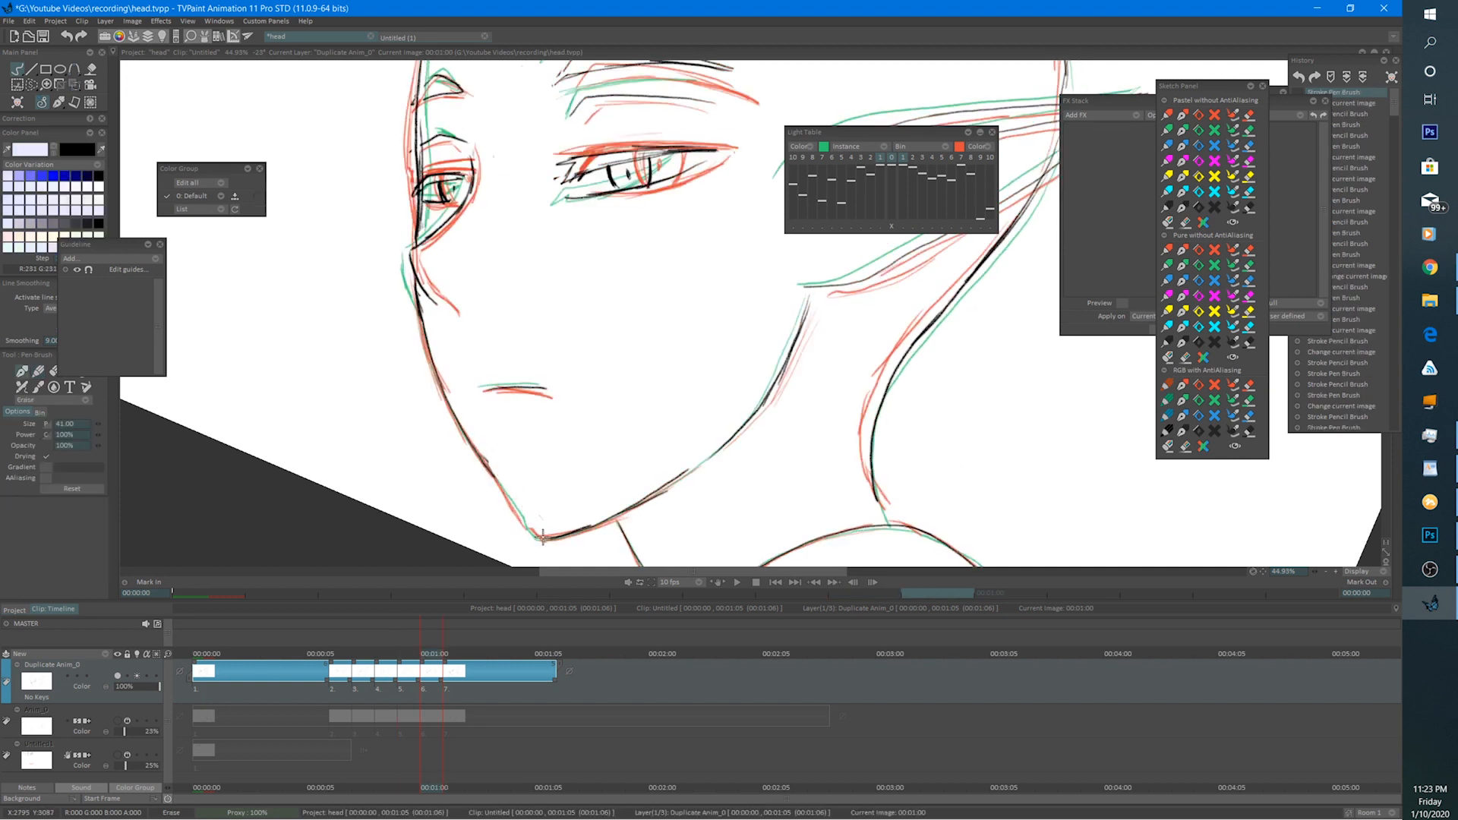
key(e)
mouse_move(494, 479)
mouse_down()
mouse_move(536, 539)
mouse_move(569, 544)
mouse_up()
Erase the chin tip on the seventh drawing and redraw it against the previous drawing's onion-skin outline.
click(452, 668)
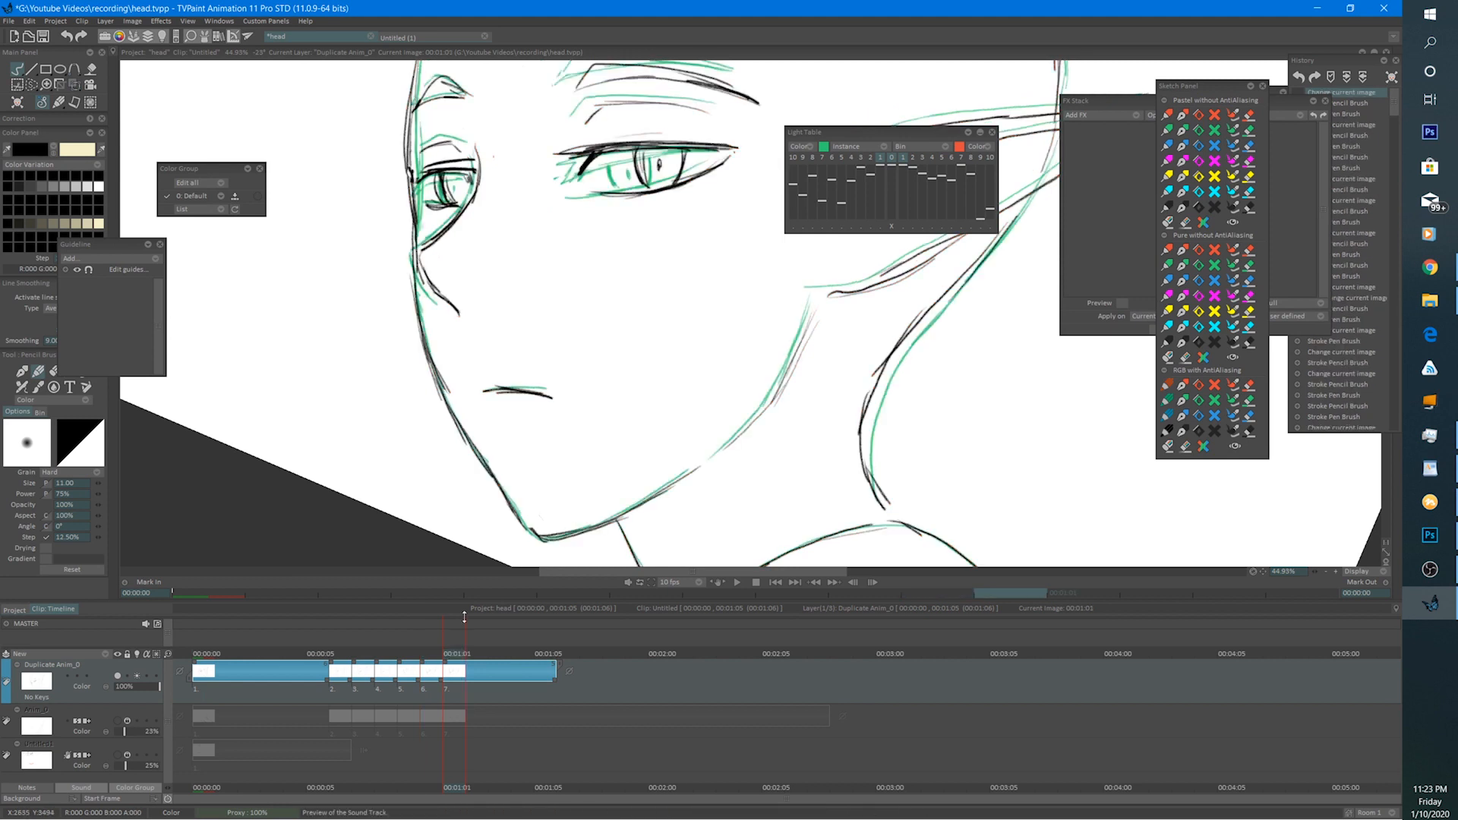
key(e)
key(e)
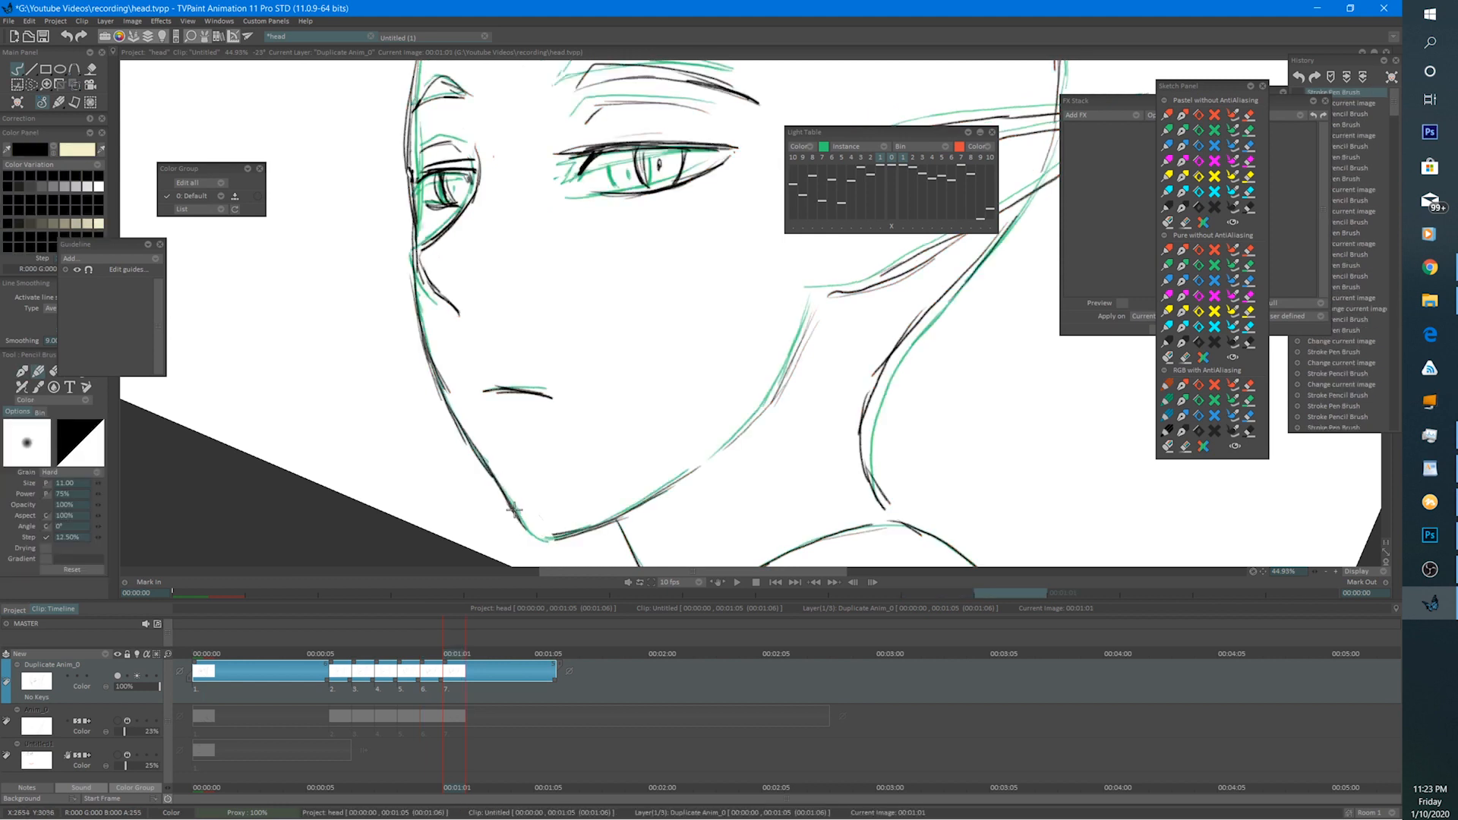
mouse_move(536, 538)
mouse_down()
mouse_move(514, 510)
mouse_move(566, 542)
mouse_move(550, 546)
mouse_up()
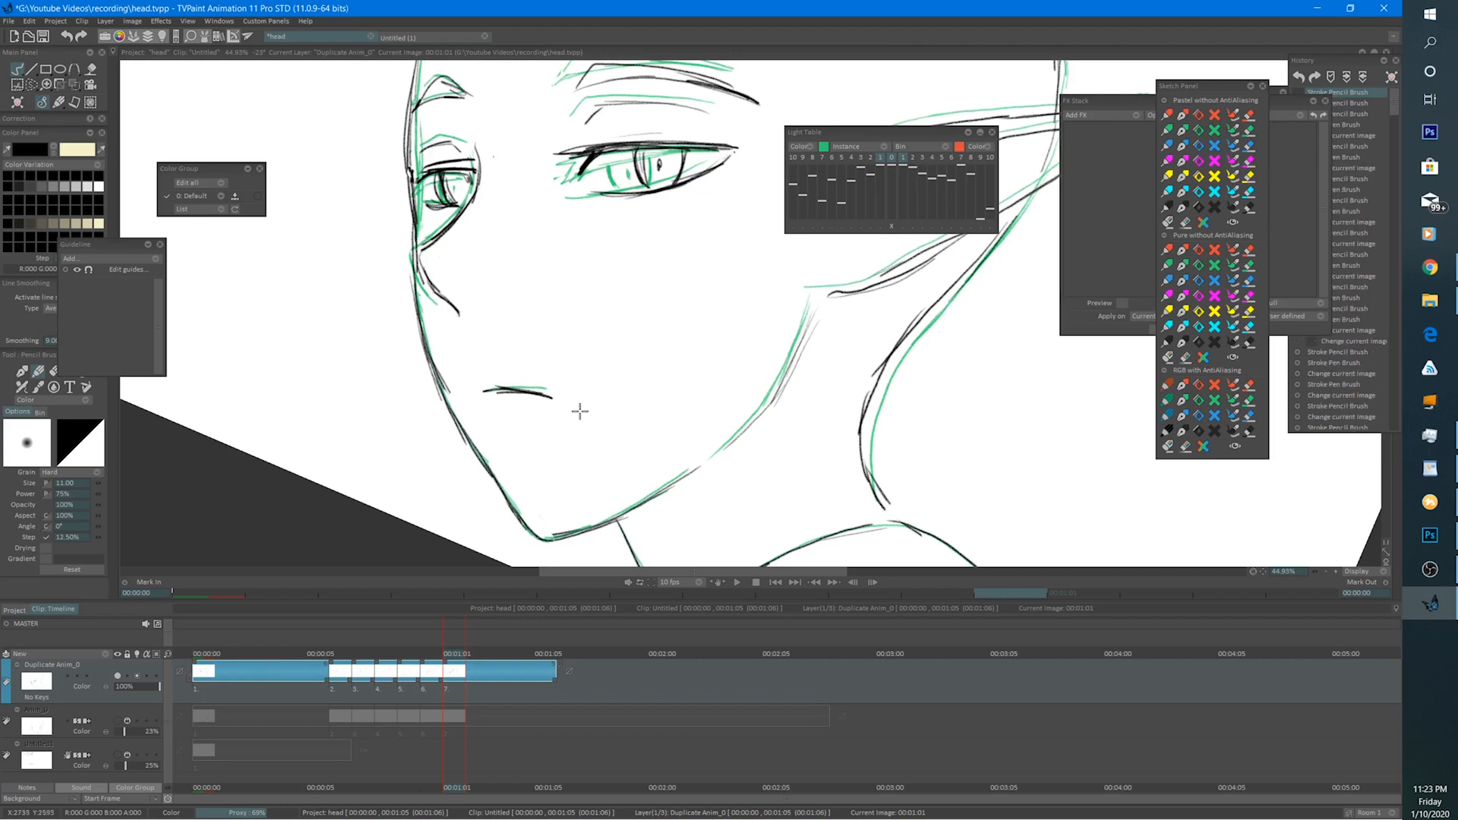
Play back the whole head turn to review the refined jaw and chin motion.
scroll(593, 410, down, 5)
click(735, 581)
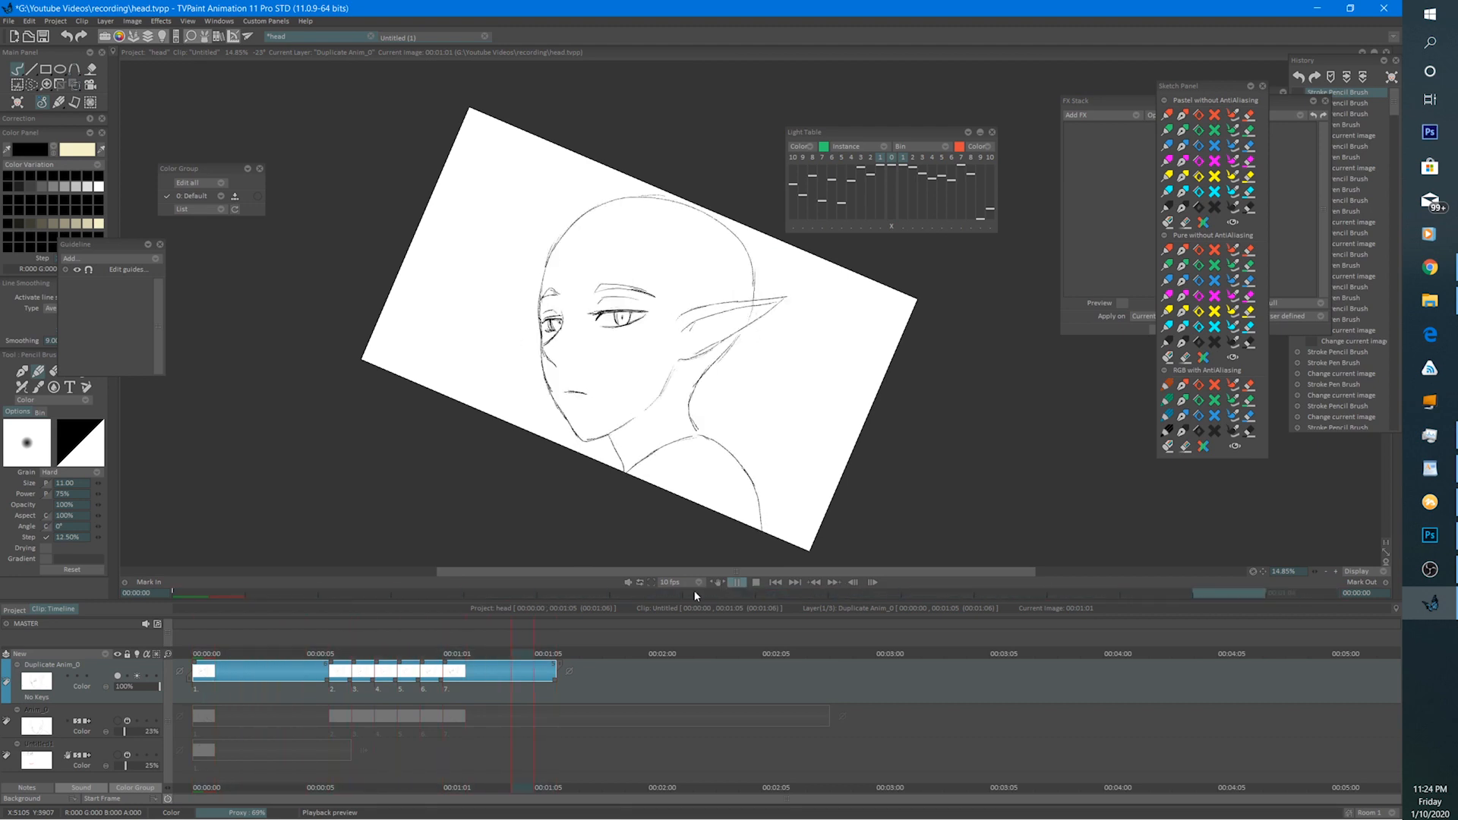
click(756, 582)
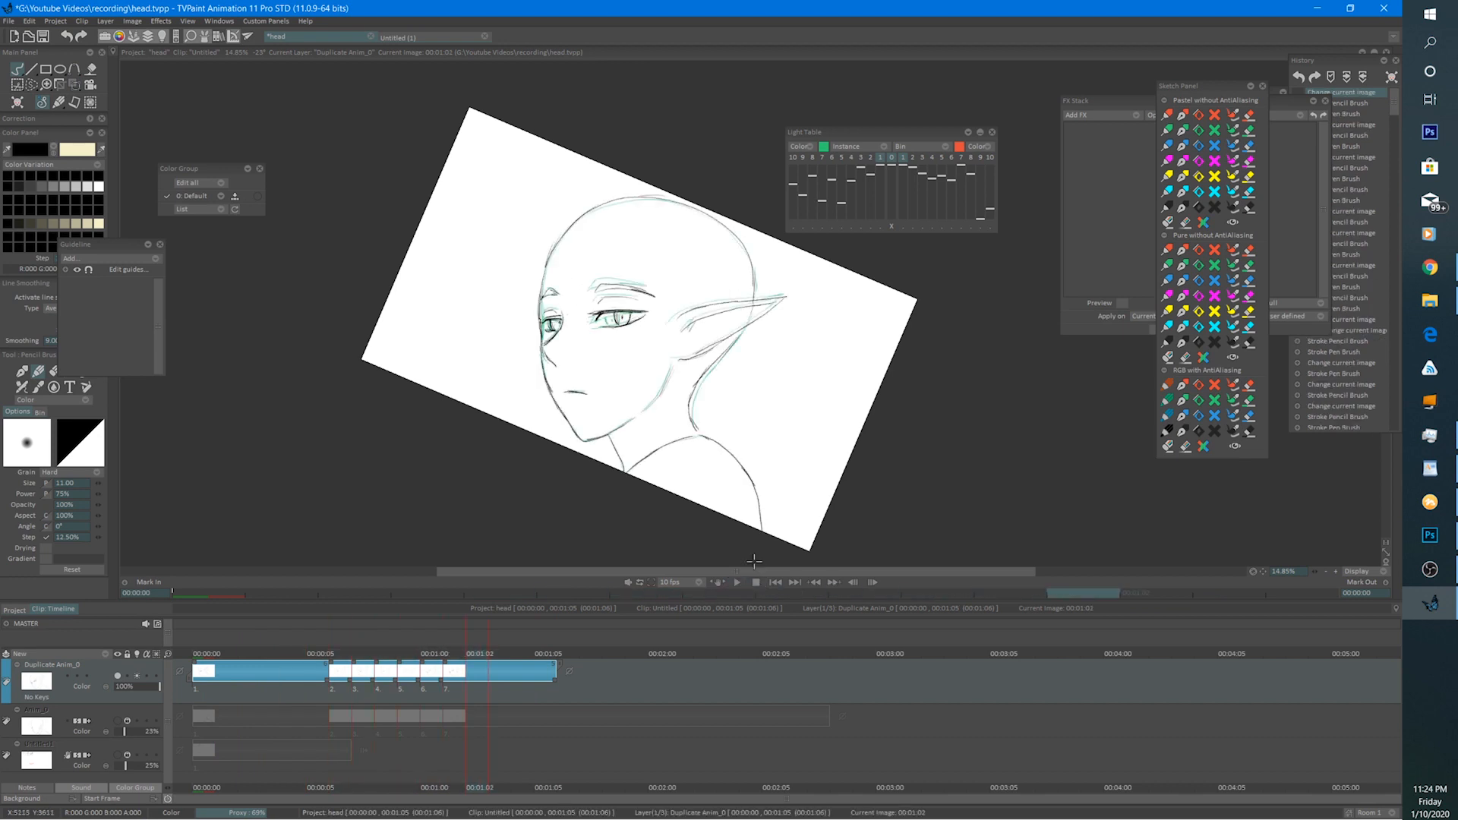
Add a new animation layer above the head drawings and stretch its exposure to cover the whole clip.
click(106, 658)
click(130, 656)
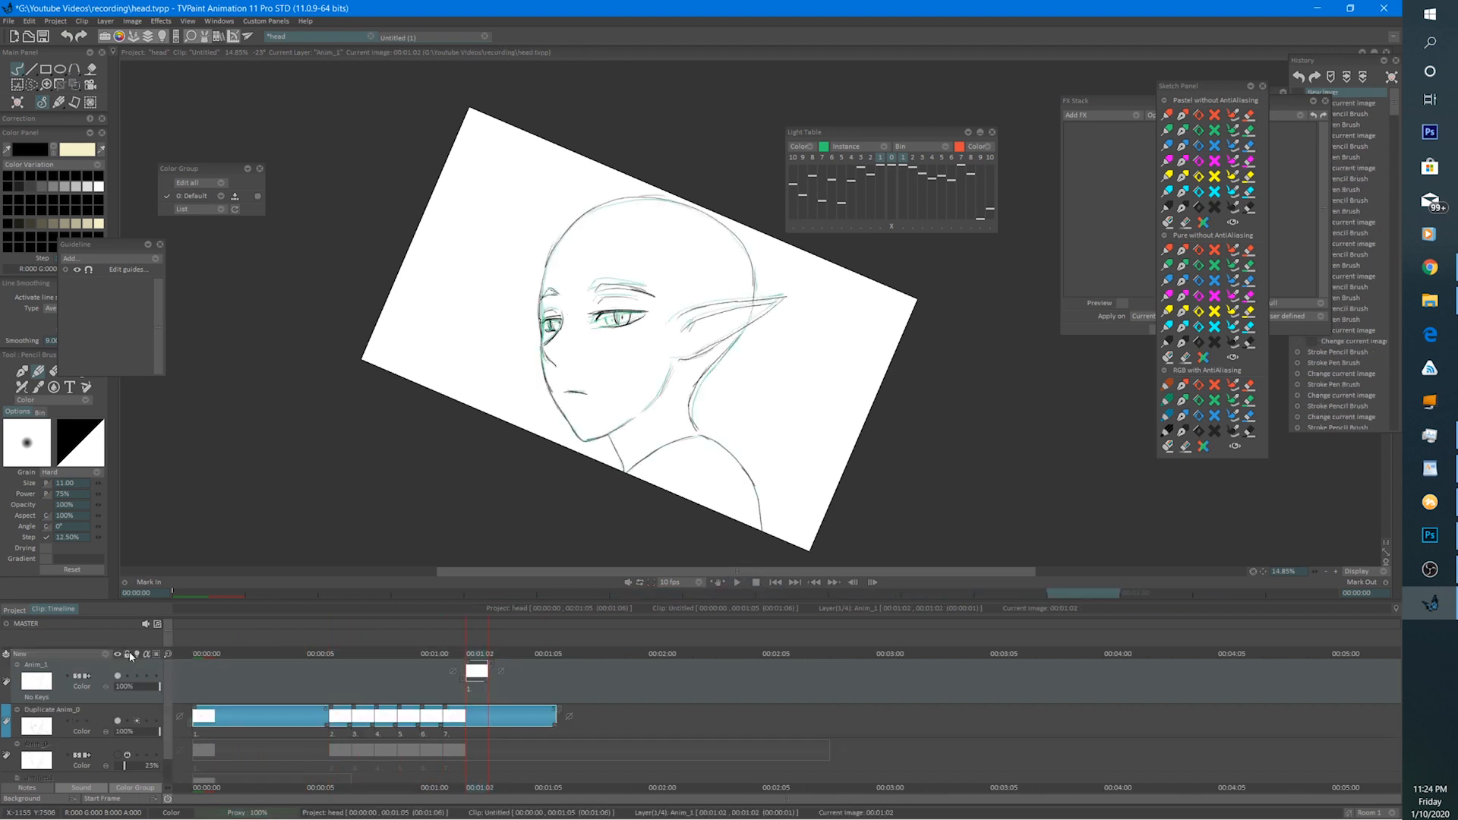
drag(477, 671, 556, 674)
Draw a curved motion arc through the nose tip on the new layer and extend its exposure back to the clip's first frame.
drag(541, 364, 541, 420)
scroll(520, 388, up, 3)
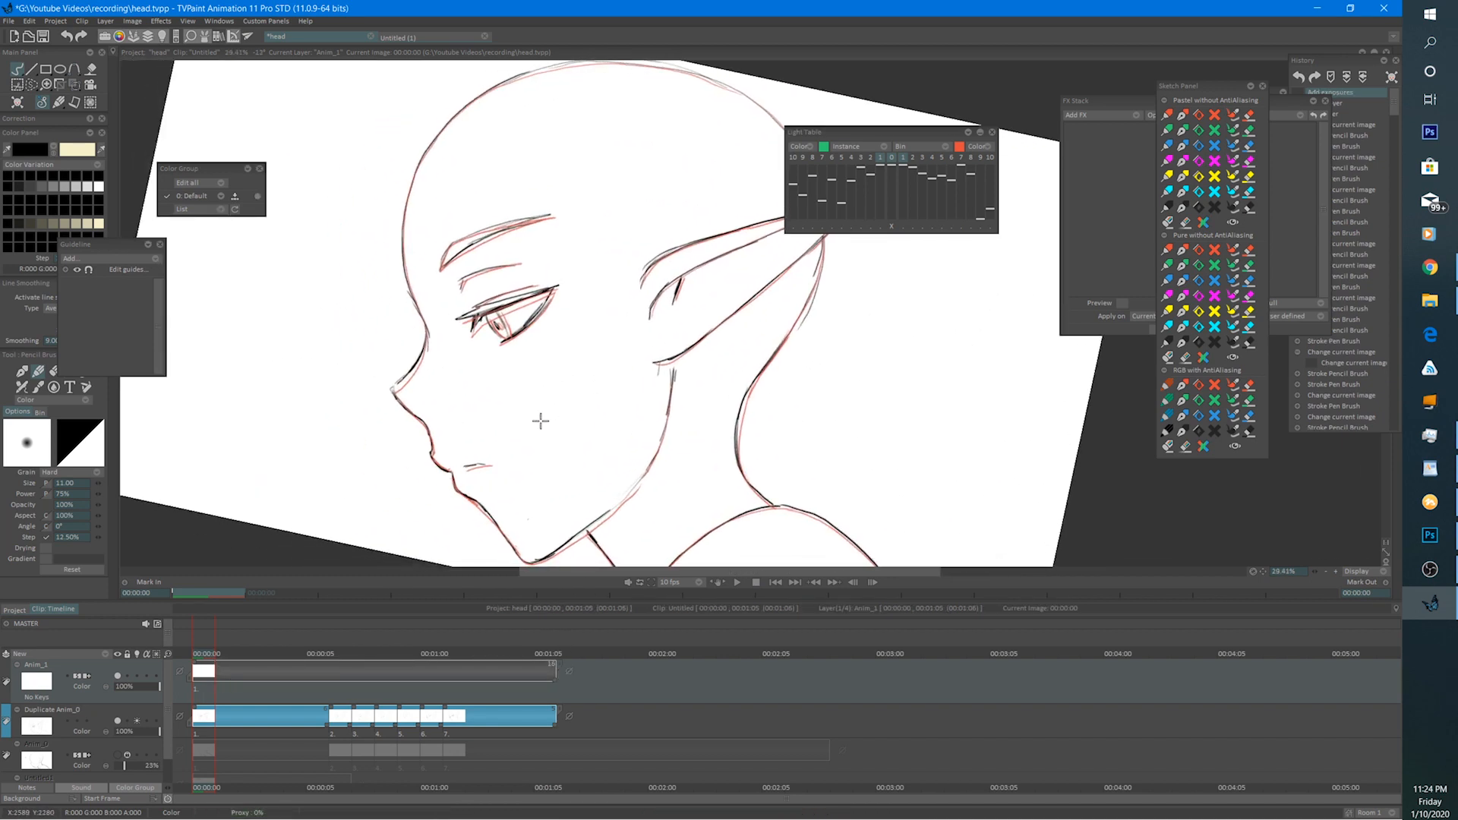
mouse_move(204, 654)
mouse_down()
mouse_move(441, 649)
mouse_move(375, 654)
mouse_up()
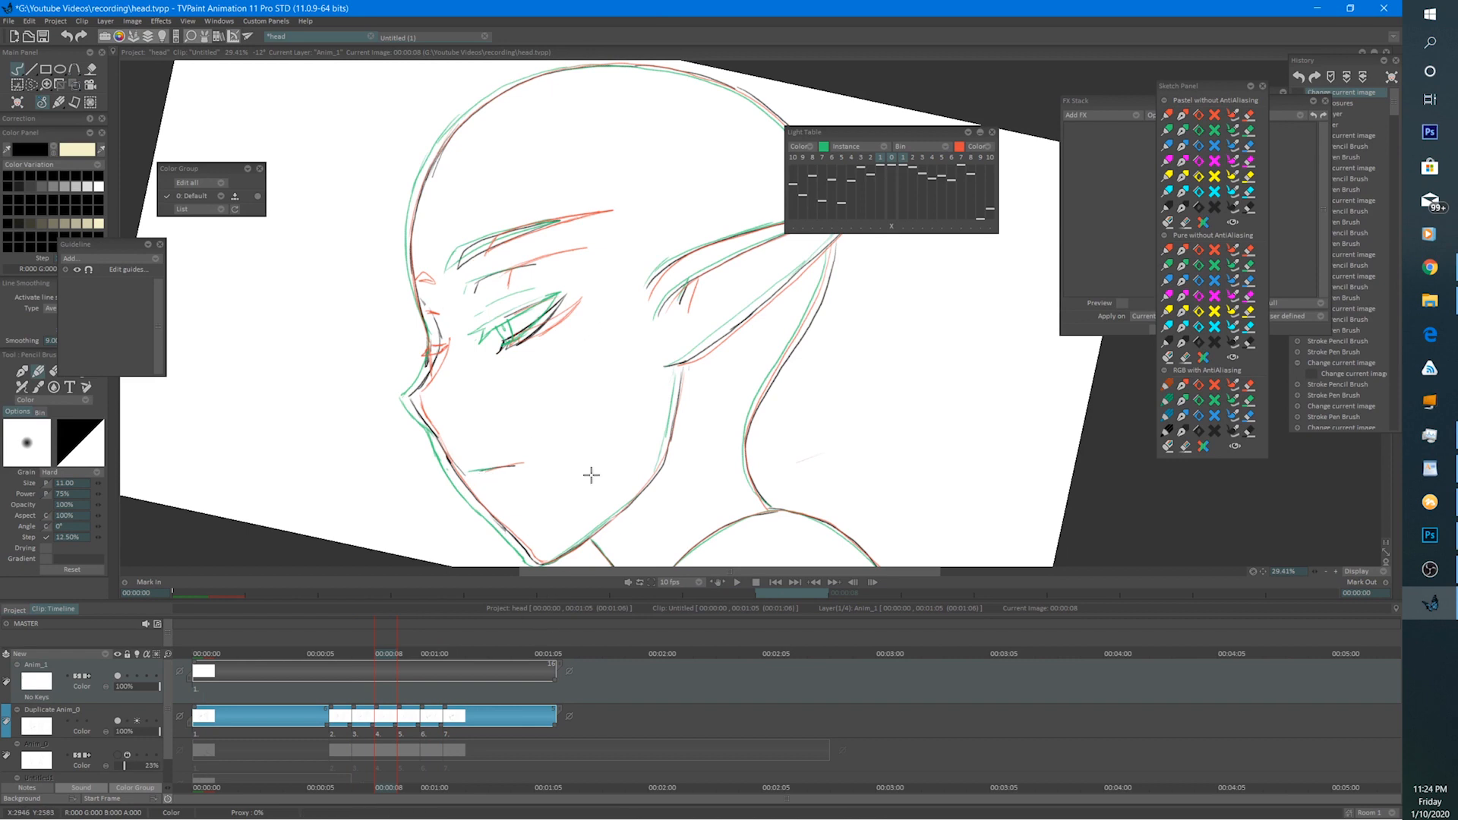
mouse_move(604, 297)
mouse_down()
mouse_move(468, 392)
mouse_move(390, 400)
mouse_move(313, 374)
mouse_up()
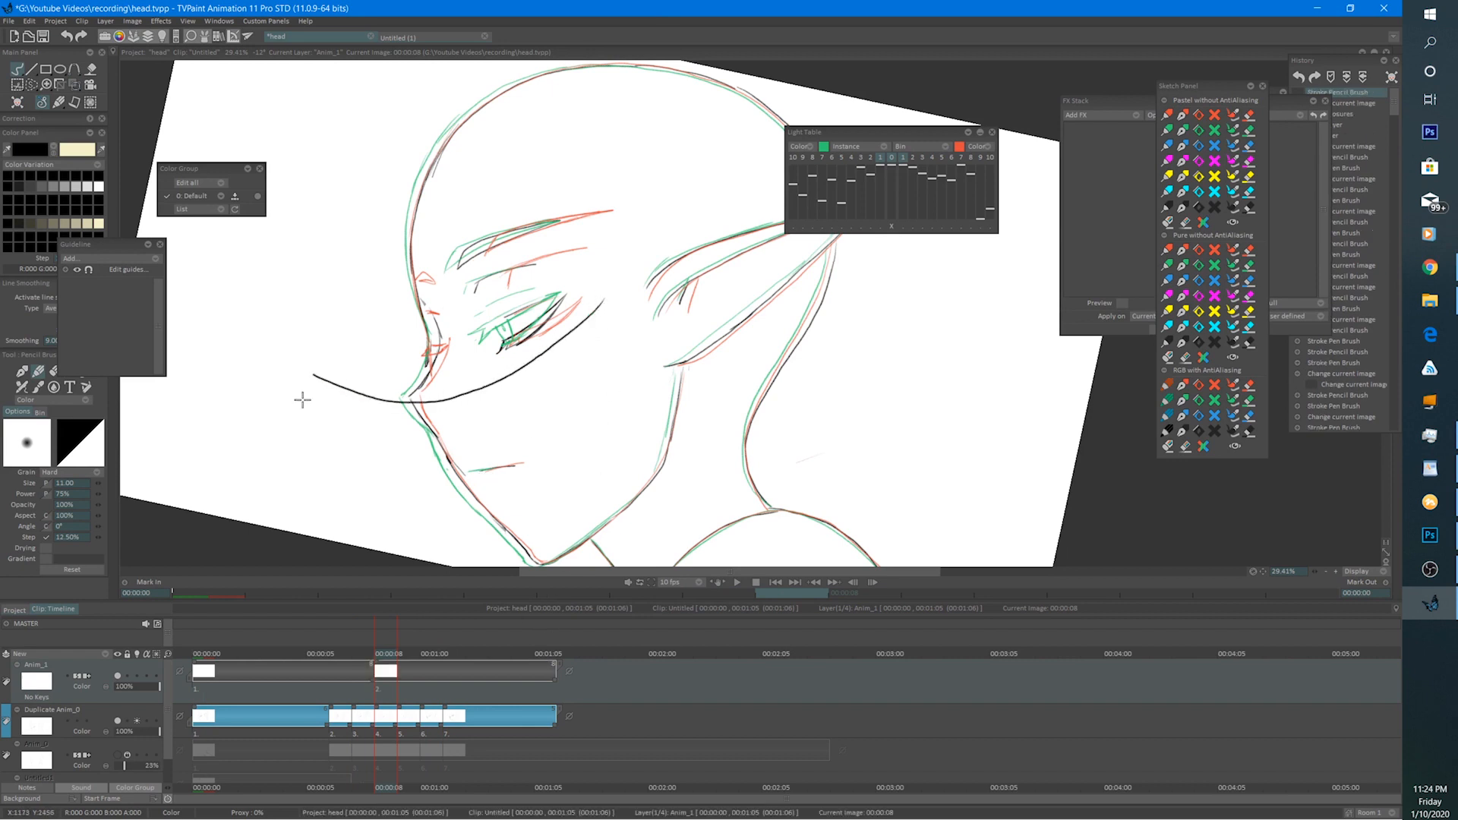
mouse_move(382, 652)
mouse_down()
mouse_move(217, 665)
mouse_move(368, 671)
mouse_move(176, 671)
mouse_up()
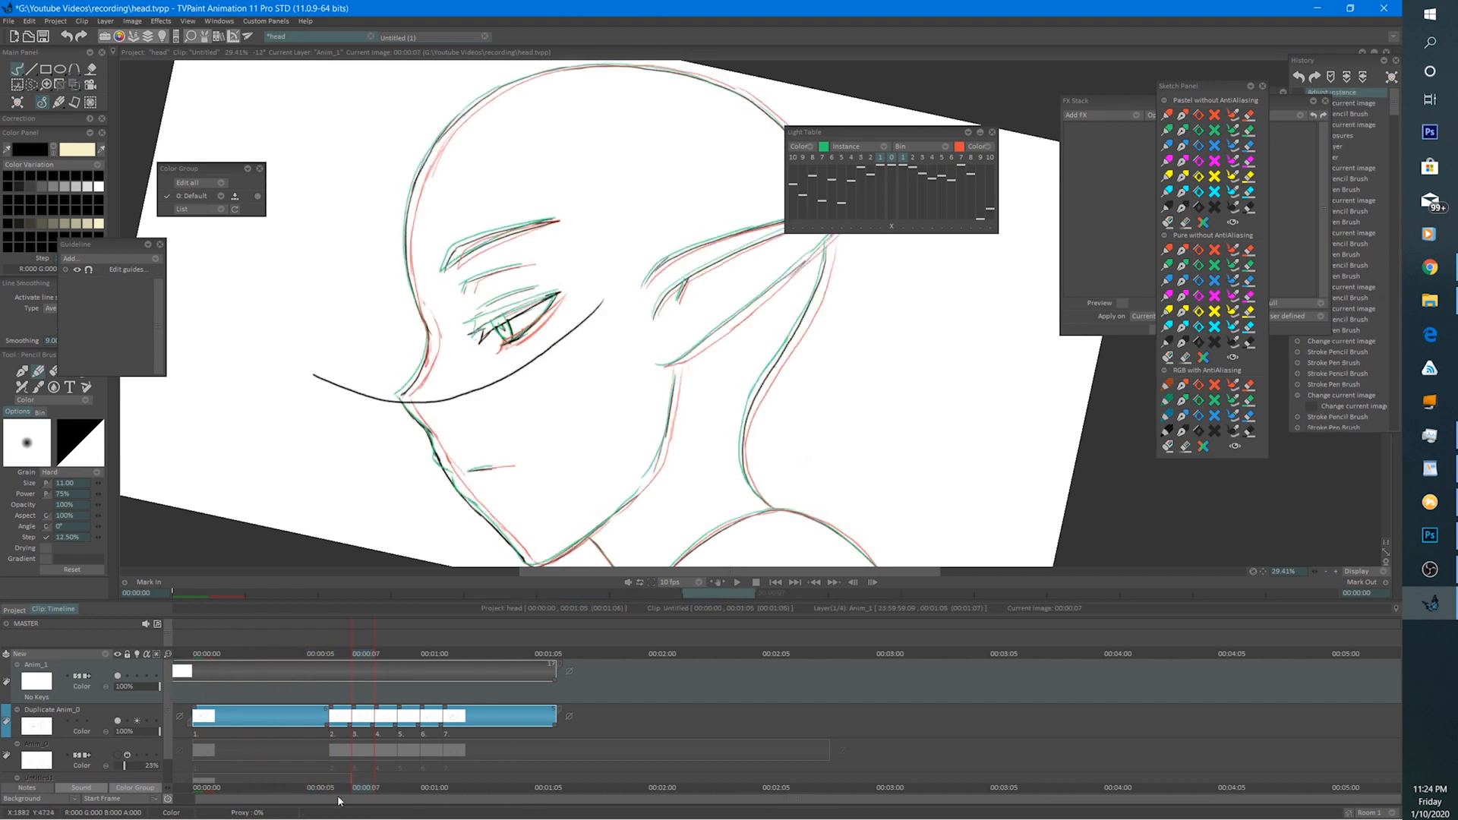
drag(339, 801, 288, 801)
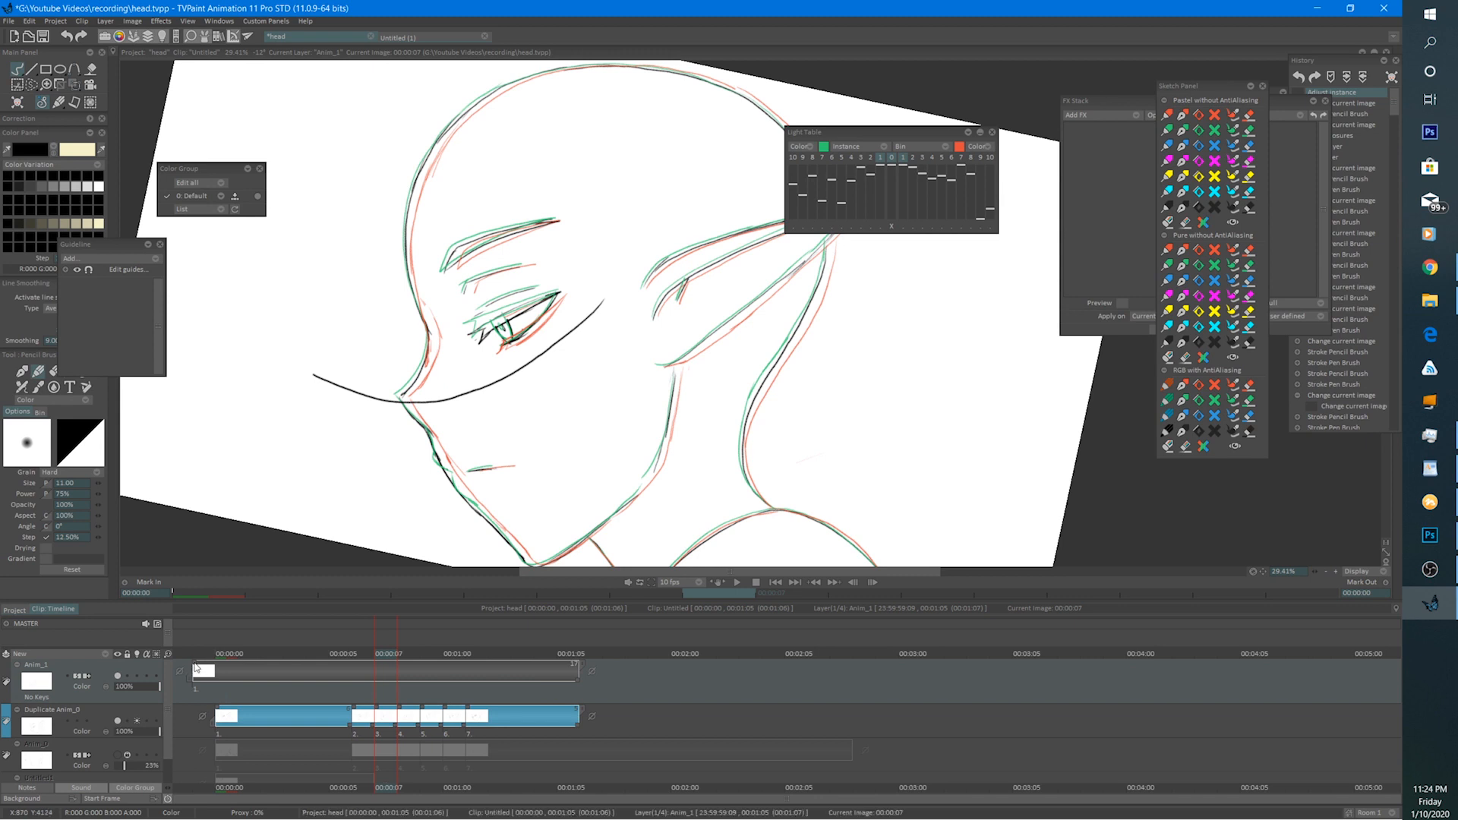
drag(193, 673, 218, 672)
Scrub and play the head turn to examine how the nose tip follows the motion arc.
click(219, 652)
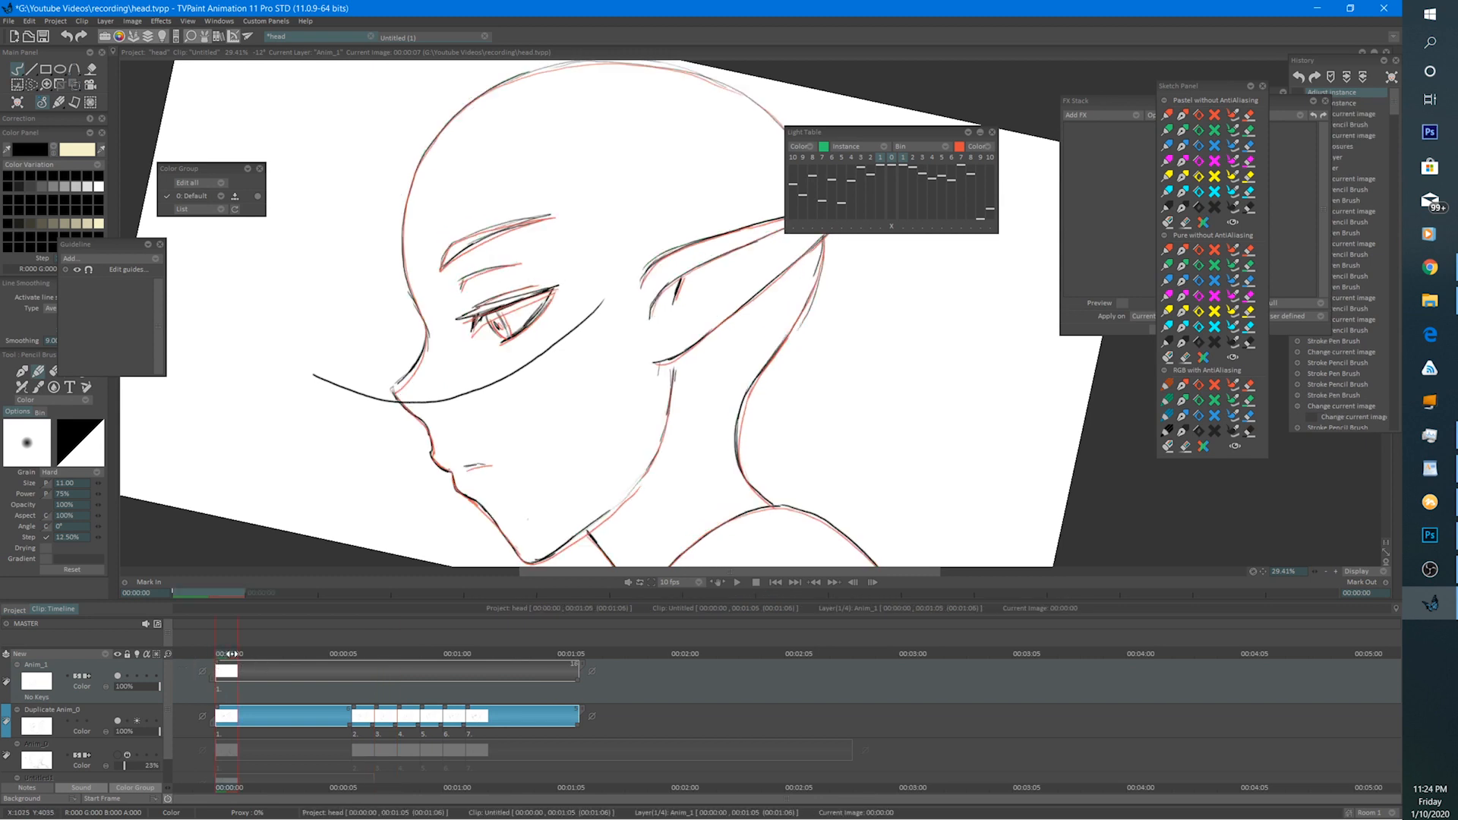
drag(230, 653, 546, 630)
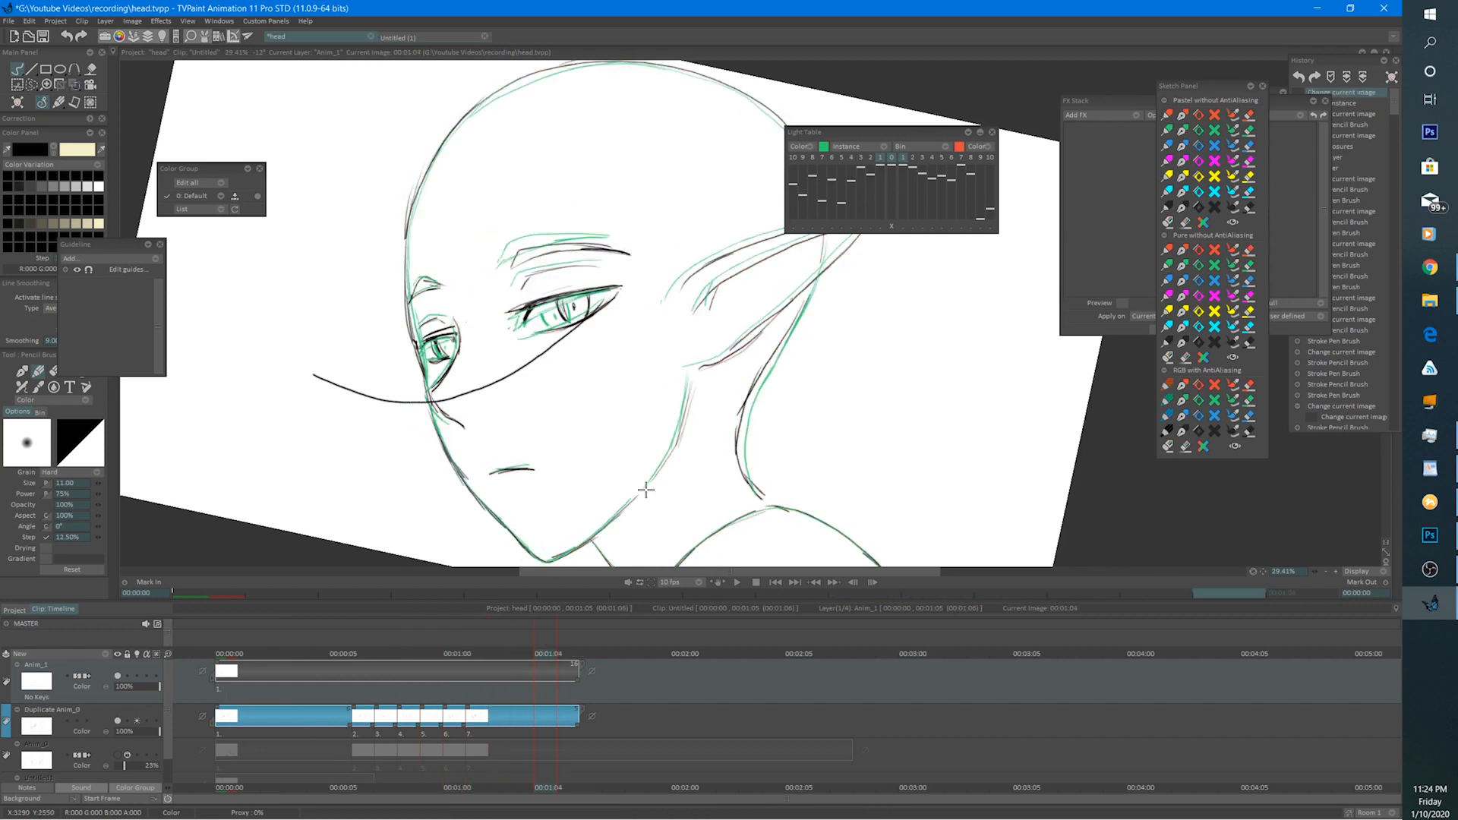
scroll(539, 504, down, 3)
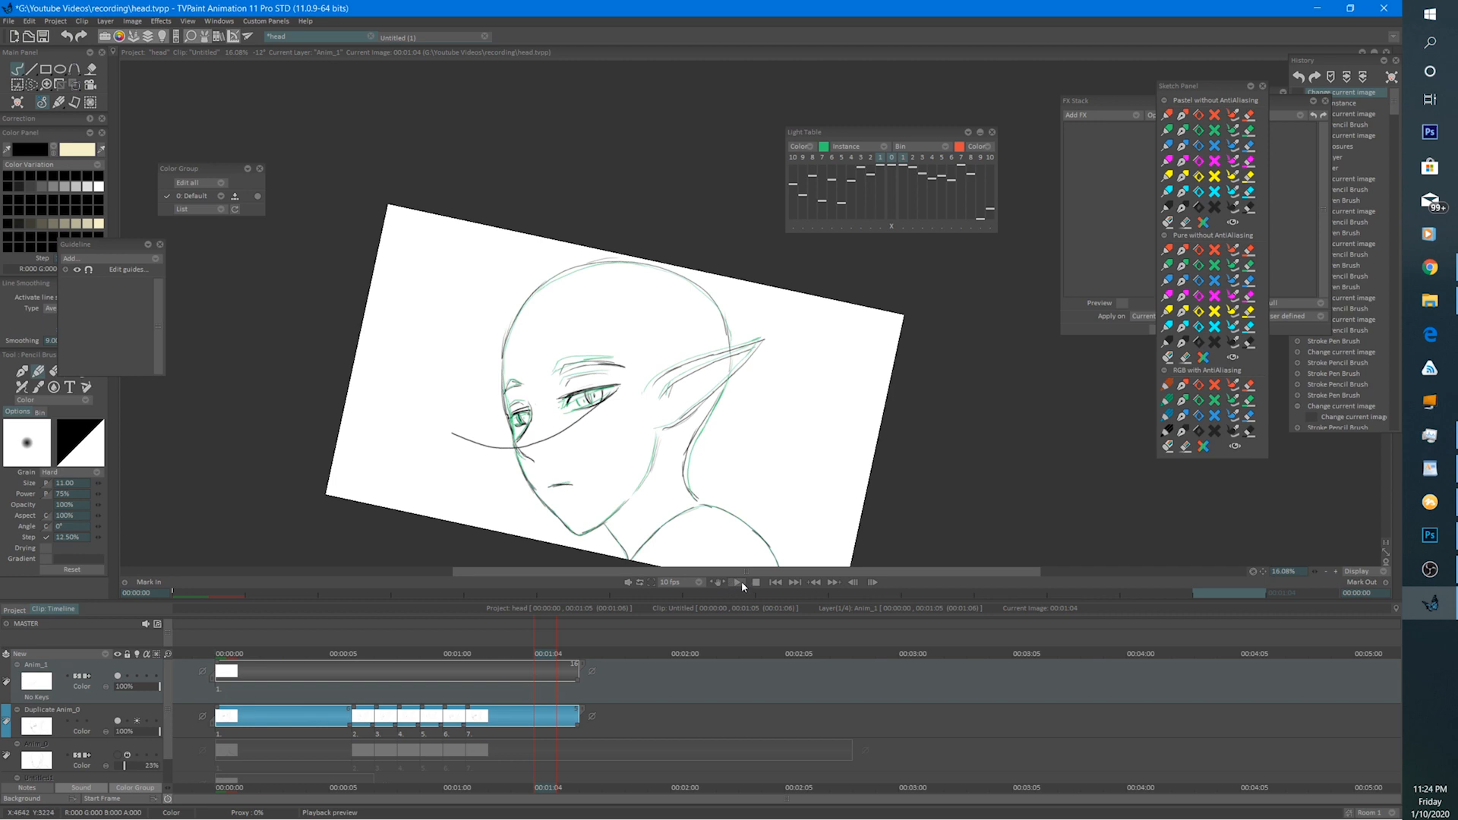
click(738, 582)
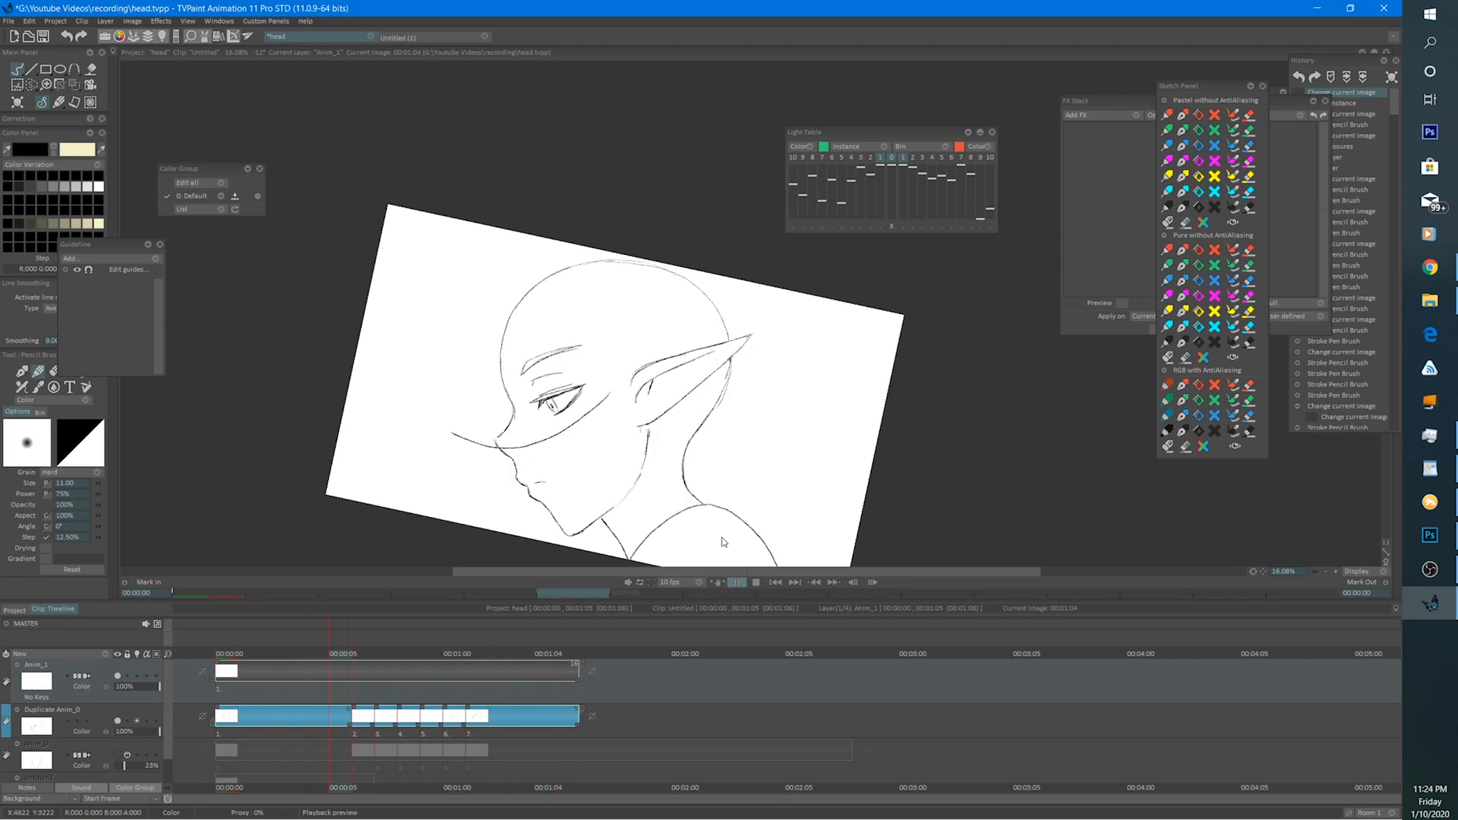
click(756, 582)
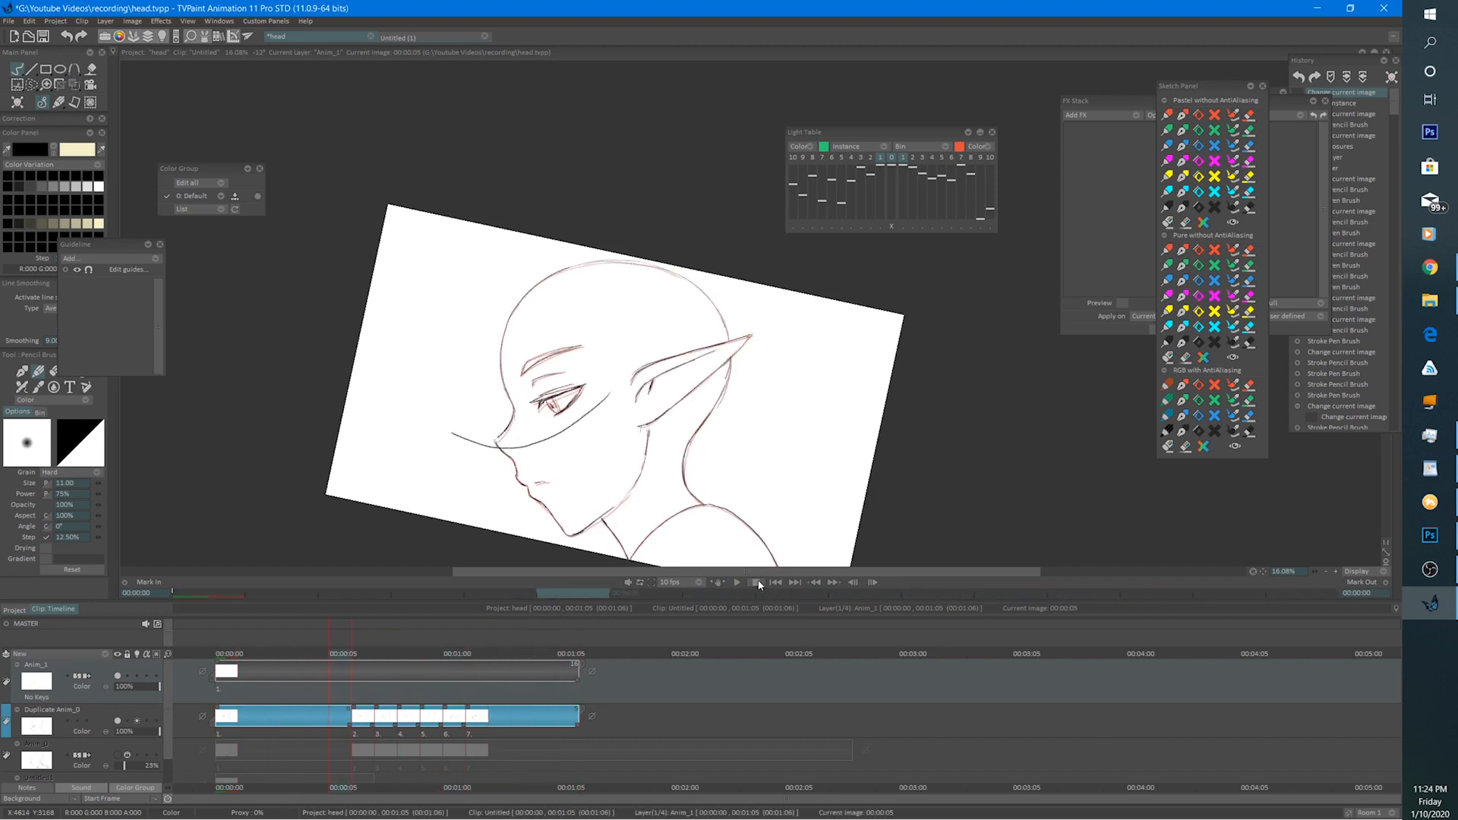
Lock the Duplicate Anim_0 layer, hide the motion arc layer Anim_1 and return to the first frame.
click(129, 709)
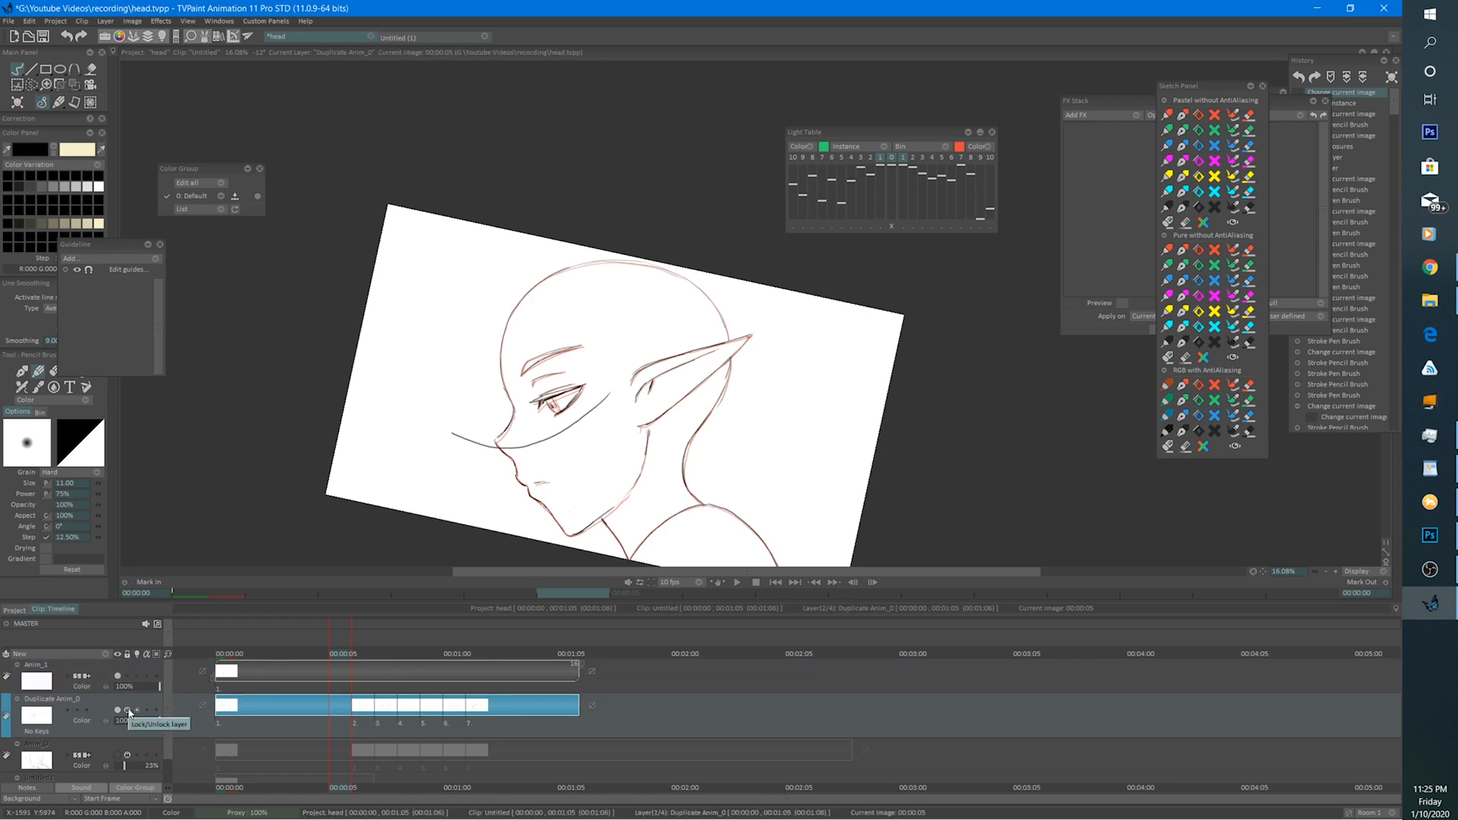
click(118, 676)
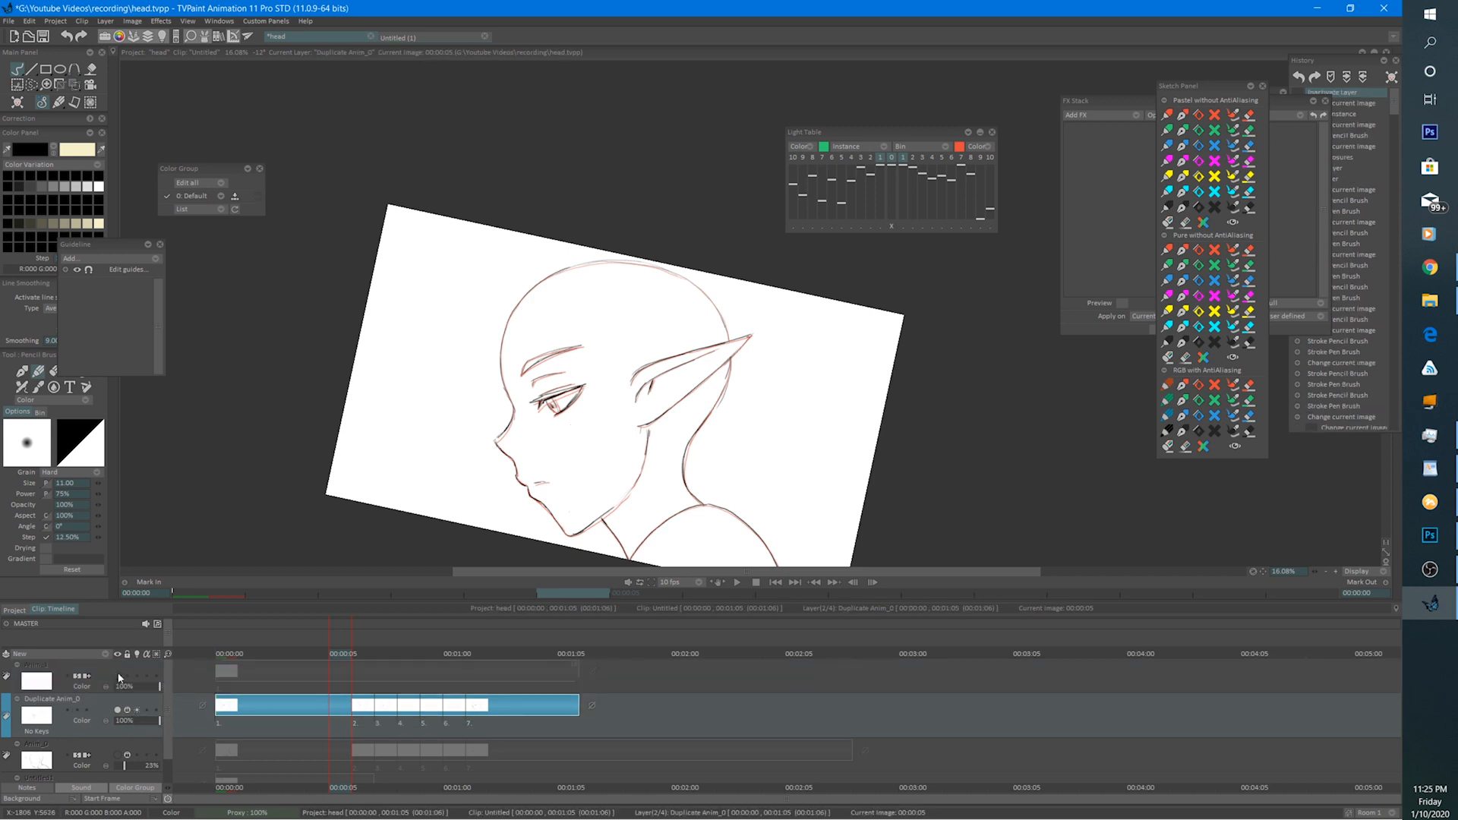
click(226, 653)
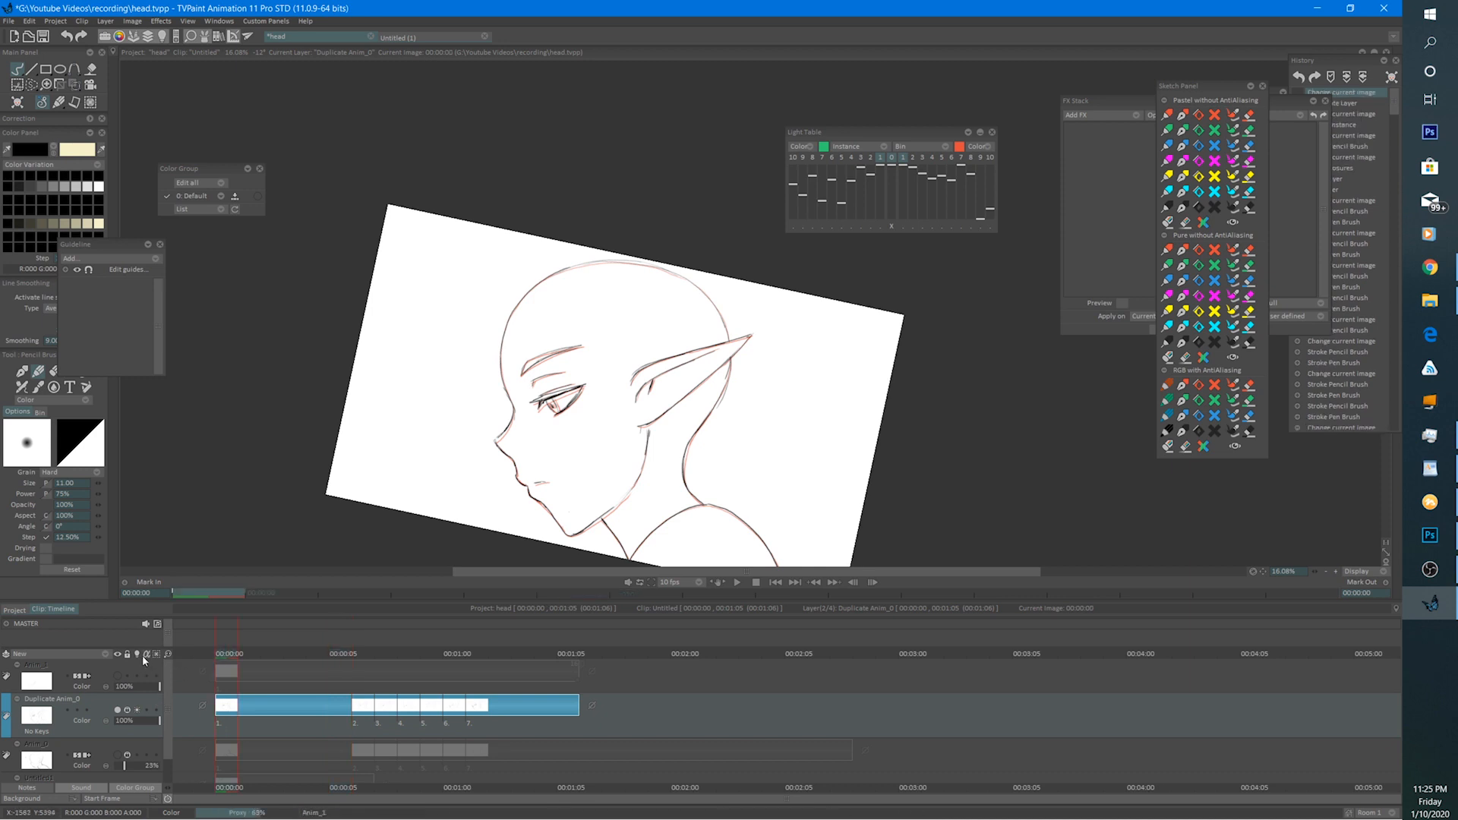
Create an empty layer with the duplicated structure of Duplicate Anim_0 and set the original layer's opacity to 31%.
click(108, 652)
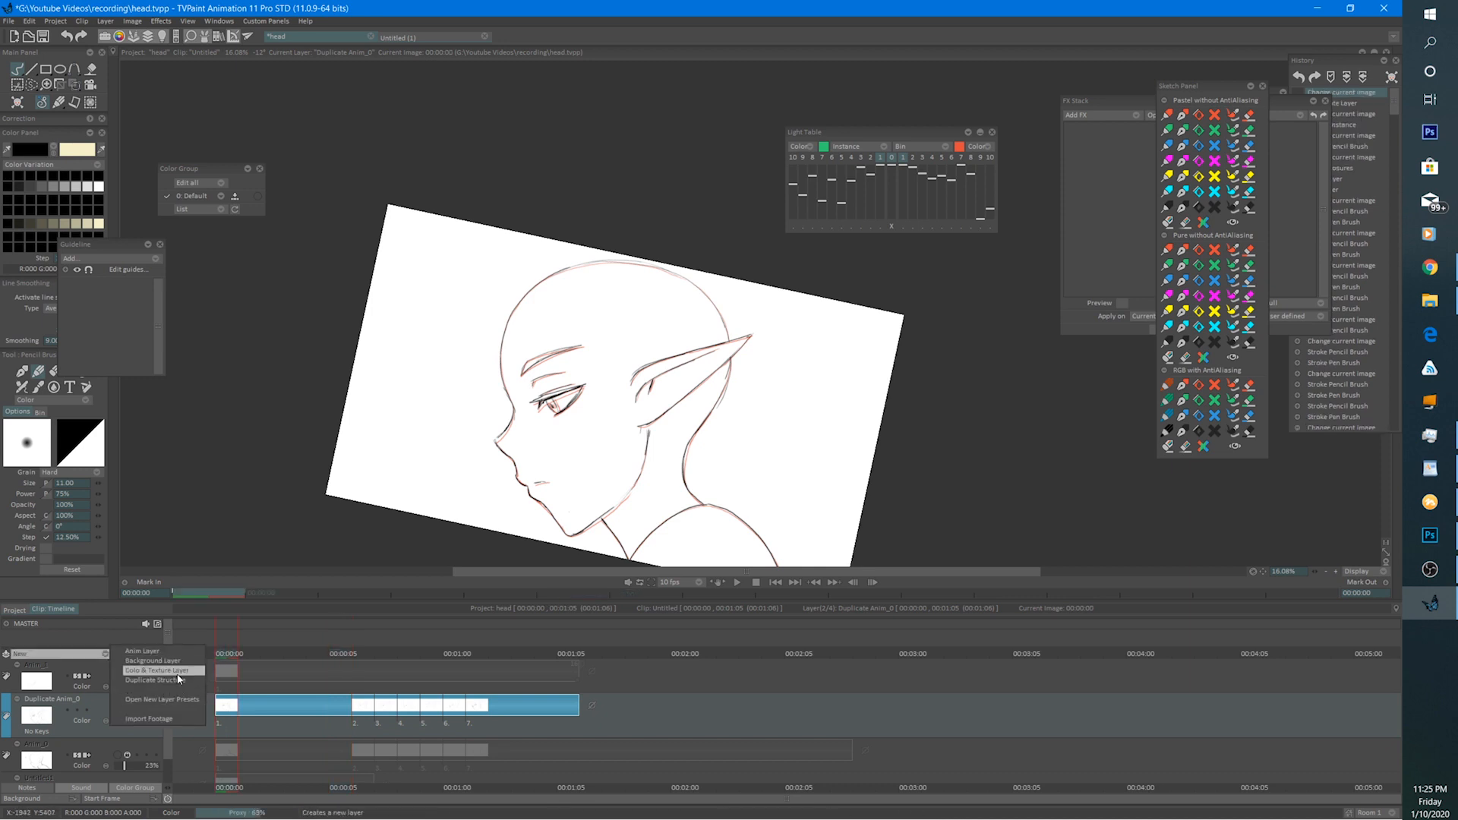
click(162, 681)
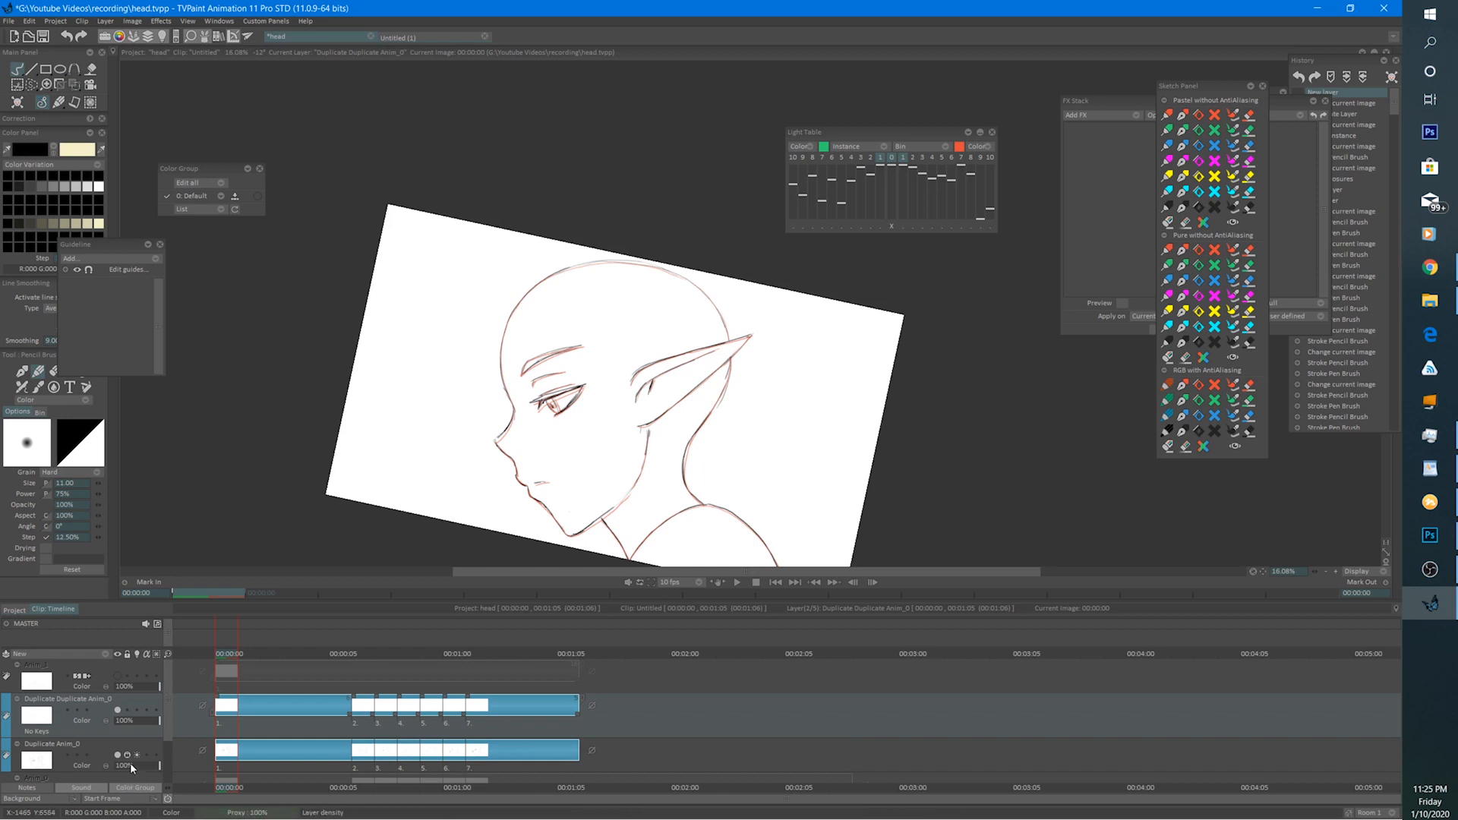
drag(133, 767, 129, 768)
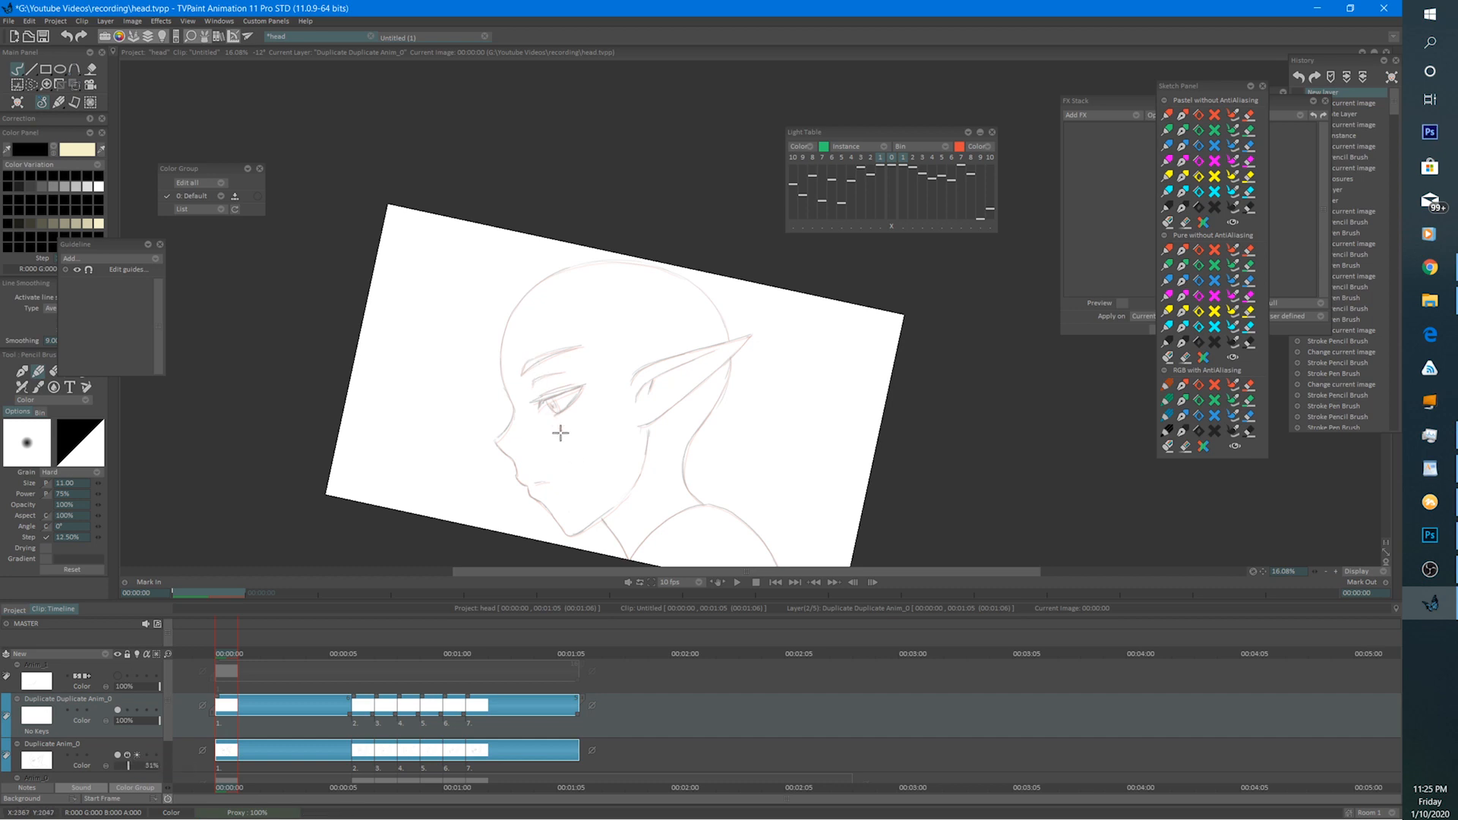
Sketch the curved front outline of the hair from above the forehead down to the bridge of the nose.
drag(560, 433, 547, 336)
scroll(538, 316, up, 3)
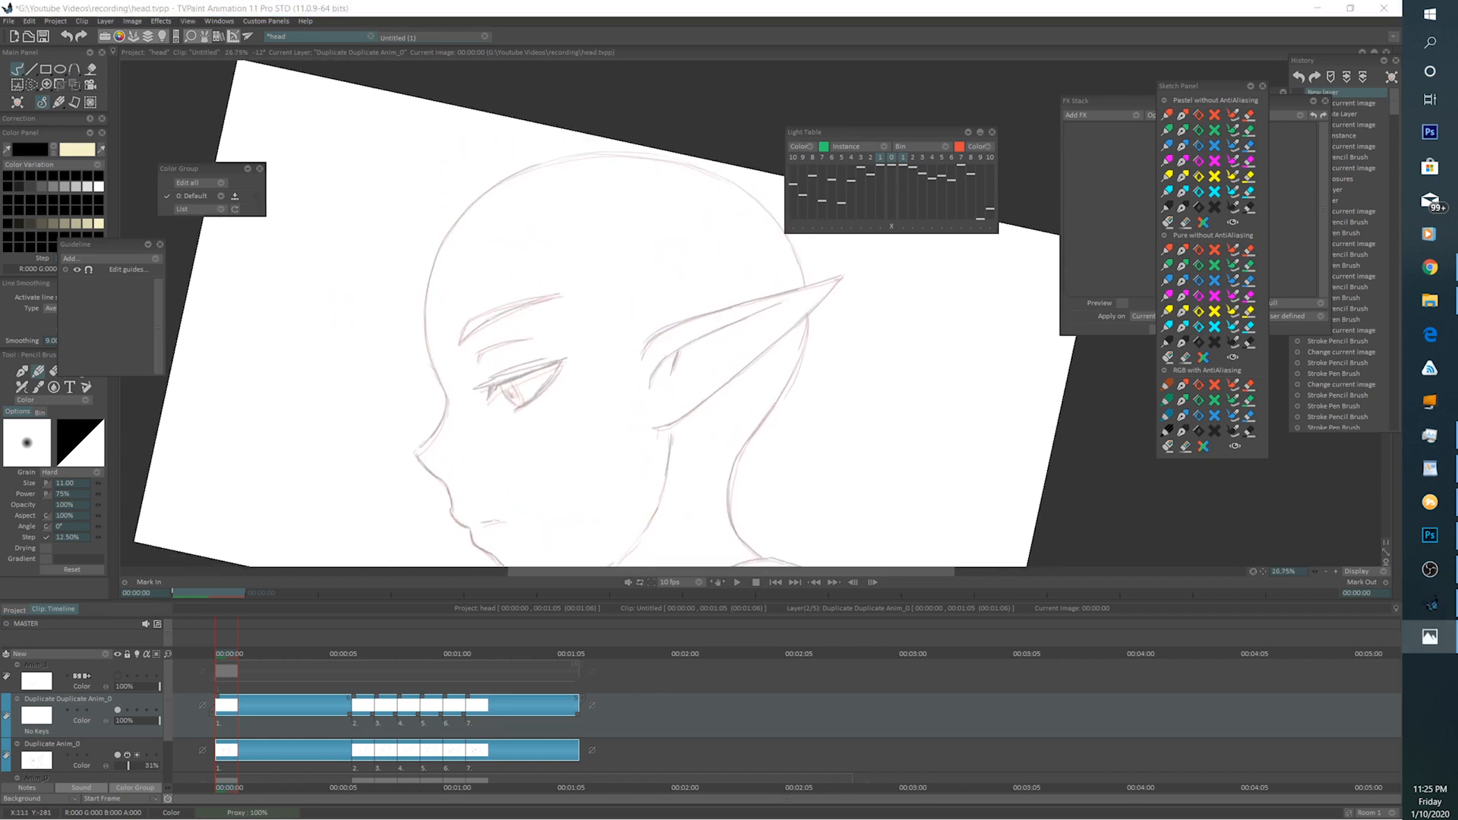
click(570, 90)
drag(513, 187, 550, 180)
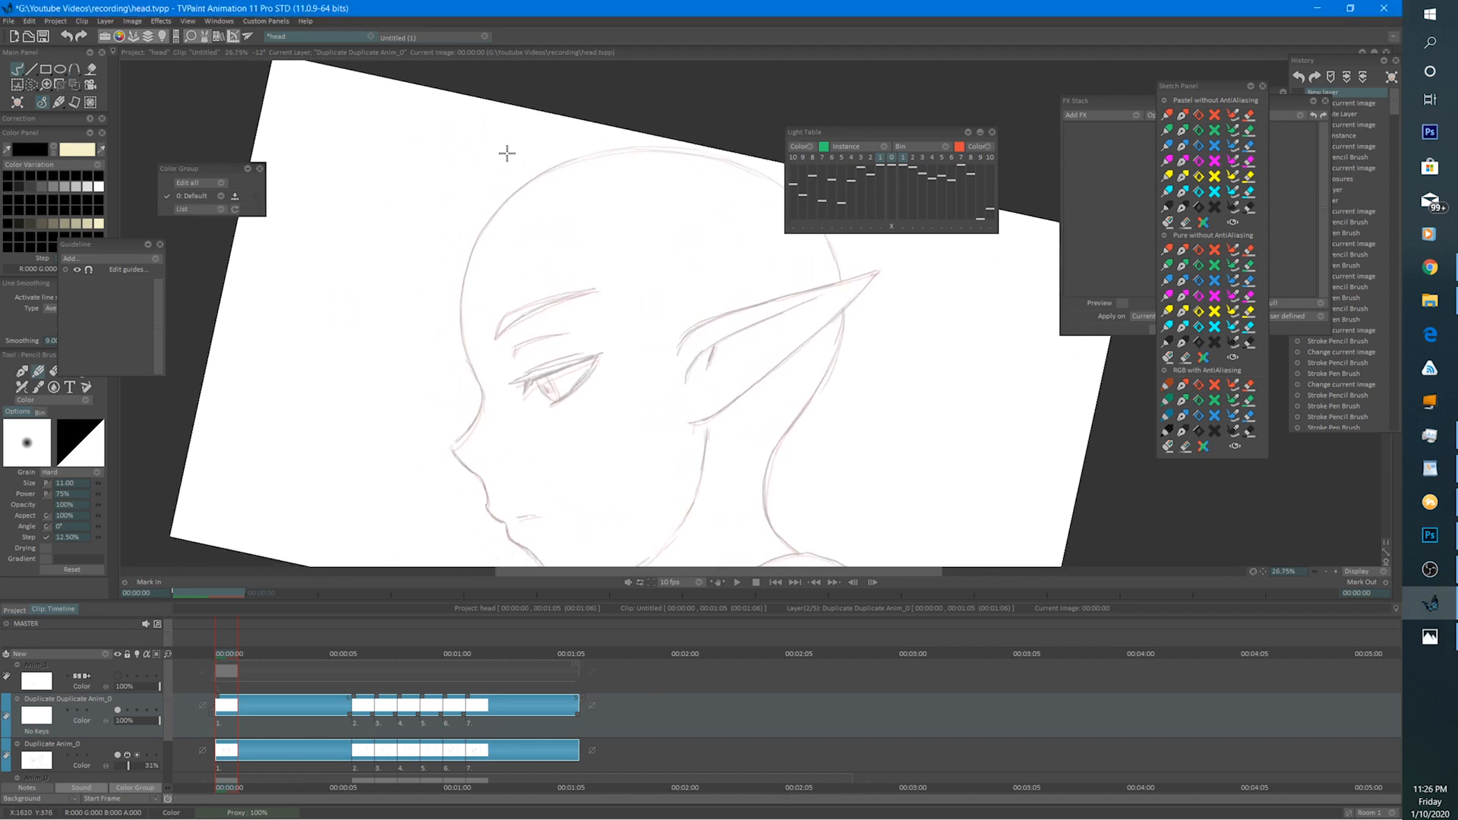
mouse_move(455, 204)
mouse_down()
mouse_move(426, 323)
mouse_move(457, 397)
mouse_move(486, 424)
mouse_up()
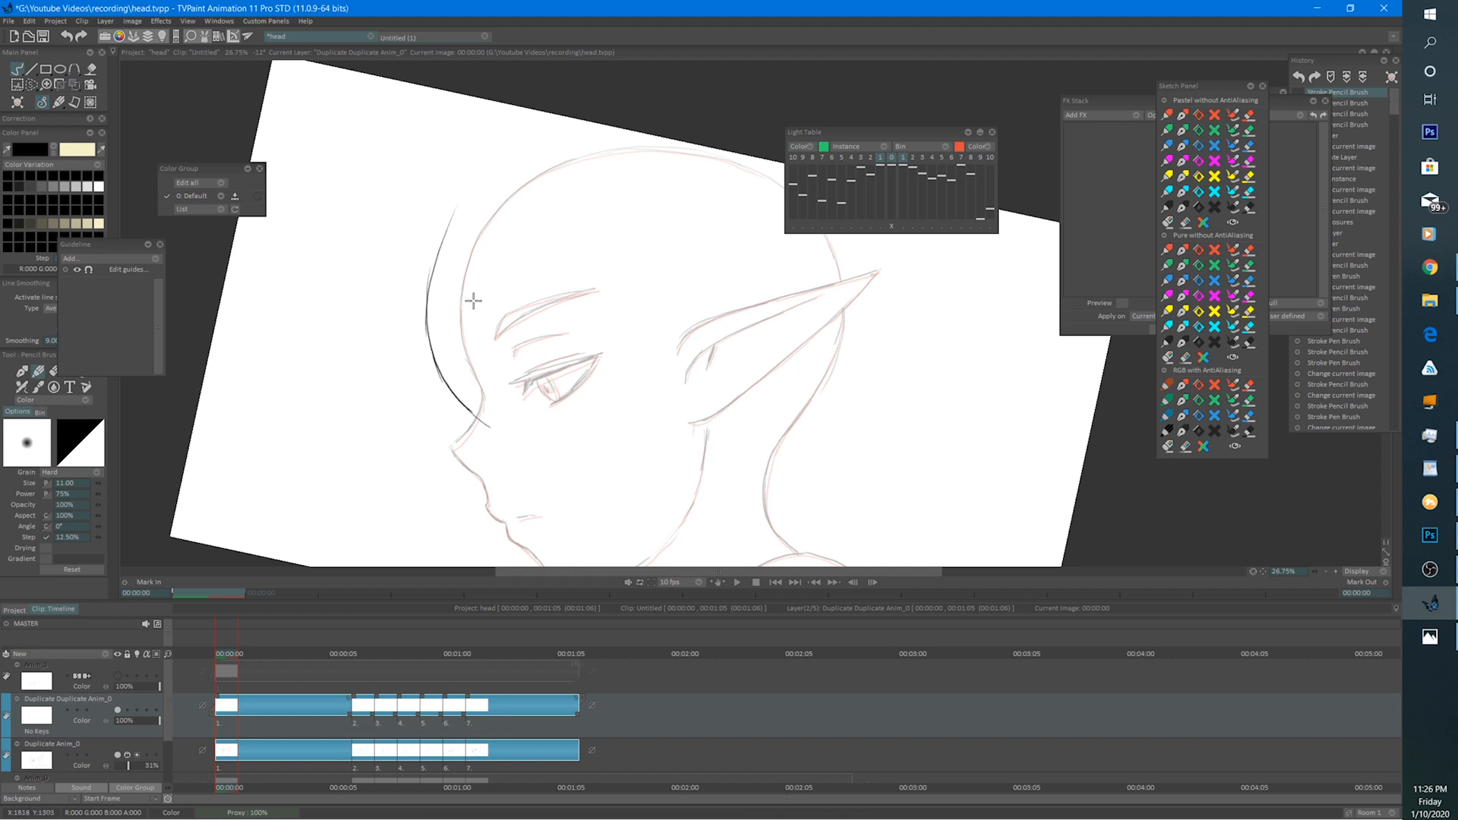
mouse_move(170, 691)
mouse_down()
mouse_move(158, 728)
mouse_move(164, 687)
mouse_up()
Sketch pointed bangs across the forehead and eye, plus a long side lock curving down over the cheek.
drag(488, 263, 510, 388)
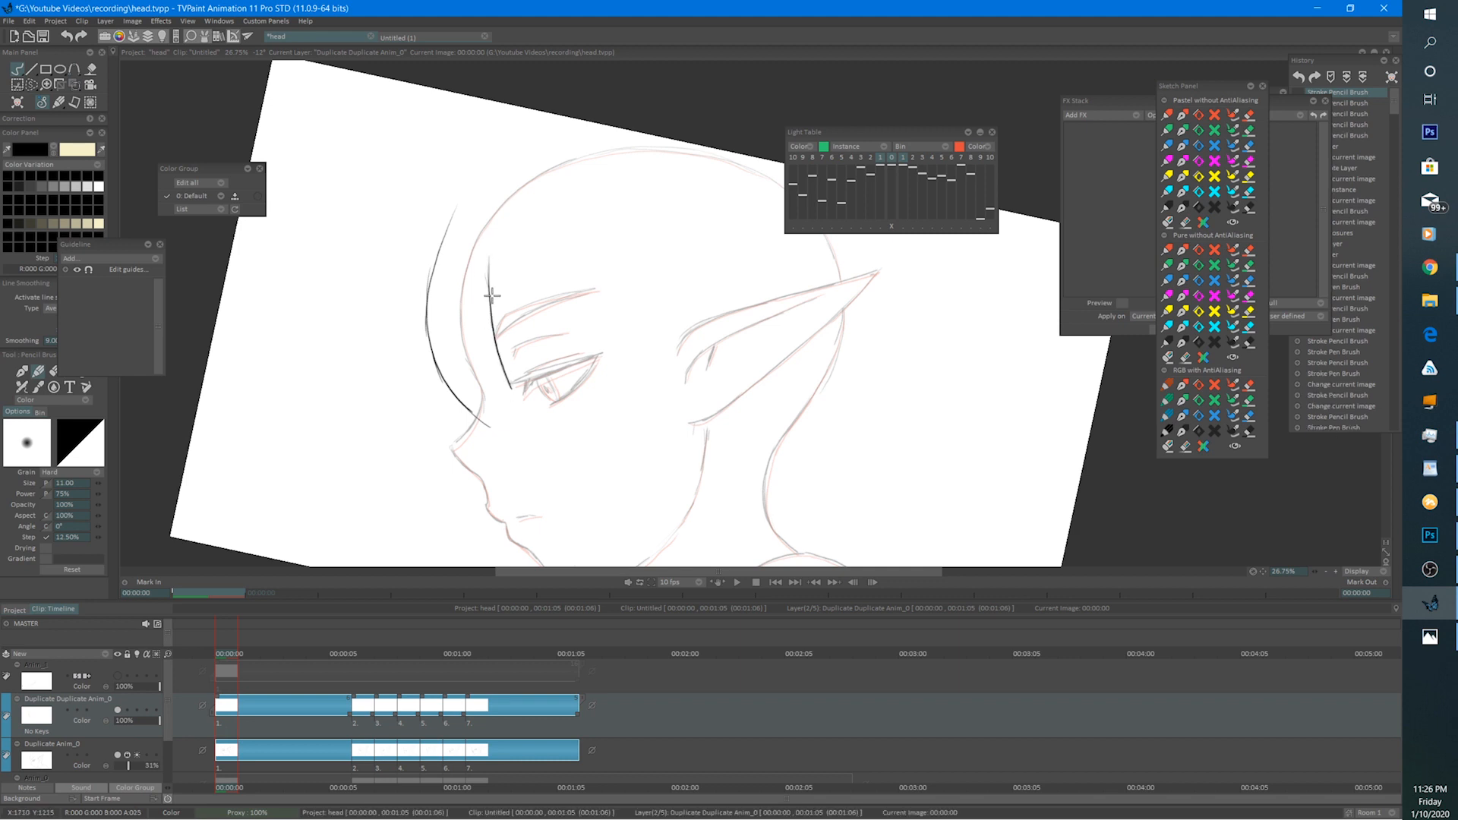
drag(493, 292, 555, 364)
mouse_move(523, 262)
mouse_down()
mouse_move(558, 369)
mouse_move(612, 372)
mouse_move(576, 306)
mouse_up()
drag(531, 230, 582, 335)
drag(550, 243, 571, 463)
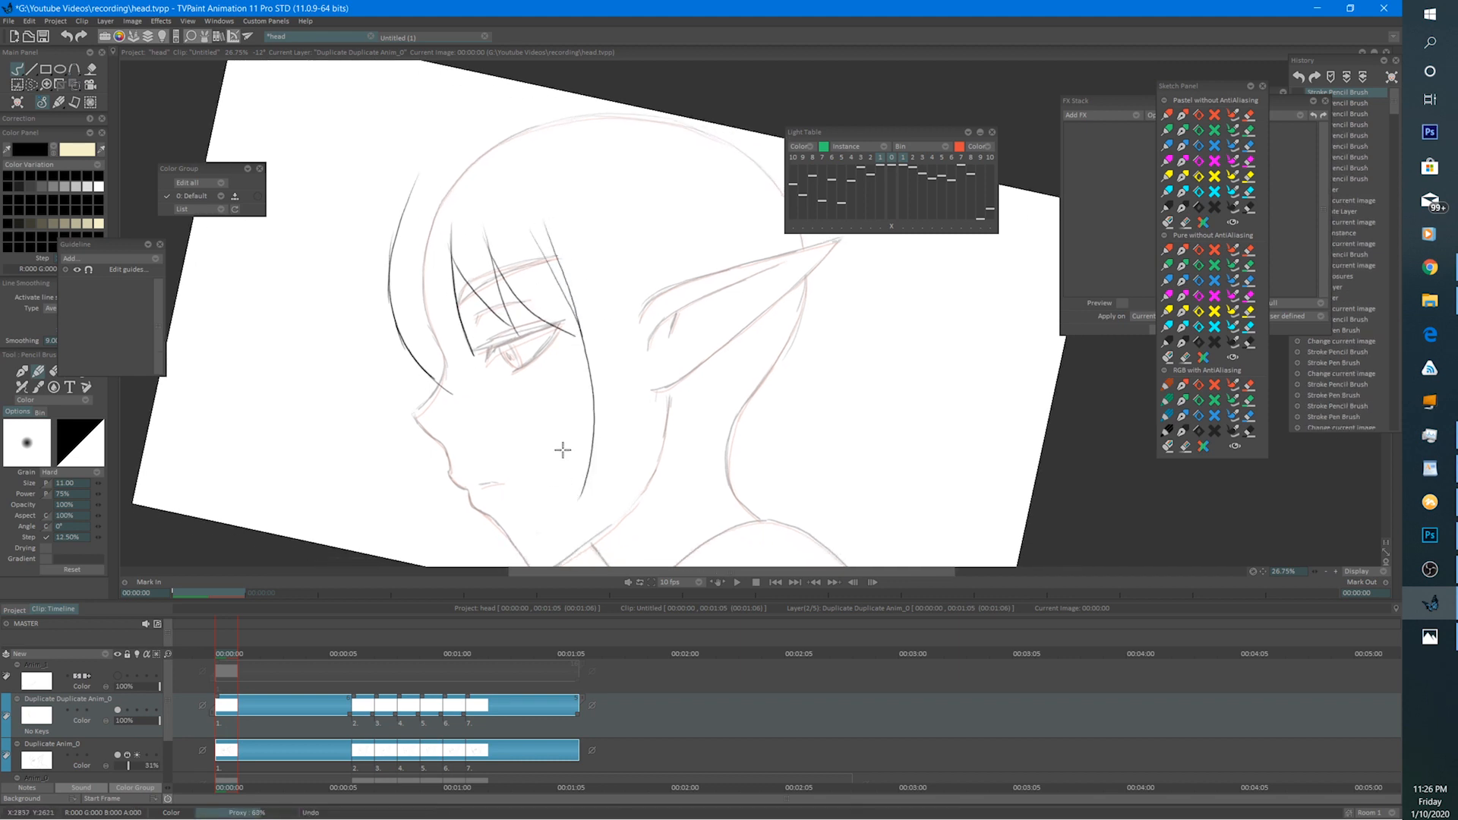
Draw the hair strands in front of the ear and close the side lock with pointed tips along the jaw.
drag(592, 152, 637, 304)
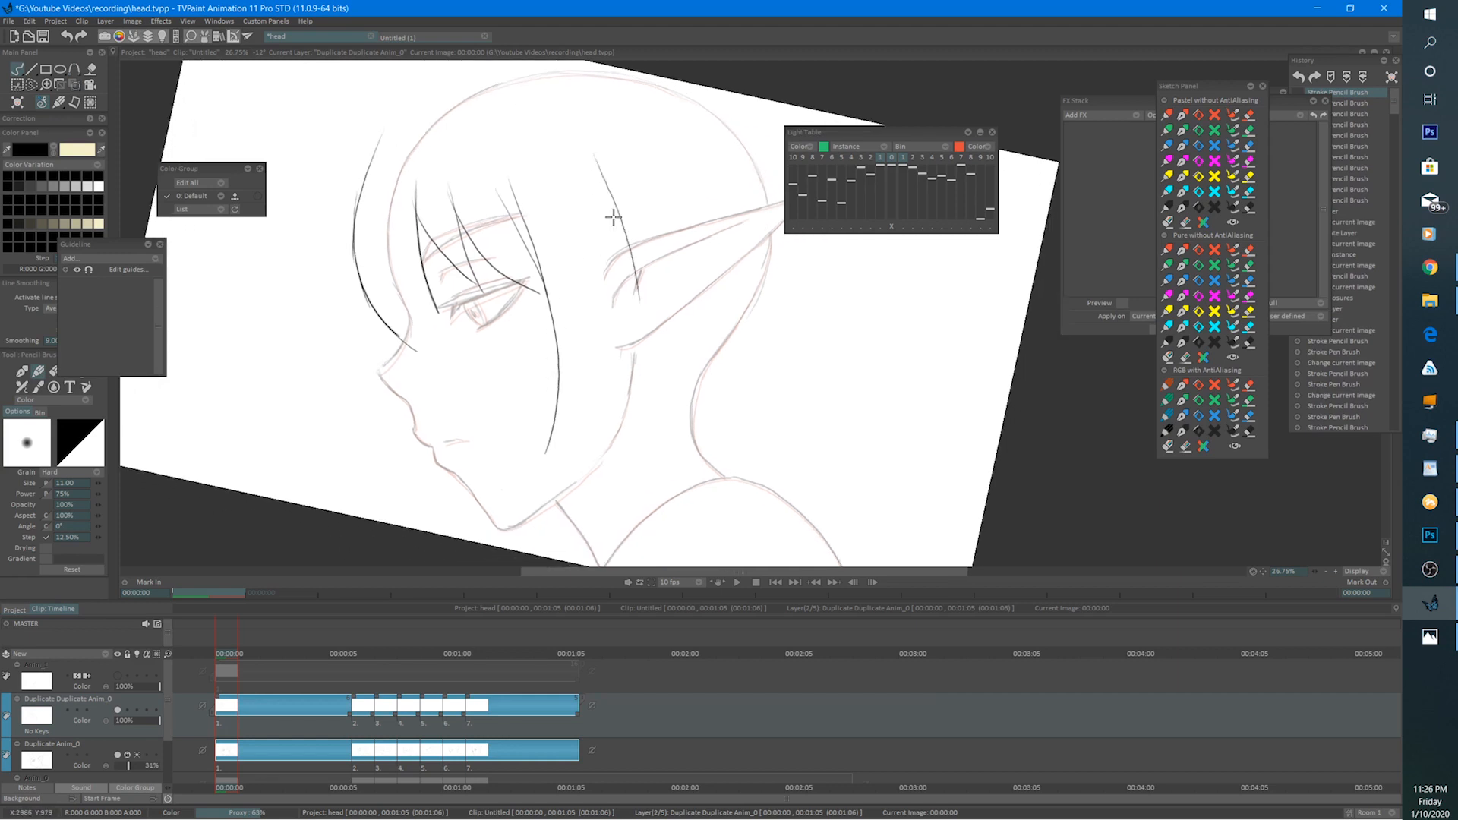
mouse_move(618, 225)
mouse_down()
mouse_move(633, 372)
mouse_move(618, 400)
mouse_up()
mouse_move(630, 310)
mouse_down()
mouse_move(621, 366)
mouse_move(583, 431)
mouse_up()
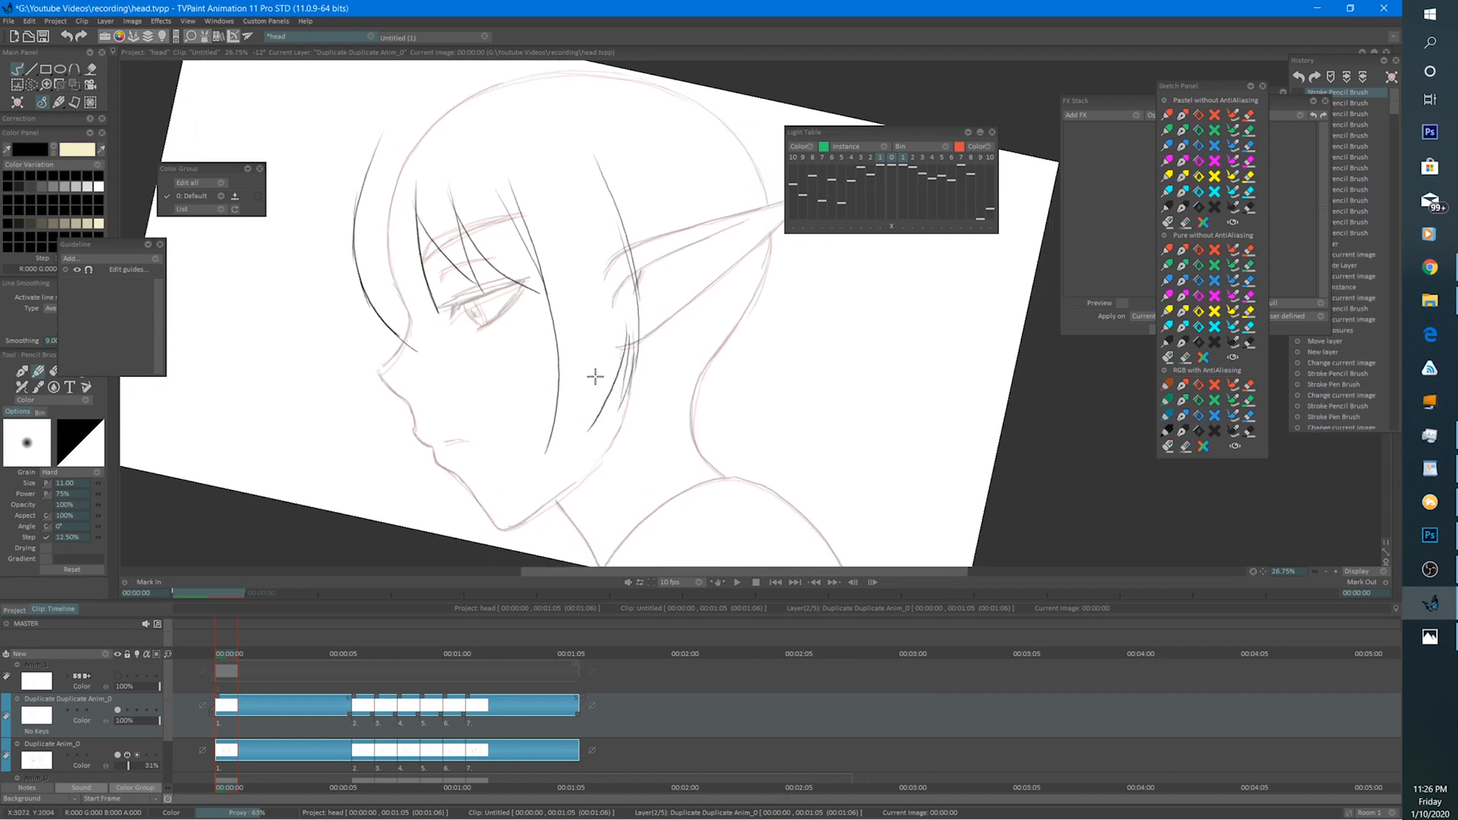
drag(541, 358, 507, 449)
mouse_move(543, 394)
mouse_down()
mouse_move(530, 457)
mouse_move(611, 311)
mouse_move(595, 405)
mouse_up()
key(e)
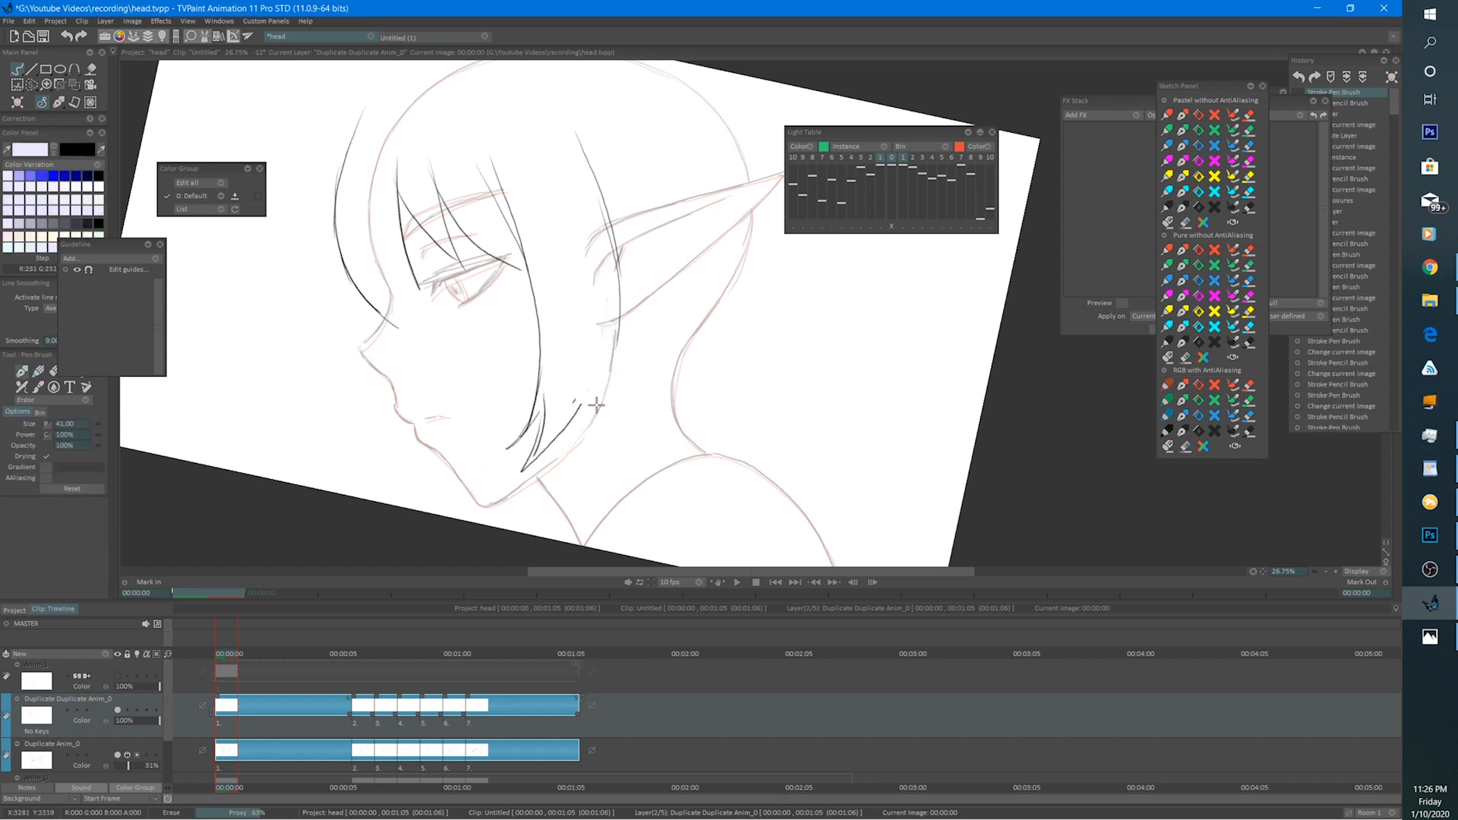
key(b)
mouse_move(619, 331)
mouse_down()
mouse_move(610, 385)
mouse_move(596, 408)
mouse_move(585, 398)
mouse_up()
drag(597, 380, 581, 405)
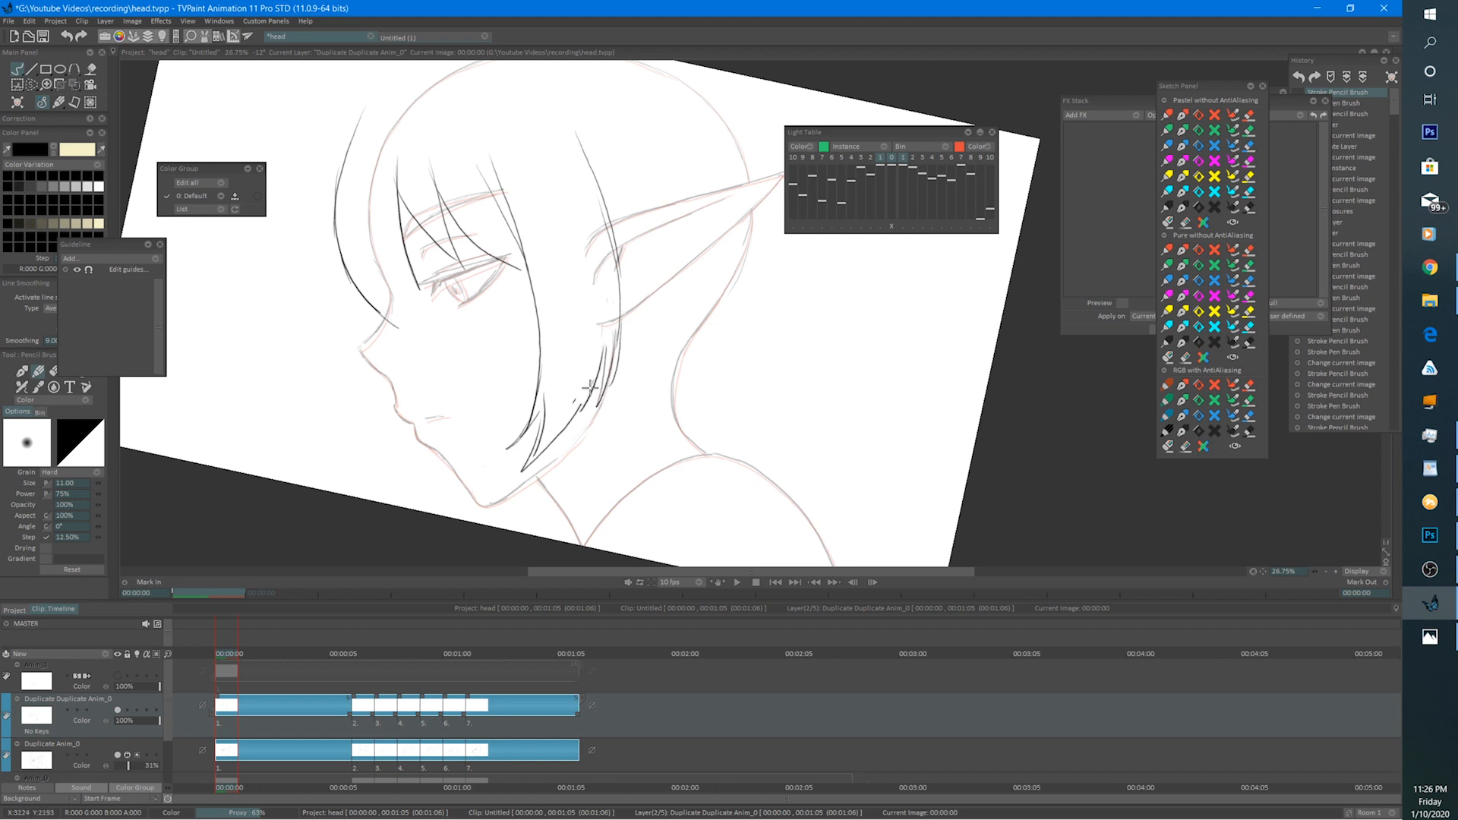
Add strands to the bangs' tips, extend the front outline toward the crown and lengthen the lock line above the ear.
mouse_move(399, 242)
mouse_down()
mouse_move(460, 421)
mouse_move(481, 422)
mouse_up()
mouse_move(448, 362)
mouse_down()
mouse_move(489, 404)
mouse_move(438, 372)
mouse_move(482, 415)
mouse_move(456, 396)
mouse_move(501, 429)
mouse_up()
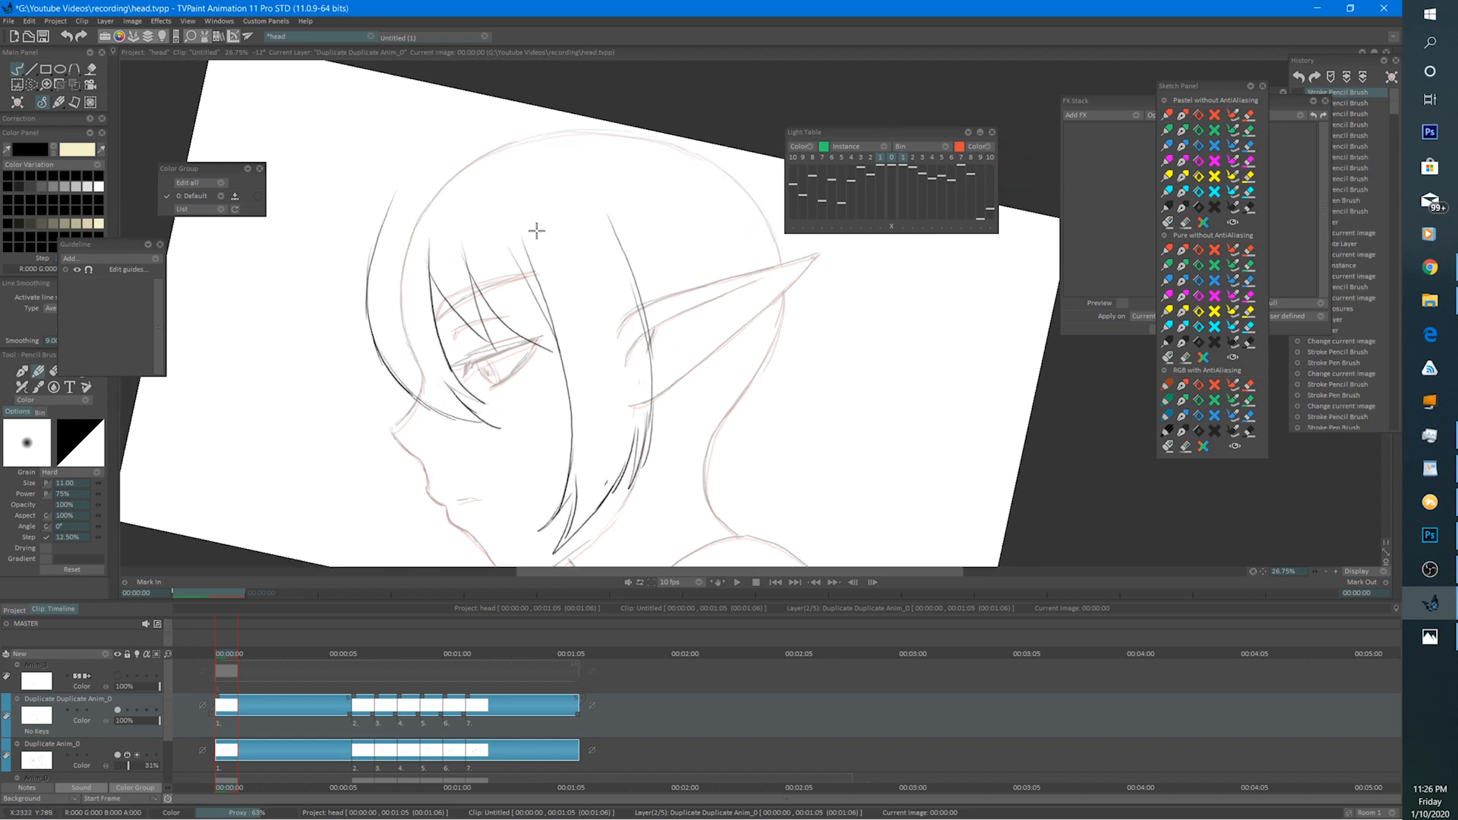
mouse_move(494, 168)
mouse_down()
mouse_move(496, 271)
mouse_move(523, 344)
mouse_up()
mouse_move(378, 352)
mouse_down()
mouse_move(428, 258)
mouse_move(394, 303)
mouse_up()
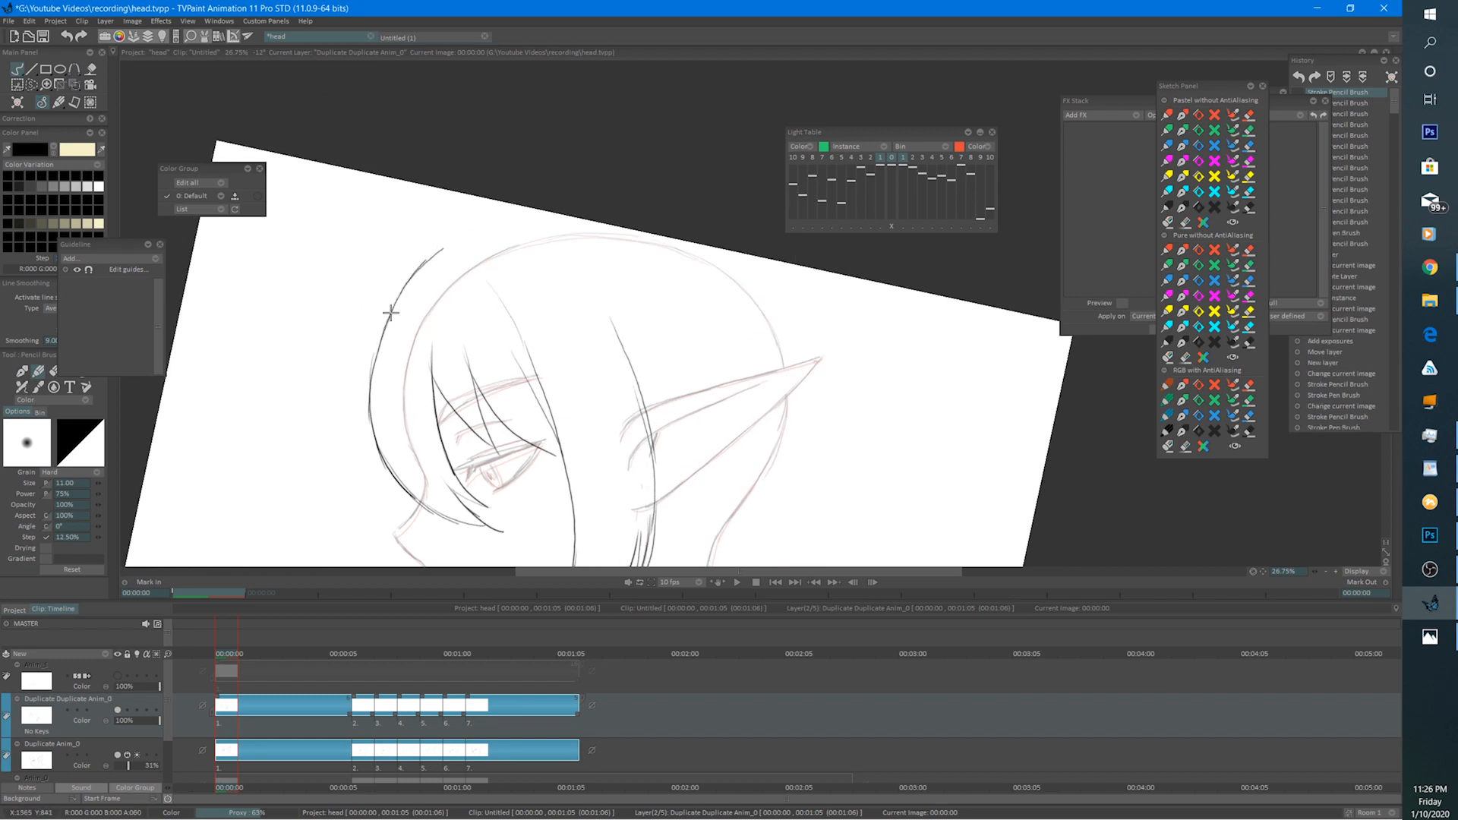
drag(458, 243, 384, 322)
drag(562, 234, 618, 333)
drag(659, 375, 593, 270)
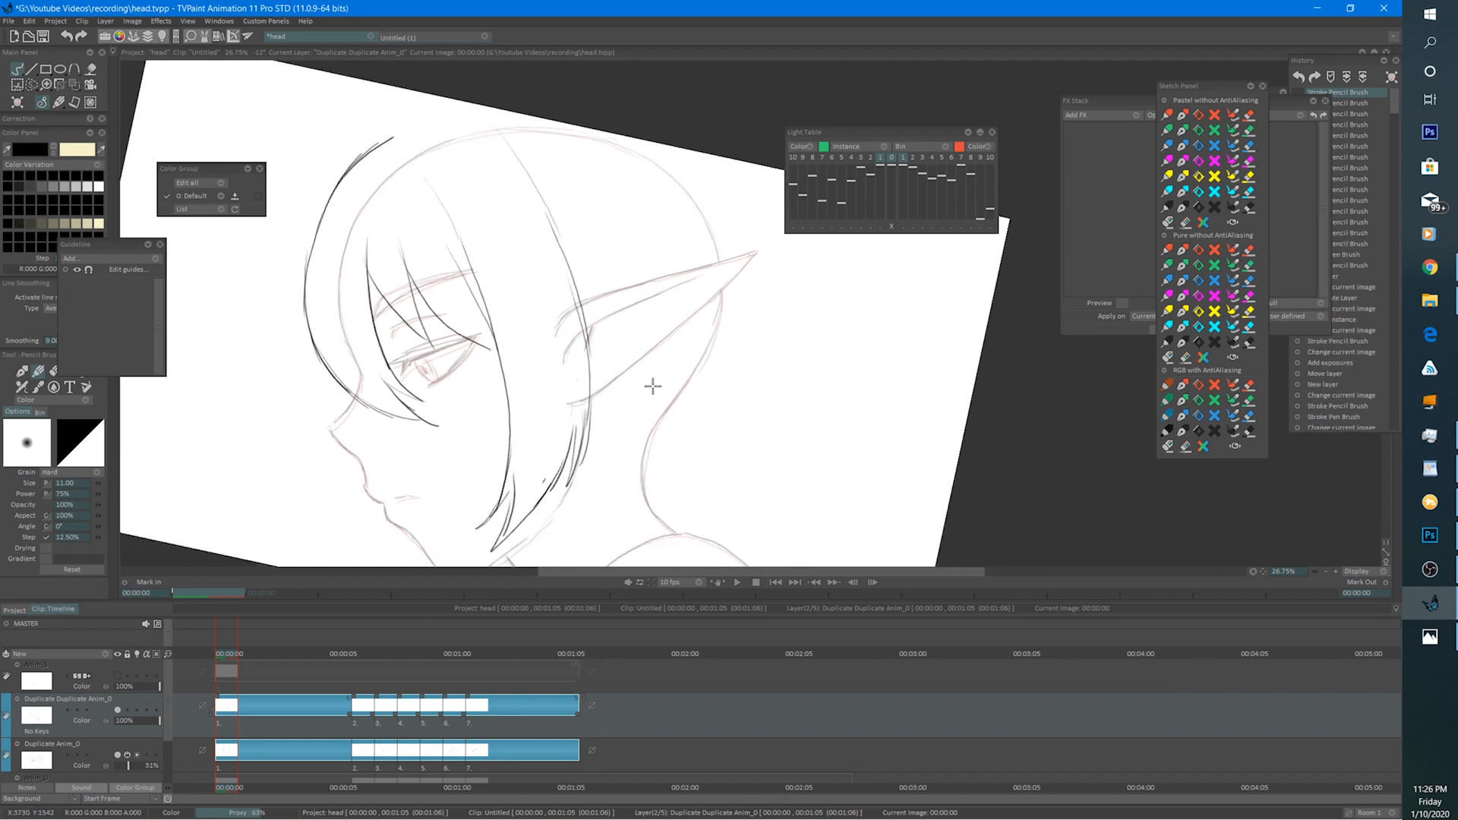
Draw jagged hair tips below the ear and a curved contour rising from the nape, cleaning up stray lines.
drag(563, 359, 526, 327)
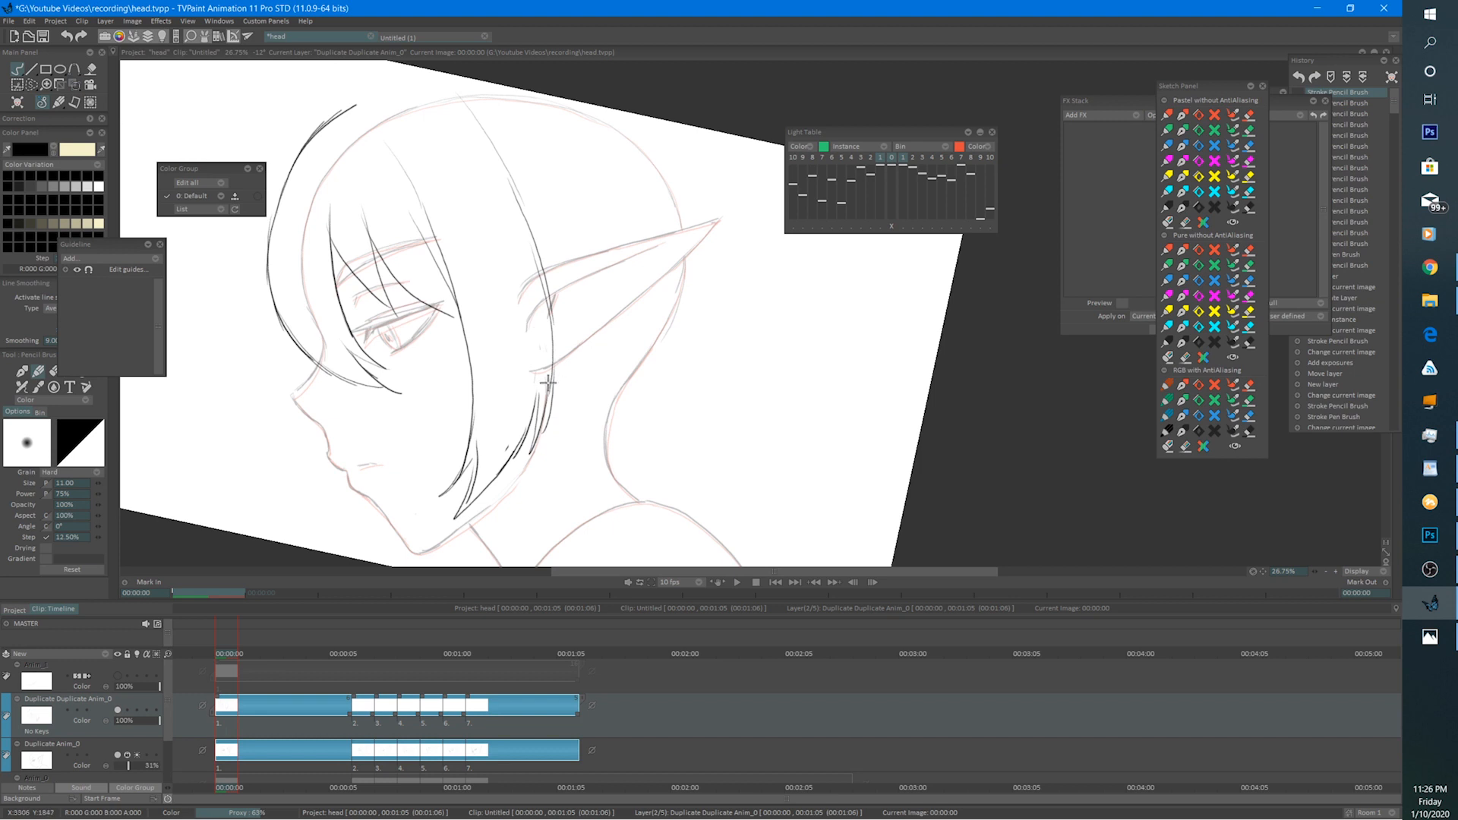
drag(561, 412, 619, 472)
drag(632, 406, 616, 476)
drag(592, 448, 620, 482)
key(e)
mouse_move(571, 410)
mouse_down()
mouse_move(620, 482)
mouse_move(621, 456)
mouse_move(706, 341)
mouse_up()
key(b)
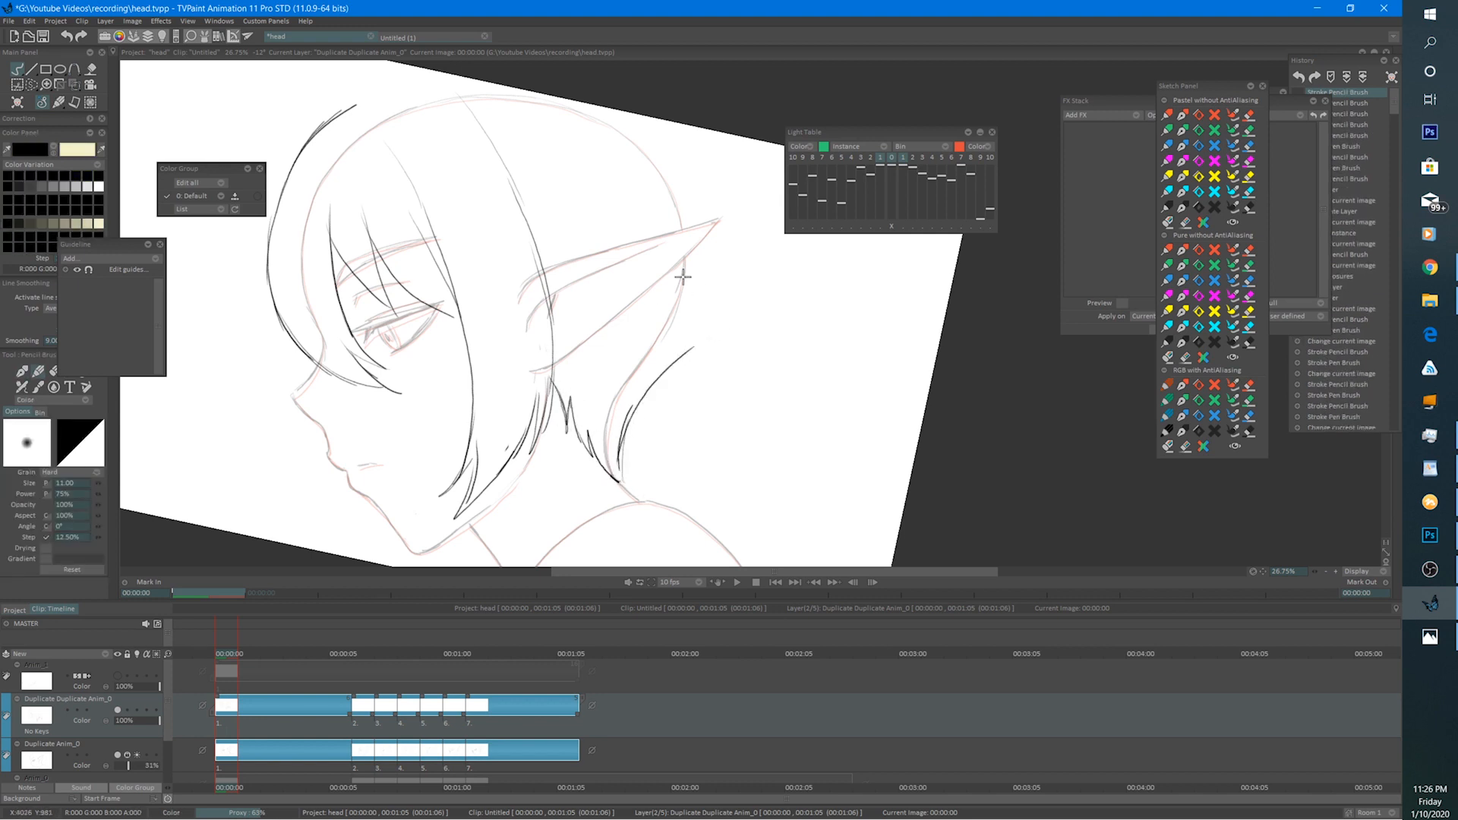
Extend the hair outline over the crown and sketch spiky tufts at the back of the head down to the nape.
drag(629, 95, 572, 234)
drag(282, 252, 384, 211)
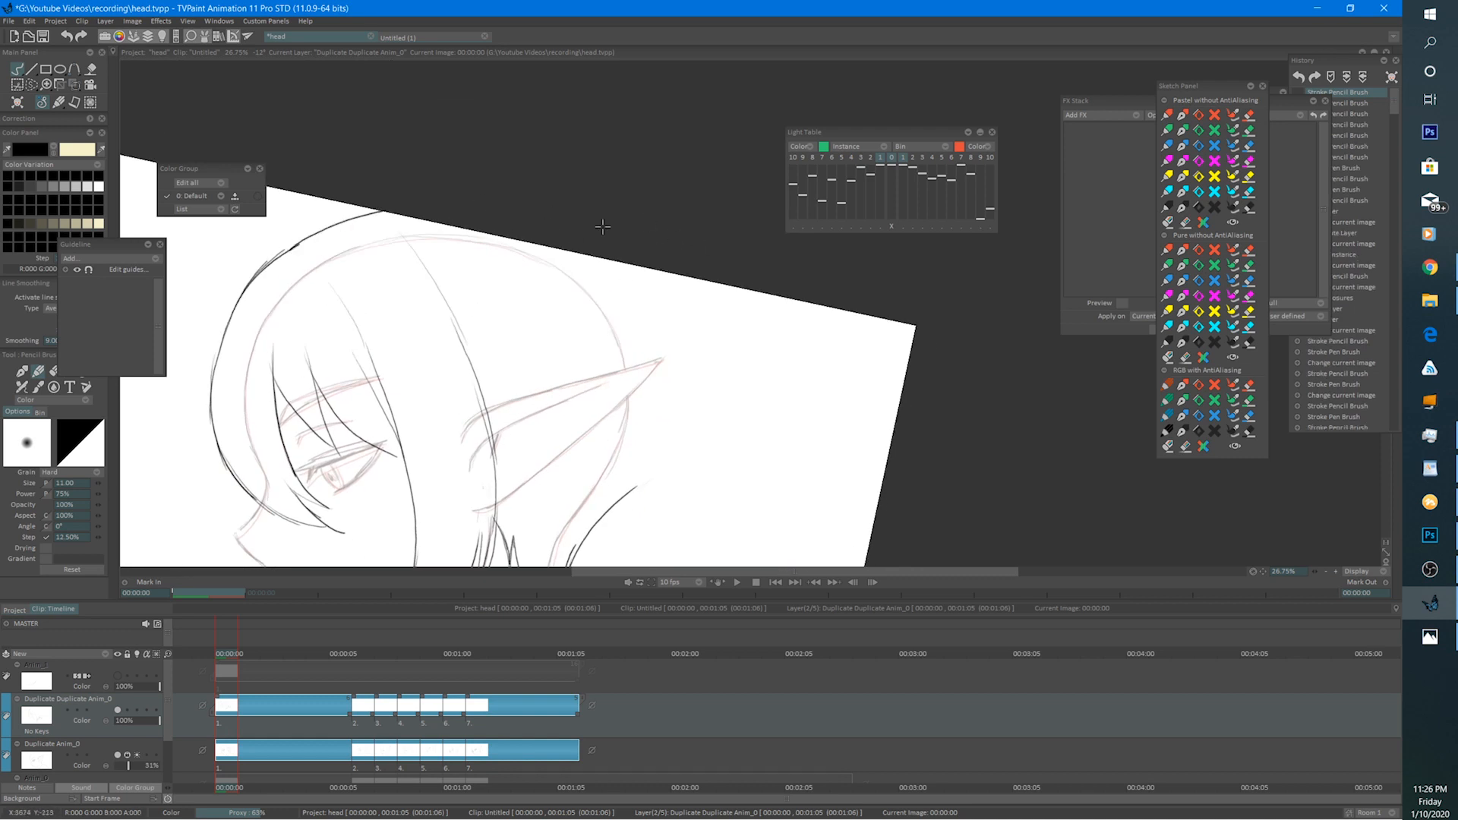
drag(657, 268, 733, 301)
mouse_move(613, 261)
mouse_down()
mouse_move(741, 310)
mouse_move(704, 356)
mouse_move(692, 396)
mouse_move(706, 408)
mouse_move(619, 497)
mouse_up()
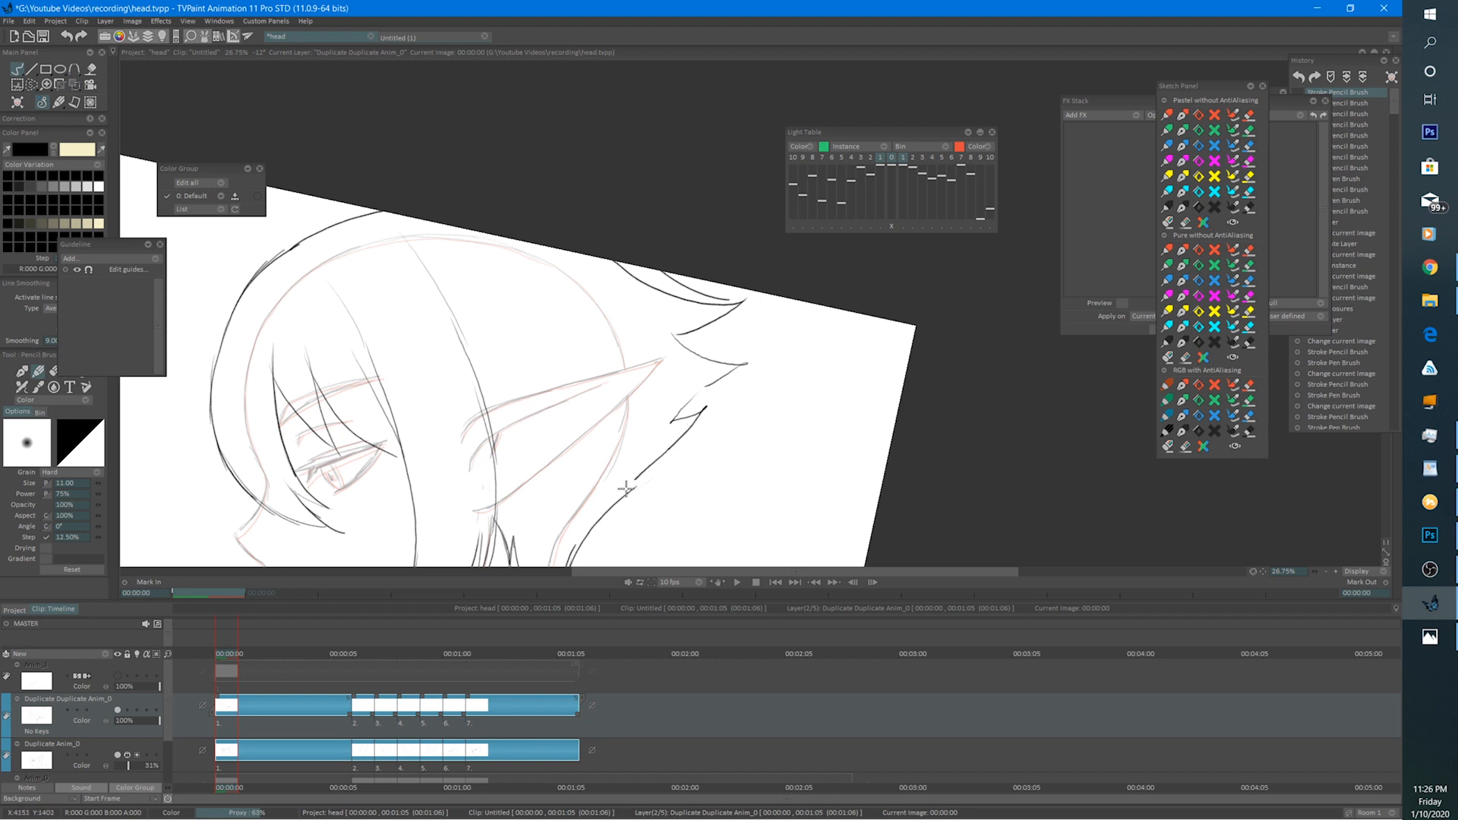
Erase the spiky tufts sketched behind the ear at the back of the head.
scroll(667, 375, down, 4)
mouse_move(668, 375)
mouse_down()
mouse_move(572, 319)
mouse_move(529, 422)
mouse_move(538, 391)
mouse_move(721, 454)
mouse_move(681, 458)
mouse_up()
scroll(539, 357, up, 3)
key(e)
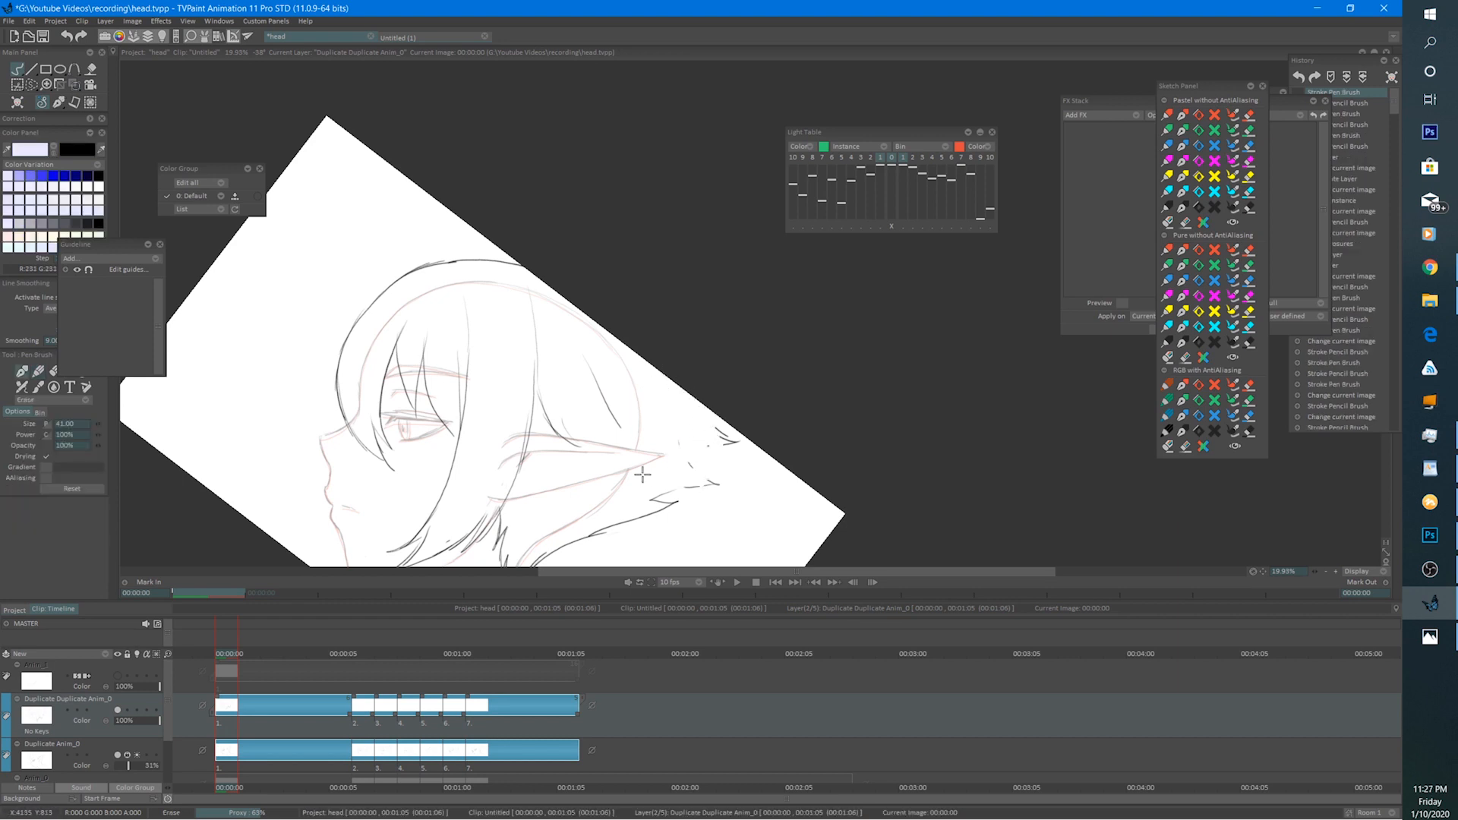
mouse_move(114, 244)
mouse_down()
mouse_move(150, 224)
mouse_move(183, 169)
mouse_up()
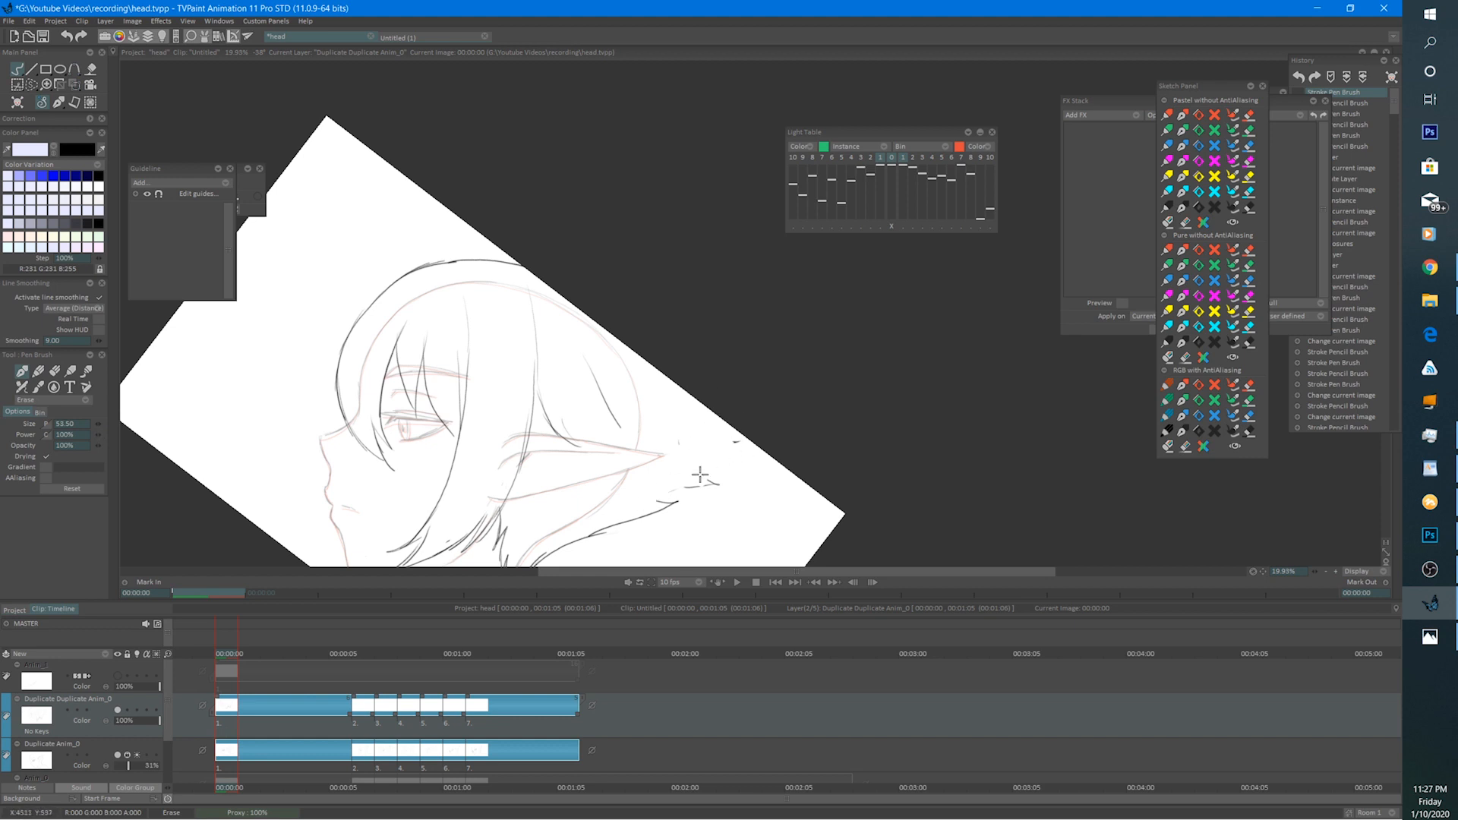
drag(699, 475, 667, 506)
key(p)
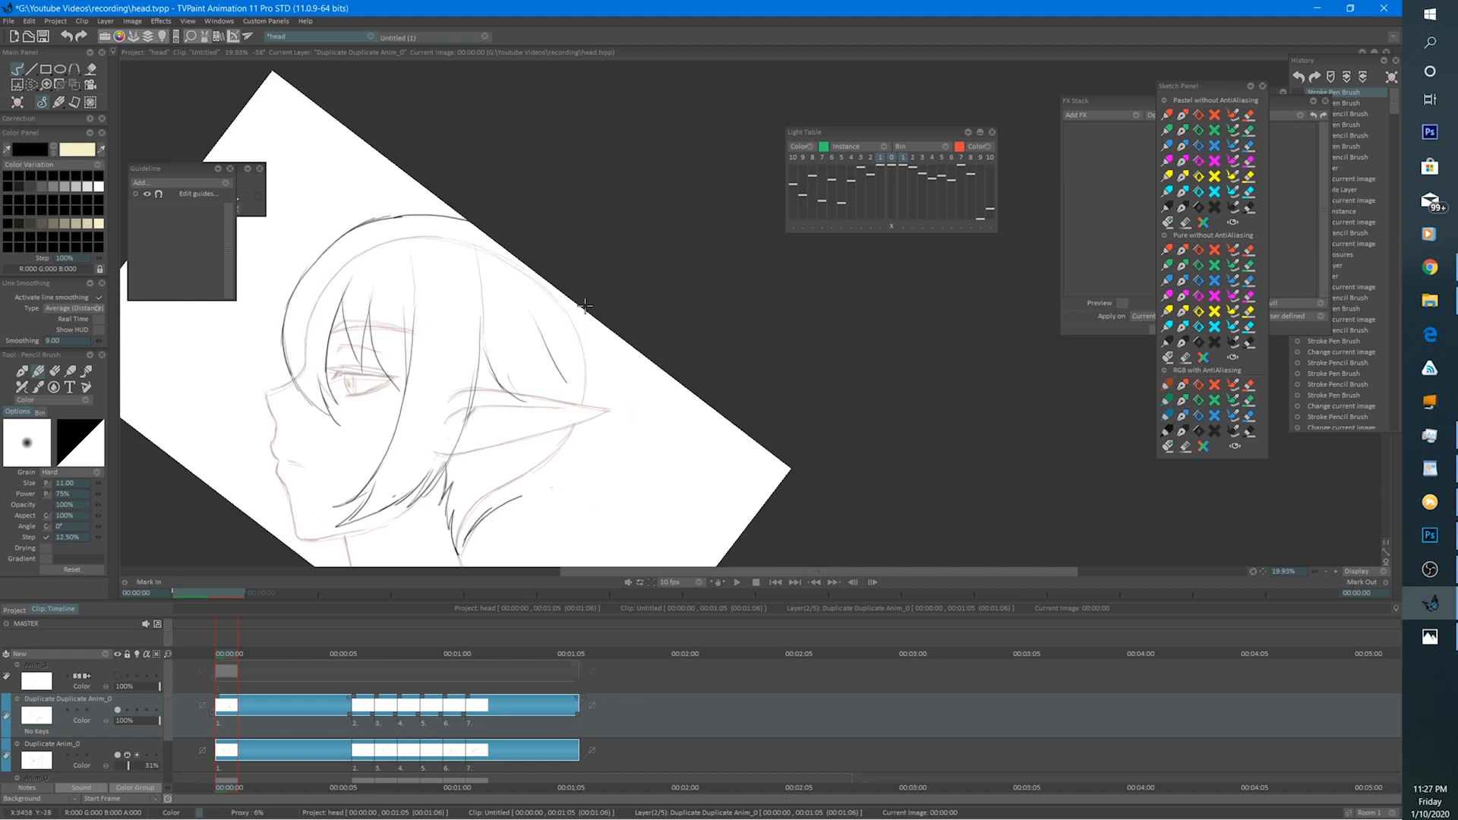
Redraw the back of the hair with an outward-flicking top tuft, smaller spikes behind the ear and a nape contour.
drag(621, 352, 629, 381)
drag(608, 325, 672, 451)
mouse_move(618, 372)
mouse_down()
mouse_move(657, 442)
mouse_move(640, 444)
mouse_move(627, 383)
mouse_move(653, 450)
mouse_move(596, 444)
mouse_move(606, 467)
mouse_move(553, 460)
mouse_move(530, 501)
mouse_up()
mouse_move(542, 469)
mouse_down()
mouse_move(493, 507)
mouse_move(760, 378)
mouse_move(714, 379)
mouse_move(679, 459)
mouse_move(714, 448)
mouse_up()
key(e)
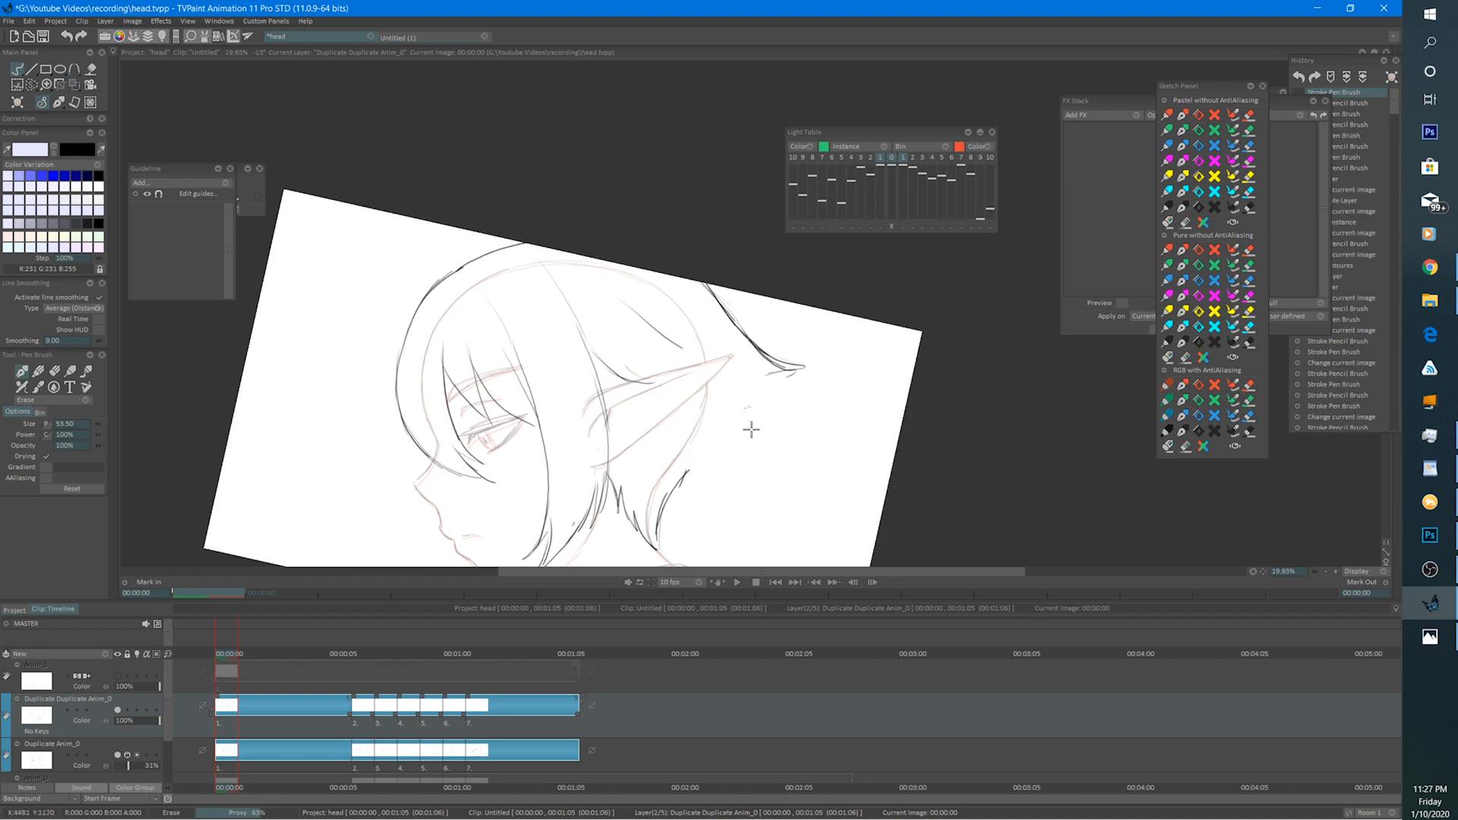
key(e)
mouse_move(750, 347)
mouse_down()
mouse_move(752, 387)
mouse_move(773, 394)
mouse_move(699, 420)
mouse_move(738, 425)
mouse_move(657, 524)
mouse_up()
drag(718, 439, 655, 522)
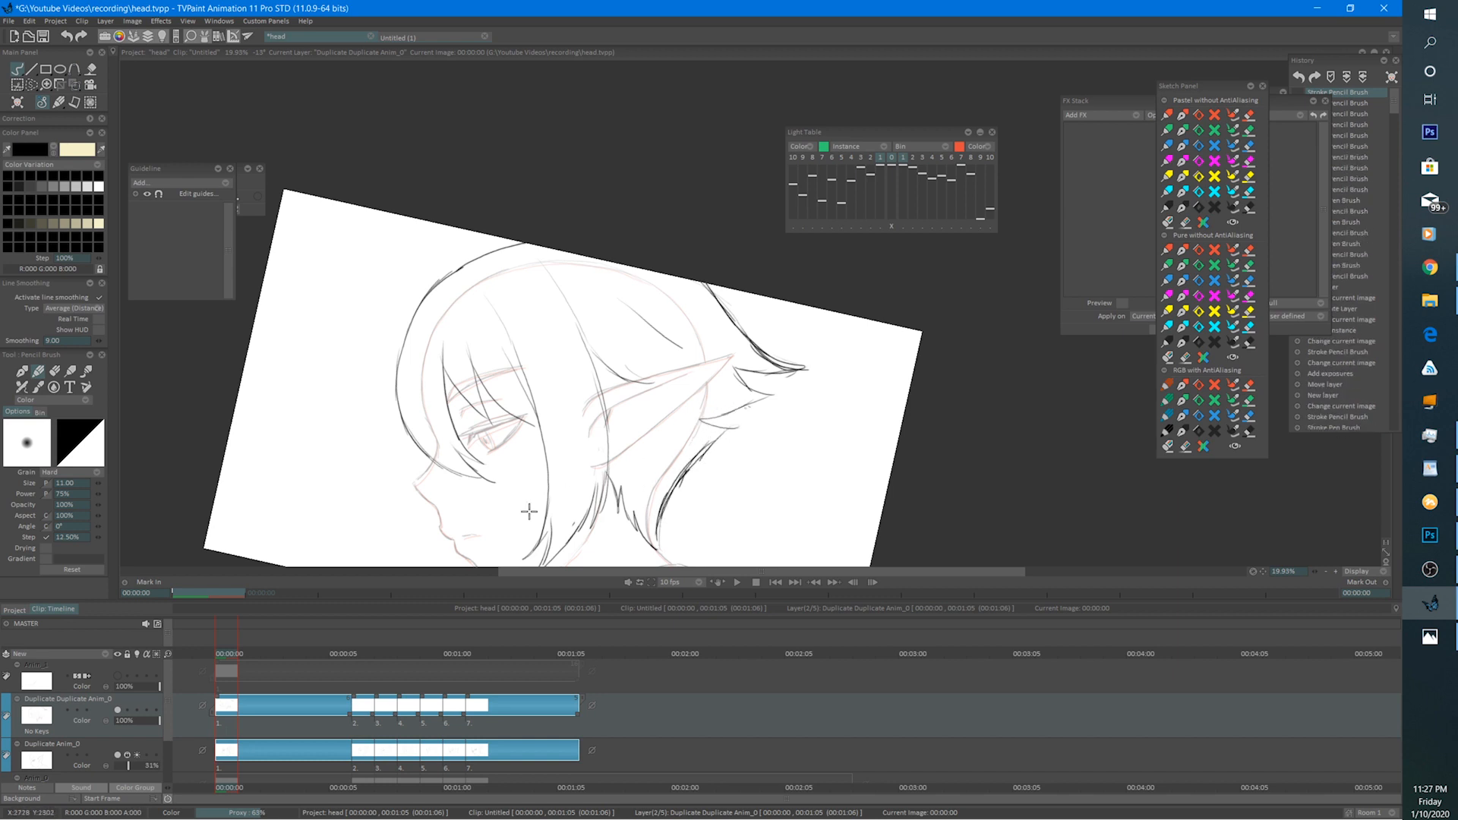
Hide the Duplicate Anim_0 head layer to examine the hair drawing alone, and show the layer again.
click(120, 754)
scroll(702, 364, down, 3)
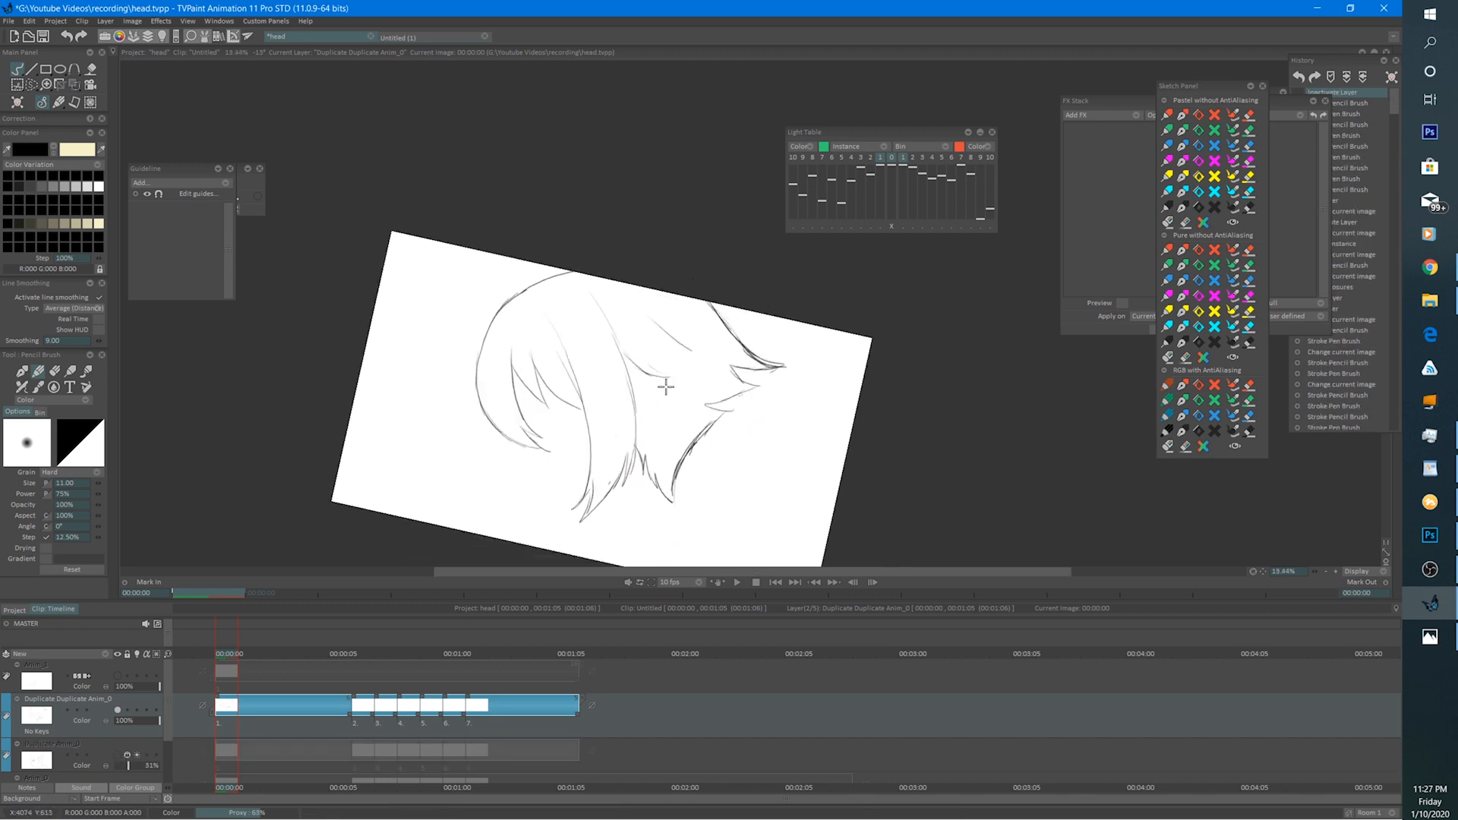
drag(721, 396, 592, 334)
scroll(542, 380, up, 2)
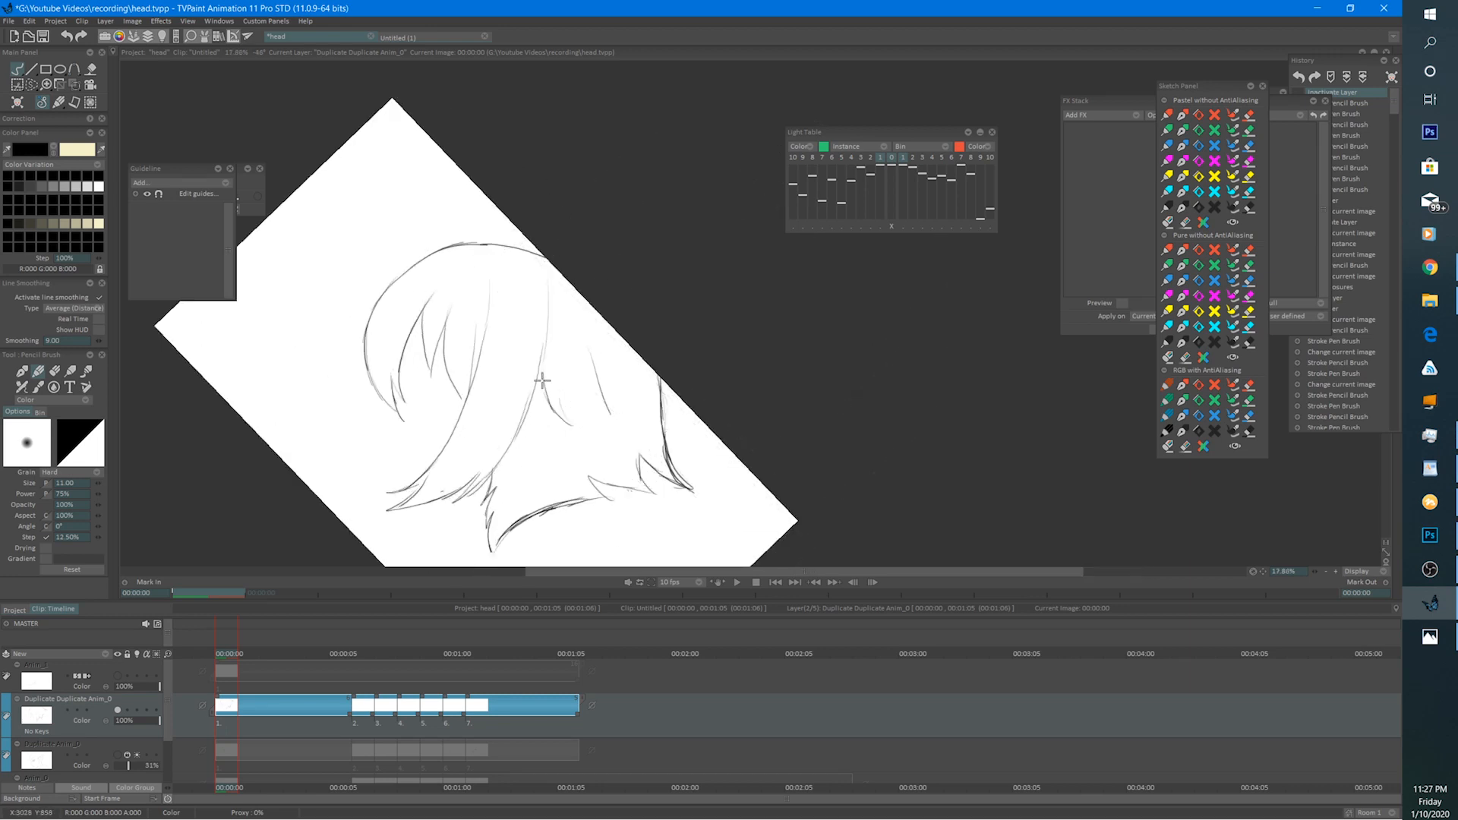
click(120, 753)
scroll(166, 727, down, 2)
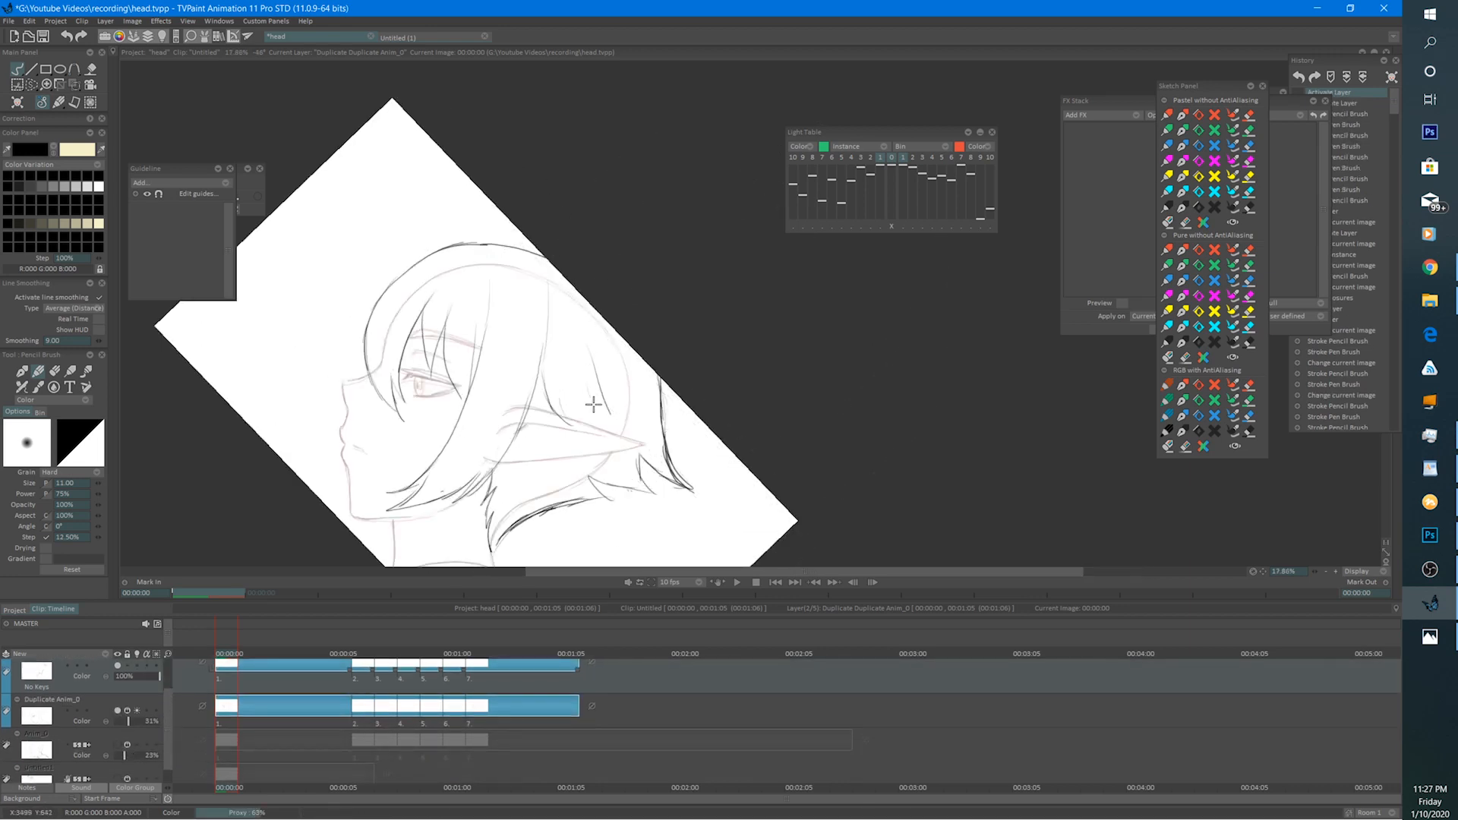
Add inner hair strands above the ear and a small pointed tuft behind its lower edge.
drag(593, 404, 646, 446)
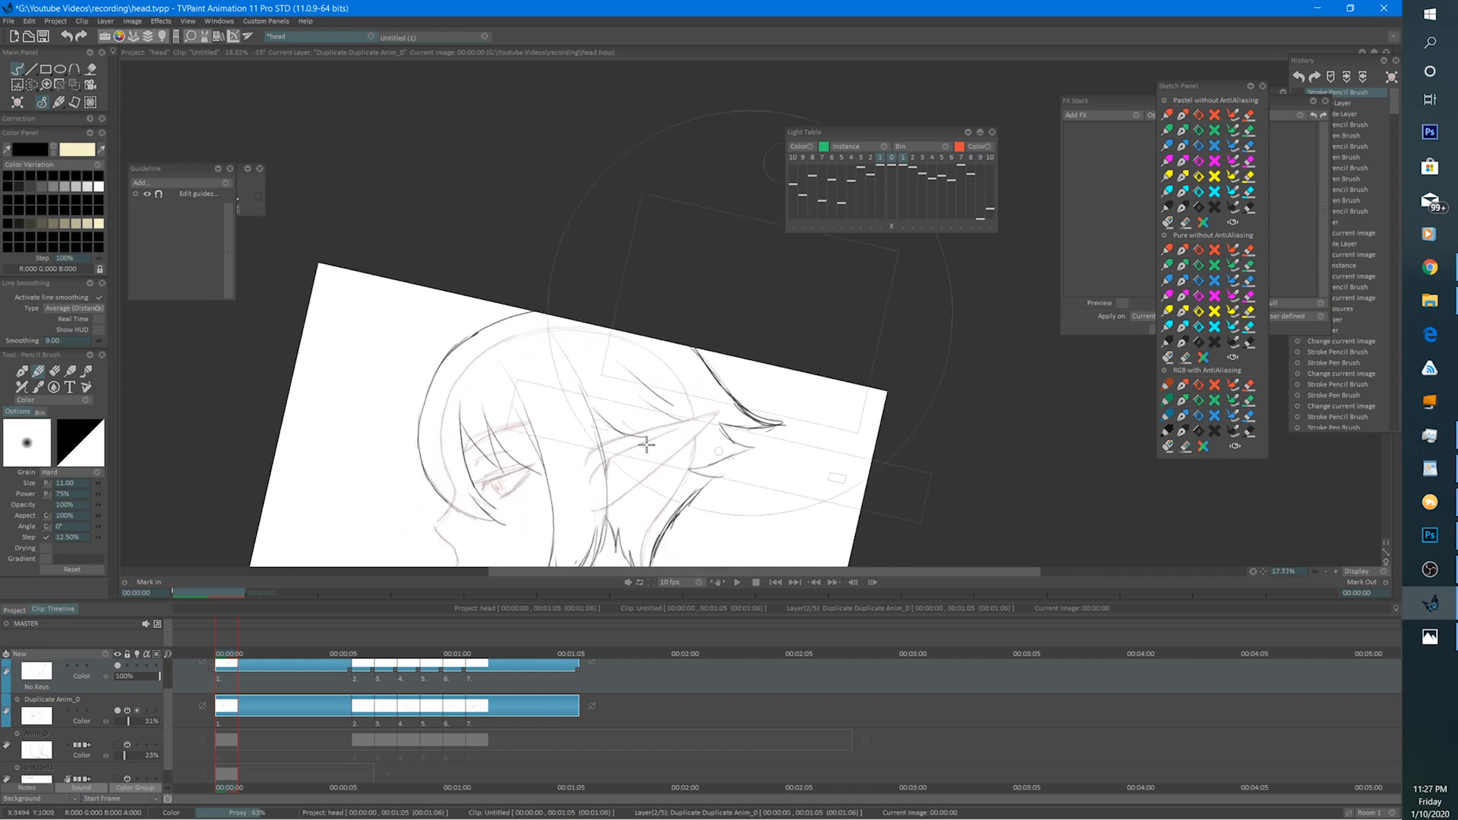
scroll(646, 445, up, 4)
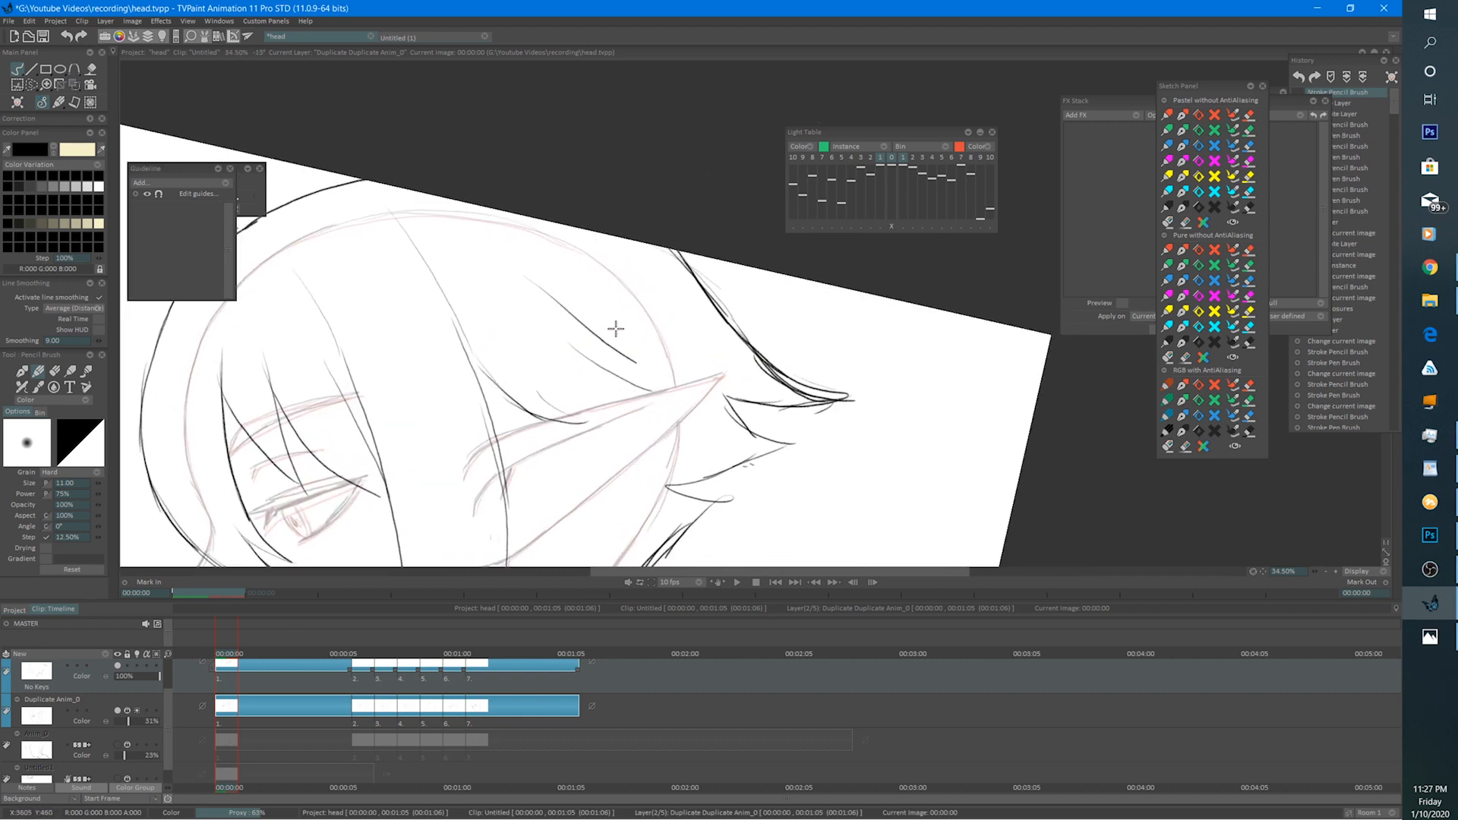
drag(614, 351, 649, 387)
mouse_move(639, 454)
mouse_down()
mouse_move(662, 433)
mouse_move(721, 455)
mouse_move(617, 456)
mouse_move(673, 324)
mouse_move(585, 365)
mouse_up()
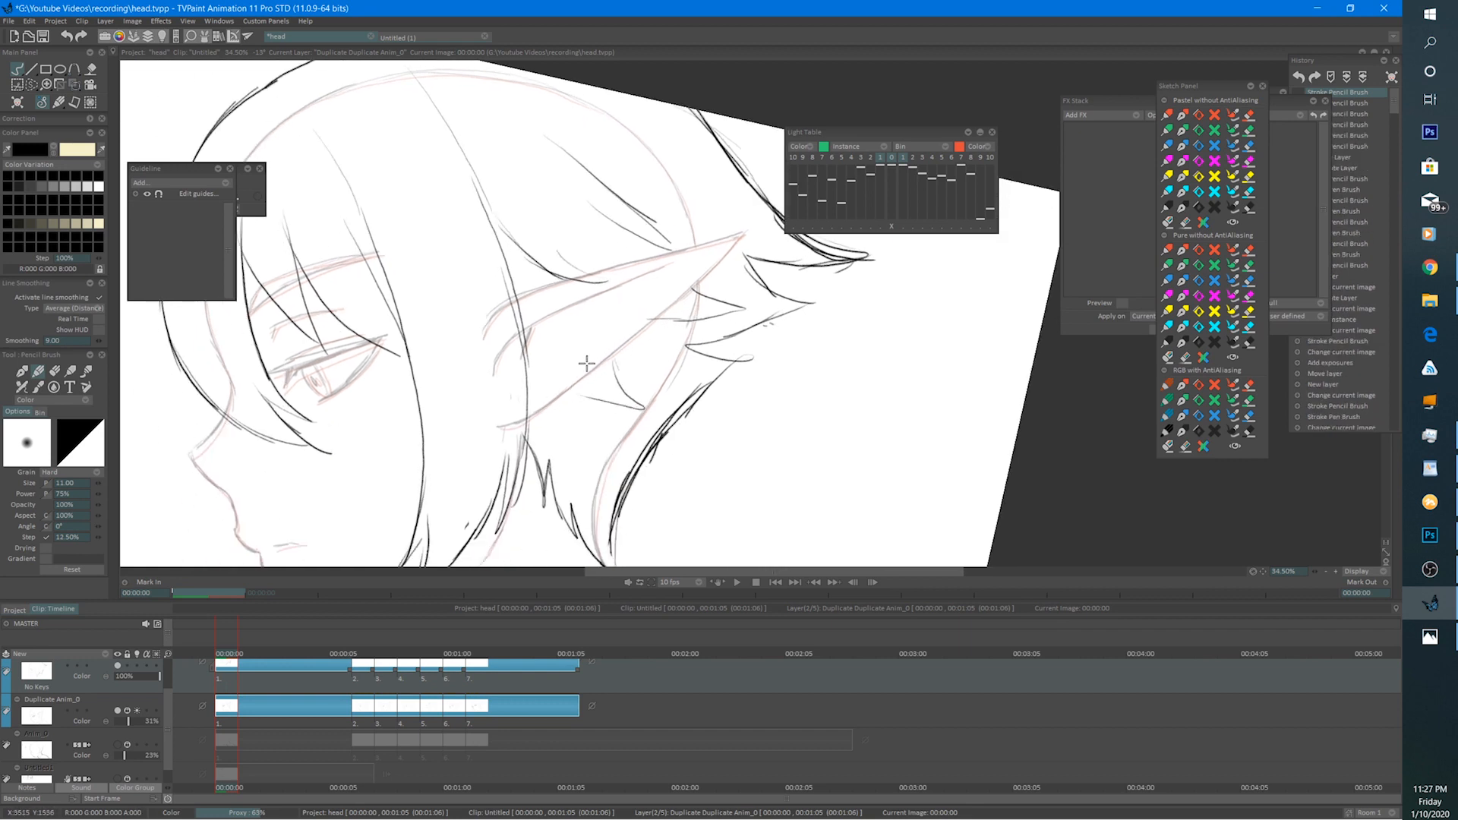
Erase the back hair contour above the nape and redraw it from the lowest spike down to the neck.
key(e)
drag(713, 379, 633, 490)
key(ctrl+z)
key(ctrl+z)
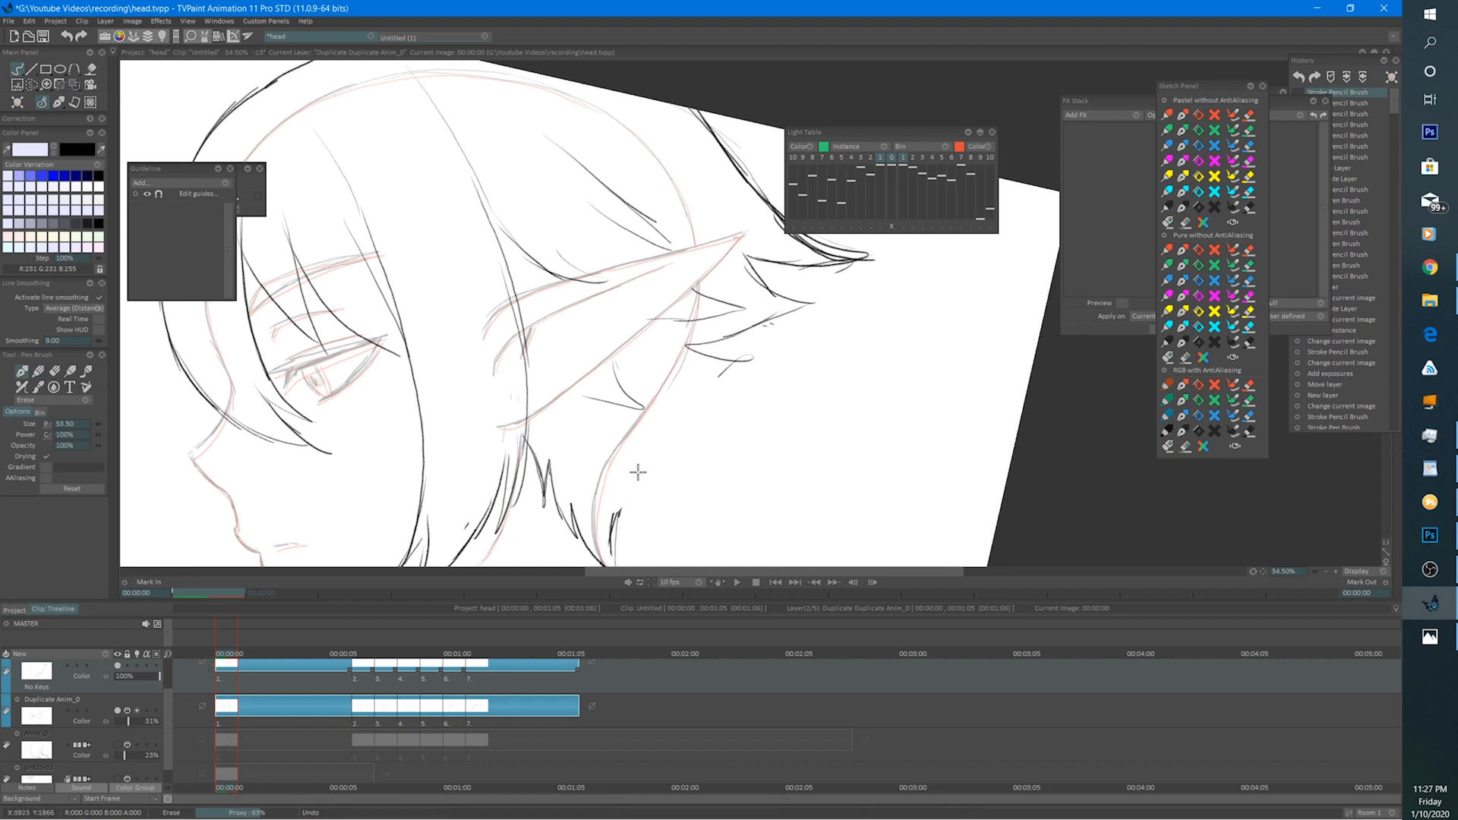
key(b)
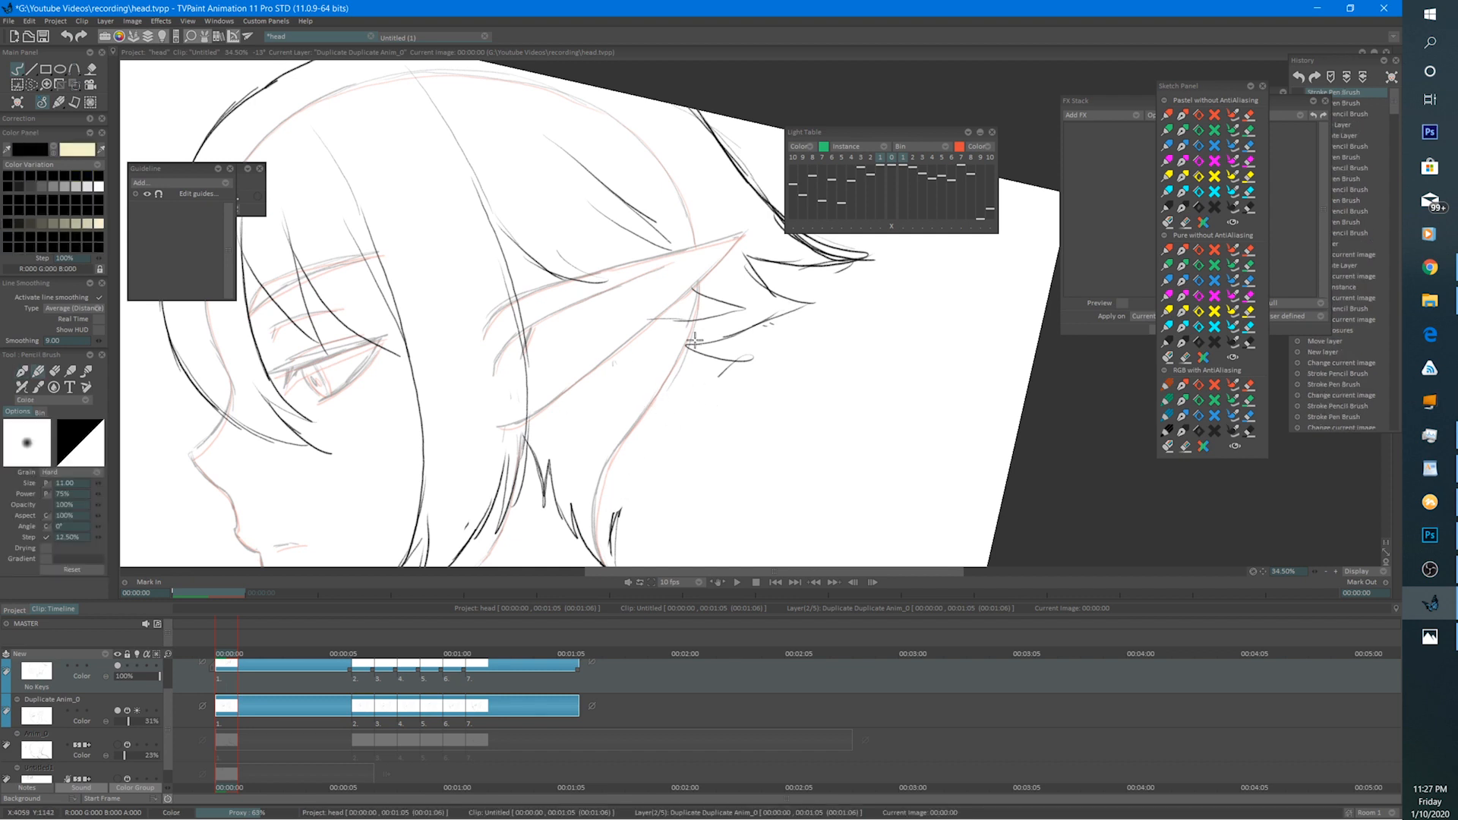
drag(730, 351, 650, 438)
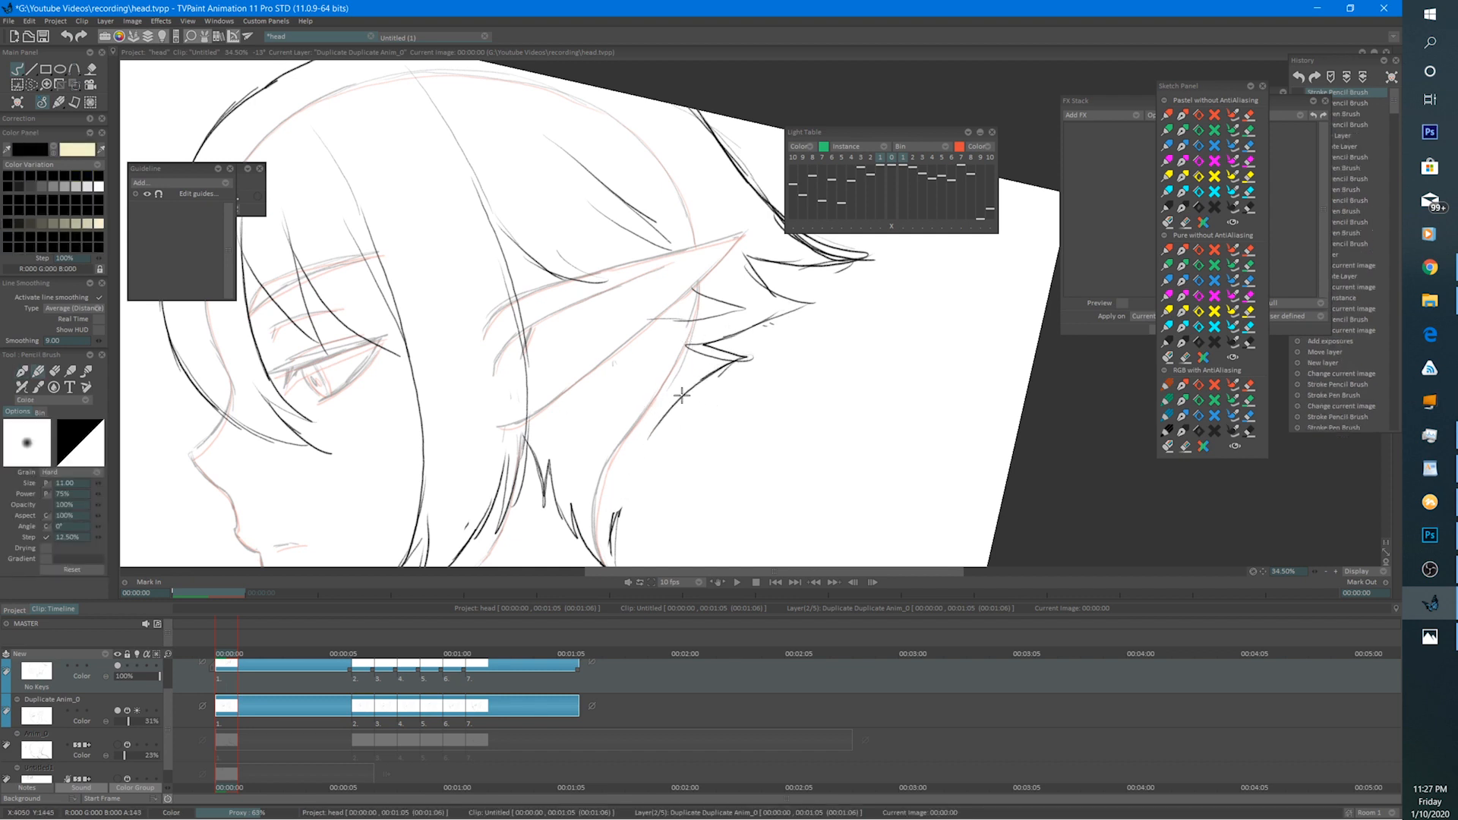
mouse_move(687, 386)
mouse_down()
mouse_move(635, 457)
mouse_move(608, 558)
mouse_up()
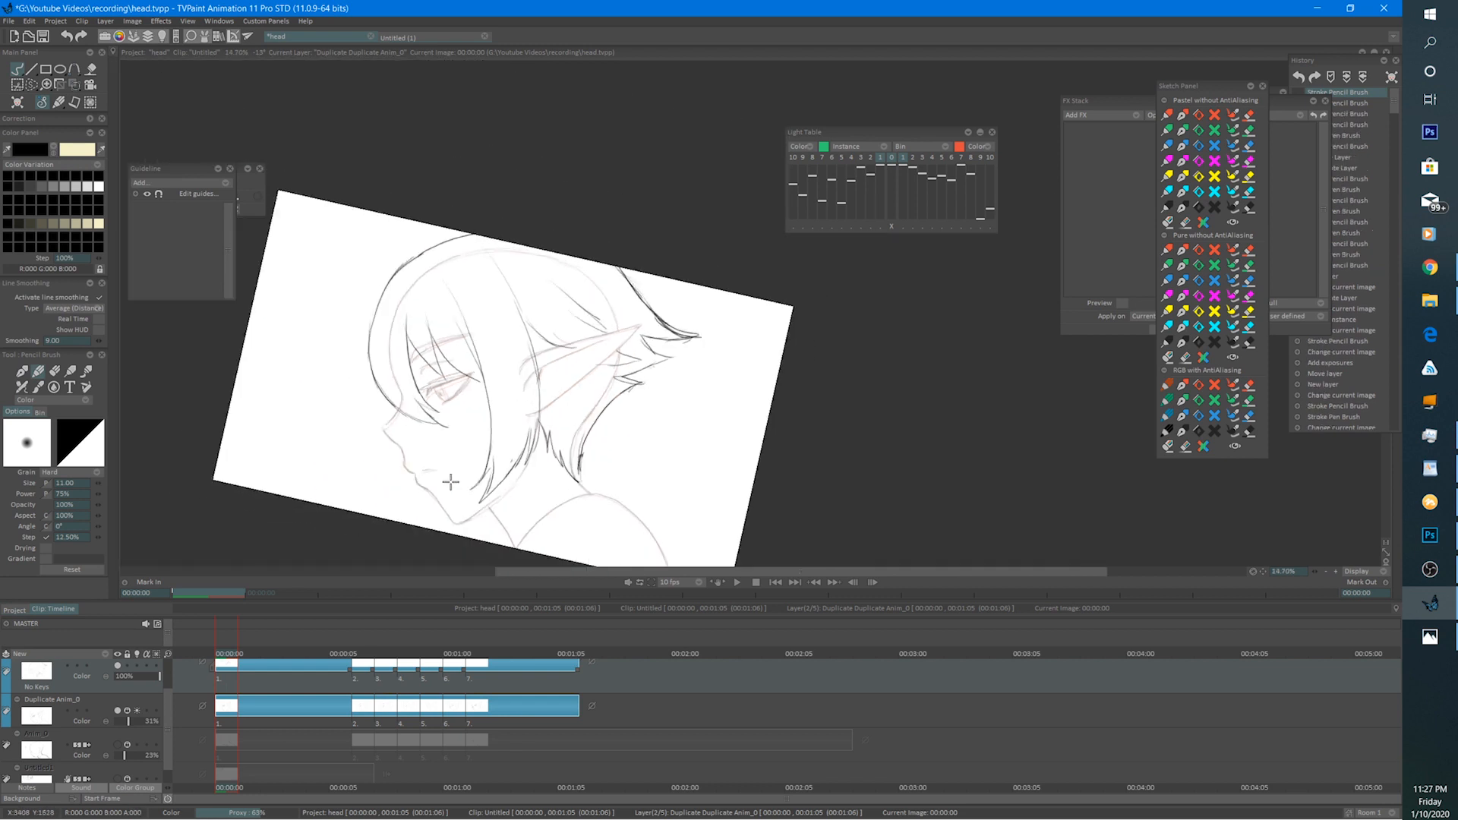
Erase the upper part of the back hair outline and redraw it curving from the canvas edge to the flicked tip.
scroll(549, 415, down, 5)
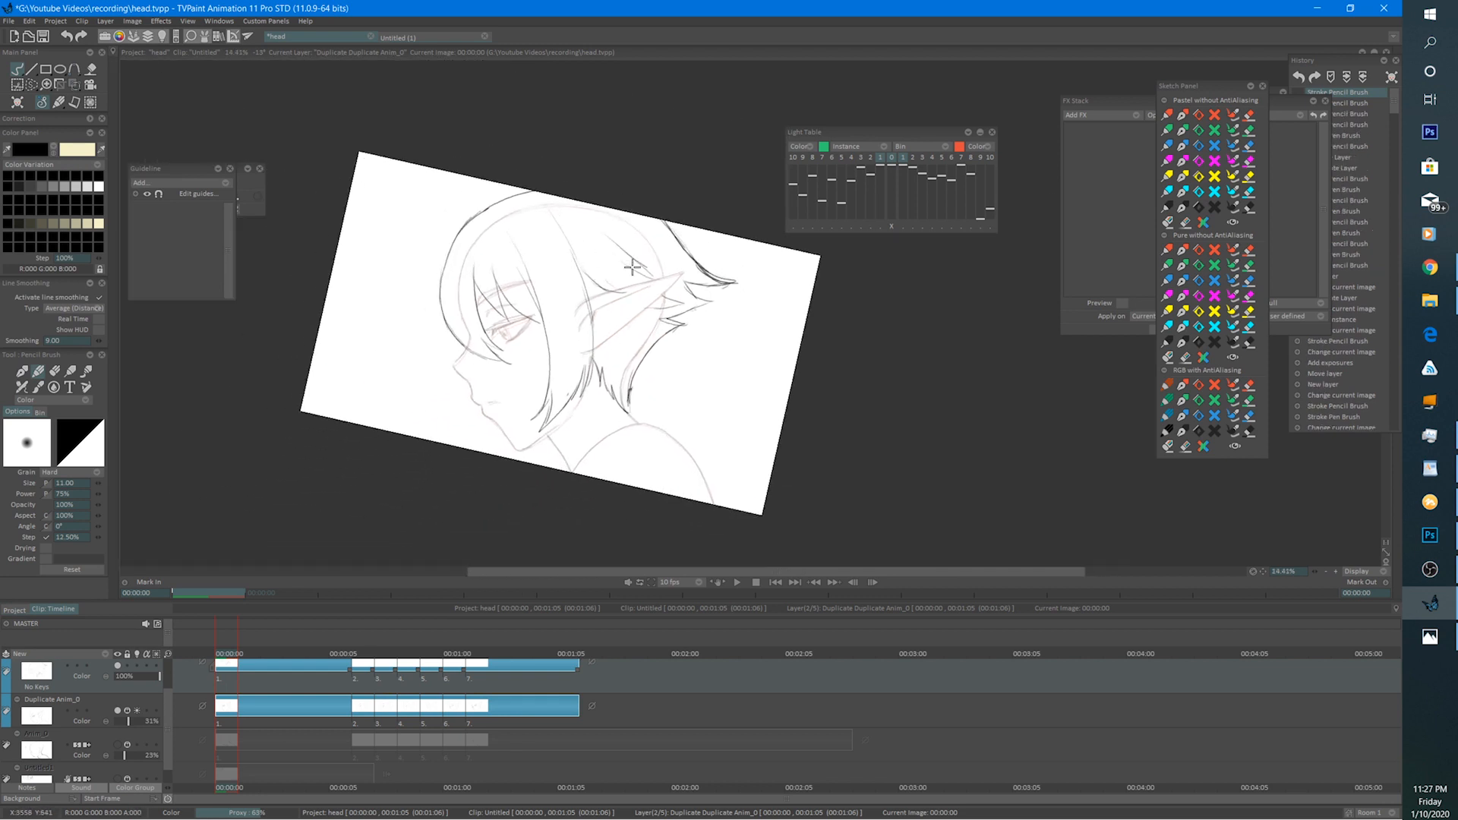
drag(692, 228, 573, 293)
key(e)
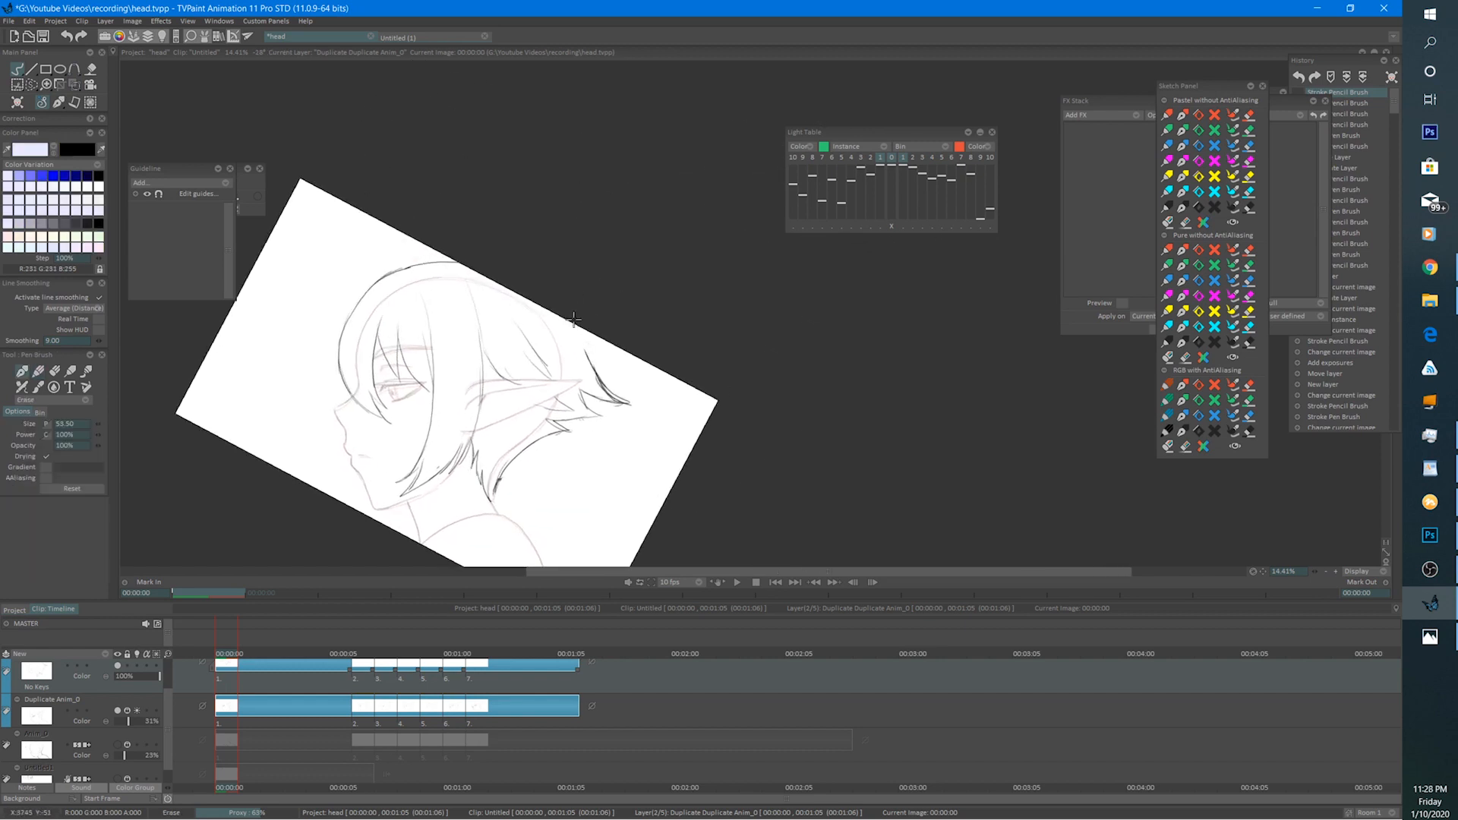
drag(581, 348, 600, 380)
key(e)
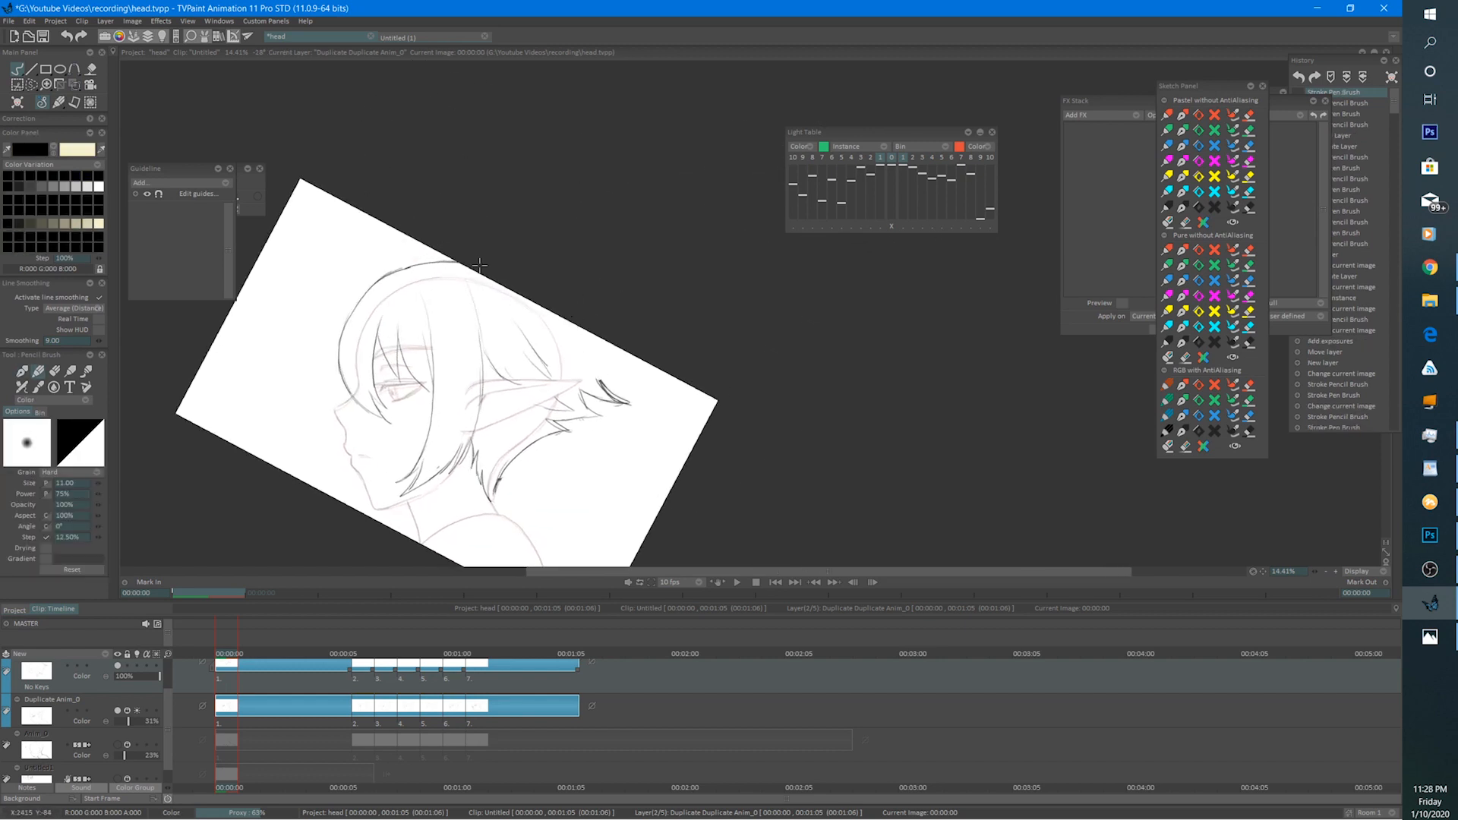
mouse_move(553, 309)
mouse_down()
mouse_move(607, 394)
mouse_move(631, 398)
mouse_up()
key(e)
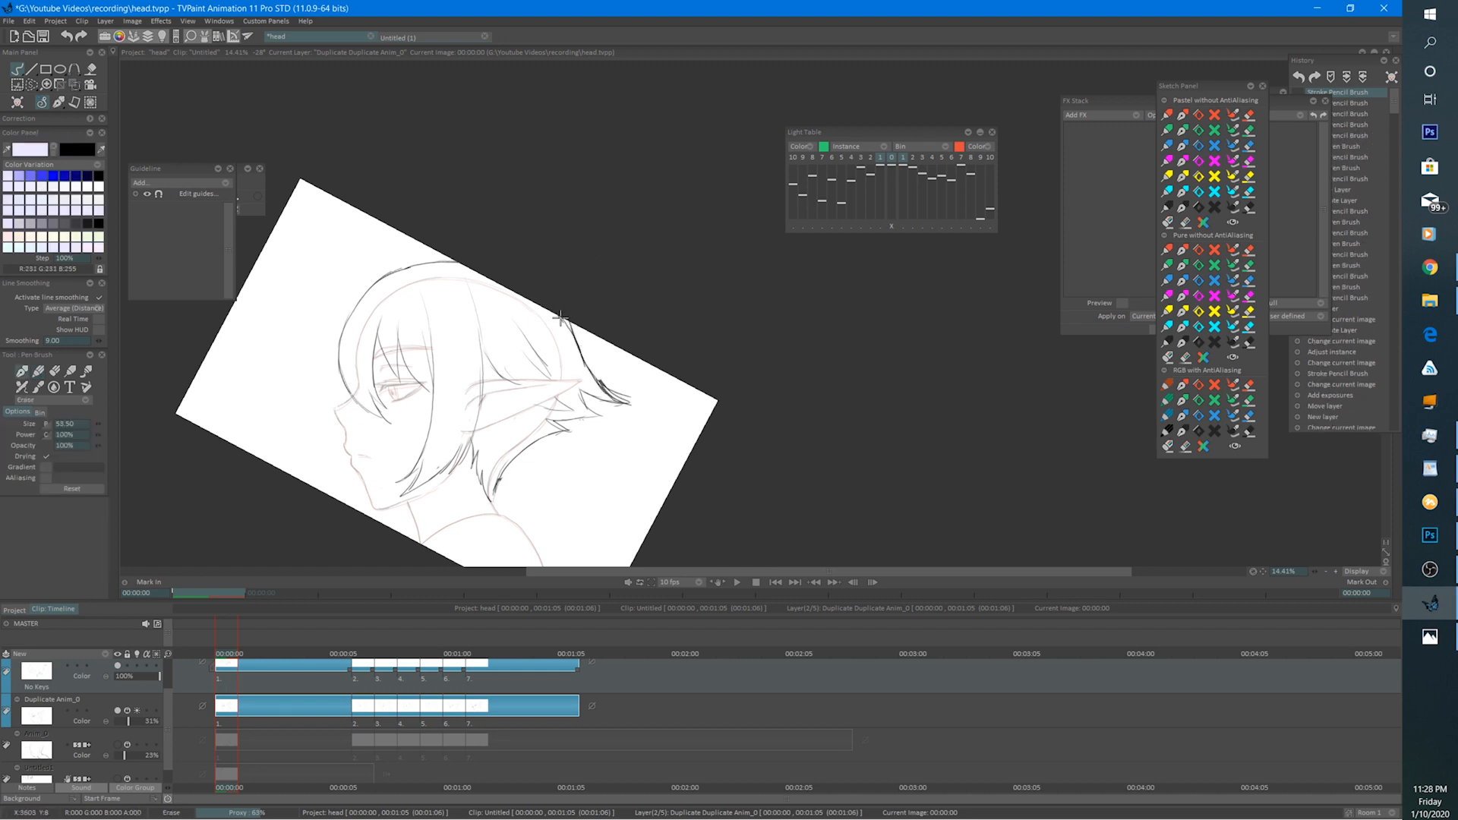
Undo the recent strokes on the upper back hair outline and redraw it from the canvas edge down to the flicked tip.
drag(558, 315, 602, 389)
key(ctrl+z)
key(ctrl+z)
key(ctrl+z)
key(b)
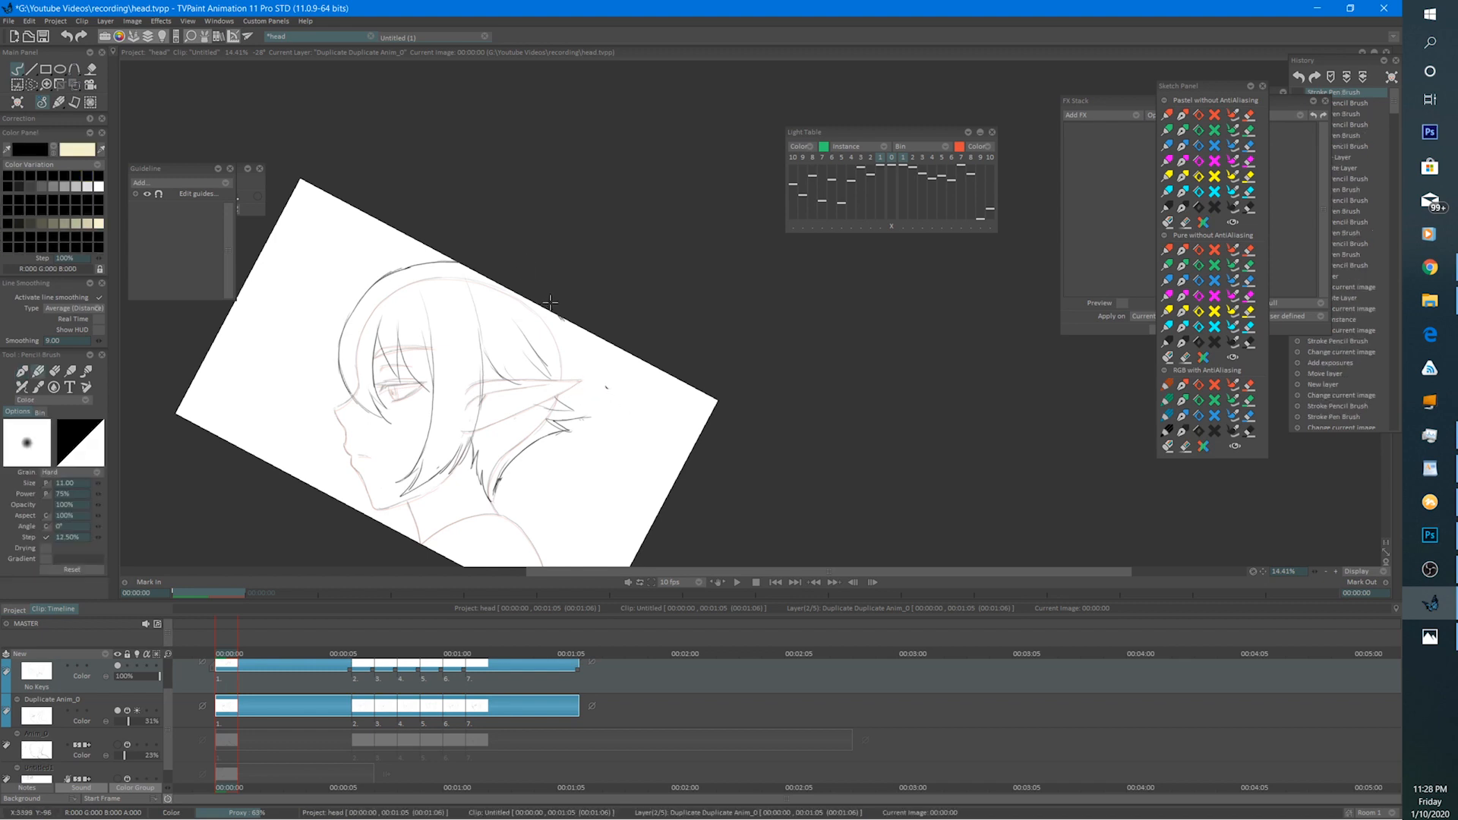
drag(545, 298, 593, 414)
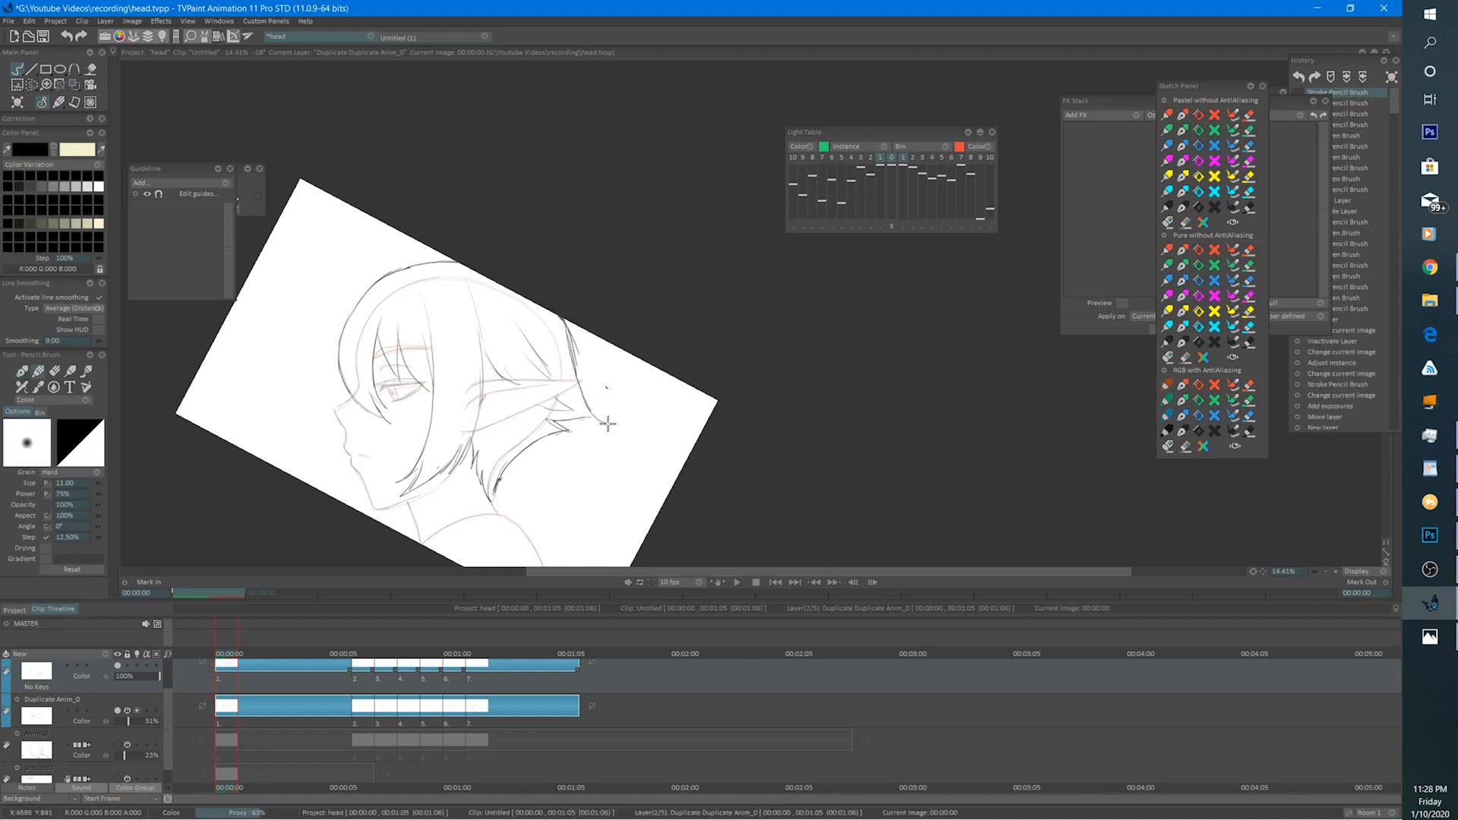
mouse_move(585, 339)
mouse_down()
mouse_move(629, 458)
mouse_move(694, 398)
mouse_up()
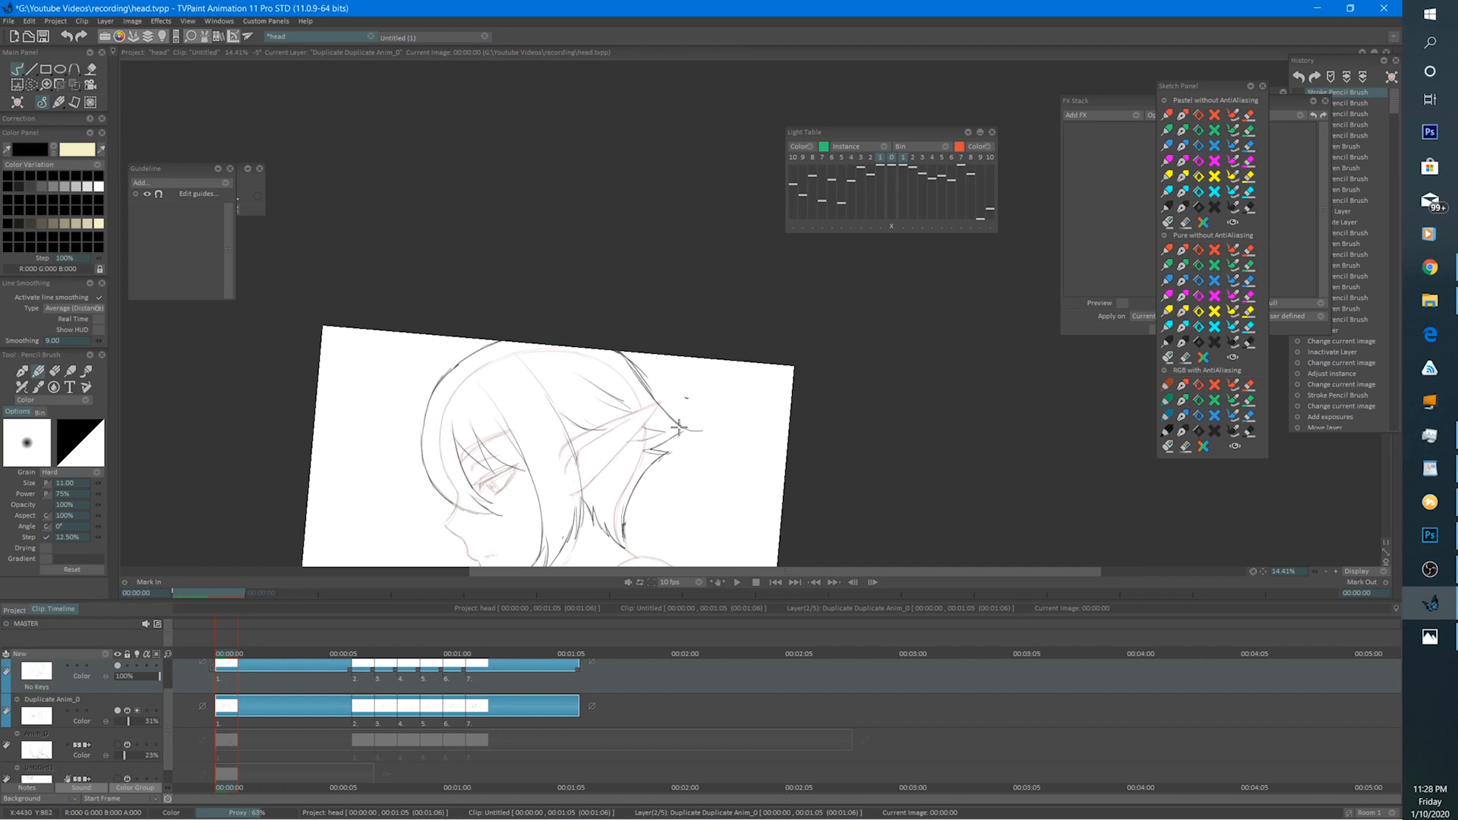
scroll(659, 435, down, 3)
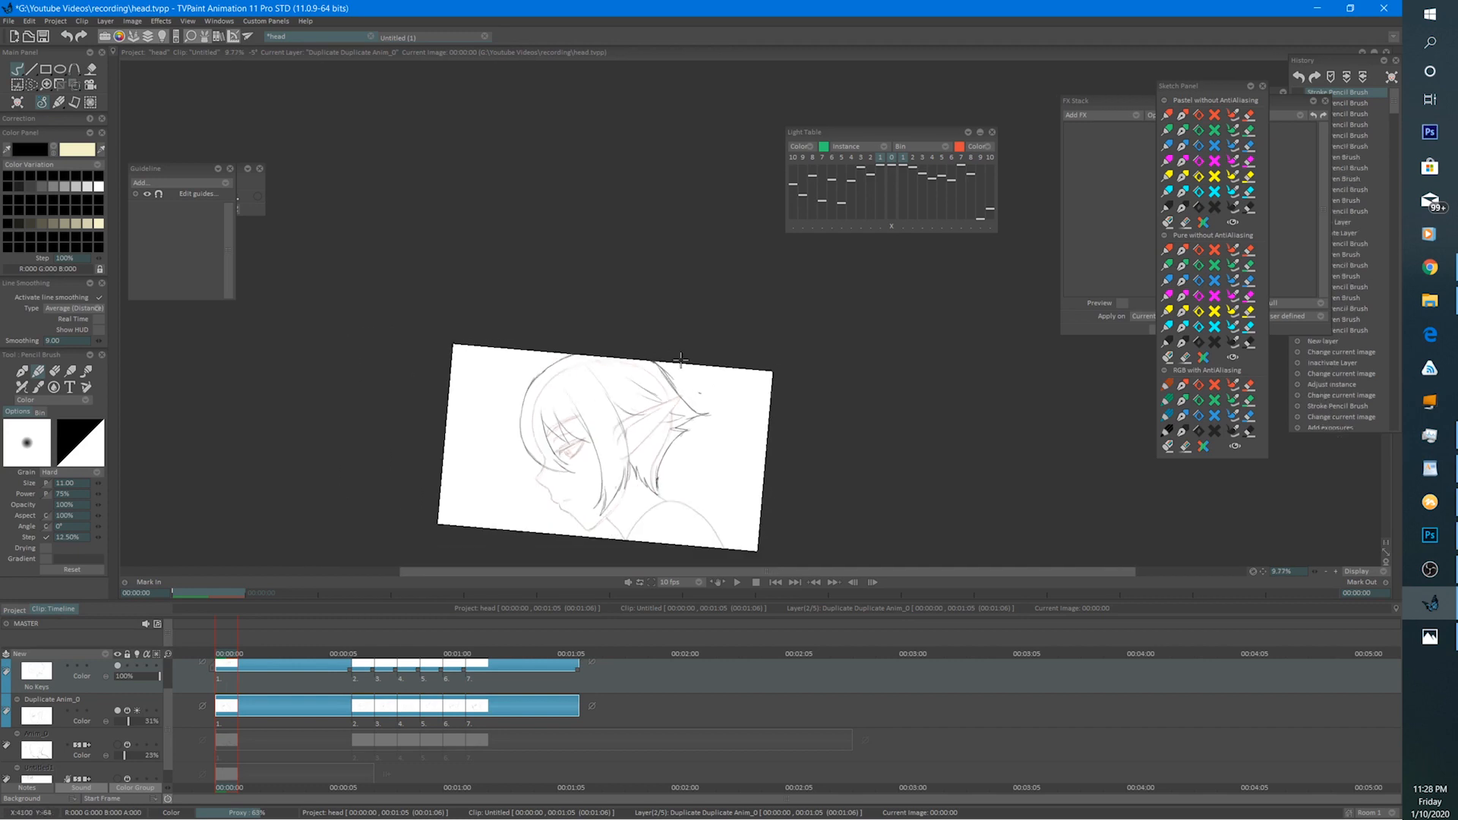
Mirror the canvas view, then erase and redraw the upper back hair outline between the canvas edge and the ear.
key(h)
drag(913, 431, 786, 350)
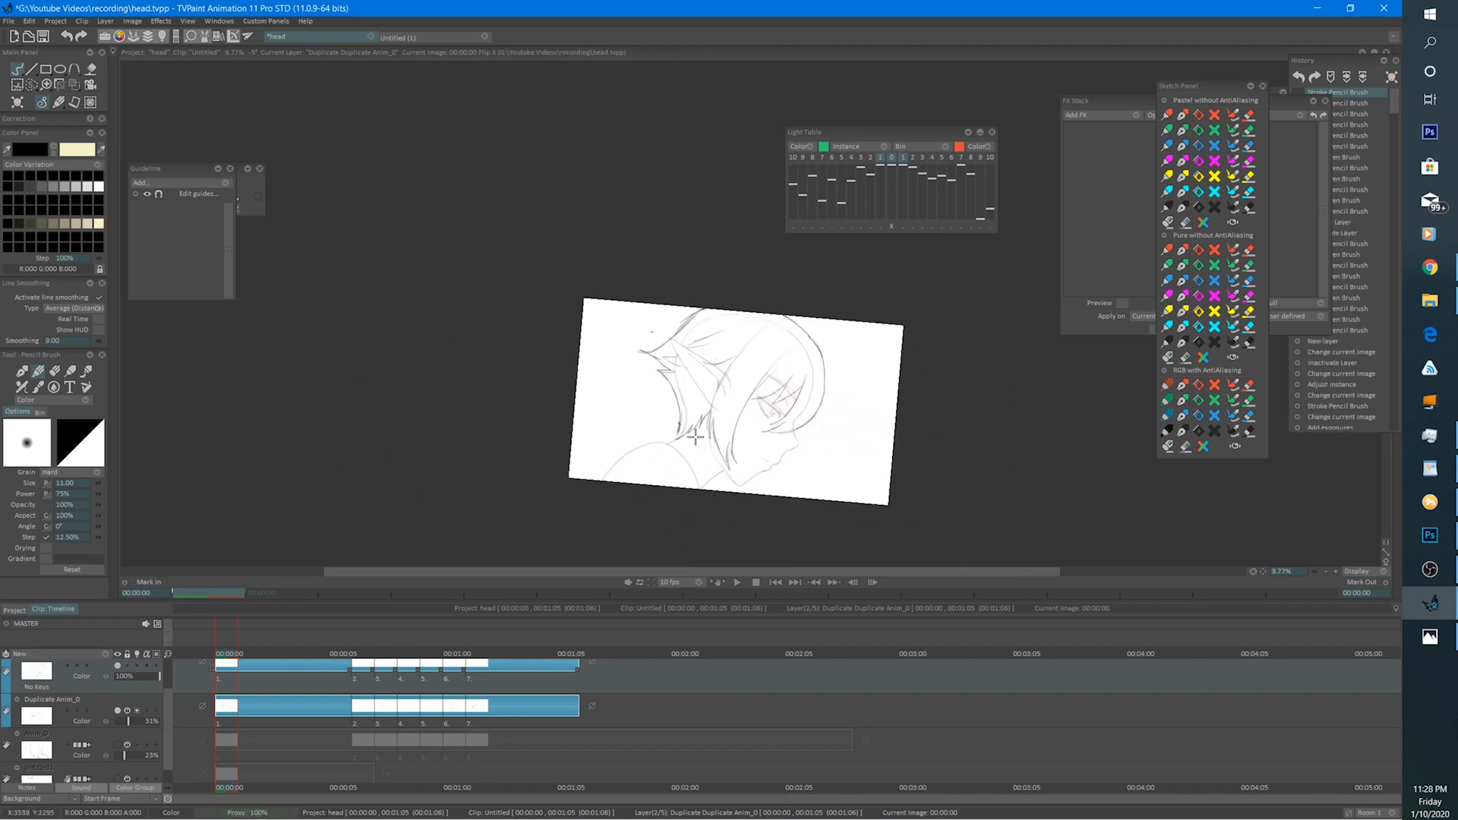
drag(695, 436, 822, 417)
scroll(856, 328, up, 3)
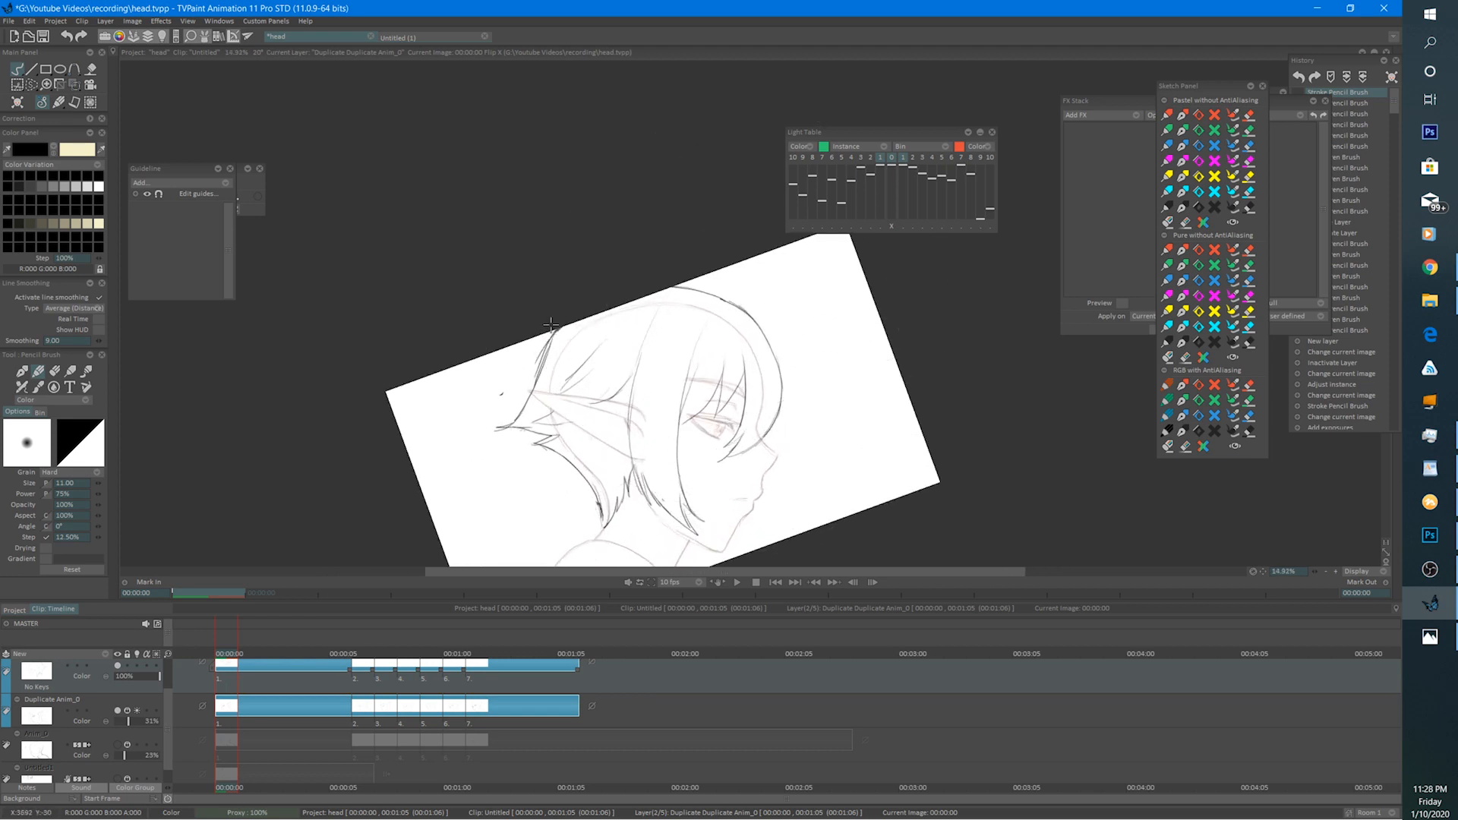
key(e)
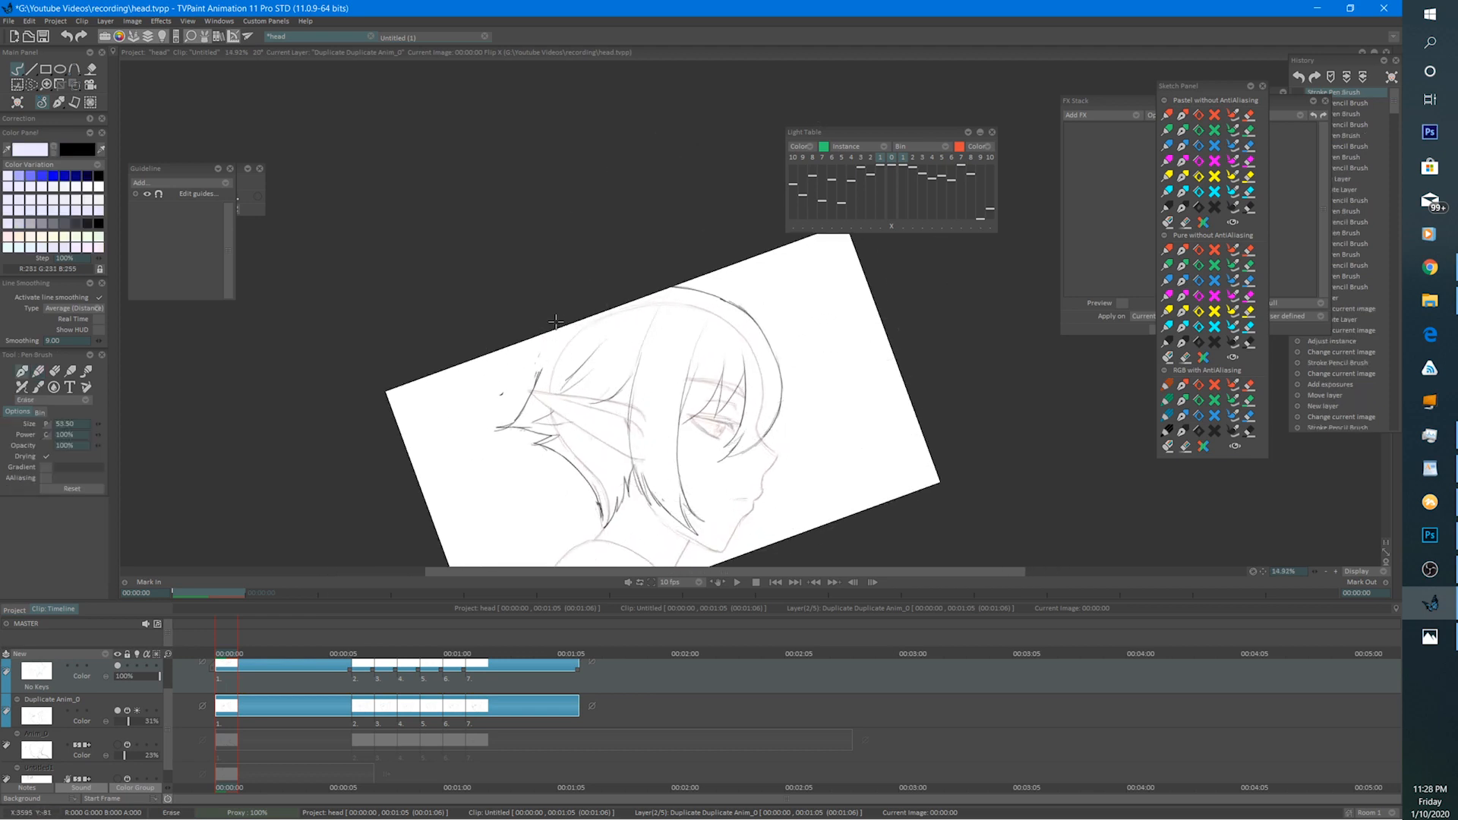
key(e)
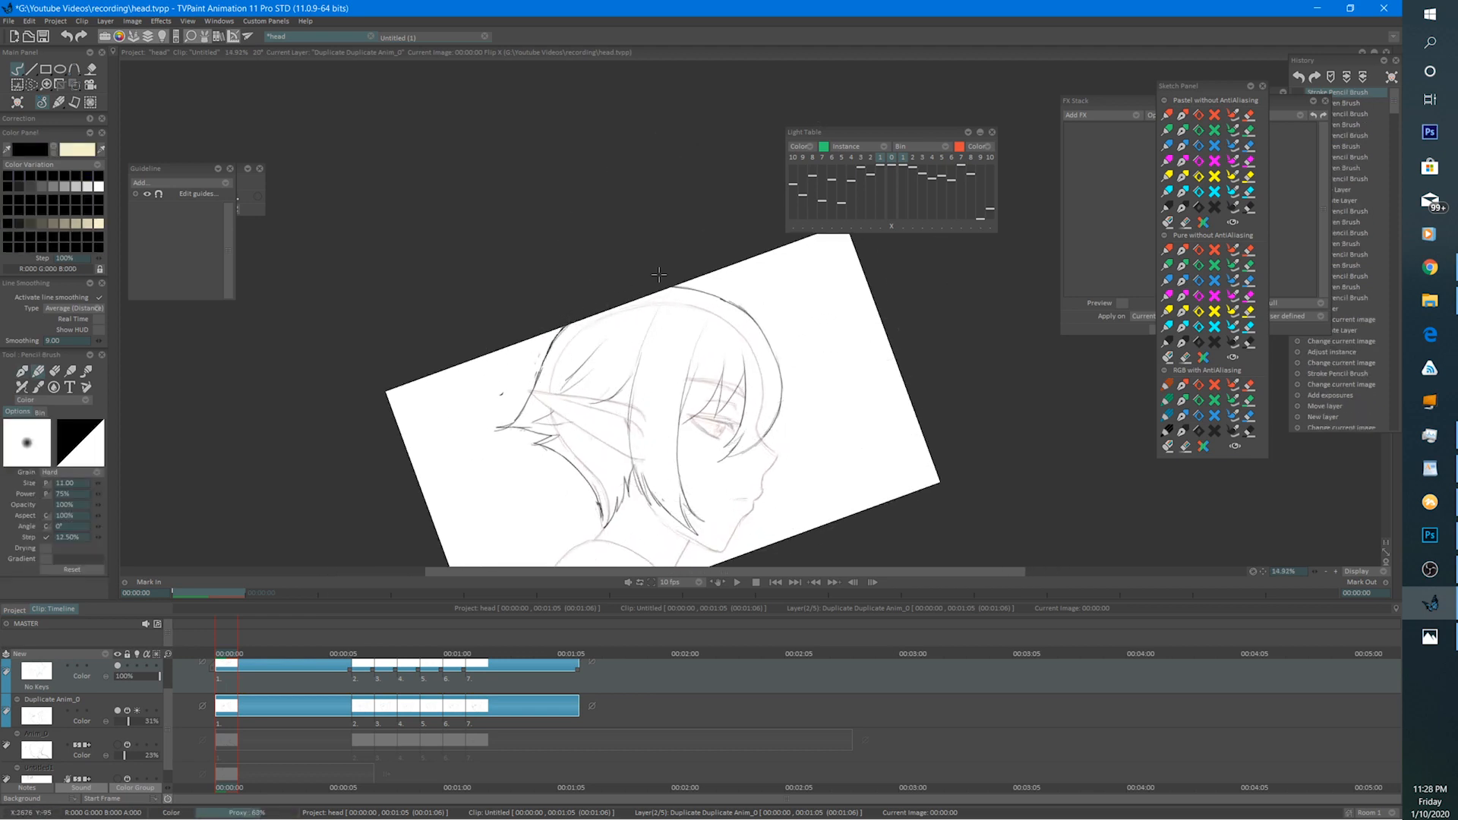
scroll(658, 274, down, 3)
drag(738, 546, 821, 376)
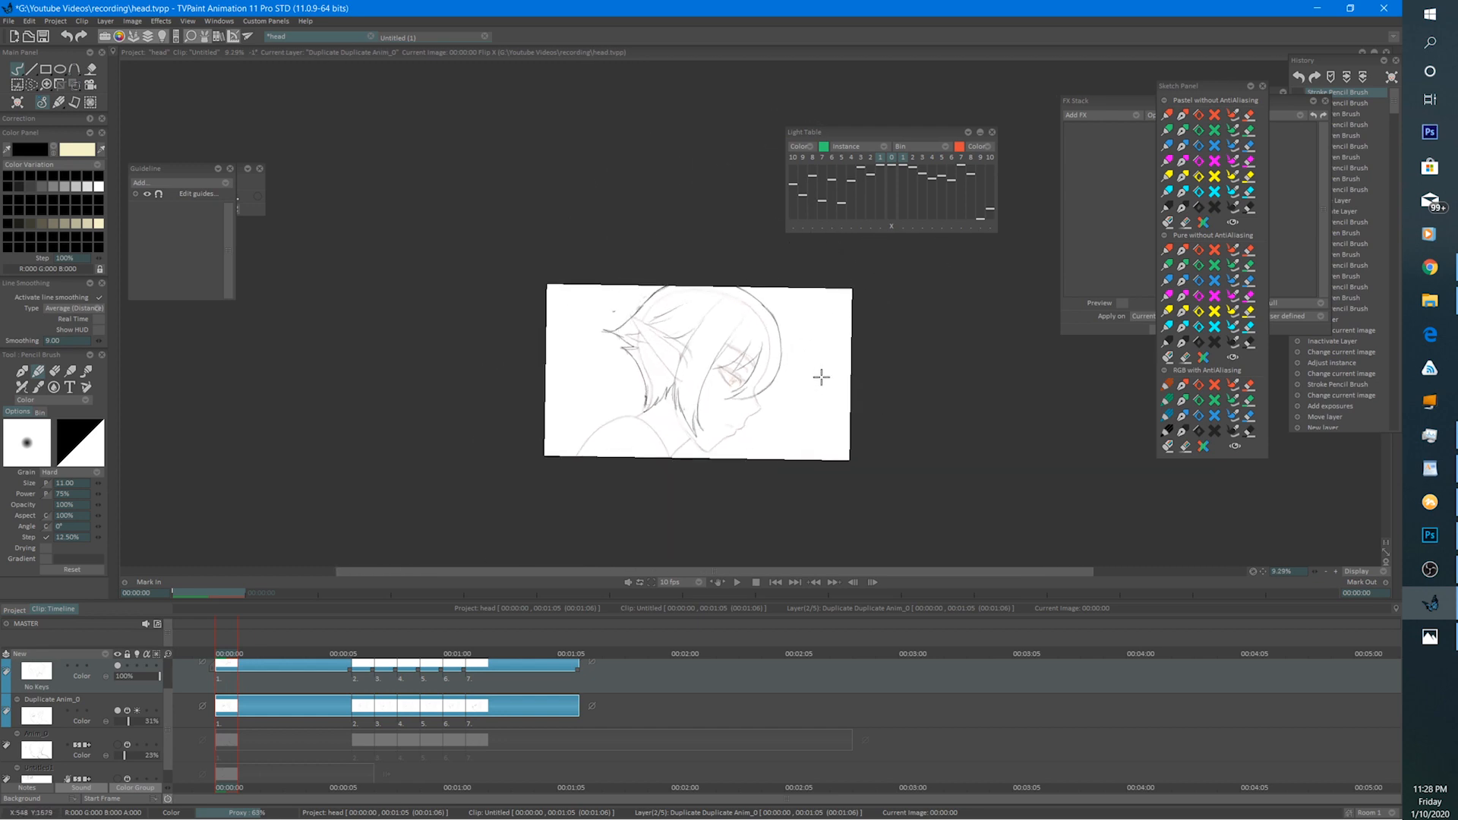
Shift the whole hair drawing slightly downward with a transform, apply it, and return to freehand drawing.
scroll(821, 365, up, 2)
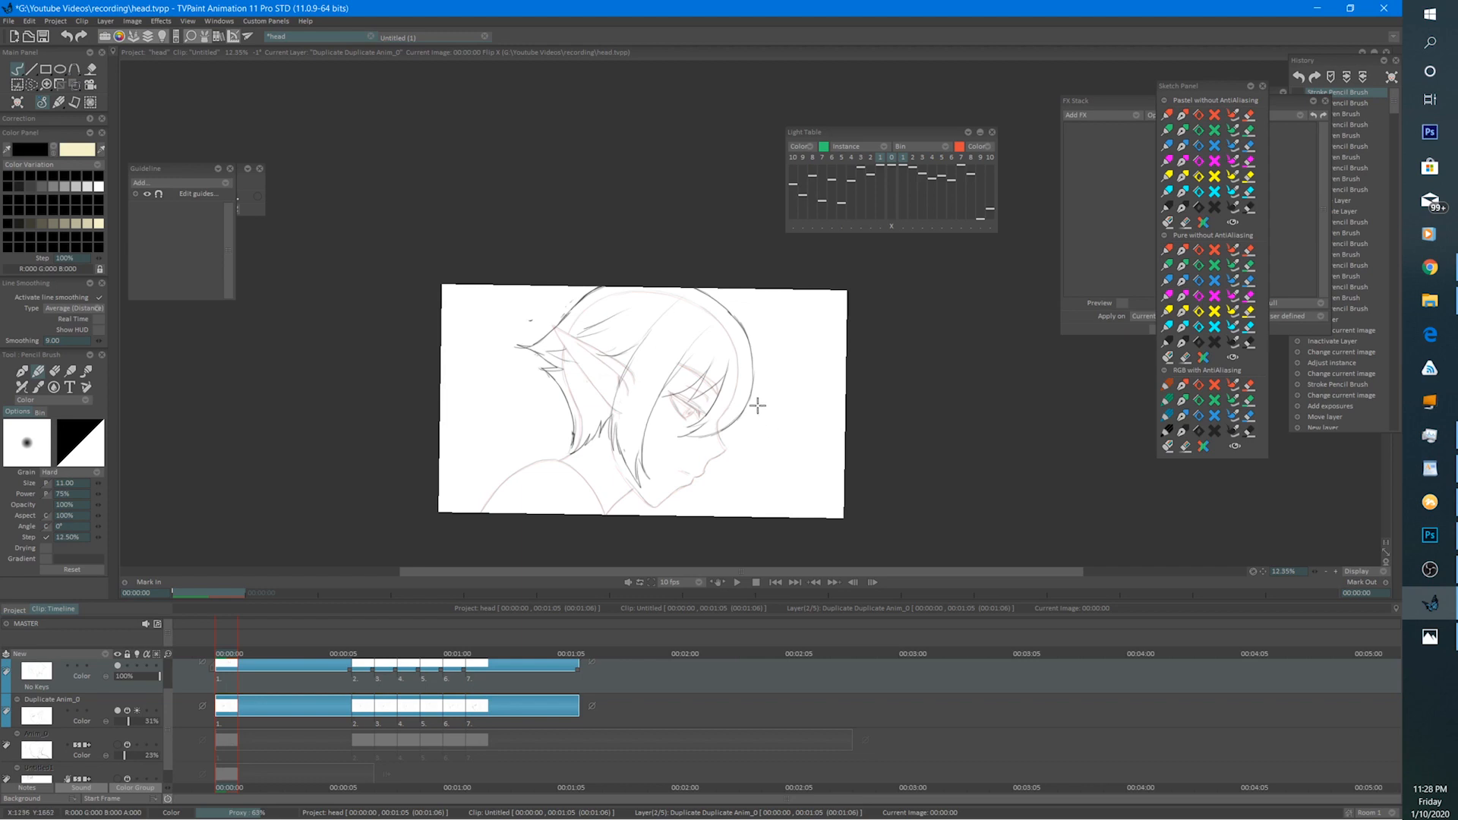
key(ctrl+t)
drag(729, 385, 729, 394)
key(Return)
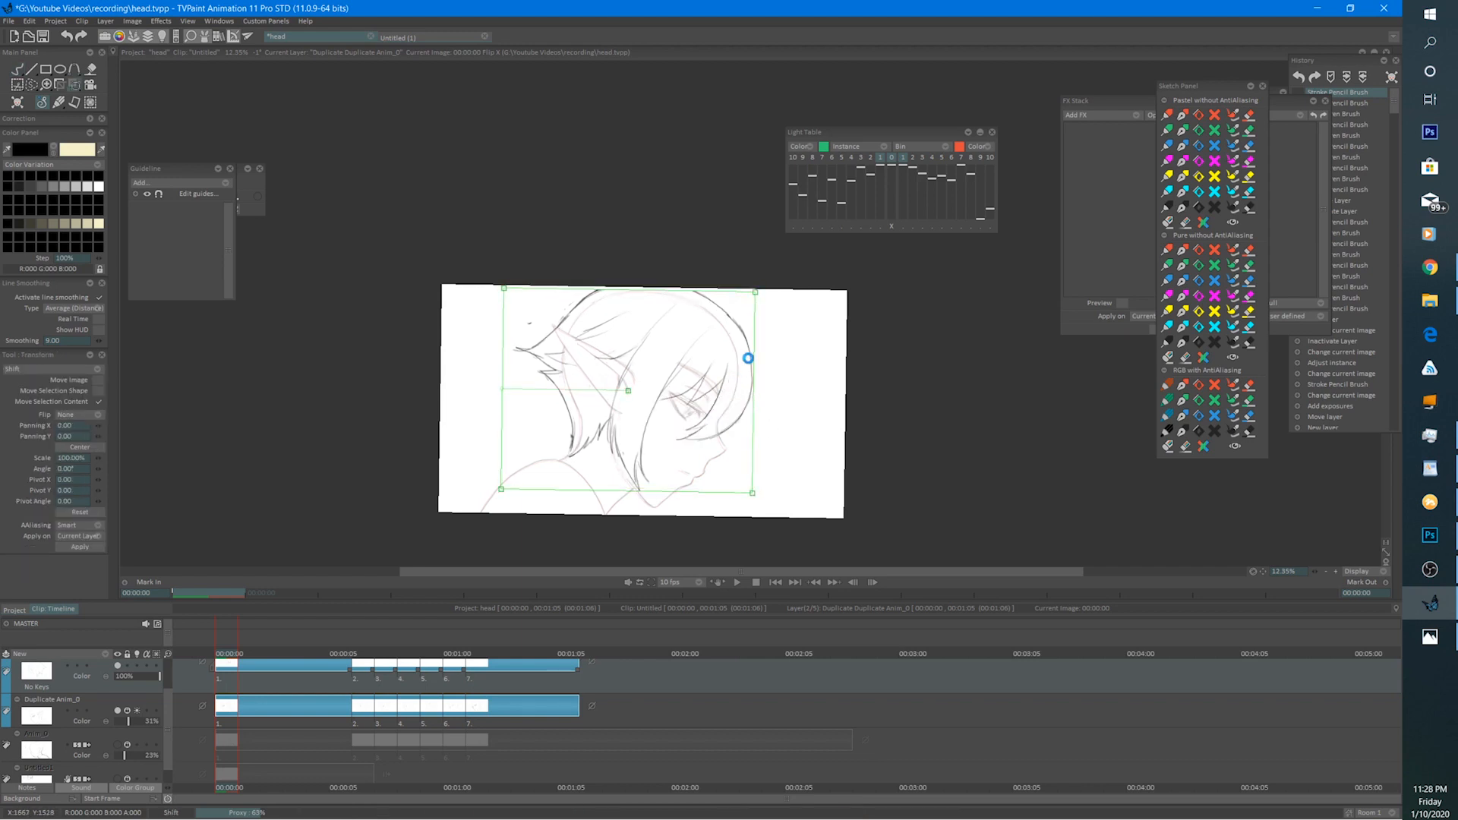
click(16, 69)
scroll(836, 319, down, 3)
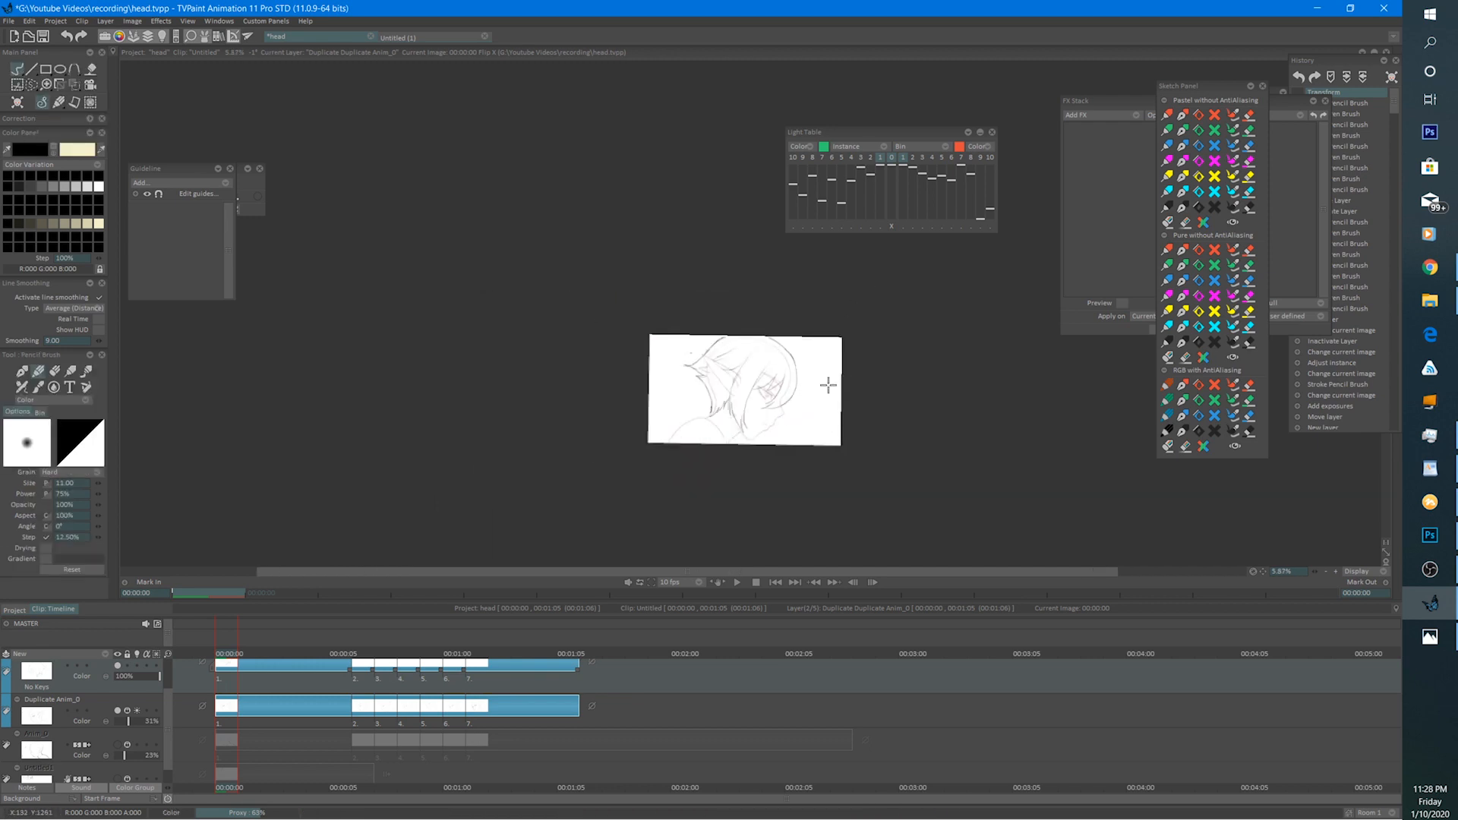
Draw the top hair outline over the crown and extend it toward the back of the head.
drag(781, 400, 780, 447)
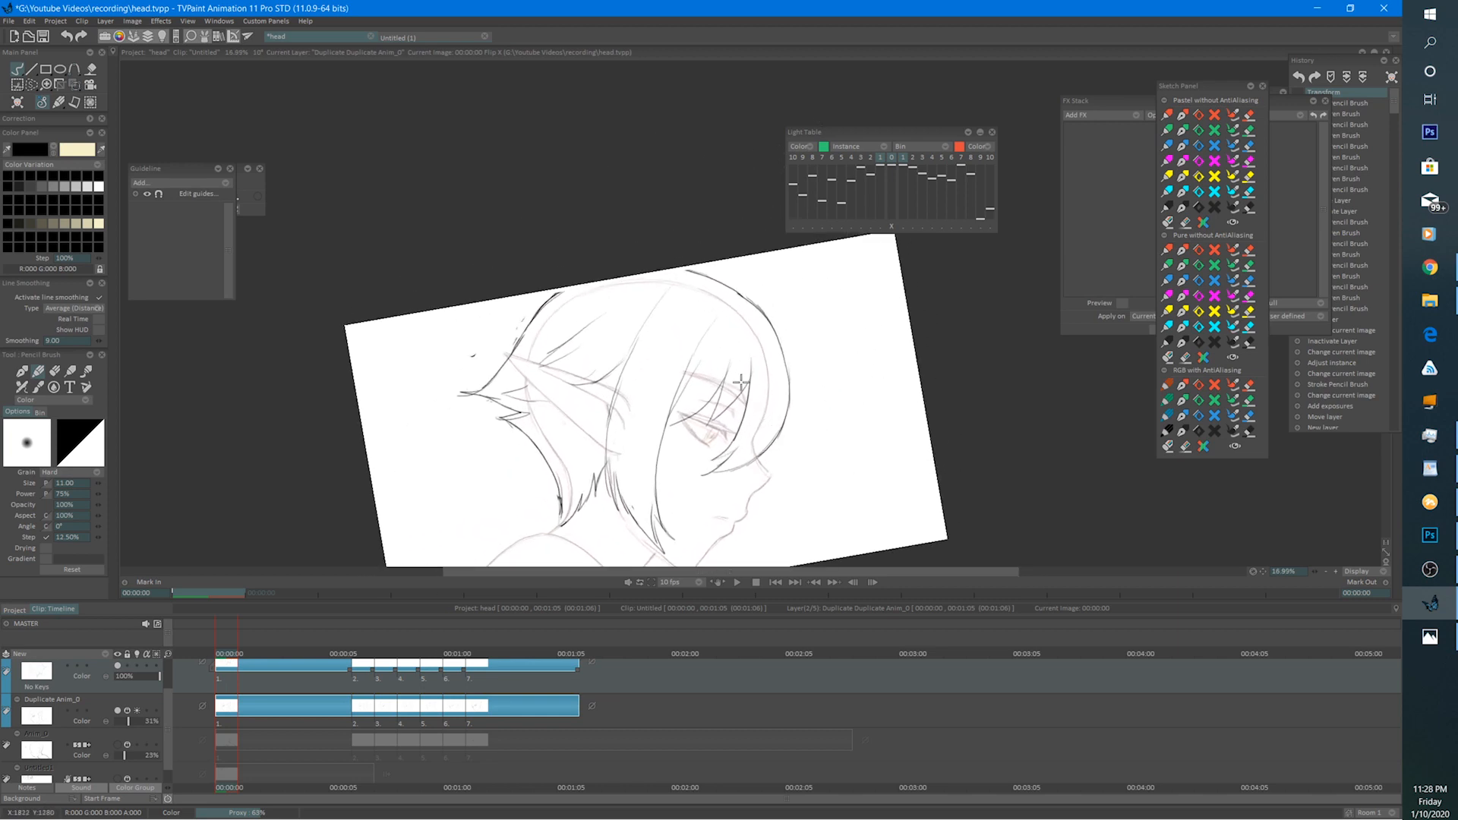
drag(735, 295, 699, 342)
drag(653, 308, 683, 273)
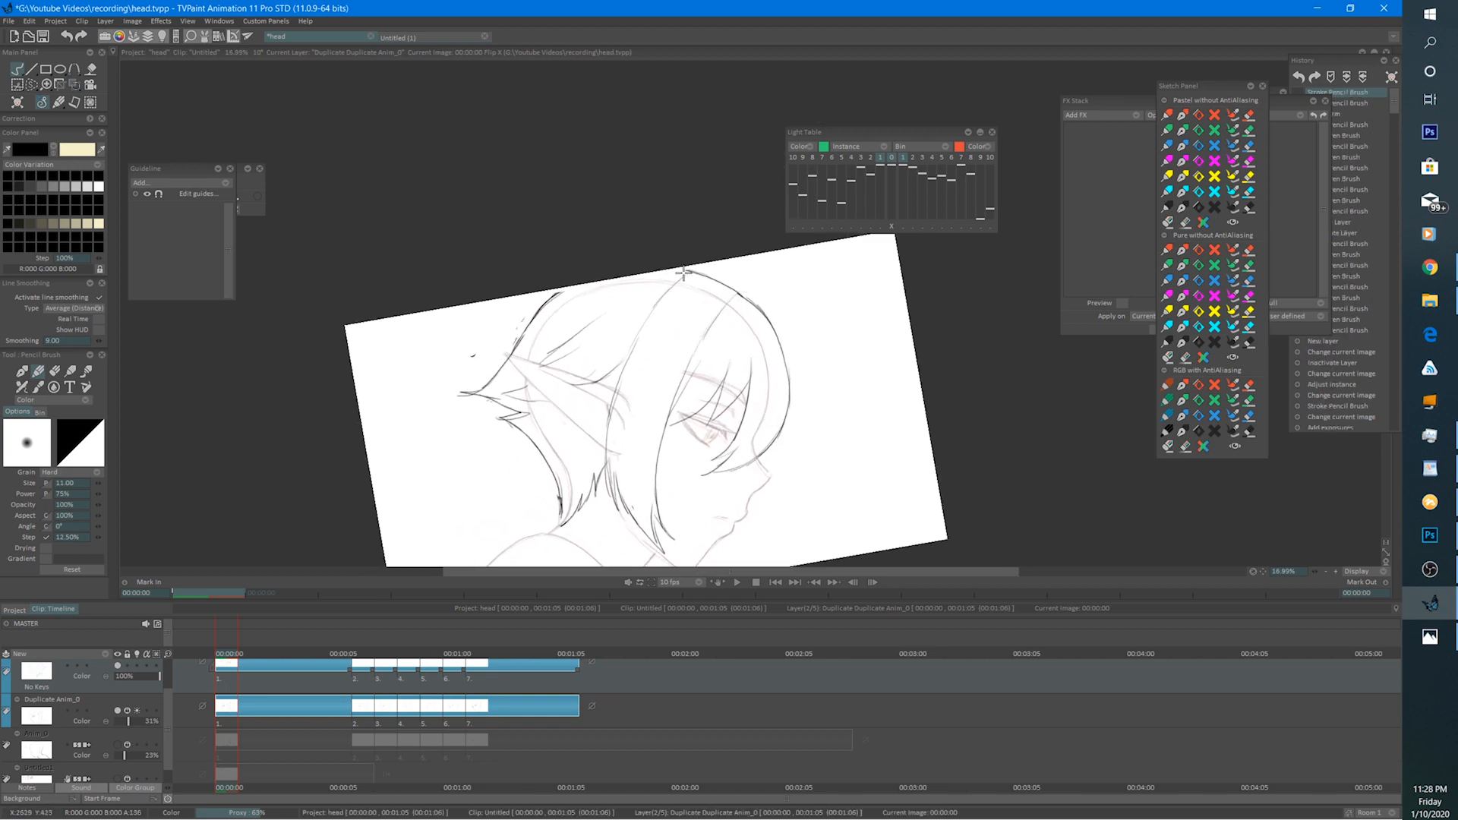
drag(596, 279, 603, 275)
drag(551, 307, 608, 270)
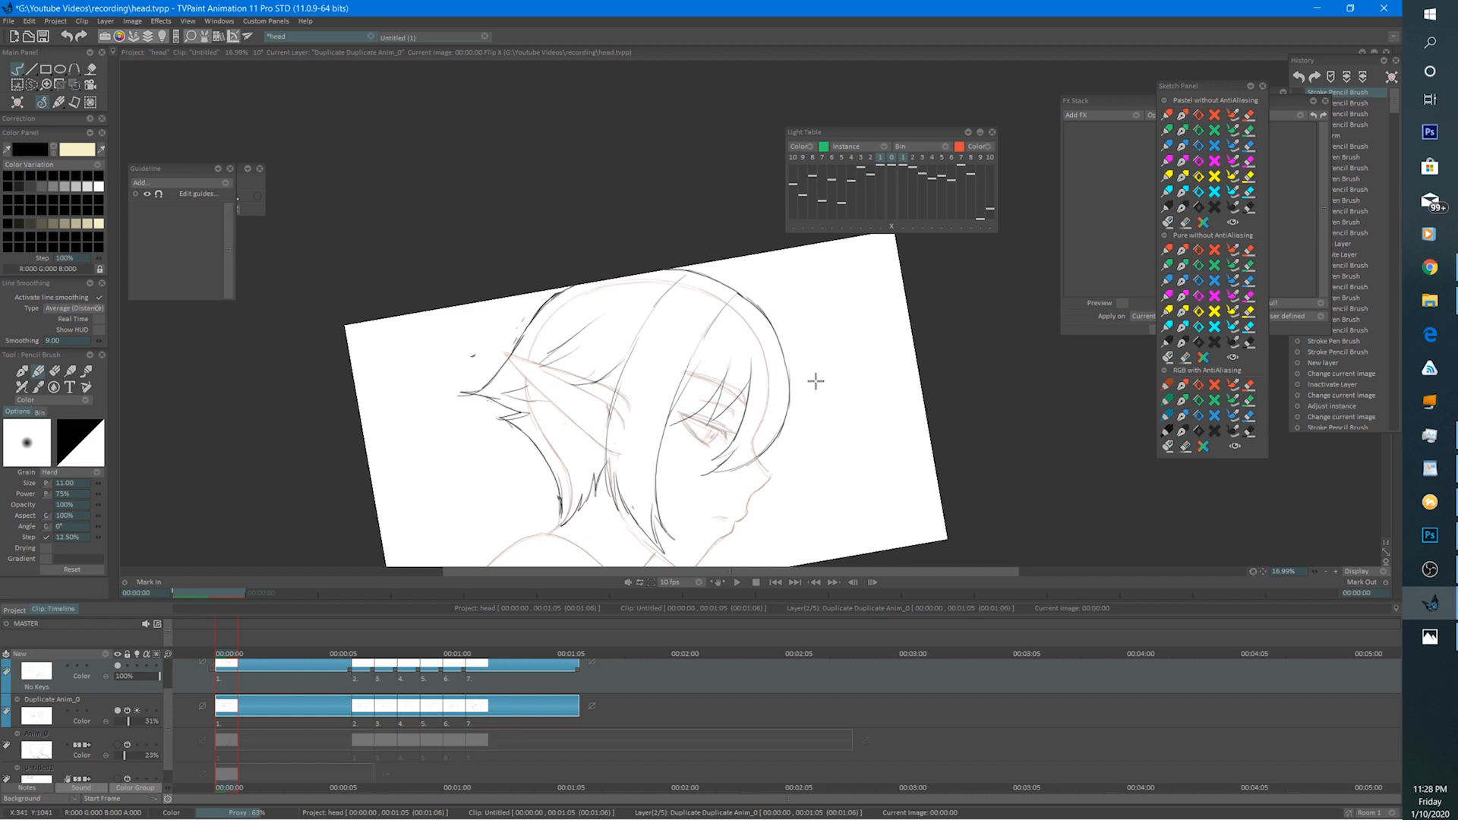
Refine the front hair outline, the fringe strands over the eye and the long side lock before the ear.
mouse_move(788, 409)
mouse_down()
mouse_move(749, 462)
mouse_move(774, 442)
mouse_move(719, 470)
mouse_move(725, 444)
mouse_up()
drag(713, 440, 702, 429)
mouse_move(698, 426)
mouse_down()
mouse_move(670, 422)
mouse_move(717, 386)
mouse_move(718, 346)
mouse_up()
key(e)
key(e)
drag(741, 297, 782, 387)
drag(683, 337, 644, 454)
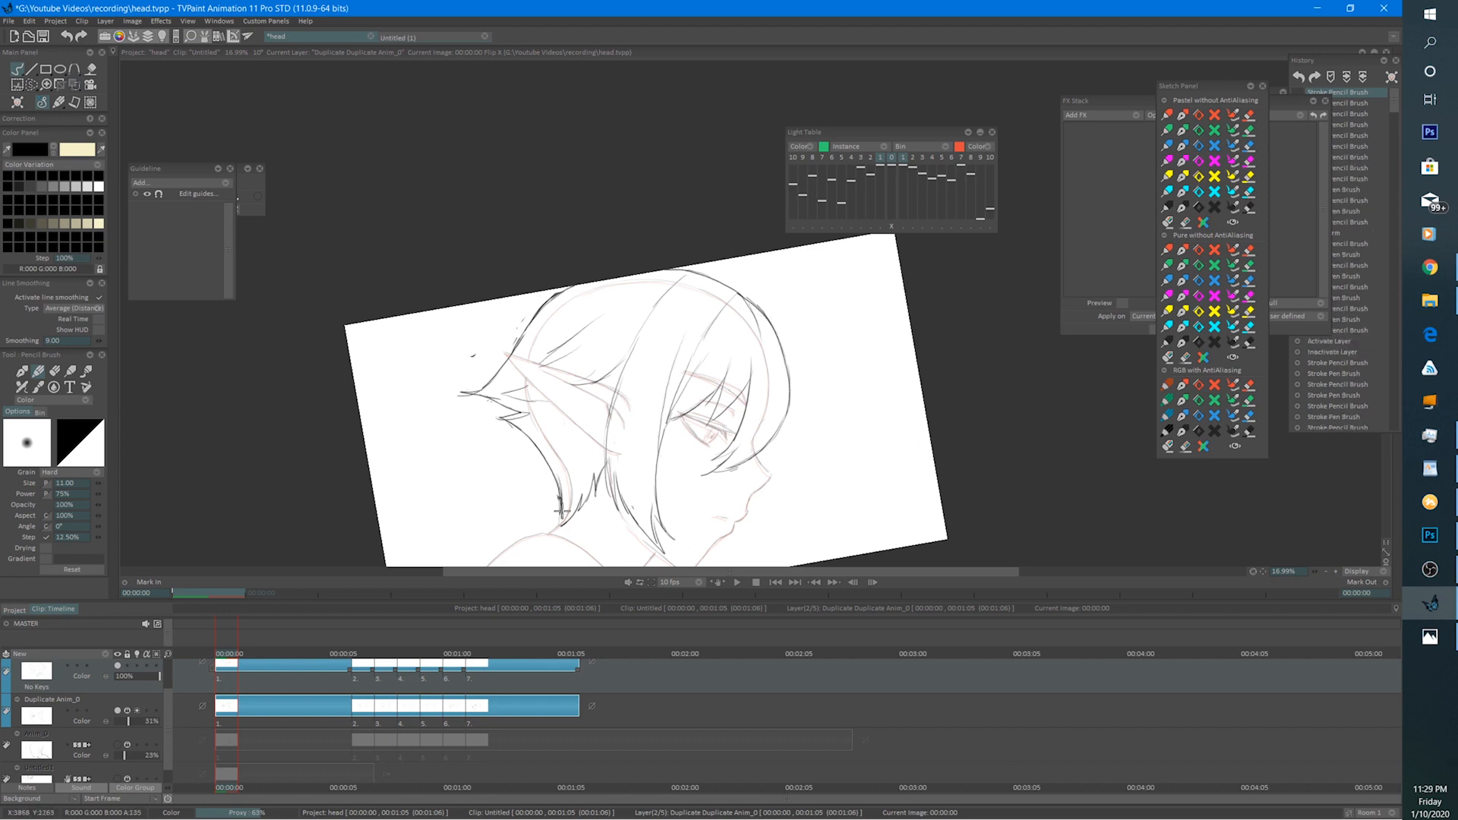
Erase the rough dark strokes at the nape end of the back hair contour and redraw that part of the outline.
key(e)
drag(551, 517, 549, 452)
key(e)
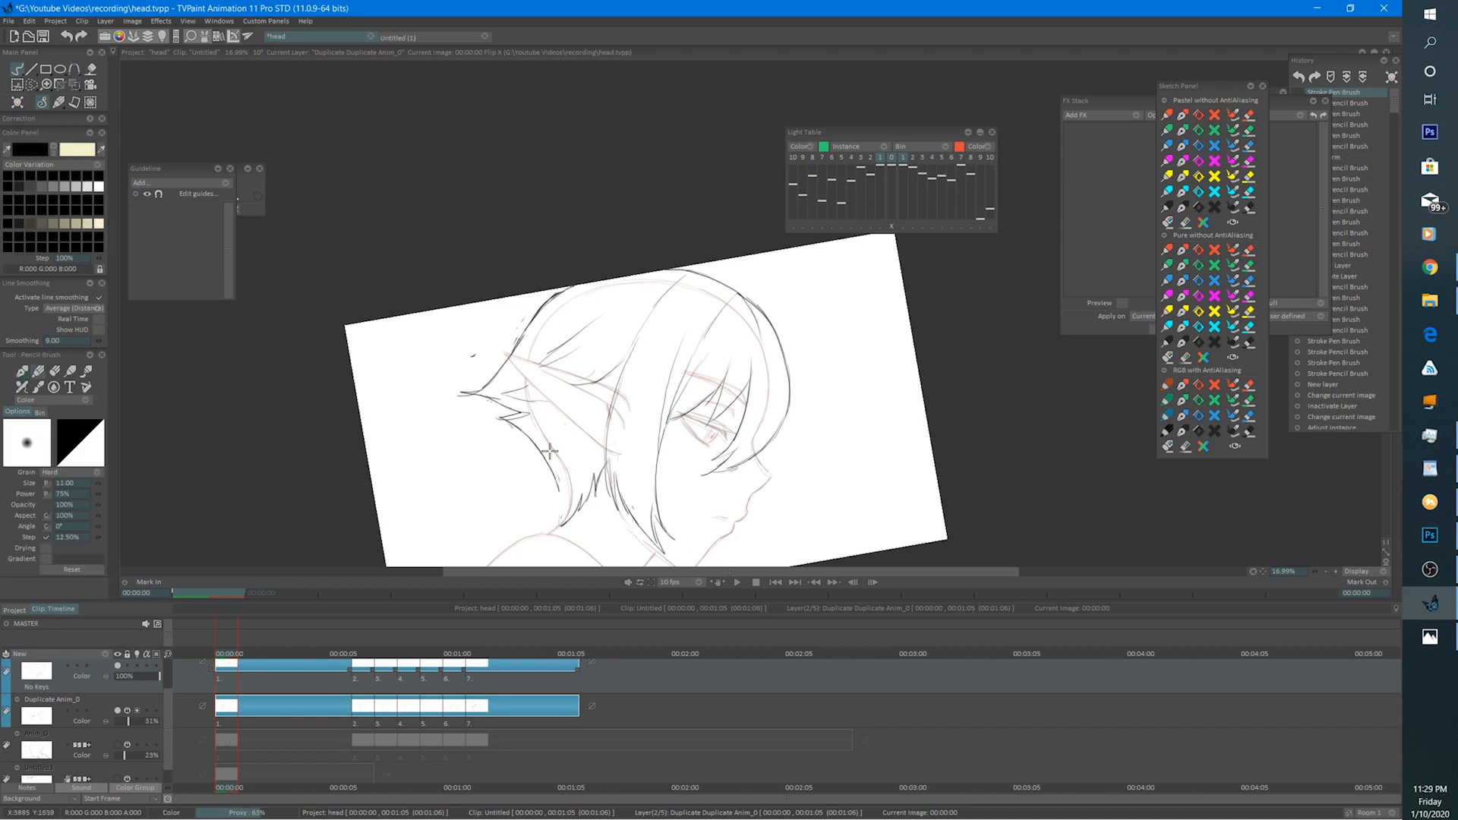
scroll(780, 340, down, 2)
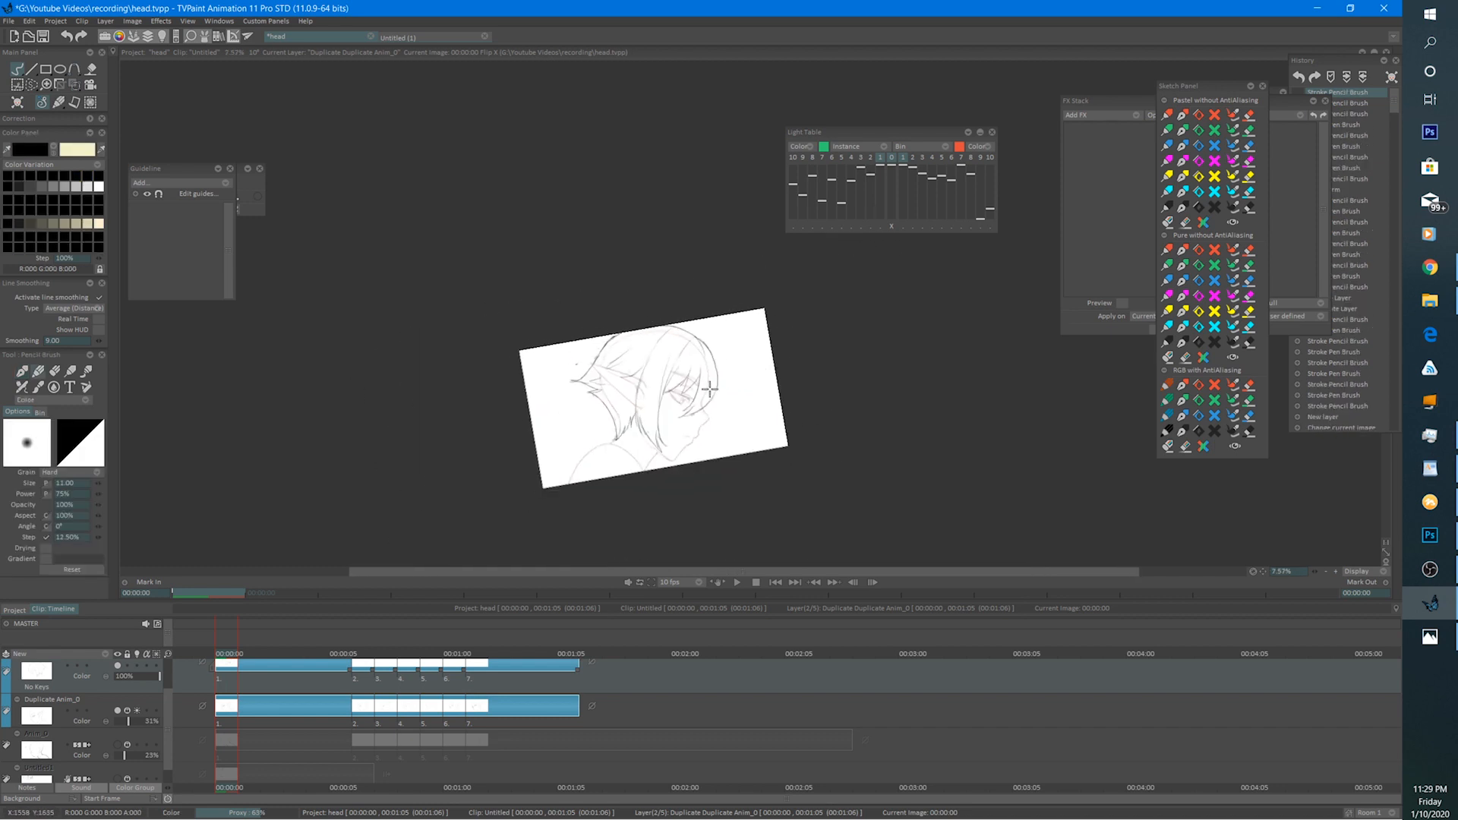
scroll(760, 379, up, 1)
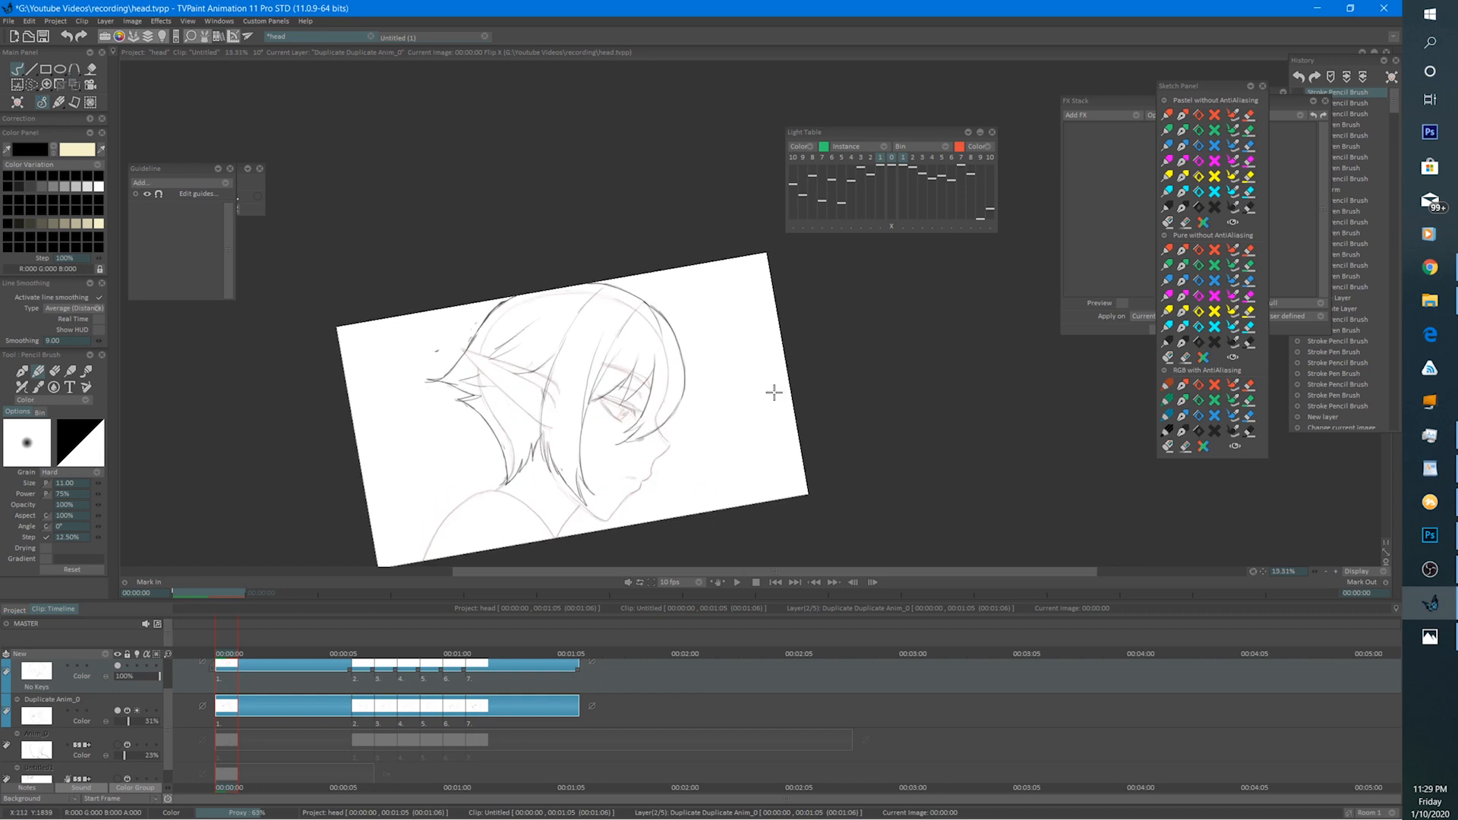
Restore the unmirrored view, play back the head-turn animation, and return to the first frame.
drag(774, 392, 1153, 327)
drag(944, 412, 714, 456)
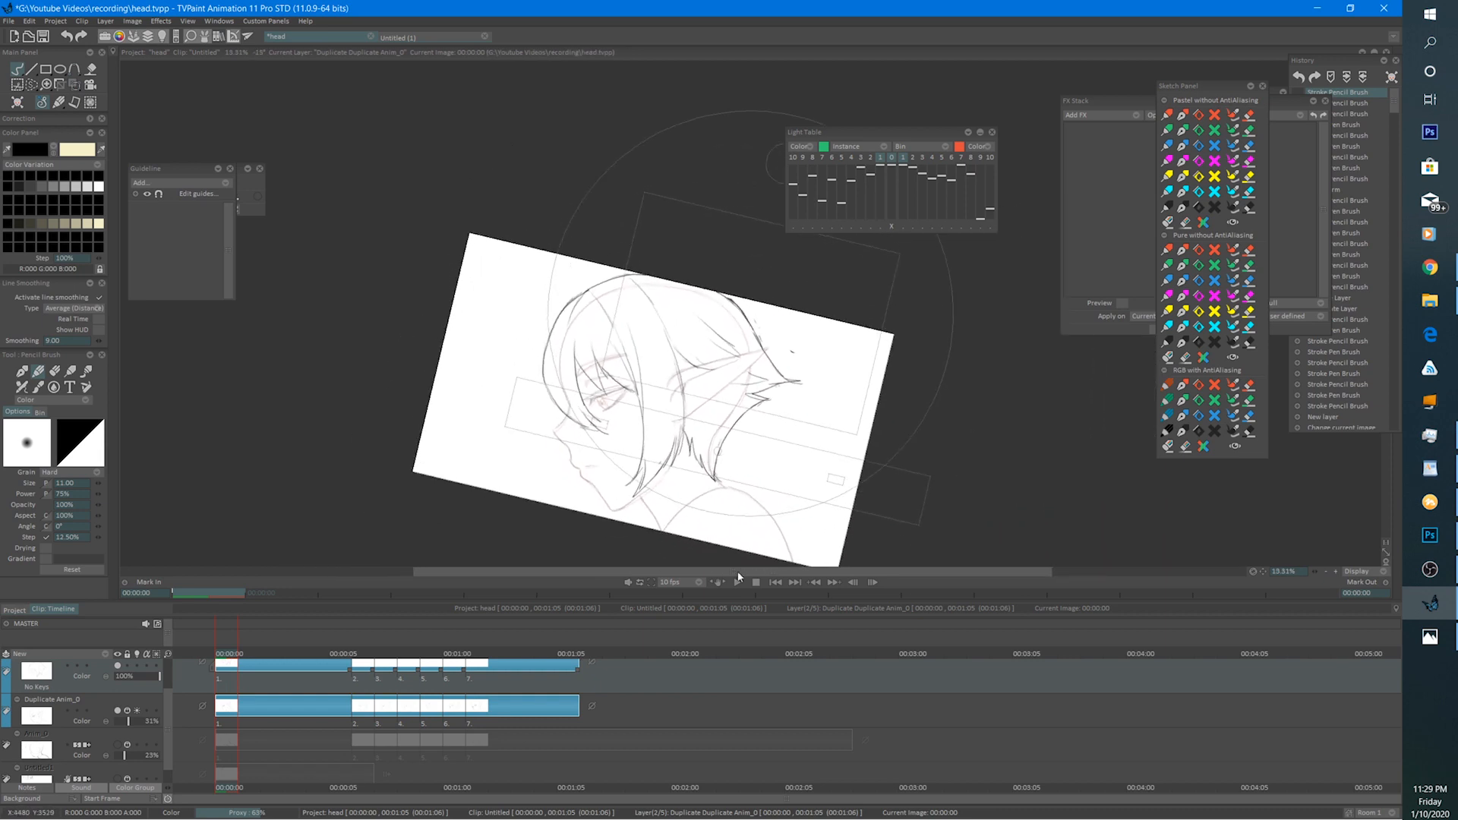
click(735, 582)
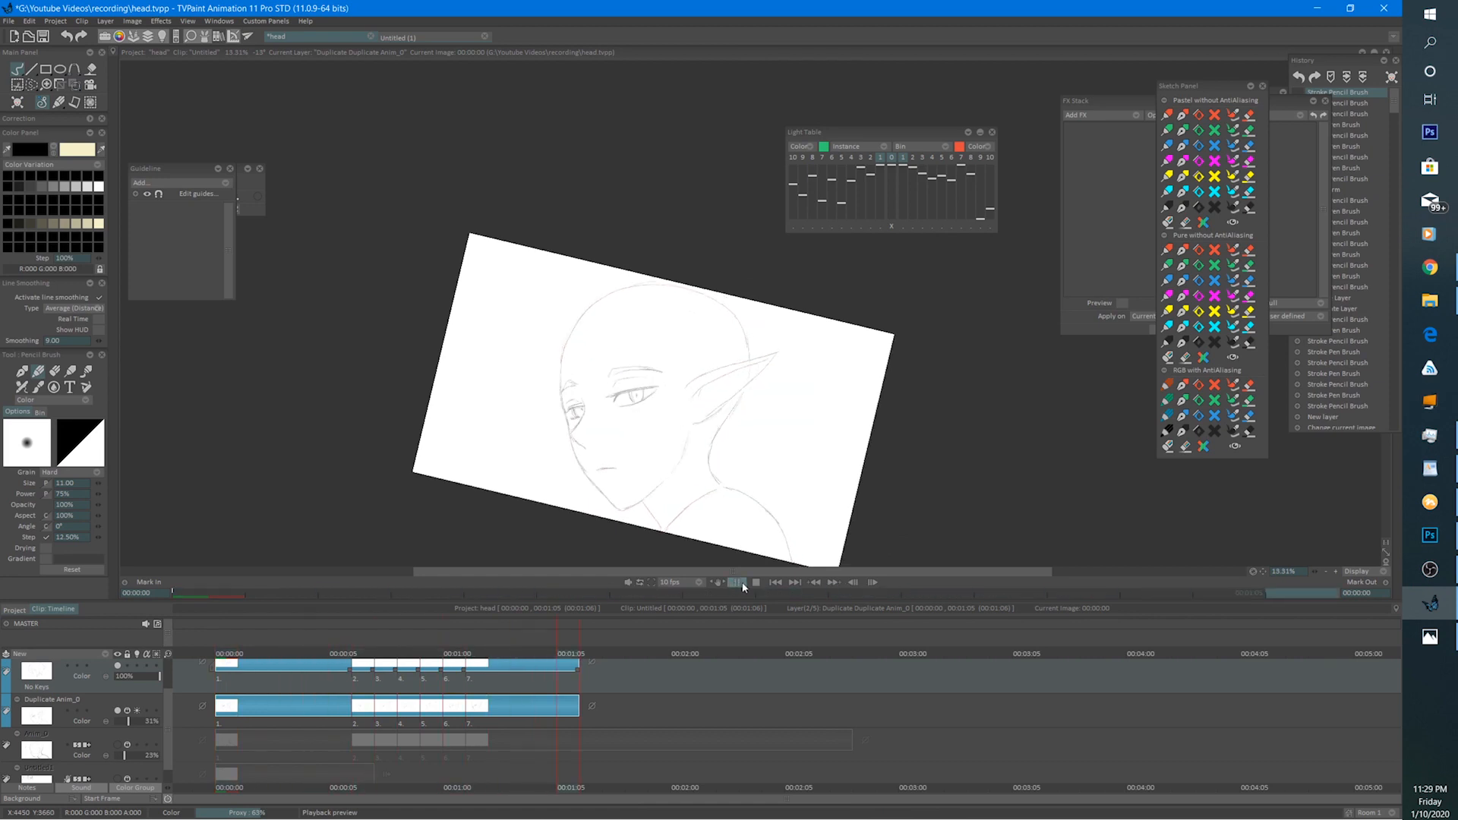
click(756, 583)
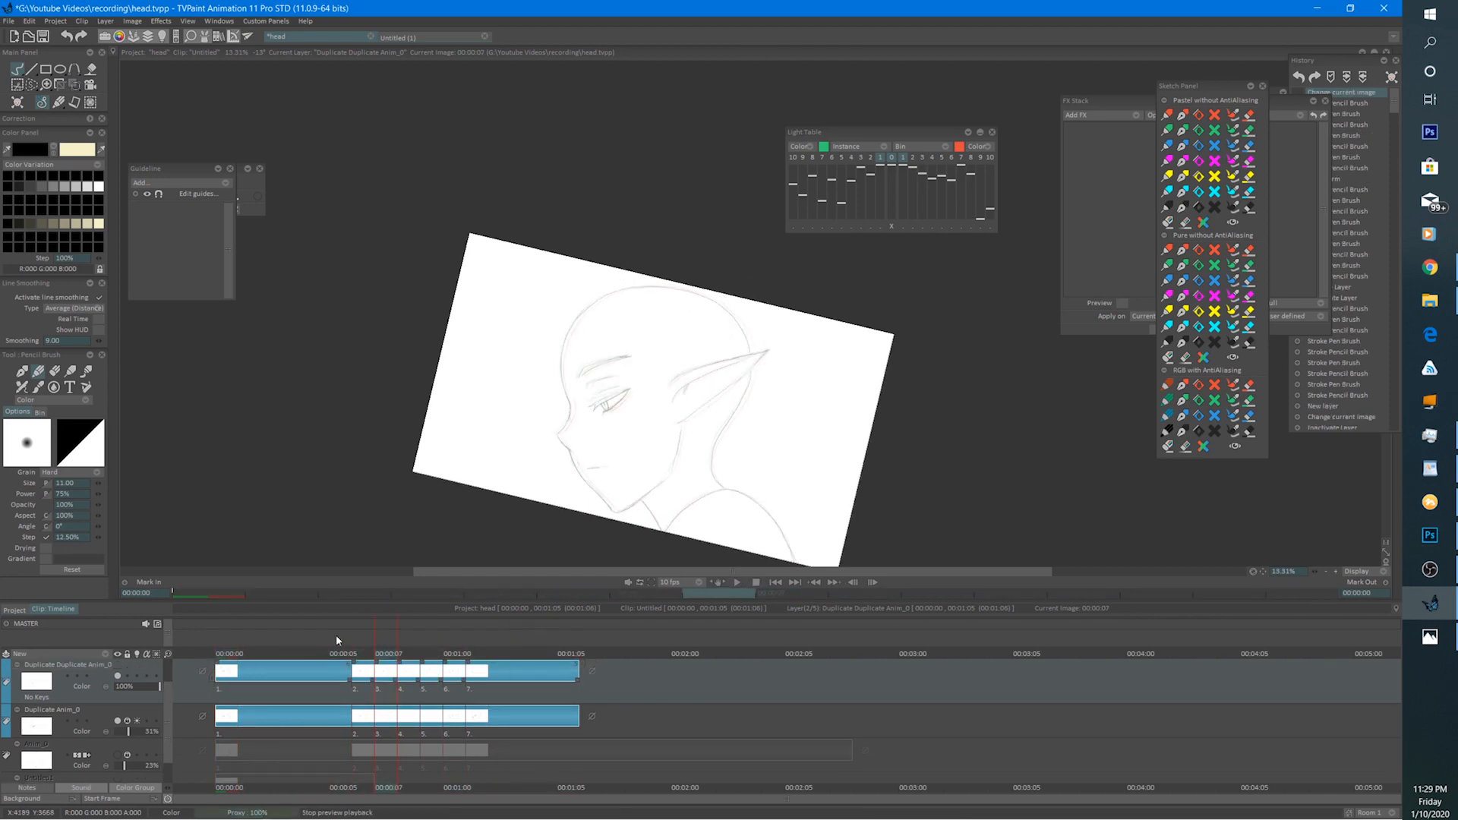
click(222, 656)
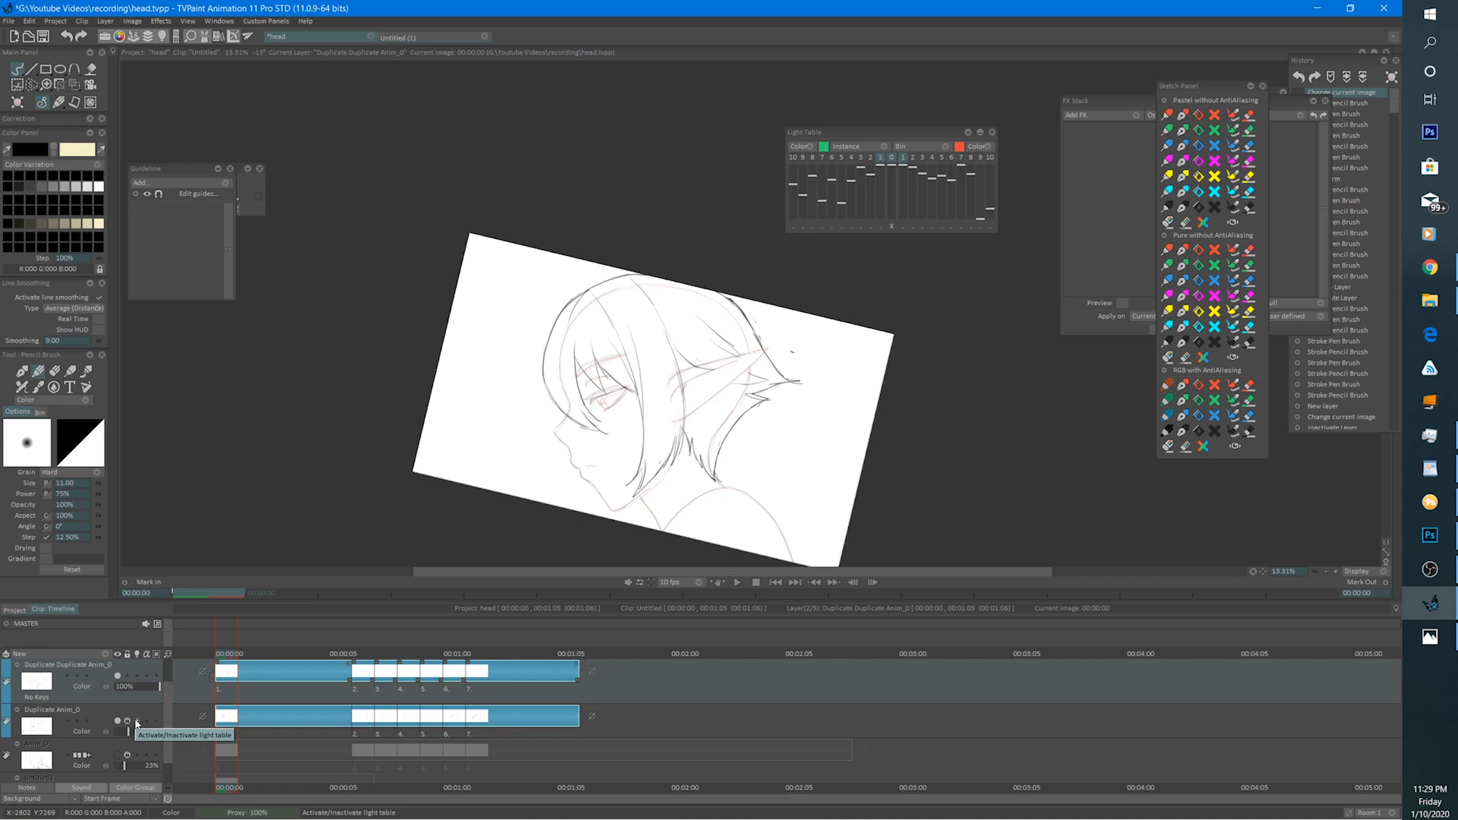
Add a hair strand curving over the root of the ear in the first frame.
scroll(748, 366, up, 3)
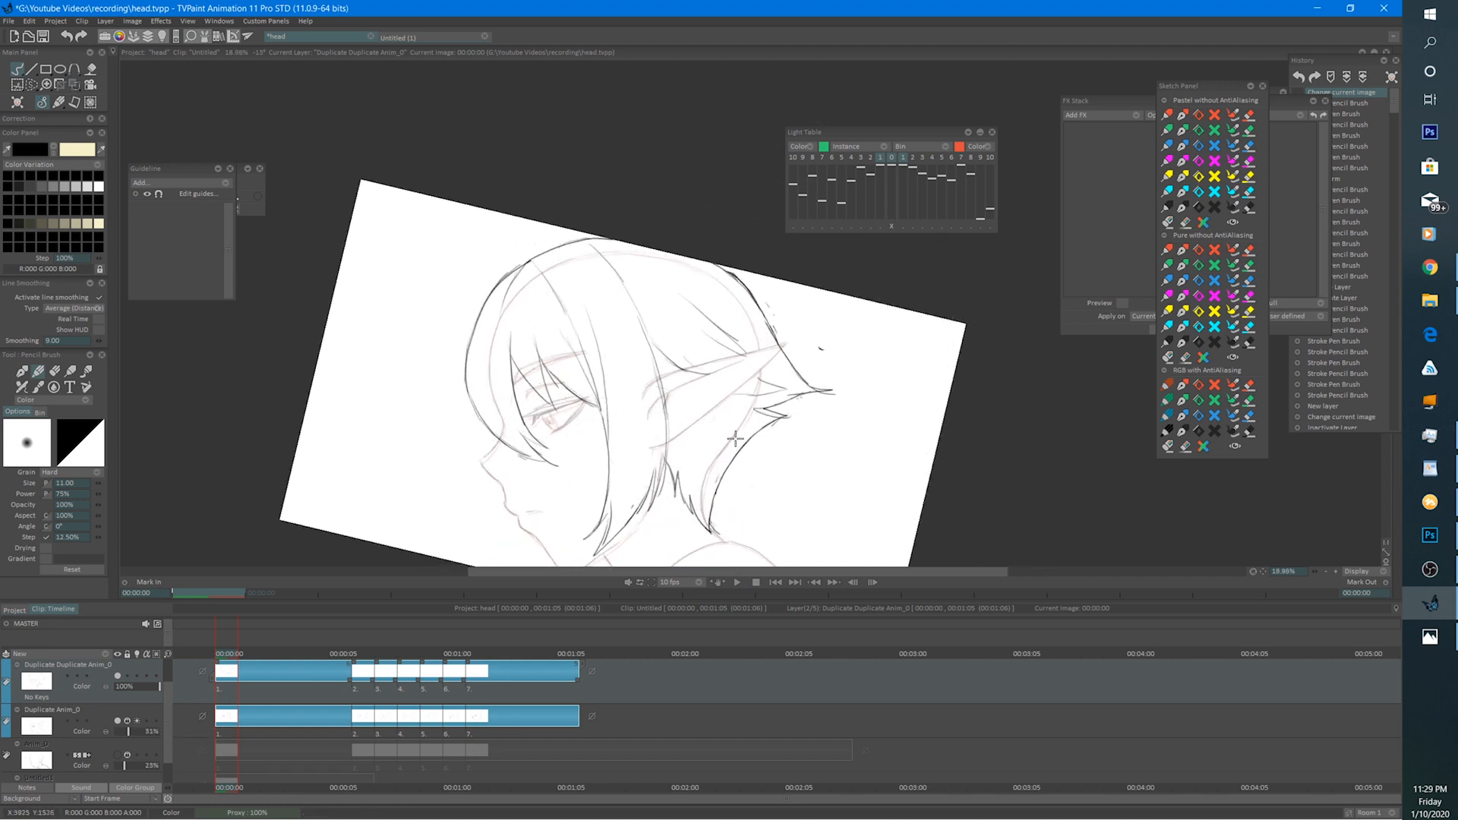
drag(559, 252, 668, 472)
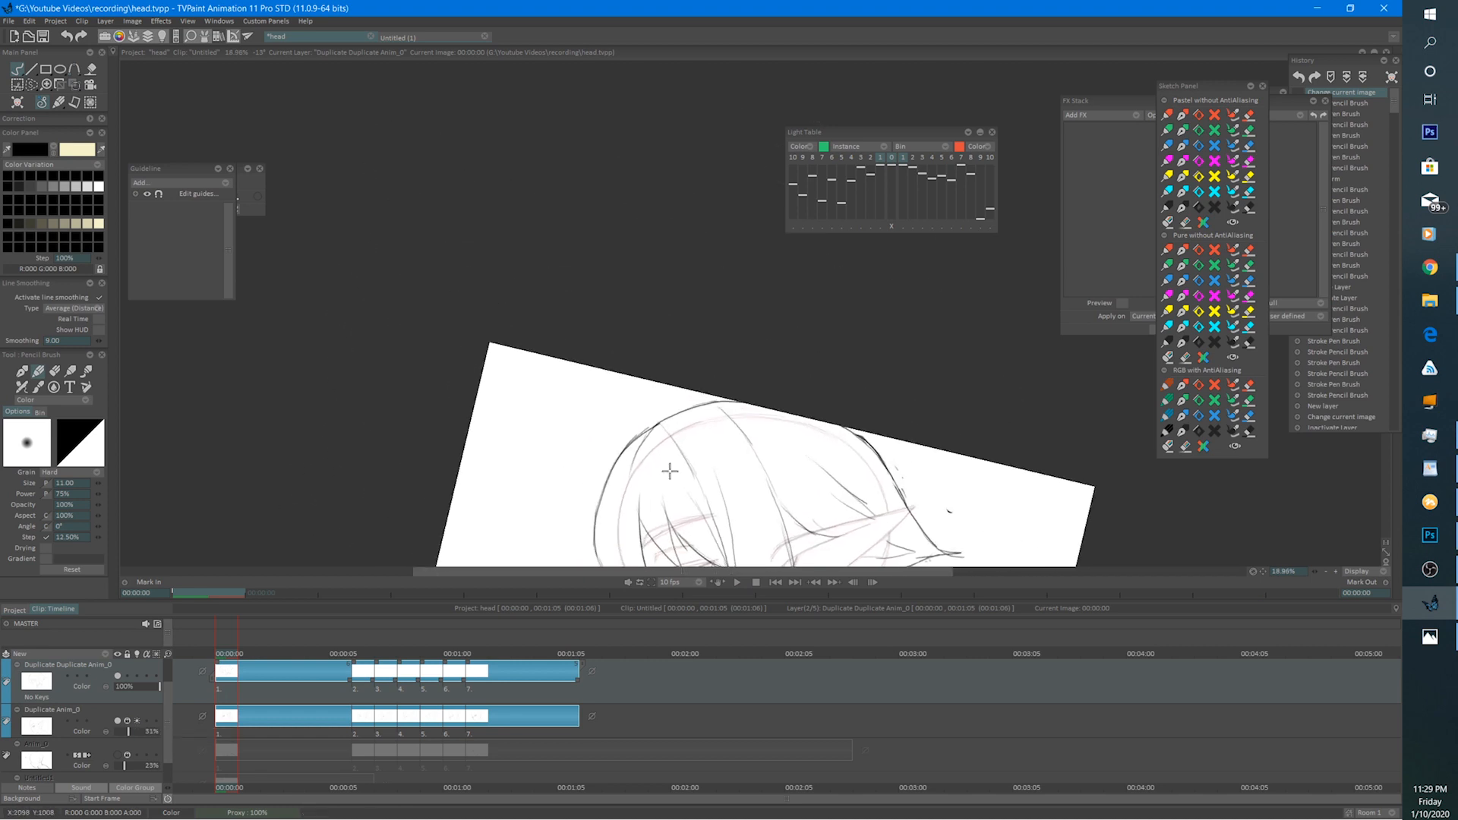
drag(754, 454, 660, 404)
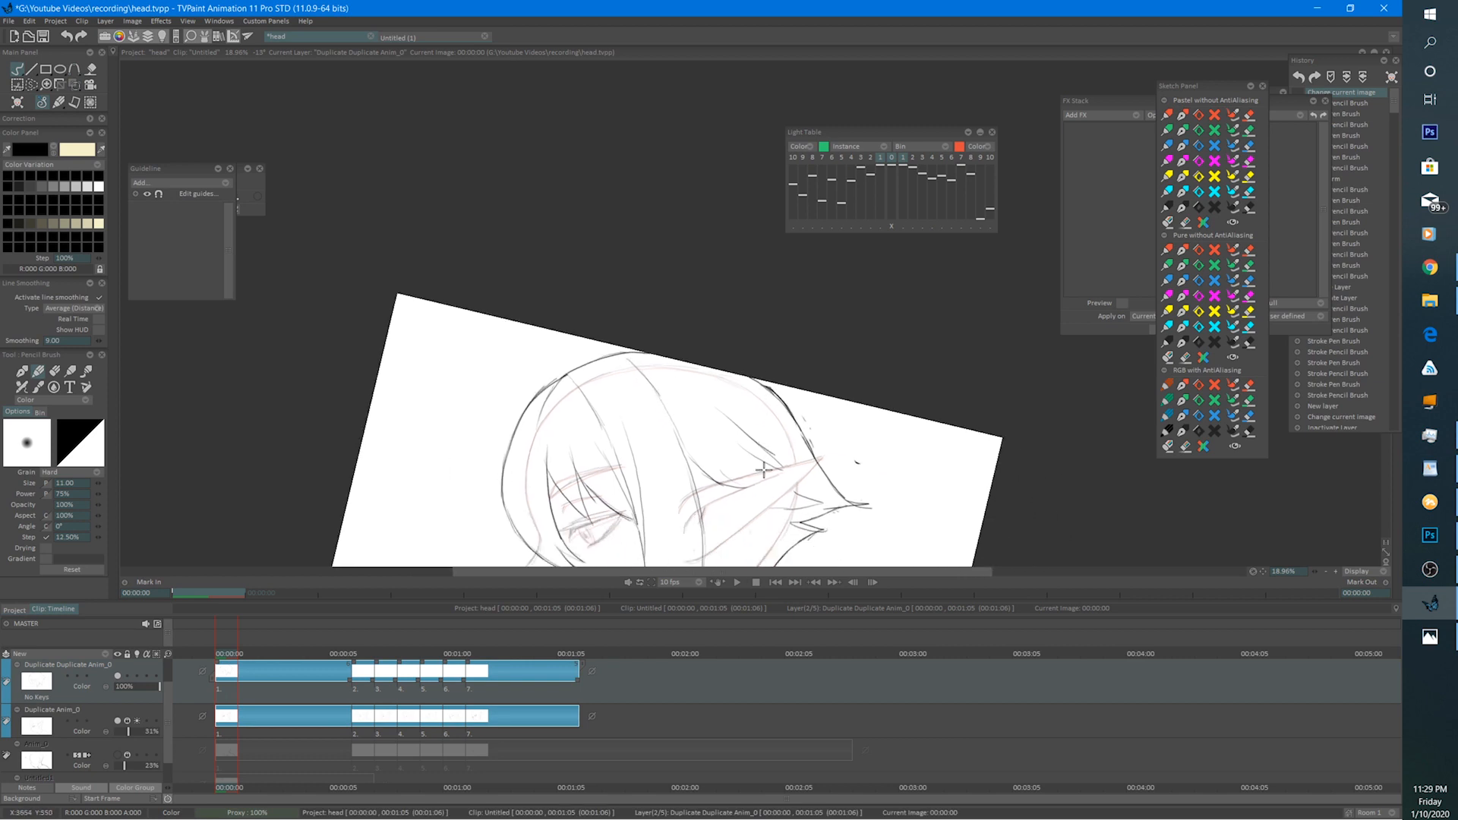
drag(748, 546, 713, 420)
drag(676, 353, 689, 356)
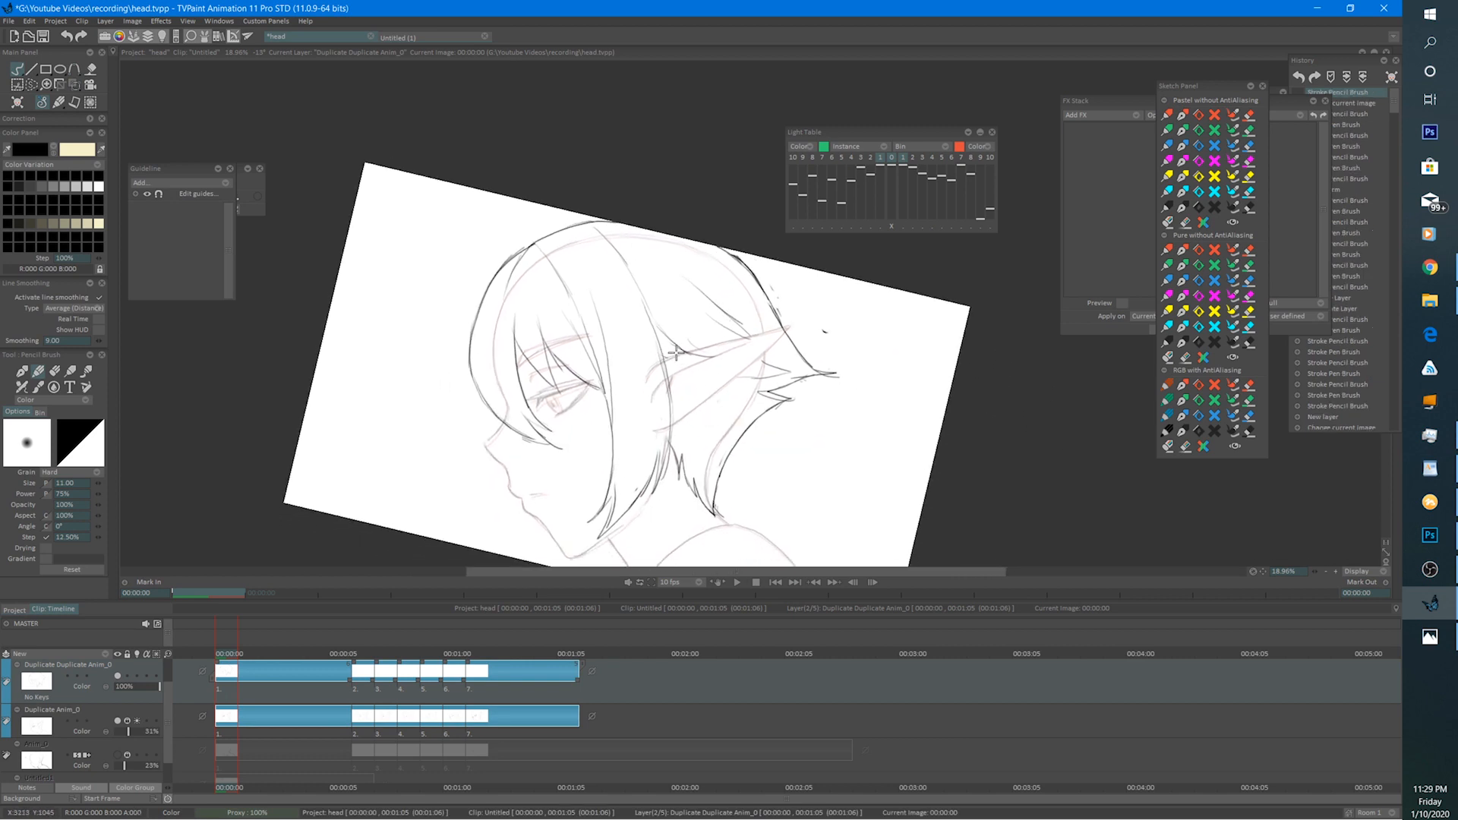
Turn on the light table for the Duplicate Duplicate Anim_0 hair layer and go to its second drawing.
click(137, 675)
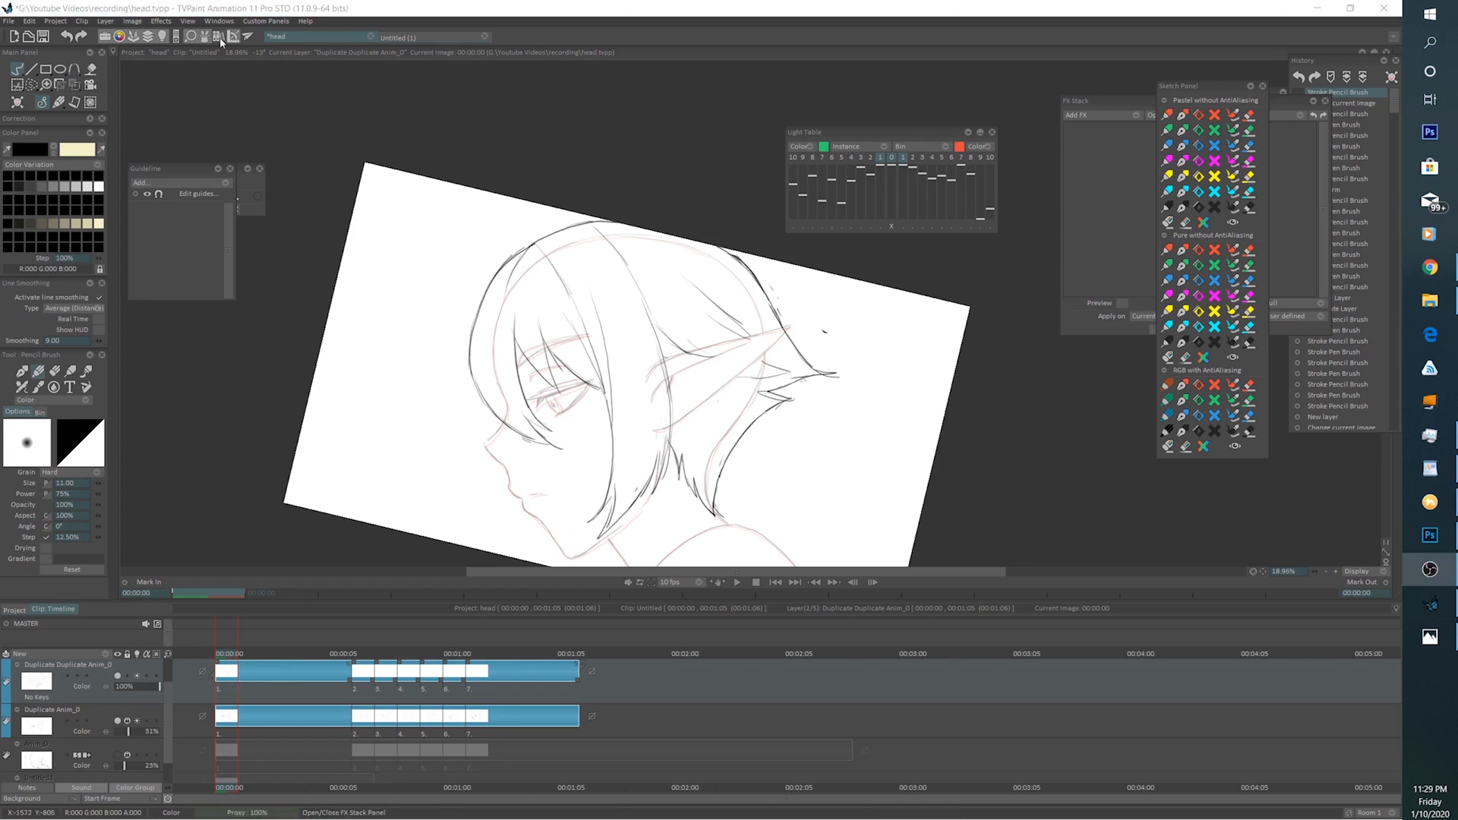
drag(705, 435, 737, 397)
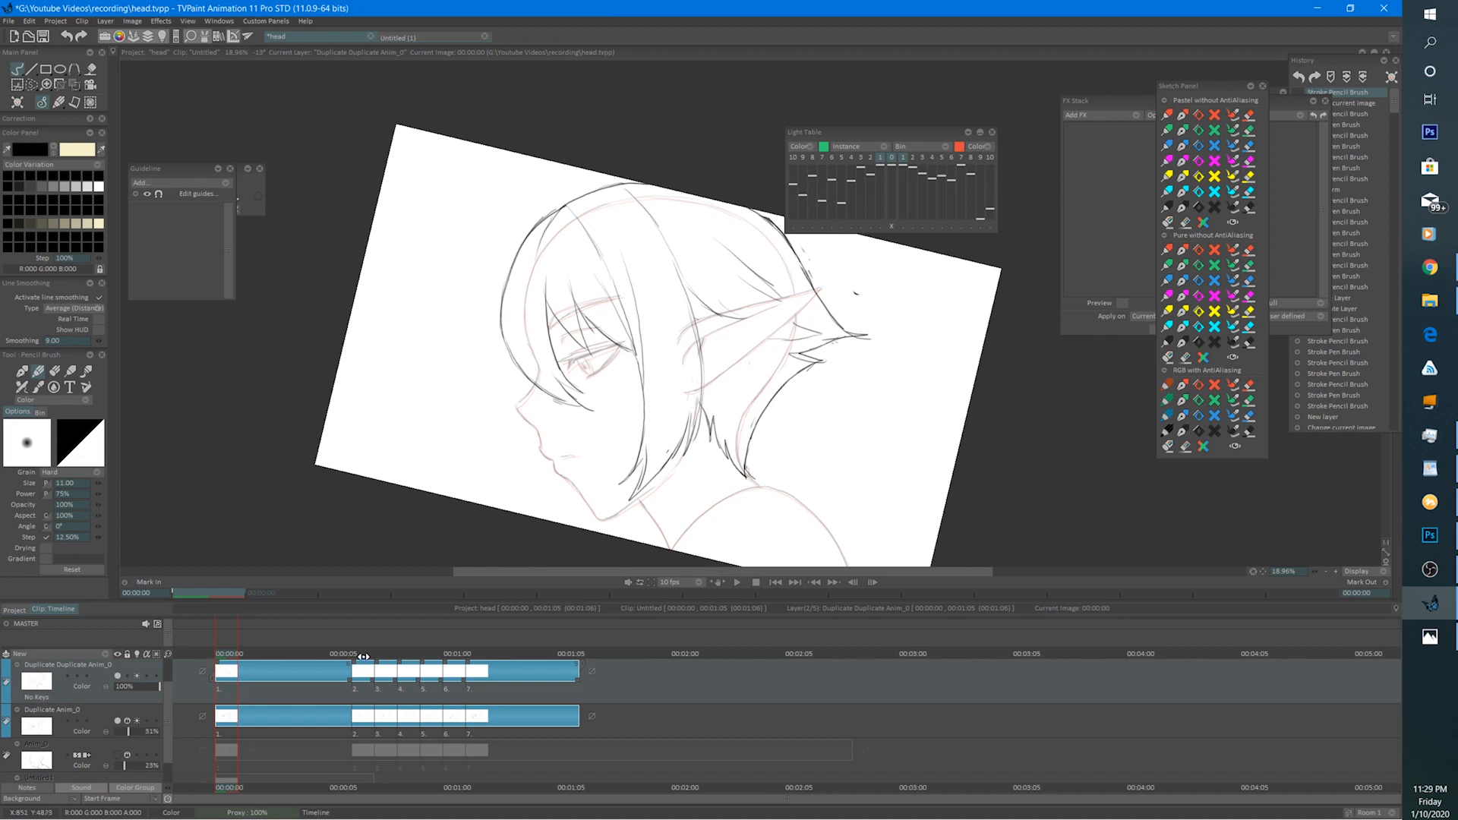
drag(683, 486, 713, 391)
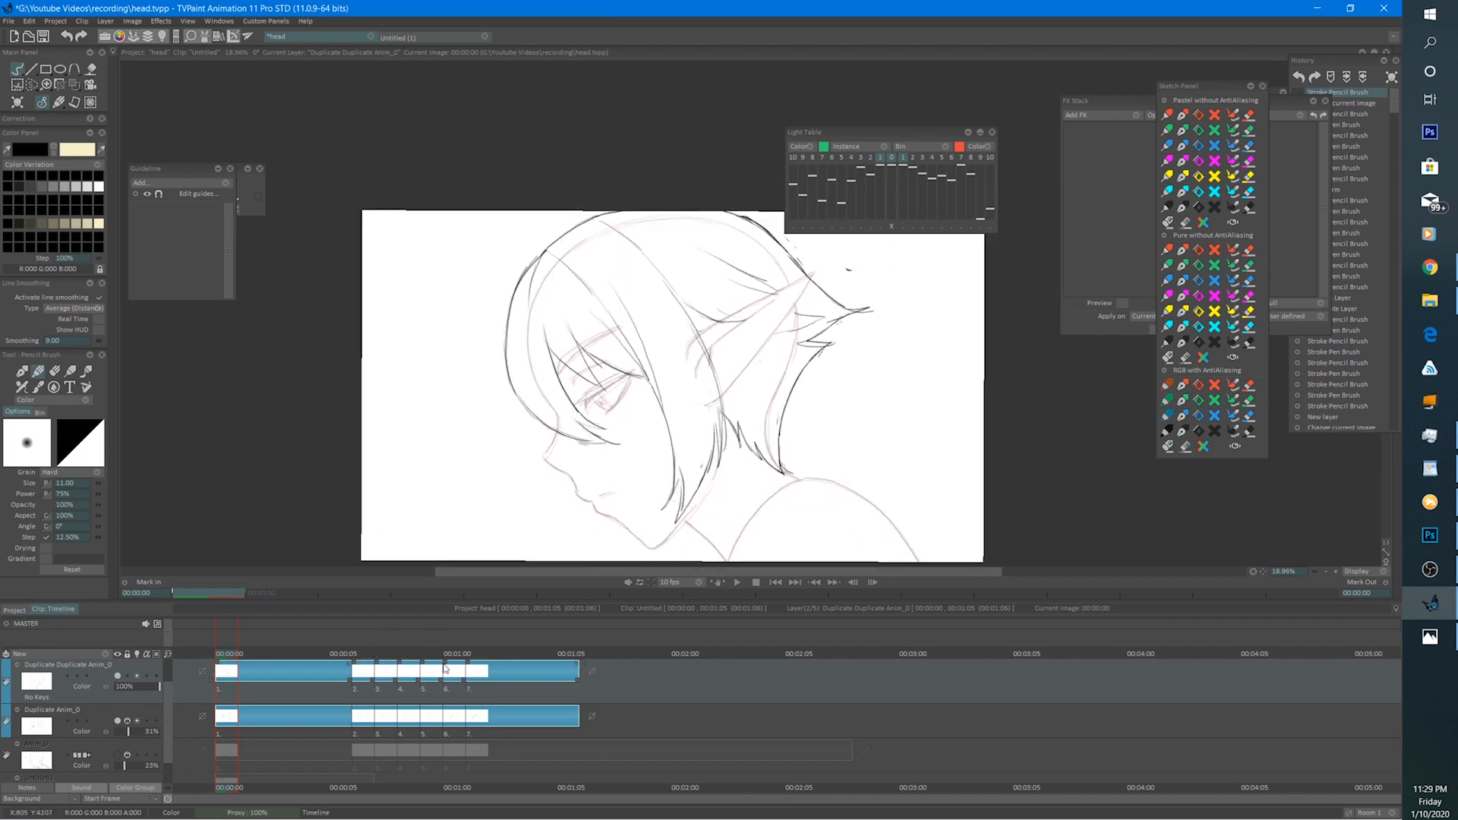
click(363, 631)
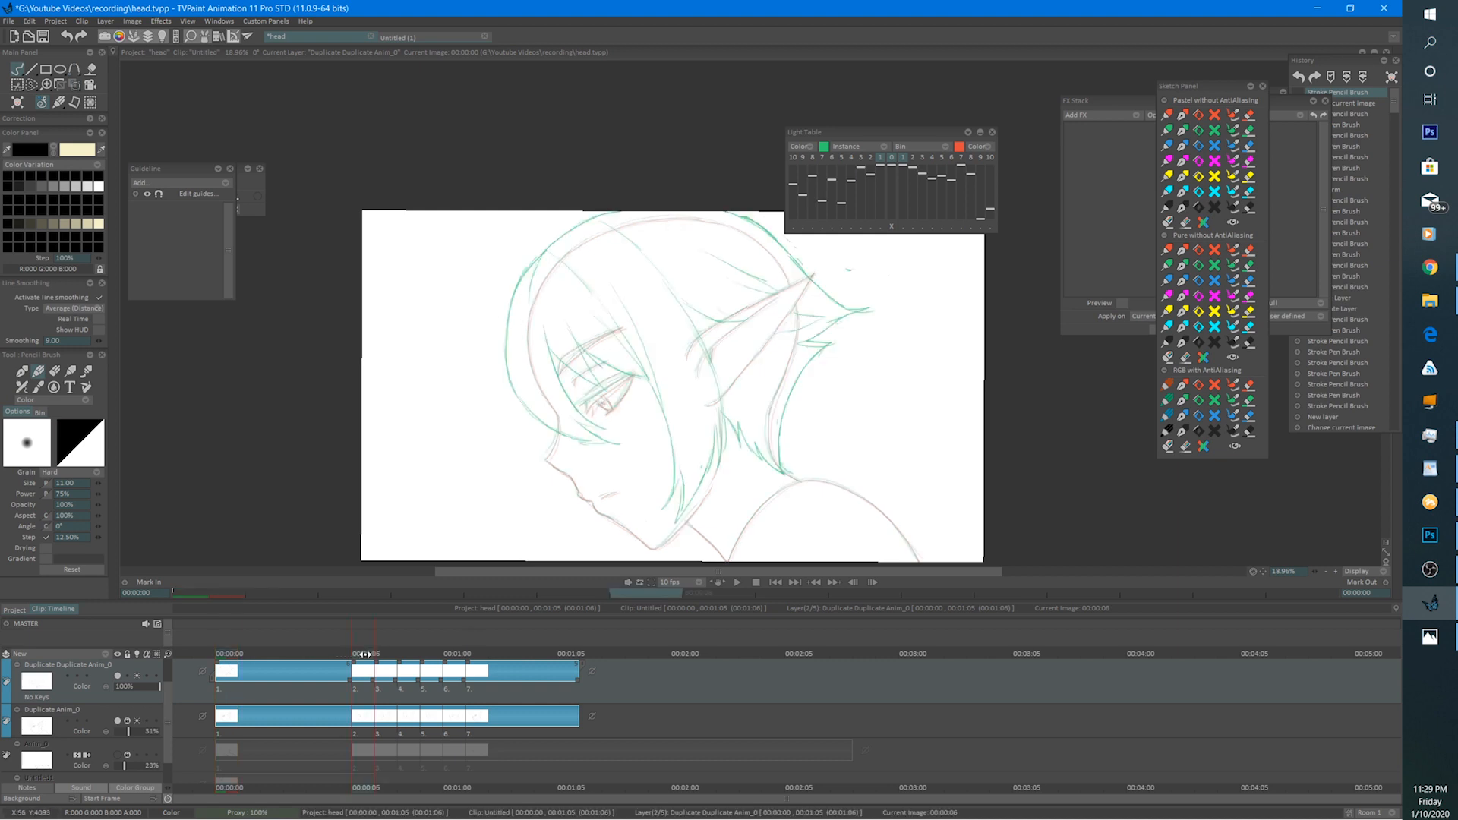
mouse_move(740, 475)
mouse_down()
mouse_move(690, 599)
mouse_move(795, 394)
mouse_move(760, 370)
mouse_up()
scroll(759, 370, up, 3)
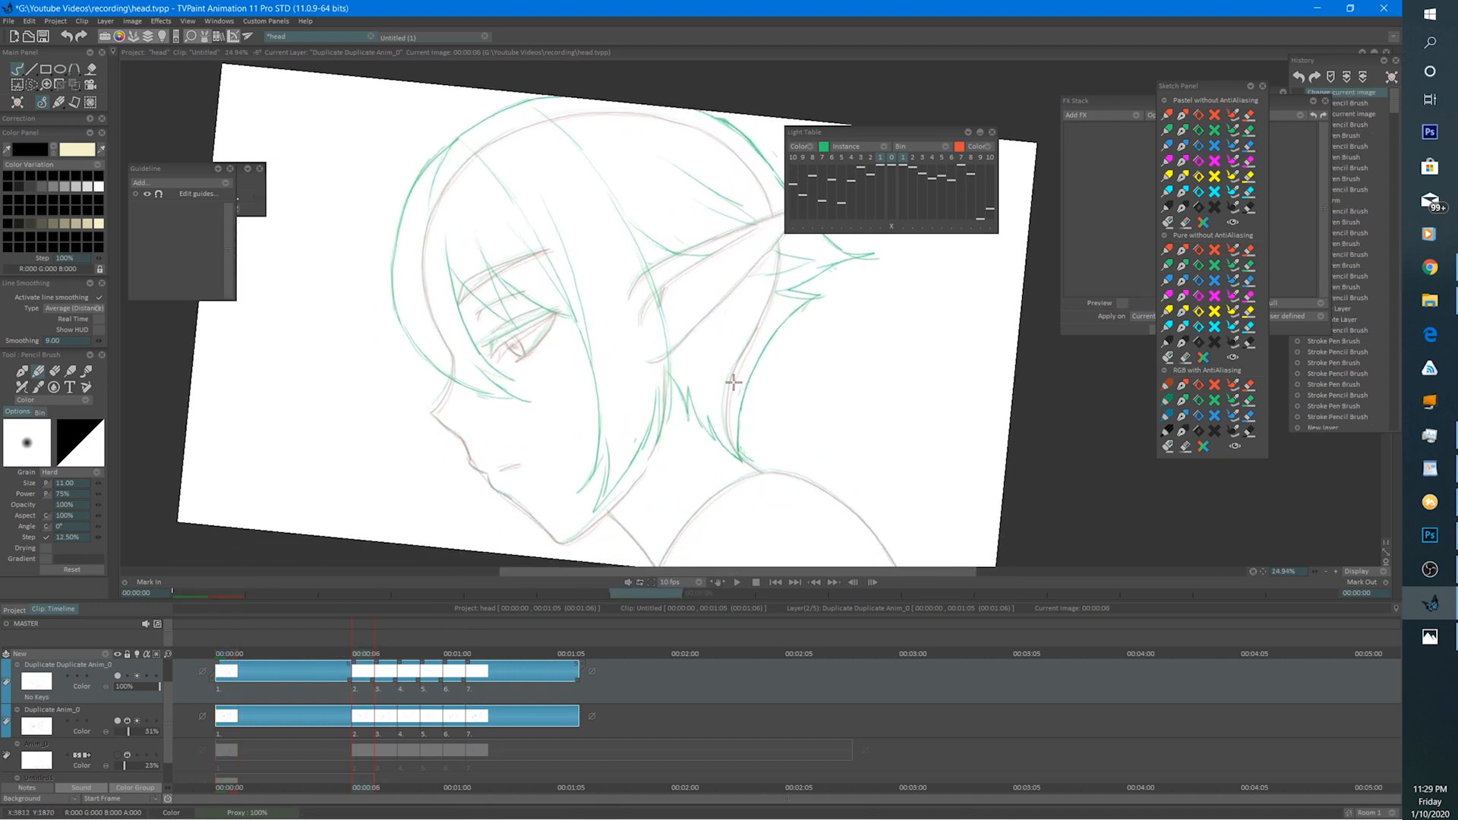
click(881, 226)
mouse_move(730, 349)
mouse_down()
mouse_move(745, 364)
mouse_move(731, 349)
mouse_up()
key(Escape)
mouse_move(165, 697)
mouse_down()
mouse_move(162, 714)
mouse_move(161, 692)
mouse_up()
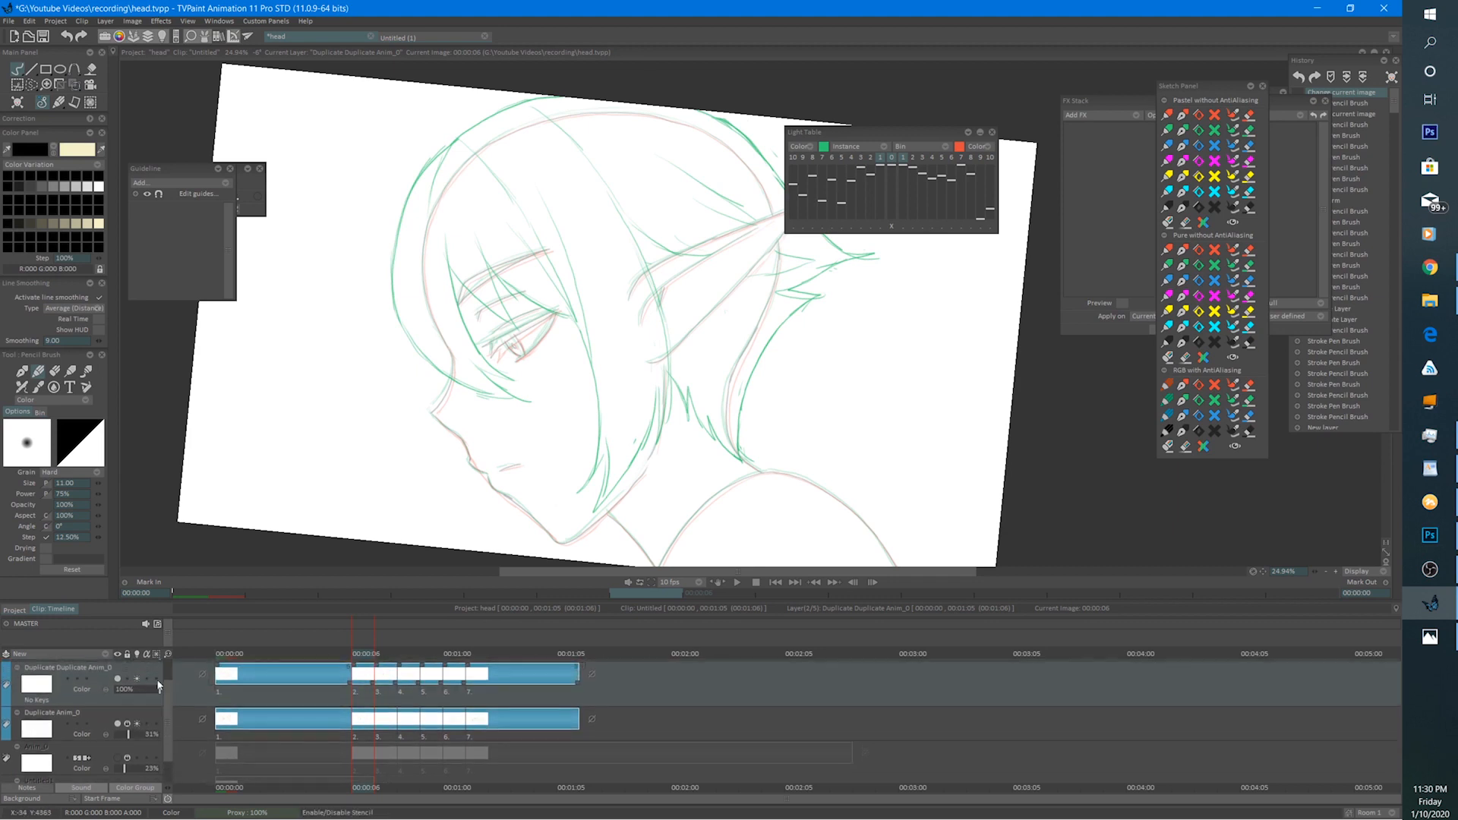
Offset the previous drawing on the light table to line up with the elf's face in the second frame, and return to freehand drawing.
click(881, 213)
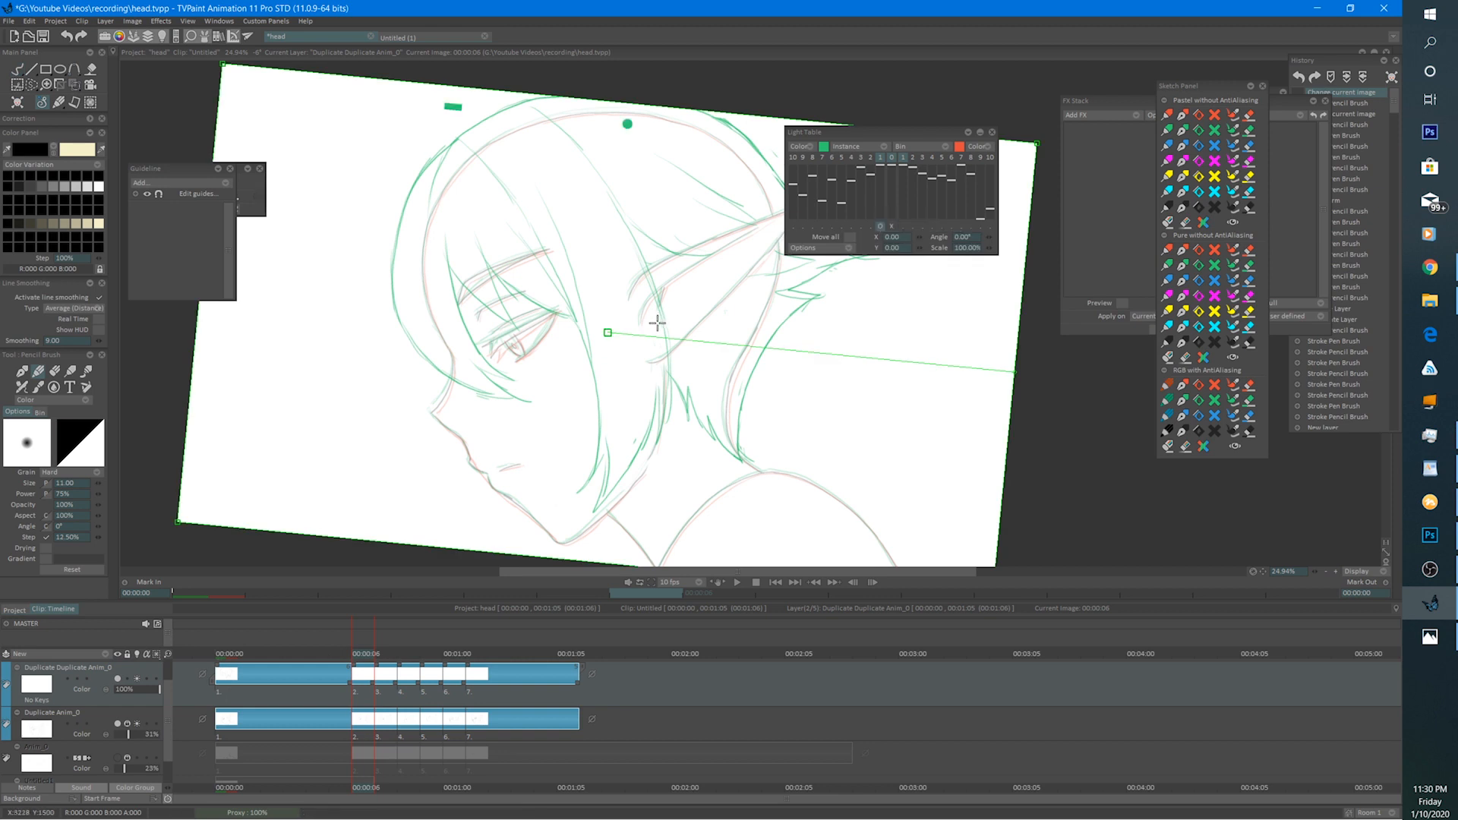
mouse_move(706, 347)
mouse_down()
mouse_move(736, 339)
mouse_move(716, 332)
mouse_up()
scroll(628, 397, up, 2)
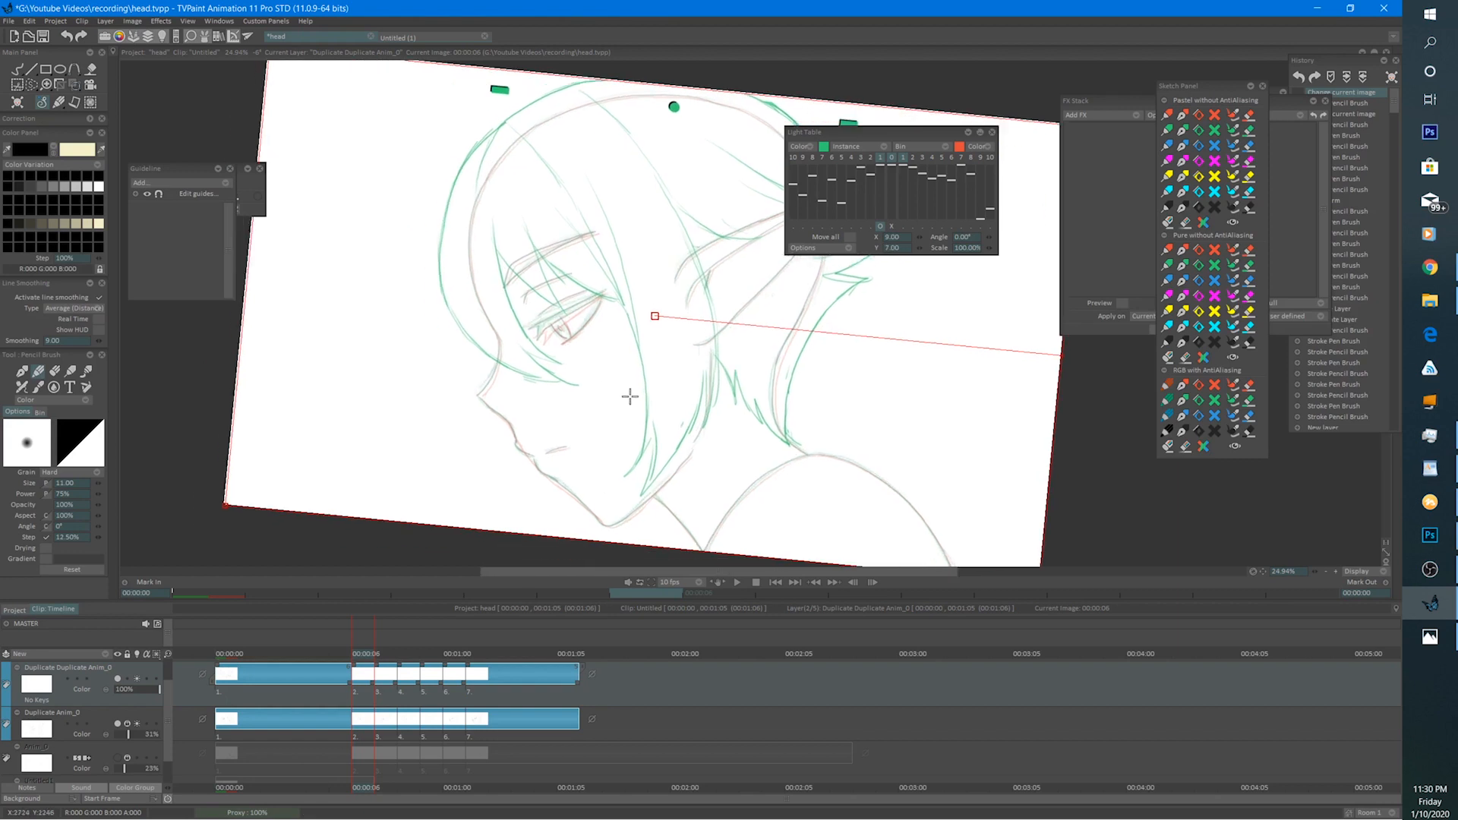
scroll(672, 352, up, 1)
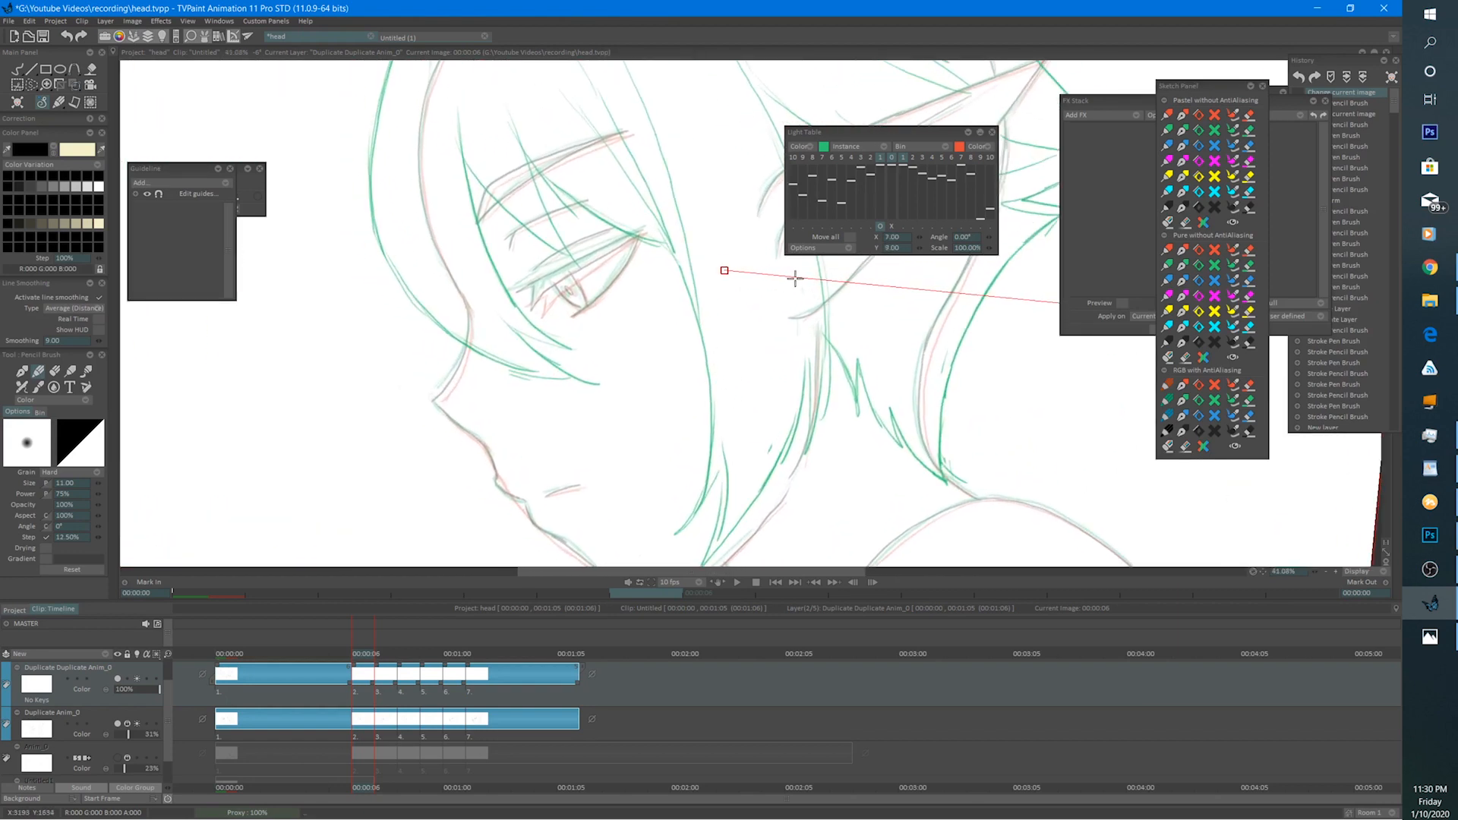
drag(795, 279, 796, 281)
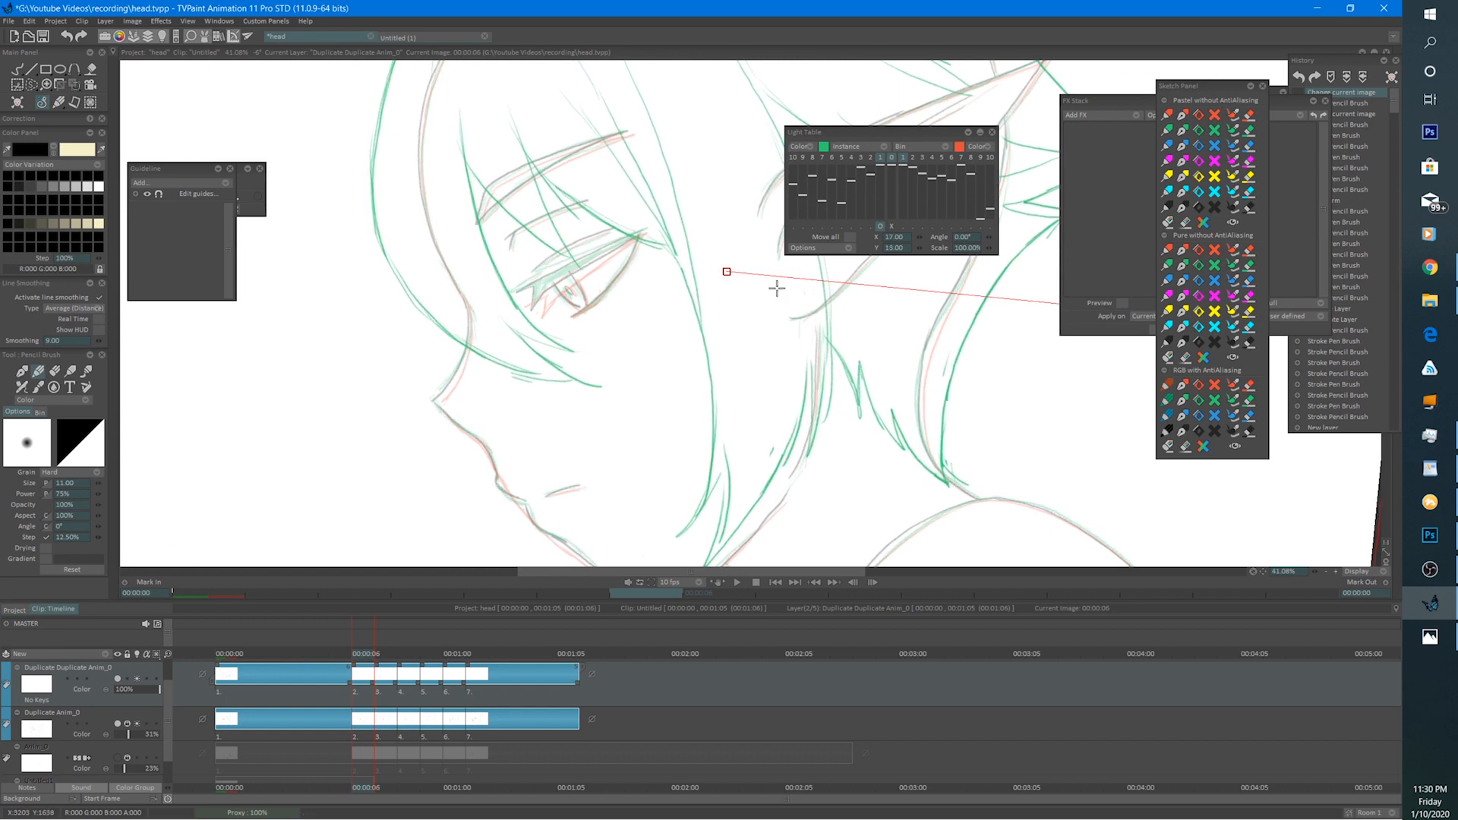
drag(715, 362, 711, 417)
scroll(653, 416, up, 3)
click(17, 70)
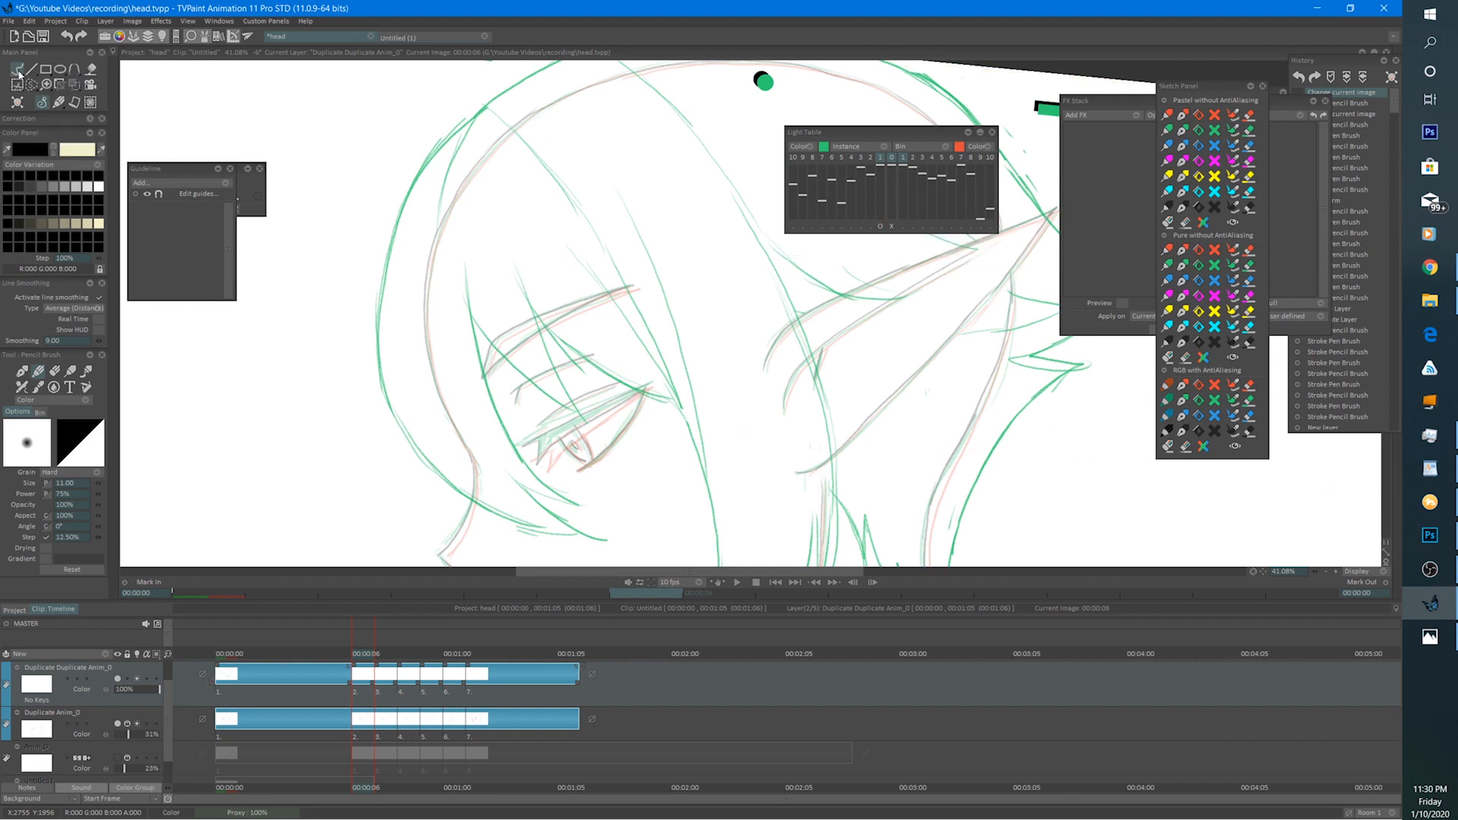
Trace the front hair outline in black from the crown down past the forehead in the second frame.
scroll(721, 325, down, 3)
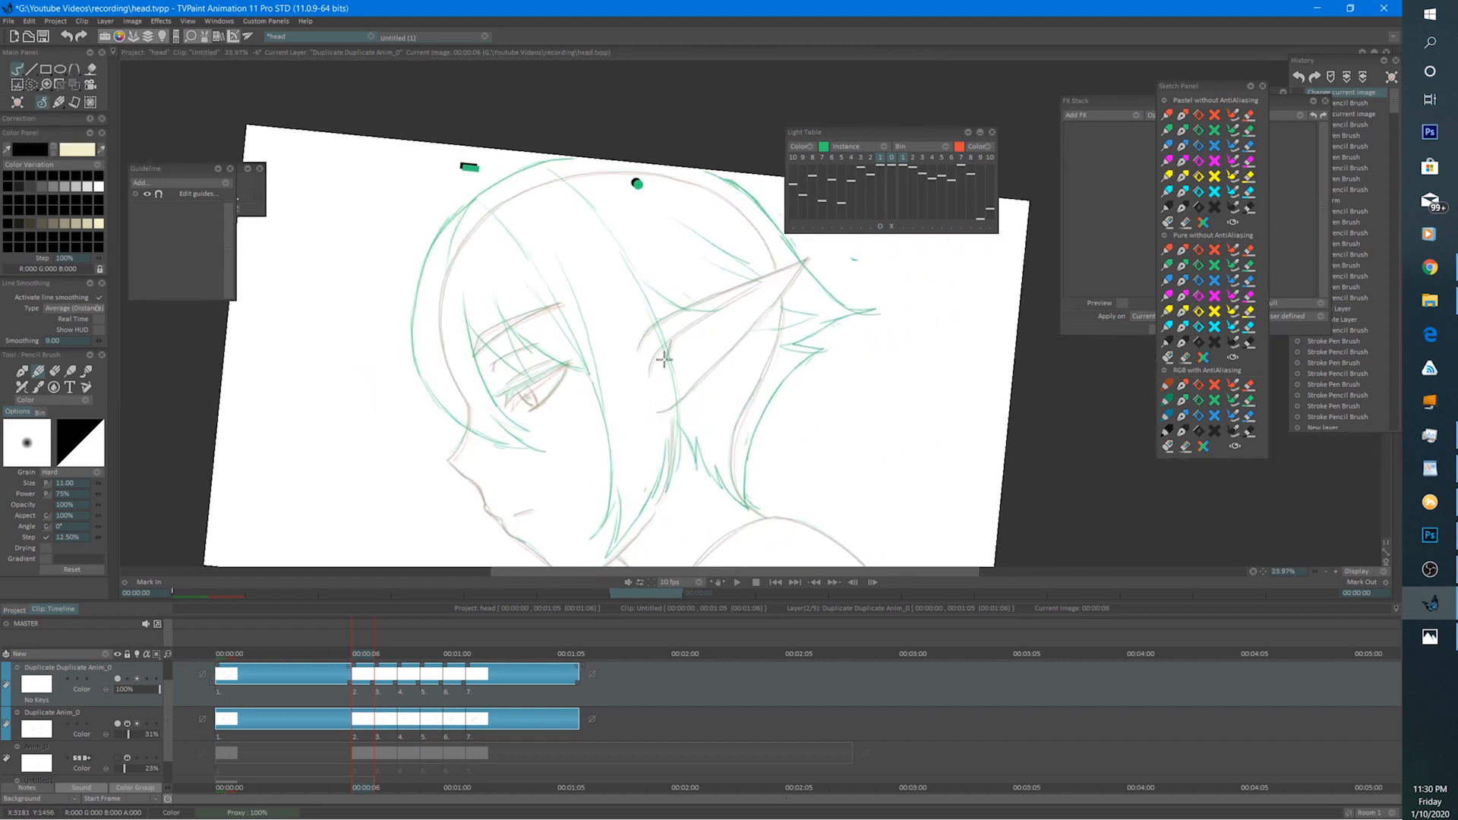
scroll(532, 299, up, 4)
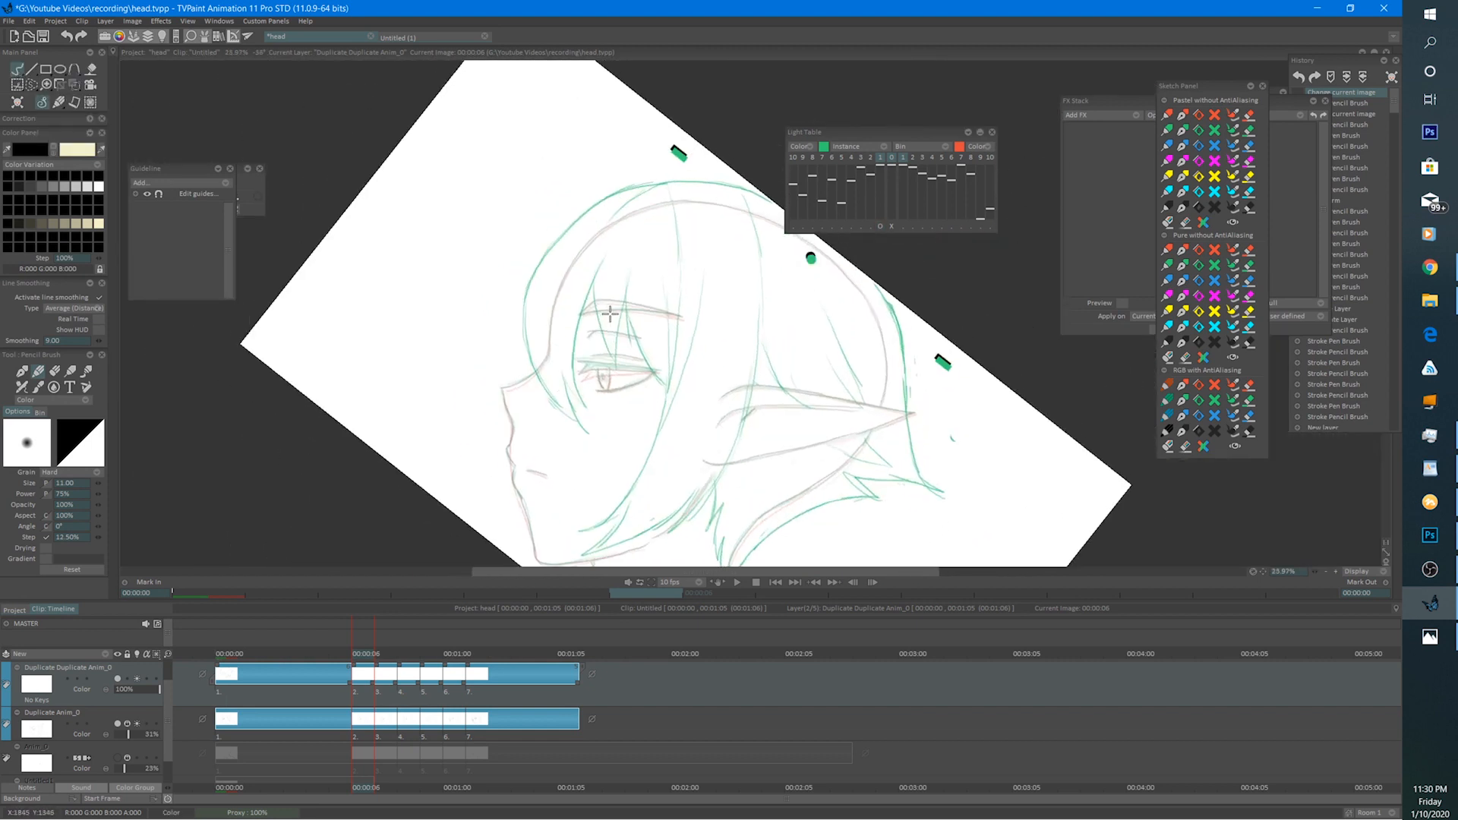
mouse_move(776, 131)
mouse_down()
mouse_move(696, 145)
mouse_move(612, 192)
mouse_move(640, 171)
mouse_move(540, 284)
mouse_move(517, 412)
mouse_move(516, 376)
mouse_move(558, 498)
mouse_up()
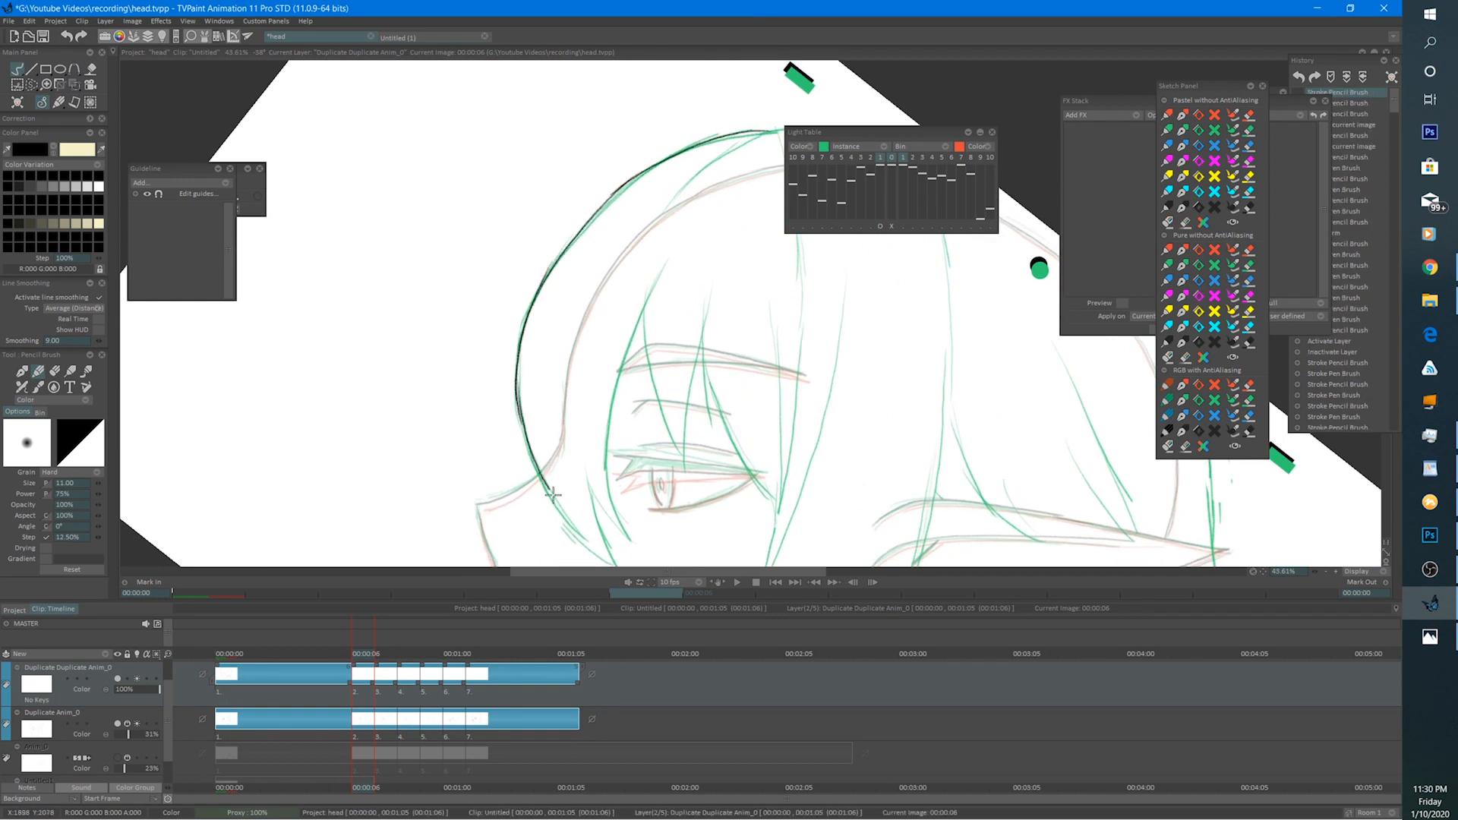
scroll(521, 326, up, 2)
scroll(502, 336, down, 3)
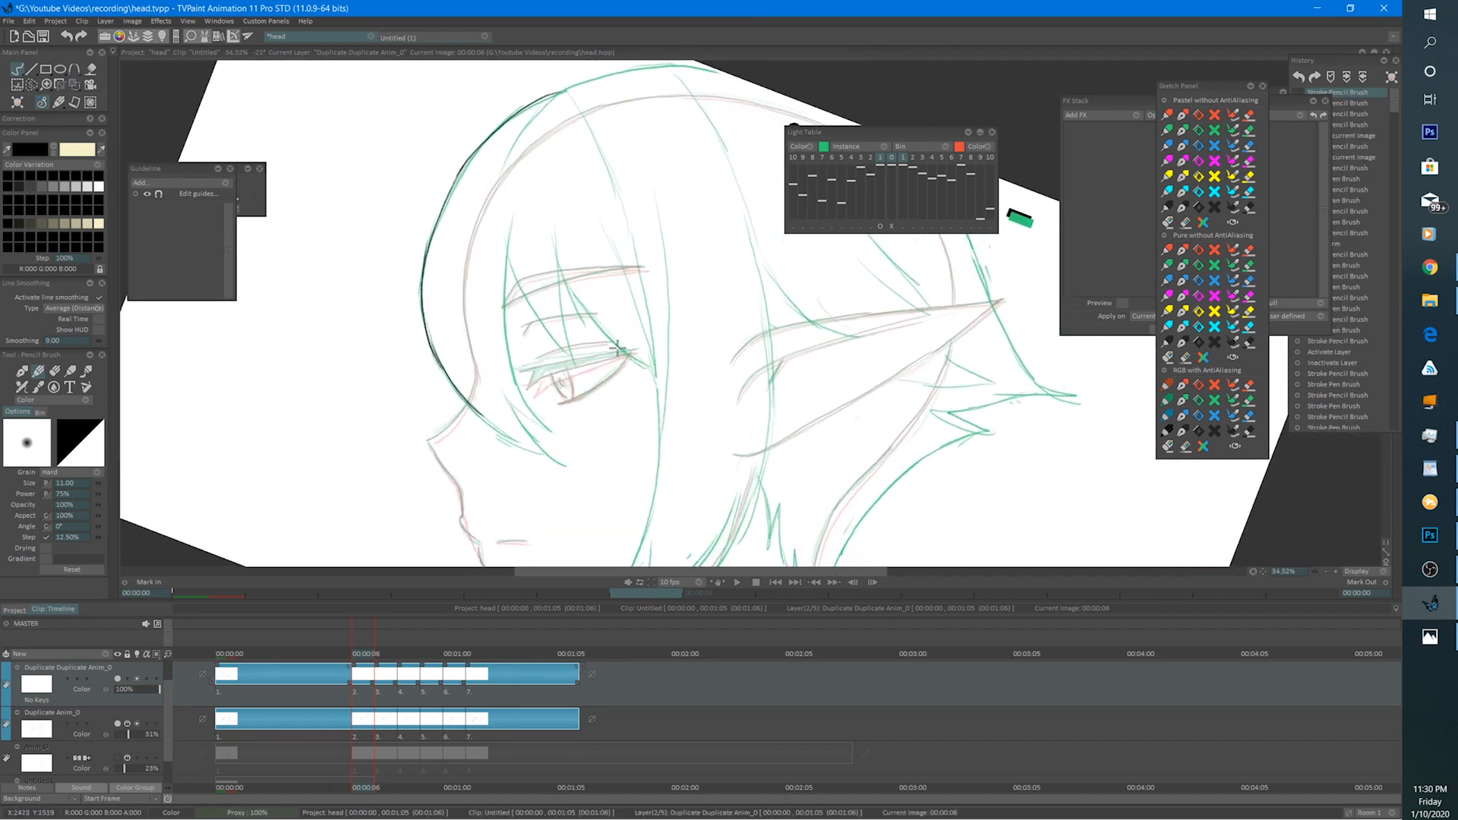
scroll(562, 326, up, 2)
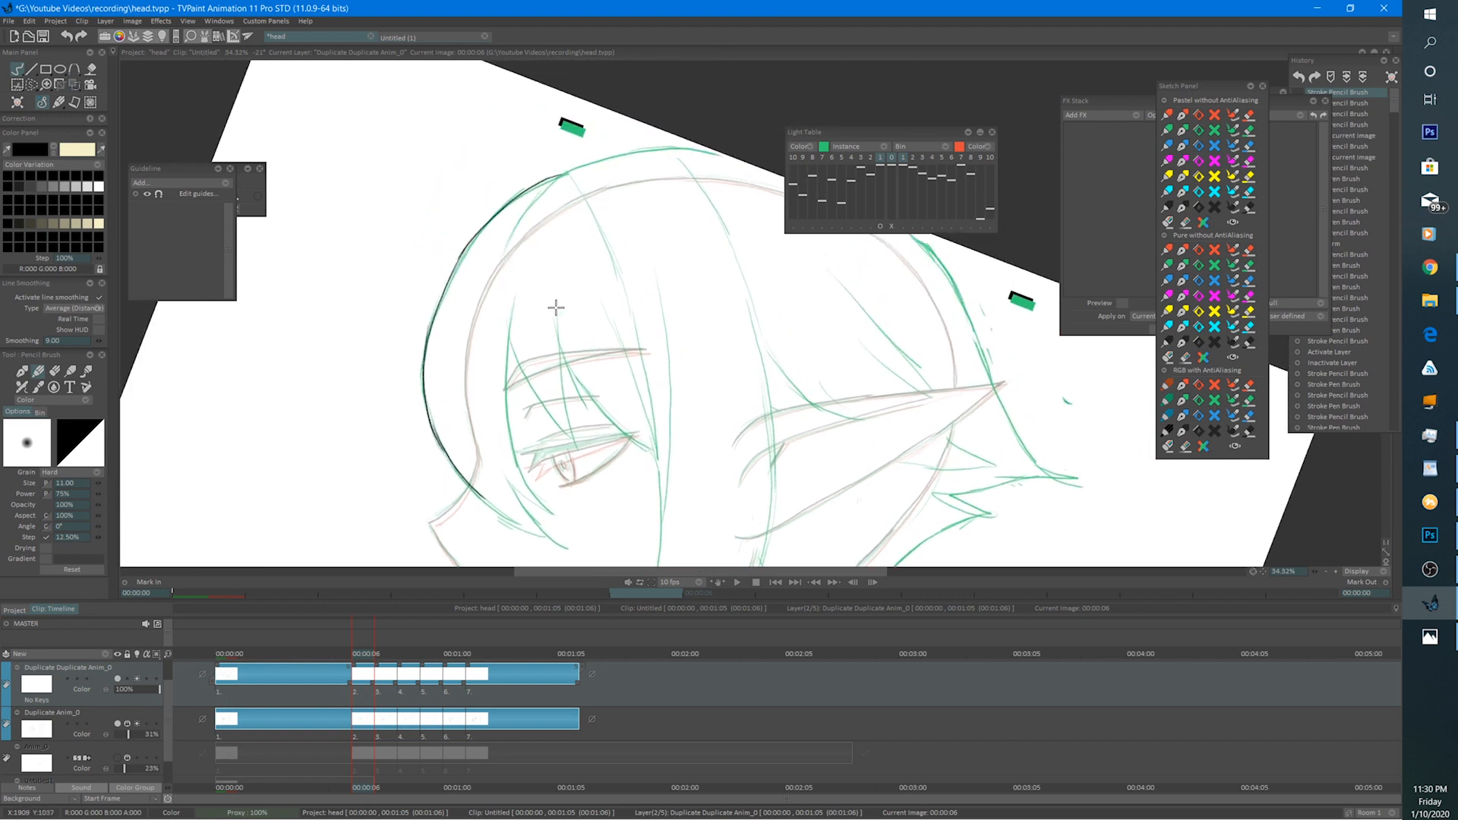
Draw the pointed bangs over the forehead and eye, following the green light-table lines.
drag(556, 308, 577, 448)
mouse_move(559, 345)
mouse_down()
mouse_move(608, 414)
mouse_move(657, 448)
mouse_up()
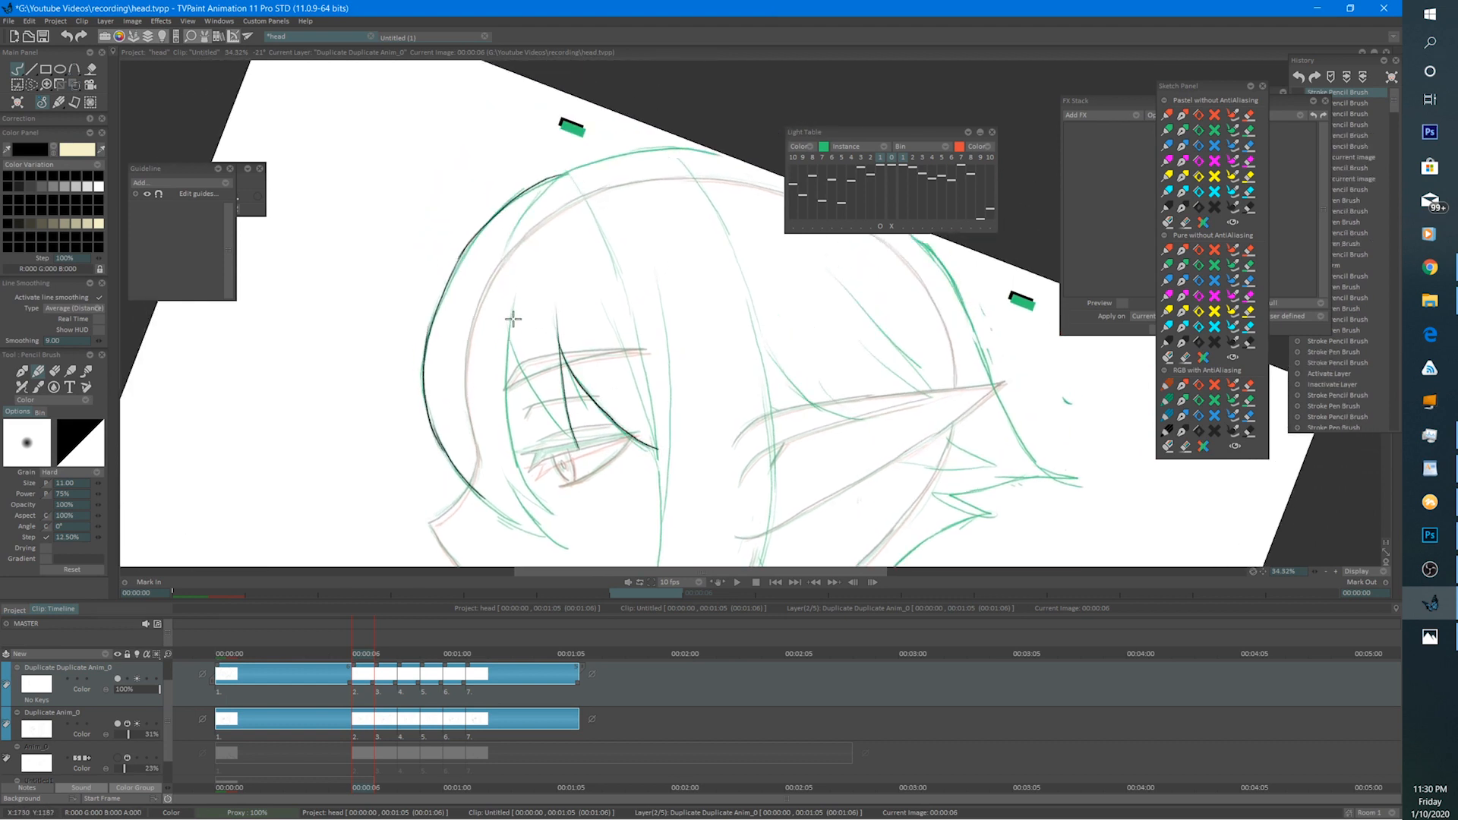
mouse_move(513, 315)
mouse_down()
mouse_move(508, 416)
mouse_move(545, 501)
mouse_move(479, 415)
mouse_move(514, 468)
mouse_move(503, 447)
mouse_move(523, 477)
mouse_up()
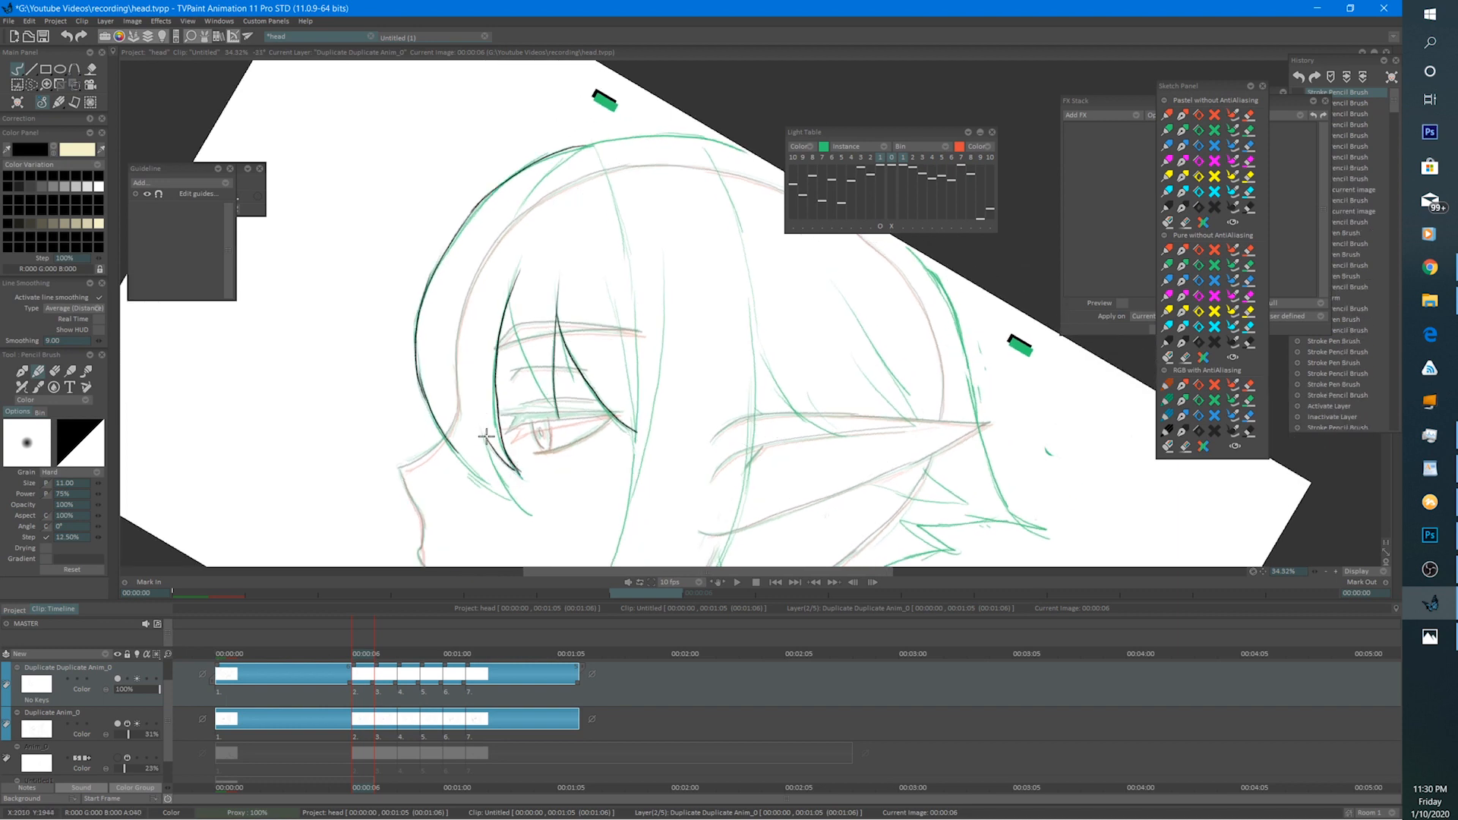
drag(478, 430, 514, 500)
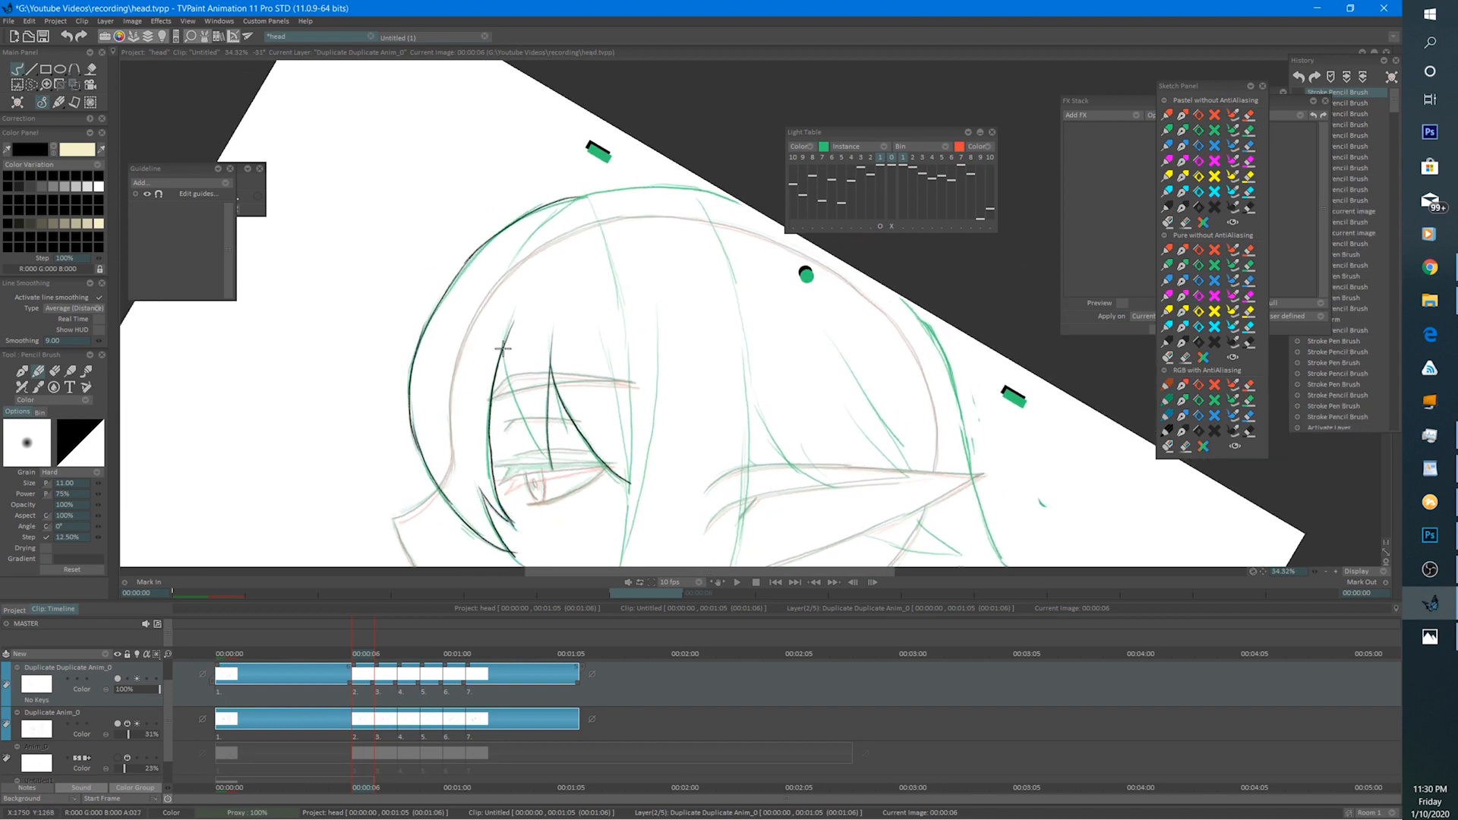
drag(501, 343, 562, 472)
mouse_move(607, 353)
mouse_down()
mouse_move(566, 294)
mouse_move(588, 432)
mouse_up()
Trace the hair outline over the crown and down the back of the head past the ear tip.
mouse_move(545, 139)
mouse_down()
mouse_move(578, 231)
mouse_move(593, 370)
mouse_move(474, 202)
mouse_move(596, 456)
mouse_move(517, 406)
mouse_up()
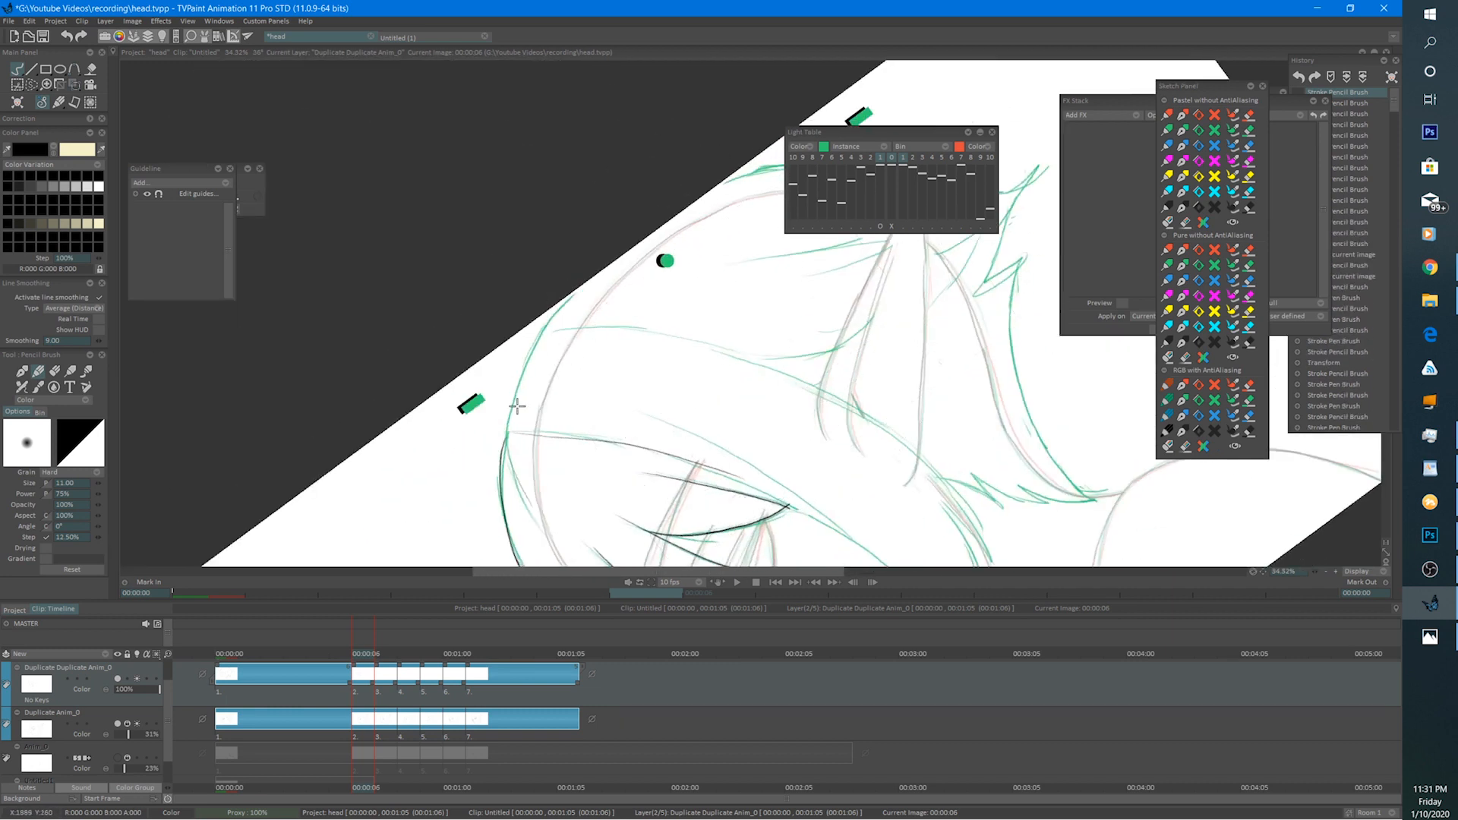
mouse_move(545, 311)
mouse_down()
mouse_move(683, 283)
mouse_move(577, 334)
mouse_up()
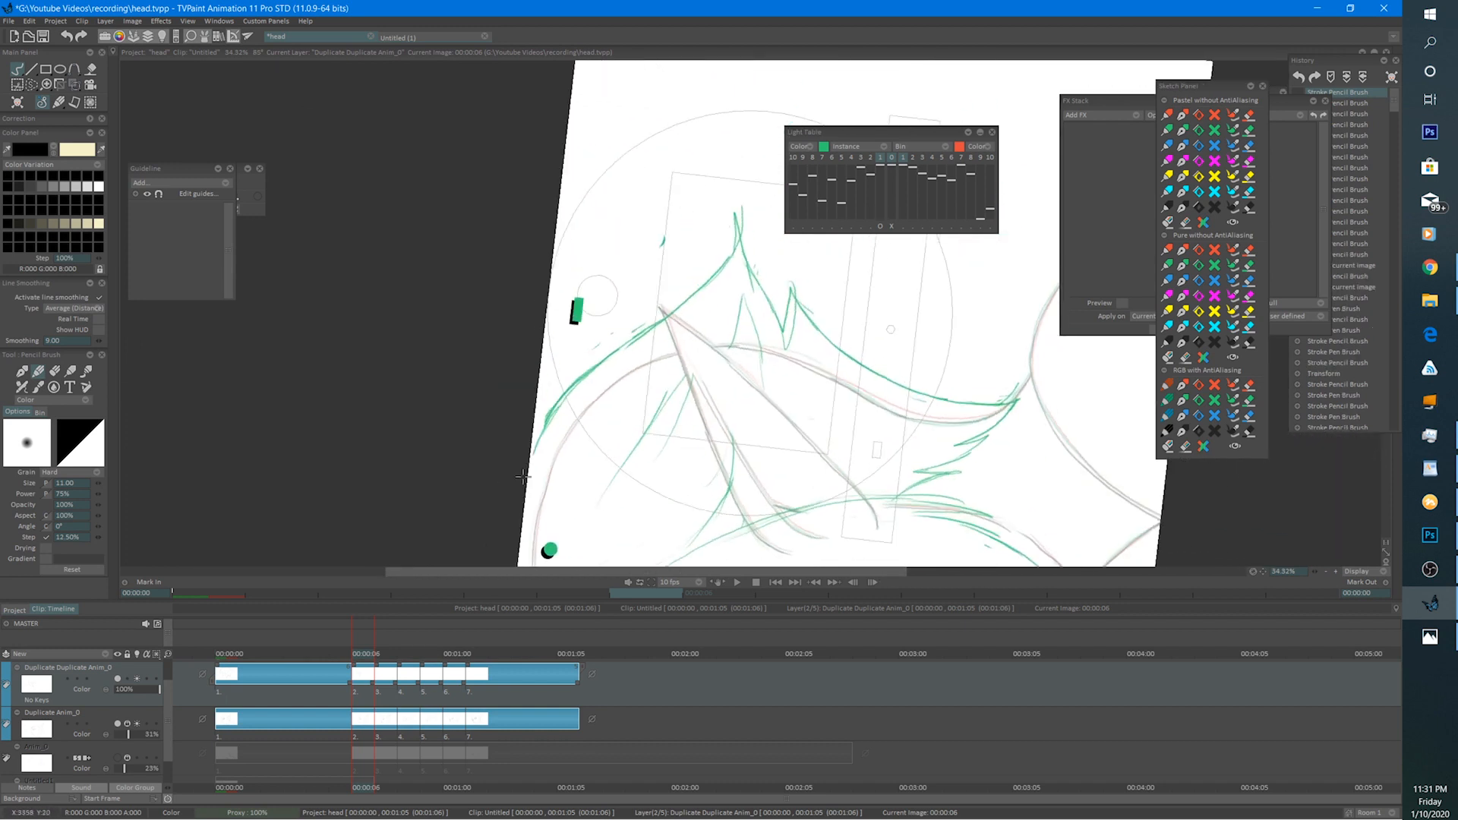
mouse_move(535, 467)
mouse_down()
mouse_move(544, 429)
mouse_move(653, 325)
mouse_up()
key(5)
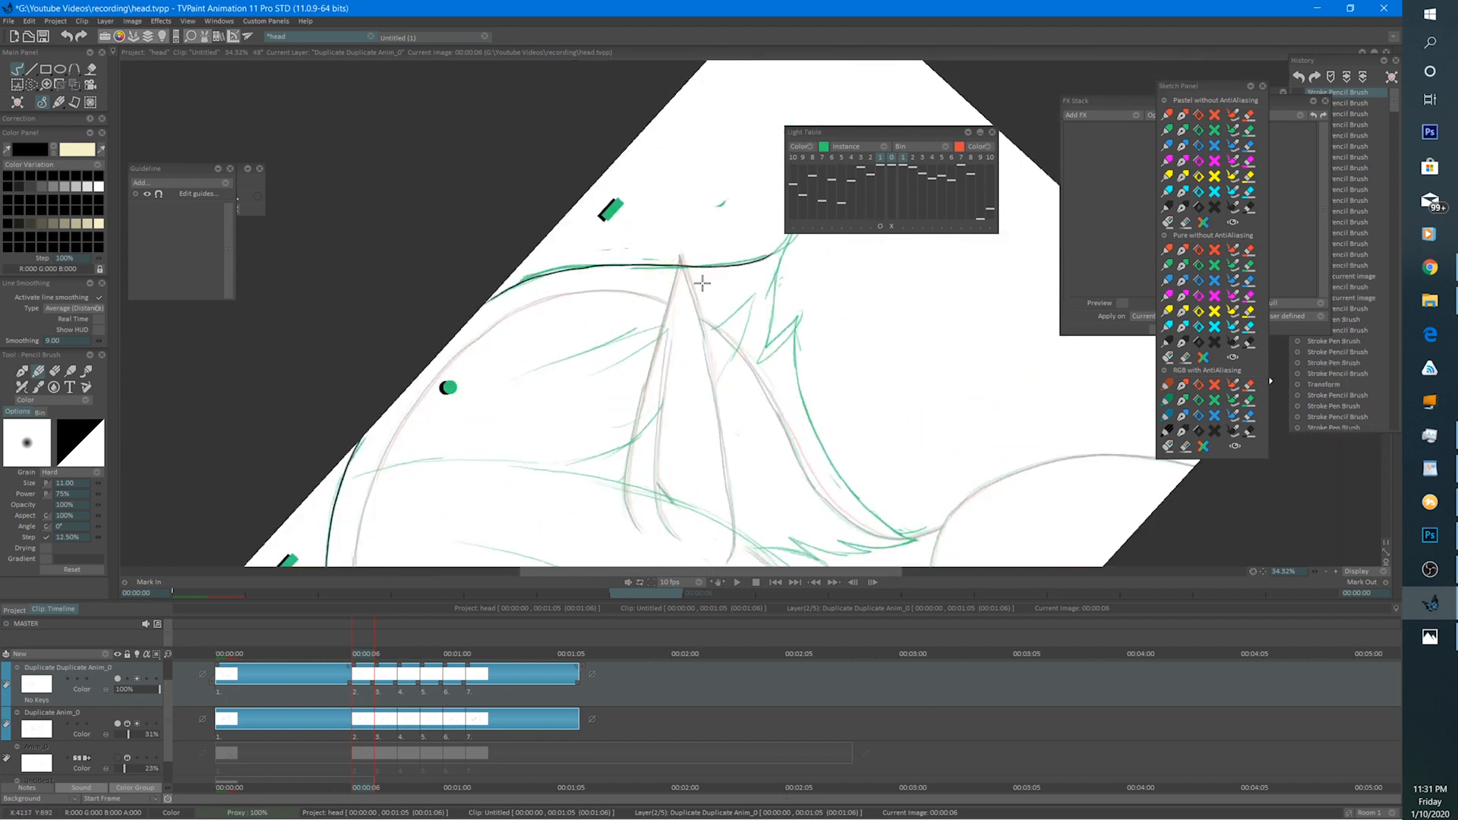
Draw the spiky hair tips behind the ear, the nape contour and the jagged ends at the neck.
mouse_move(681, 316)
mouse_down()
mouse_move(605, 376)
mouse_move(652, 375)
mouse_move(594, 446)
mouse_up()
mouse_move(595, 447)
mouse_down()
mouse_move(618, 261)
mouse_move(574, 363)
mouse_move(576, 464)
mouse_up()
key(6)
mouse_move(511, 342)
mouse_down()
mouse_move(529, 414)
mouse_move(541, 366)
mouse_move(545, 422)
mouse_move(588, 490)
mouse_up()
drag(560, 419, 544, 398)
key(6)
key(6)
key(6)
key(6)
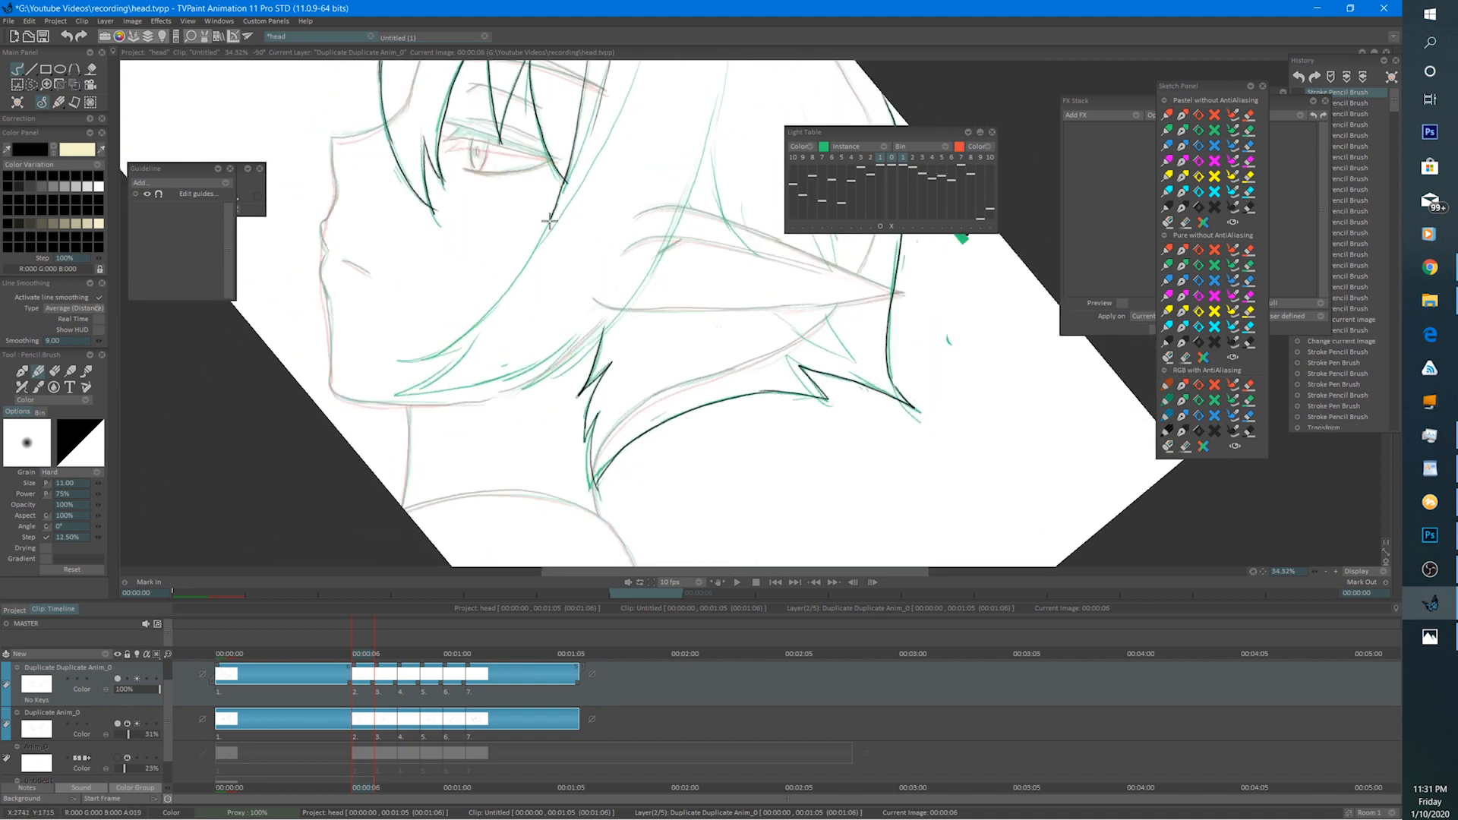
Draw the long side lock from beside the eye down to the jaw, reworking the strokes at its pointed tip.
mouse_move(549, 221)
mouse_down()
mouse_move(484, 323)
mouse_move(418, 366)
mouse_up()
key(4)
key(4)
key(4)
key(4)
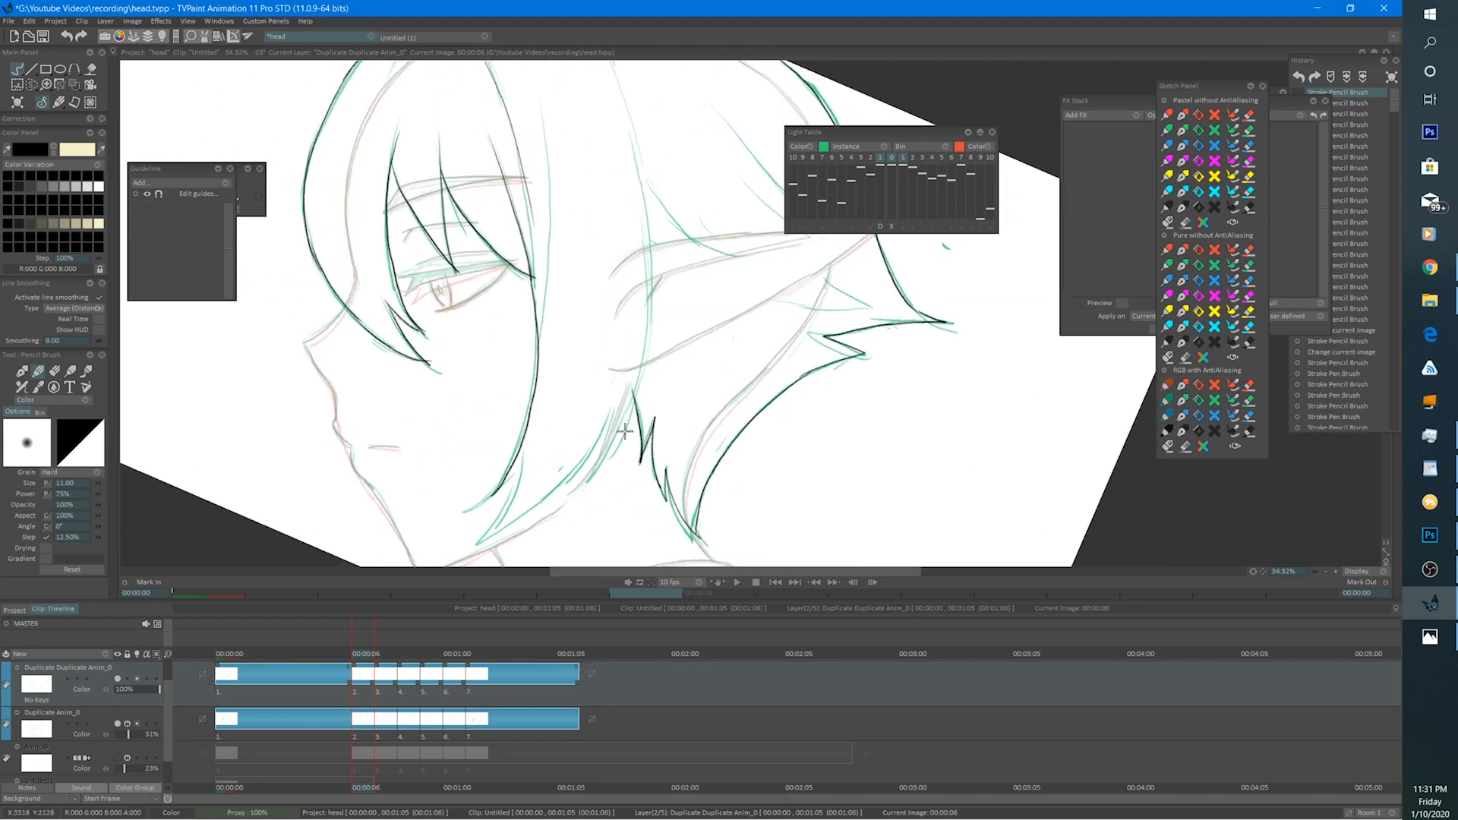
mouse_move(605, 258)
mouse_down()
mouse_move(609, 357)
mouse_move(564, 471)
mouse_up()
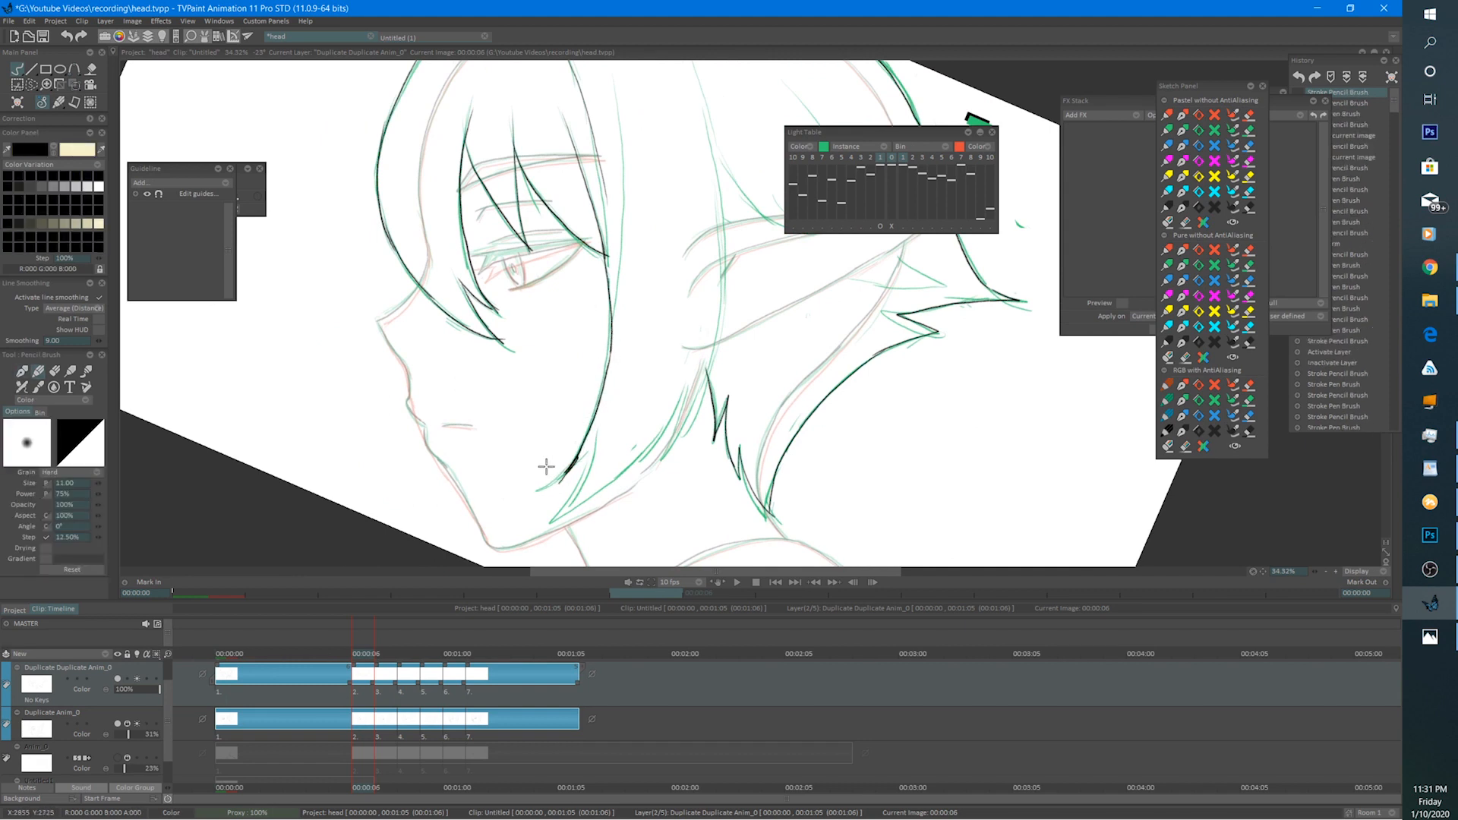
drag(603, 368, 577, 457)
key(b)
drag(613, 331, 563, 481)
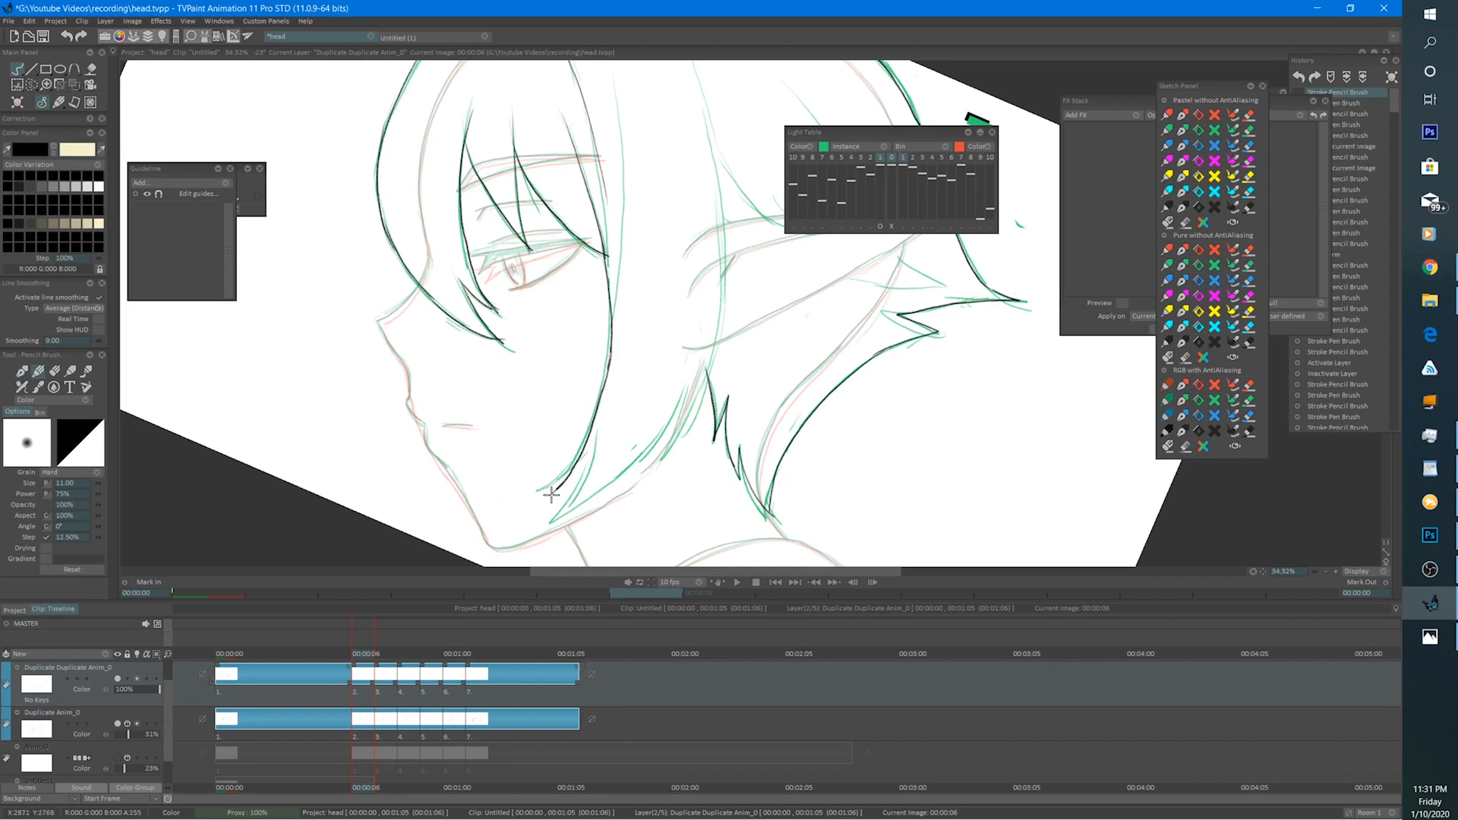
key(ctrl+z)
key(ctrl+z)
key(ctrl+z)
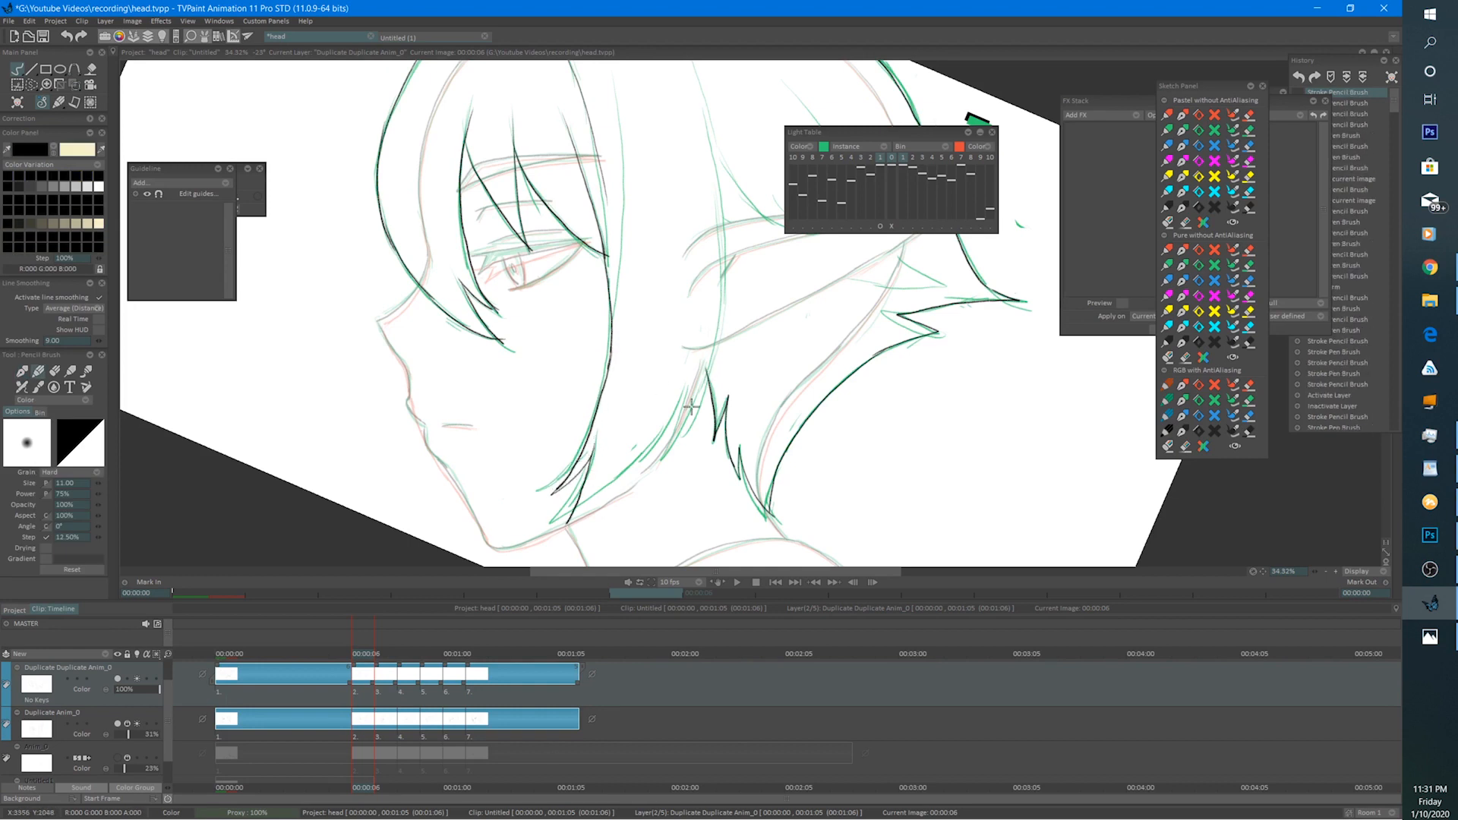
Add the strands below the ear, the long strand over the ear root and the shorter strands above the ear.
drag(691, 406, 694, 334)
mouse_move(743, 216)
mouse_down()
mouse_move(694, 370)
mouse_move(655, 421)
mouse_move(642, 434)
mouse_move(667, 381)
mouse_move(535, 482)
mouse_up()
drag(691, 296, 540, 421)
mouse_move(609, 305)
mouse_down()
mouse_move(669, 205)
mouse_move(842, 319)
mouse_move(897, 395)
mouse_up()
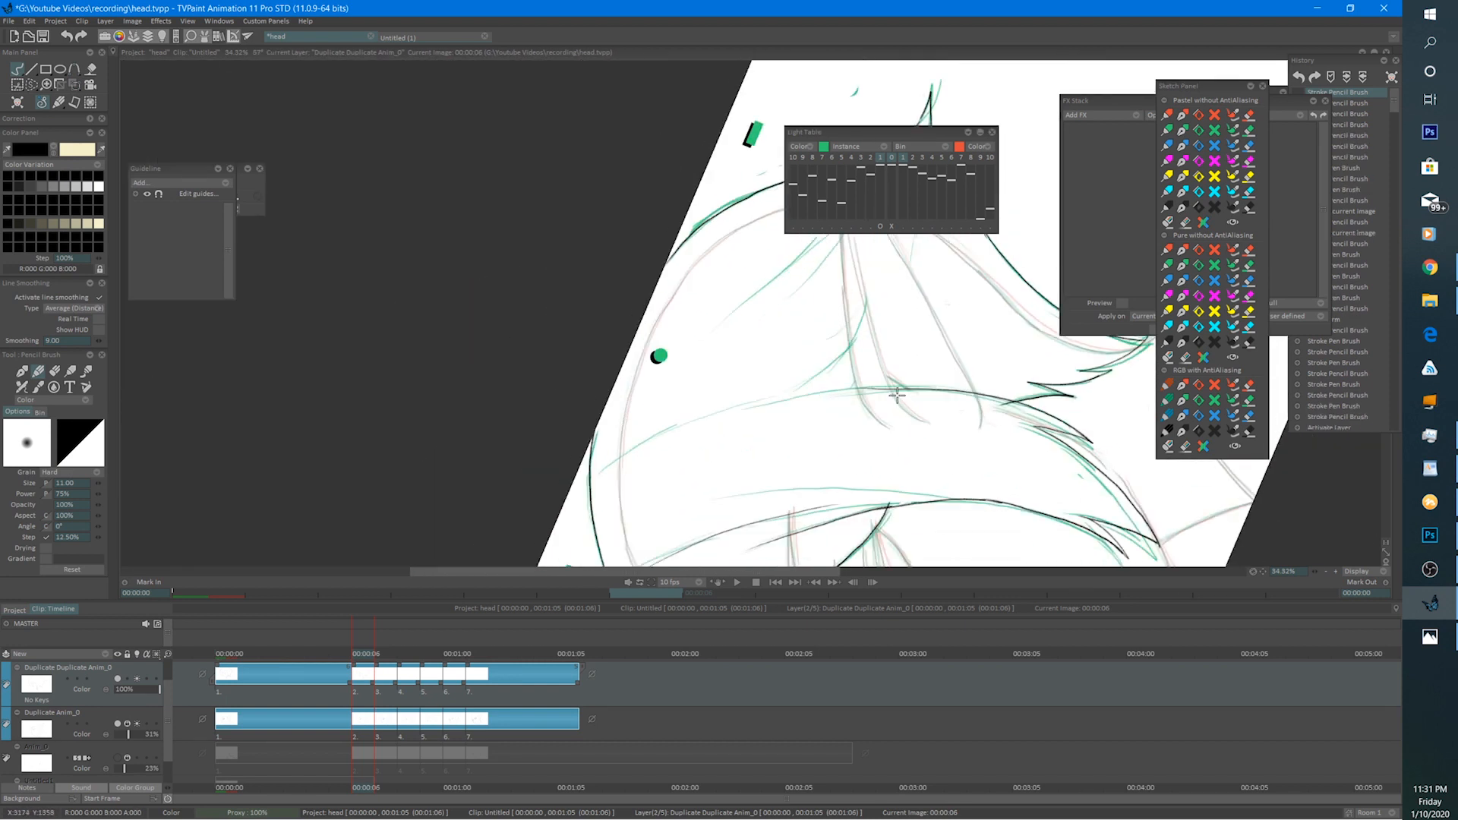
mouse_move(667, 423)
mouse_down()
mouse_move(586, 494)
mouse_move(519, 376)
mouse_move(608, 372)
mouse_move(596, 459)
mouse_move(666, 539)
mouse_up()
drag(715, 403, 676, 552)
mouse_move(671, 465)
mouse_down()
mouse_move(791, 471)
mouse_move(721, 319)
mouse_move(693, 294)
mouse_move(624, 465)
mouse_up()
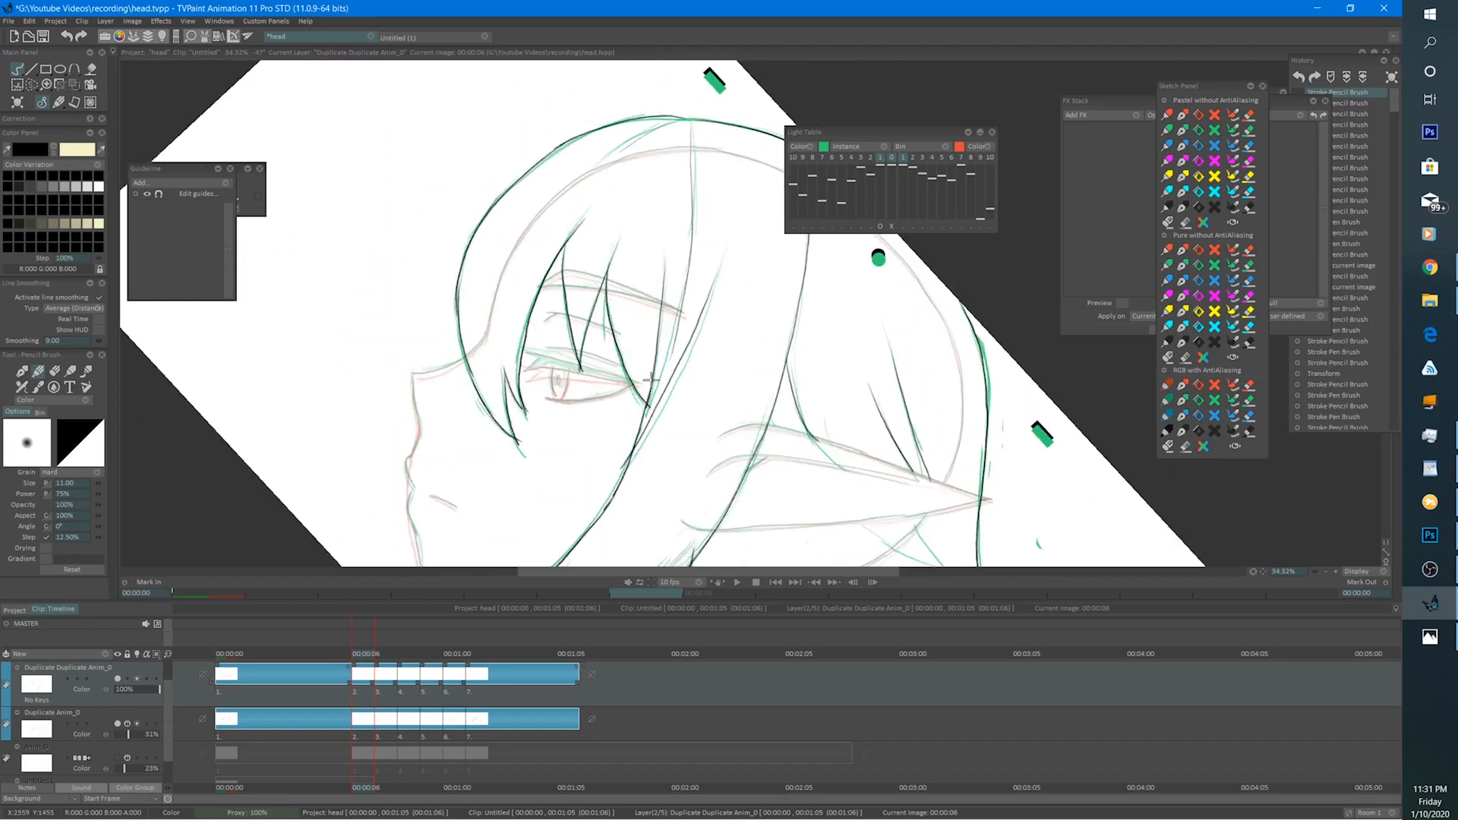
Undo the last stroke and add the small hair strands behind the ear.
key(ctrl+z)
mouse_move(720, 273)
mouse_down()
mouse_move(635, 453)
mouse_move(678, 396)
mouse_move(721, 398)
mouse_move(694, 255)
mouse_up()
drag(690, 350, 651, 303)
mouse_move(859, 394)
mouse_down()
mouse_move(841, 494)
mouse_move(918, 400)
mouse_move(912, 323)
mouse_move(953, 341)
mouse_move(853, 335)
mouse_up()
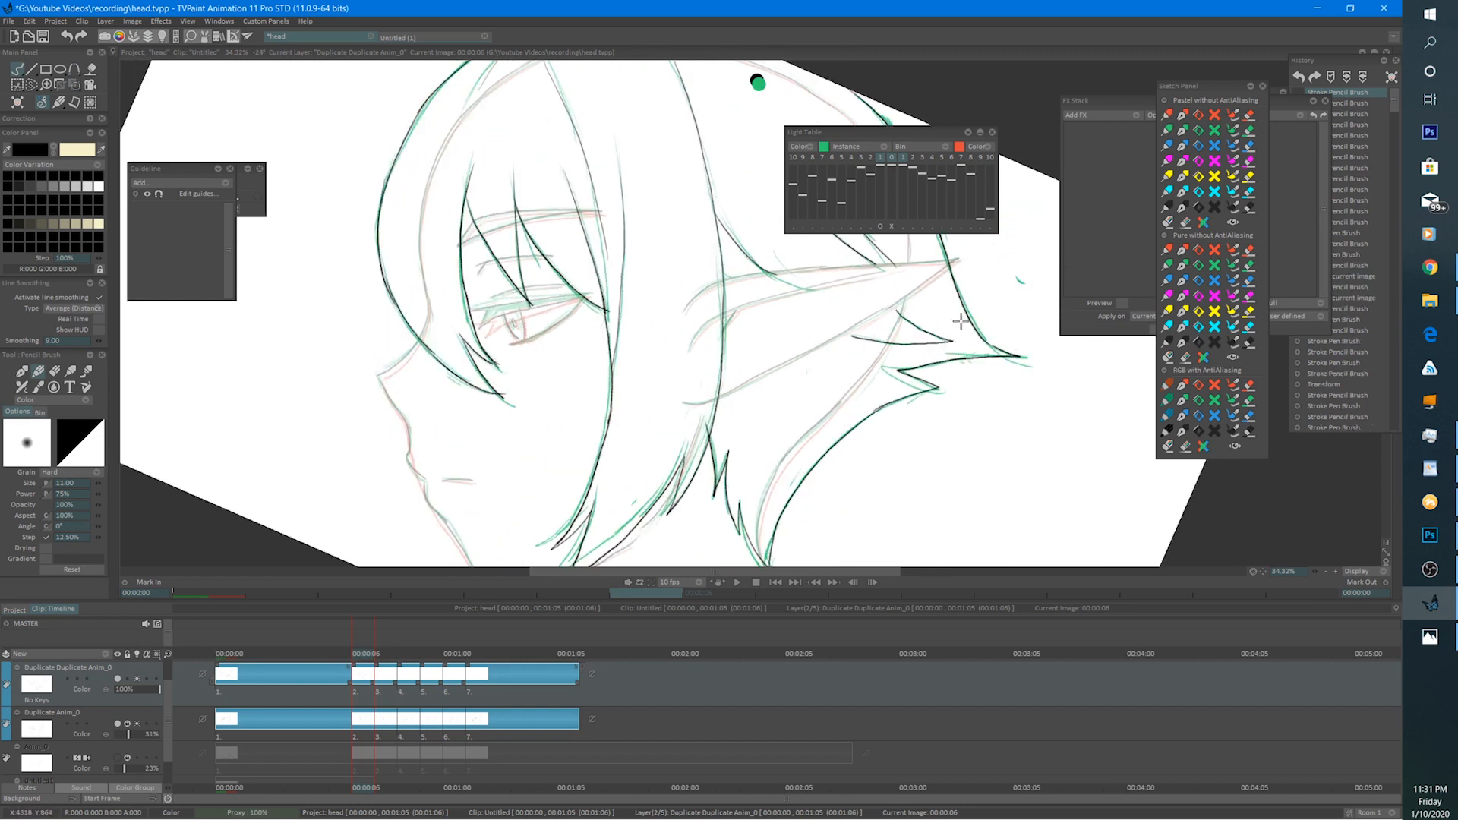
drag(958, 350, 737, 453)
Flip between the first and second hair drawings to compare them, and go to the third drawing.
click(341, 655)
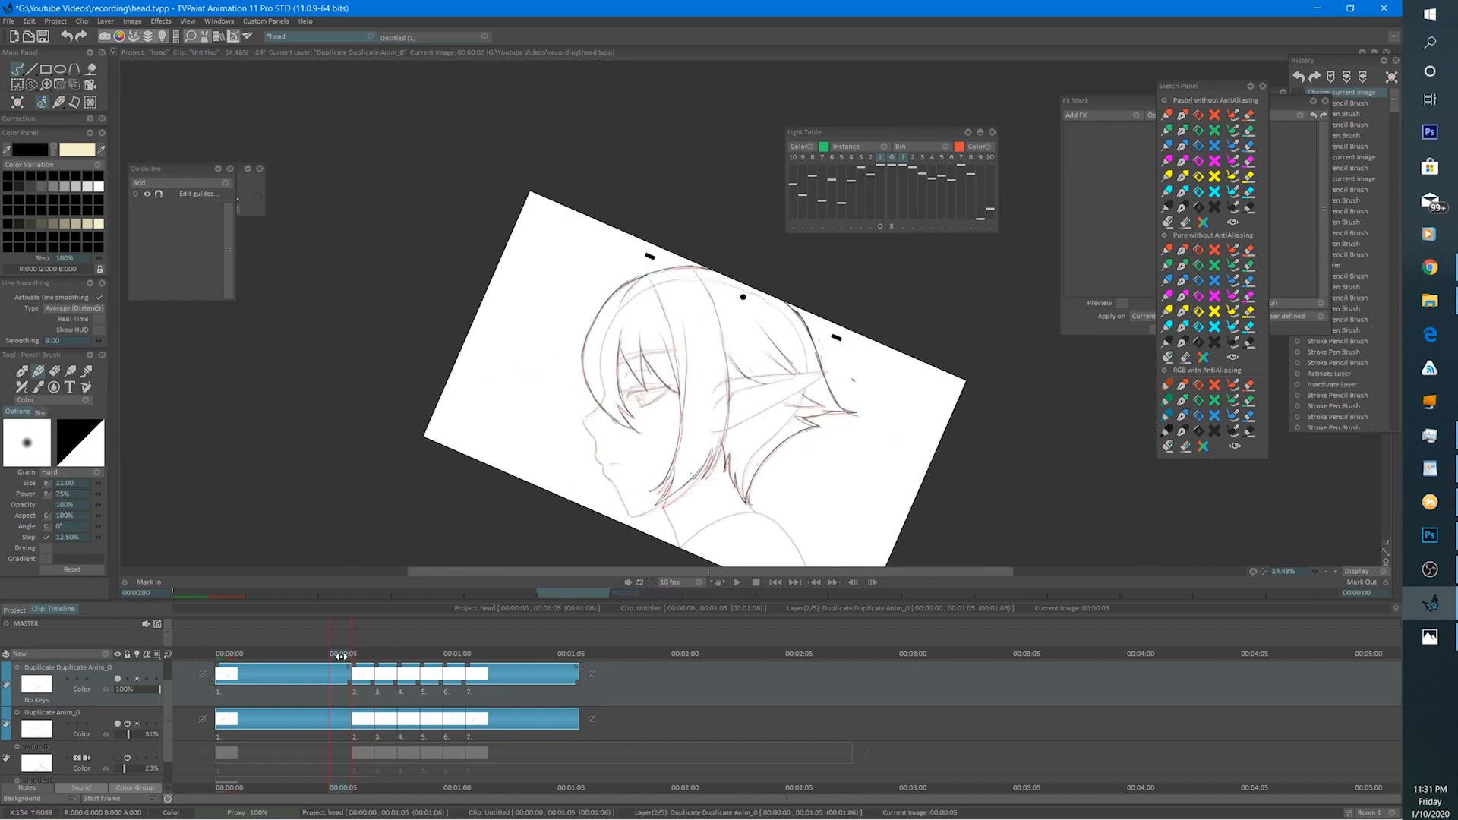
click(365, 655)
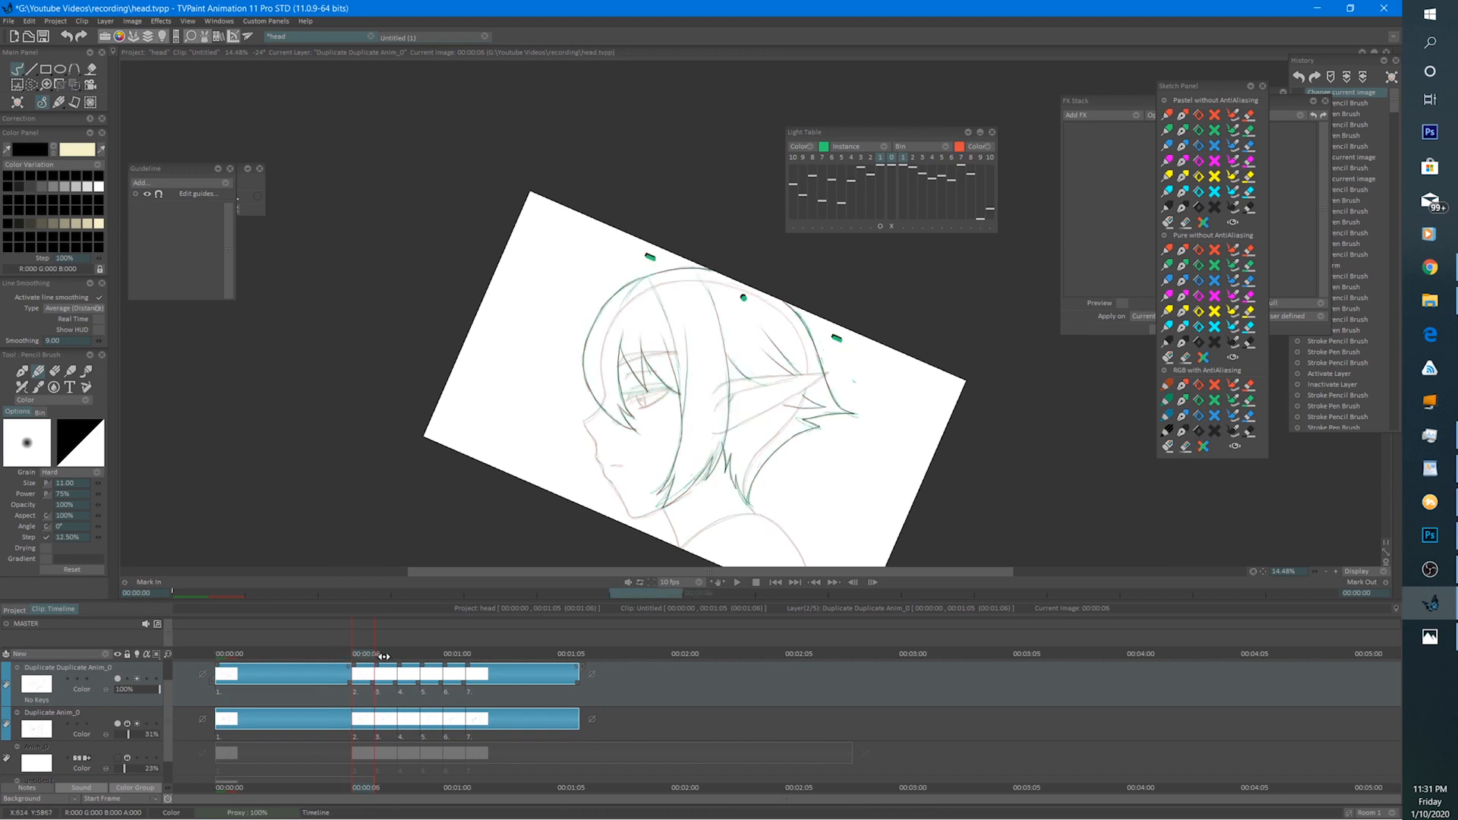
click(385, 655)
Offset the previous drawing on the light table to match the head position in the third frame.
scroll(775, 284, up, 3)
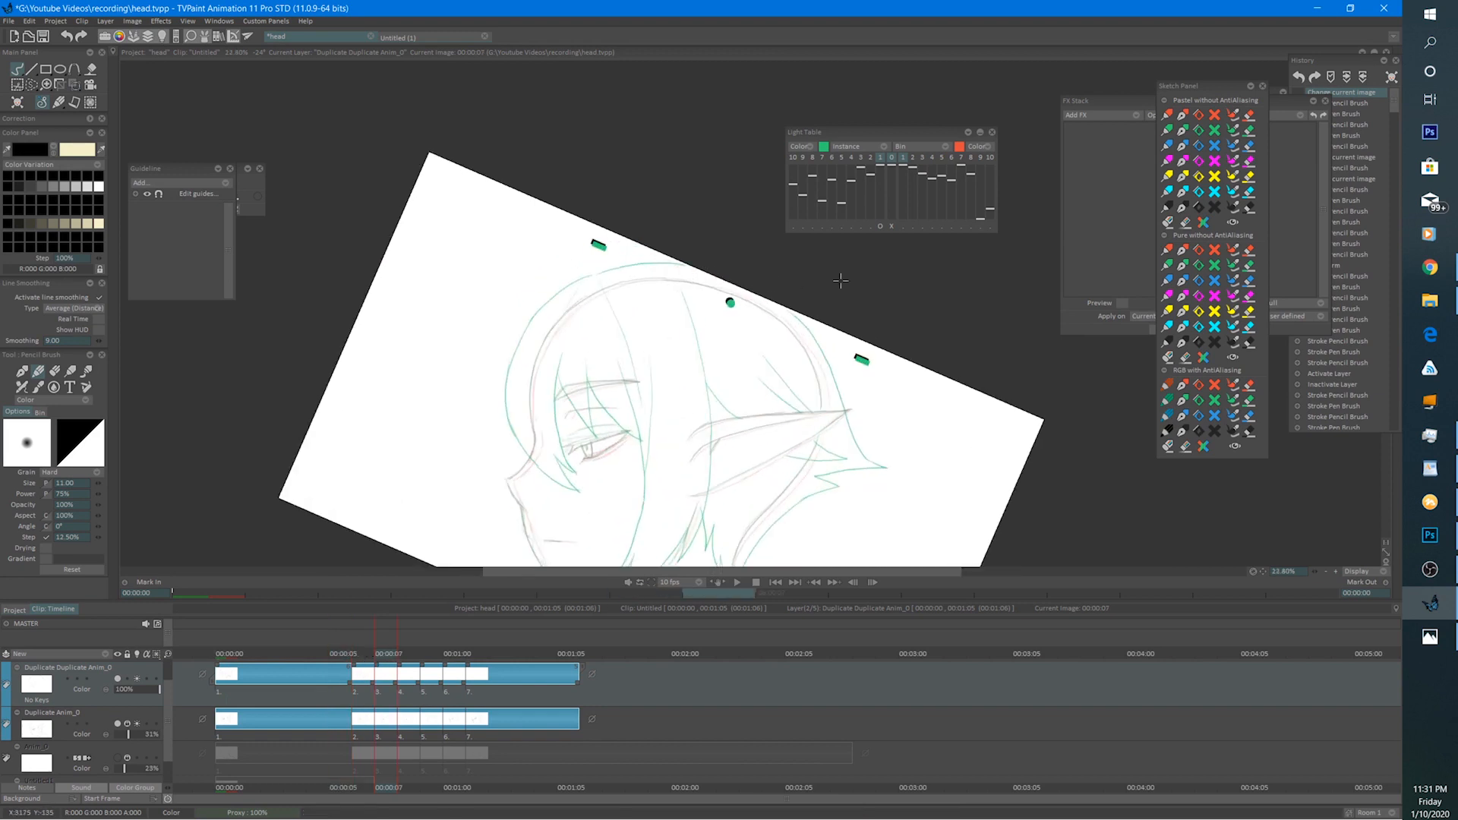
drag(681, 410, 761, 273)
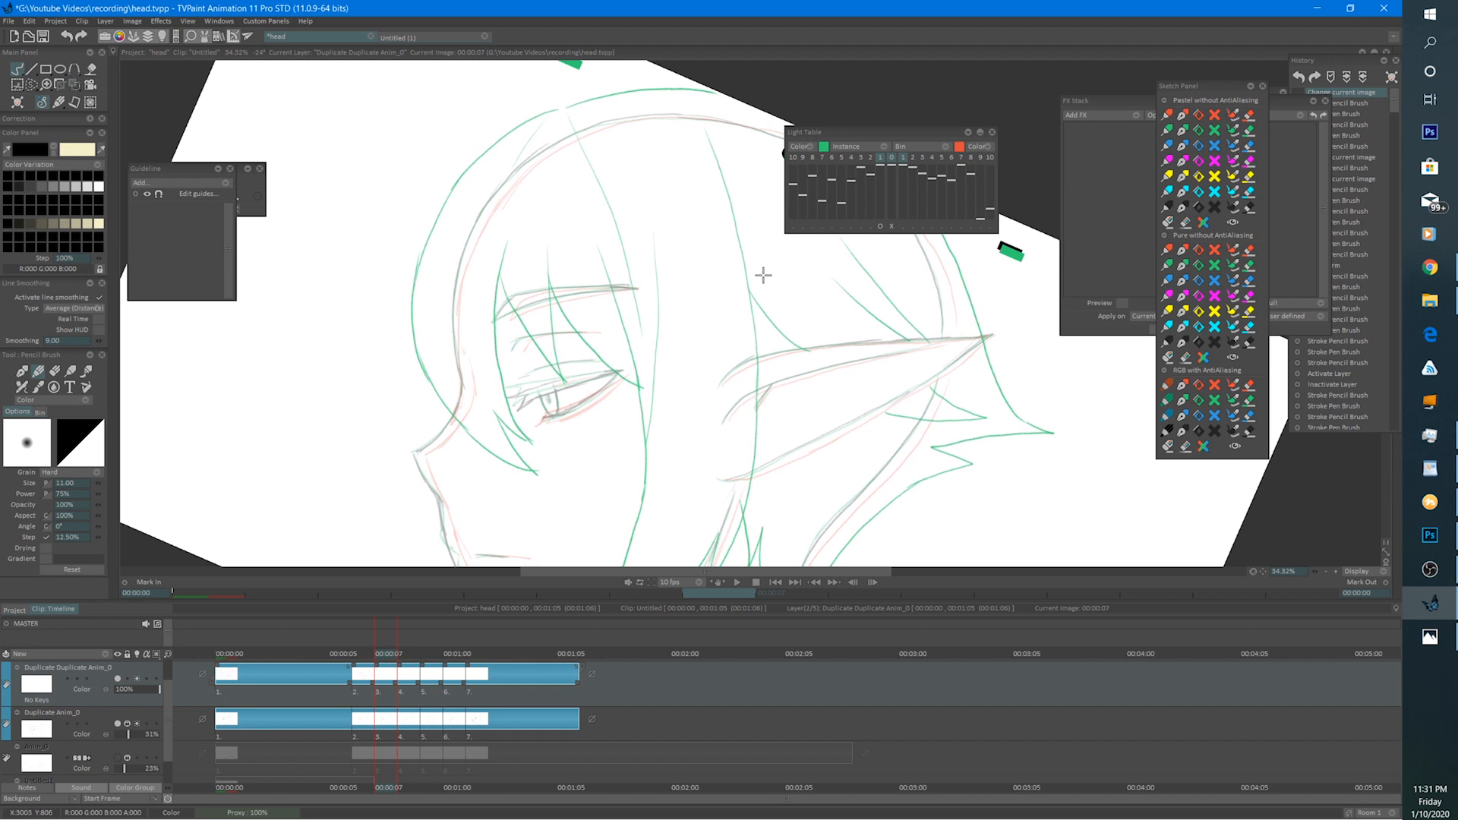
click(880, 226)
drag(614, 383, 620, 387)
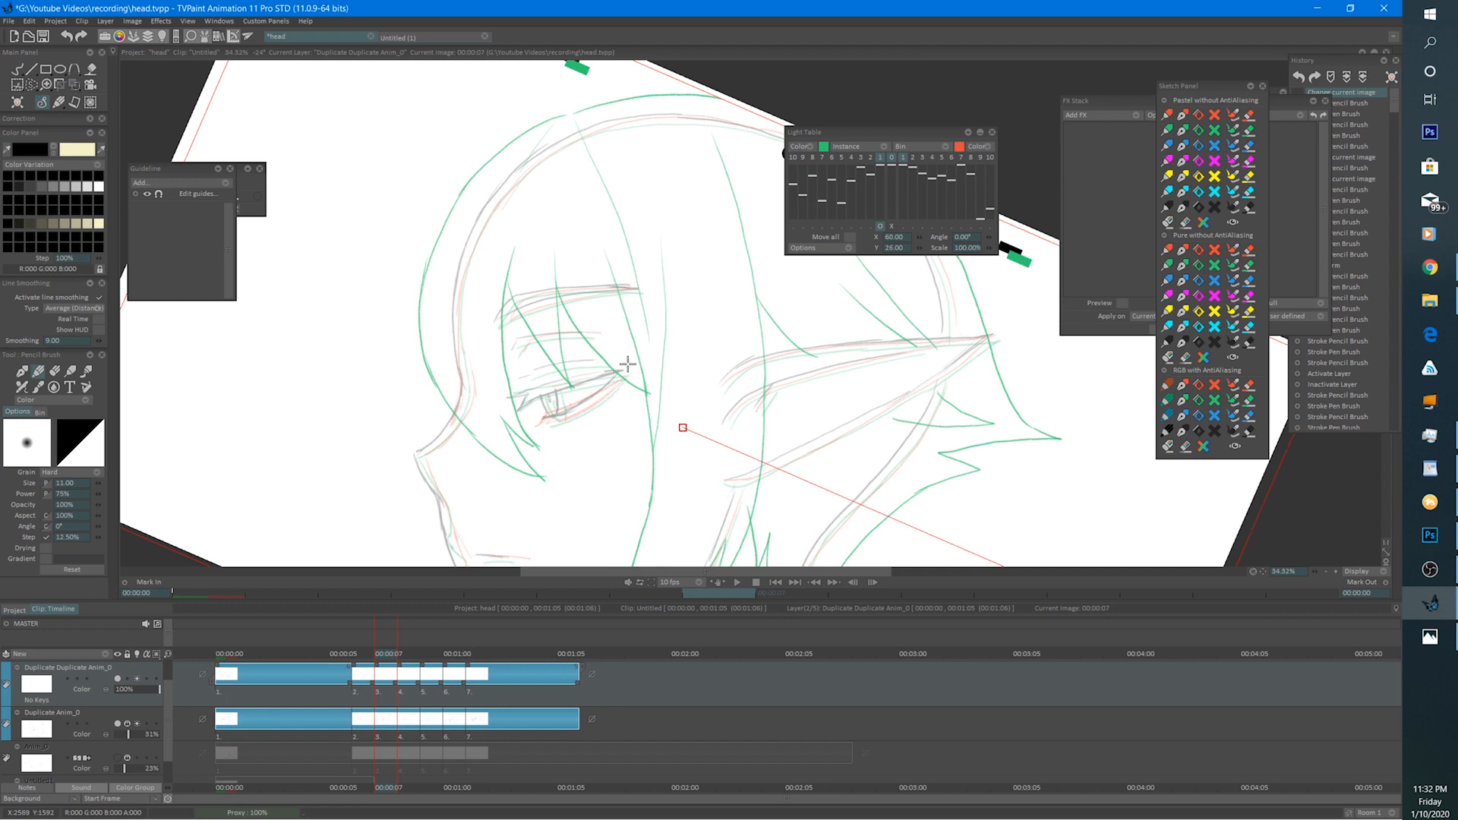
drag(627, 364, 634, 316)
drag(703, 361, 697, 356)
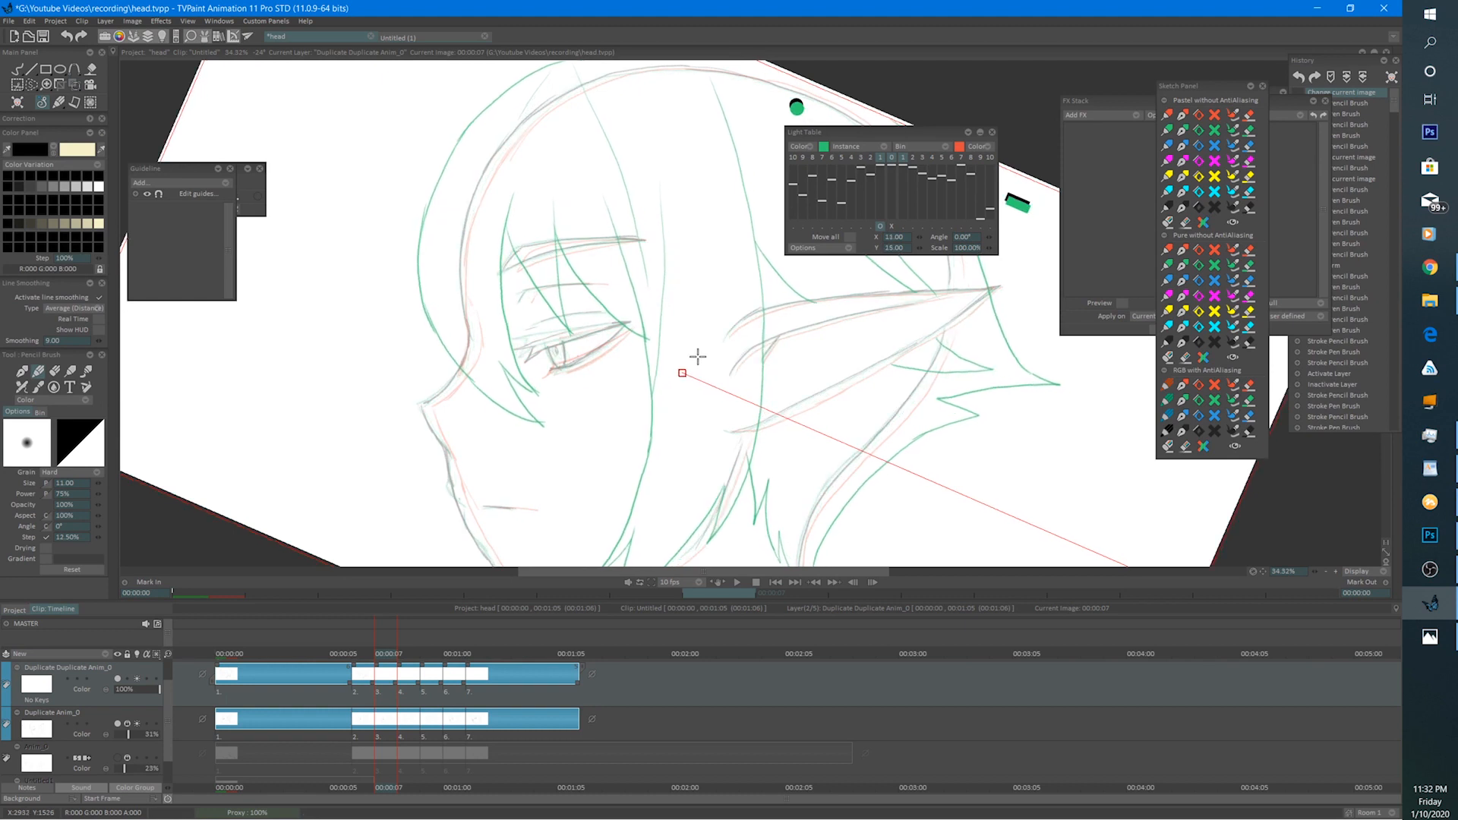
Fine-tune the previous drawing's light-table offset while flipping between the second and third frames, with the next drawing switched off.
click(359, 654)
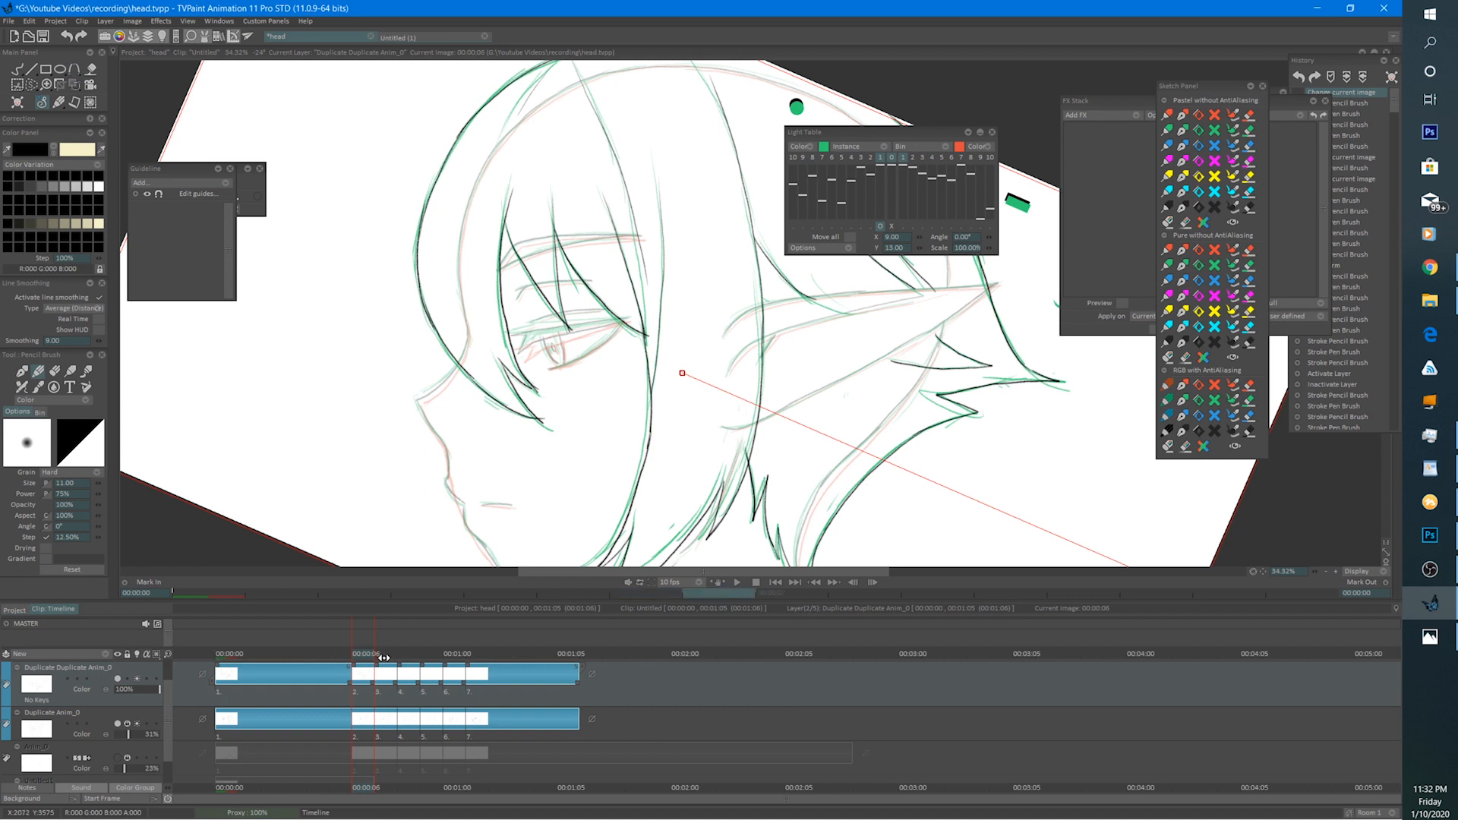
click(383, 656)
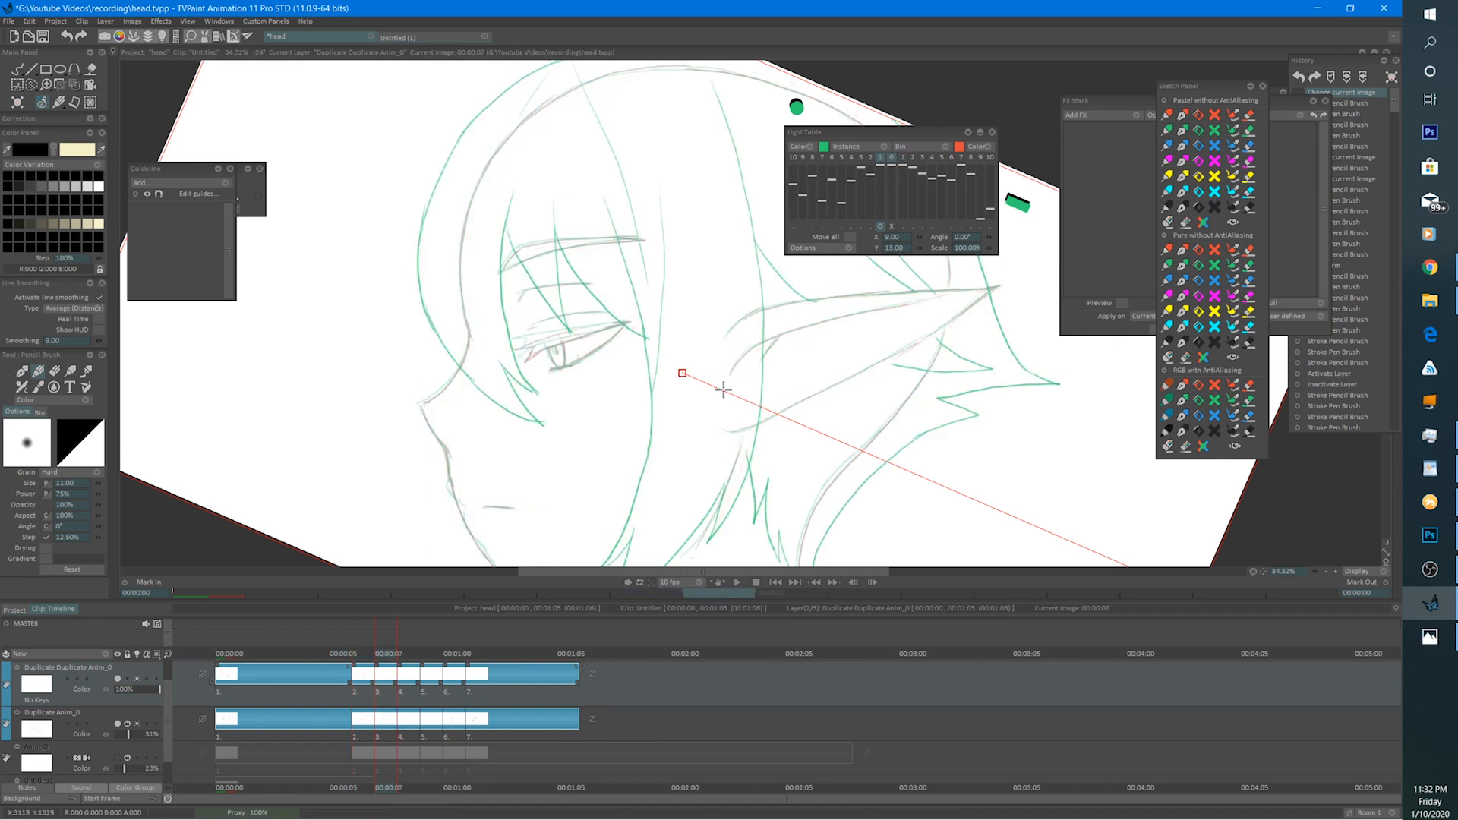
drag(723, 389, 727, 378)
click(363, 665)
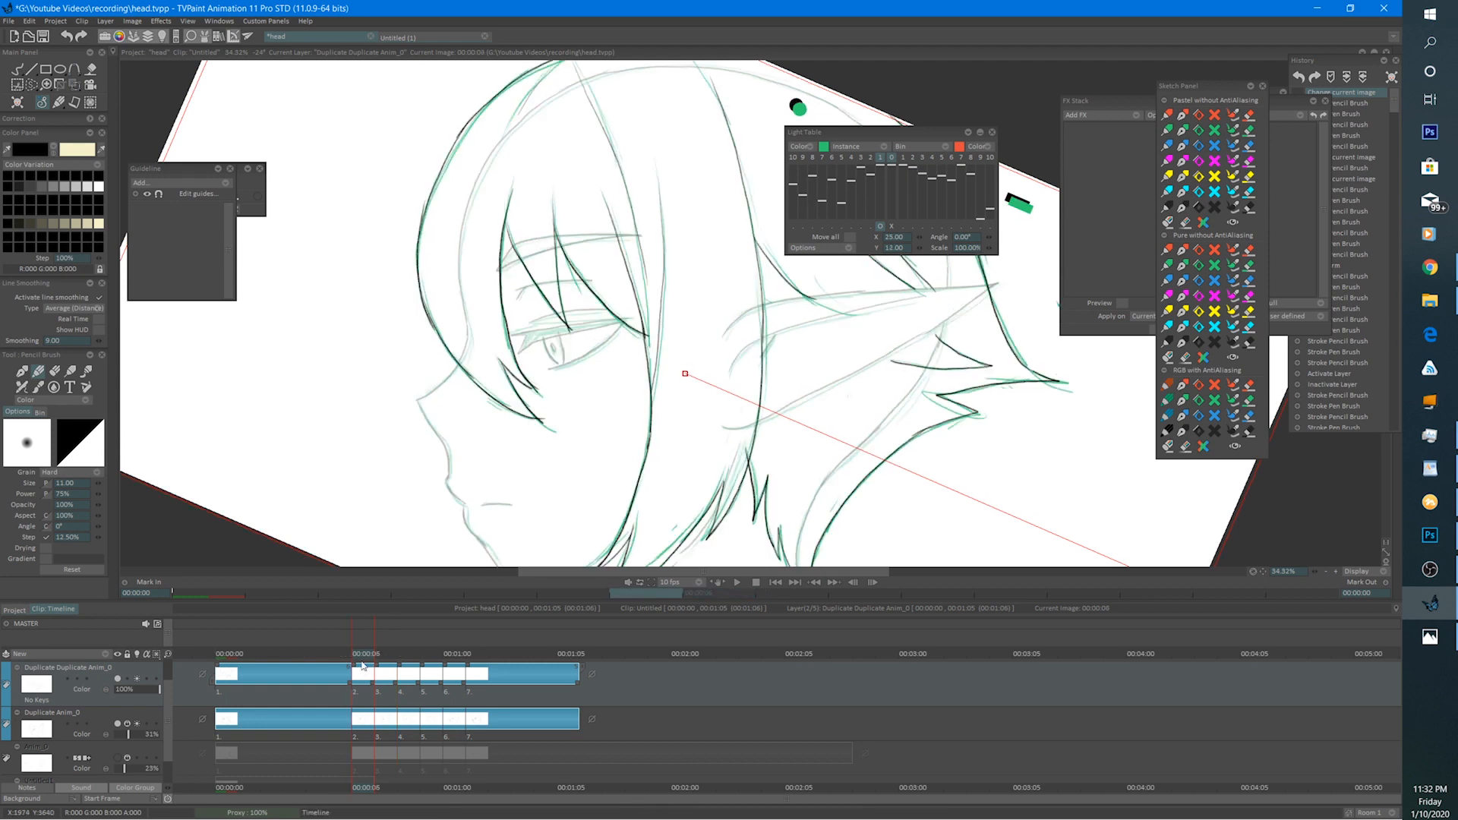
click(384, 660)
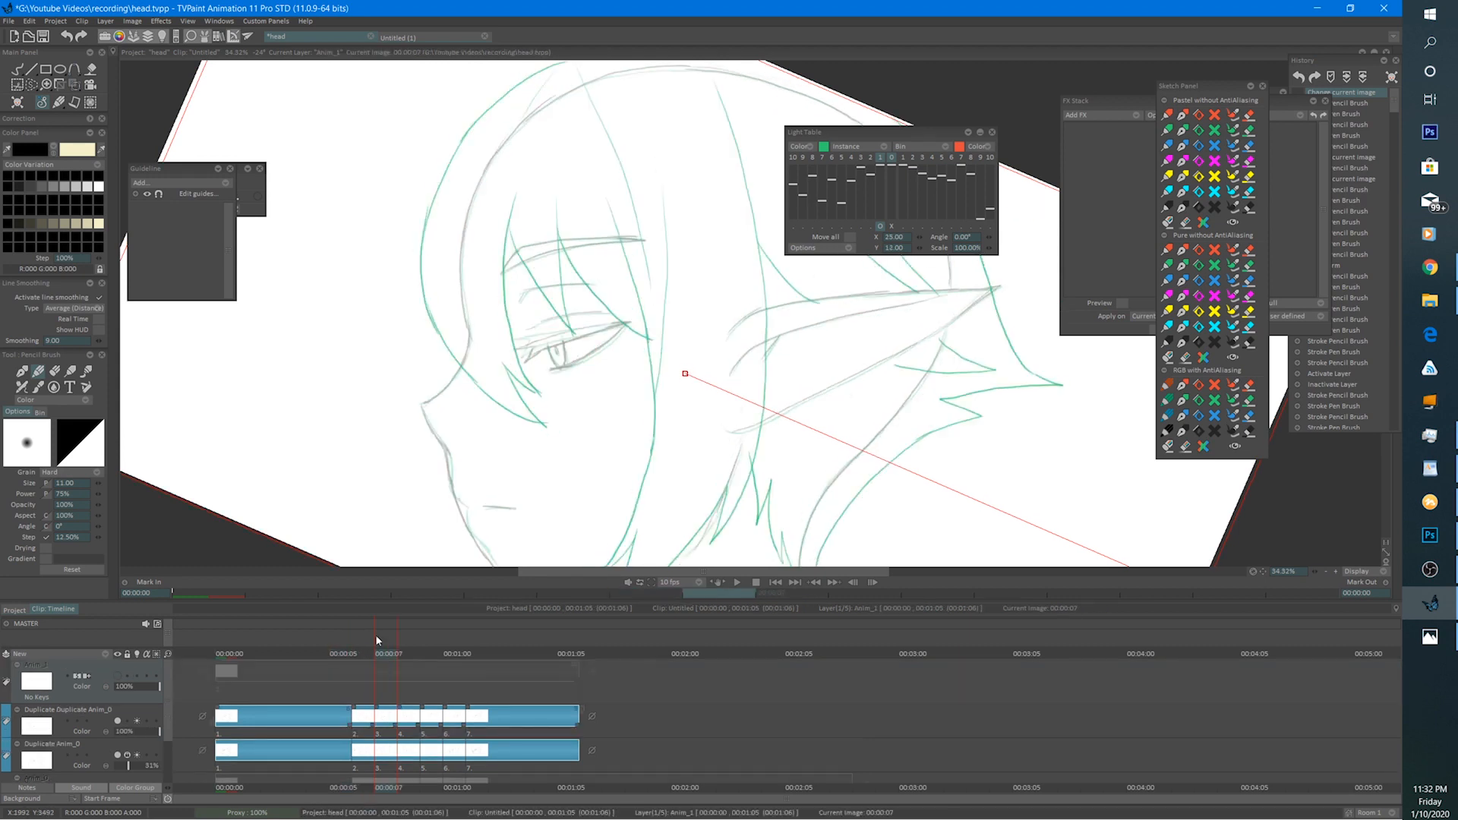
scroll(676, 296, down, 4)
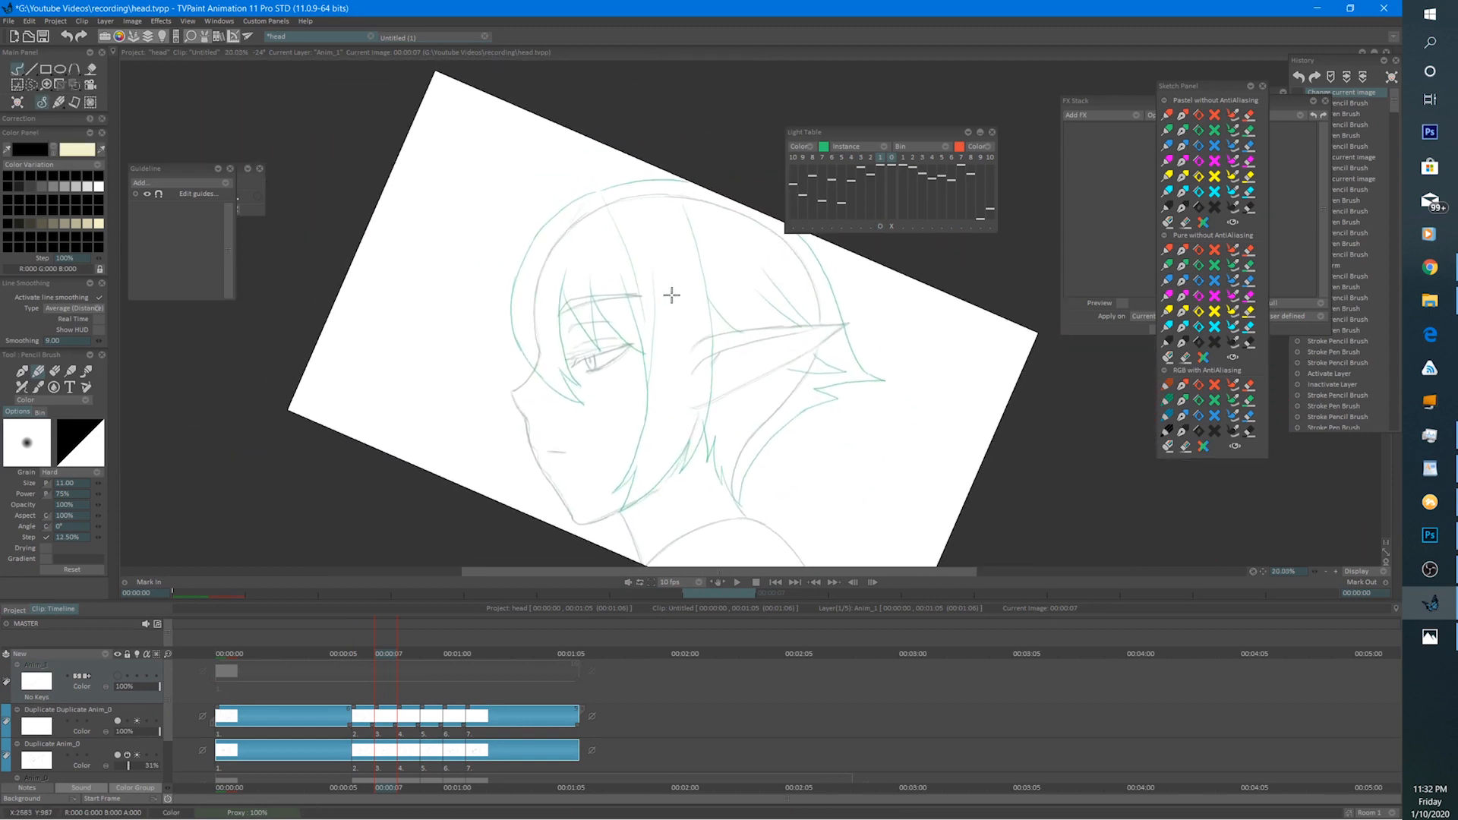
On the hair layer, trace the long front strand beside the face in the third frame, checking it against the second frame.
drag(595, 445, 618, 459)
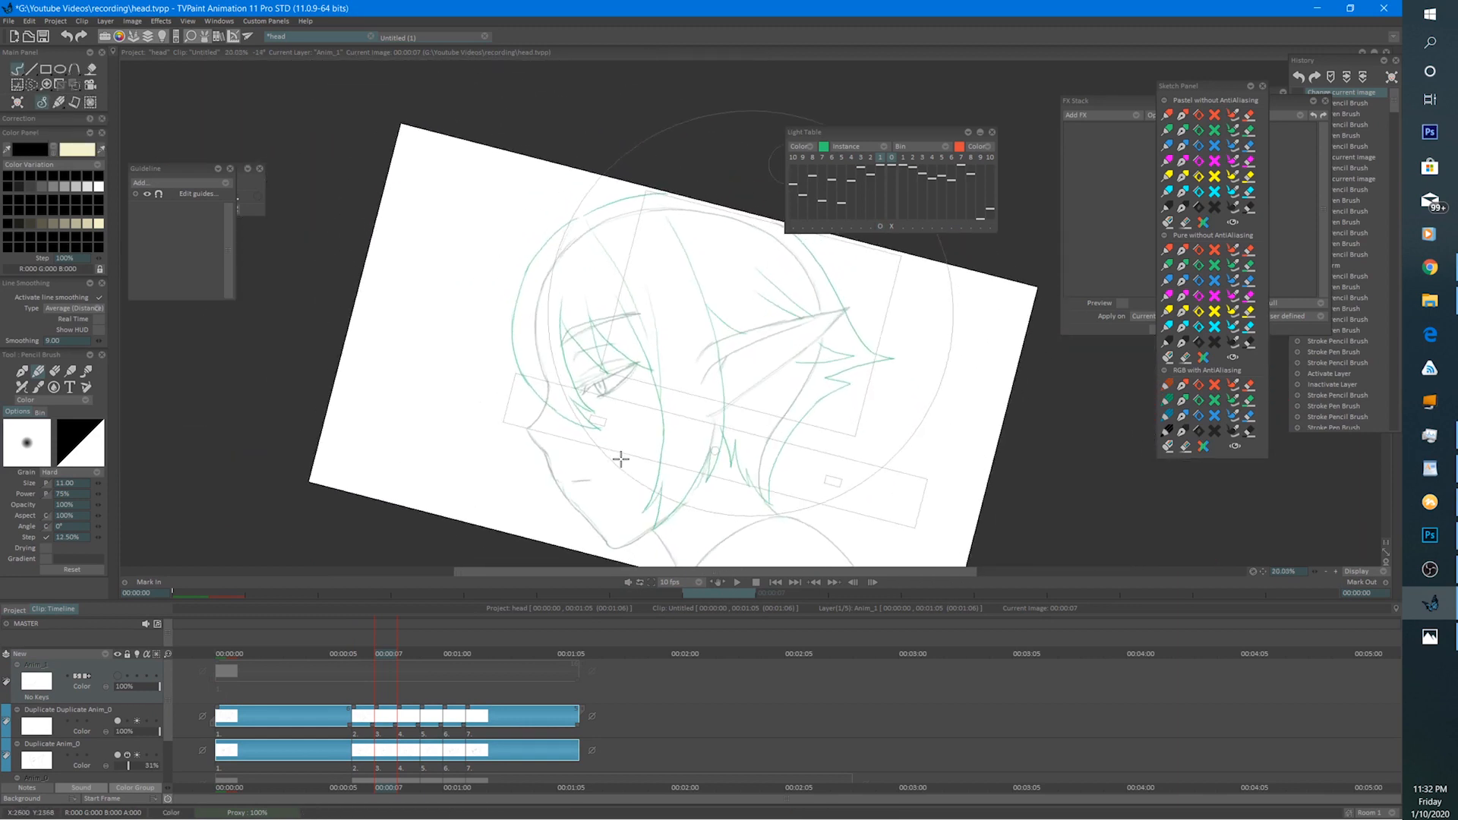
click(360, 658)
click(384, 658)
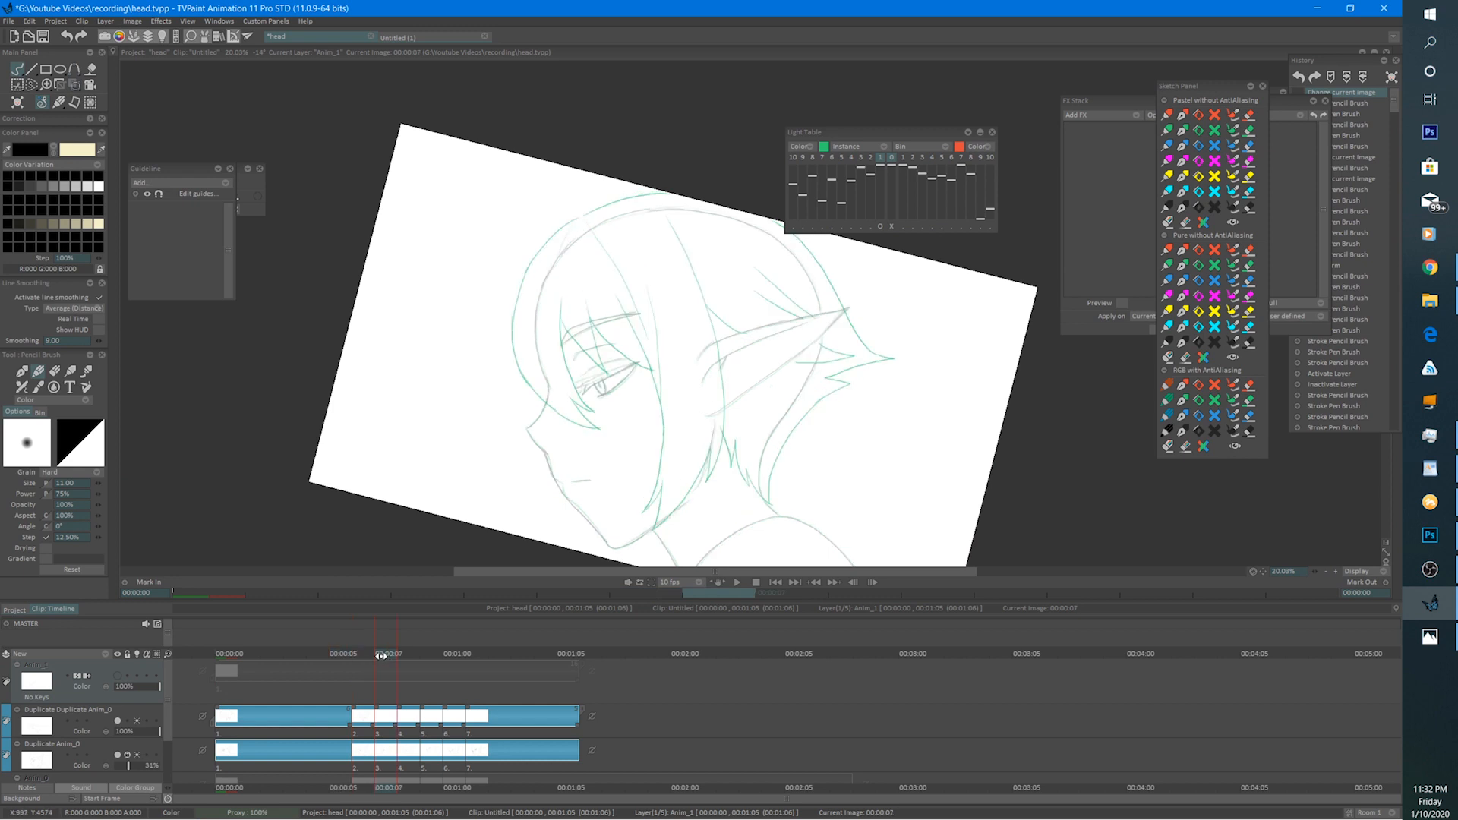
scroll(714, 383, up, 3)
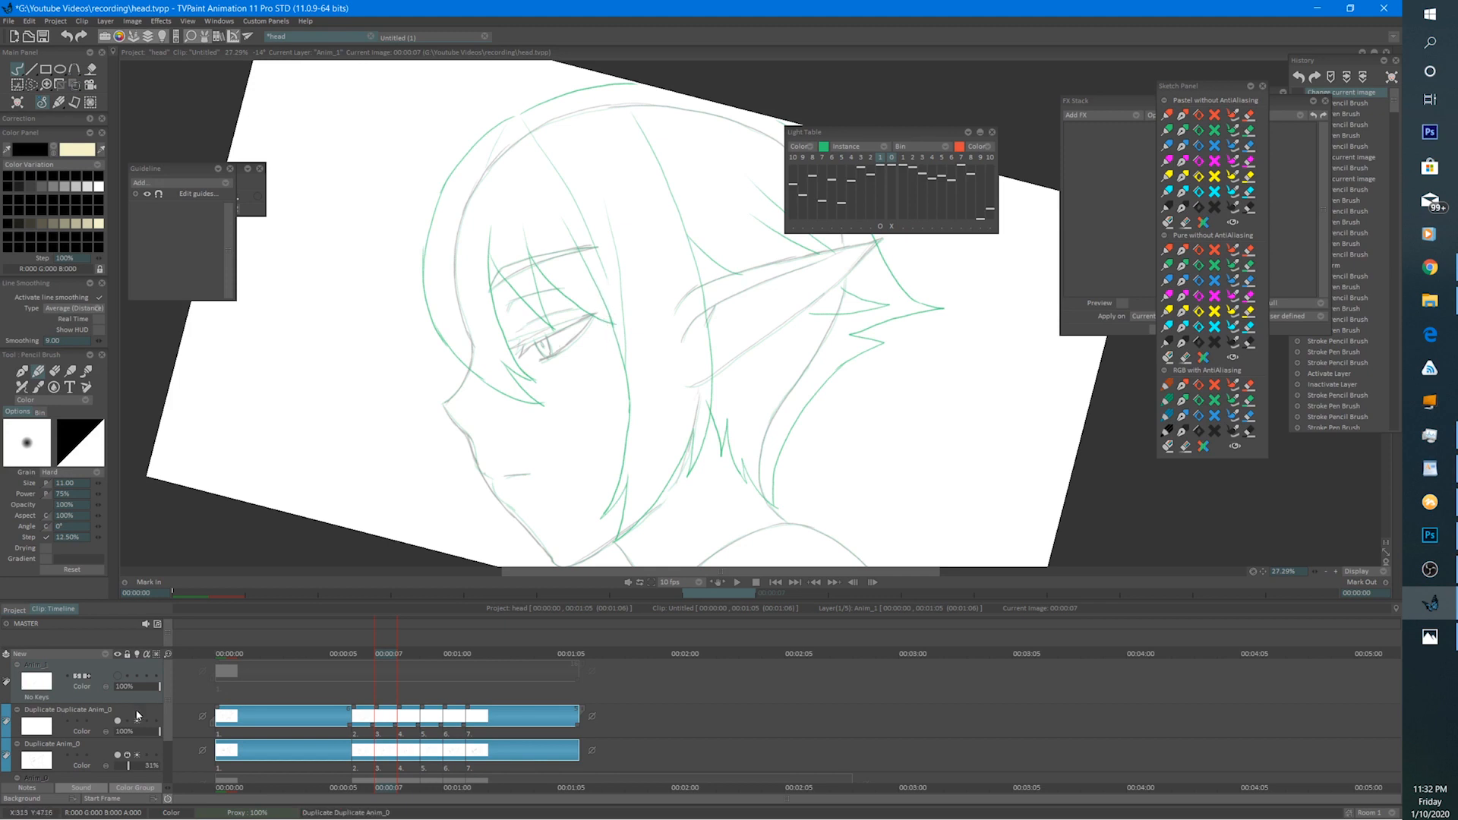
key(Down)
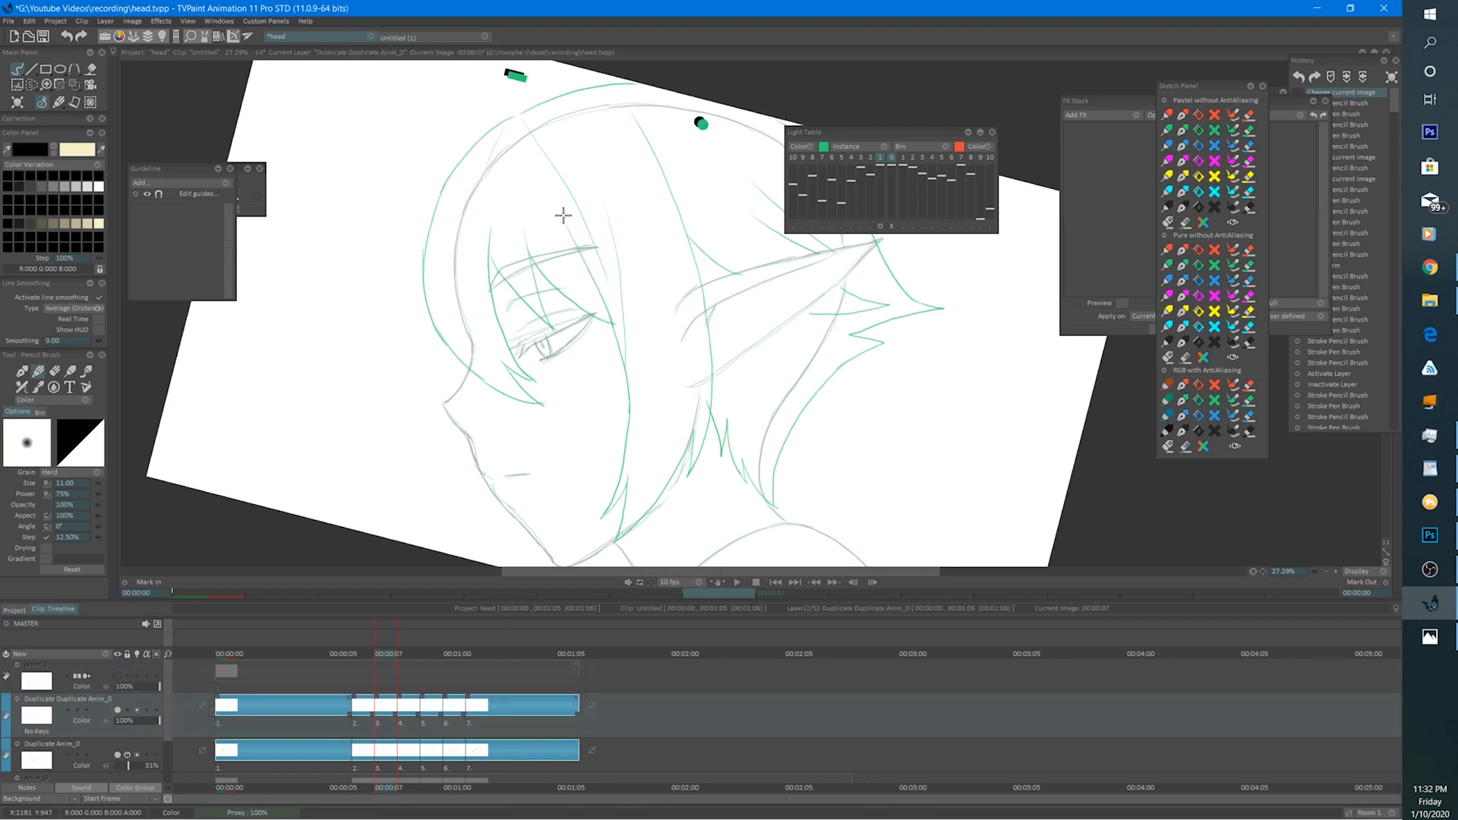
drag(563, 216, 616, 344)
drag(626, 420, 596, 520)
key(Left)
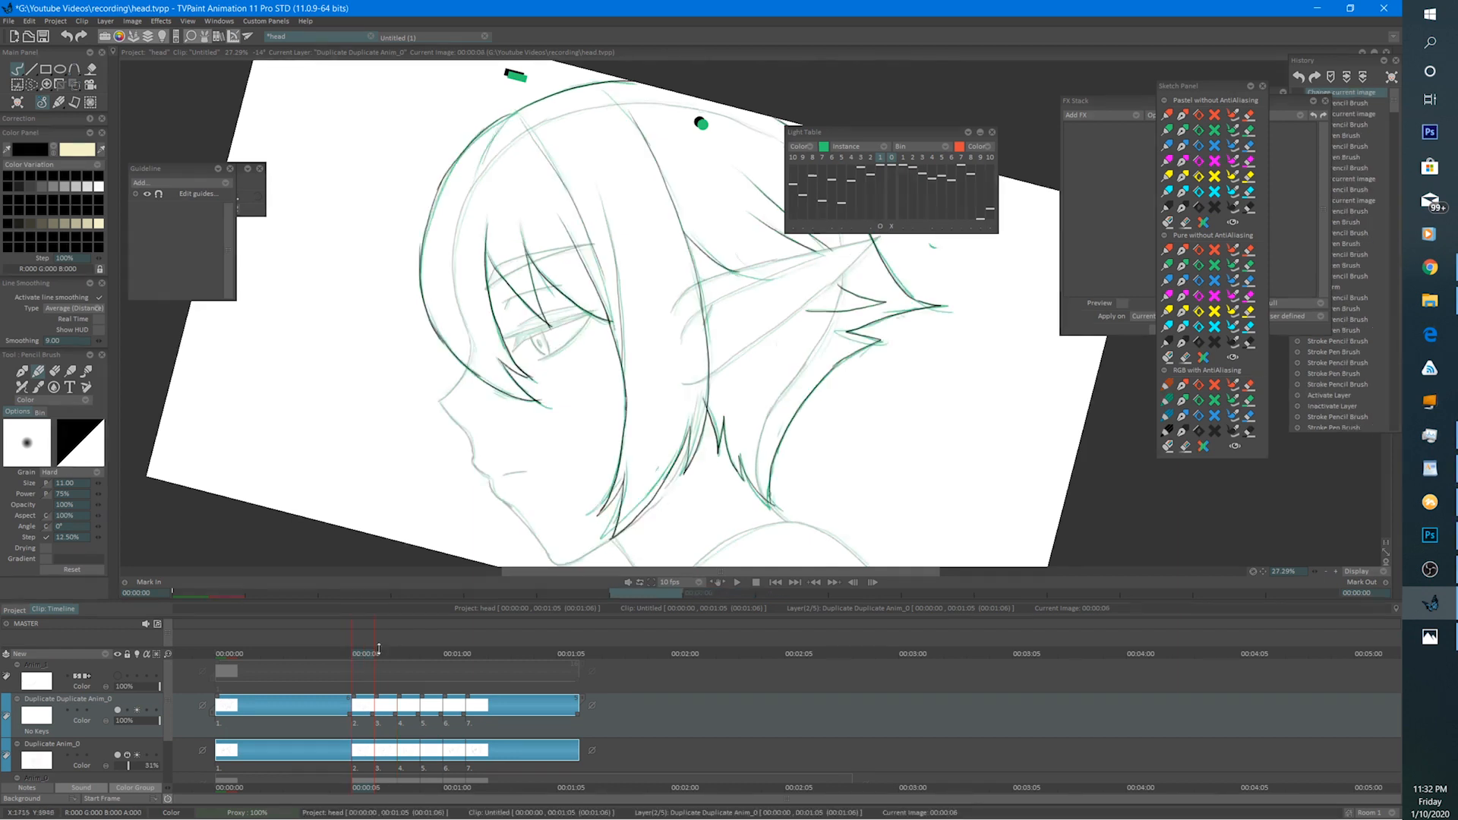
key(Right)
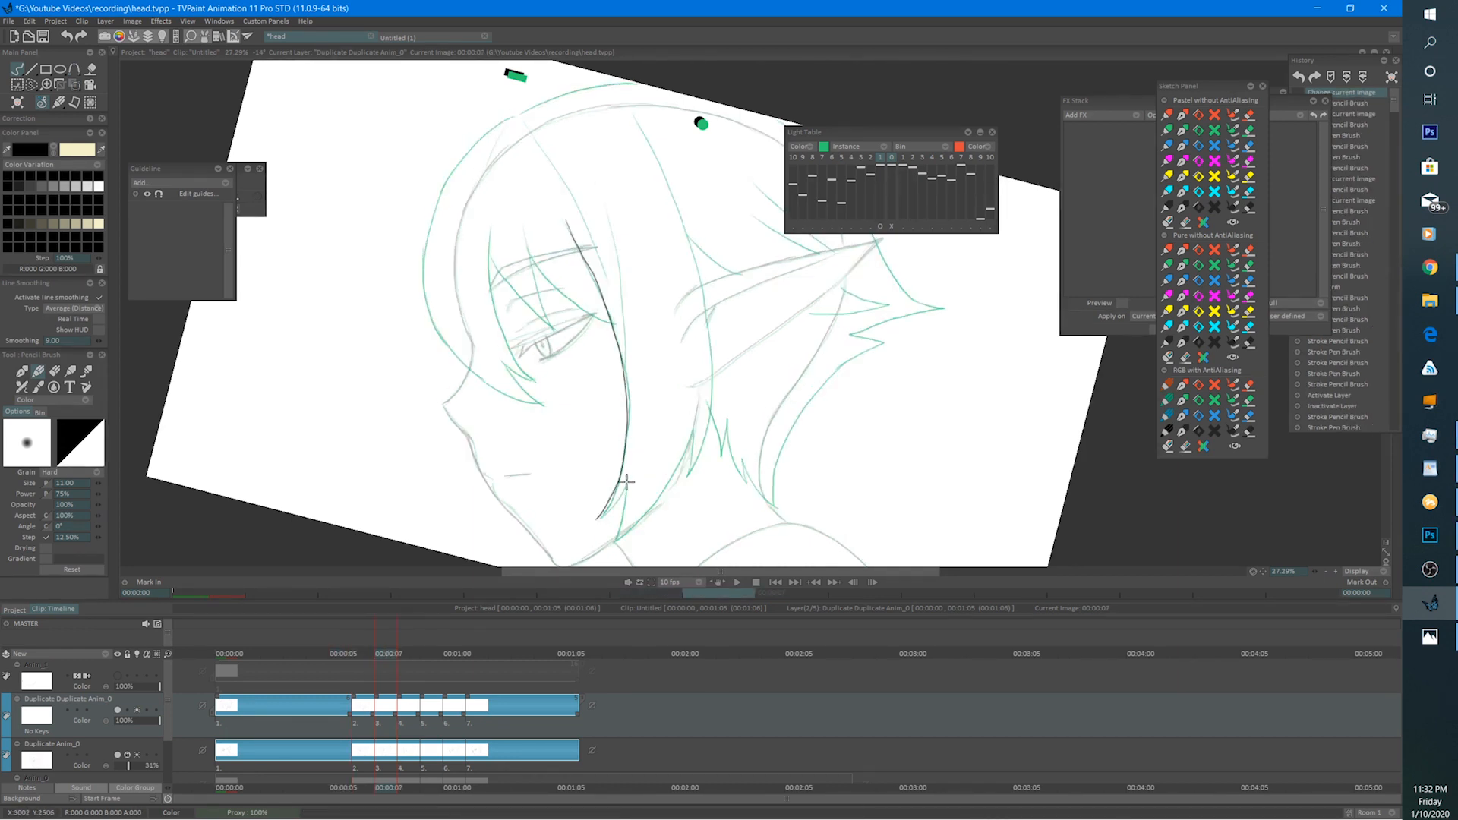
drag(617, 497, 597, 520)
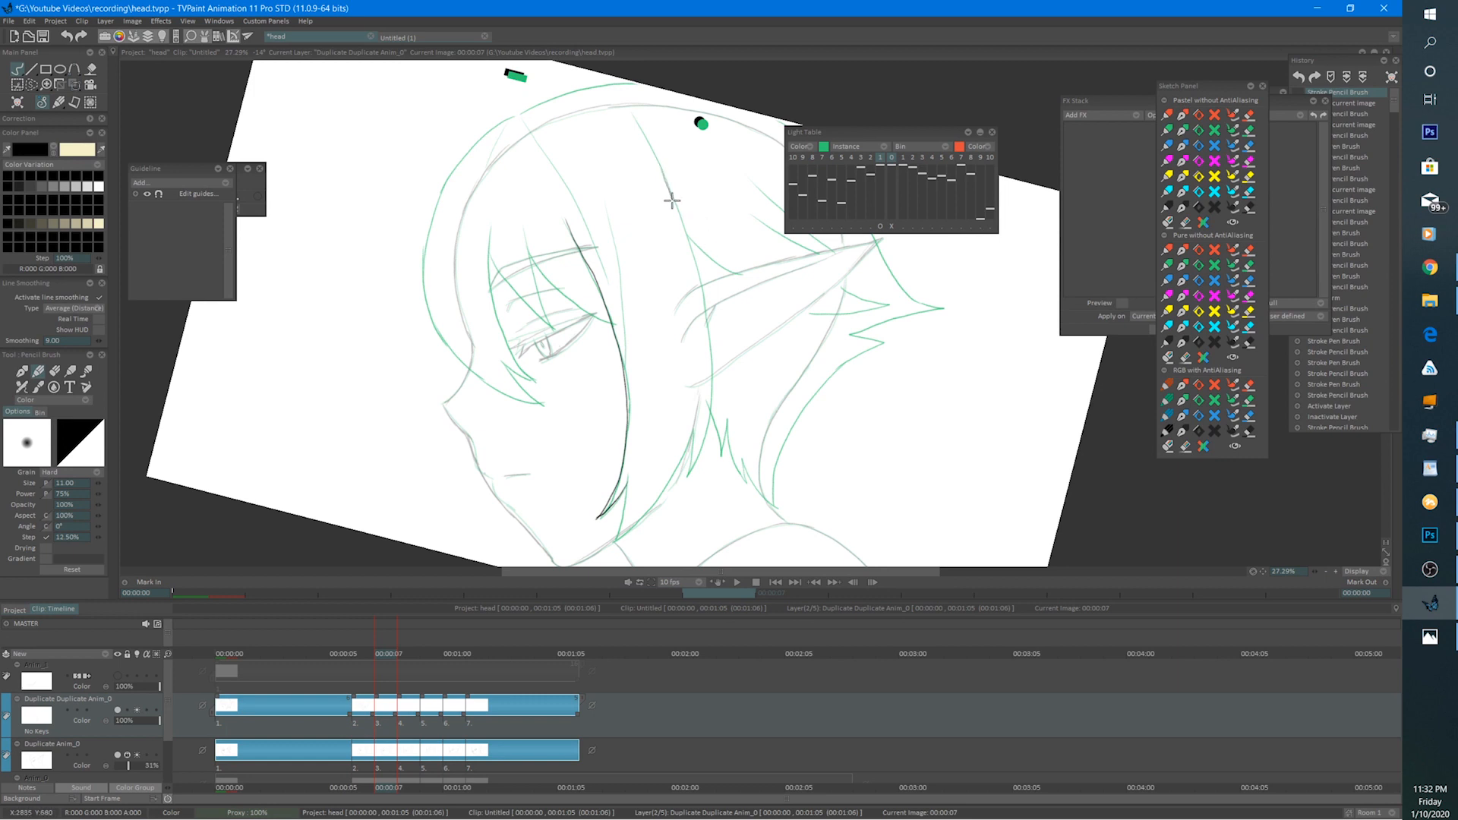
Trace the long strand in front of the ear, erasing and redrawing its first line, and add the pointed ends near the jaw.
drag(673, 198, 690, 264)
key(e)
drag(681, 237, 692, 304)
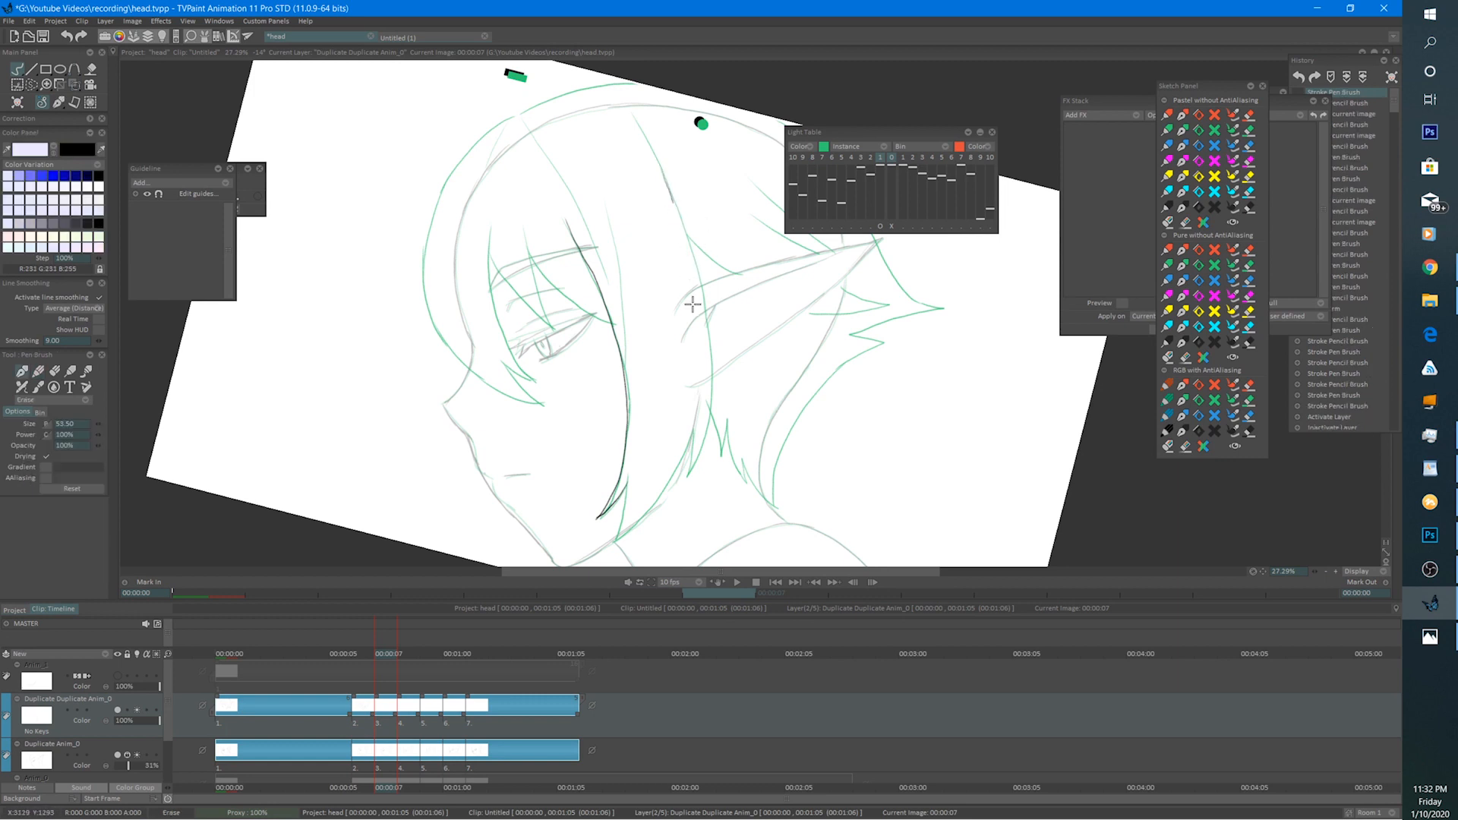
key(b)
mouse_move(668, 184)
mouse_down()
mouse_move(709, 342)
mouse_move(678, 487)
mouse_up()
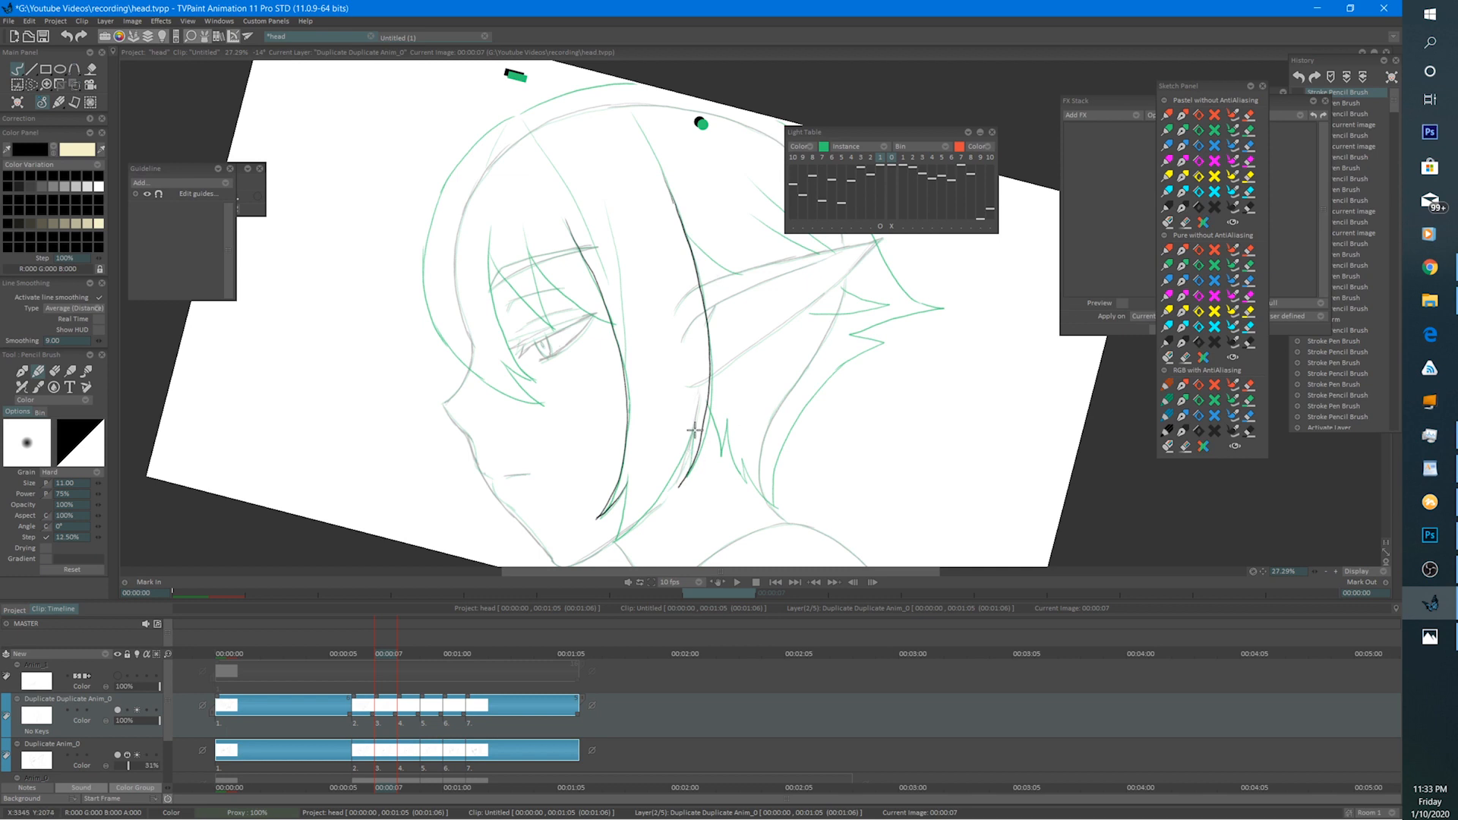
drag(694, 430, 678, 486)
drag(693, 433, 621, 535)
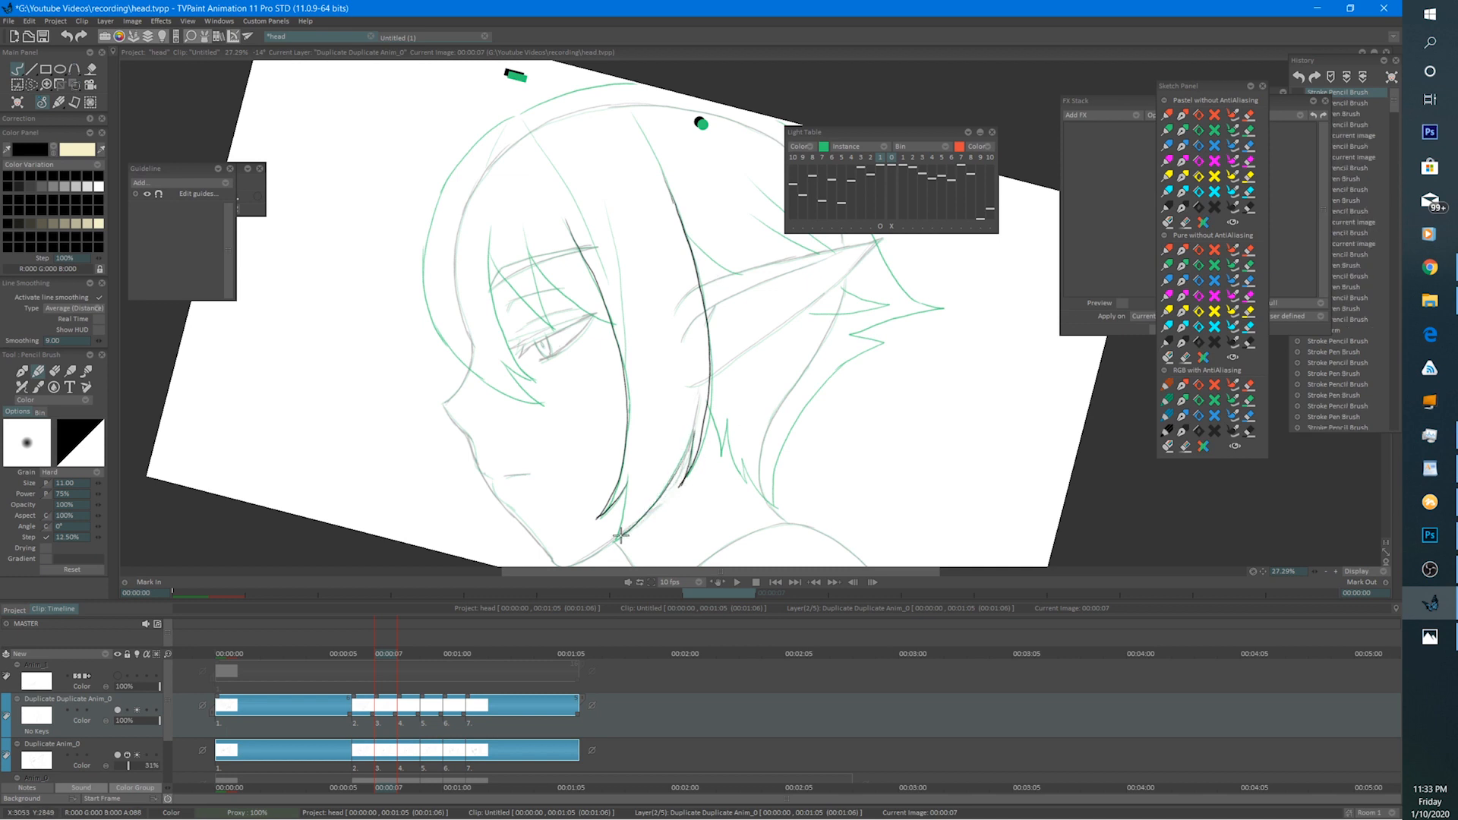
drag(627, 479, 613, 542)
drag(658, 468, 636, 503)
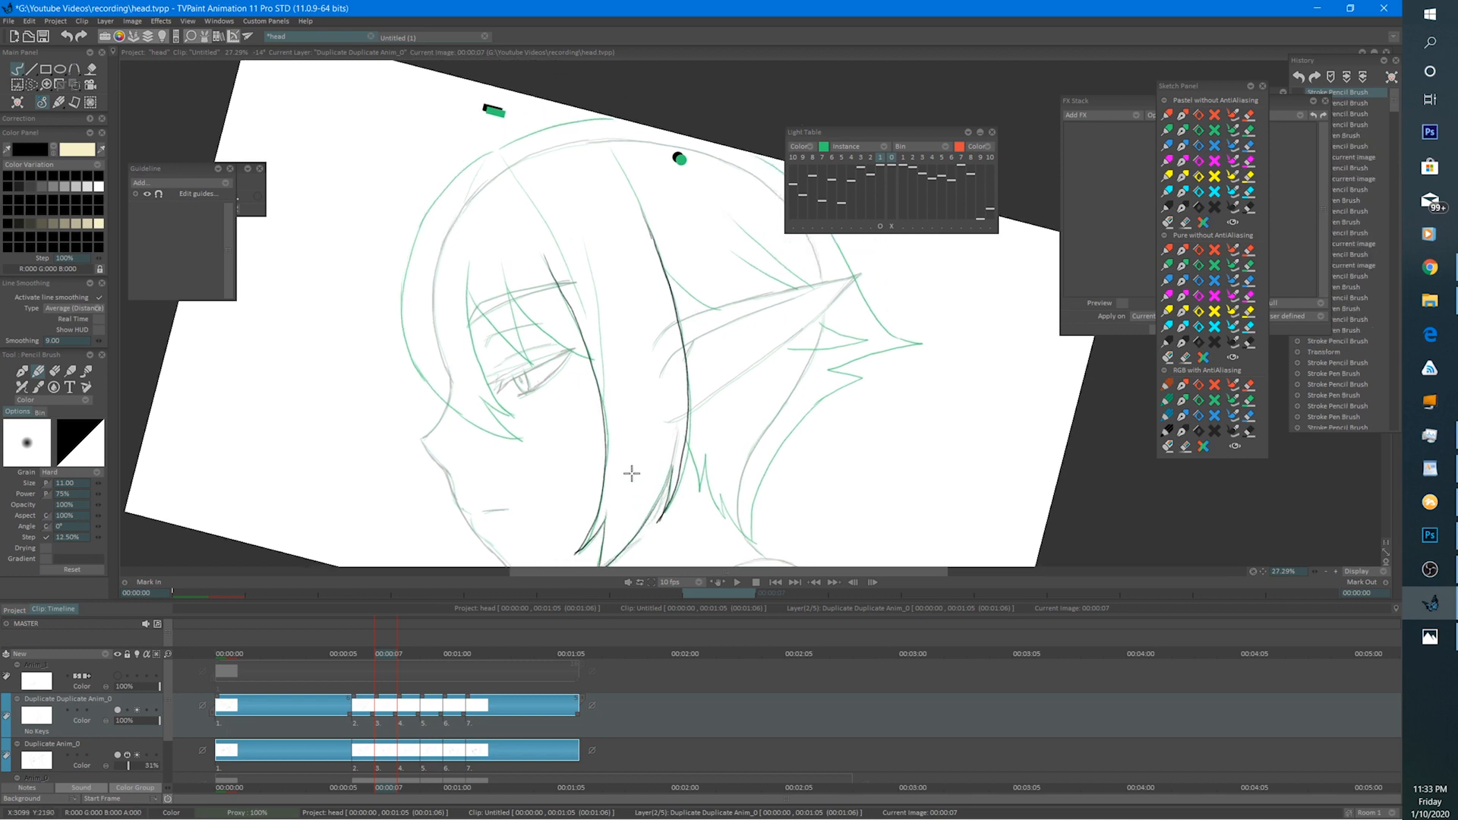
Trace the bang strands over the eye and the pointed fringe tip beside it, checking against the neighbouring frame.
mouse_move(574, 299)
mouse_down()
mouse_move(608, 341)
mouse_move(566, 296)
mouse_move(612, 404)
mouse_up()
mouse_move(508, 292)
mouse_down()
mouse_move(548, 383)
mouse_move(552, 357)
mouse_move(534, 385)
mouse_up()
drag(380, 652, 383, 652)
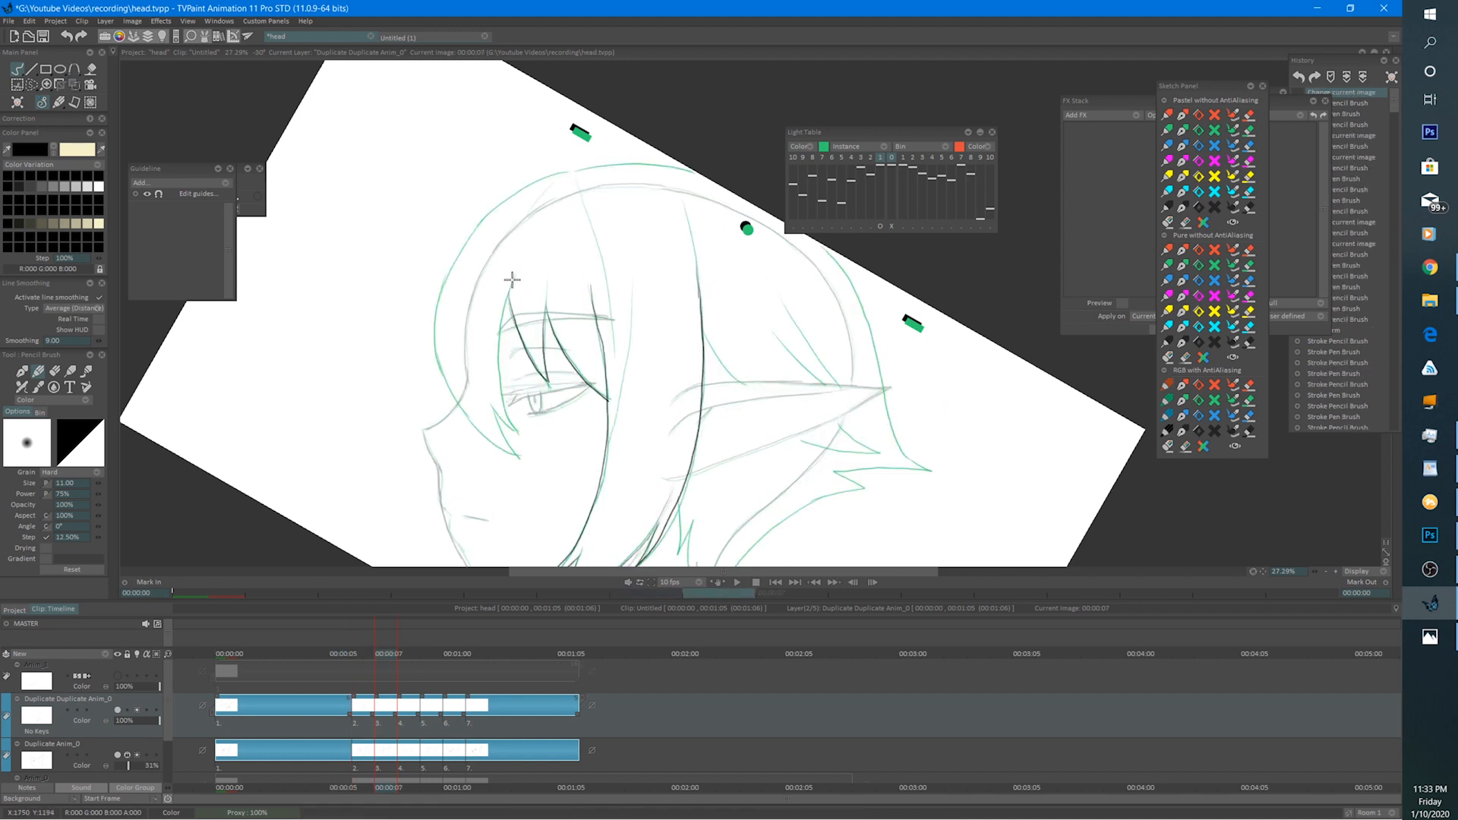
mouse_move(512, 279)
mouse_down()
mouse_move(499, 341)
mouse_move(523, 431)
mouse_move(495, 401)
mouse_move(520, 432)
mouse_up()
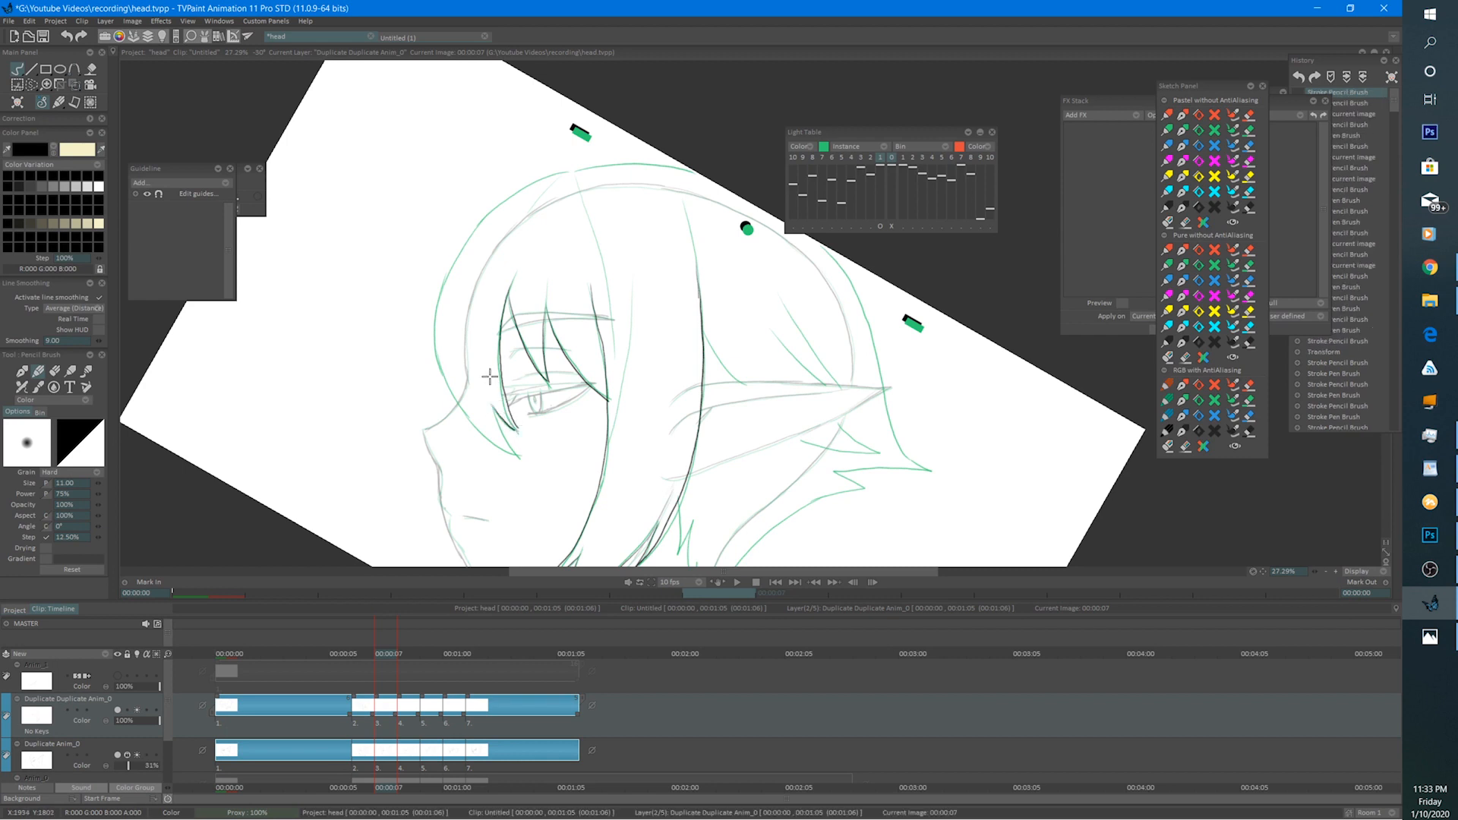
key(e)
drag(503, 380, 520, 458)
key(e)
Trace the hair's outer front contour from the fringe tip over the forehead to the crown, undoing and redrawing a stroke.
mouse_move(458, 407)
mouse_down()
mouse_move(435, 328)
mouse_move(446, 283)
mouse_move(507, 202)
mouse_move(562, 171)
mouse_up()
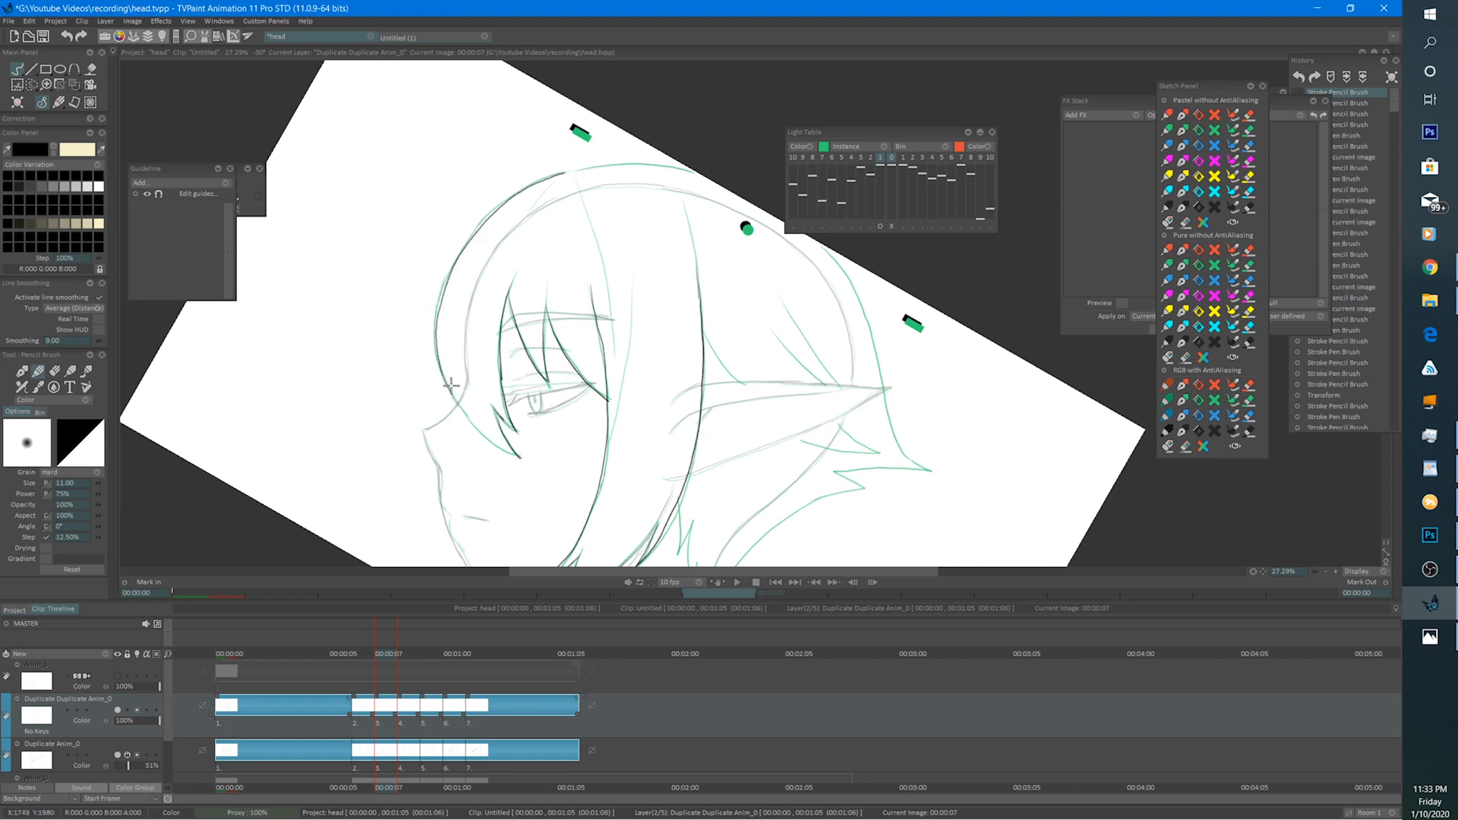
mouse_move(451, 385)
mouse_down()
mouse_move(518, 455)
mouse_move(424, 223)
mouse_up()
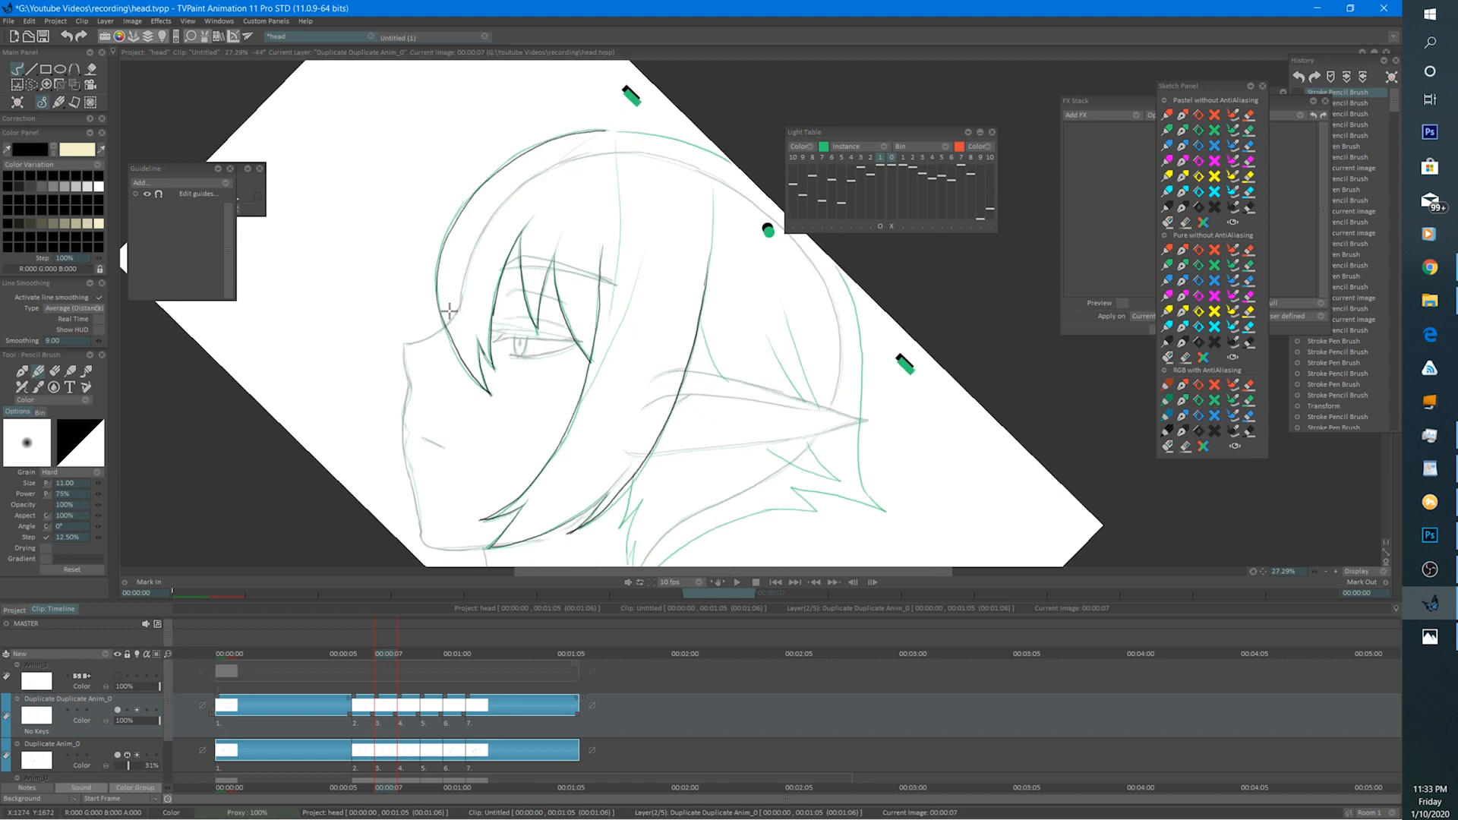
key(ctrl+z)
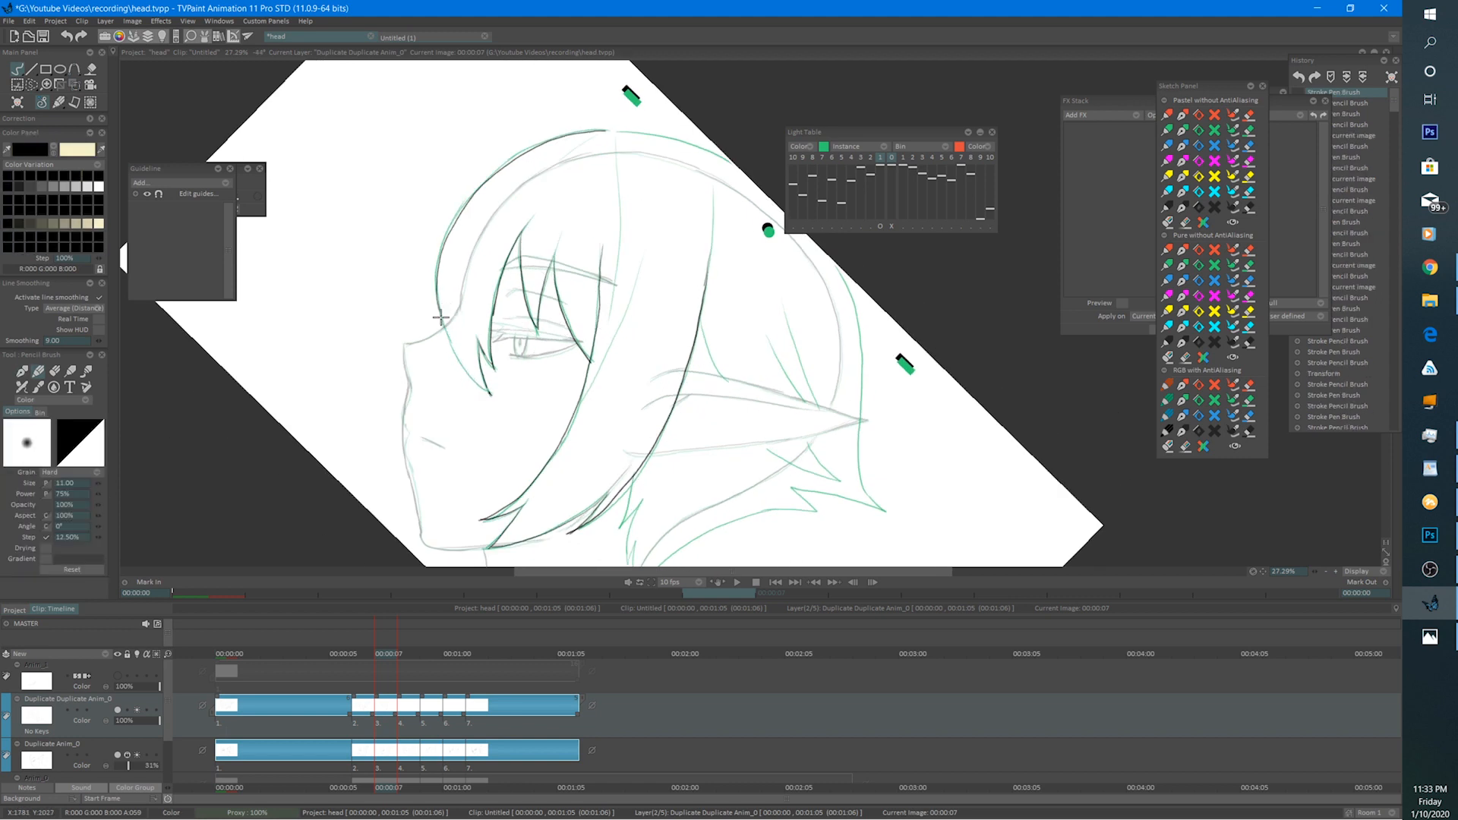
mouse_move(440, 317)
mouse_down()
mouse_move(492, 393)
mouse_move(498, 455)
mouse_move(697, 487)
mouse_up()
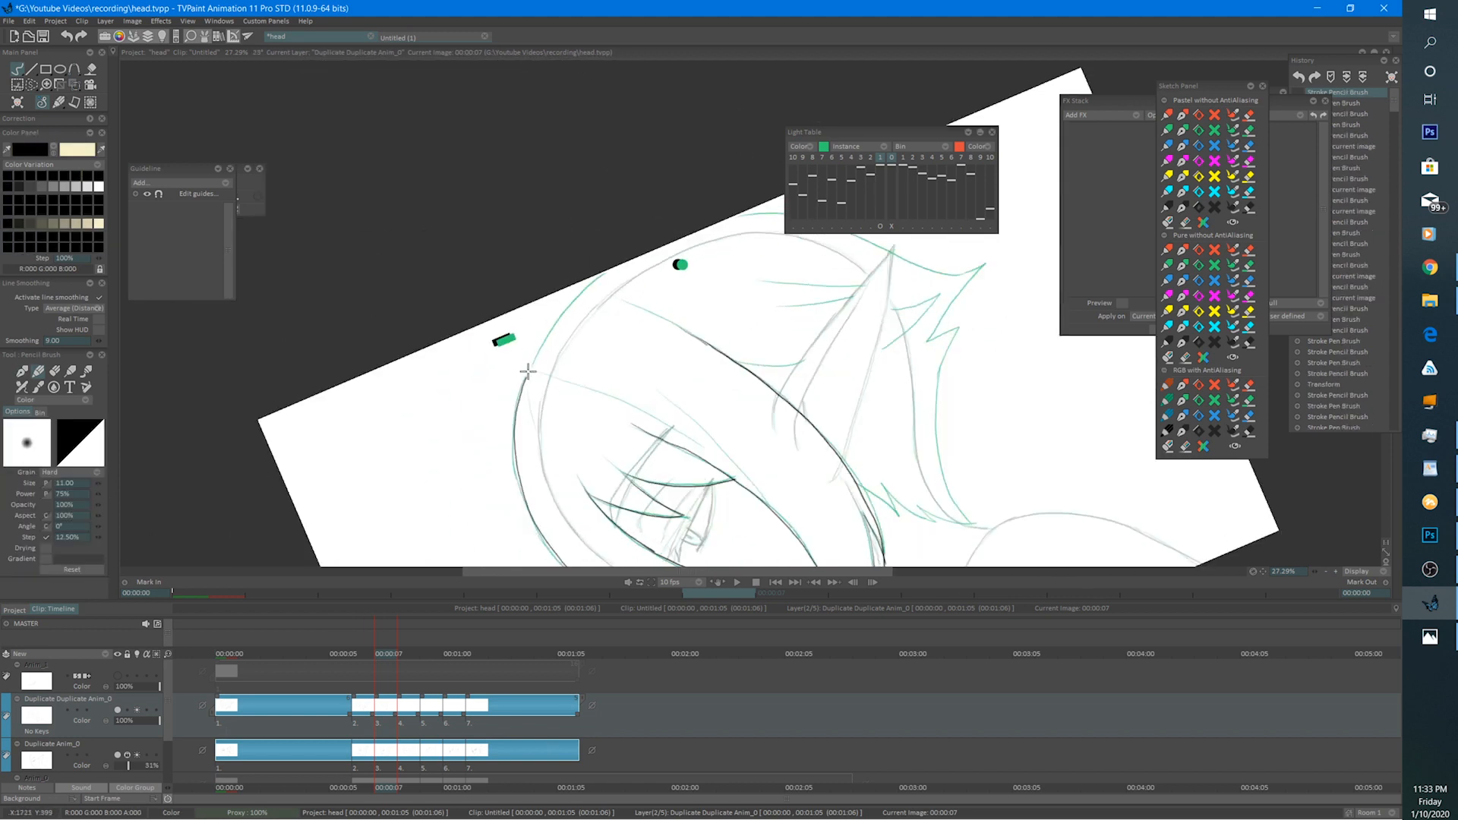
drag(522, 387, 607, 271)
mouse_move(714, 485)
mouse_down()
mouse_move(653, 420)
mouse_move(622, 219)
mouse_up()
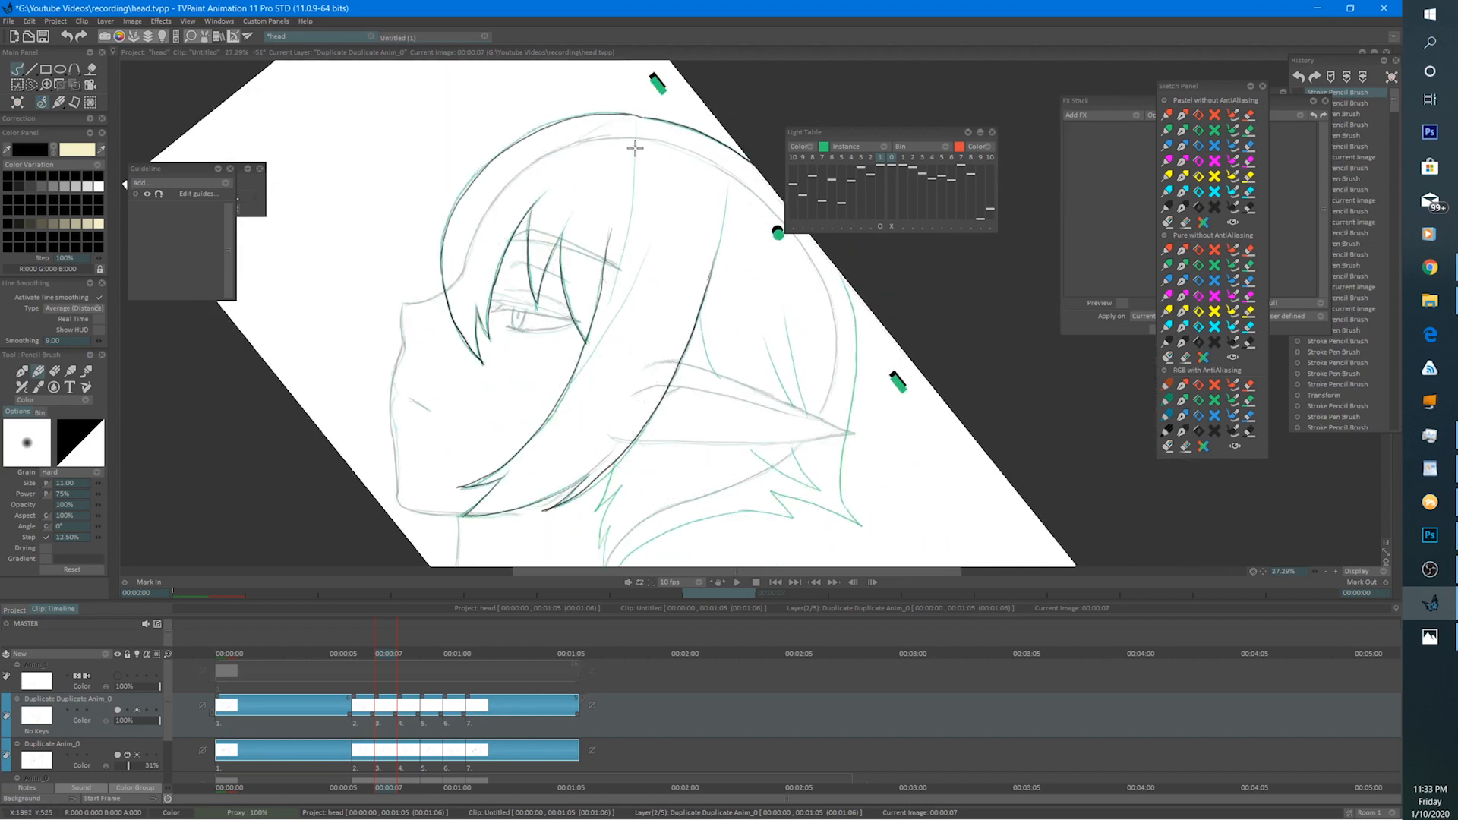
Trace the strand running from the crown down to the long front strand, undoing and redrawing the first attempt.
mouse_move(637, 132)
mouse_down()
mouse_move(605, 307)
mouse_move(642, 247)
mouse_move(576, 358)
mouse_move(609, 419)
mouse_move(566, 396)
mouse_up()
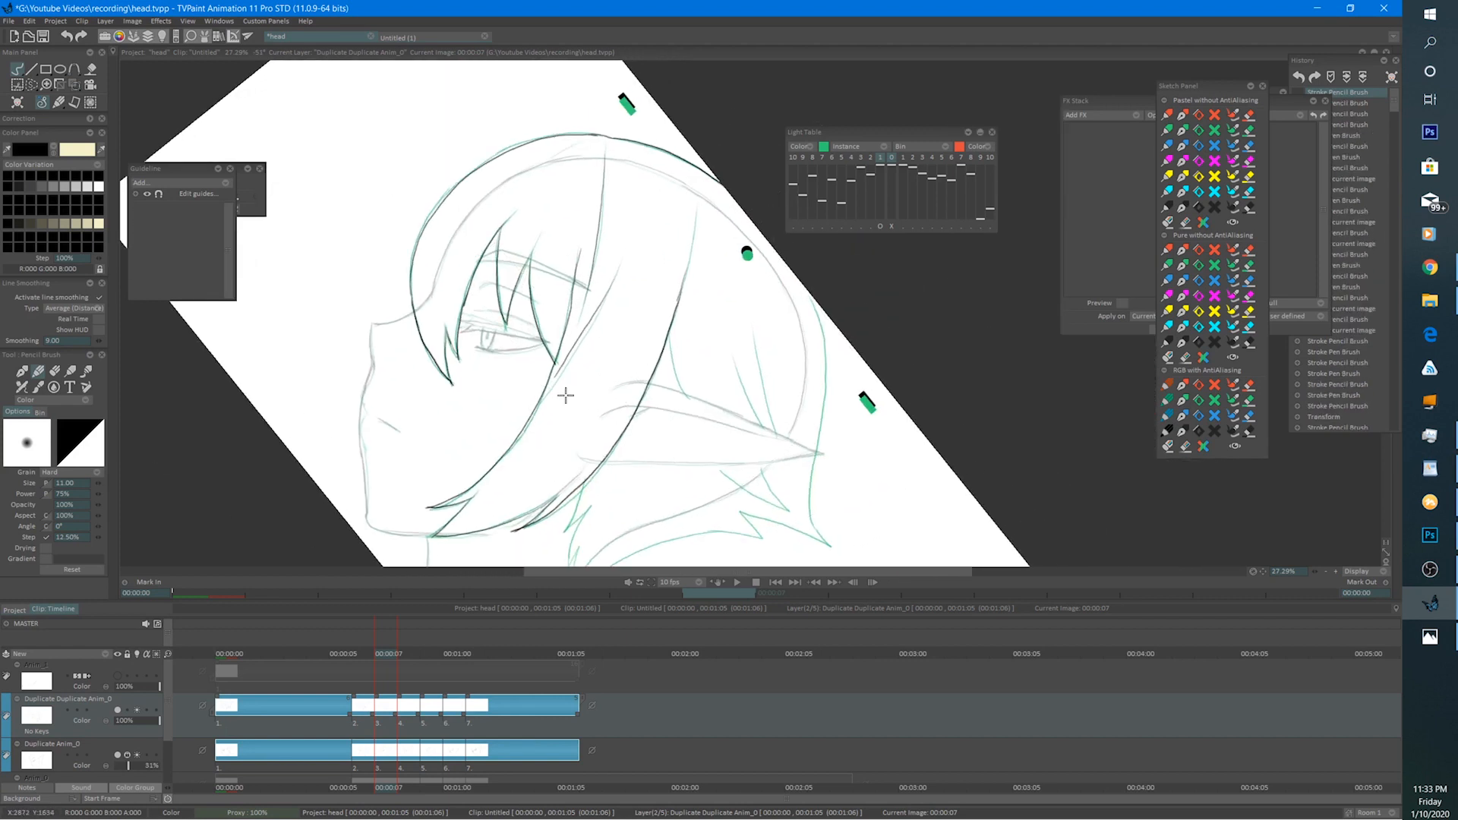
key(ctrl+z)
drag(620, 263, 541, 401)
drag(556, 157, 542, 170)
drag(678, 380, 651, 308)
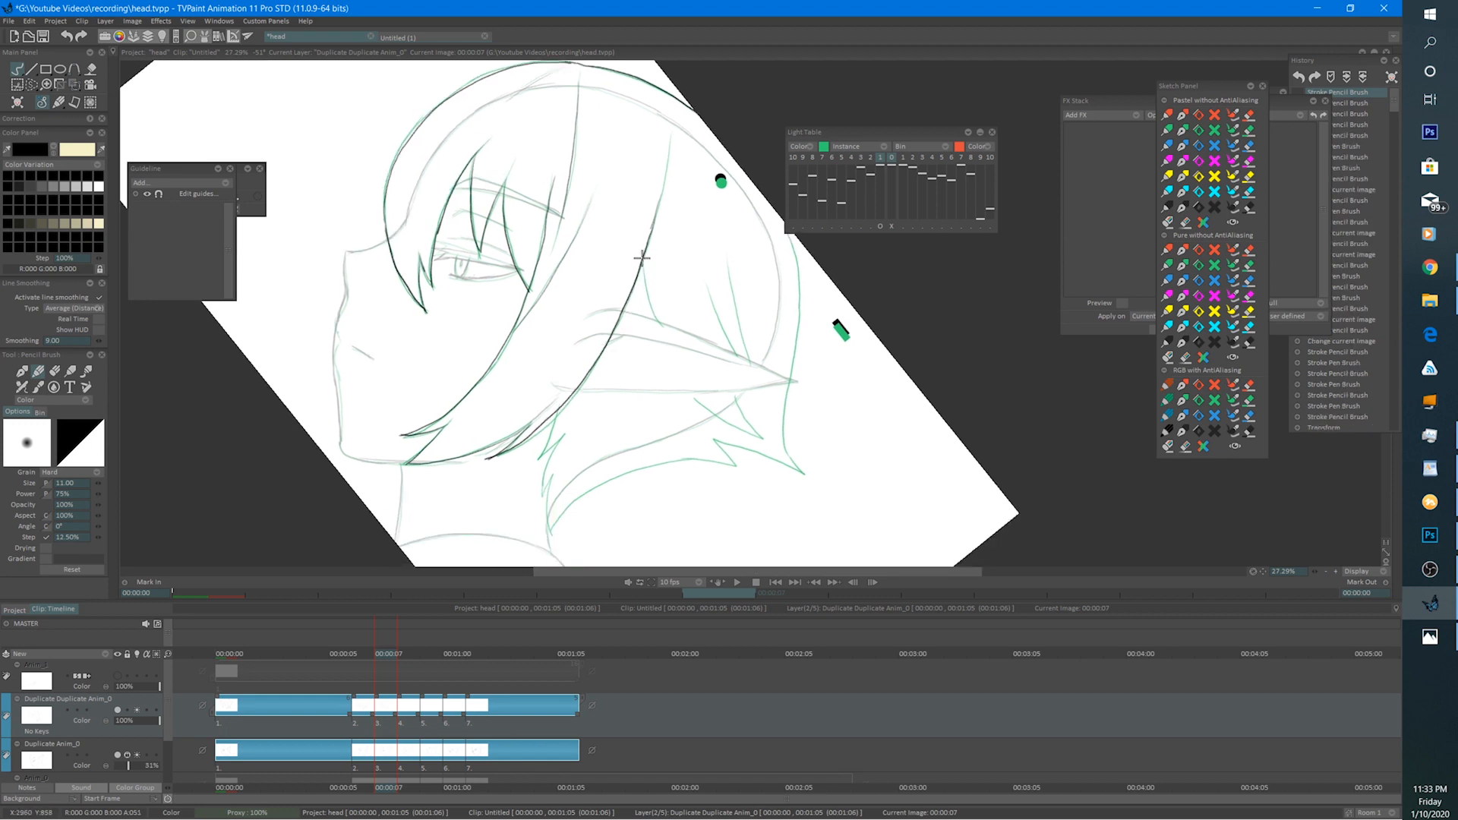
Trace the strands above the ear, the small locks and nape line behind it, and the first spike near the ear tip.
drag(641, 258, 661, 324)
mouse_move(599, 374)
mouse_down()
mouse_move(640, 454)
mouse_move(659, 457)
mouse_move(601, 341)
mouse_move(615, 434)
mouse_up()
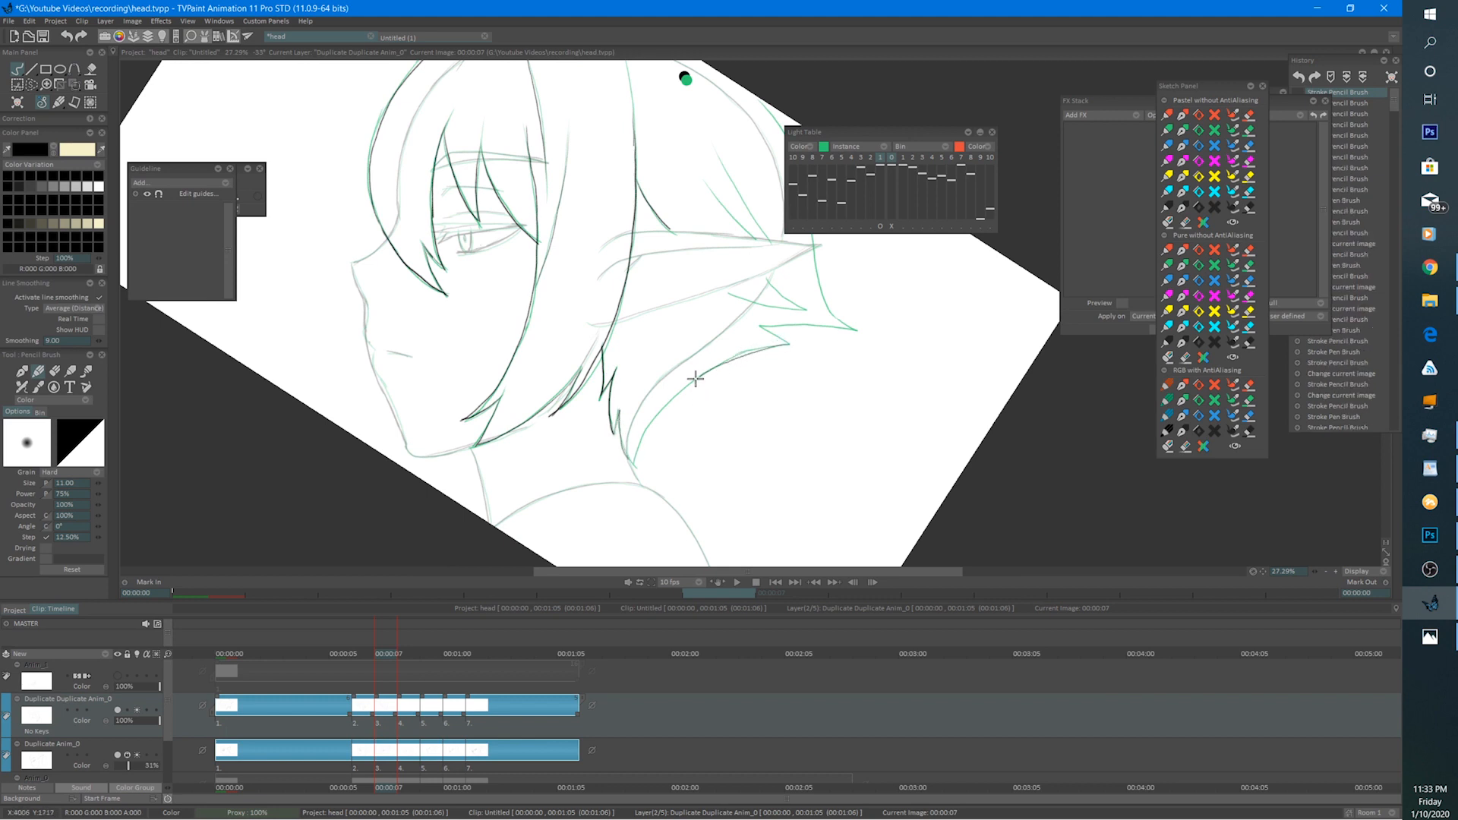
mouse_move(597, 350)
mouse_down()
mouse_move(549, 414)
mouse_move(748, 338)
mouse_move(592, 432)
mouse_move(683, 423)
mouse_move(630, 437)
mouse_up()
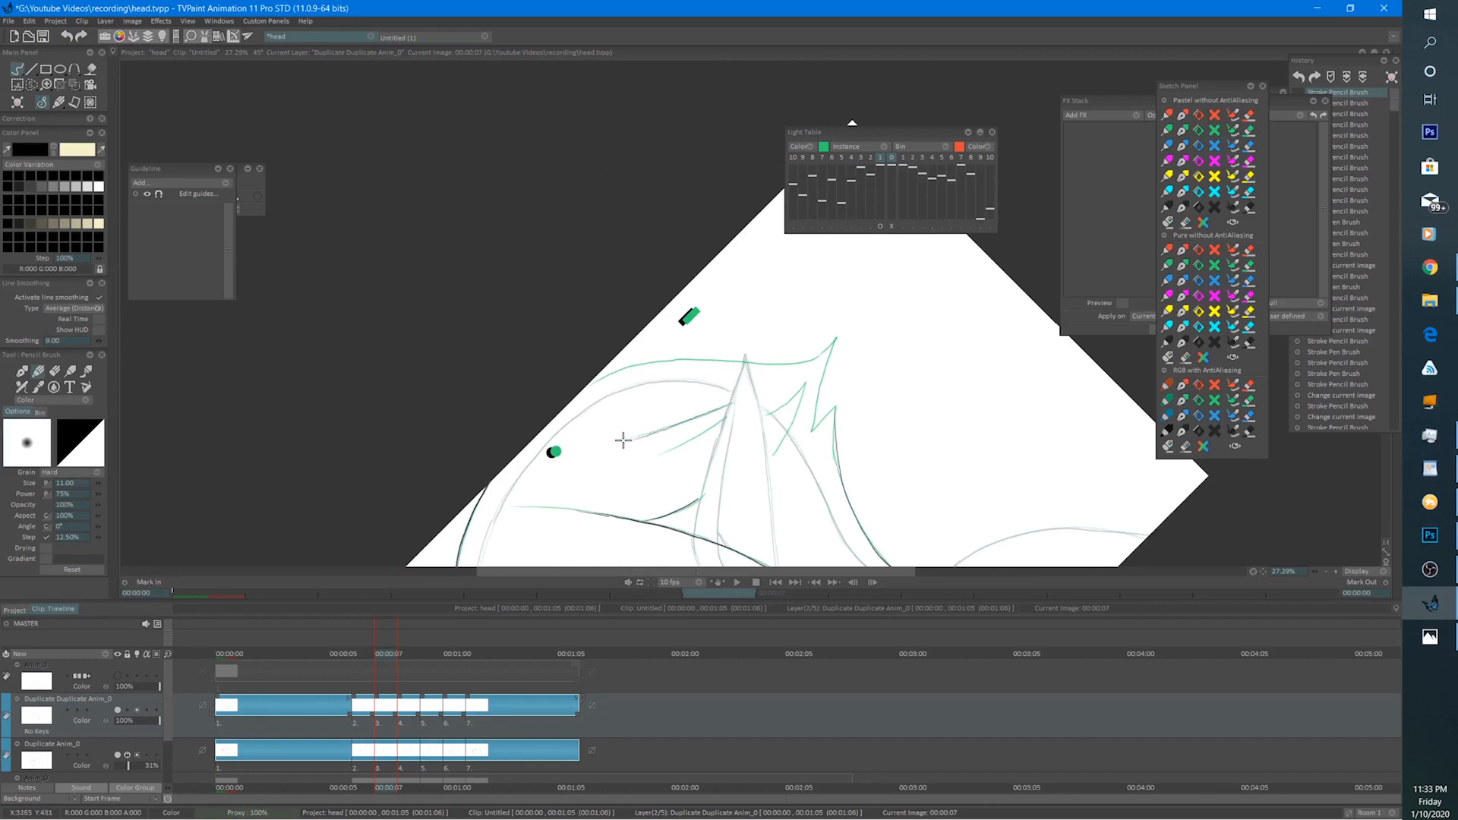
drag(725, 419, 661, 451)
mouse_move(770, 415)
mouse_down()
mouse_move(806, 382)
mouse_move(773, 453)
mouse_up()
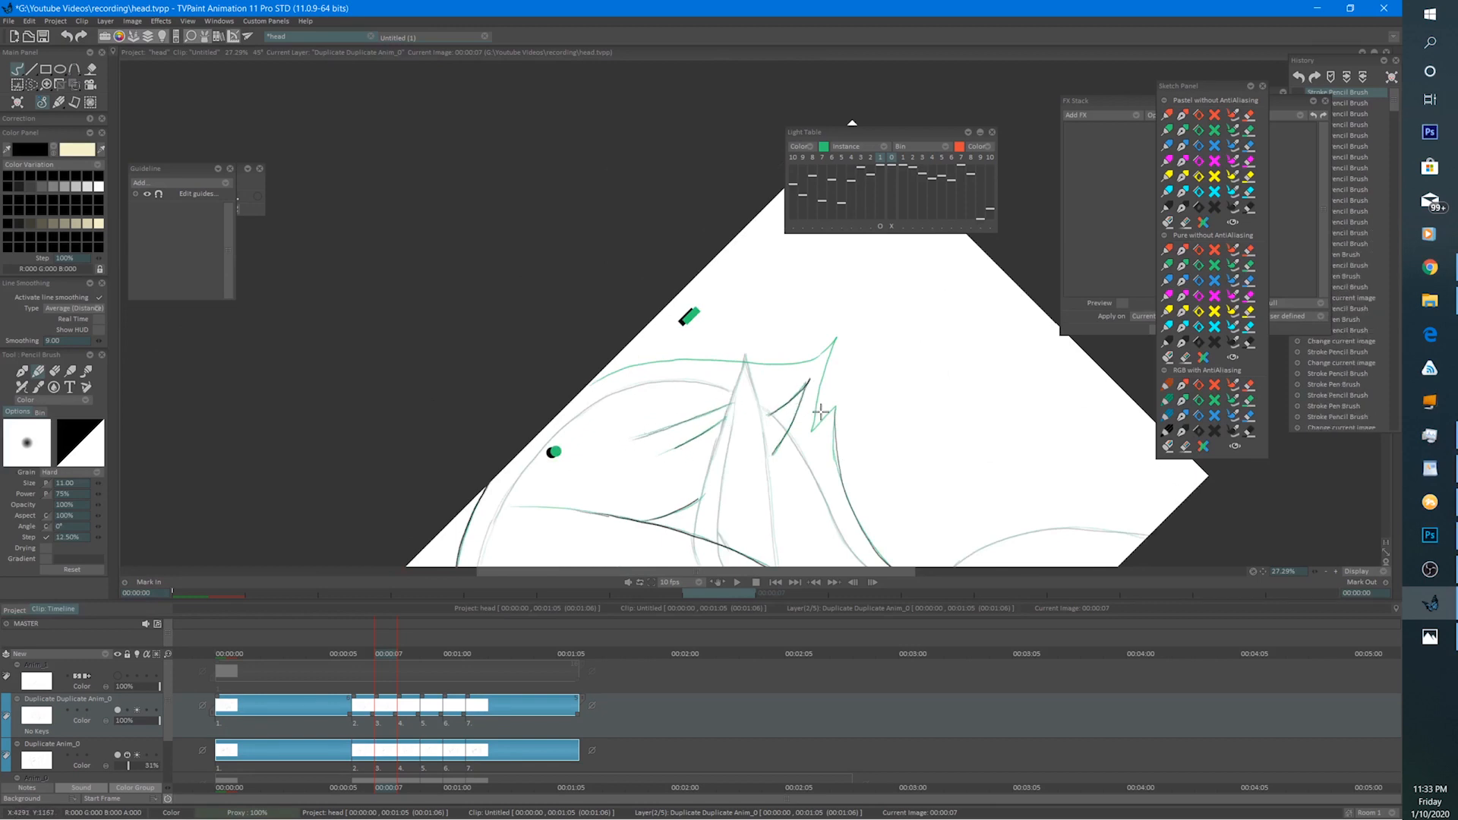
Trace the back contour of the hair down to its outer spike, correcting the end, and play back the animation.
mouse_move(577, 394)
mouse_down()
mouse_move(818, 353)
mouse_move(845, 338)
mouse_up()
drag(746, 440, 703, 299)
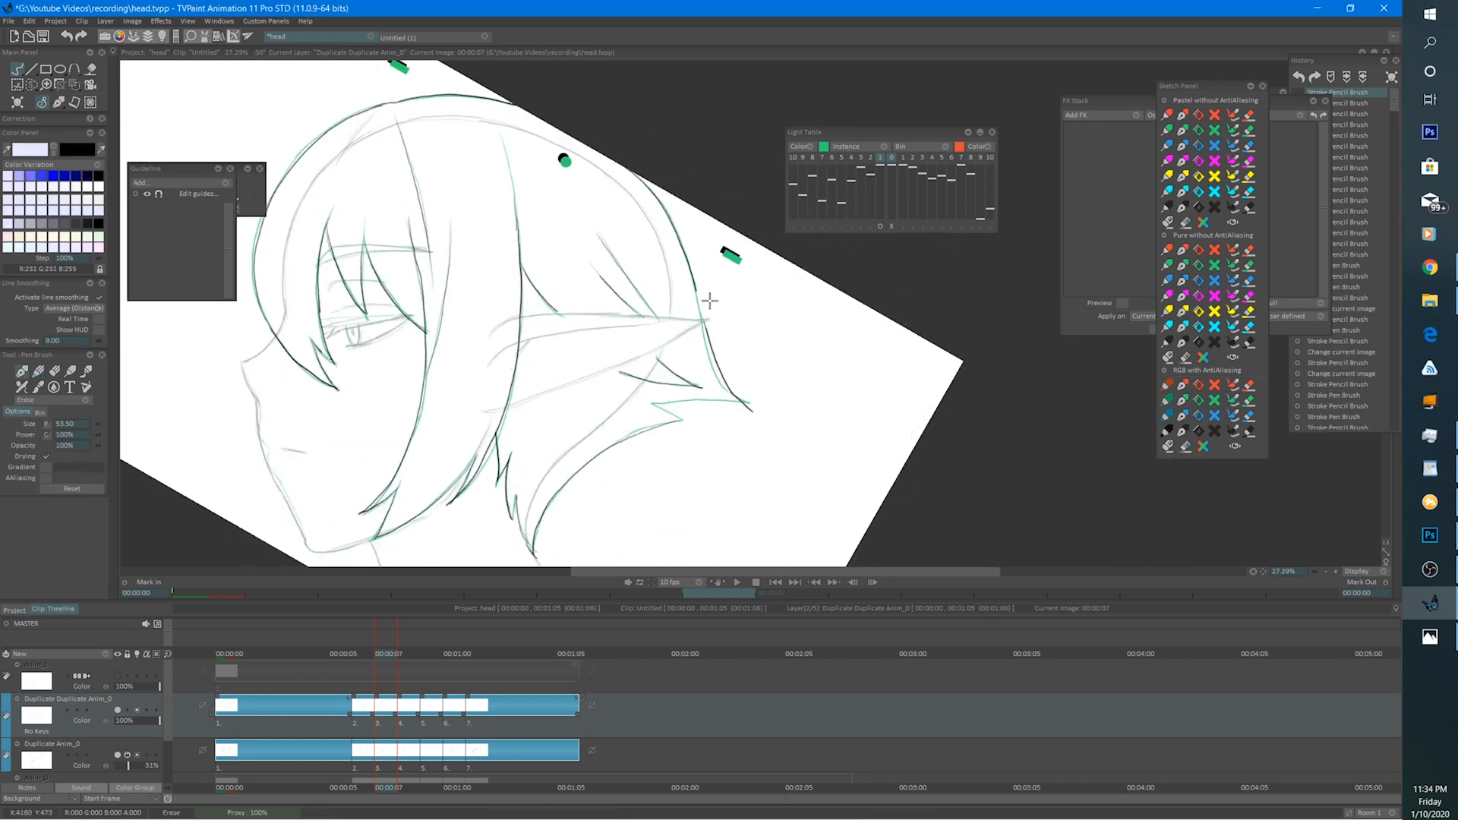
key(b)
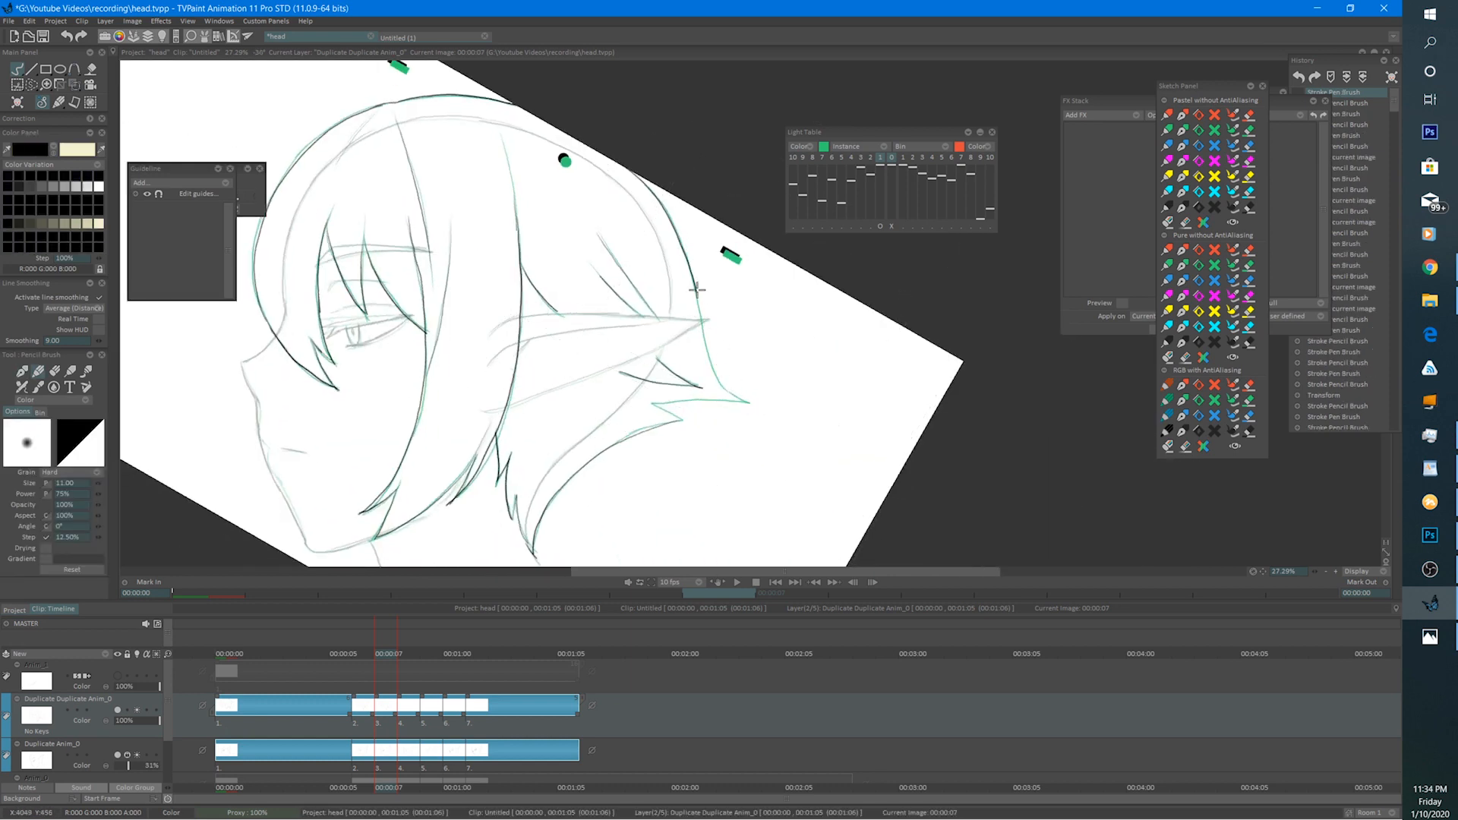
mouse_move(696, 288)
mouse_down()
mouse_move(717, 375)
mouse_move(750, 403)
mouse_move(653, 402)
mouse_move(682, 419)
mouse_move(625, 421)
mouse_move(648, 495)
mouse_move(688, 479)
mouse_move(716, 316)
mouse_up()
scroll(715, 315, down, 3)
click(736, 581)
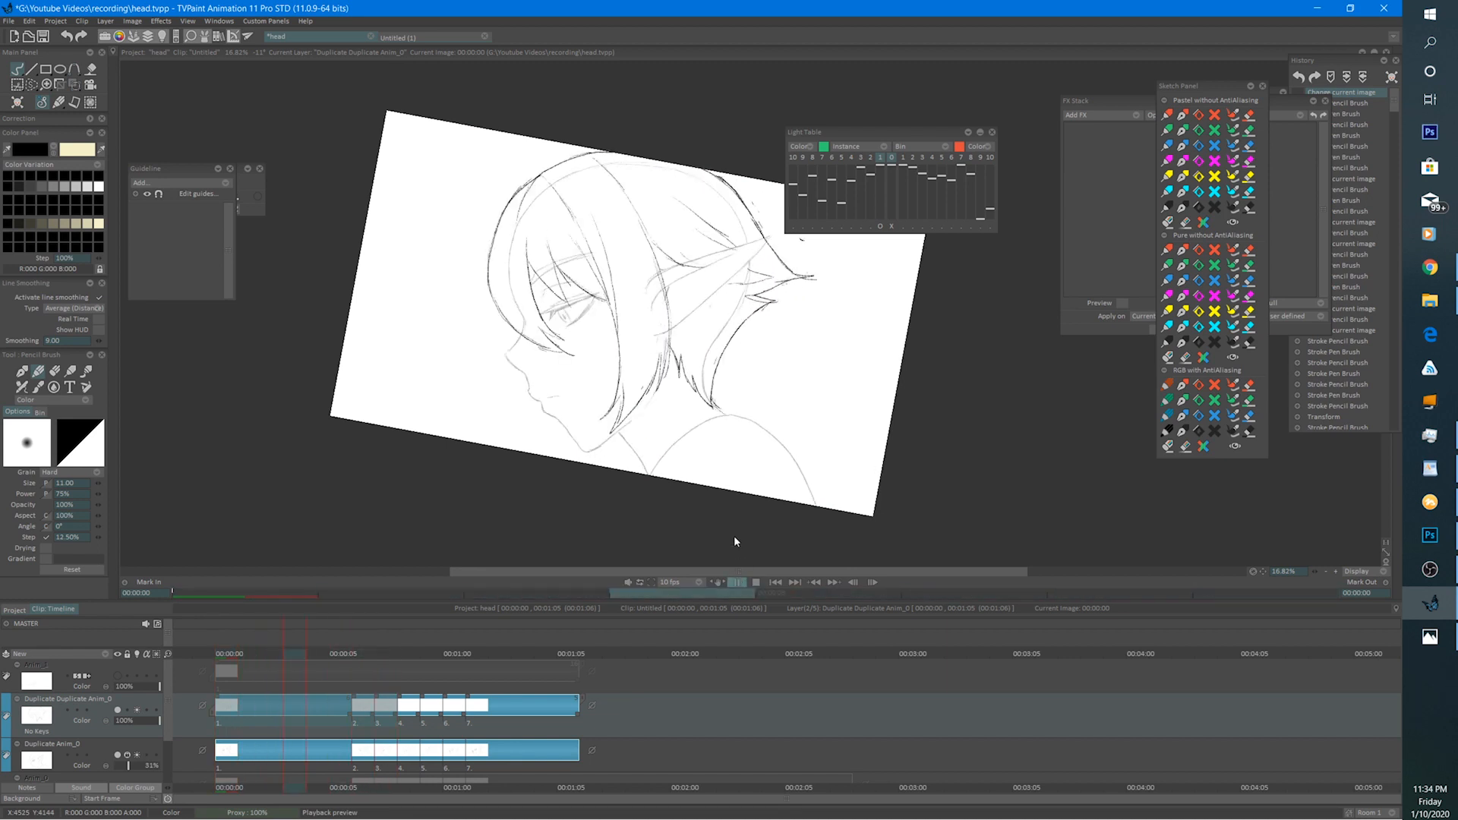
click(756, 581)
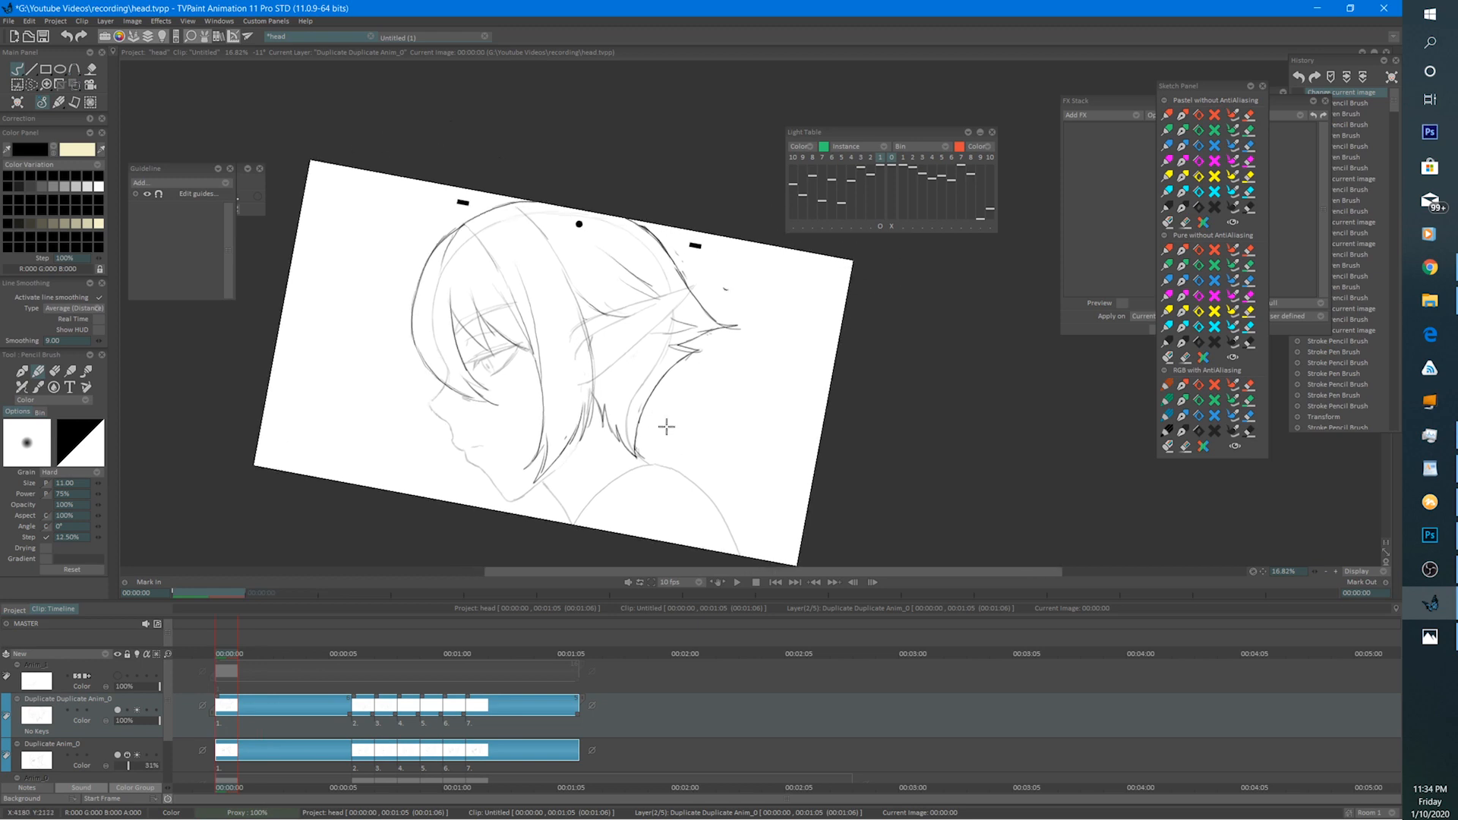
Clean up the nape hair tip with the eraser in the first and second drawings and reinforce it with the pencil in the third.
scroll(667, 423, up, 3)
key(e)
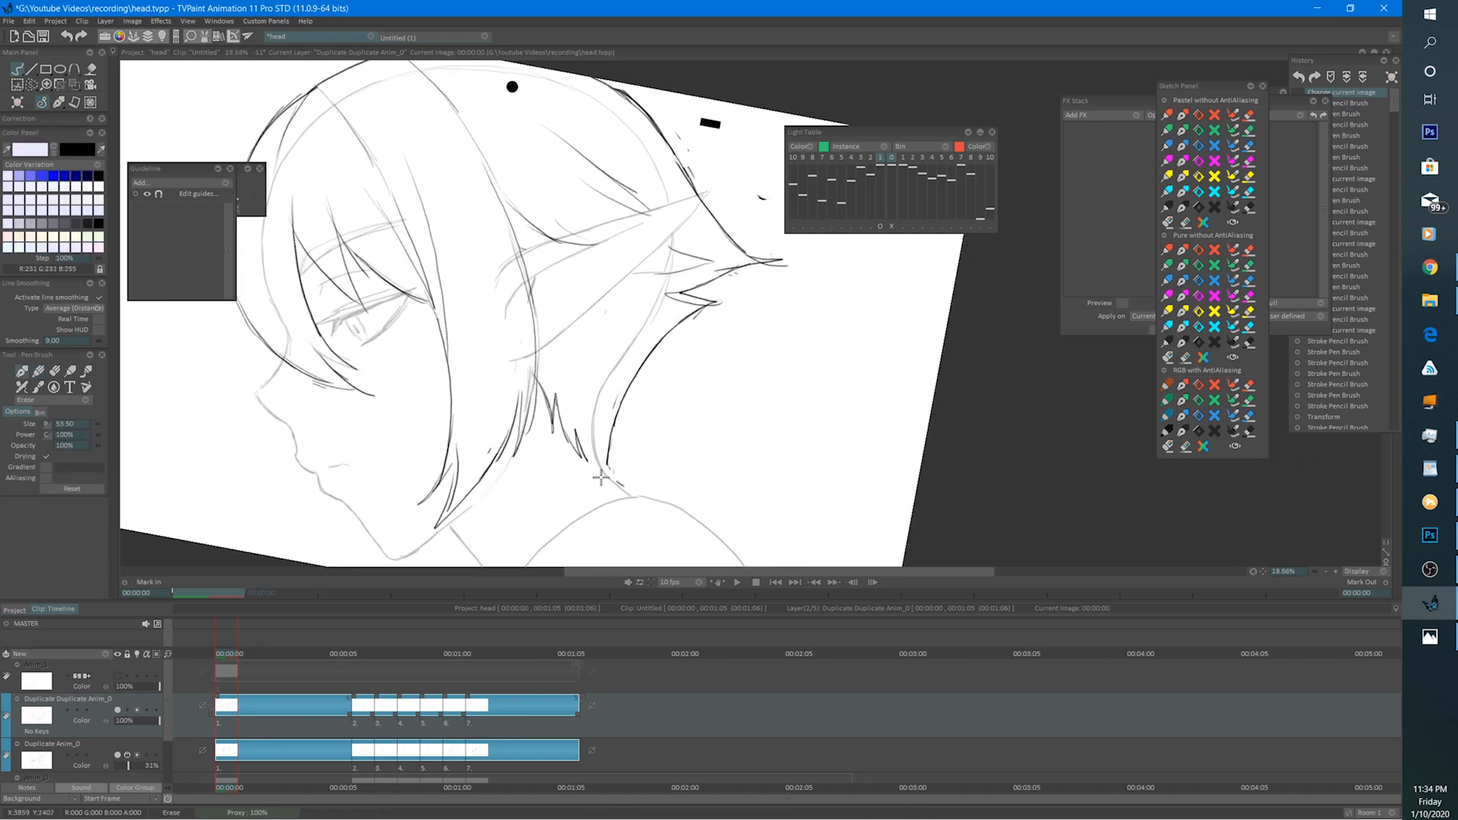
mouse_move(600, 477)
mouse_down()
mouse_move(572, 432)
mouse_move(619, 483)
mouse_up()
key(e)
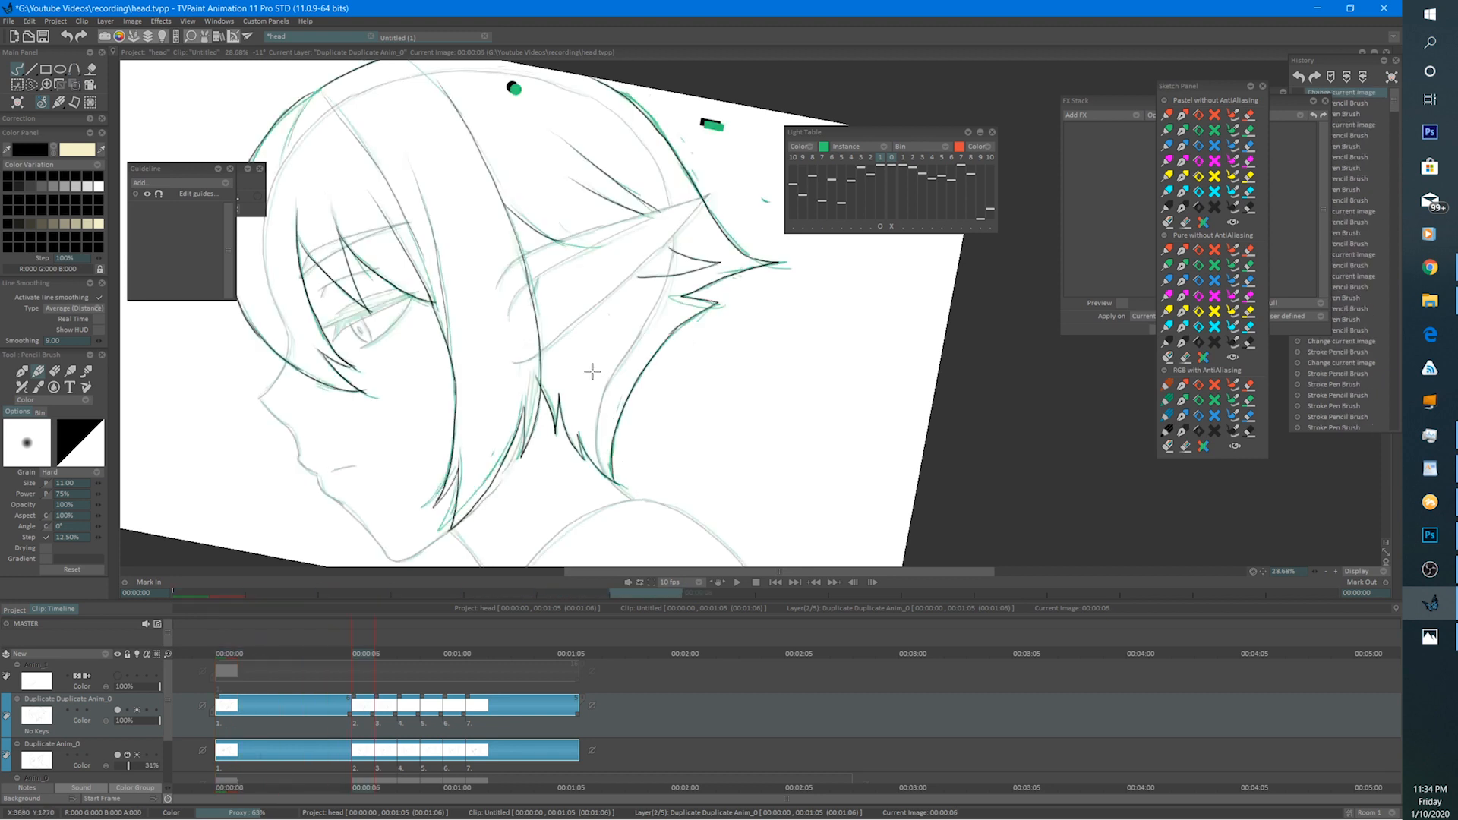
key(e)
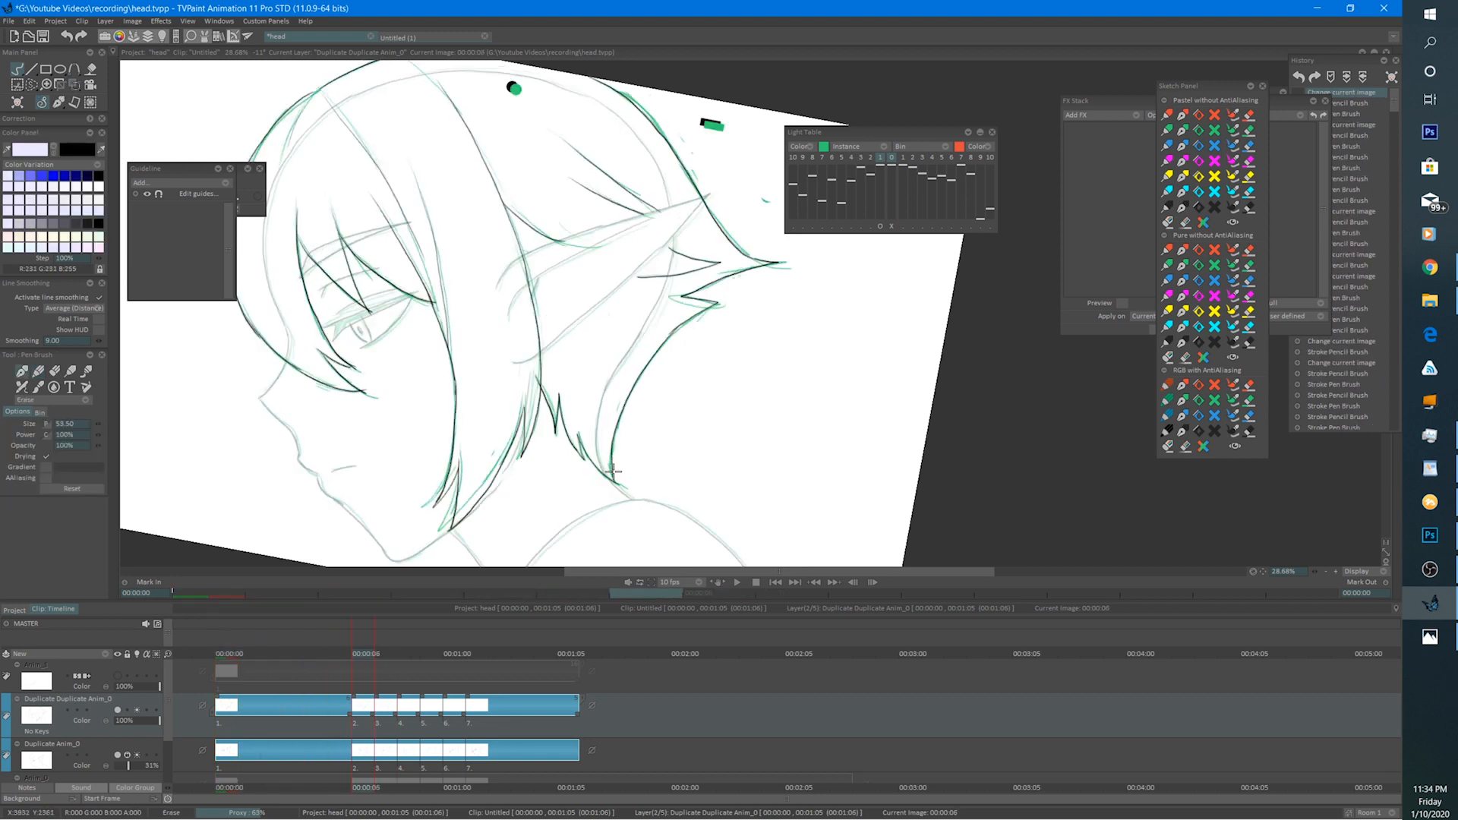
mouse_move(604, 464)
mouse_down()
mouse_move(574, 421)
mouse_move(619, 481)
mouse_up()
key(e)
key(Right)
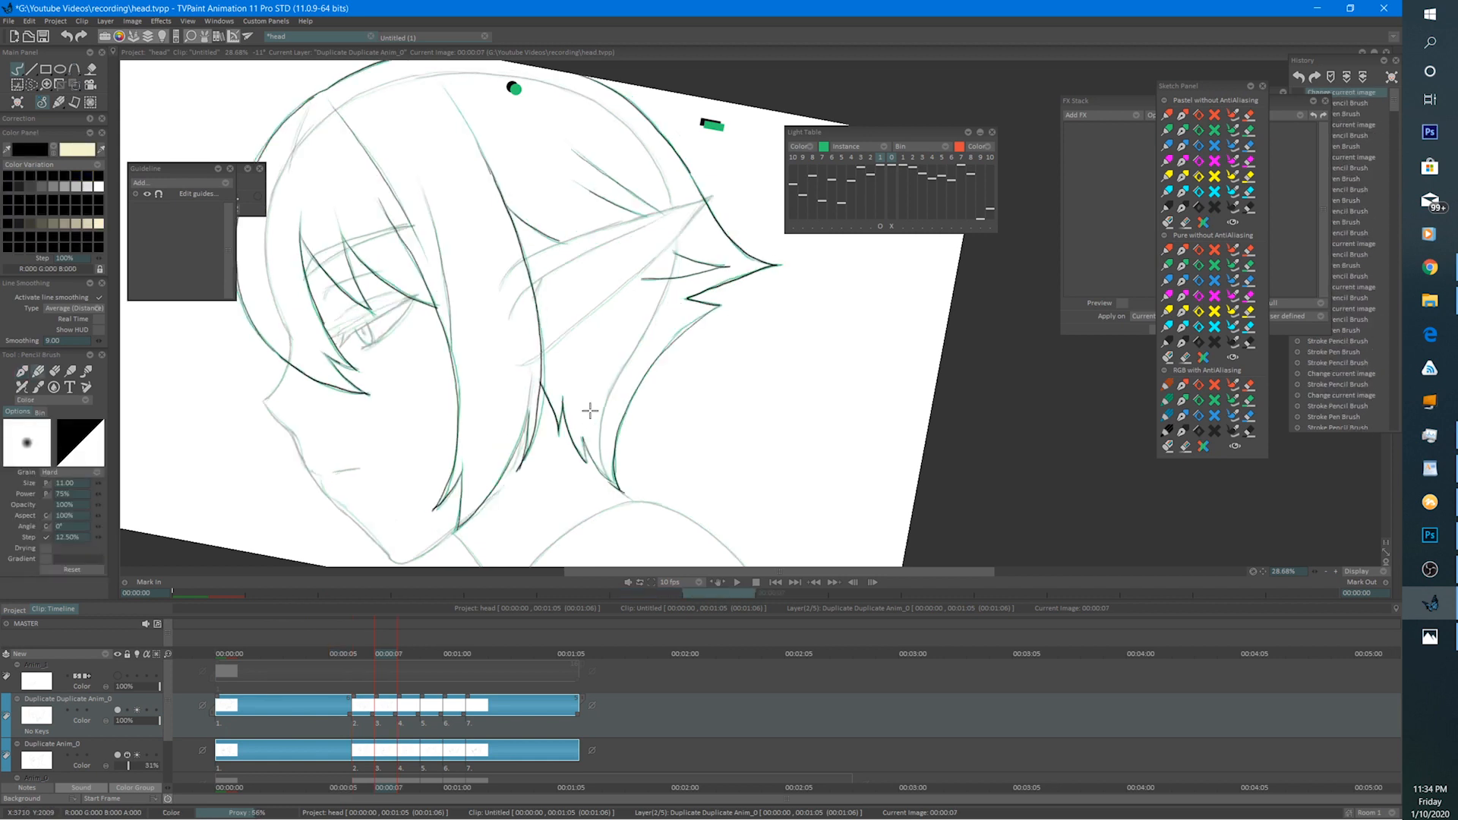
drag(606, 460, 619, 491)
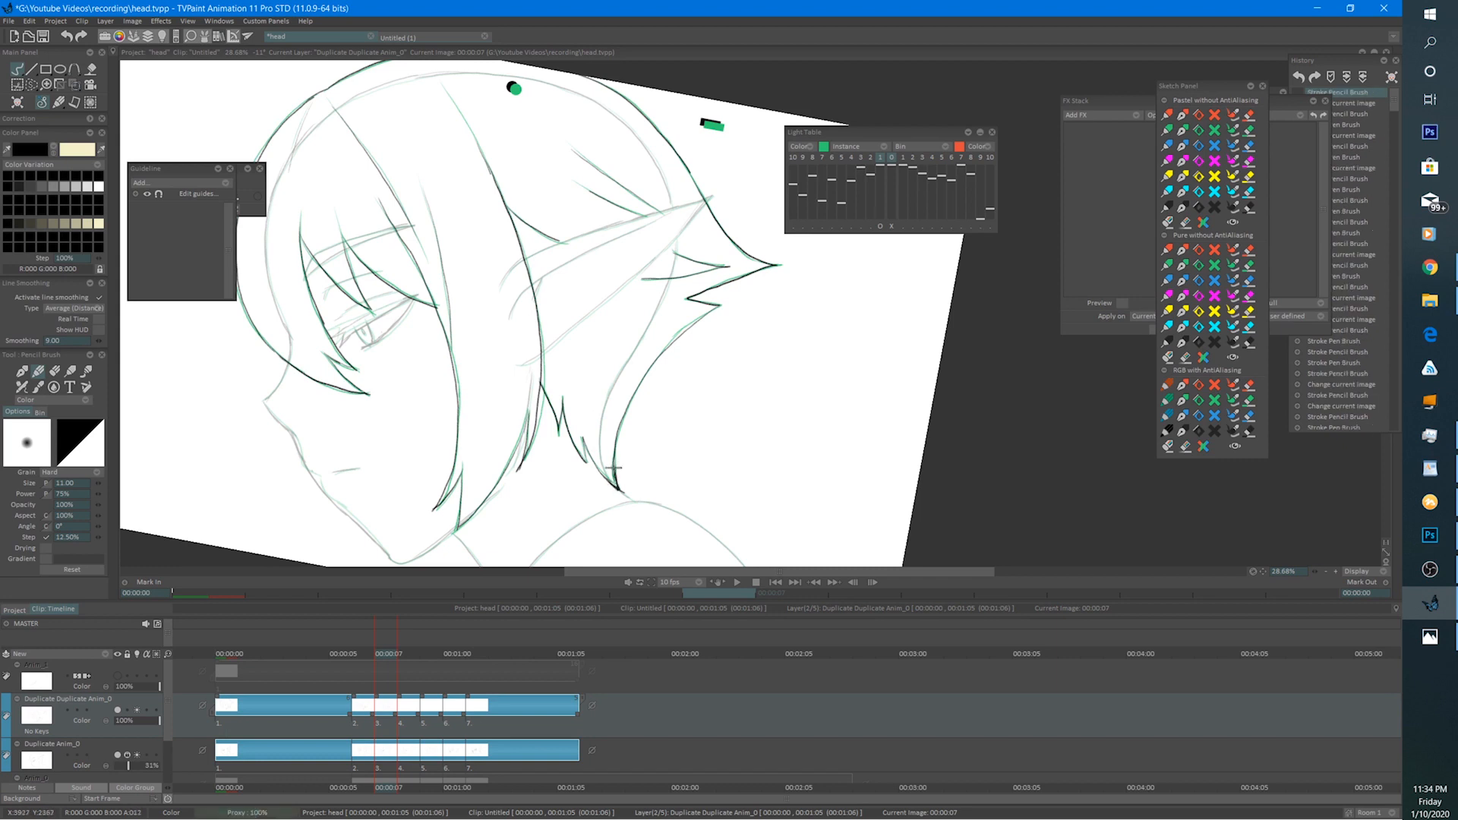
Go to the fourth drawing and shift the previous drawing on the light table to X 54, Y -14 to match the head.
key(Right)
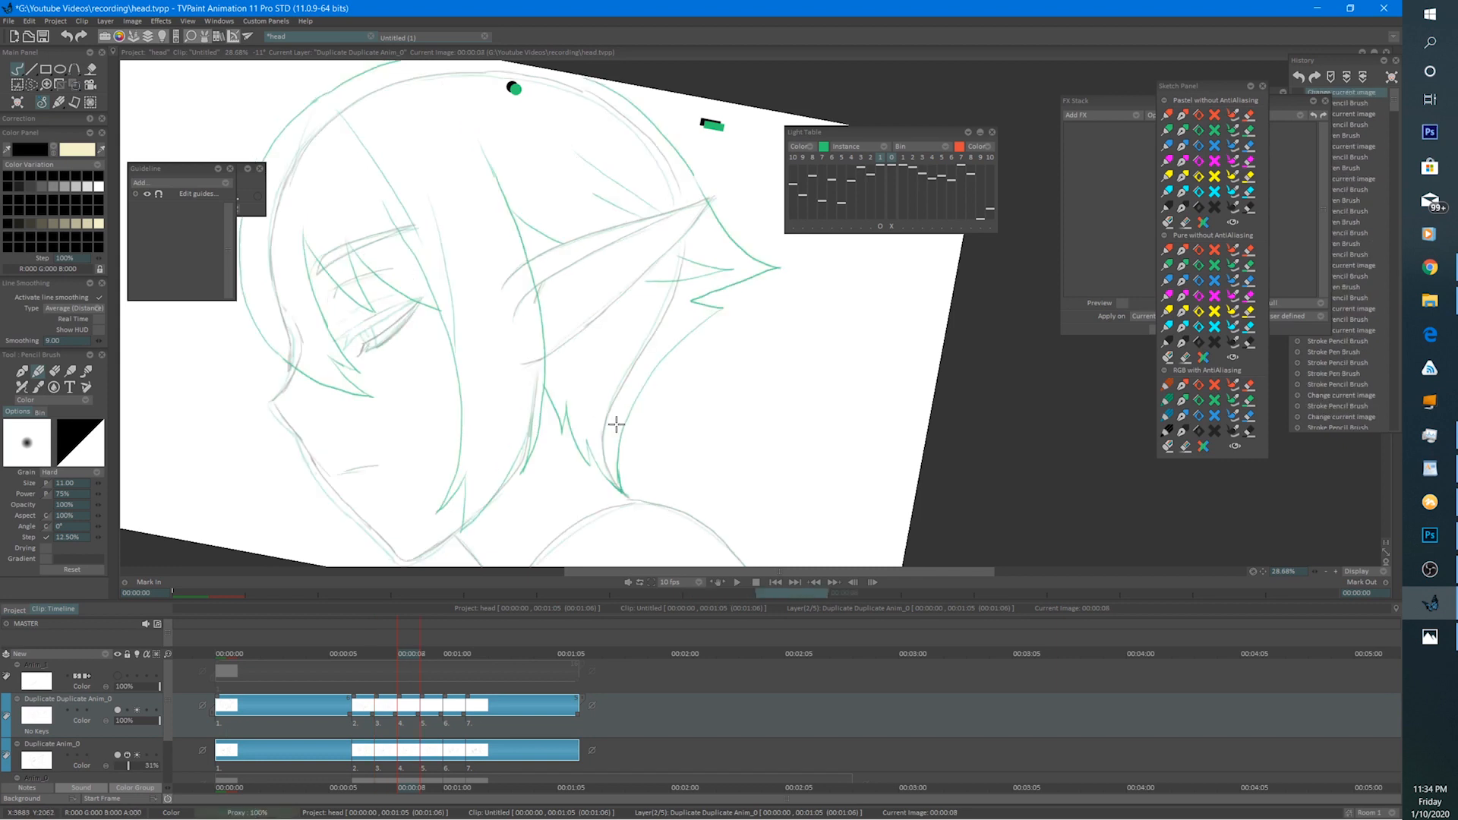
drag(611, 377, 691, 392)
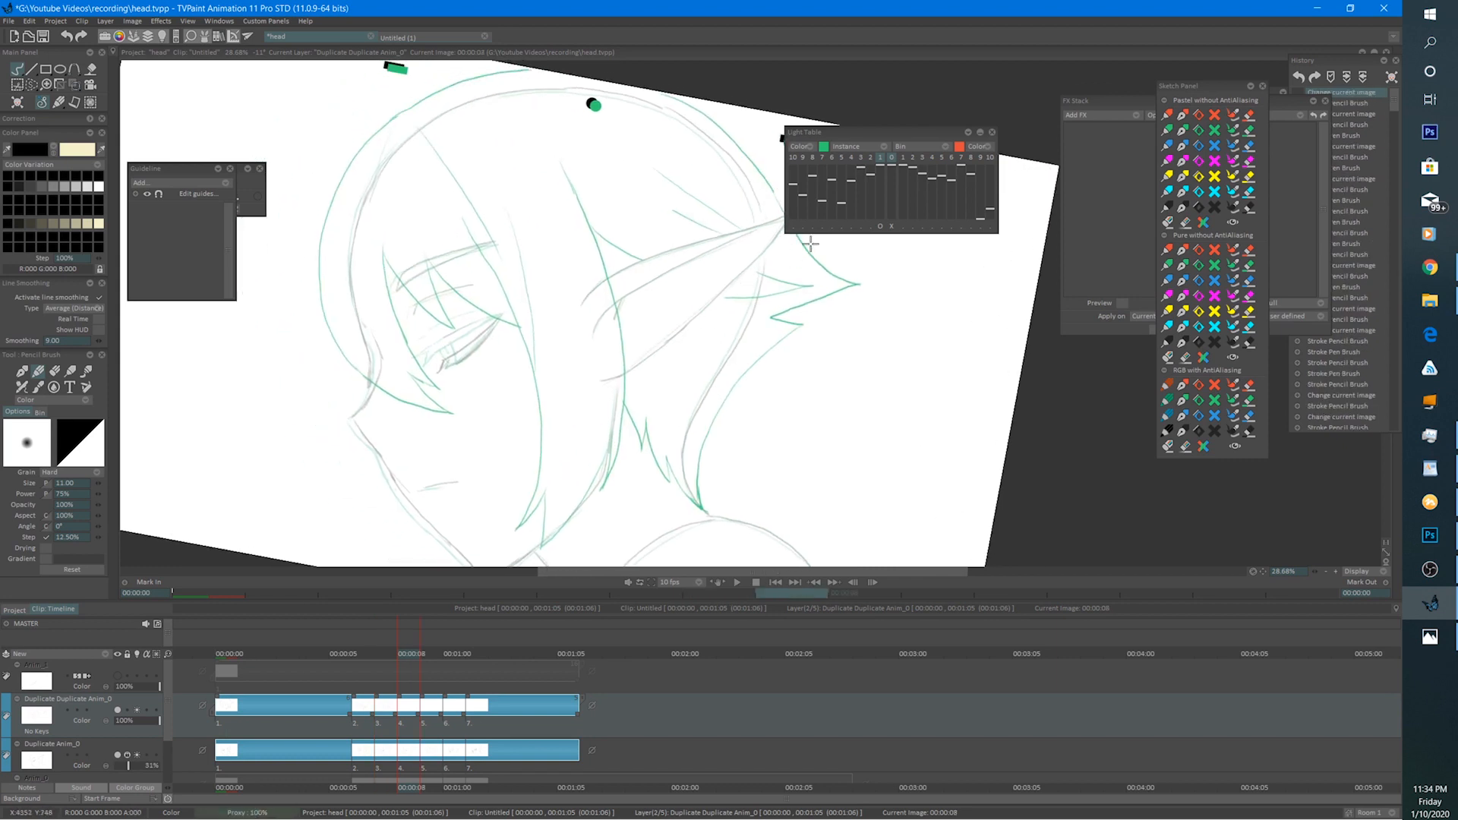
click(881, 227)
click(881, 227)
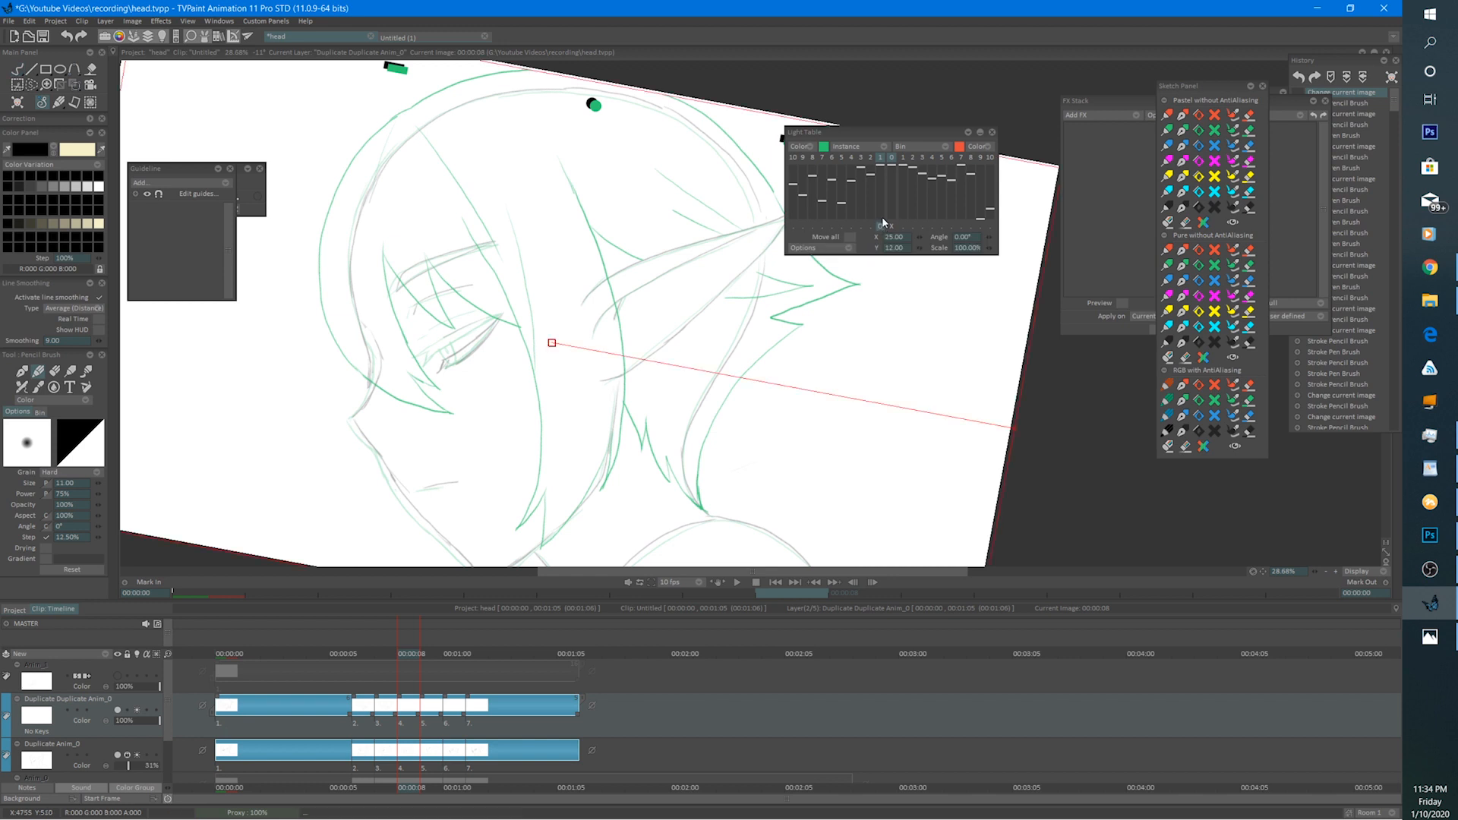
right_click(674, 356)
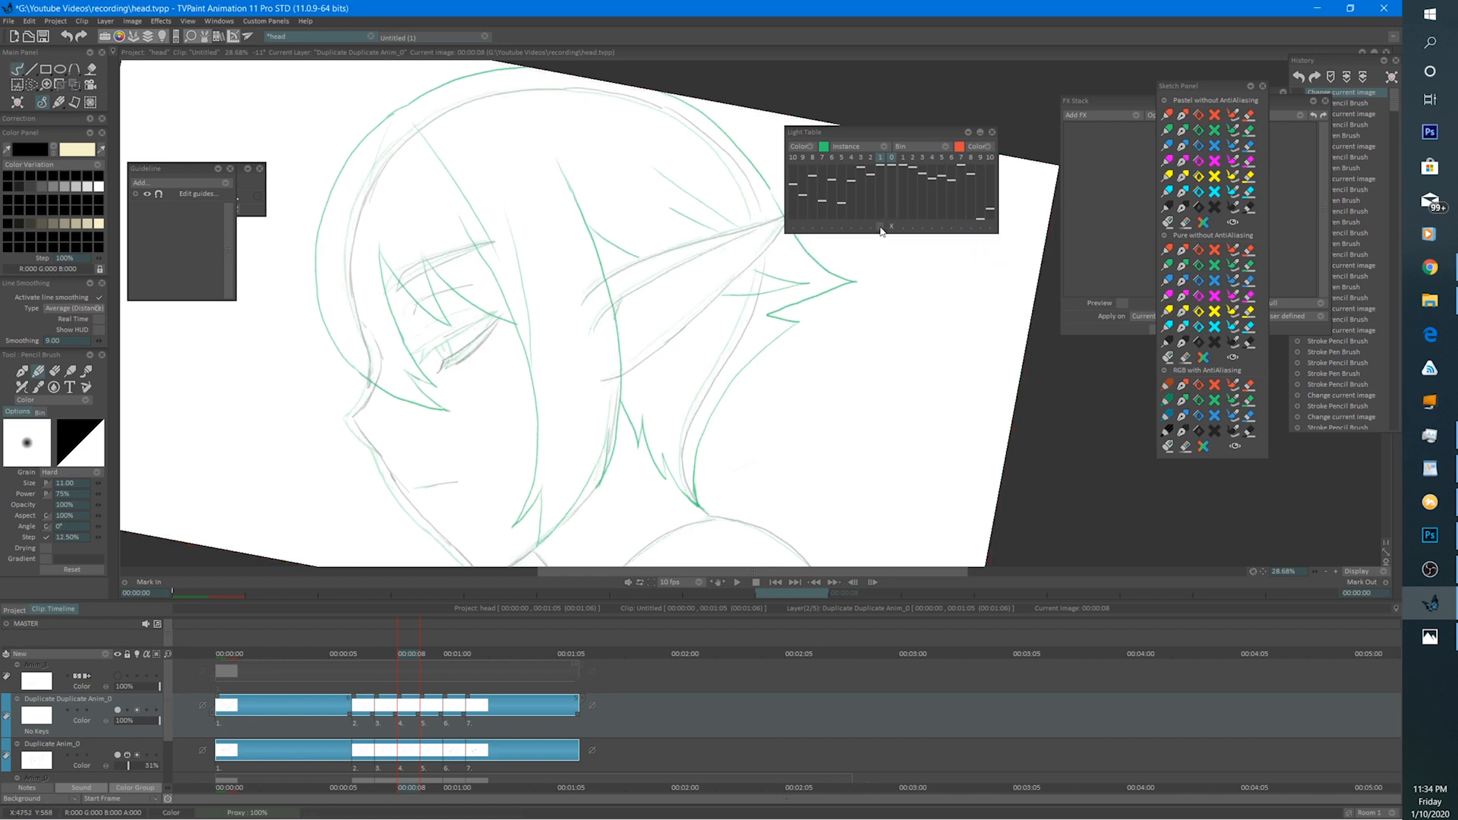
drag(640, 353, 648, 353)
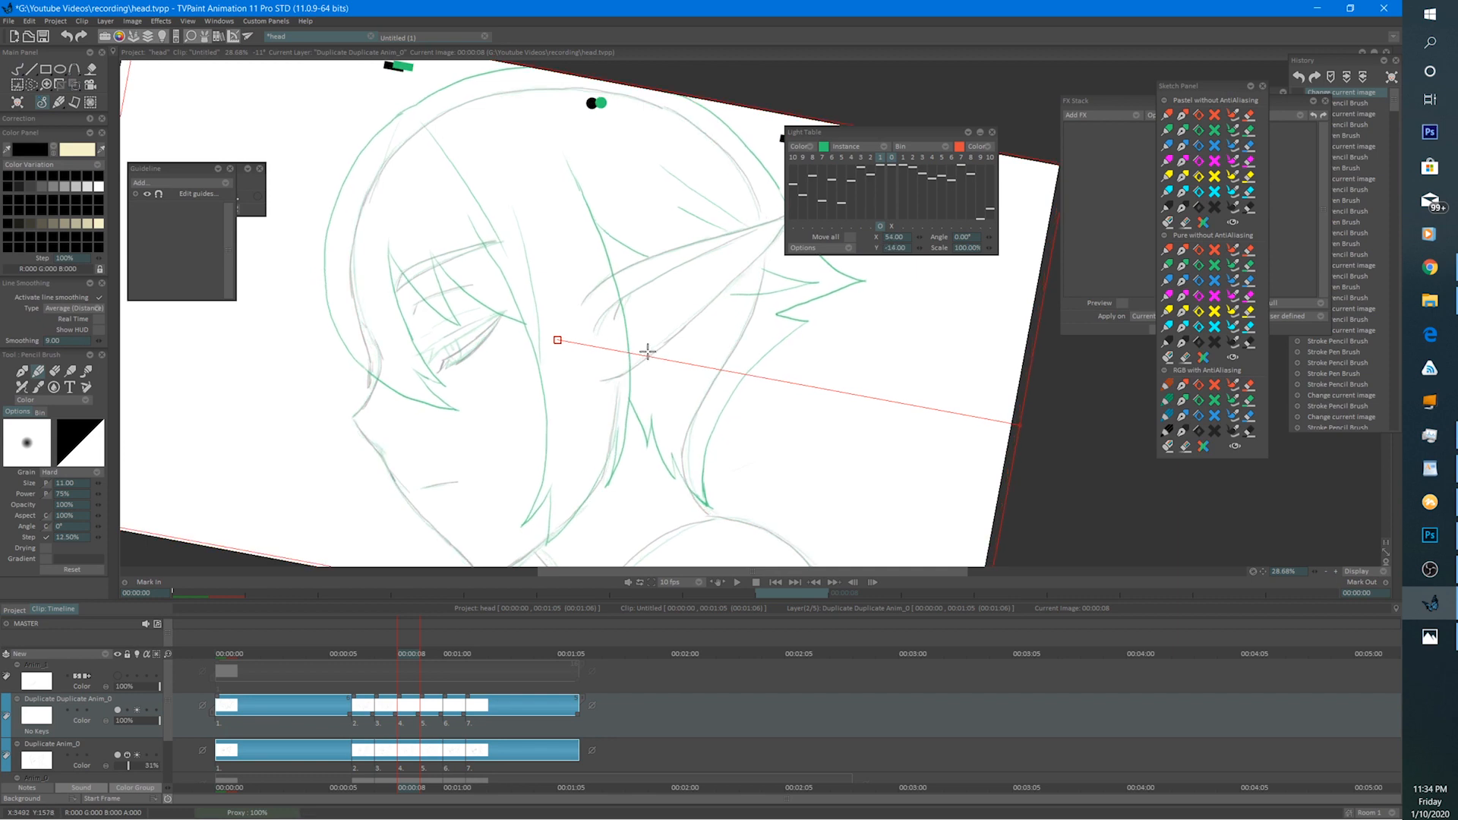
key(Escape)
scroll(511, 221, down, 2)
drag(511, 221, 547, 319)
scroll(629, 346, up, 2)
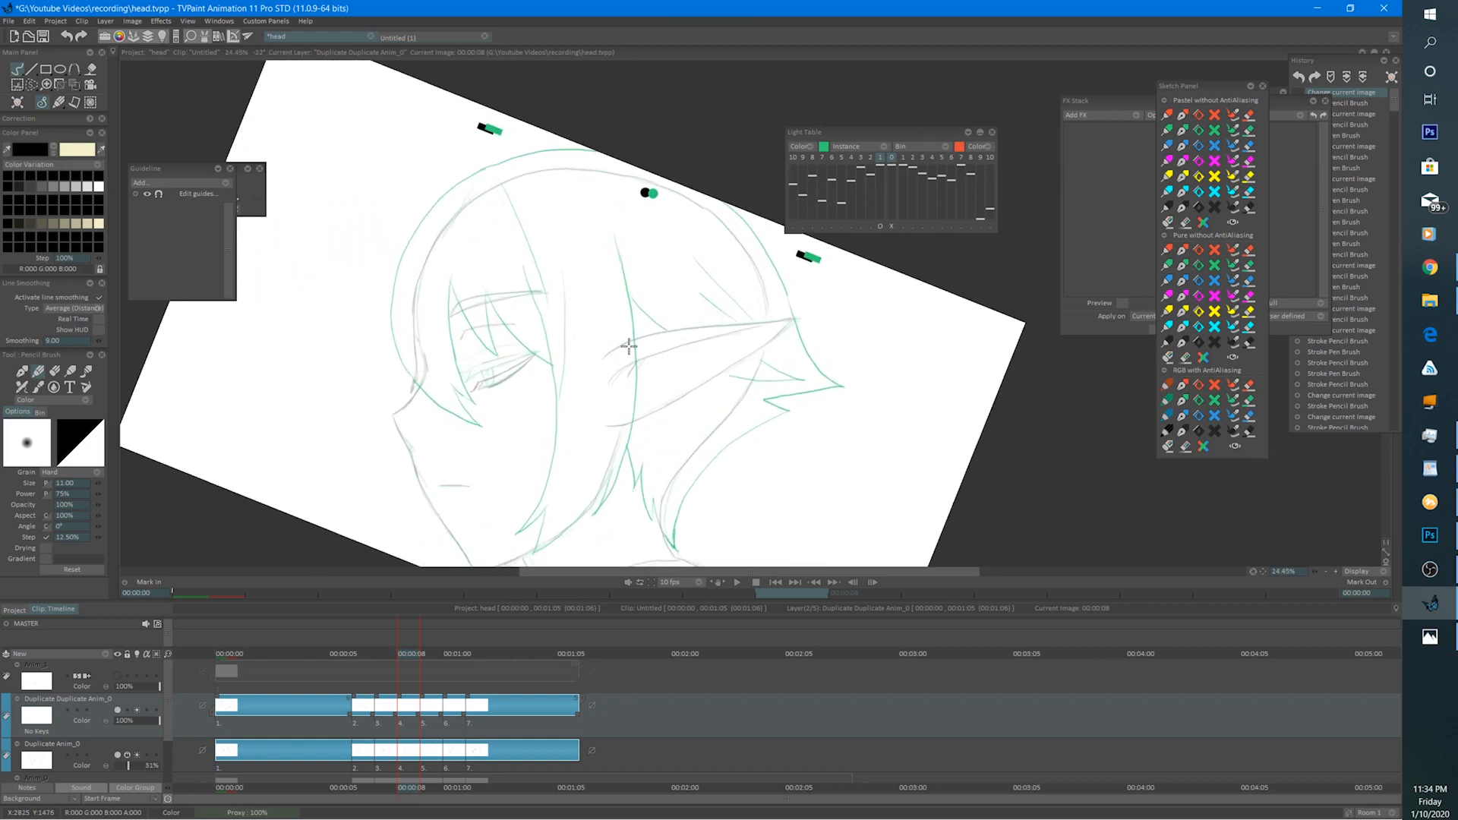
Compare the drawings by flipping between frames and trace the long front strand from the crown to its tip.
click(382, 656)
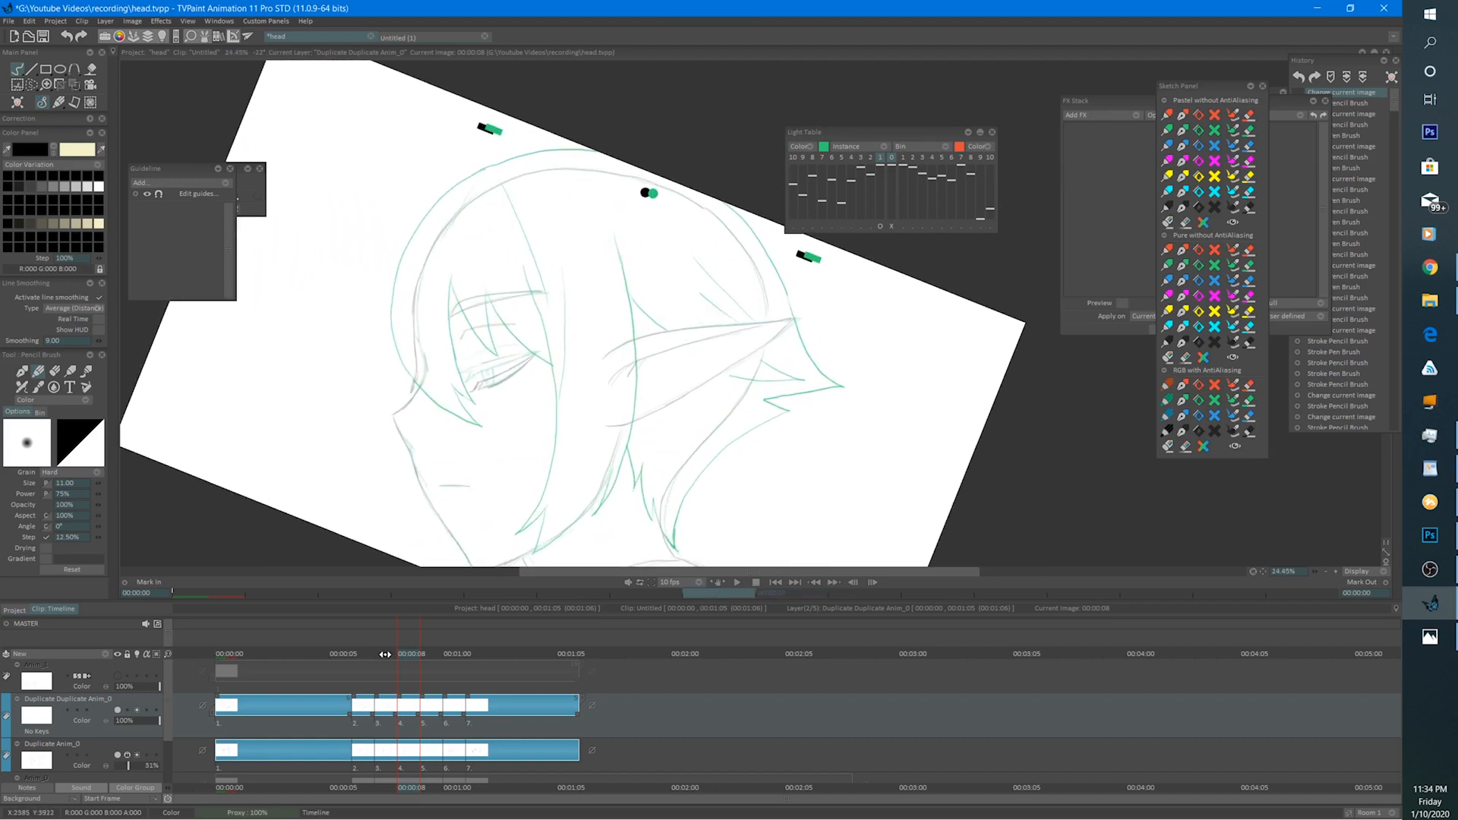
click(408, 654)
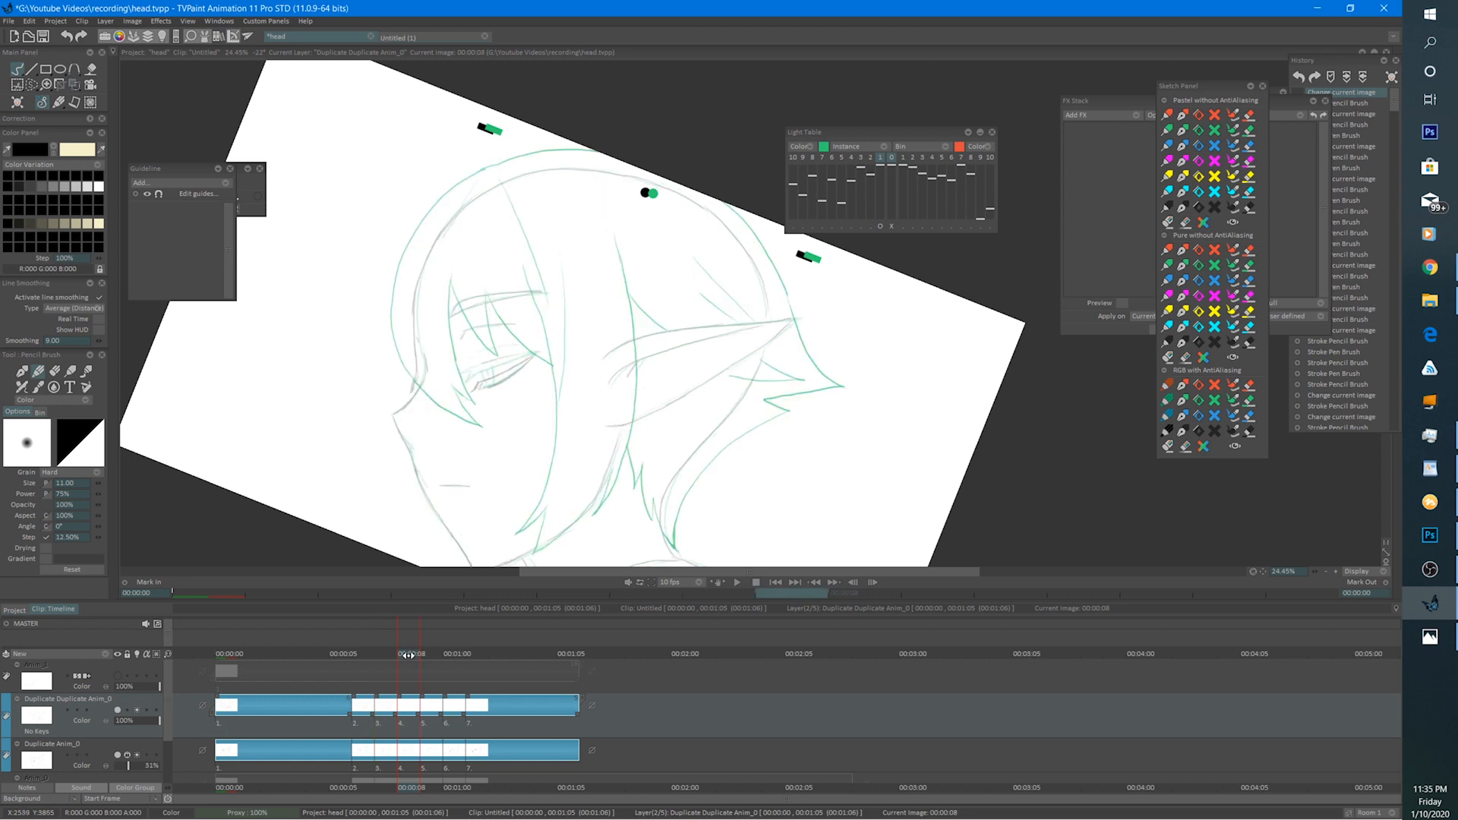
click(361, 655)
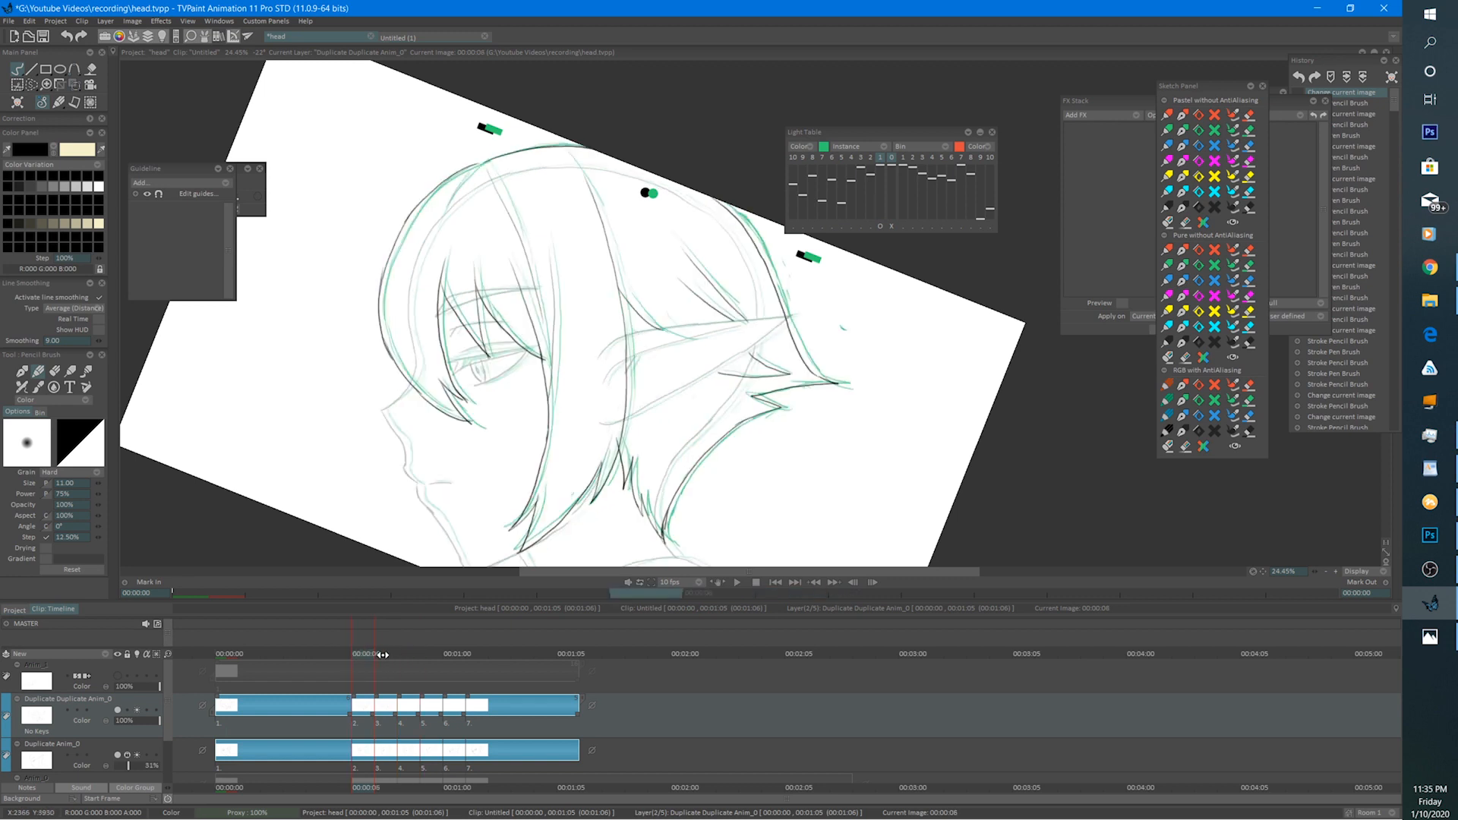
click(385, 655)
click(404, 655)
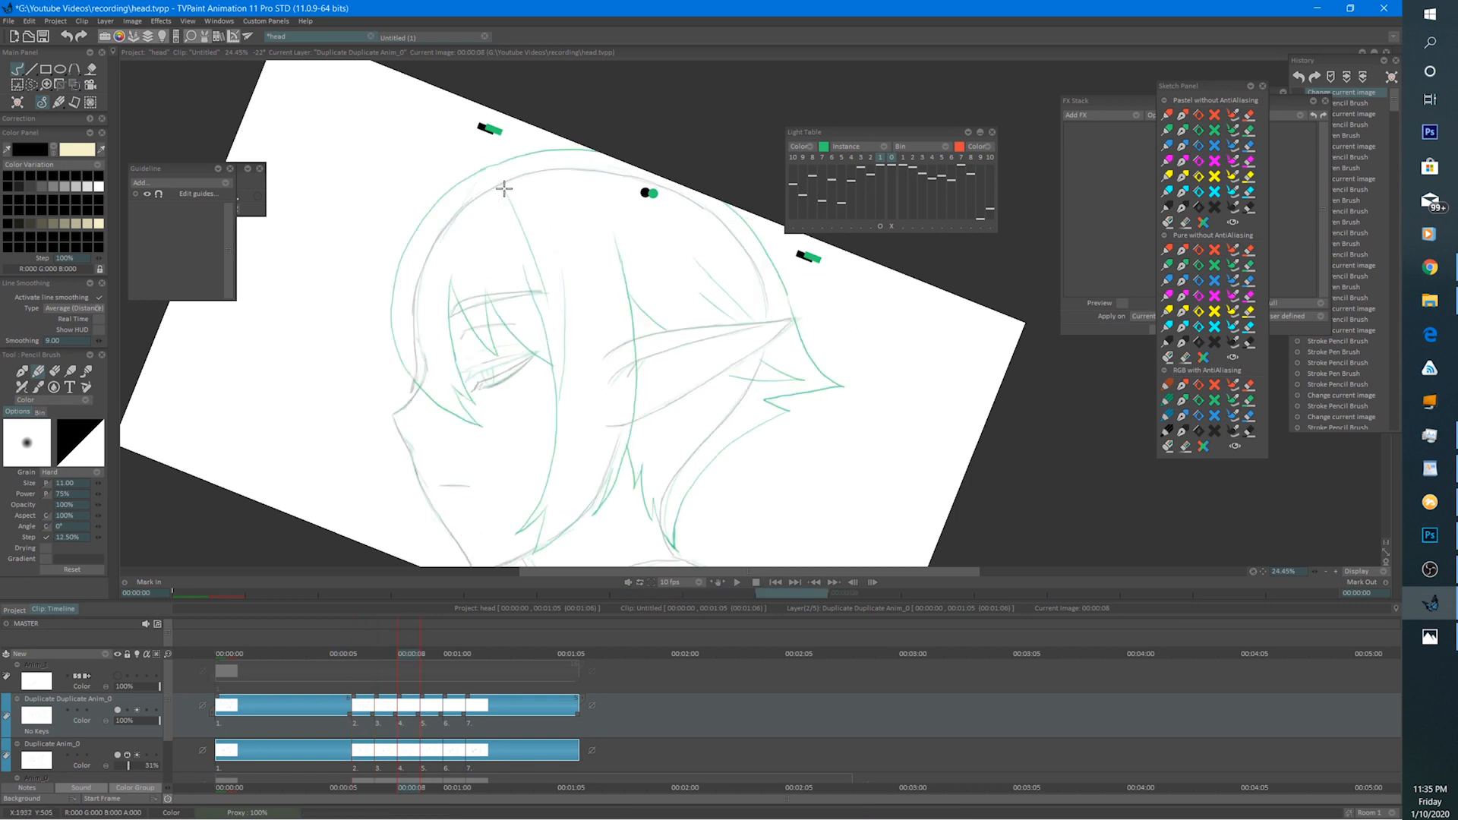
drag(502, 185, 550, 364)
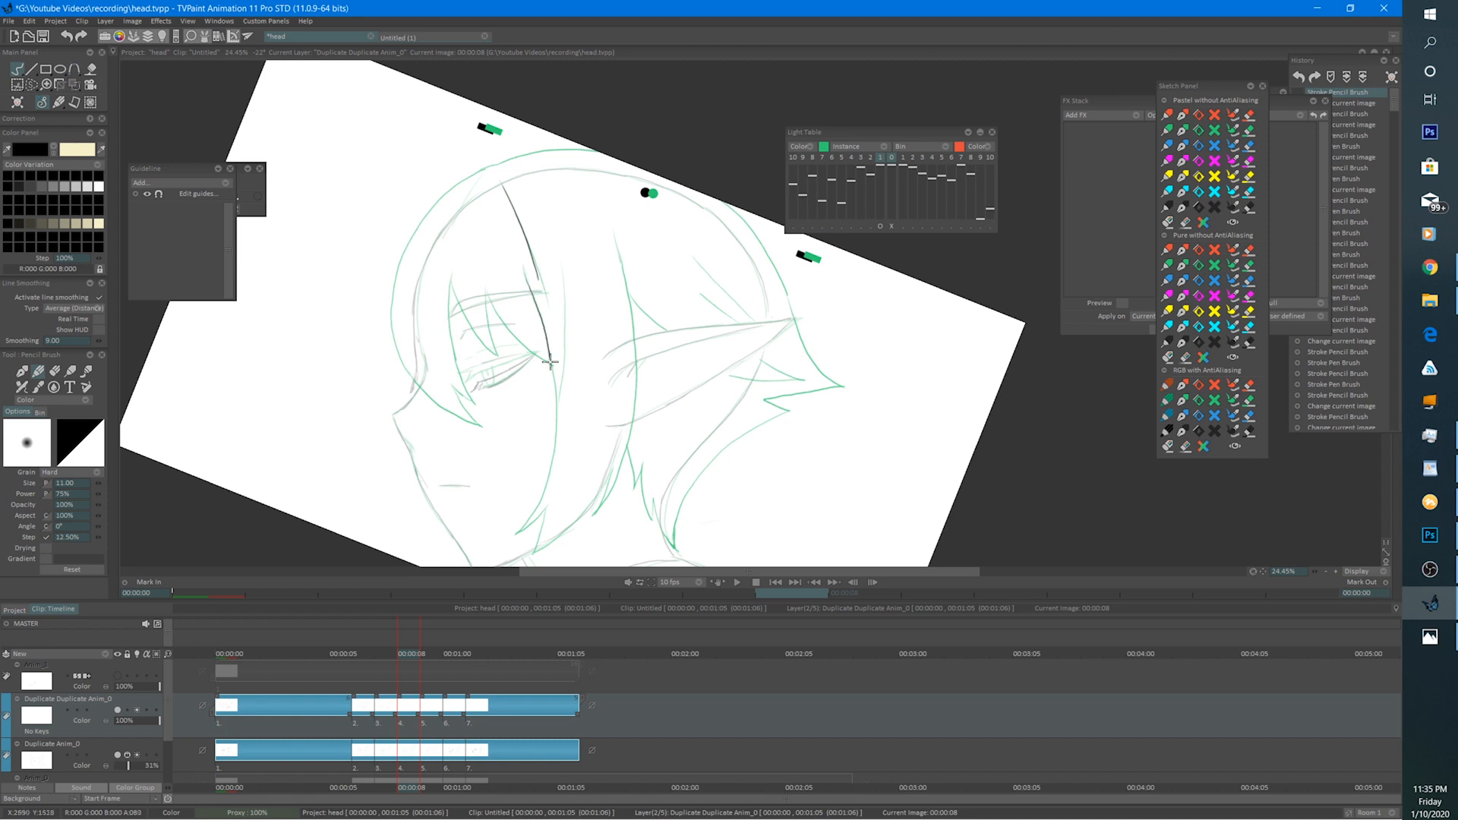
drag(550, 446, 522, 520)
scroll(556, 478, up, 3)
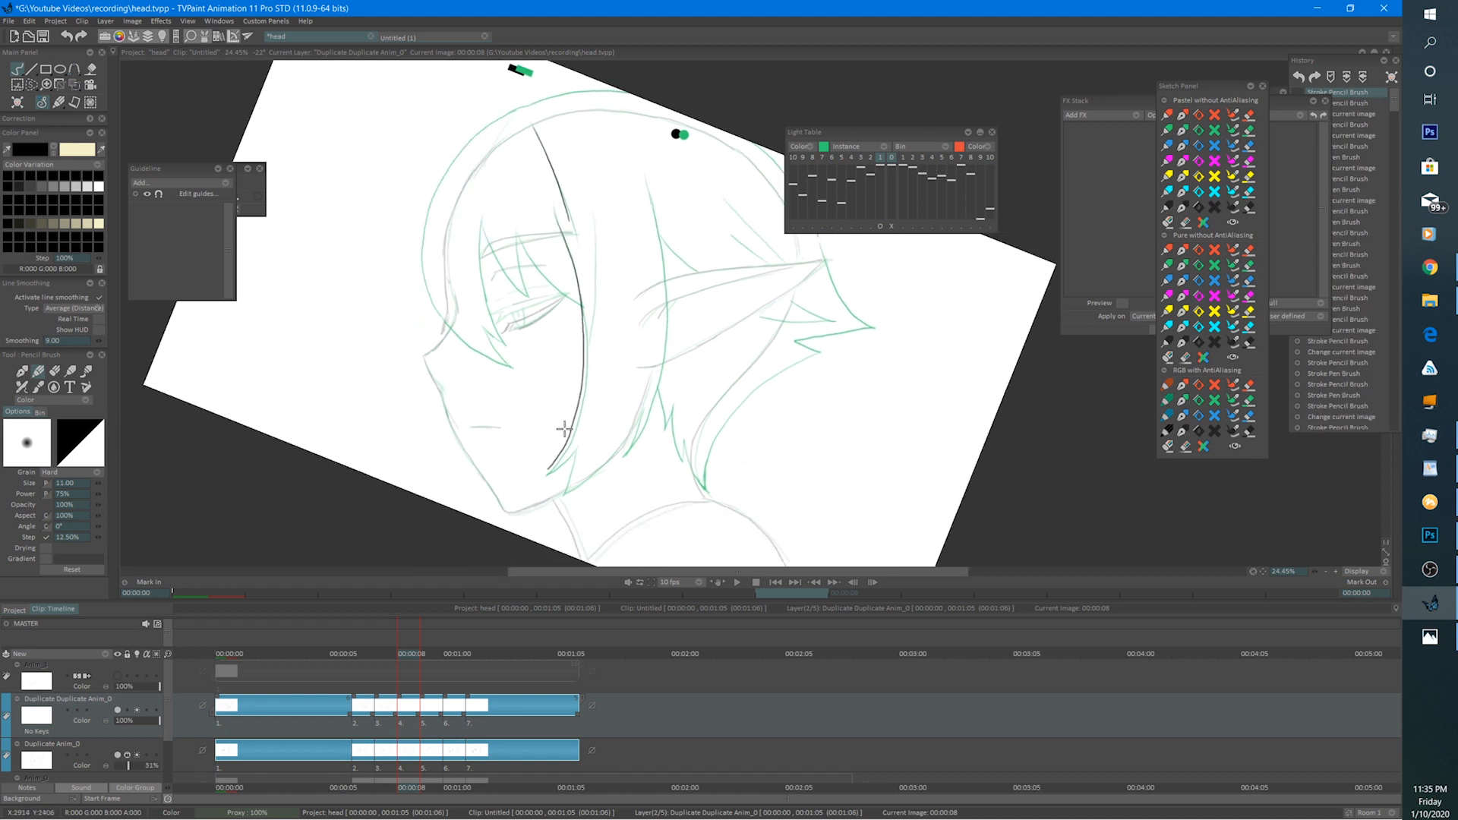
mouse_move(553, 456)
mouse_down()
mouse_move(530, 483)
mouse_move(571, 457)
mouse_move(536, 523)
mouse_up()
Trace the side lock in front of the ear, the strand running over the ear, and the small lock above it.
mouse_move(687, 372)
mouse_down()
mouse_move(642, 441)
mouse_move(543, 519)
mouse_up()
drag(713, 309, 644, 463)
mouse_move(678, 403)
mouse_down()
mouse_move(645, 460)
mouse_move(596, 476)
mouse_up()
scroll(602, 467, up, 2)
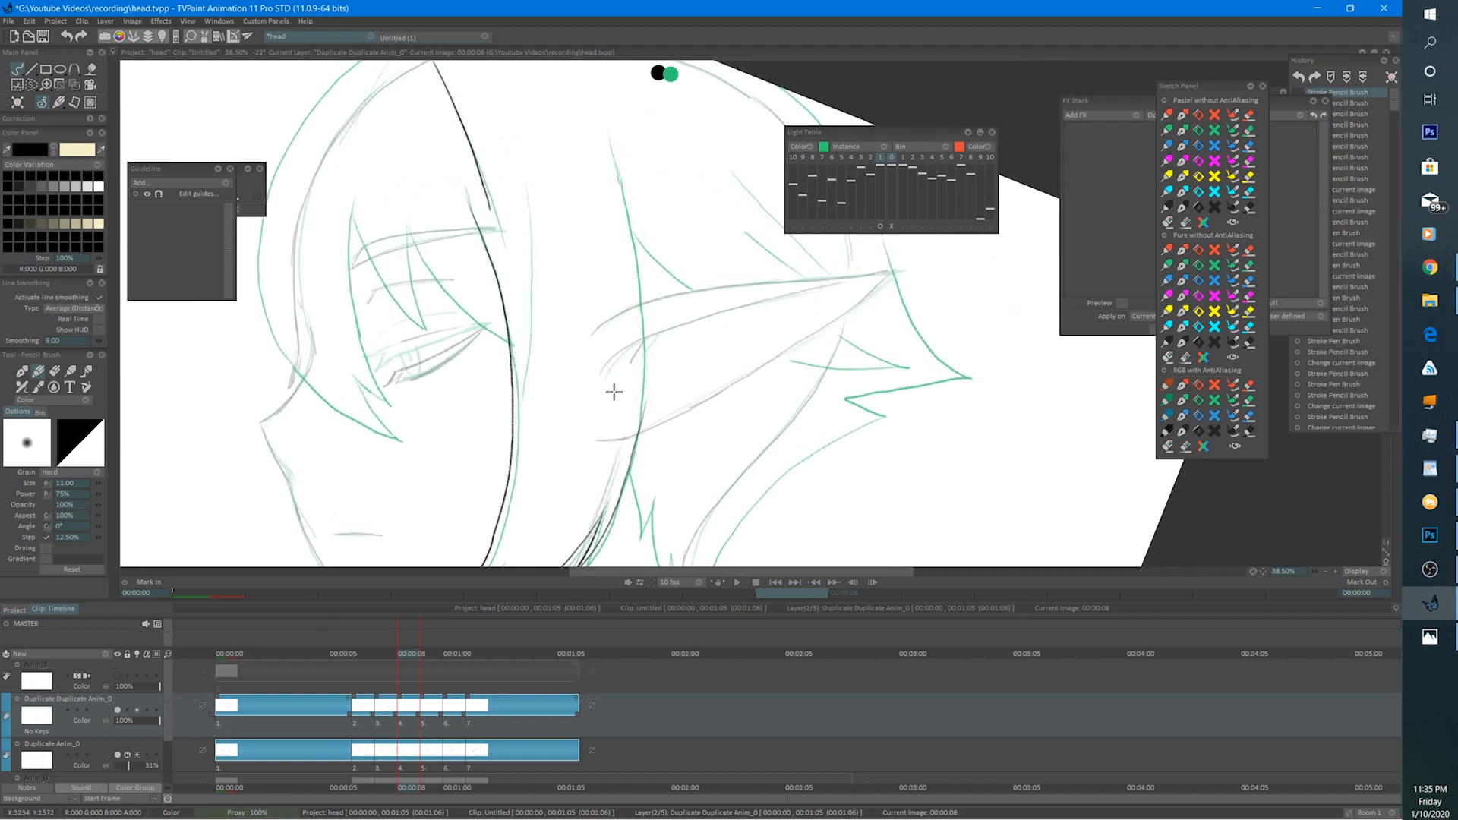
mouse_move(608, 143)
mouse_down()
mouse_move(646, 356)
mouse_move(634, 433)
mouse_up()
mouse_move(606, 359)
mouse_down()
mouse_move(559, 460)
mouse_move(629, 383)
mouse_move(699, 341)
mouse_move(812, 309)
mouse_up()
Trace the fringe spikes falling over the brow and eye.
scroll(625, 352, down, 4)
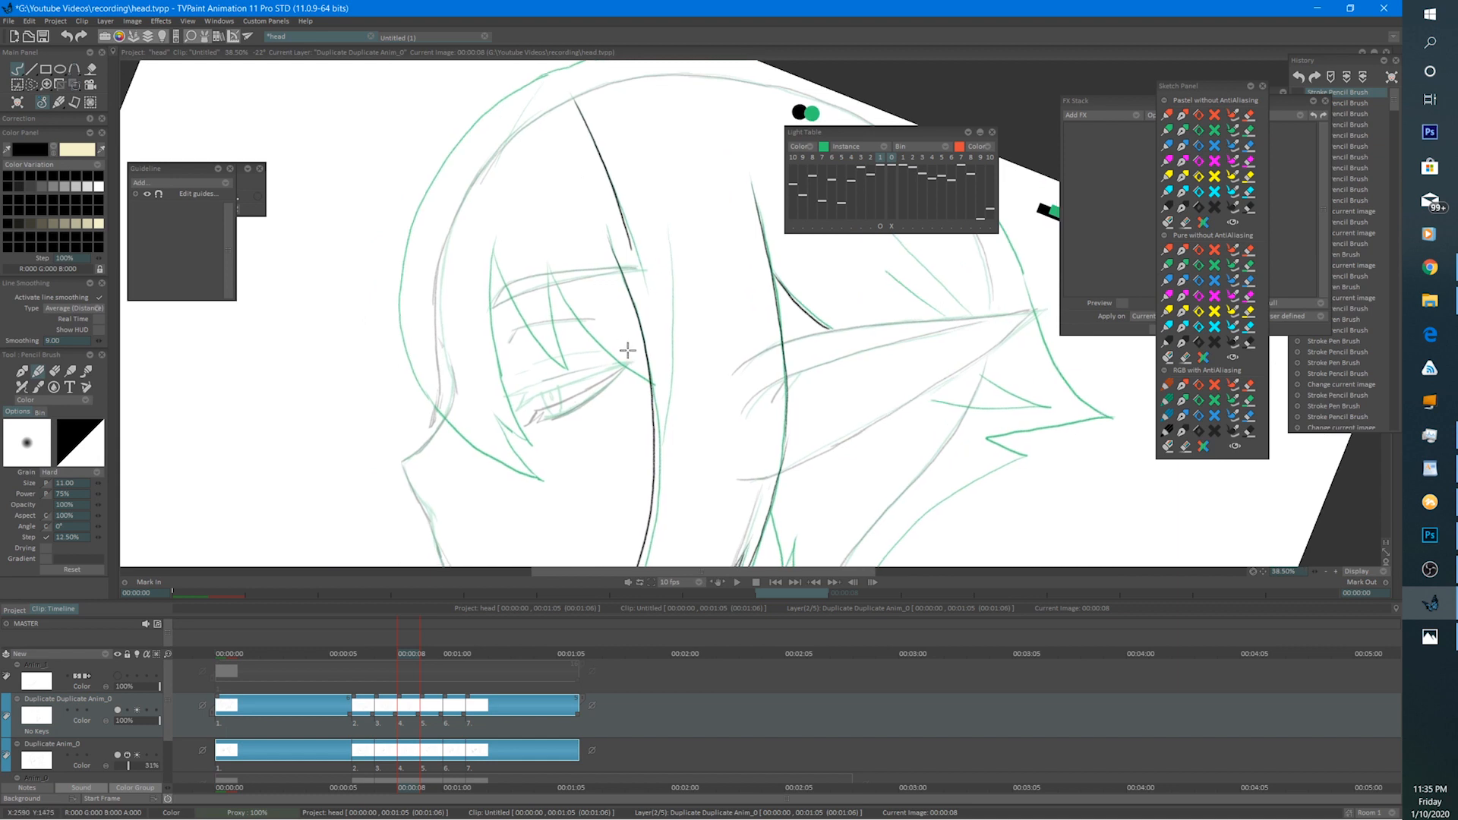
mouse_move(668, 353)
mouse_down()
mouse_move(645, 354)
mouse_move(649, 375)
mouse_move(623, 395)
mouse_up()
drag(529, 325, 610, 416)
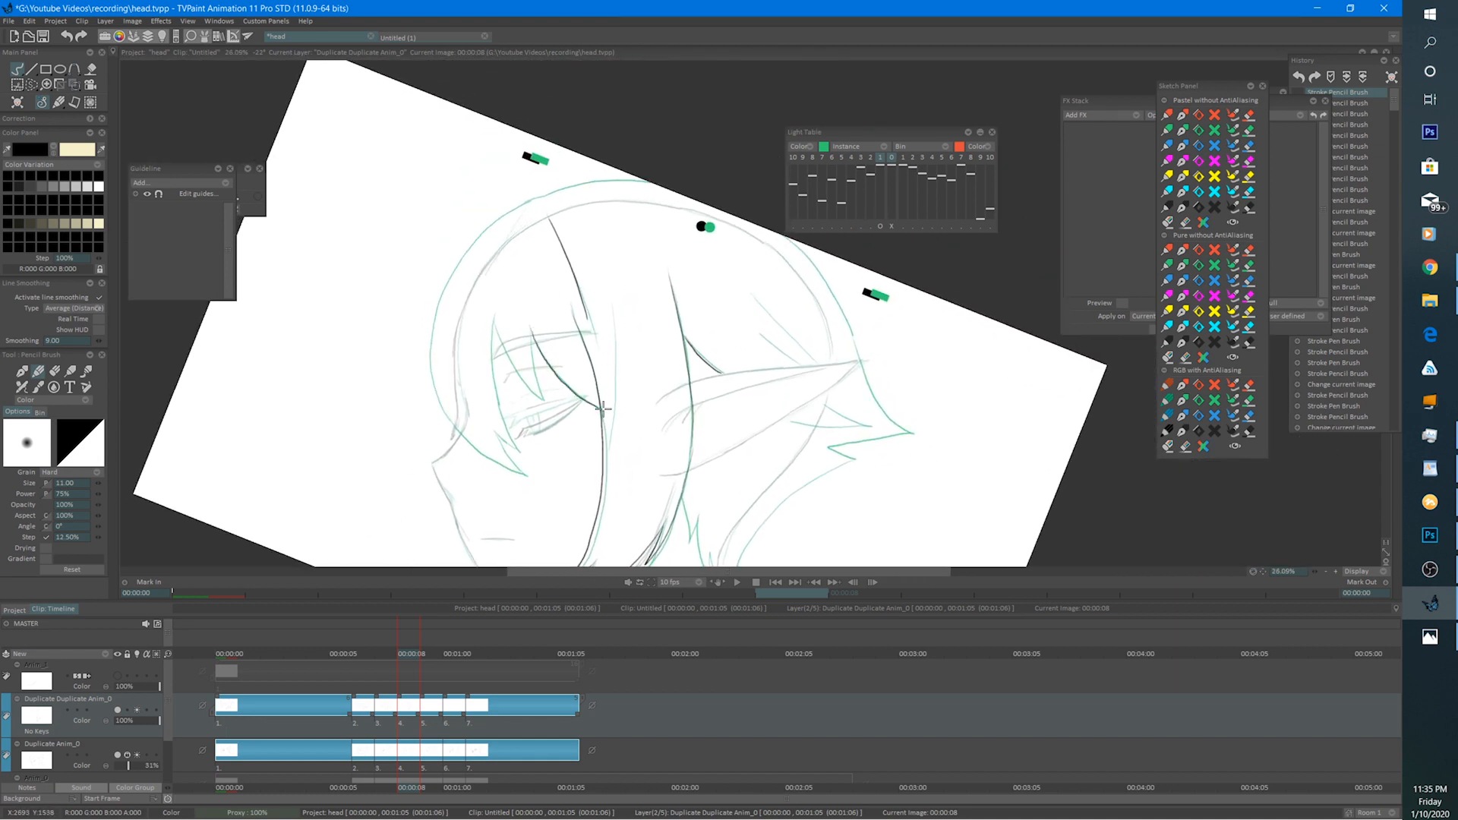
drag(531, 331, 543, 403)
drag(495, 334, 546, 412)
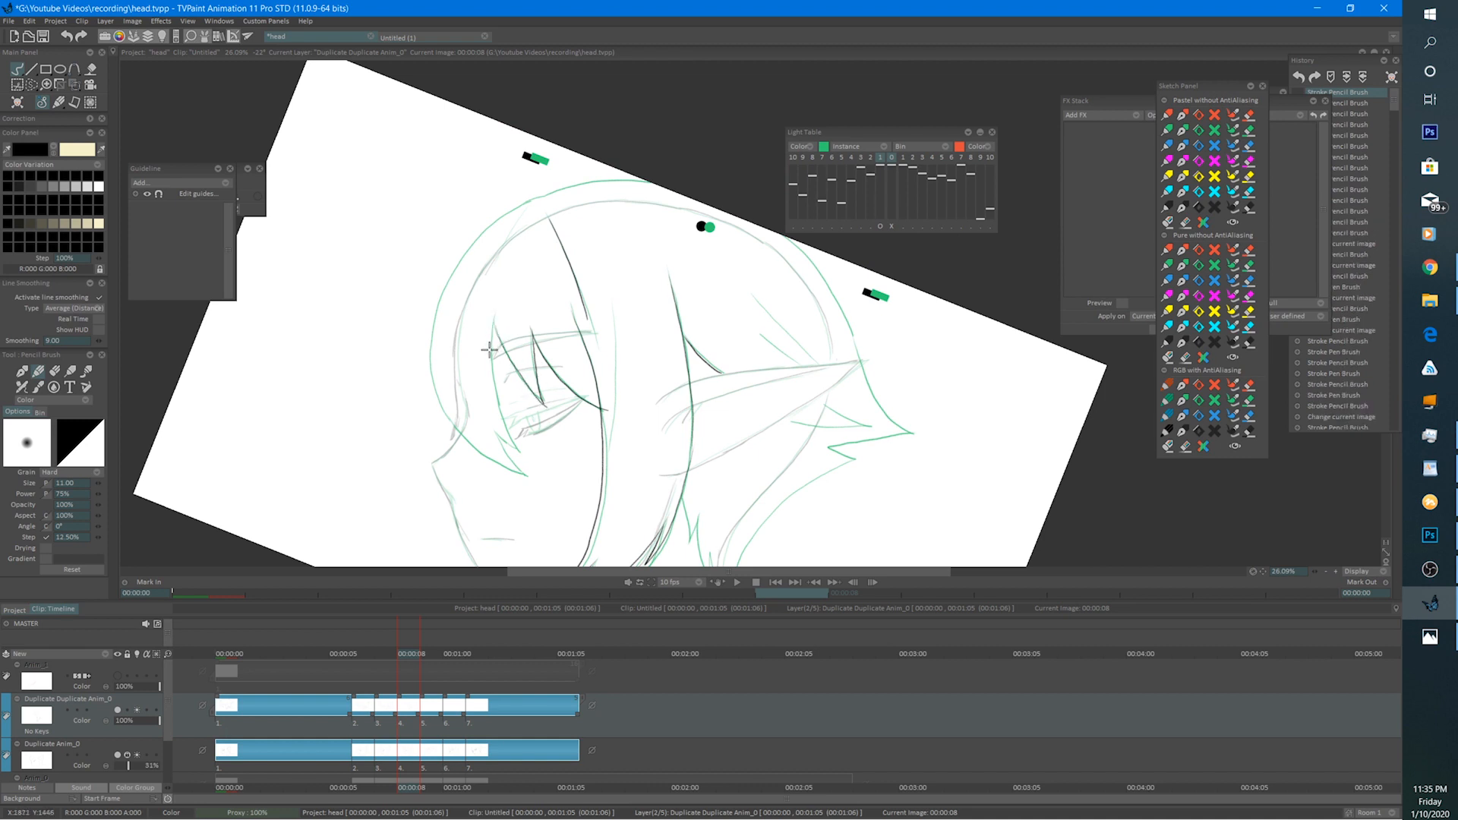
mouse_move(493, 332)
mouse_down()
mouse_move(522, 456)
mouse_move(506, 442)
mouse_move(523, 454)
mouse_up()
Trace the front outer contour of the hair down to the fringe tip, erasing the misplaced lower end and redrawing it.
mouse_move(451, 270)
mouse_down()
mouse_move(423, 371)
mouse_move(438, 467)
mouse_up()
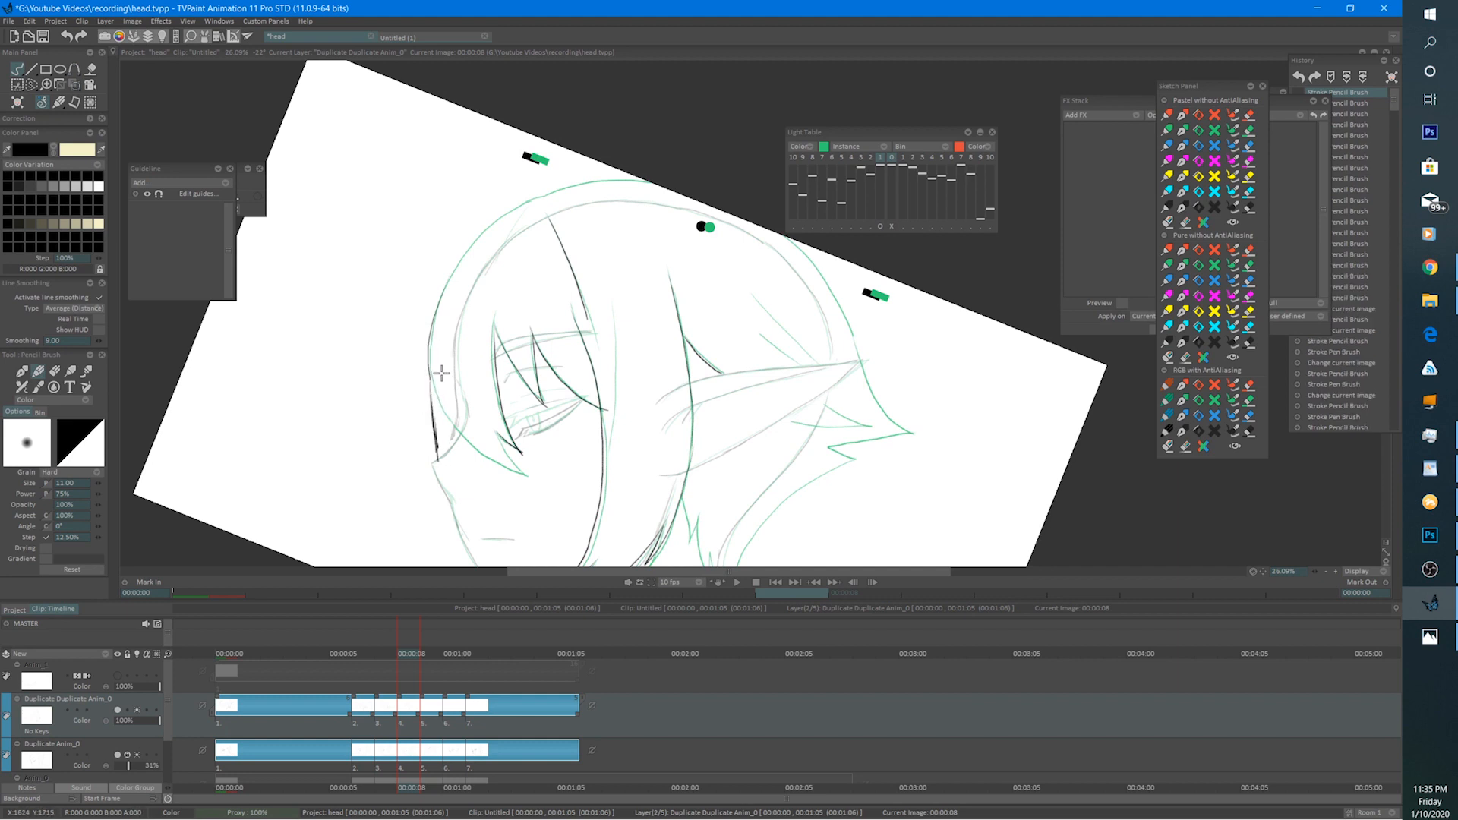
key(e)
drag(430, 391, 439, 463)
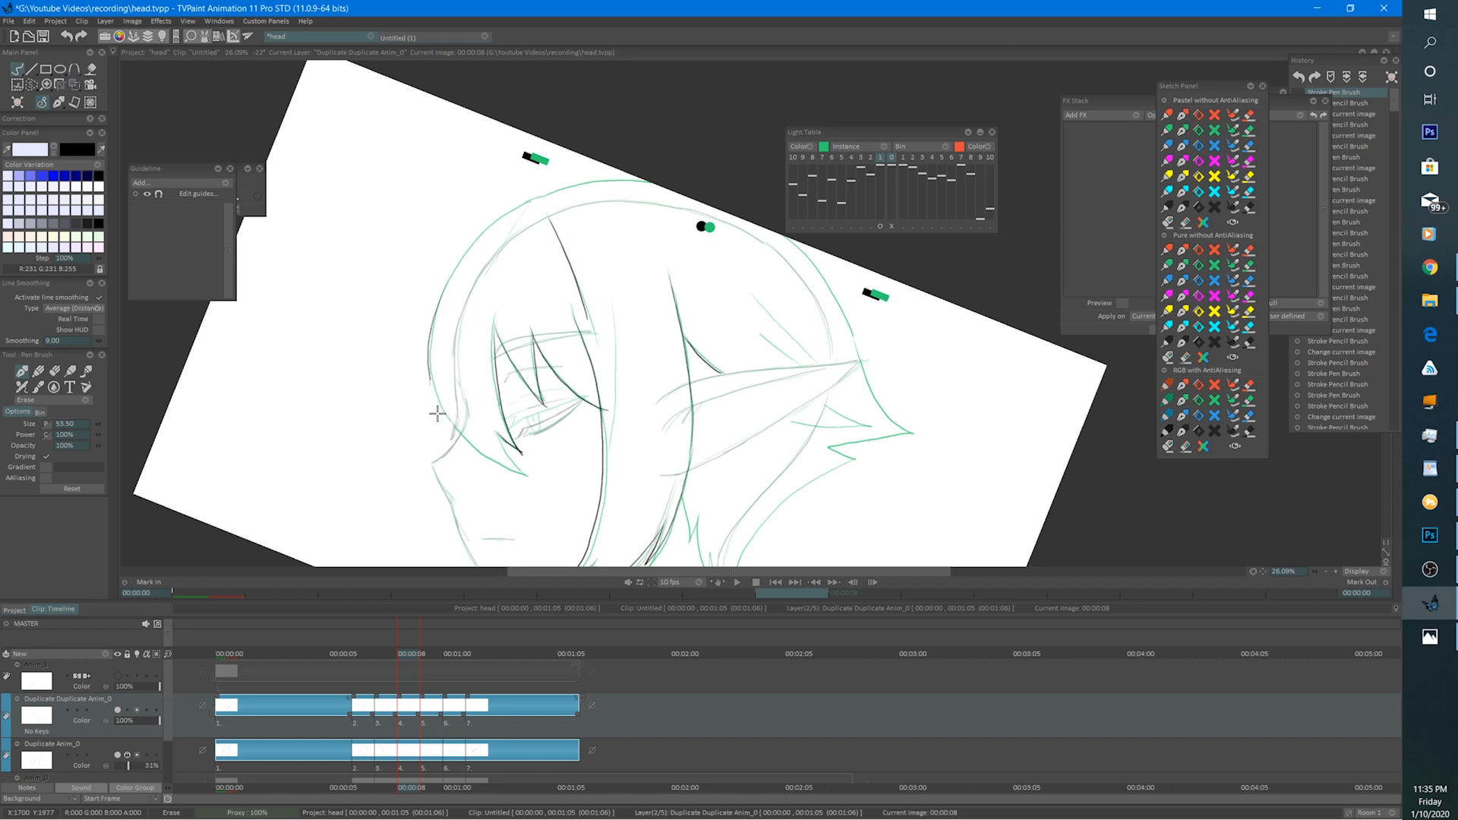
key(e)
mouse_move(426, 367)
mouse_down()
mouse_move(460, 430)
mouse_move(531, 474)
mouse_up()
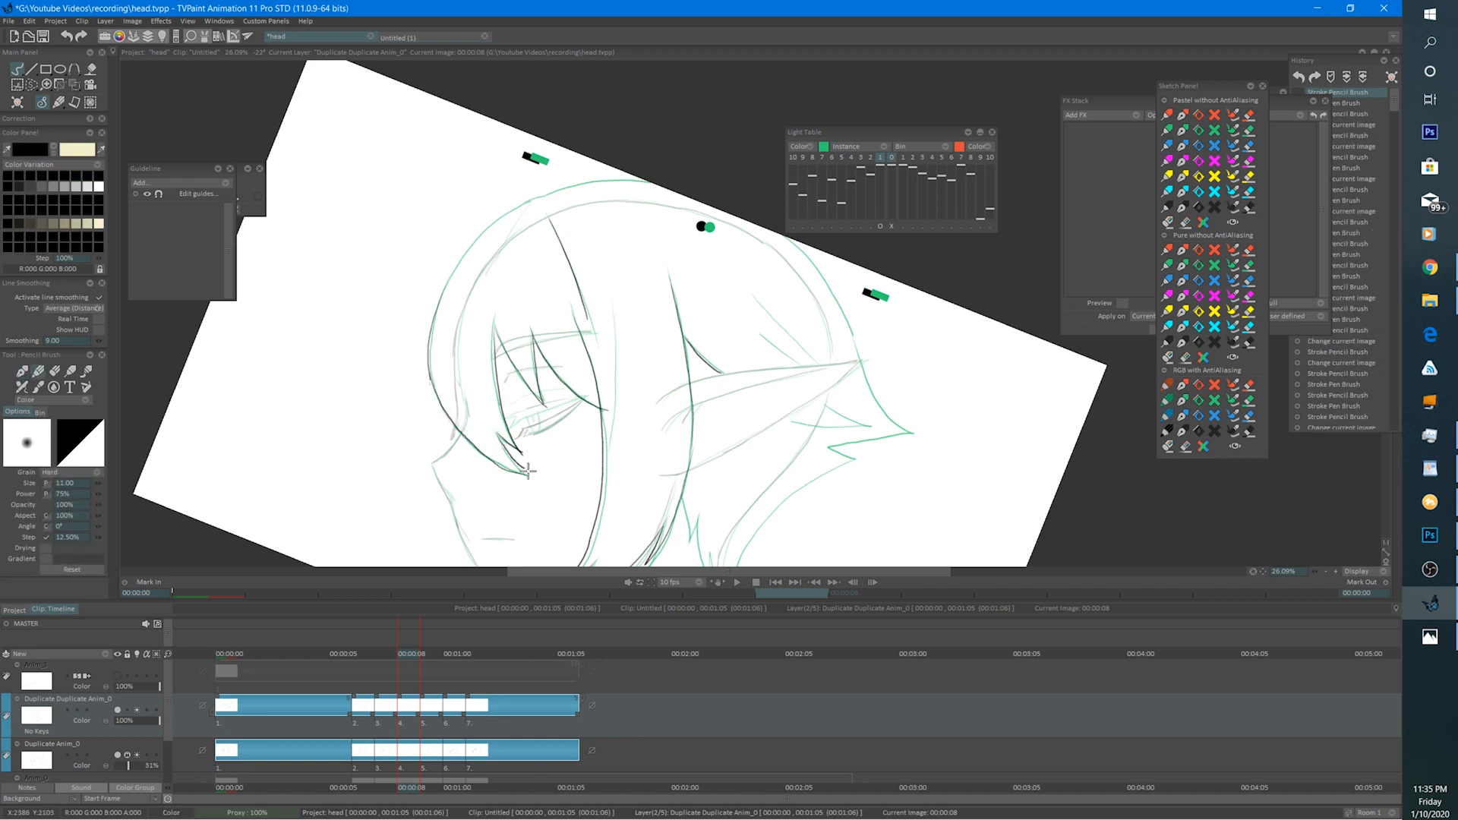
drag(617, 349, 677, 305)
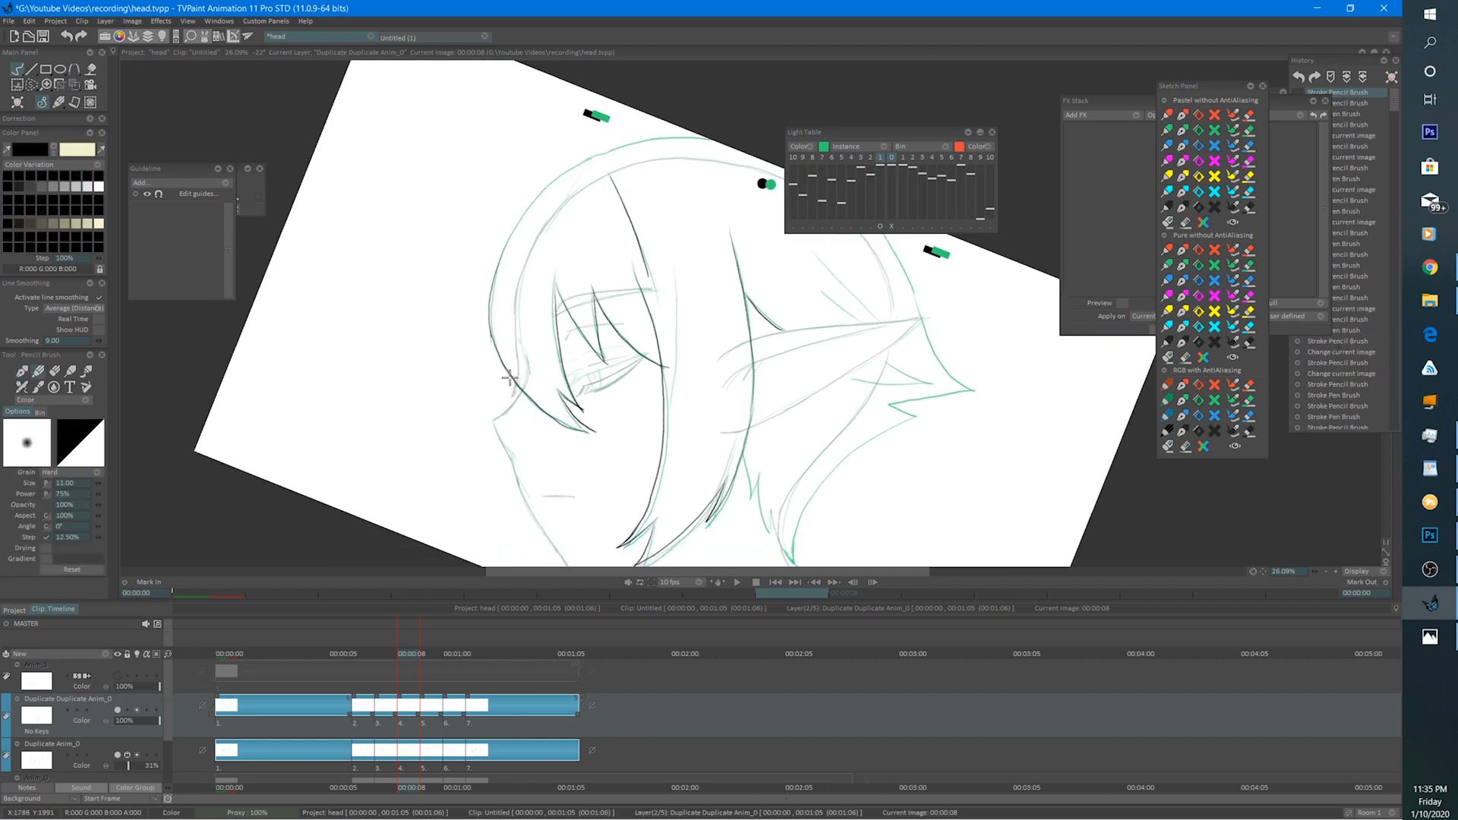
drag(495, 343, 503, 416)
drag(494, 347, 497, 430)
key(e)
key(e)
drag(501, 369, 513, 381)
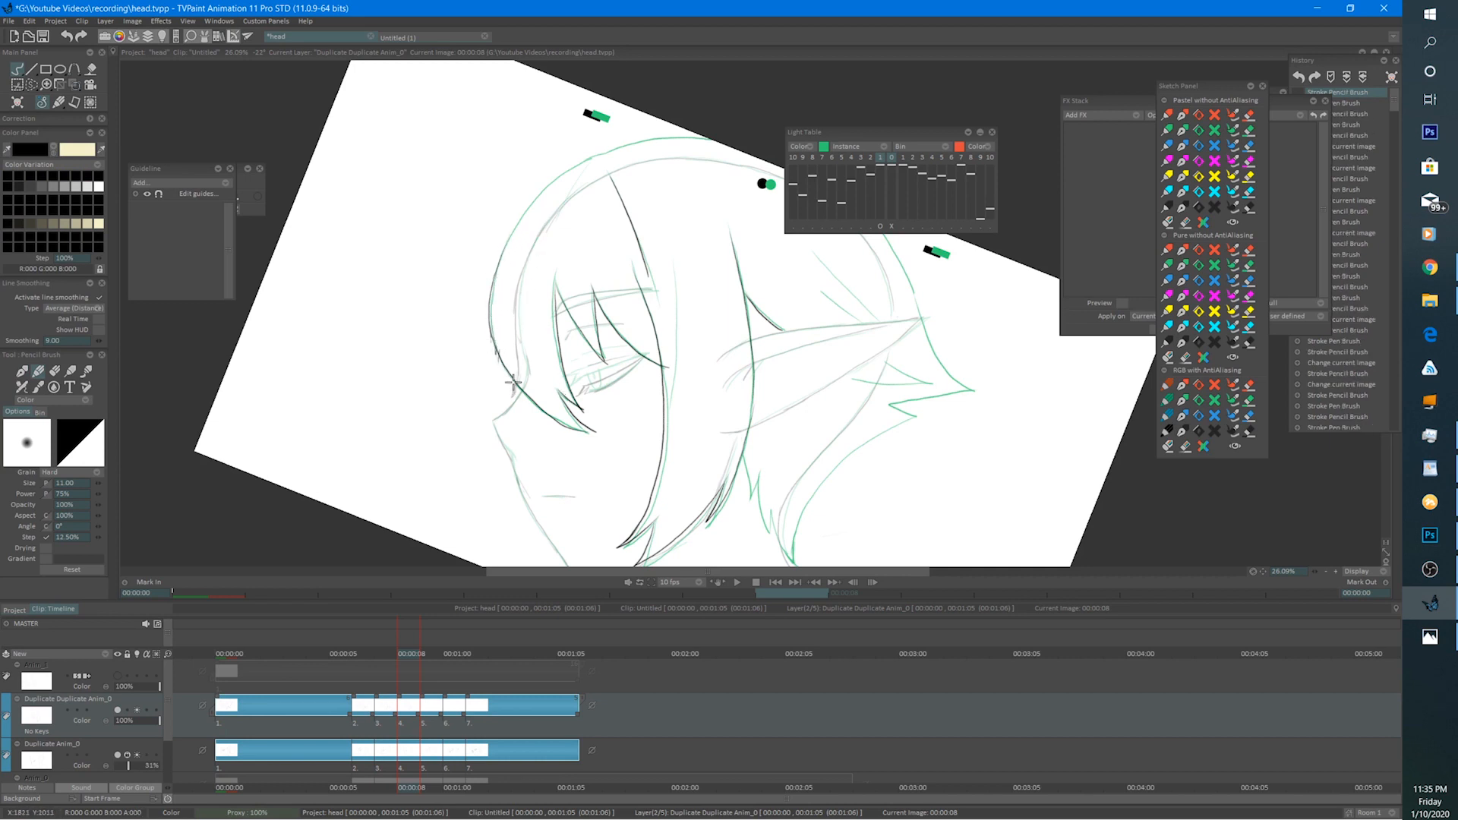
Trace the remaining crown outline, locks above the ear, nape locks, back contour and spikes near the ear tip.
drag(637, 273, 553, 383)
mouse_move(524, 465)
mouse_down()
mouse_move(541, 394)
mouse_move(596, 312)
mouse_move(661, 287)
mouse_up()
mouse_move(762, 287)
mouse_down()
mouse_move(735, 426)
mouse_move(690, 290)
mouse_move(706, 353)
mouse_up()
drag(698, 275, 721, 348)
mouse_move(748, 241)
mouse_down()
mouse_move(741, 432)
mouse_move(754, 466)
mouse_move(602, 397)
mouse_move(651, 514)
mouse_up()
mouse_move(678, 441)
mouse_down()
mouse_move(646, 503)
mouse_move(687, 426)
mouse_move(753, 385)
mouse_move(747, 370)
mouse_up()
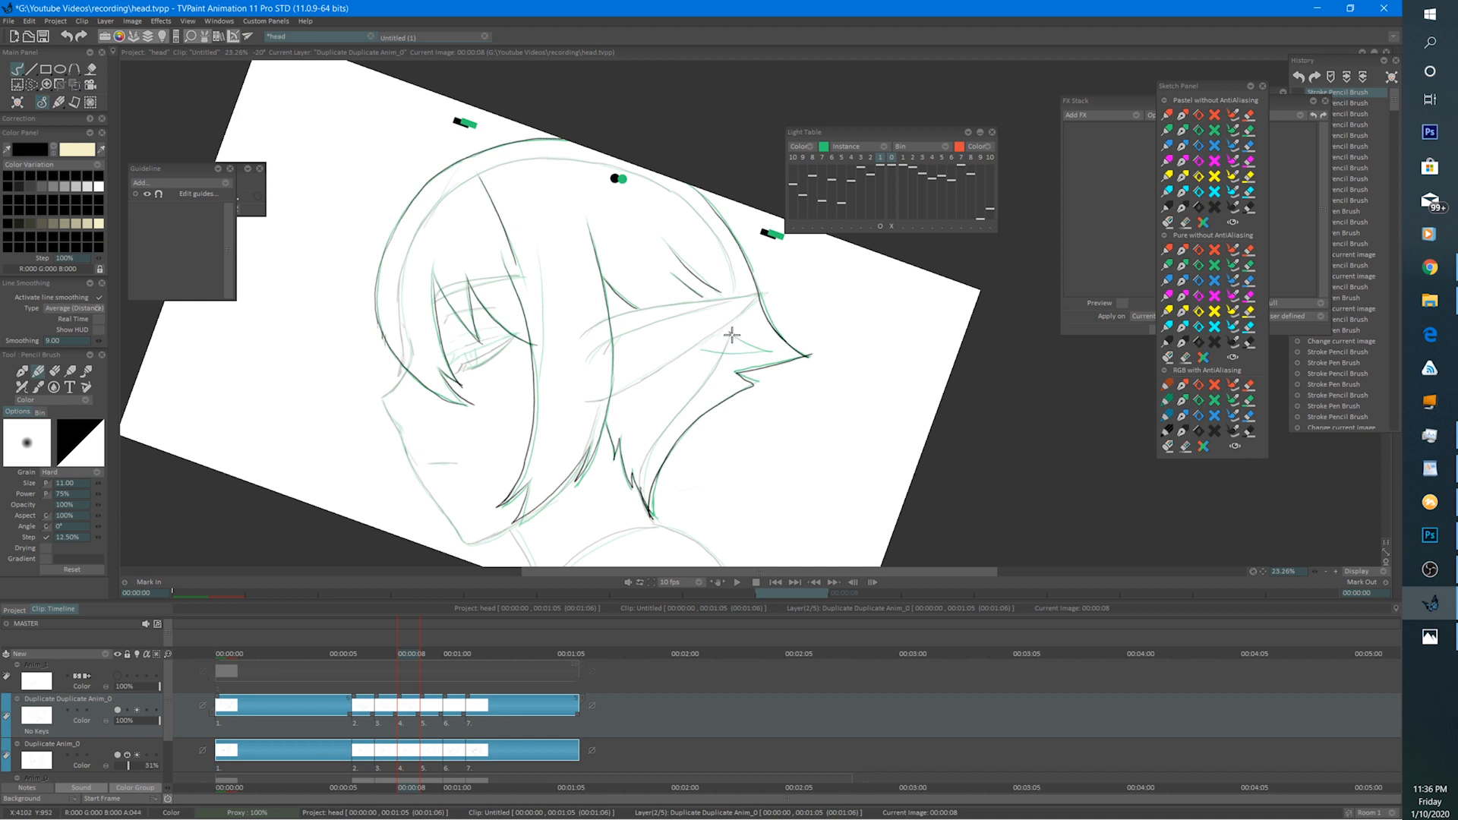
drag(772, 351, 705, 350)
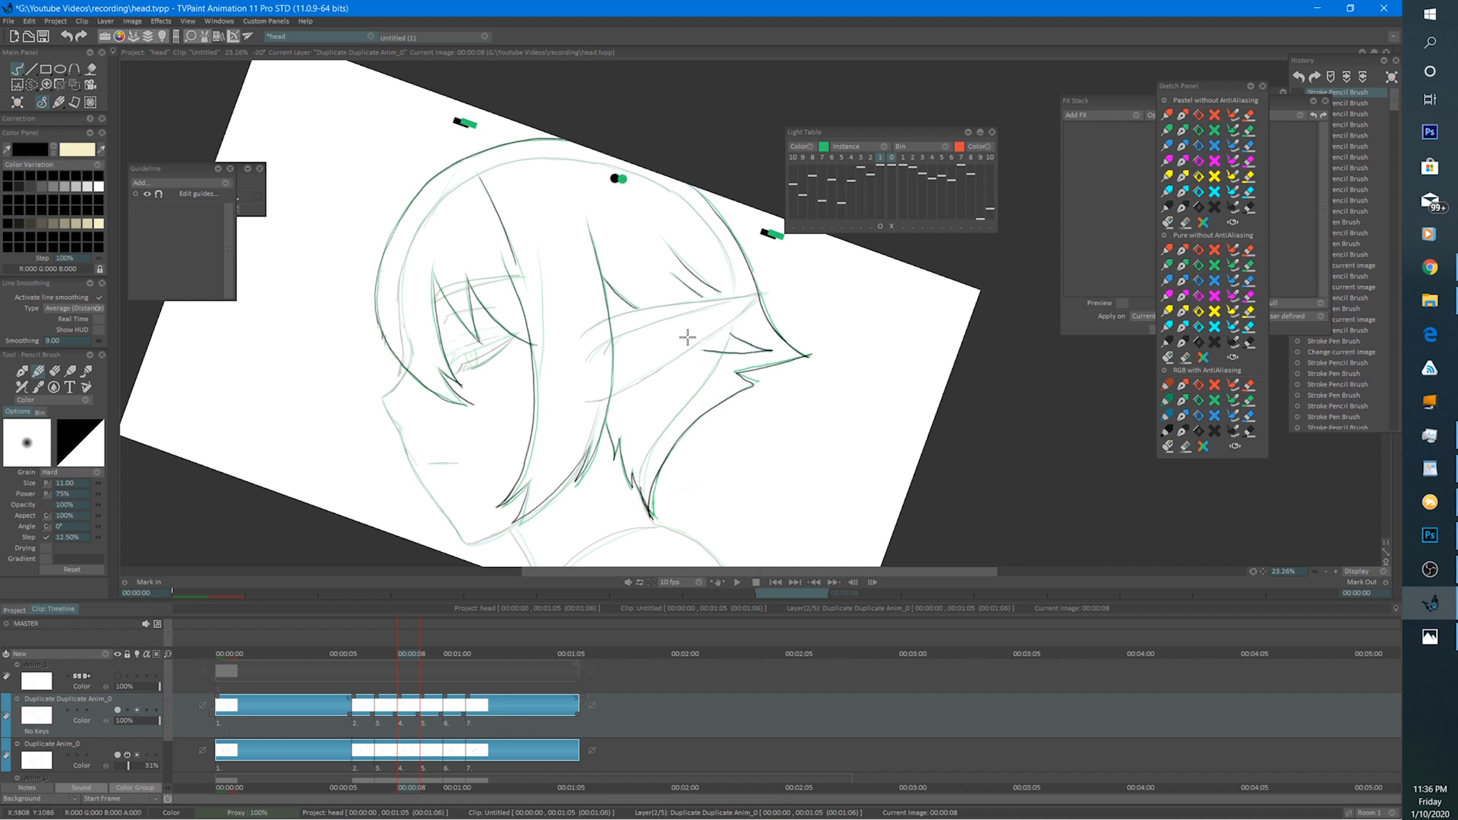
Compare with the previous drawing, erase and redraw the outer spike's tip in the fourth drawing, and undo the last two changes.
click(395, 656)
click(411, 651)
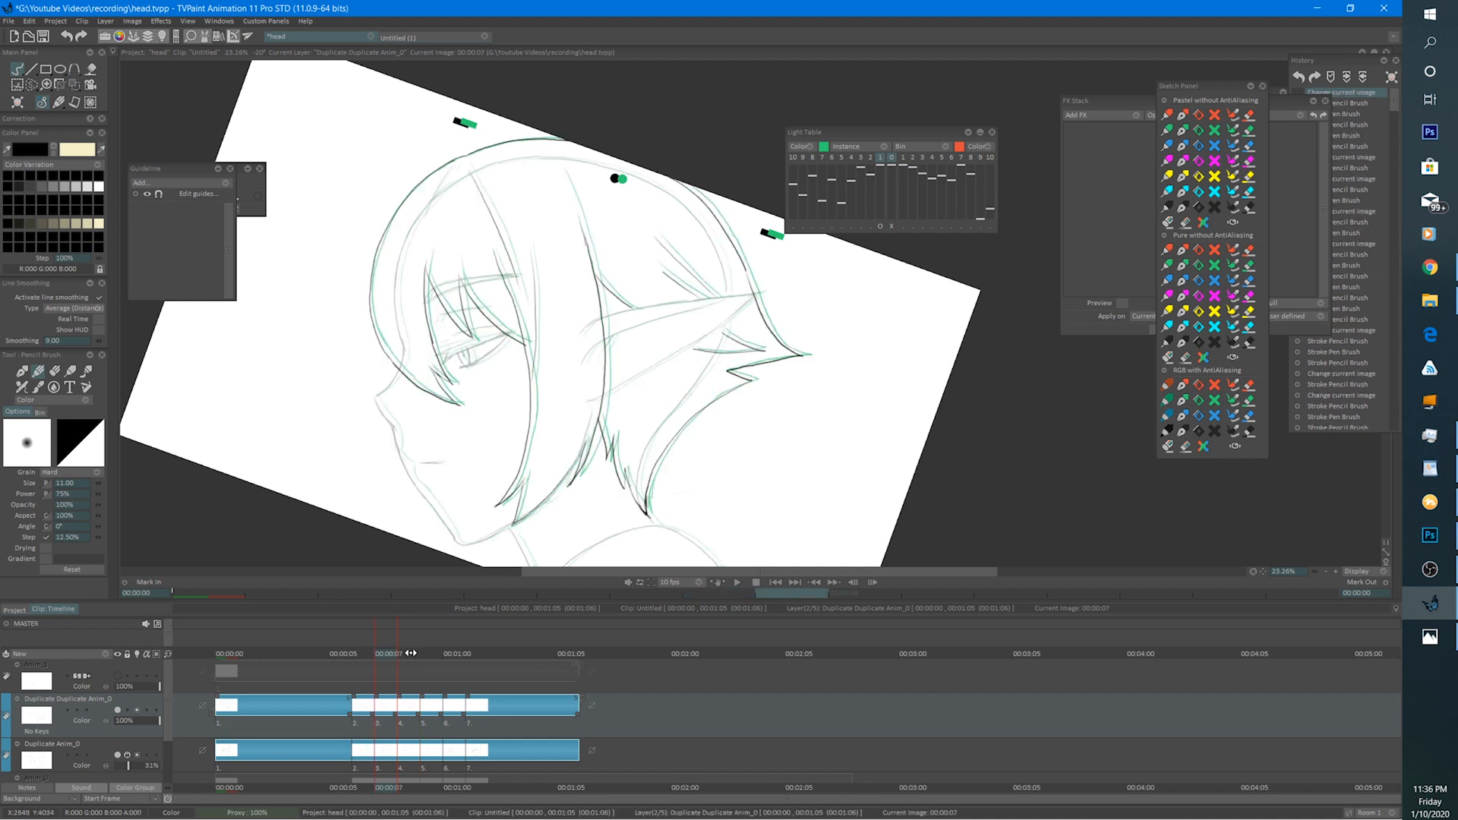
key(e)
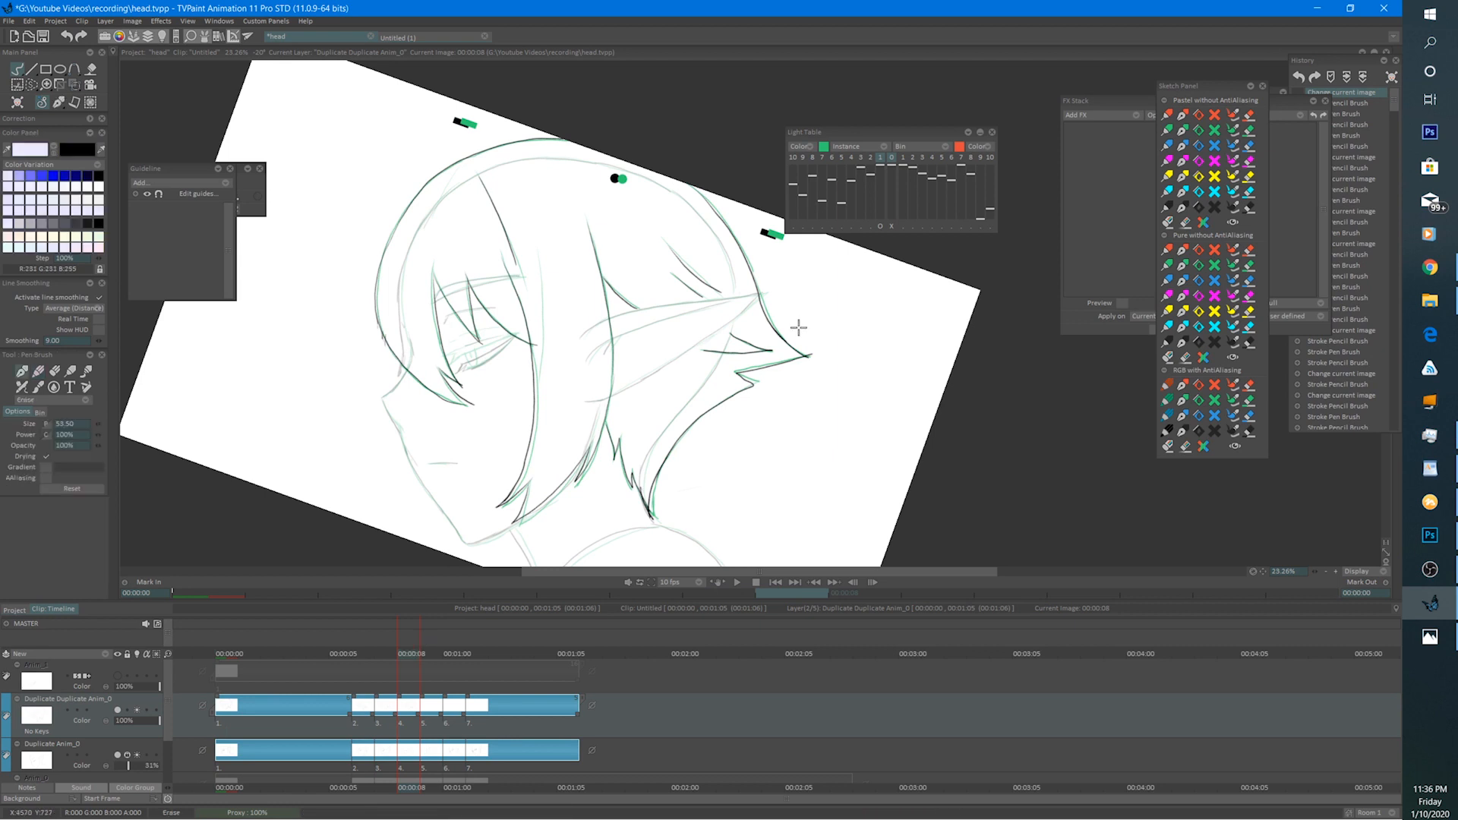
mouse_move(791, 340)
mouse_down()
mouse_move(807, 354)
mouse_move(767, 363)
mouse_up()
key(e)
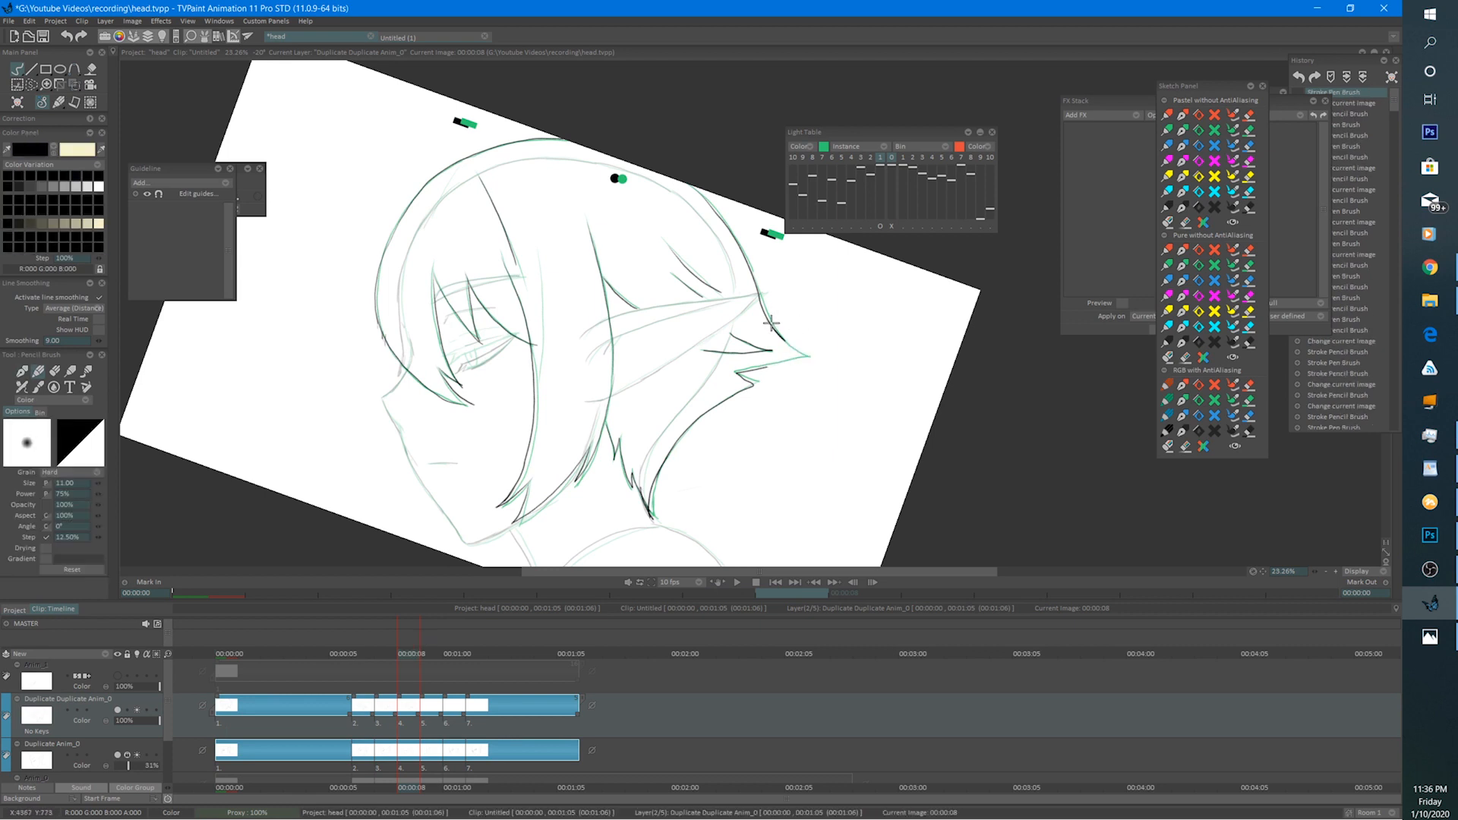
key(e)
mouse_move(773, 326)
mouse_down()
mouse_move(809, 356)
mouse_move(785, 343)
mouse_move(801, 356)
mouse_move(736, 369)
mouse_up()
key(e)
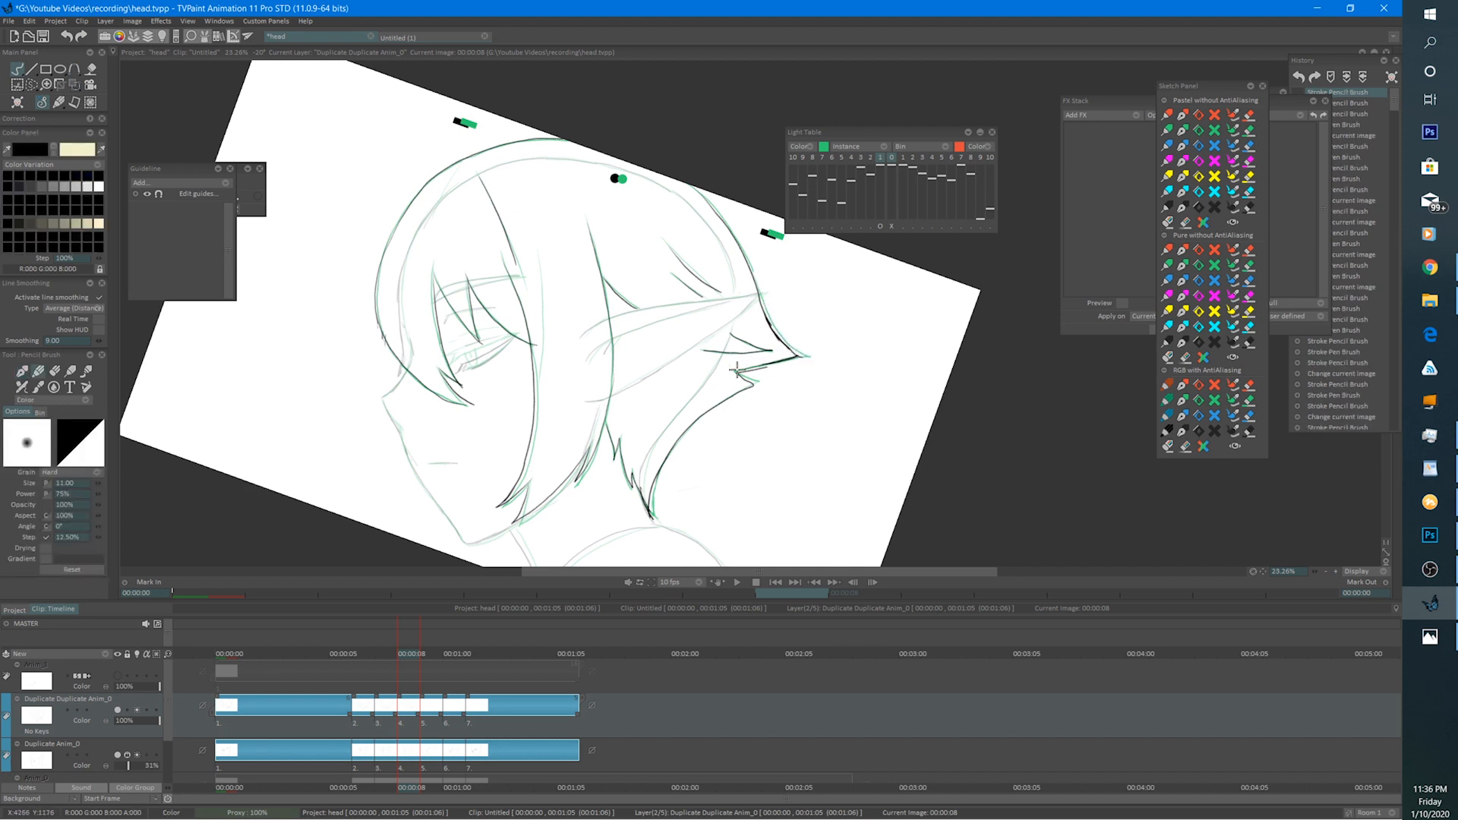
key(ctrl+z)
key(ctrl+z)
Flip through the earlier drawings and erase the upper edge of the outer back spike in the second drawing.
click(357, 654)
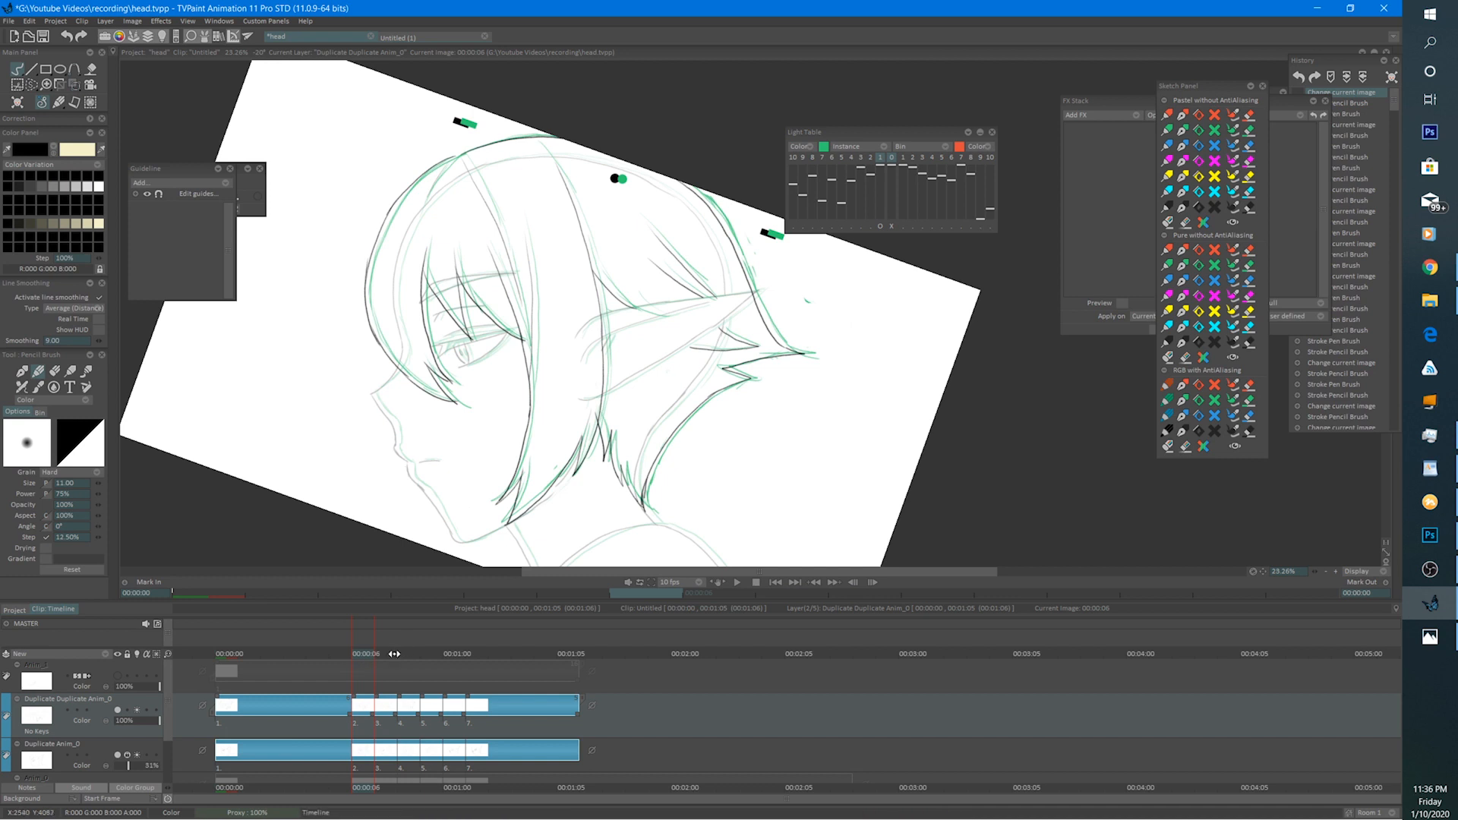
click(385, 655)
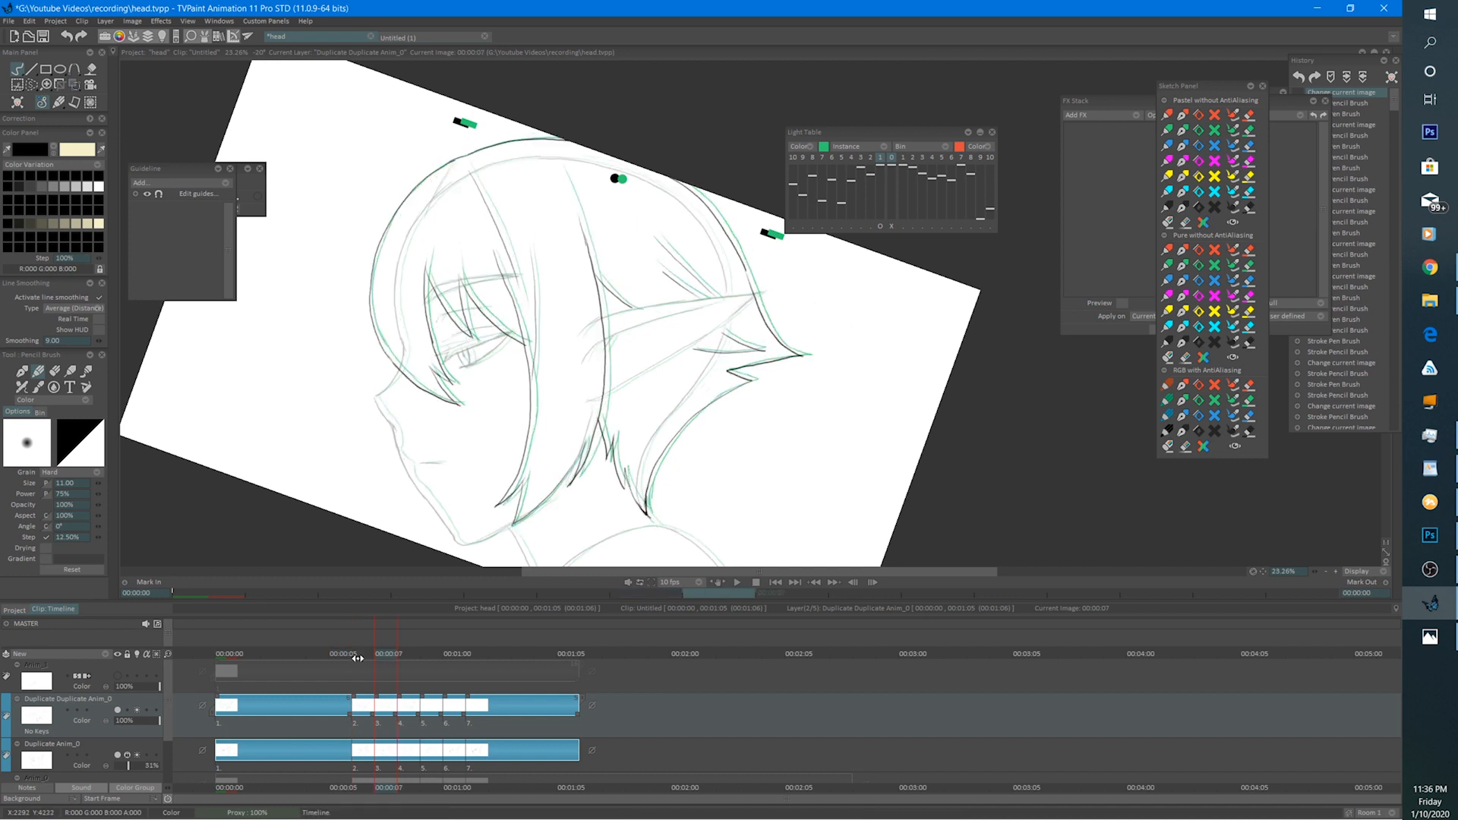
click(368, 656)
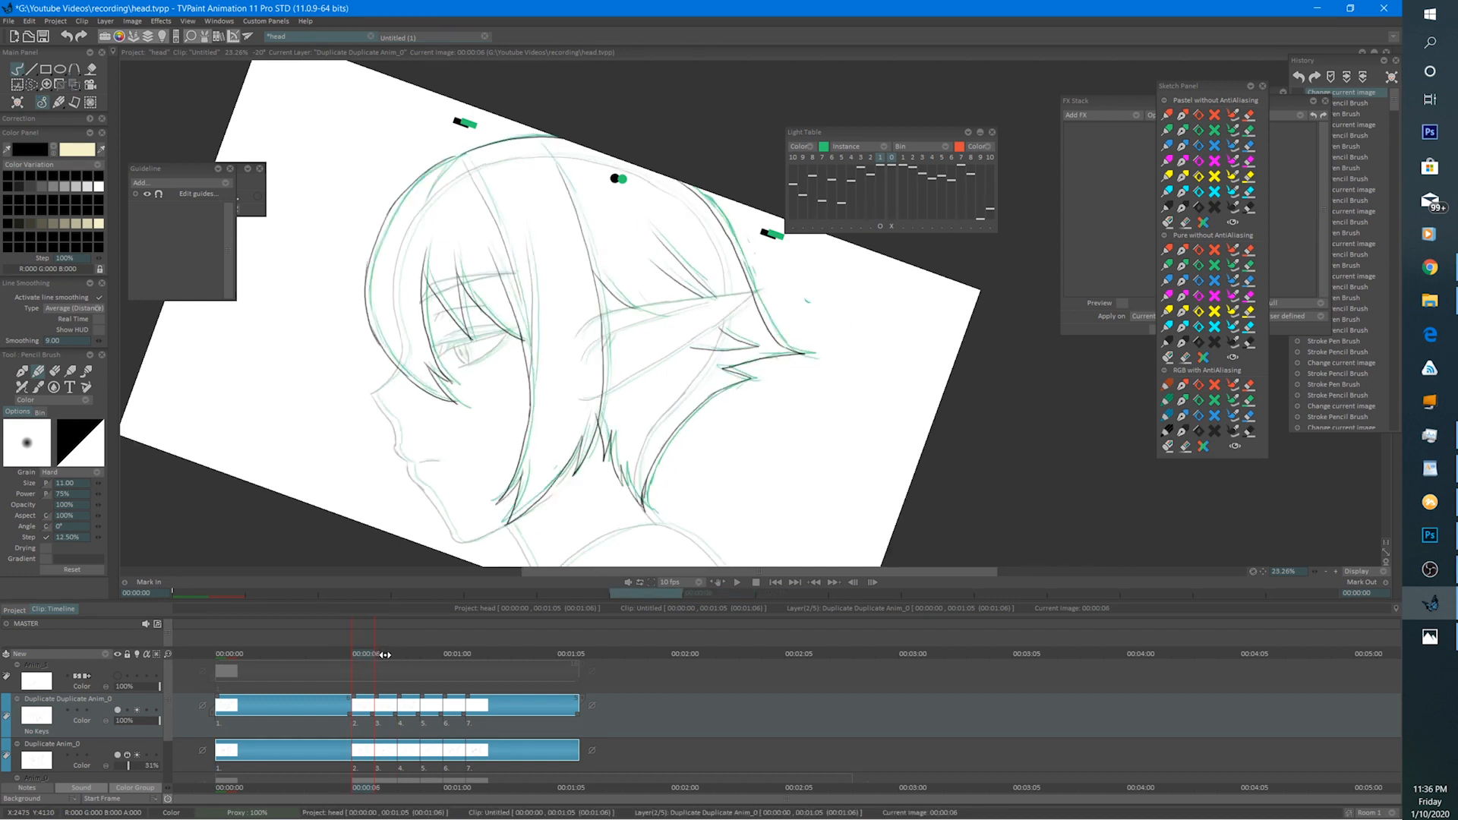
click(341, 656)
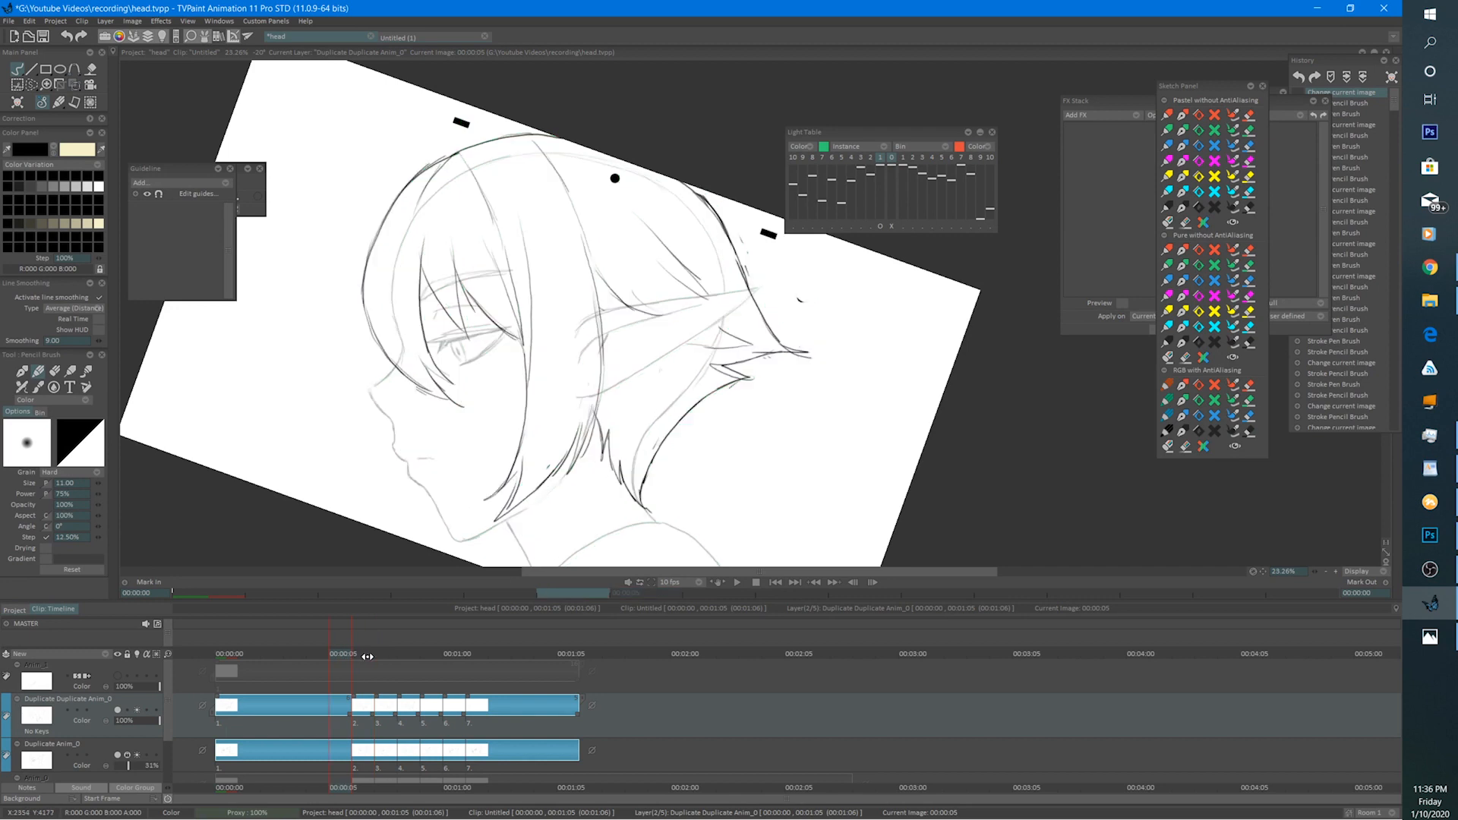
click(368, 656)
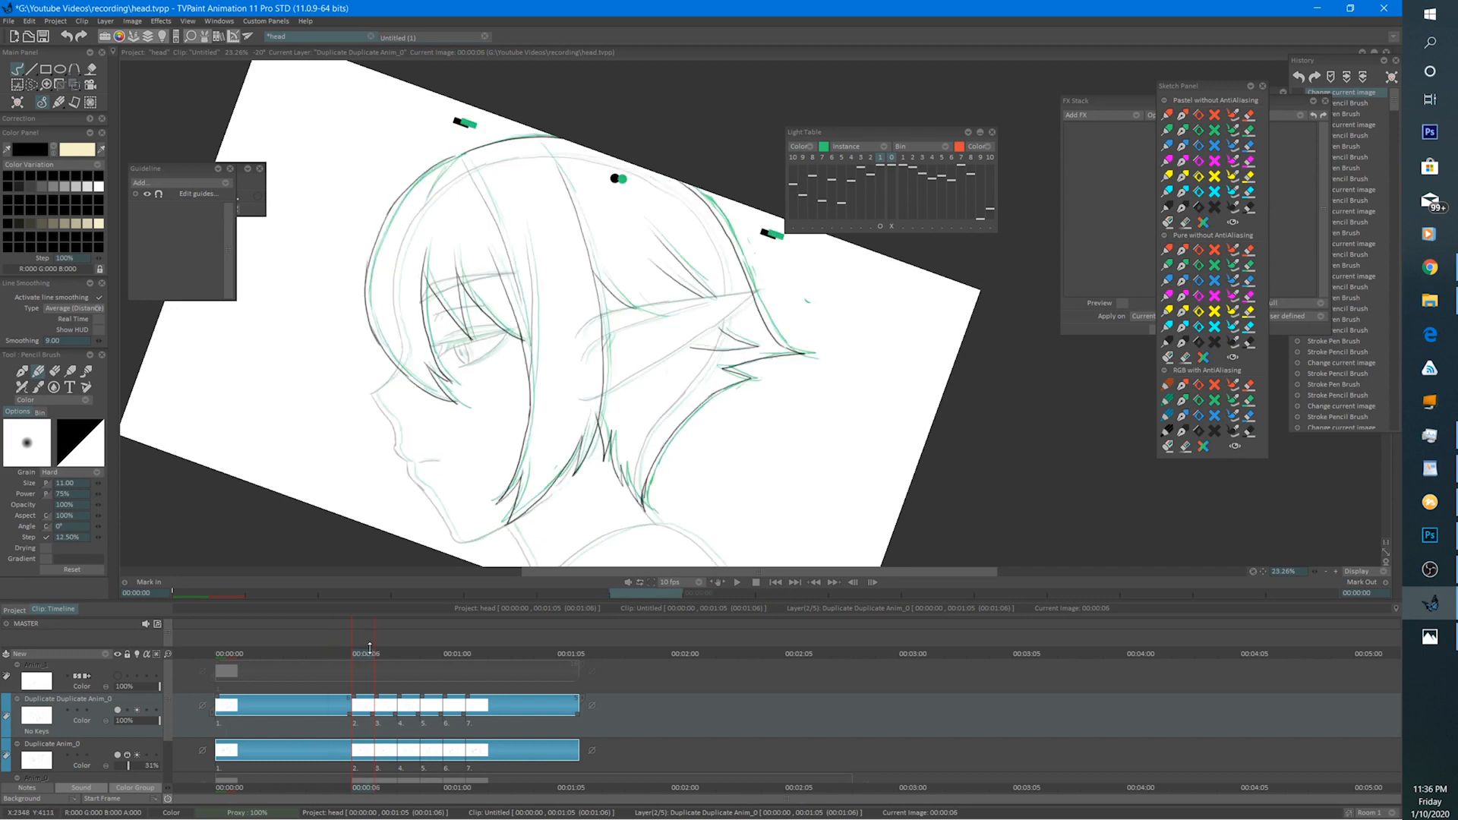
key(e)
drag(771, 330, 781, 346)
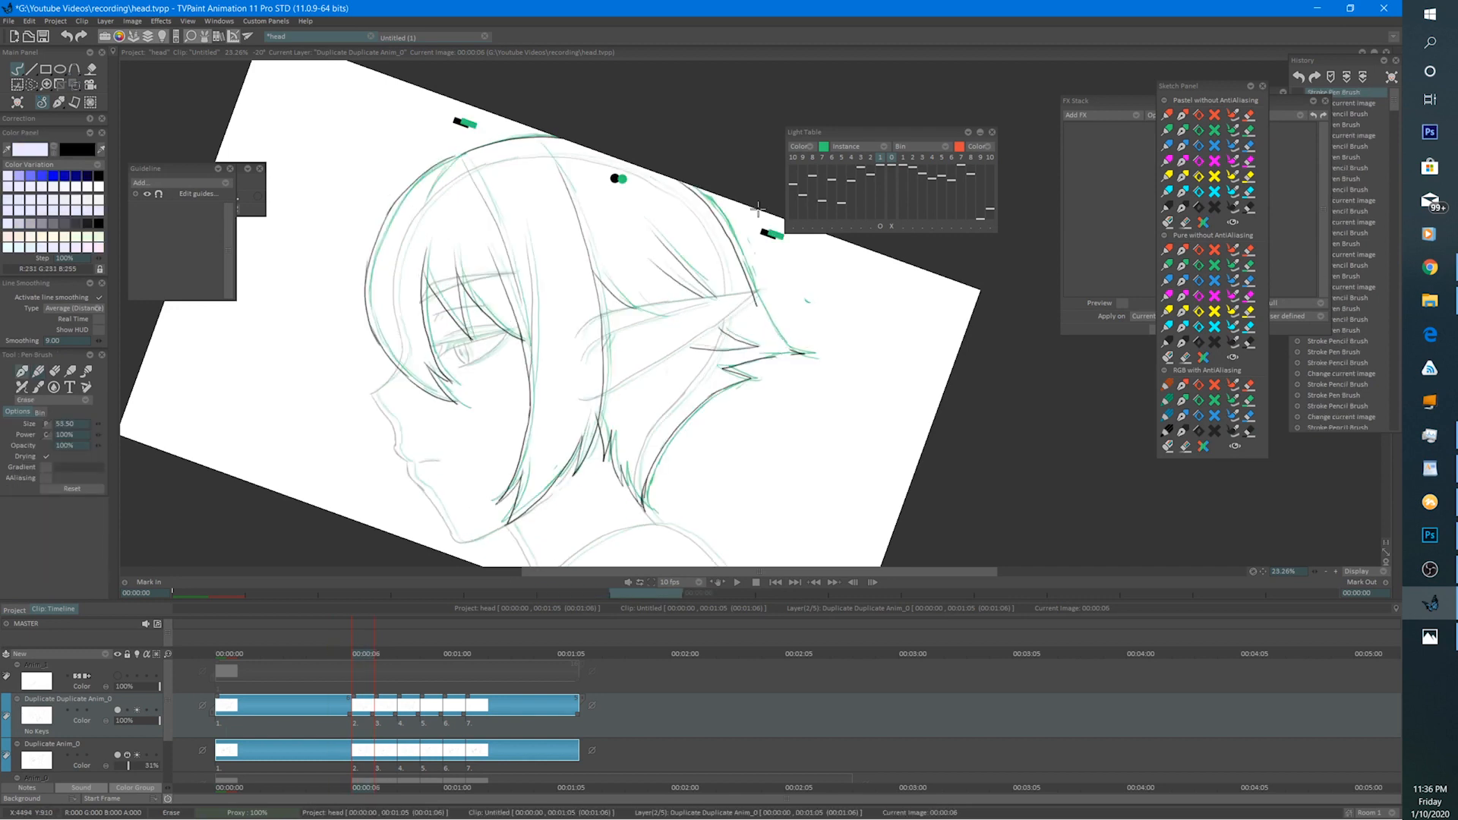
Clean up and redraw the back hair outline down to its pointed tip at 00:00:06.
key(e)
drag(754, 296, 794, 346)
key(e)
key(e)
mouse_move(751, 287)
mouse_down()
mouse_move(807, 353)
mouse_move(765, 358)
mouse_up()
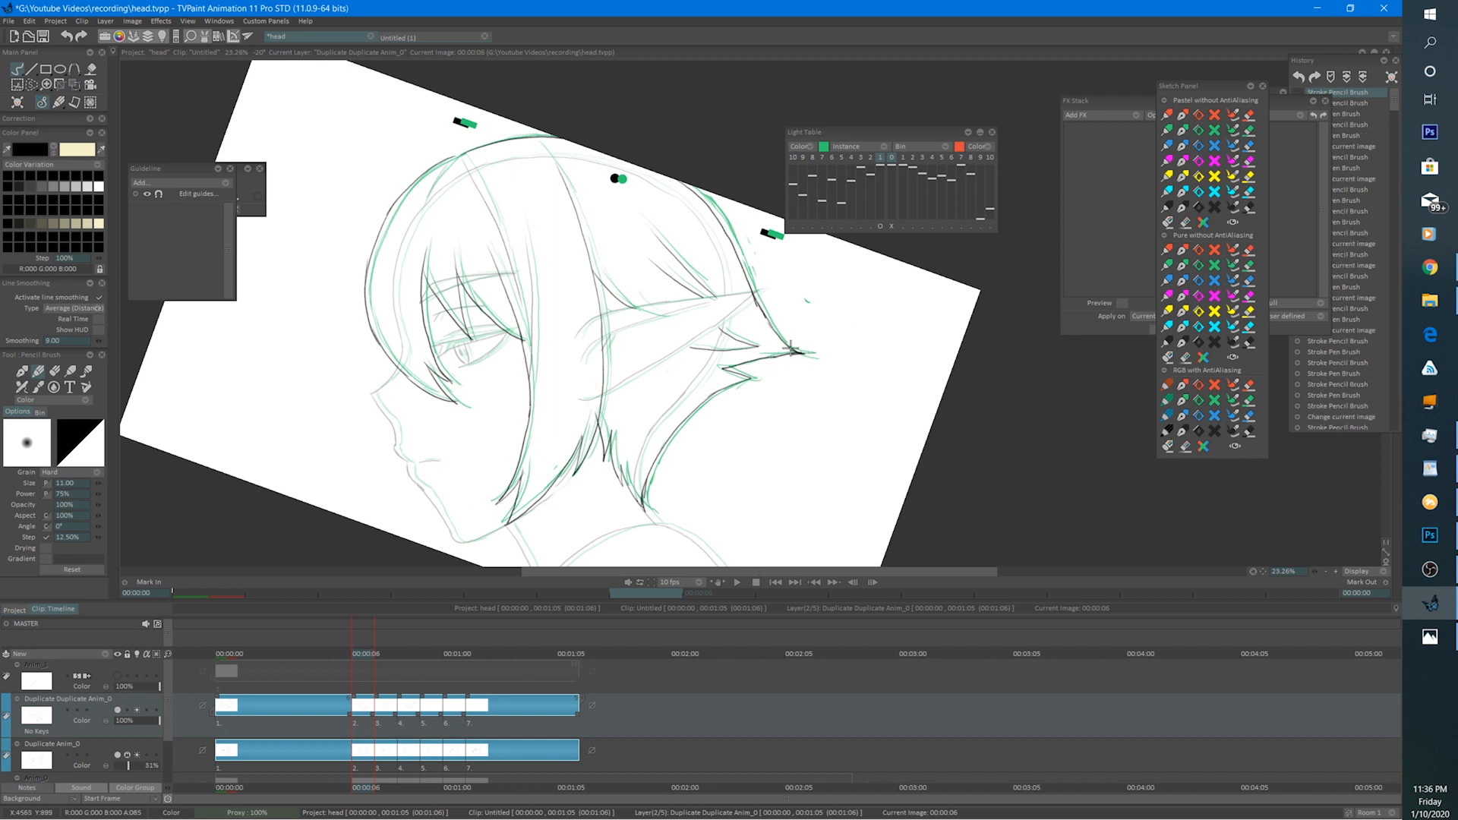
Go to the drawing at 00:00:08 and clean up the pointed hair tip behind the ear.
click(387, 654)
click(387, 655)
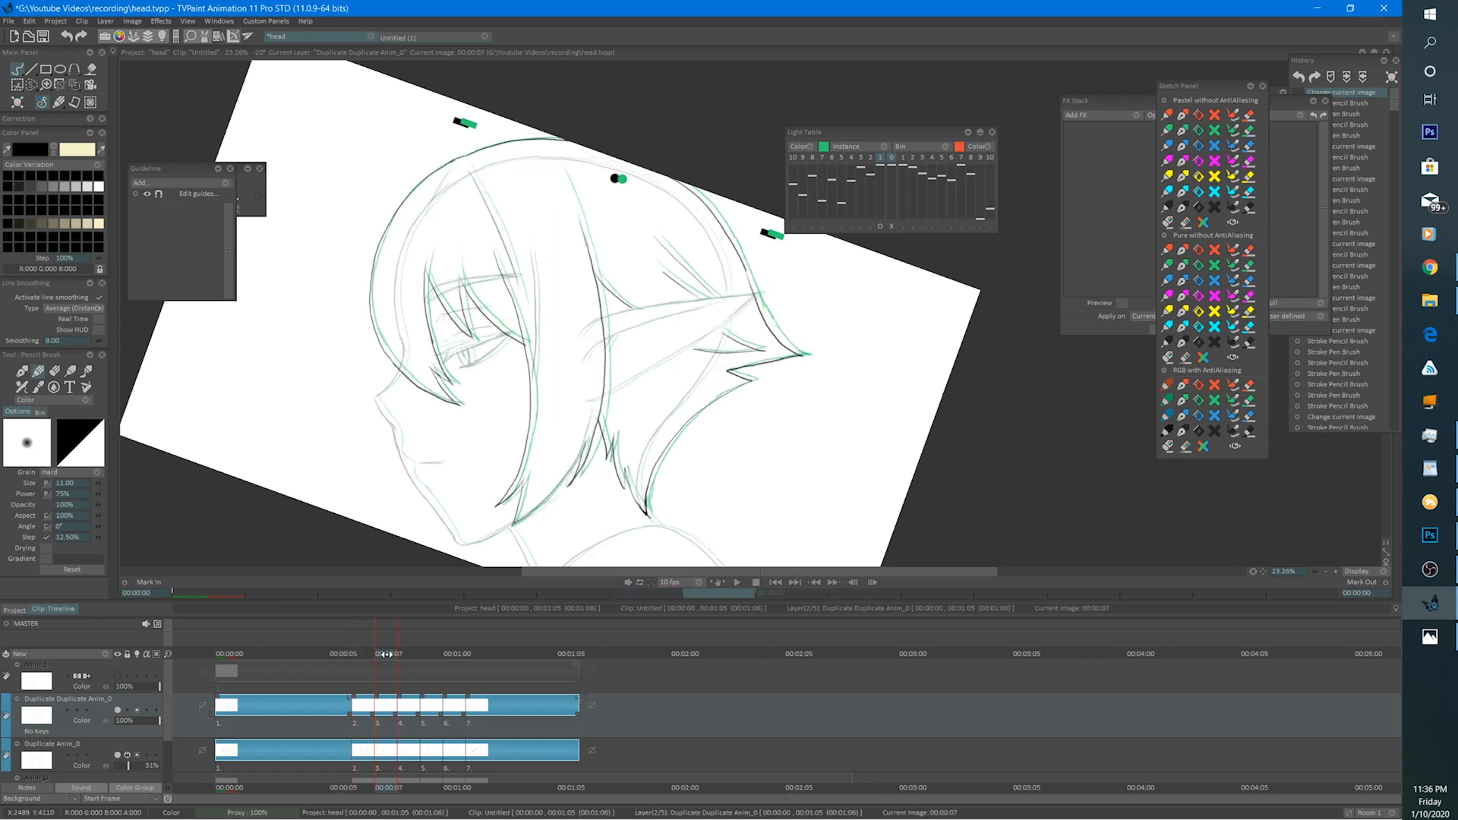
click(410, 654)
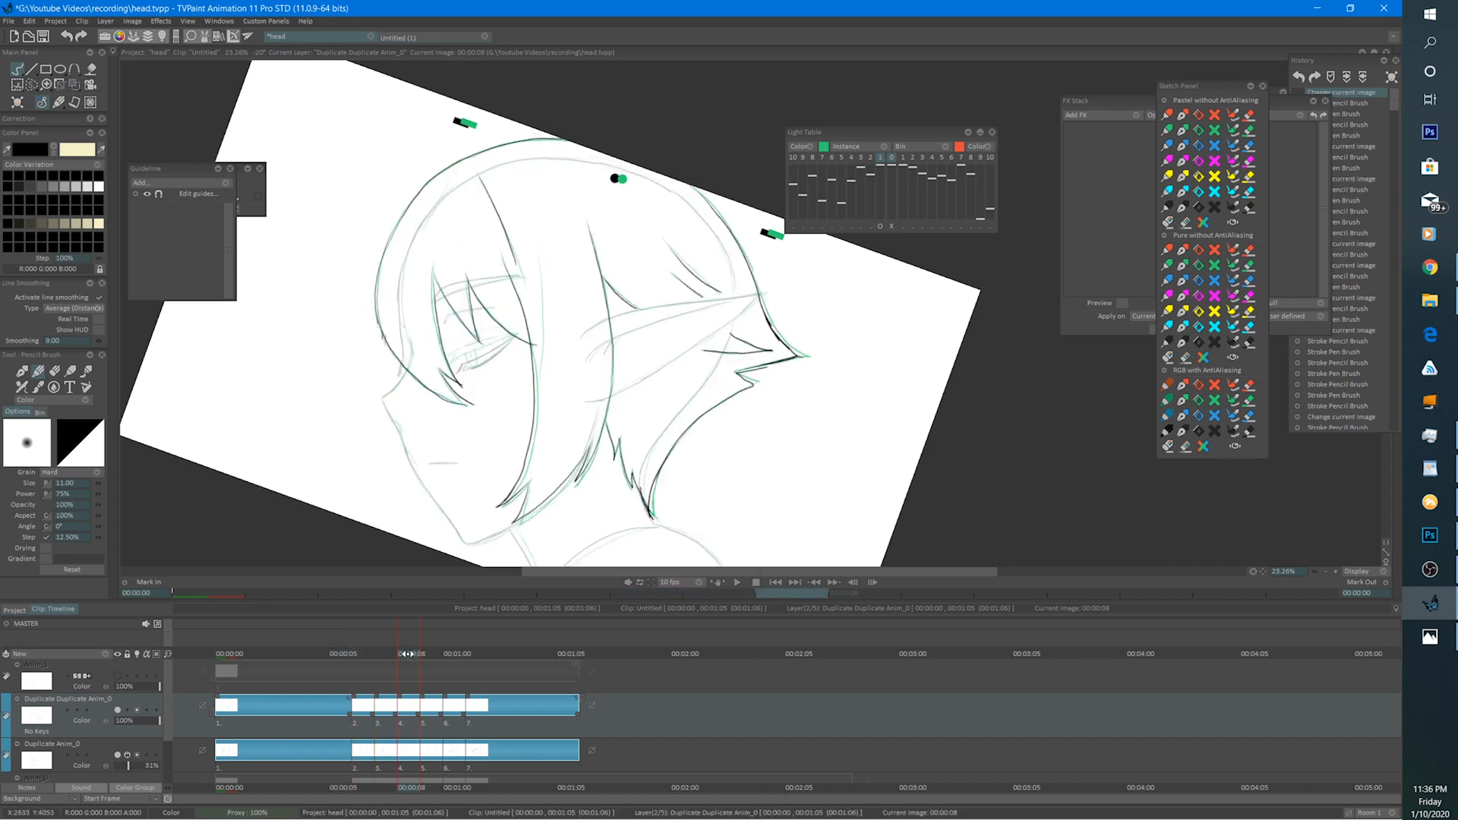
key(e)
drag(795, 352, 788, 363)
key(b)
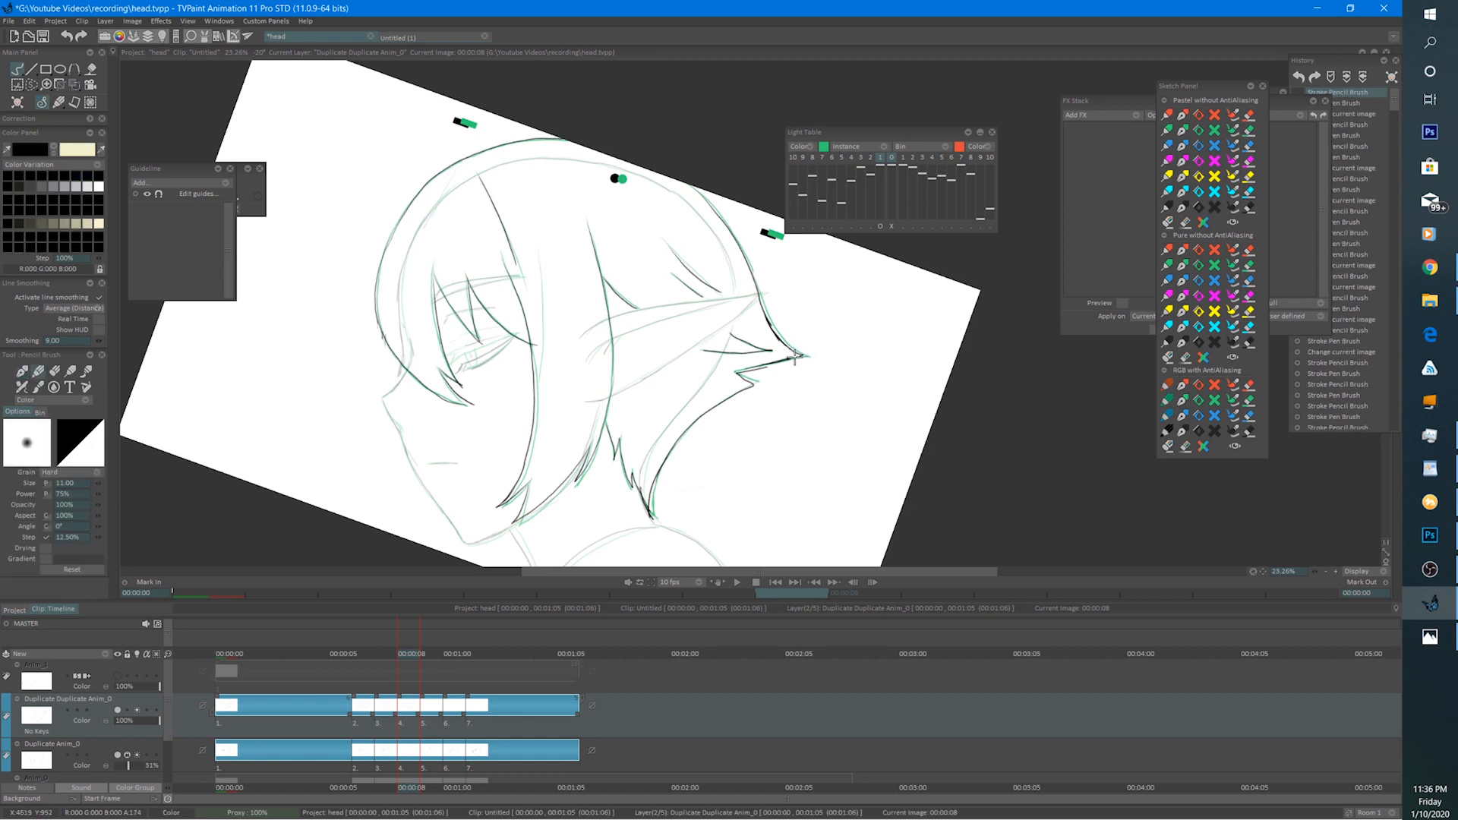
On the drawing at 00:00:09, shift the previous light table image to X 50, Y -14 and resume freehand drawing.
click(431, 655)
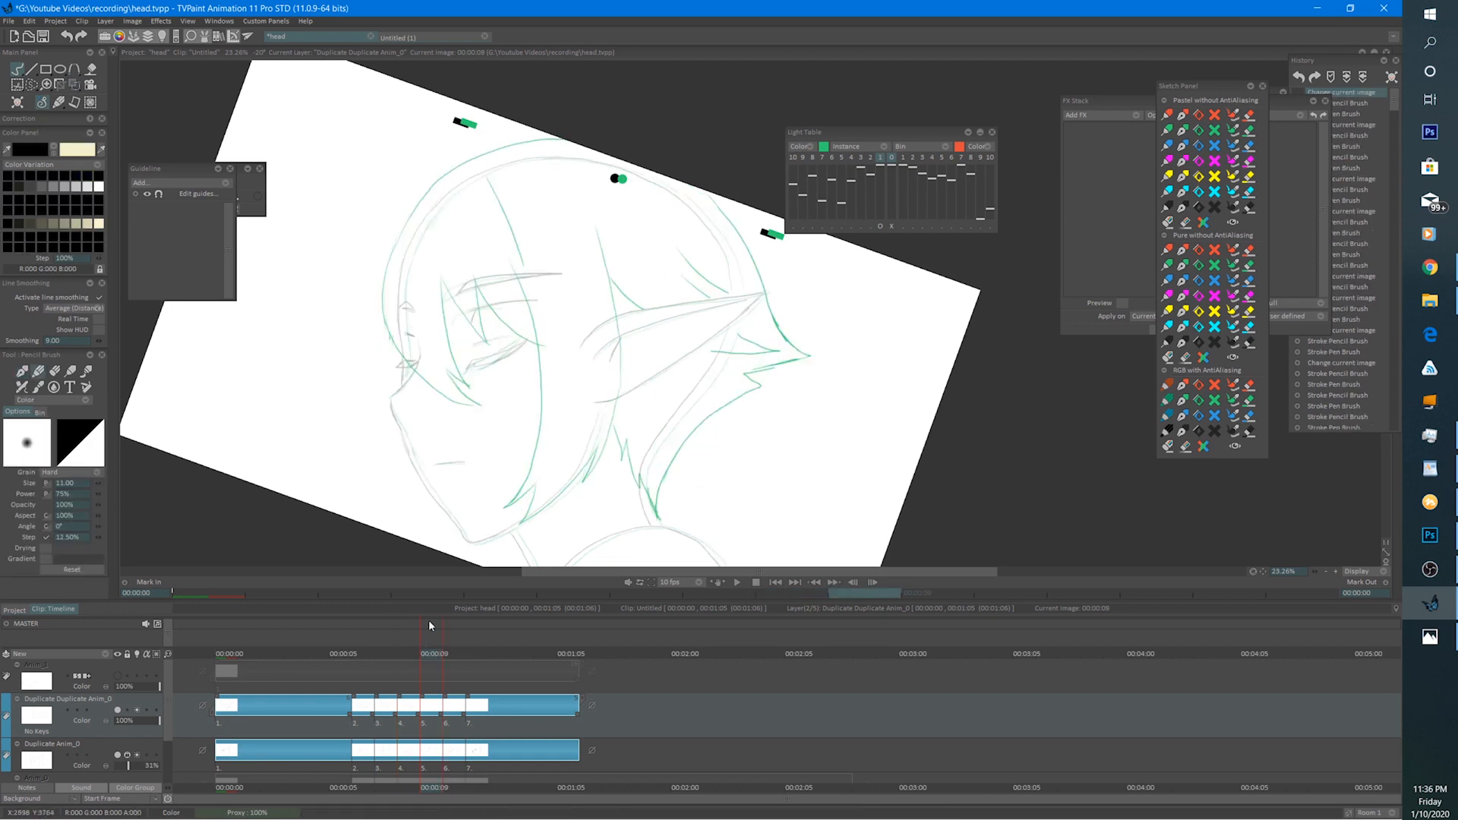
click(882, 226)
click(878, 227)
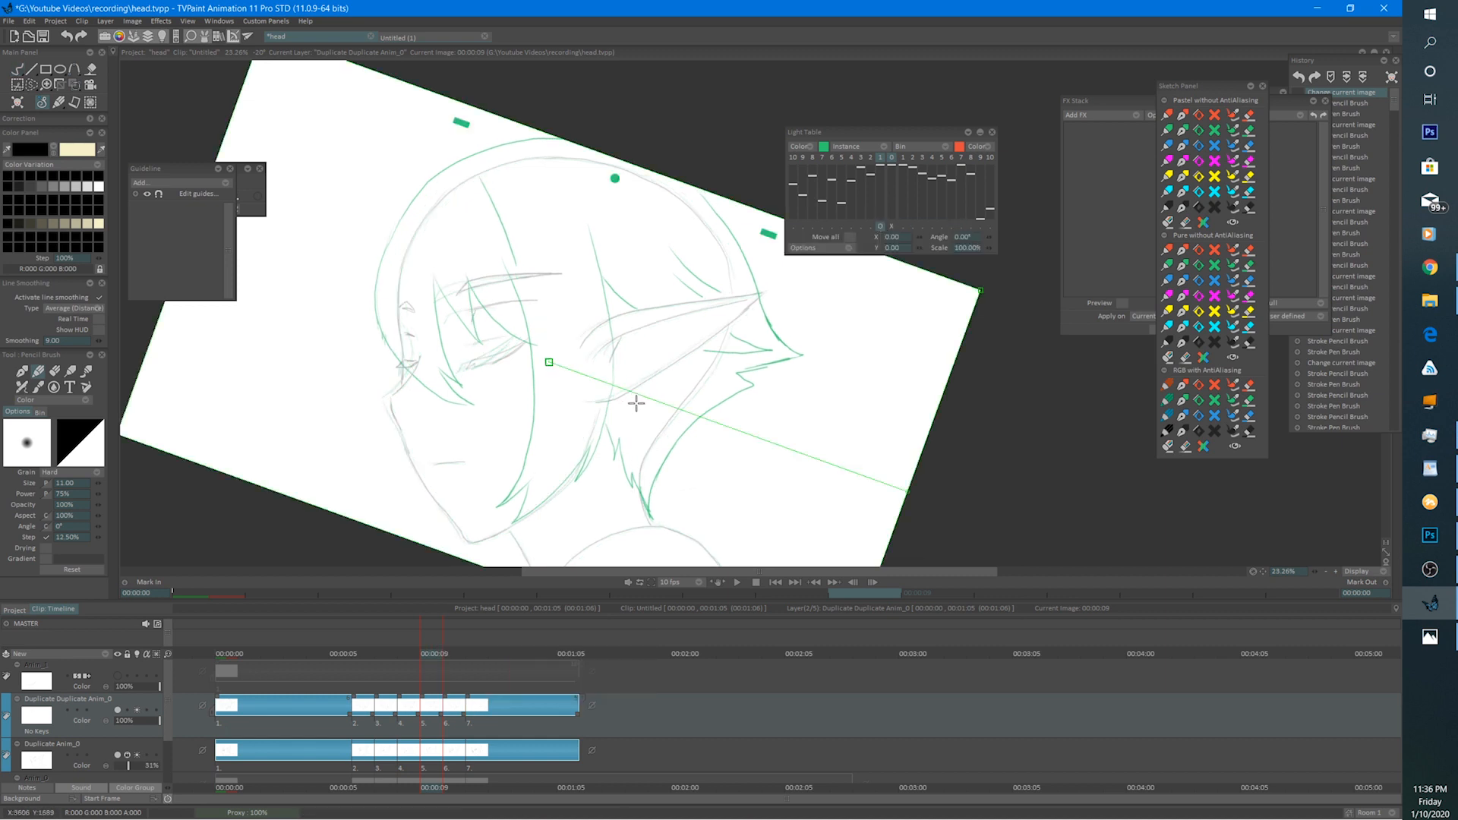
drag(637, 404, 645, 396)
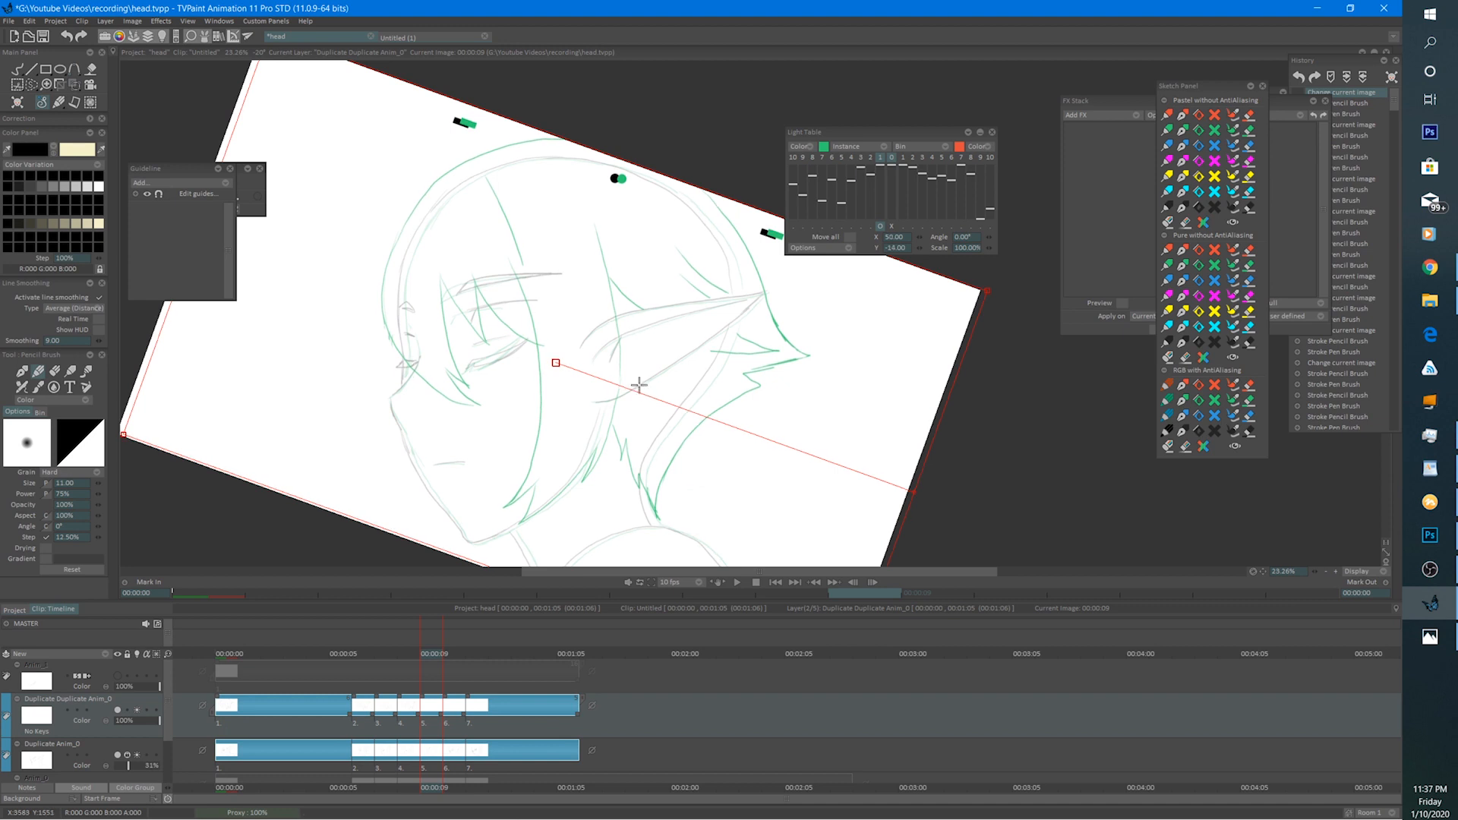
click(17, 70)
Sketch the front hair outline from the crown past the forehead, ending in pointed fringe tips beside the face.
drag(530, 242, 572, 266)
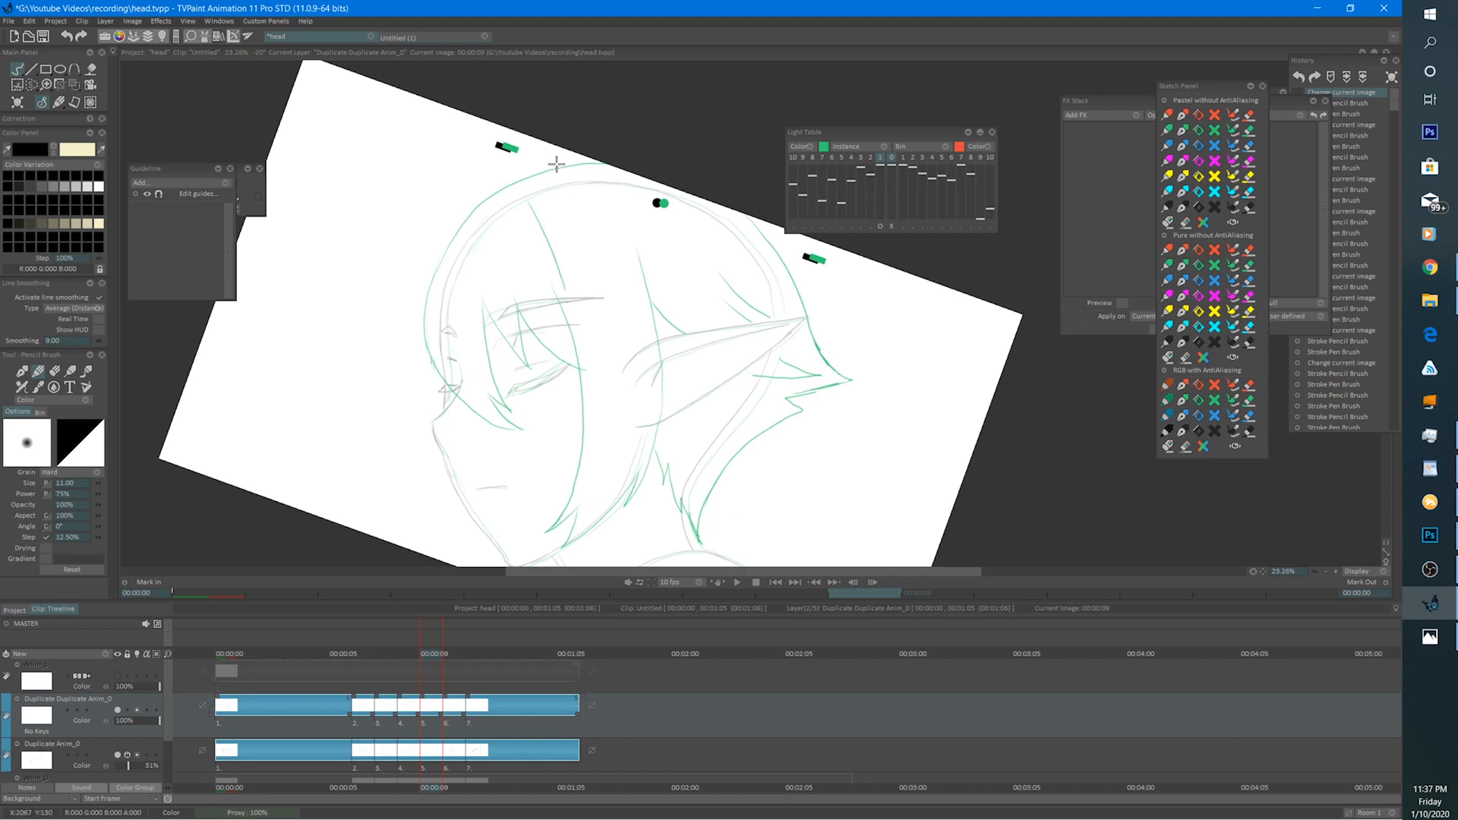
mouse_move(593, 162)
mouse_down()
mouse_move(478, 204)
mouse_move(519, 182)
mouse_move(440, 240)
mouse_move(451, 229)
mouse_move(399, 341)
mouse_up()
drag(422, 280, 396, 390)
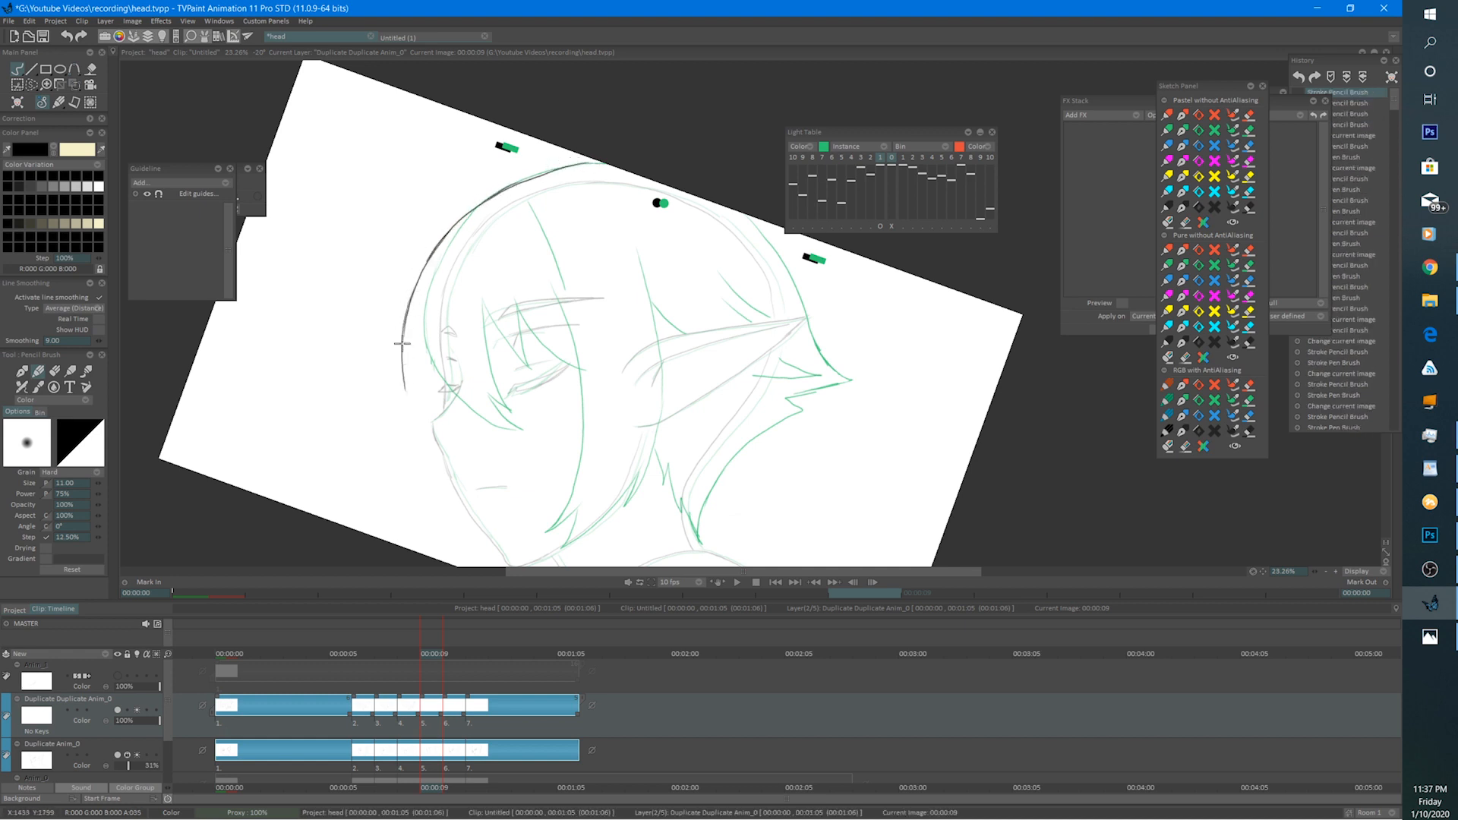
drag(397, 337, 426, 416)
drag(423, 263, 422, 379)
mouse_move(425, 371)
mouse_down()
mouse_move(459, 405)
mouse_move(528, 431)
mouse_up()
mouse_move(405, 379)
mouse_down()
mouse_move(417, 407)
mouse_move(413, 366)
mouse_move(448, 412)
mouse_up()
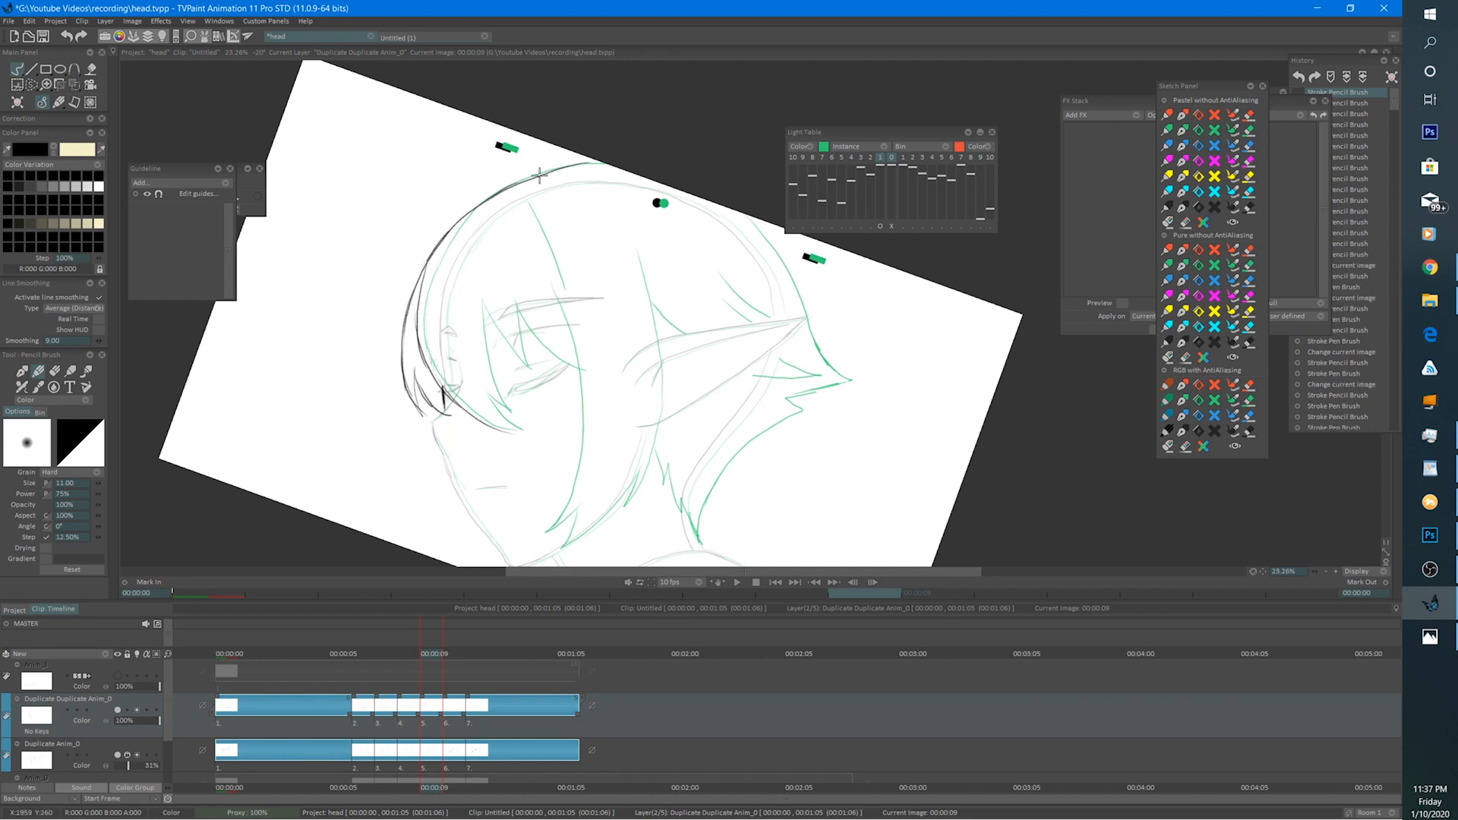
Sketch the parting line from the crown and the inner bang strands over the eye.
mouse_move(509, 190)
mouse_down()
mouse_move(551, 235)
mouse_move(580, 328)
mouse_move(543, 346)
mouse_move(581, 369)
mouse_up()
drag(518, 296, 541, 367)
mouse_move(482, 299)
mouse_down()
mouse_move(524, 418)
mouse_move(505, 417)
mouse_move(541, 434)
mouse_up()
mouse_move(594, 359)
mouse_down()
mouse_move(535, 258)
mouse_move(541, 334)
mouse_up()
mouse_move(526, 262)
mouse_down()
mouse_move(542, 371)
mouse_move(533, 457)
mouse_move(504, 503)
mouse_up()
key(e)
mouse_move(529, 271)
mouse_down()
mouse_move(542, 338)
mouse_move(510, 486)
mouse_up()
key(b)
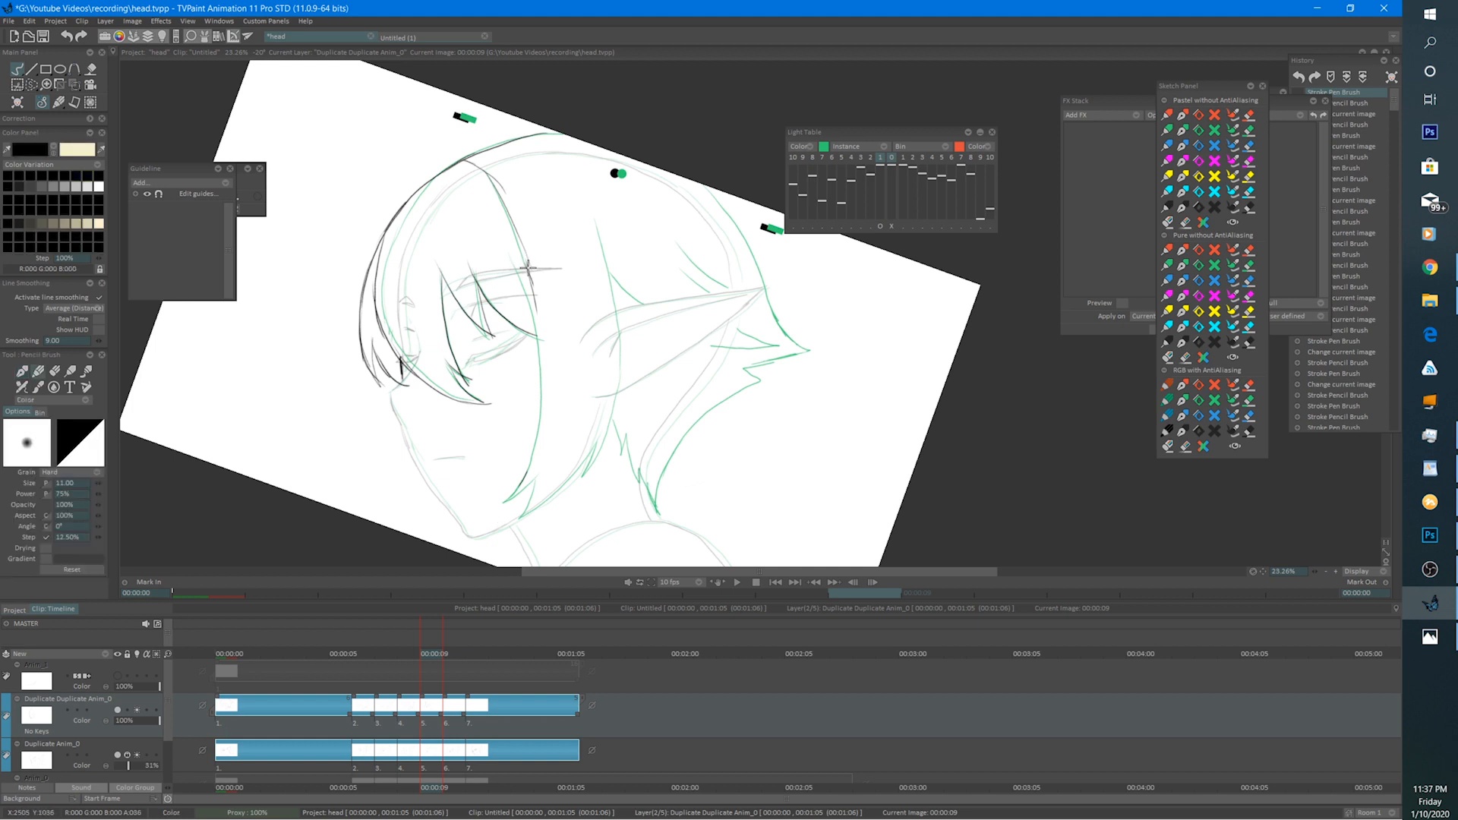
mouse_move(529, 267)
mouse_down()
mouse_move(552, 350)
mouse_move(541, 454)
mouse_up()
key(e)
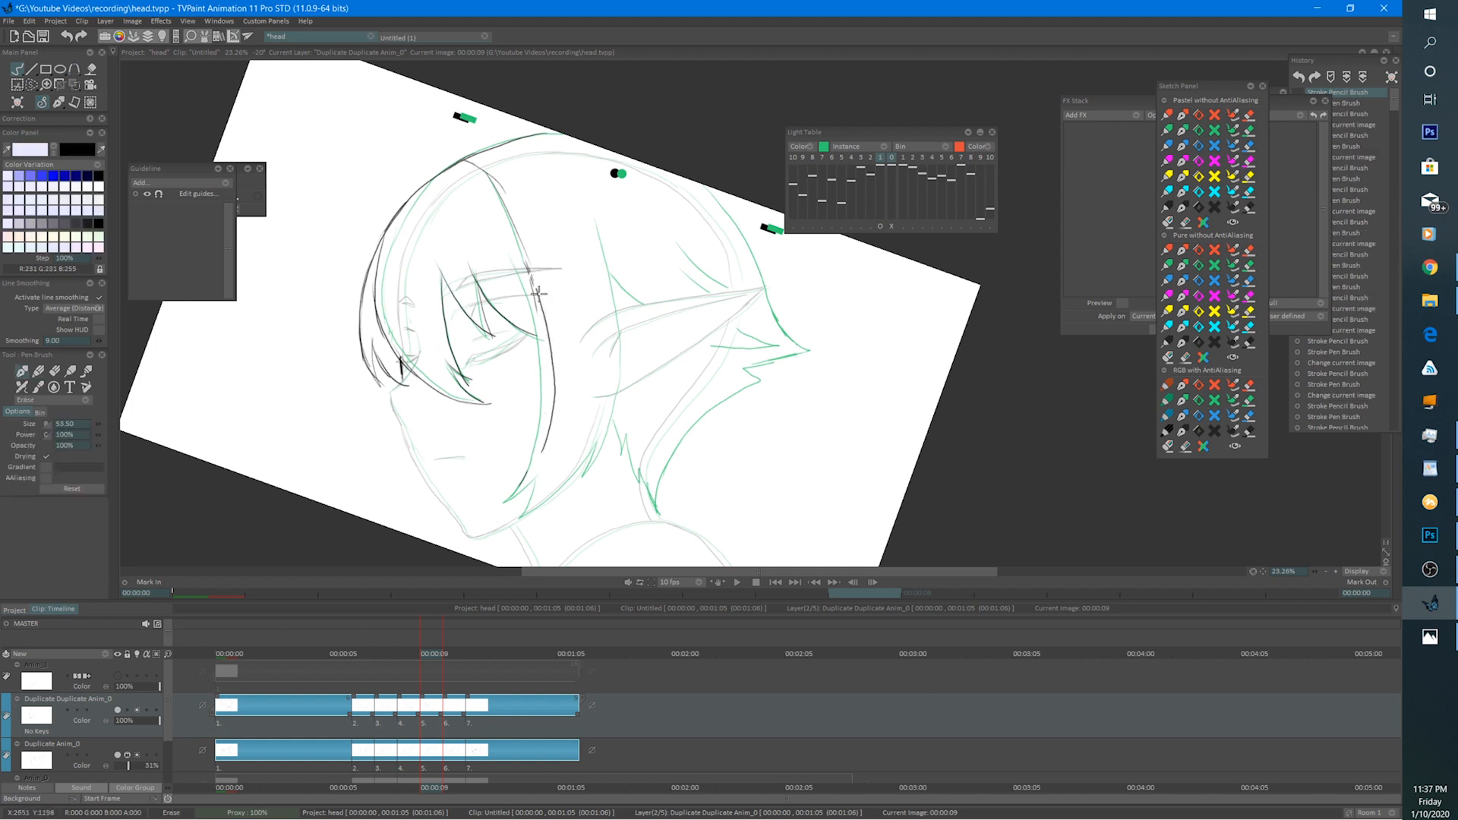
mouse_move(531, 264)
mouse_down()
mouse_move(552, 419)
mouse_move(523, 483)
mouse_up()
key(b)
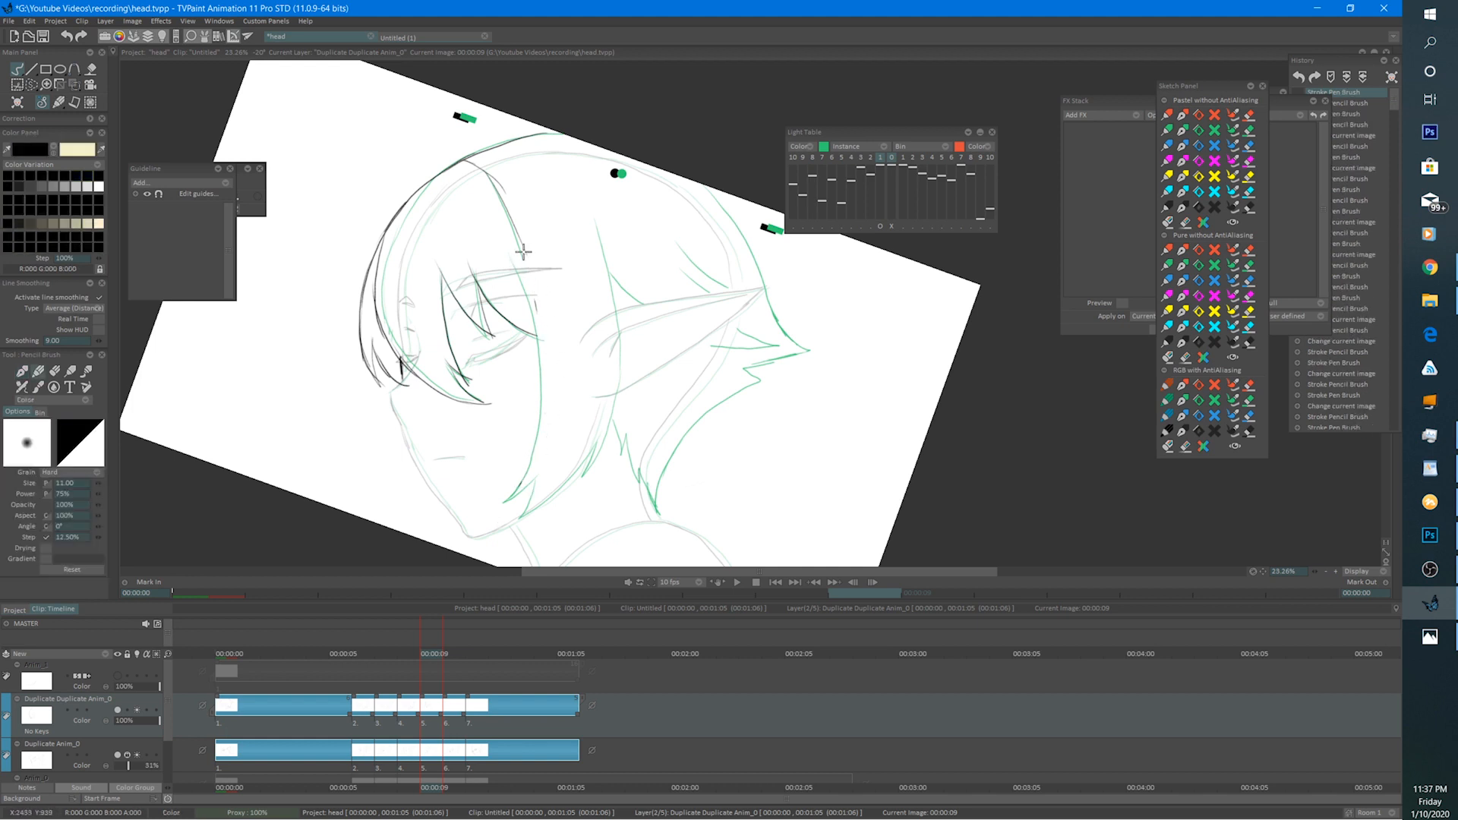
Draw the long side strand down to its tip at the jaw, plus the long strand behind it crossing the ear.
mouse_move(525, 259)
mouse_down()
mouse_move(550, 311)
mouse_move(548, 391)
mouse_move(493, 514)
mouse_up()
key(e)
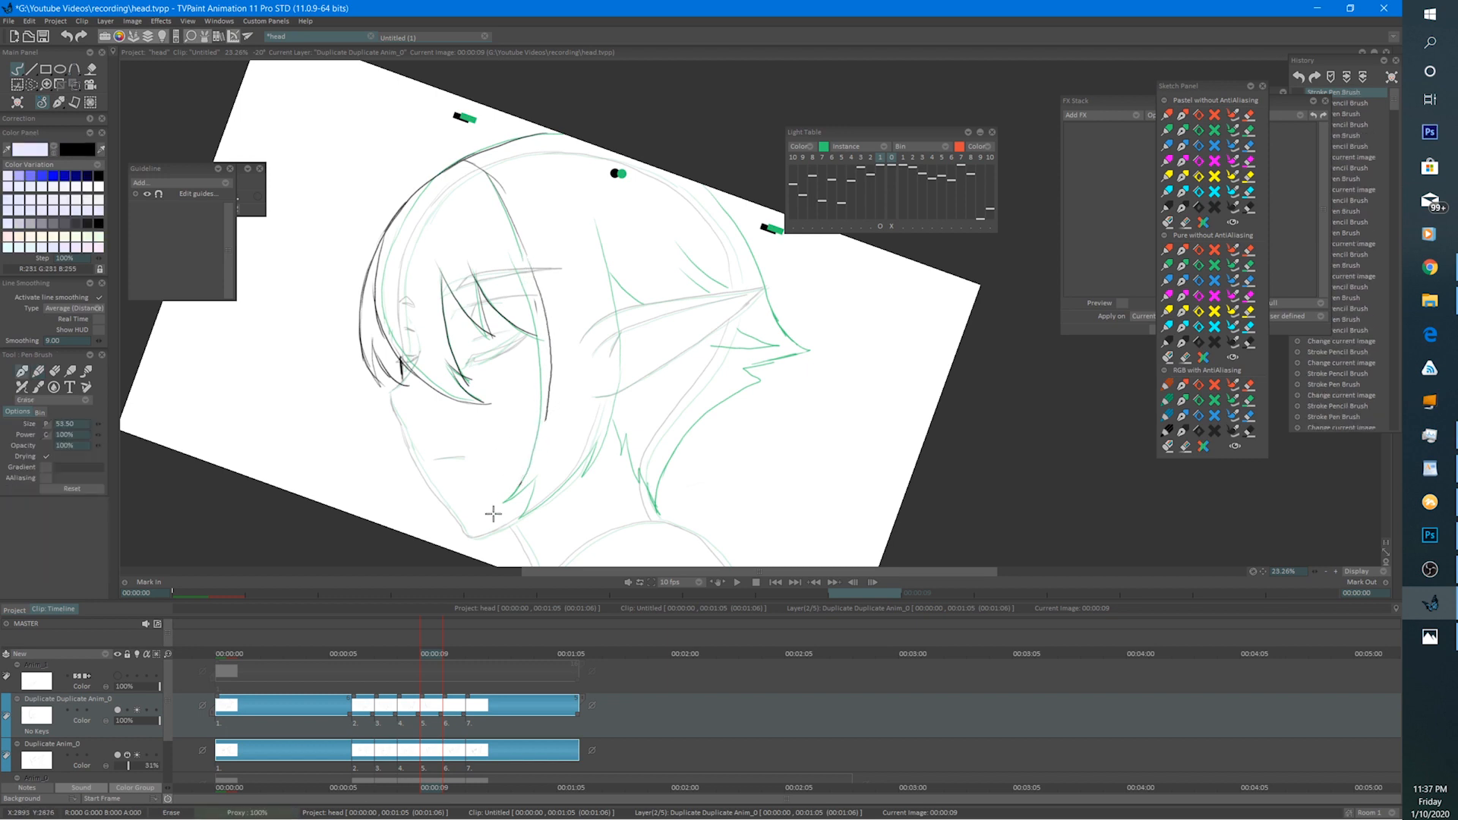
key(b)
mouse_move(551, 406)
mouse_down()
mouse_move(510, 496)
mouse_move(540, 469)
mouse_move(529, 528)
mouse_up()
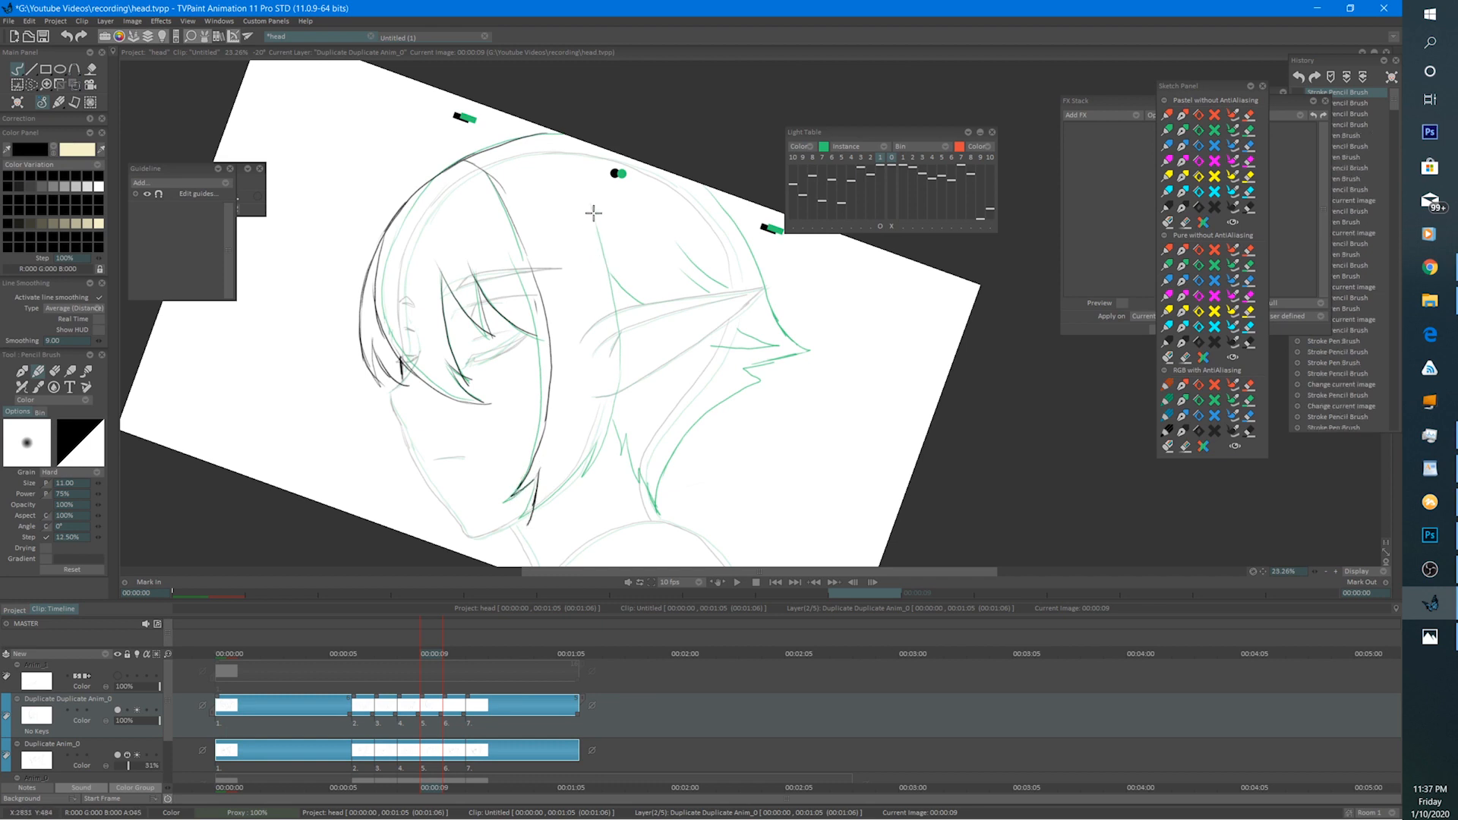
mouse_move(593, 213)
mouse_down()
mouse_move(631, 326)
mouse_move(611, 420)
mouse_move(575, 486)
mouse_move(524, 522)
mouse_up()
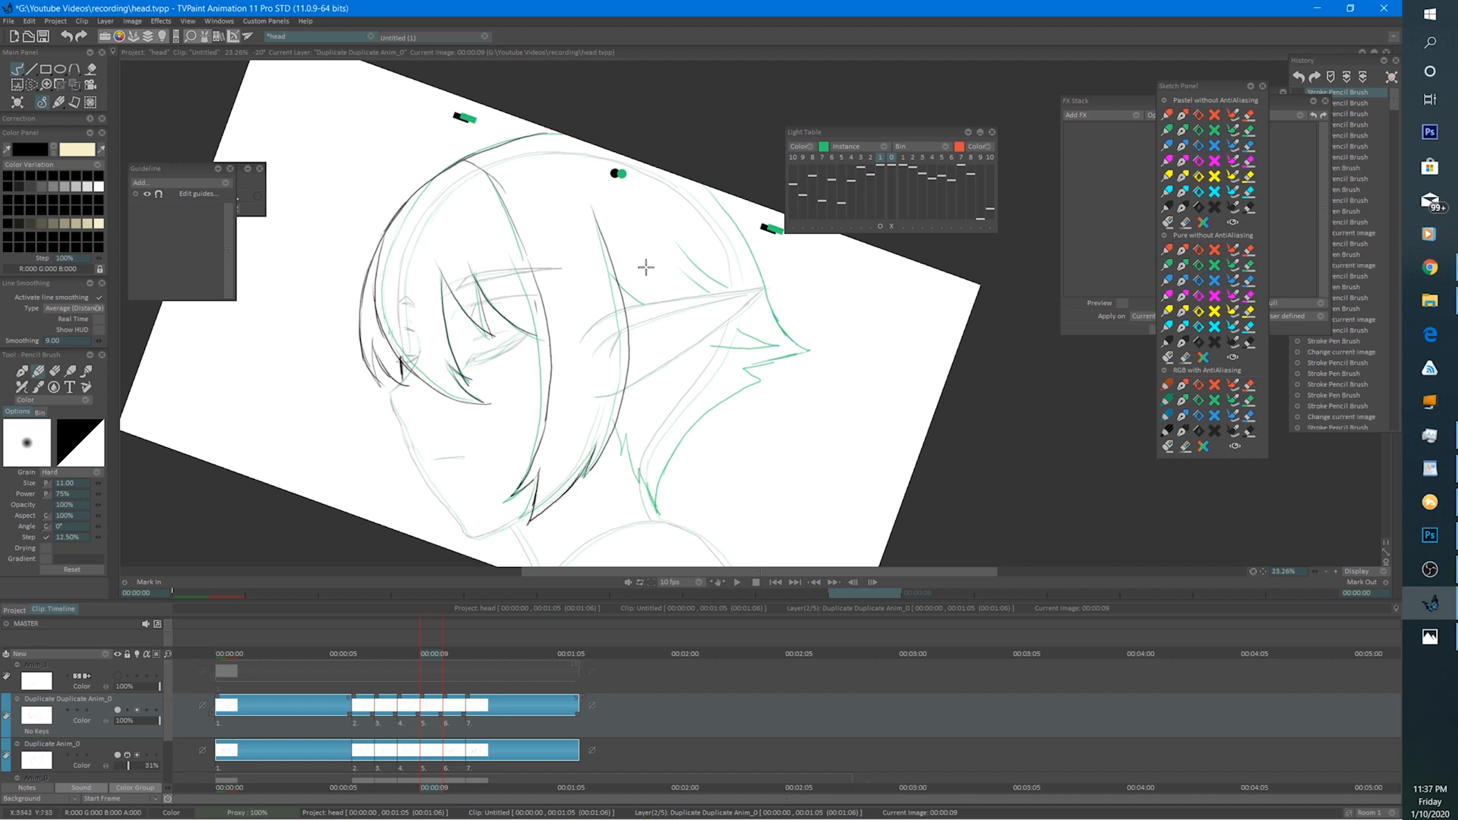
Draw the jagged hair locks at the nape and the curved outline rising behind the ear.
mouse_move(611, 405)
mouse_down()
mouse_move(539, 371)
mouse_move(577, 467)
mouse_up()
mouse_move(679, 351)
mouse_down()
mouse_move(603, 411)
mouse_move(571, 470)
mouse_move(584, 497)
mouse_up()
drag(592, 440, 562, 493)
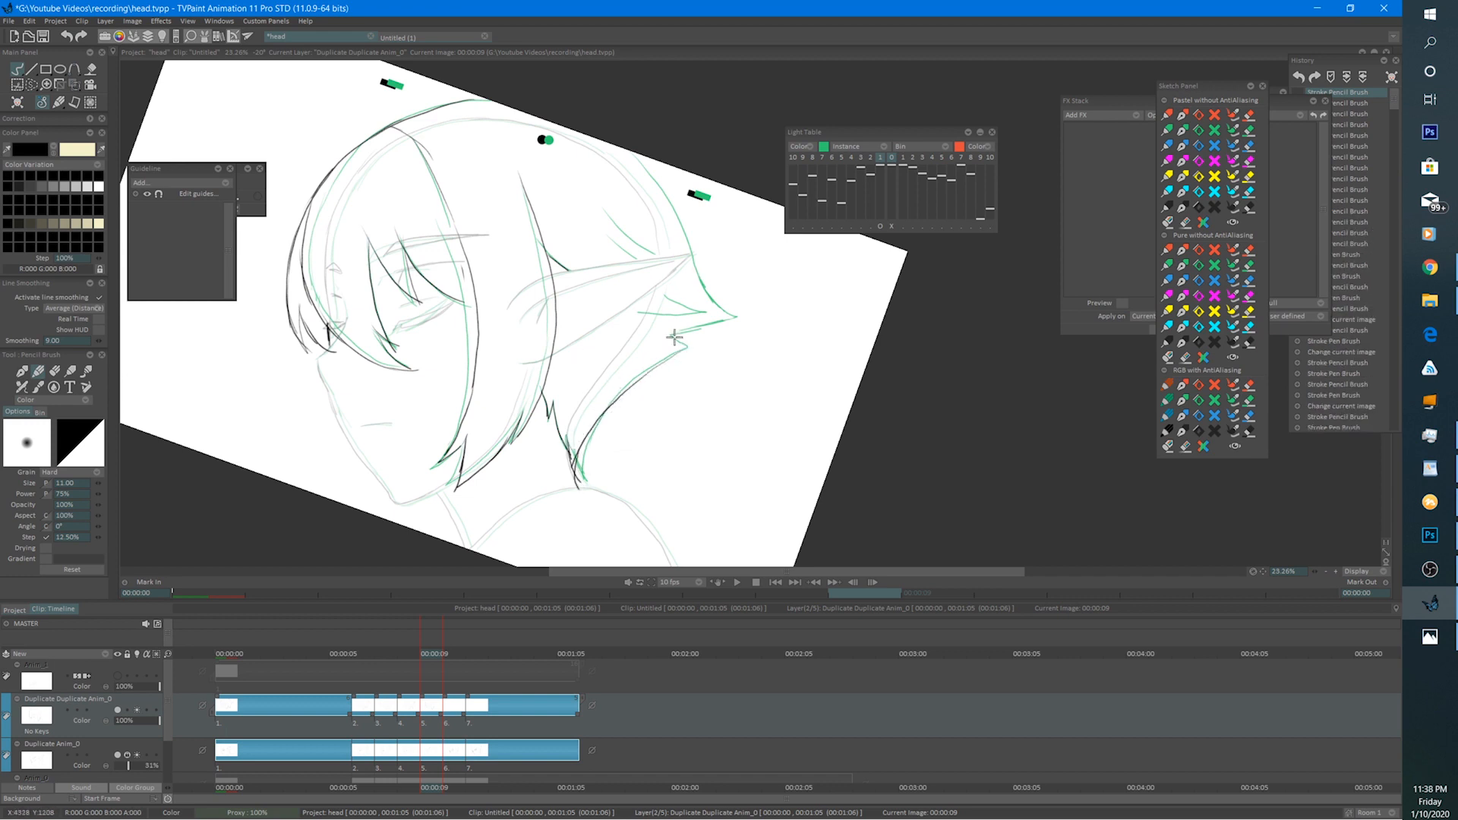
Draw the hair spikes behind the ear, a strand above it and the back-of-head outline down to the tip.
mouse_move(648, 370)
mouse_down()
mouse_move(691, 338)
mouse_move(666, 293)
mouse_move(706, 315)
mouse_move(653, 282)
mouse_up()
drag(597, 202, 646, 258)
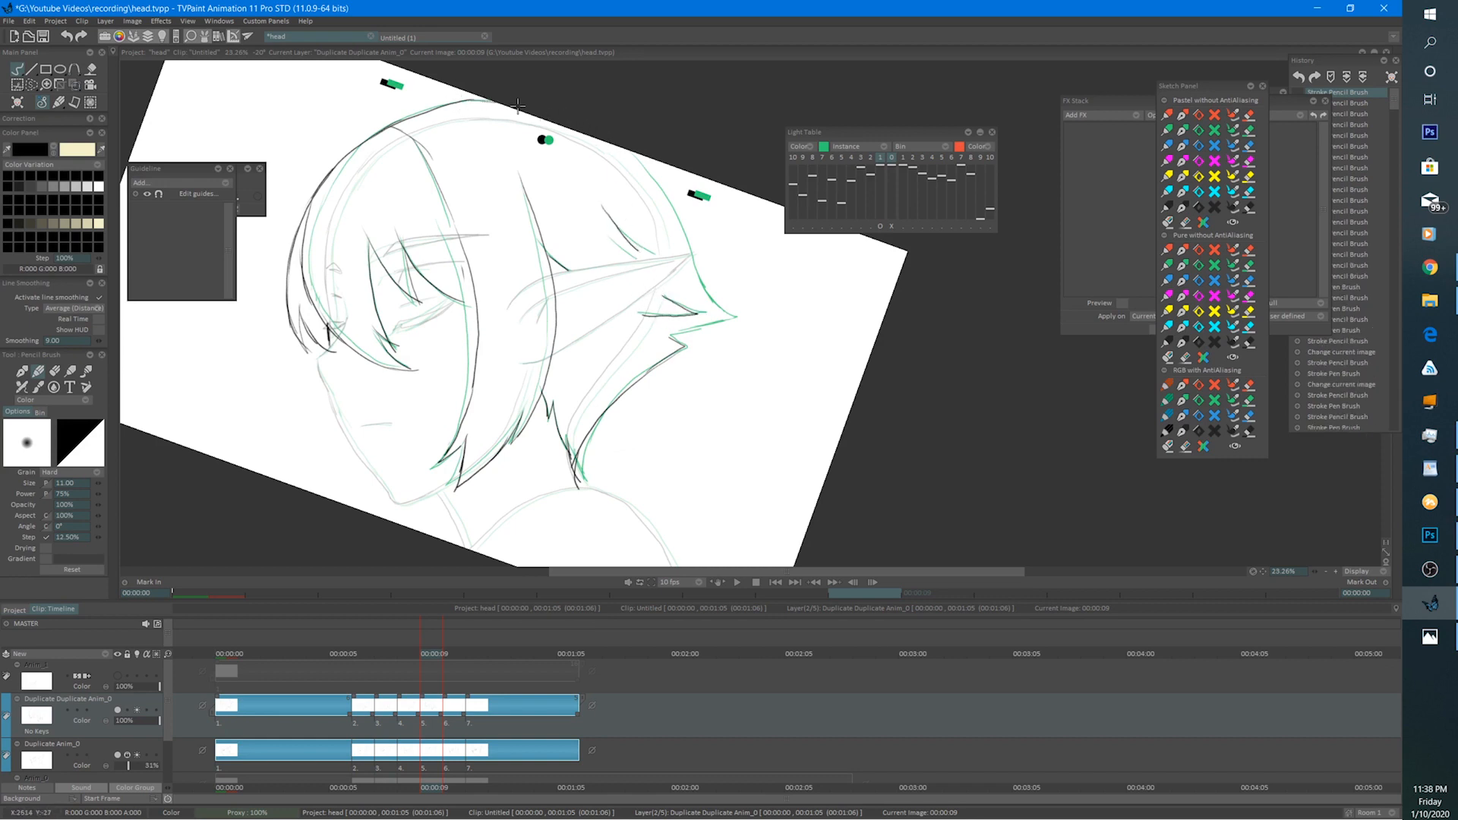
mouse_move(597, 135)
mouse_down()
mouse_move(652, 182)
mouse_move(727, 316)
mouse_move(657, 332)
mouse_up()
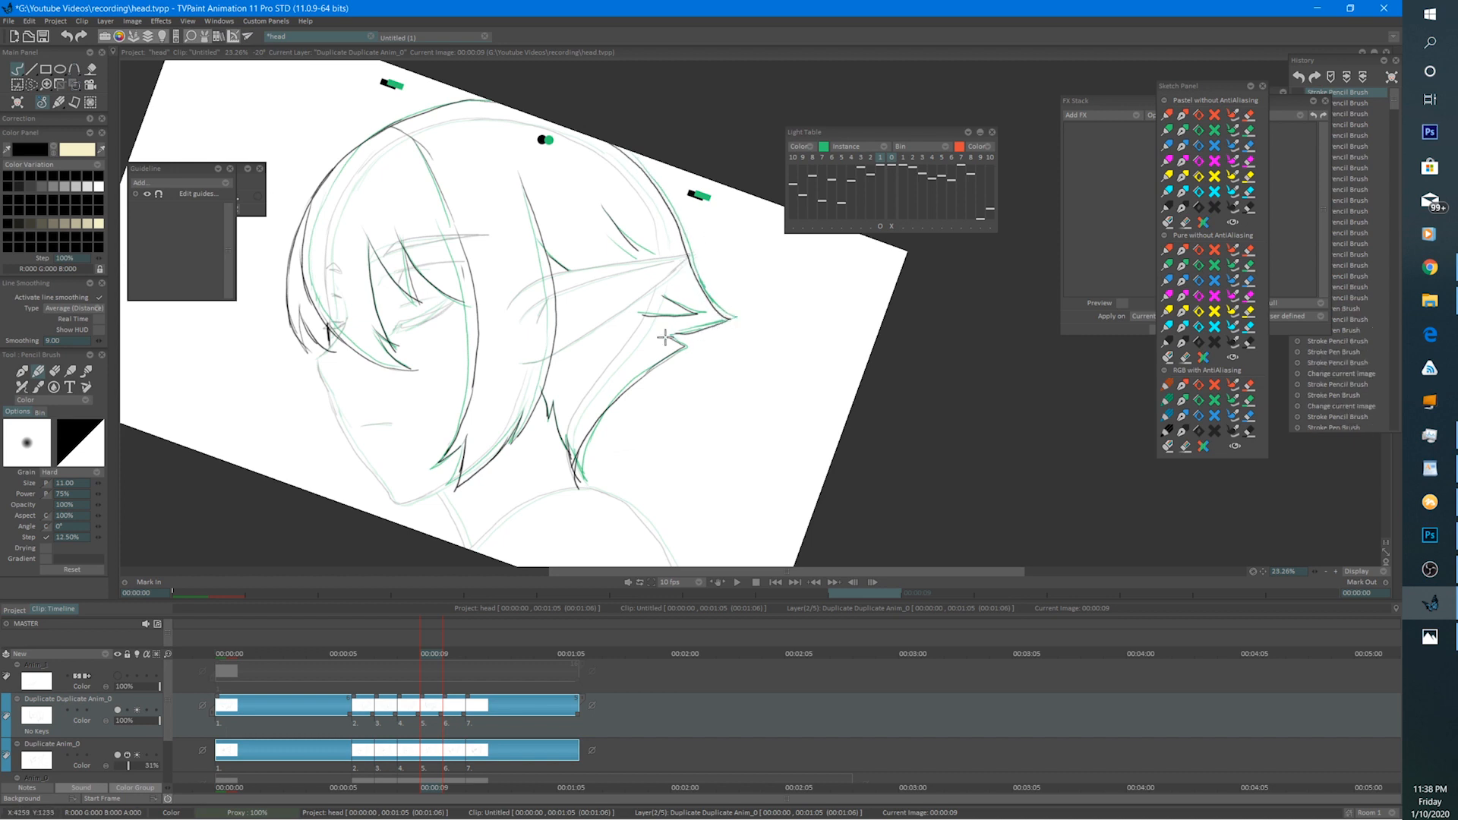
Retouch the long side hair strand in front of the ear at 00:00:09.
drag(489, 302, 570, 287)
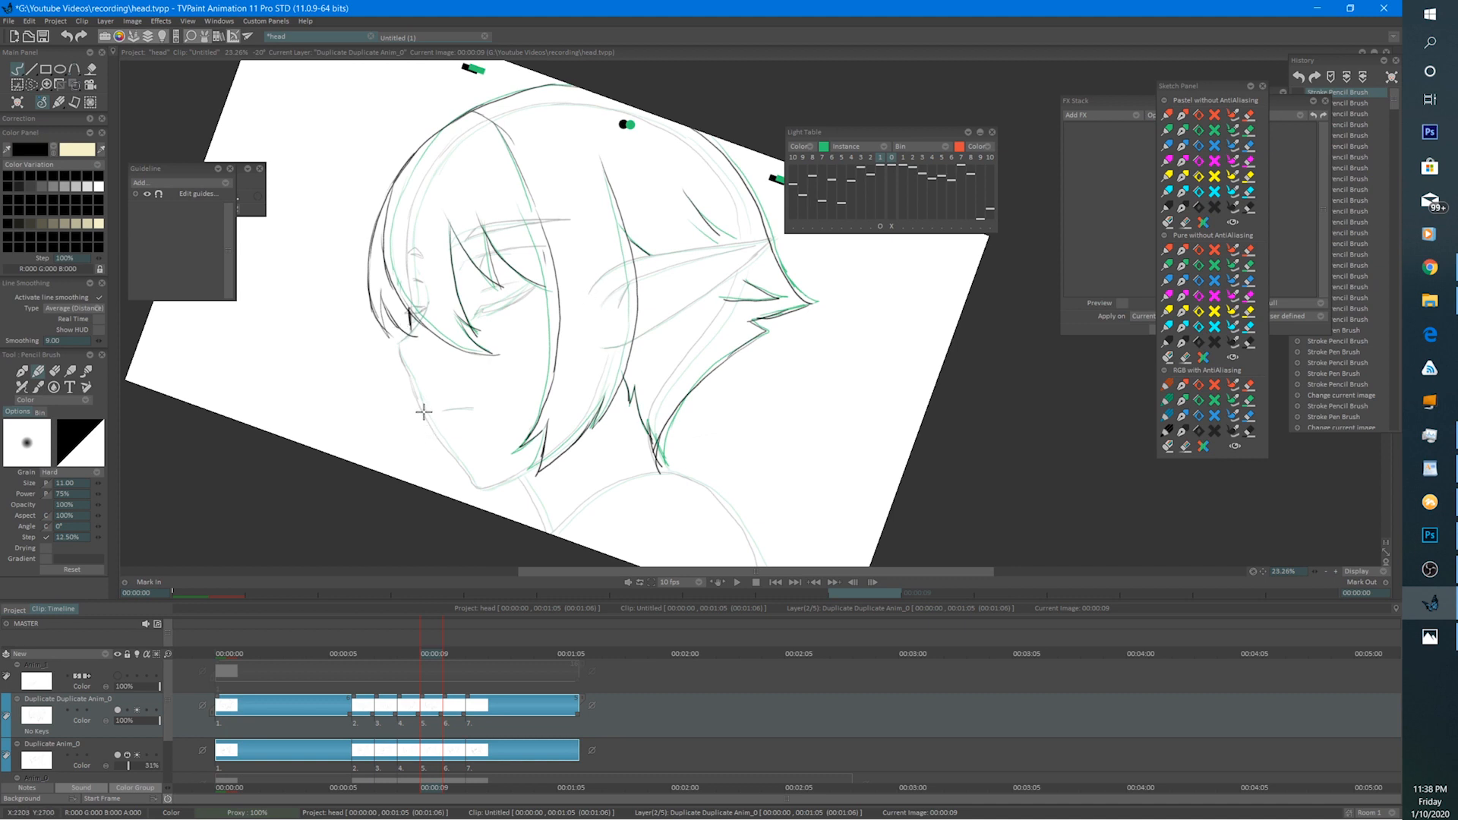
mouse_move(535, 208)
mouse_down()
mouse_move(542, 286)
mouse_move(533, 242)
mouse_move(559, 287)
mouse_up()
drag(546, 283, 559, 286)
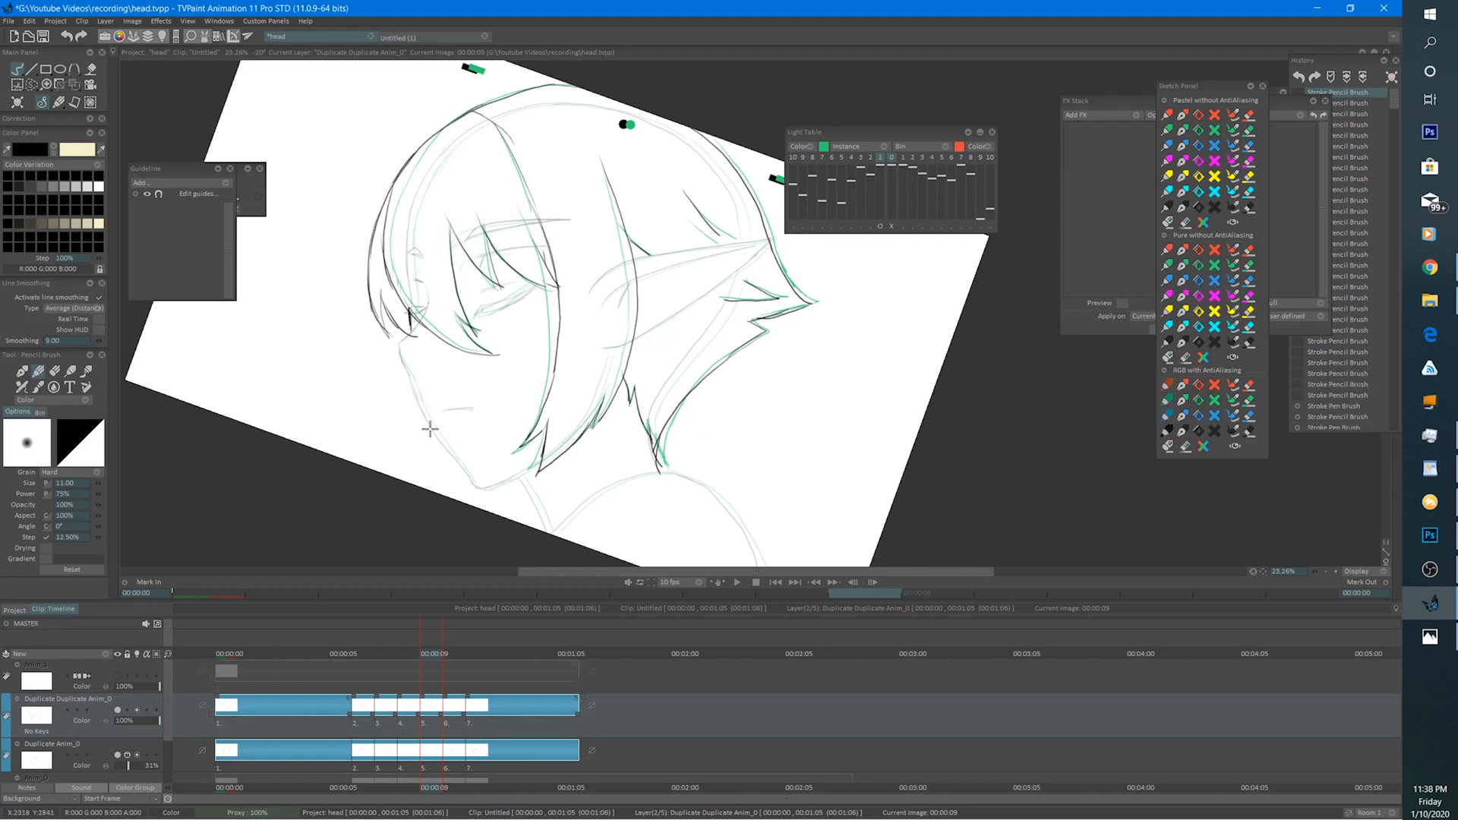
mouse_move(430, 430)
mouse_down()
mouse_move(428, 477)
mouse_move(458, 485)
mouse_up()
key(e)
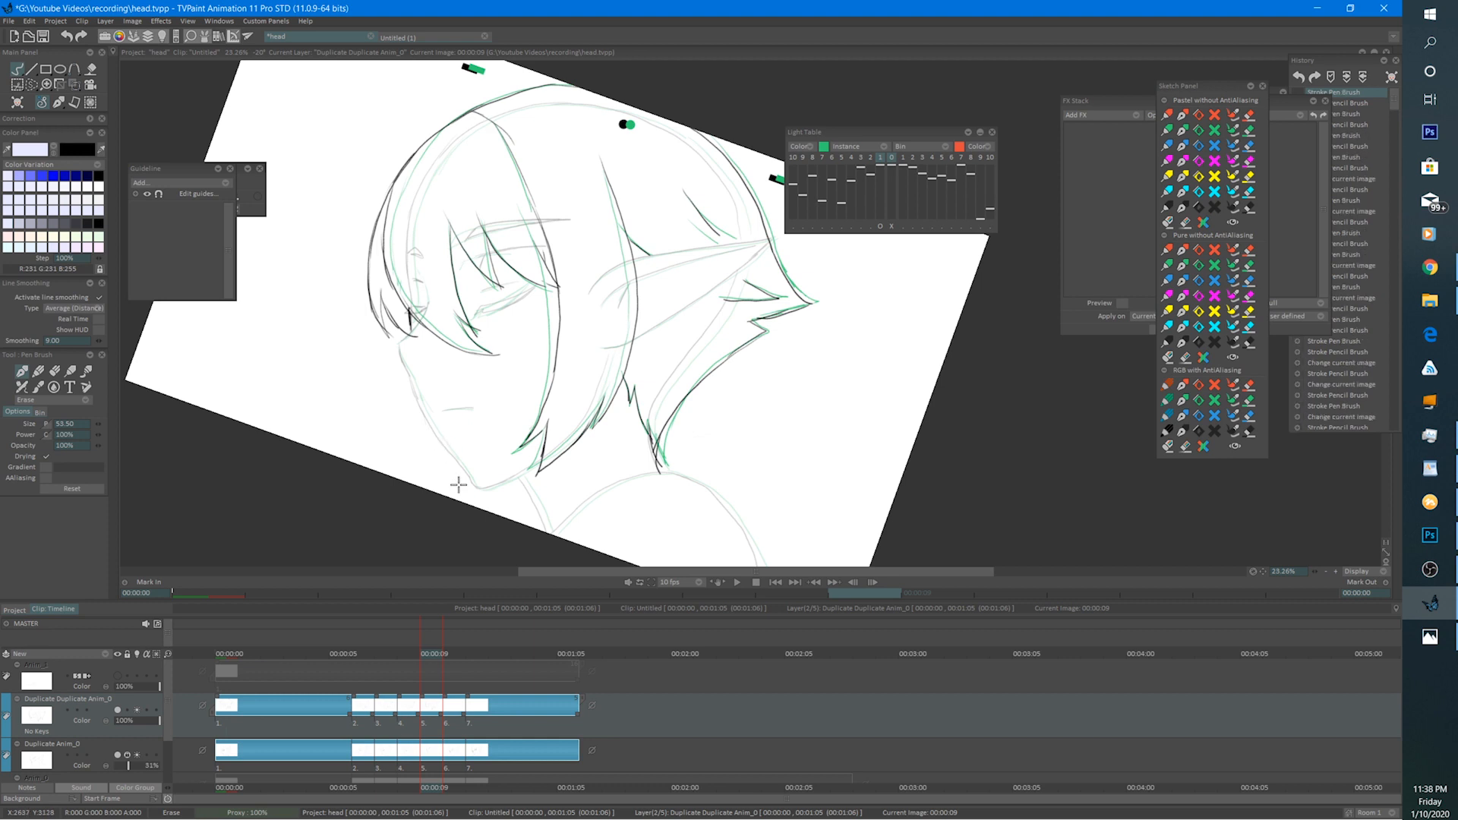
key(e)
drag(566, 332, 537, 410)
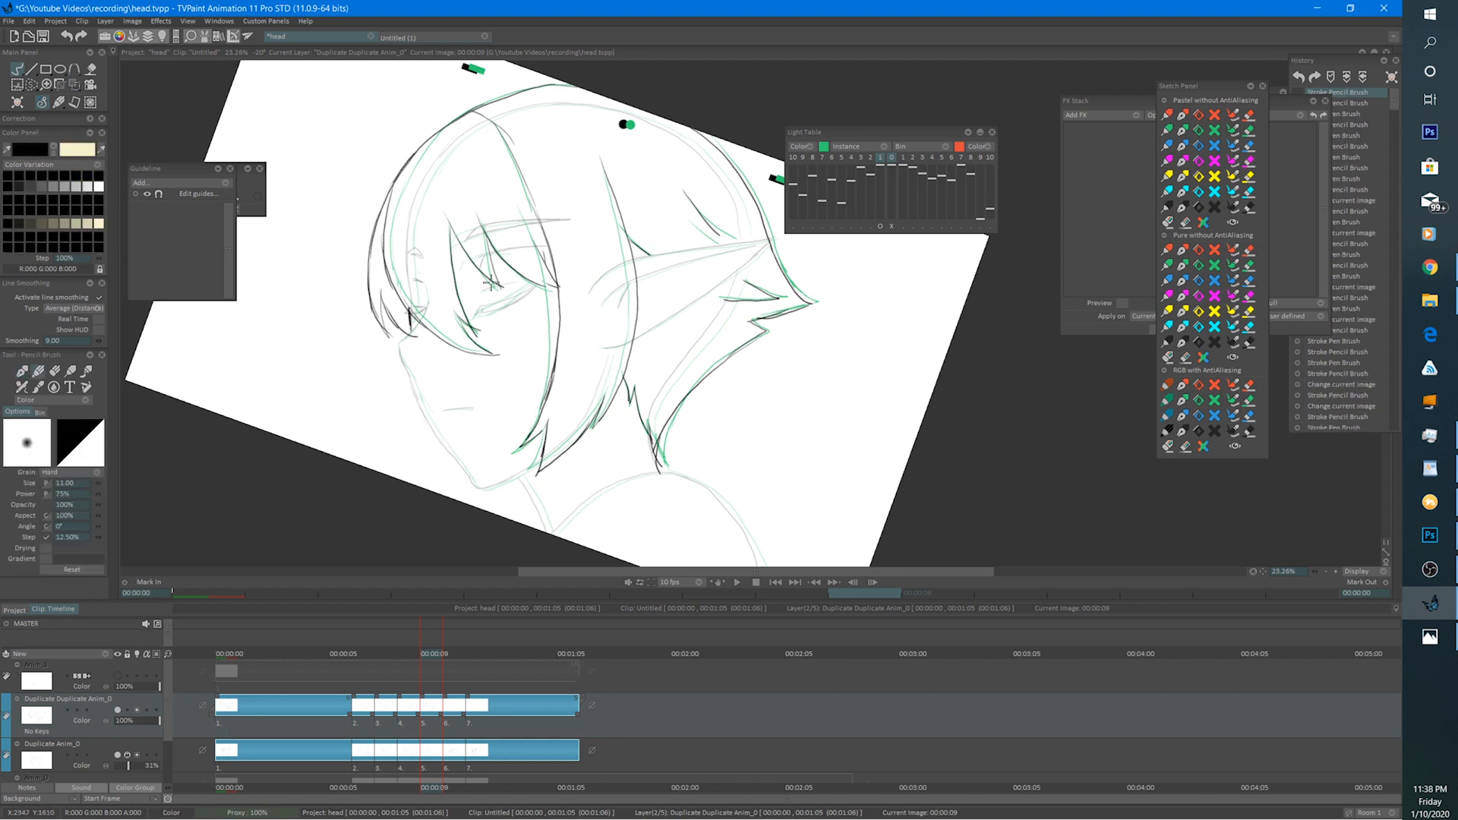
Play back the hair animation to check the motion, then stop and return to 00:00:09.
click(736, 583)
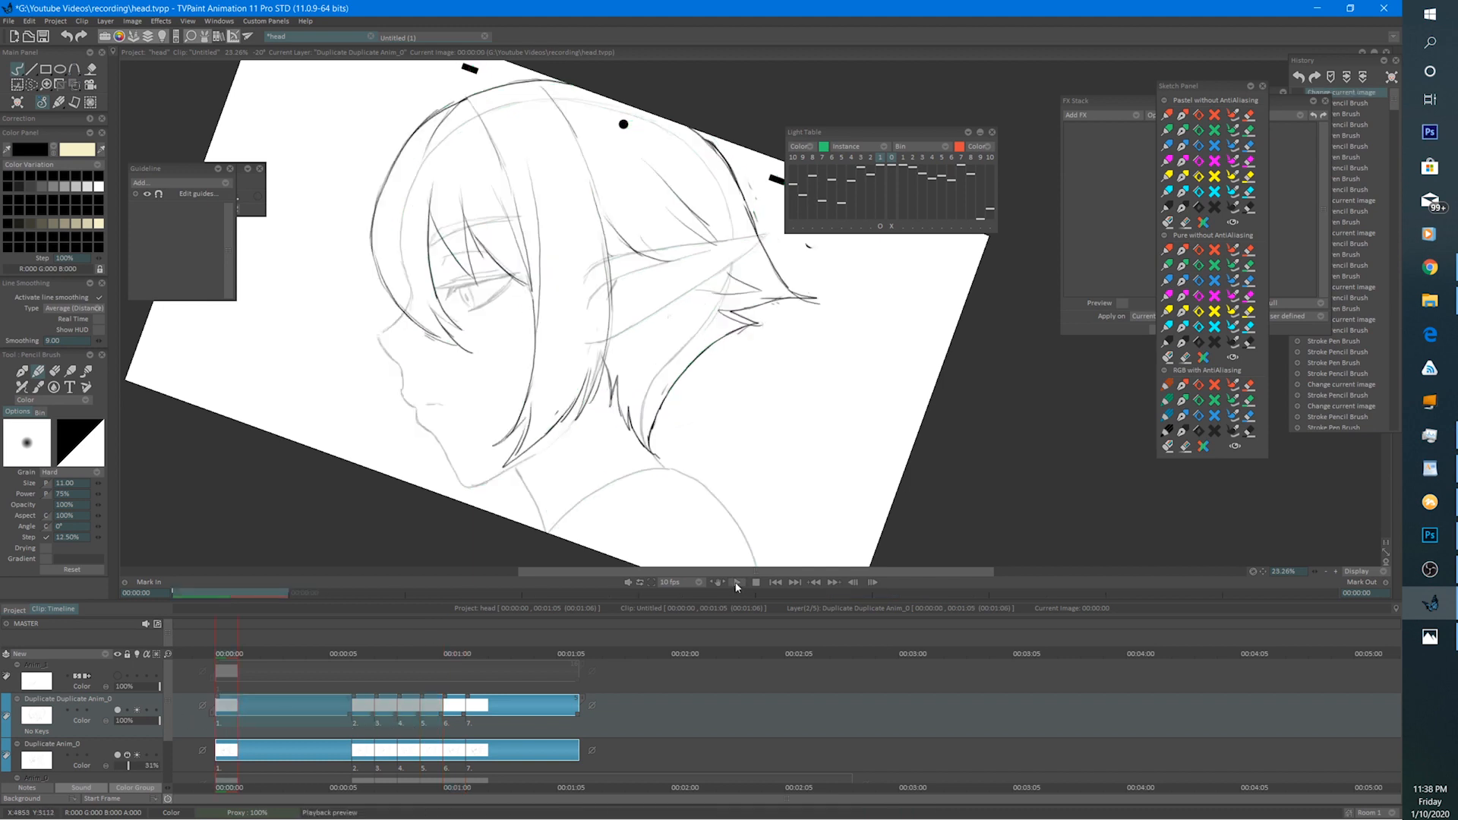
scroll(666, 514, down, 4)
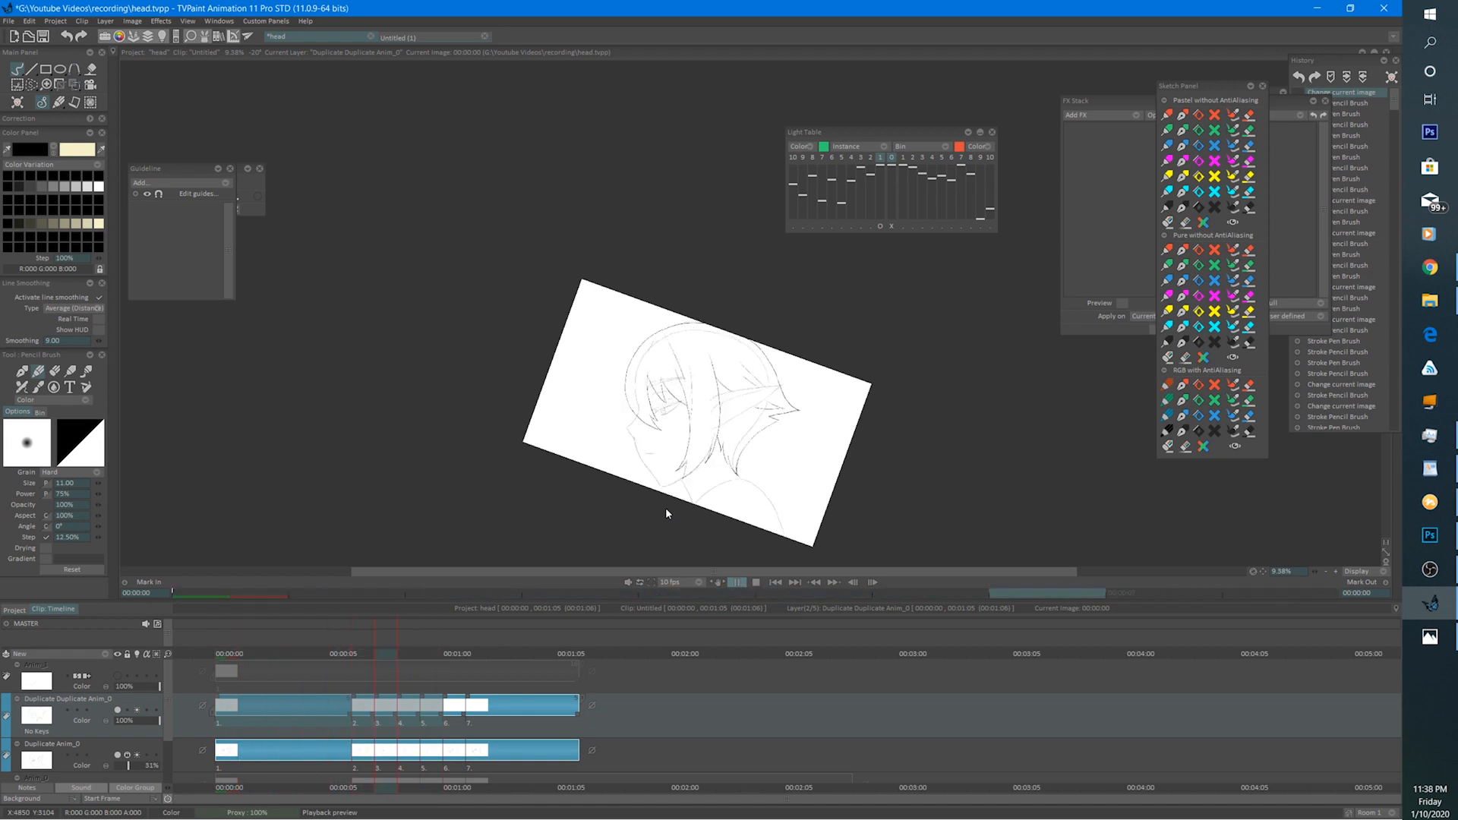
click(757, 581)
click(444, 656)
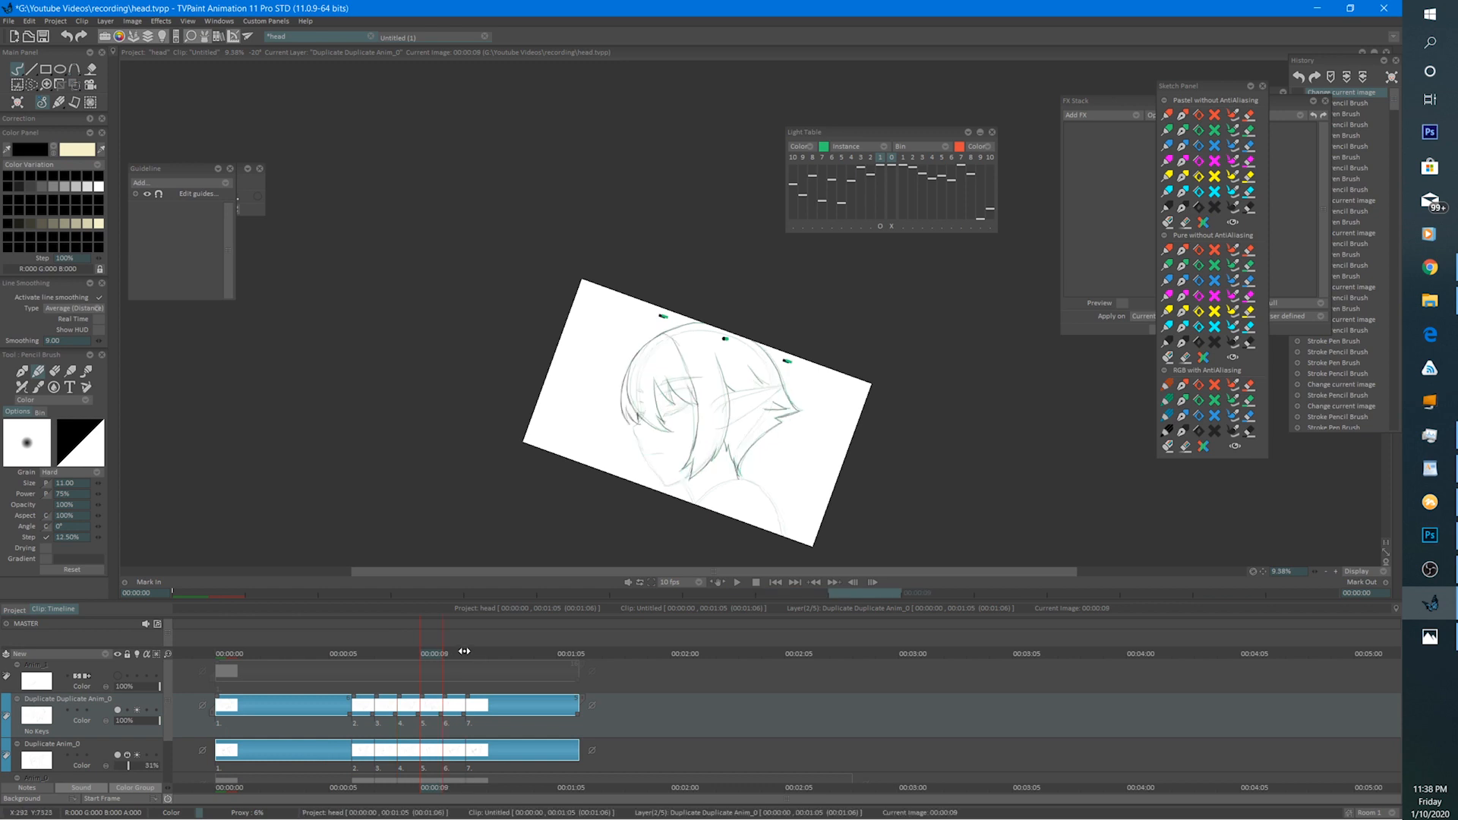
Erase the upper front hair outline at 00:00:09 and redraw it closer to the head from the crown.
scroll(790, 339, up, 3)
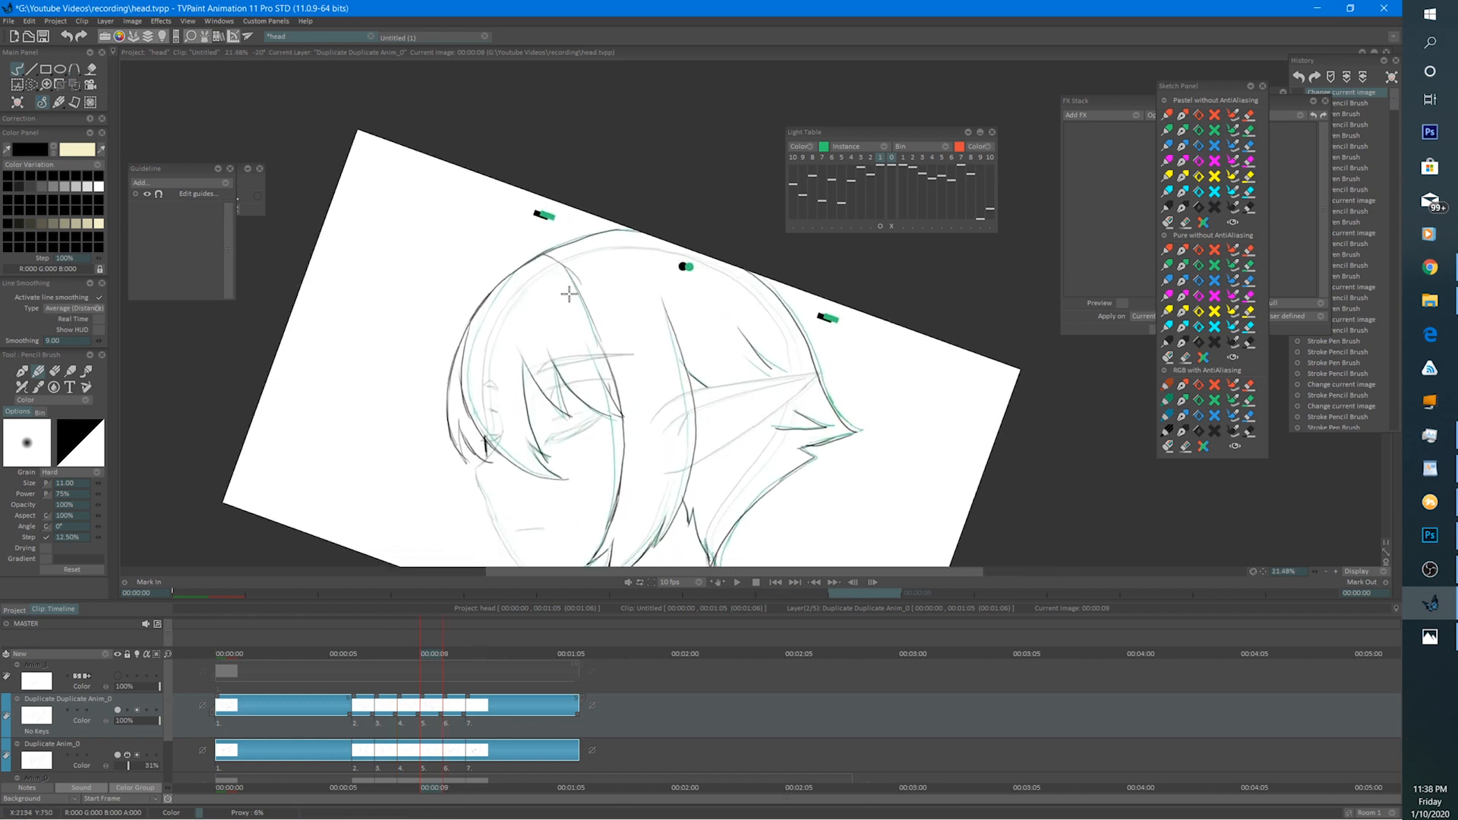
drag(578, 225, 472, 309)
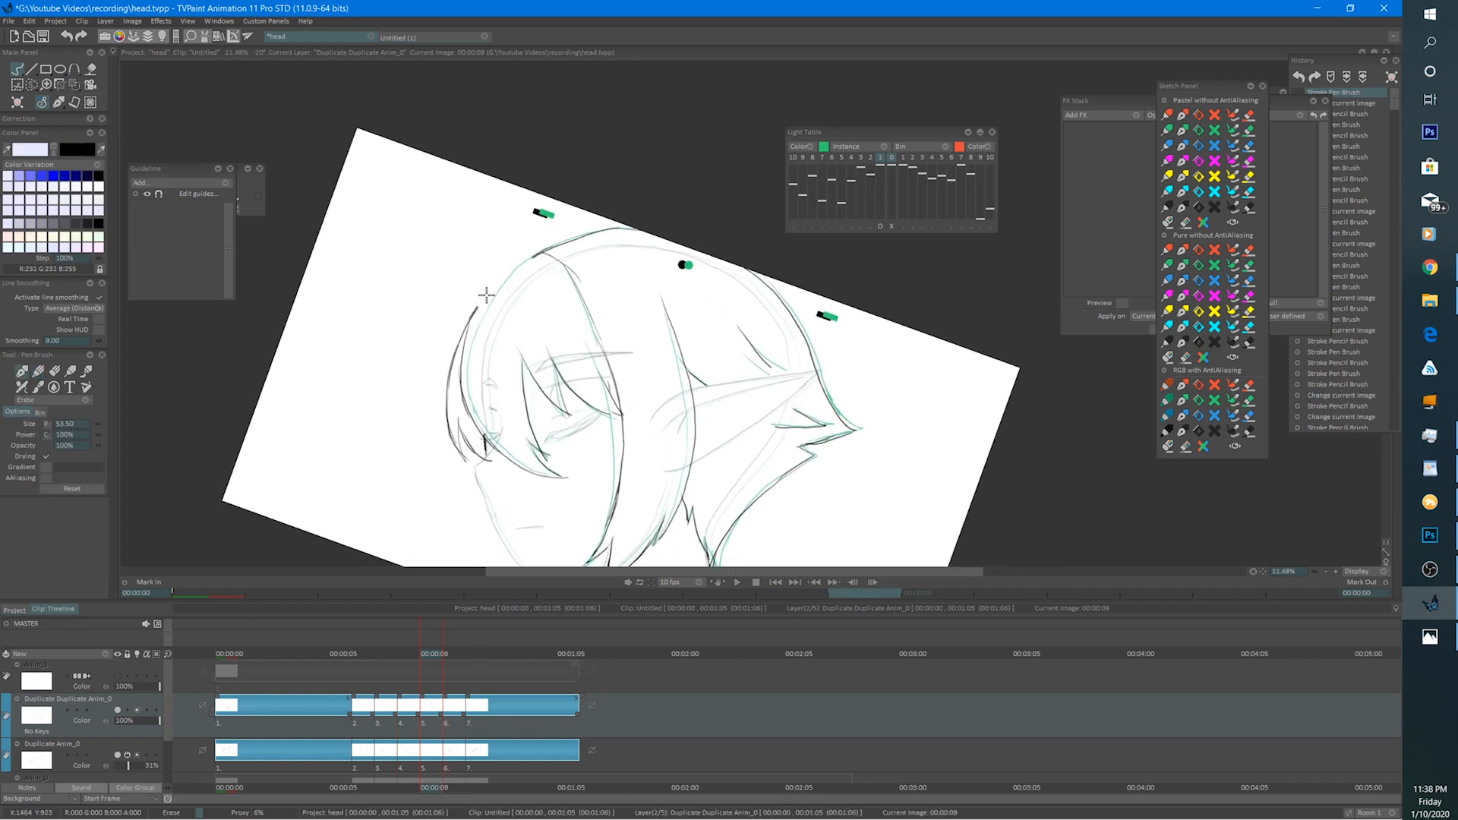
drag(524, 257, 511, 265)
drag(531, 255, 482, 296)
drag(492, 280, 455, 357)
key(e)
key(e)
Go to the drawing at 00:00:08 and add a second curved contour along the upper front hair outline.
click(410, 652)
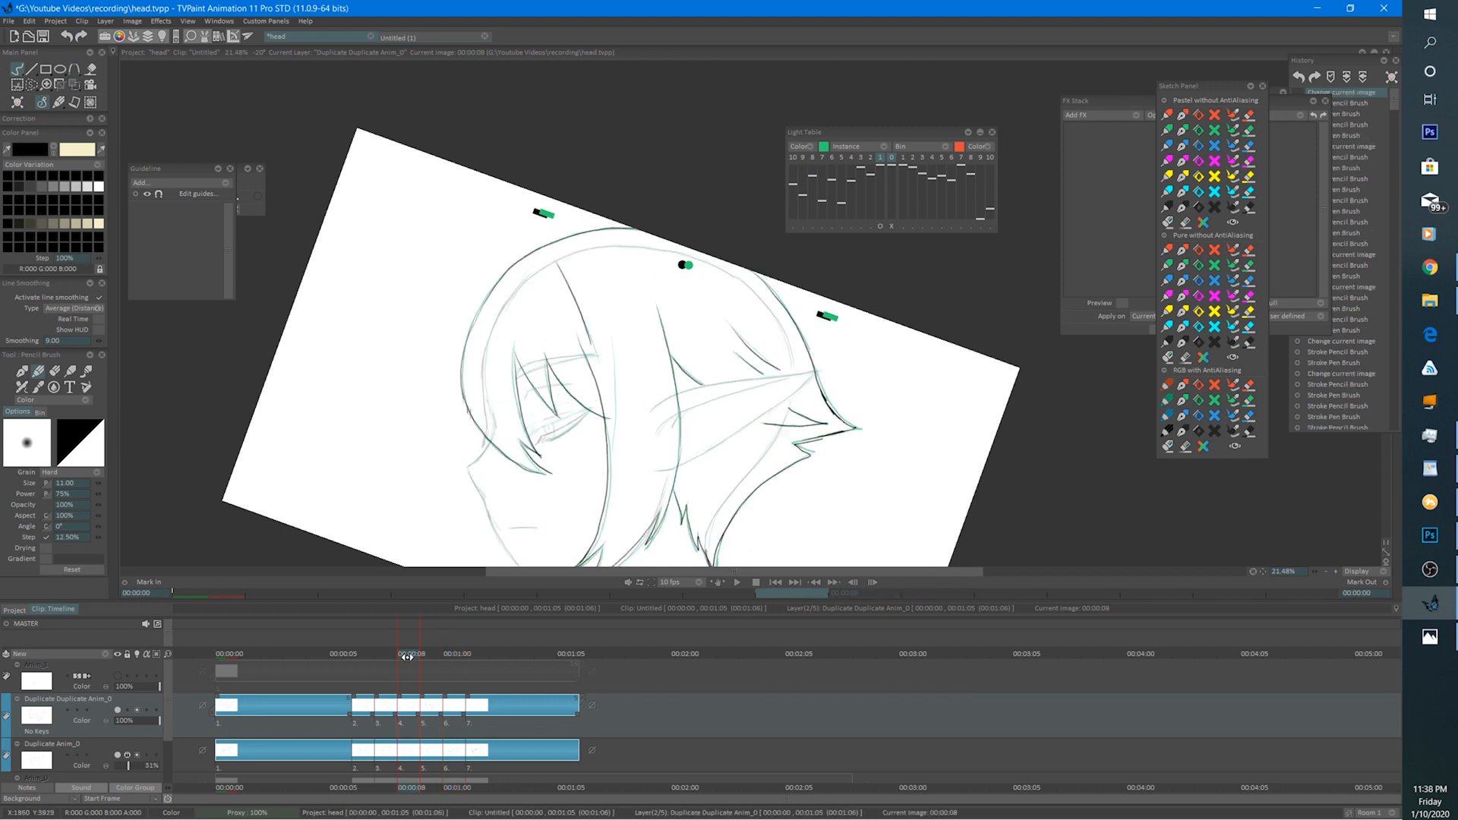
drag(545, 247, 478, 301)
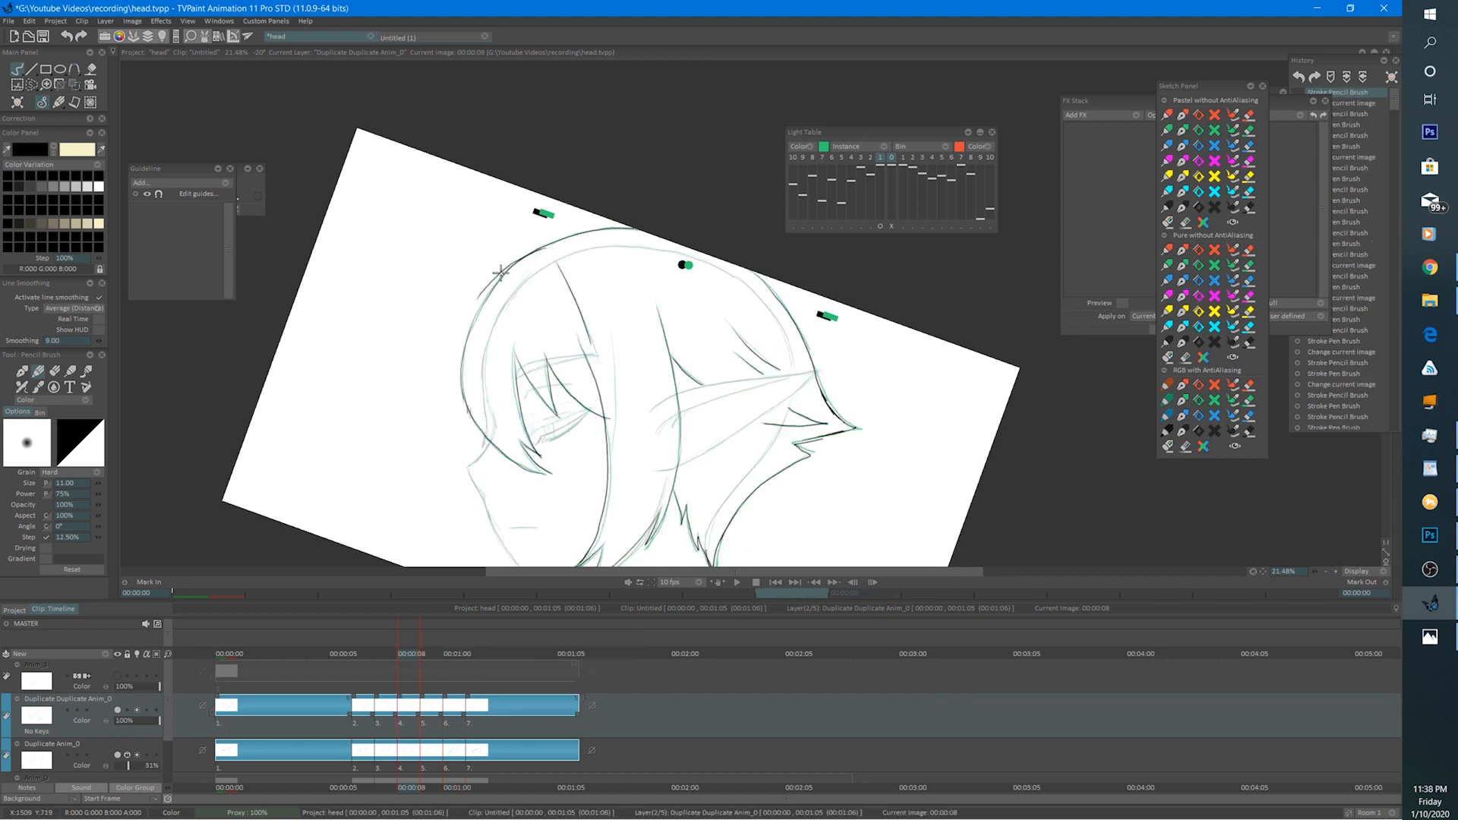
drag(540, 250, 466, 340)
Back at 00:00:09, refine the hair outline near the crown and add a thin strand to the bangs.
click(429, 667)
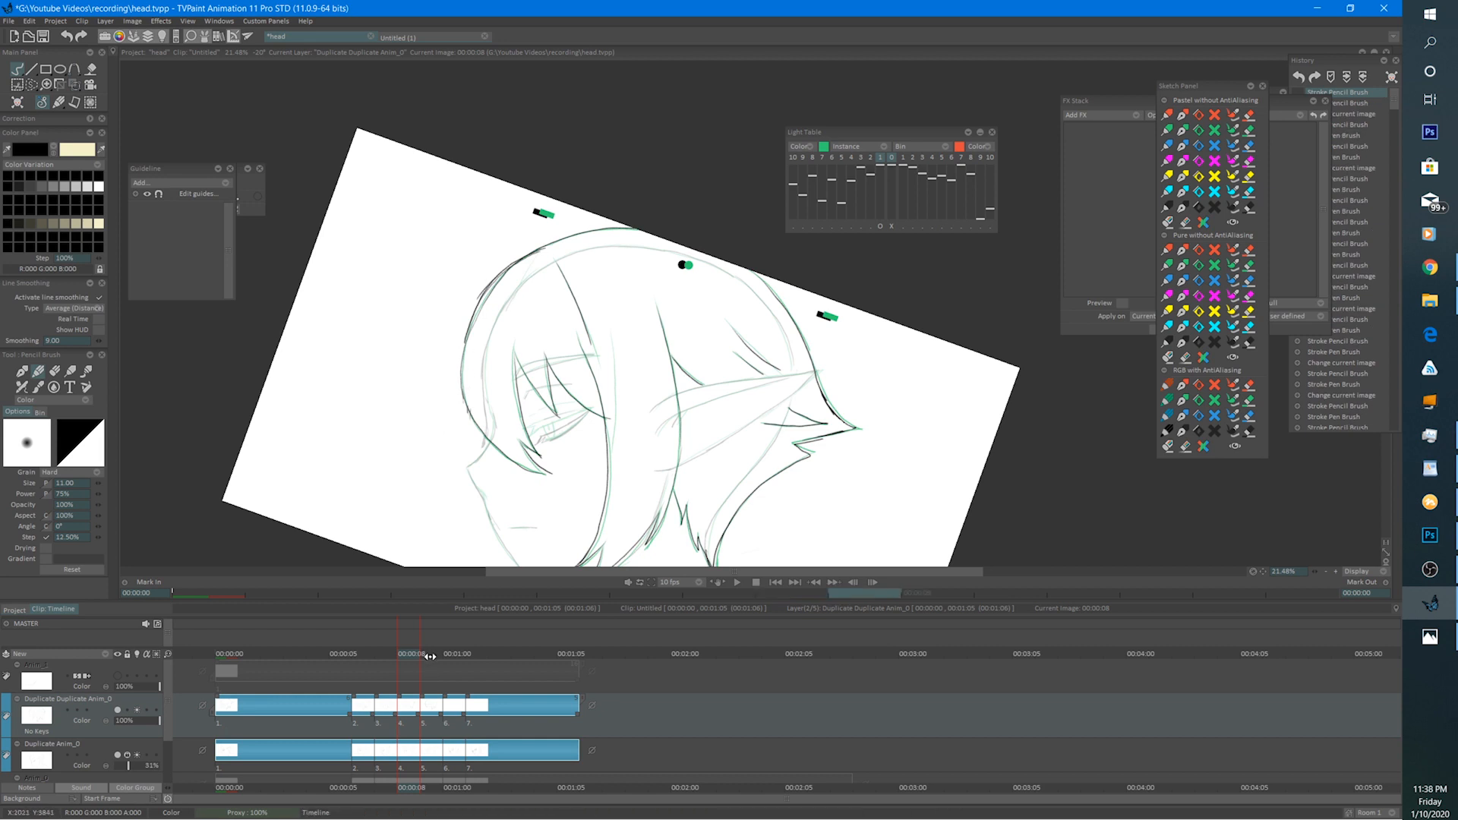
key(e)
mouse_move(507, 264)
mouse_down()
mouse_move(467, 307)
mouse_move(528, 258)
mouse_move(476, 300)
mouse_move(455, 345)
mouse_move(547, 251)
mouse_up()
key(e)
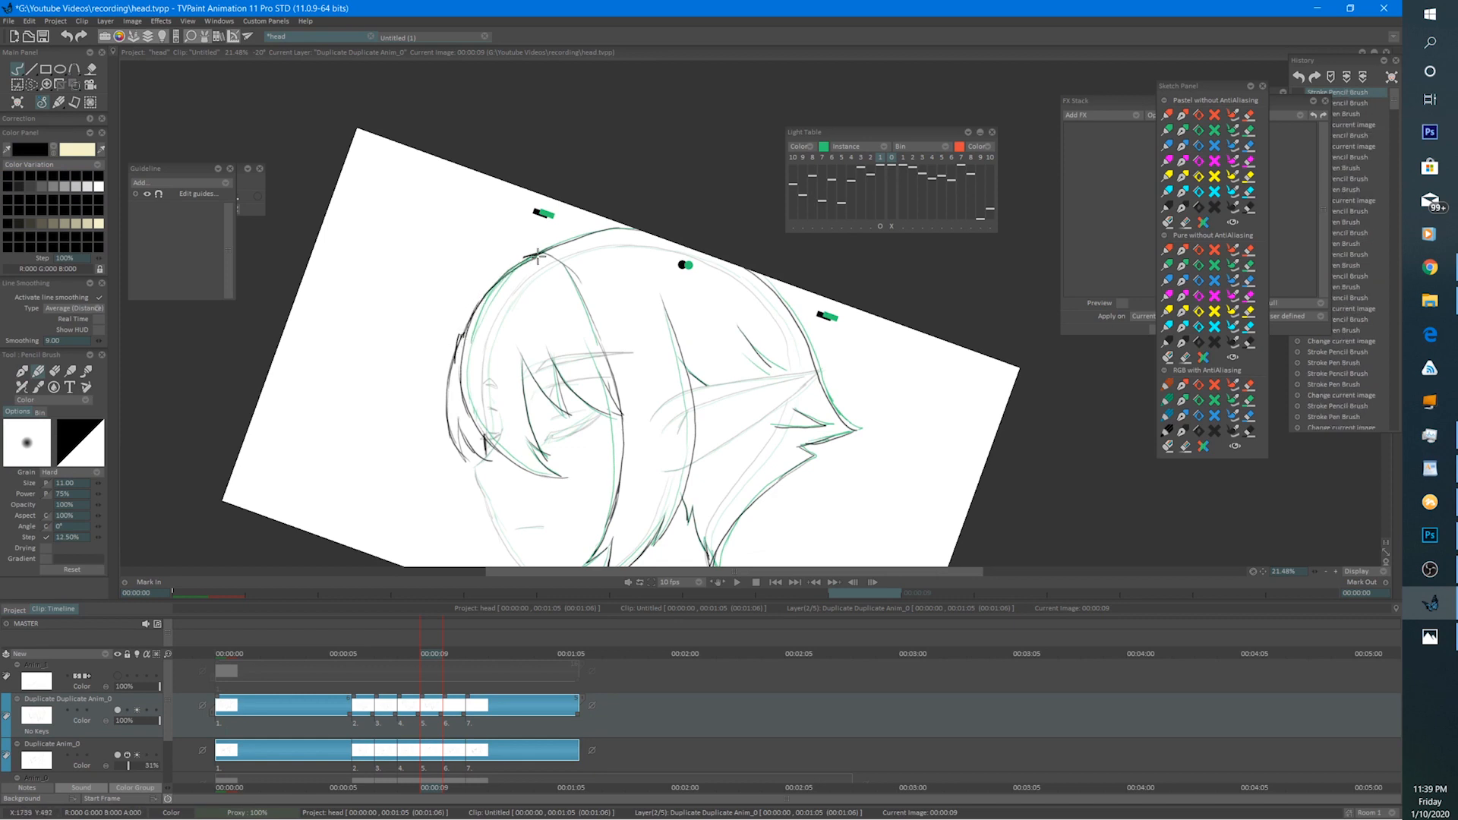
mouse_move(514, 351)
mouse_down()
mouse_move(517, 303)
mouse_move(503, 342)
mouse_move(523, 422)
mouse_up()
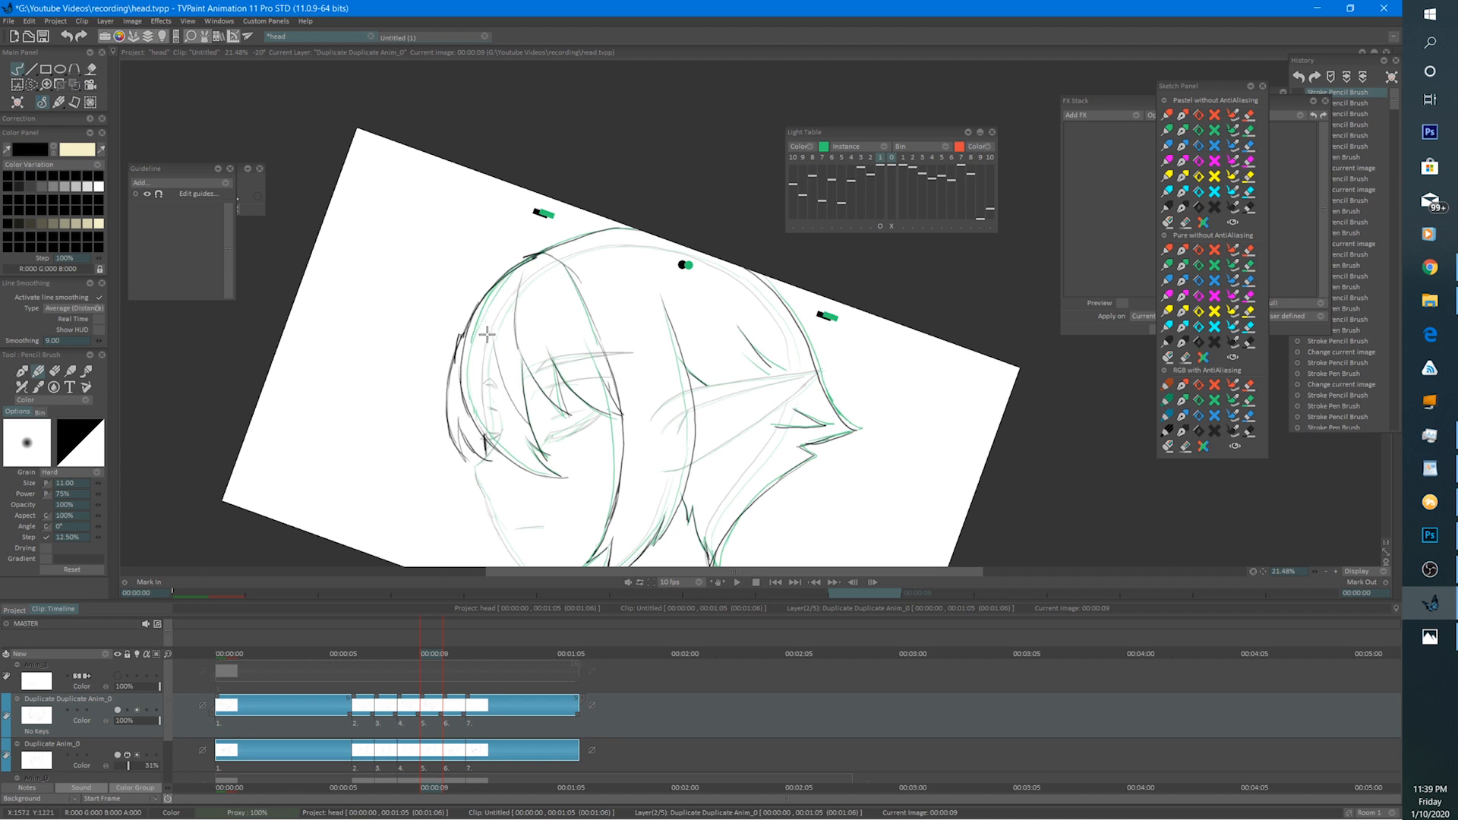
drag(505, 267, 536, 256)
key(e)
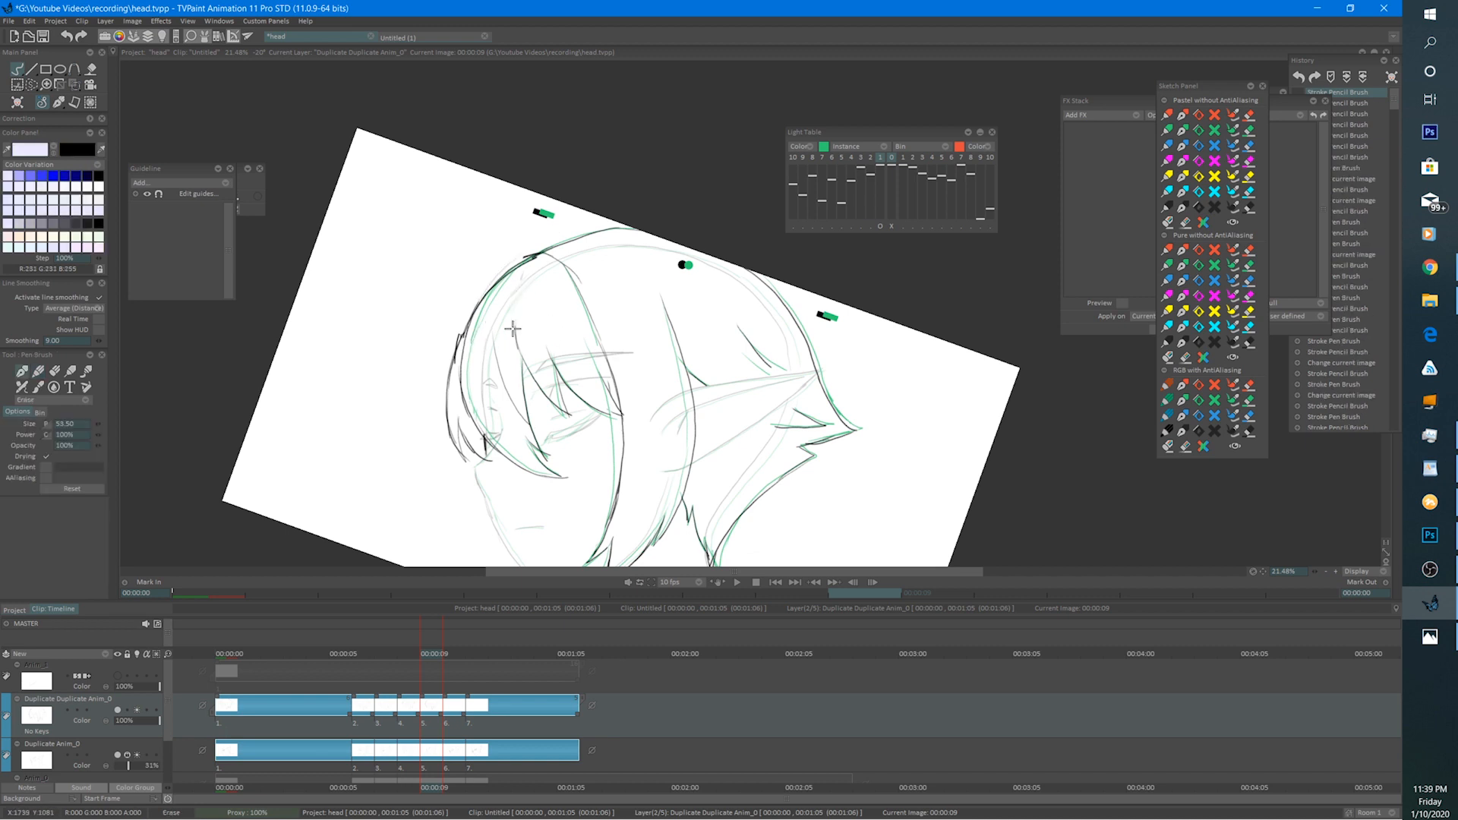
key(e)
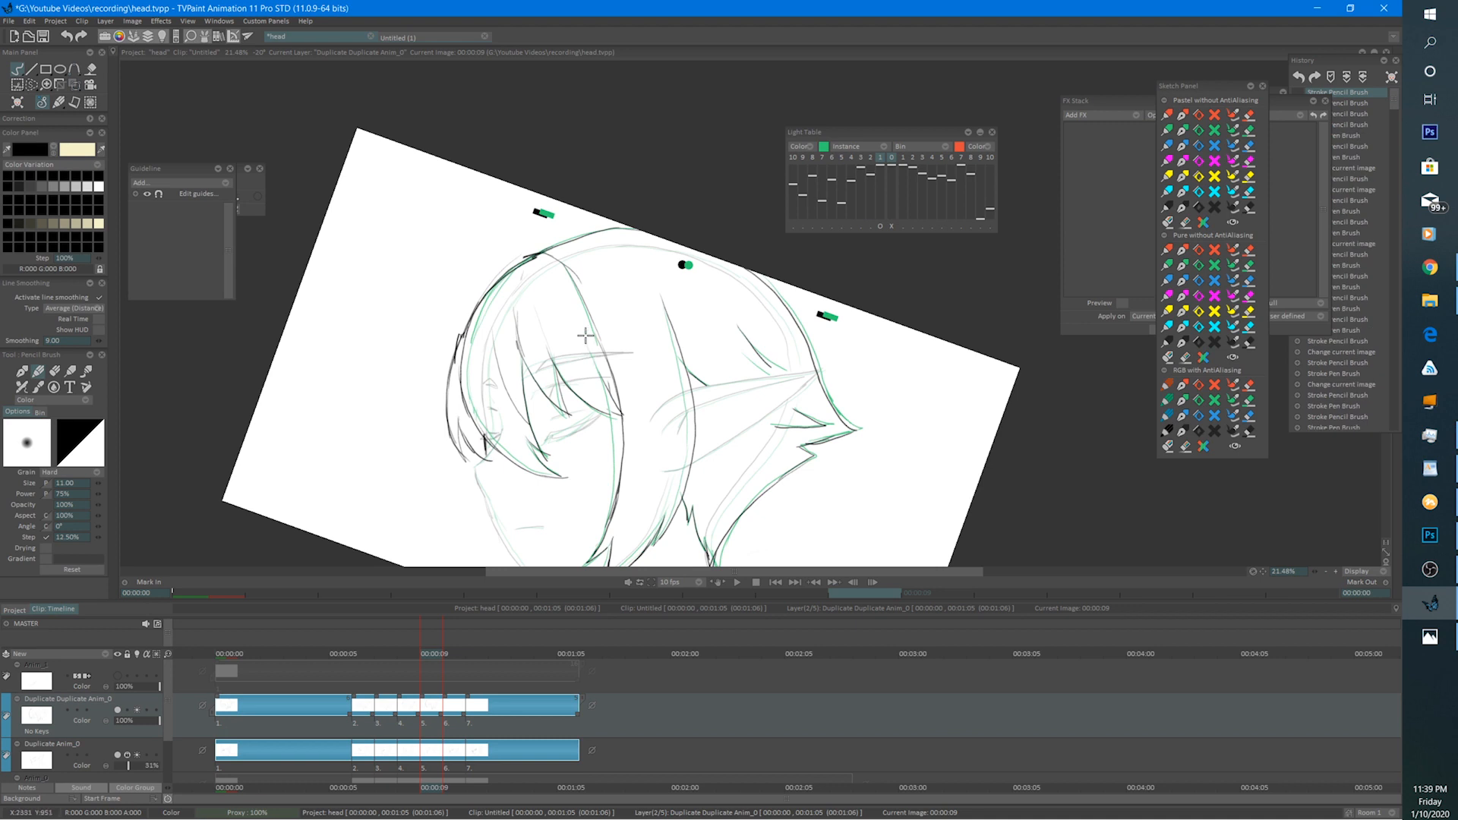
At 00:01:00, shift the previous drawing on the light table to X -9, Y -13, then return to freehand drawing.
click(454, 656)
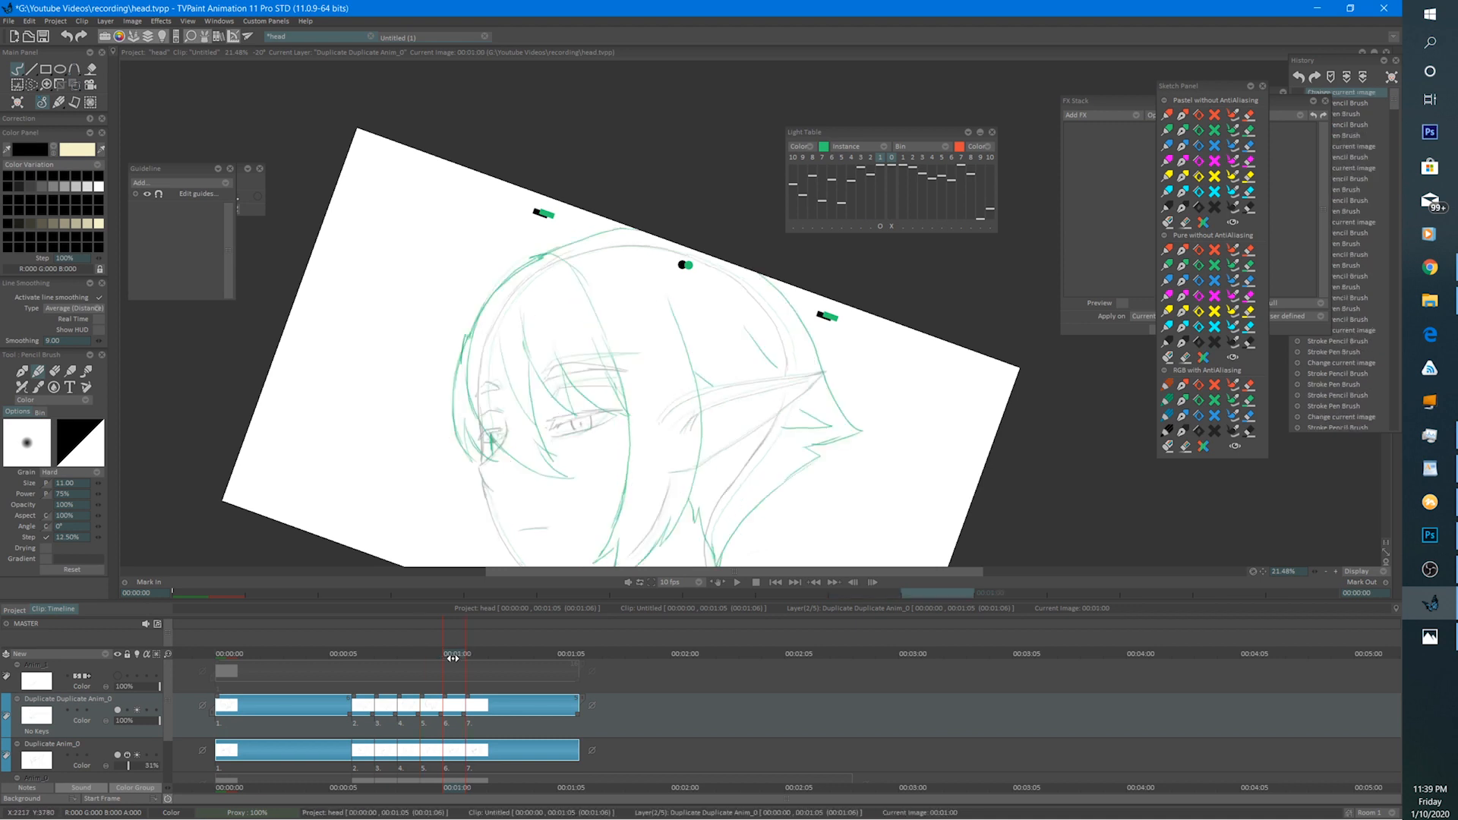
click(890, 225)
drag(666, 363, 693, 270)
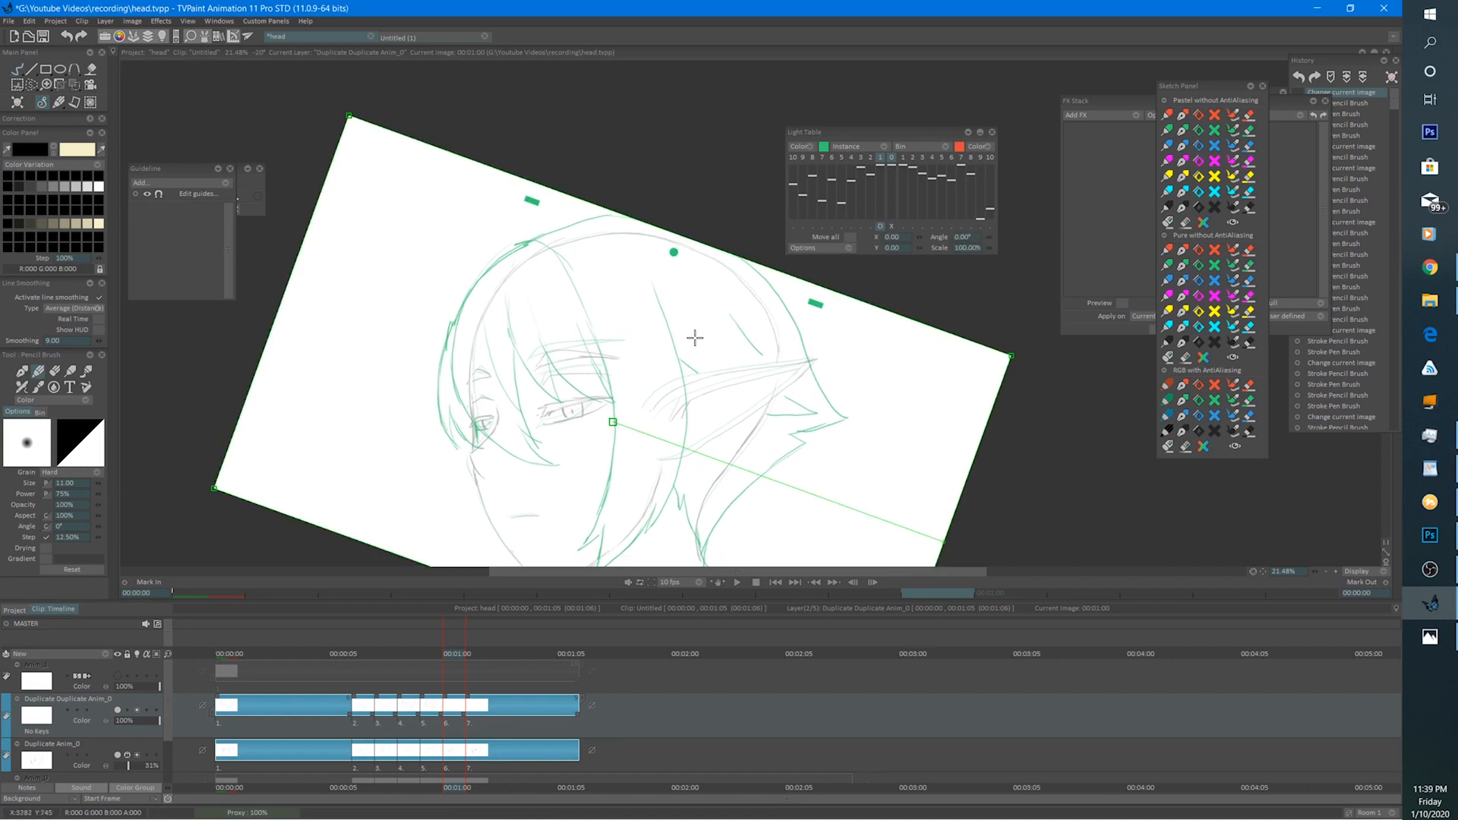
mouse_move(752, 463)
mouse_down()
mouse_move(719, 422)
mouse_move(751, 429)
mouse_up()
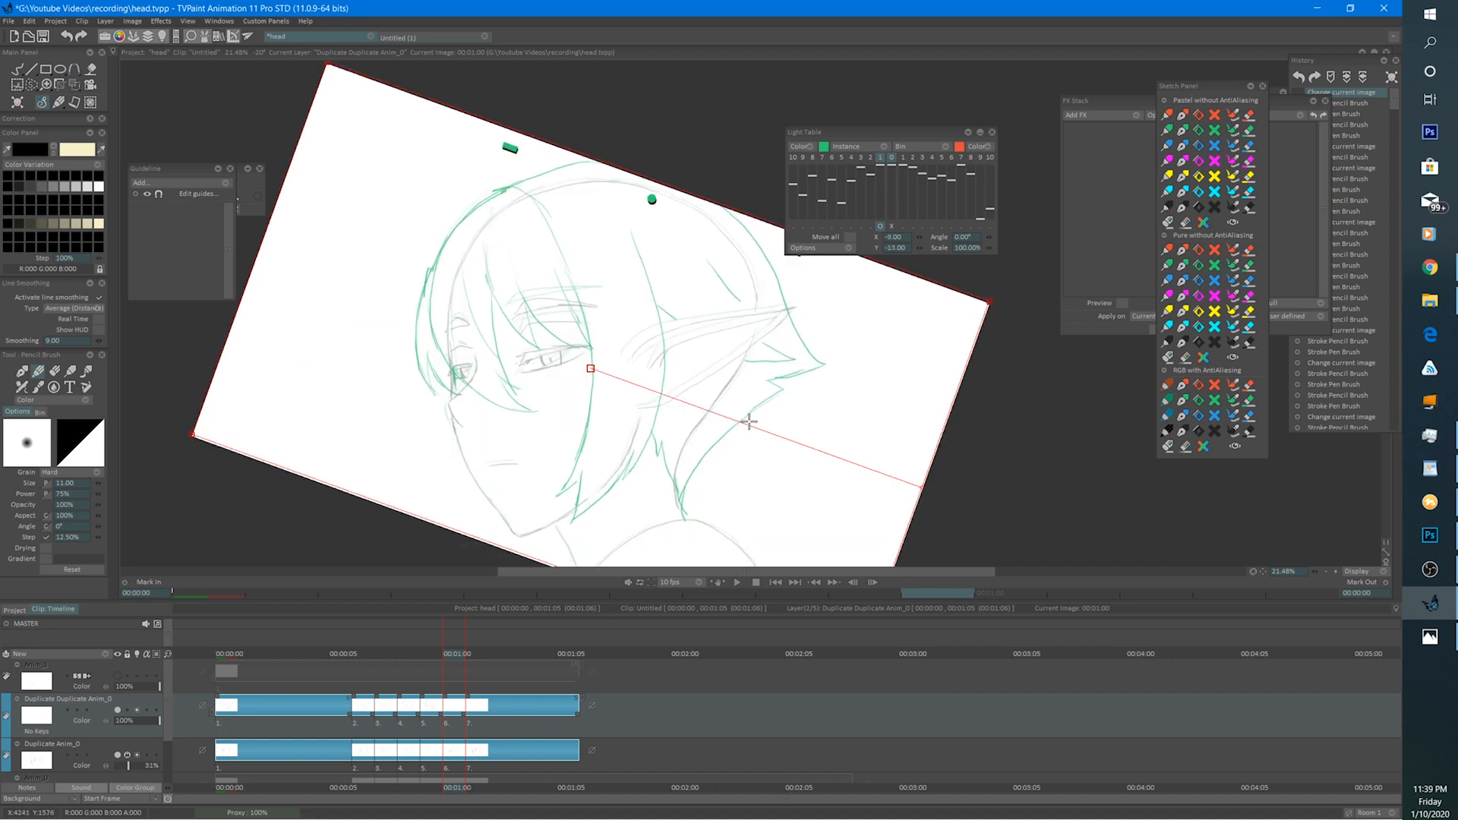
click(17, 69)
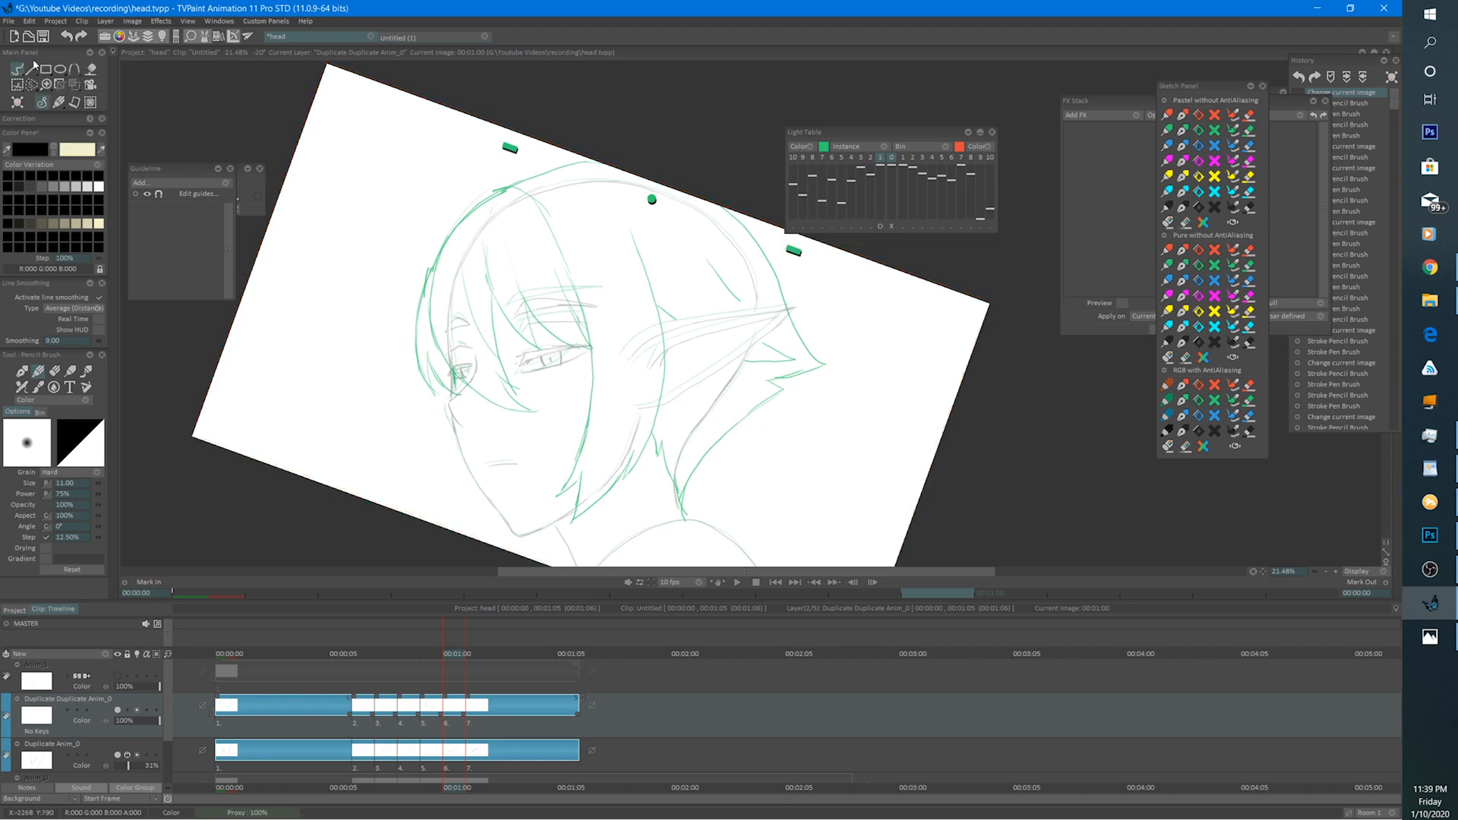
Draw the long side lock at 00:01:00, with both edges running down from the crown to pointed tips beside the jaw.
scroll(596, 302, up, 4)
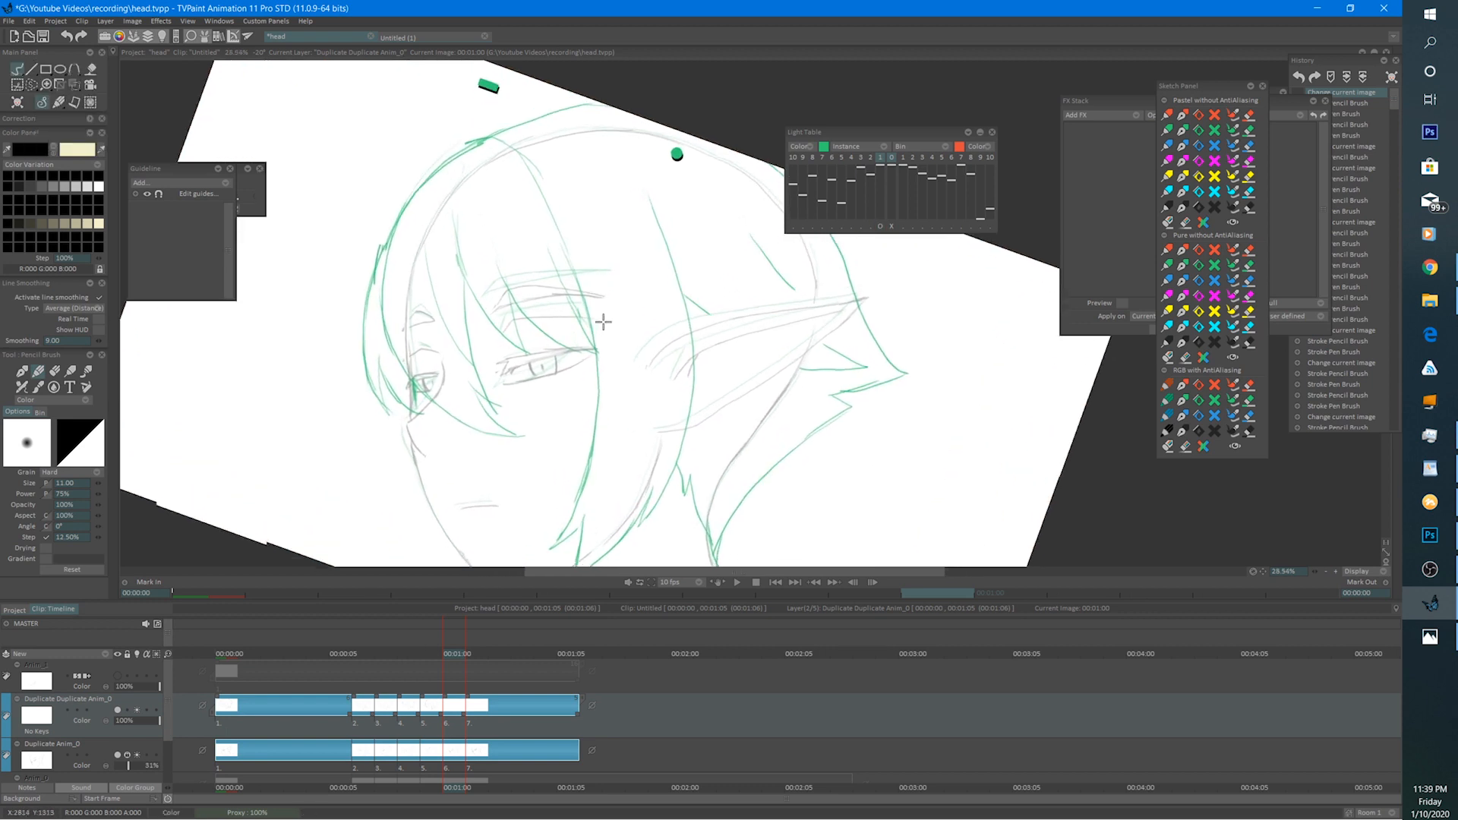
drag(672, 368, 618, 303)
scroll(628, 286, down, 1)
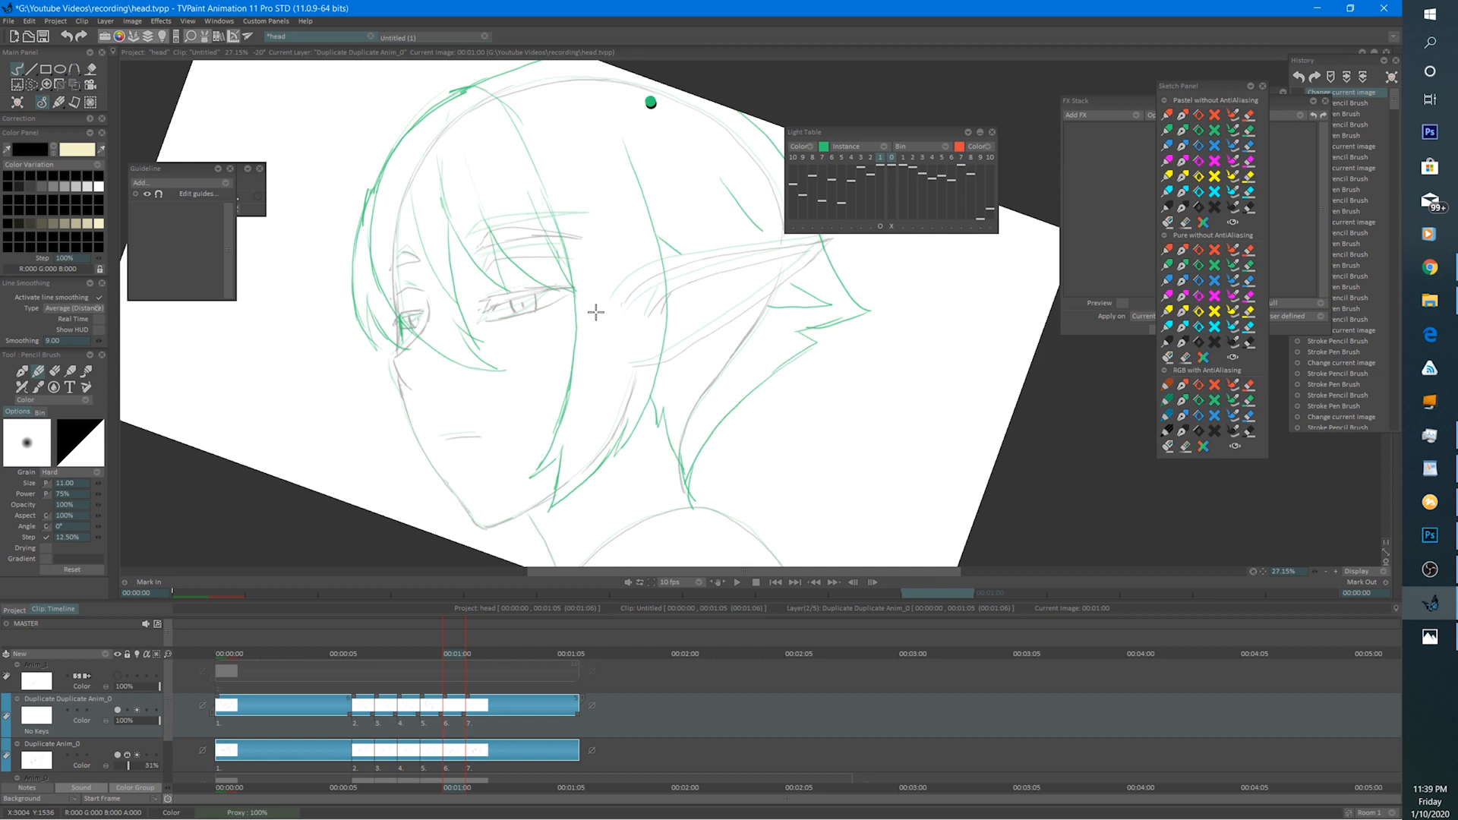
click(486, 637)
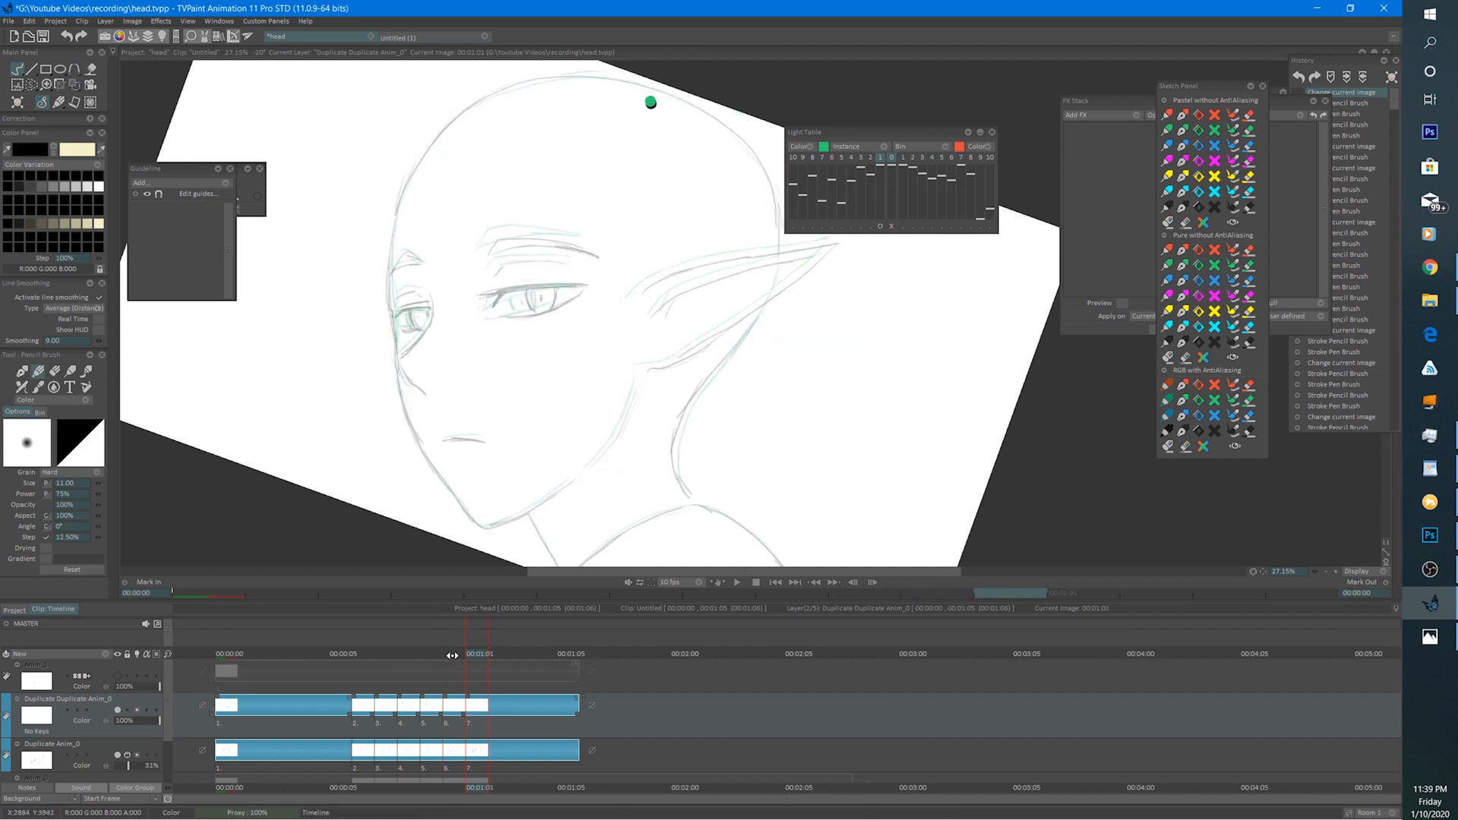
click(462, 644)
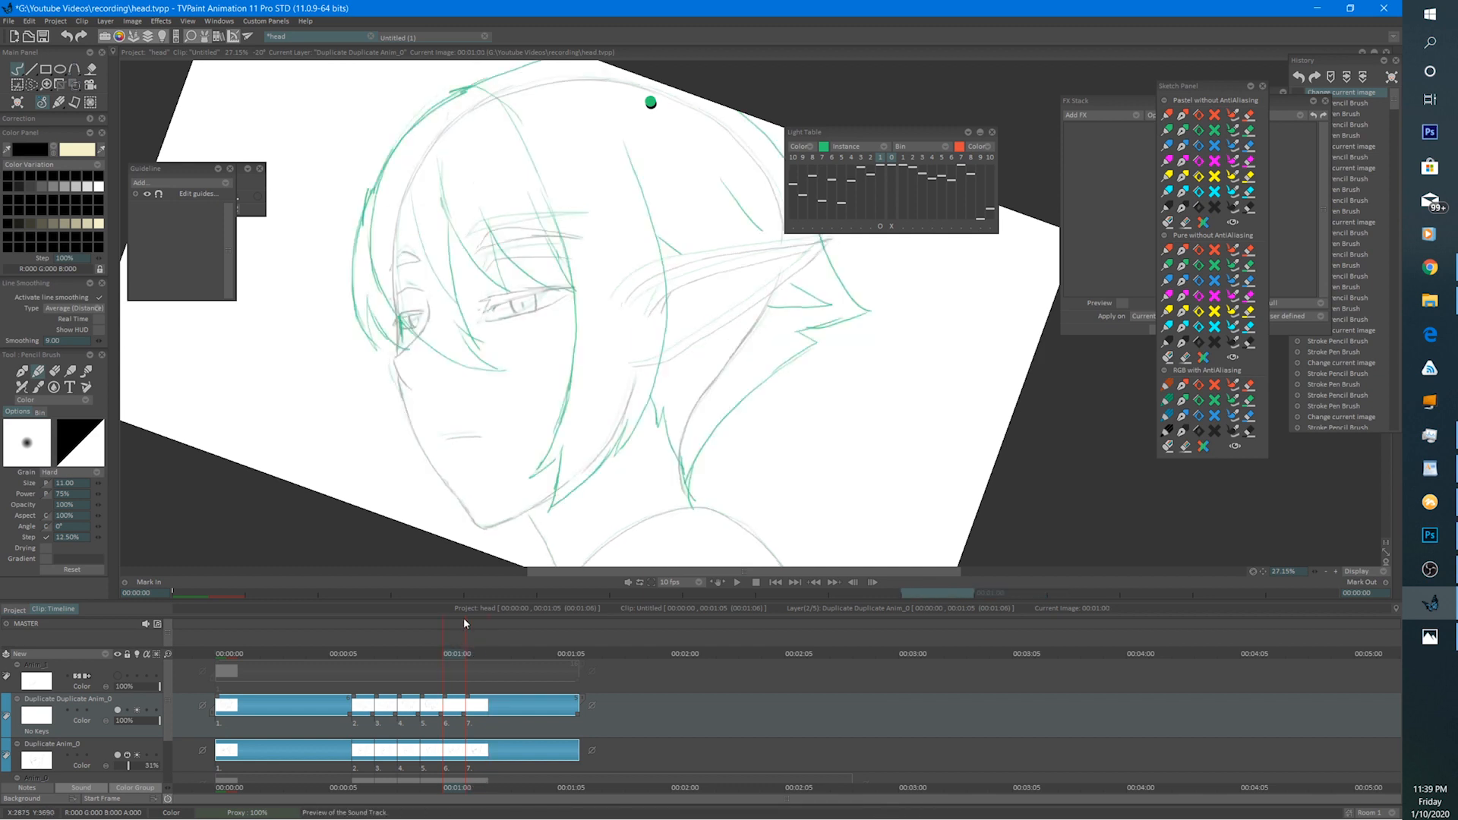
drag(660, 419, 640, 431)
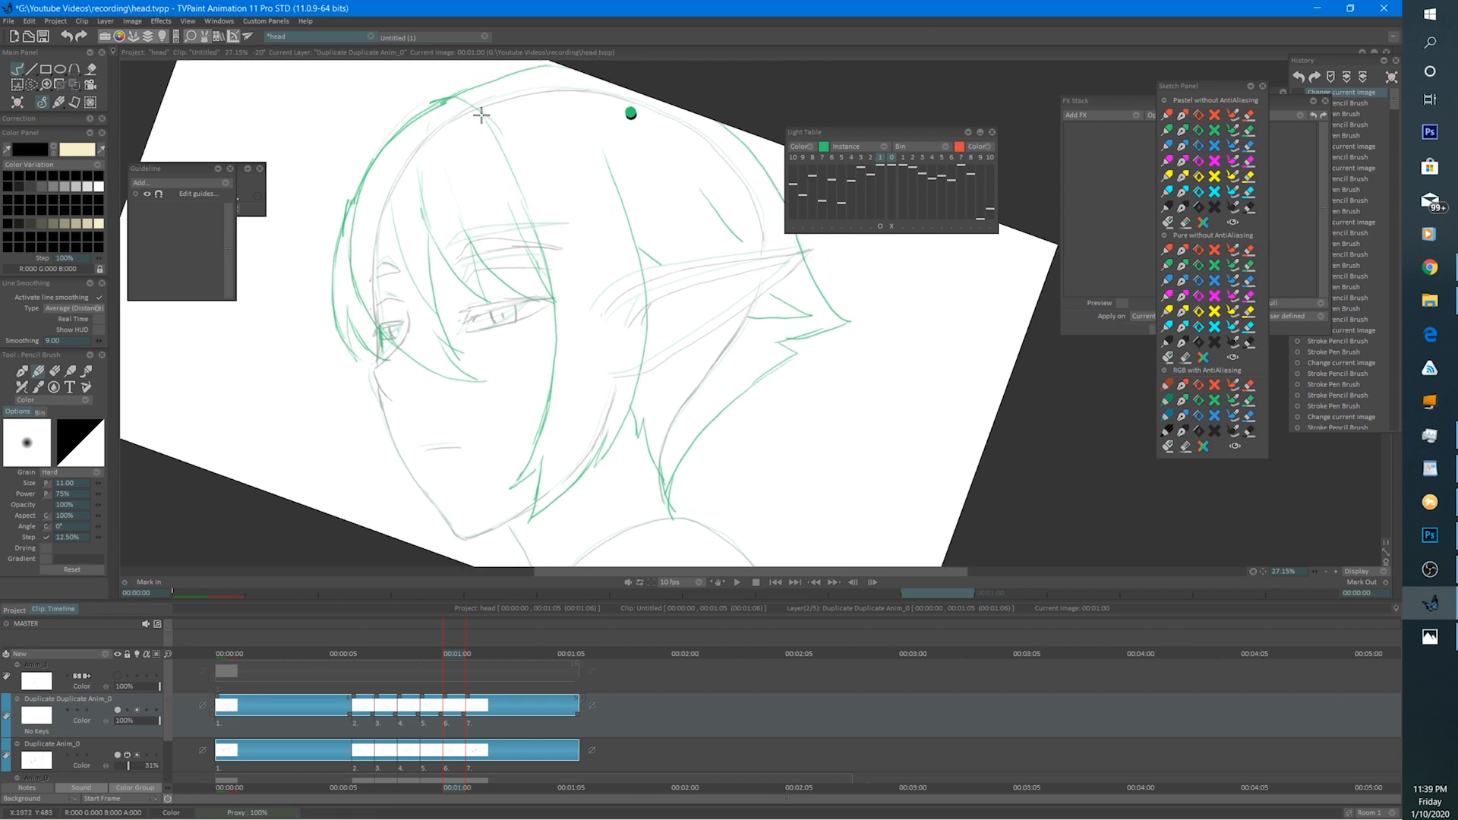
drag(481, 116, 552, 279)
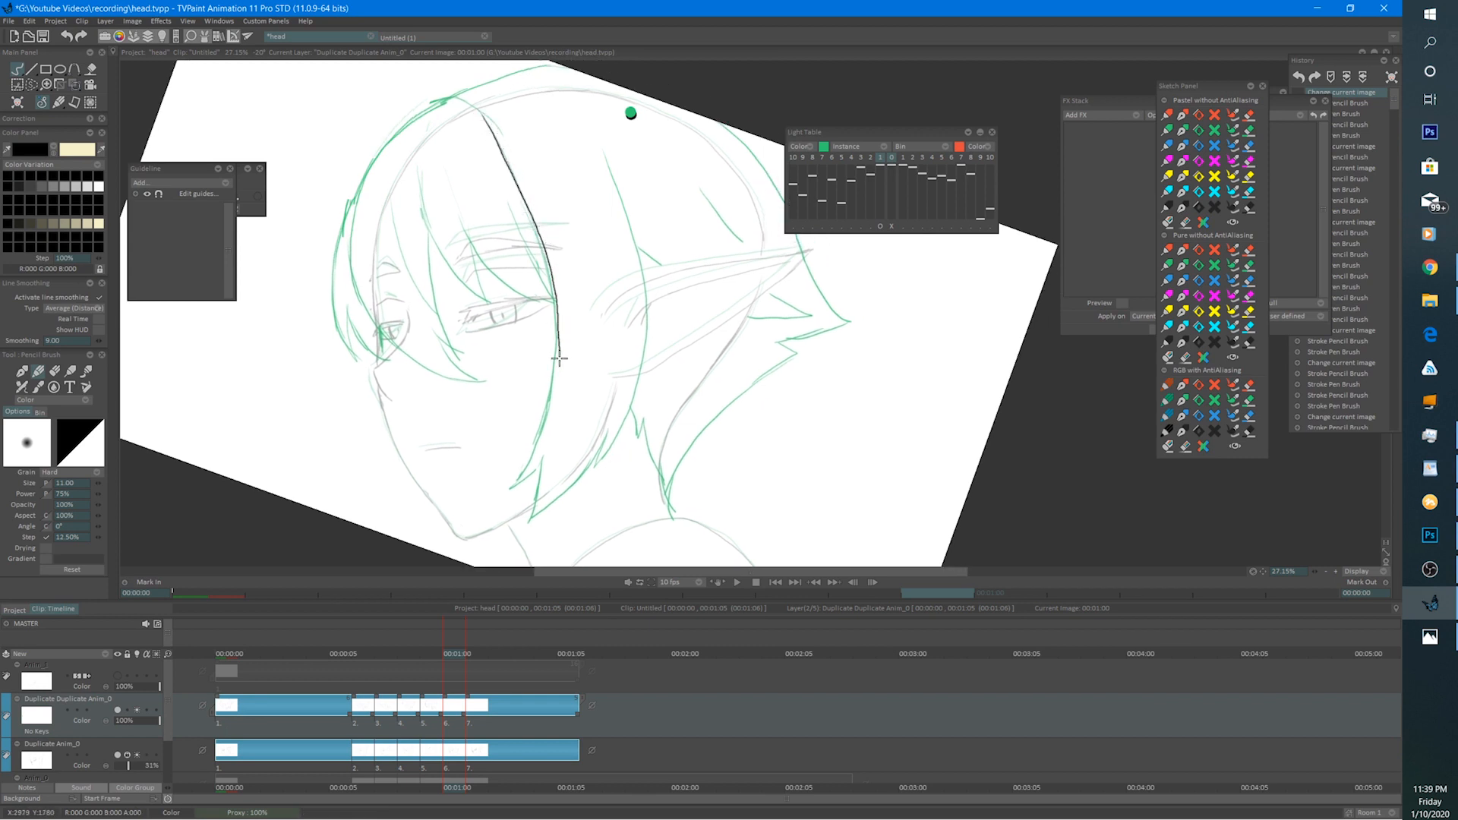
mouse_move(554, 414)
mouse_down()
mouse_move(517, 489)
mouse_move(544, 486)
mouse_move(536, 521)
mouse_up()
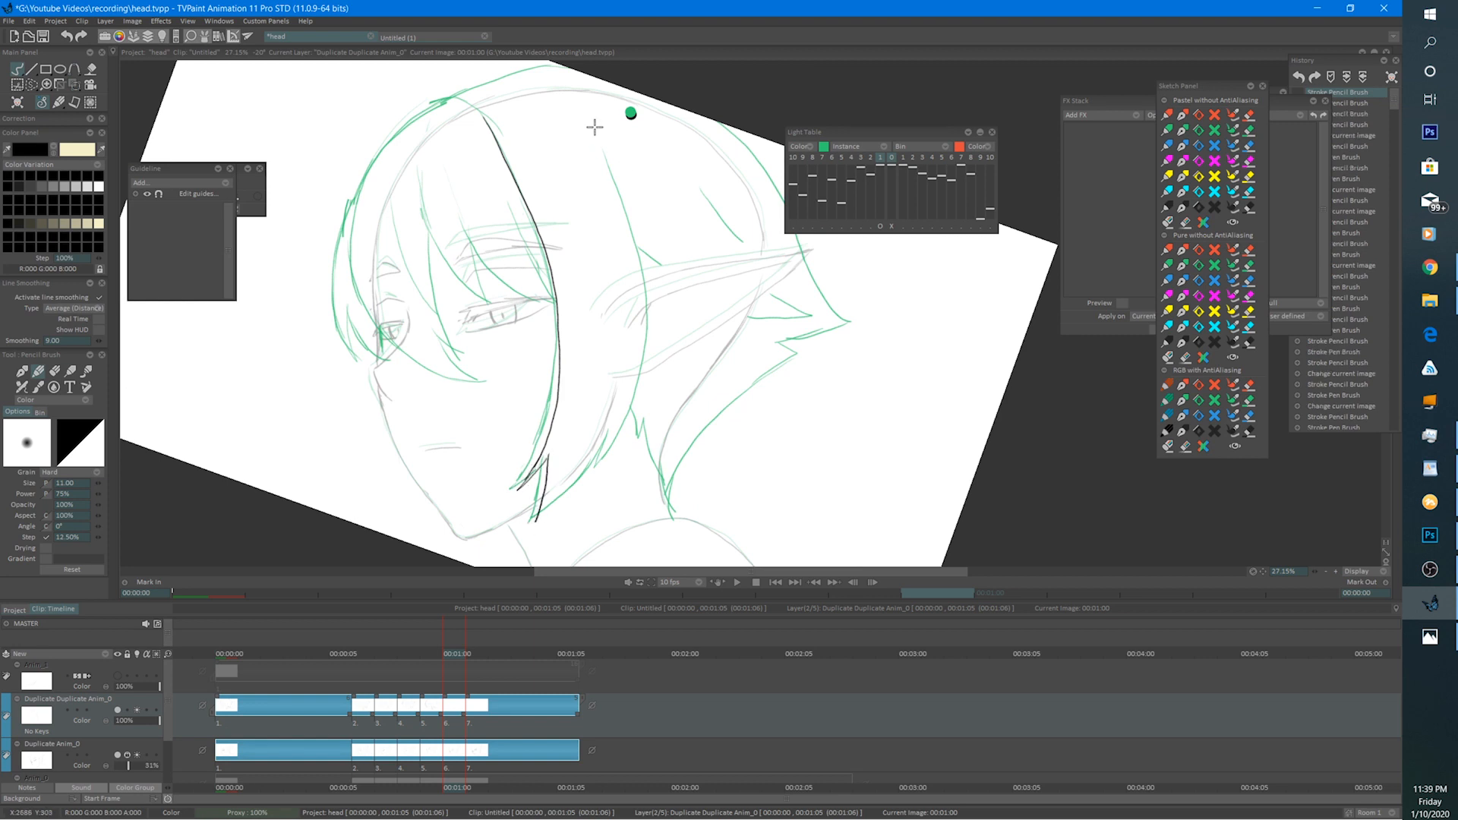
mouse_move(596, 131)
mouse_down()
mouse_move(649, 337)
mouse_move(604, 465)
mouse_move(614, 422)
mouse_move(596, 468)
mouse_move(534, 520)
mouse_up()
mouse_move(606, 421)
mouse_down()
mouse_move(620, 426)
mouse_move(630, 398)
mouse_up()
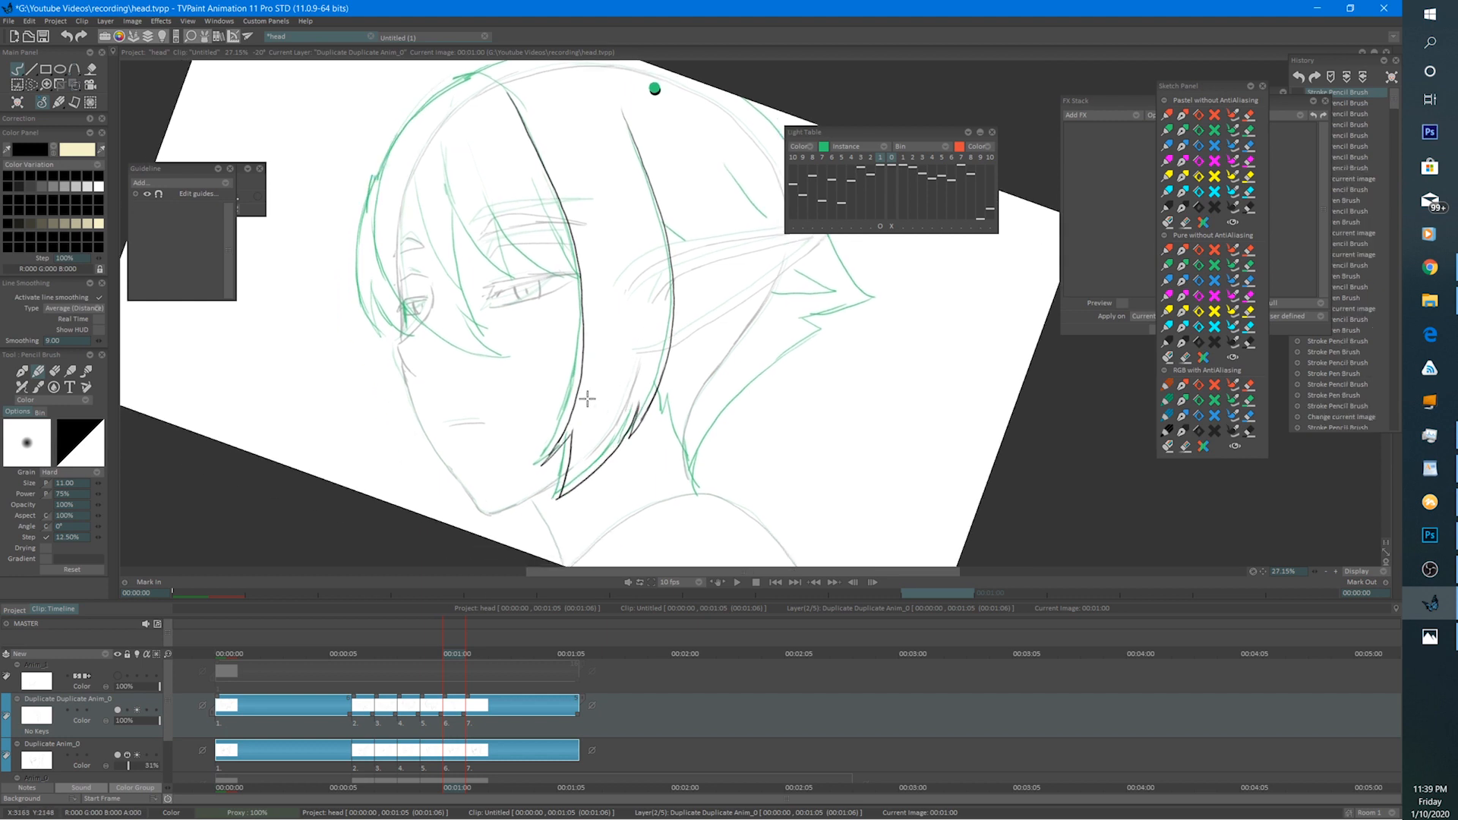
Draw the curved, pointed bang strands over the near eye, meeting the front edge of the side lock.
drag(521, 272, 511, 414)
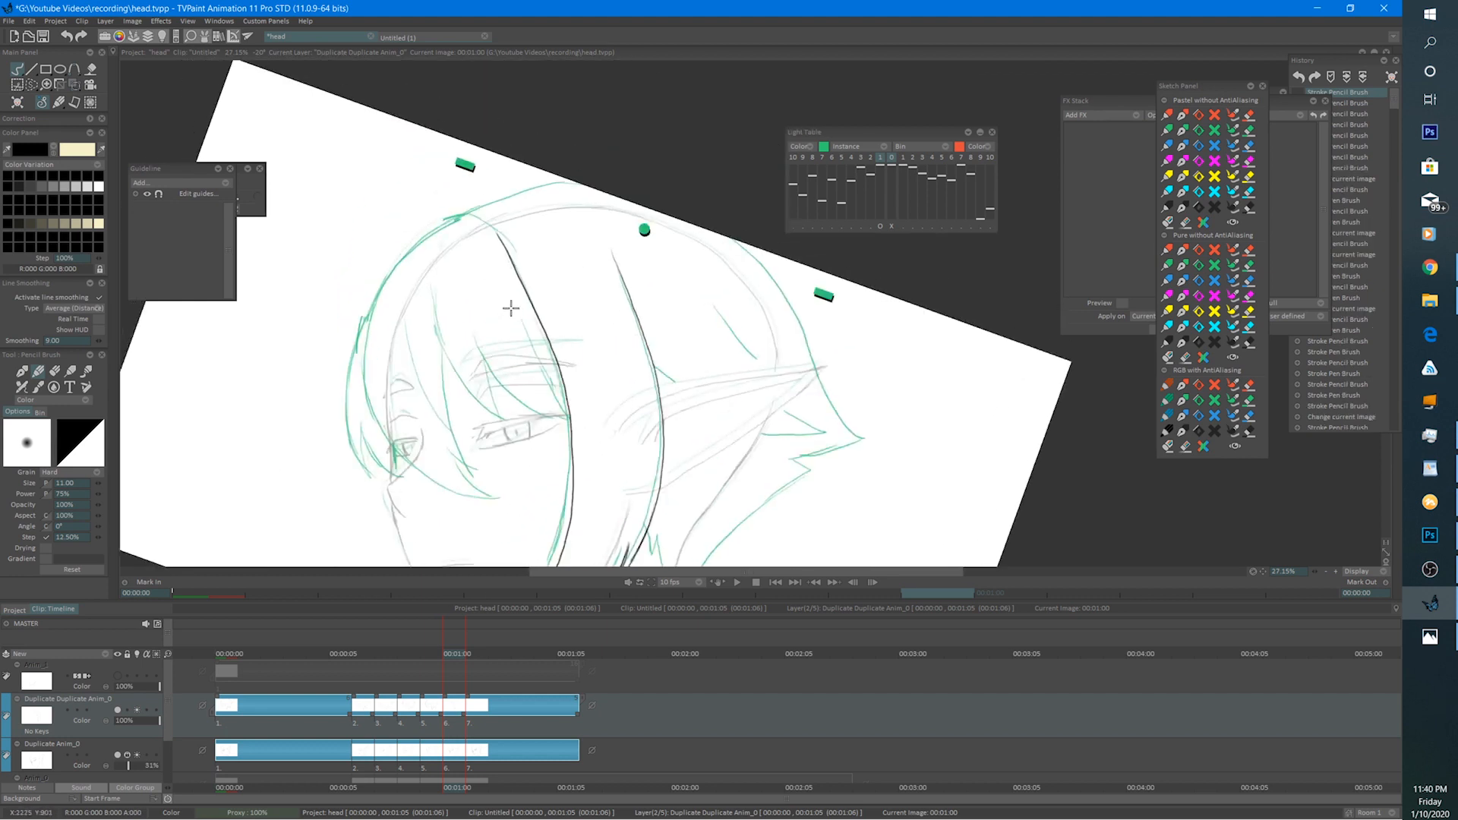
drag(518, 317, 568, 385)
mouse_move(469, 329)
mouse_down()
mouse_move(523, 390)
mouse_move(575, 414)
mouse_up()
drag(442, 342, 509, 414)
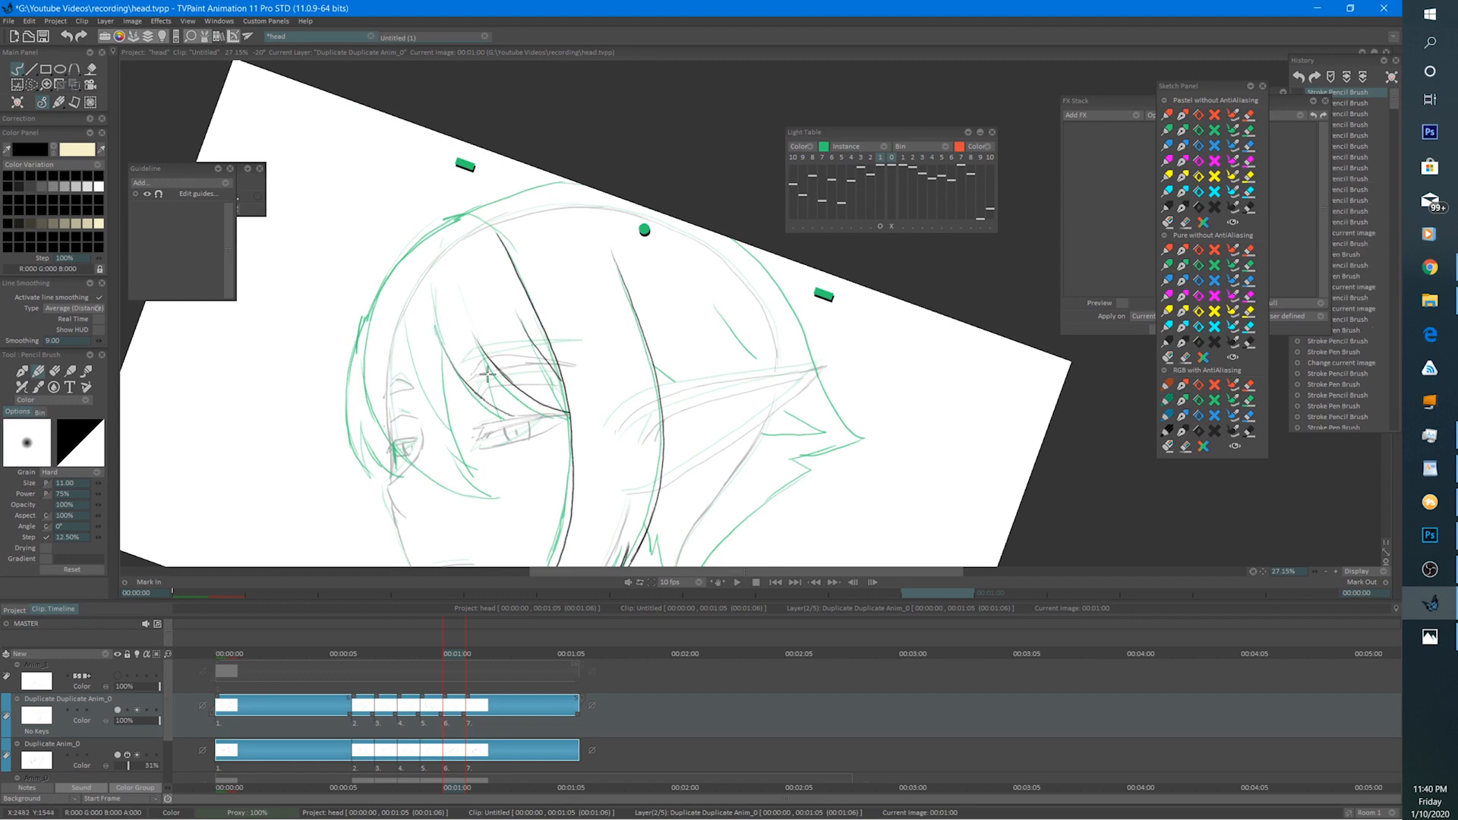
drag(483, 358, 514, 418)
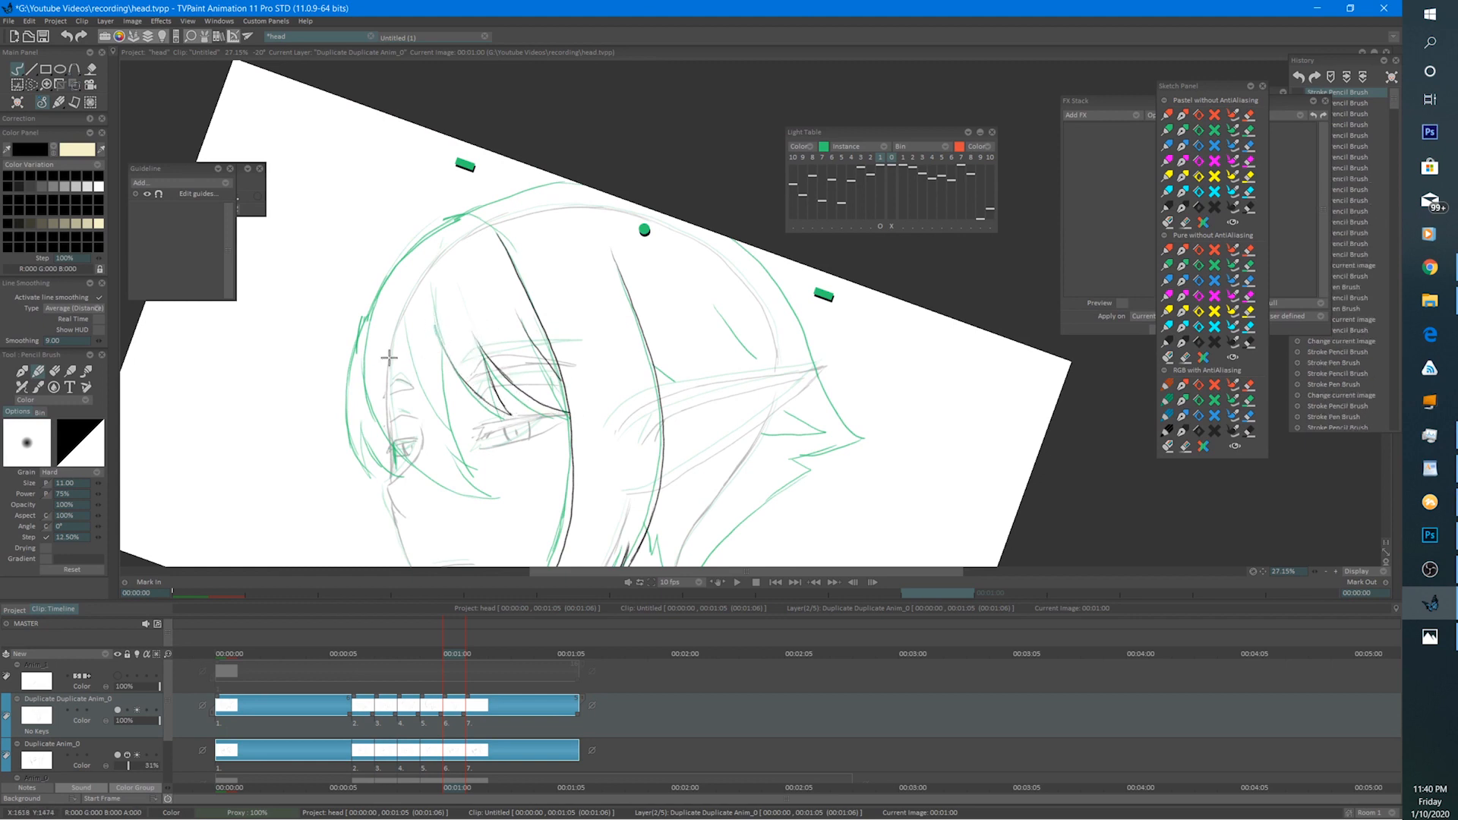
mouse_move(377, 311)
mouse_down()
mouse_move(377, 377)
mouse_move(432, 469)
mouse_up()
drag(404, 431, 442, 475)
key(ctrl+z)
key(ctrl+z)
key(ctrl+z)
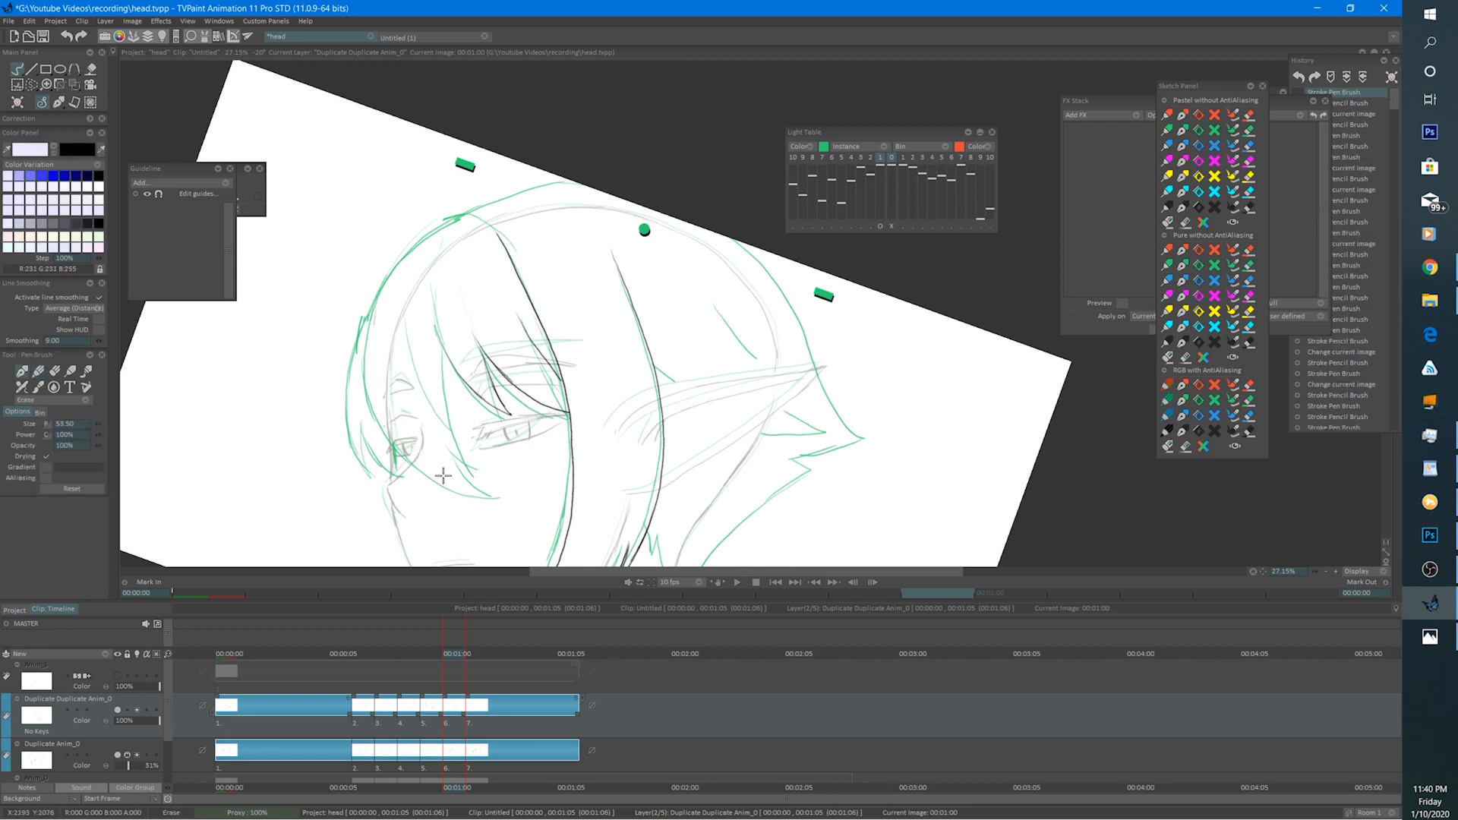
Draw the front hair outline from the crown down to the far side of the face, with a second contour inside it.
mouse_move(481, 213)
mouse_down()
mouse_move(408, 251)
mouse_move(372, 312)
mouse_move(351, 410)
mouse_up()
drag(362, 325, 350, 456)
mouse_move(351, 406)
mouse_down()
mouse_move(378, 486)
mouse_move(388, 461)
mouse_up()
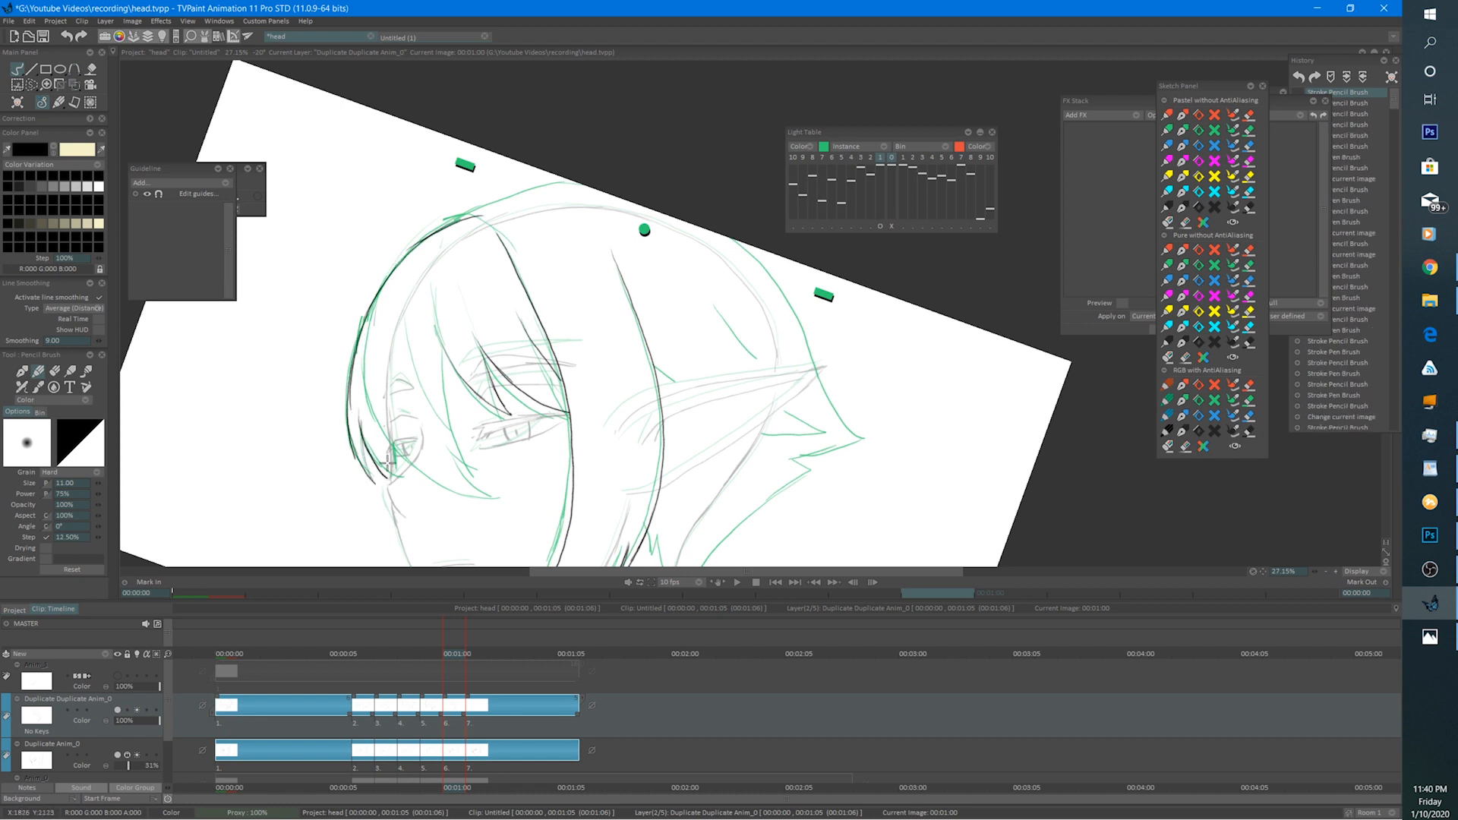
drag(428, 234, 373, 363)
drag(402, 277, 383, 425)
Draw the remaining bang strands between the eyes, tapering them to a point below the near eye.
mouse_move(378, 372)
mouse_down()
mouse_move(437, 475)
mouse_move(499, 484)
mouse_up()
drag(451, 351, 471, 444)
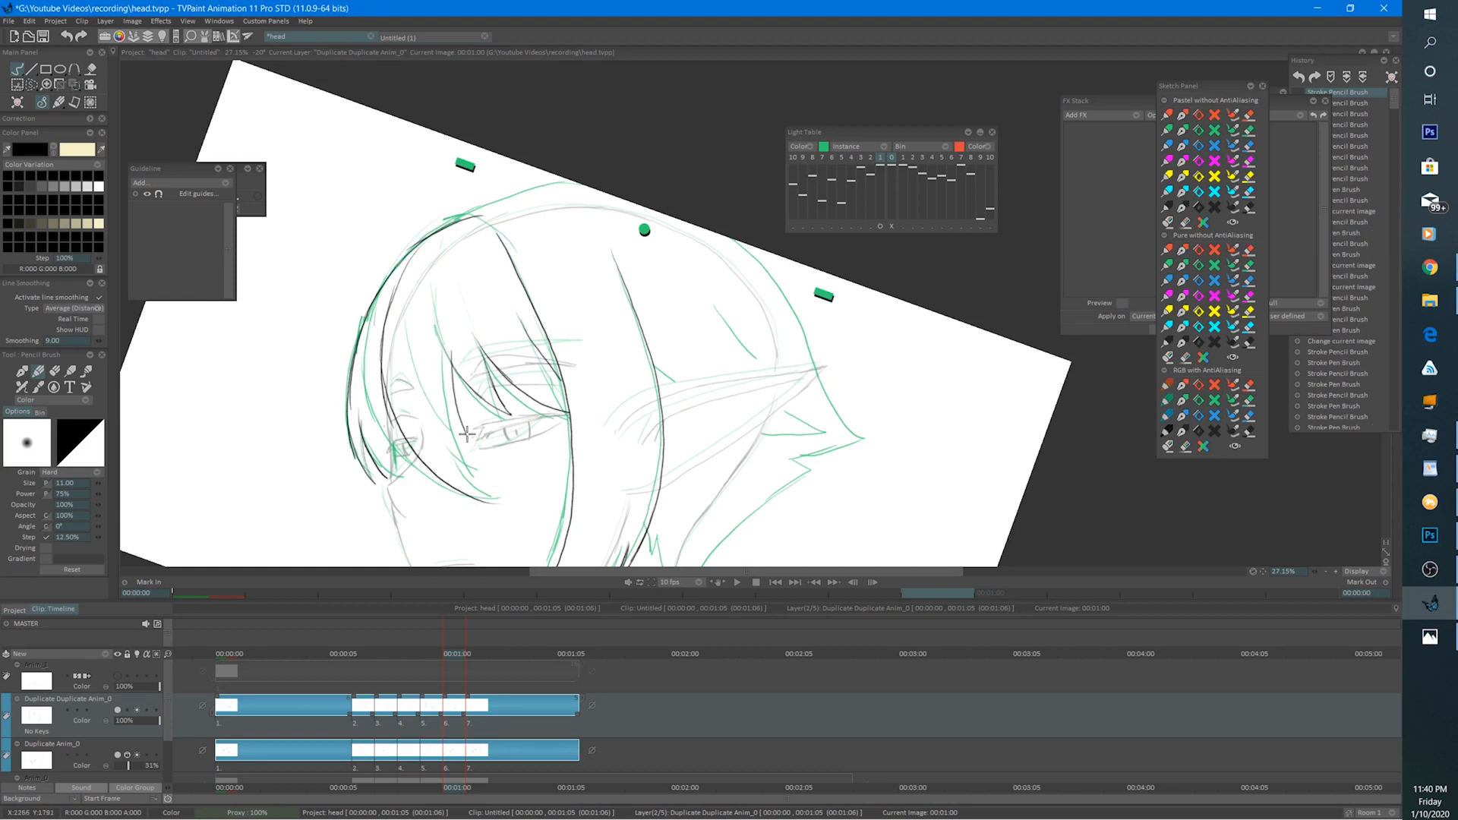
mouse_move(450, 395)
mouse_down()
mouse_move(496, 473)
mouse_move(477, 495)
mouse_move(507, 500)
mouse_up()
drag(479, 494, 514, 504)
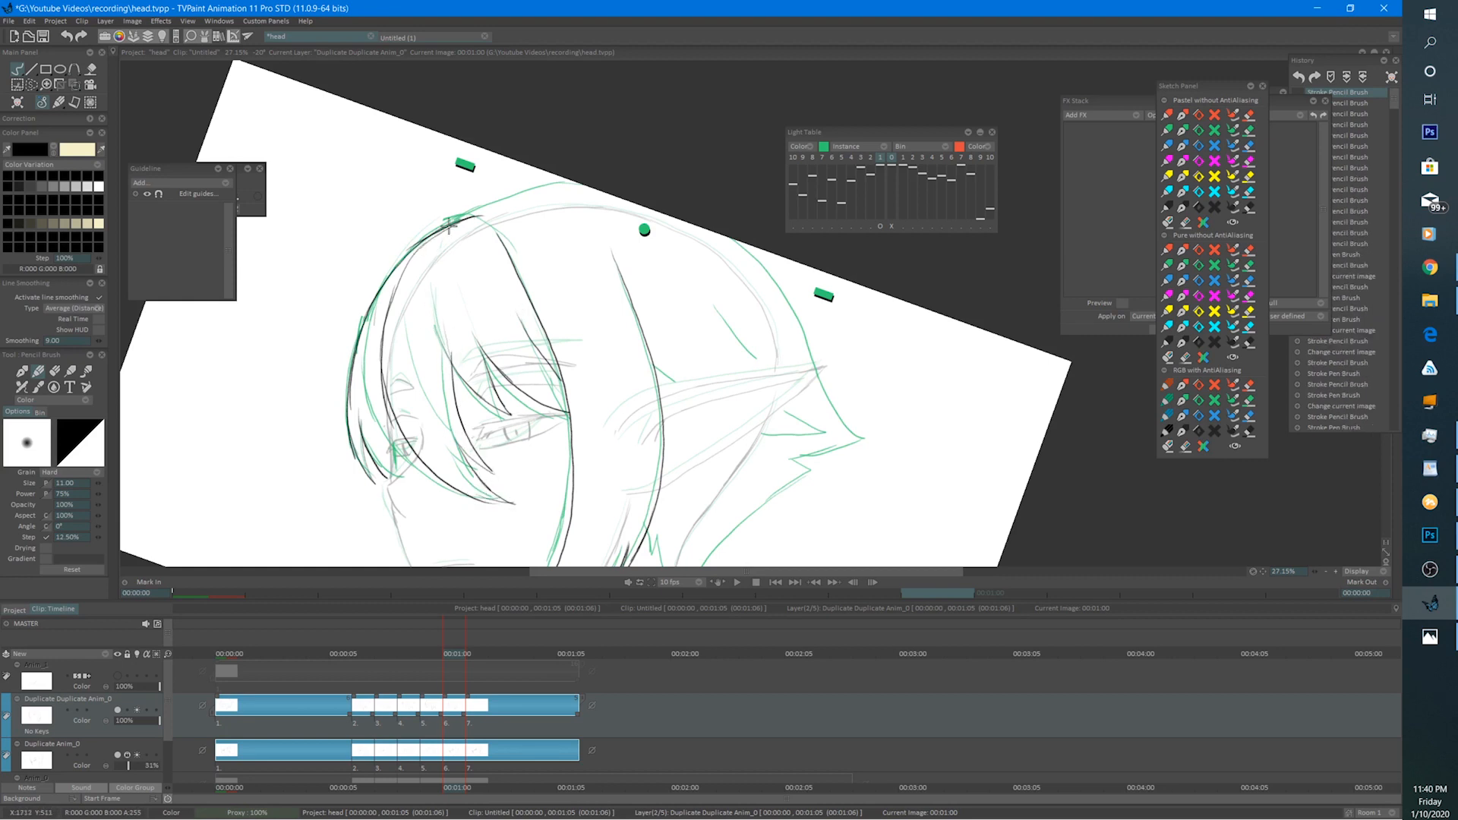
Reinforce the front hair outline near the crown and refine the strand tips over the far eye.
drag(449, 225, 416, 249)
mouse_move(366, 373)
mouse_down()
mouse_move(370, 417)
mouse_move(396, 434)
mouse_move(390, 477)
mouse_up()
drag(393, 422, 379, 483)
key(e)
key(e)
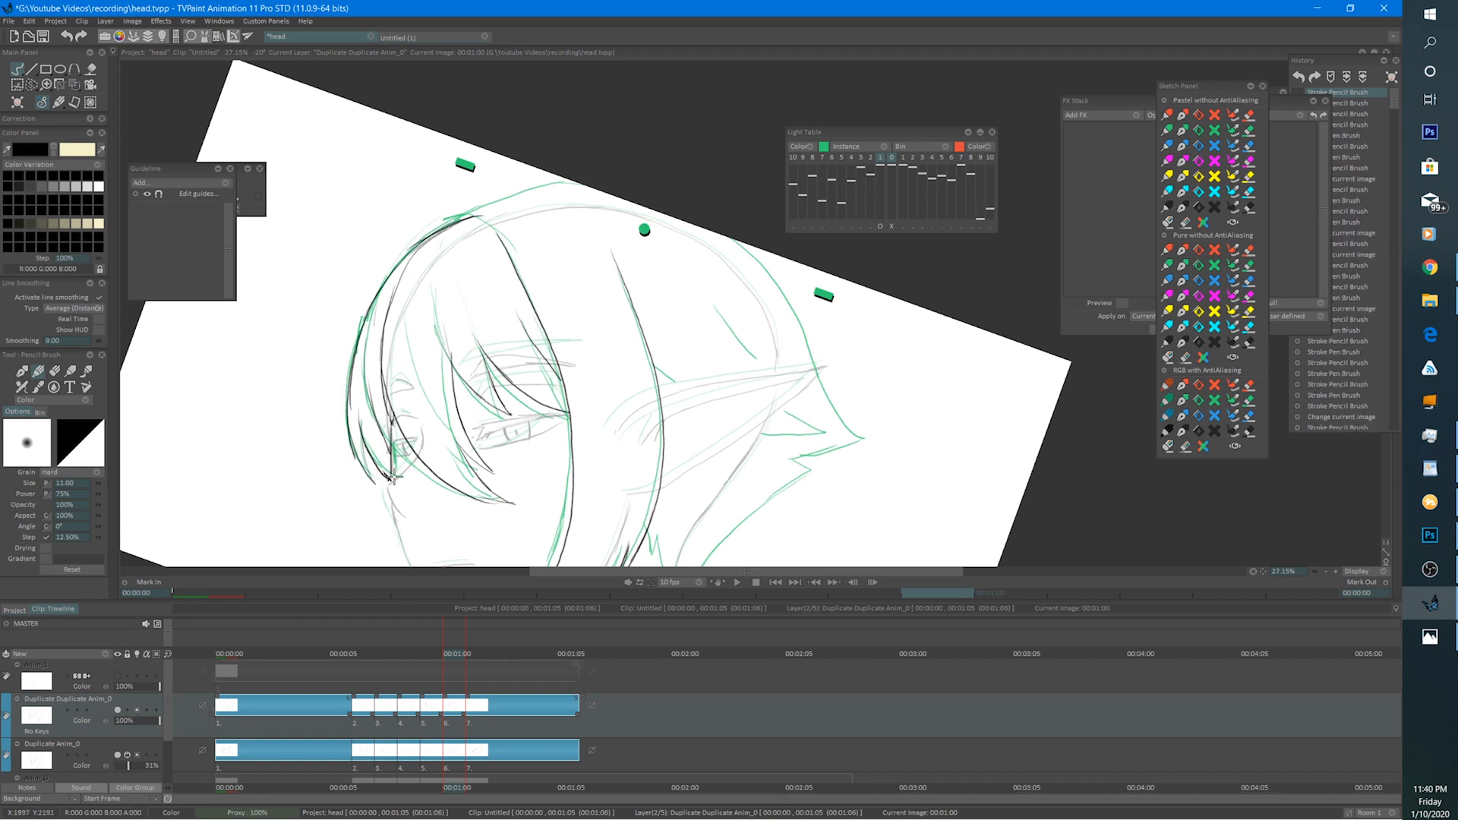
Draw the top and back hair outline with pointed tufts behind the ear and at the nape.
mouse_move(475, 216)
mouse_down()
mouse_move(631, 195)
mouse_move(747, 260)
mouse_move(782, 304)
mouse_up()
mouse_move(727, 236)
mouse_down()
mouse_move(846, 432)
mouse_move(811, 293)
mouse_move(843, 318)
mouse_move(773, 337)
mouse_move(799, 344)
mouse_move(777, 337)
mouse_move(792, 346)
mouse_move(775, 357)
mouse_move(789, 356)
mouse_move(699, 426)
mouse_move(665, 504)
mouse_up()
drag(638, 435, 670, 511)
scroll(795, 365, down, 3)
scroll(775, 413, up, 2)
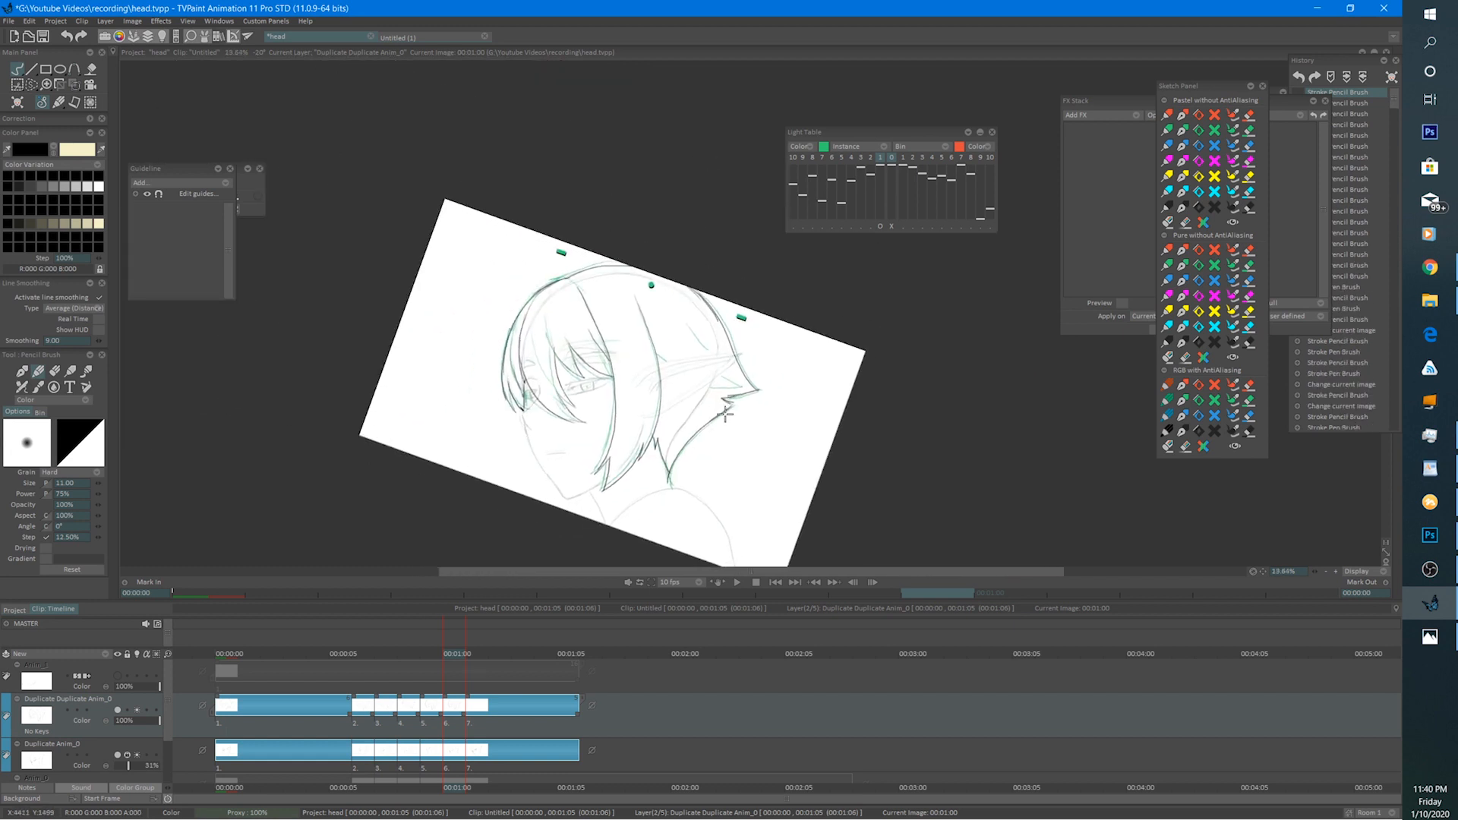
Touch up the hair drawing at 00:01:00, cleaning up lines and adding a small stroke near the jaw.
mouse_move(687, 366)
mouse_down()
mouse_move(670, 319)
mouse_move(735, 334)
mouse_move(772, 385)
mouse_move(725, 383)
mouse_up()
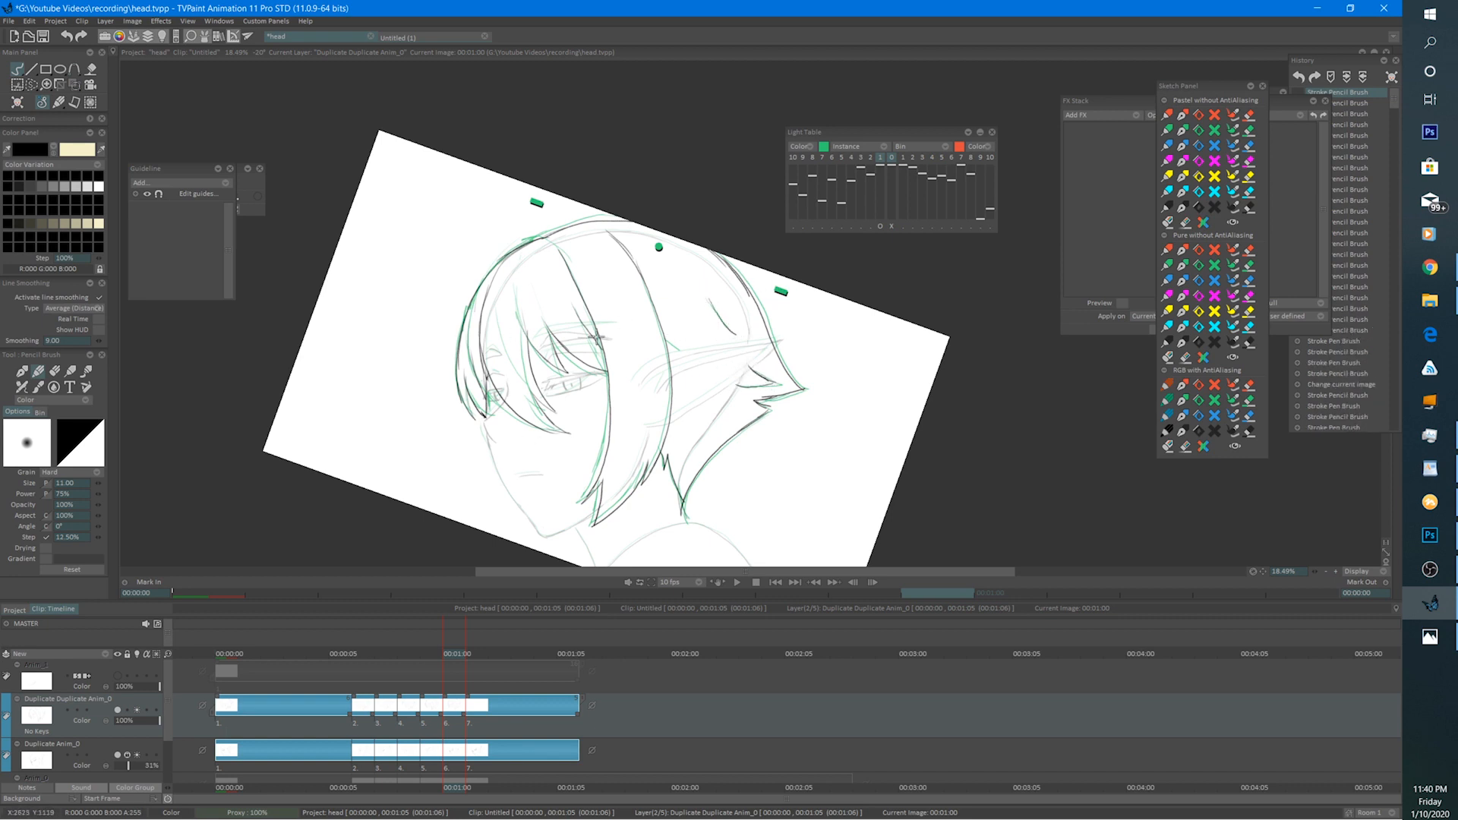
mouse_move(517, 506)
mouse_down()
mouse_move(538, 554)
mouse_move(575, 501)
mouse_up()
key(e)
key(e)
scroll(567, 508, up, 2)
scroll(577, 500, down, 4)
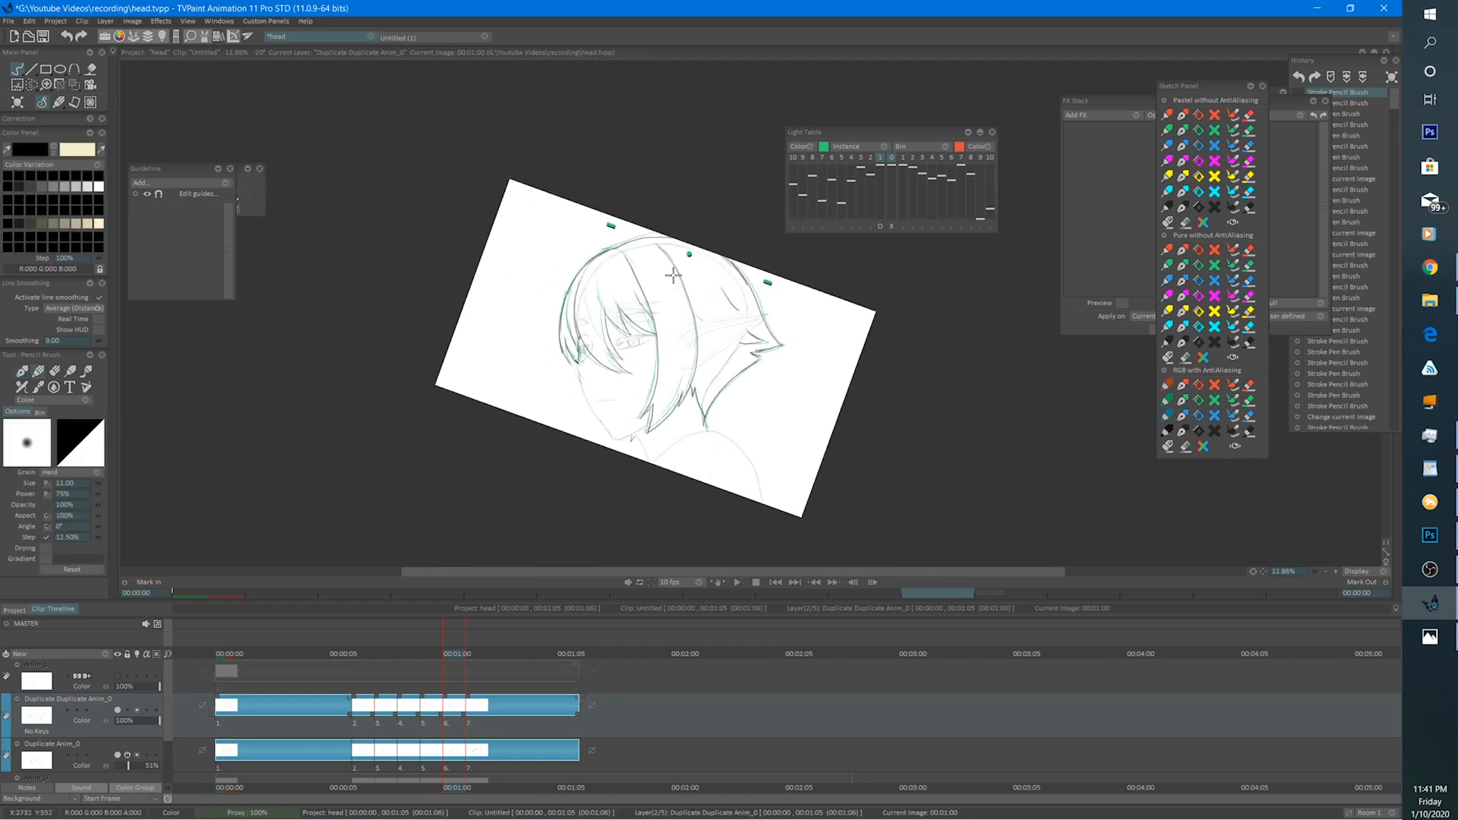
scroll(675, 323, up, 2)
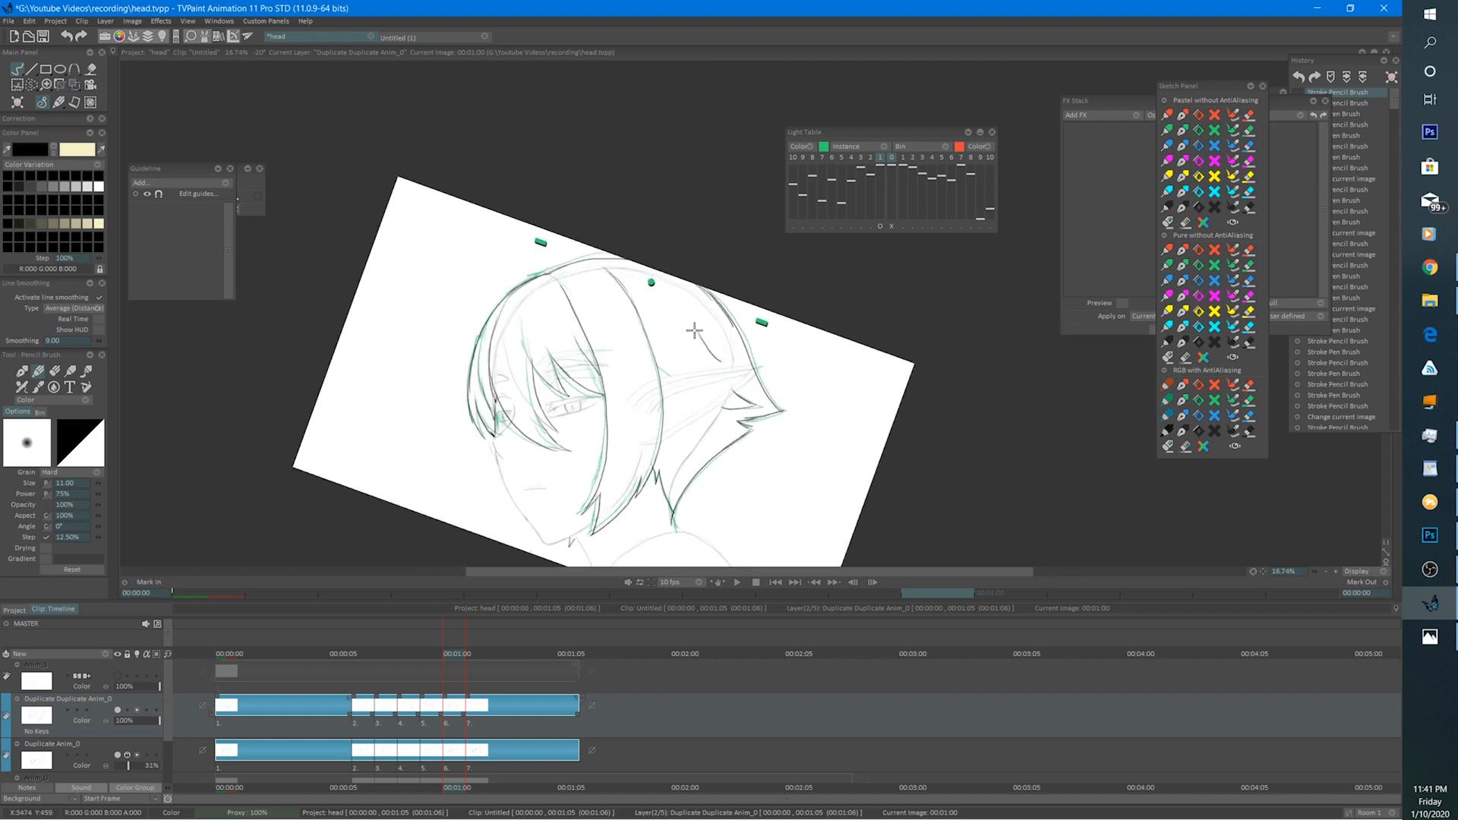
At 00:01:01, shift the previous drawing on the light table to X -2, Y -5 and return to freehand drawing.
click(472, 653)
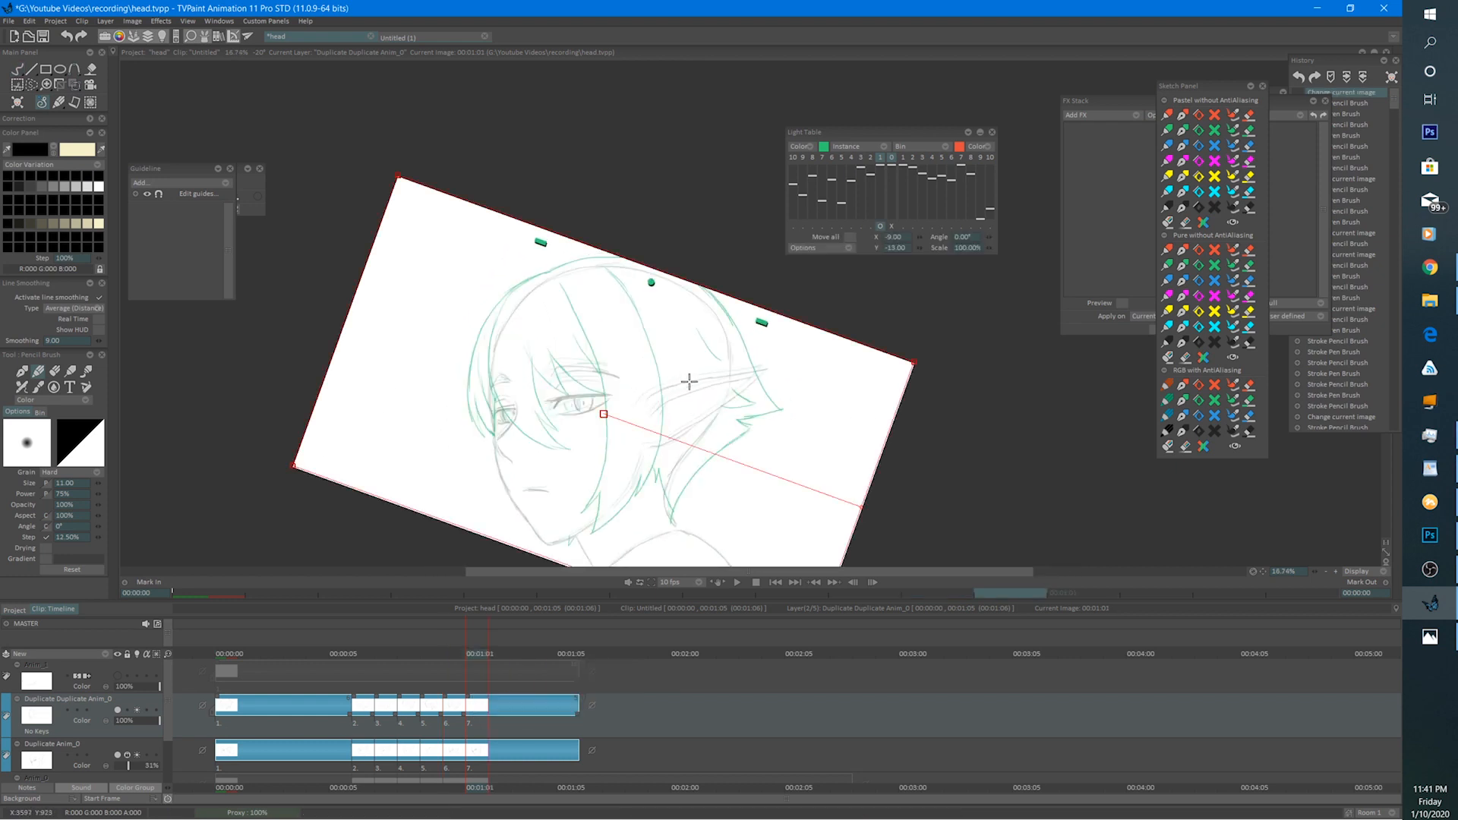
click(891, 226)
drag(705, 442, 704, 441)
key(b)
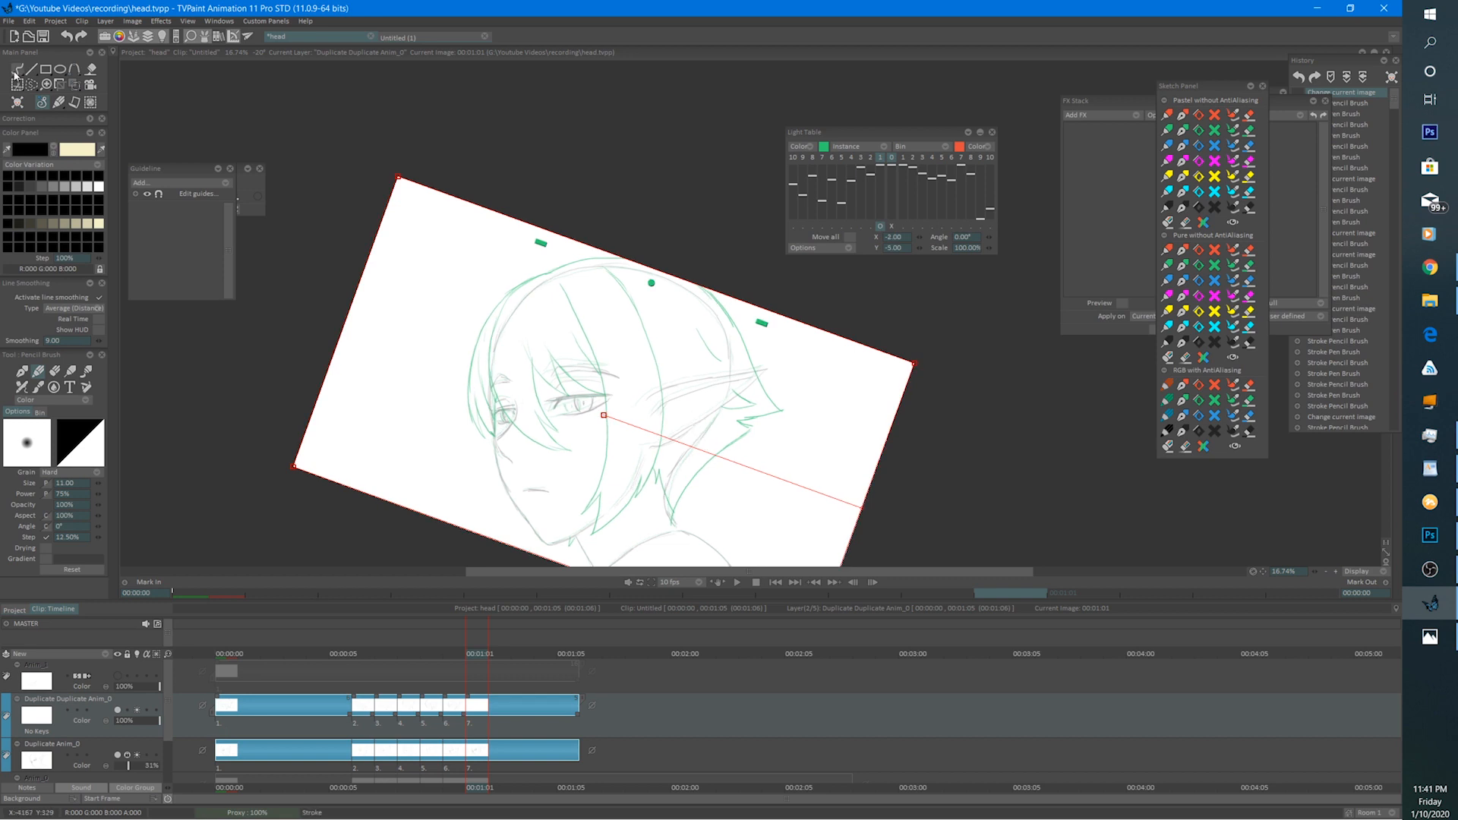
Compare the drawings at 00:01:00 and 00:01:01, play back the hair animation, then return to 00:01:01.
scroll(592, 318, up, 3)
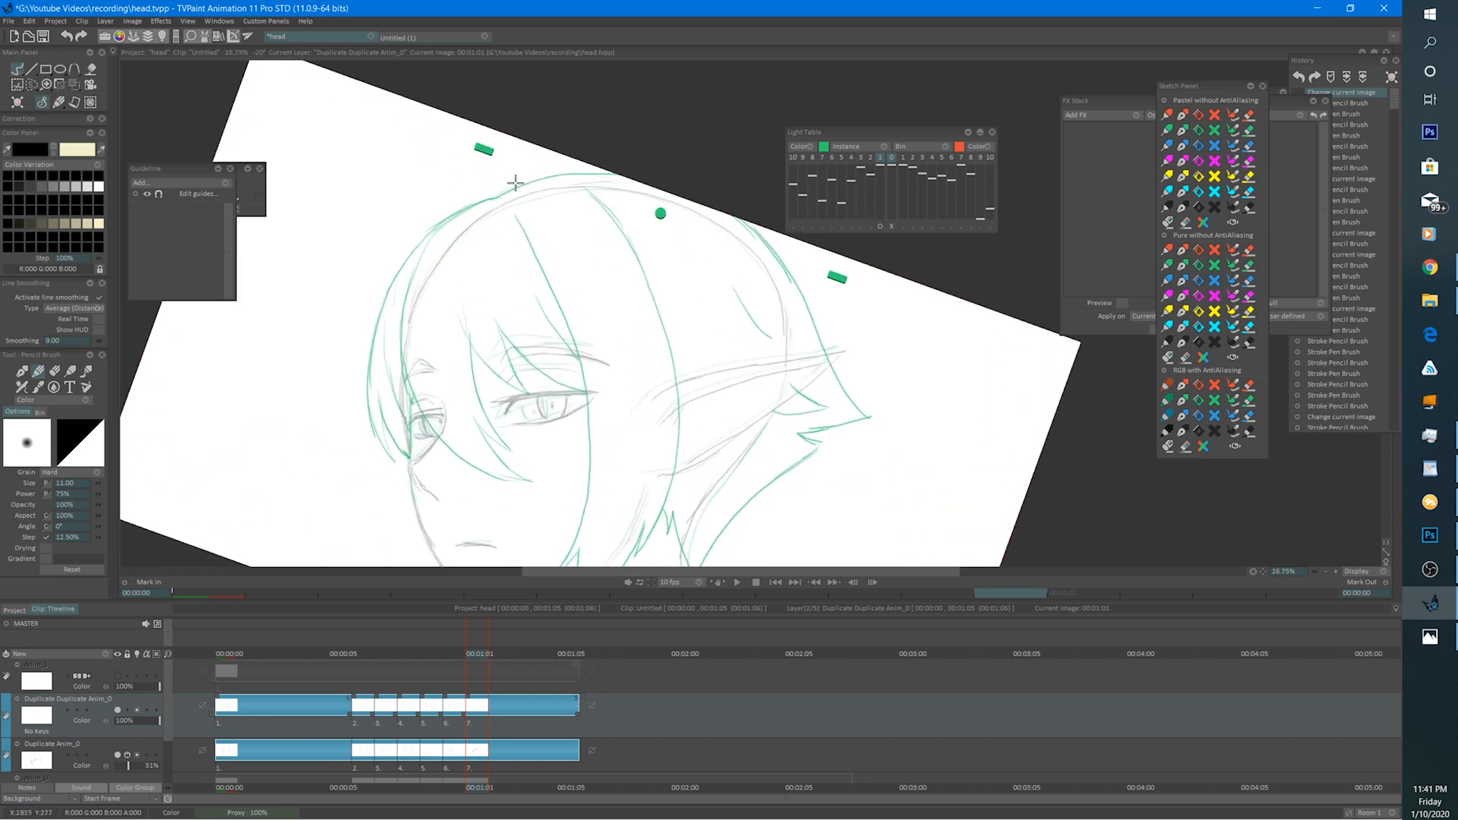
click(456, 654)
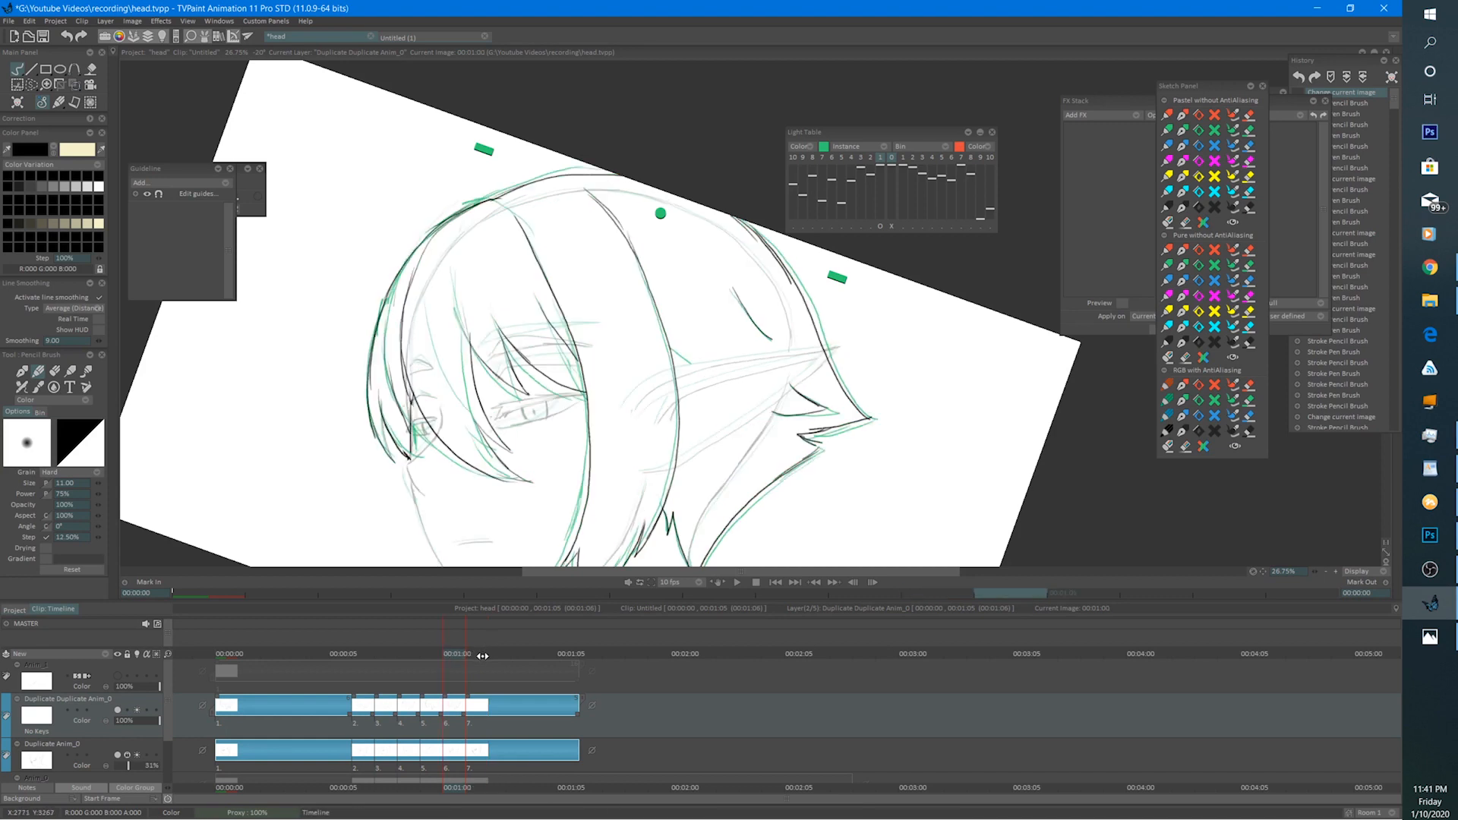
click(481, 654)
scroll(615, 477, down, 3)
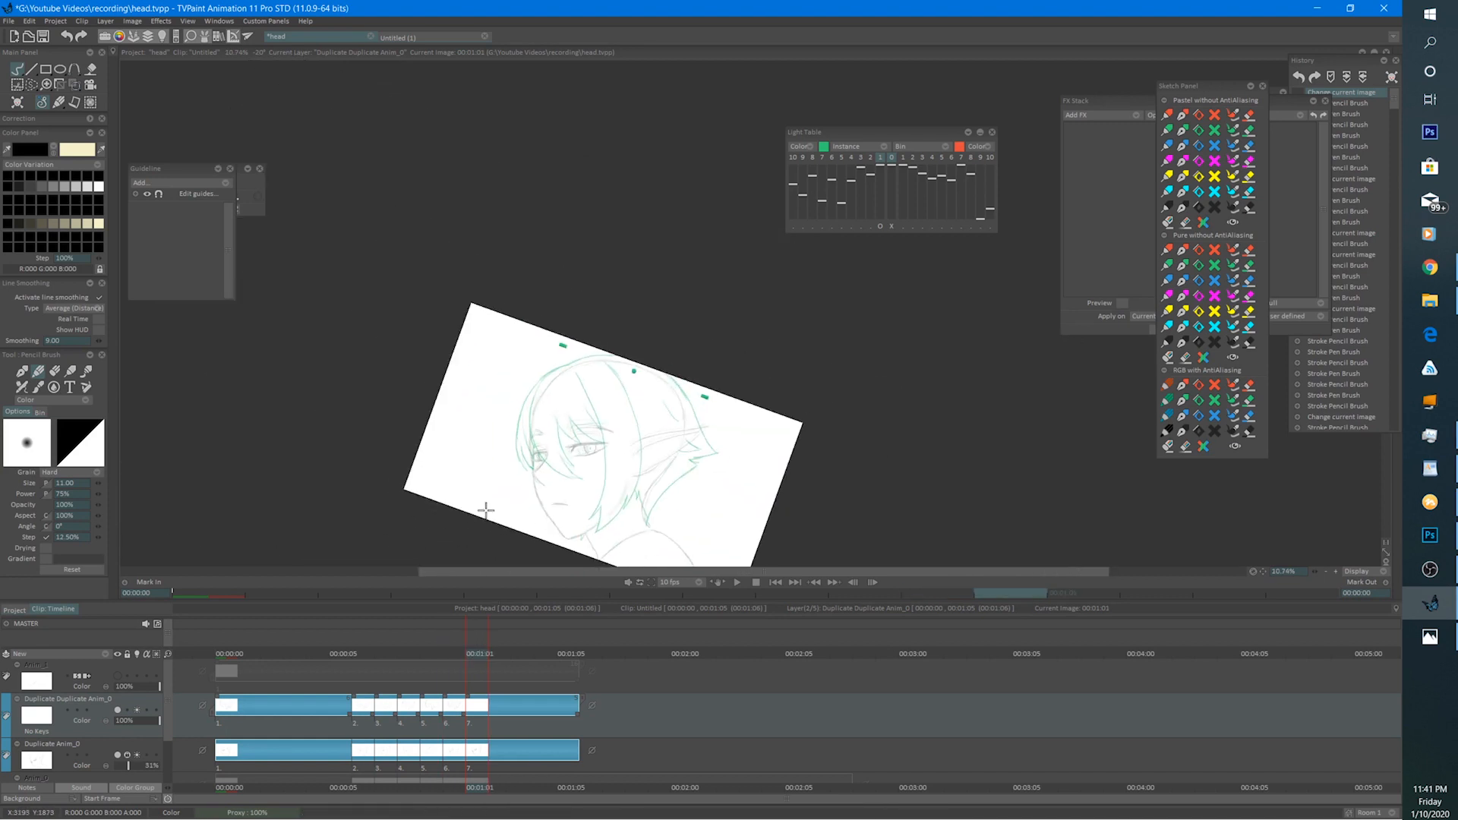
click(717, 583)
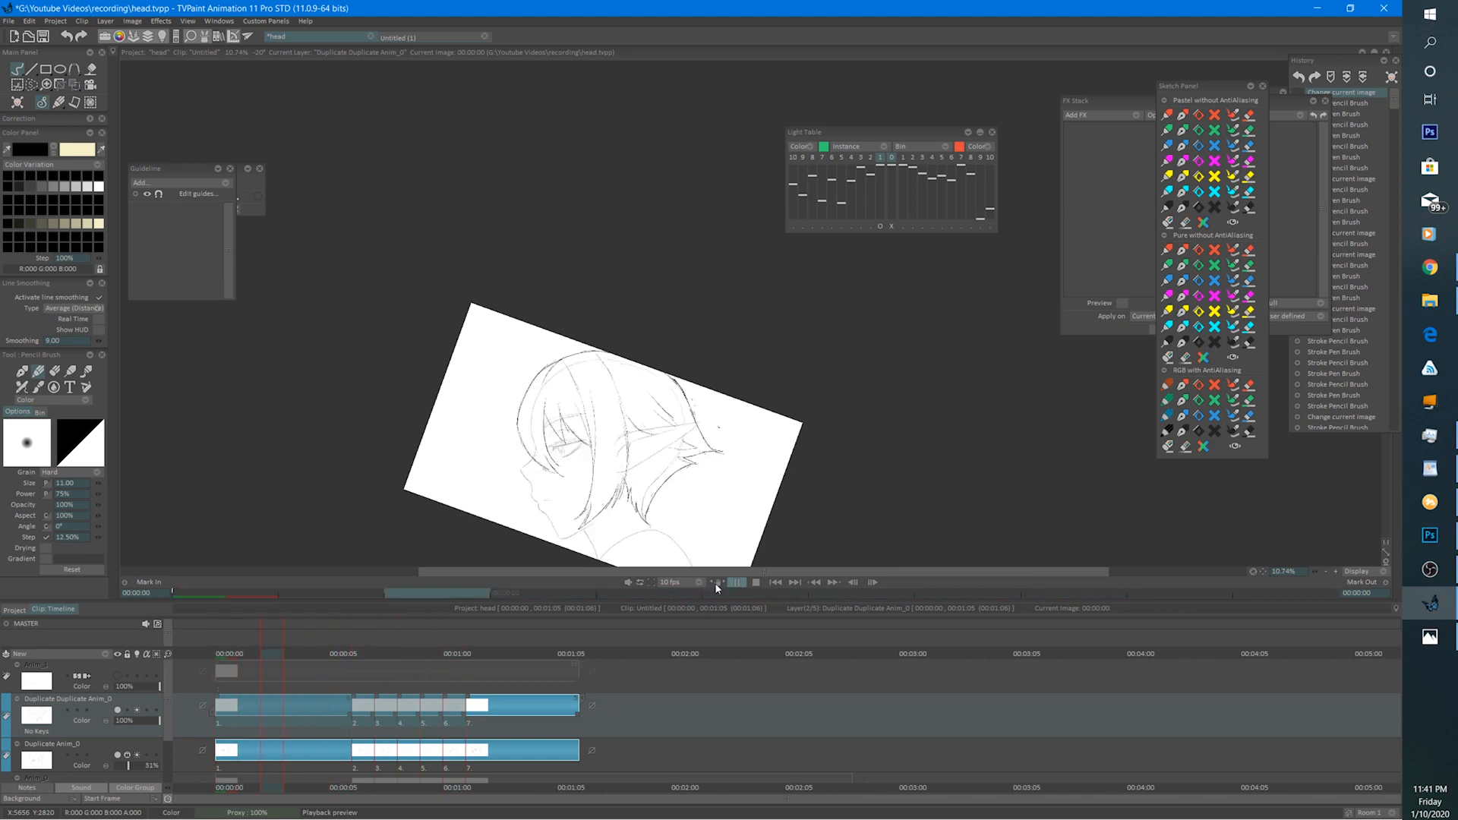
click(749, 582)
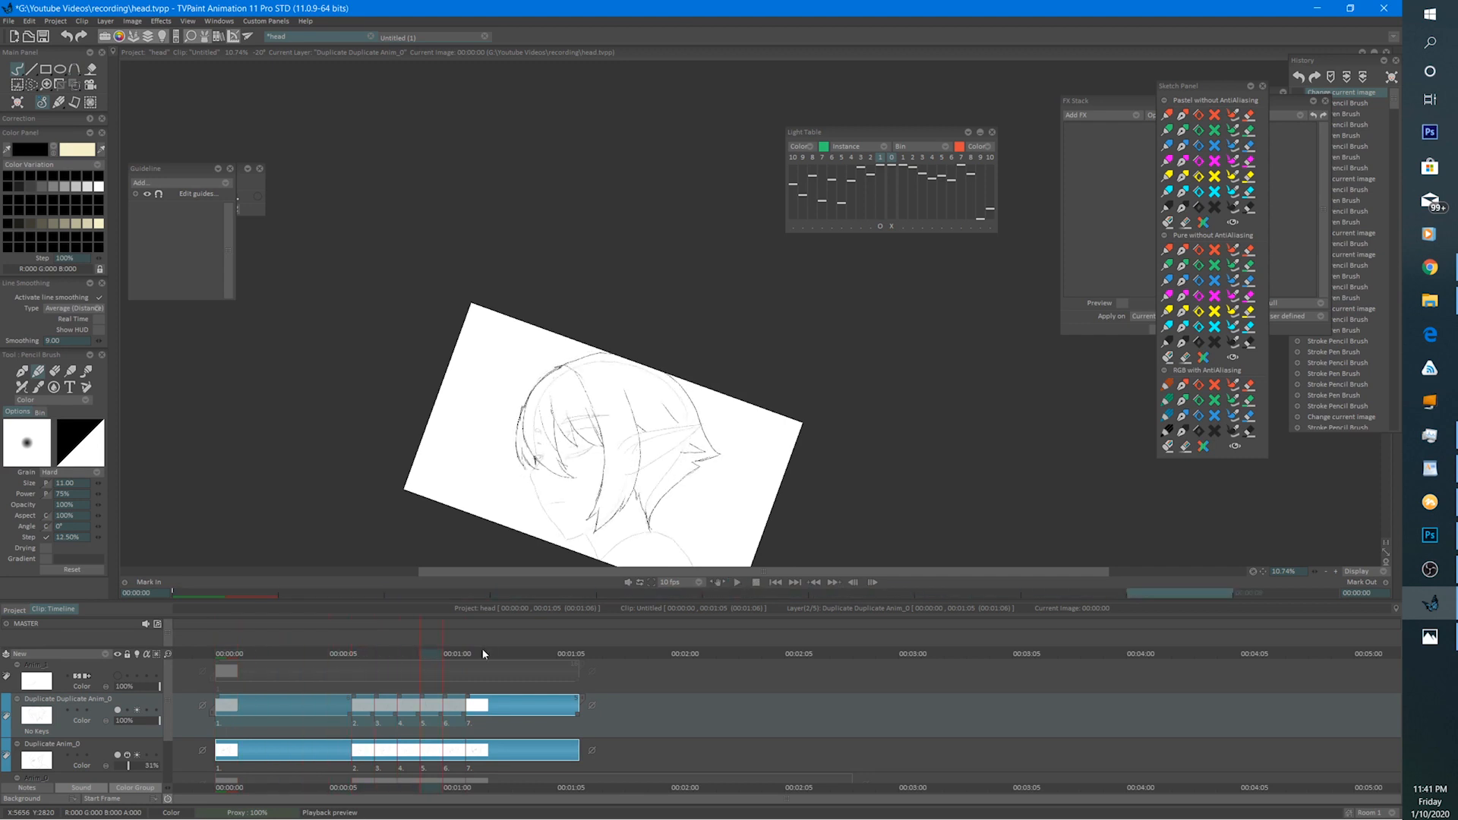
click(481, 649)
scroll(651, 413, up, 5)
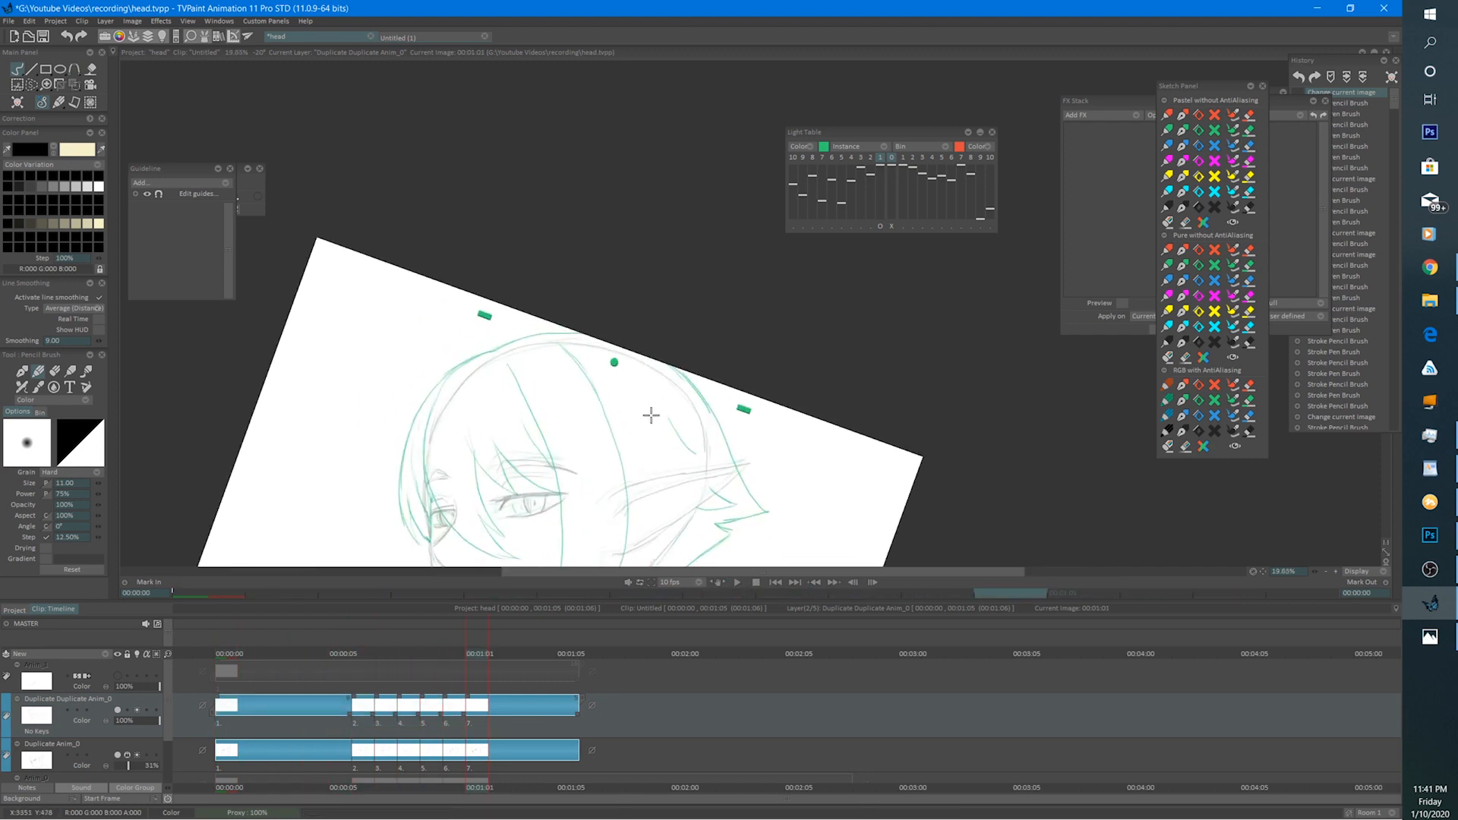
Compare the drawings at 00:01:00 and 00:01:01, then draw the pointed fringe strands over the near eye at 00:01:01.
click(456, 651)
click(473, 652)
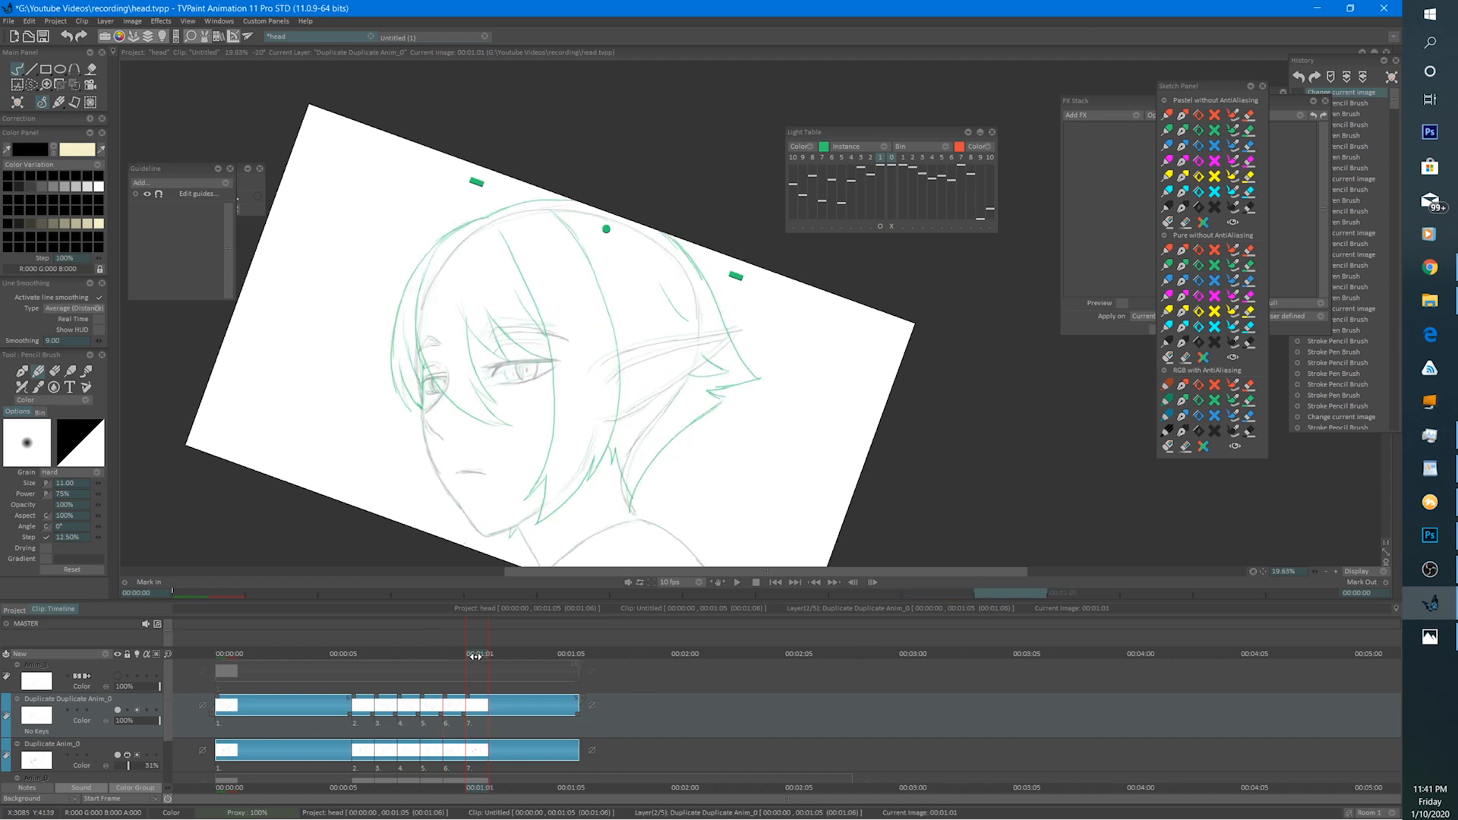
drag(488, 314, 519, 367)
drag(490, 315, 560, 362)
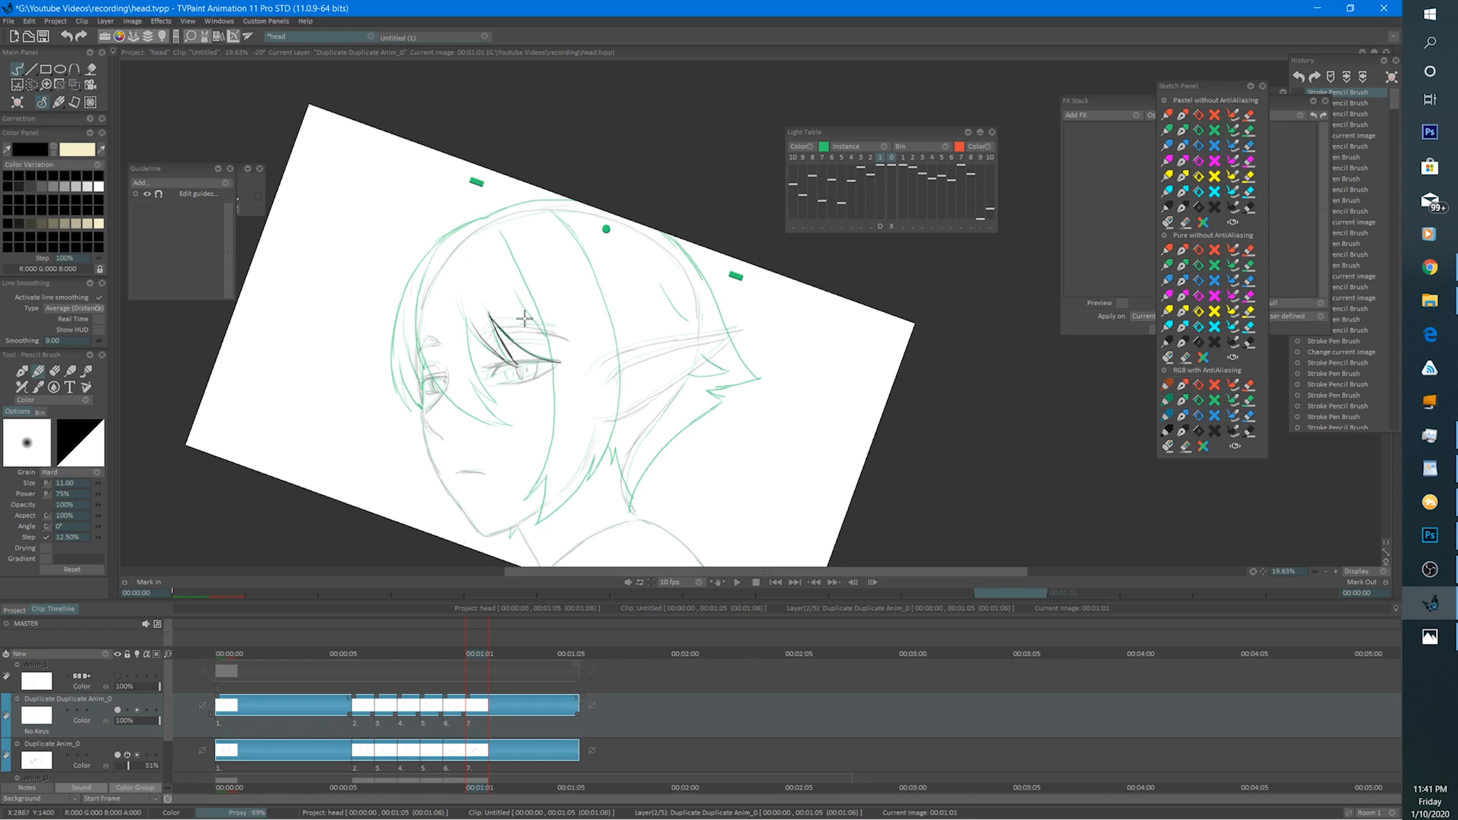
drag(507, 282, 552, 341)
mouse_move(501, 236)
mouse_down()
mouse_move(551, 301)
mouse_move(517, 258)
mouse_move(566, 390)
mouse_up()
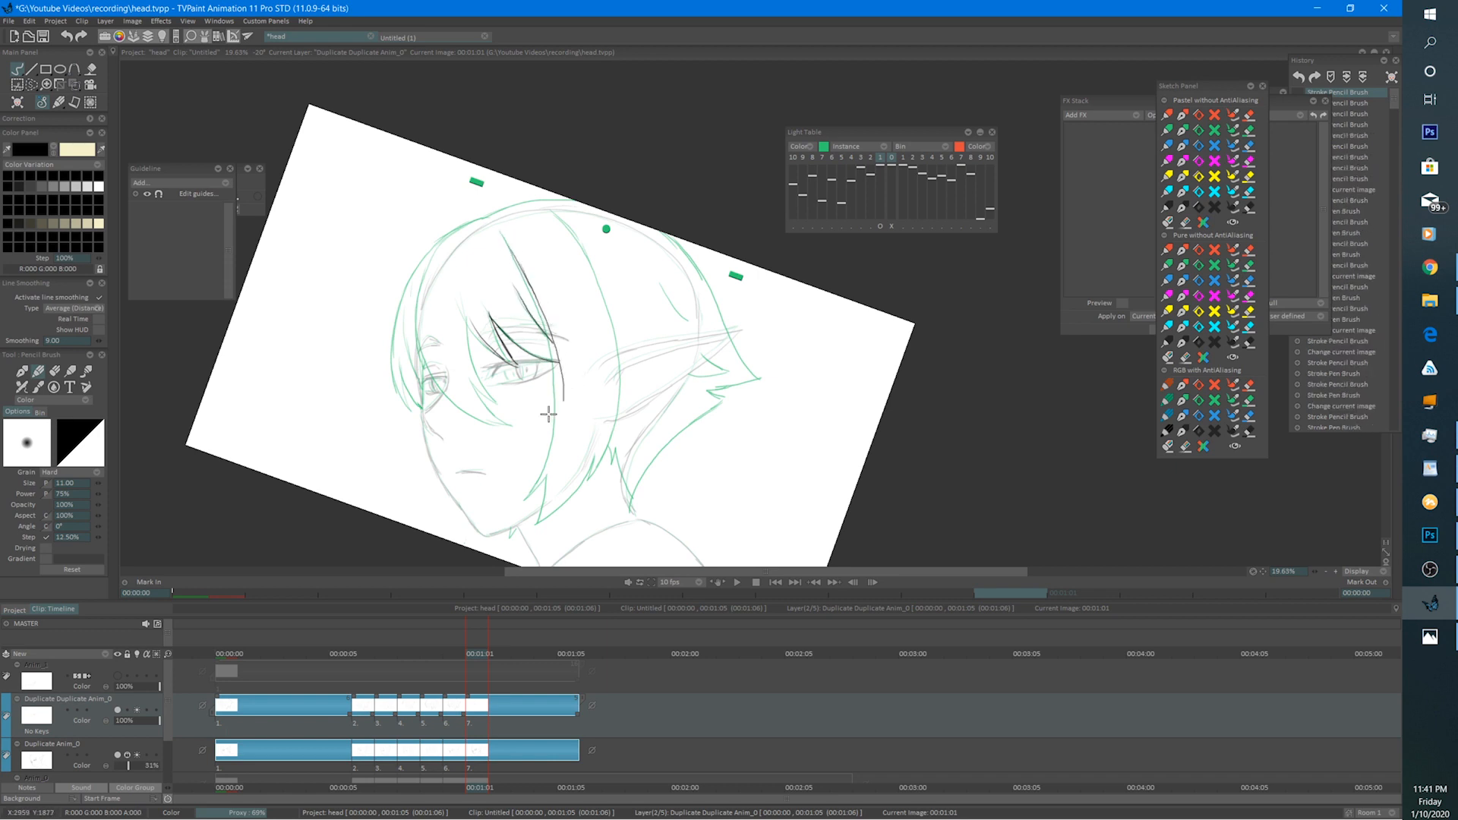
Erase the lower end of the long fringe strand beside the near eye and redraw it curving down the cheek.
mouse_move(549, 497)
mouse_down()
mouse_move(488, 465)
mouse_move(479, 425)
mouse_up()
key(e)
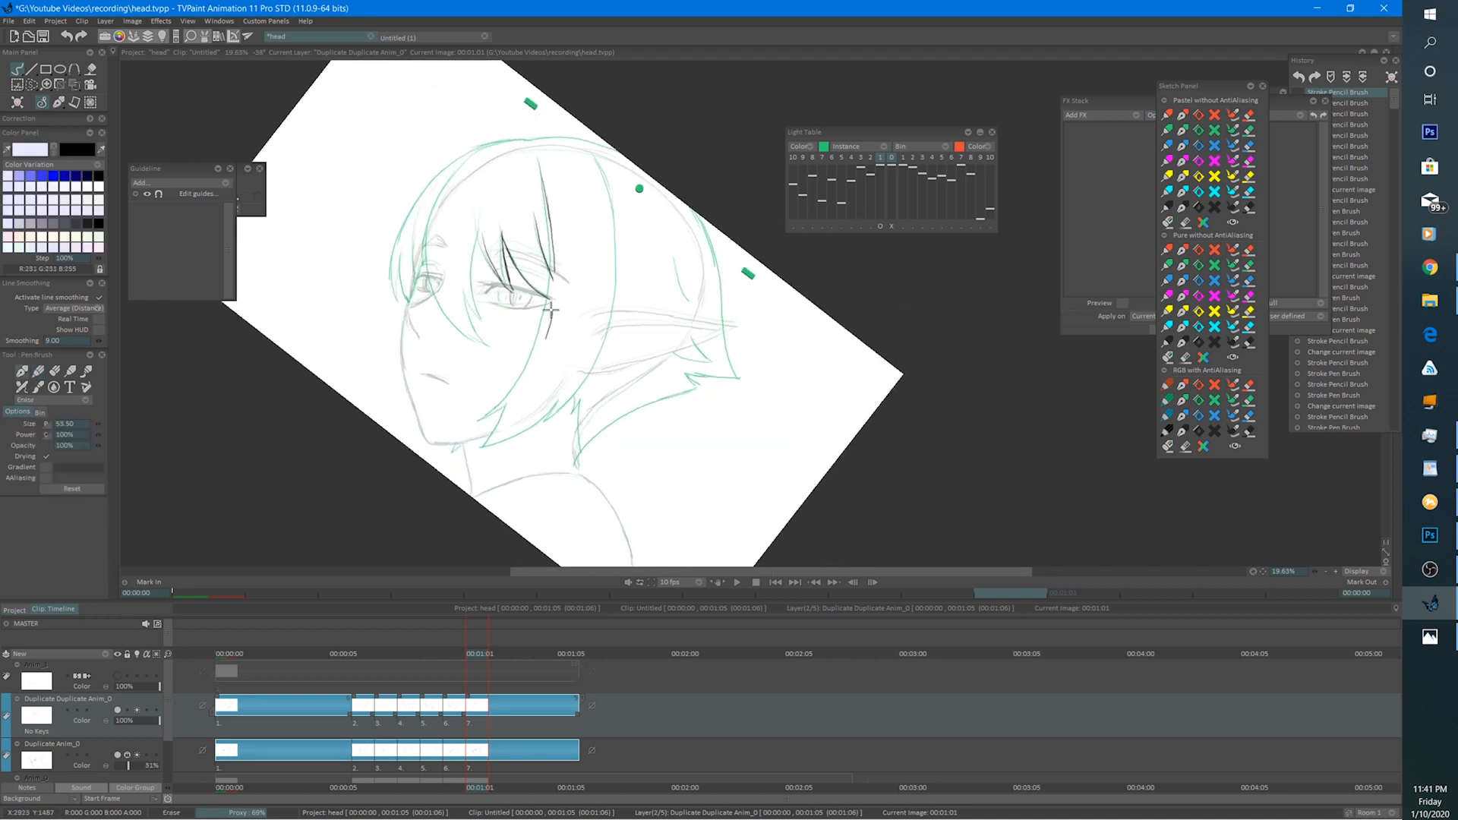
drag(545, 335, 558, 282)
key(e)
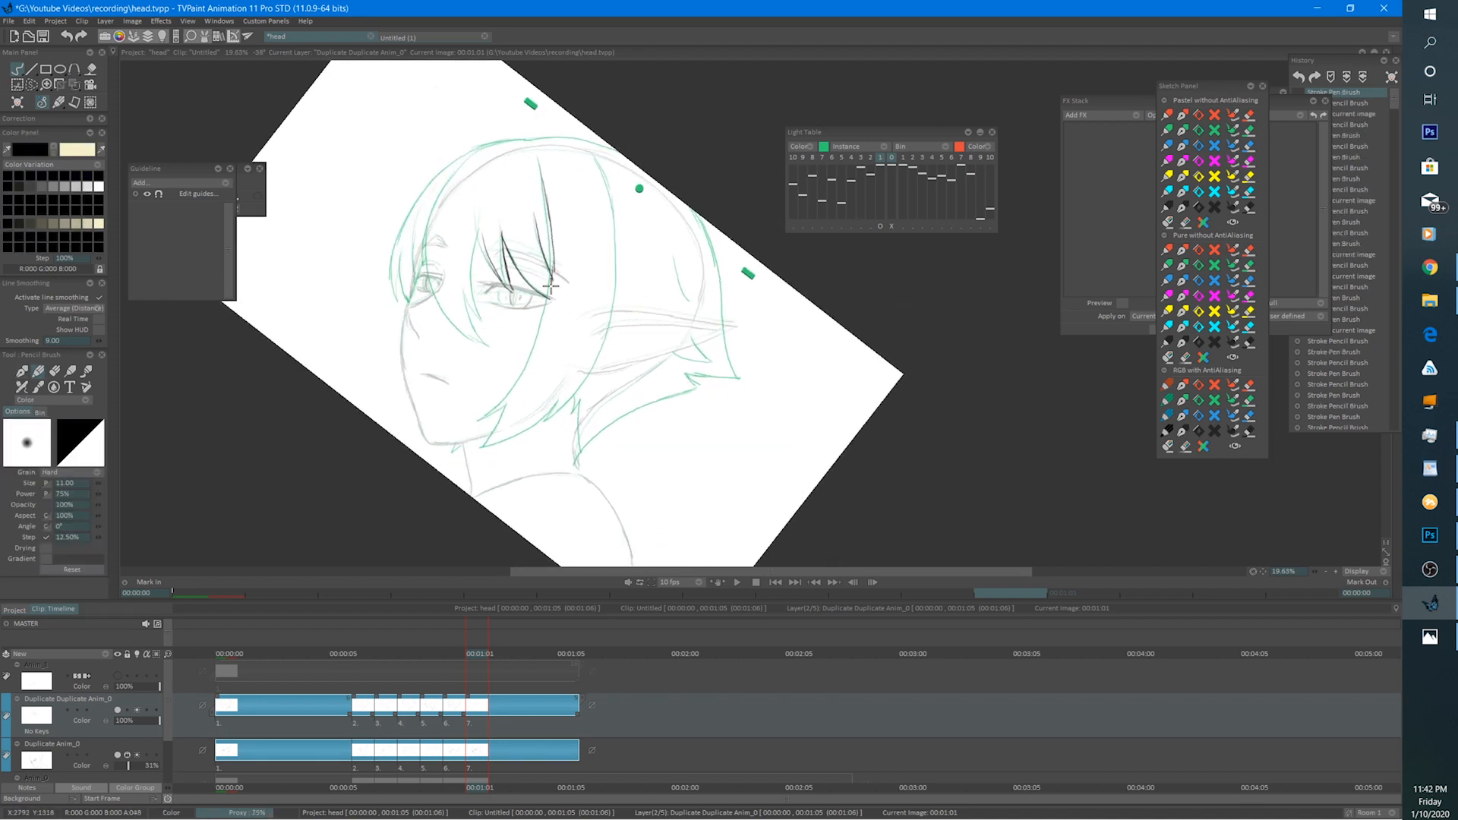
drag(527, 364, 526, 365)
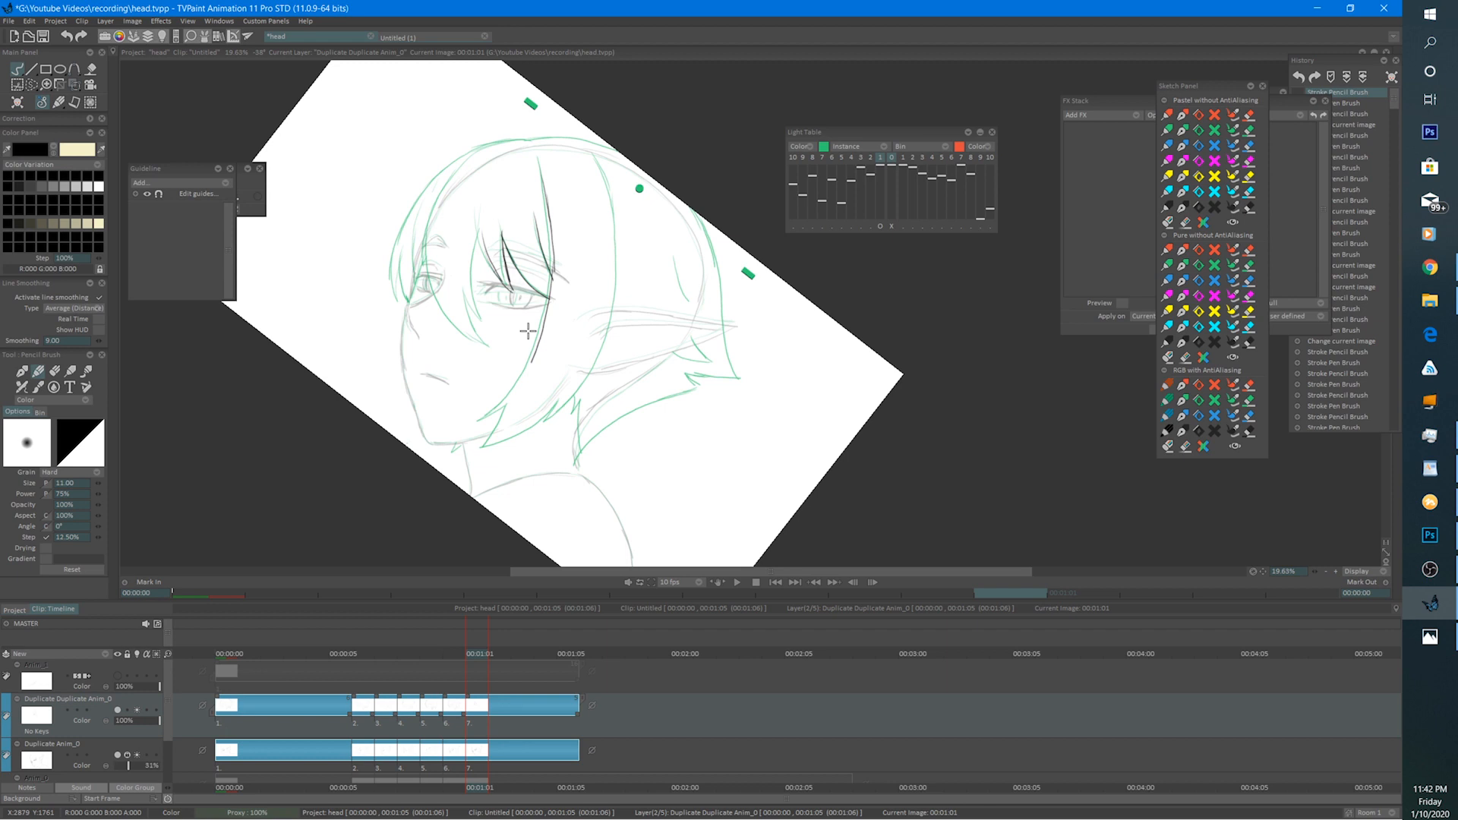
drag(533, 410, 681, 435)
drag(665, 402, 649, 326)
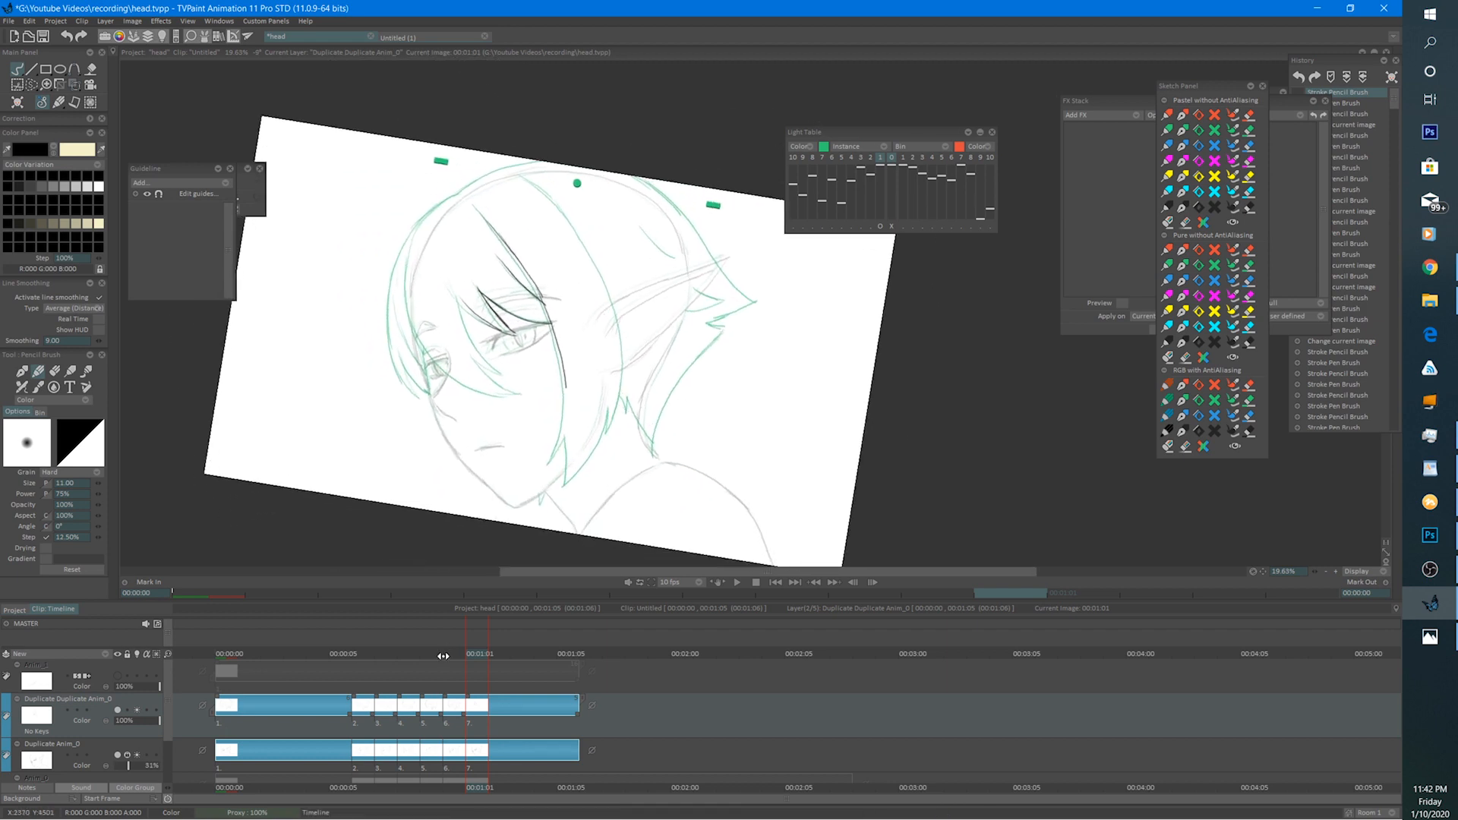
Check the hair against the drawing at 00:01:00 and extend the long front strand toward the jaw at 00:01:01.
click(443, 655)
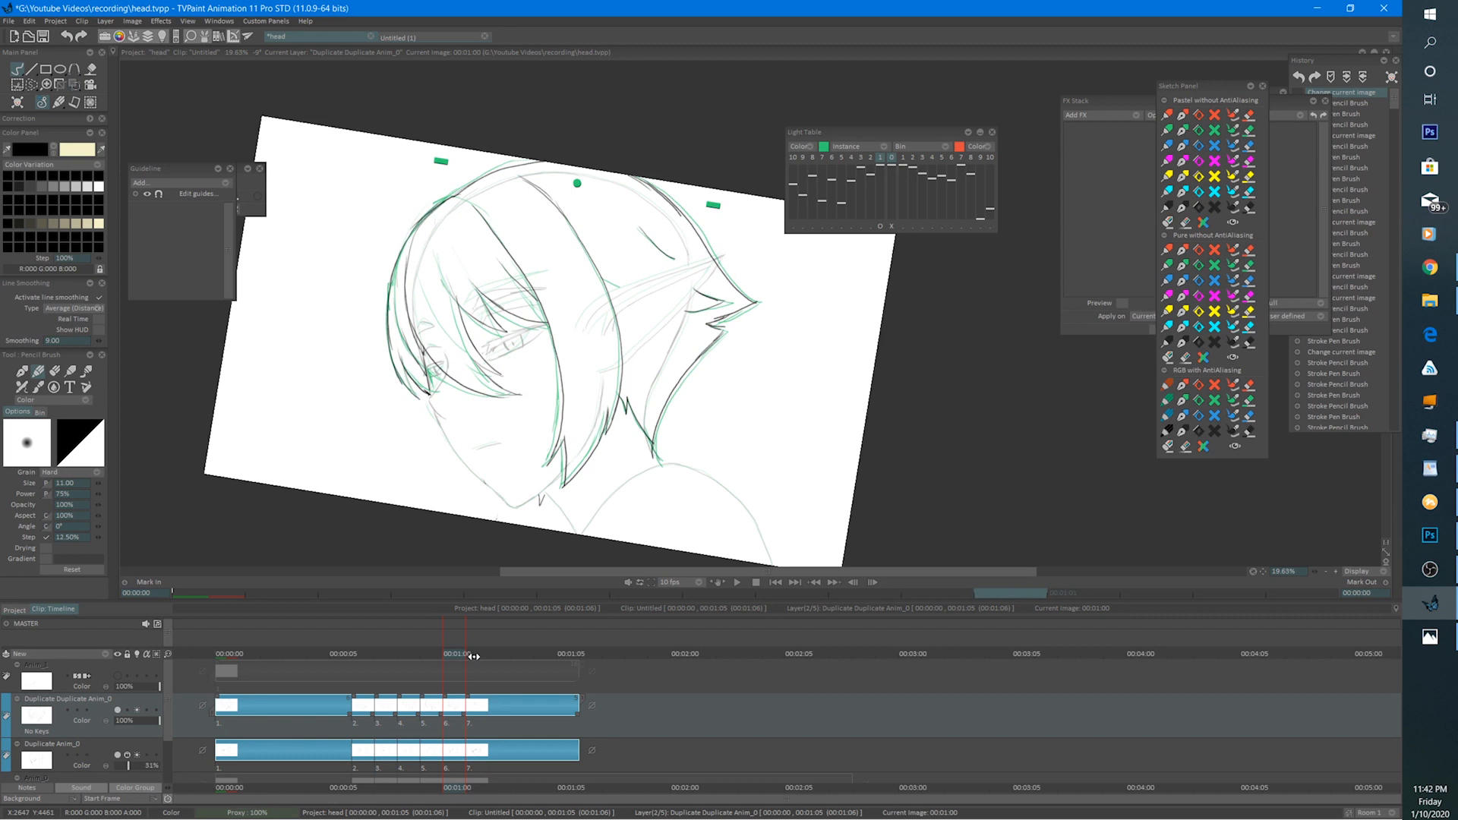
click(473, 656)
mouse_move(537, 384)
mouse_down()
mouse_move(527, 294)
mouse_move(569, 277)
mouse_move(493, 410)
mouse_up()
drag(514, 356, 429, 398)
drag(429, 399, 444, 490)
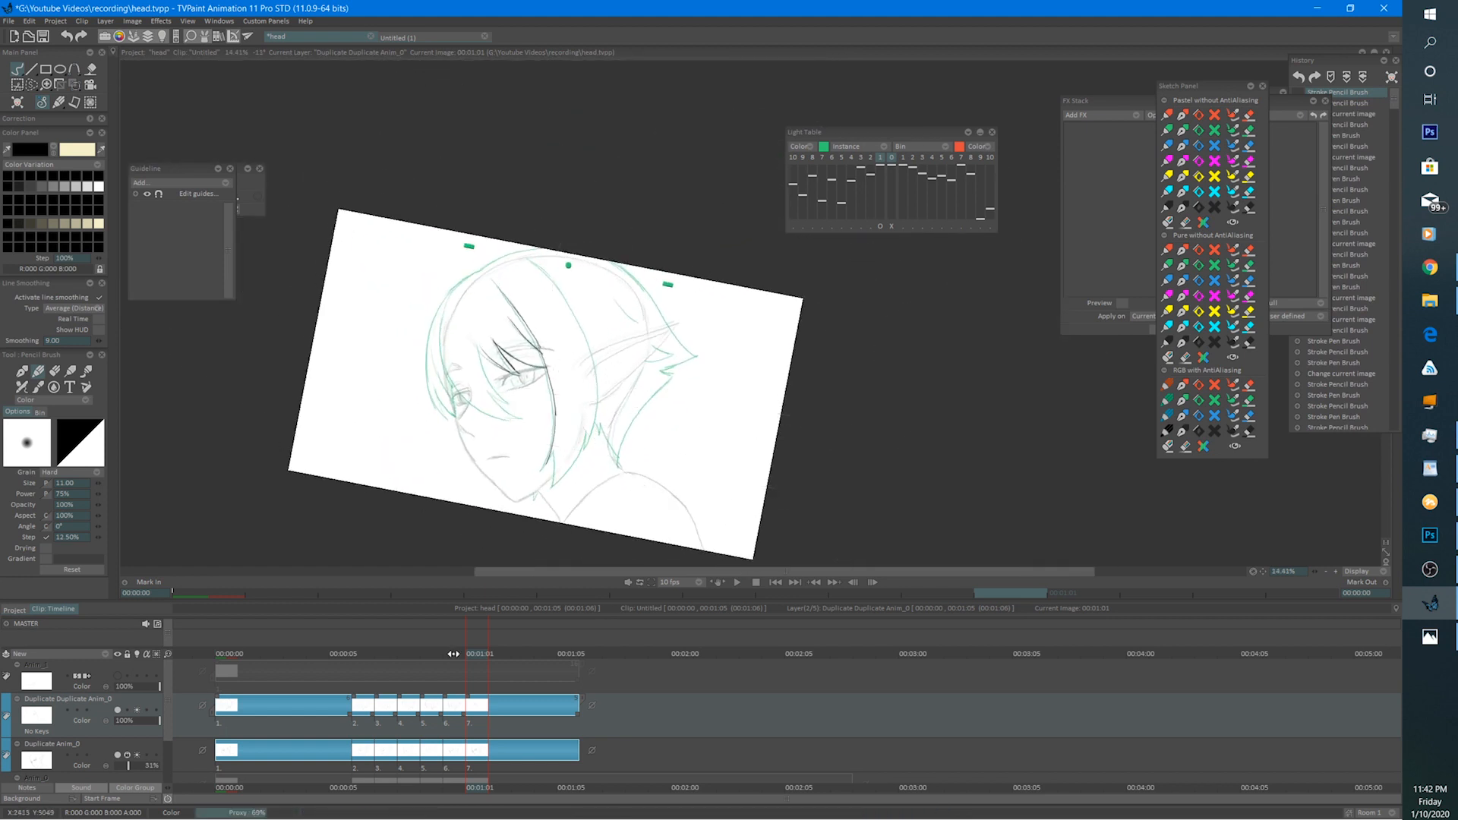
click(450, 654)
click(474, 654)
Draw the side lock from the crown down to its pointed tips at the jaw, erasing and redrawing the lower edge.
drag(595, 413, 657, 381)
drag(521, 470, 521, 540)
mouse_move(495, 155)
mouse_down()
mouse_move(580, 281)
mouse_move(598, 351)
mouse_move(581, 476)
mouse_move(513, 544)
mouse_up()
key(e)
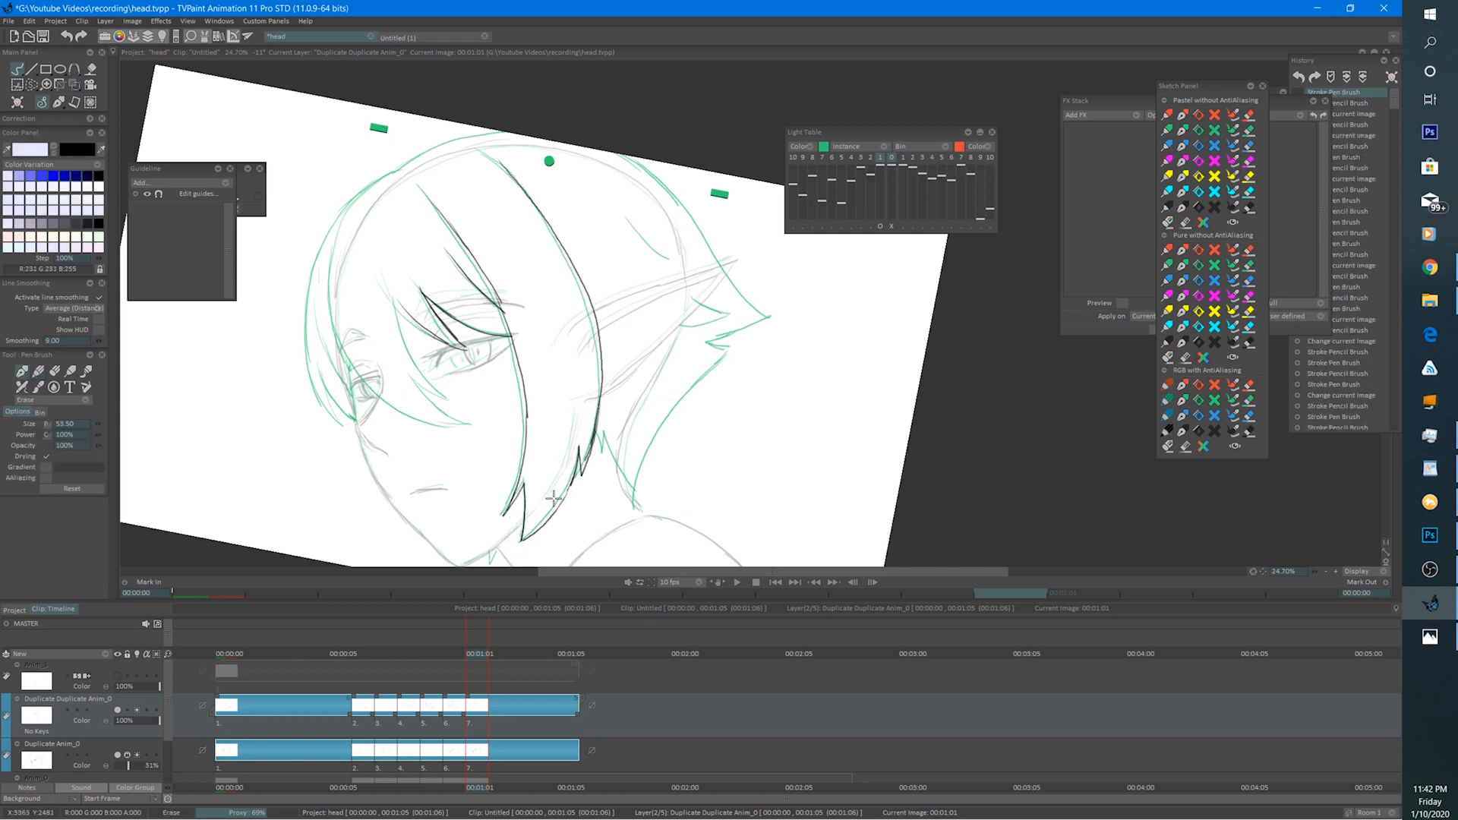
drag(554, 498, 511, 553)
key(b)
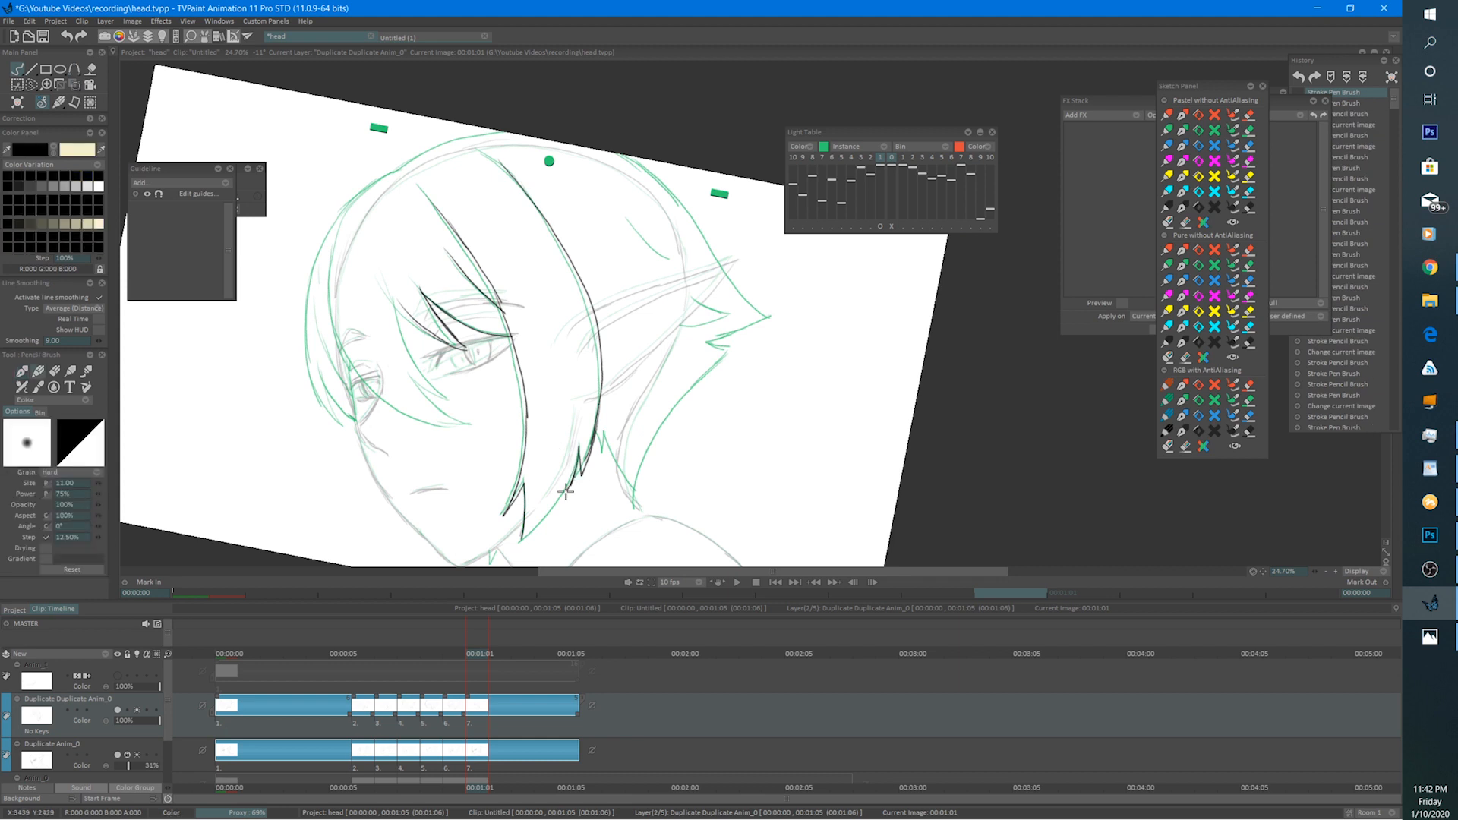
drag(565, 491, 497, 553)
Draw the pointed tufts at the nape, reworking the first stroke, and continue the back hair outline up to the tuft behind the ear.
mouse_move(644, 387)
mouse_down()
mouse_move(567, 381)
mouse_move(525, 441)
mouse_move(565, 504)
mouse_up()
key(e)
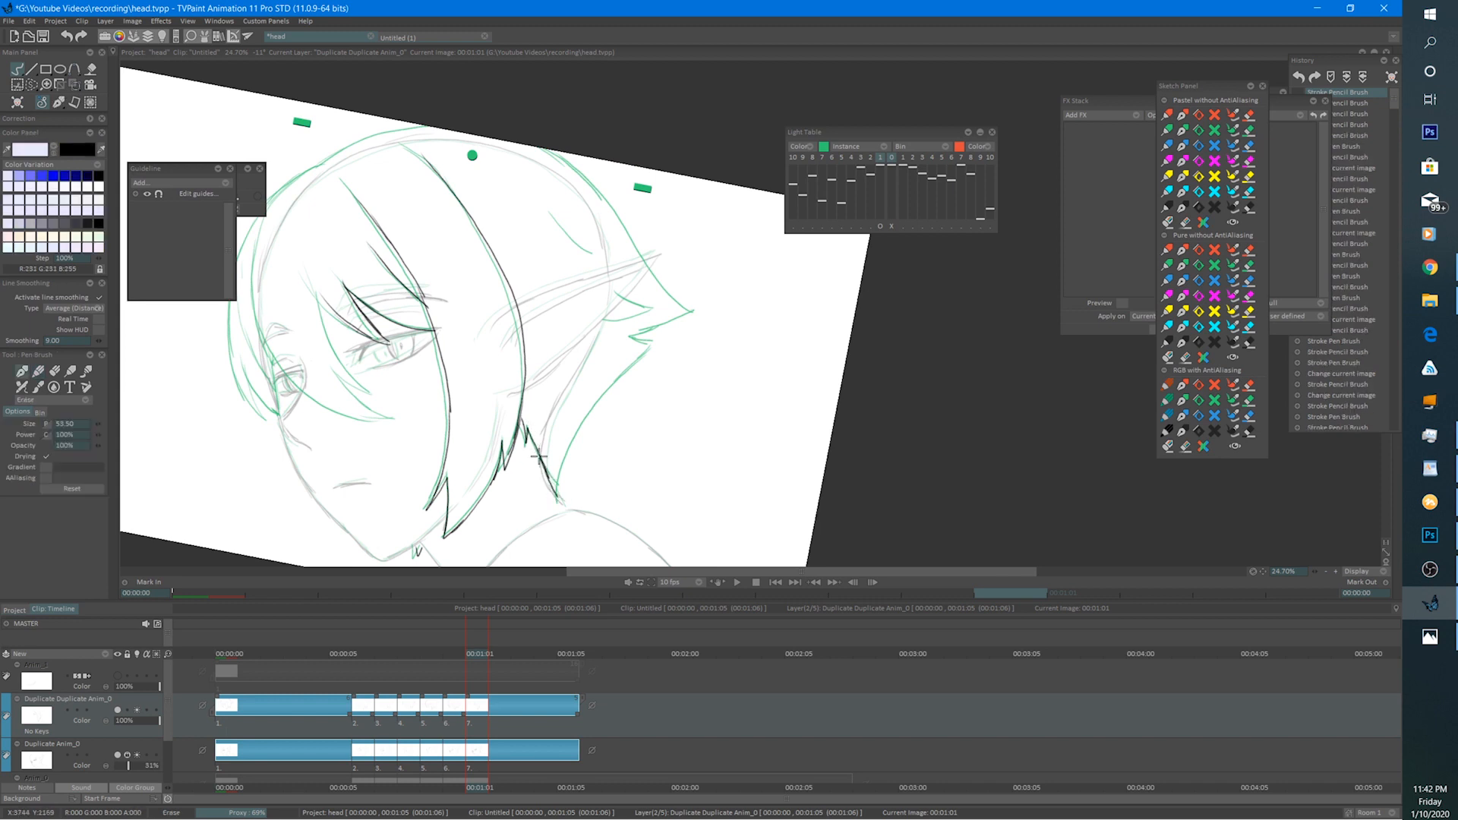
drag(531, 444, 548, 480)
key(e)
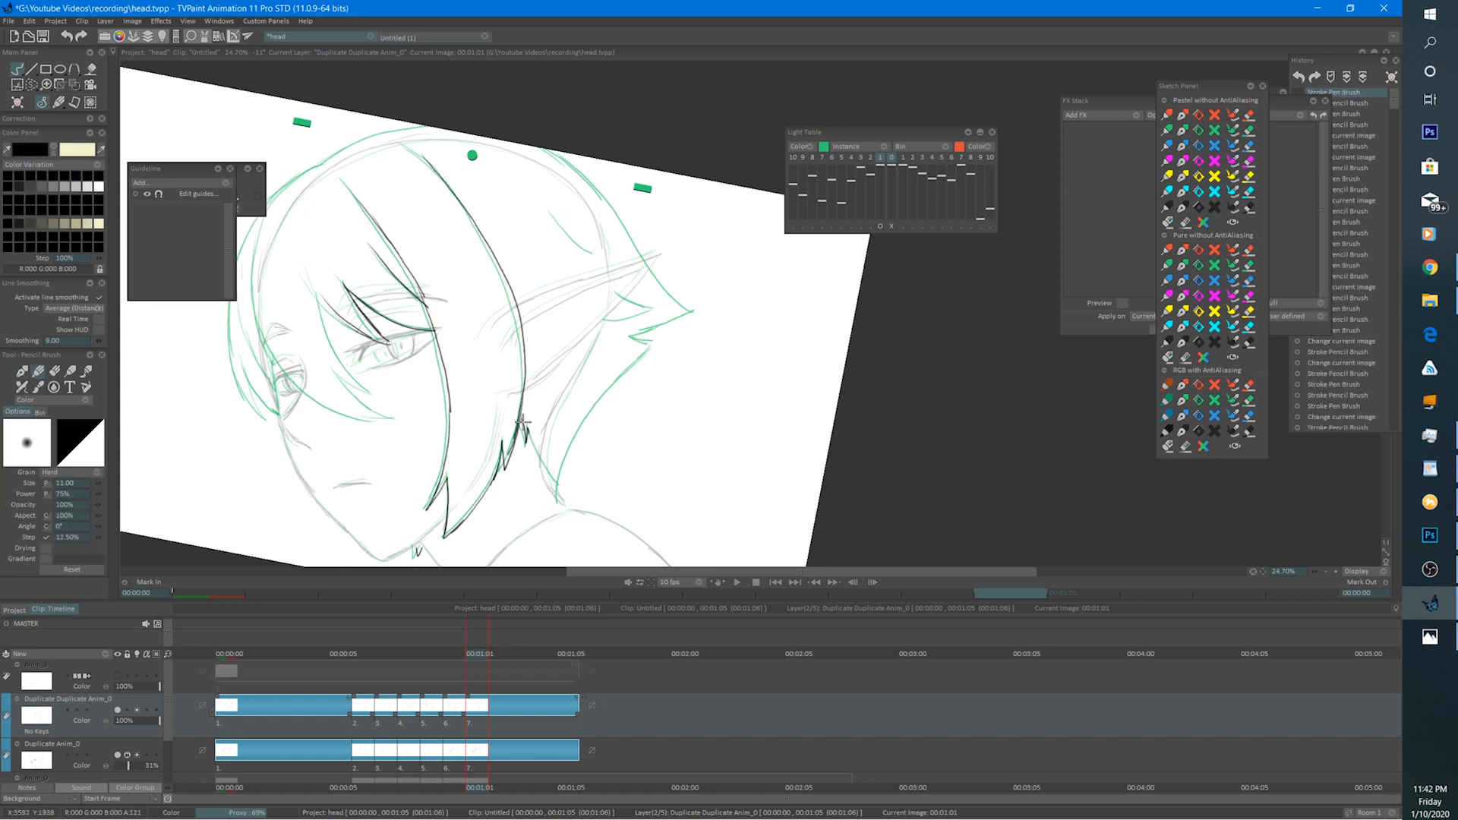
drag(529, 434, 562, 504)
mouse_move(570, 452)
mouse_down()
mouse_move(554, 497)
mouse_move(603, 393)
mouse_move(677, 313)
mouse_move(604, 305)
mouse_up()
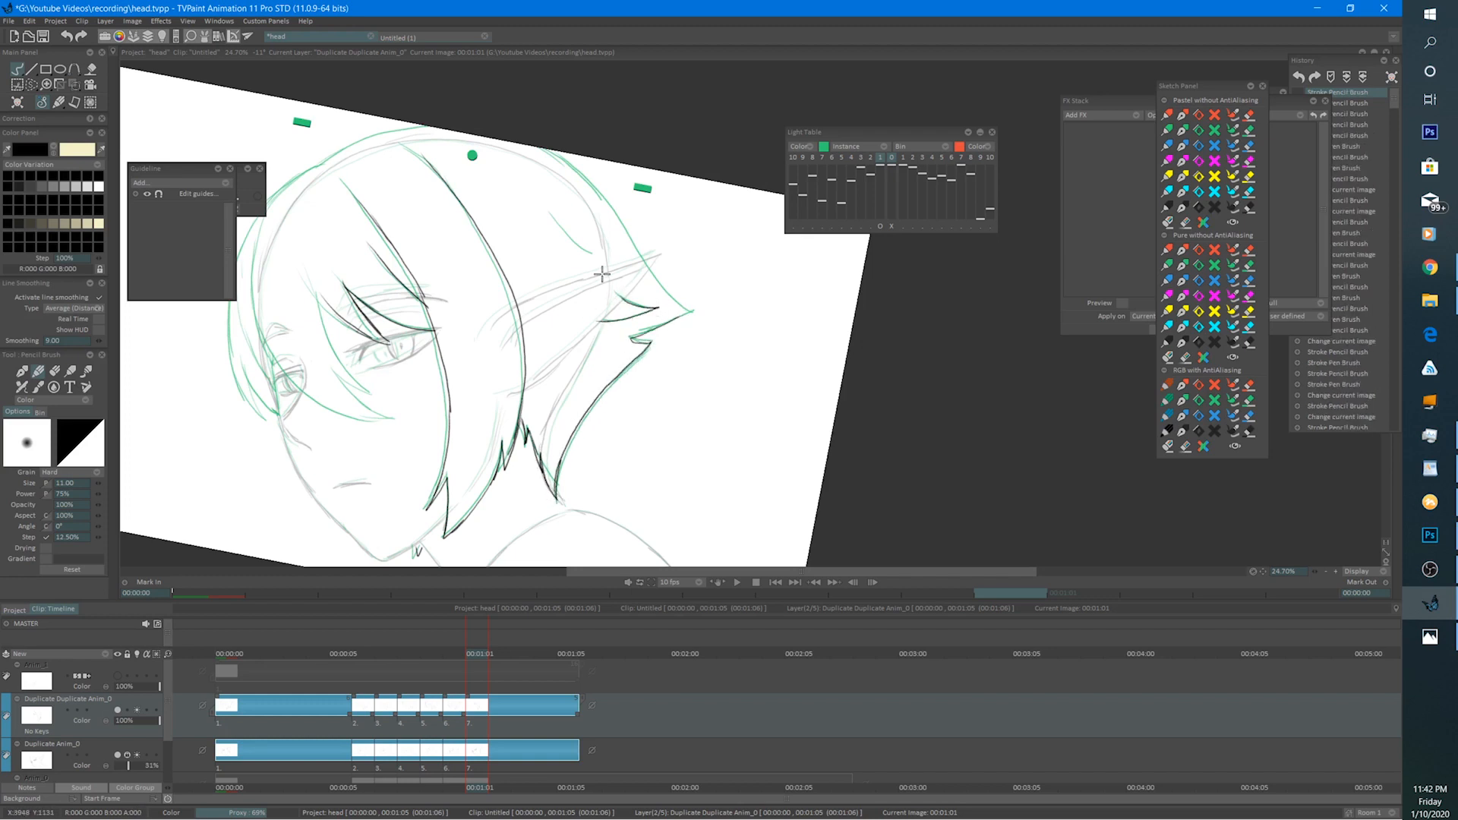
Draw and refine the back-of-head contour from the crown to the rear tuft, and add a short inner strand above the ear.
drag(548, 141, 680, 312)
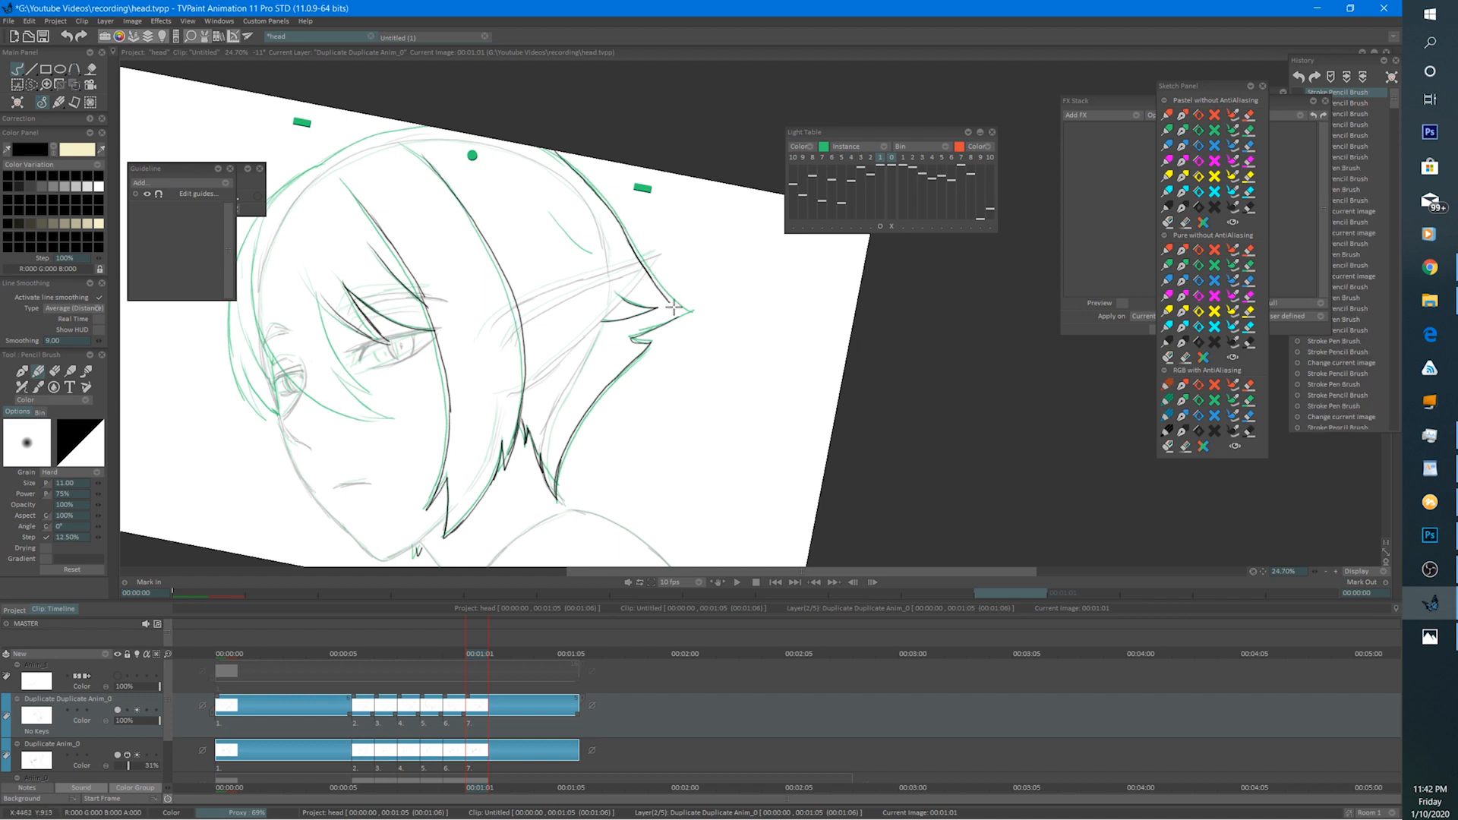
key(e)
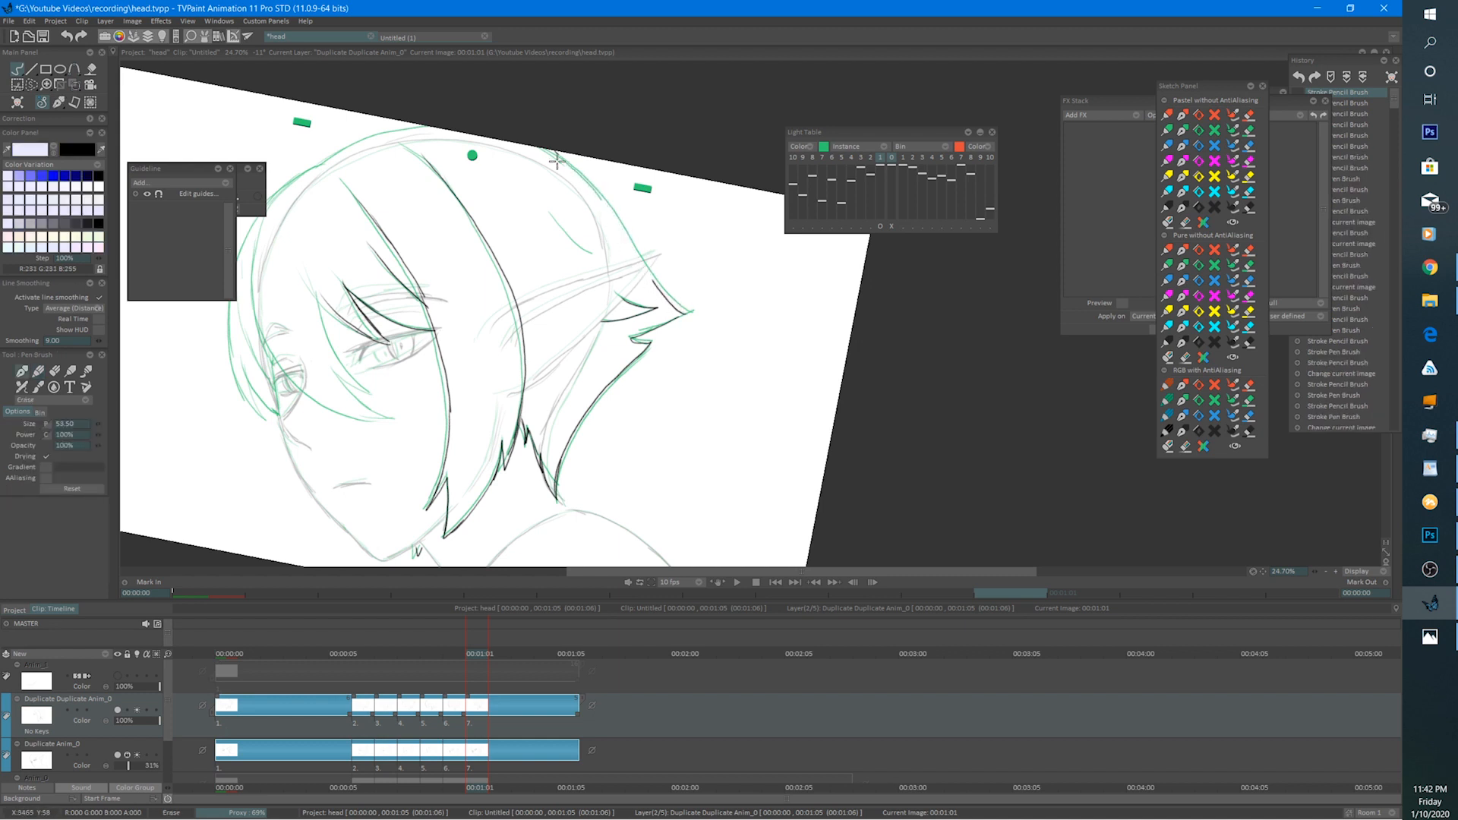
key(e)
mouse_move(552, 154)
mouse_down()
mouse_move(632, 232)
mouse_move(672, 307)
mouse_up()
drag(548, 209, 605, 253)
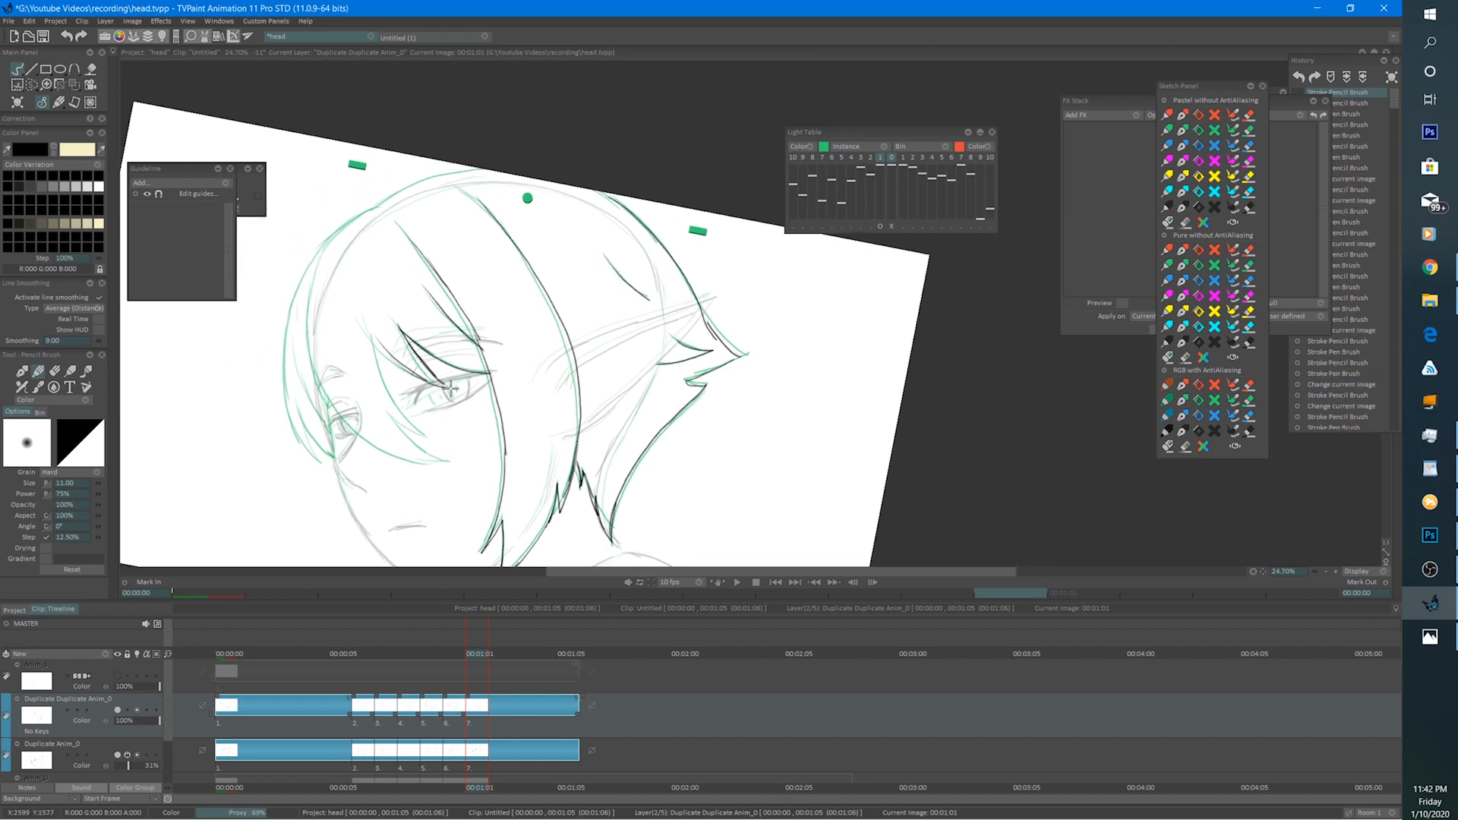
Draw the long fringe strand sweeping from the far side of the forehead to a point below the near eye.
drag(451, 388, 414, 363)
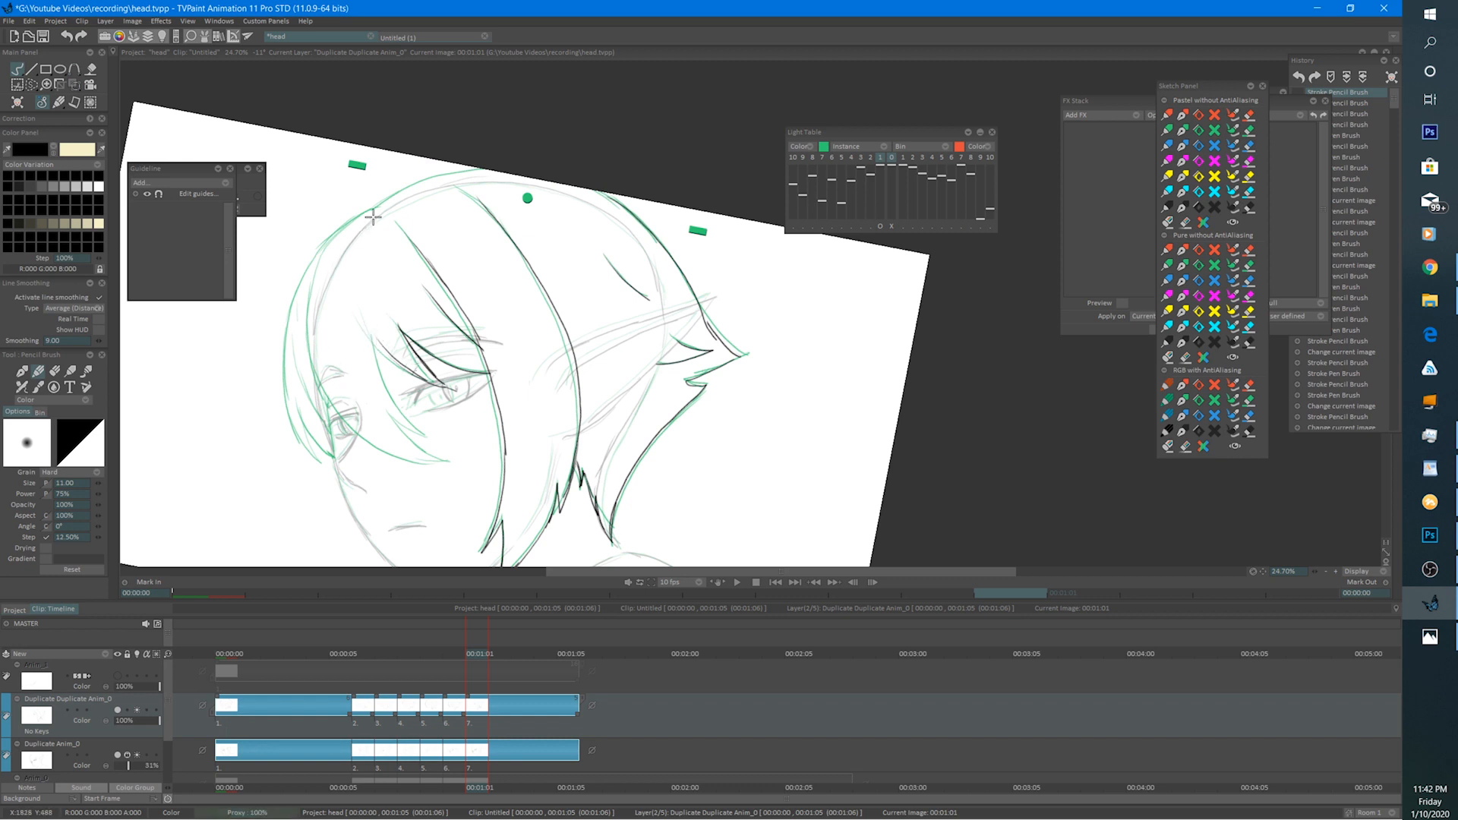
mouse_move(373, 215)
mouse_down()
mouse_move(314, 274)
mouse_move(326, 374)
mouse_up()
drag(309, 321, 344, 412)
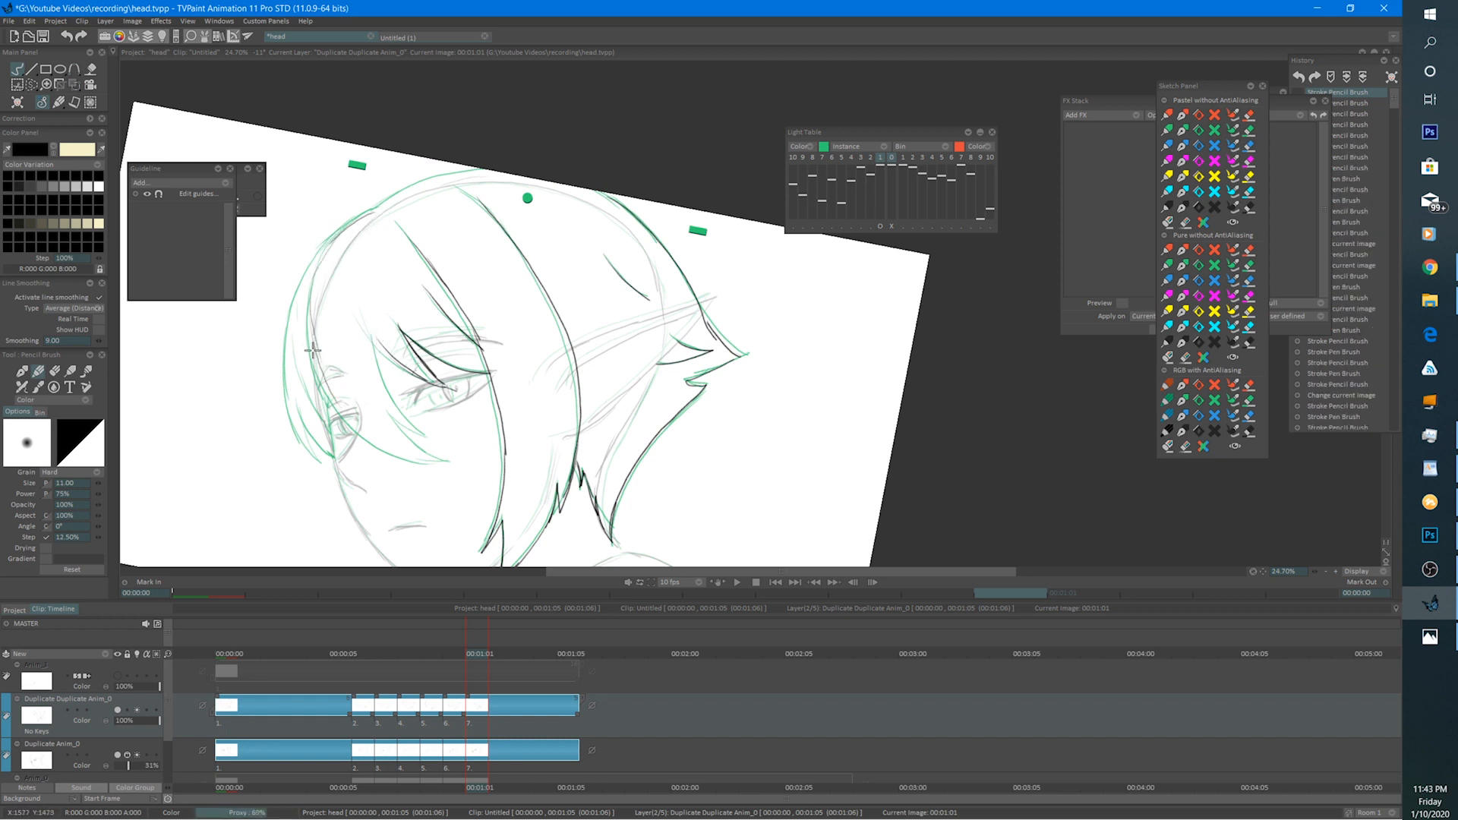
drag(312, 351, 383, 450)
drag(326, 391, 419, 463)
drag(359, 422, 452, 472)
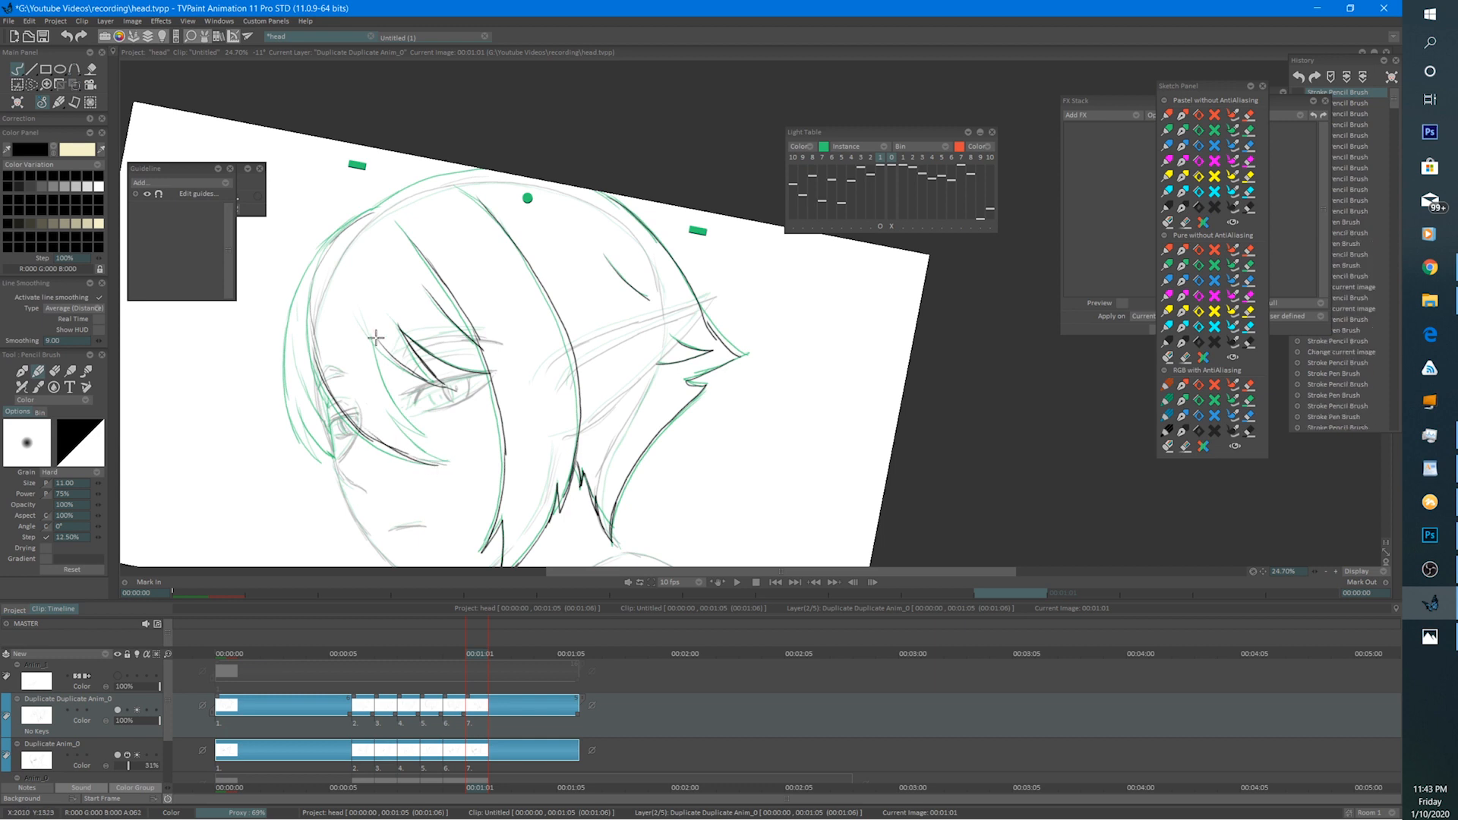
Draw the inner edge of the middle fringe strand, erasing its lower part and redrawing it to the tip.
mouse_move(376, 338)
mouse_down()
mouse_move(385, 384)
mouse_move(420, 428)
mouse_up()
drag(383, 392, 451, 464)
key(e)
drag(397, 411, 426, 439)
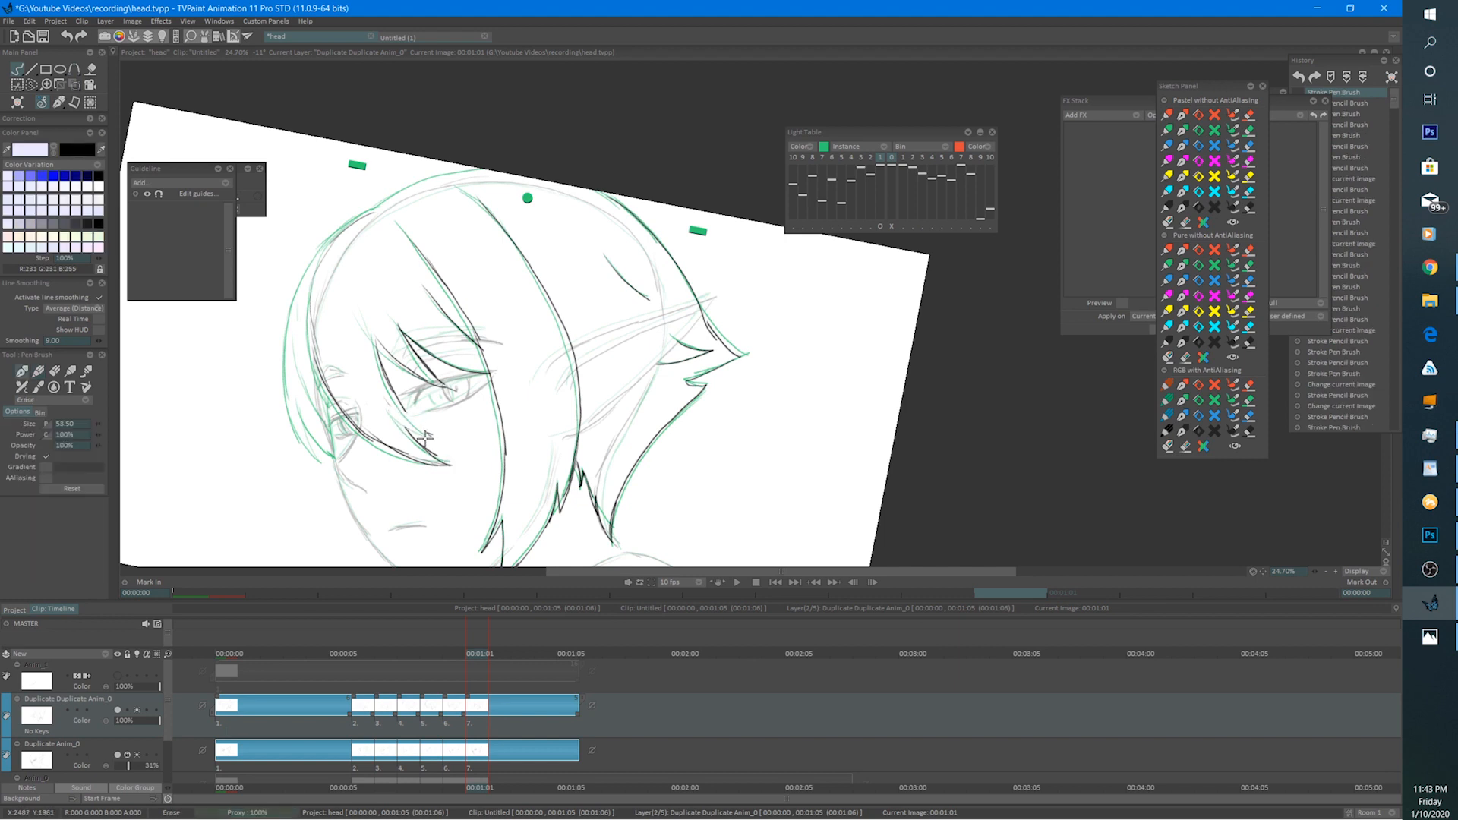
key(b)
drag(387, 378, 435, 446)
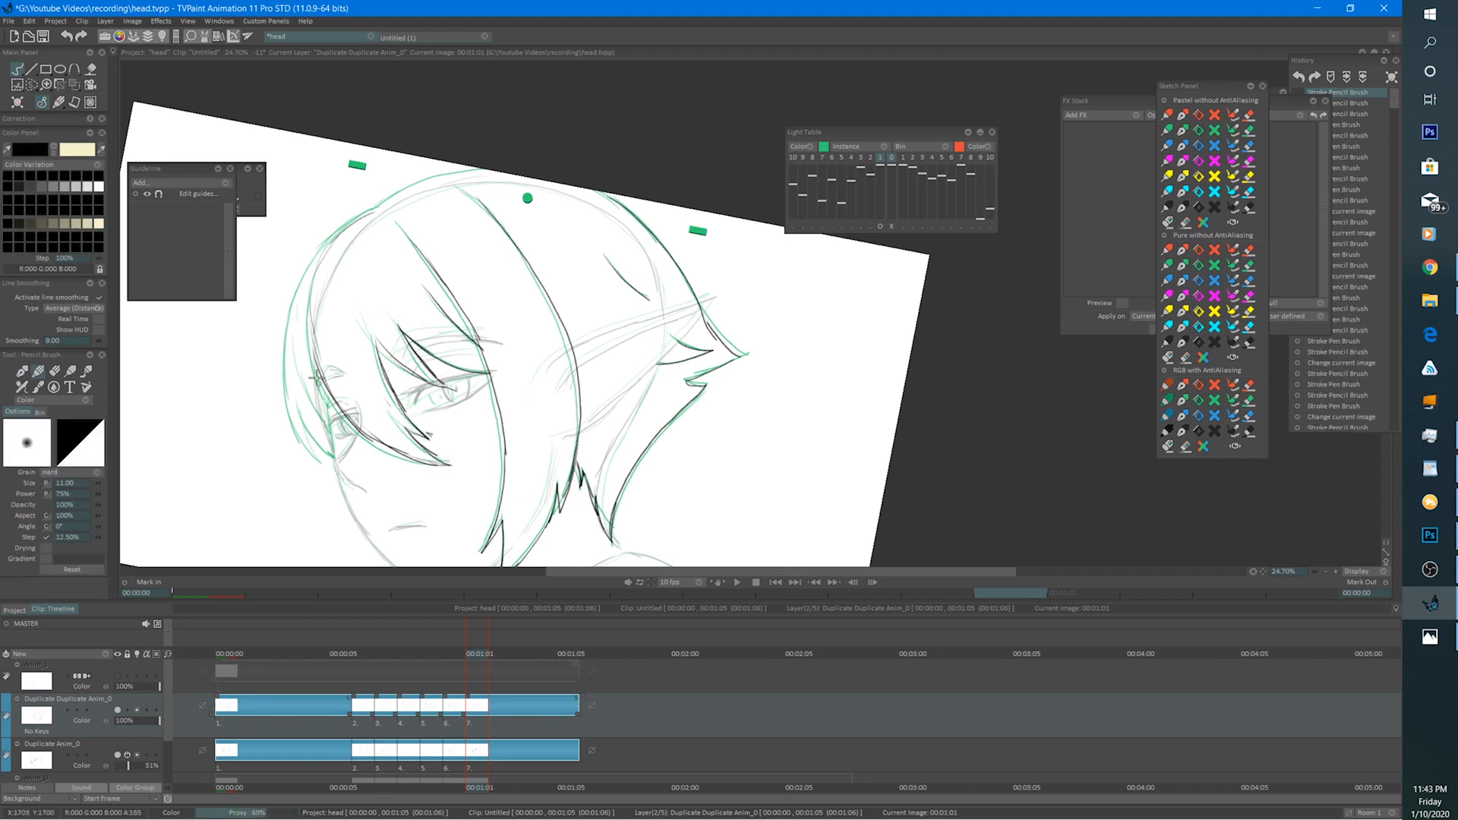
Draw the hair outline over the crown and the layered strands along the far side of the face.
mouse_move(307, 328)
mouse_down()
mouse_move(313, 260)
mouse_move(399, 200)
mouse_move(369, 210)
mouse_move(529, 161)
mouse_move(481, 155)
mouse_move(459, 190)
mouse_move(484, 209)
mouse_up()
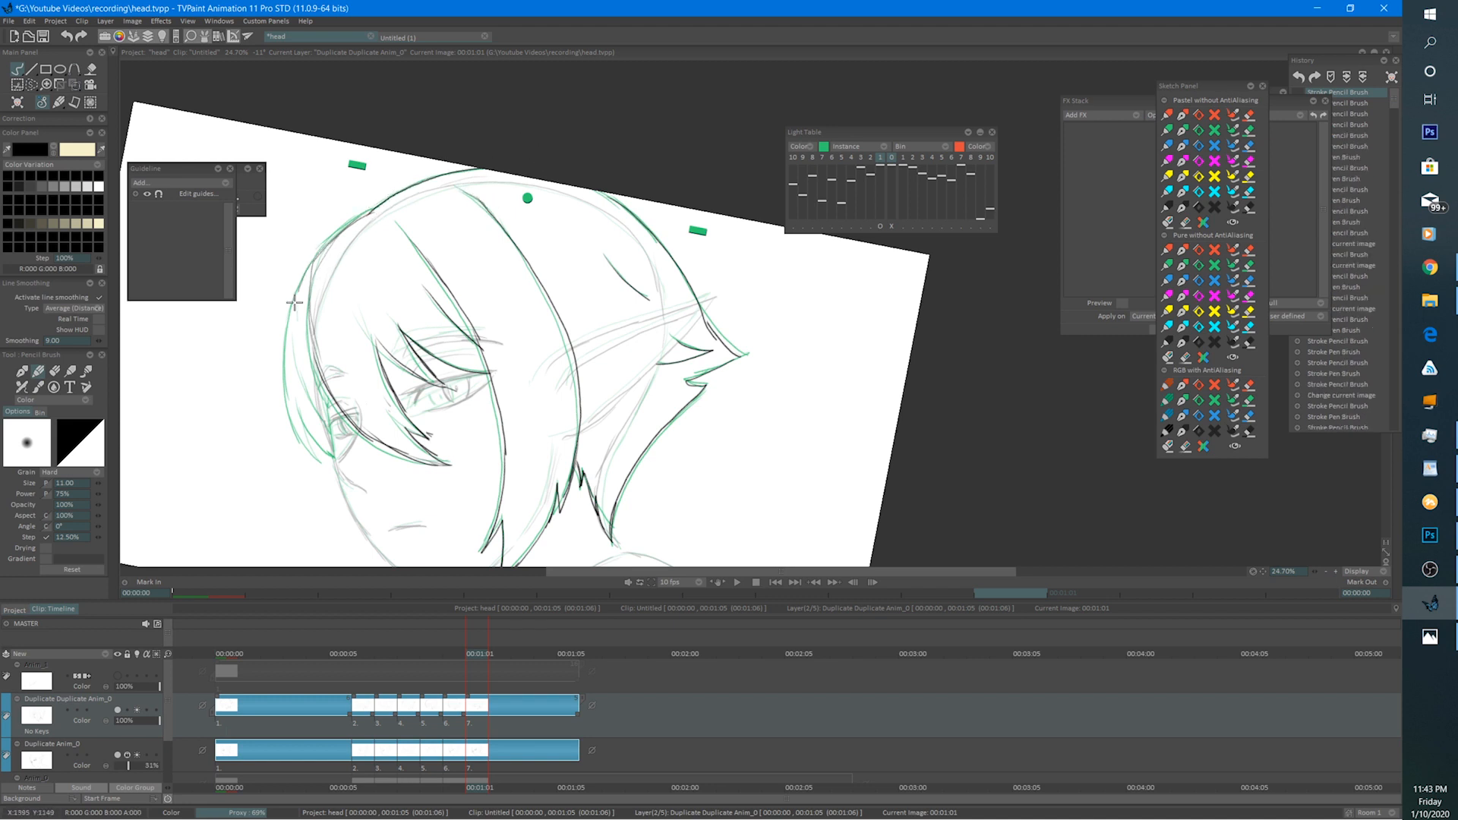
mouse_move(313, 261)
mouse_down()
mouse_move(292, 312)
mouse_move(291, 410)
mouse_up()
mouse_move(282, 353)
mouse_down()
mouse_move(302, 439)
mouse_move(287, 406)
mouse_move(330, 469)
mouse_up()
drag(302, 422, 333, 458)
mouse_move(294, 349)
mouse_down()
mouse_move(335, 441)
mouse_move(324, 403)
mouse_up()
drag(324, 403, 339, 474)
drag(314, 433, 326, 451)
Play back the hair animation to check the motion, then stop it.
scroll(410, 285, down, 2)
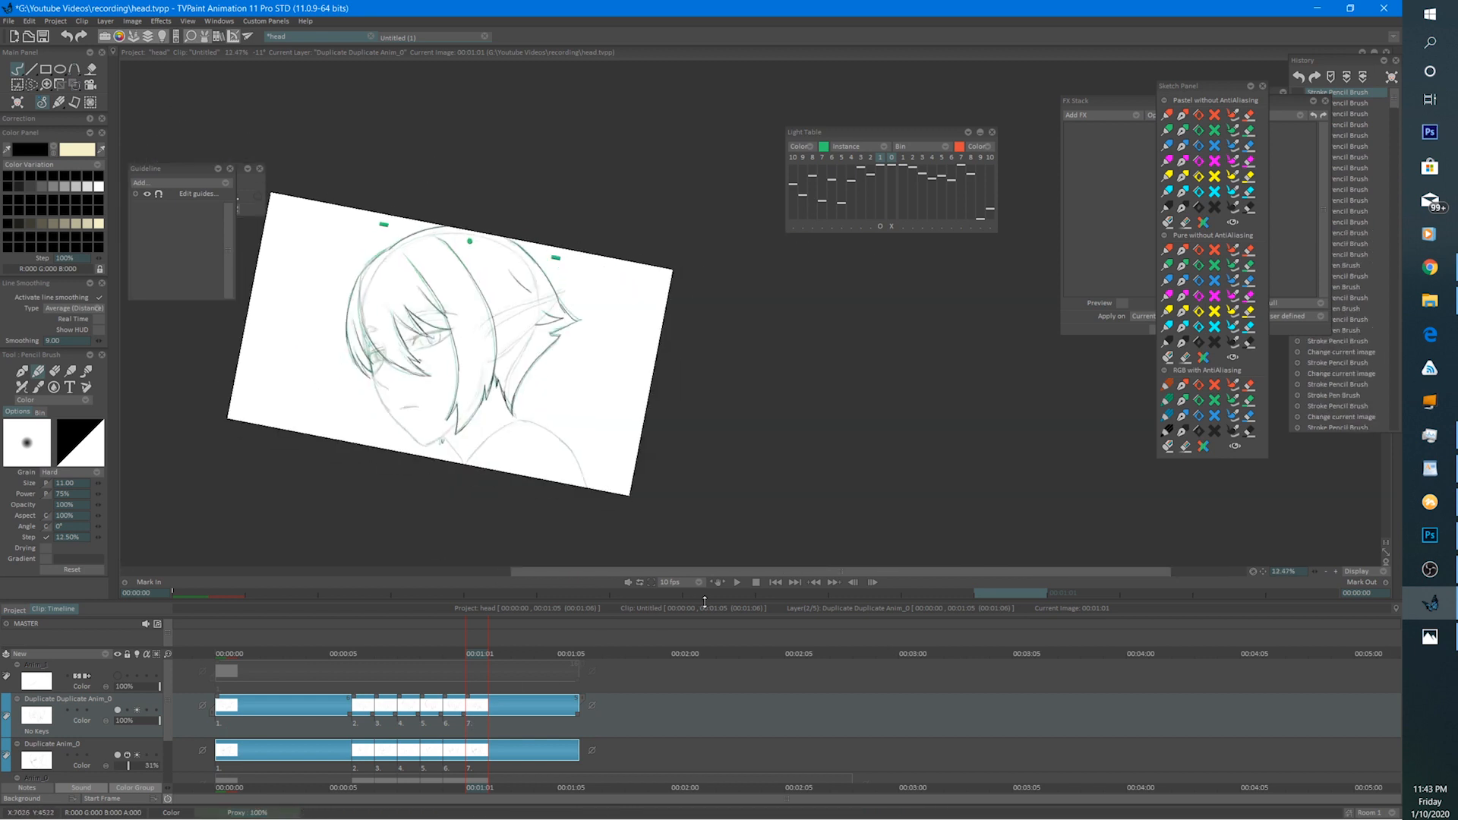
click(737, 582)
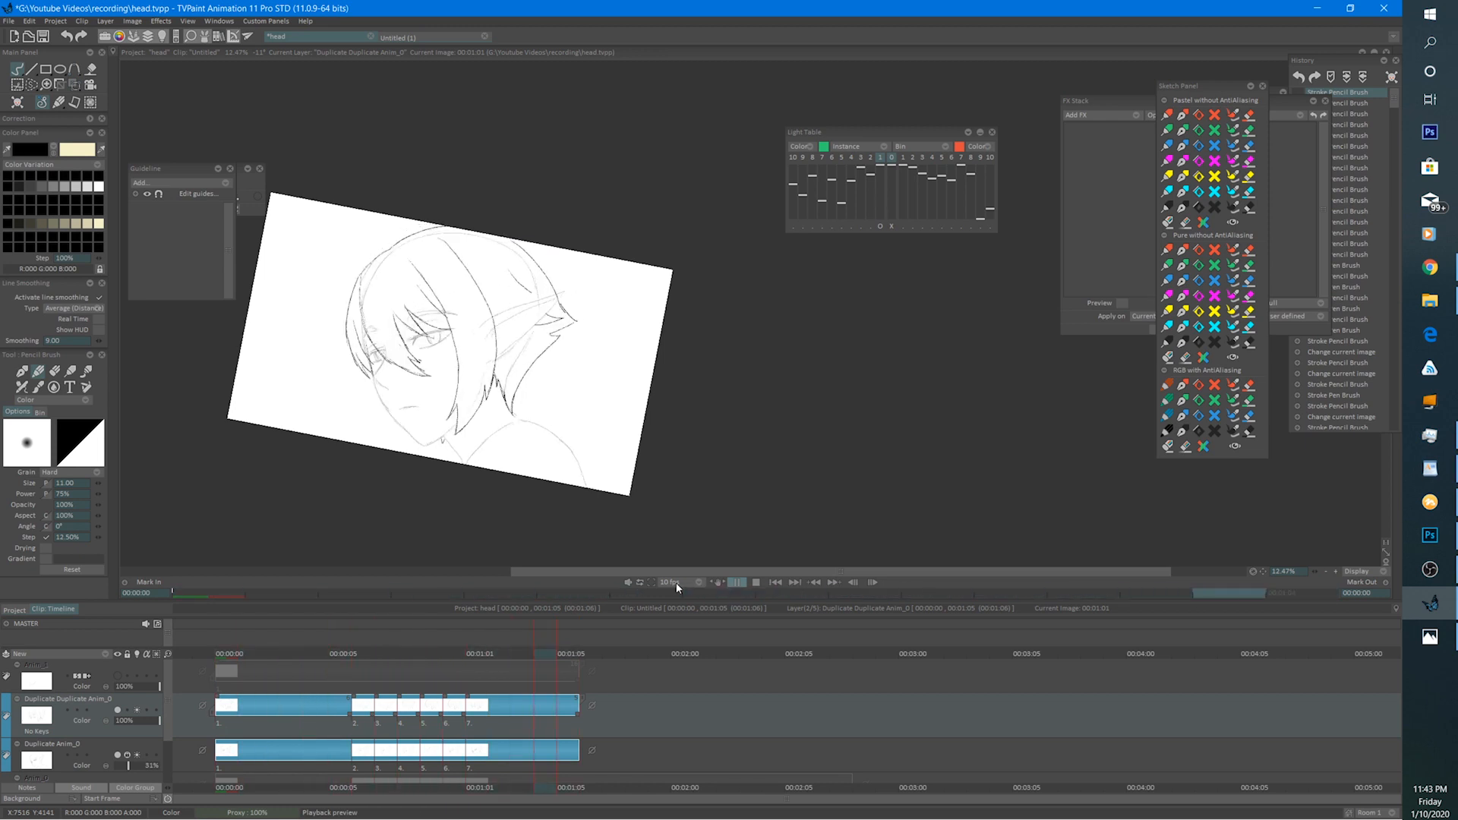
click(755, 583)
Flip the view horizontally, recentre and straighten the canvas, and play back the mirrored animation.
key(x)
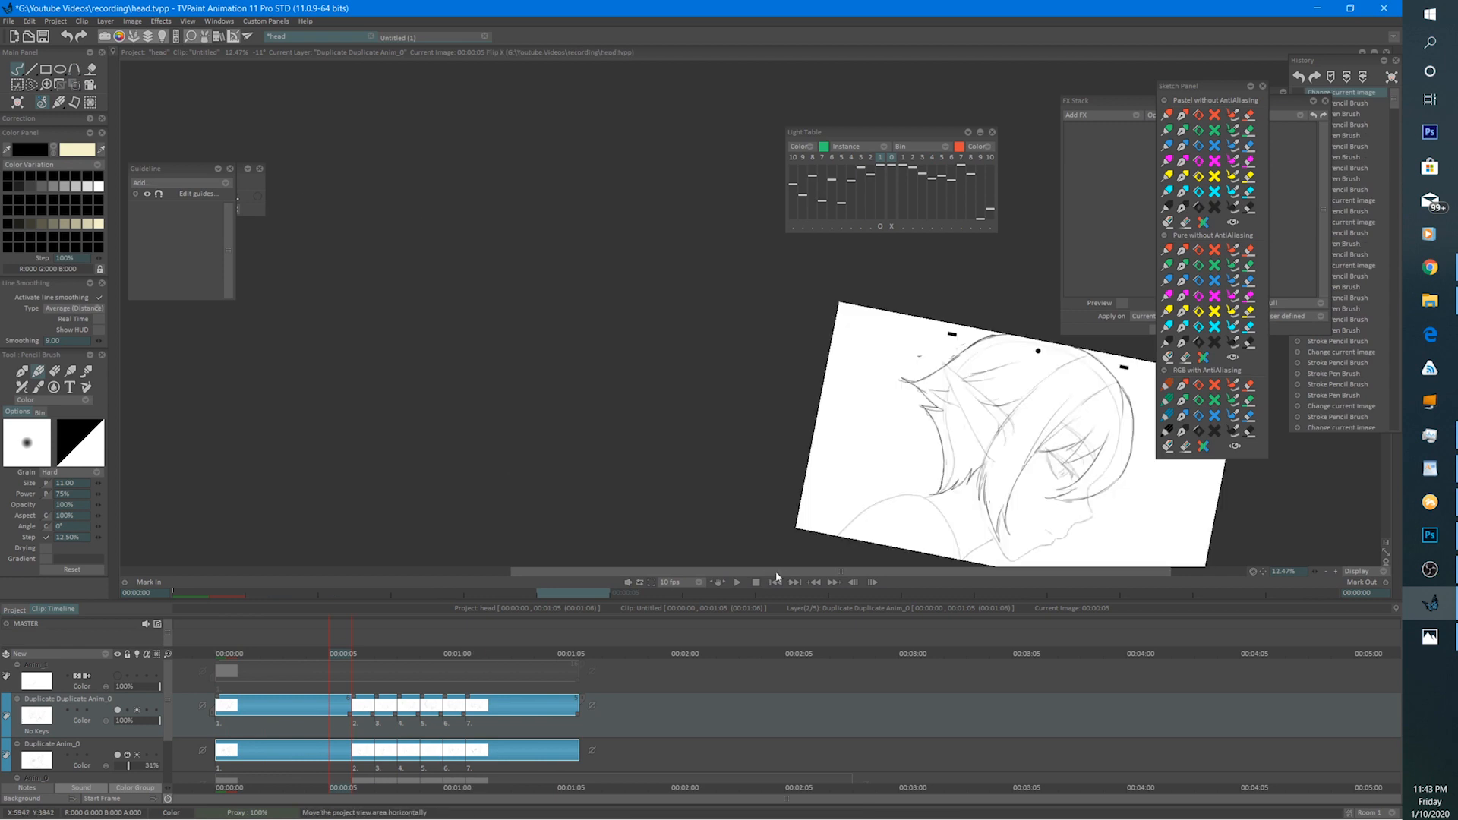
drag(879, 466, 450, 377)
drag(495, 456, 553, 491)
drag(626, 458, 550, 384)
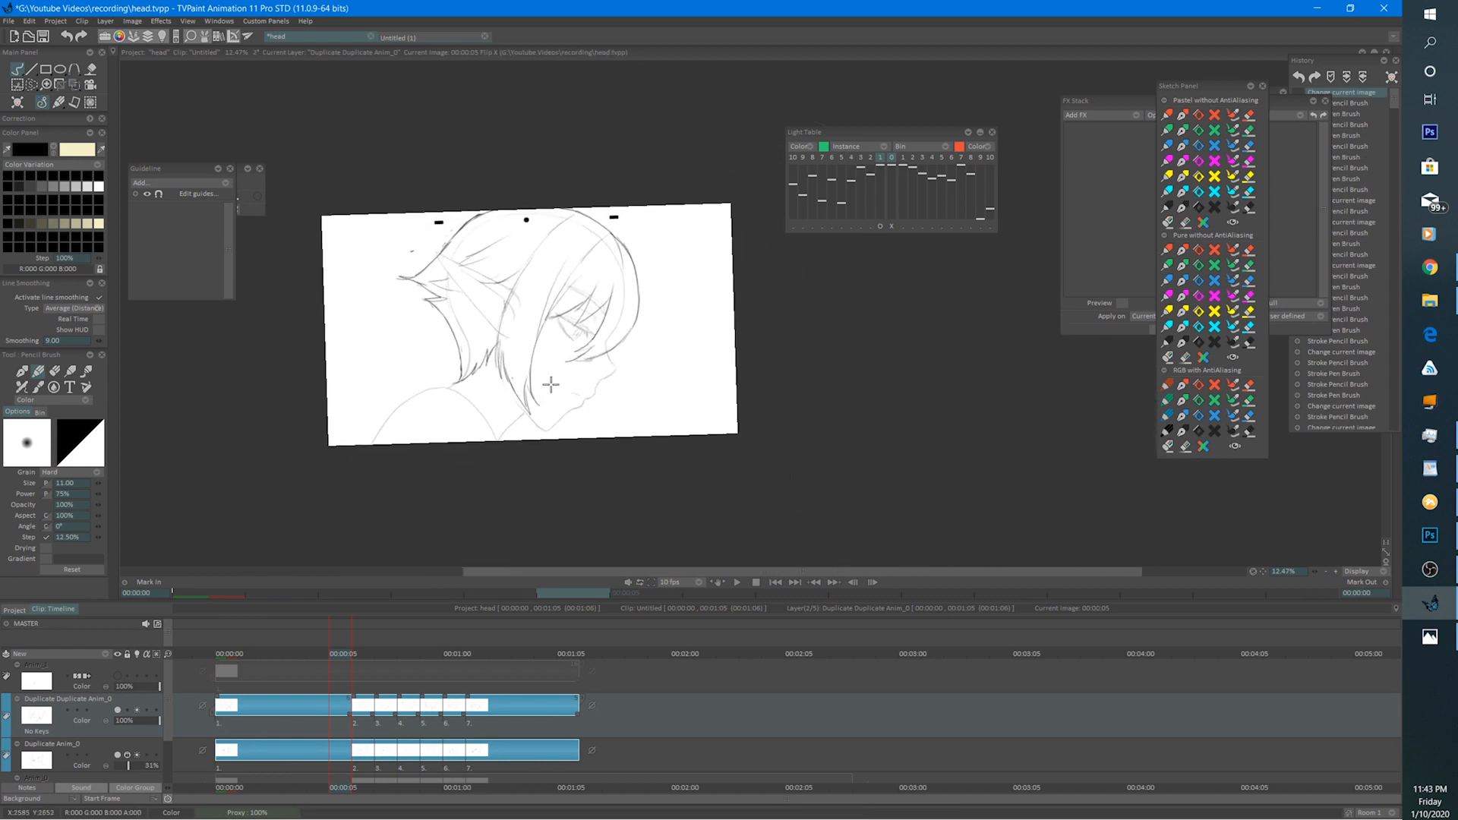
scroll(551, 384, up, 1)
click(735, 583)
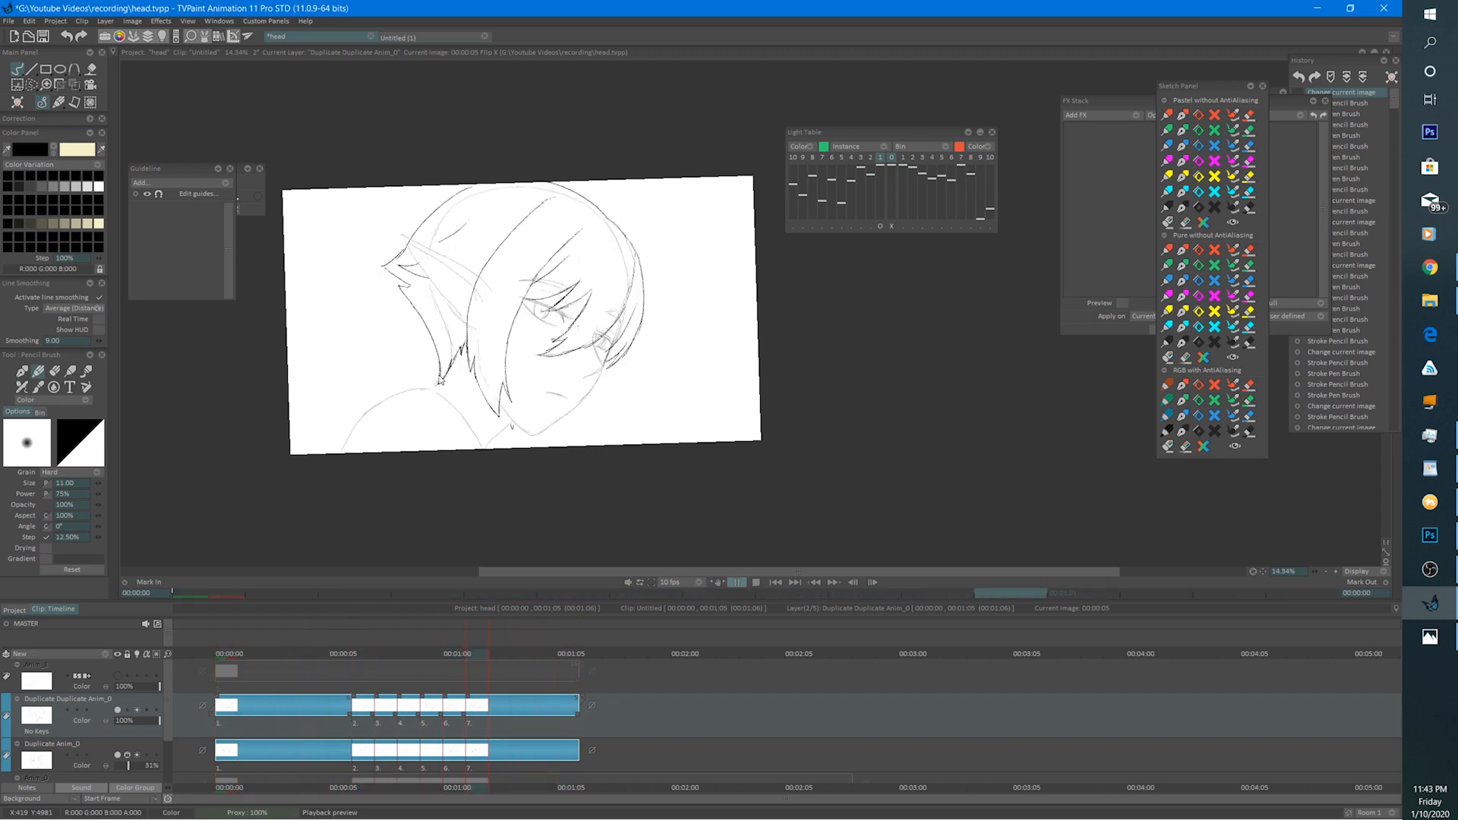
click(756, 583)
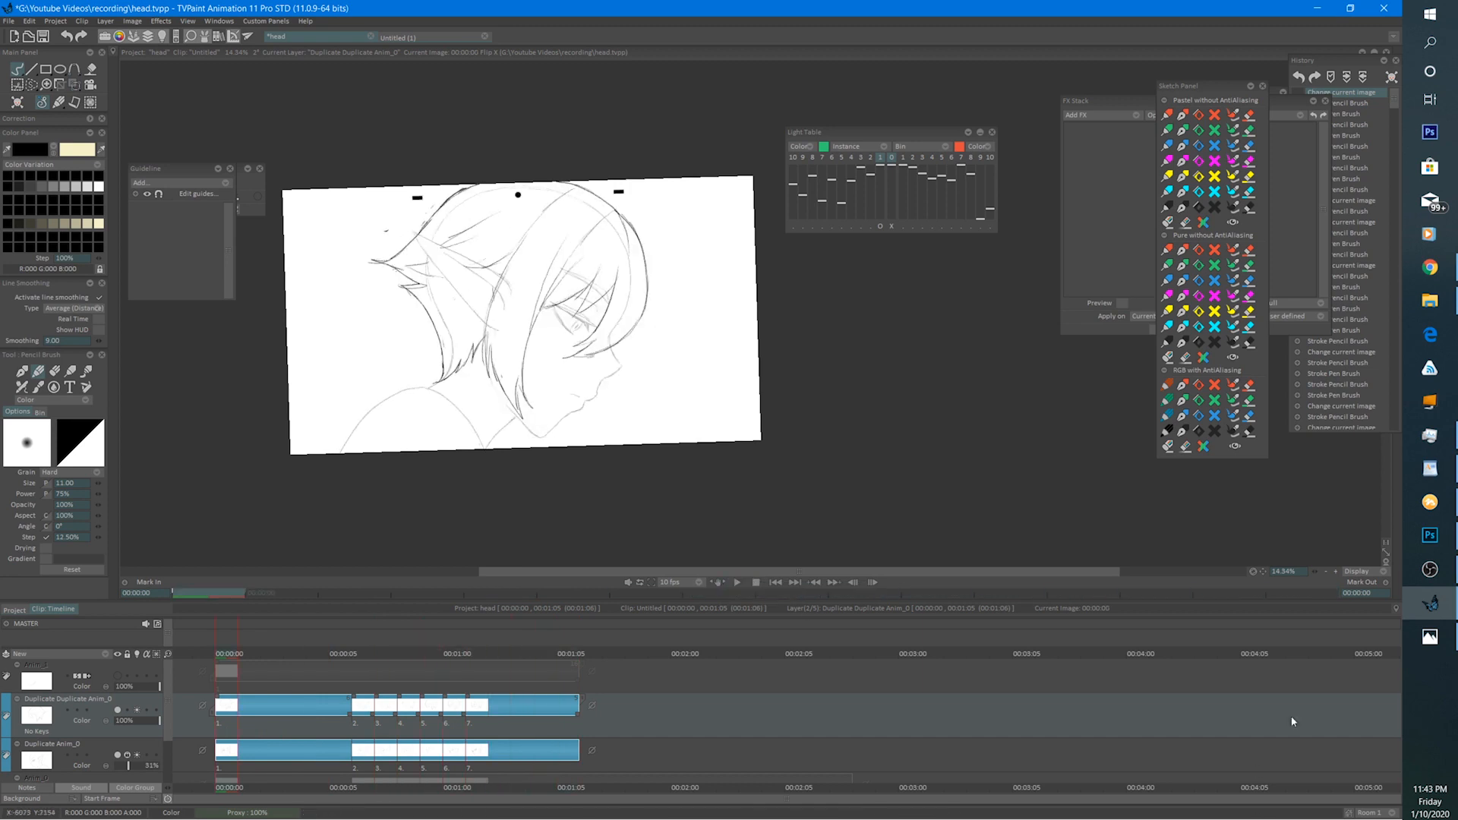
Duplicate the hair layer and color-code the lower copy yellow.
right_click(122, 710)
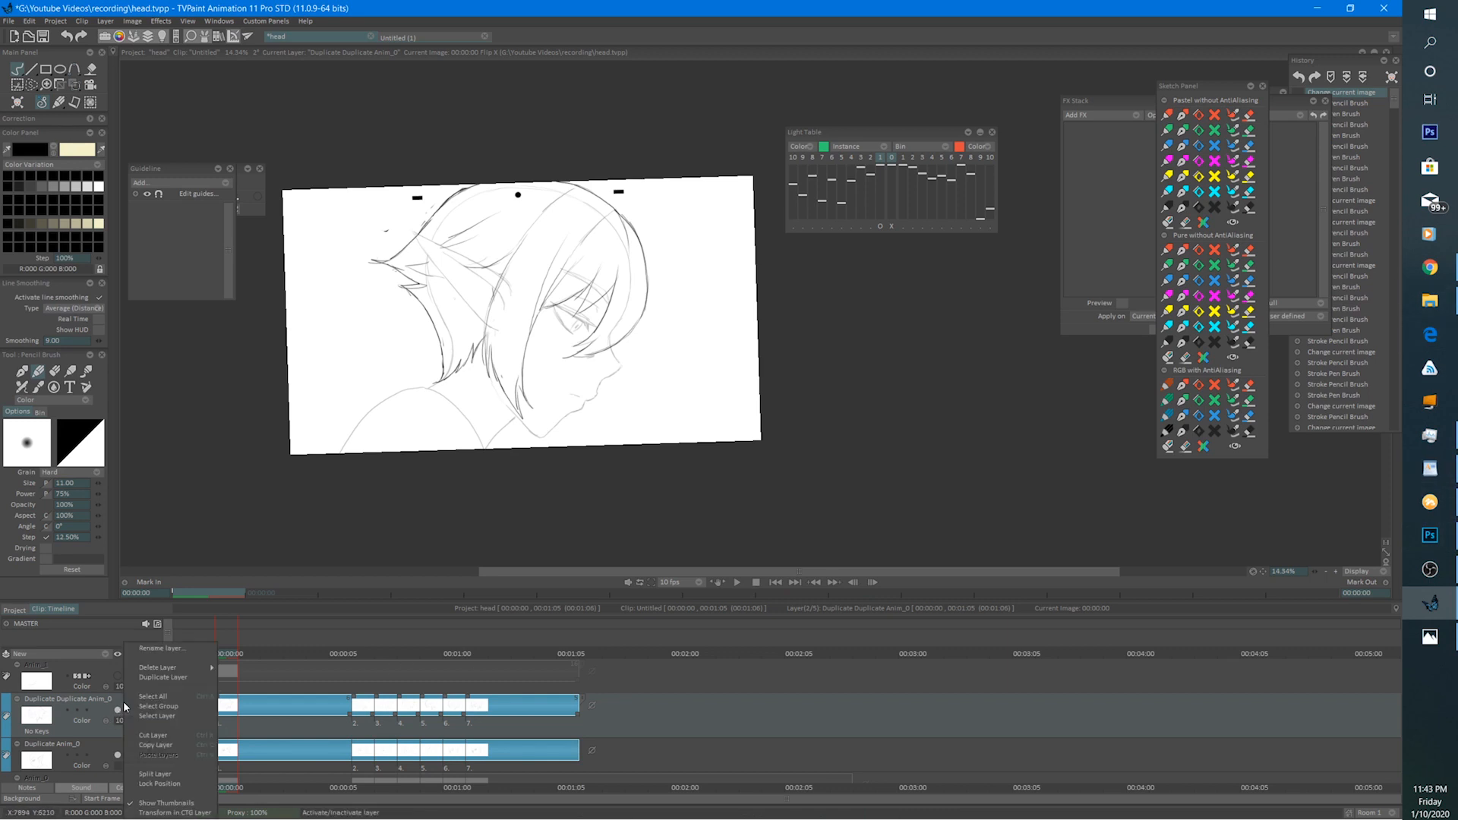
click(166, 674)
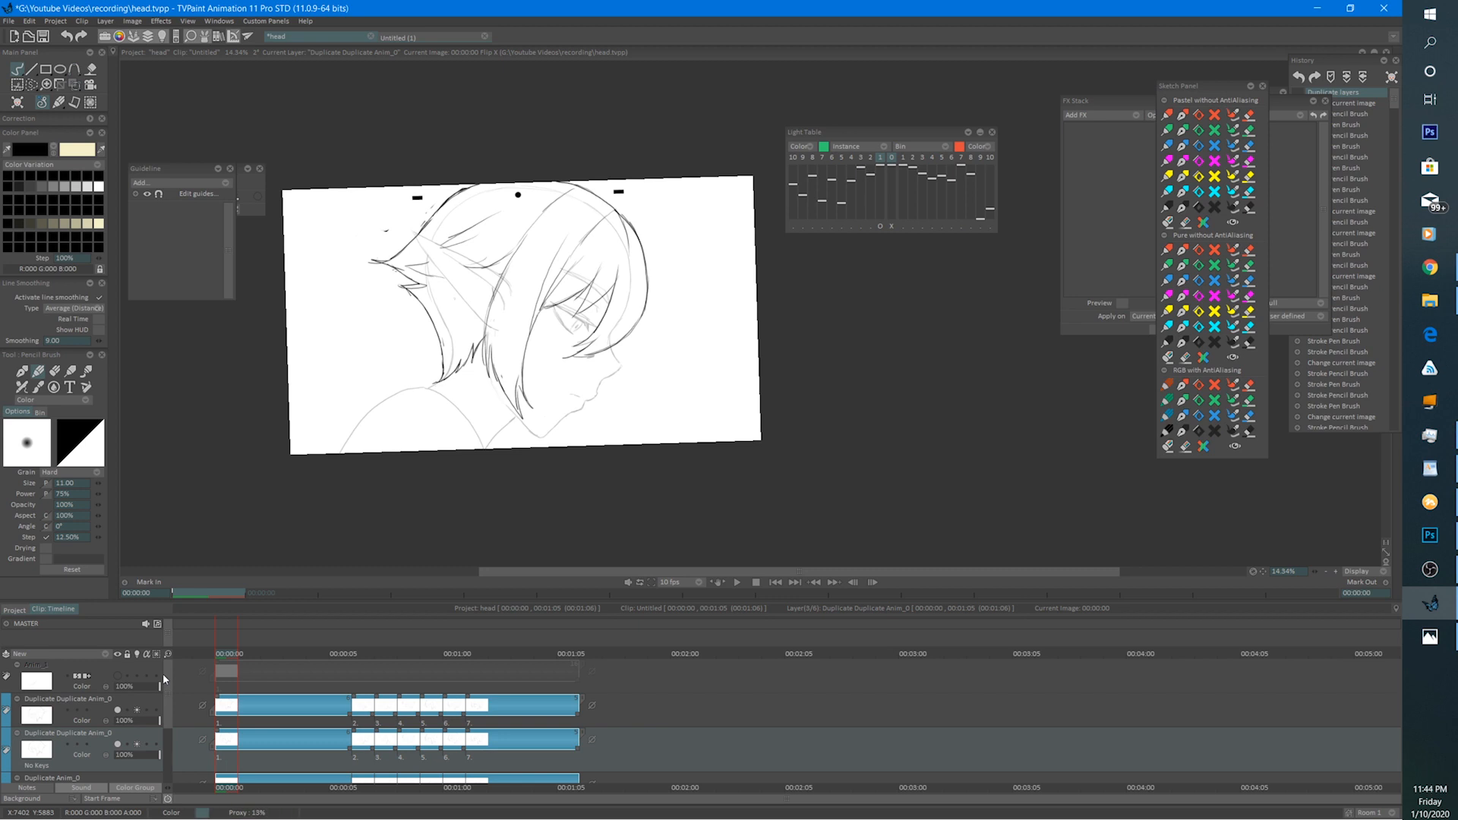
scroll(160, 679, down, 1)
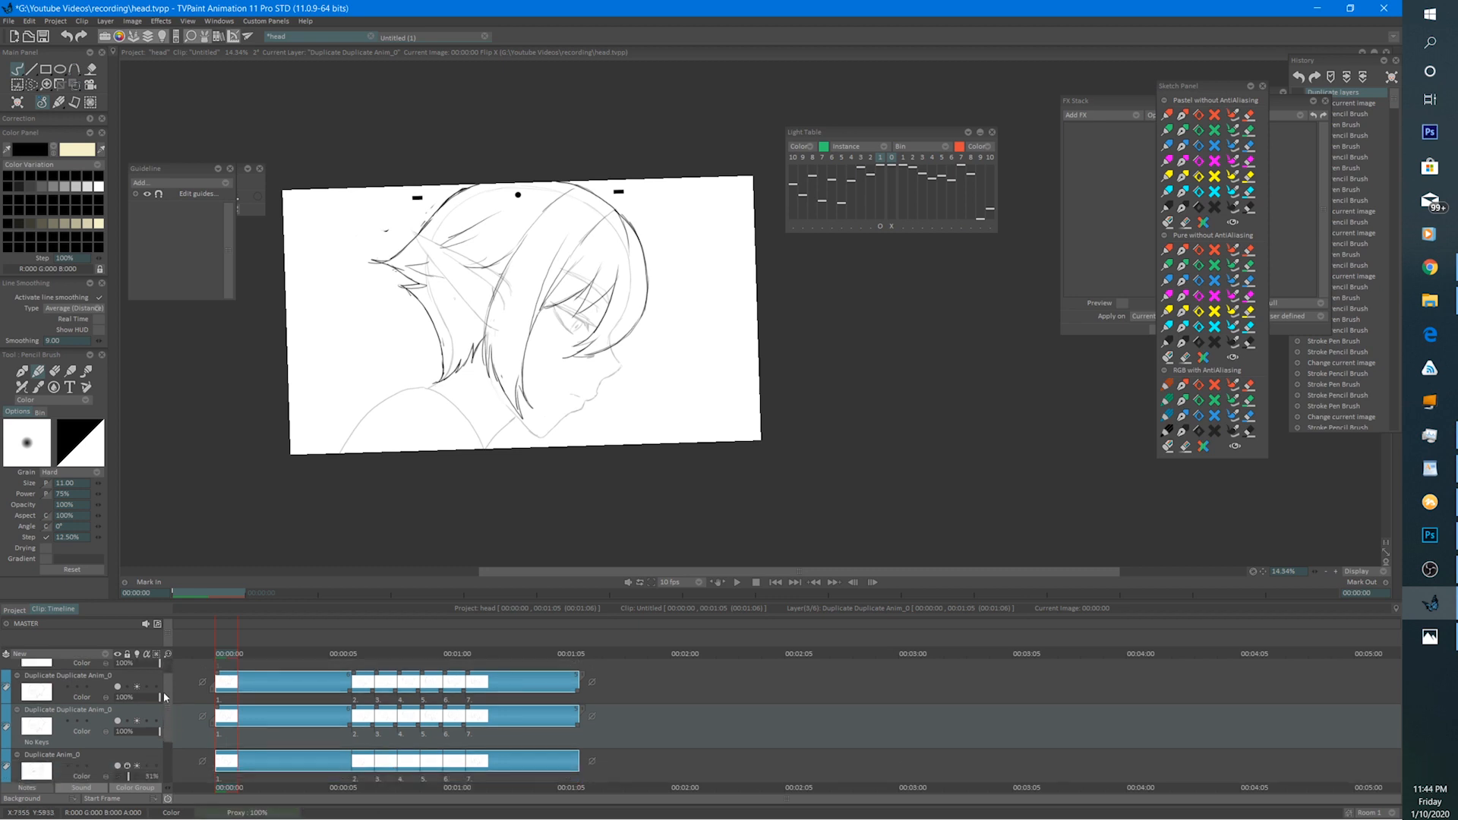
click(7, 721)
click(21, 717)
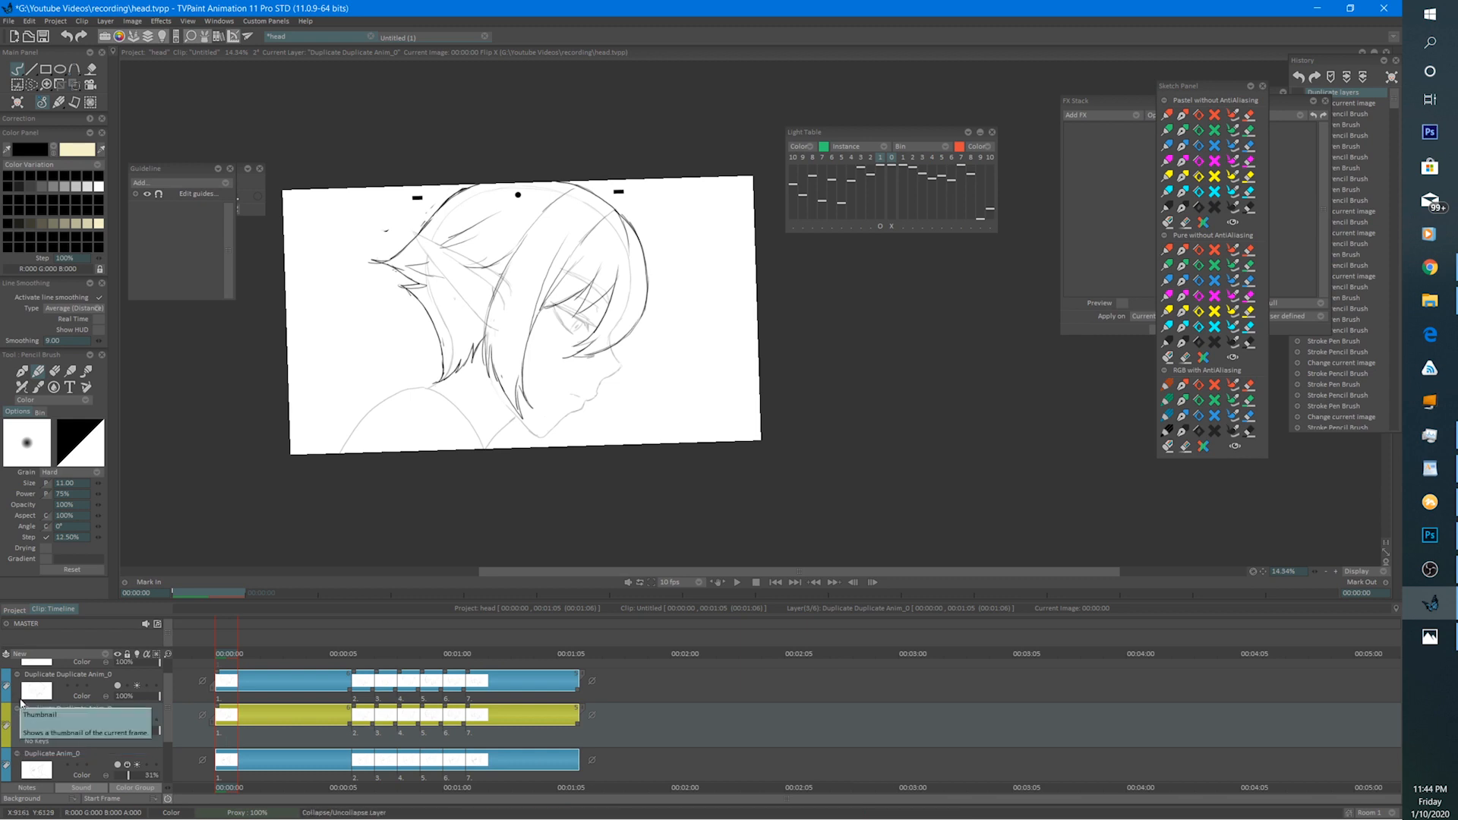
Hide the yellow hair layer and make the upper copy the current layer.
scroll(126, 736, down, 1)
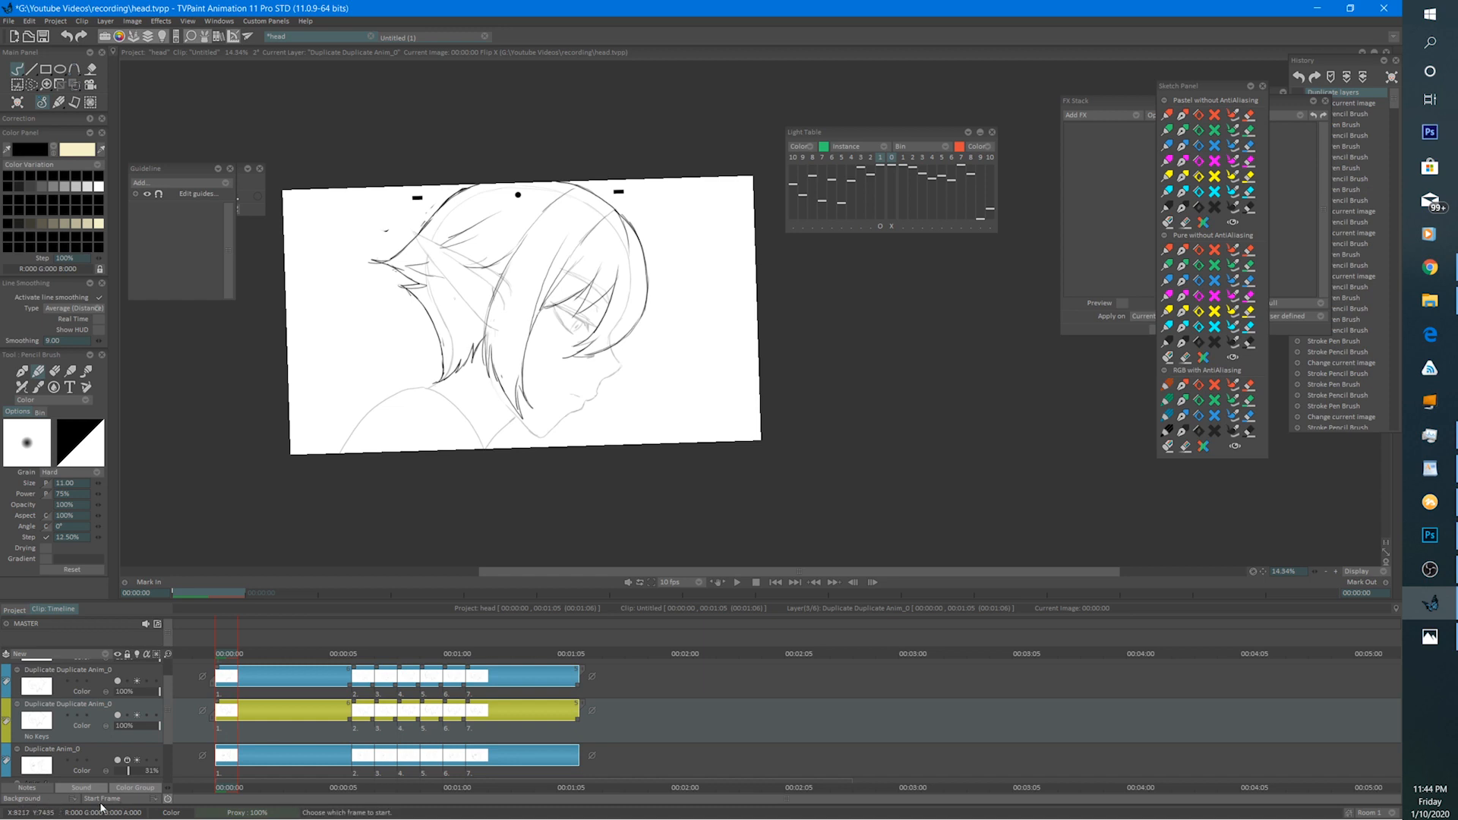
click(118, 715)
drag(647, 362, 637, 377)
click(486, 694)
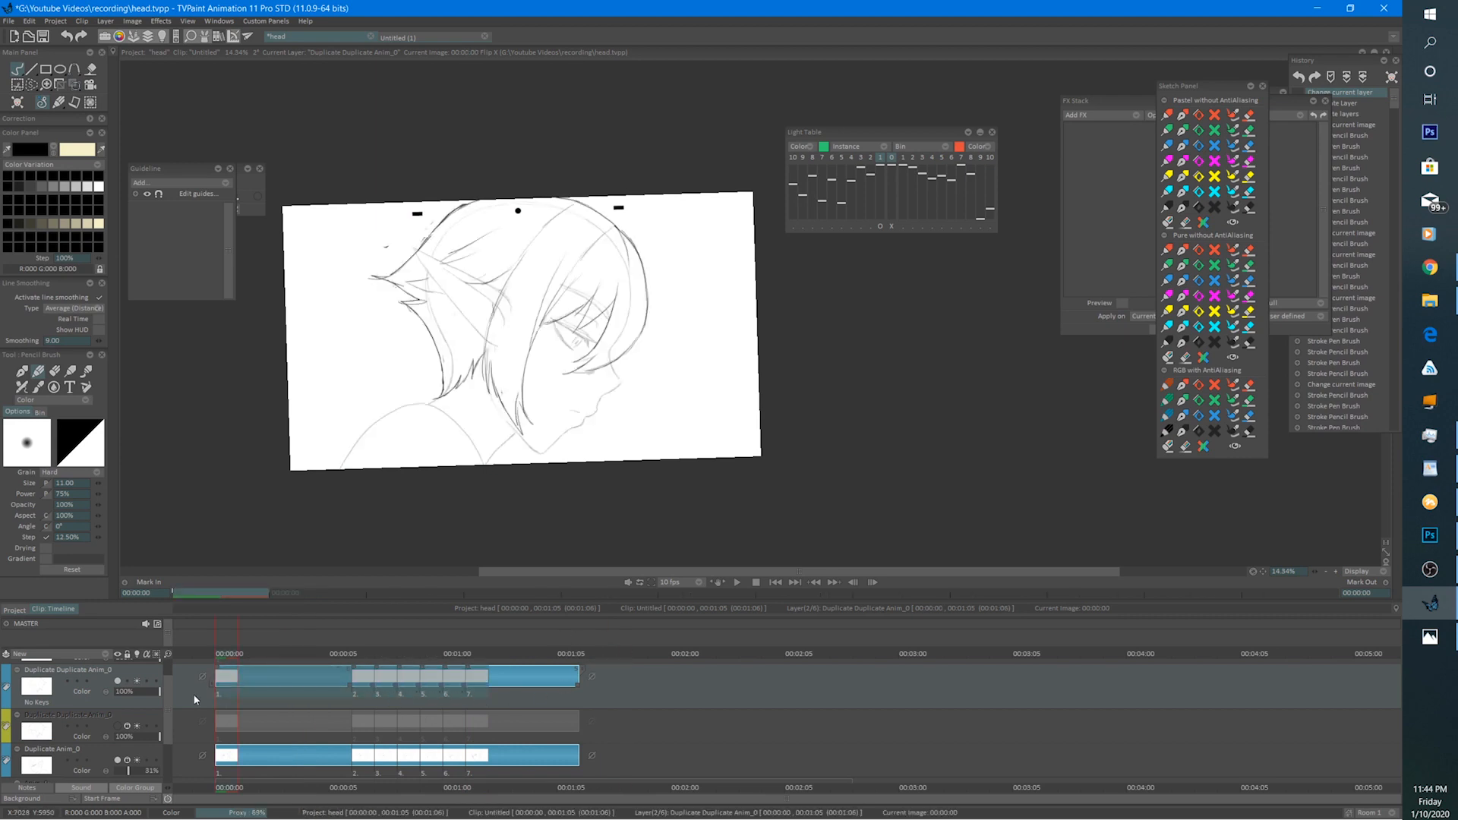
Transform the first hair drawing, shifting it by about -62 horizontally and 50 vertically, and return to freehand drawing.
key(ctrl+t)
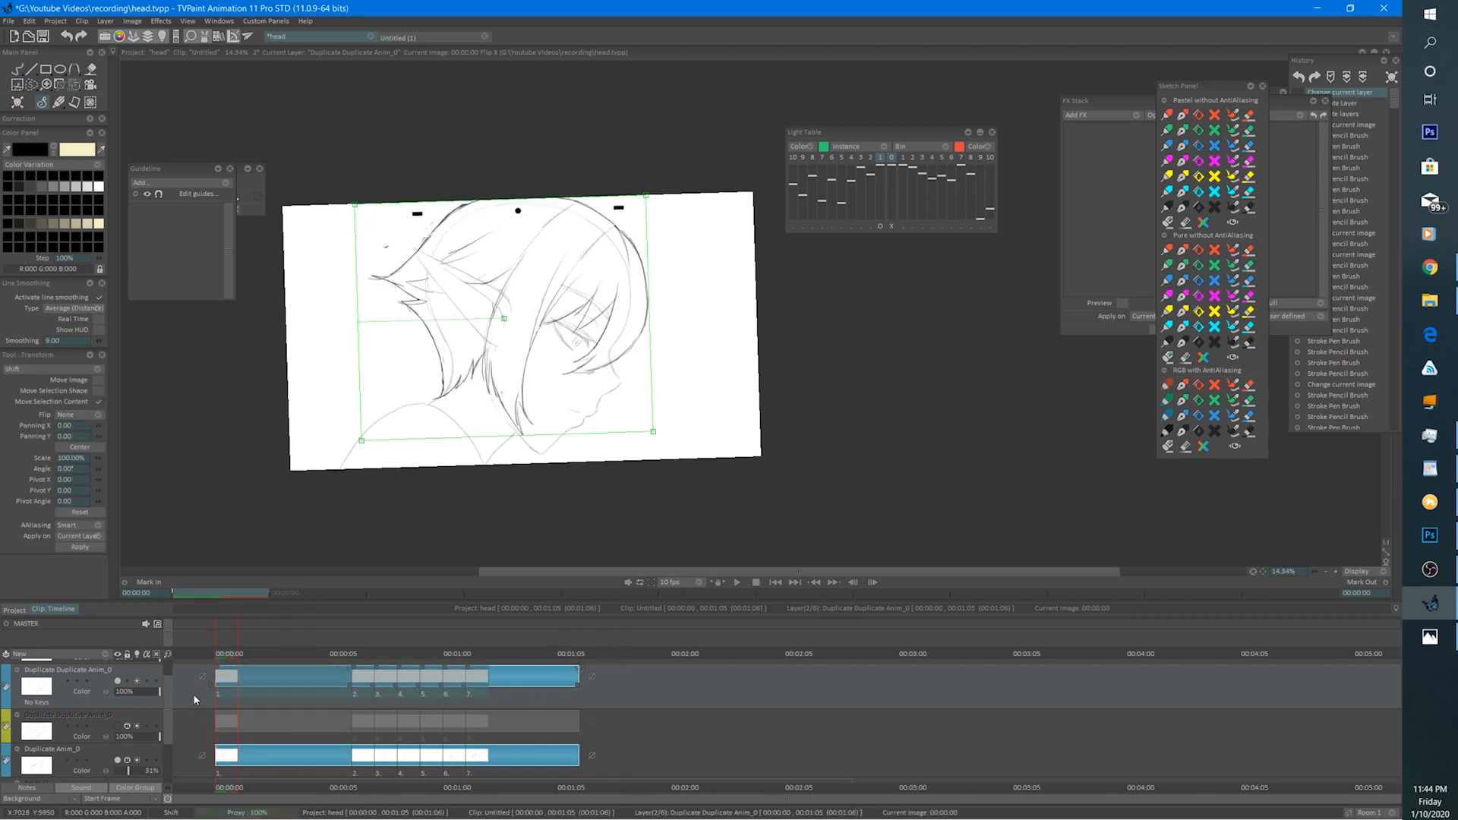
drag(625, 366, 631, 366)
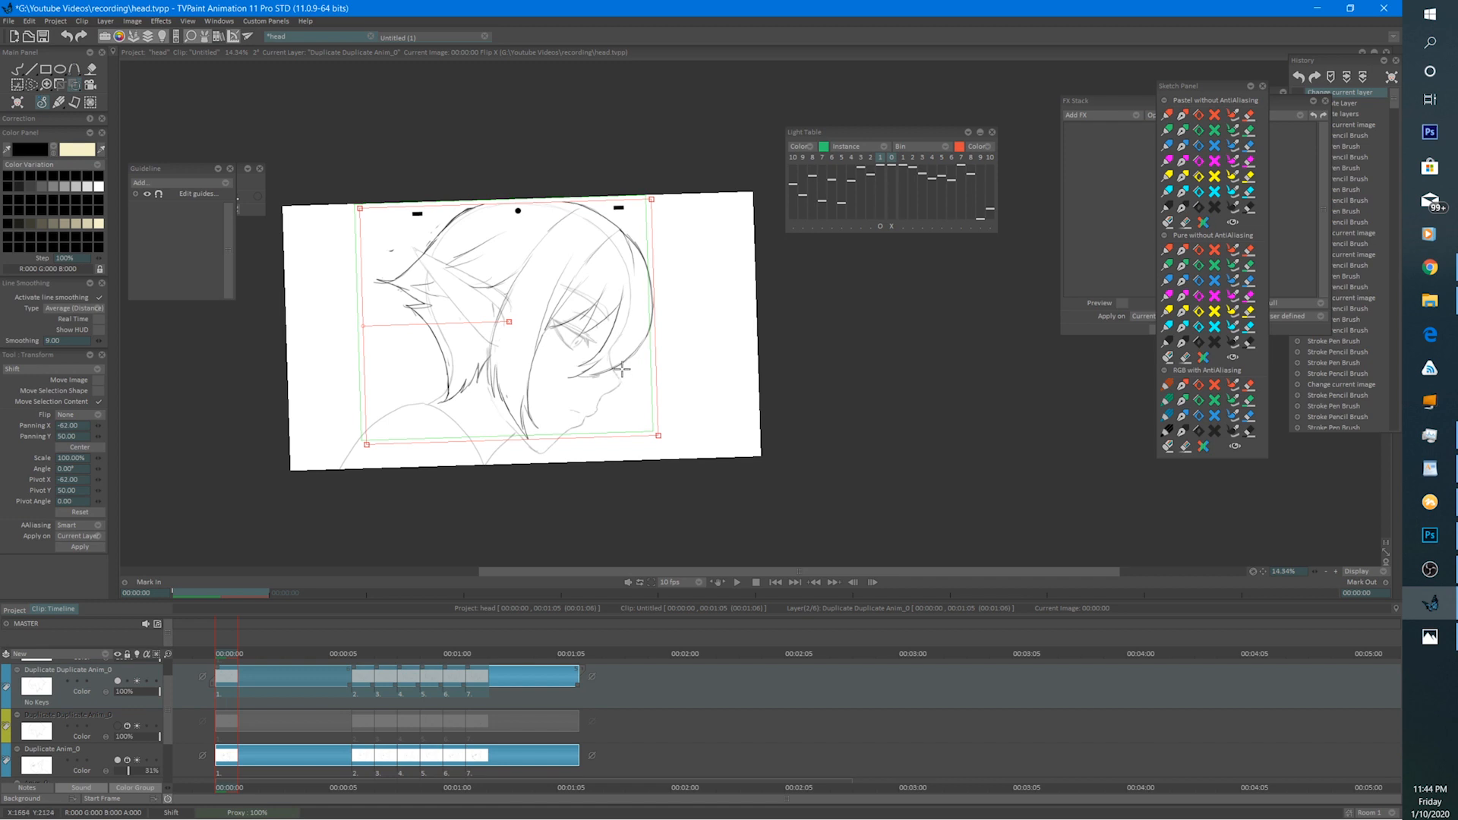
key(Return)
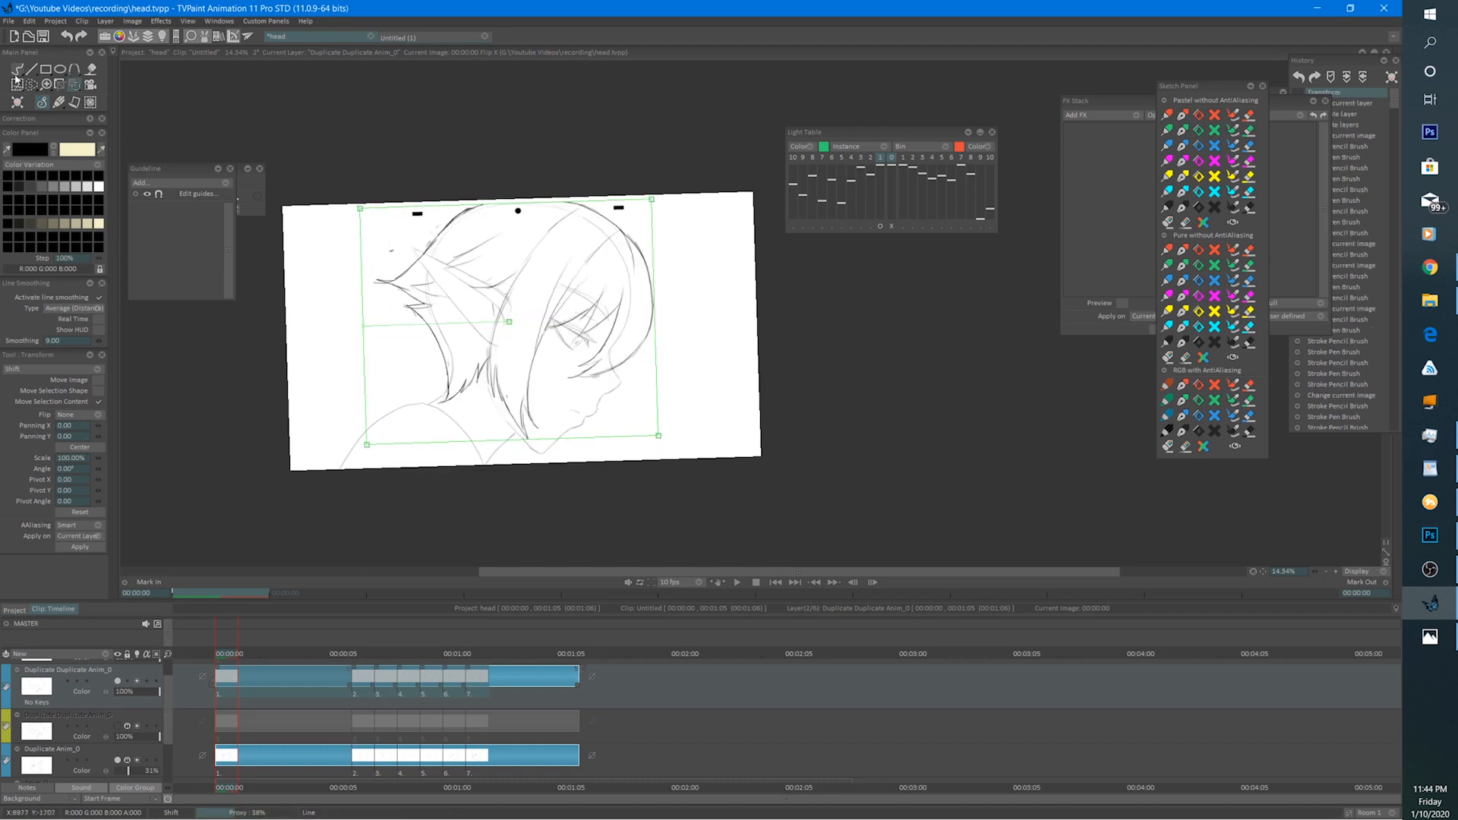
key(b)
Play back the hair animation to check the shifted drawing, stop it, and flip the view horizontally with the canvas recentred.
click(738, 582)
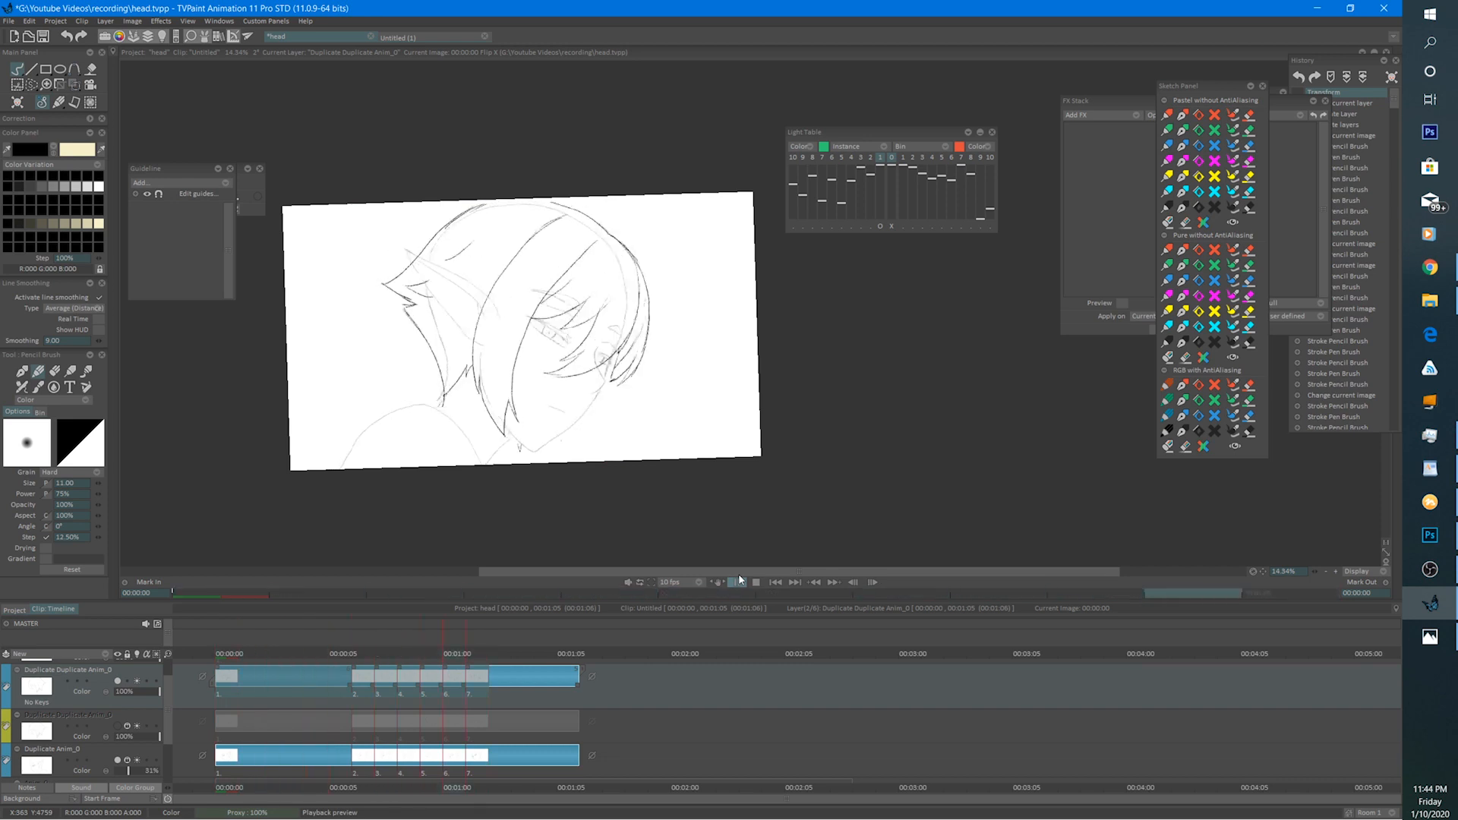
click(755, 582)
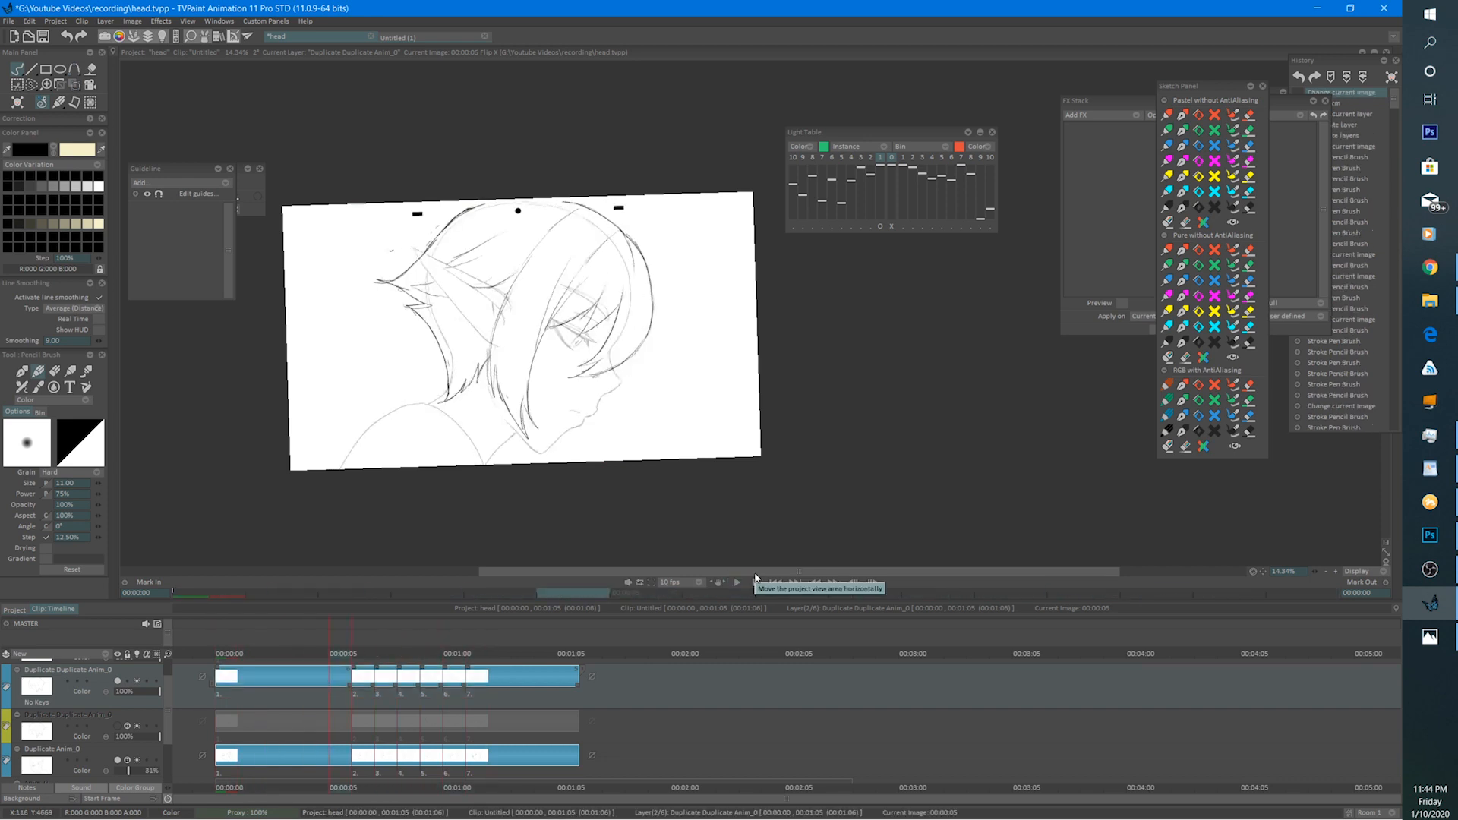
key(x)
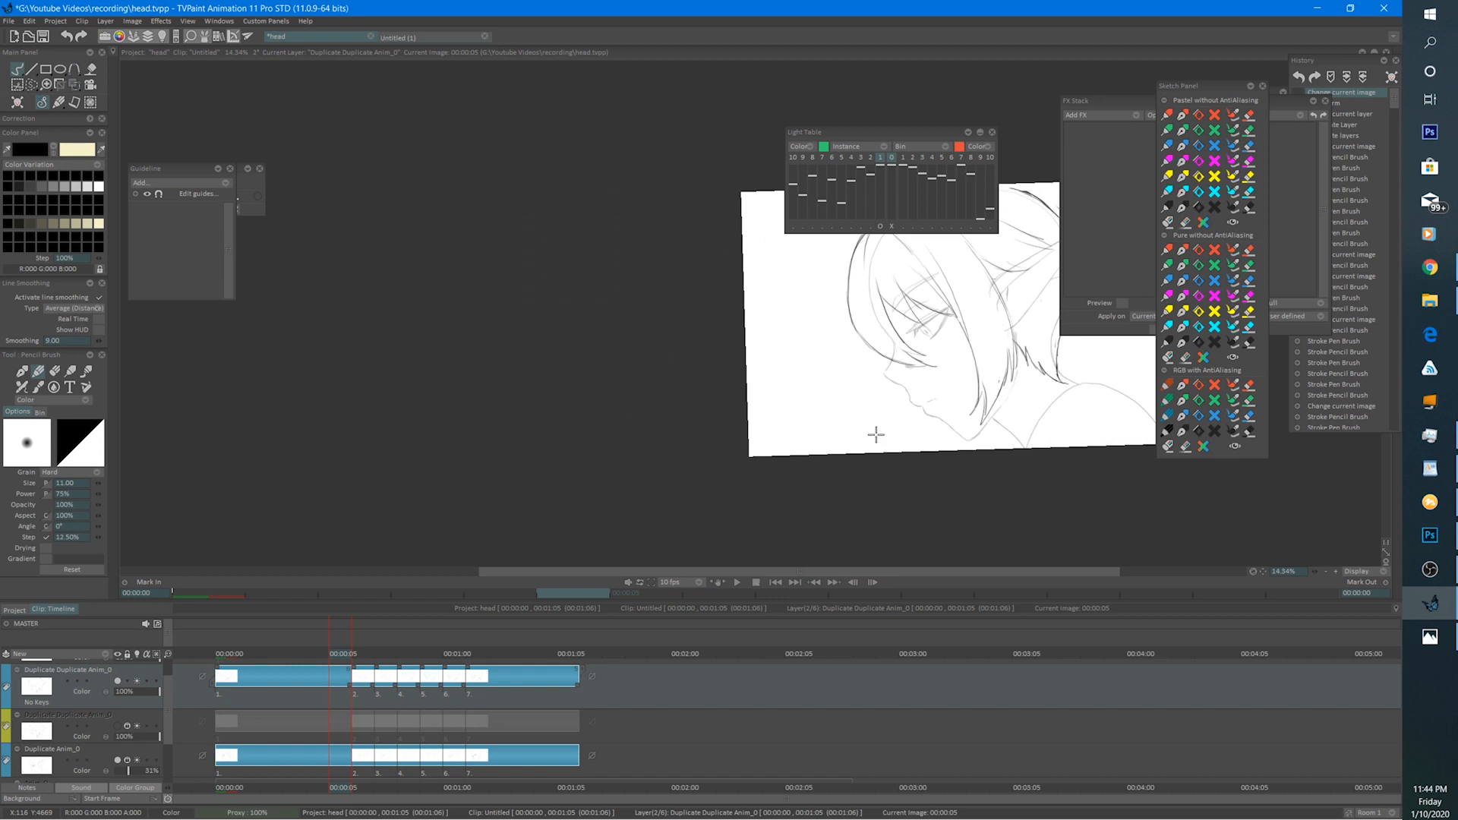
drag(872, 433, 484, 464)
drag(684, 454, 304, 600)
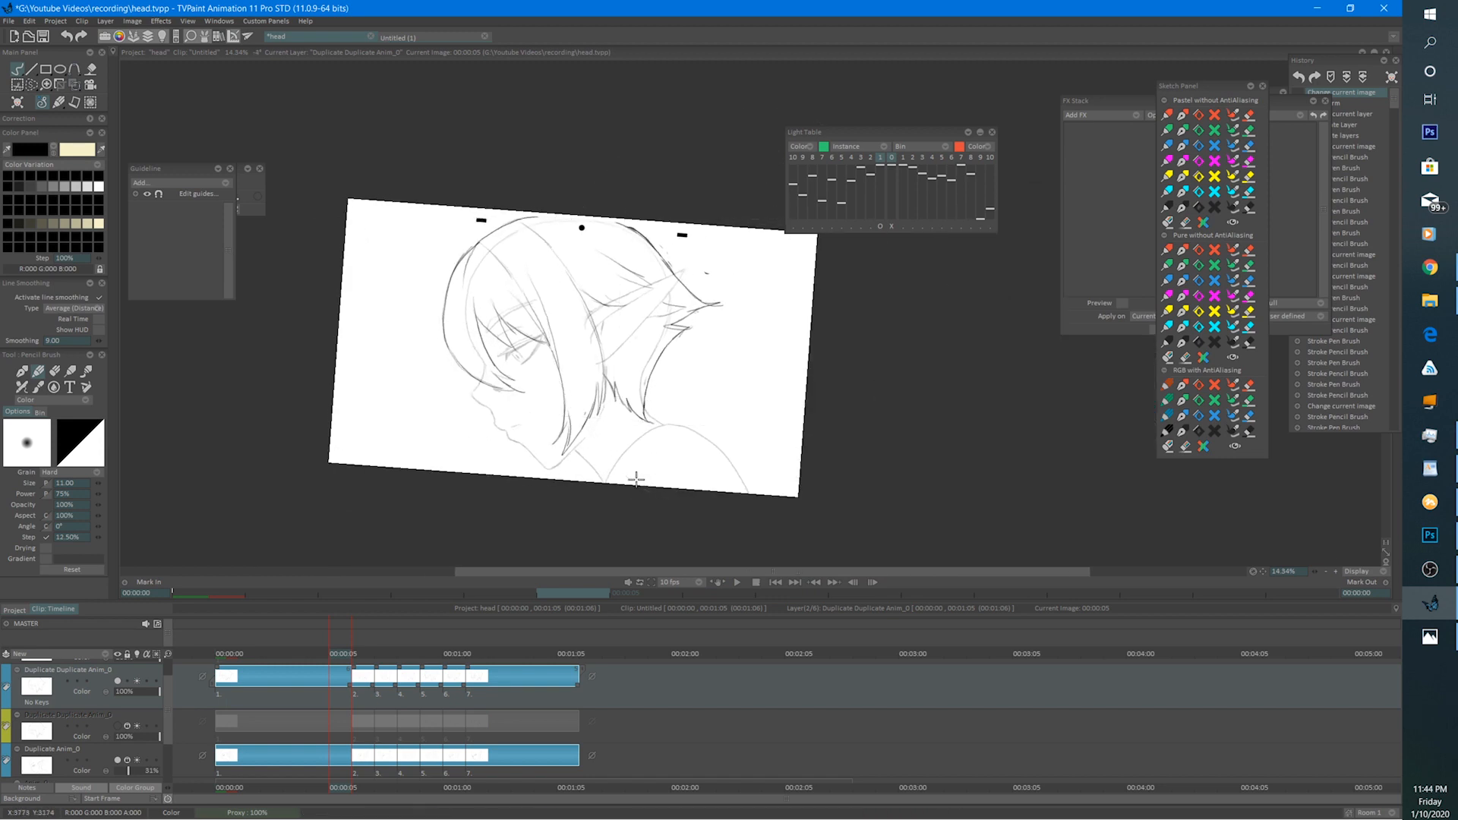
Erase the nape hair tips on the first drawing of the upper hair copy and redraw them in pencil.
key(Up)
scroll(661, 244, up, 5)
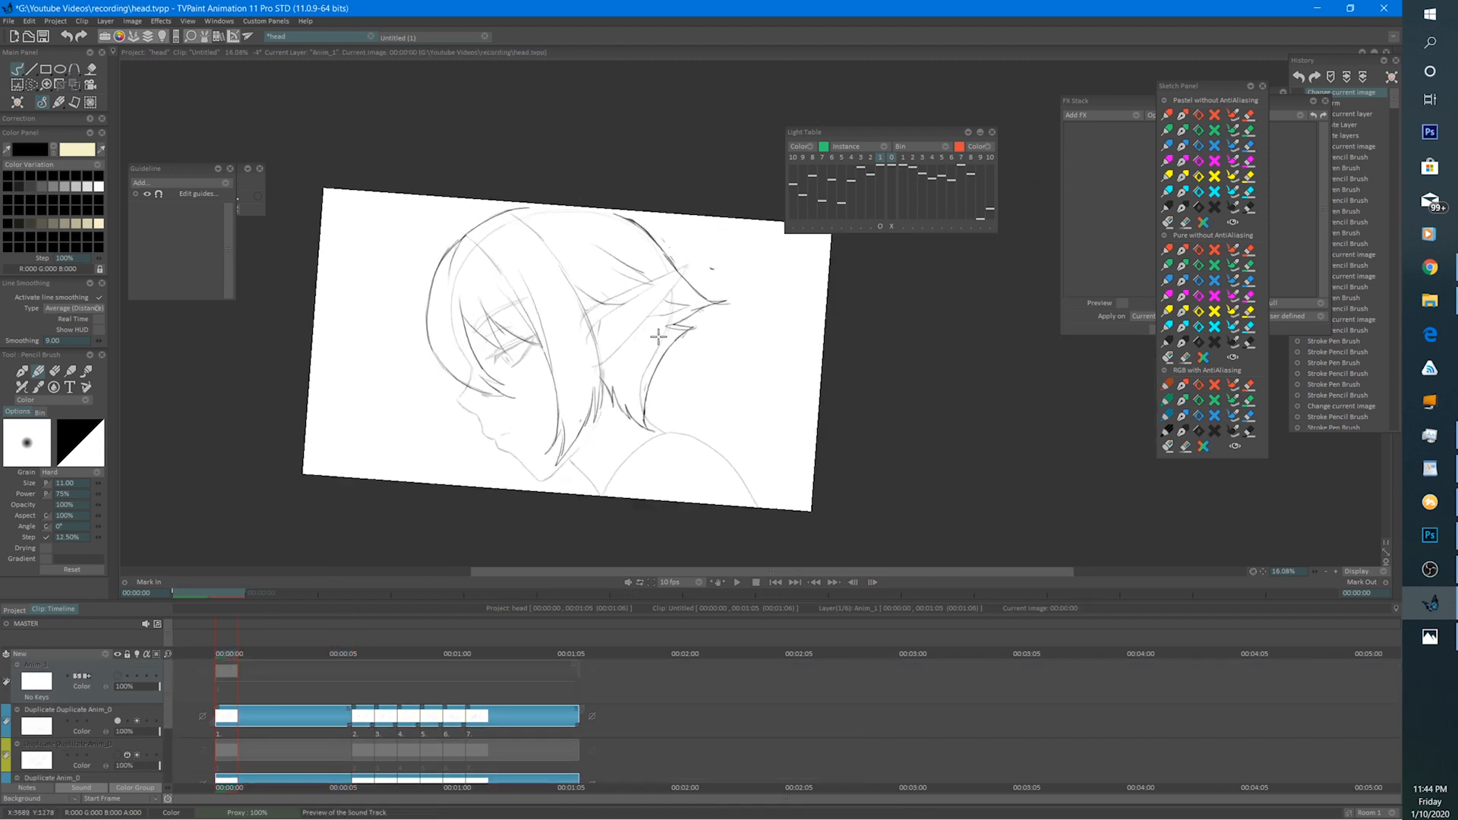
key(e)
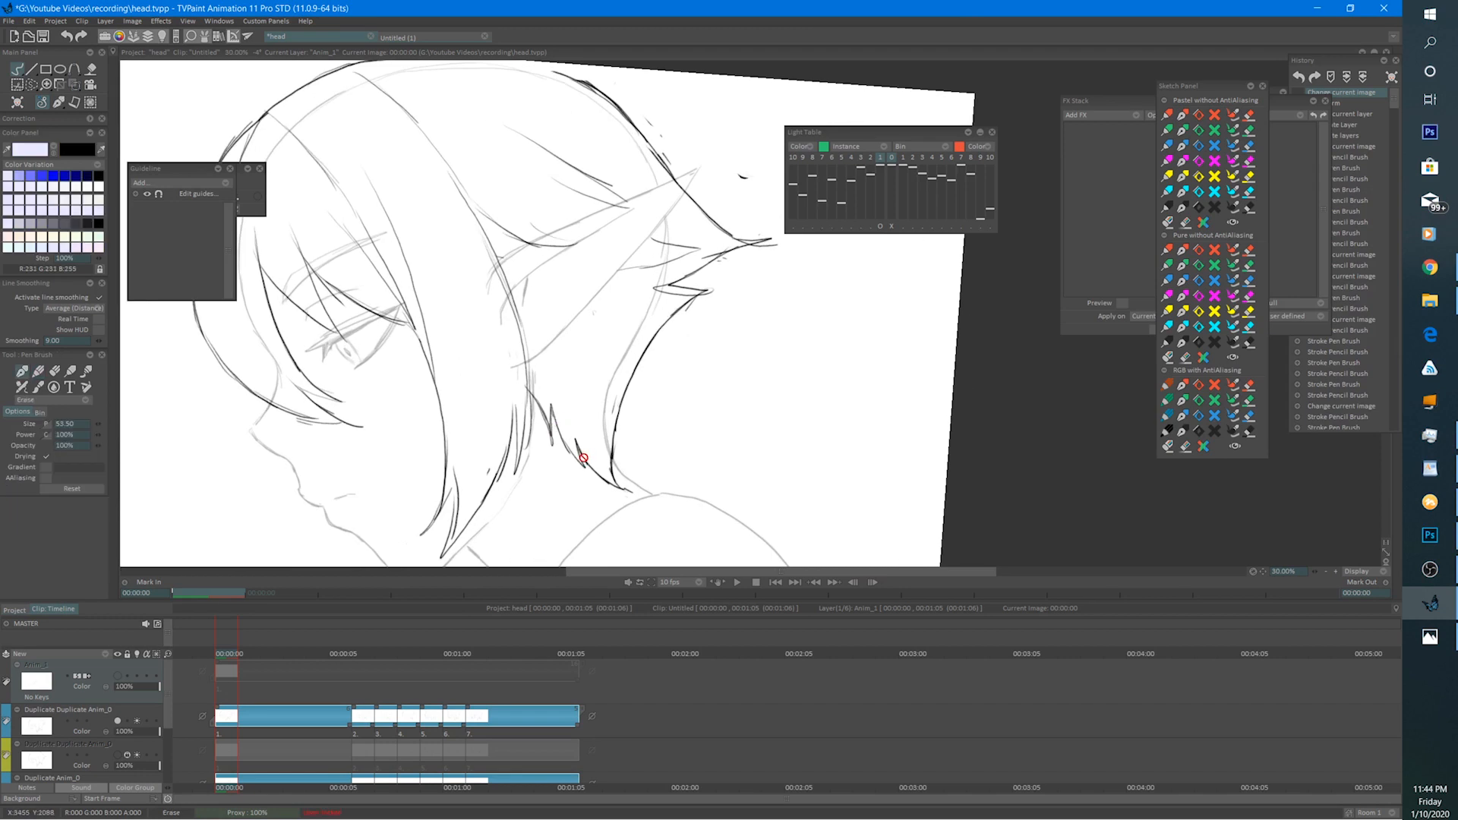
key(Down)
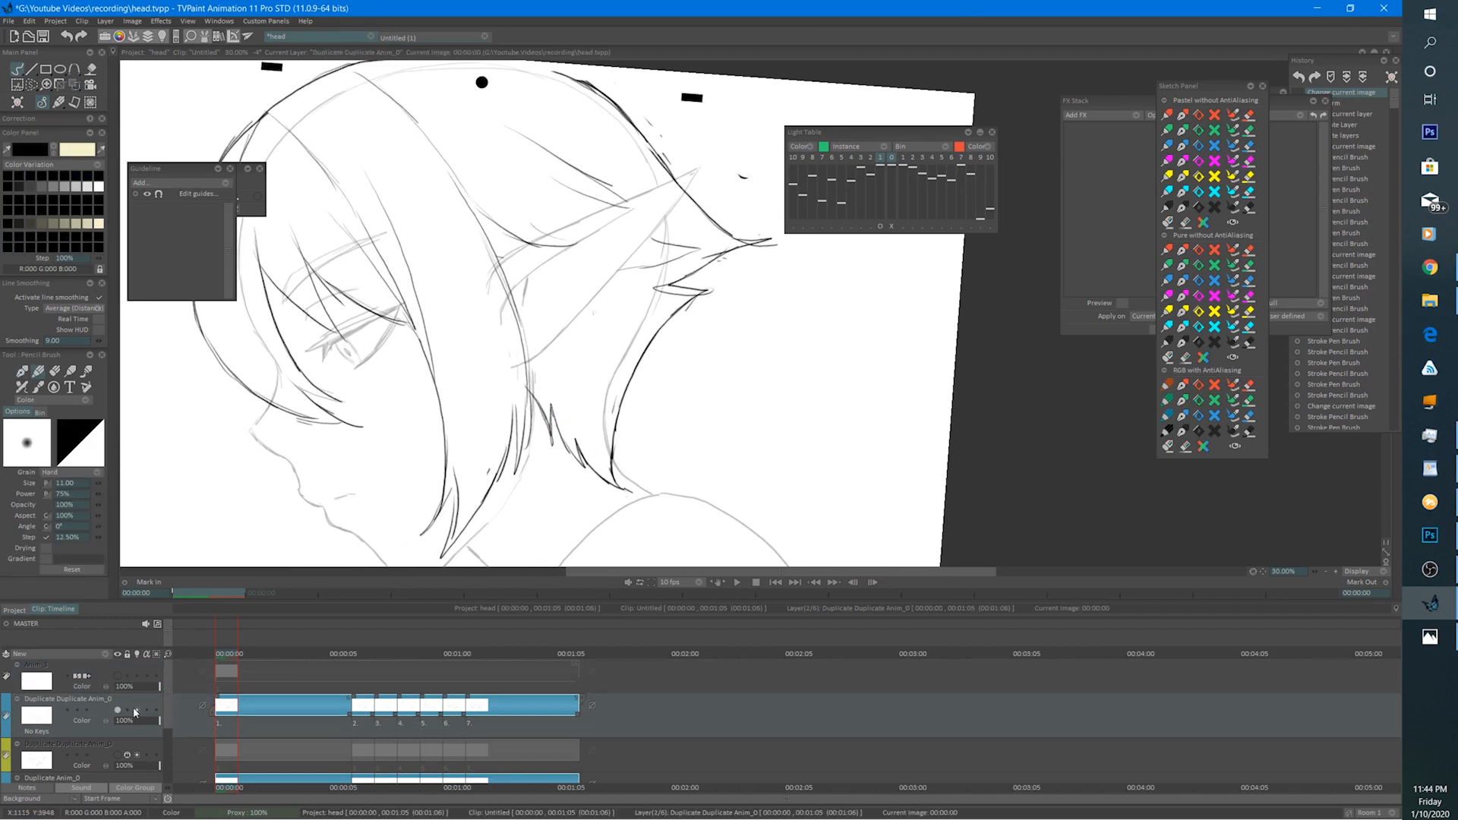
mouse_move(561, 427)
mouse_down()
mouse_move(611, 455)
mouse_move(616, 426)
mouse_move(567, 438)
mouse_move(627, 476)
mouse_up()
key(b)
drag(613, 396, 629, 470)
Clean up and redraw the nape hair tips on the second drawing, following the light-table ghost of the previous one.
key(Right)
key(Right)
key(Right)
key(Right)
key(Right)
key(Right)
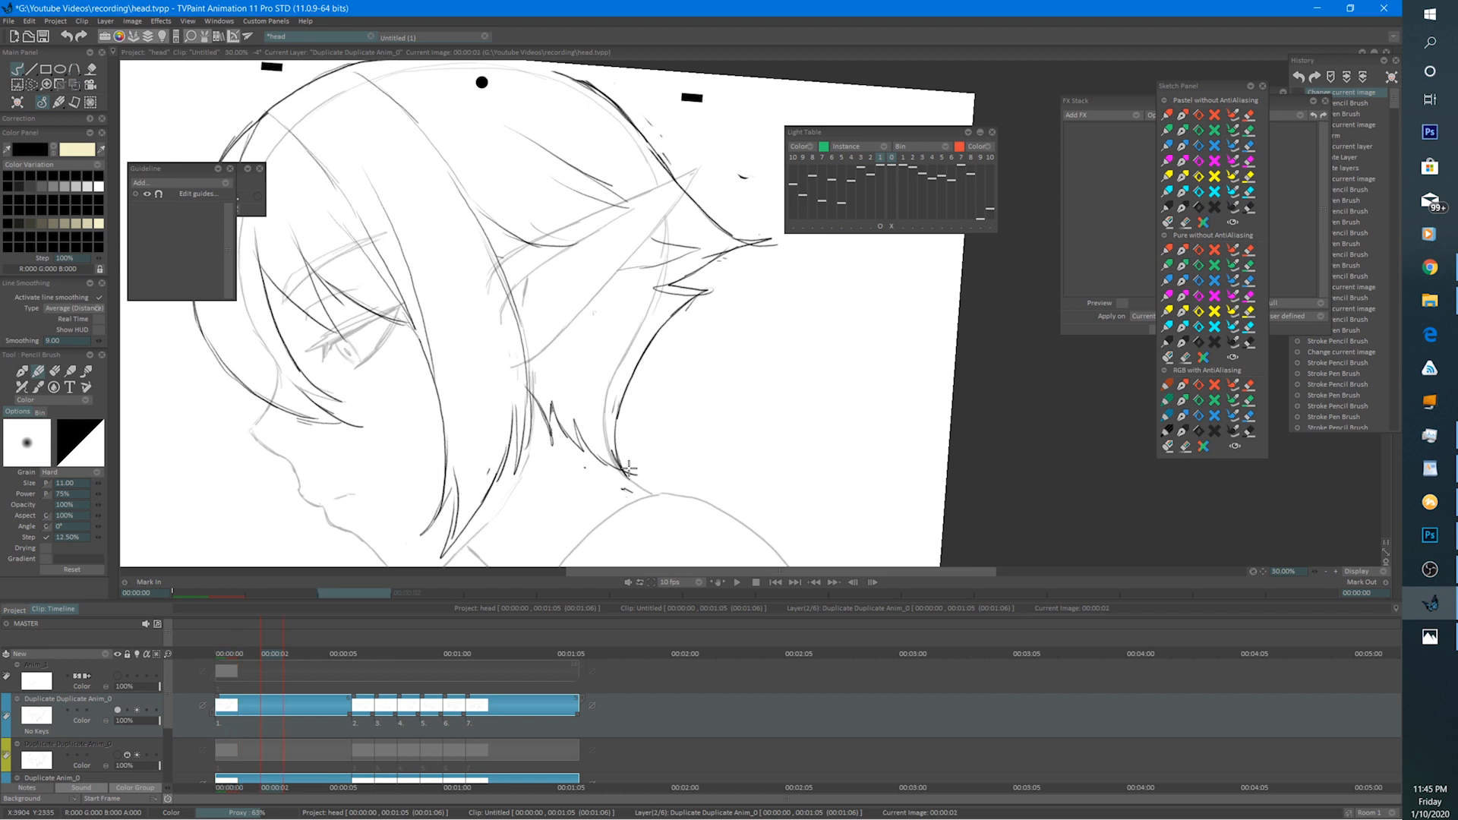
key(Right)
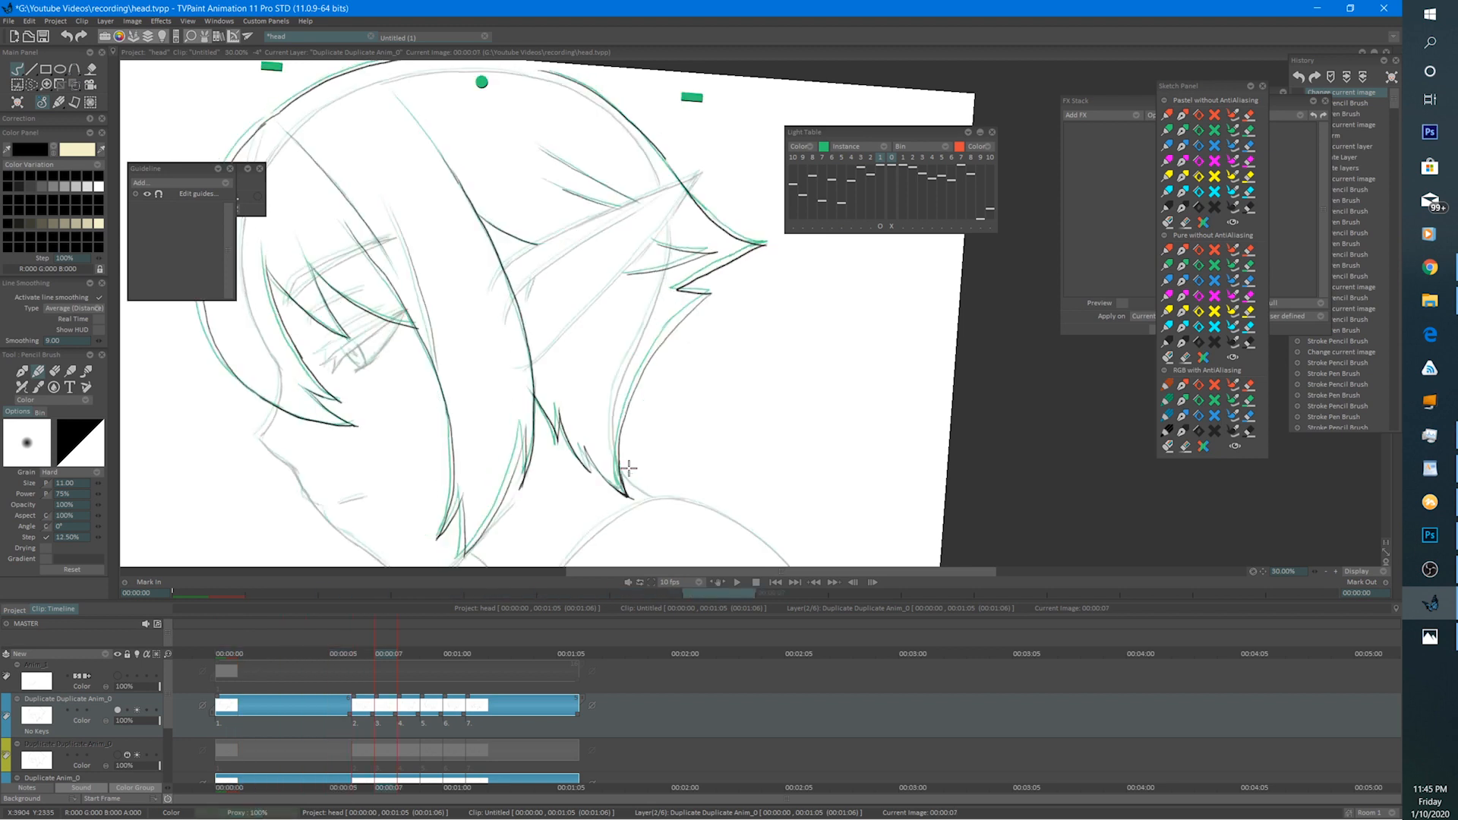
key(Left)
key(e)
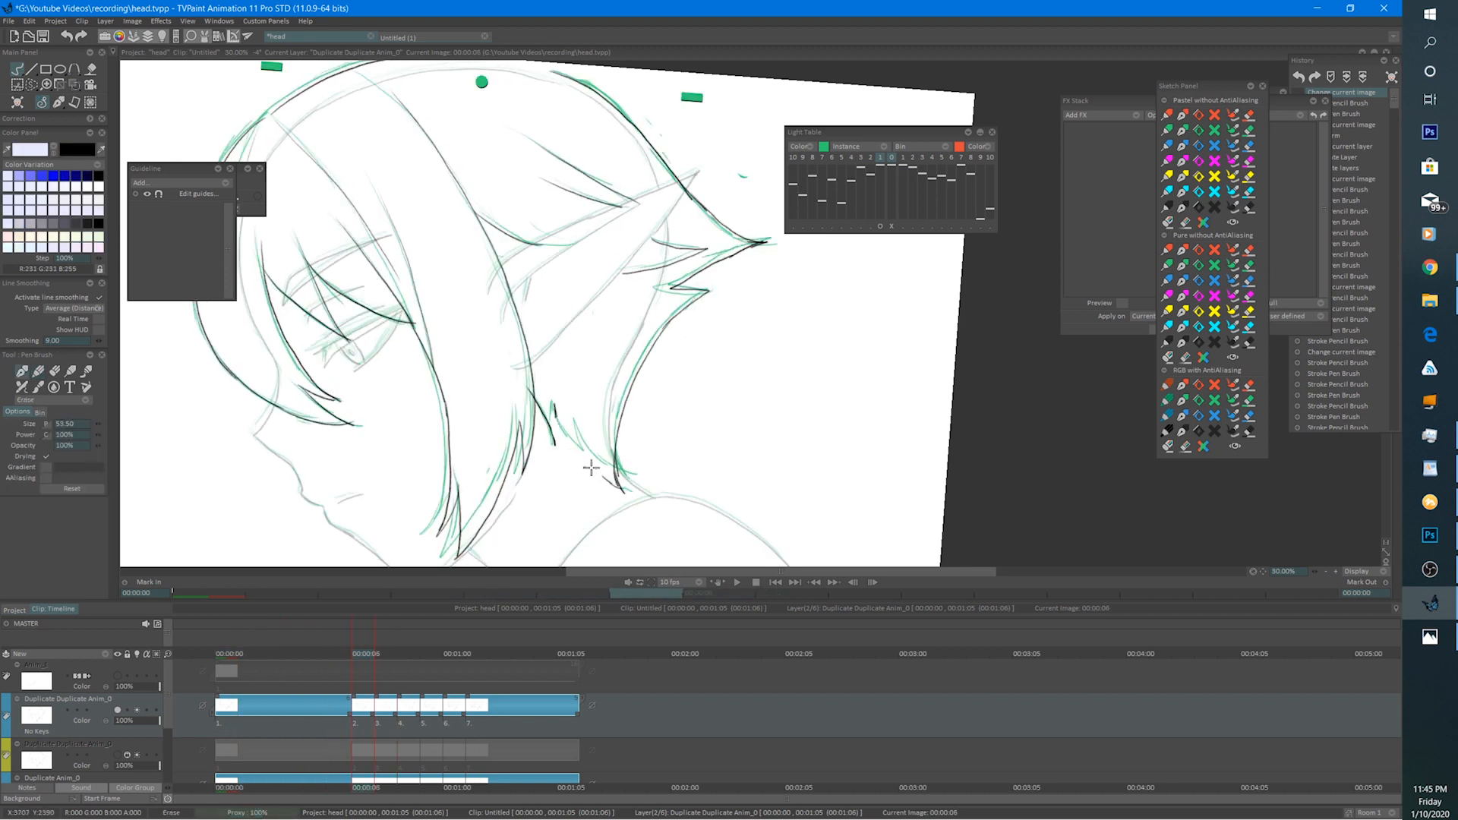
drag(591, 468, 619, 478)
key(b)
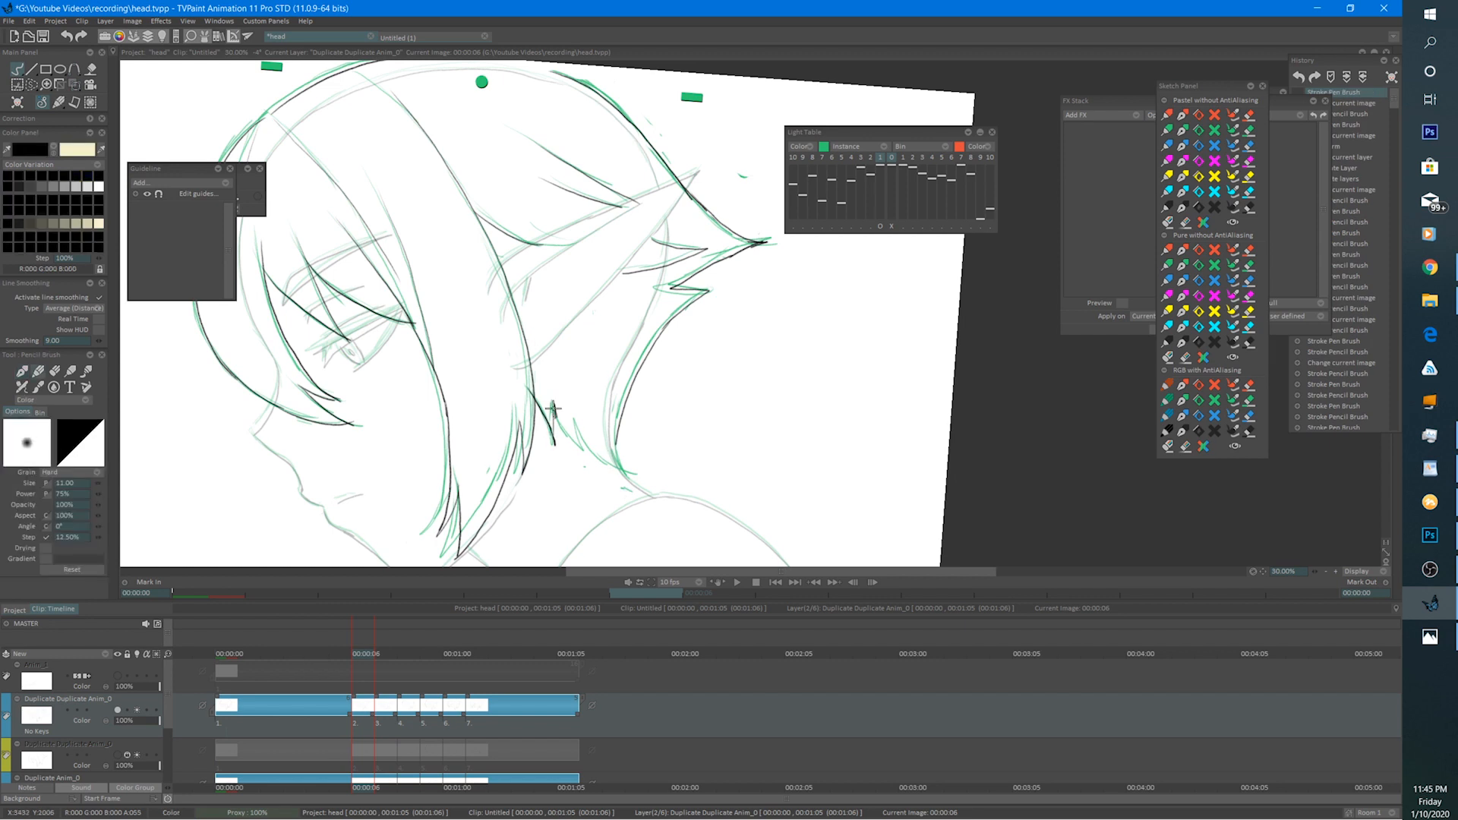
drag(621, 459, 633, 486)
Erase the nape hair on the third drawing and redraw its tips over the green ghost lines.
key(Right)
key(e)
drag(566, 416, 626, 478)
key(b)
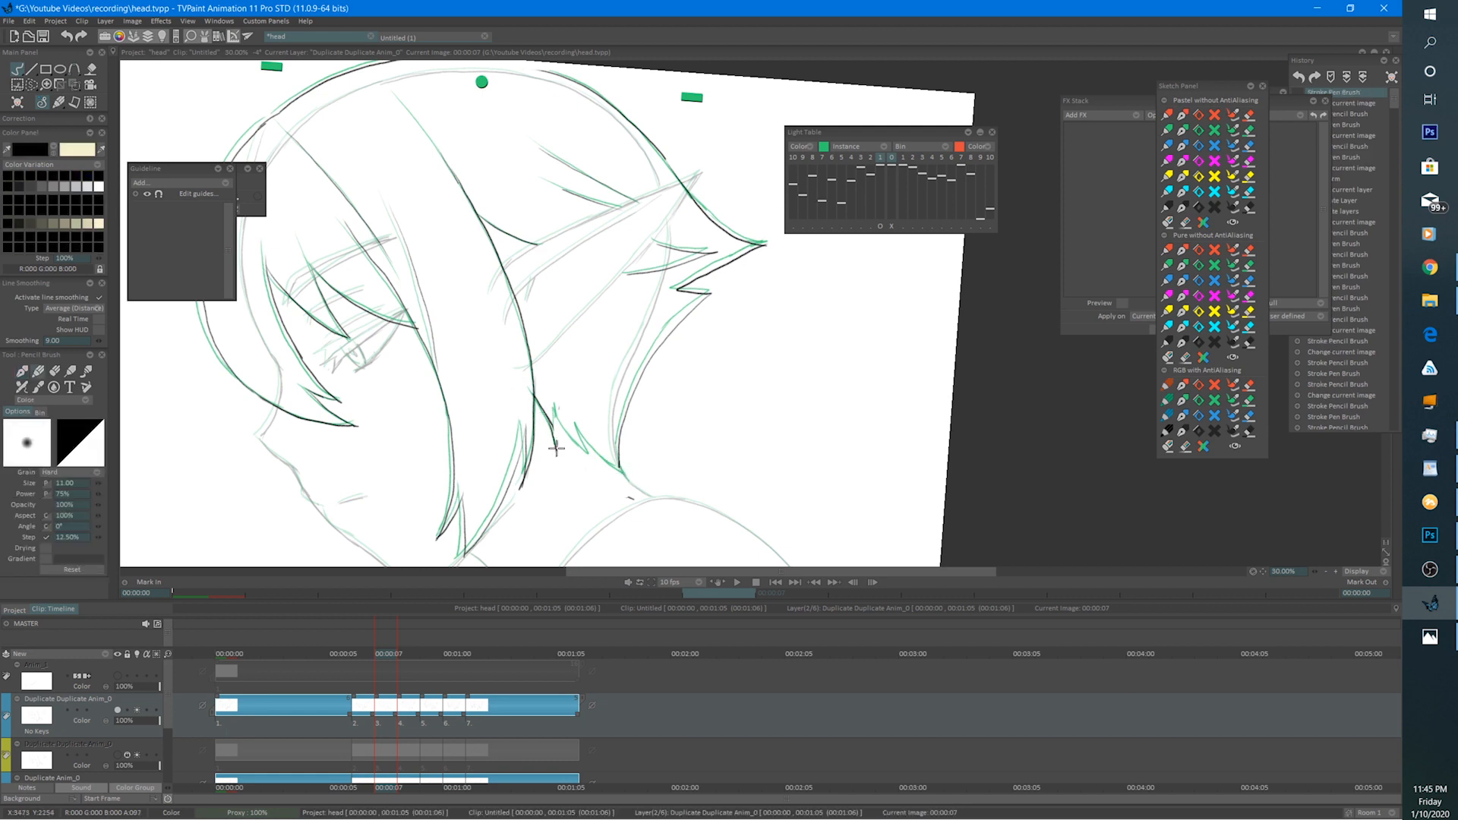
drag(556, 448, 570, 433)
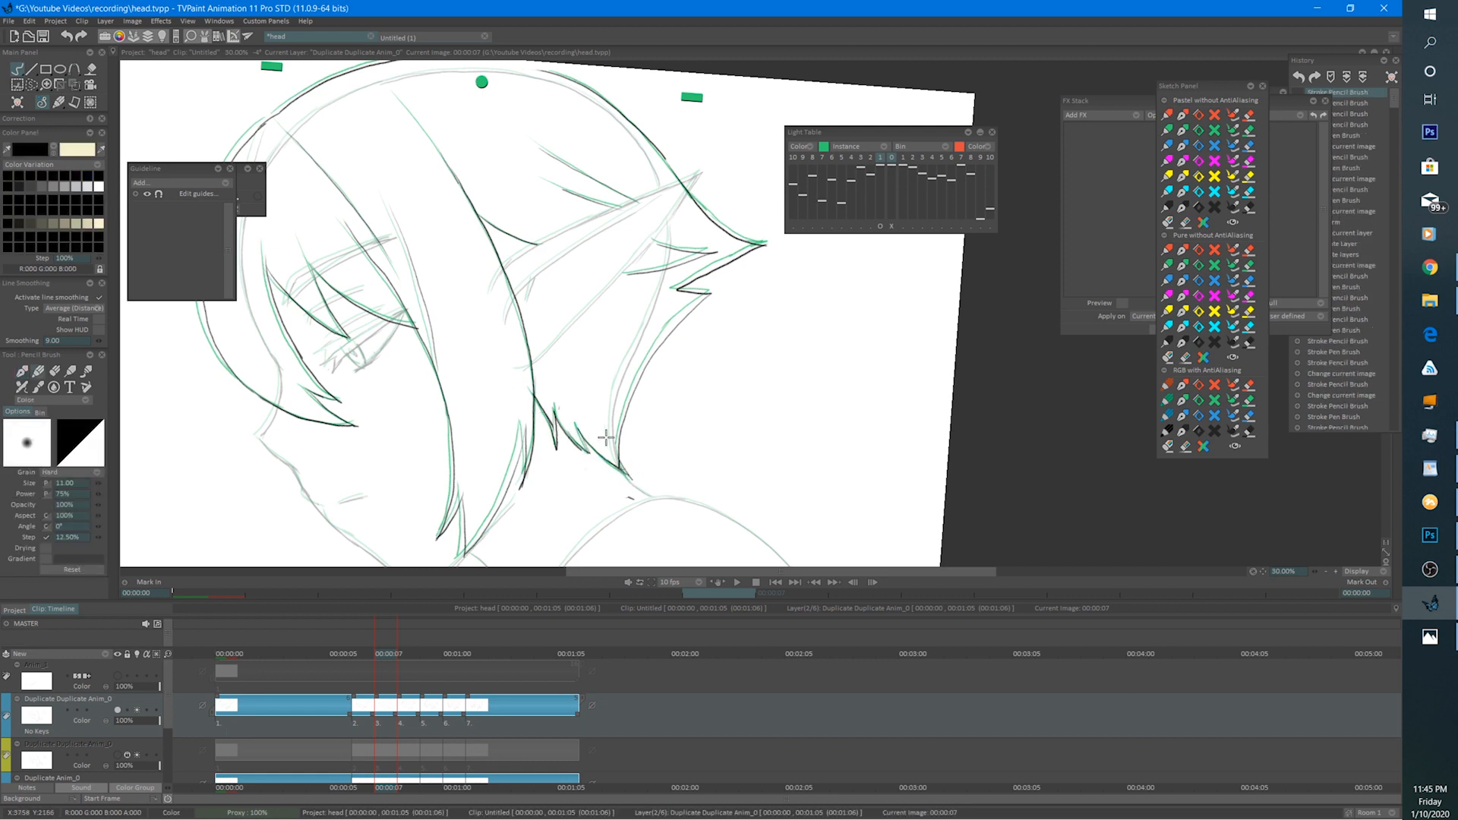
Erase the nape hair on the fourth drawing and redraw its tips down to the back of the neck.
key(Right)
key(e)
drag(575, 456, 599, 454)
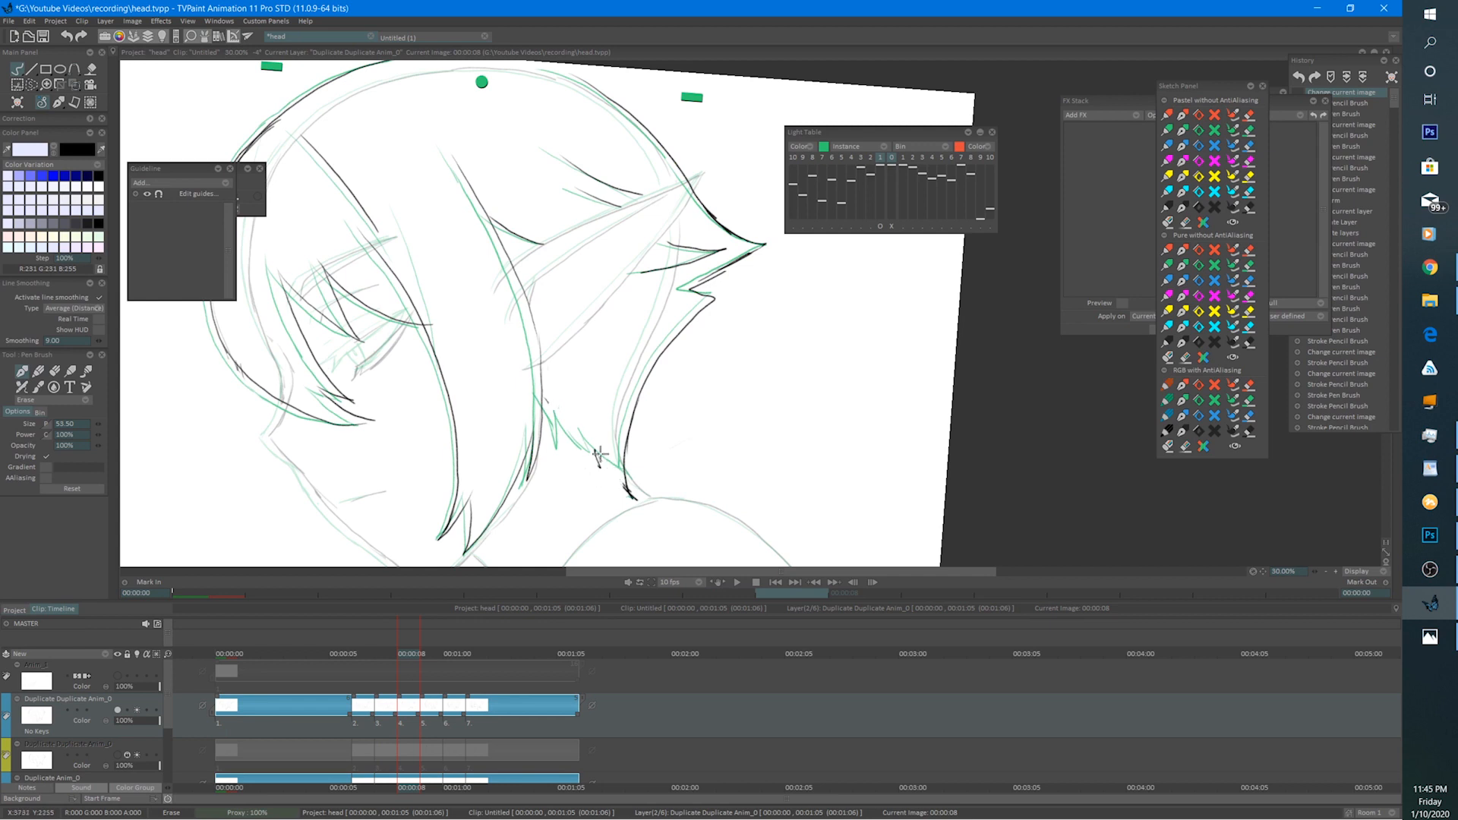
key(e)
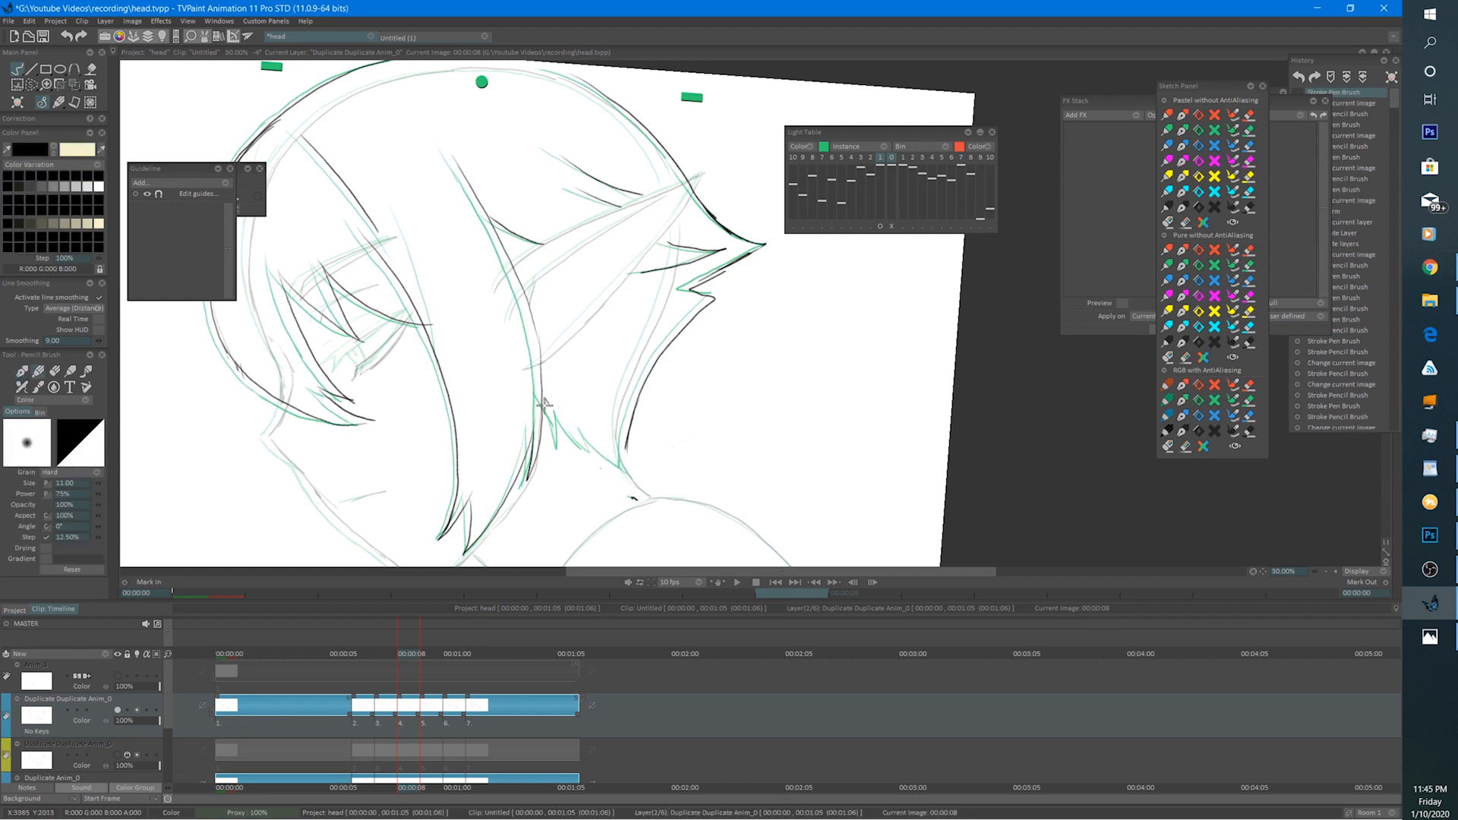
mouse_move(554, 413)
mouse_down()
mouse_move(565, 445)
mouse_move(559, 422)
mouse_move(621, 445)
mouse_up()
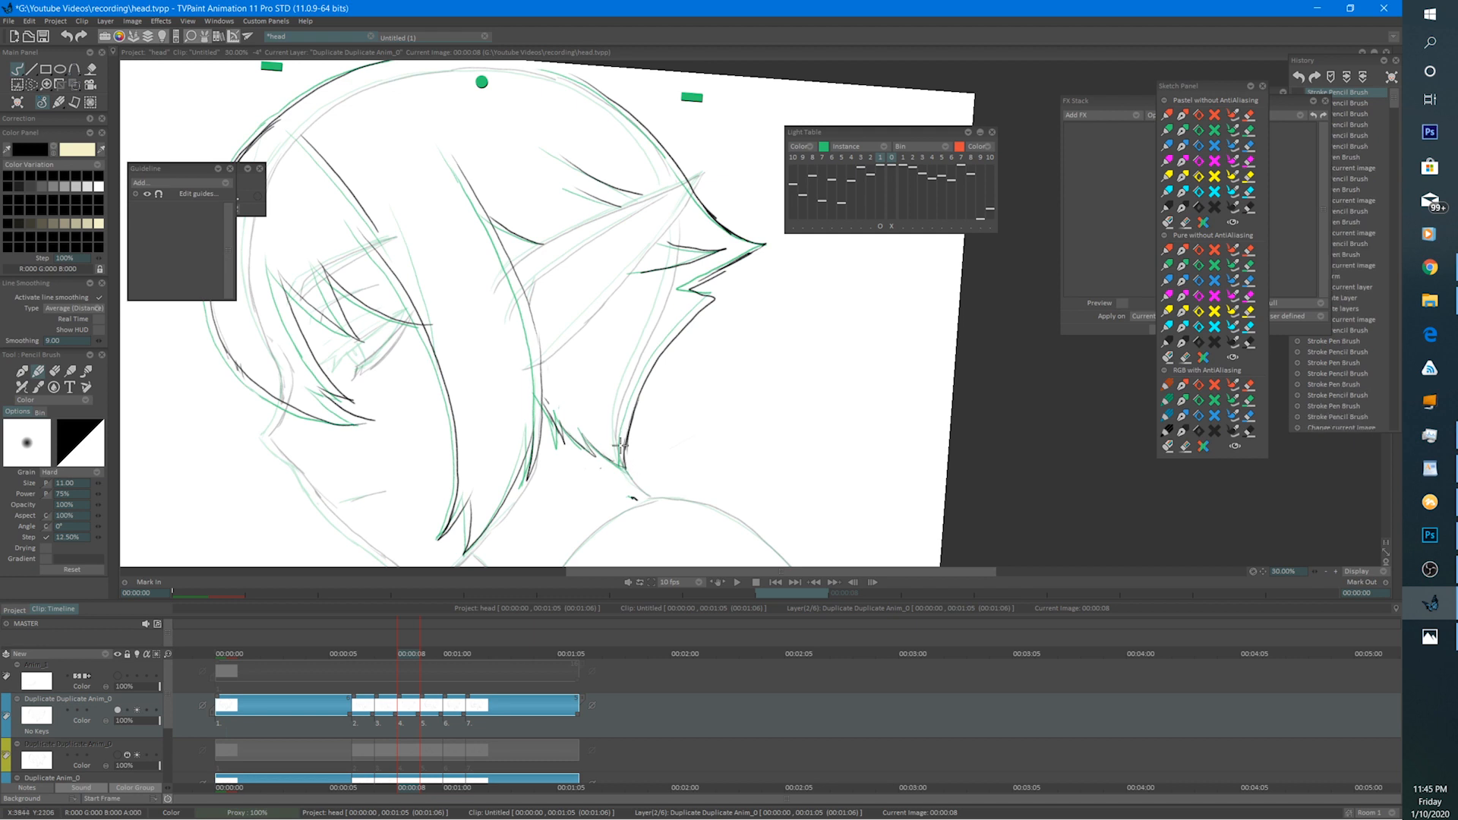
Compare the fourth drawing with its neighbours by briefly showing the next frame in the light table and stepping through the drawings.
click(902, 158)
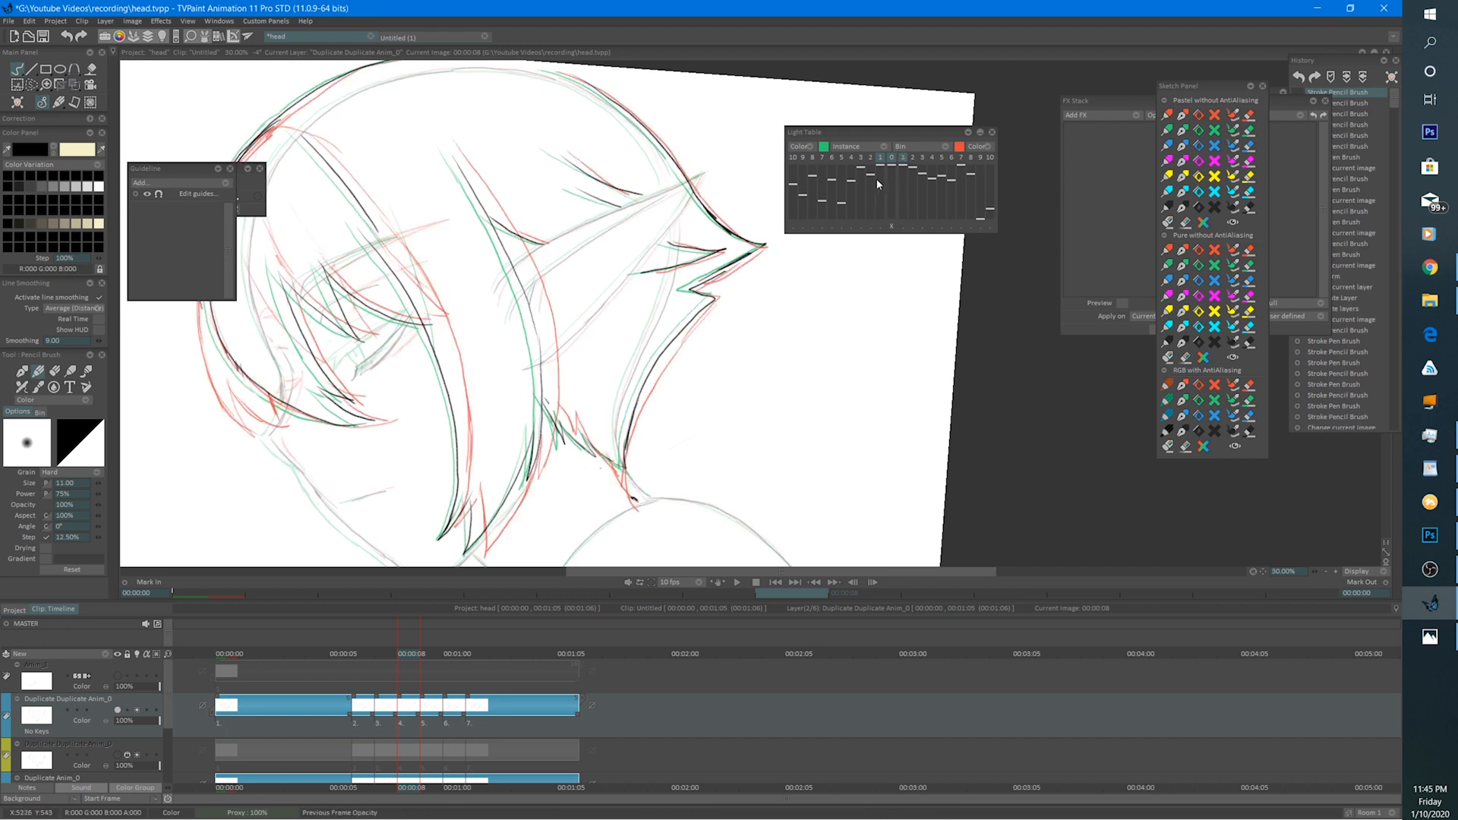
key(Left)
click(902, 158)
key(Left)
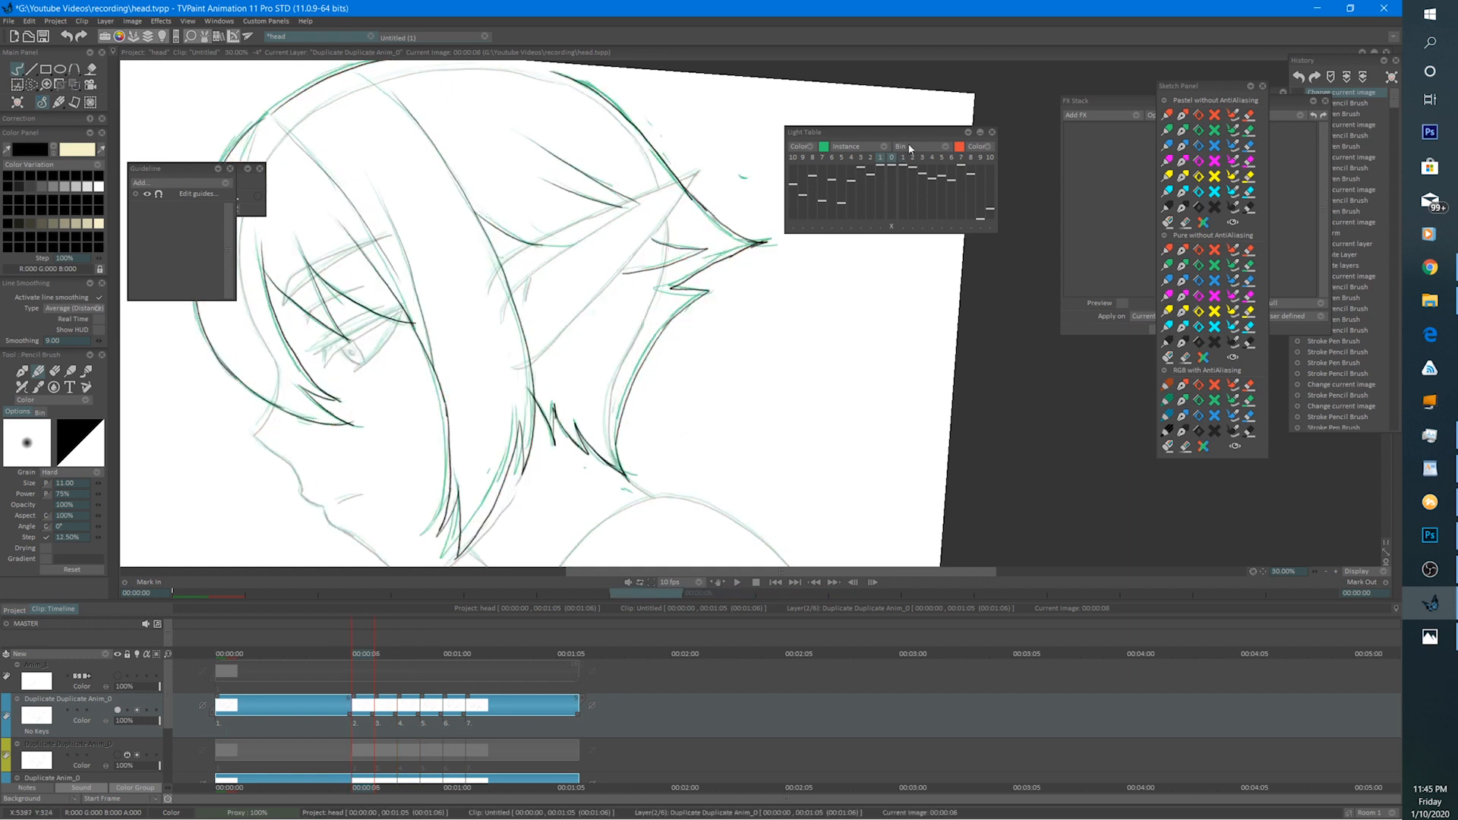
key(Right)
key(Right)
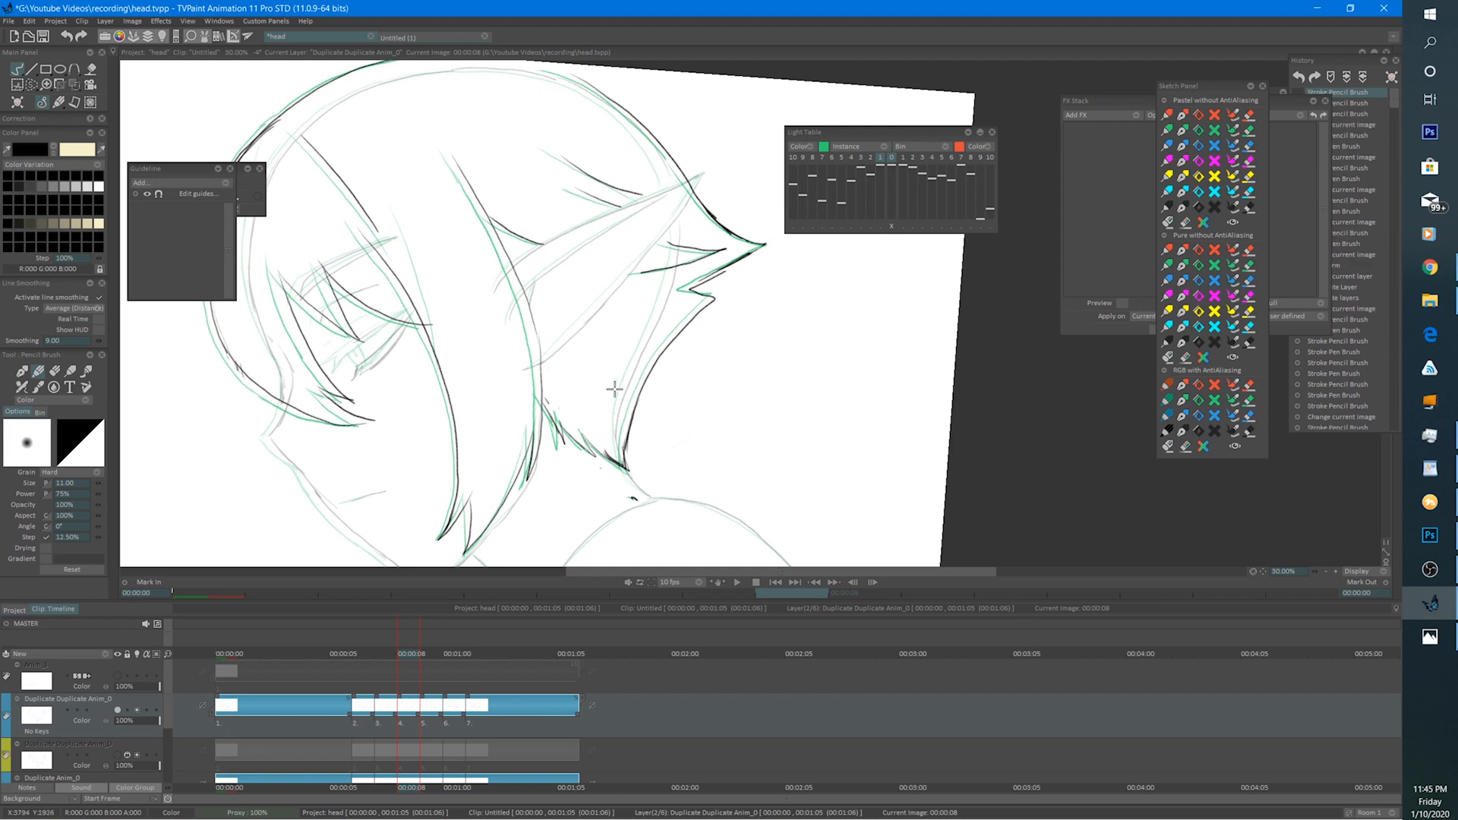
Erase the nape tips and lower back contour of the hair on the fifth drawing, and redraw them.
key(Right)
key(e)
drag(599, 444, 632, 497)
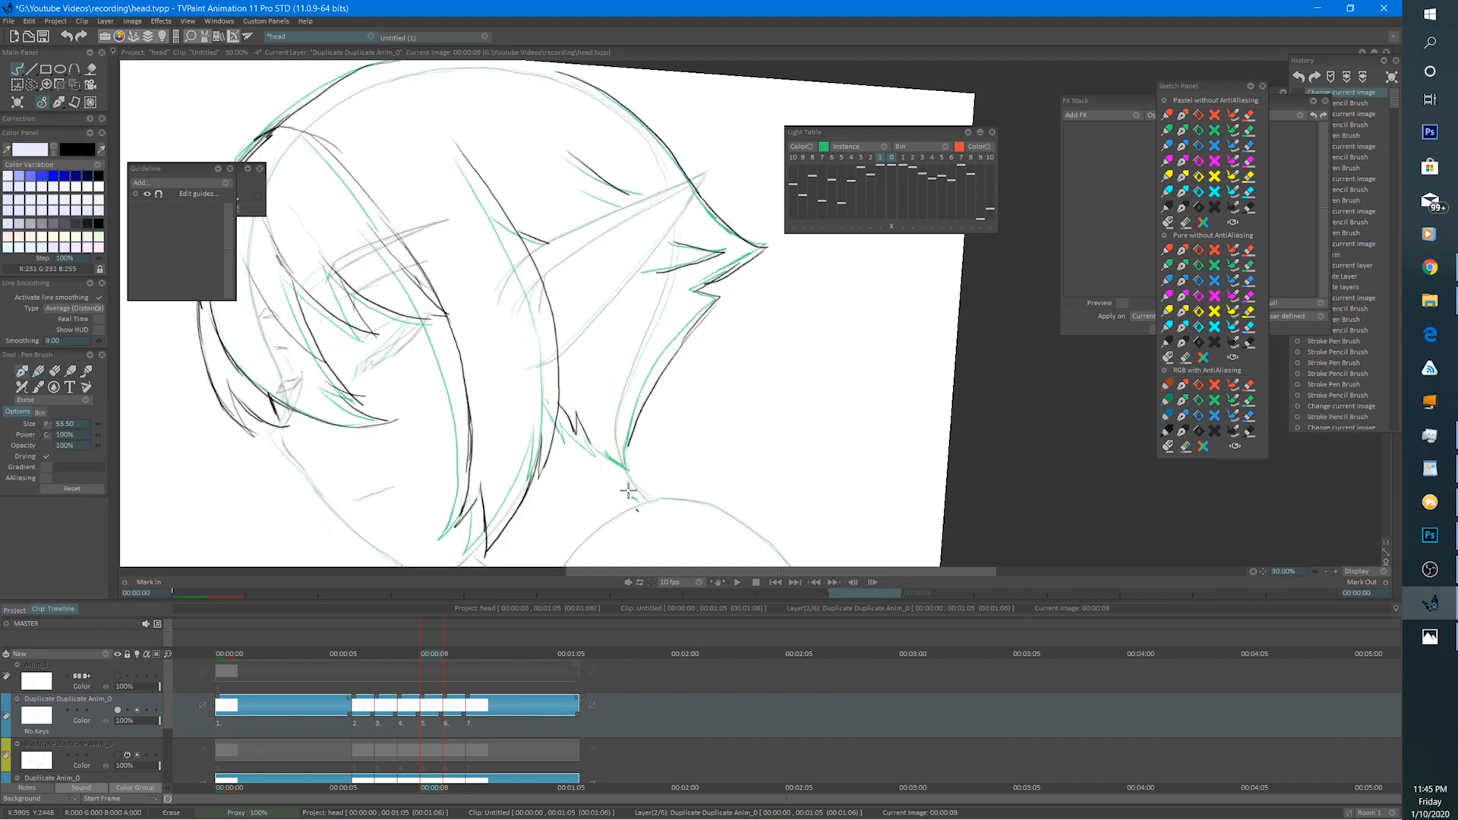
key(e)
key(e)
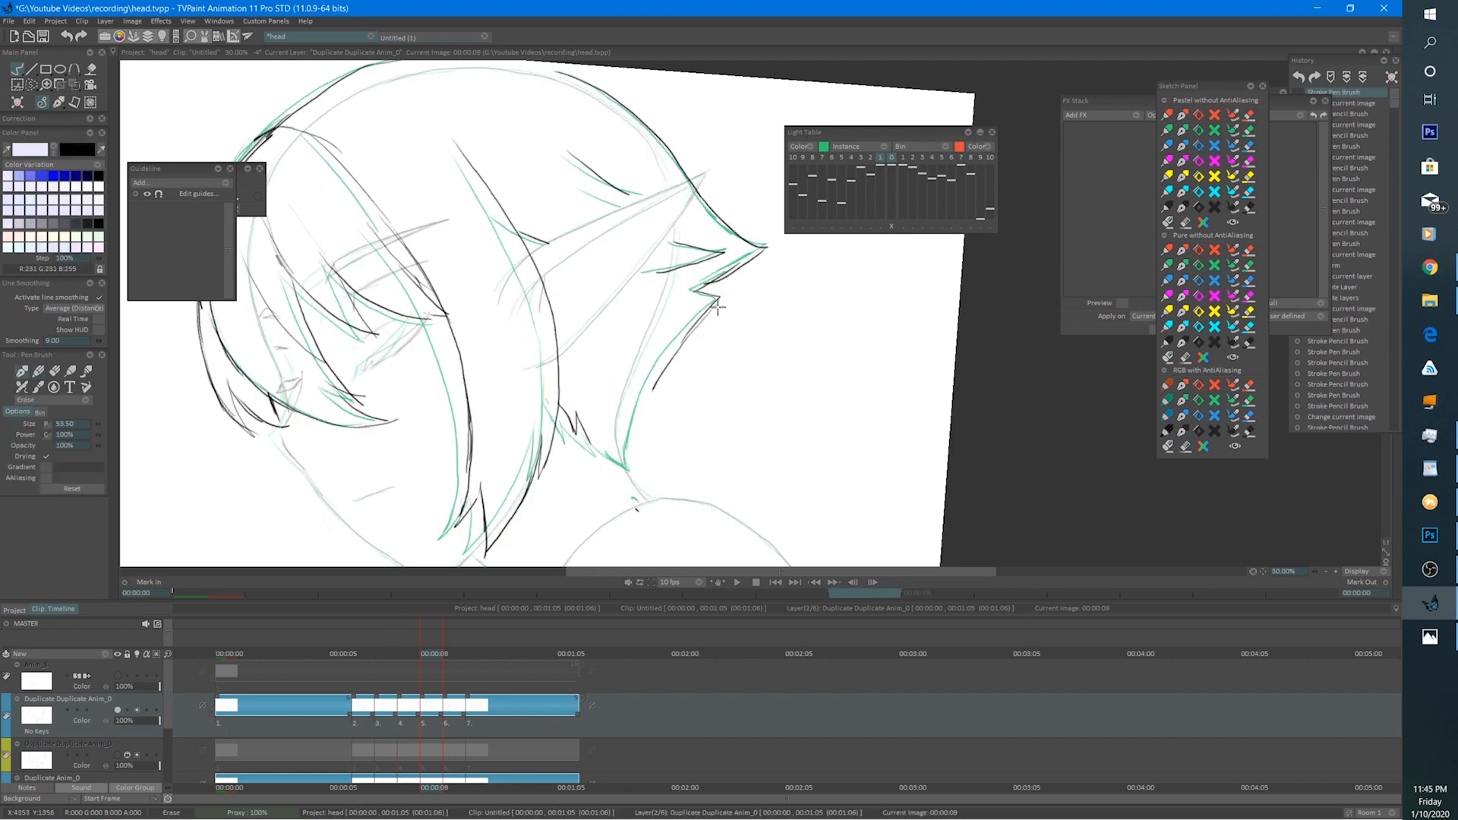
drag(716, 306, 661, 371)
key(e)
mouse_move(712, 299)
mouse_down()
mouse_move(647, 372)
mouse_move(627, 471)
mouse_move(599, 441)
mouse_move(629, 482)
mouse_up()
Erase and redraw the back hair contour and nape tips on the sixth drawing.
key(Right)
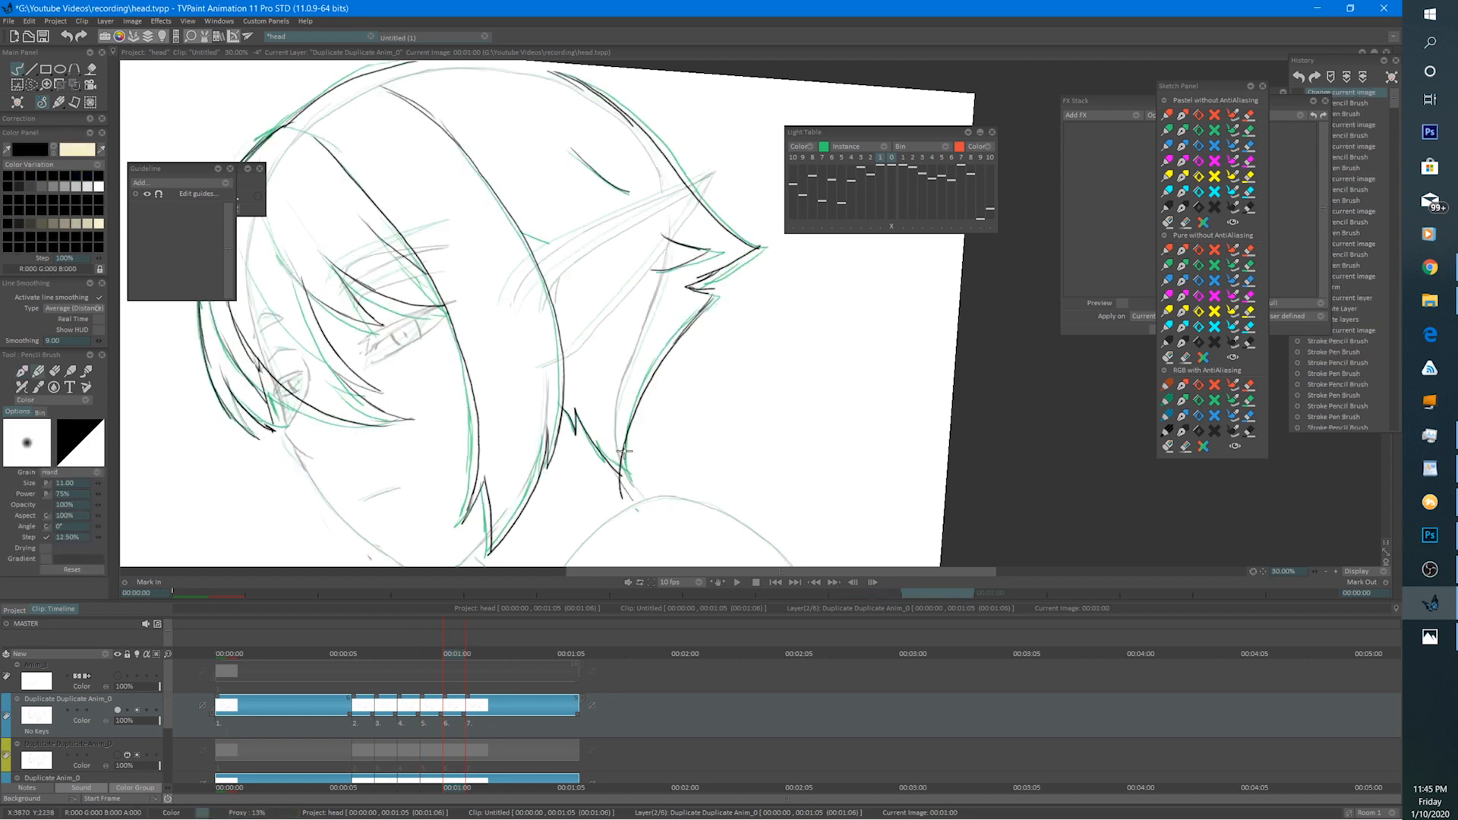
key(e)
mouse_move(721, 294)
mouse_down()
mouse_move(636, 388)
mouse_move(600, 483)
mouse_move(615, 491)
mouse_move(630, 467)
mouse_move(622, 511)
mouse_up()
key(b)
mouse_move(579, 429)
mouse_down()
mouse_move(603, 448)
mouse_move(717, 298)
mouse_up()
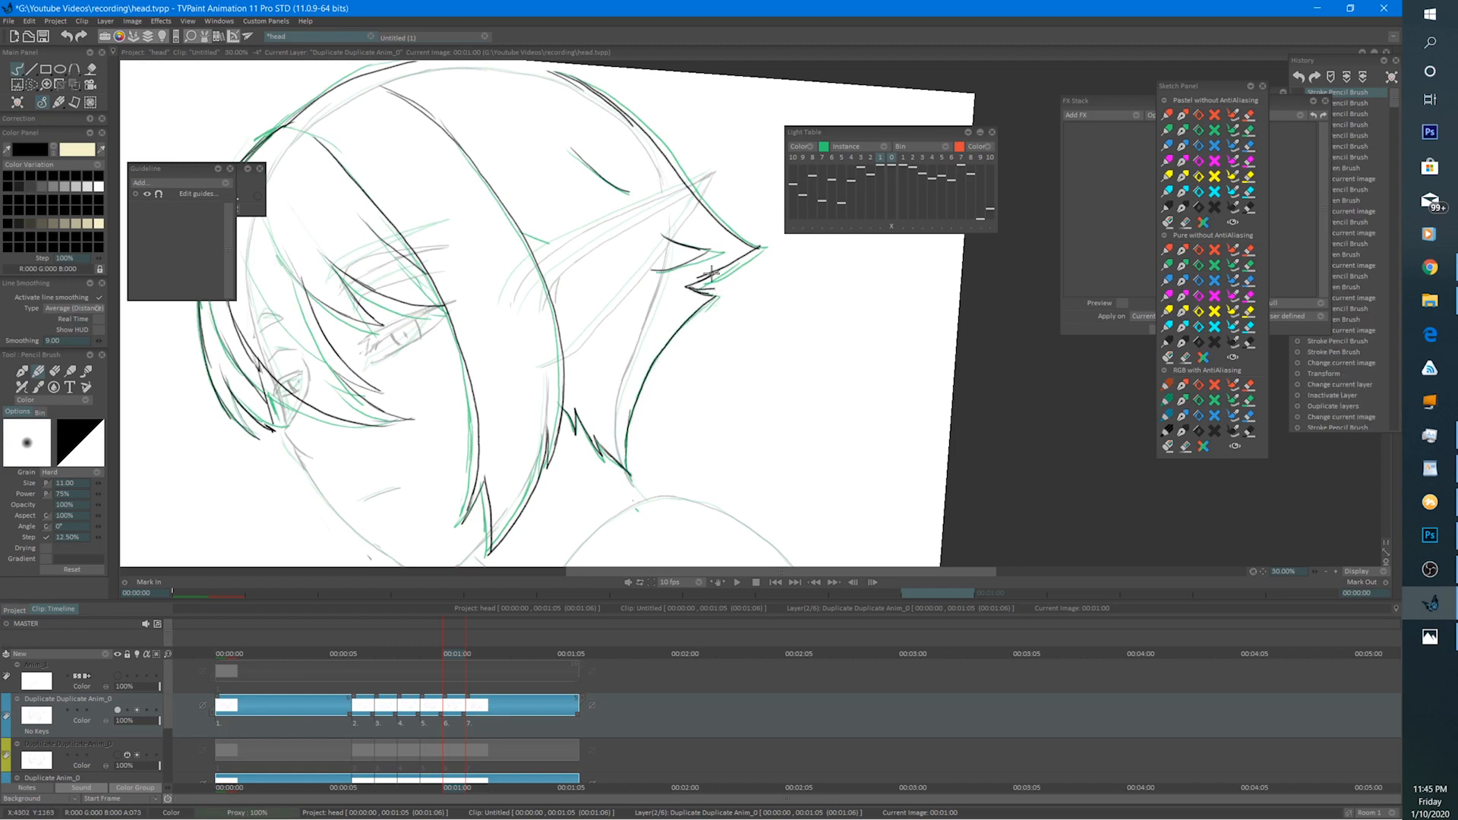
Rework the small hair spikes beside the neck on the sixth drawing, comparing them with the adjacent drawing.
key(e)
drag(573, 421, 611, 471)
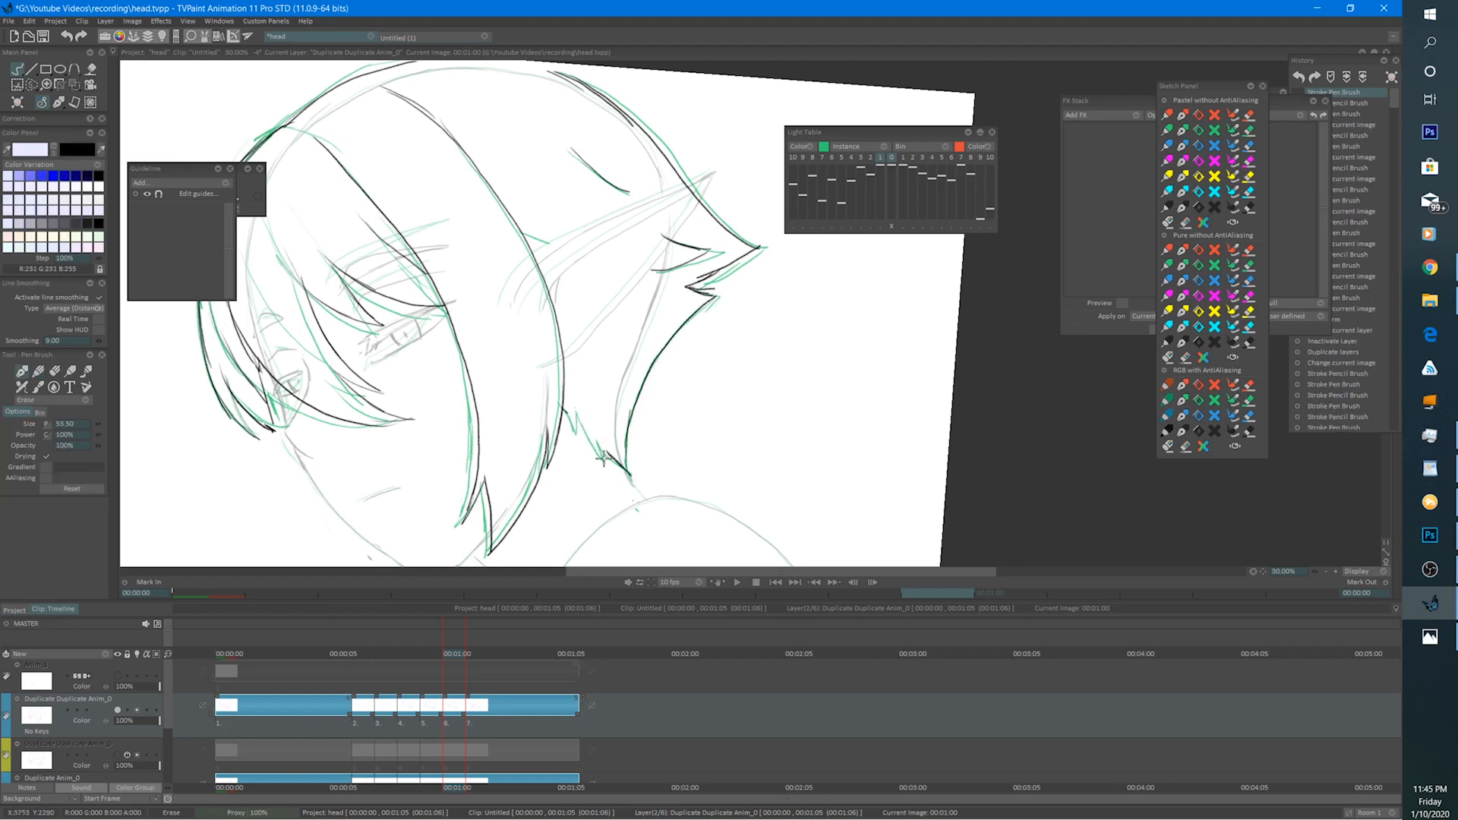
key(e)
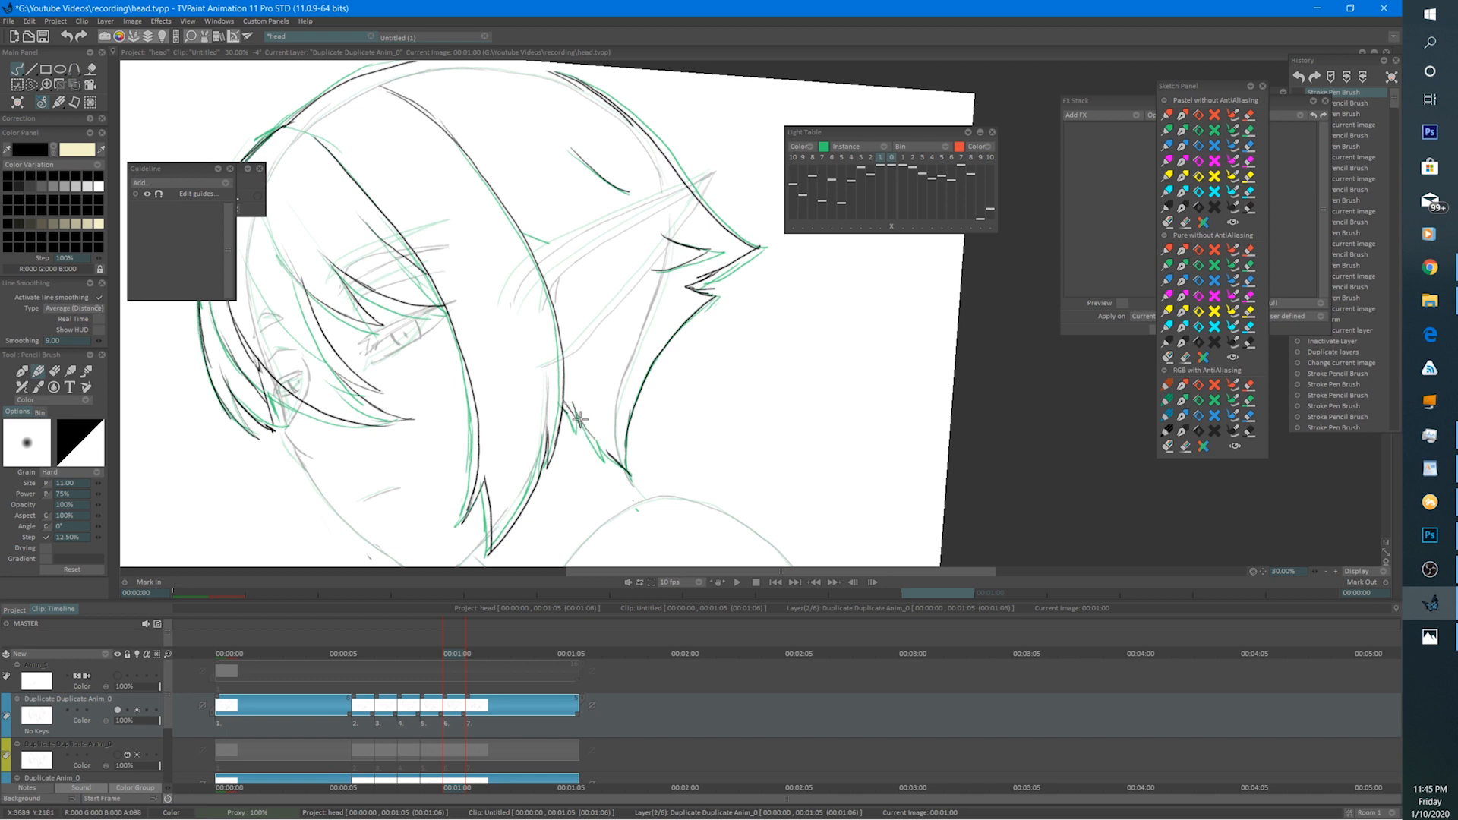
key(Left)
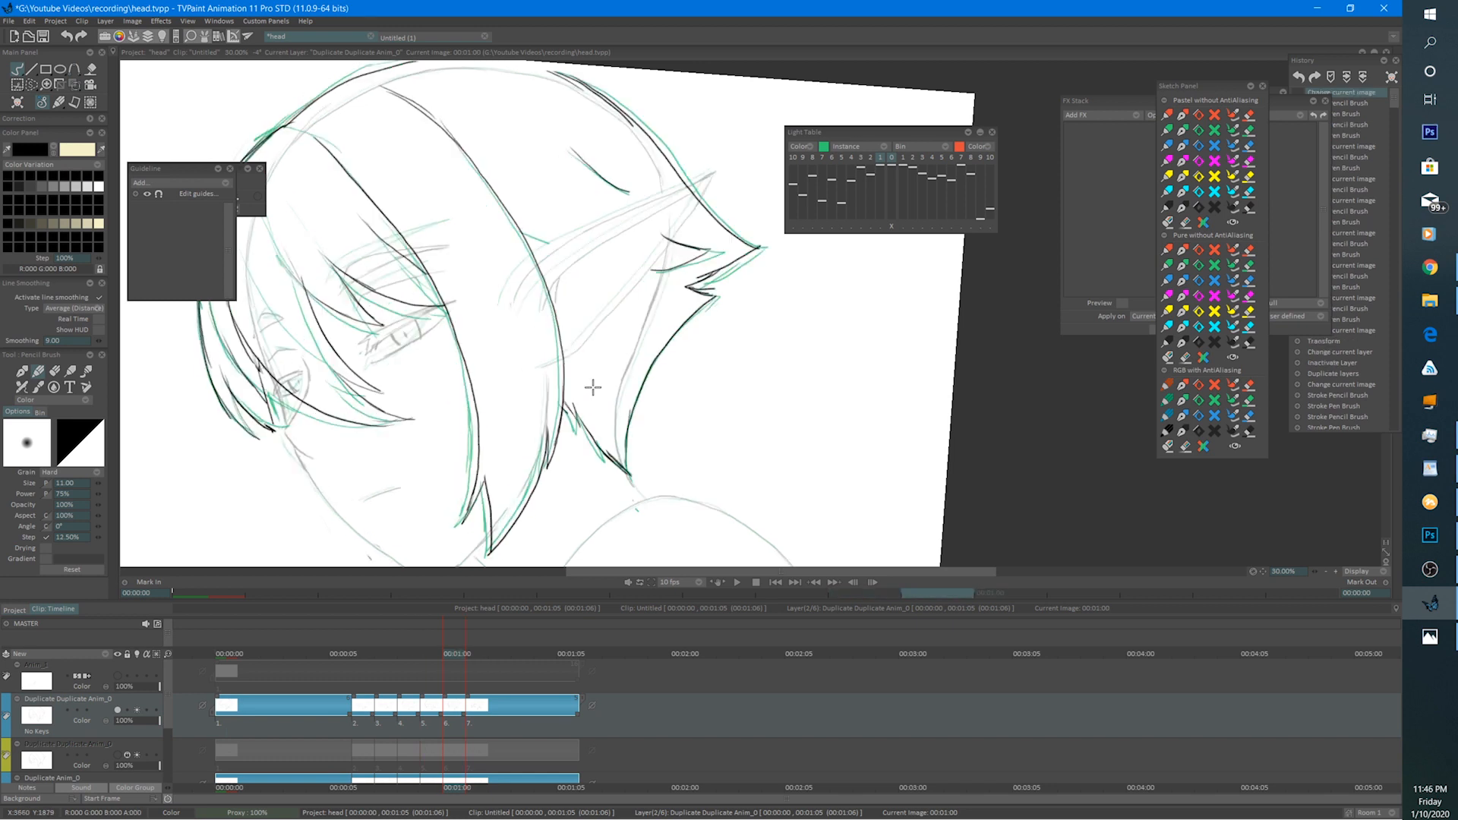
key(Right)
key(e)
key(e)
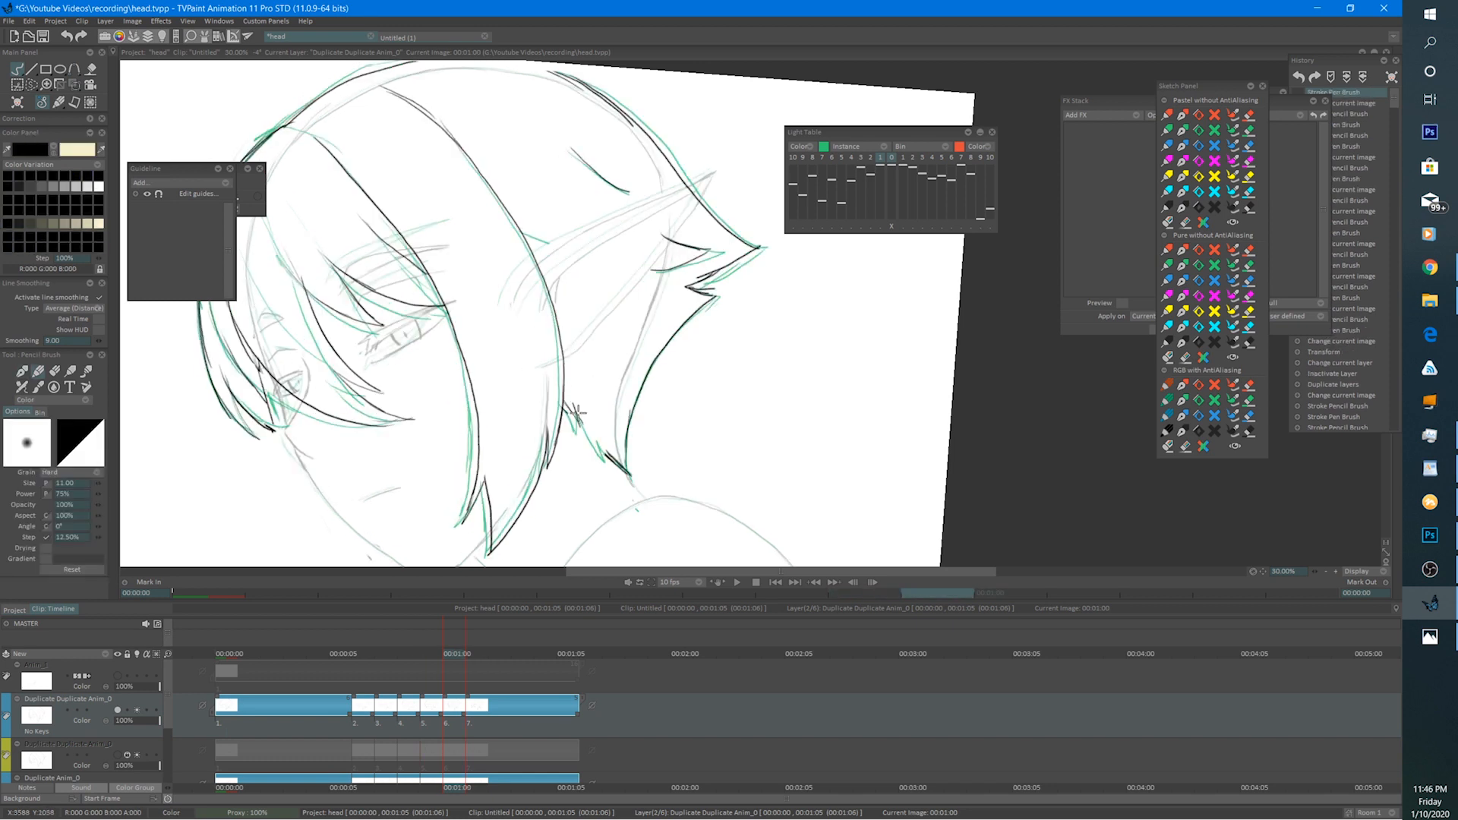
drag(573, 408, 597, 444)
Erase the nape hair on the seventh drawing and redraw its tips and the lower back contour.
key(Right)
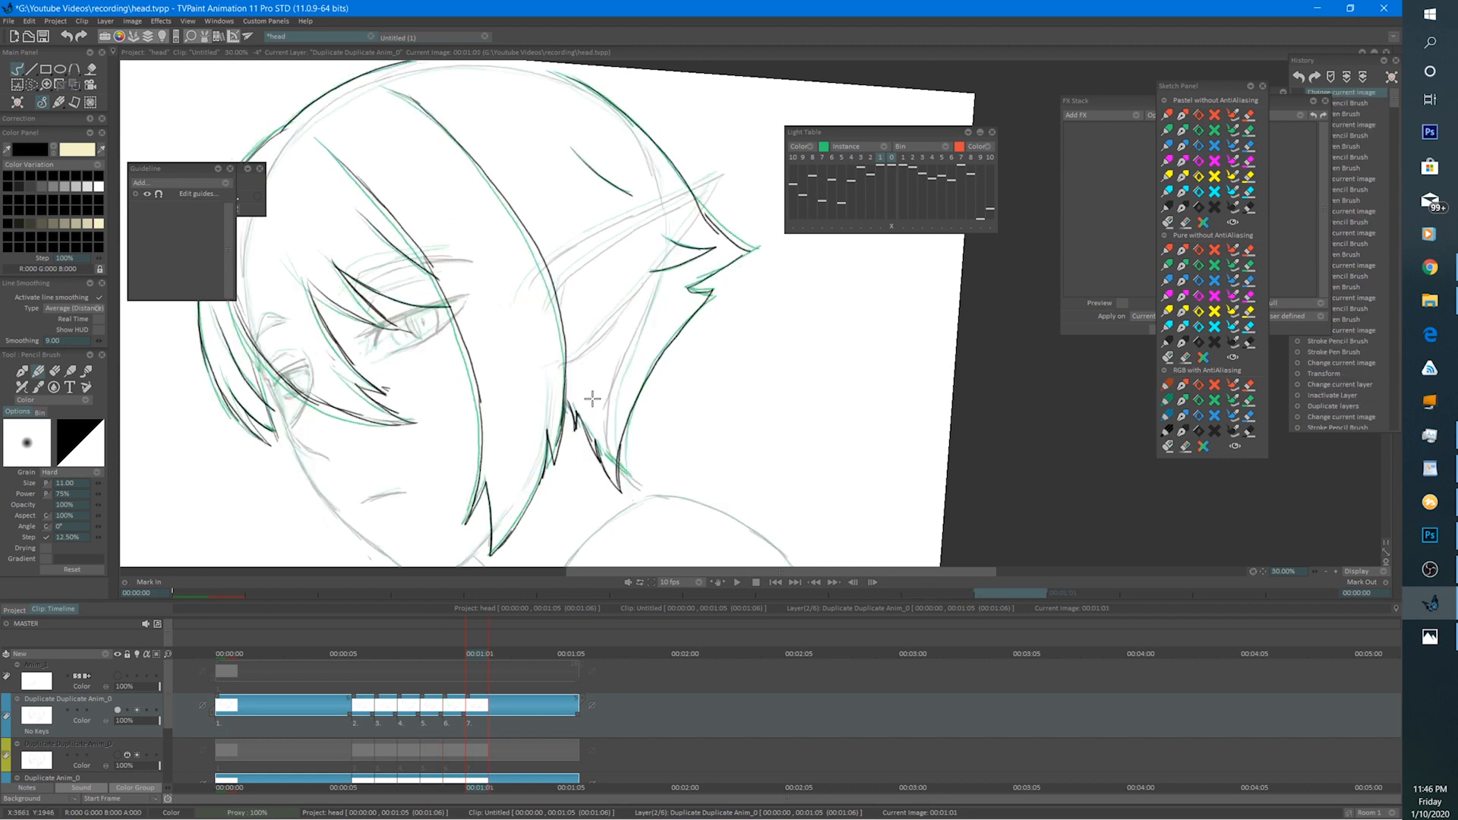
key(e)
mouse_move(577, 434)
mouse_down()
mouse_move(602, 440)
mouse_move(618, 481)
mouse_move(624, 455)
mouse_up()
key(e)
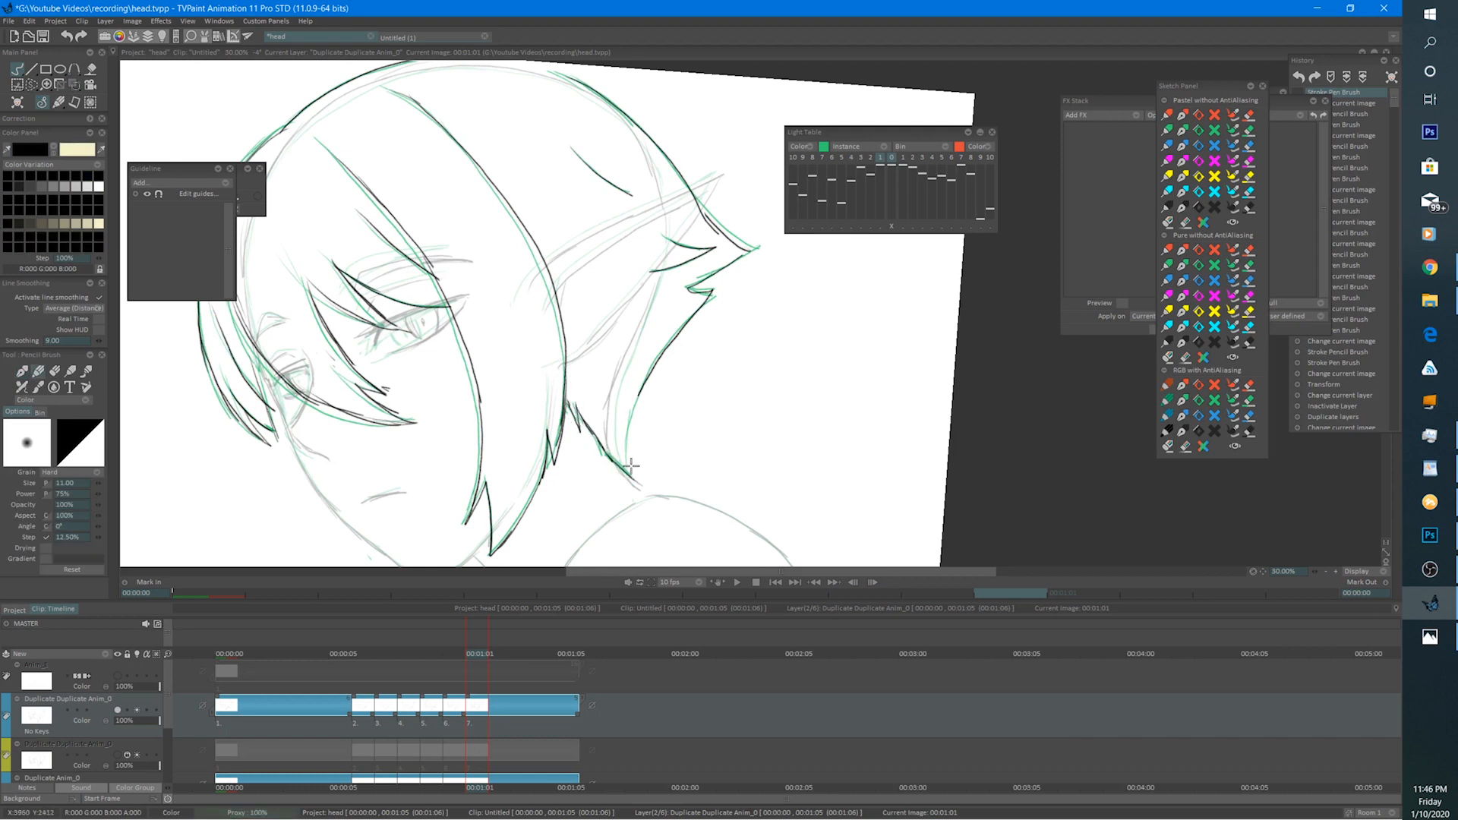
mouse_move(630, 465)
mouse_down()
mouse_move(640, 392)
mouse_move(634, 436)
mouse_up()
drag(626, 426, 664, 338)
drag(631, 455, 638, 394)
Play back the animation with the whole canvas in view to check the revised nape hair, then stop it.
scroll(632, 392, down, 2)
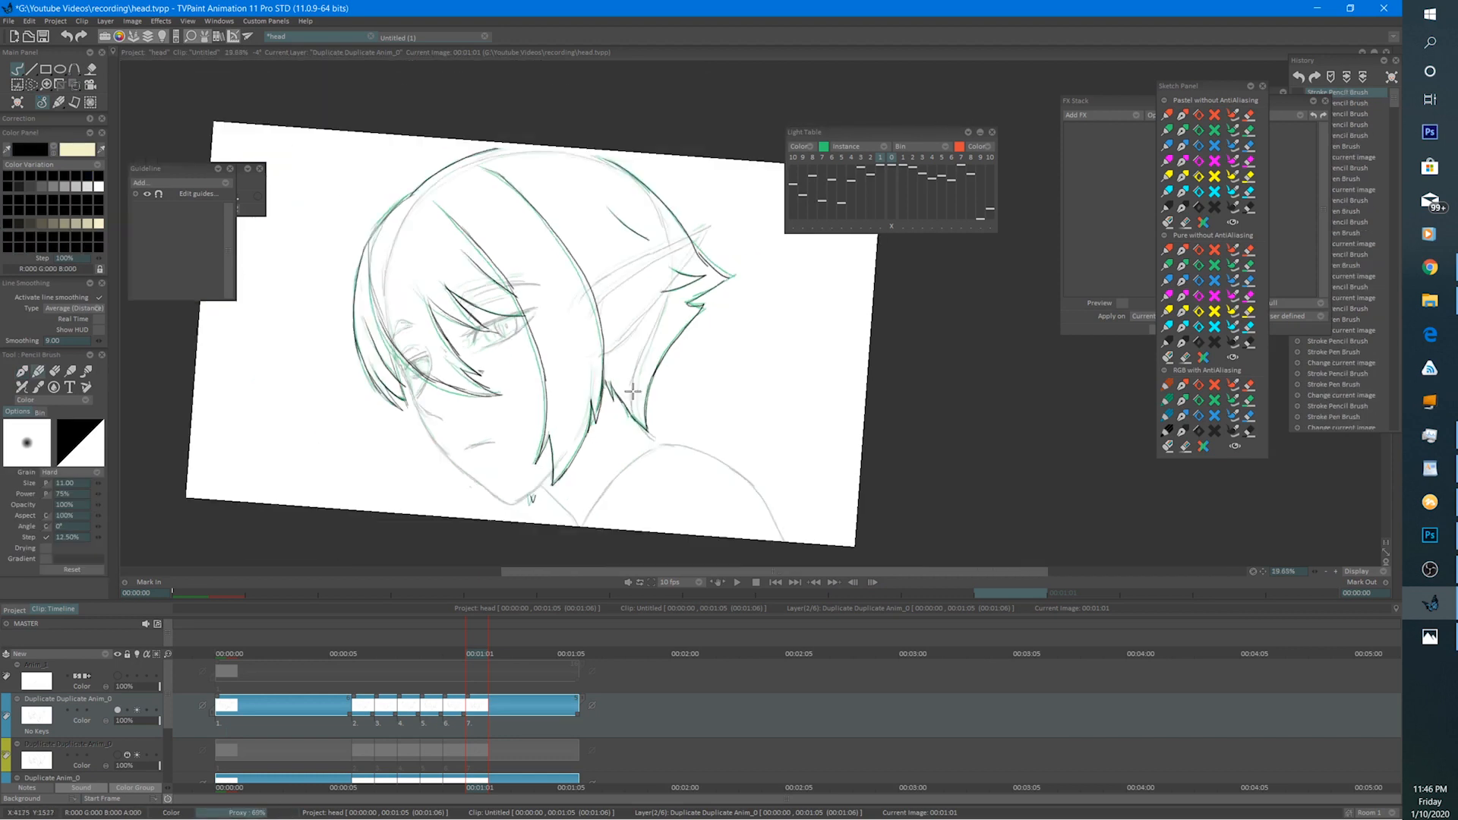
click(735, 581)
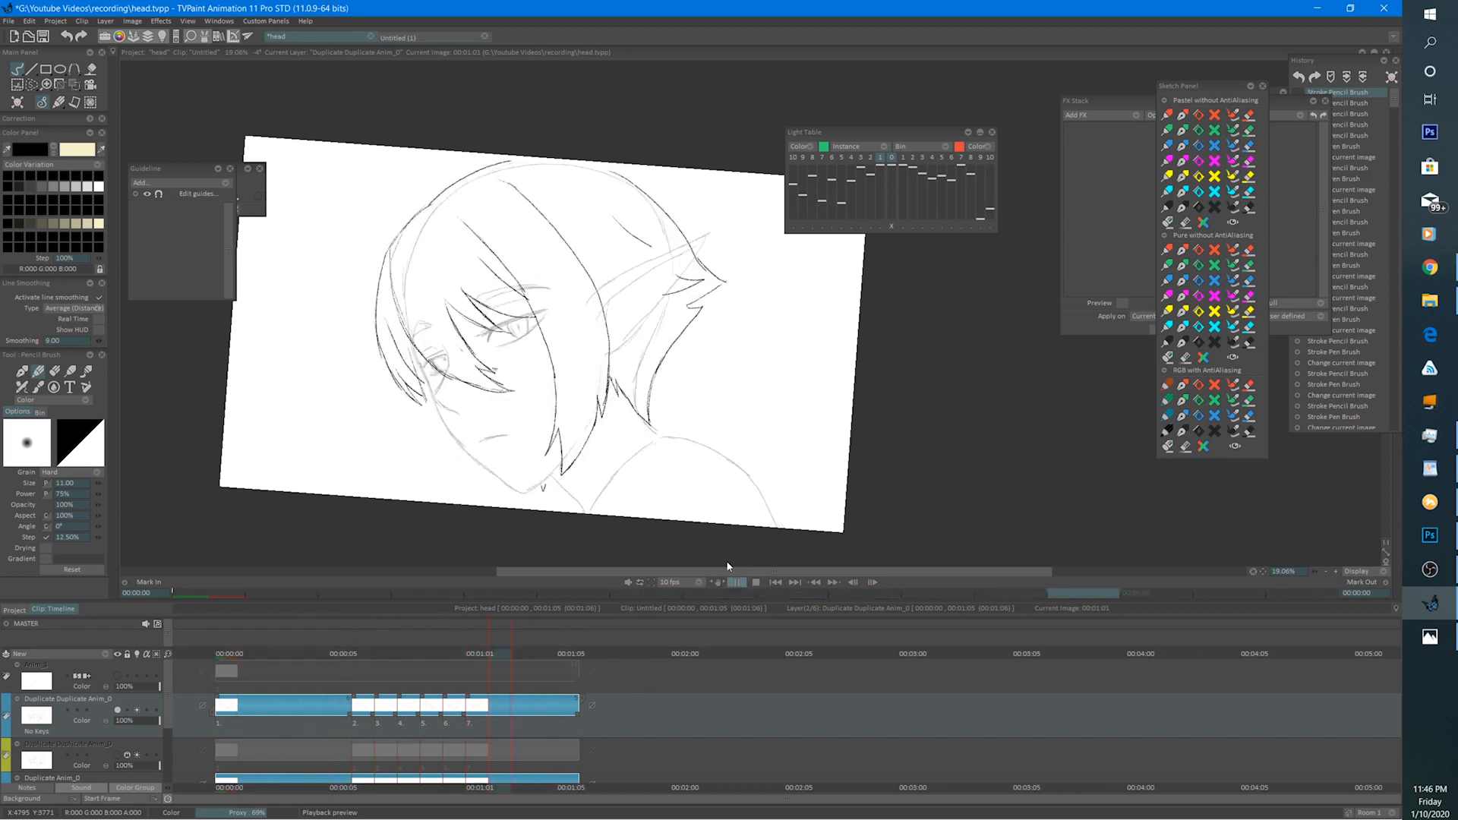
click(756, 582)
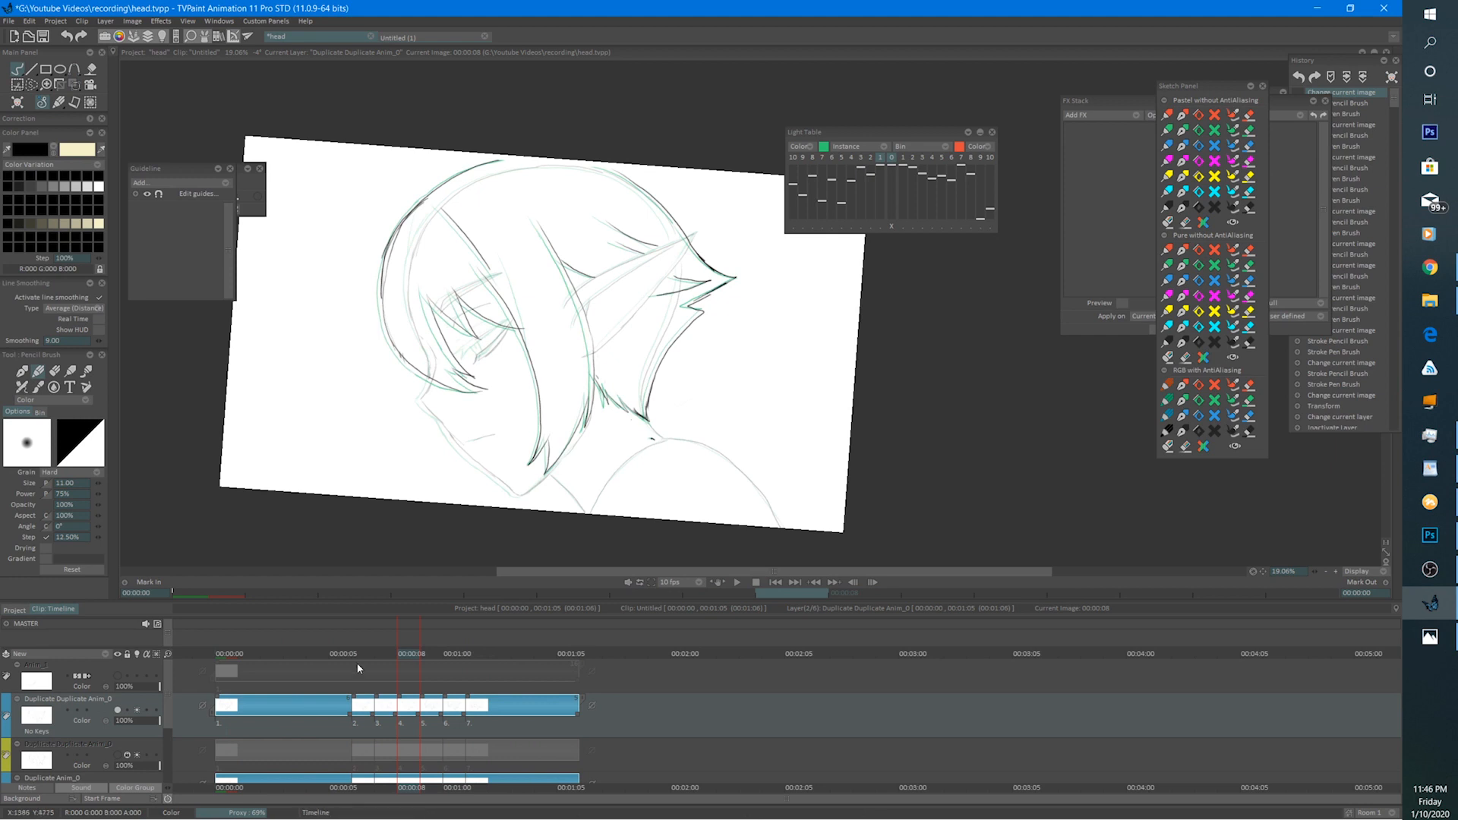
Go to the first drawing of the duplicated hair layer to work on its nape hair.
click(221, 653)
scroll(634, 326, up, 1)
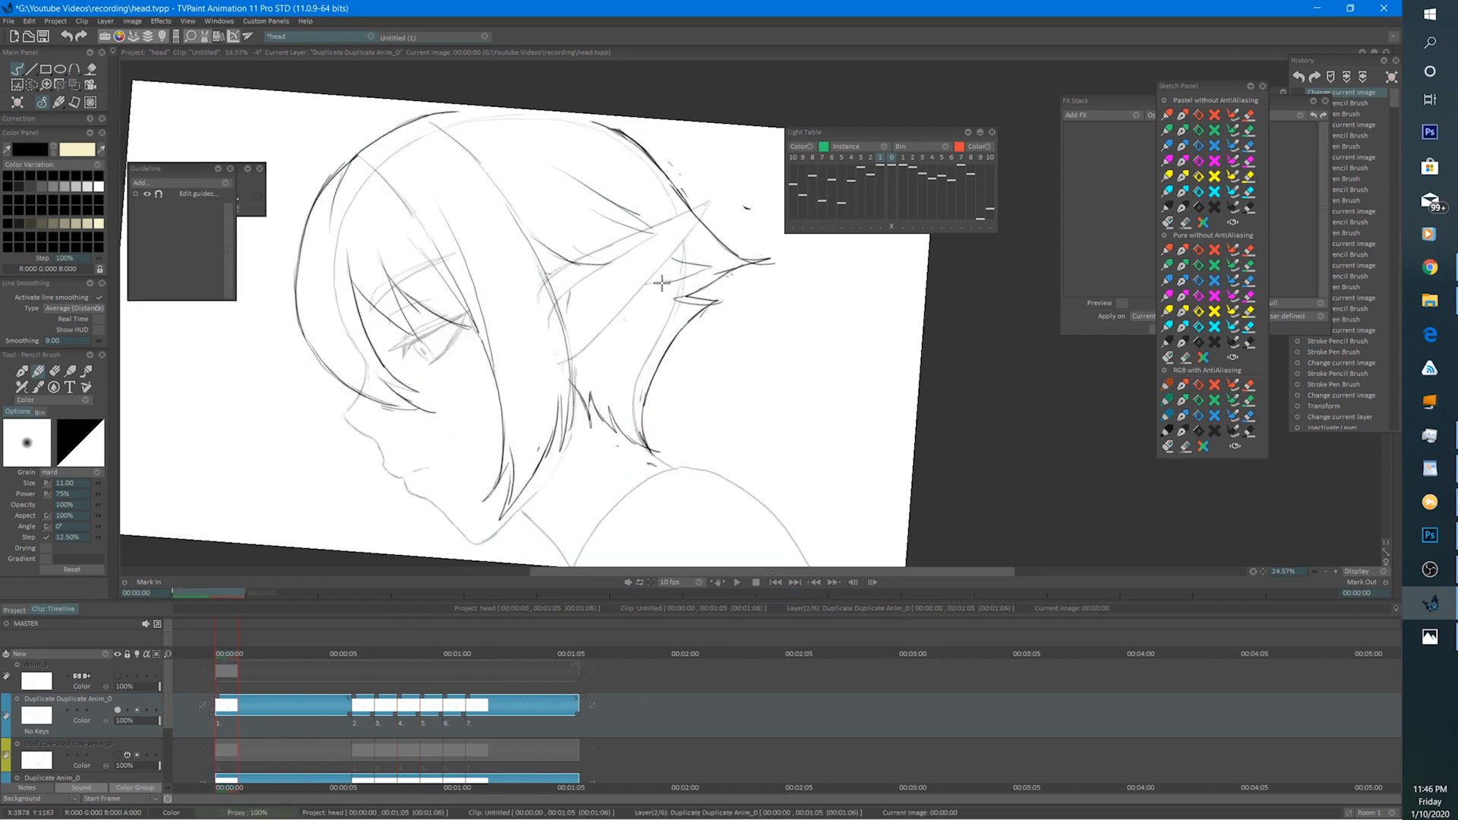
Try erasing and redrawing the nape hair tips behind the side lock on the first drawing.
key(e)
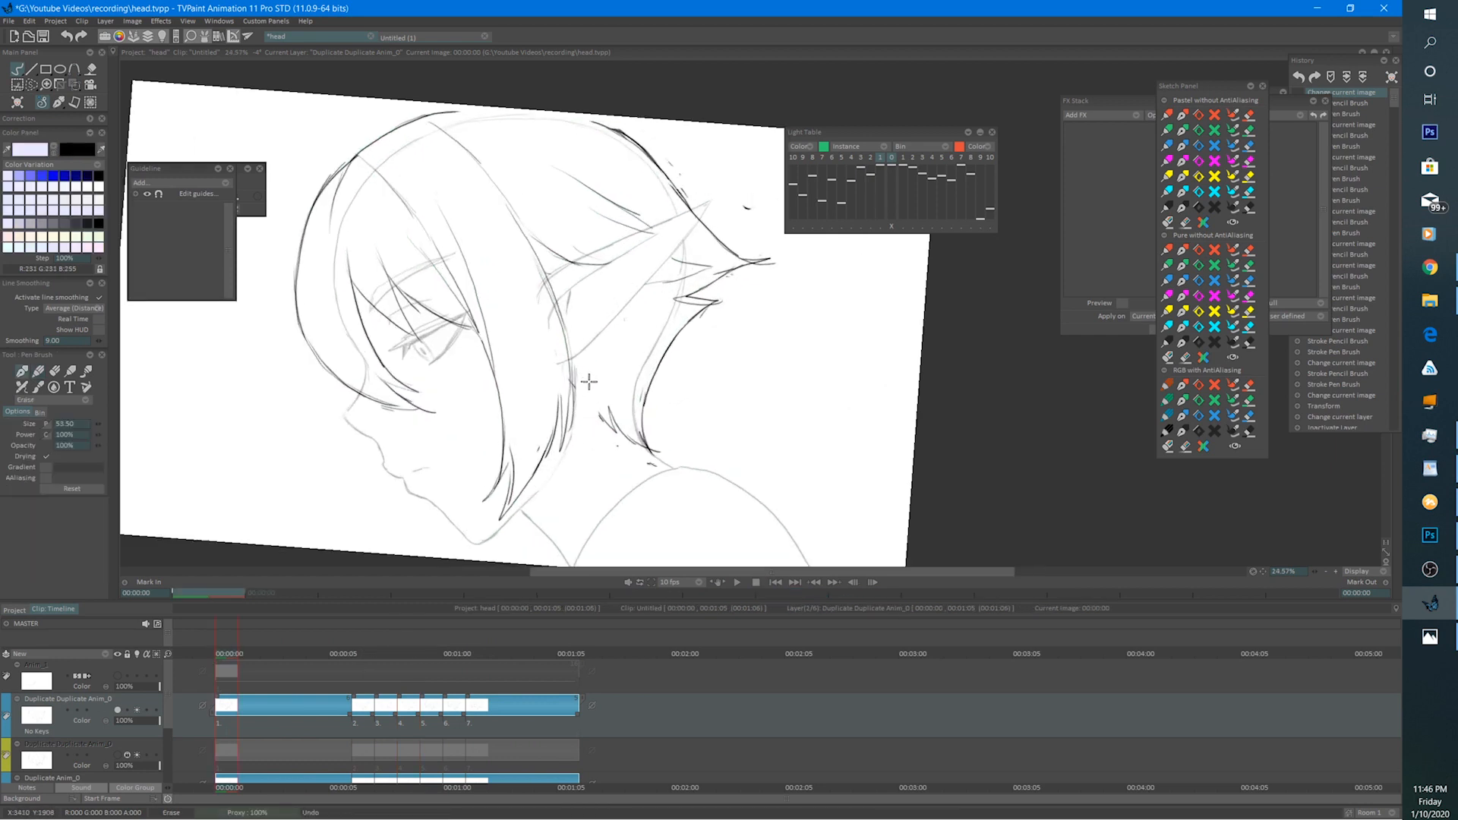
key(b)
mouse_move(572, 364)
mouse_down()
mouse_move(586, 410)
mouse_move(614, 423)
mouse_up()
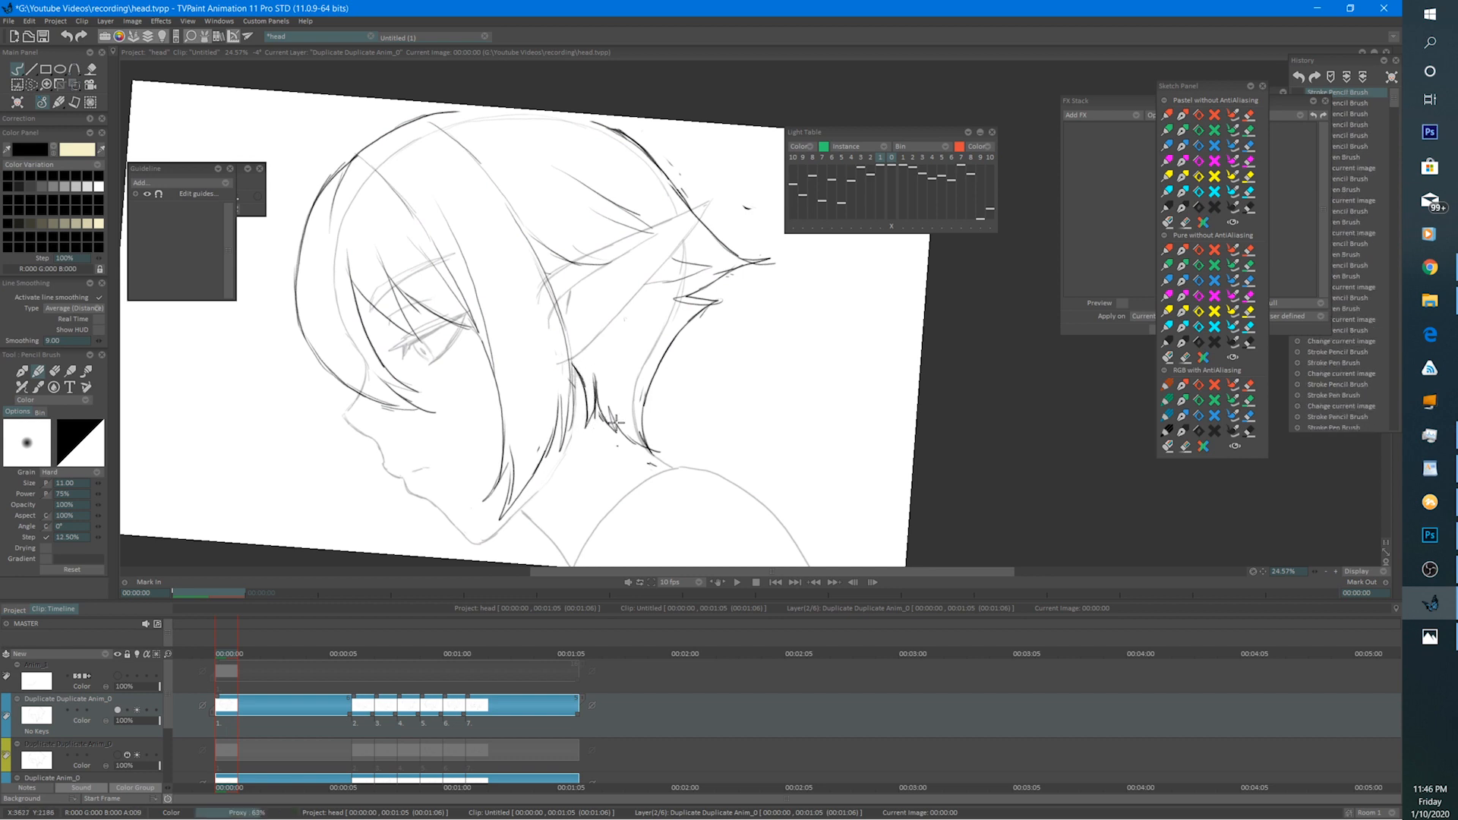
key(e)
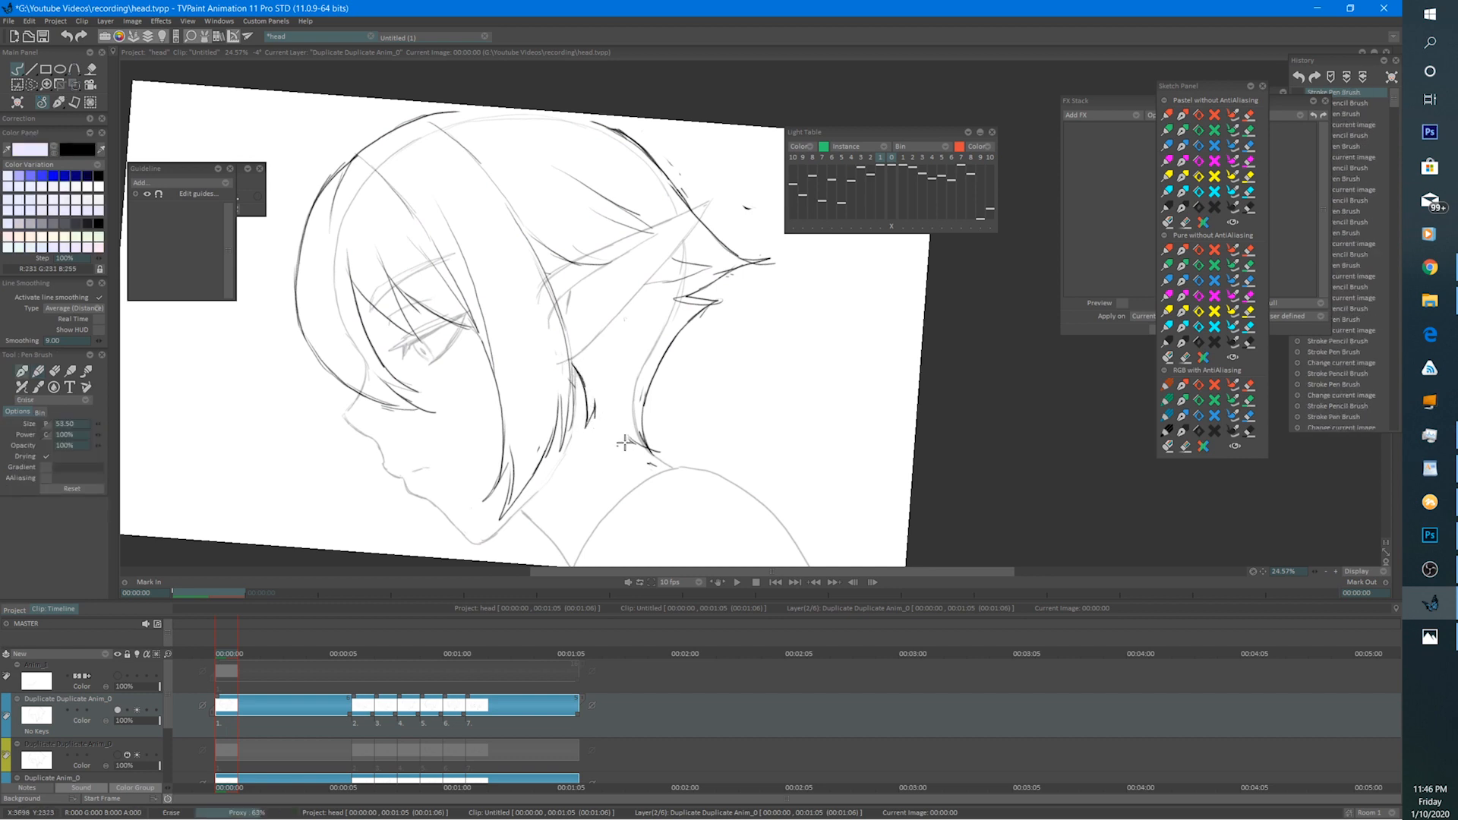
key(b)
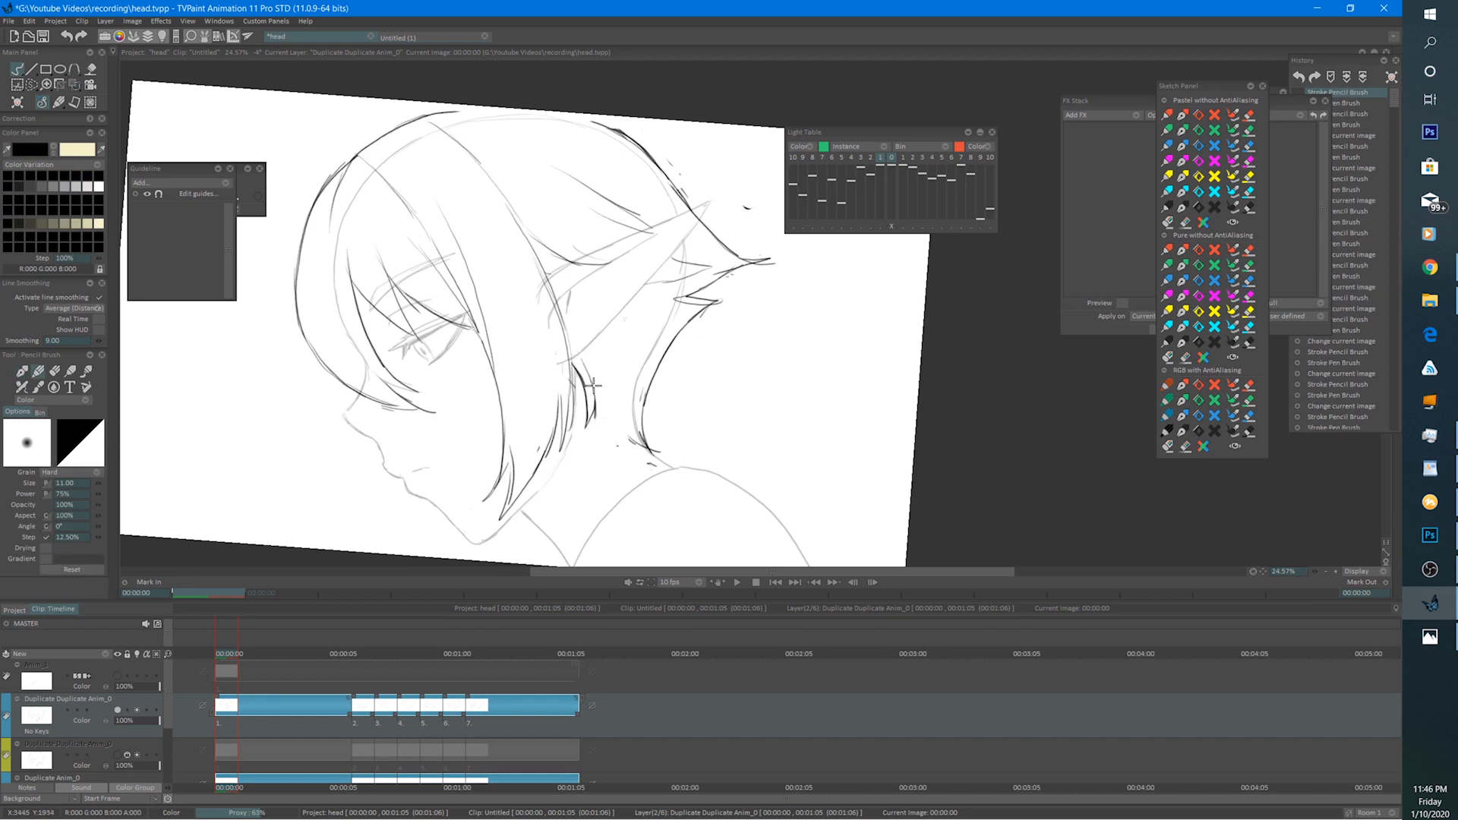
drag(623, 434, 654, 462)
key(e)
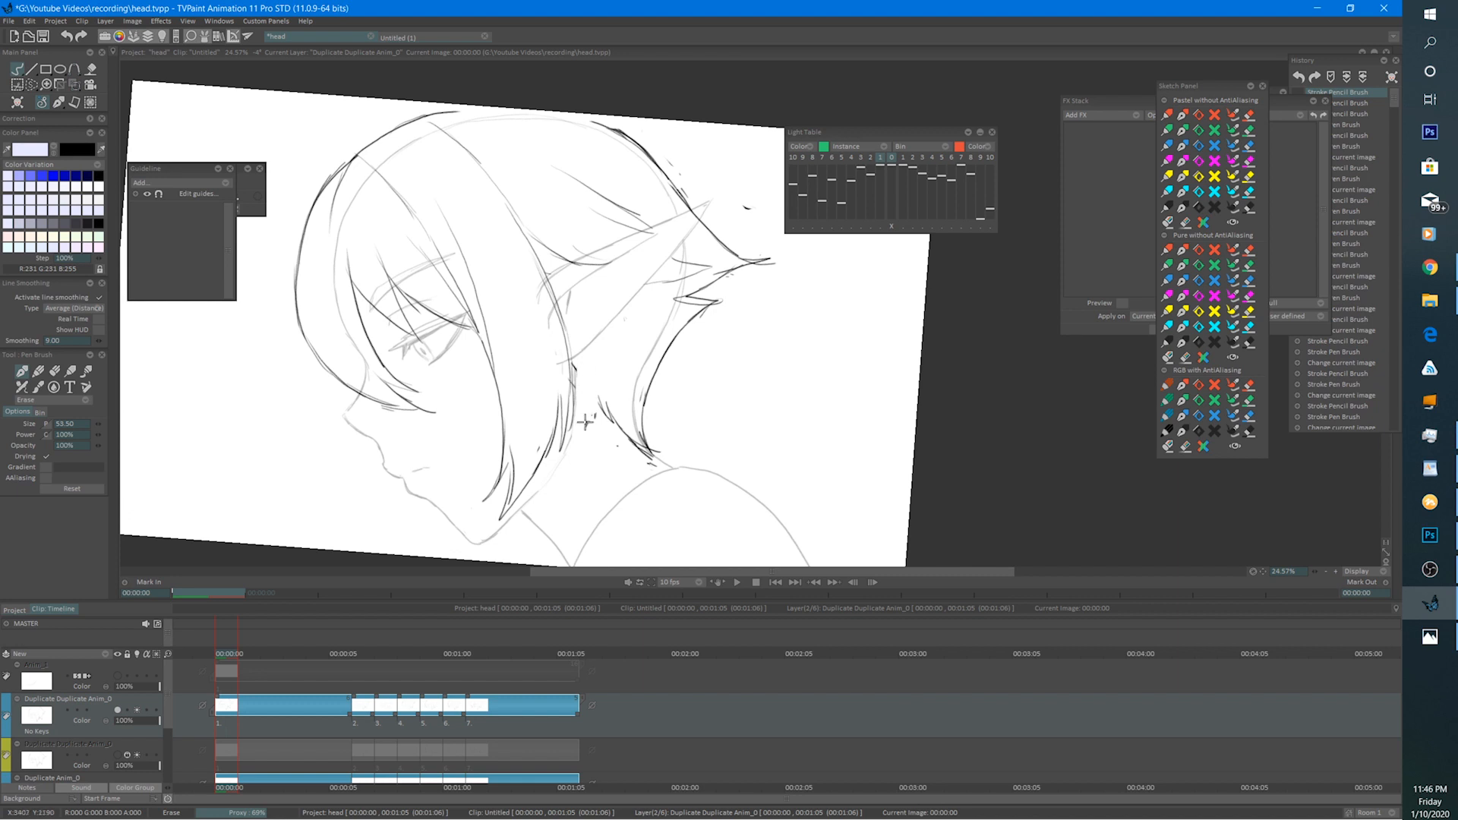
Undo the nape changes on the first drawing, restoring strokes in between to compare, back to the original nape hair.
key(ctrl+z)
key(ctrl+z)
key(ctrl+z)
key(ctrl+z)
key(ctrl+z)
key(ctrl+z)
key(ctrl+z)
key(ctrl+z)
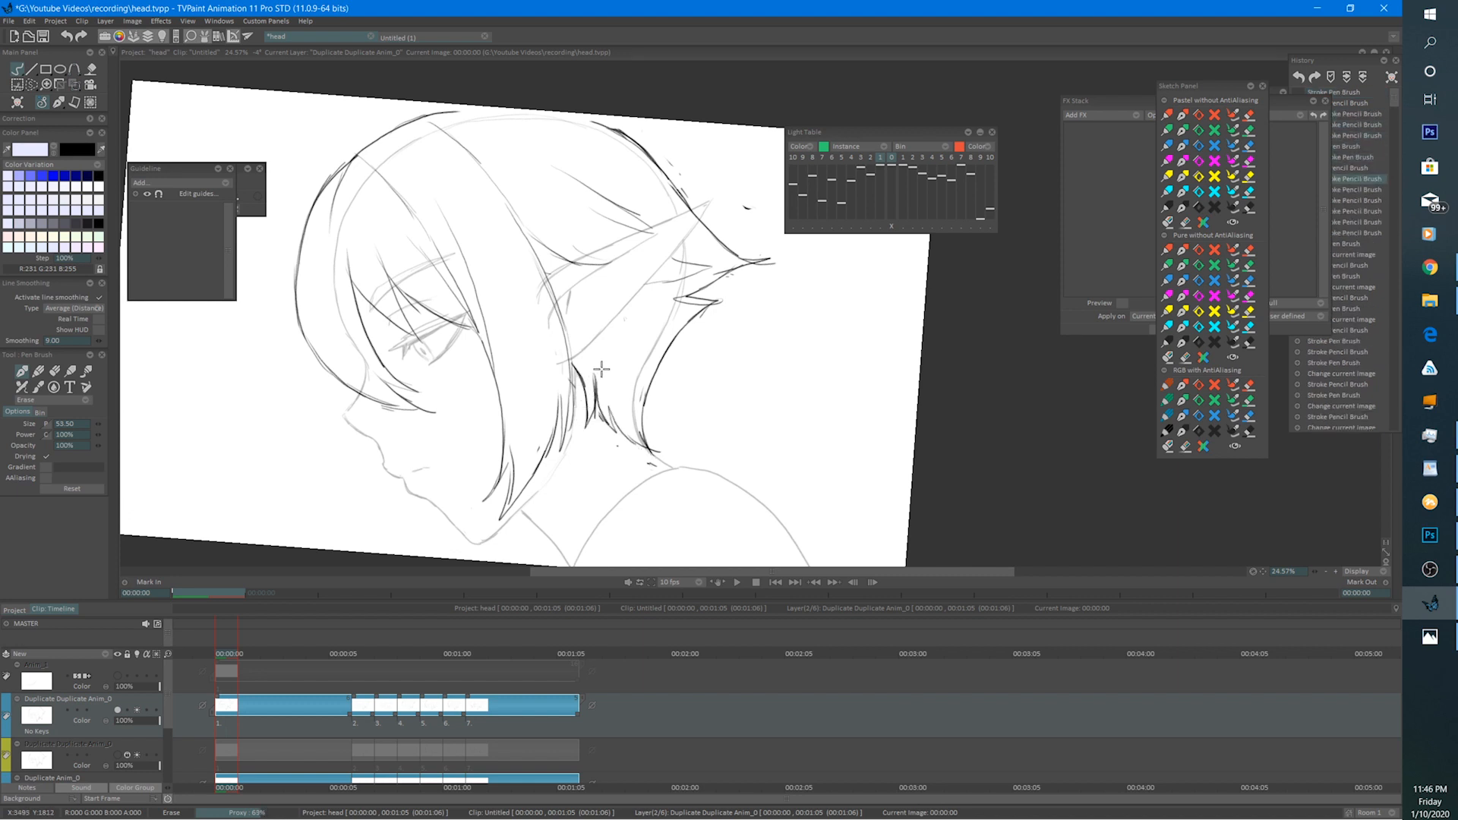
key(ctrl+shift+z)
key(ctrl+shift+z)
key(ctrl+shift+z)
key(ctrl+shift+z)
key(ctrl+shift+z)
key(ctrl+shift+z)
key(ctrl+shift+z)
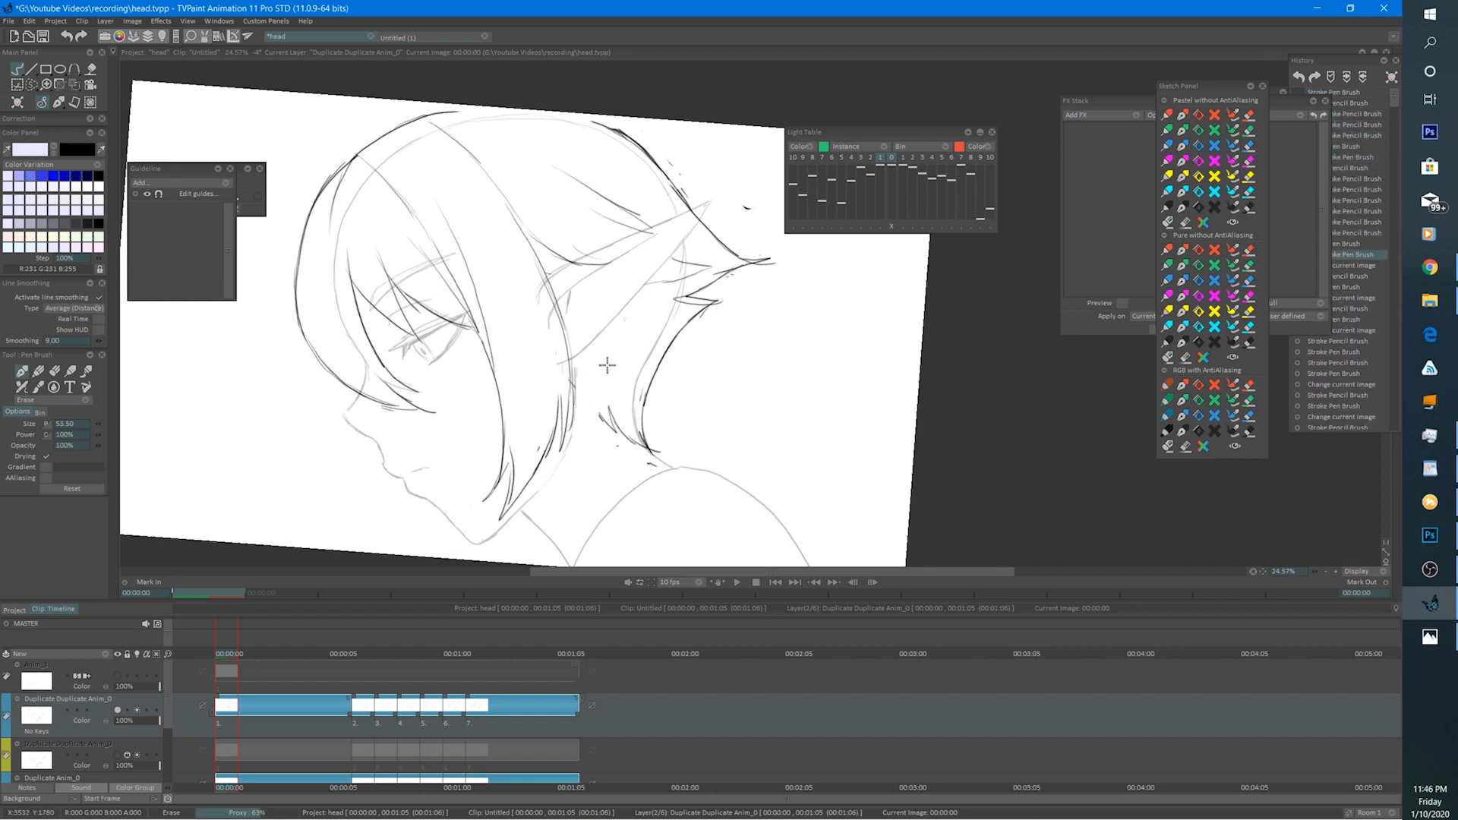
key(ctrl+z)
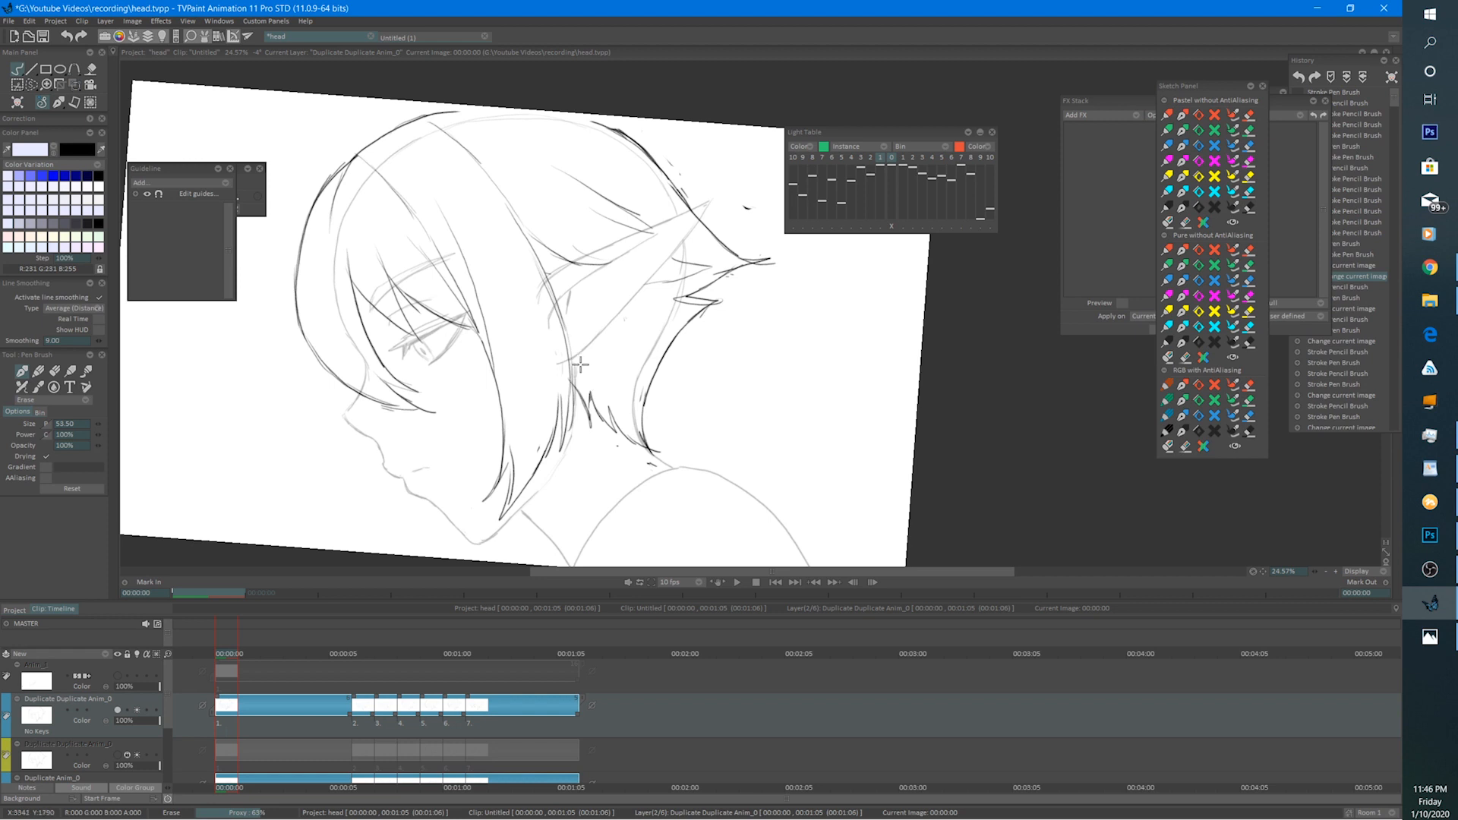
Rework the nape strands behind the side lock on the first drawing with alternating pencil and eraser strokes.
key(b)
mouse_move(586, 405)
mouse_down()
mouse_move(590, 422)
mouse_move(567, 412)
mouse_move(582, 442)
mouse_up()
key(e)
key(b)
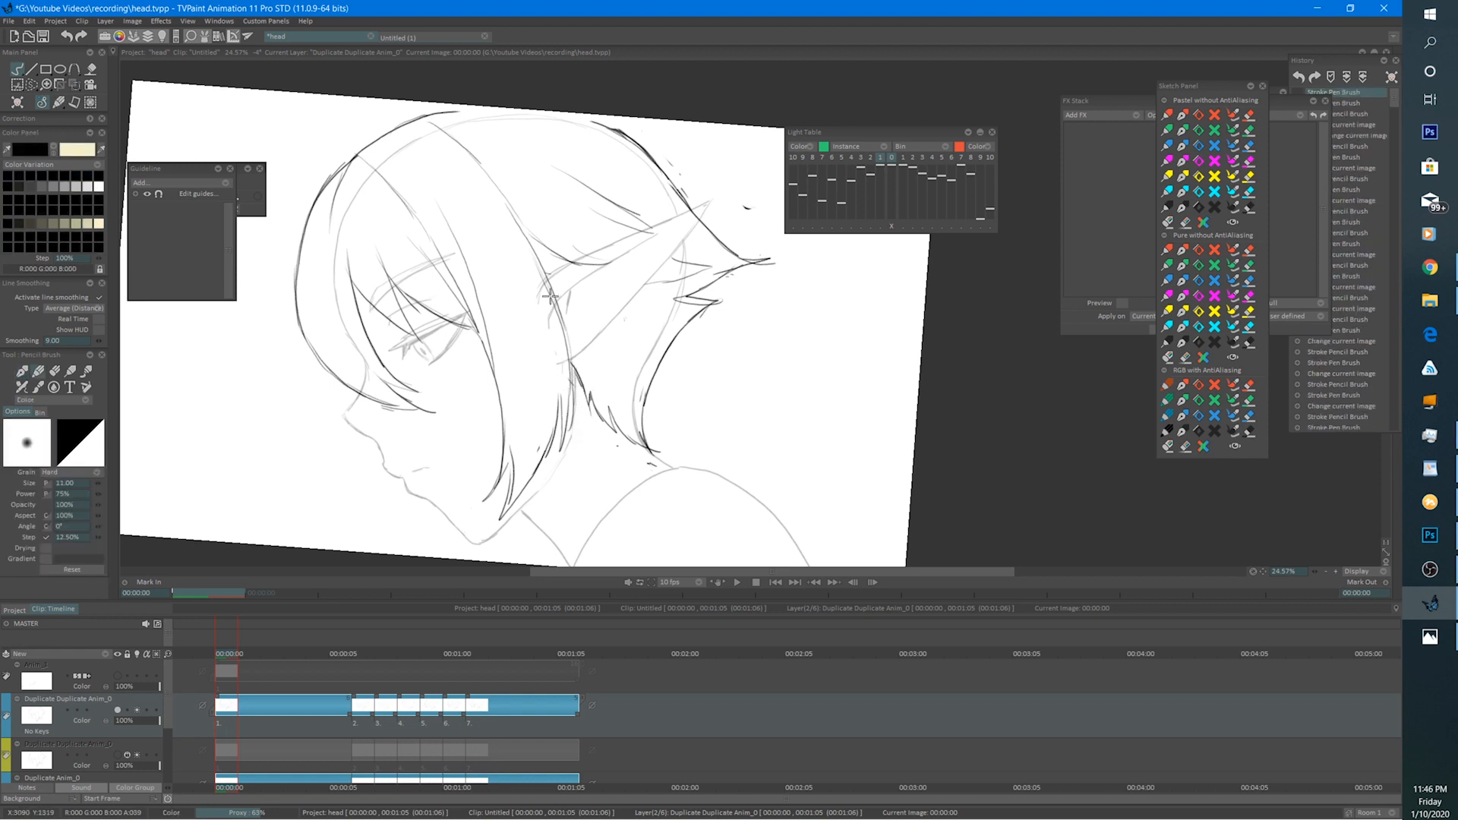
key(e)
drag(589, 385, 592, 427)
key(b)
mouse_move(571, 356)
mouse_down()
mouse_move(584, 399)
mouse_move(587, 369)
mouse_move(587, 430)
mouse_move(580, 353)
mouse_move(602, 431)
mouse_move(606, 413)
mouse_move(612, 440)
mouse_move(589, 388)
mouse_move(638, 450)
mouse_up()
key(e)
key(b)
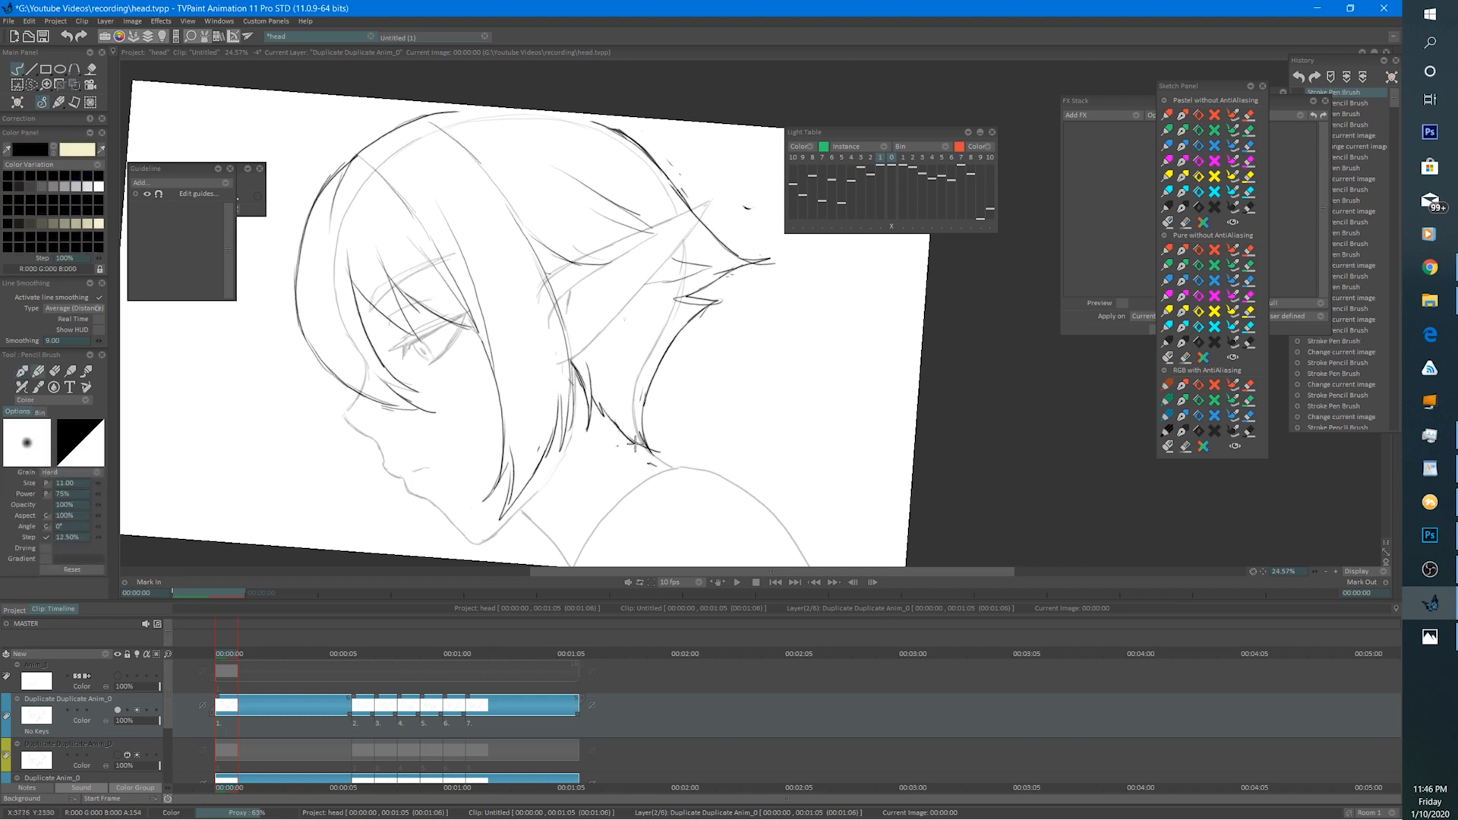
Clean up the lower nape on the first drawing and extend its contour to the tip of the back hair.
scroll(623, 327, down, 2)
scroll(673, 324, up, 2)
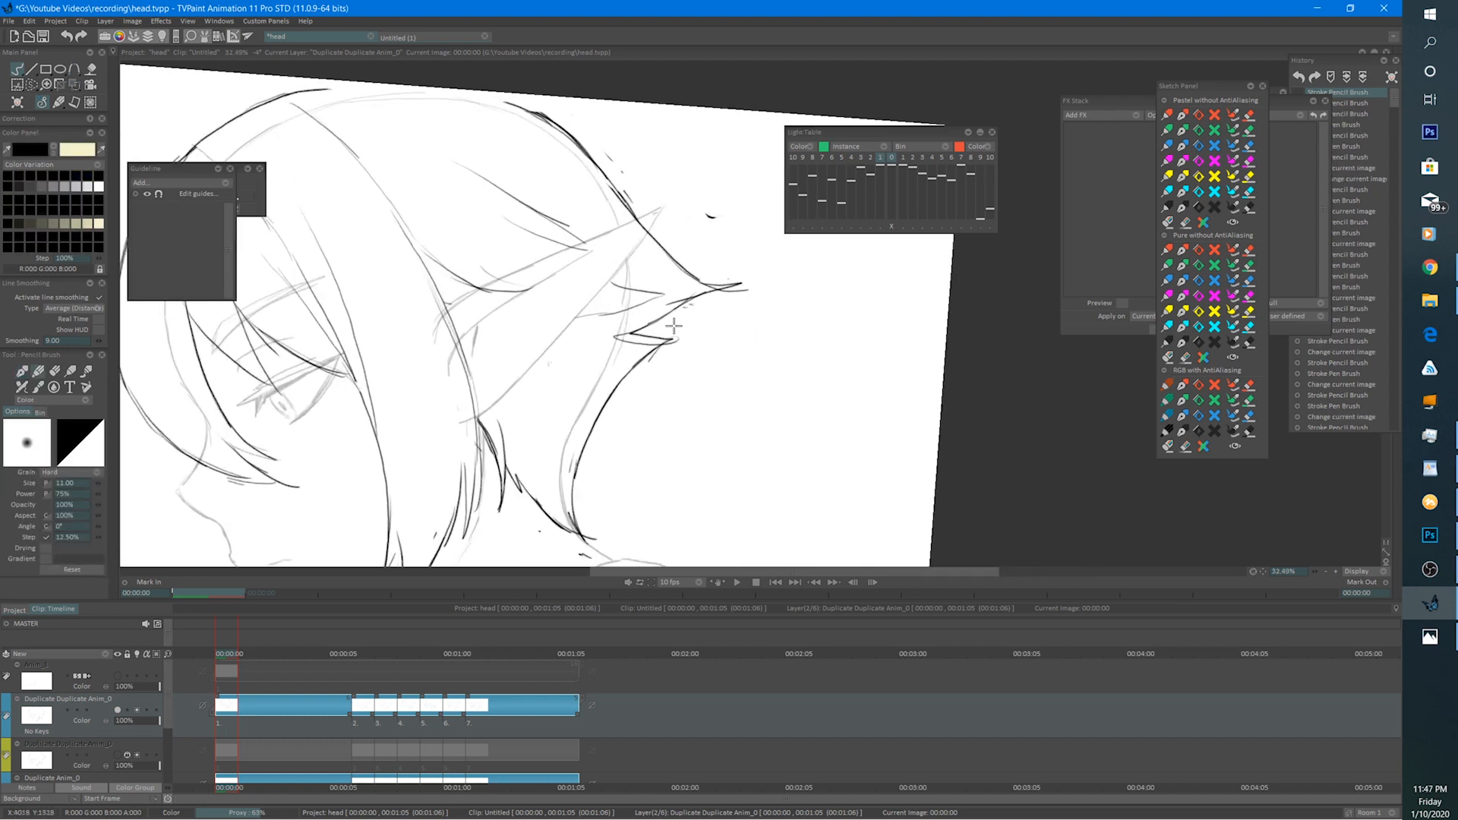
mouse_move(533, 467)
mouse_down()
mouse_move(509, 424)
mouse_move(558, 506)
mouse_up()
key(e)
key(e)
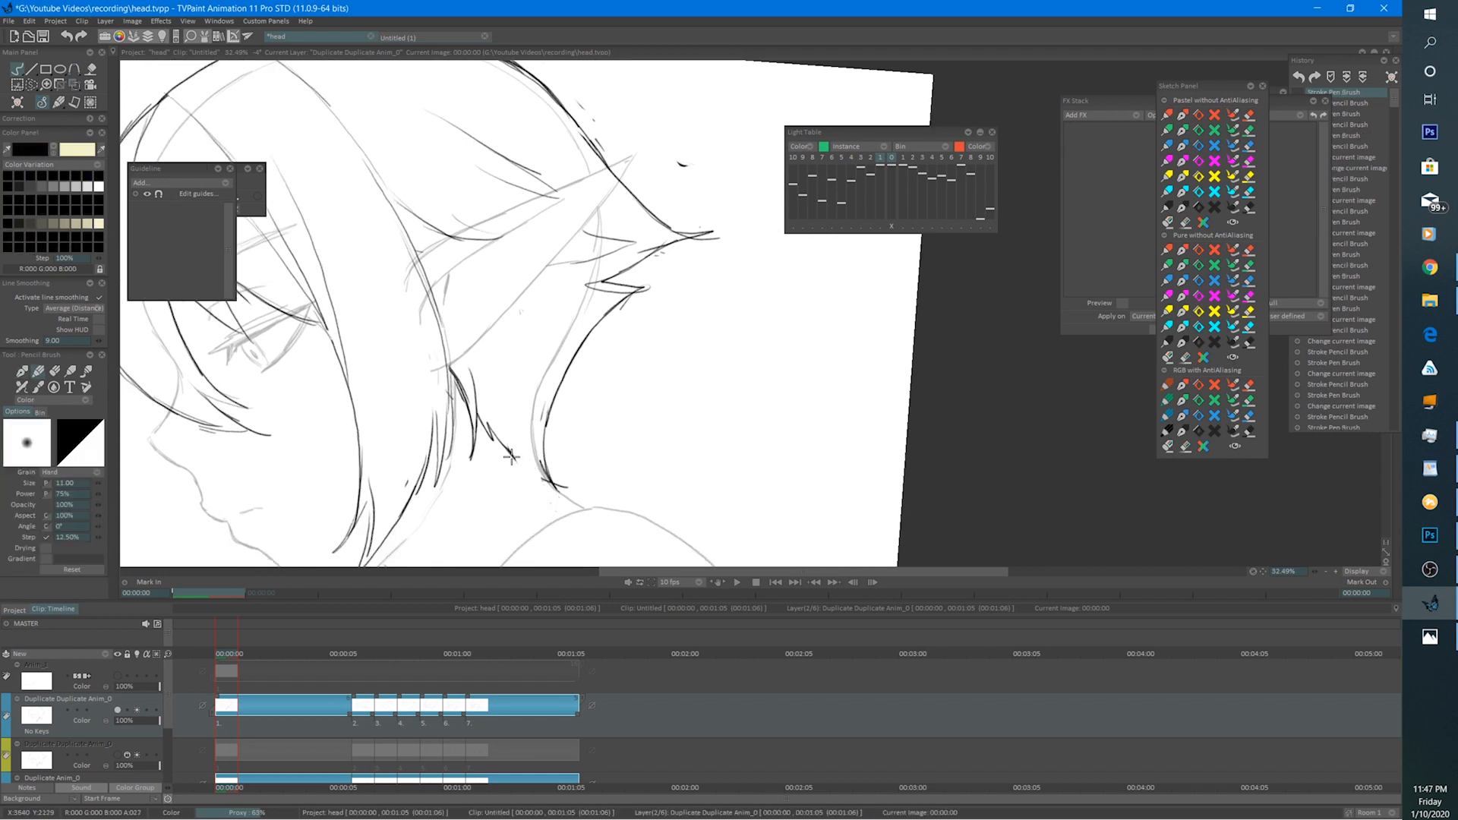
drag(520, 461, 547, 484)
drag(540, 477, 559, 490)
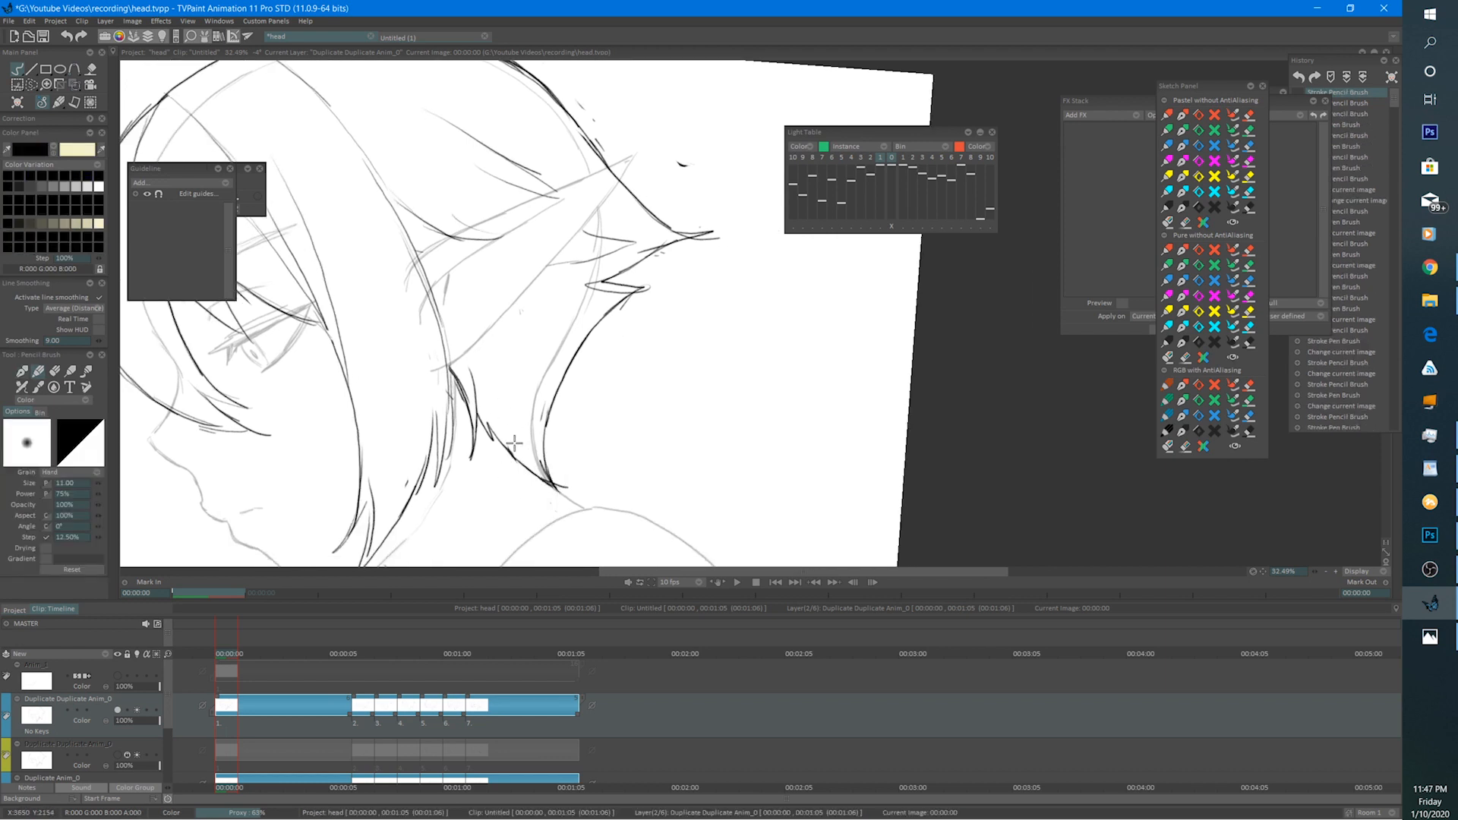
Erase the nape hair on the second drawing and redraw its strands and lower contour following the previous drawing.
click(356, 653)
key(e)
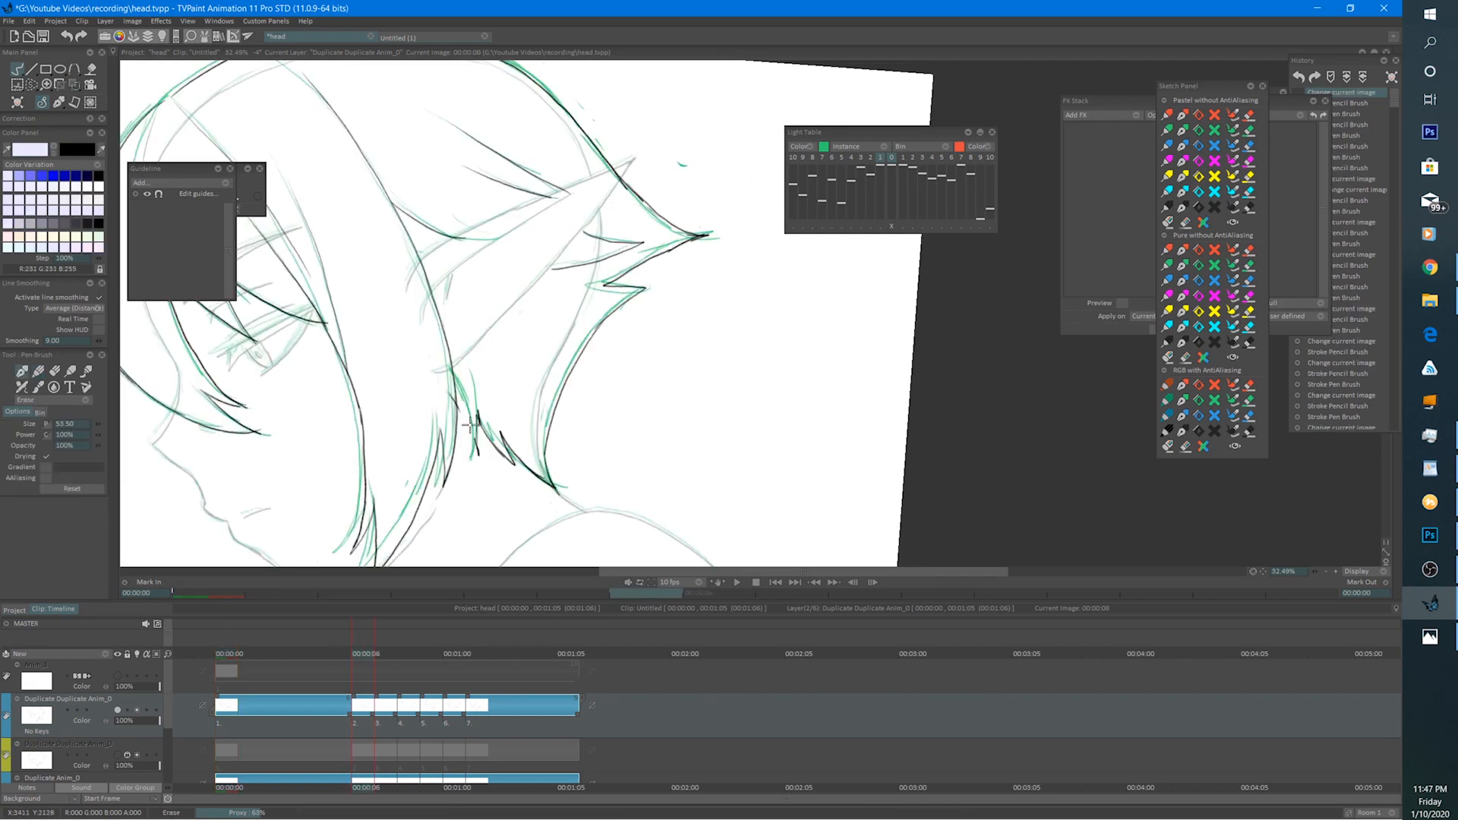
mouse_move(464, 412)
mouse_down()
mouse_move(522, 480)
mouse_move(498, 410)
mouse_move(444, 363)
mouse_move(478, 427)
mouse_up()
key(b)
mouse_move(470, 371)
mouse_down()
mouse_move(476, 466)
mouse_move(484, 409)
mouse_move(553, 487)
mouse_up()
mouse_move(468, 365)
mouse_down()
mouse_move(482, 454)
mouse_move(498, 422)
mouse_move(512, 457)
mouse_up()
Erase the nape hair on the third drawing and redraw the spike and the contour down to the back hair tip.
click(387, 655)
key(e)
key(b)
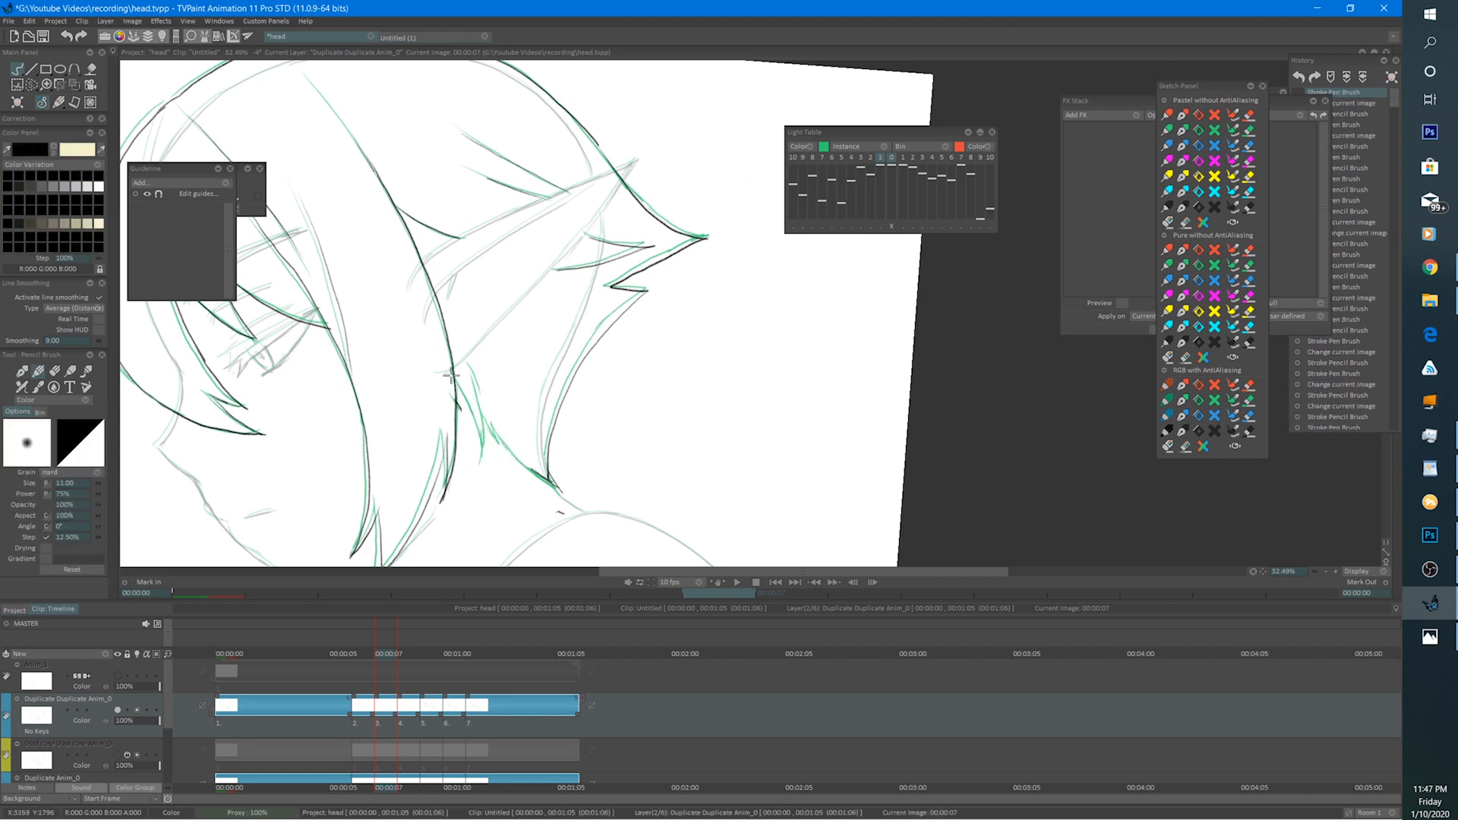
drag(454, 378, 477, 426)
mouse_move(455, 386)
mouse_down()
mouse_move(475, 428)
mouse_move(472, 377)
mouse_move(486, 467)
mouse_up()
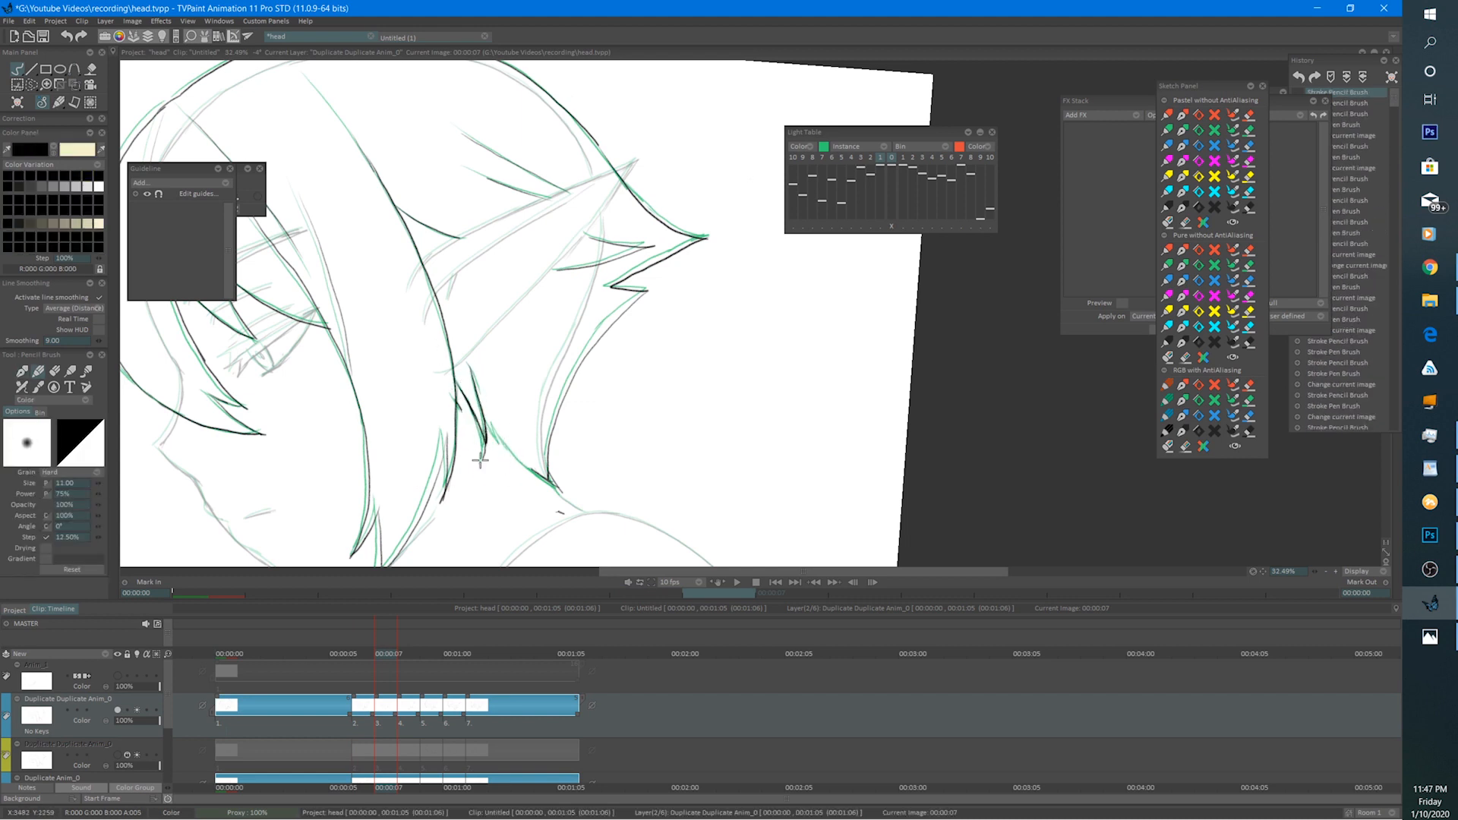
drag(480, 408, 573, 500)
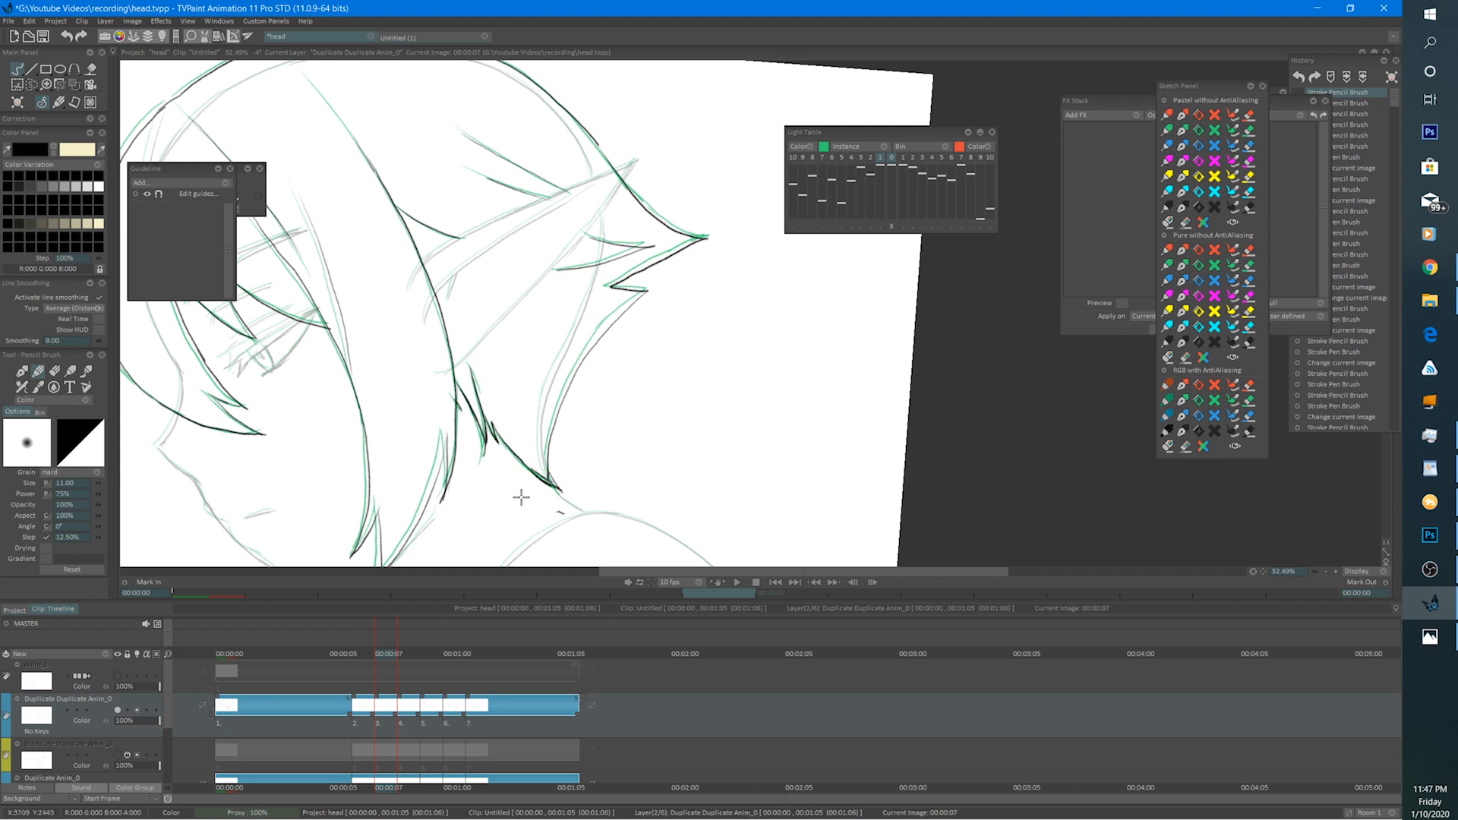
Erase the nape hair on the fourth drawing and redraw its strands and lower contour over the light-table reference.
click(401, 653)
key(e)
mouse_move(471, 402)
mouse_down()
mouse_move(514, 481)
mouse_move(524, 467)
mouse_up()
key(e)
scroll(472, 385, down, 2)
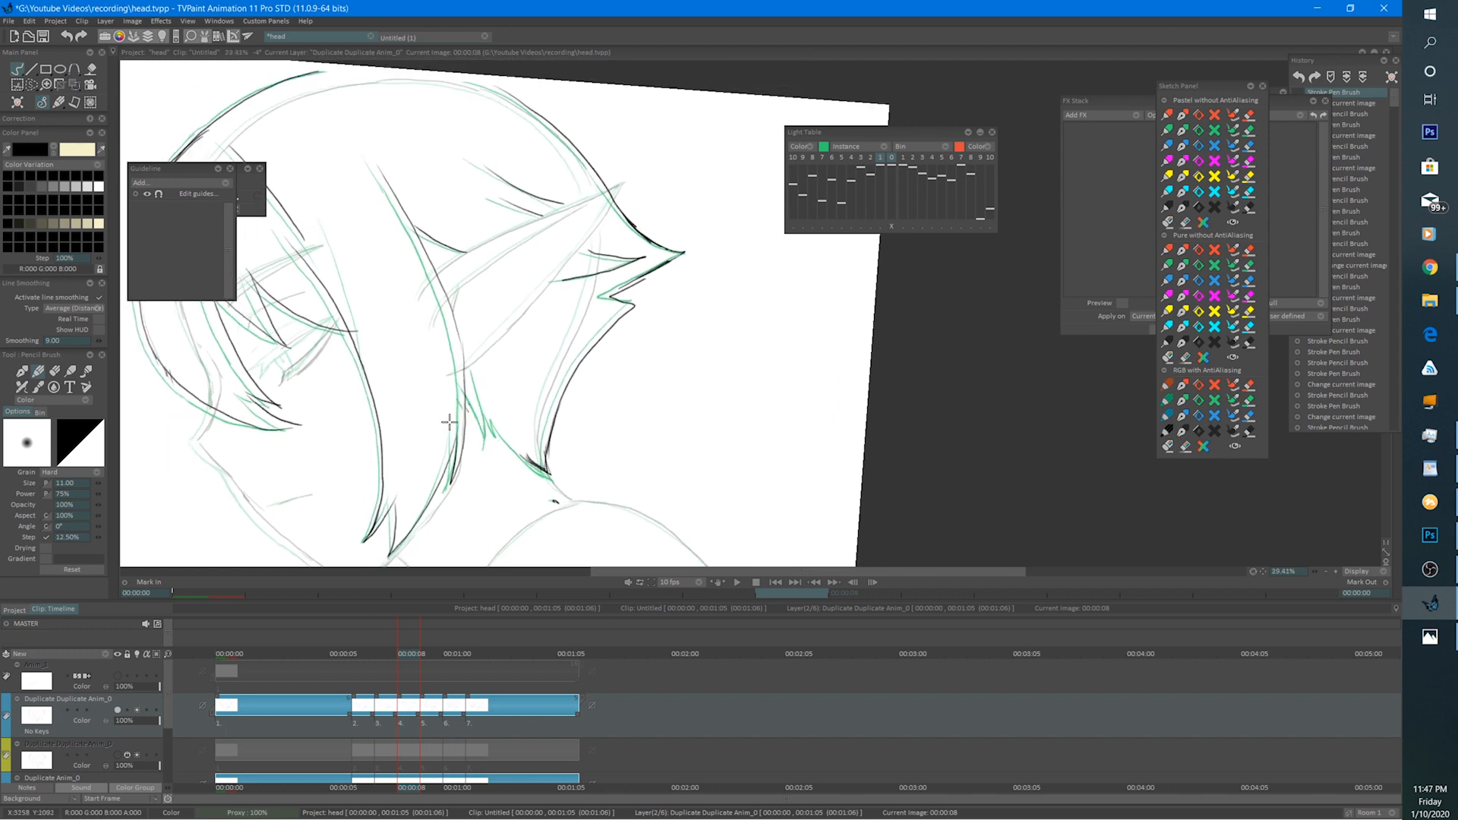
mouse_move(566, 408)
mouse_down()
mouse_move(515, 379)
mouse_move(556, 447)
mouse_move(614, 480)
mouse_up()
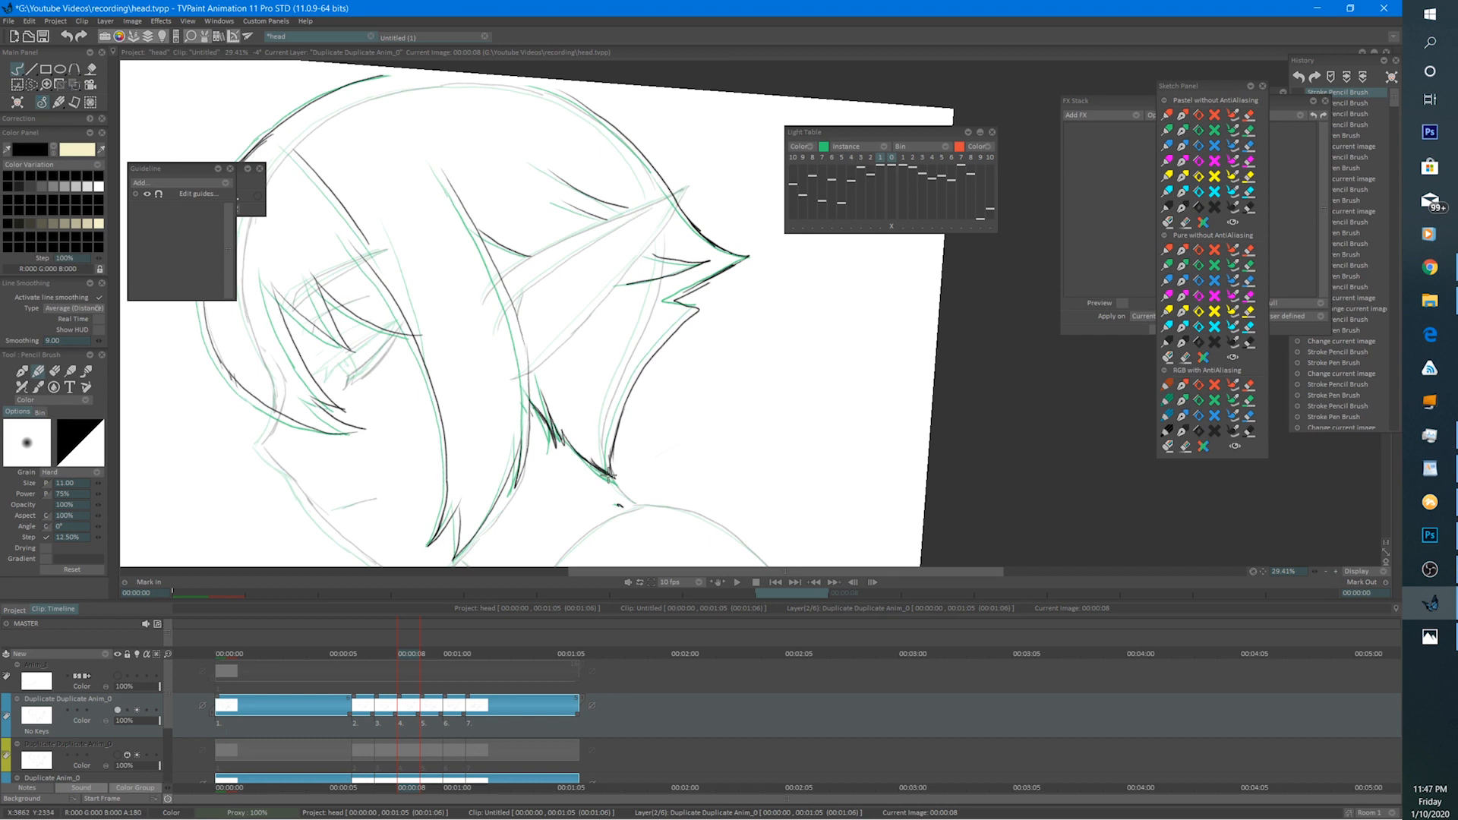
Redraw the nape spike on the fifth drawing and clean up the contour leading to the back hair tip.
click(427, 648)
mouse_move(543, 327)
mouse_down()
mouse_move(536, 374)
mouse_move(565, 447)
mouse_up()
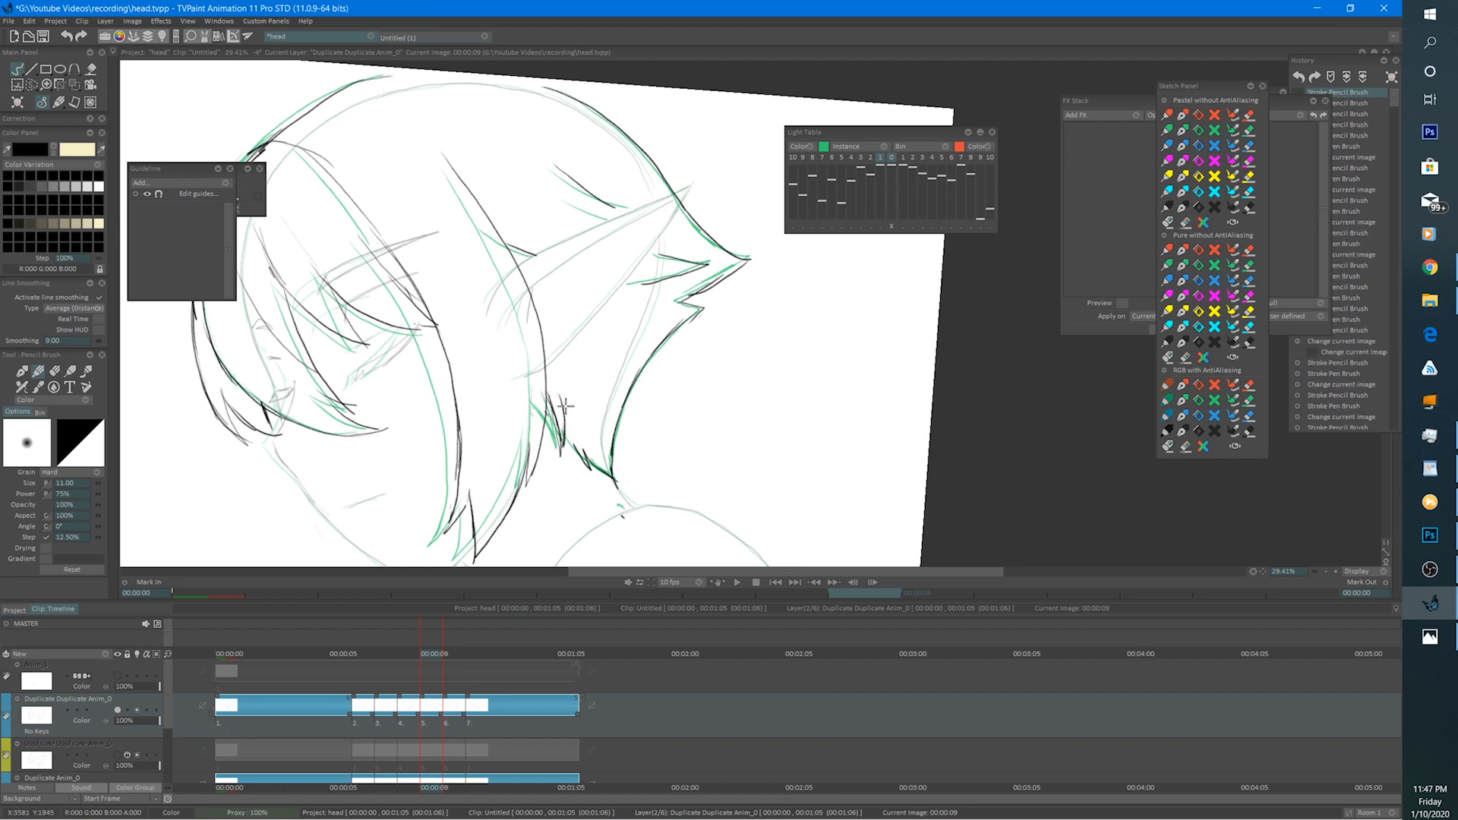
key(e)
drag(589, 450, 604, 479)
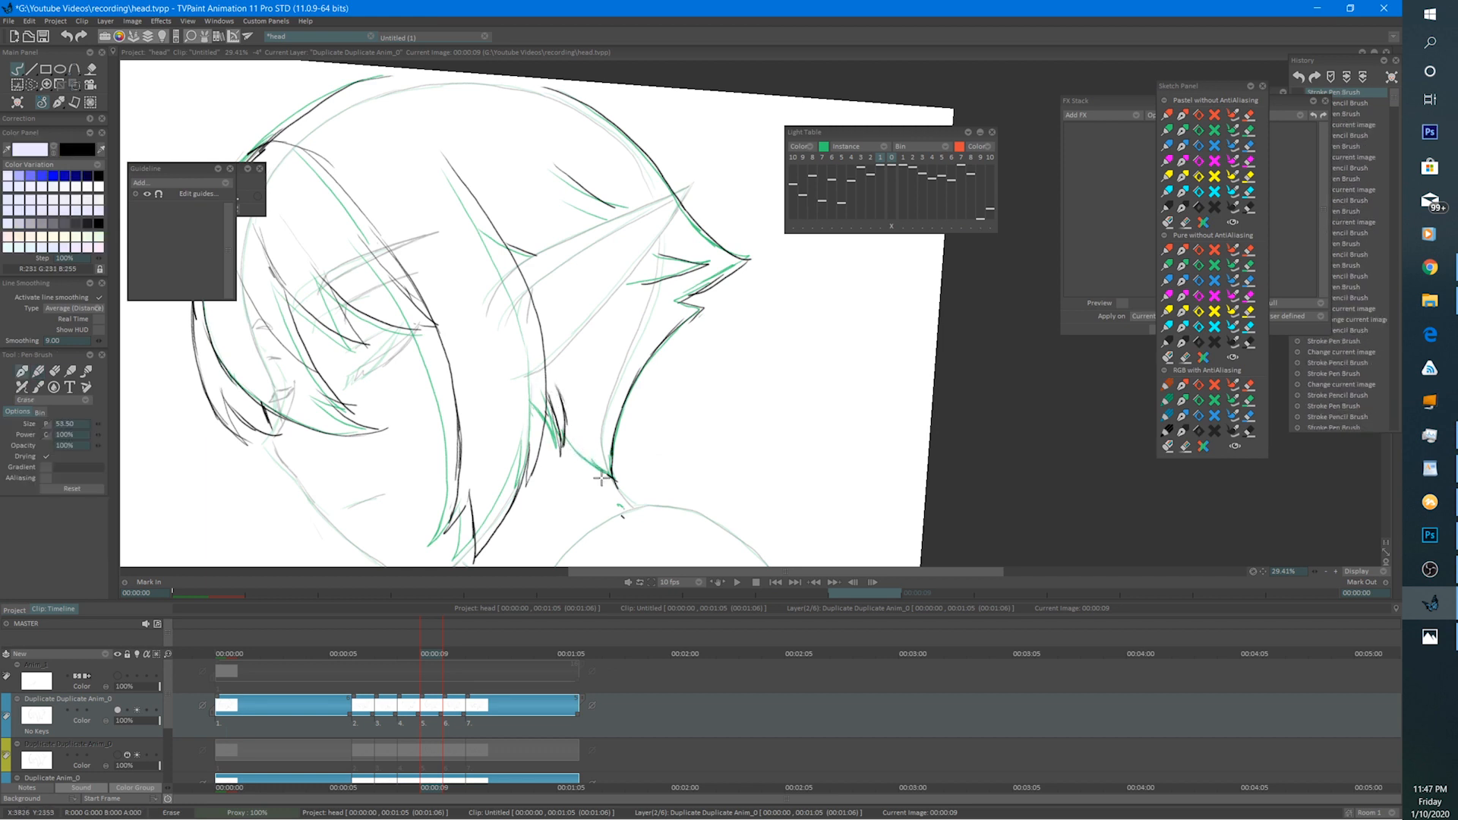
key(e)
mouse_move(568, 432)
mouse_down()
mouse_move(608, 476)
mouse_move(564, 414)
mouse_move(615, 479)
mouse_move(549, 392)
mouse_move(579, 480)
mouse_up()
key(e)
key(e)
key(e)
key(e)
Look back at the fourth drawing, then erase and redraw the nape spike and lower contour on the sixth drawing.
click(408, 653)
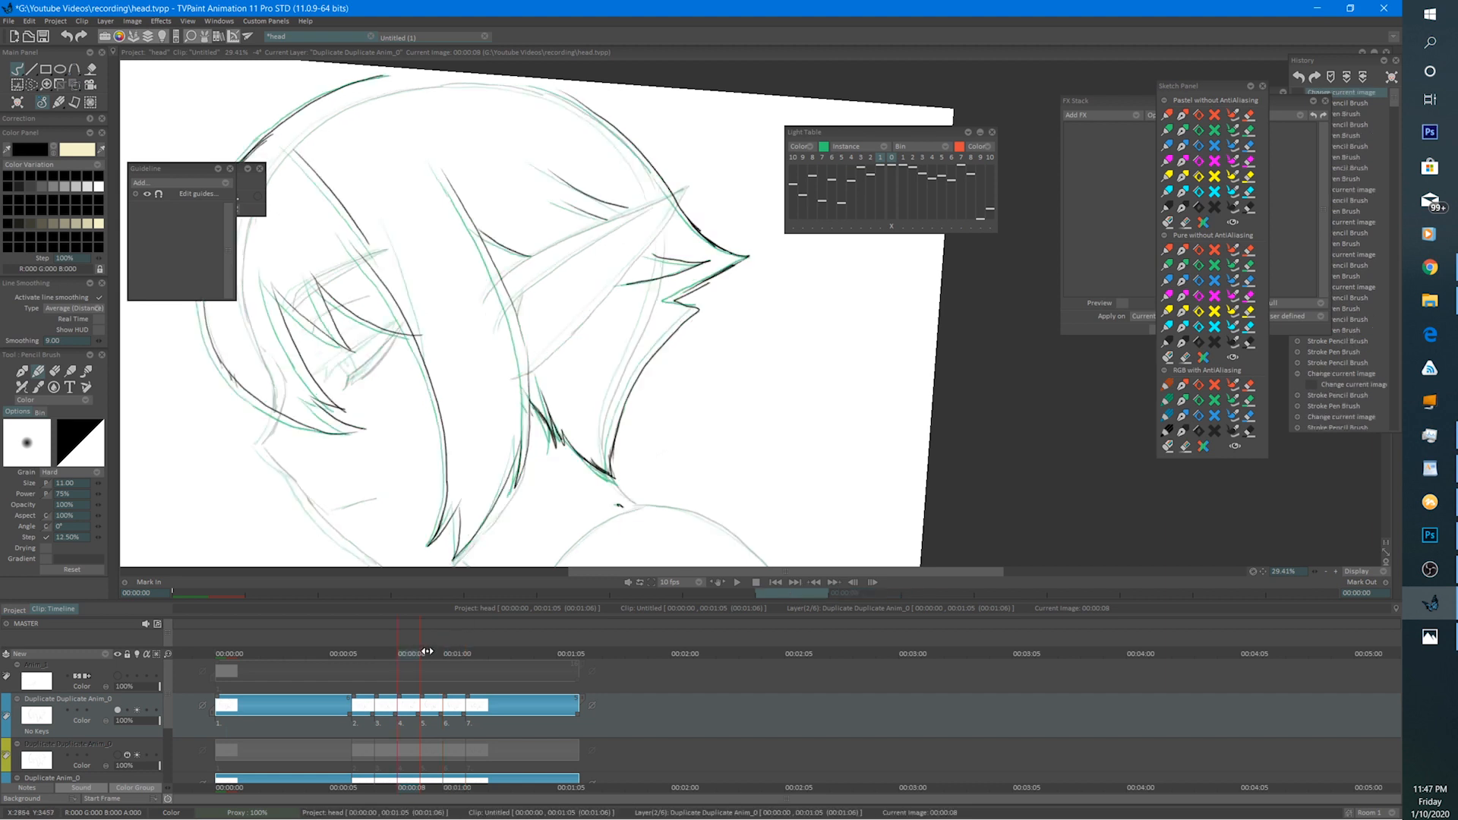
drag(427, 651, 449, 654)
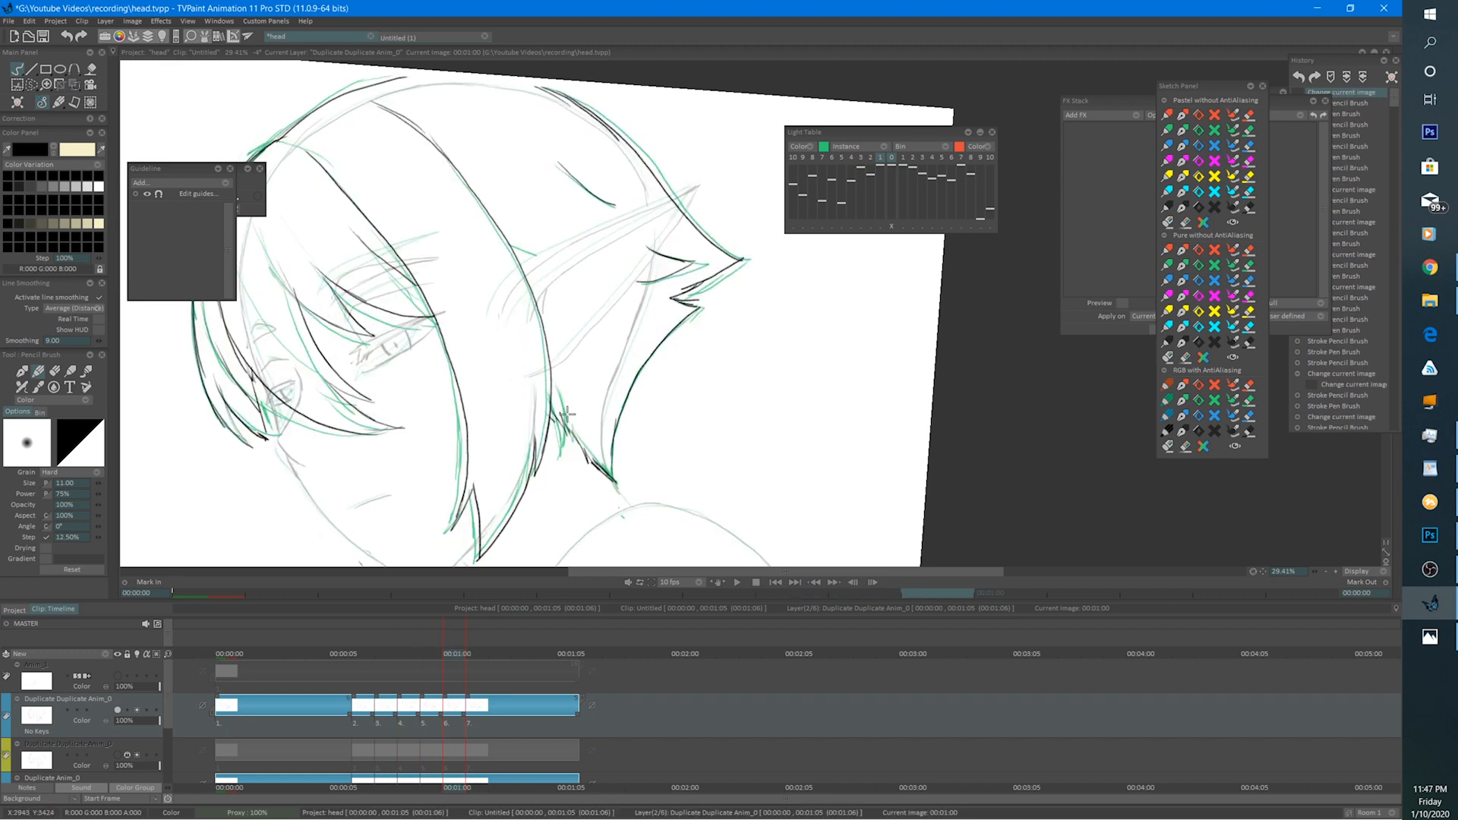
key(e)
key(e)
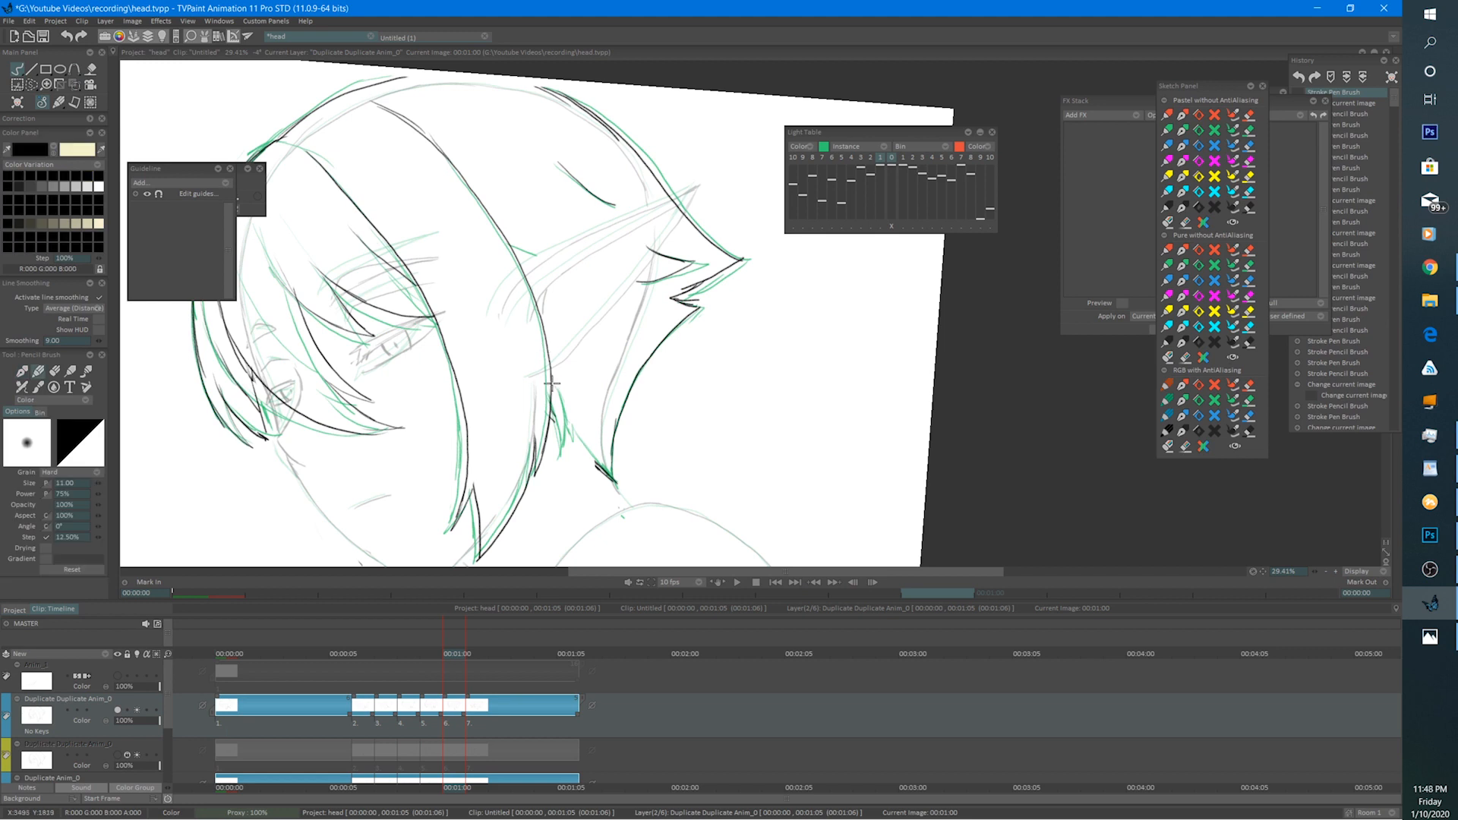
drag(568, 376, 560, 459)
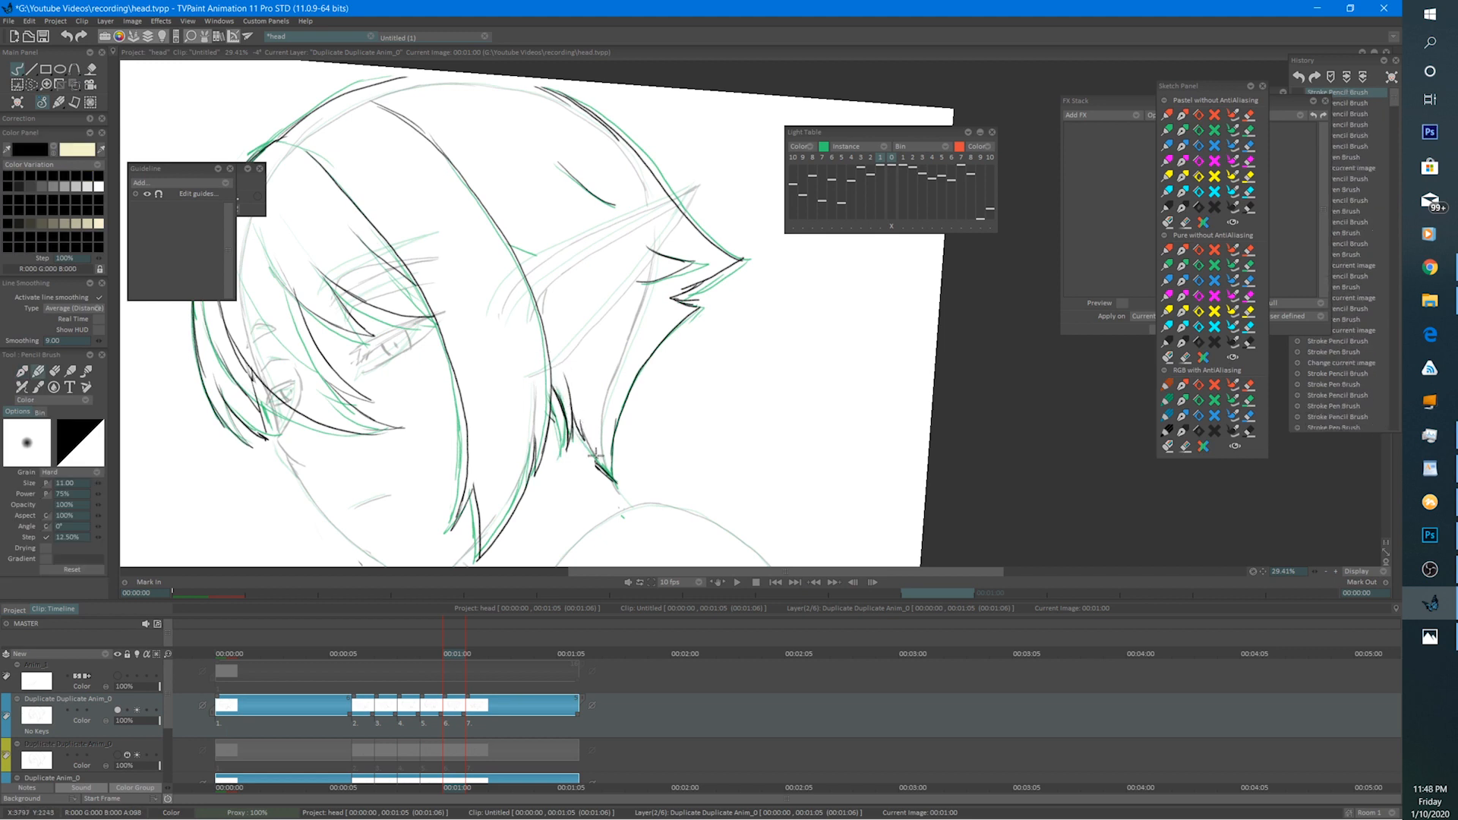
key(e)
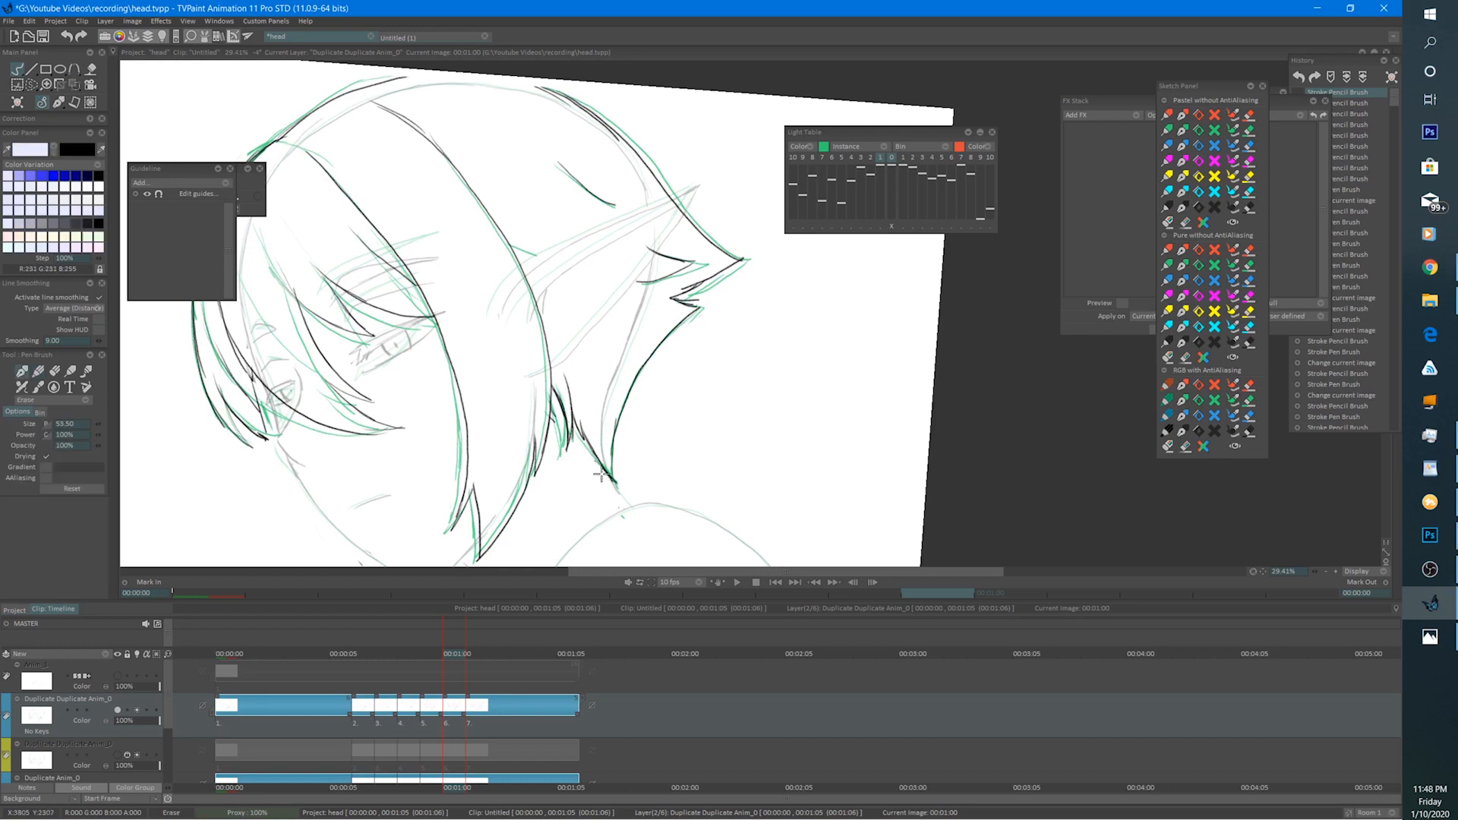
key(e)
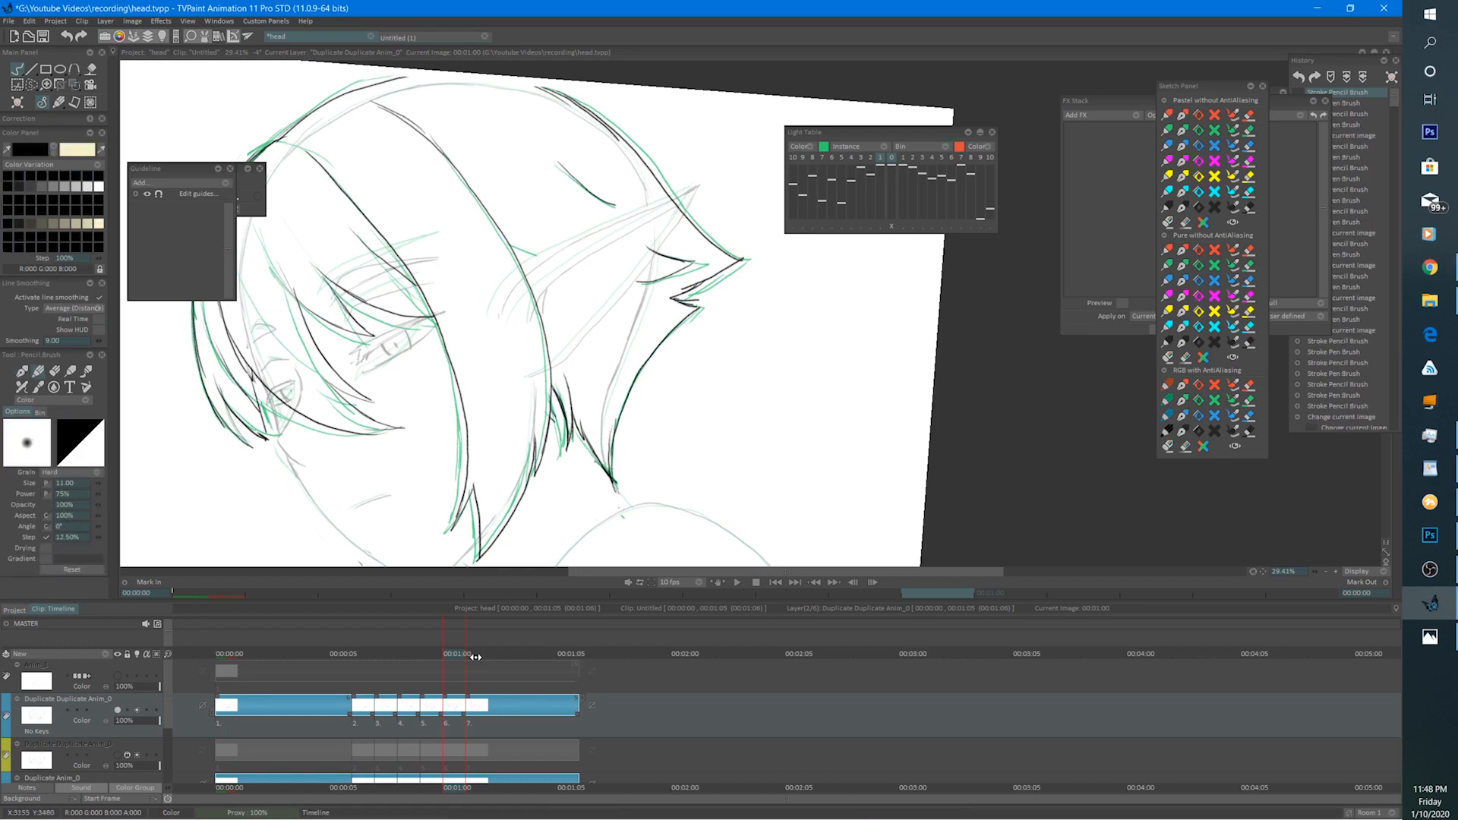
Erase the nape hair on the seventh drawing and redraw its spike and the contour to the back hair tip.
key(Right)
key(e)
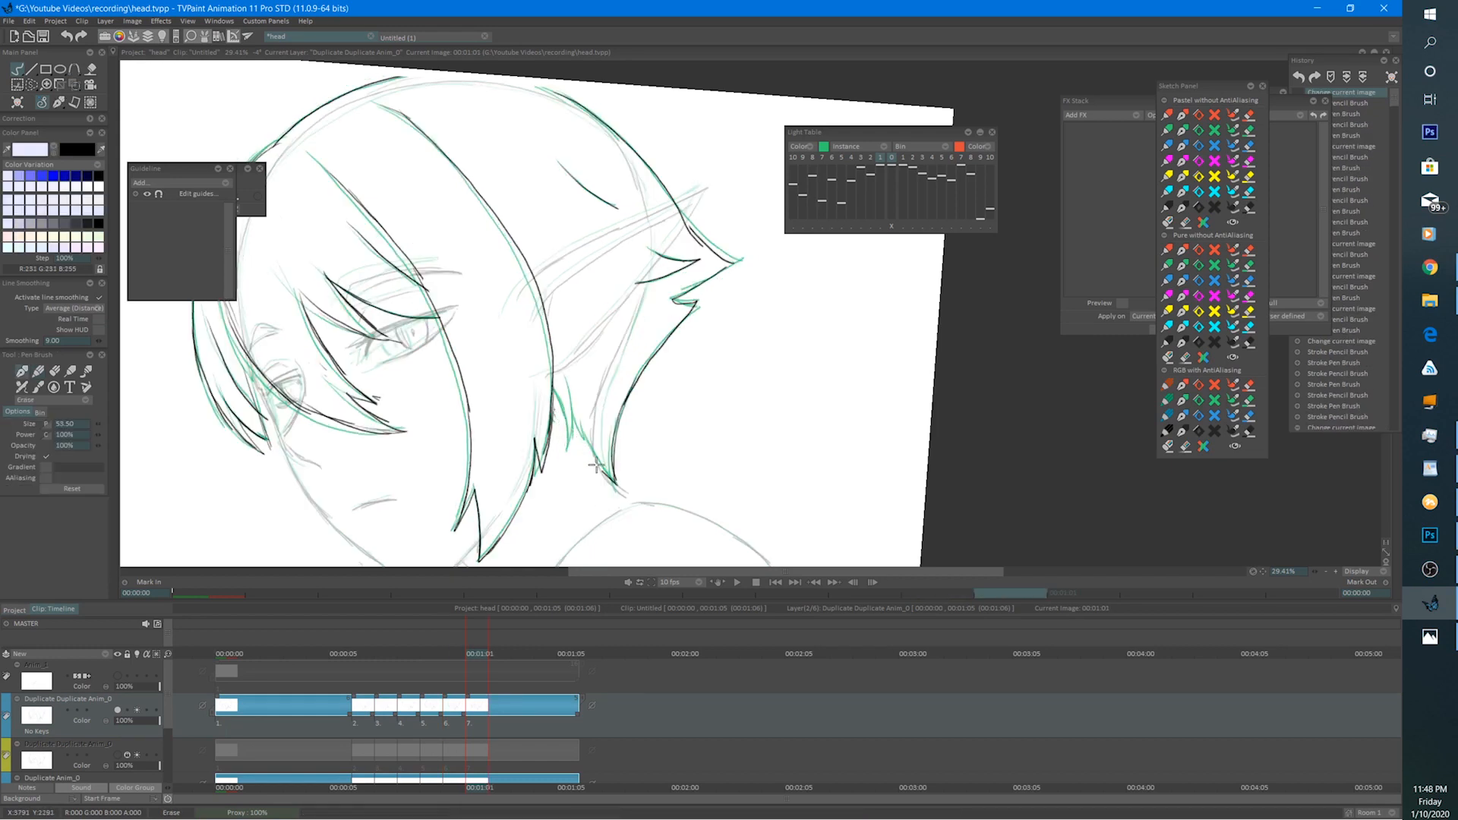
key(e)
mouse_move(546, 368)
mouse_down()
mouse_move(565, 450)
mouse_move(570, 372)
mouse_move(573, 422)
mouse_move(581, 406)
mouse_move(604, 464)
mouse_up()
key(e)
key(e)
drag(575, 416, 618, 486)
Play back the animation with the whole canvas in view to check the redrawn nape hair, then stop it.
scroll(618, 486, down, 3)
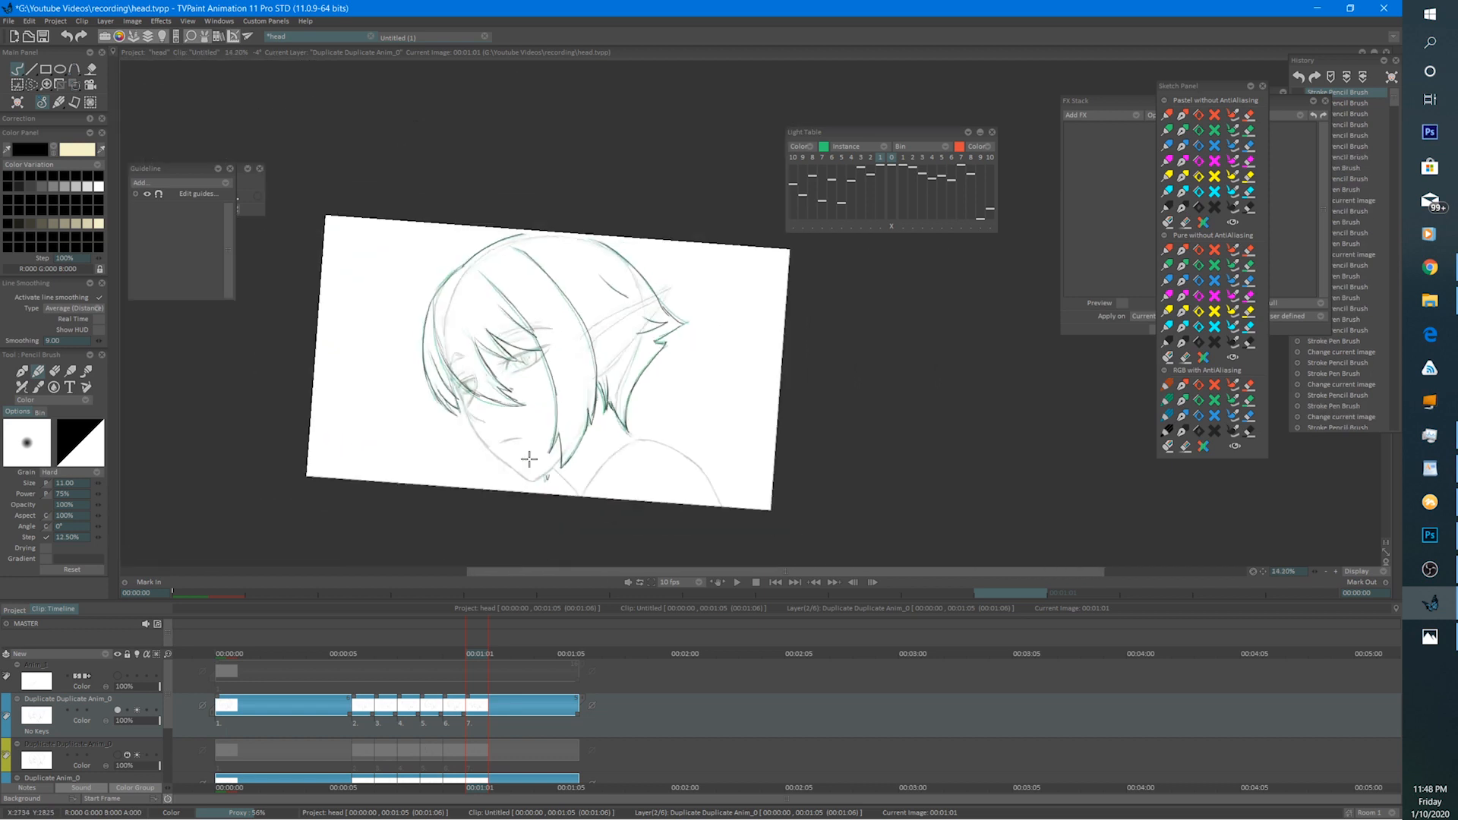
click(735, 582)
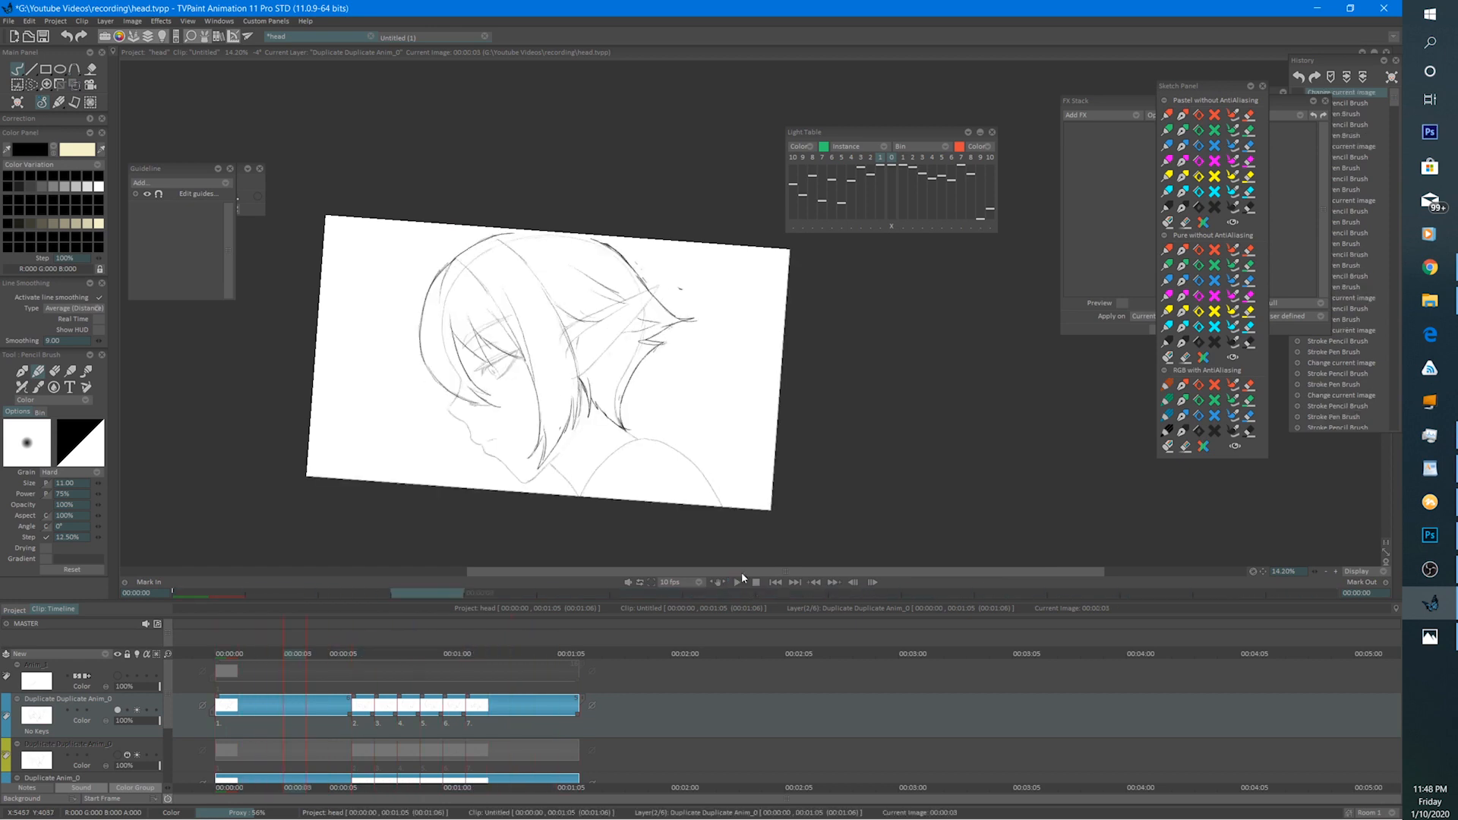
click(735, 582)
Step through the frames from the first to the fourth drawing to examine the nape hair up close.
click(225, 647)
scroll(651, 342, up, 4)
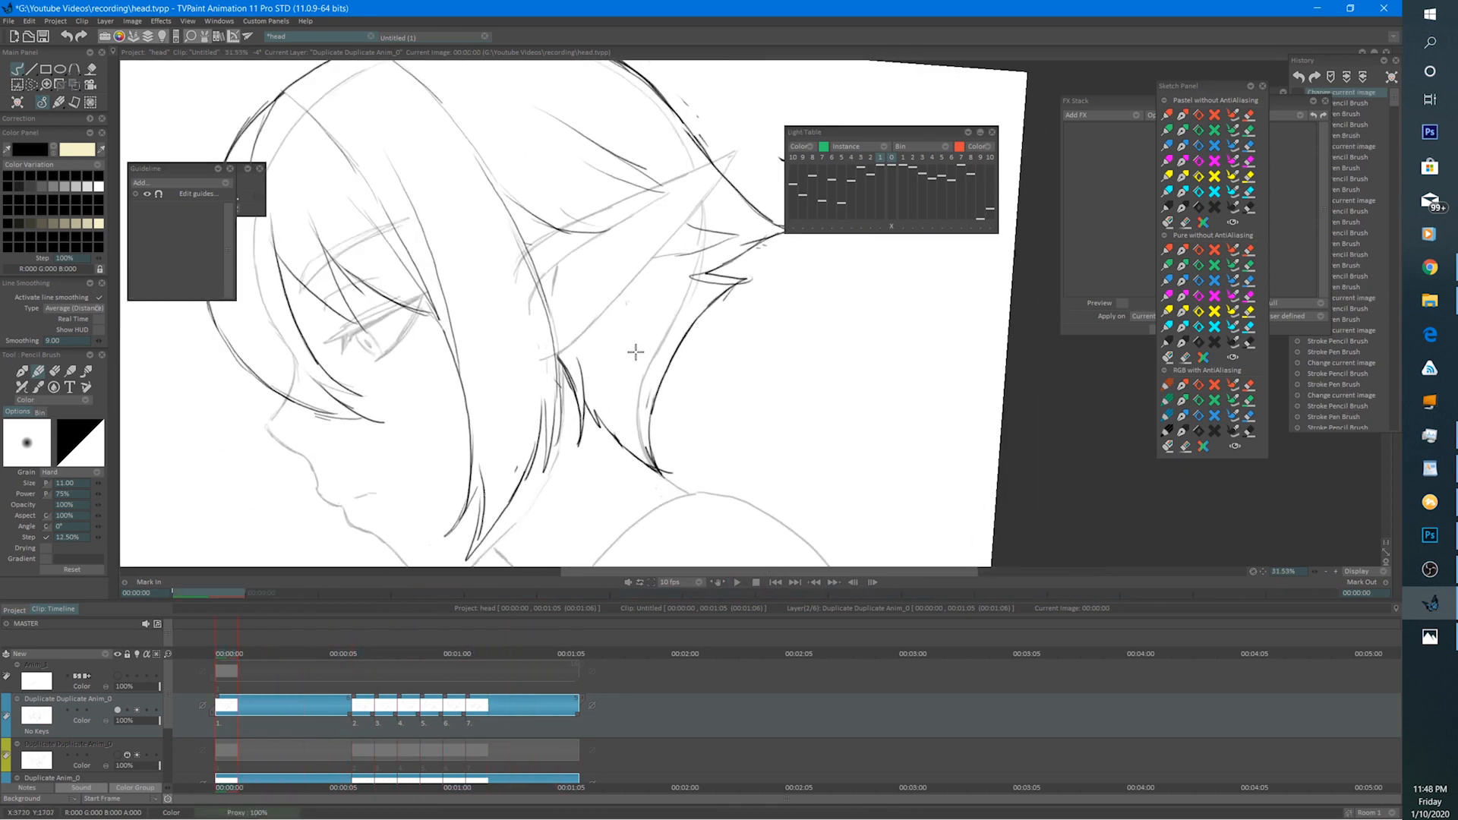
key(Right)
key(Right)
key(Right)
key(Right)
key(Right)
key(Right)
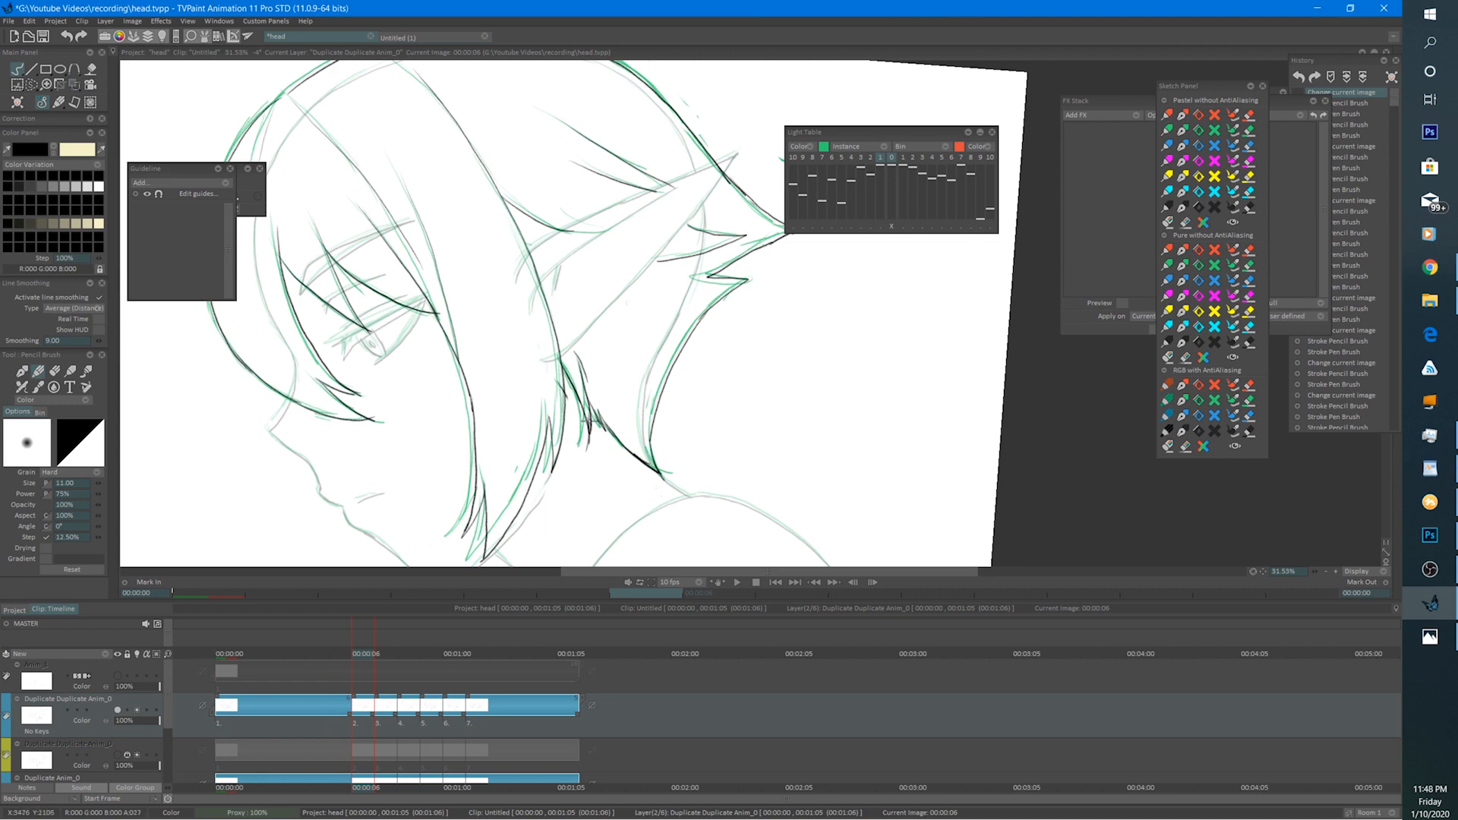
key(Right)
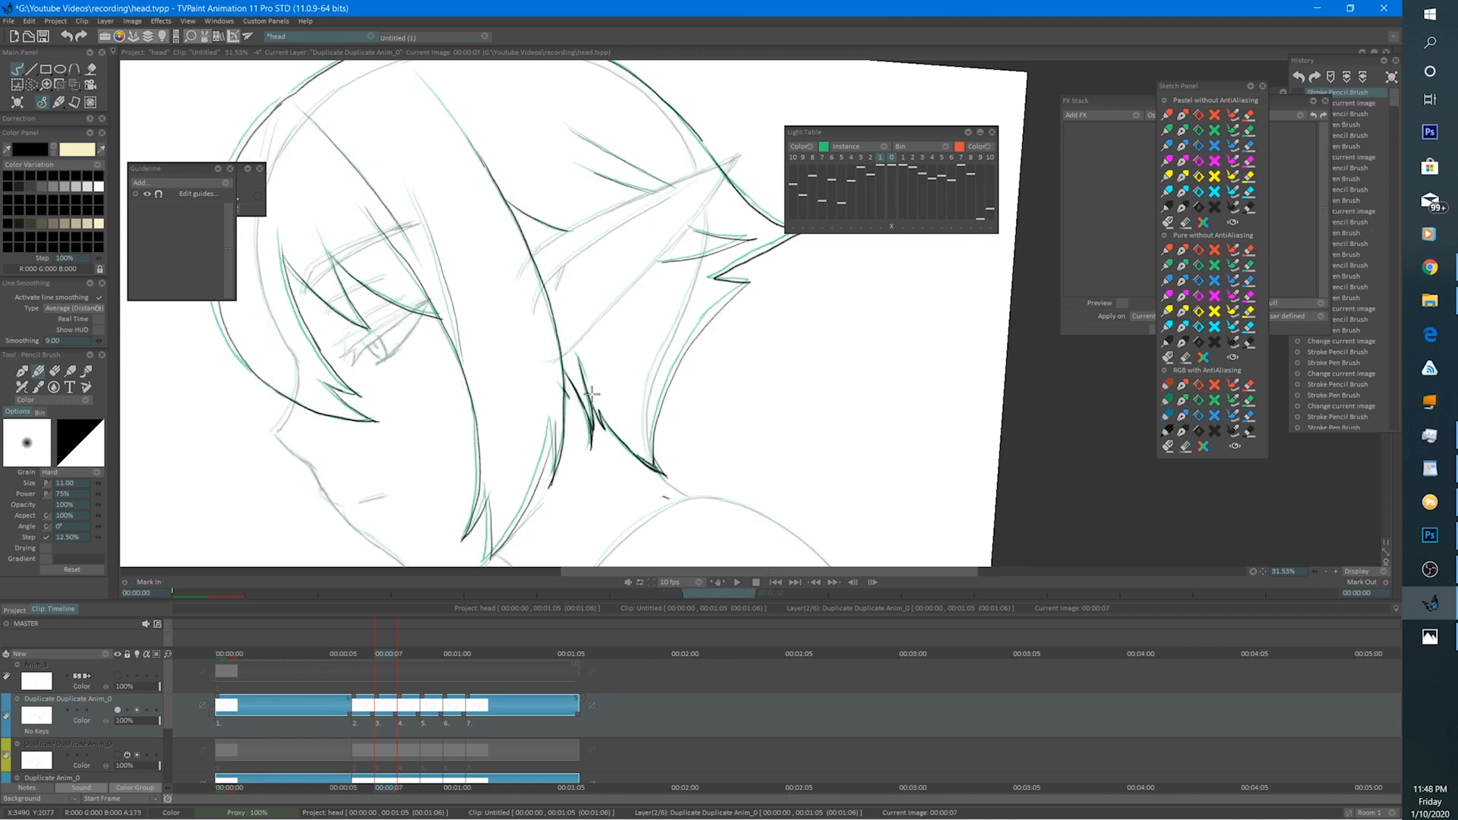
key(Right)
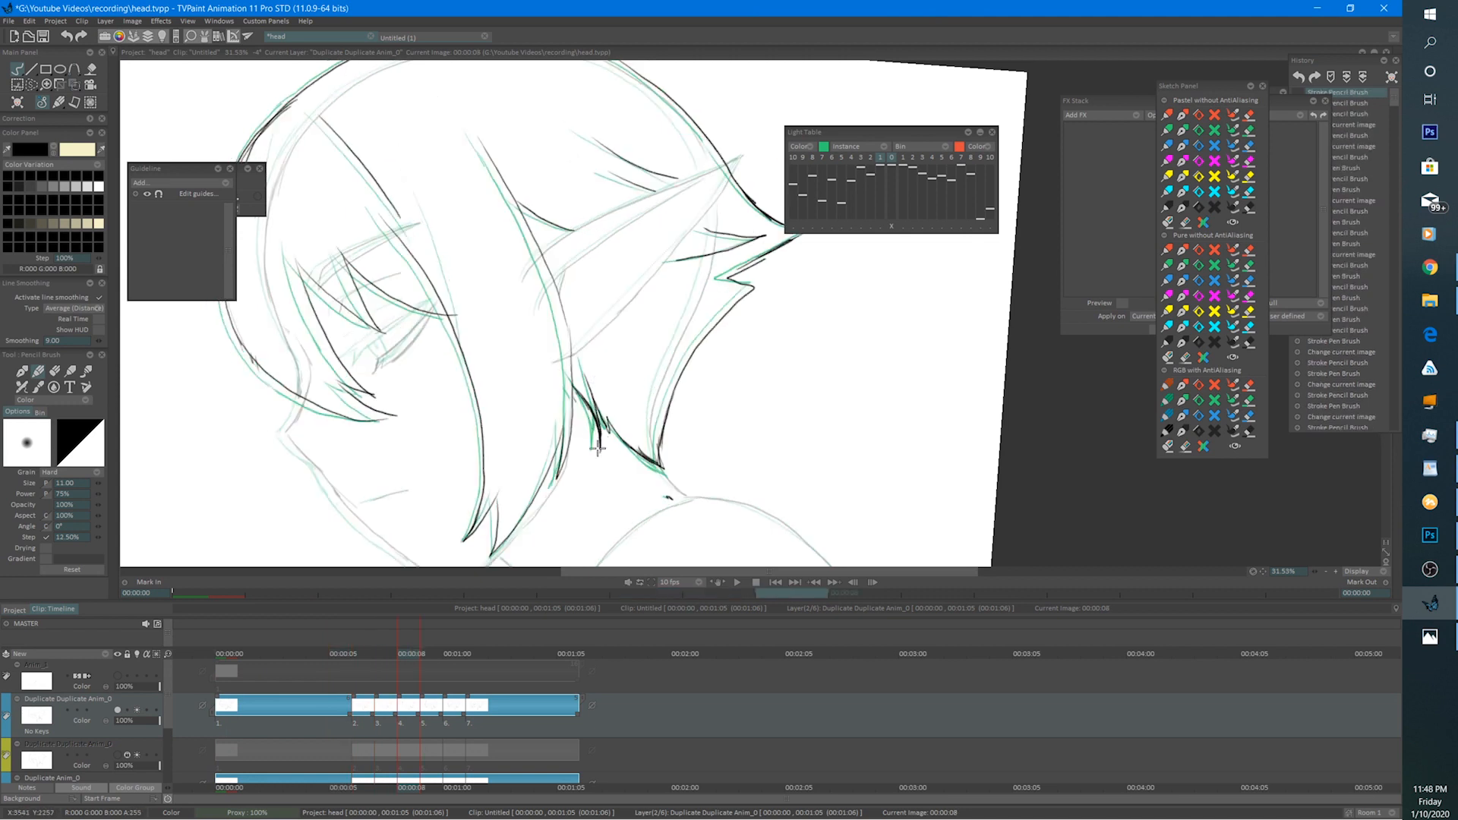
Erase the inner nape spike on the fifth drawing and redraw it, comparing against the fourth and sixth drawings.
key(Right)
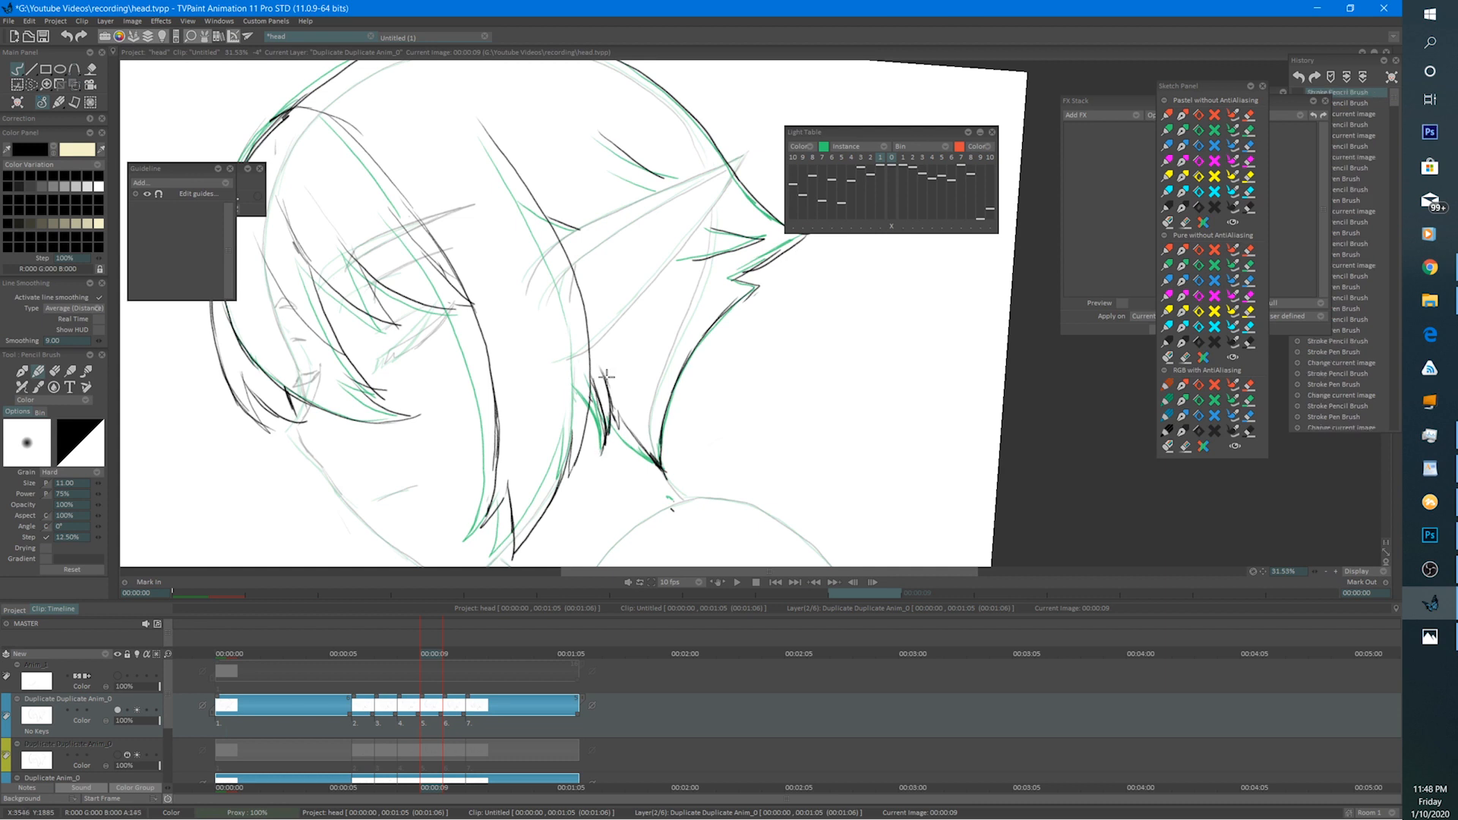
key(Left)
key(Right)
key(e)
key(e)
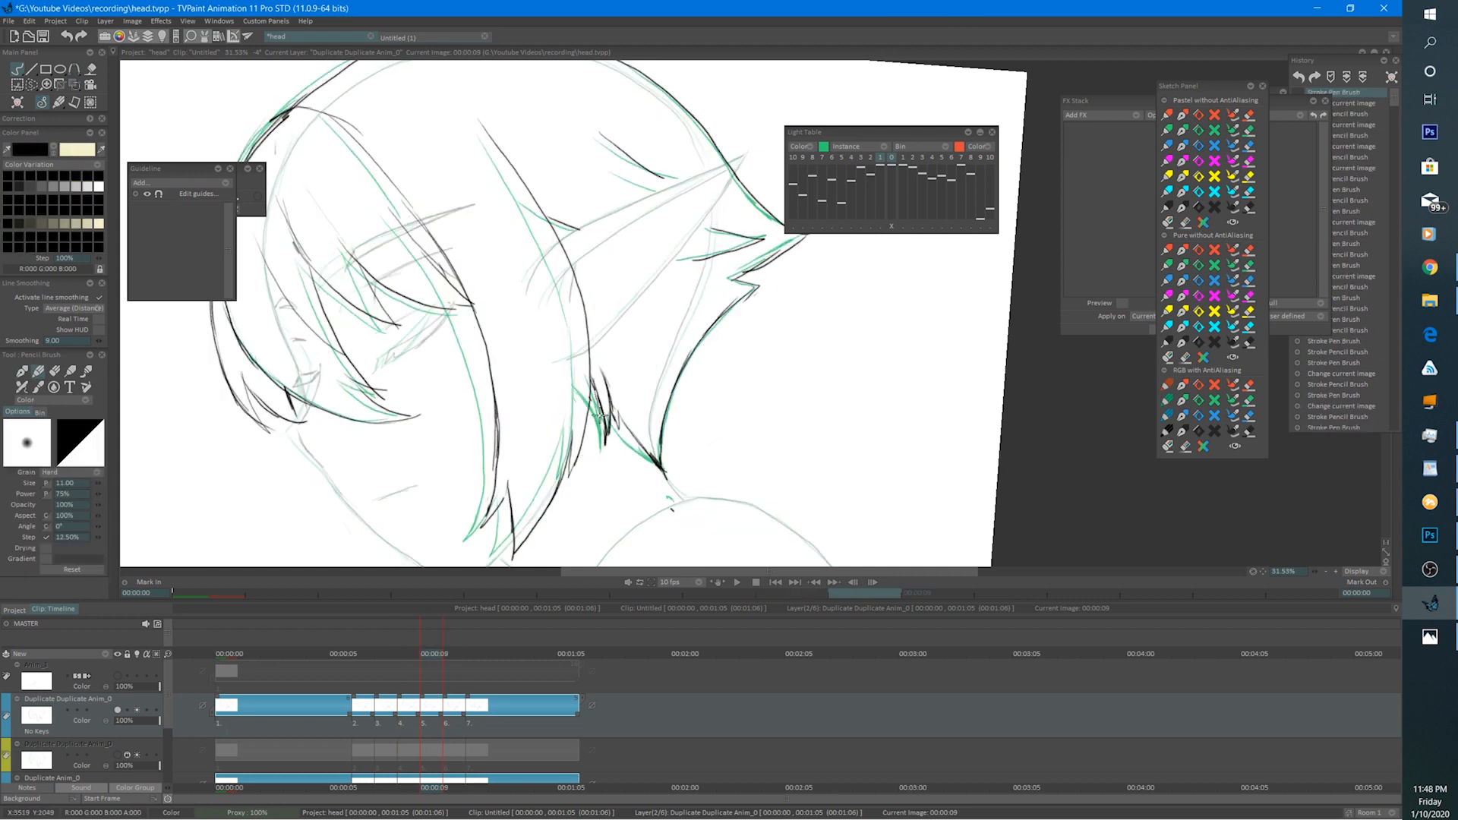
key(Right)
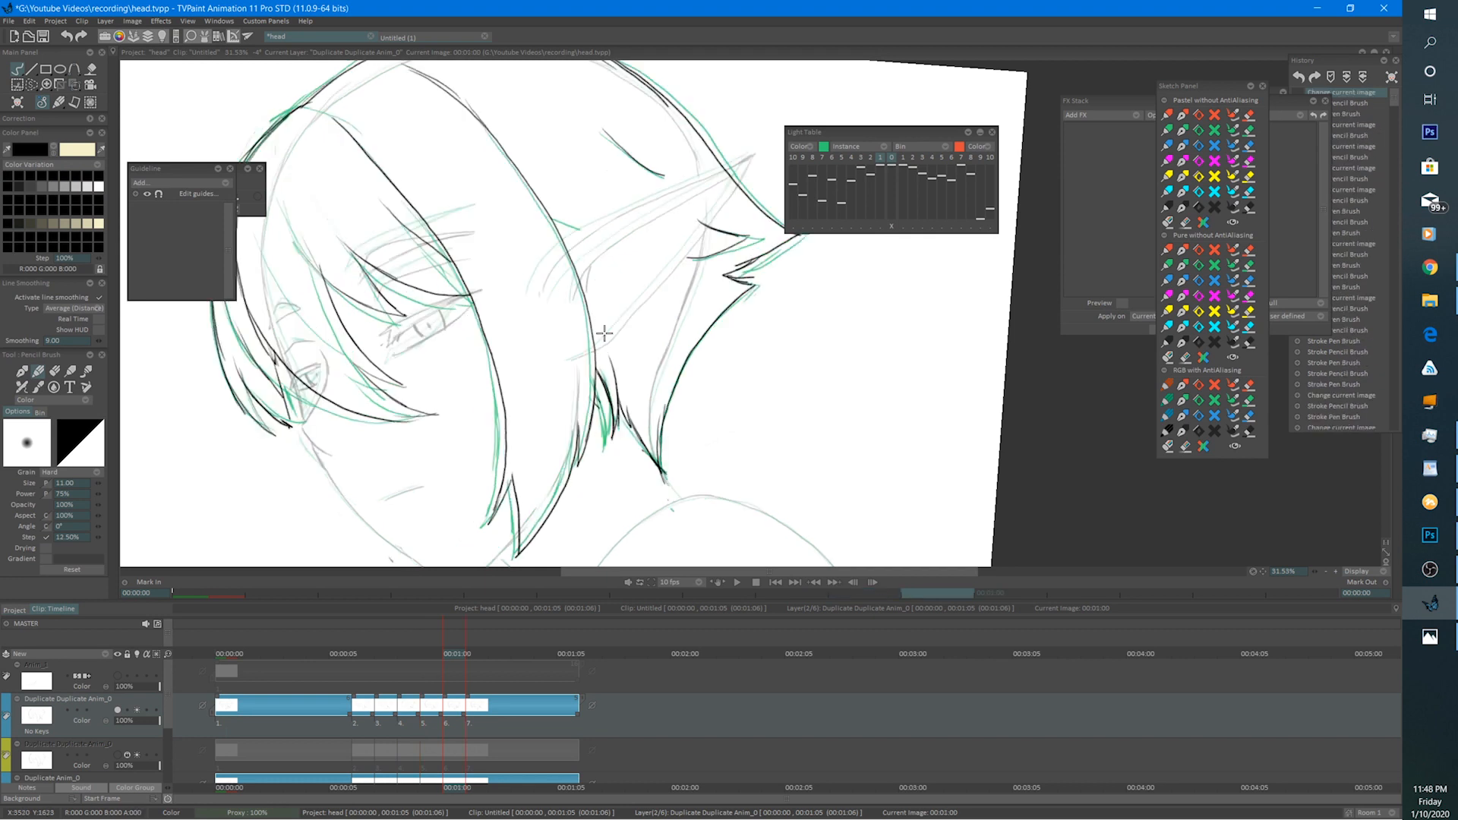
key(Left)
key(e)
drag(603, 441, 595, 458)
key(e)
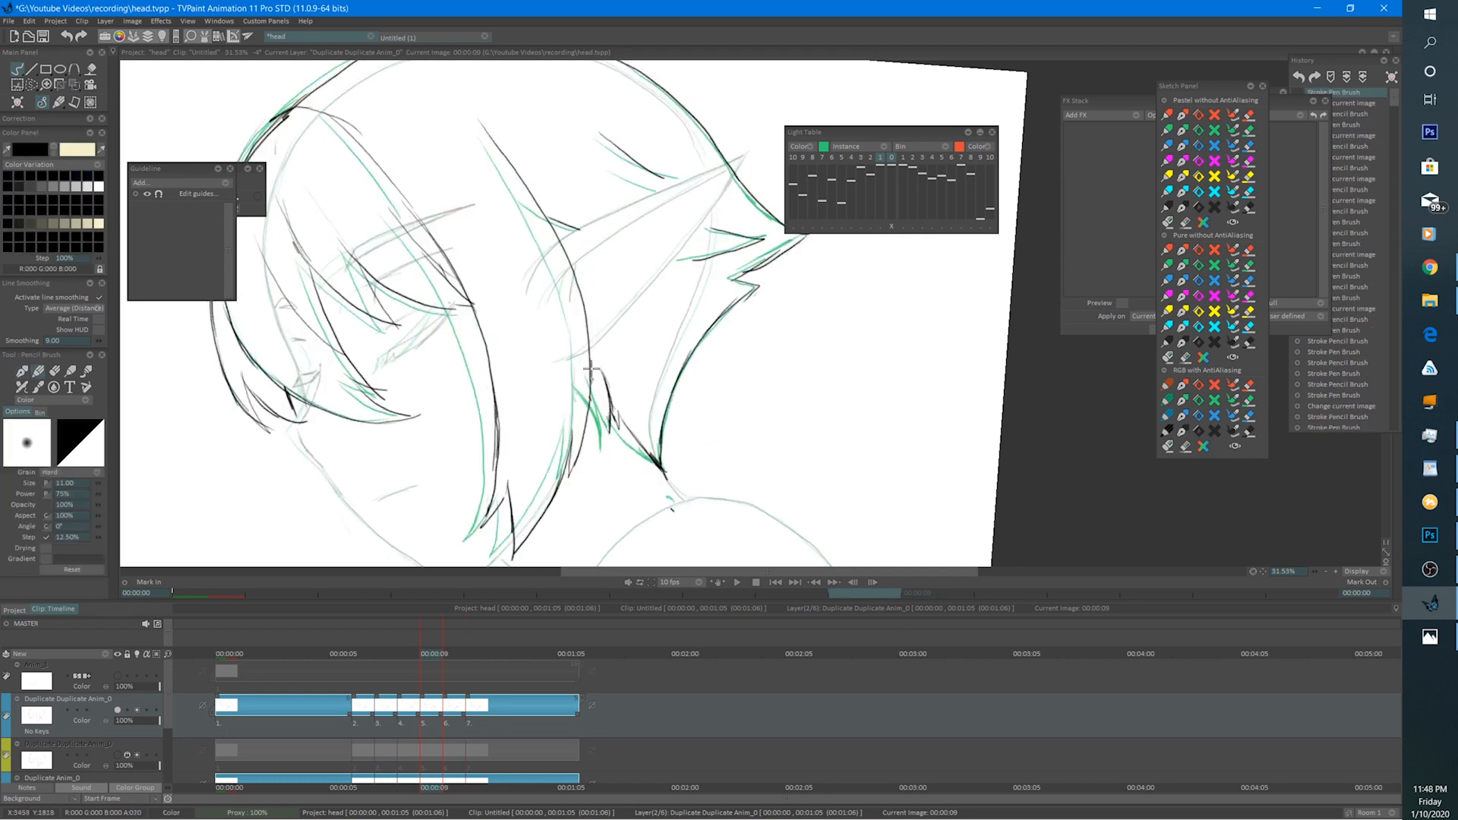
drag(595, 393, 605, 444)
Compare the sixth and seventh drawings, then erase and redraw the nape spike beside the side lock on the seventh.
key(Right)
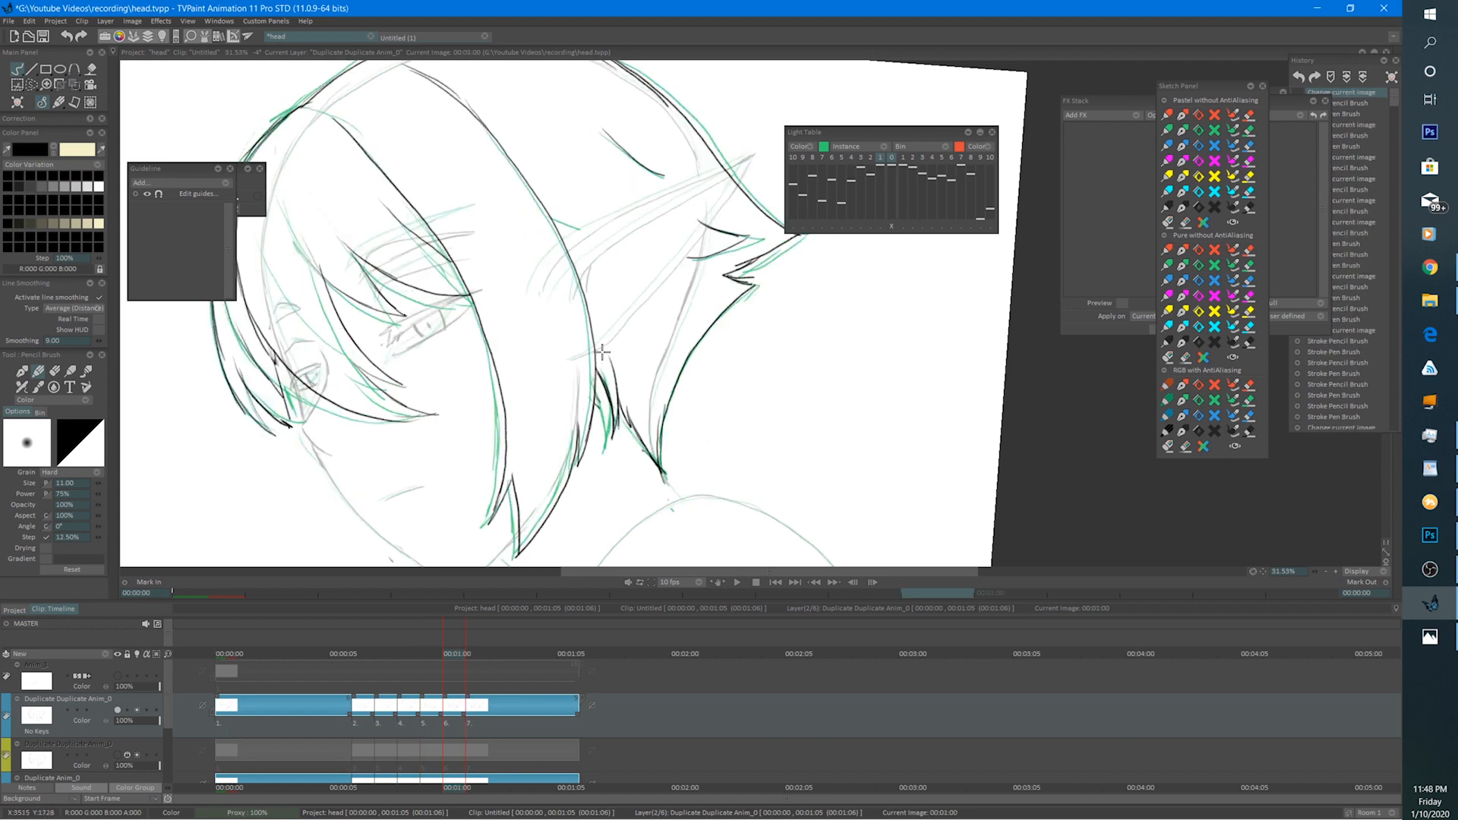
key(Right)
key(Left)
key(Right)
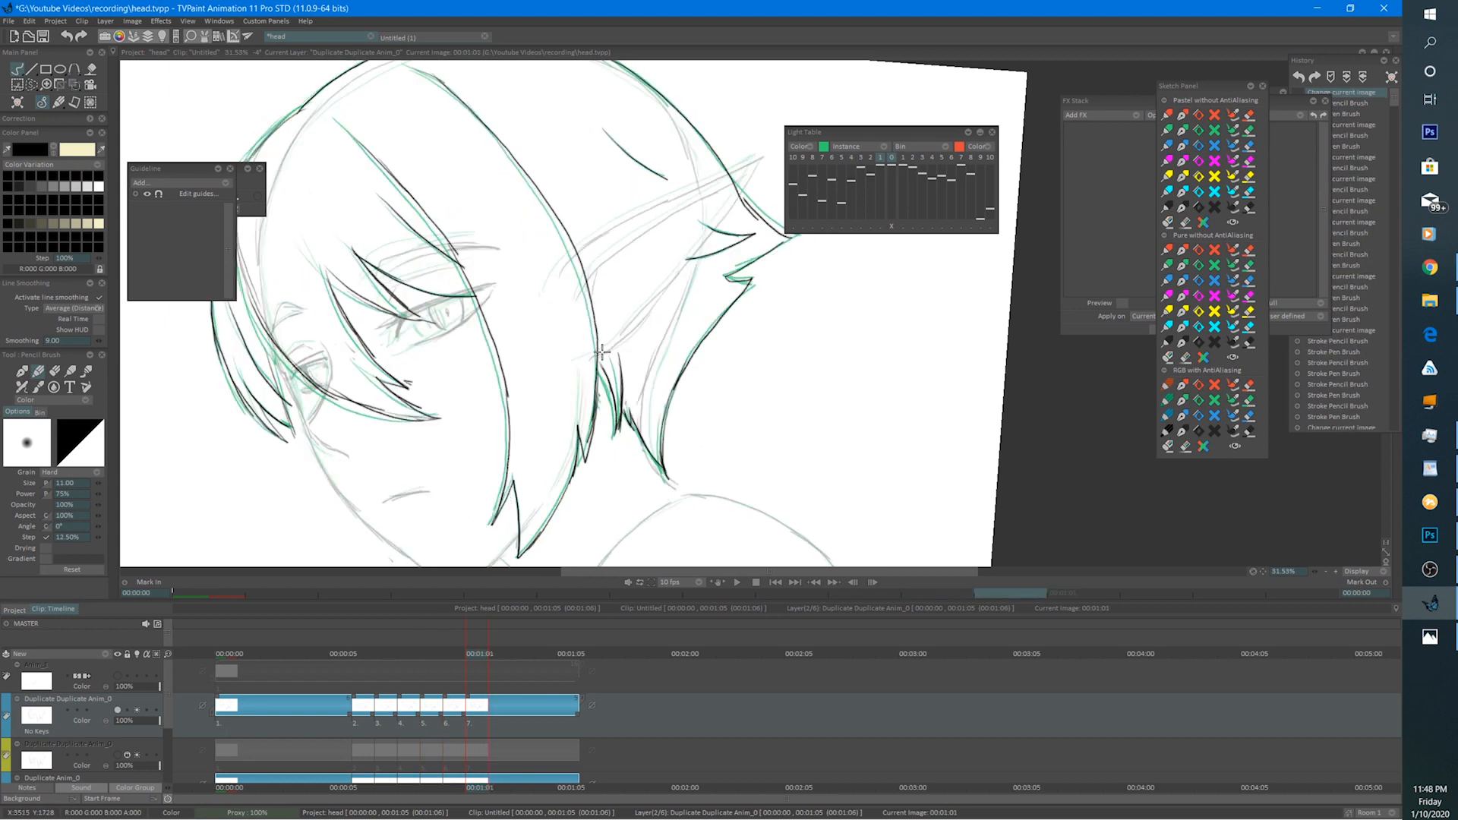
key(e)
drag(618, 353, 622, 403)
key(b)
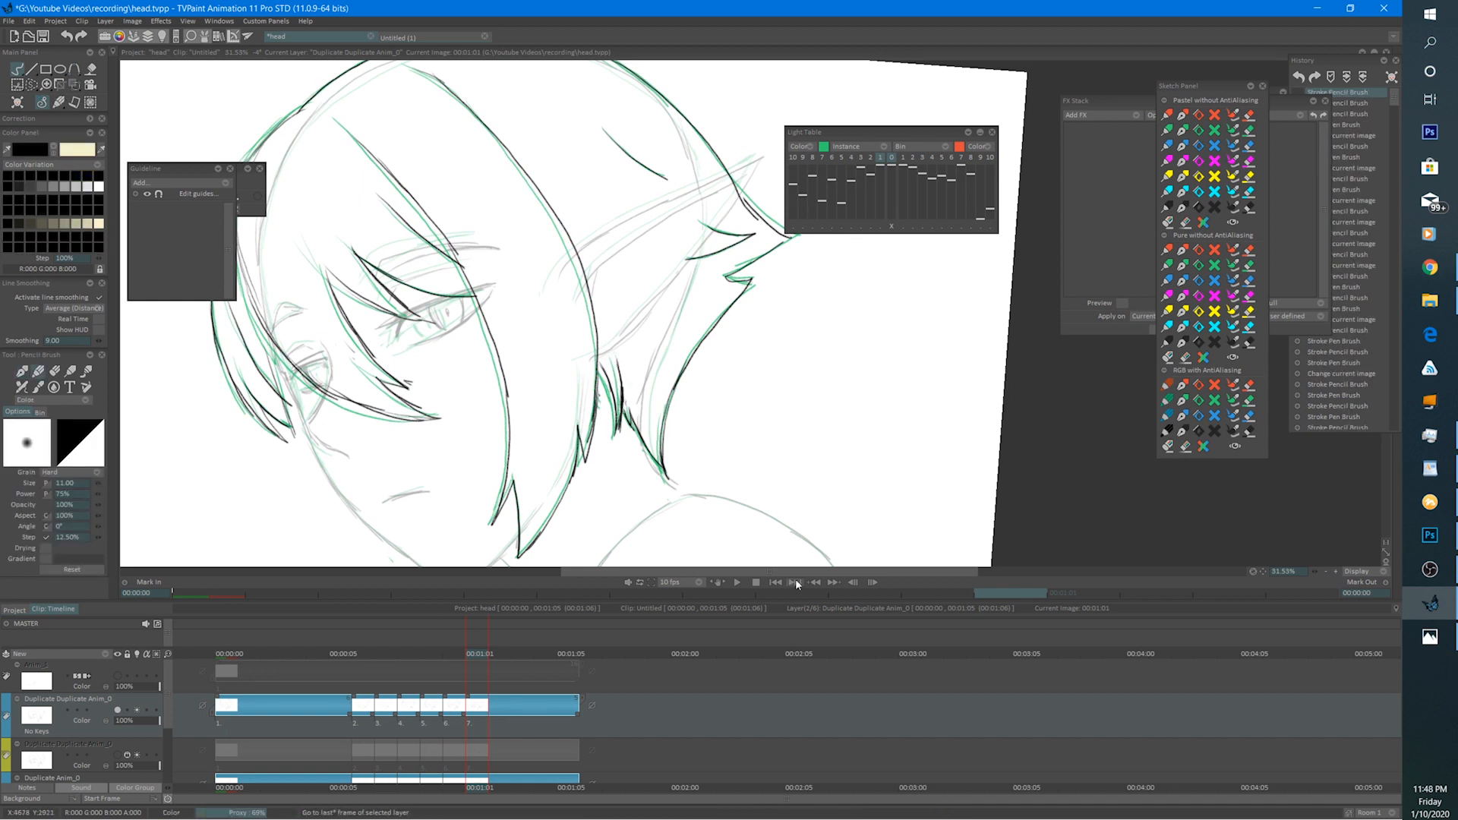
Play back the animation zoomed out to the whole canvas to check the nape spikes, then stop it.
click(734, 582)
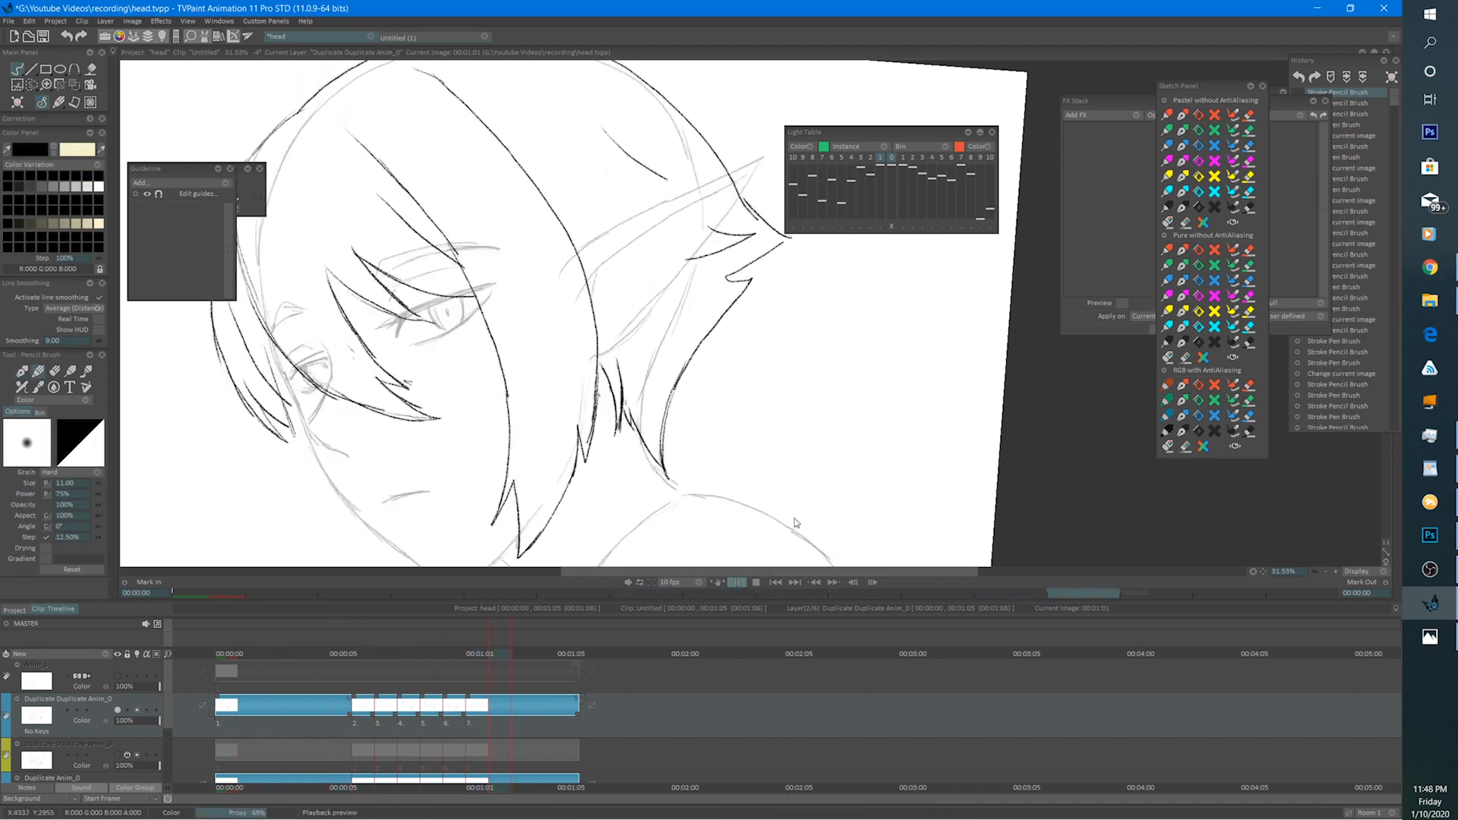
scroll(732, 505, down, 6)
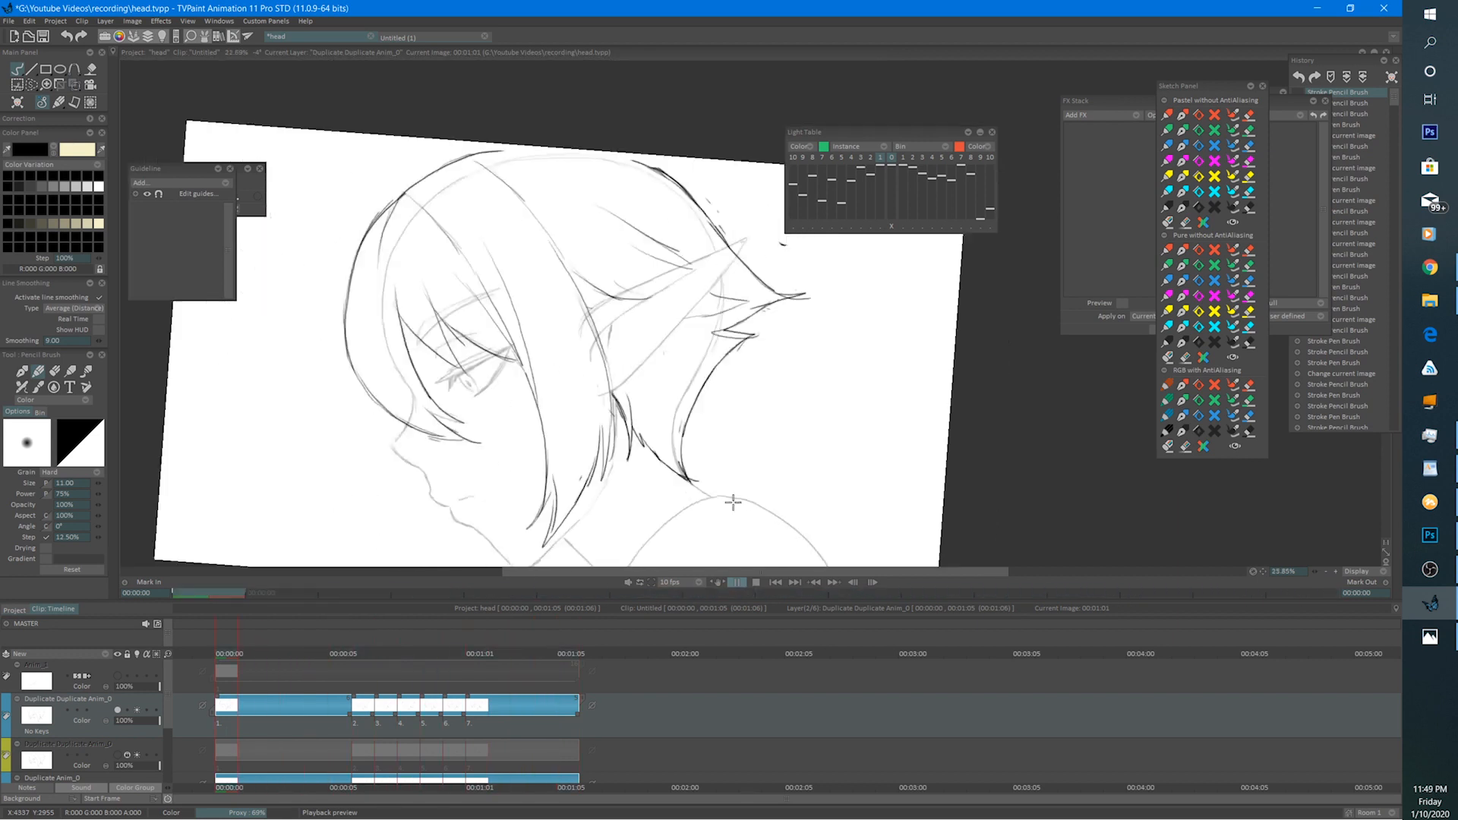
click(737, 582)
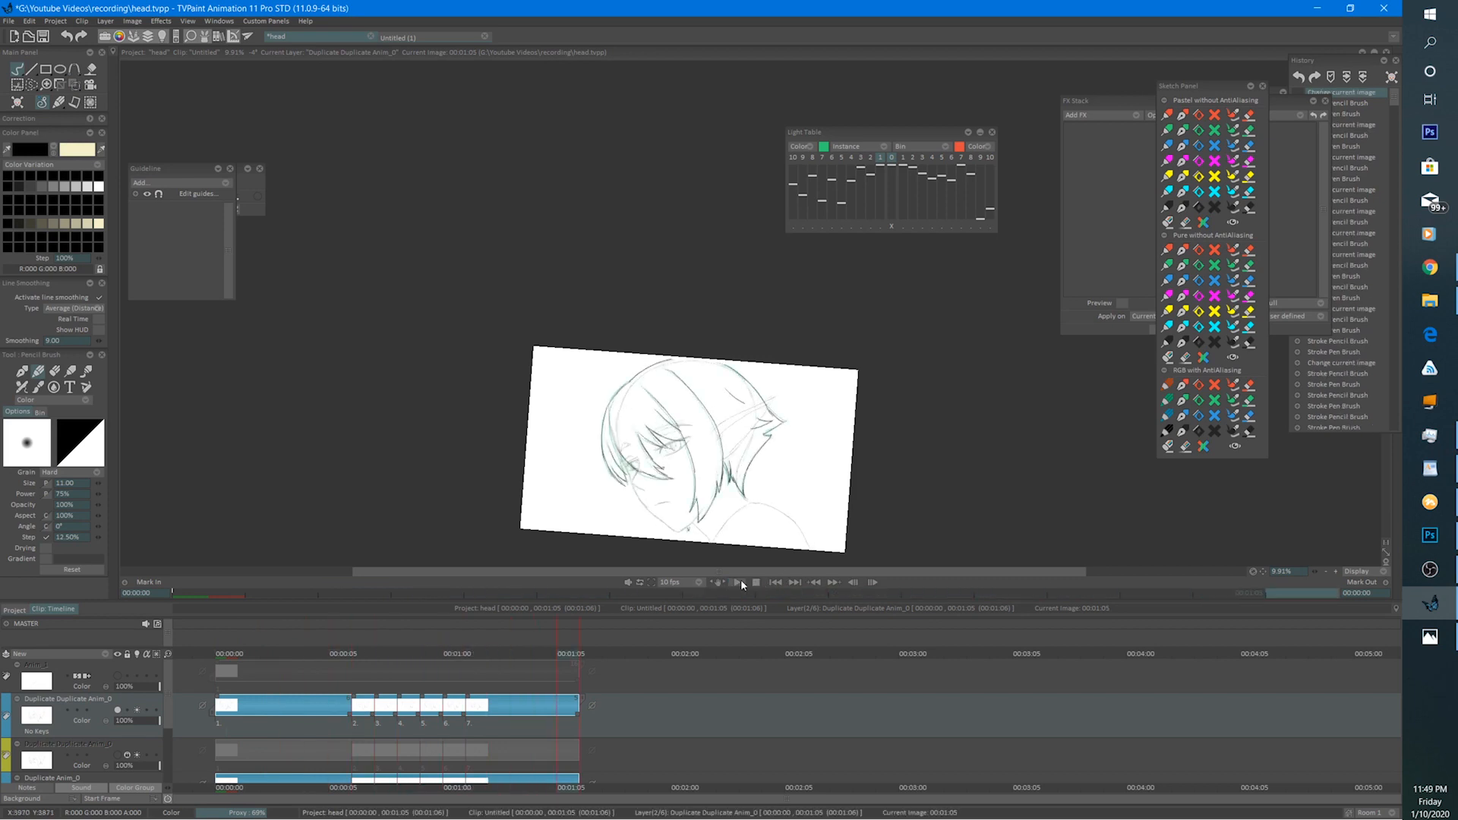
Advance from the first frame to the second drawing, erase its nape spike and redraw it with the adjoining nape contour.
click(228, 649)
key(Right)
key(Right)
key(Right)
key(Right)
key(Right)
key(Right)
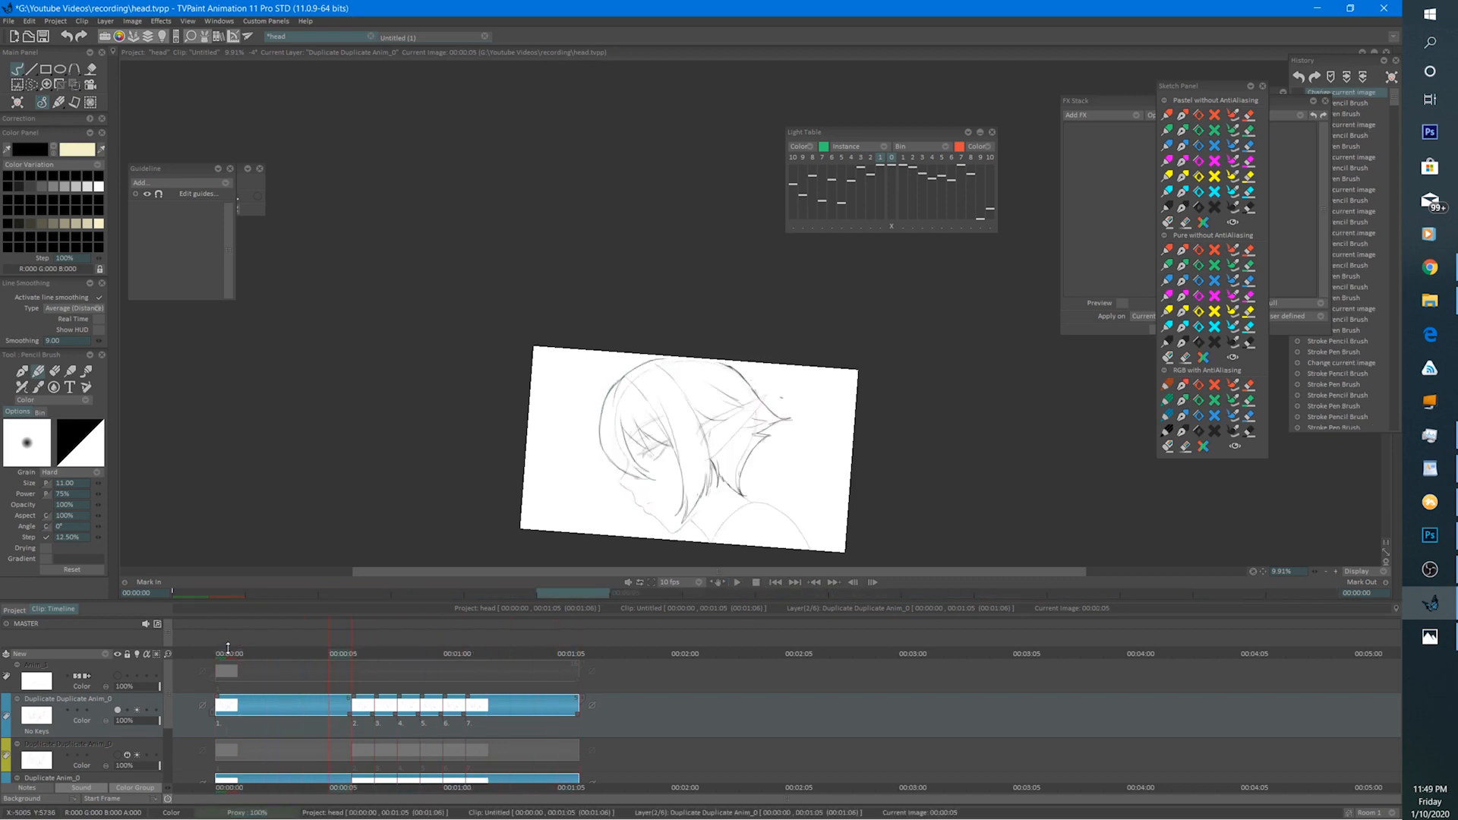
scroll(620, 374, up, 5)
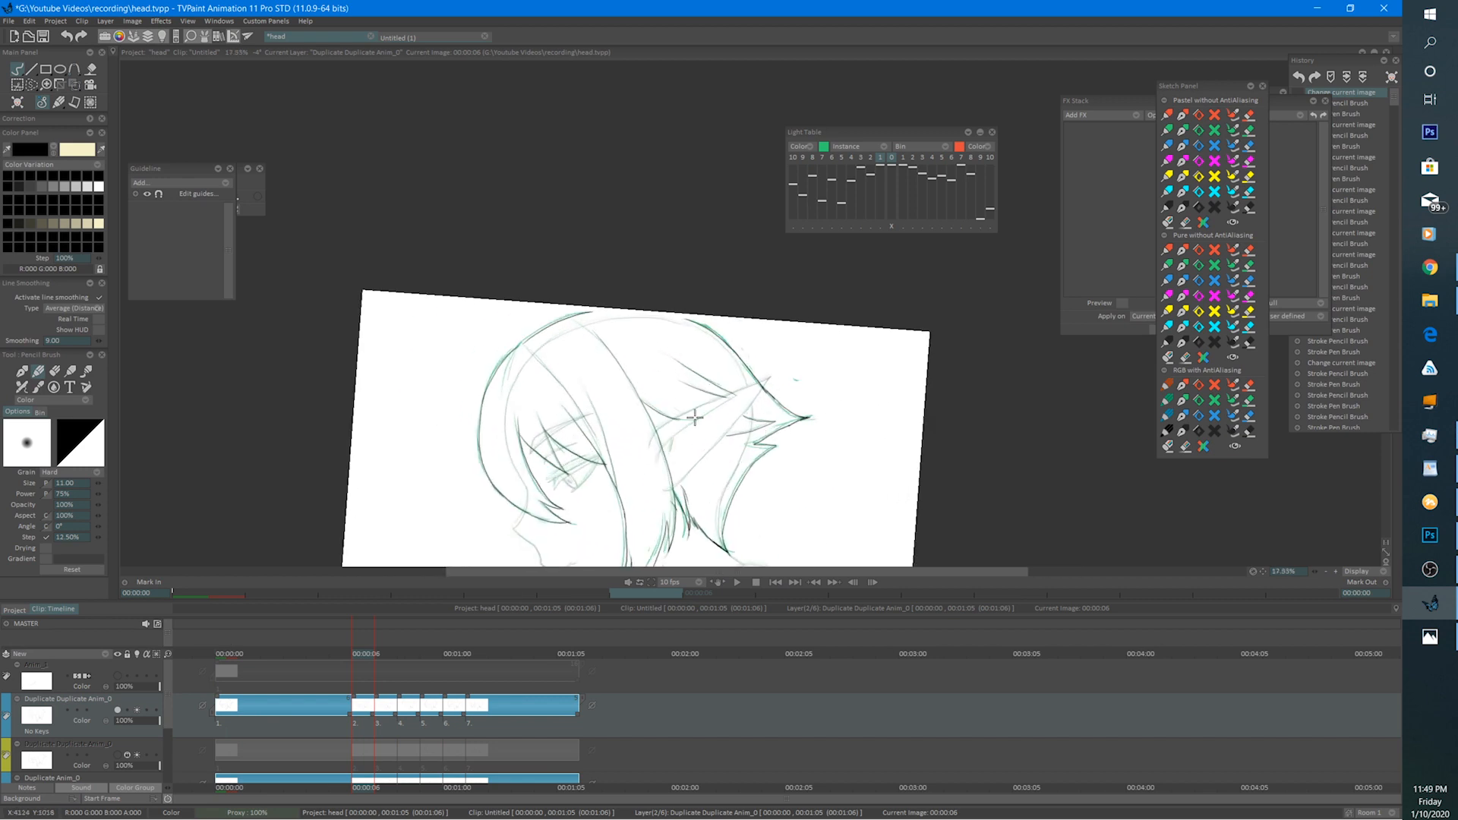
scroll(643, 391, up, 2)
key(e)
drag(597, 415, 601, 435)
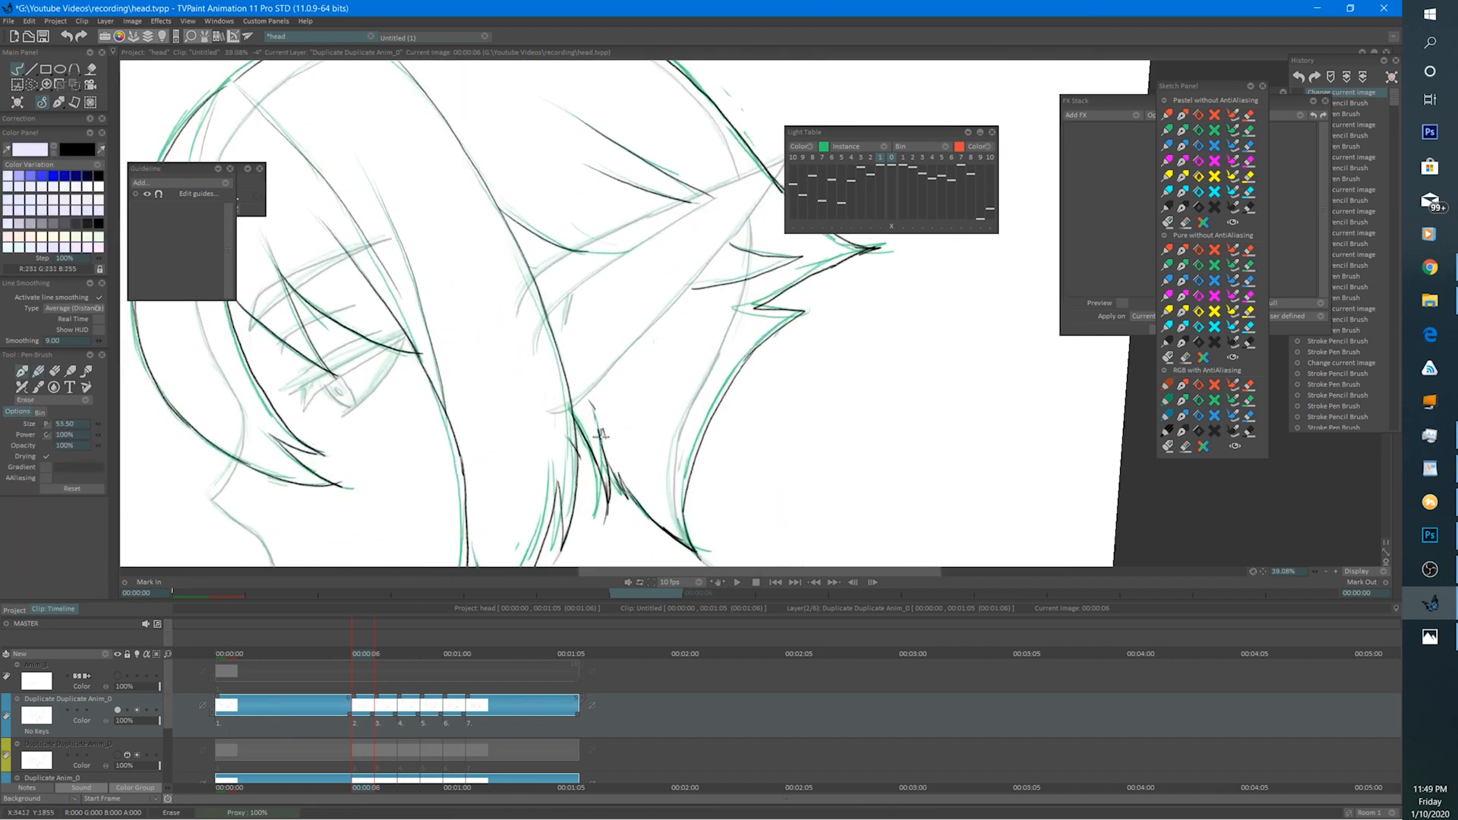
key(e)
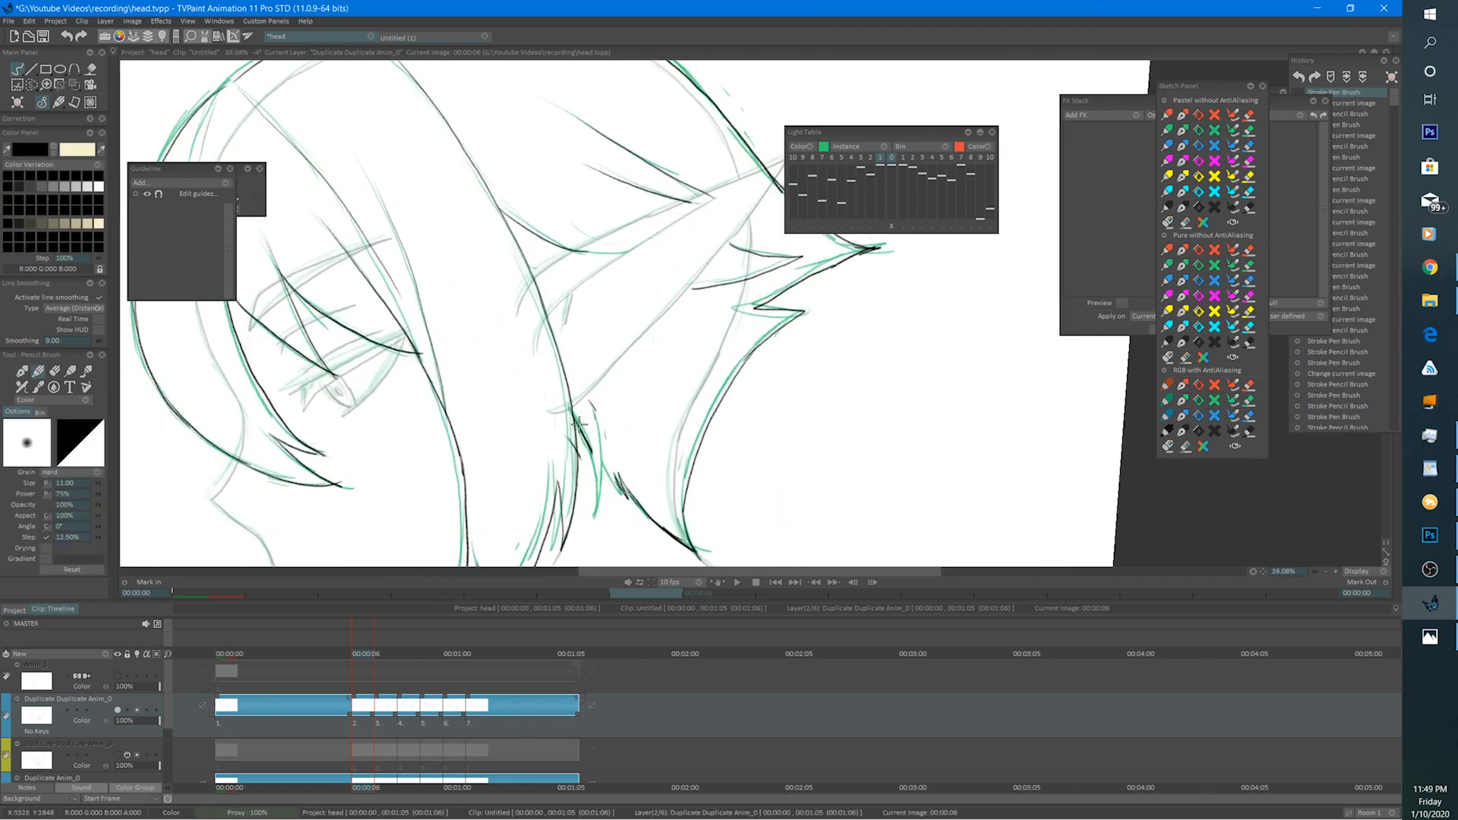
mouse_move(591, 404)
mouse_down()
mouse_move(605, 436)
mouse_move(586, 526)
mouse_up()
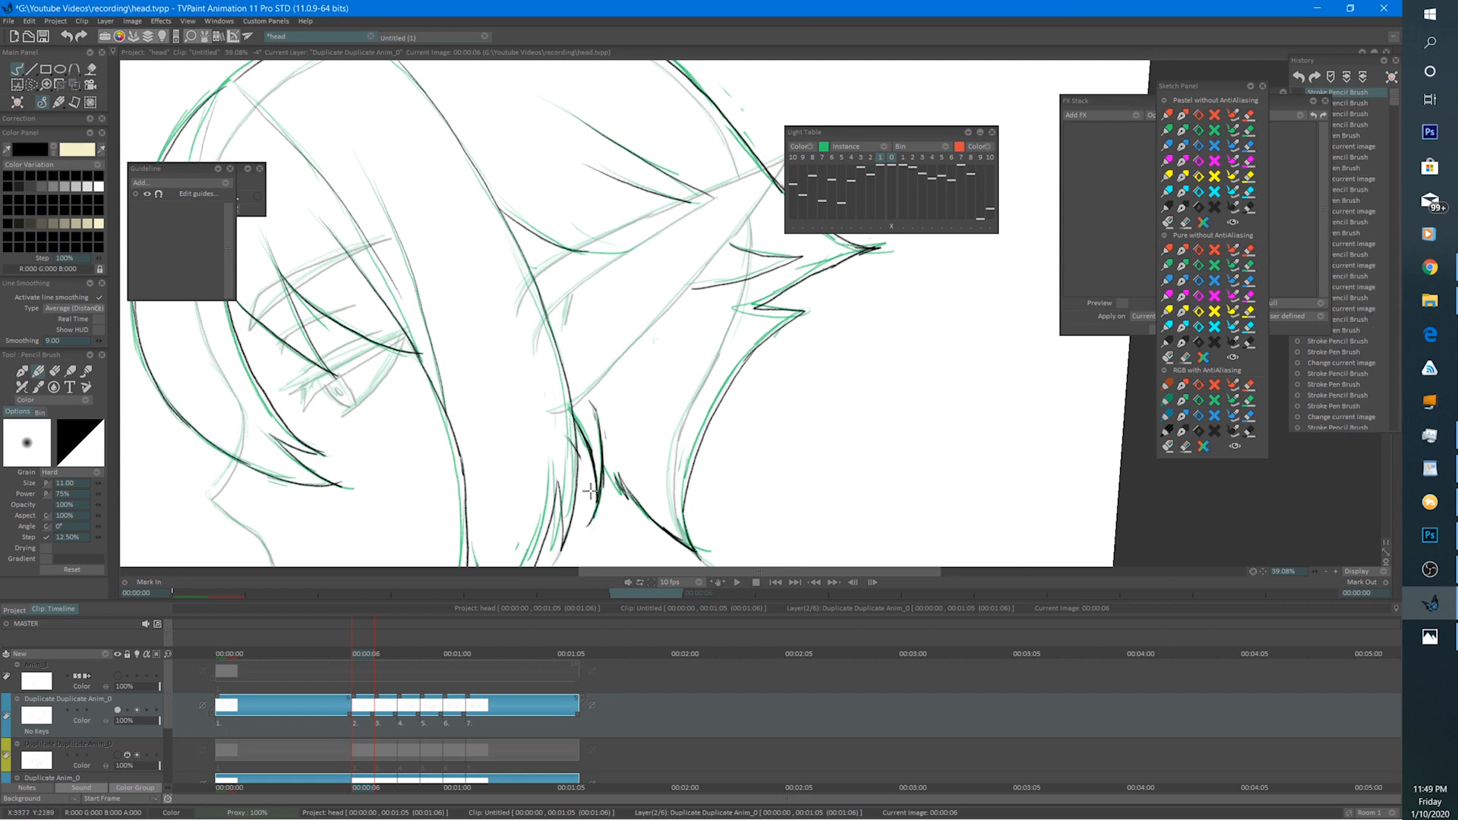
drag(605, 475, 622, 500)
mouse_move(610, 445)
mouse_down()
mouse_move(600, 509)
mouse_move(601, 477)
mouse_up()
Redraw the nape spike on the third drawing as a curved lock and flip back to compare it with the previous drawings.
key(Right)
key(e)
key(e)
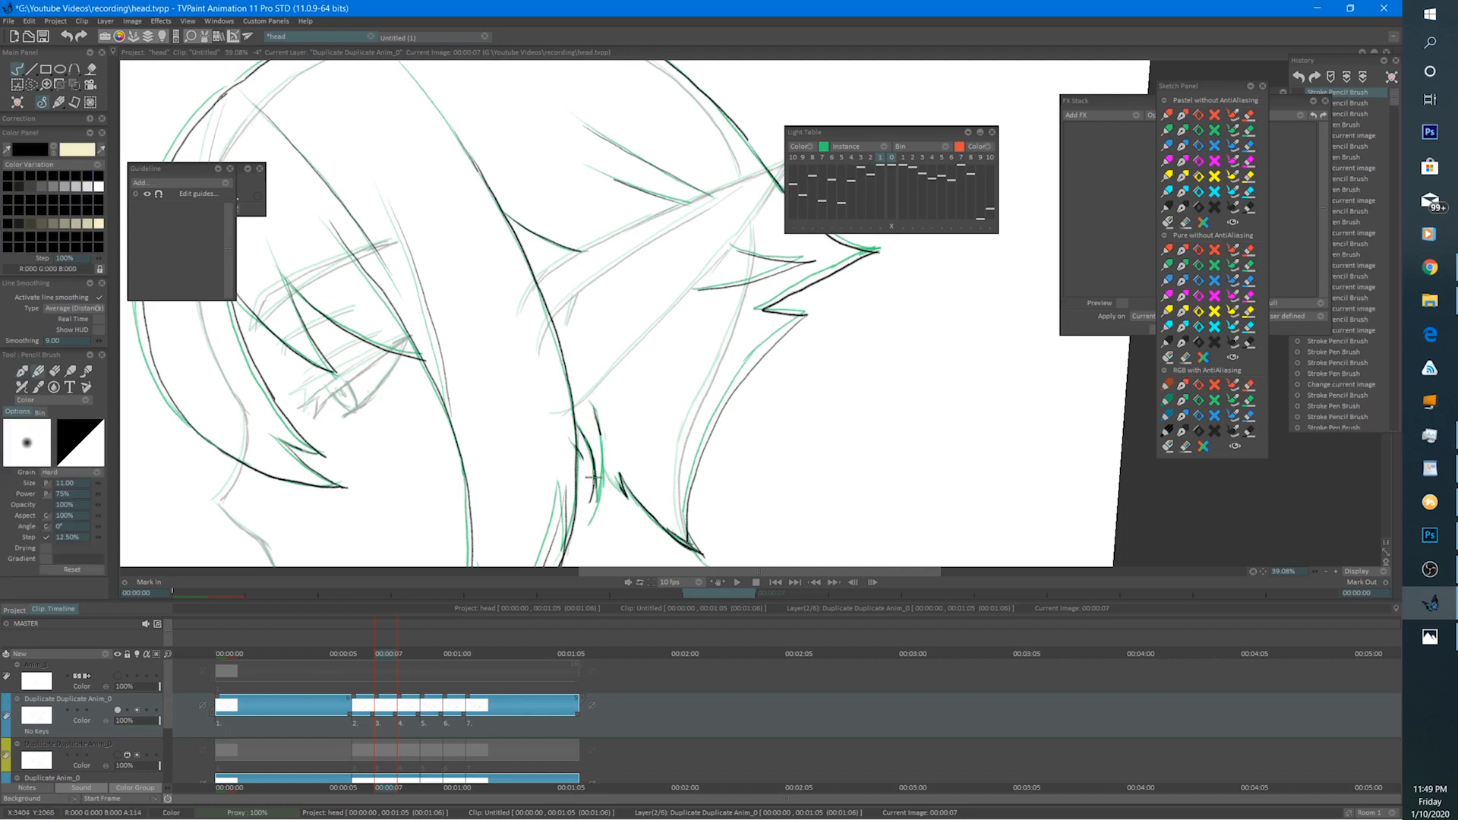
drag(601, 420, 591, 500)
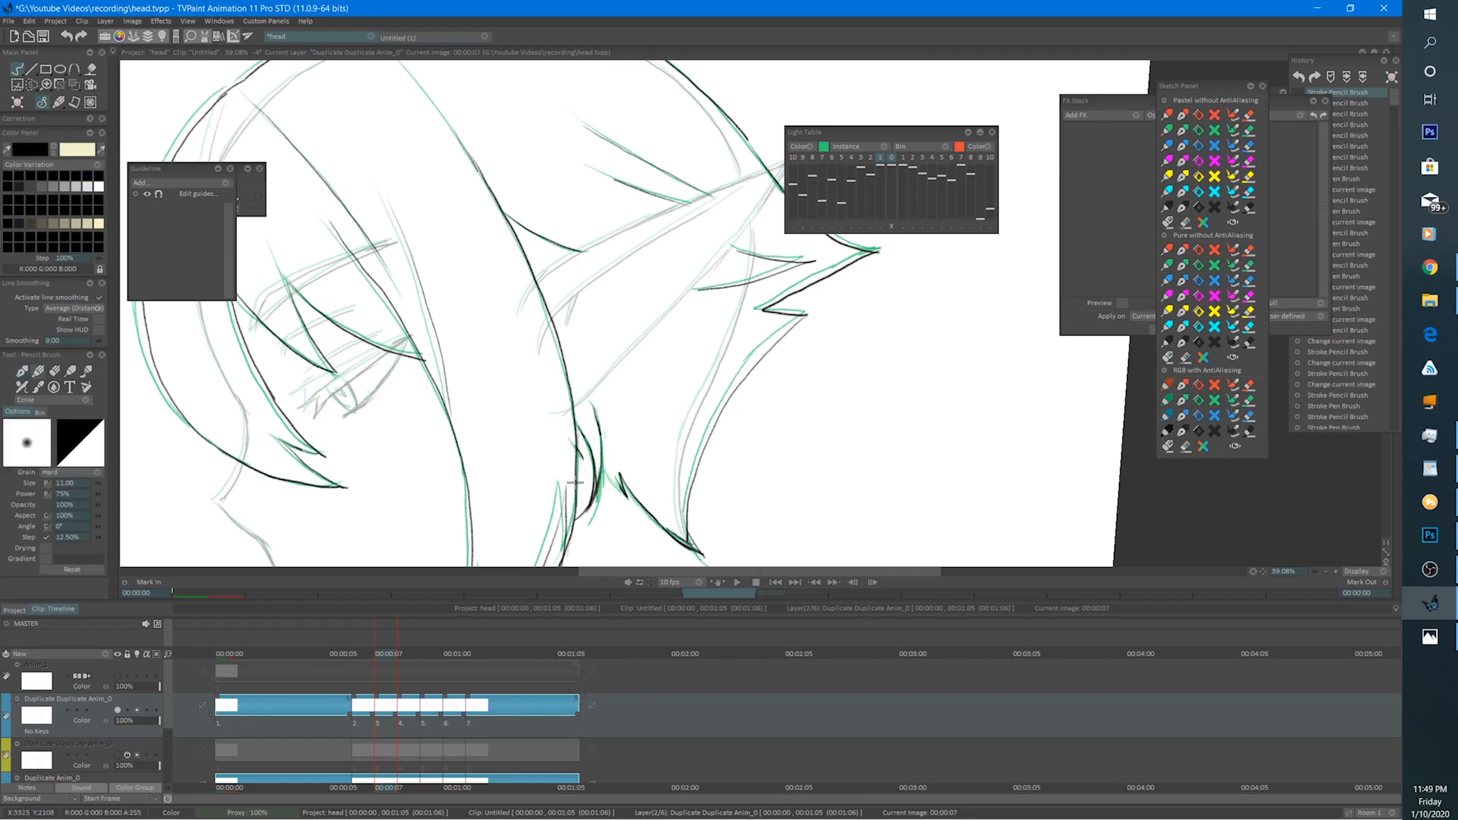
key(Left)
key(Right)
key(Left)
key(Right)
key(Left)
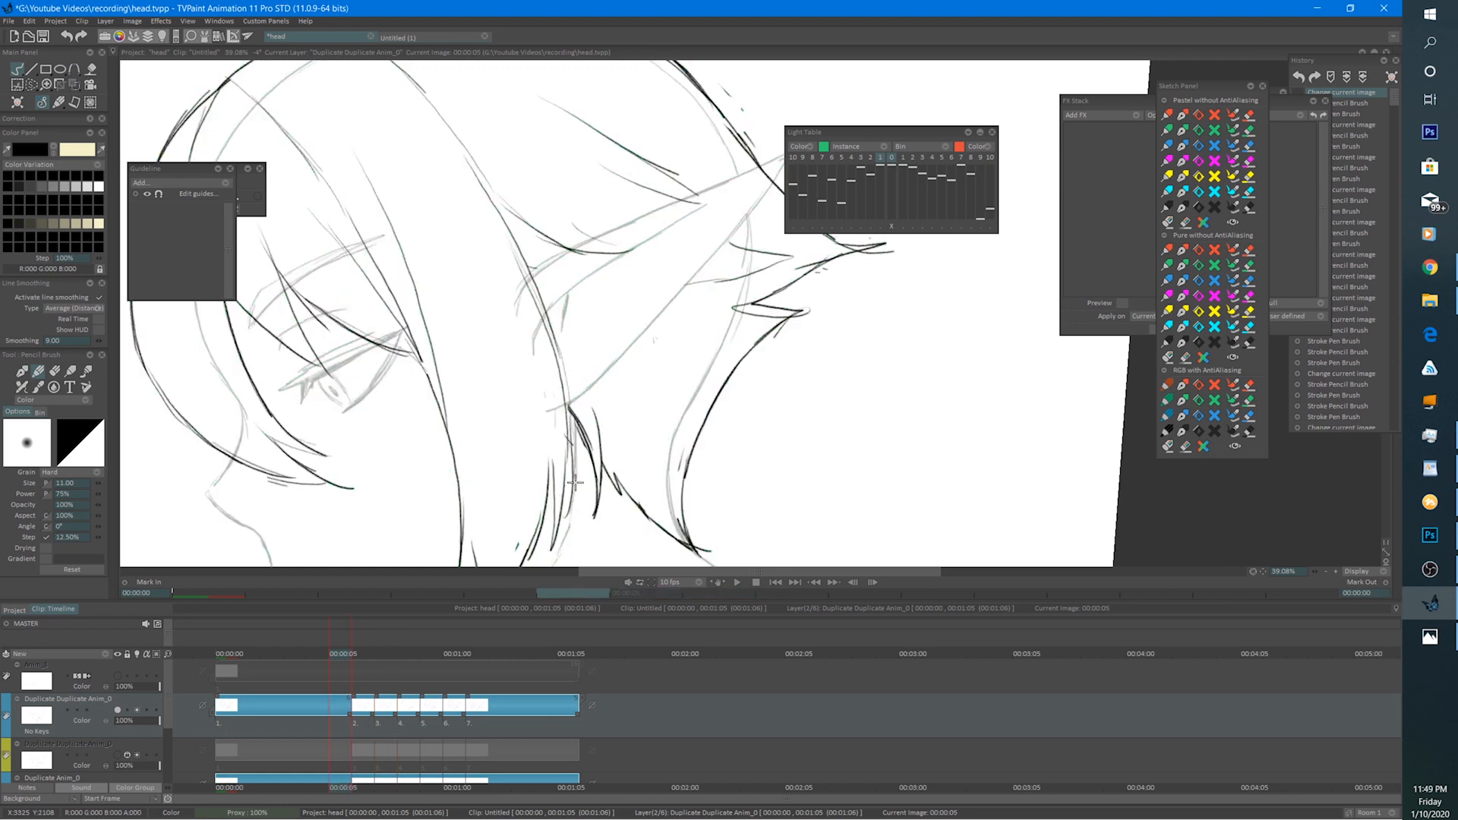
Erase the nape spike on the fourth drawing and redraw it along with the join to the lower nape contour.
key(Right)
key(Right)
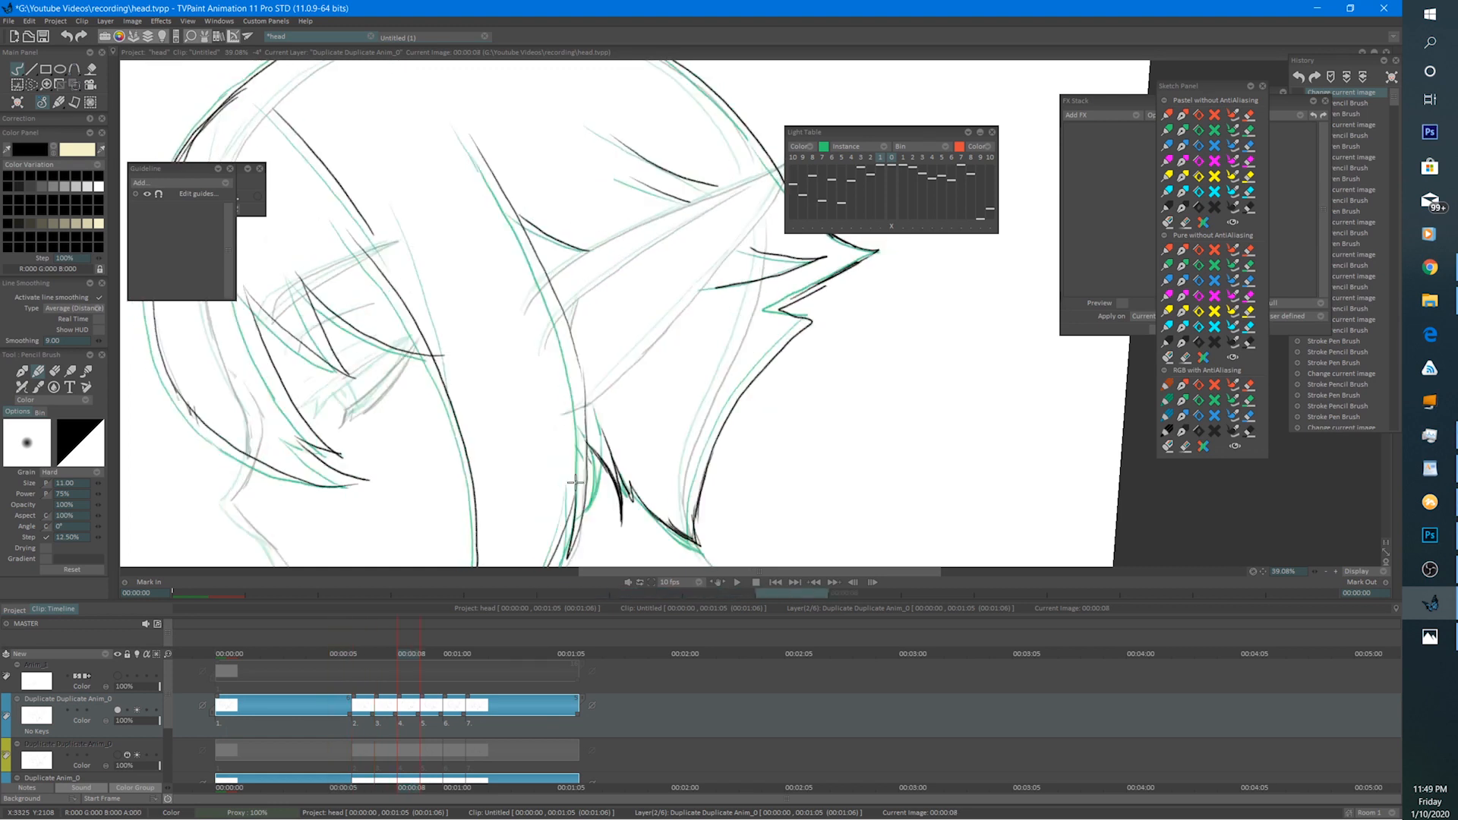
key(e)
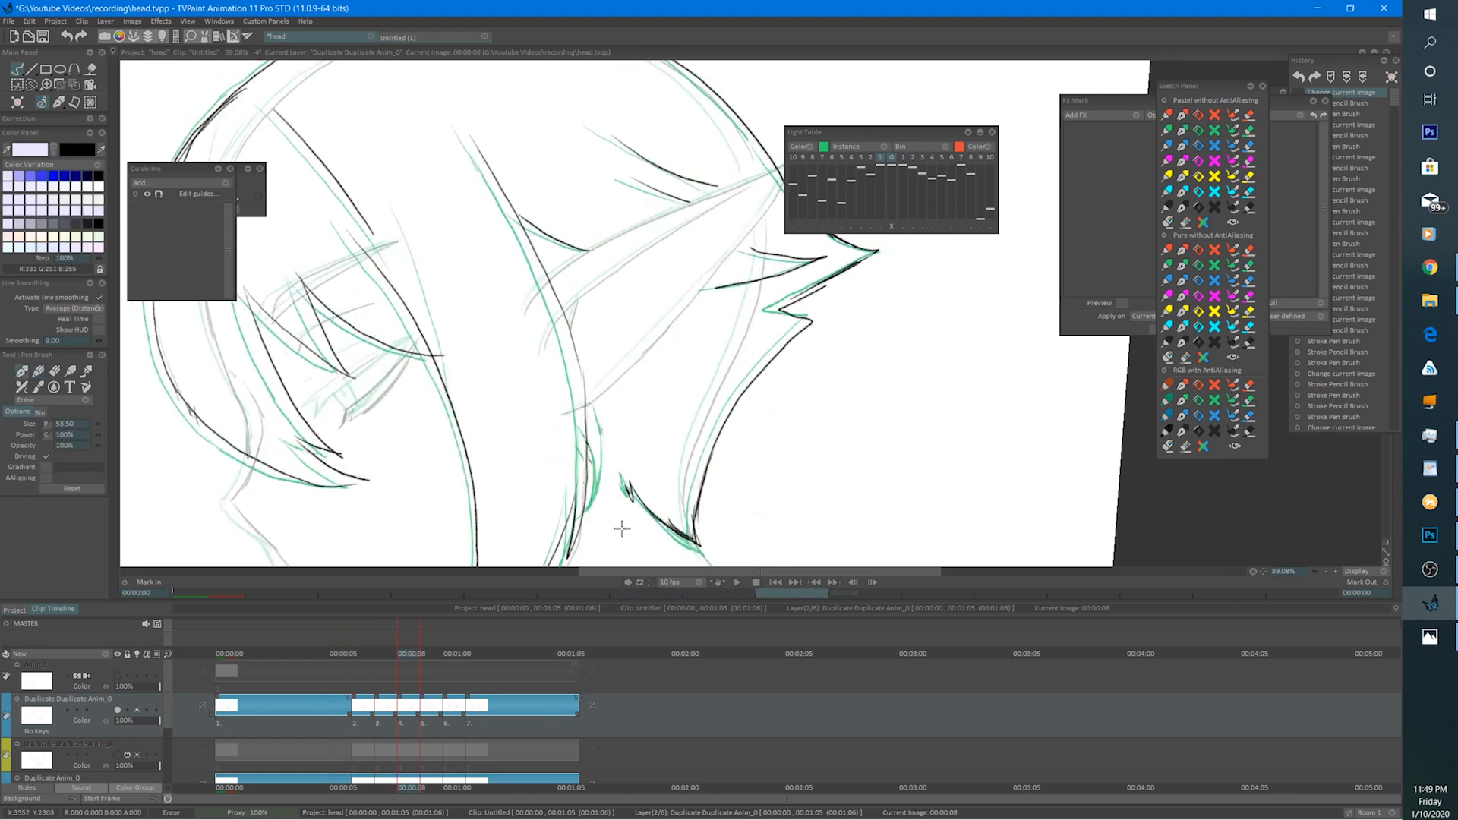
key(e)
drag(586, 437, 599, 420)
mouse_move(604, 475)
mouse_down()
mouse_move(571, 514)
mouse_move(604, 485)
mouse_move(627, 492)
mouse_up()
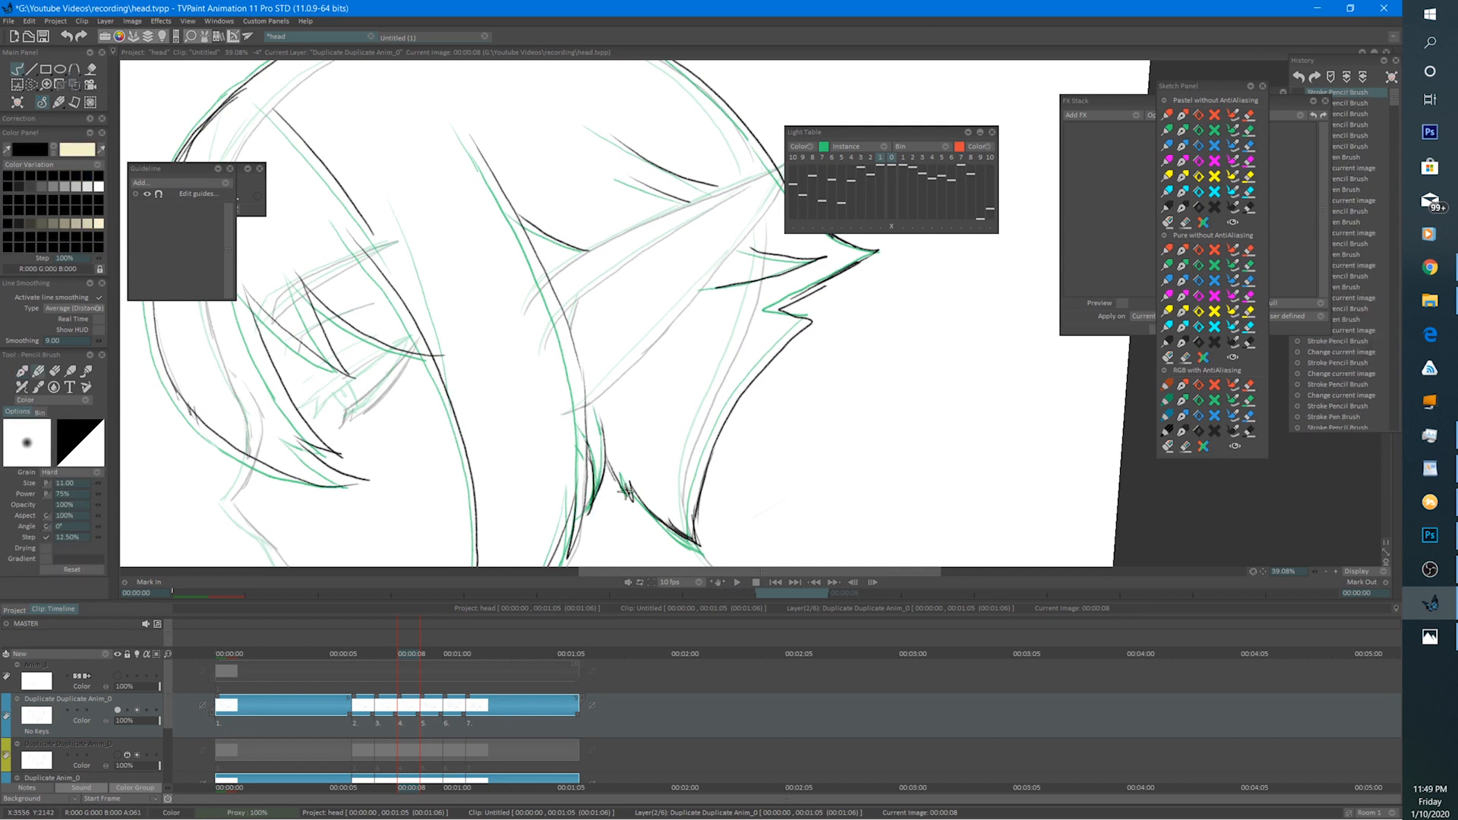
Erase the nape hair strokes on the fifth drawing and redraw both sides of the spike.
key(s)
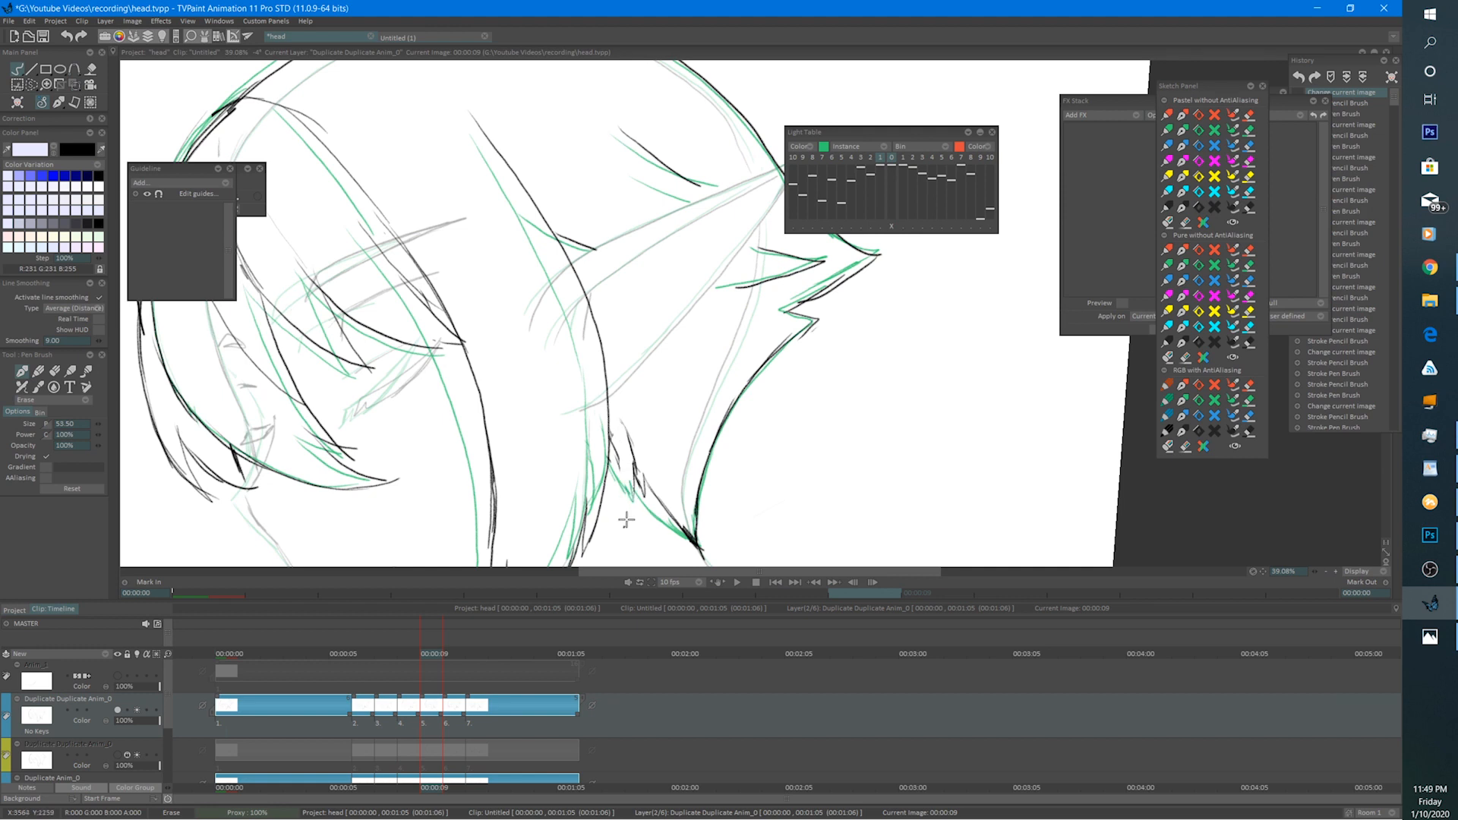
drag(615, 457, 614, 470)
key(b)
drag(605, 454, 625, 509)
mouse_move(619, 435)
mouse_down()
mouse_move(618, 520)
mouse_move(631, 477)
mouse_up()
Look over the sixth and seventh drawings, then play back the animation zoomed out to check the nape hair.
key(Right)
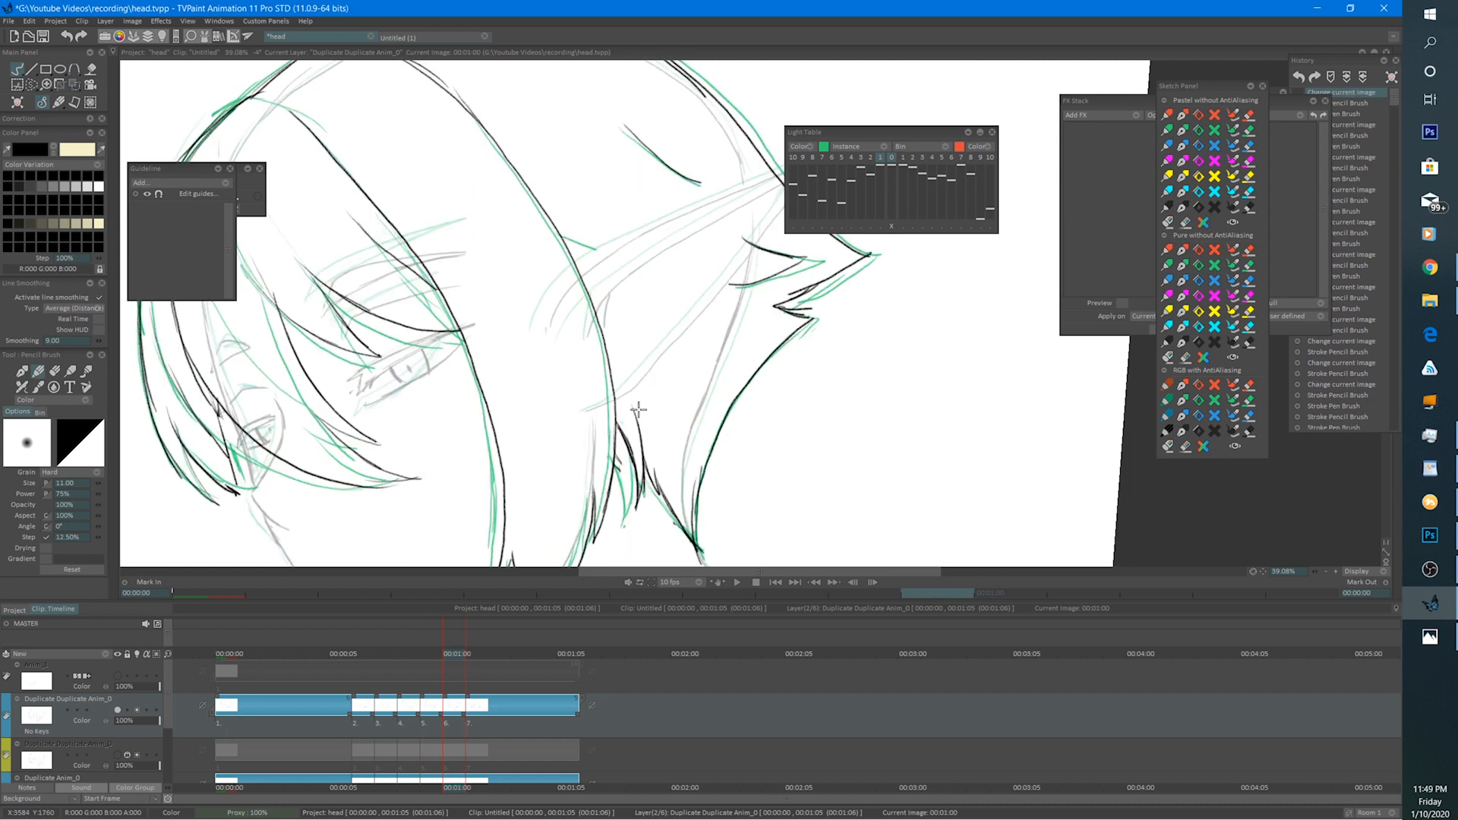
key(Right)
click(736, 581)
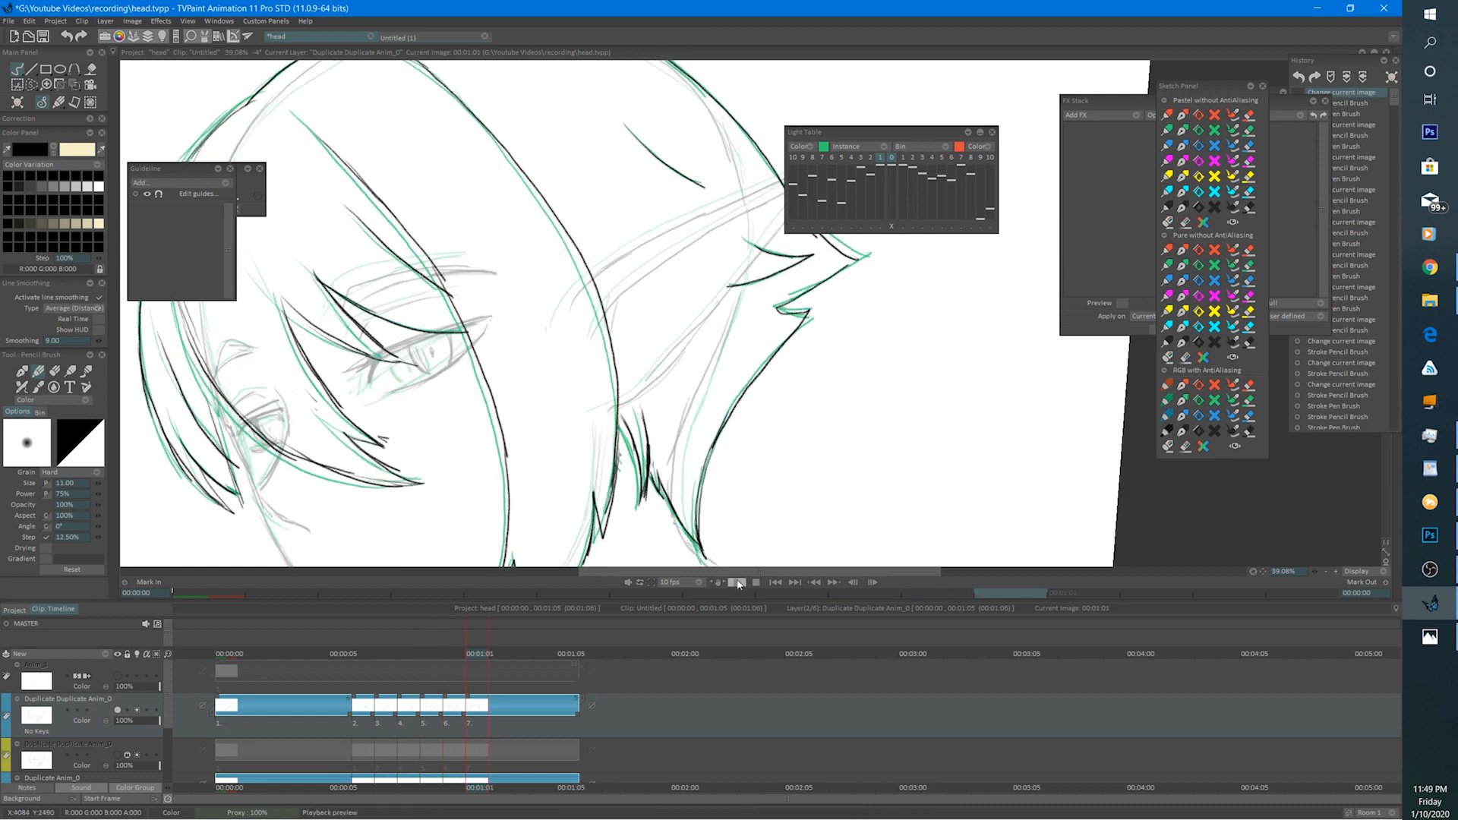
scroll(800, 499, down, 4)
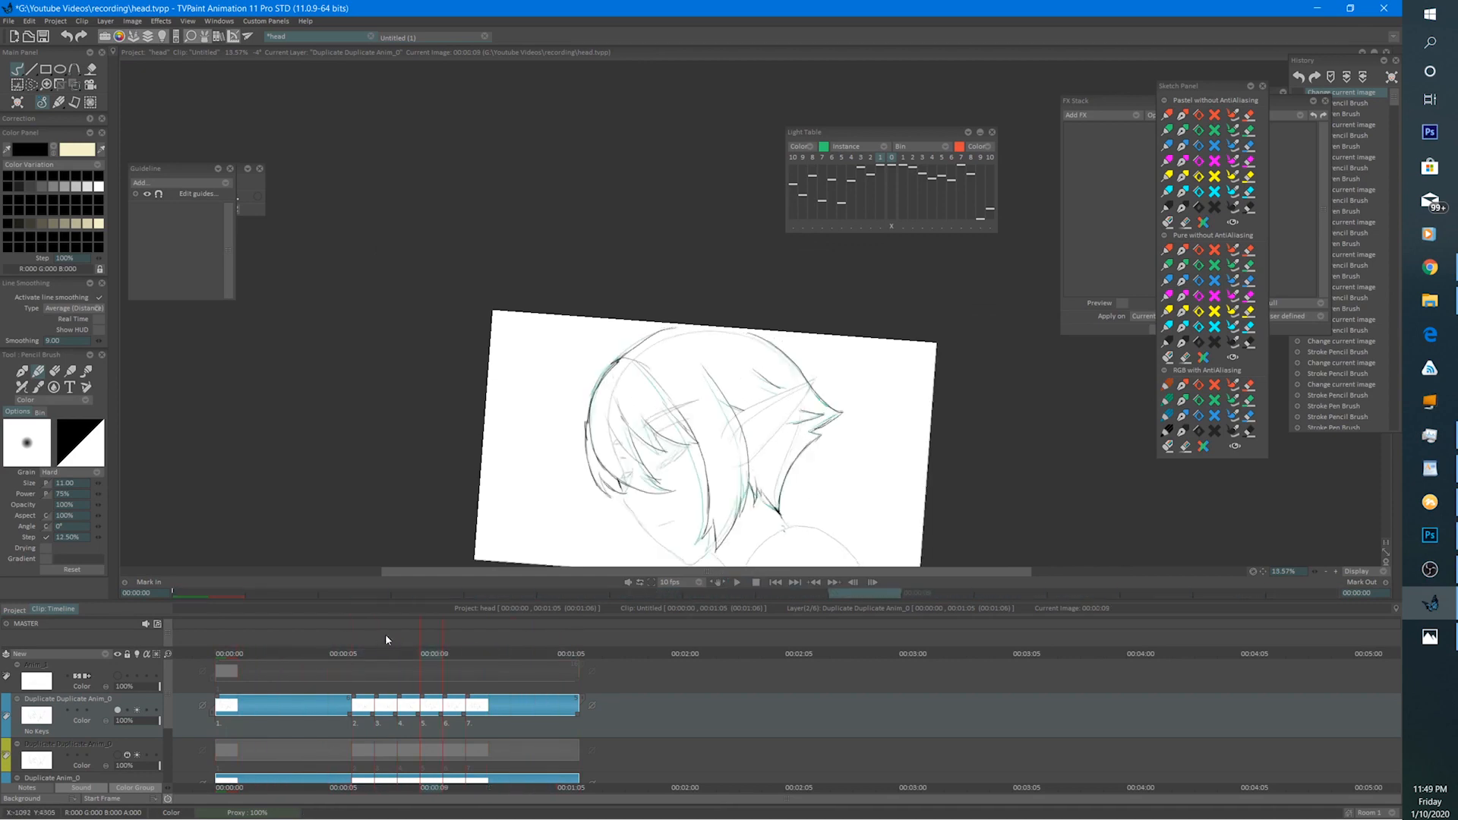
Return to the third drawing, clean up its nape spike and redraw the lower part down to the tip.
click(354, 651)
scroll(791, 411, up, 4)
key(Left)
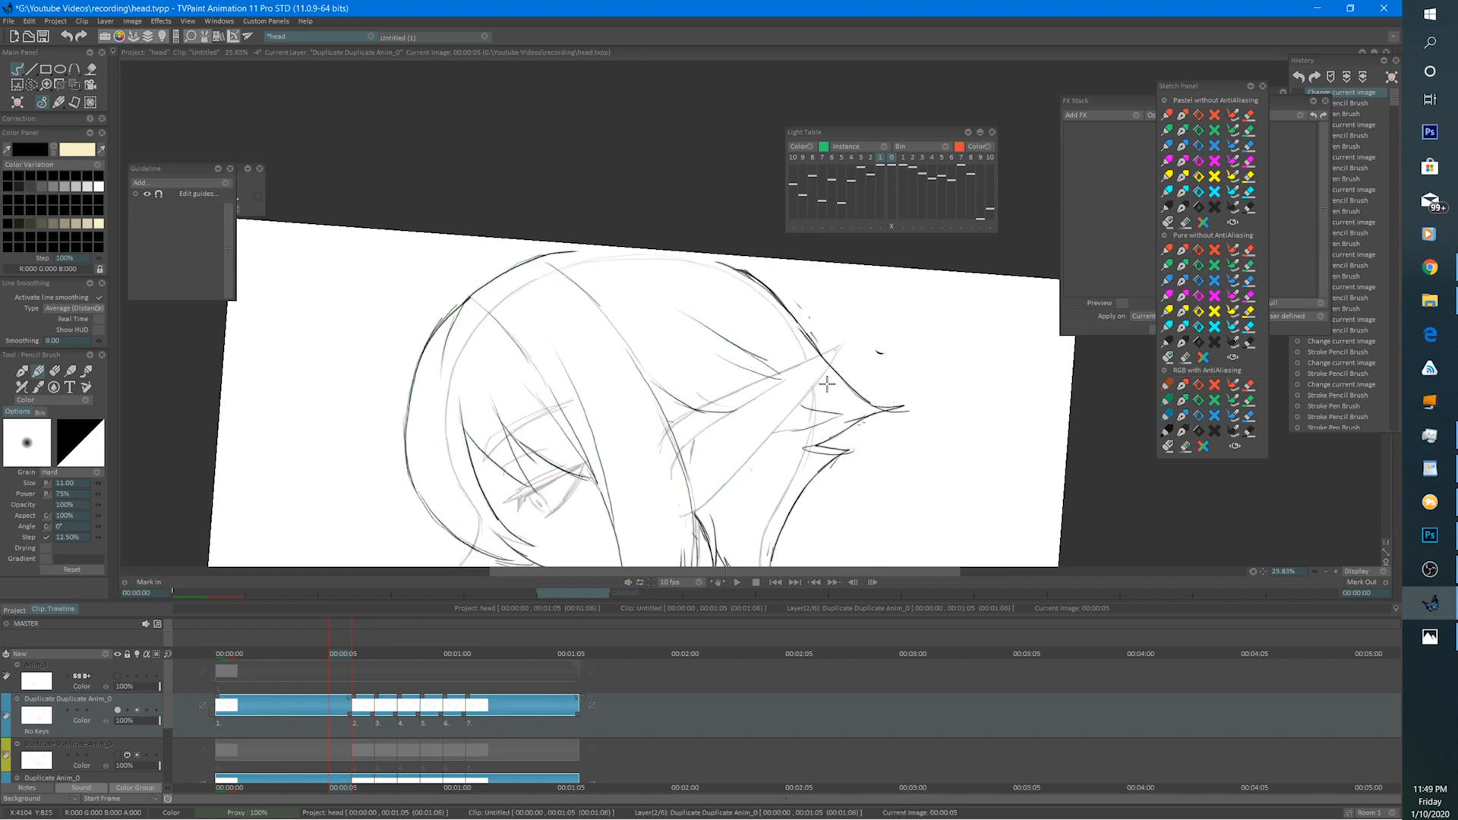
drag(718, 454, 627, 332)
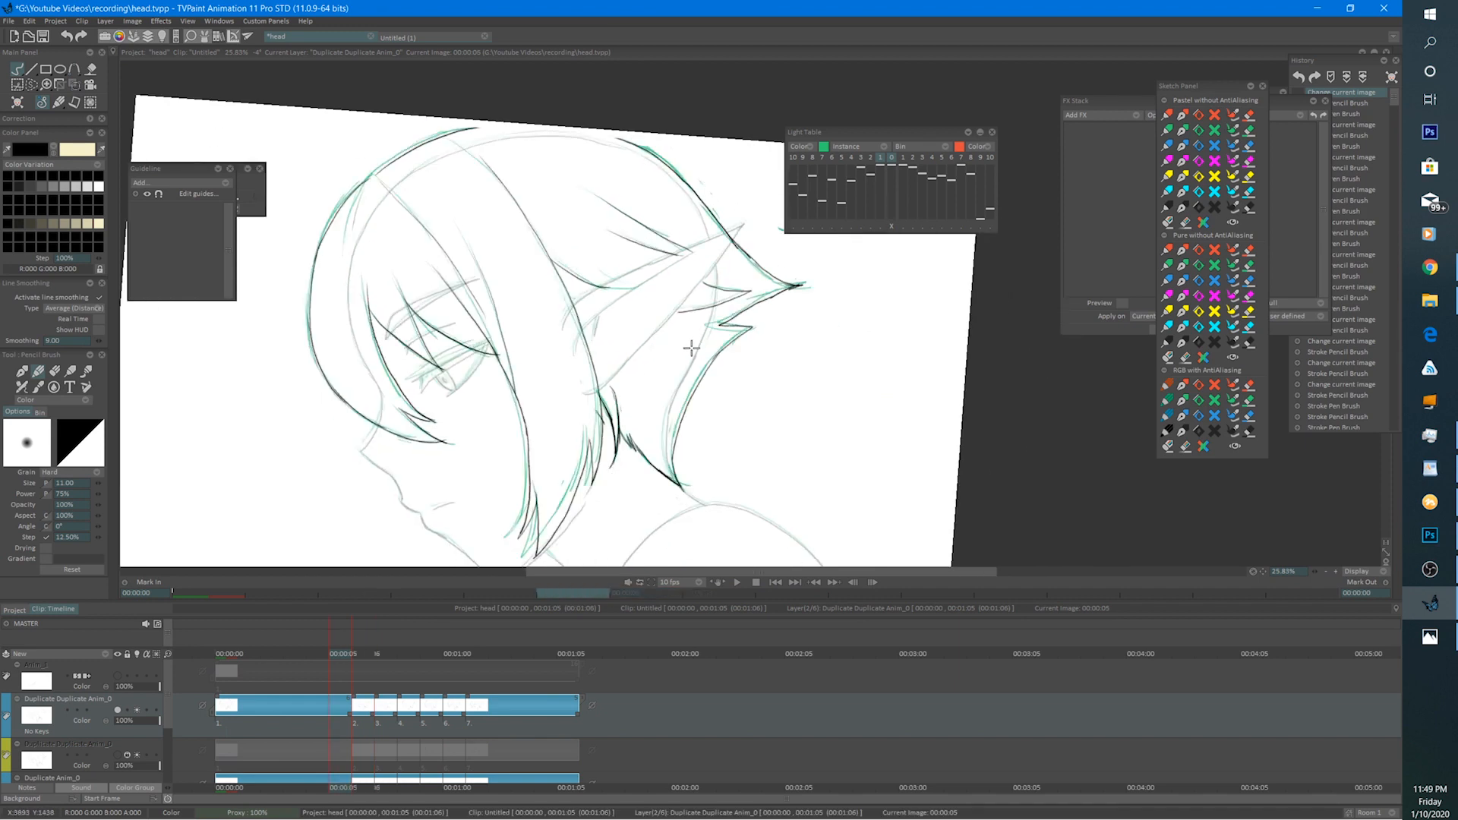
key(Right)
key(Right)
scroll(690, 350, up, 3)
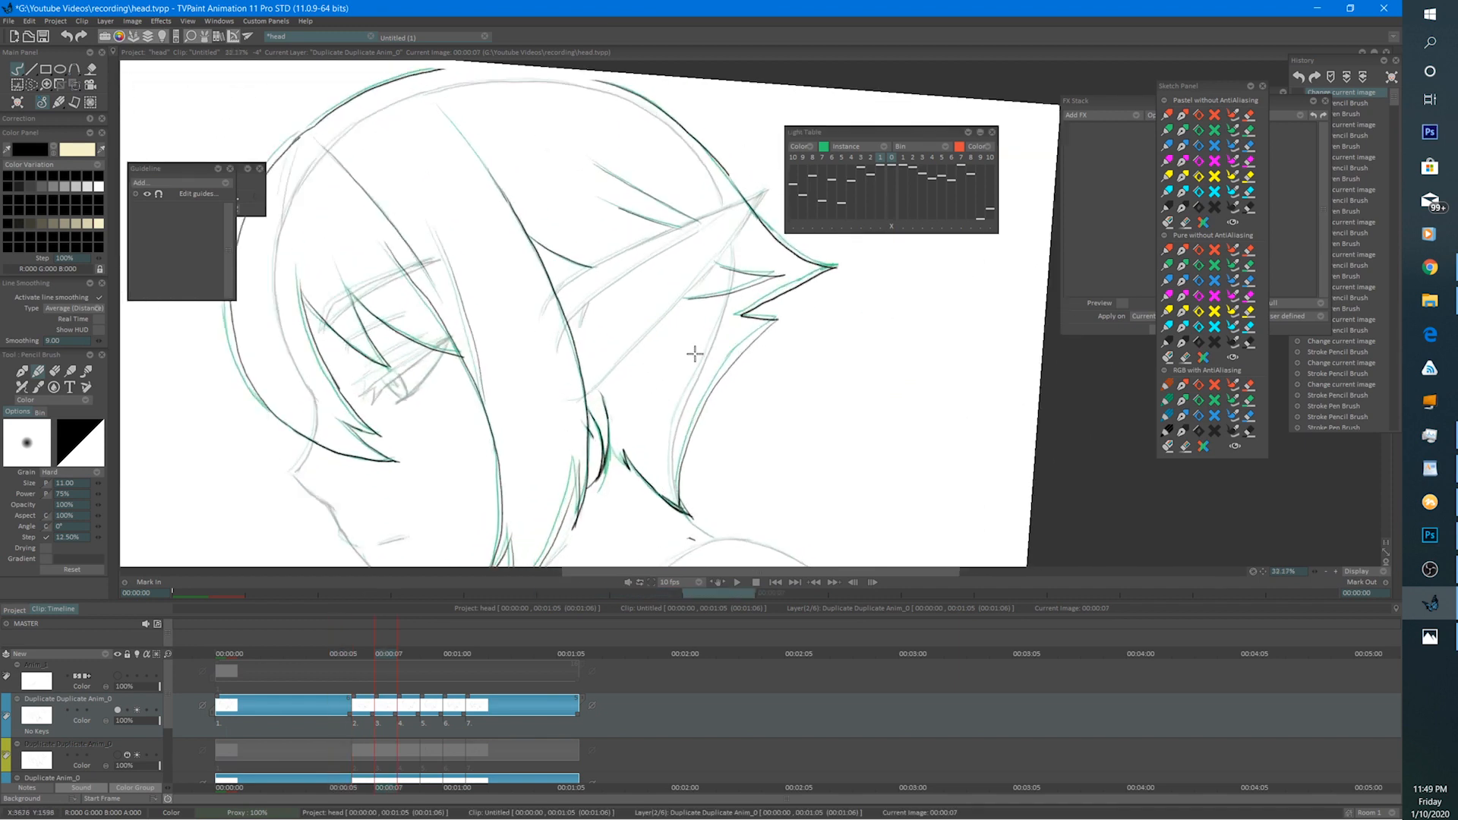
drag(580, 498, 568, 525)
key(b)
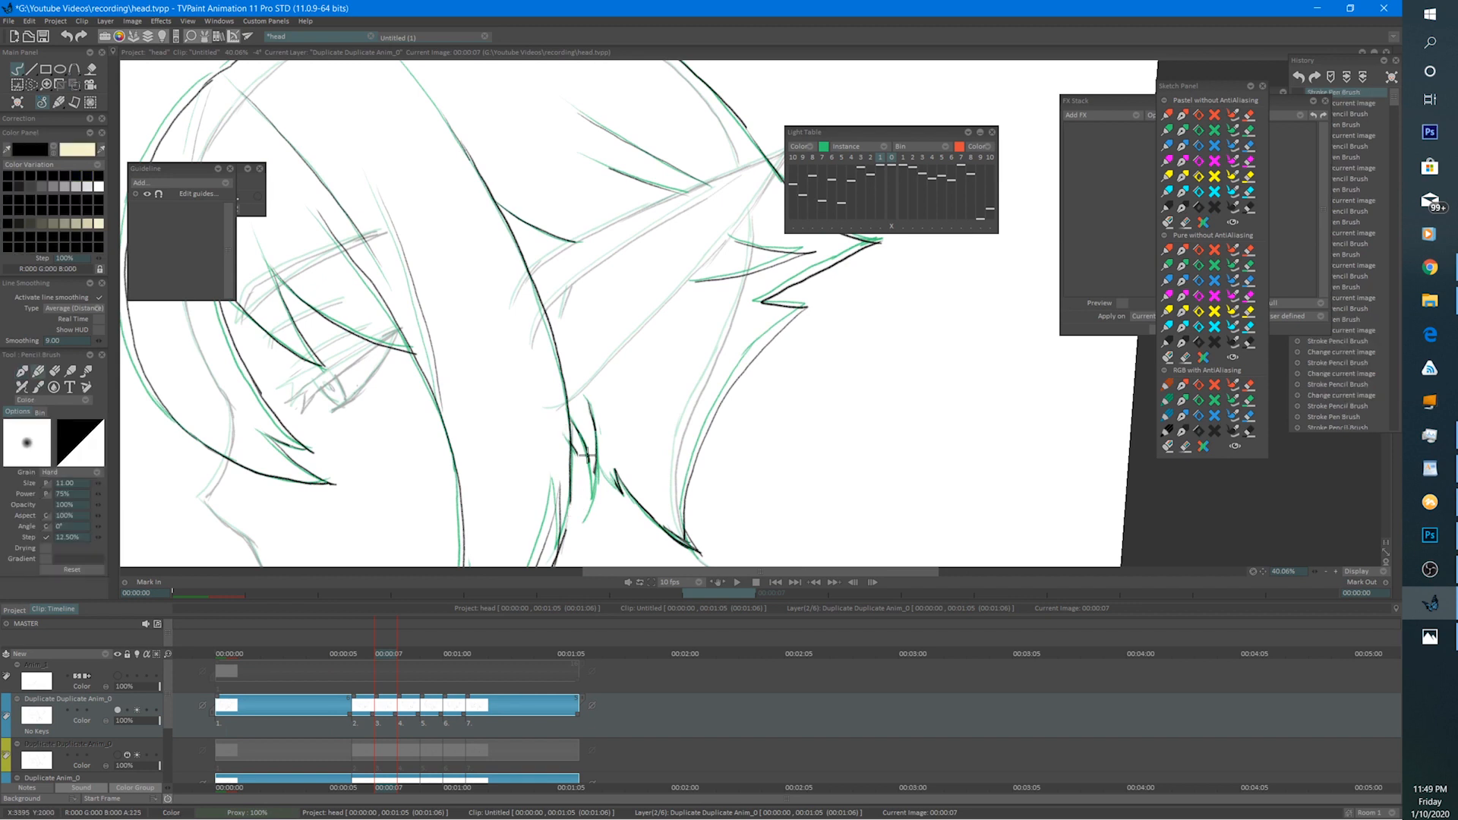
drag(583, 444, 594, 509)
Rework the nape spike on the fourth drawing to follow the revised third drawing, then advance to the fifth drawing.
key(Right)
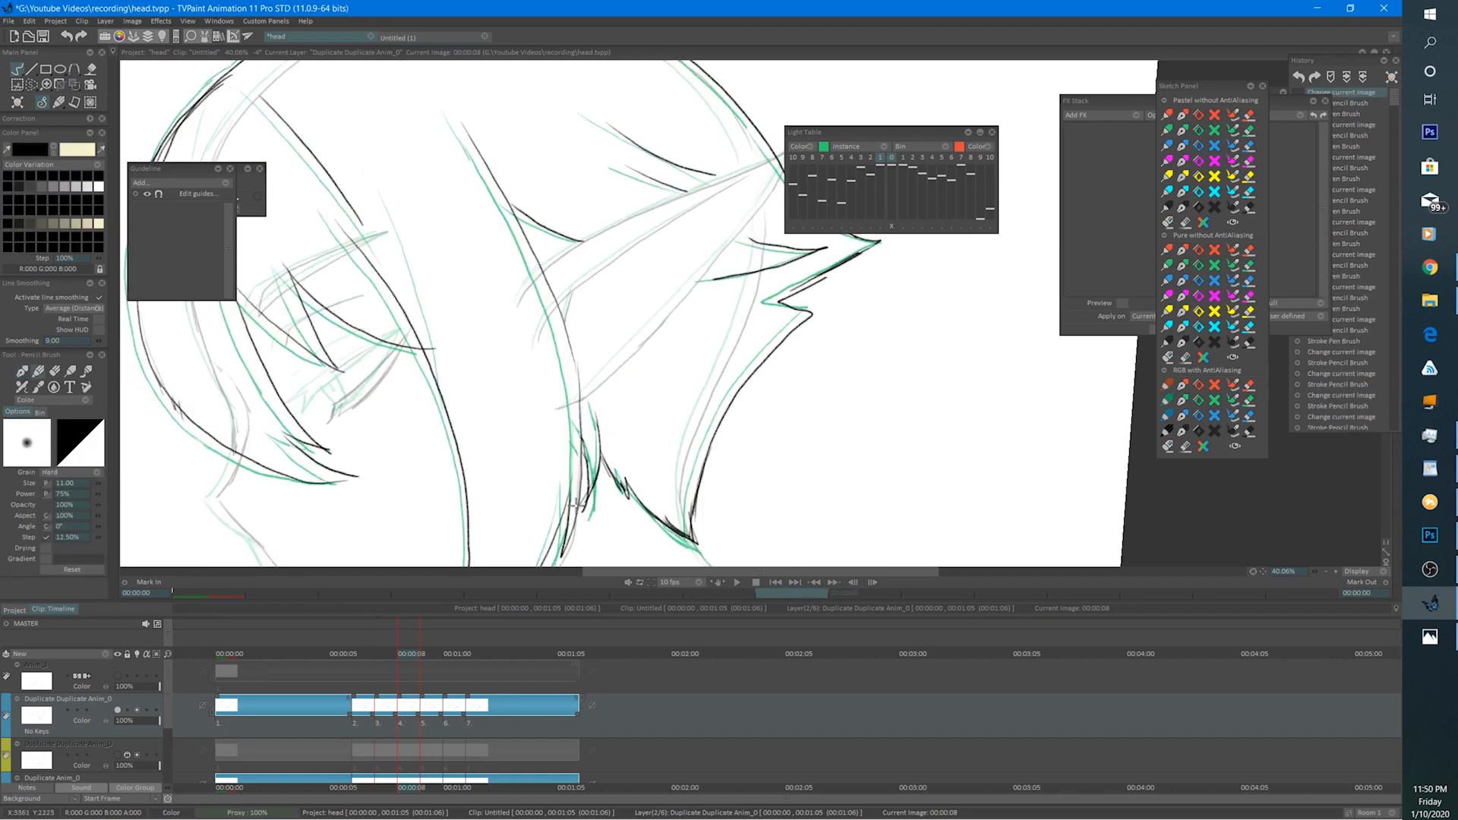
key(e)
mouse_move(591, 489)
mouse_down()
mouse_move(581, 436)
mouse_move(596, 480)
mouse_up()
key(b)
drag(586, 448, 593, 513)
key(Right)
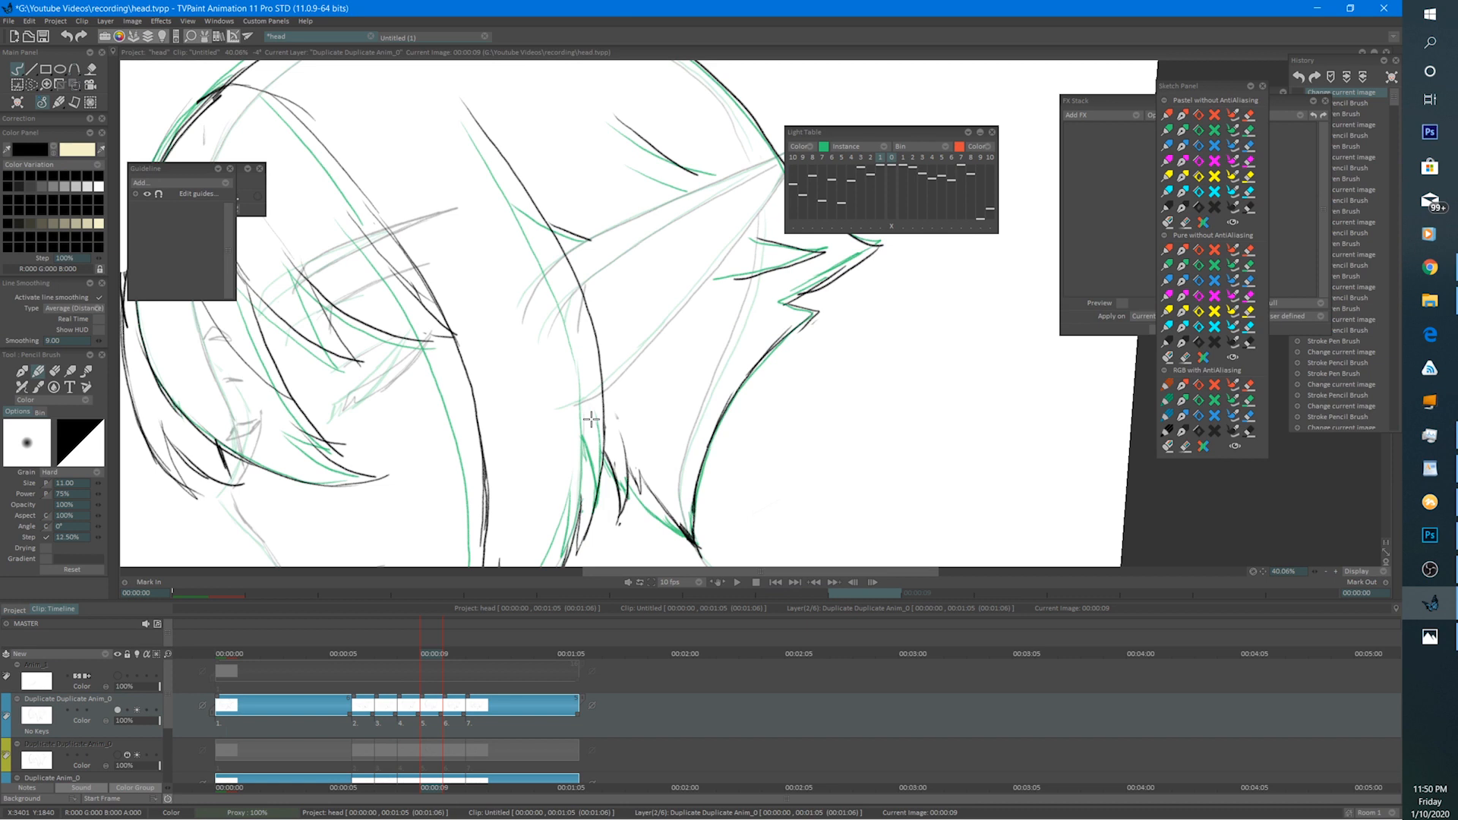
Play back the animation to check the reworked nape spikes, stop it, and look closely at the first drawing's nape hair.
click(715, 585)
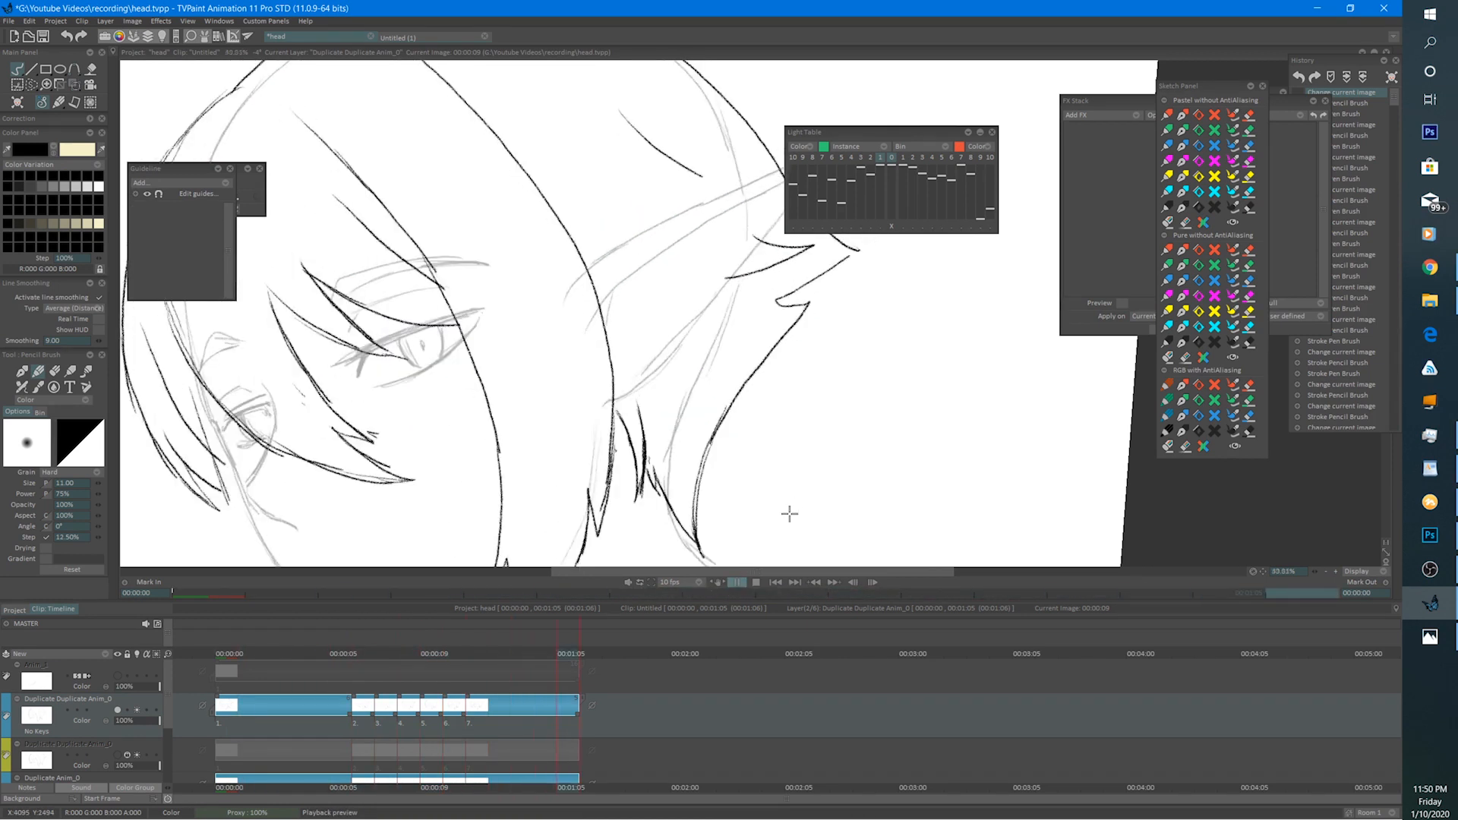
scroll(789, 513, down, 5)
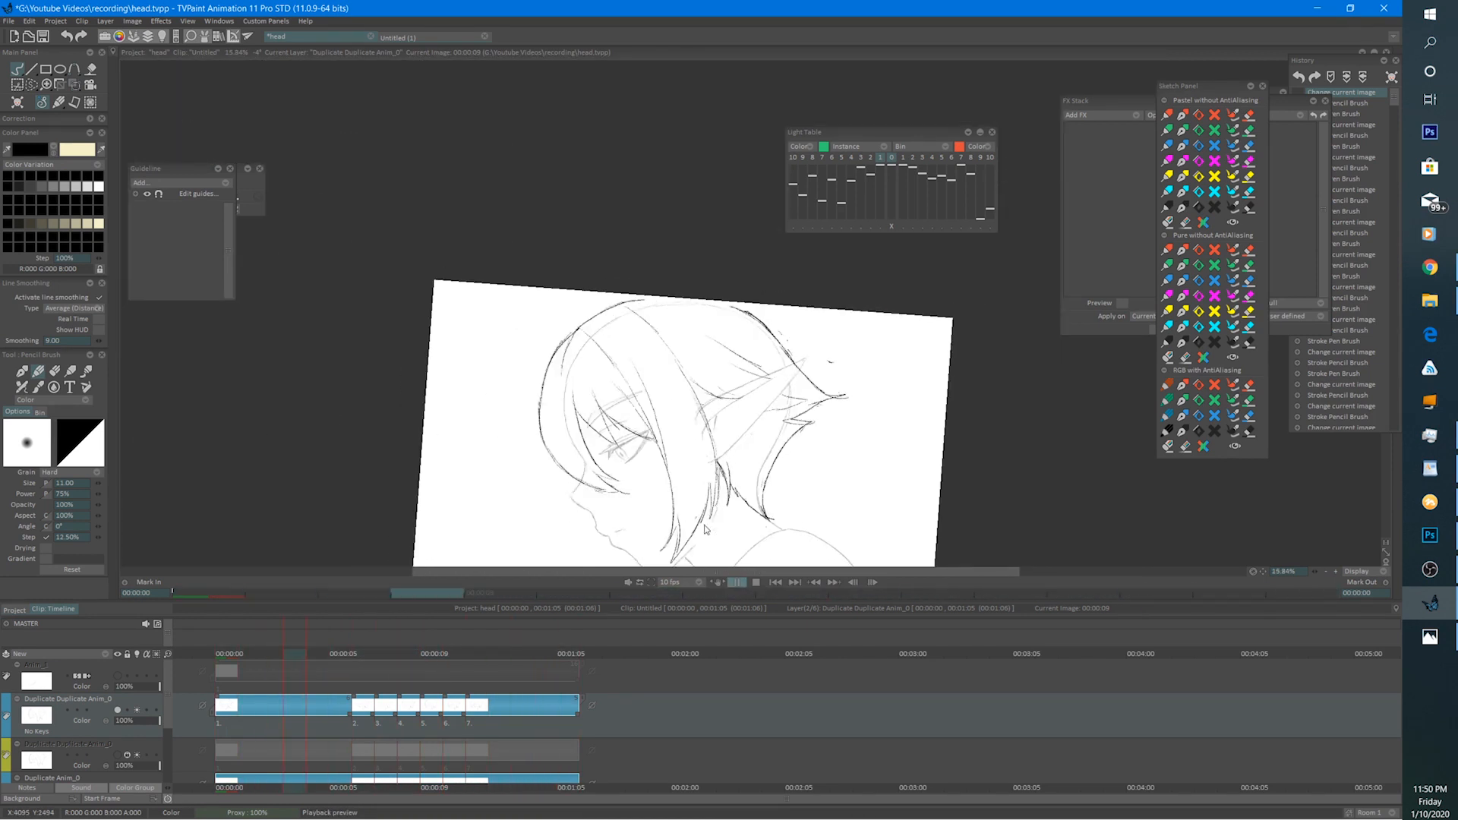
click(736, 582)
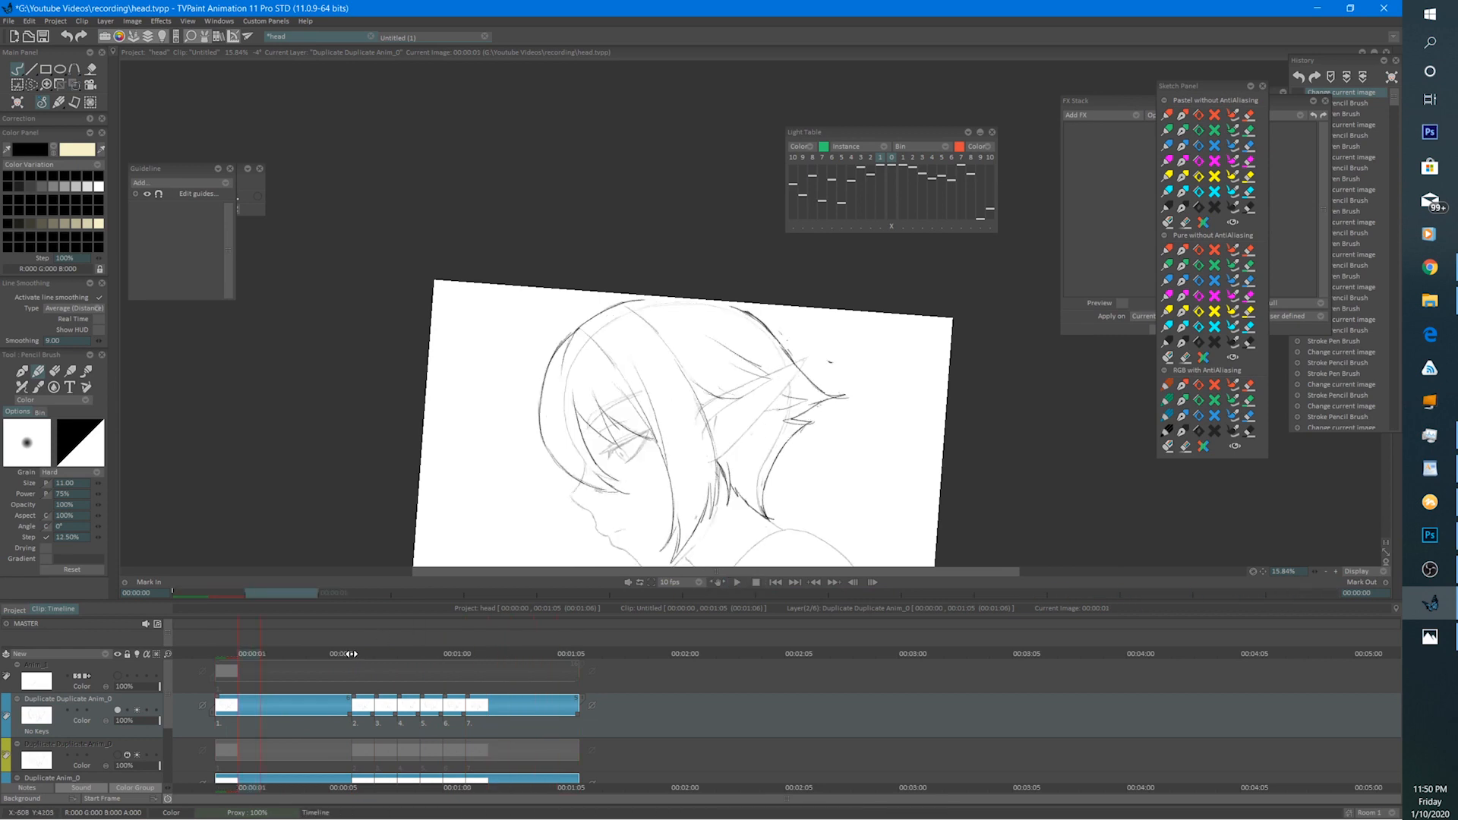
scroll(584, 334, up, 3)
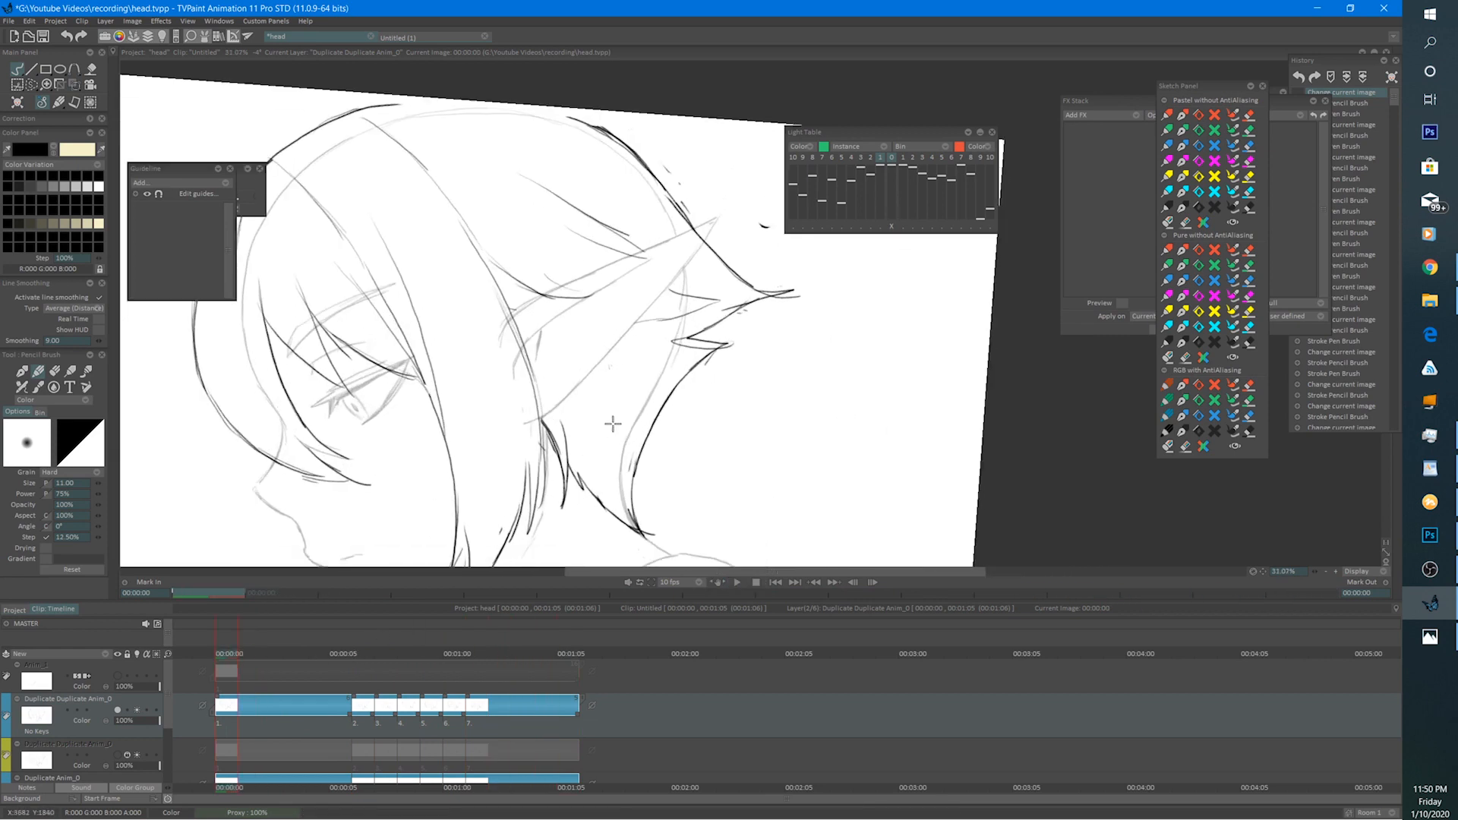
Go to the third drawing, erase the inner strand of the nape hair and redraw it beside the side lock.
key(Right)
key(Right)
key(Right)
key(Right)
key(Right)
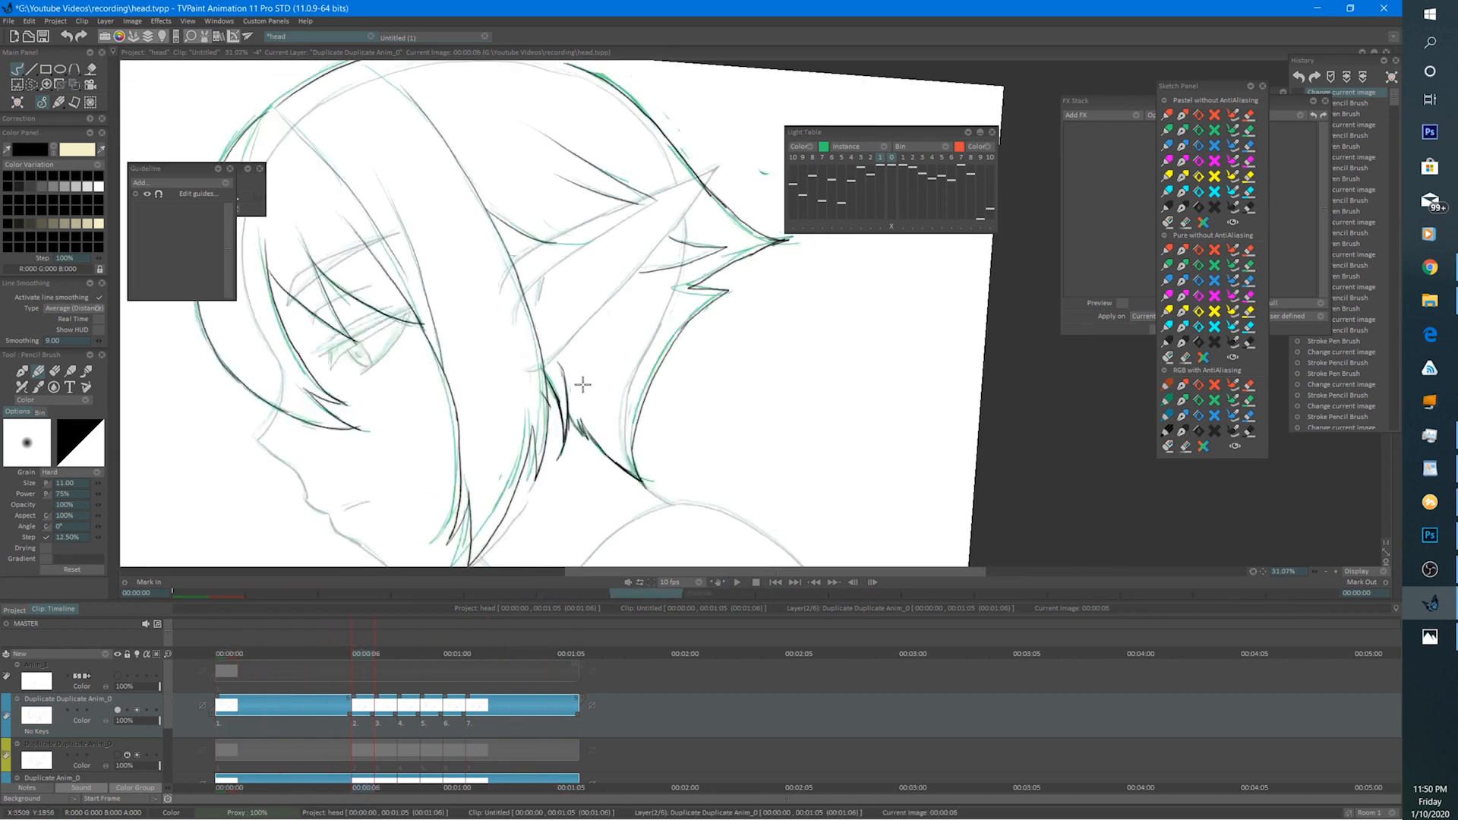
scroll(588, 352, up, 1)
key(Right)
key(e)
drag(548, 389, 543, 493)
key(b)
drag(538, 384, 555, 433)
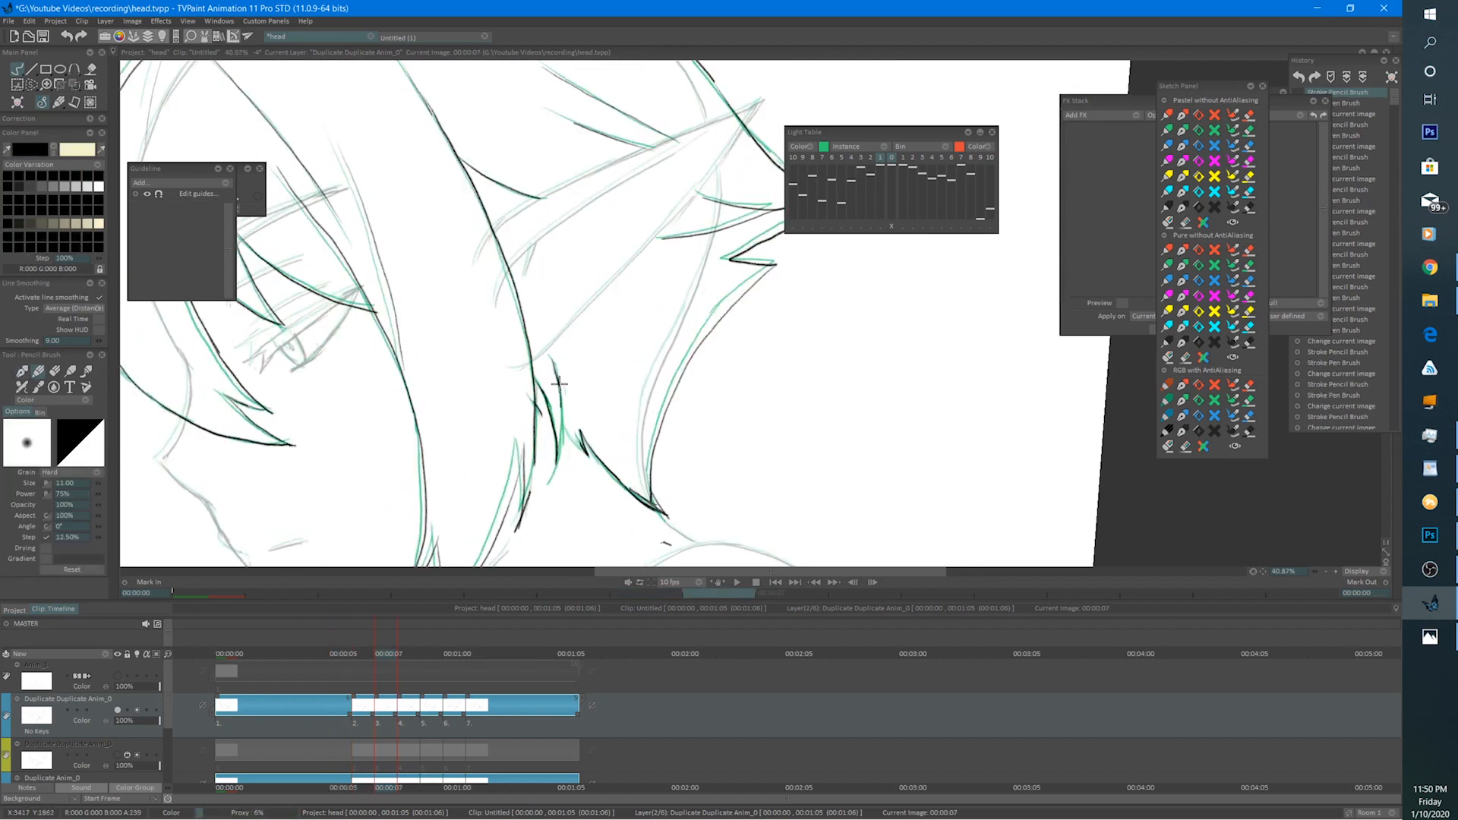
On the fourth drawing, erase the inner nape strand and redraw it to follow the third drawing.
key(Right)
key(e)
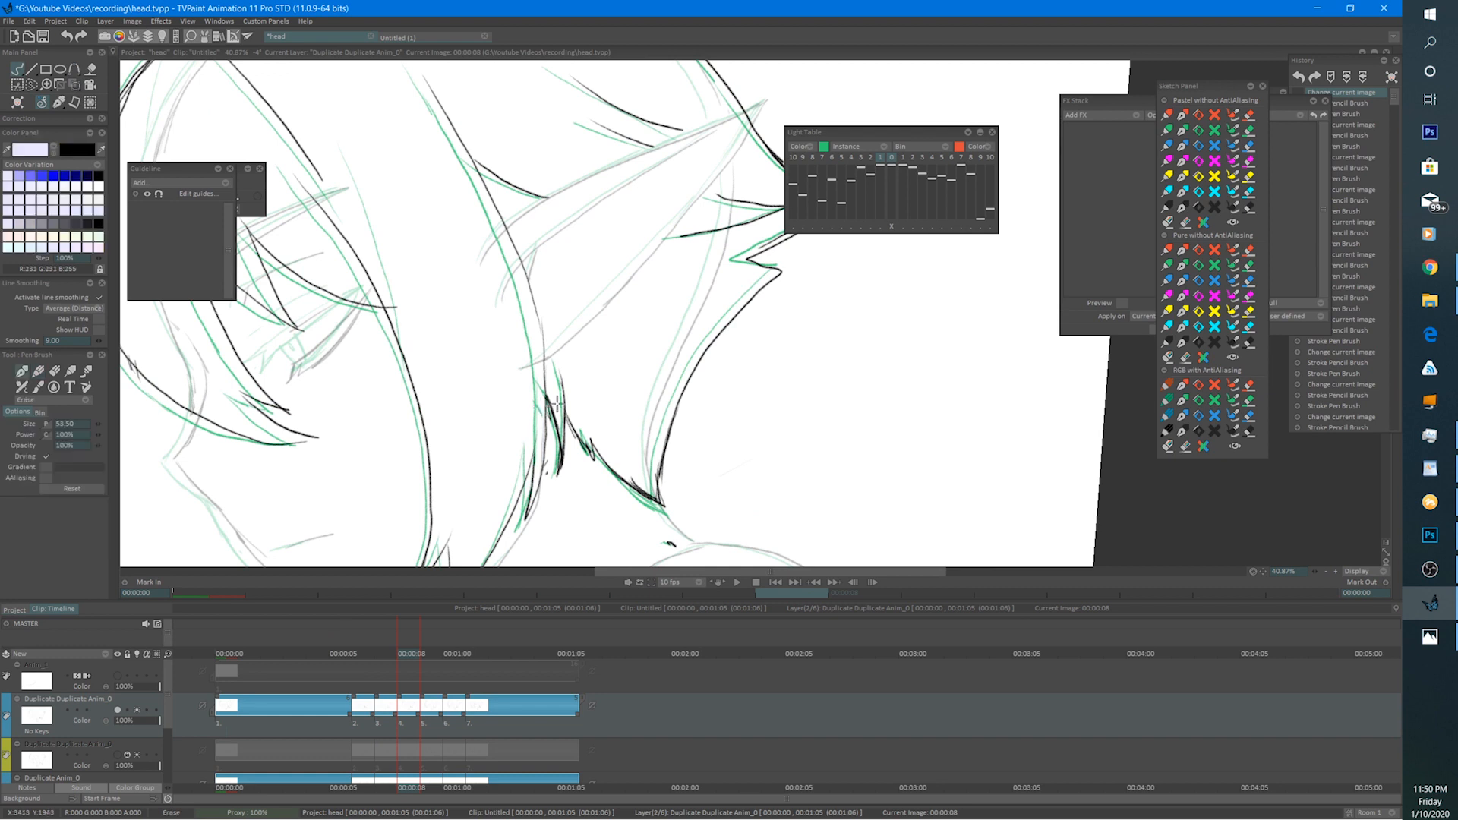
drag(555, 399, 551, 476)
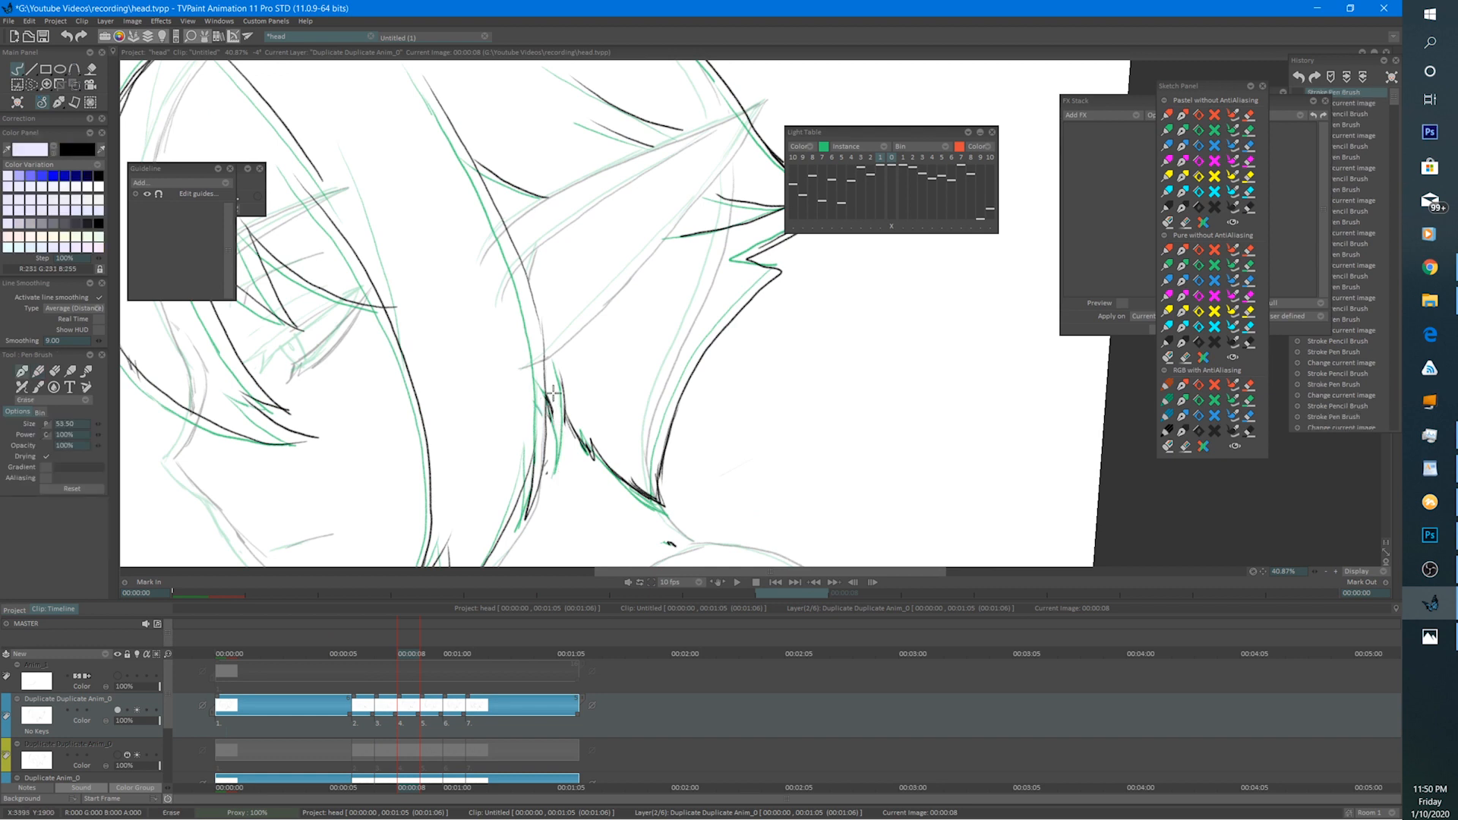
drag(554, 392, 553, 476)
key(b)
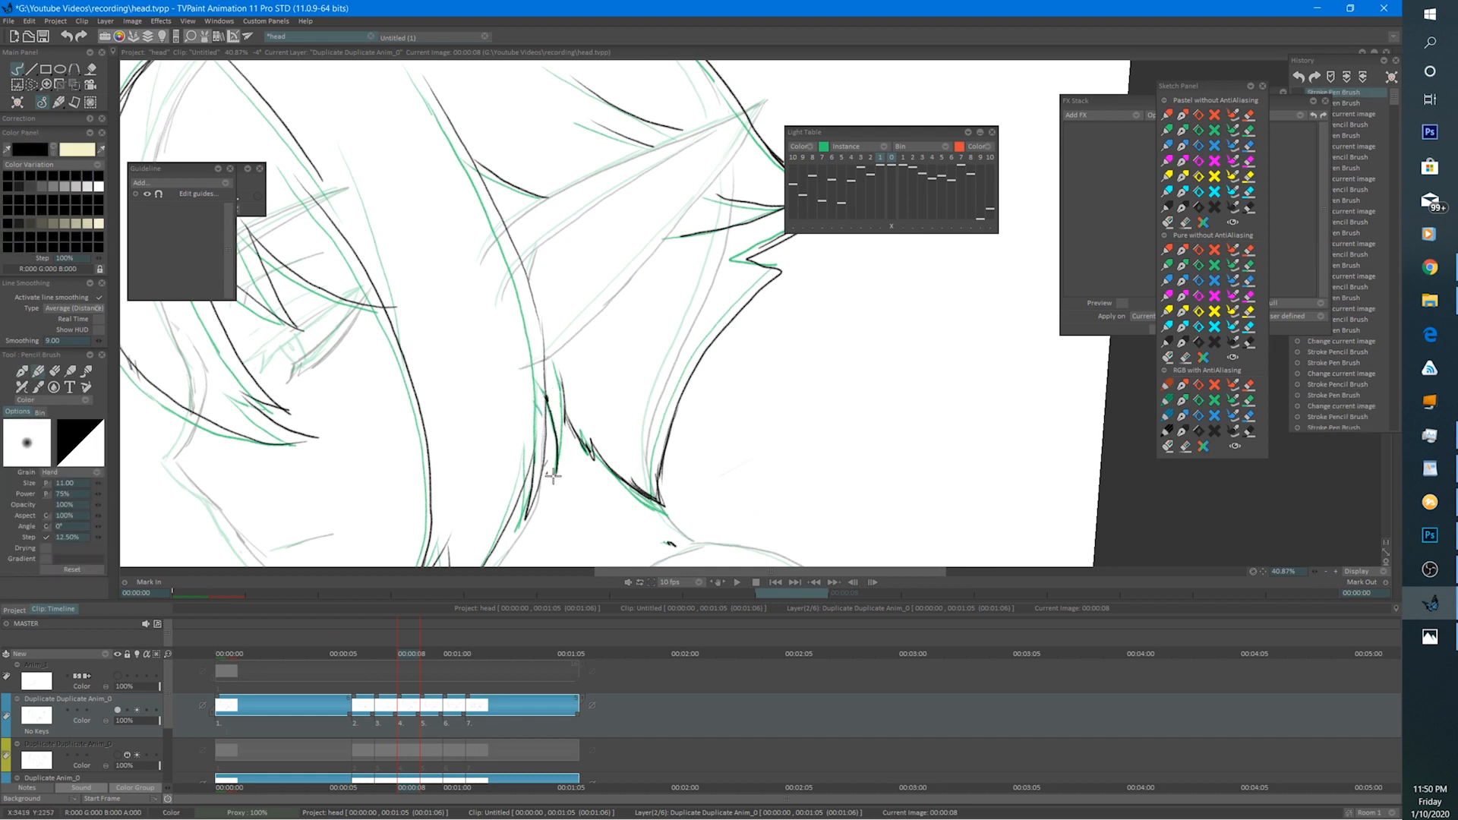
Go to the fifth drawing and clean up the lines of the inner nape strand with the eraser.
key(Right)
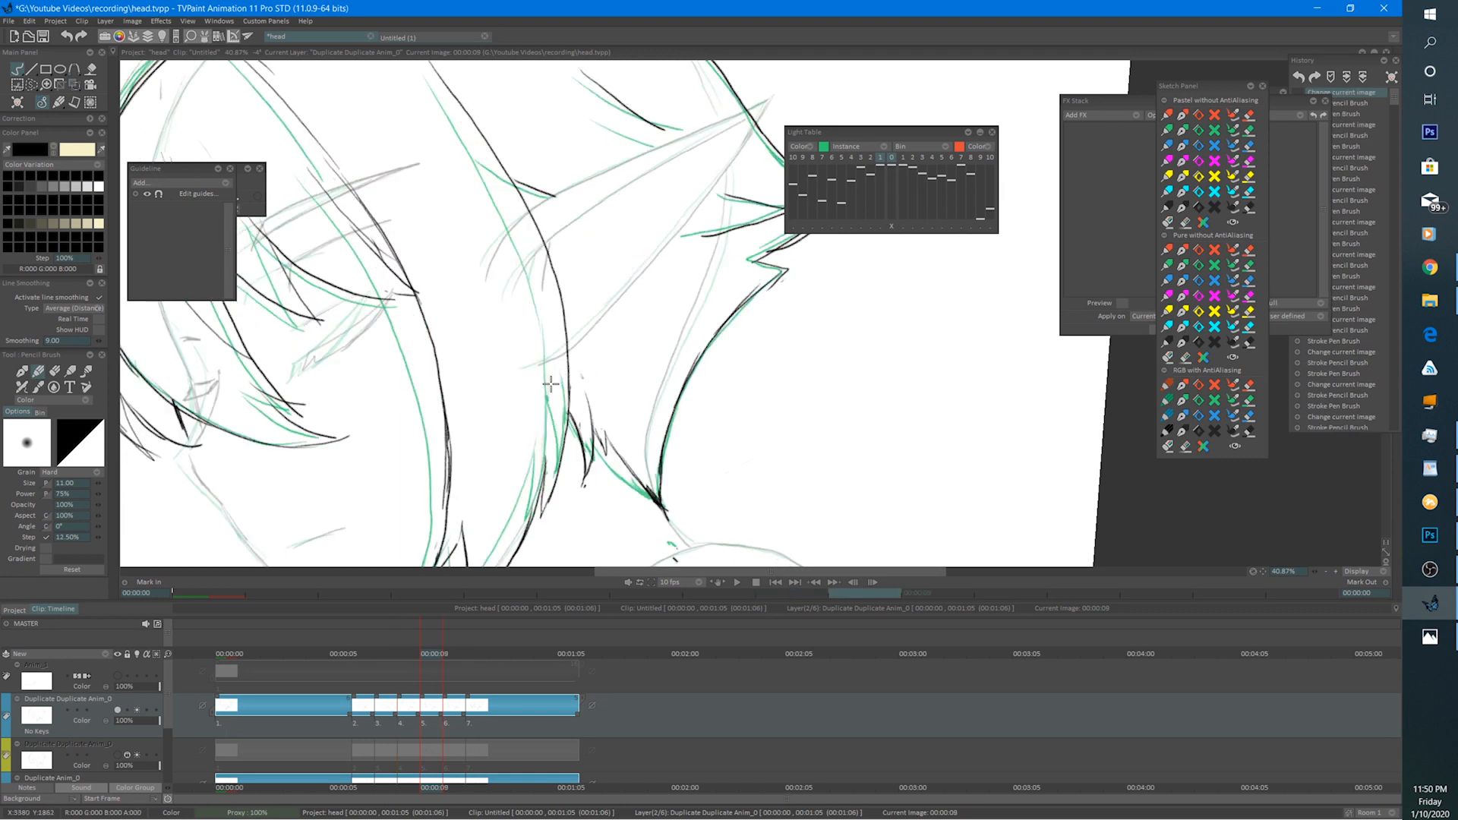
key(e)
drag(591, 446, 567, 493)
key(b)
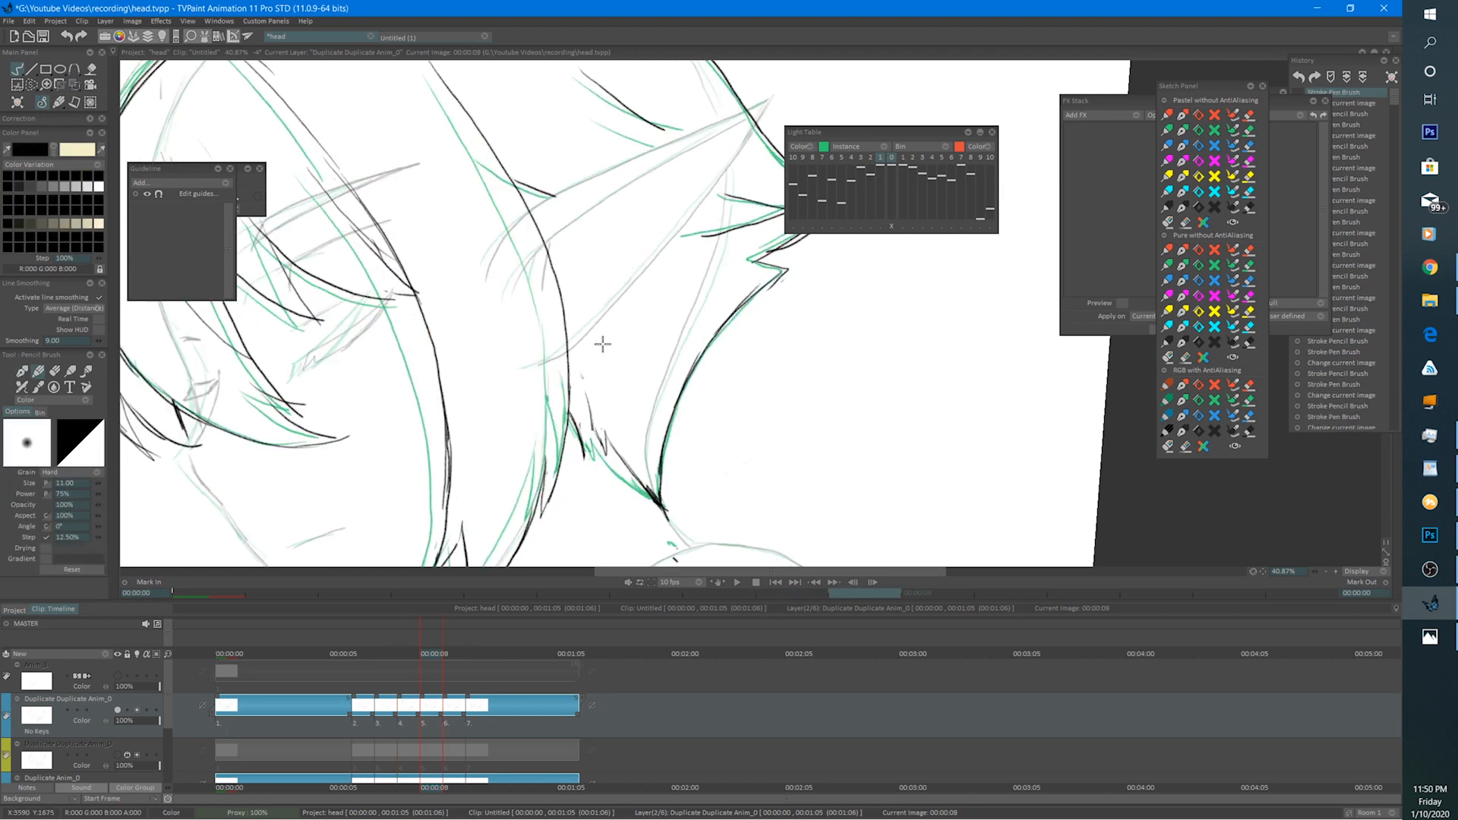
Offset the previous drawing on the light table, redraw the fifth drawing's nape strand over it and flip to the sixth drawing to compare.
click(880, 226)
drag(635, 356, 663, 371)
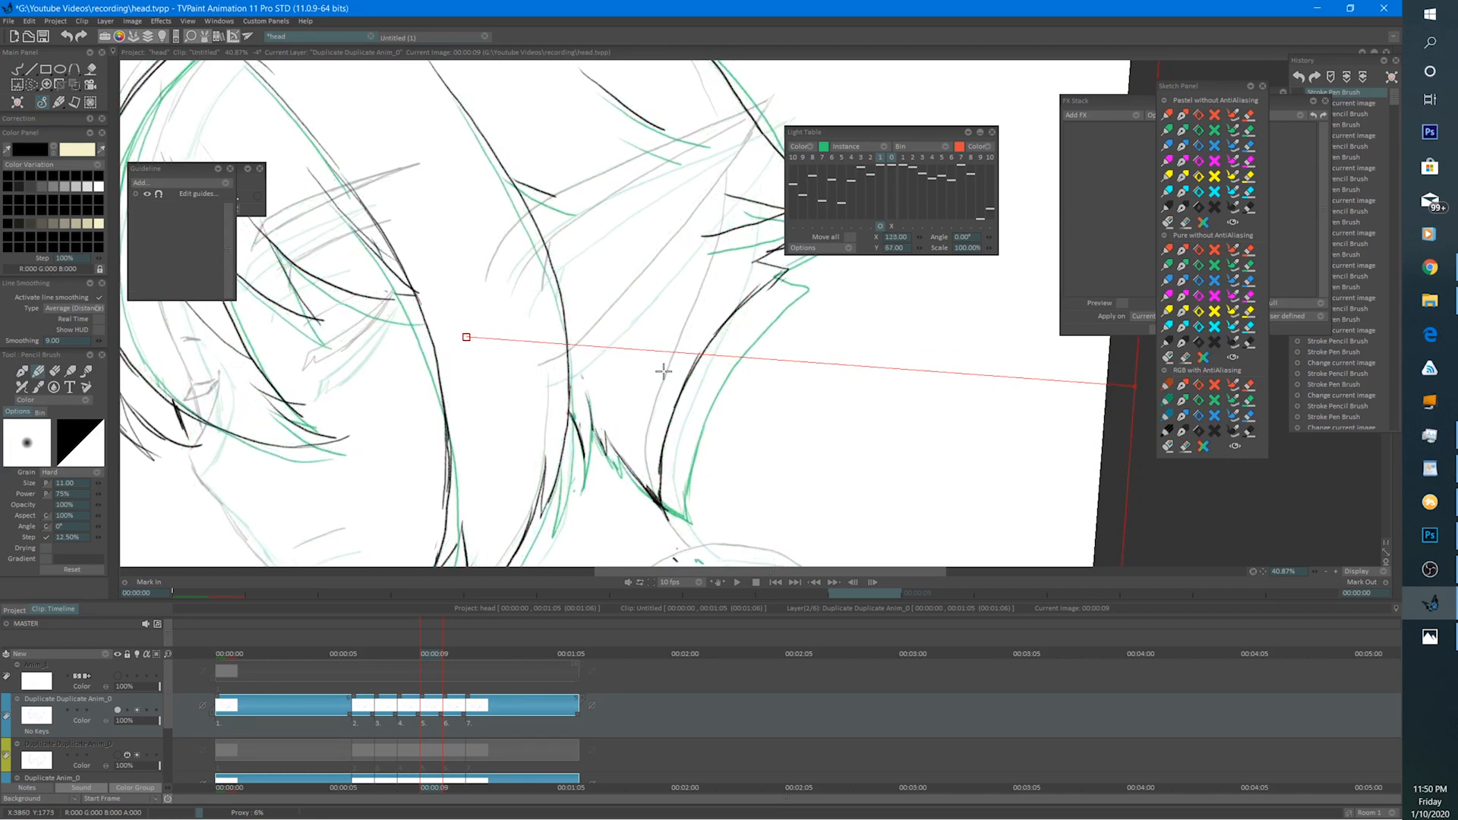
click(24, 68)
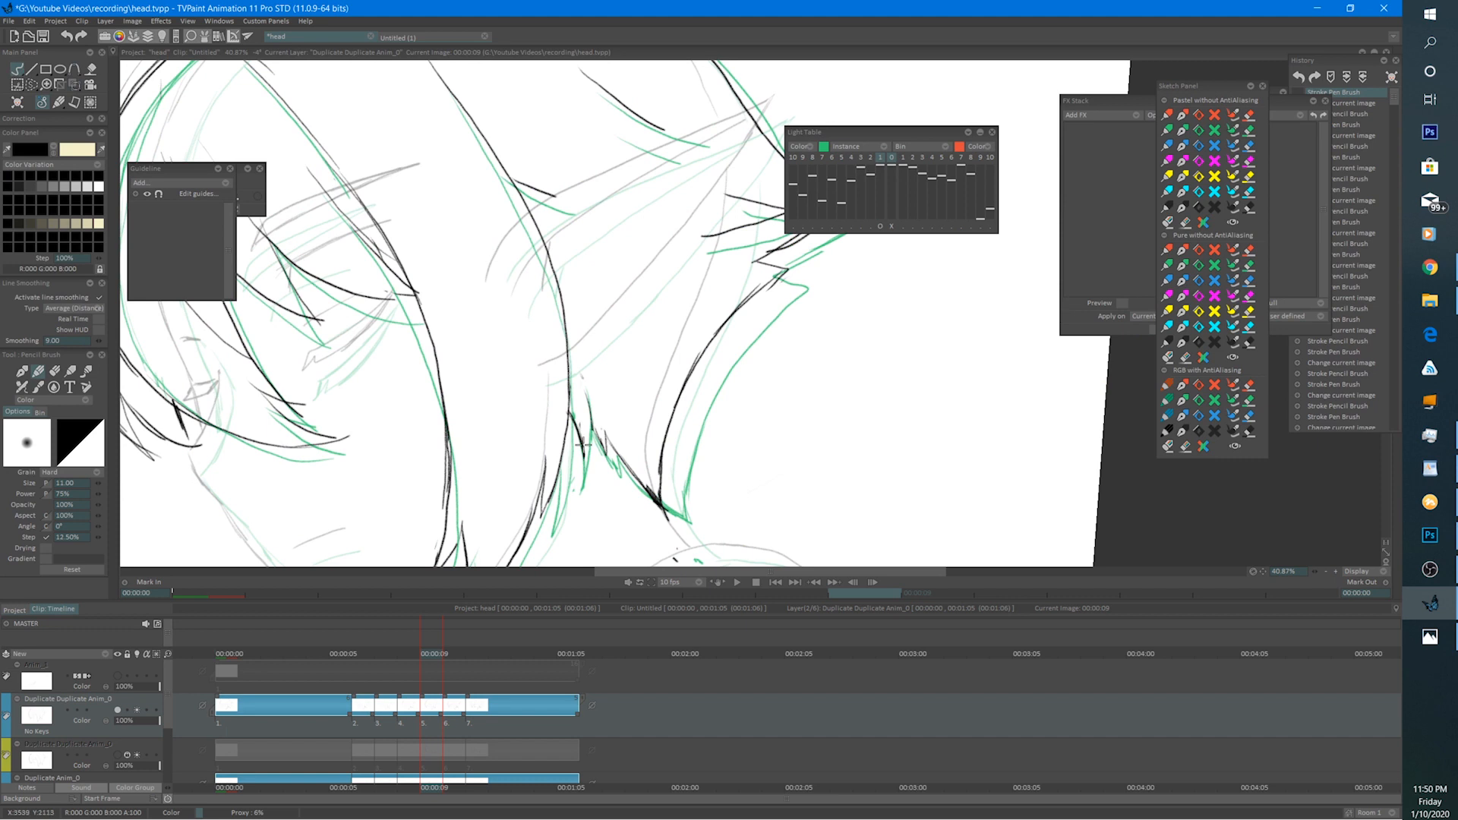
drag(599, 418, 579, 491)
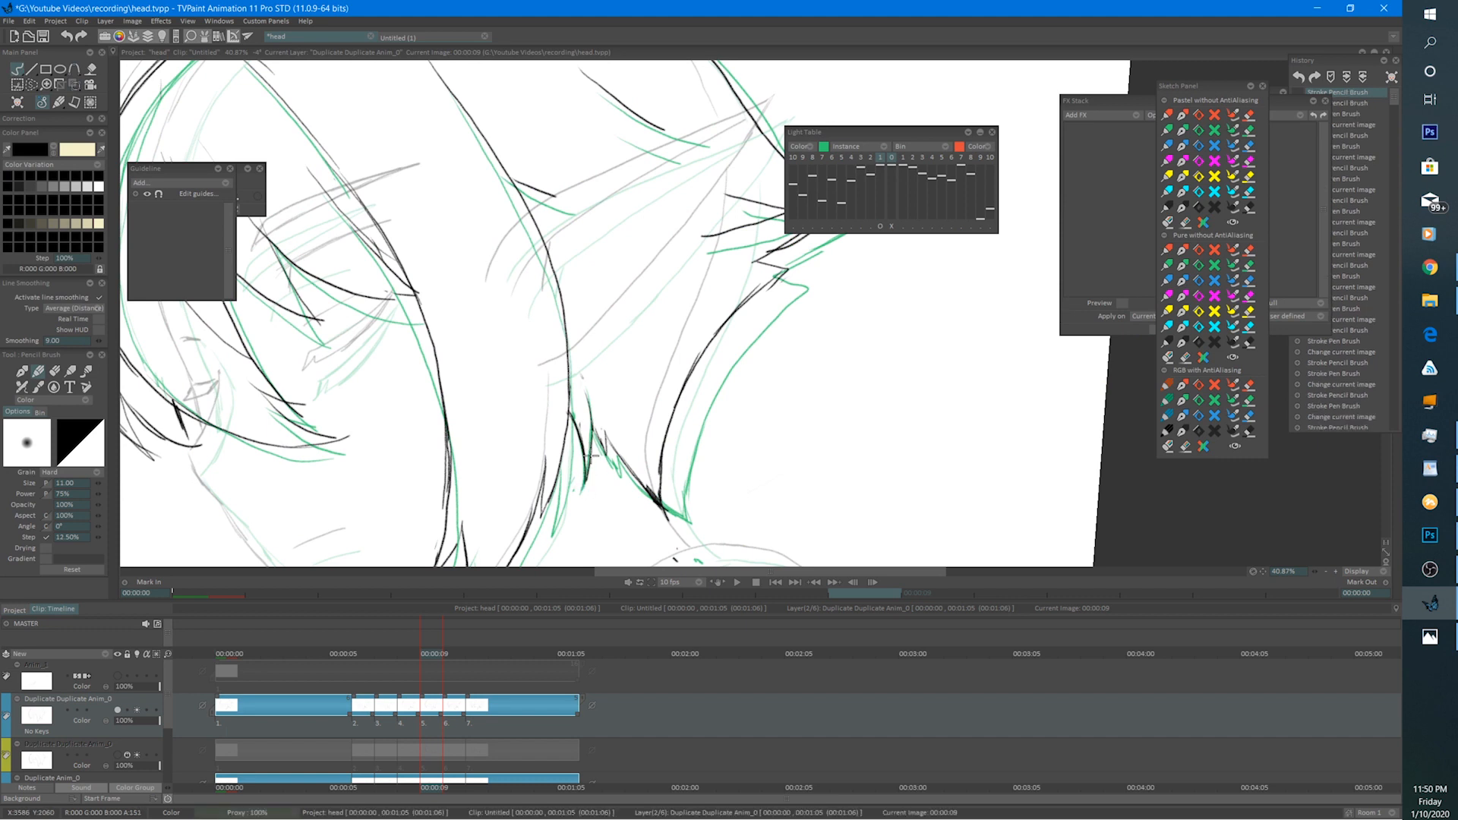
key(Right)
key(Left)
key(Right)
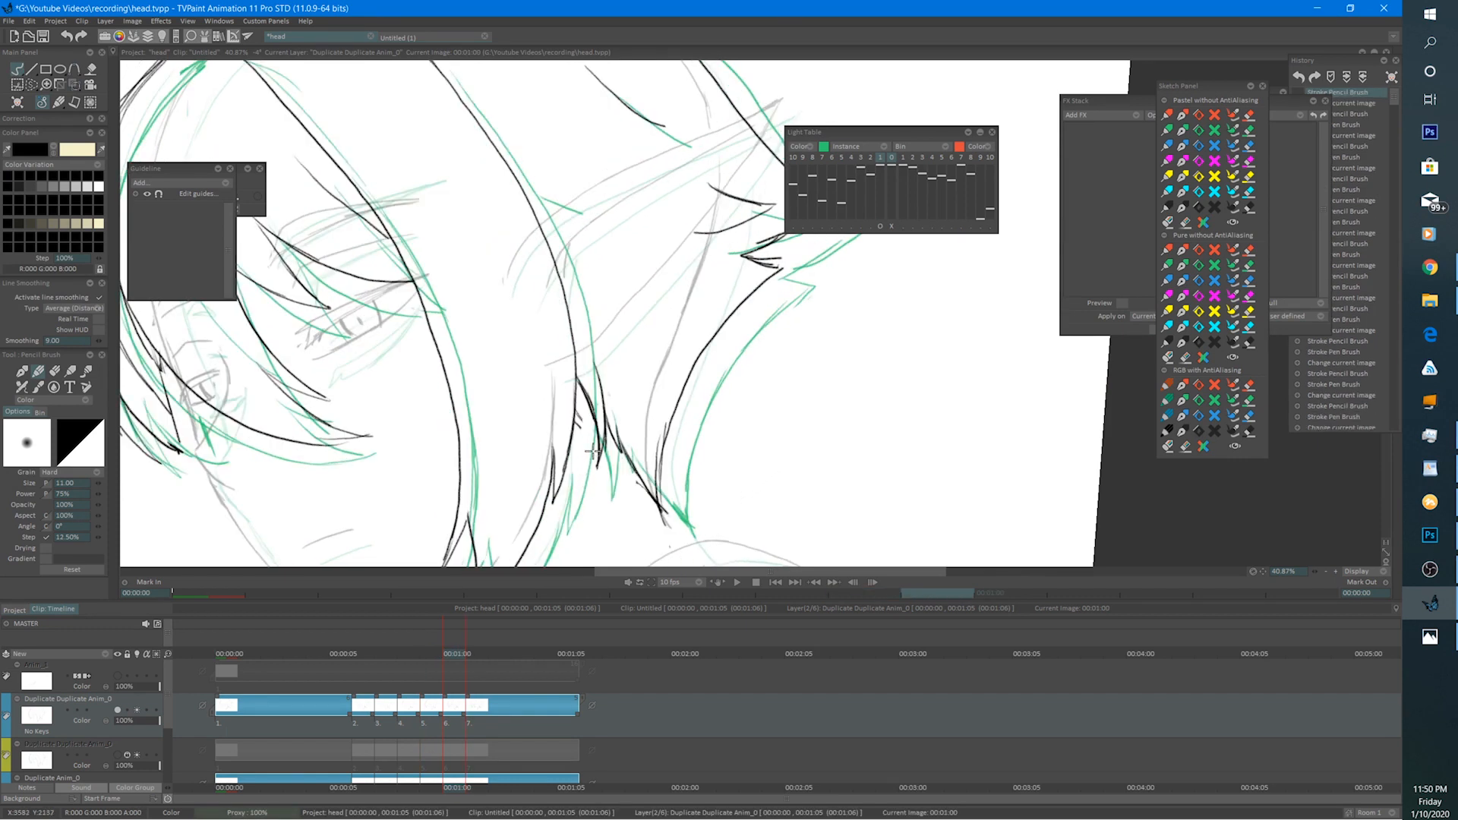
key(Left)
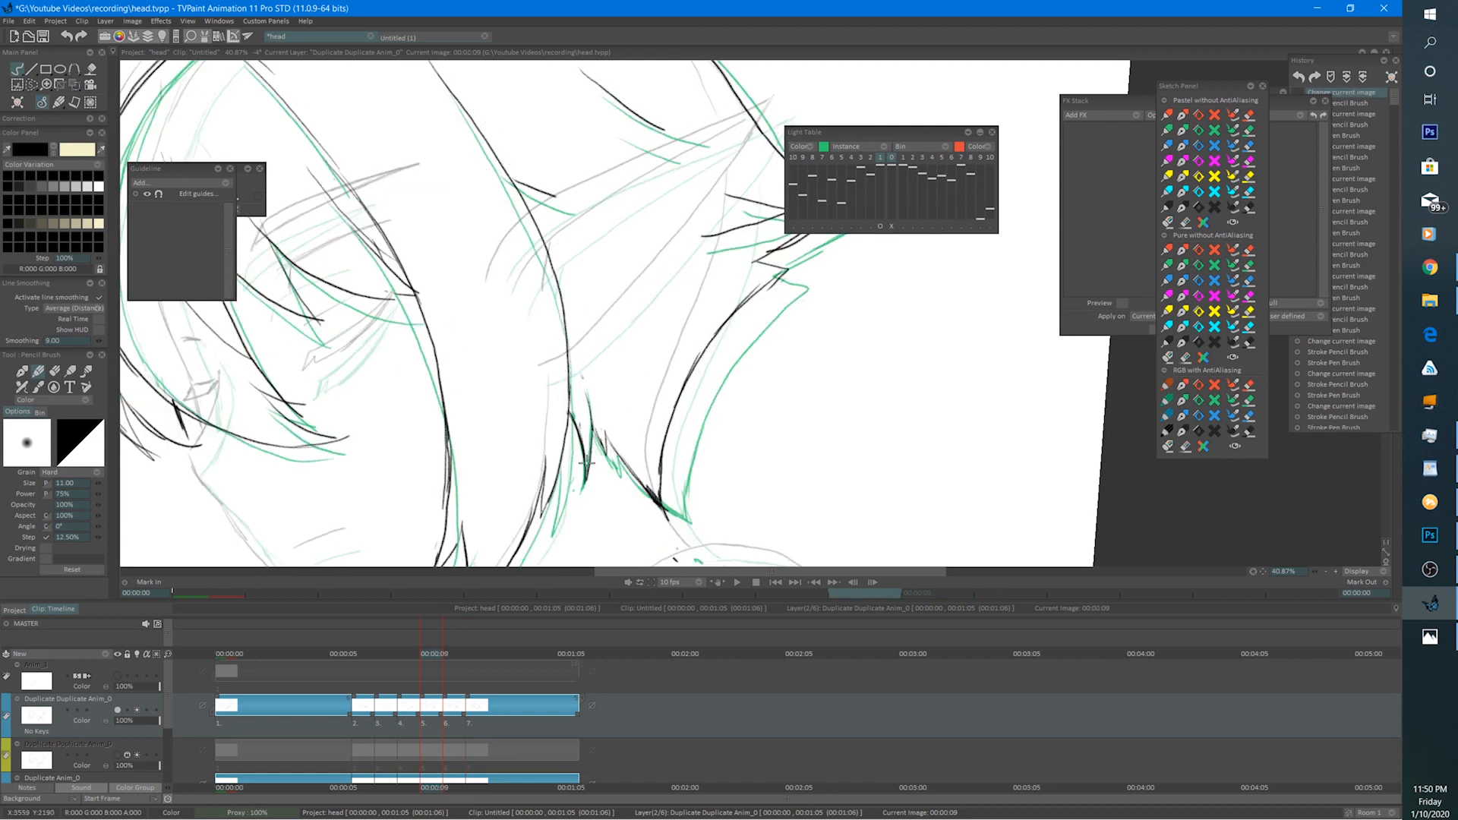
On the sixth and seventh drawings, offset the previous drawing on the light table to line up the nape hair for comparison.
key(Right)
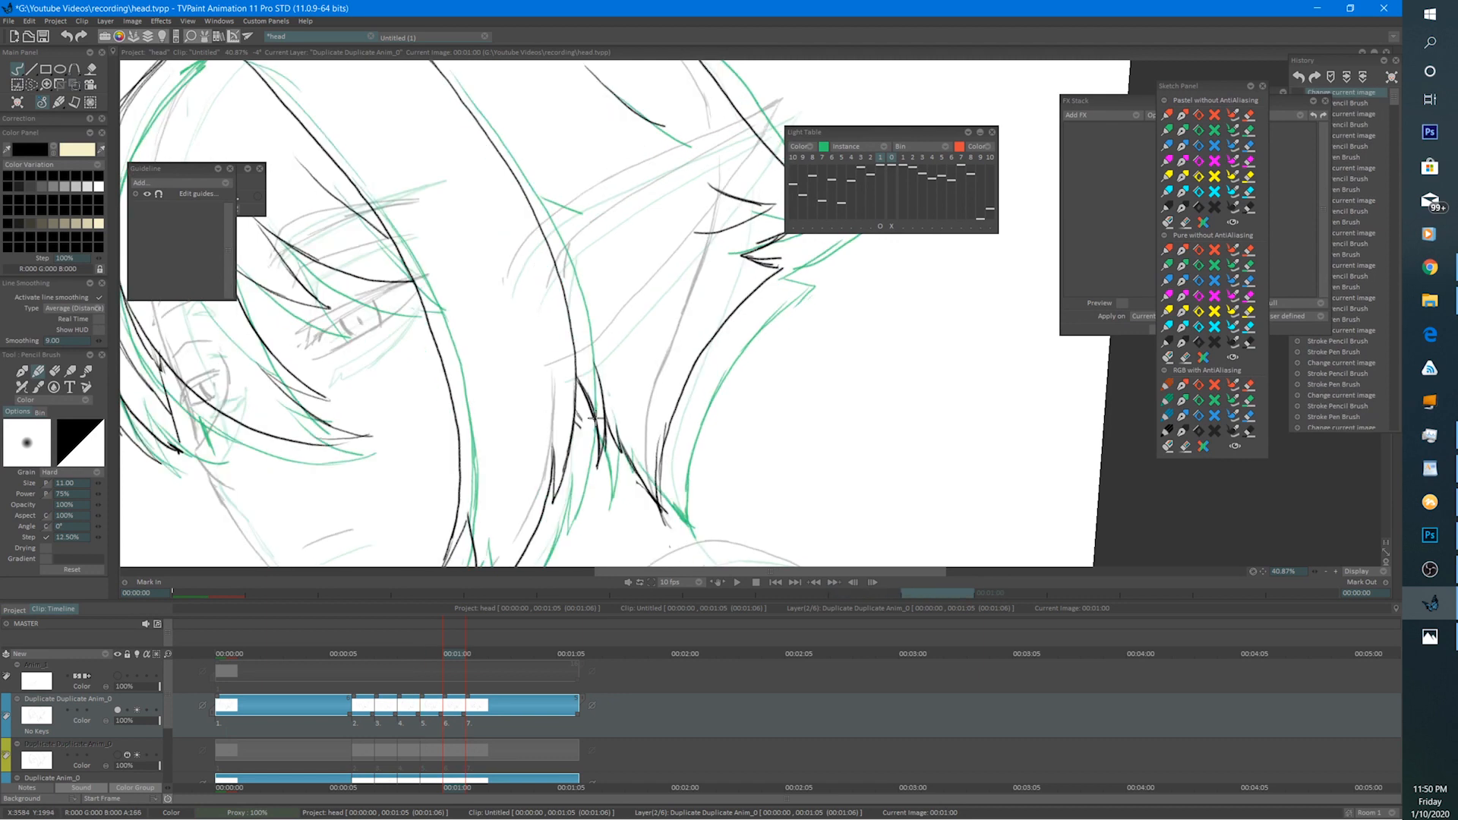
click(880, 226)
drag(660, 397, 654, 361)
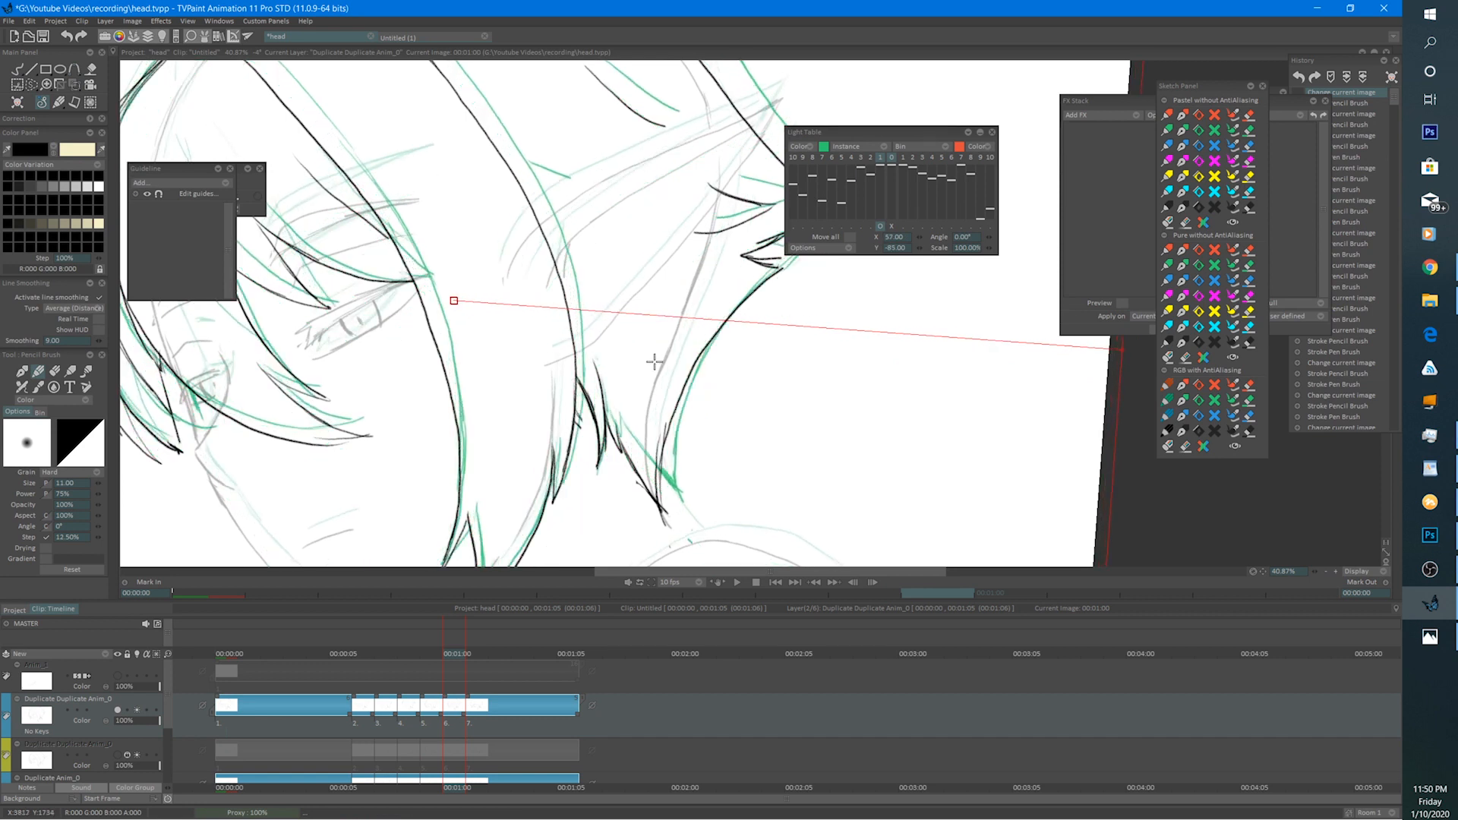
click(21, 72)
key(Right)
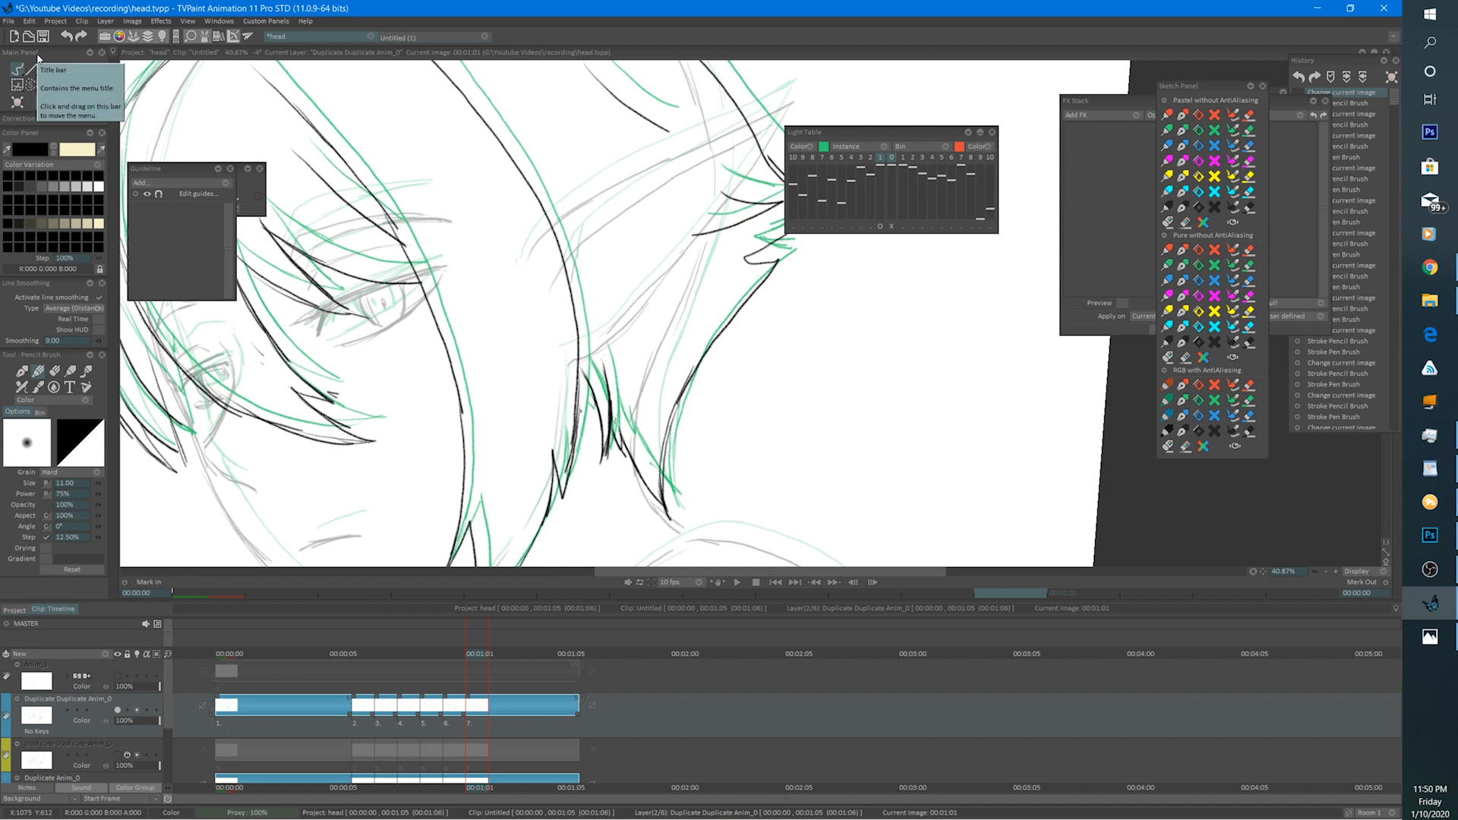
drag(663, 381, 661, 388)
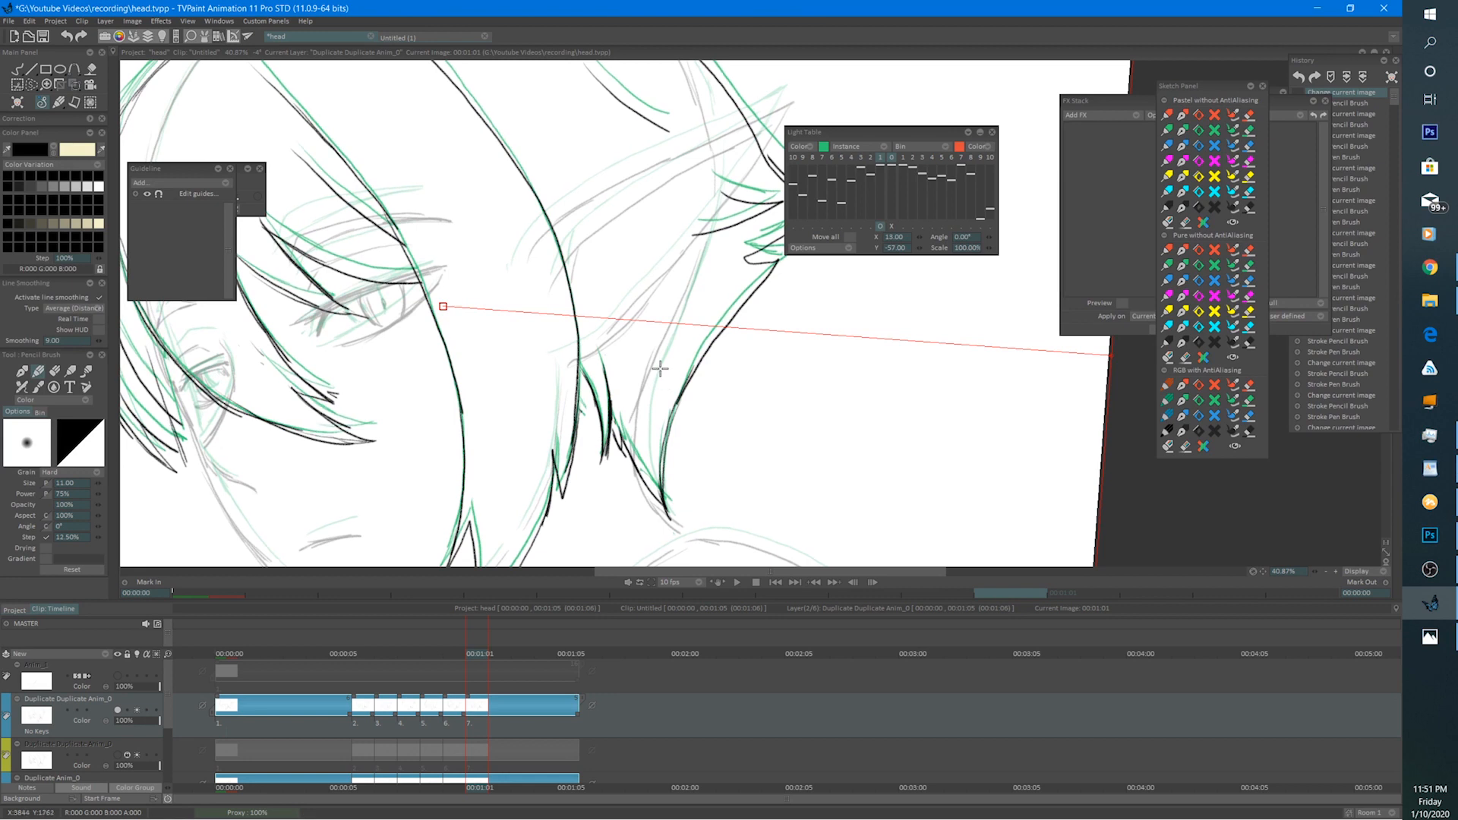
Play back the full head turn zoomed out to check the redrawn nape strands, then stop it.
scroll(660, 369, down, 5)
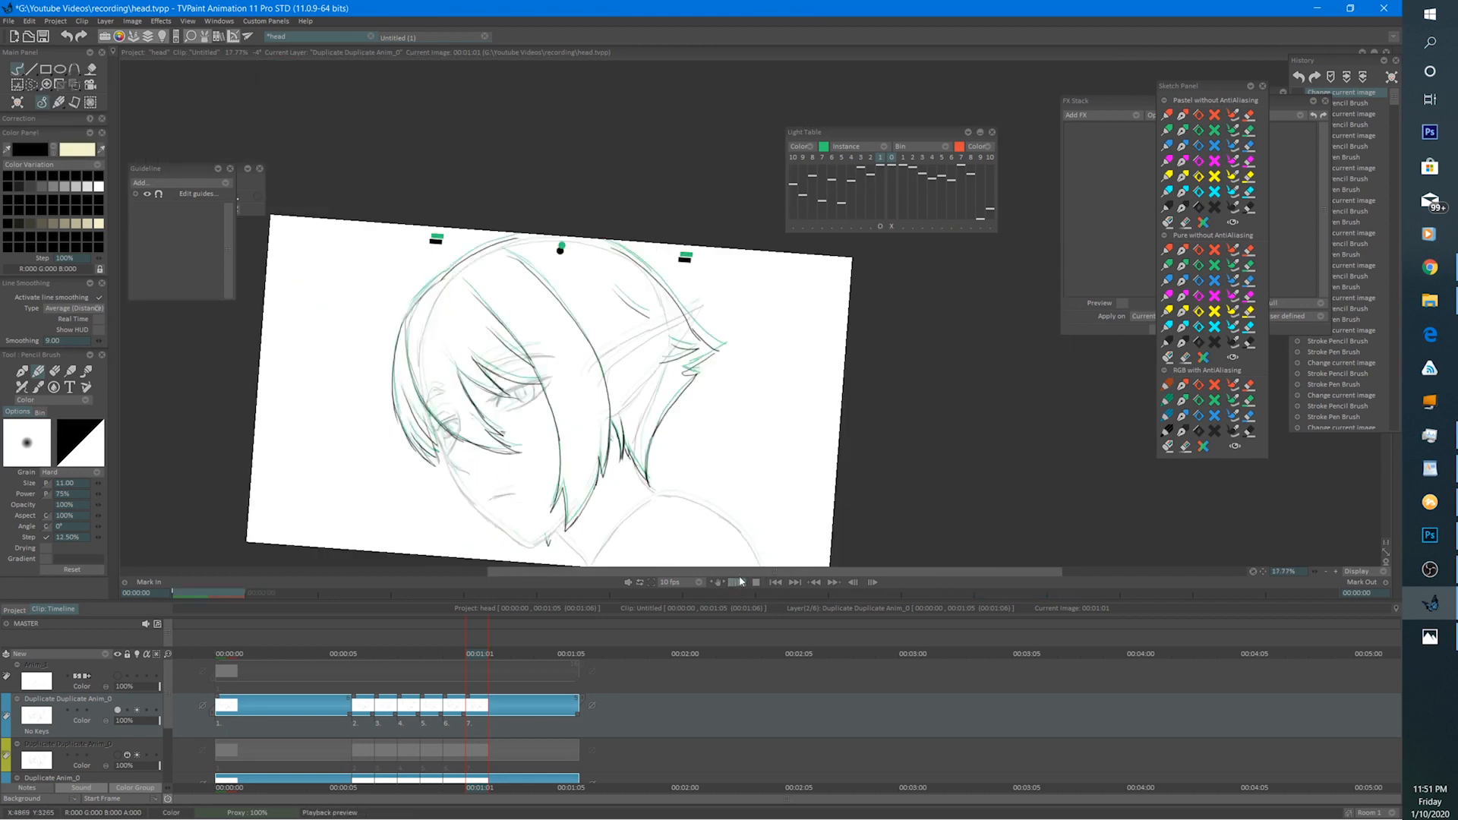
click(735, 582)
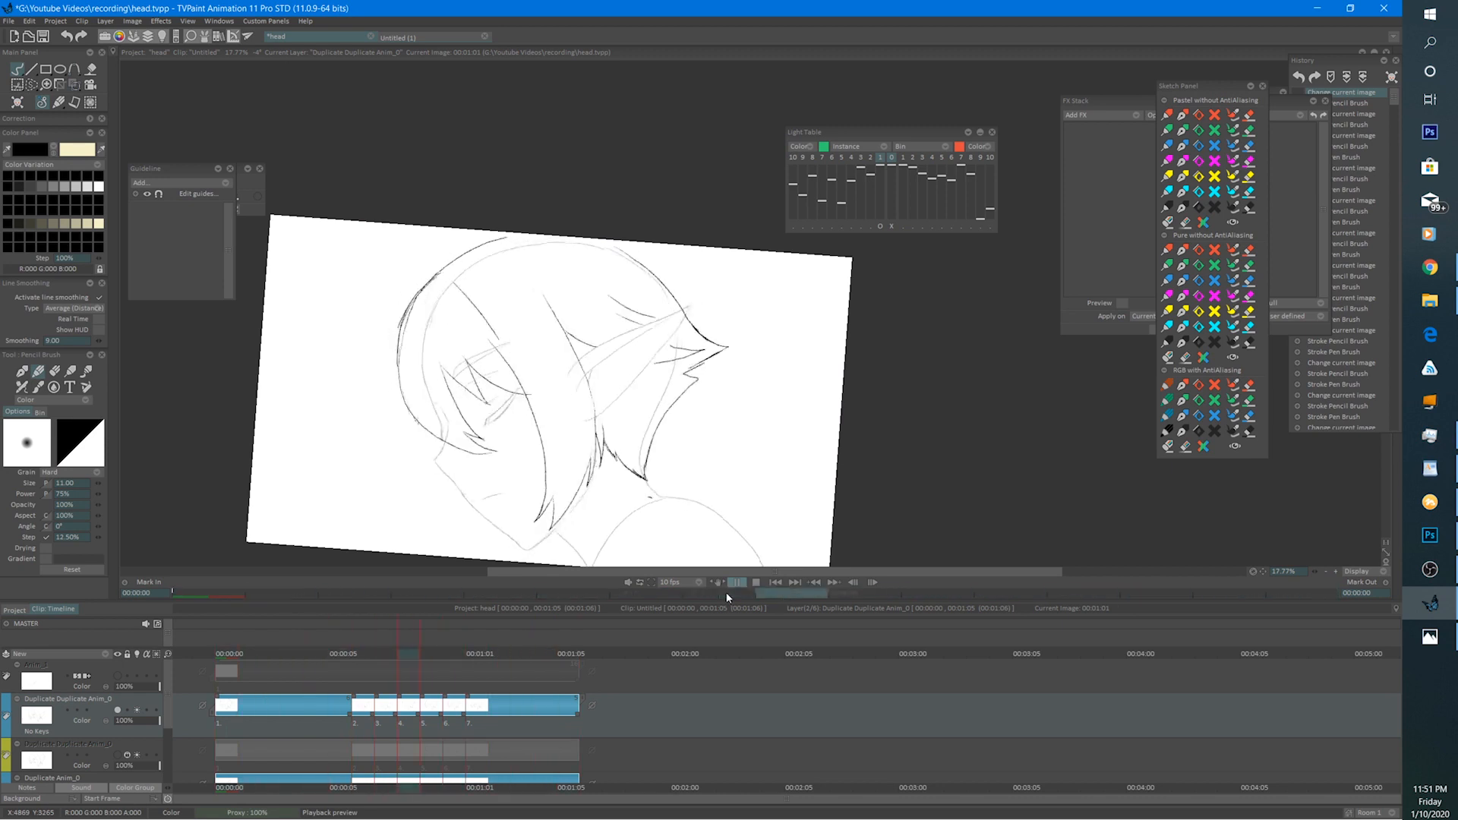
click(754, 583)
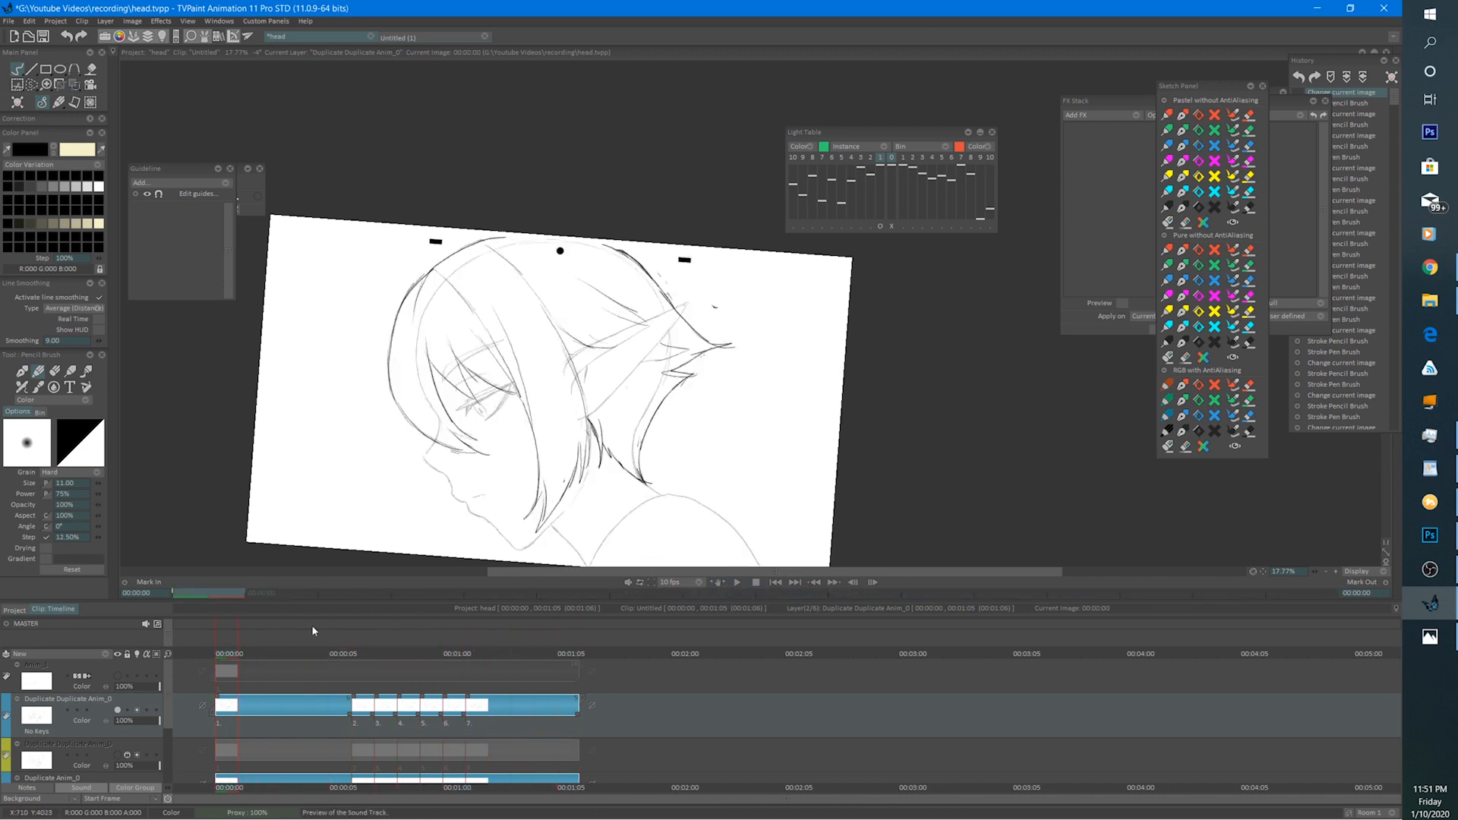
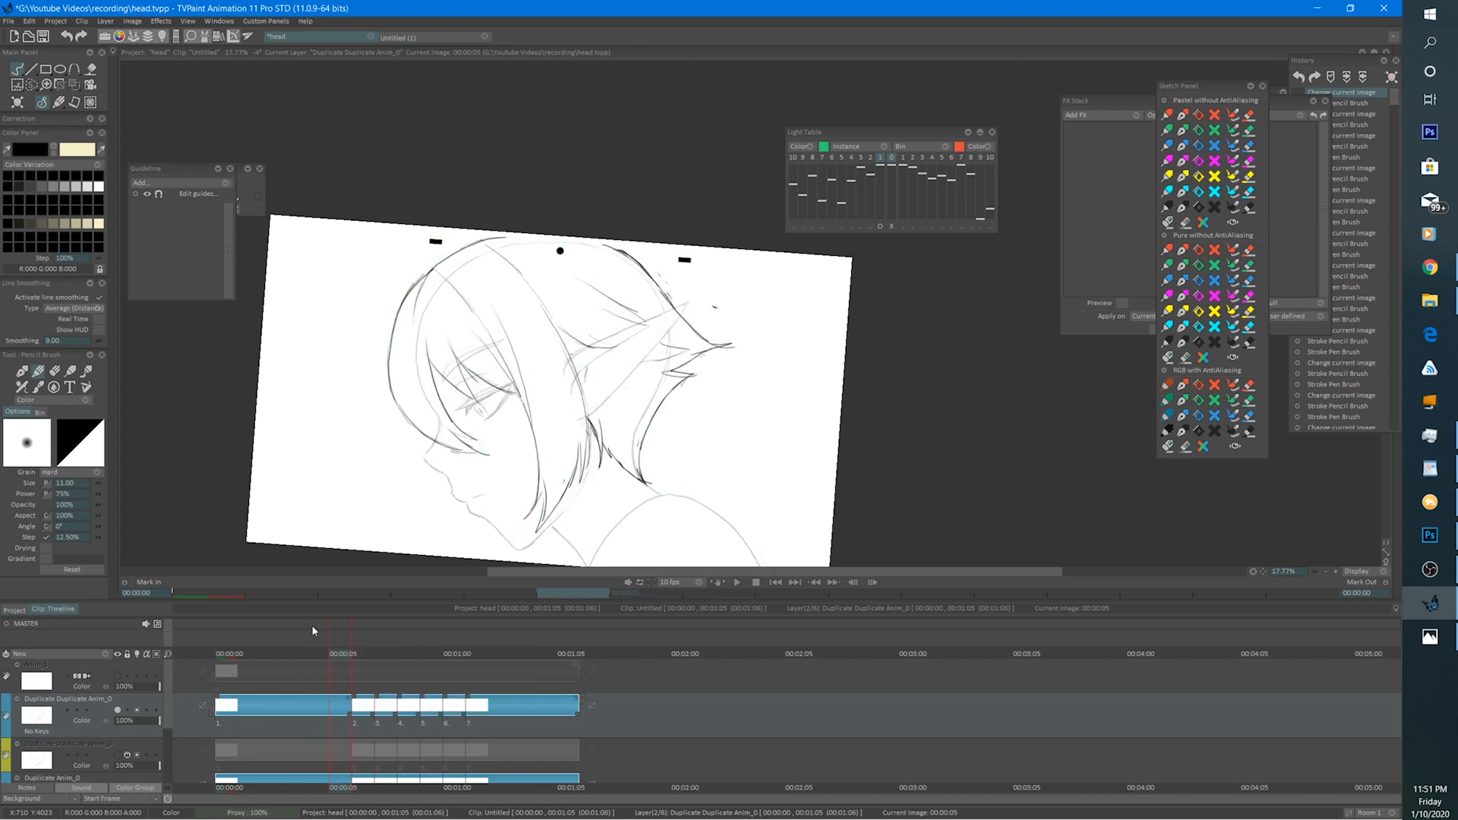
On the second drawing, lasso the inner nape strand and move it slightly toward the back of the neck, applying the transform.
key(Right)
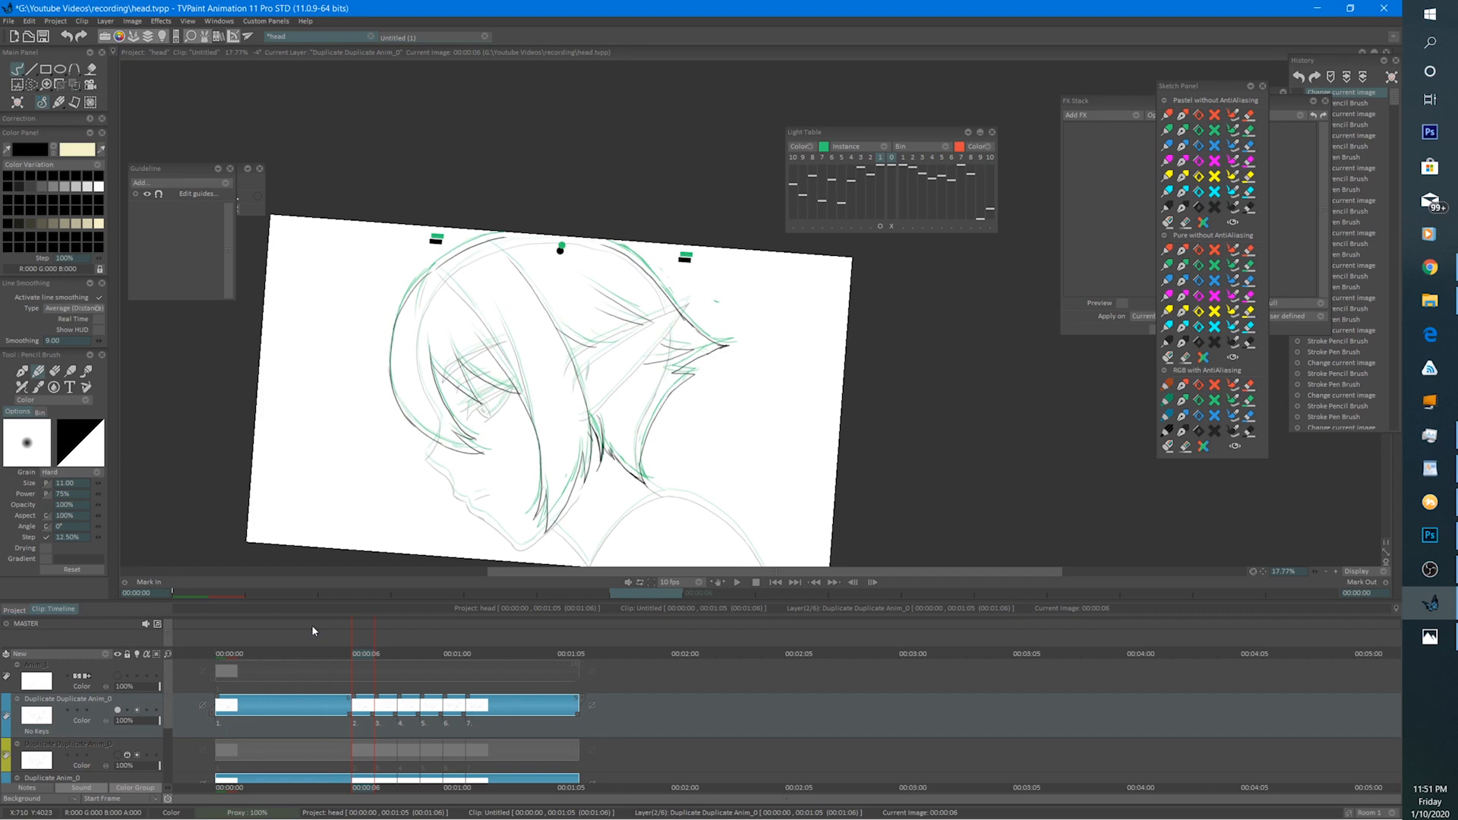
click(36, 88)
scroll(645, 379, up, 4)
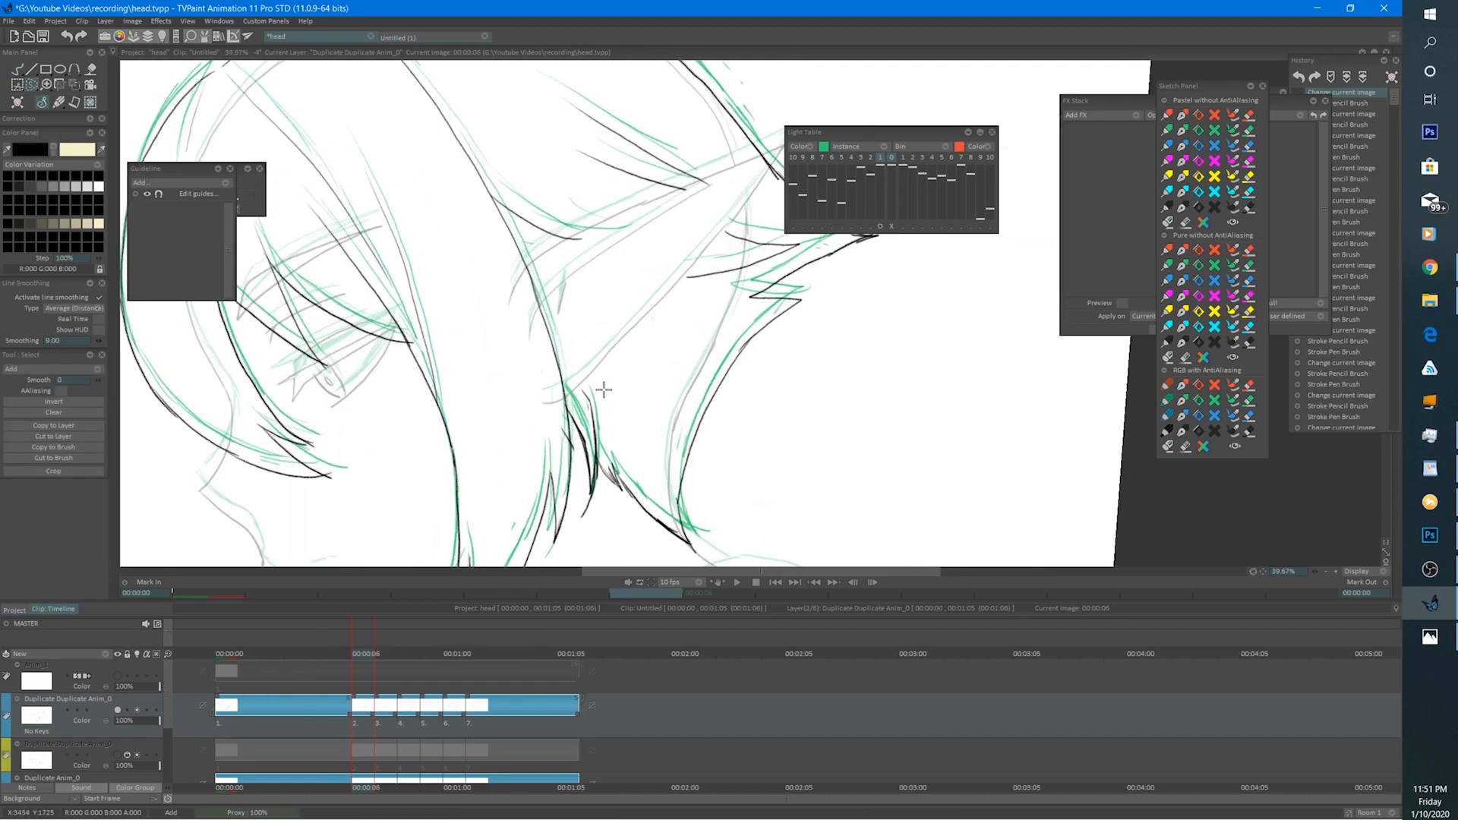
drag(568, 414, 611, 370)
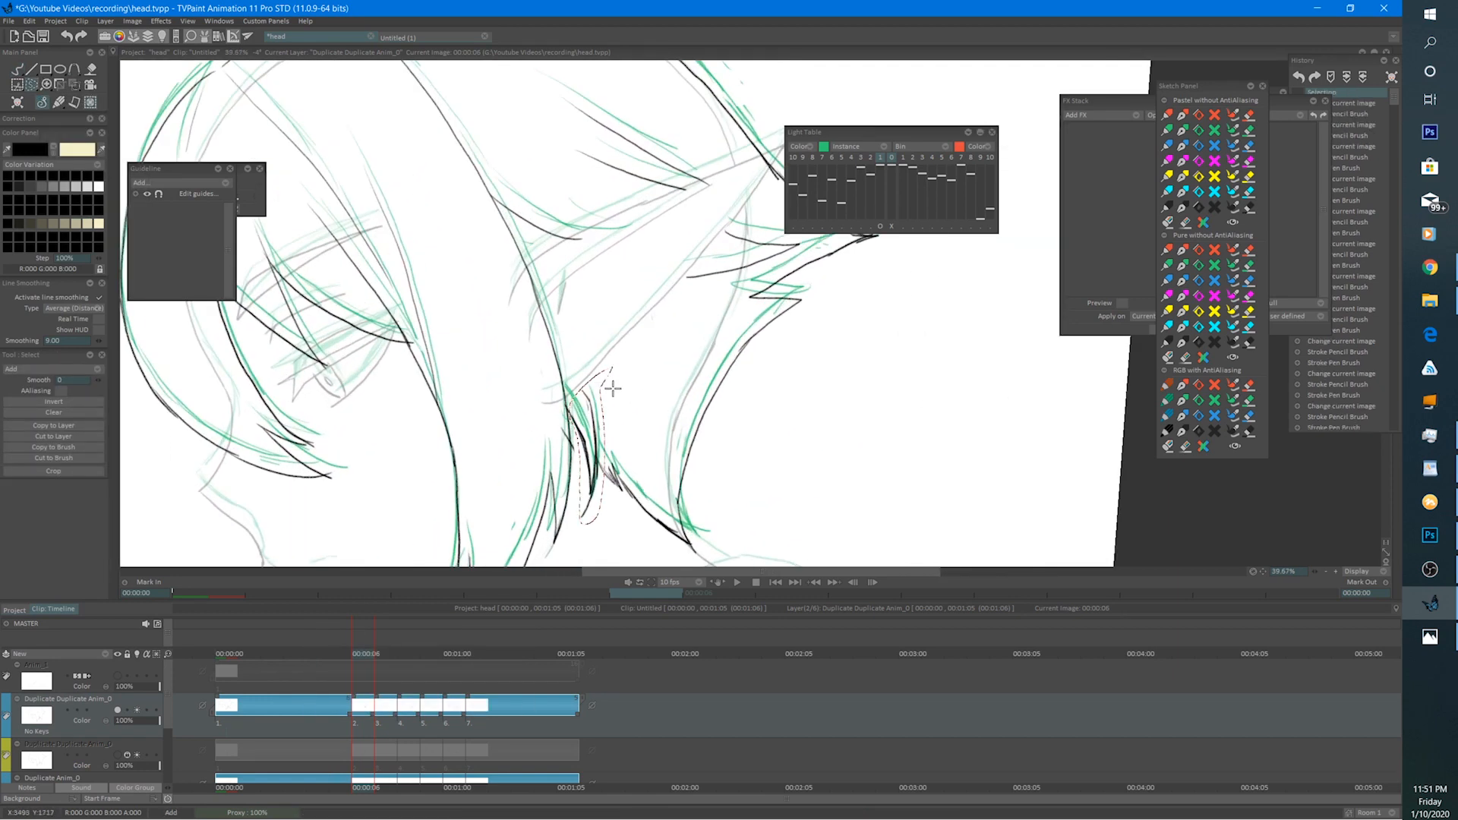
key(ctrl+t)
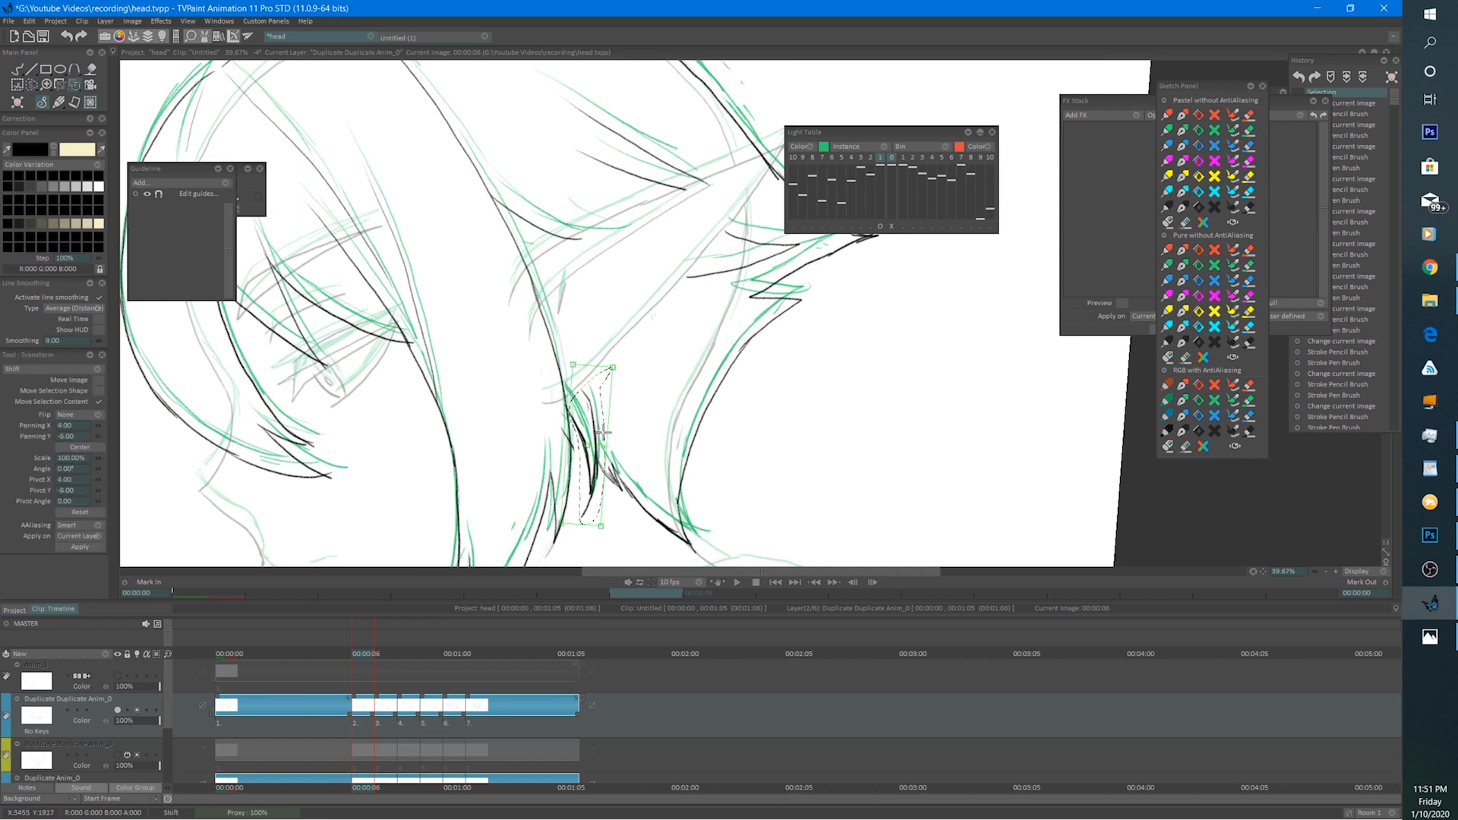
drag(602, 432, 606, 431)
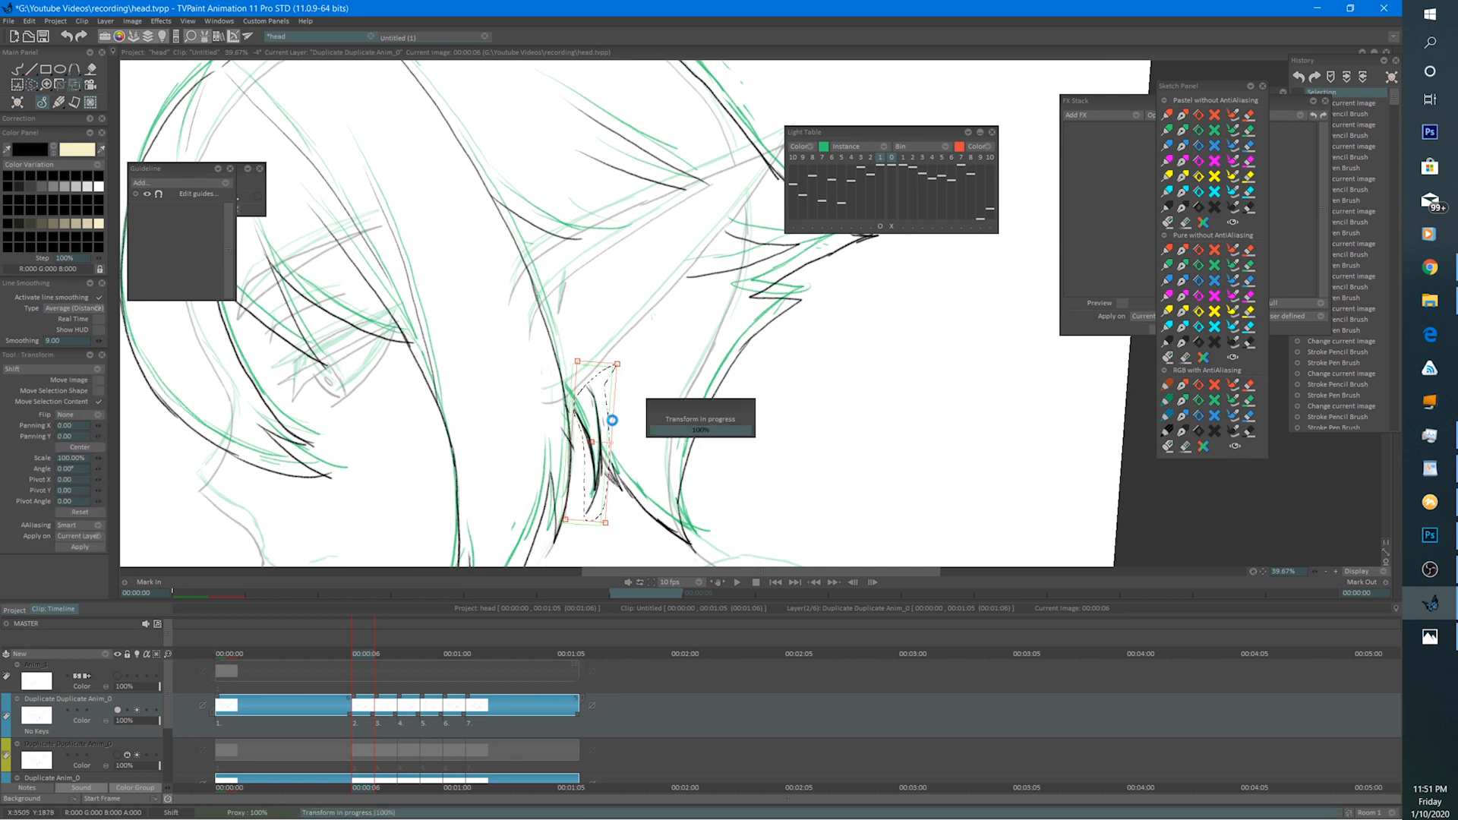
key(Return)
Play back the animation close up and zoomed out to check the moved nape strand, then stop it.
click(717, 583)
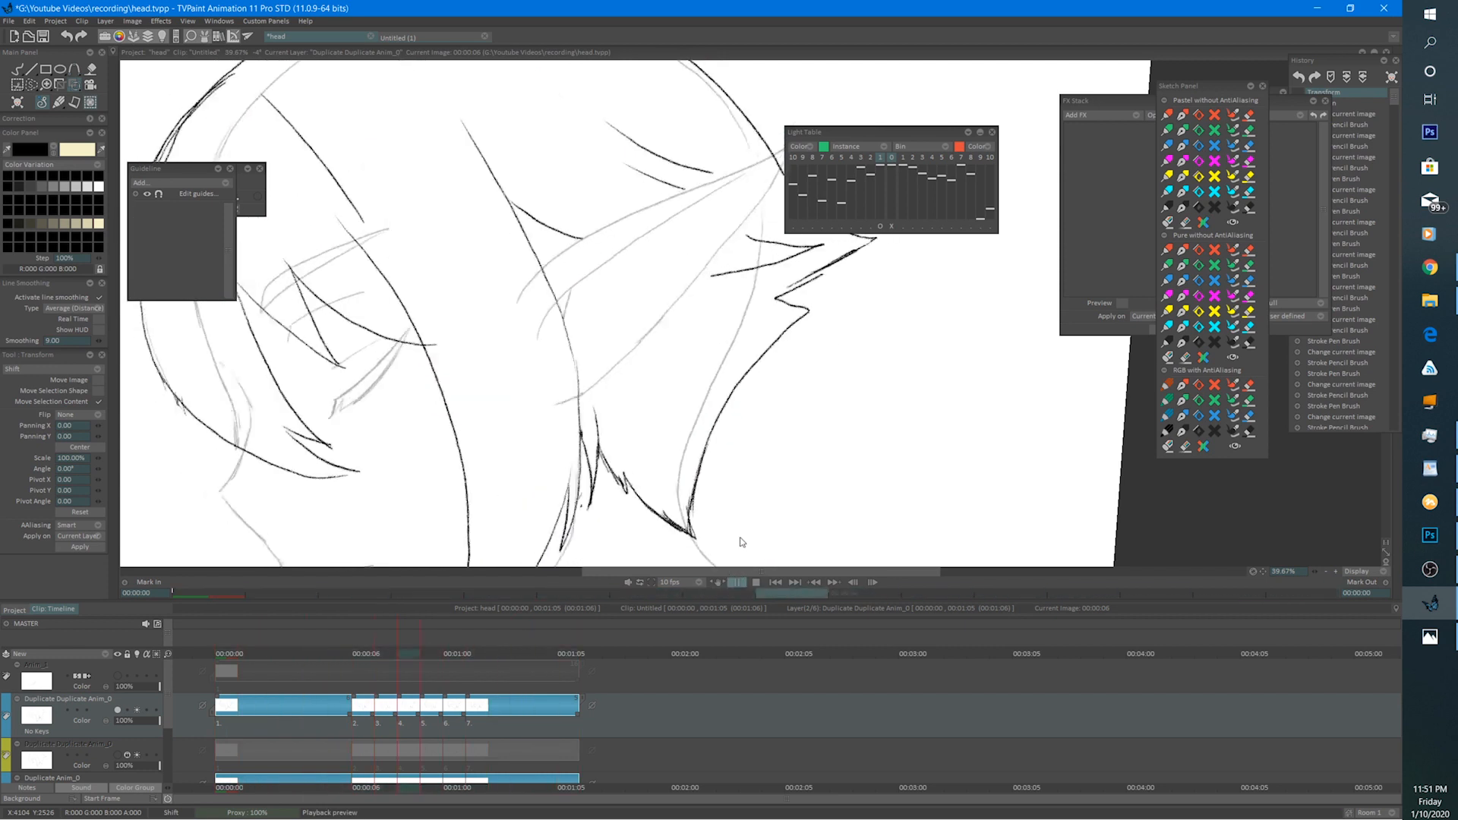
scroll(770, 499, down, 5)
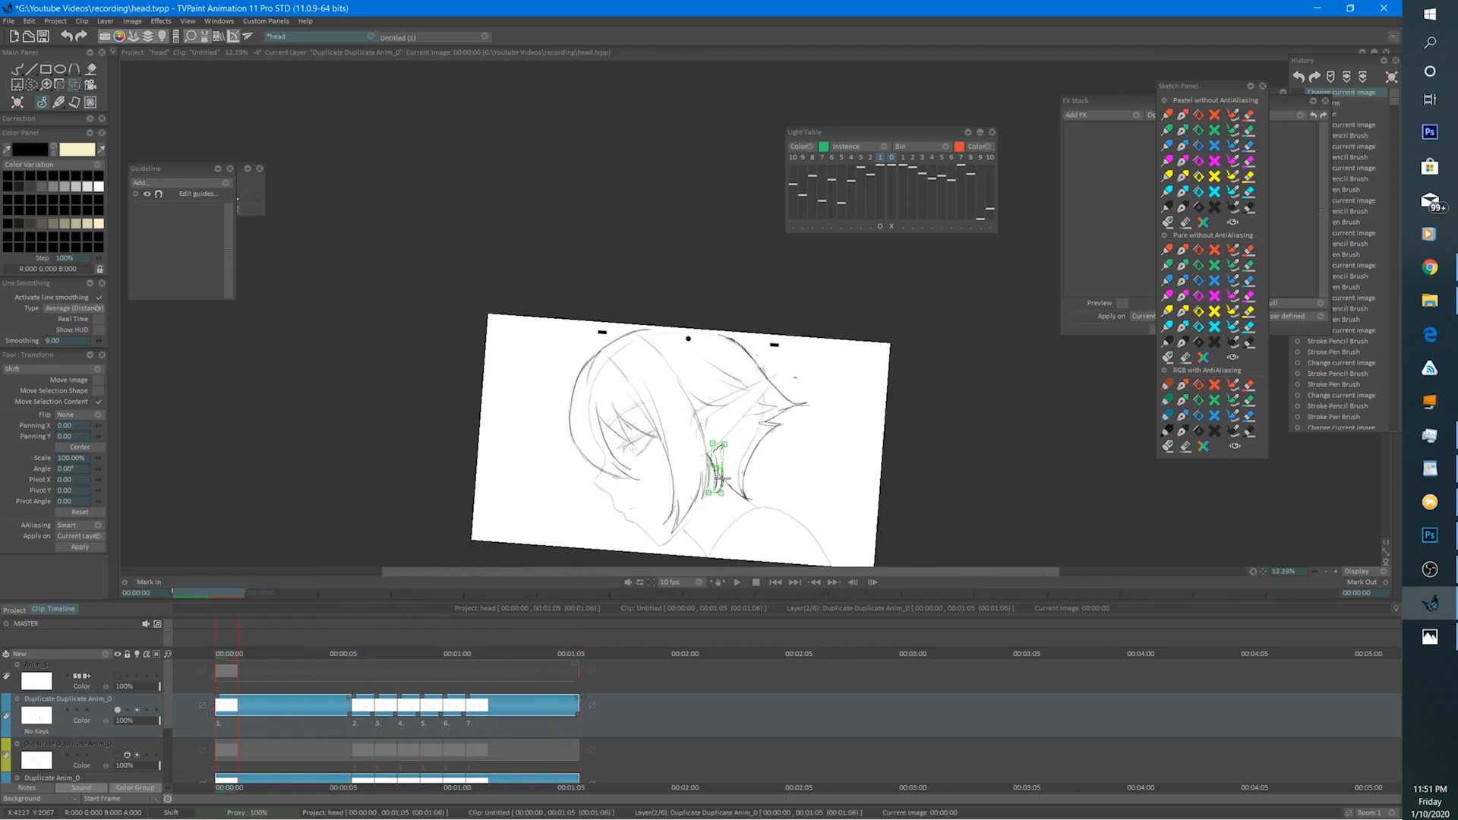
click(736, 583)
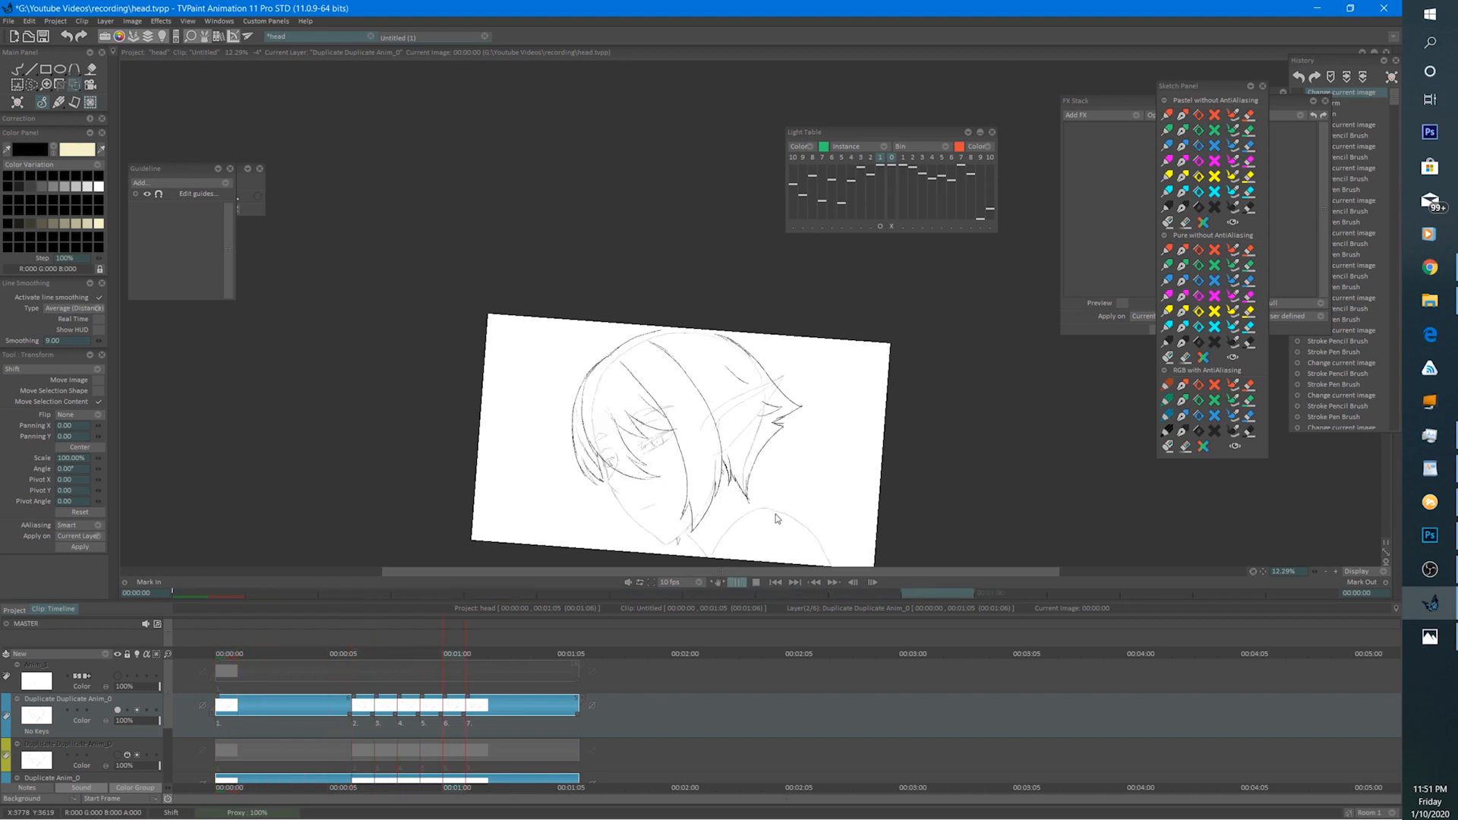
drag(776, 519, 654, 490)
click(756, 581)
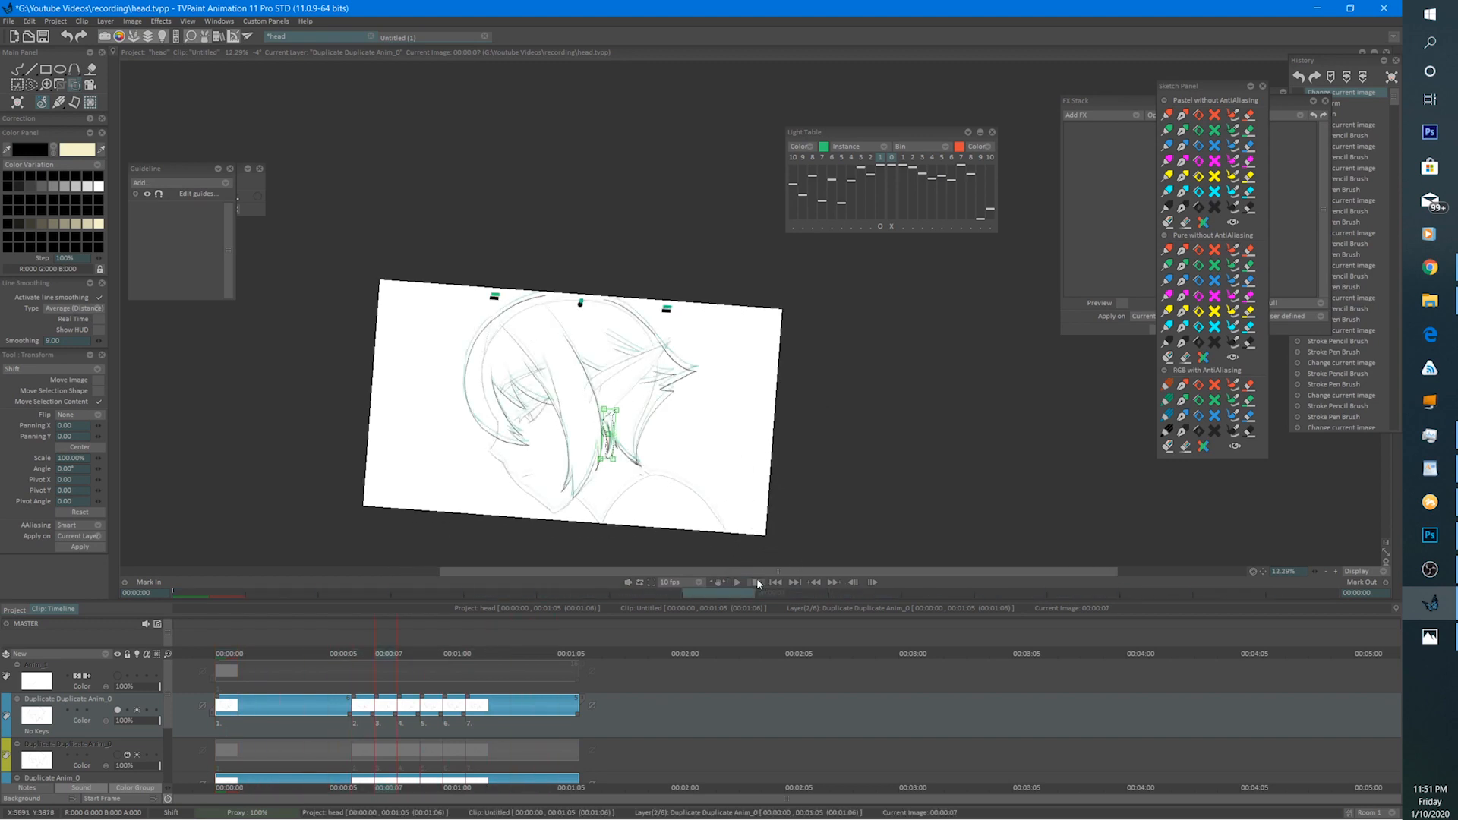
Return to the second drawing, clear the strand selection and briefly replay the animation.
key(Left)
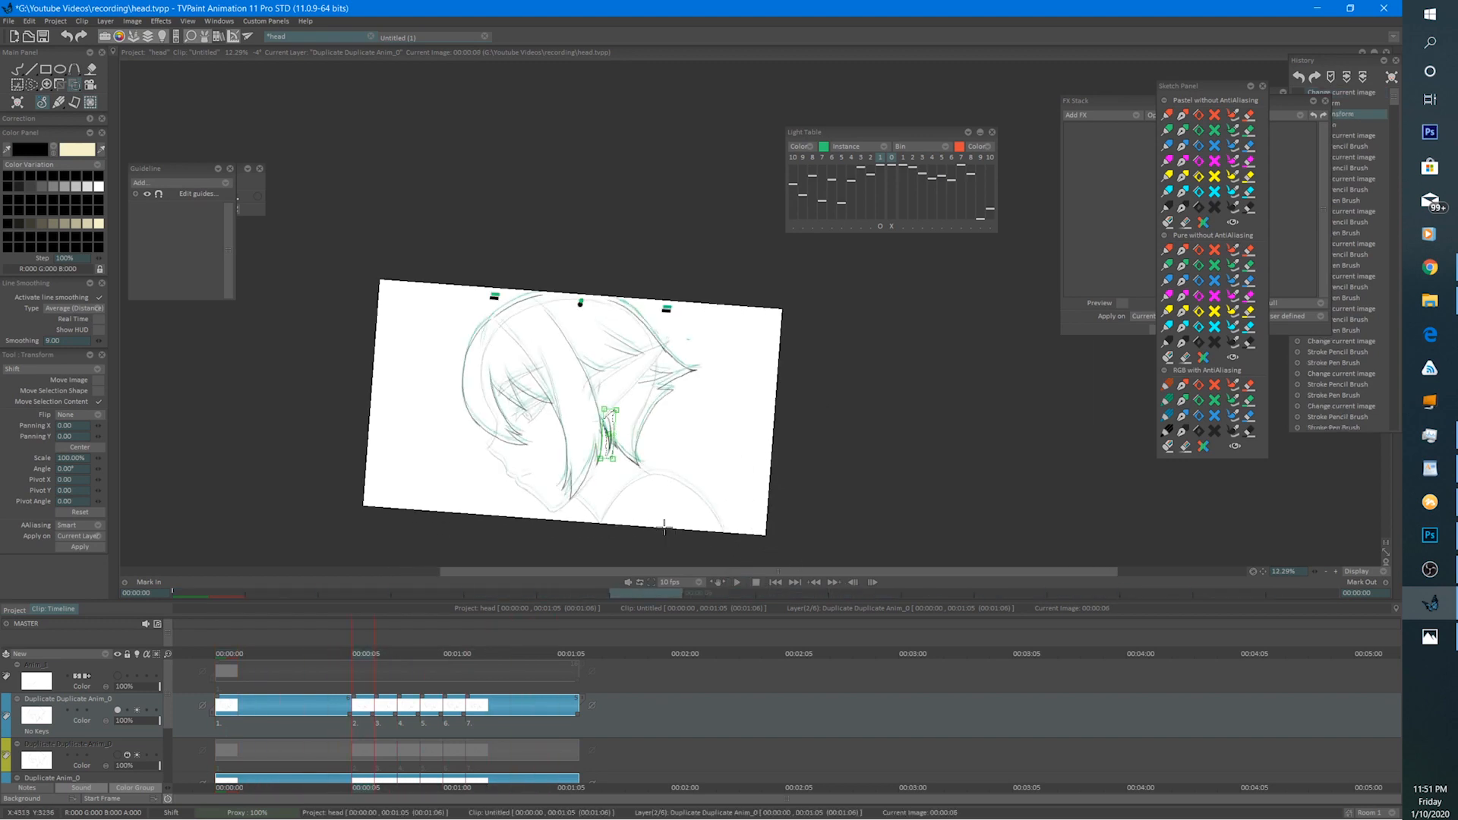
key(ctrl+d)
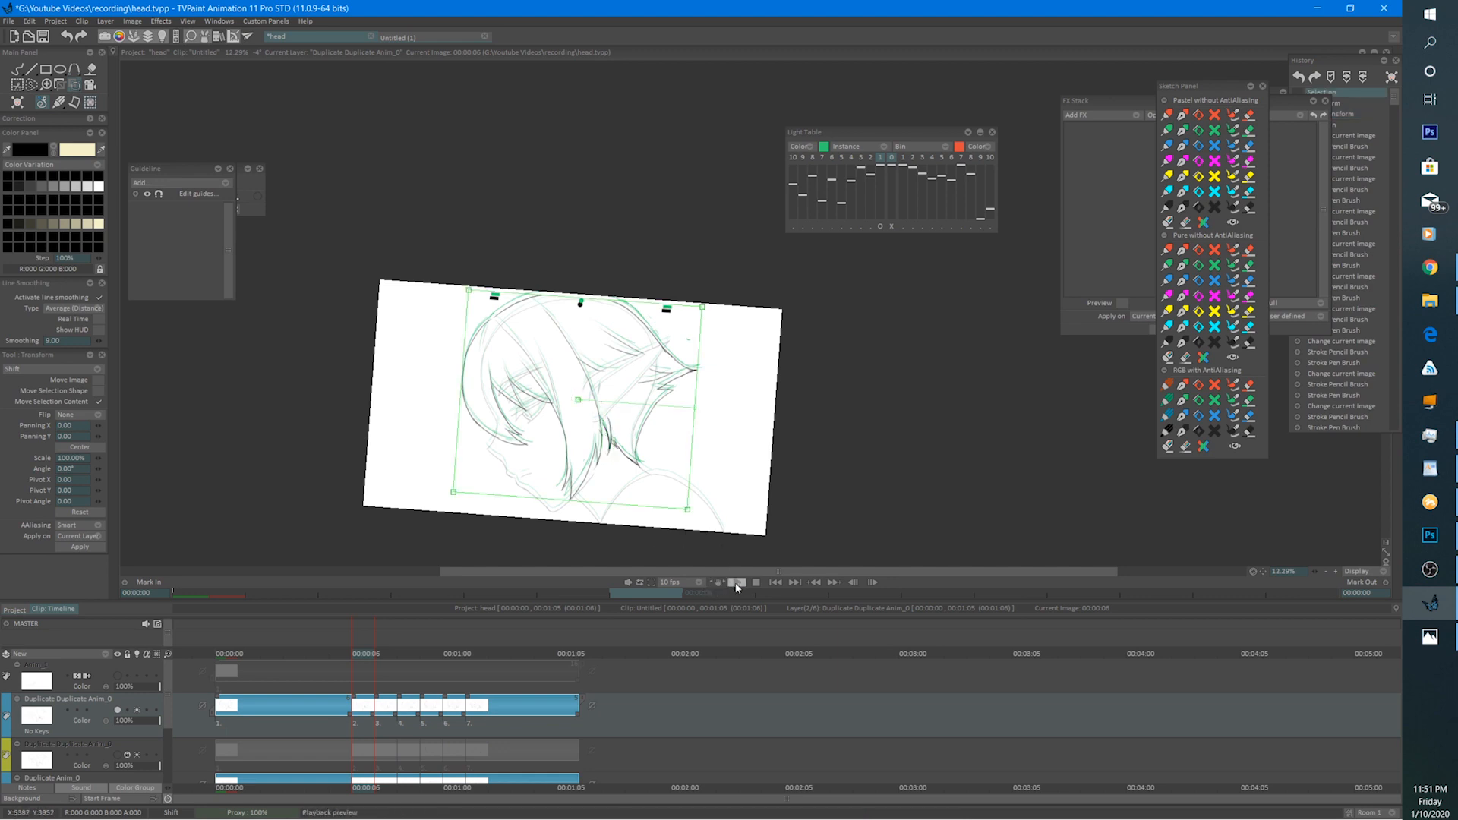
click(736, 582)
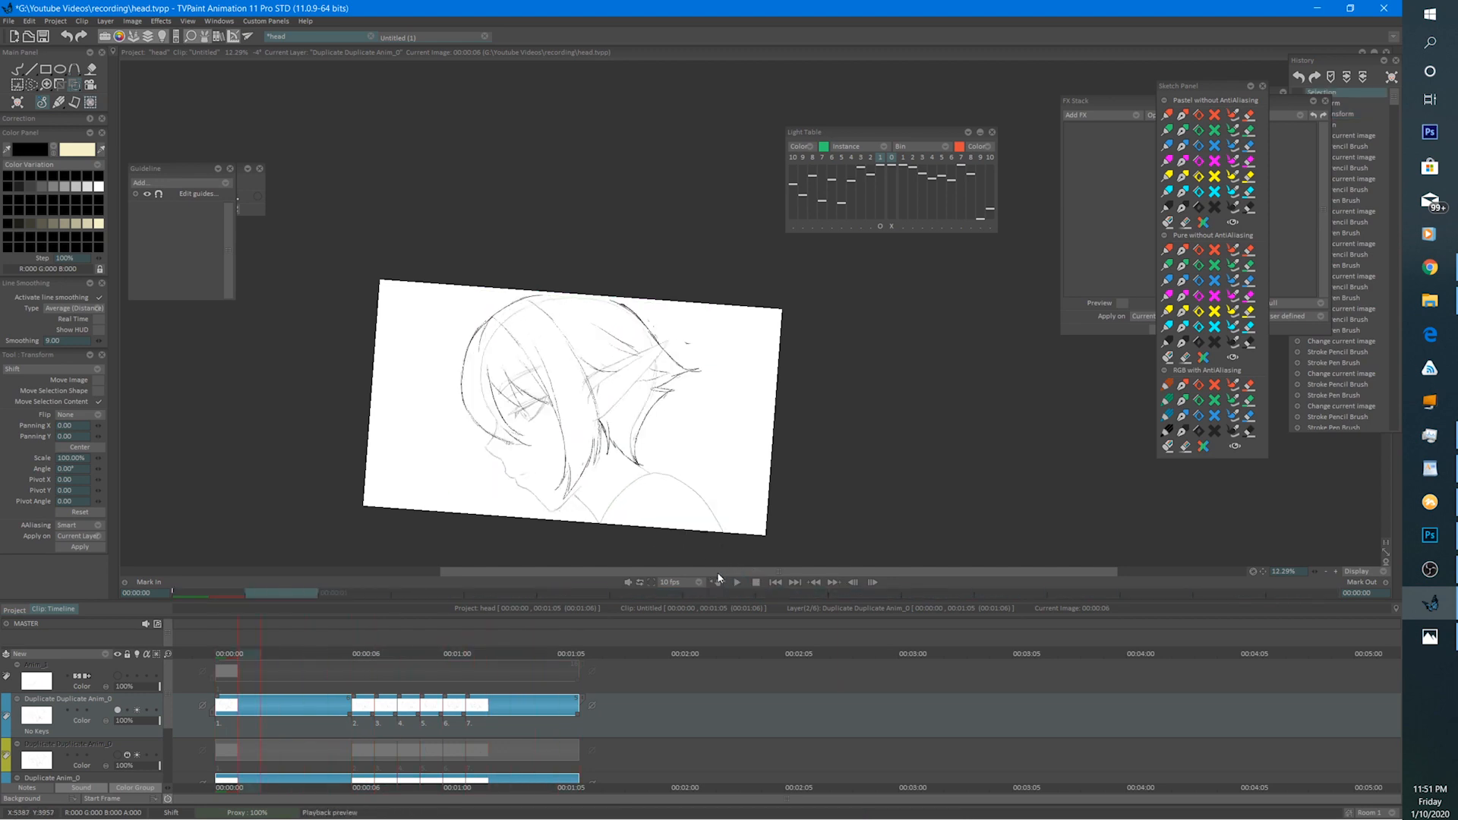
click(717, 579)
Switch back to freehand drawing on the first drawing and step forward to the third drawing.
click(231, 634)
drag(667, 391, 660, 374)
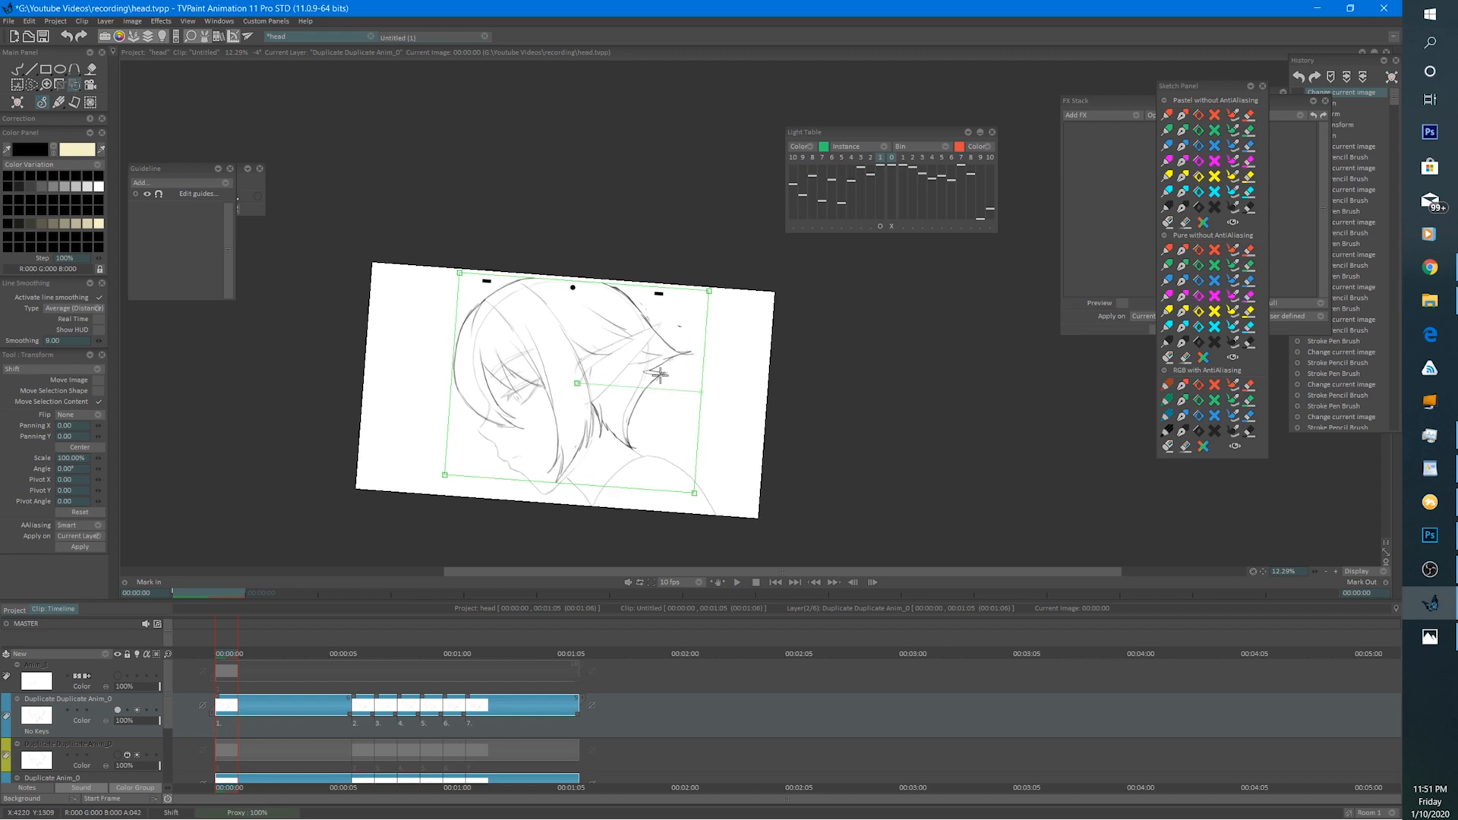
click(18, 70)
key(Right)
key(Right)
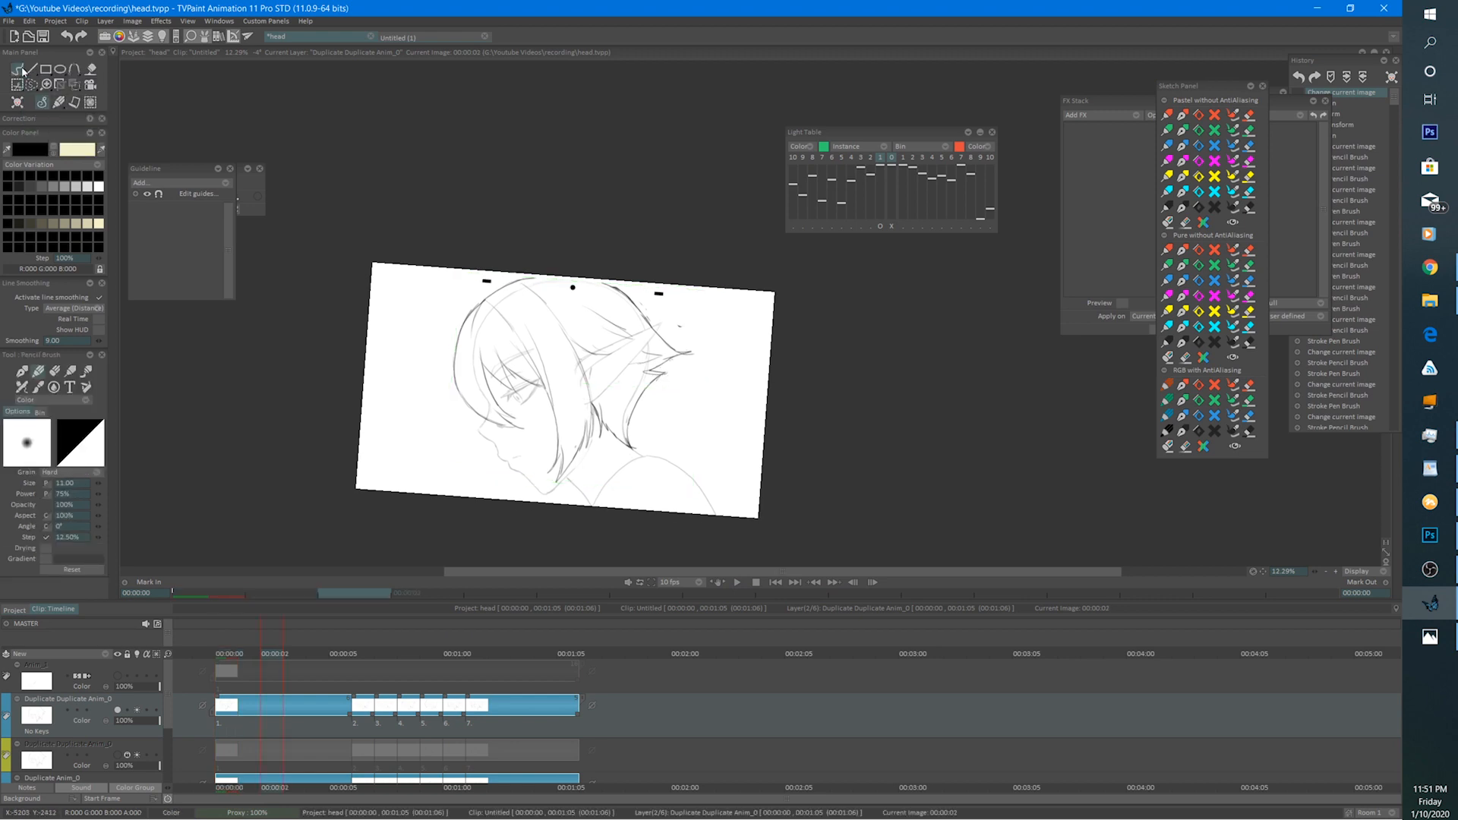
key(Right)
key(Right)
key(Right)
key(Right)
key(Right)
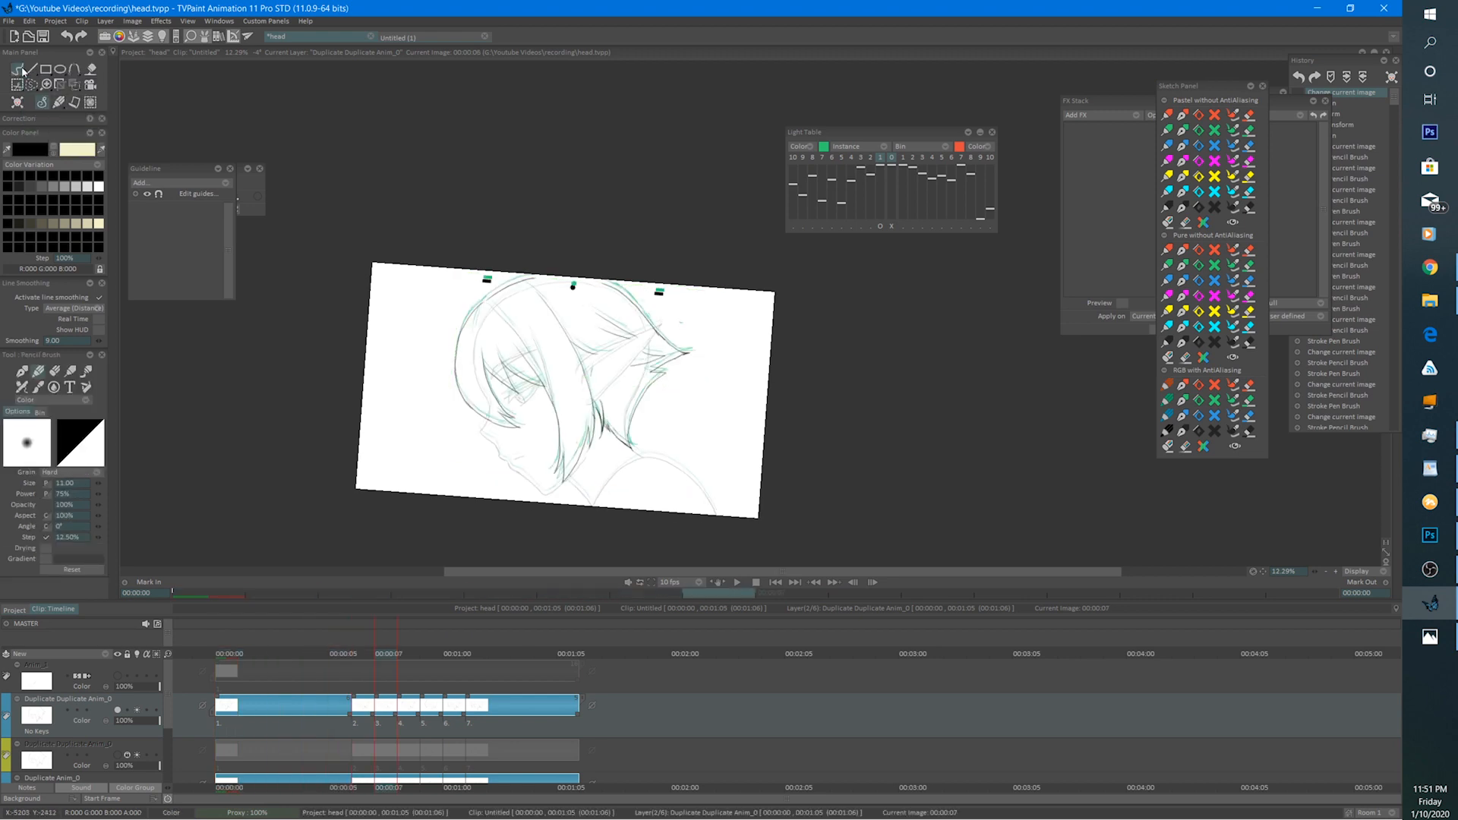
Compare the nape strand on the second, third and neighbouring drawings, briefly showing and hiding the next frame on the light table.
scroll(733, 379, up, 4)
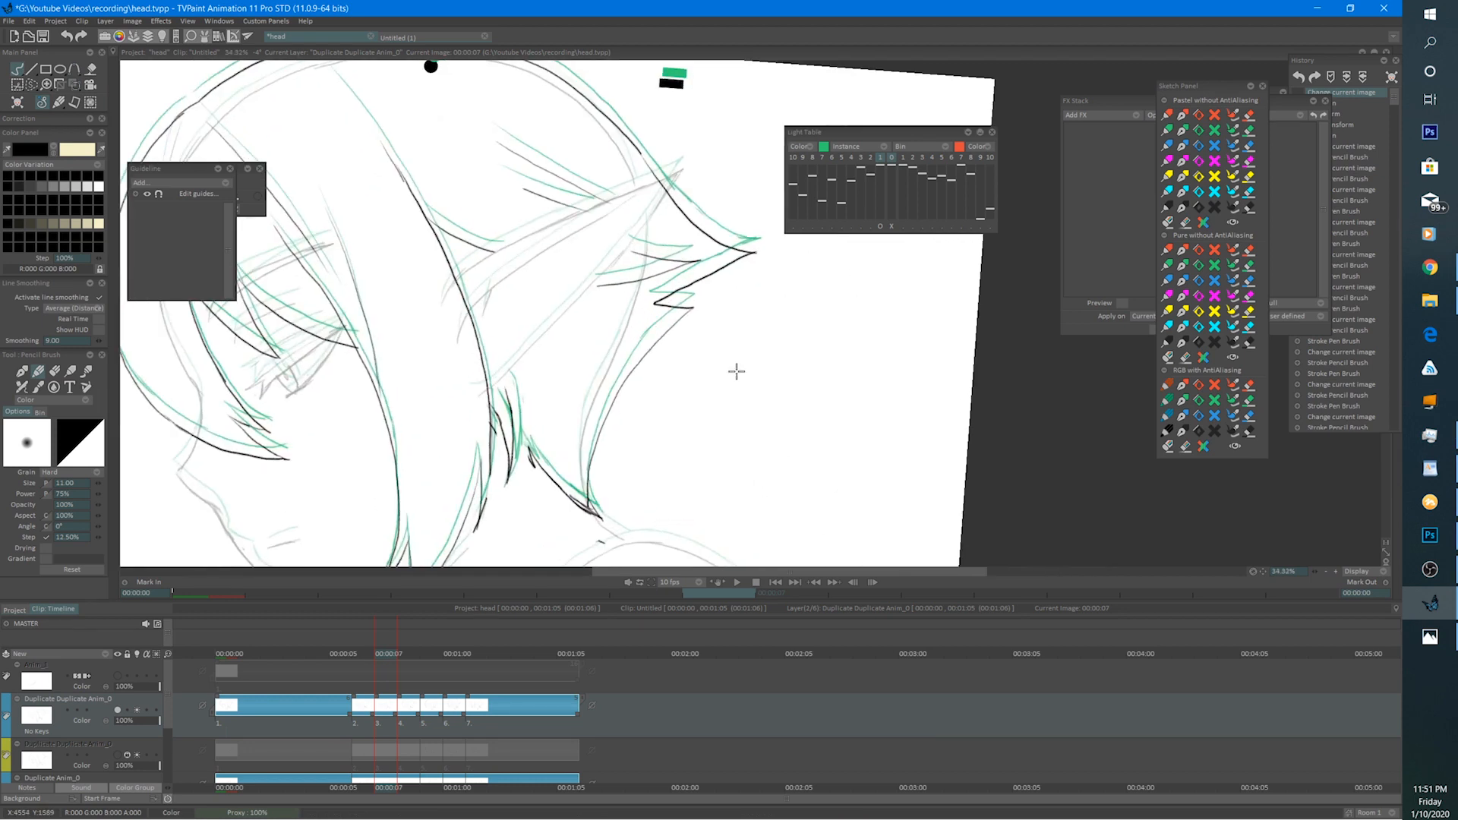
key(Right)
key(Left)
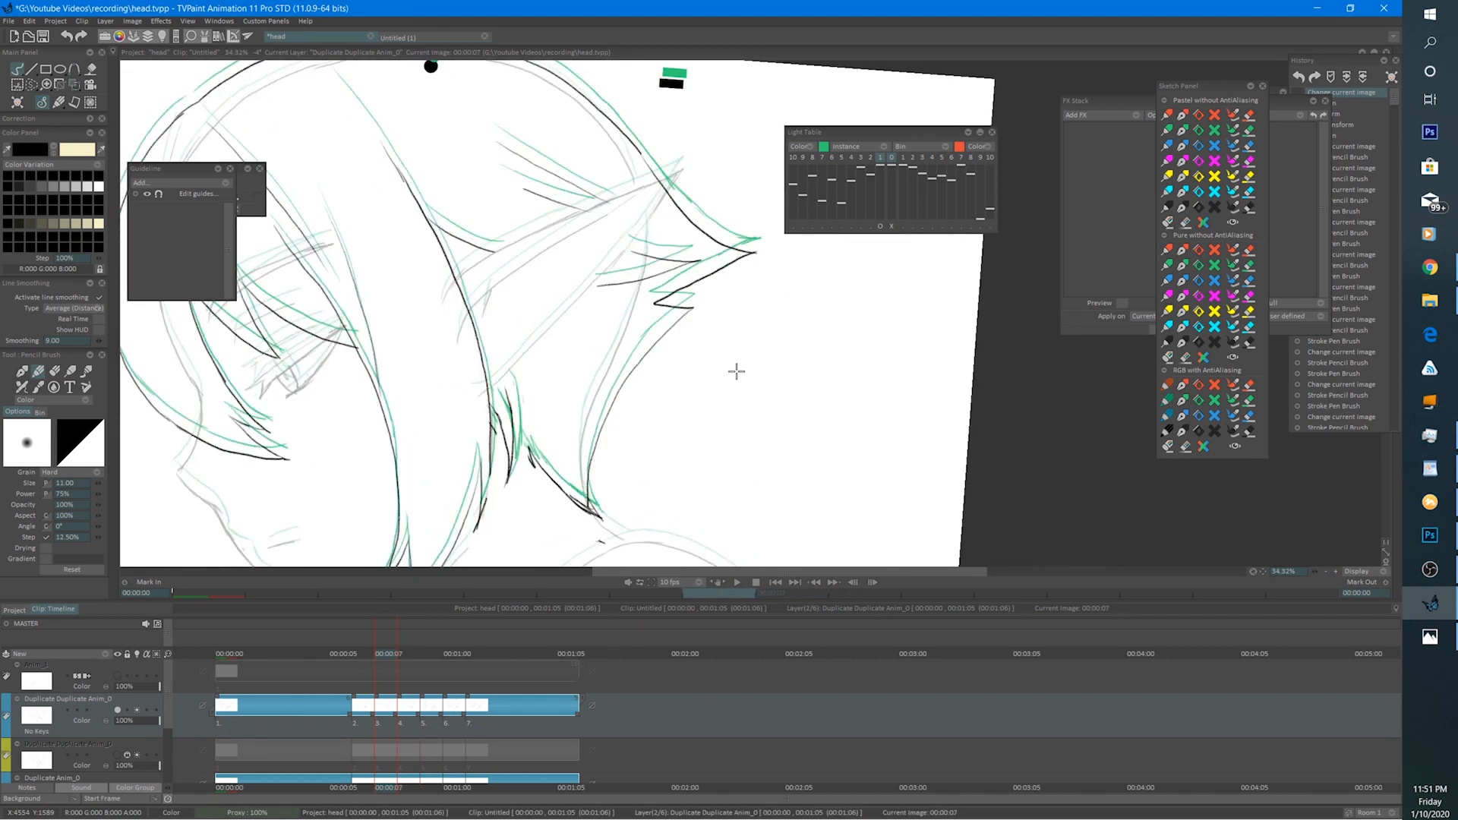
click(902, 158)
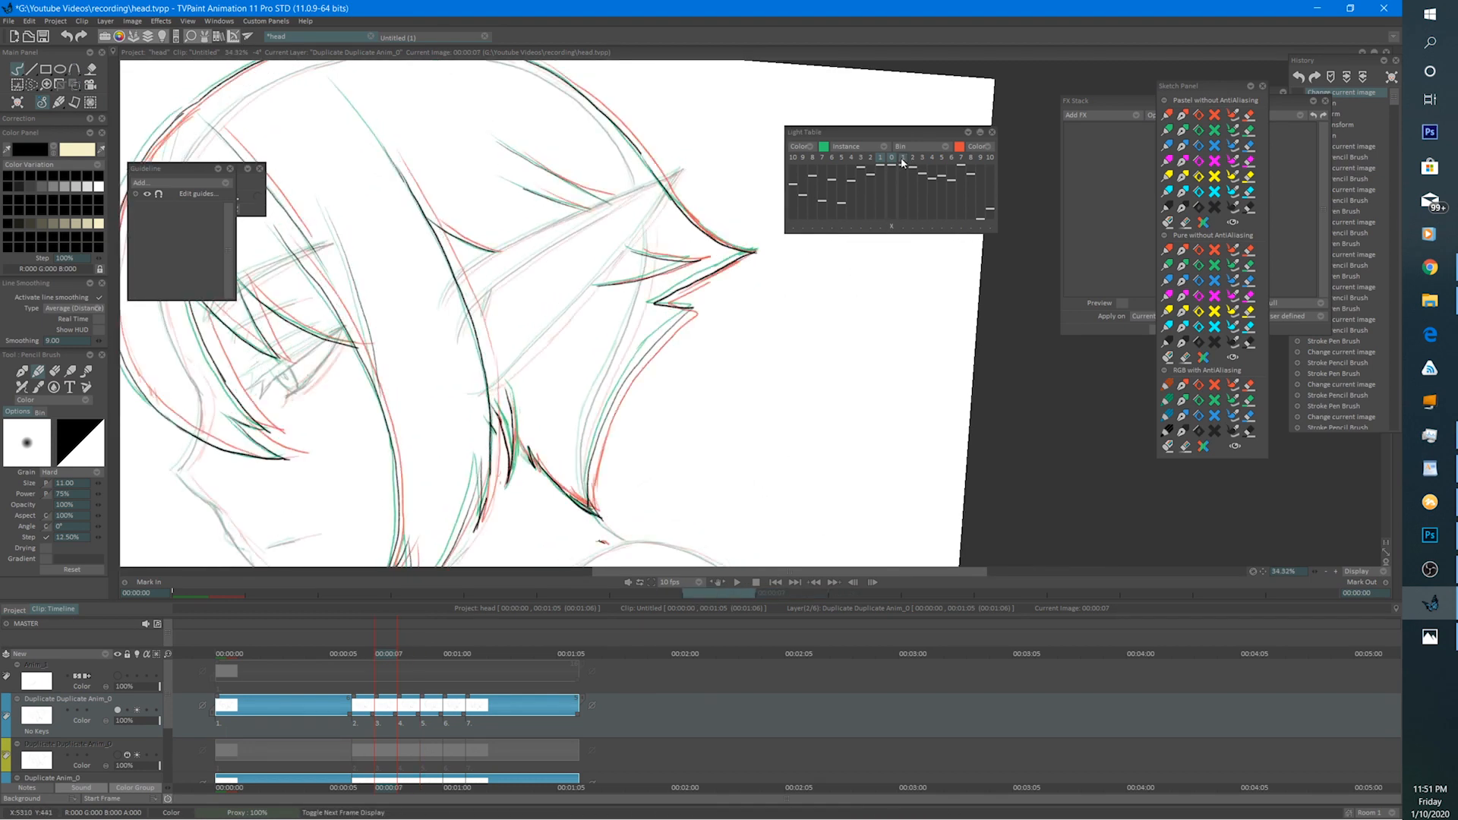
key(Left)
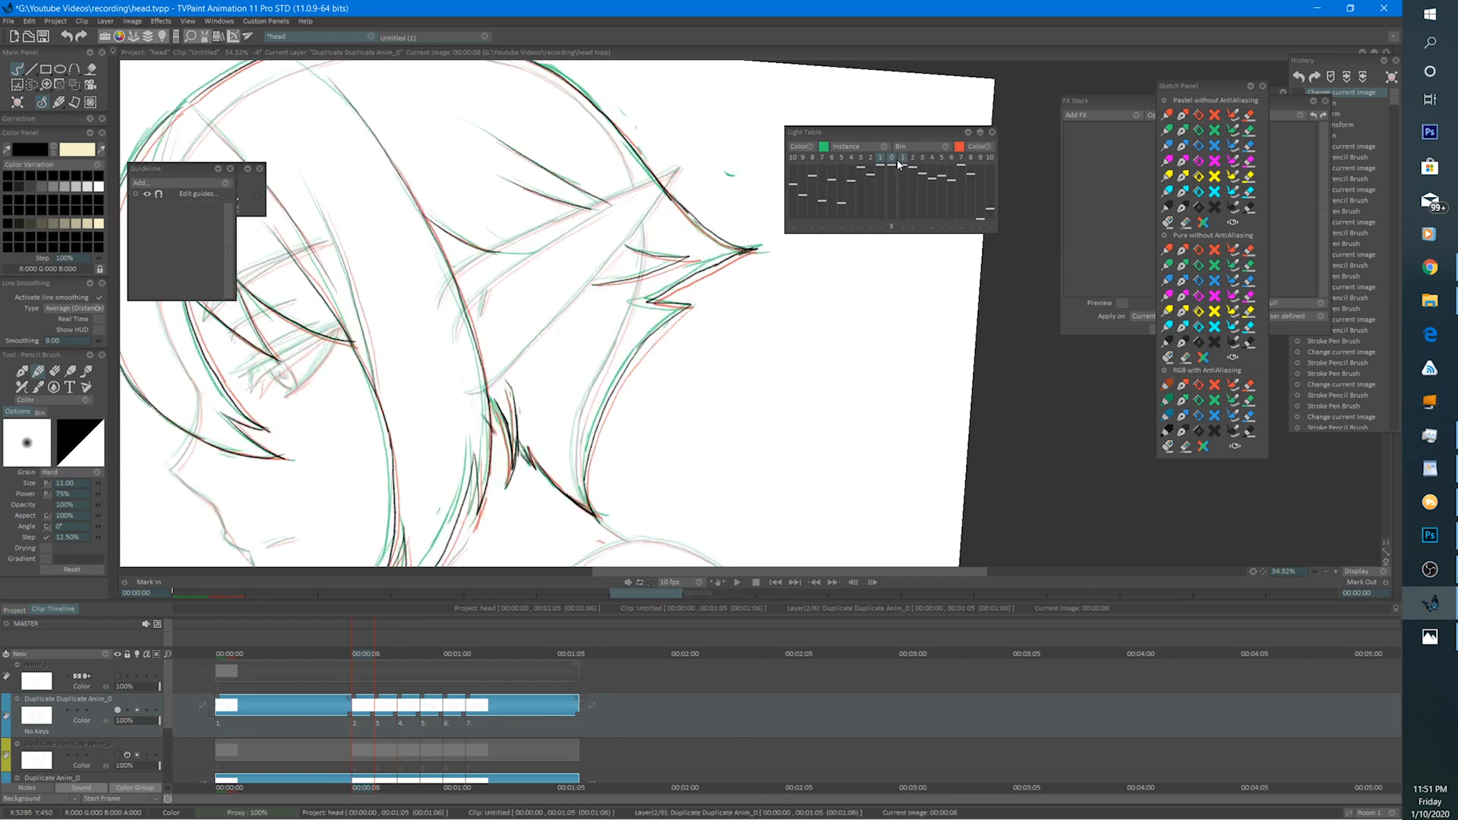
click(901, 159)
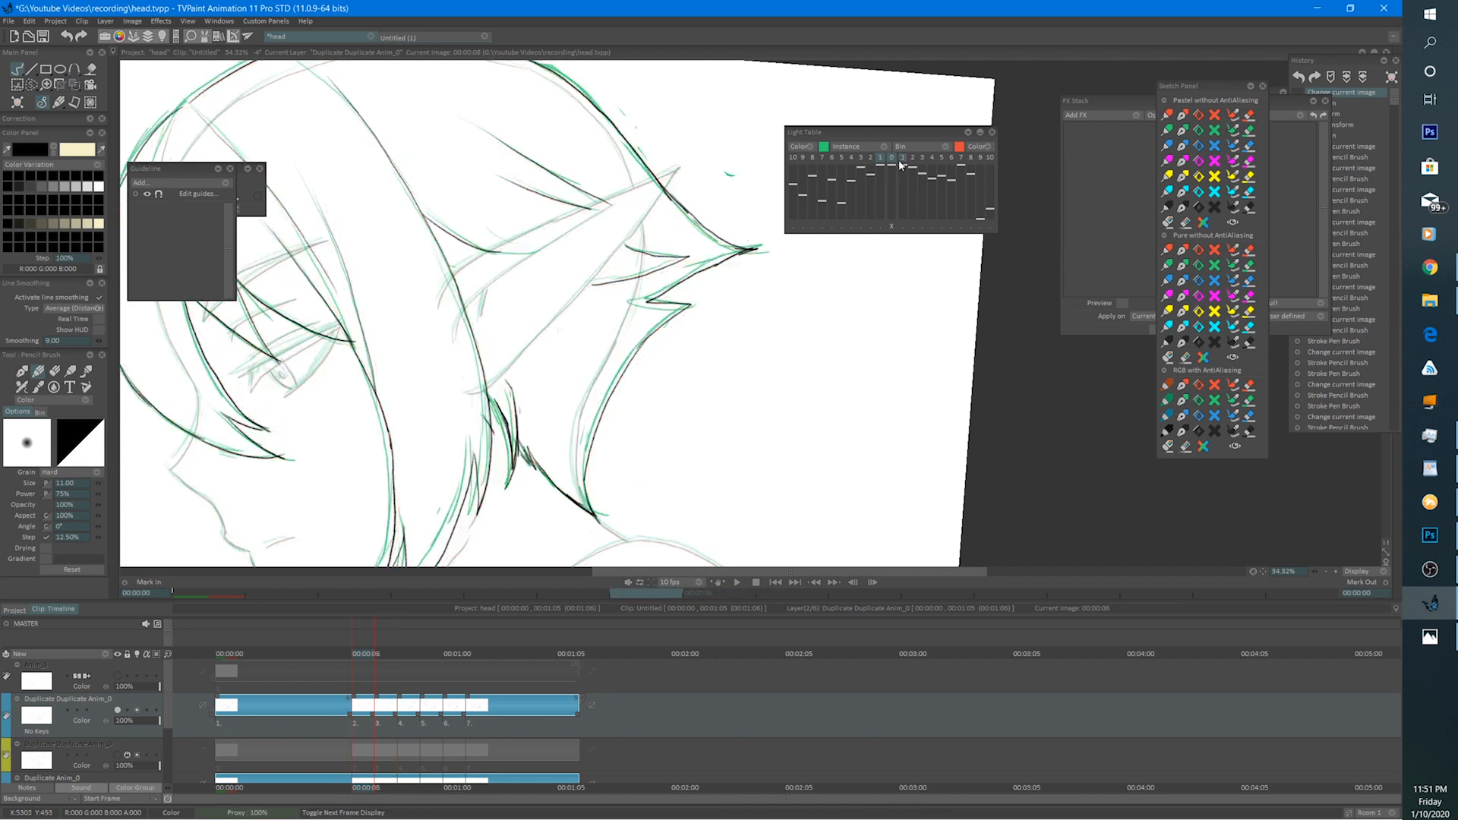
key(Left)
key(Right)
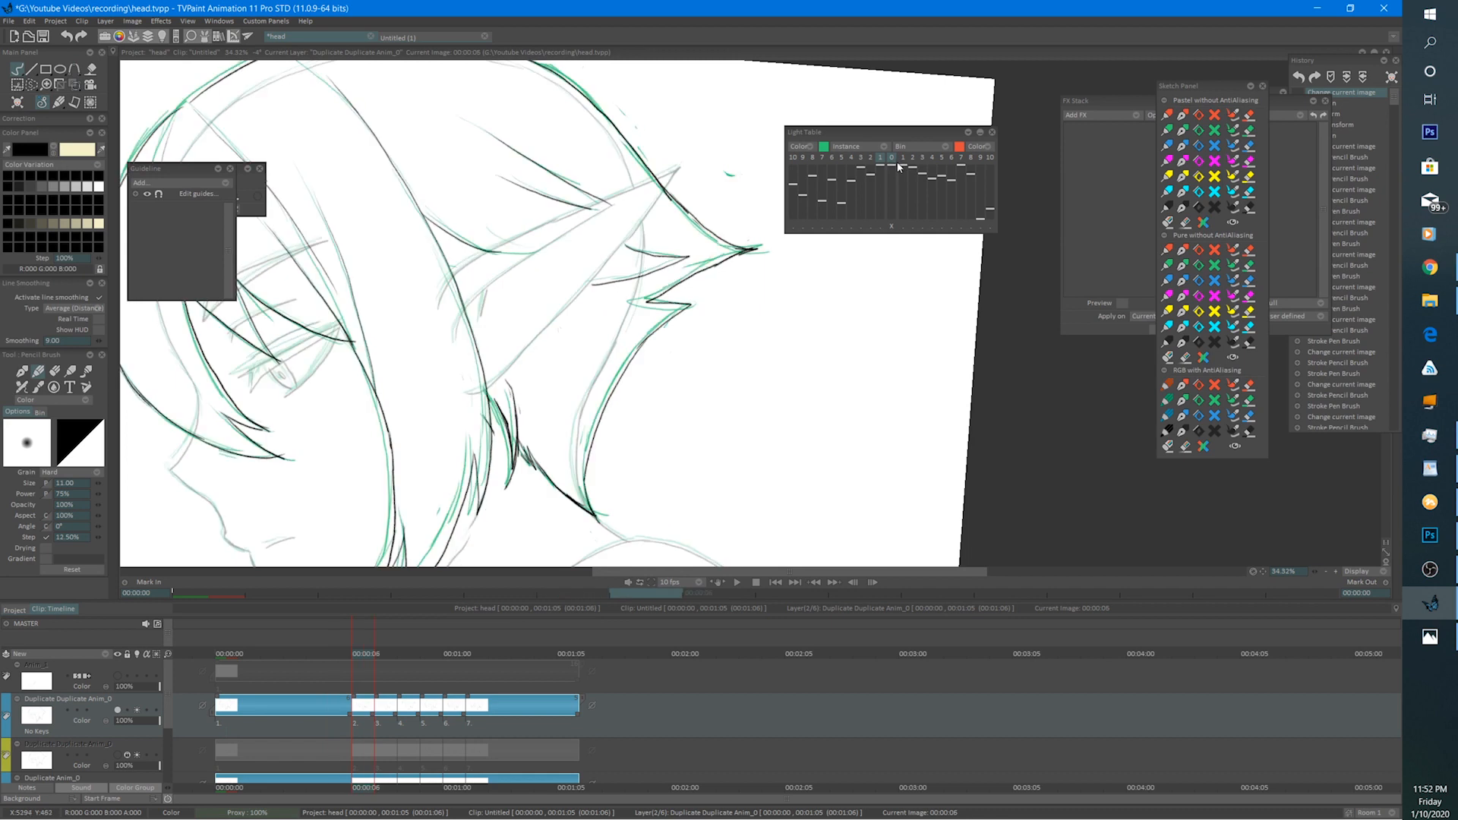
key(Right)
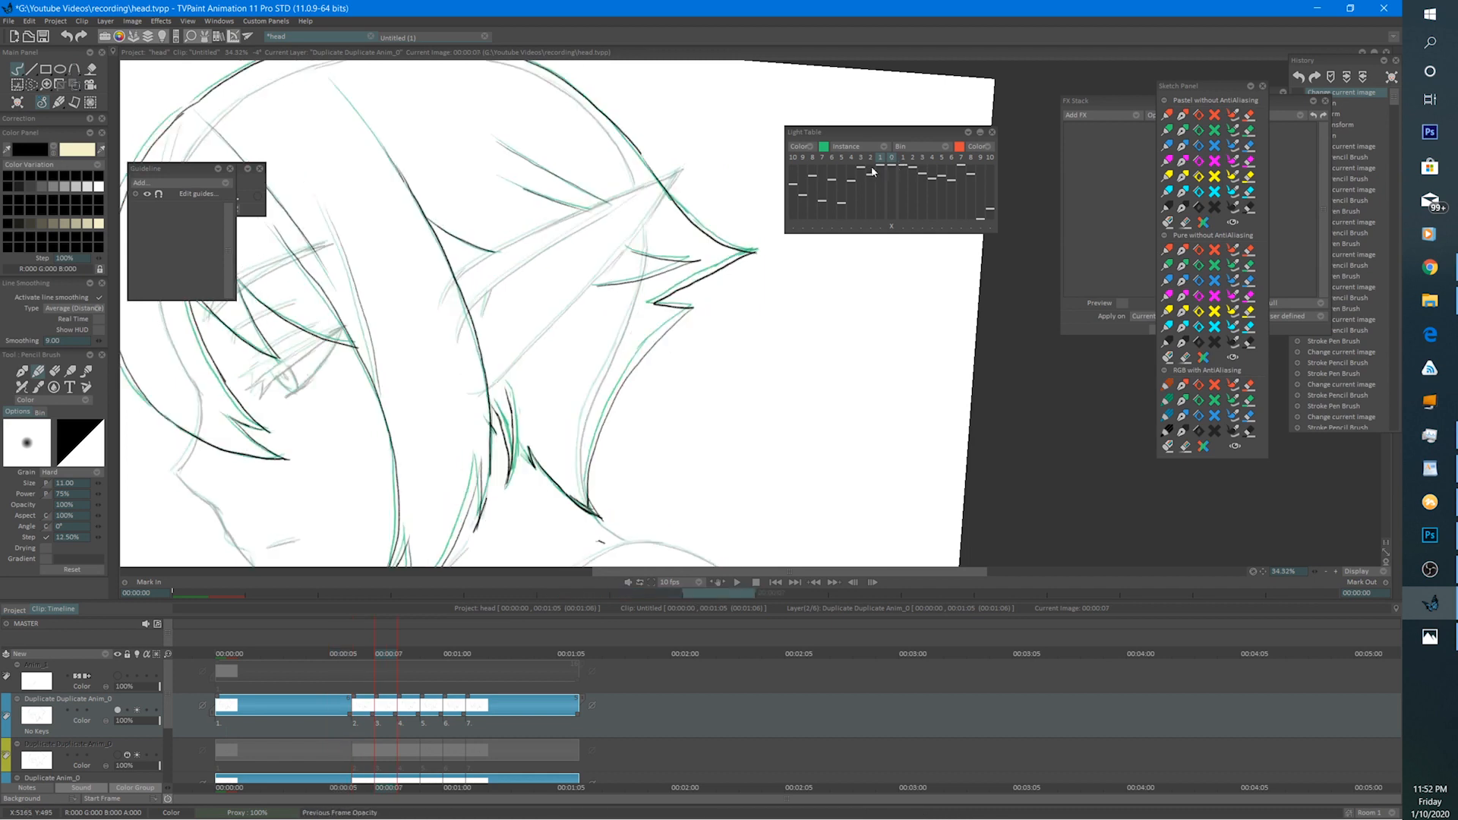
On the third drawing, lasso the inner nape strand and move it slightly toward the back of the neck, applying the transform.
click(31, 84)
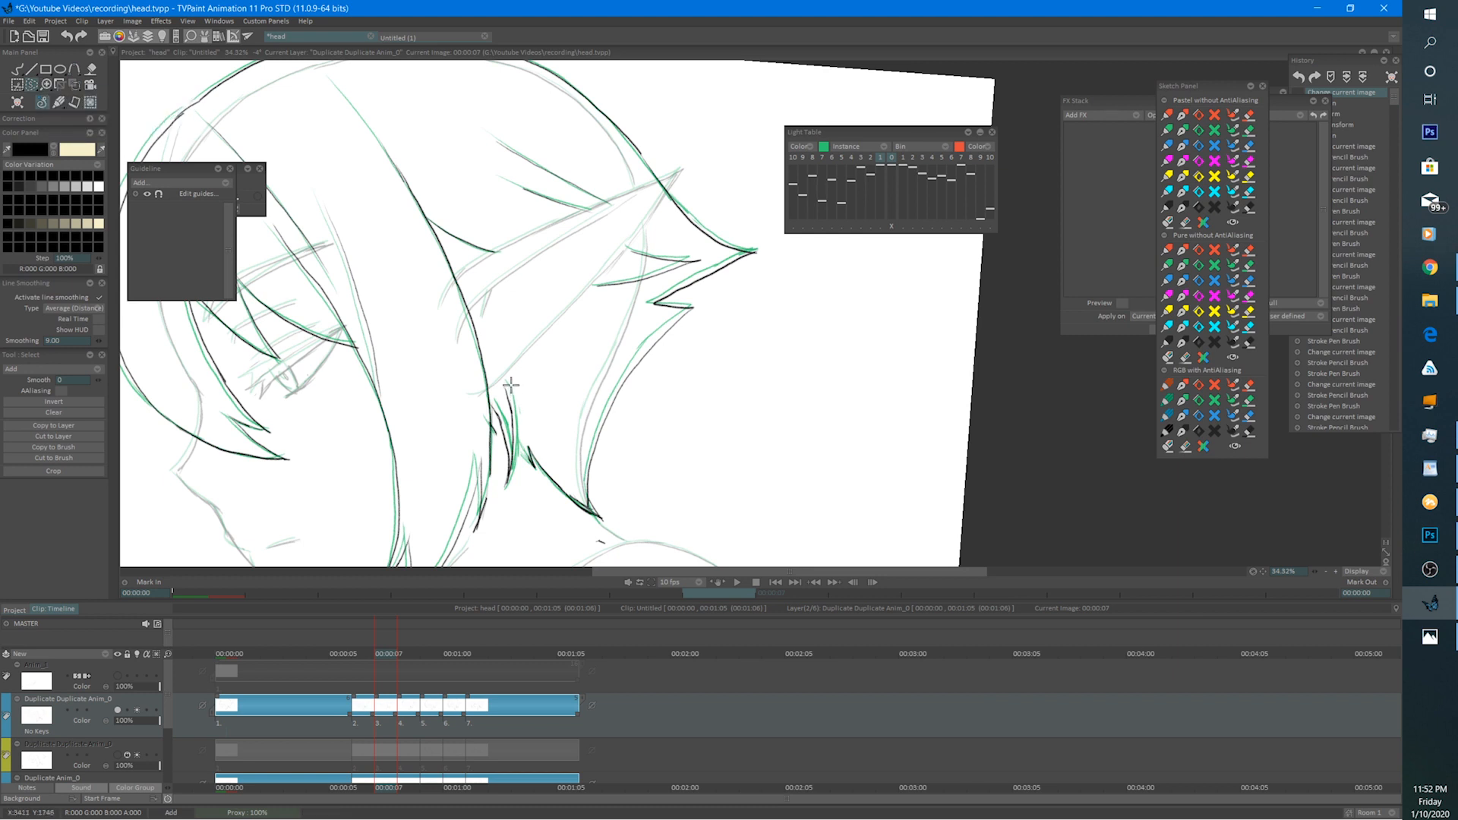
mouse_move(518, 375)
mouse_down()
mouse_move(507, 401)
mouse_move(521, 425)
mouse_up()
key(ctrl+t)
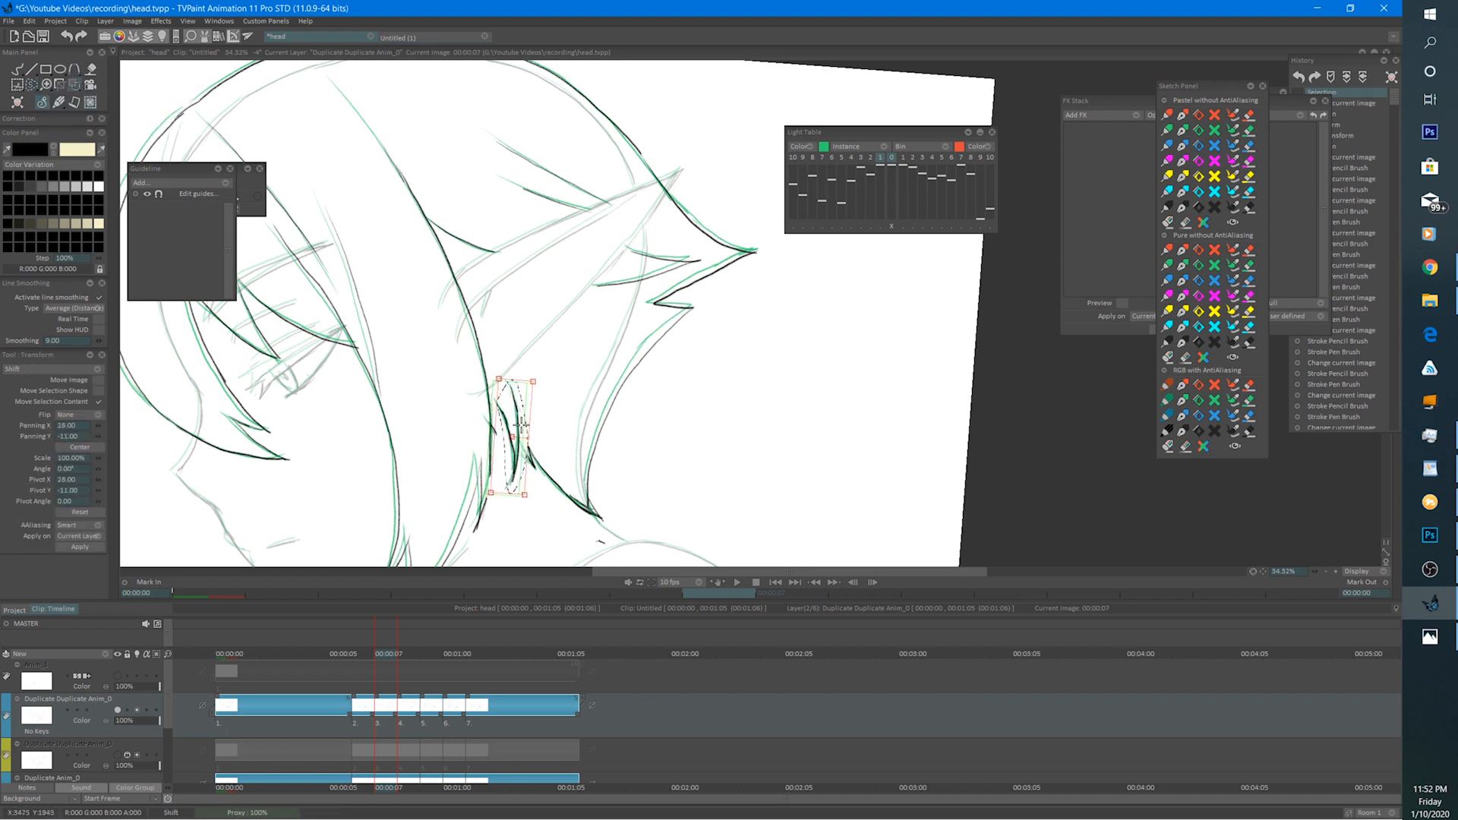
key(Return)
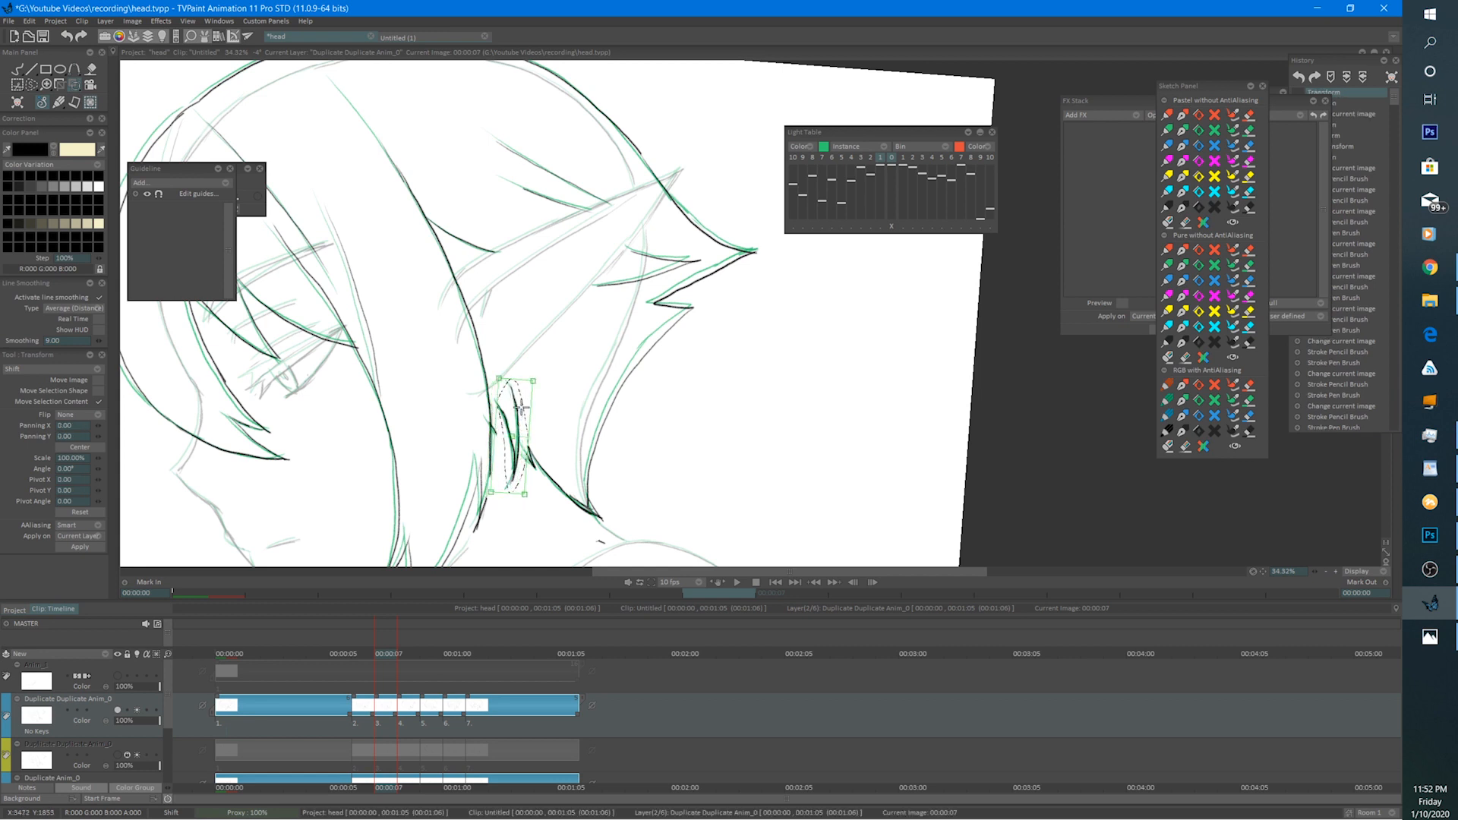
On the fourth drawing, shift the selected nape strand by about X 17 and Y -2 and apply the transform.
key(Right)
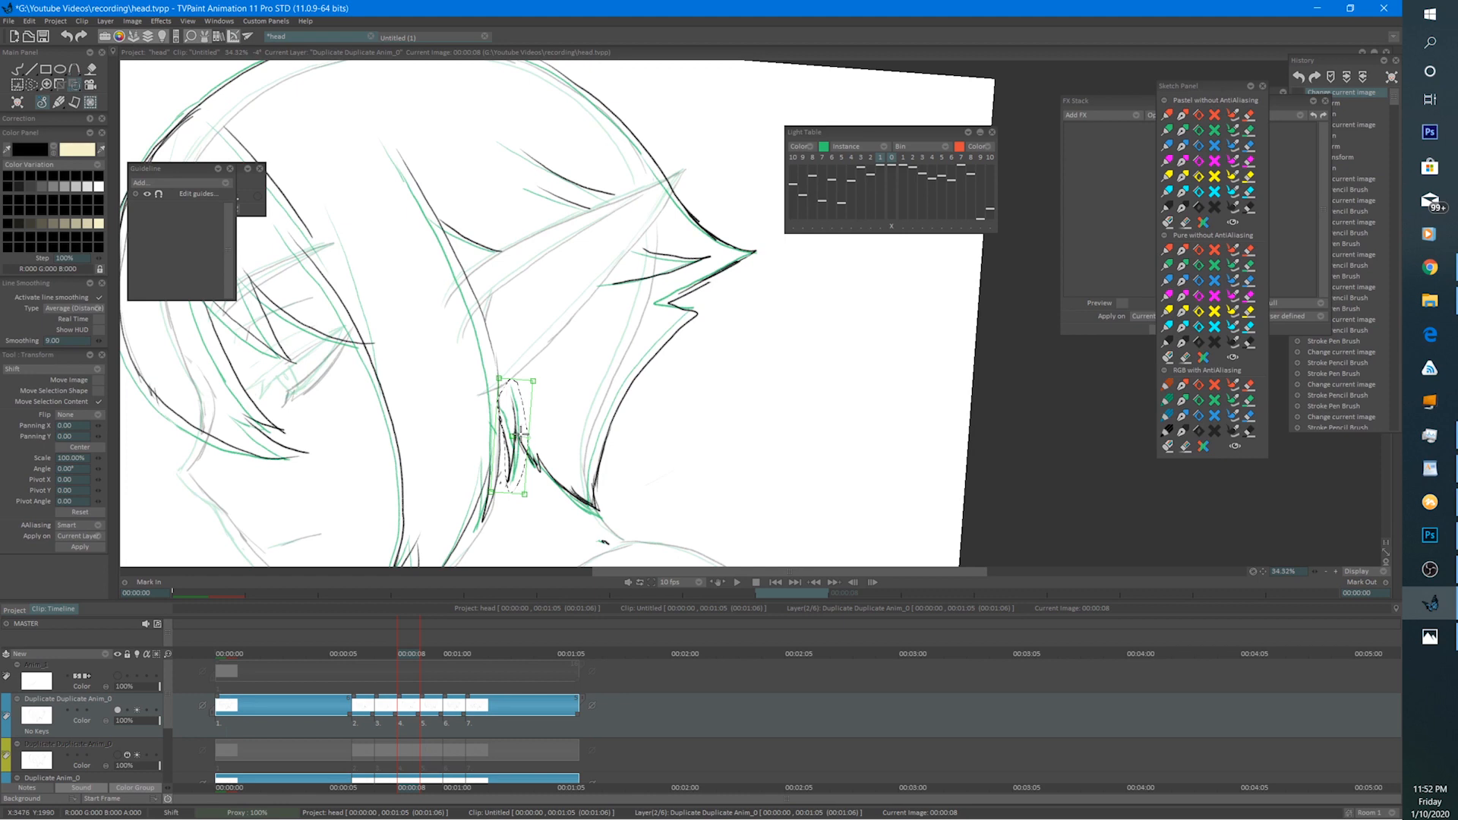
drag(525, 434, 527, 435)
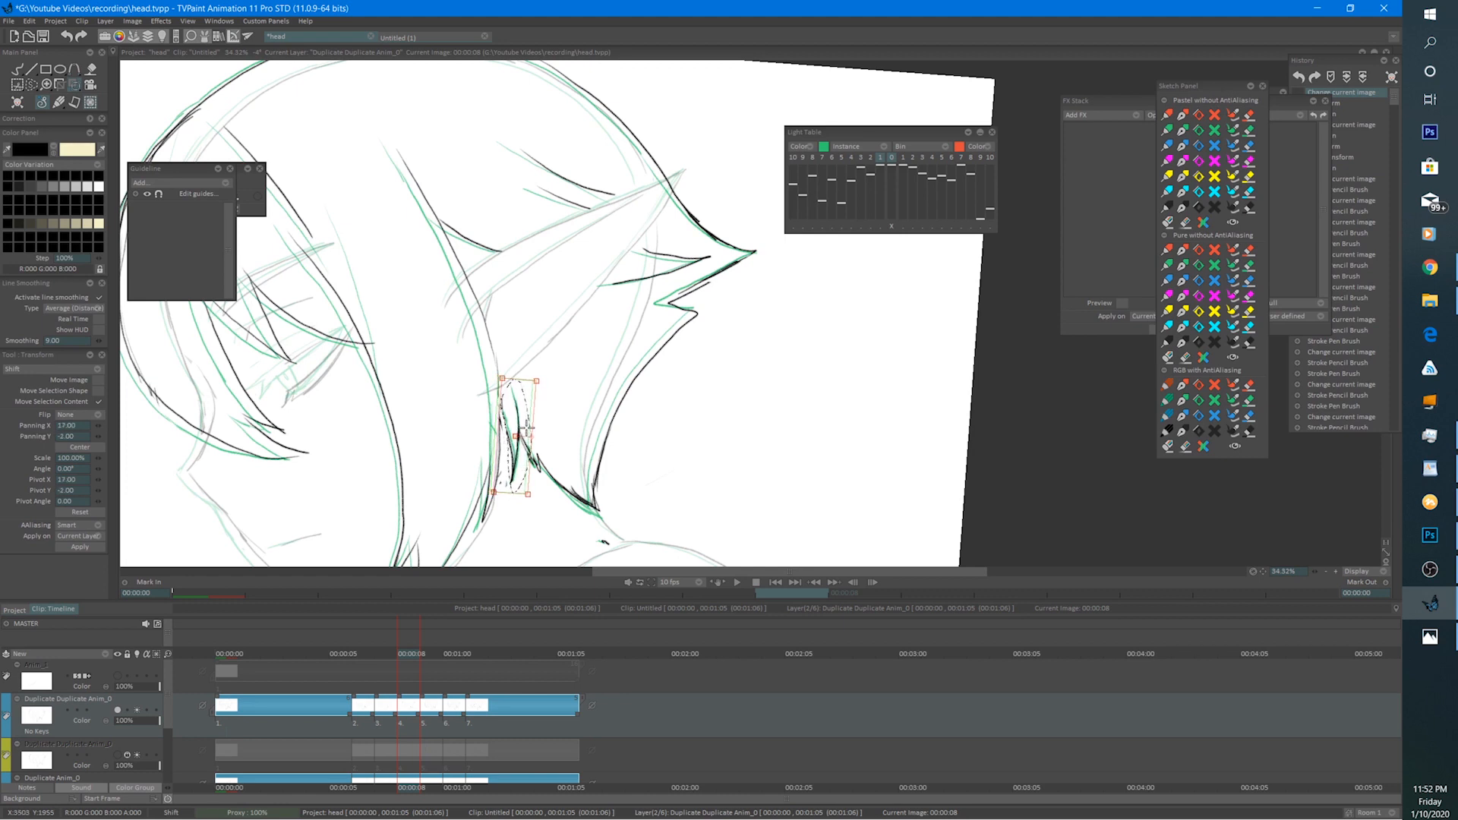
key(Return)
Check the strand against the fifth and sixth drawings and play back the animation zoomed out, then stop it.
key(Right)
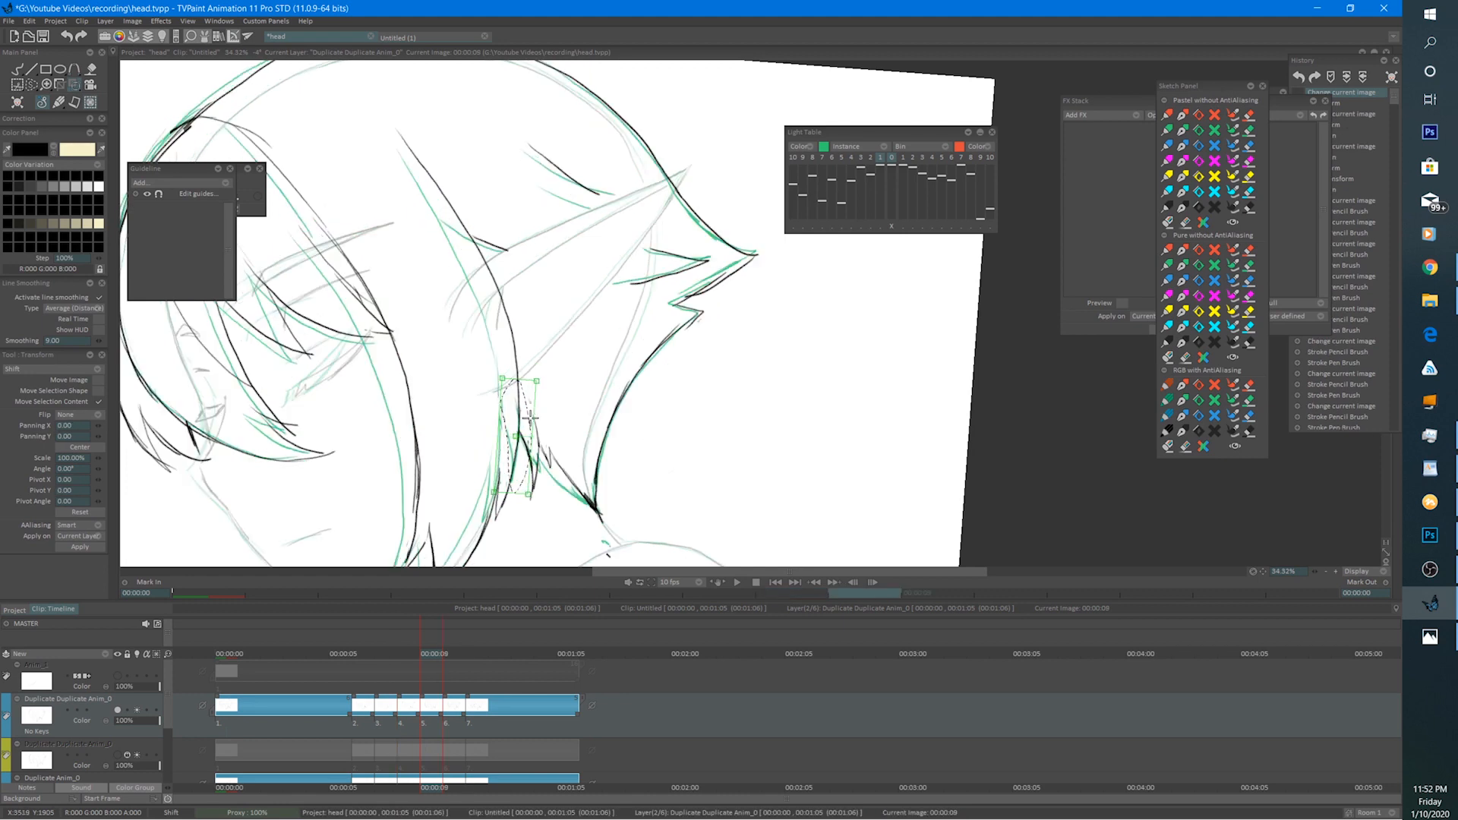
key(Right)
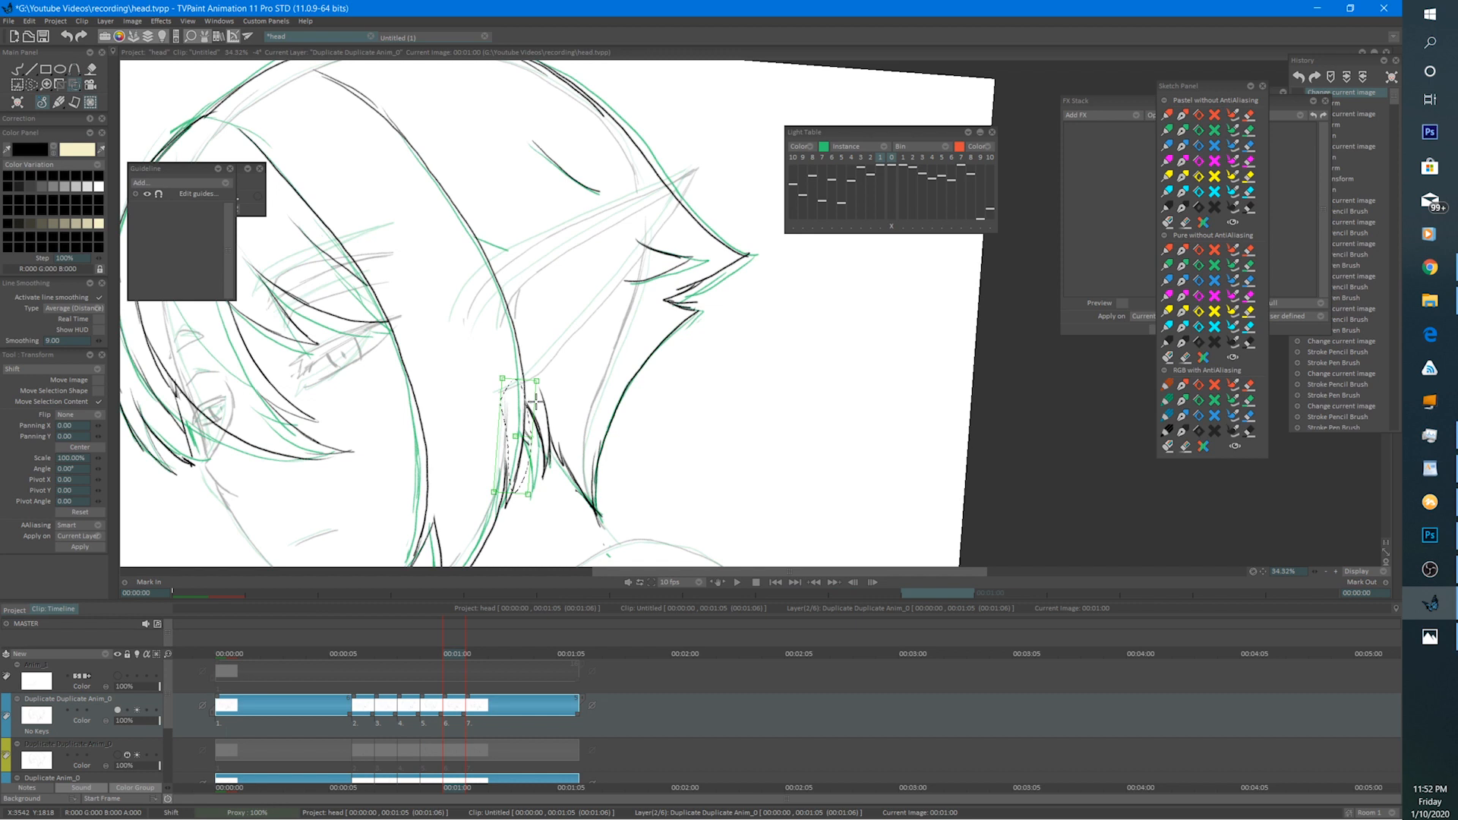
click(736, 581)
scroll(787, 489, down, 4)
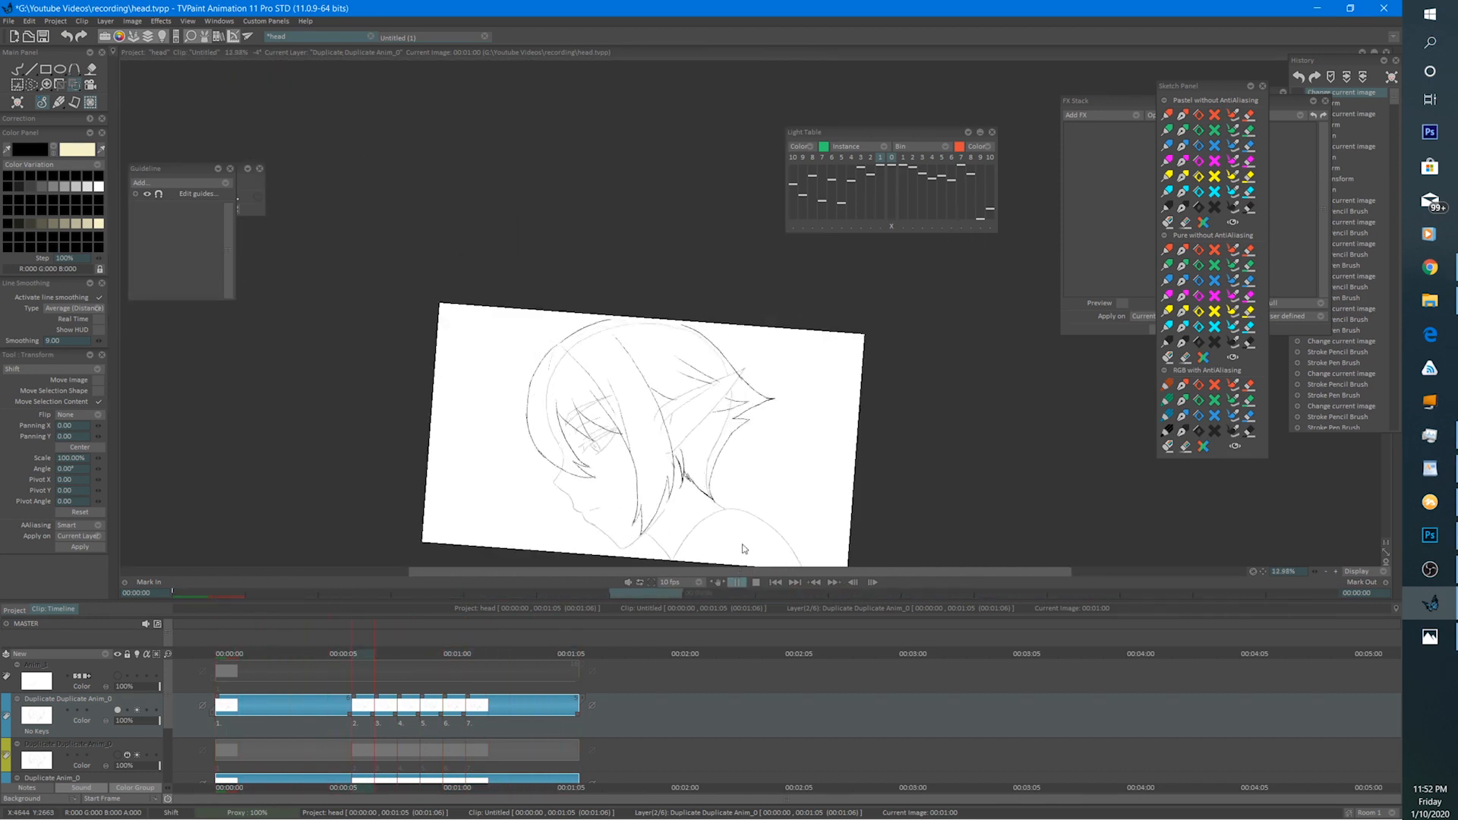
click(755, 583)
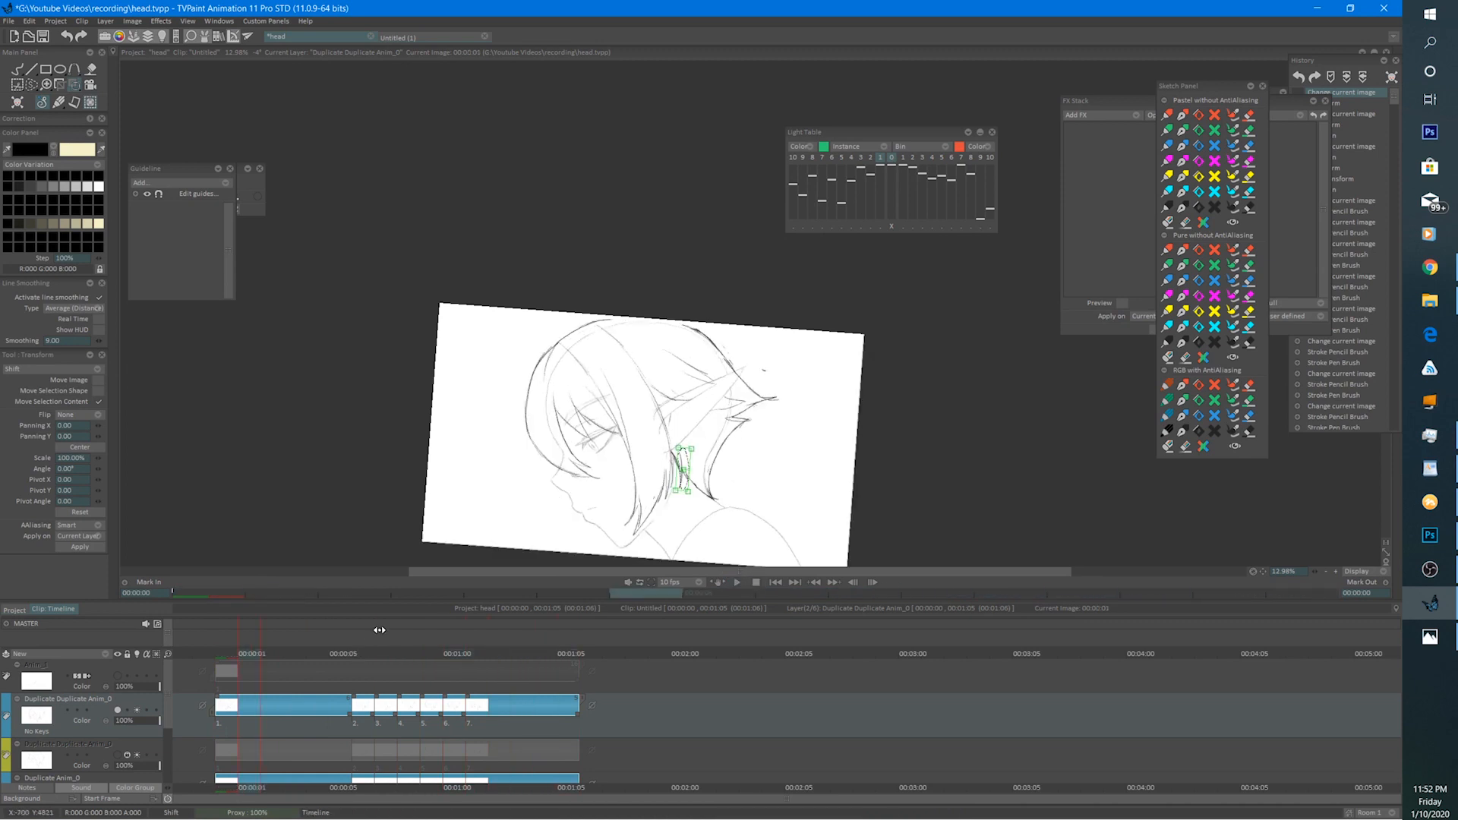
Return to the fourth drawing, try rotating the nape strand by about 4°, and reset the transform.
key(Right)
key(Right)
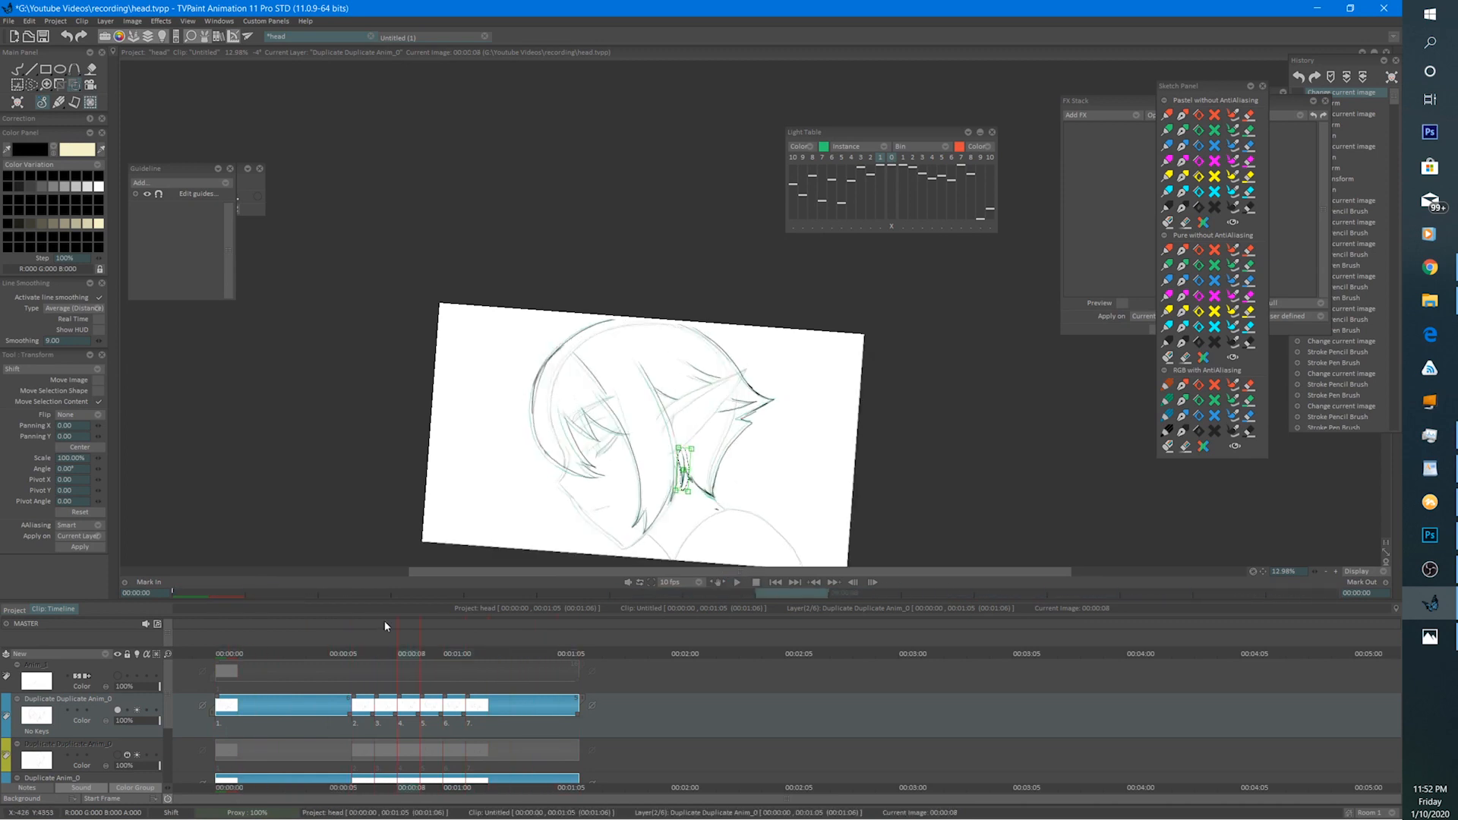
scroll(794, 475, up, 1)
scroll(794, 474, up, 6)
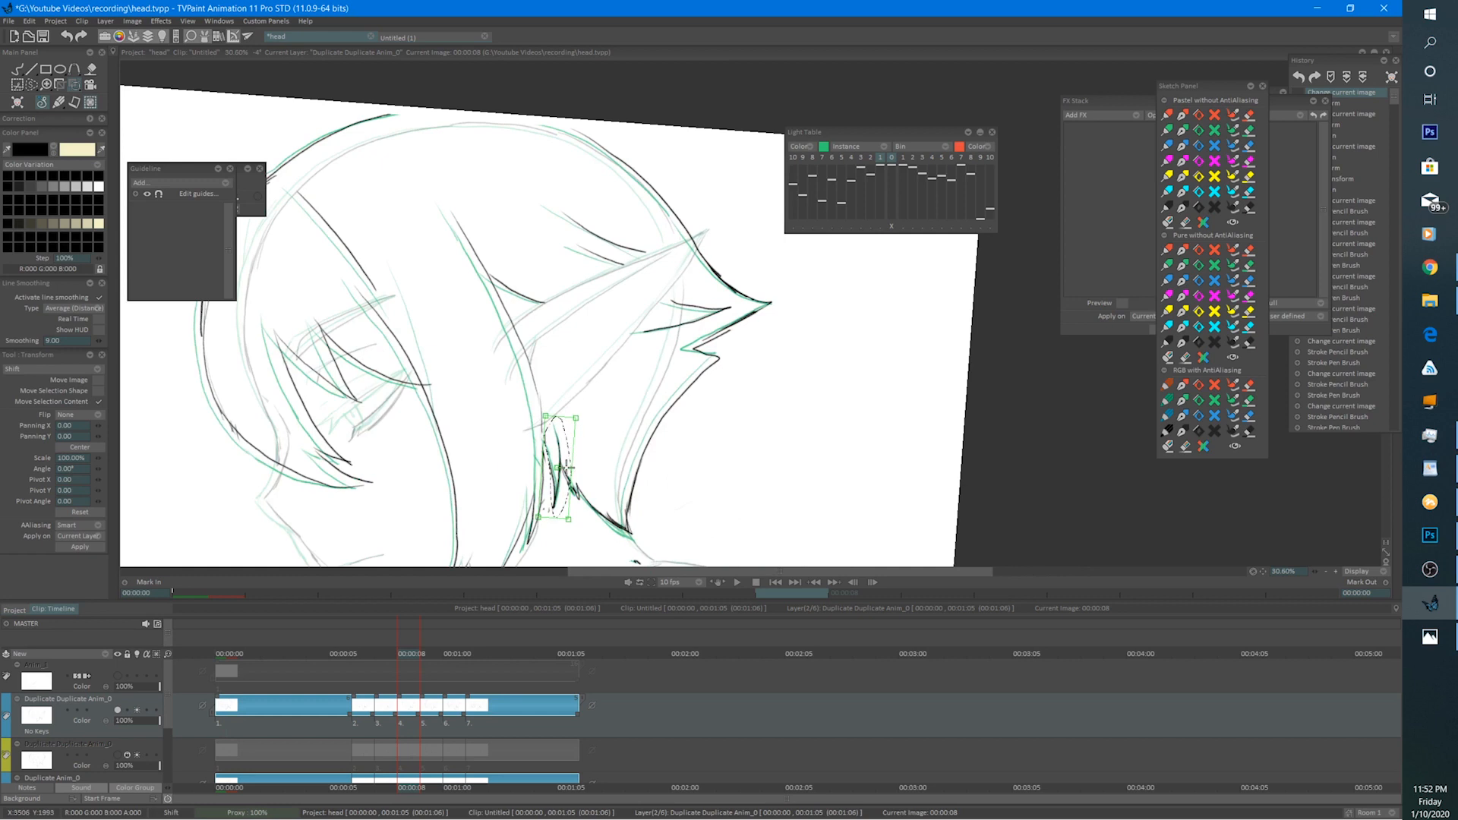
drag(566, 467, 572, 469)
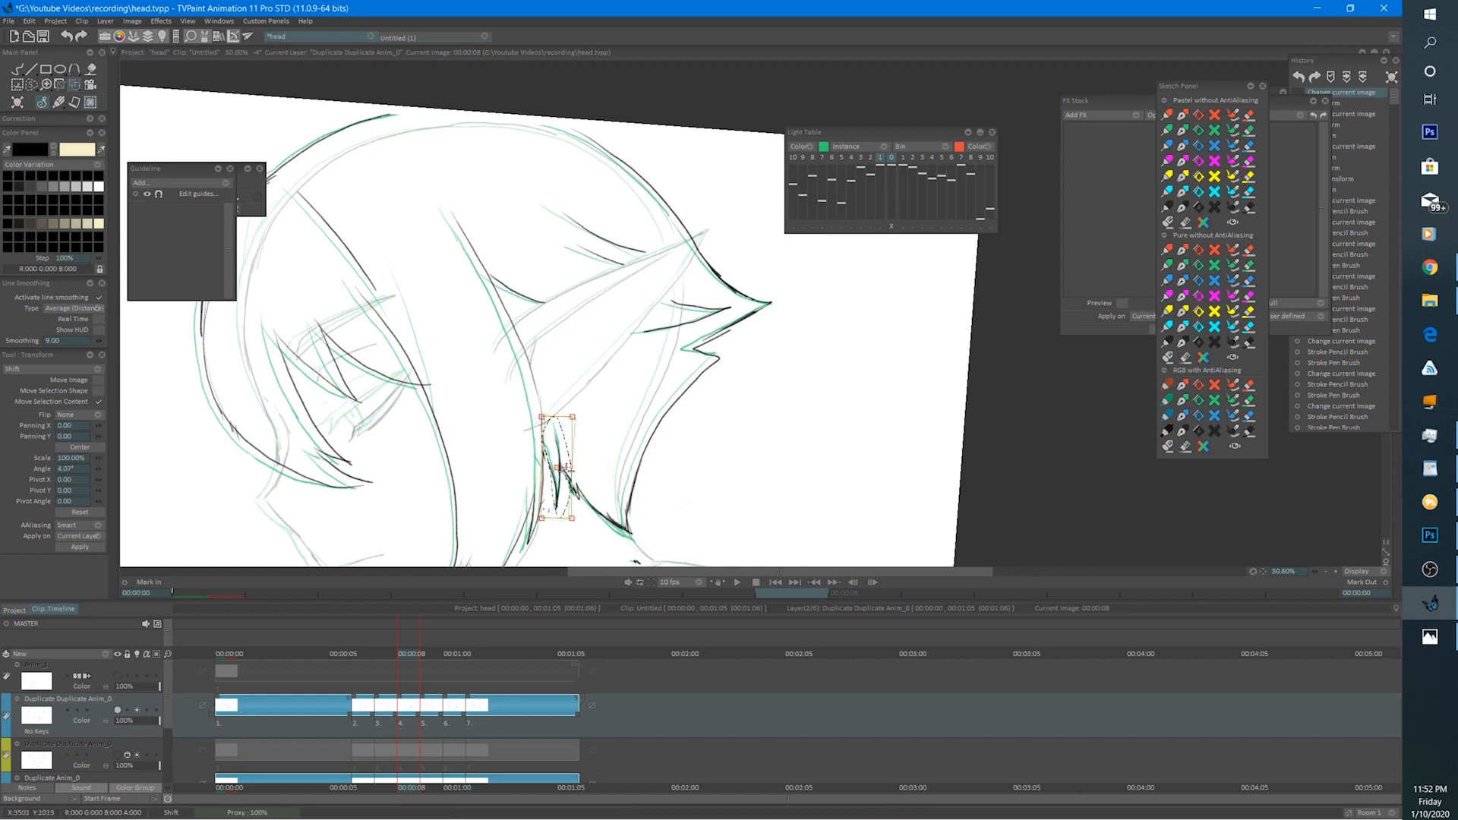
click(568, 469)
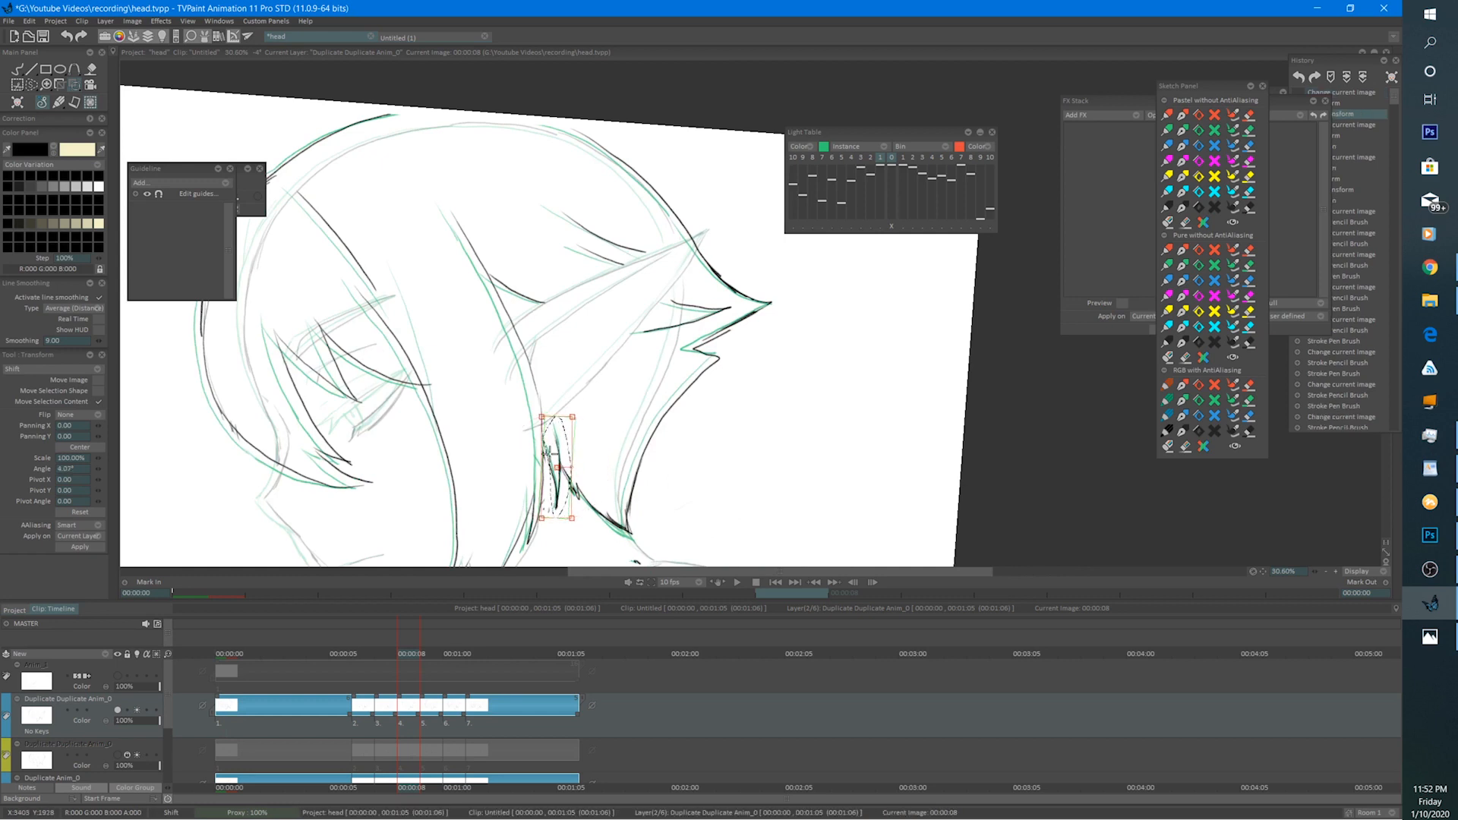
click(98, 503)
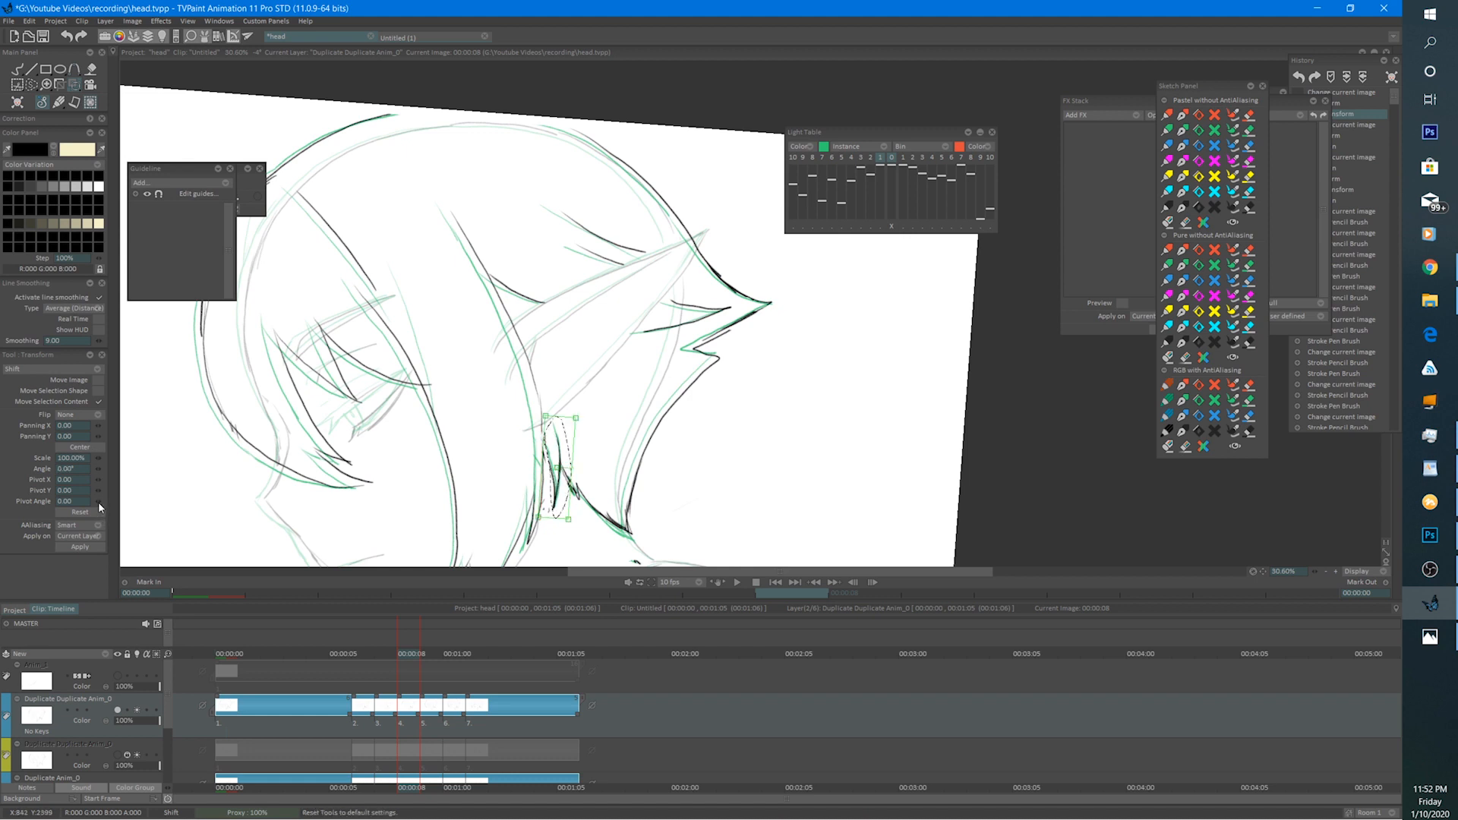
Nudge the fourth drawing's nape strand slightly toward the back of the neck and play back the animation to check it.
drag(566, 467, 561, 457)
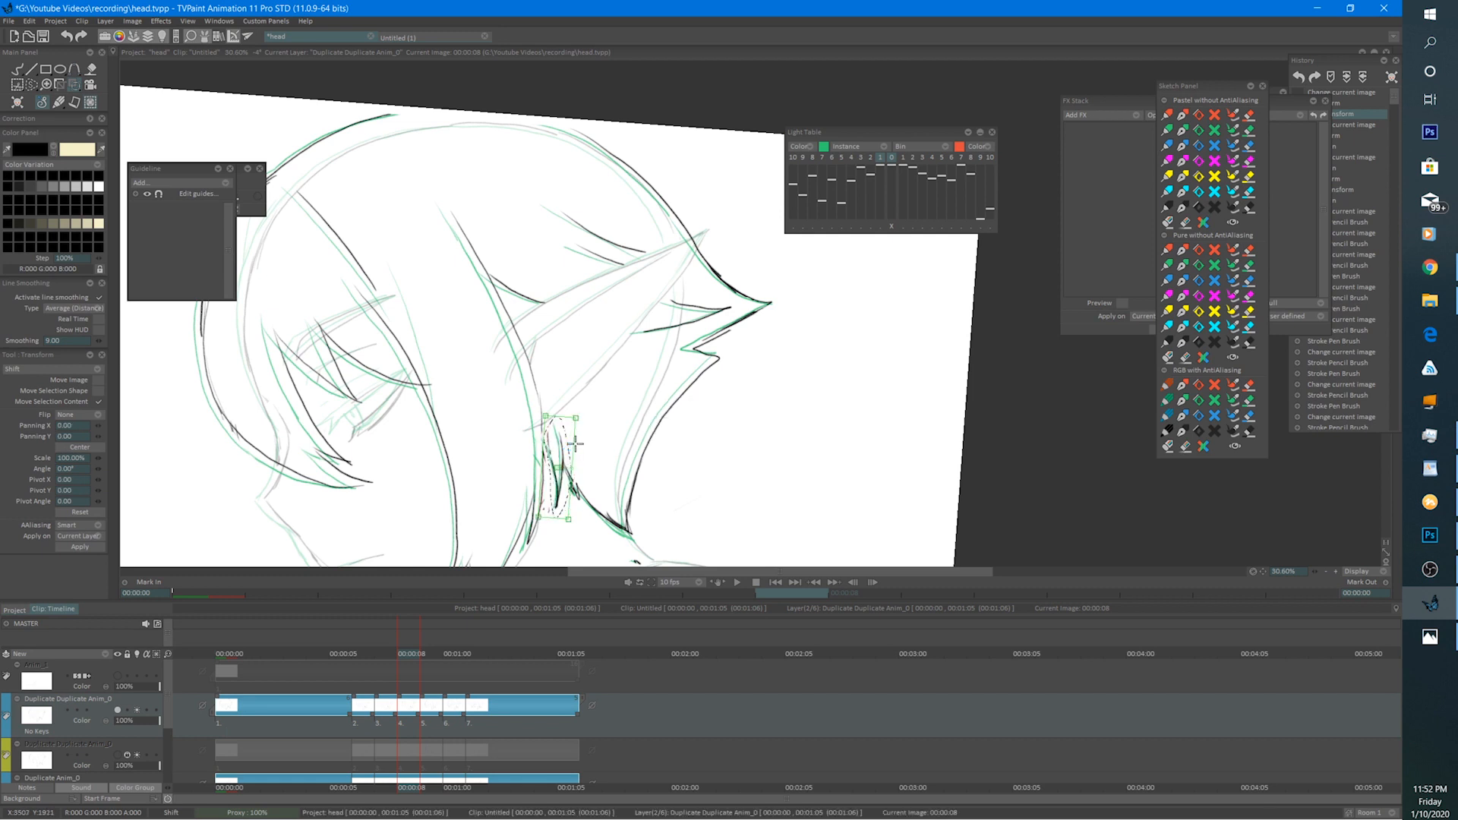
key(Right)
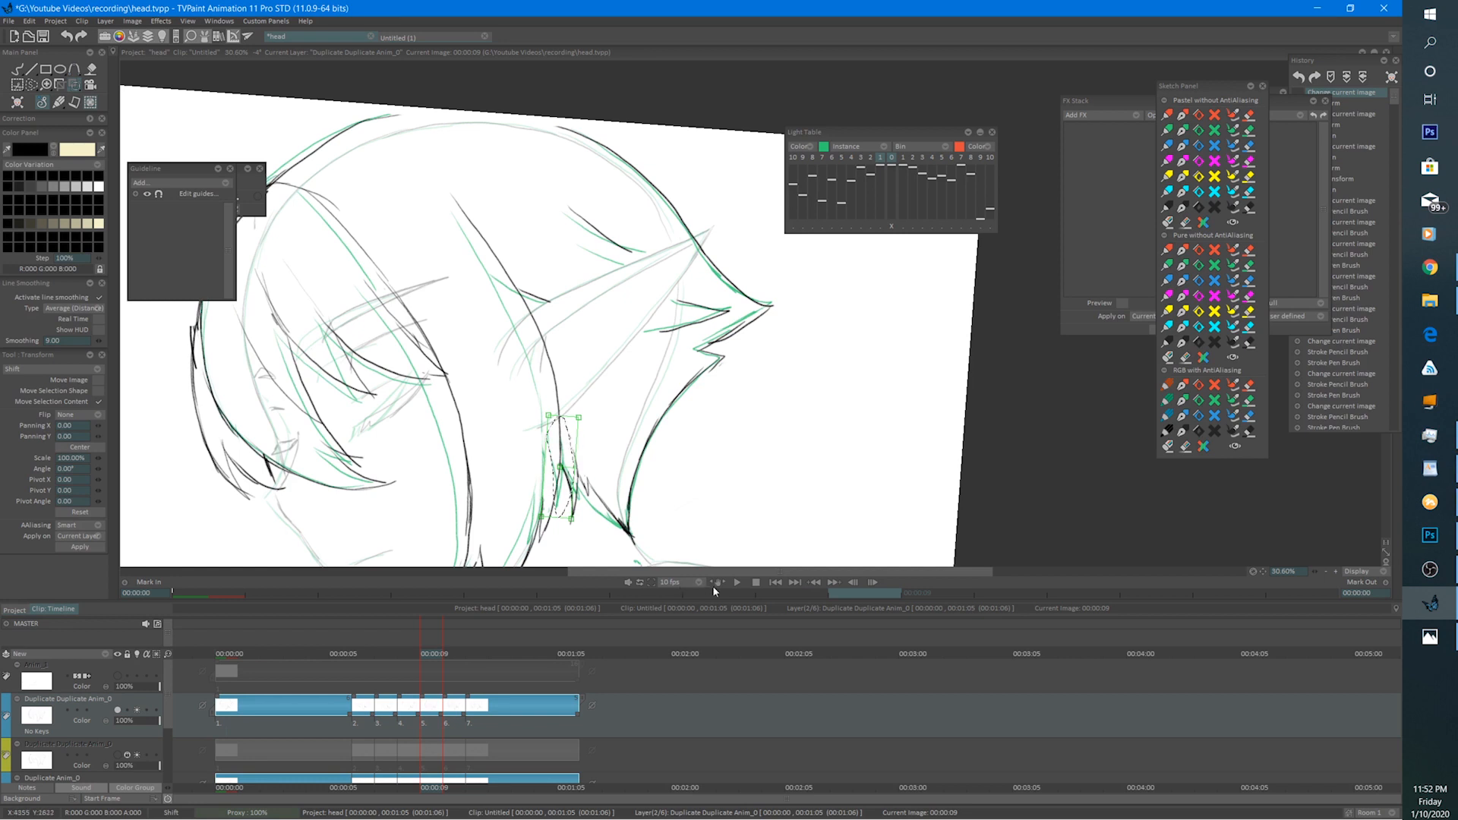
click(736, 581)
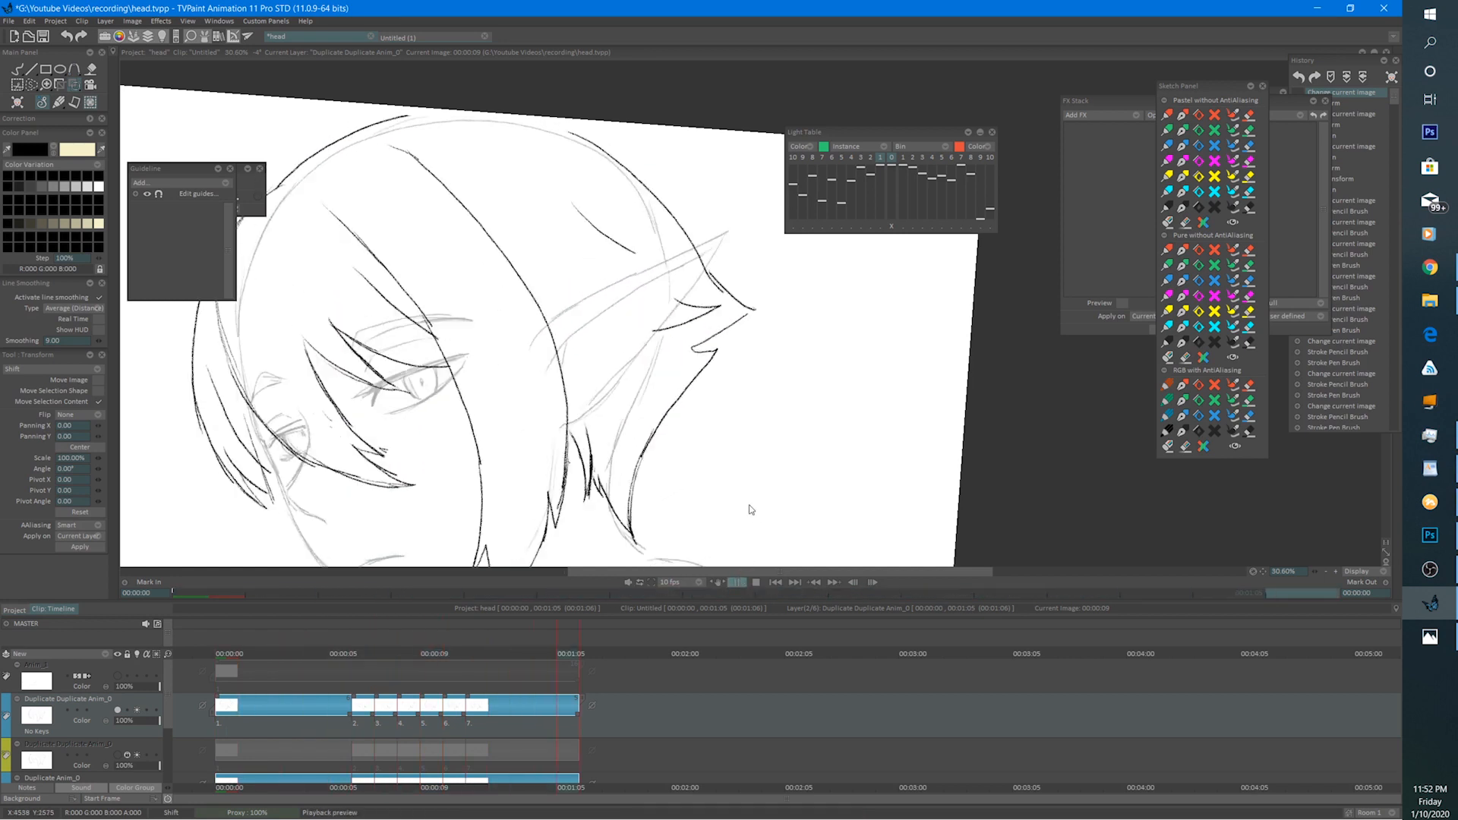
scroll(750, 510, down, 5)
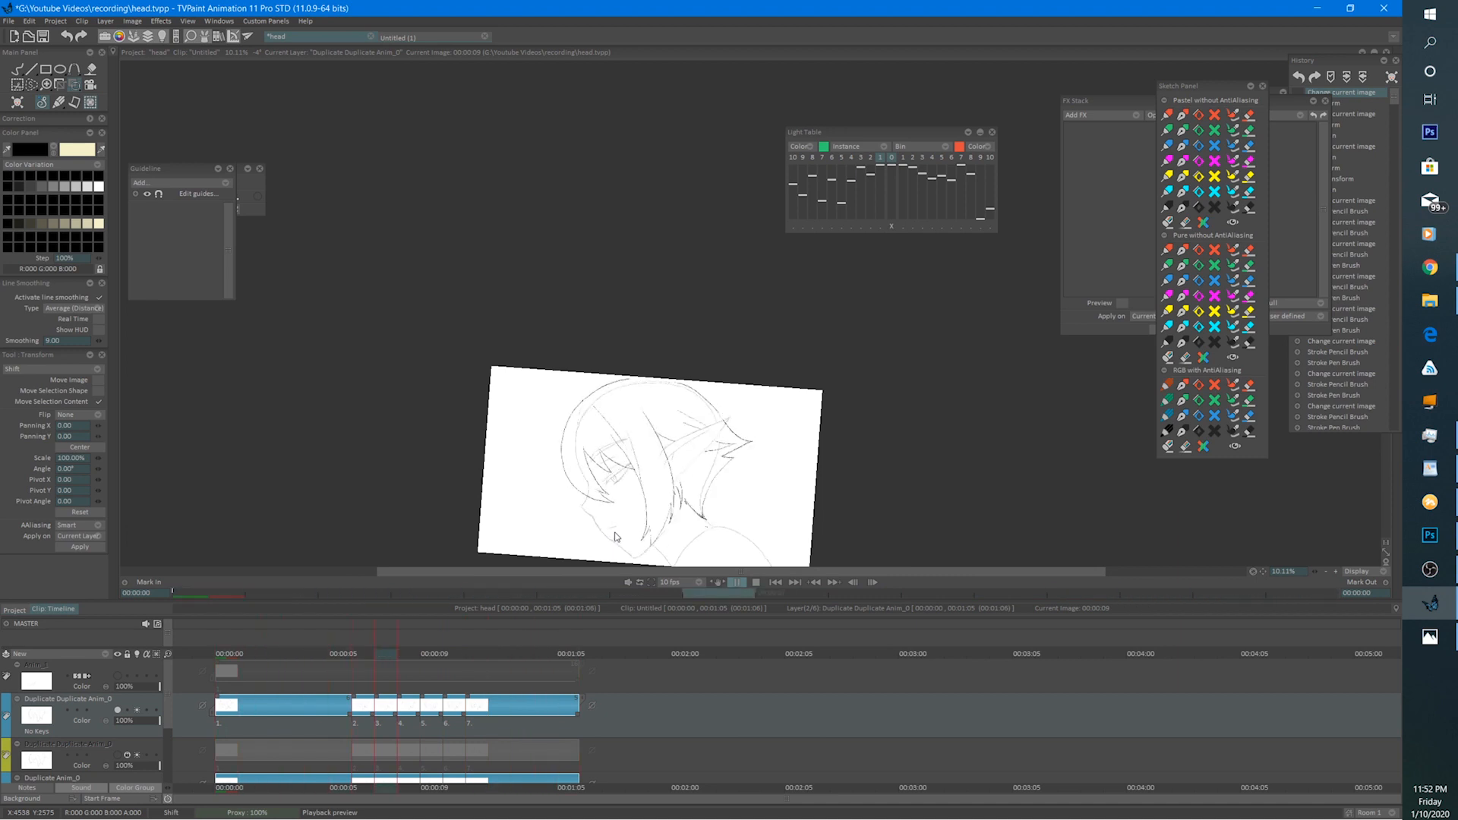
Switch back to freehand drawing, clear the strand selection and replay the animation briefly before stopping it.
click(24, 73)
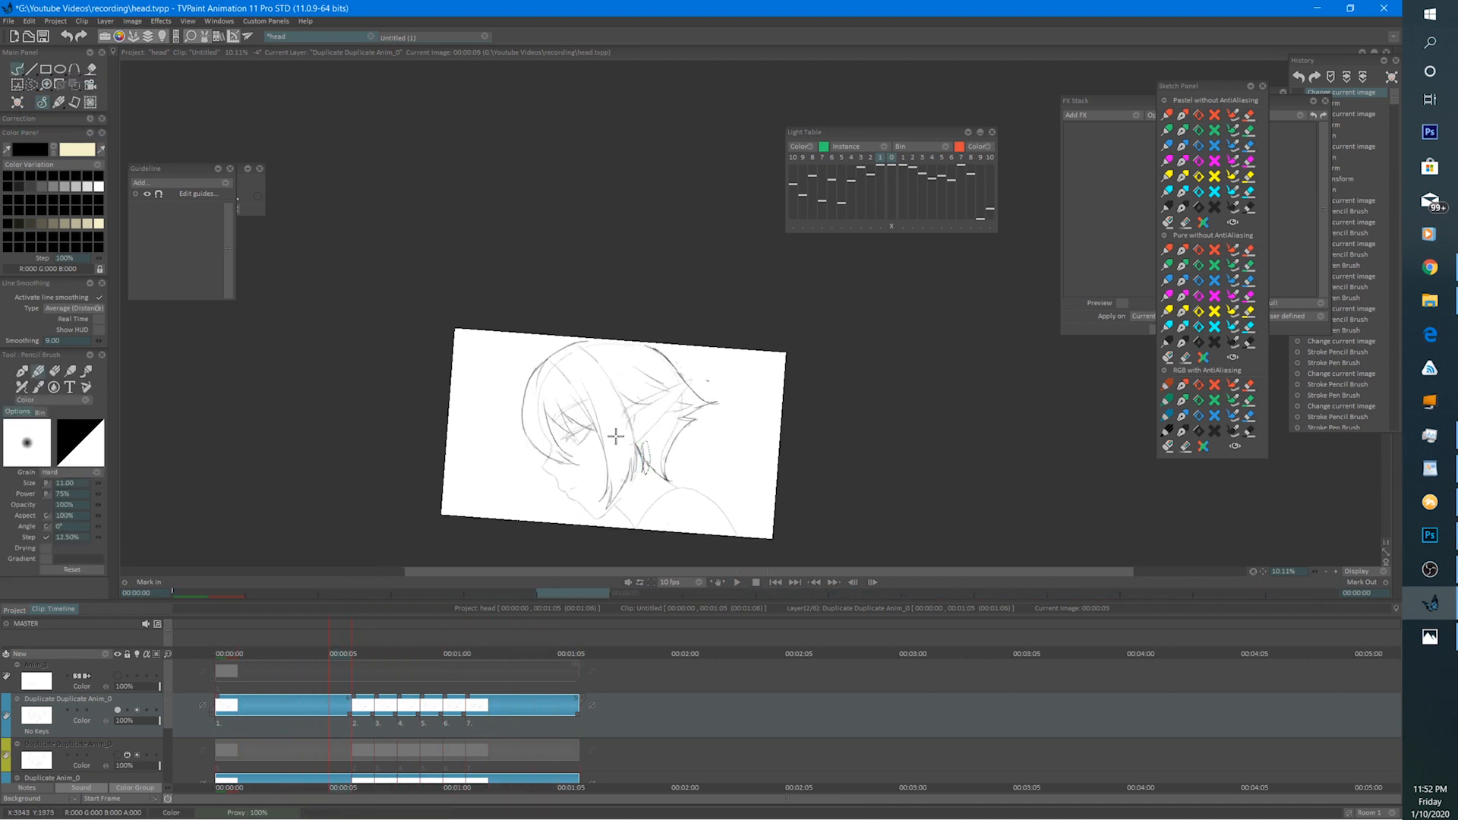
scroll(645, 410, up, 3)
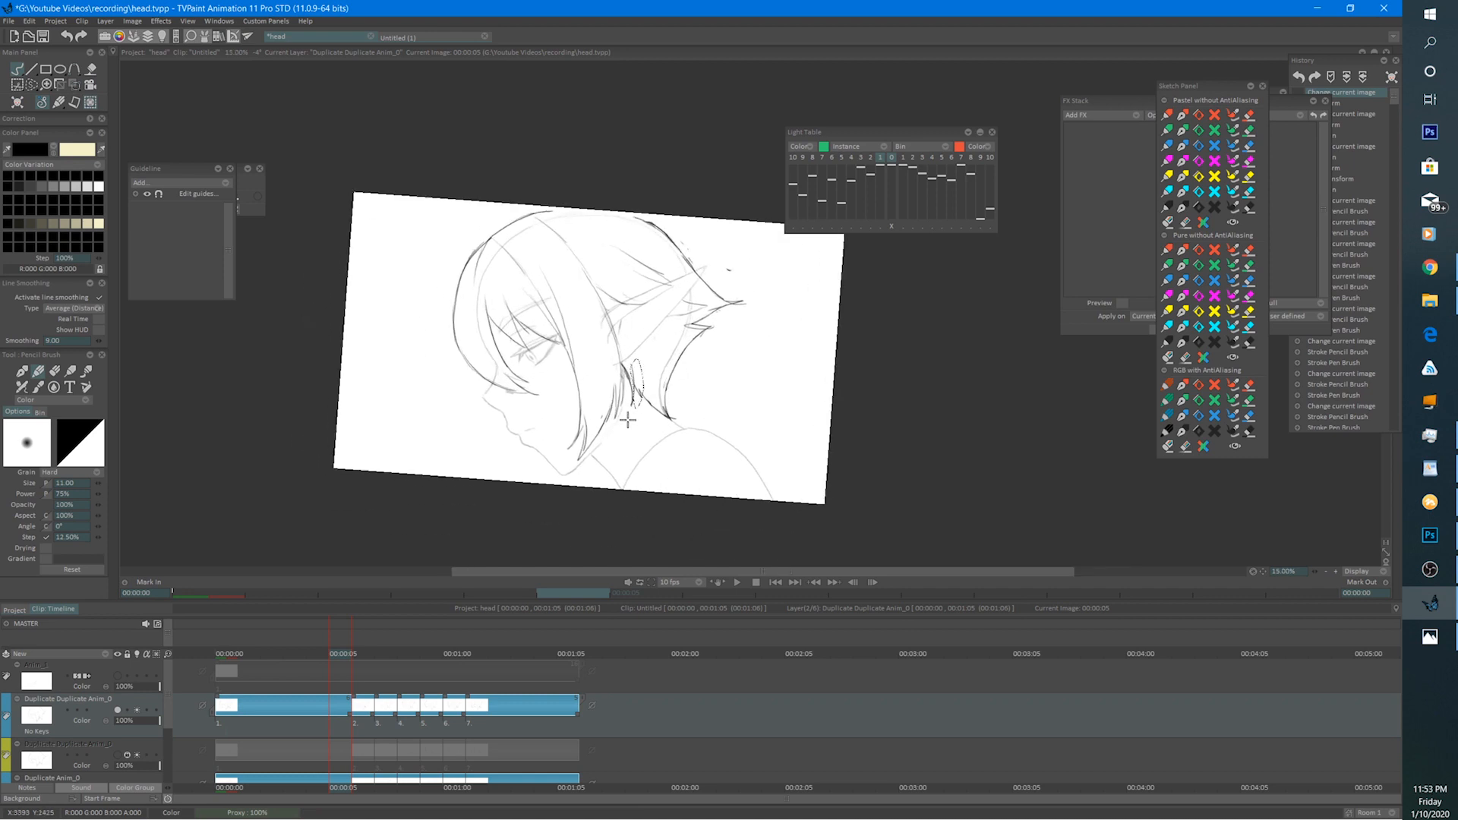
key(ctrl+d)
click(740, 581)
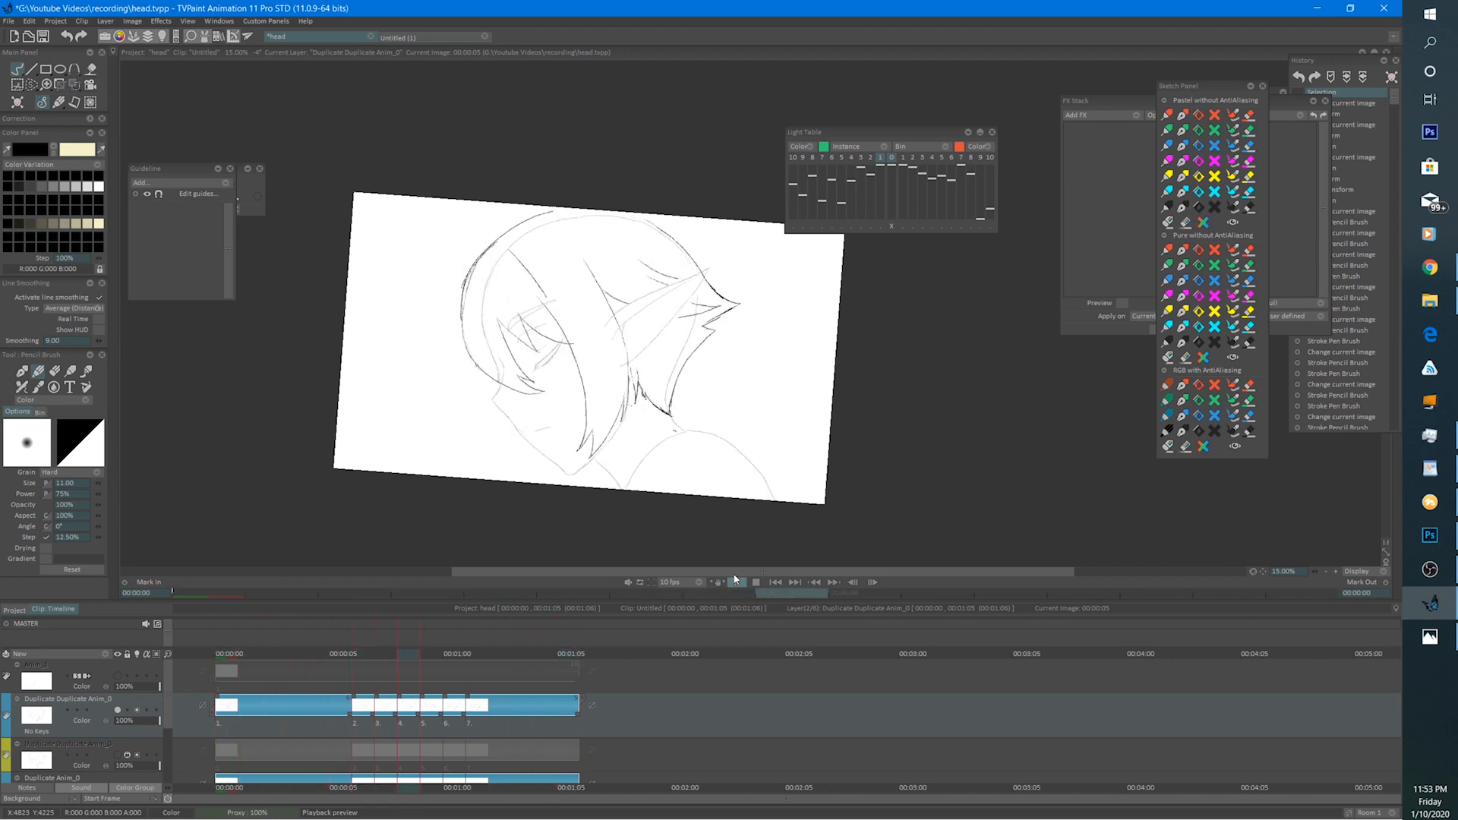
click(734, 581)
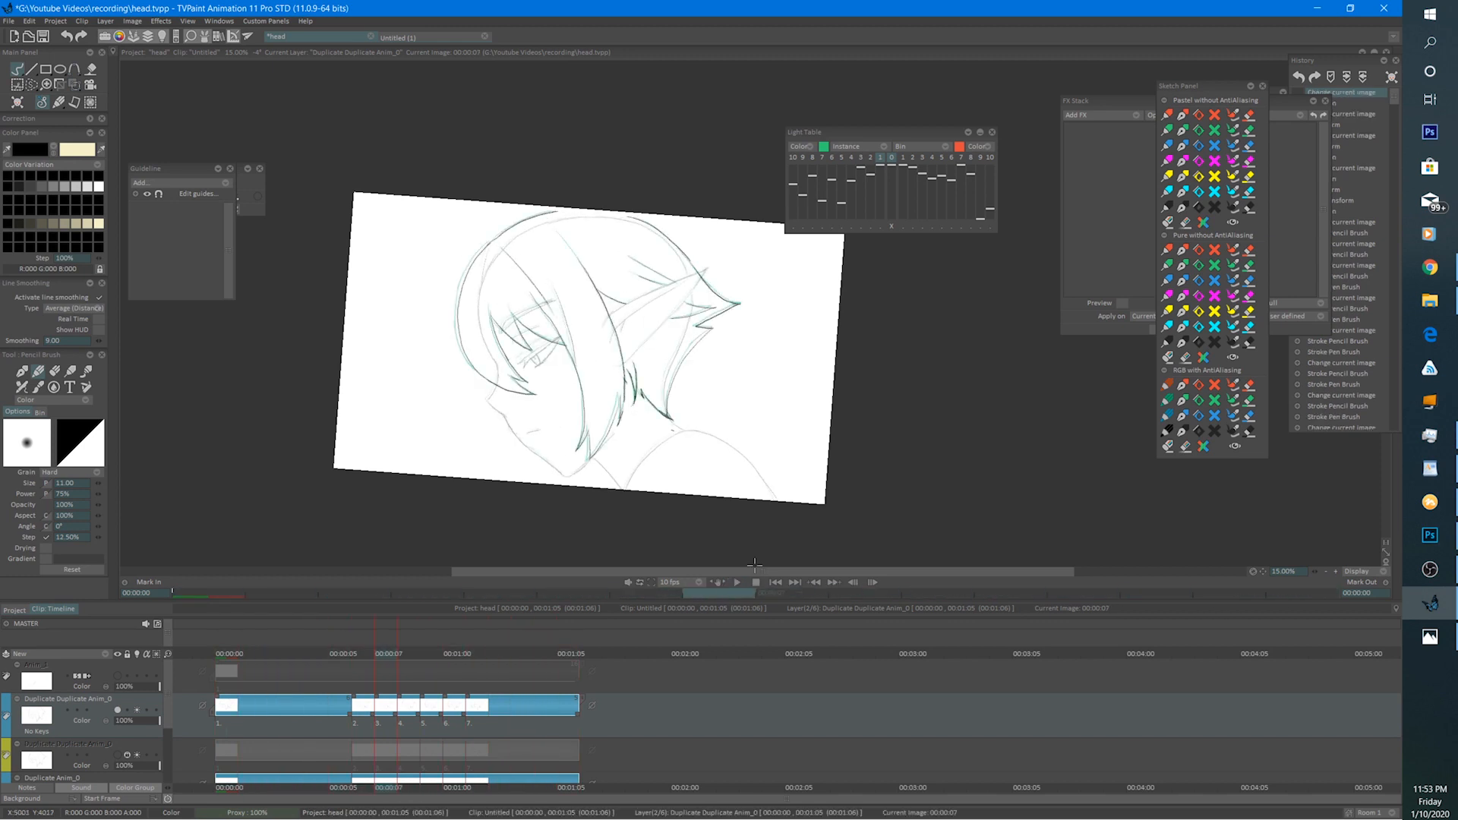
Go to the first drawing and step frame by frame to the fifth, examining how the hair outline moves.
click(224, 645)
scroll(578, 283, up, 2)
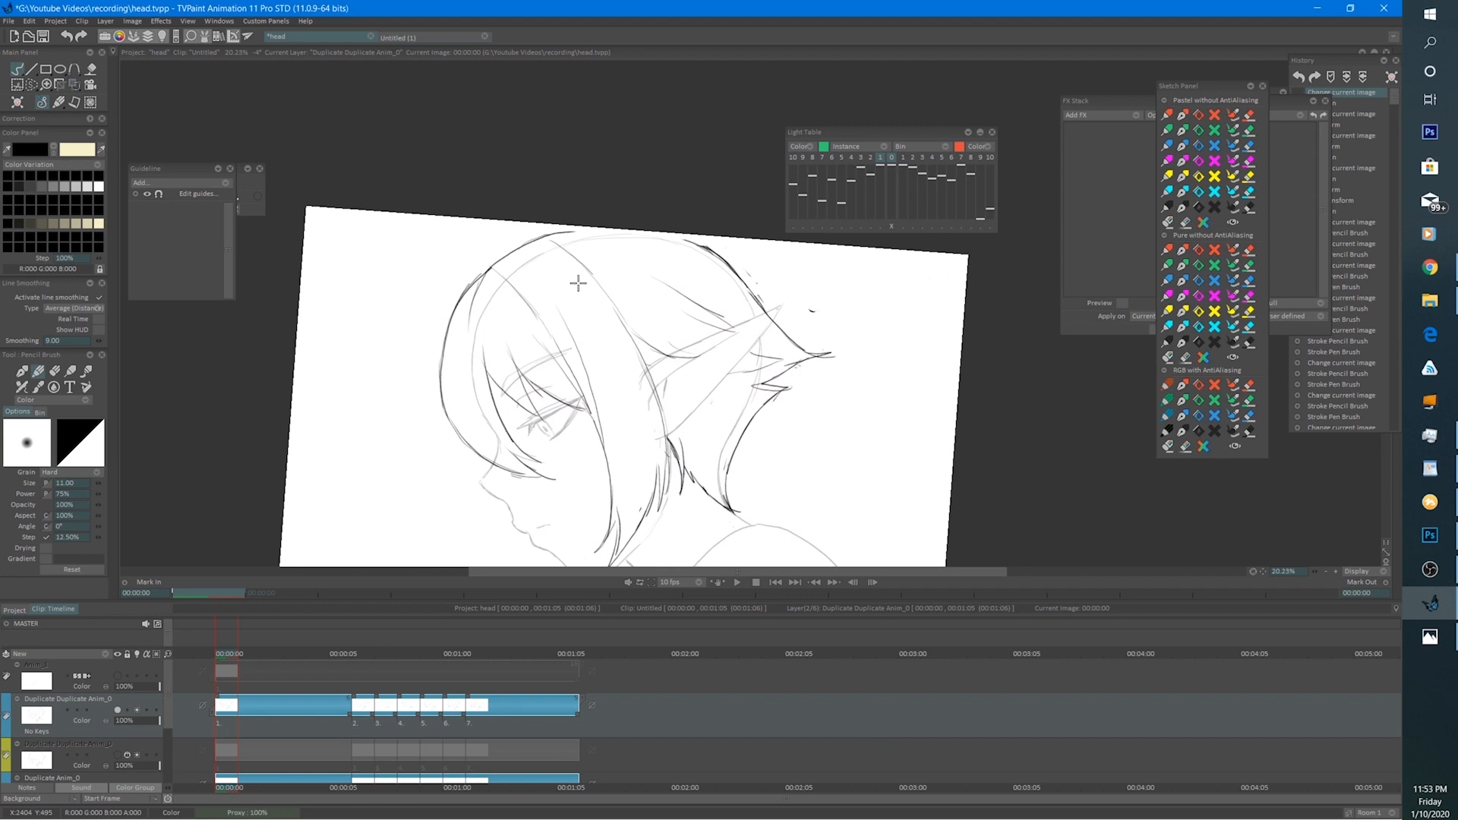
key(Right)
key(Right)
key(Right)
key(Right)
key(Right)
key(Right)
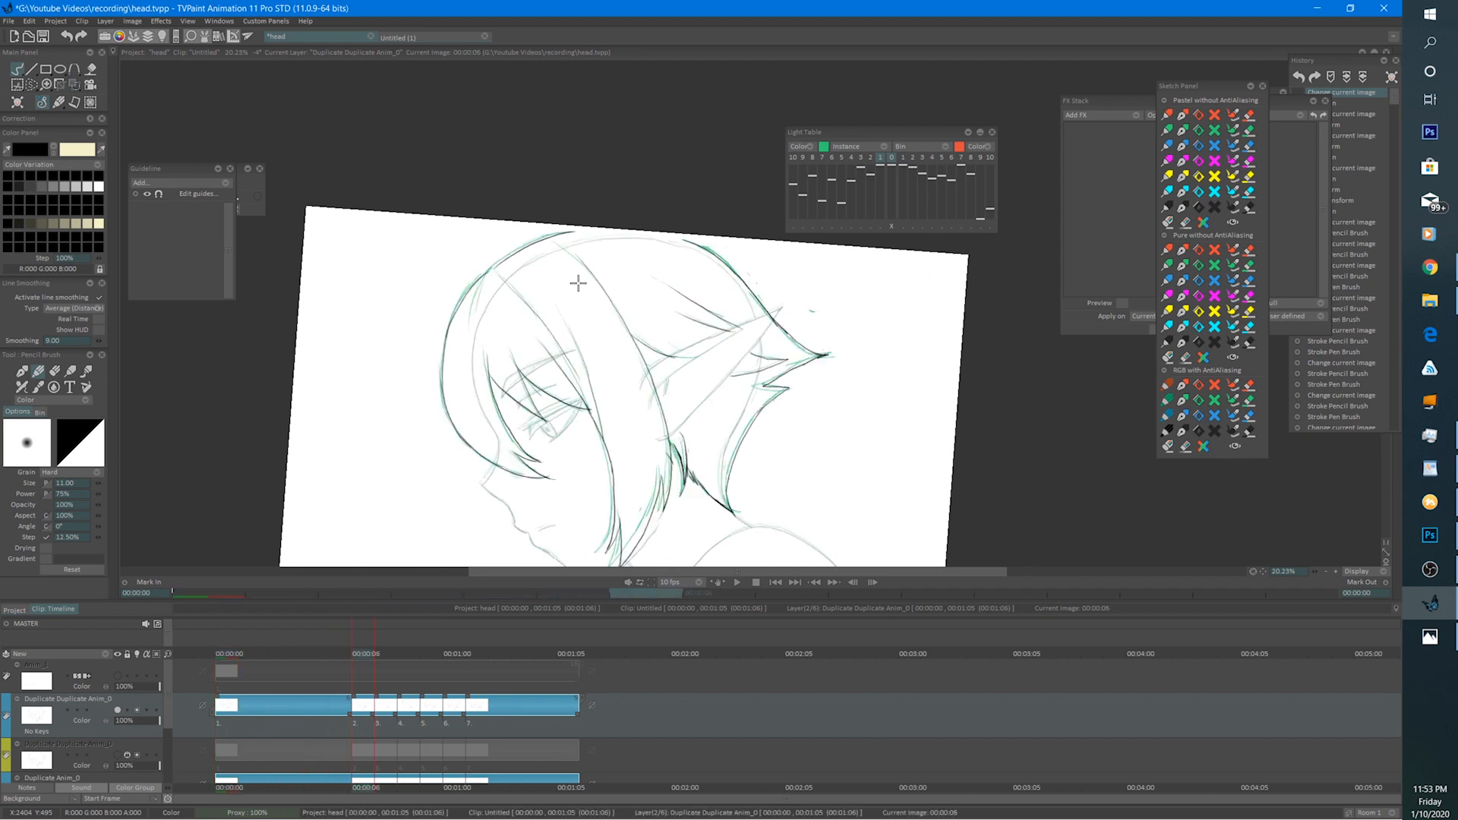
key(Right)
key(Right)
key(Right)
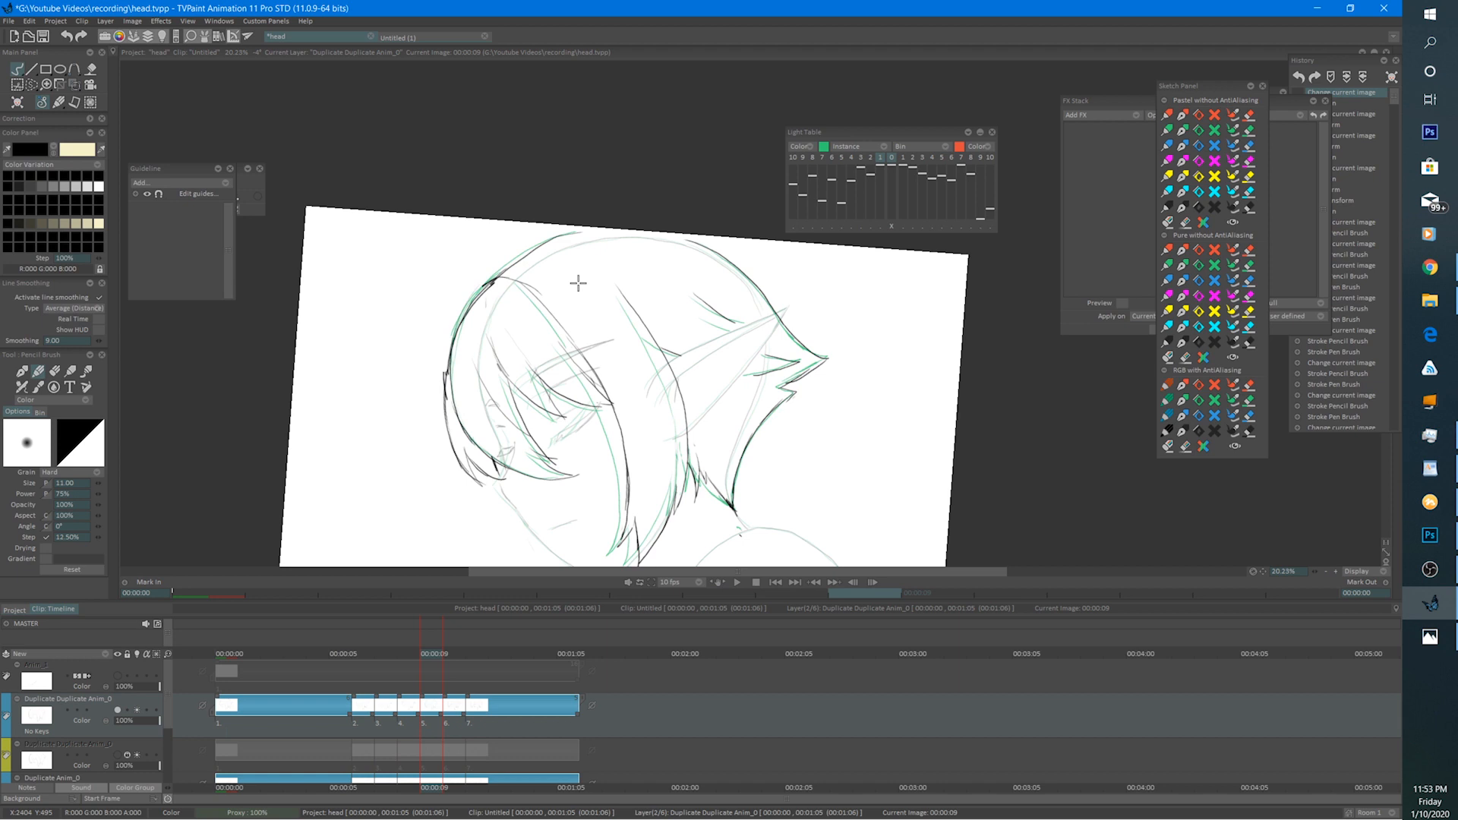
On the fifth drawing, erase the rough crown line and redraw the hair outline as a smooth curve over the front of the head.
key(e)
mouse_move(483, 295)
mouse_down()
mouse_move(496, 280)
mouse_move(465, 319)
mouse_move(549, 236)
mouse_up()
key(b)
drag(452, 345, 467, 299)
mouse_move(453, 343)
mouse_down()
mouse_move(489, 271)
mouse_move(457, 319)
mouse_move(534, 239)
mouse_up()
mouse_move(478, 287)
mouse_down()
mouse_move(575, 227)
mouse_move(515, 250)
mouse_move(617, 218)
mouse_up()
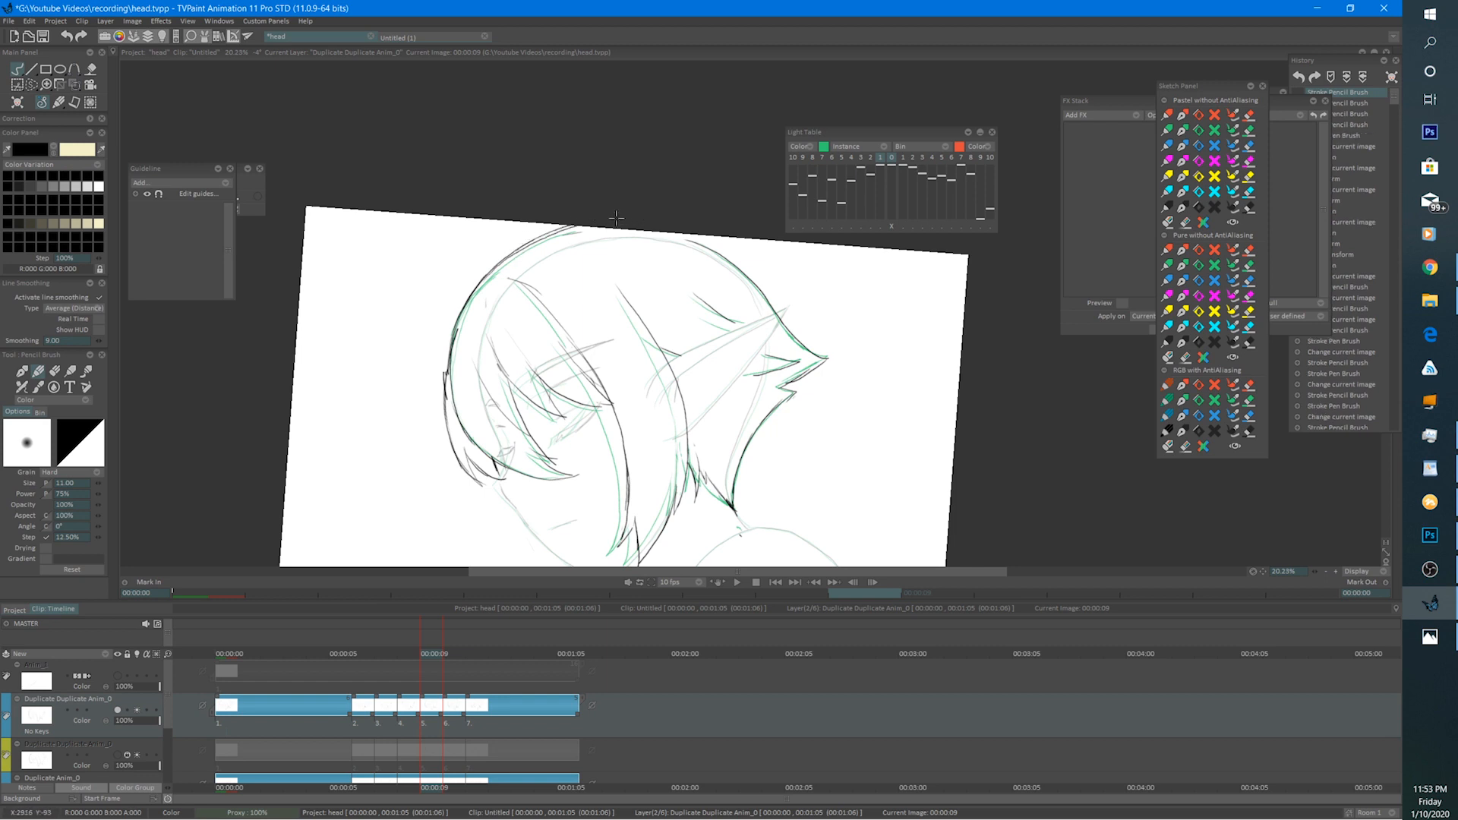
mouse_move(521, 247)
mouse_down()
mouse_move(607, 226)
mouse_move(466, 308)
mouse_move(525, 251)
mouse_move(590, 227)
mouse_up()
key(e)
key(b)
On the sixth drawing, erase and redraw the crown outline to match the fifth drawing's curve.
key(Right)
key(e)
key(b)
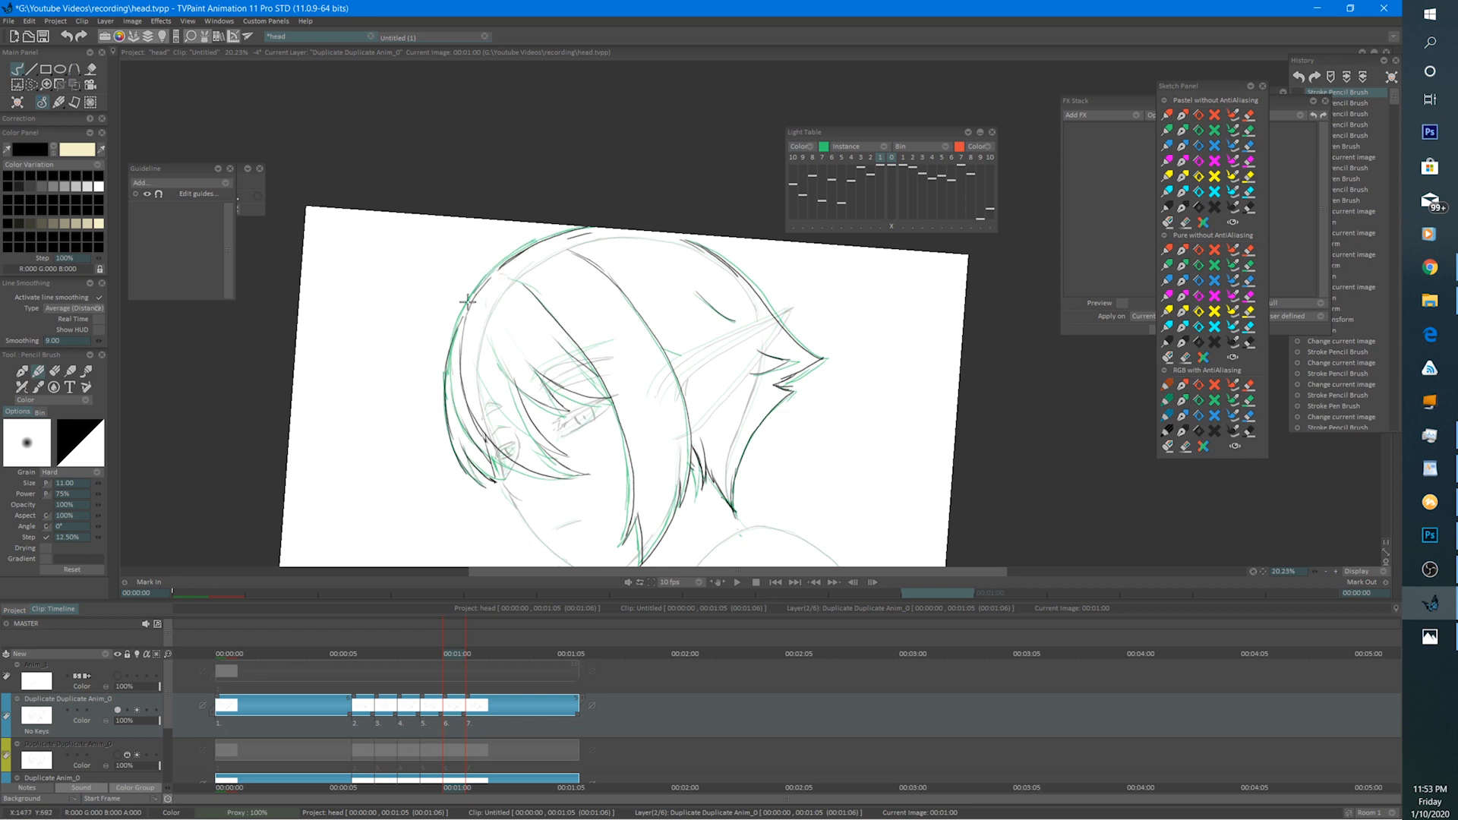
On the seventh drawing, erase the rough crown line and redraw the outline to follow the sixth drawing's curve.
key(Right)
key(e)
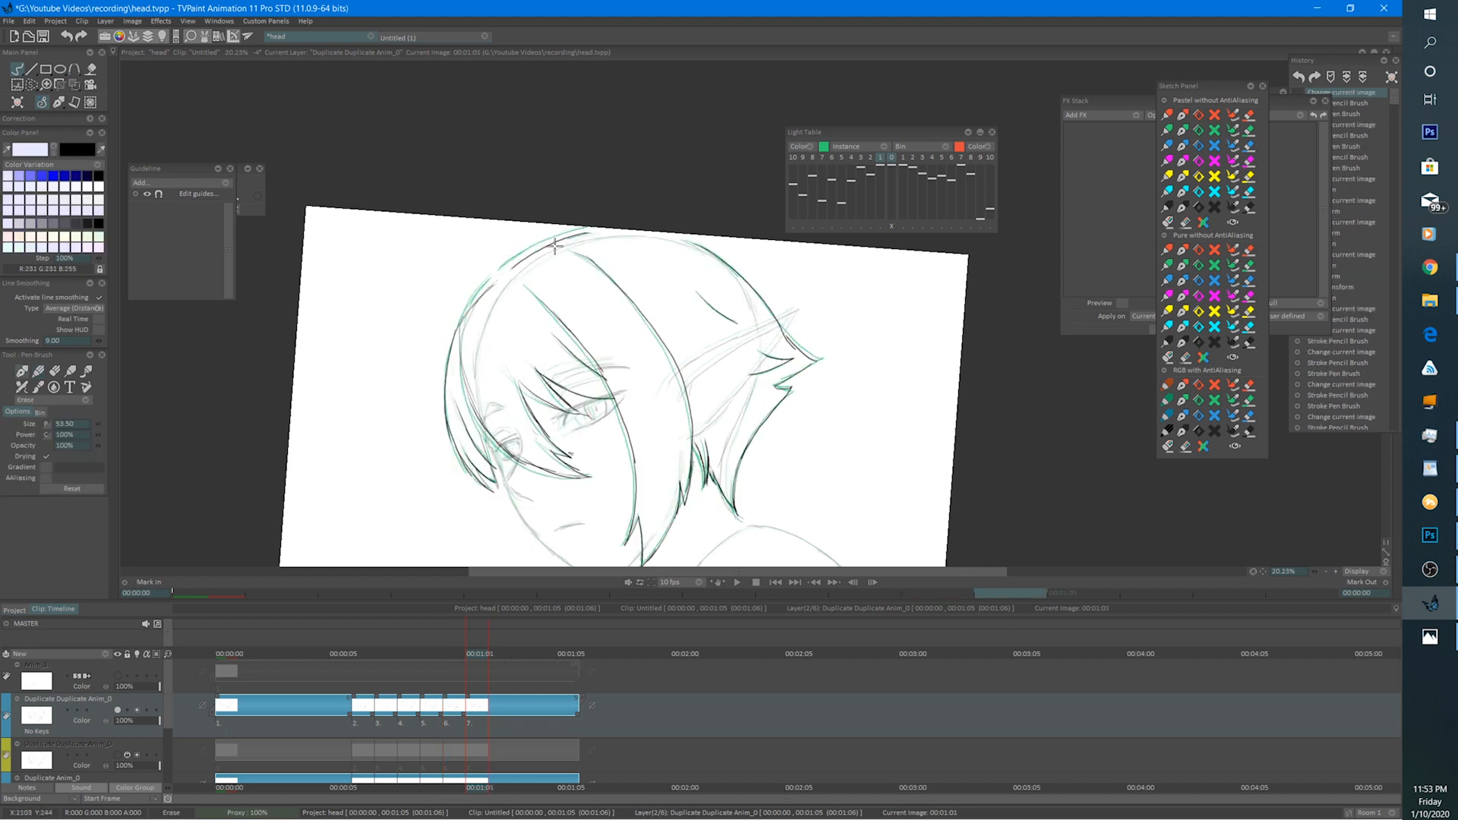
mouse_move(555, 245)
mouse_down()
mouse_move(460, 319)
mouse_move(505, 268)
mouse_move(588, 226)
mouse_up()
key(b)
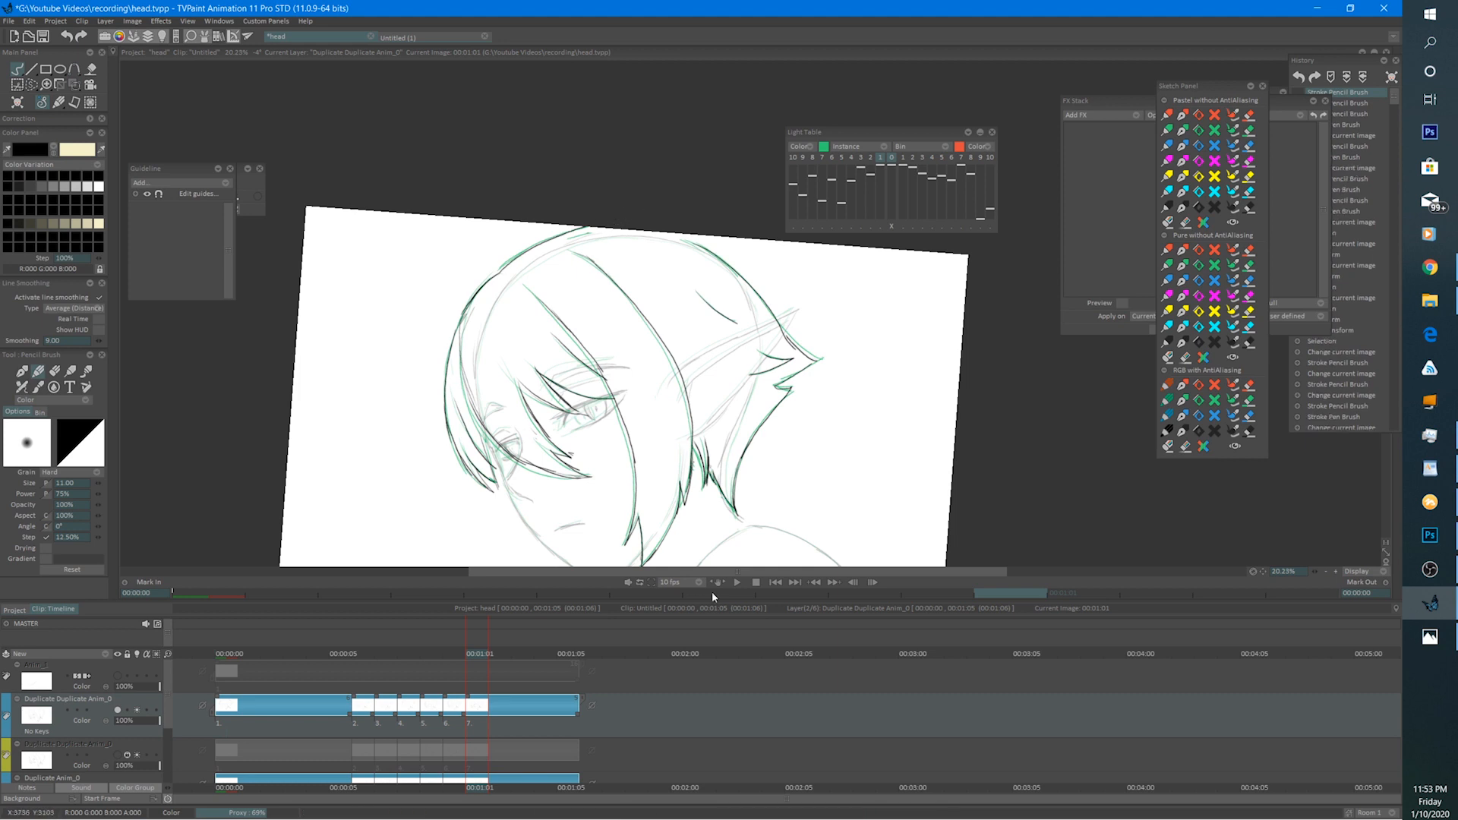
Replay the animation to examine the crown outline's motion across the whole head, and stop it.
click(736, 582)
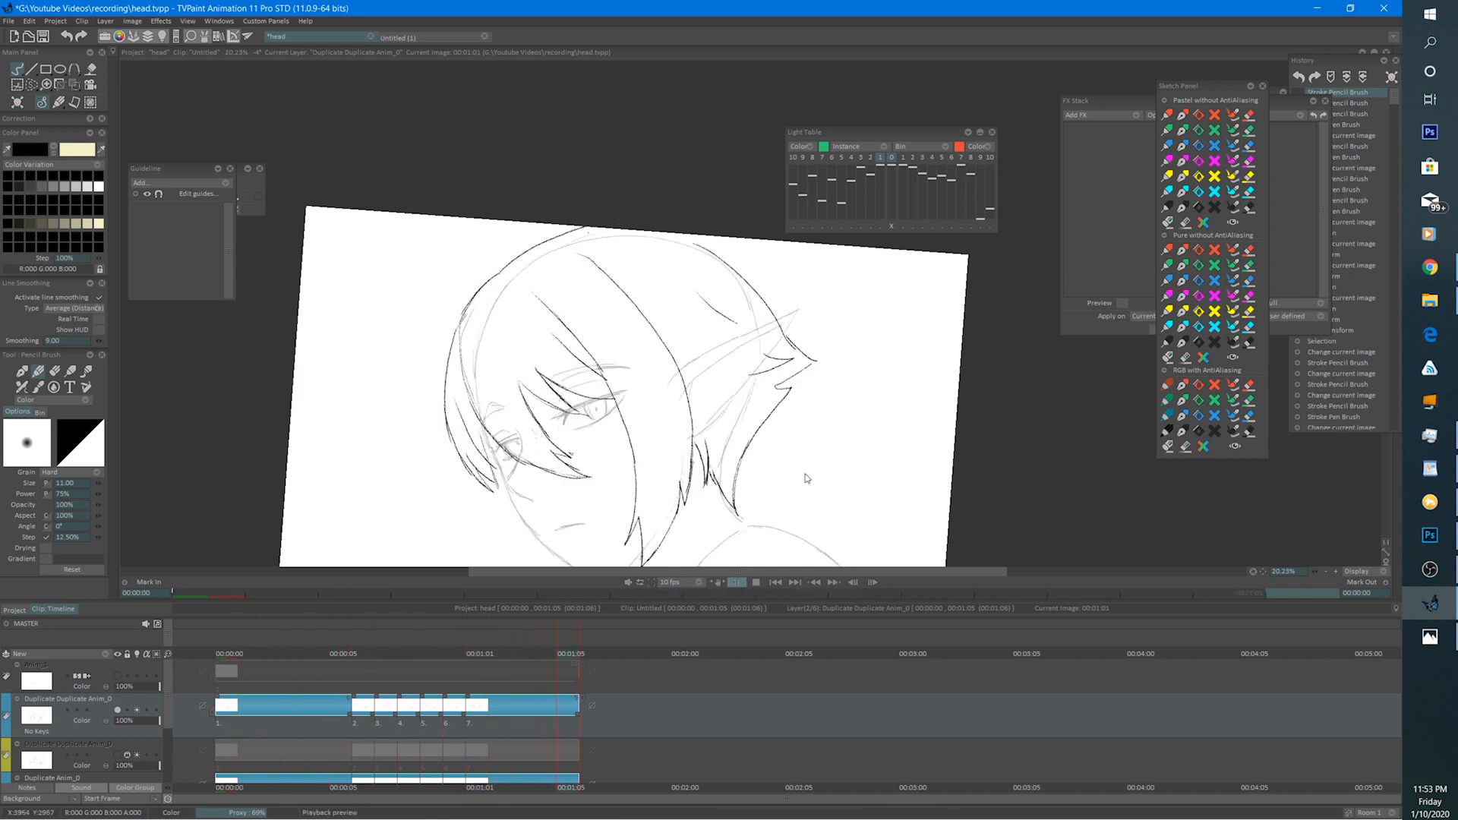
scroll(807, 478, down, 3)
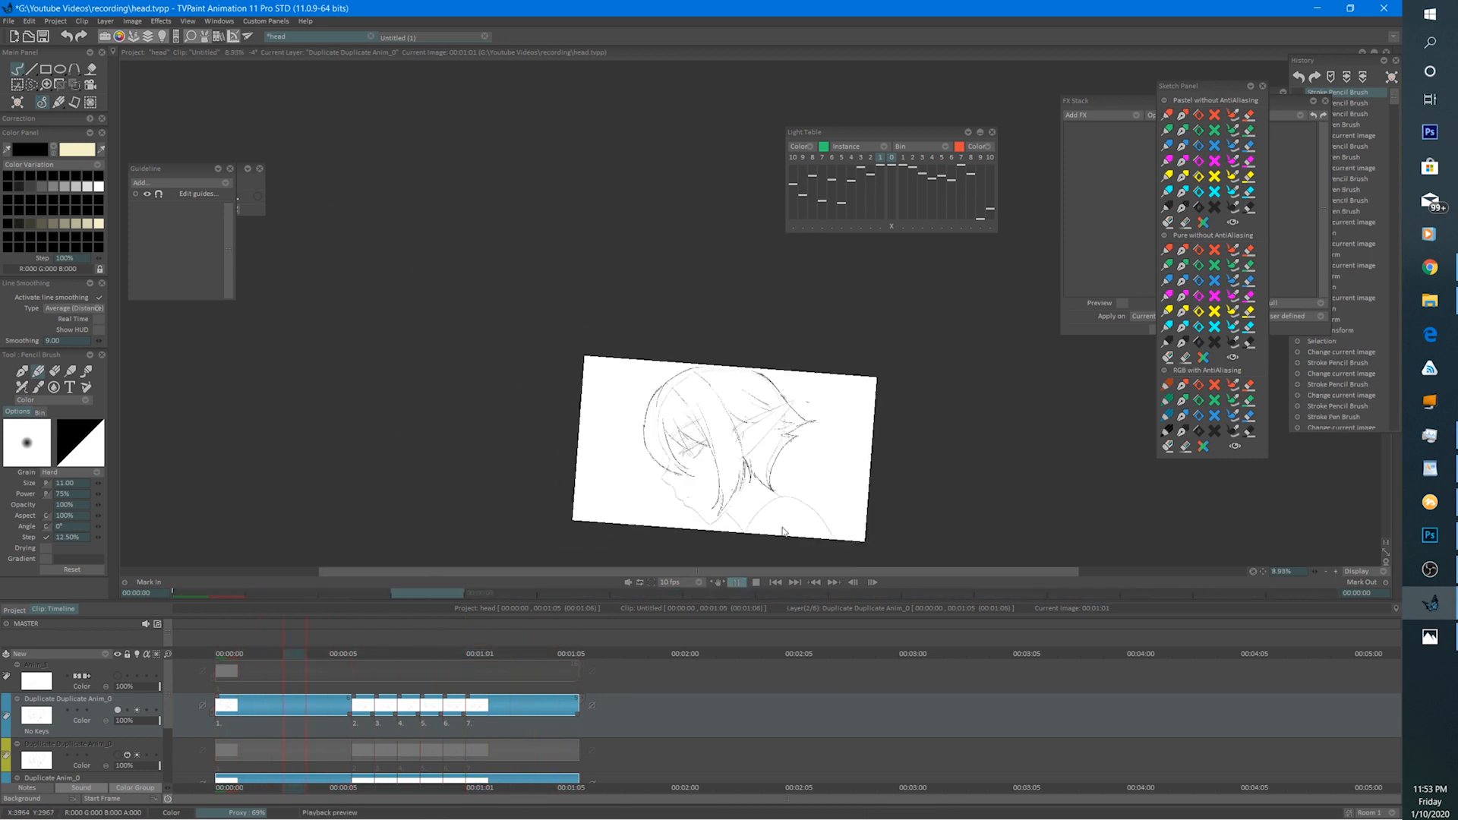
click(755, 582)
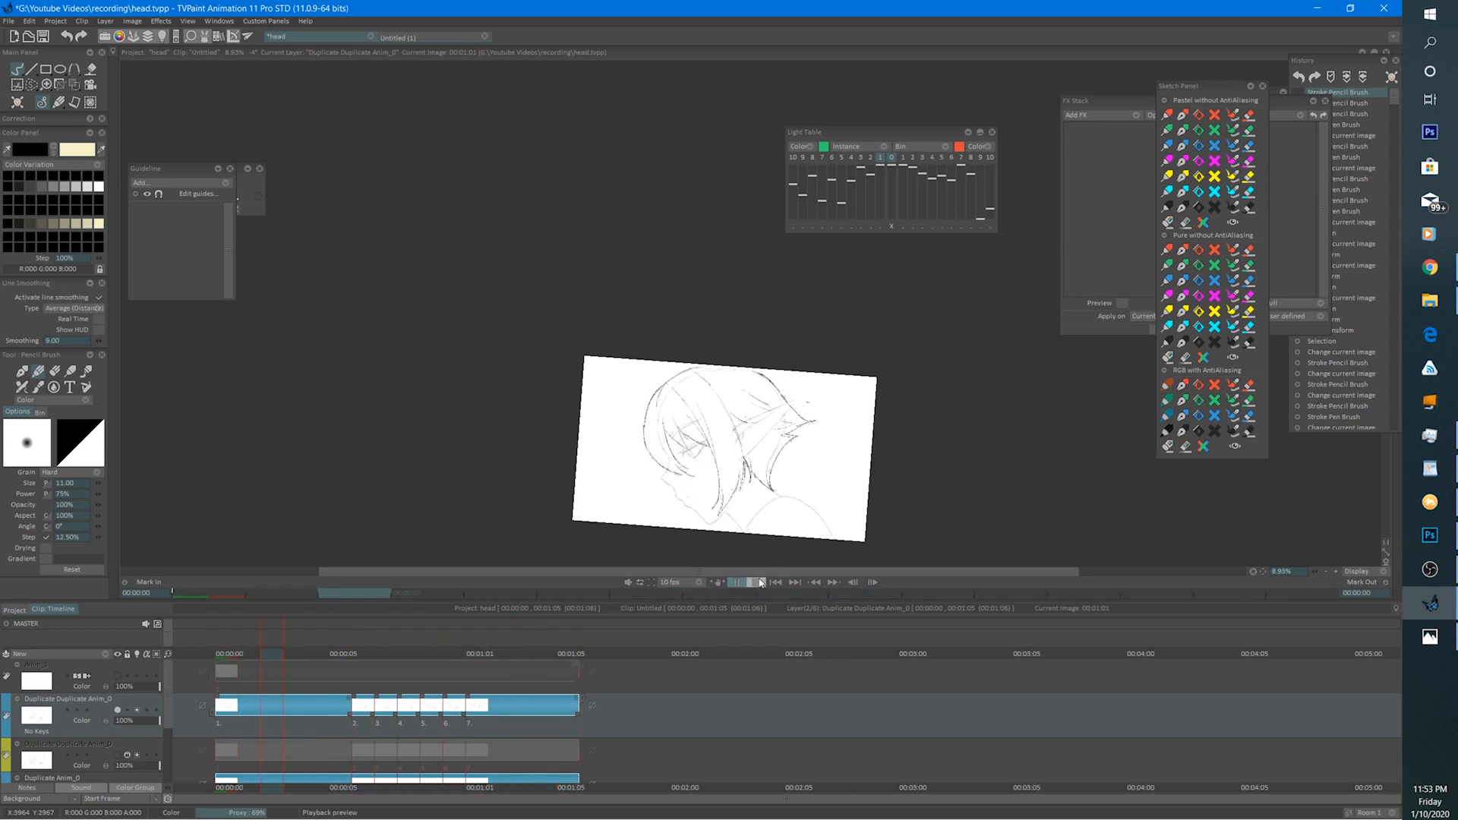
On the fifth drawing, erase the upper front crown line and redraw it as a smooth arc over the head.
click(361, 653)
scroll(680, 321, up, 3)
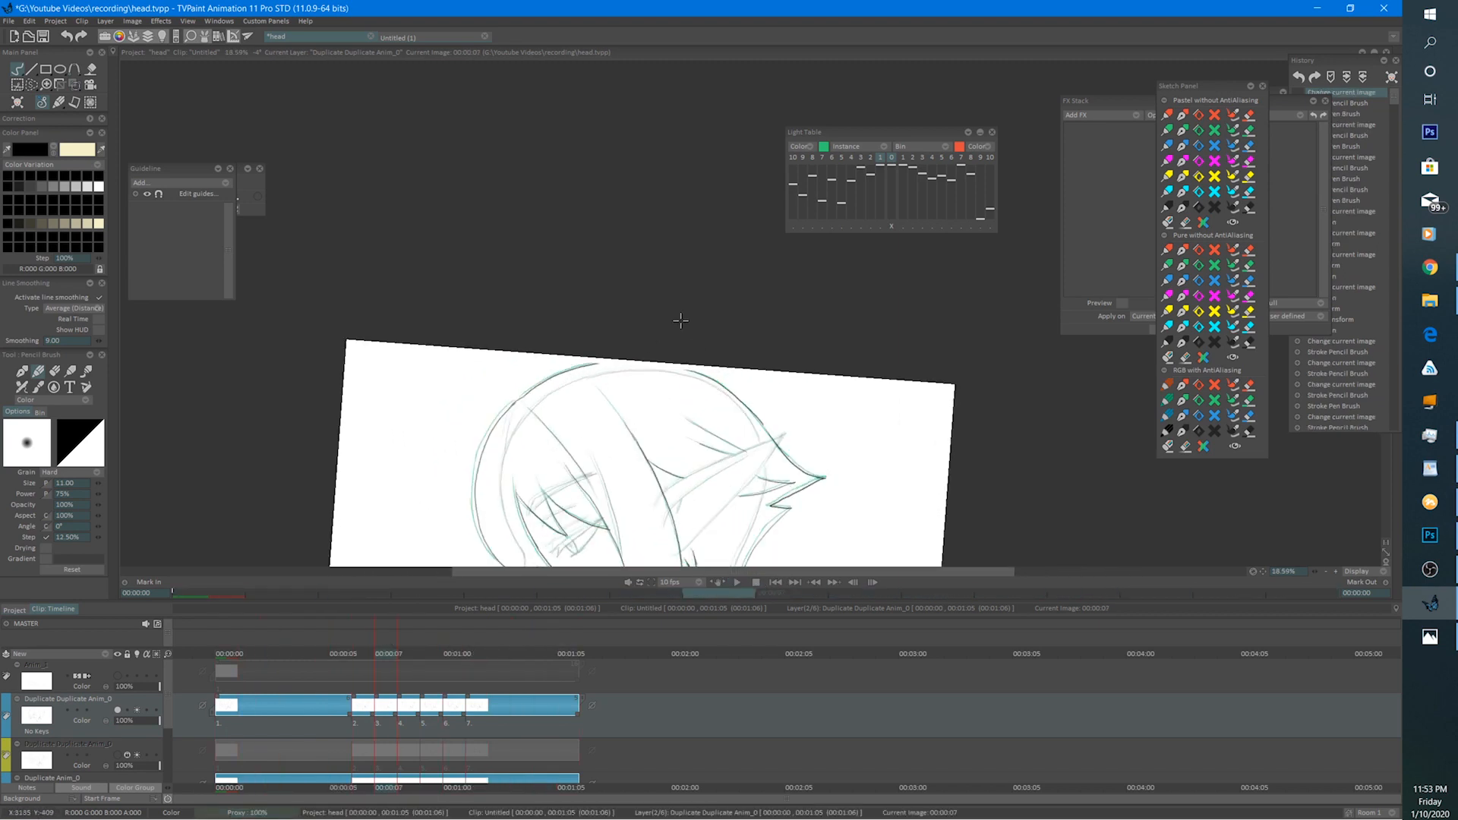
key(Right)
drag(612, 384, 640, 336)
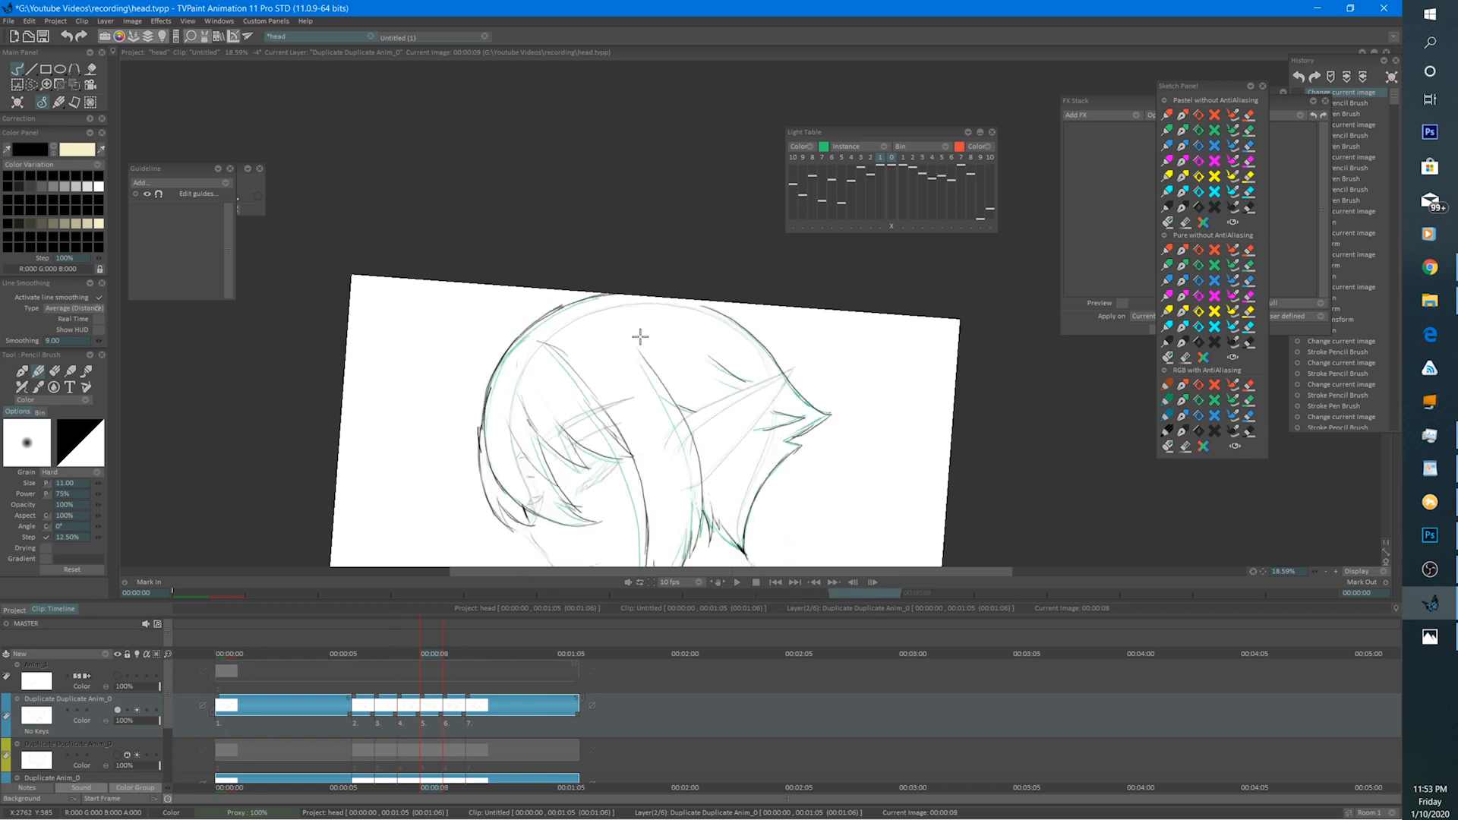
drag(507, 351, 615, 282)
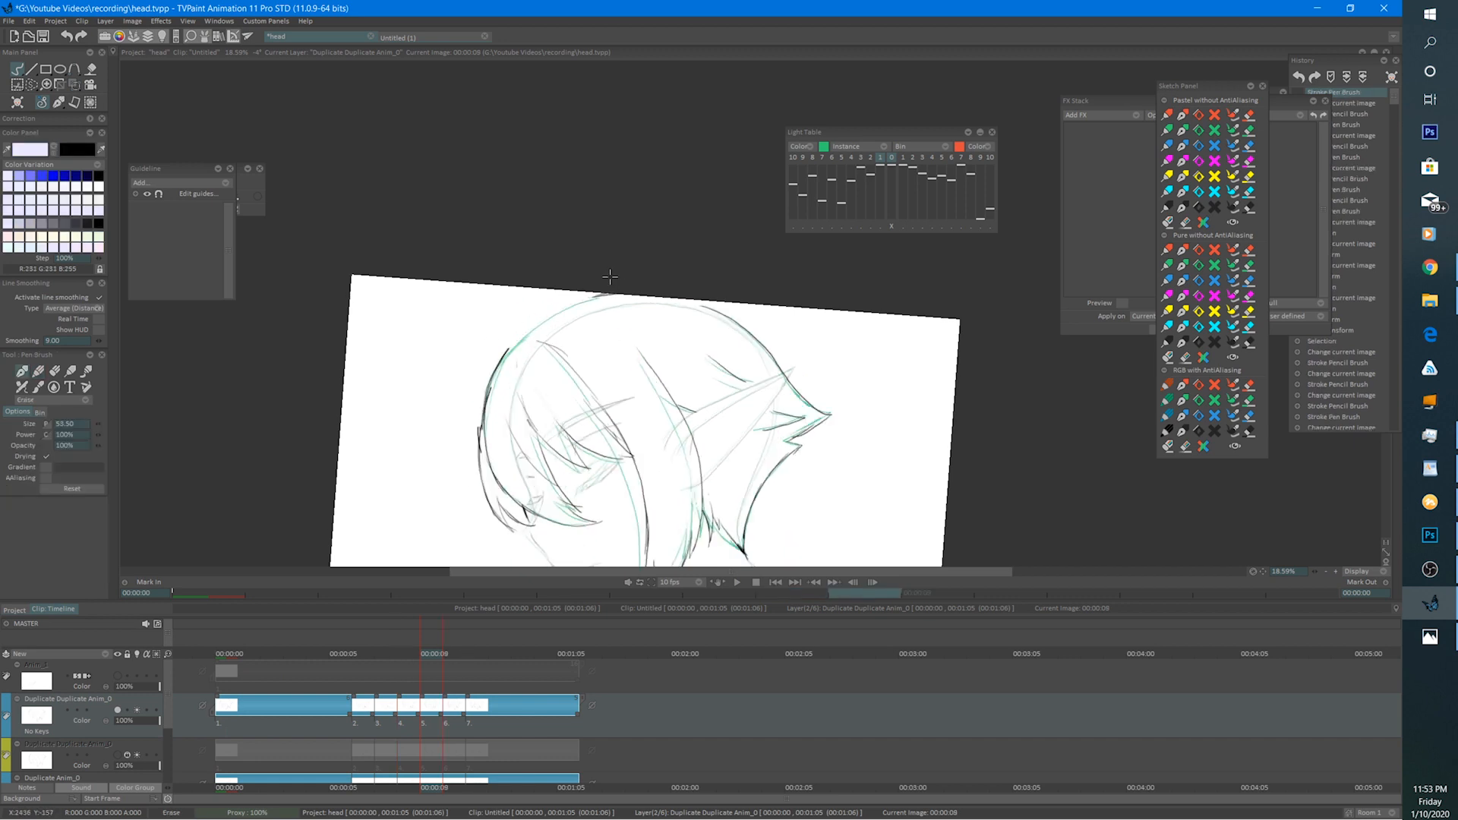
mouse_move(503, 366)
mouse_down()
mouse_move(527, 332)
mouse_move(501, 362)
mouse_move(611, 294)
mouse_move(503, 354)
mouse_move(565, 302)
mouse_up()
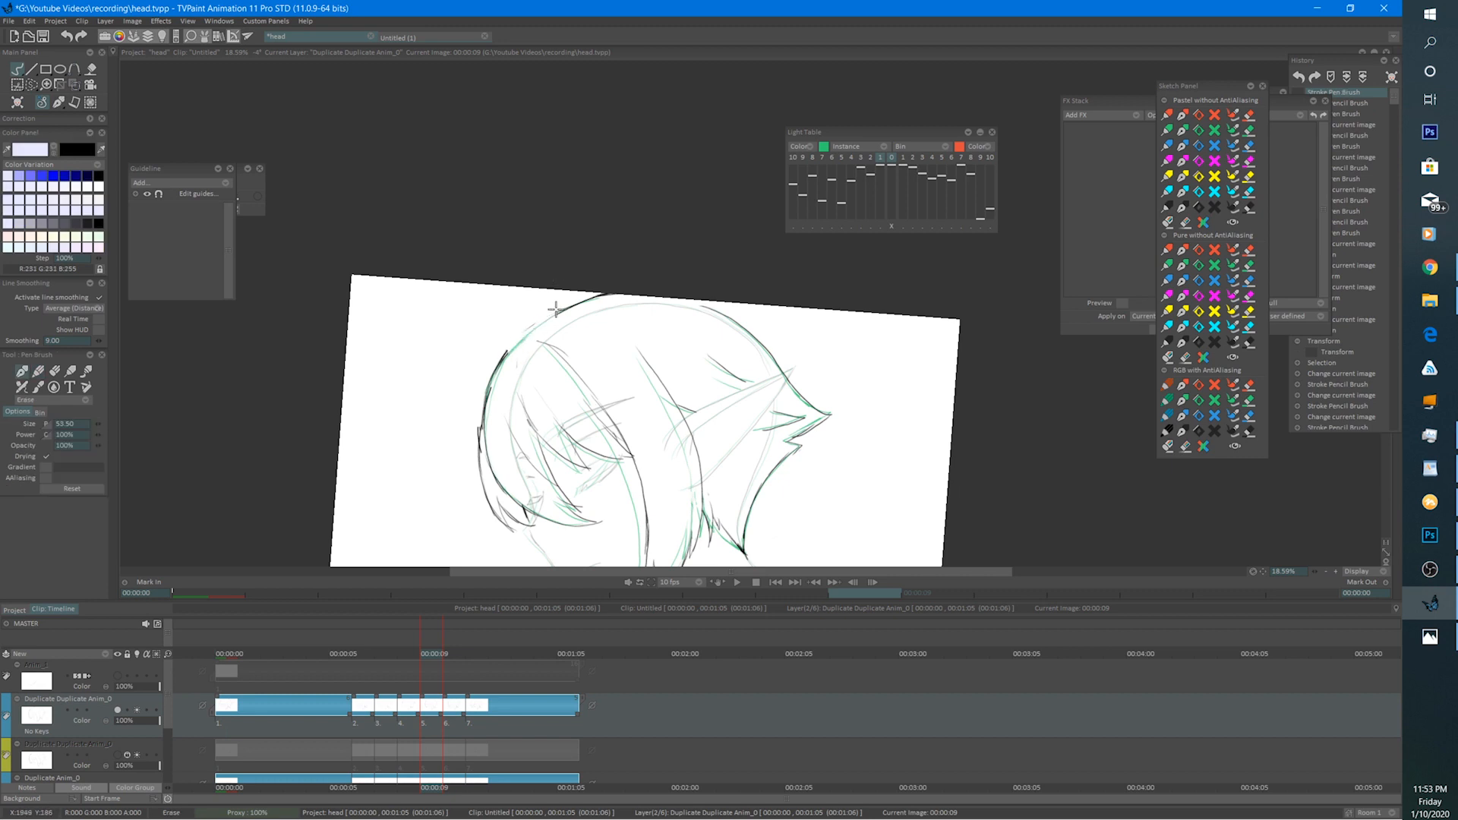
drag(501, 362, 572, 305)
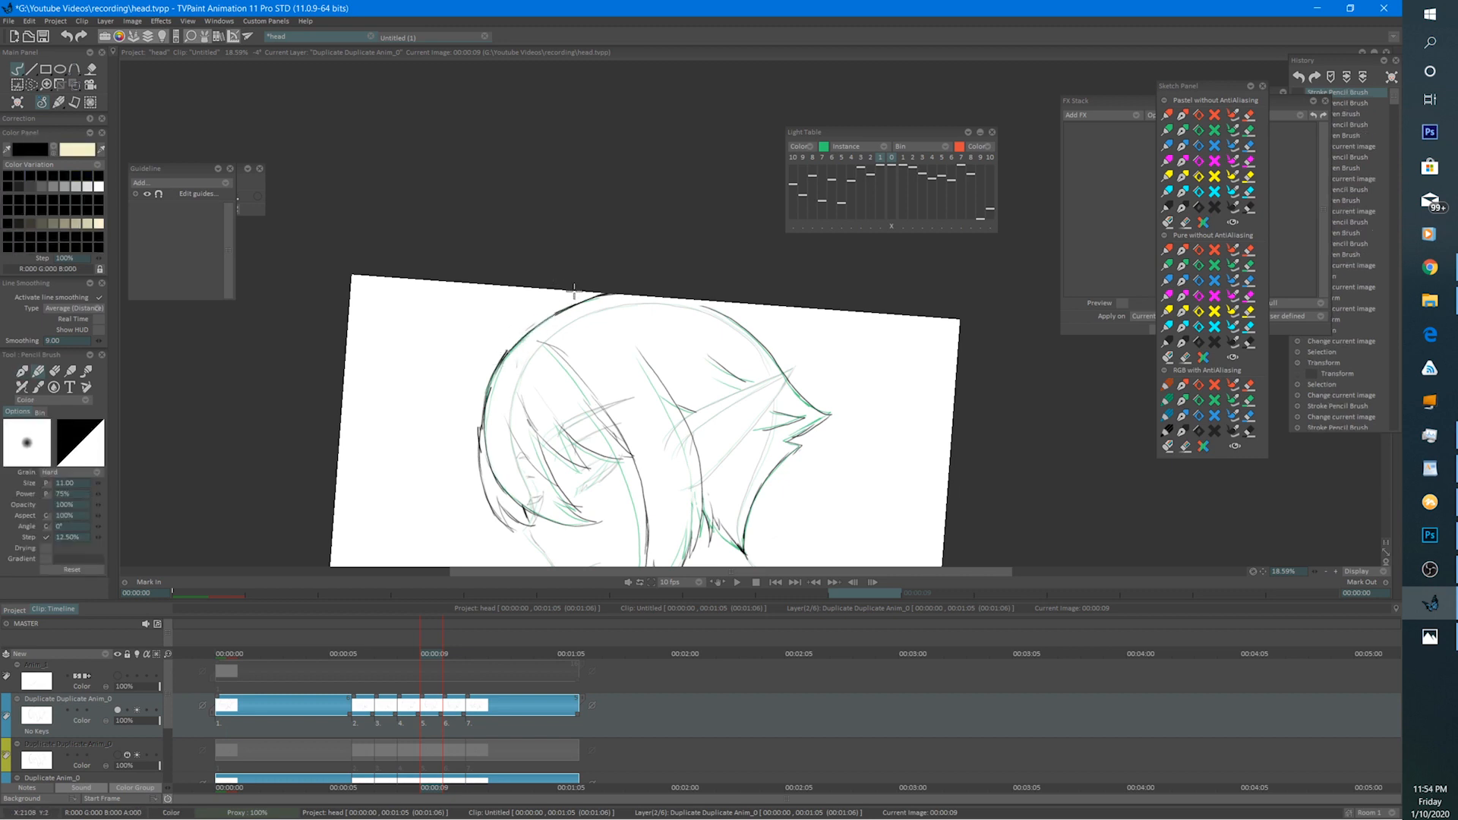
Step ahead to the seventh drawing, then play the animation to check the corrected crown line and stop playback.
key(Right)
key(Right)
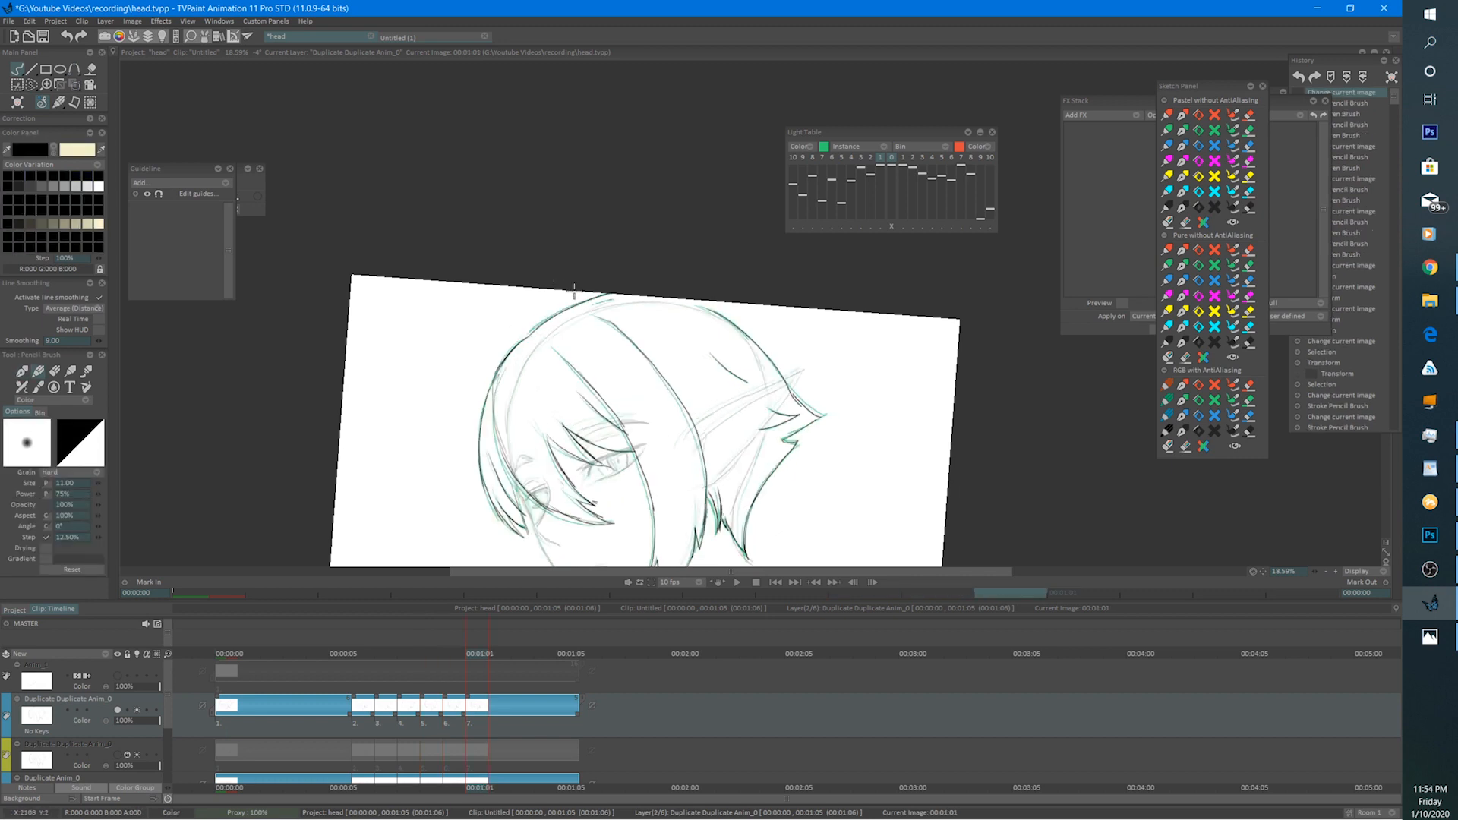
click(730, 581)
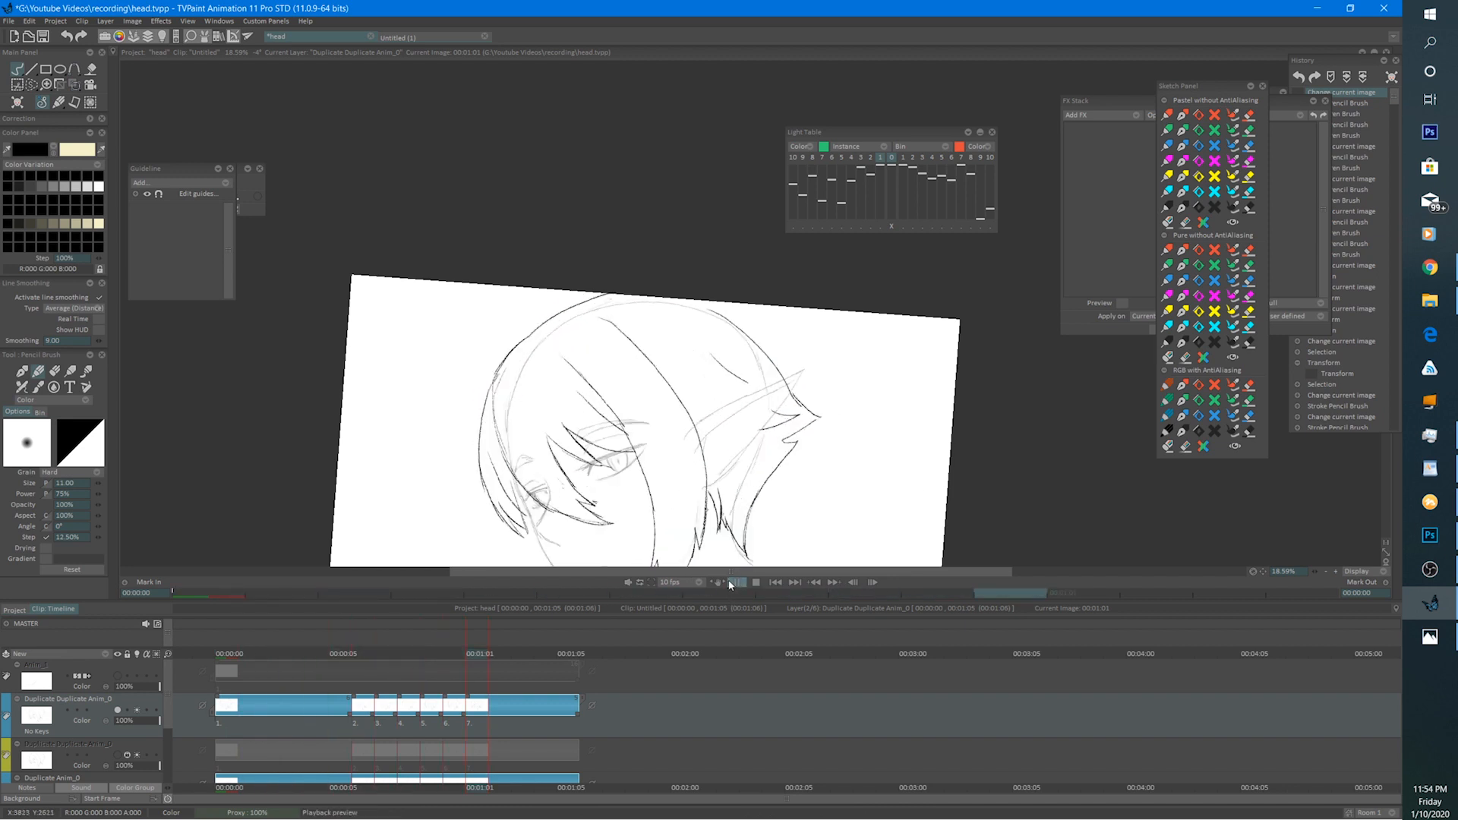
scroll(681, 481, down, 3)
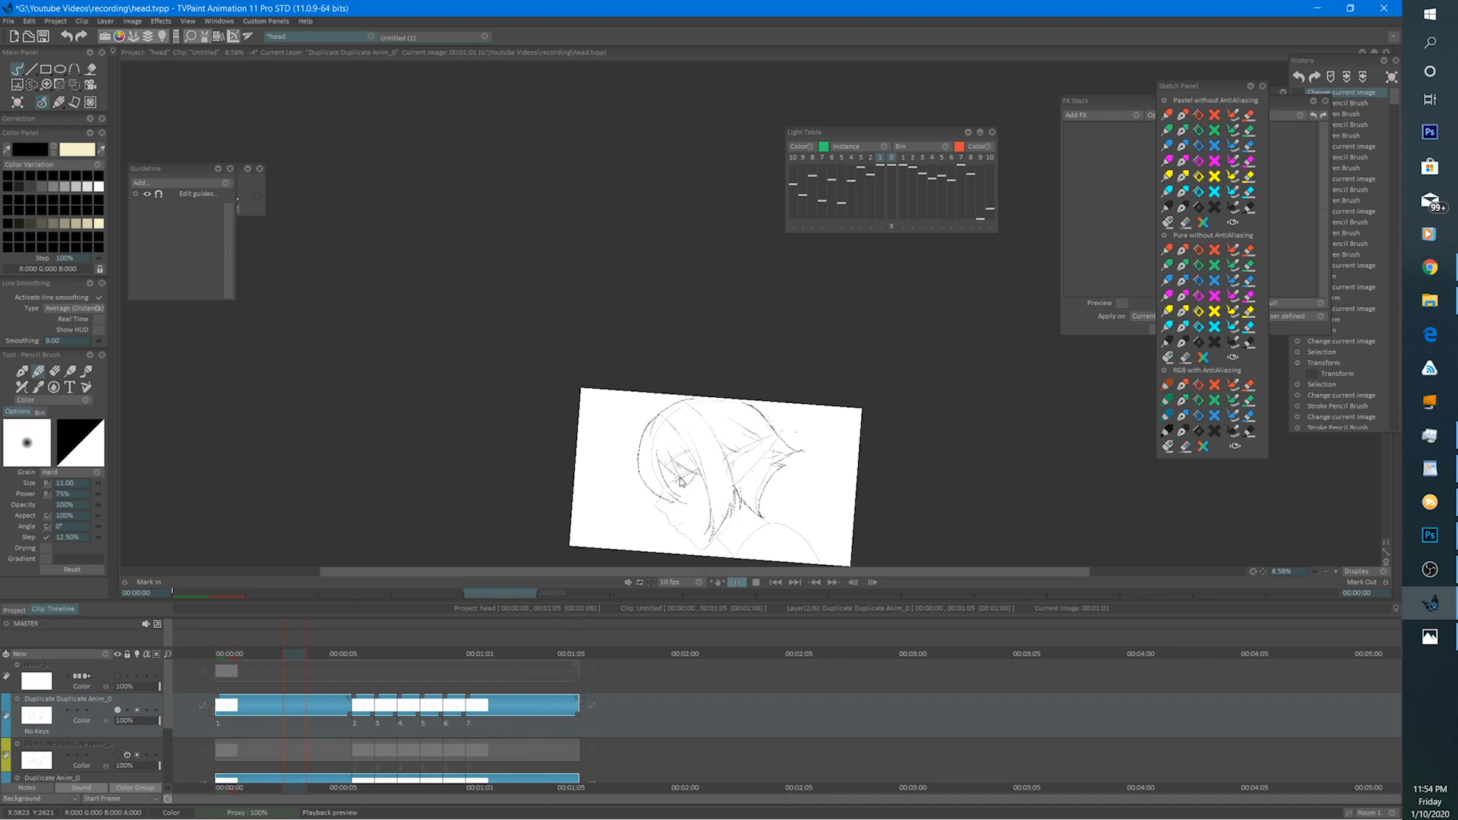
click(756, 582)
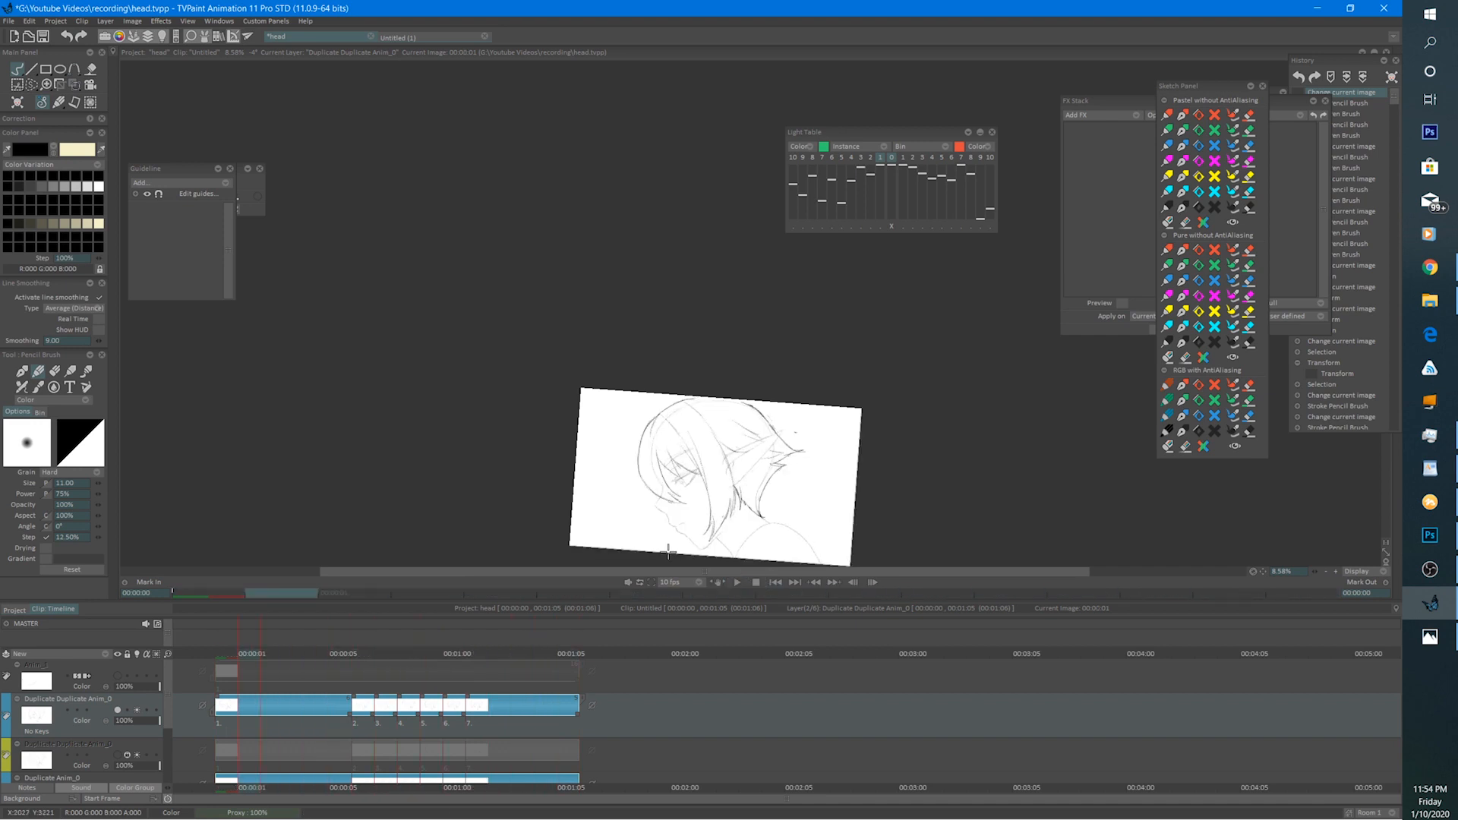
On the first drawing, close the gap in the hair outline along the top of the crown with pencil strokes.
scroll(742, 379, up, 3)
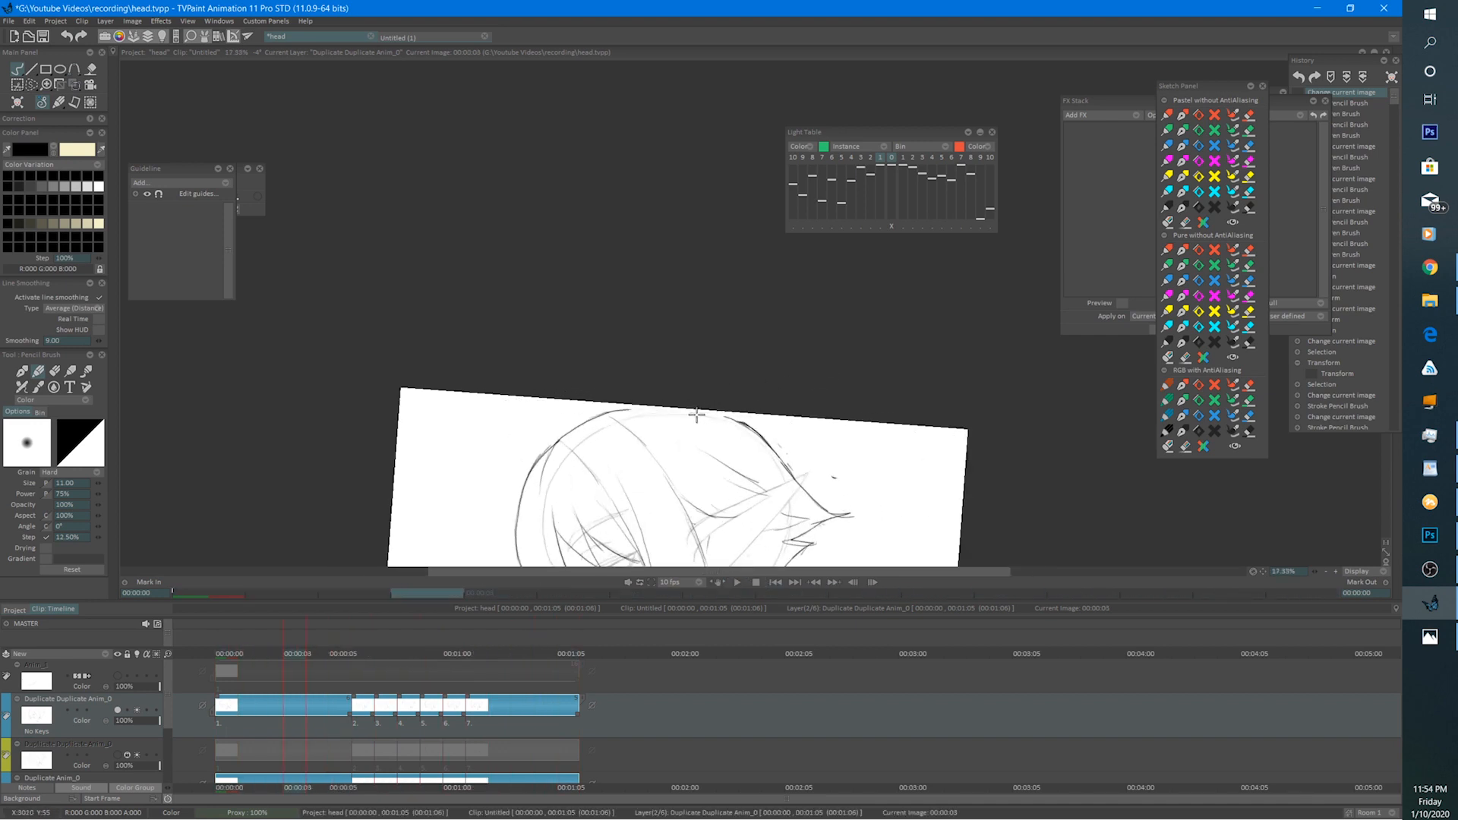
key(Left)
key(Left)
key(Left)
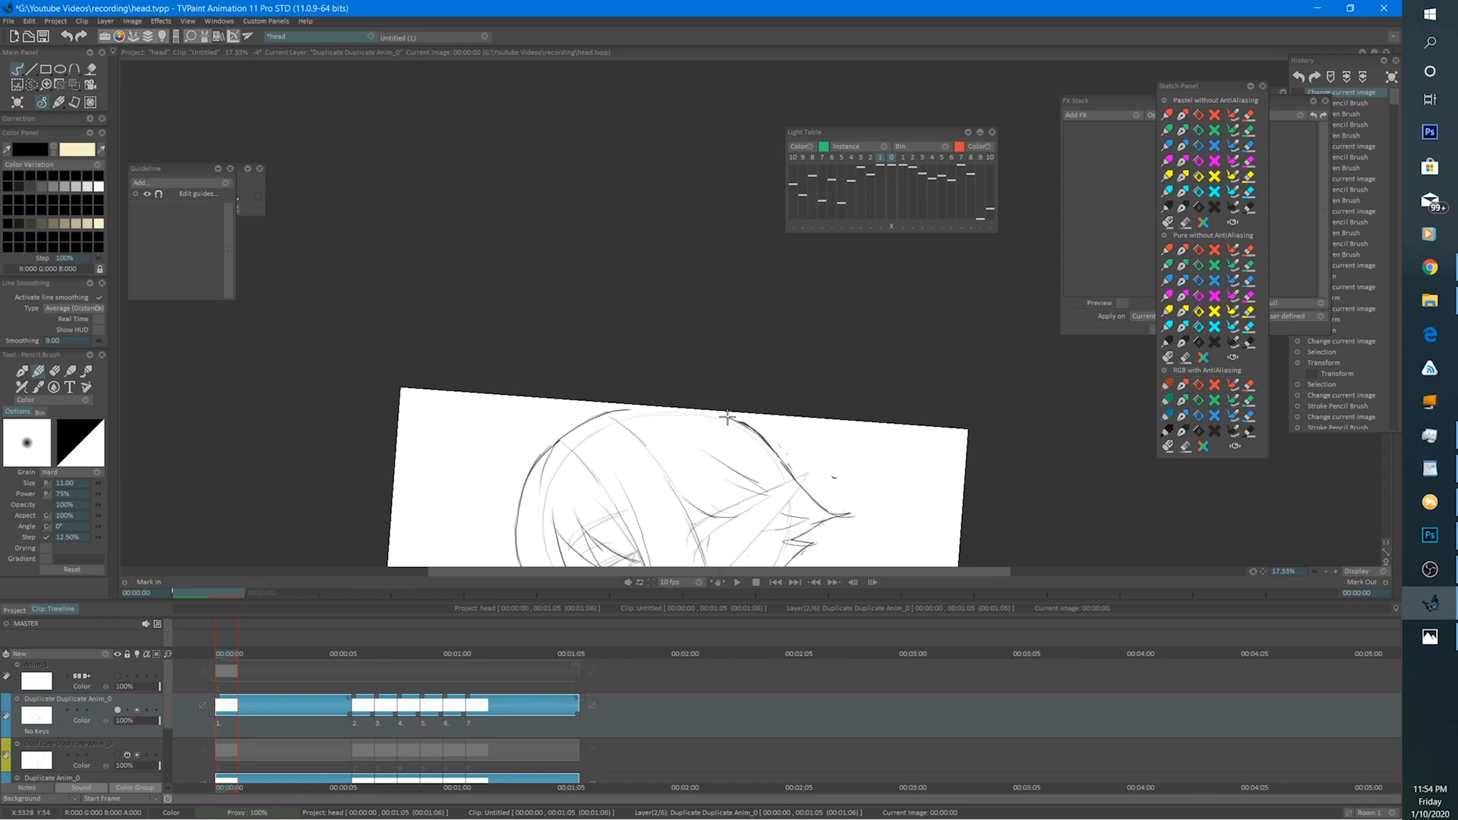
drag(738, 420, 721, 414)
mouse_move(632, 410)
mouse_down()
mouse_move(691, 414)
mouse_move(645, 413)
mouse_up()
Play the full head turn with the completed first-drawing crown outline and stop playback.
click(737, 582)
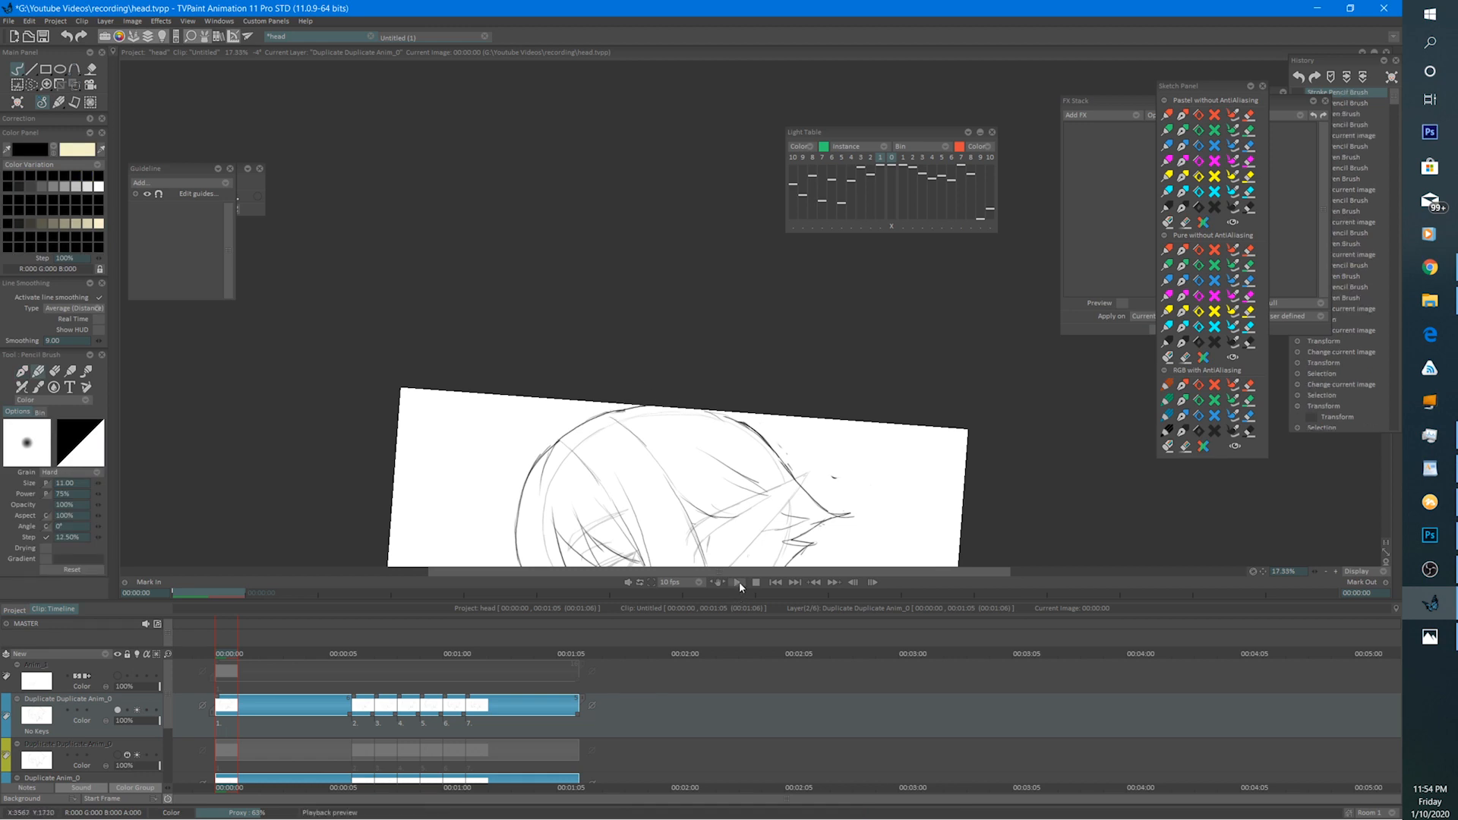
scroll(748, 564, down, 4)
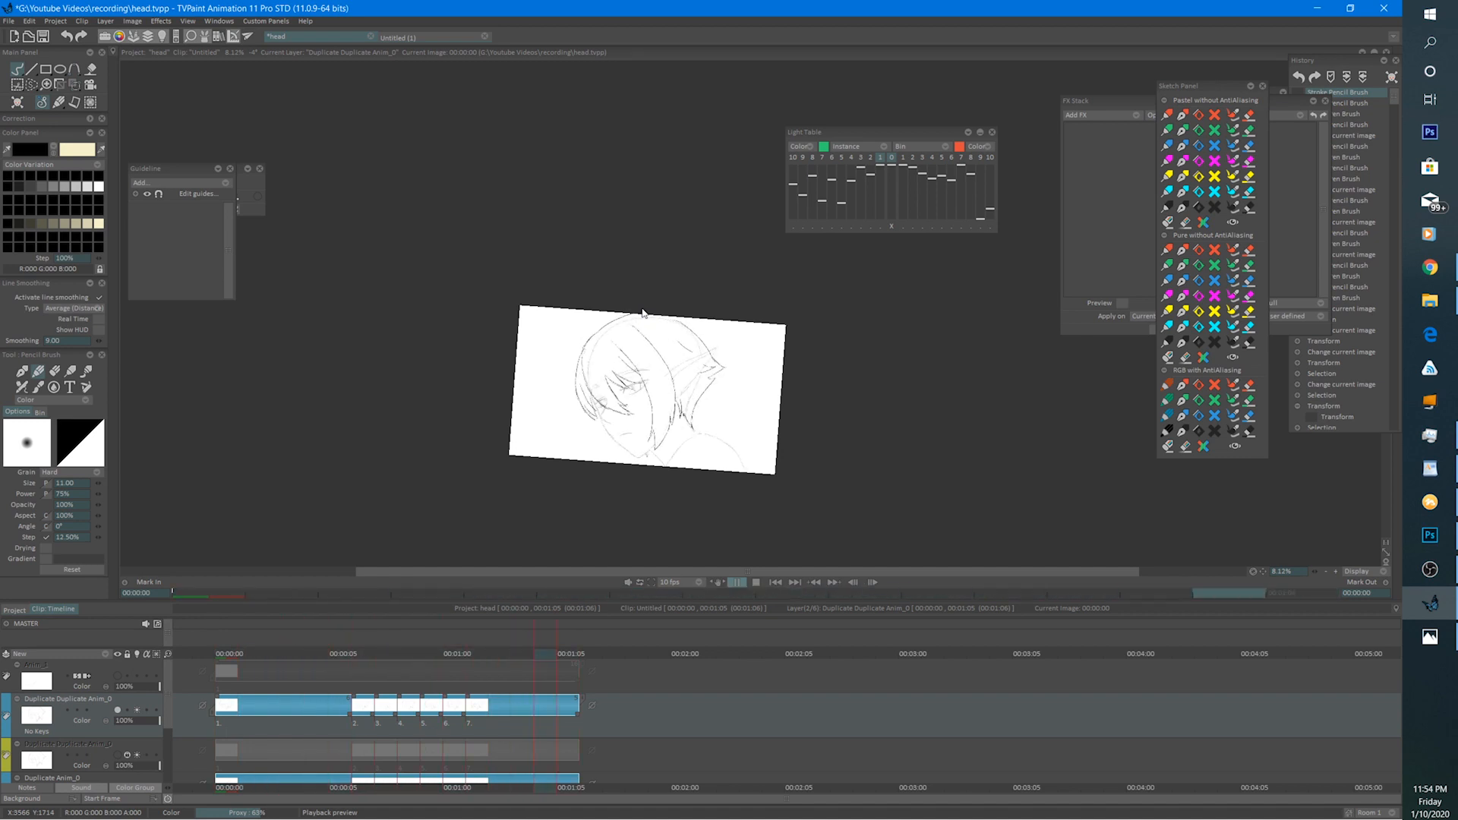
click(756, 582)
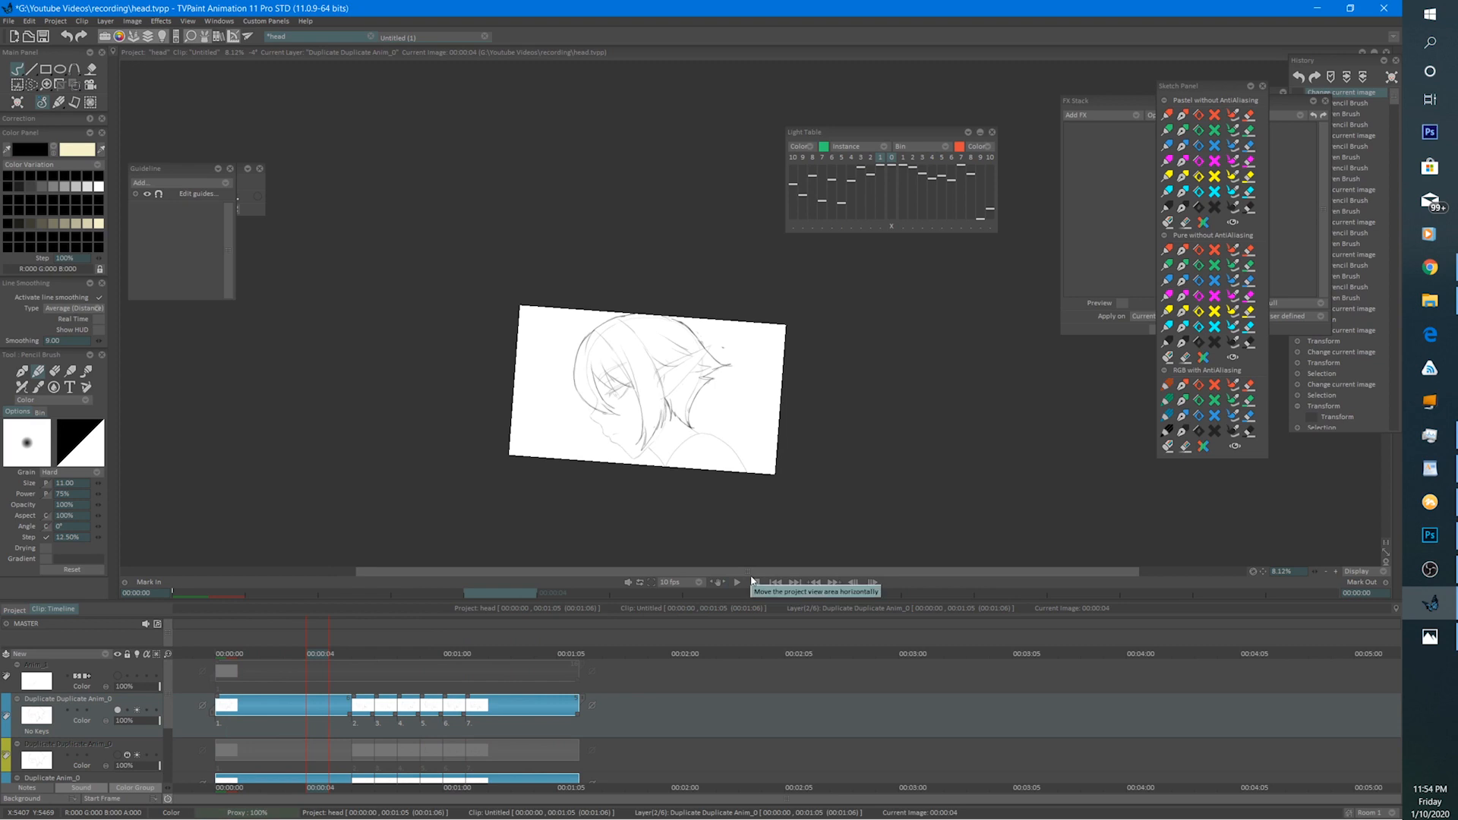
Assign the Red color group to the hair layer and to the Duplicate Anim_0 head layer.
click(3, 716)
click(18, 666)
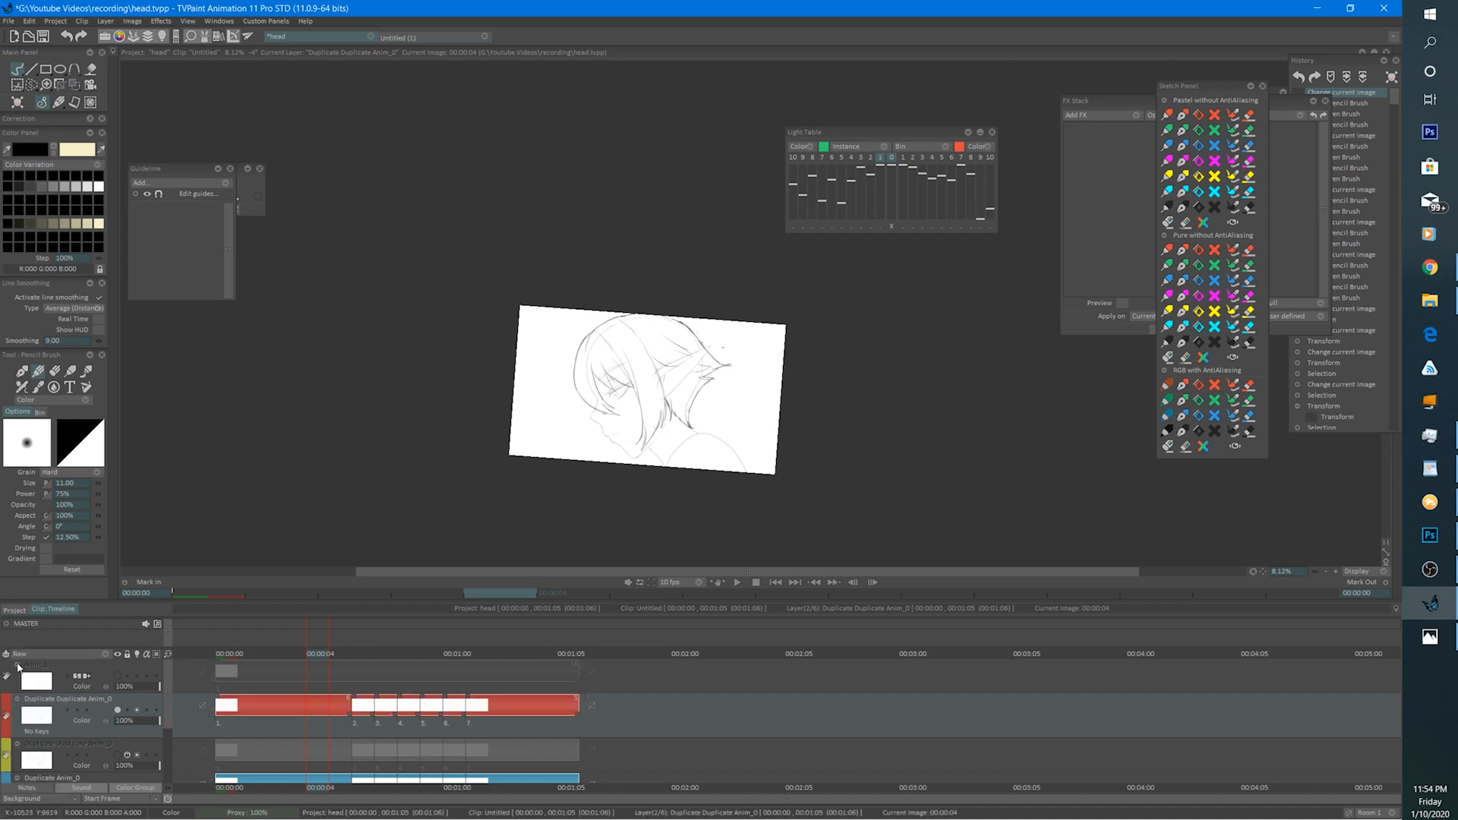
scroll(165, 696, down, 2)
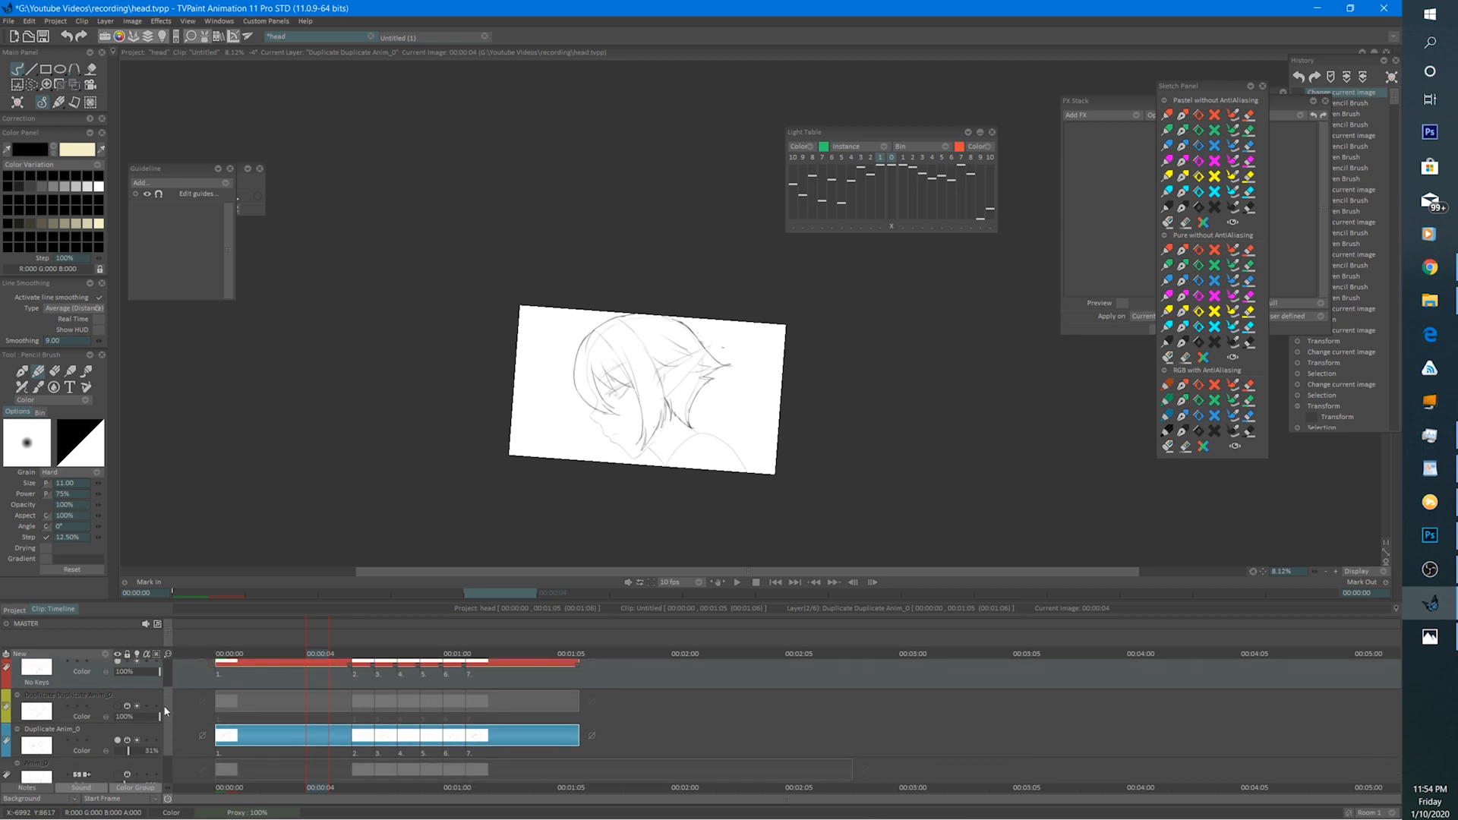
click(7, 668)
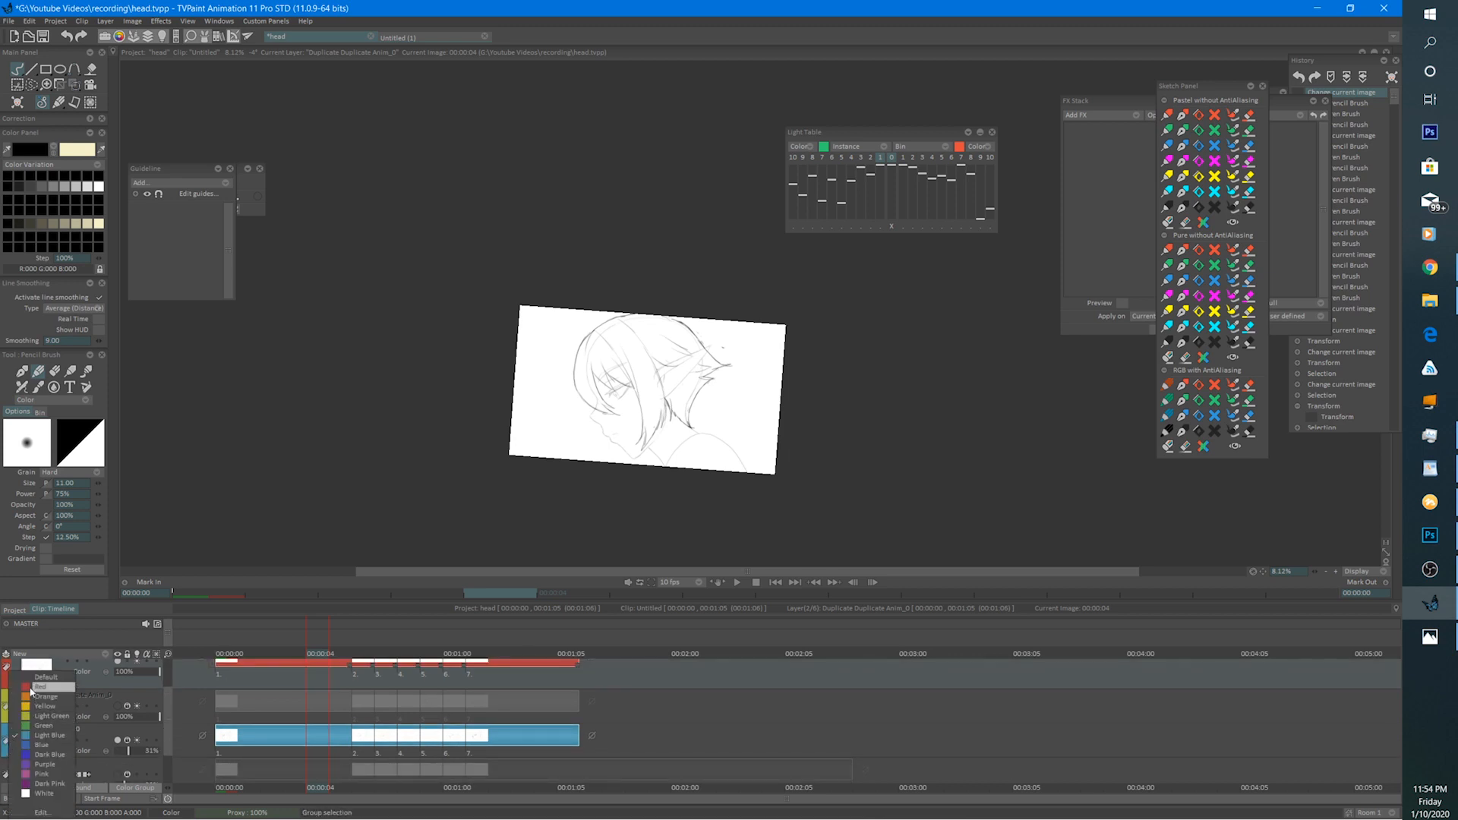
click(25, 688)
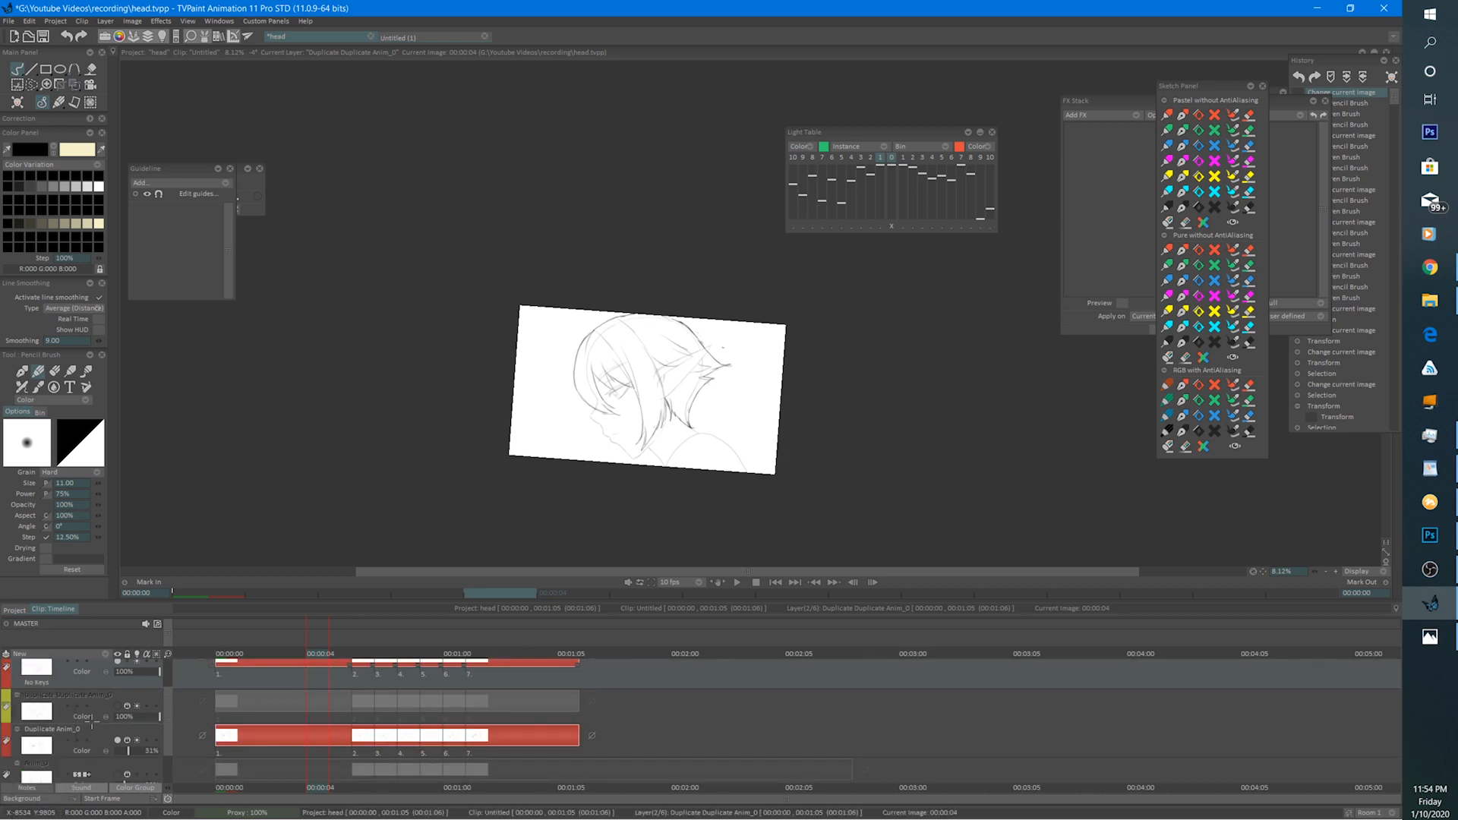
Move the Duplicate Anim_0 layer directly below the hair layer, duplicate it, and hide the lower copy.
drag(96, 694, 100, 690)
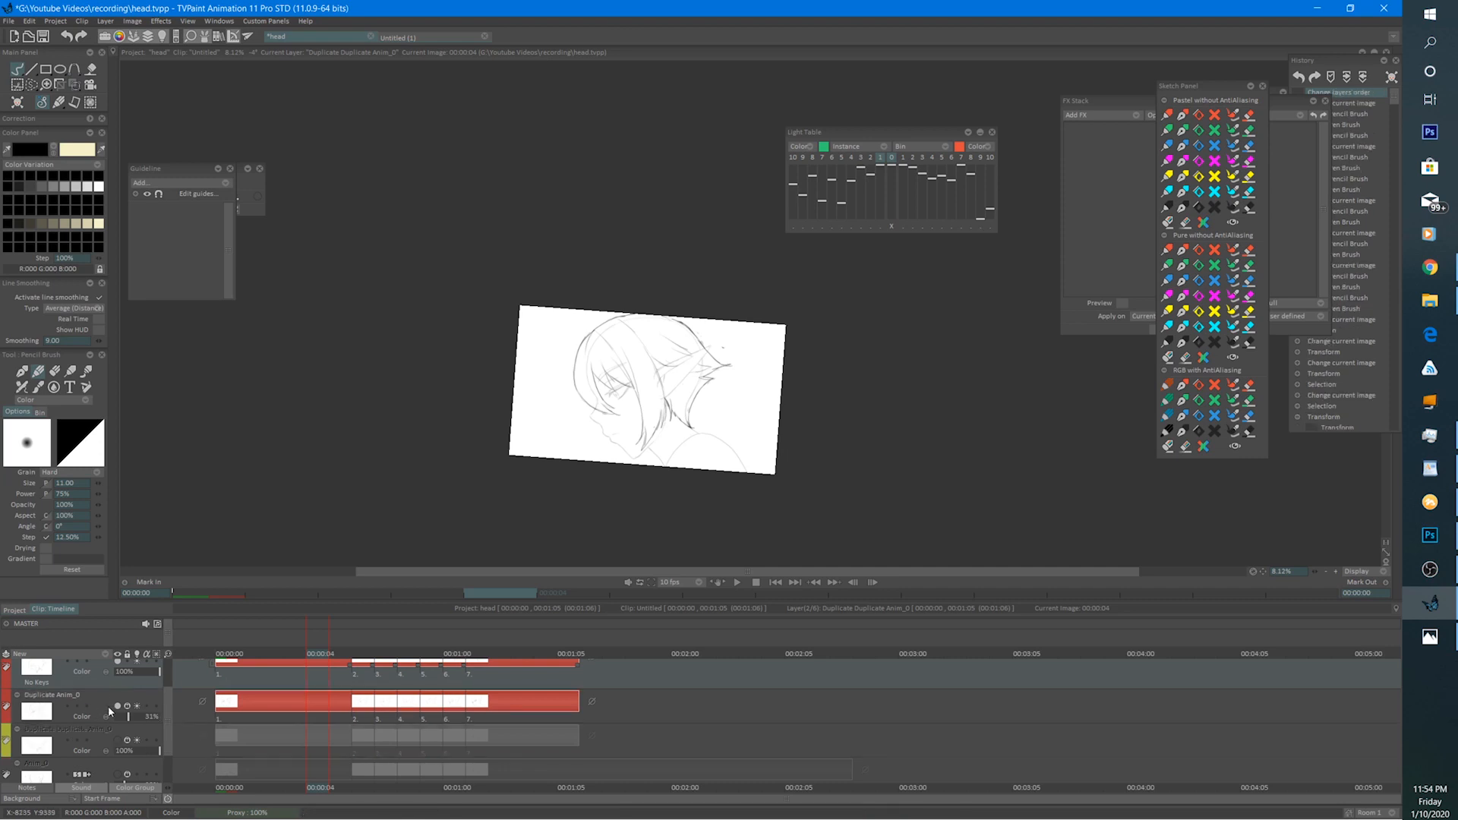
right_click(123, 701)
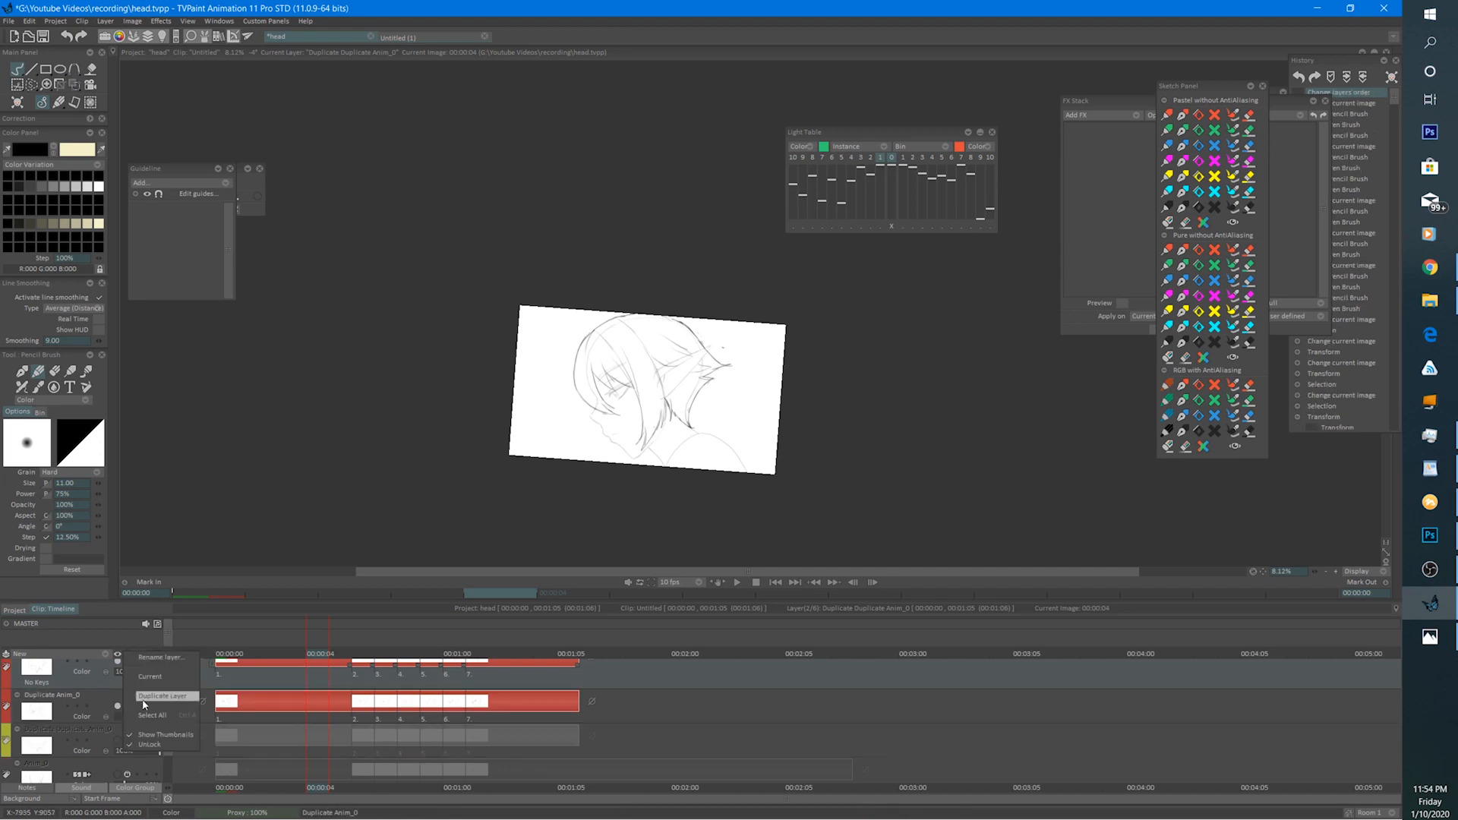
click(151, 696)
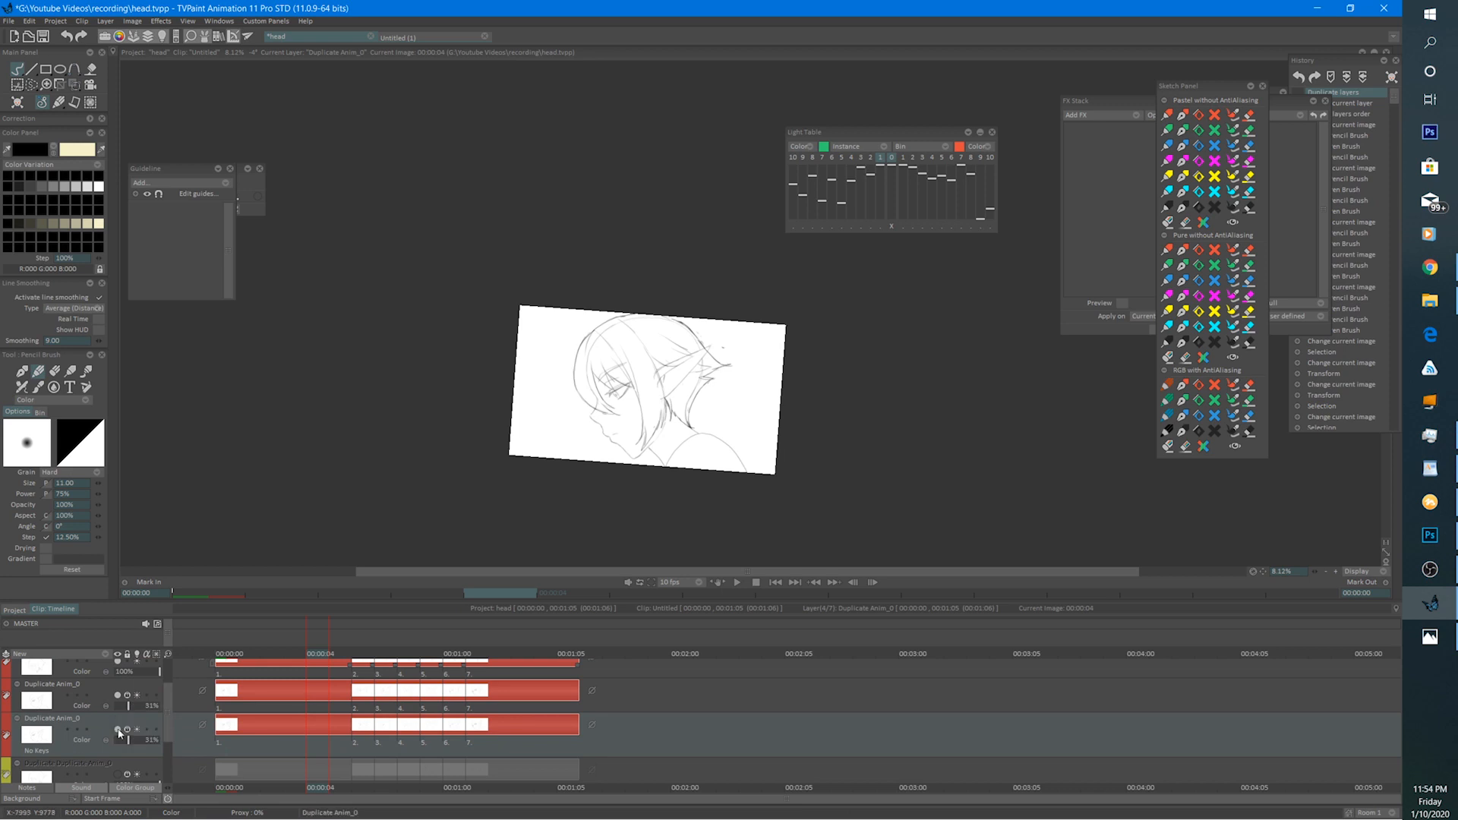
click(117, 731)
click(140, 681)
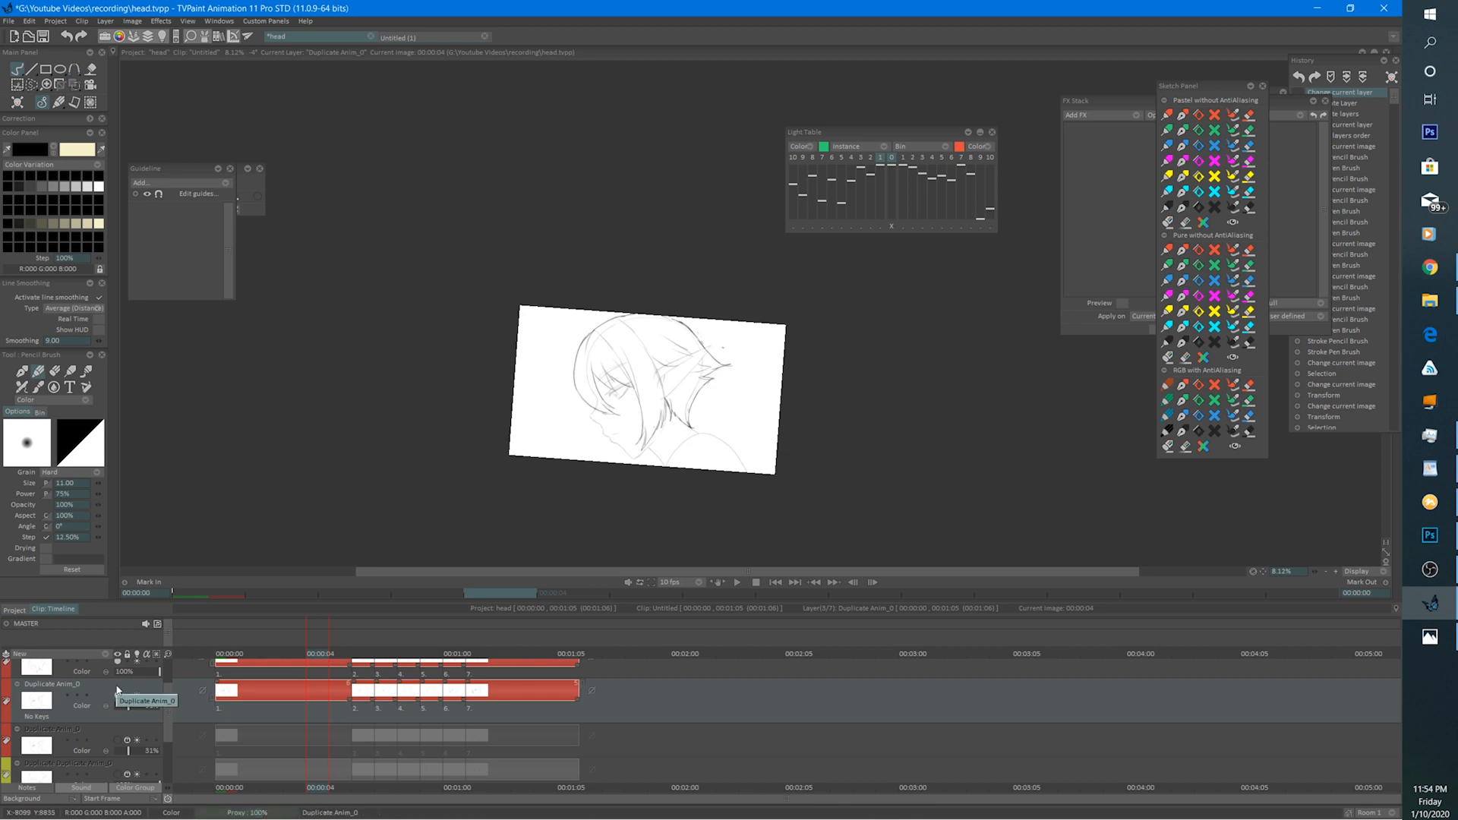
On the upper Duplicate Anim_0 layer's first drawing, erase the head construction lines behind the back hair and nape.
scroll(618, 328, up, 3)
scroll(621, 322, up, 1)
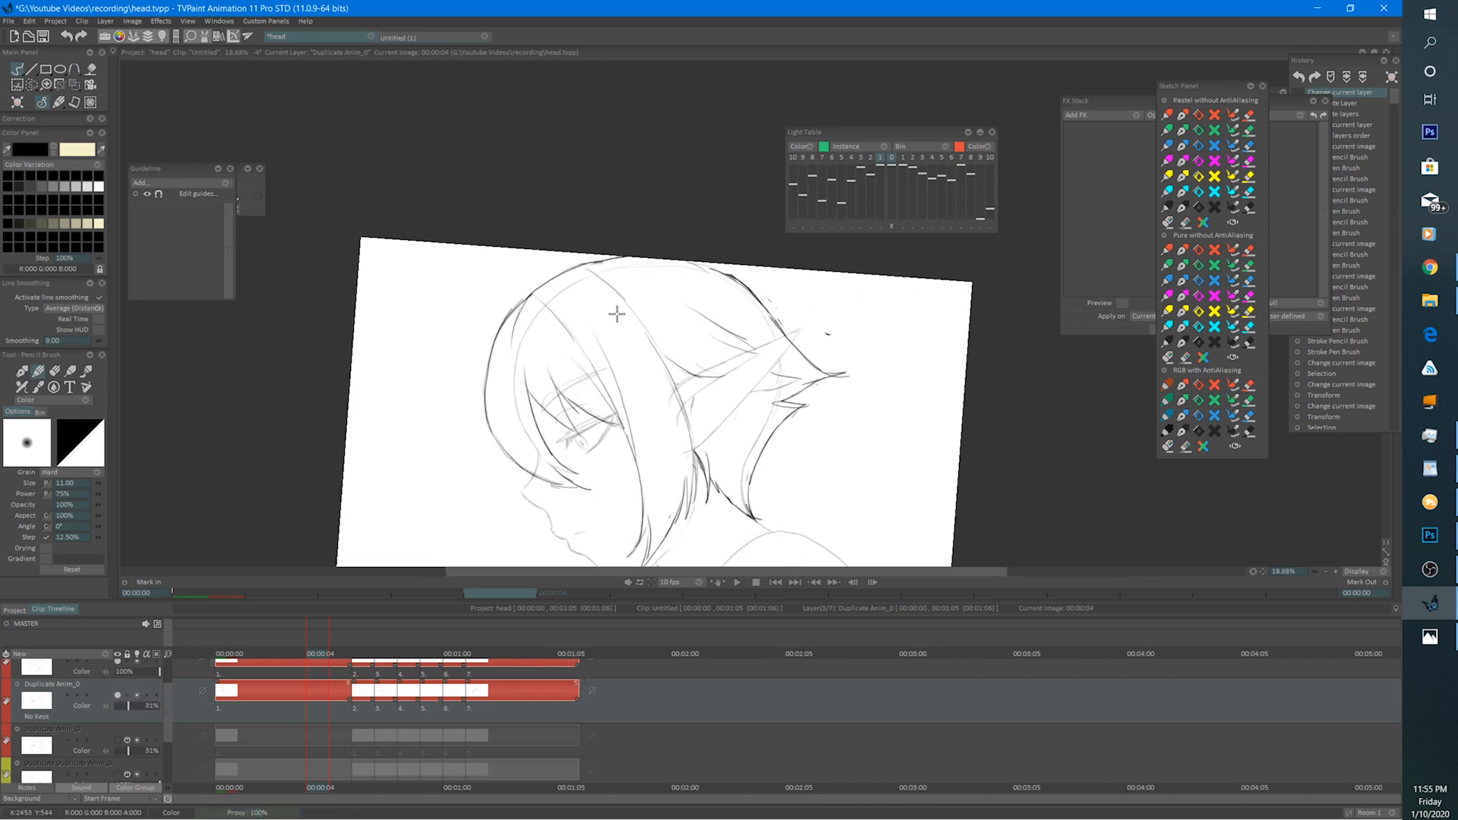
key(e)
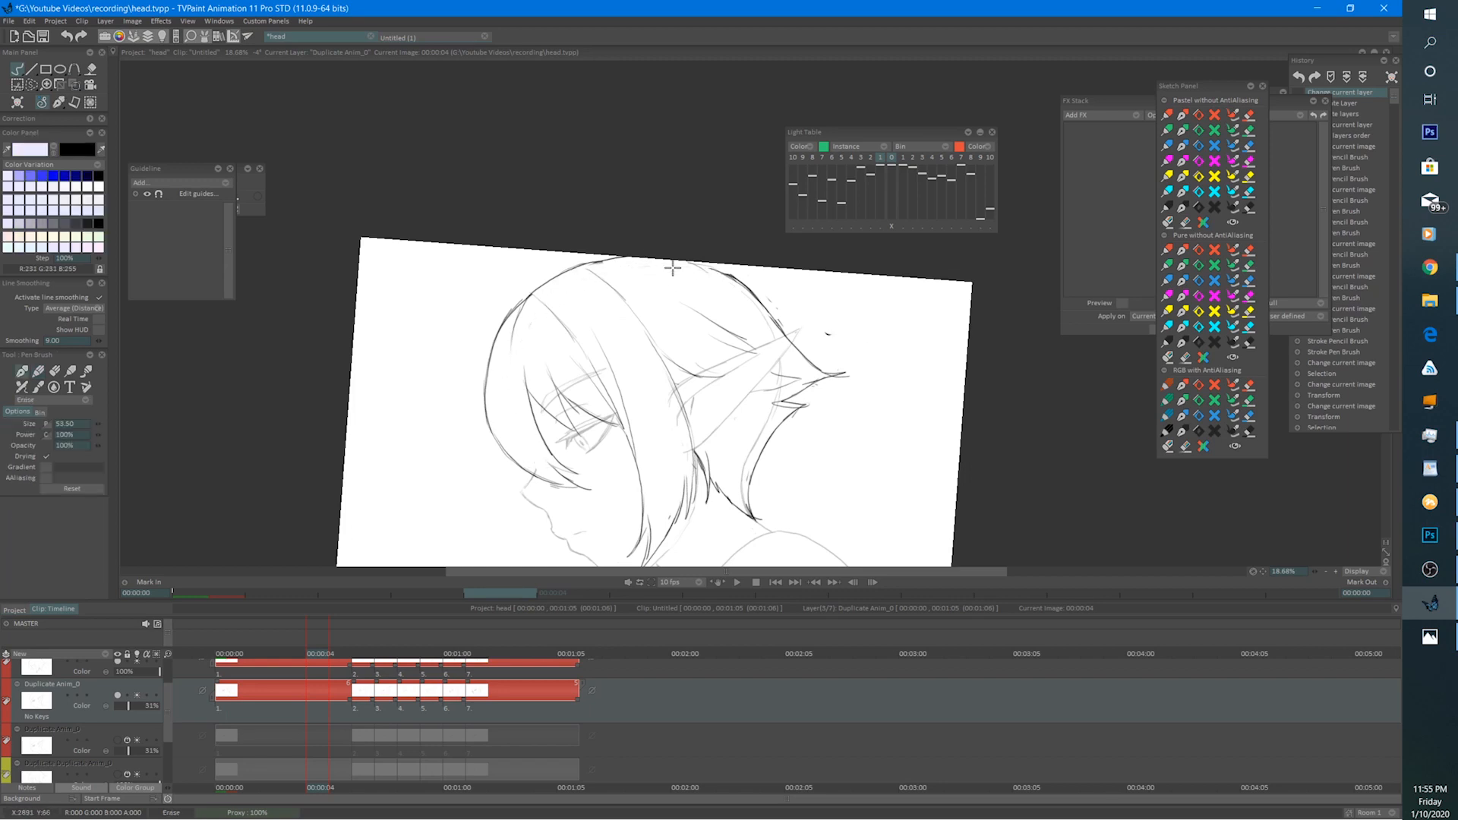
drag(749, 326, 747, 289)
drag(780, 386, 764, 422)
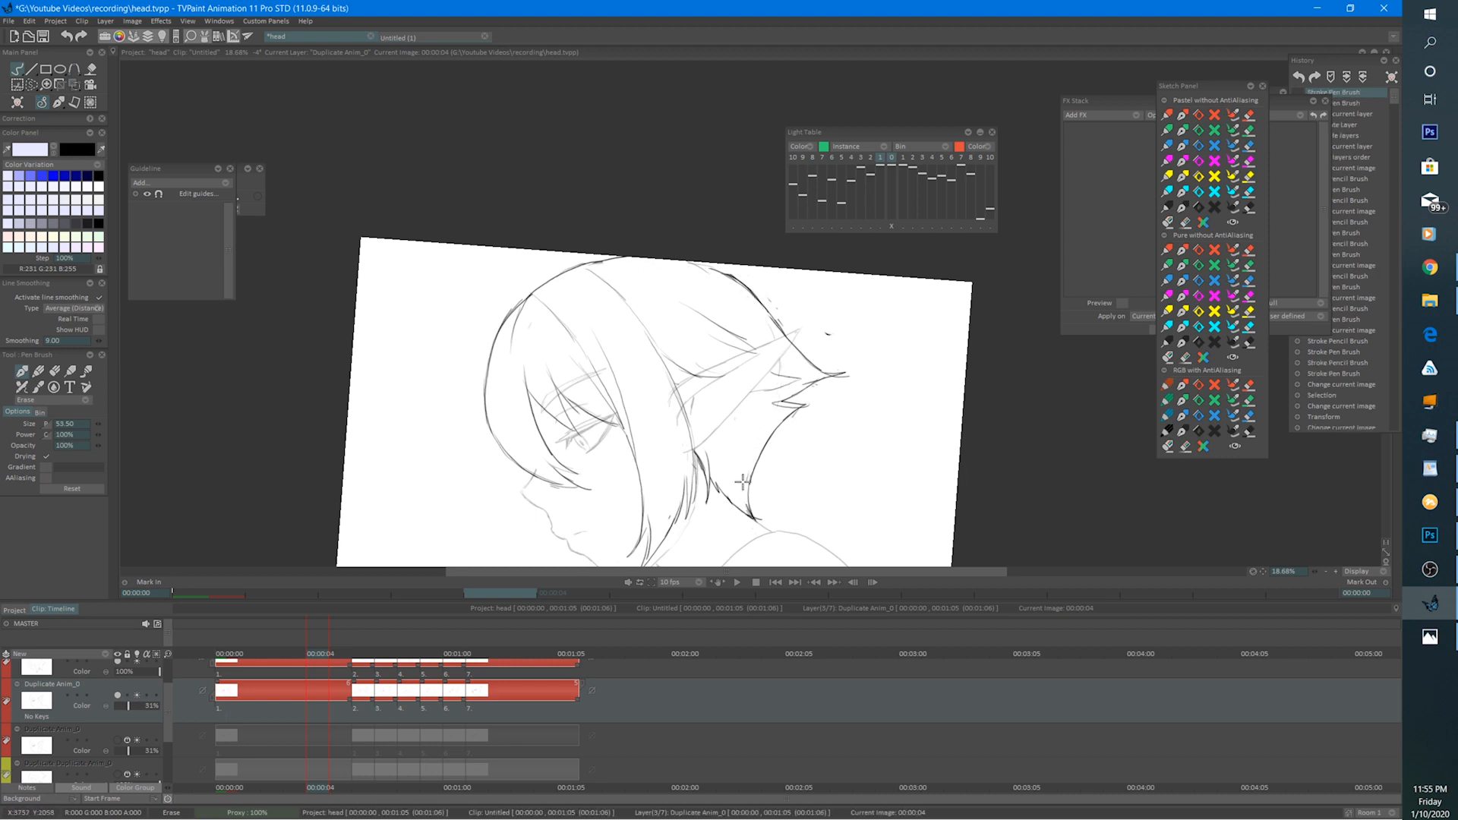
drag(790, 357, 788, 347)
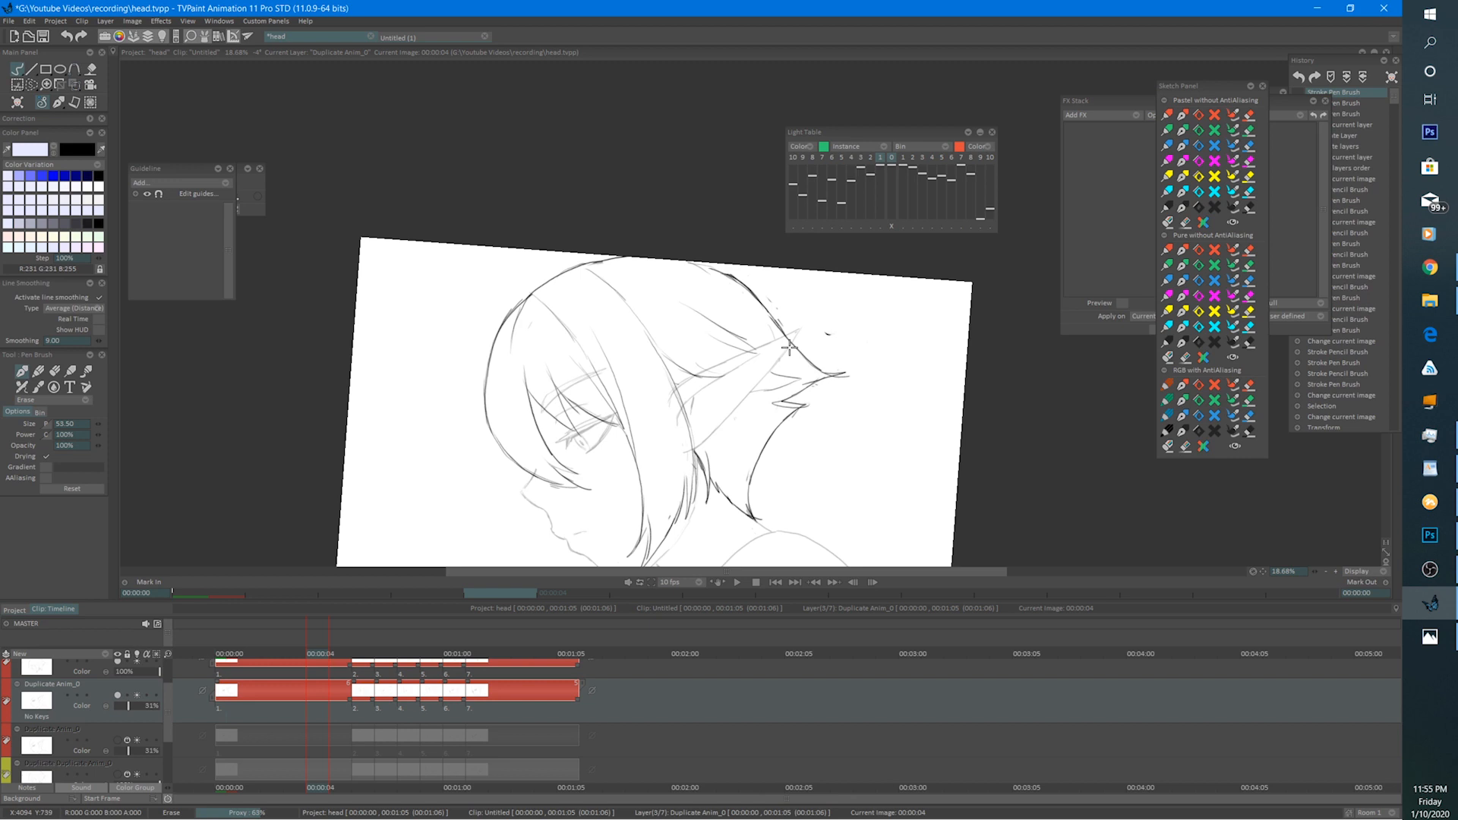
Raise the upper Duplicate Anim_0 layer's opacity to 100% and erase the skull line under the crown hair.
key(b)
drag(146, 705, 184, 705)
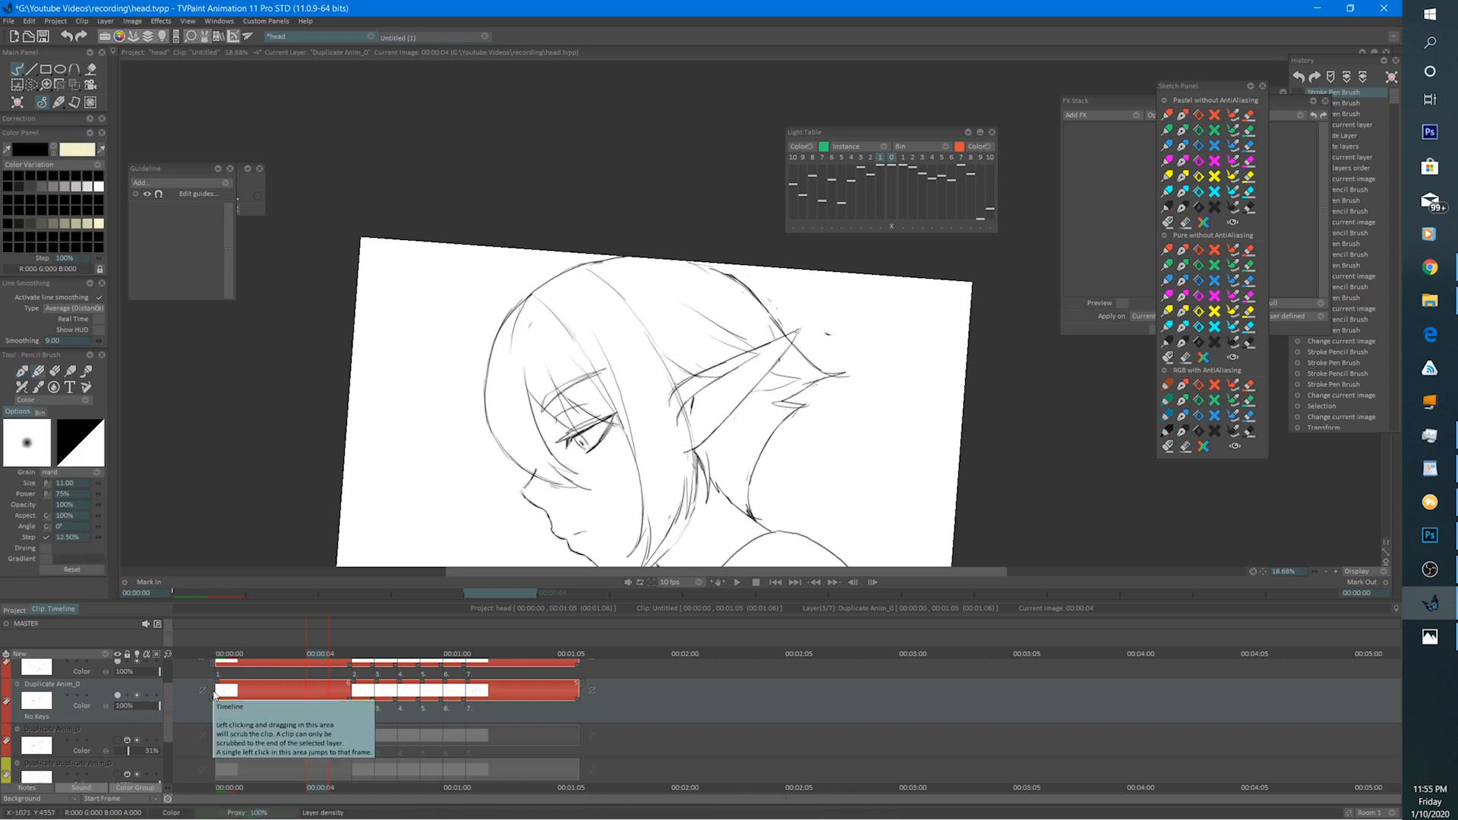
key(e)
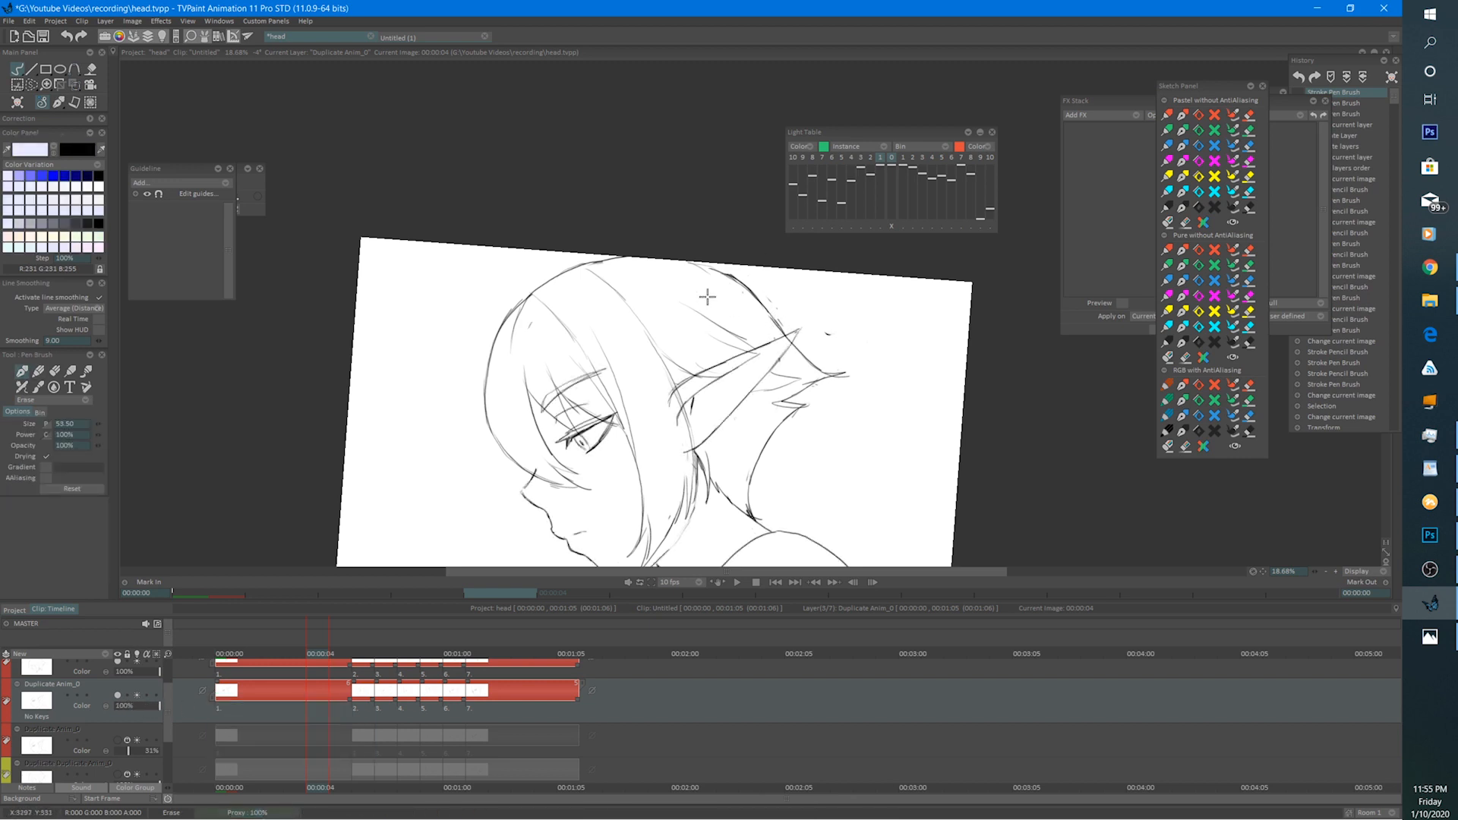
drag(707, 297, 681, 293)
On the Duplicate Anim_0 layer's second drawing, erase the head and neck construction lines hidden behind the back hair.
key(Right)
key(Right)
key(Right)
key(Left)
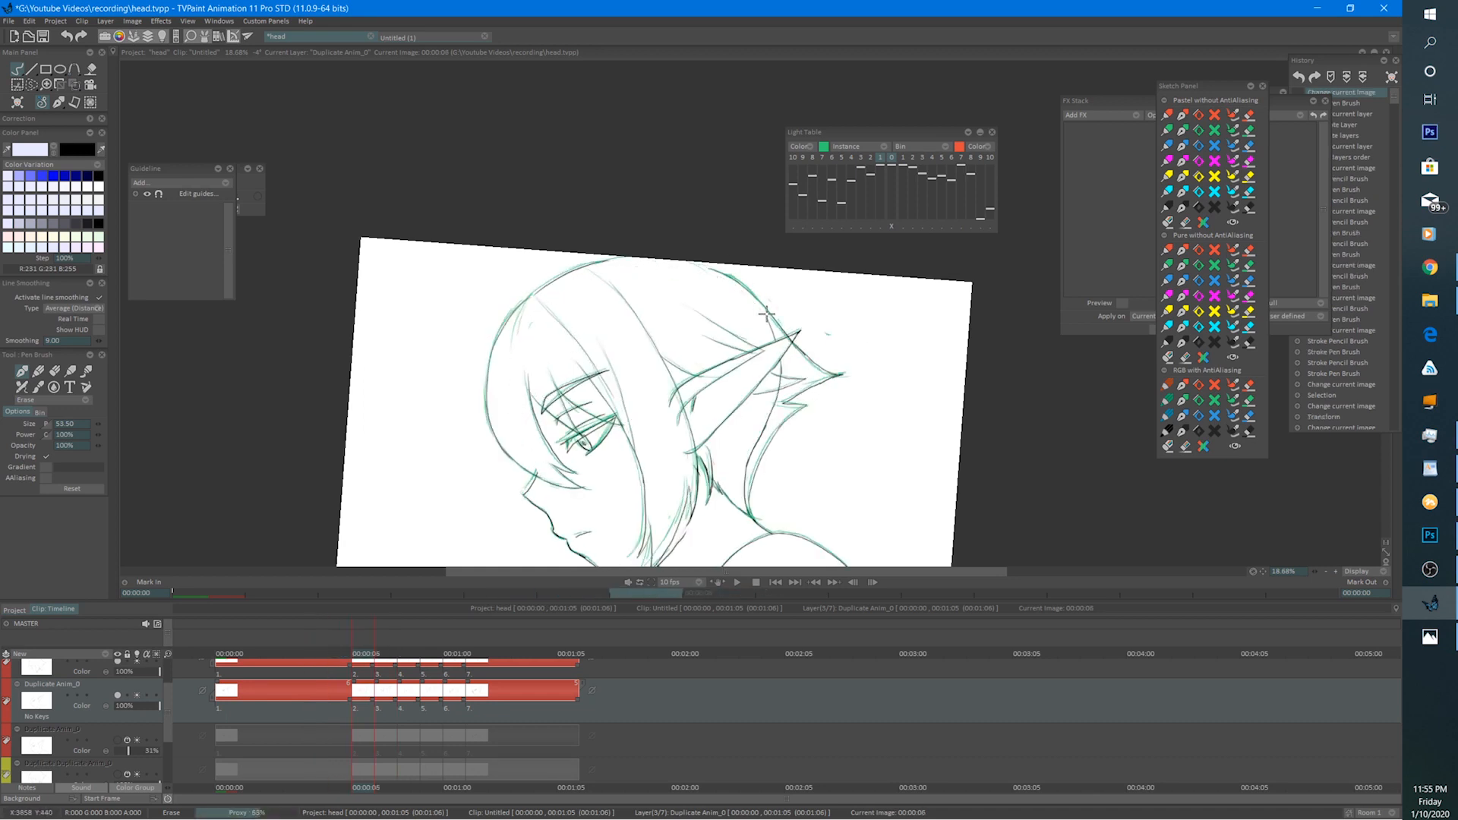
mouse_move(775, 317)
mouse_down()
mouse_move(783, 365)
mouse_move(751, 455)
mouse_up()
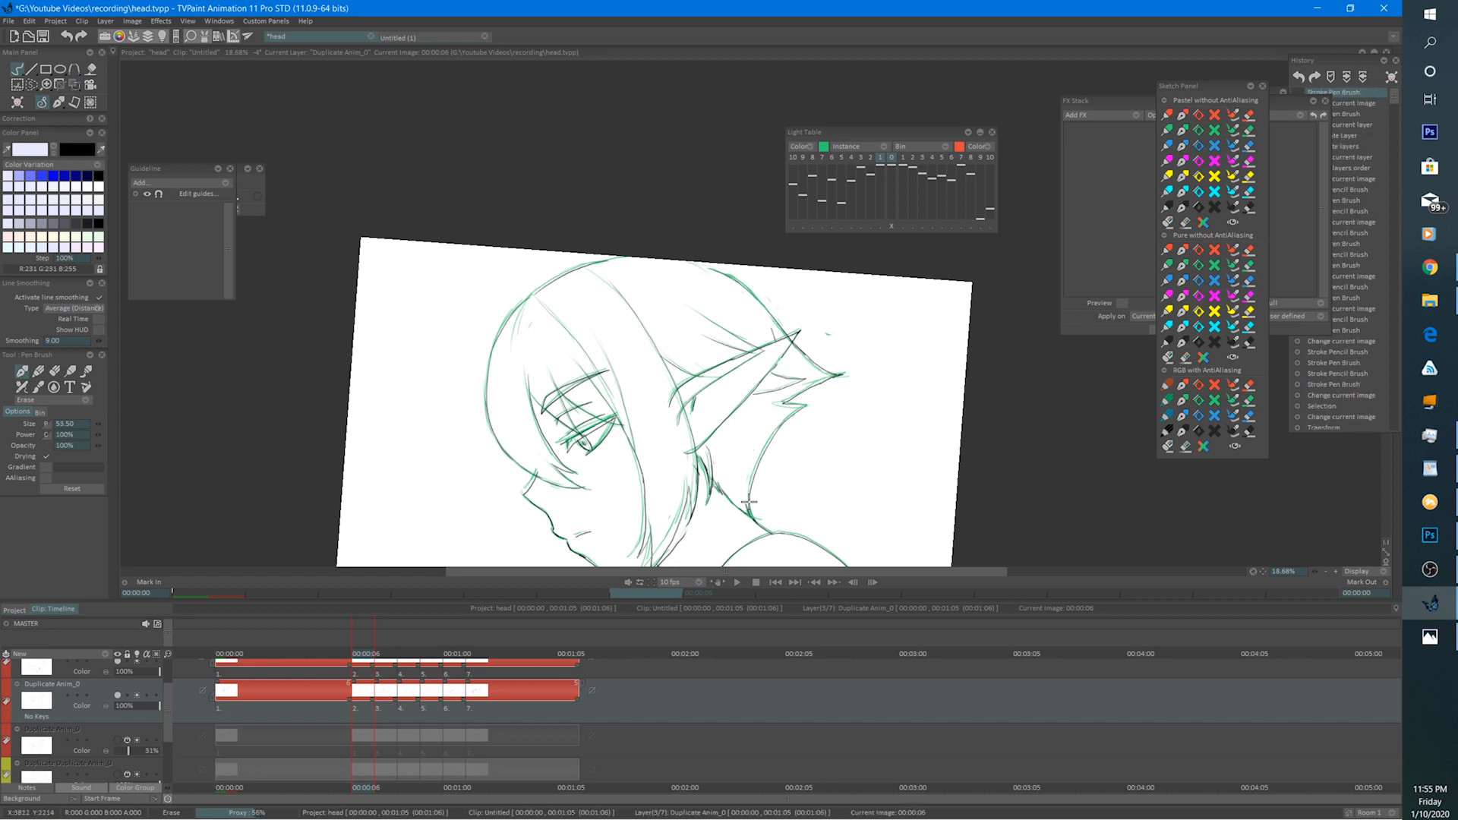
On the third drawing, erase the neck construction line behind the back hair and save the project.
key(Right)
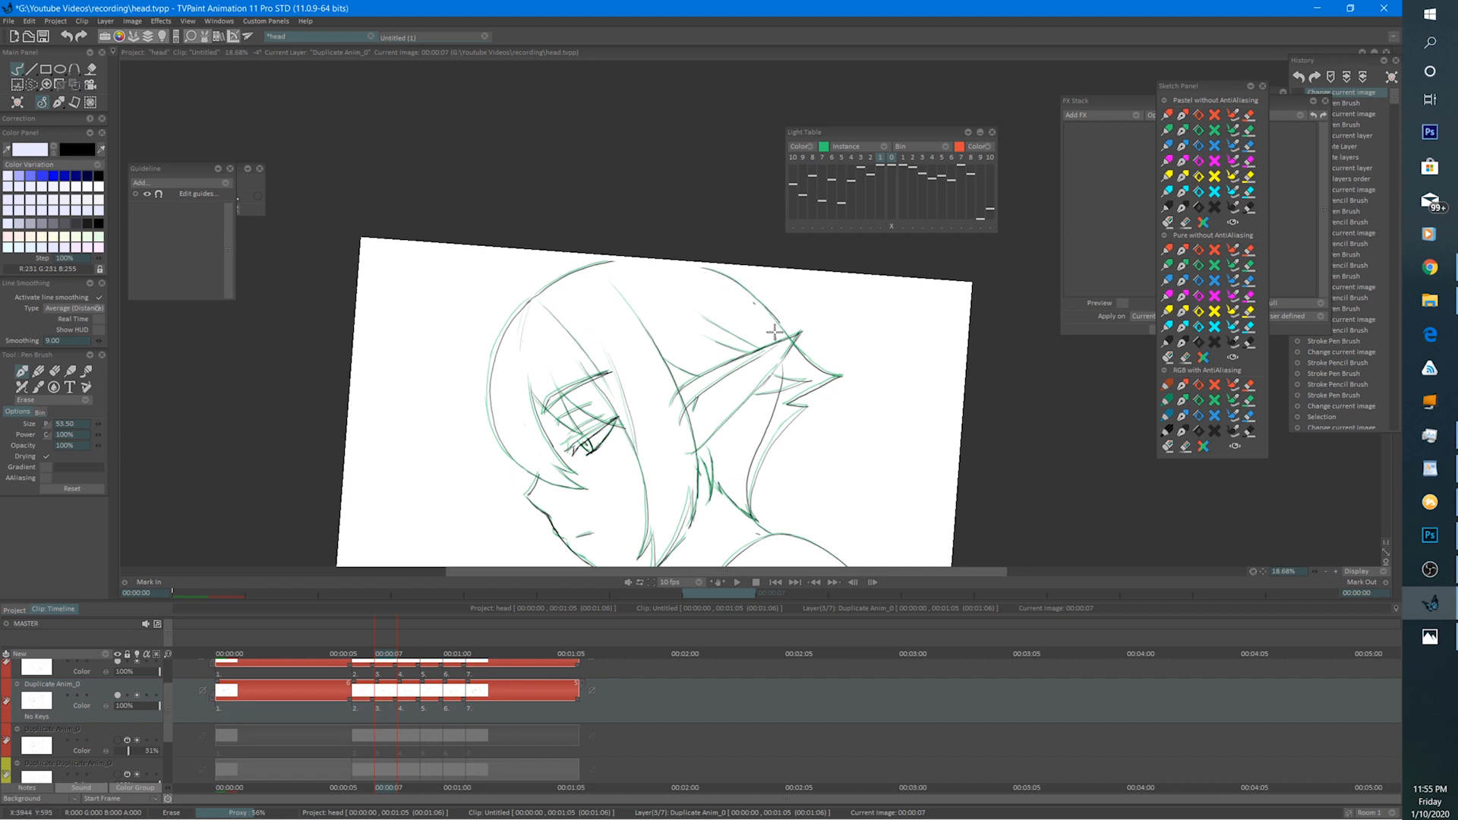
mouse_move(773, 332)
mouse_down()
mouse_move(782, 368)
mouse_move(751, 501)
mouse_up()
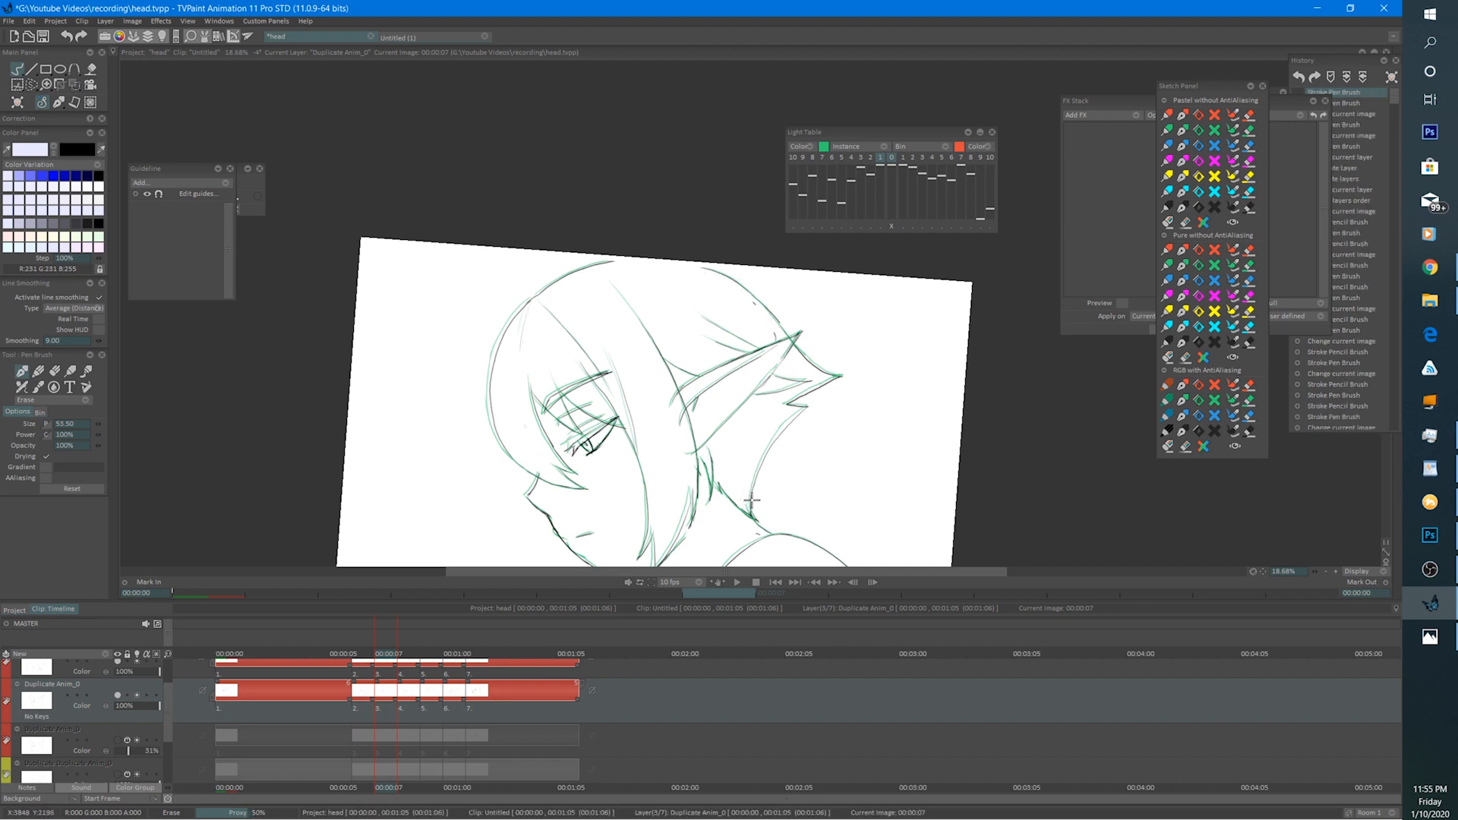
key(ctrl+s)
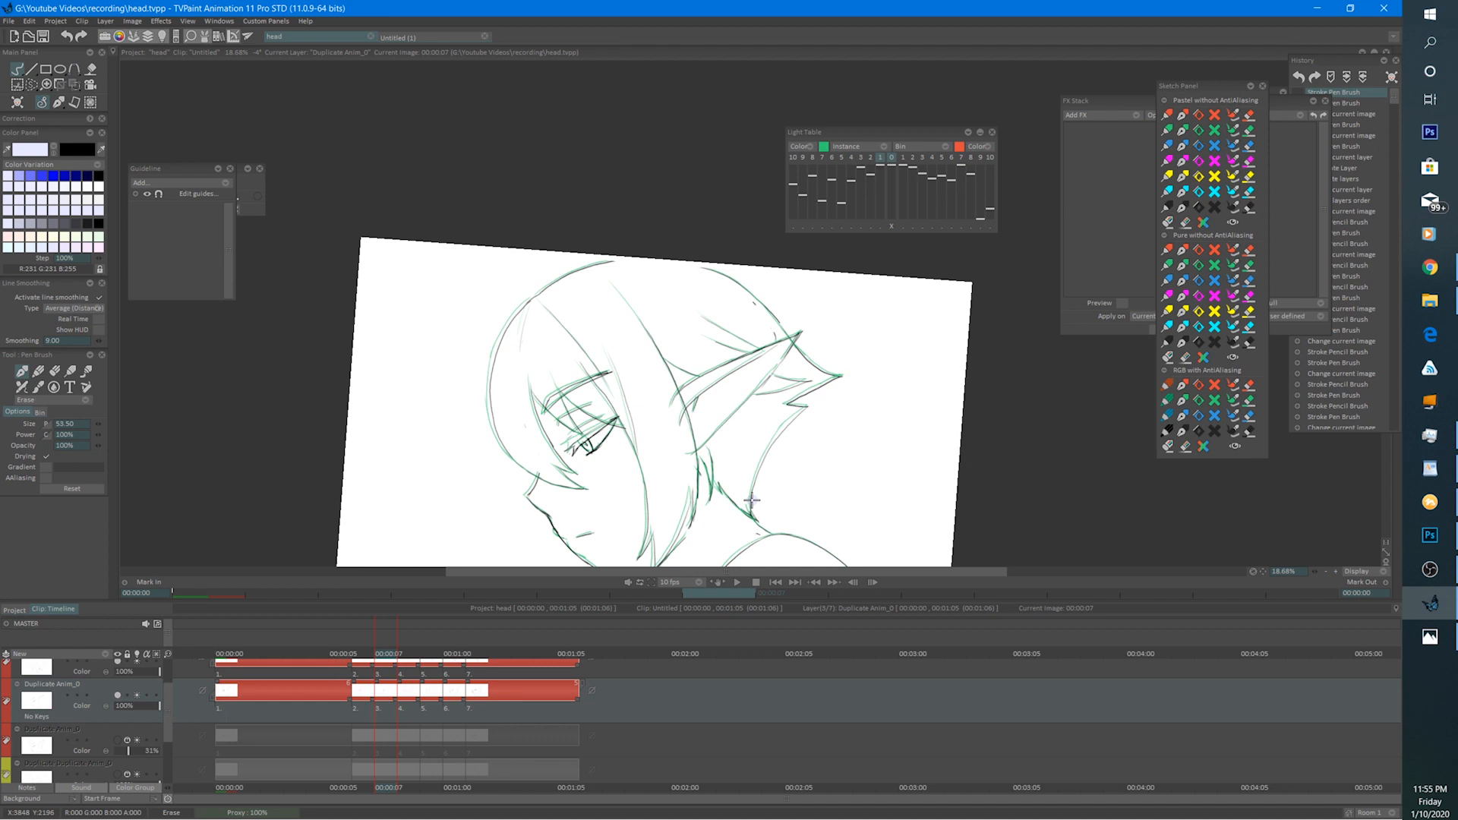
On the fourth drawing, erase the skull line under the fringe and crown and the neck line behind the back hair.
key(Right)
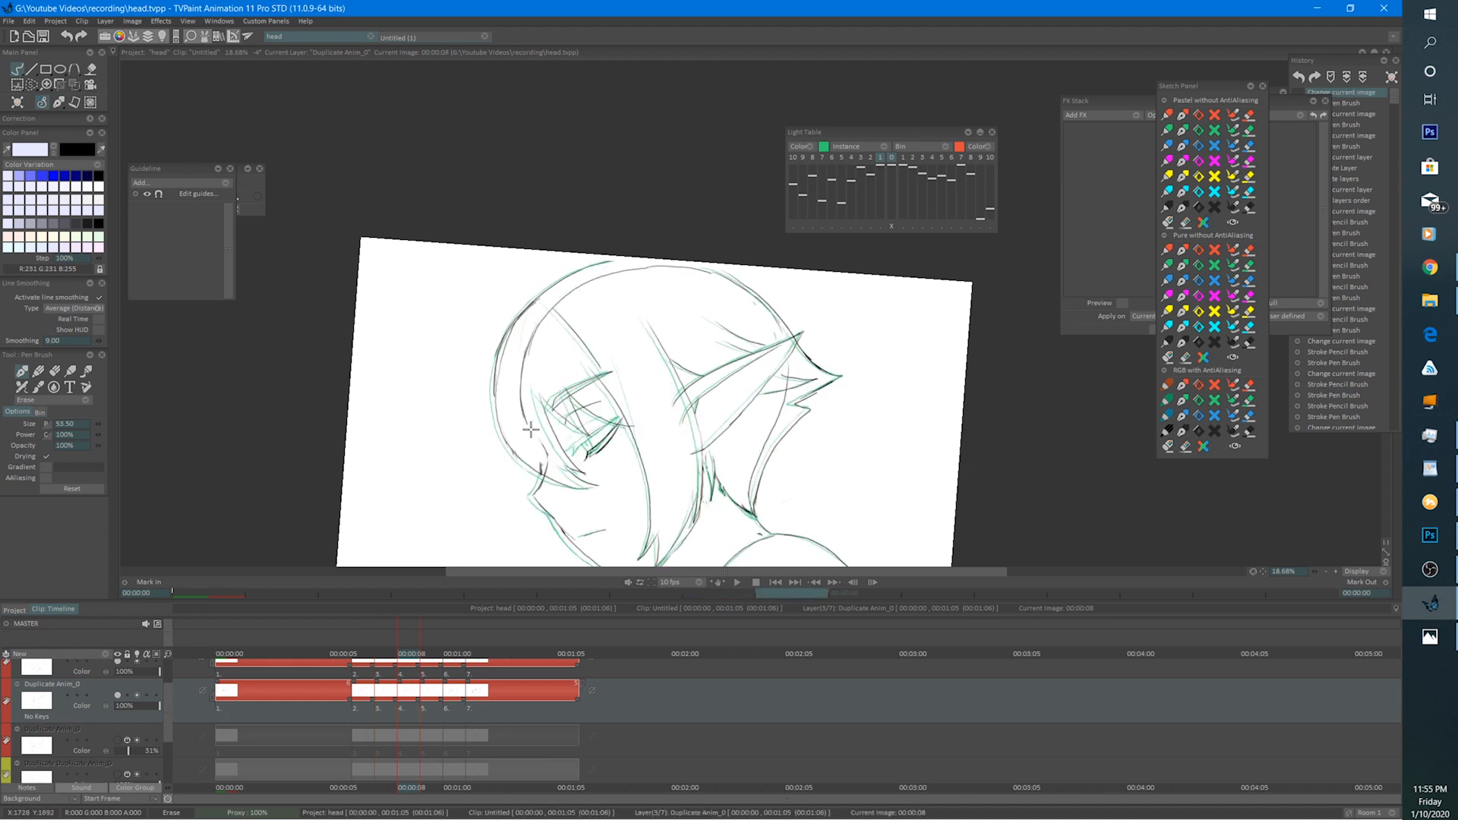
drag(523, 421, 522, 346)
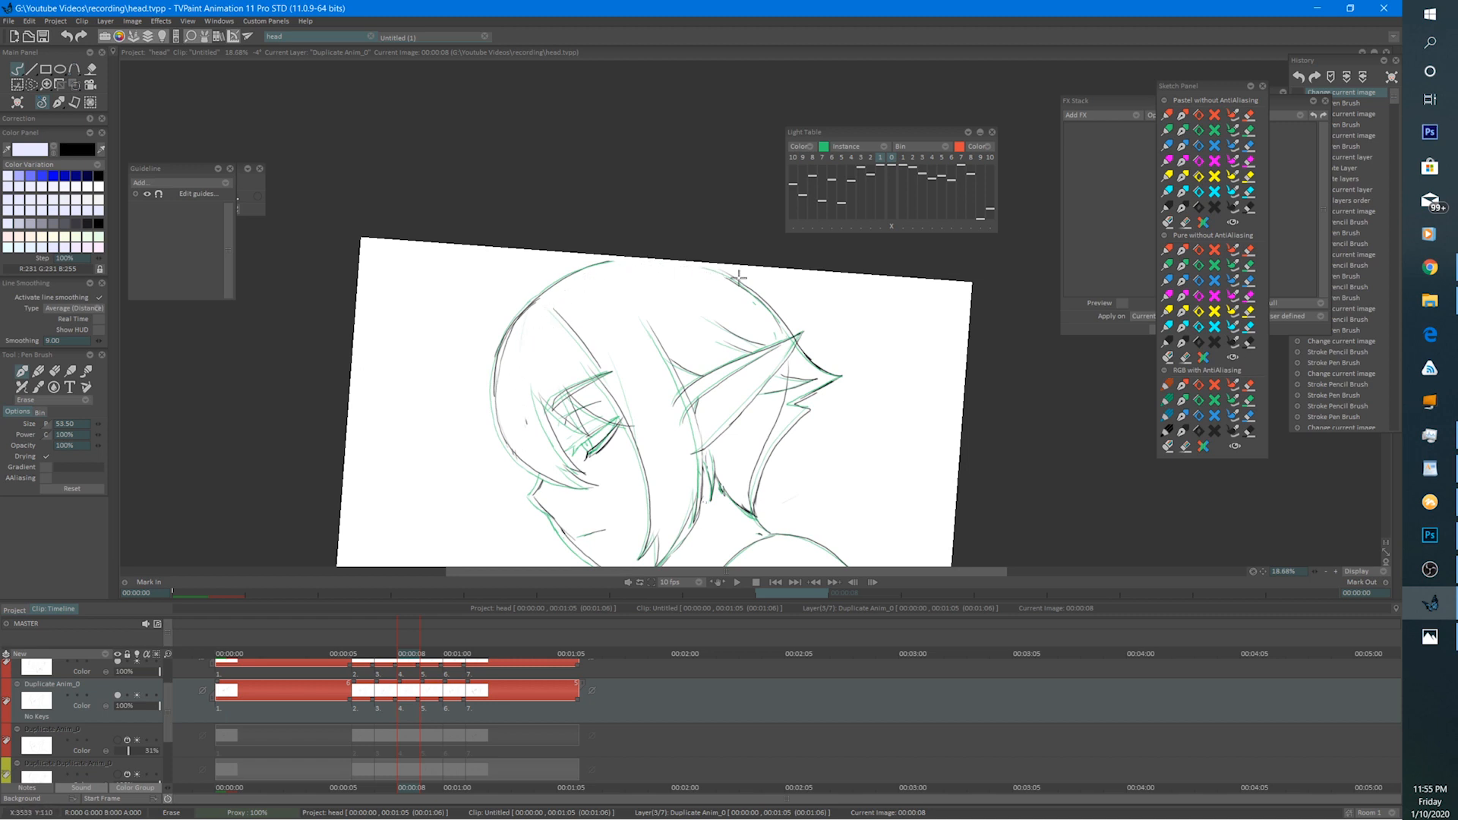
drag(788, 355, 776, 416)
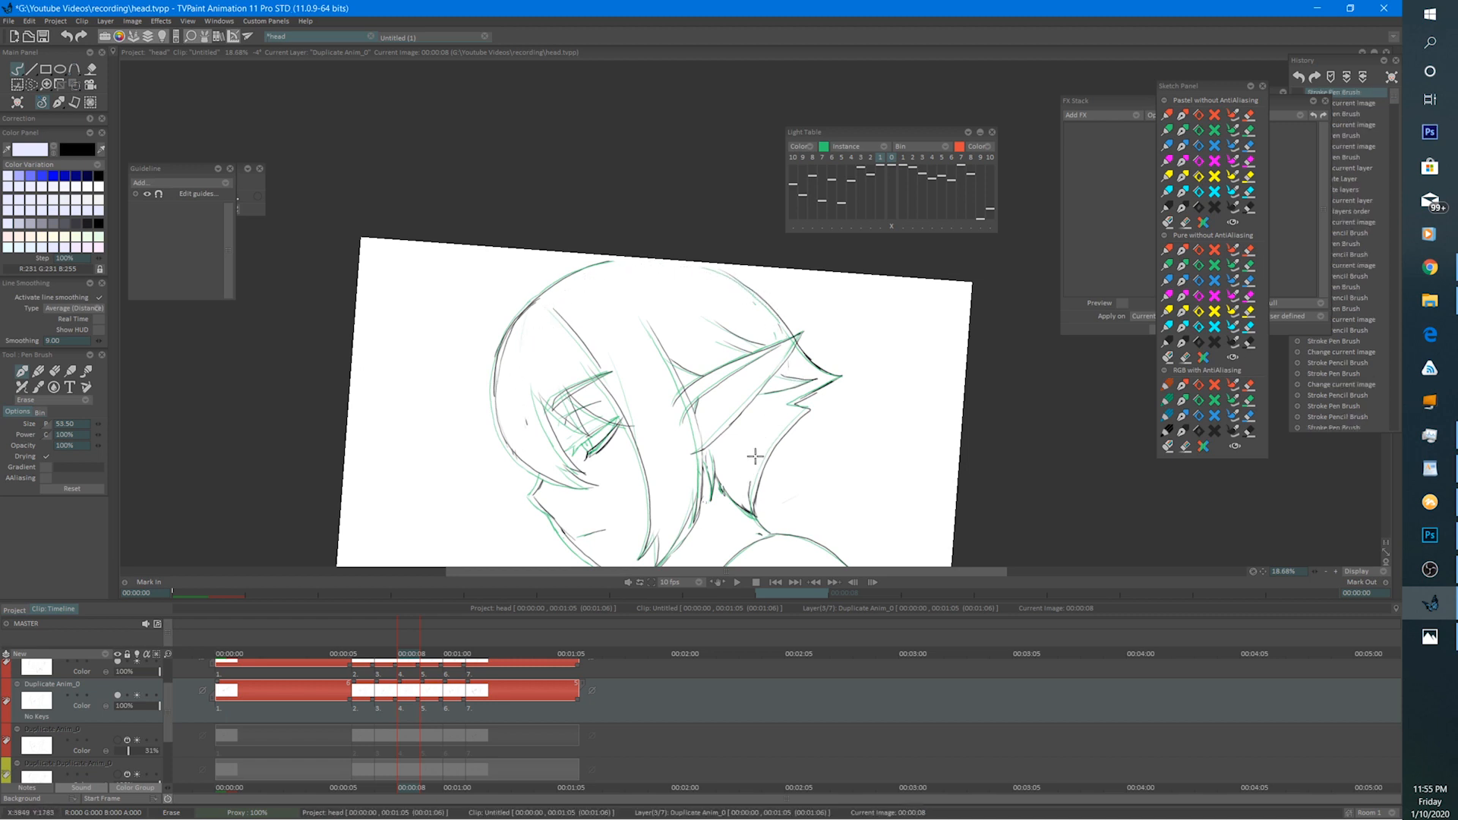
Compare neighbouring drawings, then erase the fifth drawing's skull line, covered far-eye lines and neck line behind the hair.
key(Right)
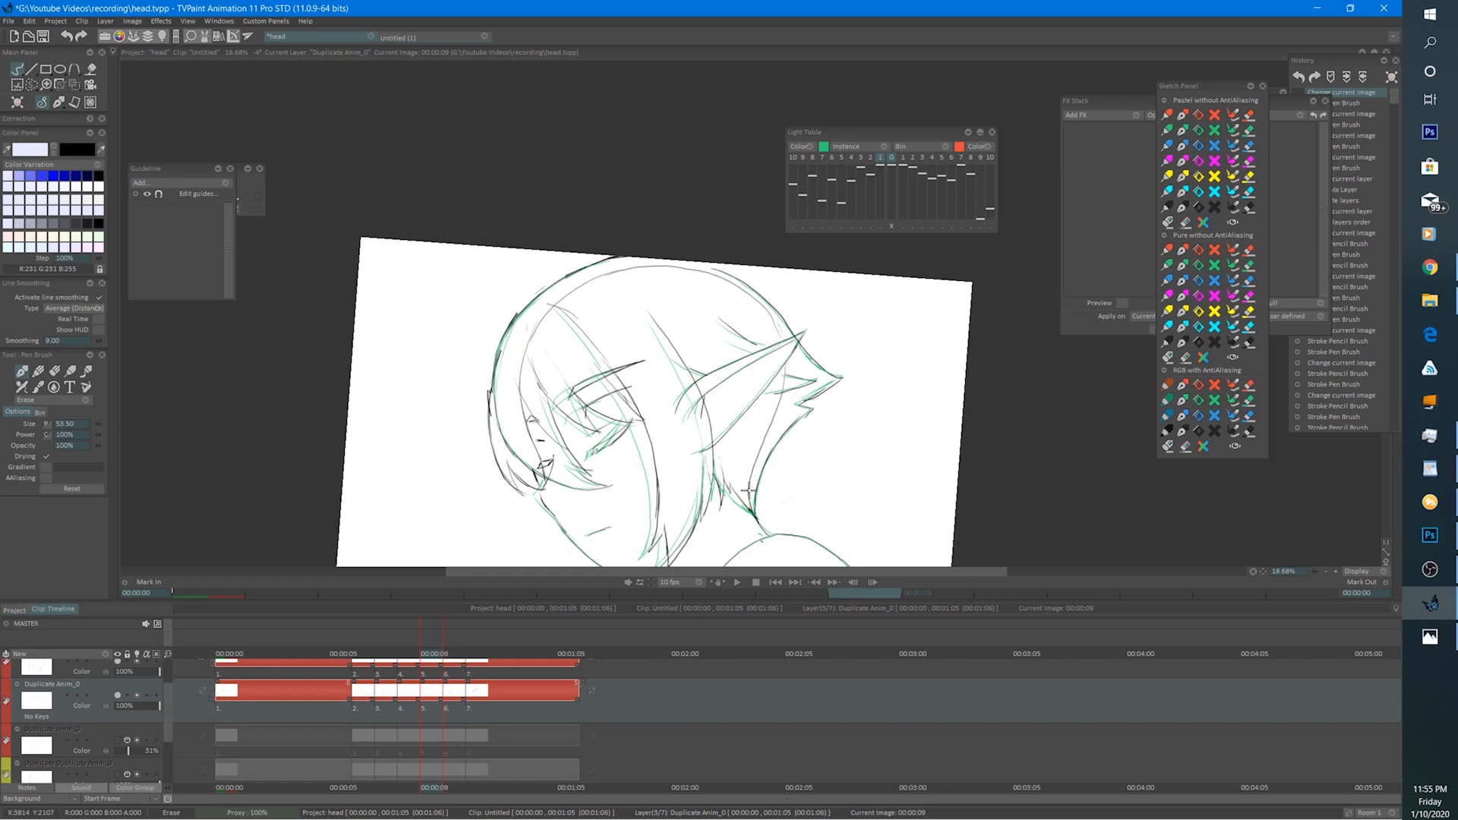
key(Left)
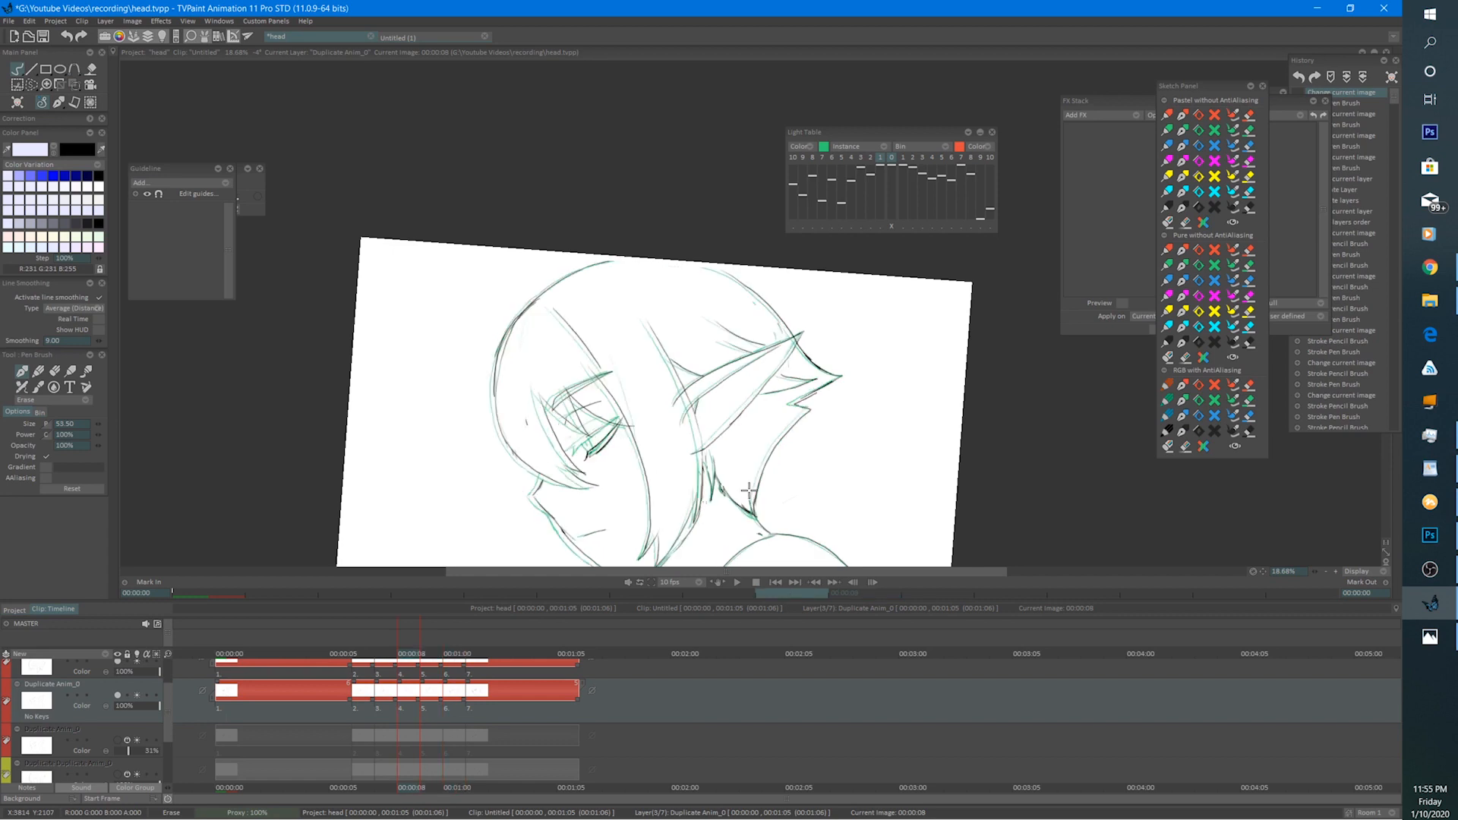
key(Right)
key(Left)
key(Right)
key(Right)
key(Left)
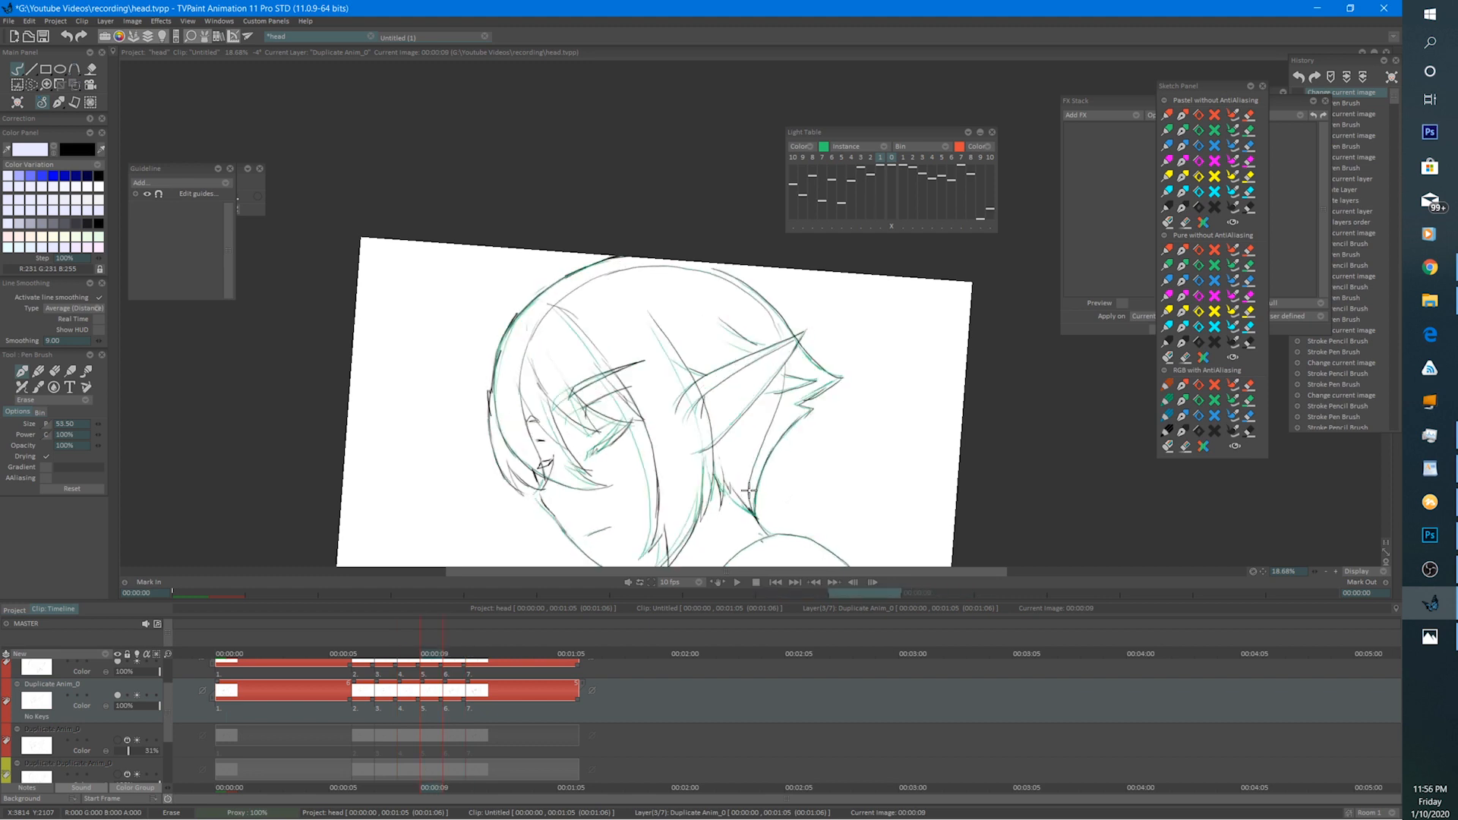
key(Right)
key(Left)
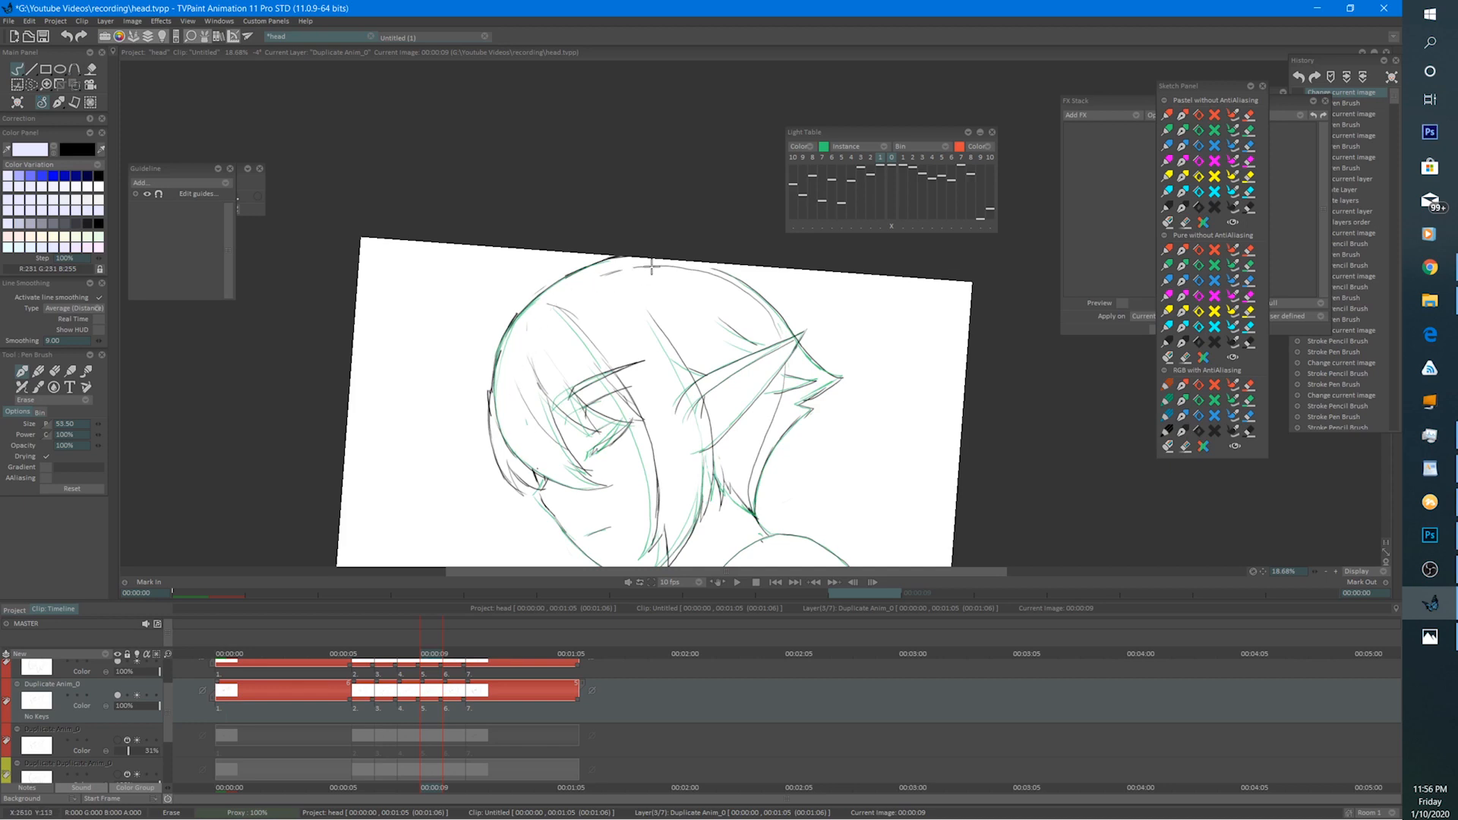
key(ctrl+z)
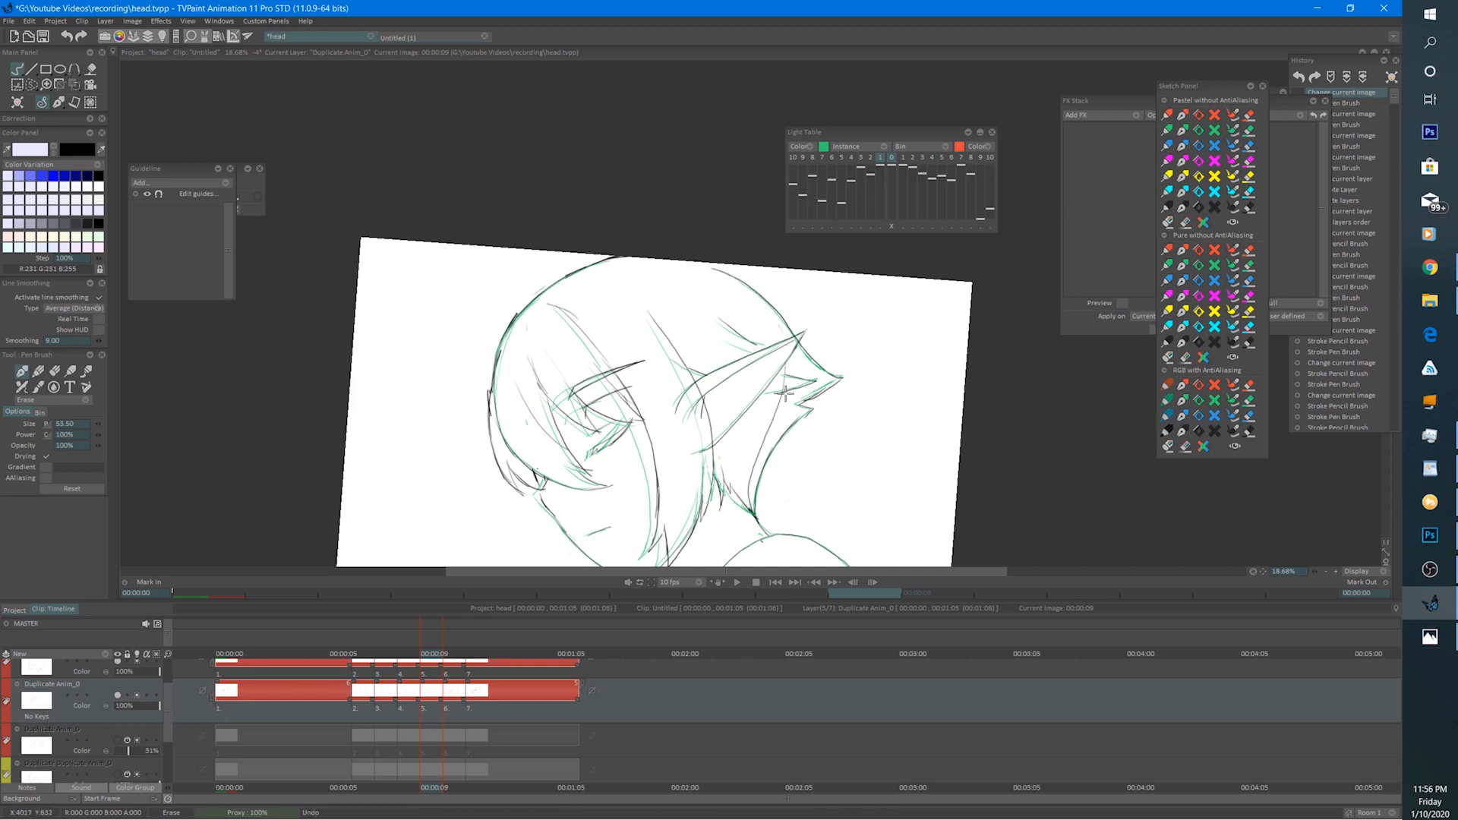
drag(785, 392, 750, 502)
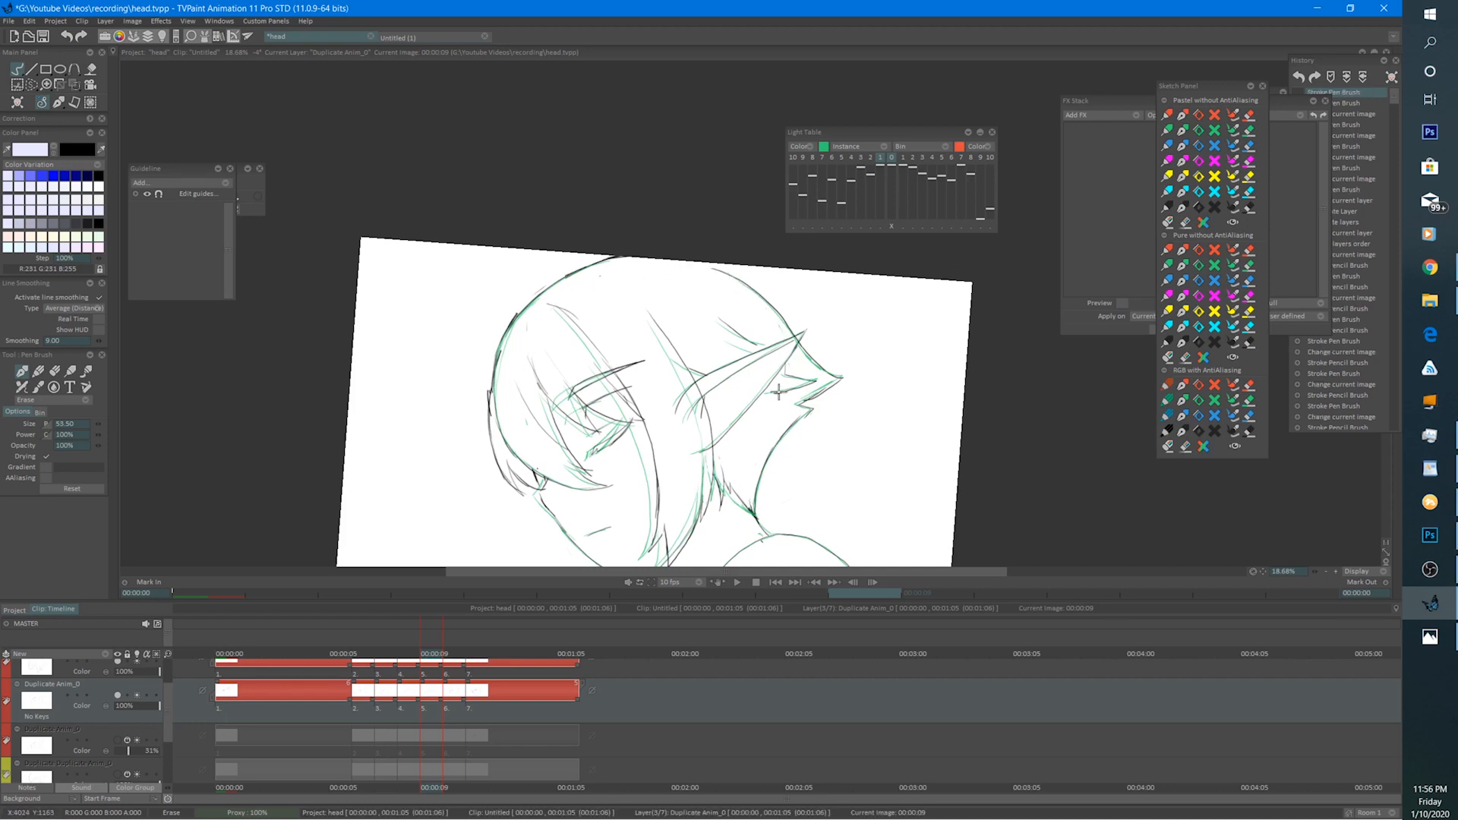
Compare the sixth and seventh drawings and play the head-turn animation to check the cleaned lines.
key(Right)
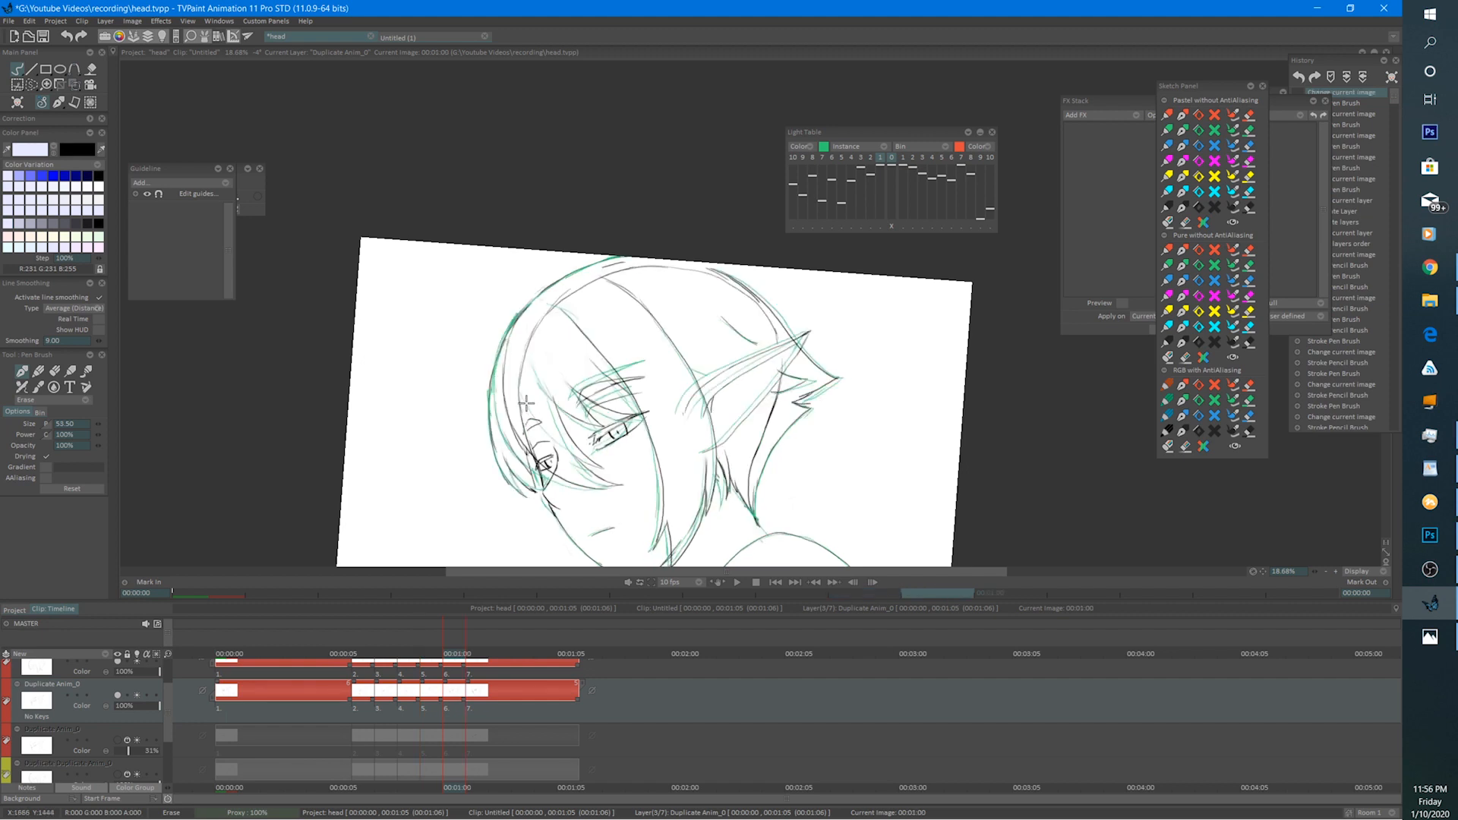
click(467, 650)
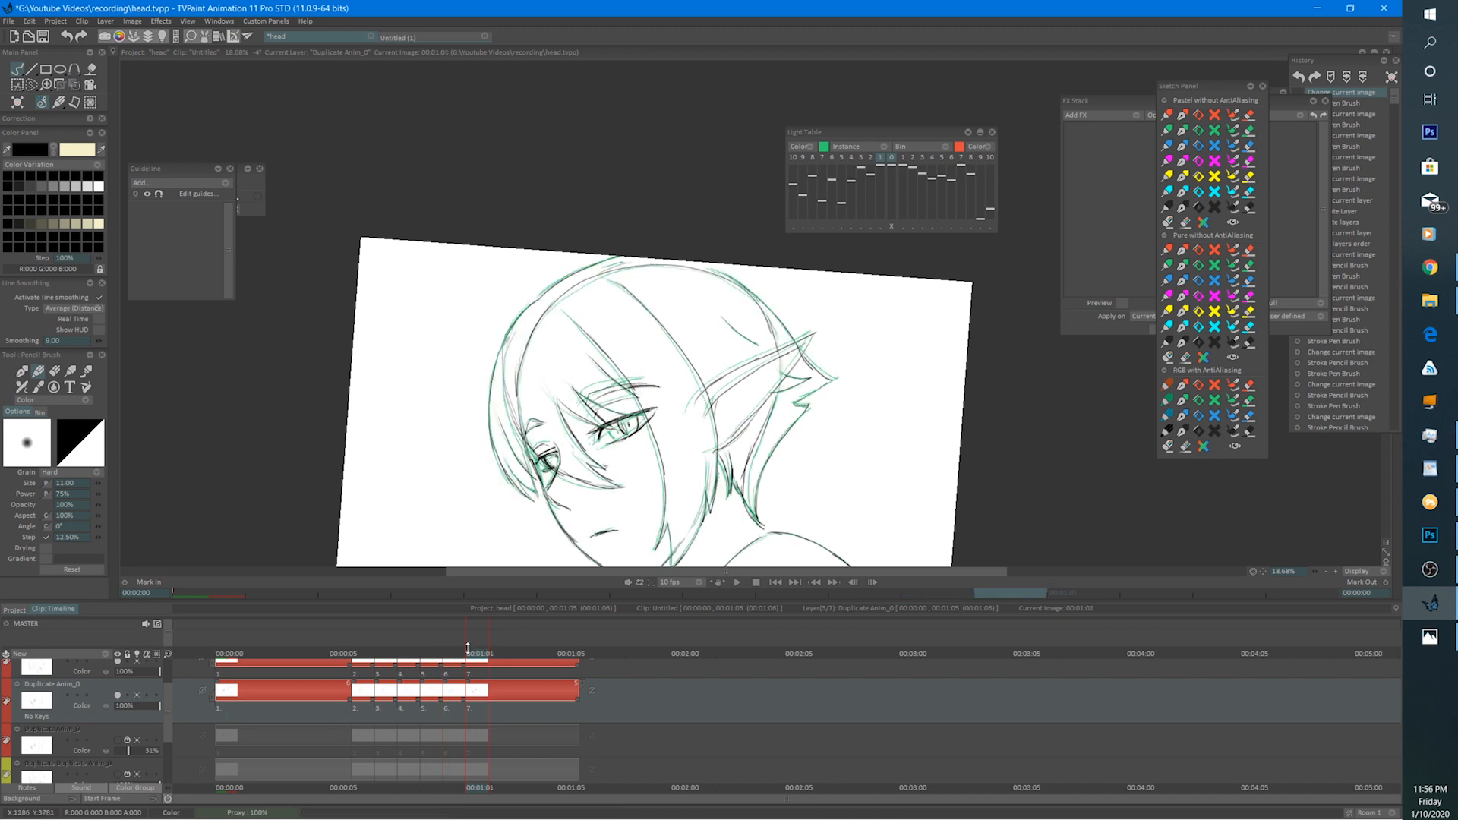
click(457, 650)
scroll(697, 467, down, 4)
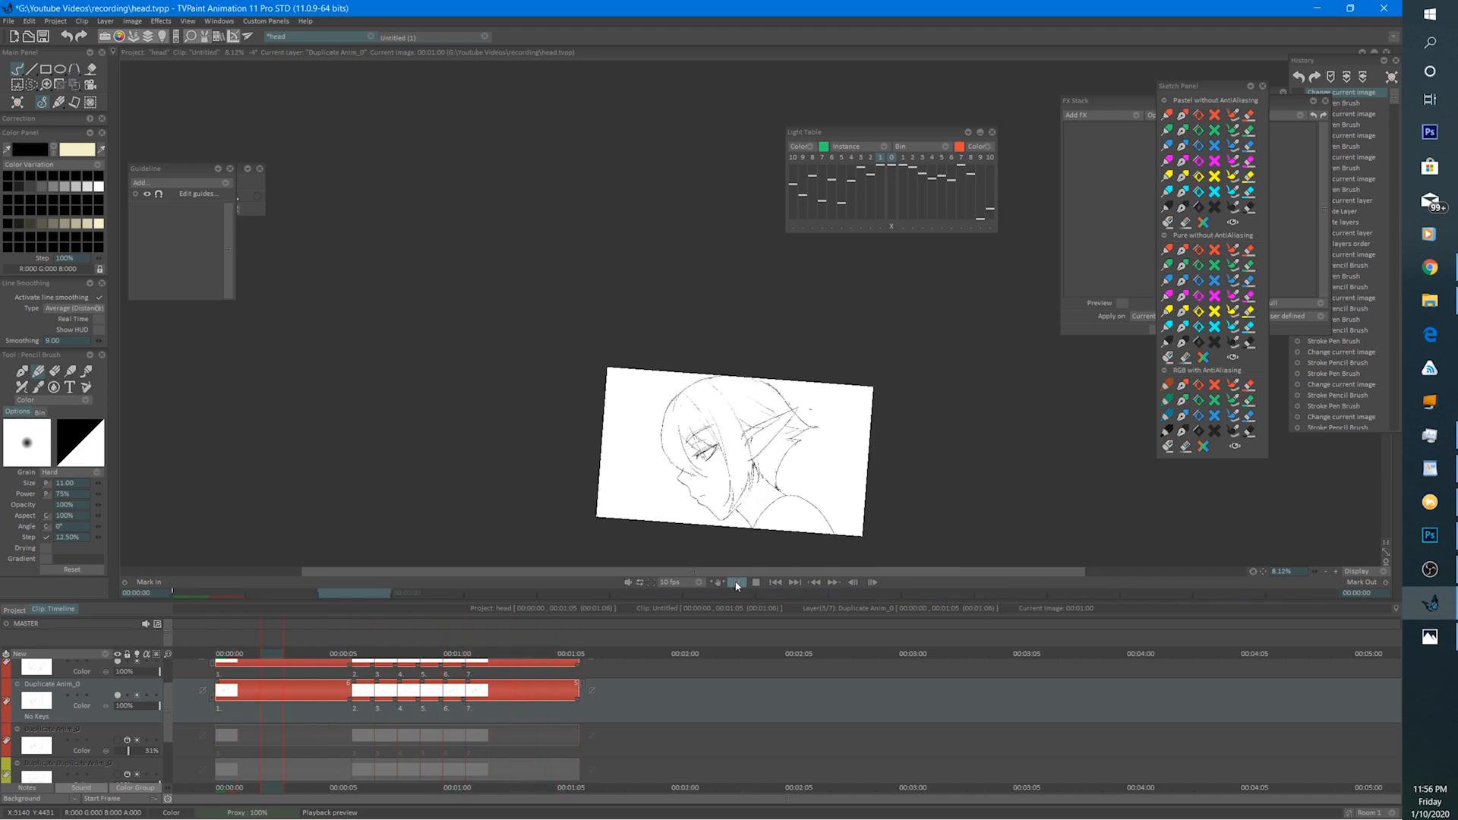
click(448, 656)
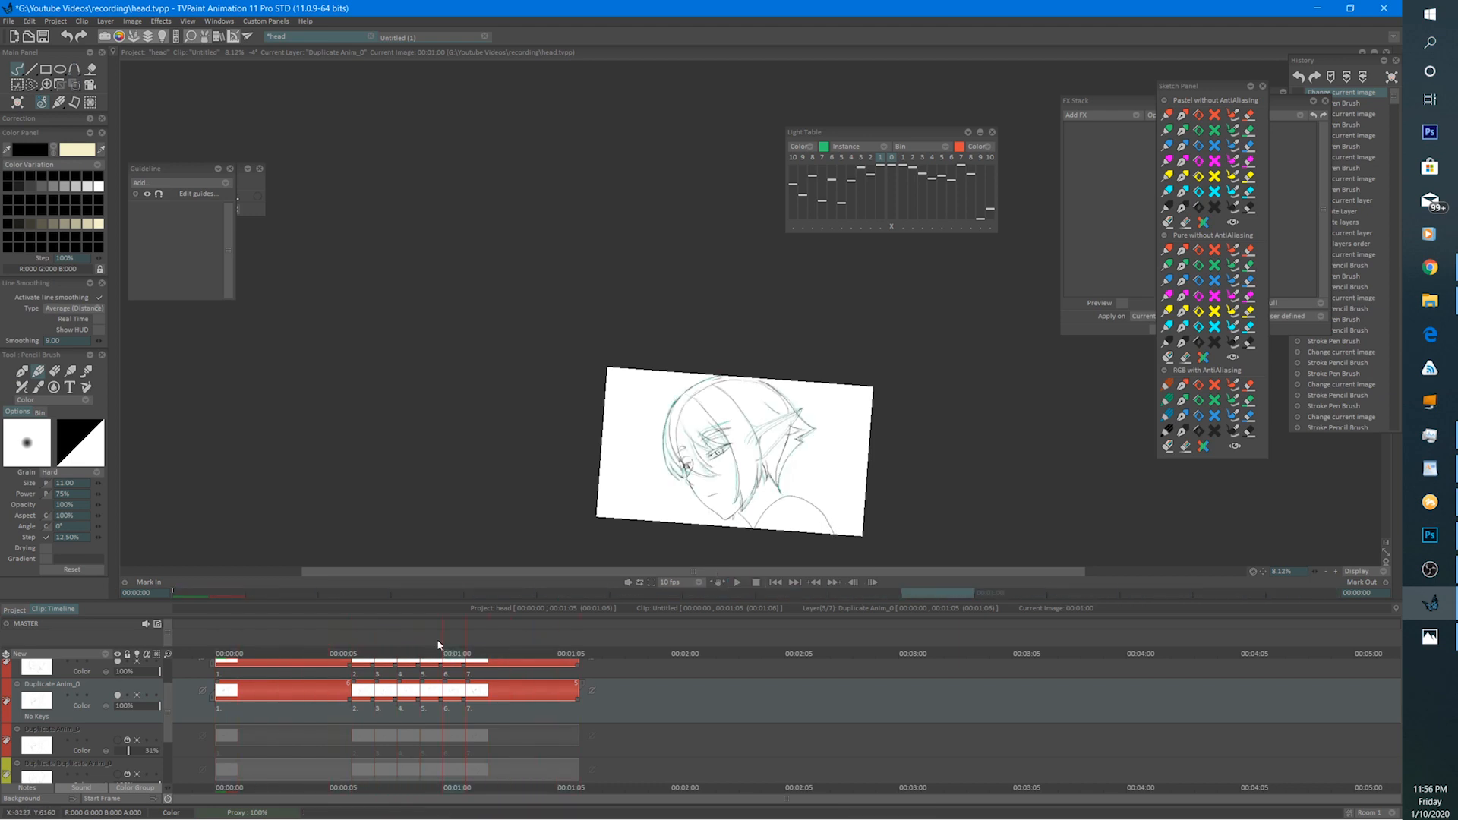
On the sixth drawing, erase the skull line and the far-eye lines hidden behind the hair.
scroll(615, 471, up, 4)
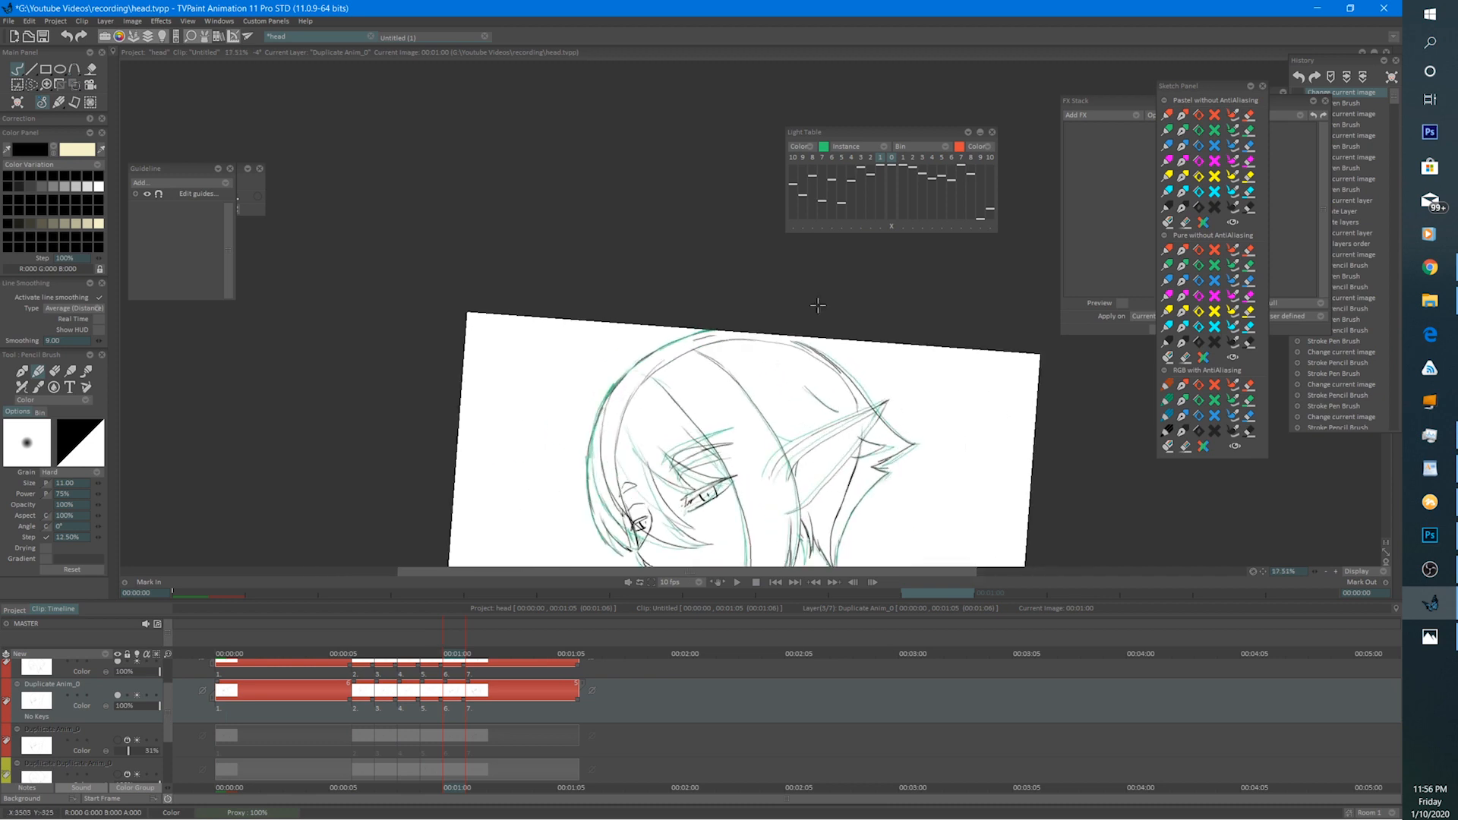
key(e)
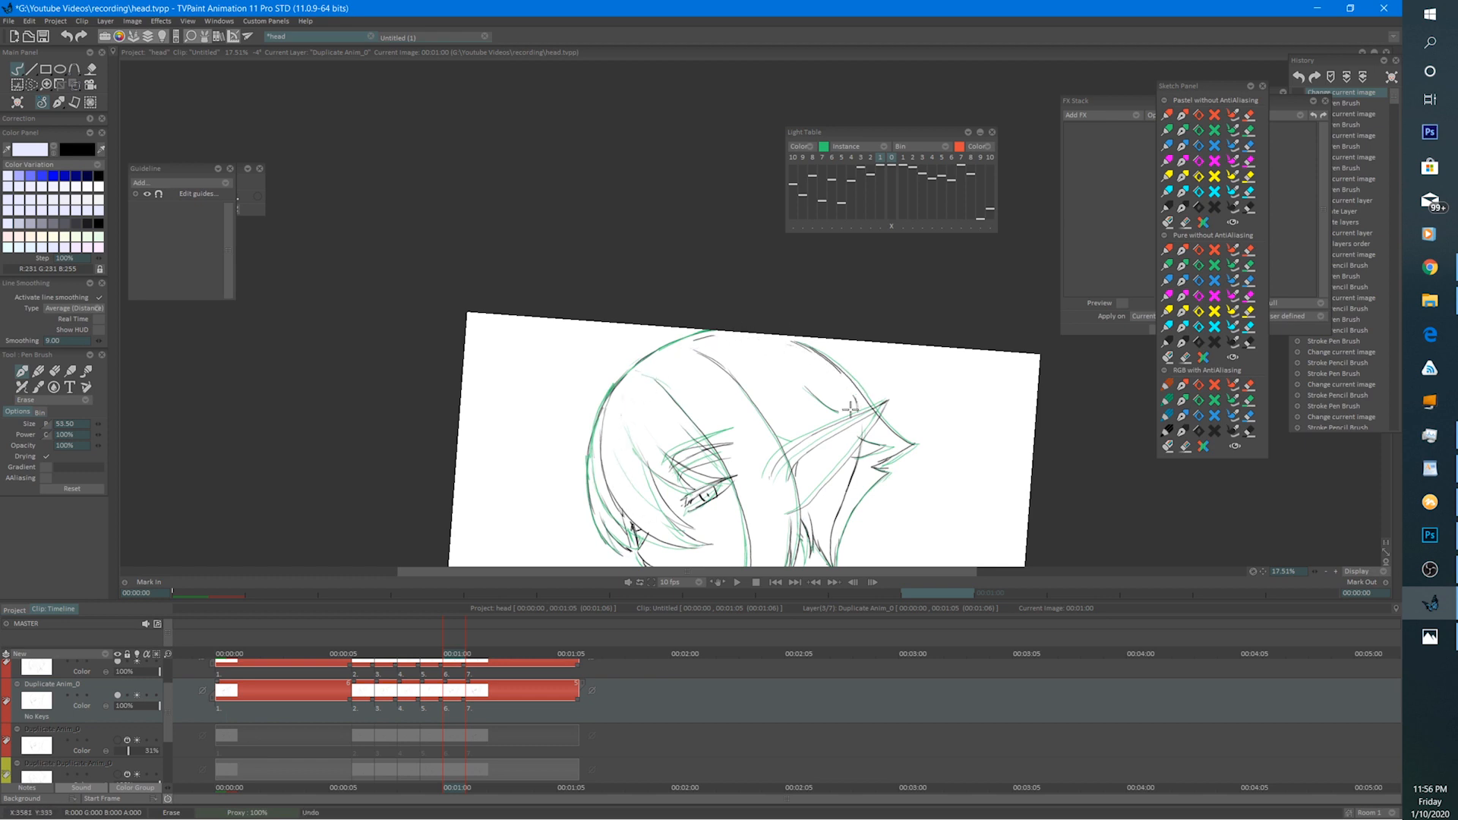
mouse_move(848, 409)
mouse_down()
mouse_move(831, 558)
mouse_move(867, 450)
mouse_move(809, 485)
mouse_move(800, 388)
mouse_up()
key(b)
On the seventh drawing, erase the skull and face lines hidden behind the hair and retouch the far-eye area with the pencil.
key(Right)
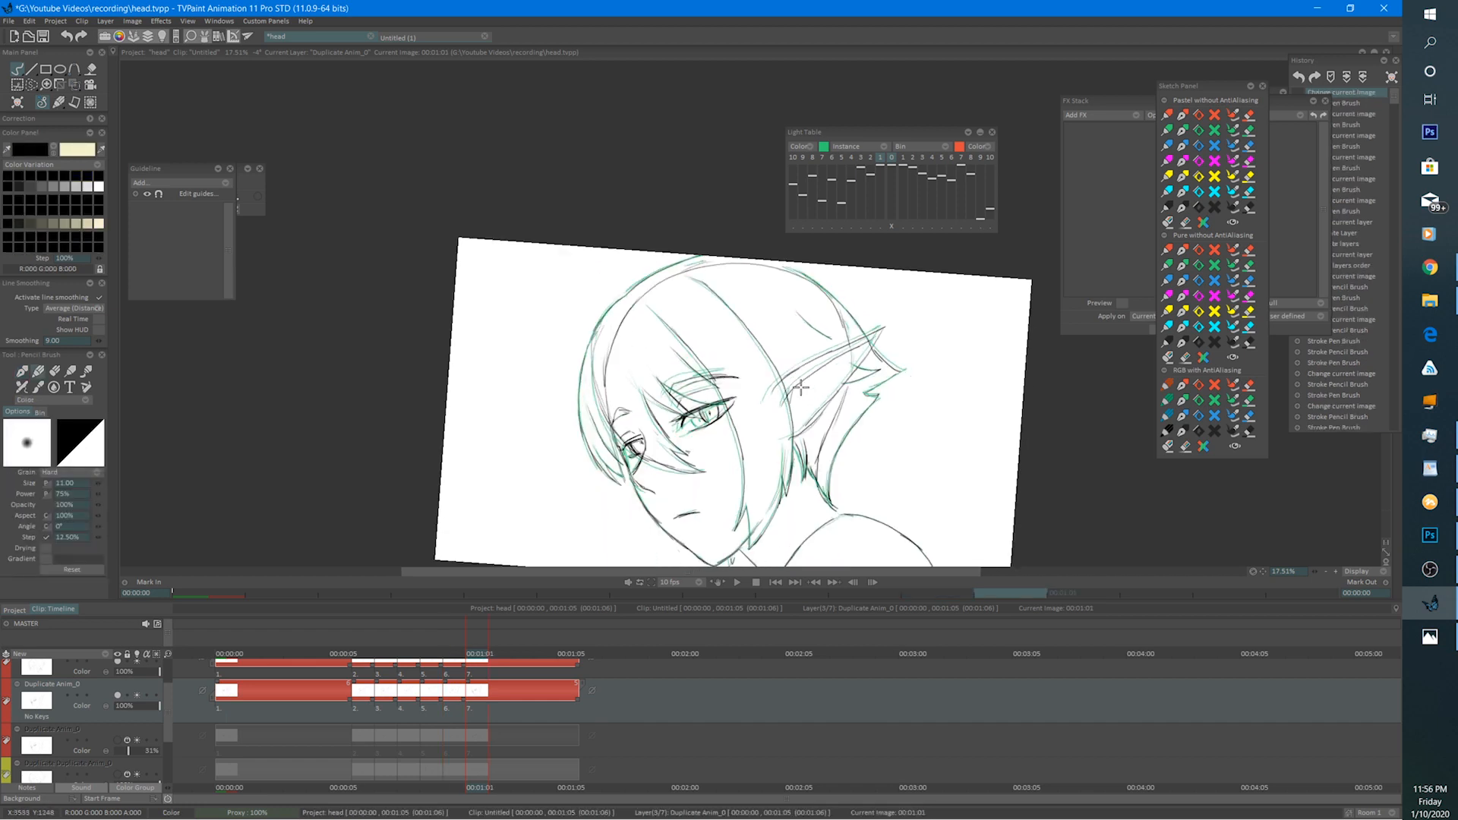
key(e)
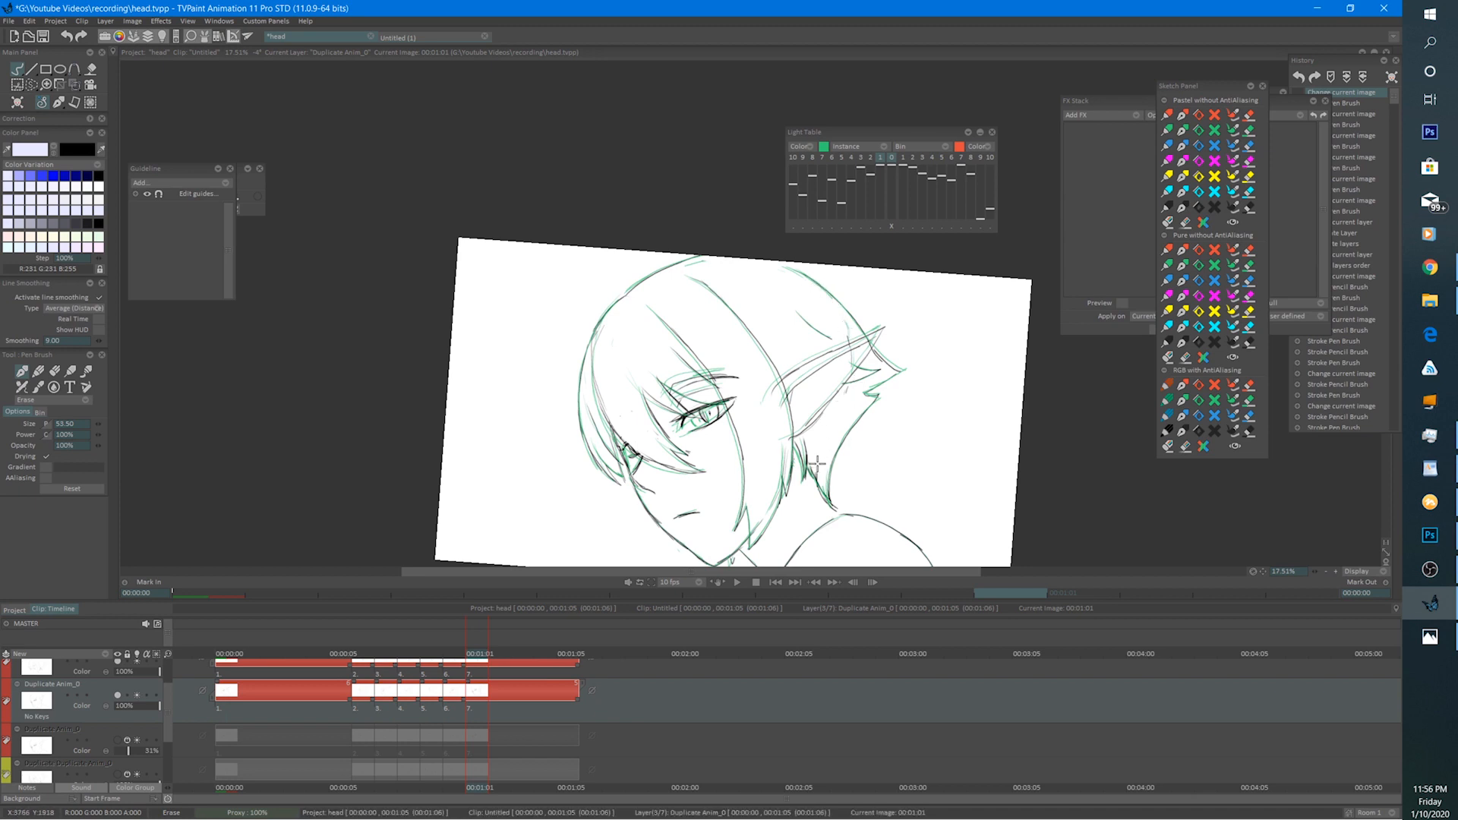
drag(869, 359, 841, 331)
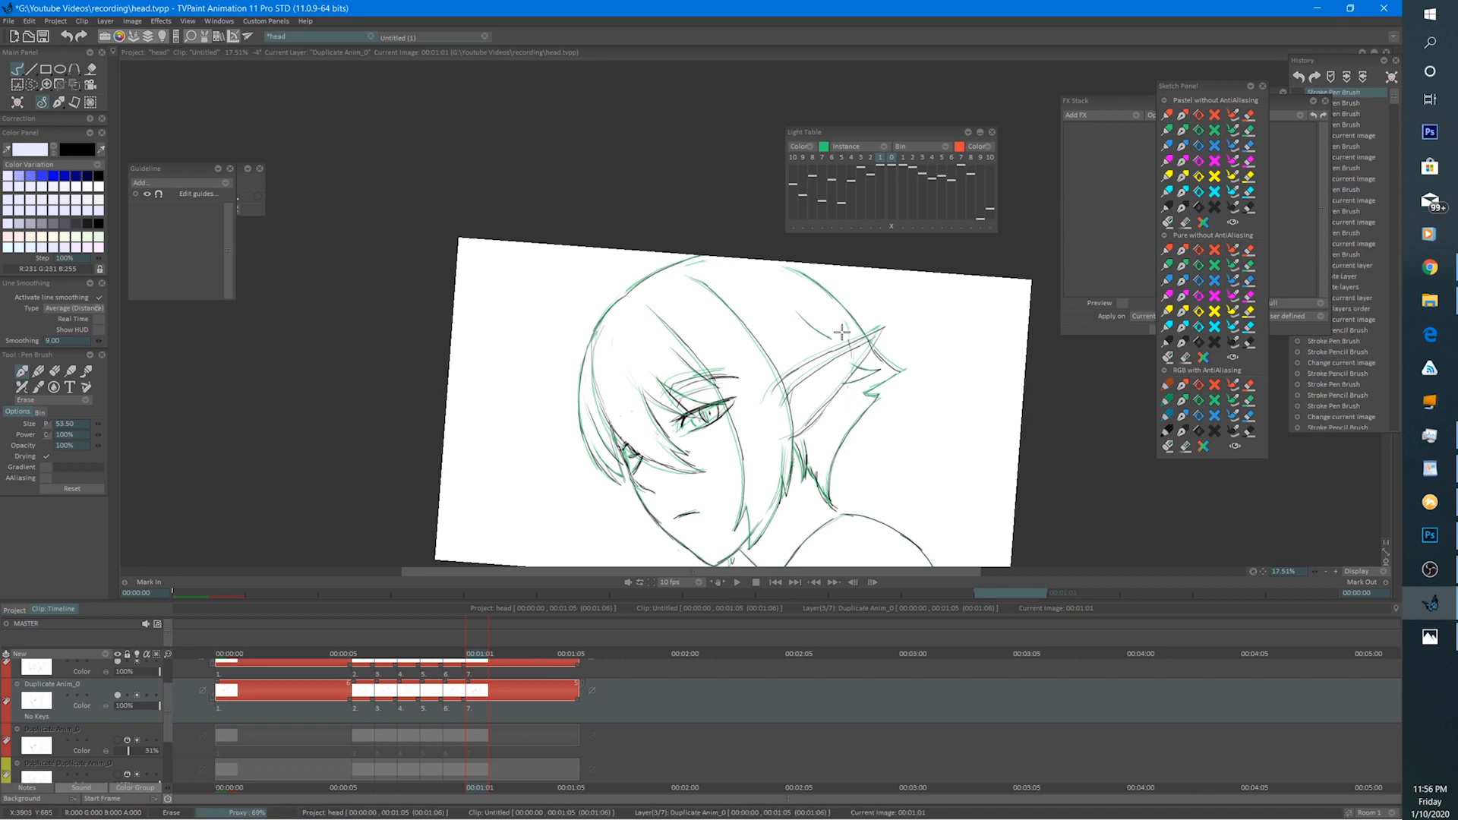
key(b)
drag(621, 474, 649, 466)
Play the complete head-turn animation and examine the cleaned drawings at a closer view.
scroll(649, 466, down, 3)
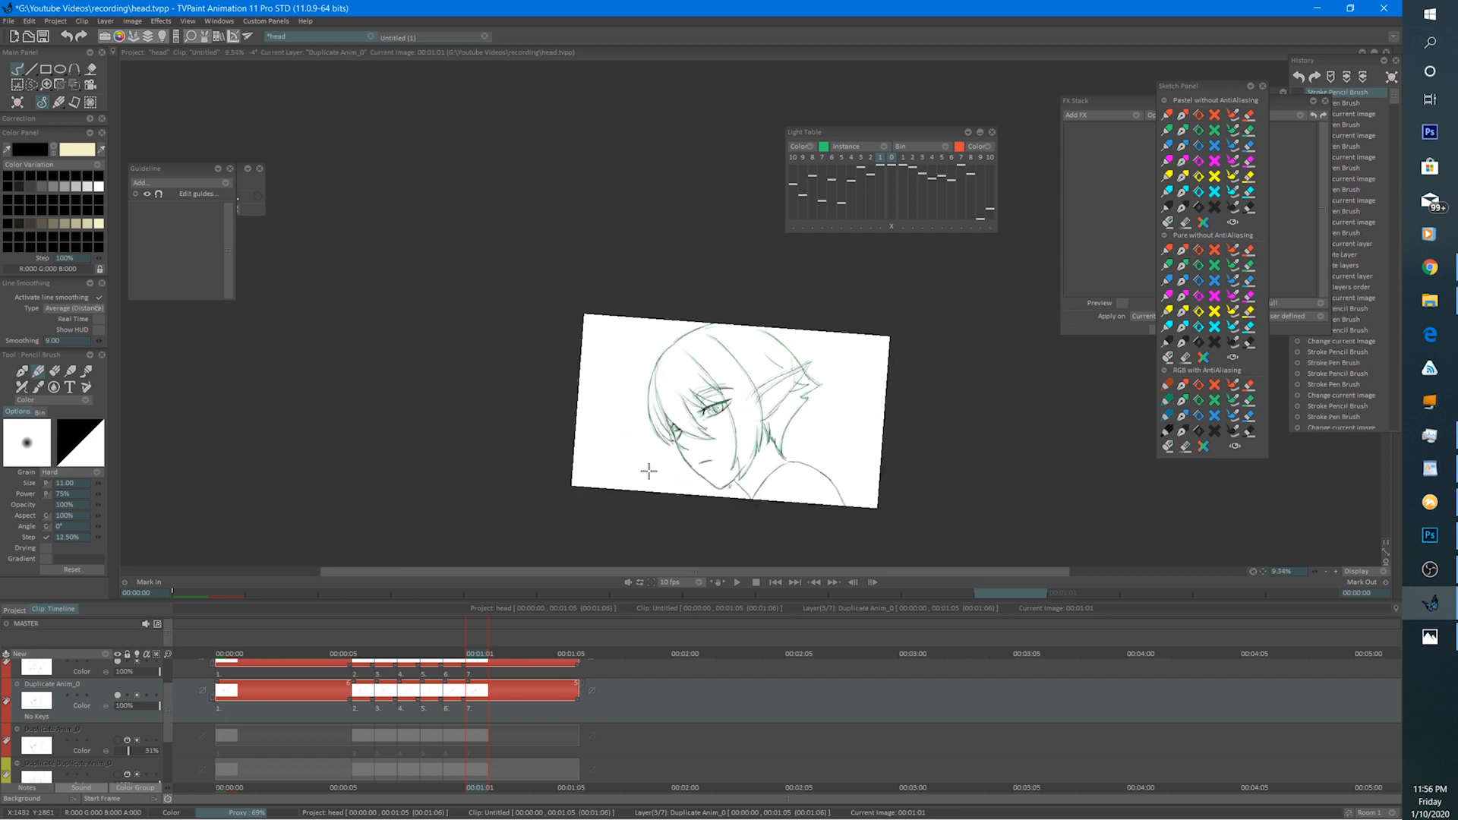
click(736, 581)
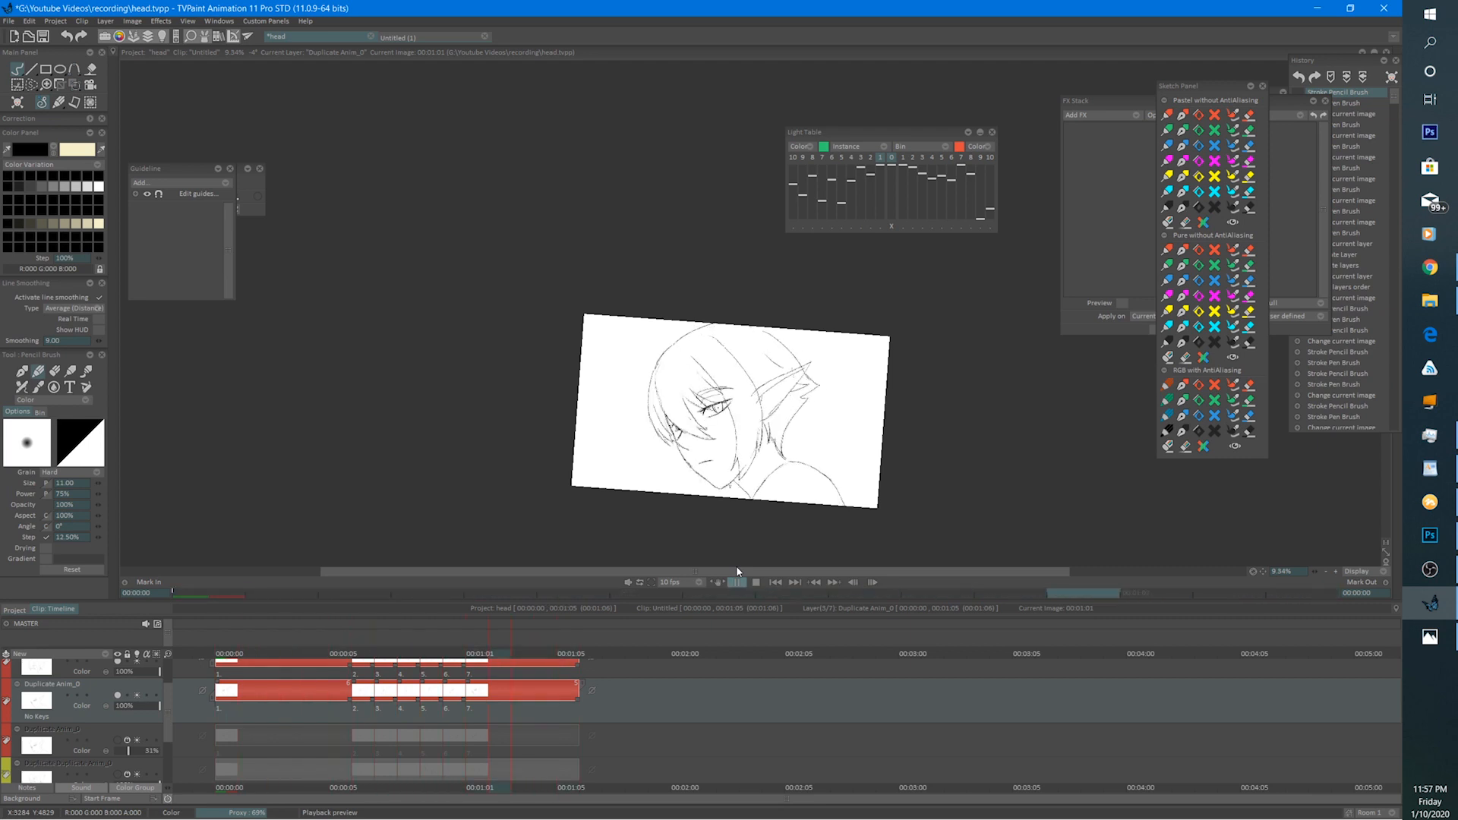
scroll(795, 417, up, 4)
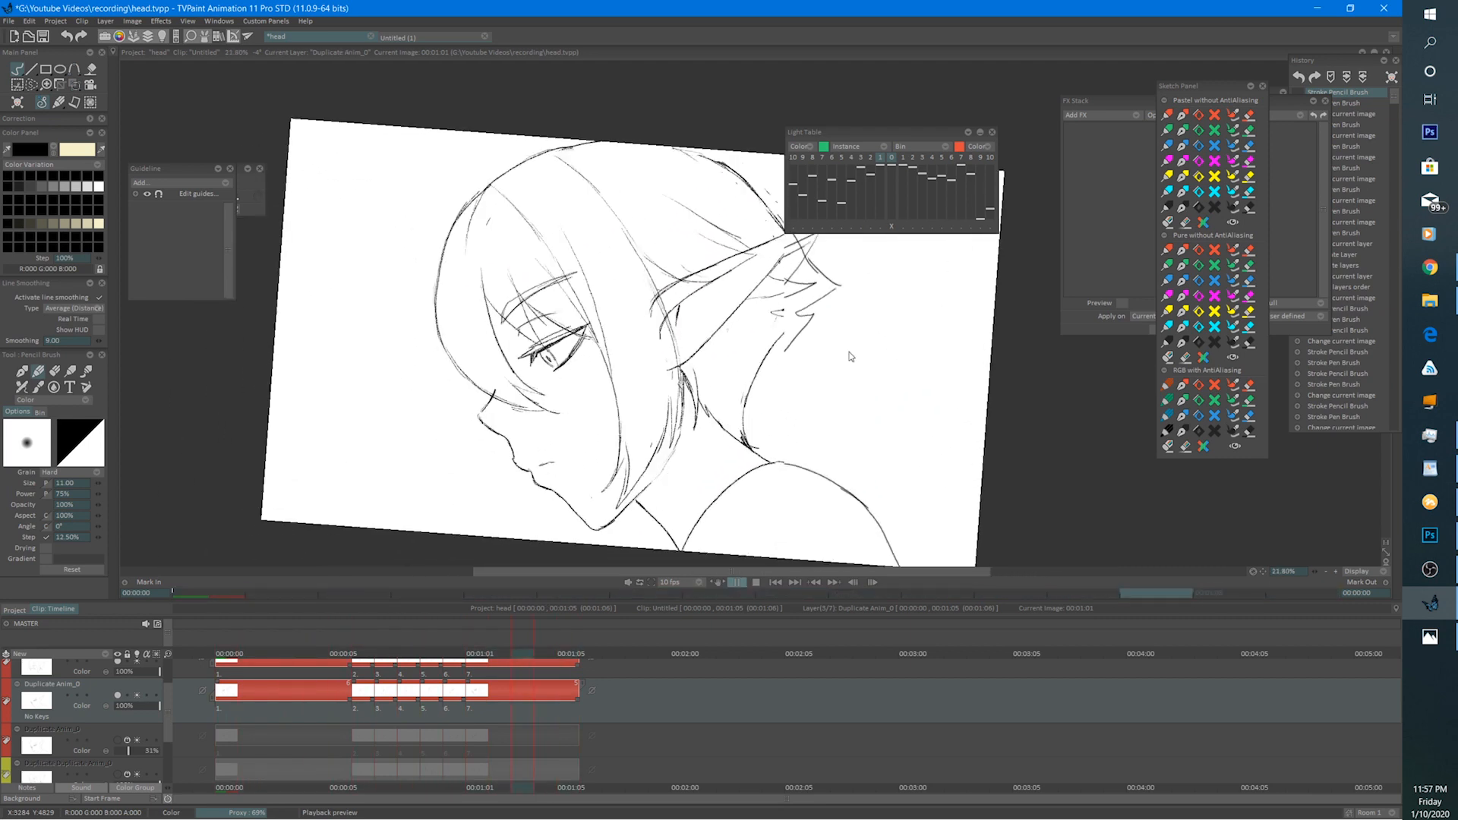